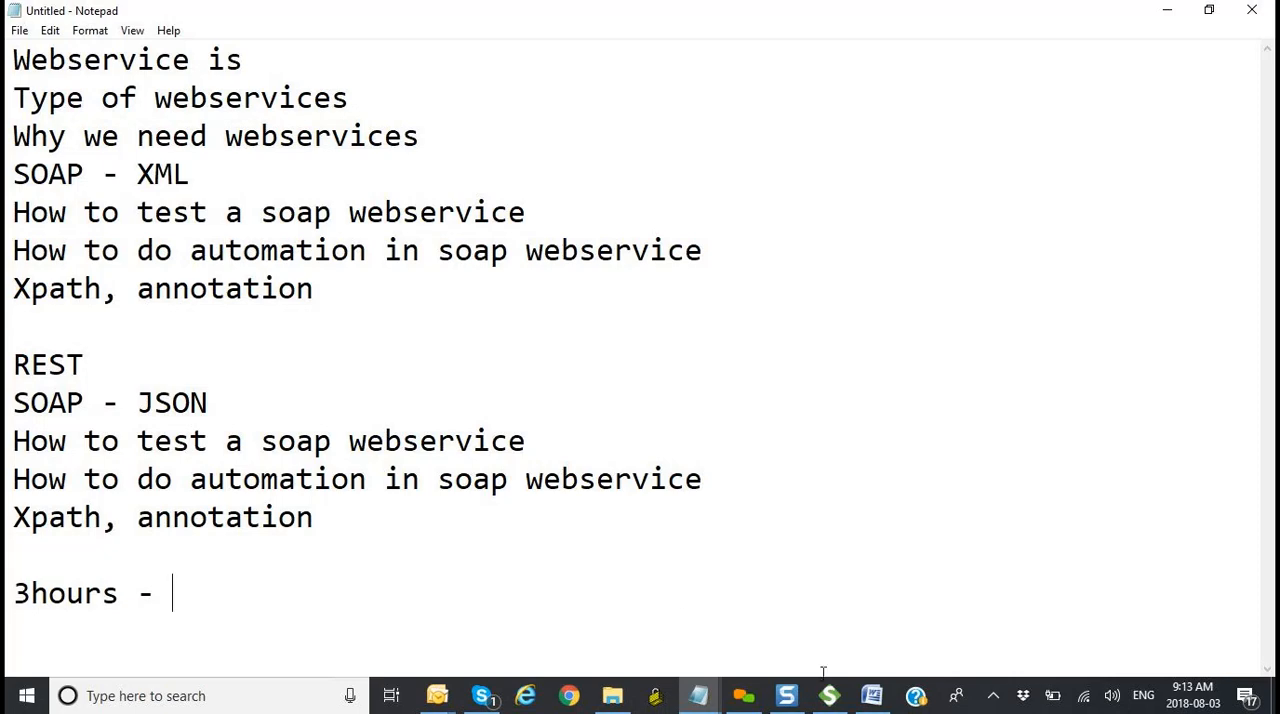
Step: Switch to the Week 6 class notes in Word and read the "What is a Web service" section at 160% zoom
left_click(872, 695)
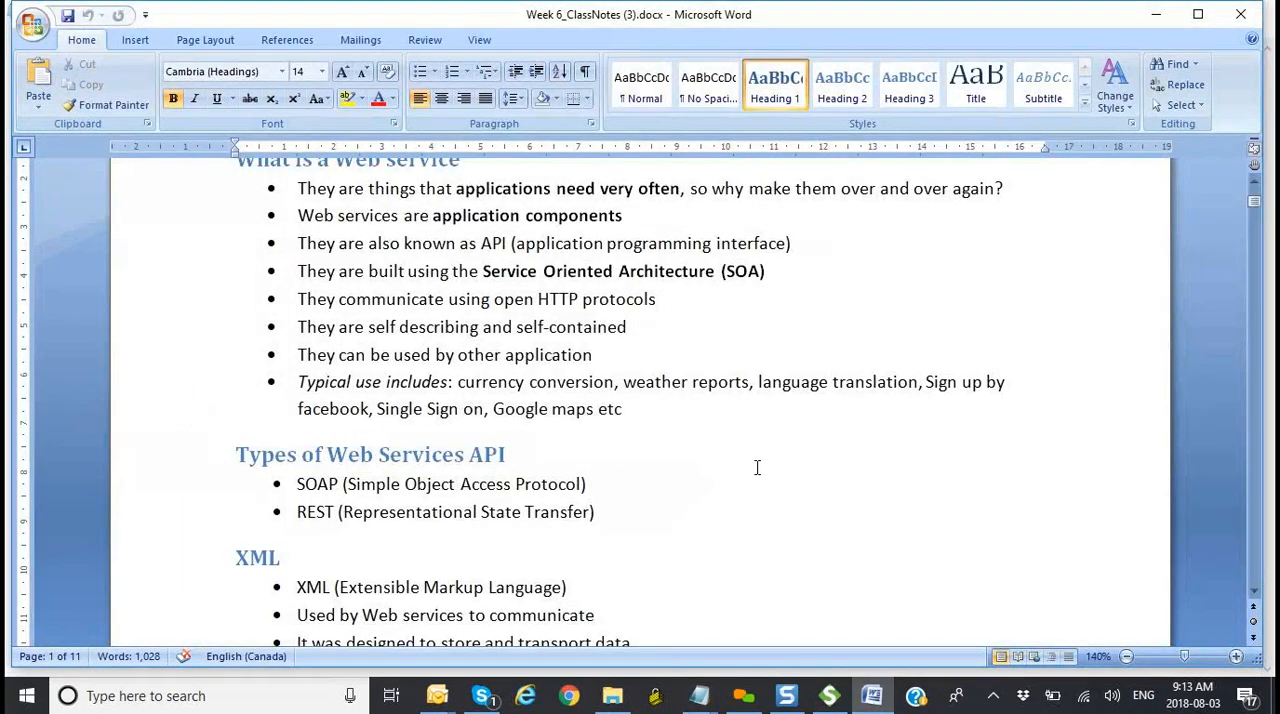
scroll(757, 466, "up", 2)
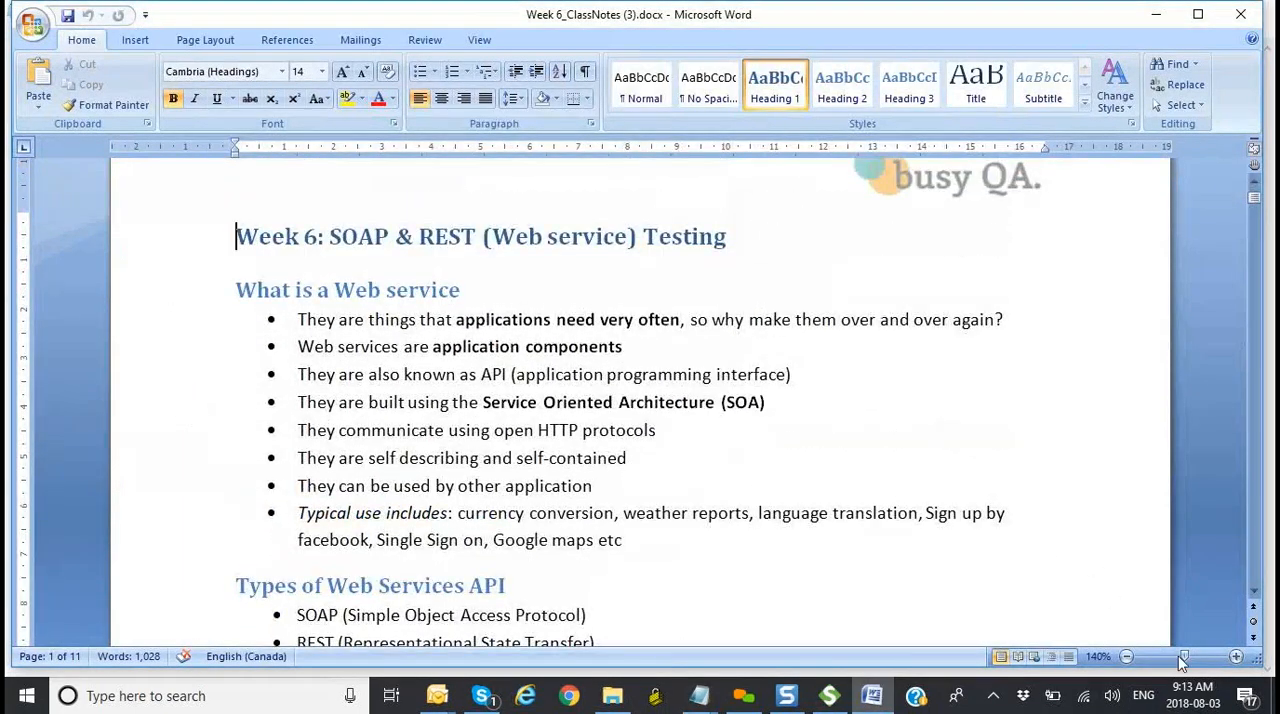
left_click(1236, 656)
left_click(1236, 656)
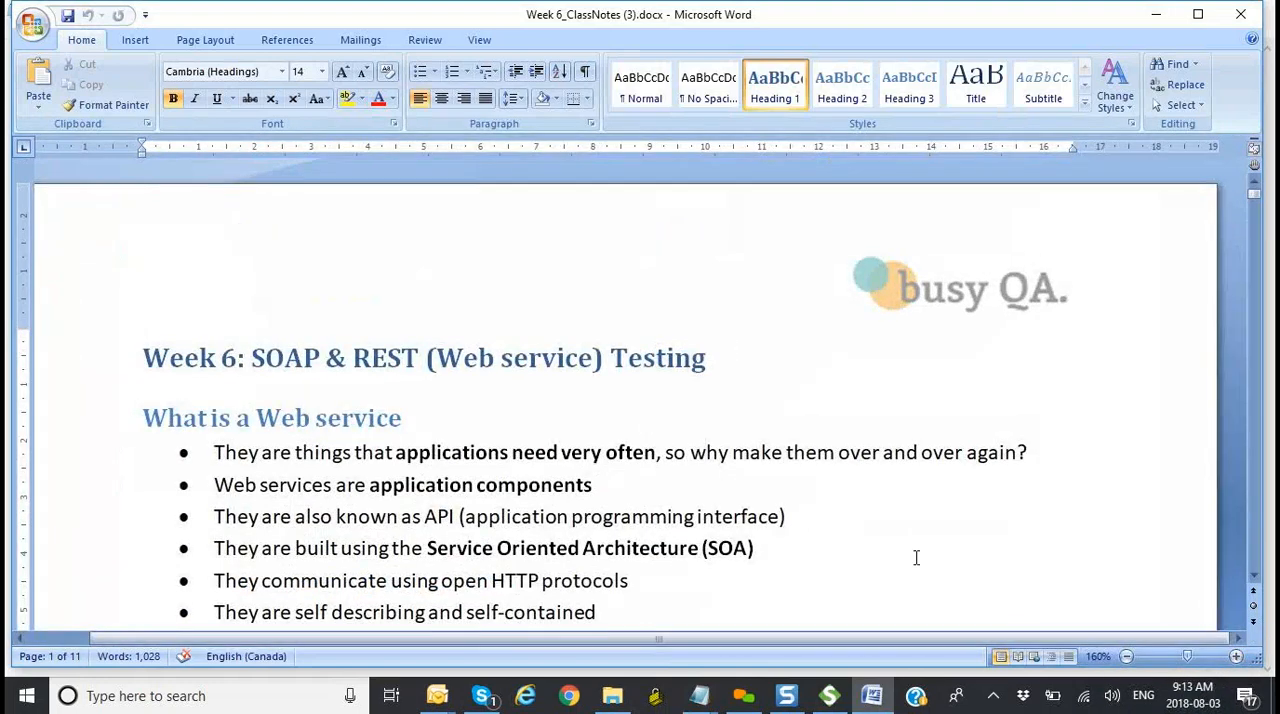
scroll(916, 557, "down", 2)
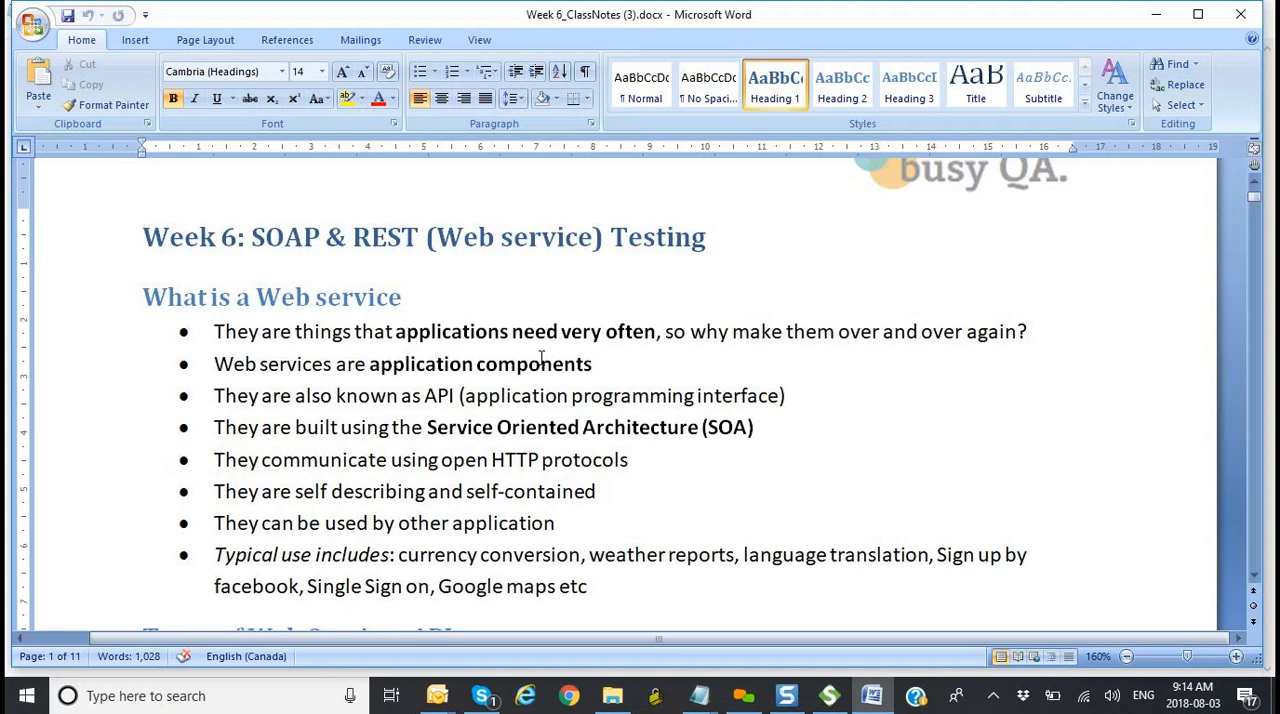
Step: Switch to the Notepad outline and add a "Taxes" line below "3hours -", separated by a blank line
key("alt+Tab")
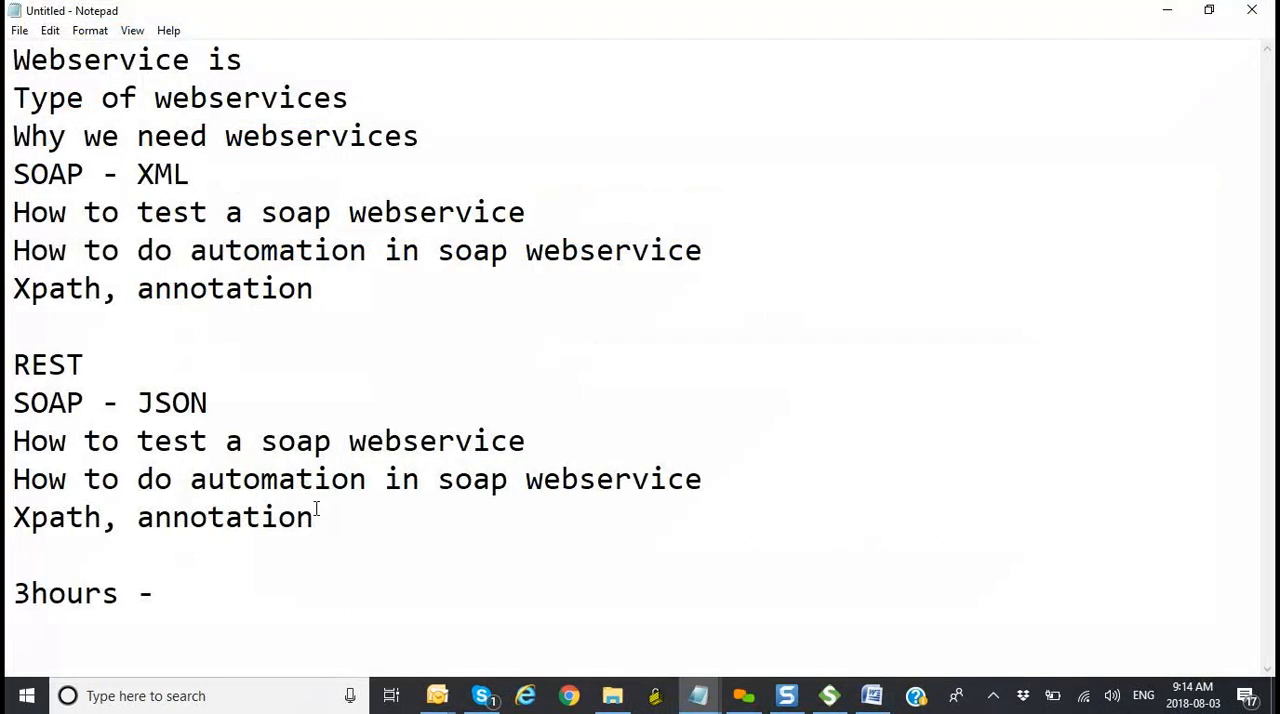
key("Return")
key("Return")
type("T")
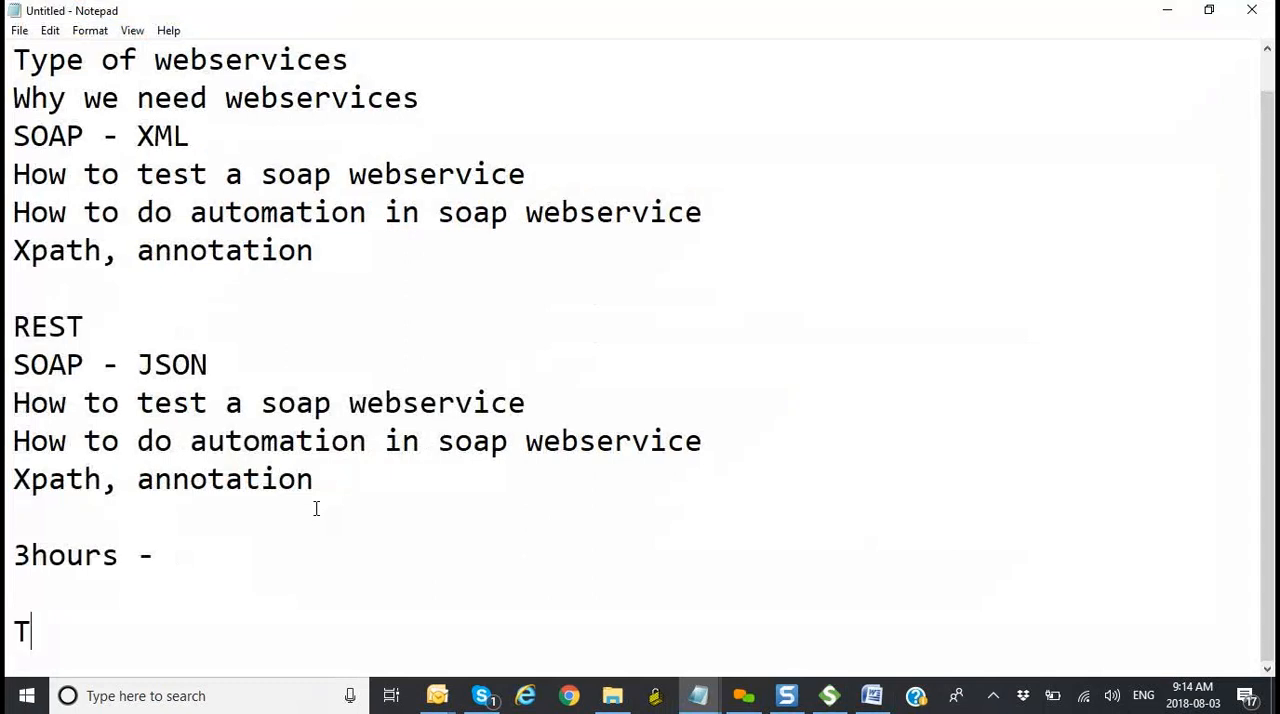
type("axes")
key("Return")
key("Return")
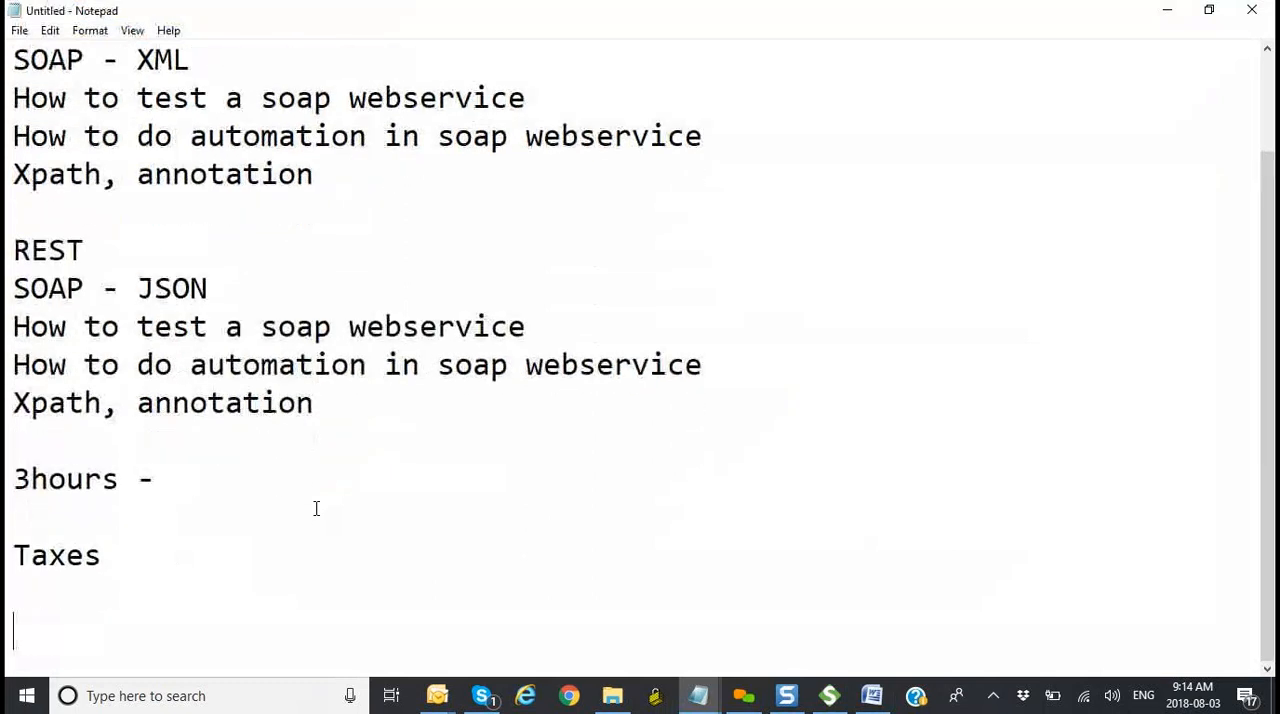
Step: Add the lines "Currency Converter" and "Tempre" directly below "Taxes"
left_click(316, 508)
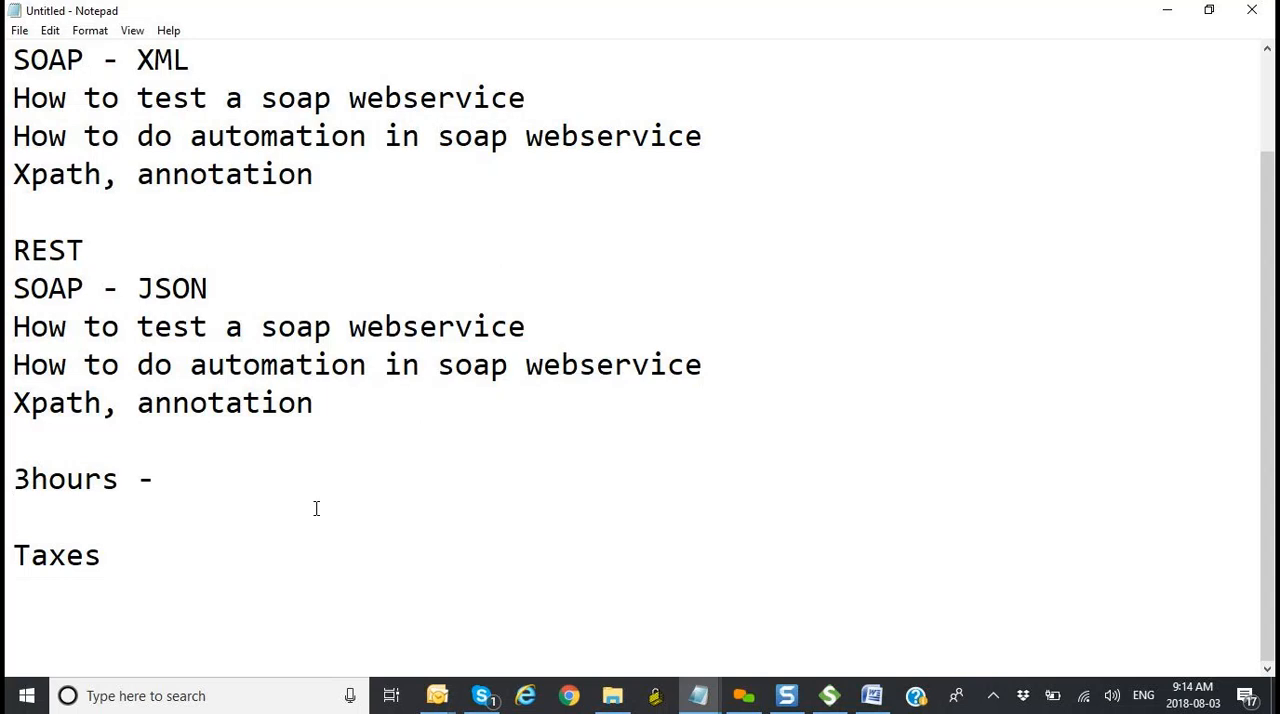
left_click(203, 578)
type("Currency")
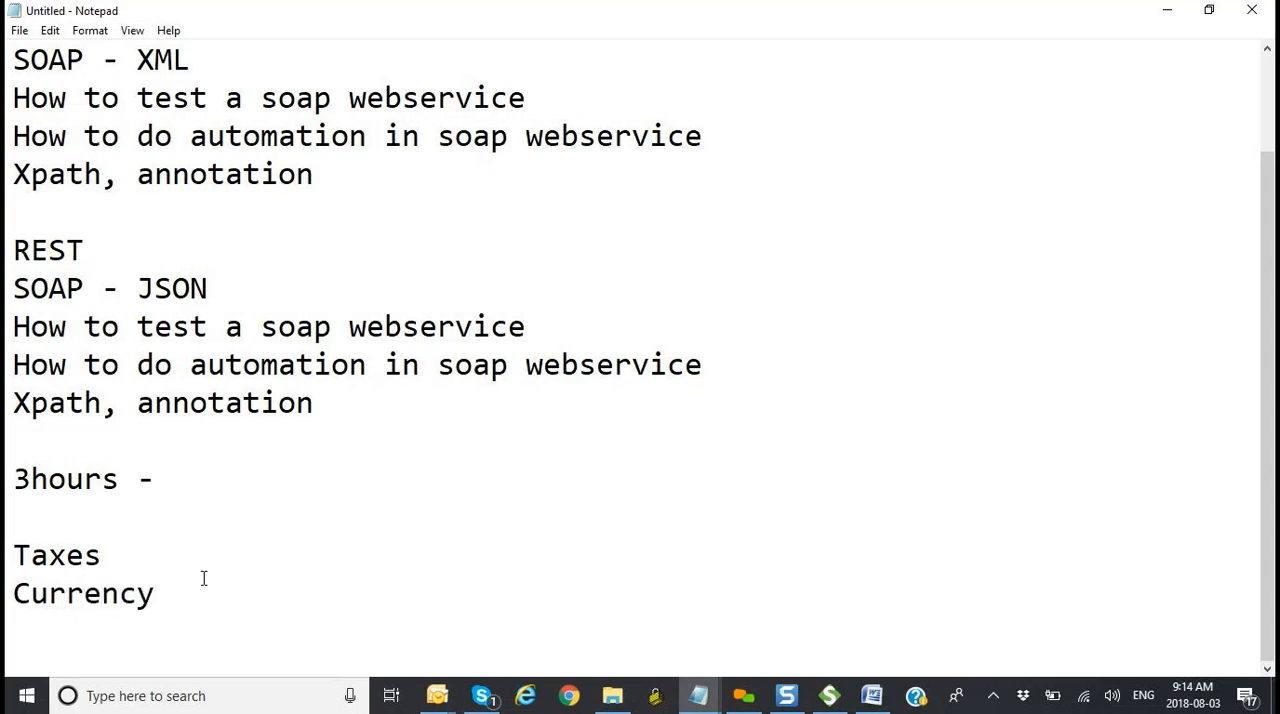
type(" Converter")
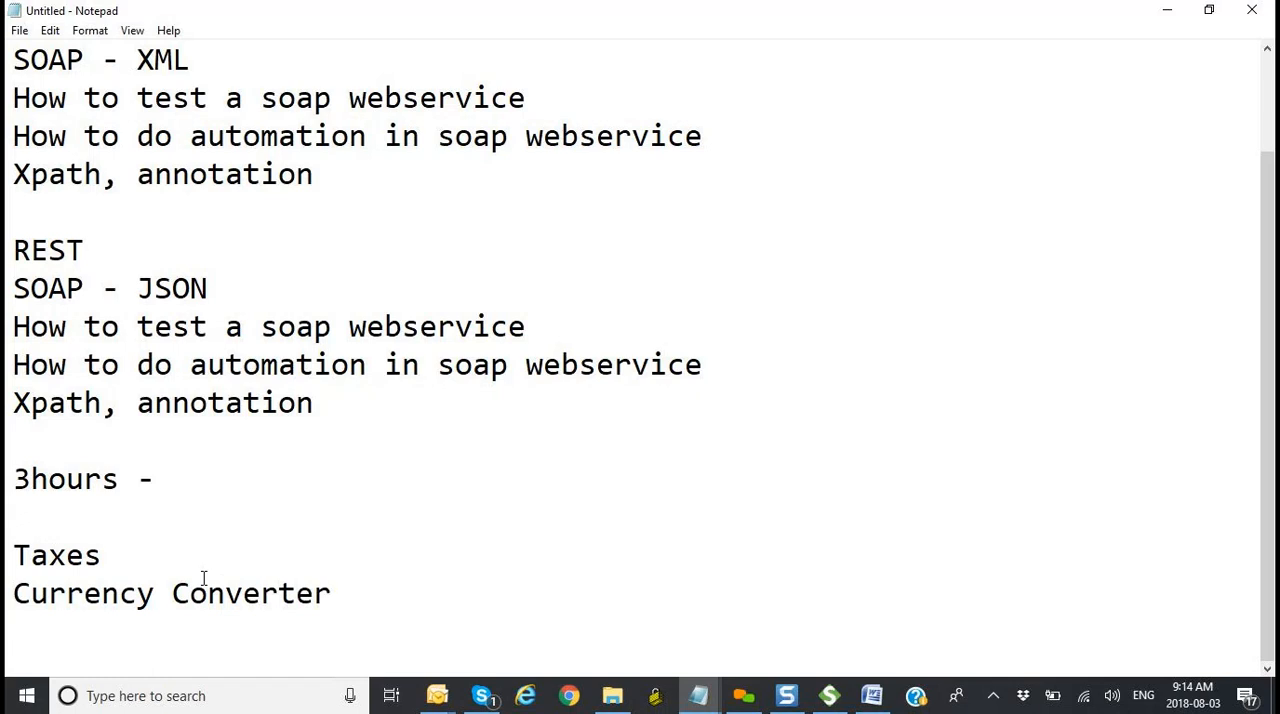
key("Return")
type("Tempre")
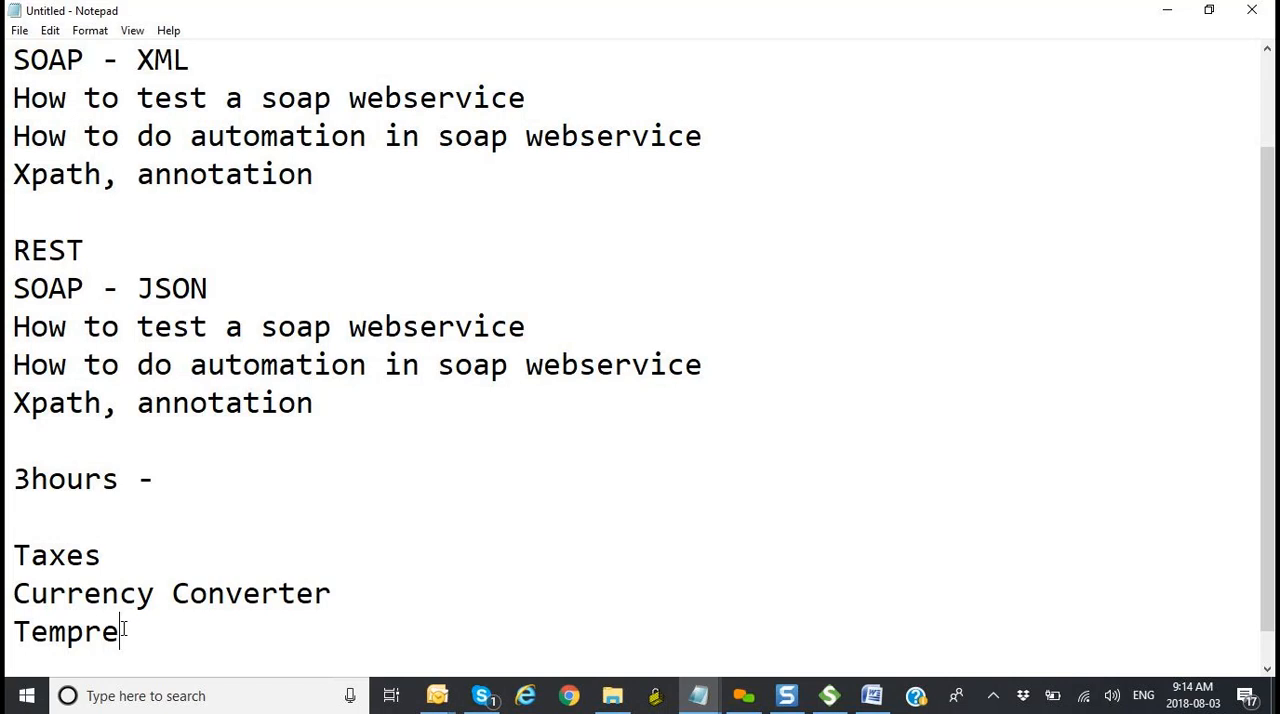
Step: Switch to Internet Explorer and look over the upper part of the MSN Canada home page, including the weather and news tiles
key("alt+Tab")
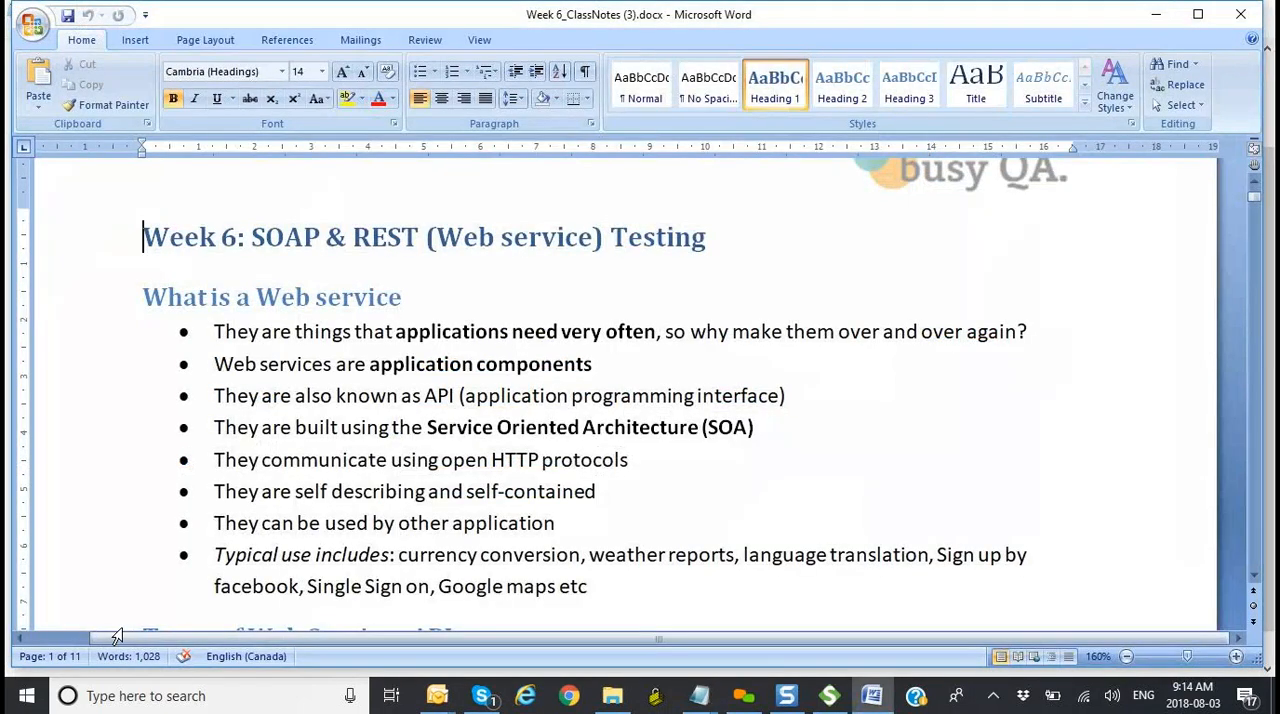
left_click(524, 697)
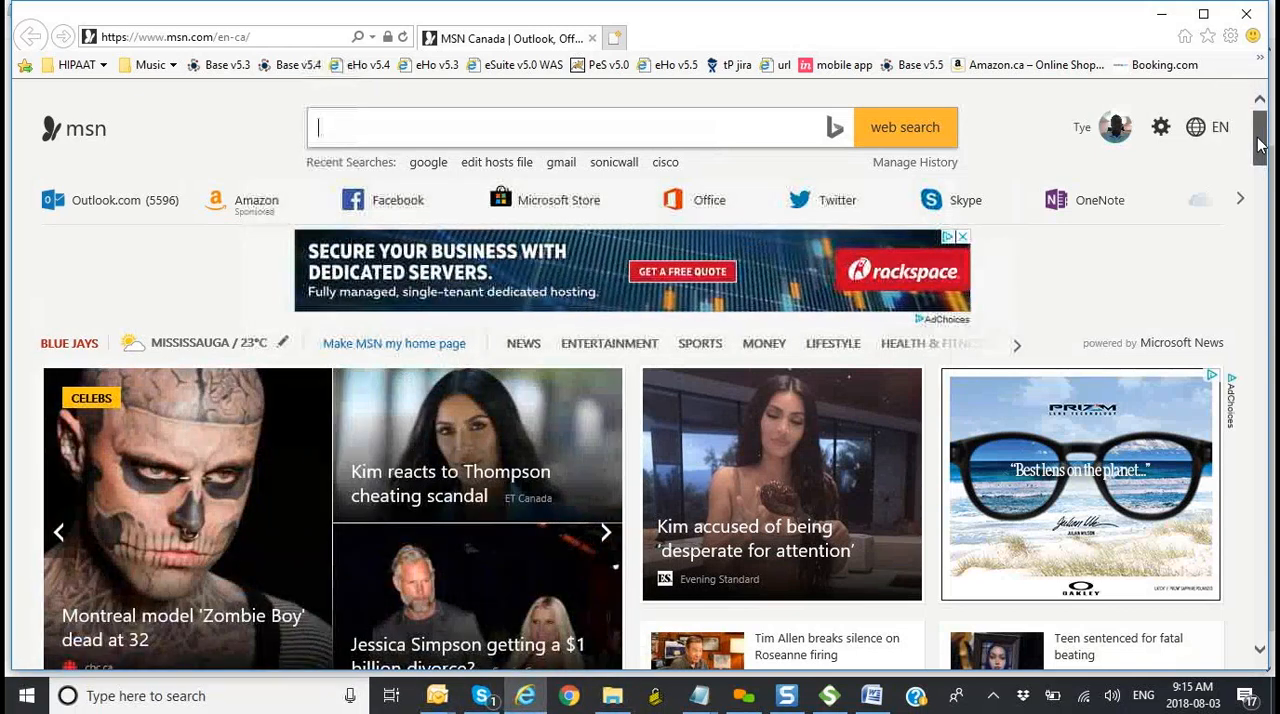
left_click_drag(1259, 146, 1259, 162)
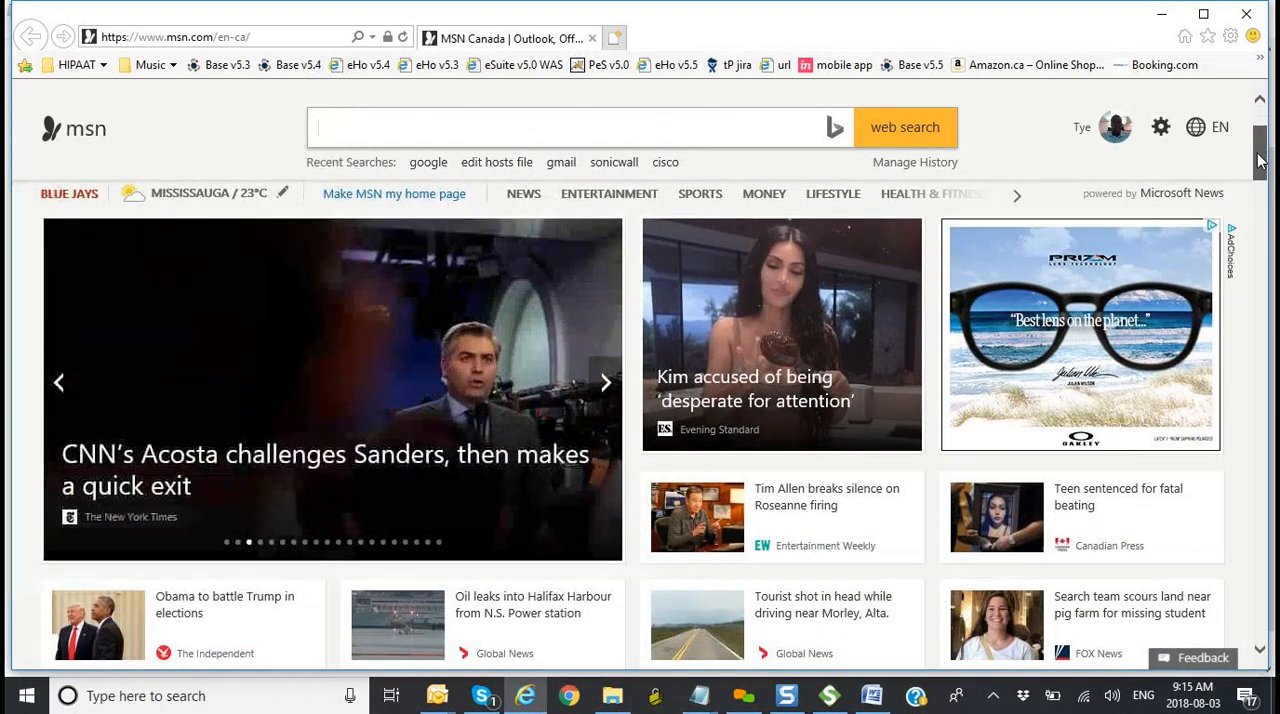
left_click_drag(1259, 162, 1259, 140)
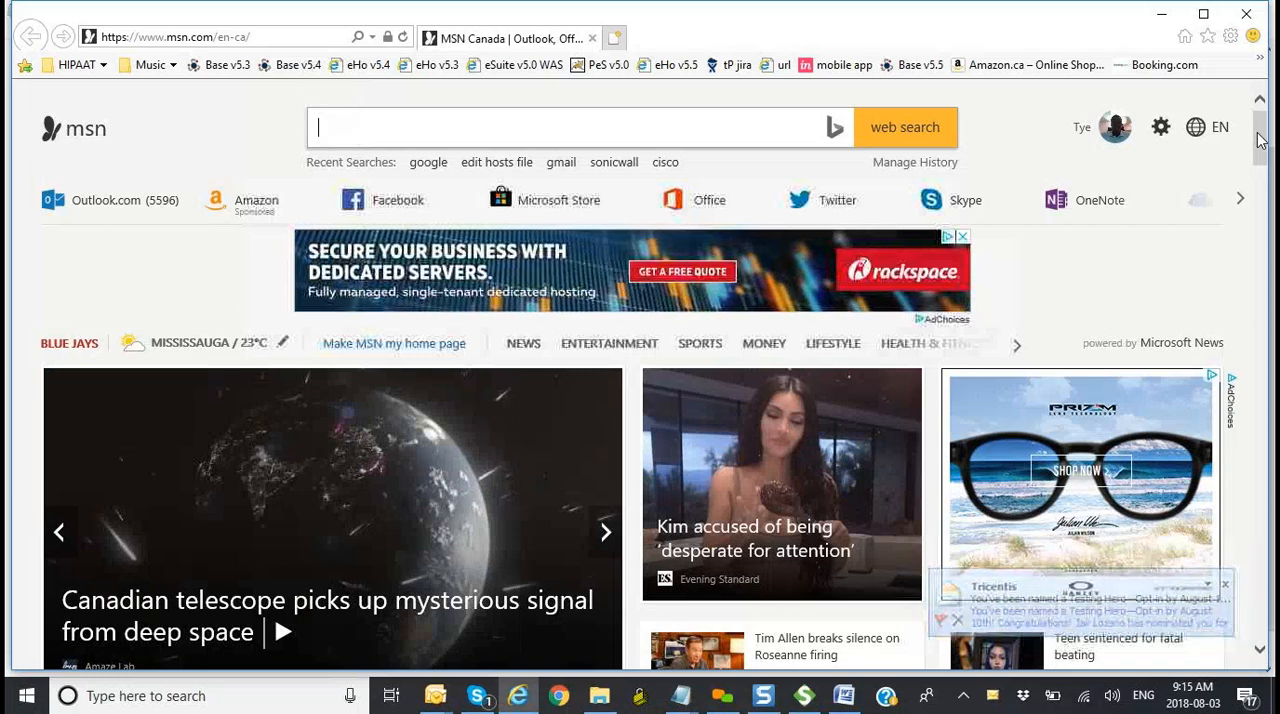
left_click_drag(1258, 142, 1259, 160)
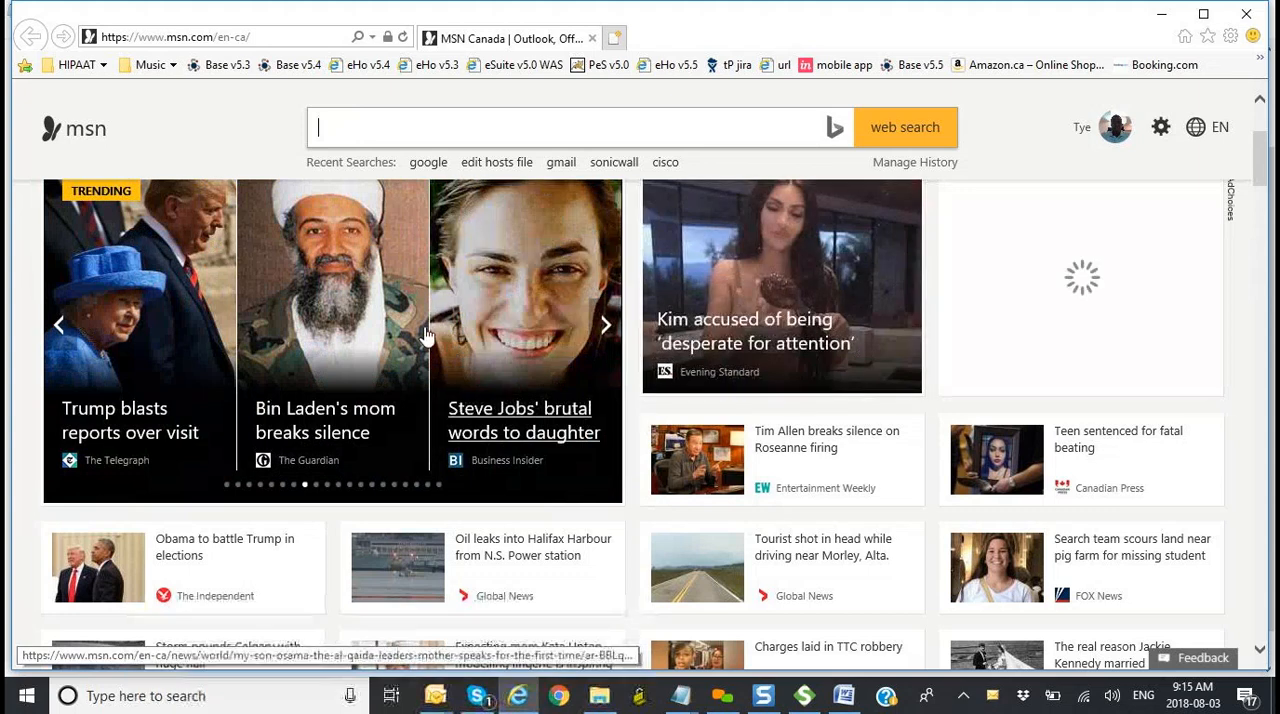
Step: Step through the featured news slideshow on the MSN home page and compare it with the surrounding content
left_click(617, 350)
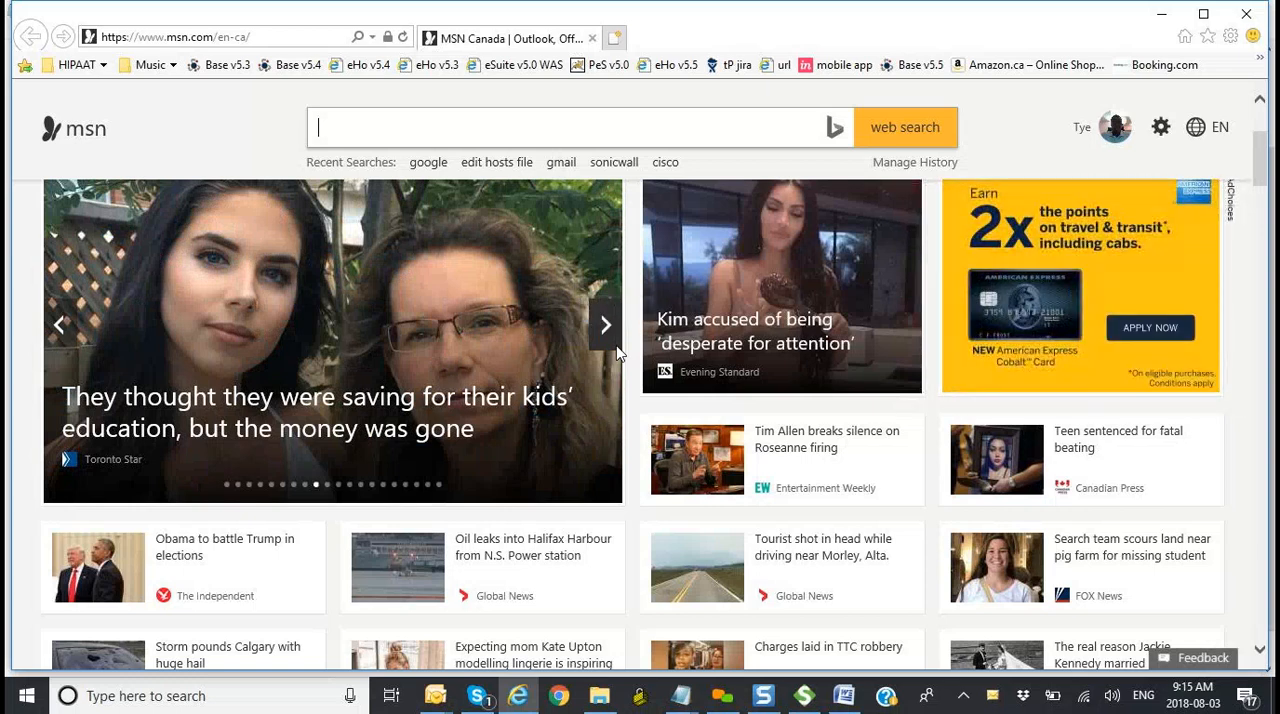
left_click(617, 350)
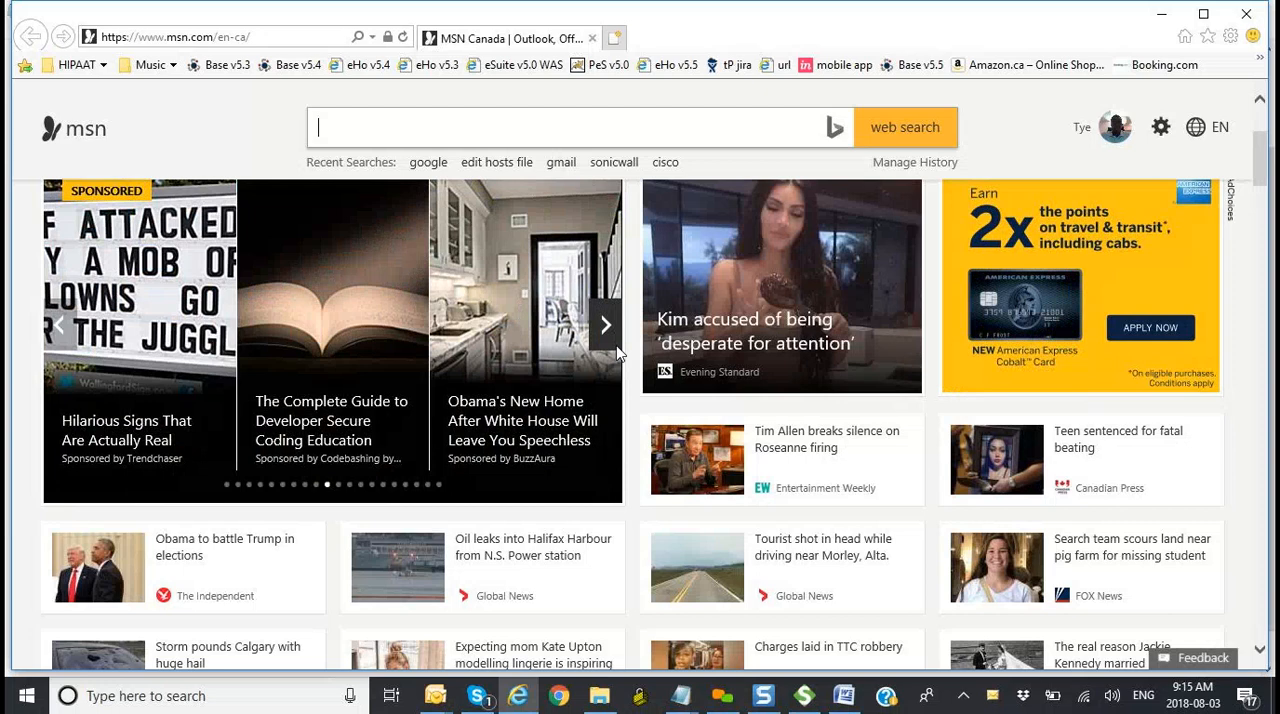
left_click(617, 350)
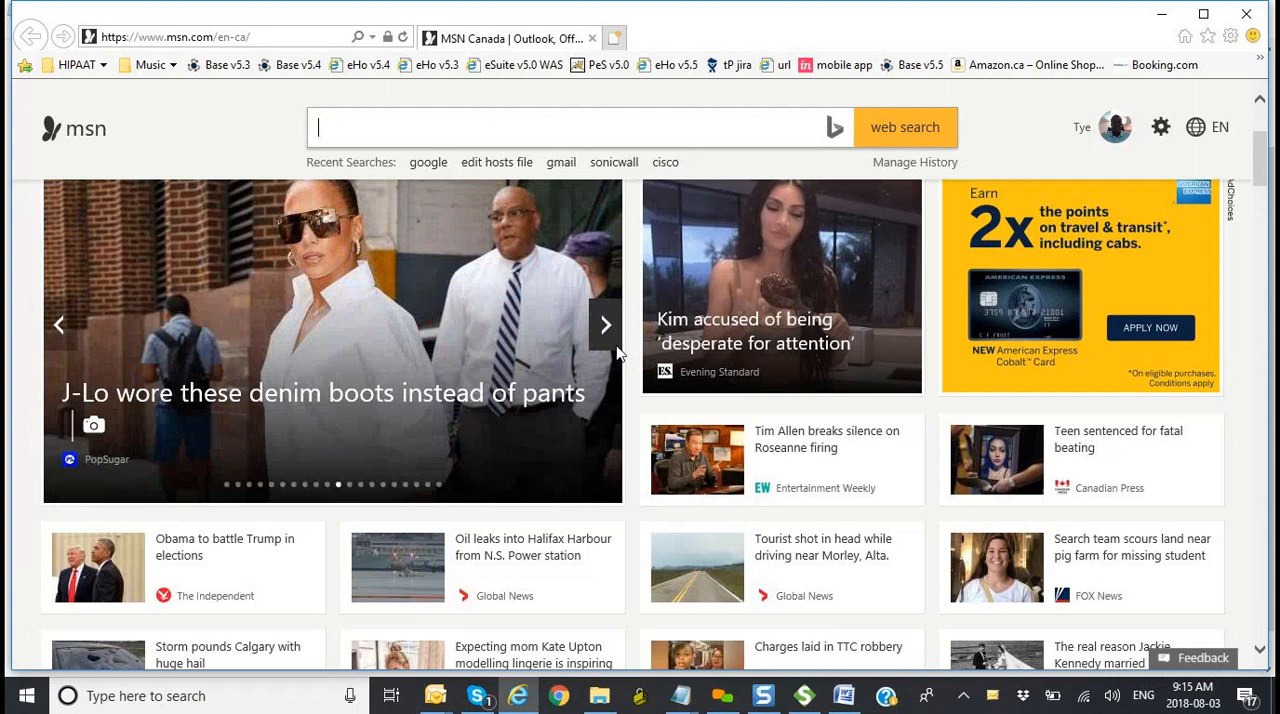
left_click(617, 350)
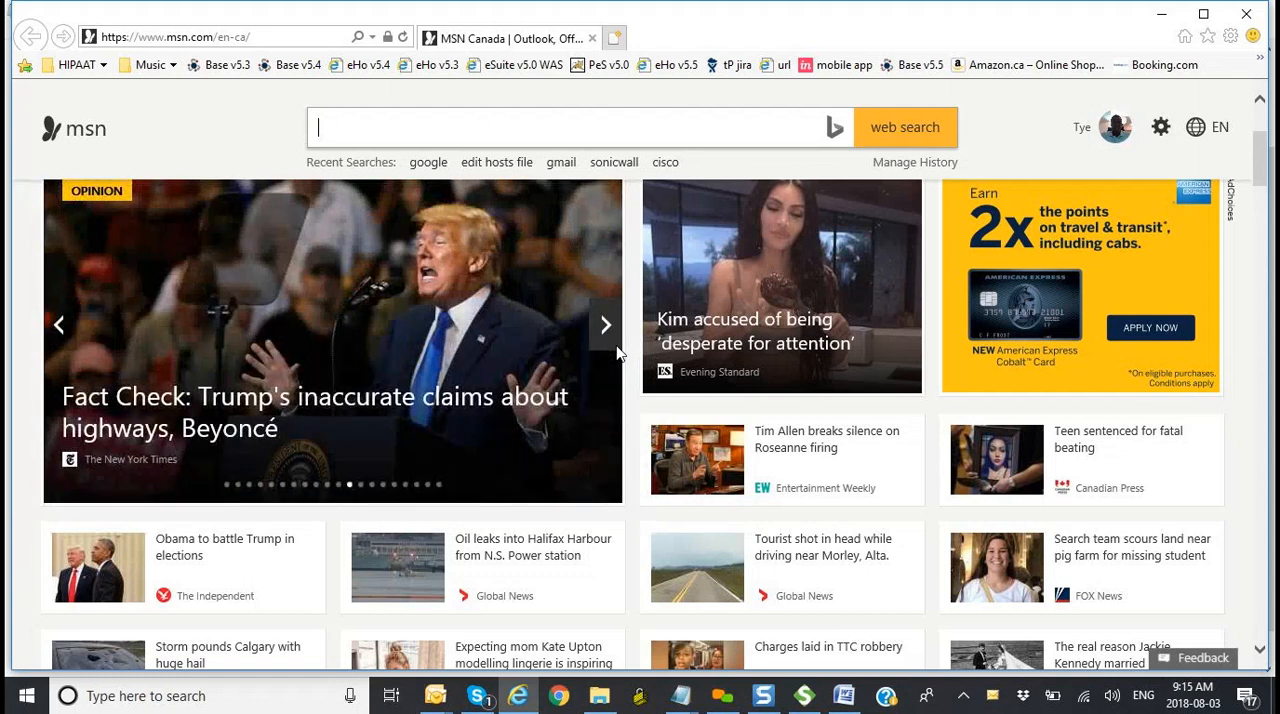
left_click_drag(1257, 168, 1261, 141)
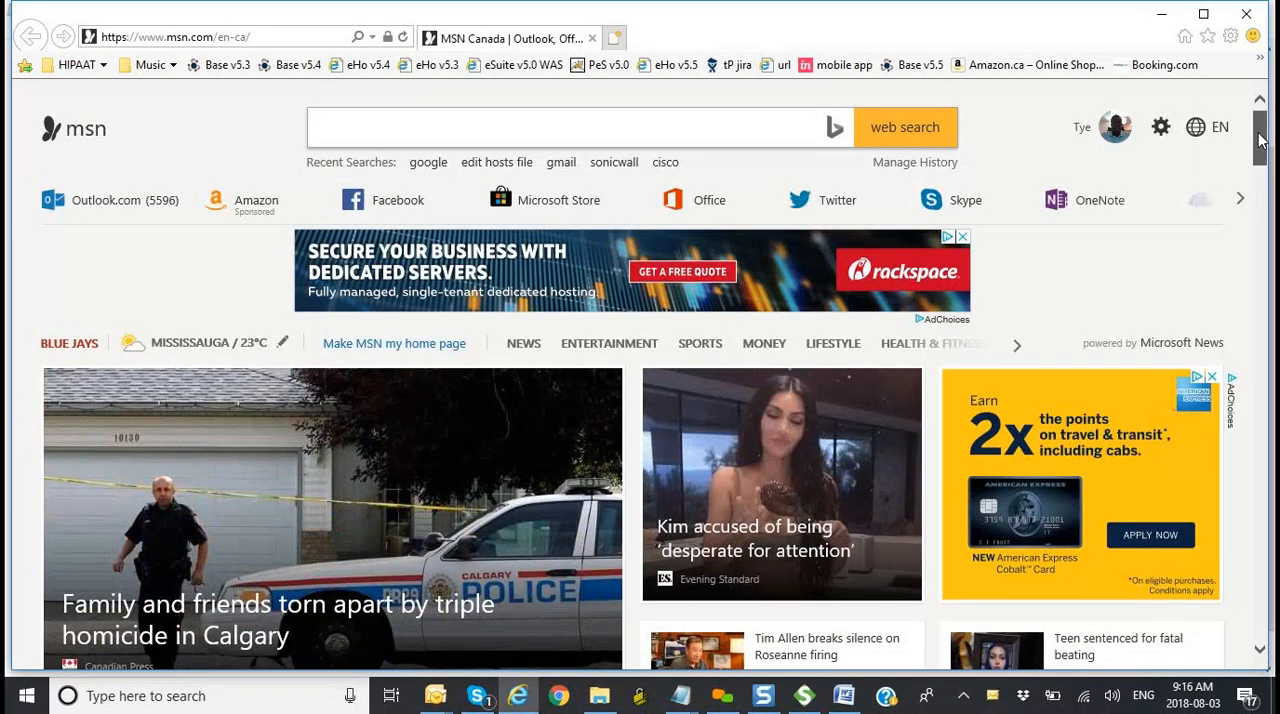
left_click_drag(1261, 141, 1259, 148)
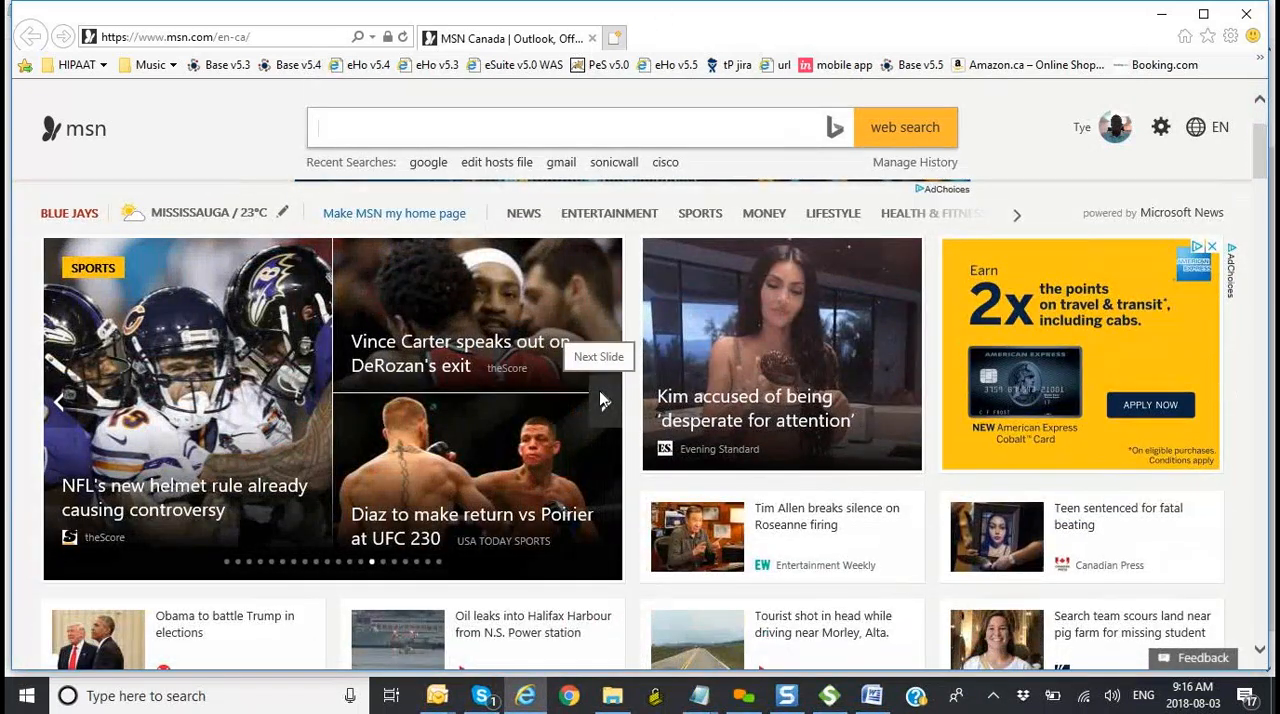
left_click(603, 401)
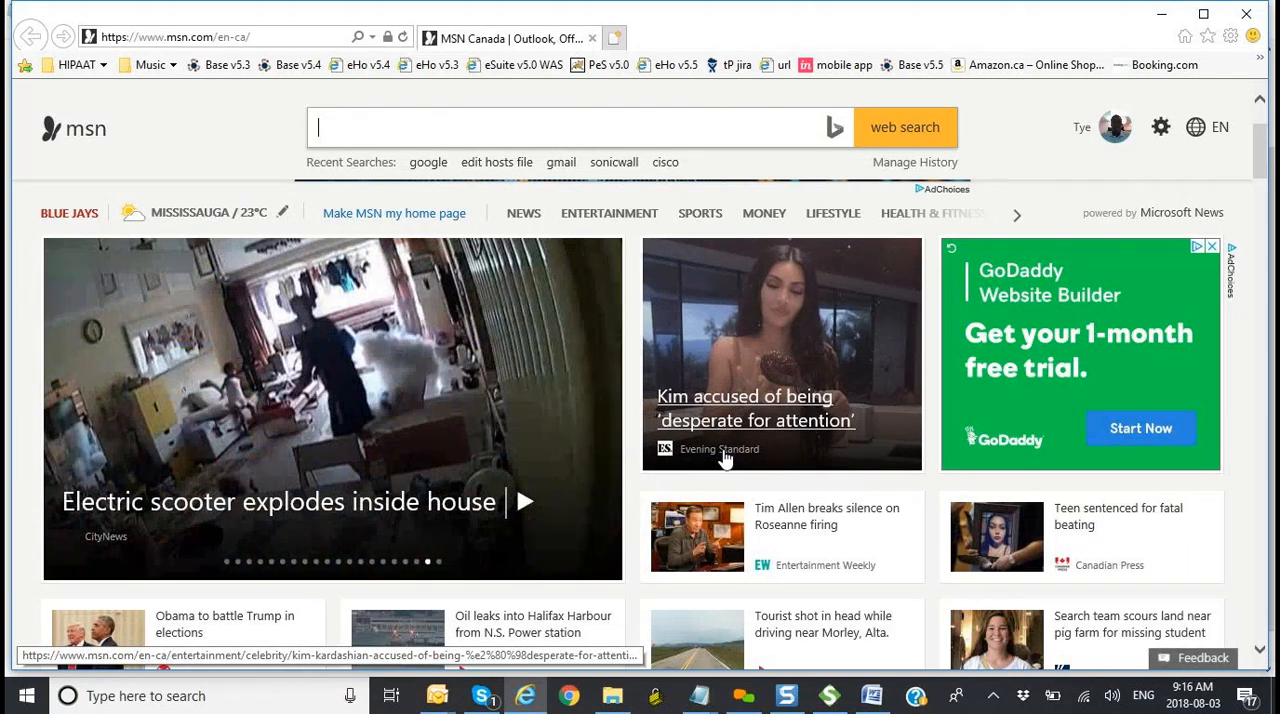
Step: Examine the headlines from different news providers in the Toronto, News and Entertainment sections
scroll(800, 490, "down", 3)
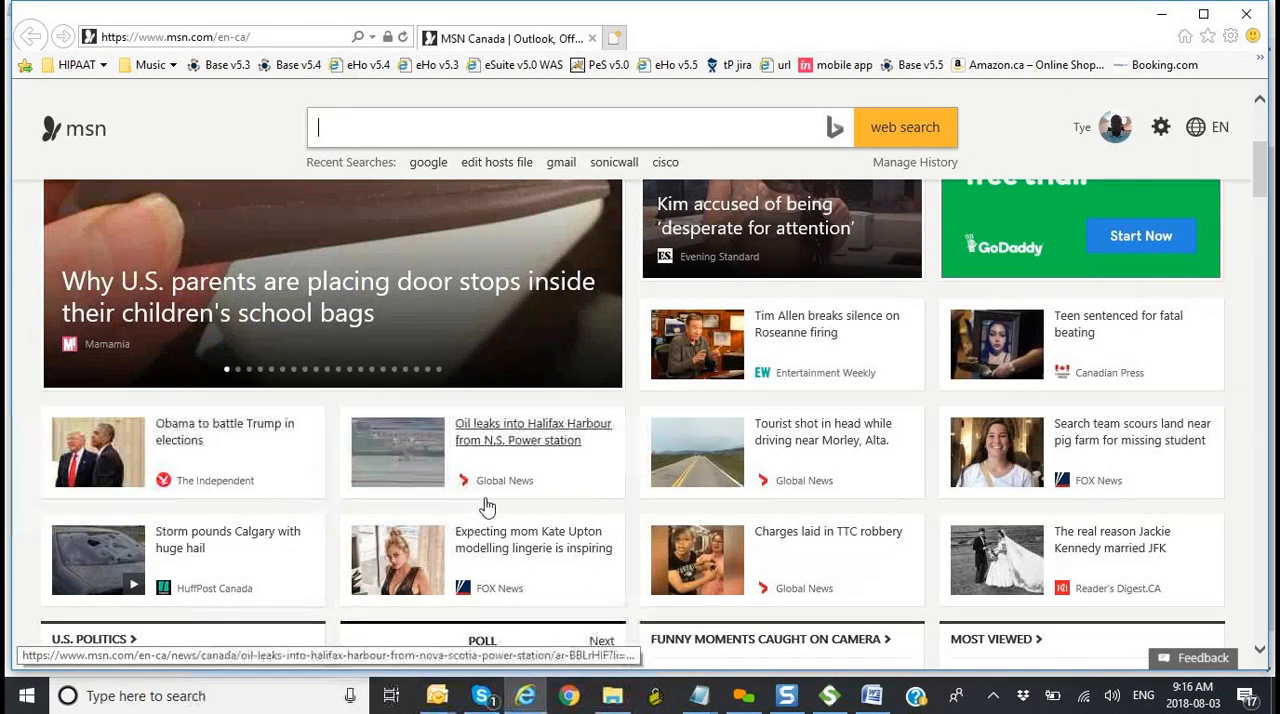
scroll(518, 516, "down", 6)
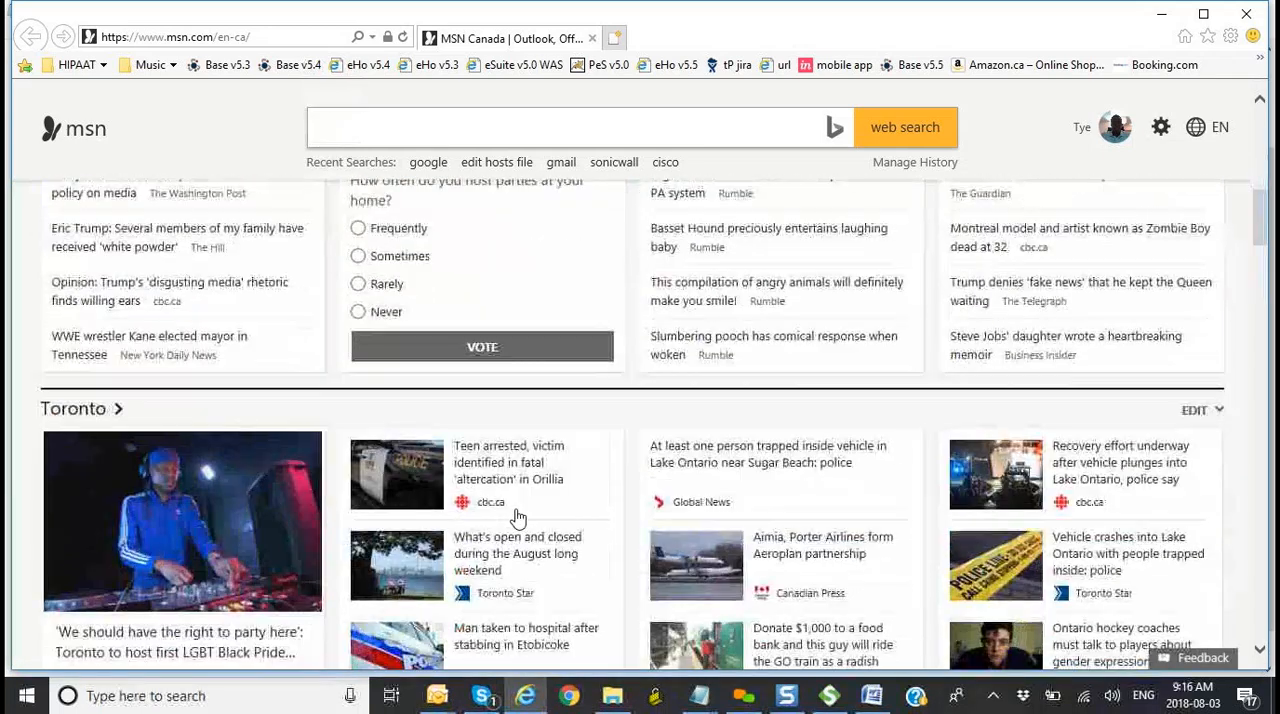
scroll(518, 516, "down", 1)
scroll(518, 516, "down", 2)
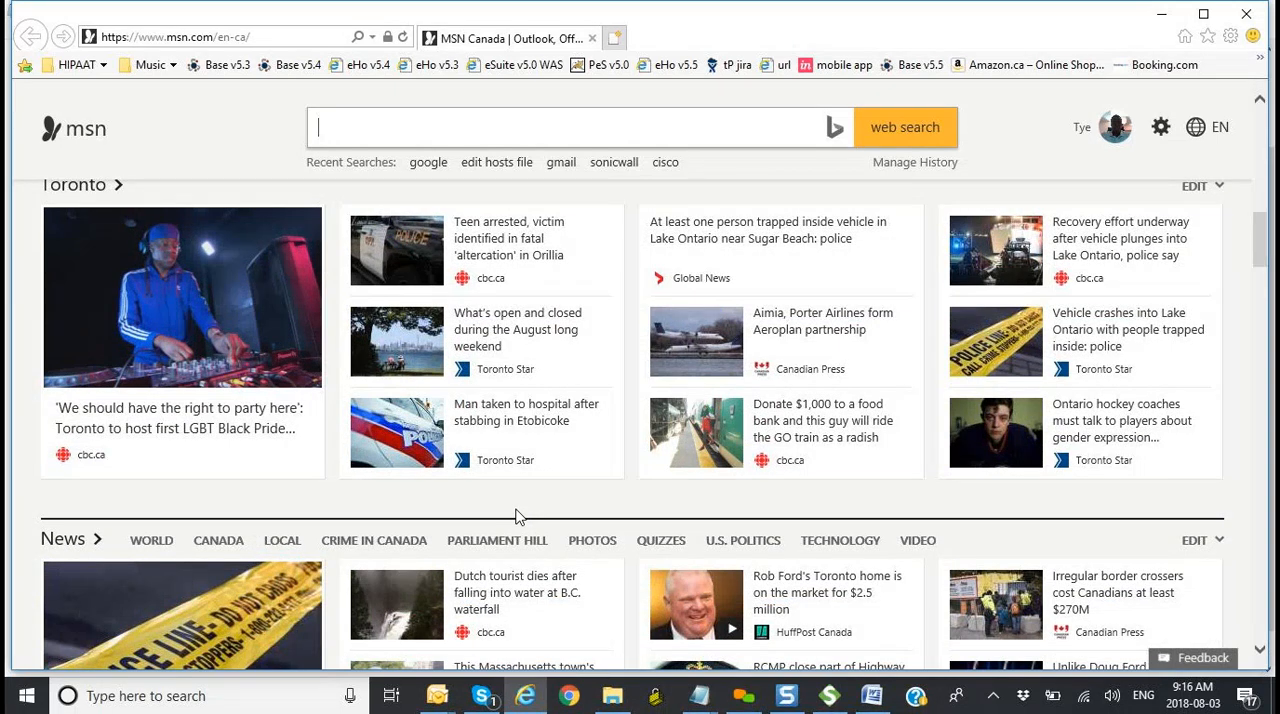
scroll(517, 516, "up", 1)
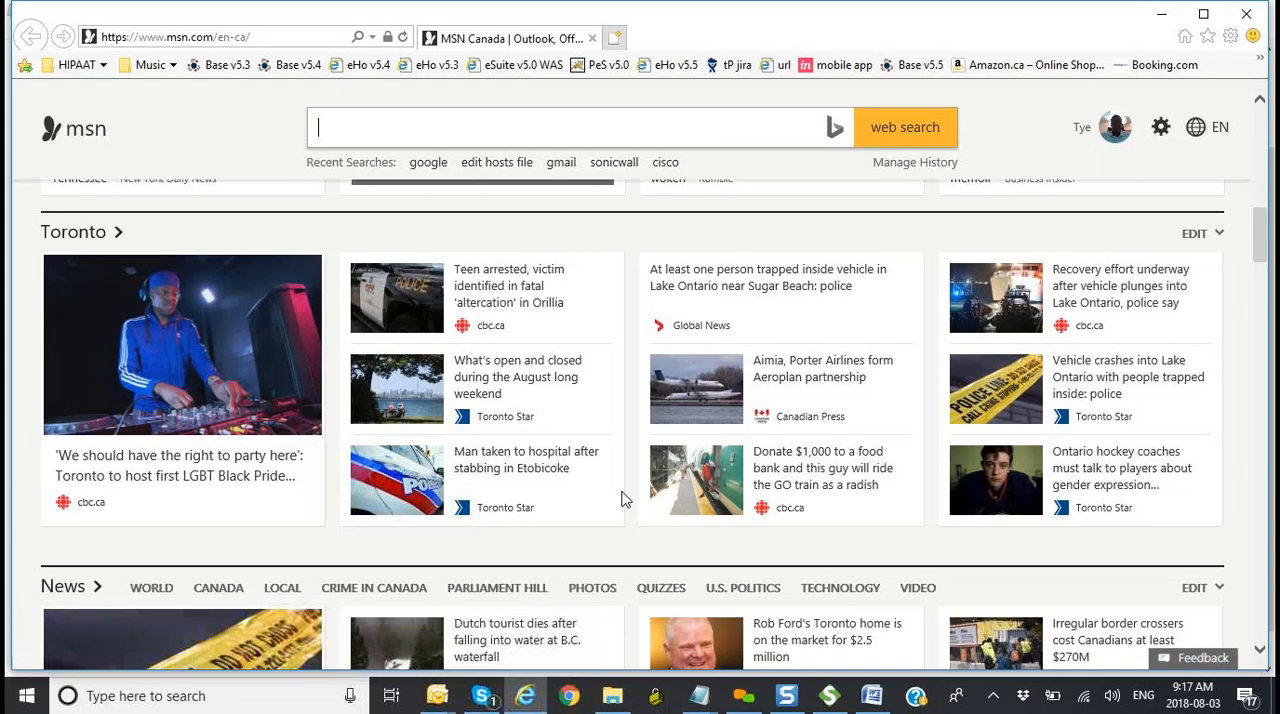
scroll(621, 498, "down", 5)
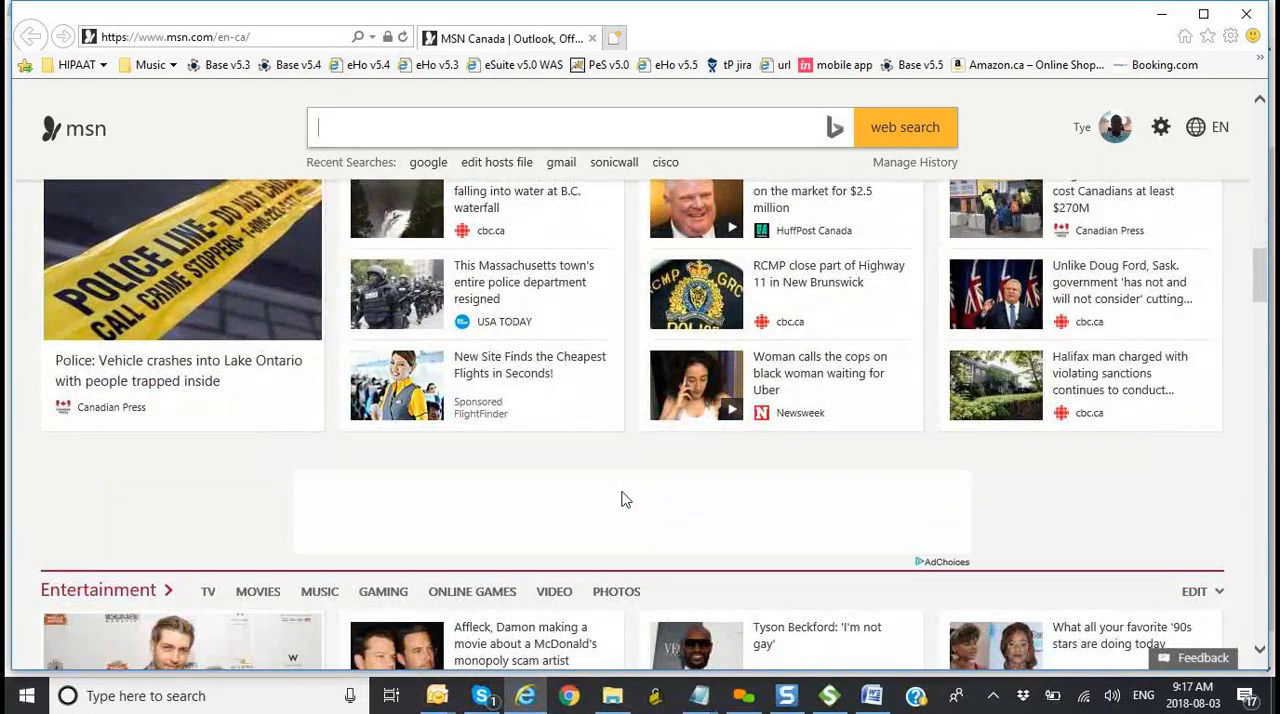
Step: Switch back to the Word class notes and review the SOAP and REST definitions under "Types of Web Services API", highlighting the SOAP entry
key("alt+Tab")
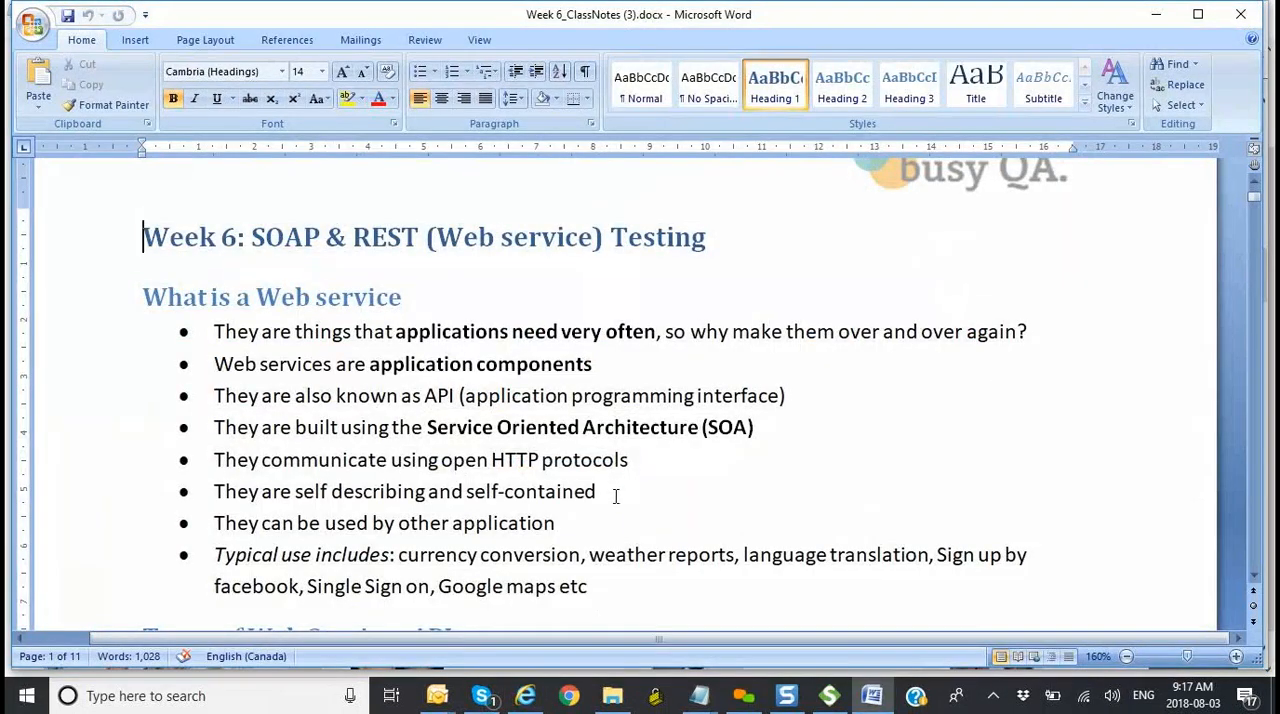
scroll(657, 470, "down", 3)
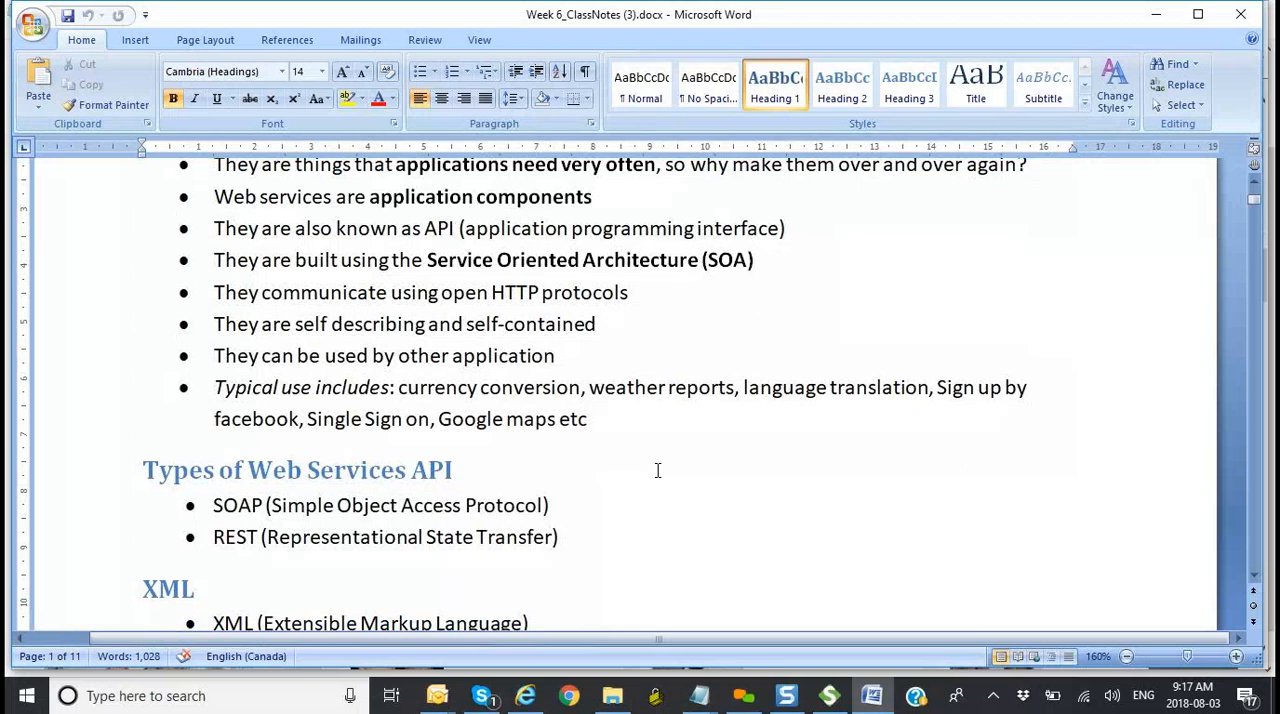
scroll(657, 470, "down", 2)
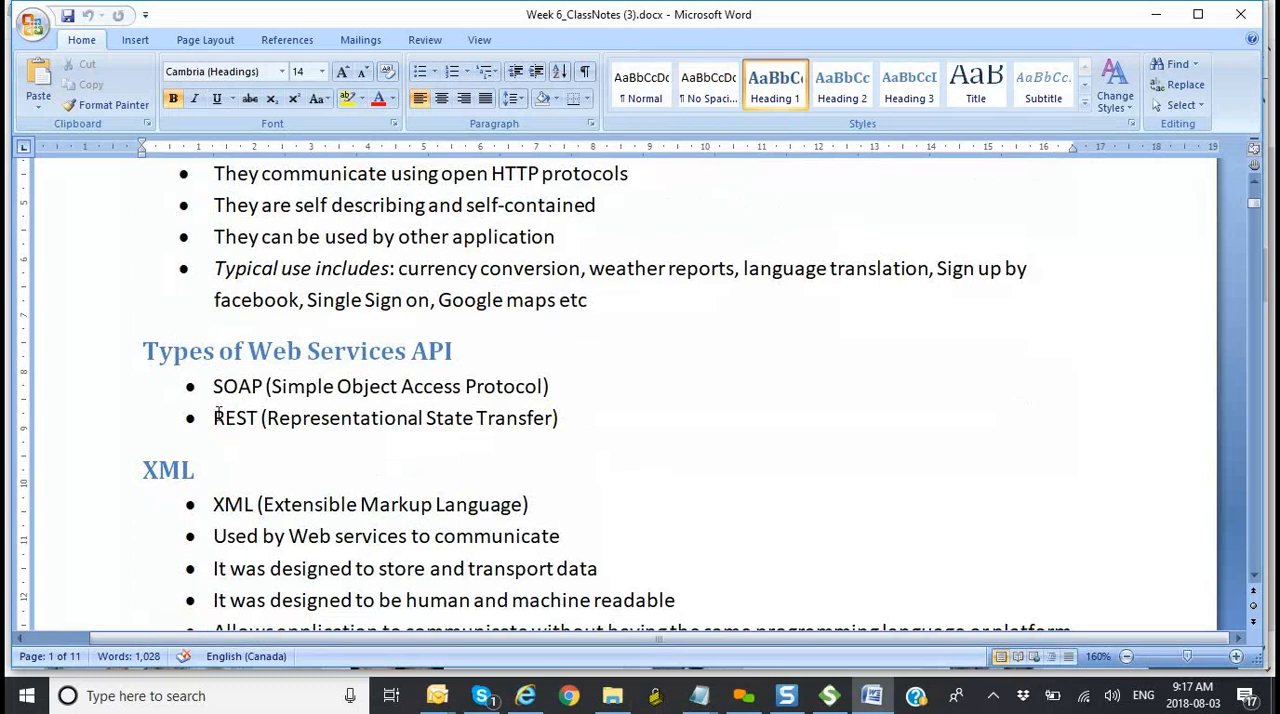
left_click_drag(270, 393, 505, 395)
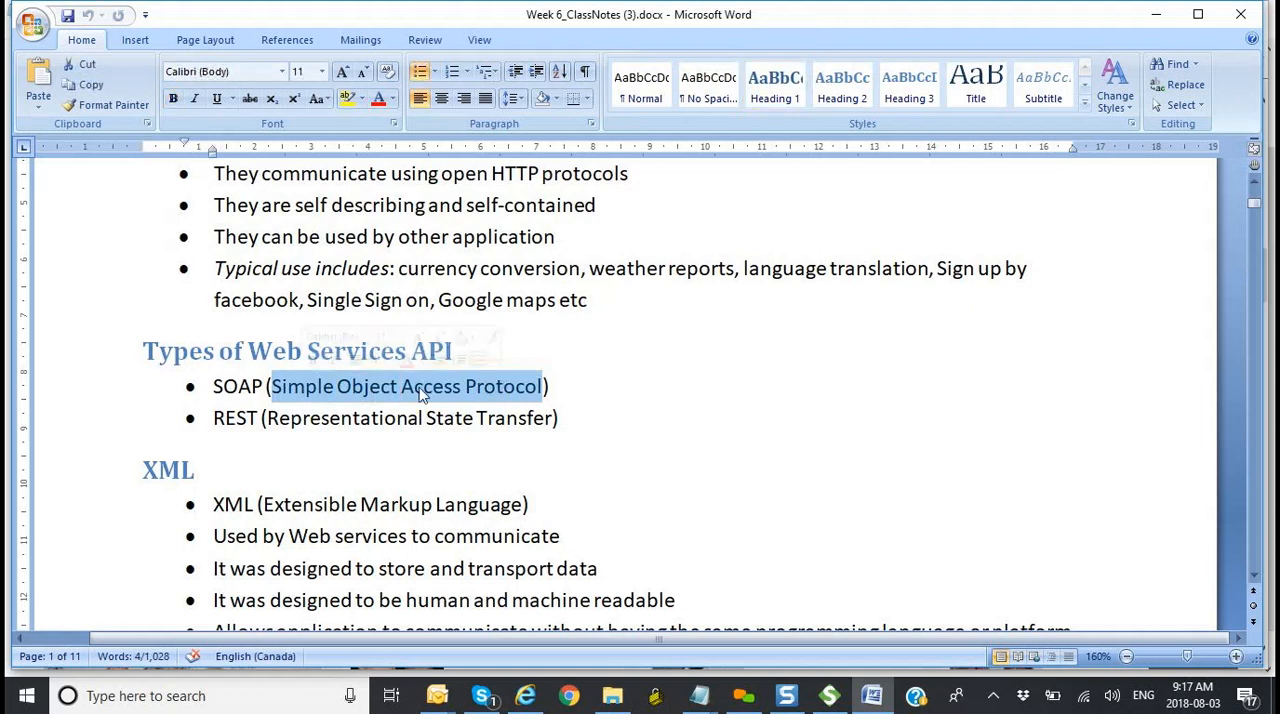
left_click(330, 418)
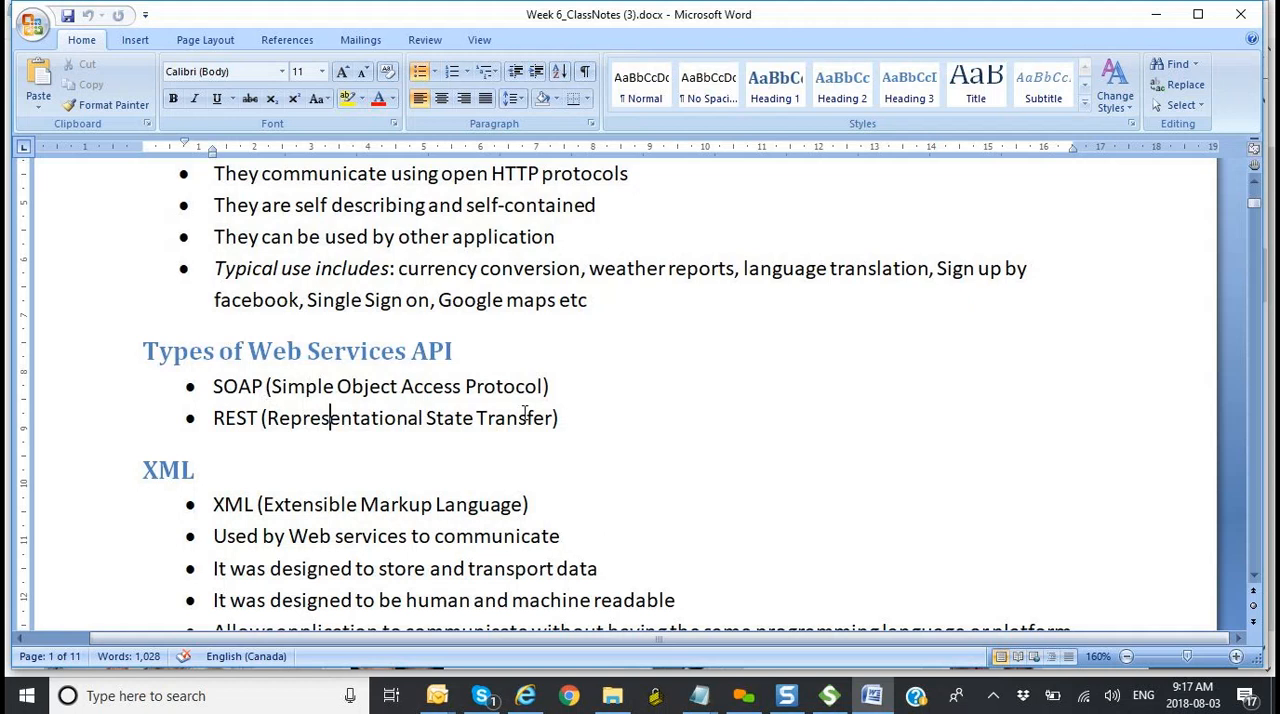
left_click_drag(572, 388, 240, 393)
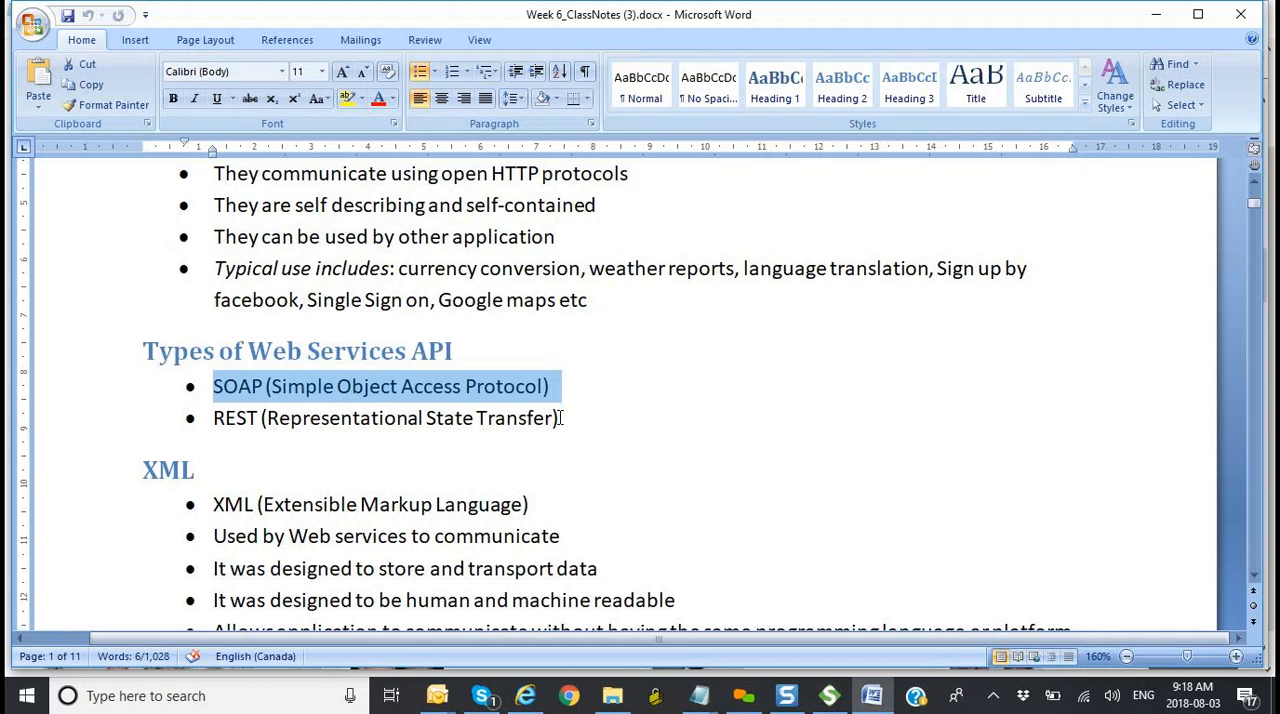
left_click(560, 418)
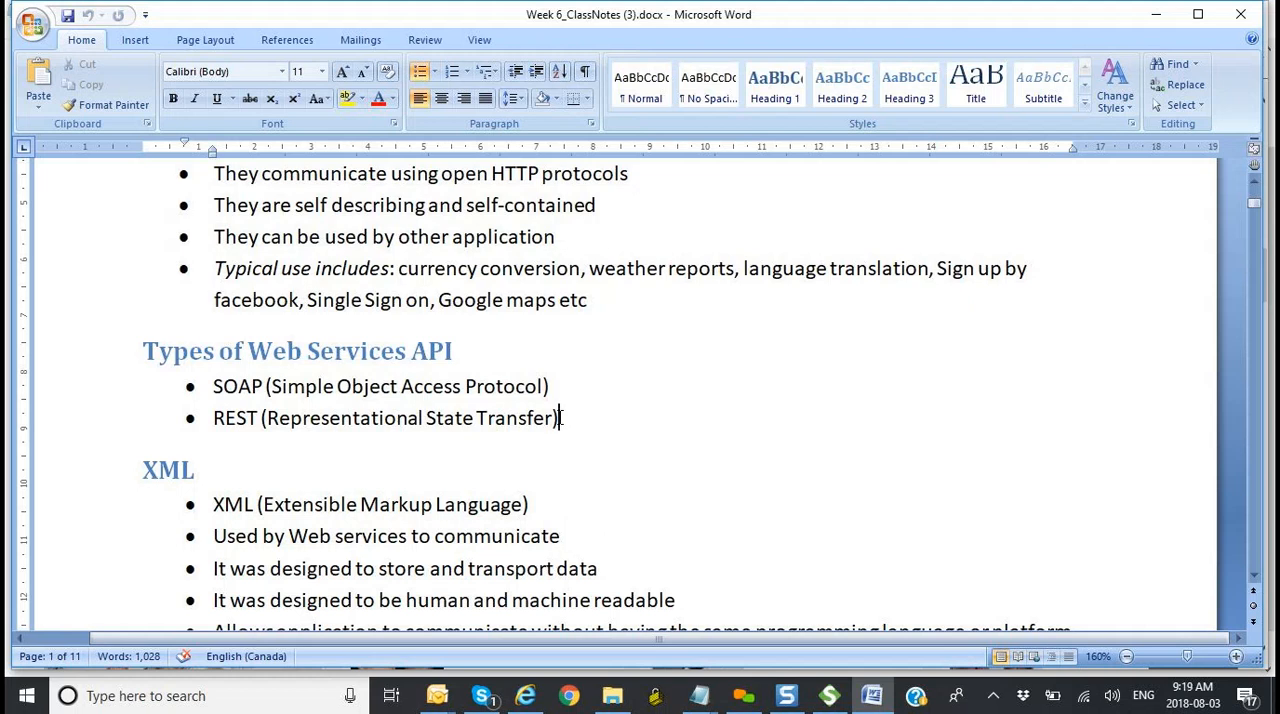
Step: Highlight the SOAP entry and the whole REST (Representational State Transfer) entry in turn under "Types of Web Services API"
left_click_drag(552, 386, 243, 384)
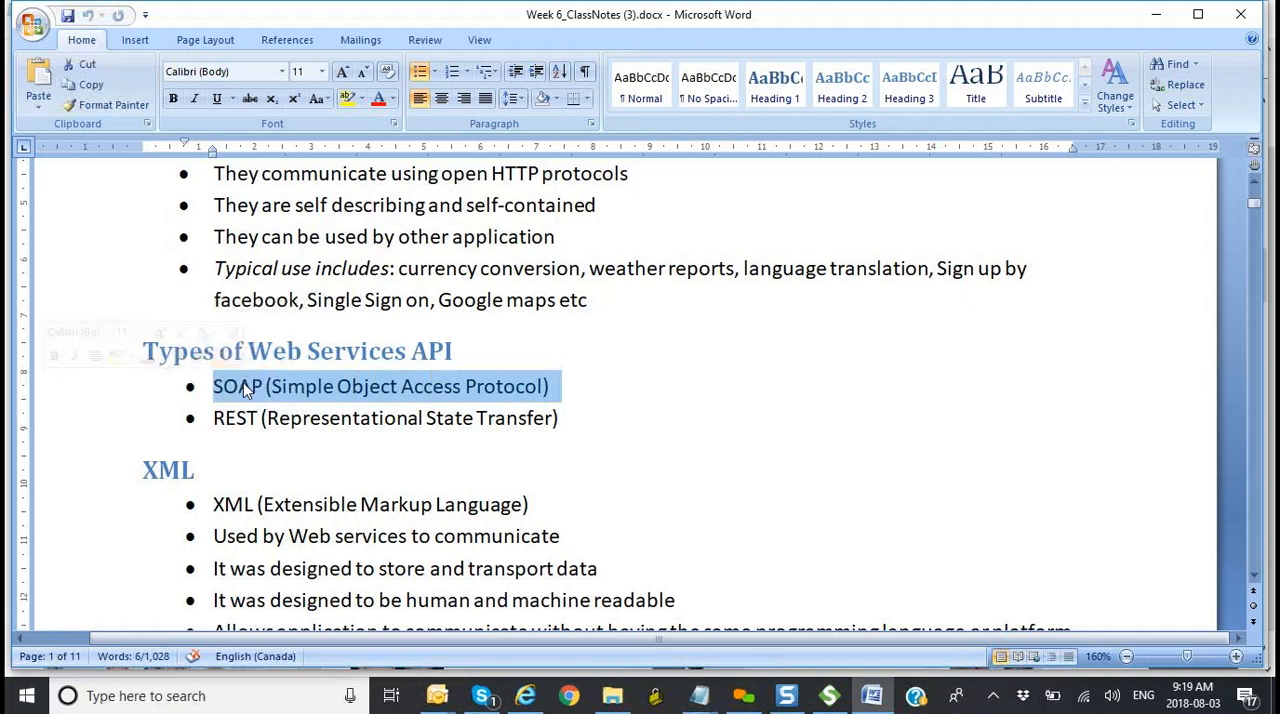
left_click(579, 415)
left_click_drag(571, 417, 490, 418)
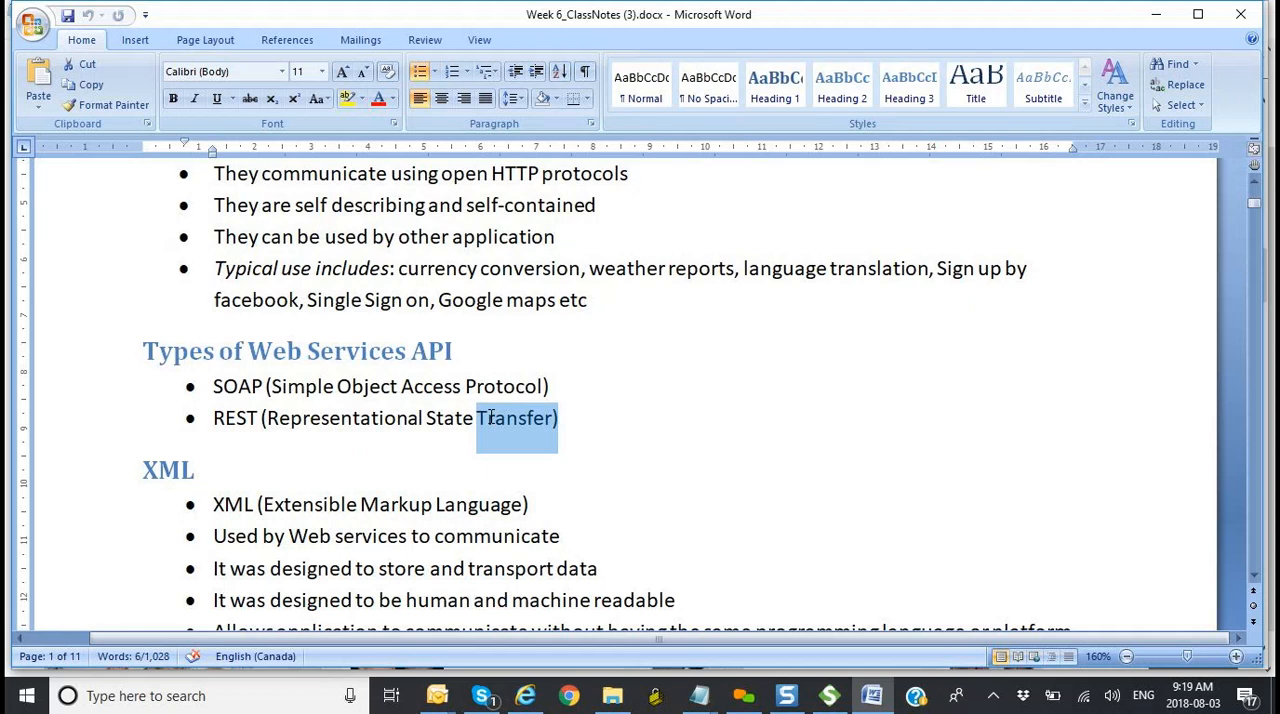
left_click_drag(490, 418, 254, 428)
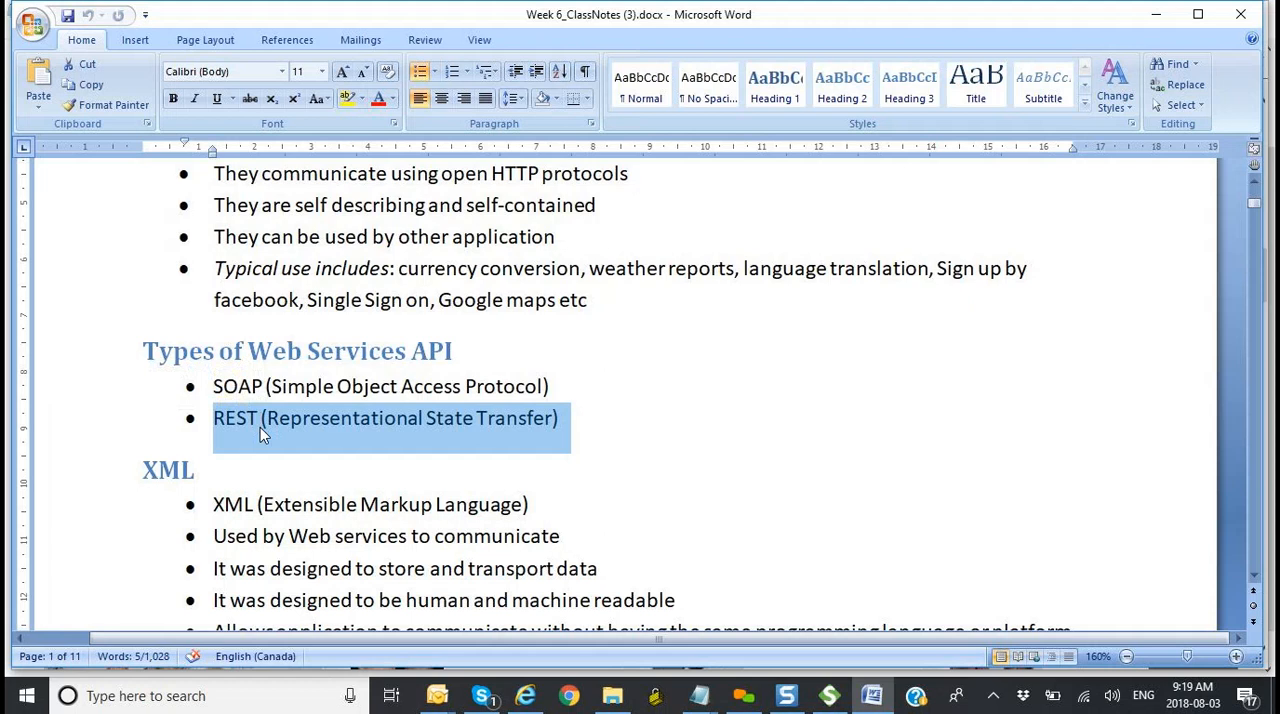
left_click(572, 697)
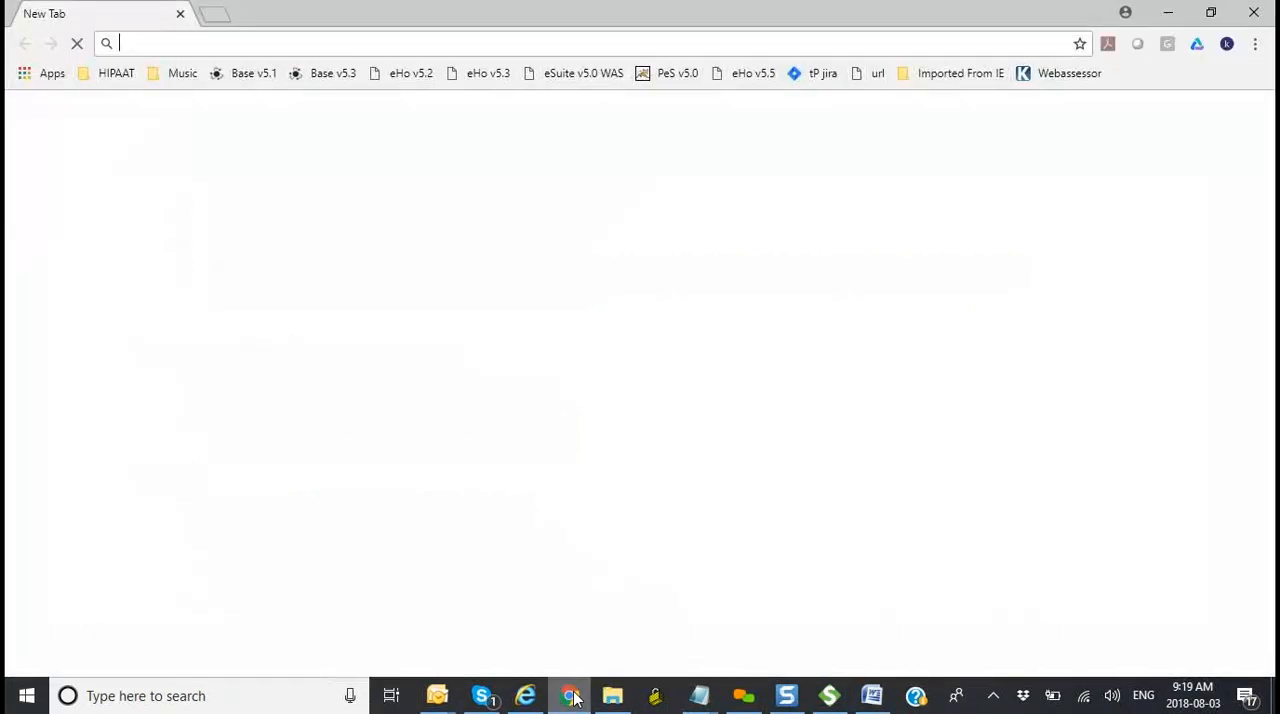
type("www.")
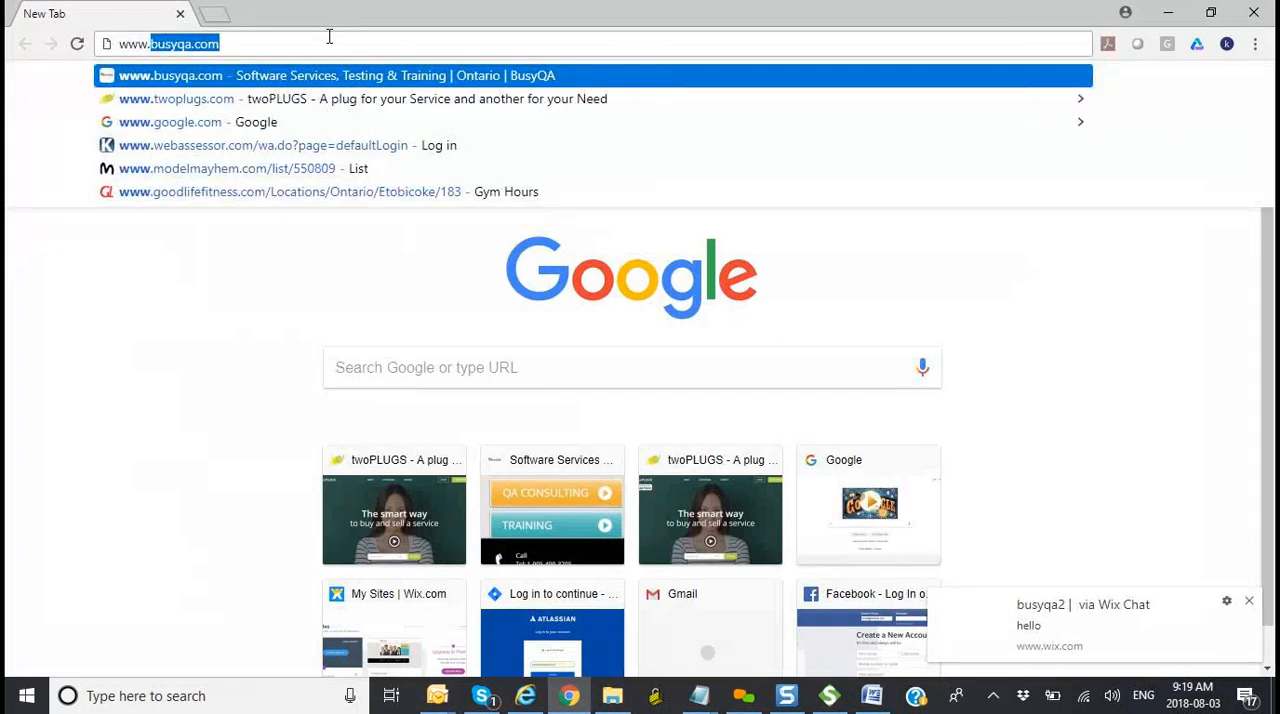
key("BackSpace")
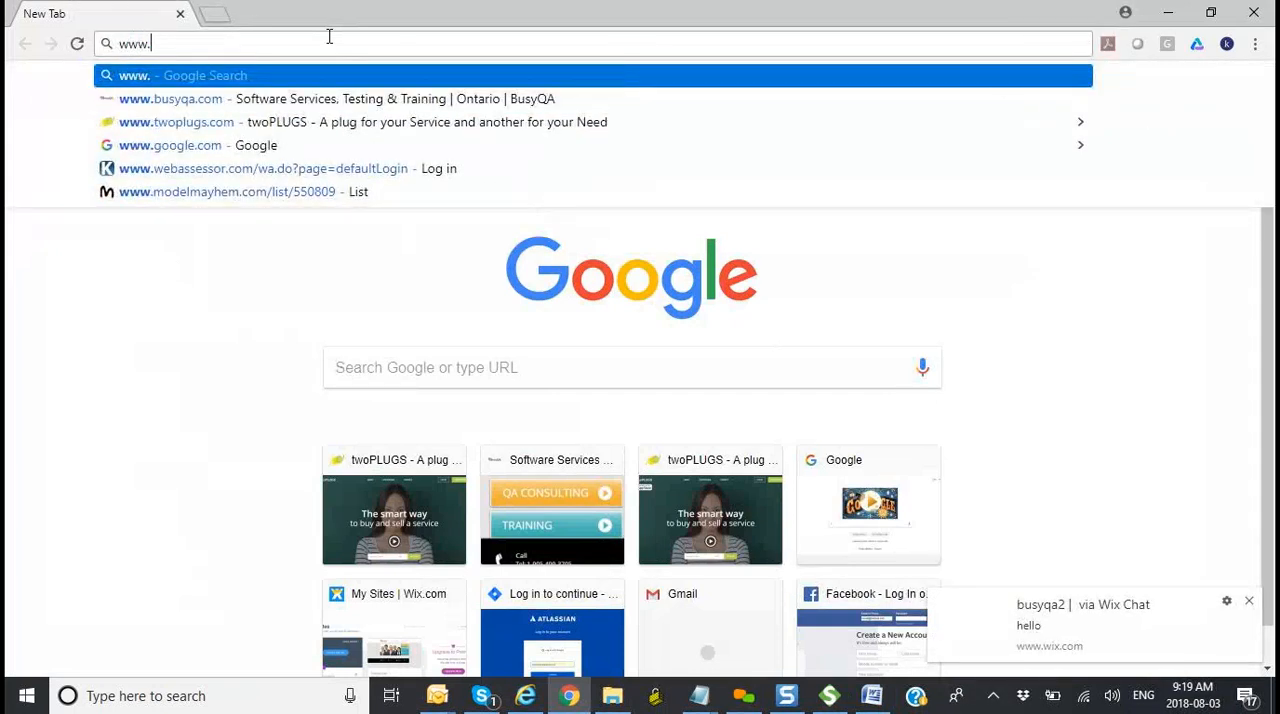
type("twoplugs.com")
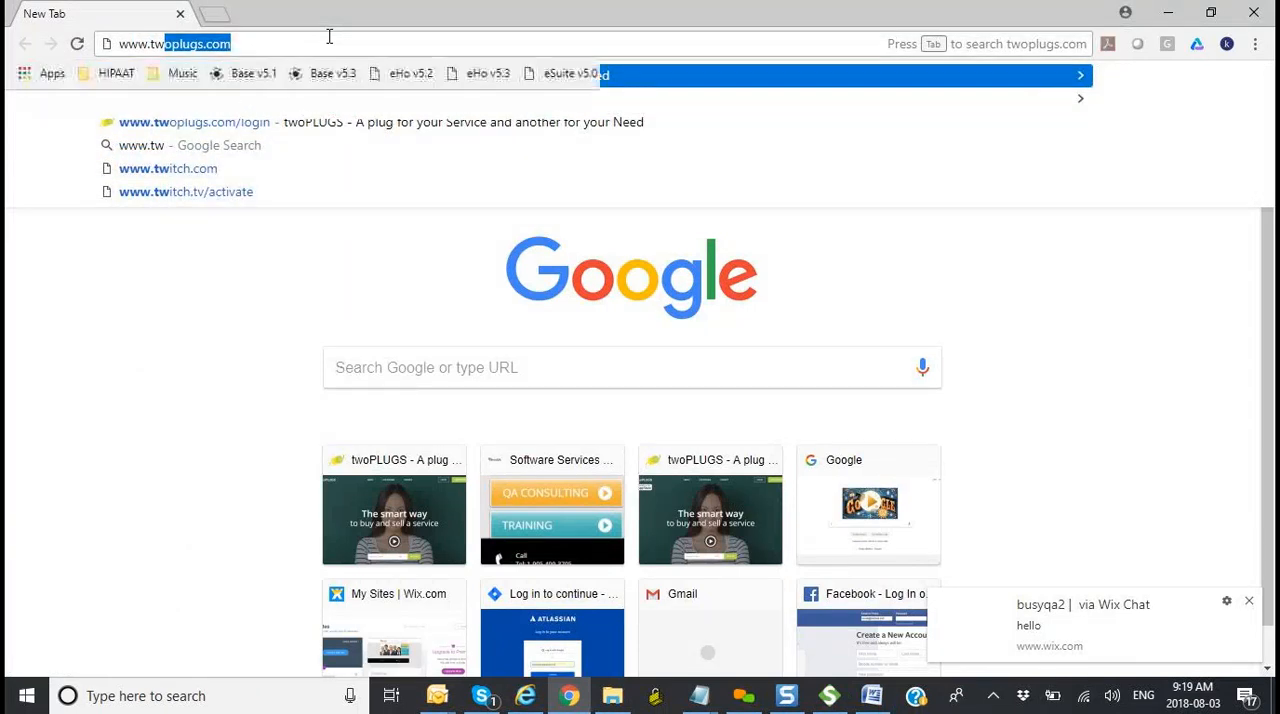
key("Return")
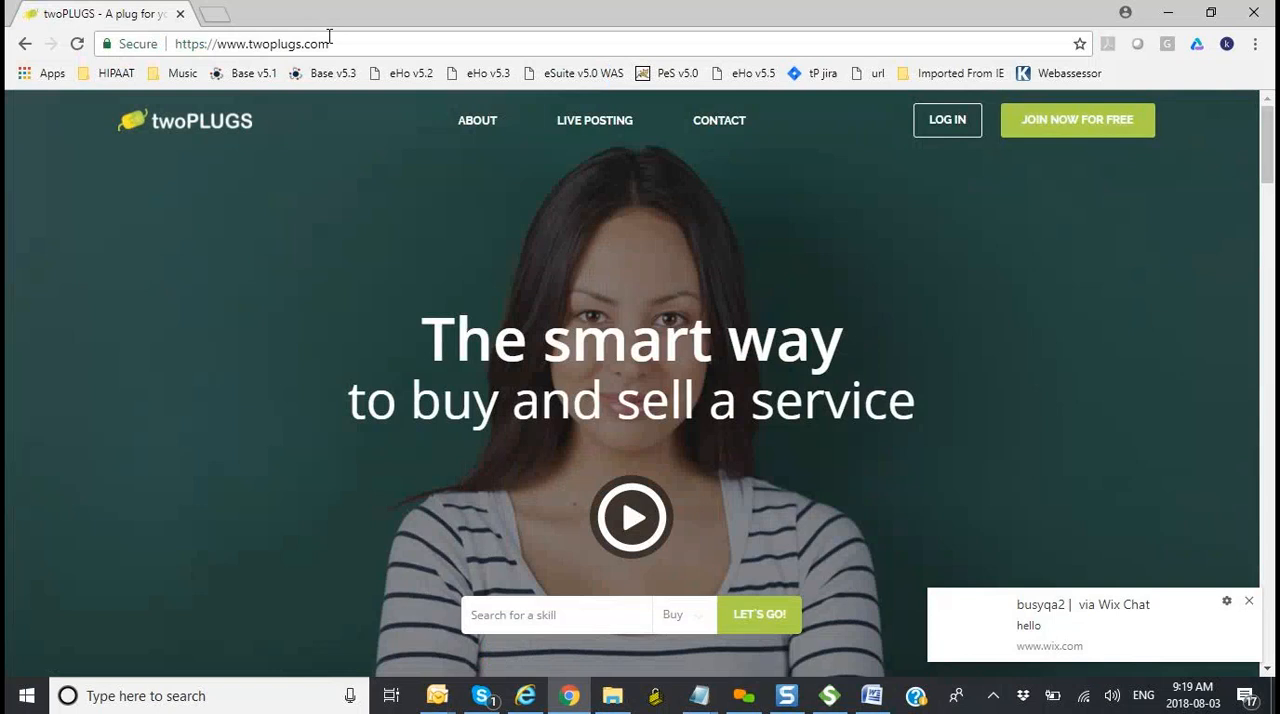
left_click(1022, 118)
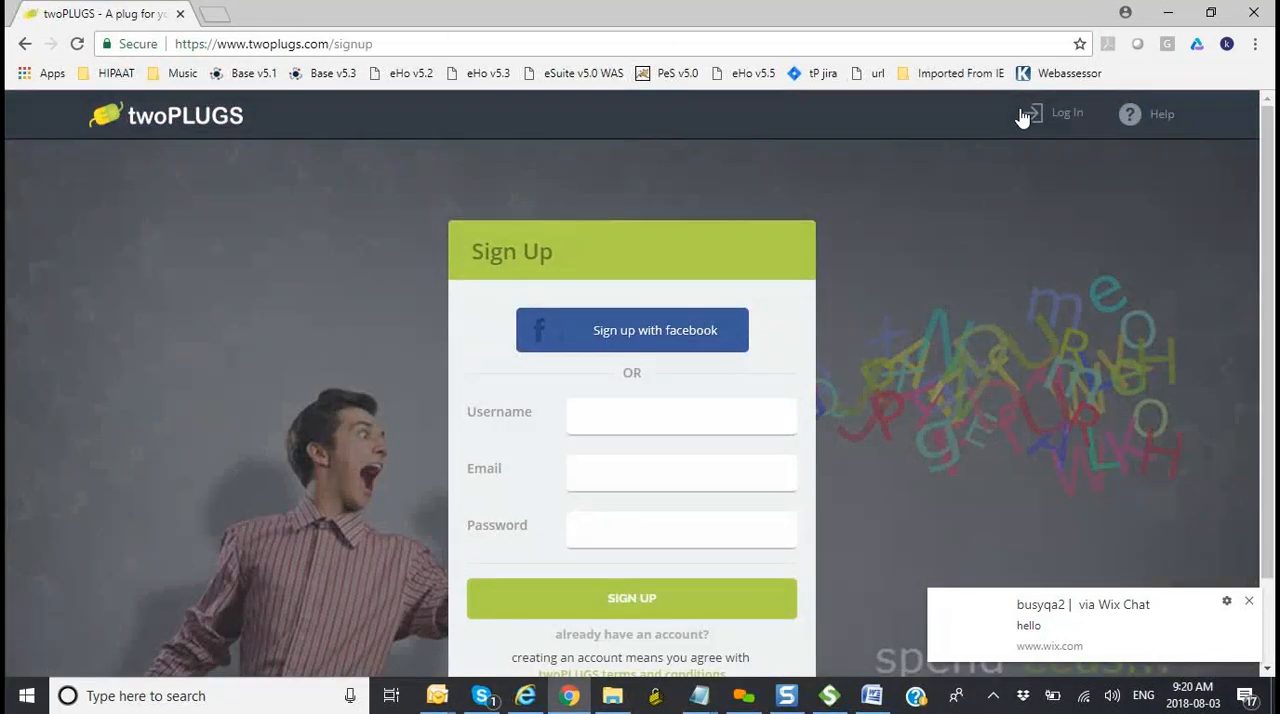
scroll(1022, 118, "down", 1)
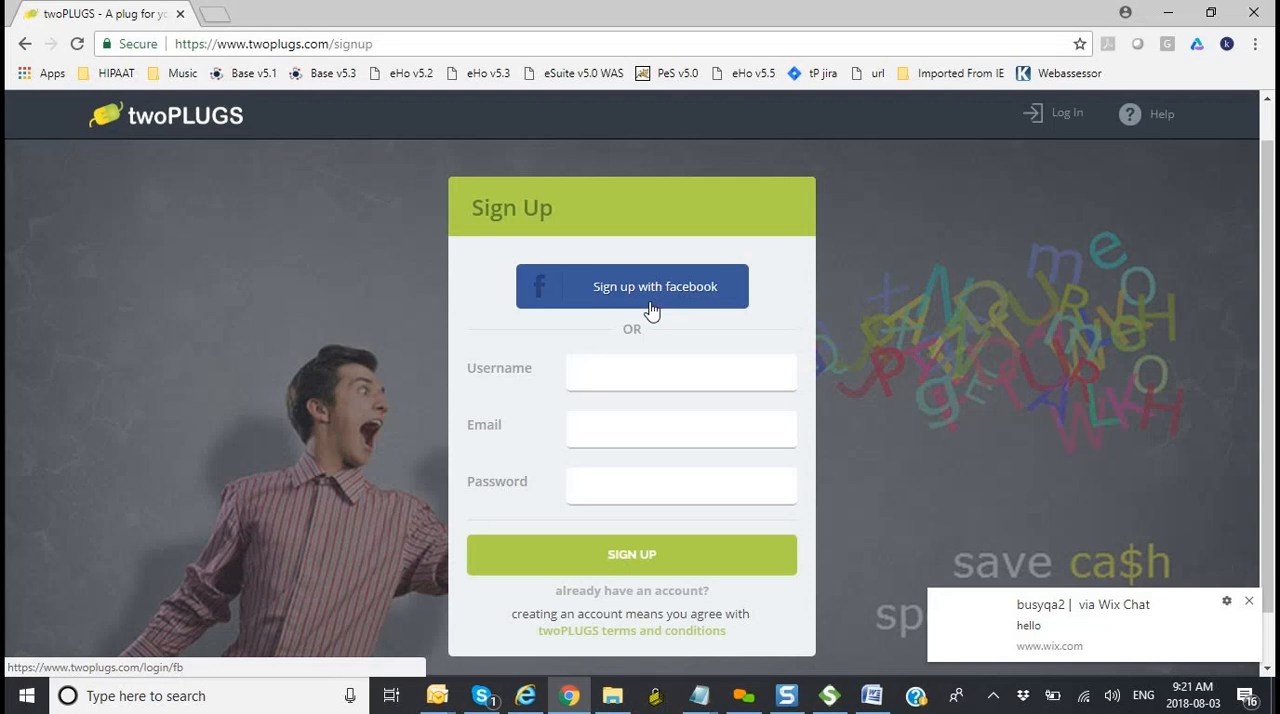
left_click(214, 14)
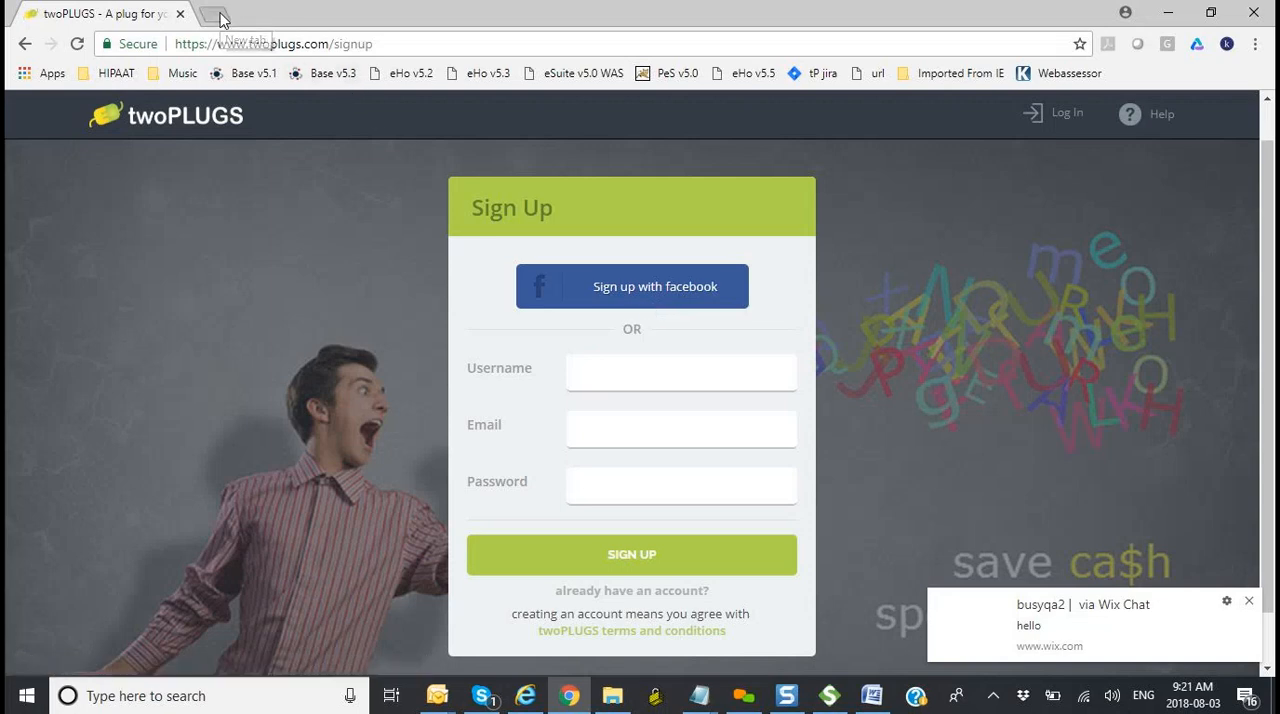
type("www.ar")
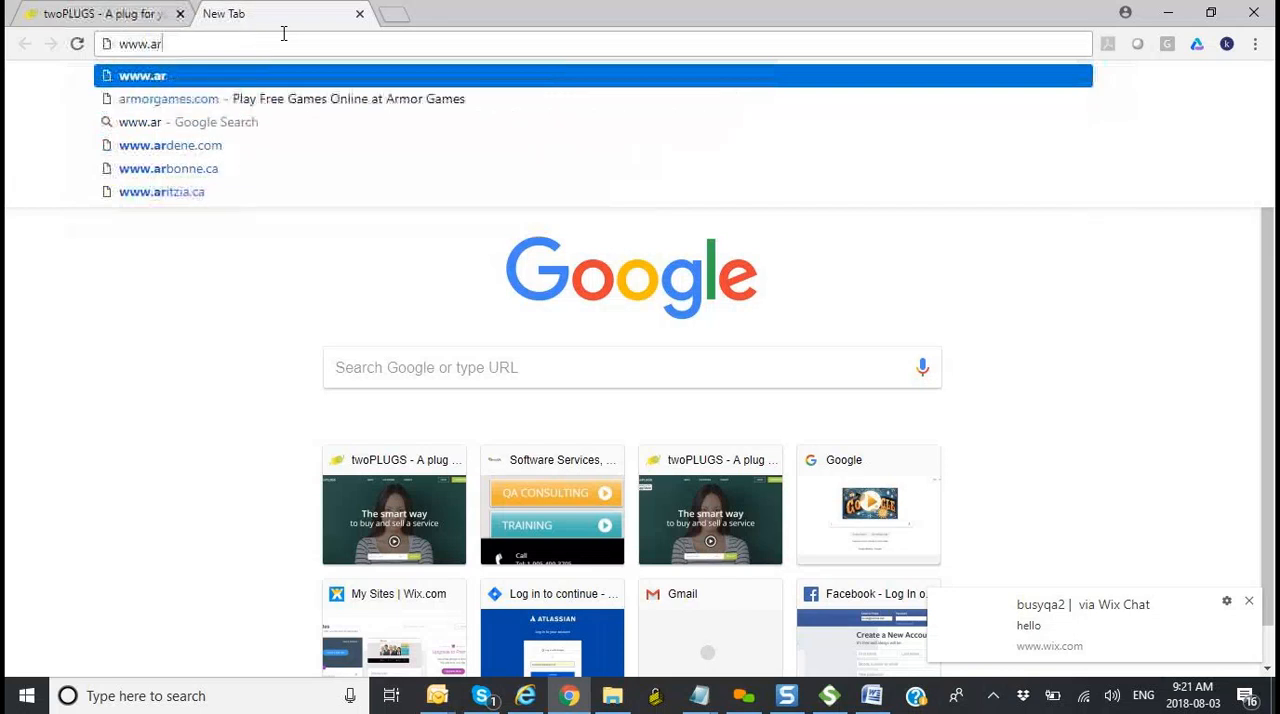
key("BackSpace")
type("ir")
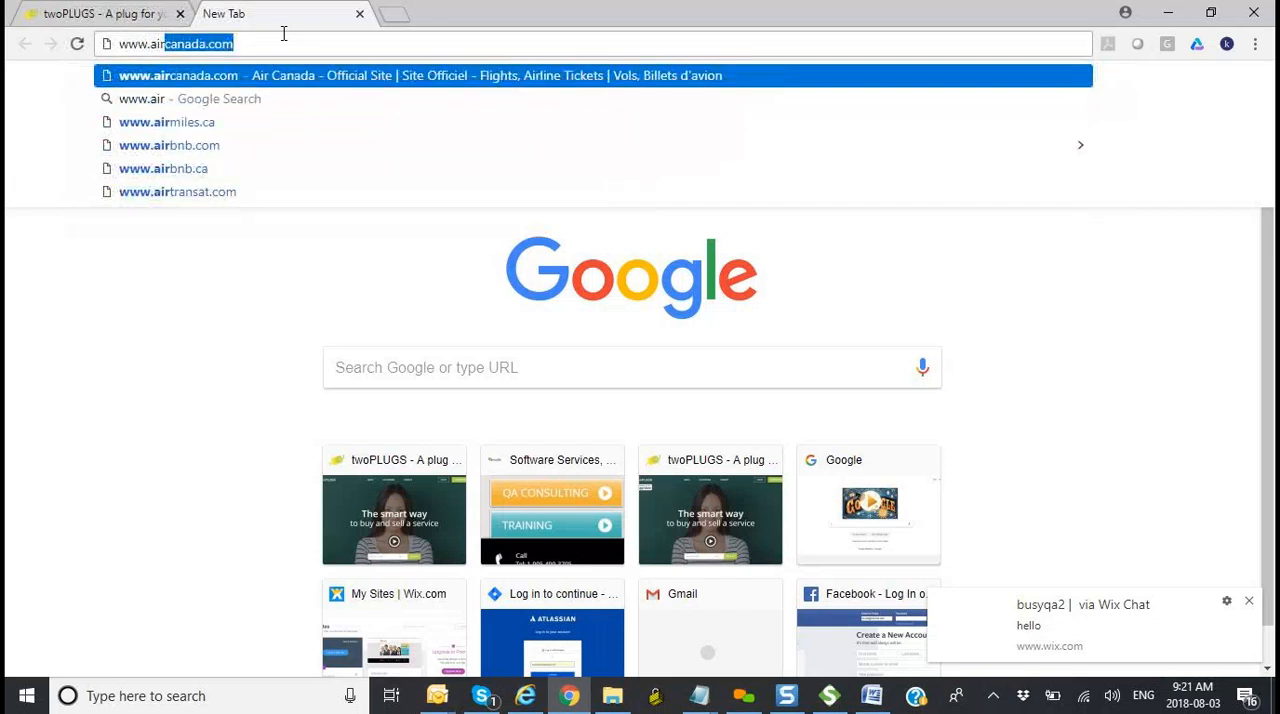
type("bnb.ca")
key("Return")
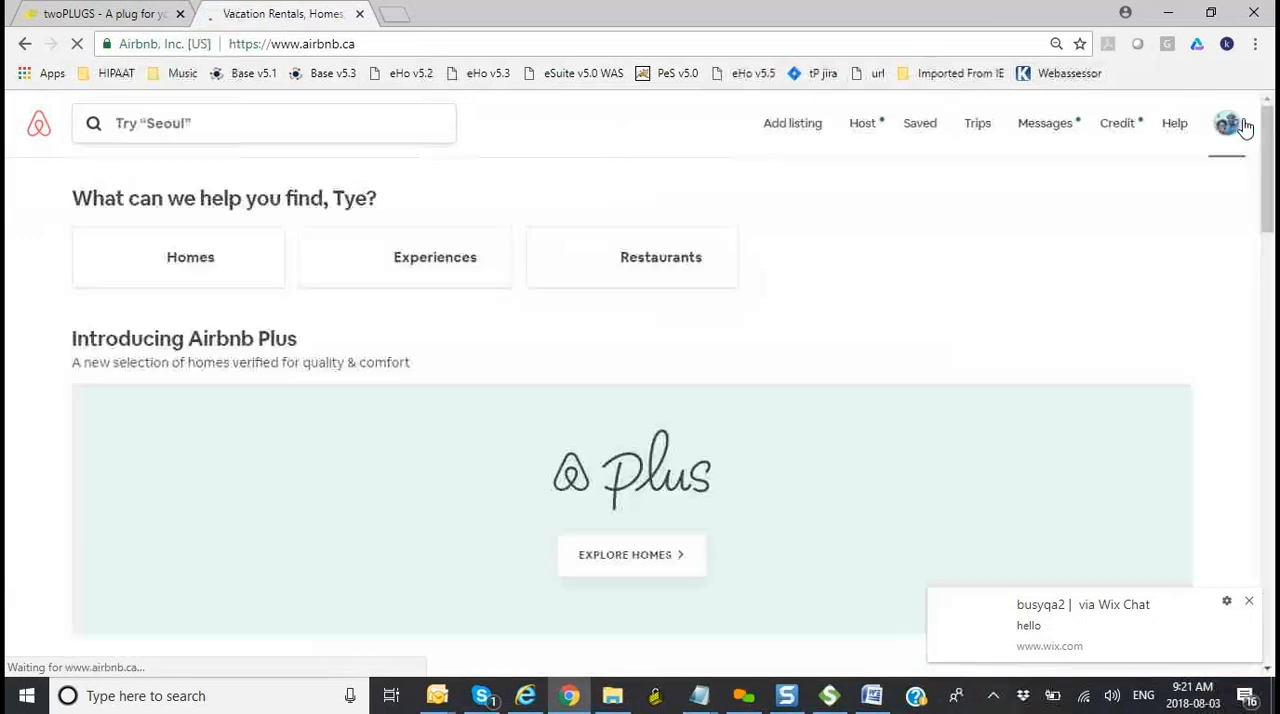
Step: Log out of the Airbnb account and bring up the log-in options with Facebook, email and Google
mouse_move(1240, 128)
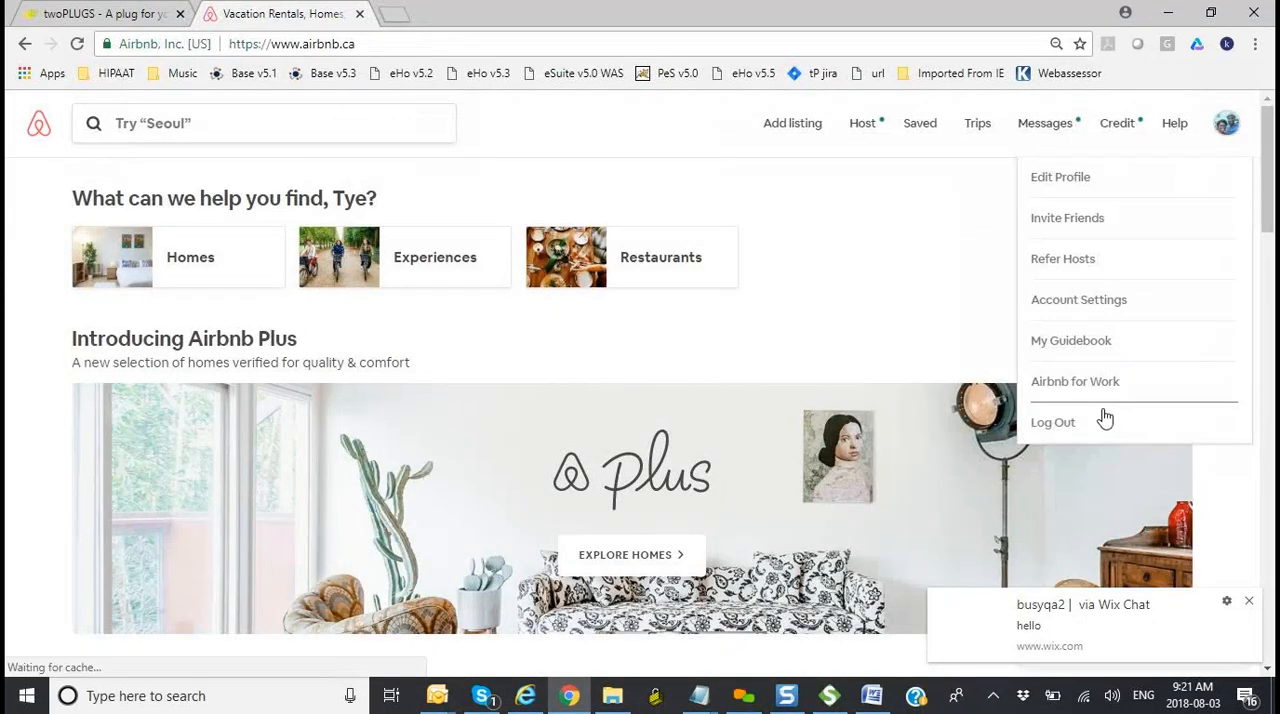
left_click(1053, 422)
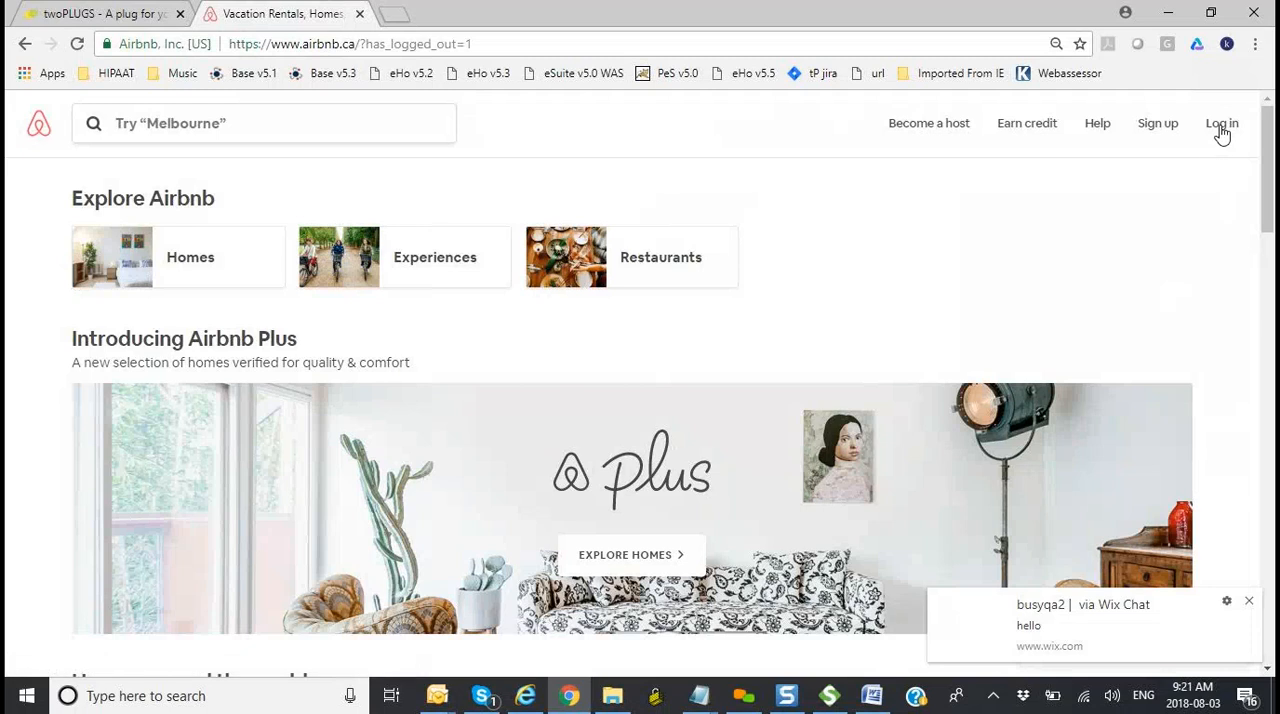
left_click(1221, 128)
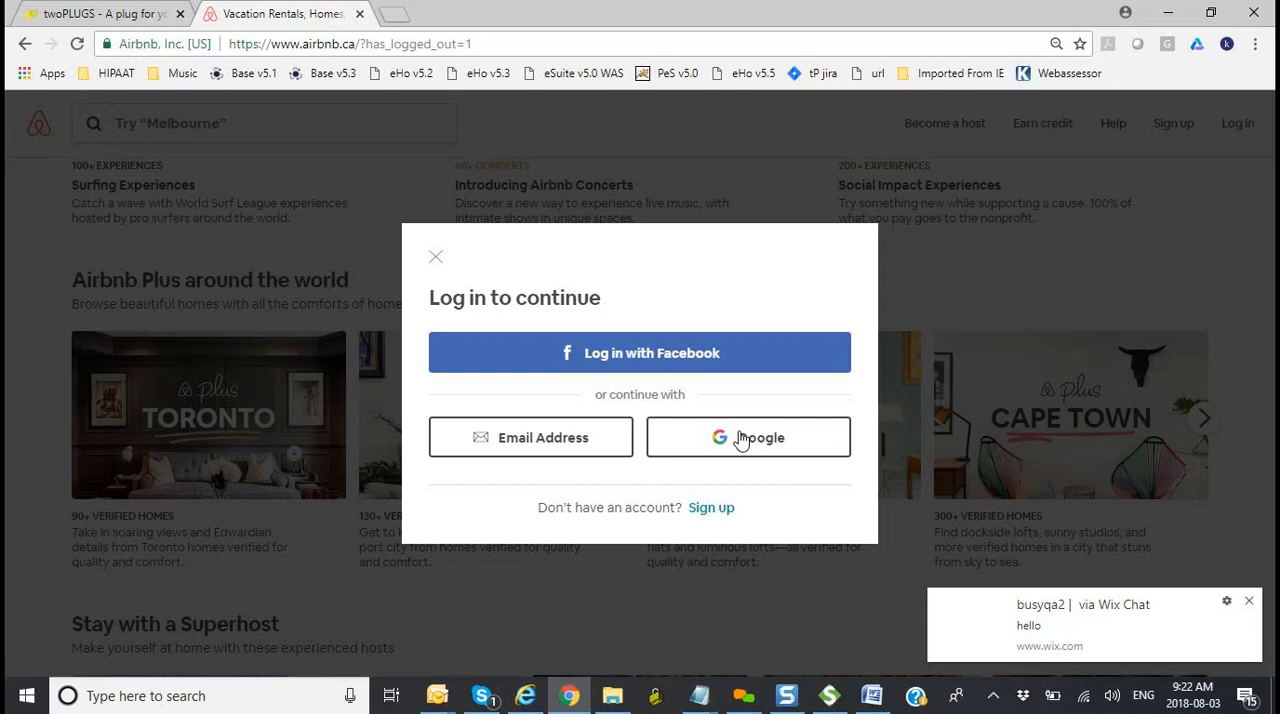
Step: Switch back to the Word class notes and highlight "Single Sign on", followed by the SOAP and REST entries together
key("alt+Tab")
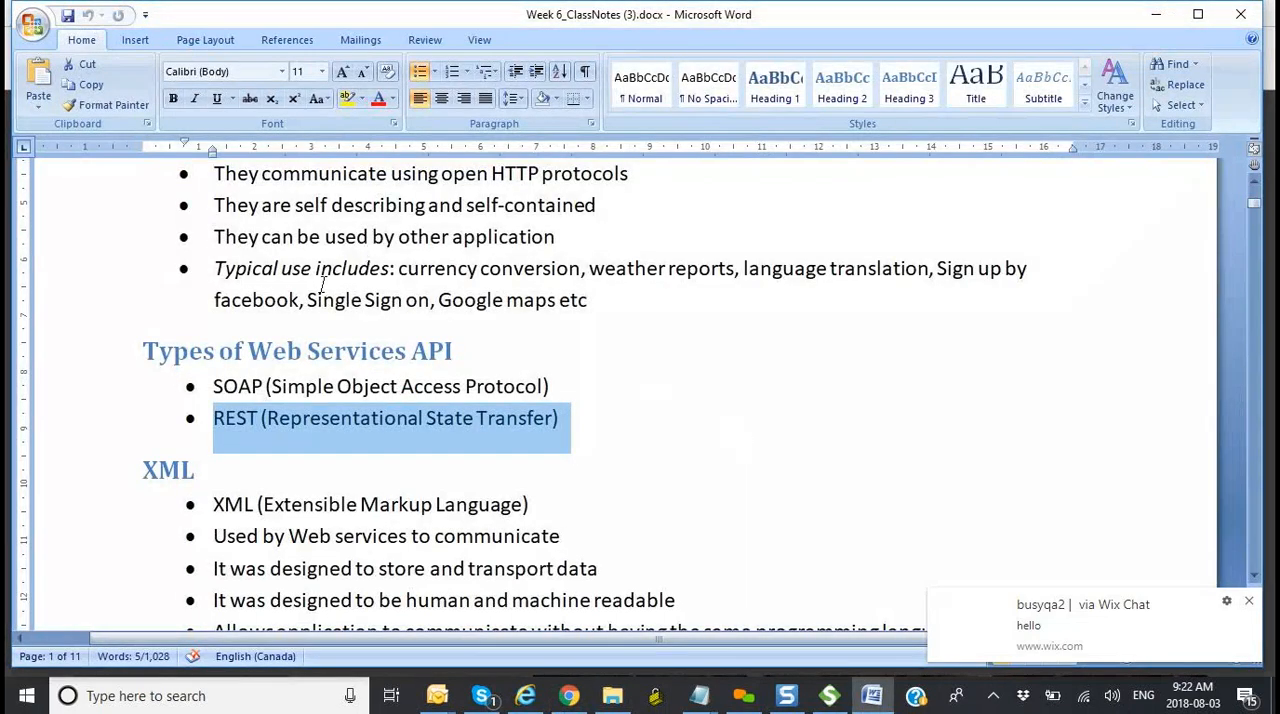
left_click_drag(307, 300, 429, 300)
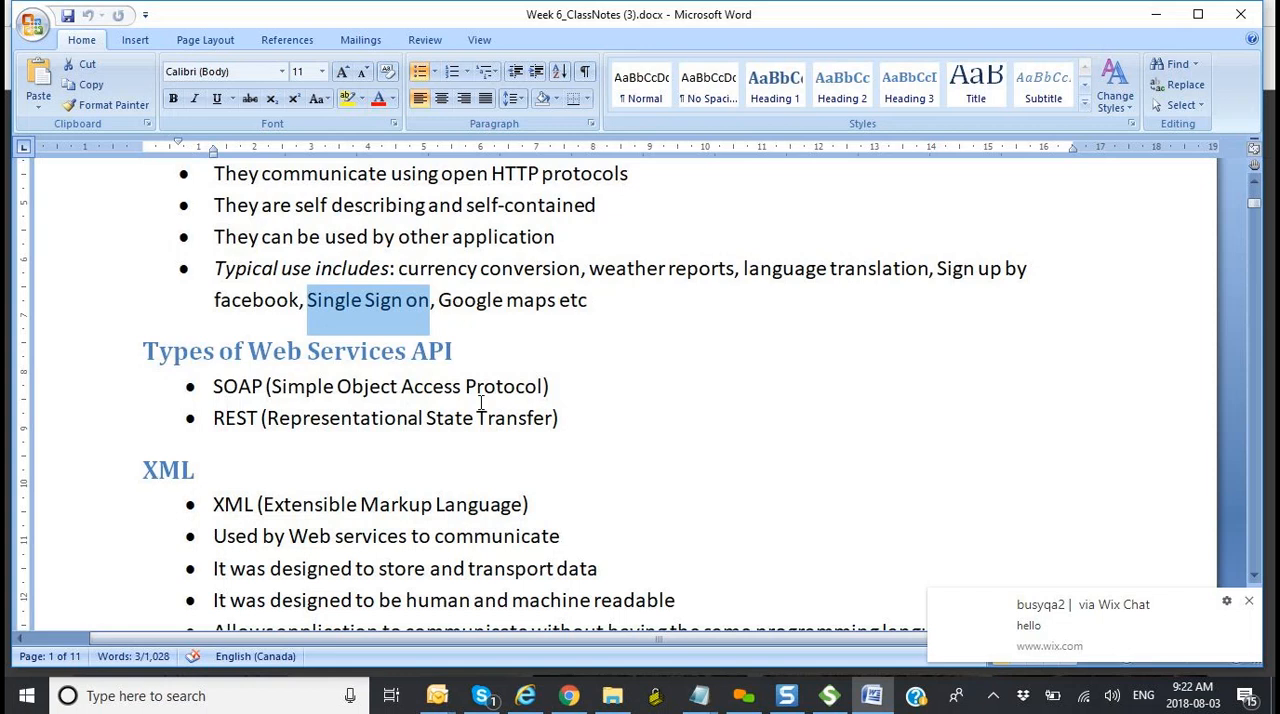
left_click(580, 426)
left_click_drag(580, 426, 234, 380)
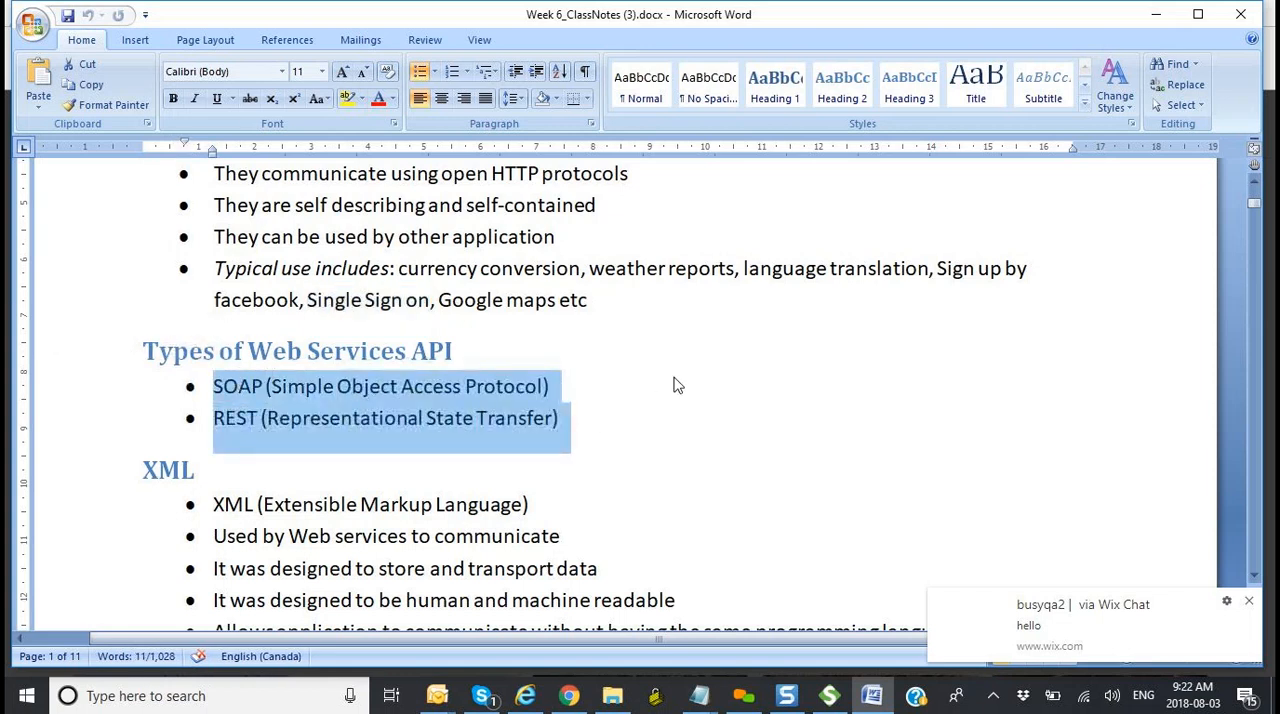
Step: Review the XML section of the class notes, including the yellow Note example, and dismiss the chat notifications
scroll(675, 385, "down", 5)
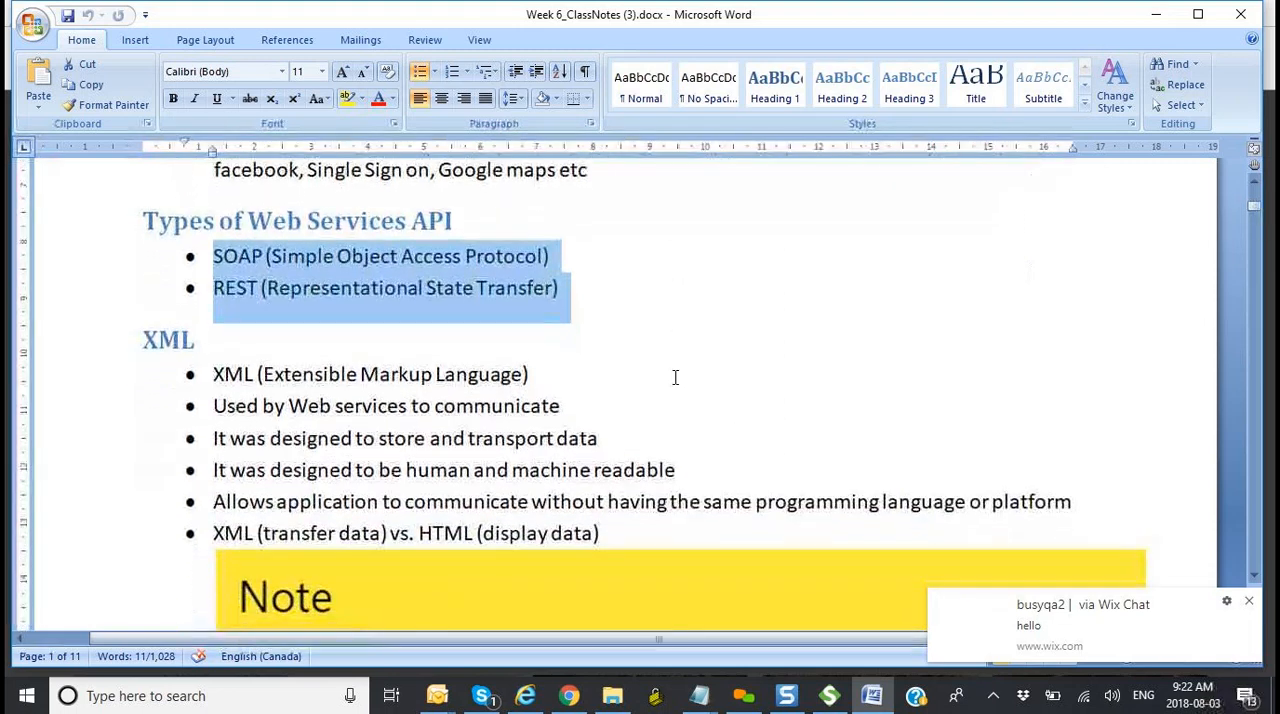
scroll(675, 377, "down", 1)
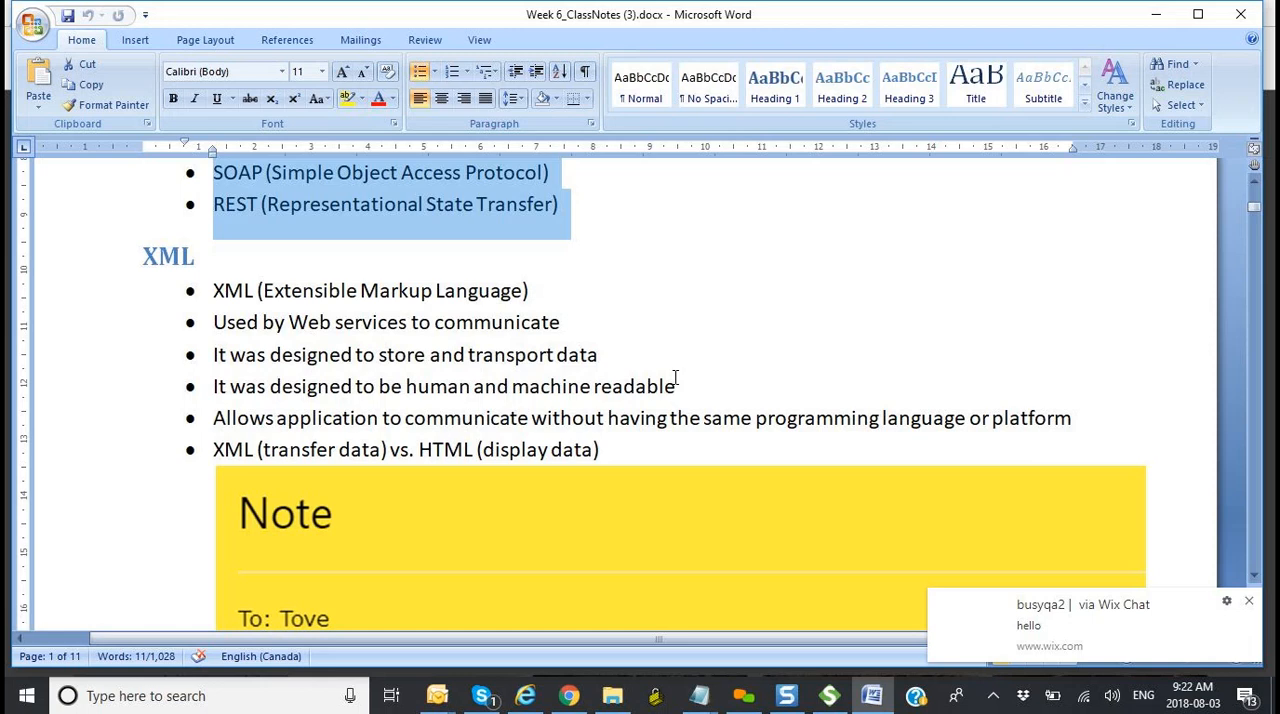
scroll(675, 377, "down", 3)
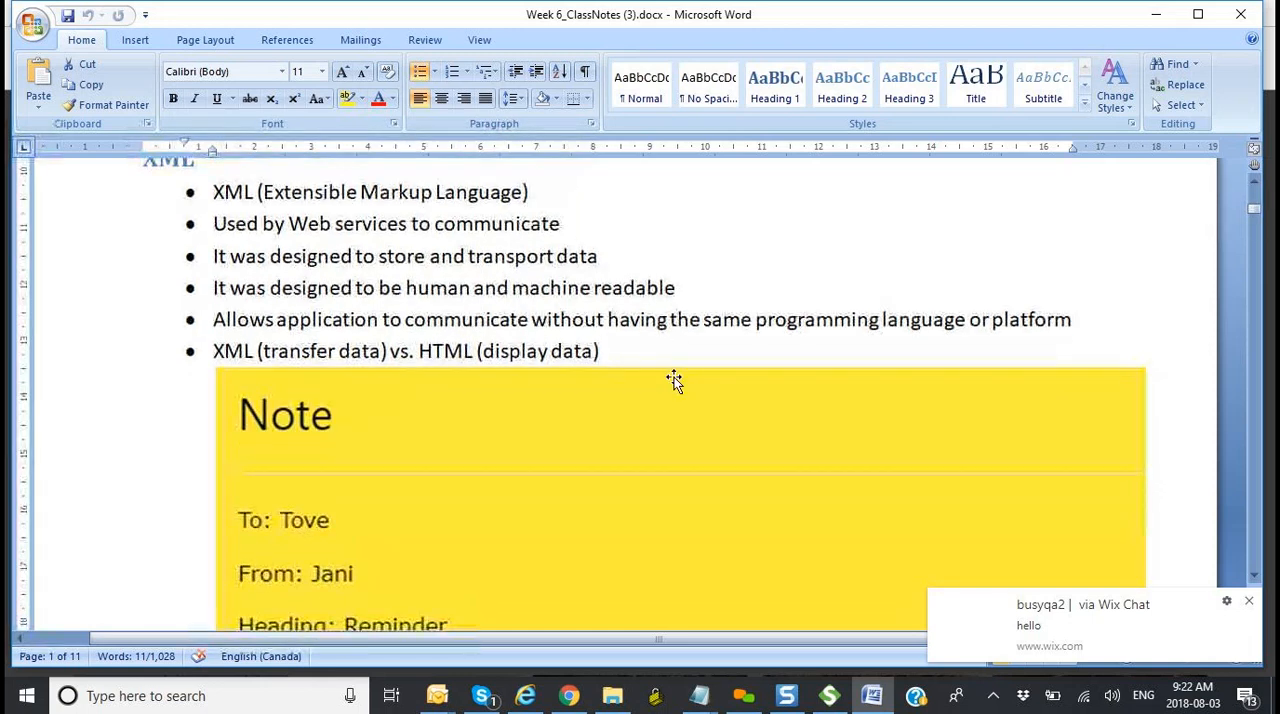
scroll(675, 377, "down", 1)
left_click(1249, 602)
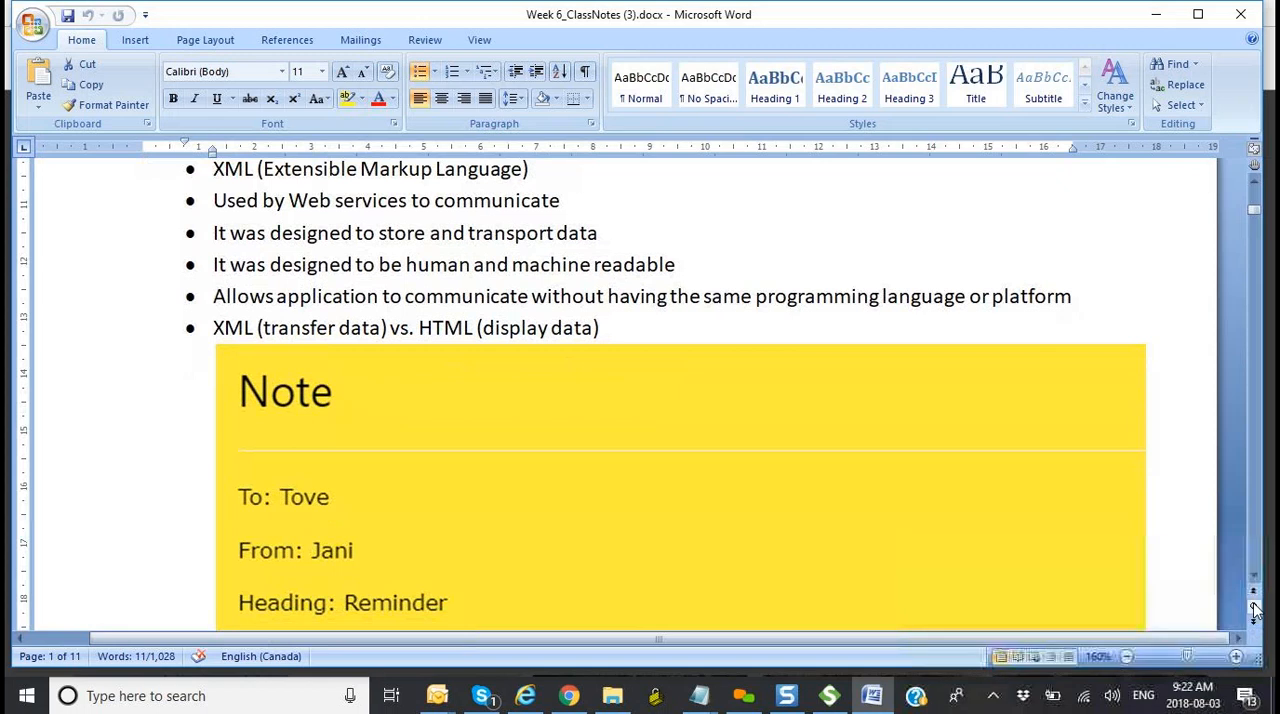
scroll(916, 472, "up", 3)
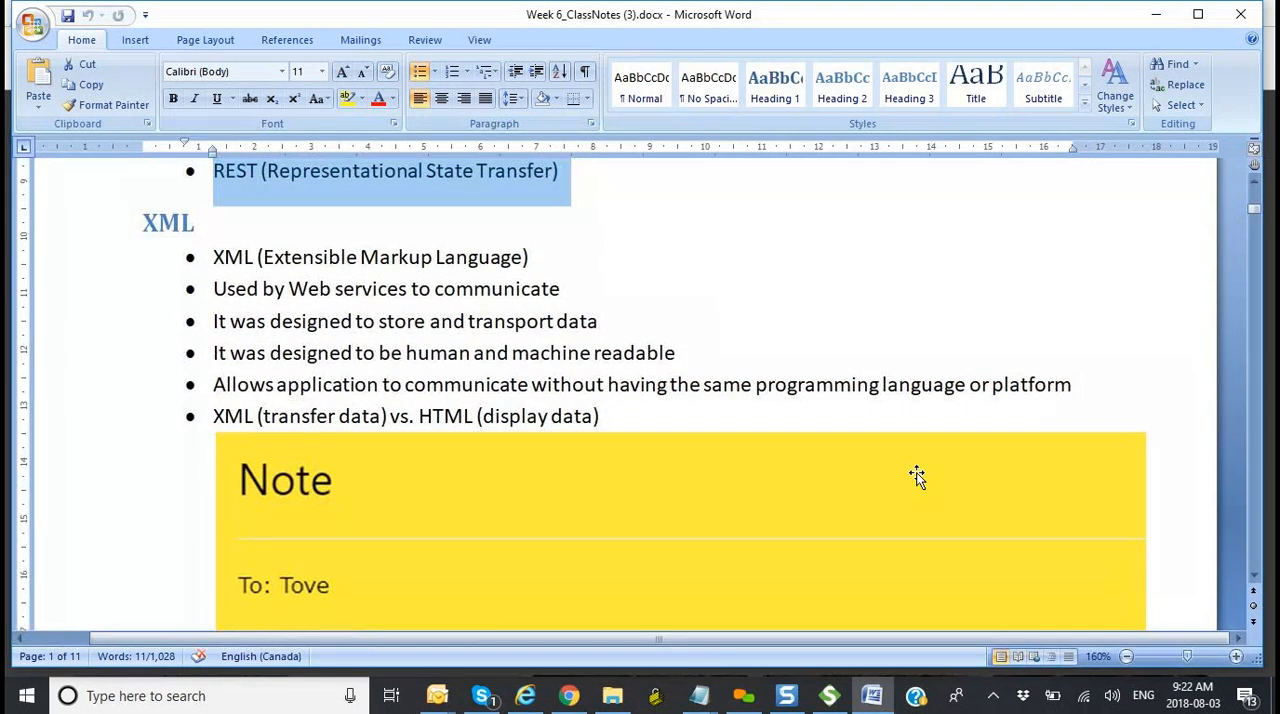
scroll(916, 472, "down", 2)
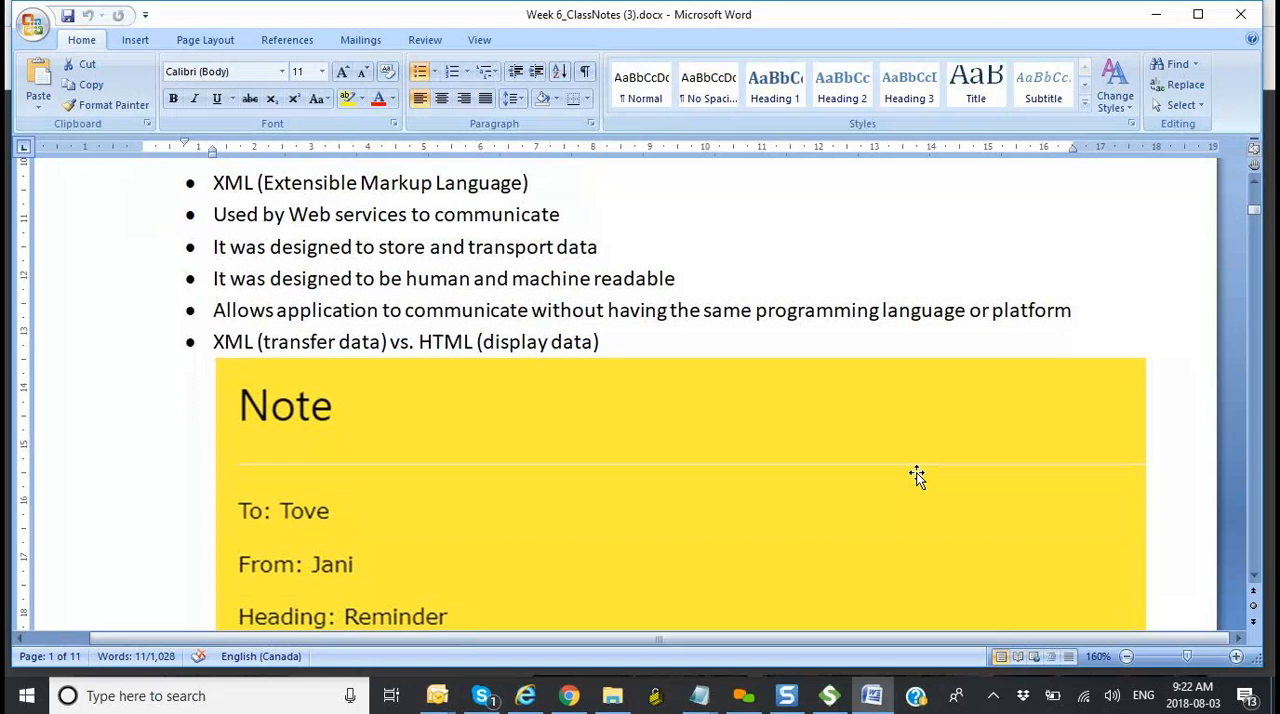
scroll(916, 472, "up", 1)
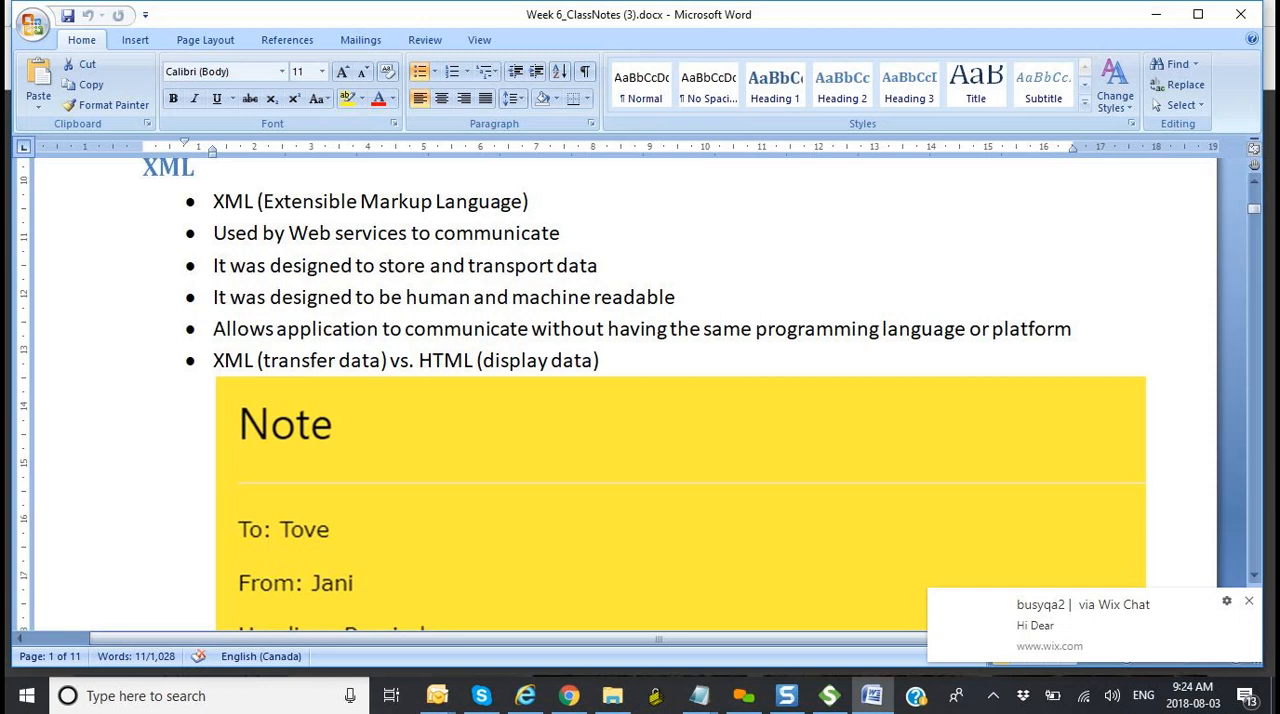
left_click(1249, 601)
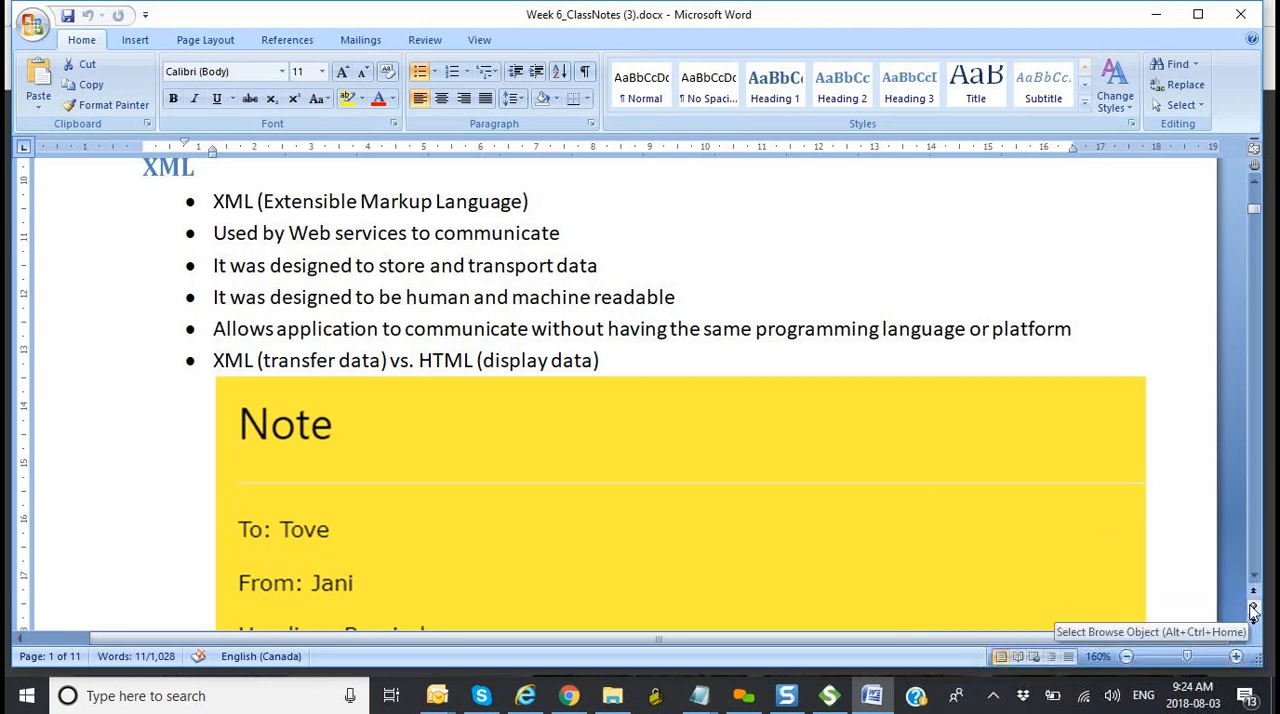
scroll(948, 477, "down", 5)
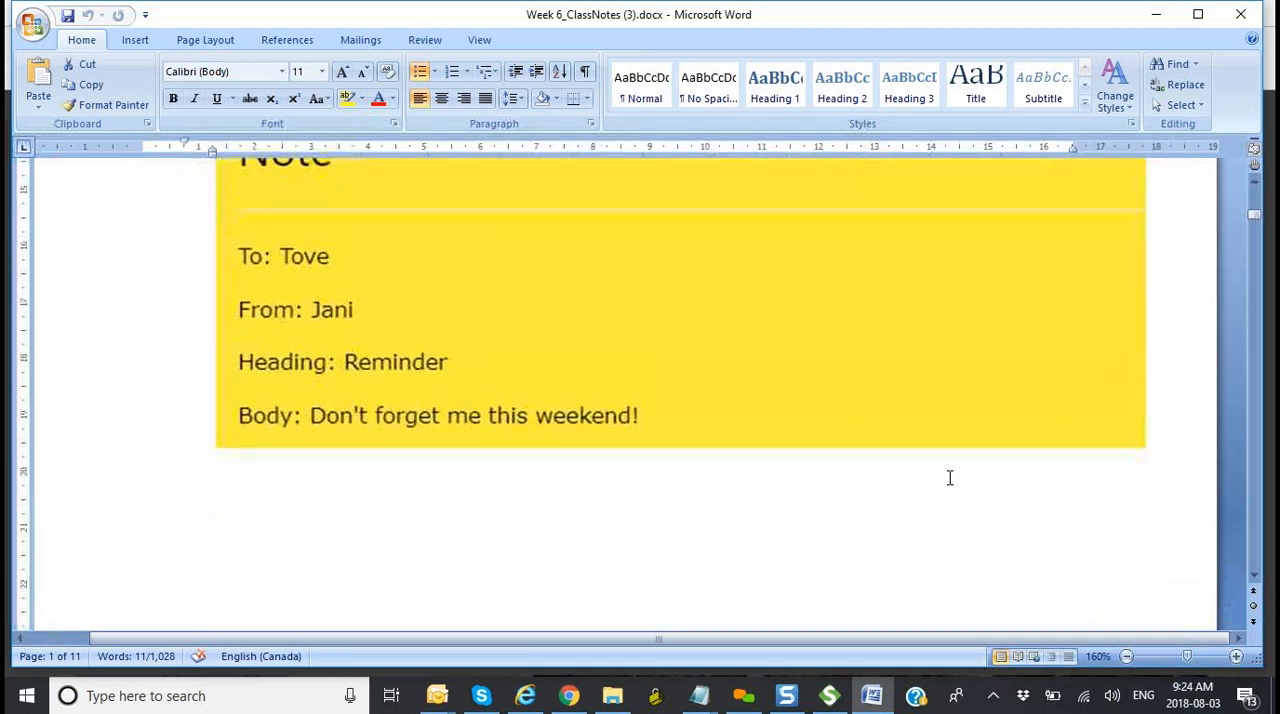
scroll(948, 477, "up", 5)
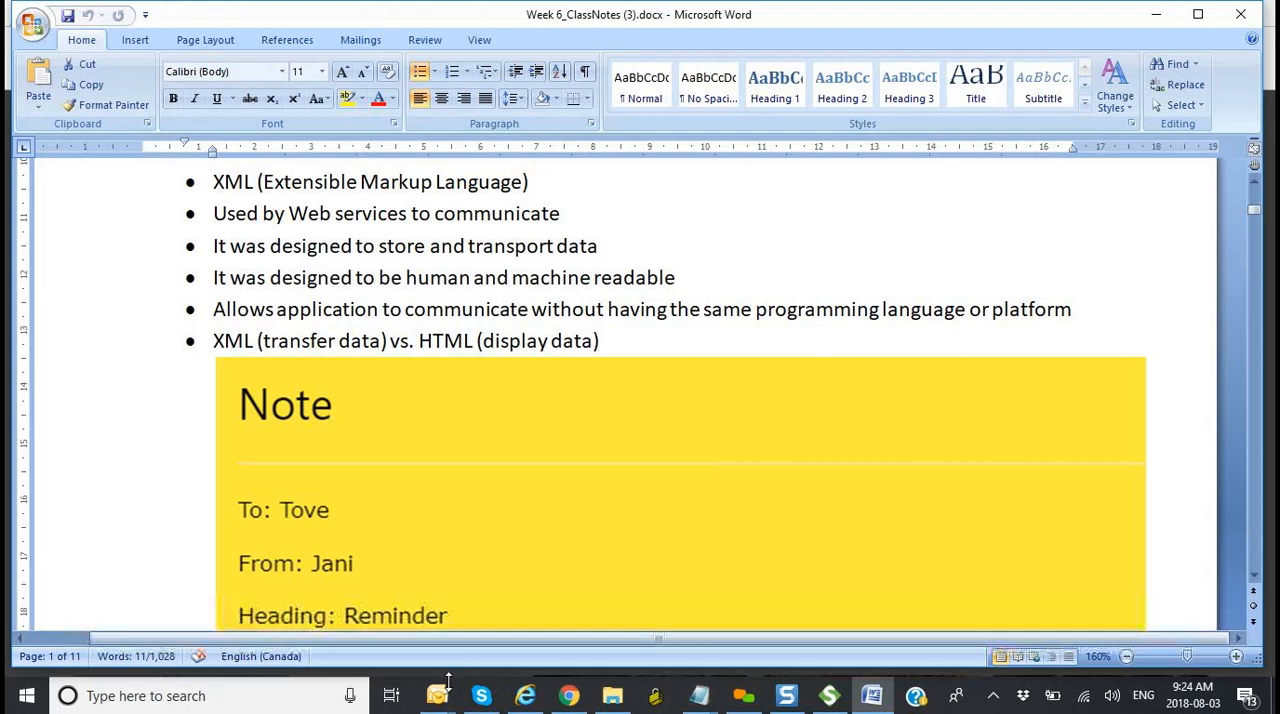
Step: Switch to the Sent Items mail window and open the w3schools XML Tutorial link in the browser
mouse_move(441, 694)
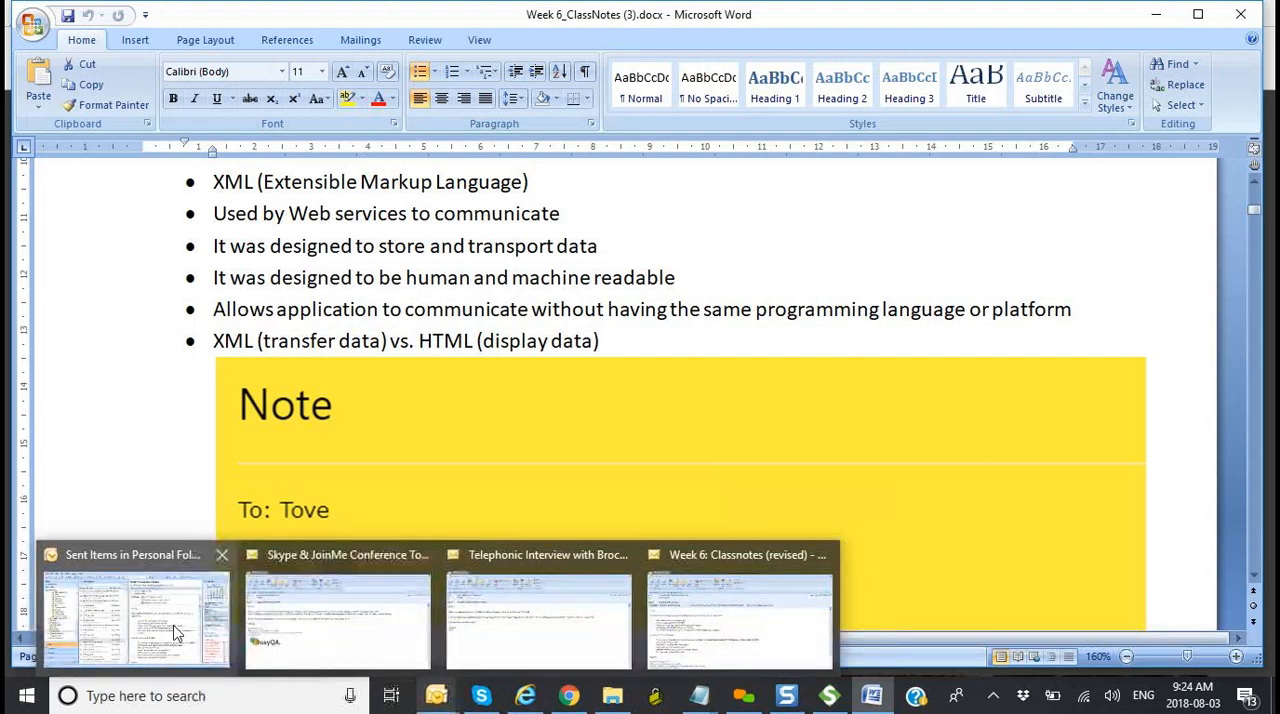
left_click(176, 628)
left_click(838, 360)
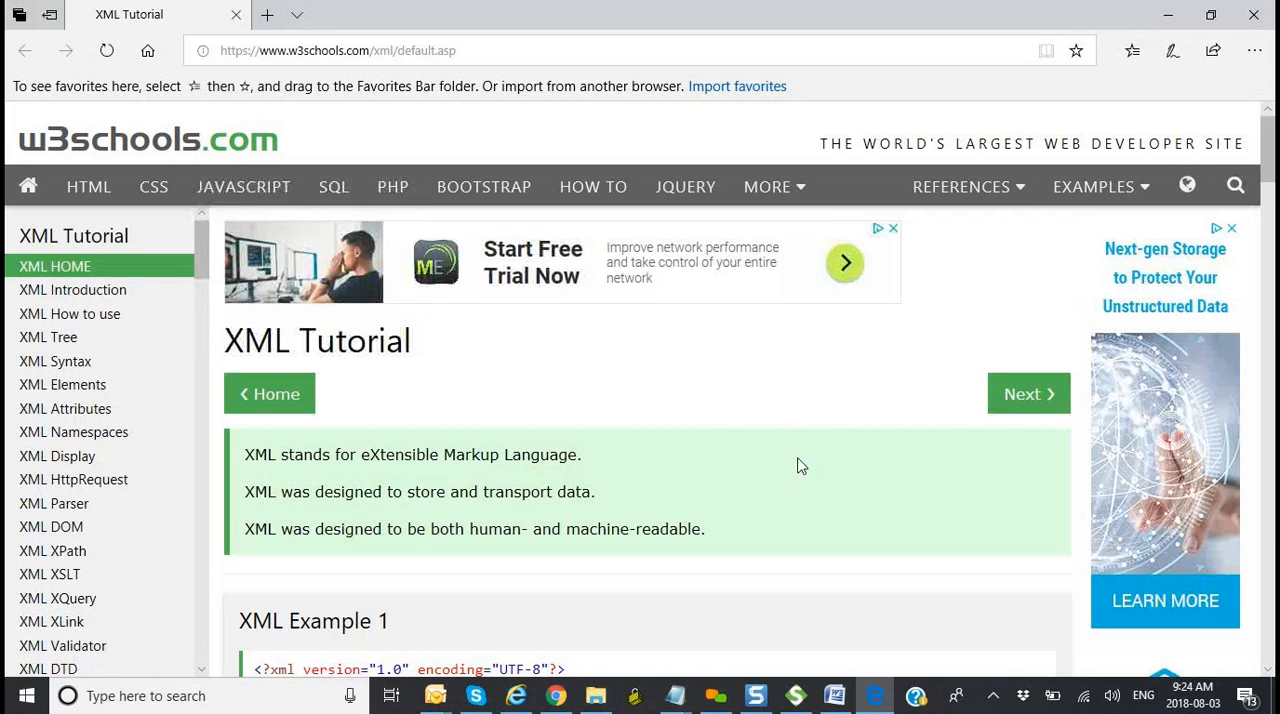
Step: Open the XML XPath page of the w3schools XML tutorial and look over its XPath explanation
scroll(800, 465, "down", 1)
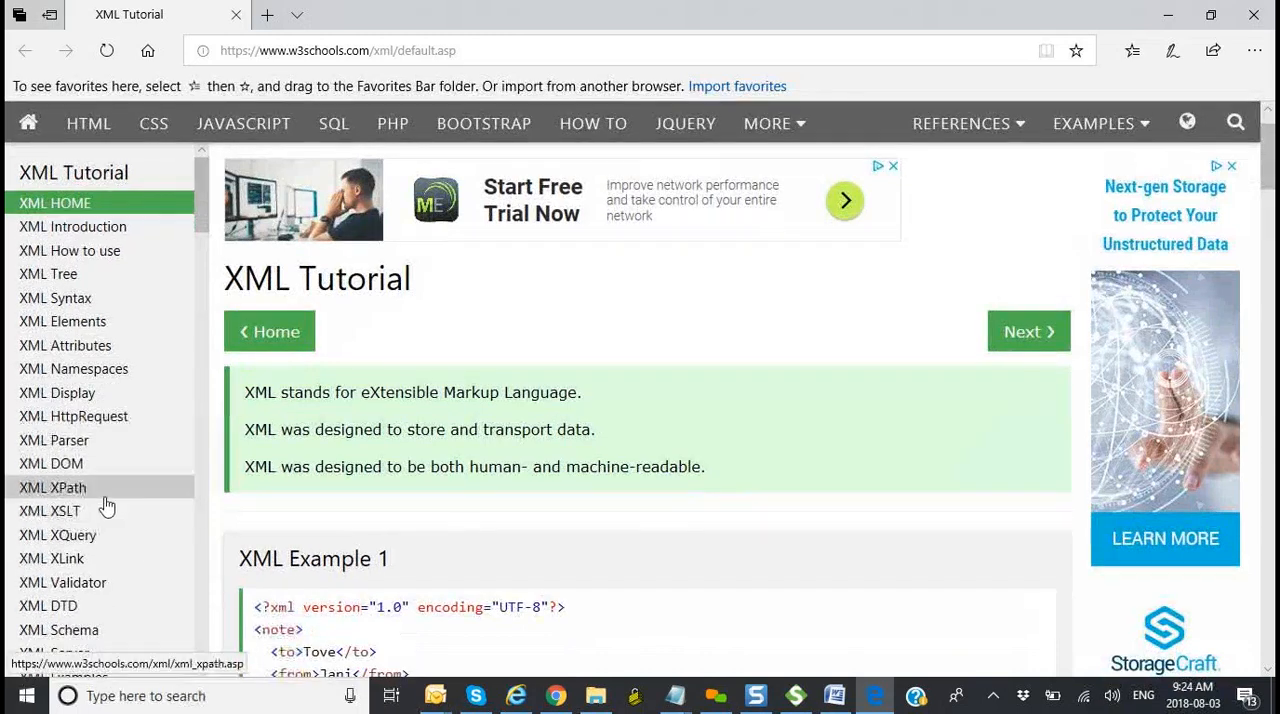
left_click(104, 500)
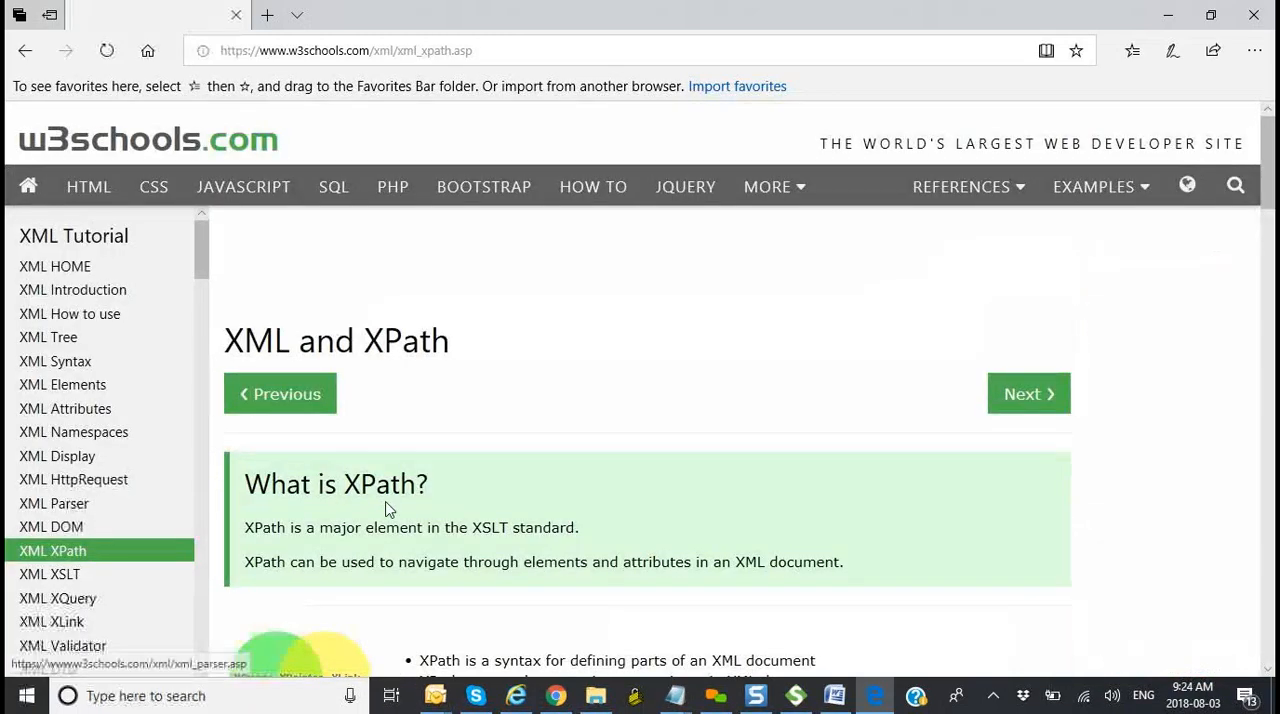
scroll(466, 609, "down", 6)
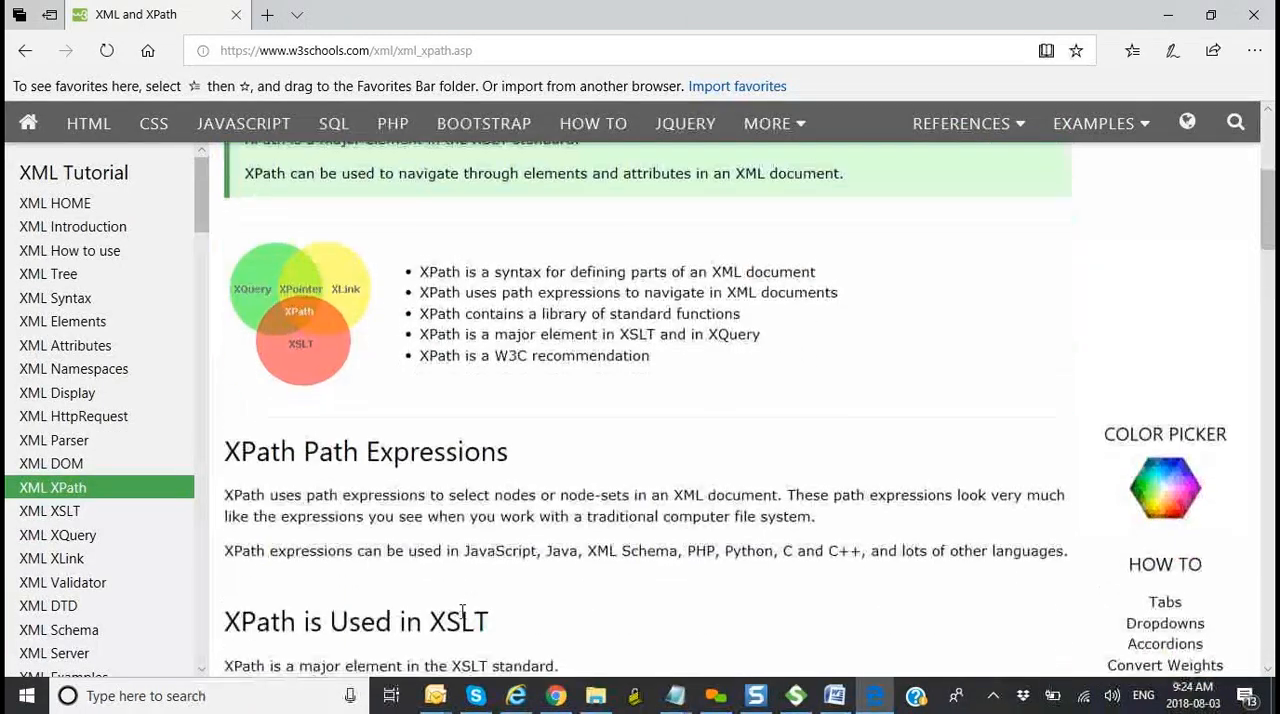
Step: Read through the XPath page's bookstore XML example and its table of XPath expressions down to the XPath Tutorial link
scroll(463, 620, "down", 3)
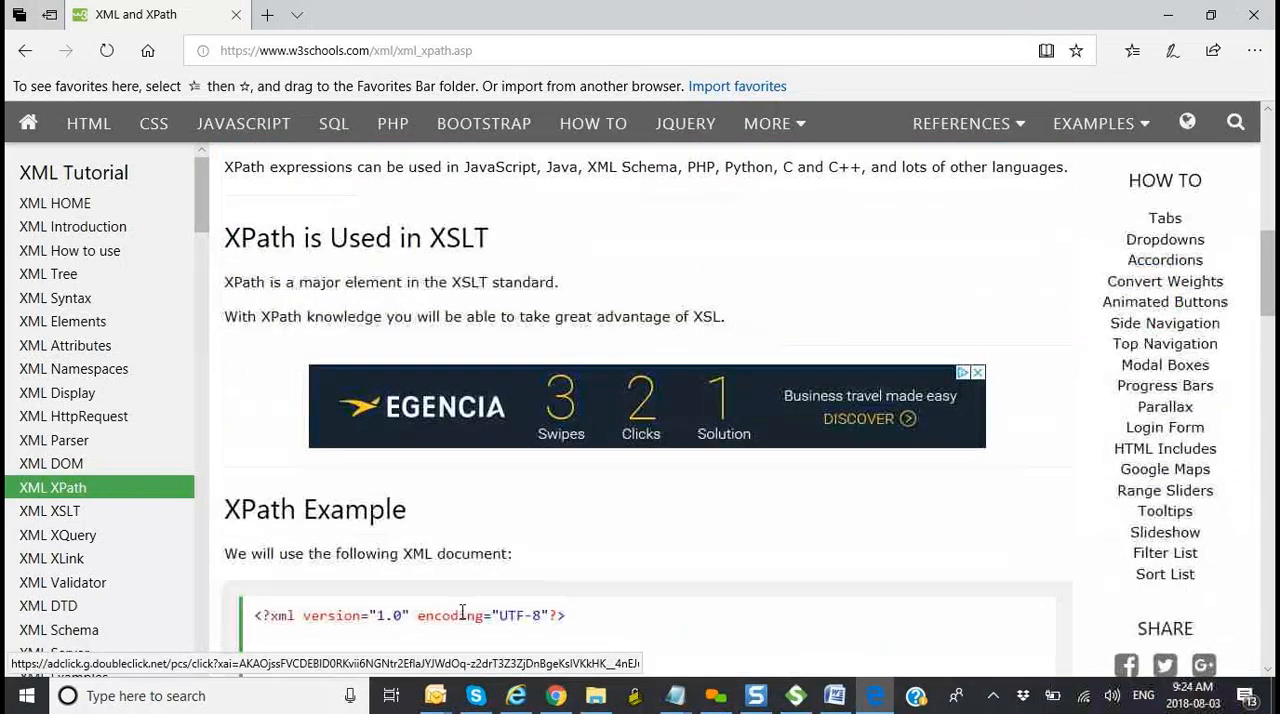
scroll(463, 610, "down", 2)
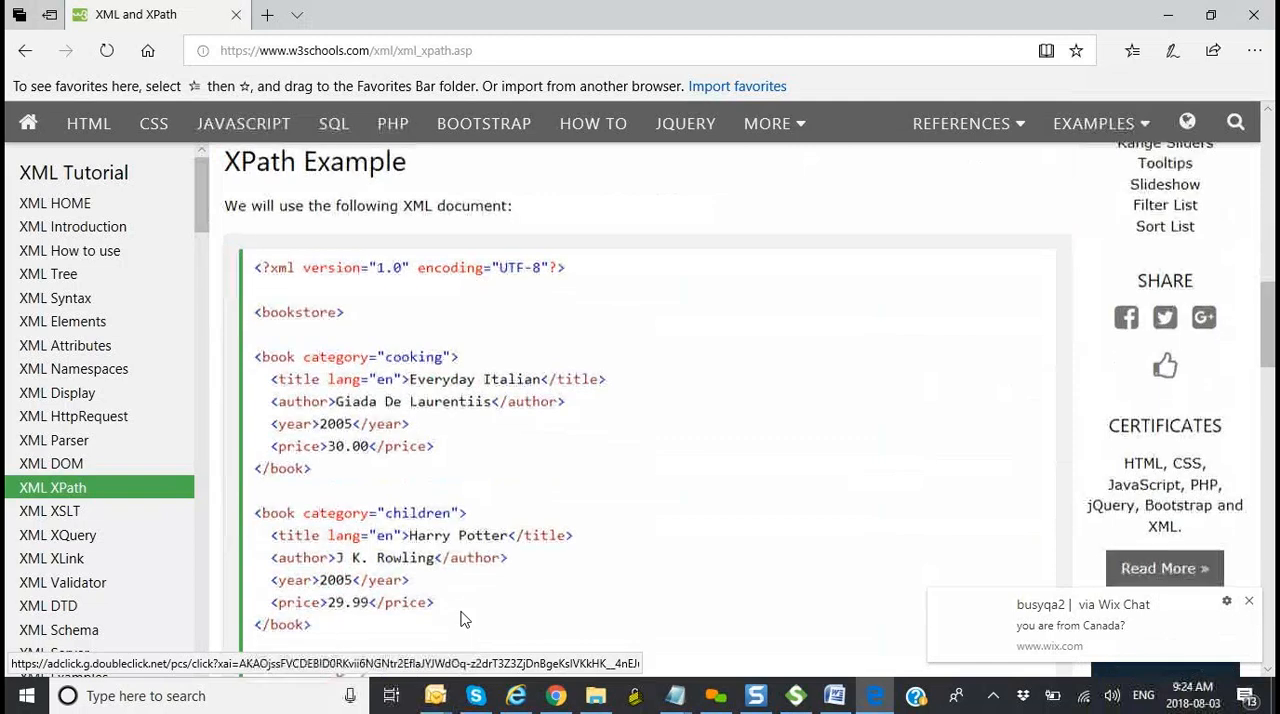
scroll(463, 620, "down", 6)
scroll(463, 620, "down", 1)
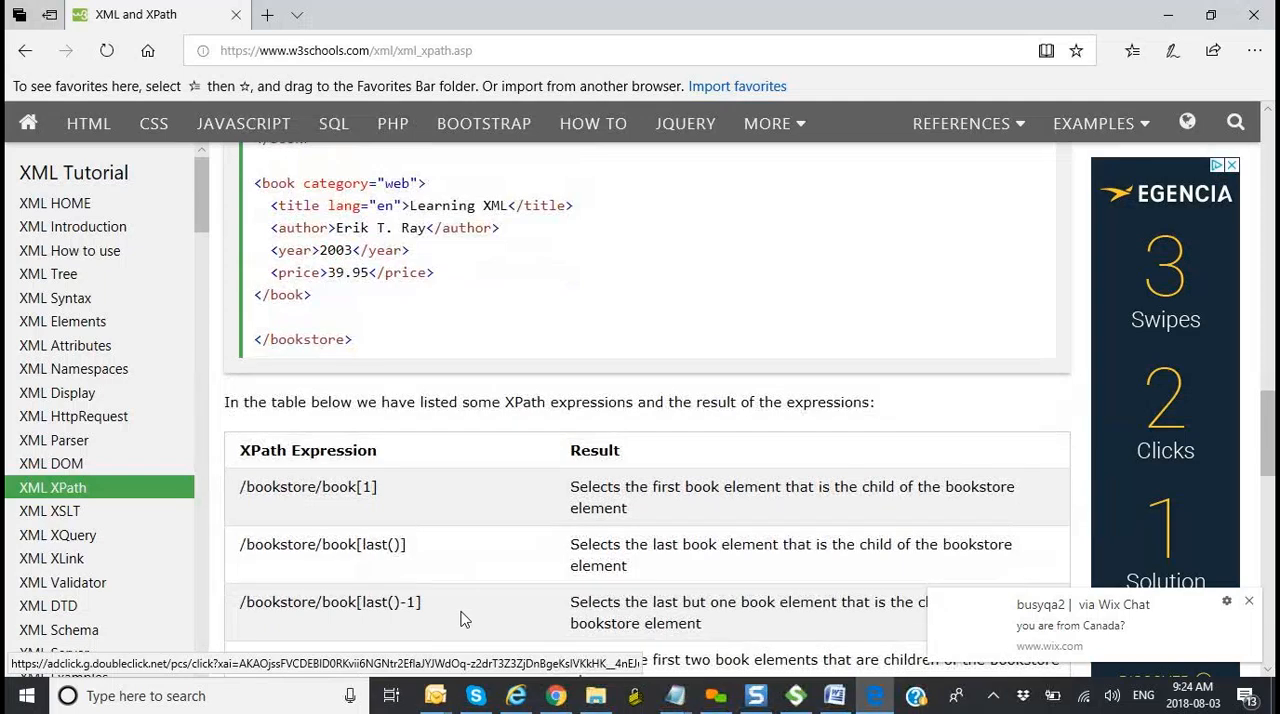
scroll(463, 620, "down", 1)
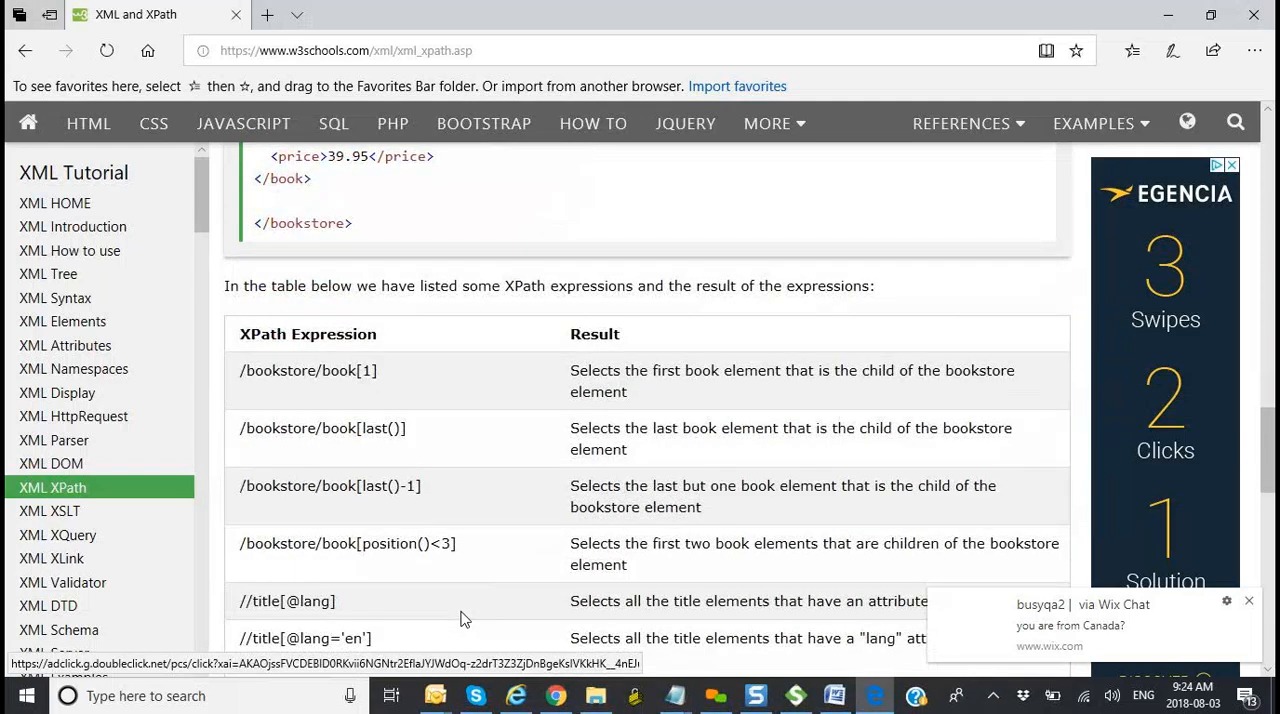
scroll(463, 620, "down", 1)
scroll(463, 615, "down", 1)
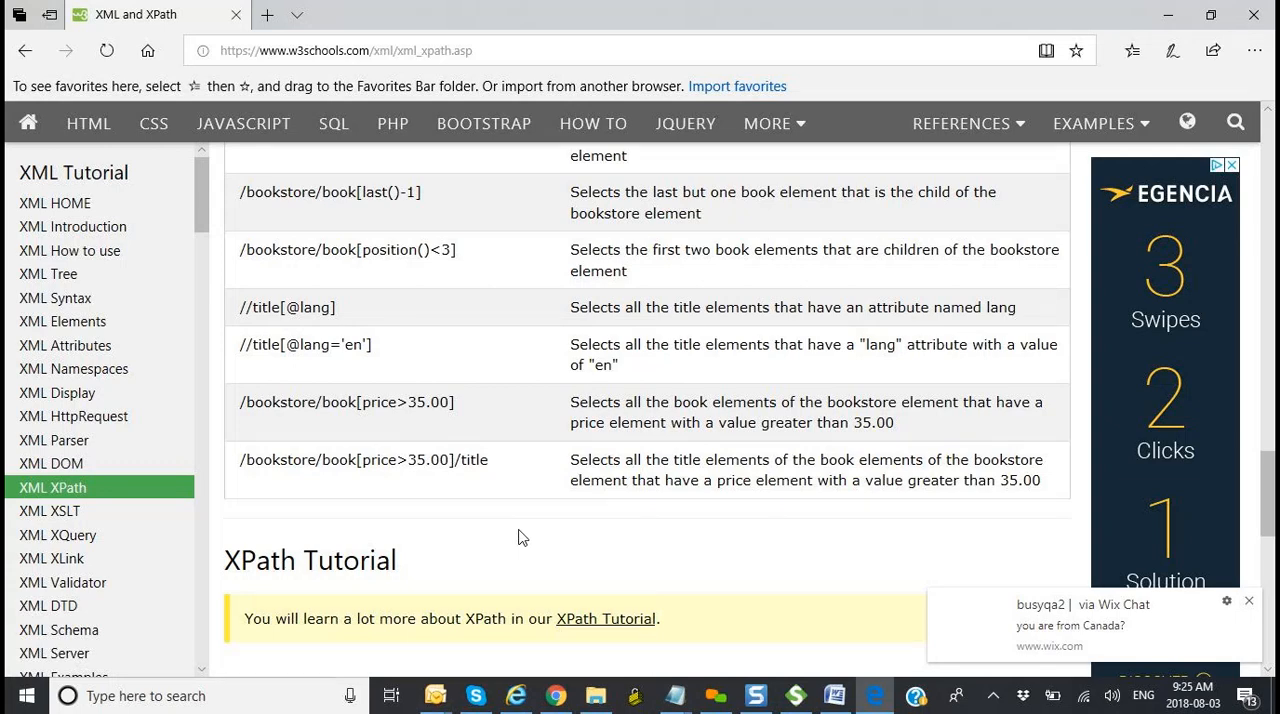
Step: Switch to the Word class notes and review the bullet points under the XML heading
key("alt+Tab")
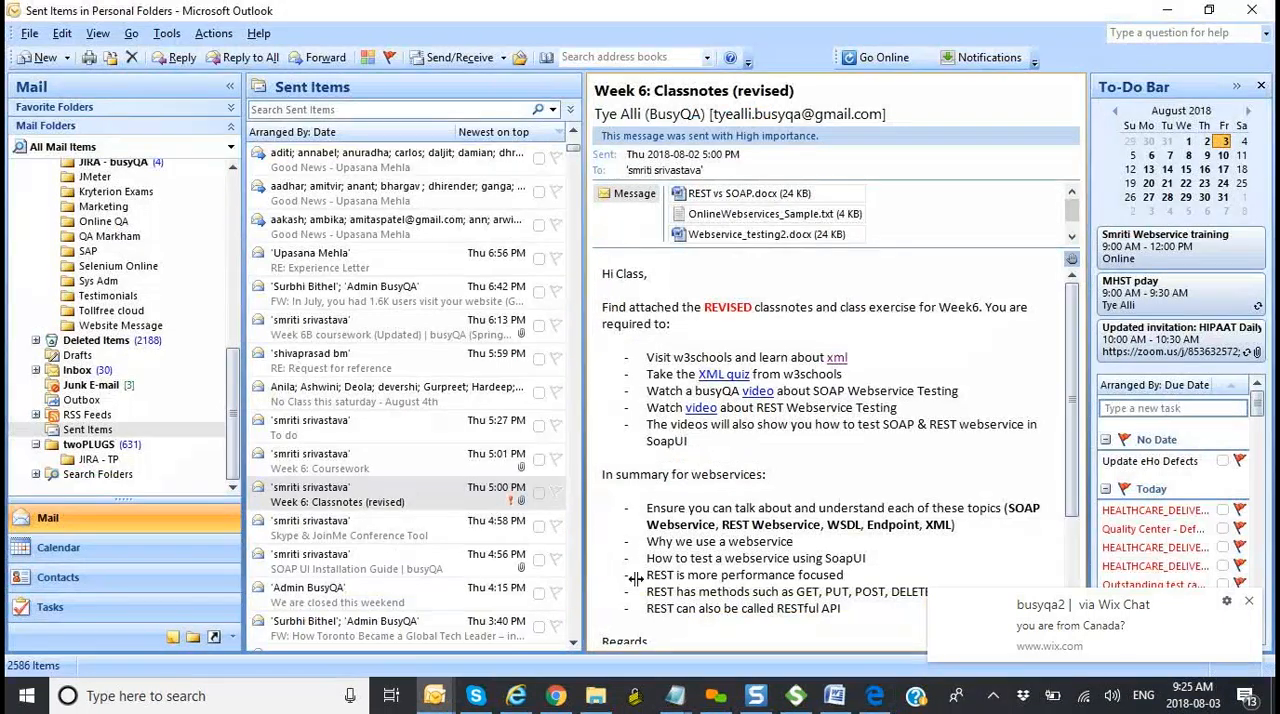
left_click(835, 695)
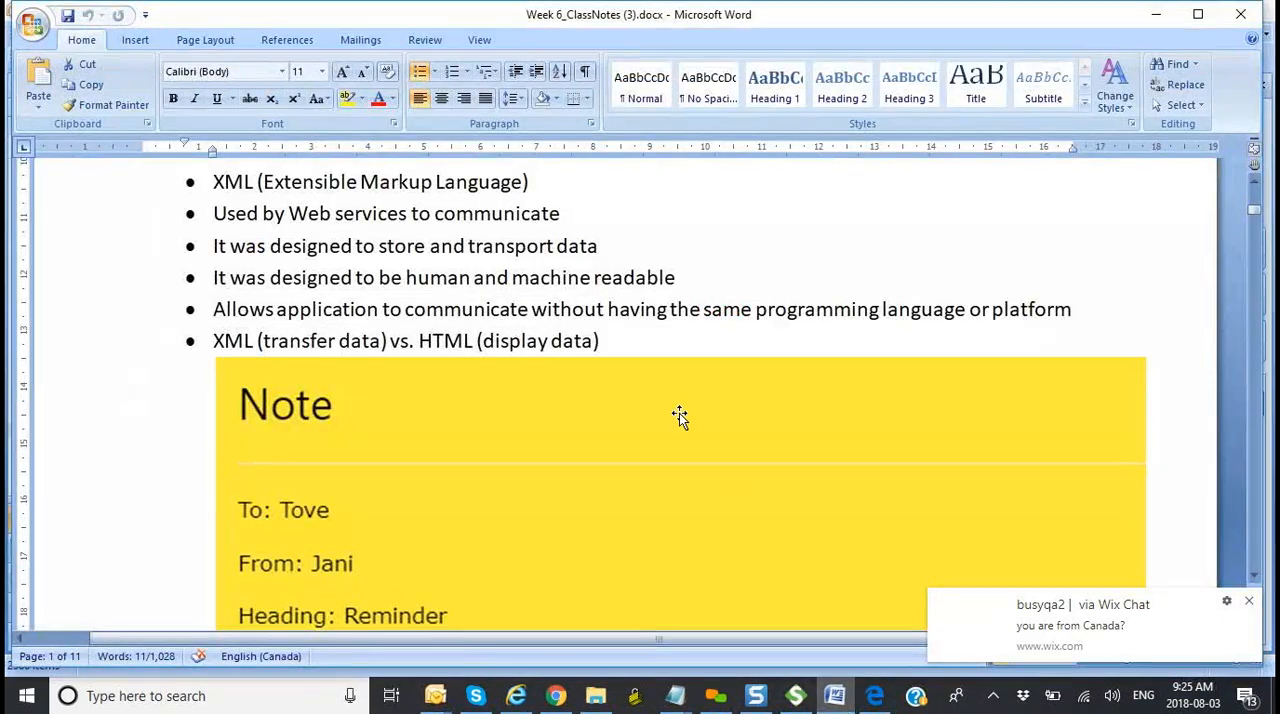
scroll(700, 400, "up", 1)
scroll(720, 393, "up", 1)
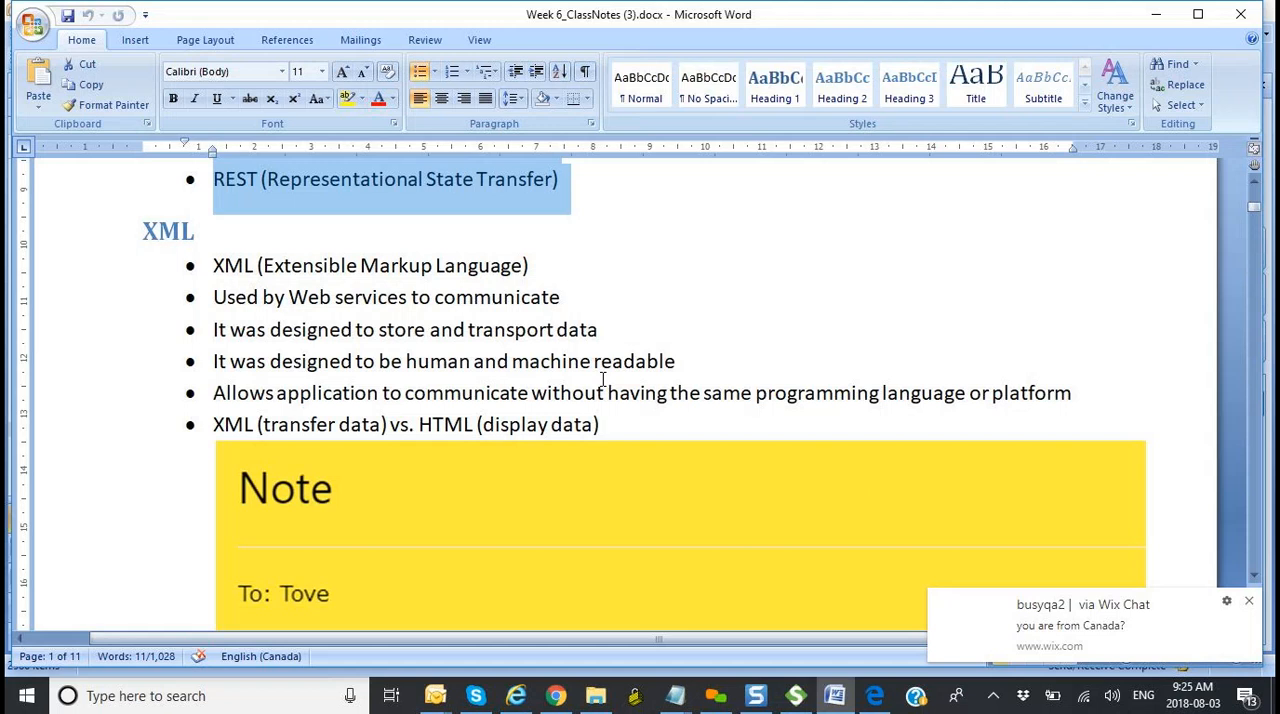
Step: Open a new blank Notepad window over the class notes
left_click(674, 700)
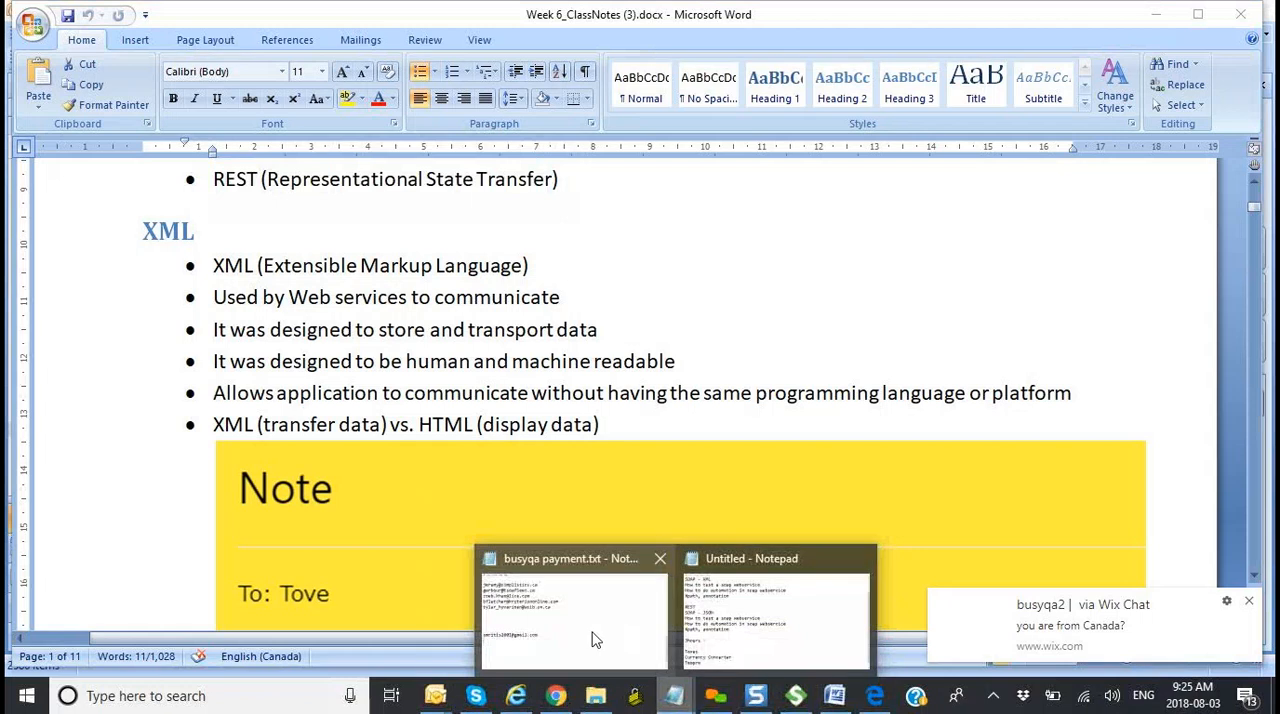
left_click(257, 696)
type("notepad")
key("Return")
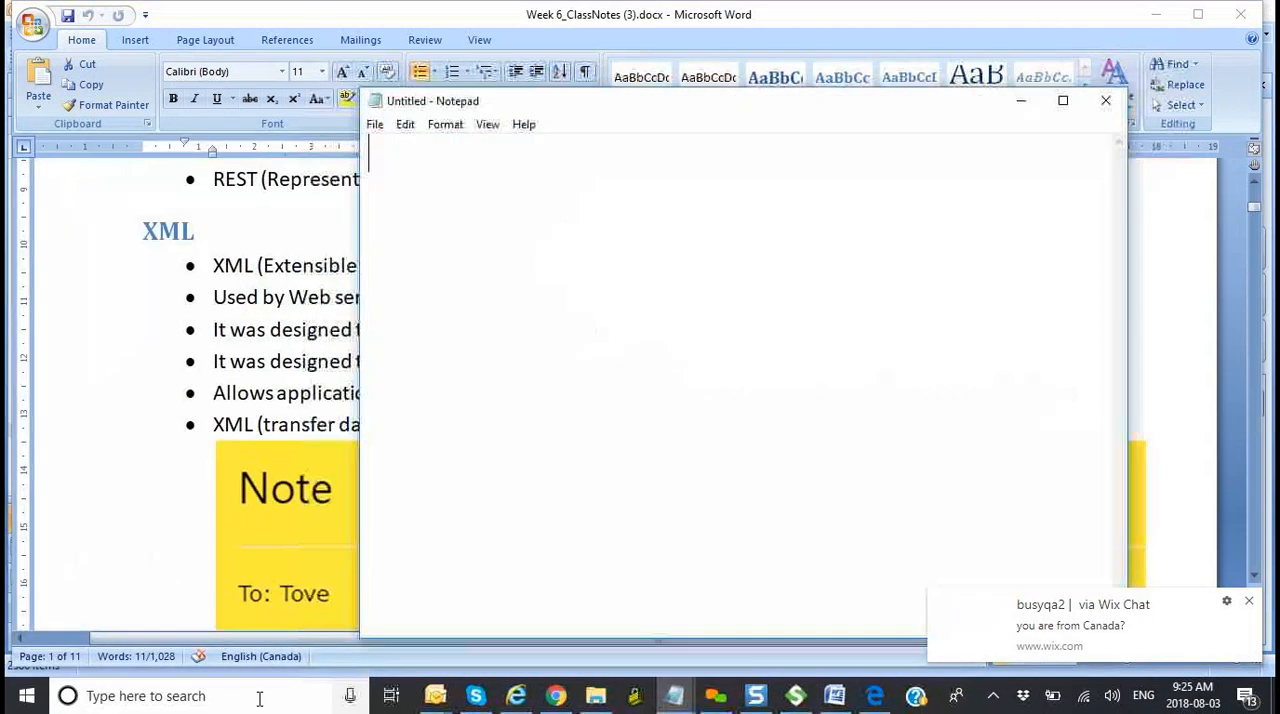
Step: Write the first line "XML - Data from 1 point to another point" and maximize the Notepad window
type("XLM")
key("BackSpace")
key("BackSpace")
type("ML - Data from 1 point to another ")
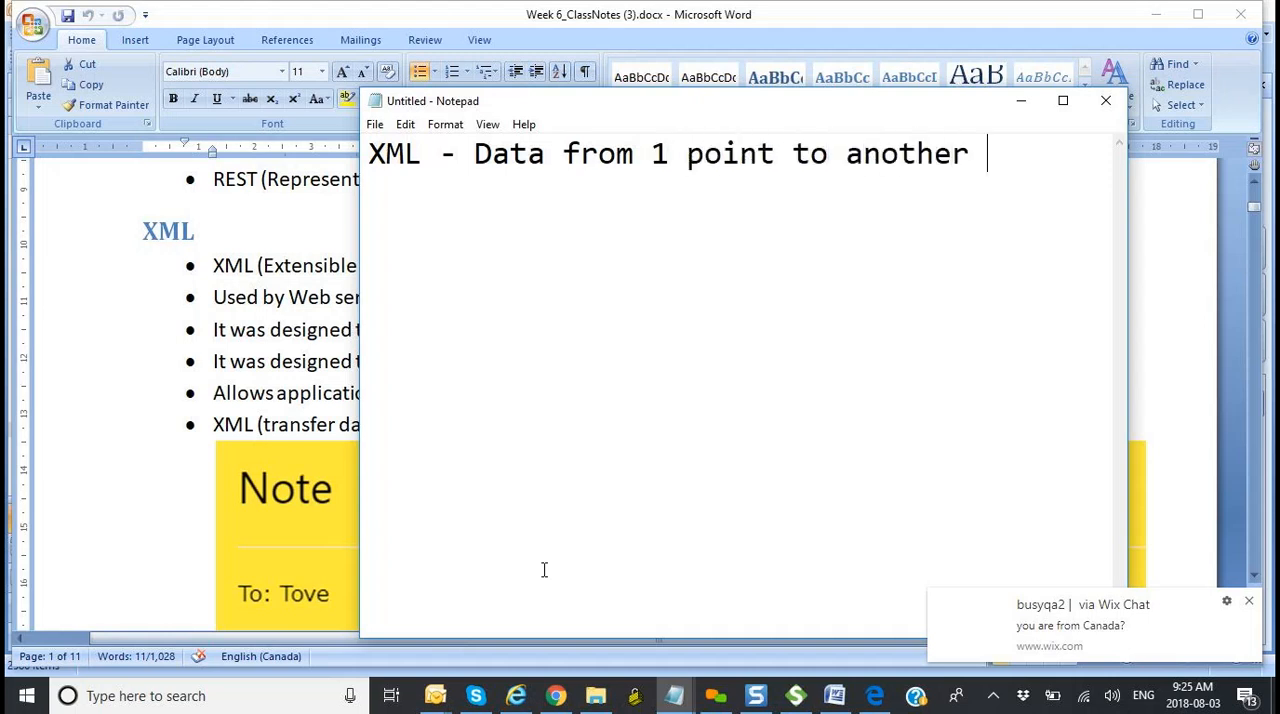
type("point")
key("Return")
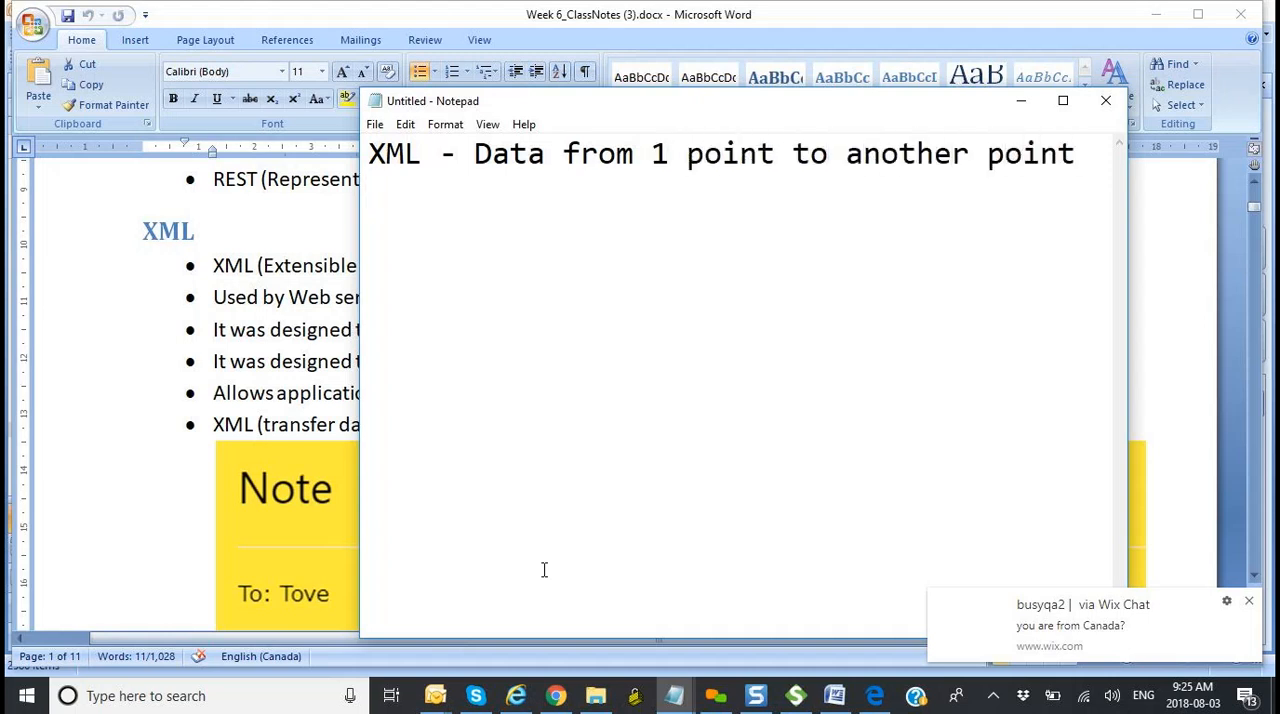
left_click(1063, 100)
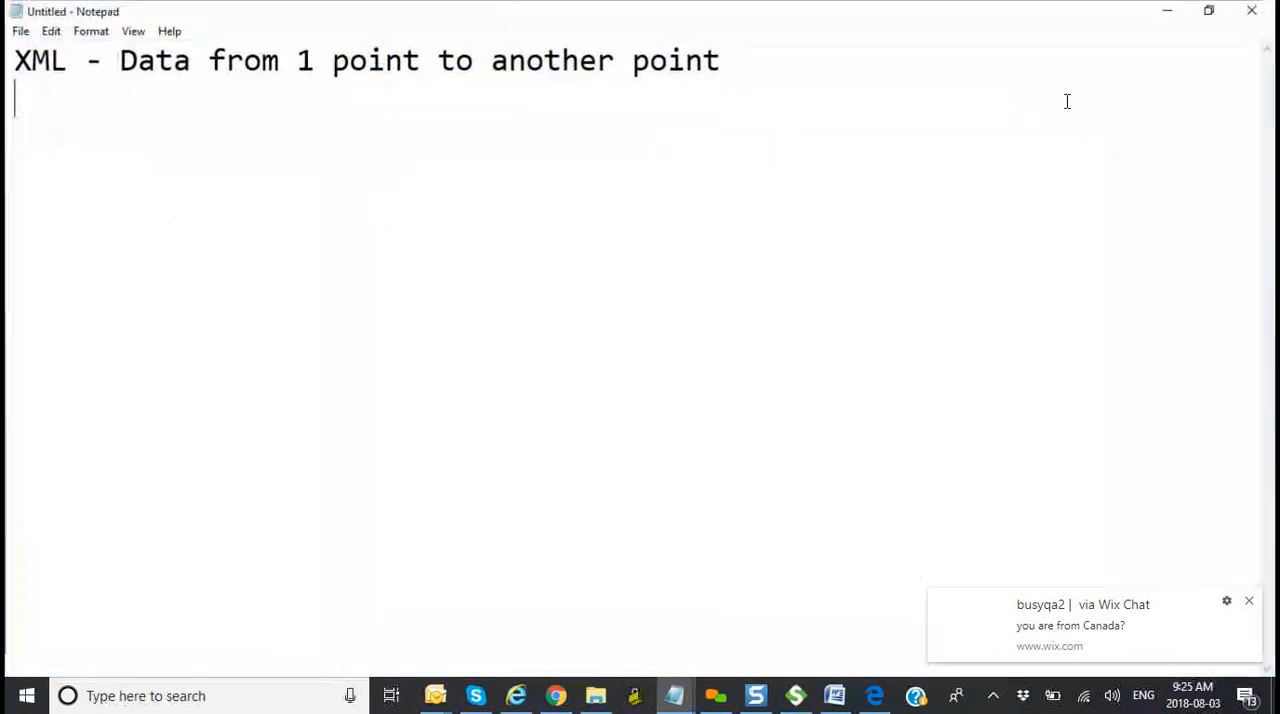
Step: Add the lines "London UK -", "England" and "Date -" below the XML line
type("London UL")
key("BackSpace")
type("K -")
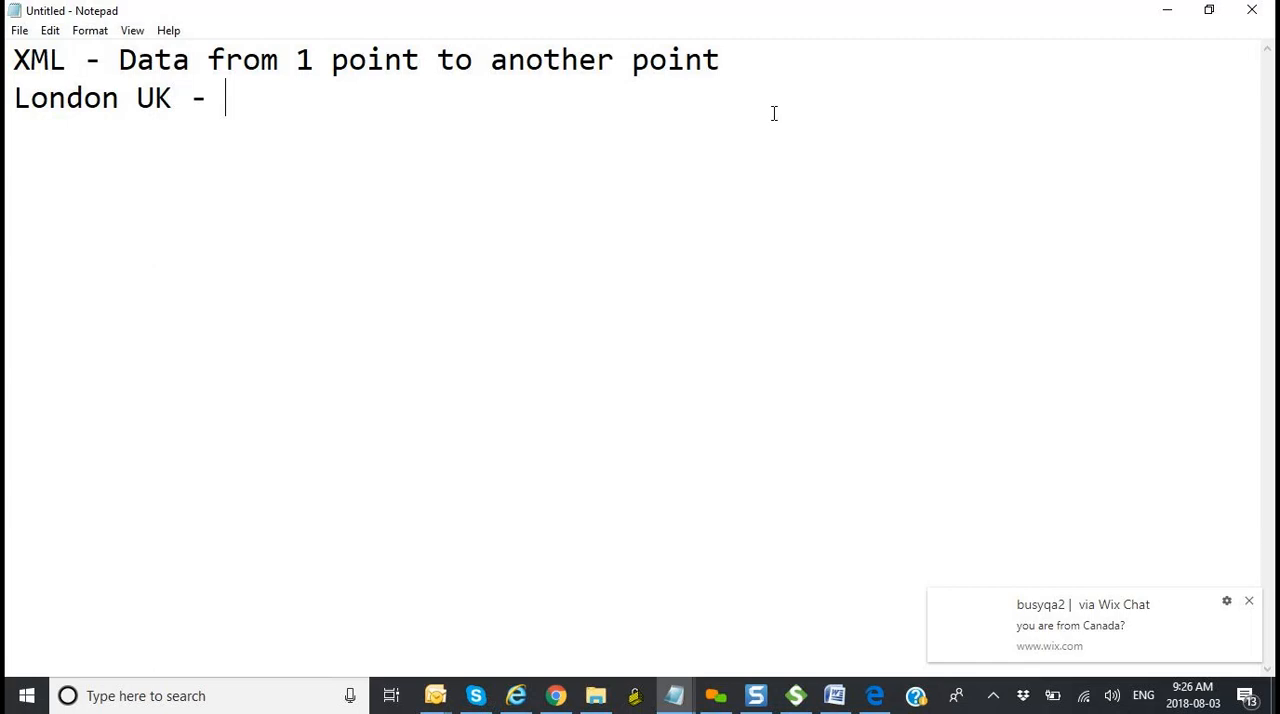
key("Return")
key("Return")
type("Date -")
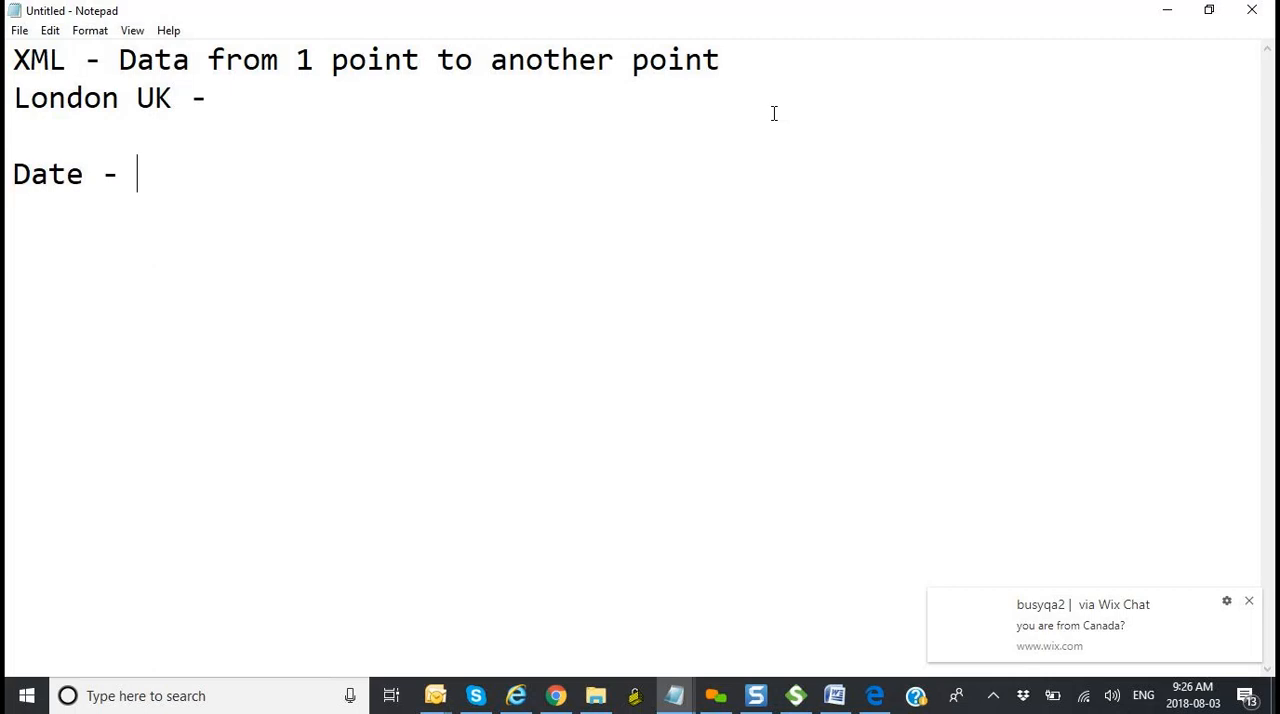
key("Up")
type("England")
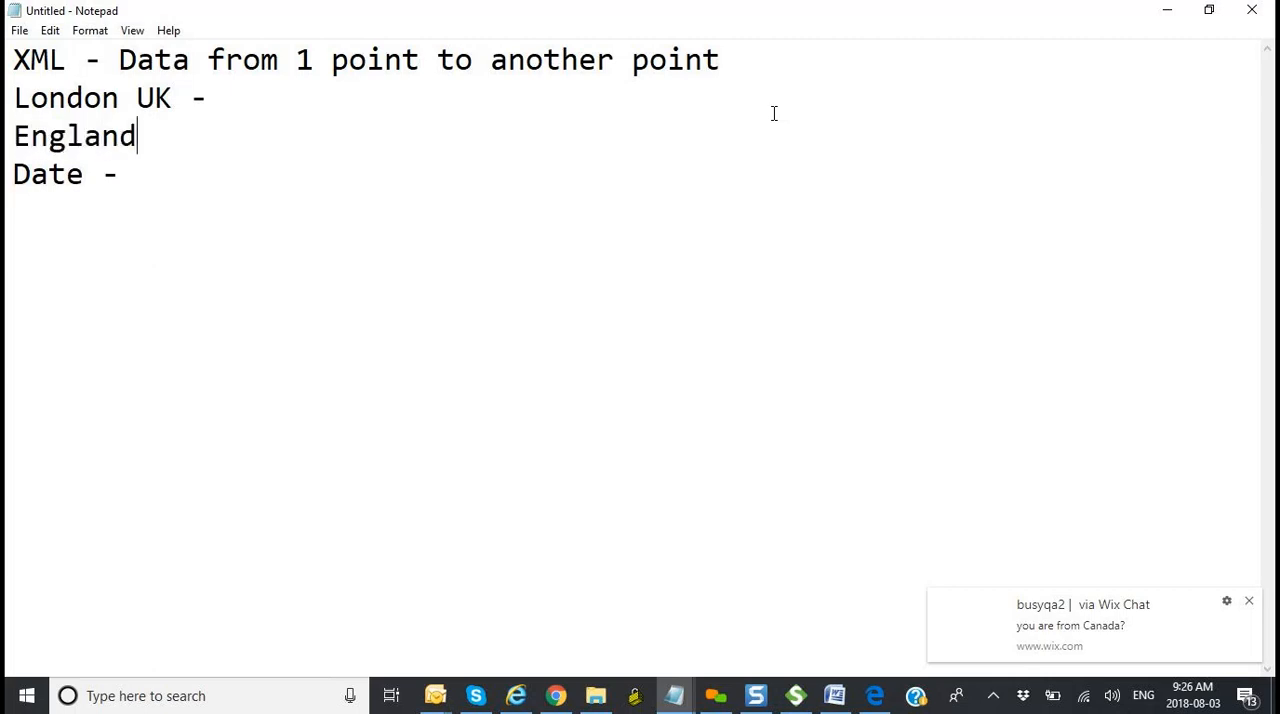
Step: Complete the Date line with the format "Month/Day/Year" and add "Day/Month/Year" aligned beneath it
key("Down")
type("Month")
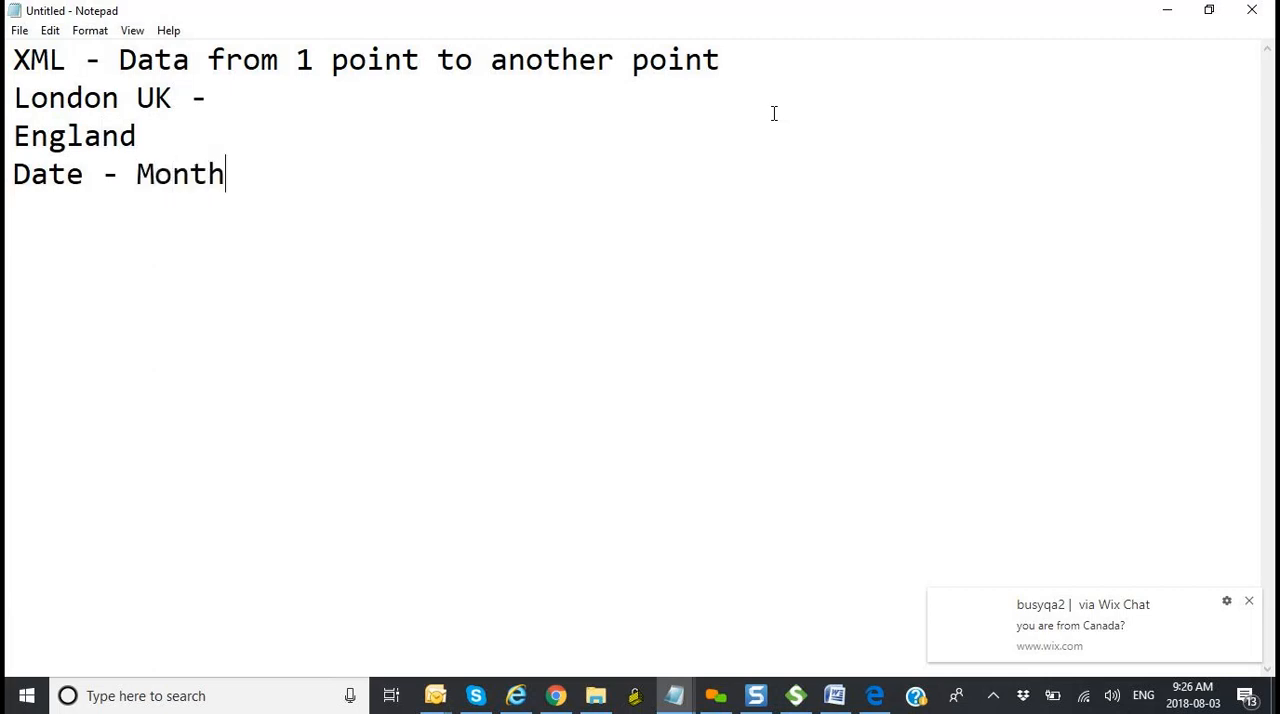
type("/Day/Year")
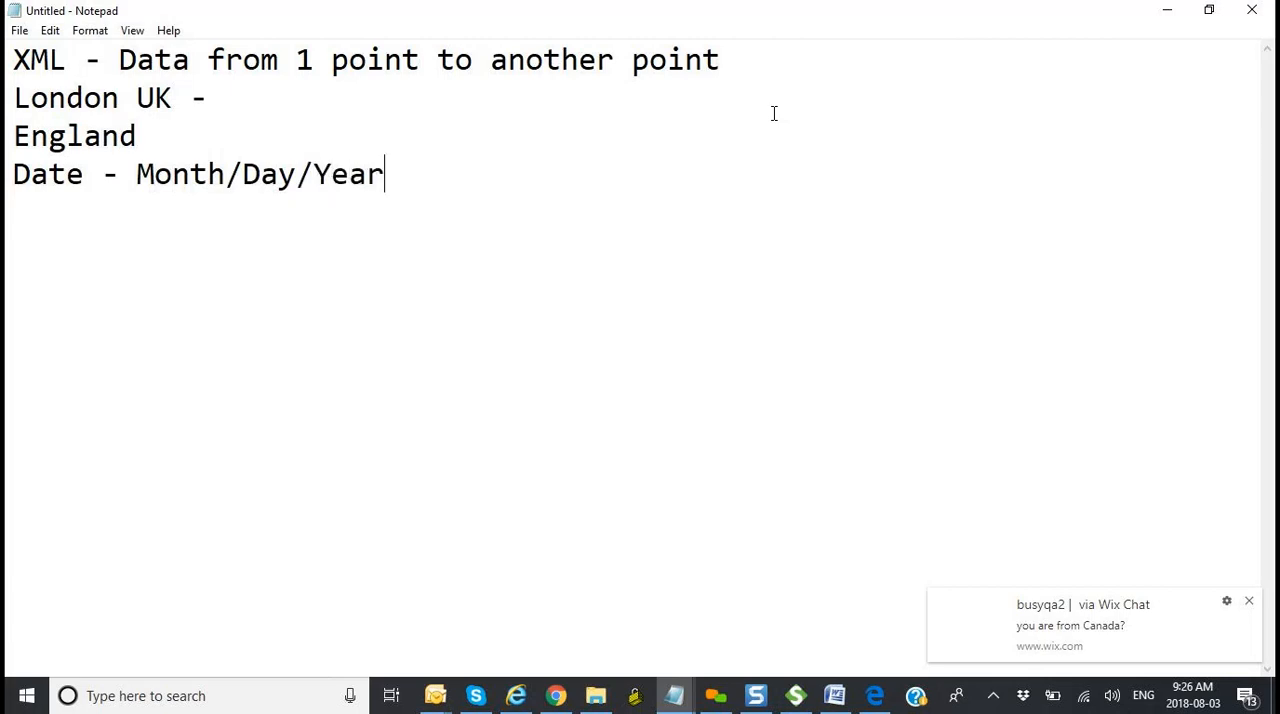
key("Return")
key("Tab")
key("BackSpace")
key("BackSpace")
type("Day/MOn")
key("BackSpace")
key("BackSpace")
type("onth/Y")
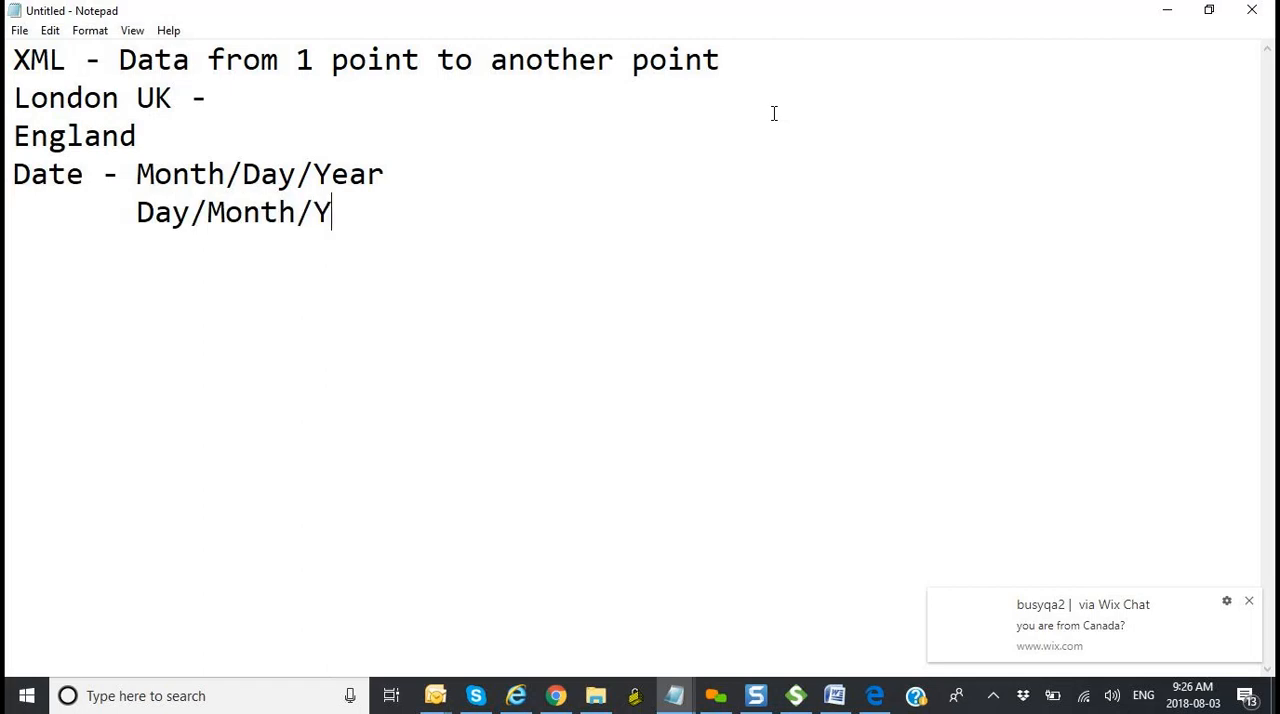
type("ear")
Step: Add "Year/Month/Day" as the third date format, aligned under the other two
key("Return")
key("Tab")
key("BackSpace")
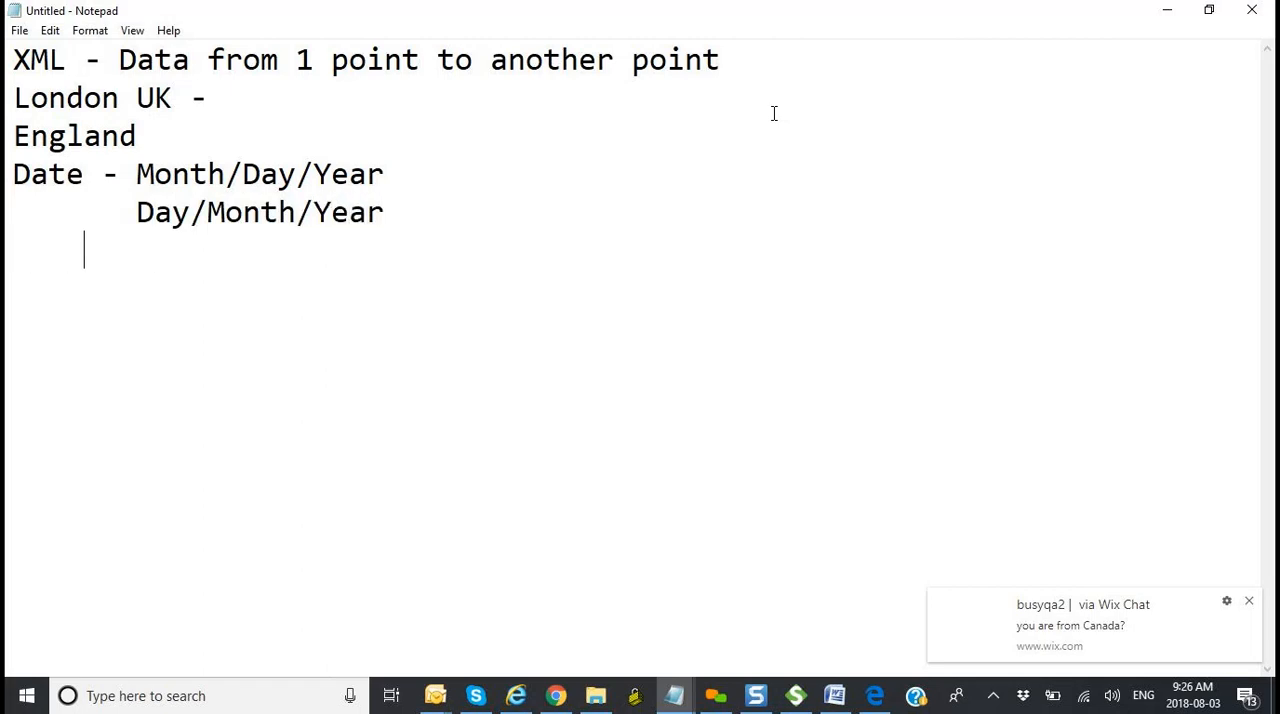
type("Year/")
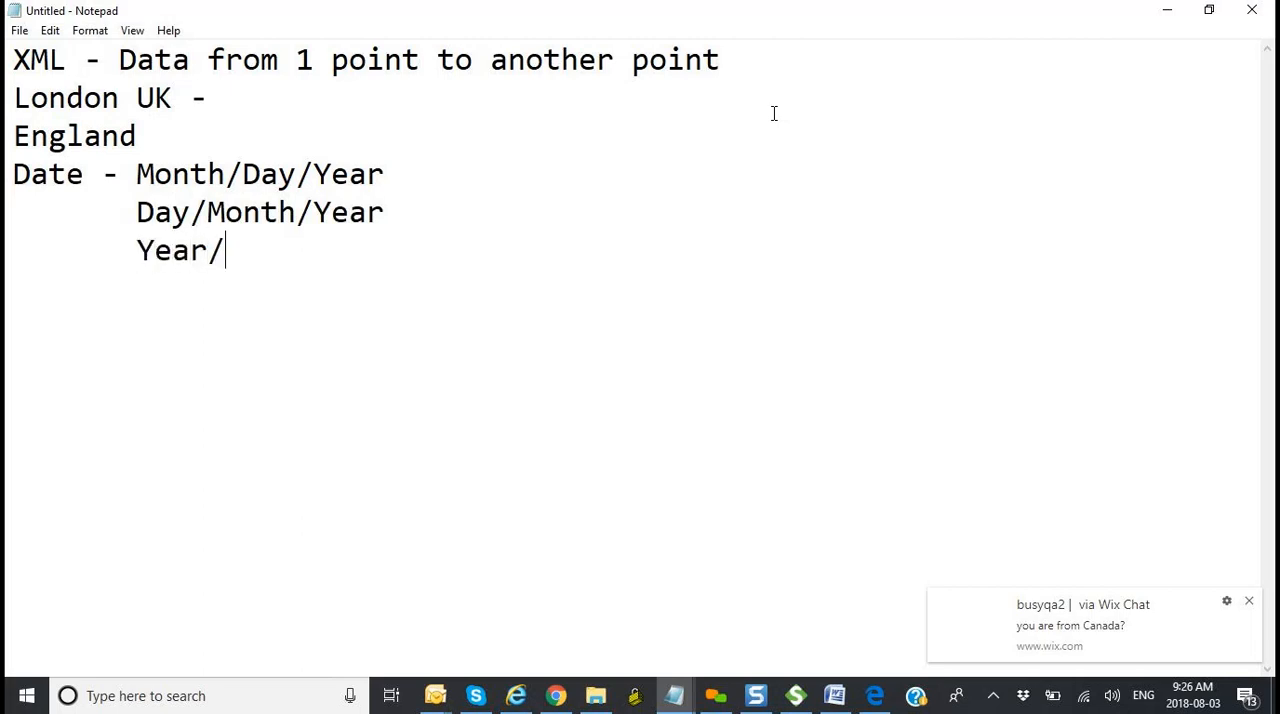
type("Month/Day")
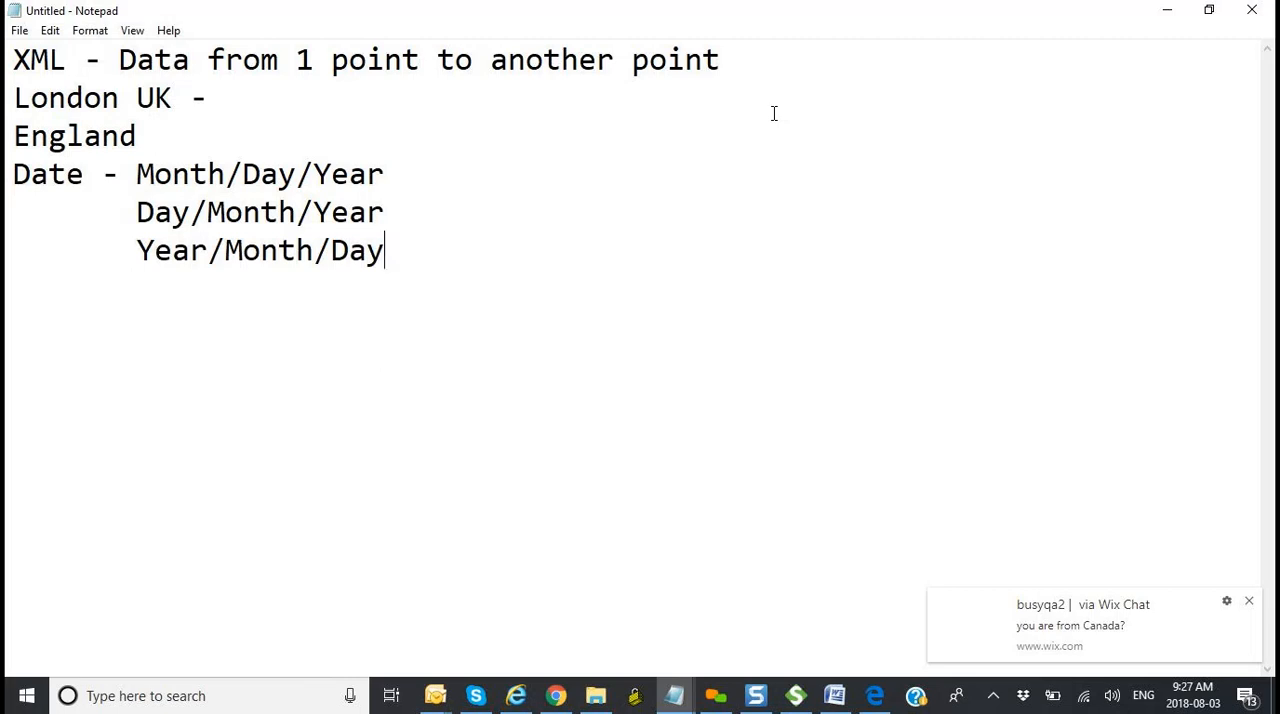
Step: Leave a blank line below the date formats and add the sample date "01/01/01"
key("Return")
key("Return")
type("01/01/")
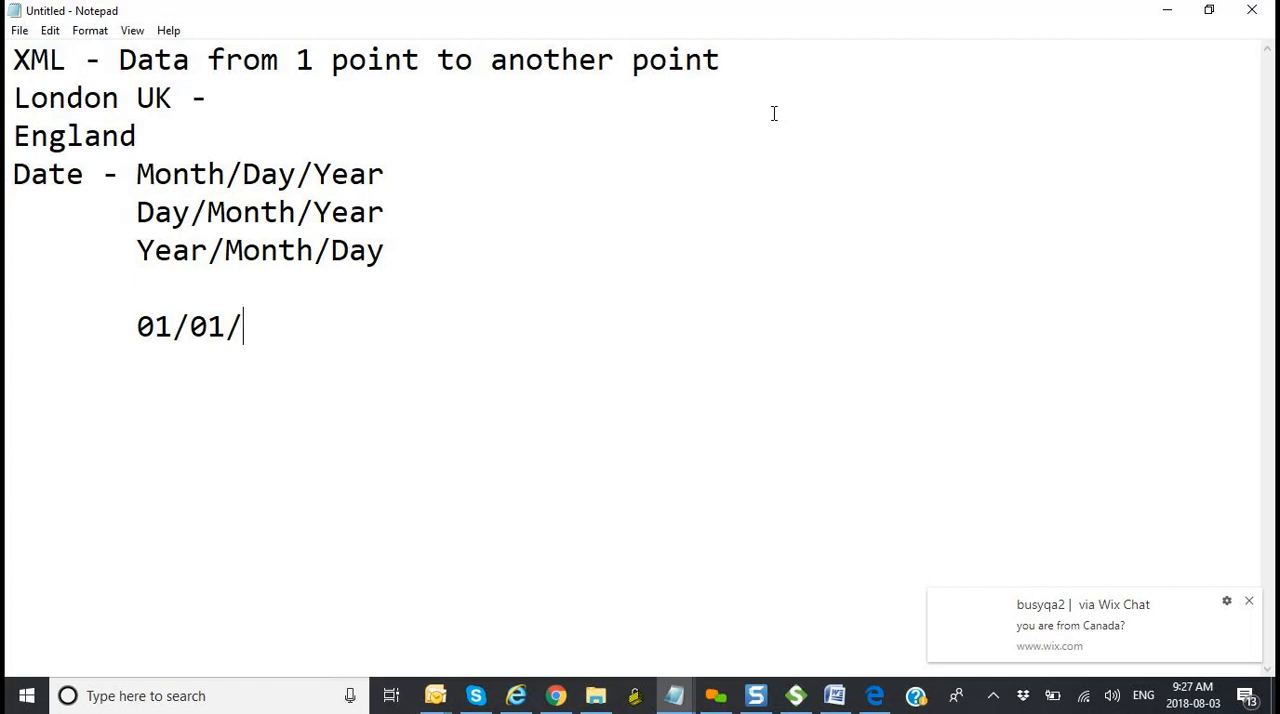
type("01")
Step: Highlight the separate parts of the sample date 01/01/01 one after another to point them out
left_click(170, 326)
left_click_drag(174, 326, 140, 326)
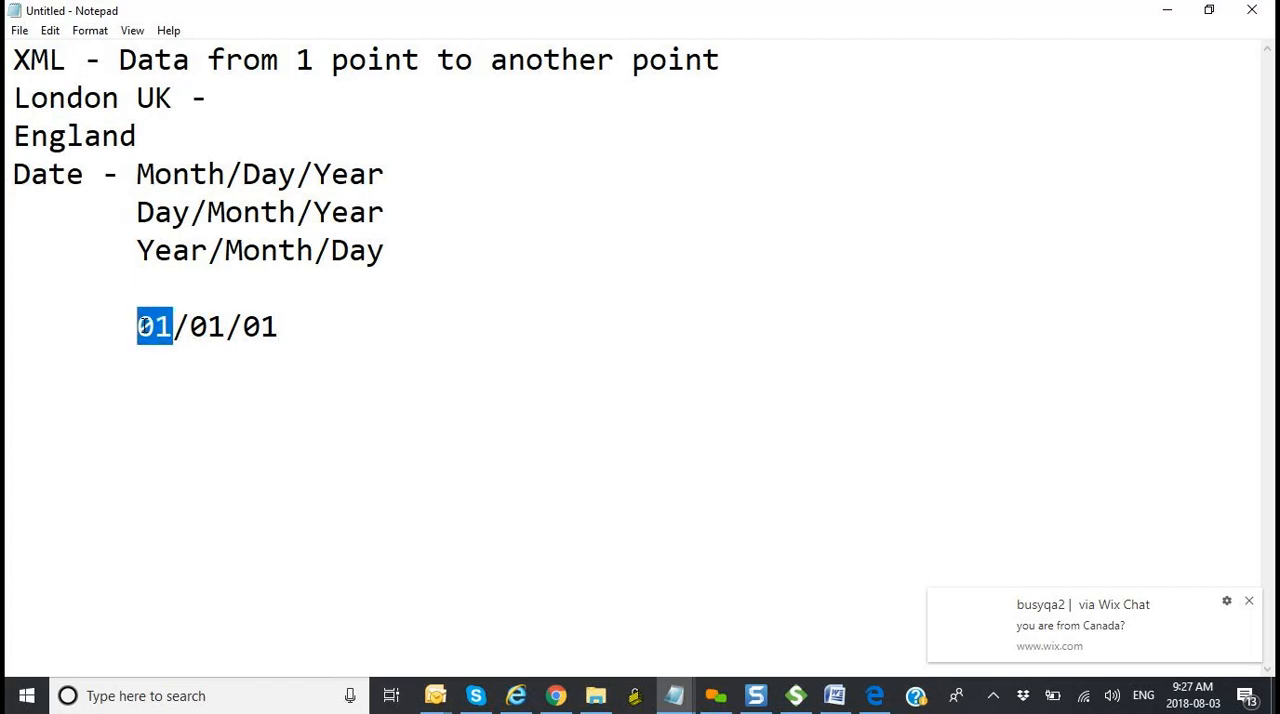
left_click_drag(227, 326, 208, 326)
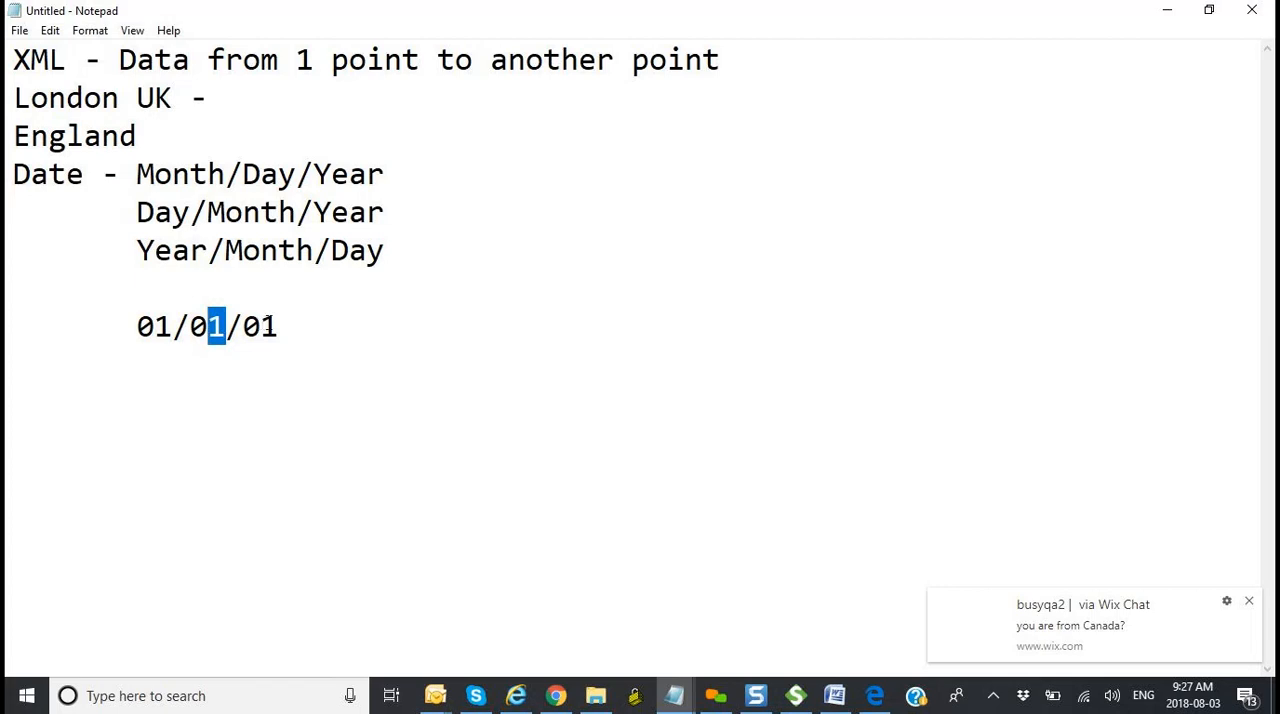
left_click(295, 325)
left_click_drag(280, 324, 193, 325)
Step: Write the indented XML element "<month>01</month>" below the sample date, separated by a blank line
left_click(346, 322)
key("Return")
key("Return")
key("Tab")
type("<")
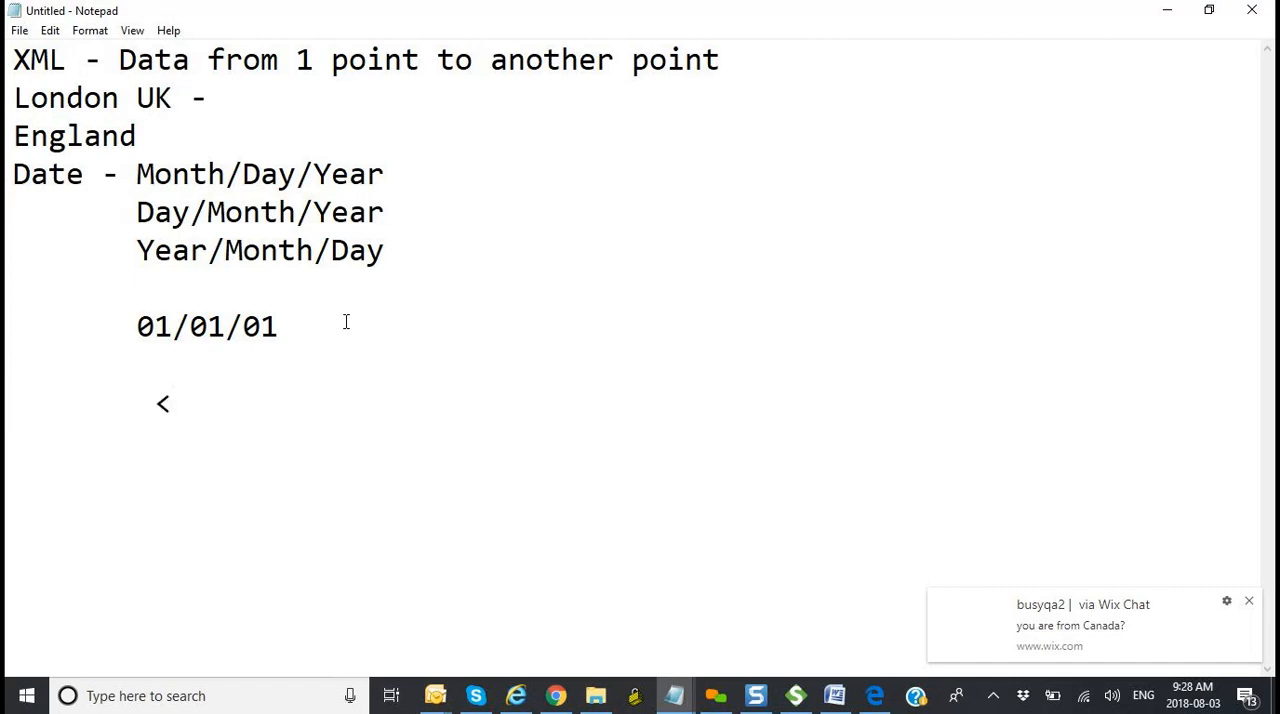
type("M")
key("BackSpace")
type("month>")
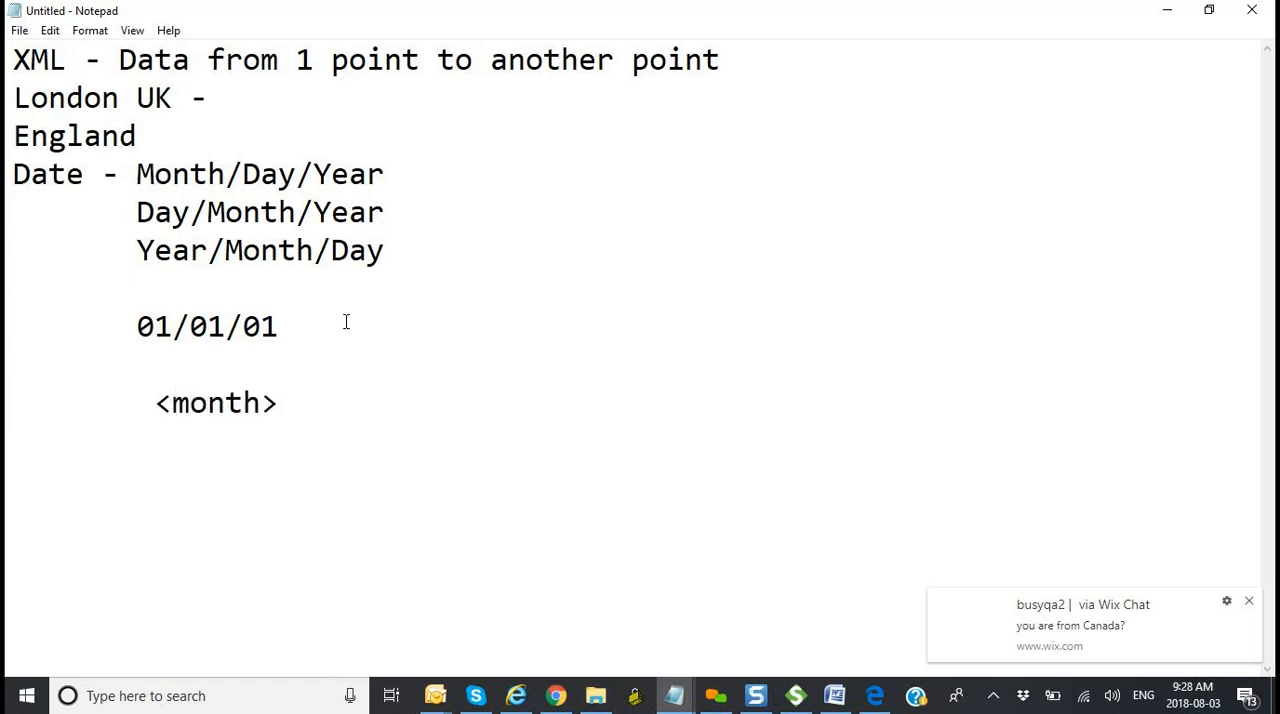
type("01</month>")
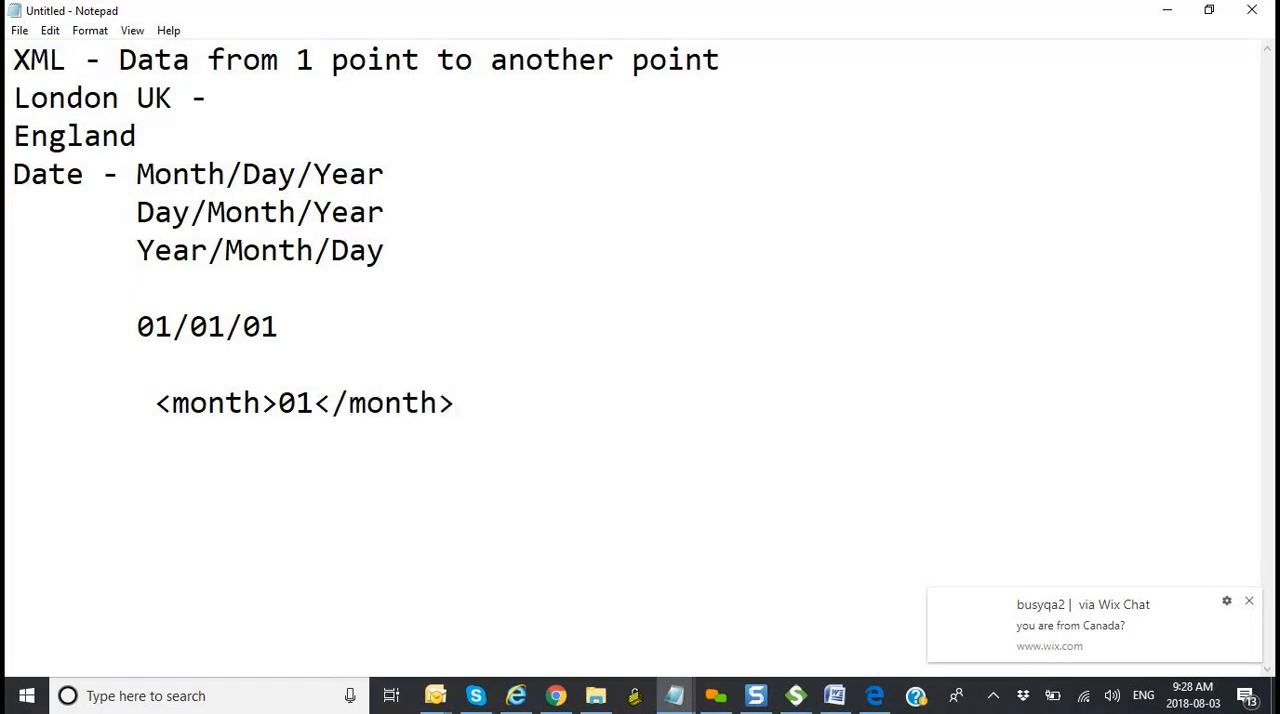
key("Return")
Step: Highlight the month element, followed by its opening tag, its value and its closing tag, to point out each part
left_click_drag(470, 402, 174, 415)
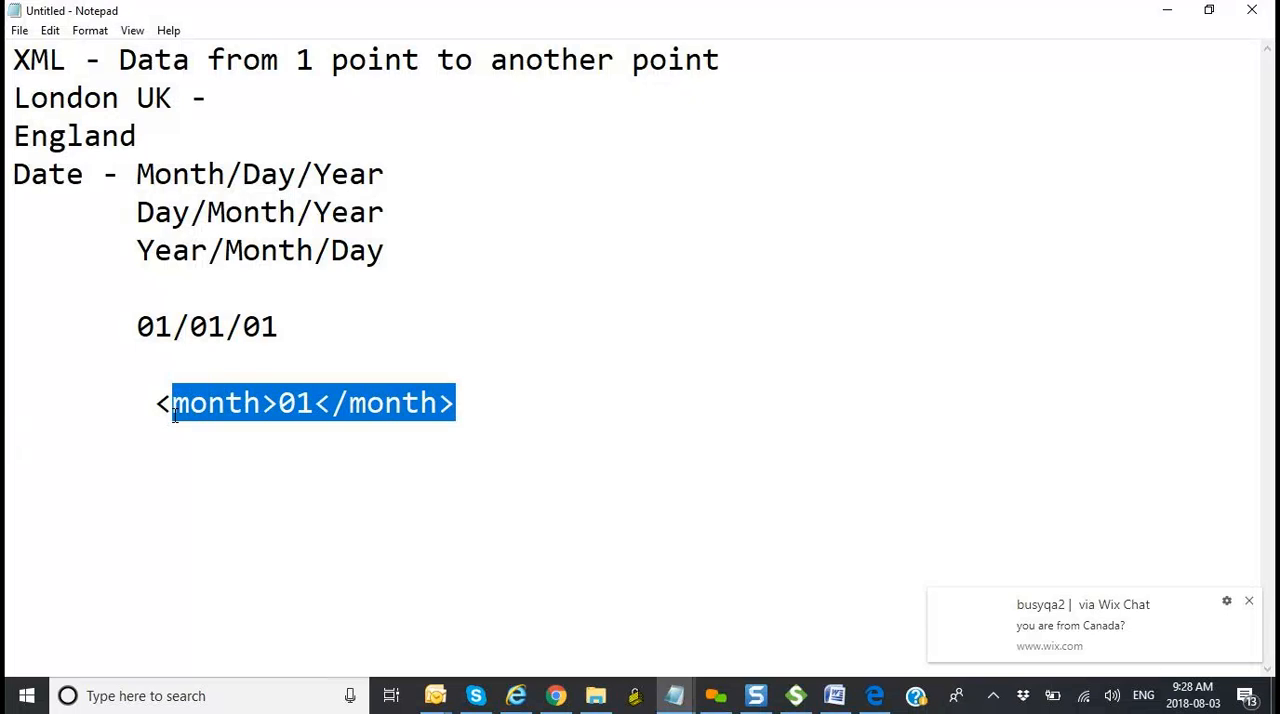
left_click(159, 410)
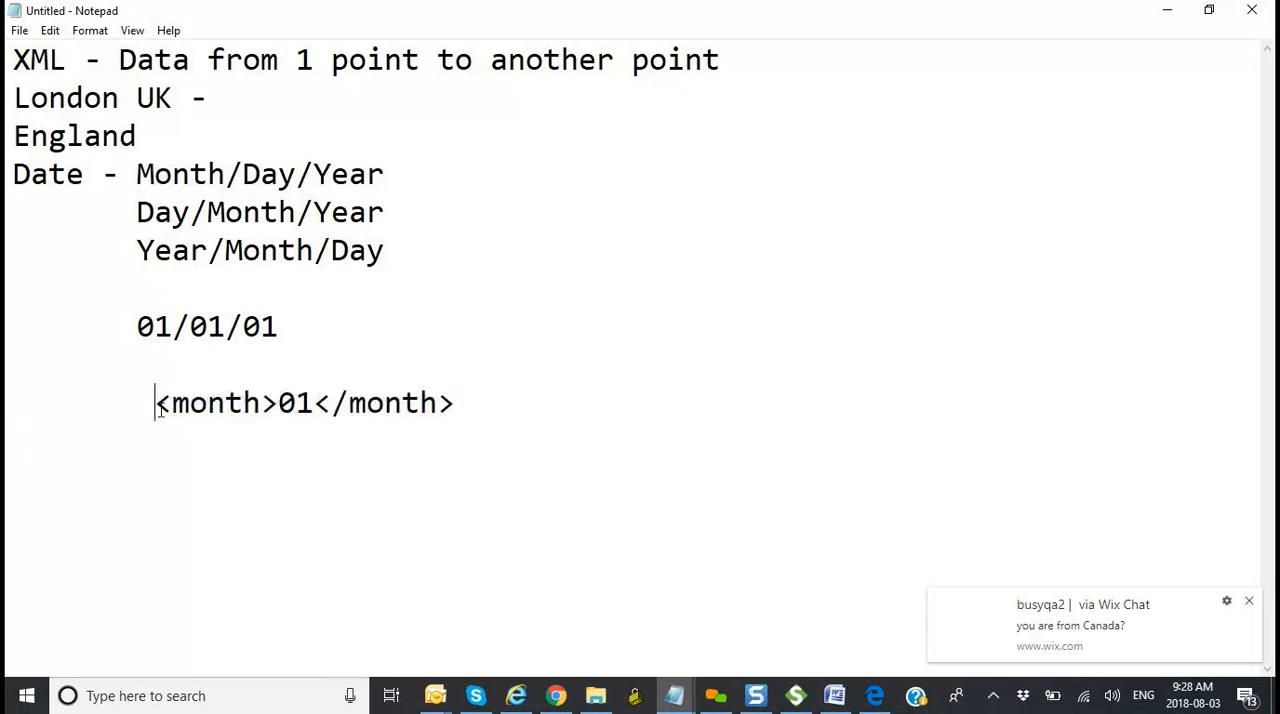
left_click_drag(159, 410, 279, 406)
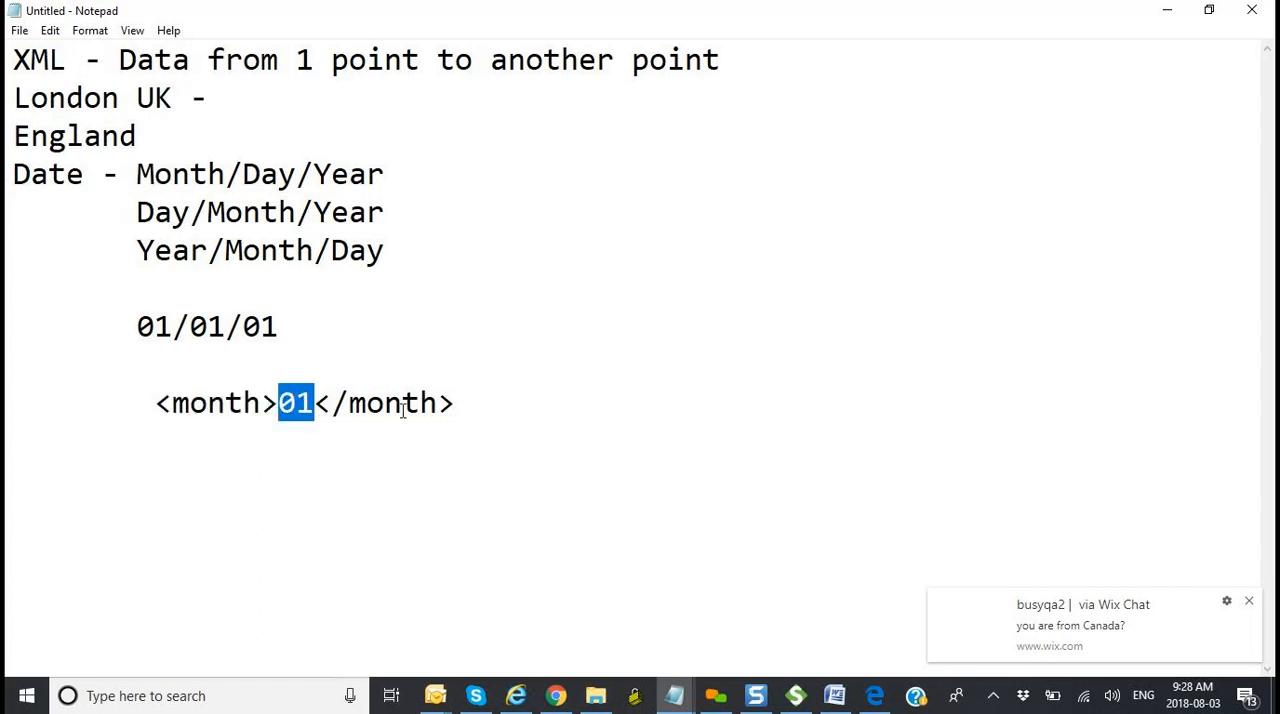
left_click(464, 399)
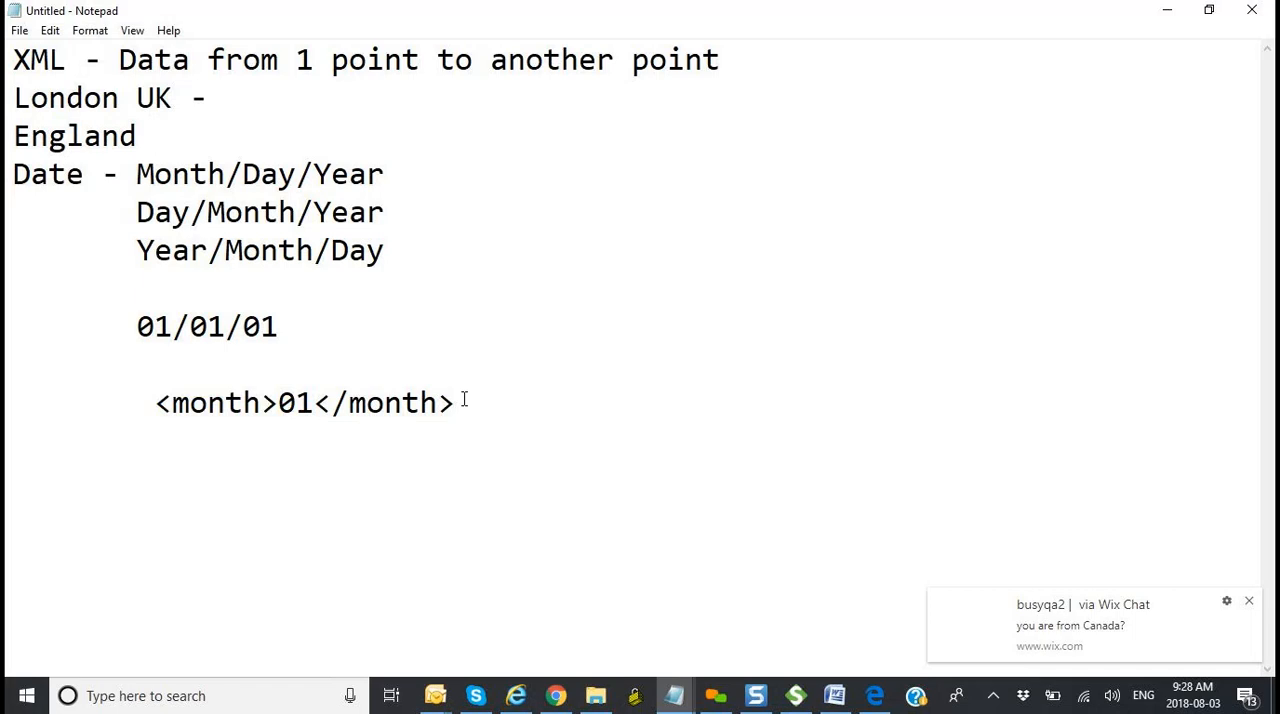
left_click_drag(464, 399, 314, 401)
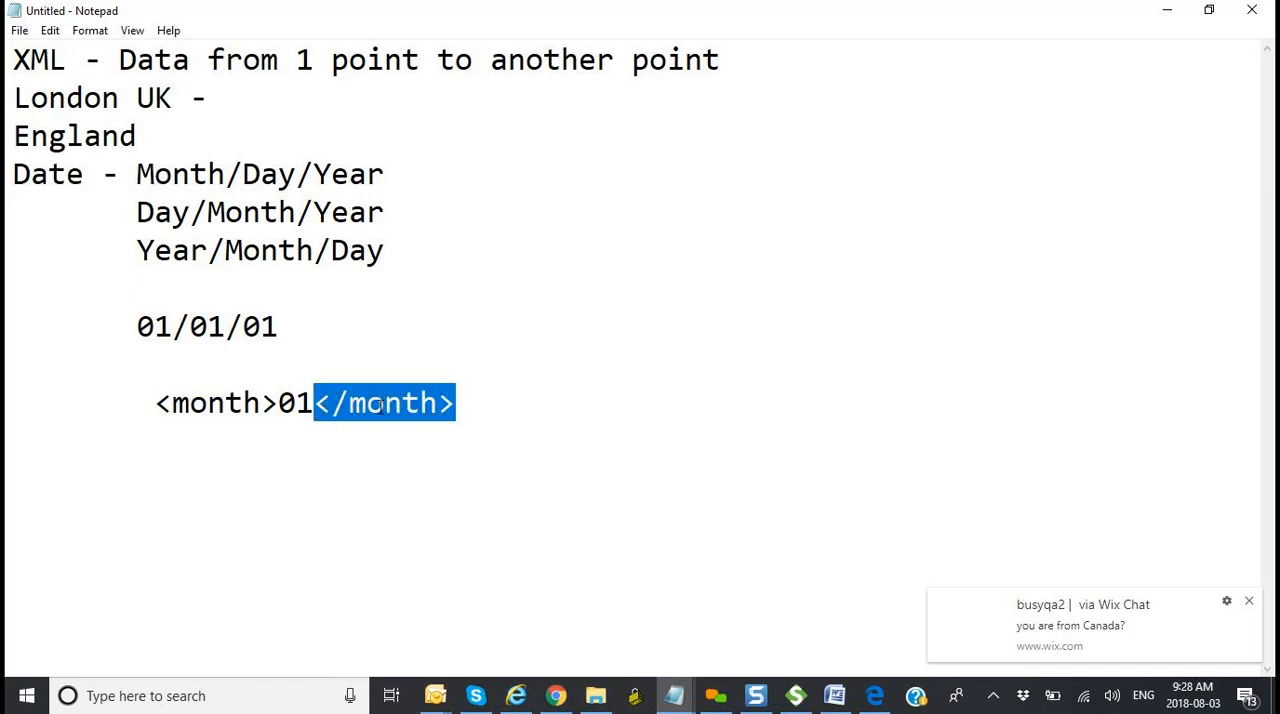
Step: Write the indented XML element "<day>01</day>" on a new line below the month element
left_click(500, 410)
key("Return")
key("Tab")
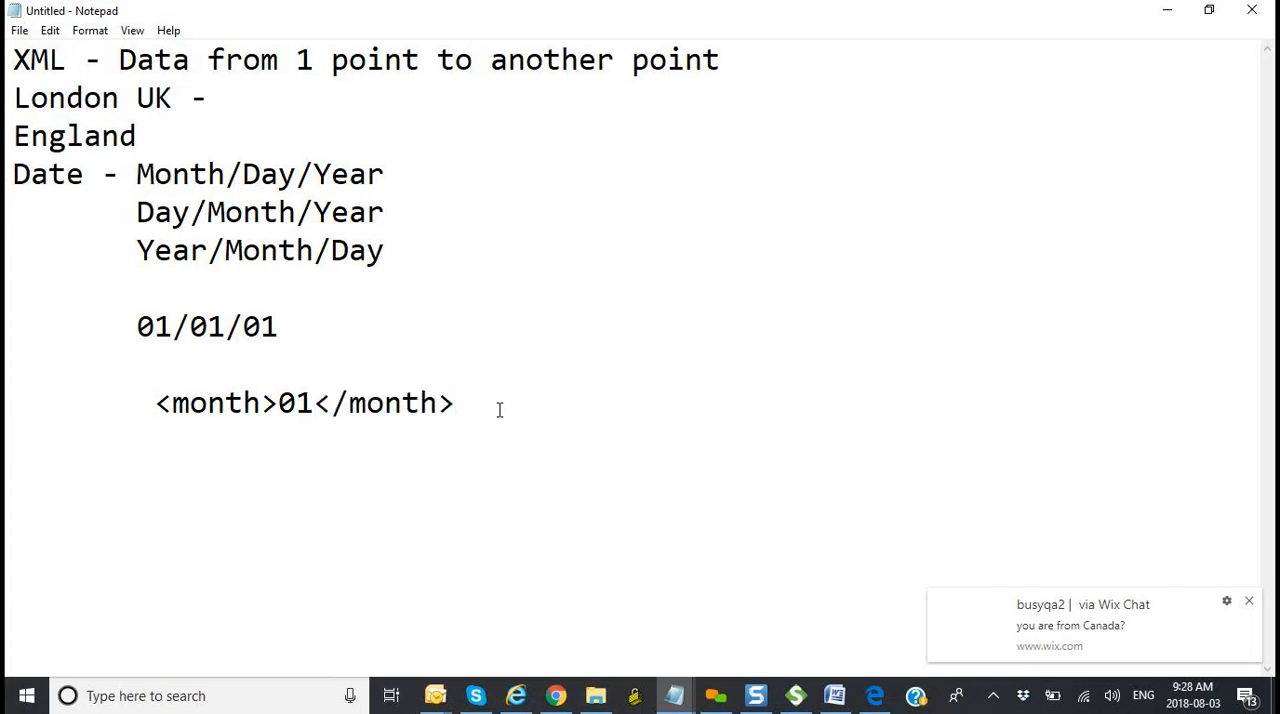
type("N")
key("BackSpace")
type("<day>")
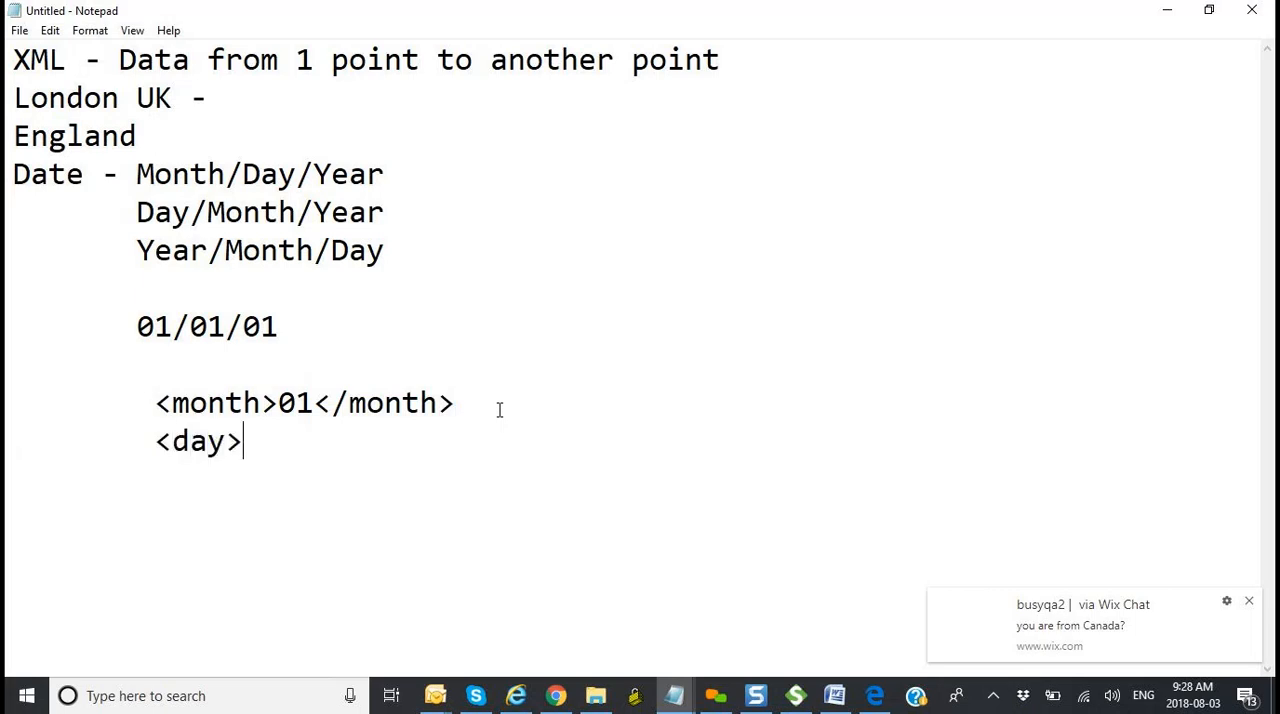
type("01</")
type("day>")
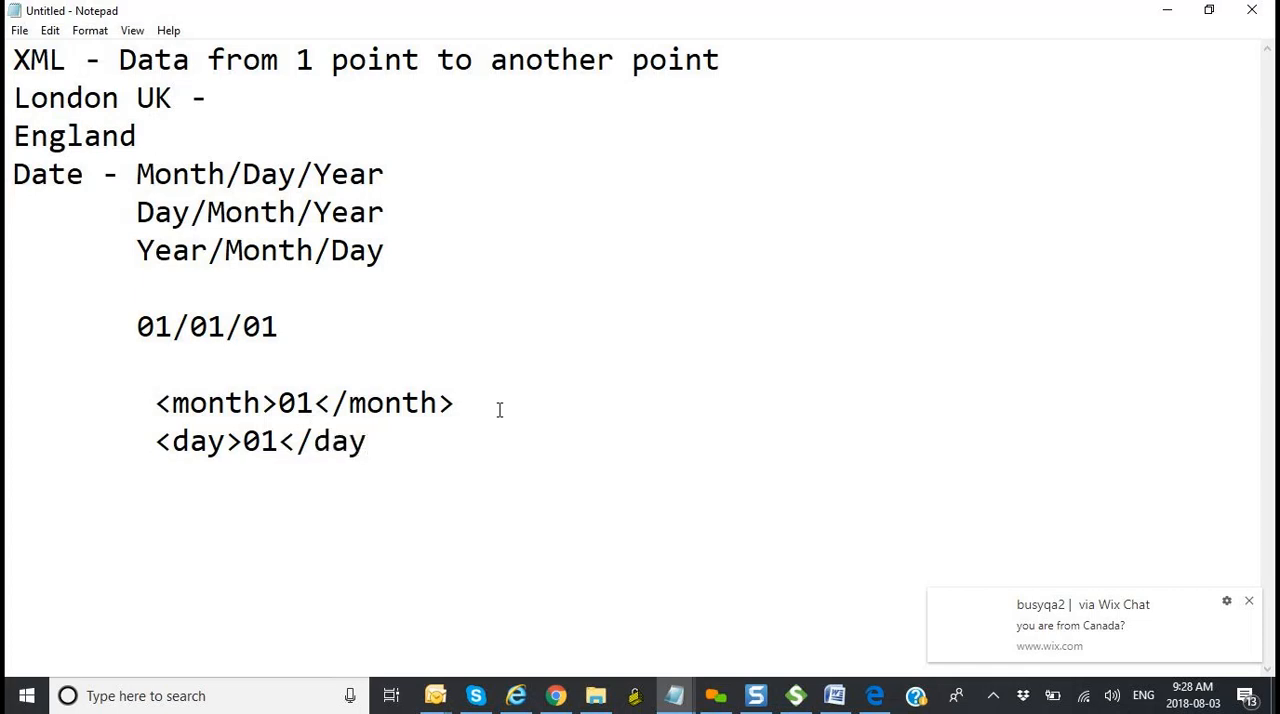
Step: Add the indented XML element "<year>01</year>" below the day element and highlight all three date elements
key("Return")
key("Tab")
type("<year>")
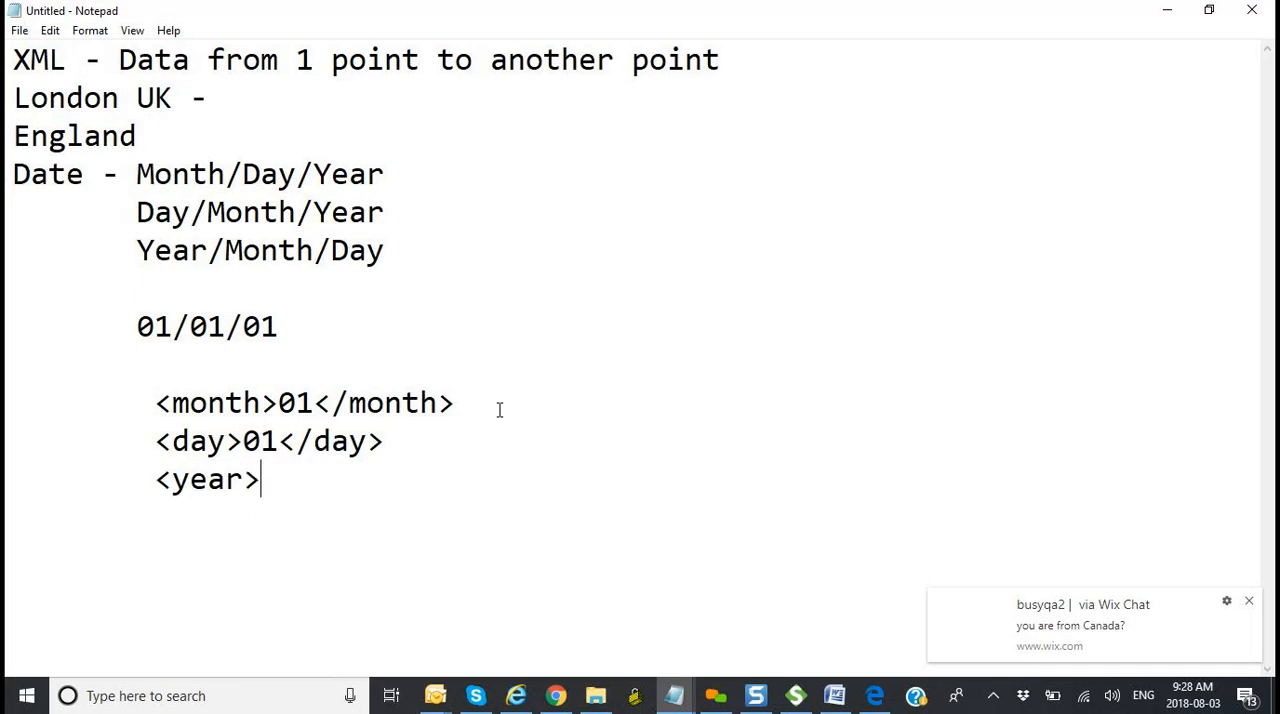
type("200")
type("1")
key("BackSpace")
key("BackSpace")
key("BackSpace")
key("BackSpace")
type("01</year>")
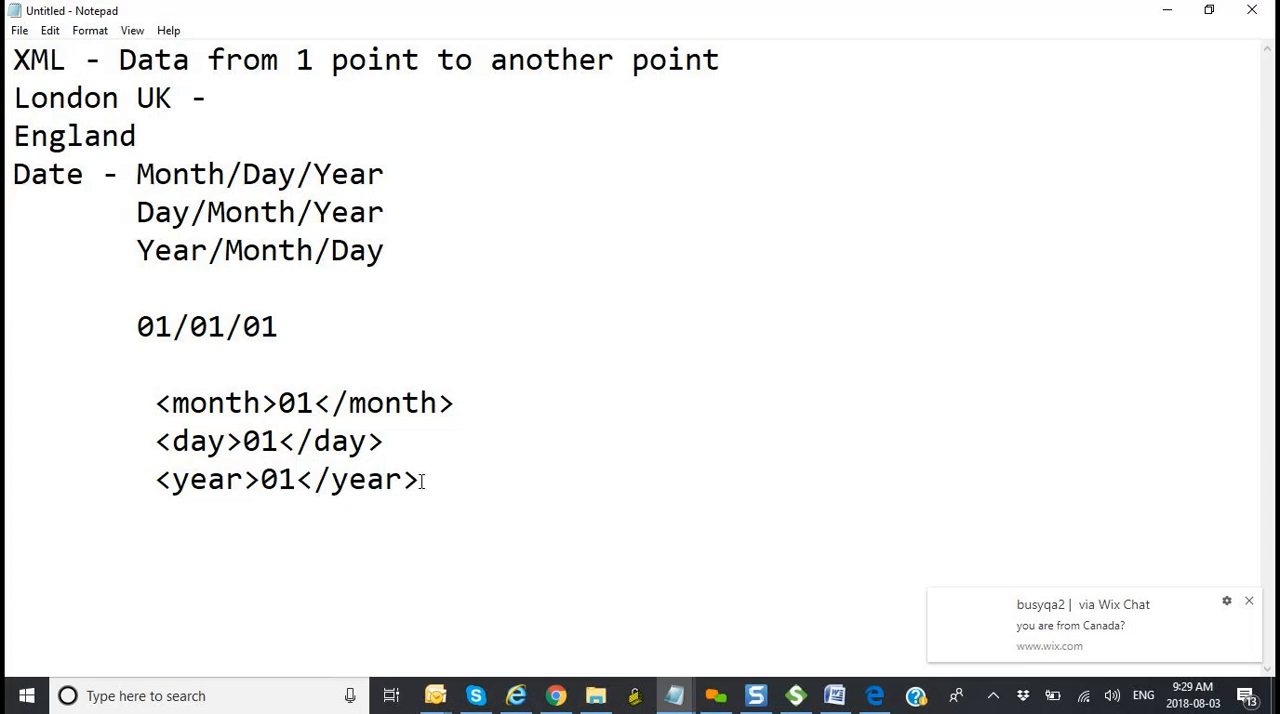
left_click_drag(421, 480, 158, 397)
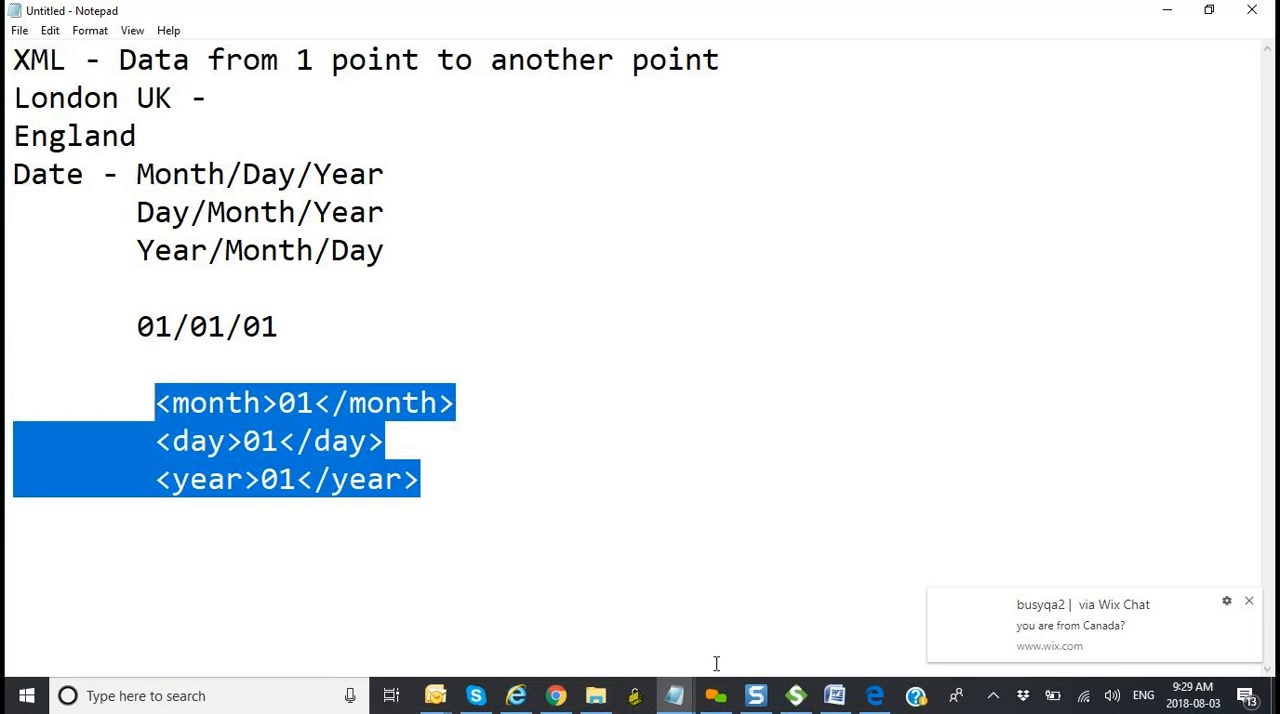
Step: Switch to the Word class notes and compare the Note picture in the XML section with its tags in XML Example 1
left_click(835, 695)
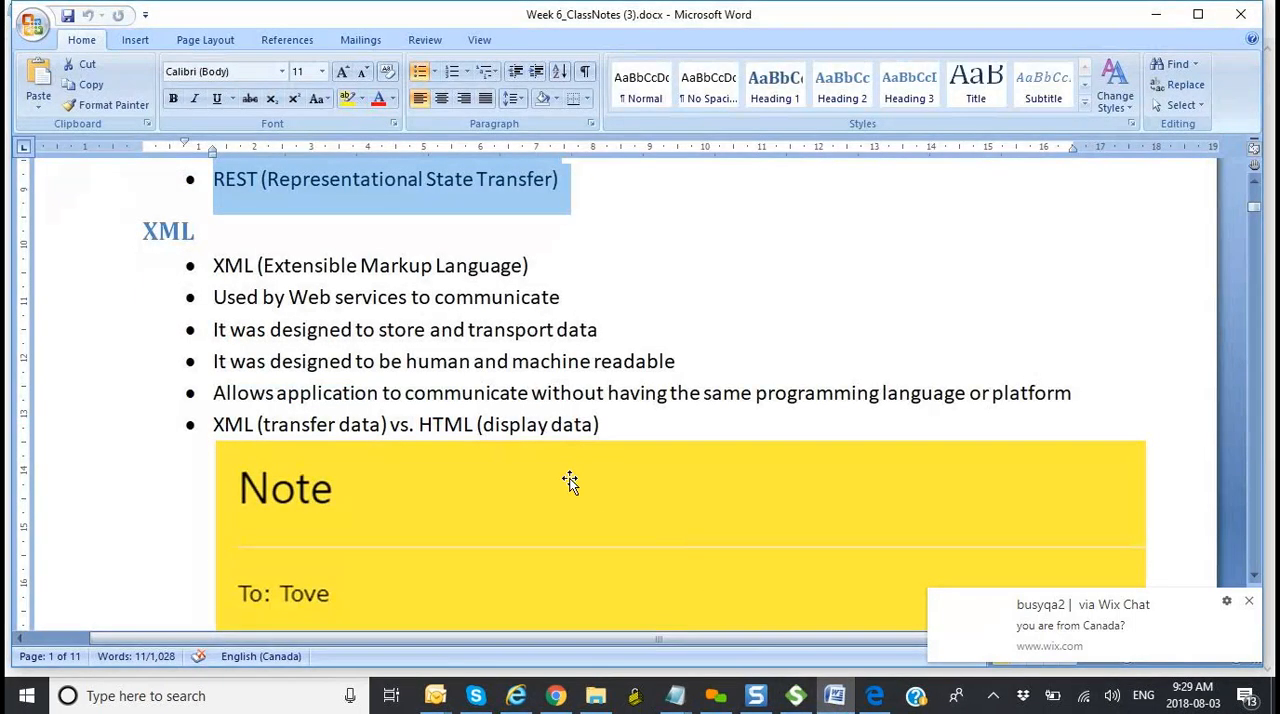
scroll(569, 482, "down", 1)
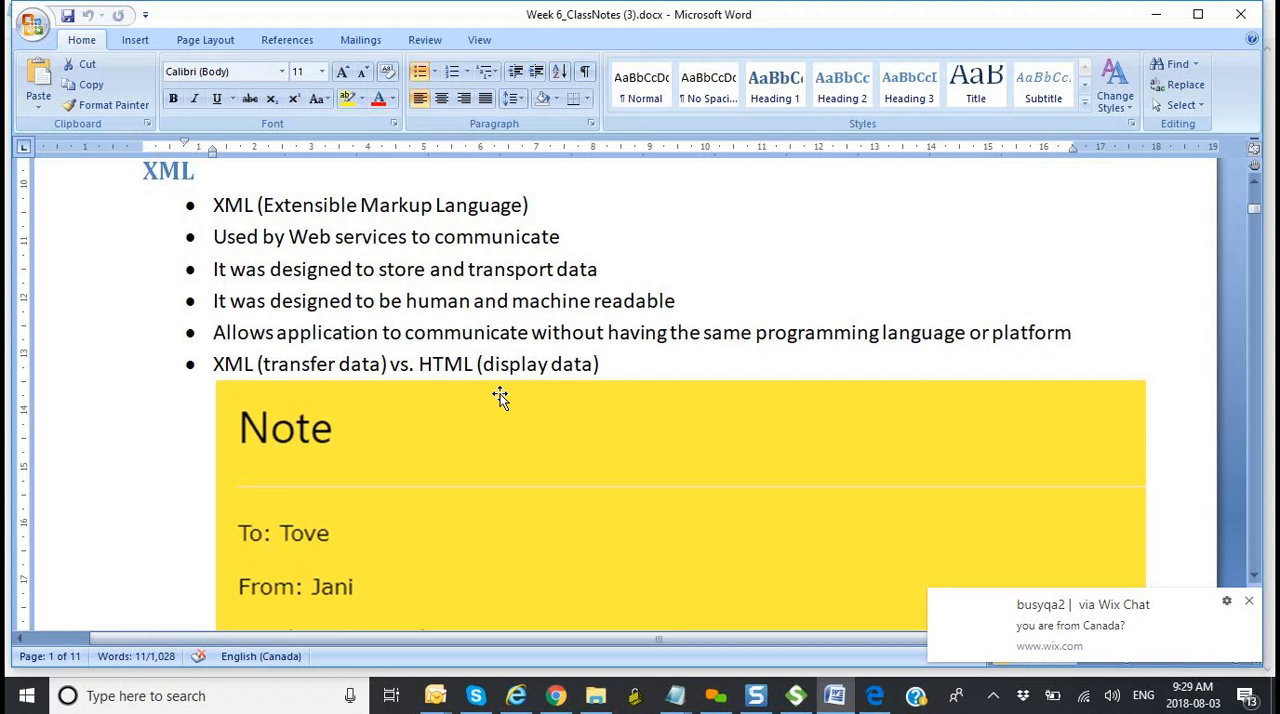
scroll(500, 397, "down", 1)
scroll(500, 397, "down", 3)
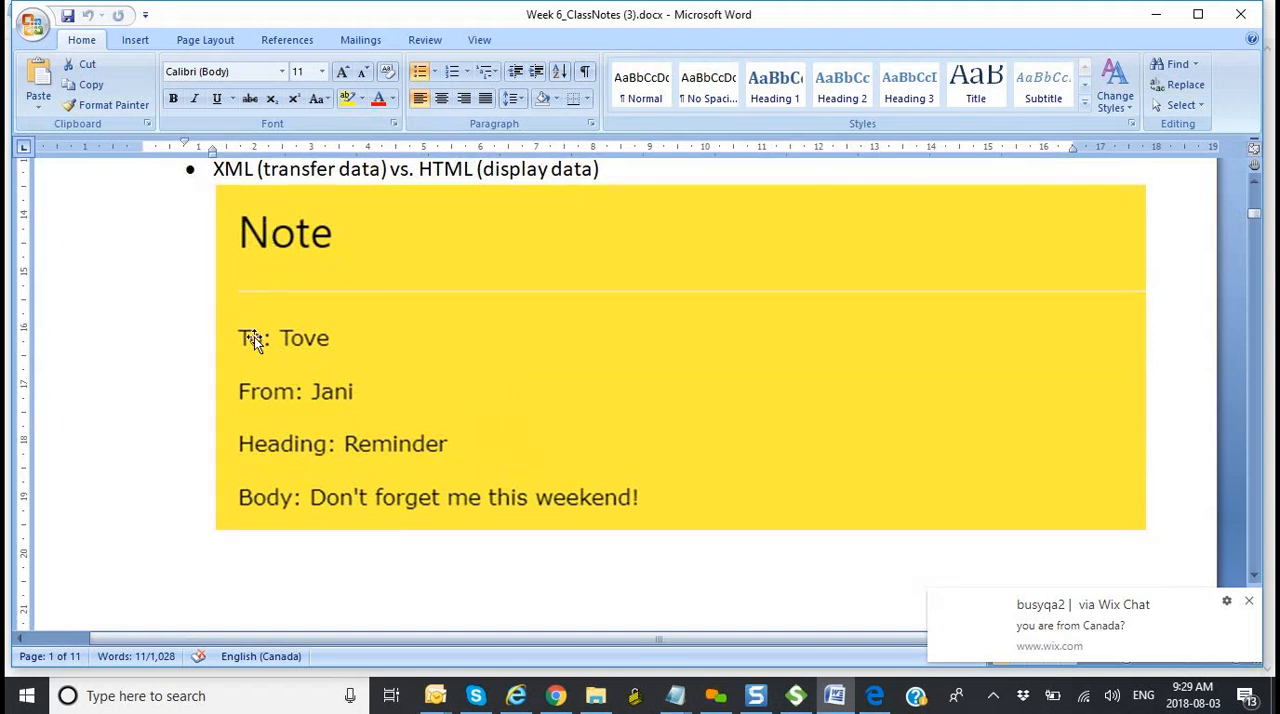
scroll(447, 484, "down", 2)
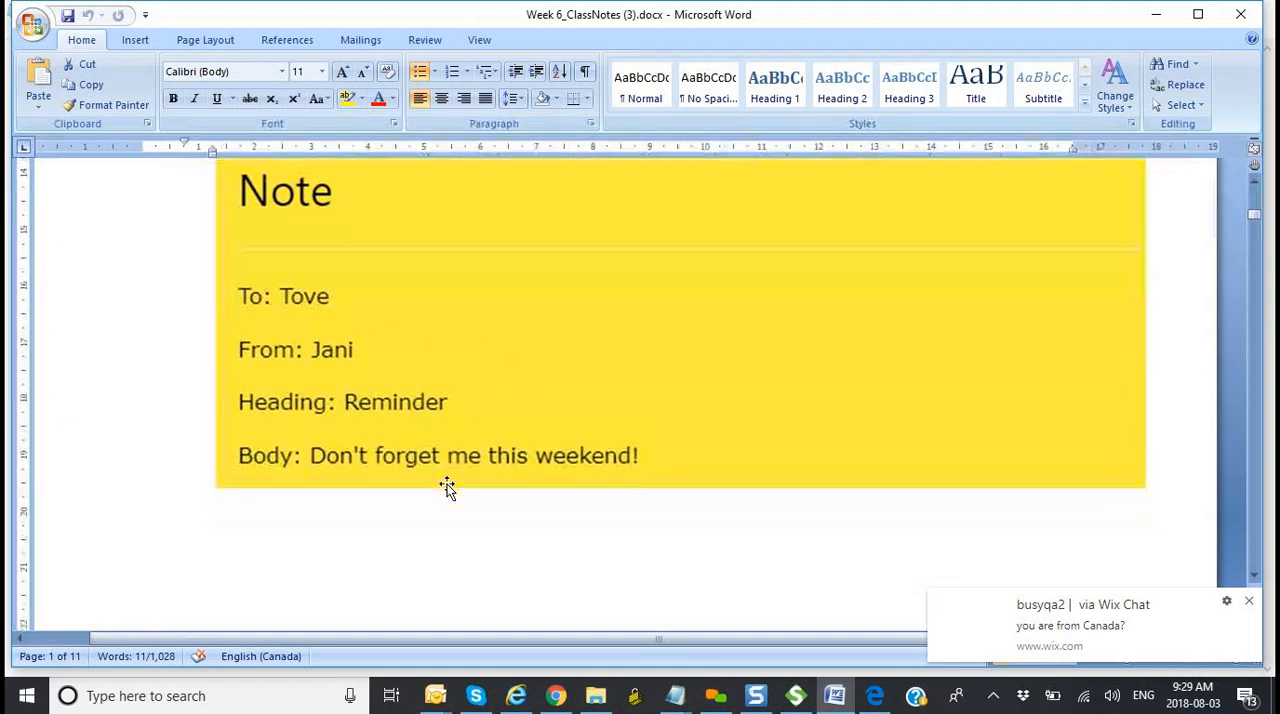
scroll(350, 224, "up", 1)
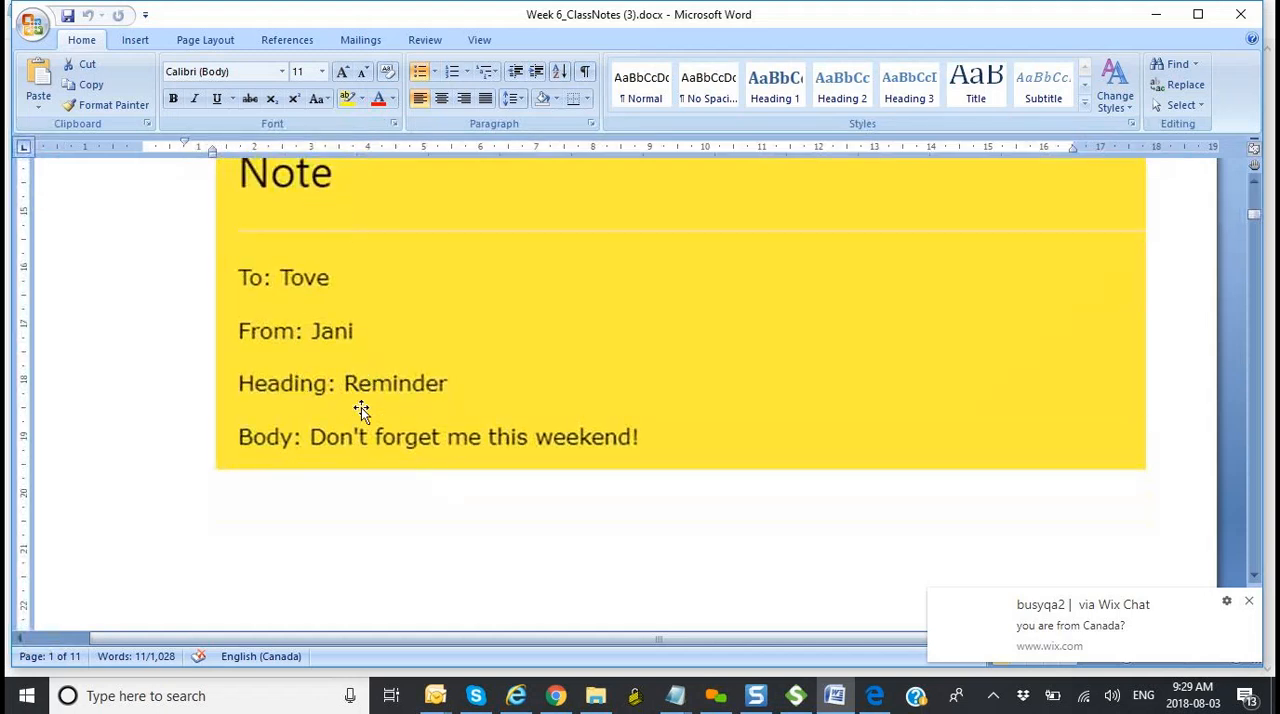
scroll(361, 407, "down", 10)
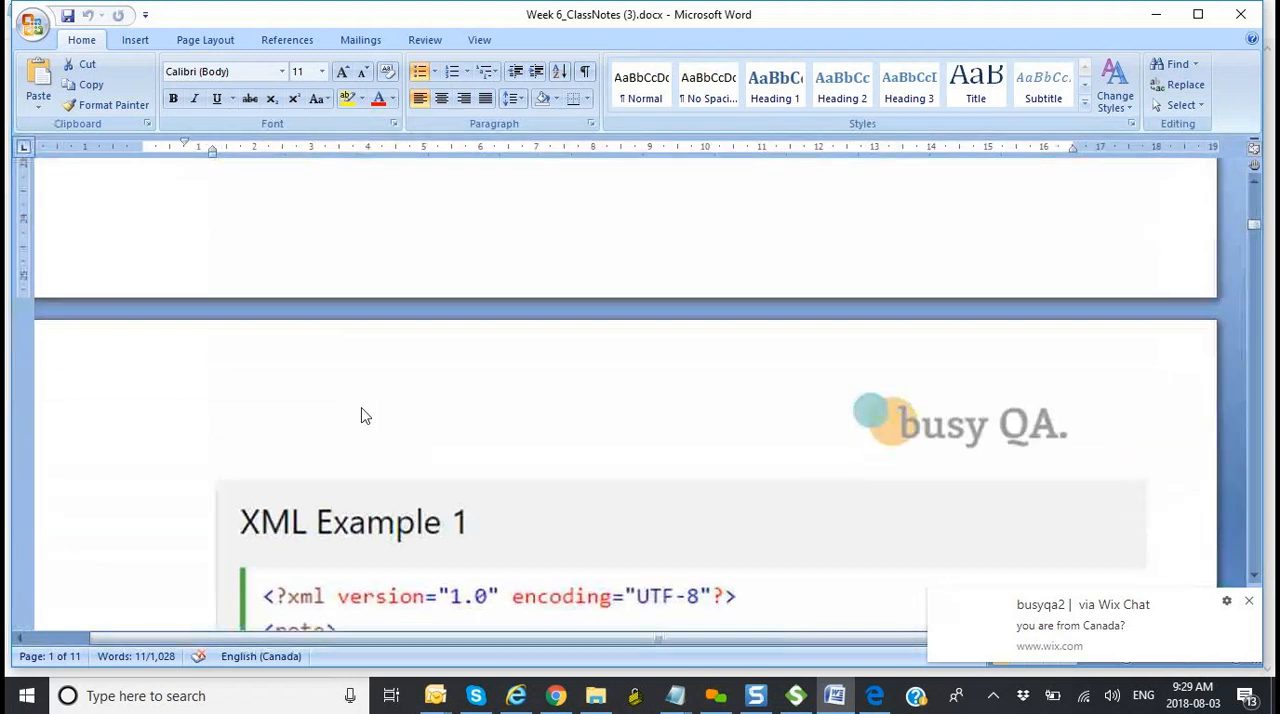
scroll(363, 416, "down", 6)
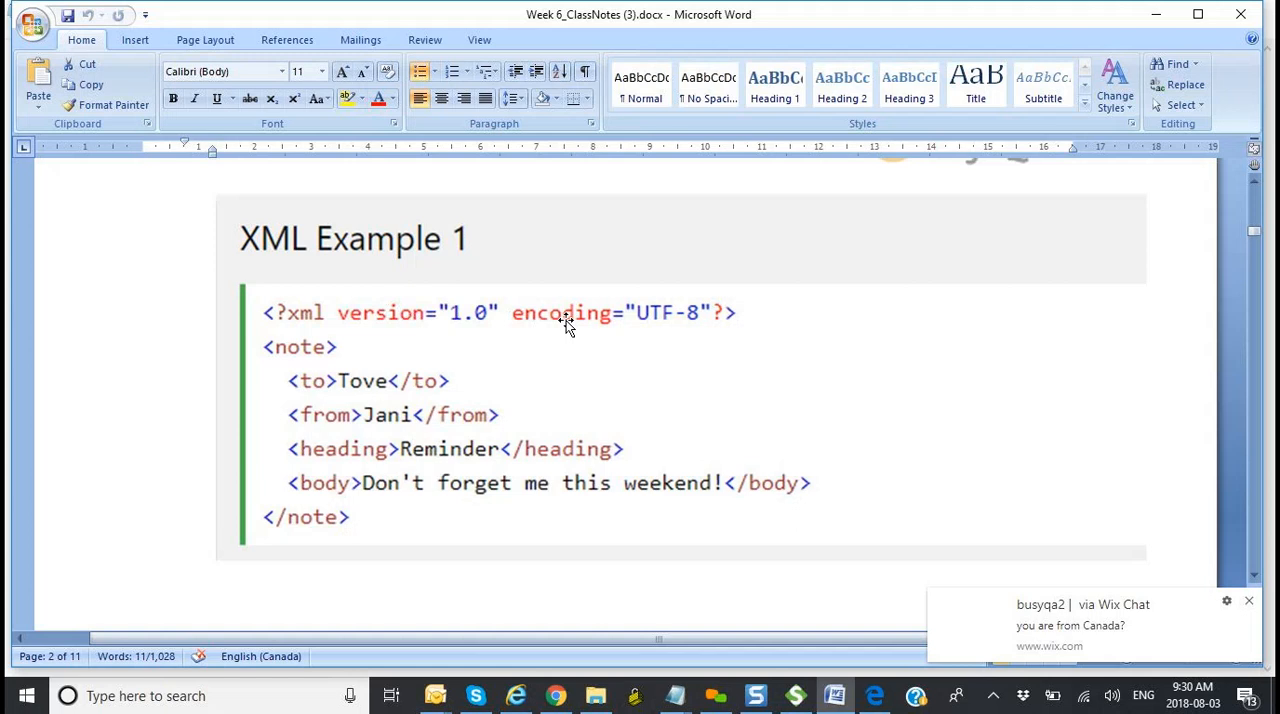
scroll(594, 320, "up", 15)
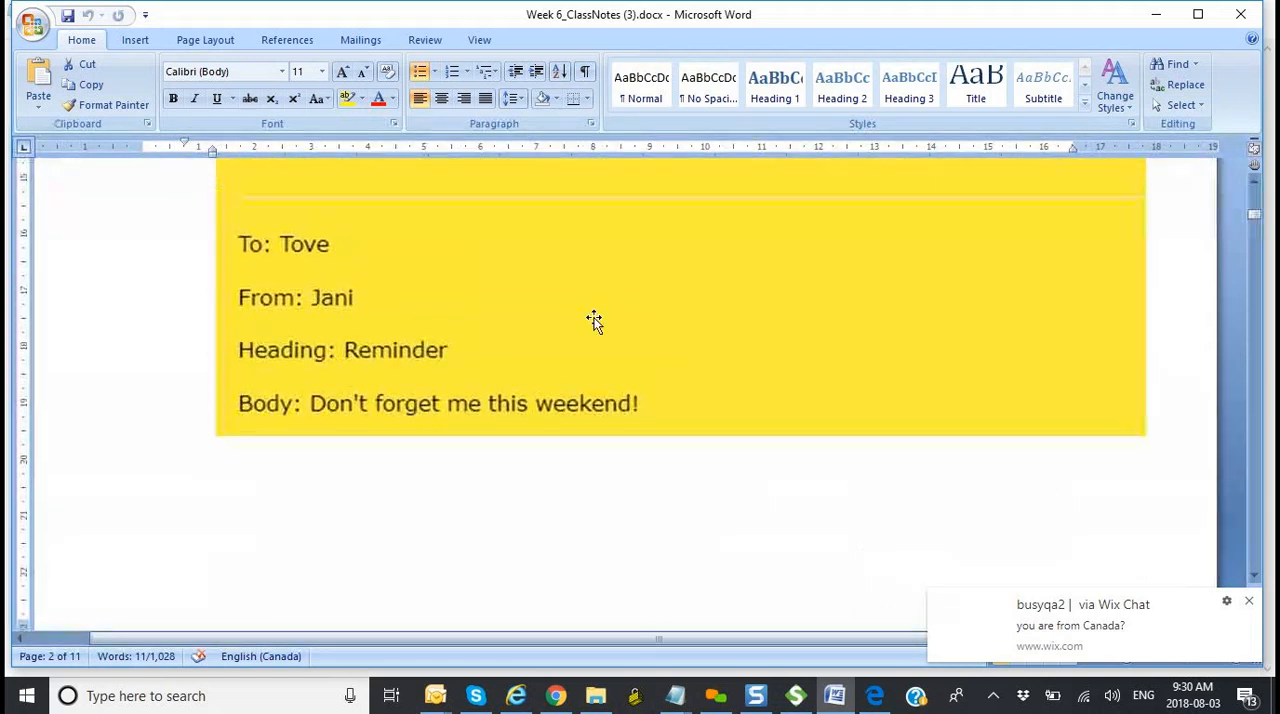
scroll(594, 320, "down", 12)
scroll(594, 320, "down", 1)
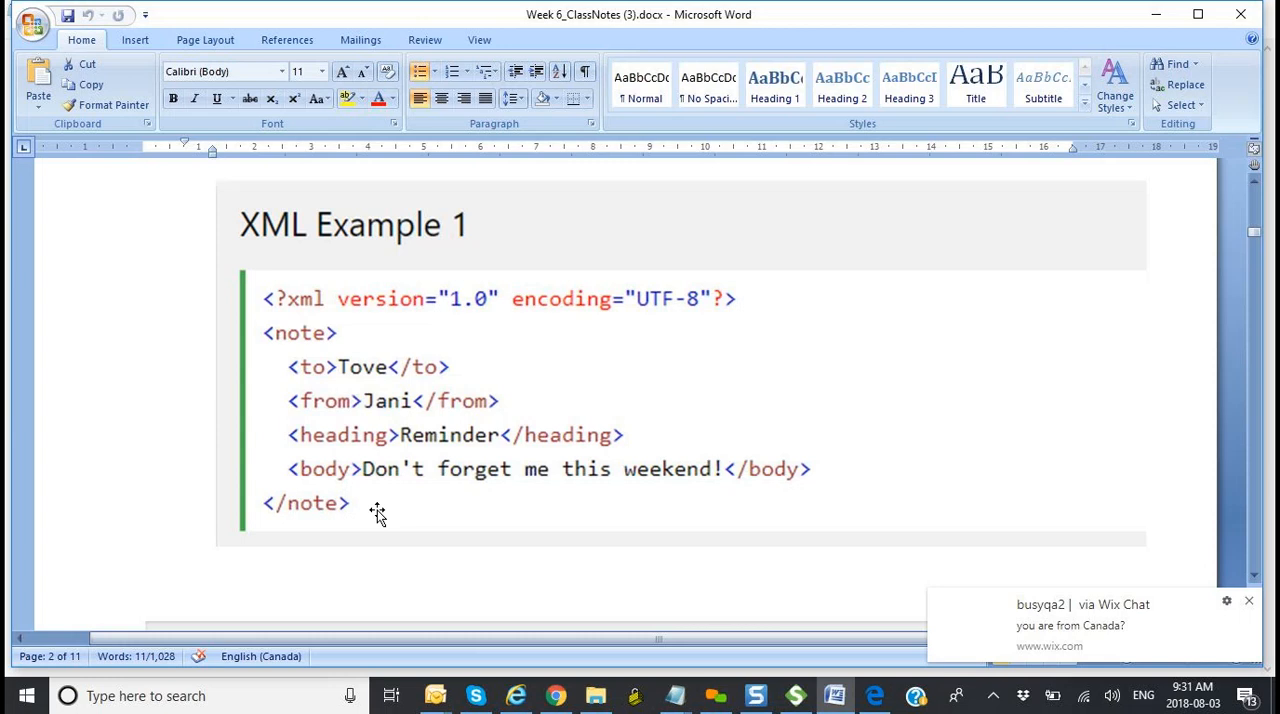
Step: Examine the breakfast menu code in XML Example 2, from its opening breakfast_menu tag through the food elements to the closing tag
scroll(377, 513, "down", 2)
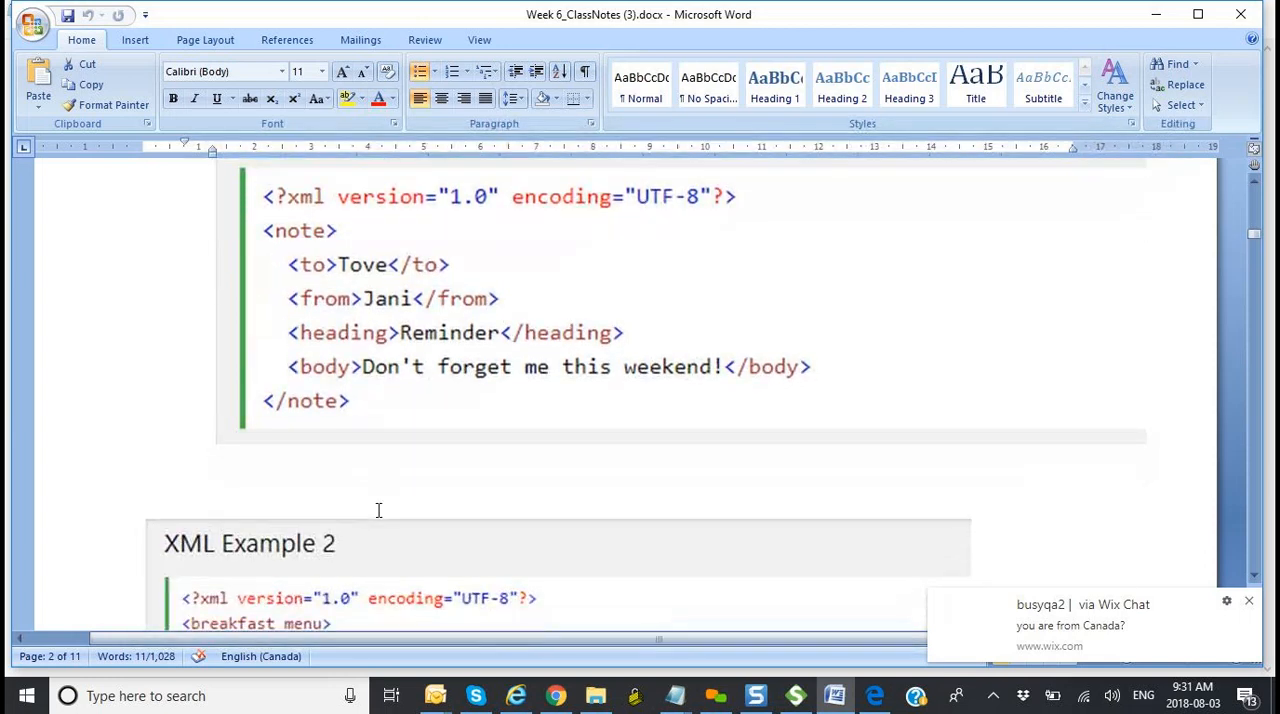
scroll(377, 513, "down", 2)
scroll(377, 513, "down", 4)
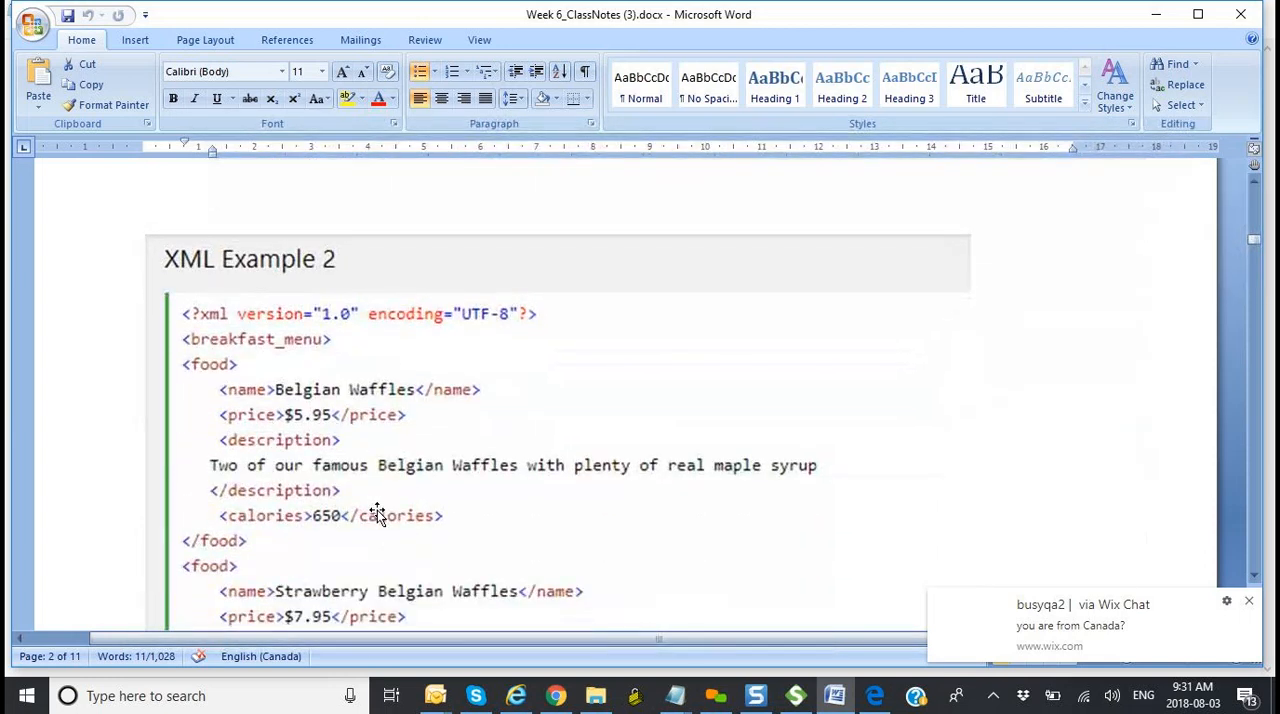
scroll(377, 513, "down", 2)
scroll(375, 517, "up", 1)
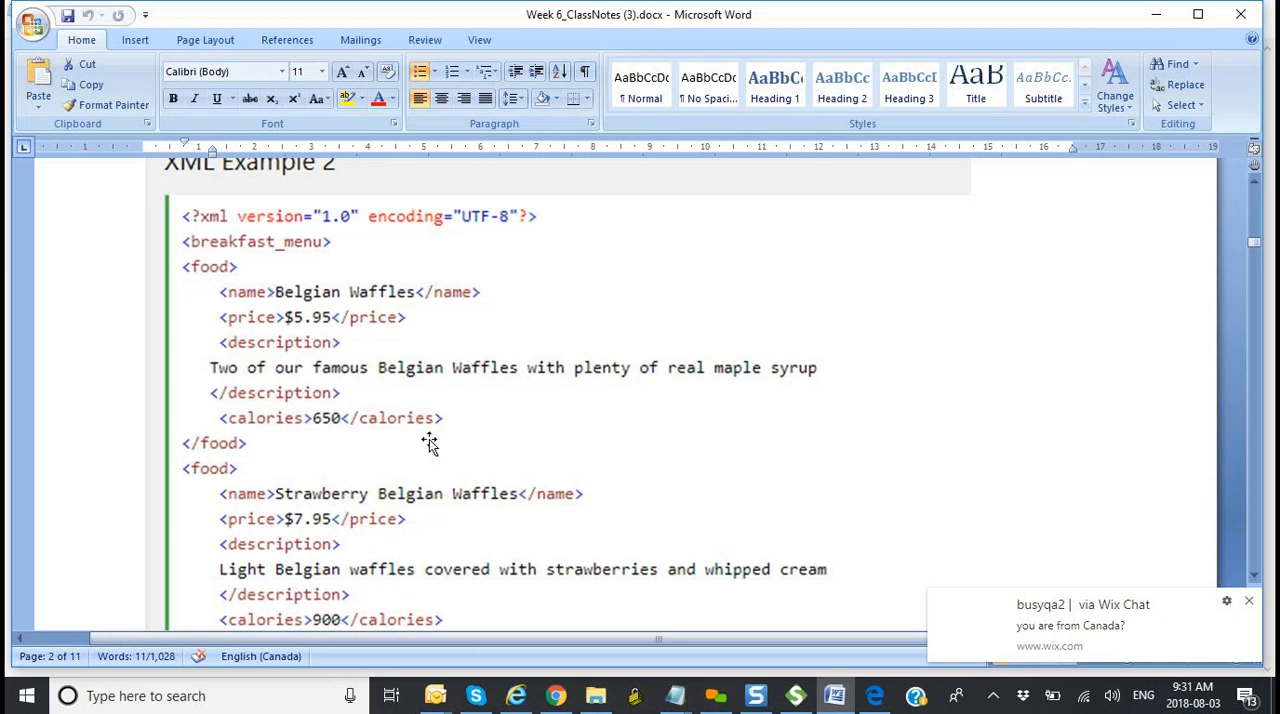
scroll(429, 443, "down", 15)
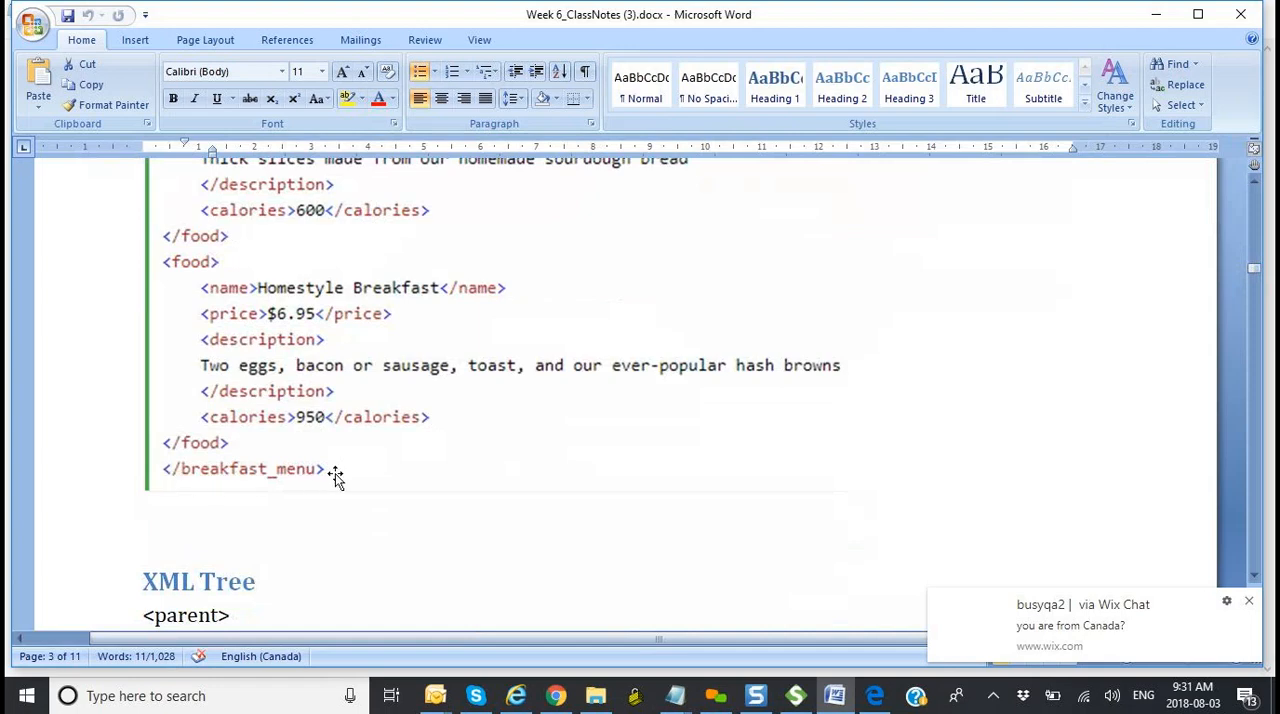
scroll(336, 478, "up", 15)
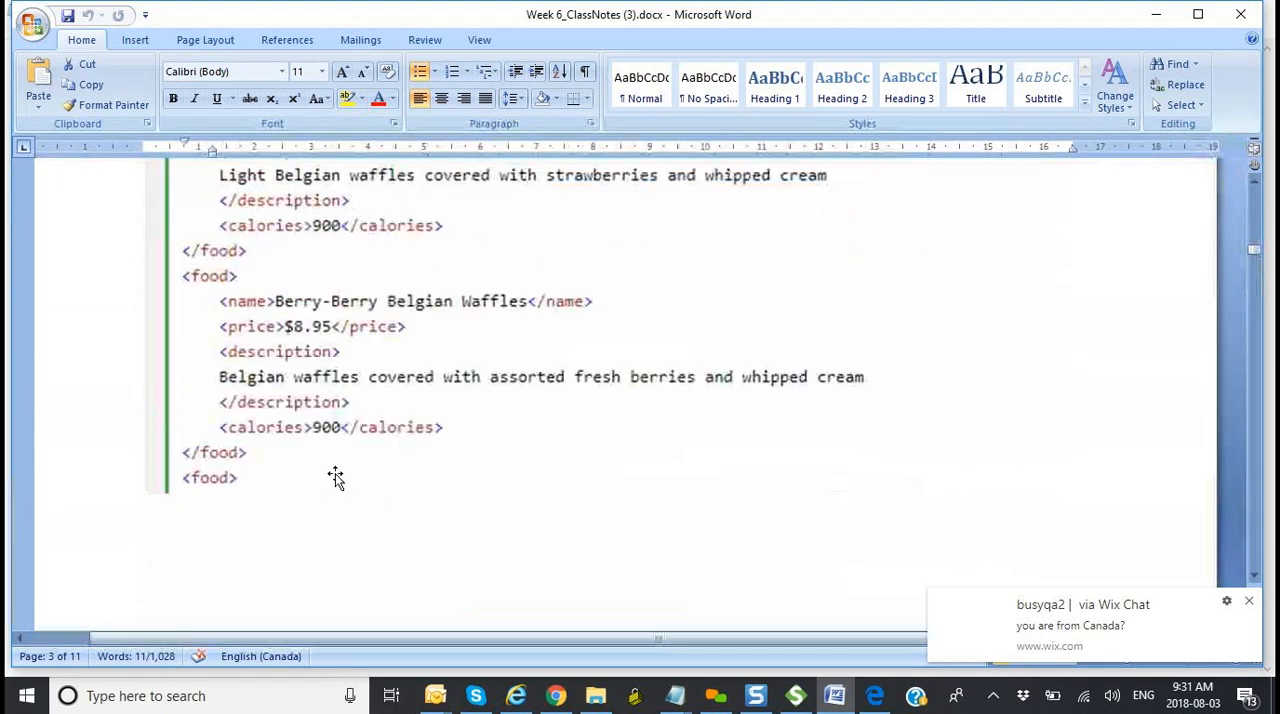
scroll(336, 478, "down", 3)
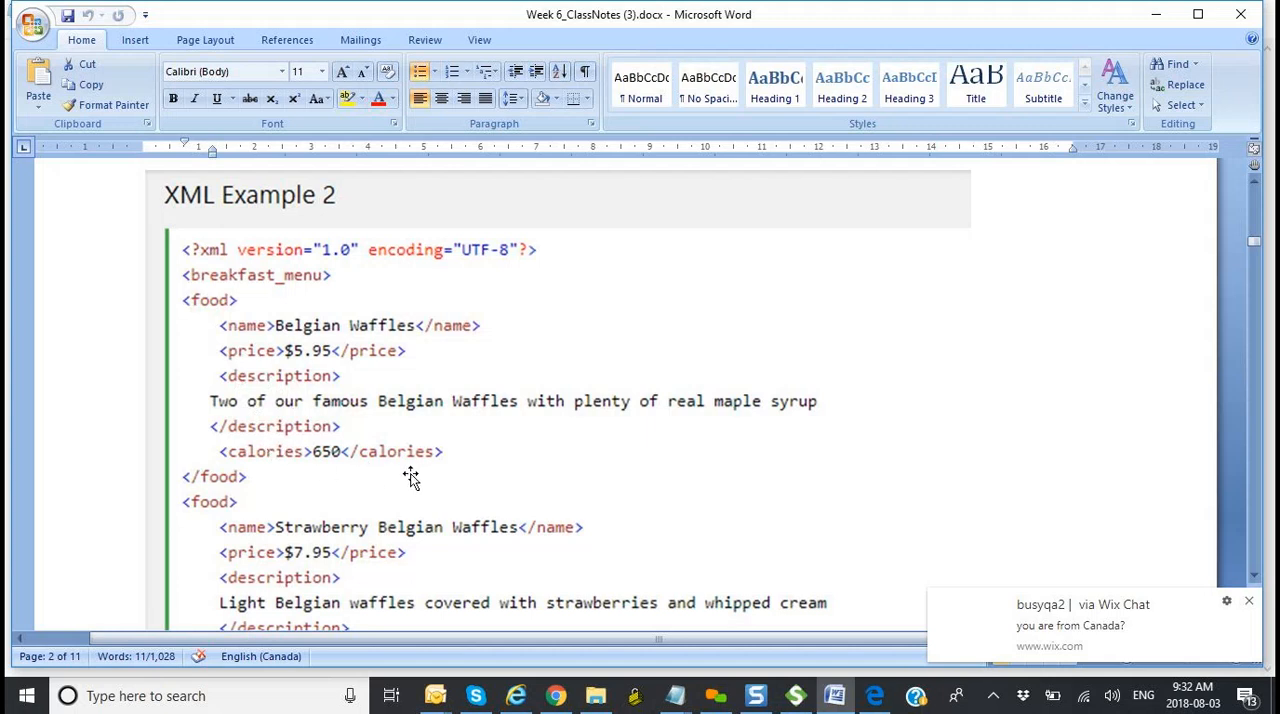
scroll(414, 476, "down", 3)
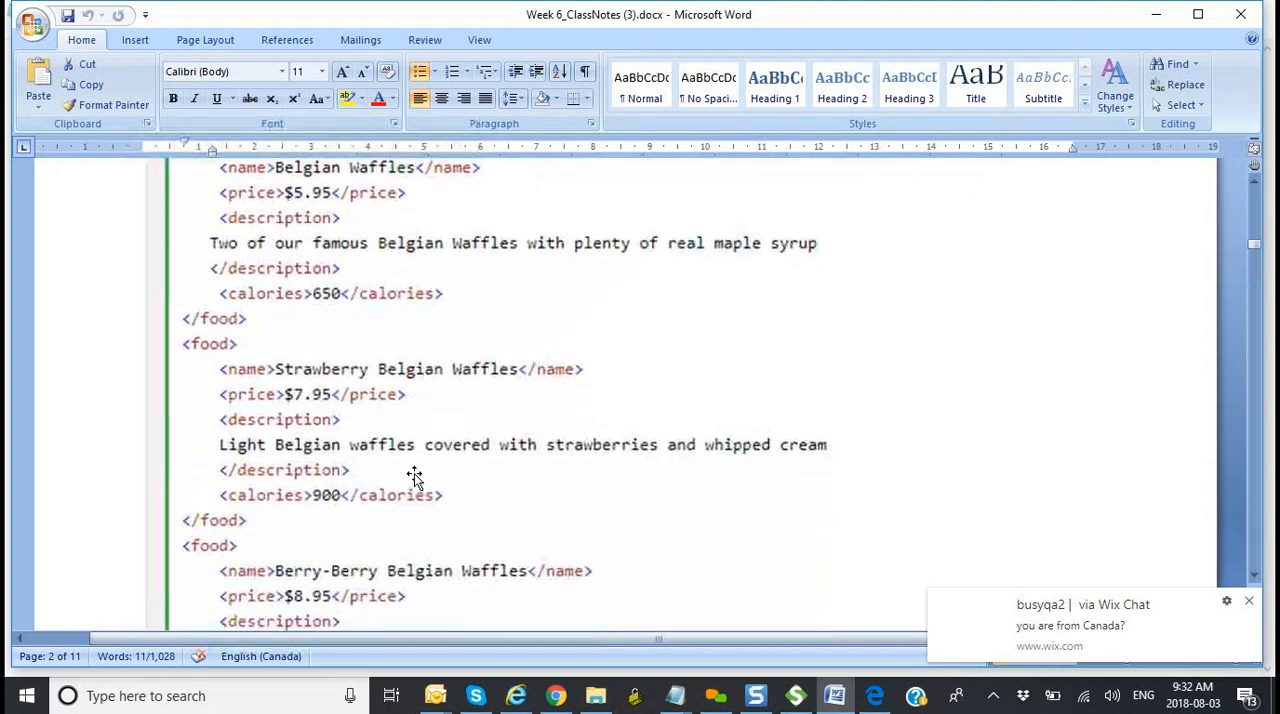
scroll(414, 476, "down", 6)
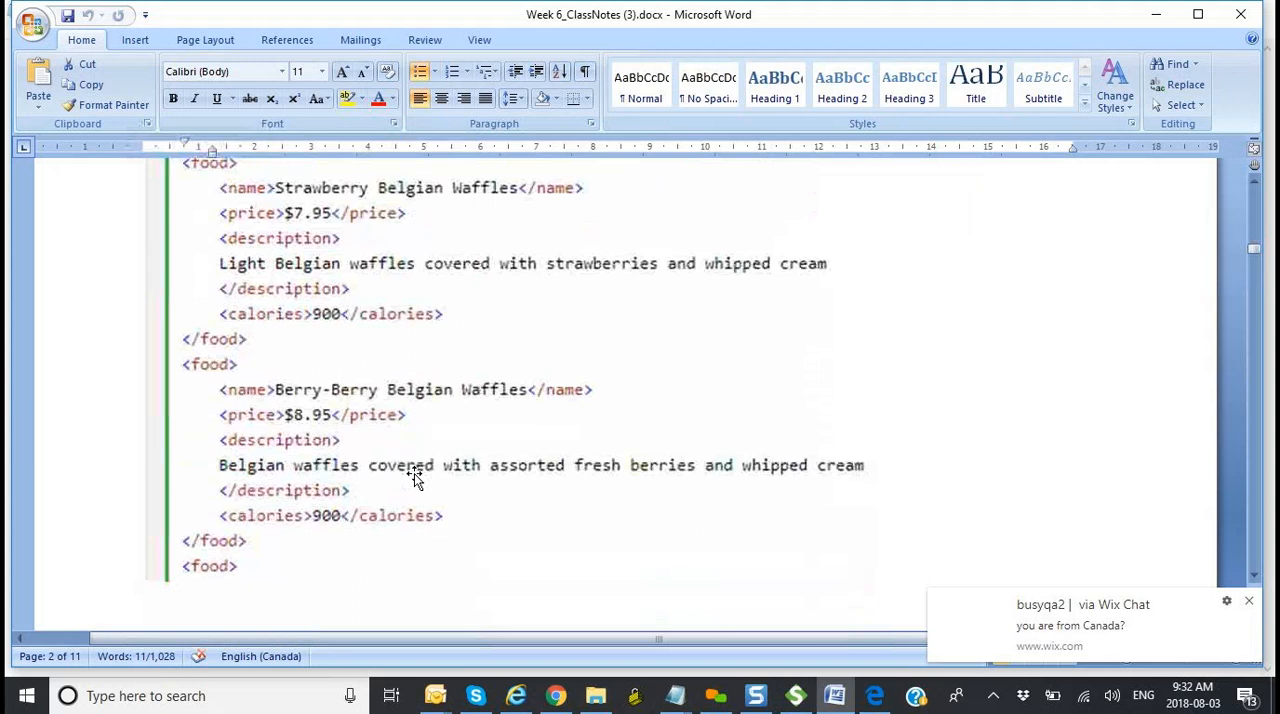
scroll(416, 474, "down", 5)
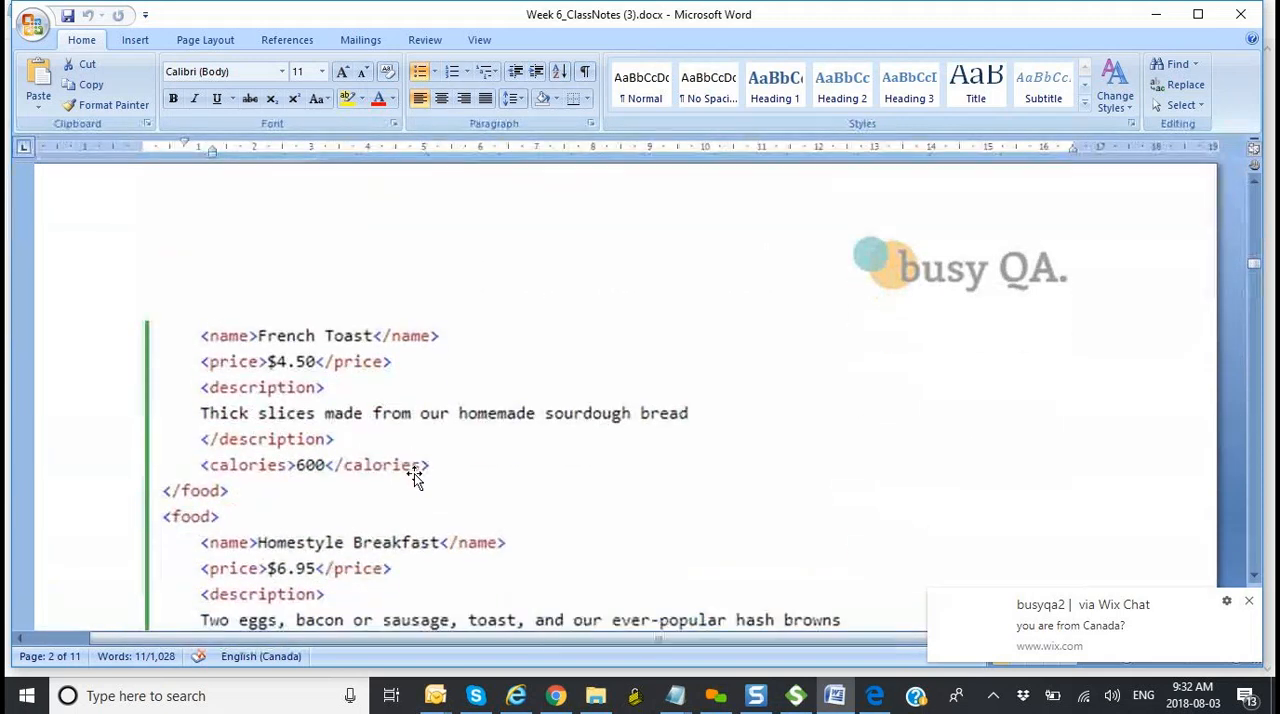
scroll(414, 476, "down", 1)
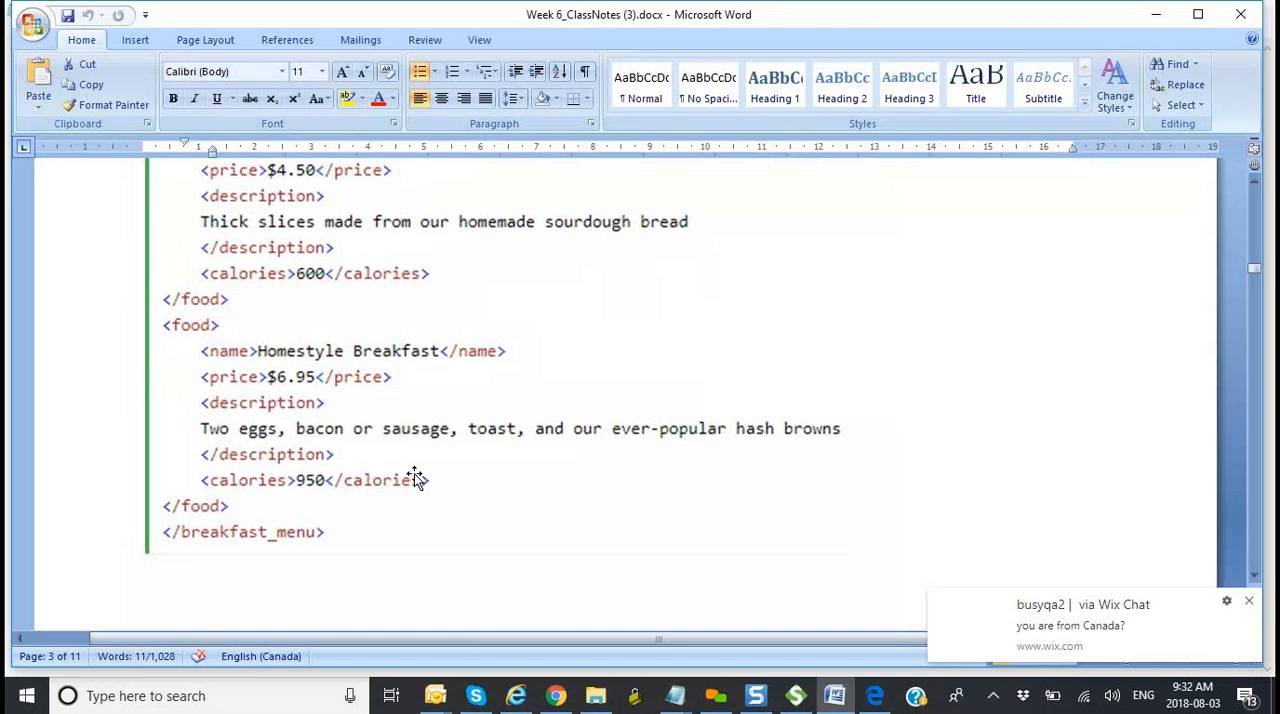
Step: In the XML Tree section, highlight the start of the bullet about the "Root" element, followed by the closing parent tag
scroll(414, 476, "down", 7)
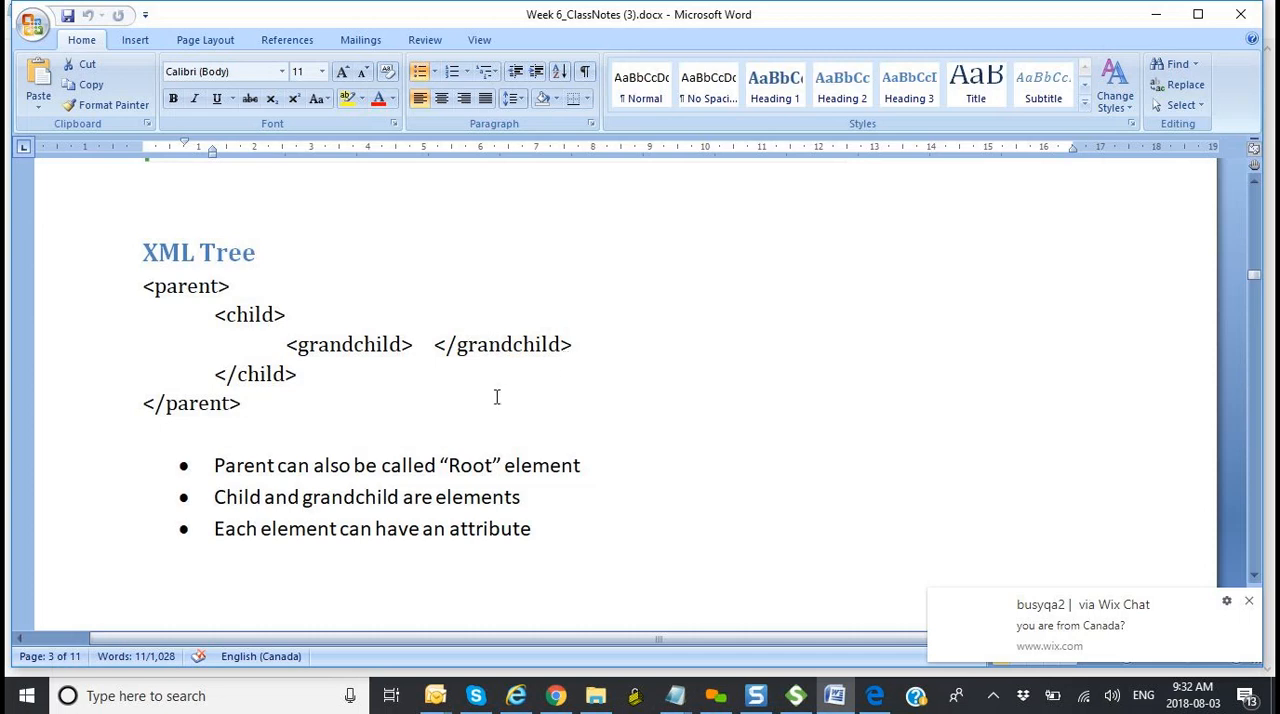
left_click(216, 465)
left_click_drag(250, 471, 352, 467)
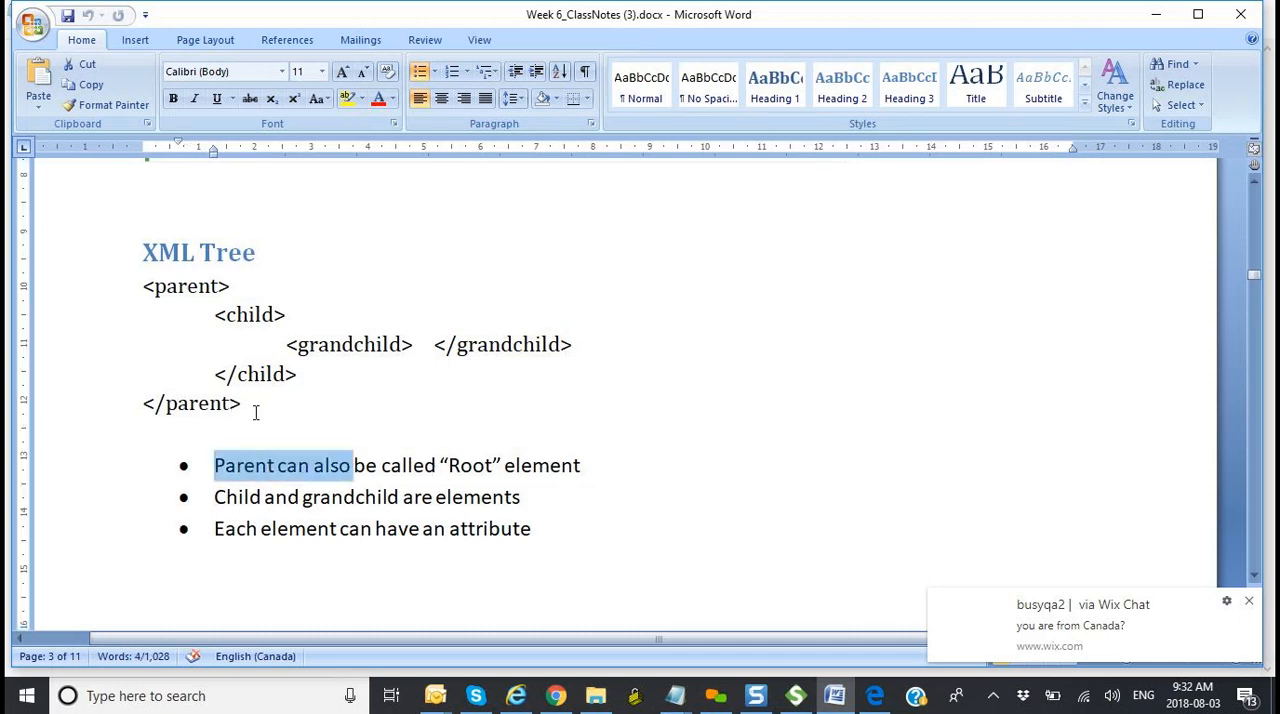
left_click_drag(249, 404, 145, 413)
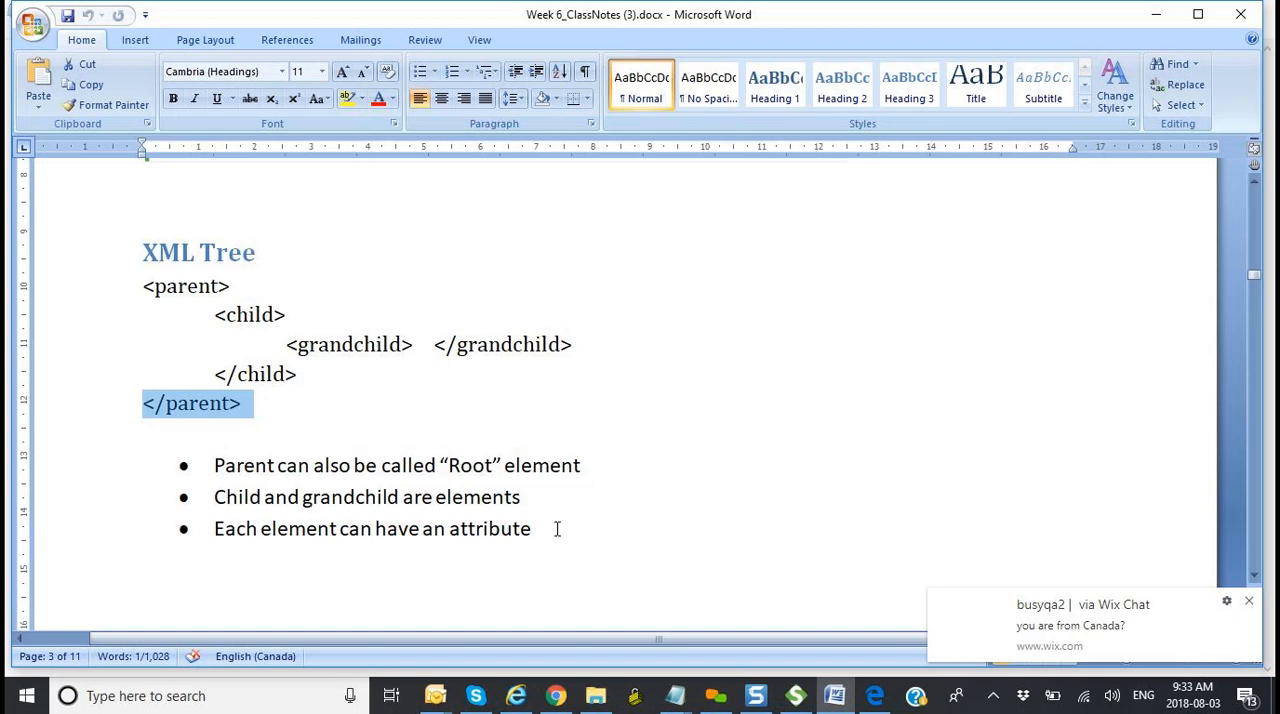
Step: Look over the bookstore example and return to the XML Tree bullets to highlight the word "attribute" in the last one
scroll(557, 529, "down", 12)
scroll(471, 582, "down", 9)
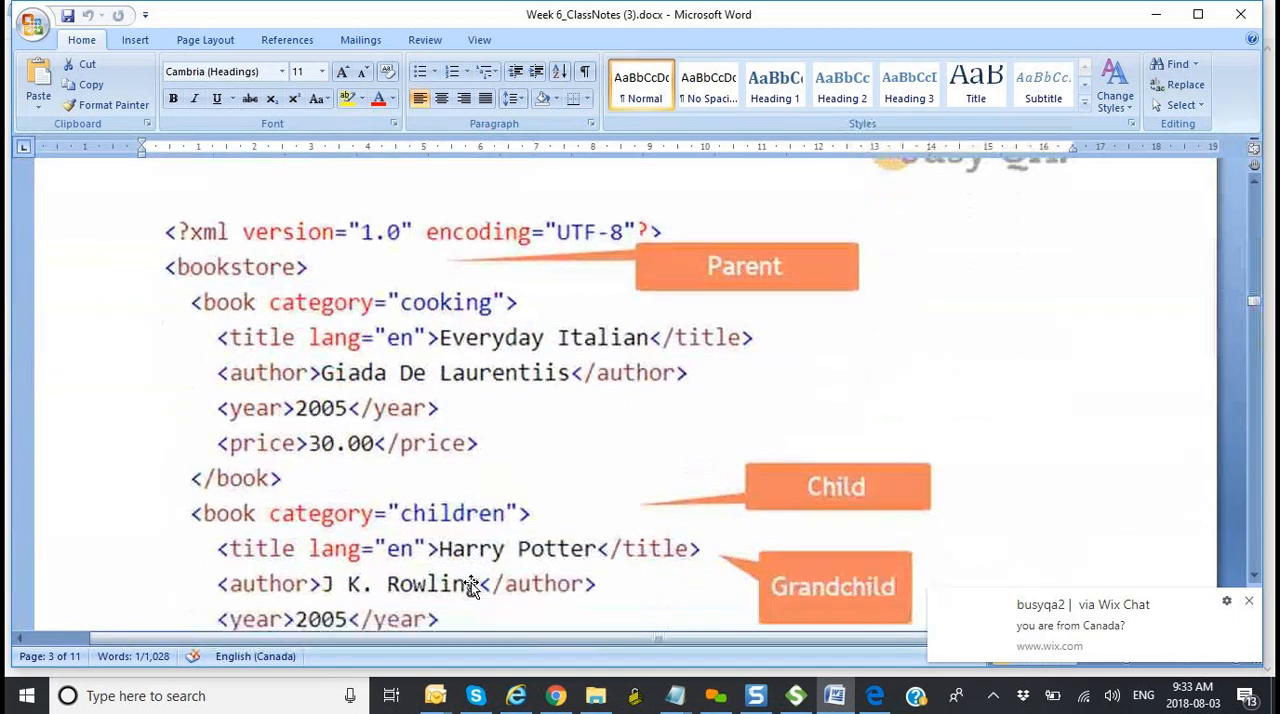
scroll(471, 588, "down", 1)
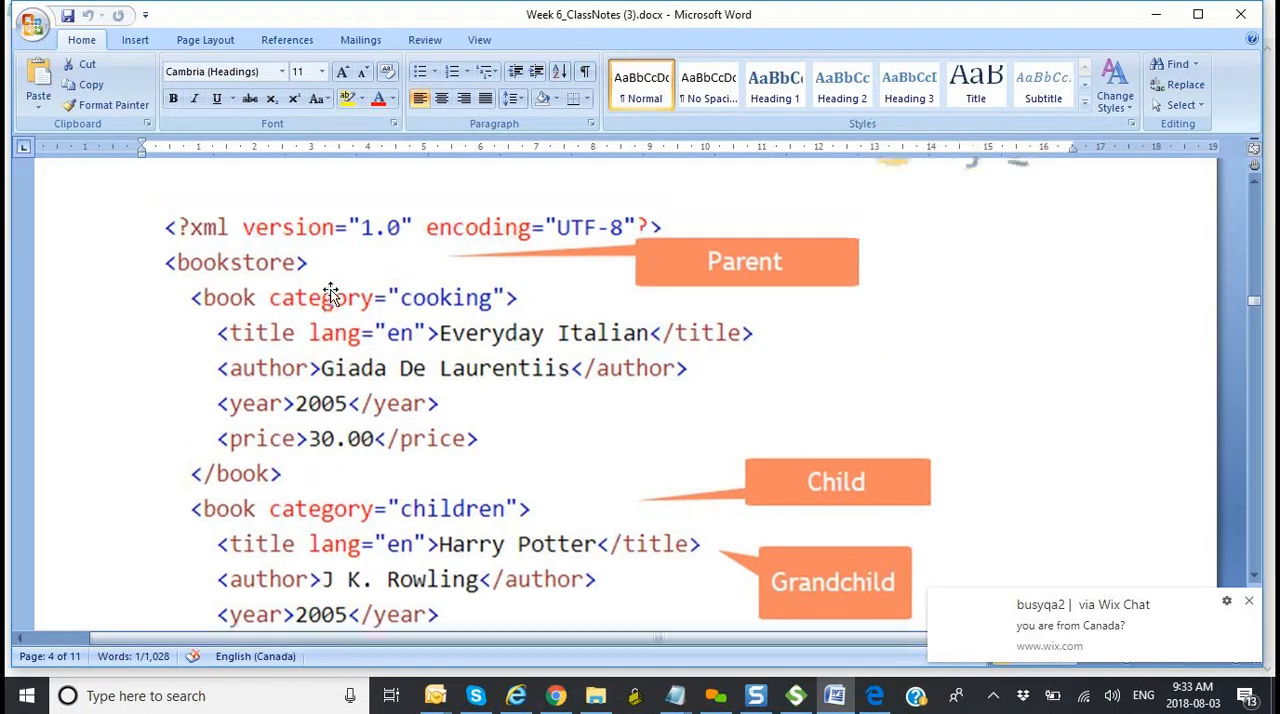
scroll(330, 289, "up", 8)
scroll(332, 289, "up", 6)
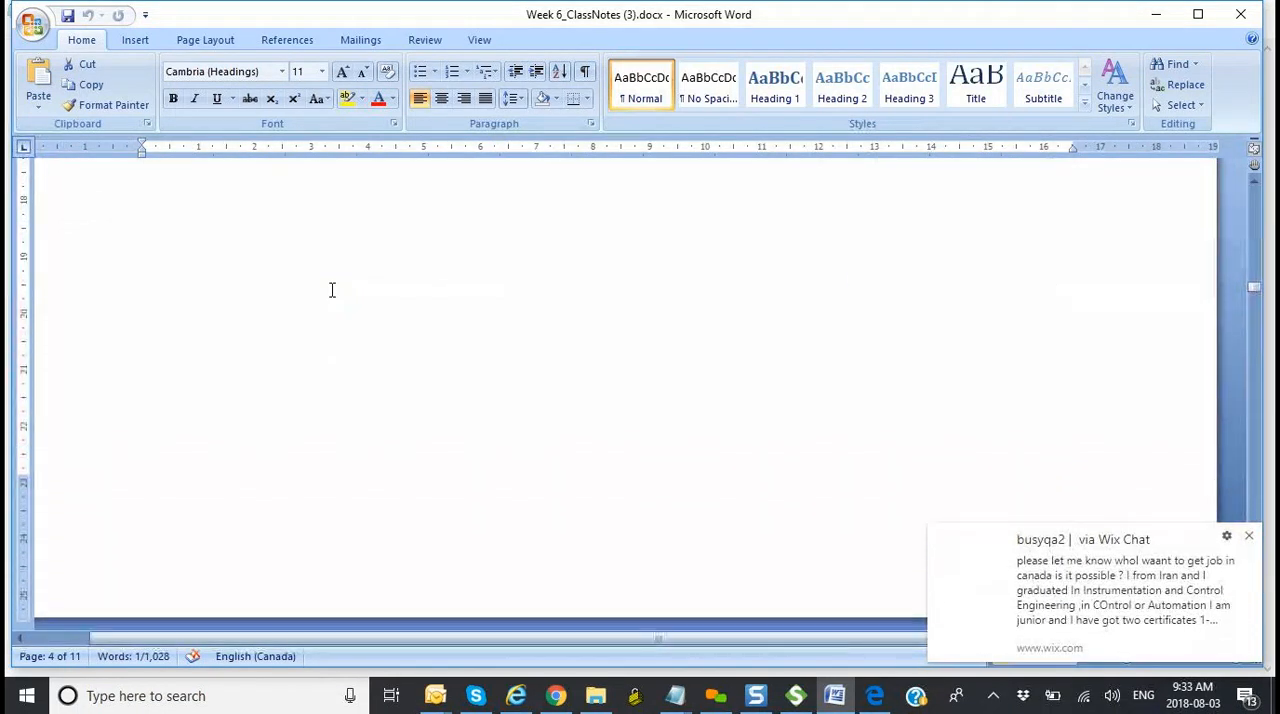
left_click_drag(534, 355, 460, 355)
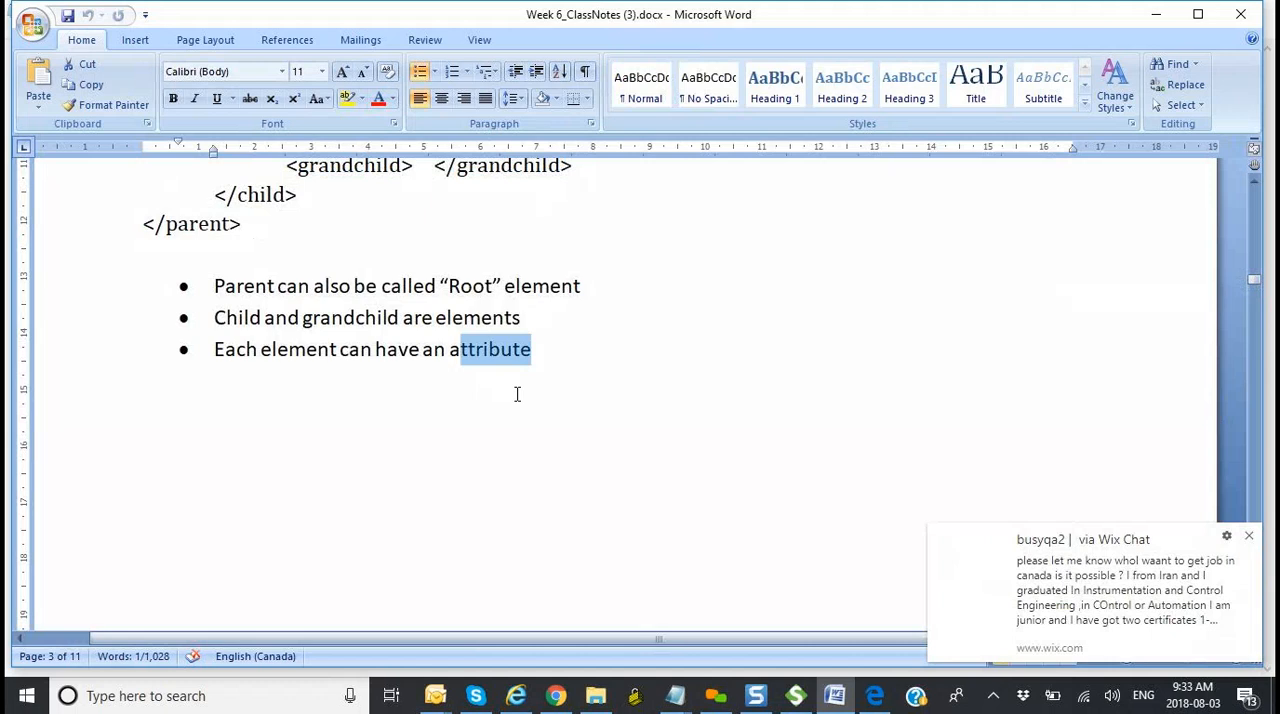
Step: Examine the parent, child, grandchild and attribute callouts in the bookstore XML example
scroll(517, 394, "down", 10)
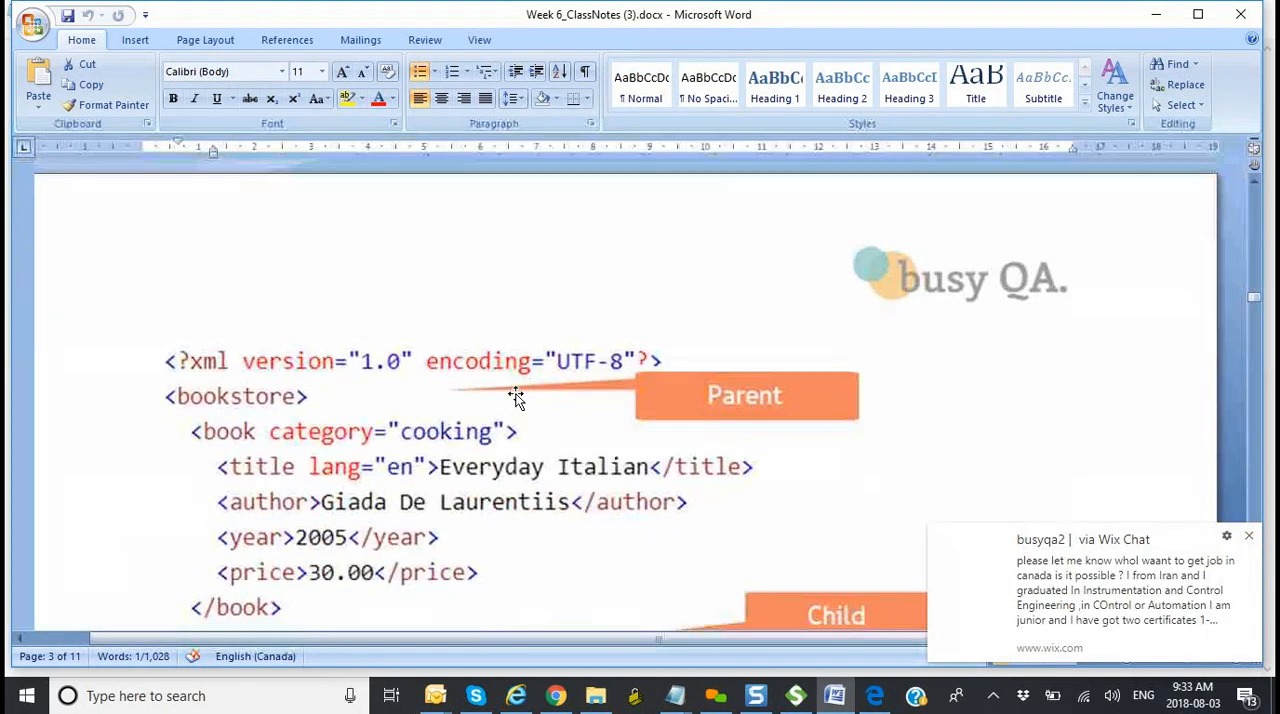
scroll(516, 397, "down", 2)
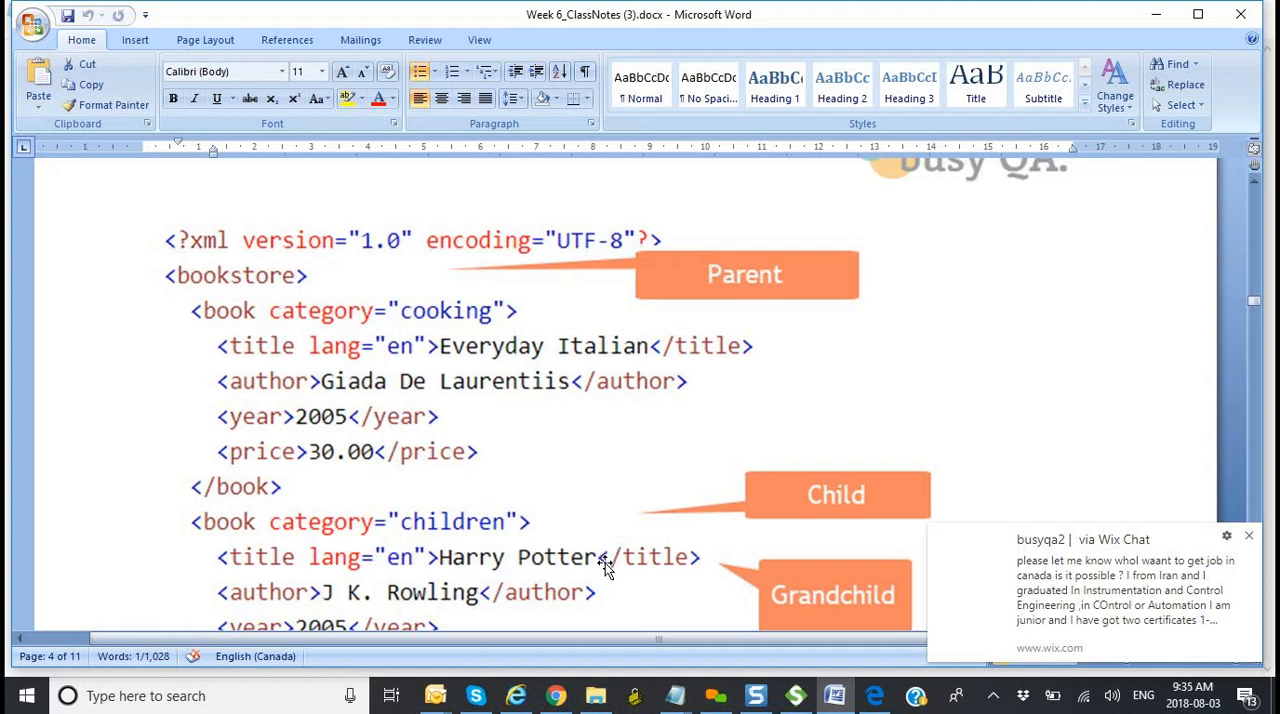
scroll(605, 563, "down", 3)
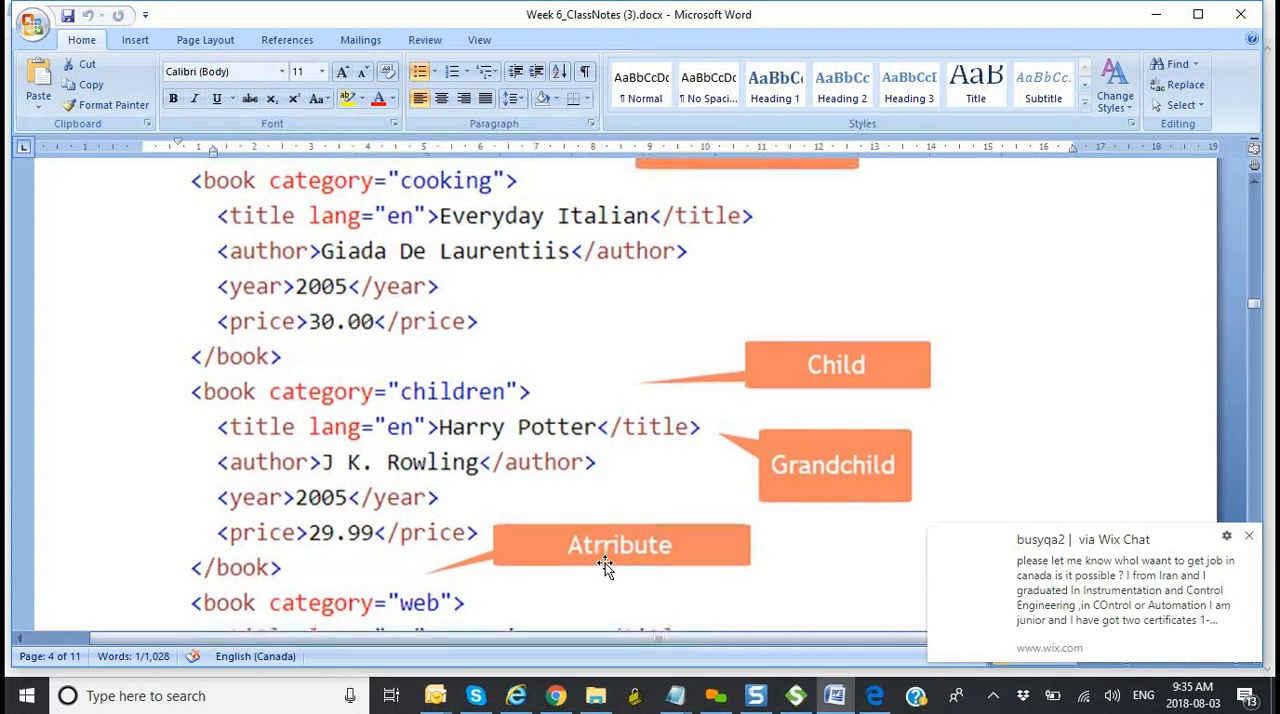
Step: Examine the book elements in the bookstore XML example, comparing their category attributes and nested title, author, year and price tags
scroll(605, 563, "down", 3)
scroll(605, 565, "down", 1)
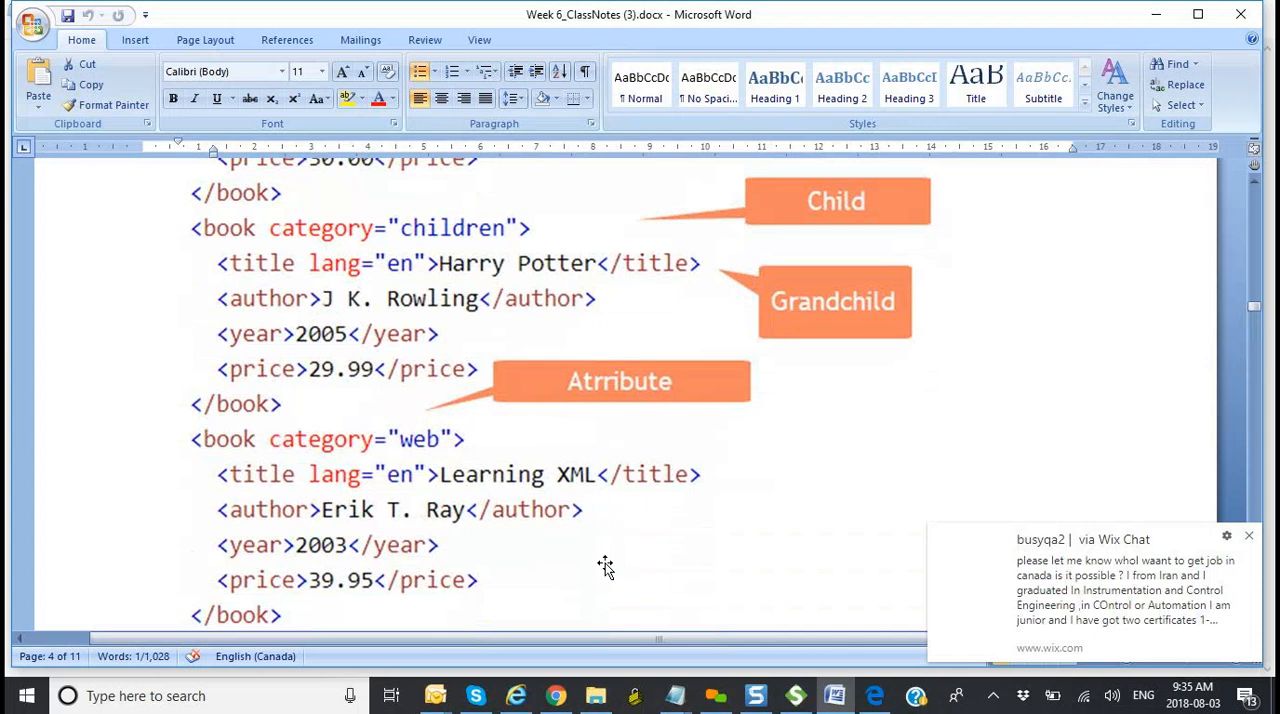
scroll(605, 565, "up", 7)
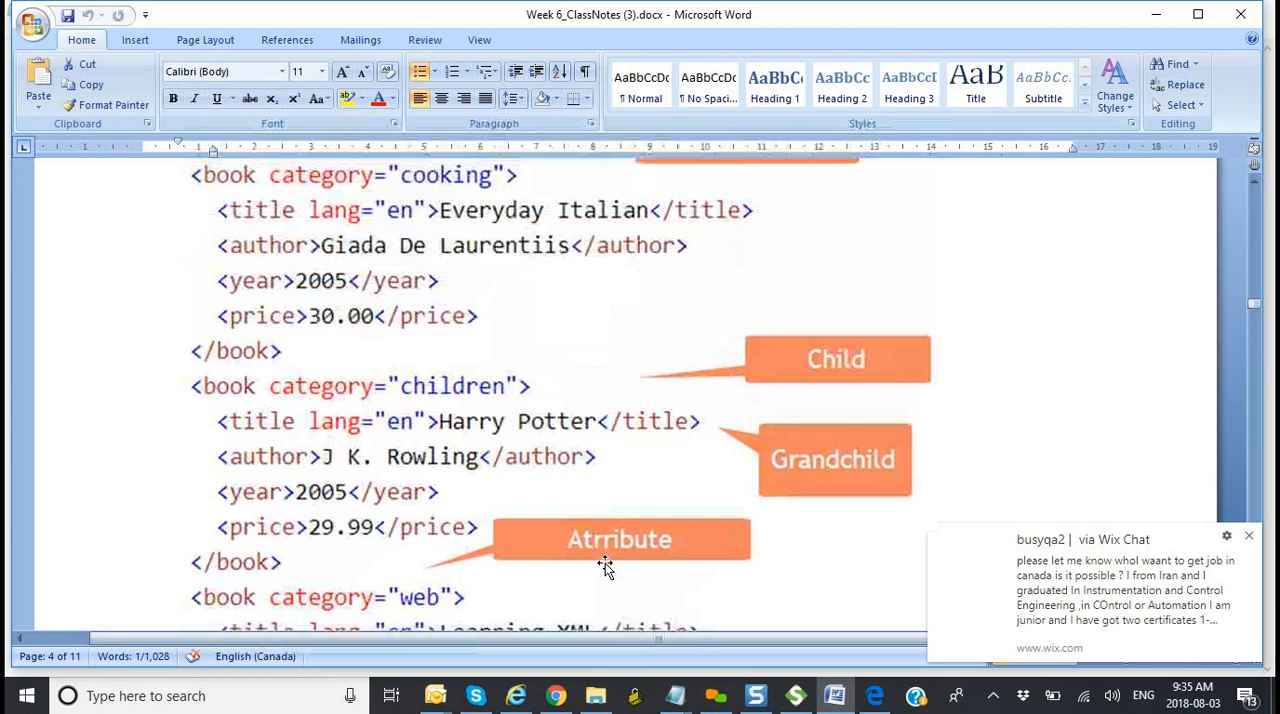
scroll(605, 563, "up", 1)
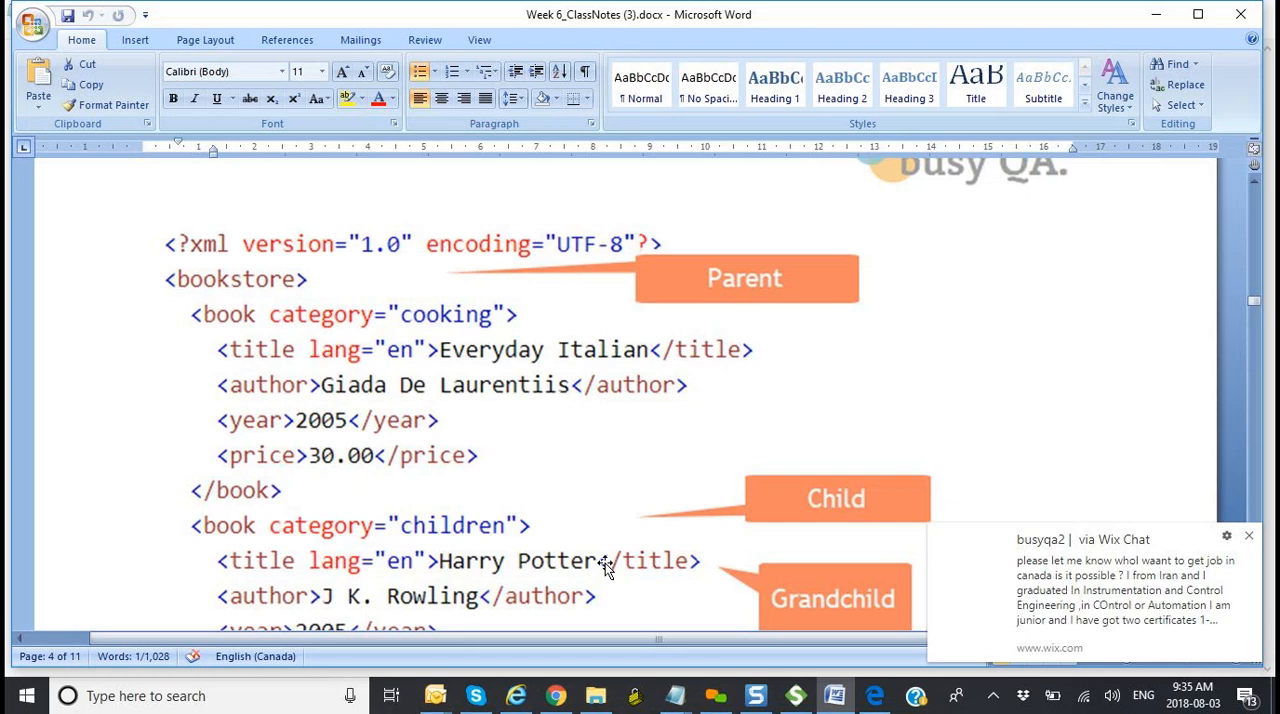
left_click(483, 538)
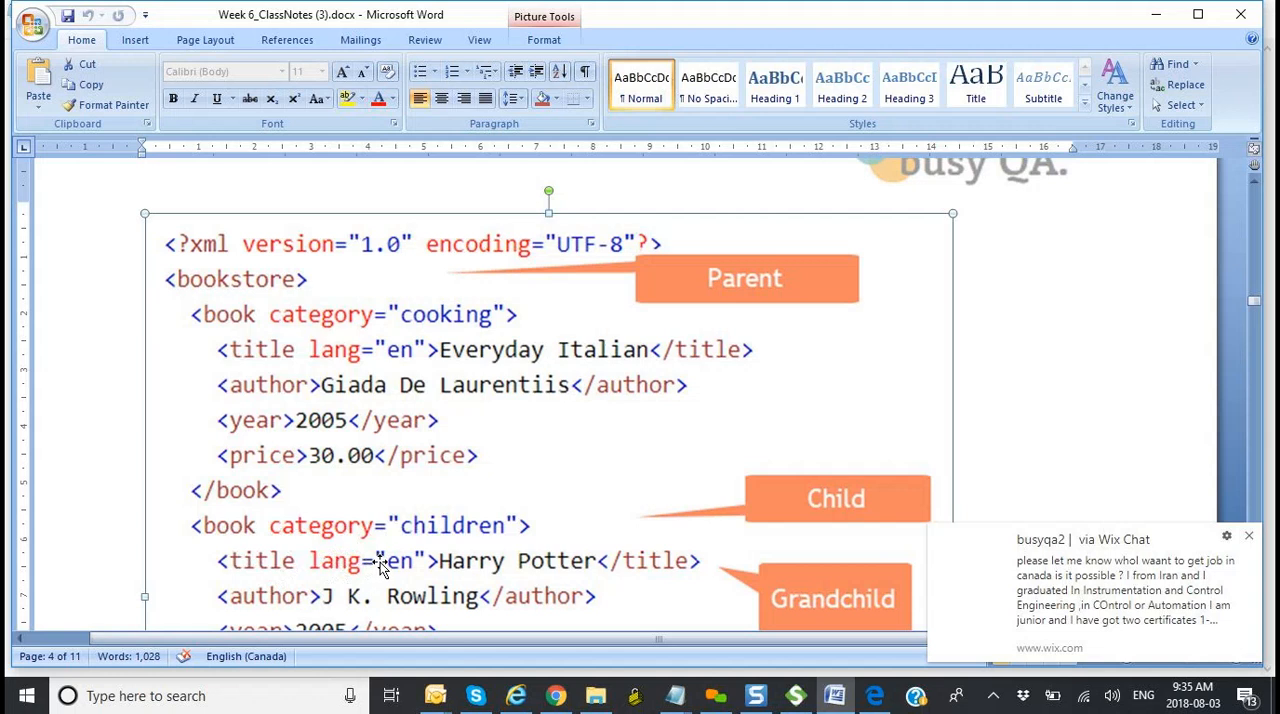
scroll(380, 565, "down", 3)
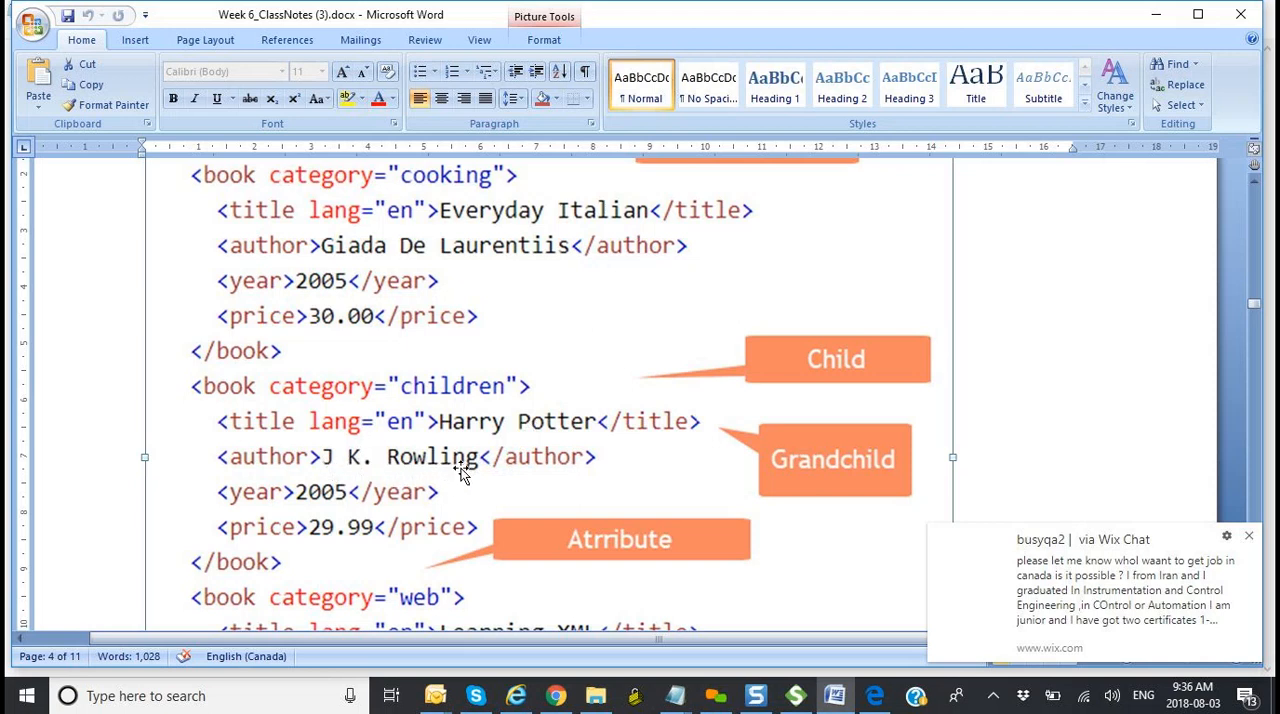
scroll(463, 474, "up", 2)
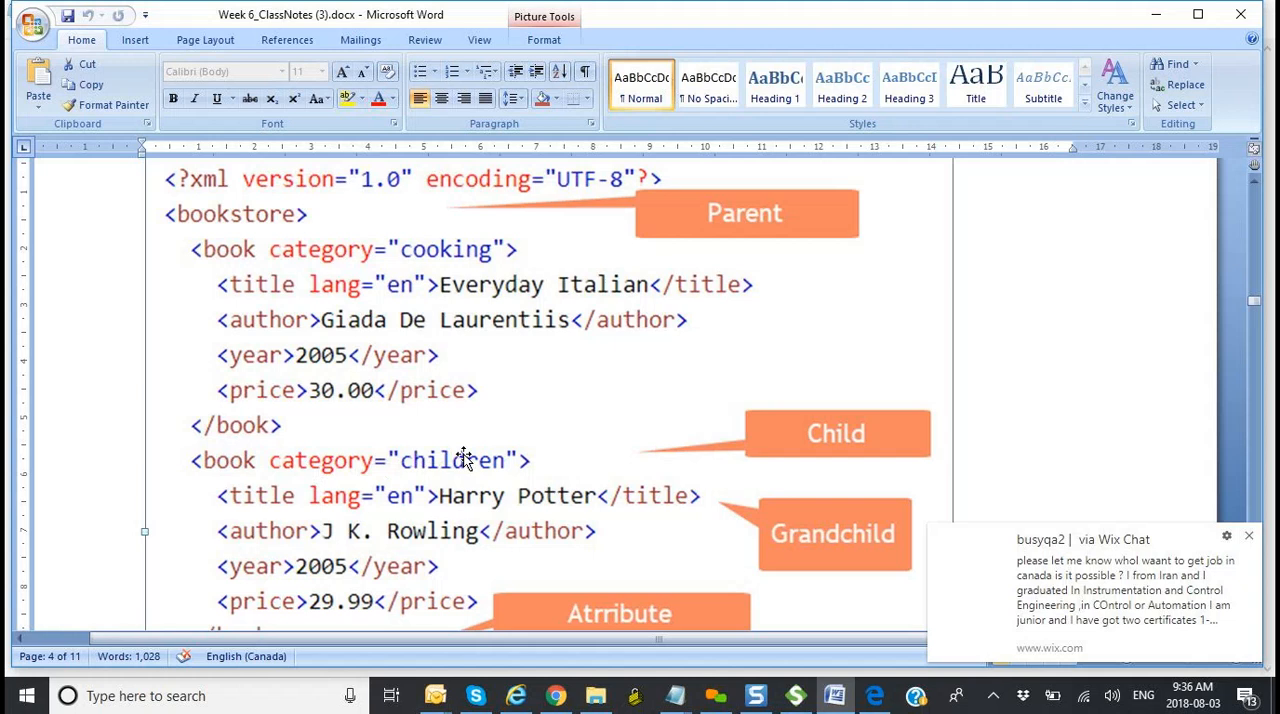
scroll(460, 462, "down", 2)
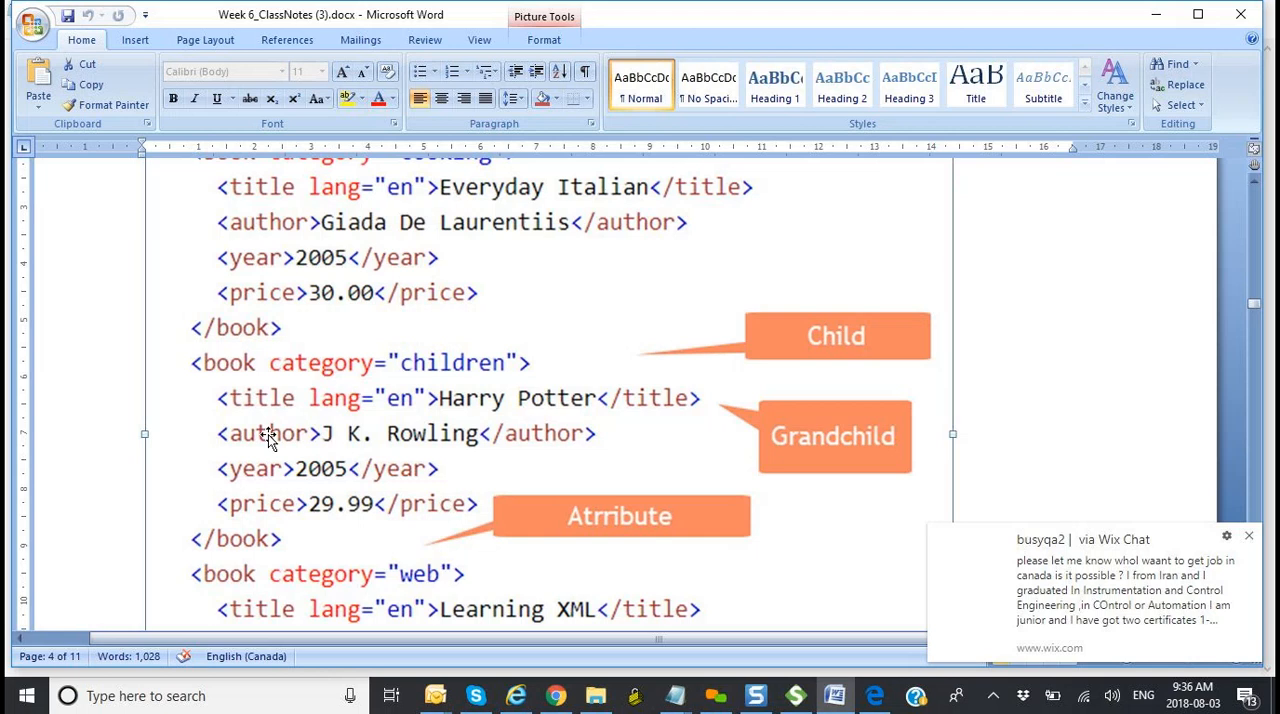
scroll(268, 434, "down", 1)
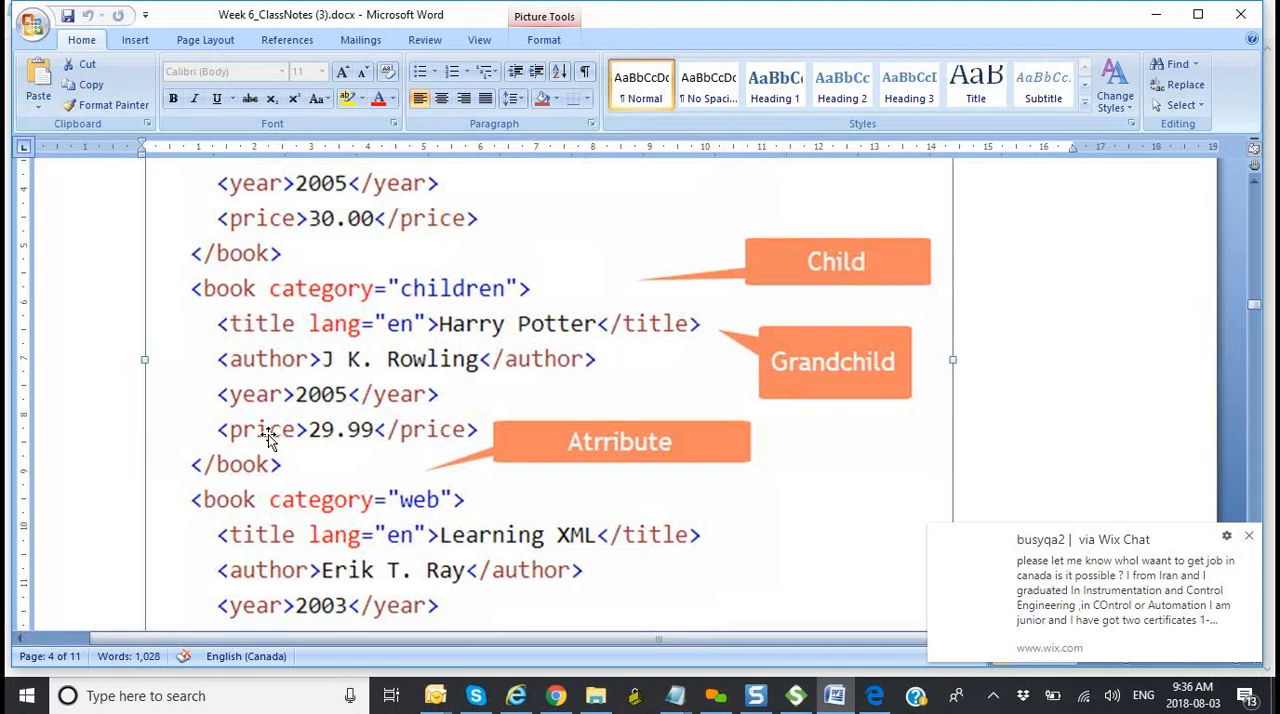
scroll(268, 437, "up", 1)
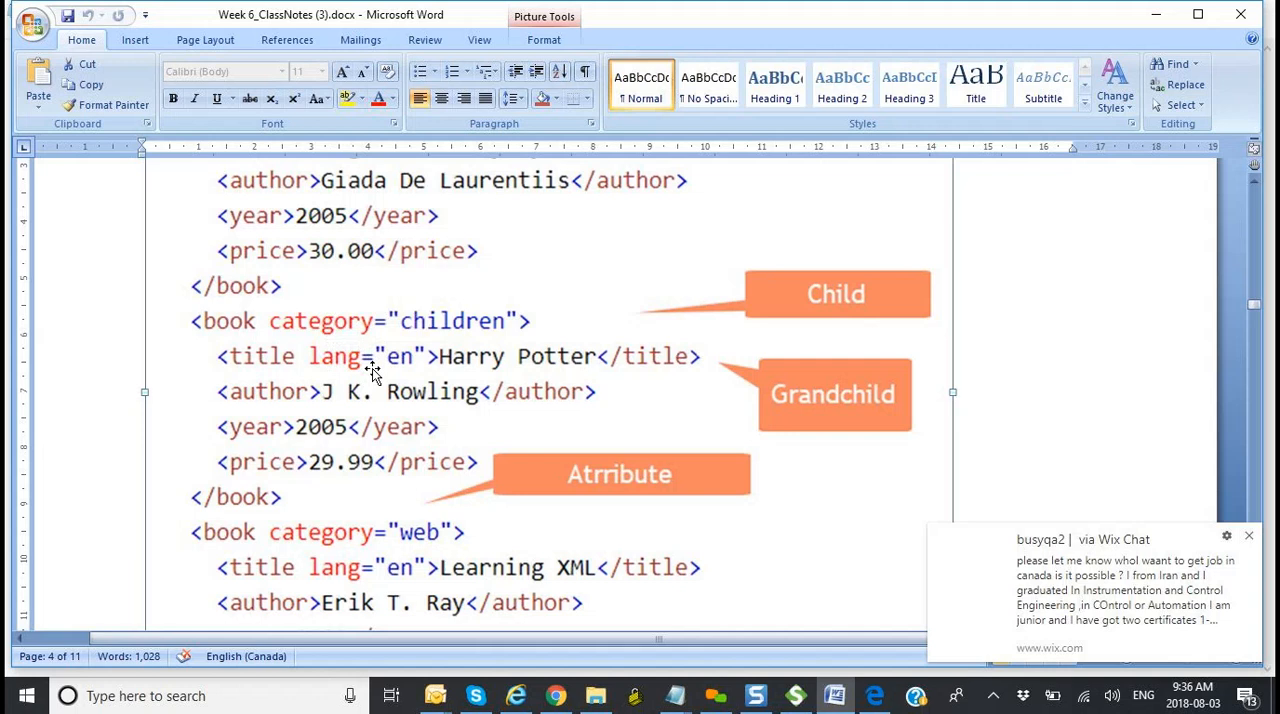
Step: Read the first XML Do's and Don't rules and check the root element and header rules against the top of the bookstore example
scroll(699, 459, "down", 3)
scroll(699, 459, "down", 3)
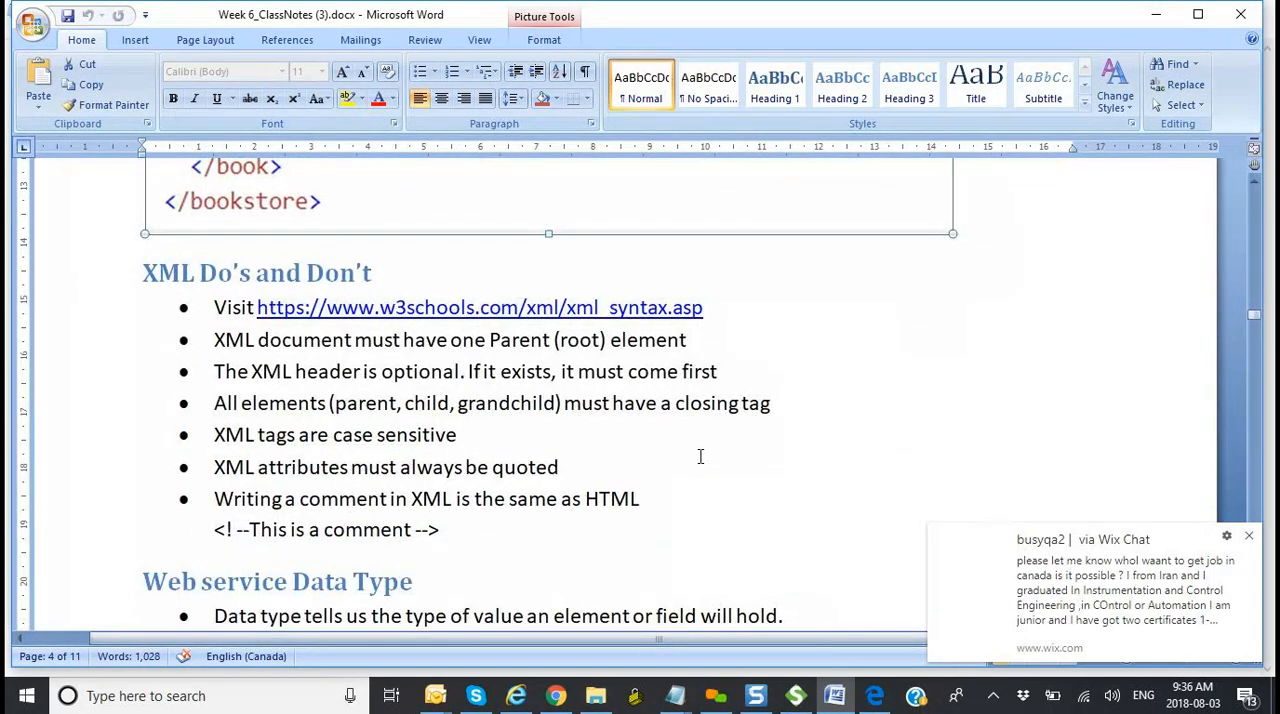
scroll(700, 456, "up", 5)
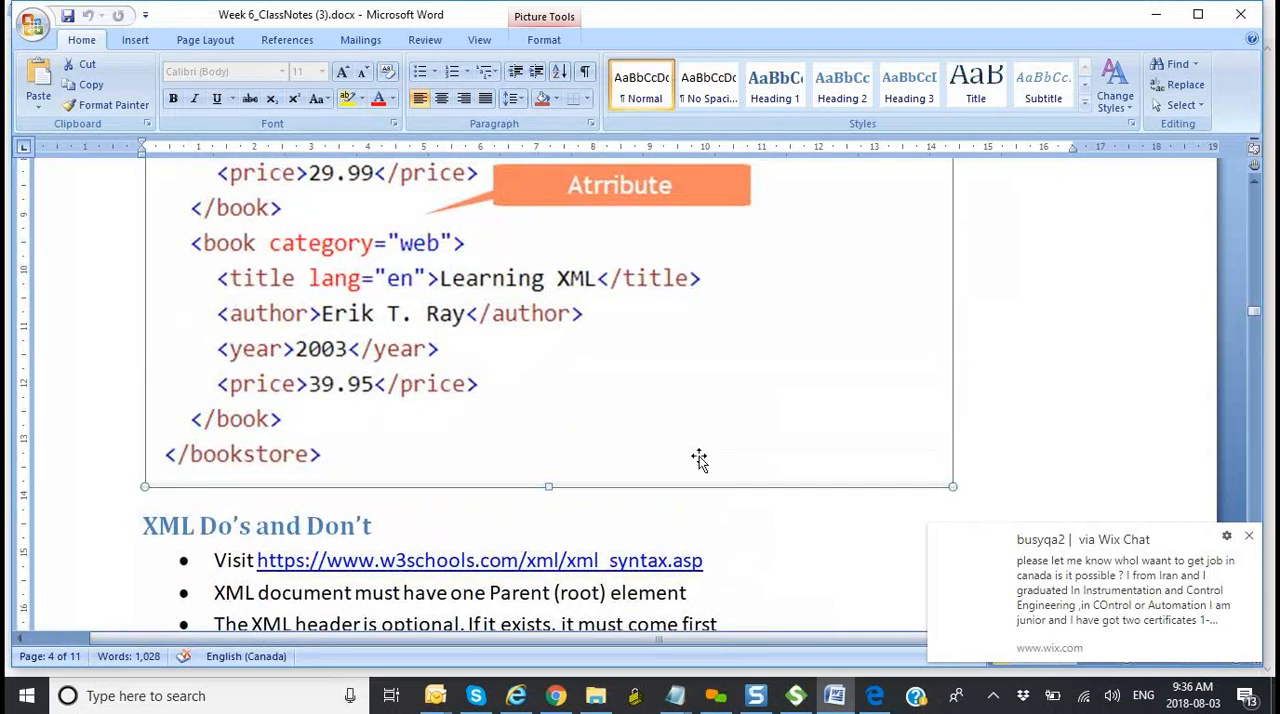
scroll(699, 458, "down", 5)
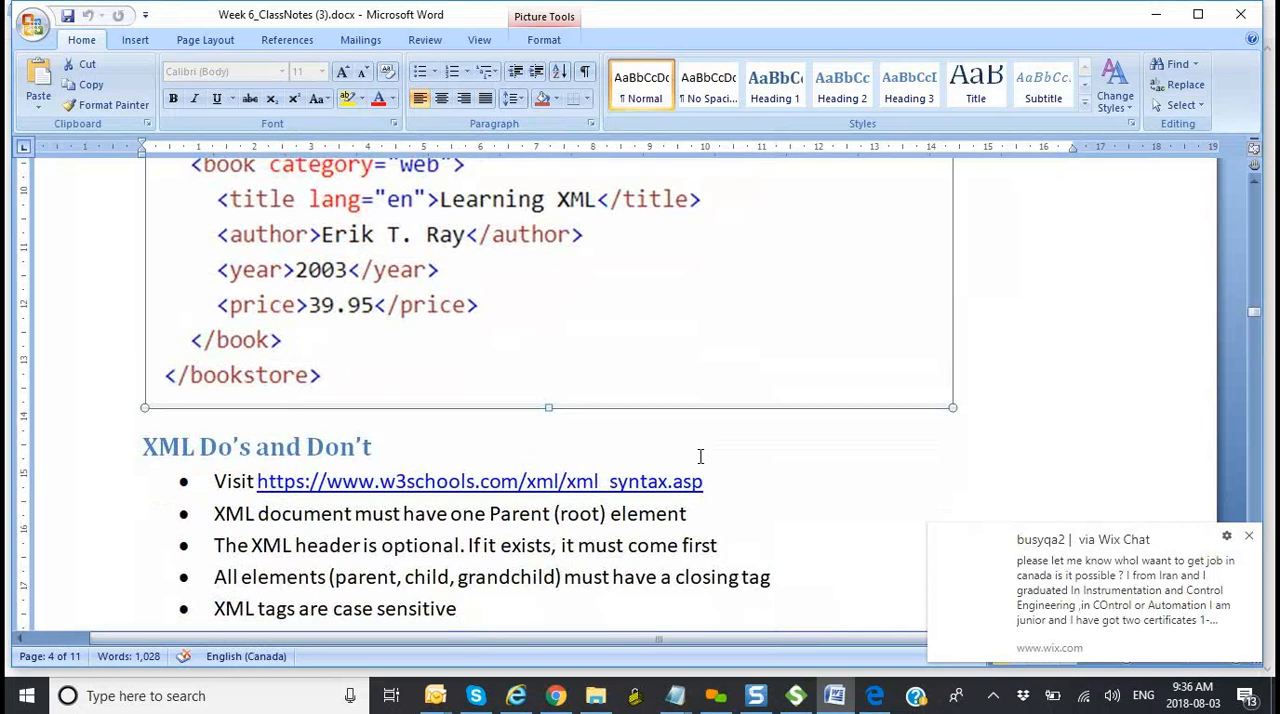
scroll(700, 456, "down", 1)
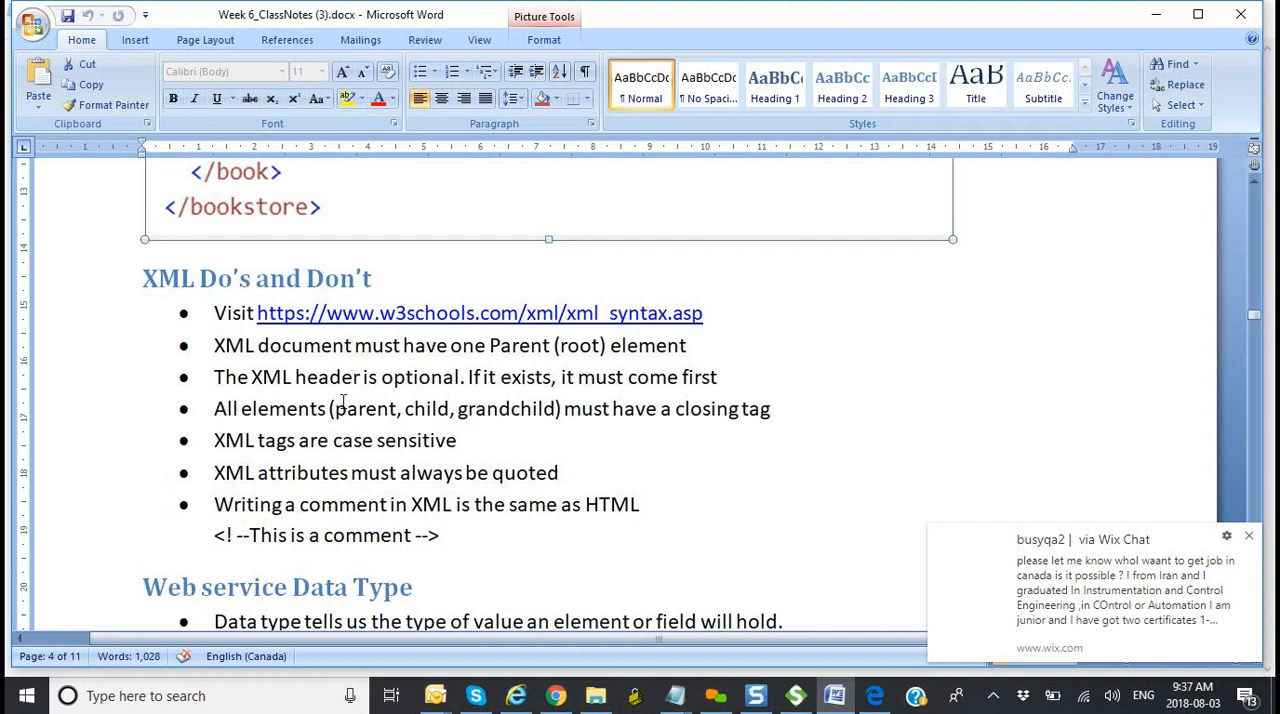
scroll(343, 386, "up", 10)
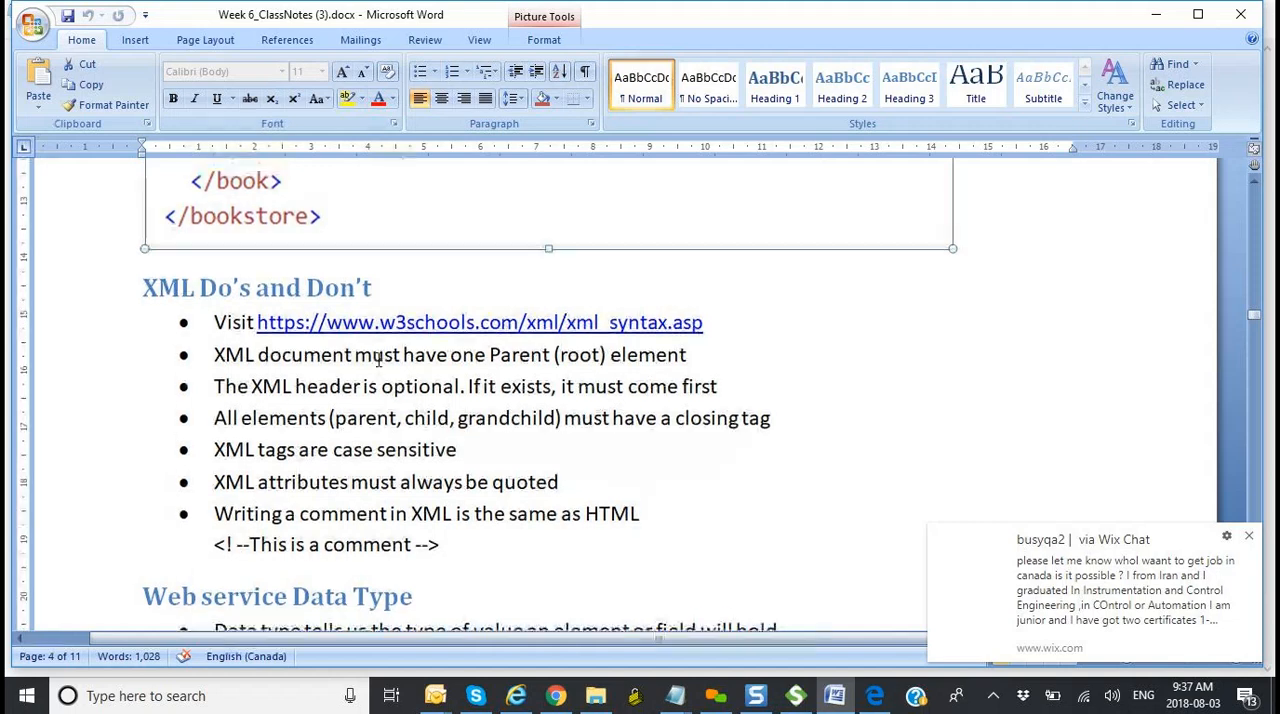
scroll(378, 363, "up", 1)
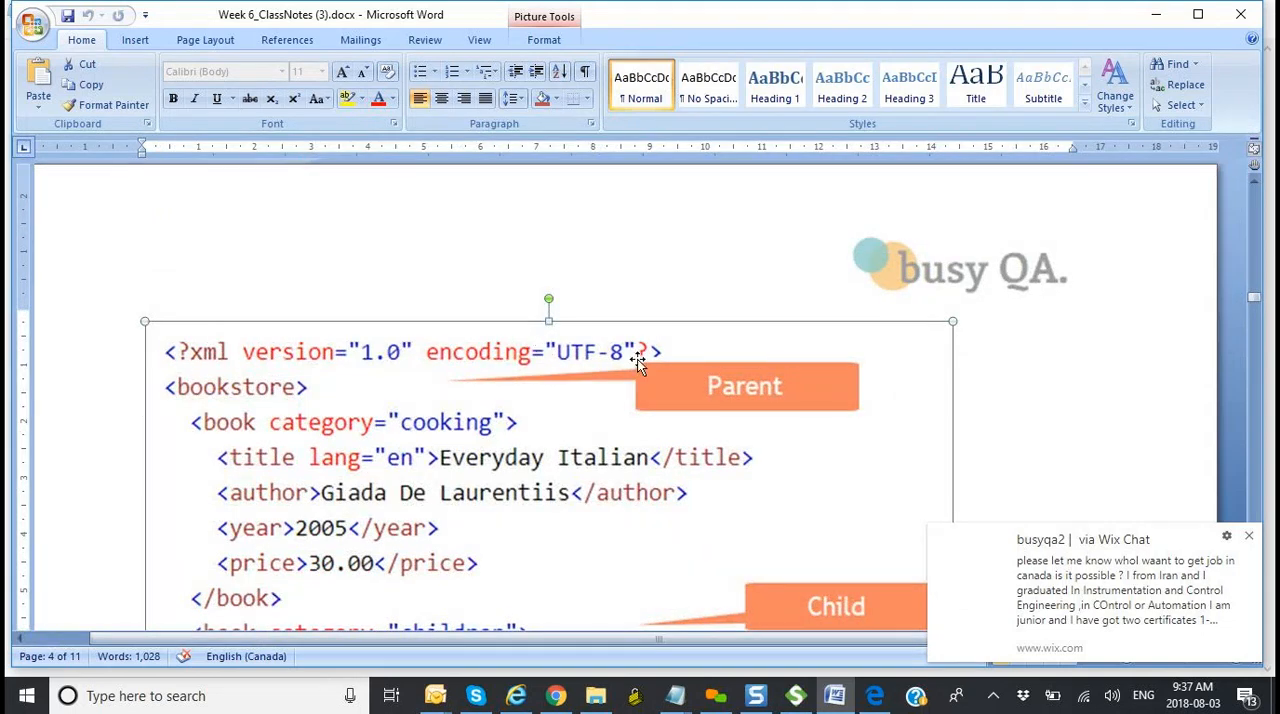
scroll(637, 359, "down", 6)
scroll(637, 359, "up", 5)
scroll(637, 359, "up", 1)
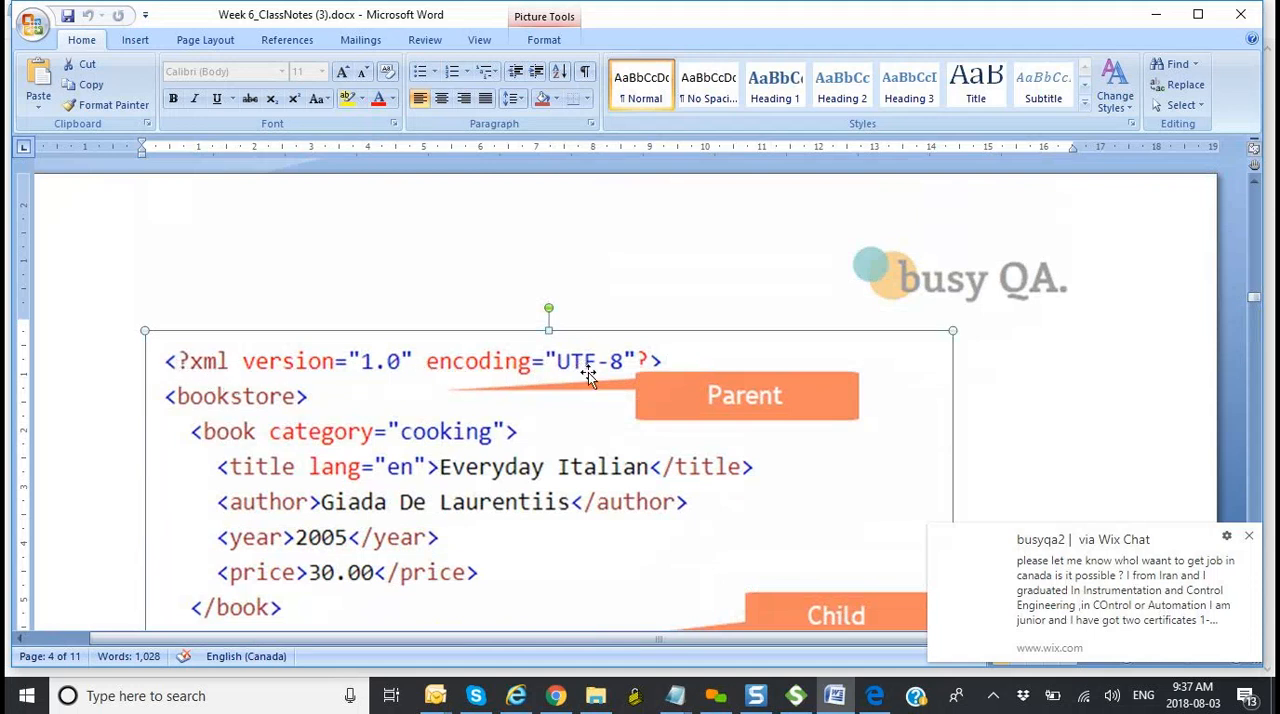
Step: Compare the bookstore example's opening and closing tags with the rule that all elements must have a closing tag
mouse_move(797, 698)
scroll(528, 425, "down", 8)
scroll(530, 430, "down", 7)
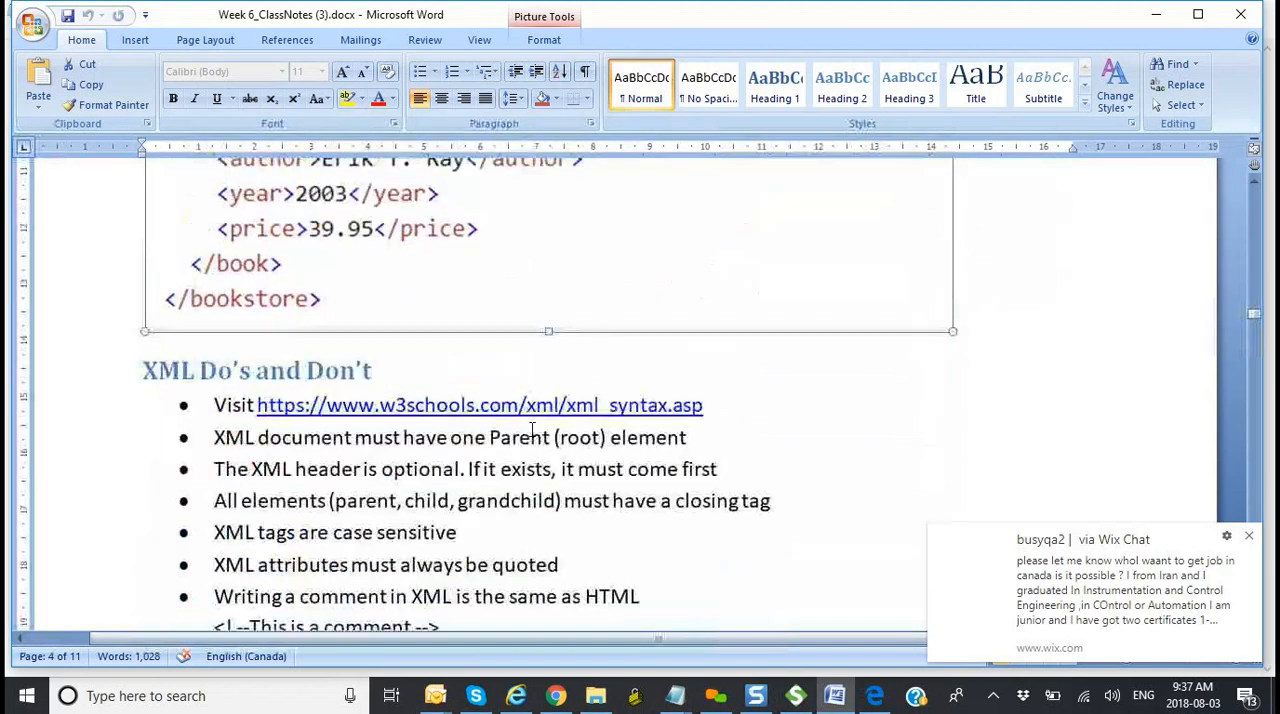
scroll(531, 428, "up", 8)
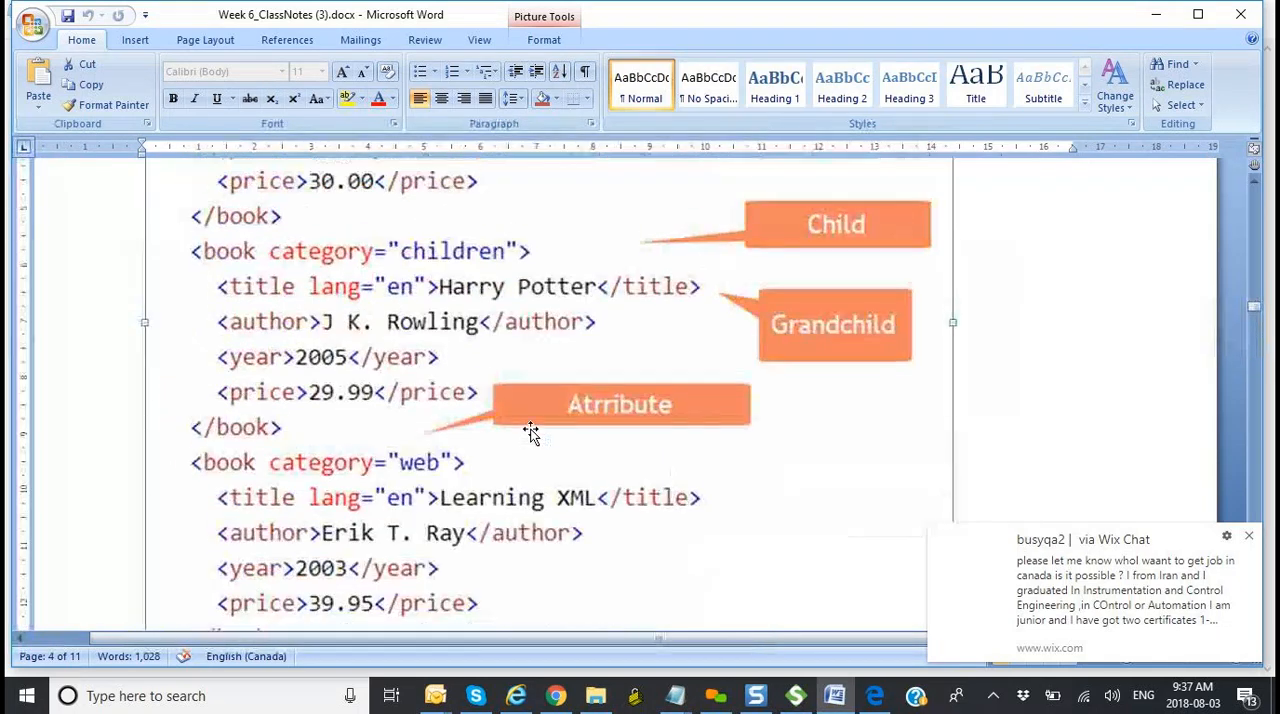
scroll(531, 430, "up", 3)
scroll(530, 430, "up", 3)
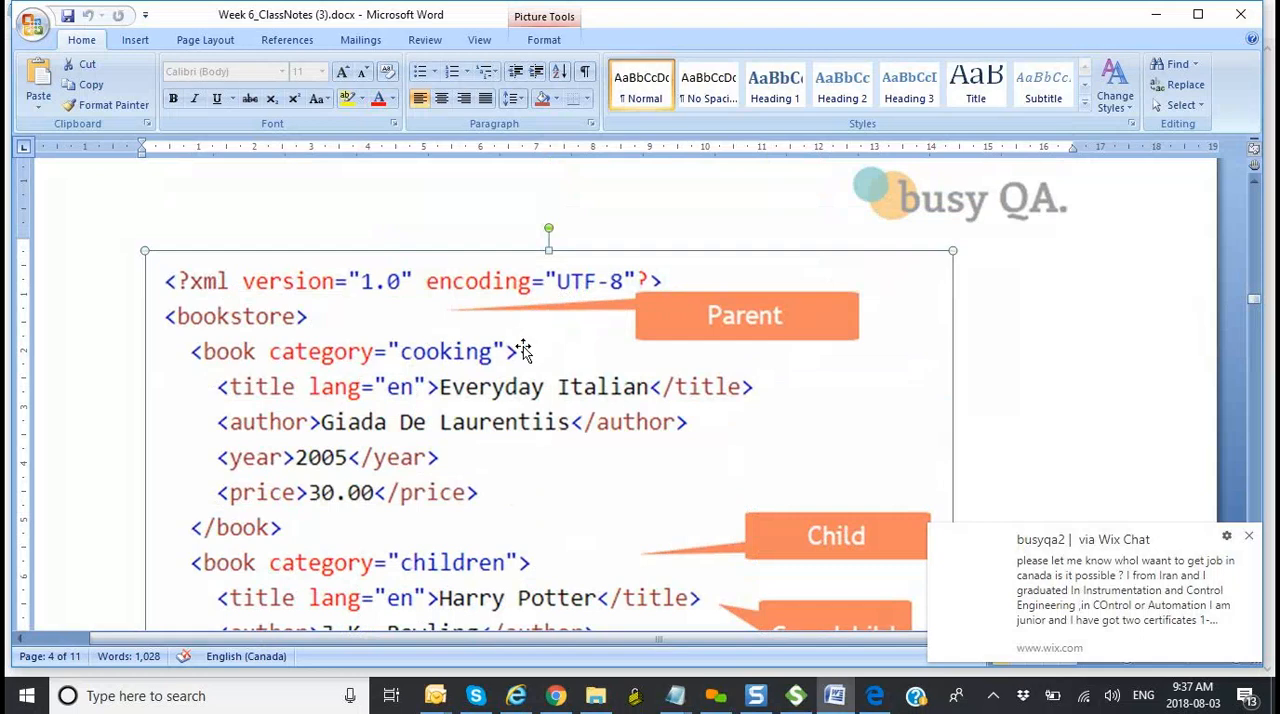
scroll(522, 347, "down", 13)
scroll(522, 347, "down", 3)
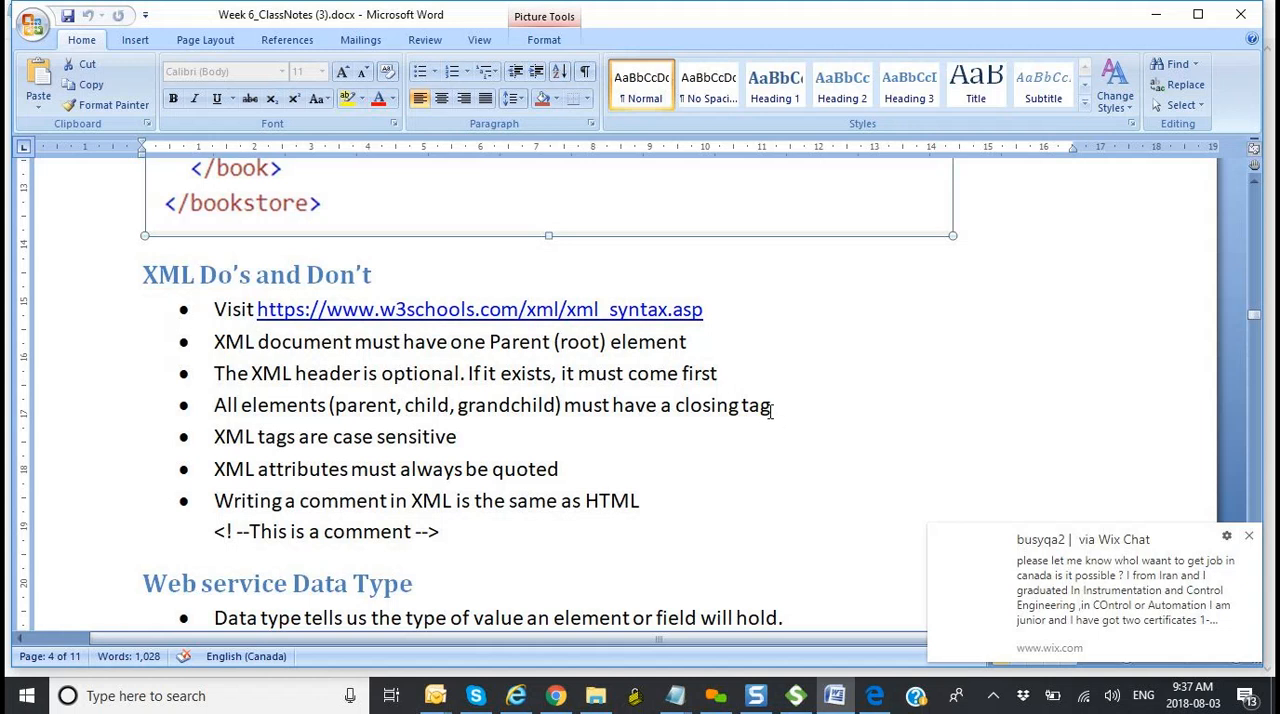
Step: Highlight the bullet "XML tags are case sensitive" and compare the rule with the tags in the bookstore example
left_click_drag(469, 444, 235, 445)
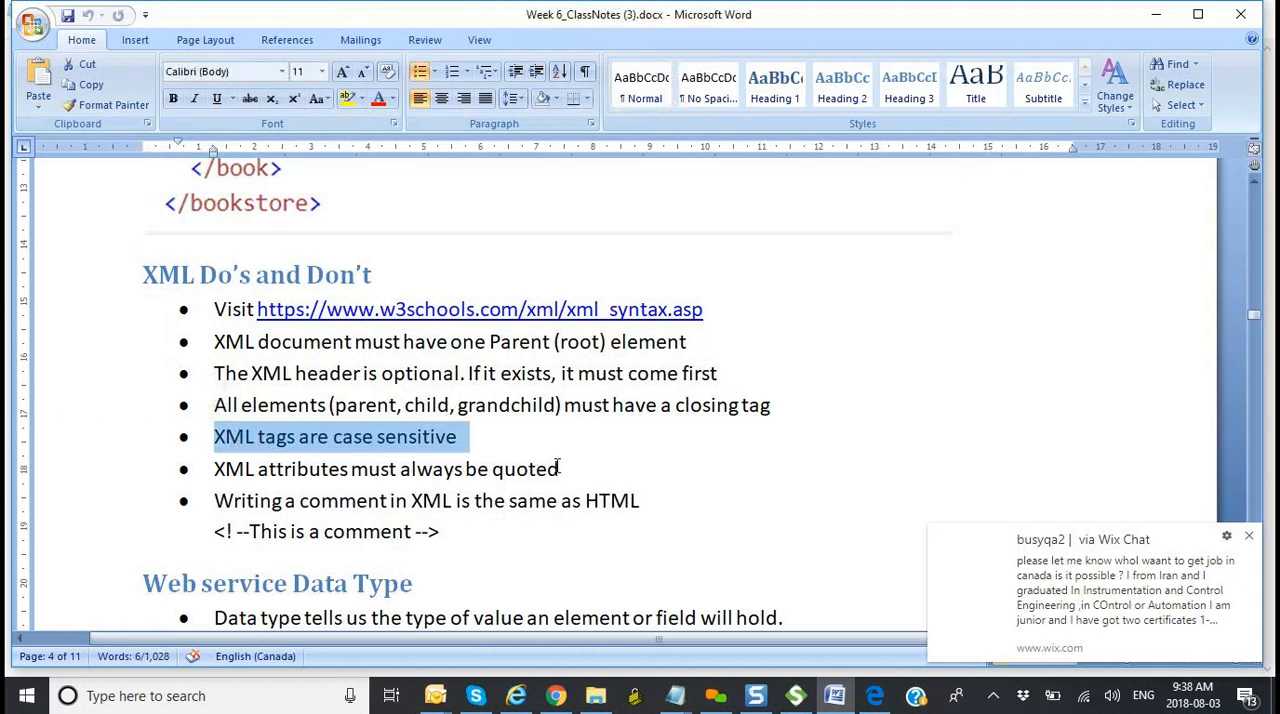
scroll(559, 467, "up", 5)
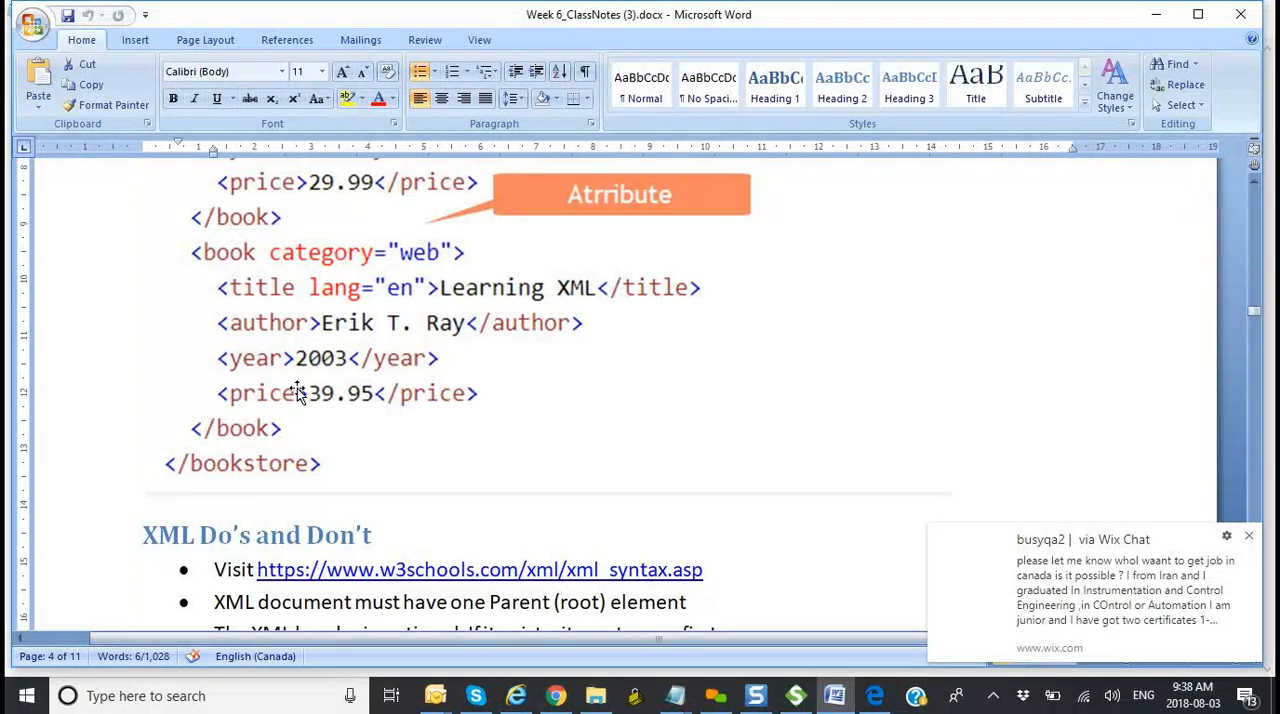
scroll(539, 456, "down", 2)
scroll(539, 456, "down", 3)
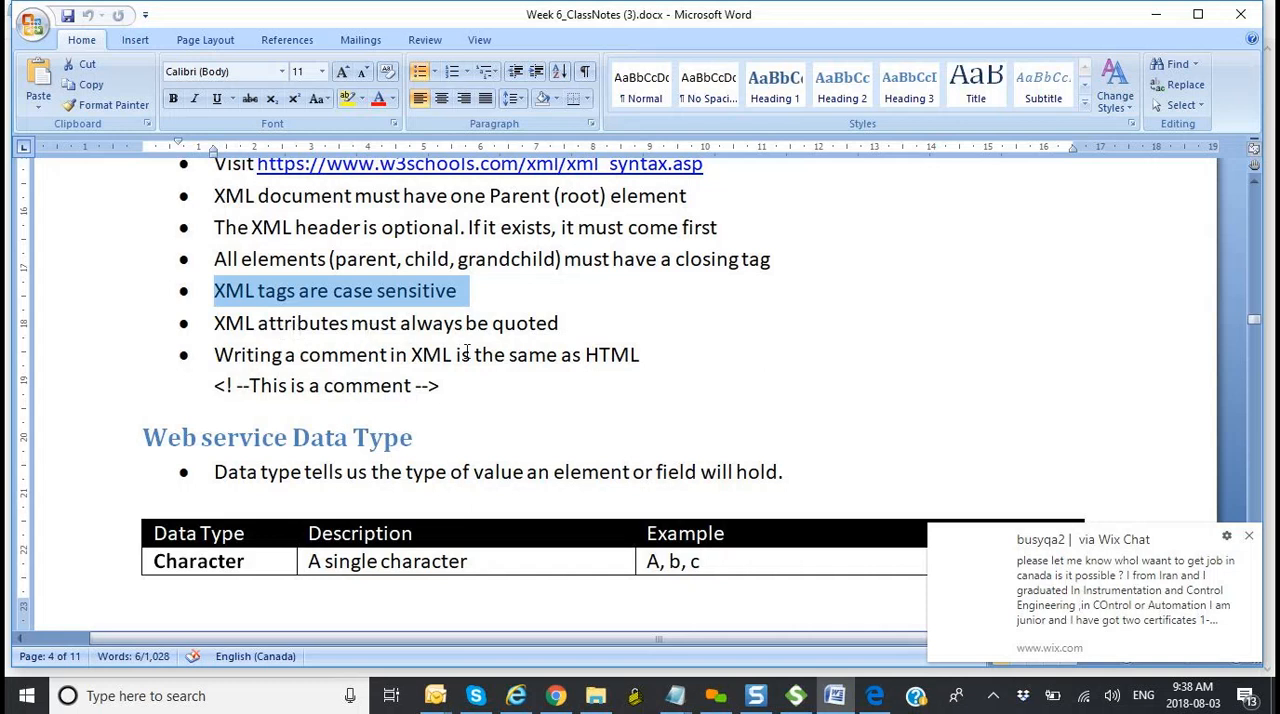
scroll(466, 355, "up", 3)
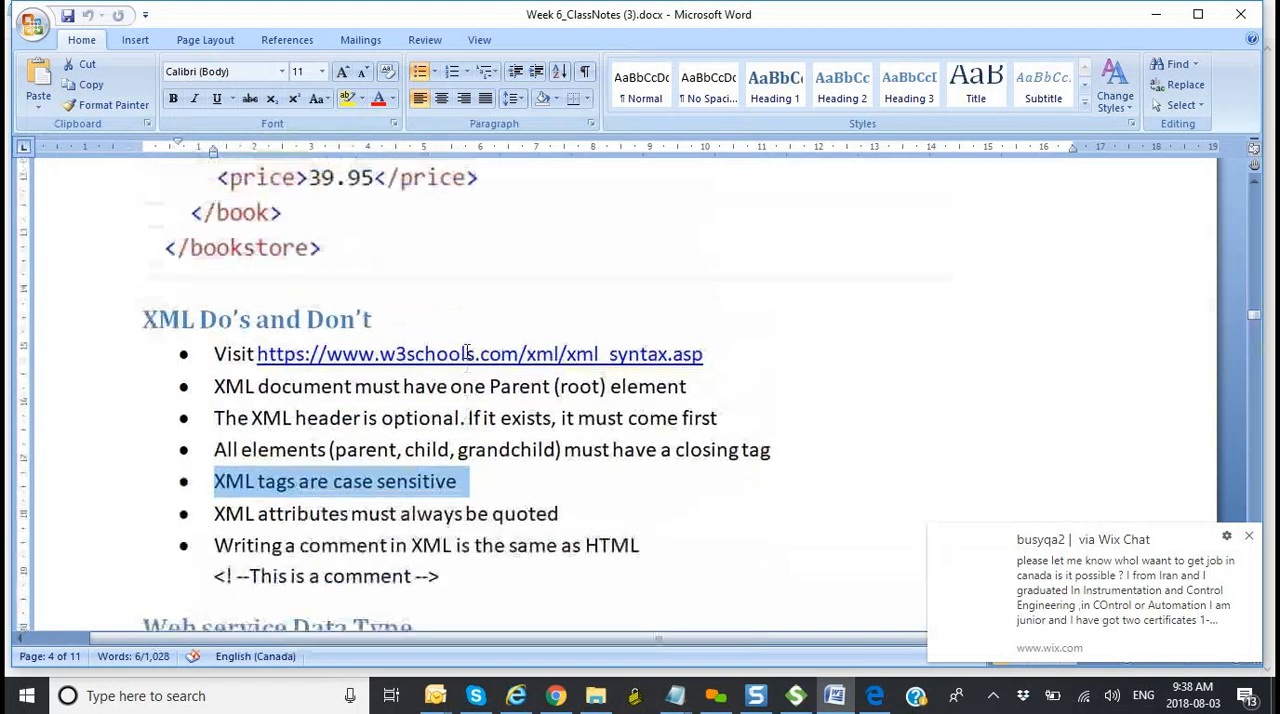
scroll(466, 351, "up", 2)
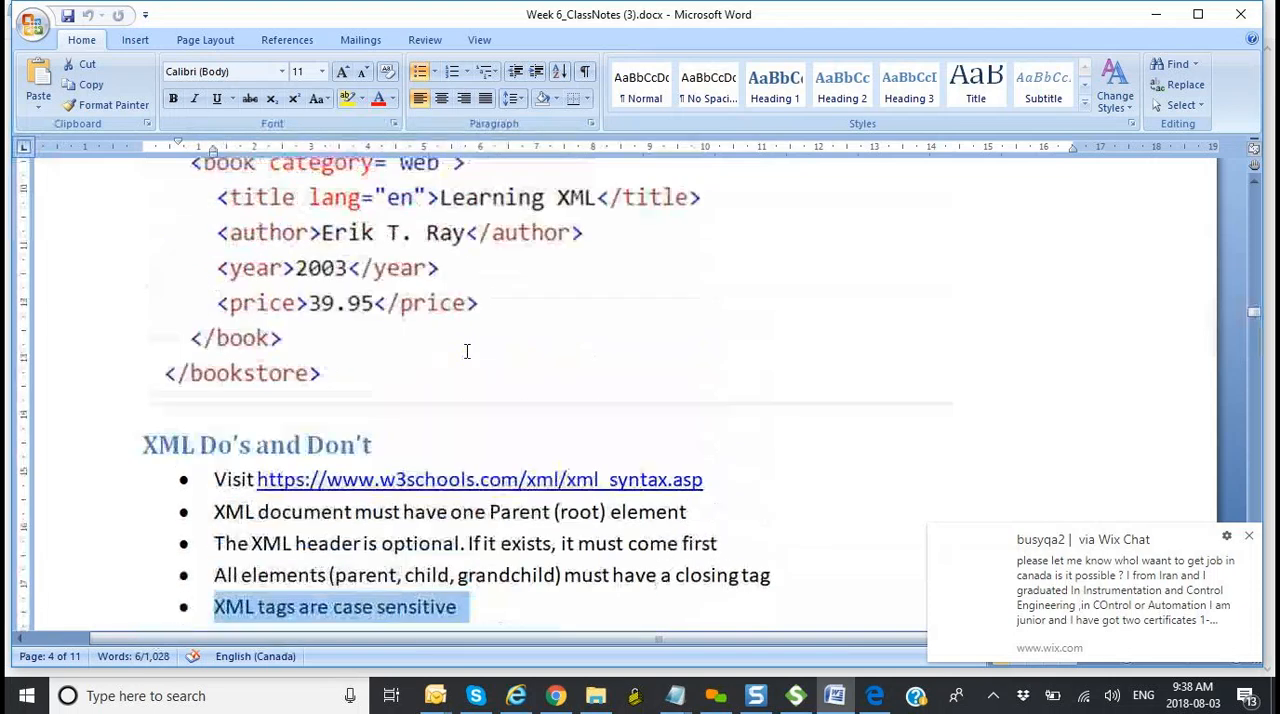
scroll(466, 351, "down", 2)
scroll(467, 352, "up", 1)
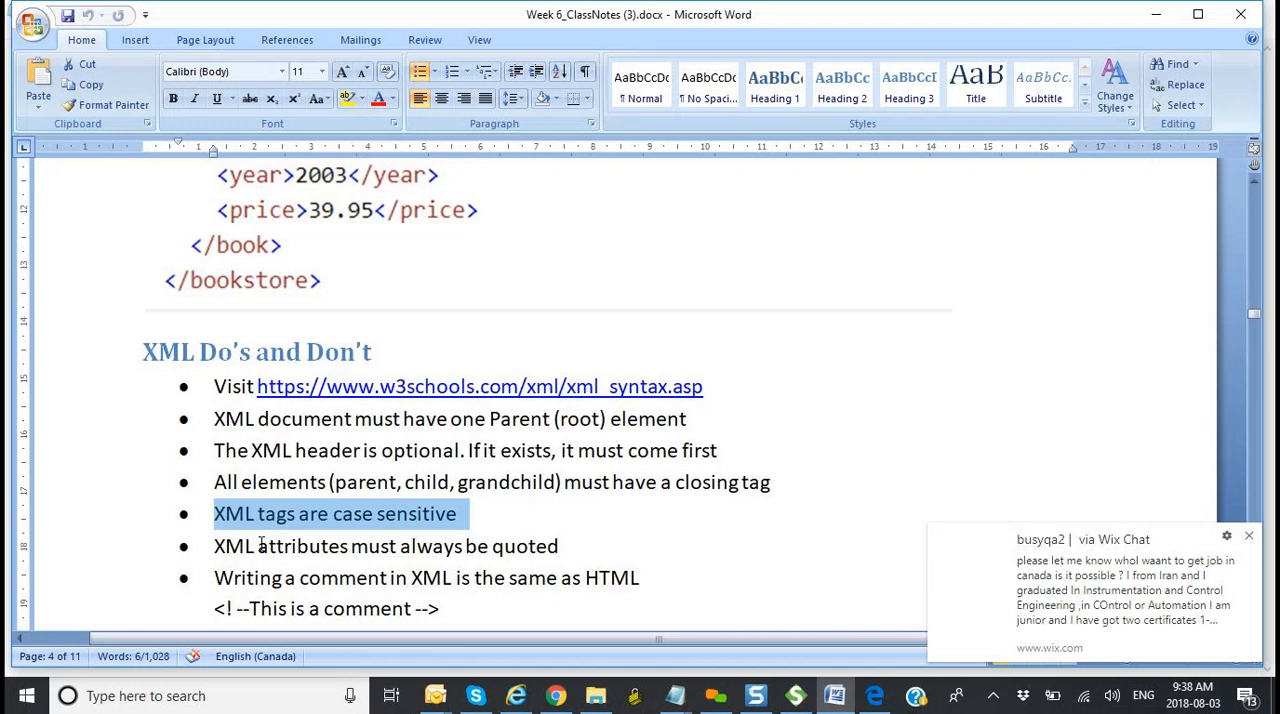
Step: Check the quoted-attribute rule against the bookstore example's category values and review the XML comment rule
scroll(614, 537, "up", 6)
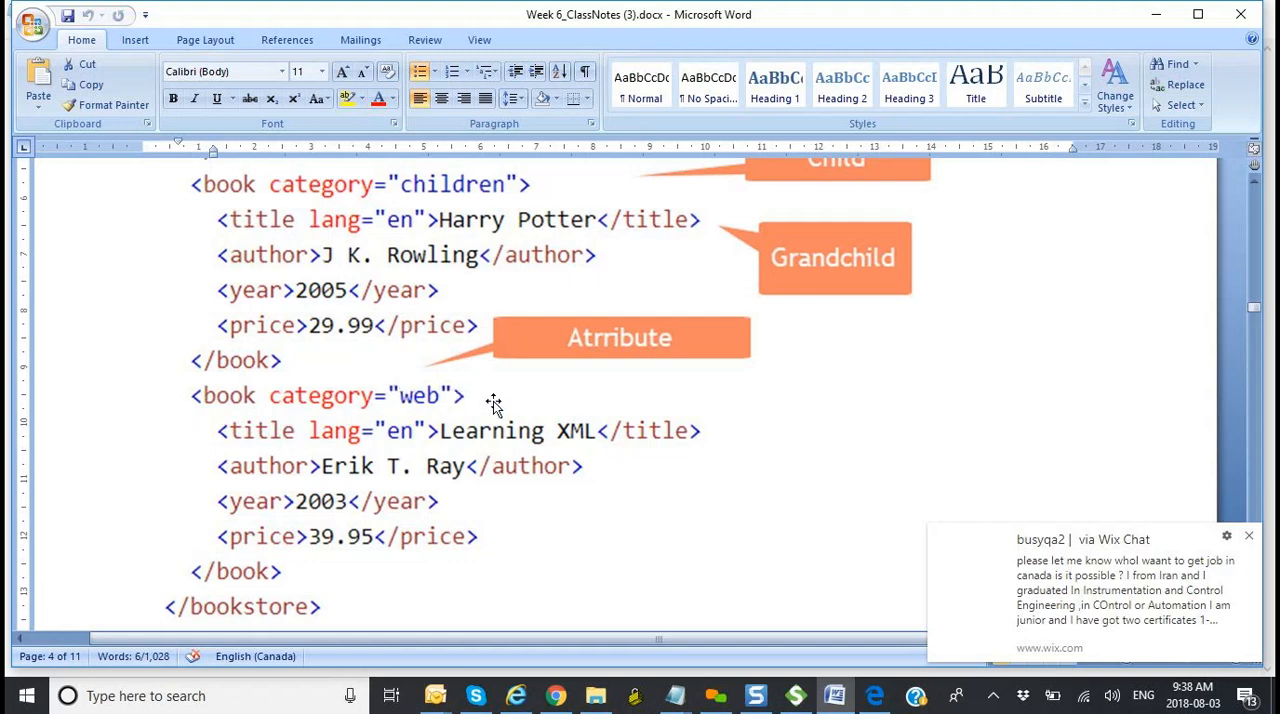
scroll(493, 402, "down", 8)
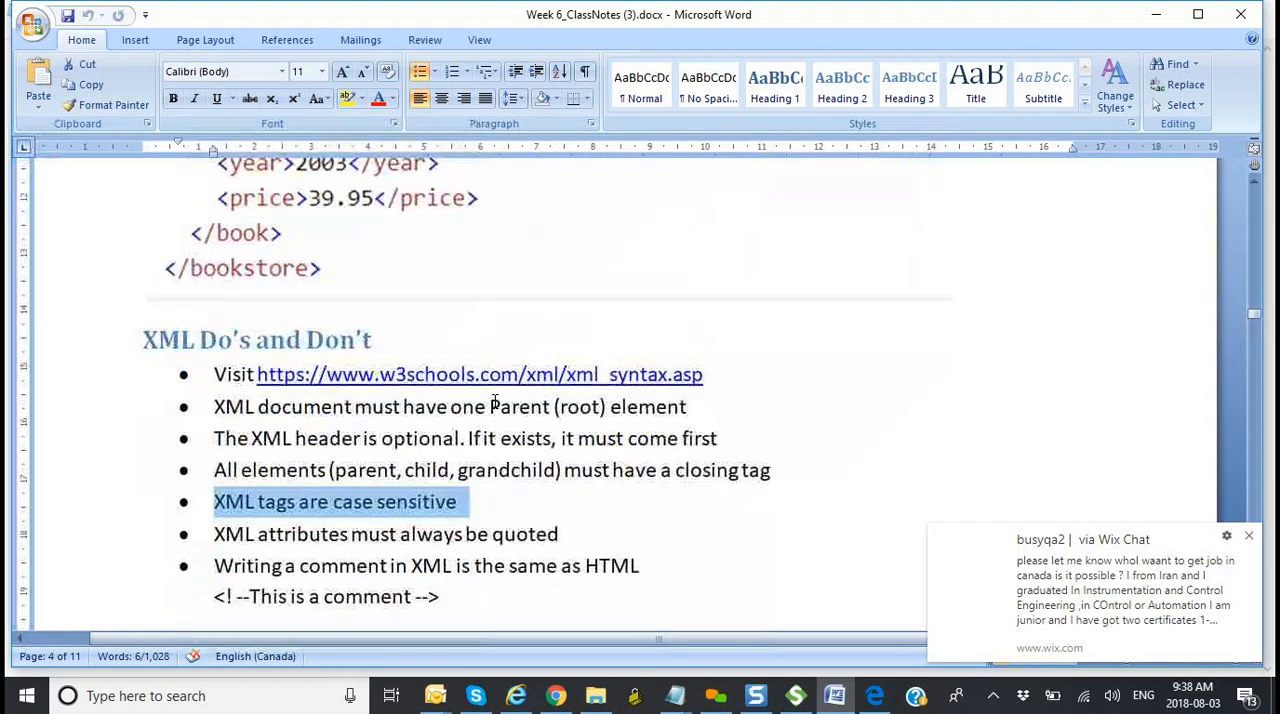
scroll(494, 401, "down", 2)
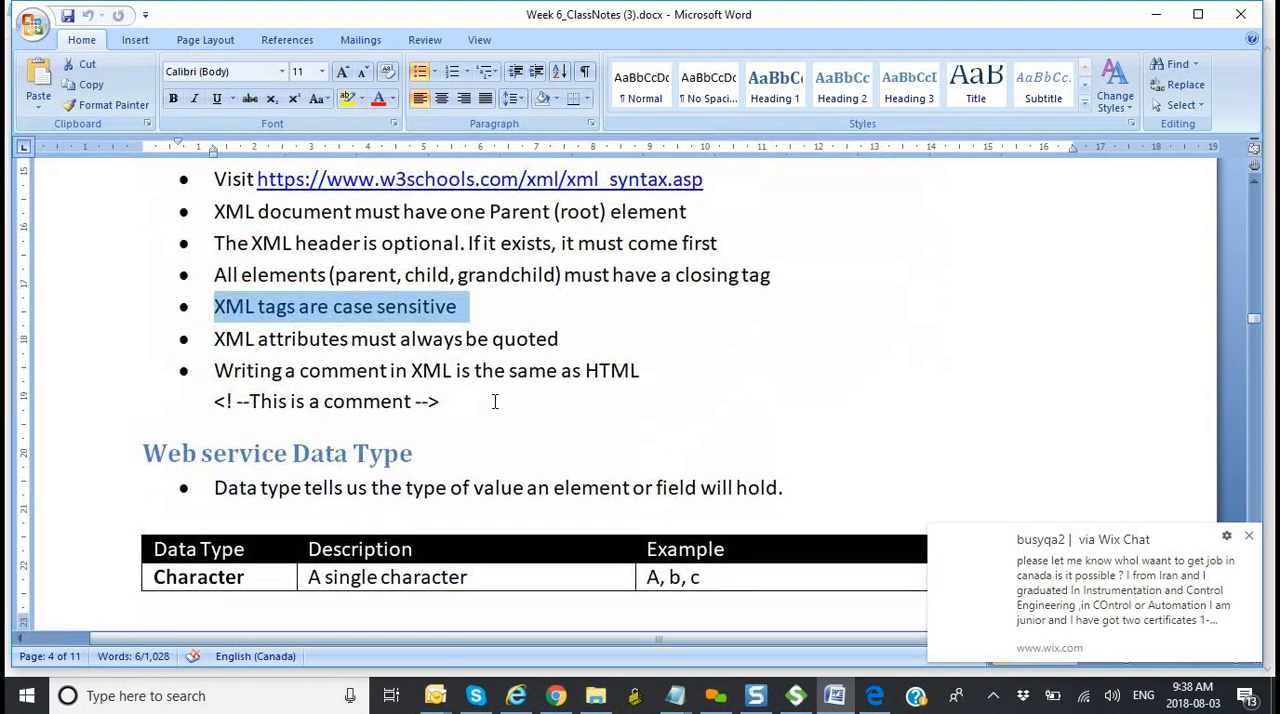
scroll(493, 401, "up", 10)
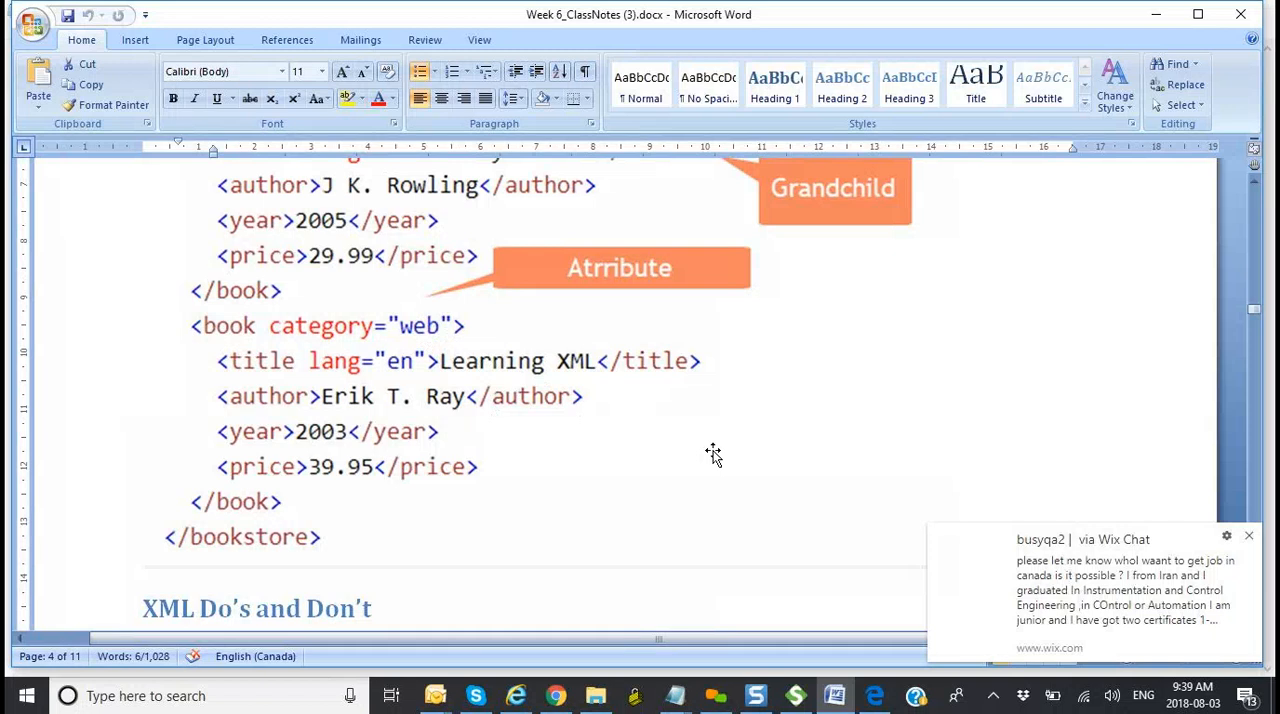
scroll(713, 452, "down", 7)
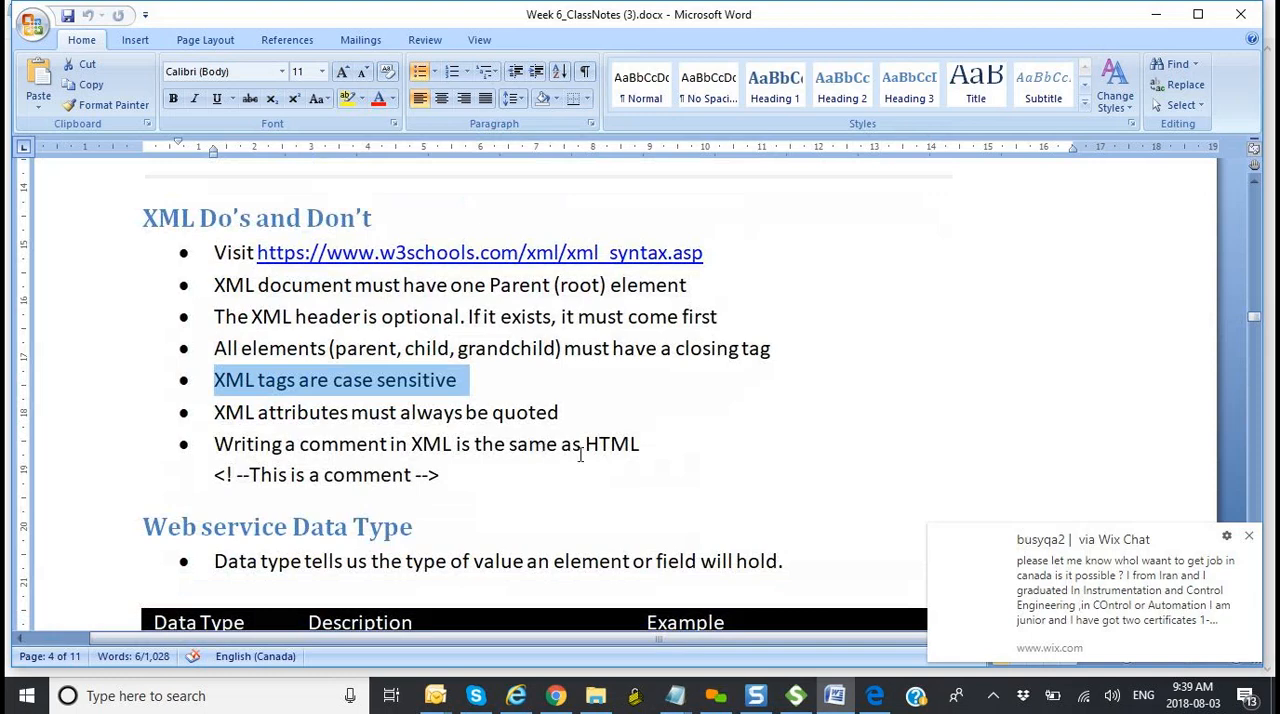
Step: Switch to SoapUI, close its starter page, and return to the class notes in Word
left_click(800, 700)
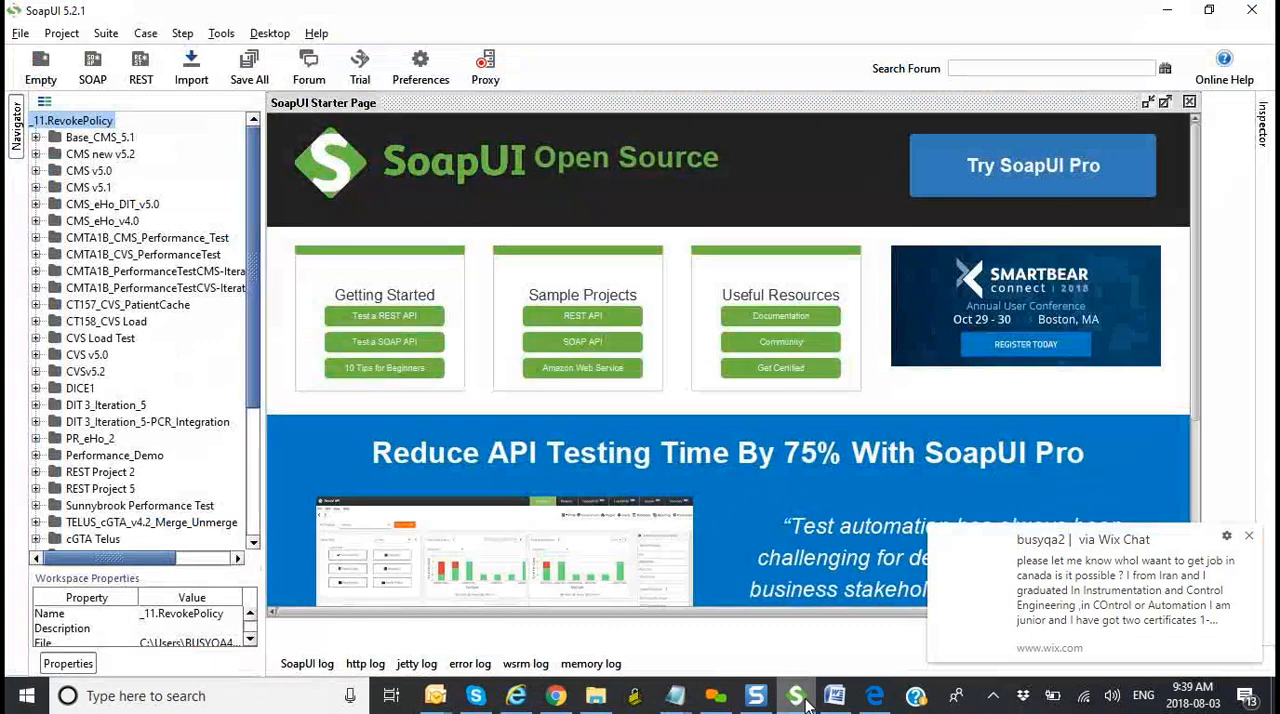
left_click(1189, 102)
key("alt+Tab")
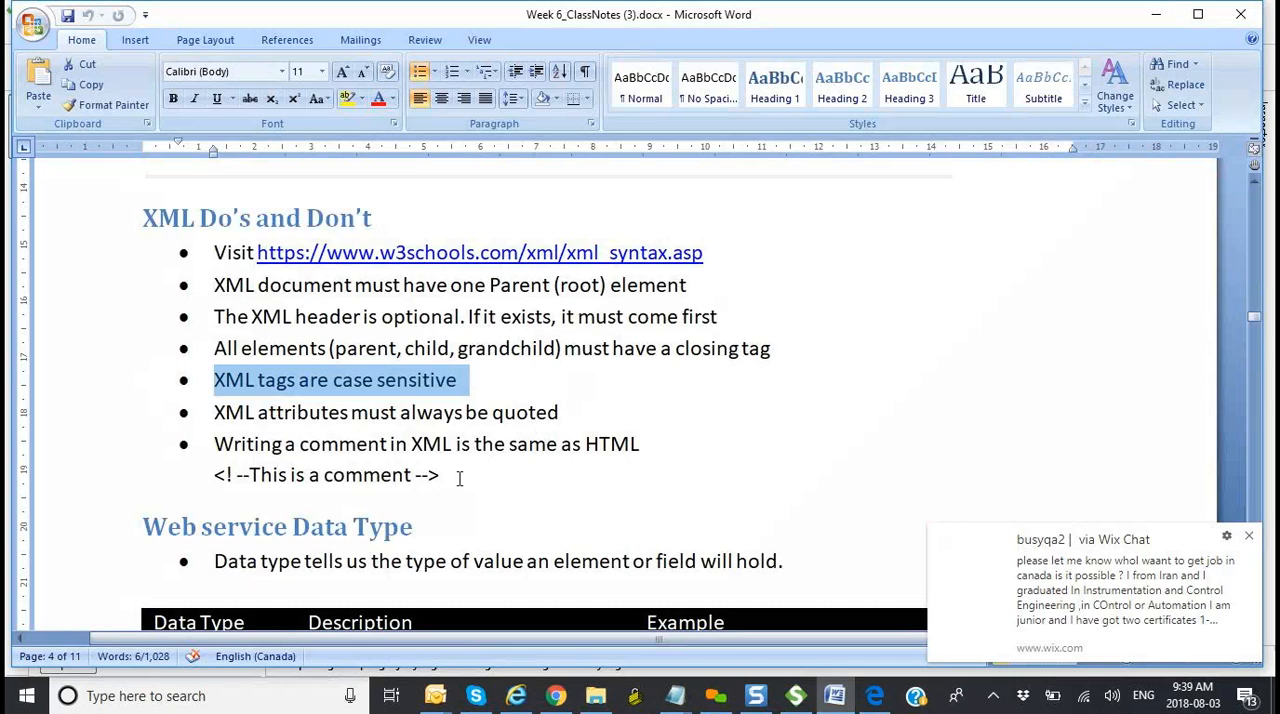
Step: Highlight the sample XML comment under the comment rule, including its opening and closing markers separately
scroll(459, 479, "down", 12)
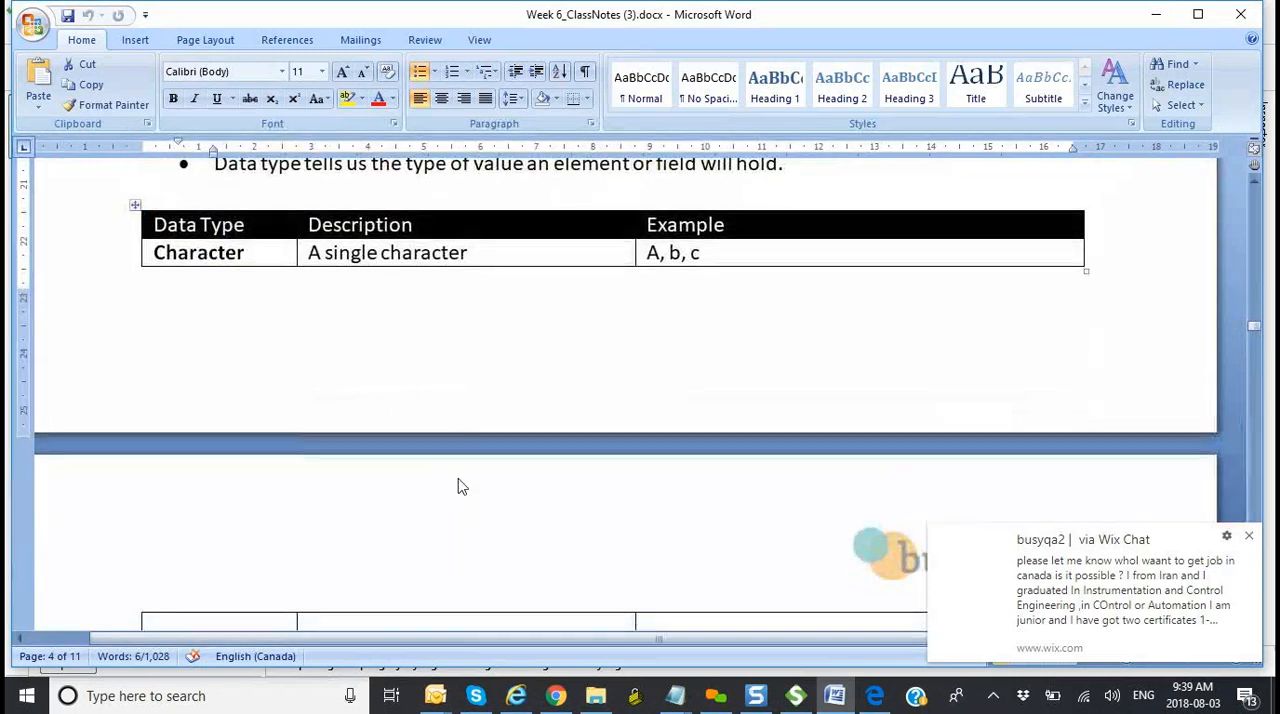
scroll(459, 479, "down", 8)
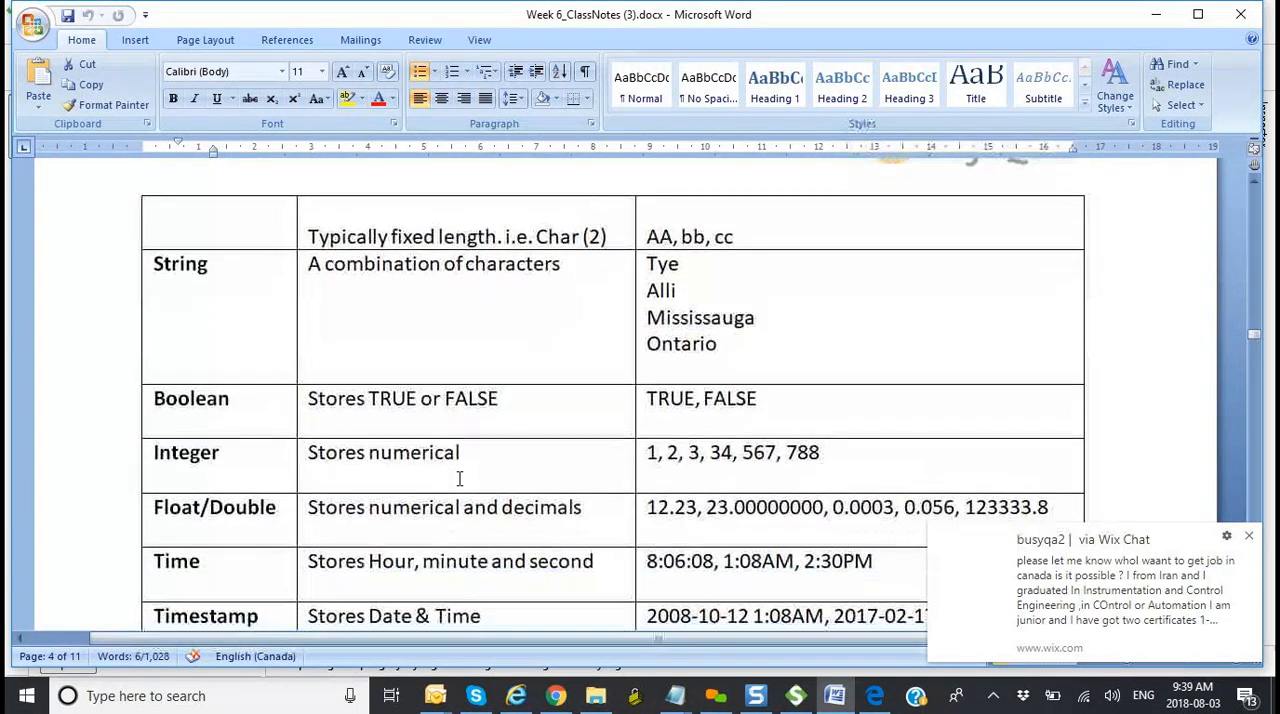
scroll(459, 480, "up", 15)
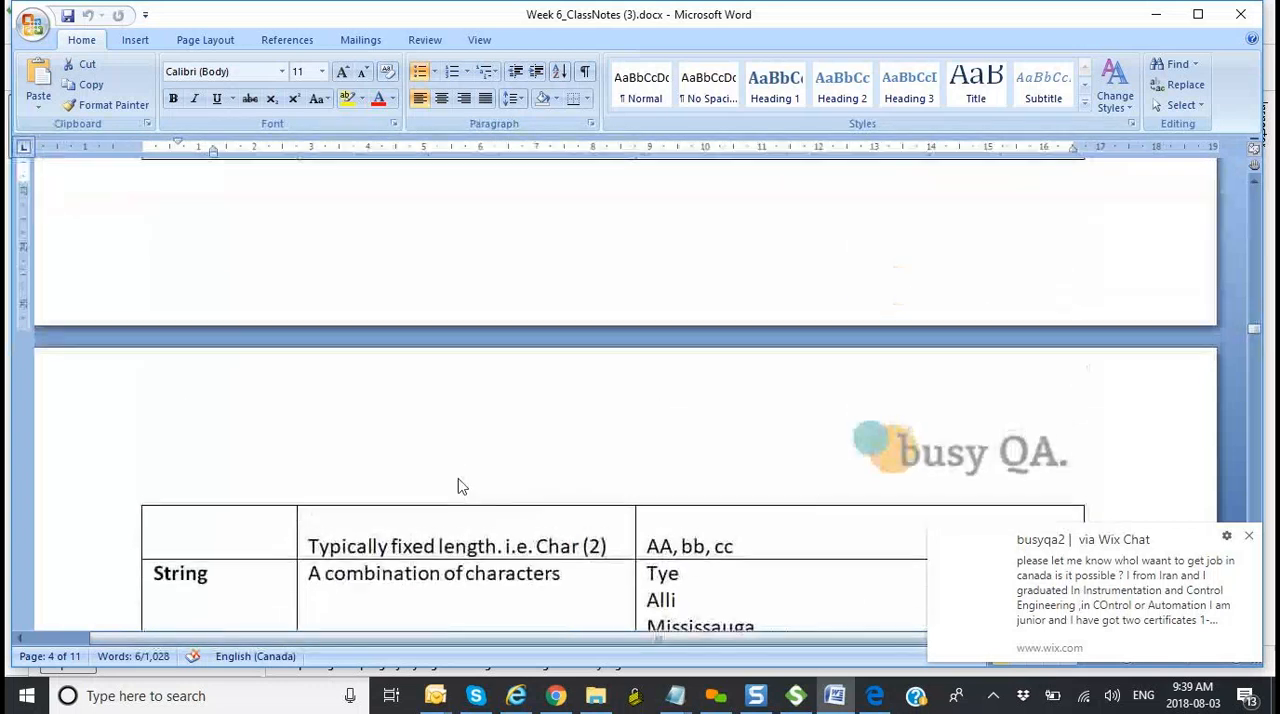
scroll(460, 482, "up", 1)
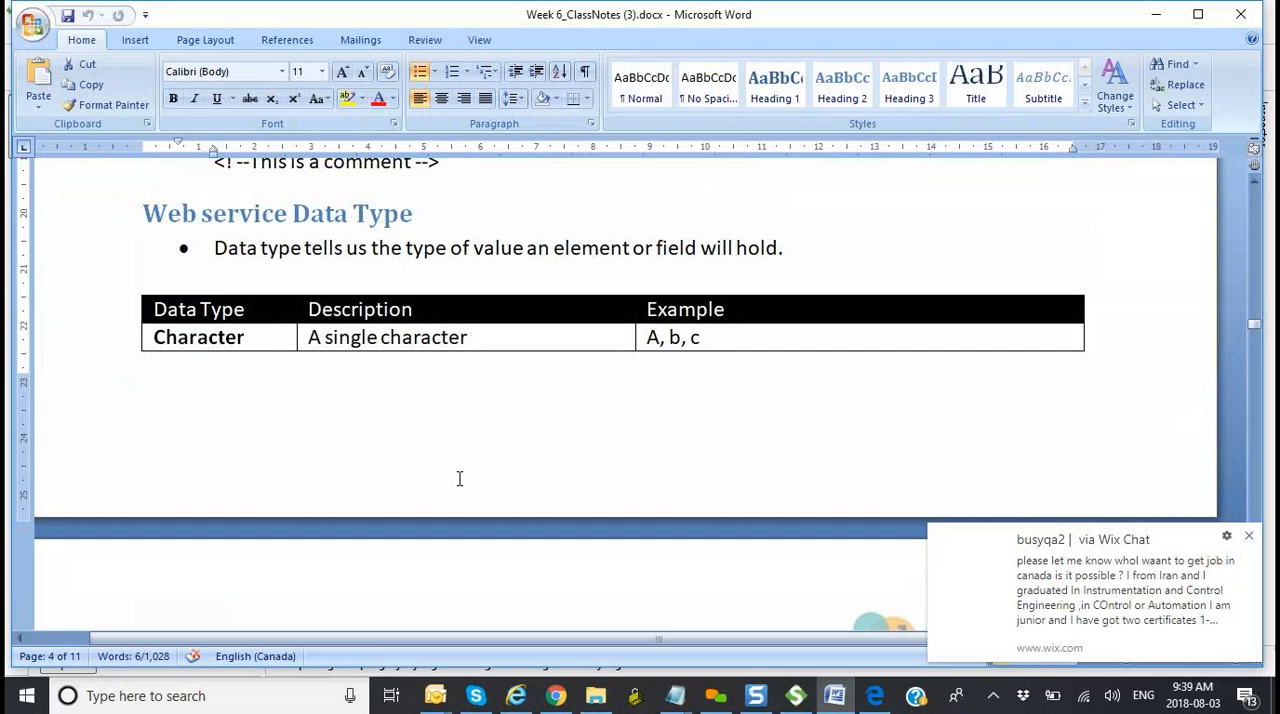
scroll(459, 479, "up", 2)
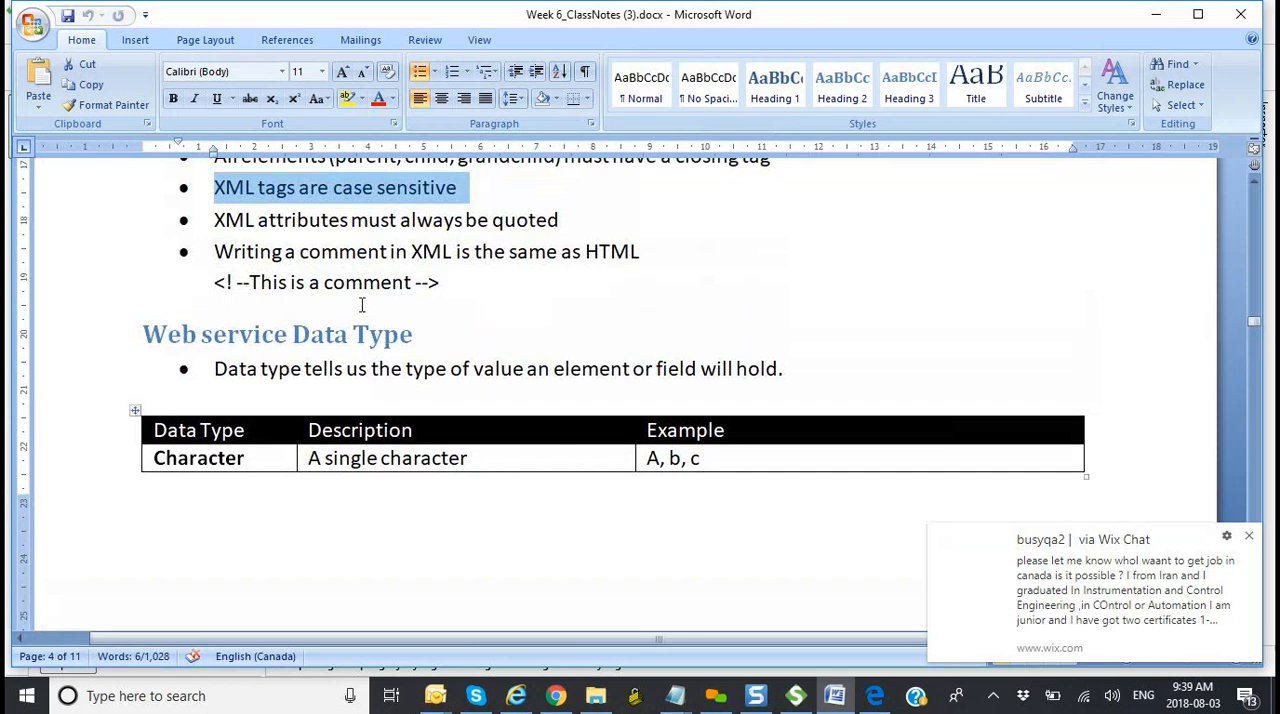
left_click_drag(452, 282, 224, 285)
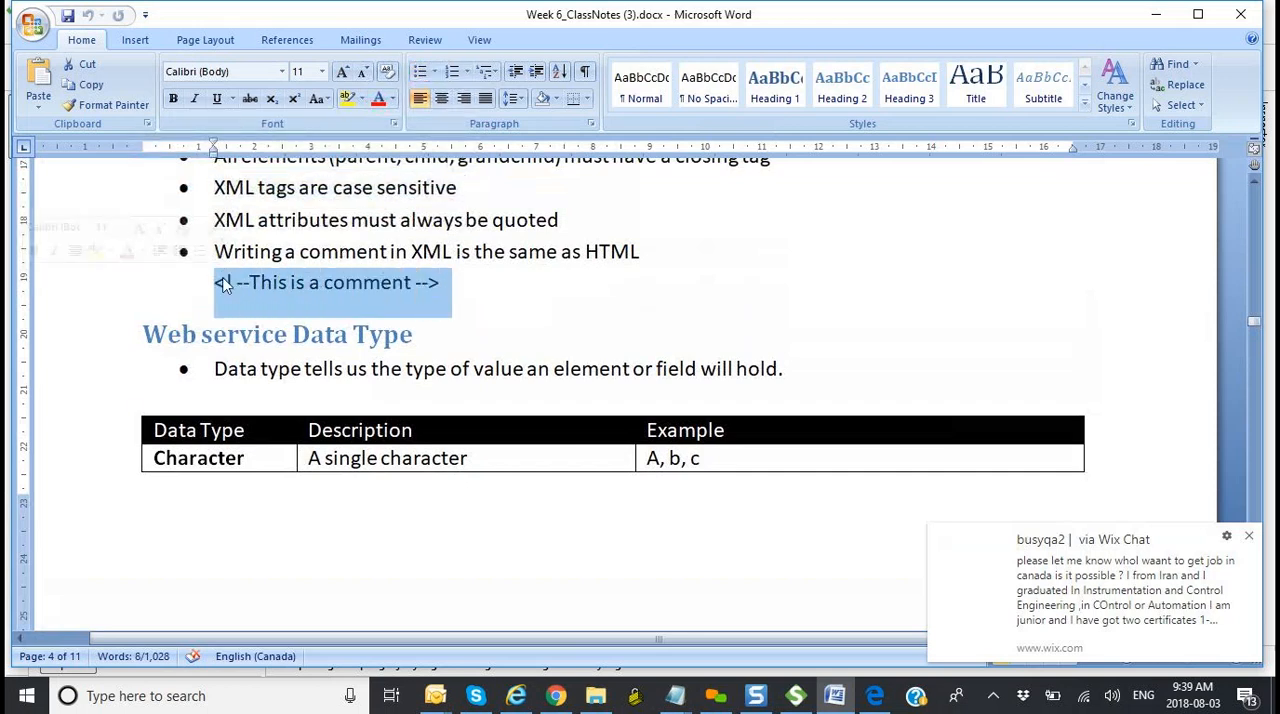
left_click(242, 286)
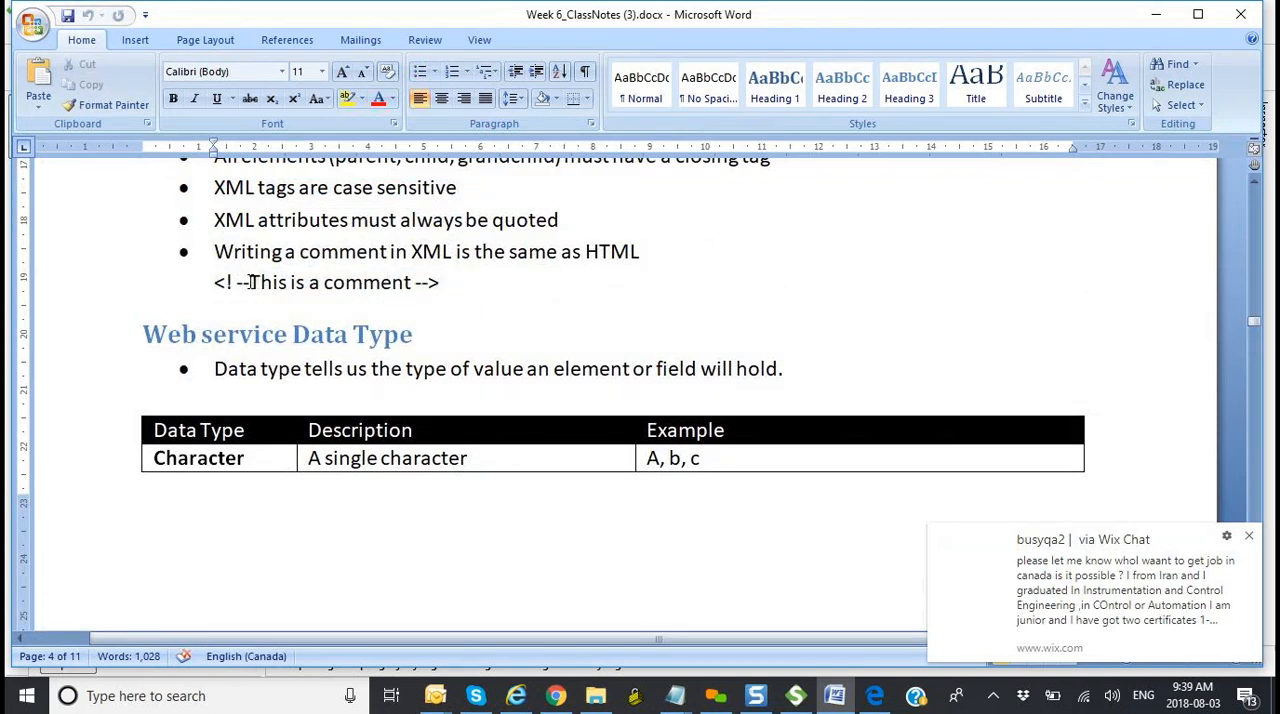
left_click_drag(249, 283, 218, 283)
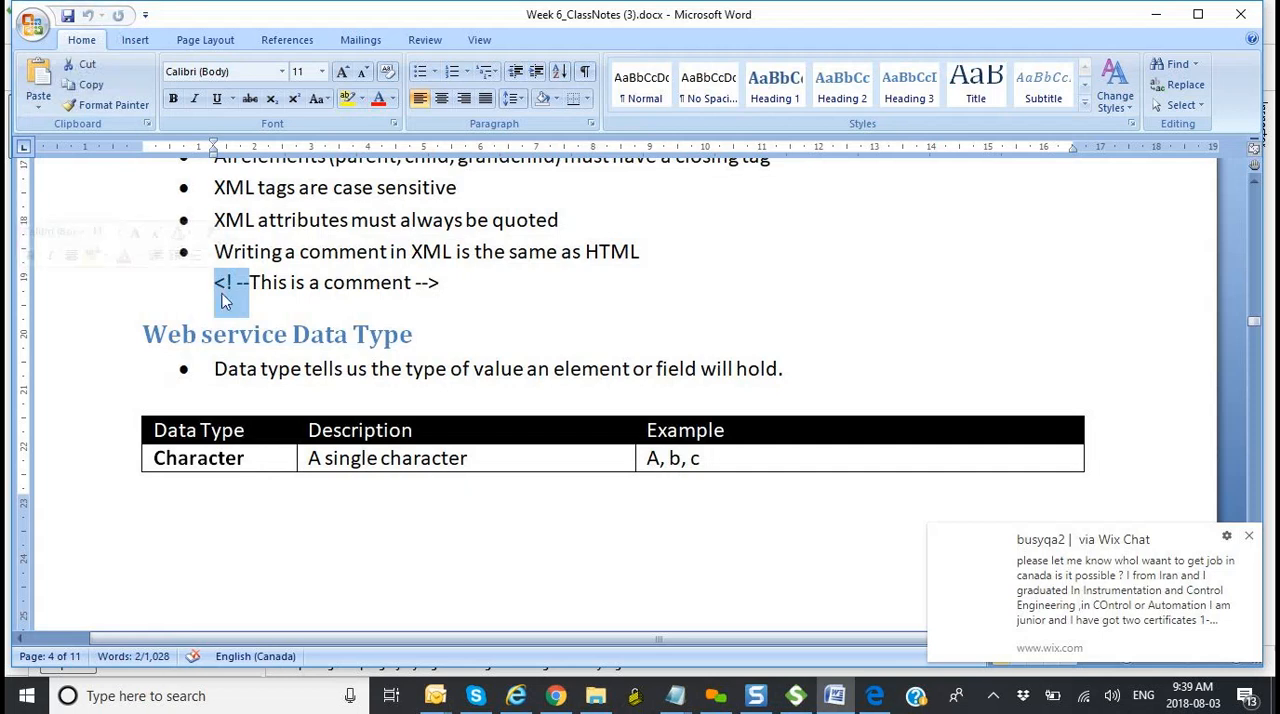
left_click_drag(441, 283, 418, 287)
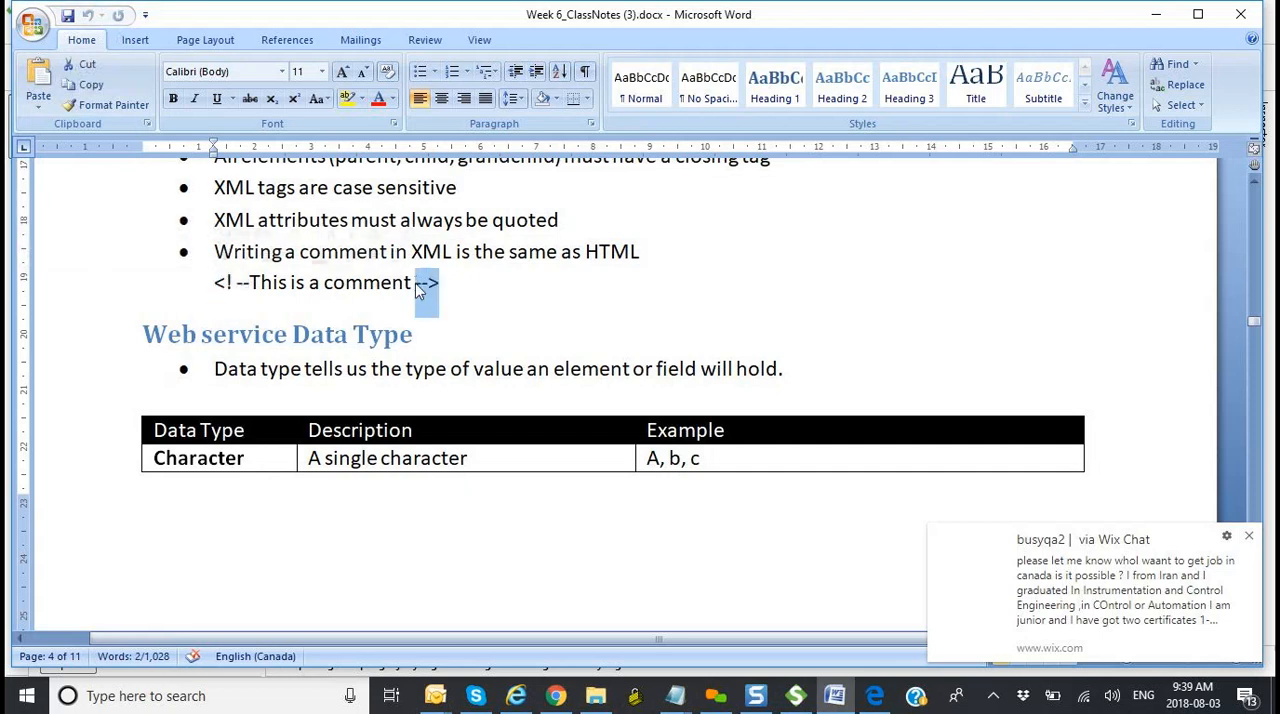
Step: Add "green color" to the end of the sample XML comment's text and highlight the added words
left_click(481, 287)
type("green color")
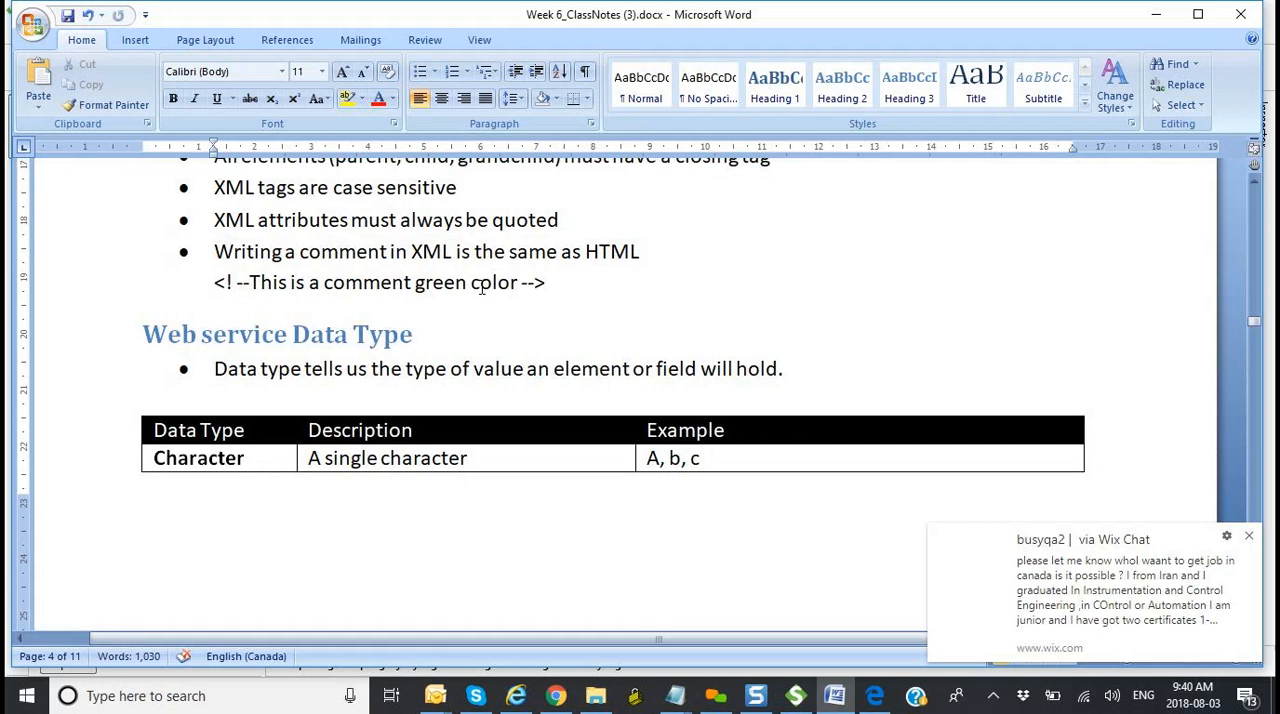
key("shift+Left")
key("shift+Left")
key("shift+Left")
key("shift+Left")
key("shift+Left")
key("shift+Left")
key("shift+Left")
key("shift+Left")
key("shift+Left")
key("shift+Left")
key("shift+Left")
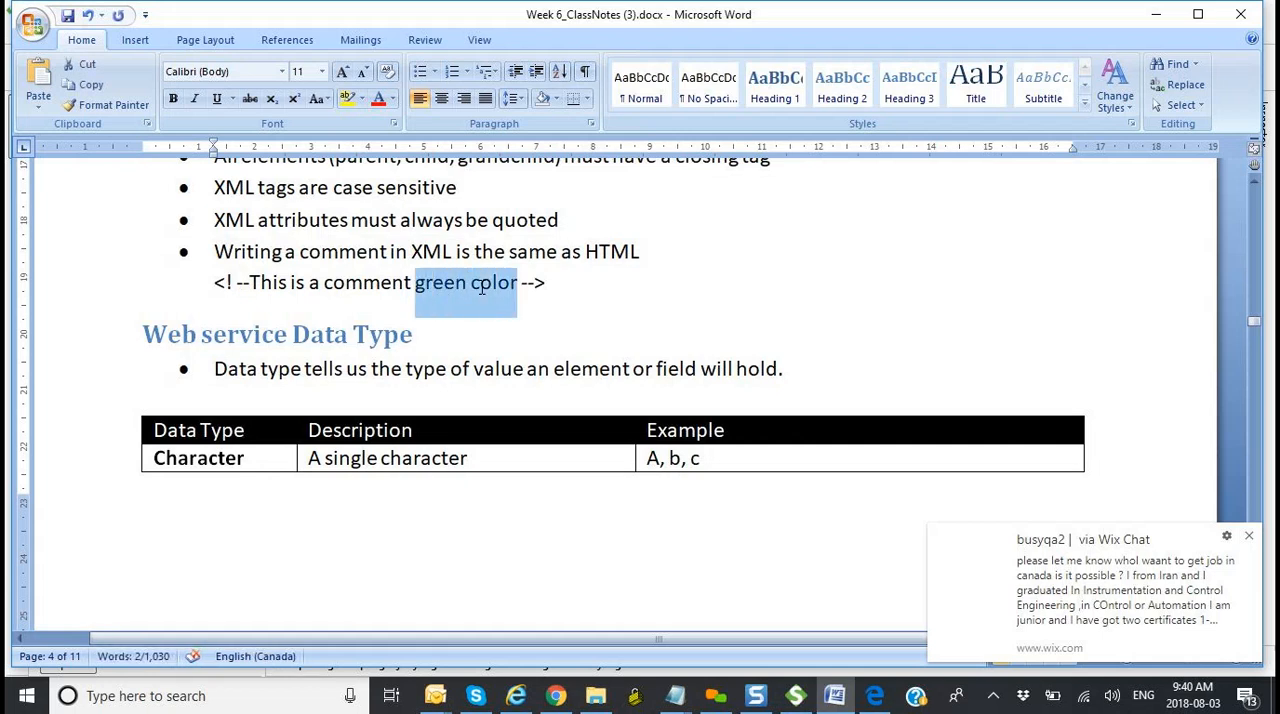
left_click(354, 282)
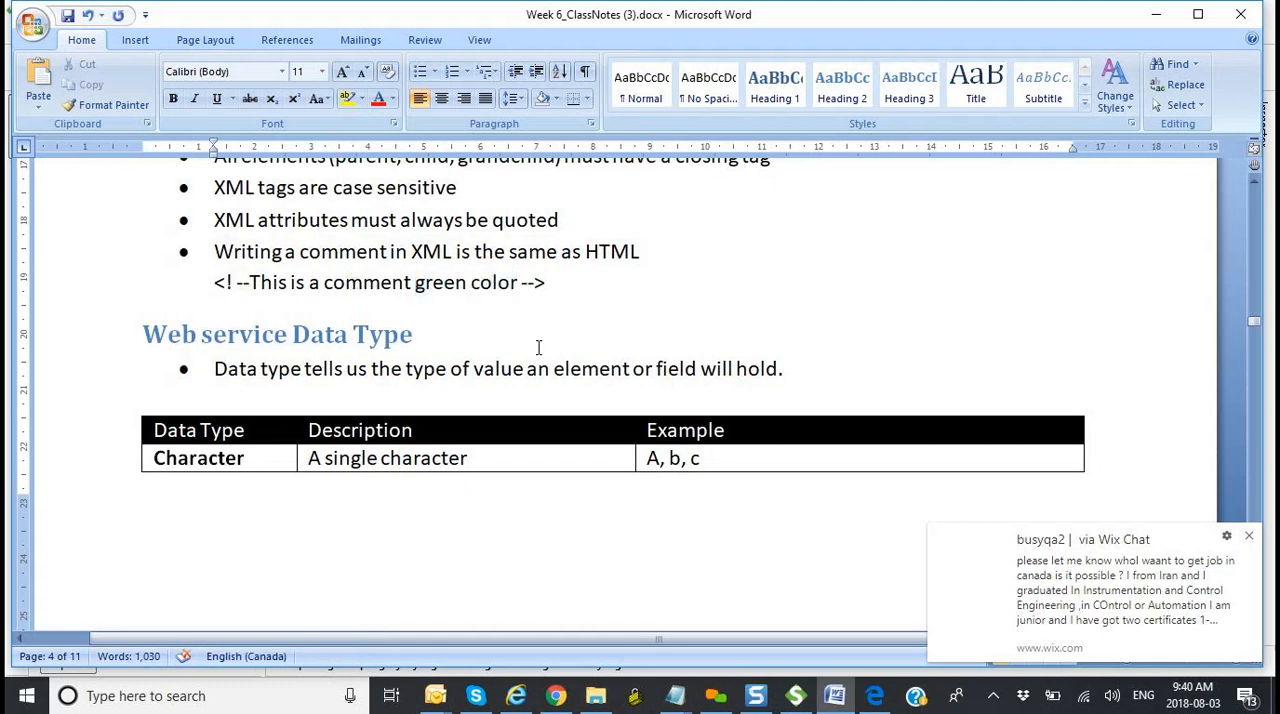
Step: Review the Web service Data Type definition and the Character row, briefly switching to SoapUI and back to the Word notes
scroll(575, 372, "down", 2)
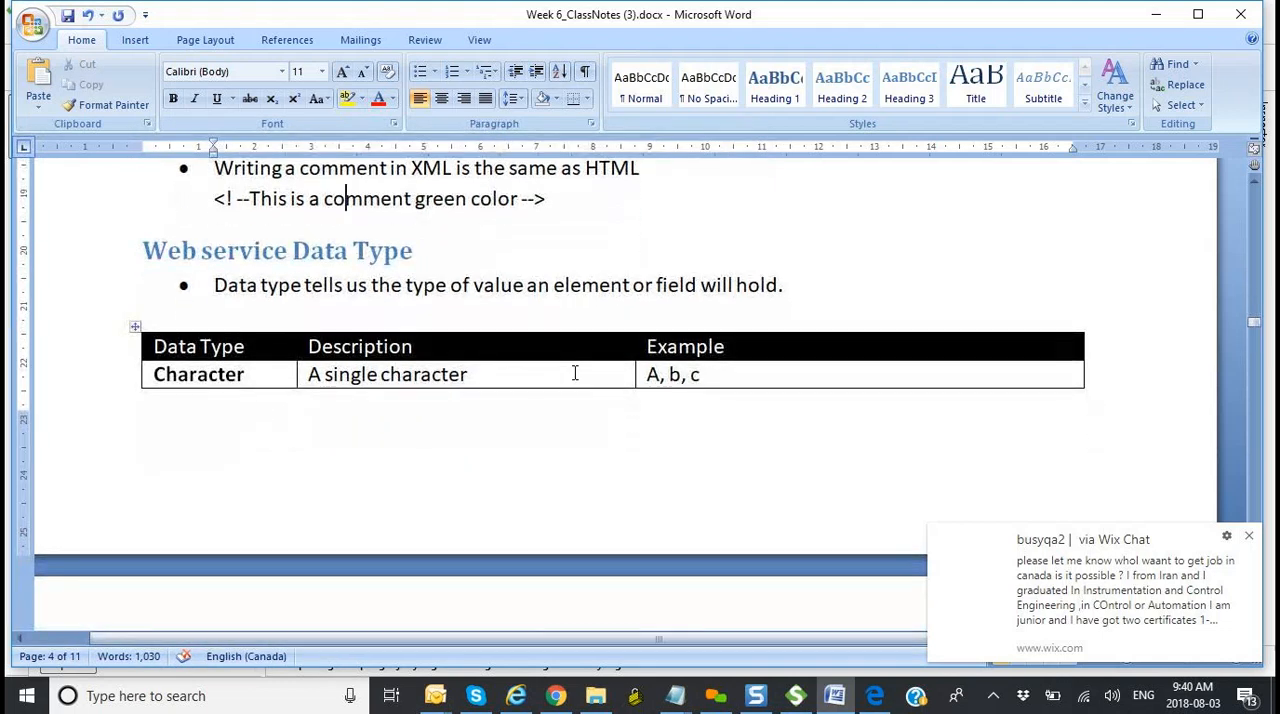
scroll(575, 372, "down", 1)
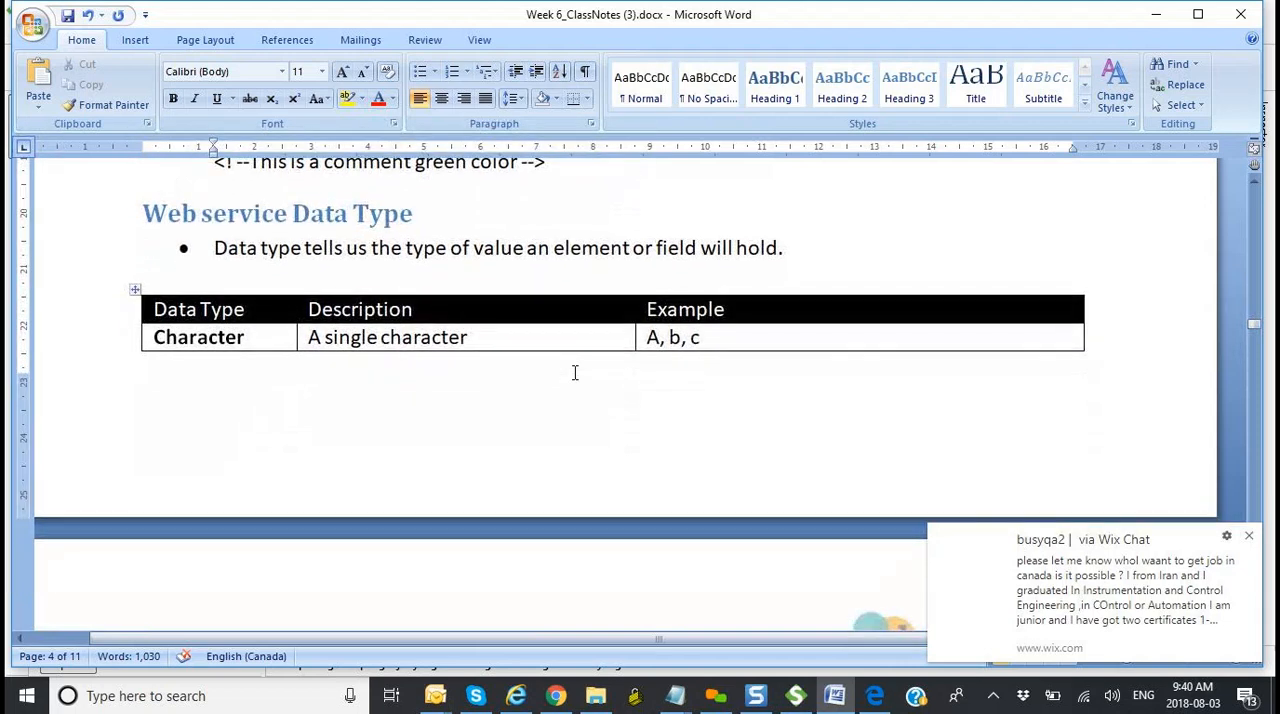
key("alt+Tab")
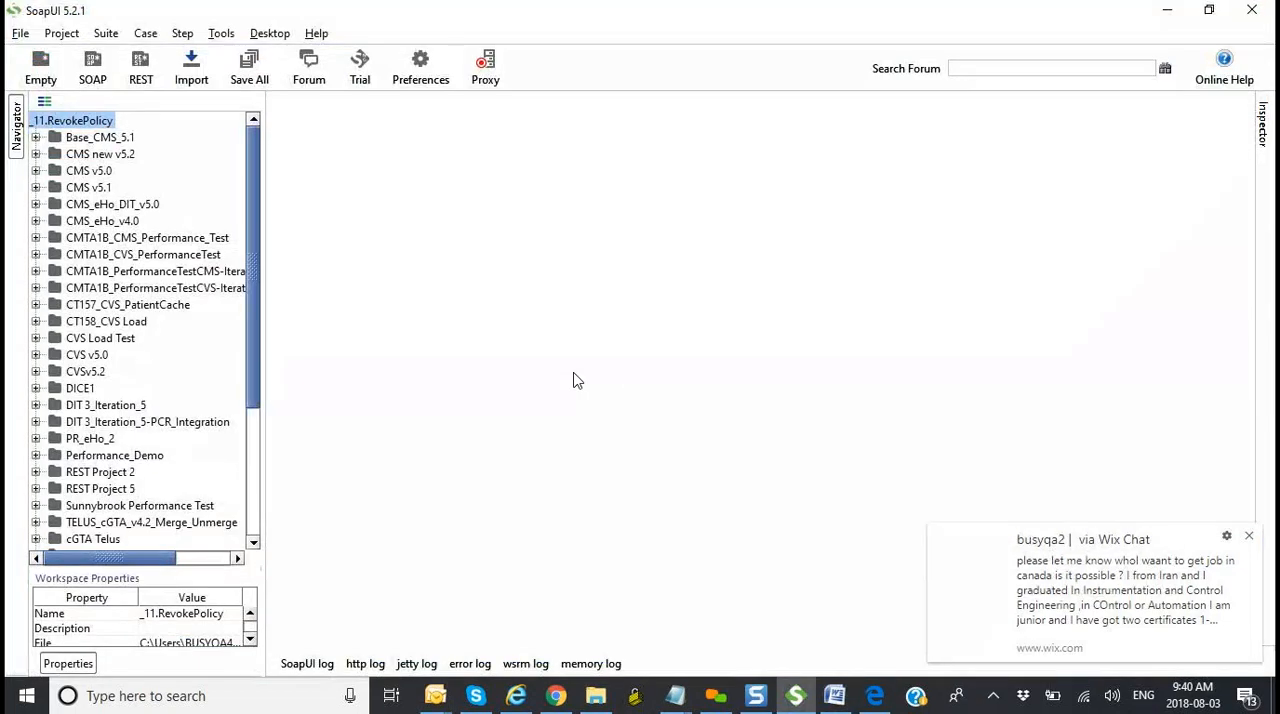
key("alt+Tab")
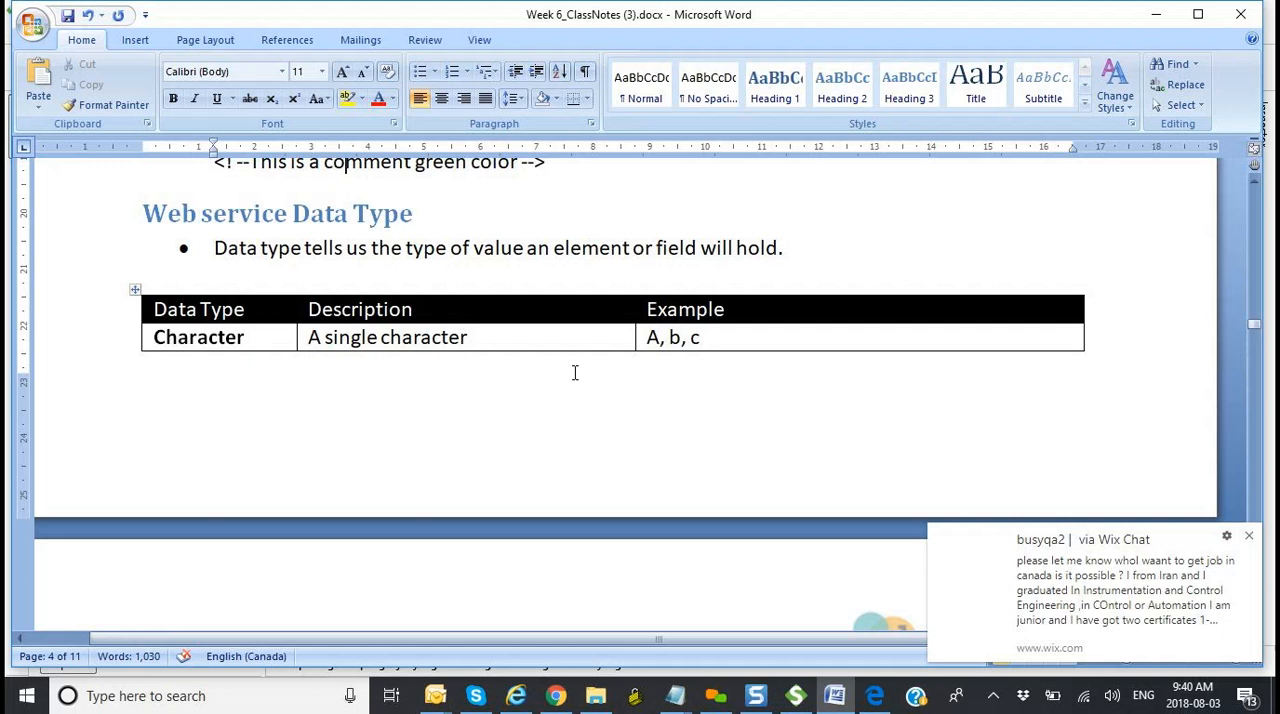
scroll(575, 372, "down", 1)
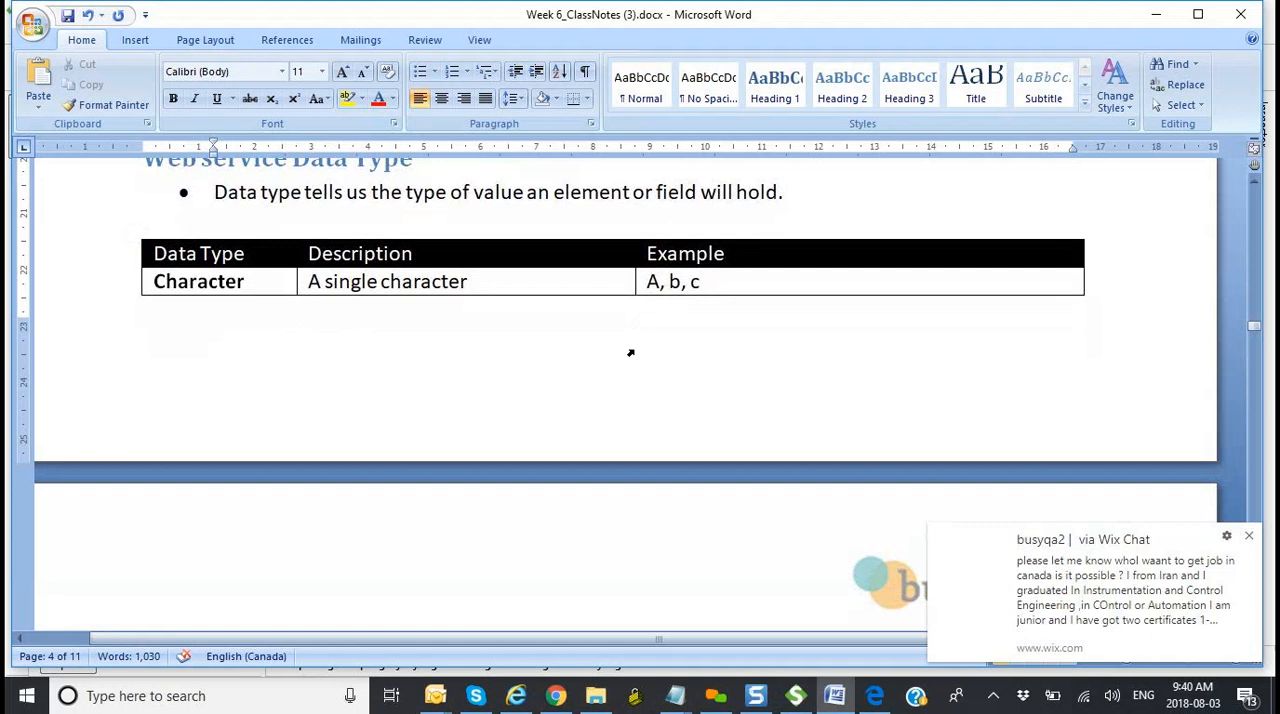
scroll(632, 356, "down", 4)
scroll(636, 356, "down", 1)
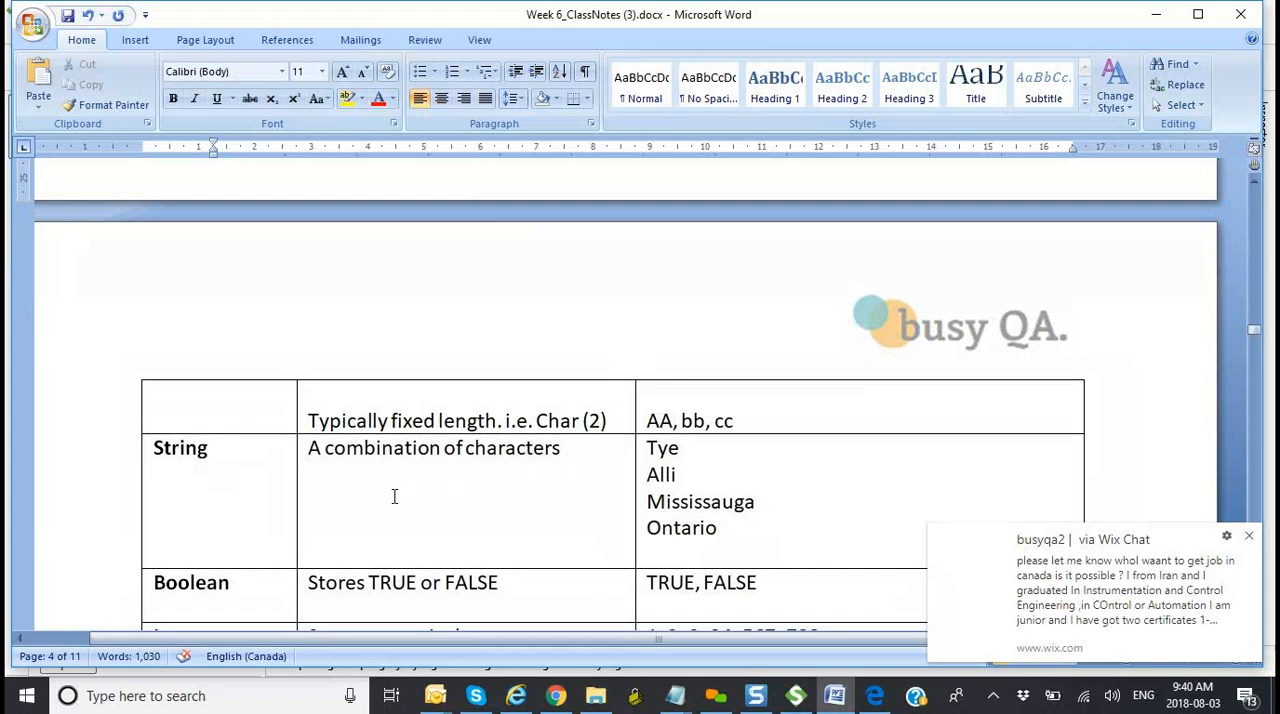
Step: Highlight the first String example and review the Boolean, Integer, Float/Double, Time and Timestamp rows of the data type table
scroll(394, 496, "down", 3)
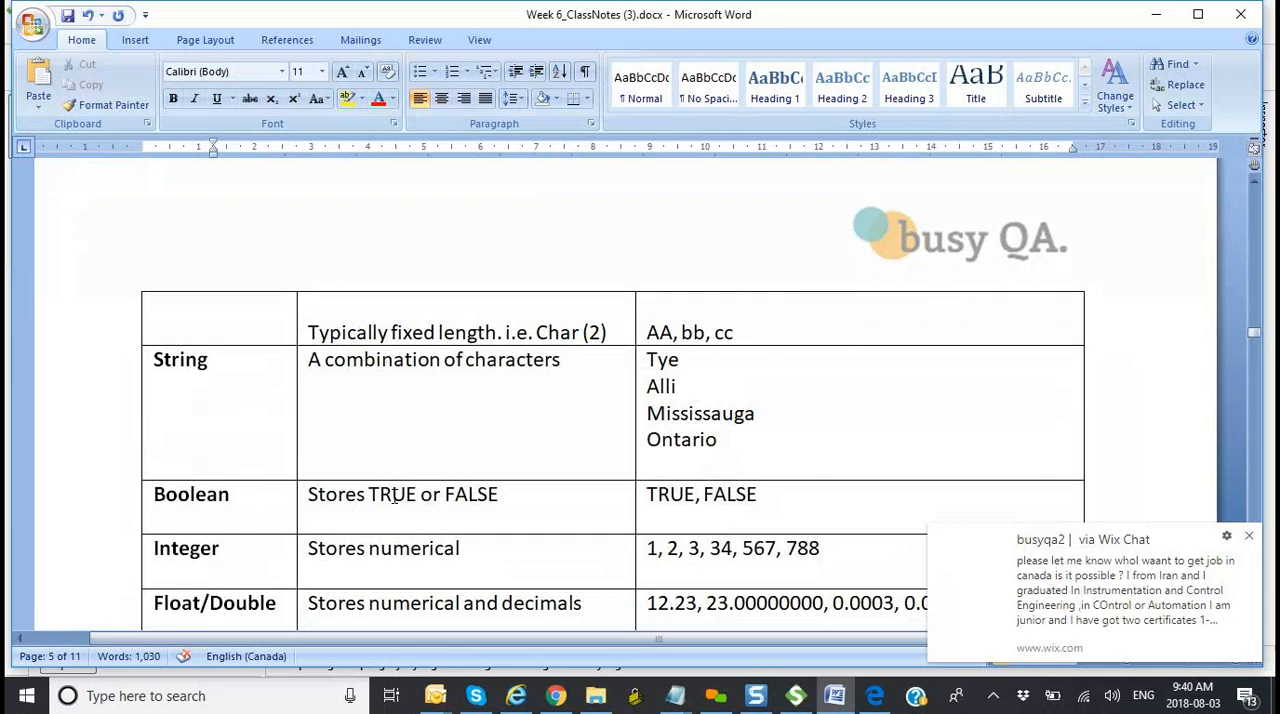
left_click(687, 361)
double_click(595, 333)
left_click_drag(679, 362, 655, 365)
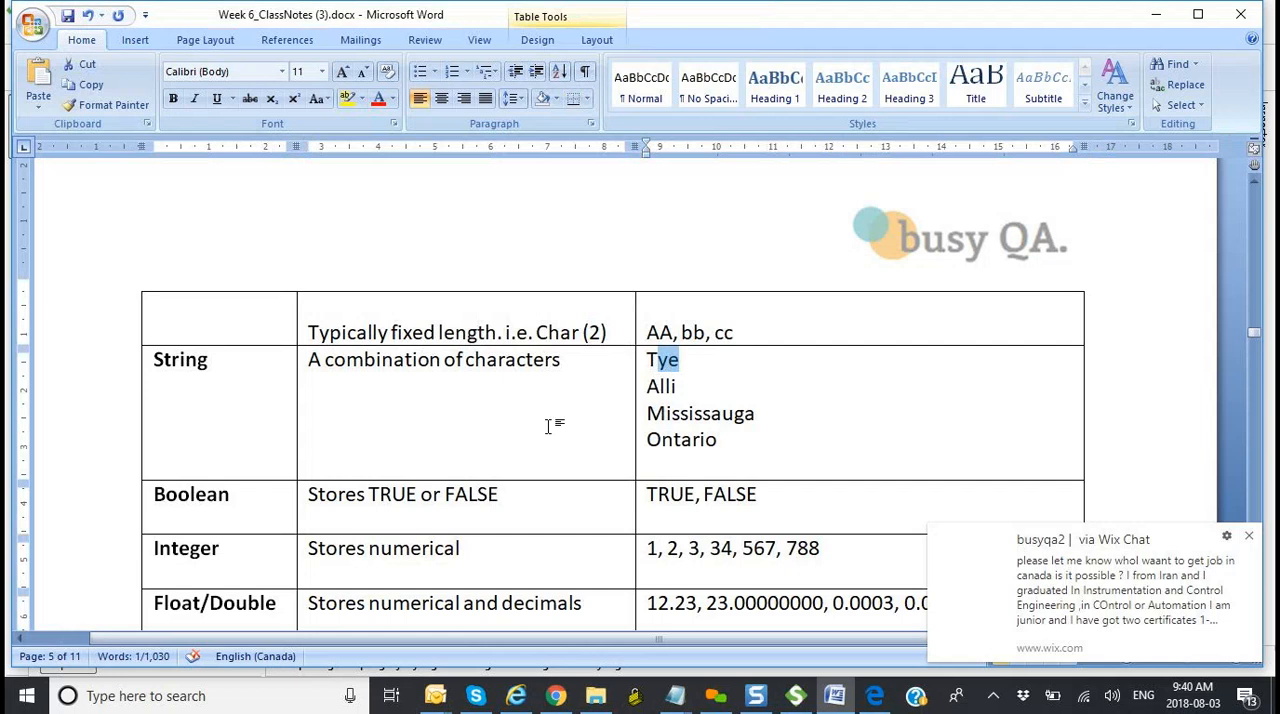
scroll(548, 426, "down", 1)
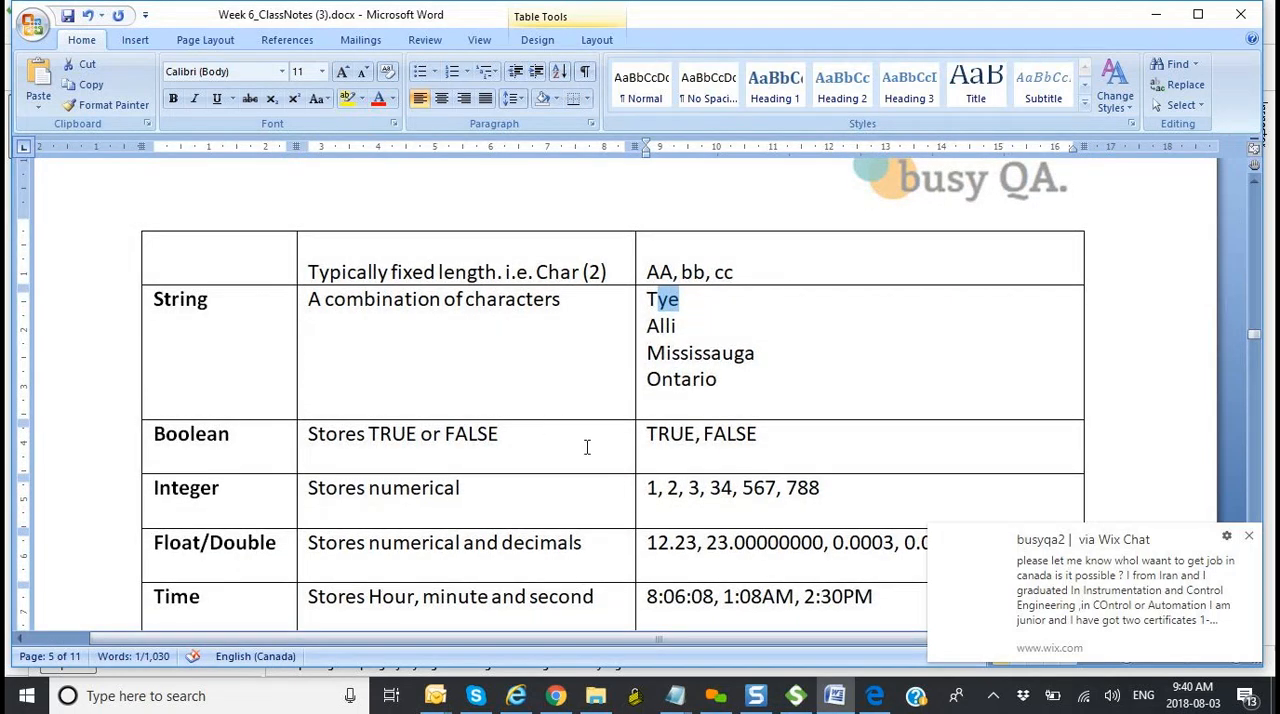
scroll(510, 481, "down", 2)
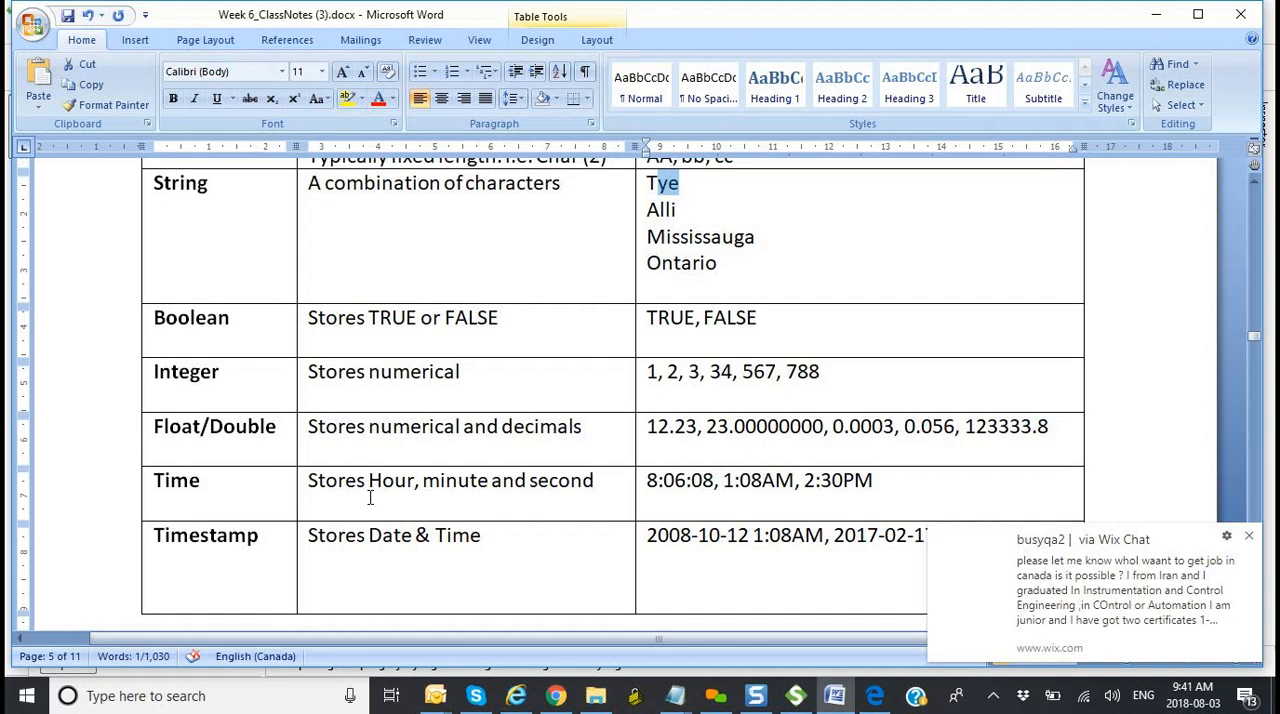
scroll(370, 497, "down", 2)
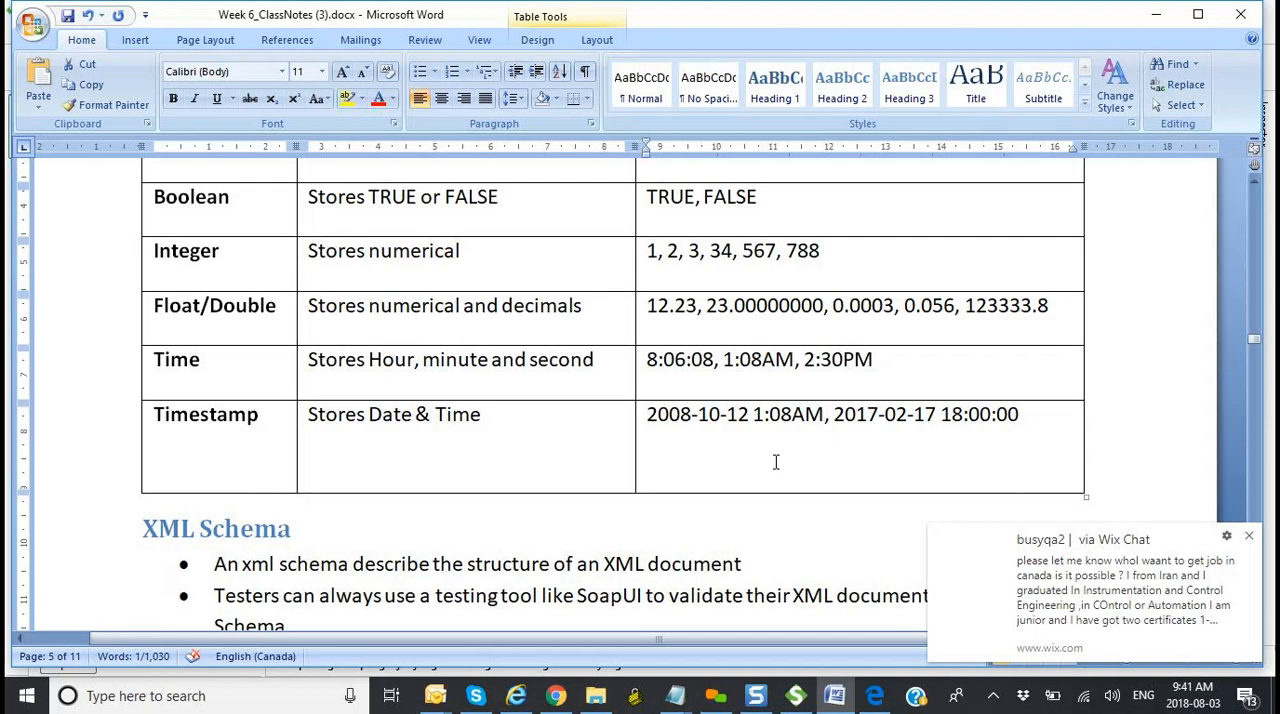
Step: Read the XML Schema bullets and examine the schema example that defines the "note" element
scroll(775, 462, "down", 6)
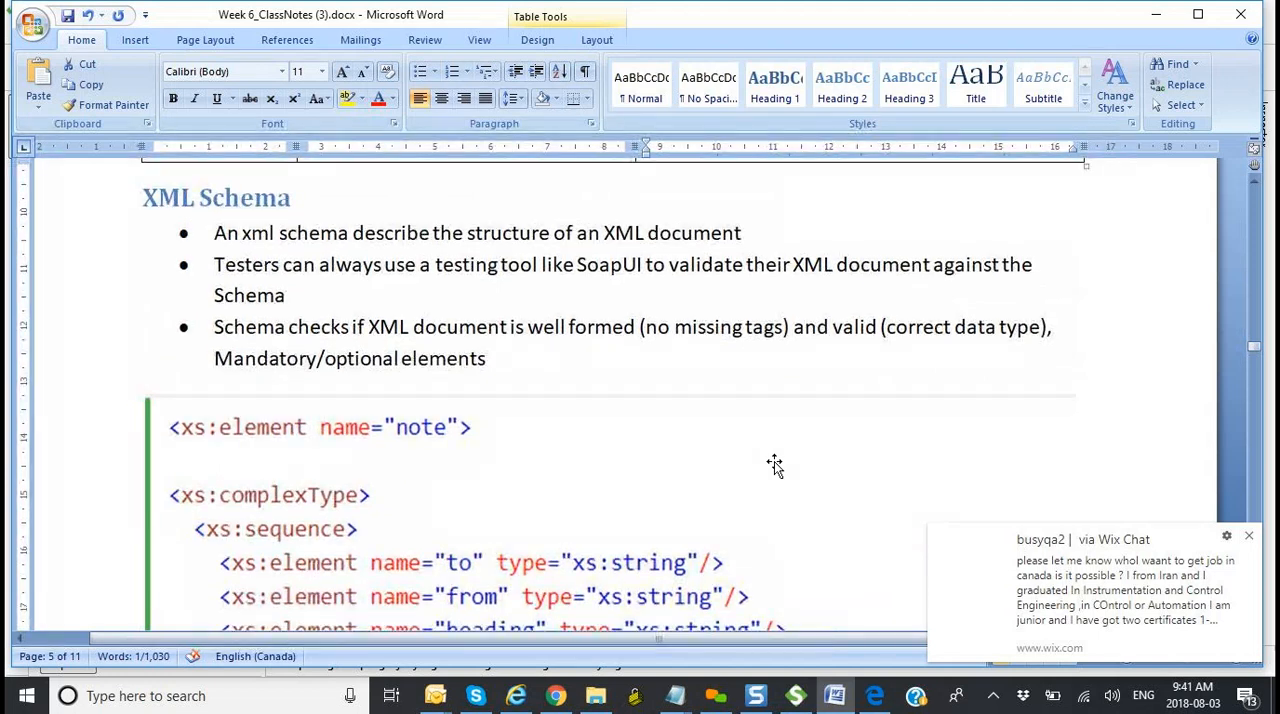
scroll(775, 465, "down", 1)
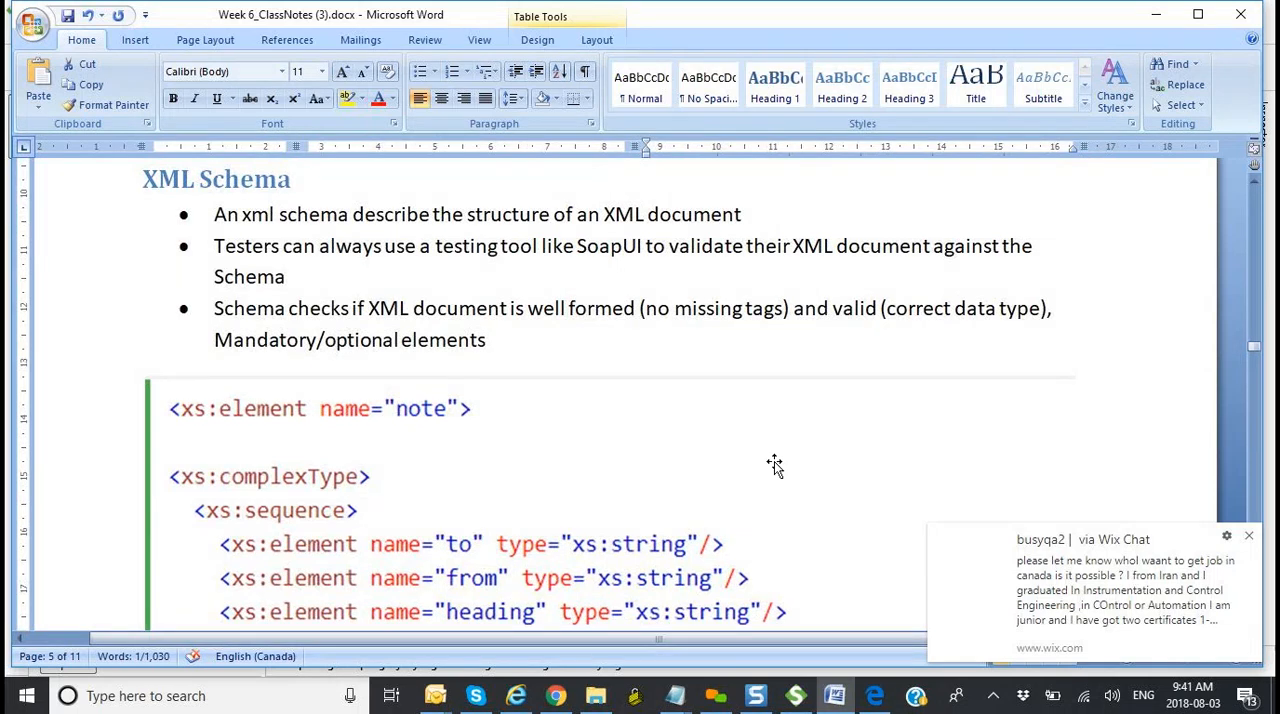
scroll(774, 464, "down", 3)
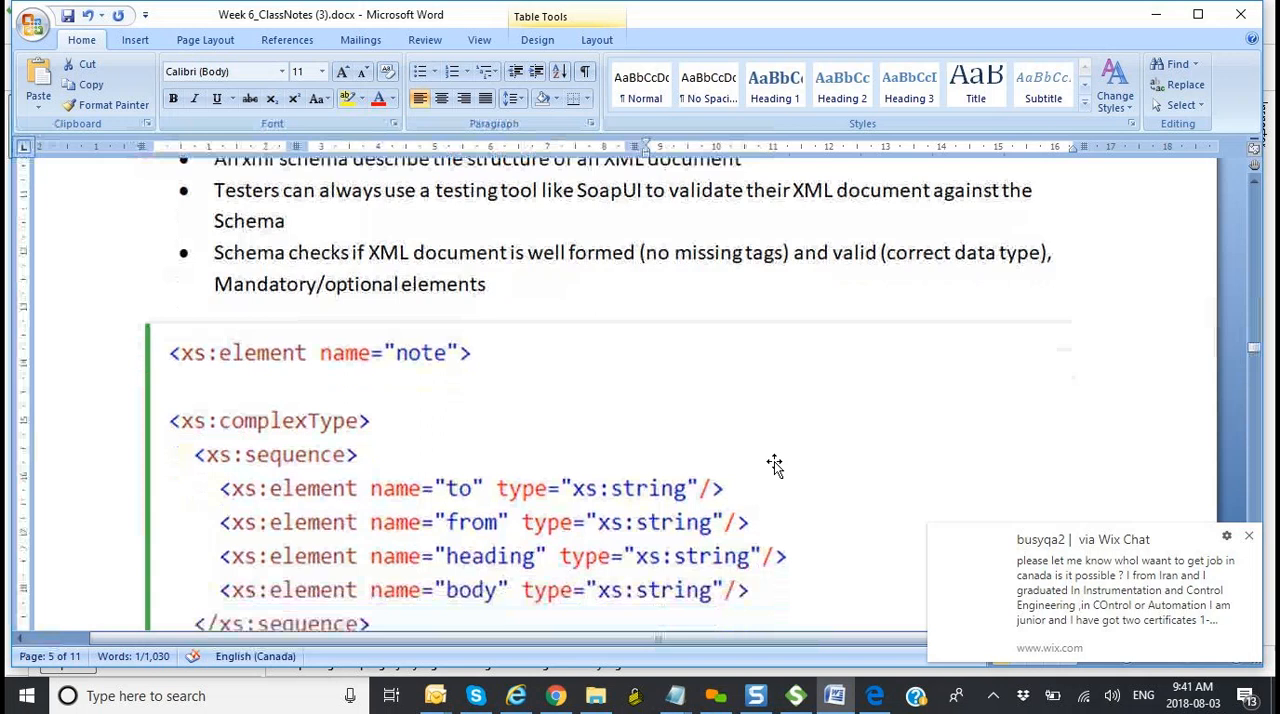
scroll(774, 464, "down", 2)
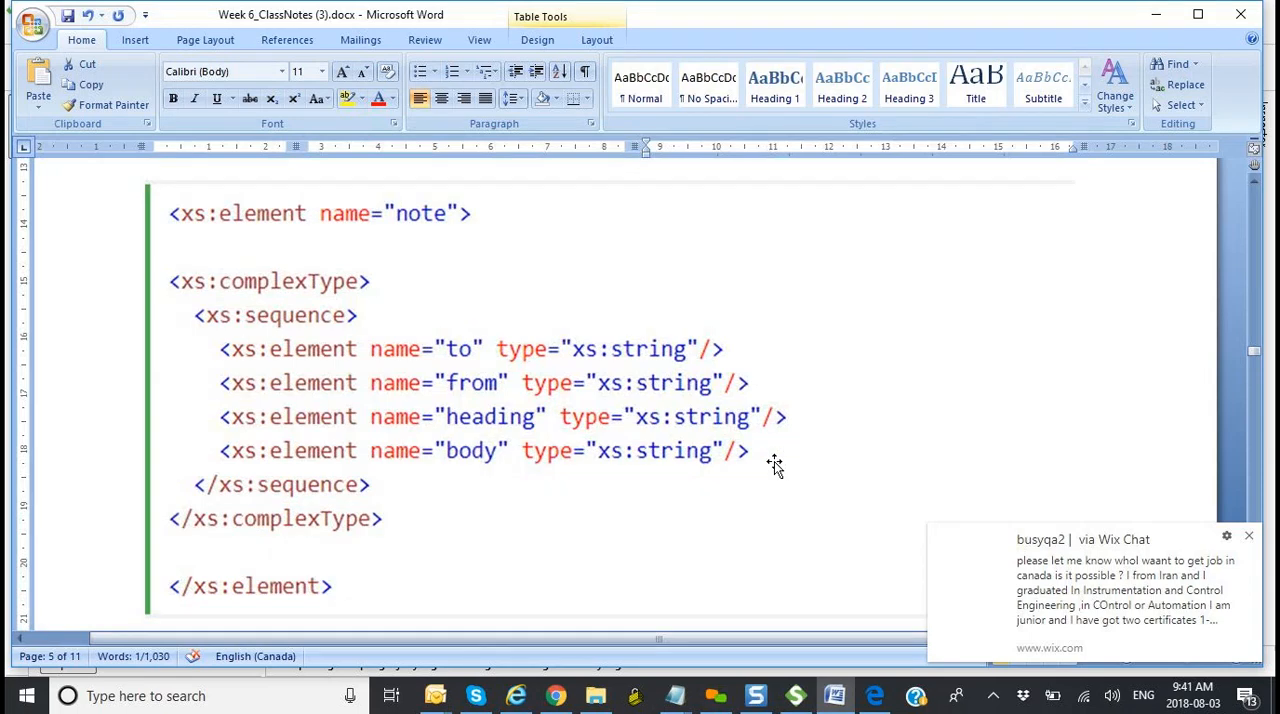
Step: Go back to the Note illustration and XML Example 1 to compare their elements with the note schema
scroll(774, 464, "up", 20)
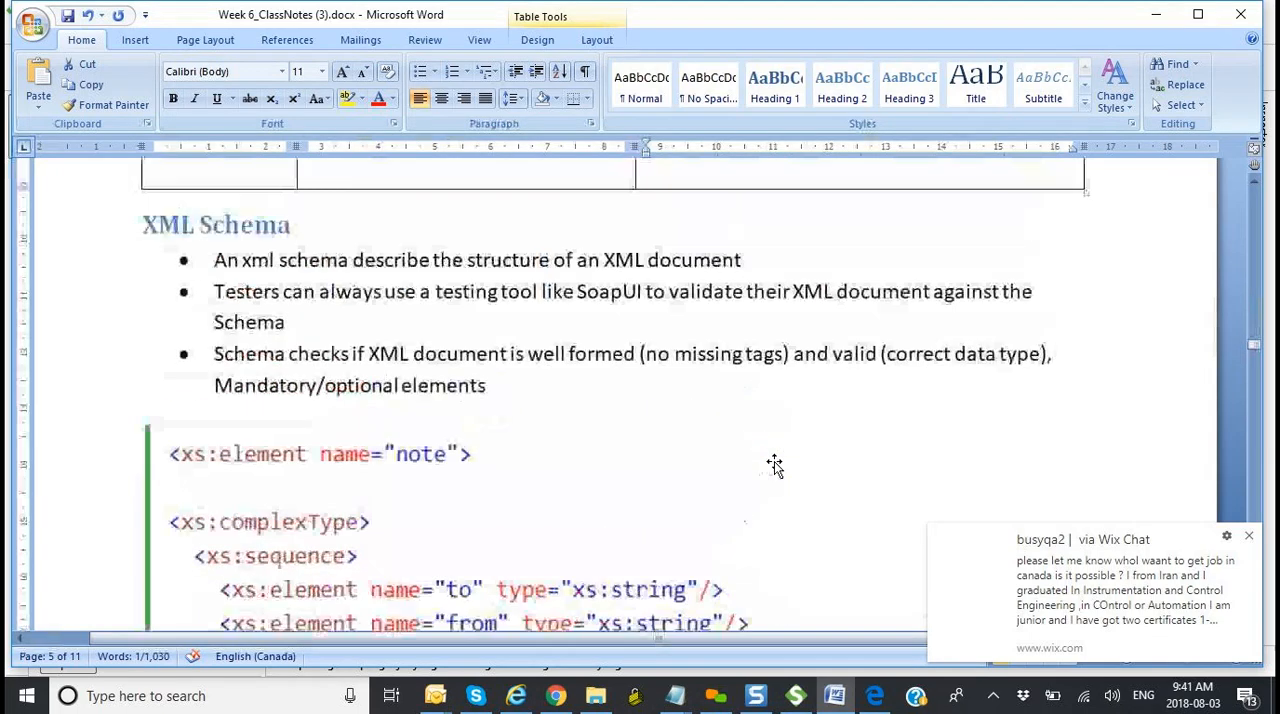
scroll(774, 464, "up", 15)
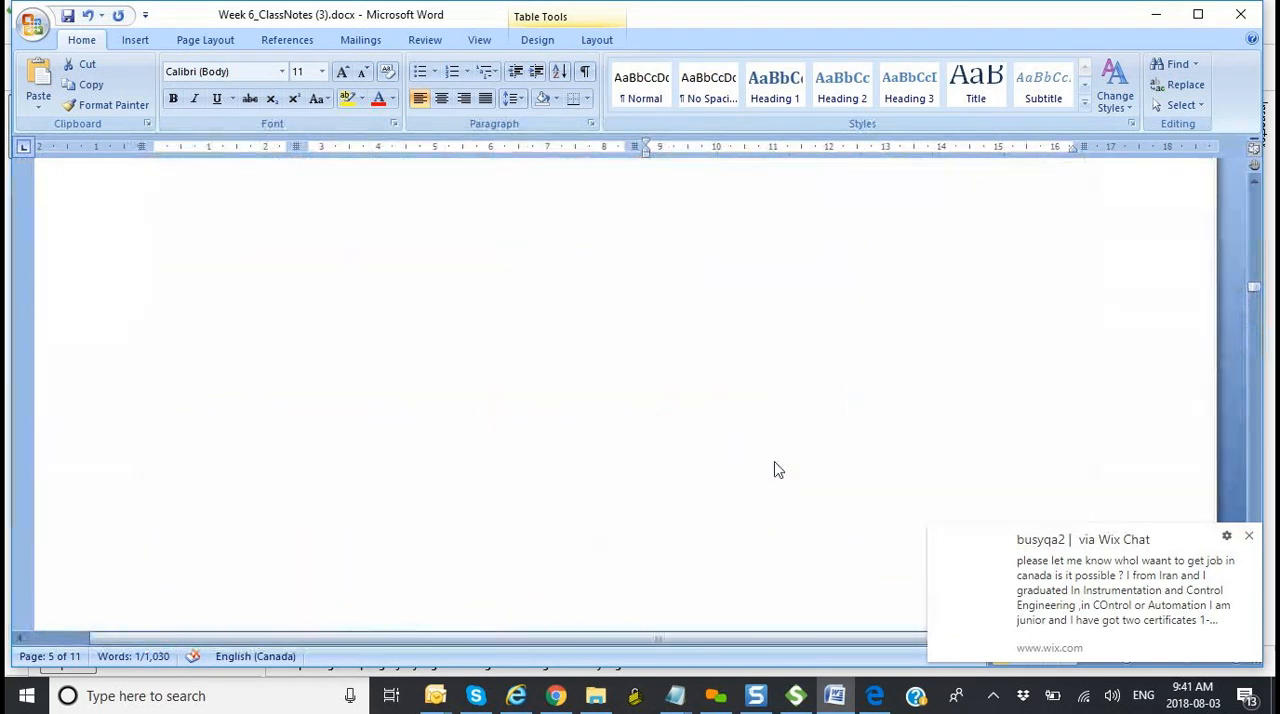
scroll(774, 464, "up", 15)
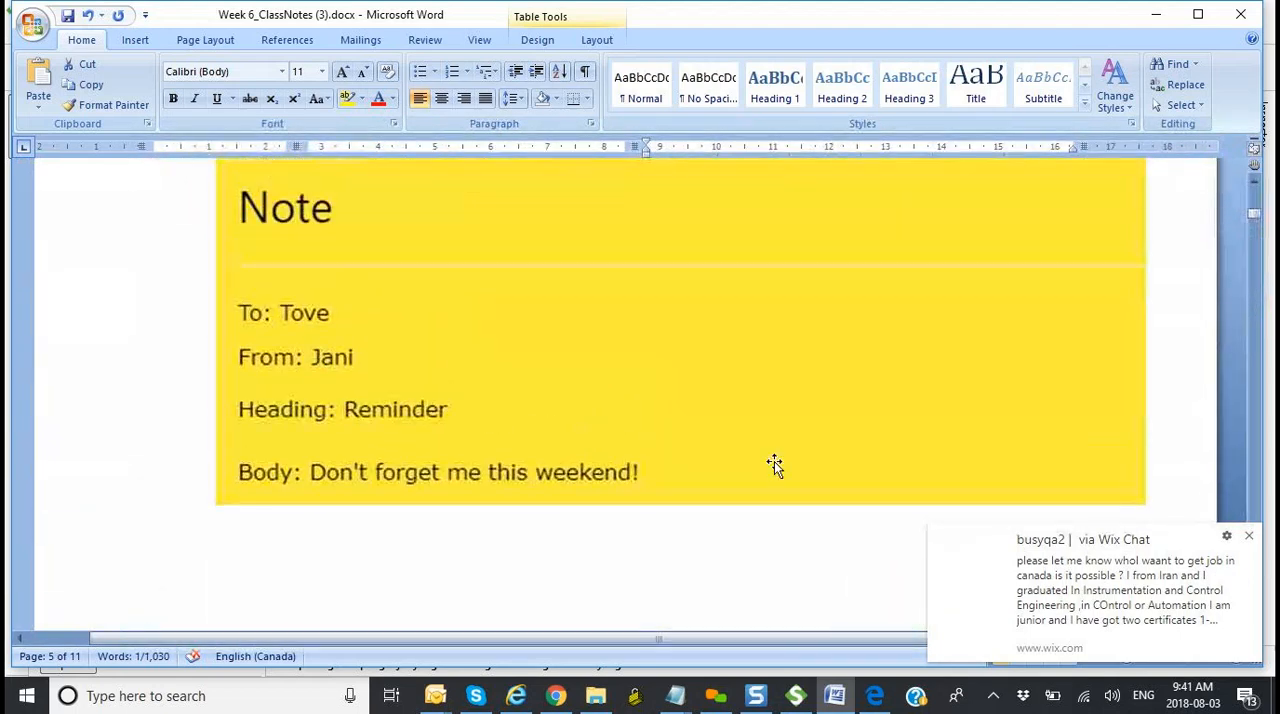
scroll(774, 464, "up", 2)
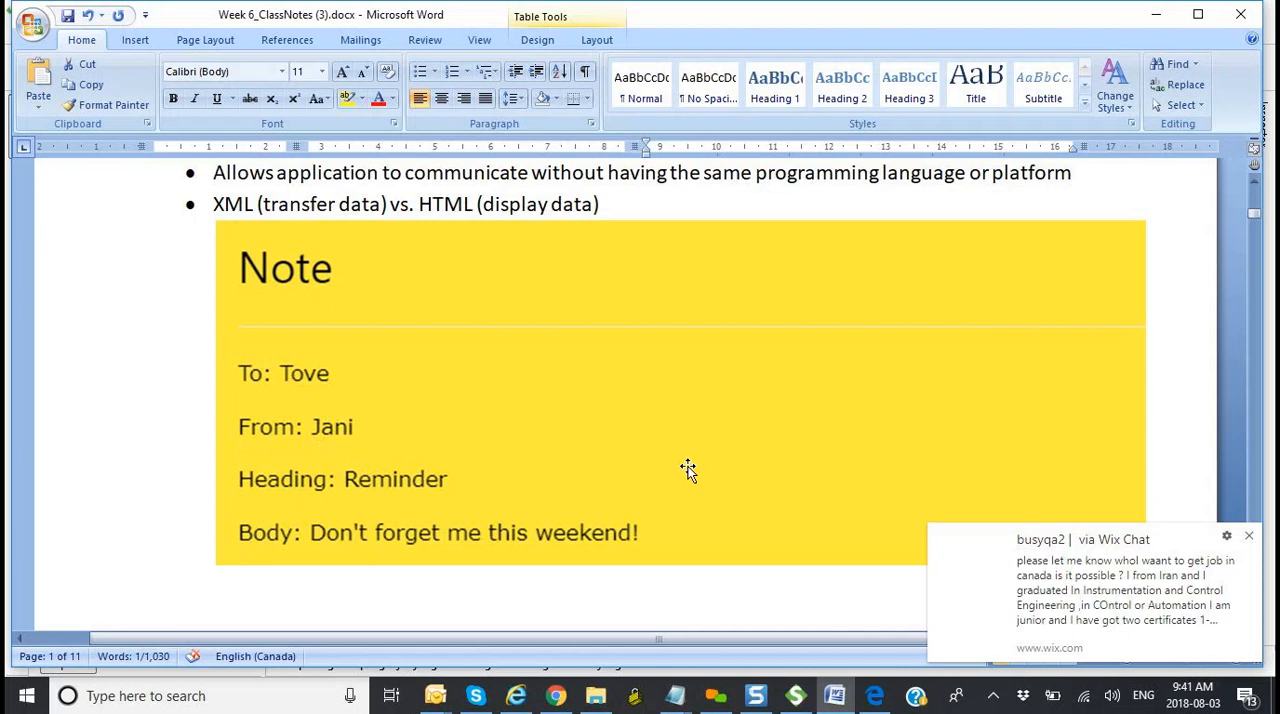
scroll(688, 469, "down", 15)
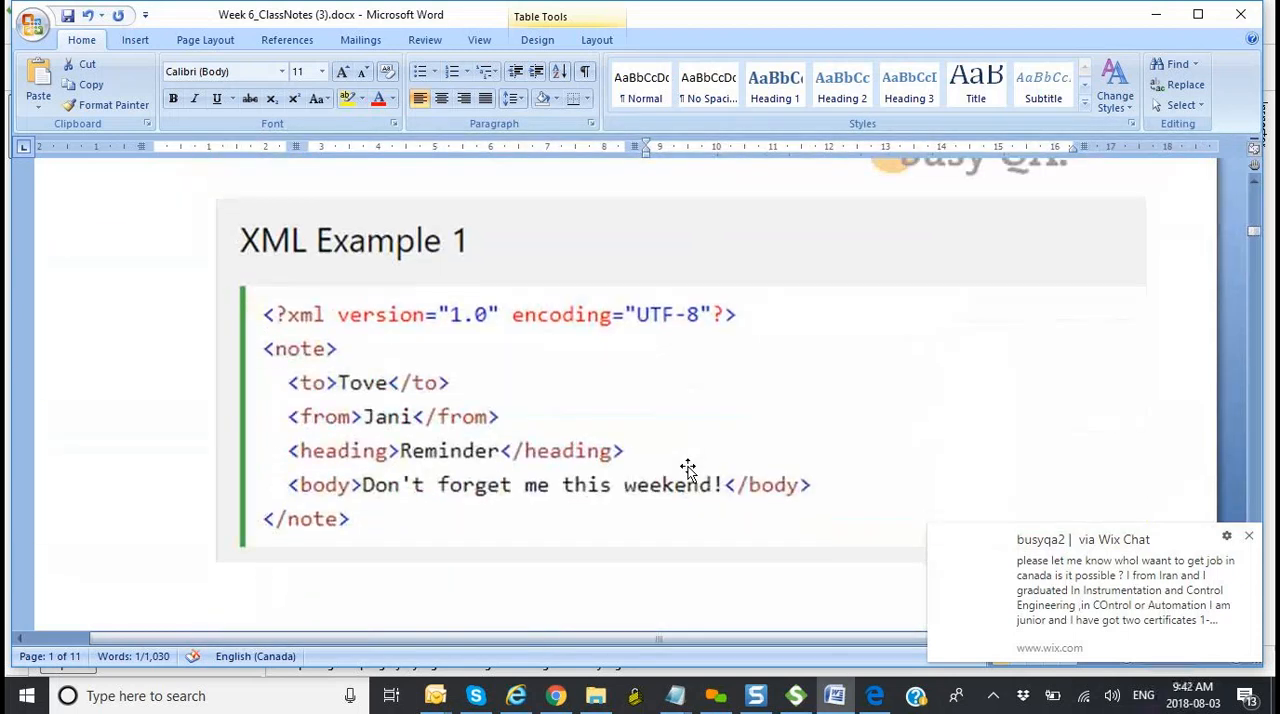
scroll(688, 469, "down", 1)
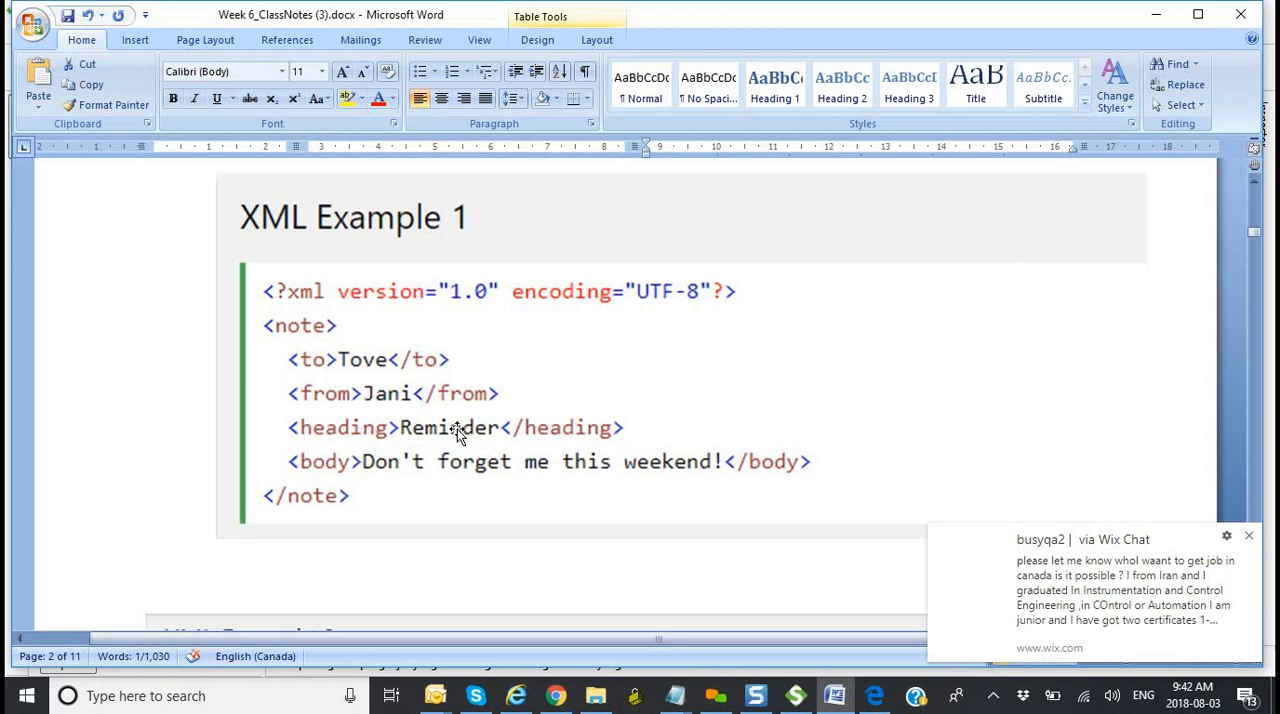
Step: Look through the XML Example 2 breakfast menu and return to the beginning of the bookstore example
scroll(457, 430, "down", 7)
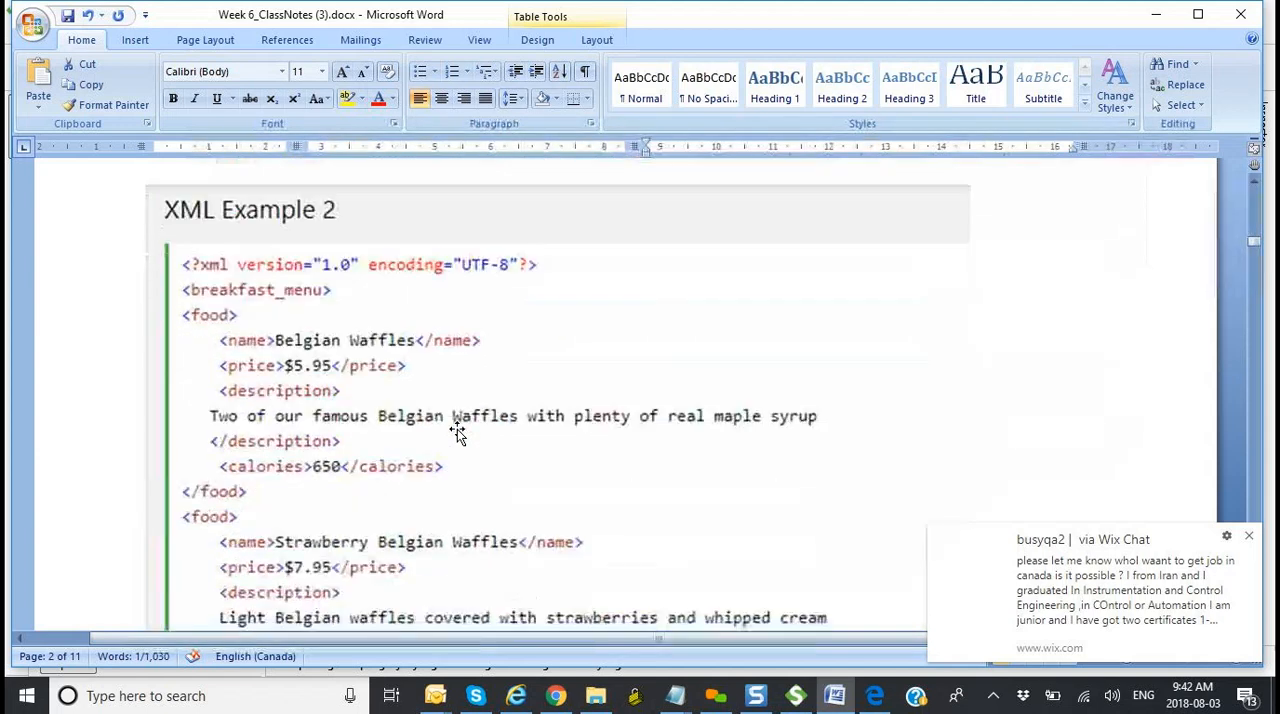
scroll(457, 430, "down", 15)
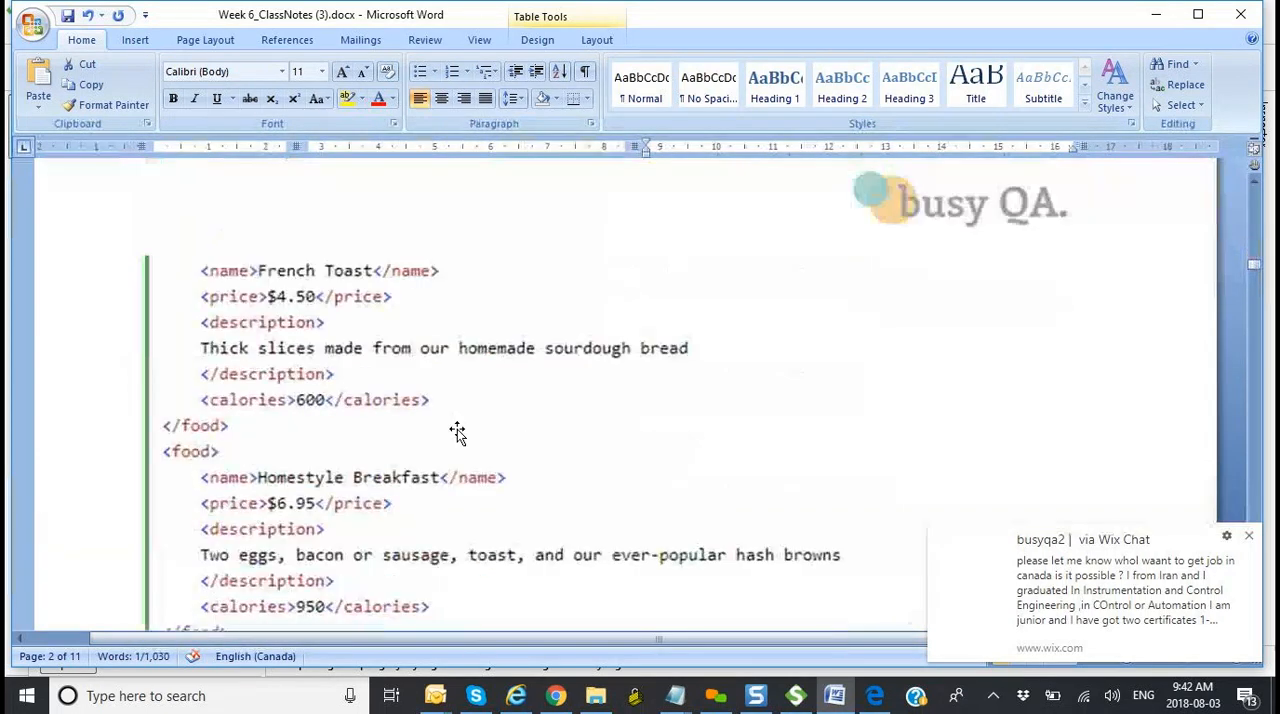
scroll(457, 429, "down", 18)
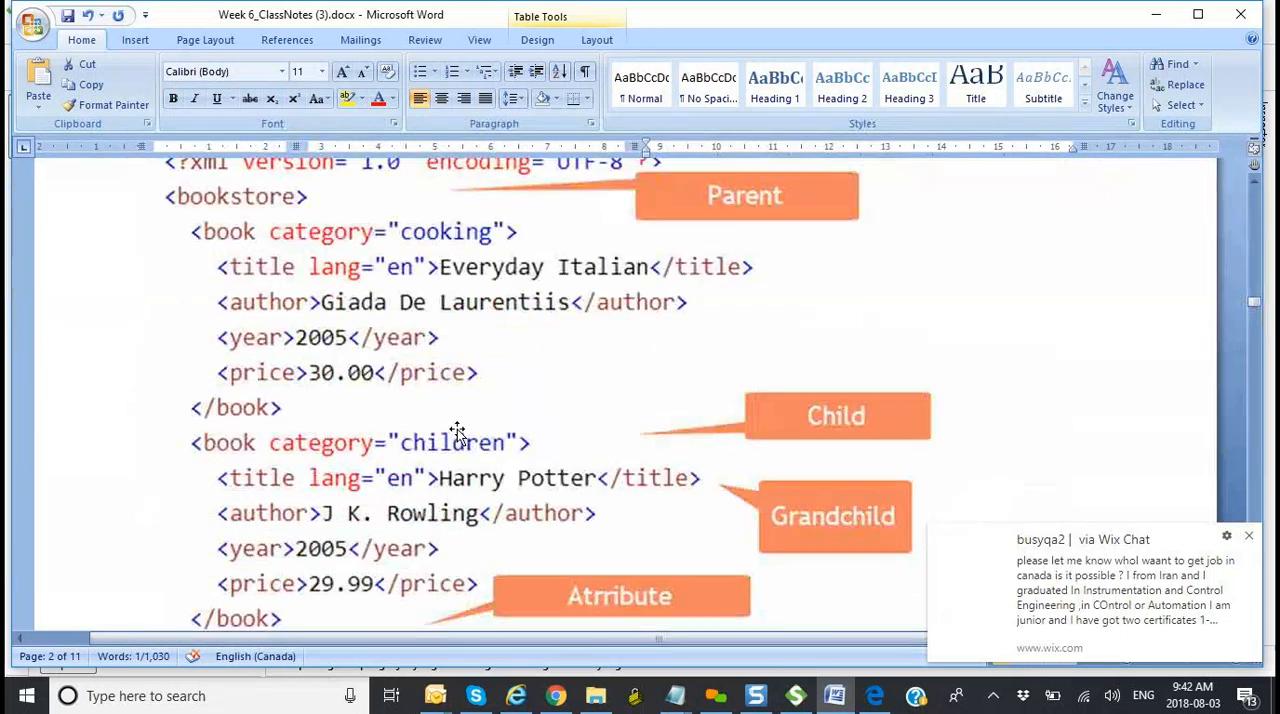
scroll(457, 429, "down", 15)
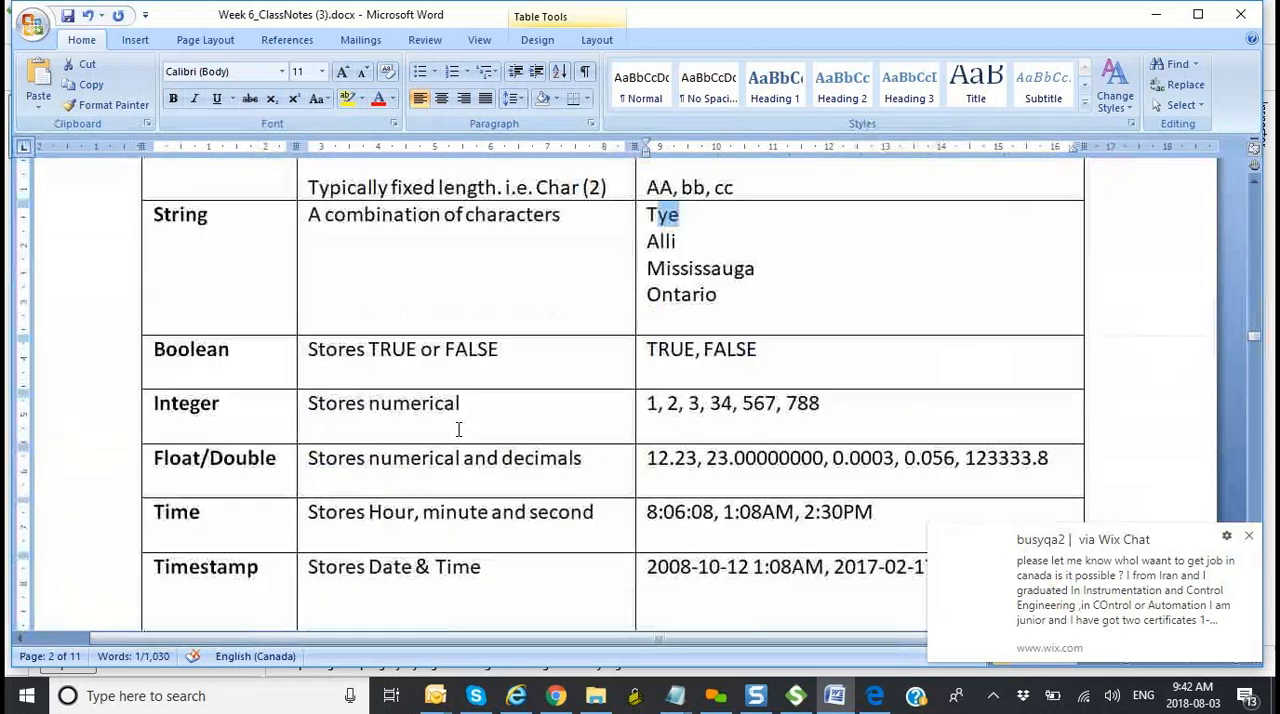
scroll(457, 429, "up", 13)
scroll(458, 429, "up", 15)
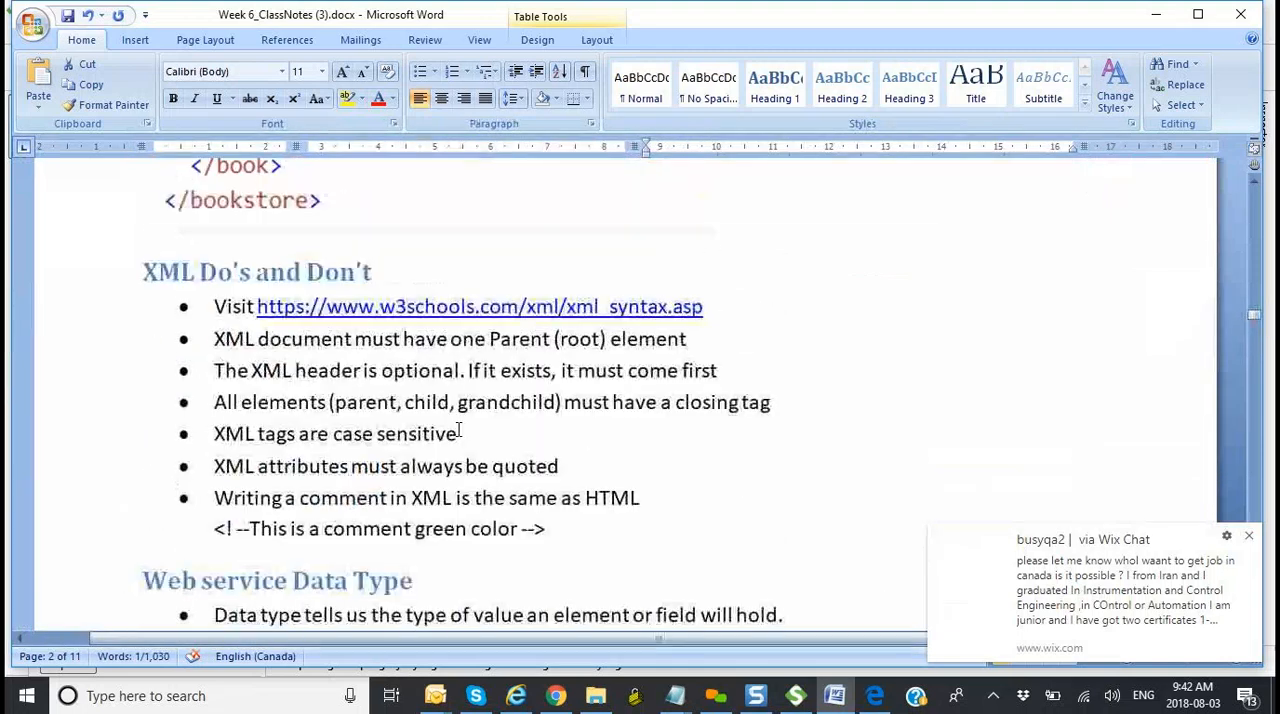
scroll(457, 429, "up", 5)
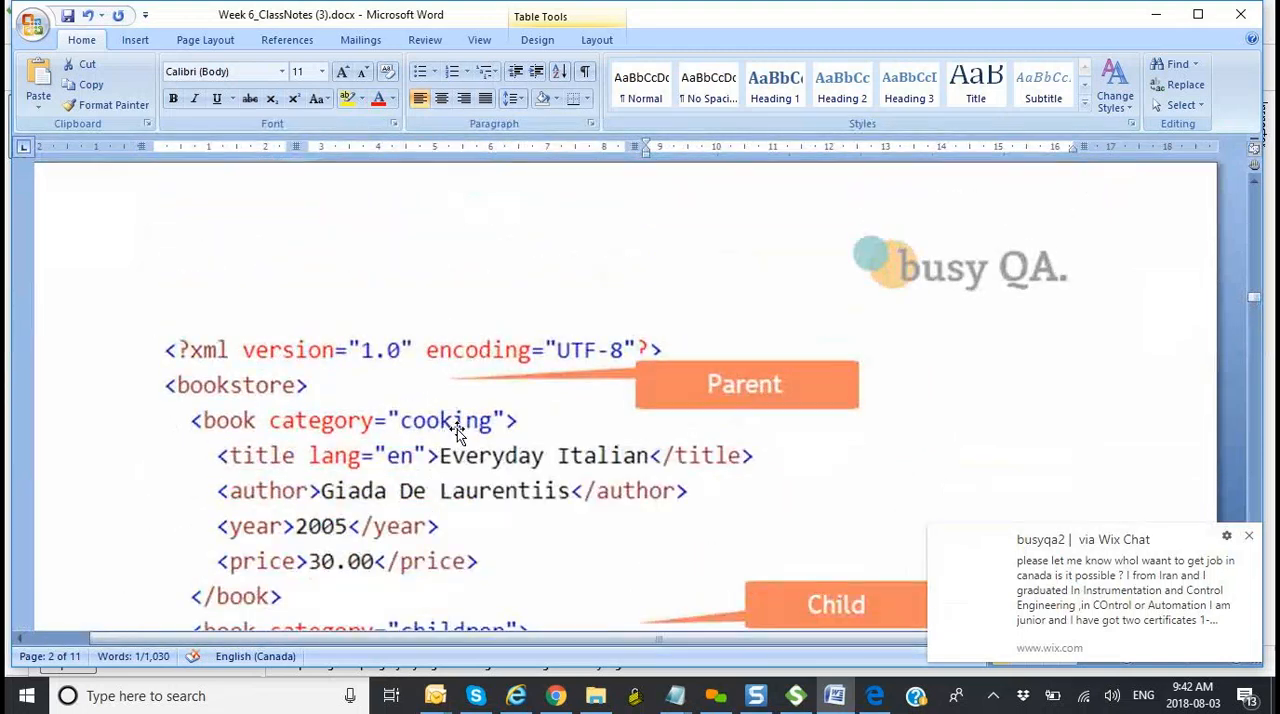
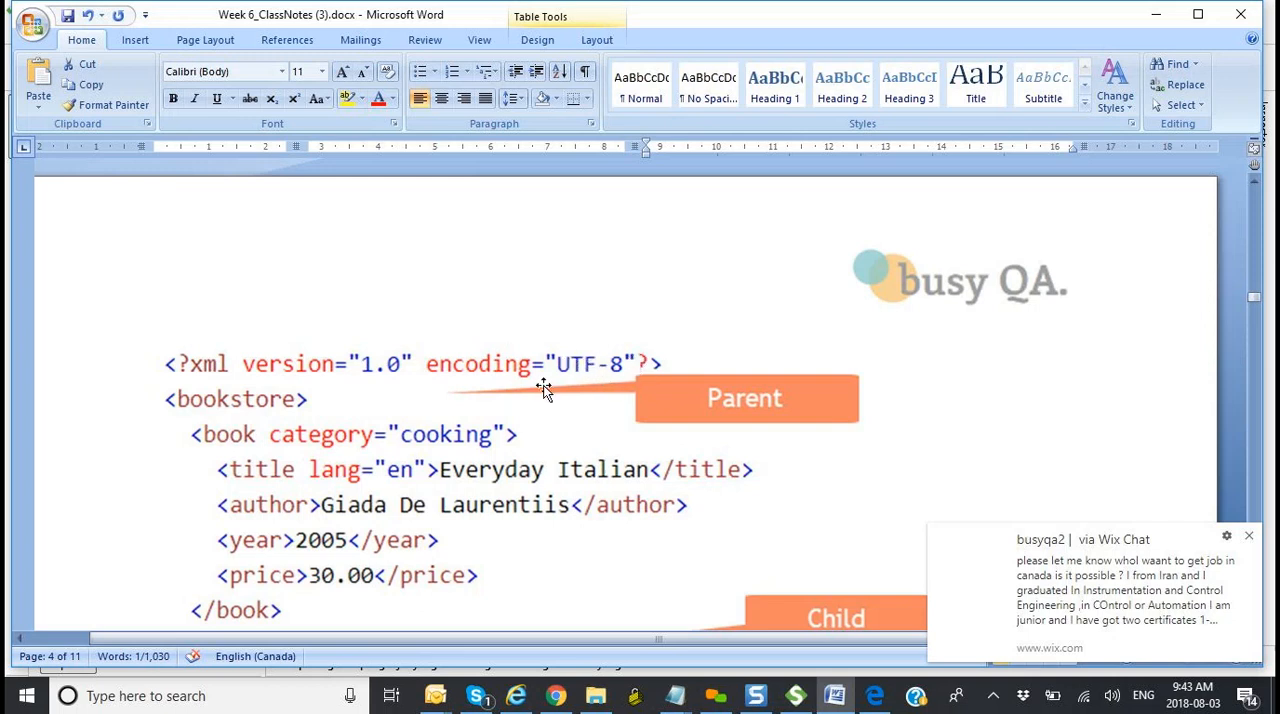
Step: Read past the XML do's and don'ts to the XML Schema section, examine the "note" schema again, and continue to the SOAP testing notes
scroll(545, 390, "down", 10)
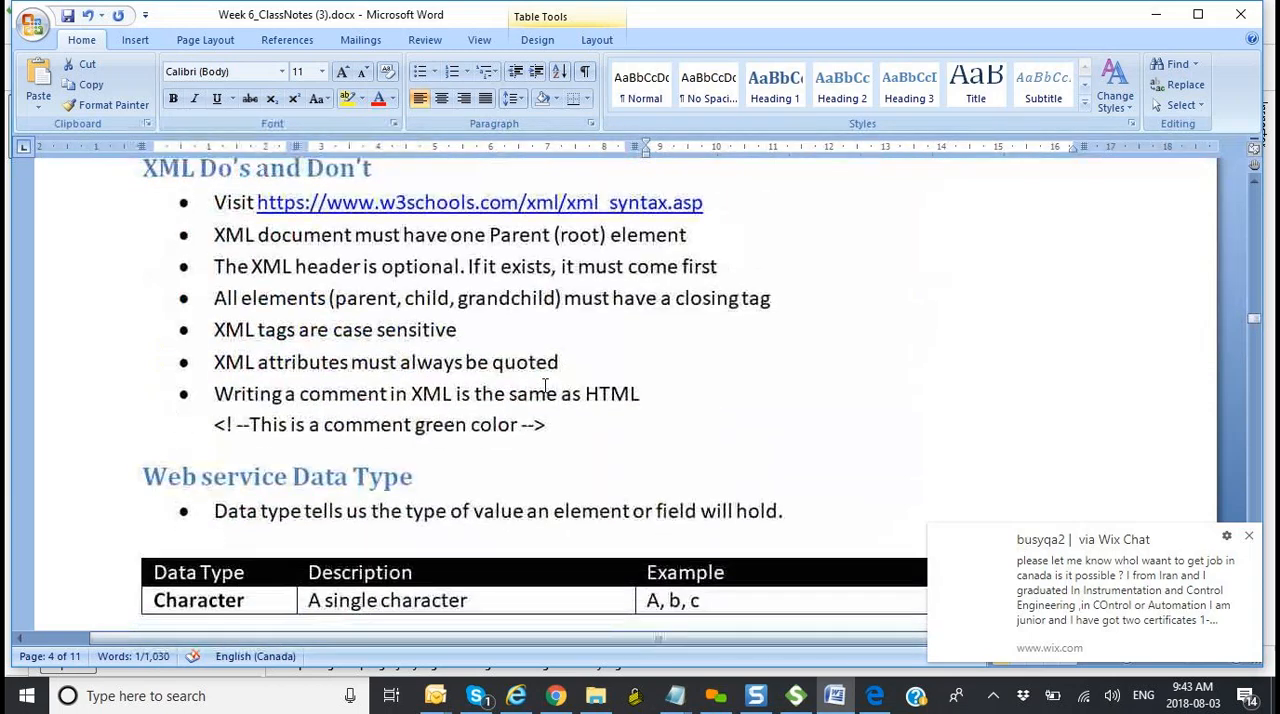
scroll(545, 390, "down", 10)
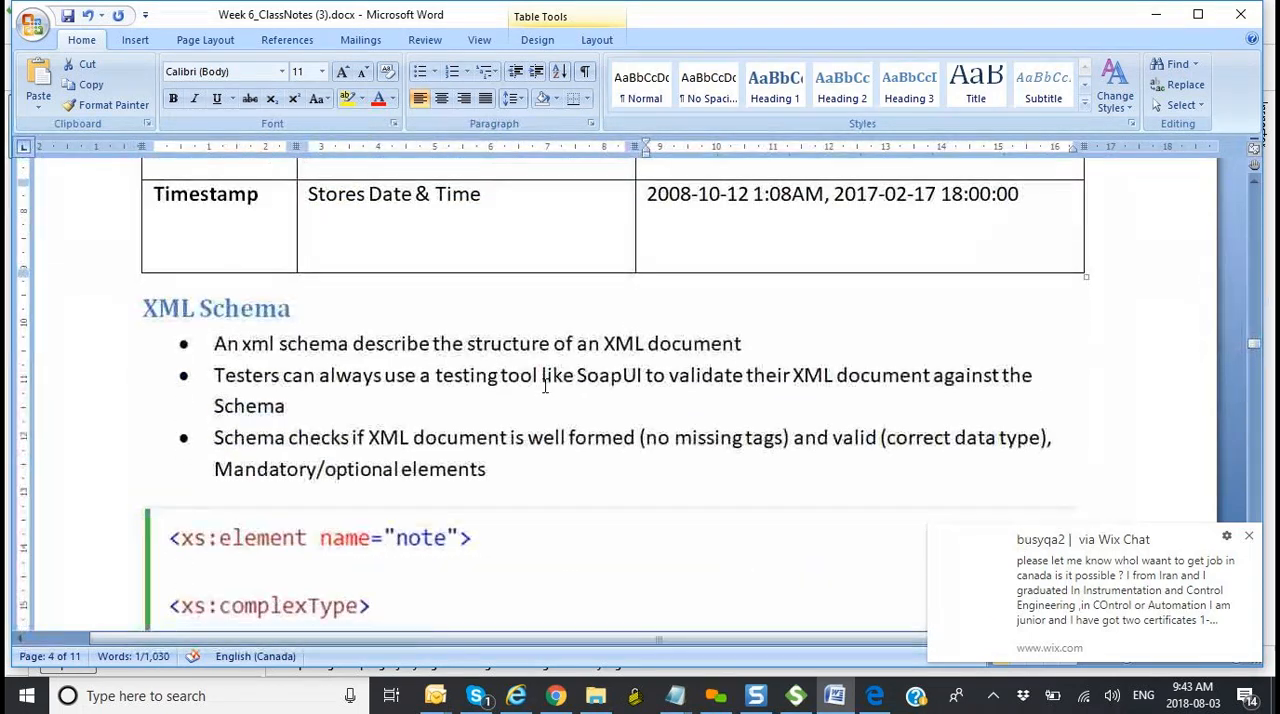
scroll(545, 390, "down", 3)
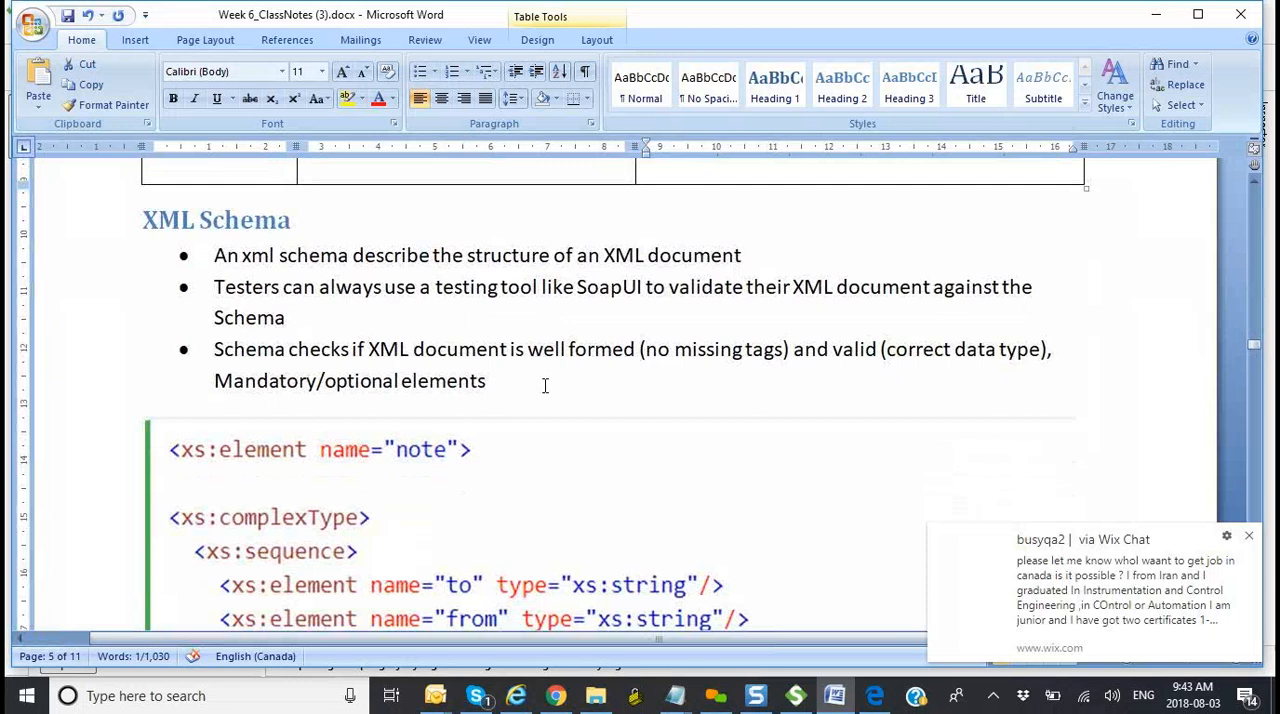
scroll(545, 390, "down", 2)
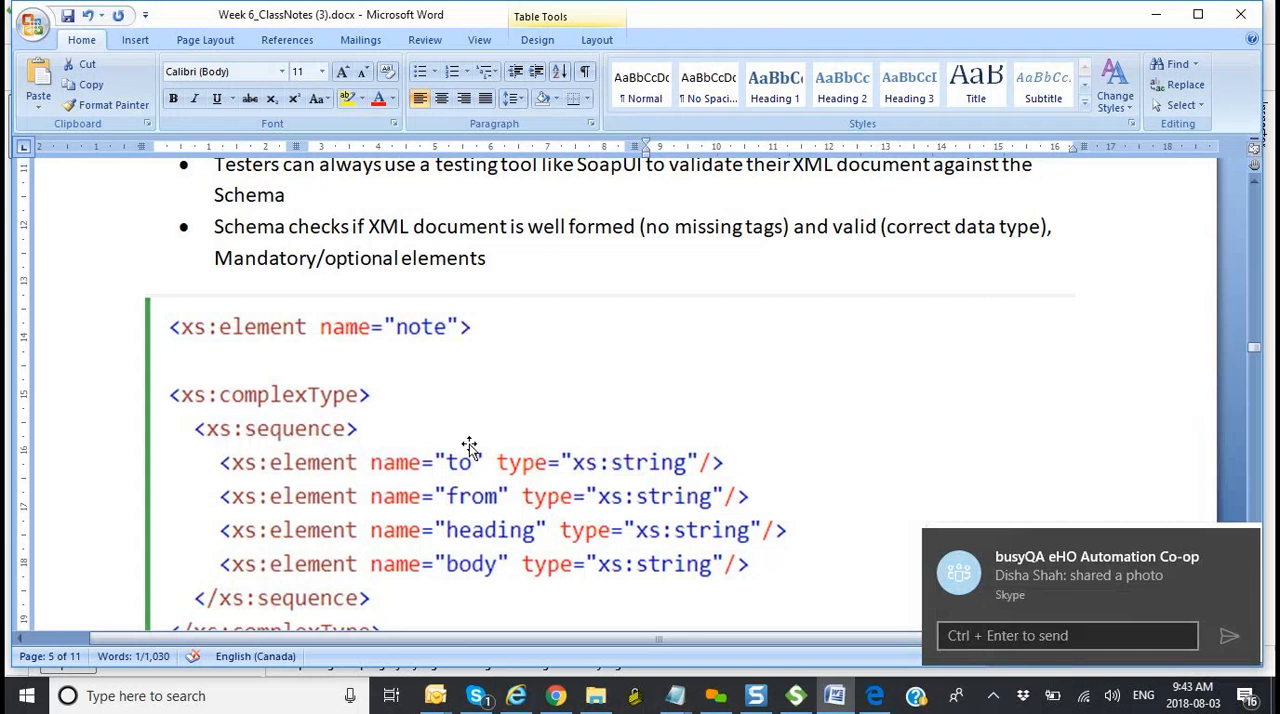
scroll(469, 447, "down", 3)
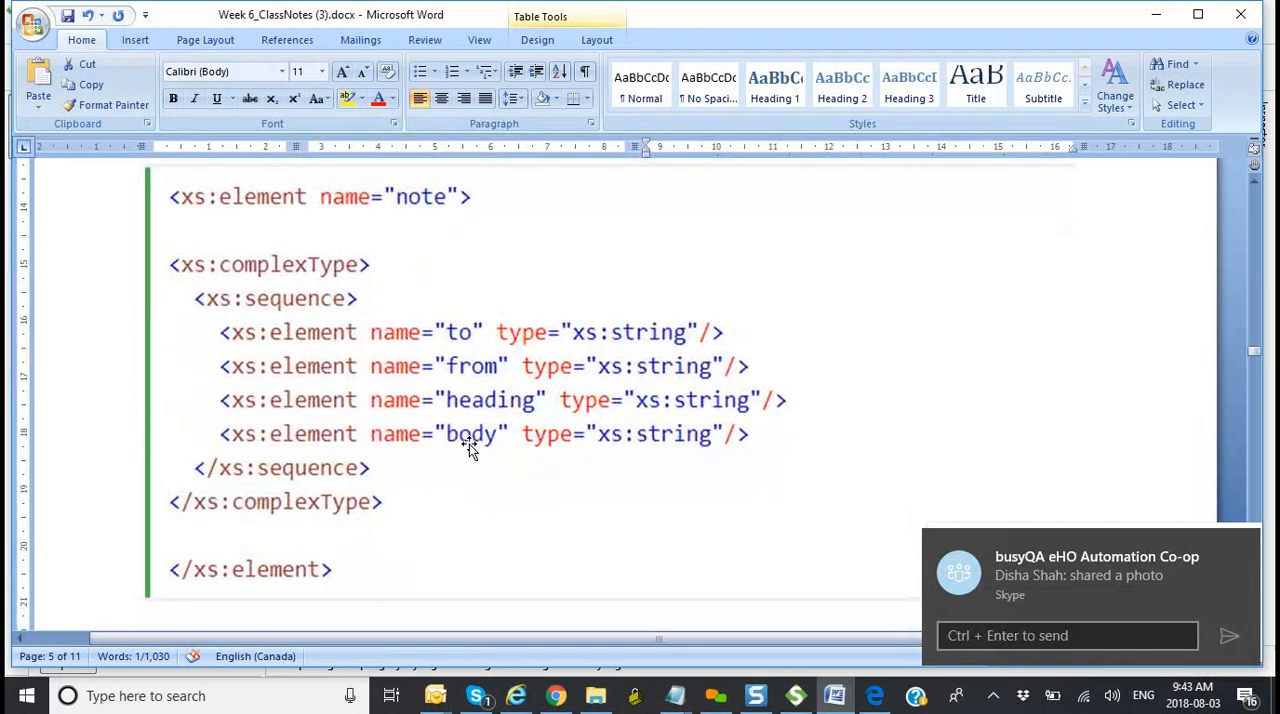
scroll(469, 447, "down", 1)
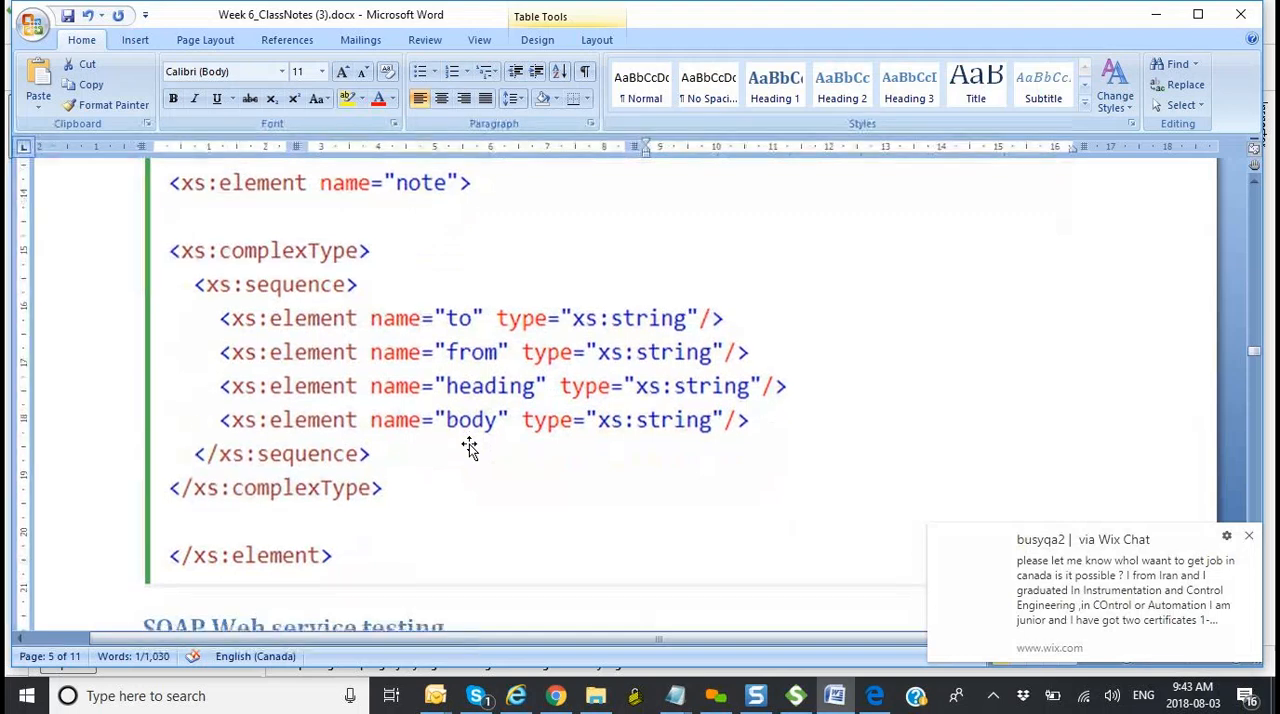
scroll(469, 447, "up", 4)
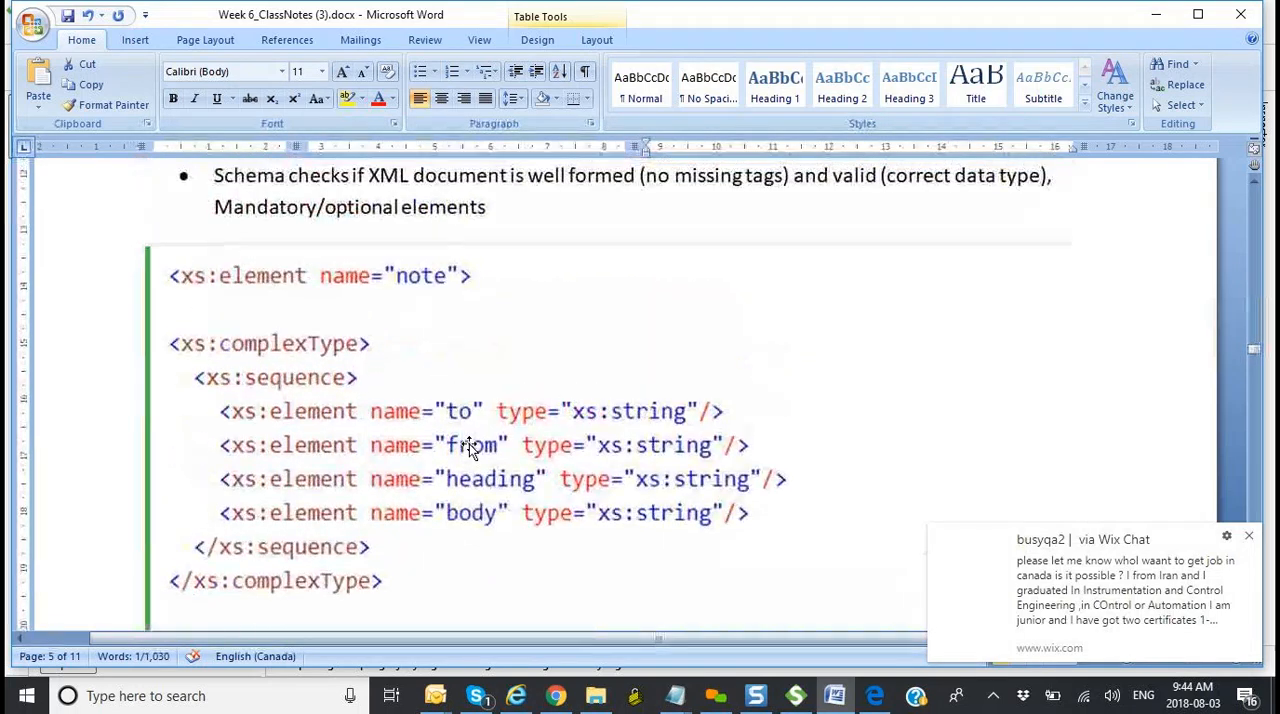
scroll(469, 447, "up", 1)
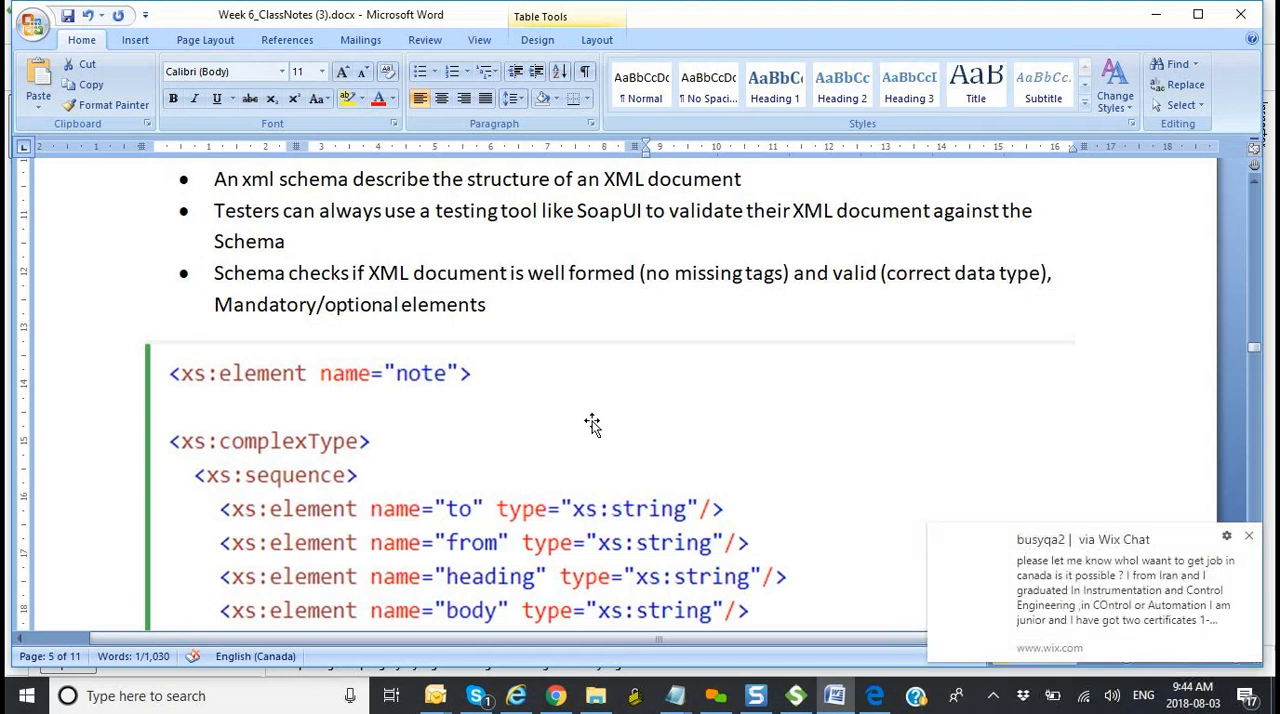
scroll(592, 425, "down", 10)
scroll(593, 421, "down", 10)
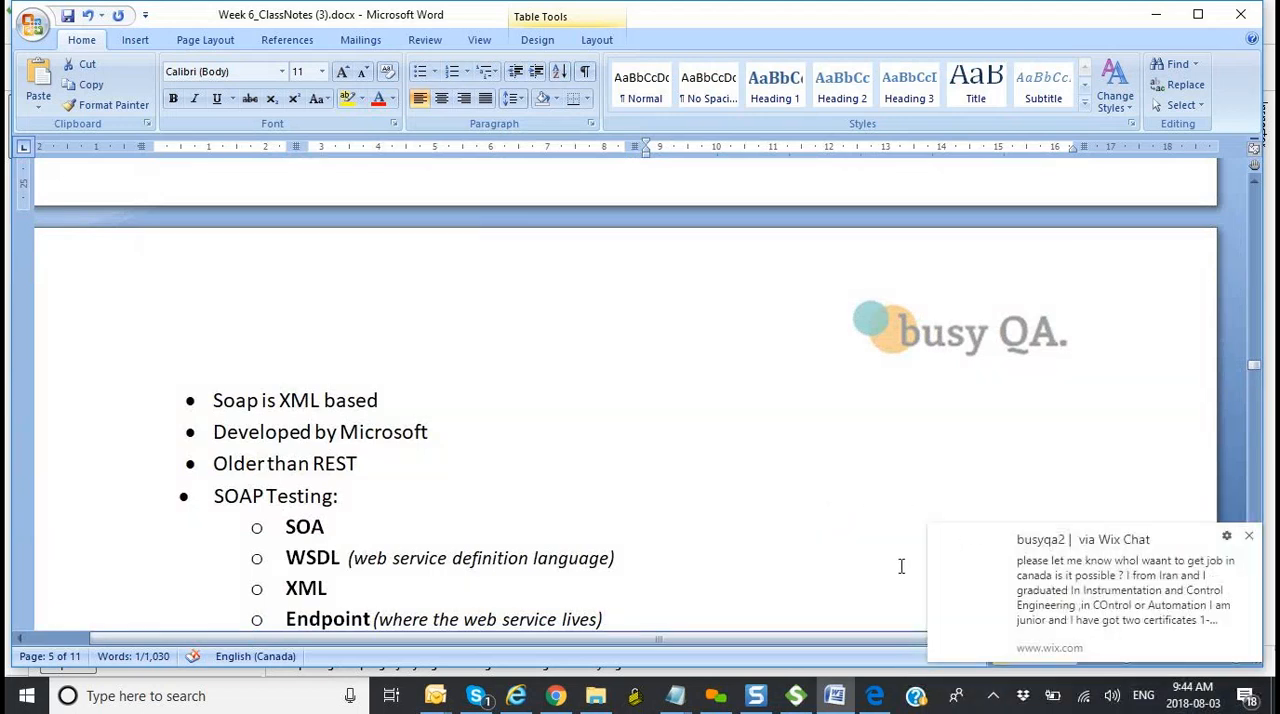
Step: Switch to Skype, set the status to Do not disturb, return to the Word class notes and dismiss the Wix Chat notification
left_click(479, 704)
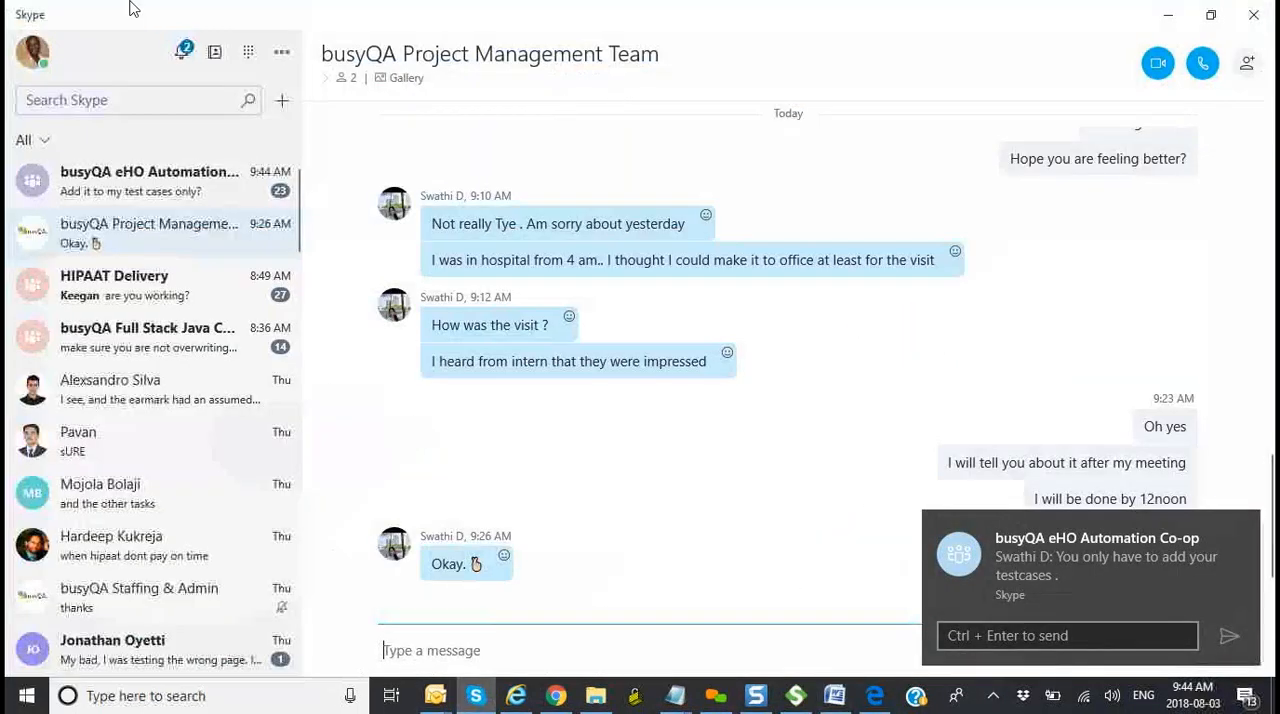
left_click(40, 63)
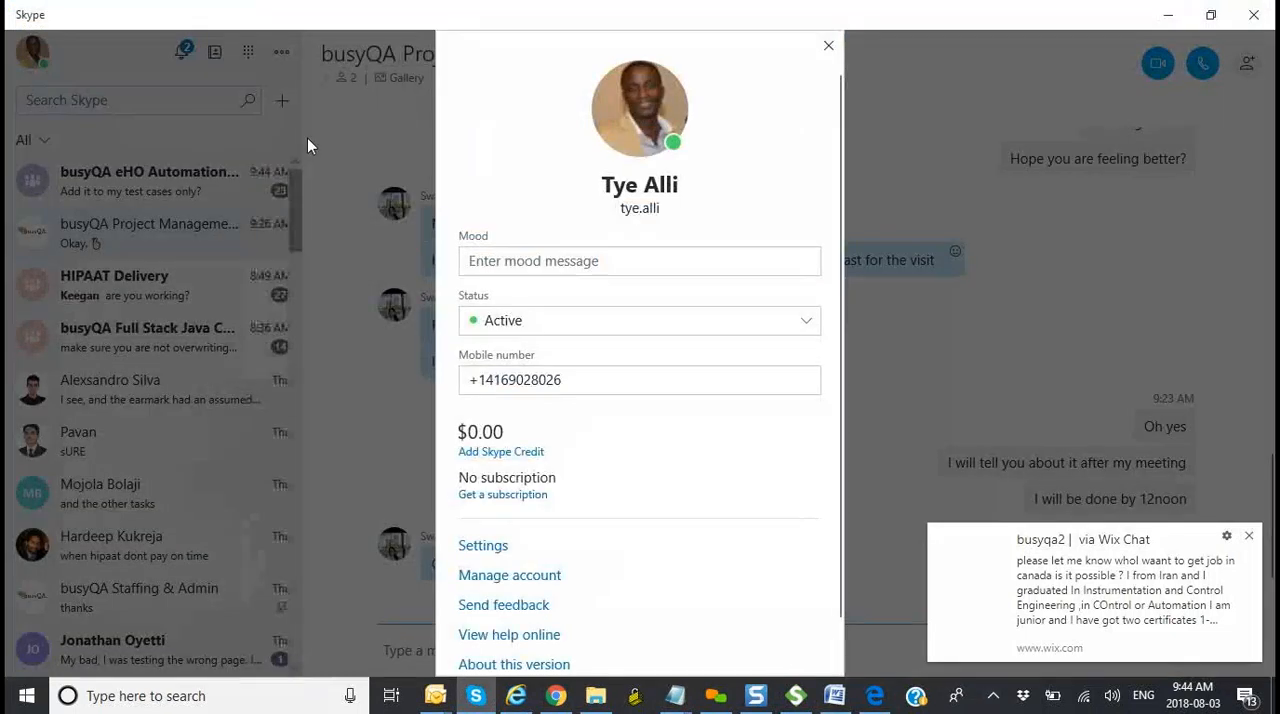
left_click(551, 322)
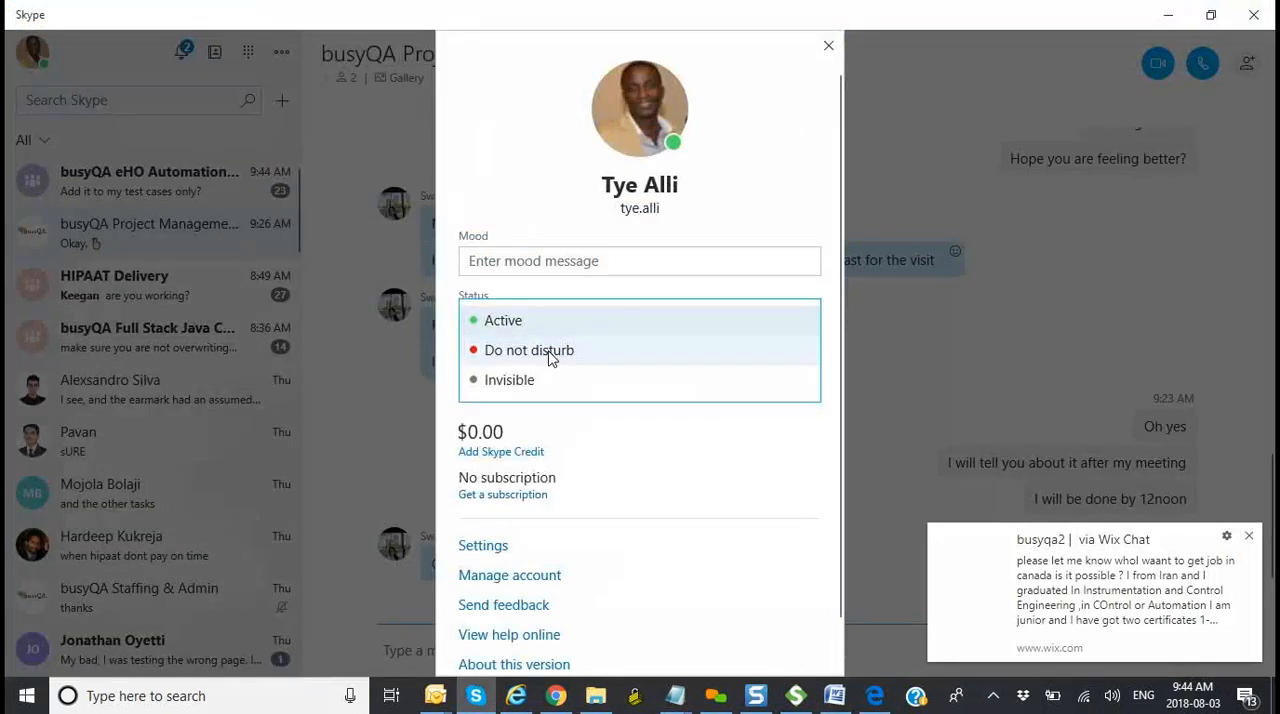
left_click(551, 351)
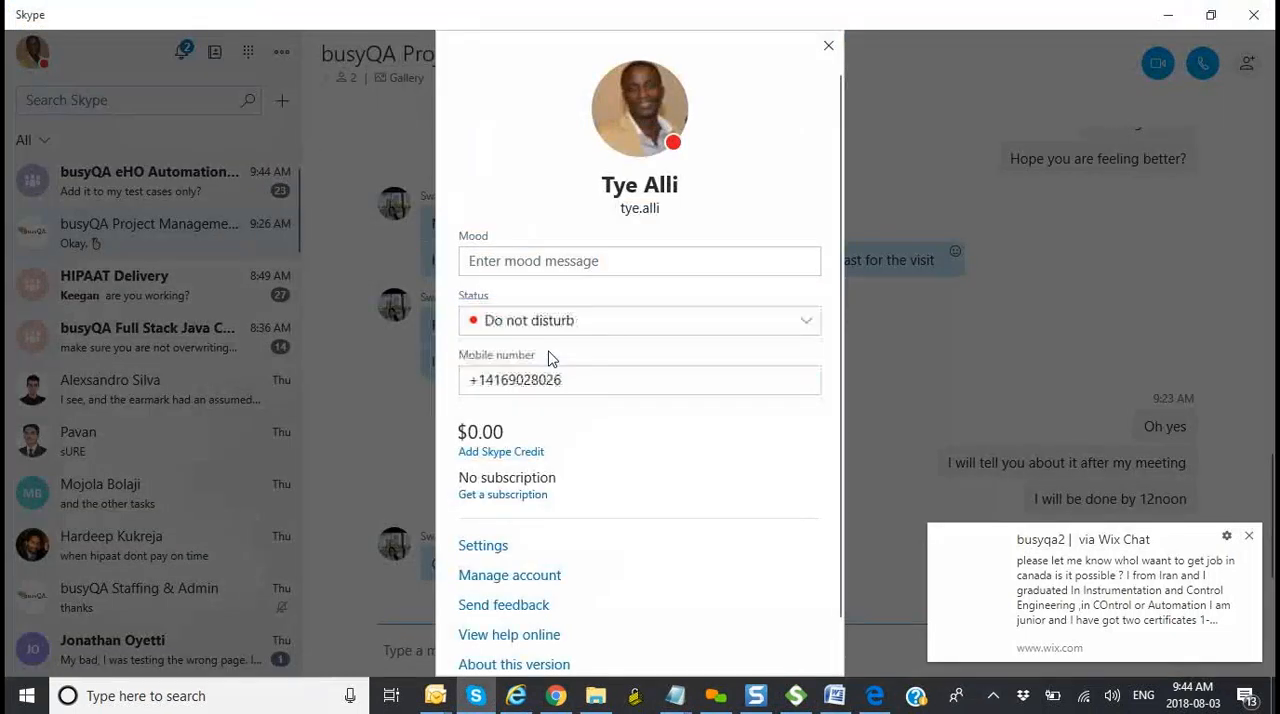
left_click(829, 41)
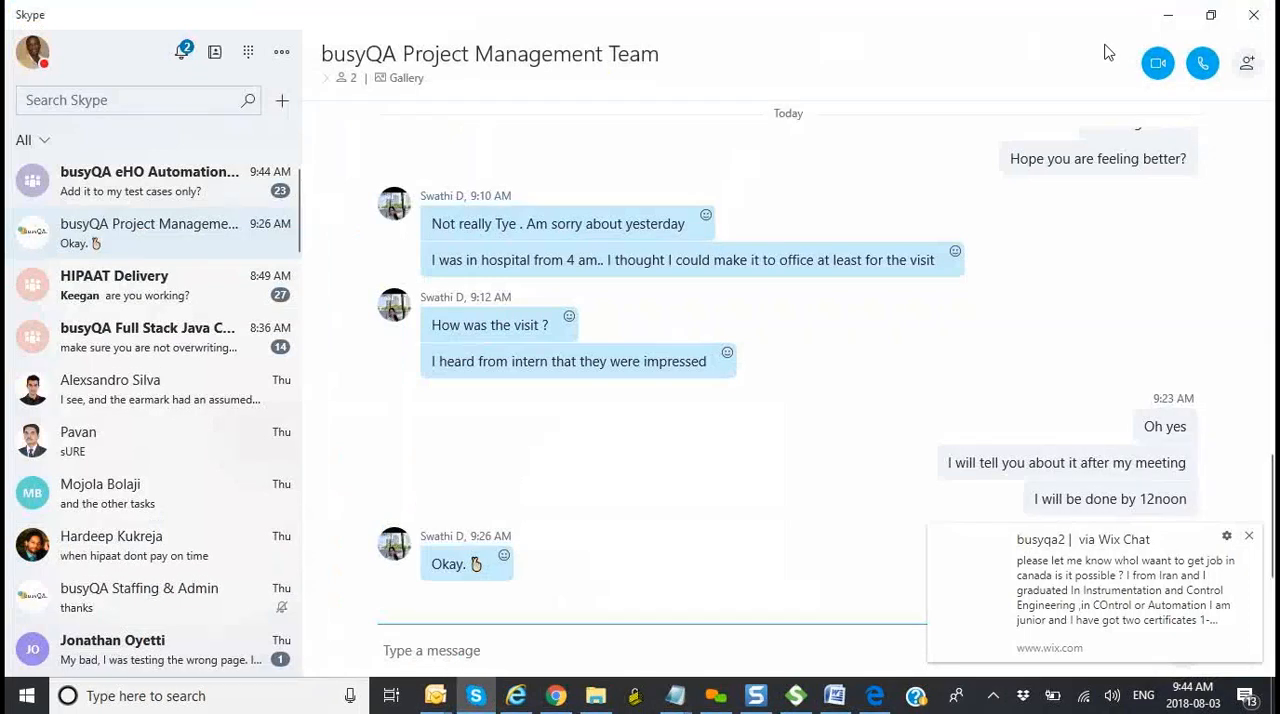
left_click(1170, 17)
left_click(1249, 538)
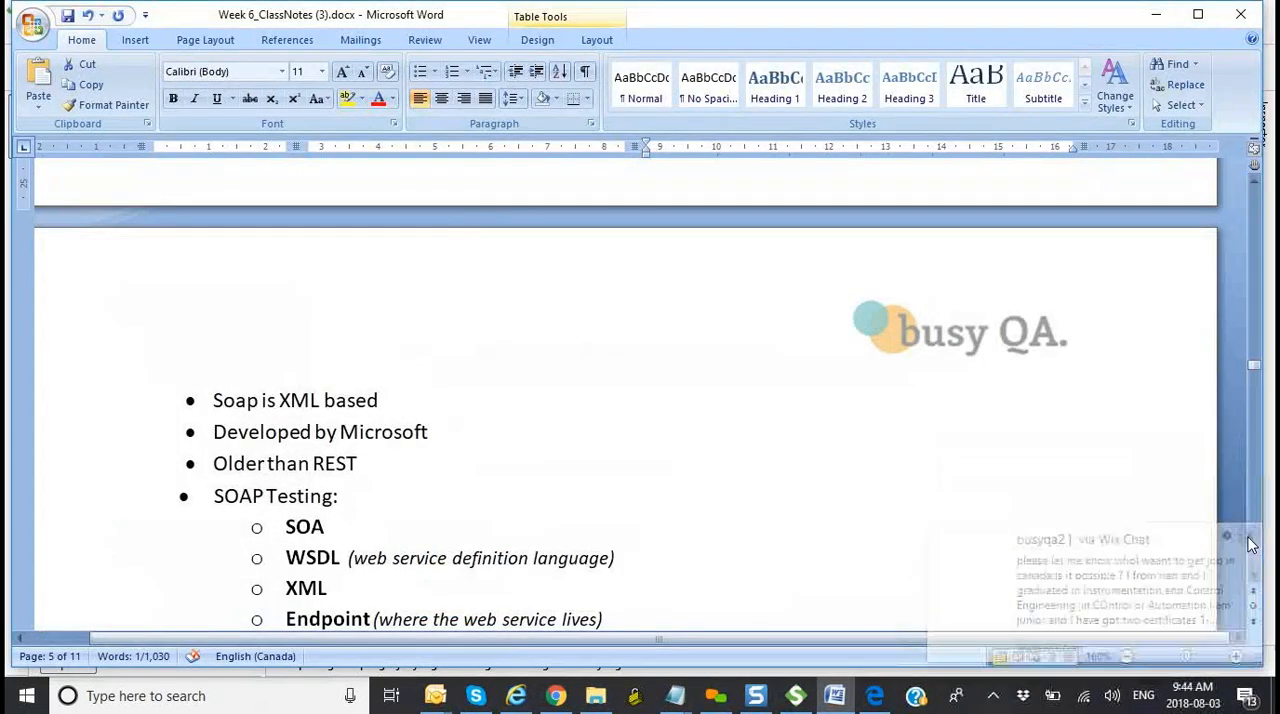
Step: Read the SOAP Web service testing bullets from the section heading and mark the SOA entry in the SOAP Testing list
scroll(899, 527, "up", 4)
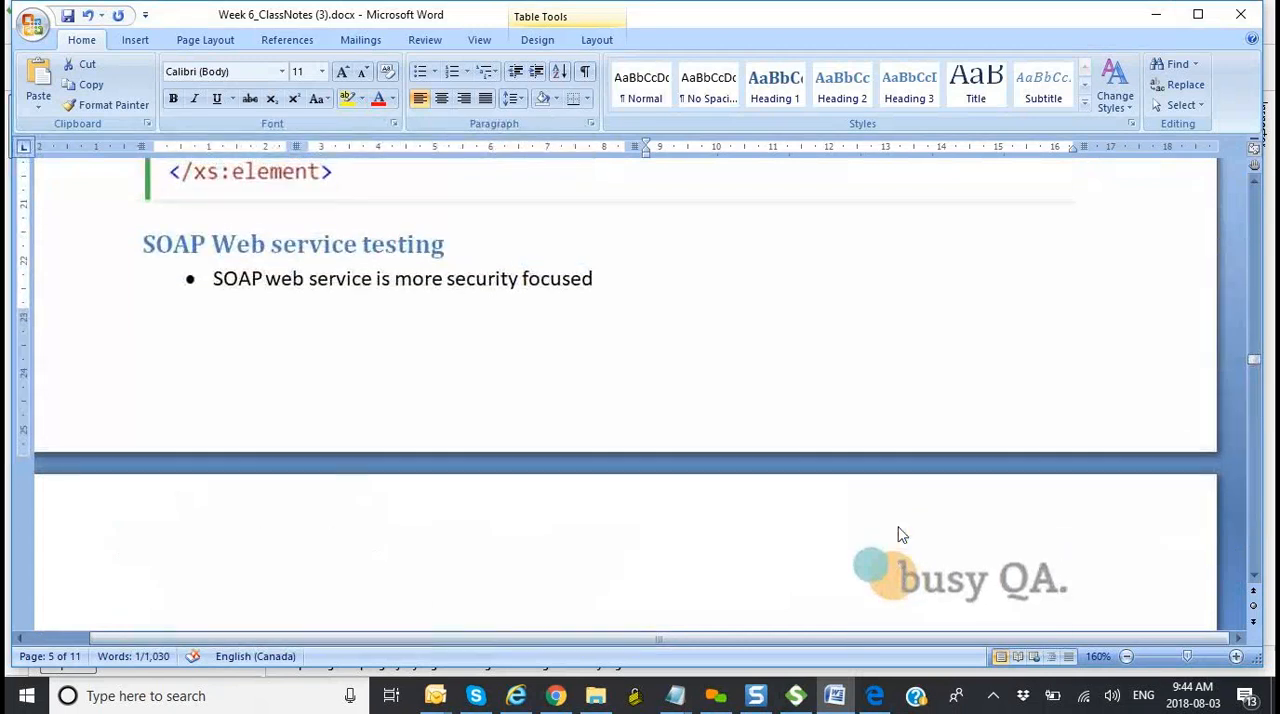
scroll(898, 531, "down", 1)
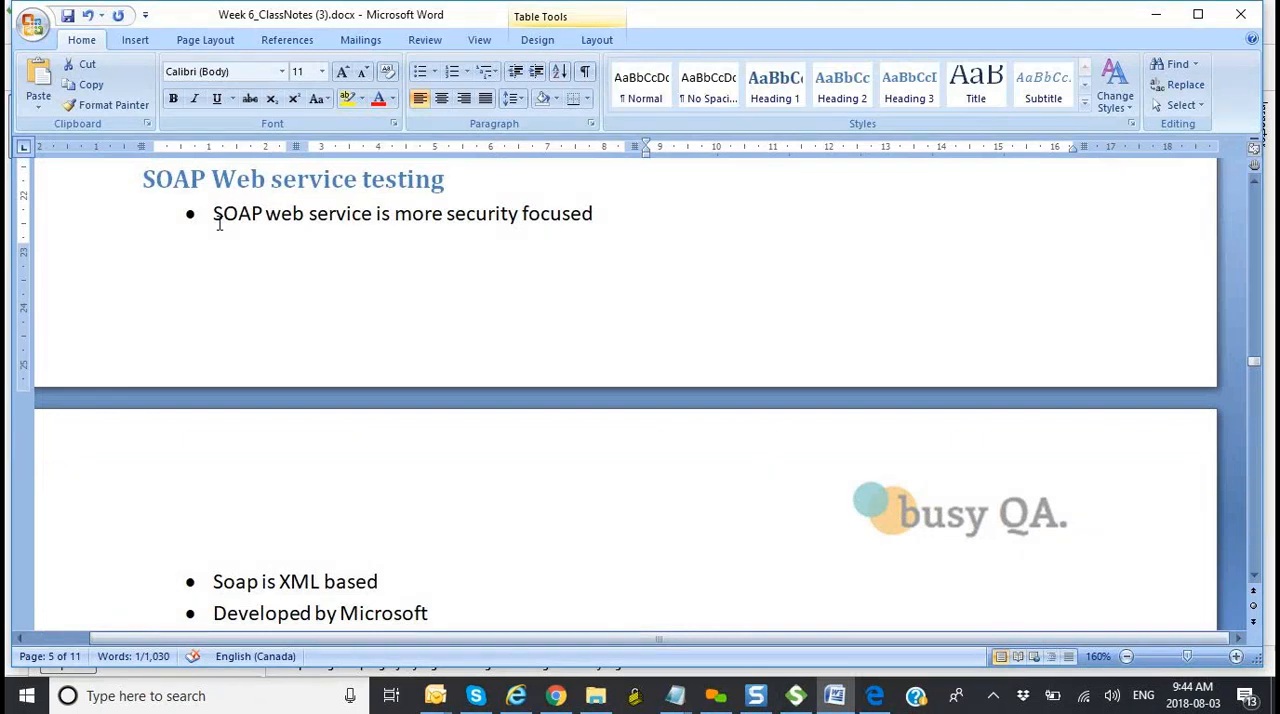
scroll(543, 431, "down", 4)
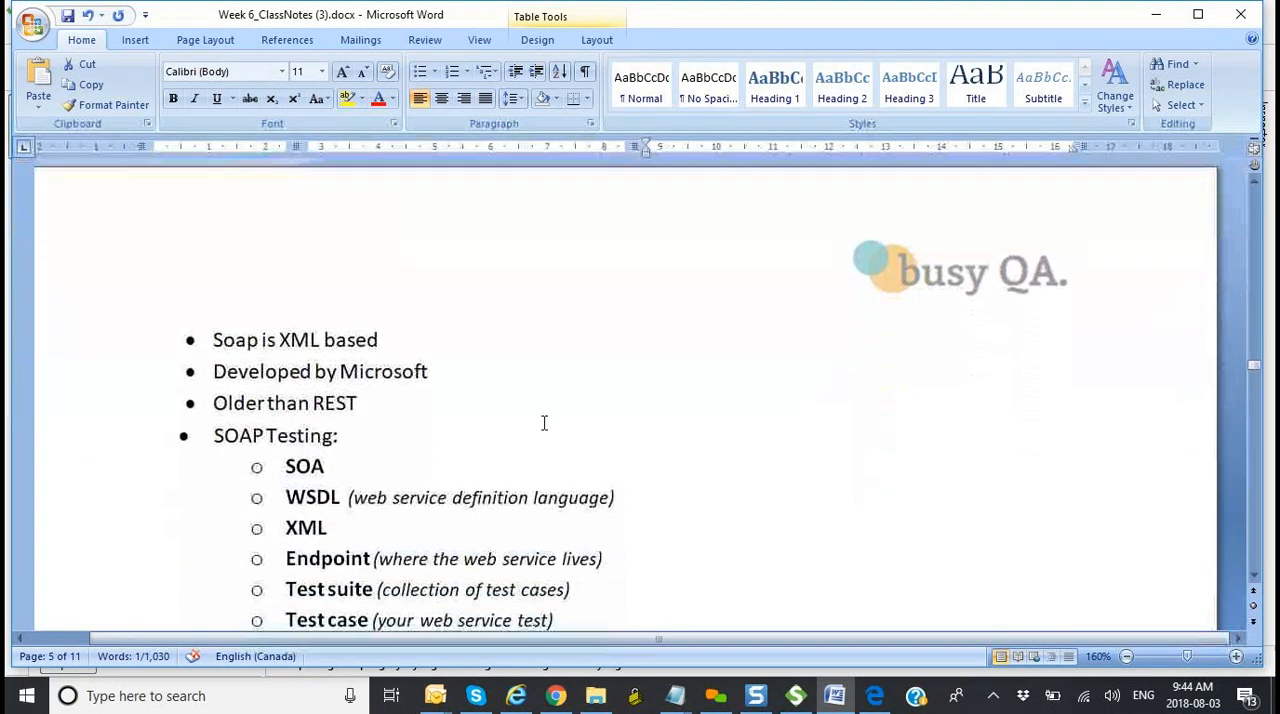
scroll(544, 423, "down", 3)
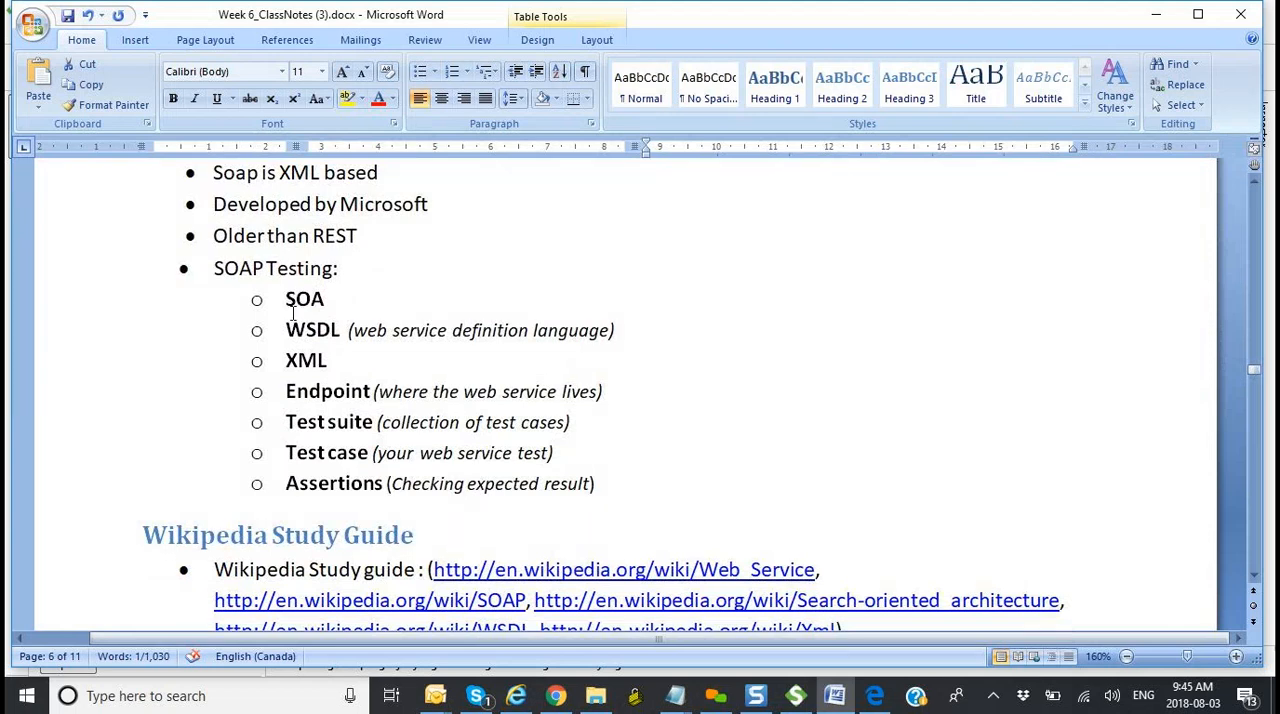
left_click_drag(333, 305, 296, 308)
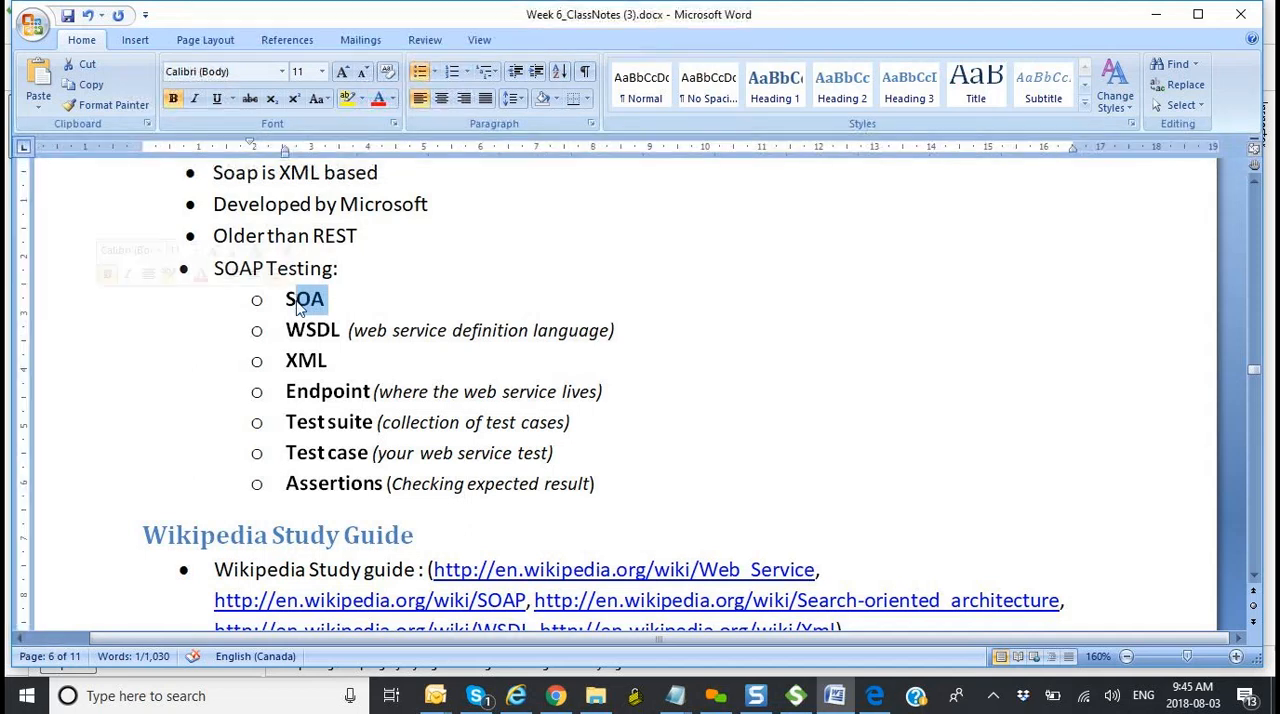
left_click(352, 300)
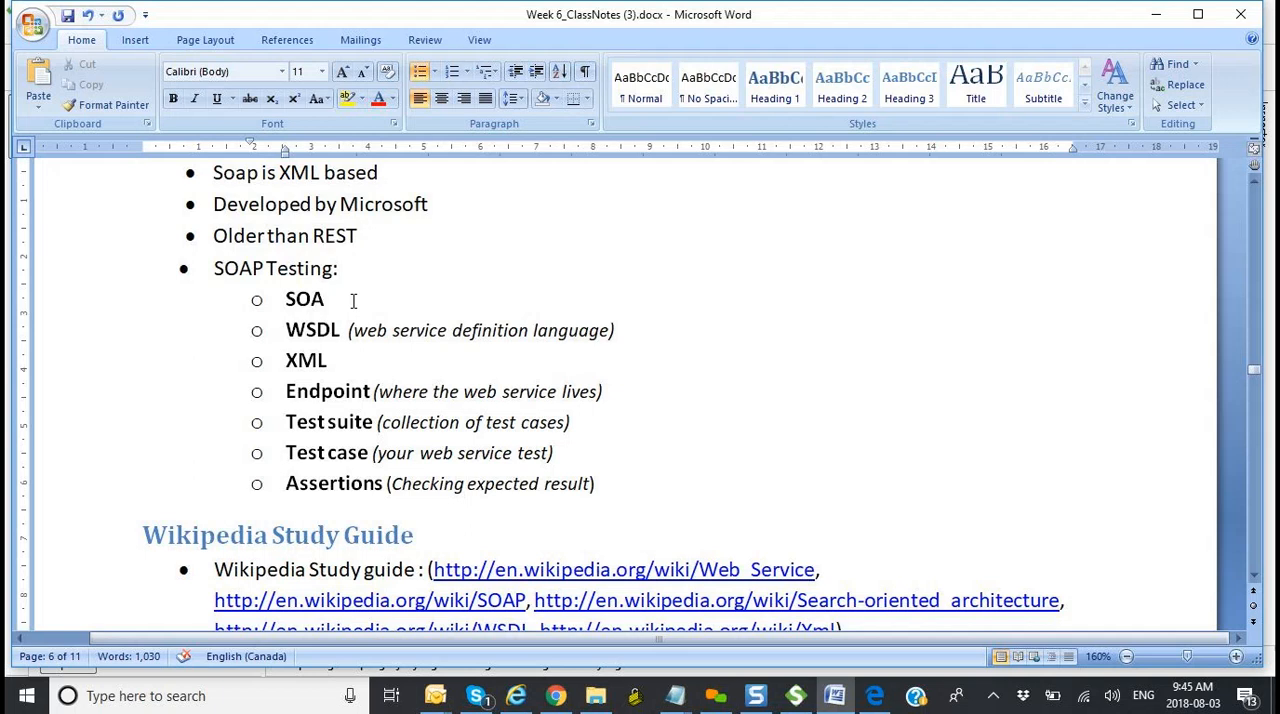
Step: Select the WSDL (web service definition language) entry to point it out, and place the cursor at the XML entry
left_click(288, 330)
left_click_drag(288, 330, 364, 331)
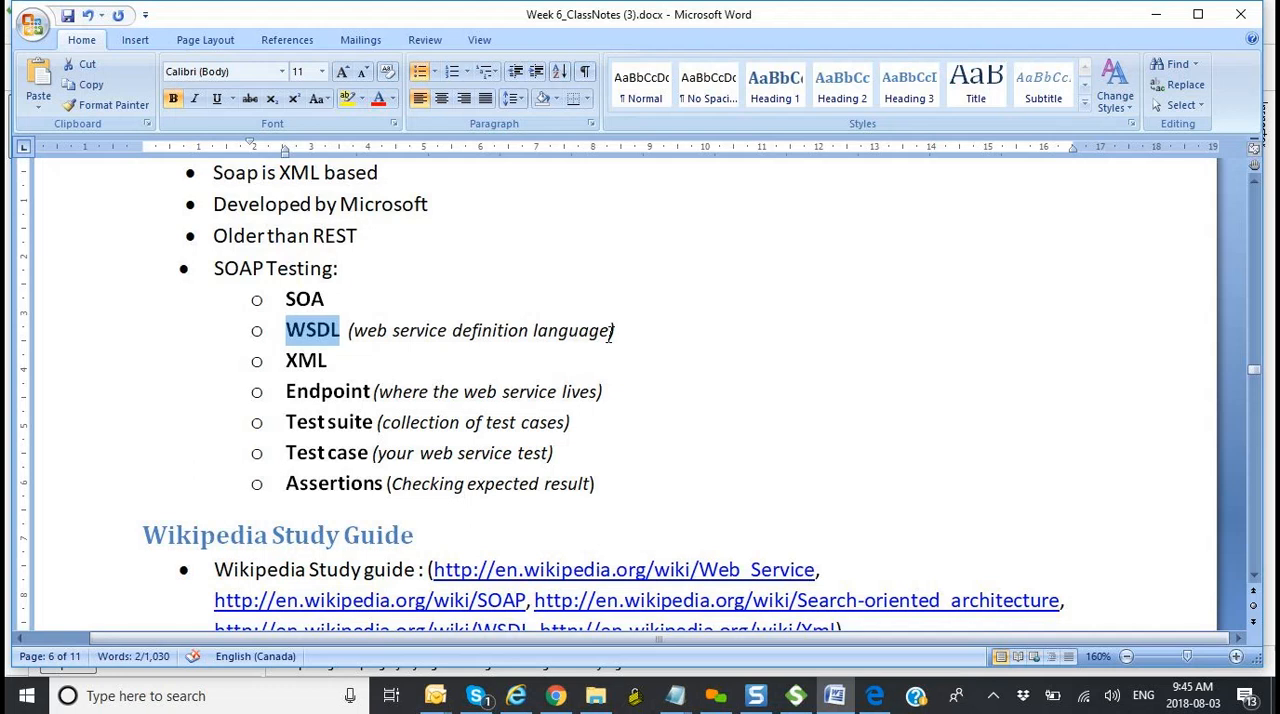
left_click_drag(614, 332, 295, 334)
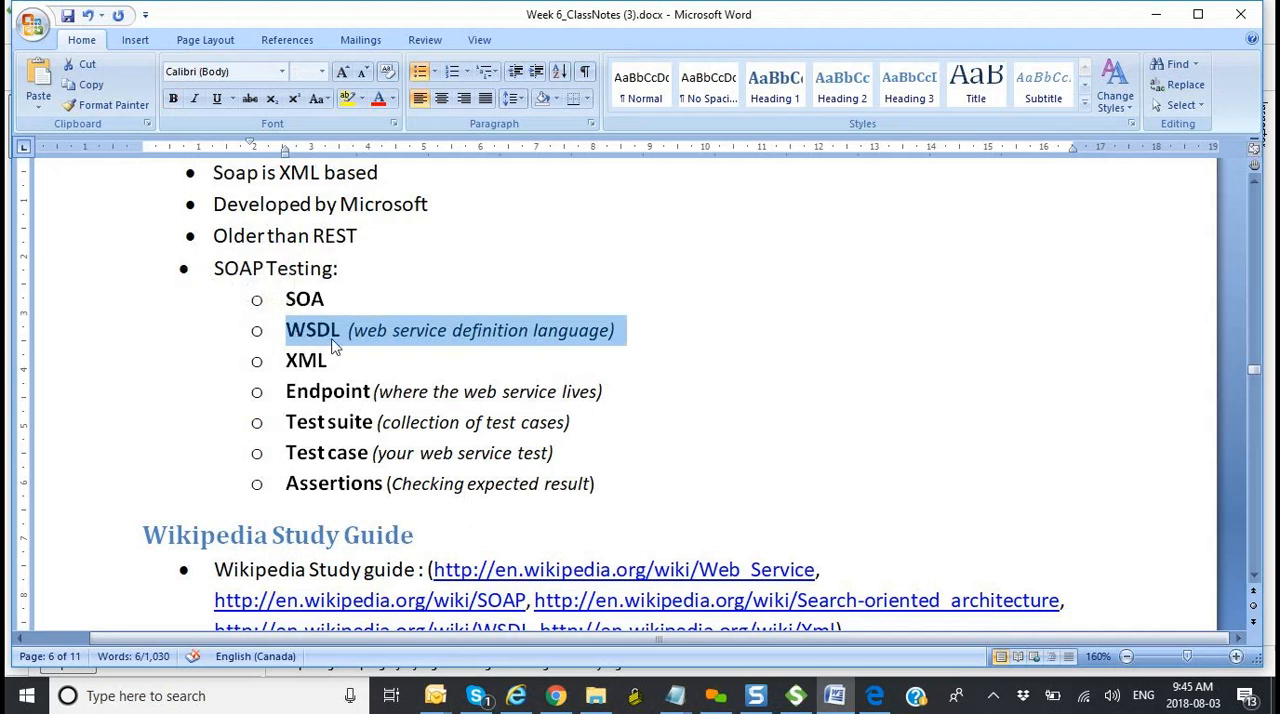
left_click(334, 340)
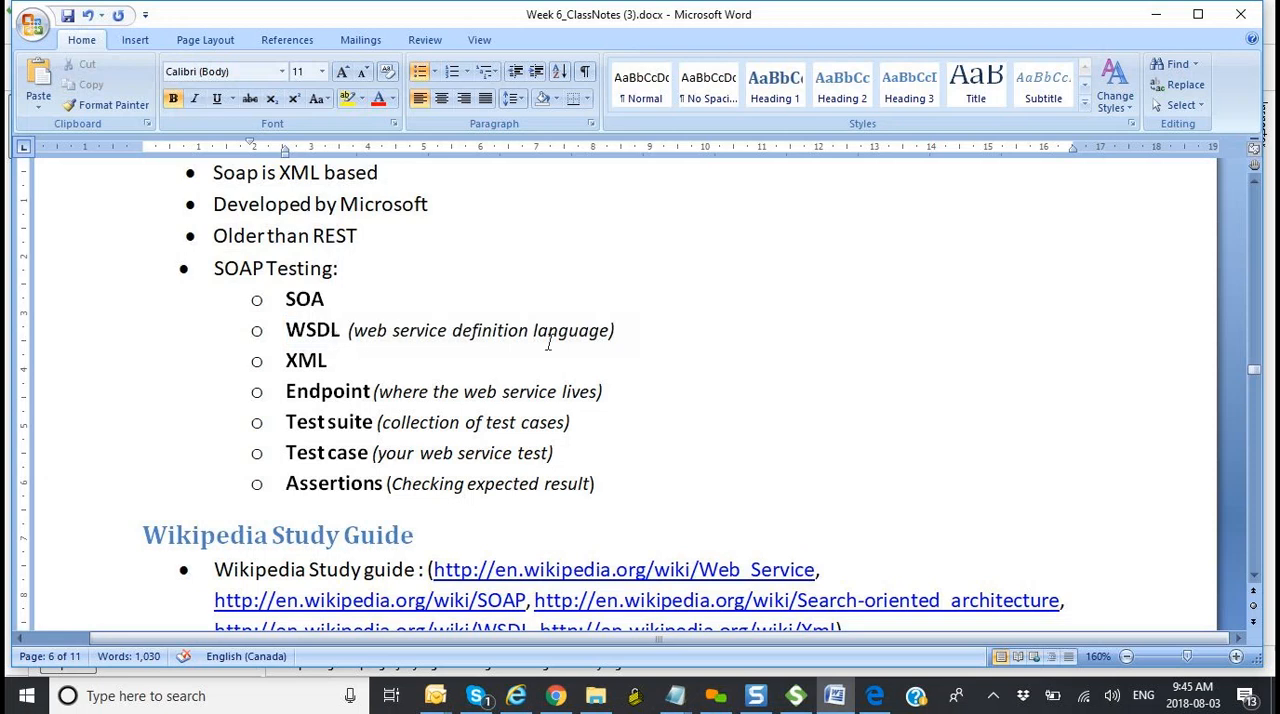
left_click_drag(617, 331, 313, 336)
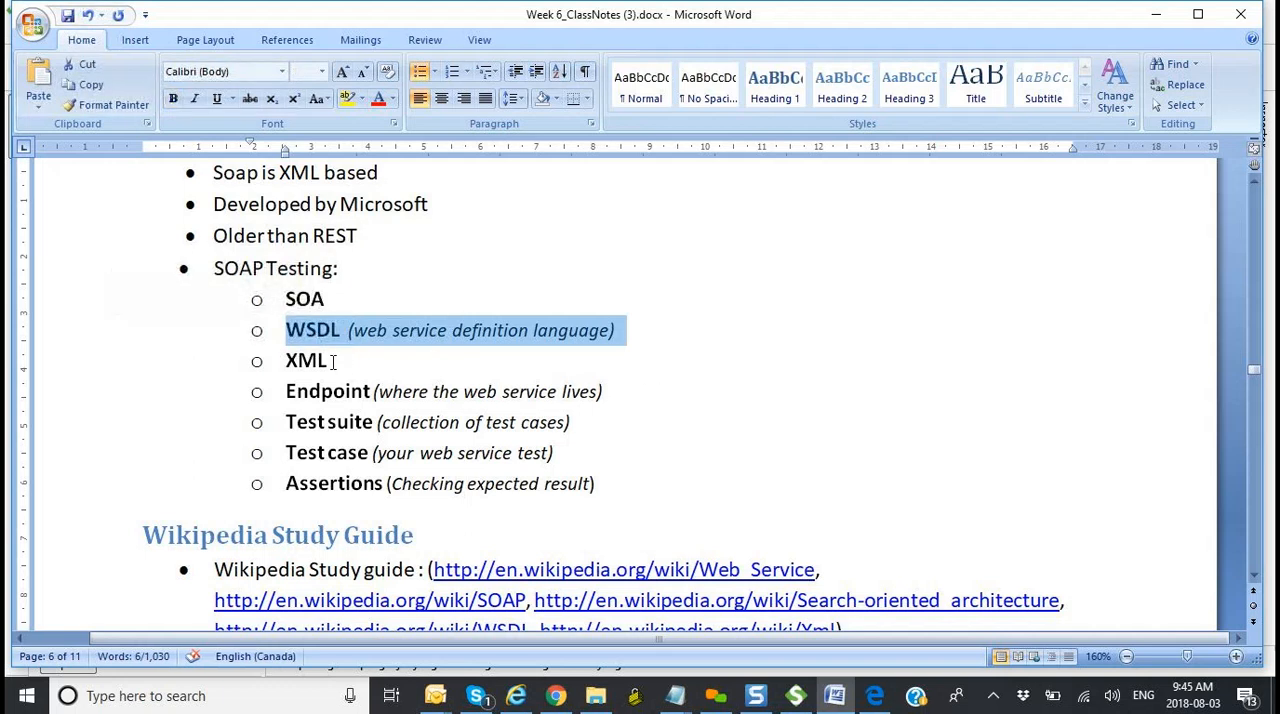
left_click(333, 361)
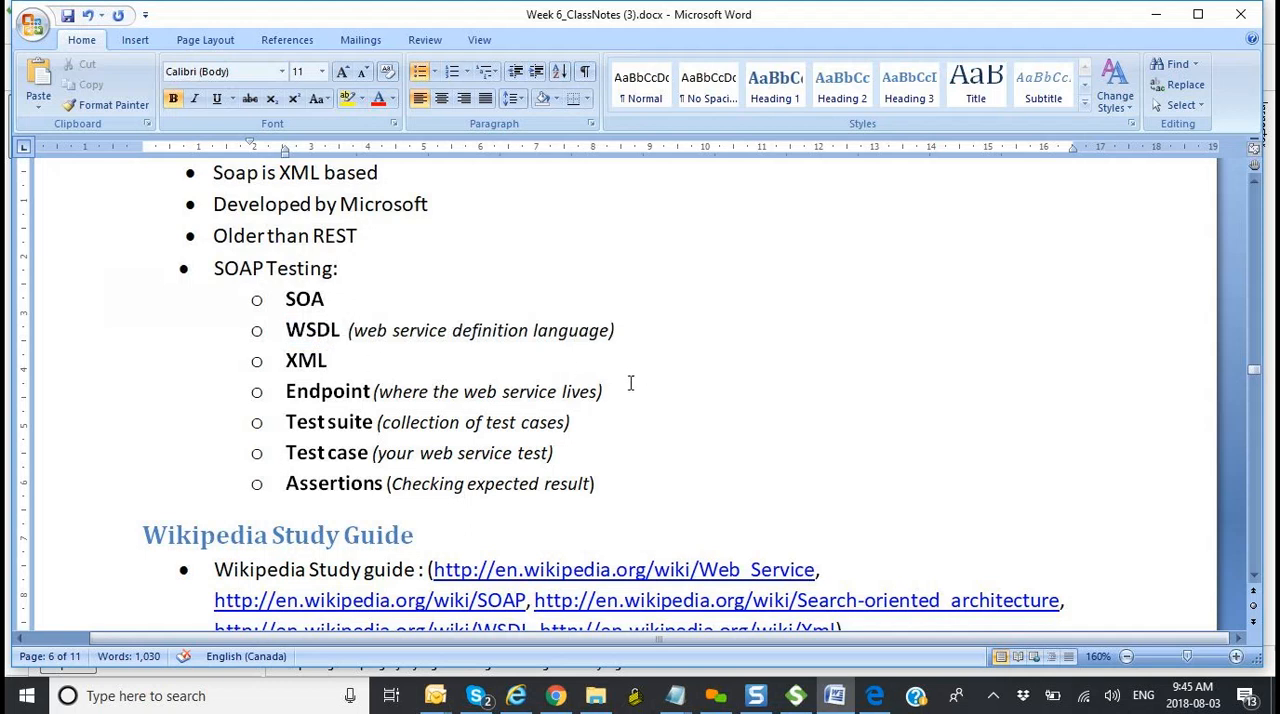
Step: Select the Endpoint, Test suite and Assertions entries in turn to point out their definitions in the SOAP Testing list
left_click_drag(614, 392, 300, 397)
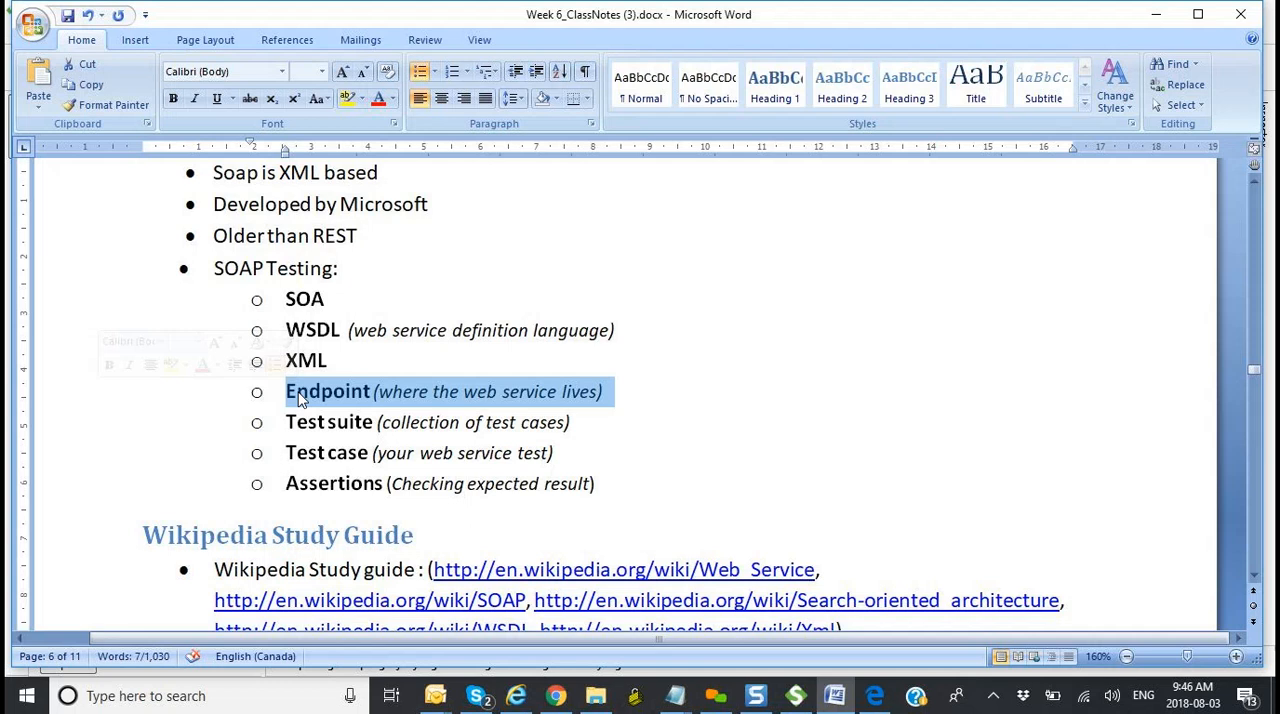
left_click(615, 398)
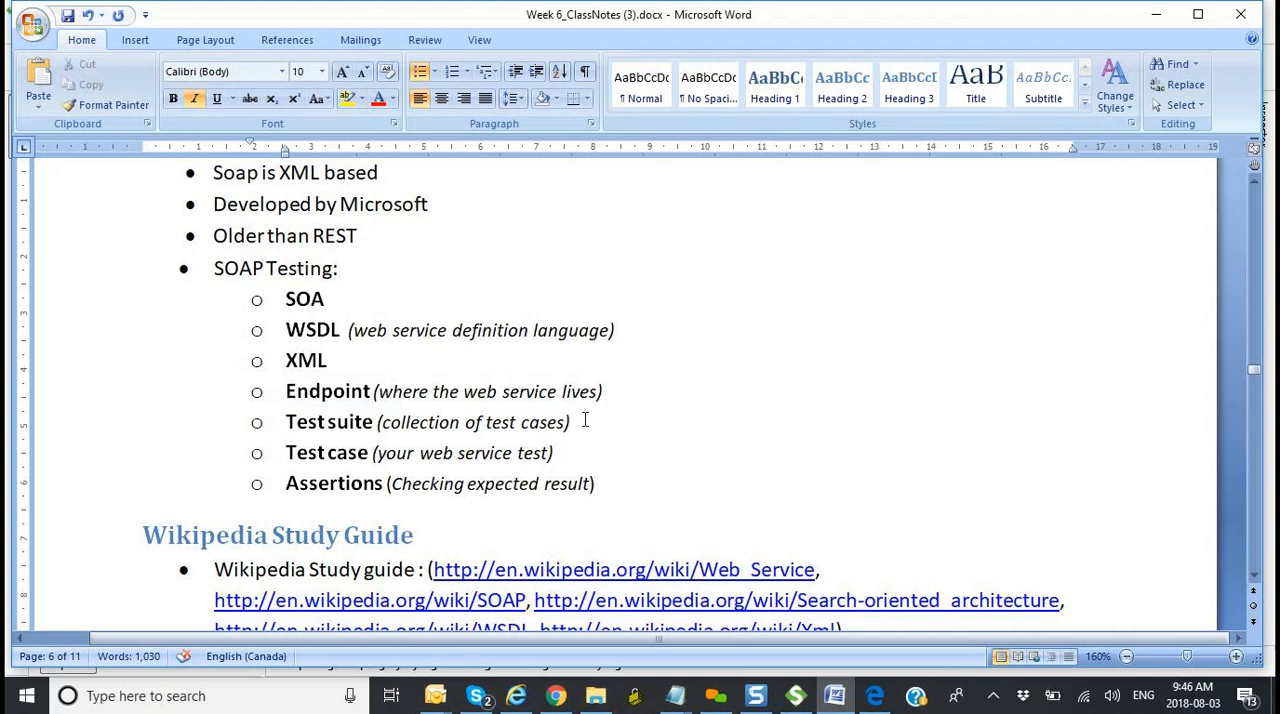
left_click(587, 421)
left_click_drag(587, 421, 315, 428)
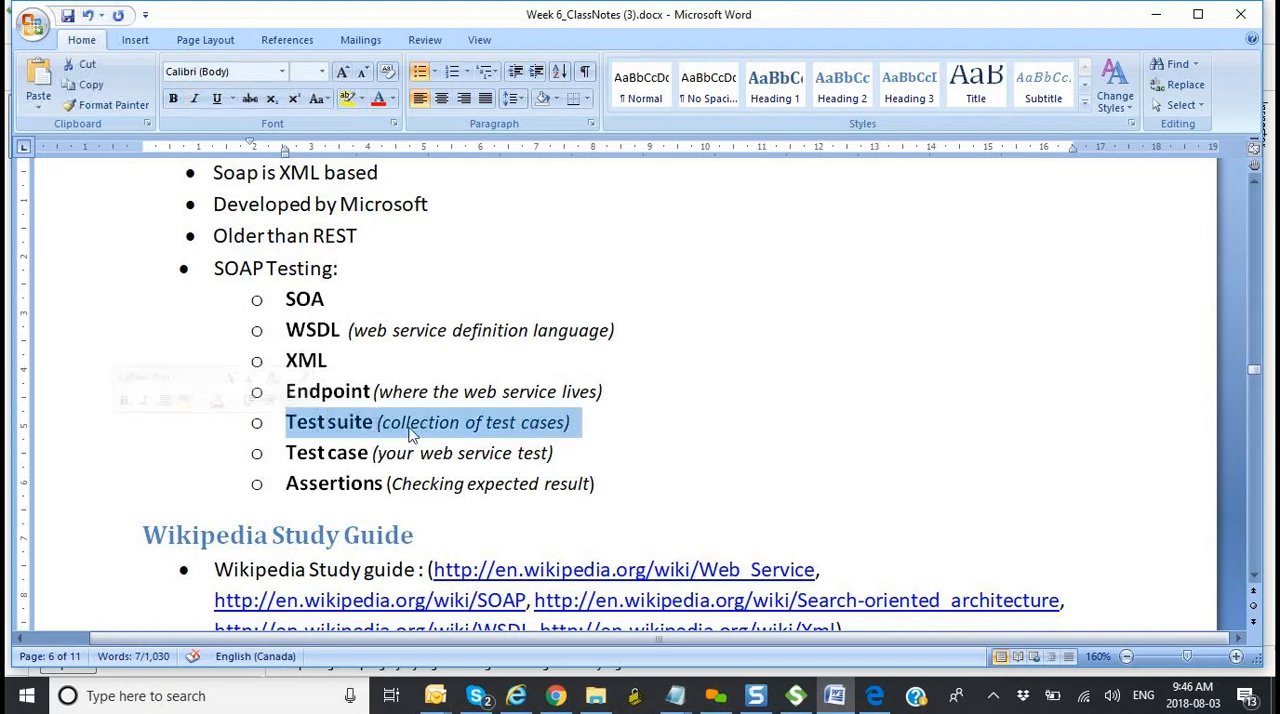
left_click(605, 483)
left_click_drag(607, 483, 325, 497)
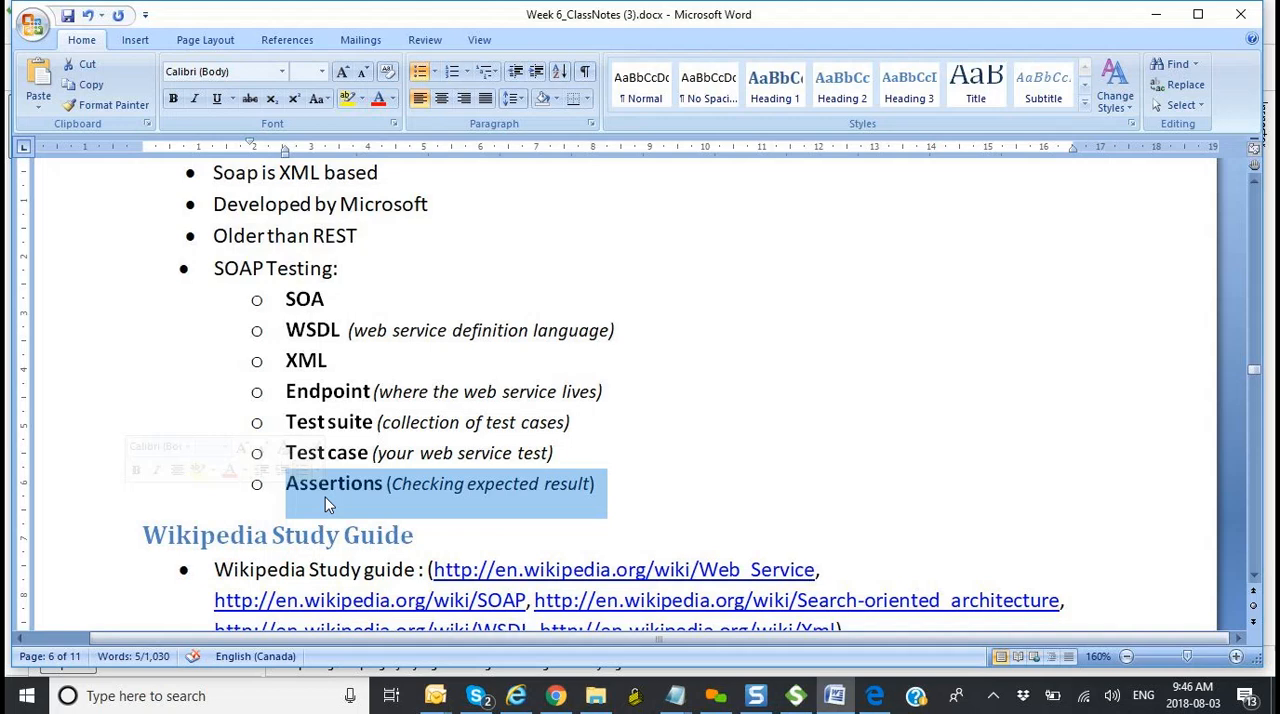
Step: Glance ahead at the REST (Restful) Web service Testing section and return to the SOAP Testing list
scroll(757, 464, "down", 5)
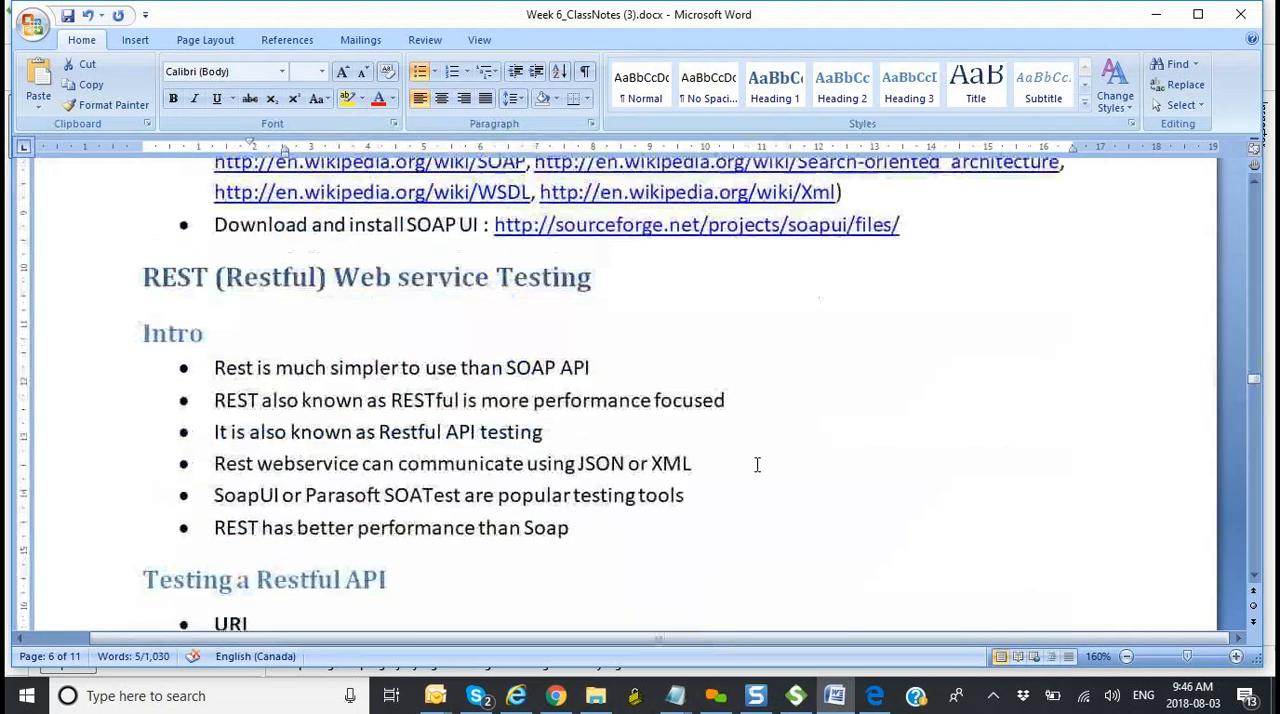
scroll(757, 464, "down", 1)
scroll(757, 464, "up", 3)
scroll(757, 464, "up", 3)
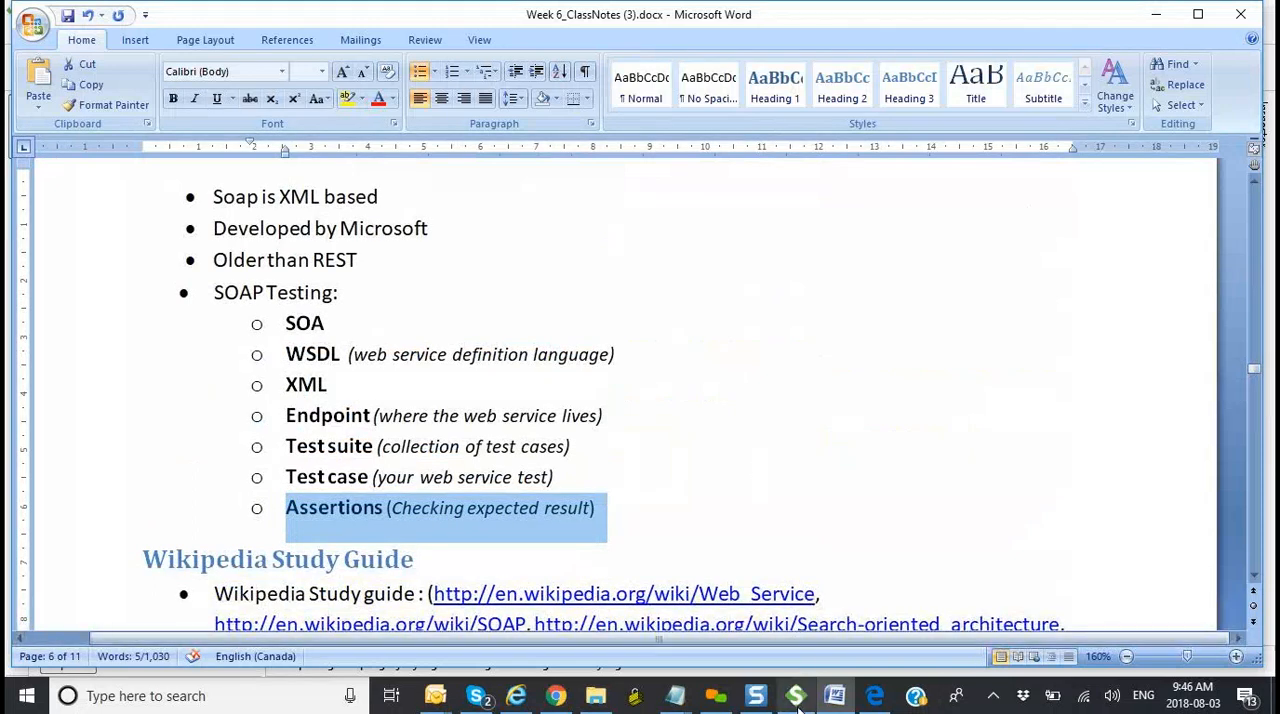
Step: Open the Webservice_testing2.docx attachment from the "Week 6: Classnotes (revised)" email in Outlook and leave full screen reading view
mouse_move(443, 700)
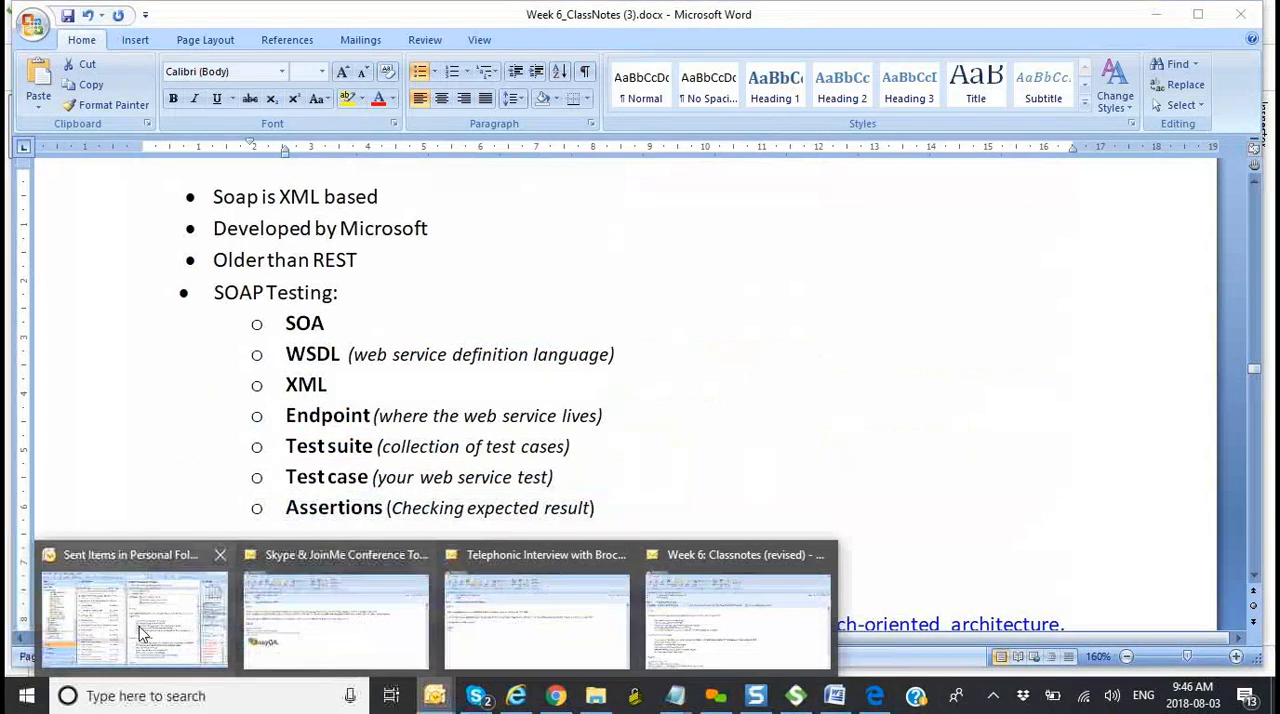
left_click(139, 626)
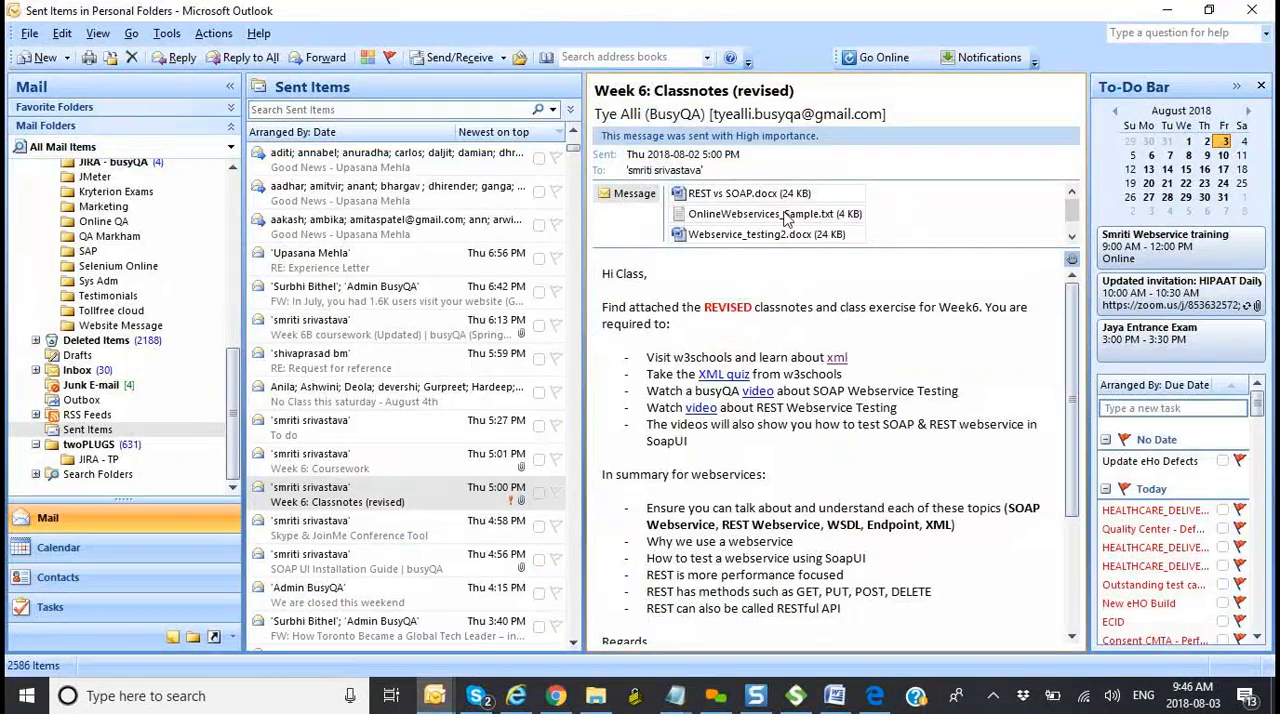
left_click(1072, 238)
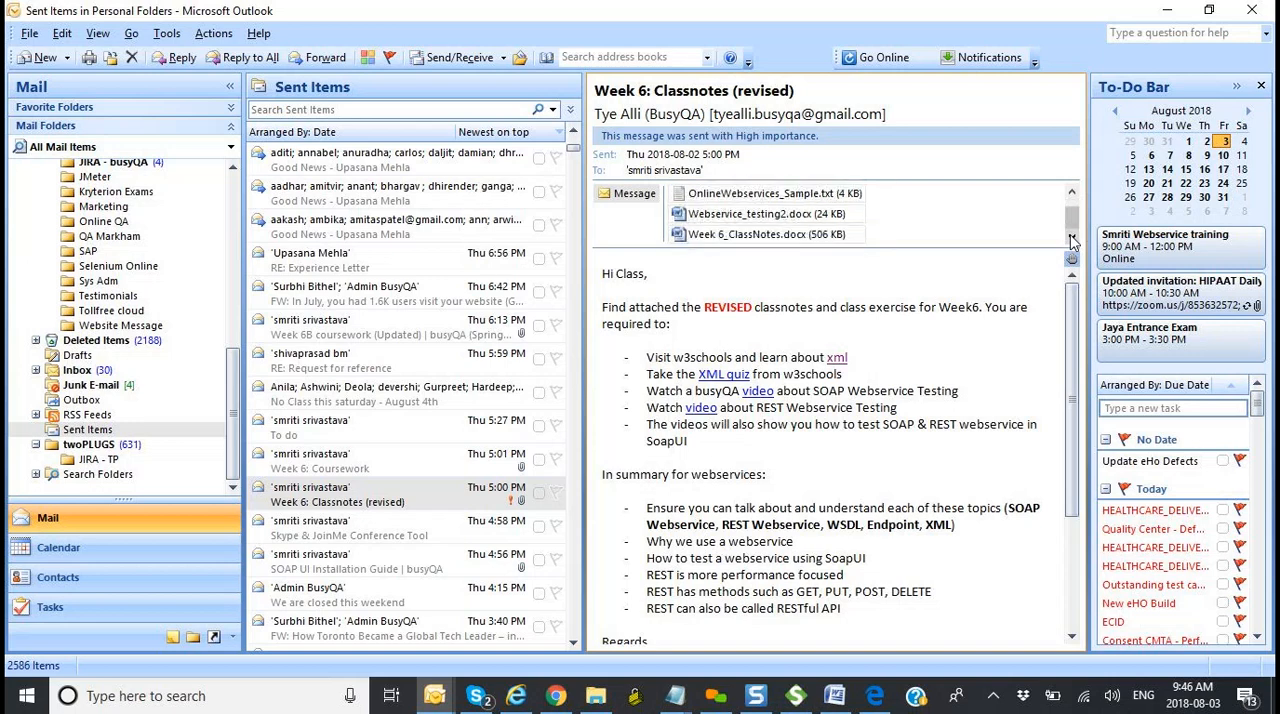
double_click(743, 222)
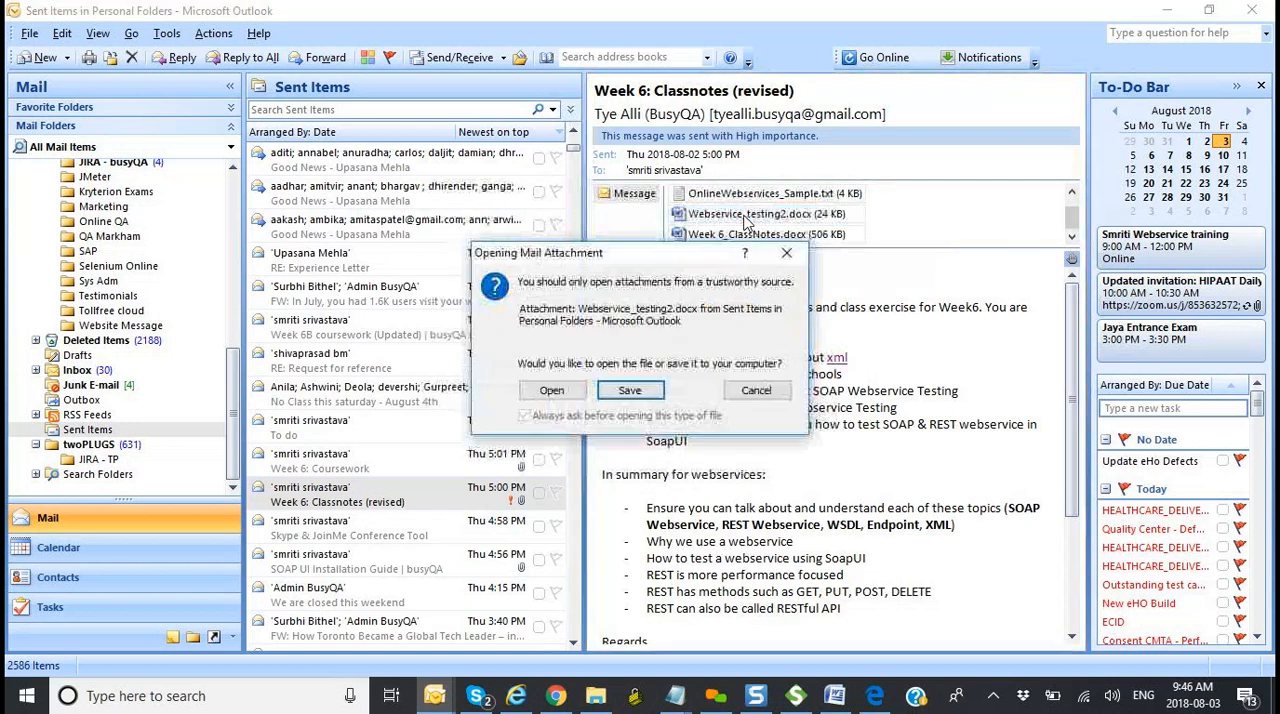
left_click(556, 395)
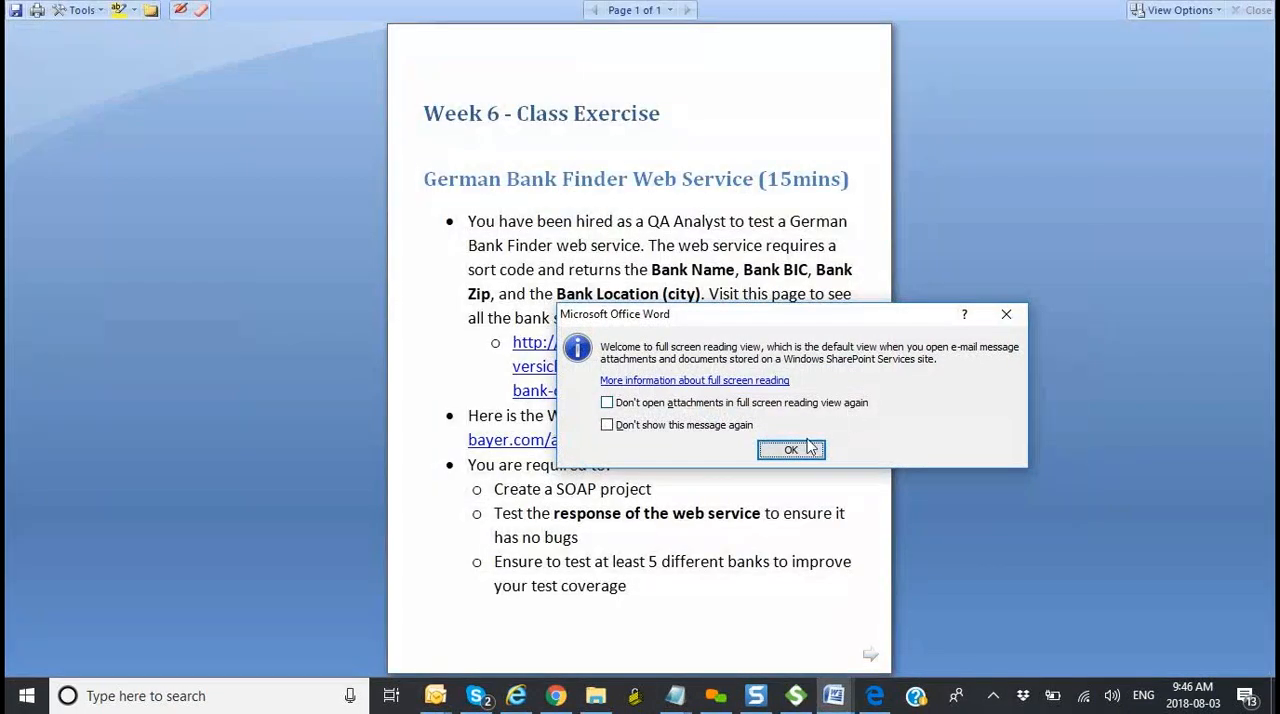
left_click(790, 451)
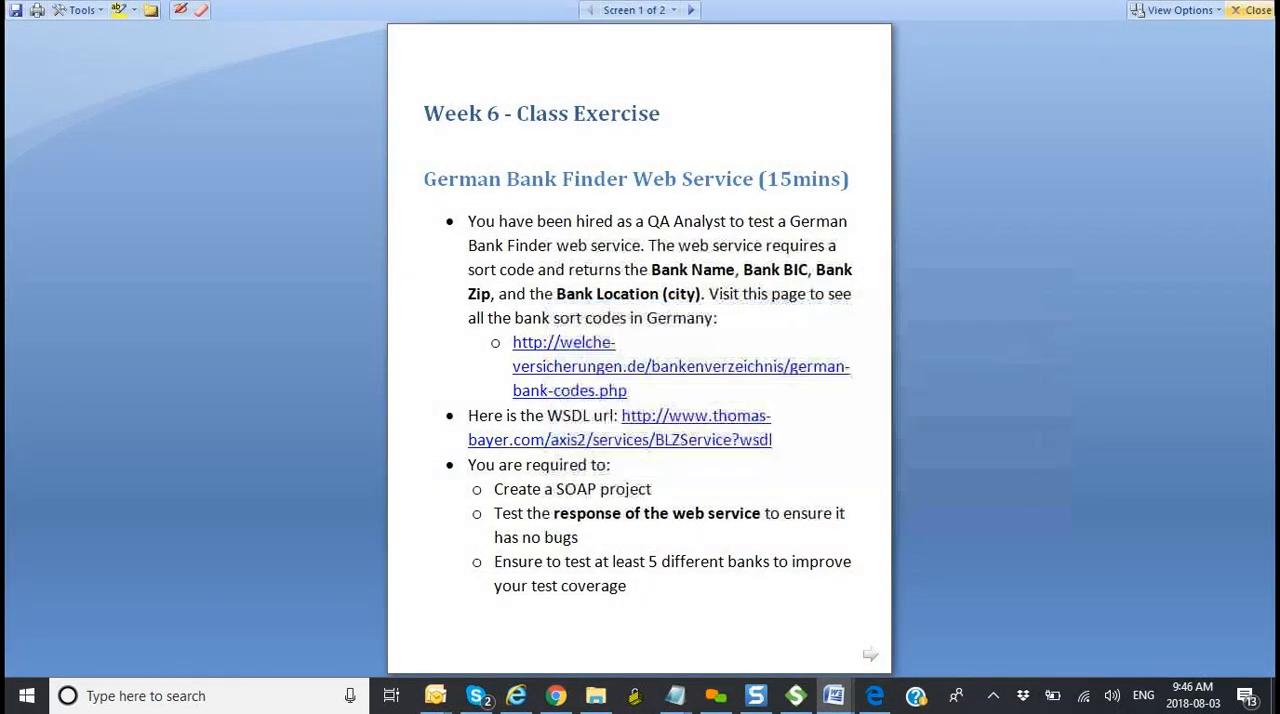
left_click(1256, 10)
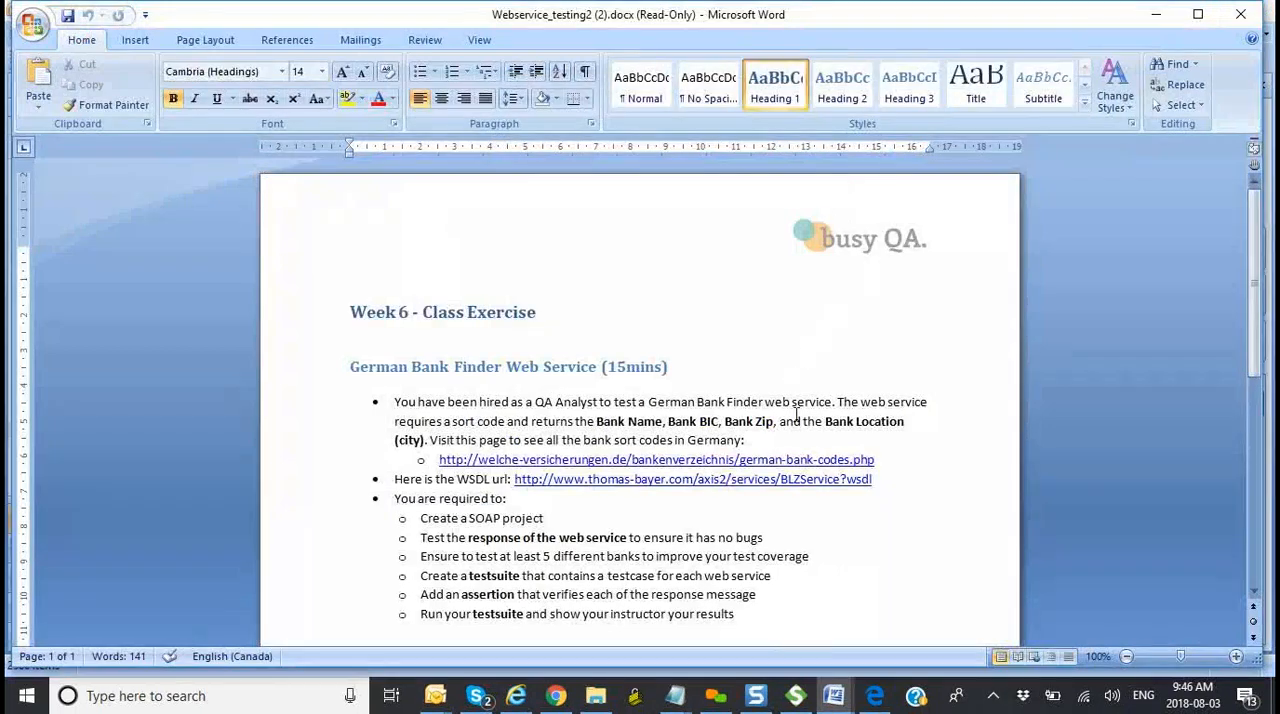
Step: Enlarge the Week 6 class exercise to 130% and select "German Bank Finder" in its heading to point it out
left_click(1236, 656)
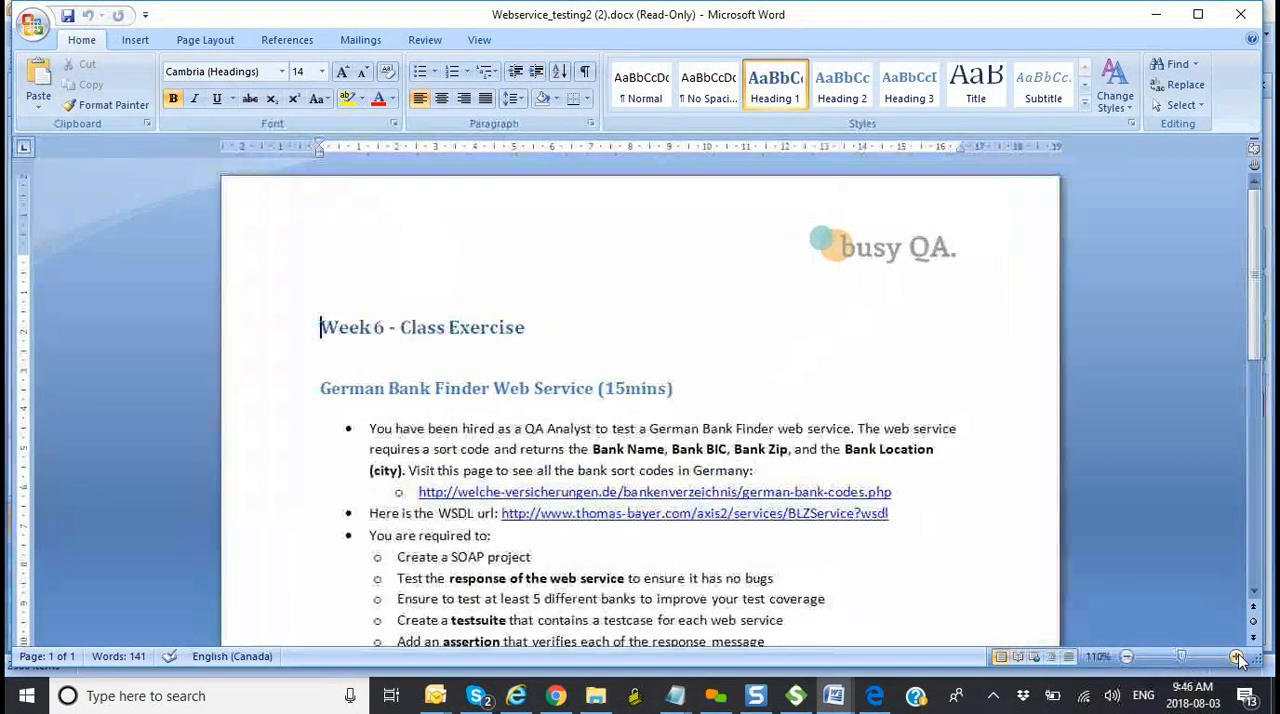
left_click(1236, 656)
scroll(1068, 554, "down", 3)
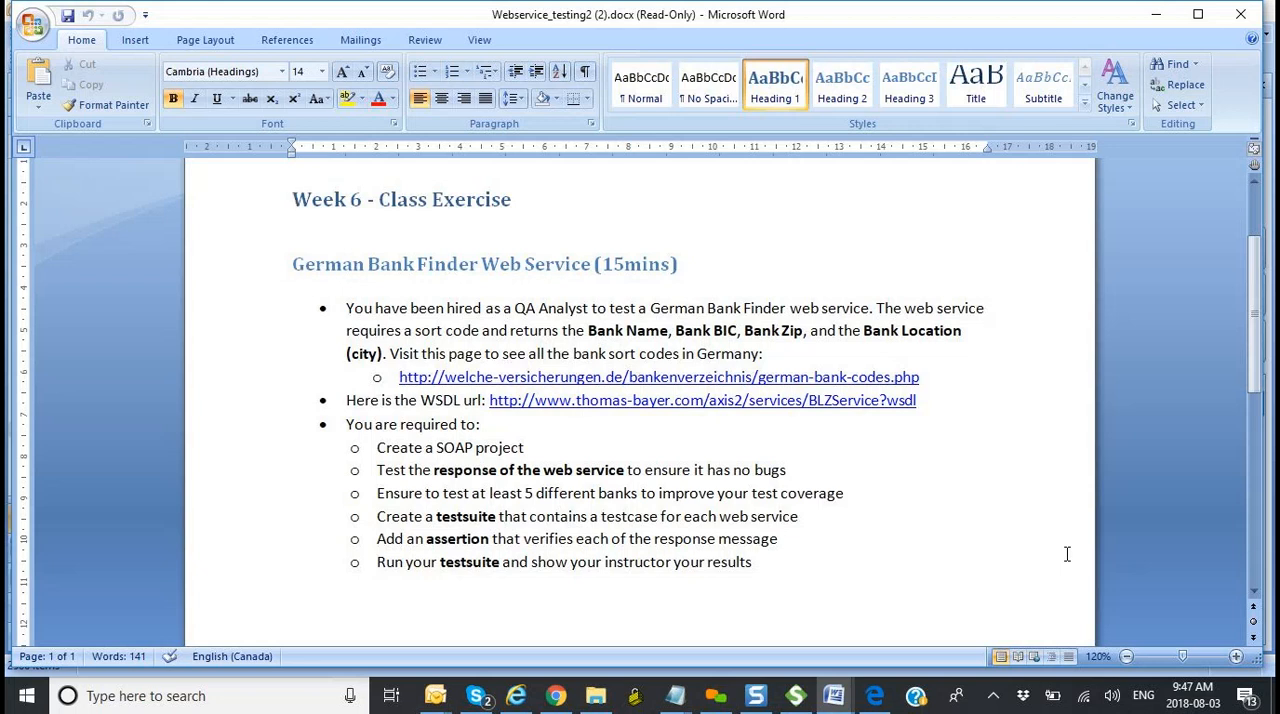
left_click(1237, 657)
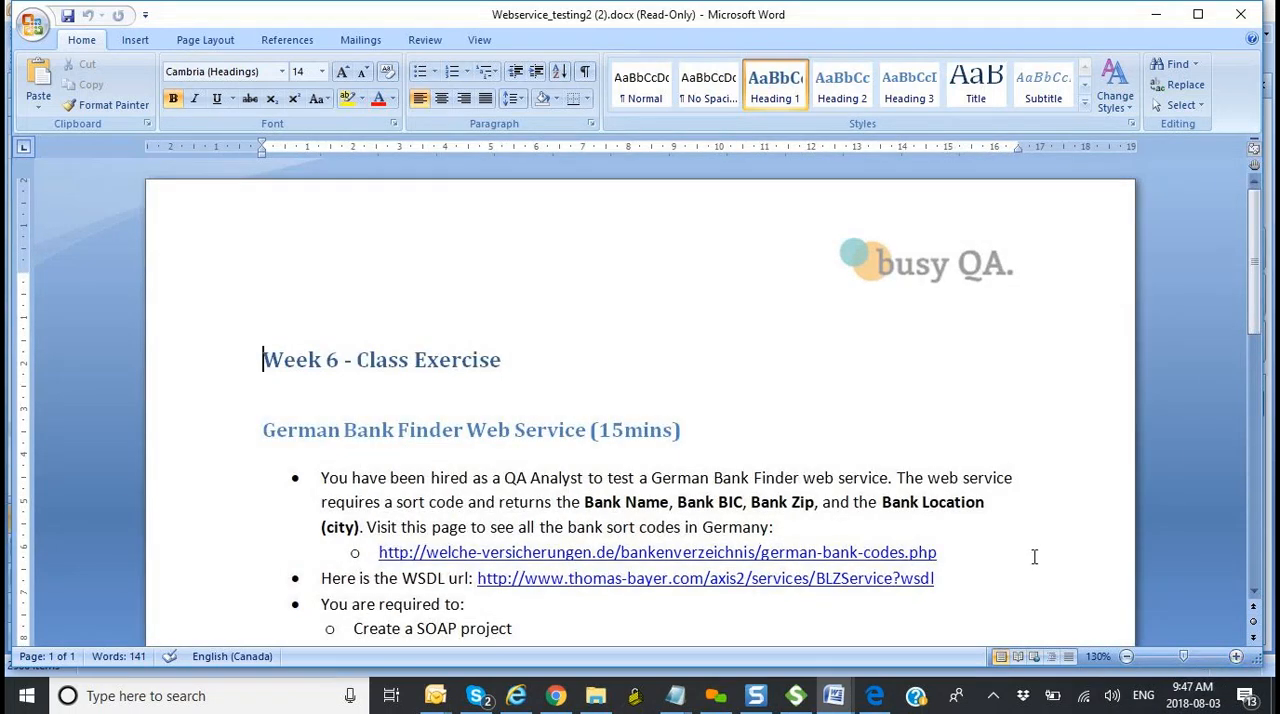
scroll(1034, 557, "down", 3)
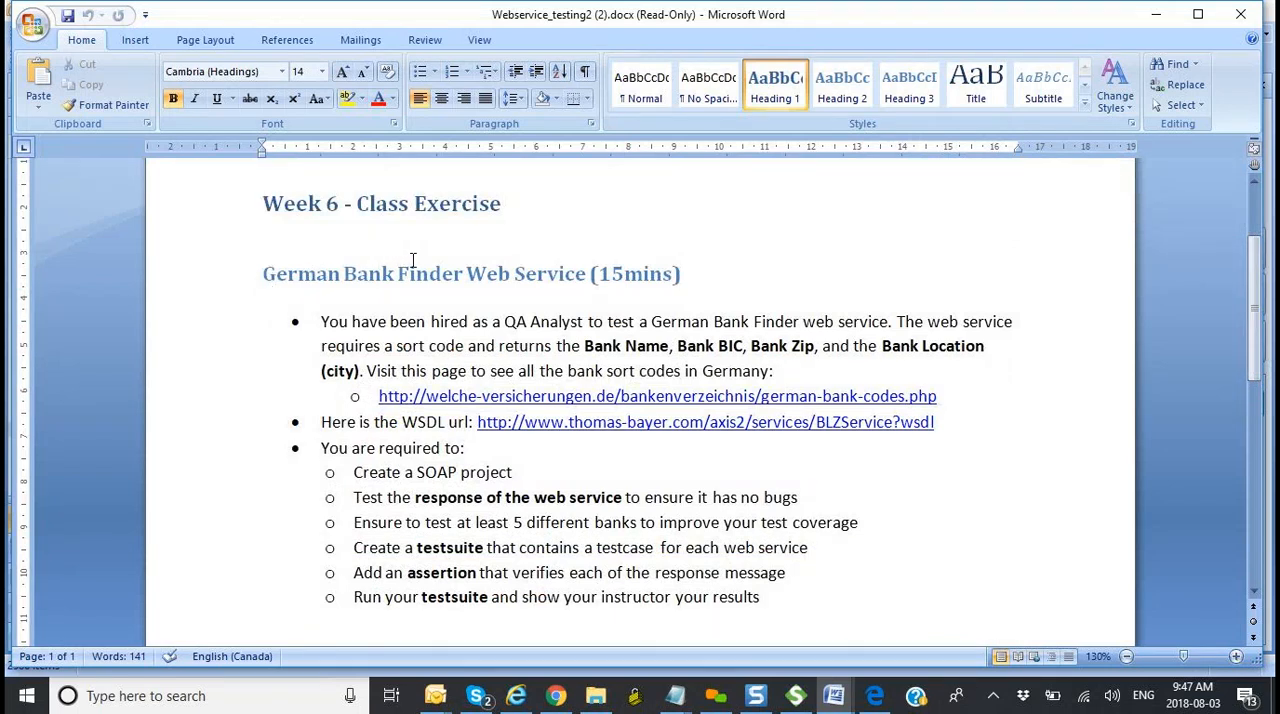
left_click_drag(466, 274, 295, 274)
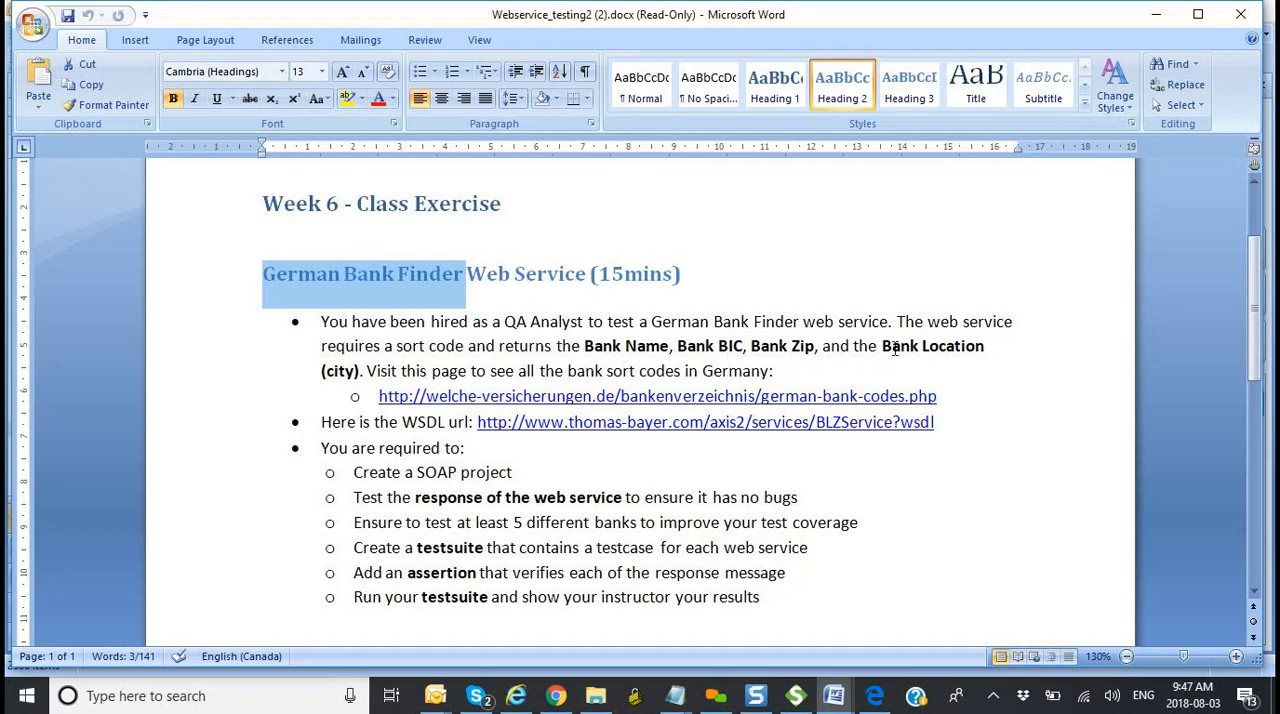
Step: Copy the german-bank-codes.php link from the exercise and try to open it in Internet Explorer
left_click_drag(940, 396, 407, 398)
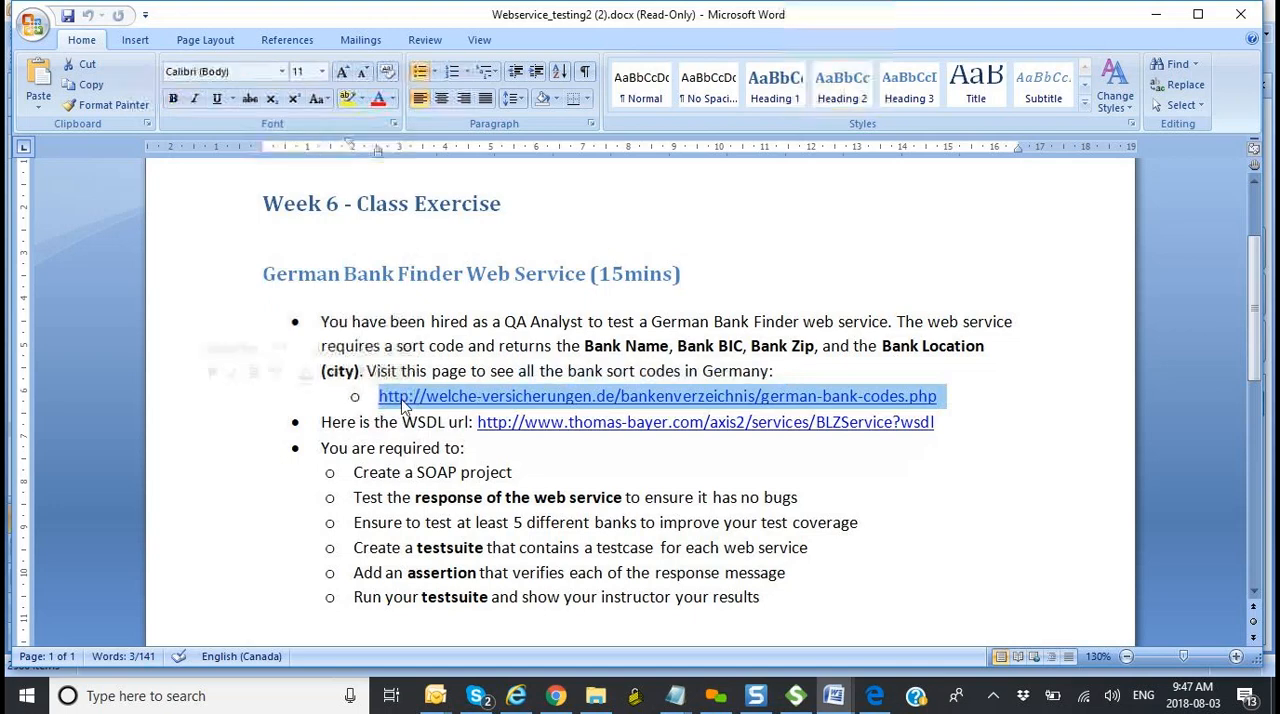
left_click(518, 703)
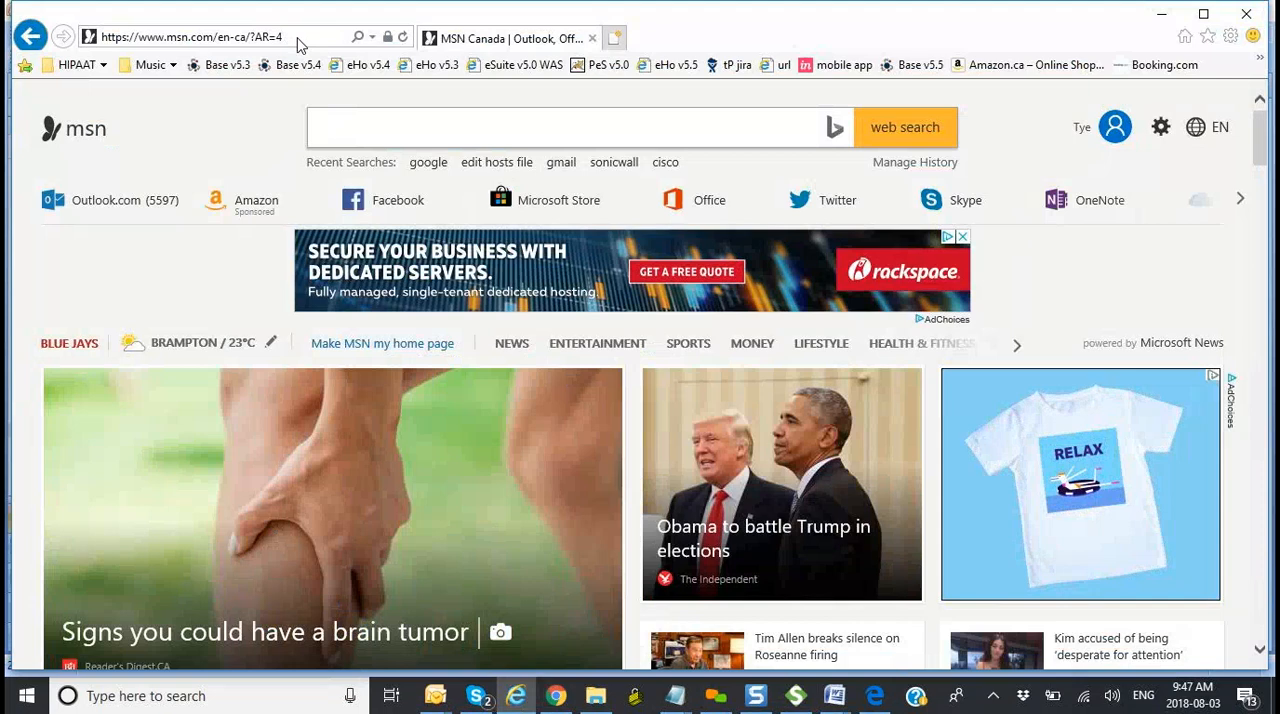
left_click(296, 40)
key("ctrl+v")
key("Return")
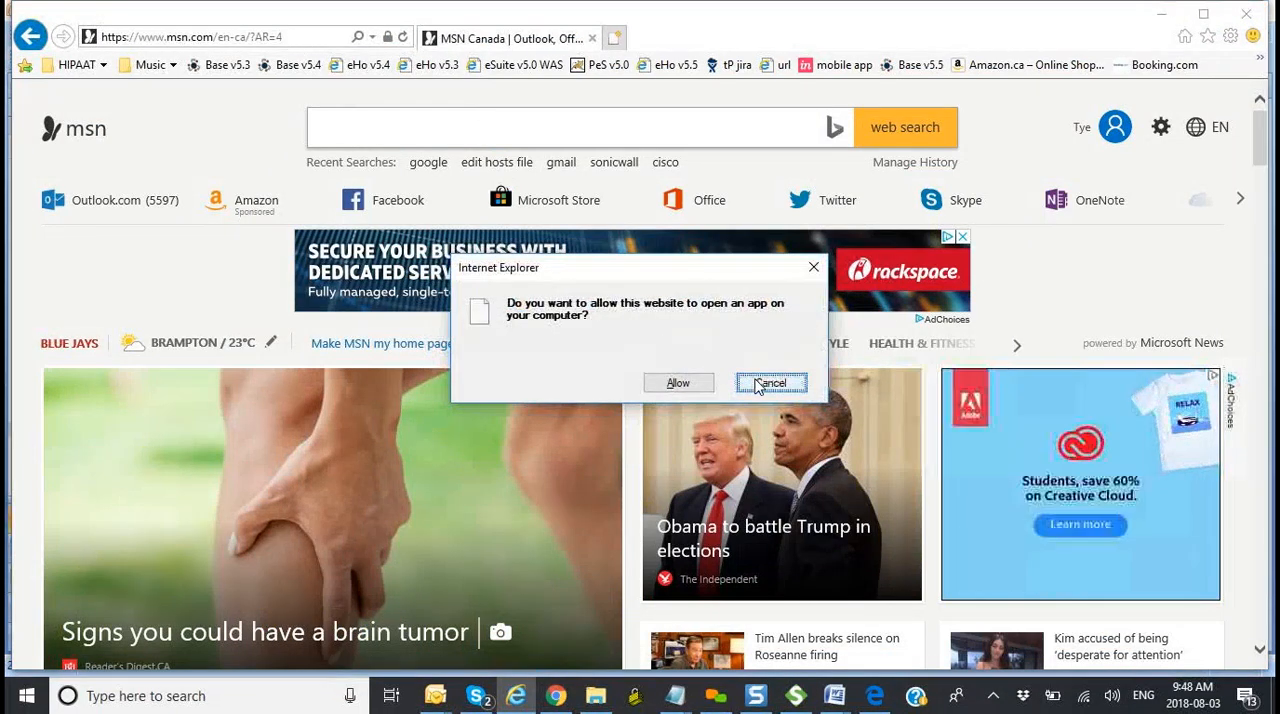
left_click(681, 383)
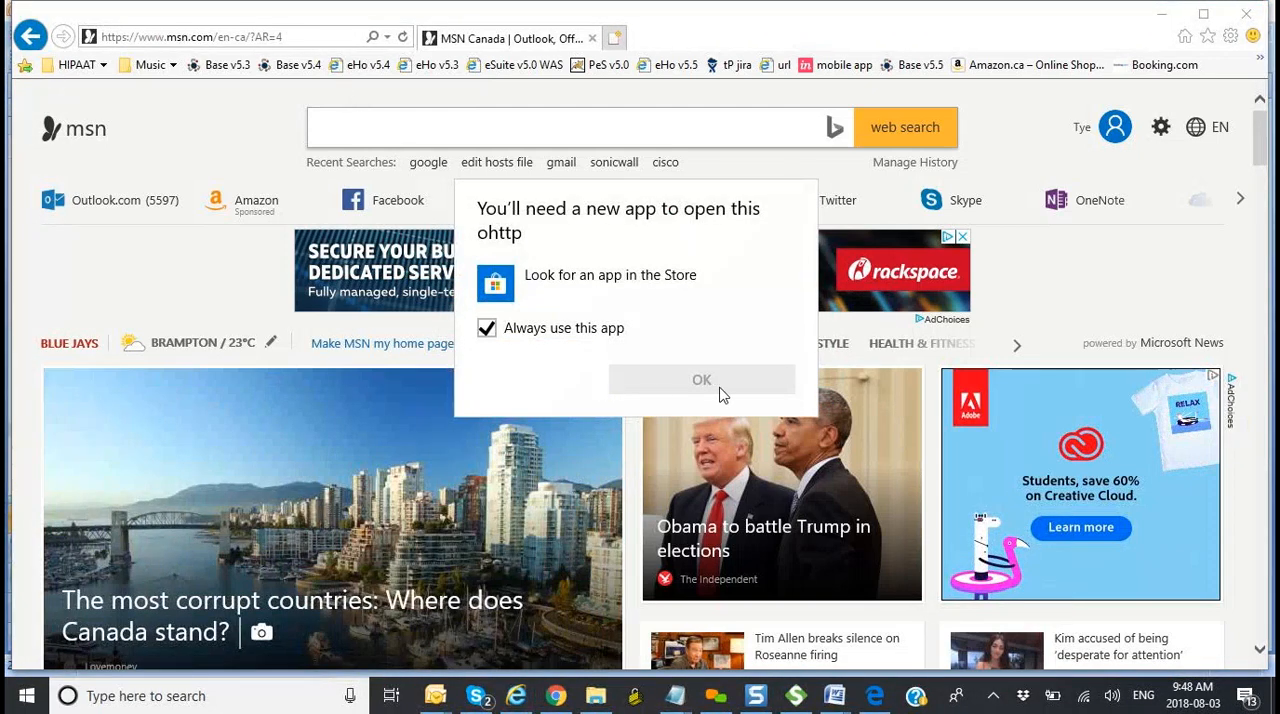
Step: Switch to Chrome, dismiss the Airbnb login prompt and look up the copied bank codes link in a new tab
left_click(561, 706)
mouse_move(561, 706)
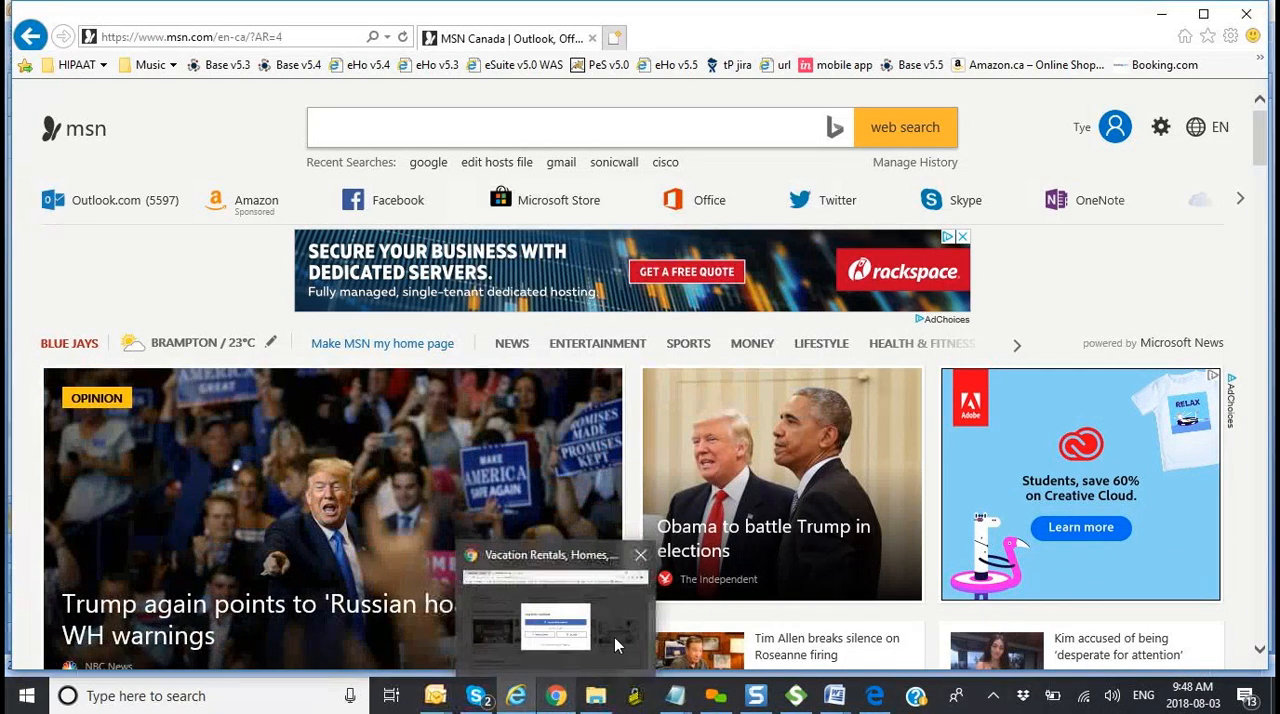
left_click(617, 637)
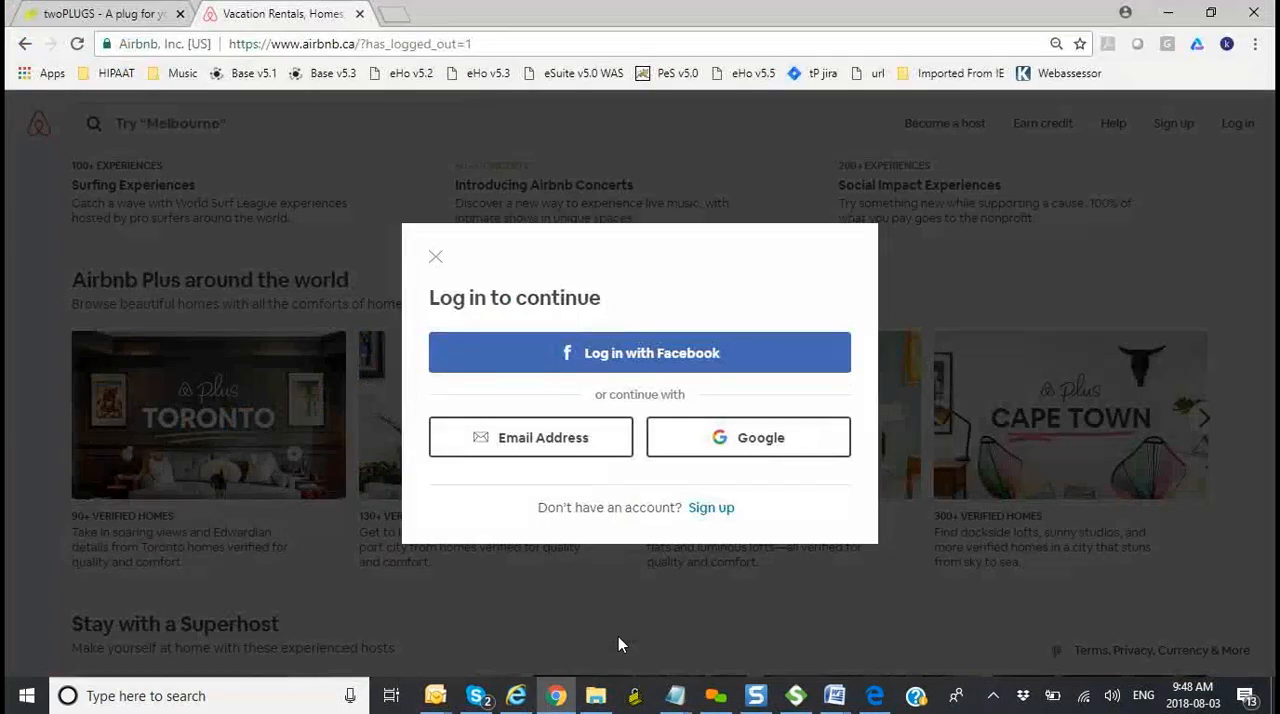
left_click(435, 258)
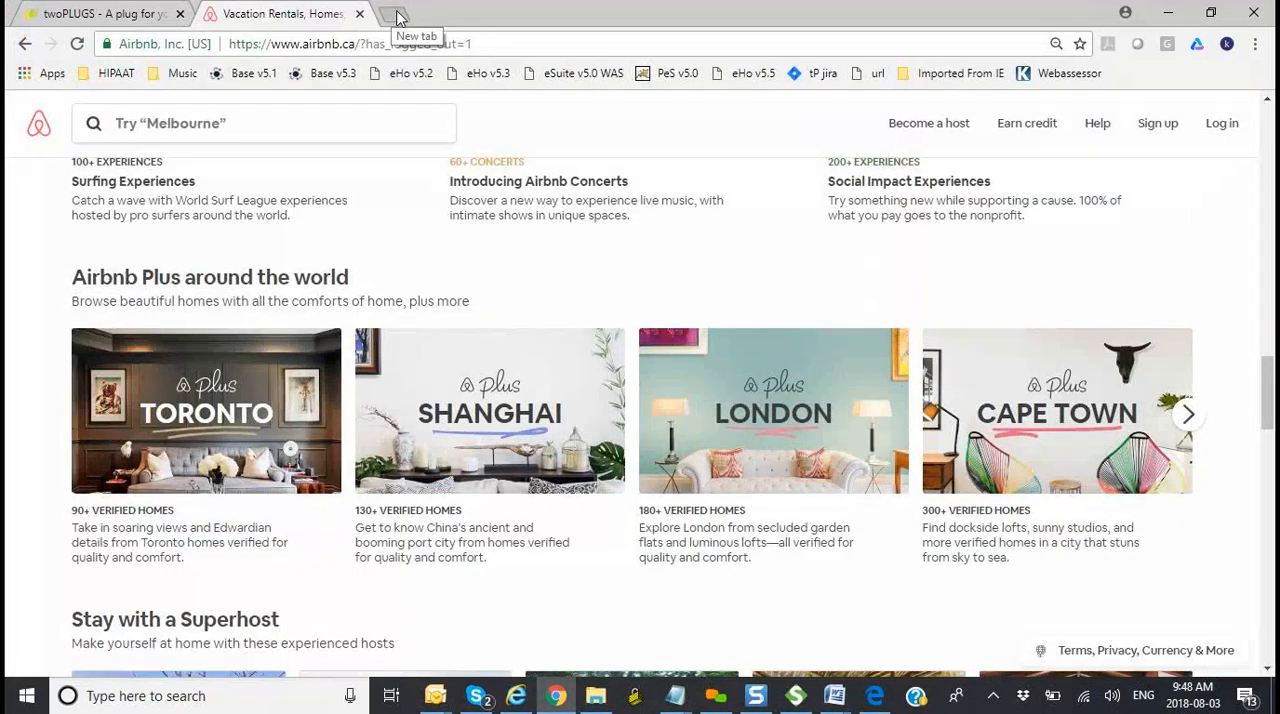
left_click(397, 16)
type("o http://welche-versicherungen.de/bankenverzeichnis/german-bank-codes.php")
key("Return")
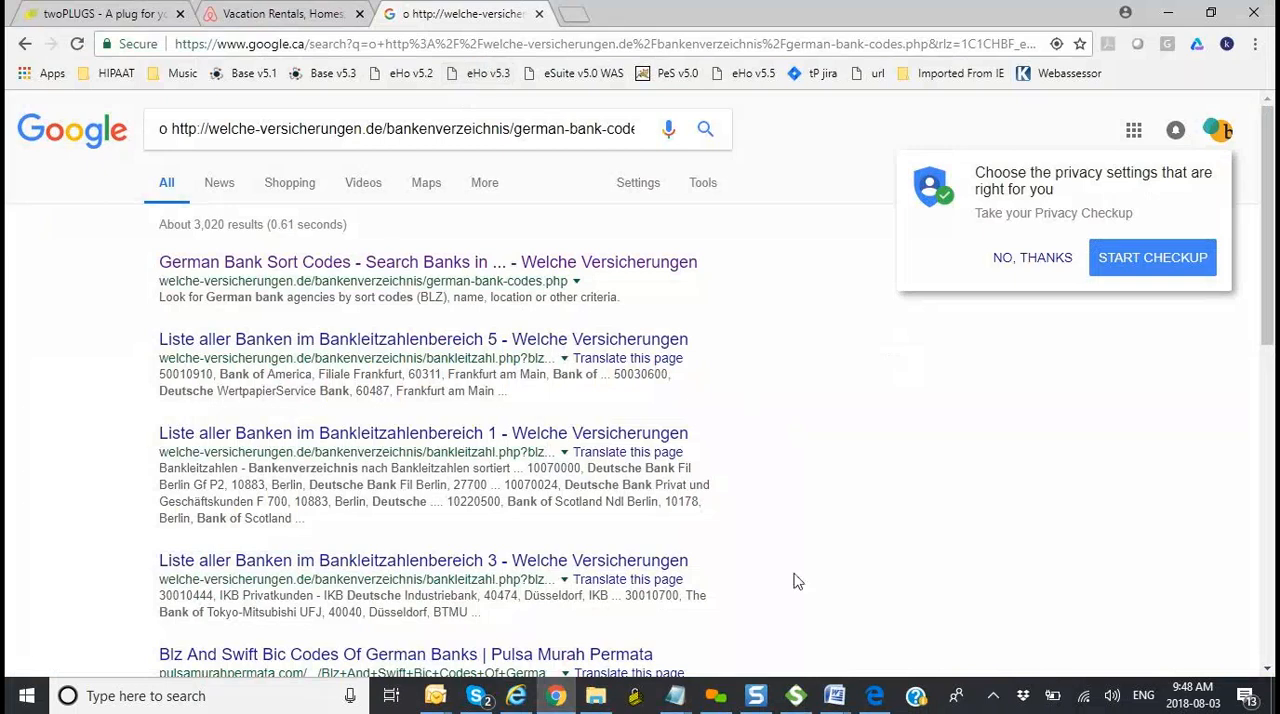
Step: Copy the bank codes link again from the Webservice_testing2 document in Word and repeat its lookup in Chrome
left_click(840, 700)
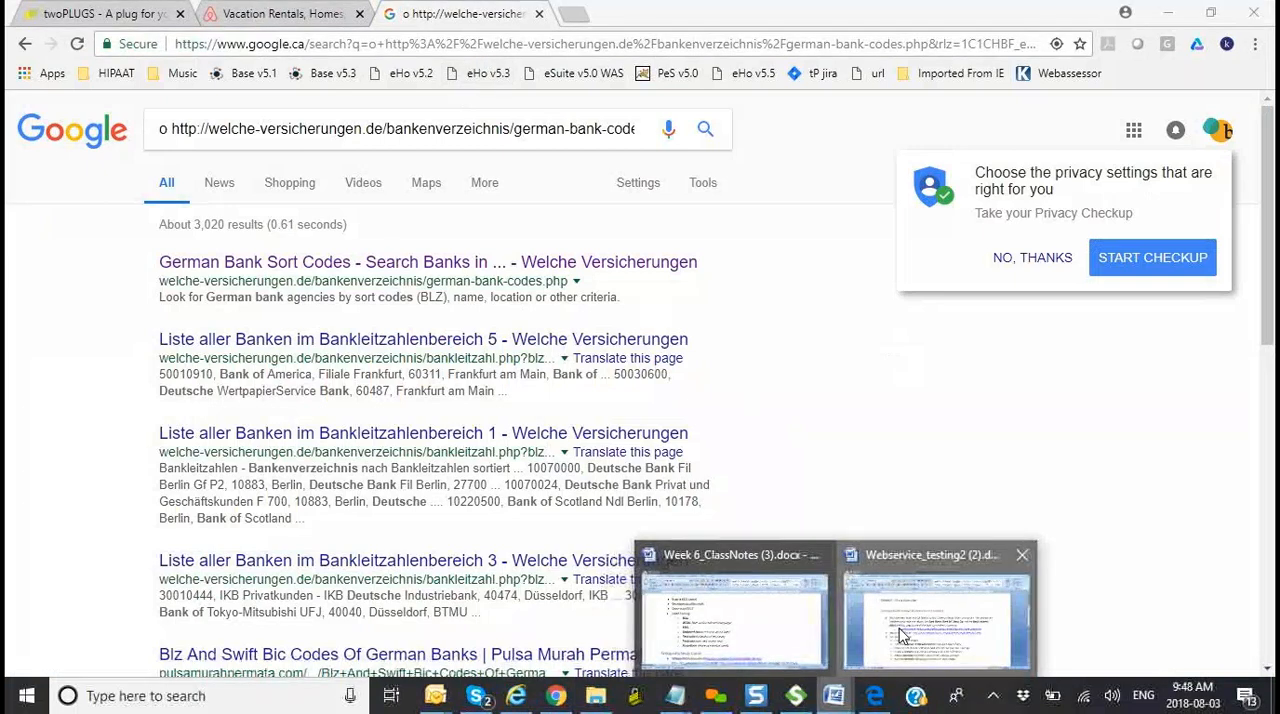
left_click(898, 636)
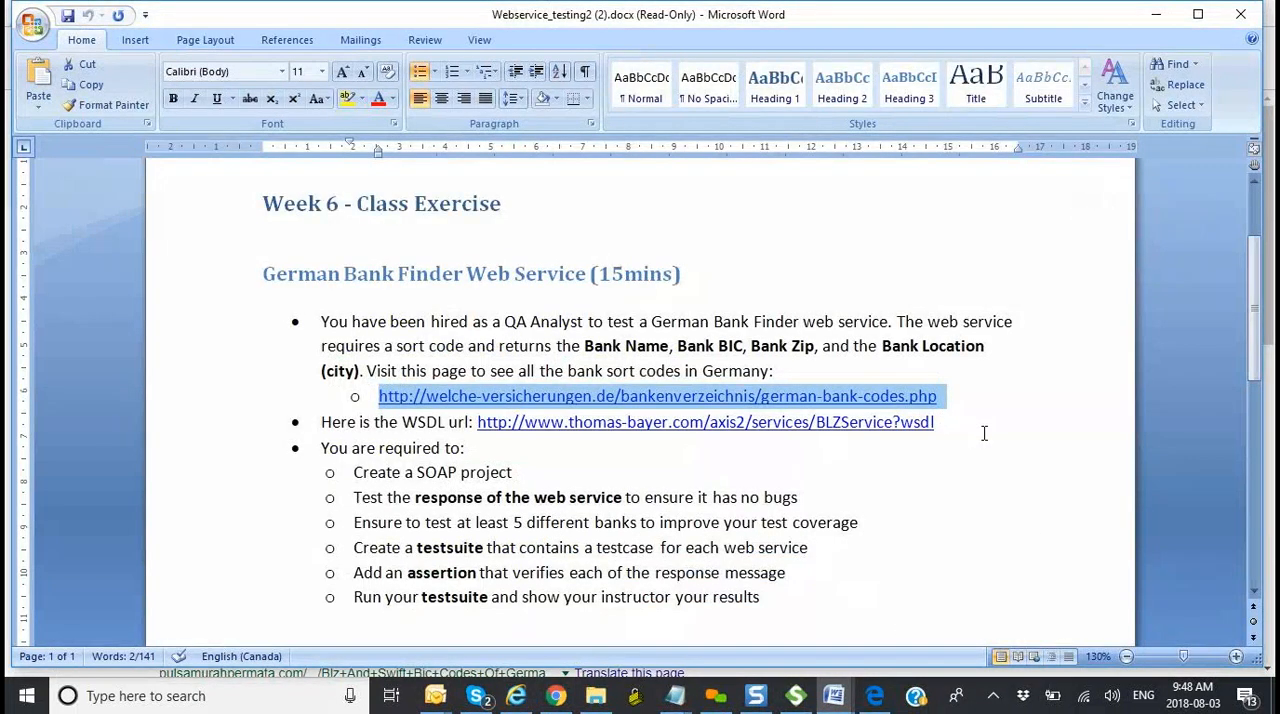
key("alt+Tab")
left_click(463, 48)
key("BackSpace")
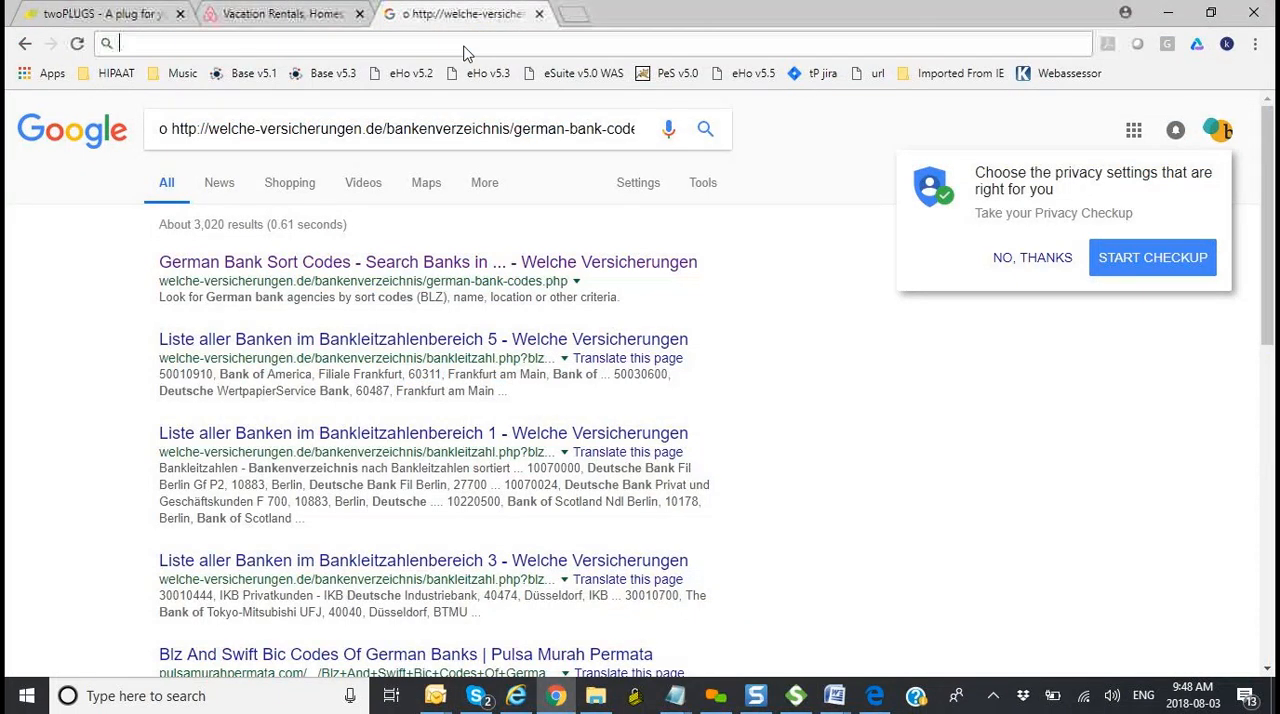
type("o http://welche-versicherungen.de/bankenverzeichnis/german-bank-codes.php")
key("Return")
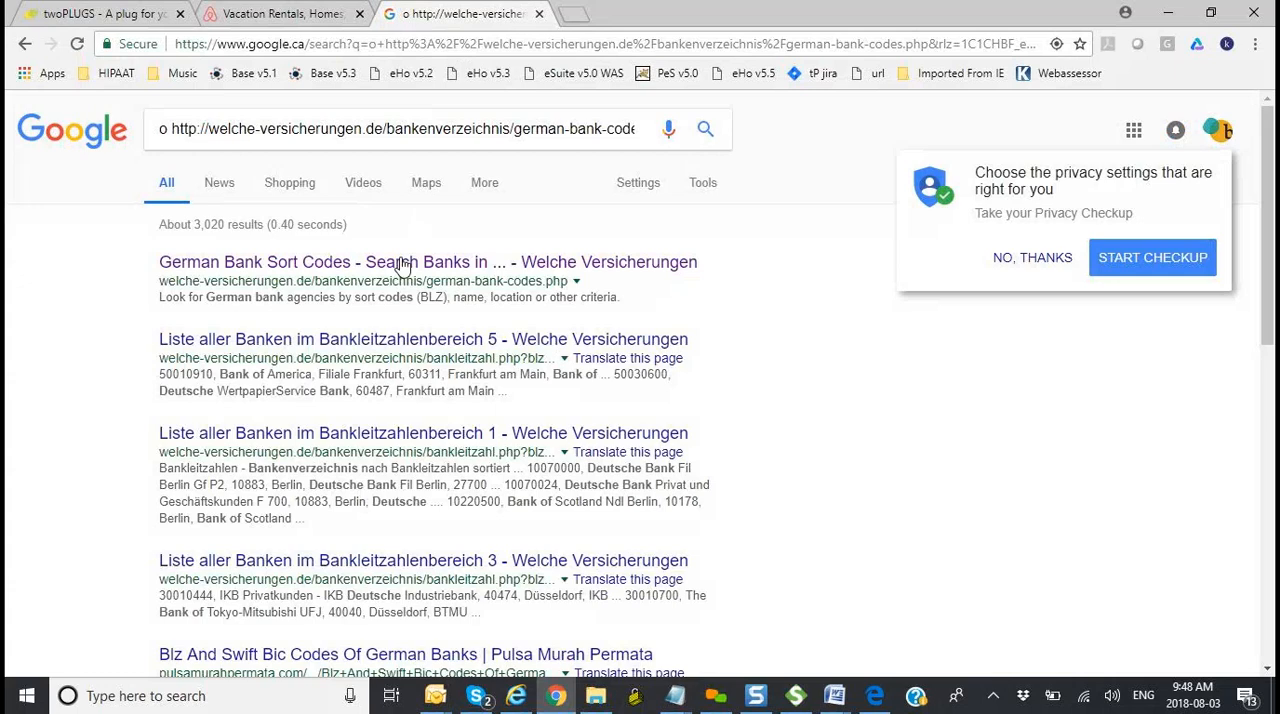
Step: Open the German Bank Sort Codes result and run its bank search with every field left empty
left_click(400, 264)
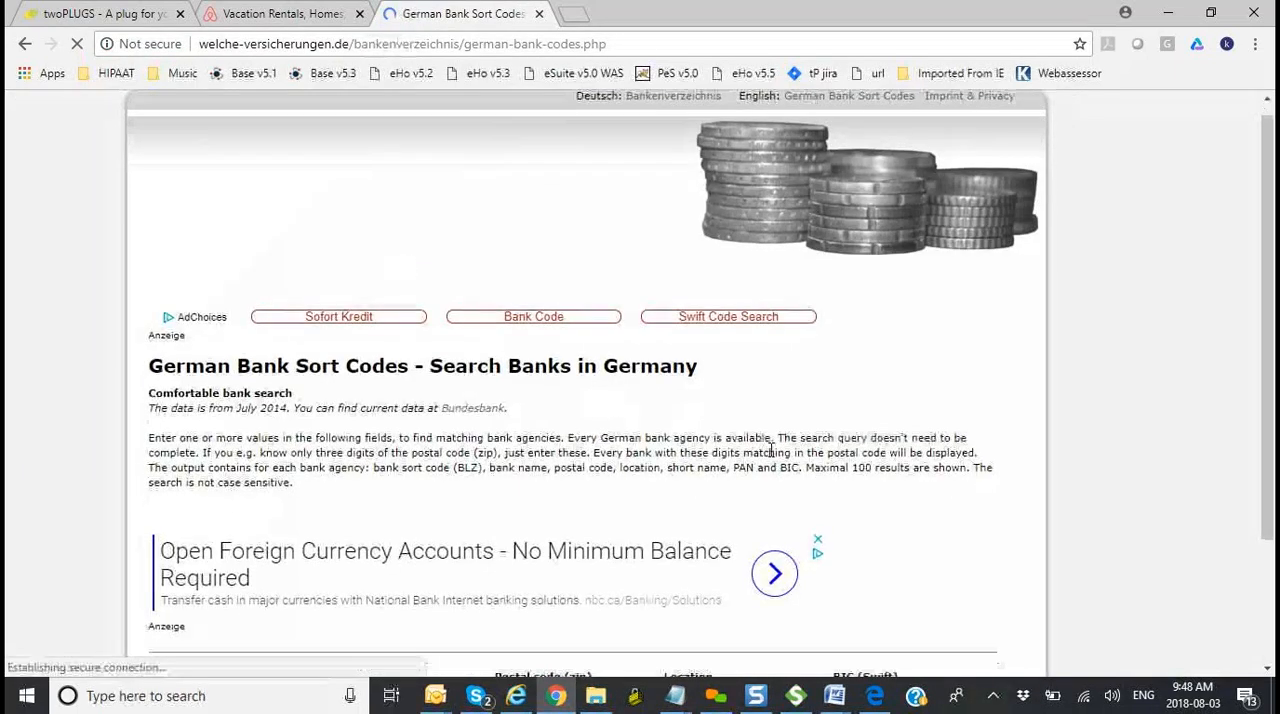
scroll(771, 452, "down", 2)
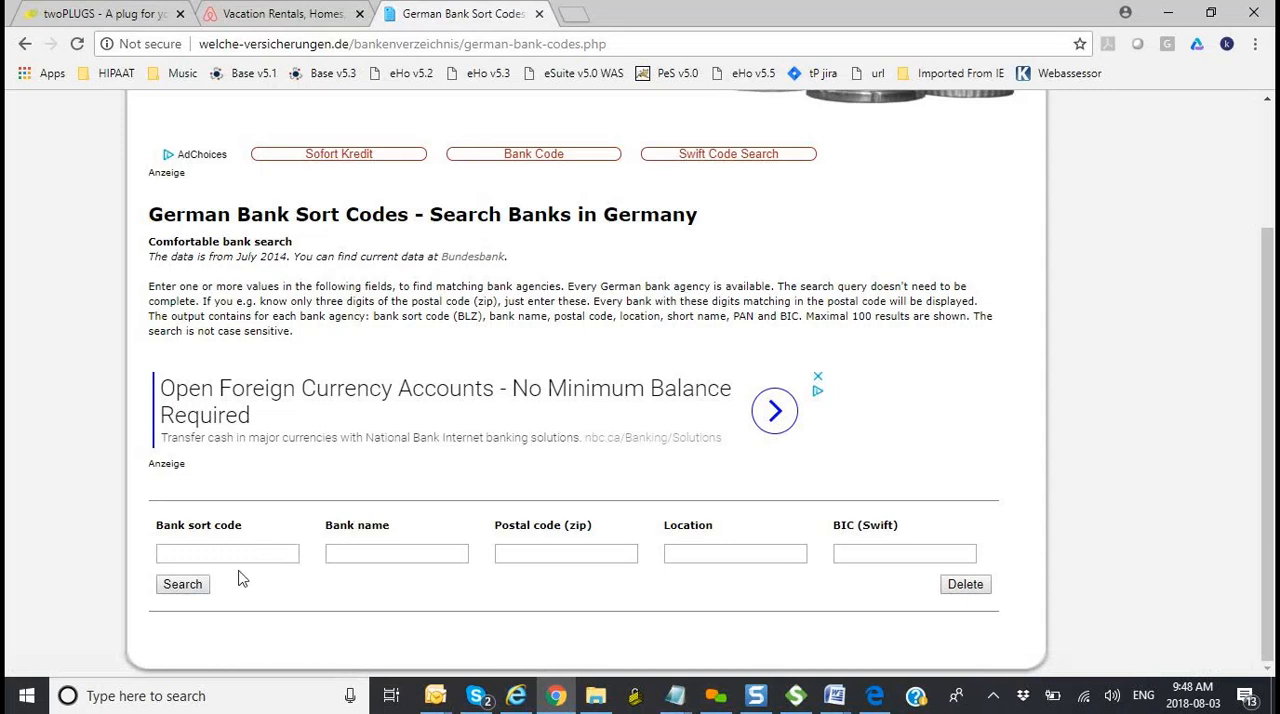
left_click(180, 584)
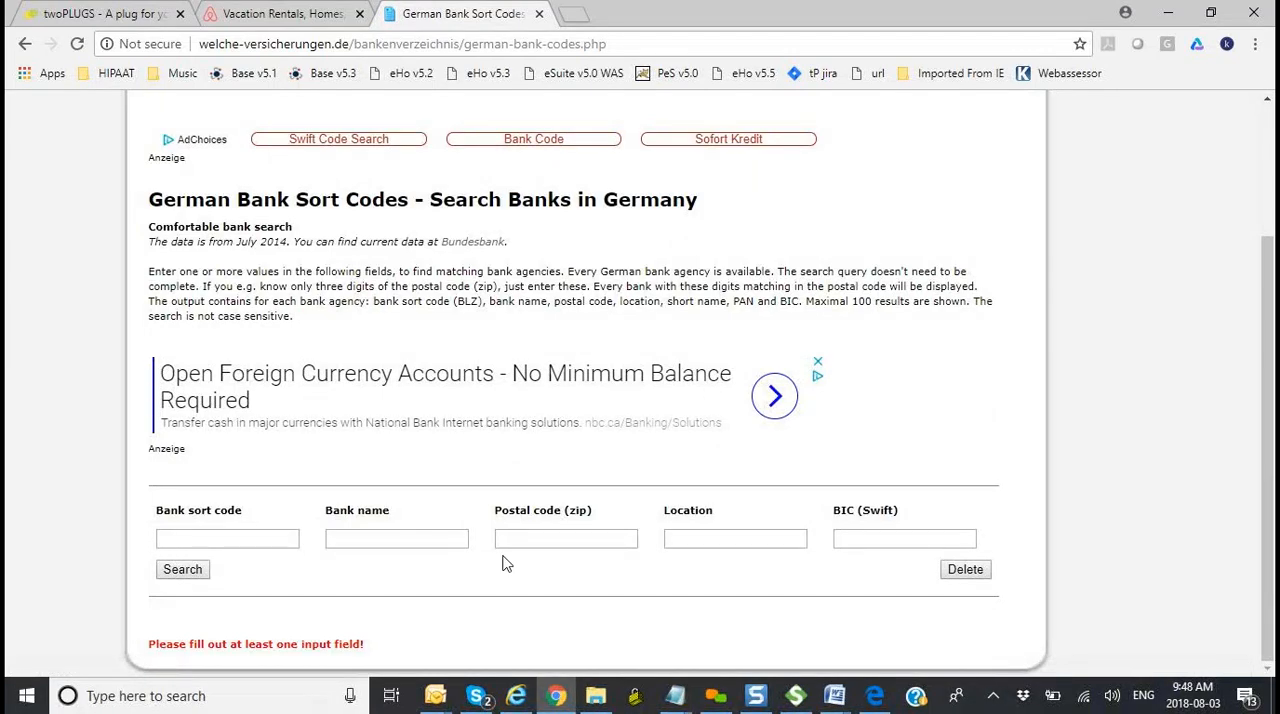
Step: Check the German Bank Finder exercise requirements in Word and return to the bank search page in Chrome
key("alt+Tab")
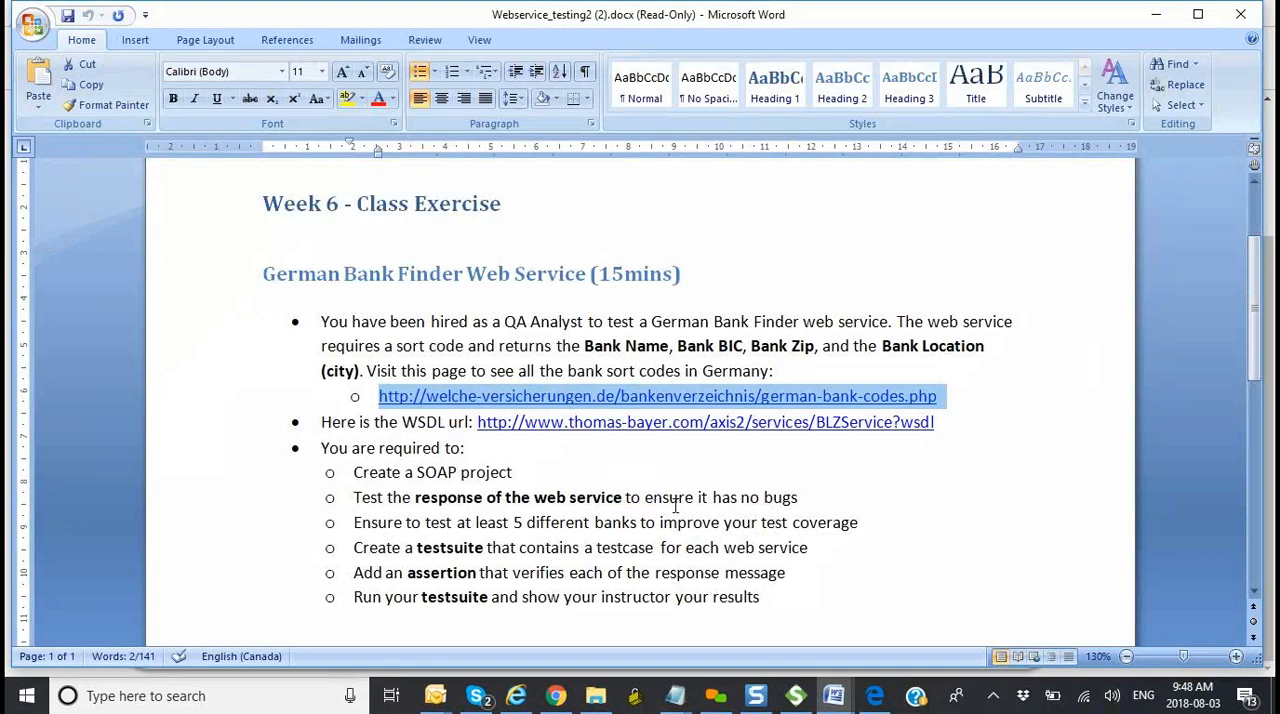
scroll(675, 506, "down", 2)
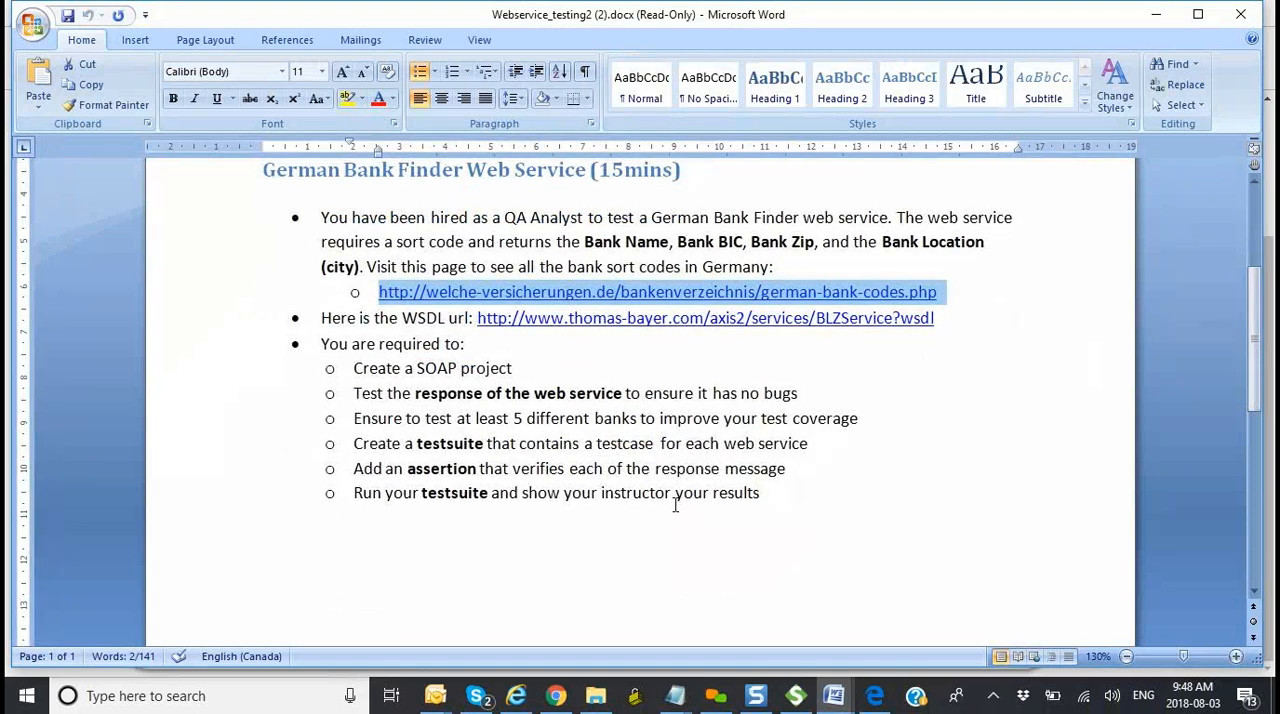
scroll(675, 506, "down", 1)
key("alt+Tab")
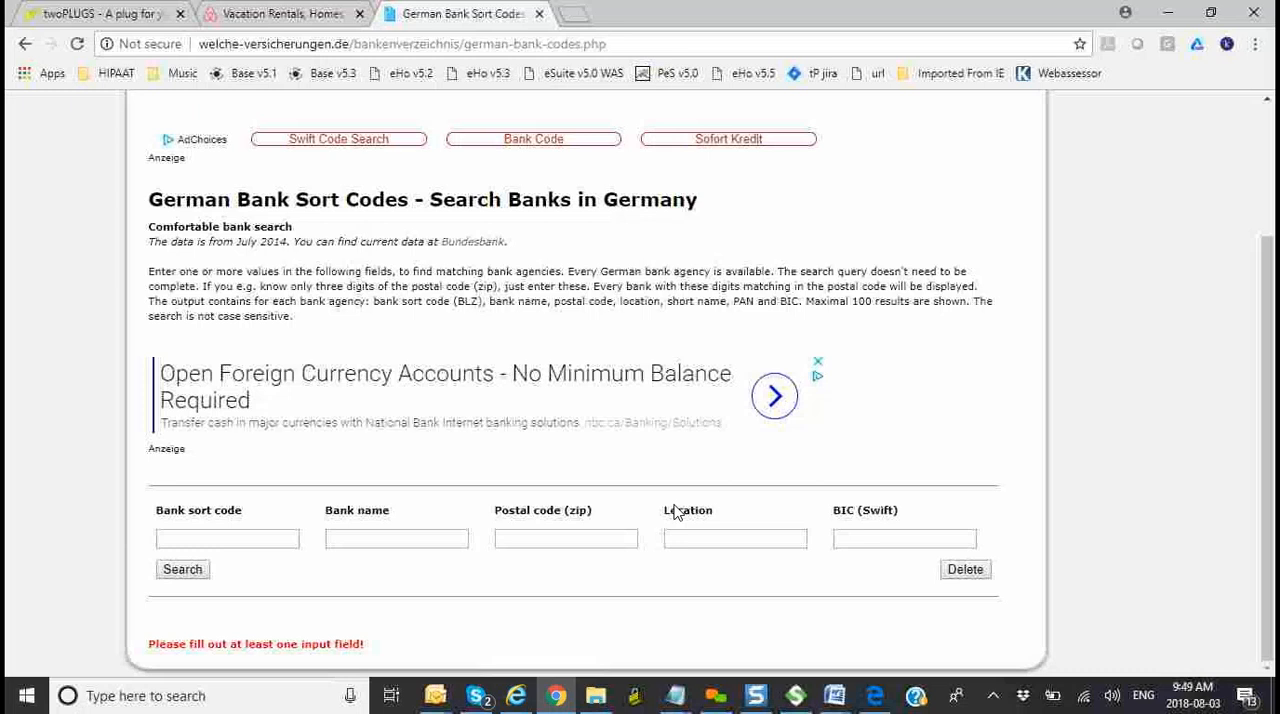
Step: Search for banks with the bank name "munich", look over the results and go back to the blank search form
left_click(362, 541)
type("munich")
left_click(188, 577)
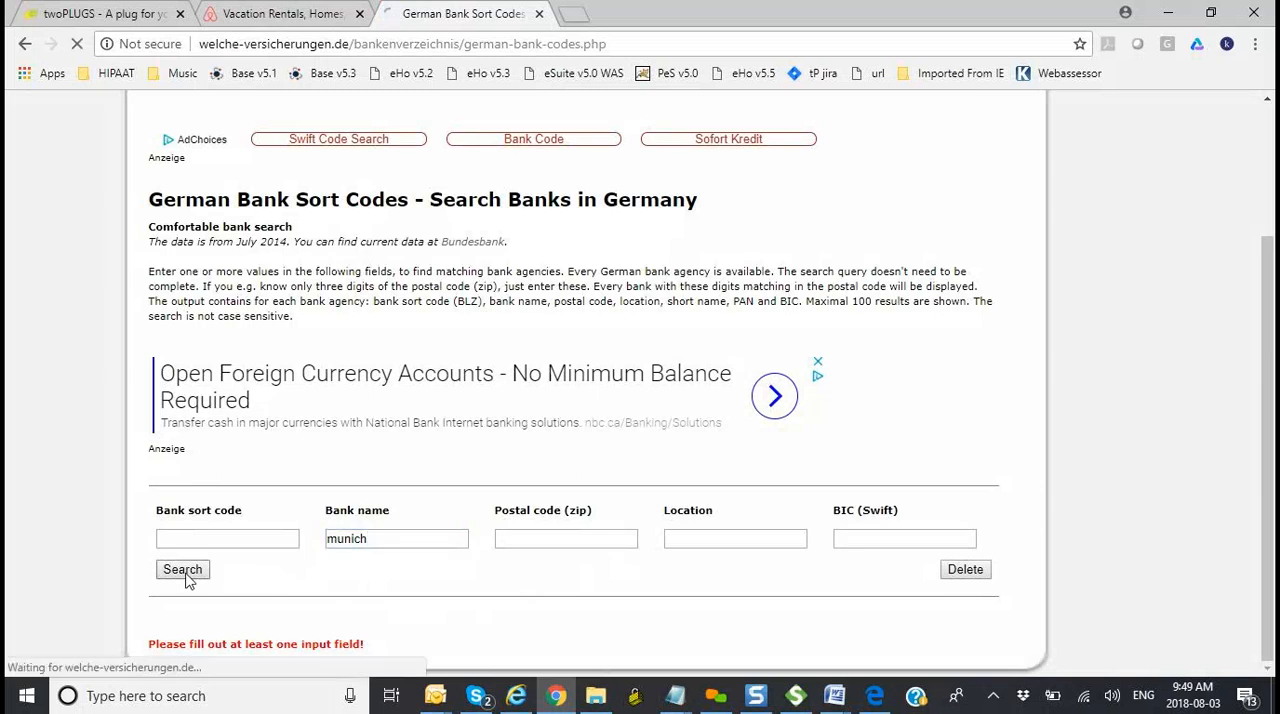
scroll(443, 527, "down", 2)
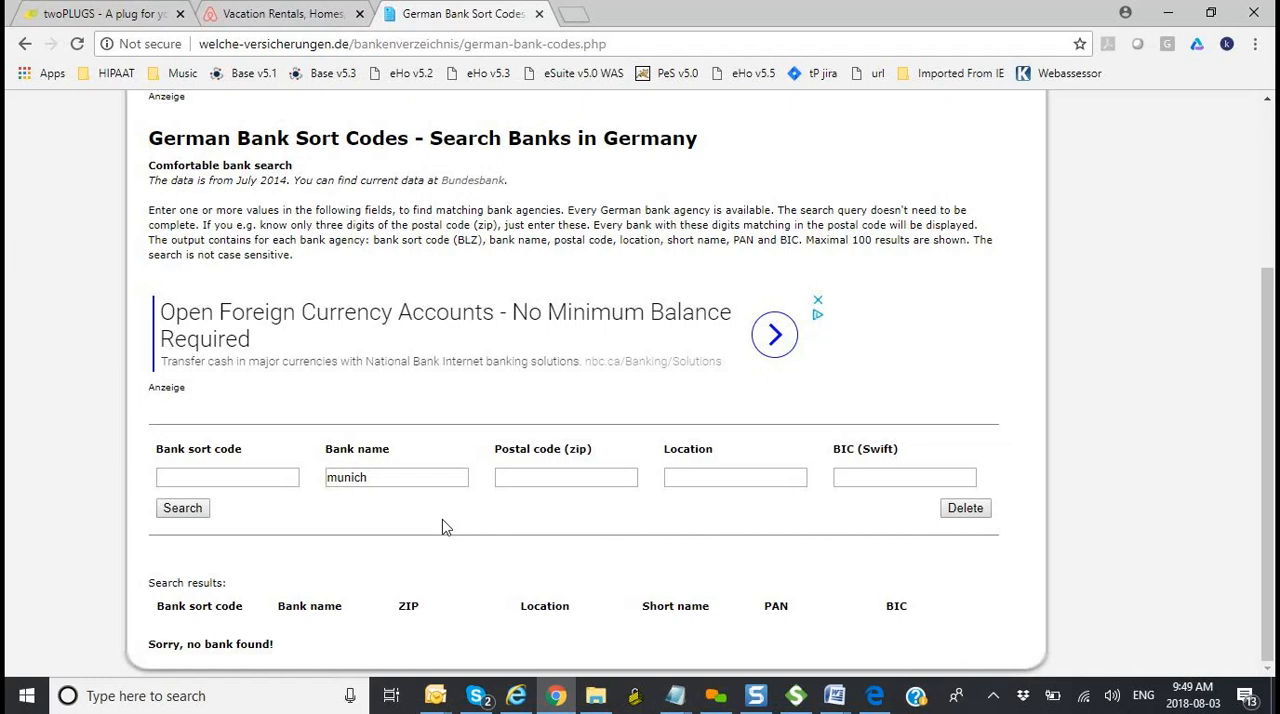
scroll(443, 527, "up", 1)
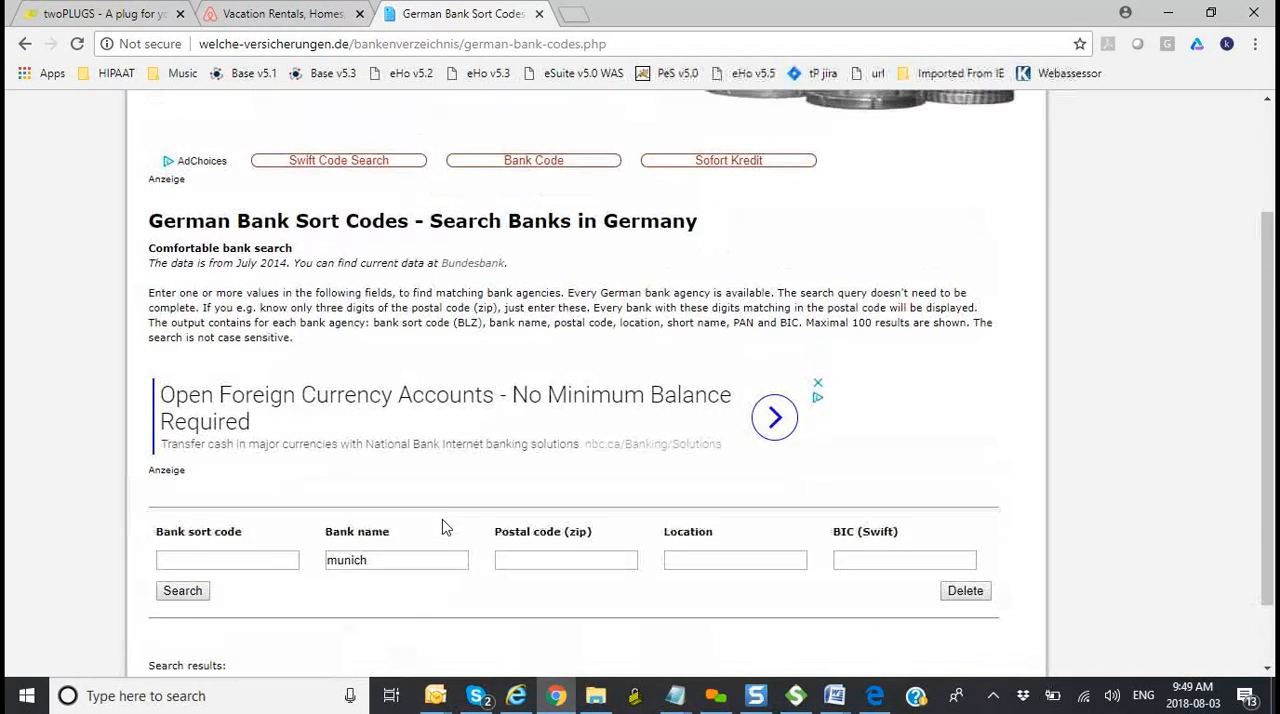
left_click(27, 50)
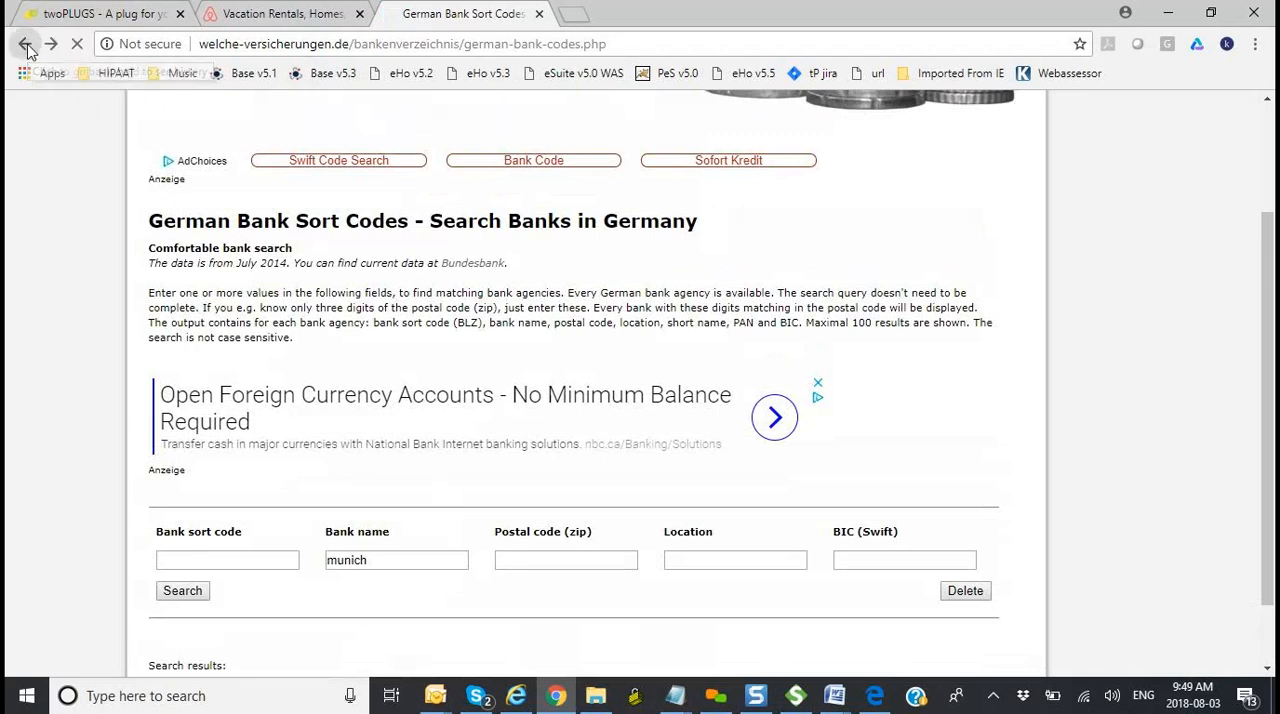
left_click(27, 50)
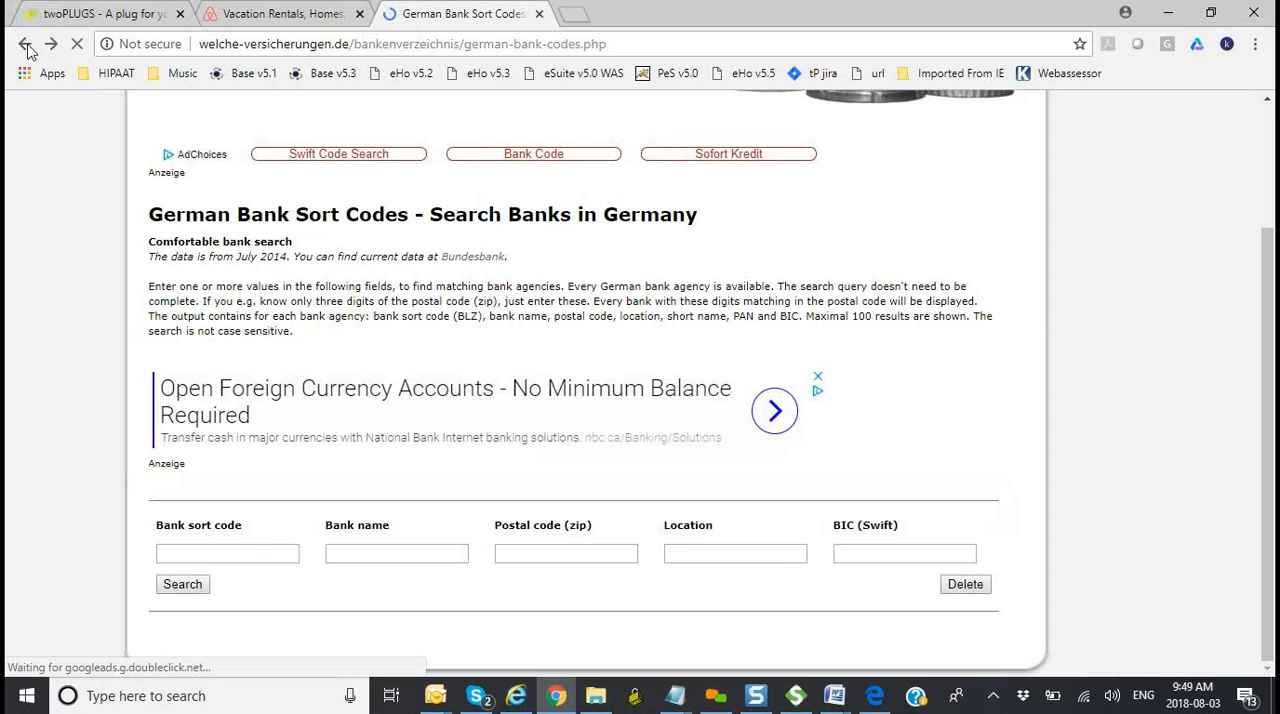
Step: Reopen the German Bank Sort Codes page from the Google results and search for the bank name "Deutsche Bank"
left_click(27, 47)
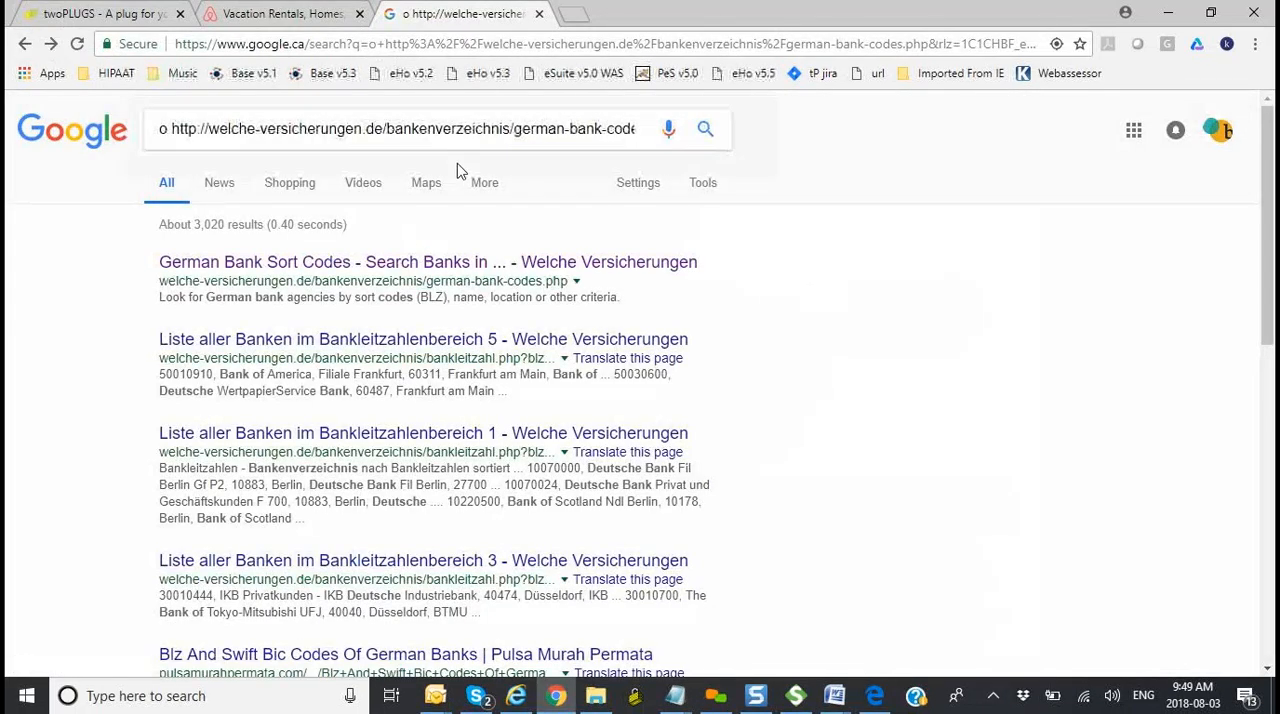
left_click(428, 263)
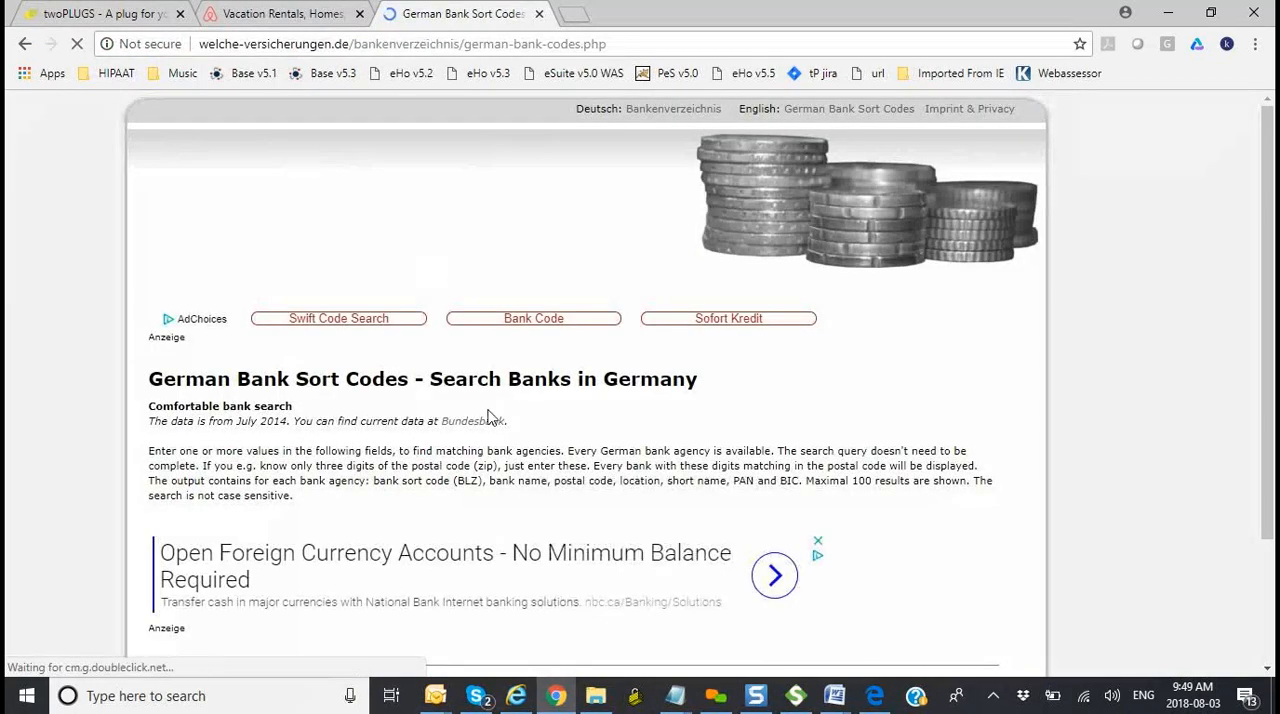
scroll(880, 523, "down", 2)
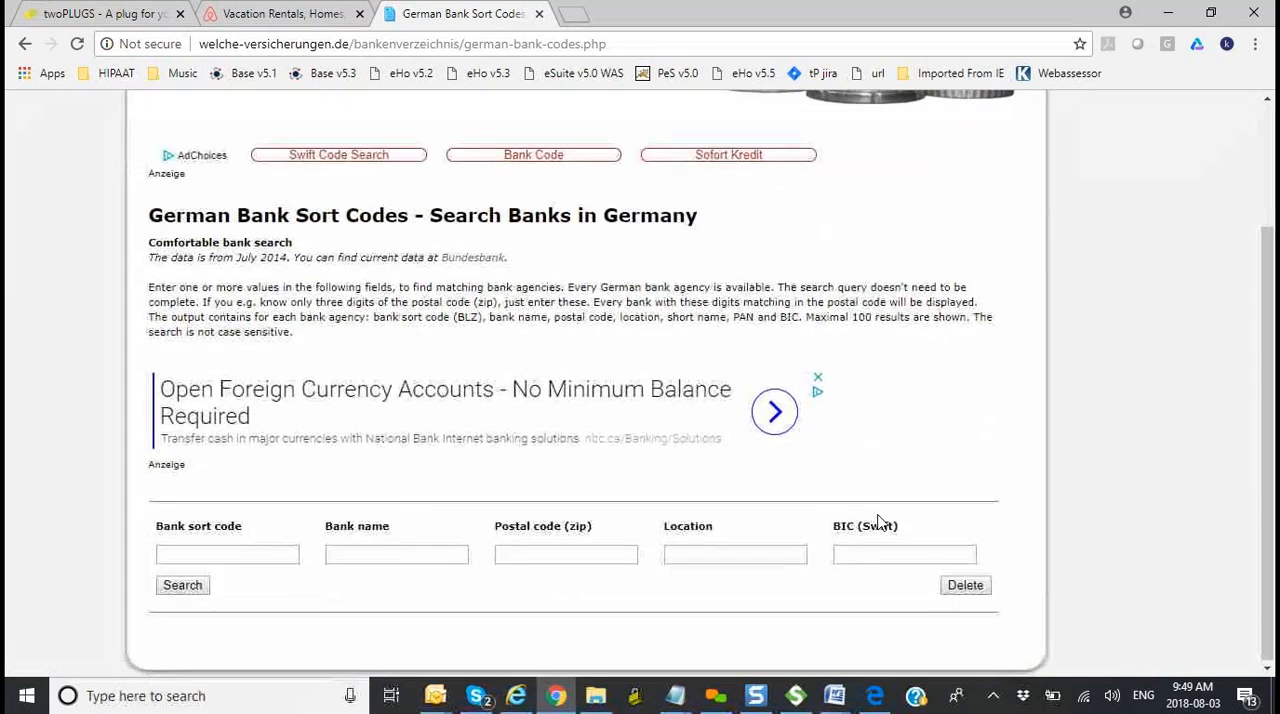
left_click(396, 556)
left_click(393, 578)
left_click(176, 585)
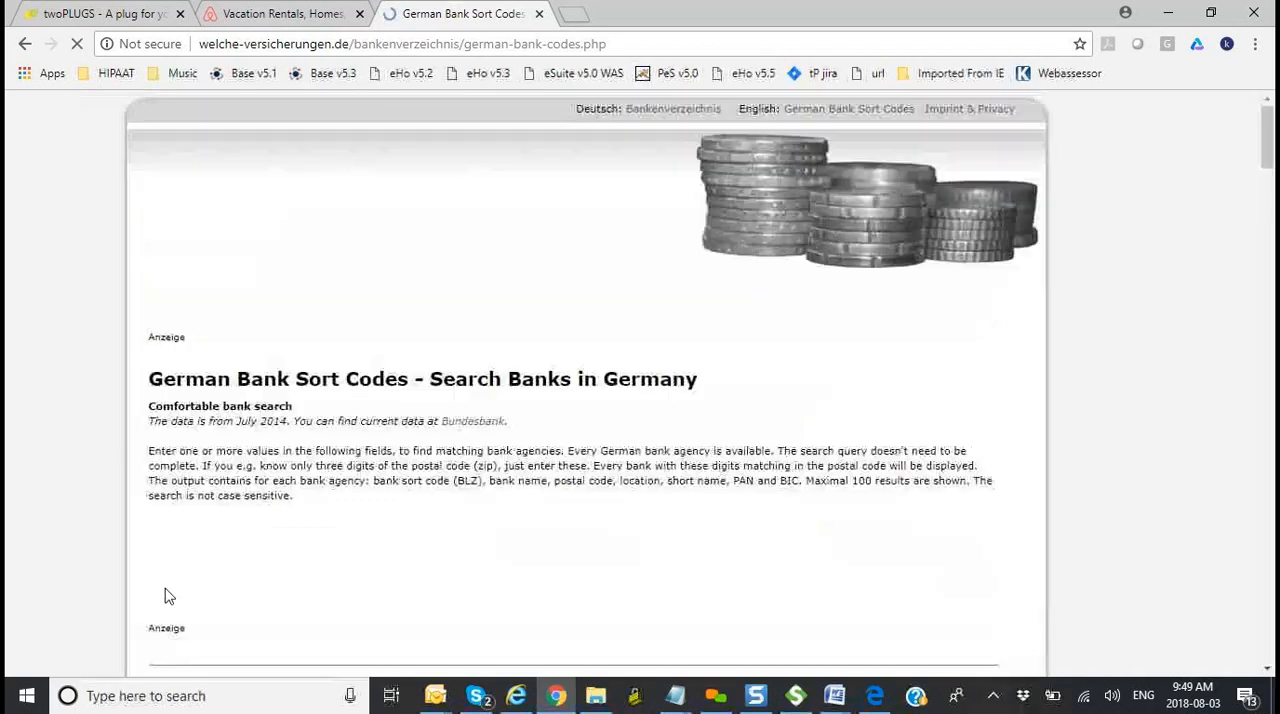
Step: Look through the Deutsche Bank results for sort codes, ZIPs, locations and BICs, running the same search once more
scroll(401, 545, "down", 3)
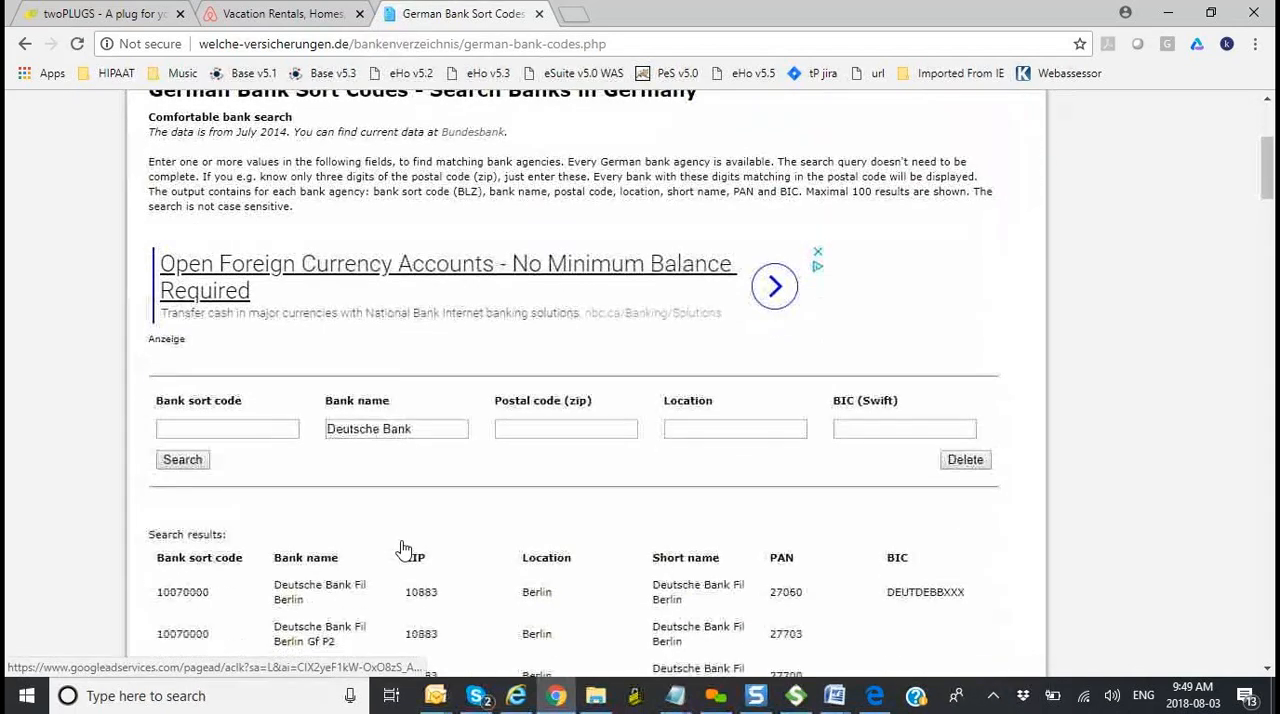
scroll(403, 549, "down", 3)
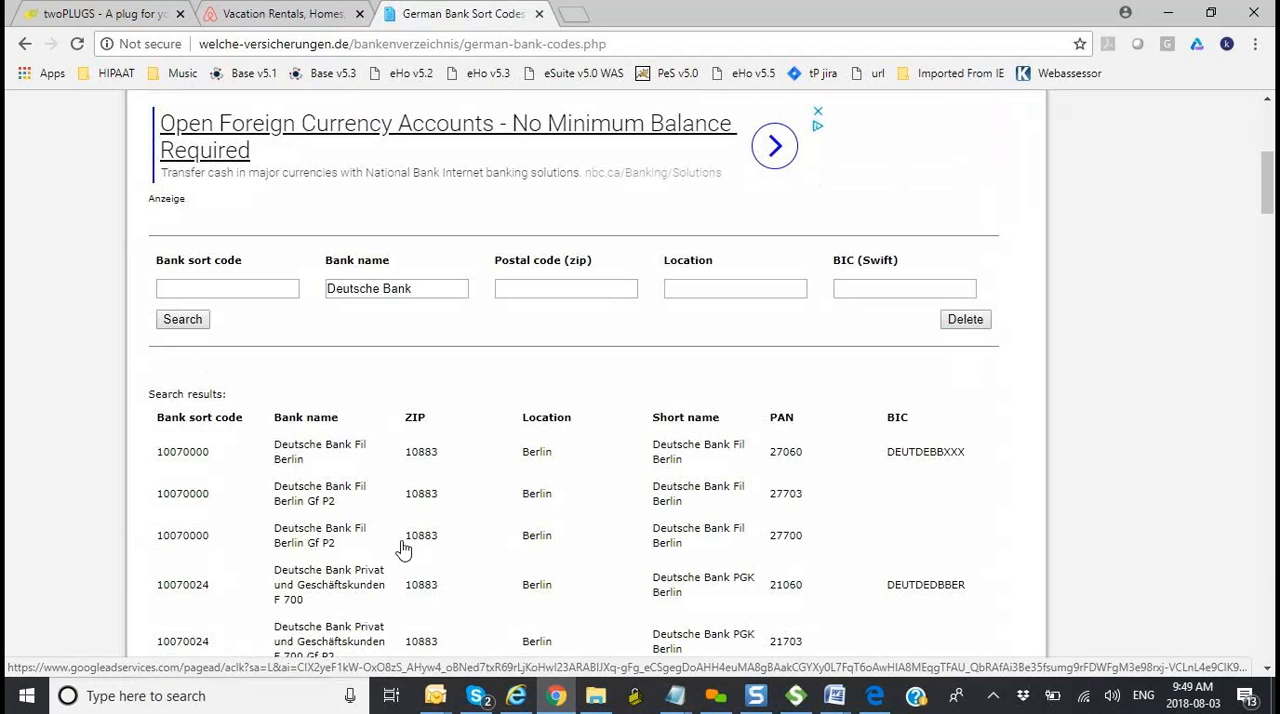
scroll(403, 549, "down", 2)
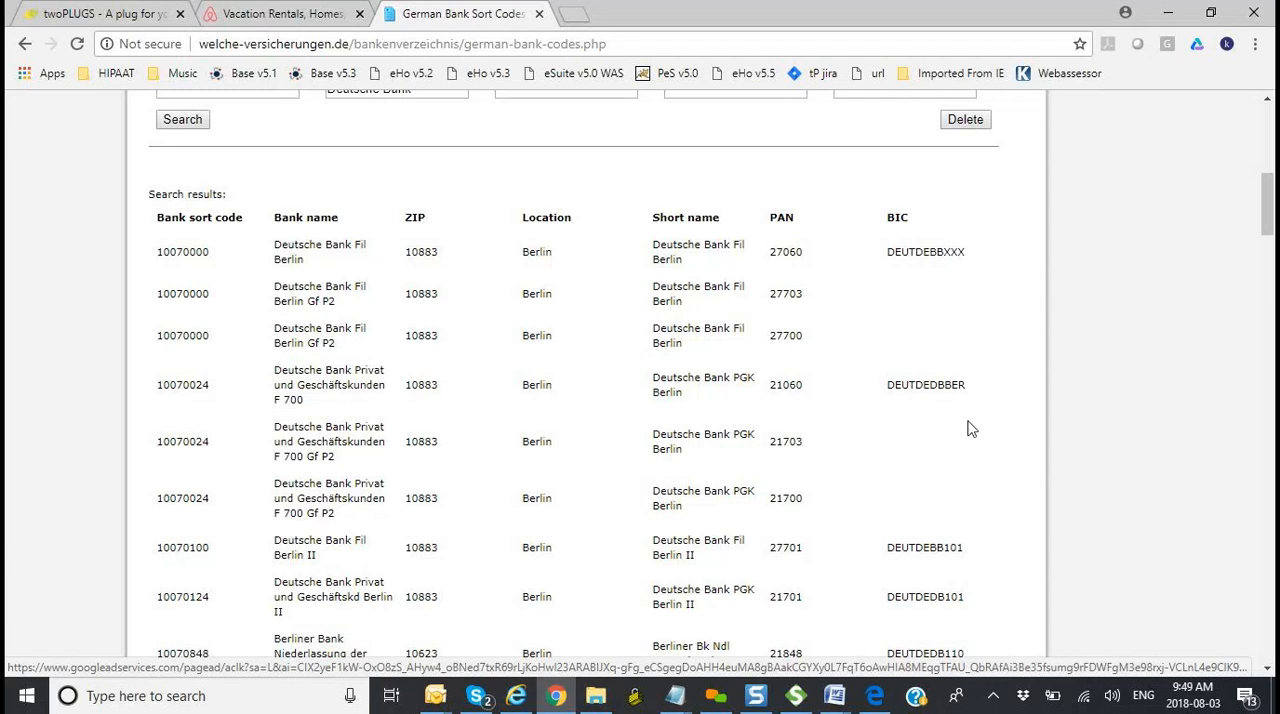
scroll(968, 428, "up", 1)
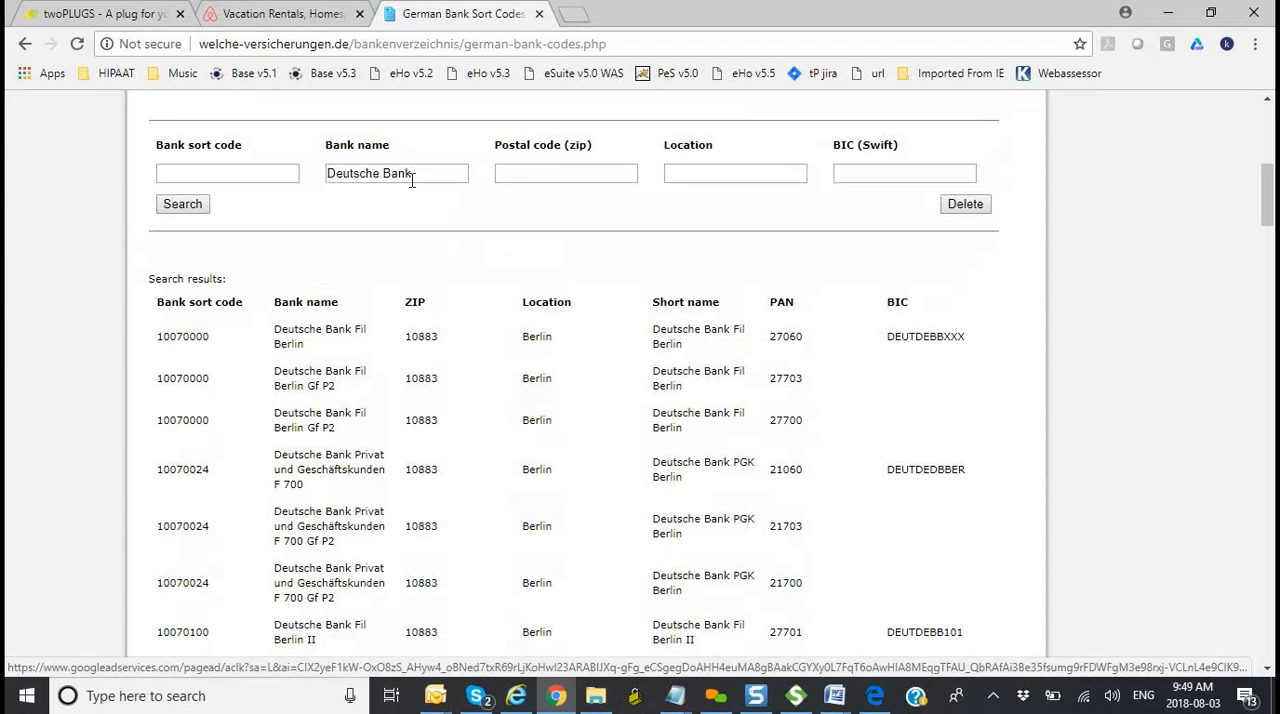
left_click(178, 206)
scroll(458, 408, "down", 2)
scroll(458, 408, "down", 5)
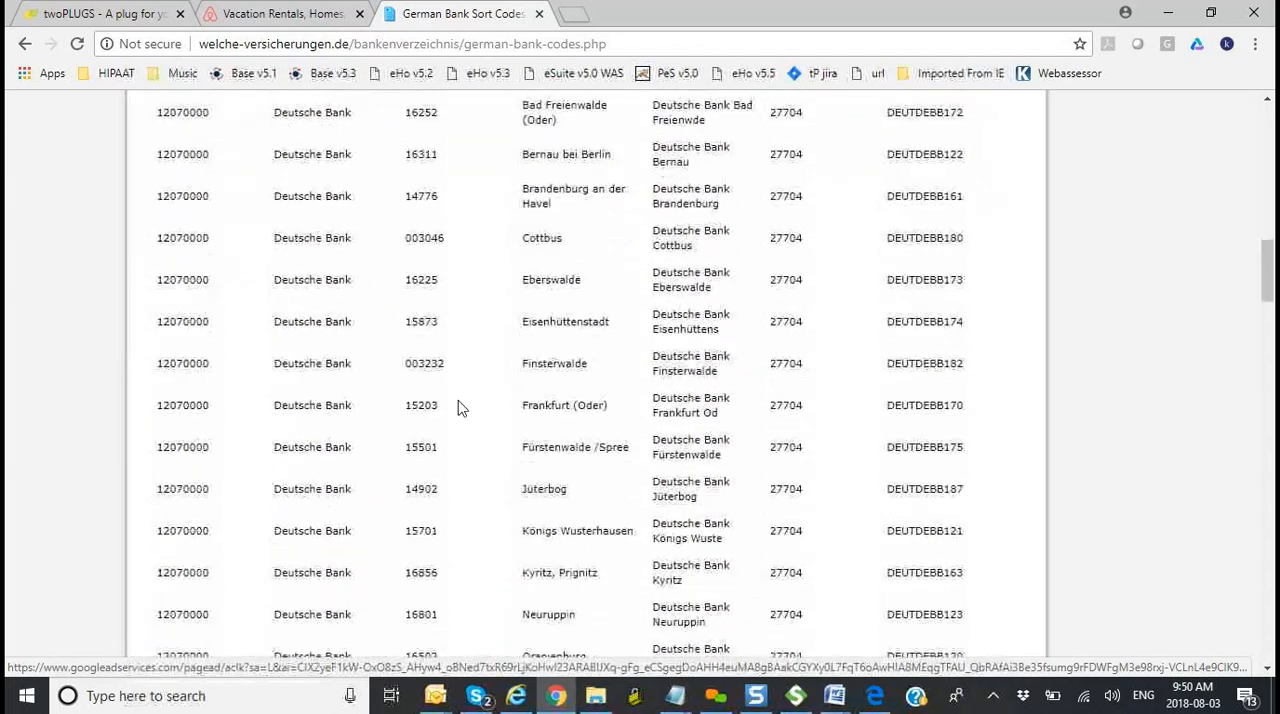
scroll(614, 430, "up", 3)
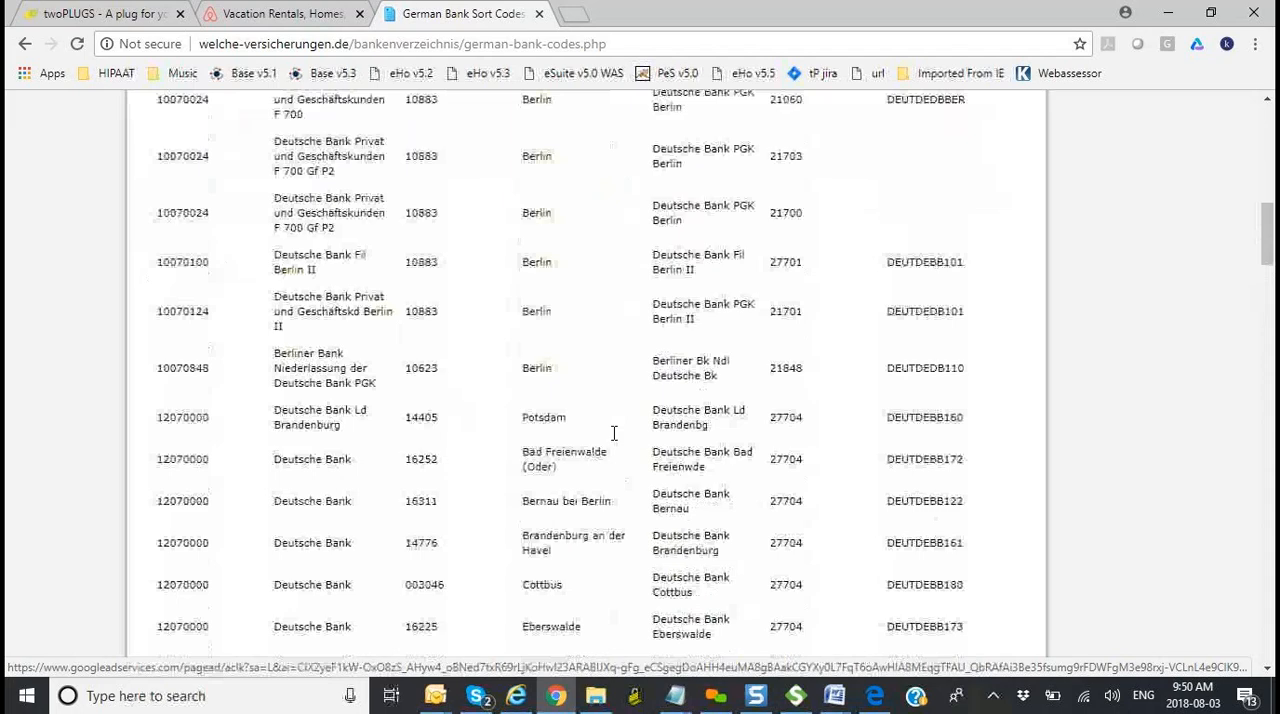
scroll(614, 432, "up", 4)
scroll(616, 441, "up", 1)
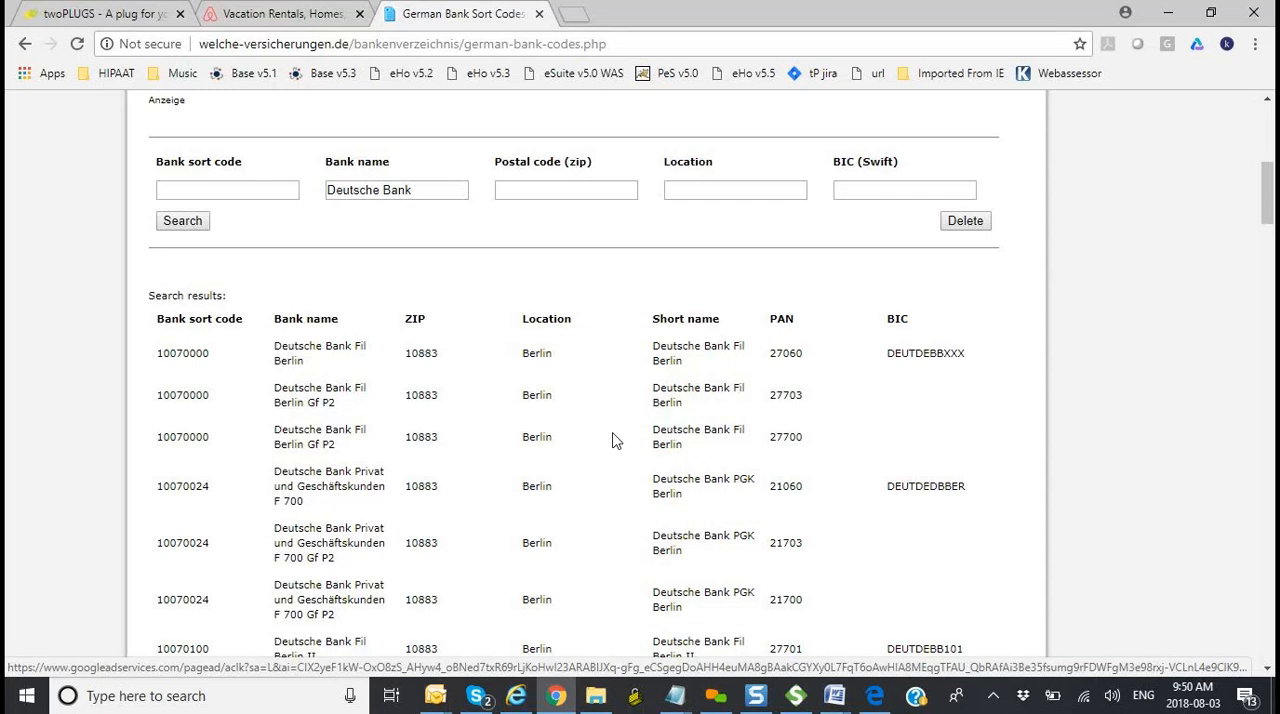
Step: Check the German Bank Finder requirements in Word and start a new SOAP project in SoapUI, ready to receive its initial WSDL
key("alt+Tab")
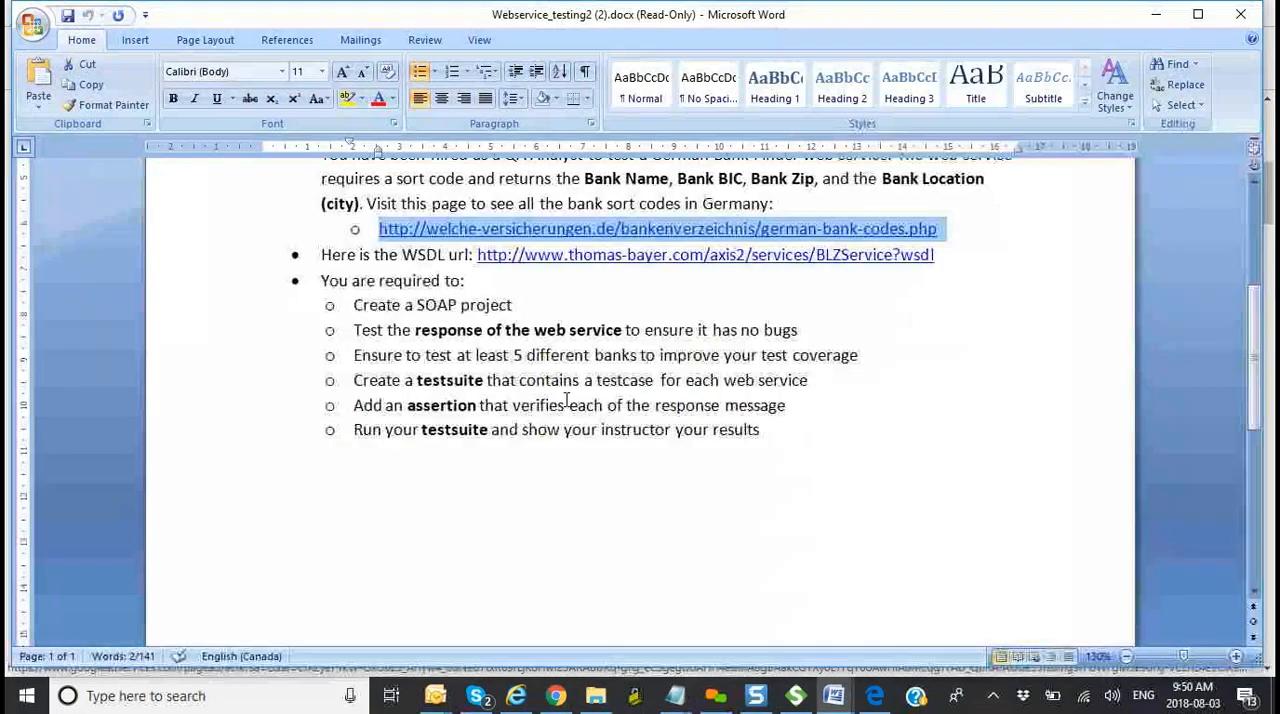
scroll(913, 378, "up", 1)
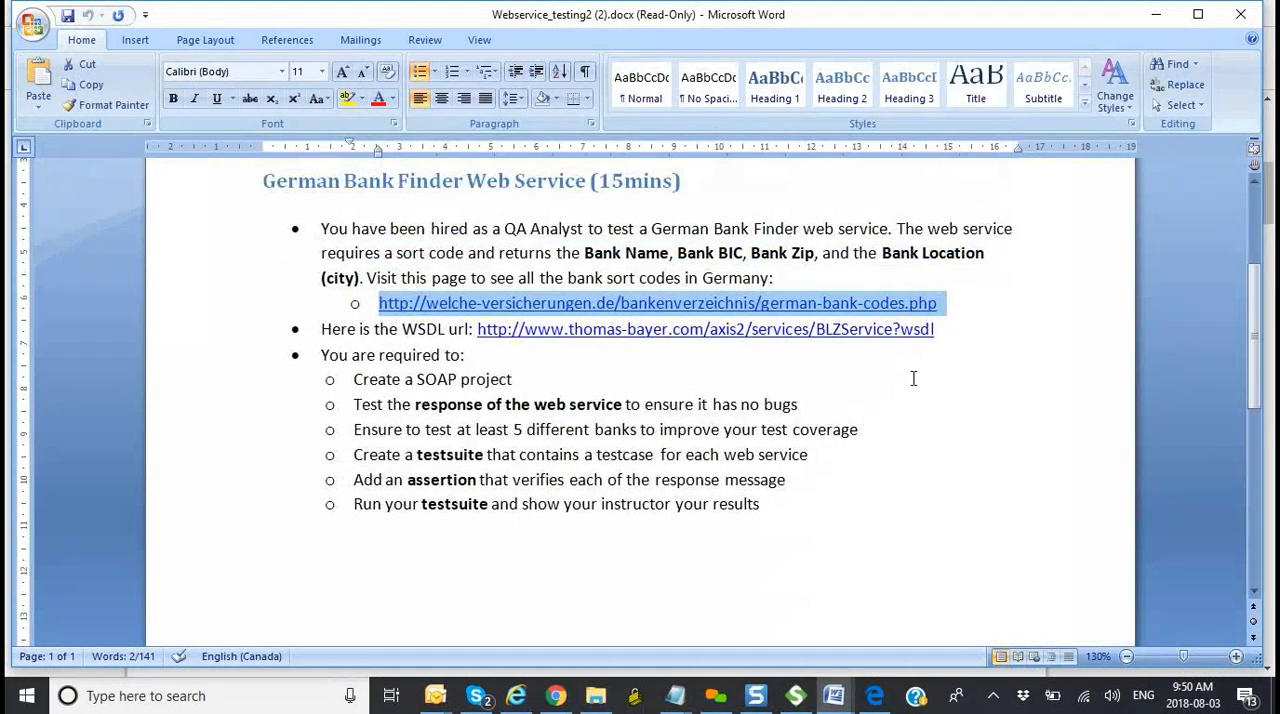
left_click(798, 698)
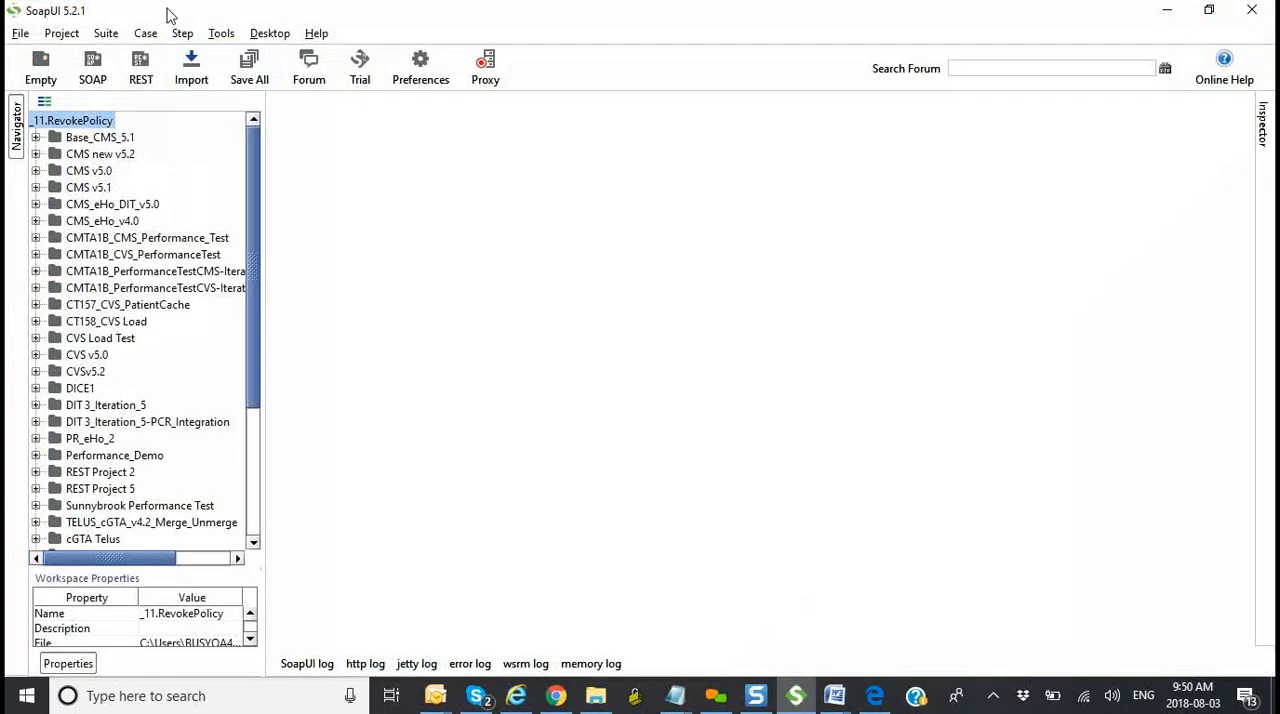
left_click(21, 36)
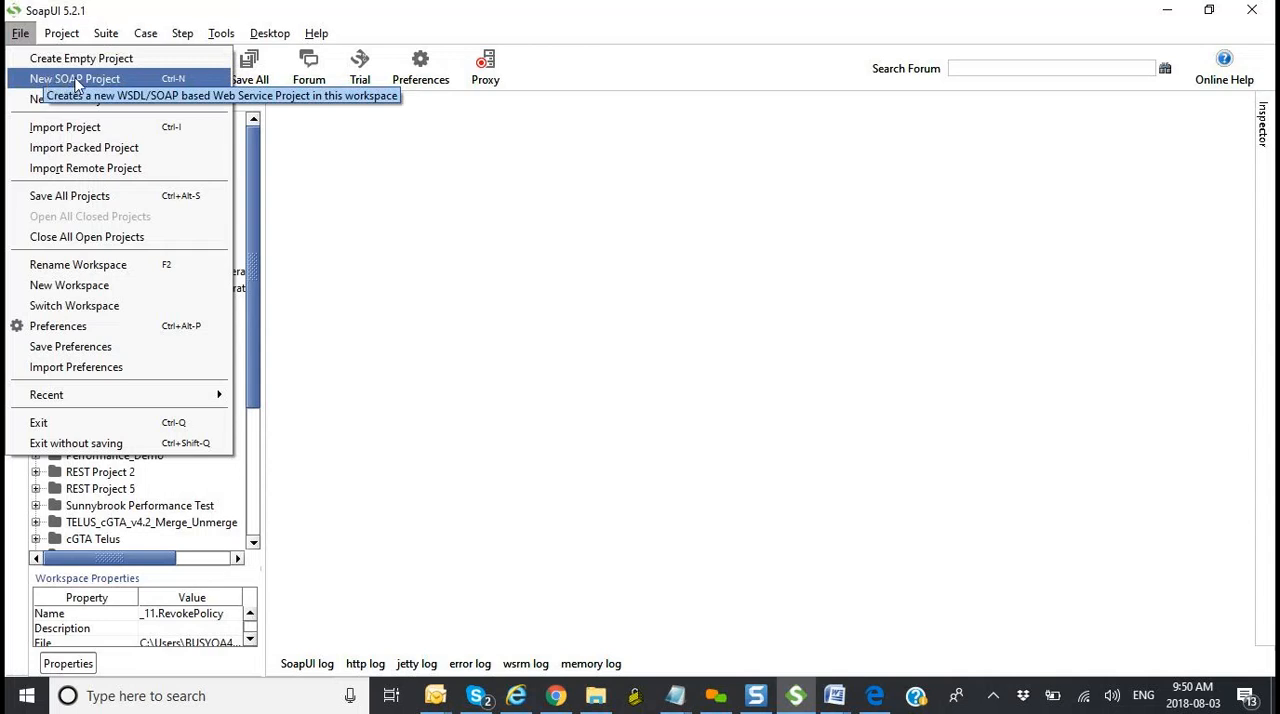
left_click(55, 80)
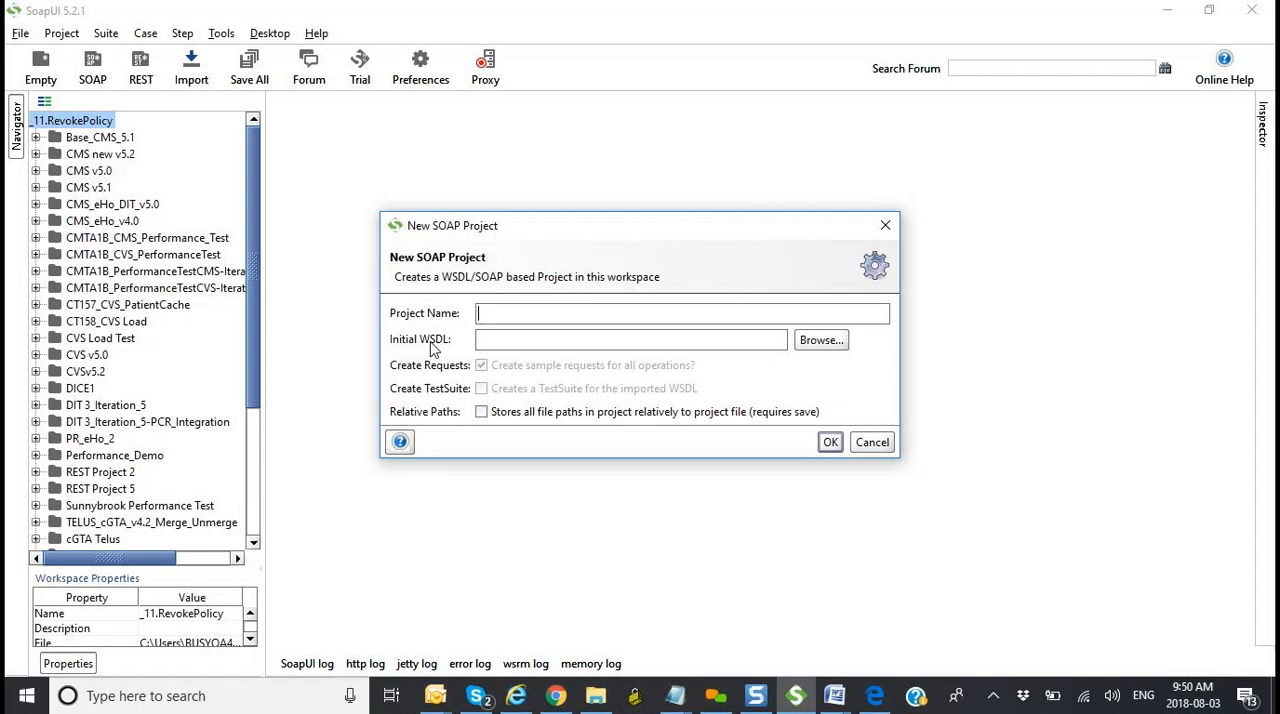
left_click(512, 341)
Step: Select the exercise's WSDL URL in Word, view the "Week 6: Coursework" email's wsdl.zip attachment in Outlook and return to Word
key("alt+Tab")
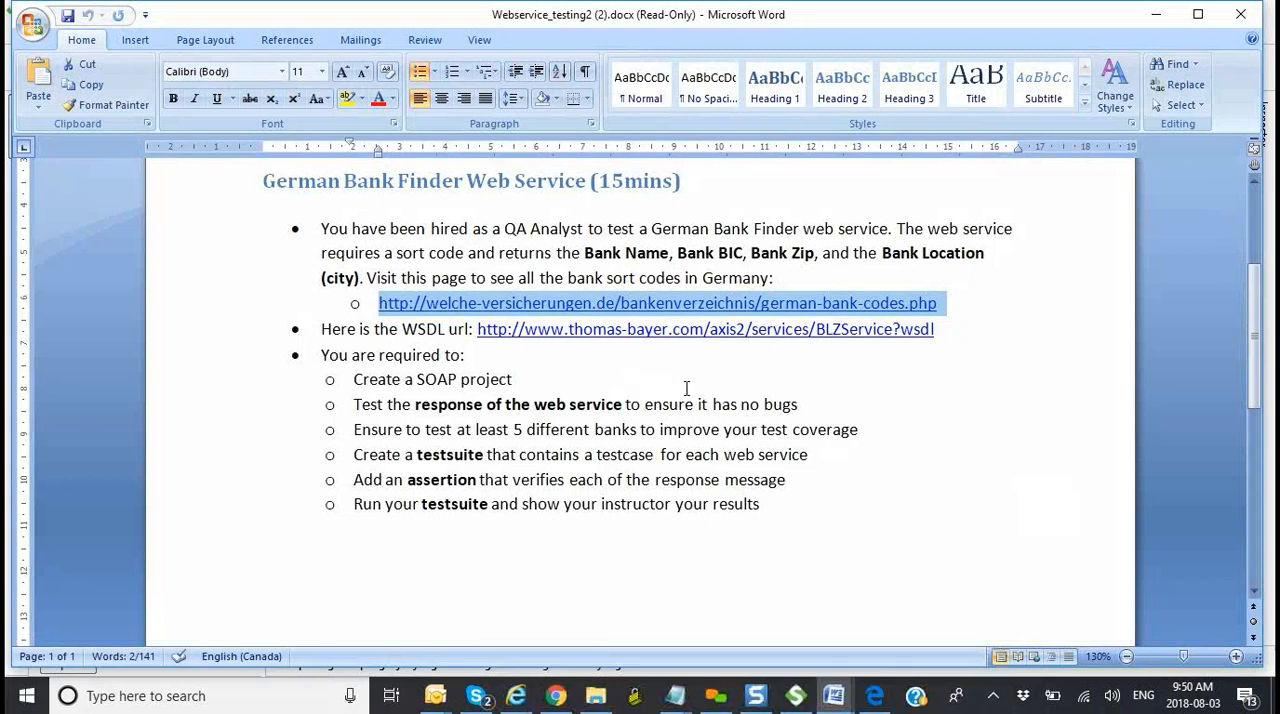
left_click_drag(934, 330, 478, 333)
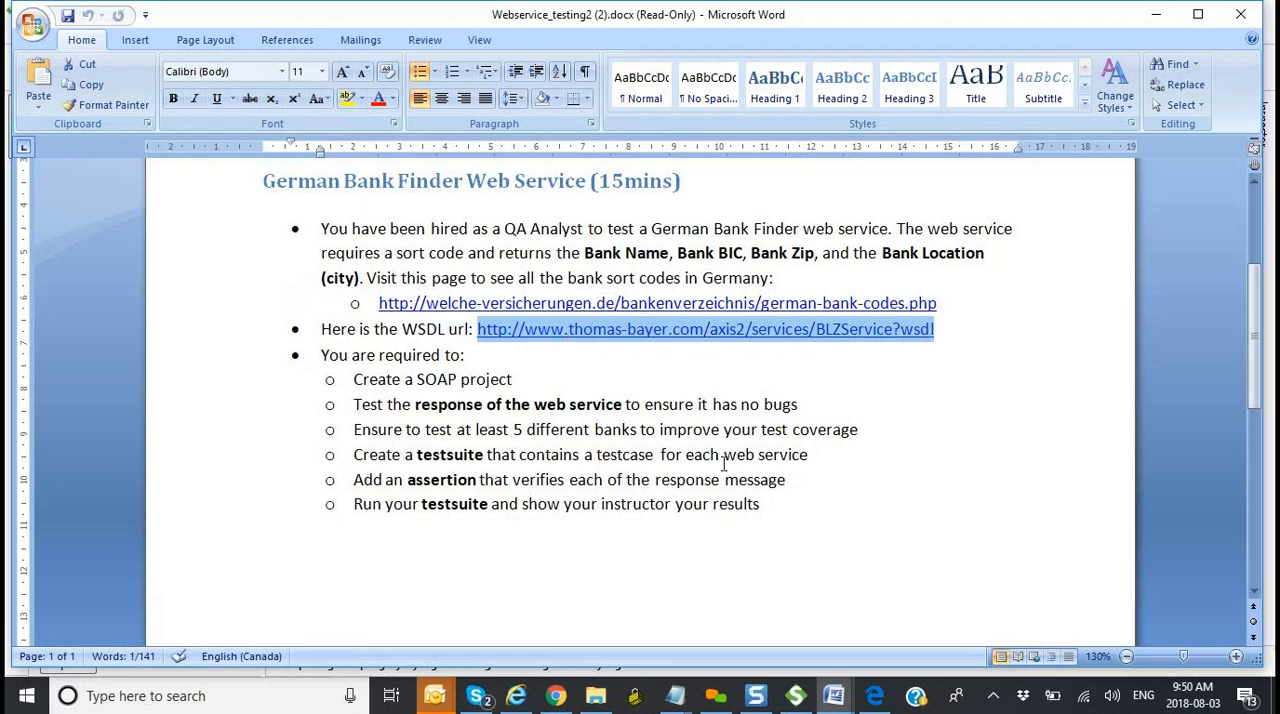
left_click(437, 695)
left_click(143, 647)
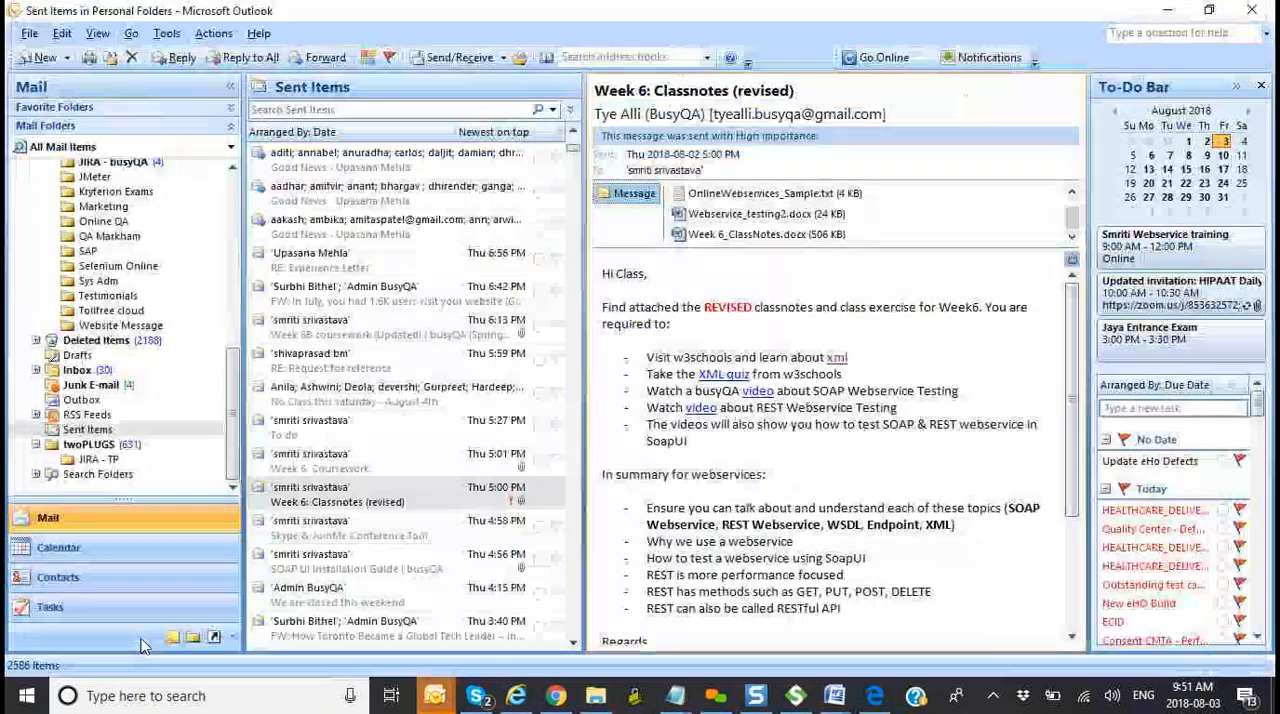
left_click(283, 464)
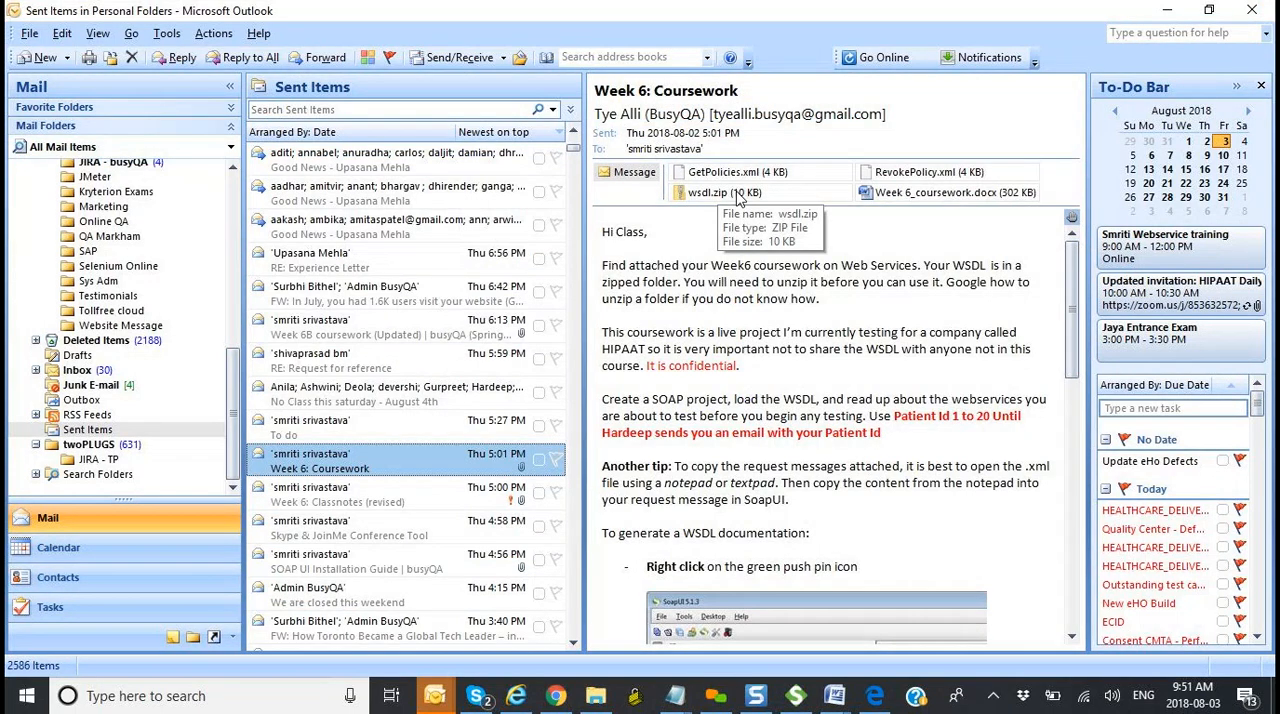
key("alt+Tab")
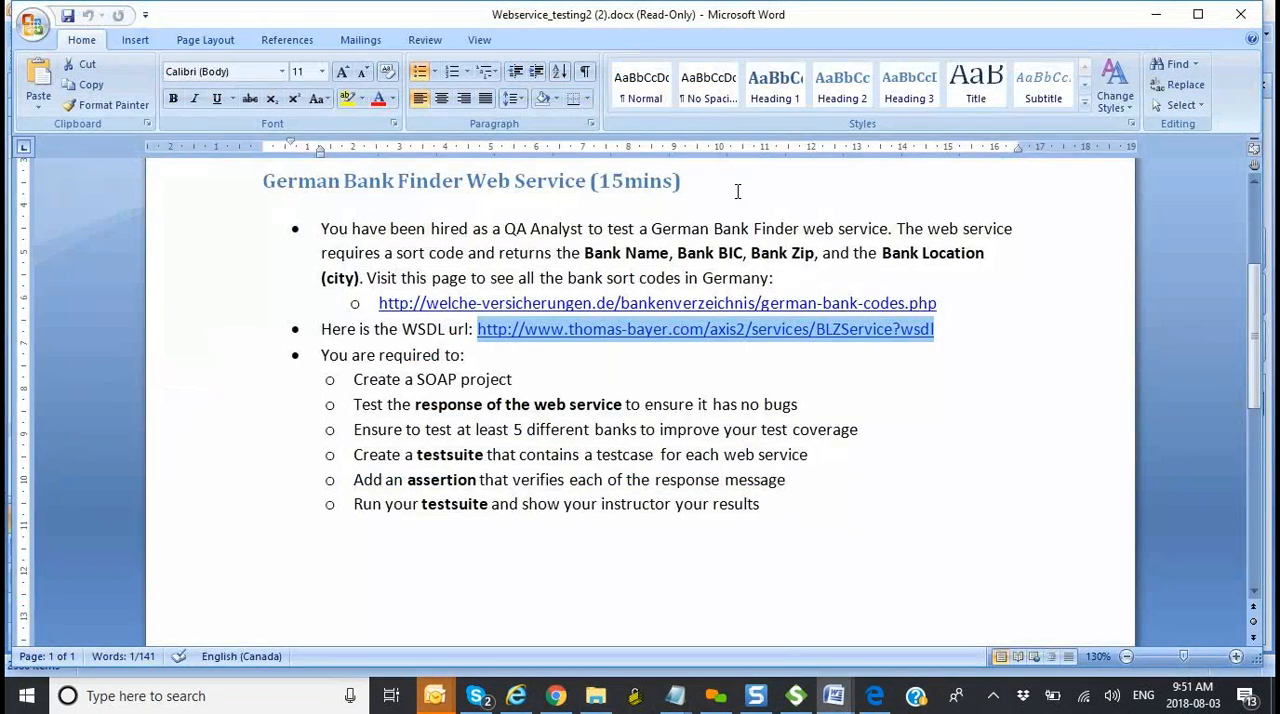
left_click(991, 361)
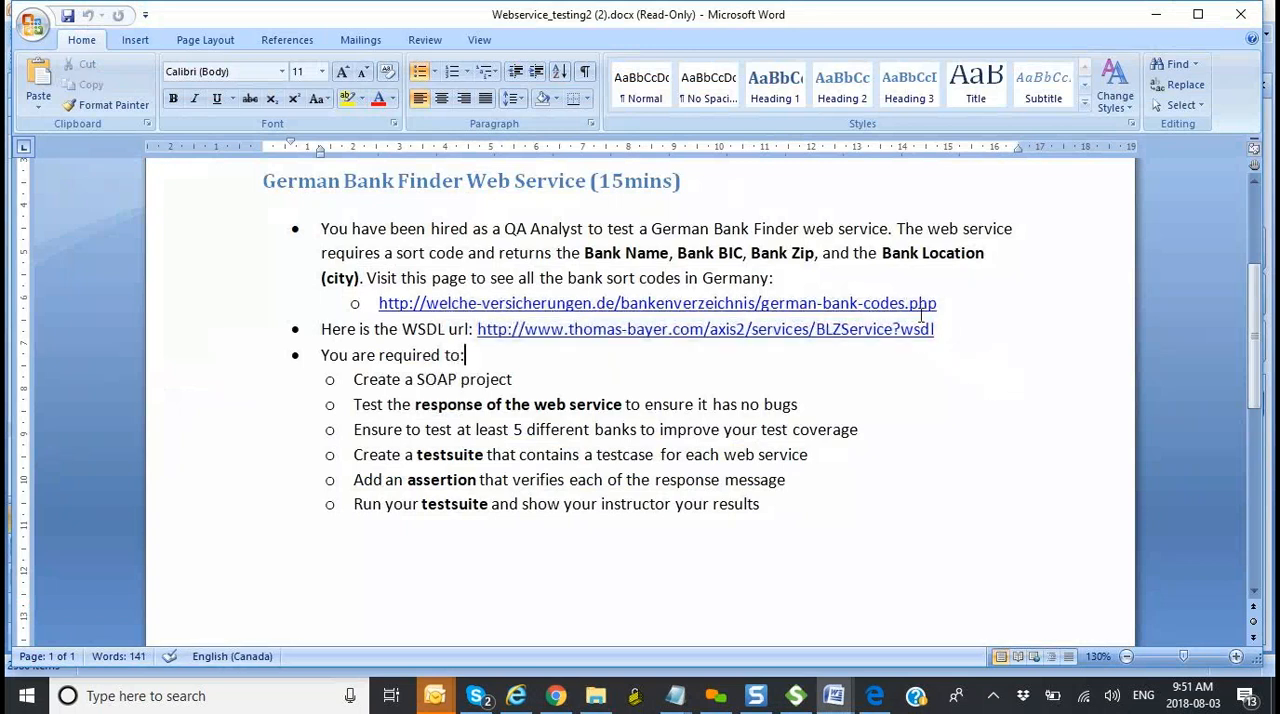
left_click_drag(941, 329, 480, 327)
key("ctrl+c")
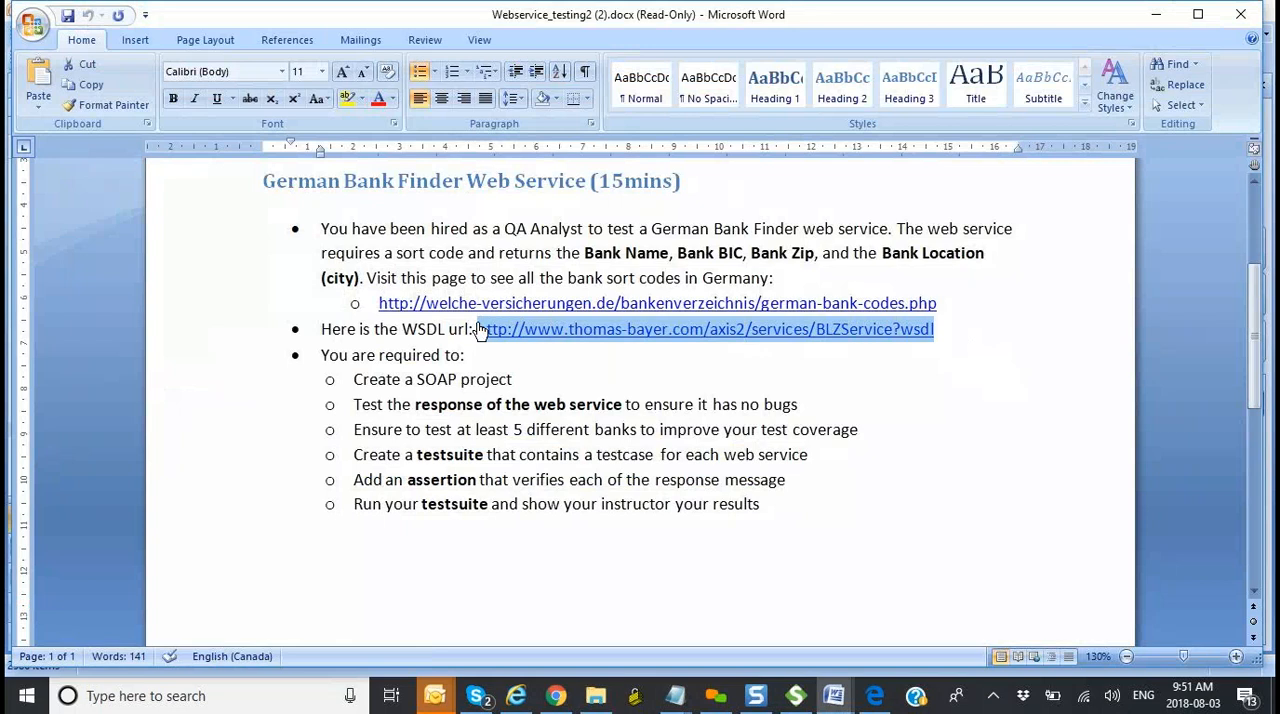
left_click(797, 697)
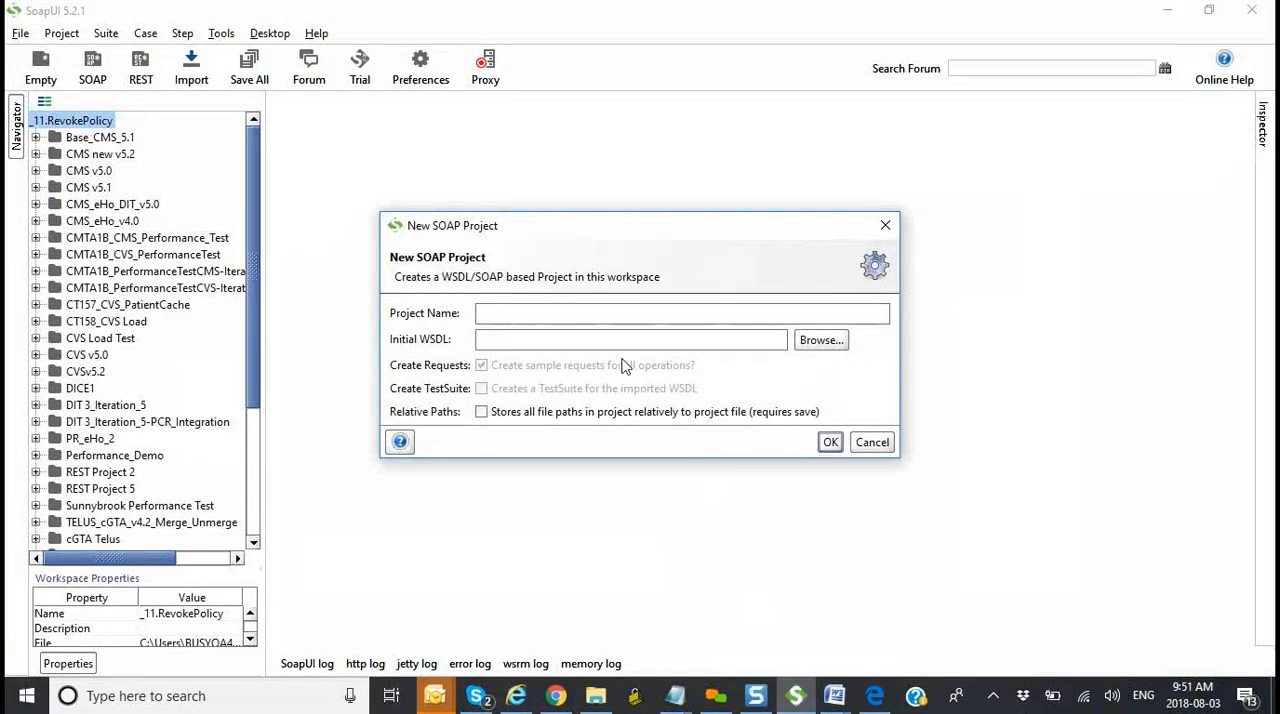
key("ctrl+v")
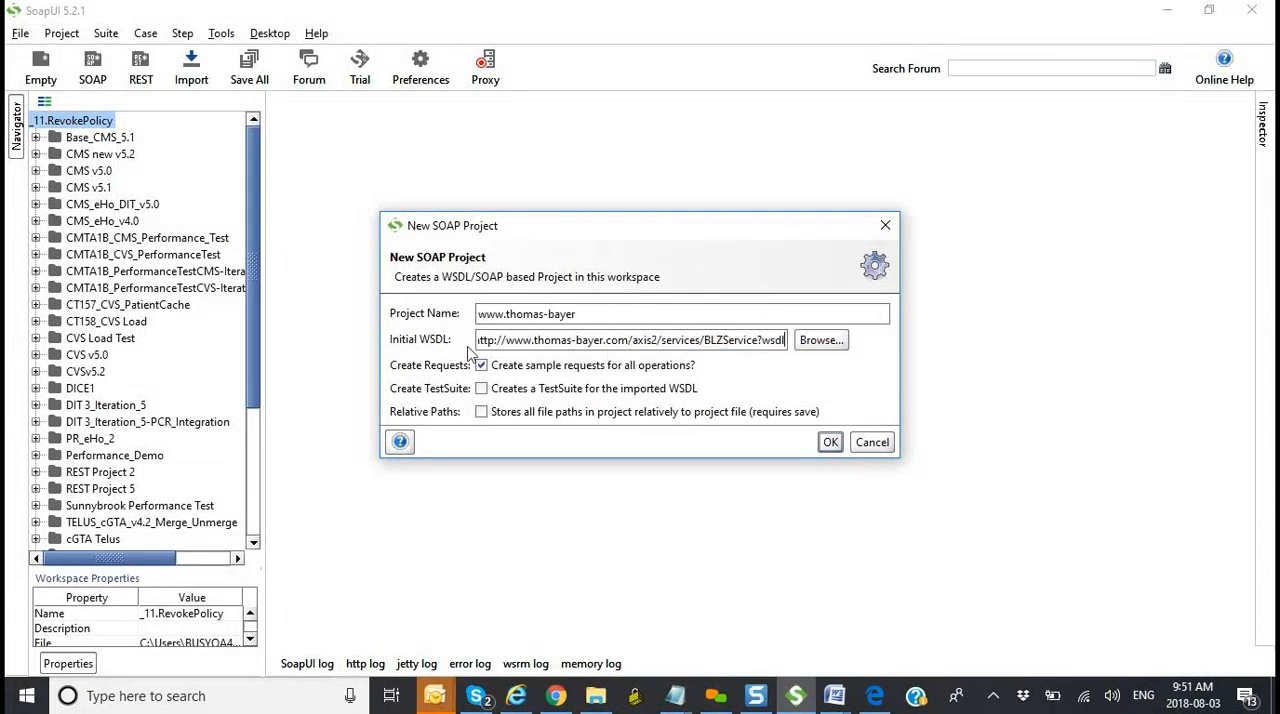
left_click(588, 314)
left_click(830, 443)
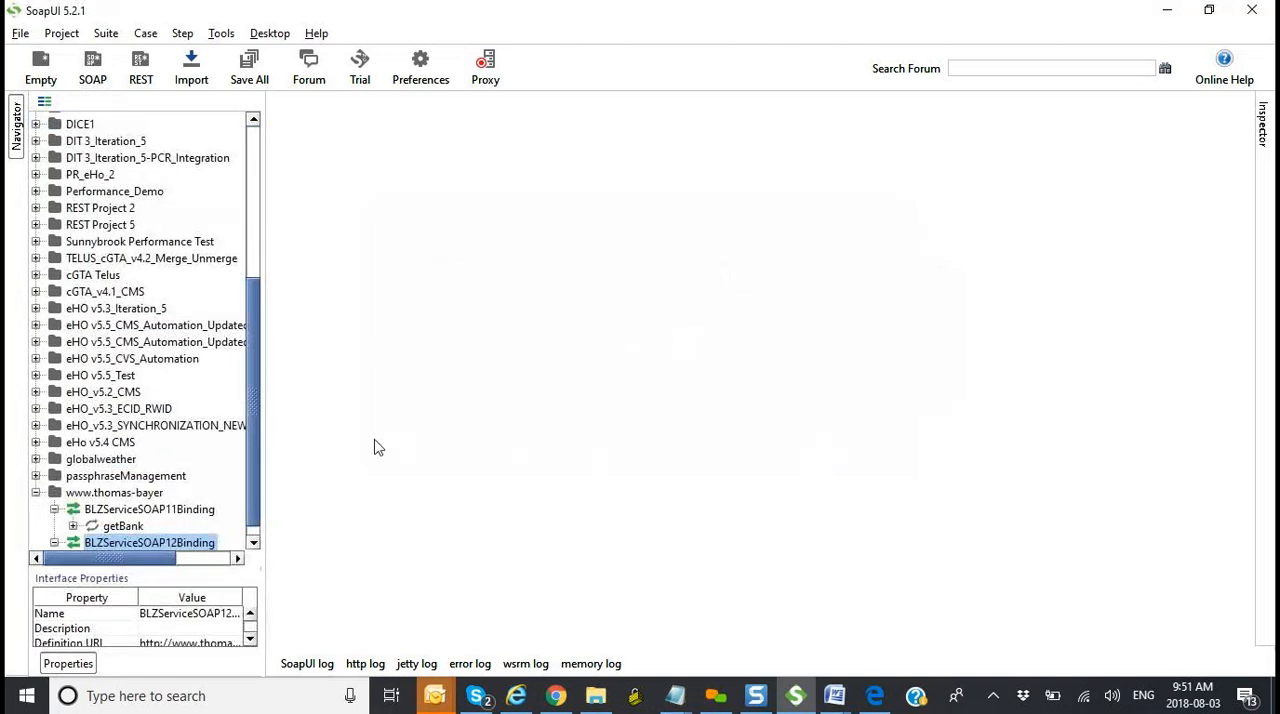
left_click_drag(264, 428, 284, 428)
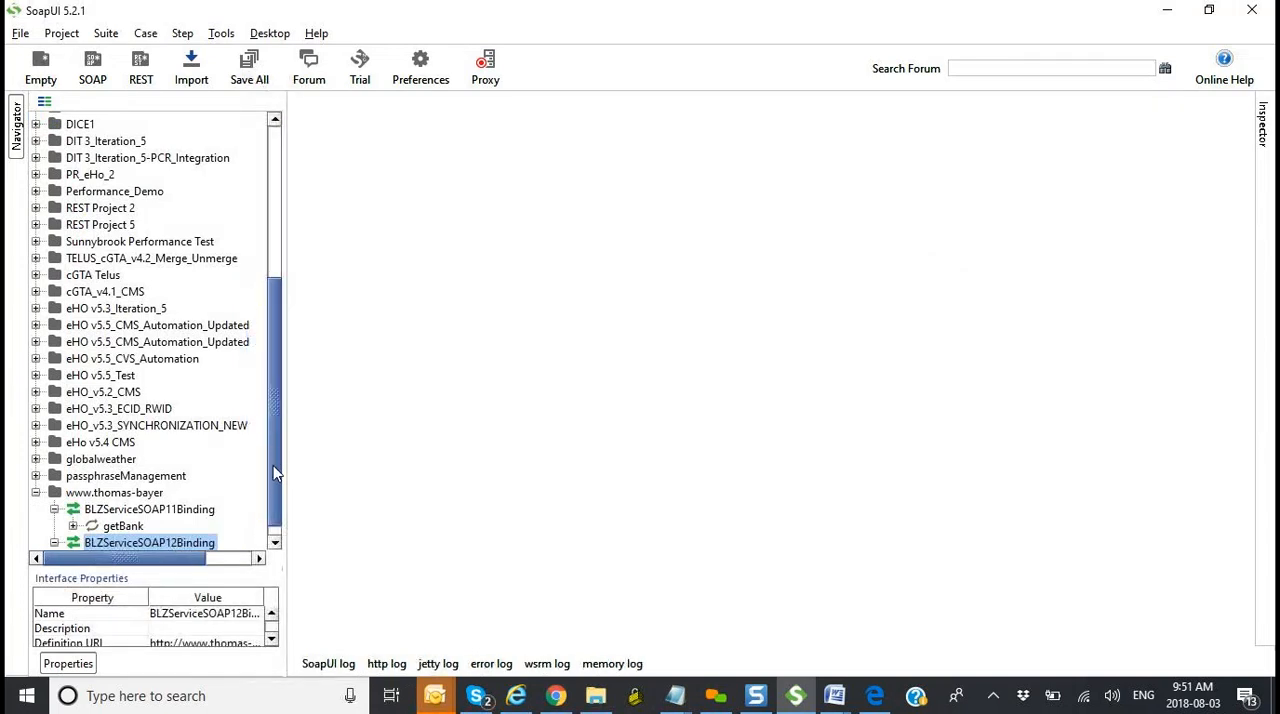
left_click(275, 543)
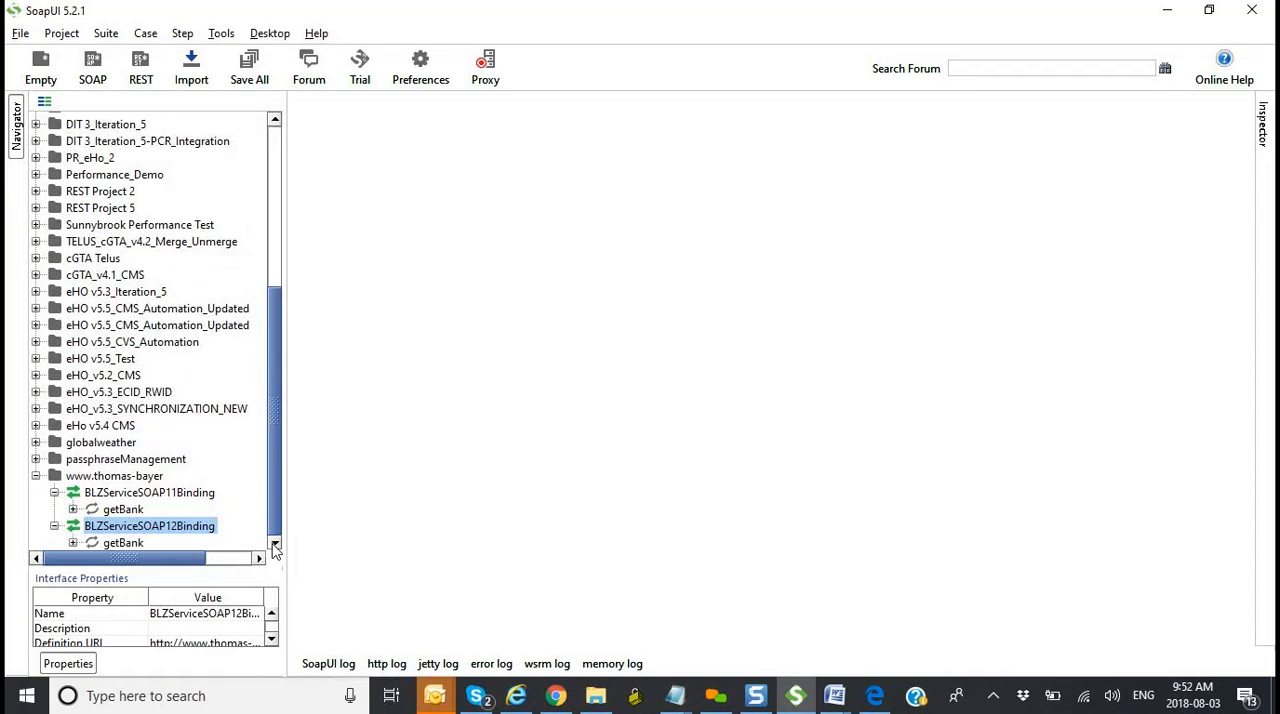
Step: Browse the Documents and Dropbox (Personal) folders in File Explorer and switch to the "Week 6: Coursework" email in Outlook
key("alt+Tab")
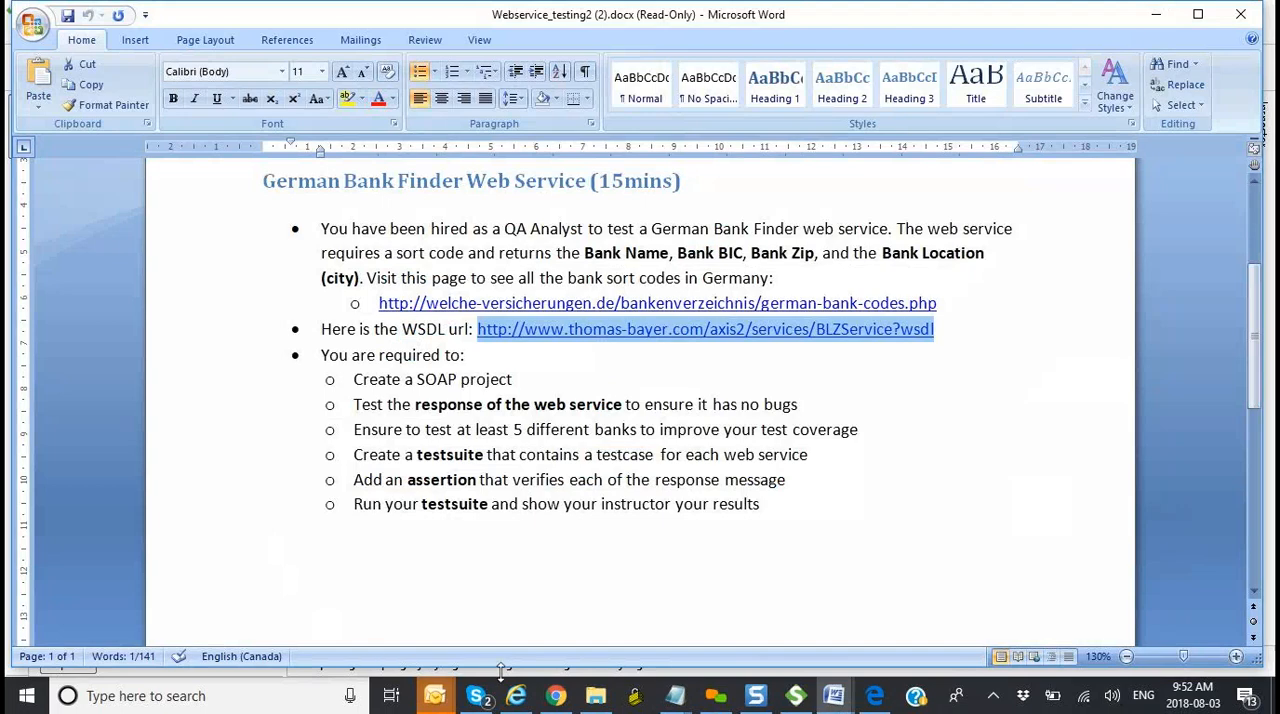
left_click(596, 696)
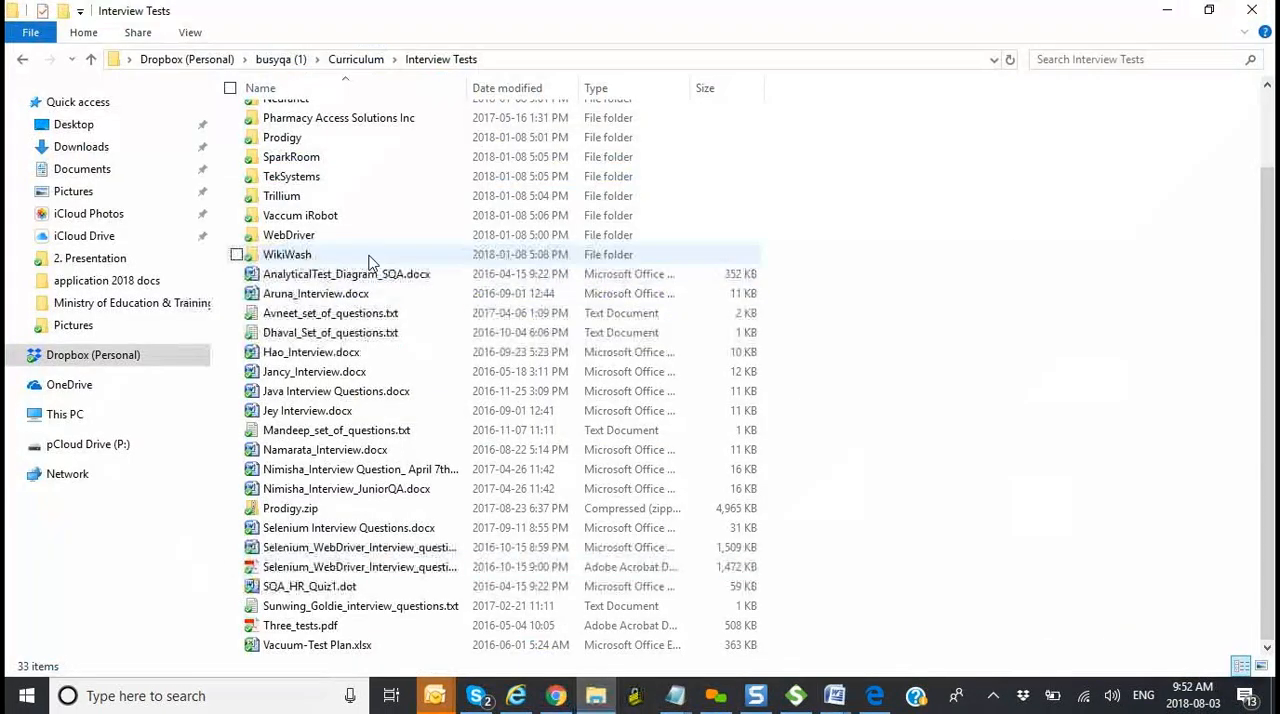
left_click(112, 172)
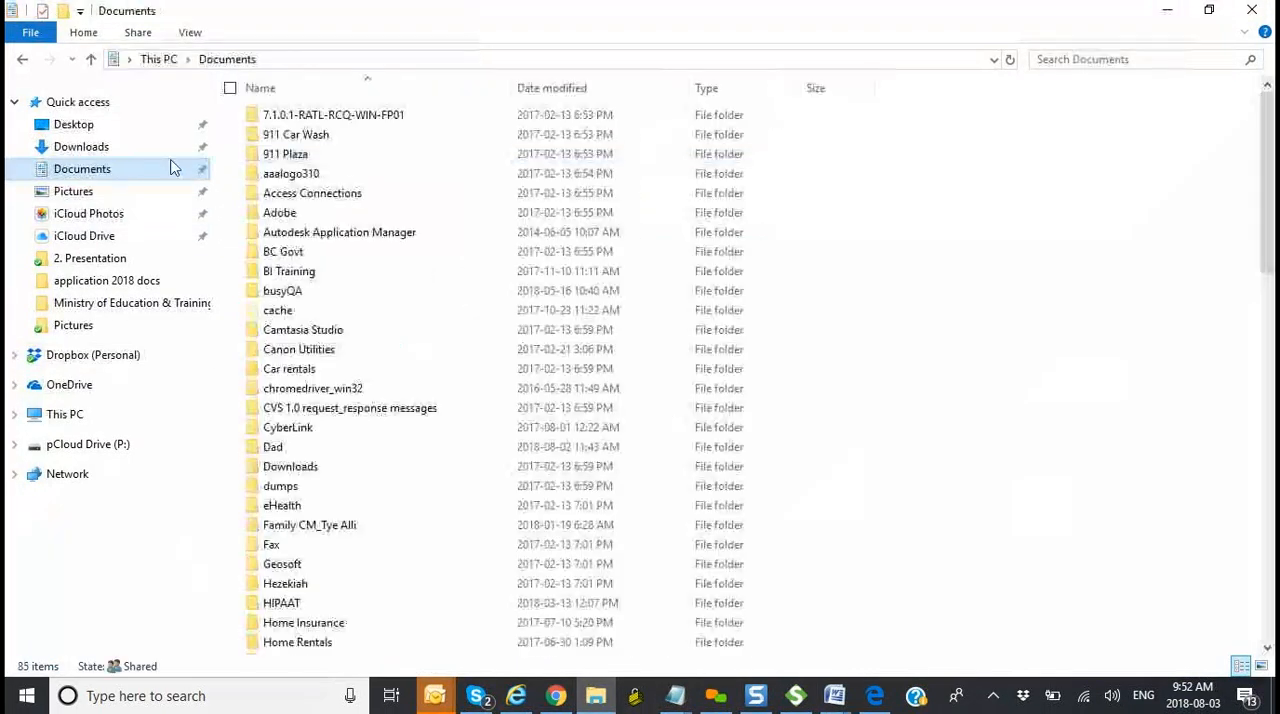
left_click(106, 364)
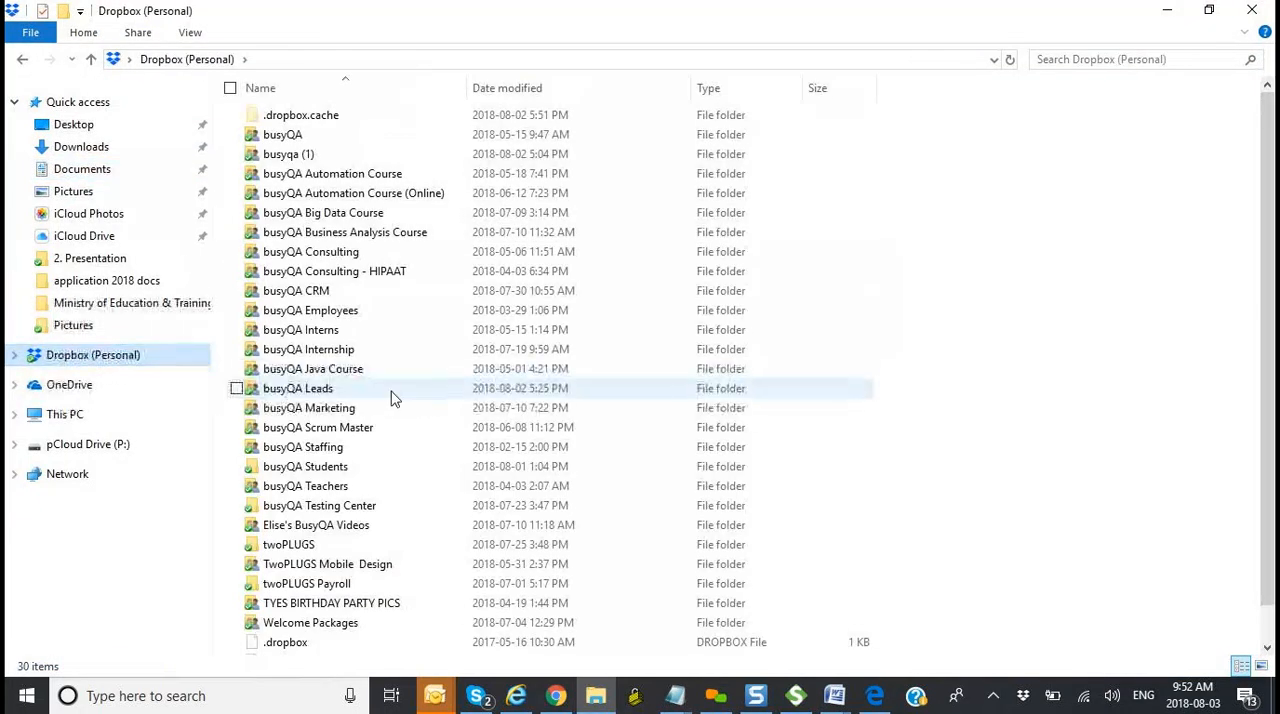
mouse_move(435, 695)
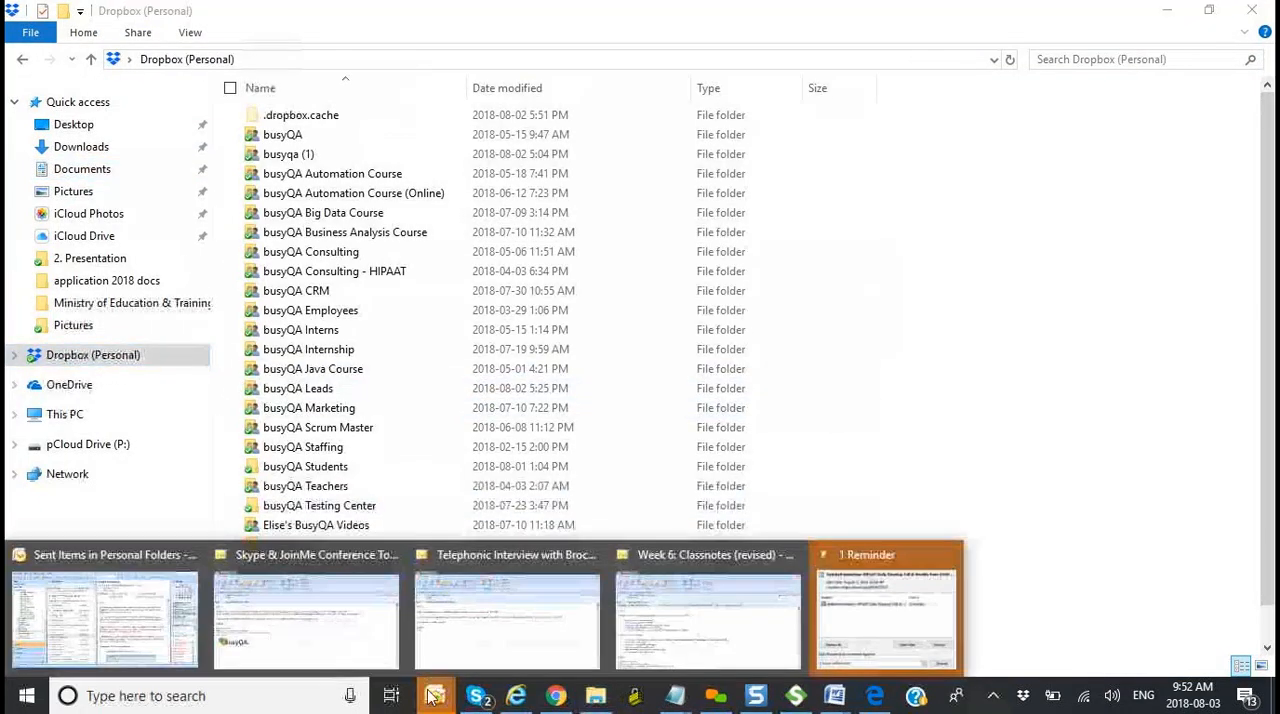
left_click(152, 632)
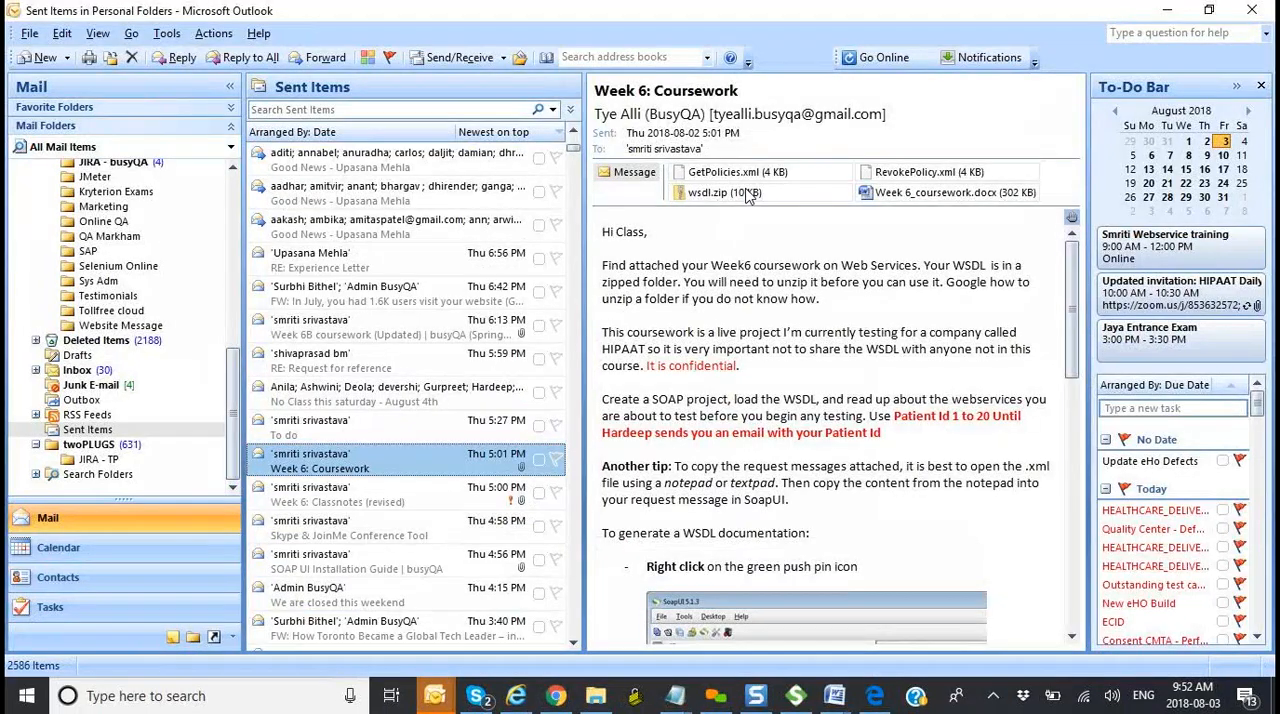
Step: Open the email's wsdl.zip attachment, go into its nested wsdl folders to view consentManagement.wsdl, and switch to SoapUI
double_click(745, 193)
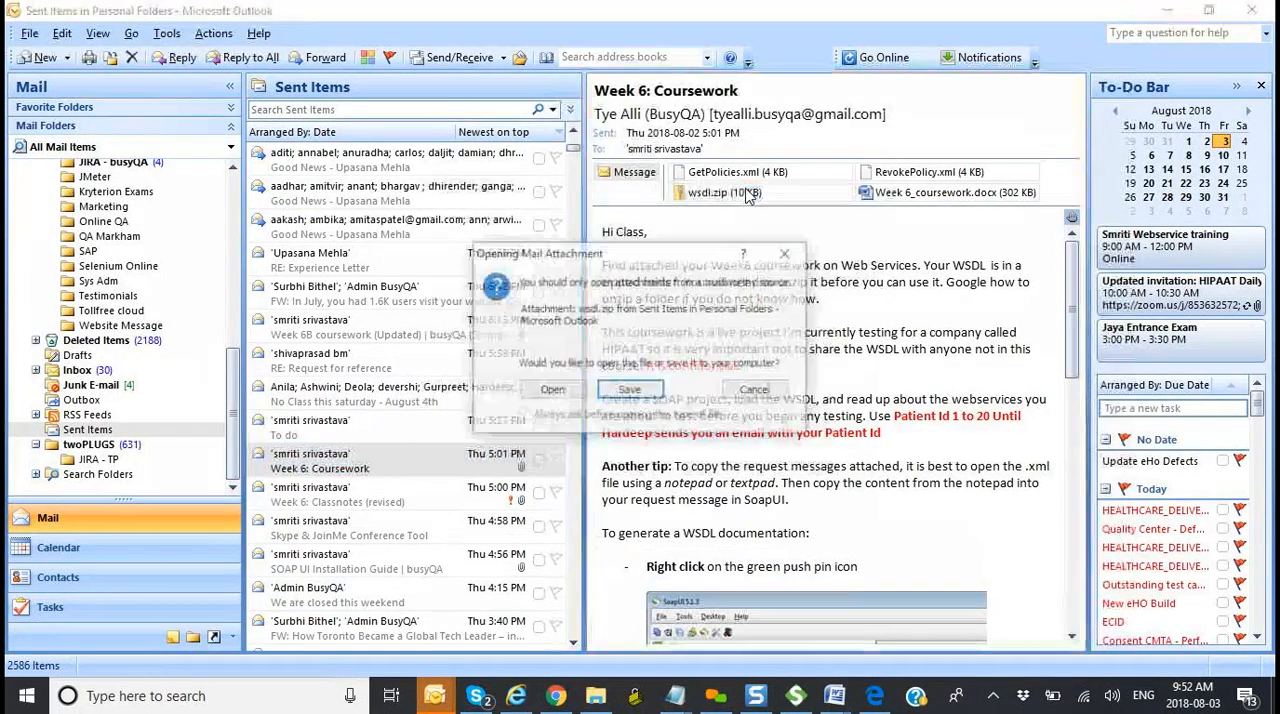
left_click(558, 391)
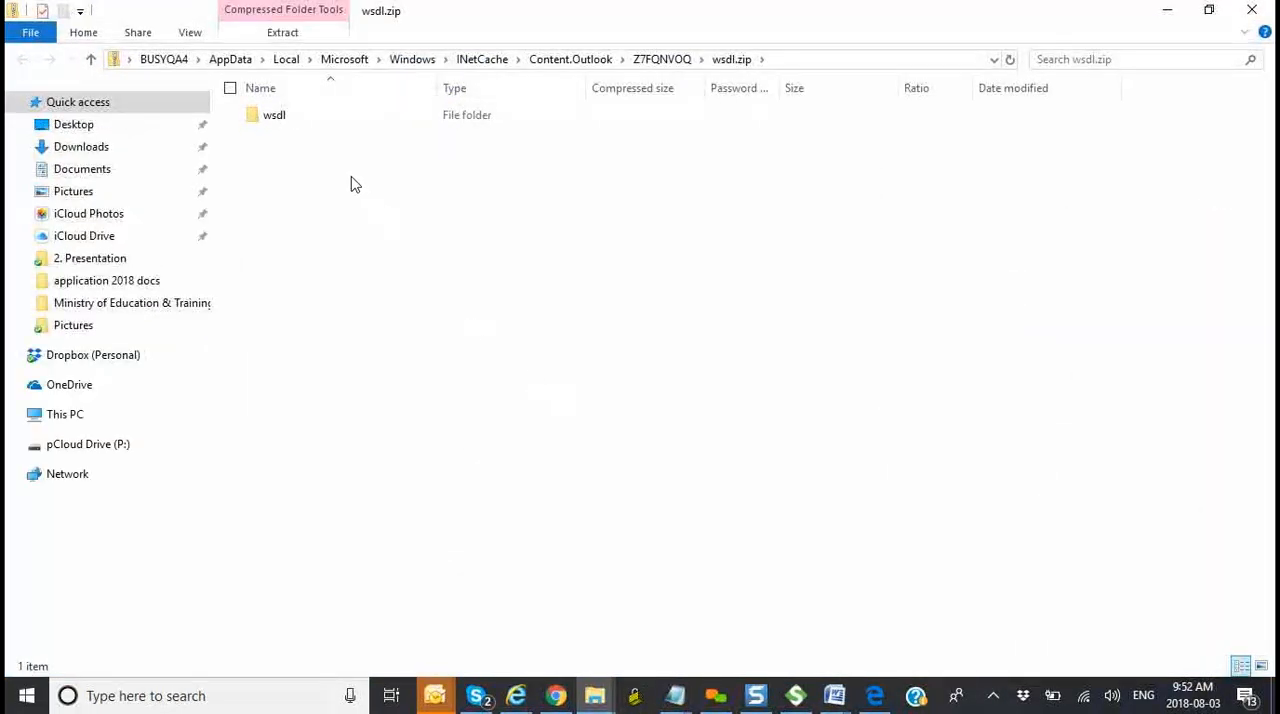
double_click(294, 122)
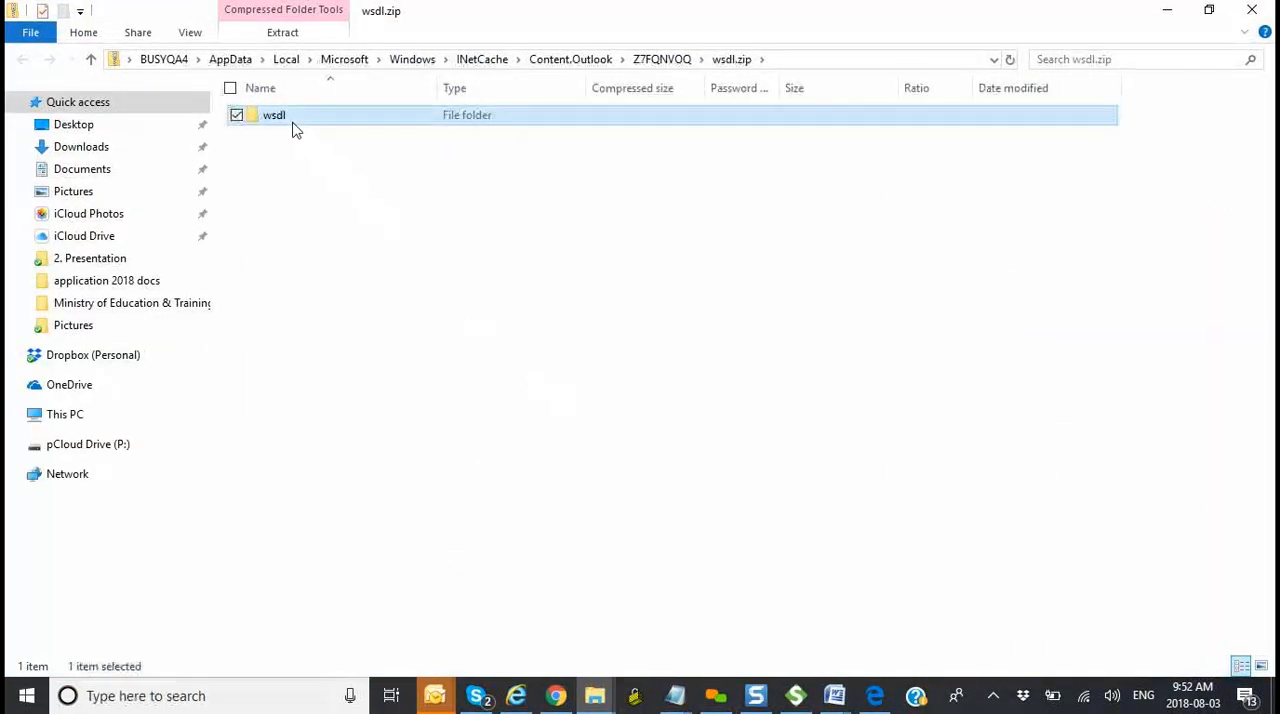
double_click(294, 122)
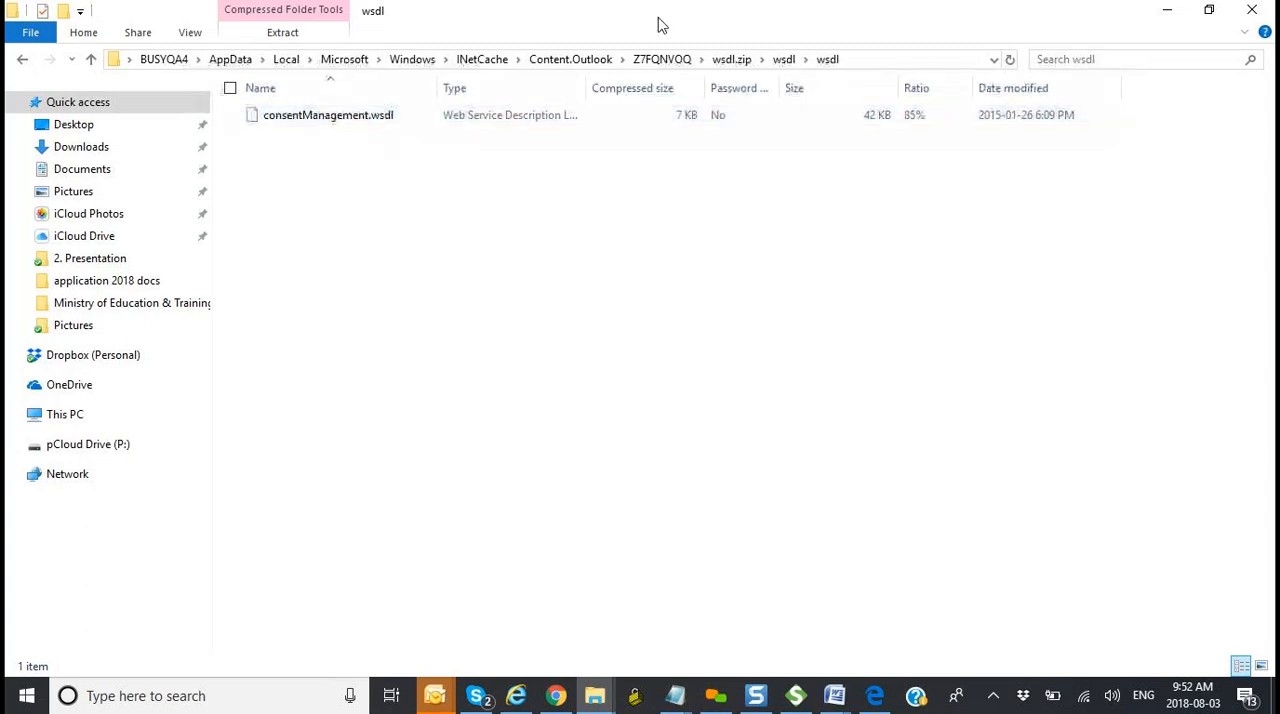
left_click(796, 695)
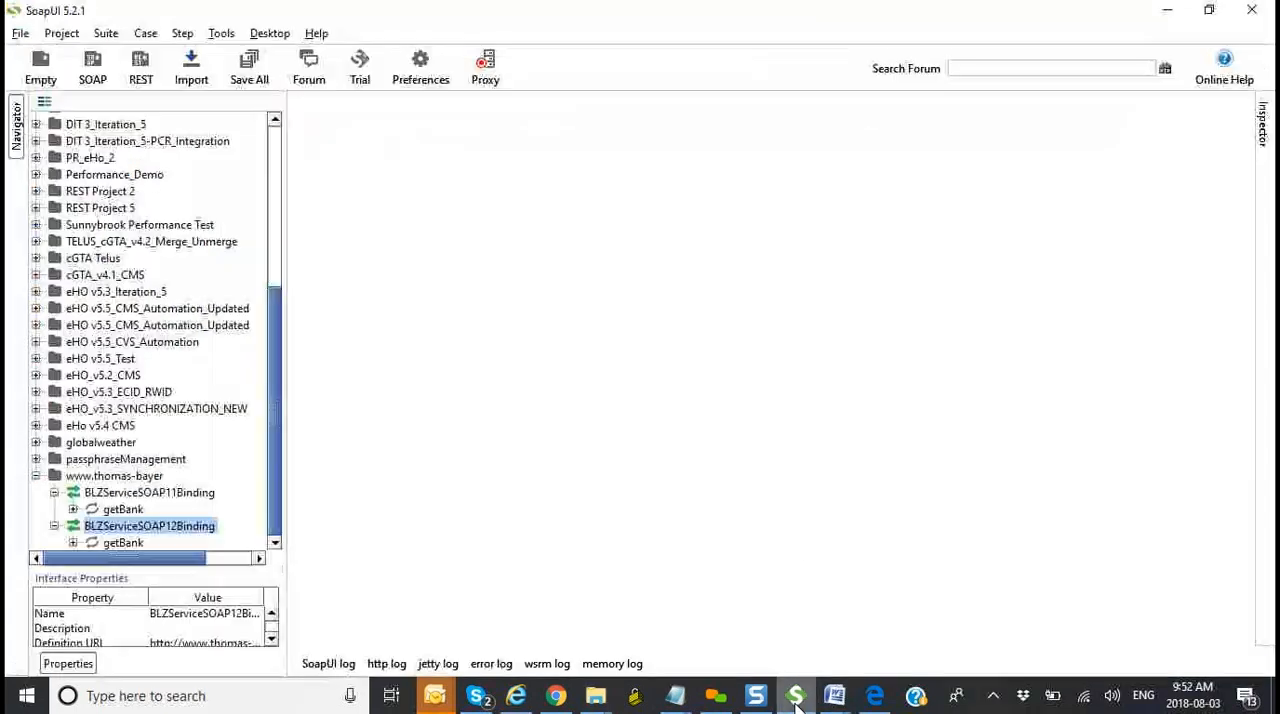
left_click(84, 68)
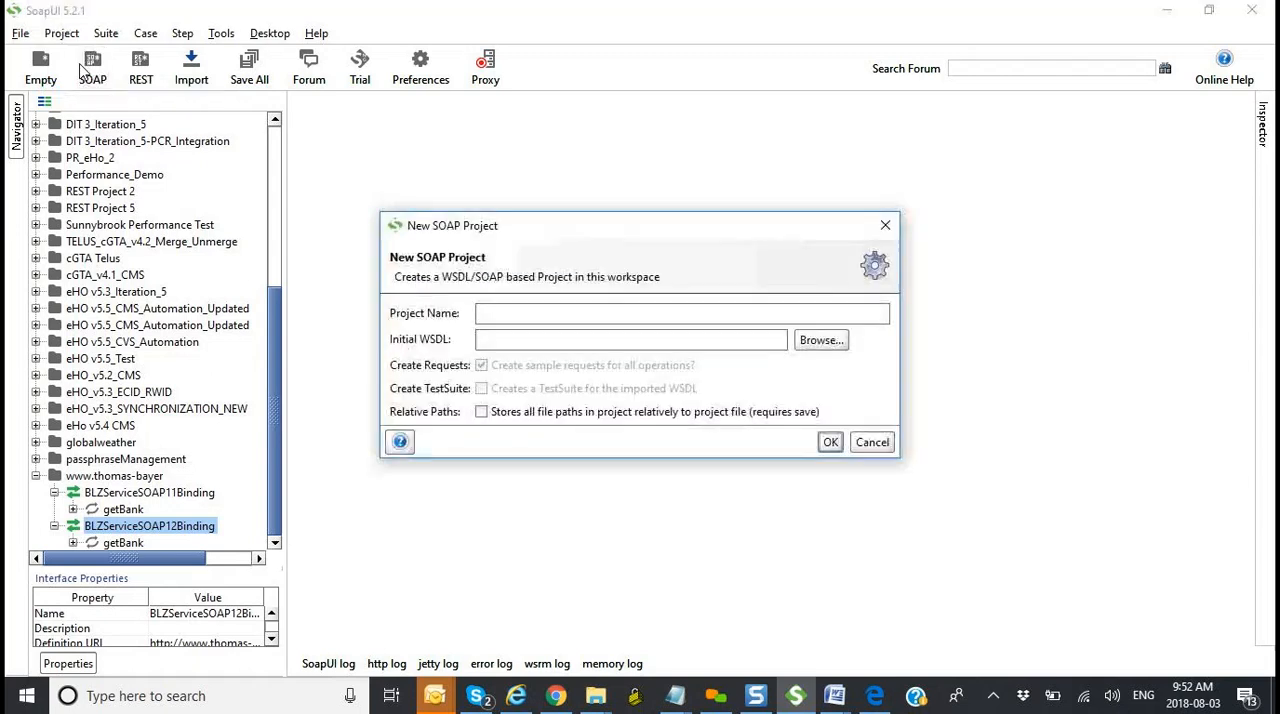
left_click(828, 346)
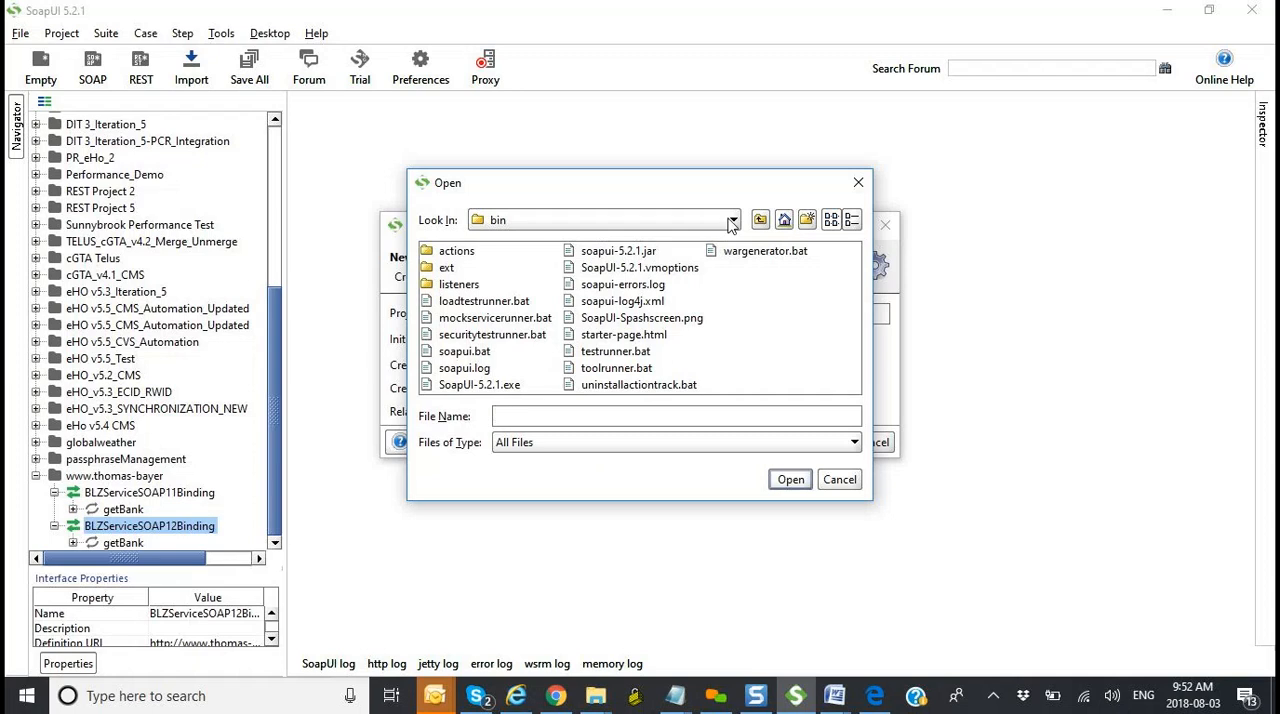
left_click(838, 480)
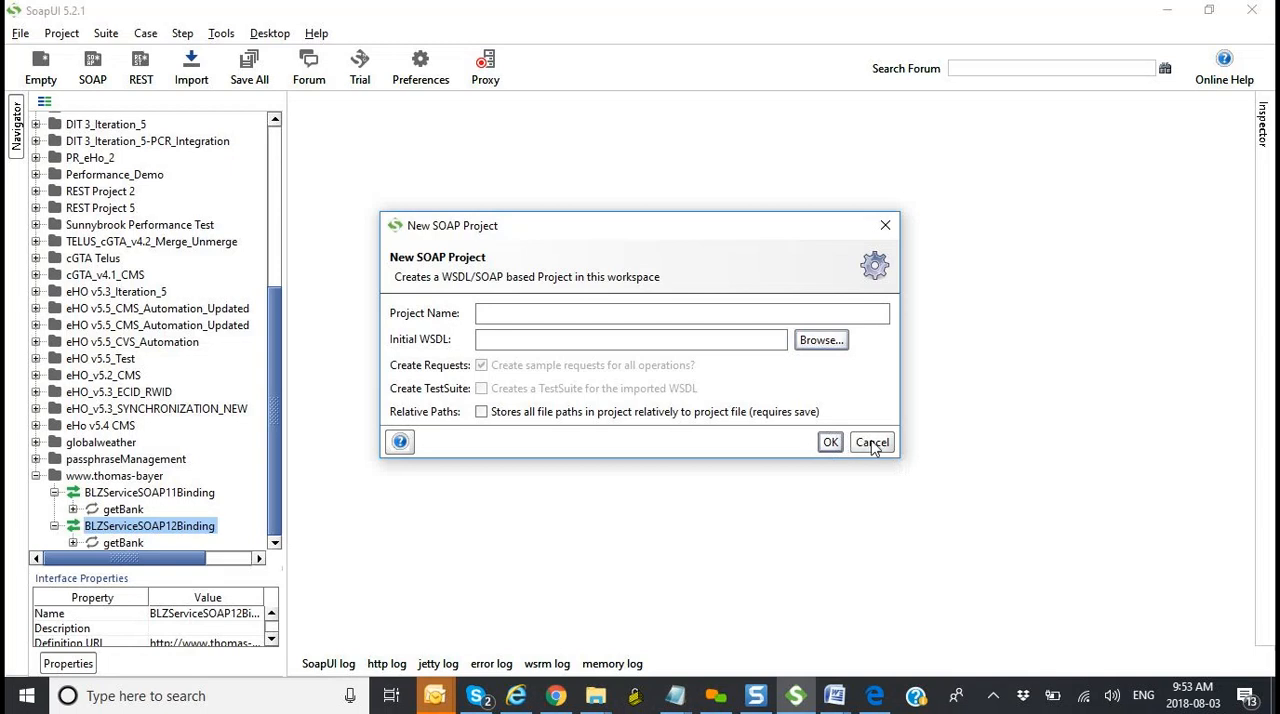
left_click(886, 228)
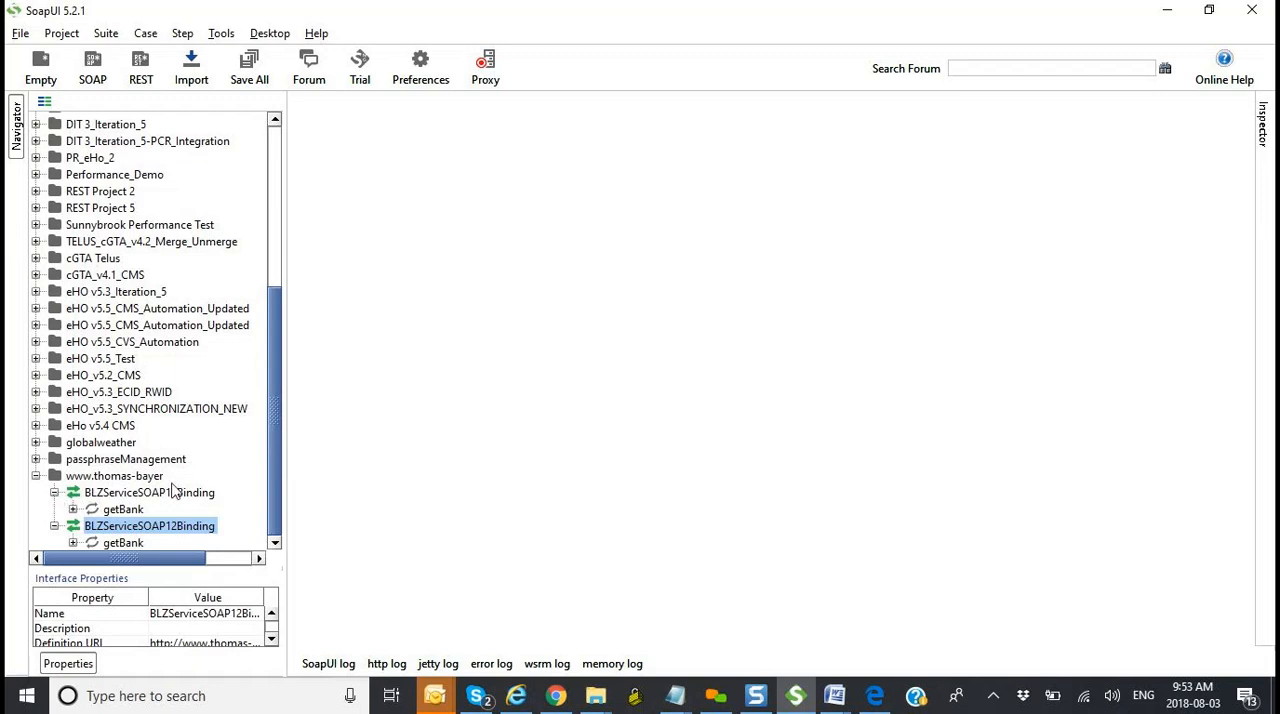
left_click(273, 546)
left_click(73, 509)
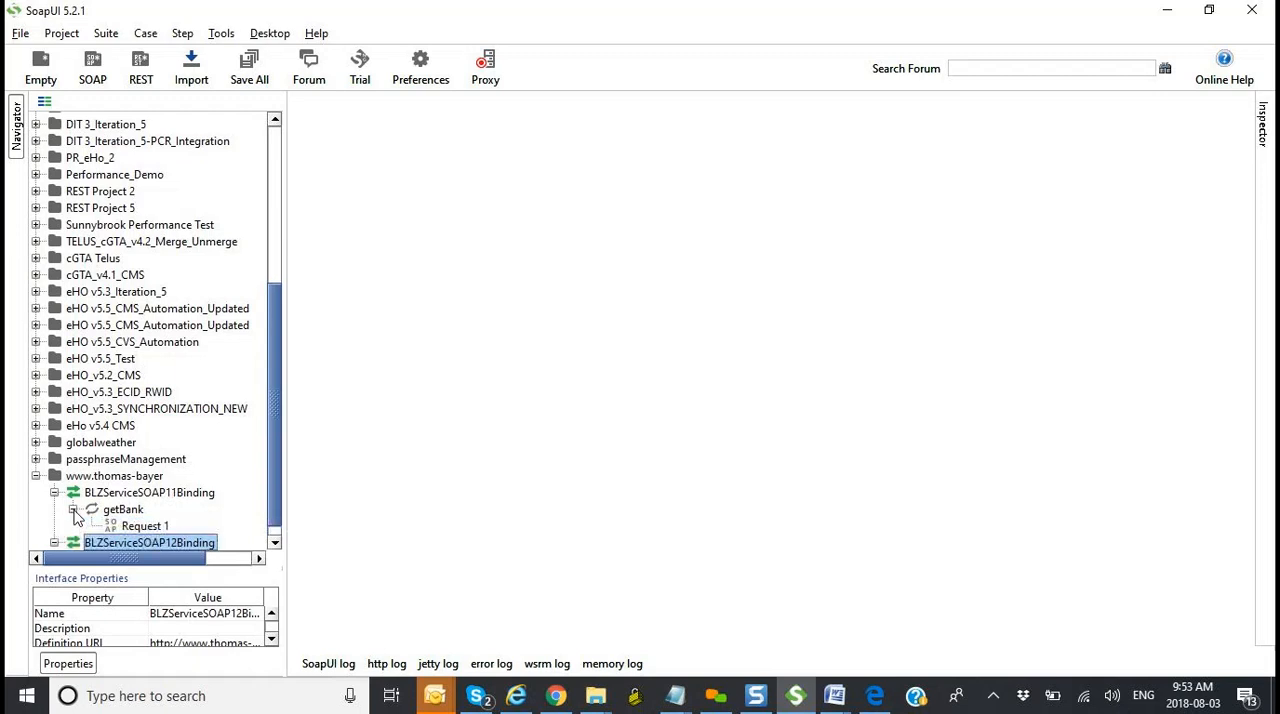
left_click(276, 543)
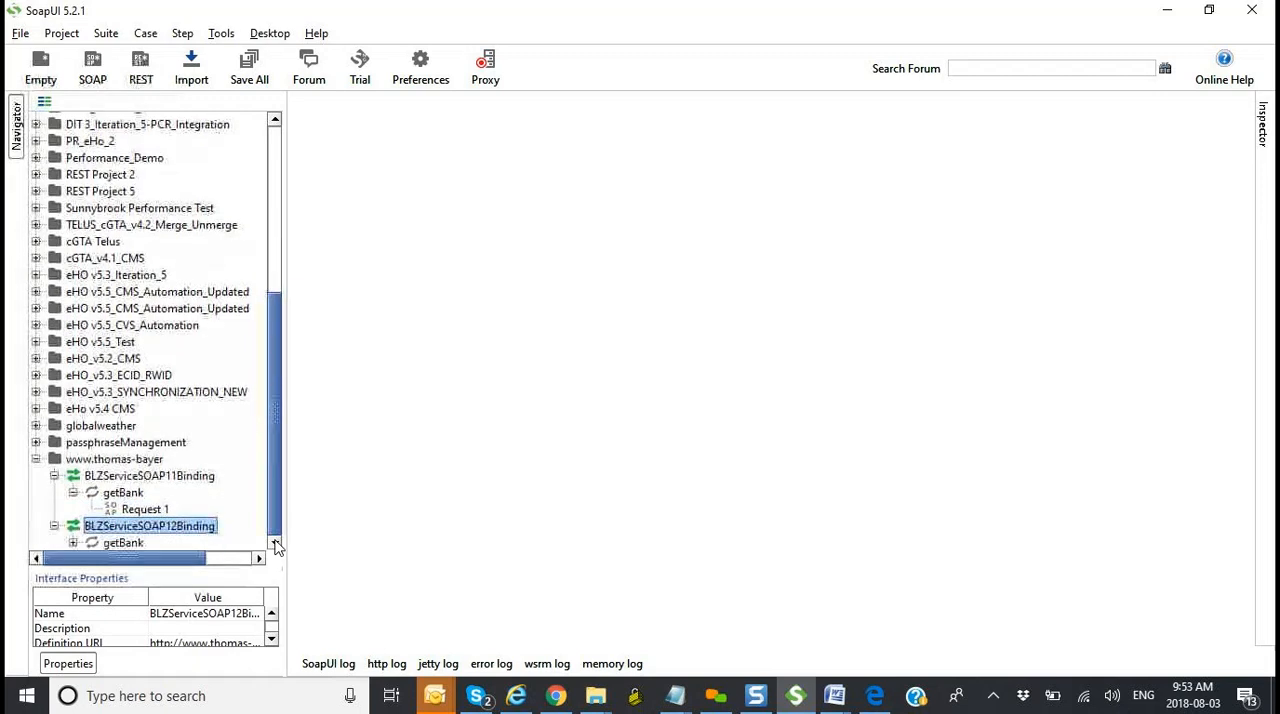
left_click(152, 511)
double_click(152, 509)
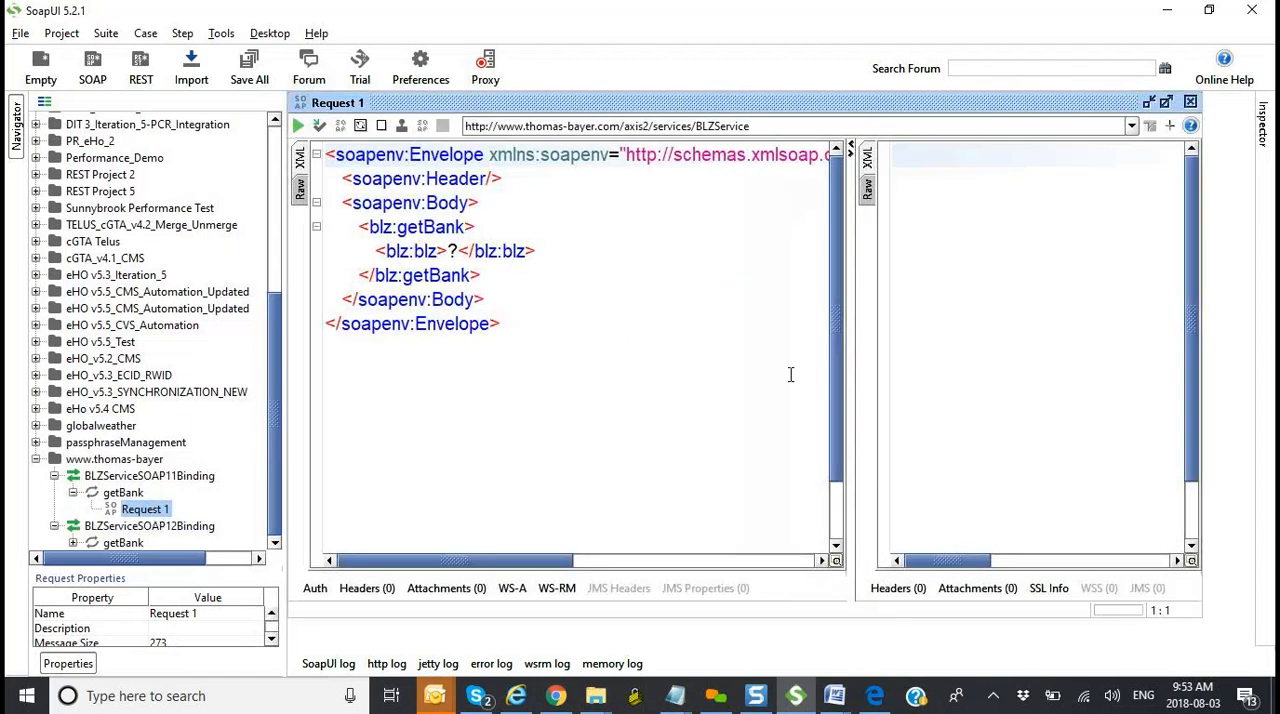
Step: Examine the envelope's namespace declarations in Request 1, highlighting the soapenv and blz namespace URLs in turn
left_click_drag(487, 568, 480, 508)
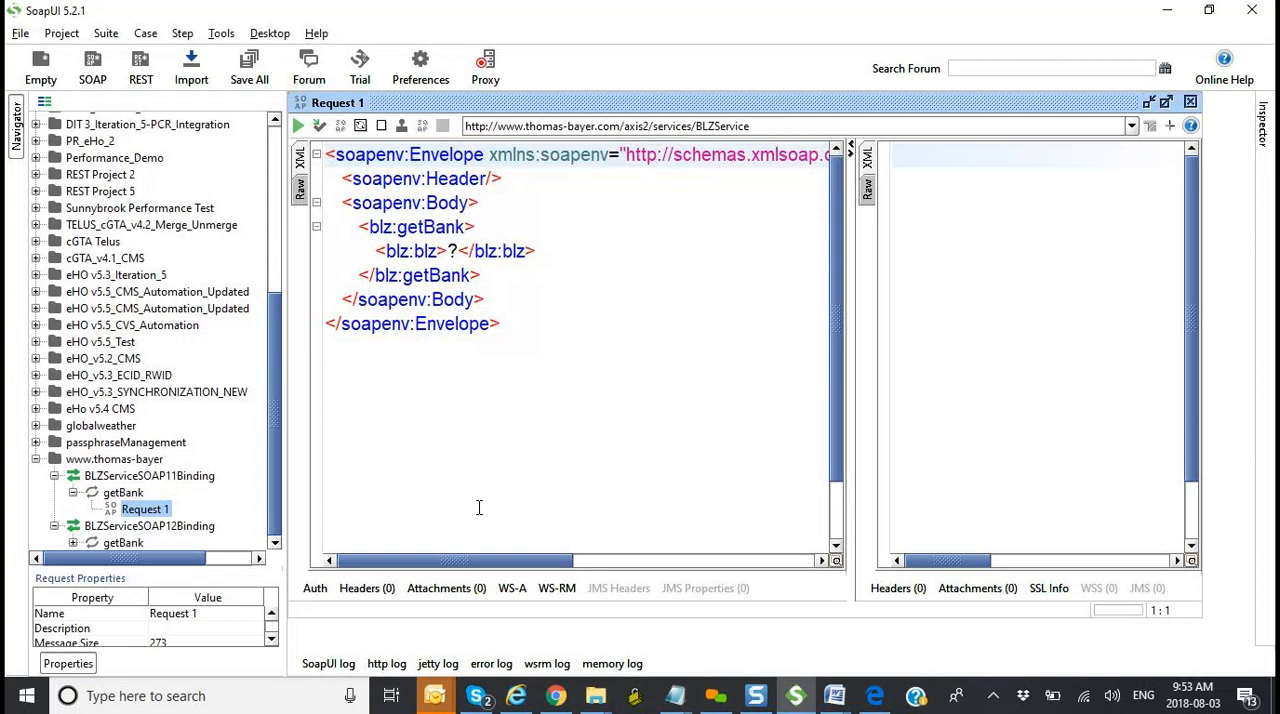
mouse_move(475, 562)
left_mouse_down()
mouse_move(520, 545)
mouse_move(731, 545)
mouse_move(463, 540)
left_mouse_up()
left_click(630, 155)
left_click_drag(513, 567, 605, 567)
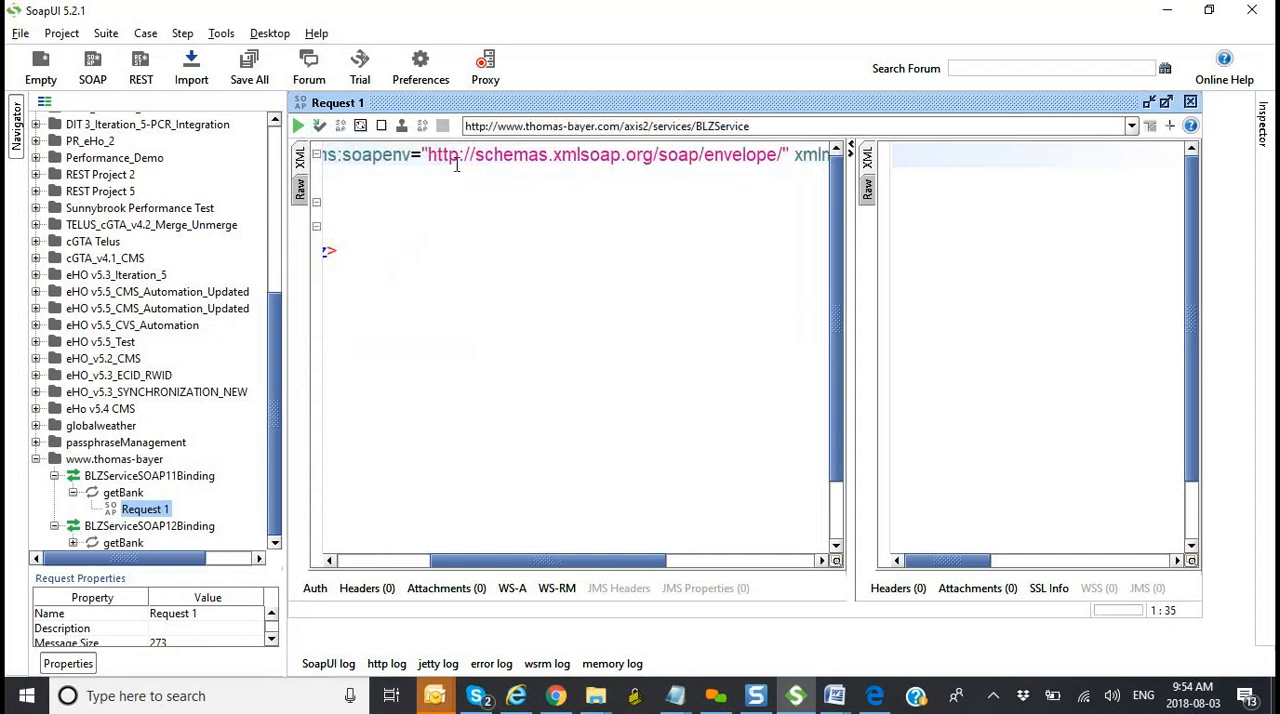
left_click(428, 155)
left_click_drag(428, 155, 782, 165)
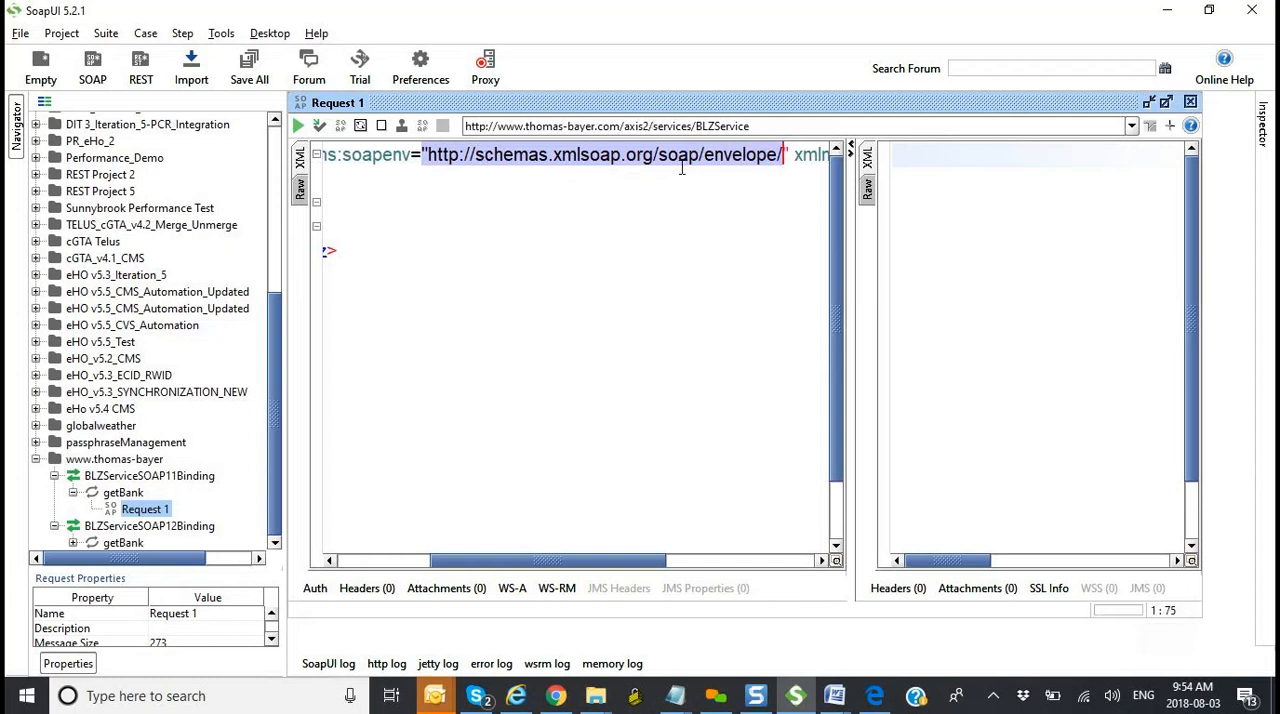
left_click_drag(580, 562, 730, 565)
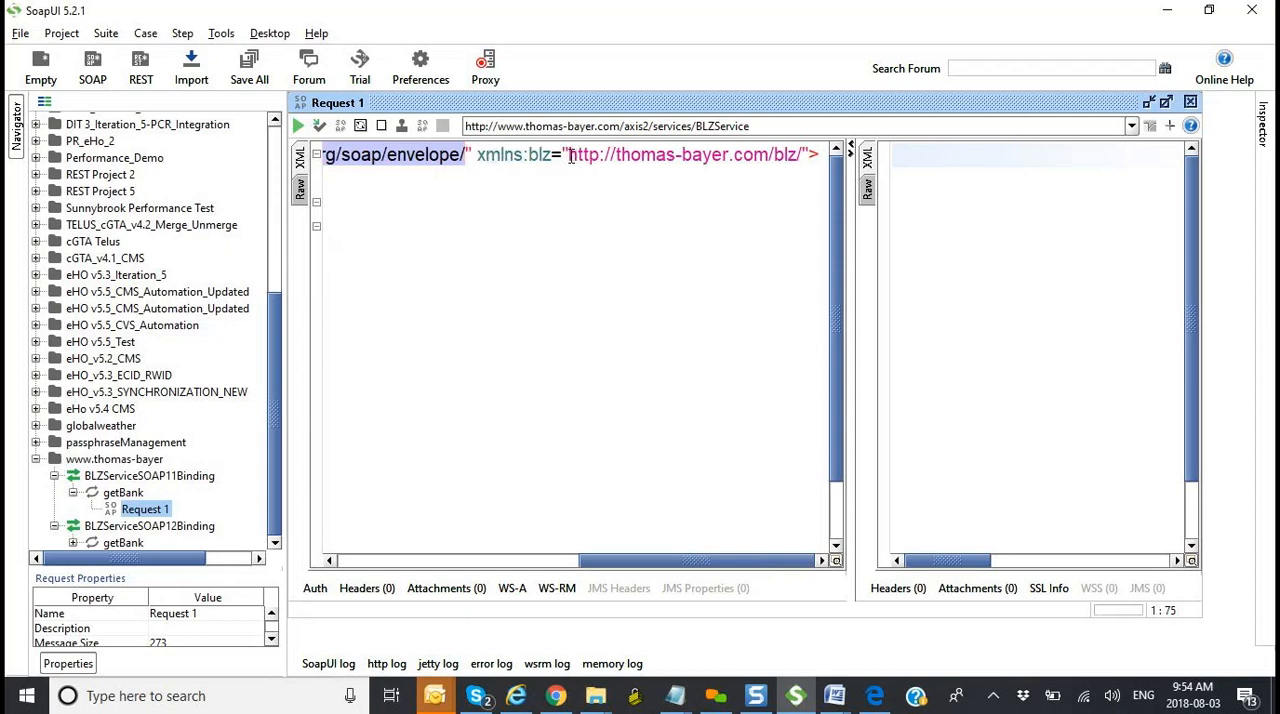
left_click_drag(568, 157, 806, 153)
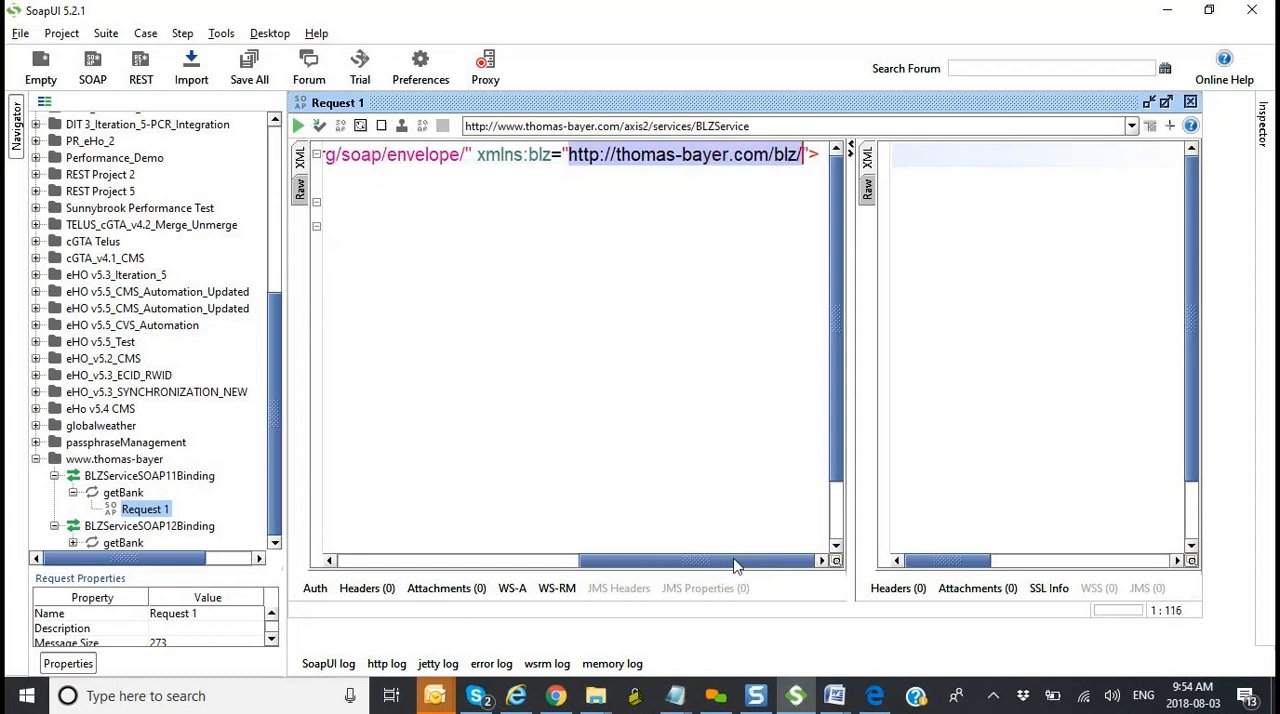
Step: Highlight the xmlns:soapenv attribute, the soapenv:Header tag and the combined envelope and header lines of the request
left_click(480, 561)
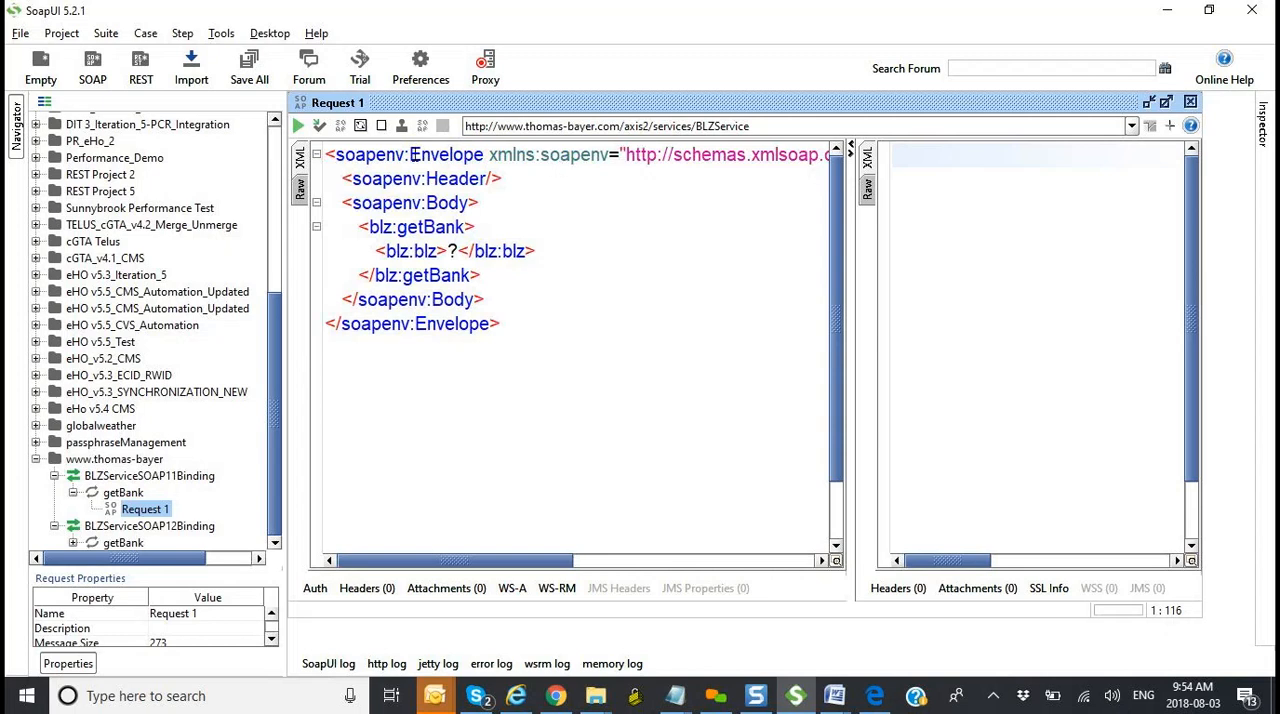
left_click_drag(489, 155, 609, 154)
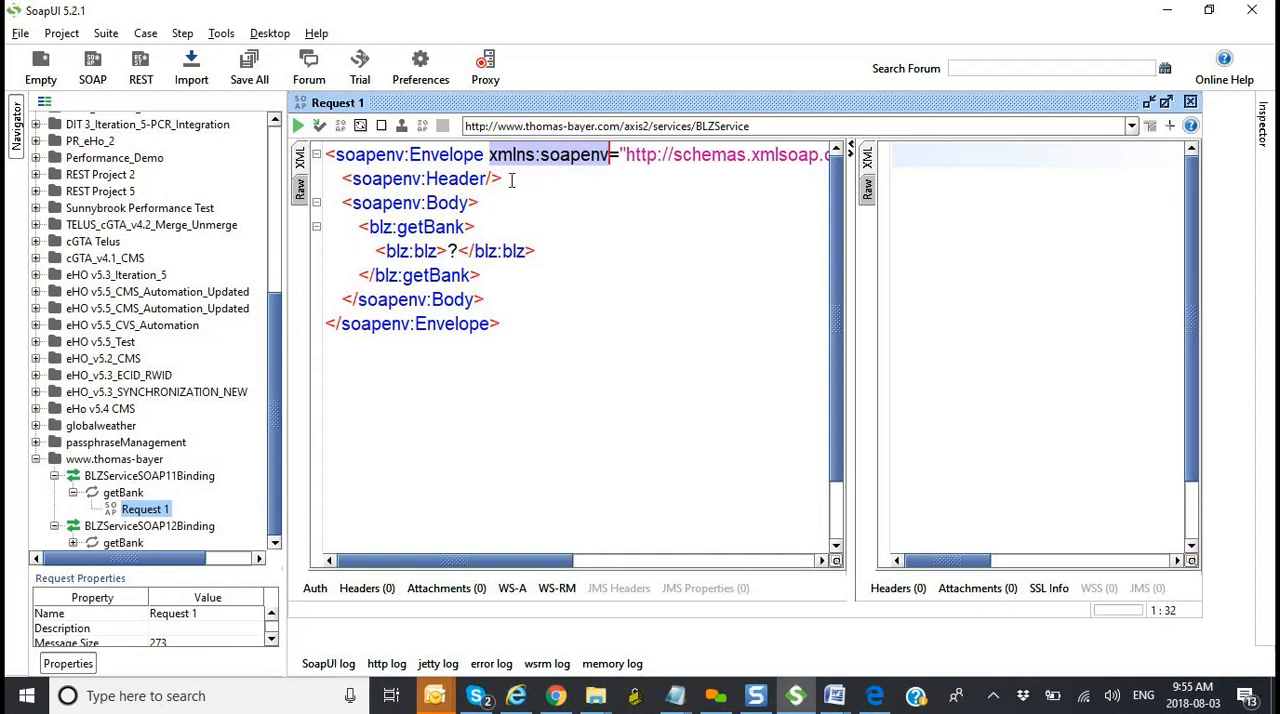
left_click_drag(508, 180, 350, 178)
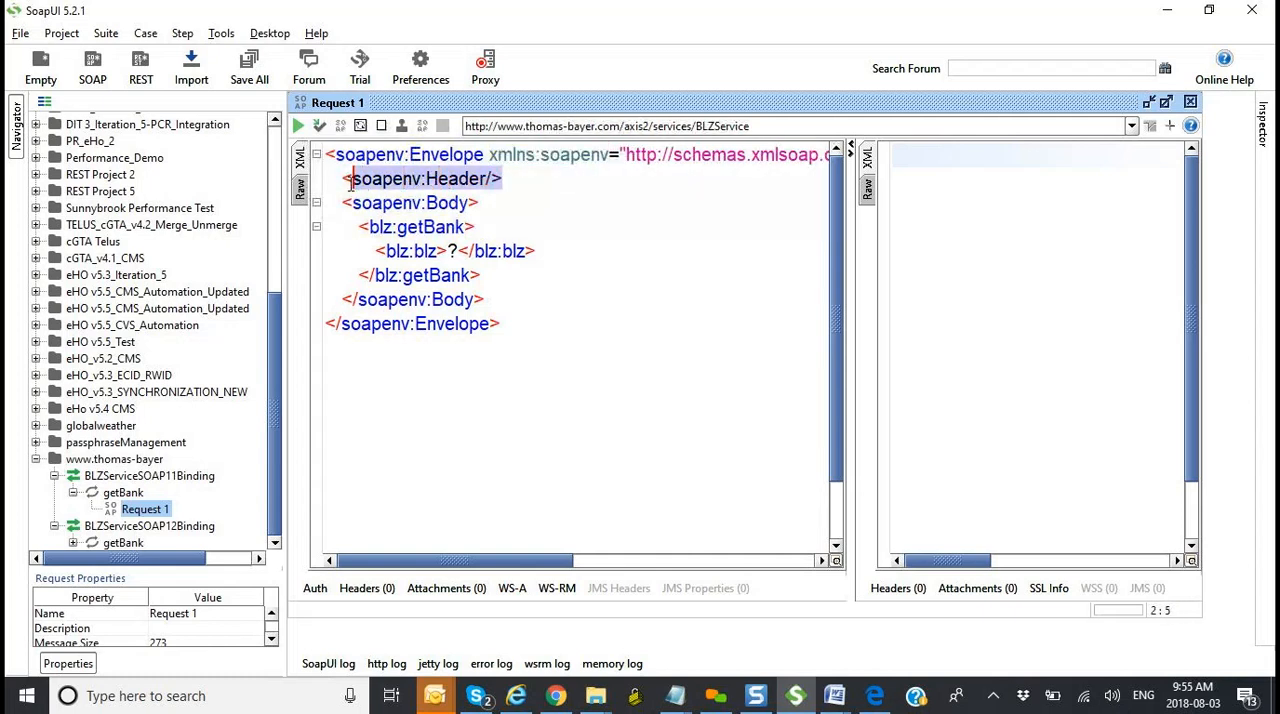
left_click(327, 154)
left_click_drag(515, 181, 307, 160)
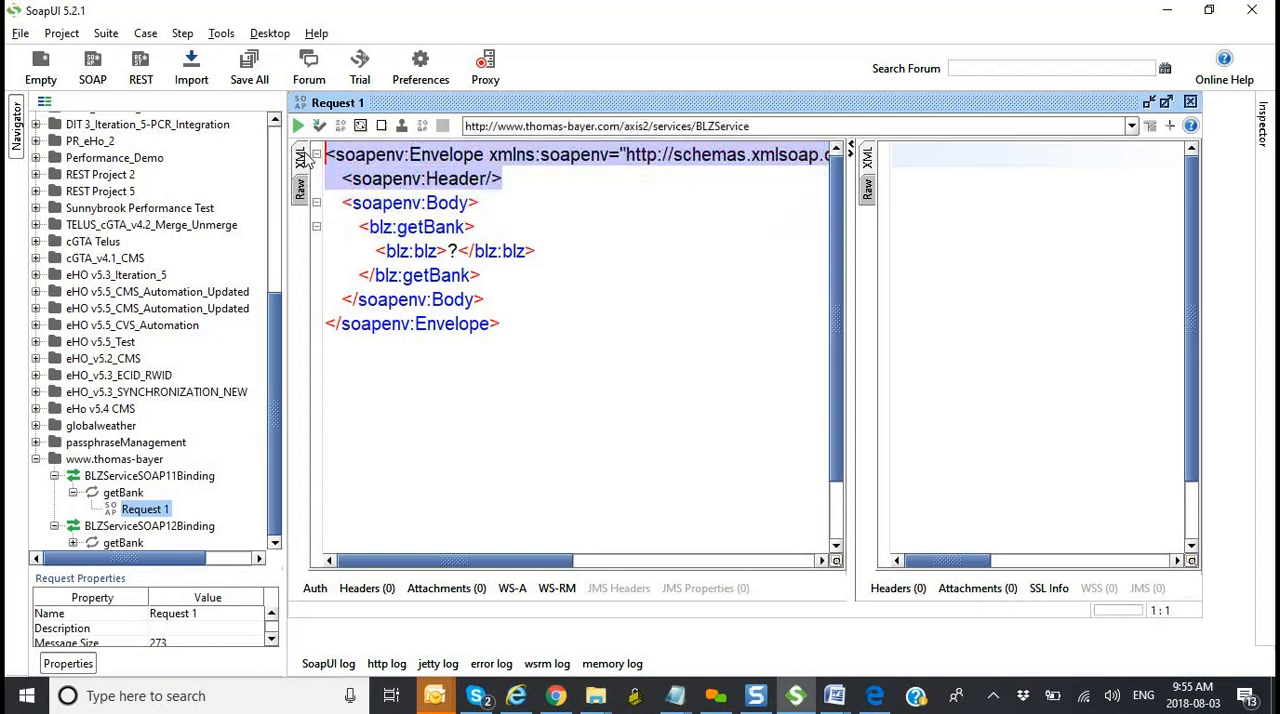
left_click(421, 179)
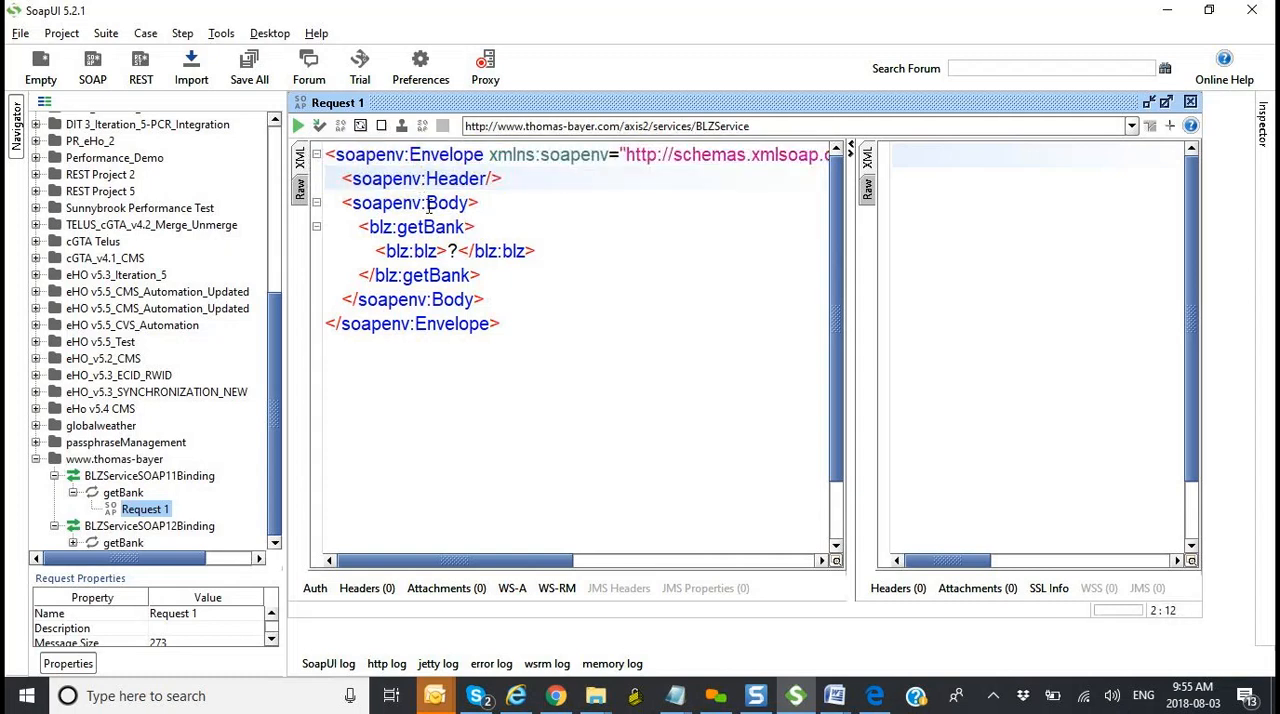
Step: Highlight the soapenv:Body tags, the getBank tags and the blz:blz element inside them, and clear the selection
left_click_drag(337, 203, 482, 203)
left_click_drag(486, 299, 330, 296)
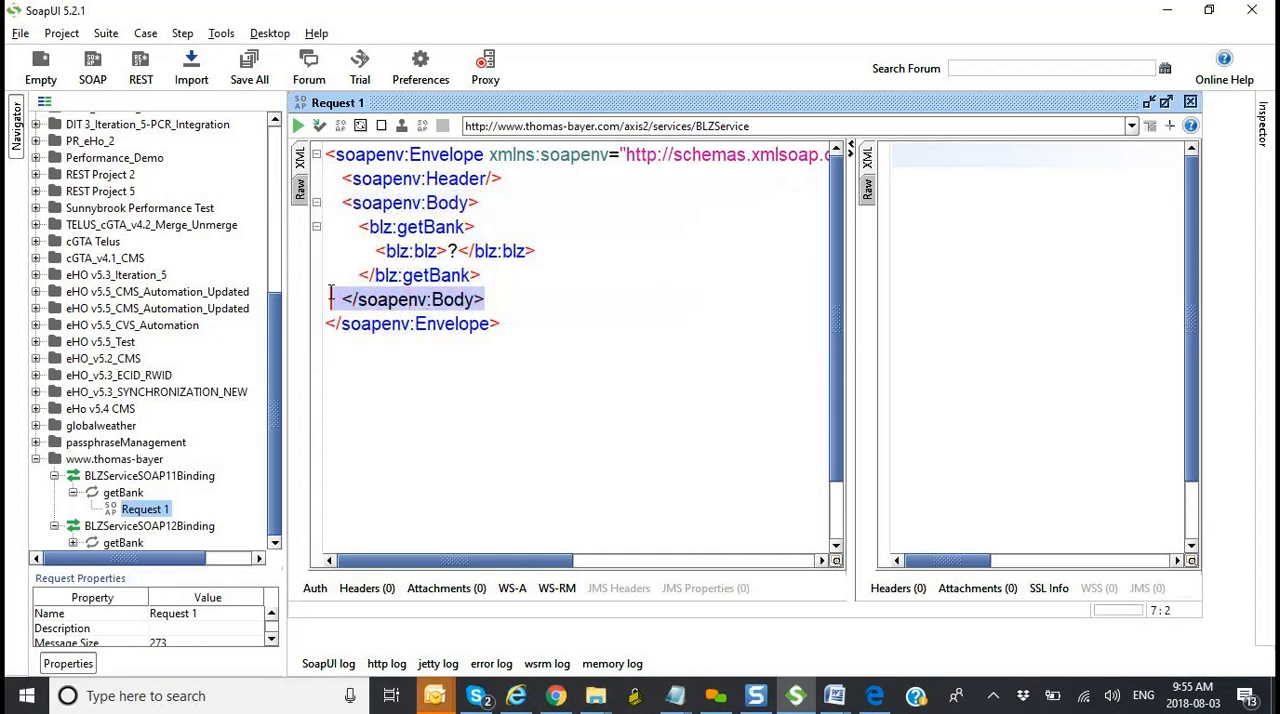
left_click(478, 227)
left_click_drag(476, 227, 357, 227)
left_click_drag(482, 275, 358, 275)
left_click_drag(540, 250, 375, 250)
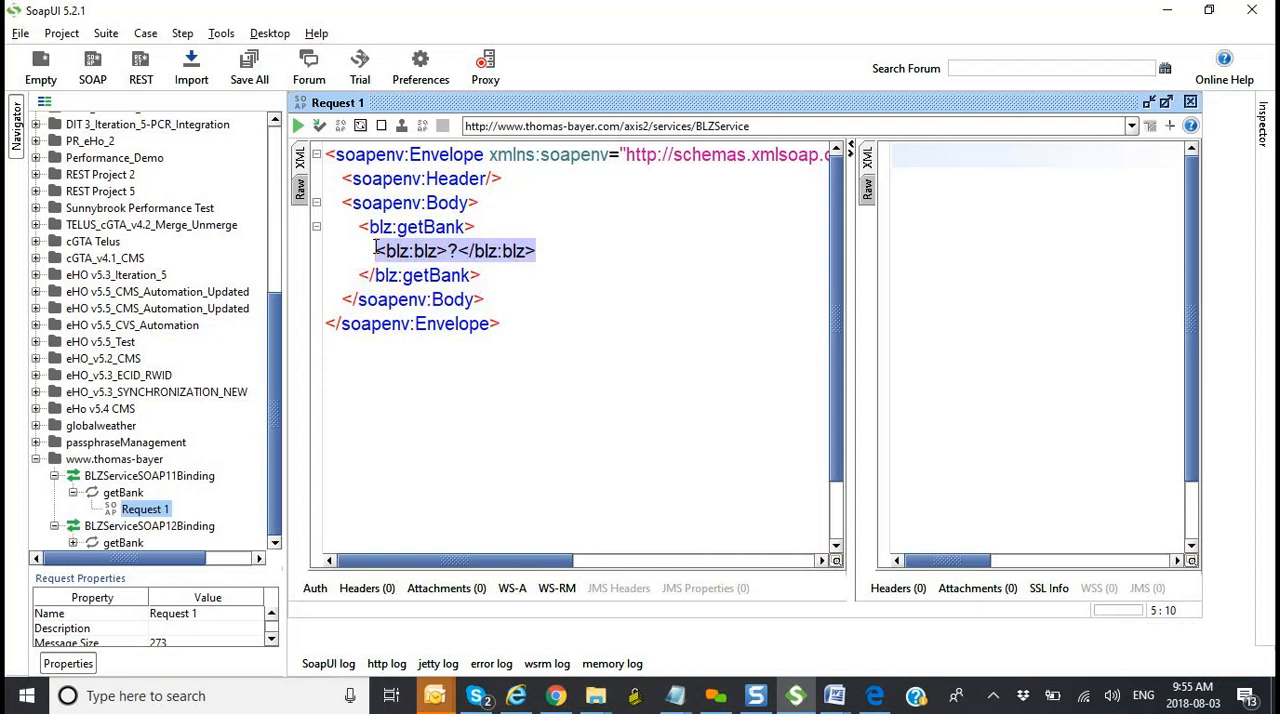
left_click(571, 305)
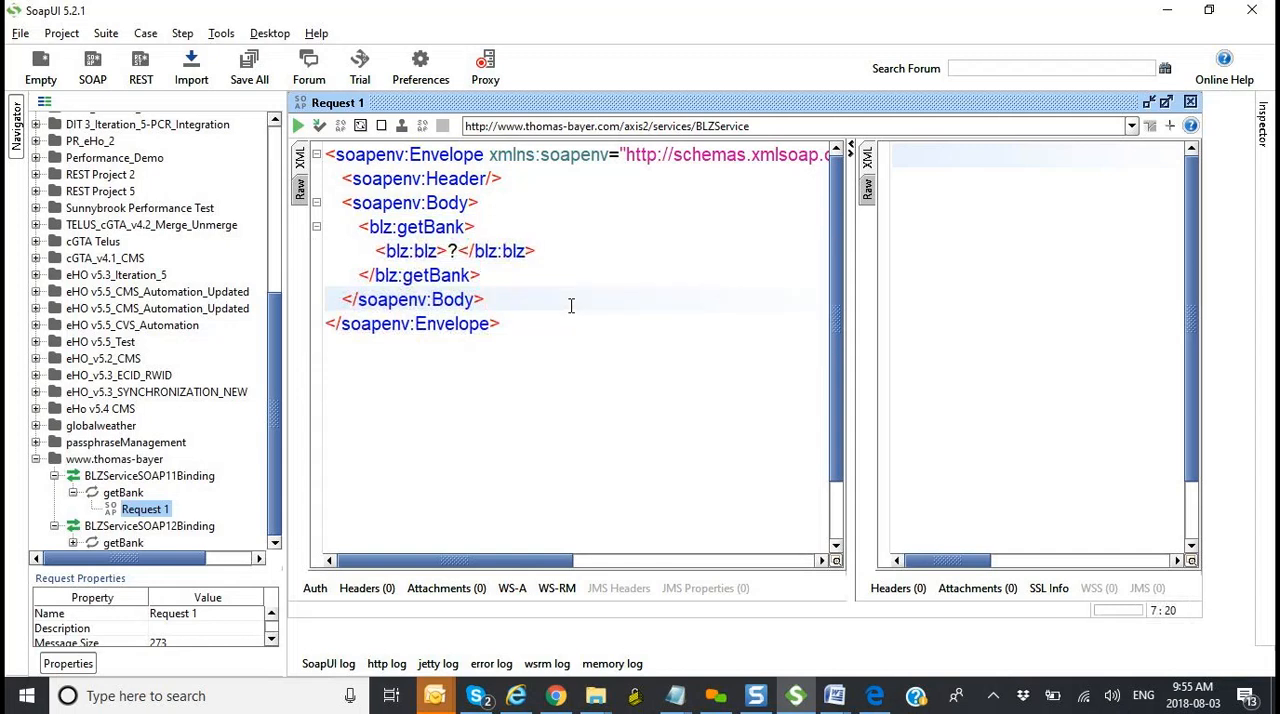
Step: Point out the ? placeholder in the blz:blz element and select the request's full endpoint URL
left_click(458, 251)
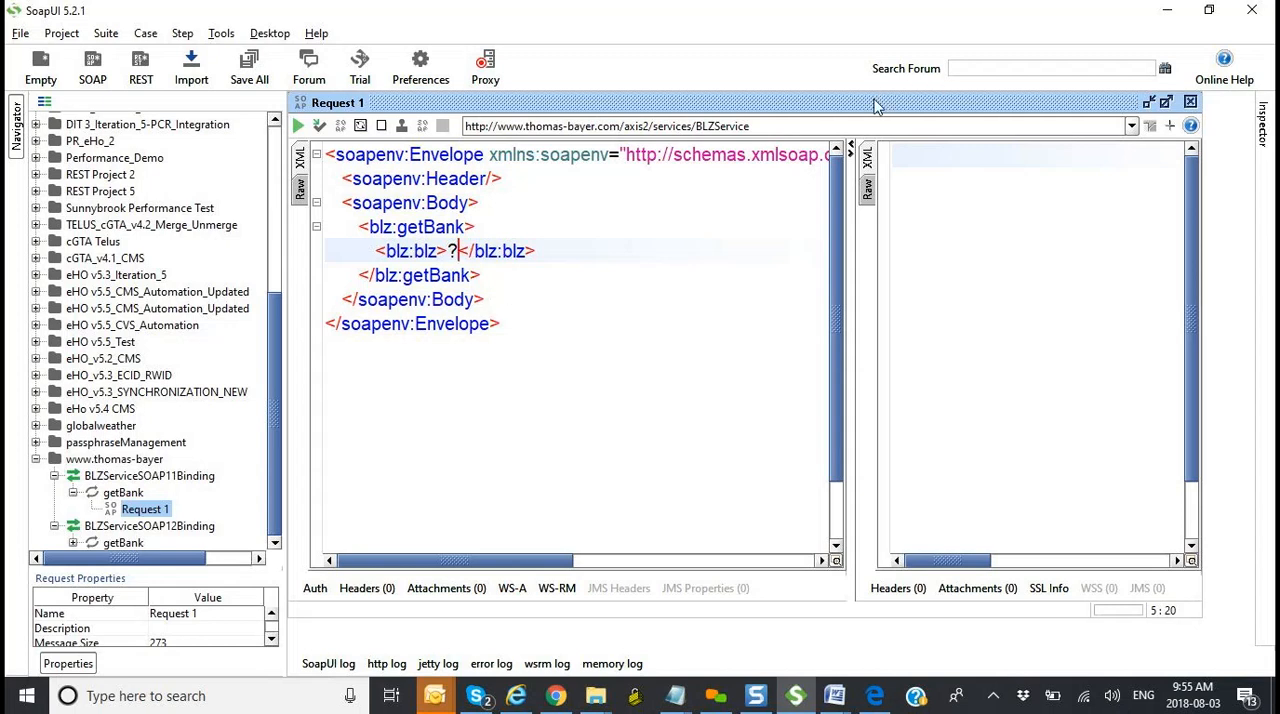
left_click(766, 125)
left_click_drag(766, 125, 450, 128)
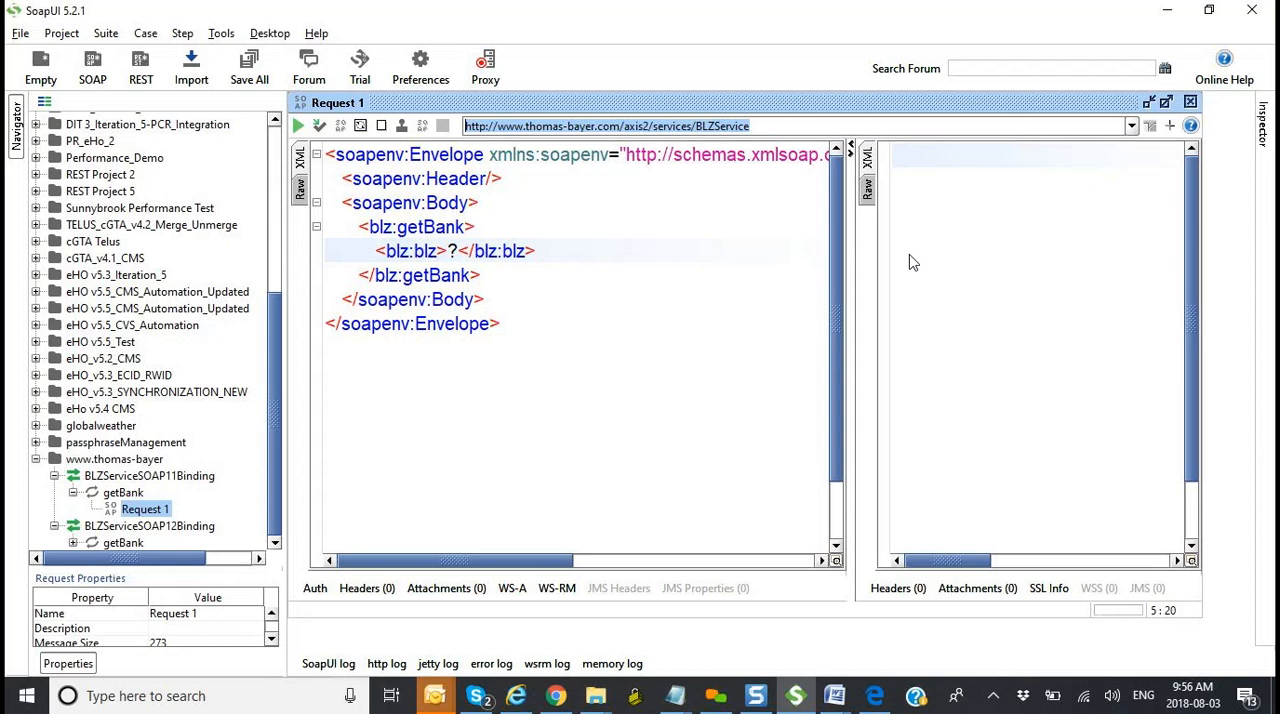
Step: Switch Request 1 to the tab-based layout and alternate between its response and request views, ending on the request
left_click(1150, 127)
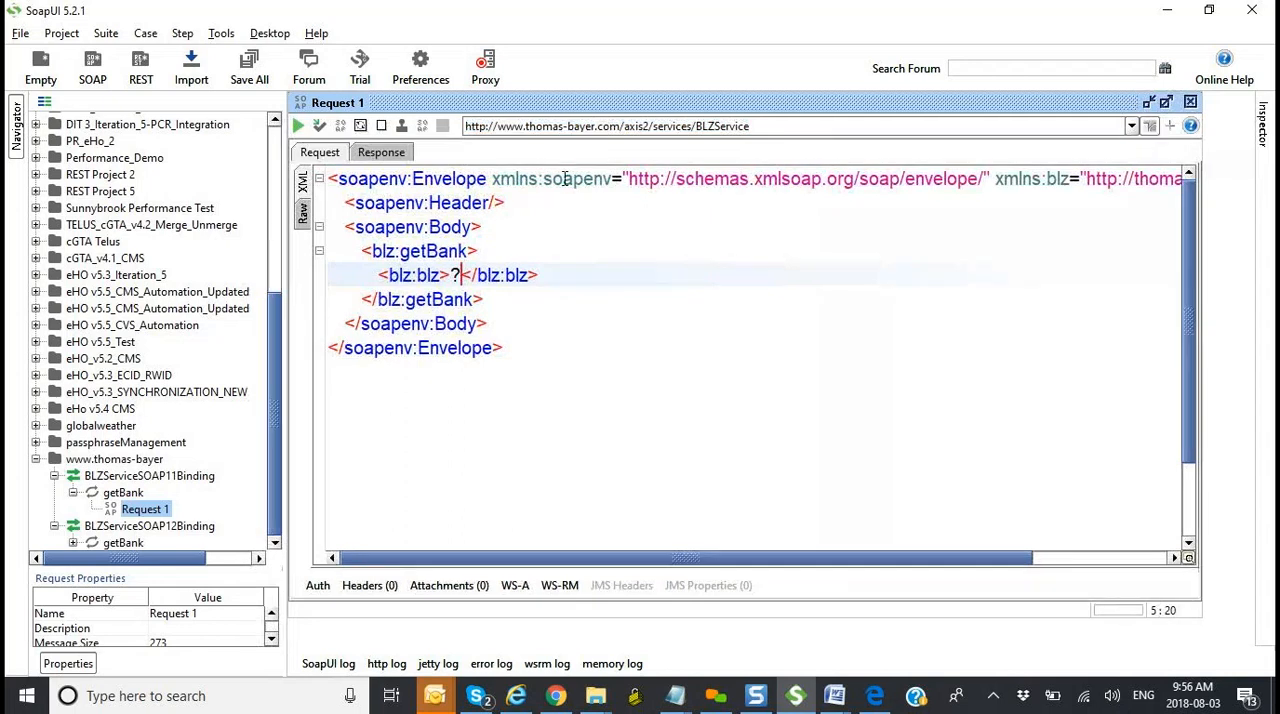
left_click(390, 152)
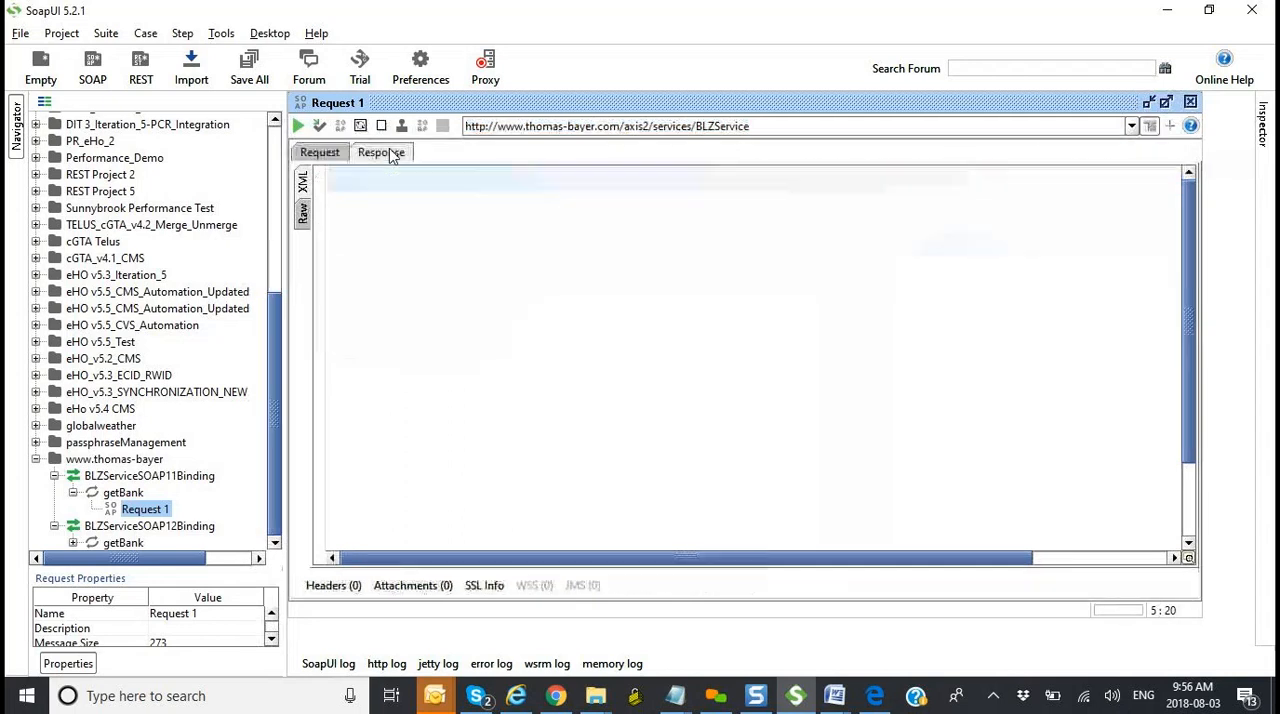
left_click(323, 157)
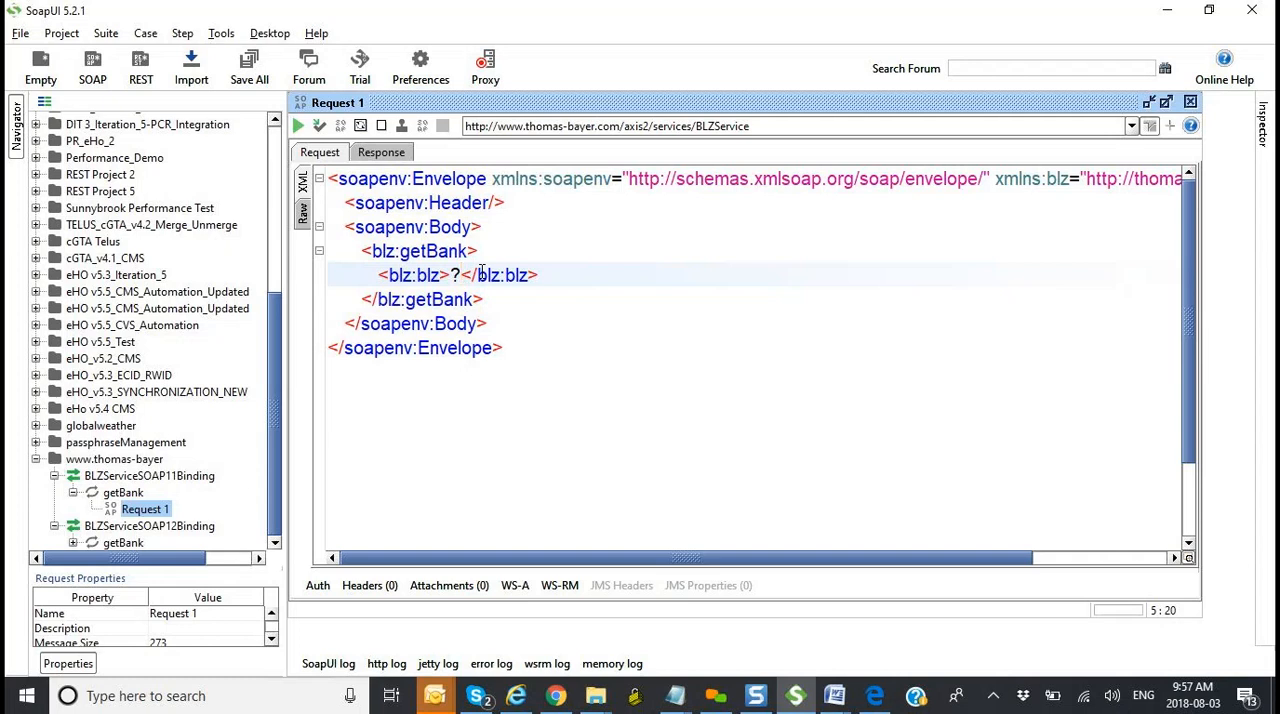
left_click(381, 155)
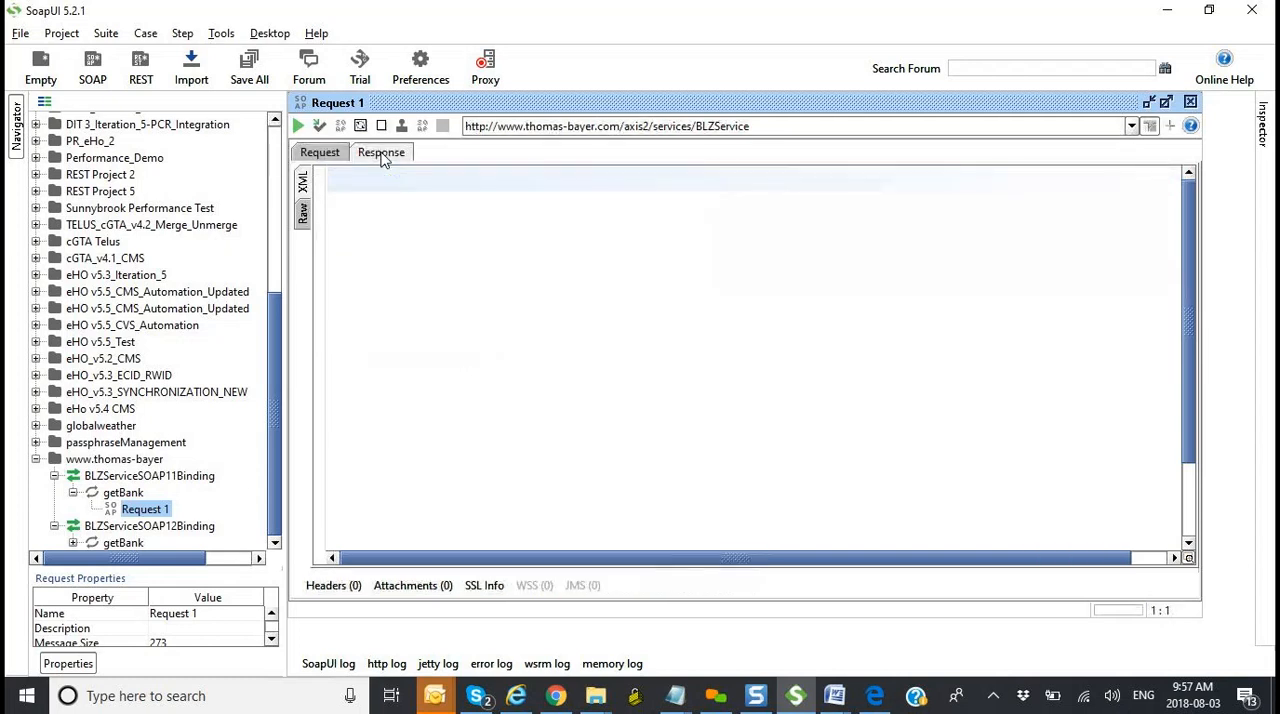
left_click(330, 156)
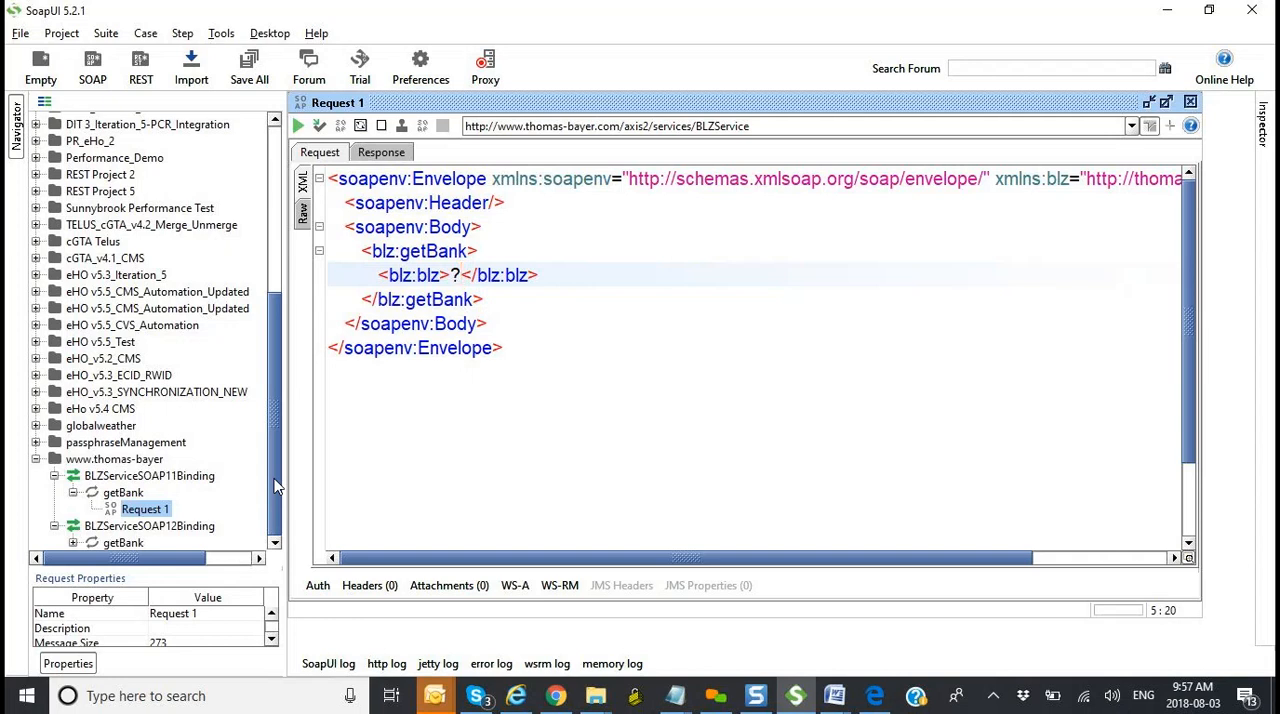
Step: Generate the HTML documentation for the BLZServiceSOAP11Binding interface with the Desktop as output folder
left_click(184, 480)
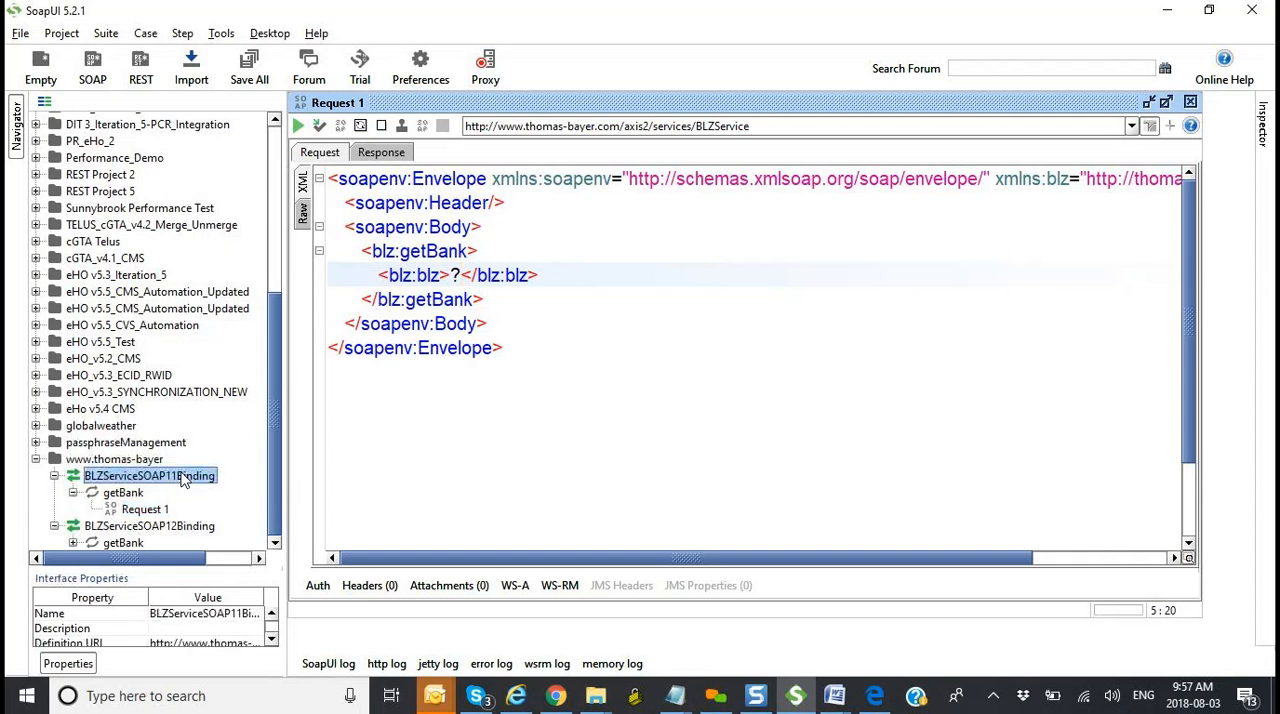
right_click(129, 477)
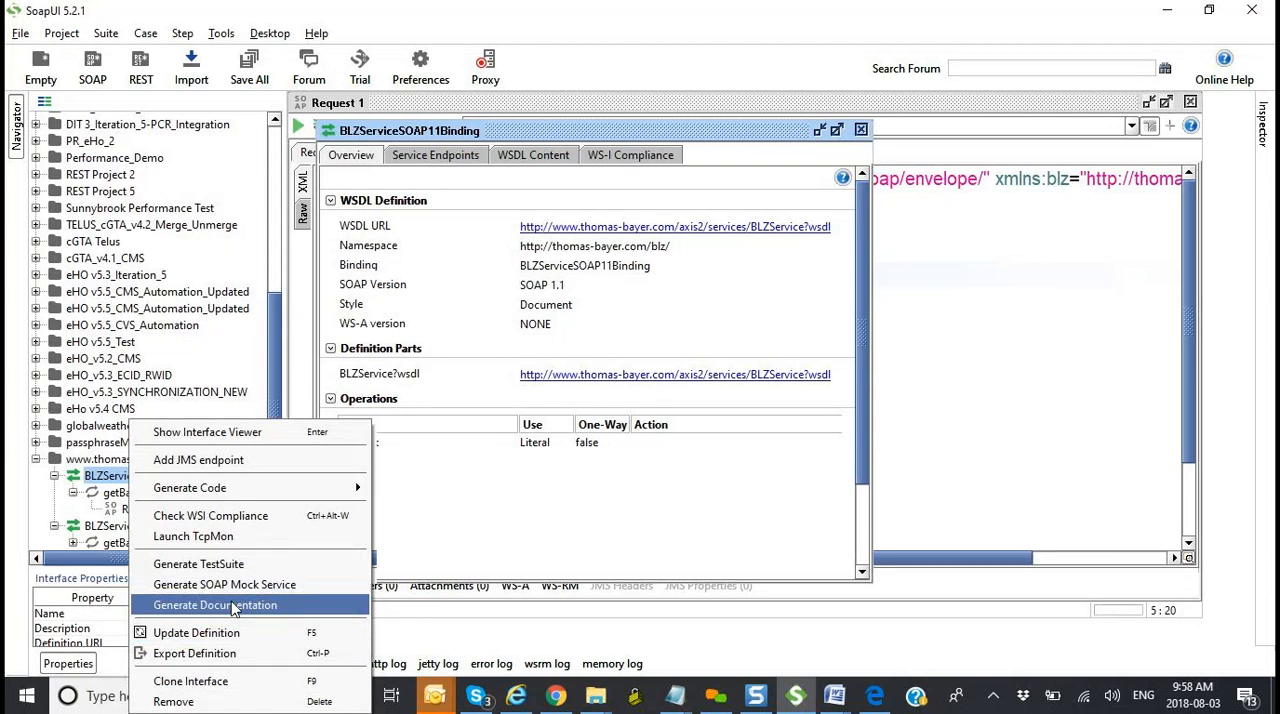
left_click(232, 605)
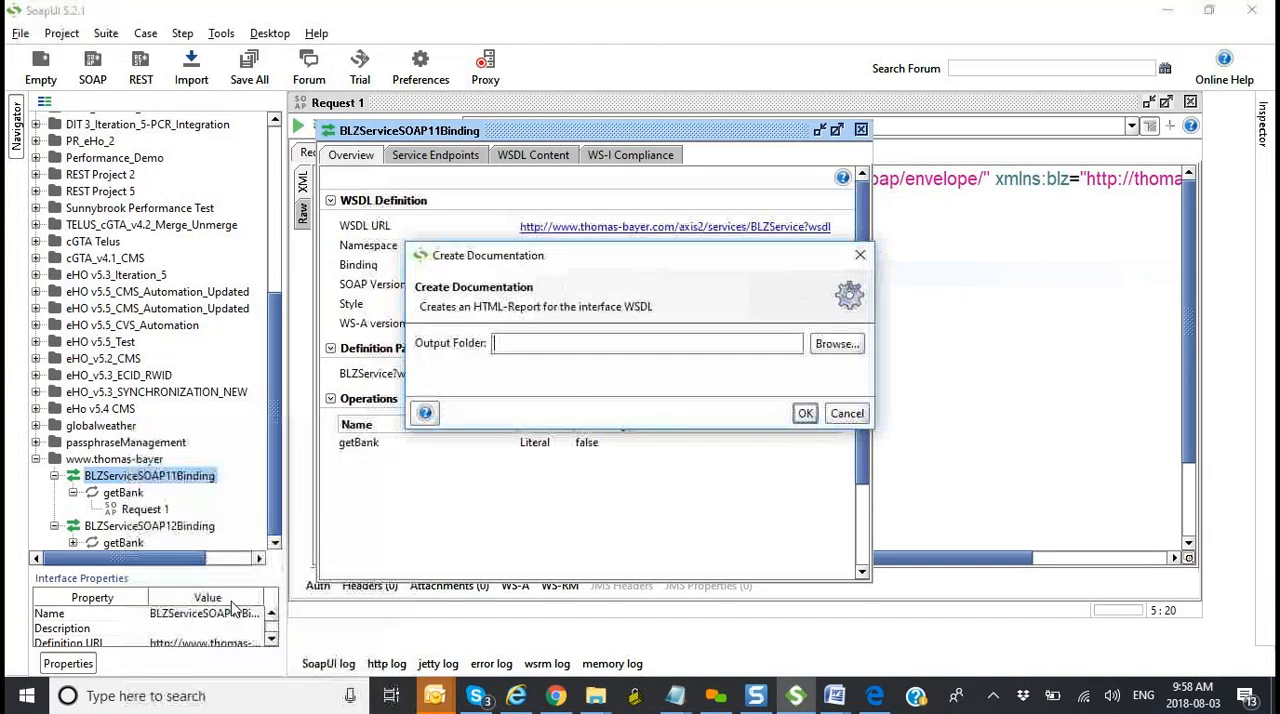
left_click(838, 352)
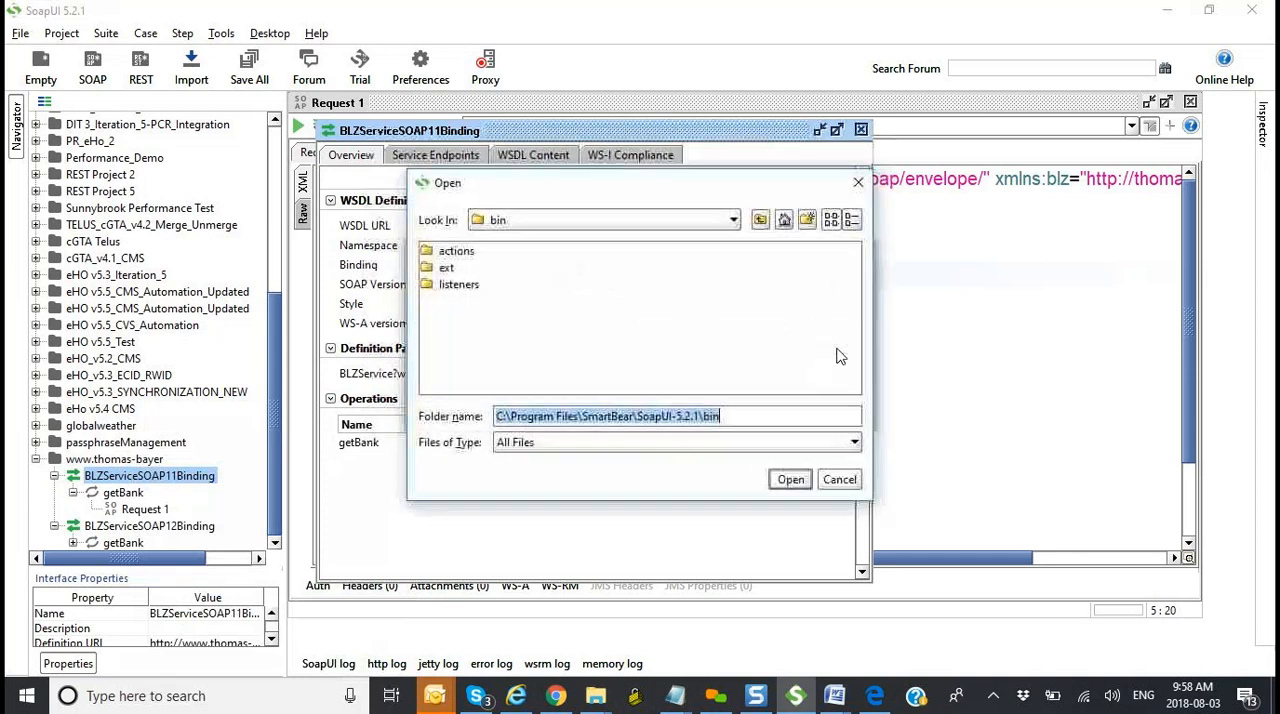
left_click(784, 220)
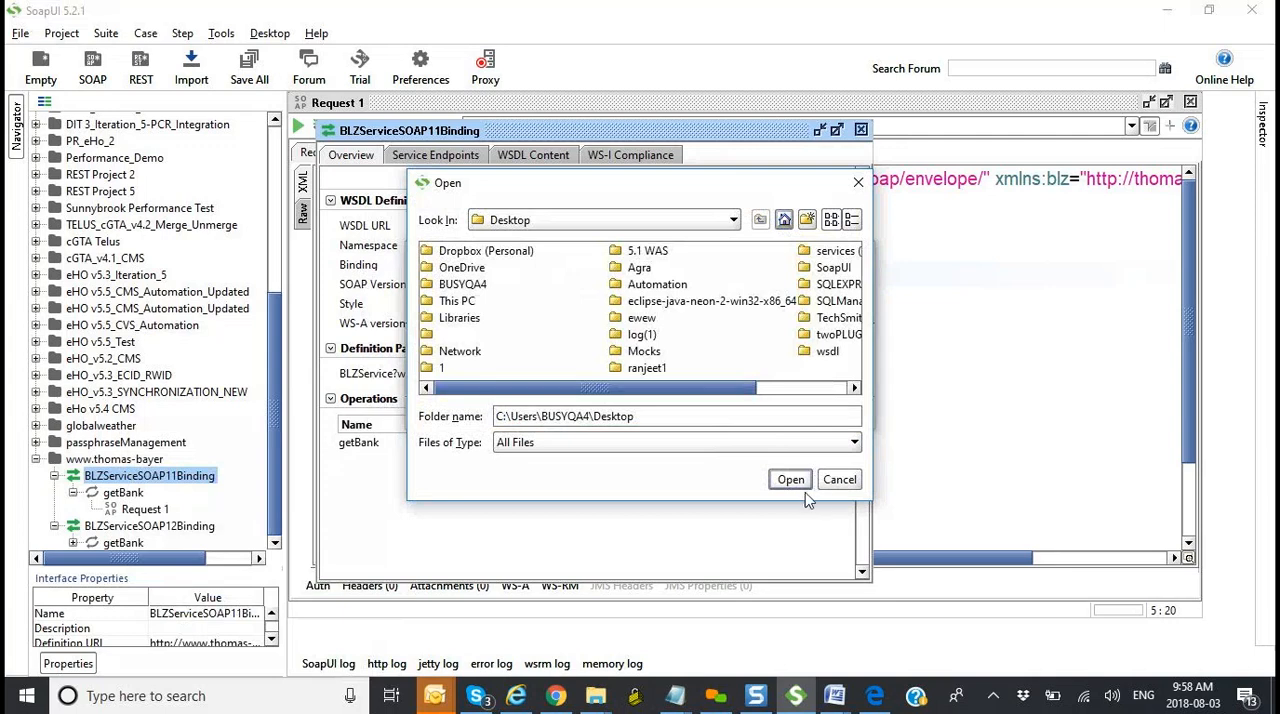
left_click(791, 481)
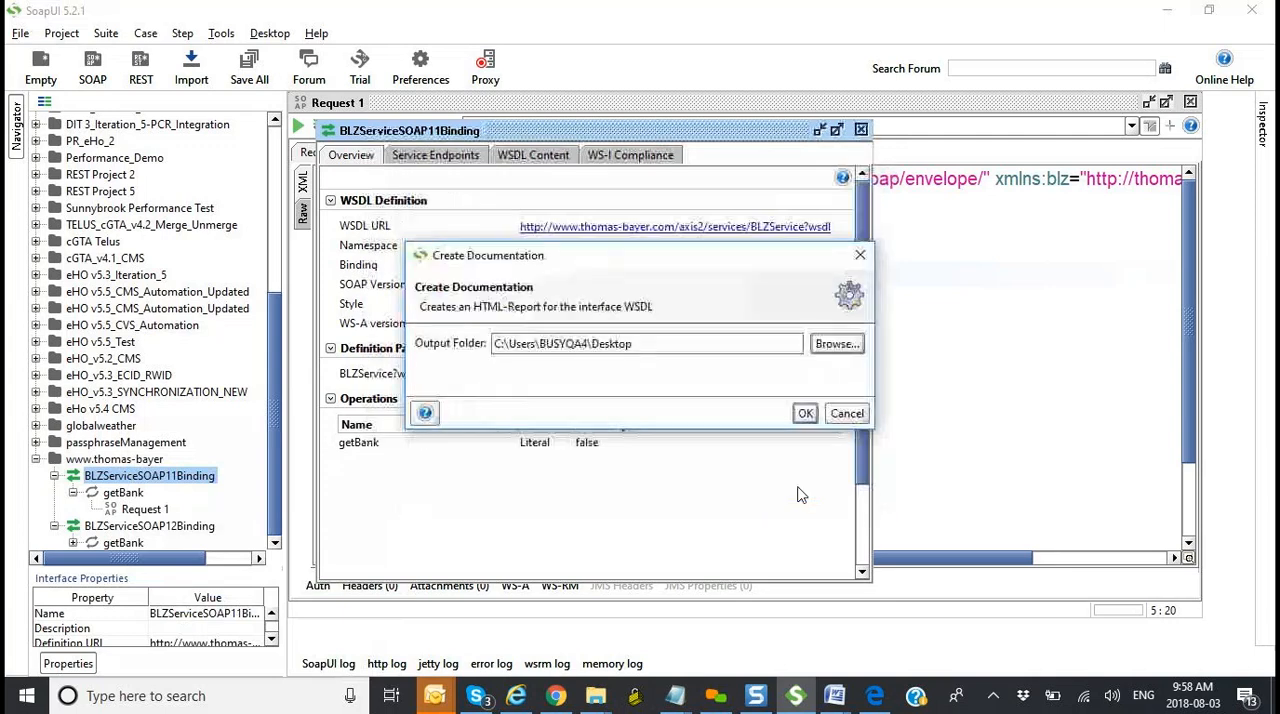
left_click(805, 414)
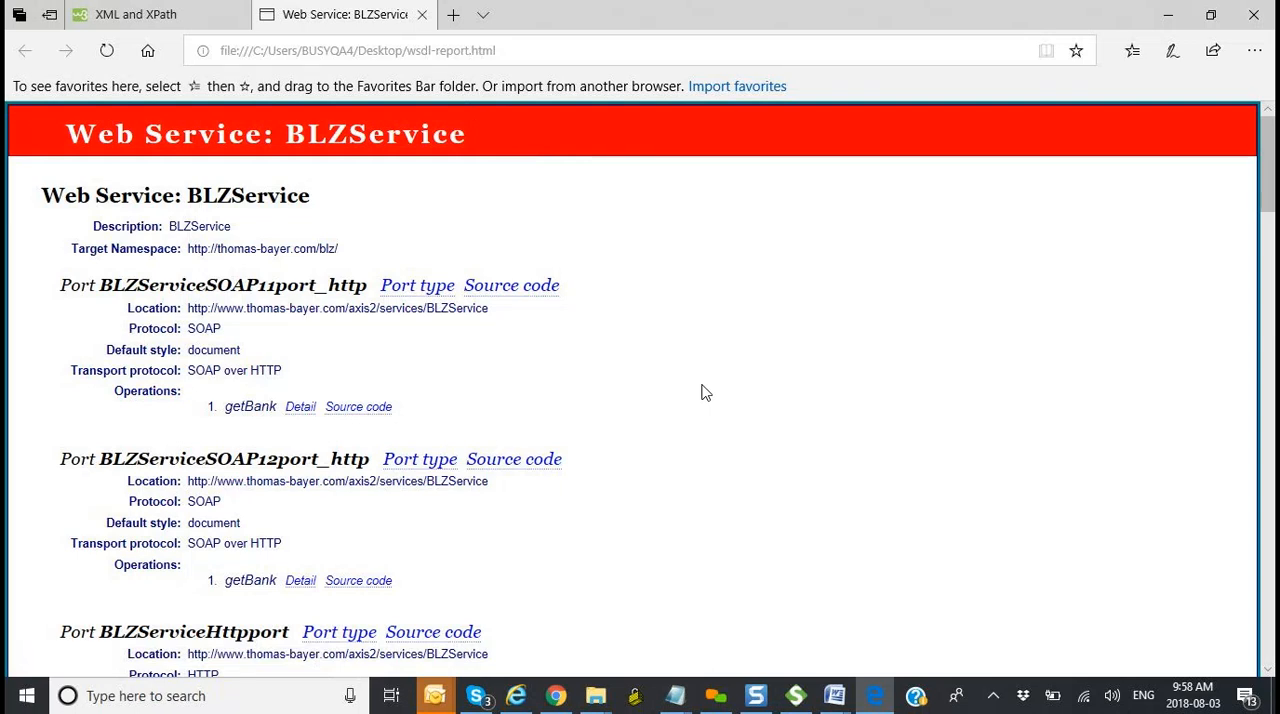
Step: Return to SoapUI, close the BLZServiceSOAP11Binding overview and select its getBank operation in the project tree
key("alt+Tab")
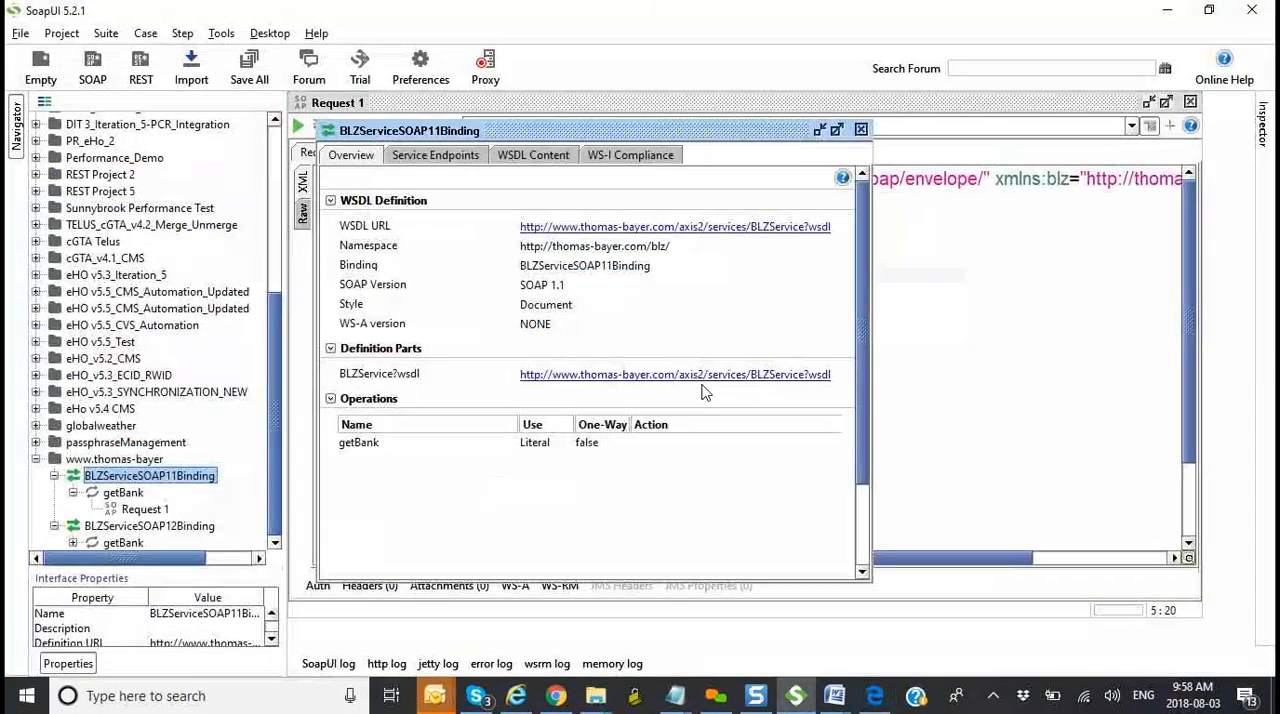
left_click(861, 129)
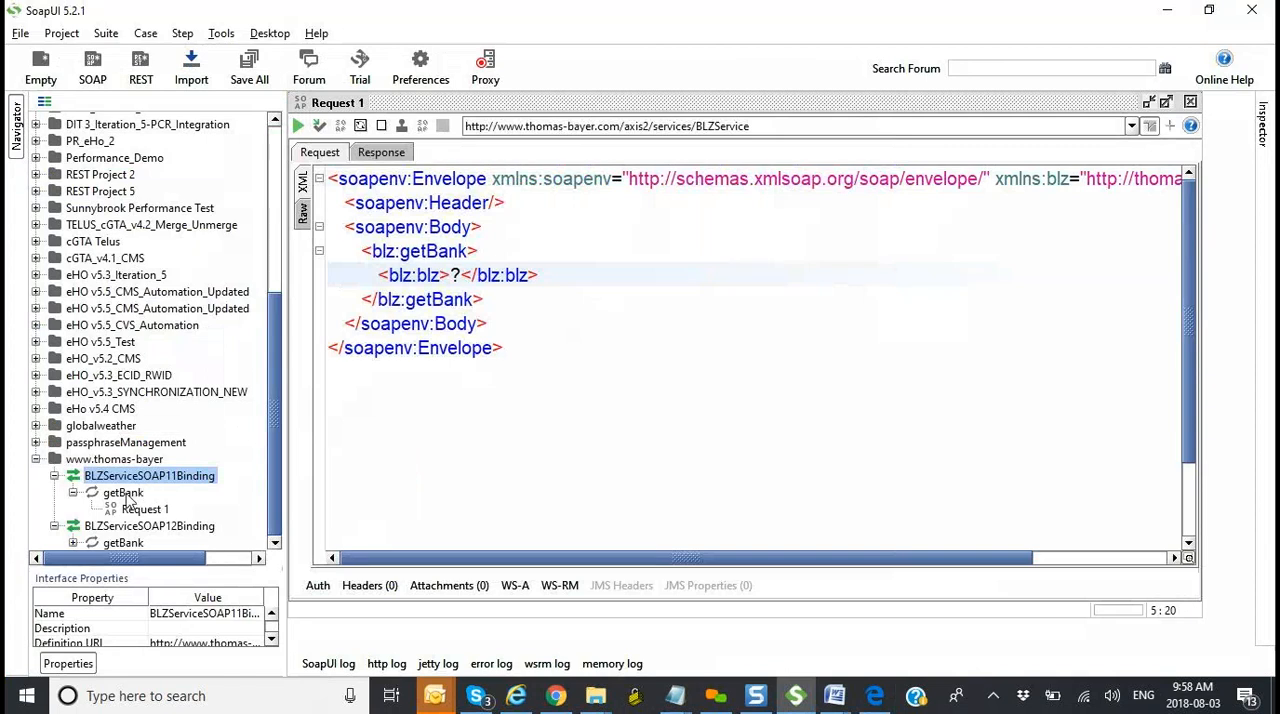
left_click(124, 493)
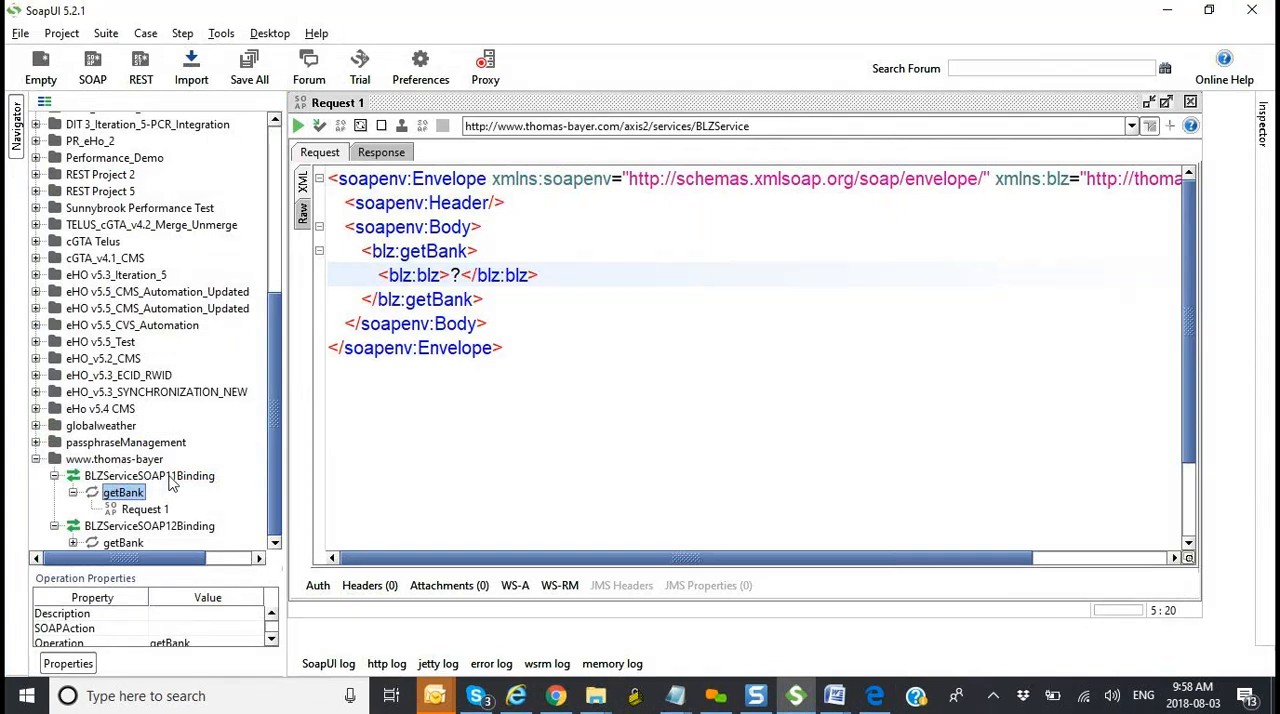
Step: Open the SOAP 1.1 getBank detail in the Edge WSDL report, highlight the blz parameter's type and compare it with Request 1 in SoapUI
key("alt+Tab")
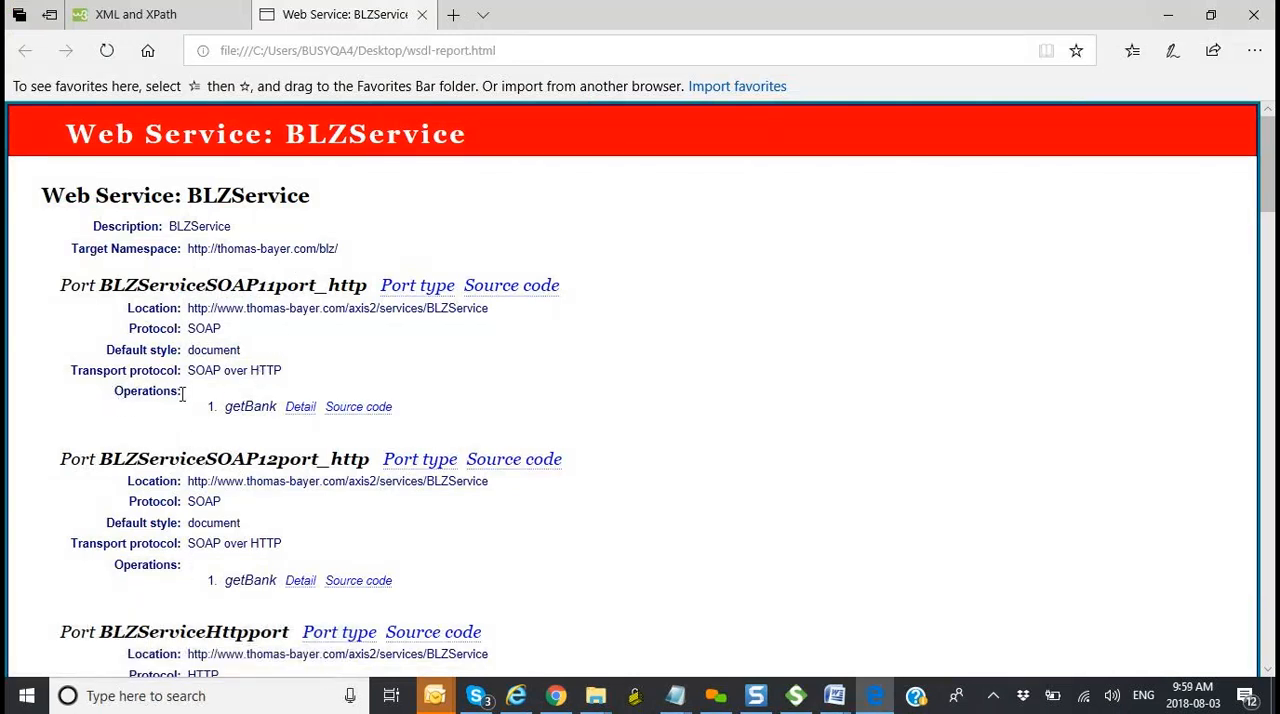
left_click(301, 407)
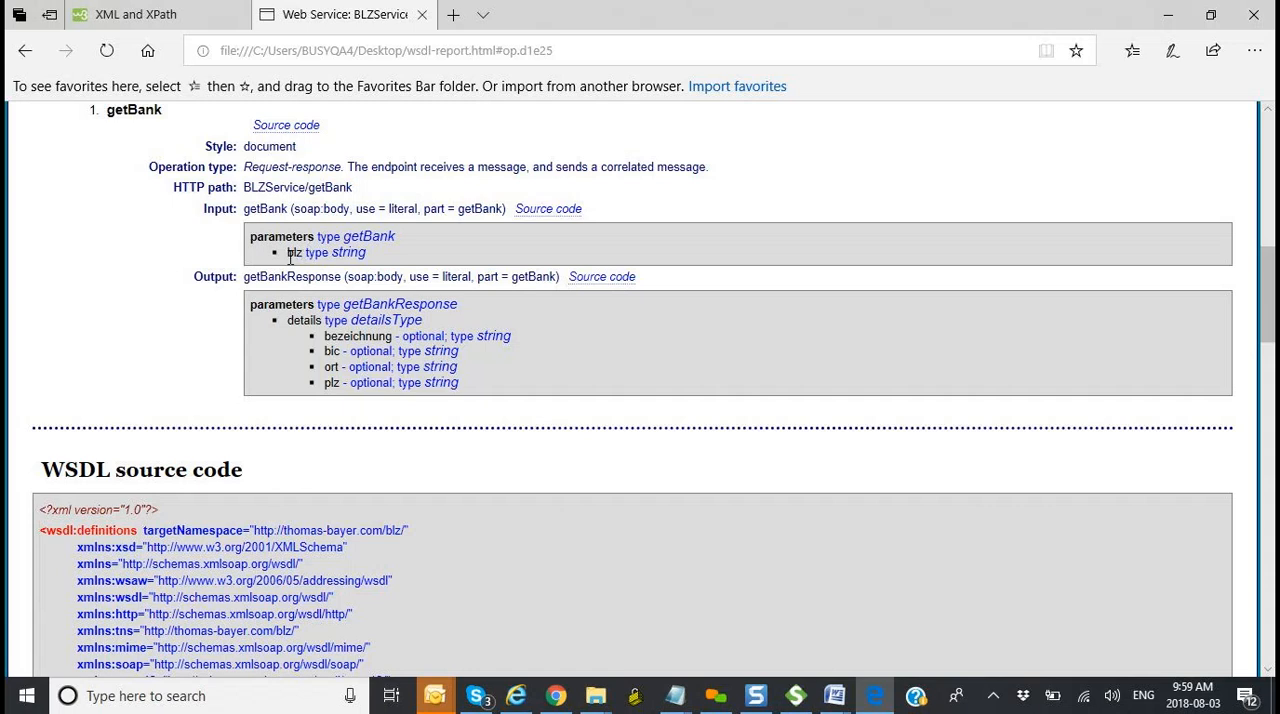
left_click_drag(367, 254, 334, 254)
key("alt+Tab")
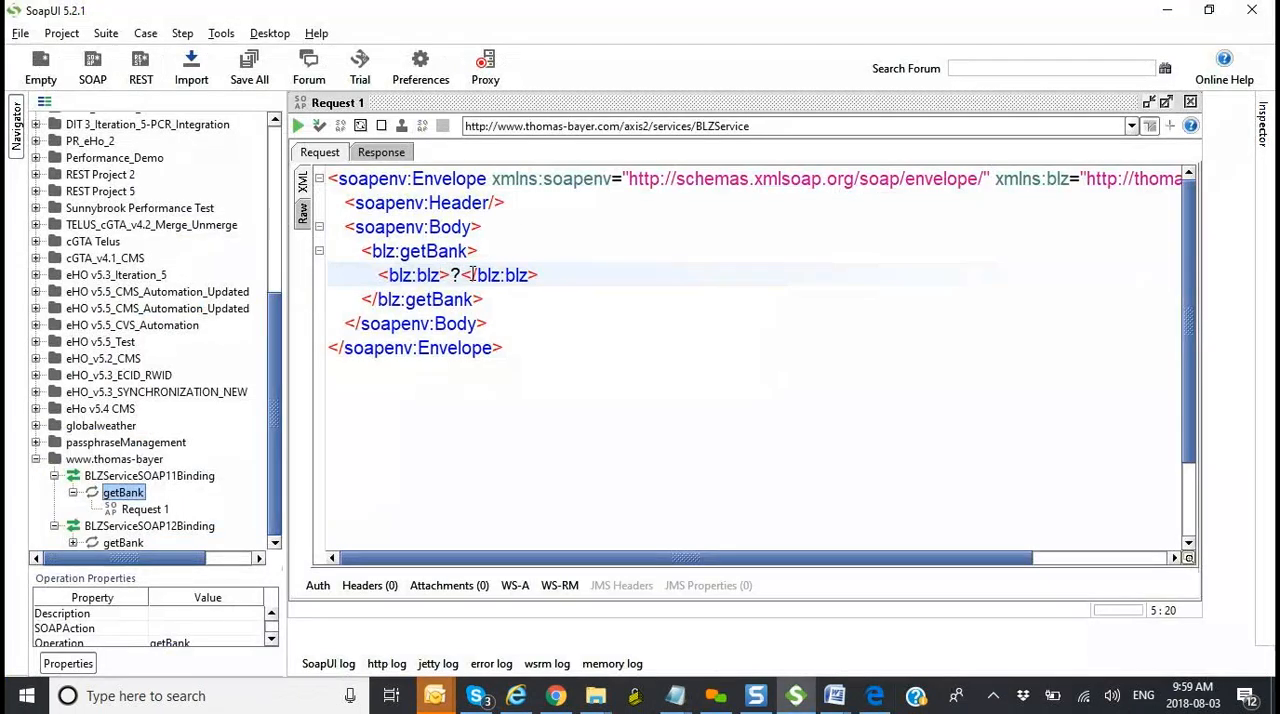
key("alt+Tab")
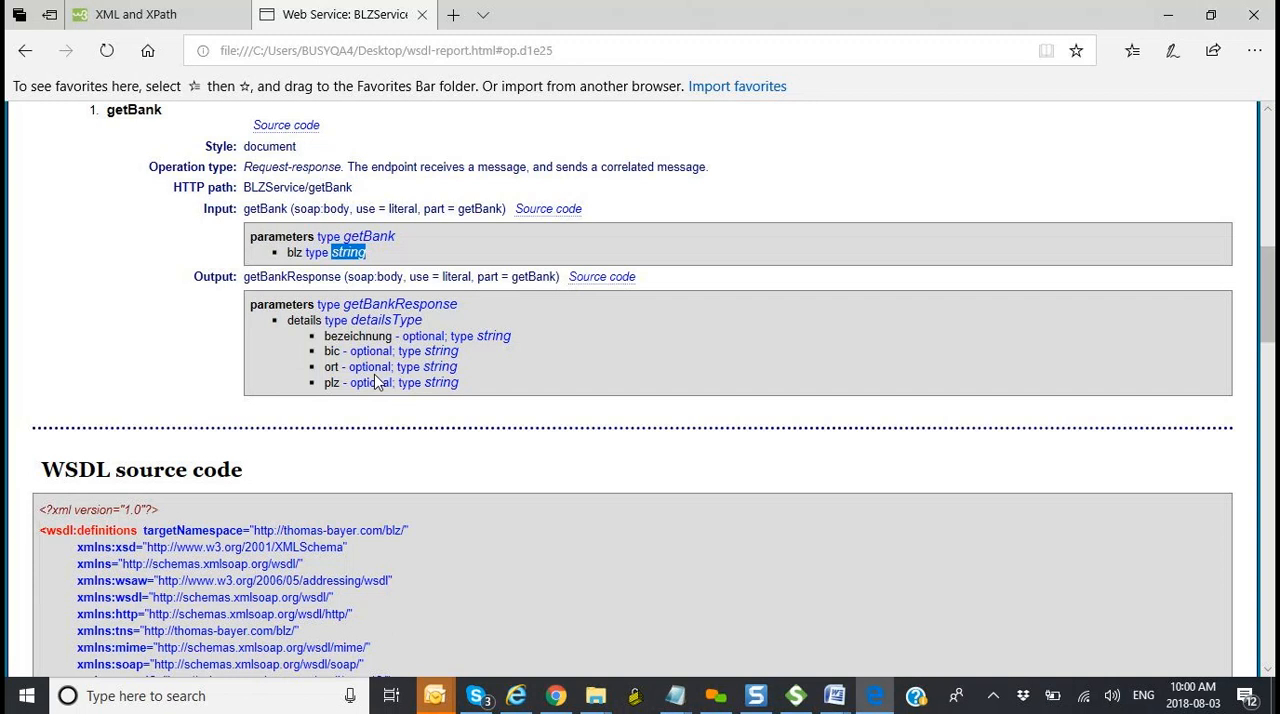
key("alt+Tab")
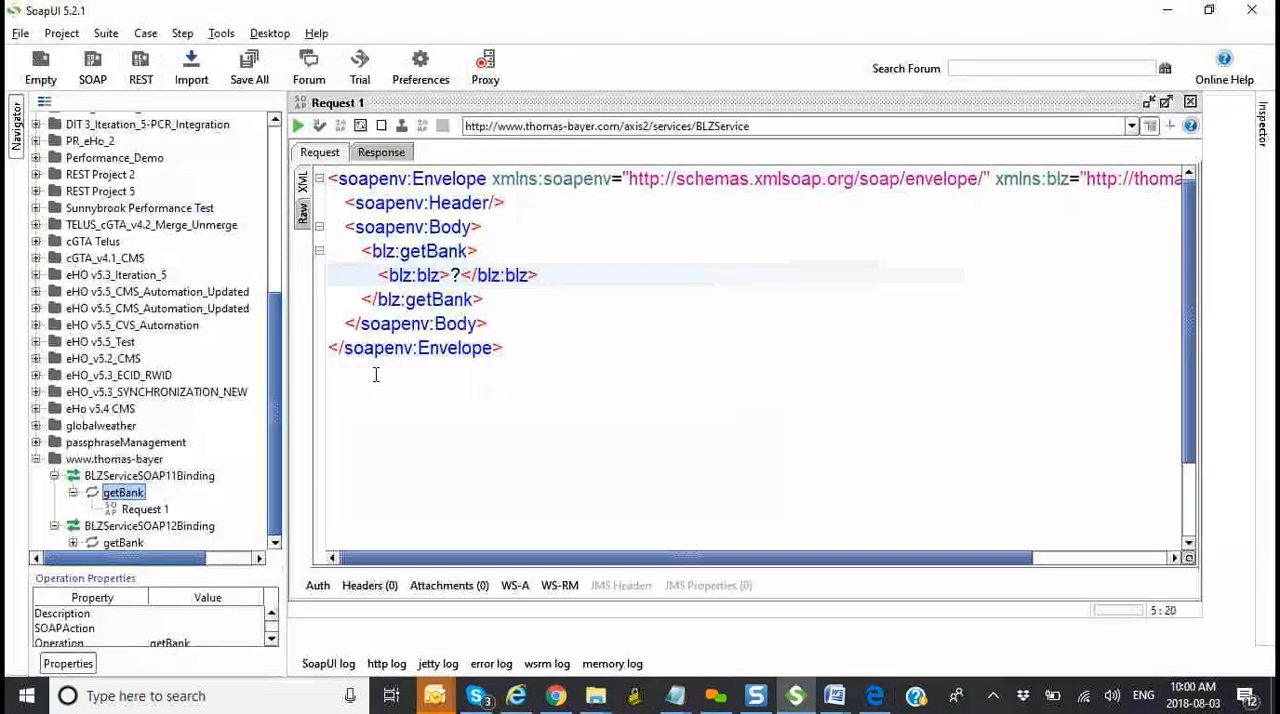
Step: Replace the ? placeholder in the blz:blz element with Deutsche Bank, copied from the bank name field on Chrome's German Bank Sort Codes page
left_click(463, 275)
key("BackSpace")
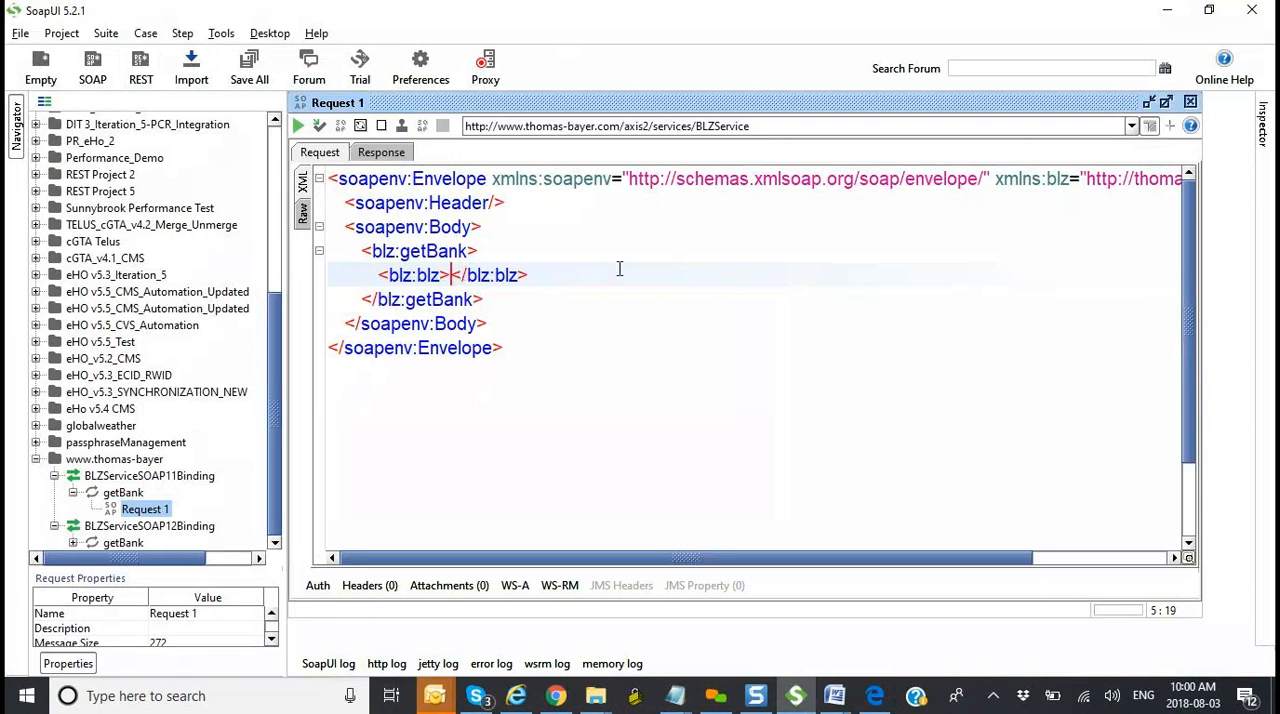
key("alt+Tab")
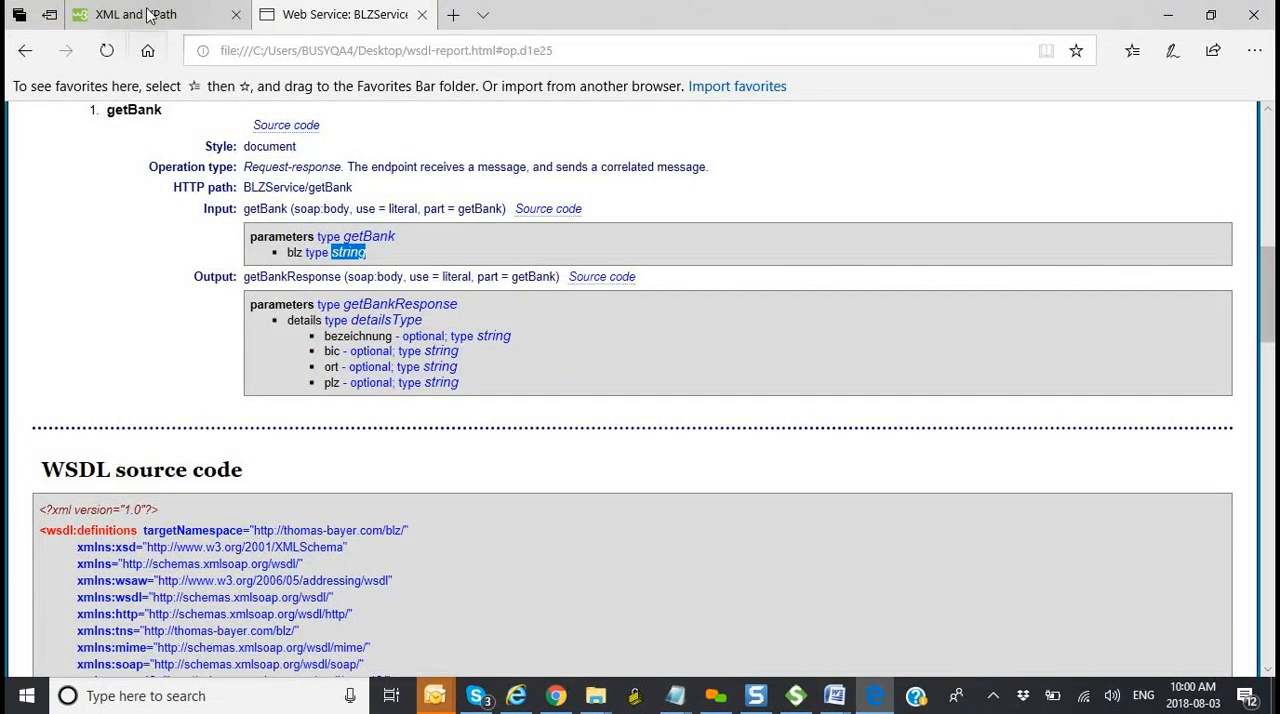
left_click(148, 16)
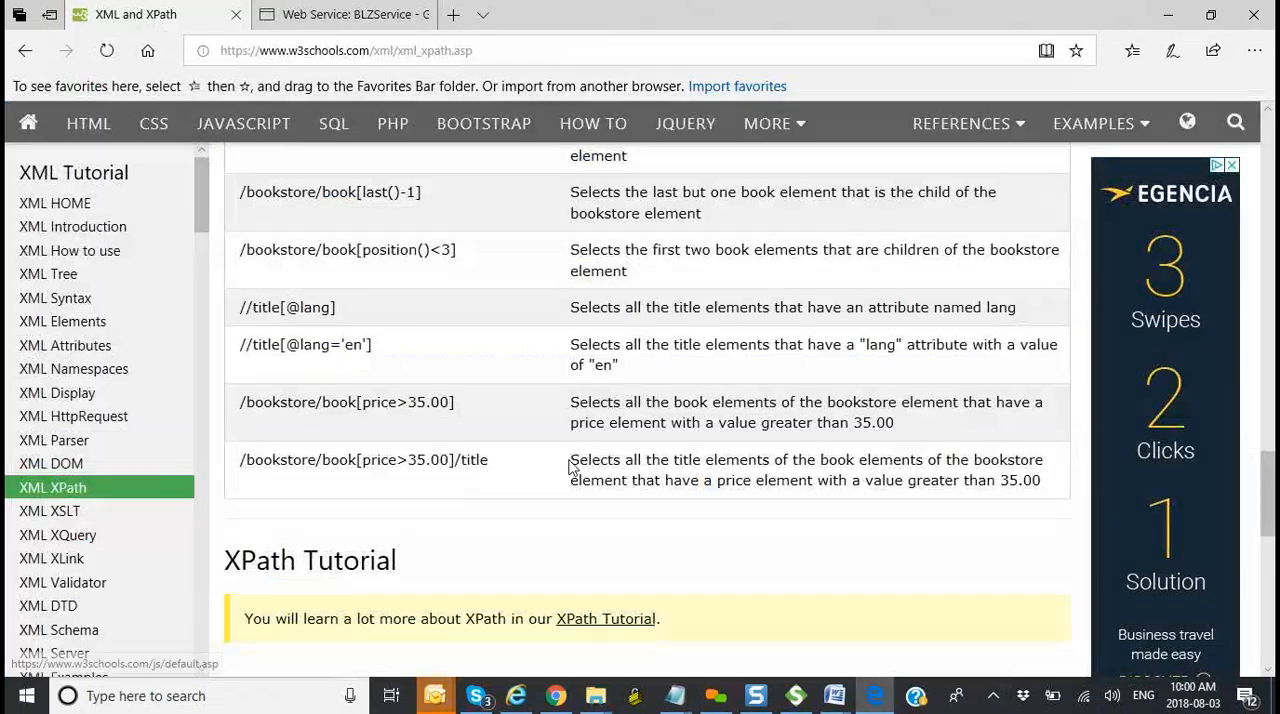
left_click(556, 692)
left_click(426, 190)
left_click_drag(426, 190, 320, 189)
key("ctrl+c")
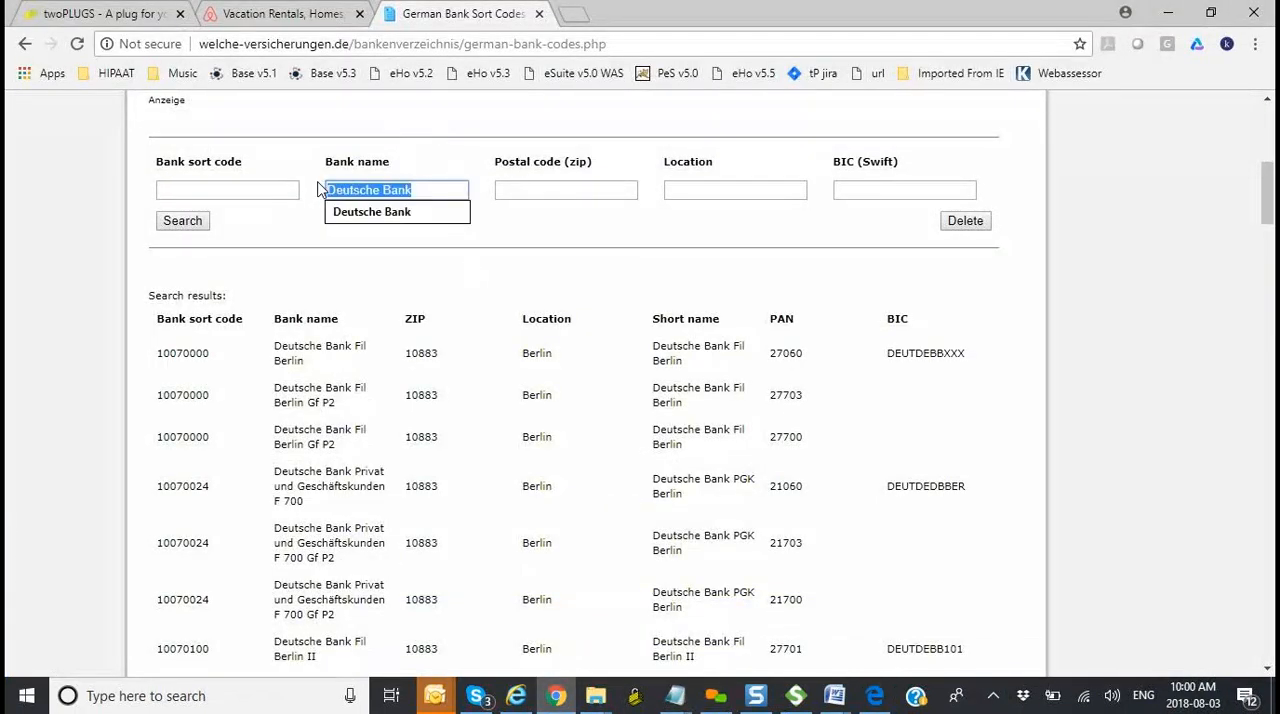
key("alt+Tab")
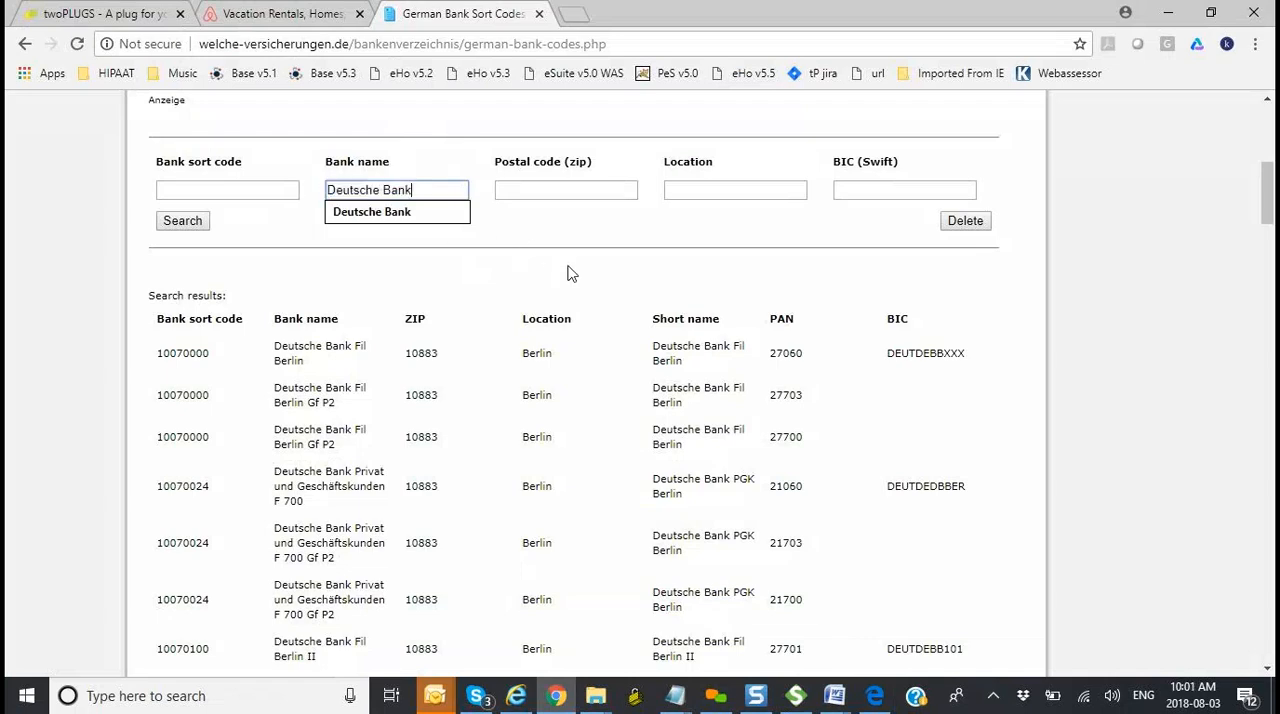
key("alt+Tab")
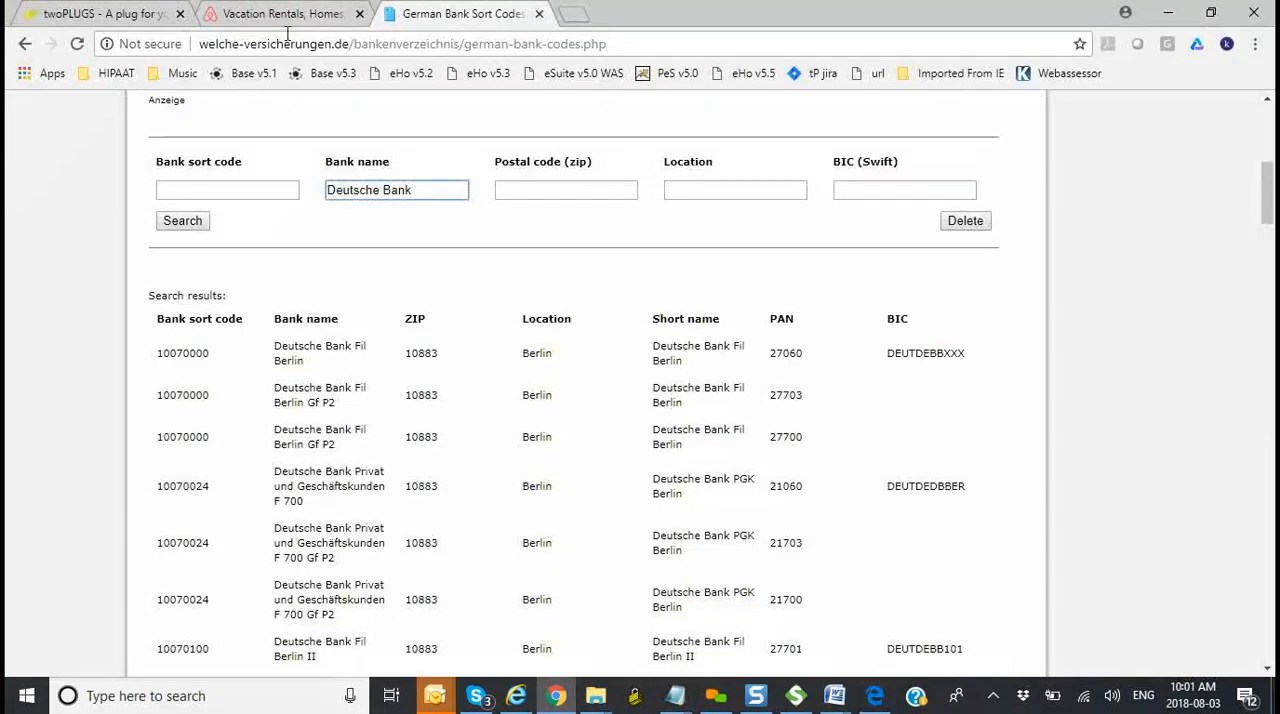
key("alt+Tab")
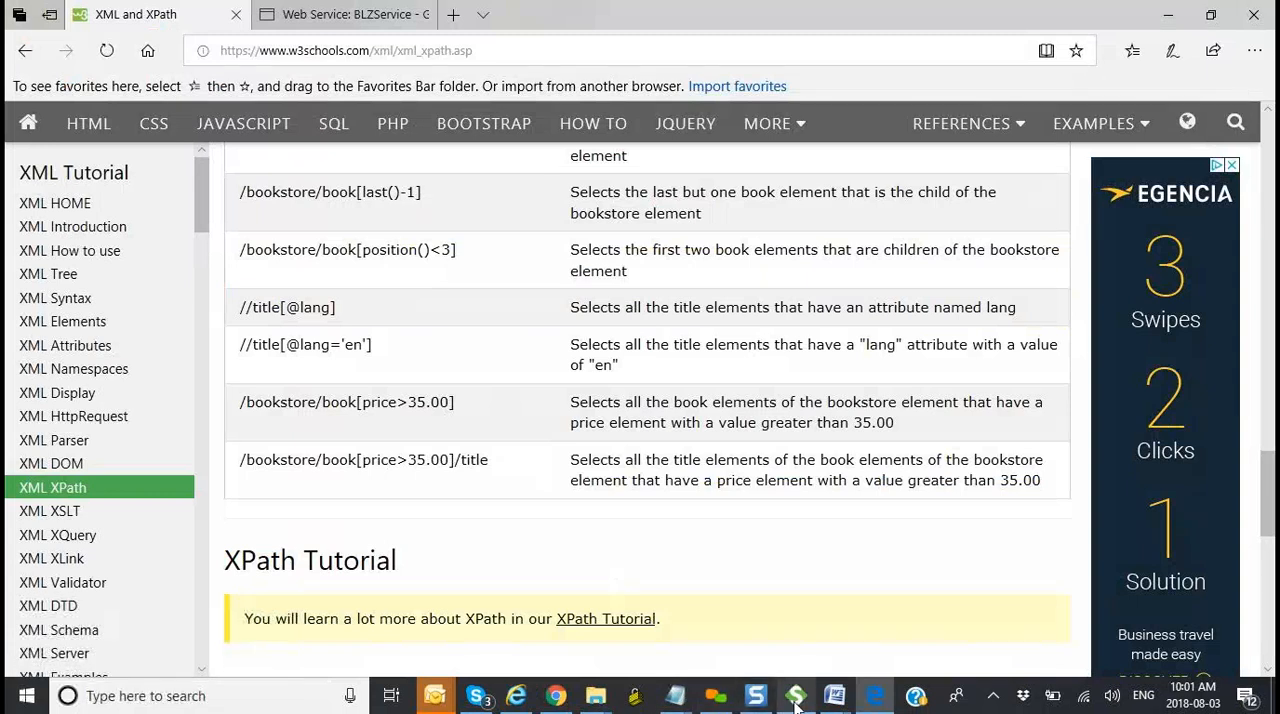
key("alt+Tab")
key("ctrl+v")
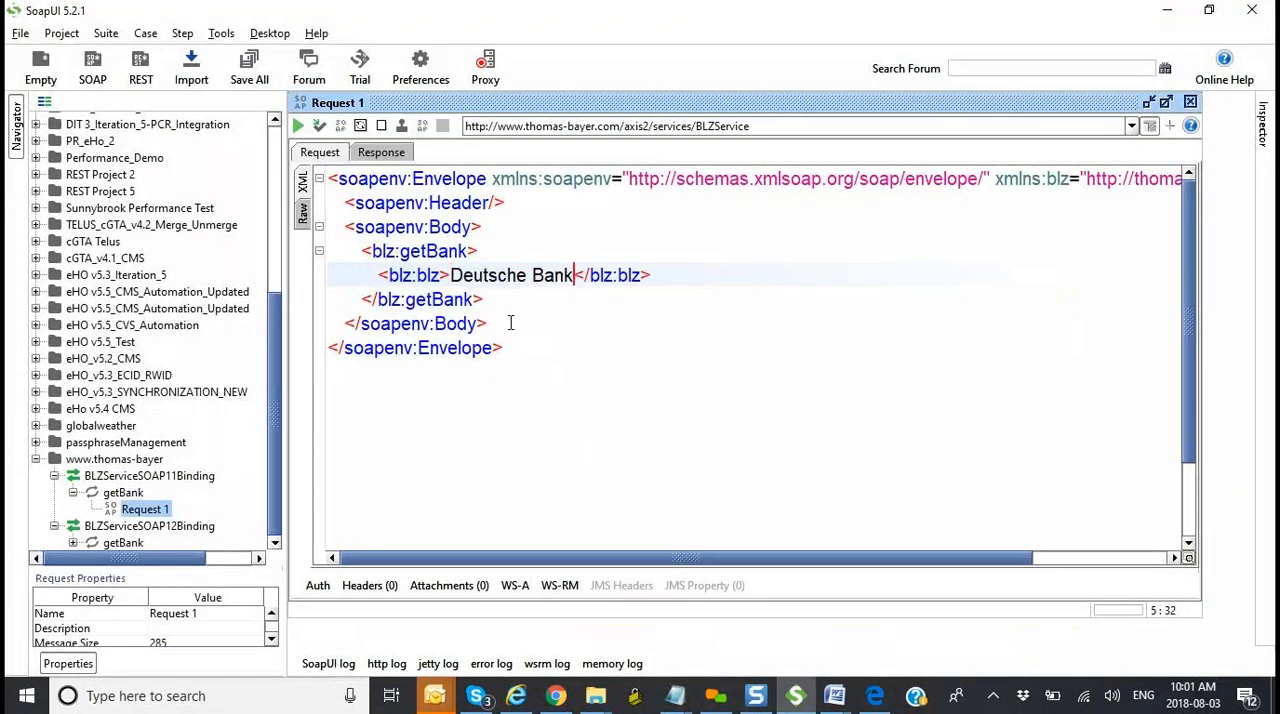
Step: Enclose the Deutsche Bank value in the blz:blz element in double quotes
type("\"")
key("Left")
key("Left")
key("Left")
key("Left")
key("Left")
key("Left")
key("Left")
key("Left")
key("Left")
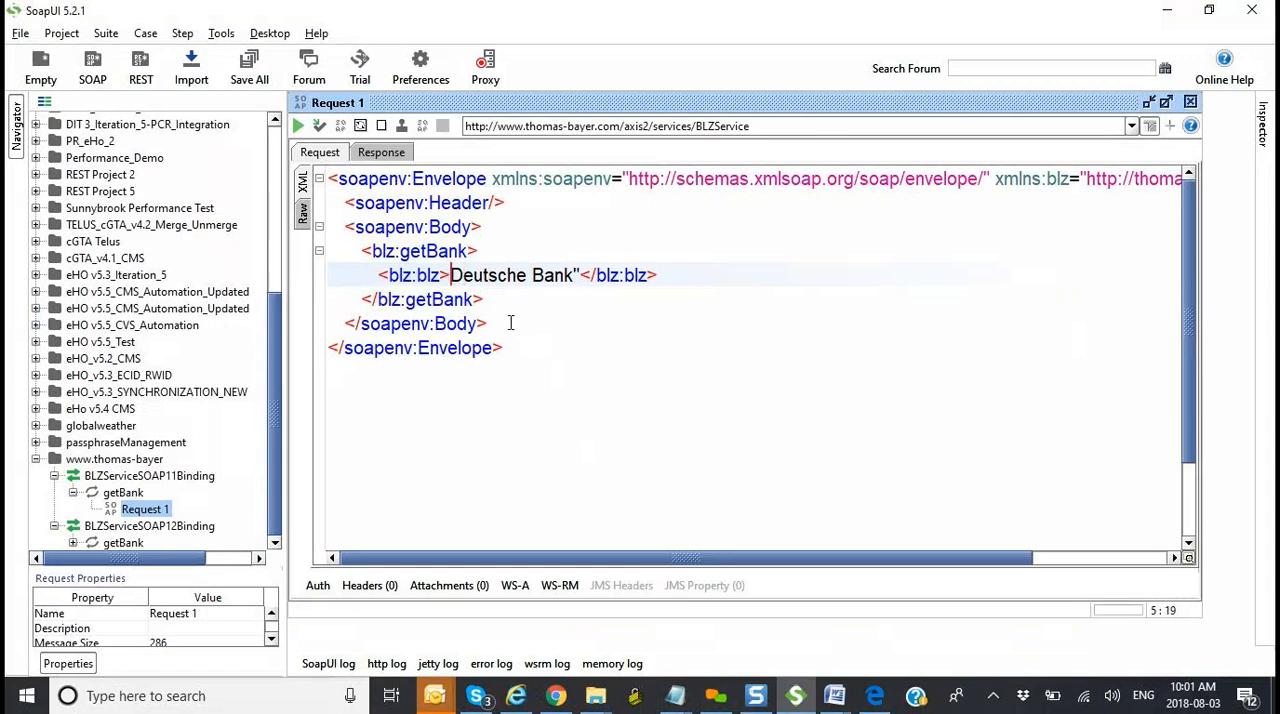
type("\"")
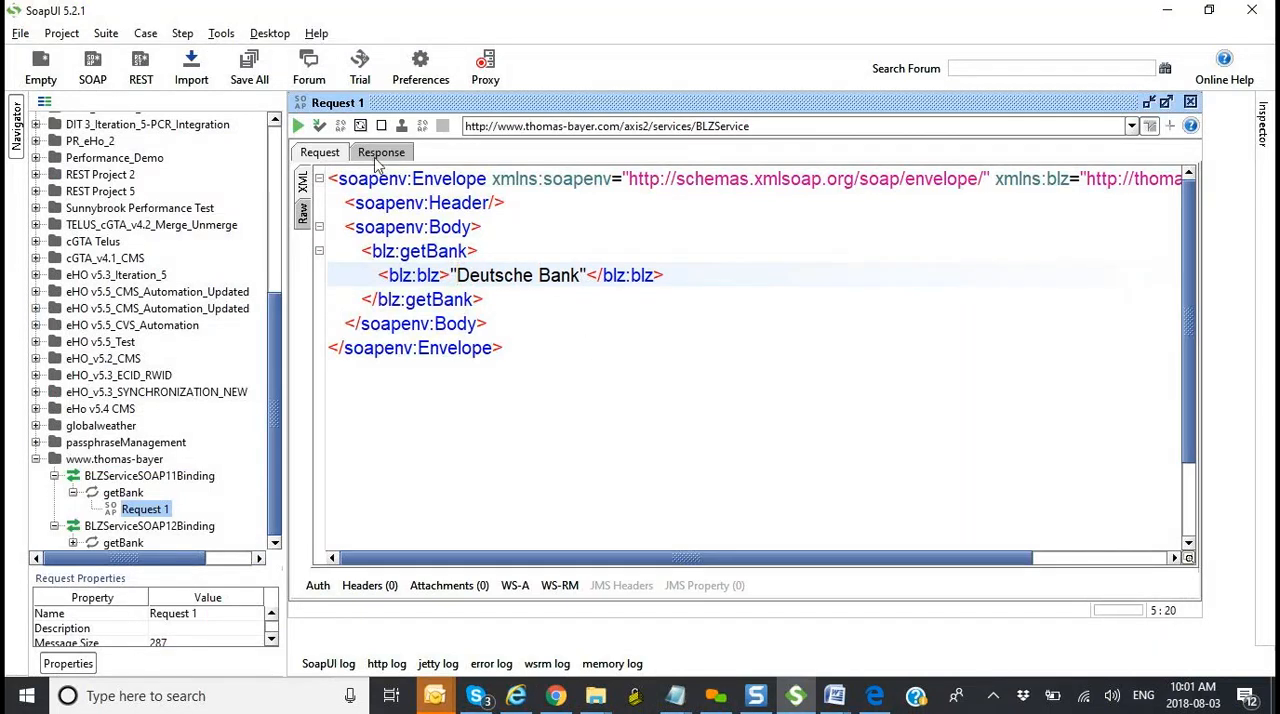
Step: Submit the request with the quoted bank name and look through the whole response
left_click(298, 127)
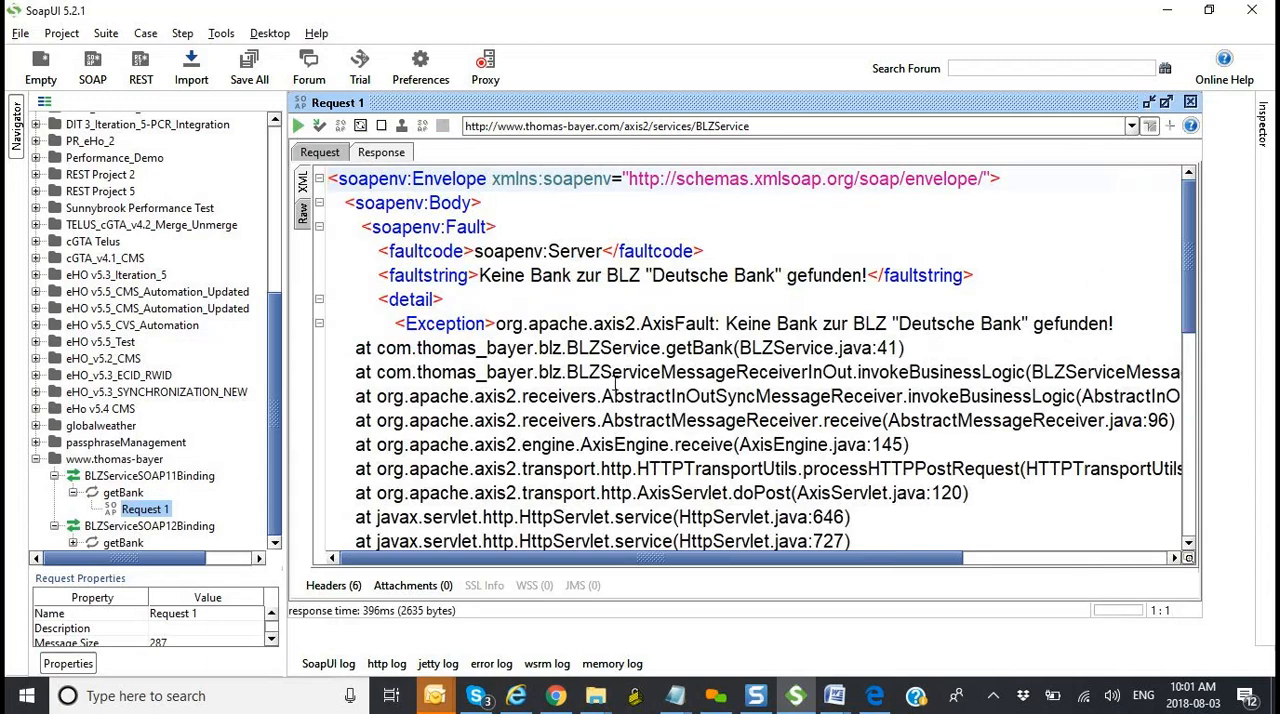
scroll(614, 384, "down", 7)
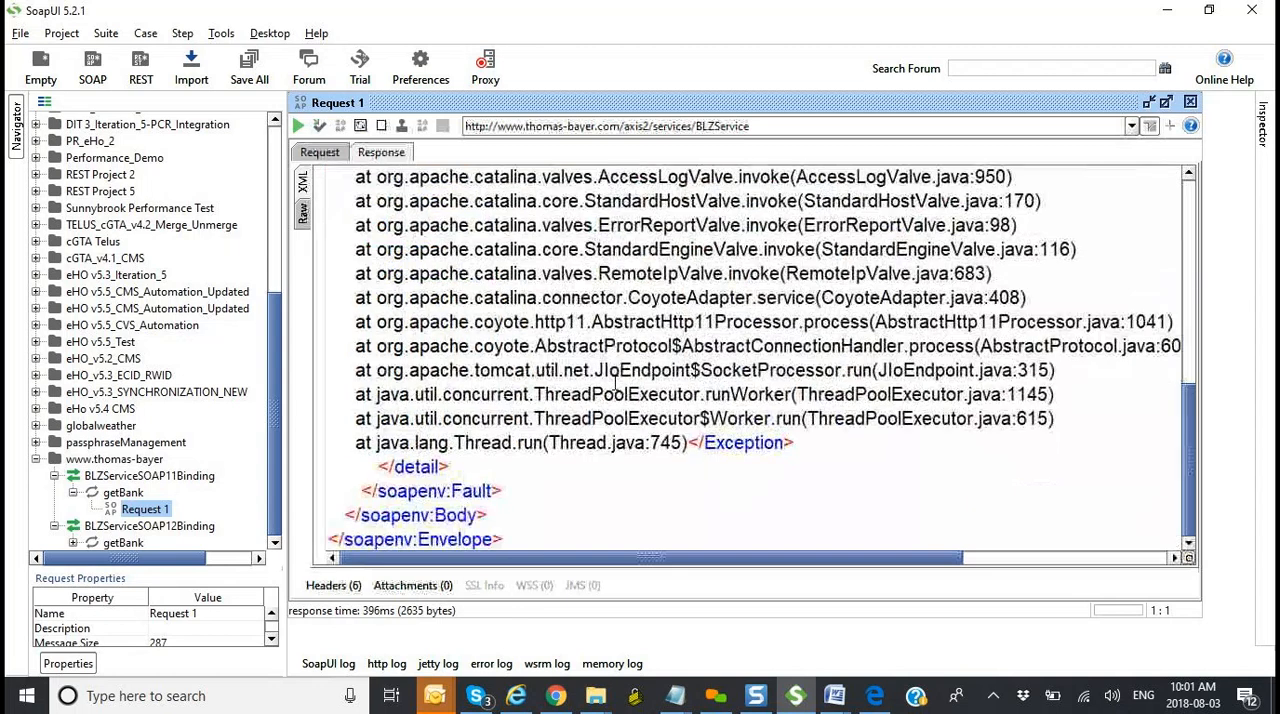
scroll(614, 384, "up", 10)
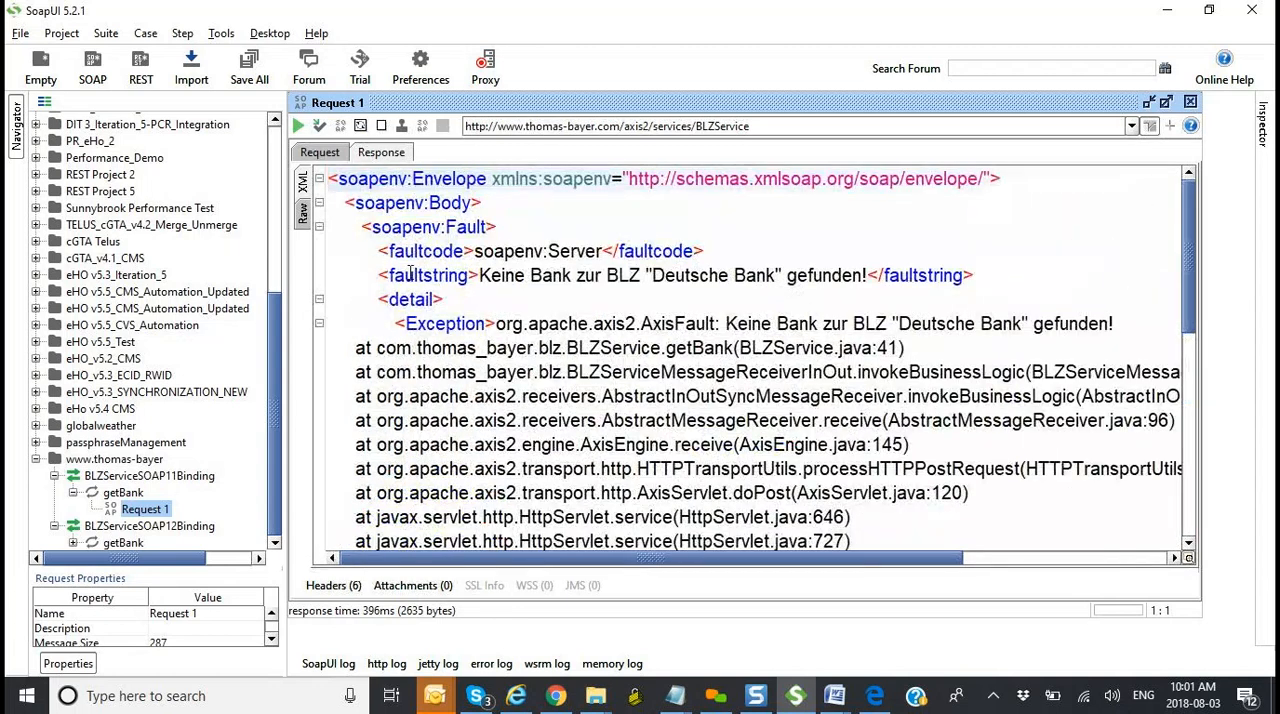
Step: Remove both double quotes around Deutsche Bank in the request and submit it again
left_click(319, 155)
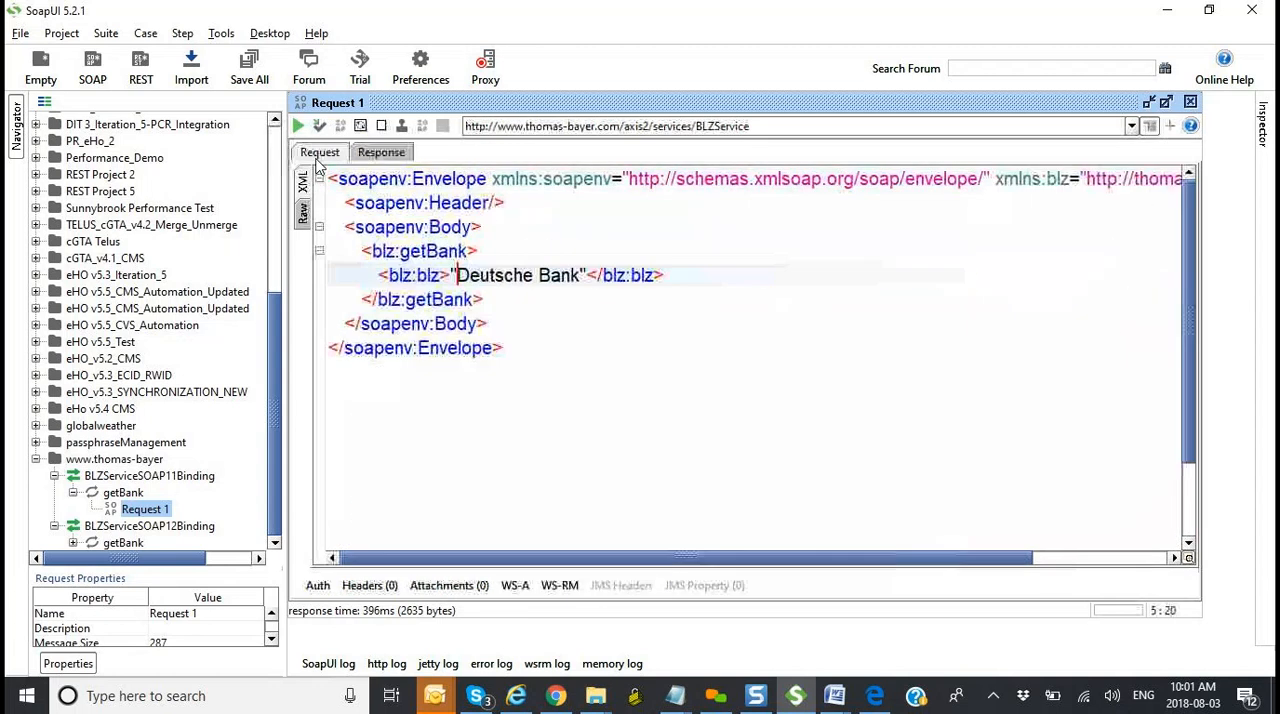
left_click(587, 275)
key("BackSpace")
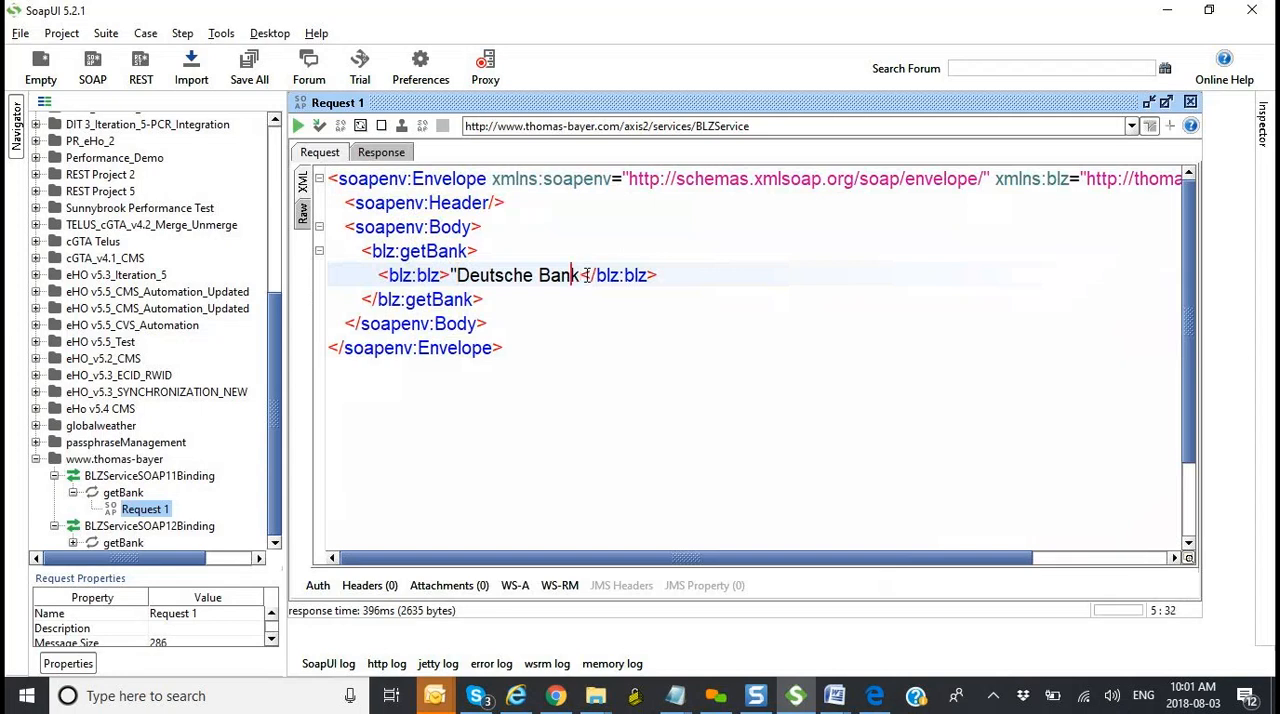
key("Left")
key("Left")
key("Left")
key("Left")
key("Left")
key("Left")
key("Left")
key("Left")
key("Left")
key("BackSpace")
left_click(600, 347)
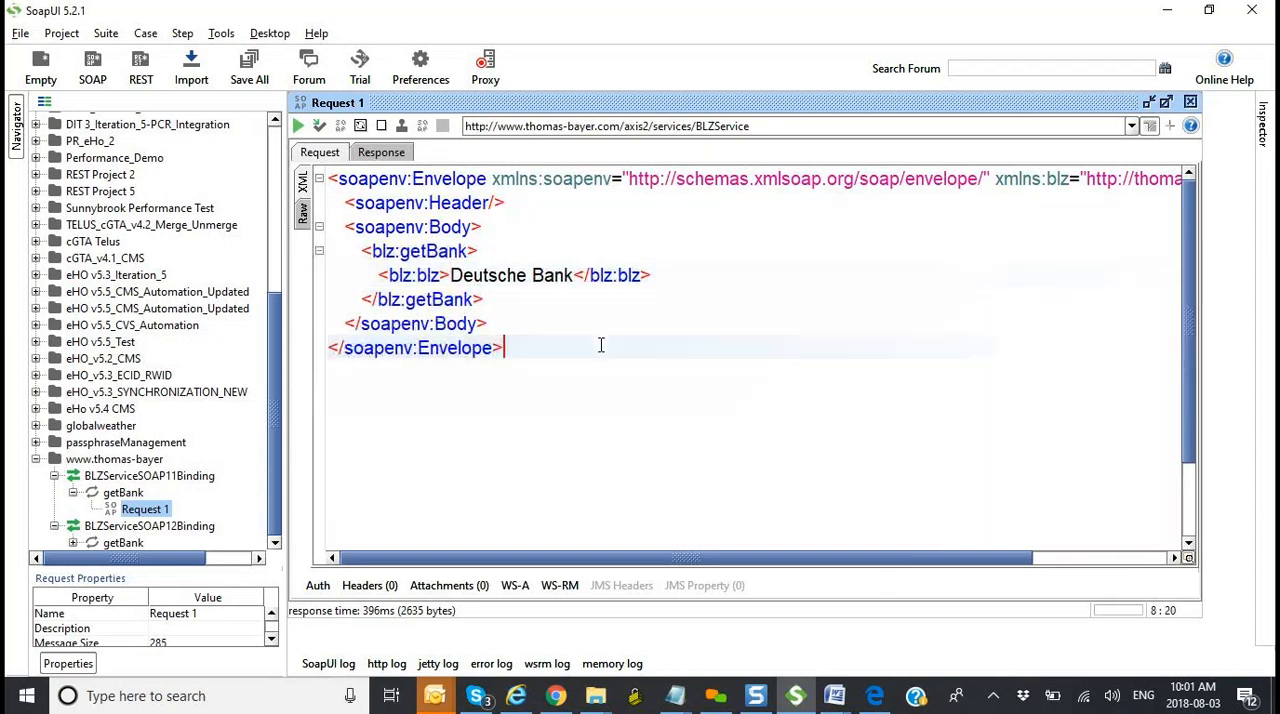
left_click(298, 129)
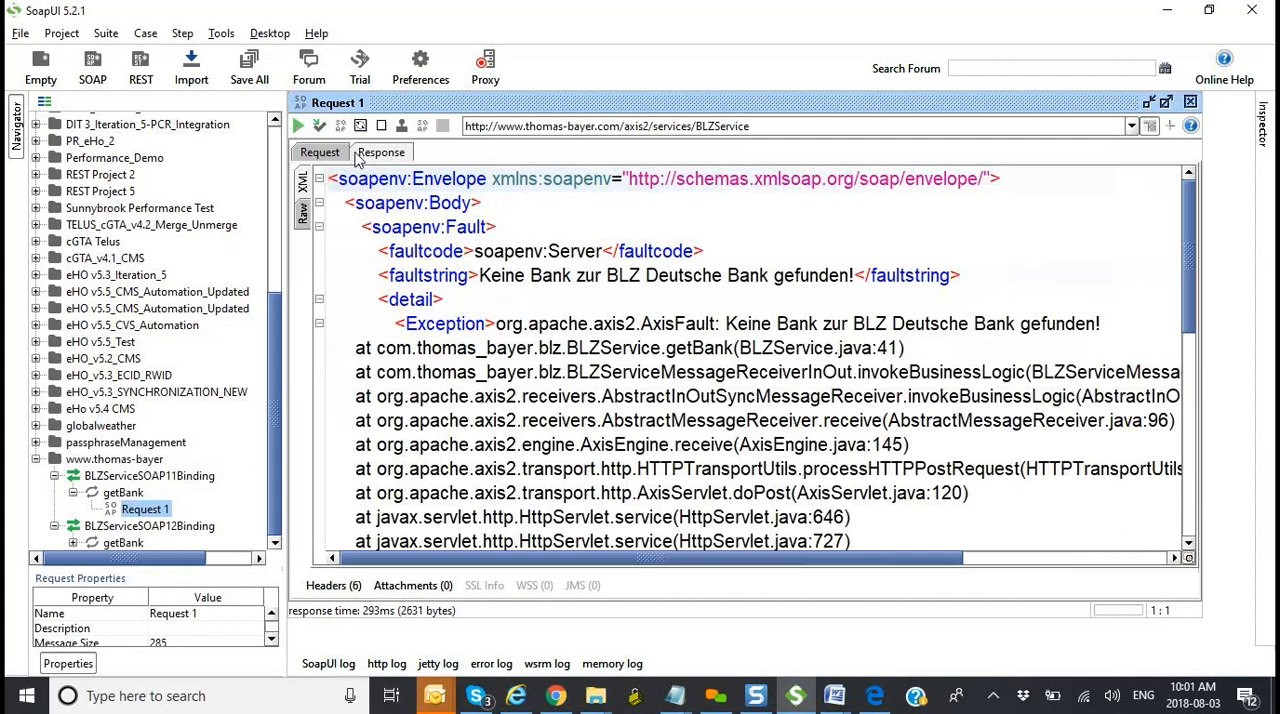
Step: Clear Deutsche Bank from the request's blz:blz element and switch to the German Bank Sort Codes page in Chrome
left_click(320, 152)
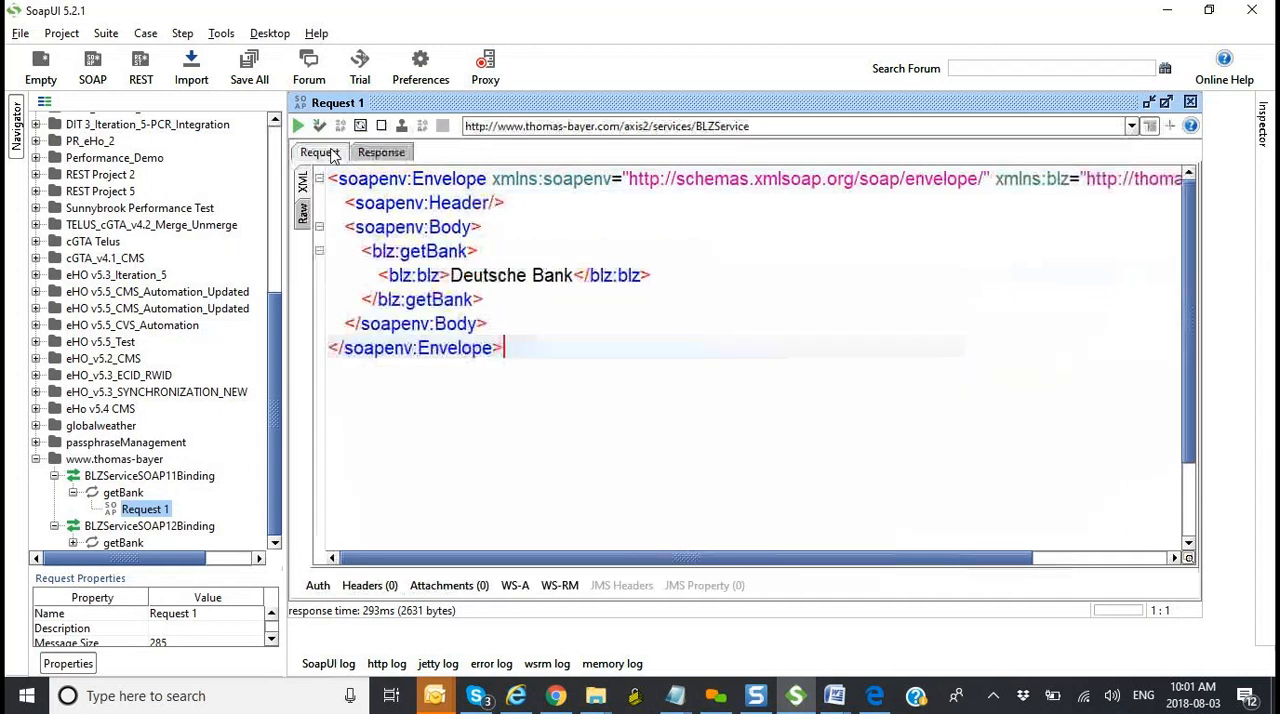
left_click(574, 275)
key("BackSpace")
key("BackSpace")
key("BackSpace")
key("BackSpace")
key("BackSpace")
key("BackSpace")
key("BackSpace")
key("BackSpace")
key("BackSpace")
key("BackSpace")
key("BackSpace")
key("BackSpace")
key("BackSpace")
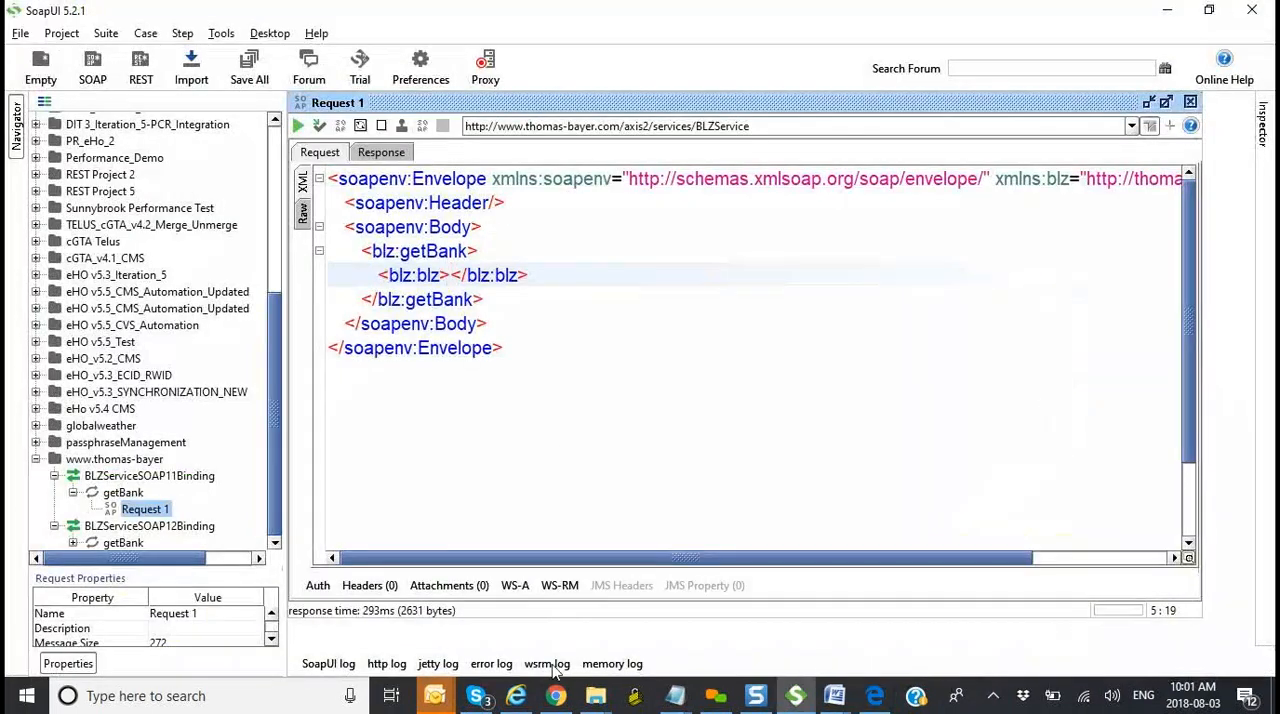
left_click(556, 696)
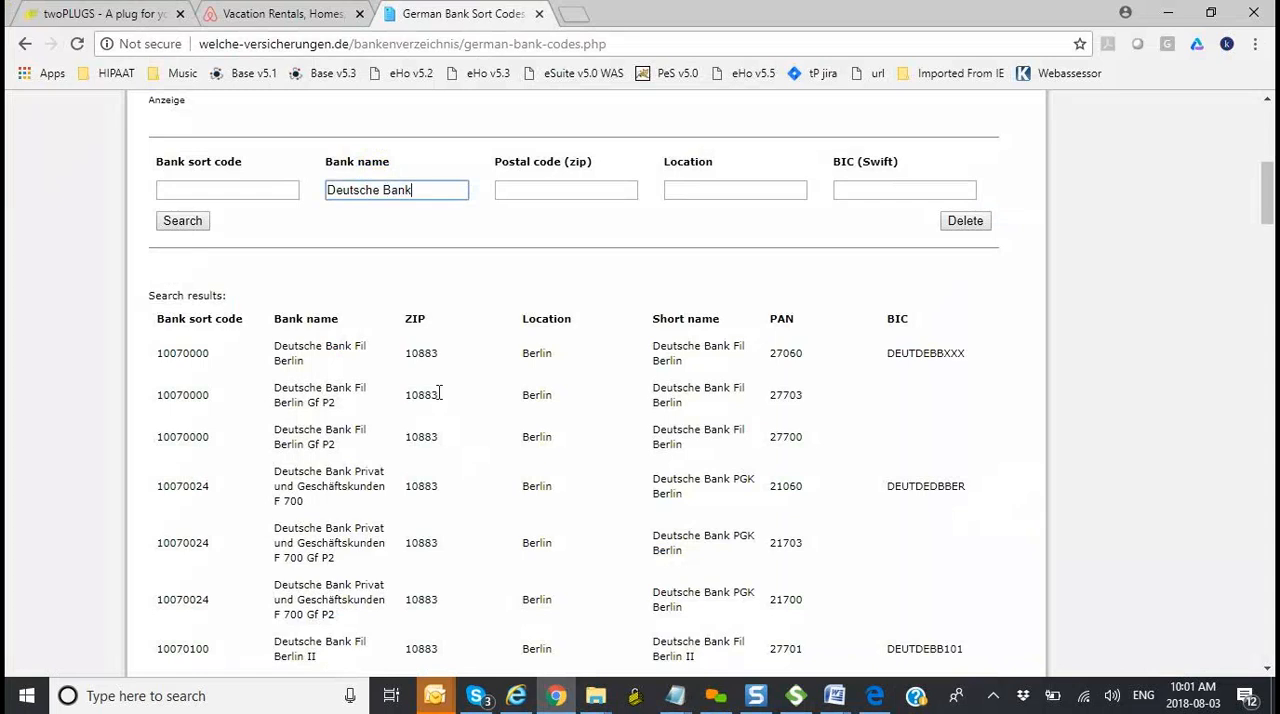
Step: Copy bank sort code 10070000 from the first Deutsche Bank result into the request's blz:blz element in SoapUI and submit the request
scroll(438, 393, "up", 1)
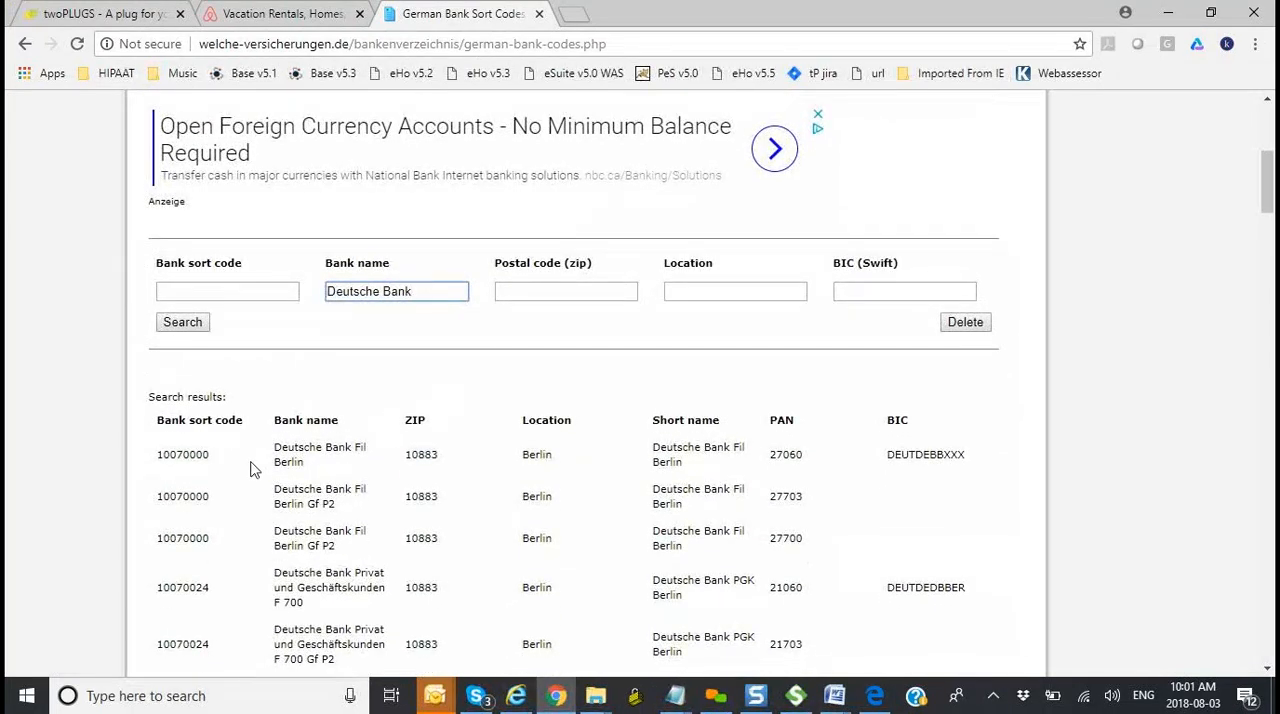
left_click_drag(212, 458, 162, 459)
key("ctrl+c")
key("alt+Tab")
key("BackSpace")
key("ctrl+v")
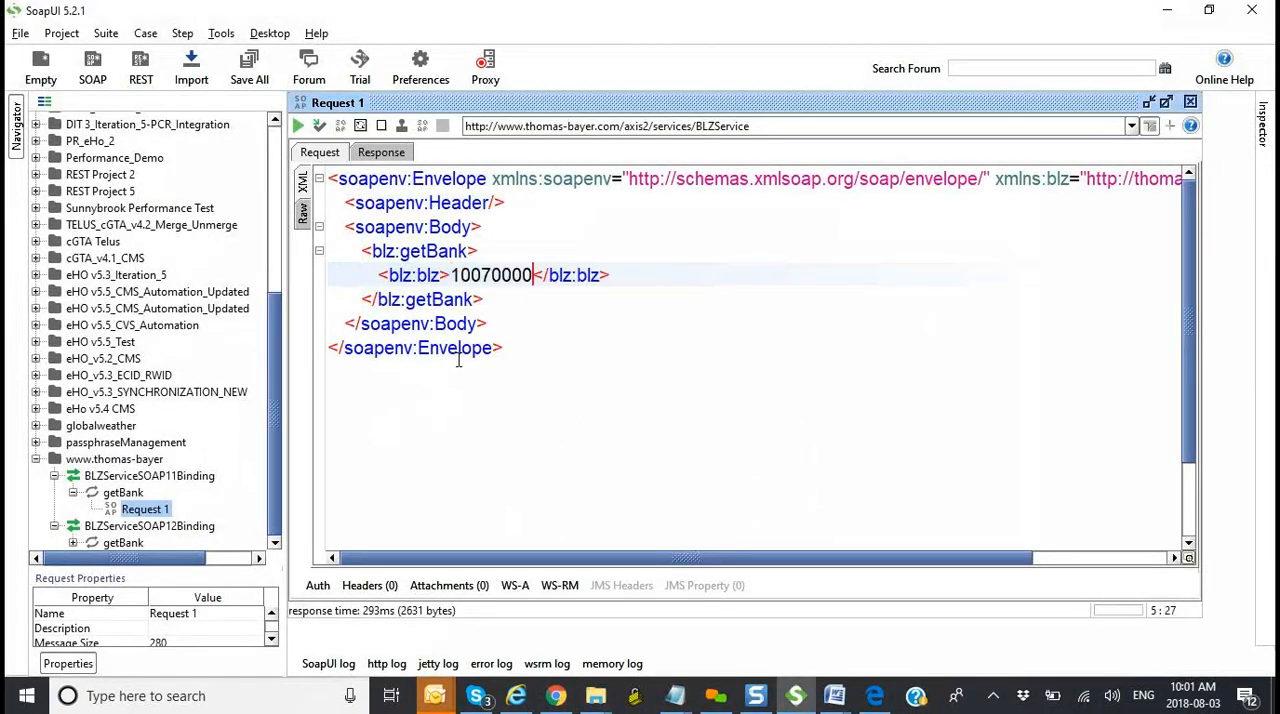
left_click(297, 127)
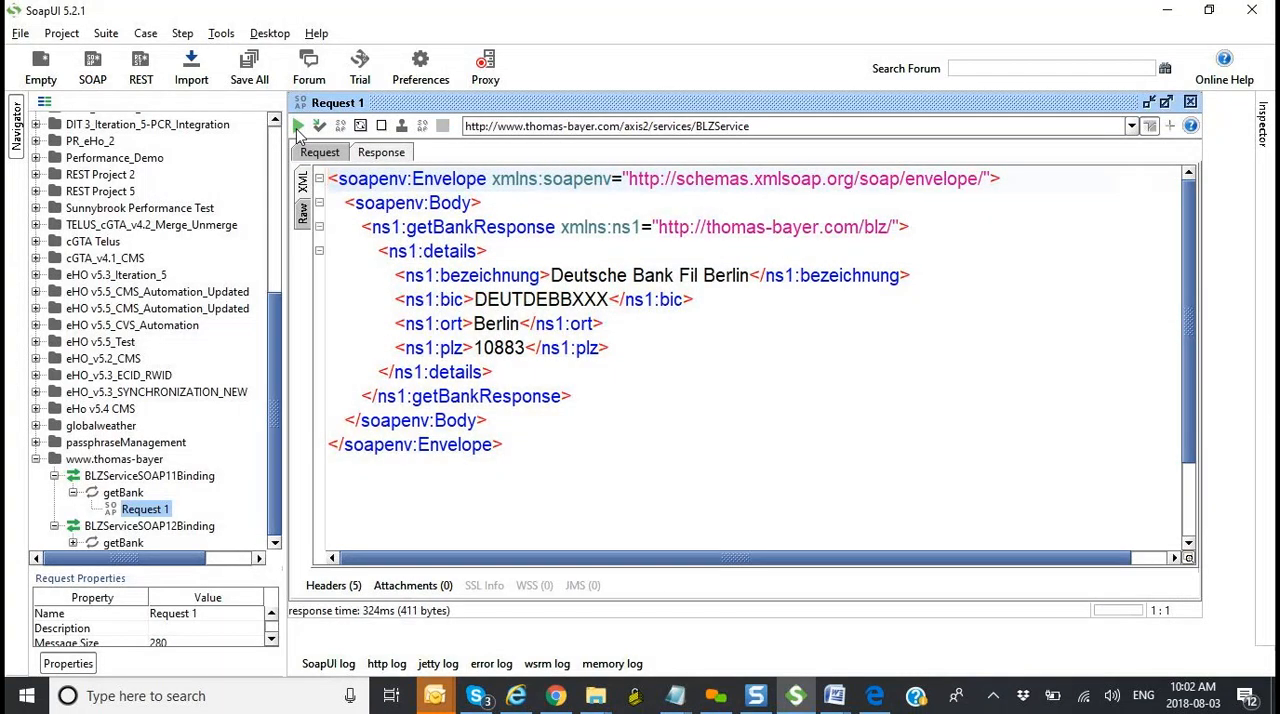
Step: Compare the submitted request and its getBank response with the Deutsche Bank search results in Chrome
left_click(320, 152)
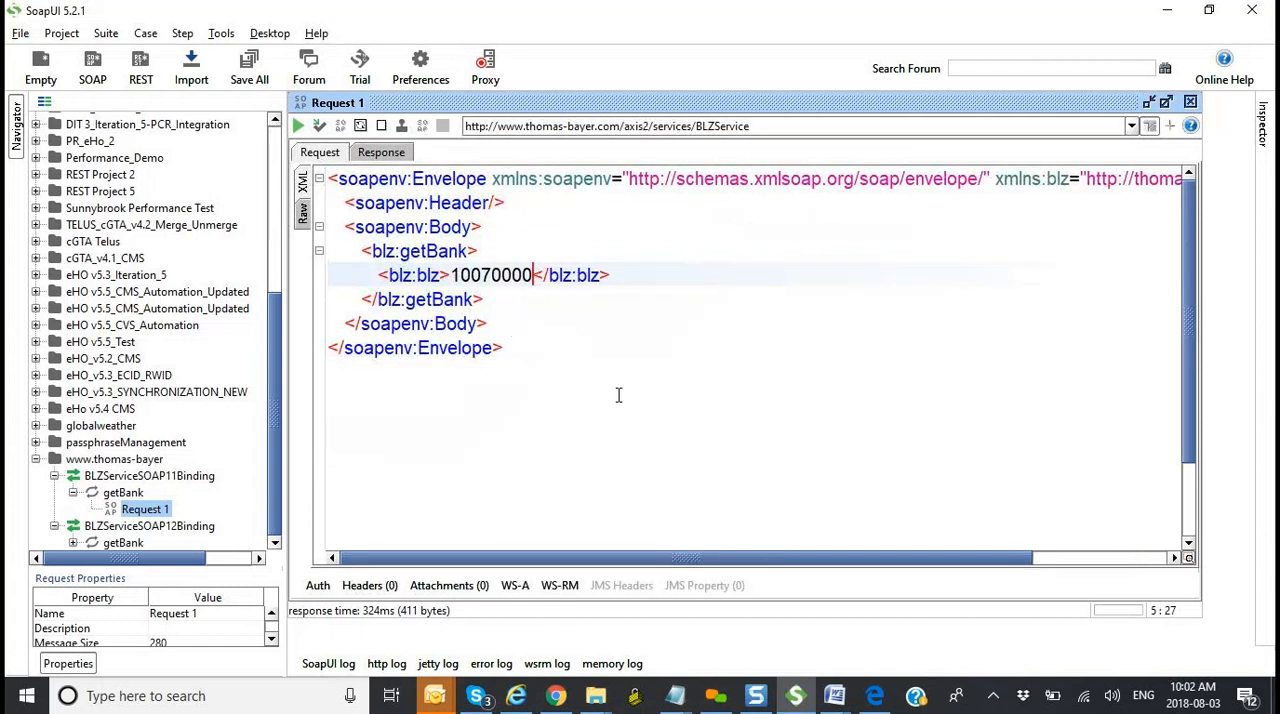
key("alt+Tab")
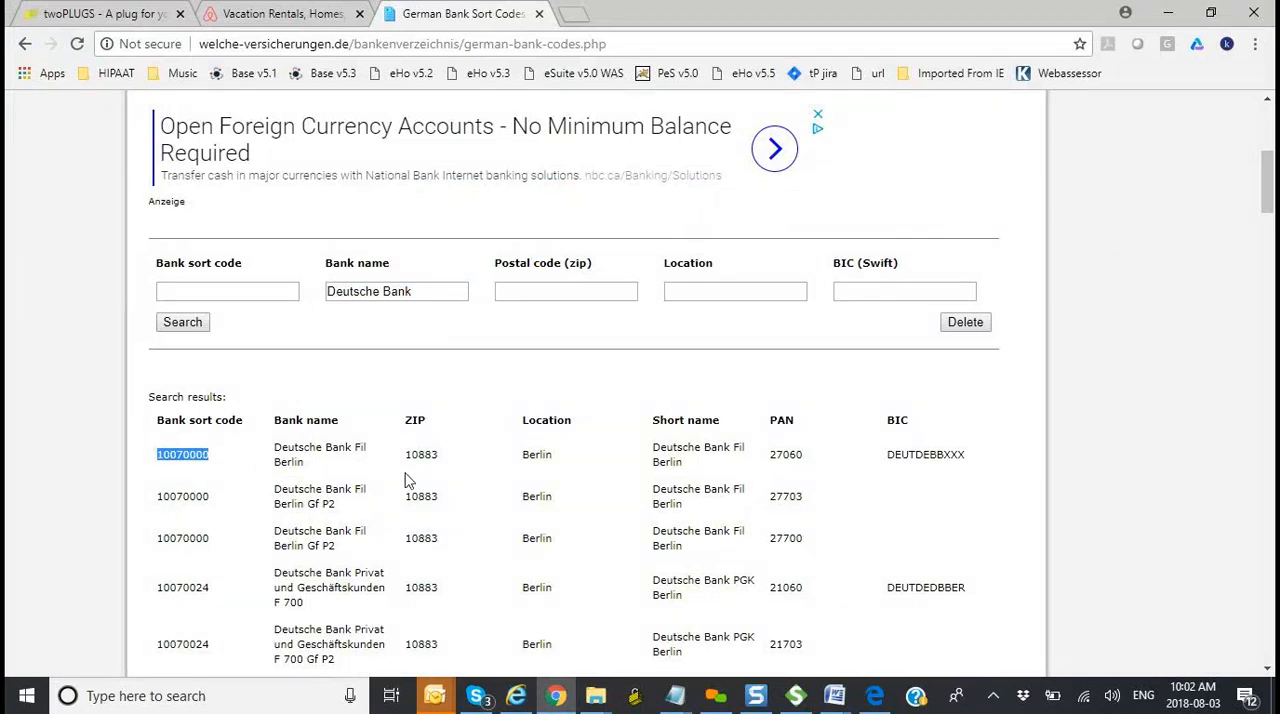
scroll(408, 480, "down", 2)
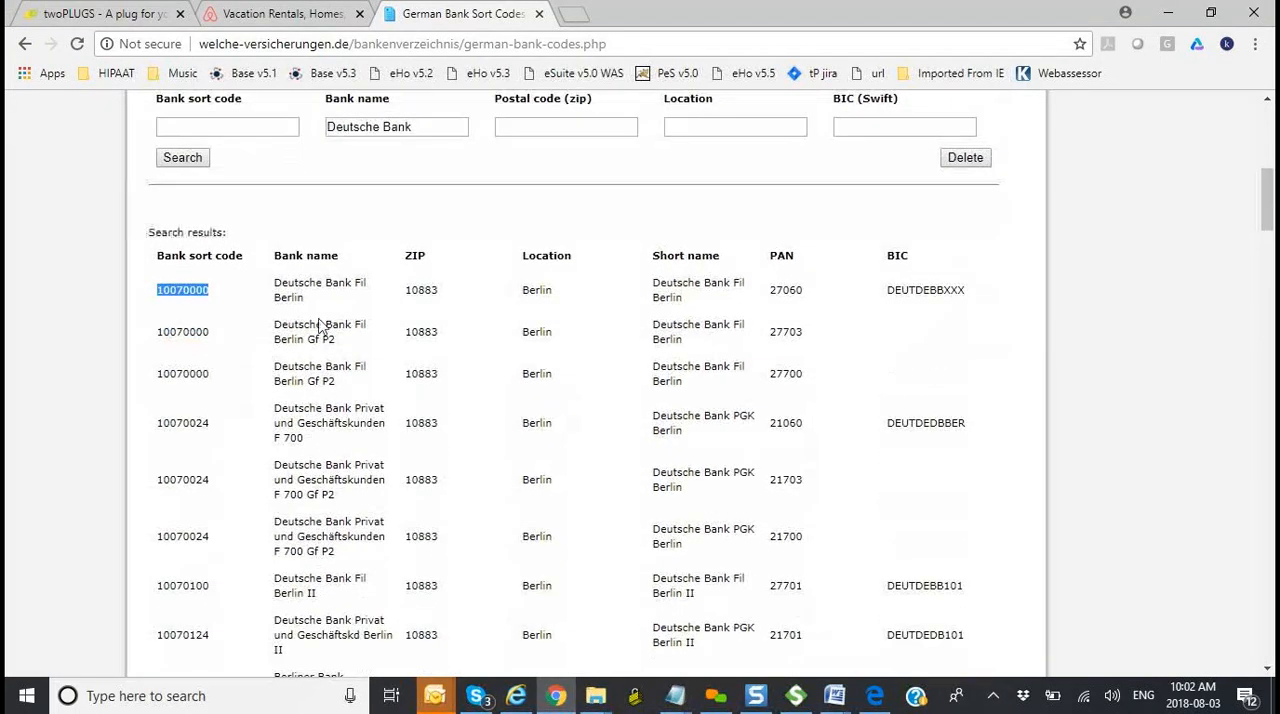
key("alt+Tab")
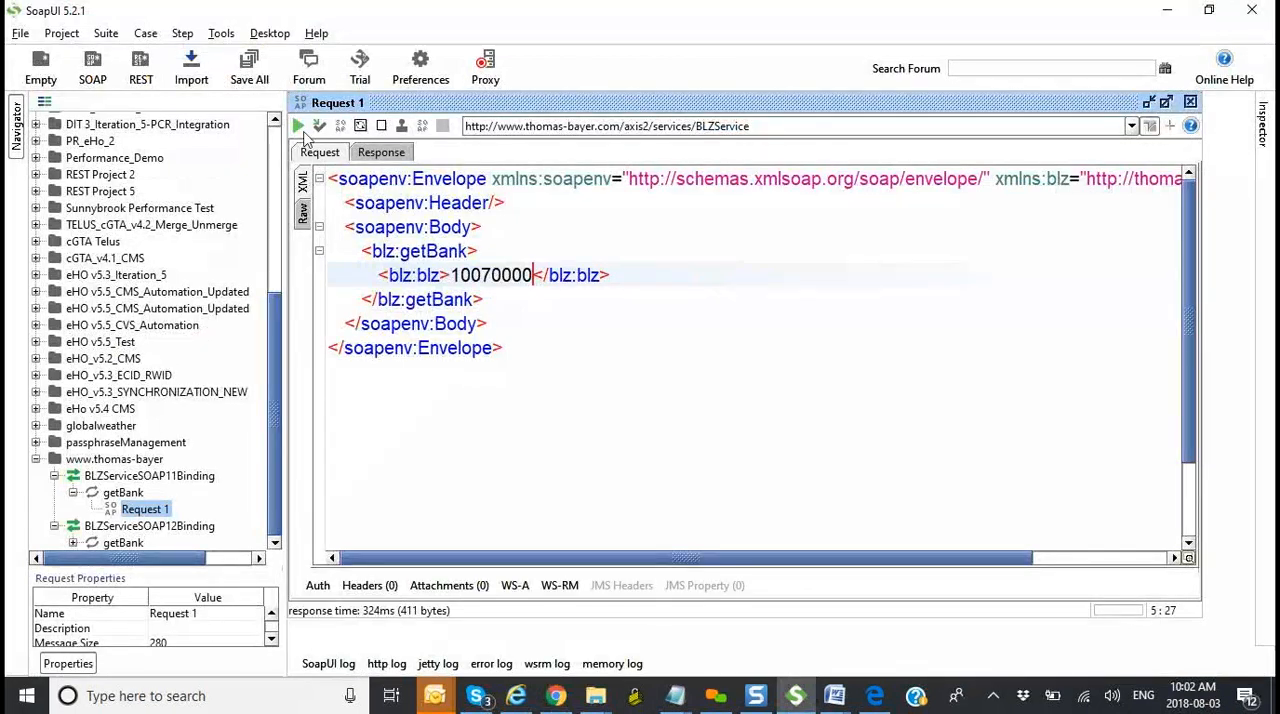
left_click(396, 155)
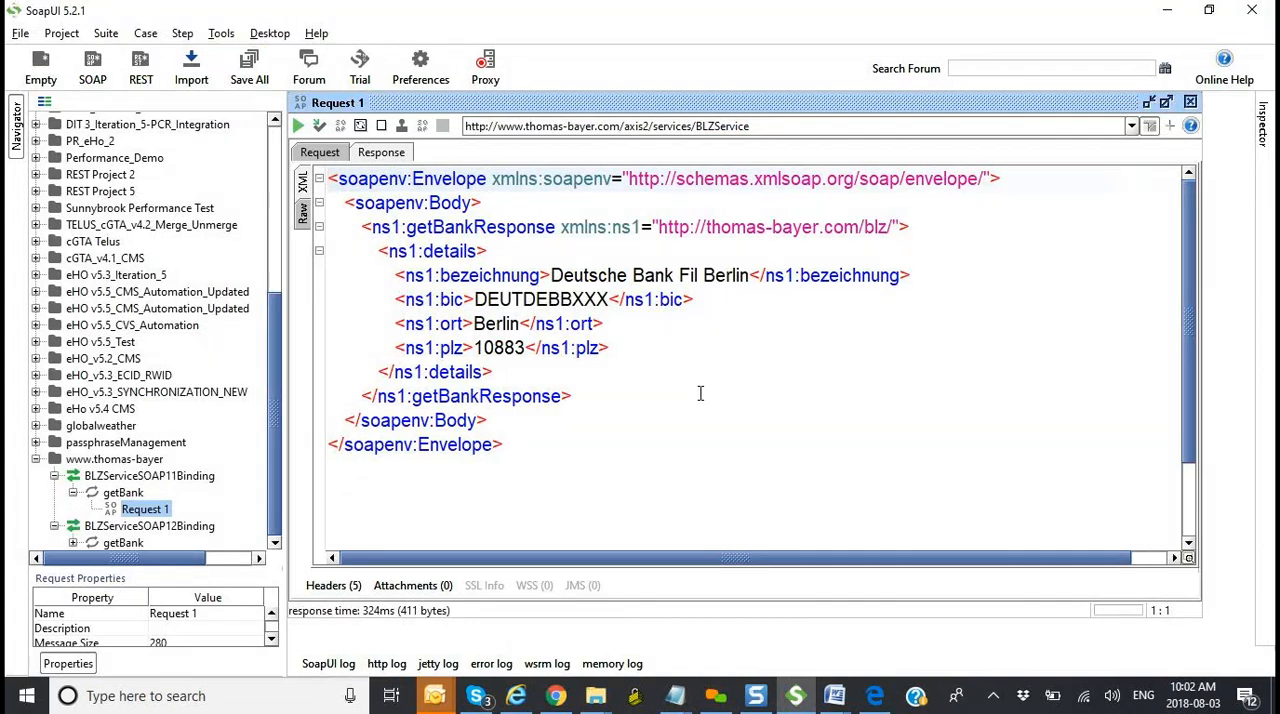
key("alt+Tab")
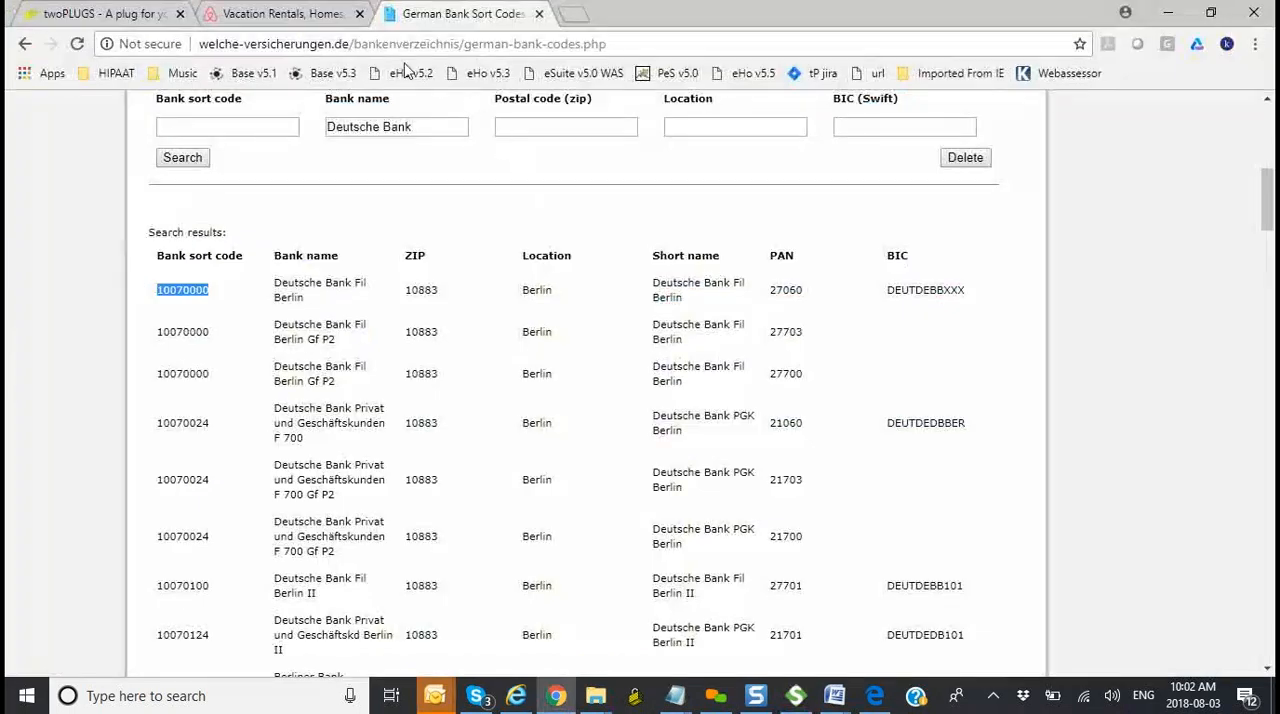
key("alt+Tab")
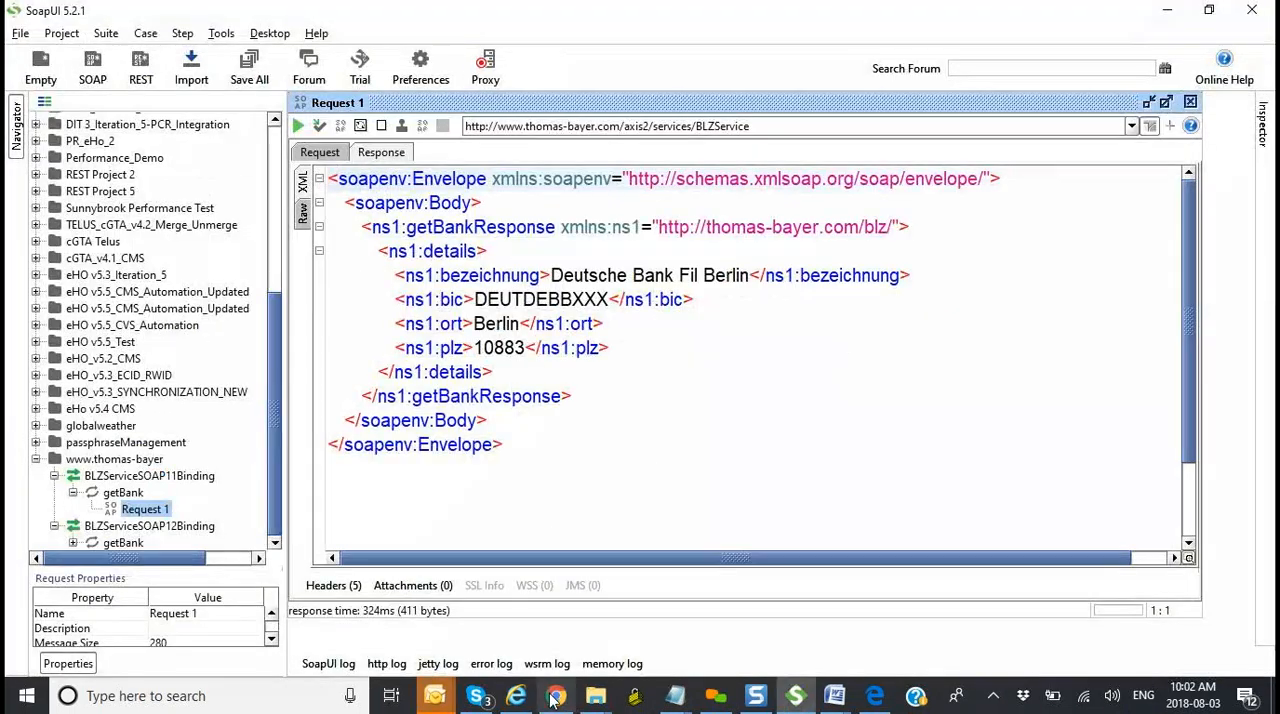
Step: Review the getBank input and output parameters in the BLZService WSDL report in Edge, and return to SoapUI
key("alt+Tab")
left_click(876, 696)
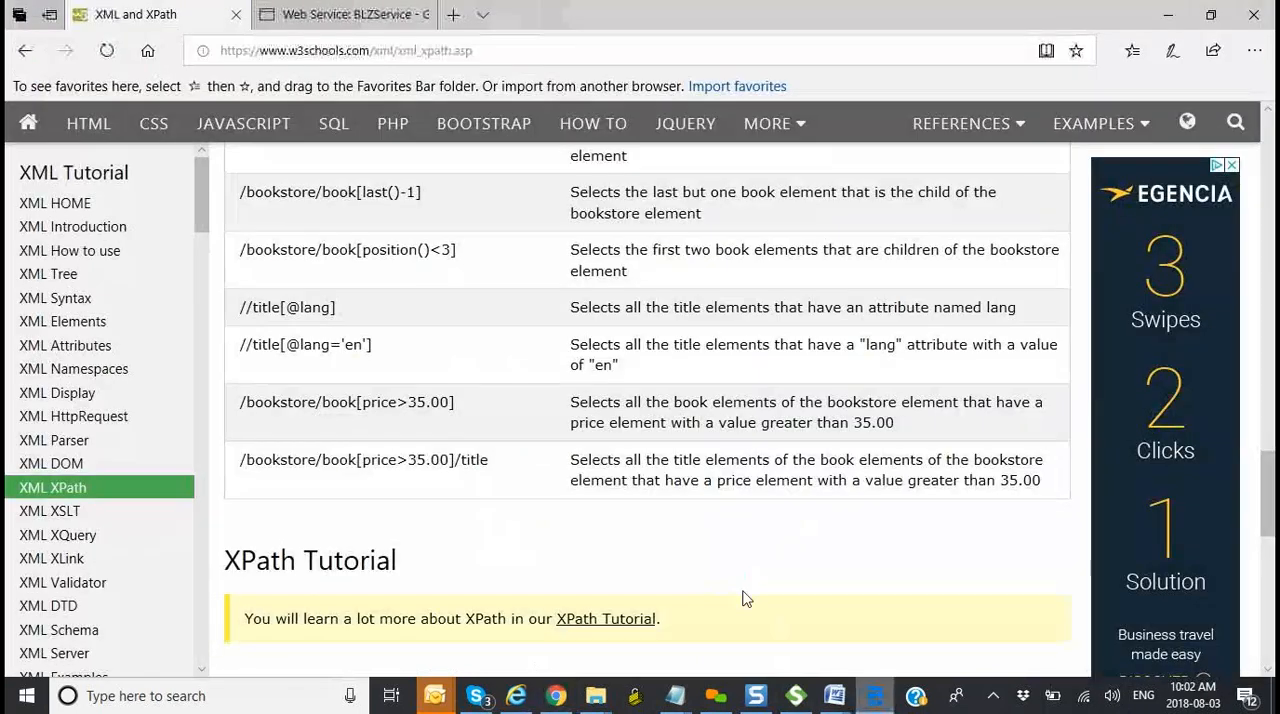
left_click(378, 14)
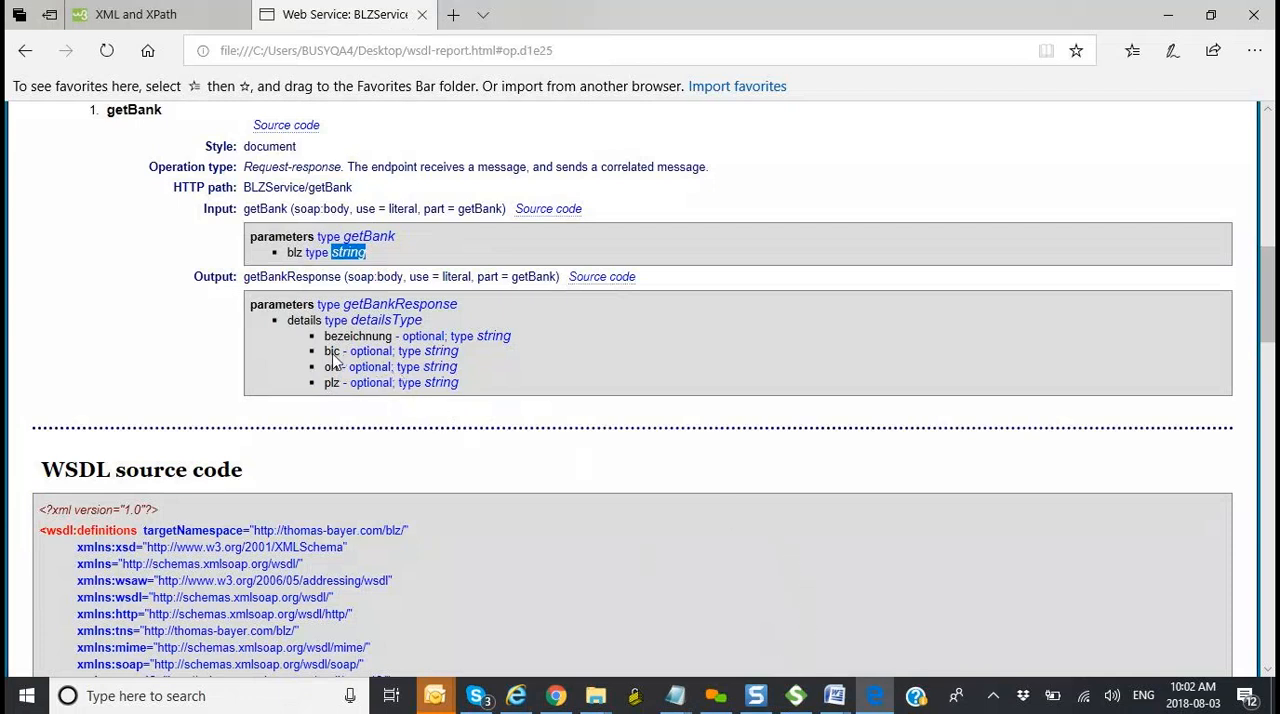
left_click(795, 695)
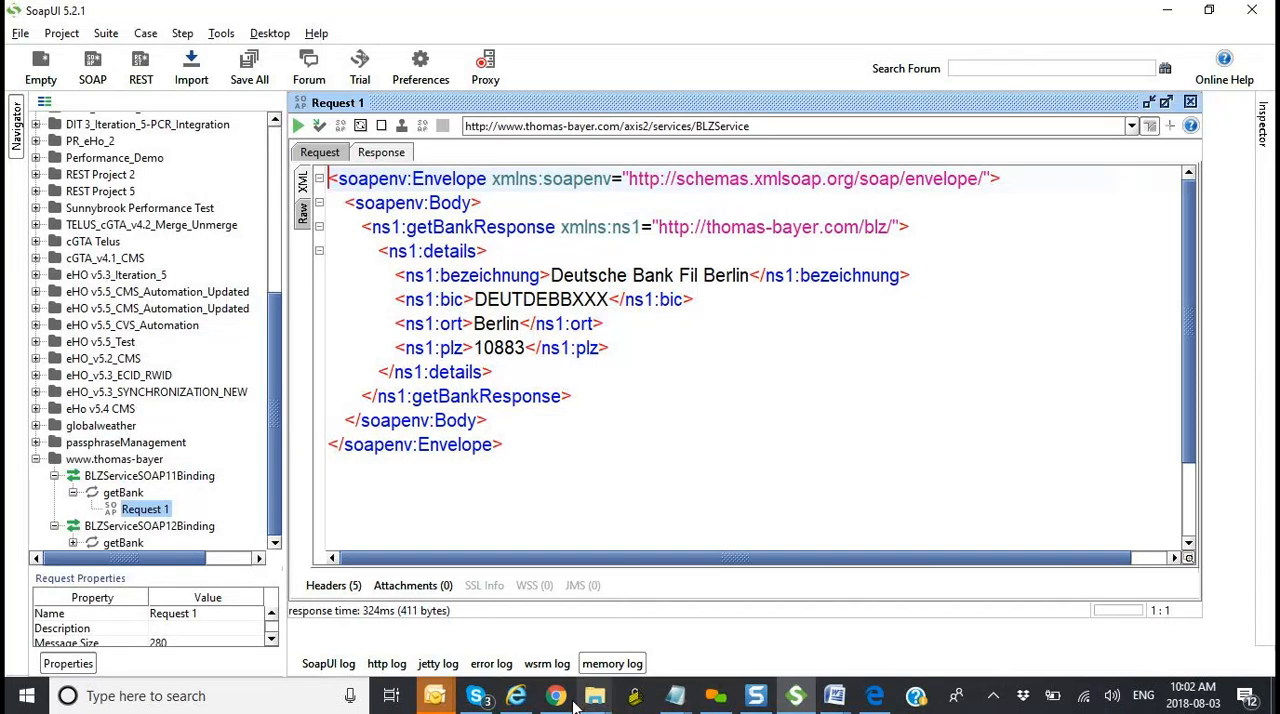
Step: Highlight the first result's bank name in Chrome and compare it with the bezeichnung element of the SoapUI response
mouse_move(563, 703)
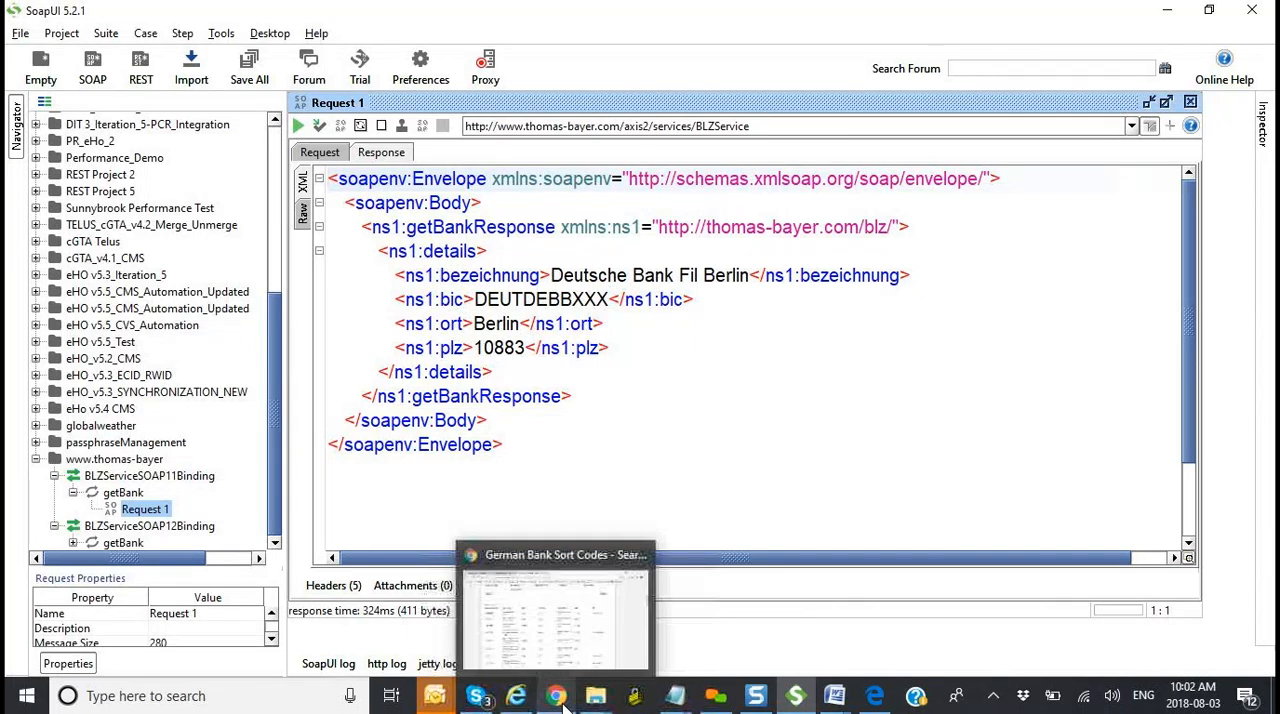
left_click(548, 636)
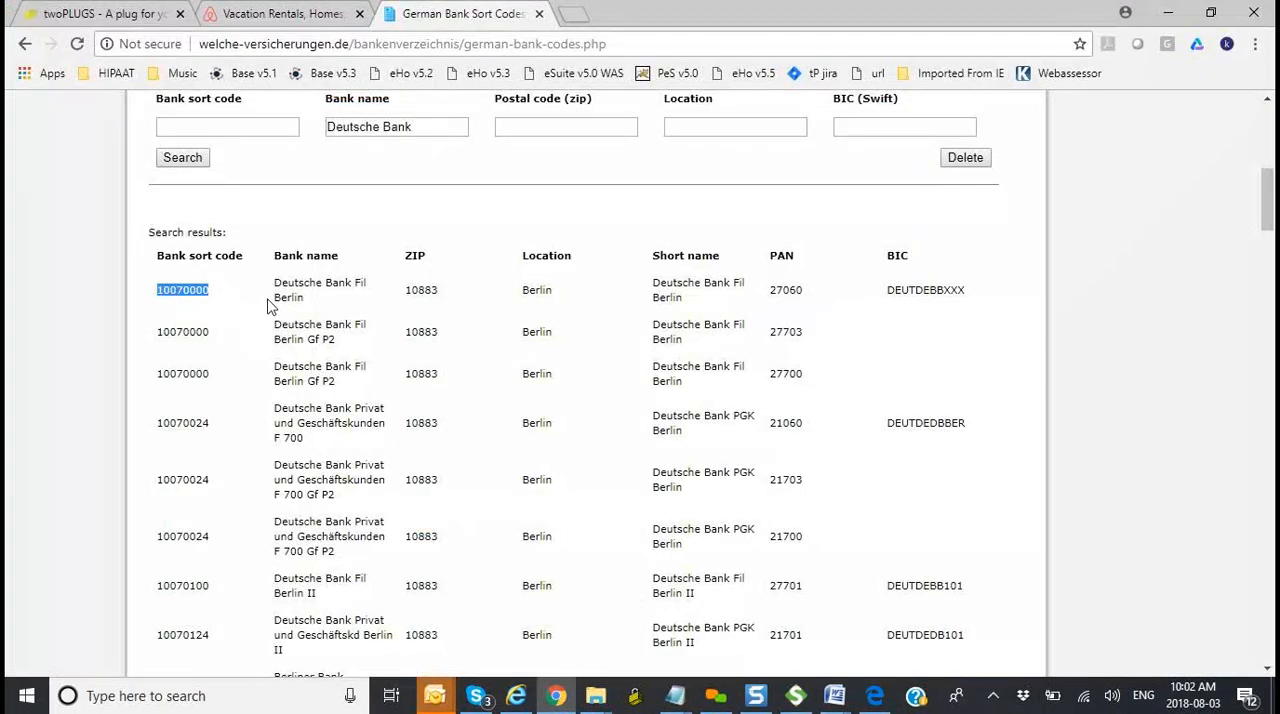
left_click_drag(304, 297, 274, 284)
key("alt+Tab")
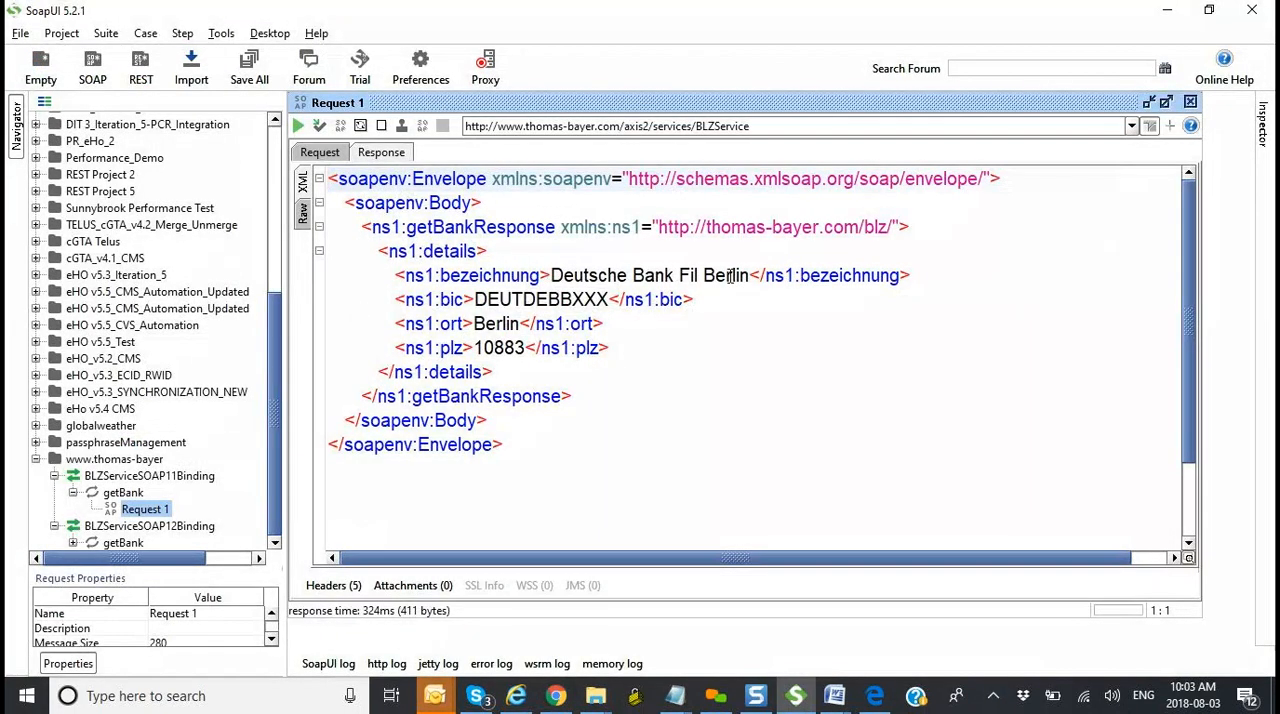
key("alt+Tab")
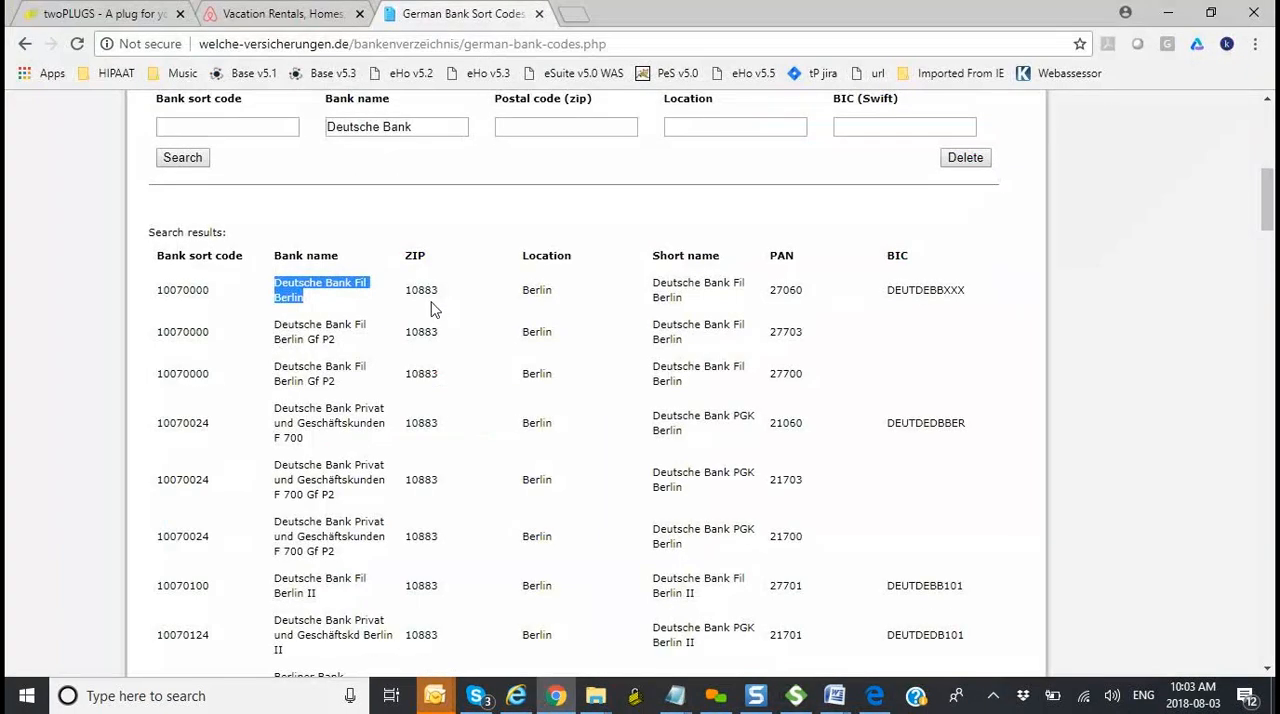
Step: Highlight the first result's BIC and ZIP in Chrome and check each against the bic and plz elements of the SoapUI response
left_click_drag(887, 293, 968, 299)
key("alt+Tab")
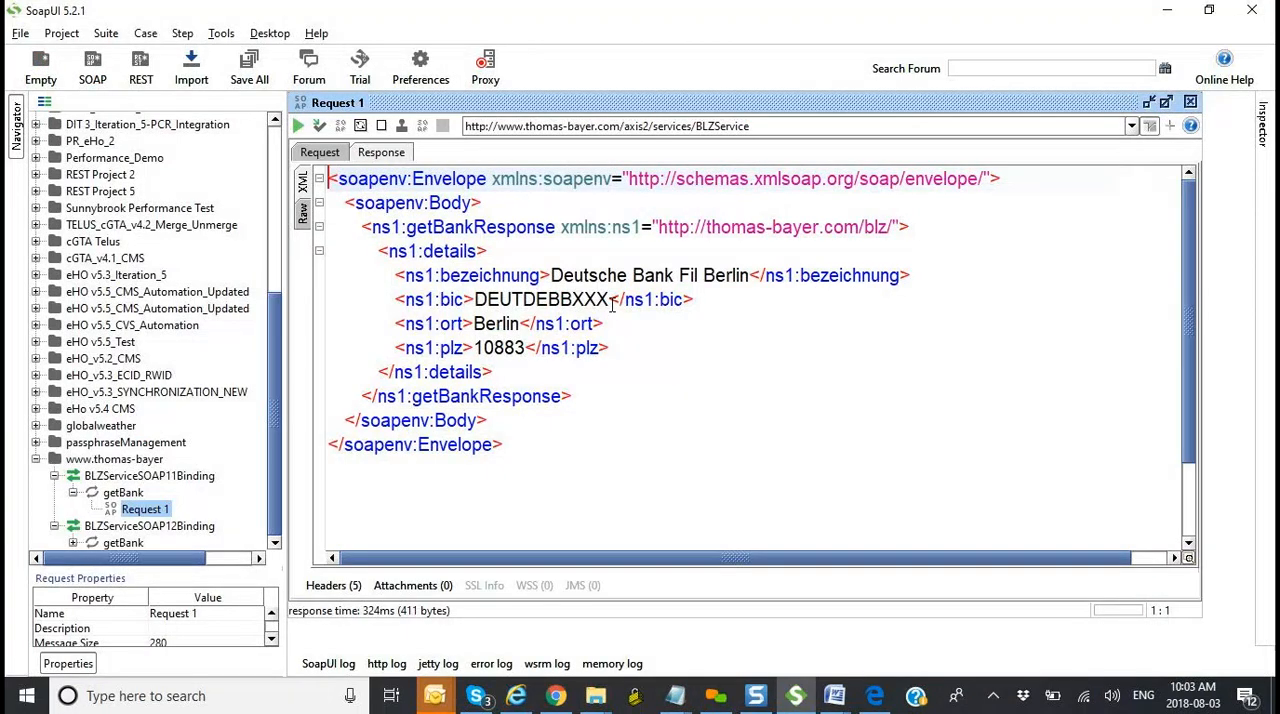
key("alt+Tab")
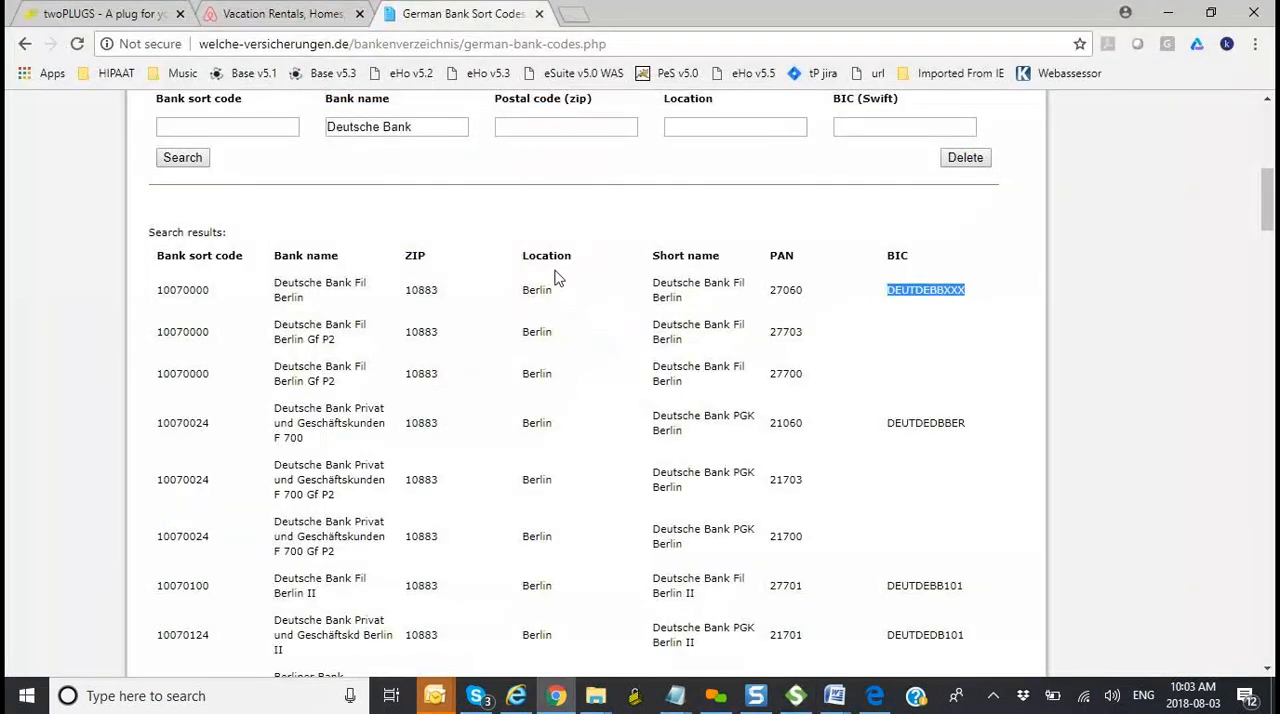
key("alt+Tab")
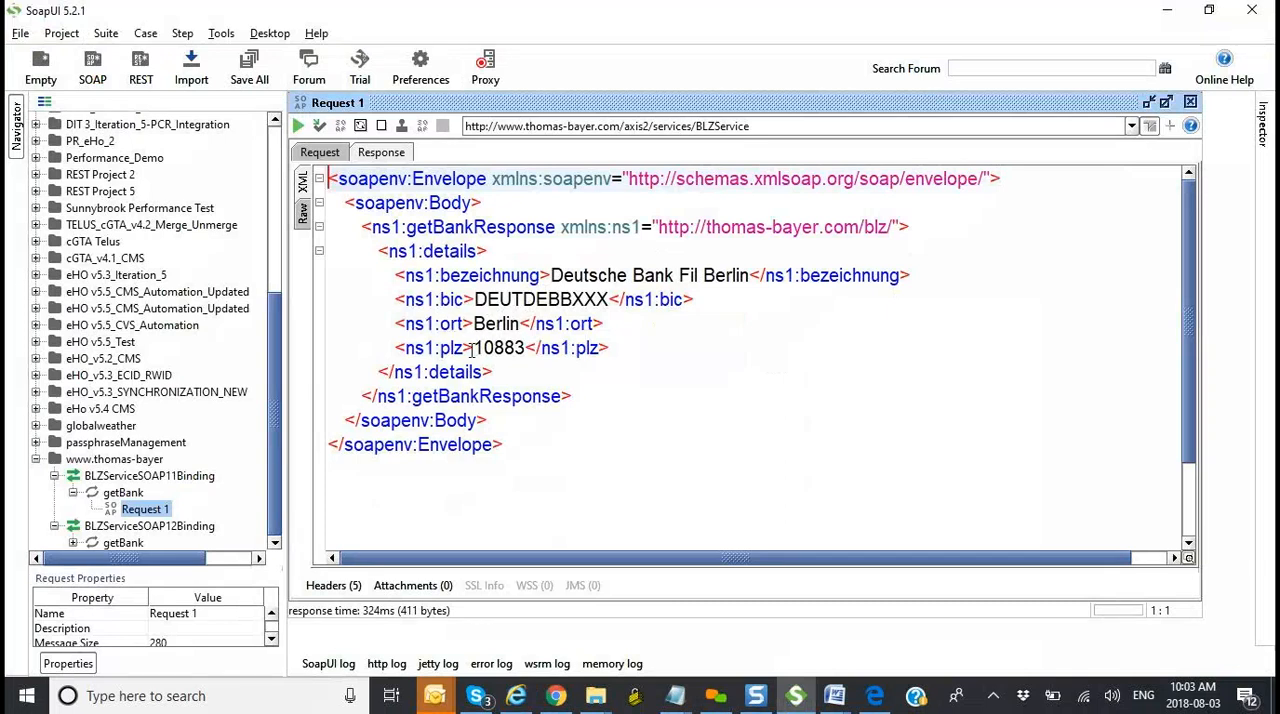
key("alt+Tab")
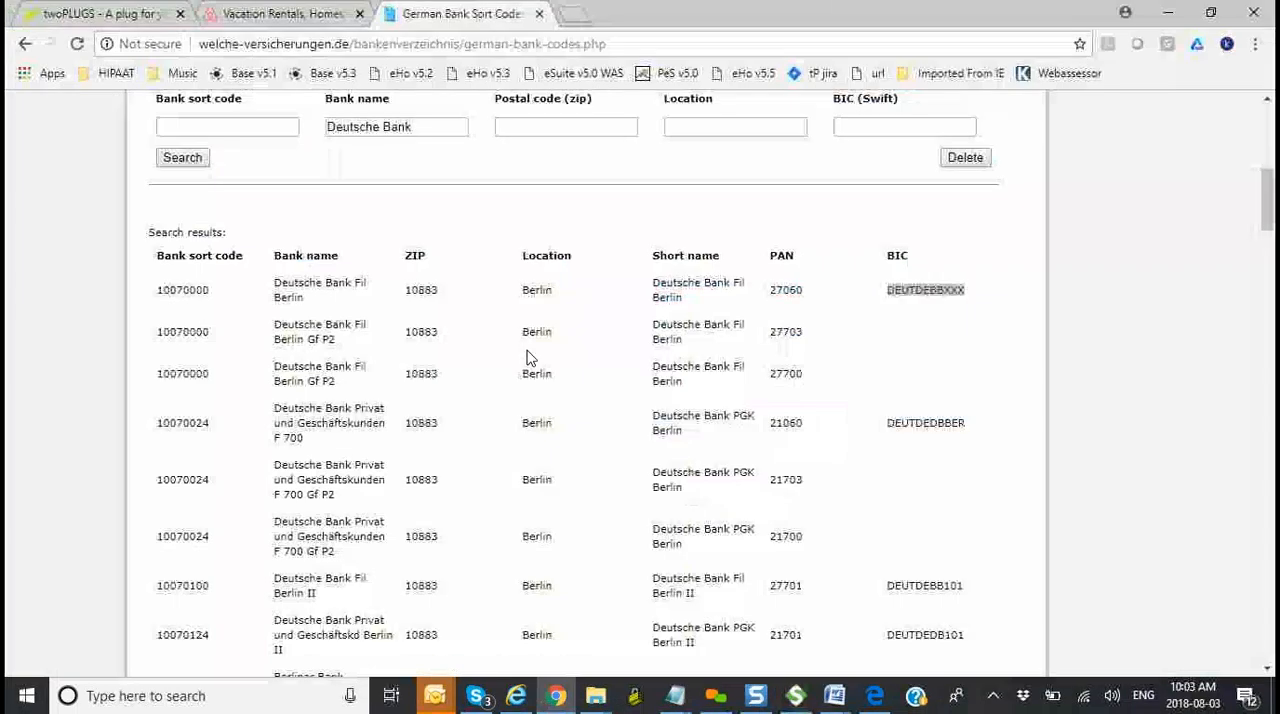
left_click_drag(443, 296, 407, 297)
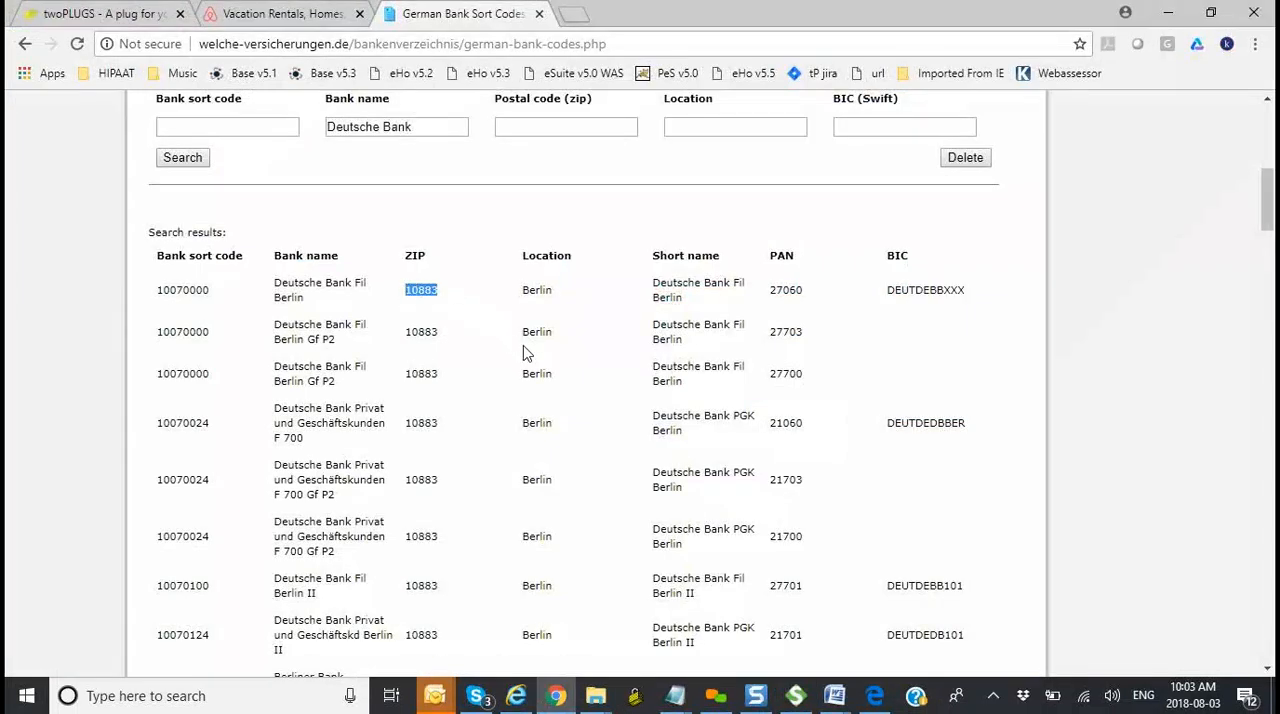
key("alt+Tab")
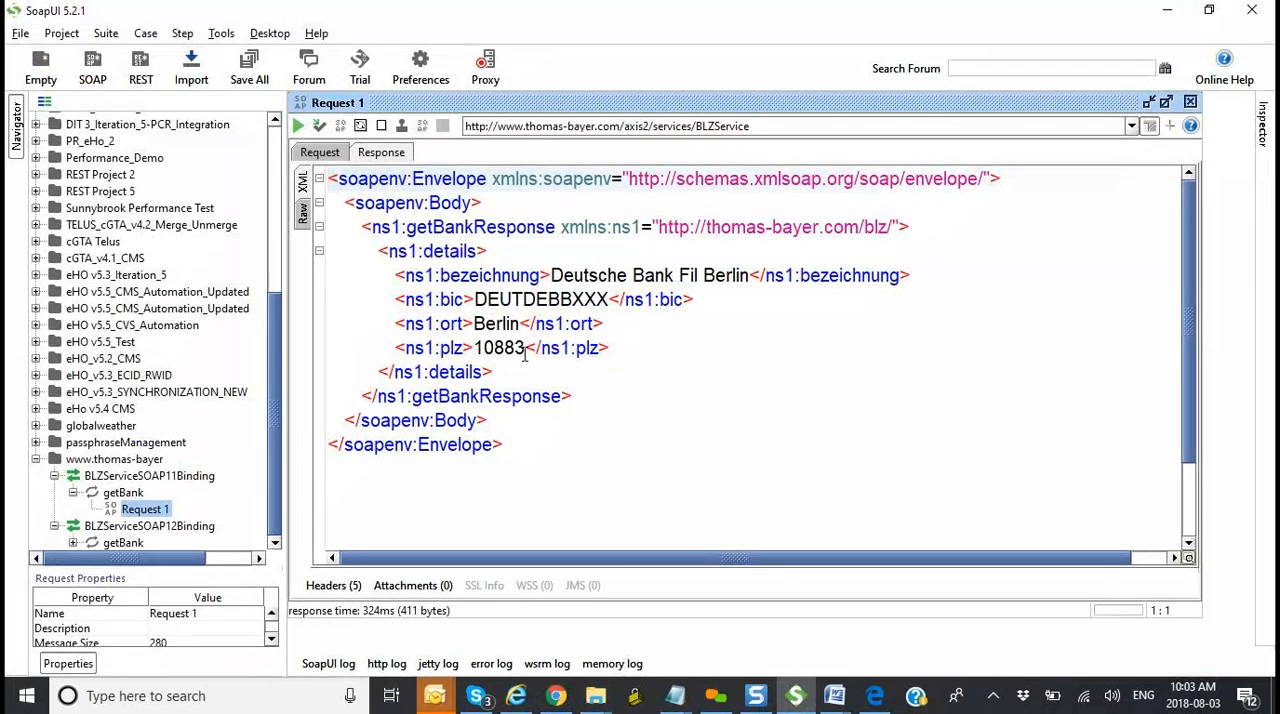
Step: Replace the request's blz:blz value with sort code 10070024 copied from the fourth Deutsche Bank result in Chrome and submit the request
left_click(317, 154)
key("alt+Tab")
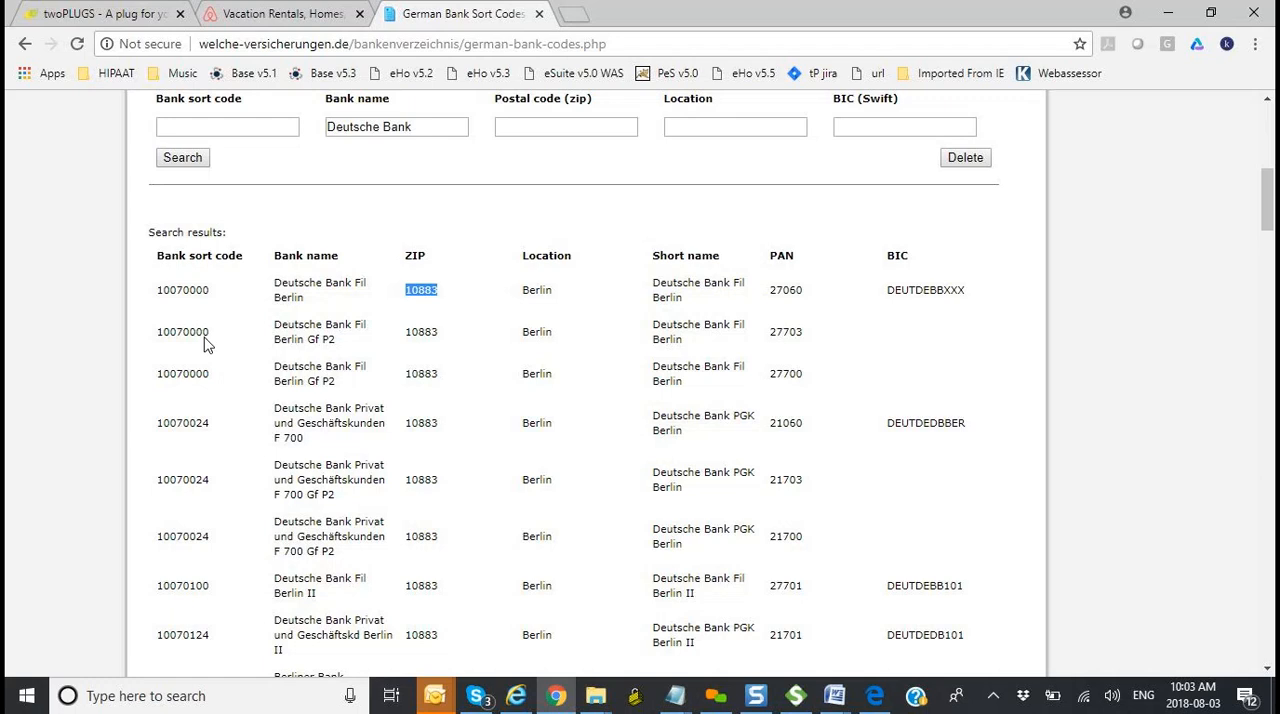
left_click_drag(210, 426, 162, 437)
key("ctrl+c")
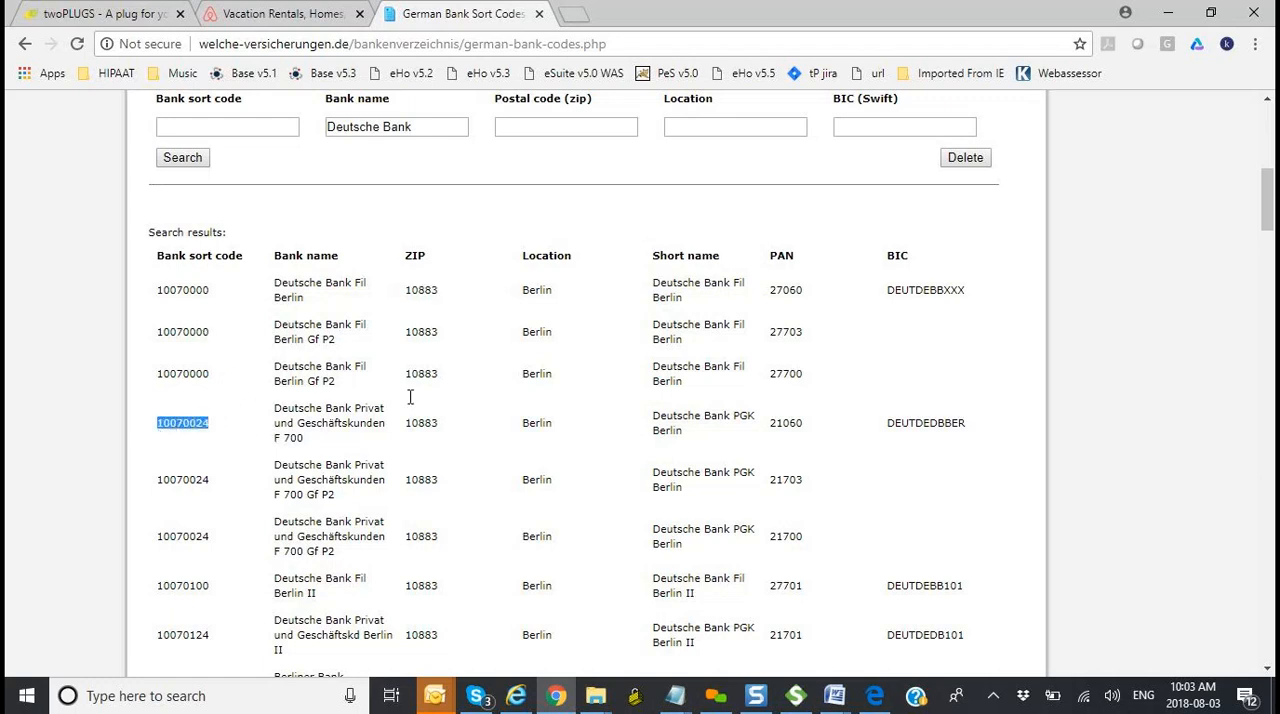
key("alt+Tab")
key("BackSpace")
key("BackSpace")
key("BackSpace")
key("BackSpace")
key("BackSpace")
key("BackSpace")
key("BackSpace")
key("BackSpace")
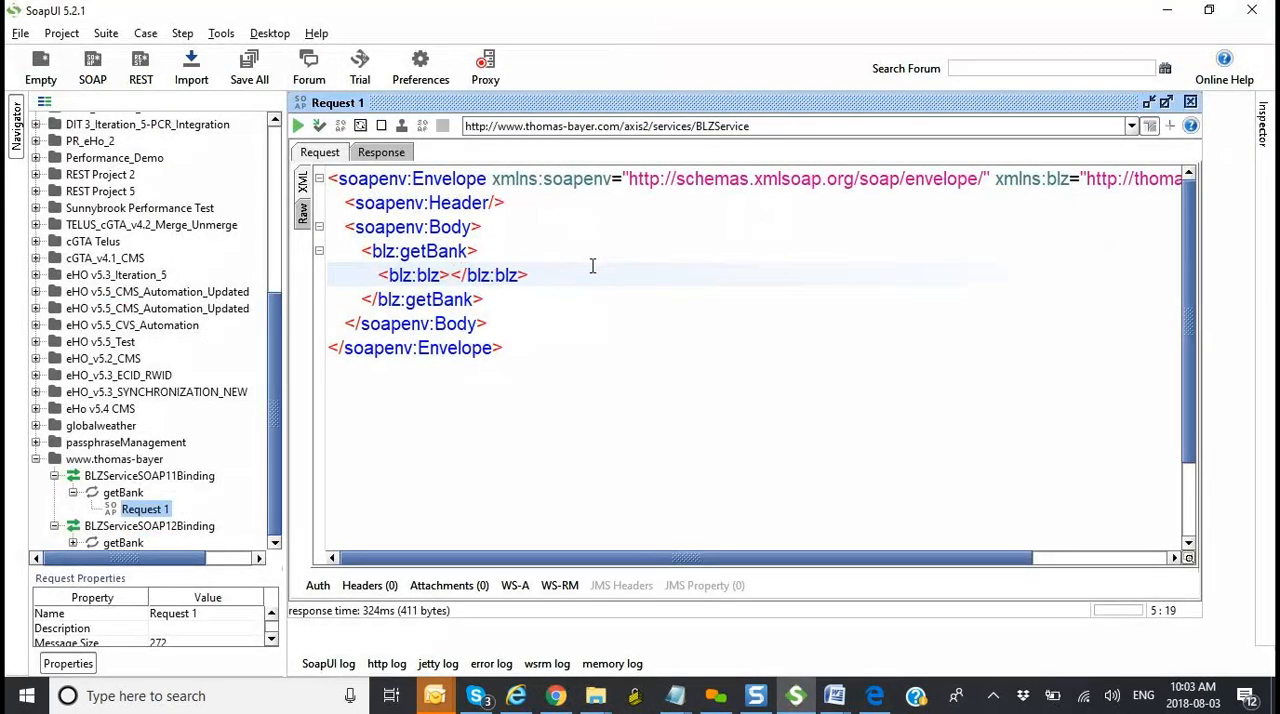
key("ctrl+v")
left_click(298, 127)
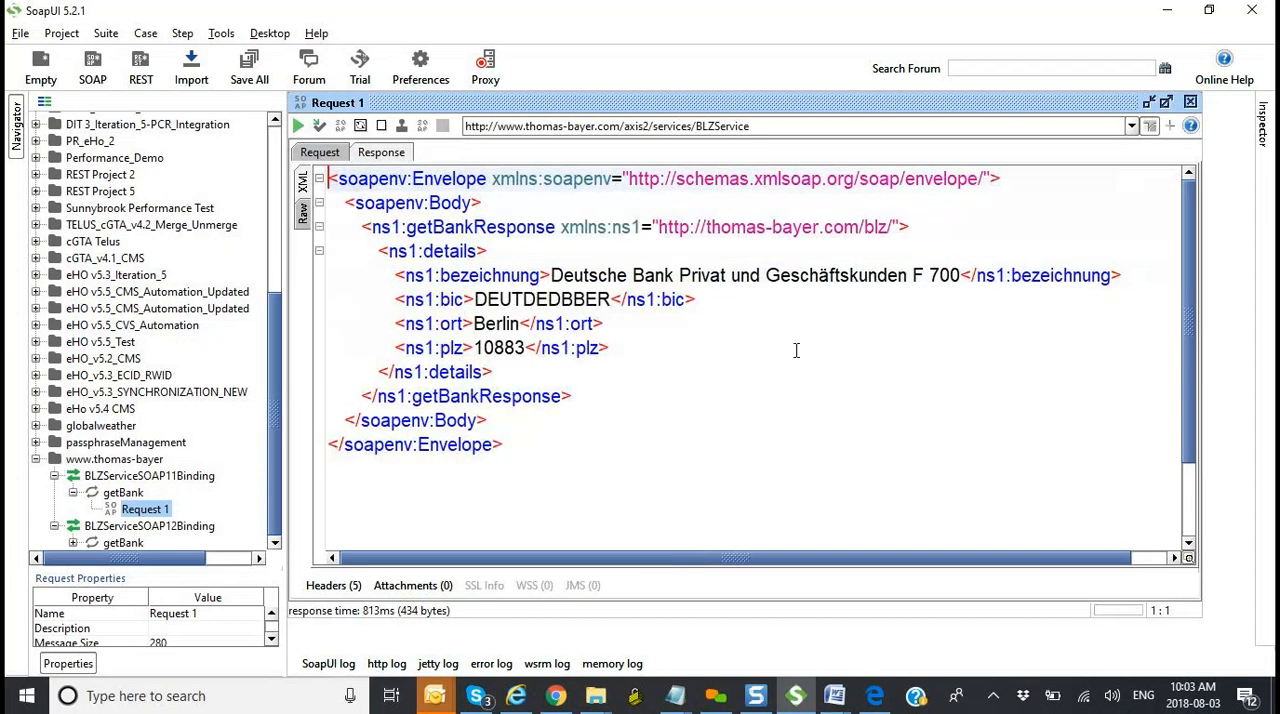
Step: Compare the BIC and ZIP of the first 10070024 row in Chrome with the SoapUI response, and return to the request XML
key("alt+Tab")
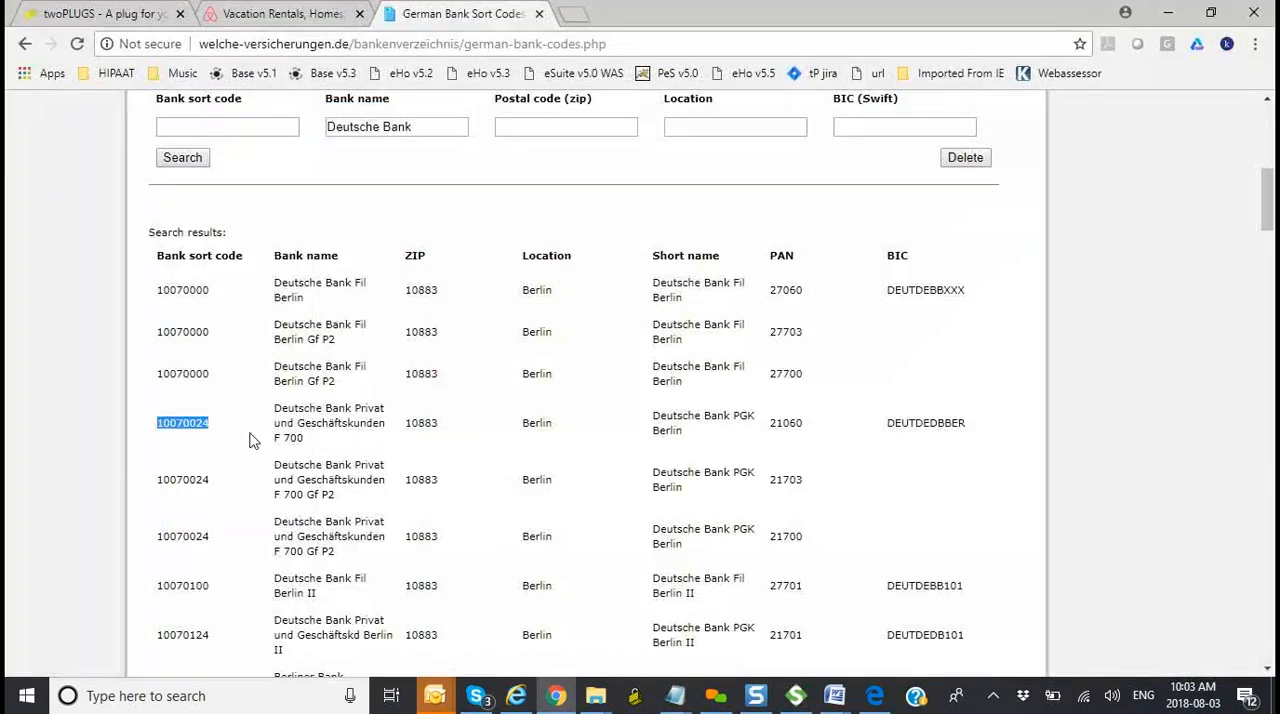
key("alt+Tab")
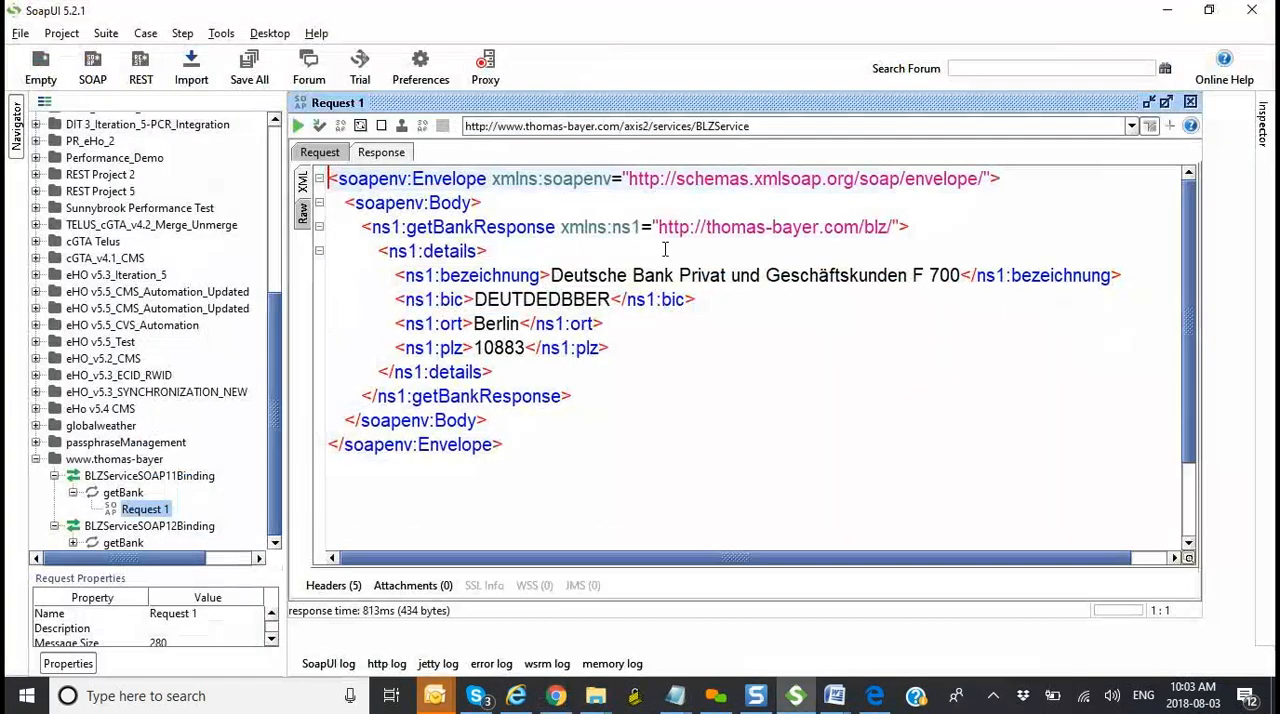
key("alt+Tab")
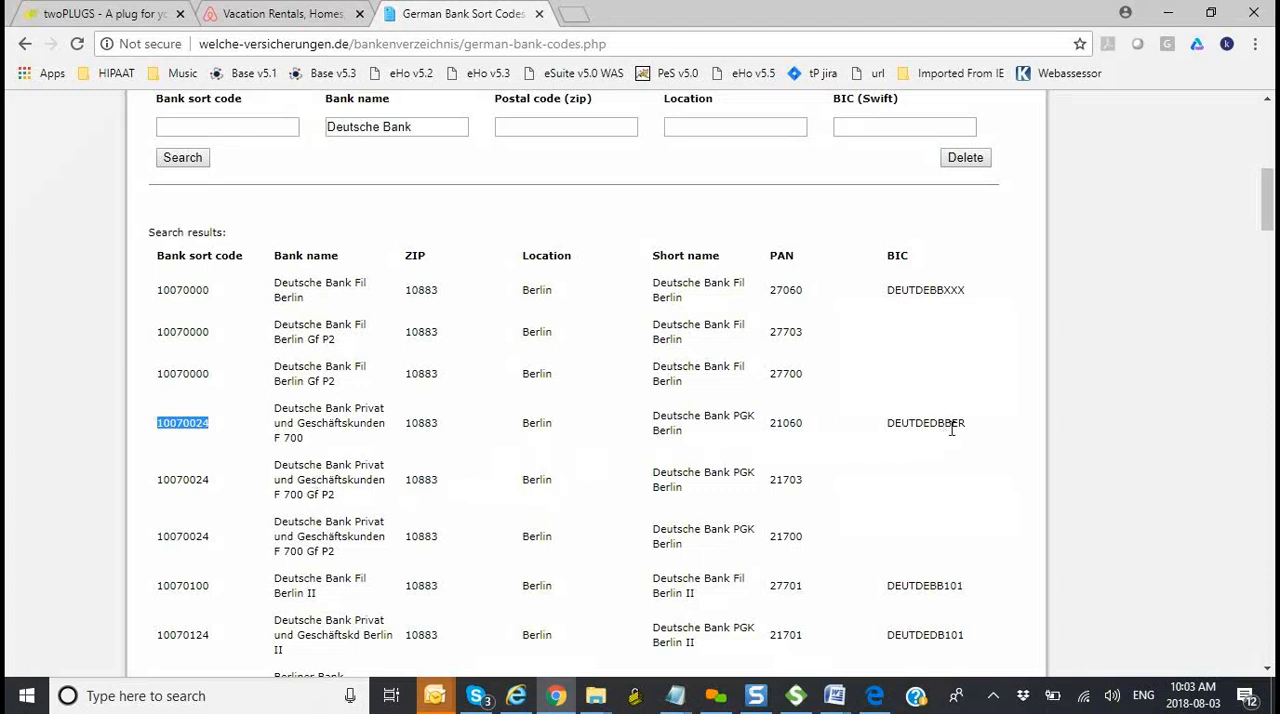
left_click_drag(971, 432, 885, 424)
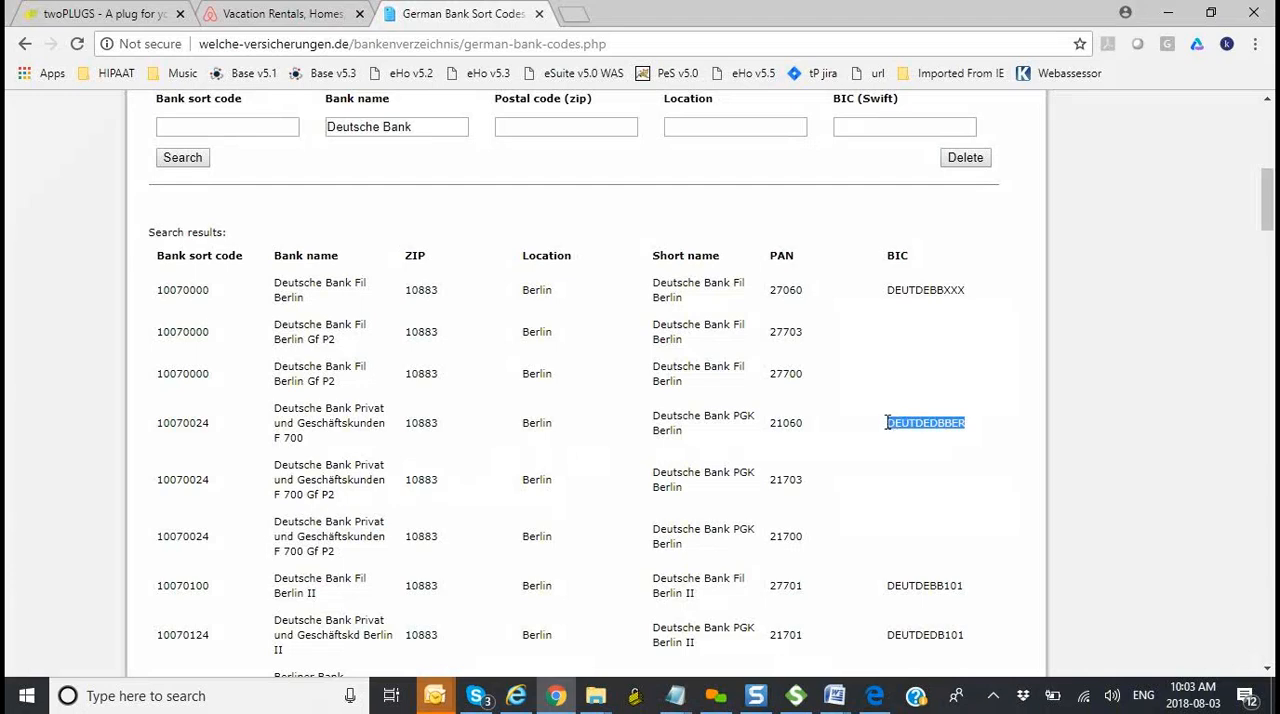
key("alt+Tab")
left_click_drag(610, 299, 522, 299)
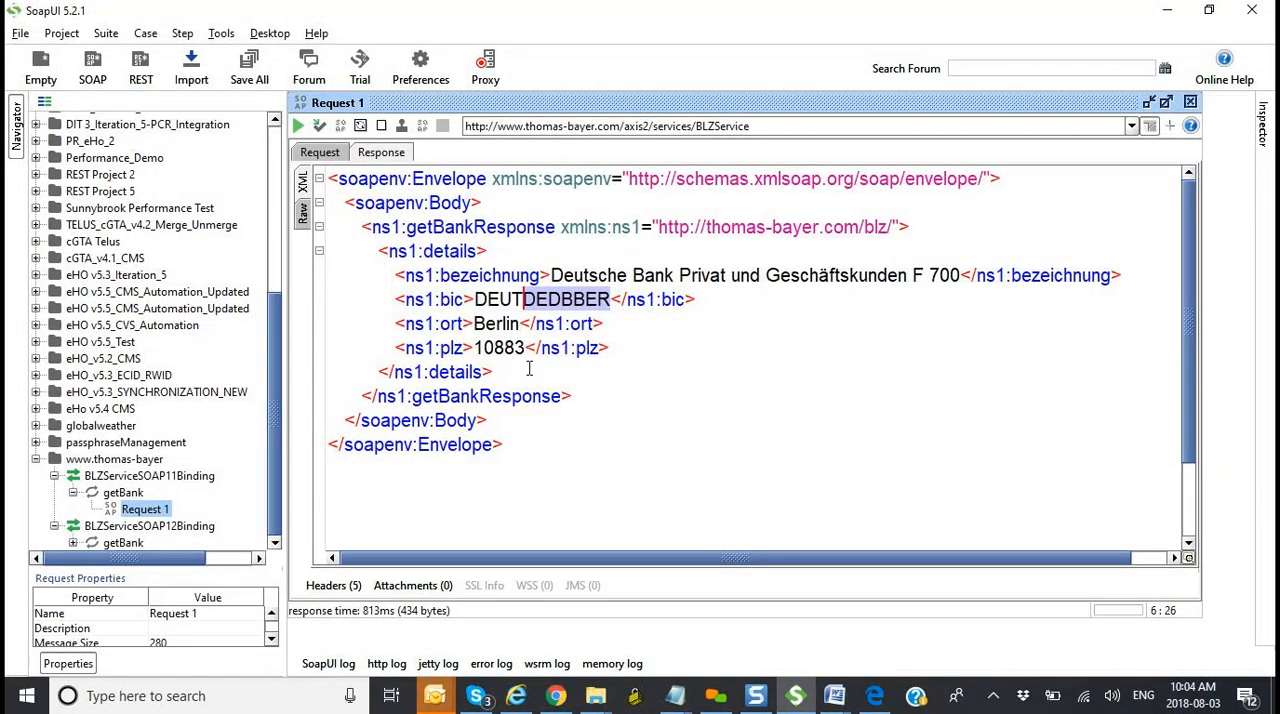
key("alt+Tab")
left_click_drag(447, 427, 405, 430)
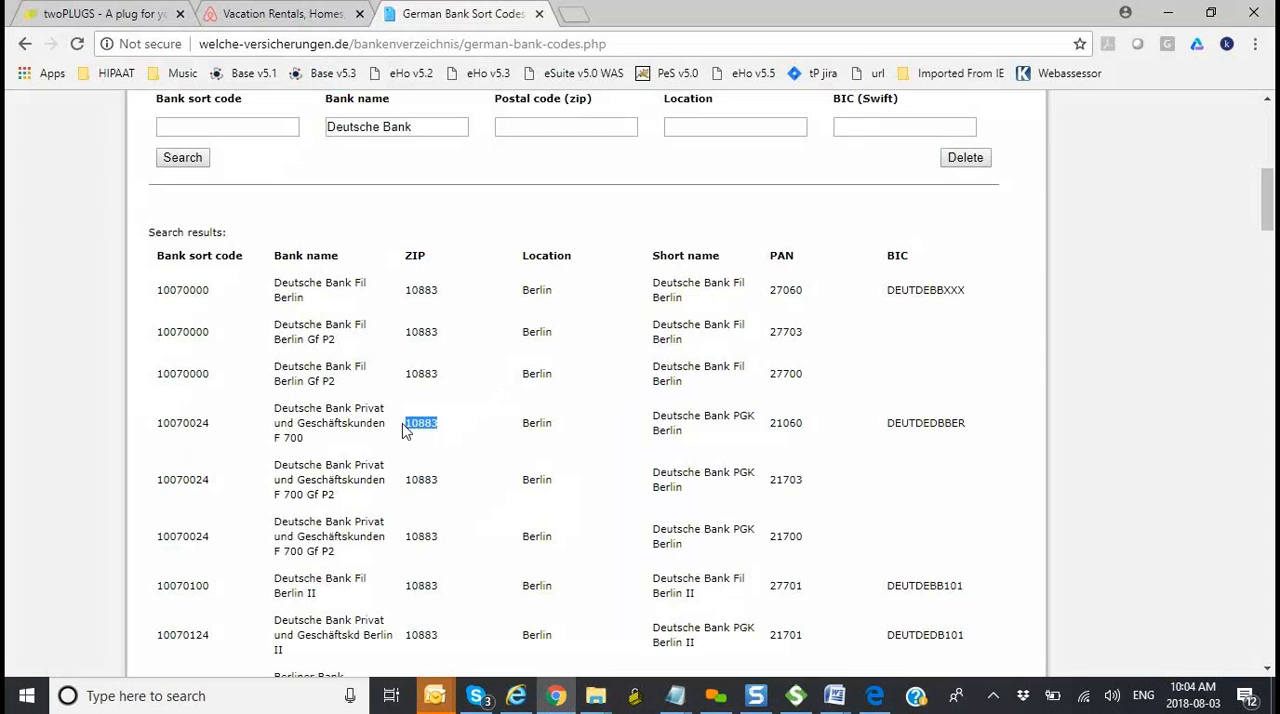
key("alt+Tab")
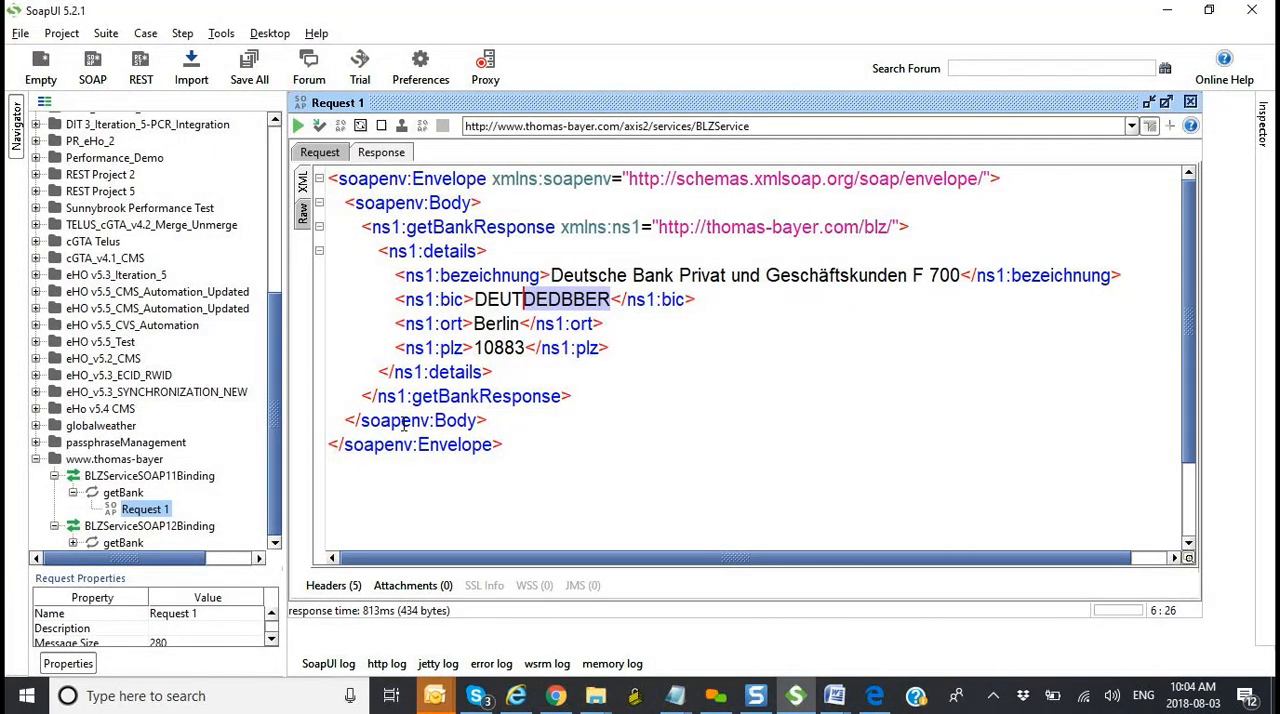
left_click(317, 155)
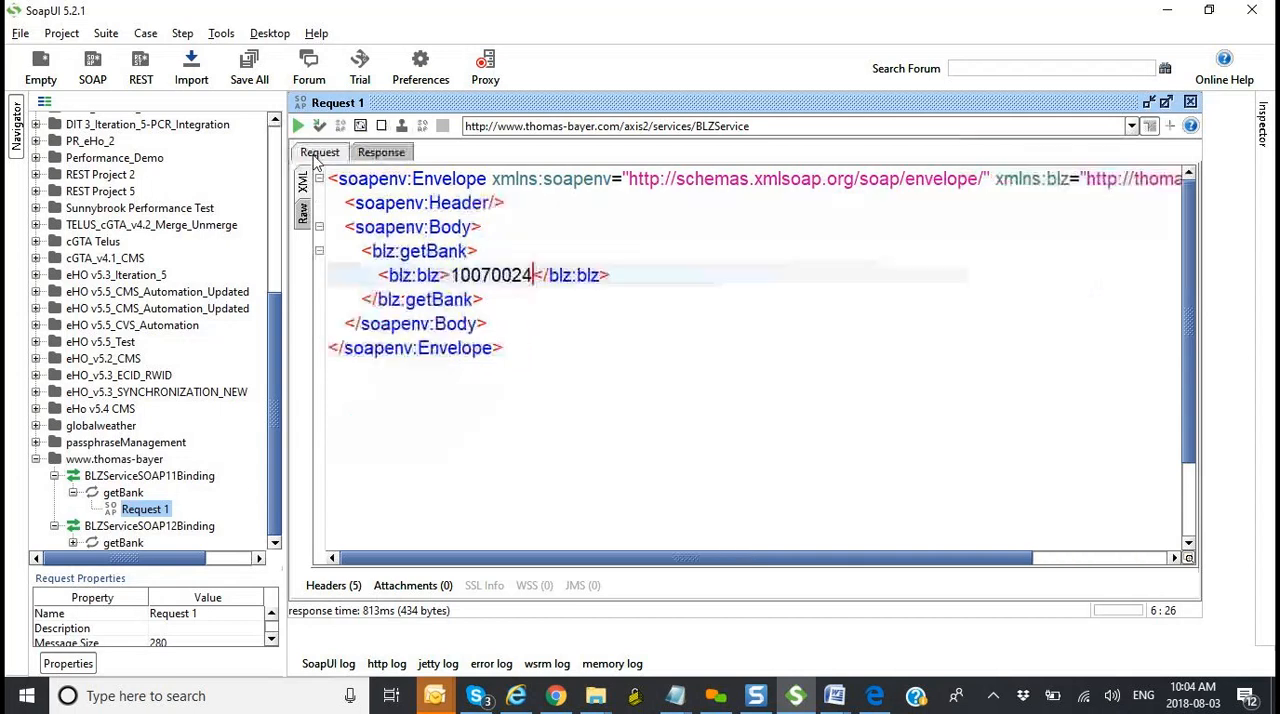
Step: Highlight sort code 10070024 in the request's blz:blz element, review the matching response, and return to the request XML
left_click_drag(453, 276, 537, 271)
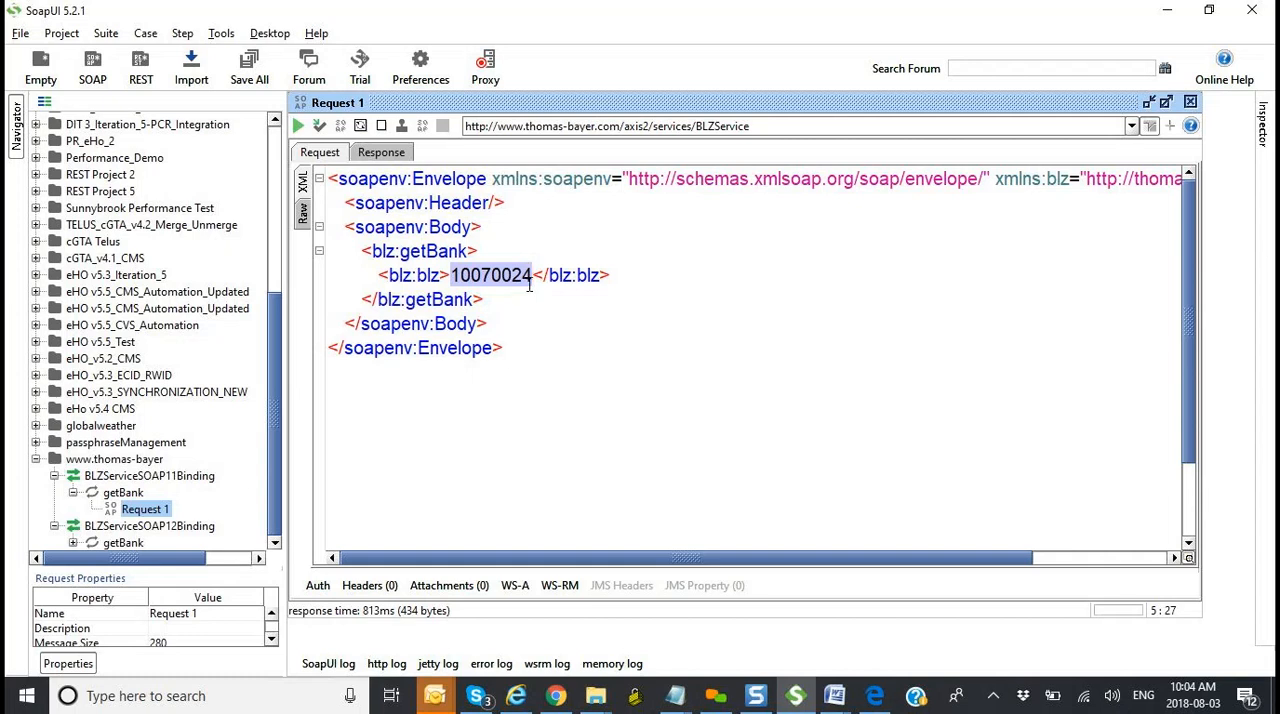
left_click(381, 155)
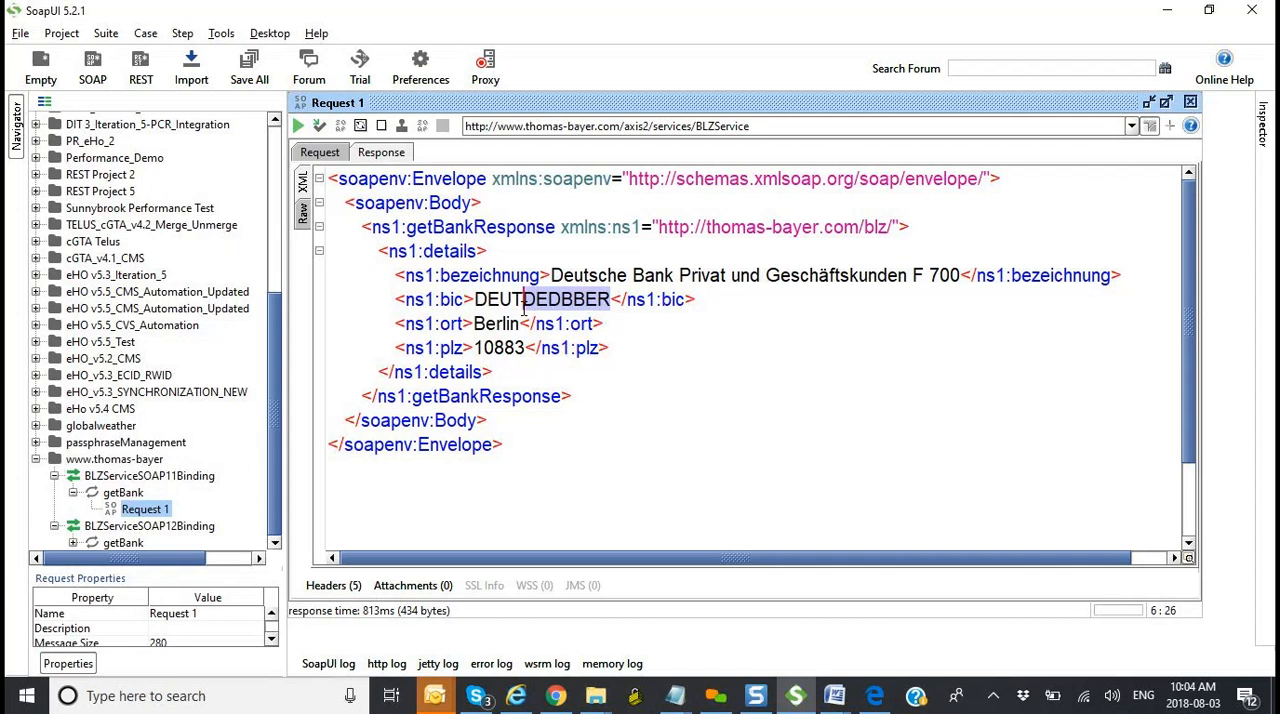
left_click(317, 154)
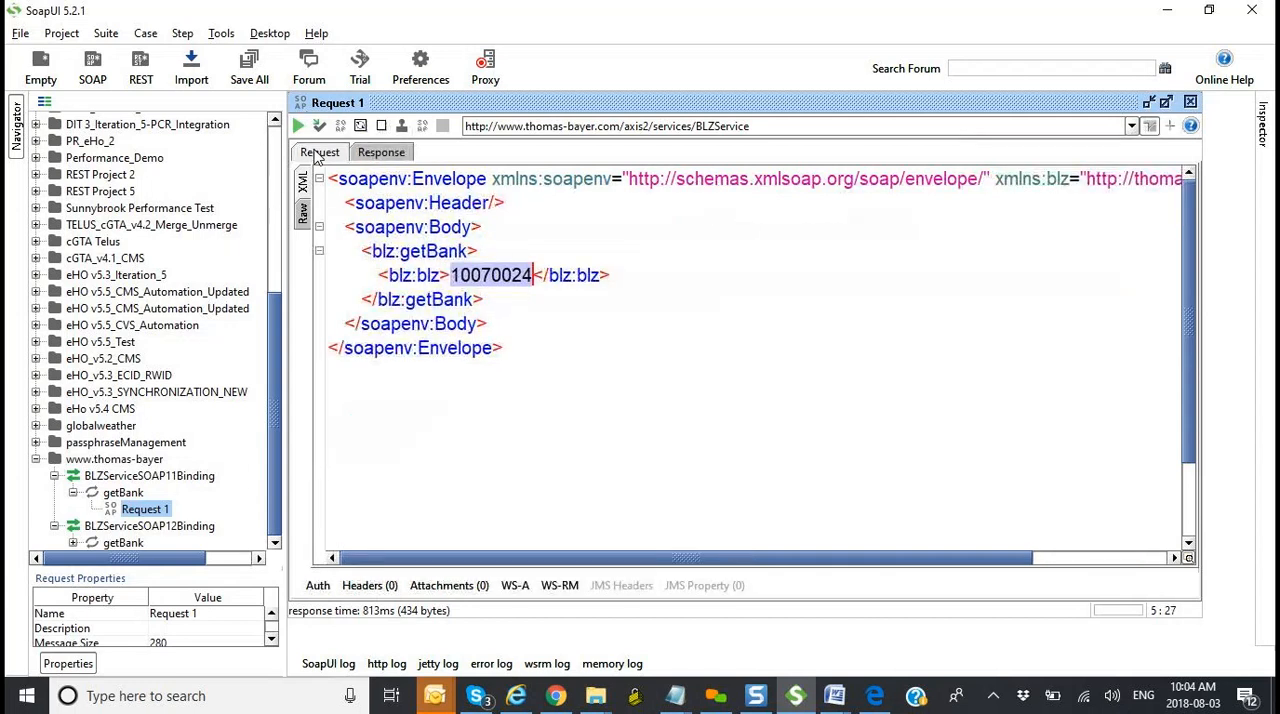
left_click(514, 350)
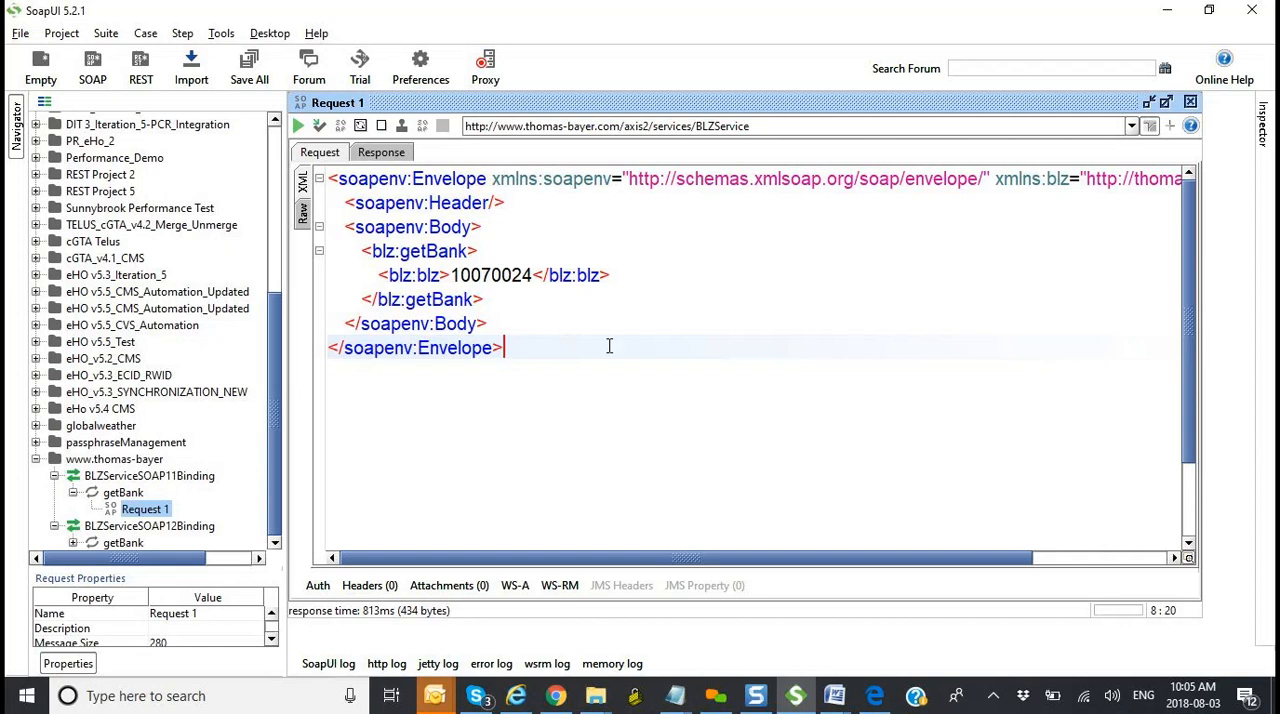
Step: Highlight the full SOAP envelope of the getBank request, validate the request XML, and dismiss the validation result
left_click_drag(588, 371, 366, 172)
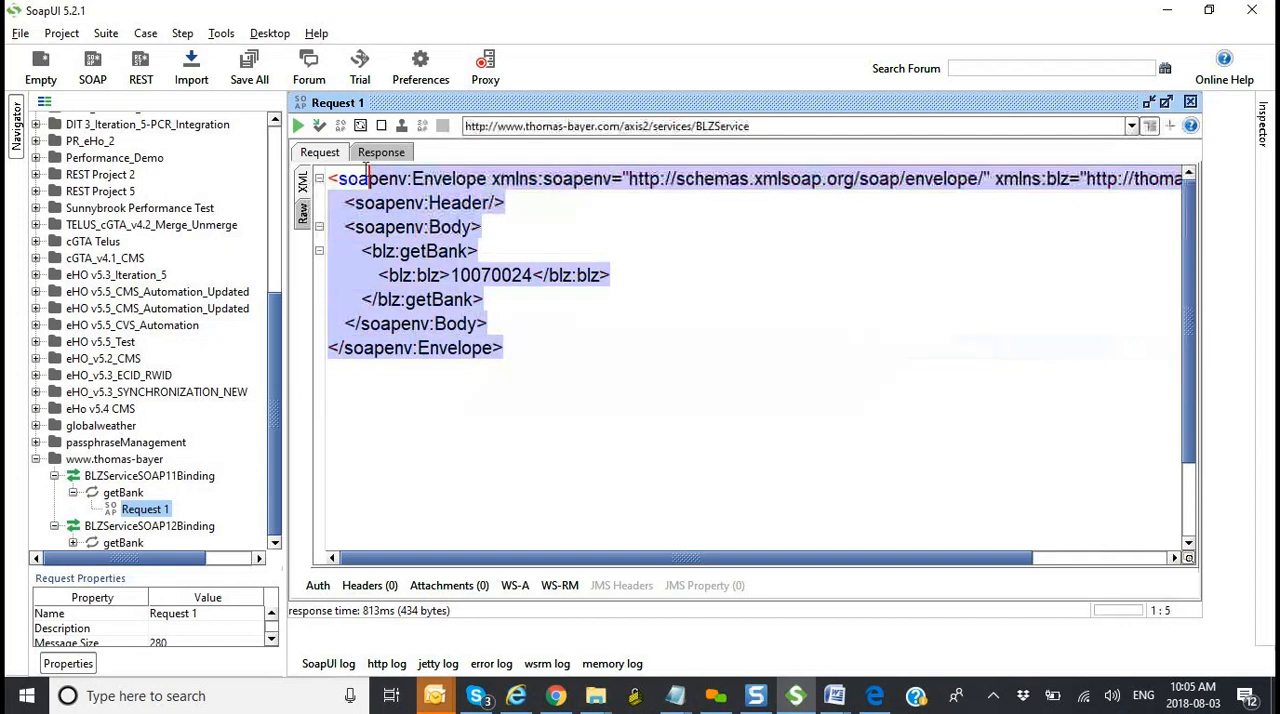
left_click(592, 296)
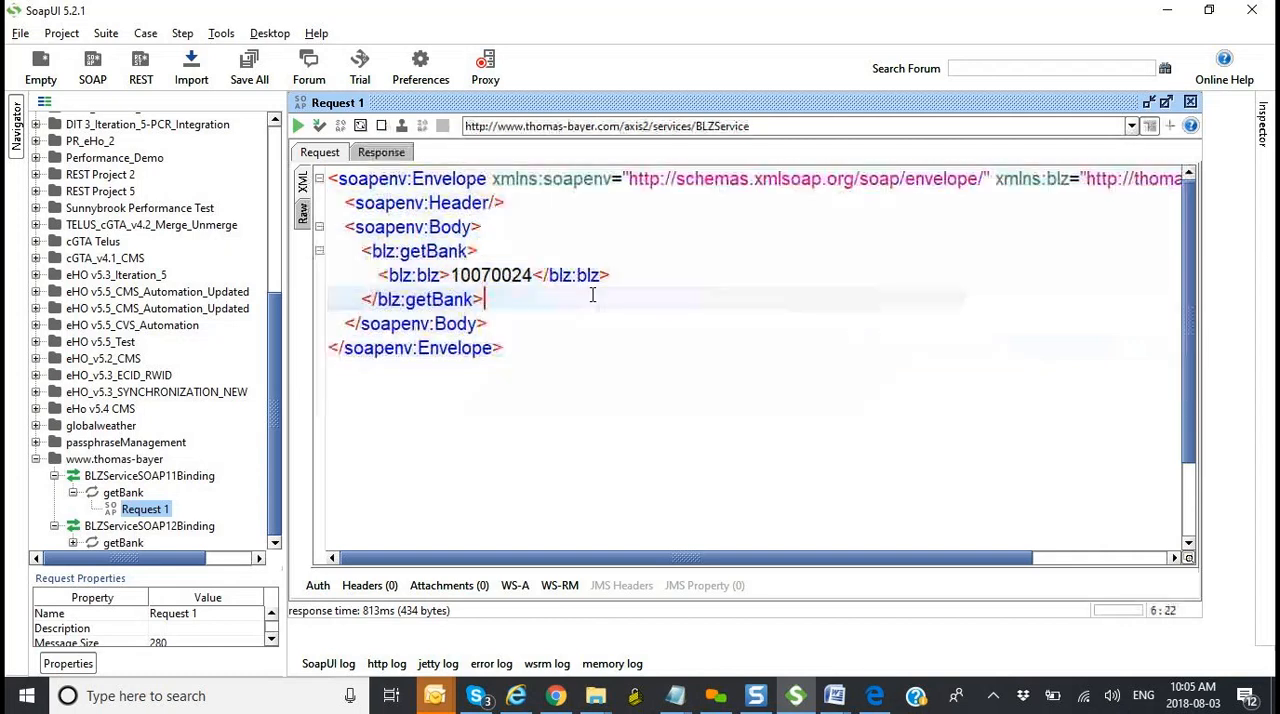
right_click(637, 254)
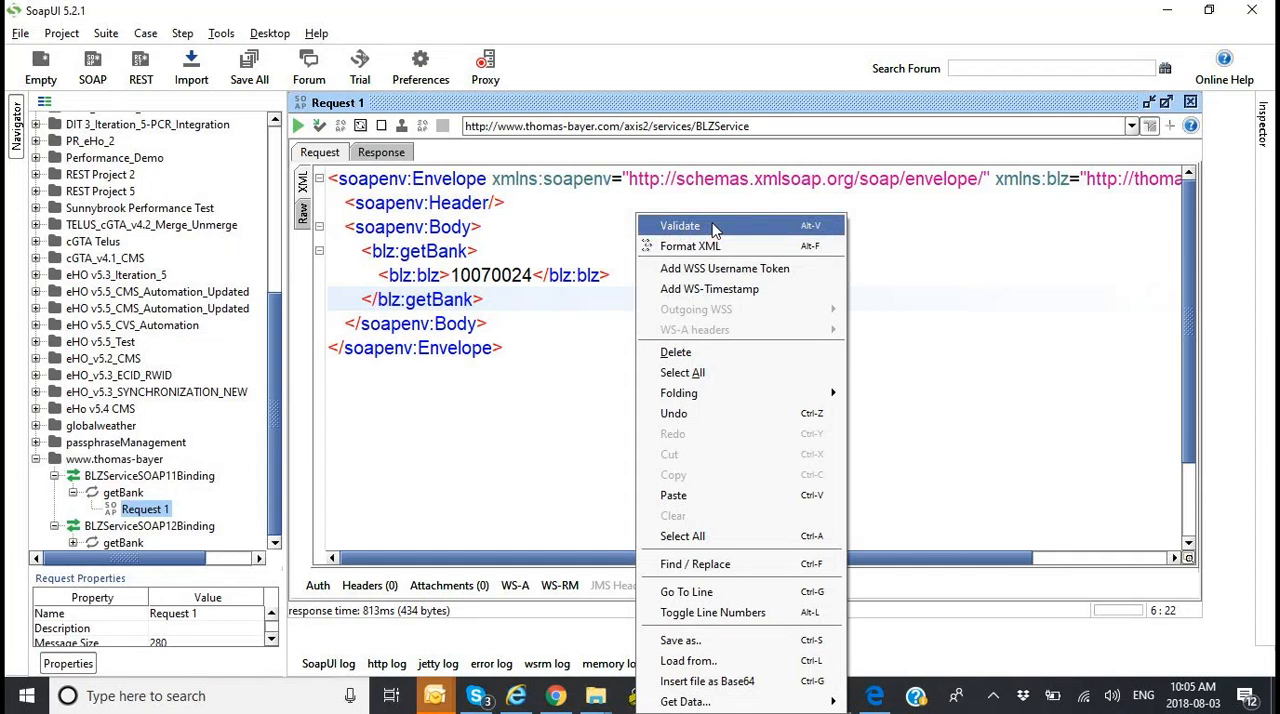
left_click(715, 229)
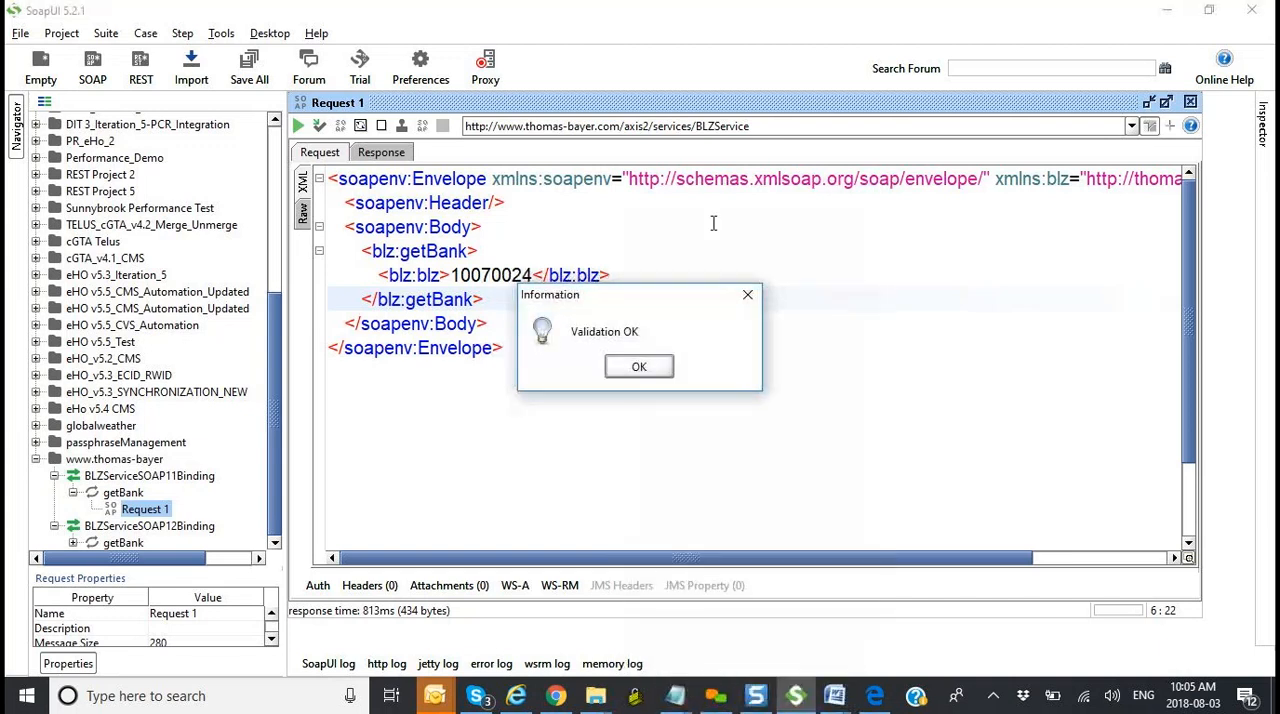
left_click(639, 369)
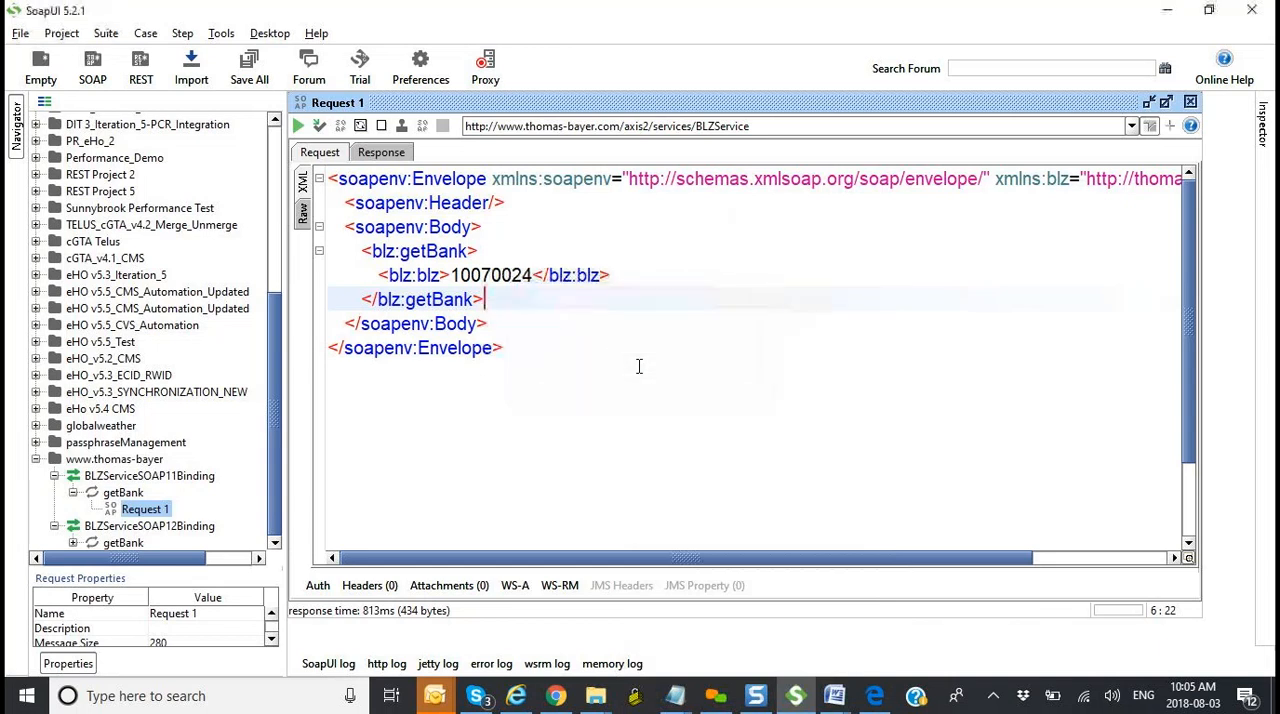
Step: Remove the closing angle bracket from the blz:blz end tag and validate the malformed request XML
left_click(625, 270)
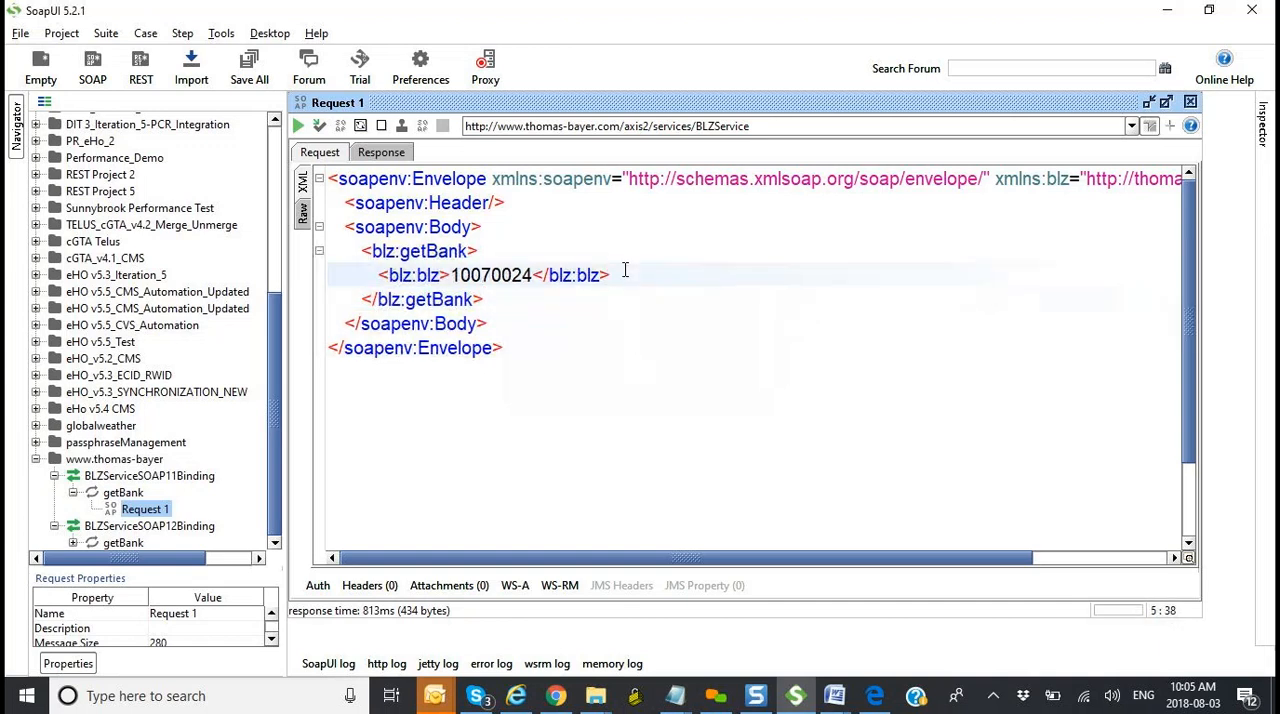
key("BackSpace")
key("BackSpace")
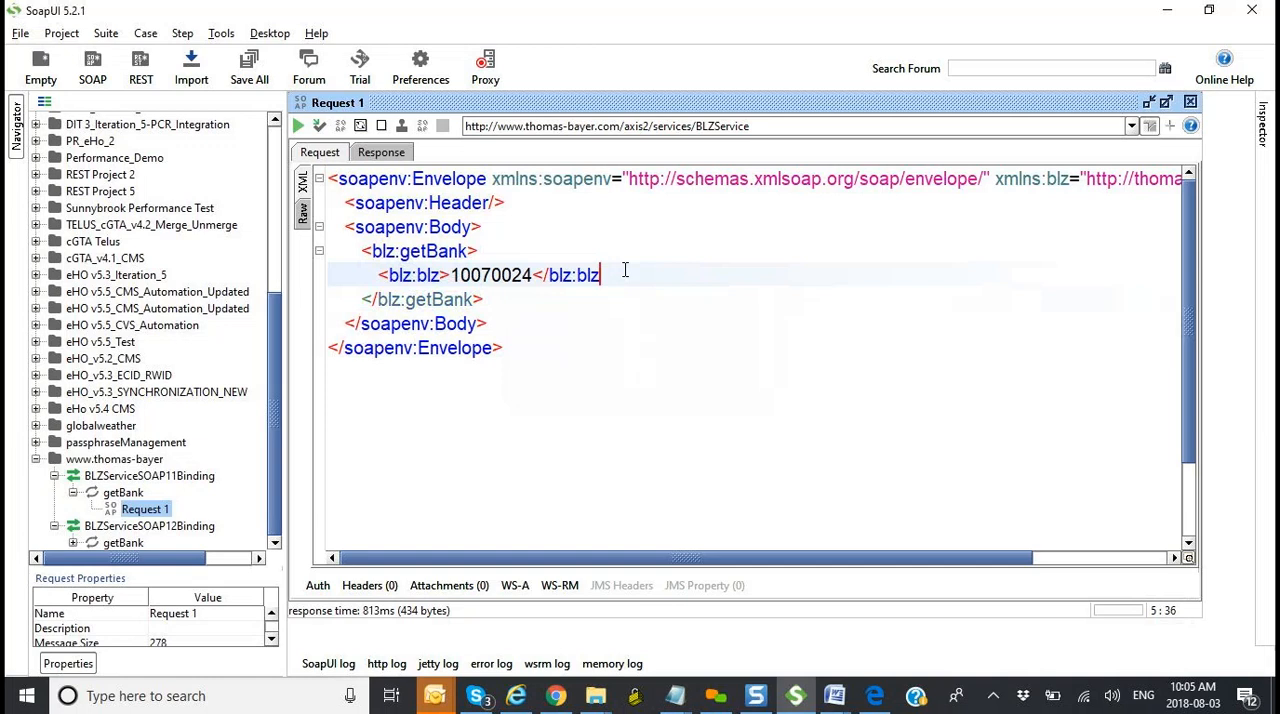
left_click(577, 332)
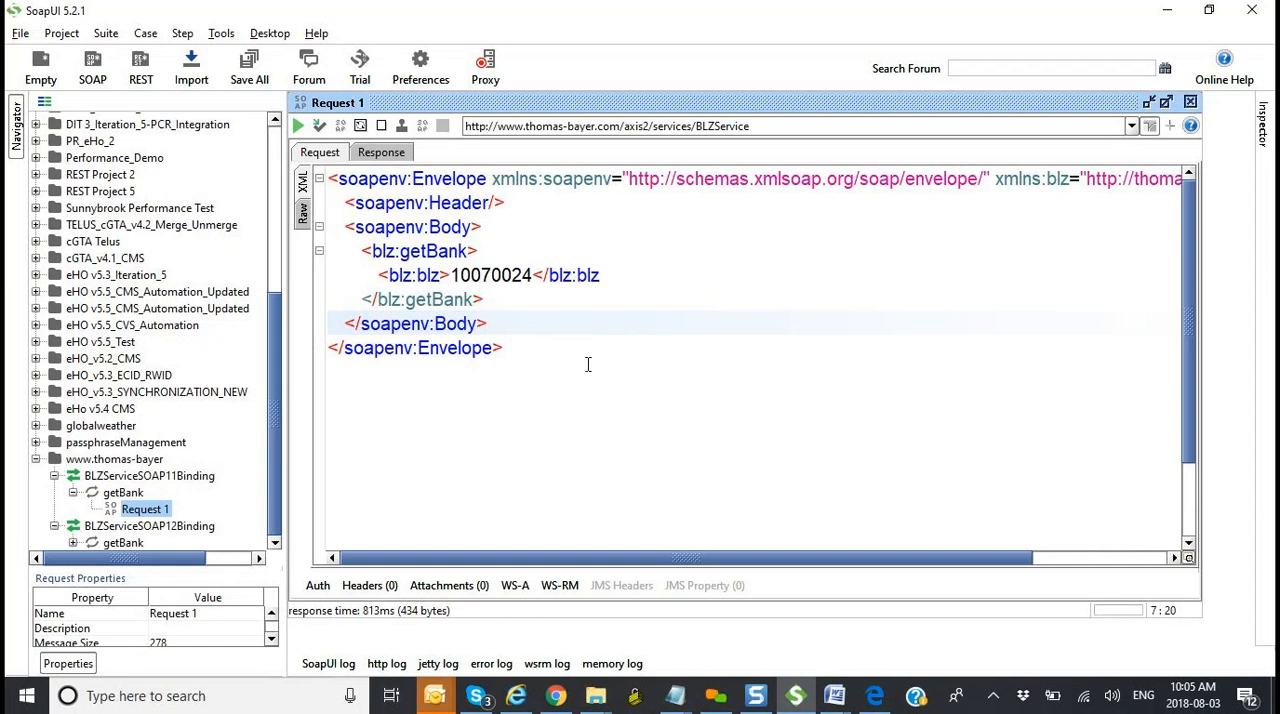
right_click(588, 364)
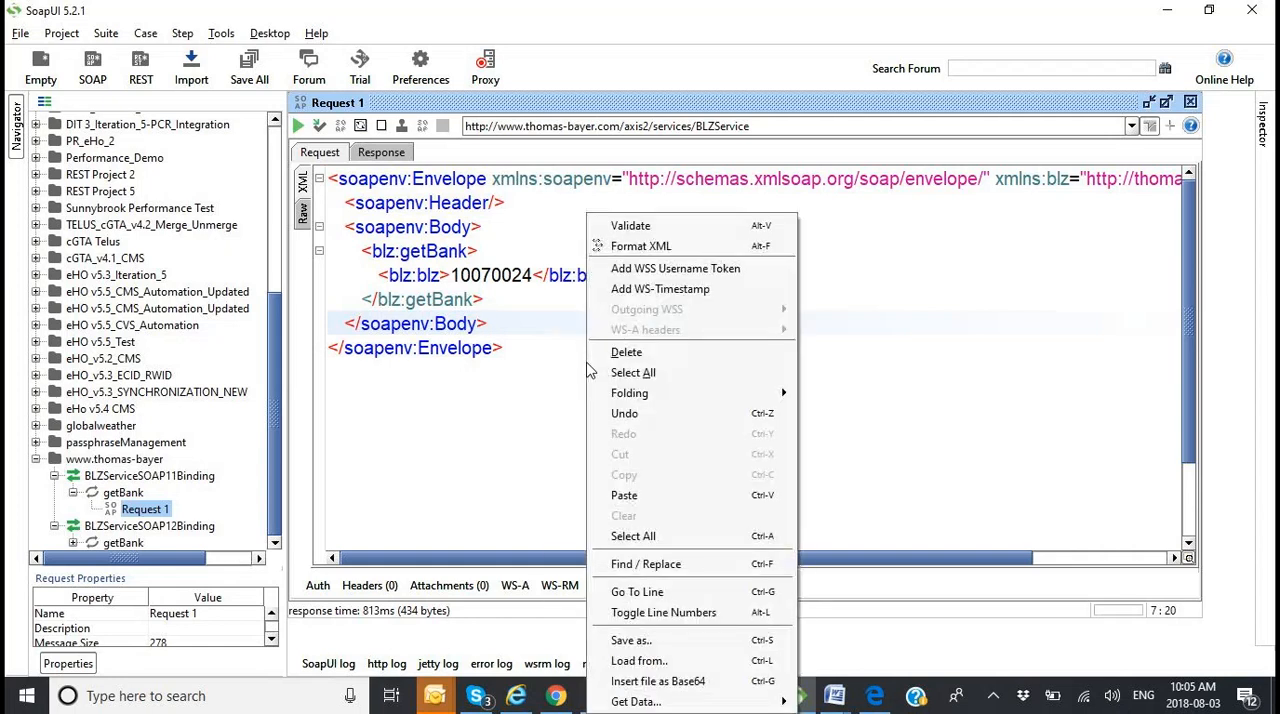
left_click(672, 223)
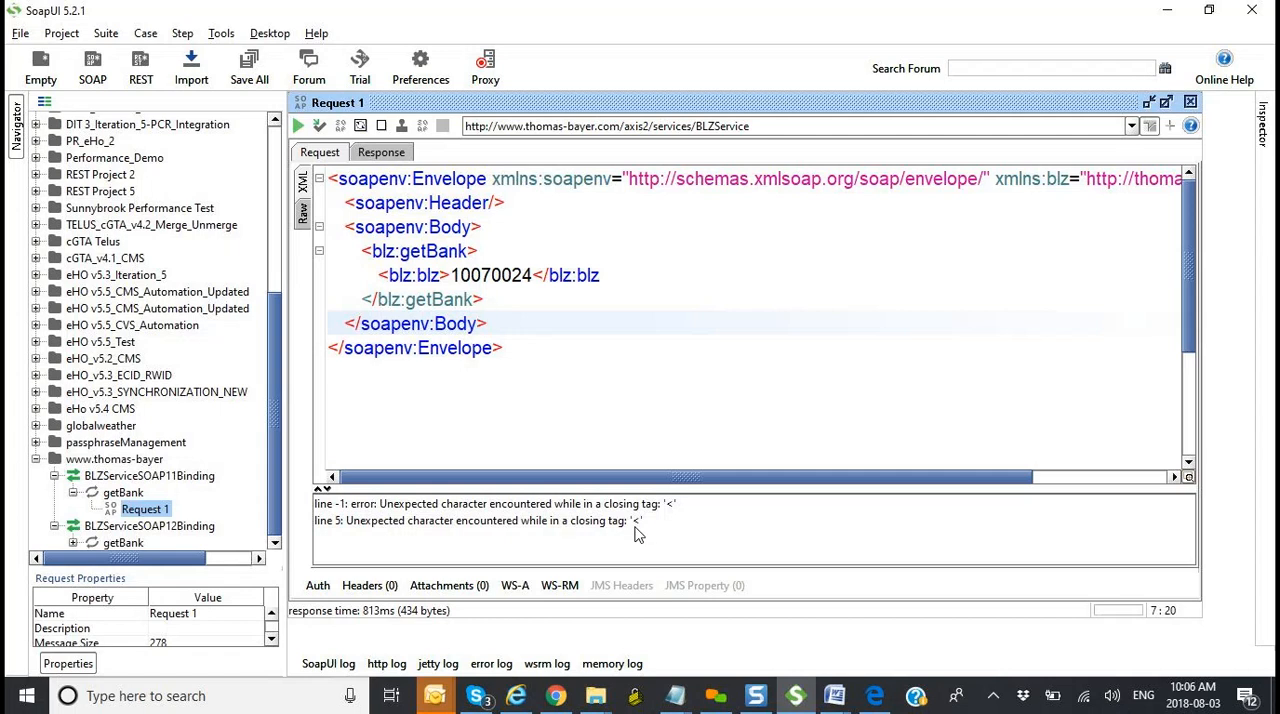
Step: Restore the missing > on the blz:blz end tag, validate the request XML again, and dismiss the result
left_click(612, 275)
type(">")
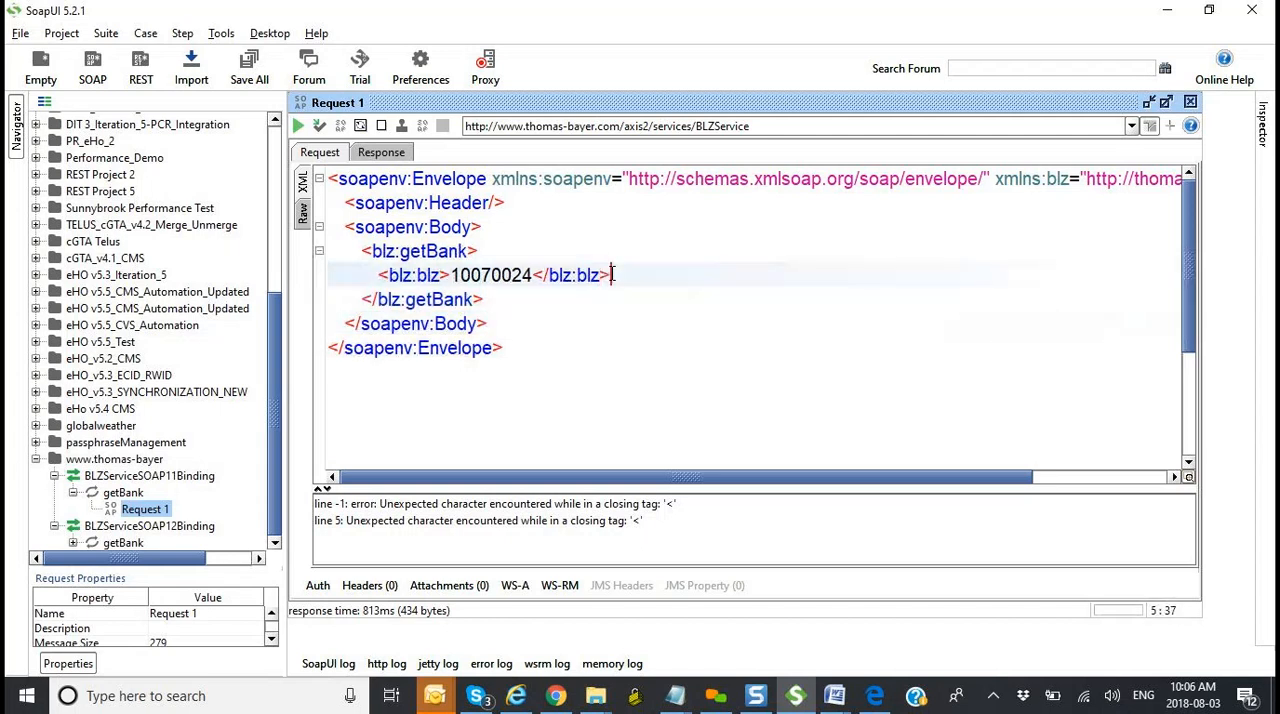
left_click(626, 339)
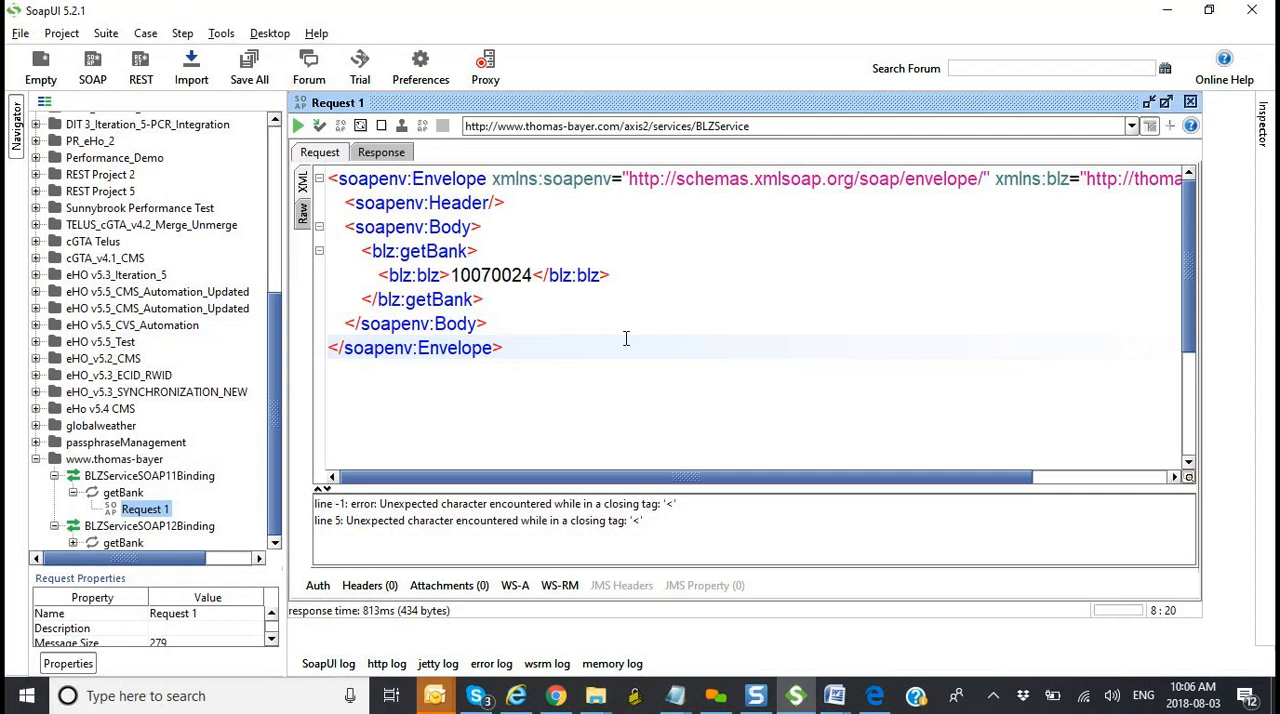
right_click(671, 256)
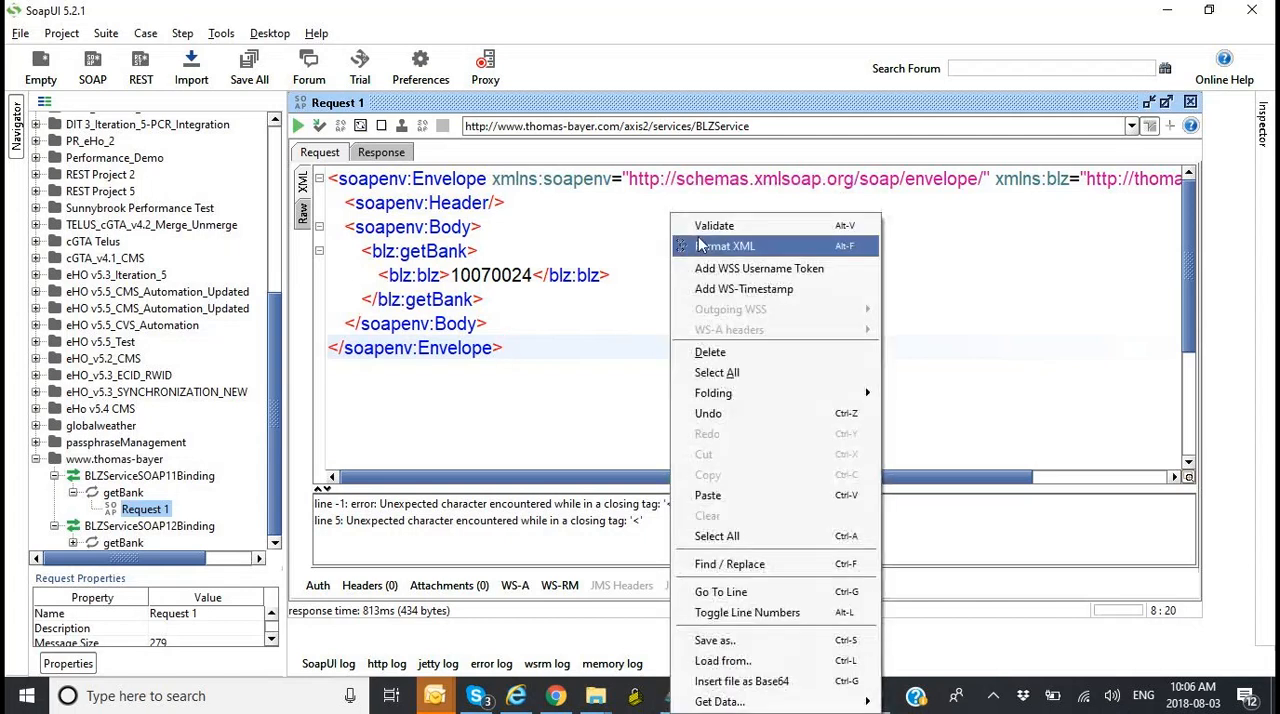
left_click(712, 226)
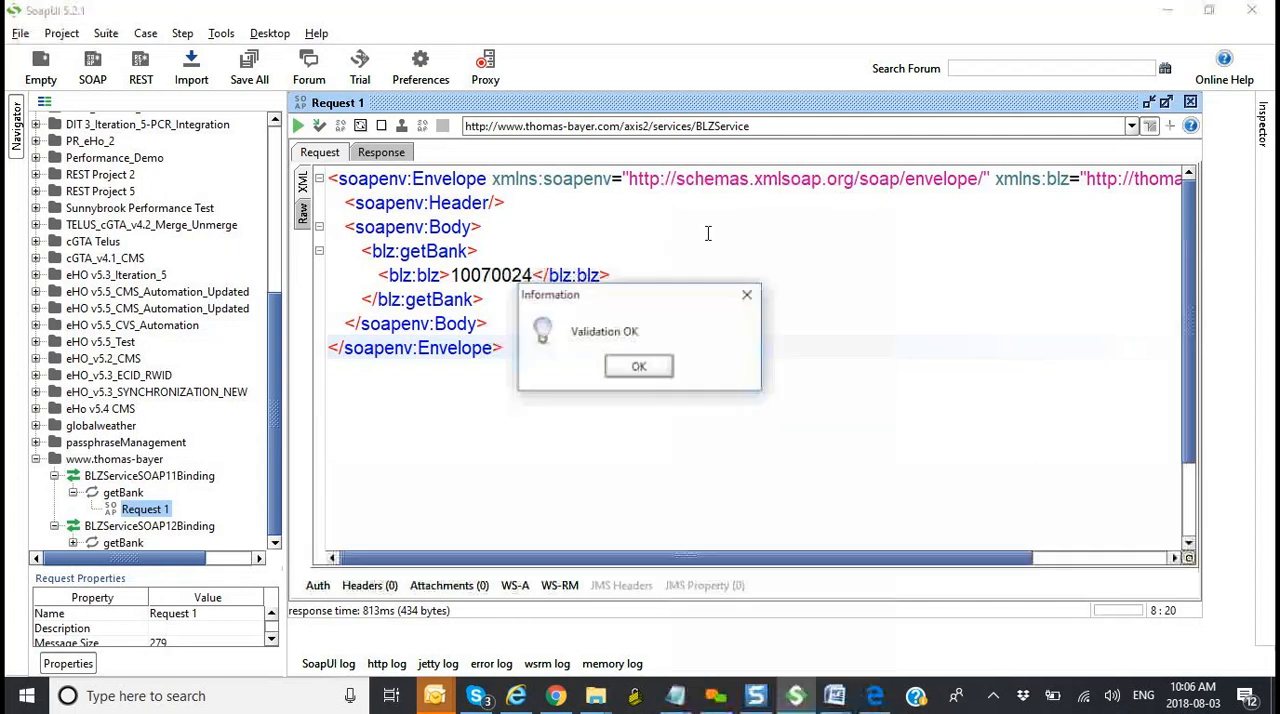
left_click(650, 364)
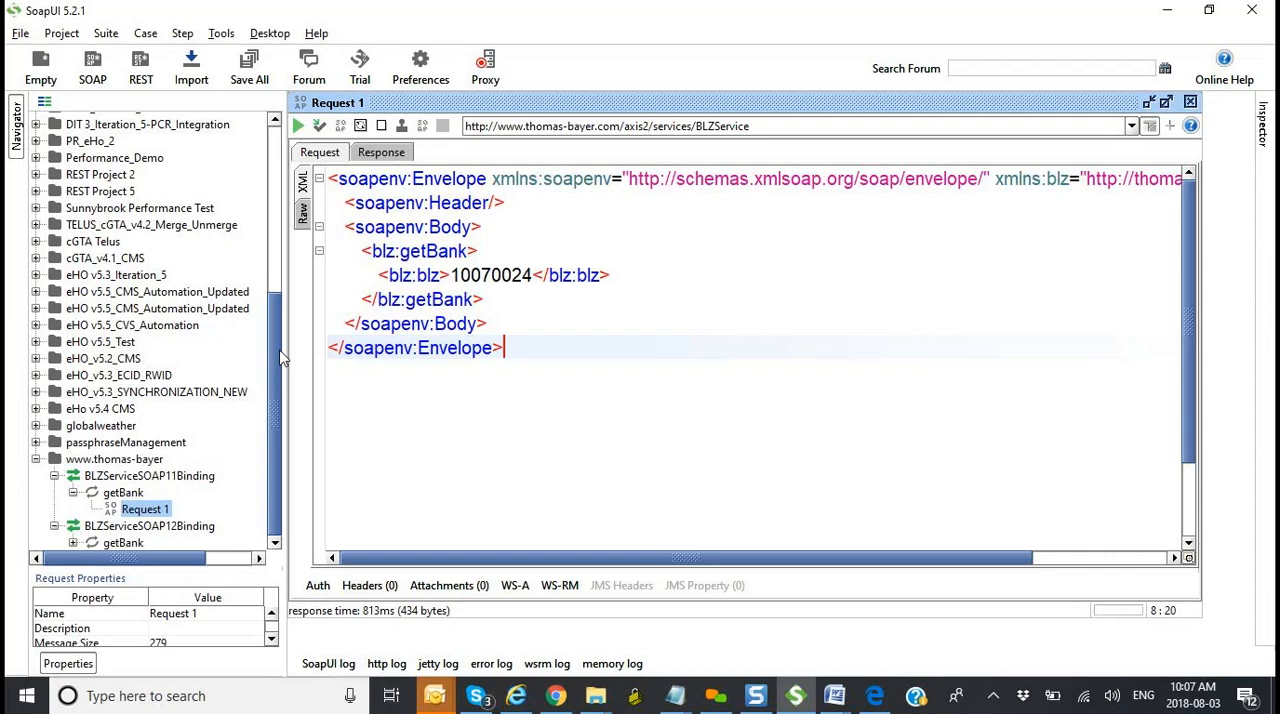
Step: Switch to the German bank codes page in Chrome and review the Deutsche Bank search form and results
key("alt+Tab")
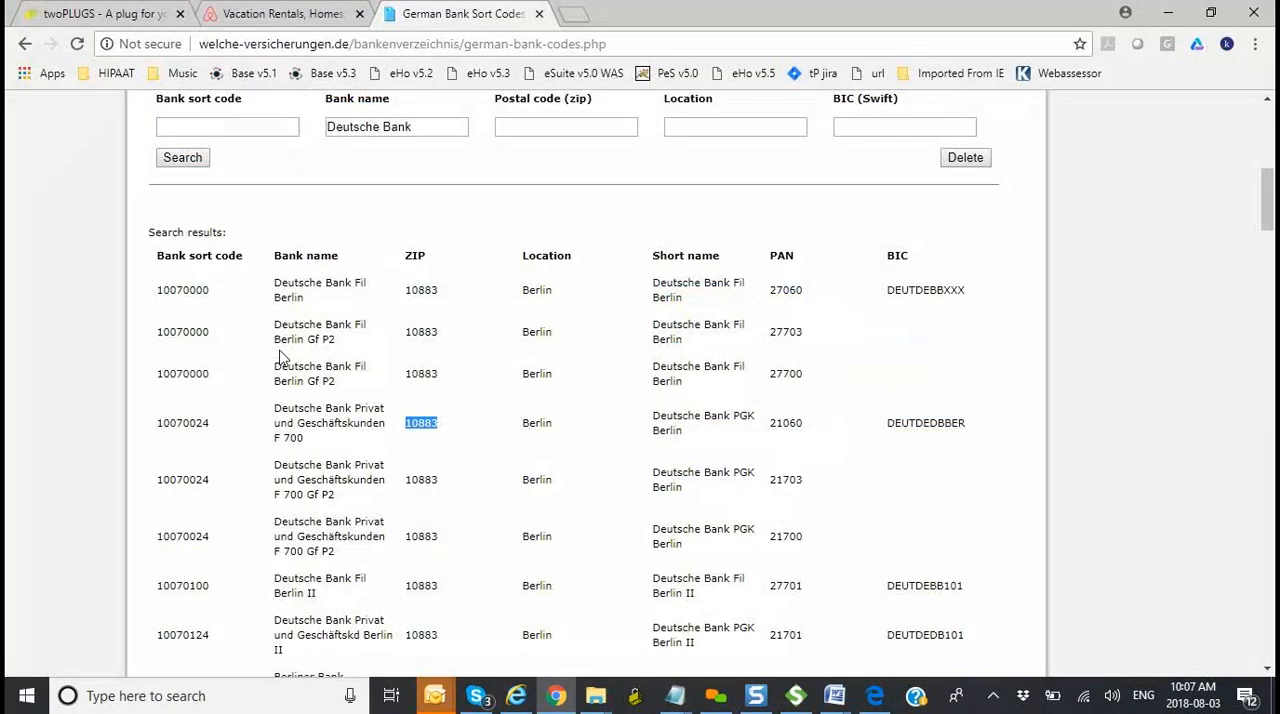
scroll(1100, 311, "up", 2)
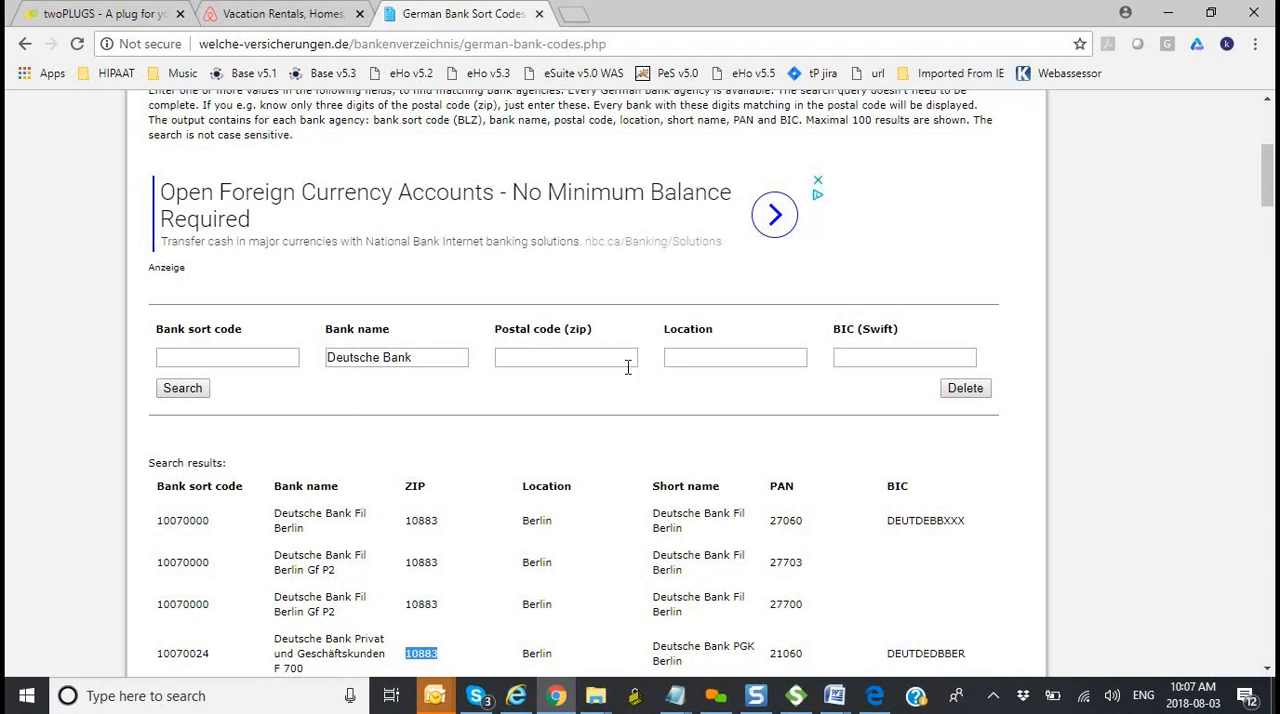
key("alt+Tab")
key("alt+Tab")
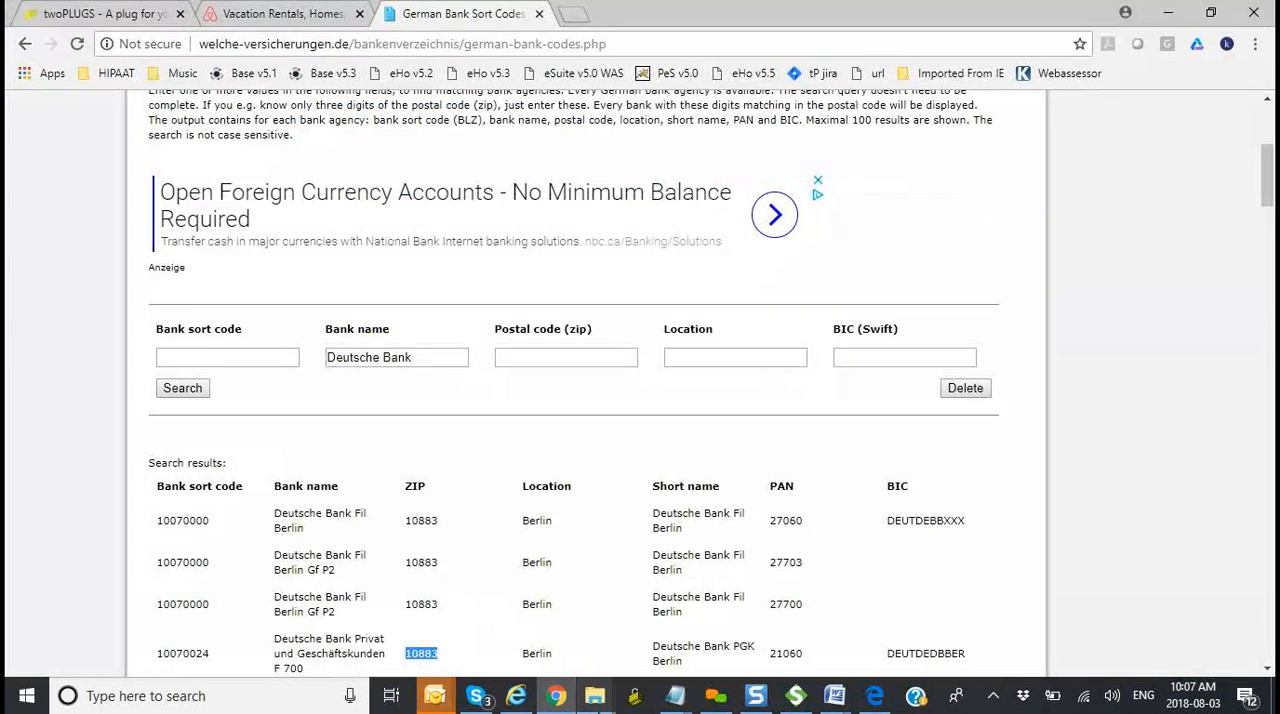
Step: In the Notepad file with the XML date notes, add the line "Verify that the bank finder can find" below the year element
left_click(676, 695)
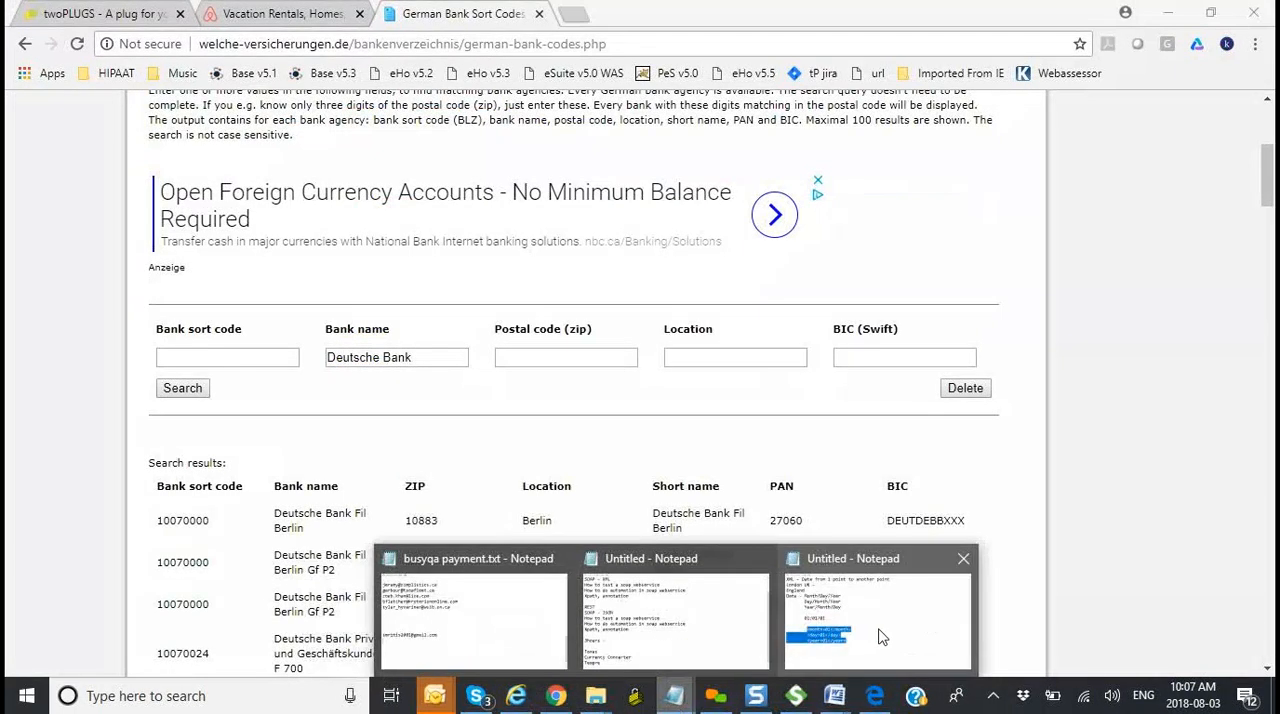
left_click(882, 634)
left_click(467, 516)
key("Return")
type("Verify that ")
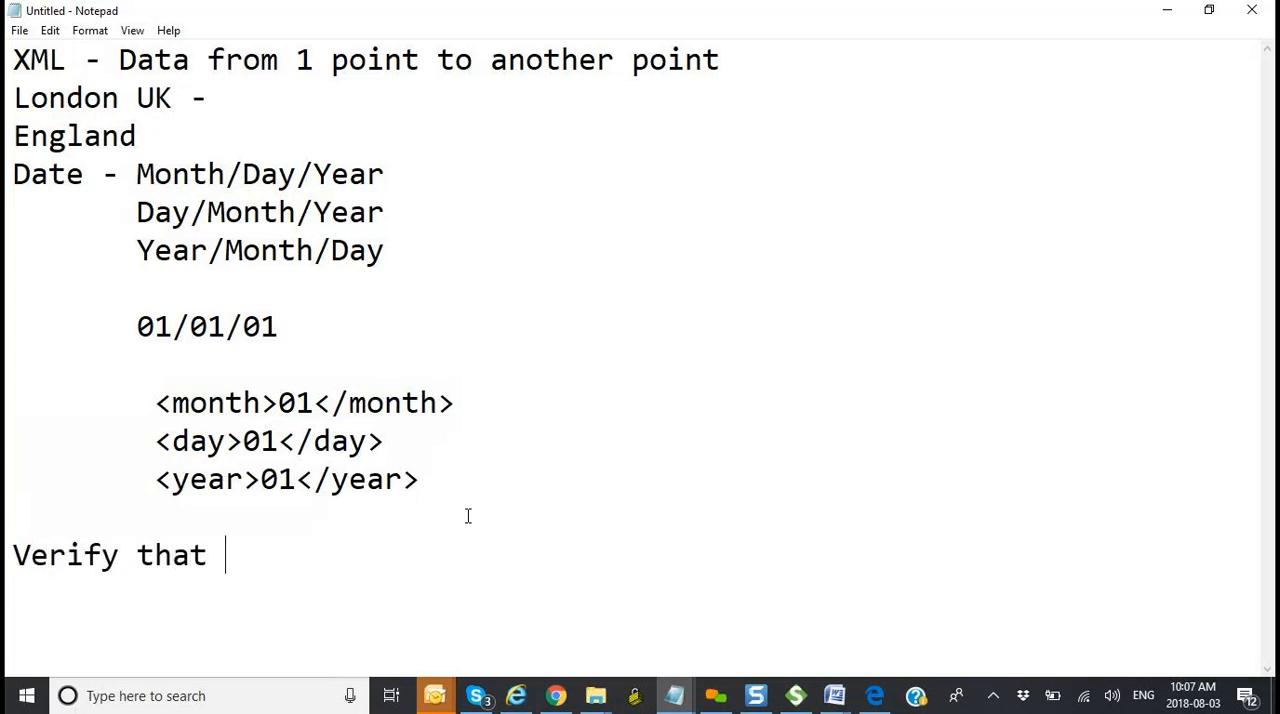
type("teh")
key("BackSpace")
key("BackSpace")
key("BackSpace")
type("he na")
key("BackSpace")
key("BackSpace")
type("ab")
key("BackSpace")
key("BackSpace")
type("bank finder can find")
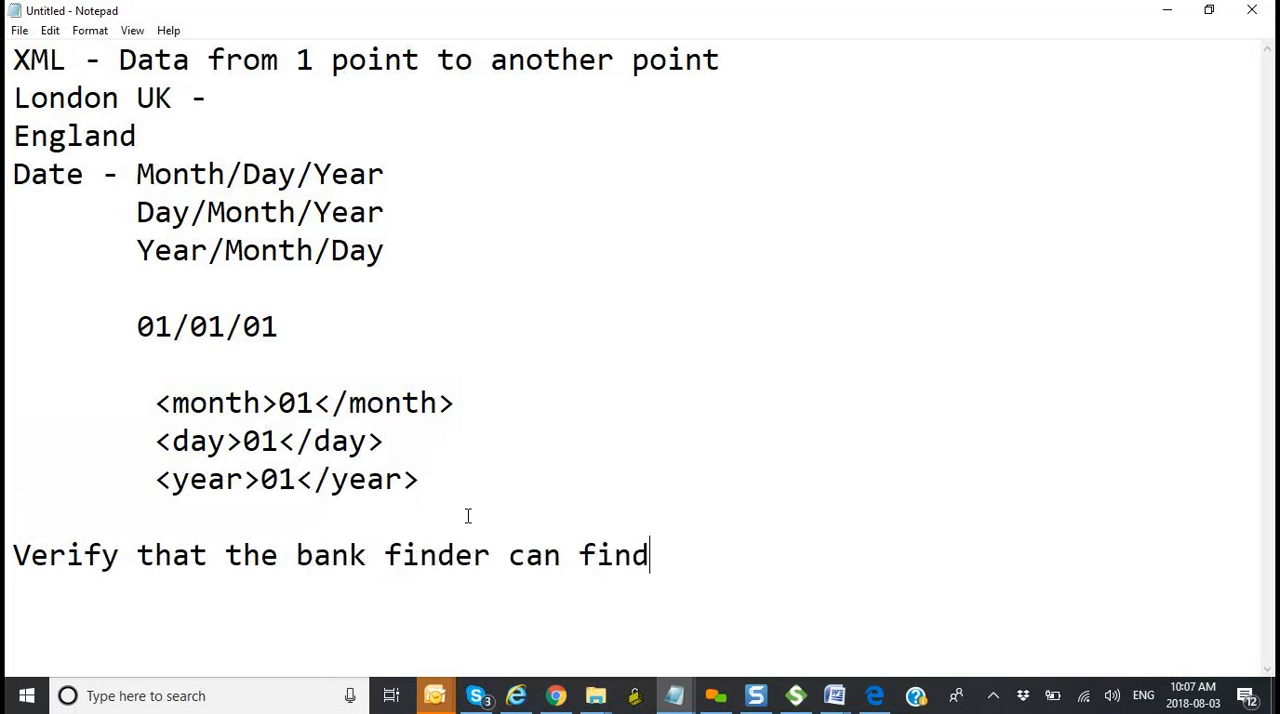
Step: Copy sort code 10070000 from the first search result in Chrome and append it to the Notepad test case line
key("alt+Tab")
left_click_drag(213, 520, 157, 529)
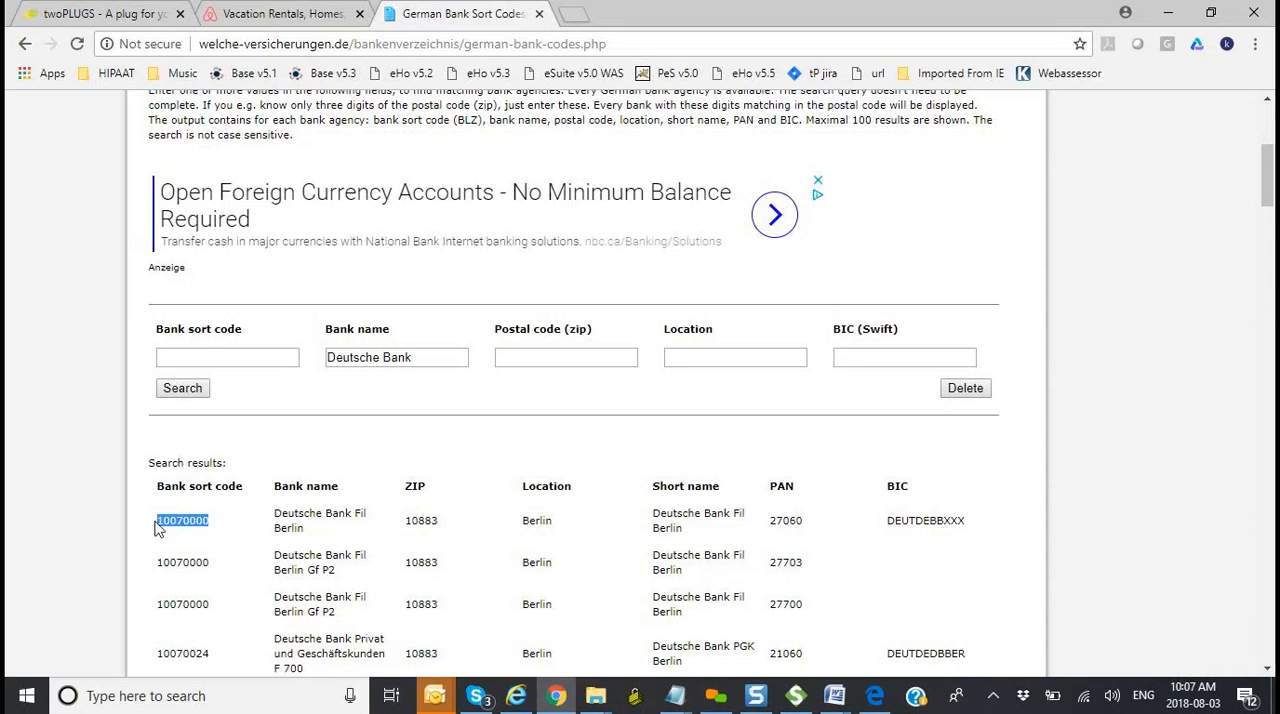
key("ctrl+c")
key("alt+Tab")
key("ctrl+v")
key("Return")
Step: Add a second Notepad line "Verify that the bank finder can find 10070024", copying the sort code from the Chrome search results
type("Verify that the ")
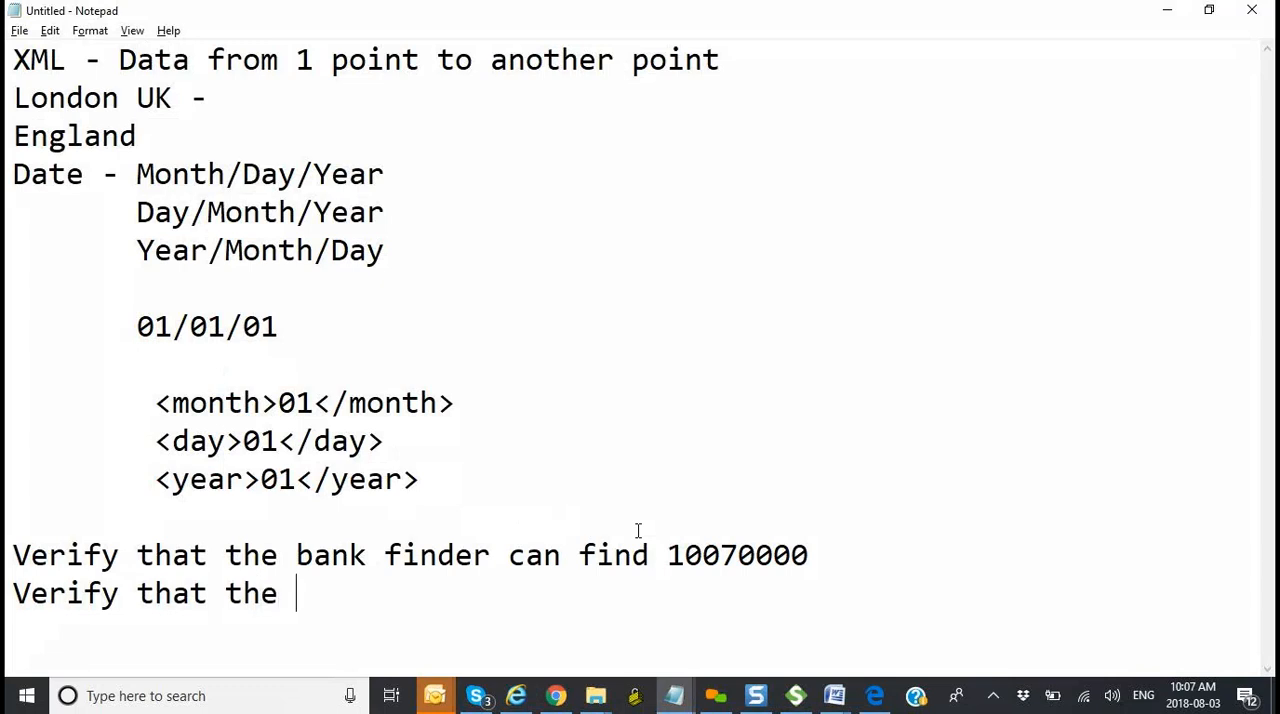
type("bank finder can ")
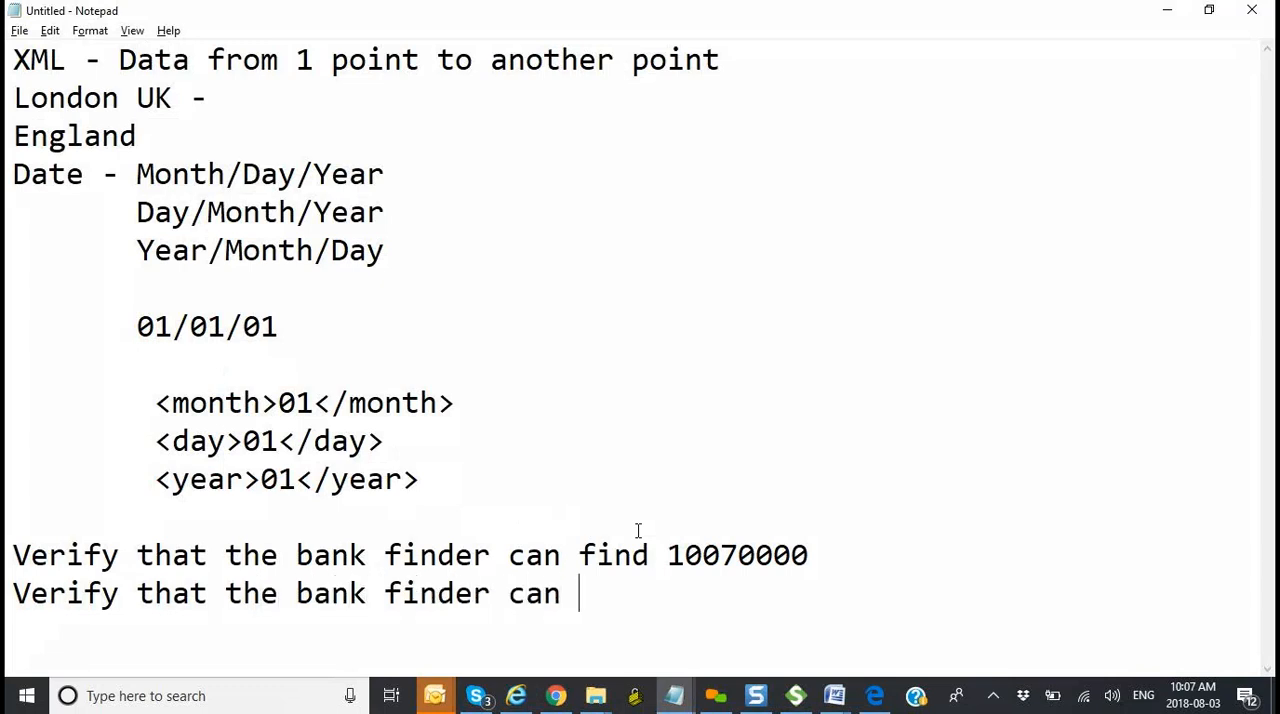
type("find")
key("alt+Tab")
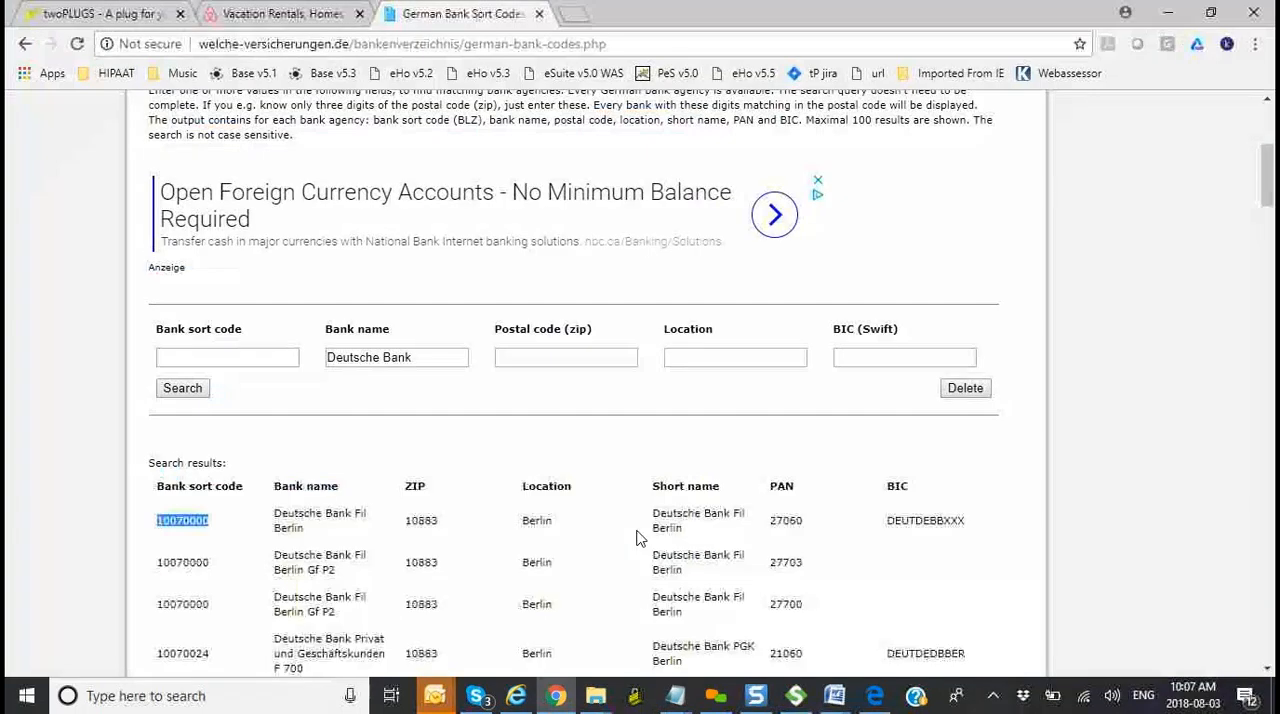
left_click_drag(210, 653, 159, 653)
key("ctrl+c")
key("alt+Tab")
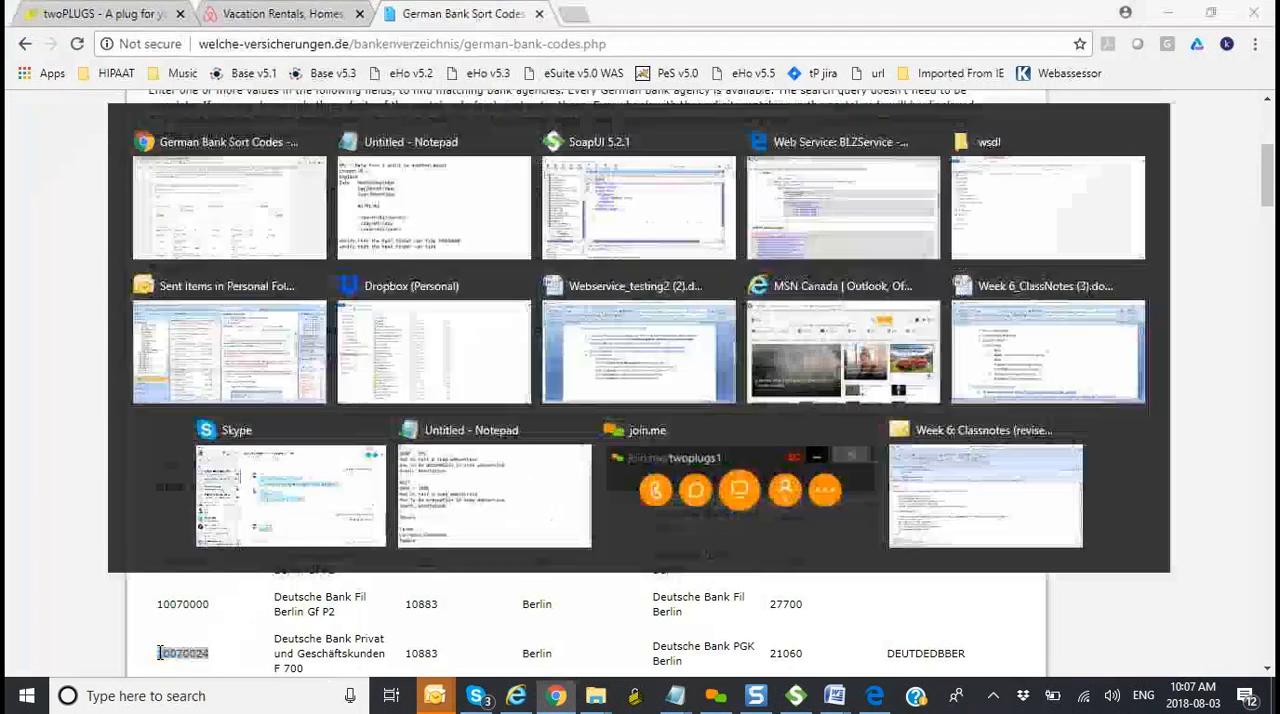
key("ctrl+v")
key("Return")
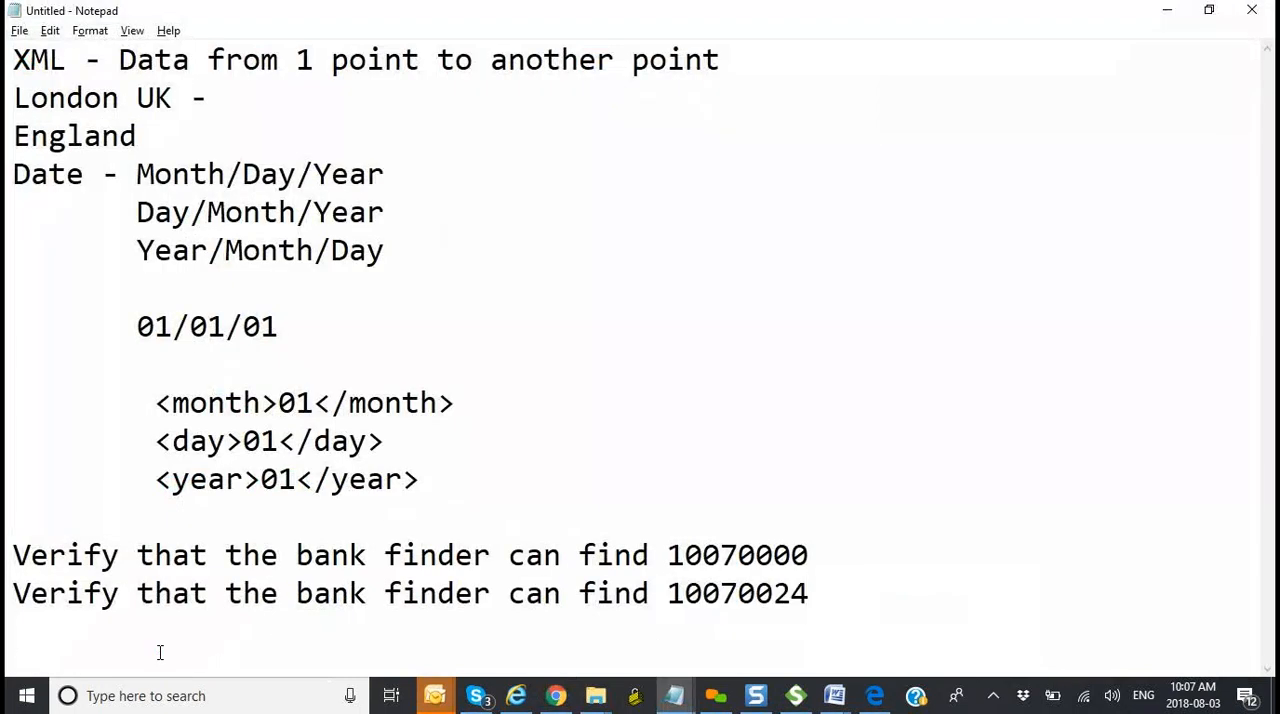
Step: Add the negative test case line "Verify that the bank finder cannot find abc", followed by several blank lines
type("Verify that thje n")
key("BackSpace")
key("BackSpace")
key("BackSpace")
type("e nk")
key("BackSpace")
key("BackSpace")
type("ab")
key("BackSpace")
key("BackSpace")
type("b")
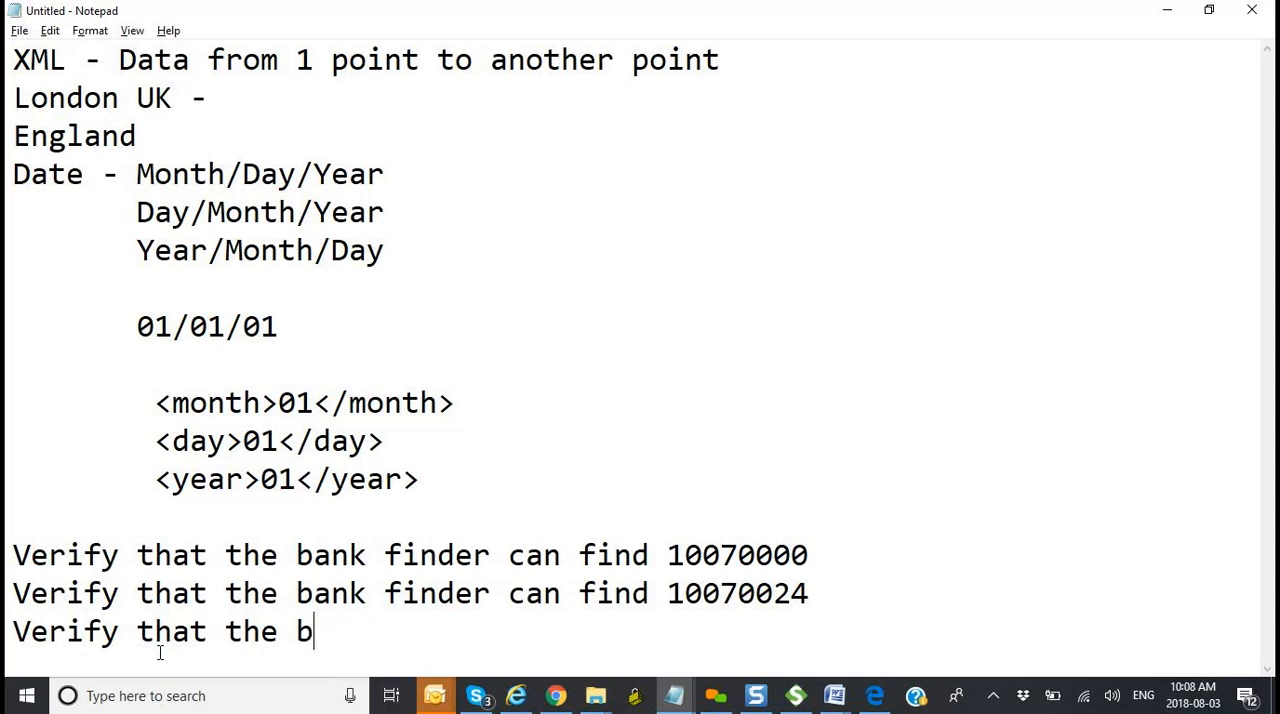
type("ank finder cannot")
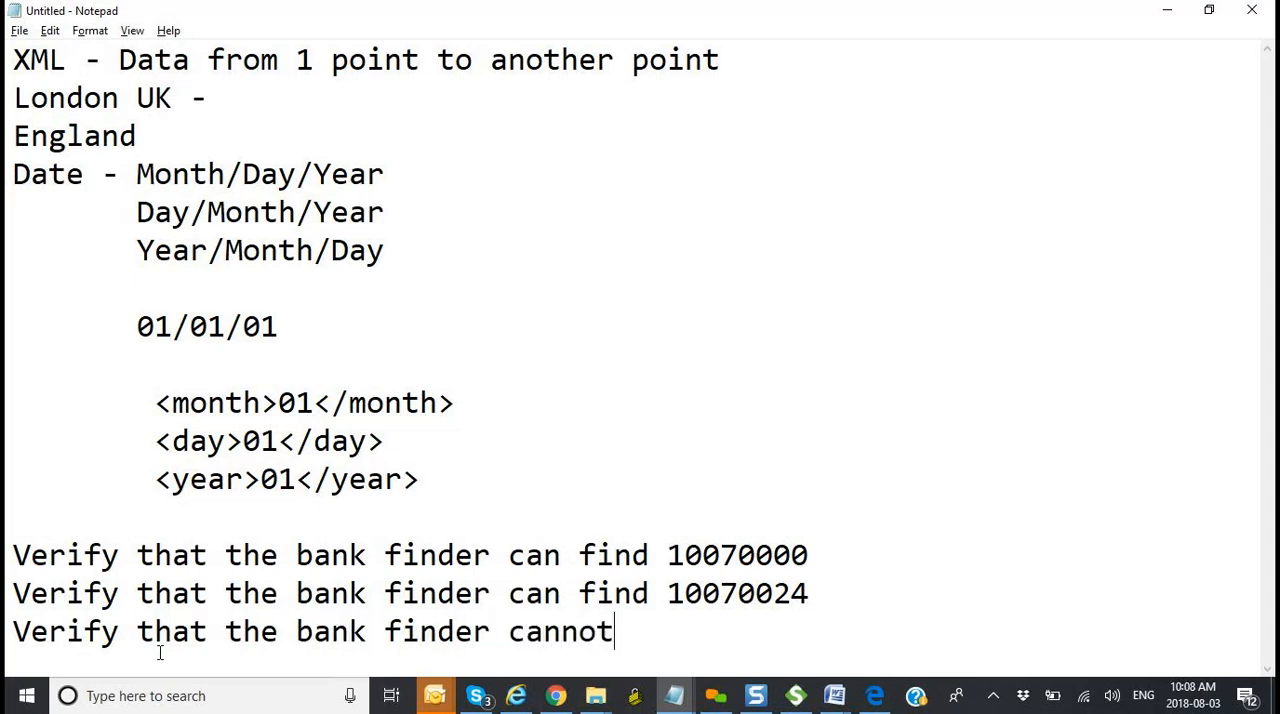
type(" find 1")
key("BackSpace")
type("a")
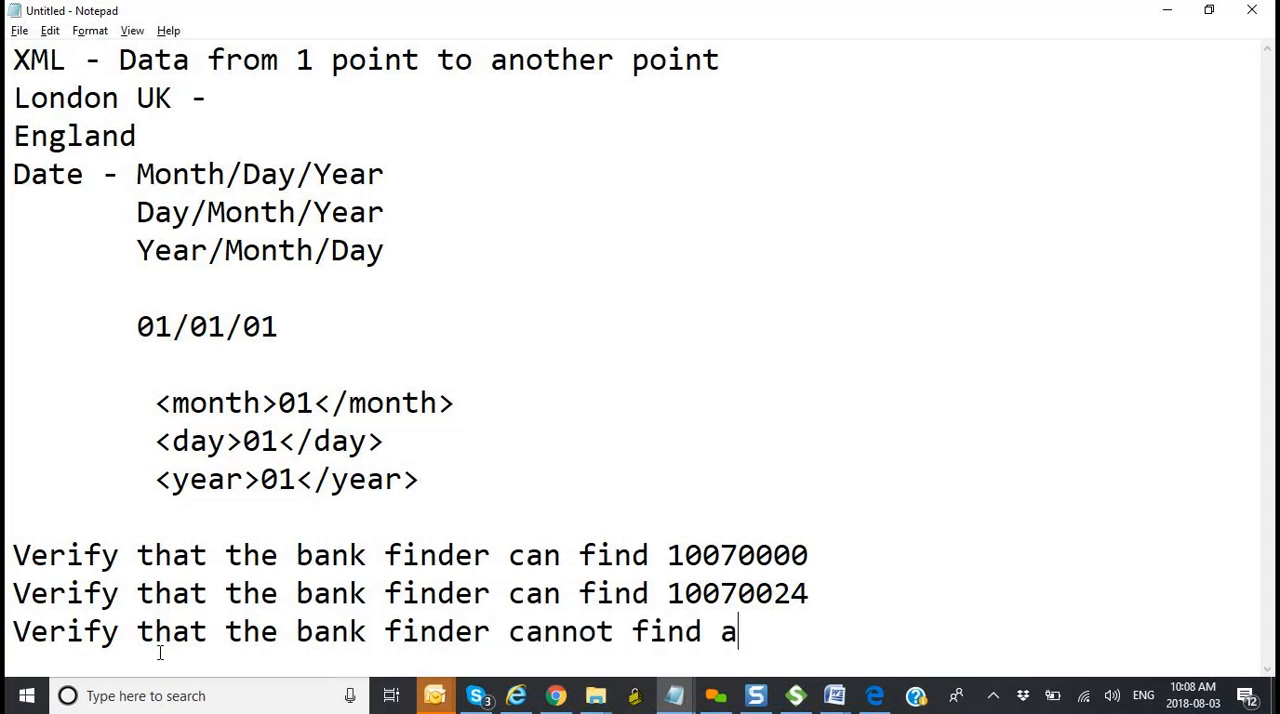
type("bc")
key("Return")
key("Return")
key("Return")
key("Return")
key("Return")
key("Return")
key("Return")
key("Return")
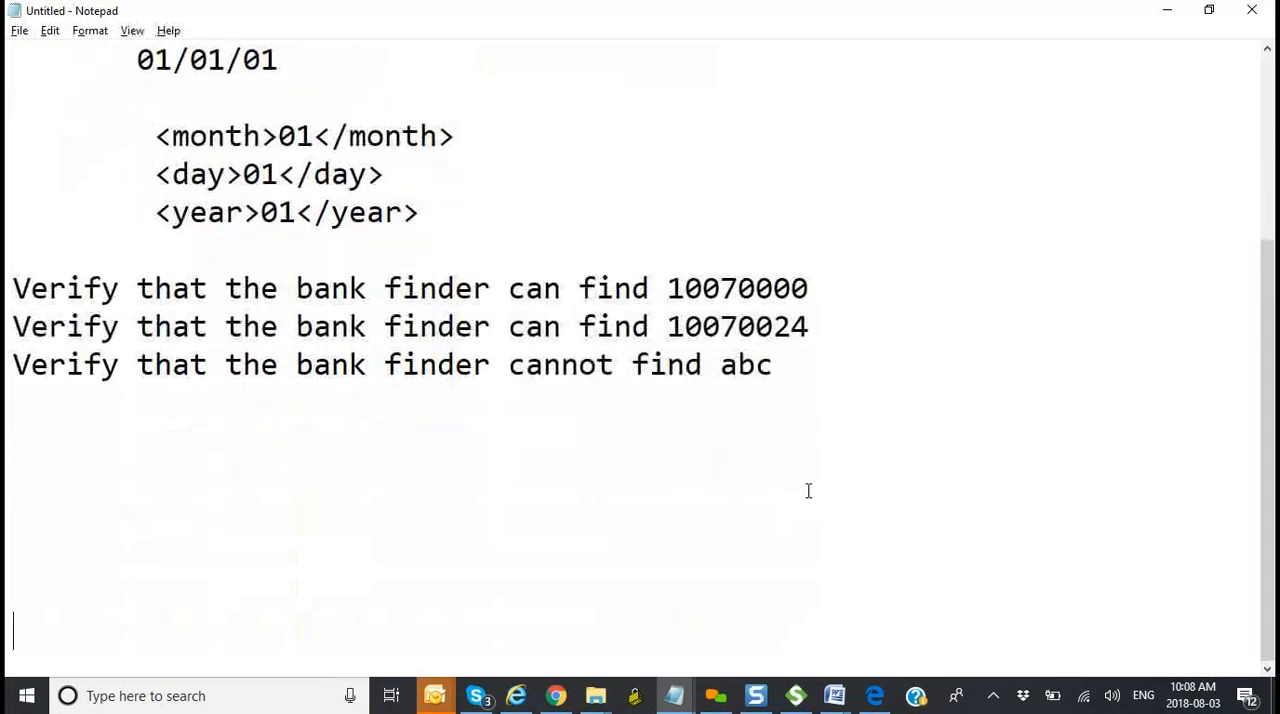
key("Return")
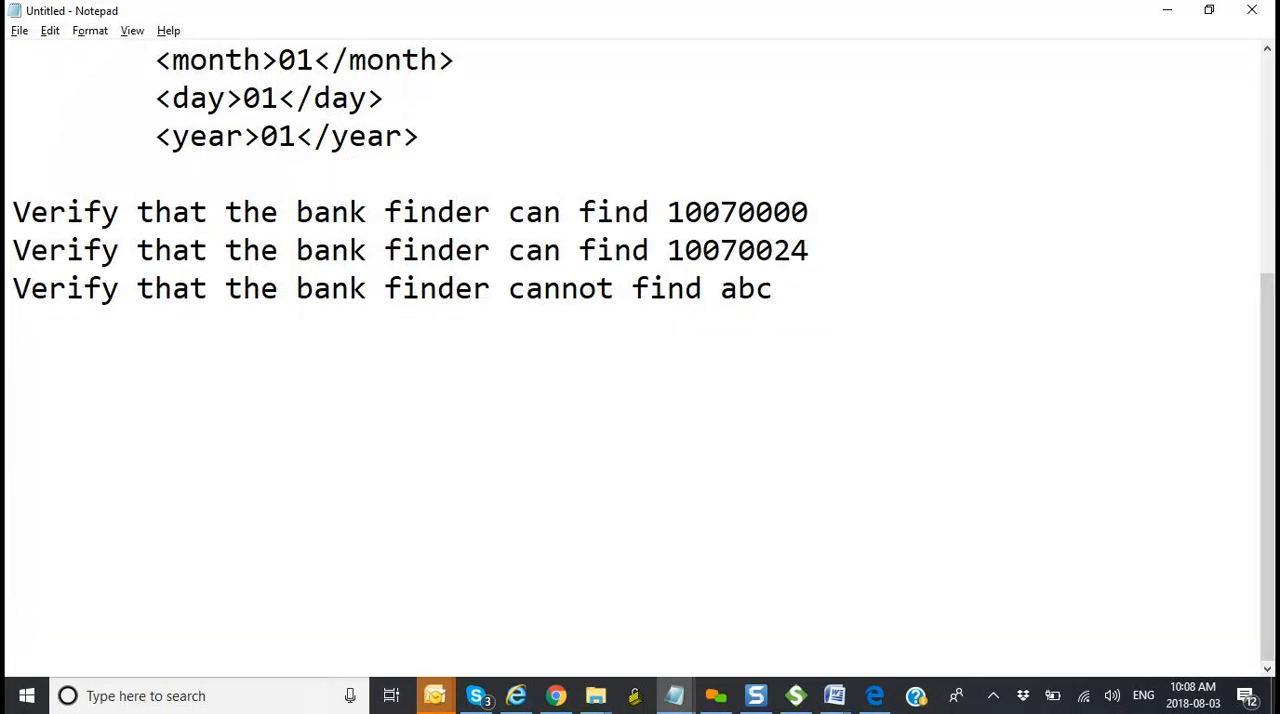
Step: Switch to SoapUI and create a new request named "TC002 - Verify Bank2" under BLZServiceSOAP11Binding's getBank operation
key("alt+Tab")
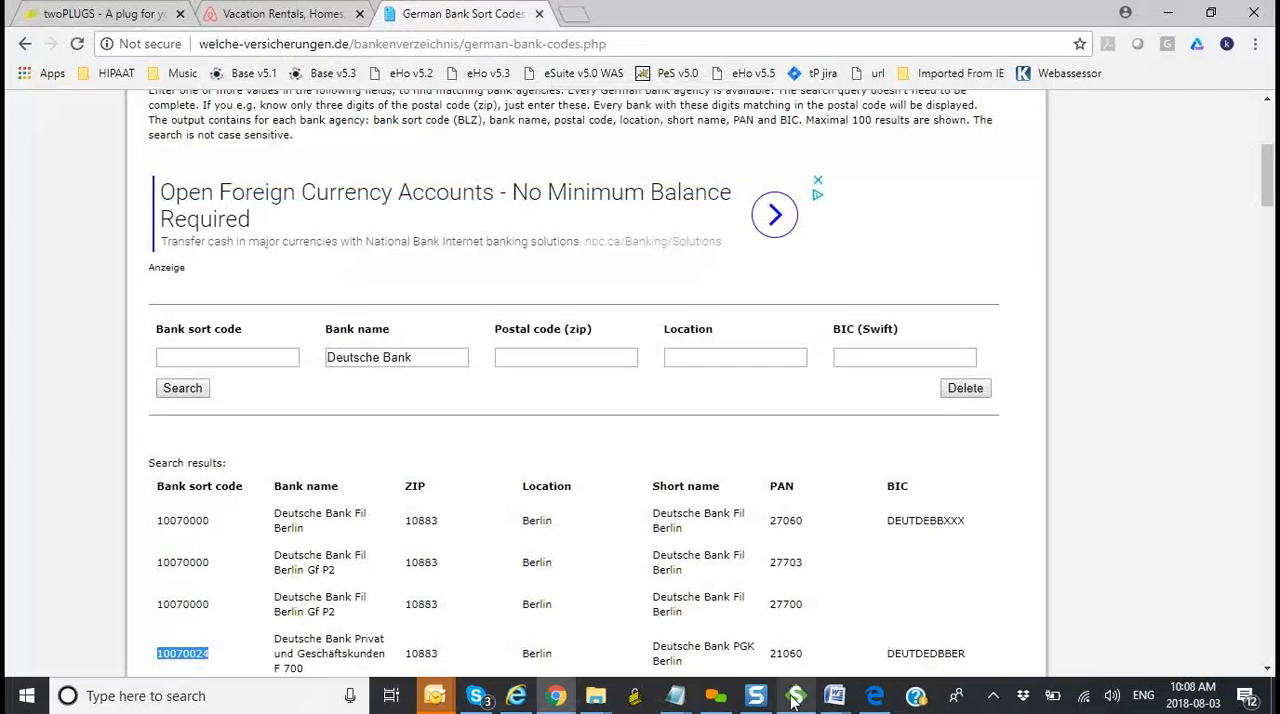
left_click(795, 698)
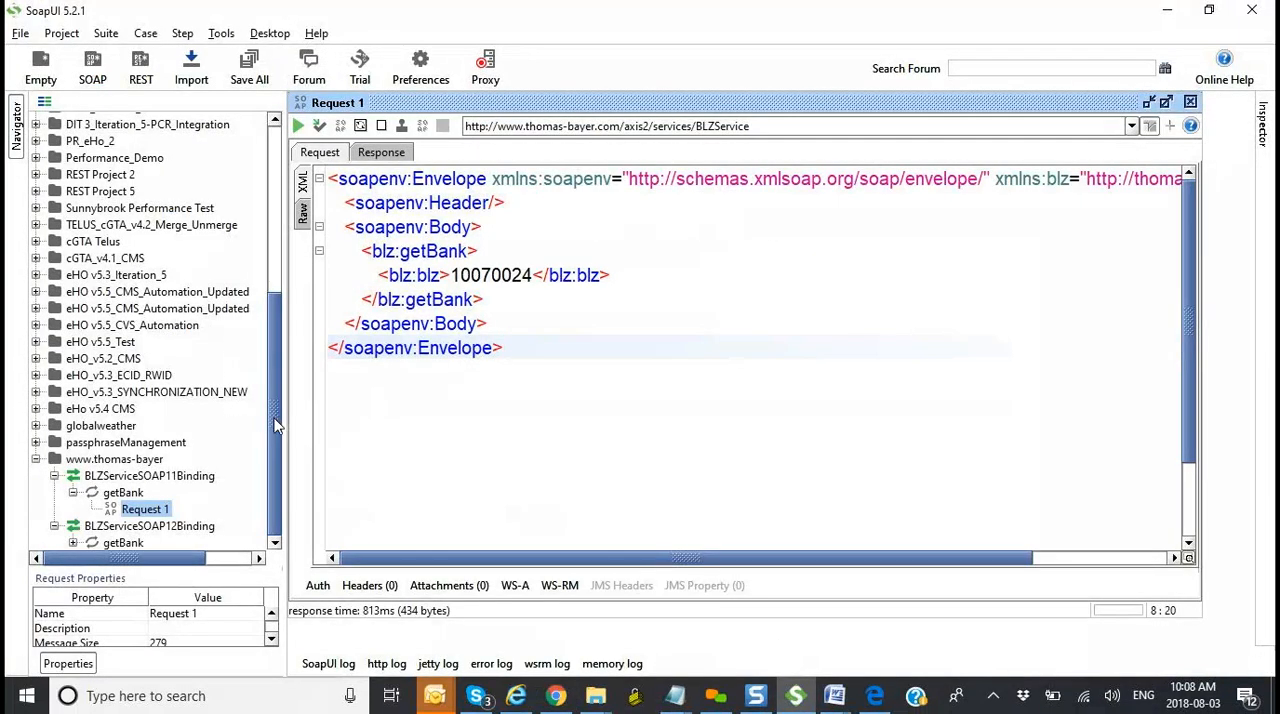
left_click(133, 495)
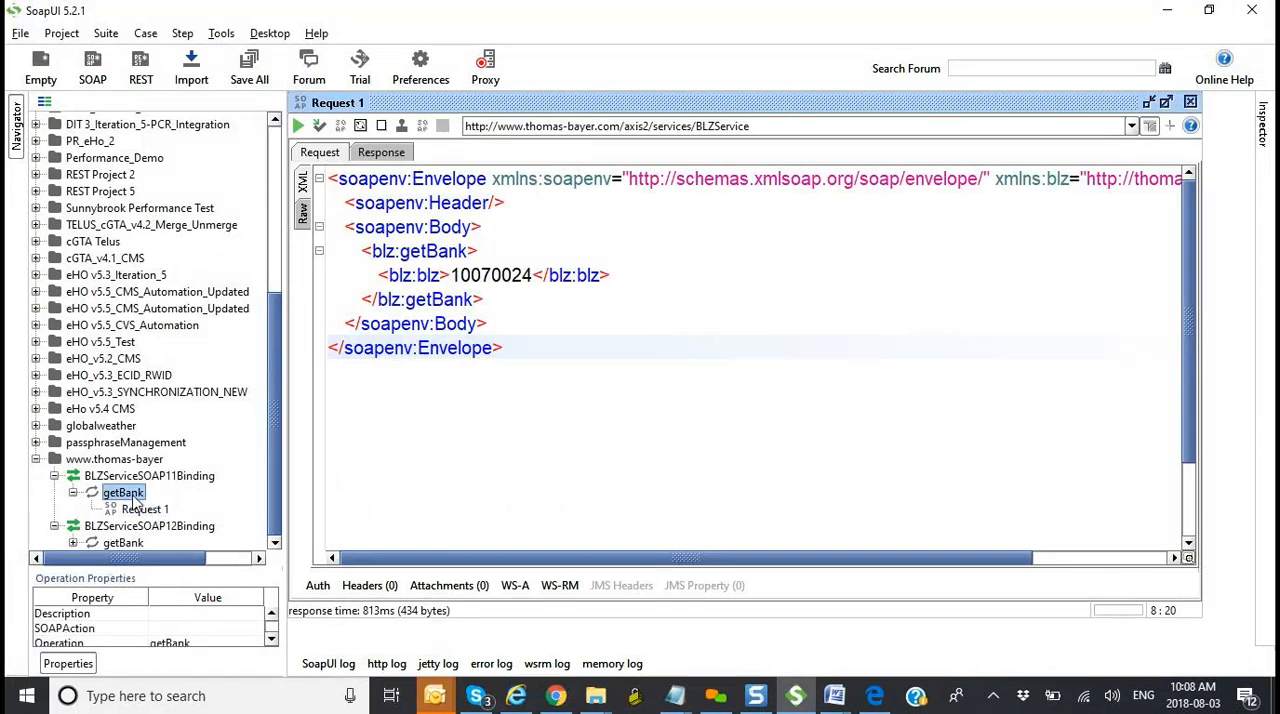
right_click(130, 497)
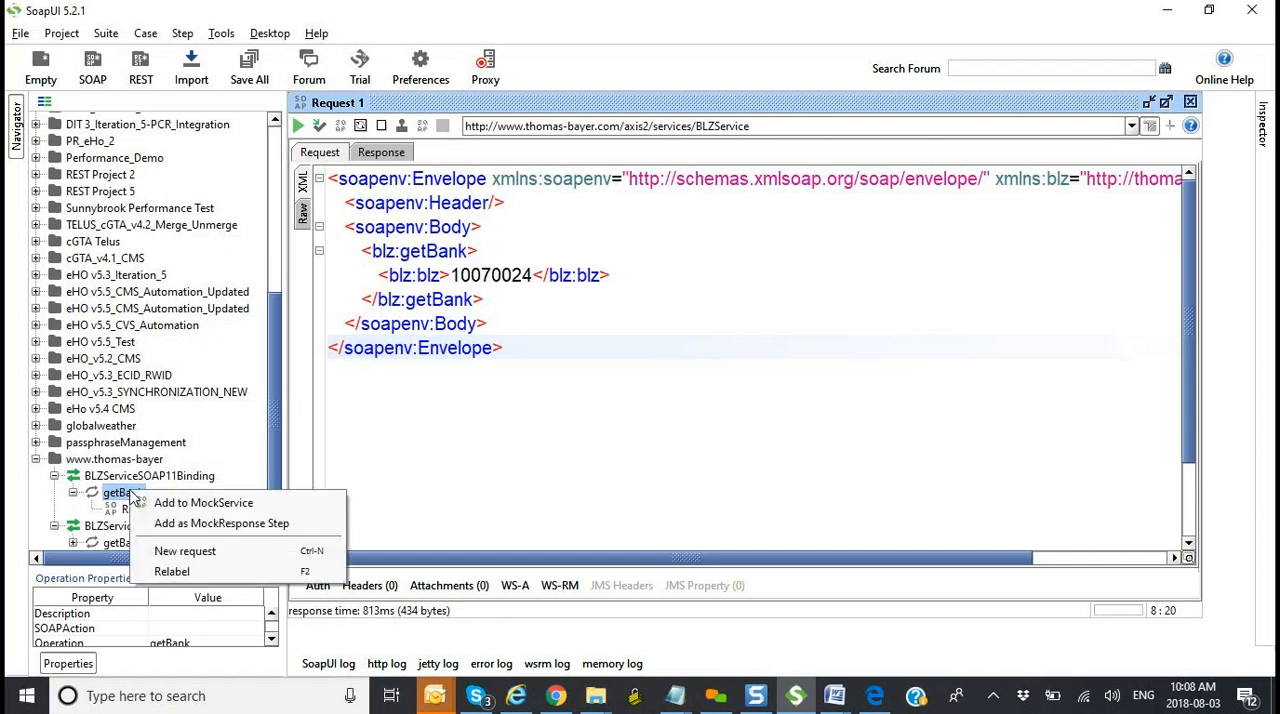
left_click(178, 542)
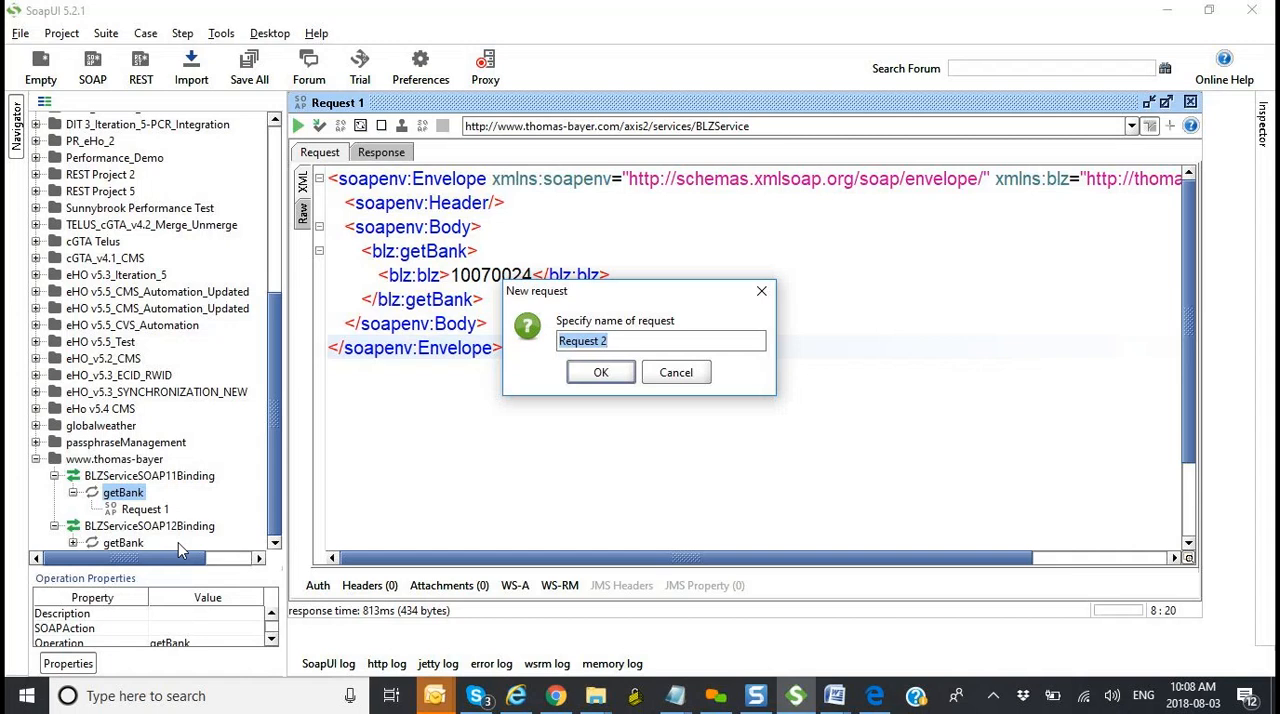
type("TC002 - Verify Bank2")
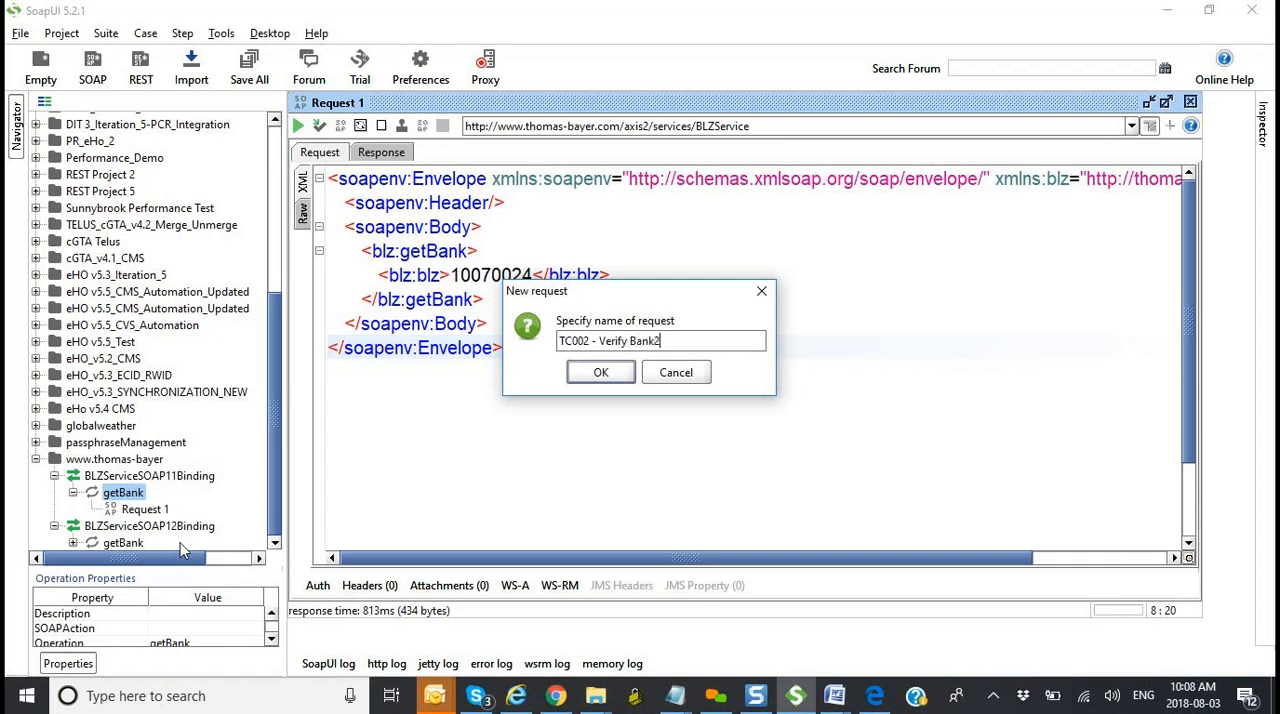
left_click(601, 372)
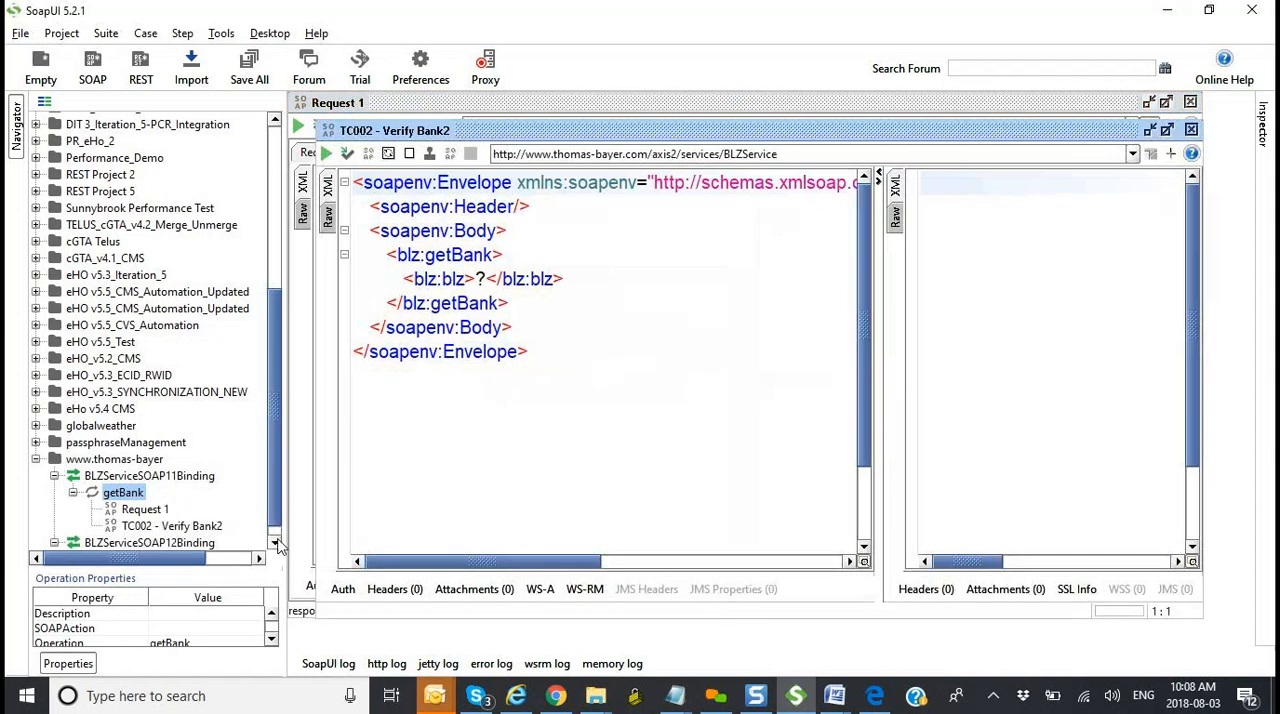
Step: Create another new request under the same getBank operation, named "TC003 - Negative Bank3"
left_click(275, 543)
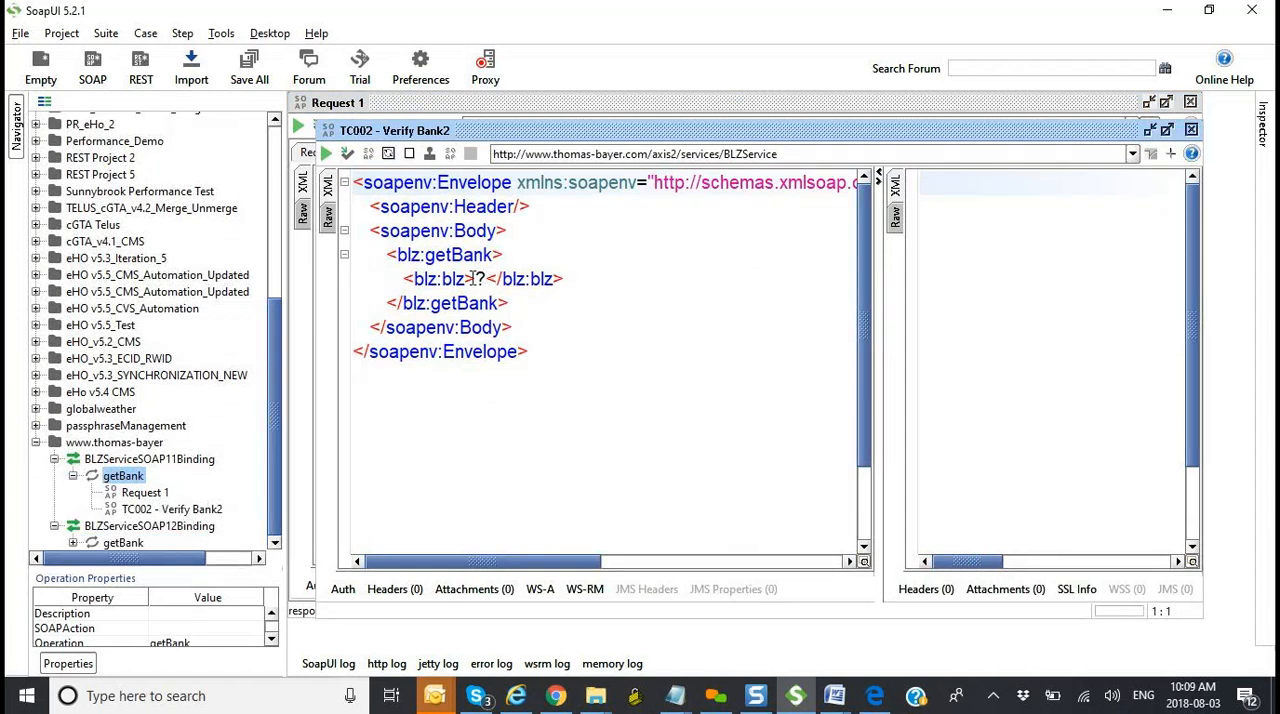
right_click(138, 478)
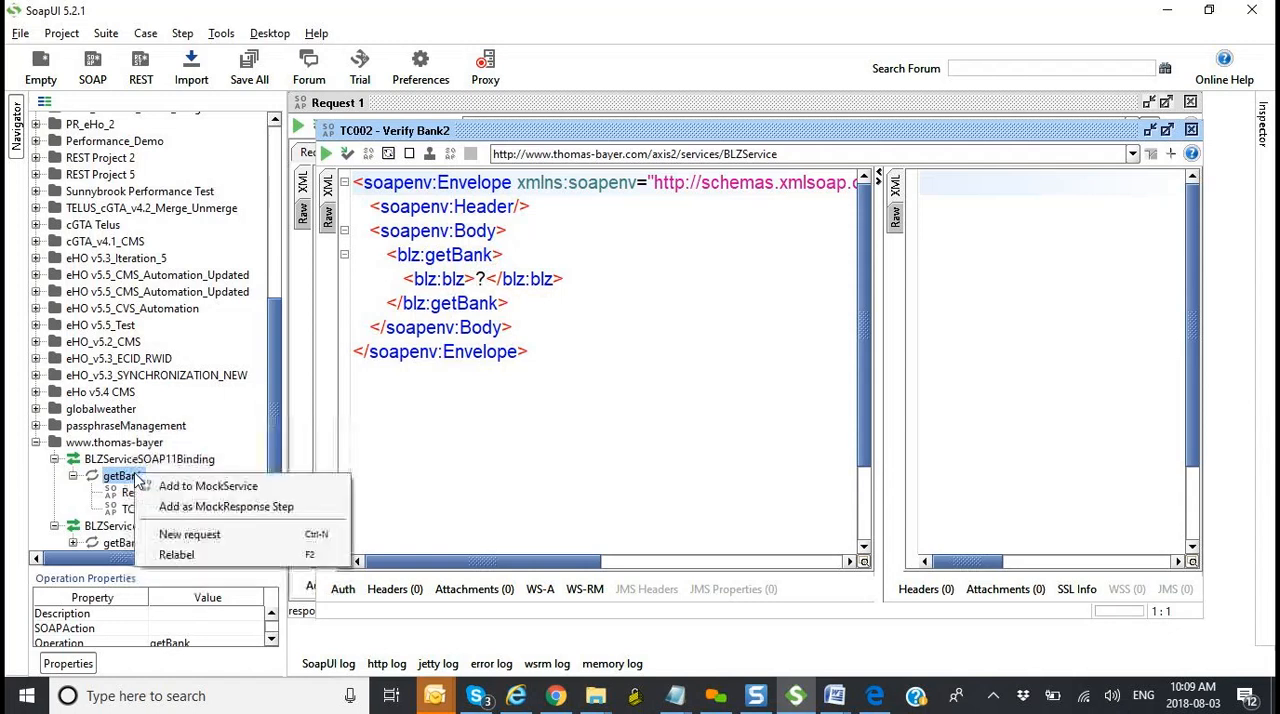
left_click(190, 535)
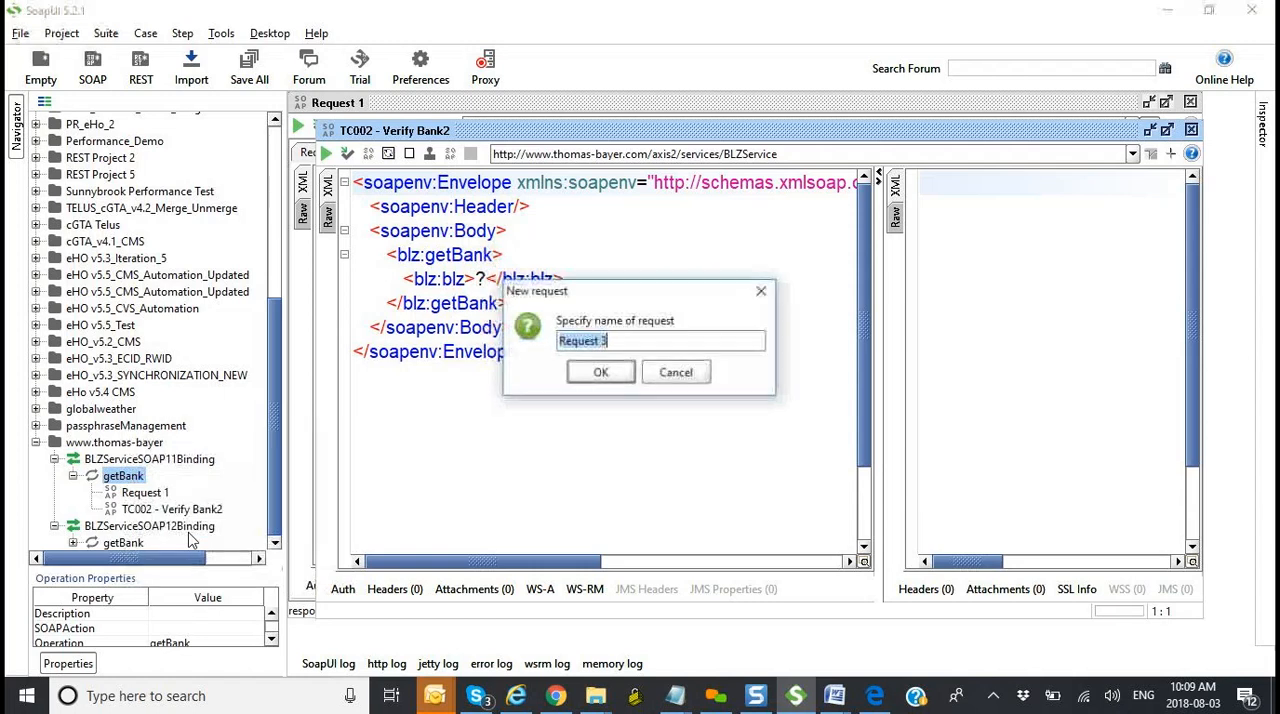
type("TC003 - N")
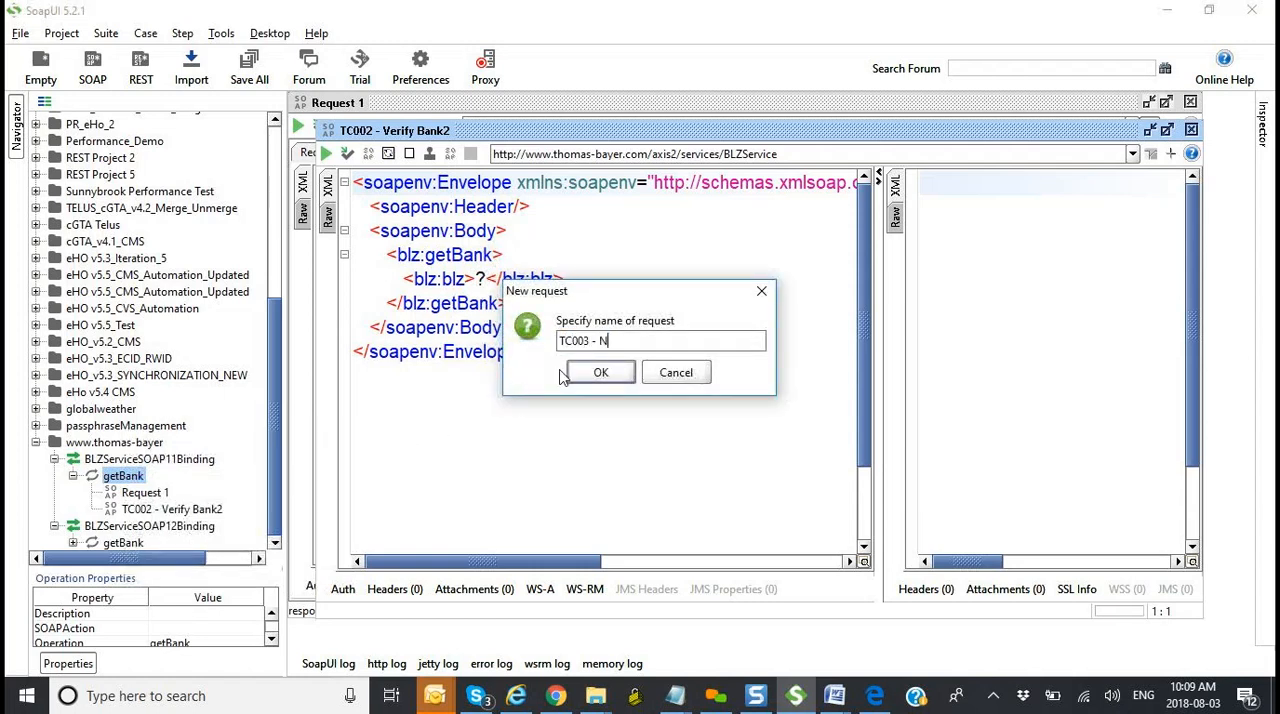
type("egative Bank3")
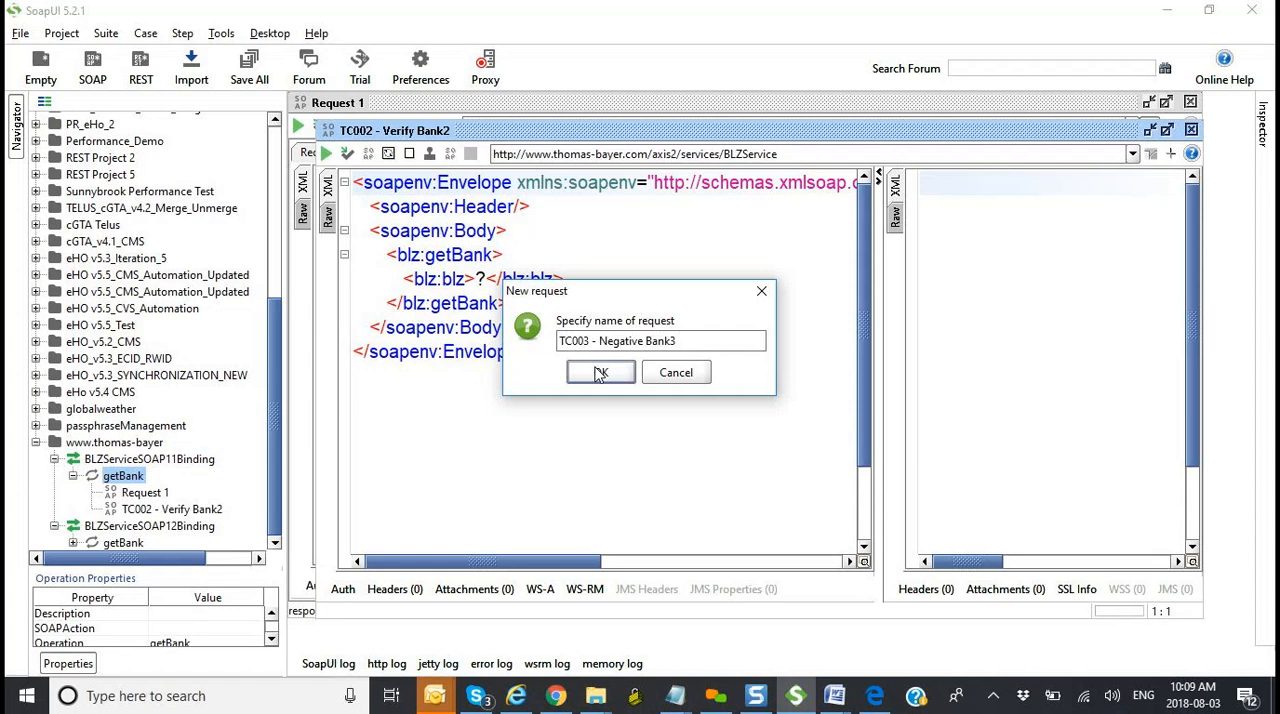
left_click(601, 372)
Step: Rename Request 1 under getBank to "TC001 - Verify Bank1" and open it in the request editor
left_click(275, 542)
left_click(150, 479)
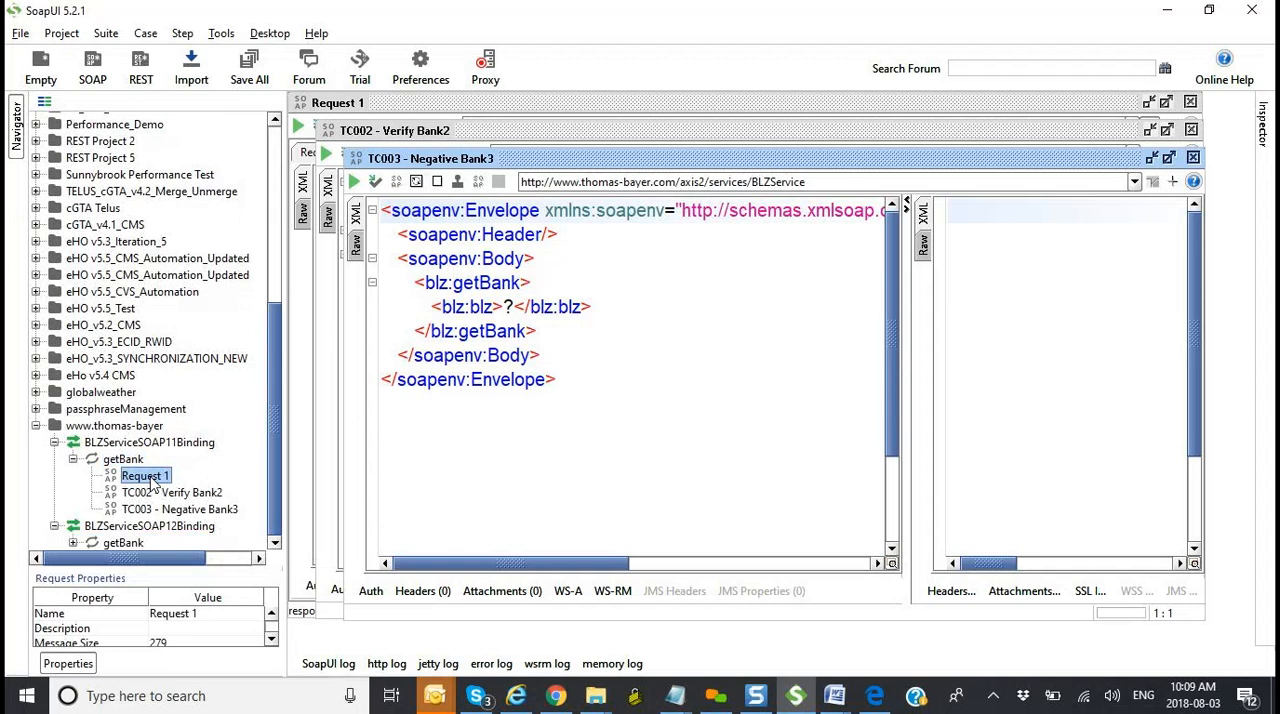
right_click(152, 481)
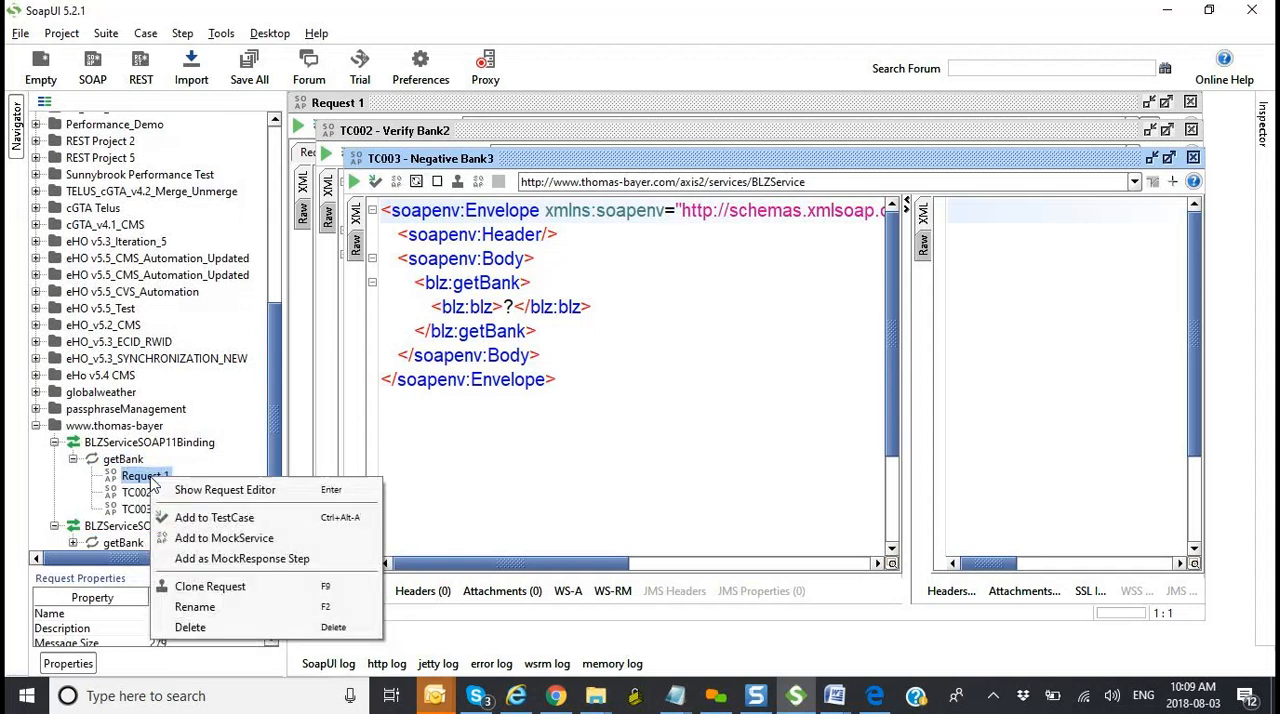
left_click(205, 607)
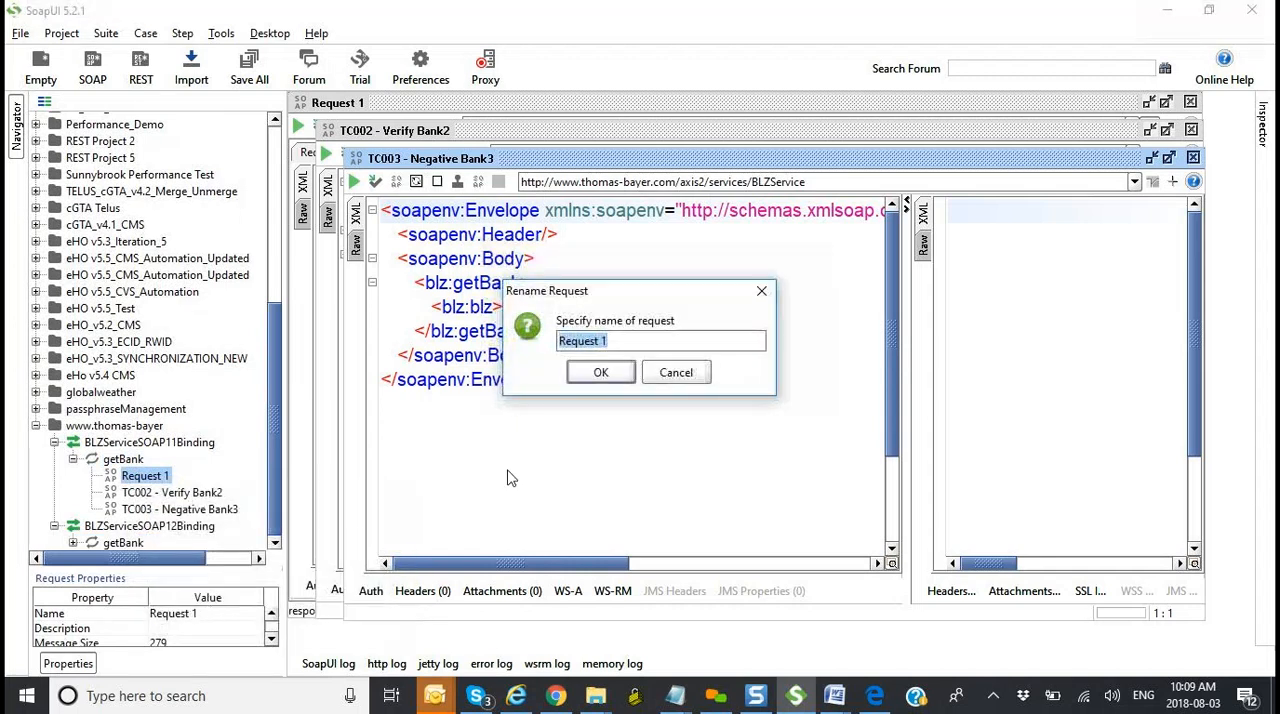
type("TC001")
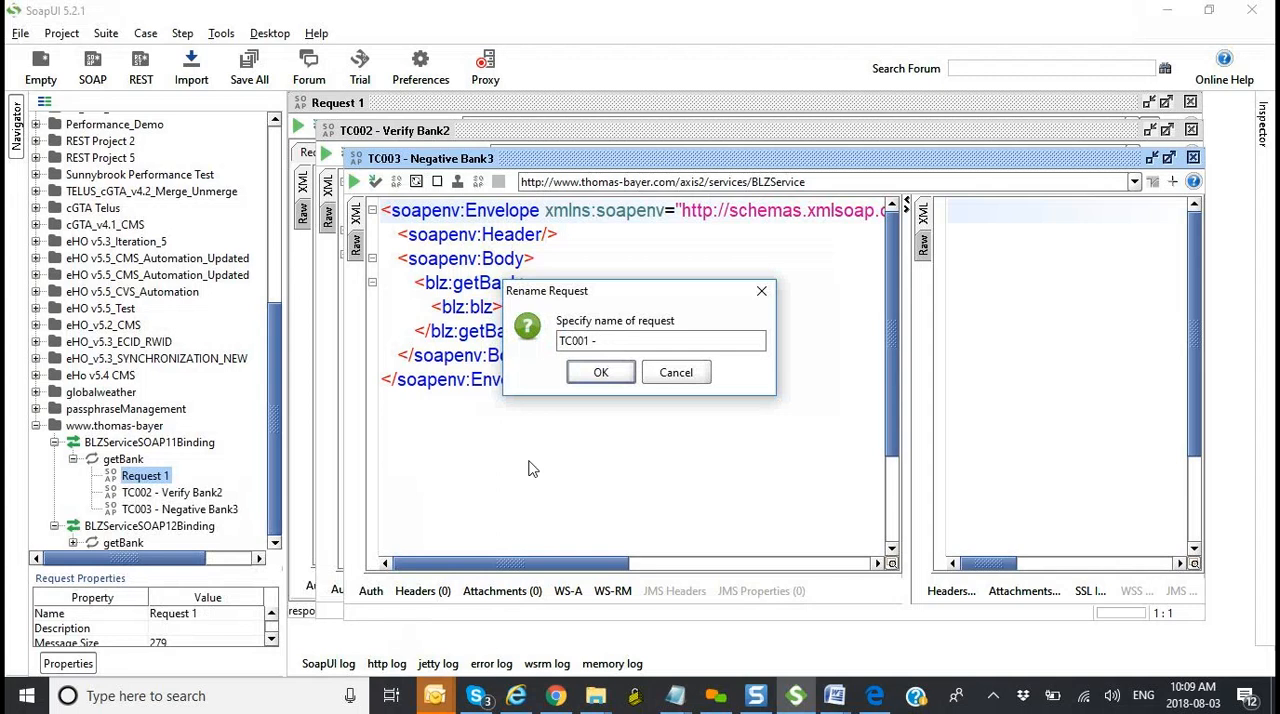
type(" - Verify Bank1")
left_click(601, 375)
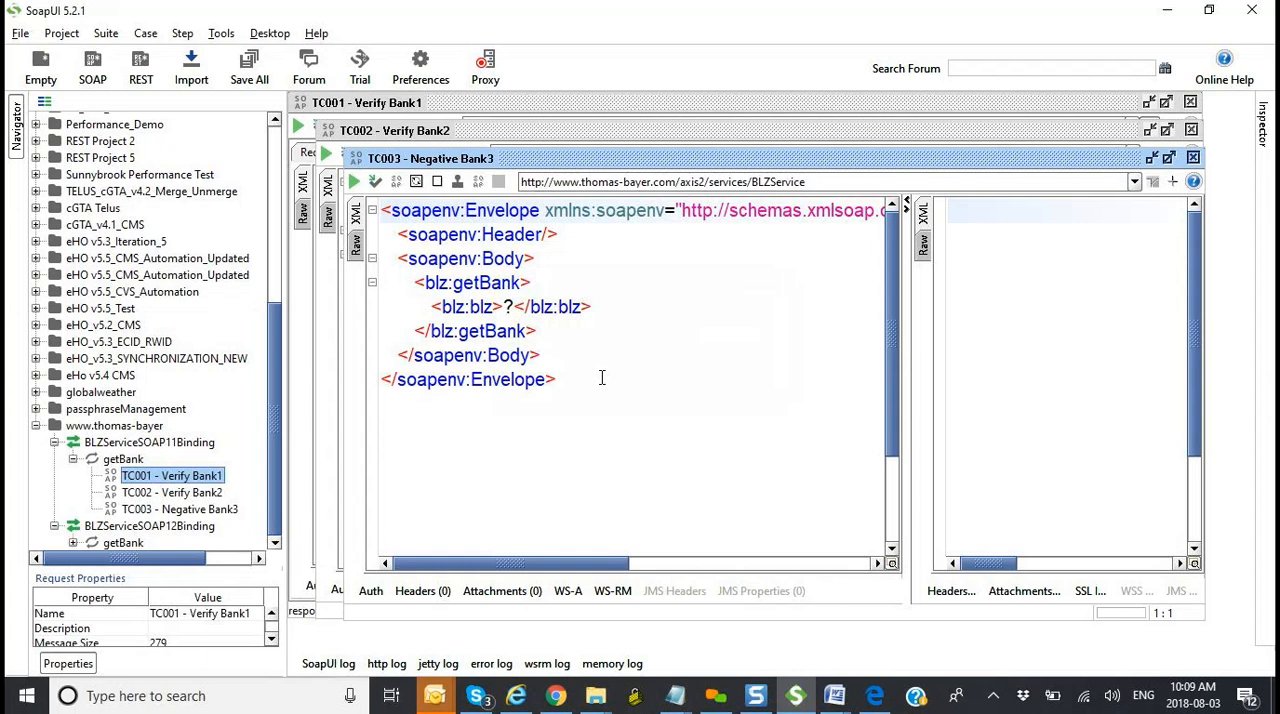
double_click(200, 477)
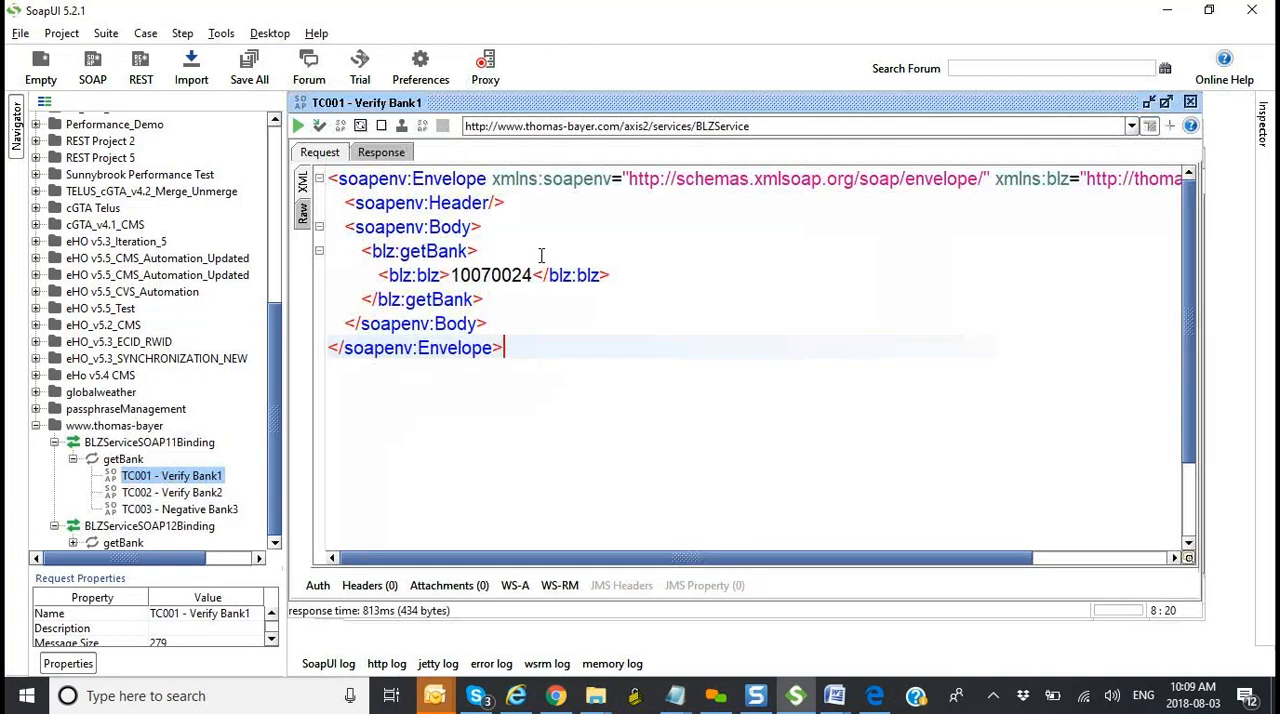
Step: Set the blz value of TC002 - Verify Bank2 to 10070024, copied from the bank sort code page in Chrome, and submit the request
left_click(1190, 101)
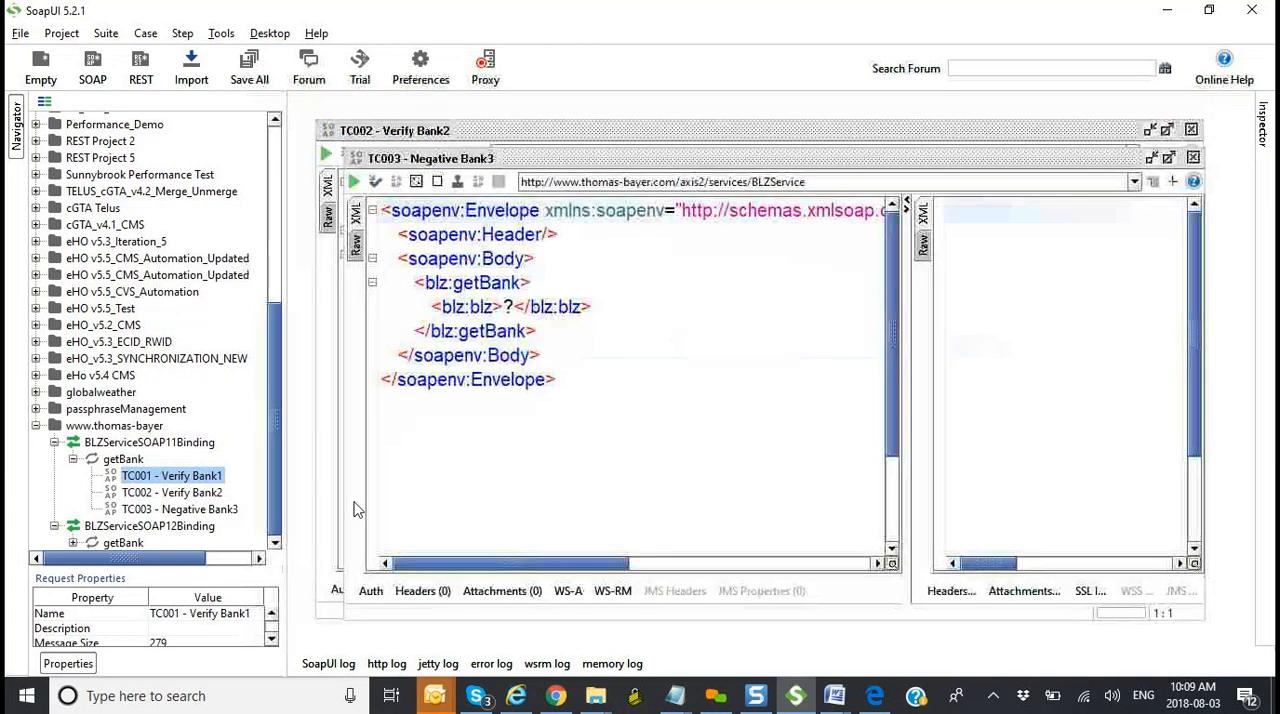
double_click(216, 494)
left_click(491, 283)
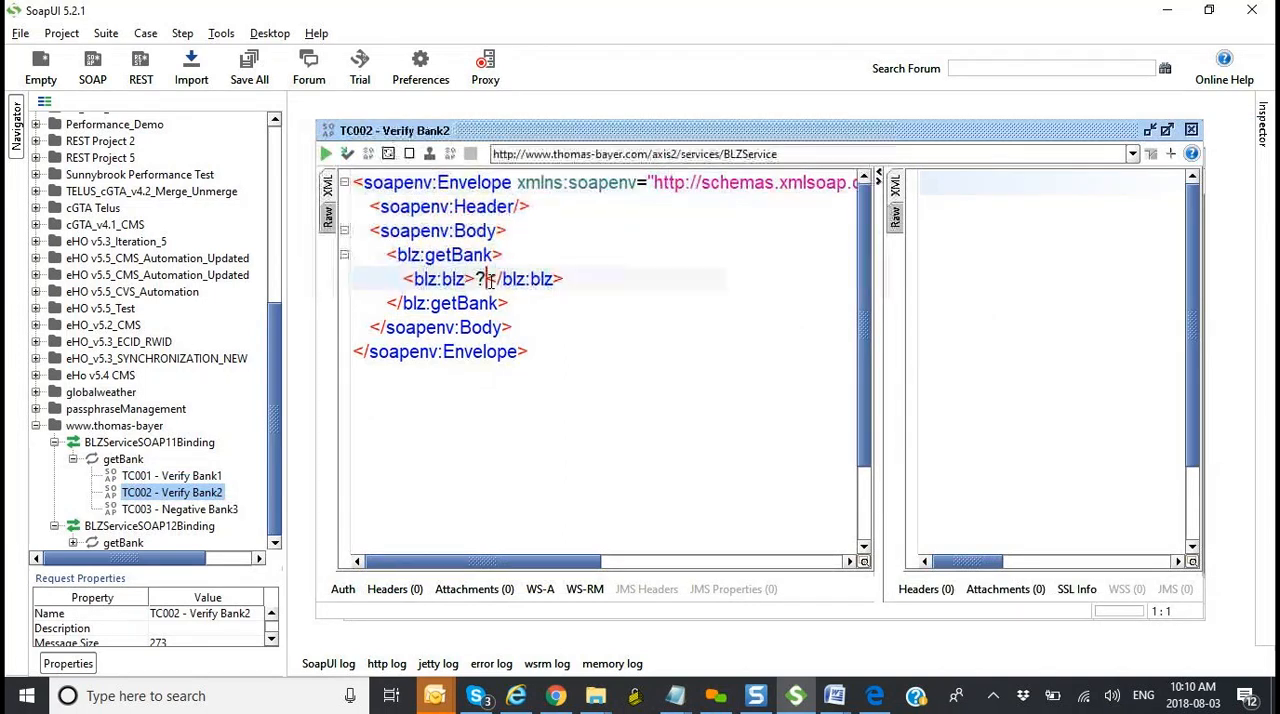
key("BackSpace")
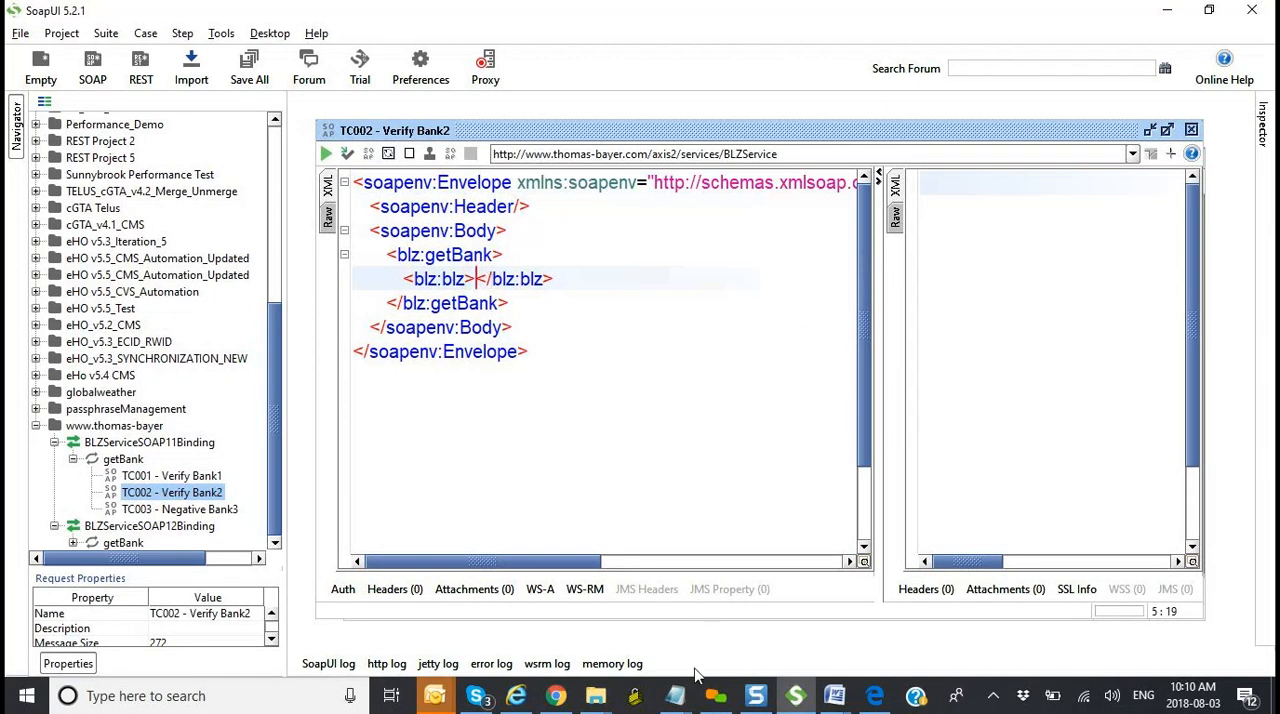
left_click(556, 696)
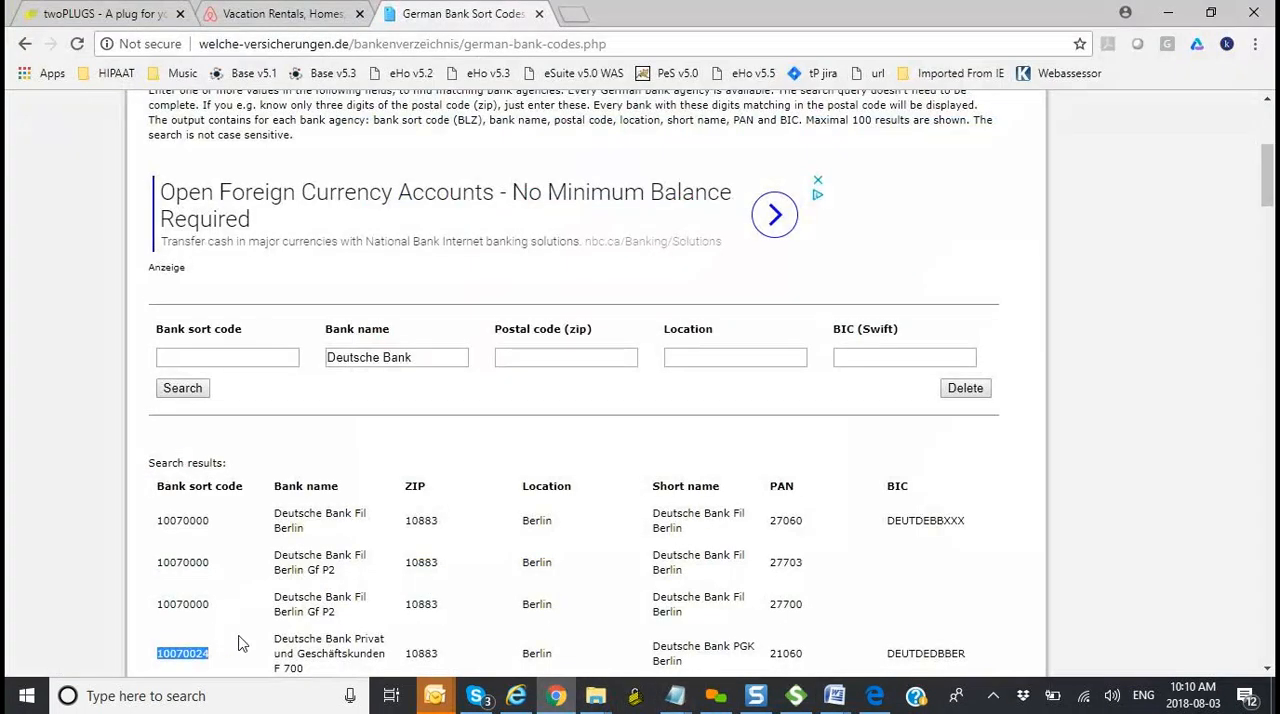
key("ctrl+c")
key("alt+Tab")
key("ctrl+v")
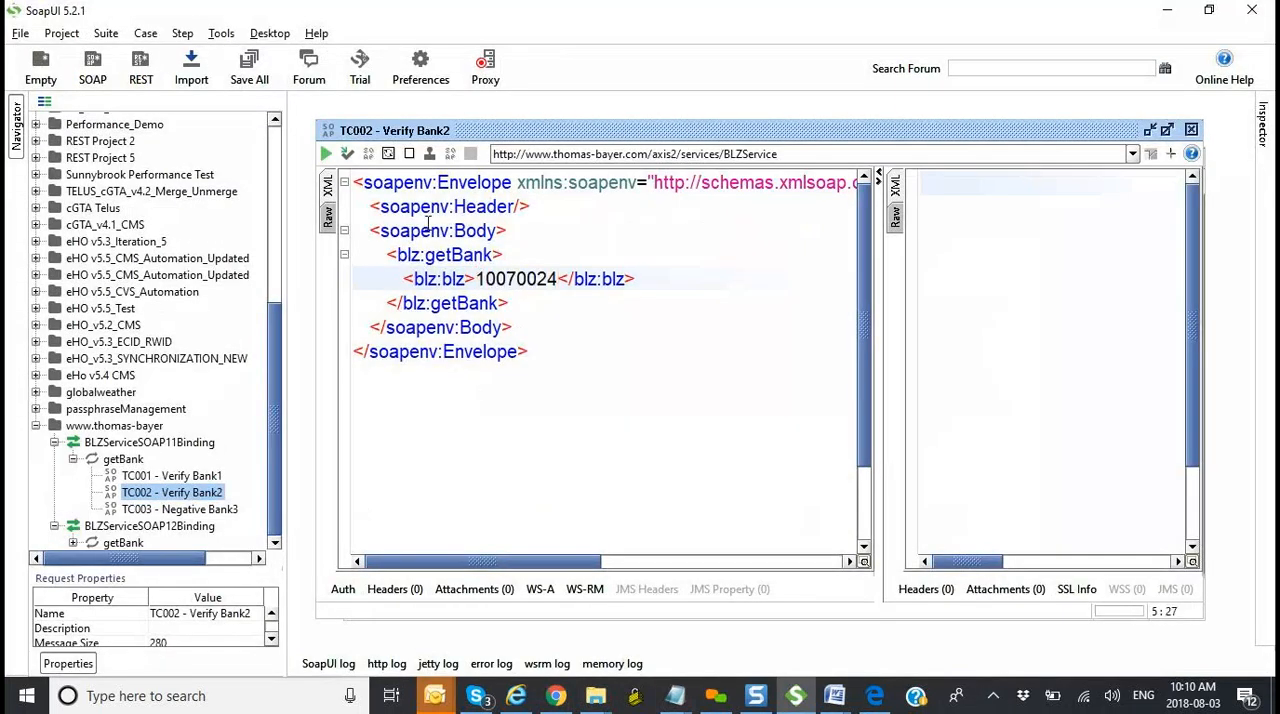
left_click(325, 154)
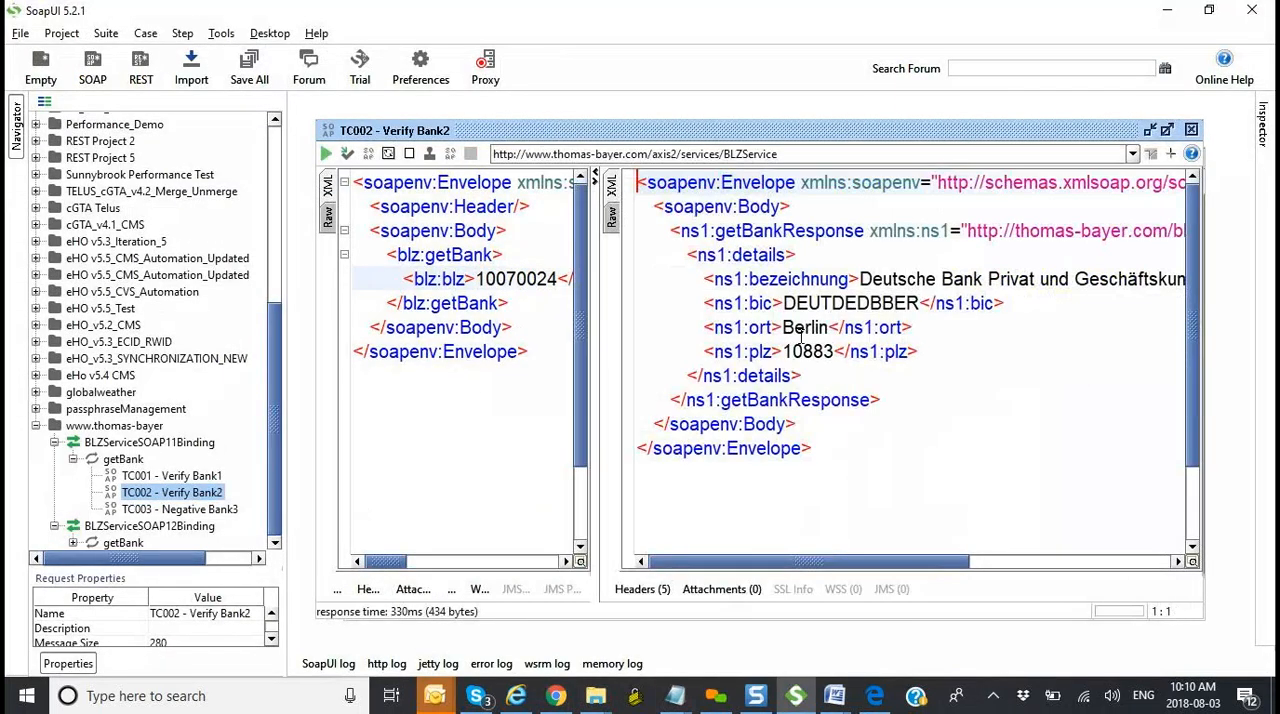
left_click(1191, 130)
Step: Set the blz value of the TC003 - Negative Bank3 request to abc, submit it and review the returned fault string
double_click(224, 511)
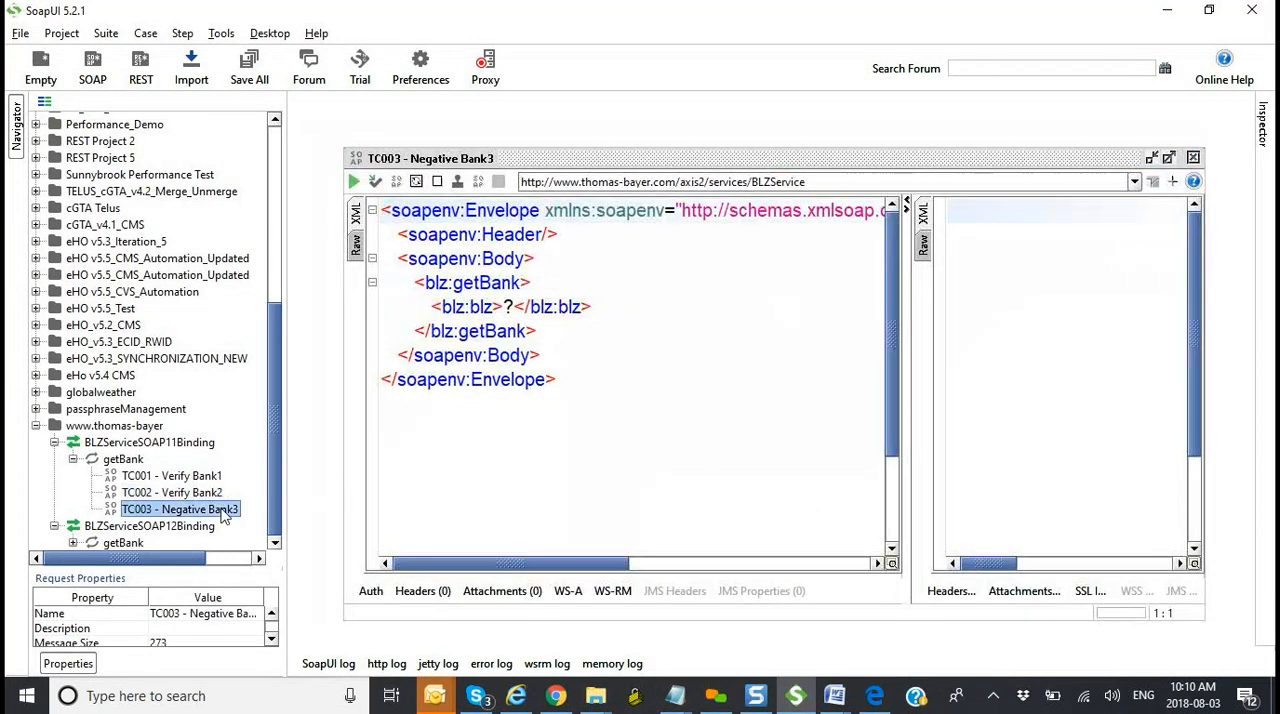
left_click(515, 307)
key("BackSpace")
type("abc")
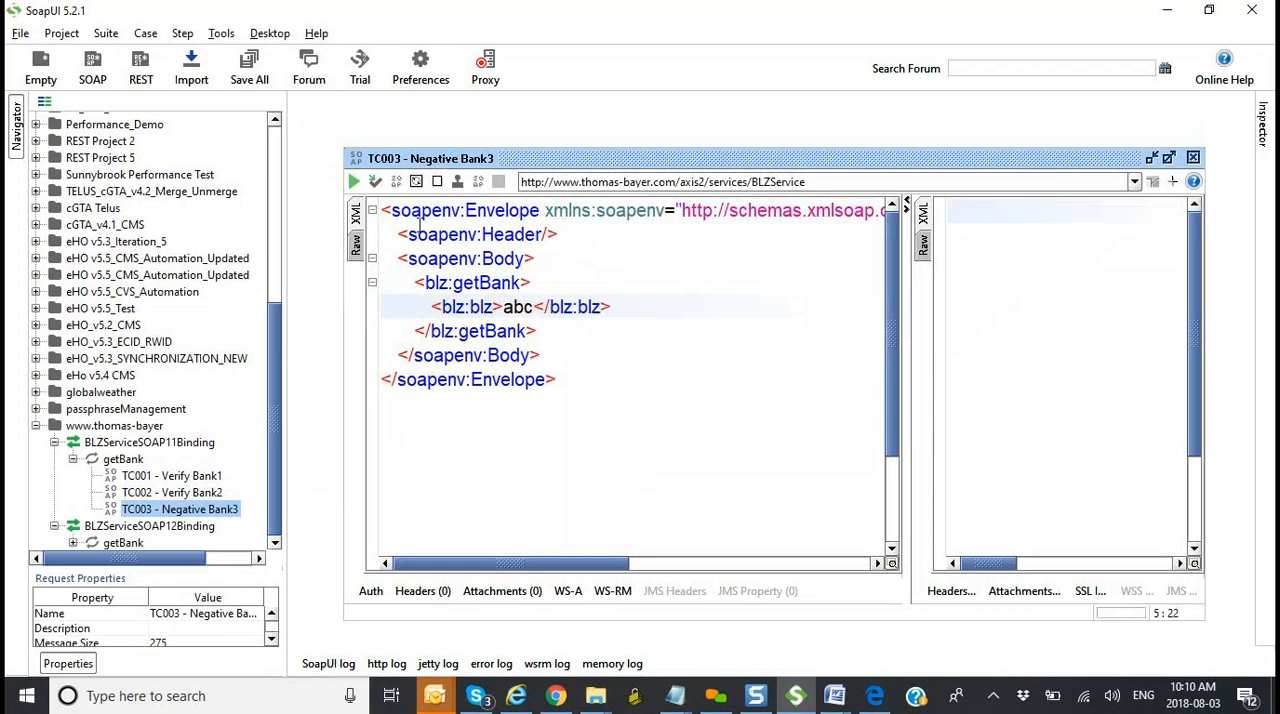
left_click(353, 182)
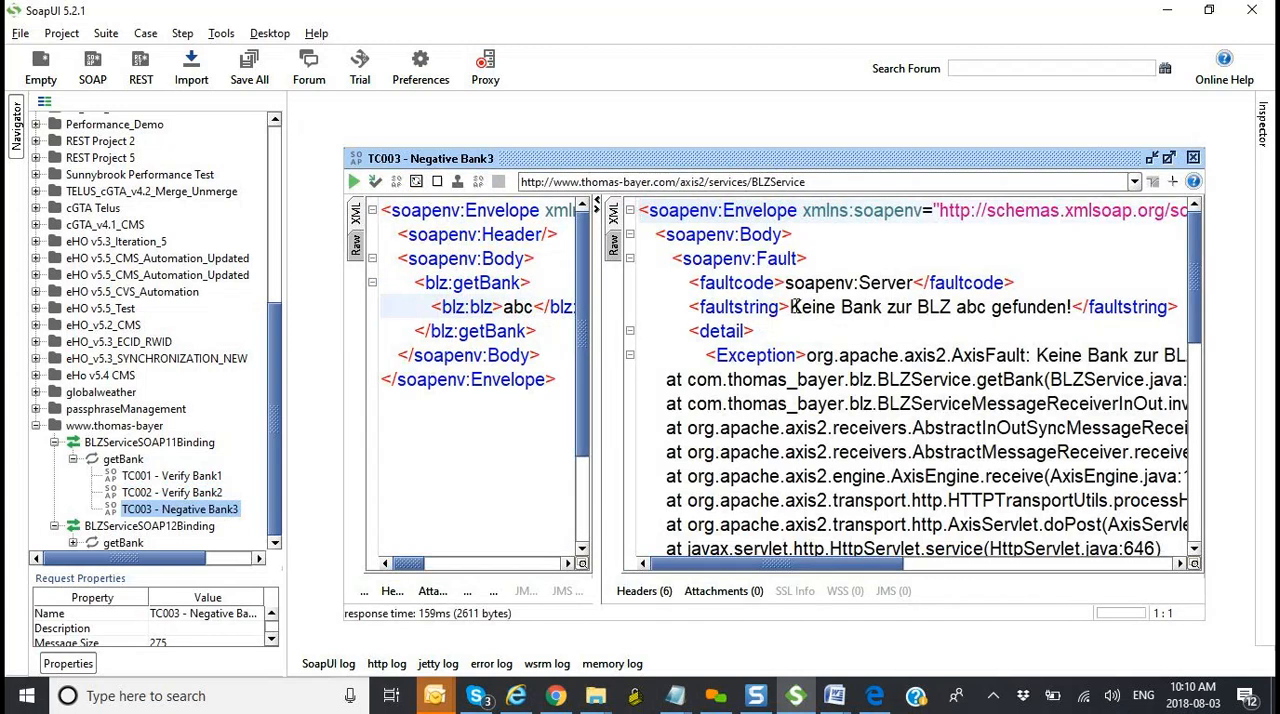
left_click_drag(792, 307, 1073, 306)
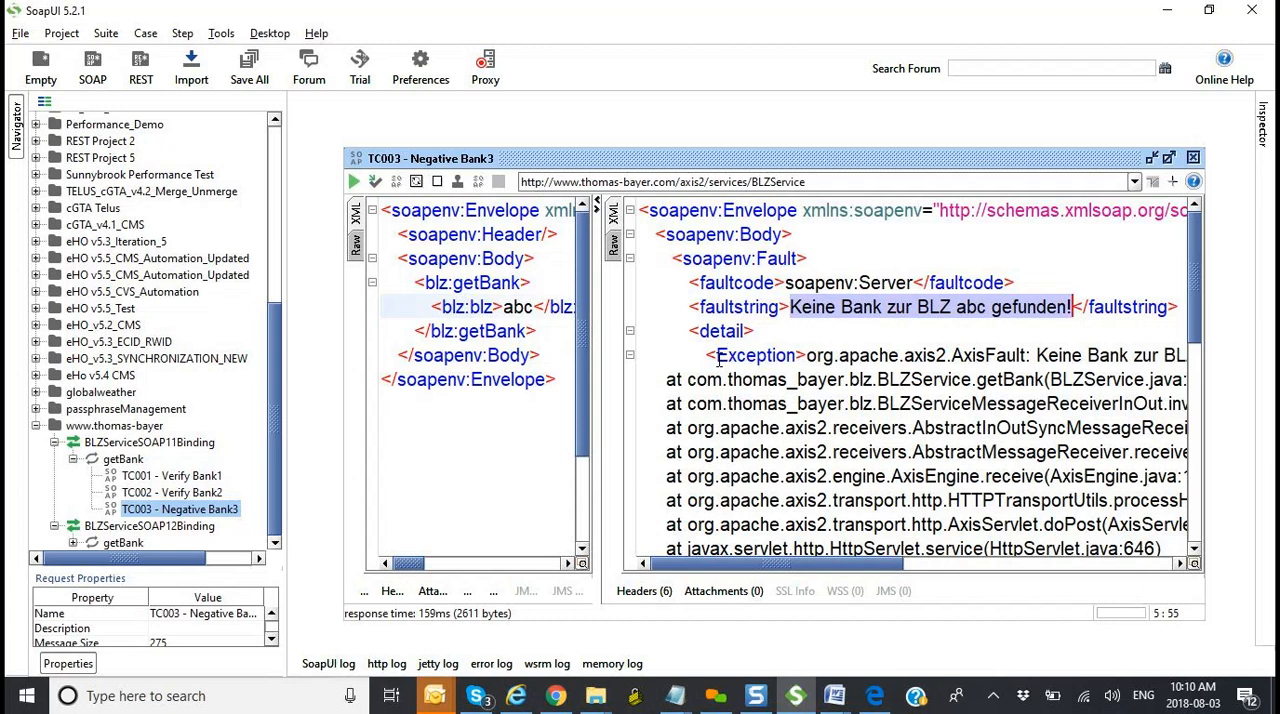
left_click(1193, 158)
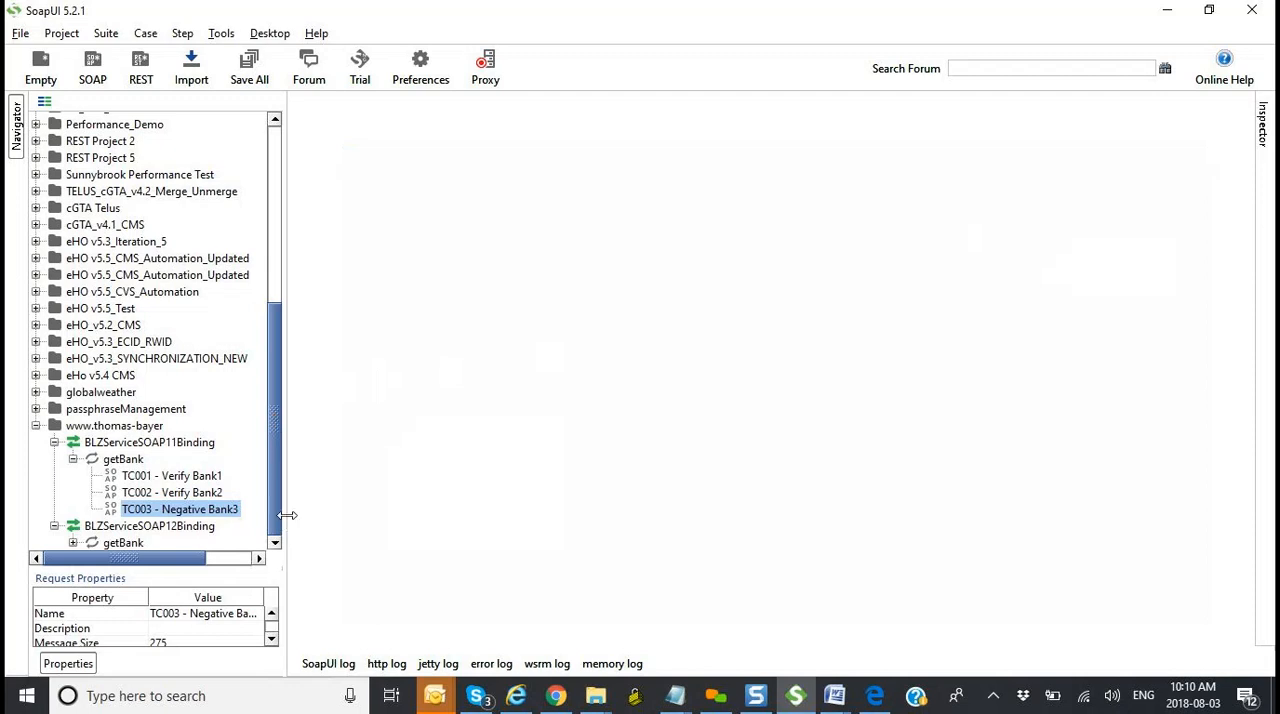
key("alt+Tab")
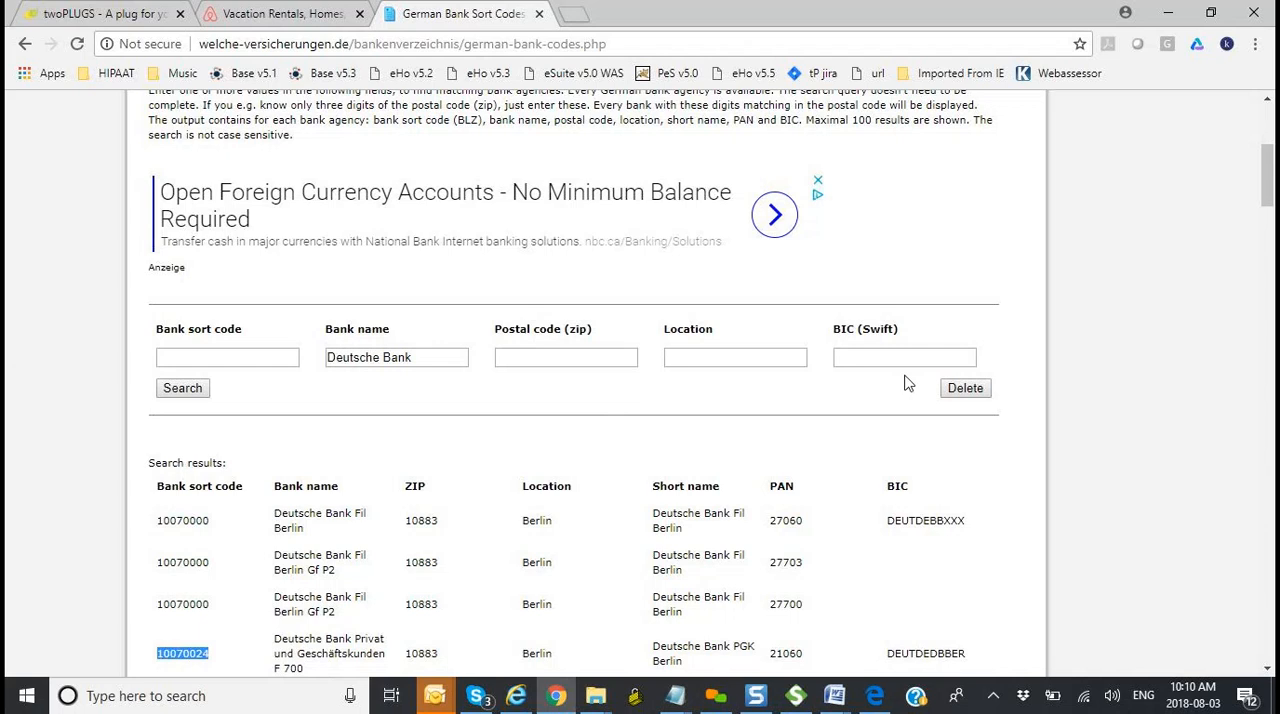
key("alt+Tab")
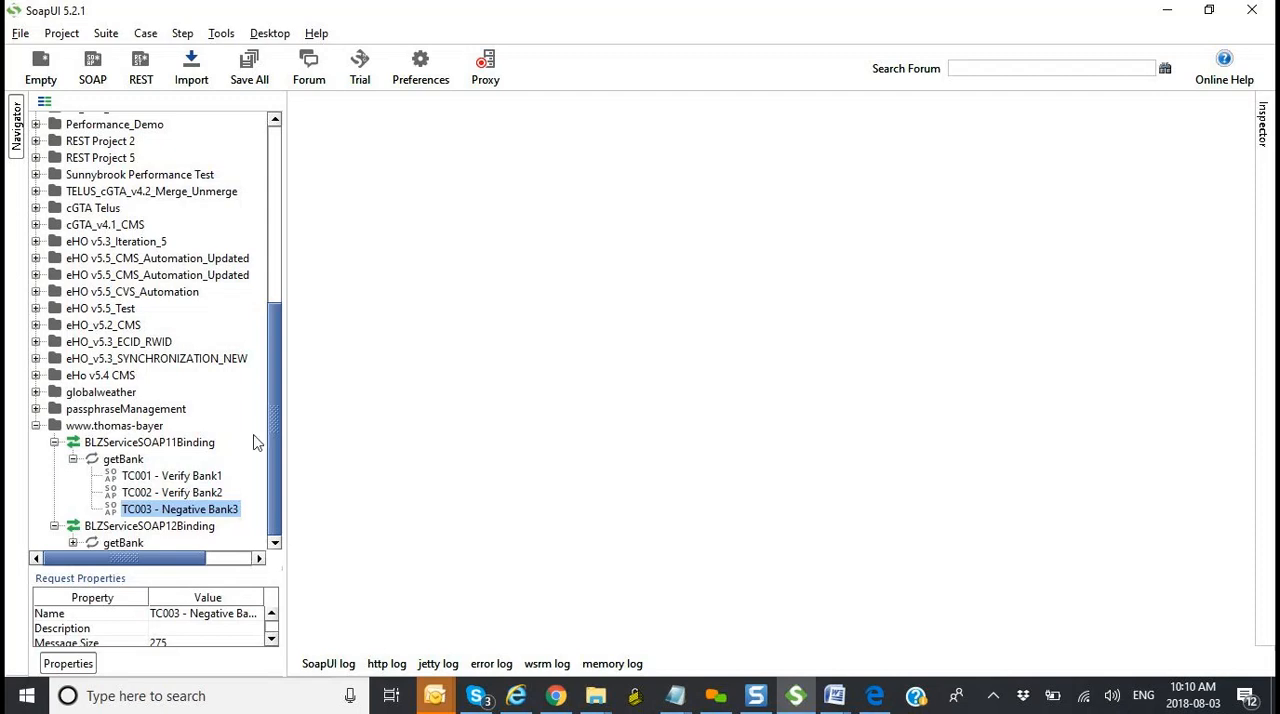
left_click_drag(283, 426, 292, 210)
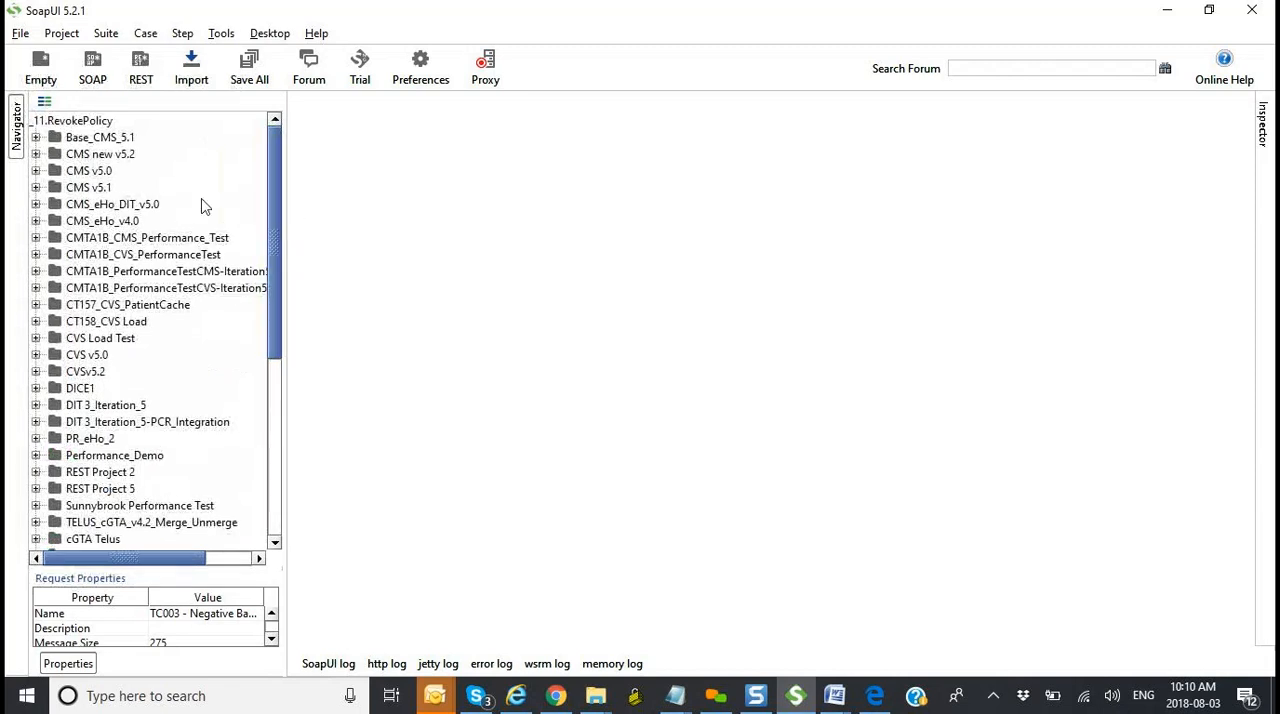
left_click(36, 171)
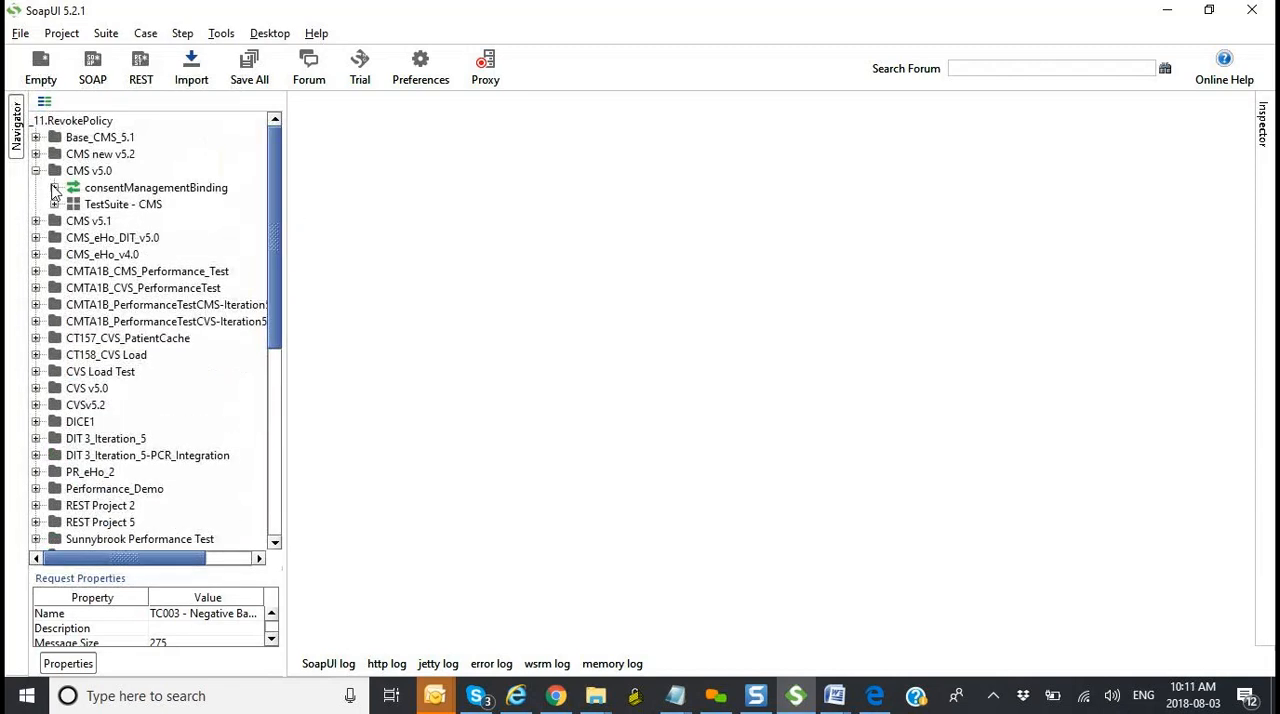
left_click(55, 188)
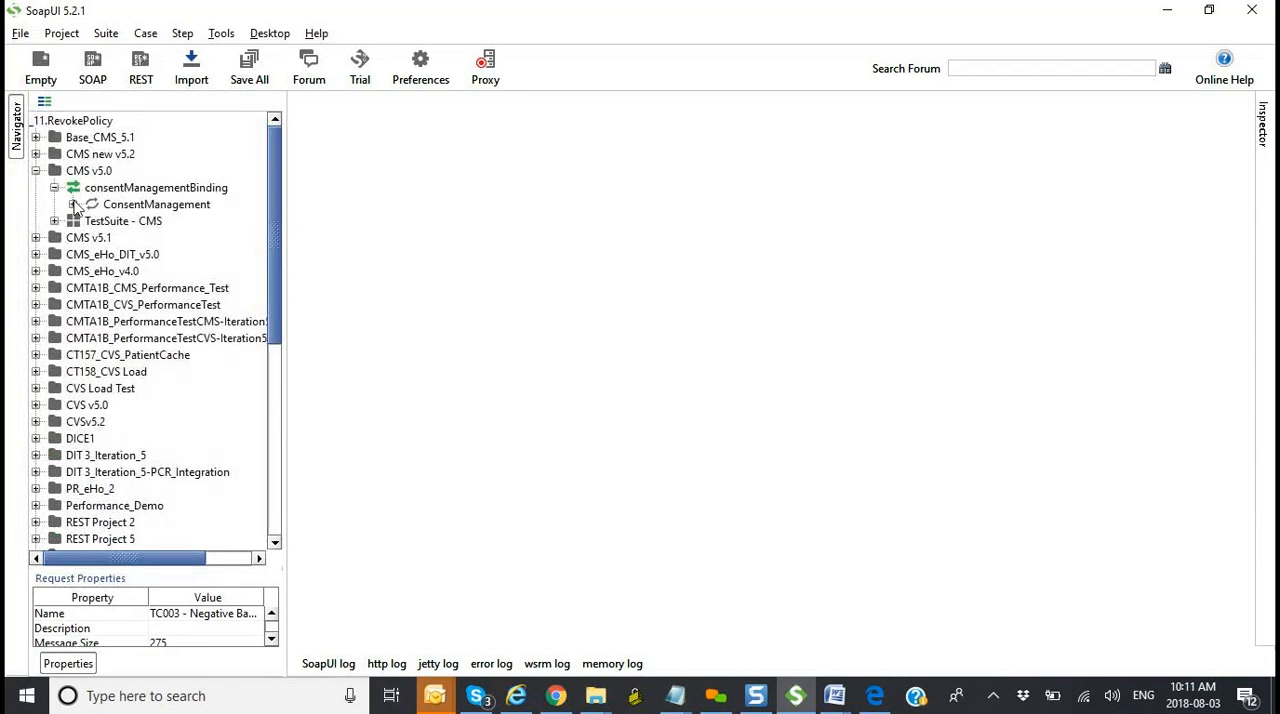
left_click(73, 204)
mouse_move(282, 218)
left_mouse_down()
mouse_move(320, 218)
mouse_move(310, 266)
mouse_move(311, 214)
left_mouse_up()
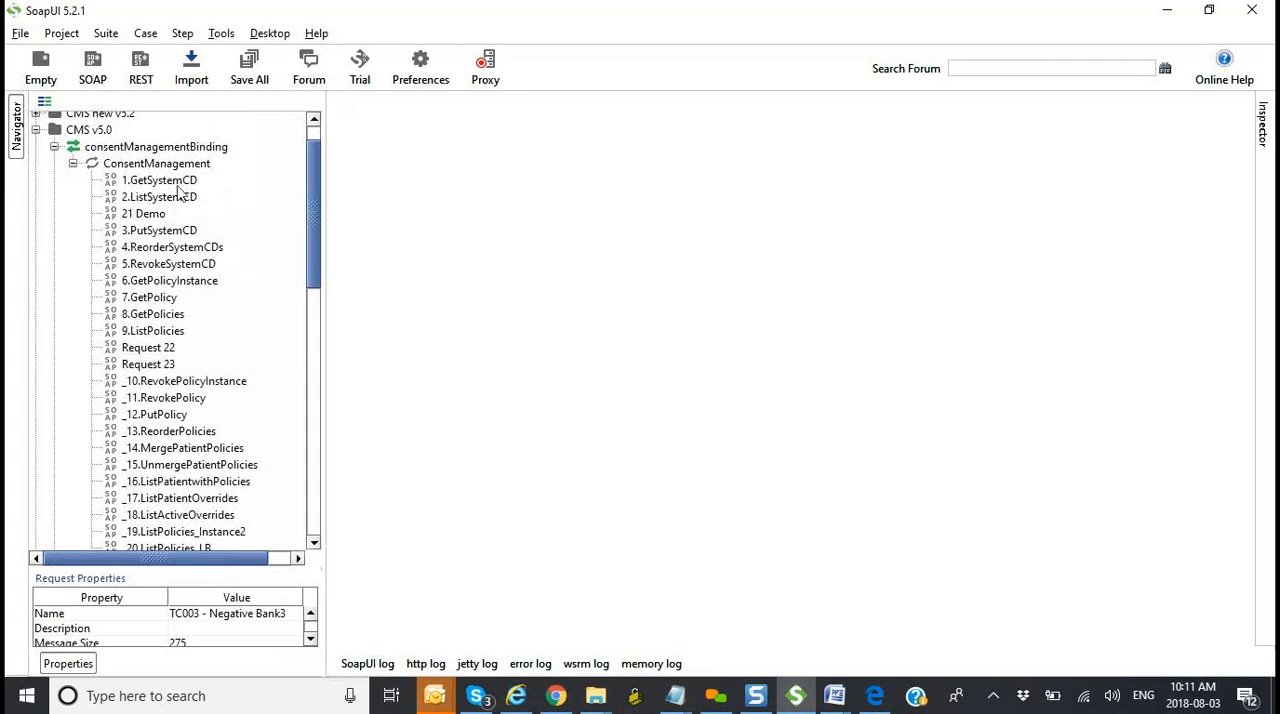
mouse_move(316, 248)
left_mouse_down()
mouse_move(310, 287)
mouse_move(313, 253)
left_mouse_up()
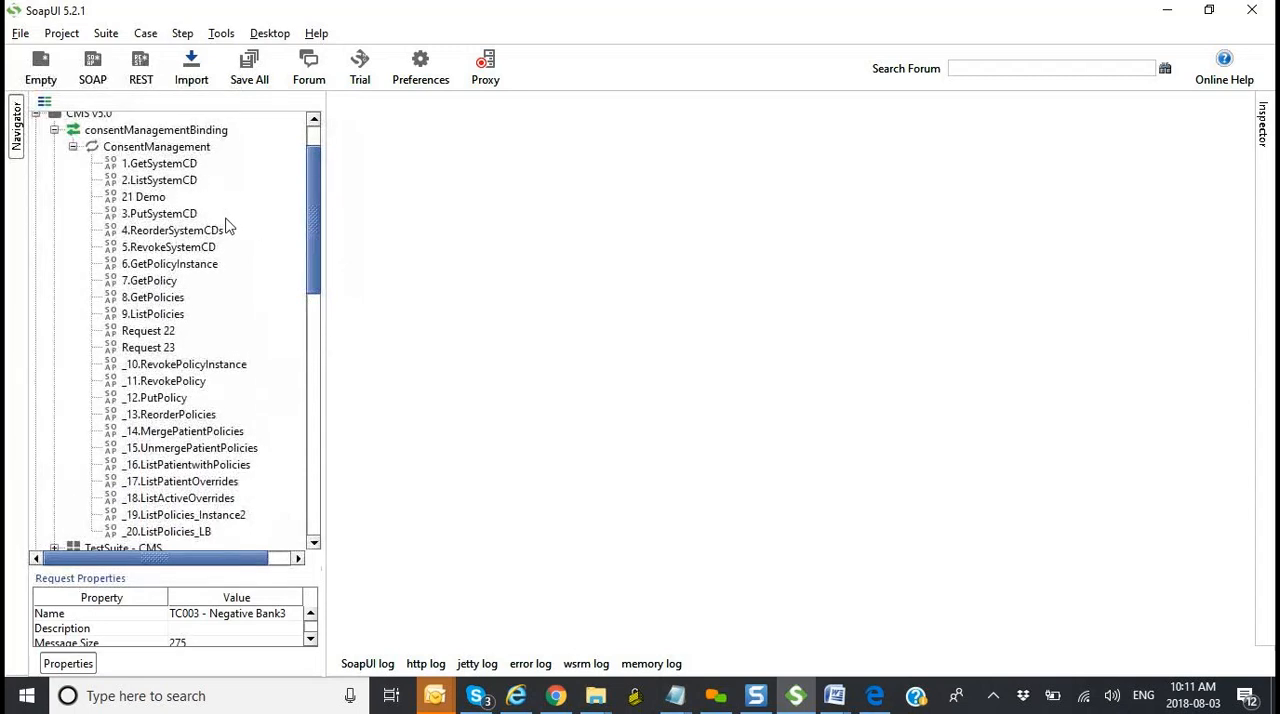
left_click(73, 147)
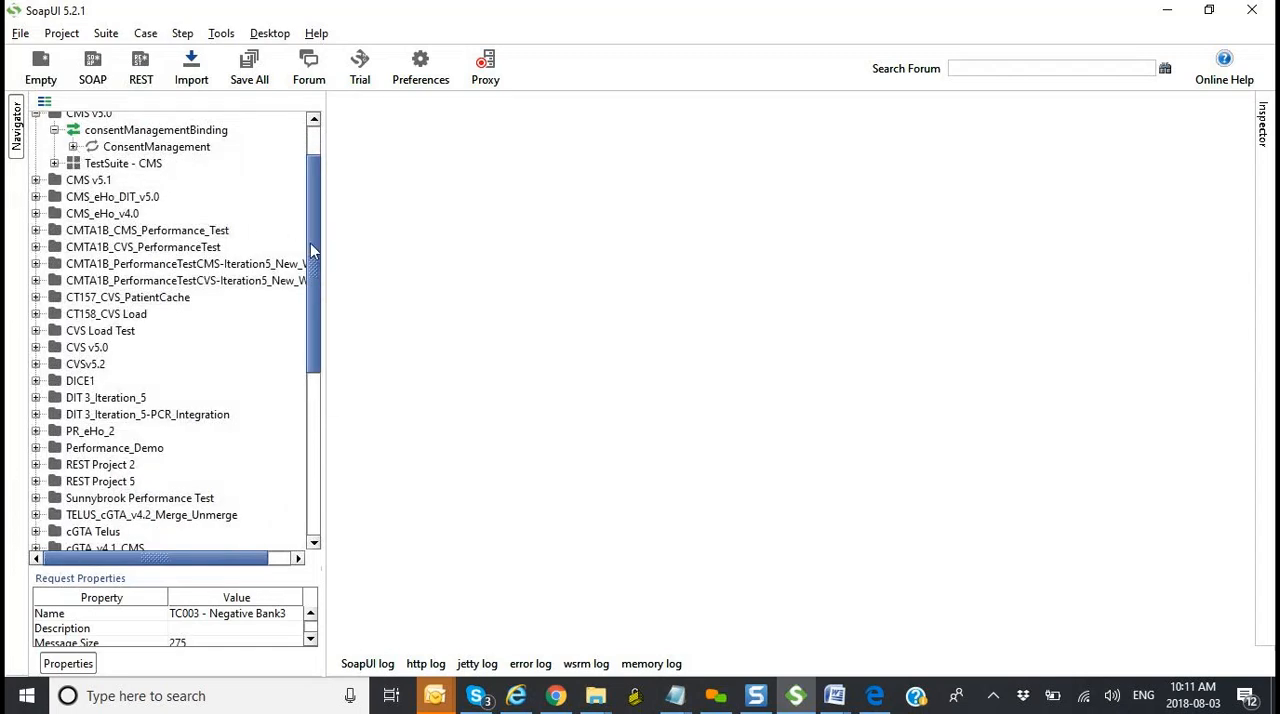
left_click_drag(311, 252, 300, 435)
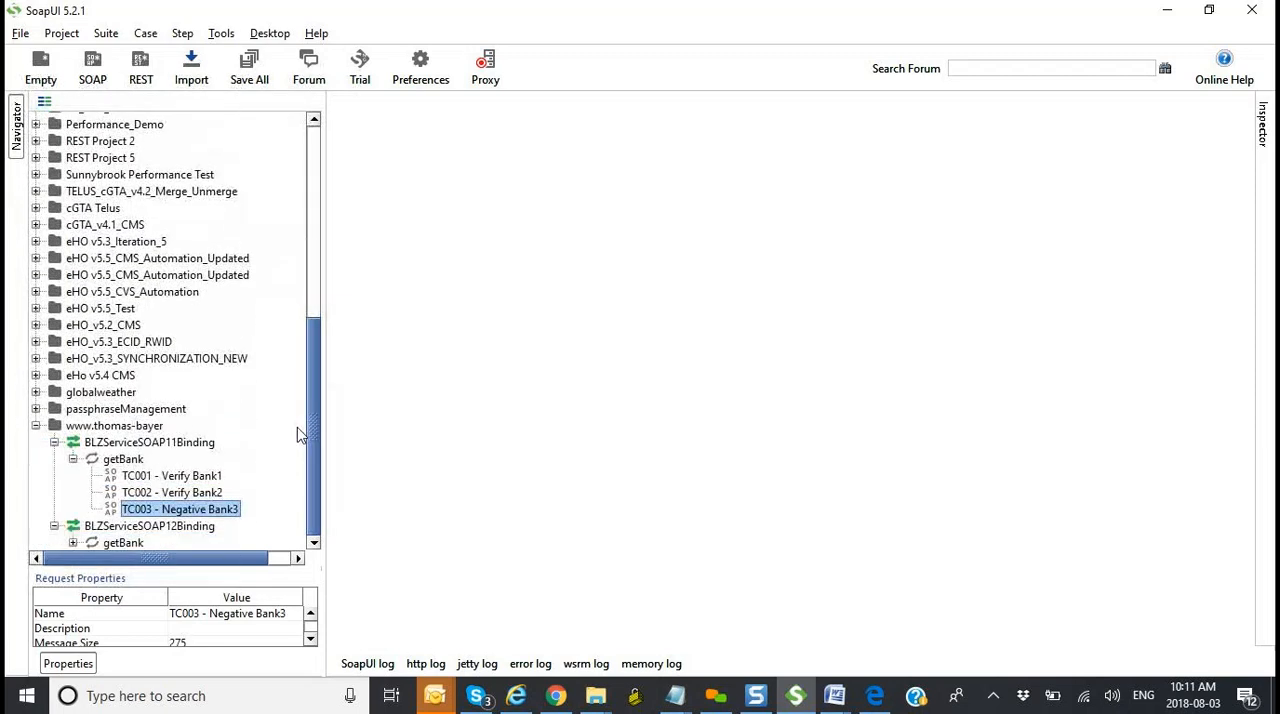
Step: Review the three test case requests under getBank, the actions available for TC001 - Verify Bank1, and the parent operation and SOAP 1.1 binding
left_click(172, 477)
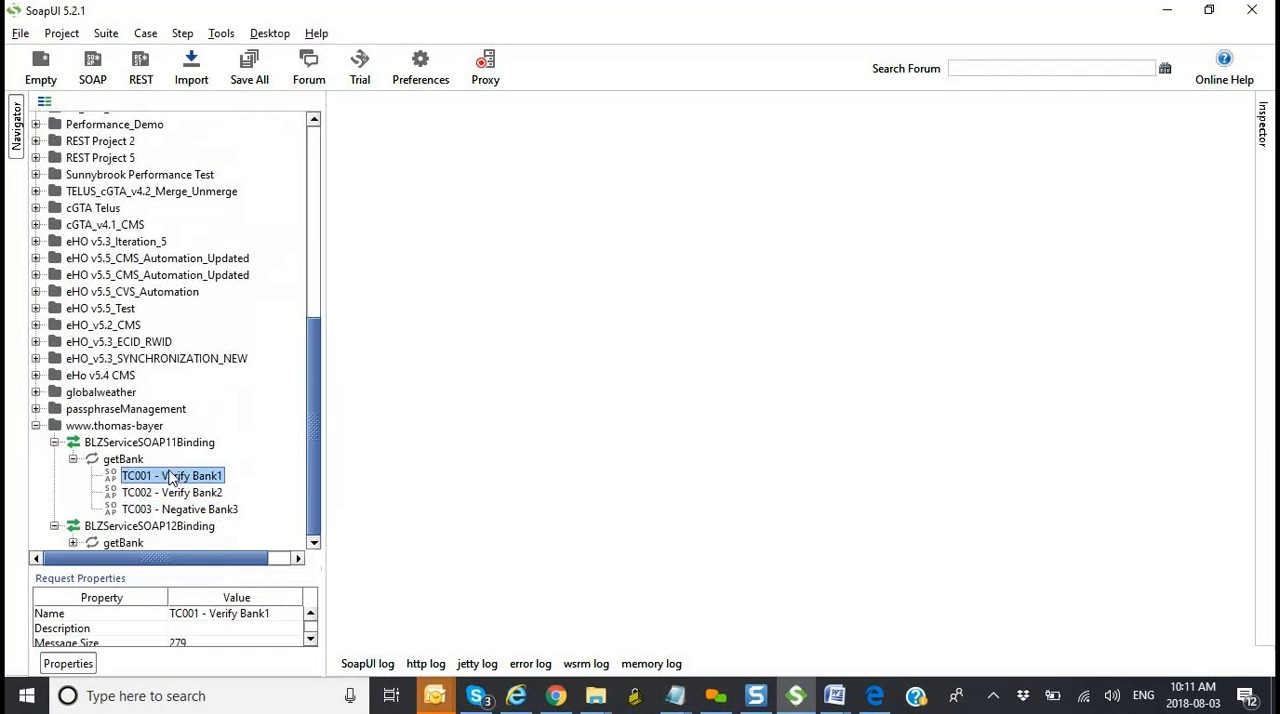
left_click(168, 492)
left_click(165, 509)
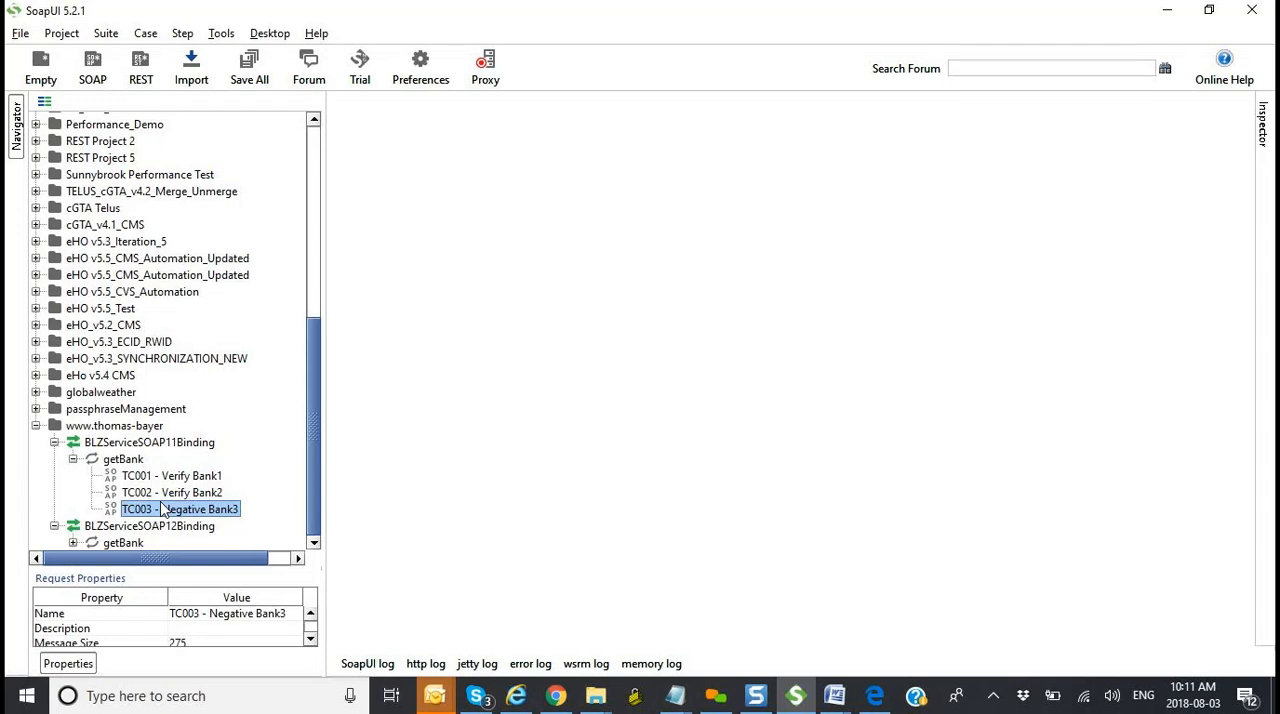
left_click(170, 479)
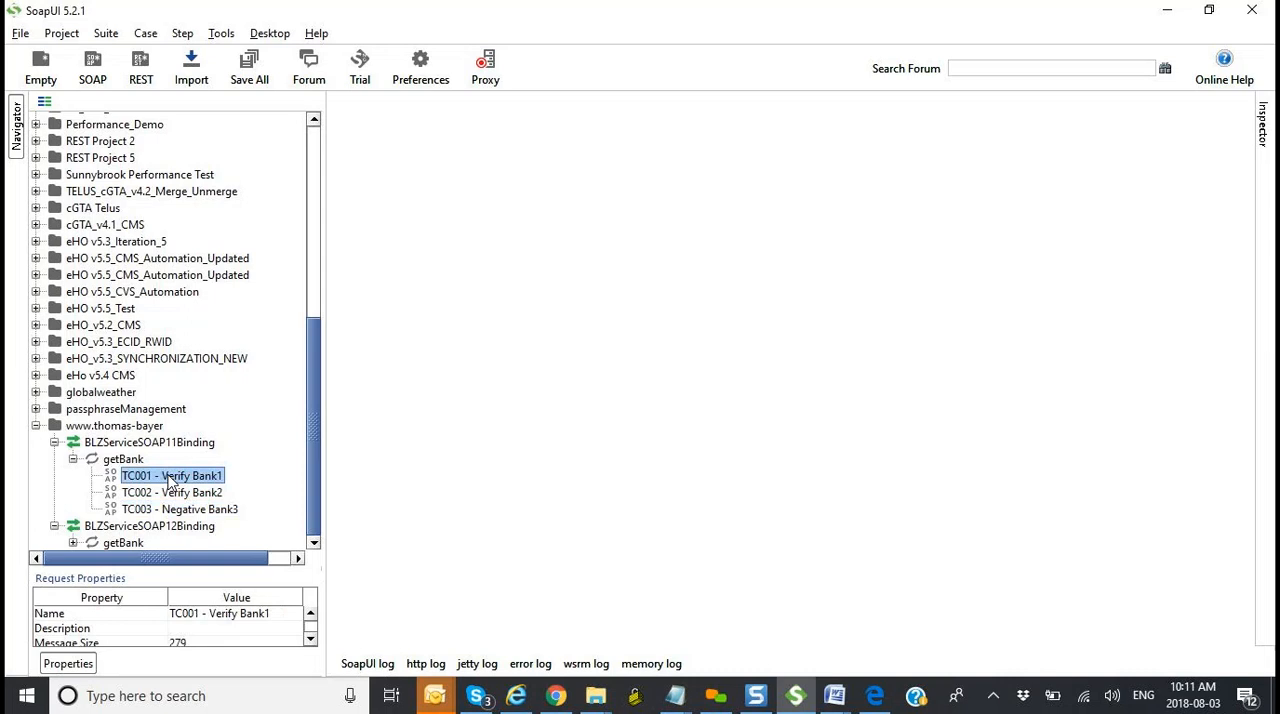
right_click(169, 479)
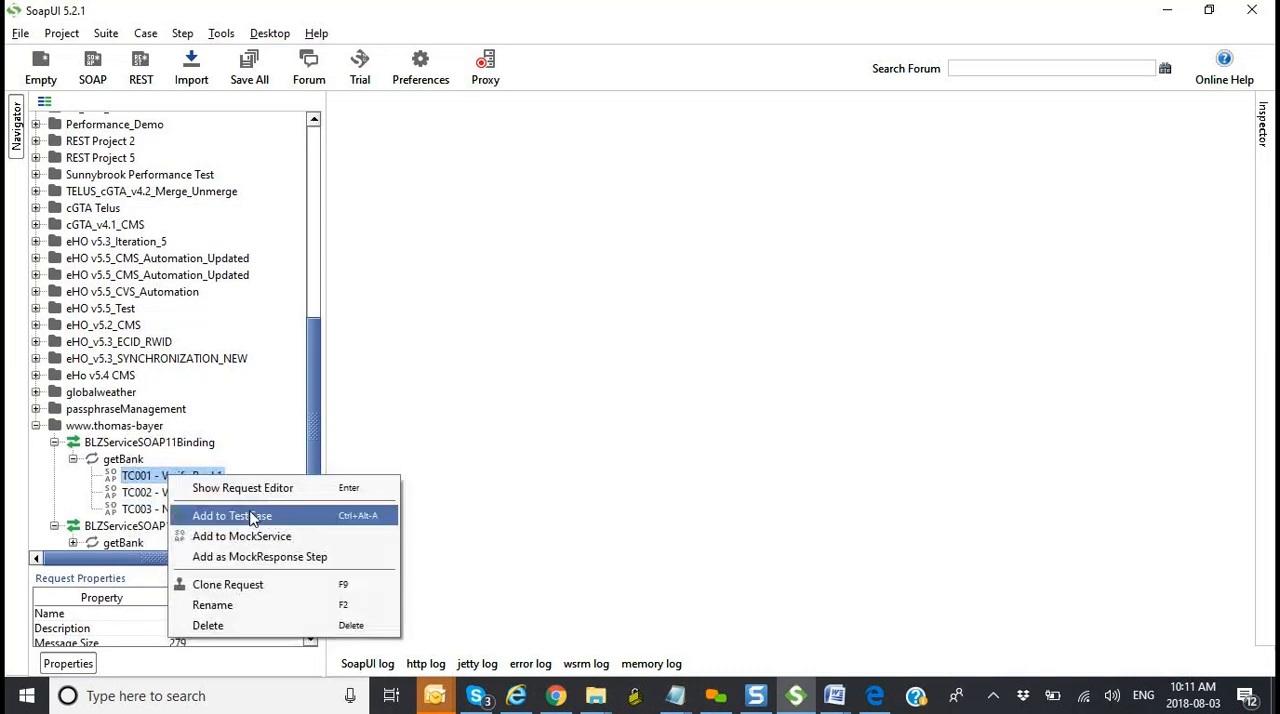
left_click(316, 445)
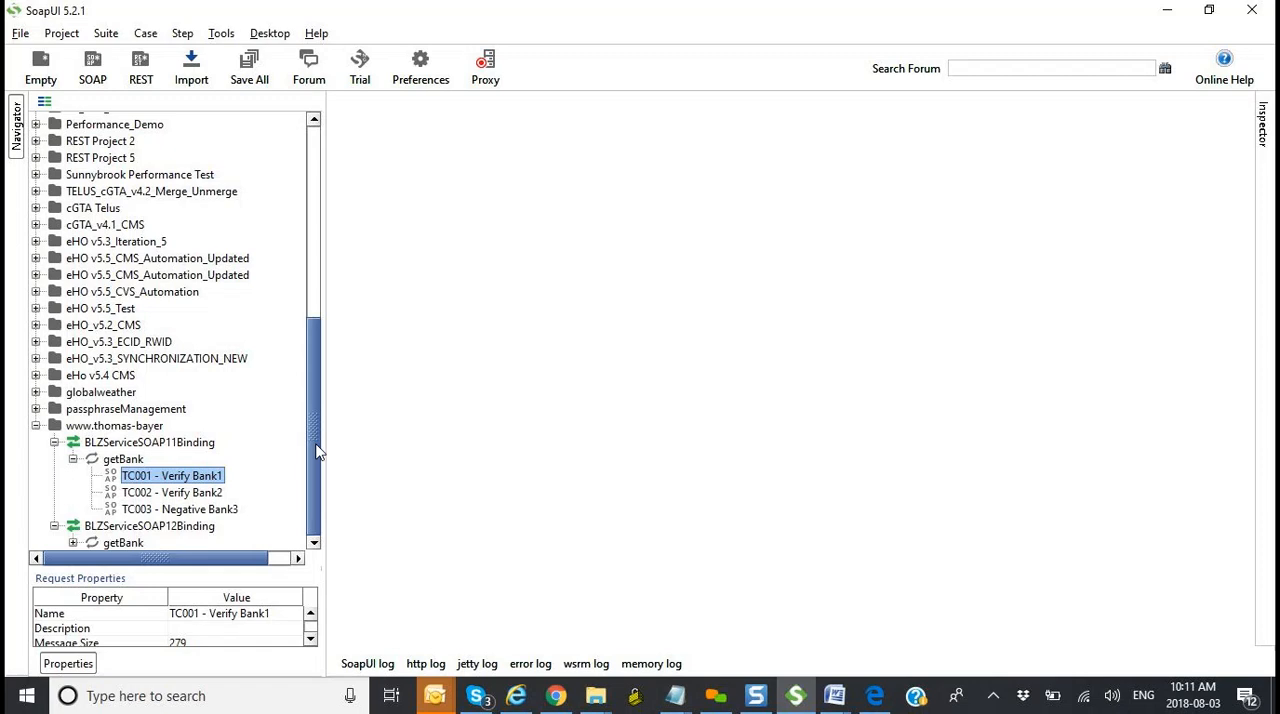
left_click(124, 460)
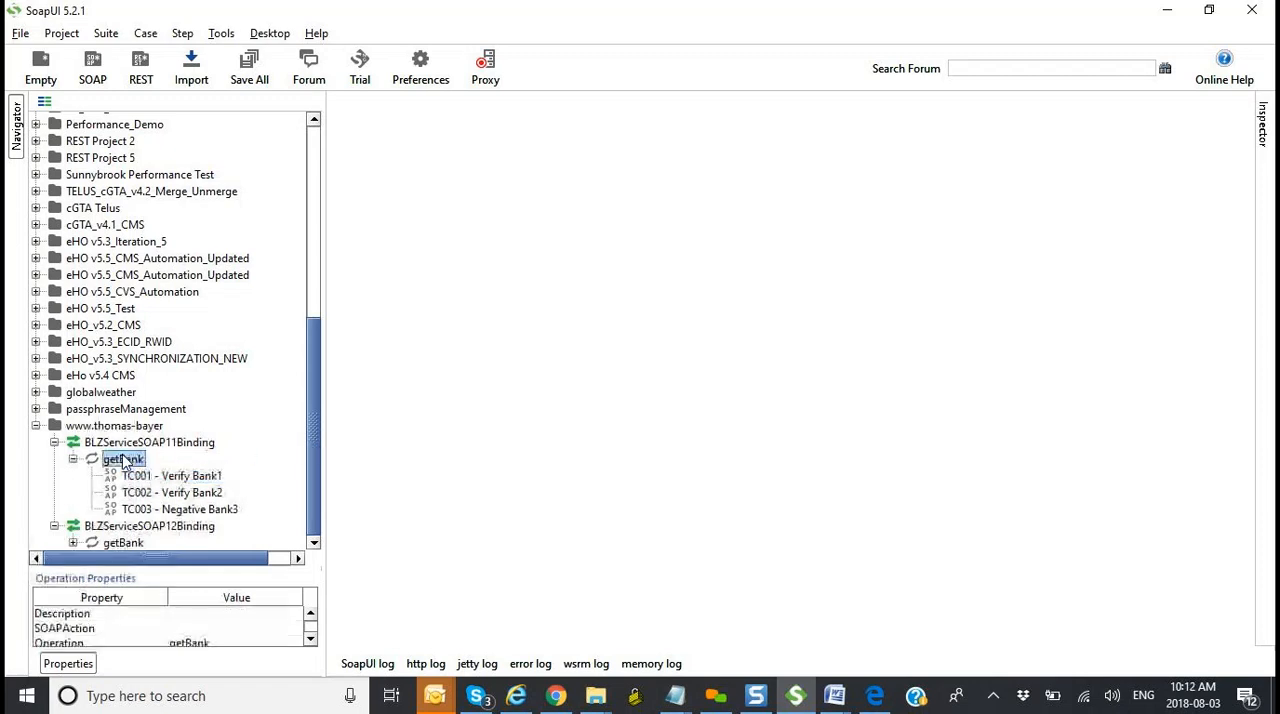
left_click(160, 449)
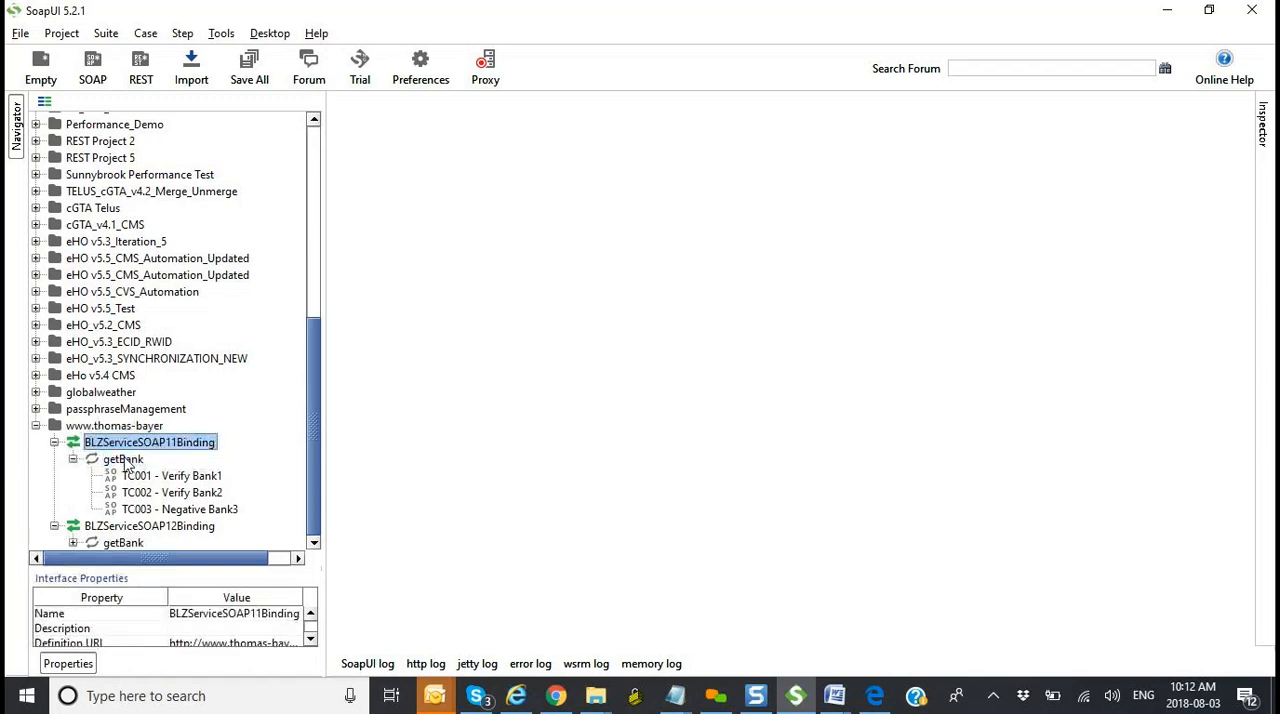
Step: Create a new request named "Request 4" under BLZServiceSOAP11Binding's getBank operation, look at its blz placeholder and close its editor
left_click(126, 464)
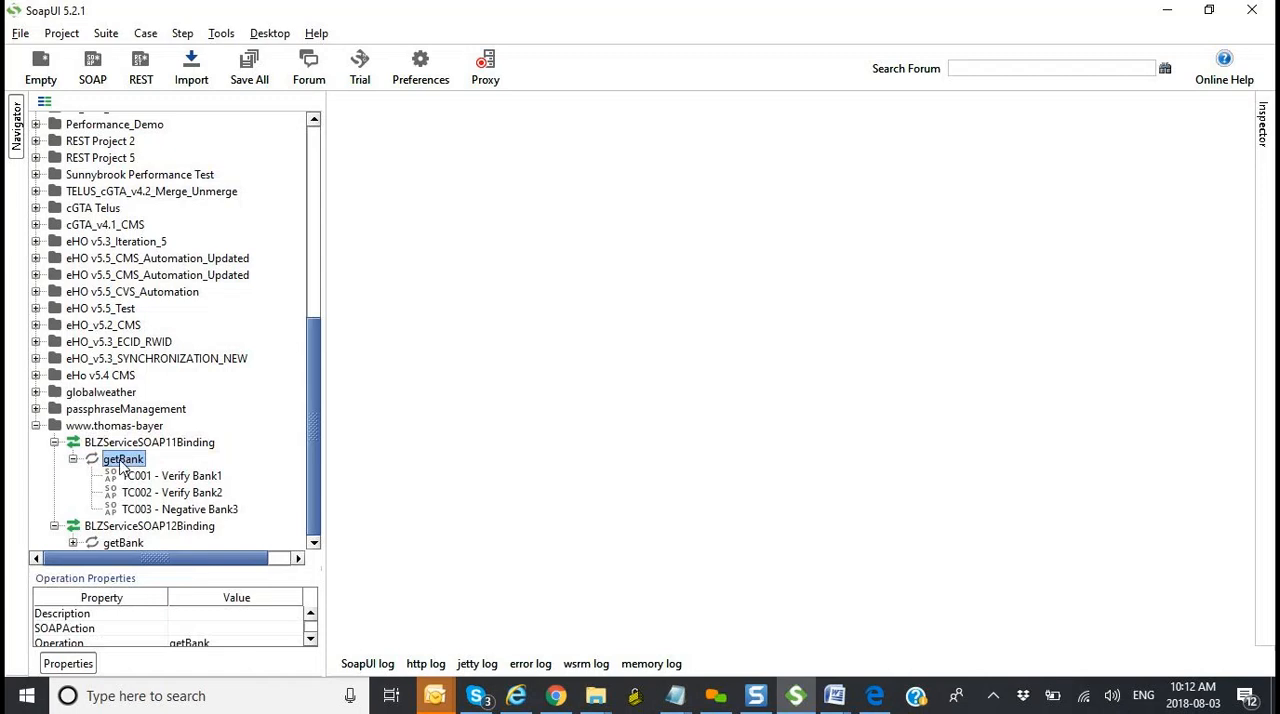
right_click(121, 466)
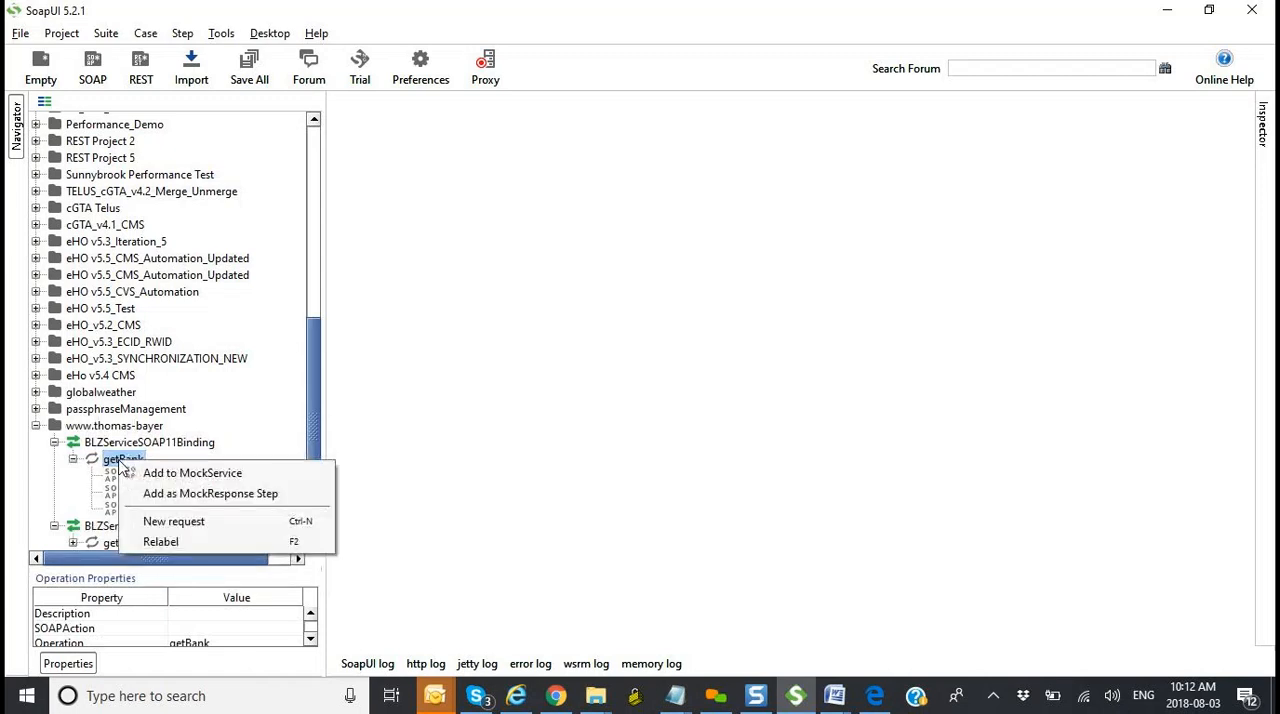
left_click(228, 524)
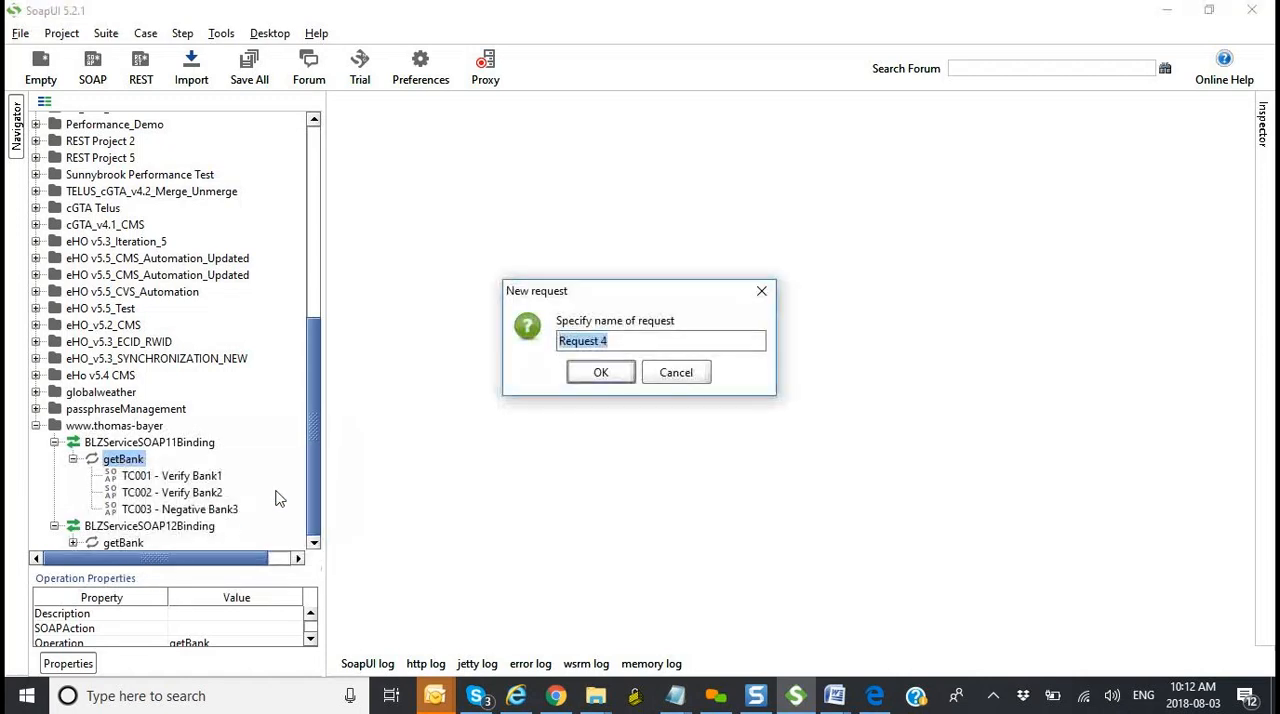
left_click(601, 372)
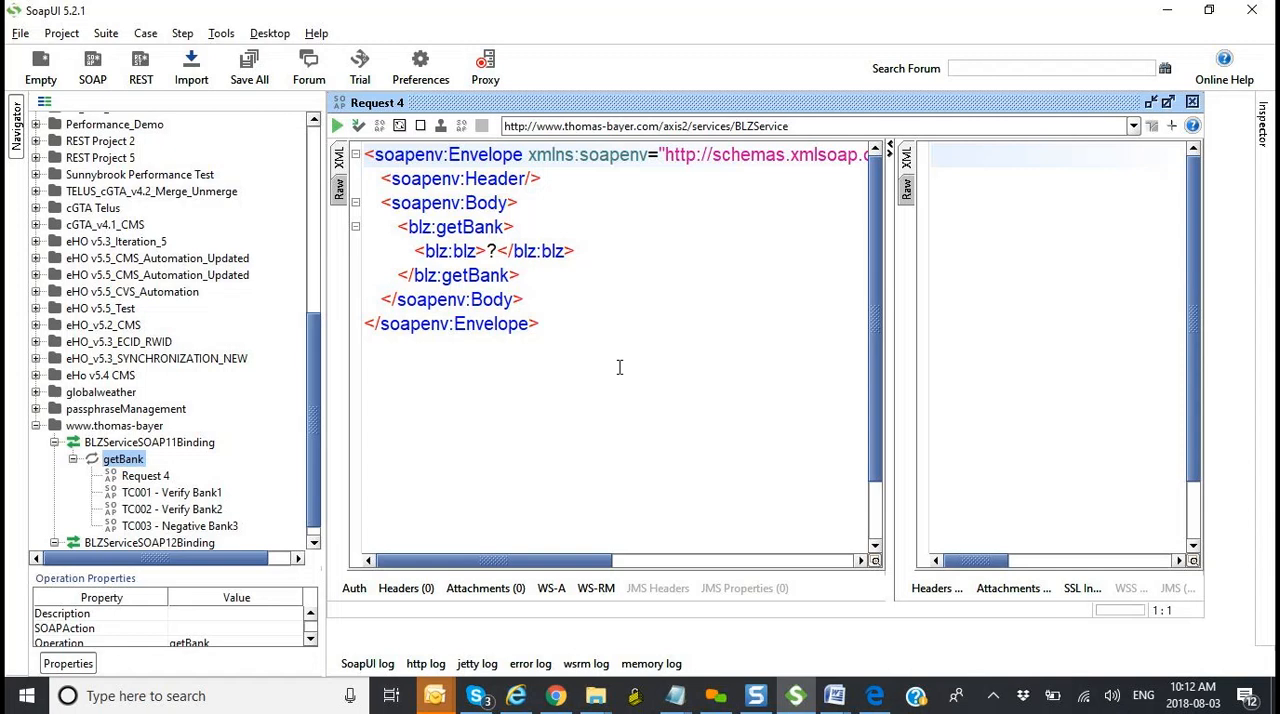
left_click(497, 251)
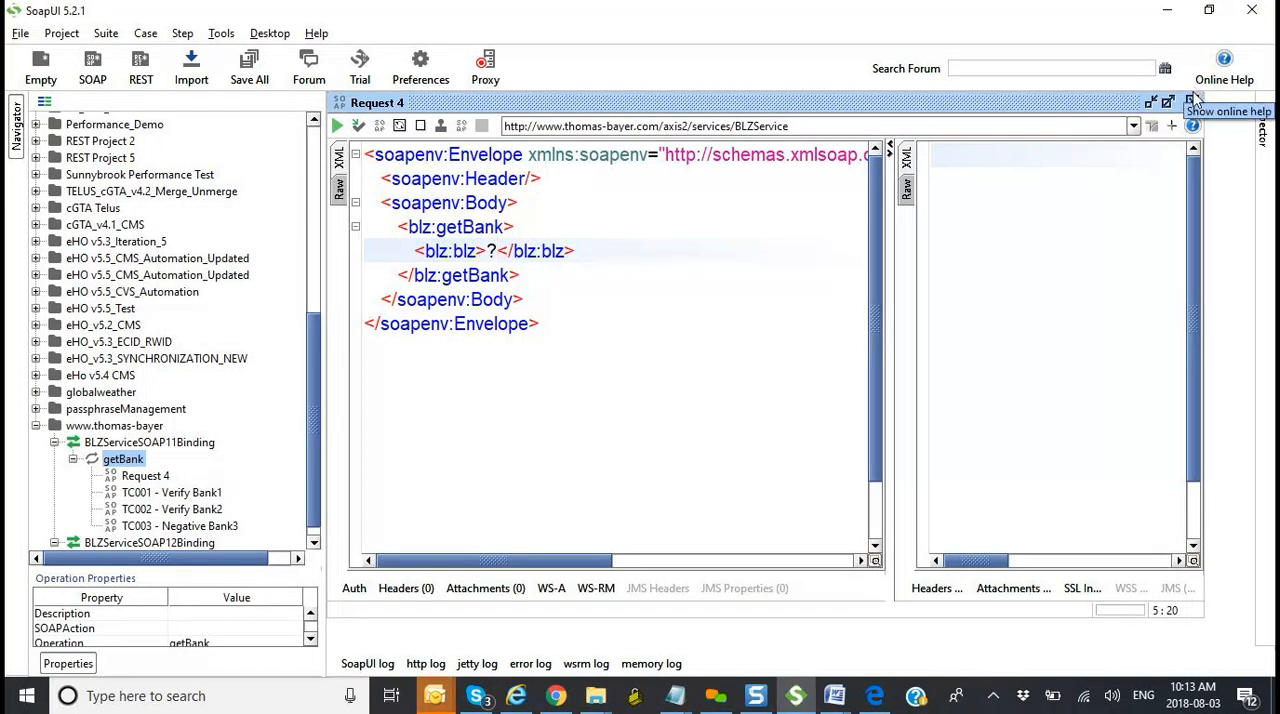
left_click(1191, 101)
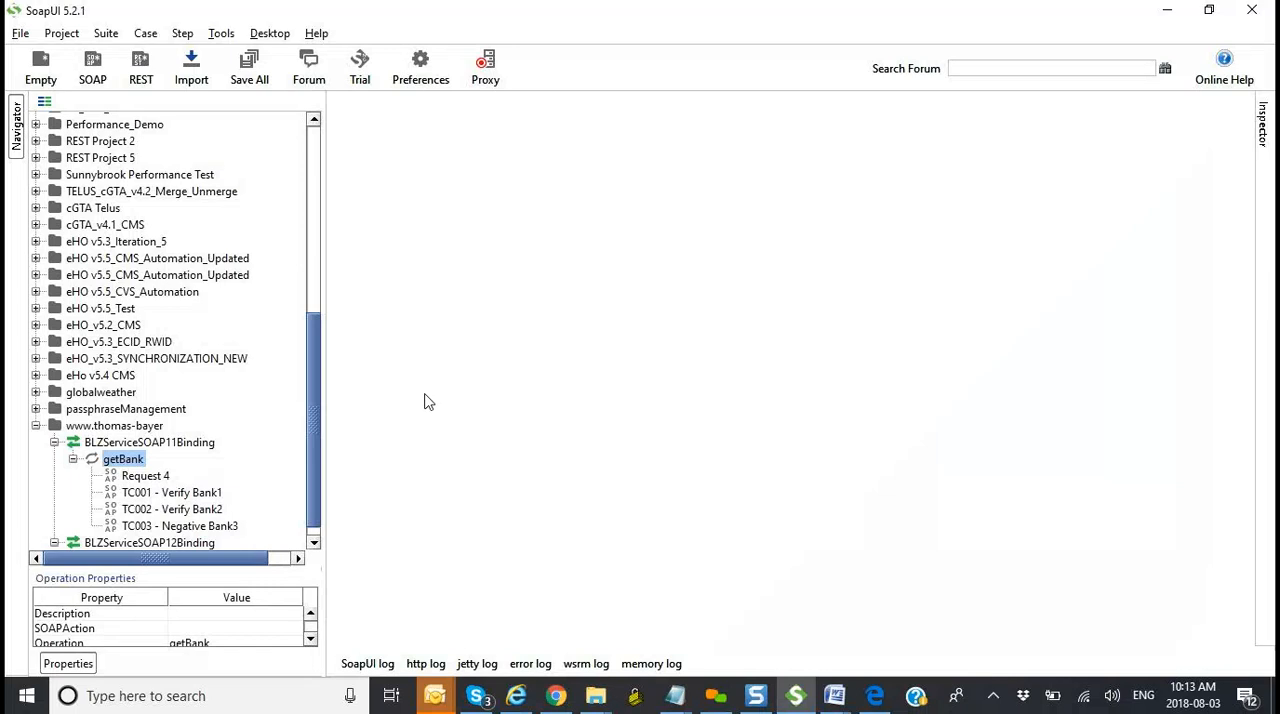
Step: Add the TC001 - Verify Bank1 request to a new test case named TC001 in a new test suite named TestSuite 1
scroll(316, 411, "down", 1)
scroll(317, 420, "down", 1)
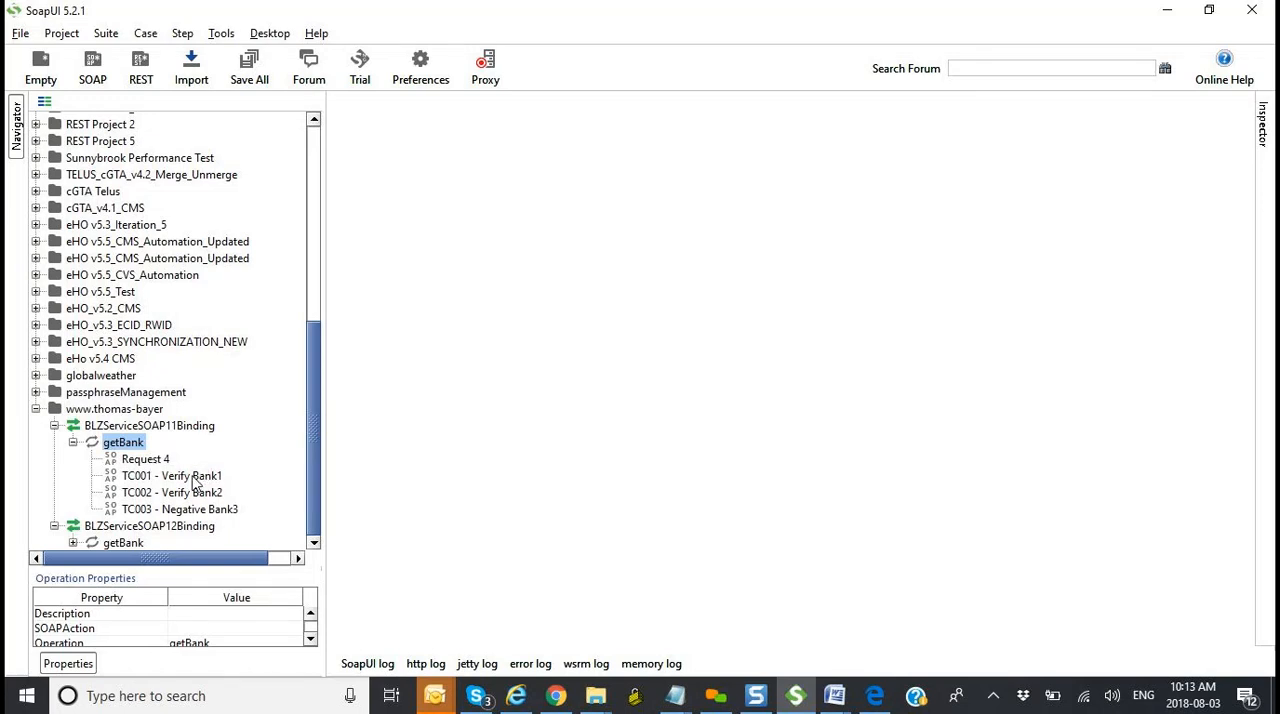
left_click(196, 479)
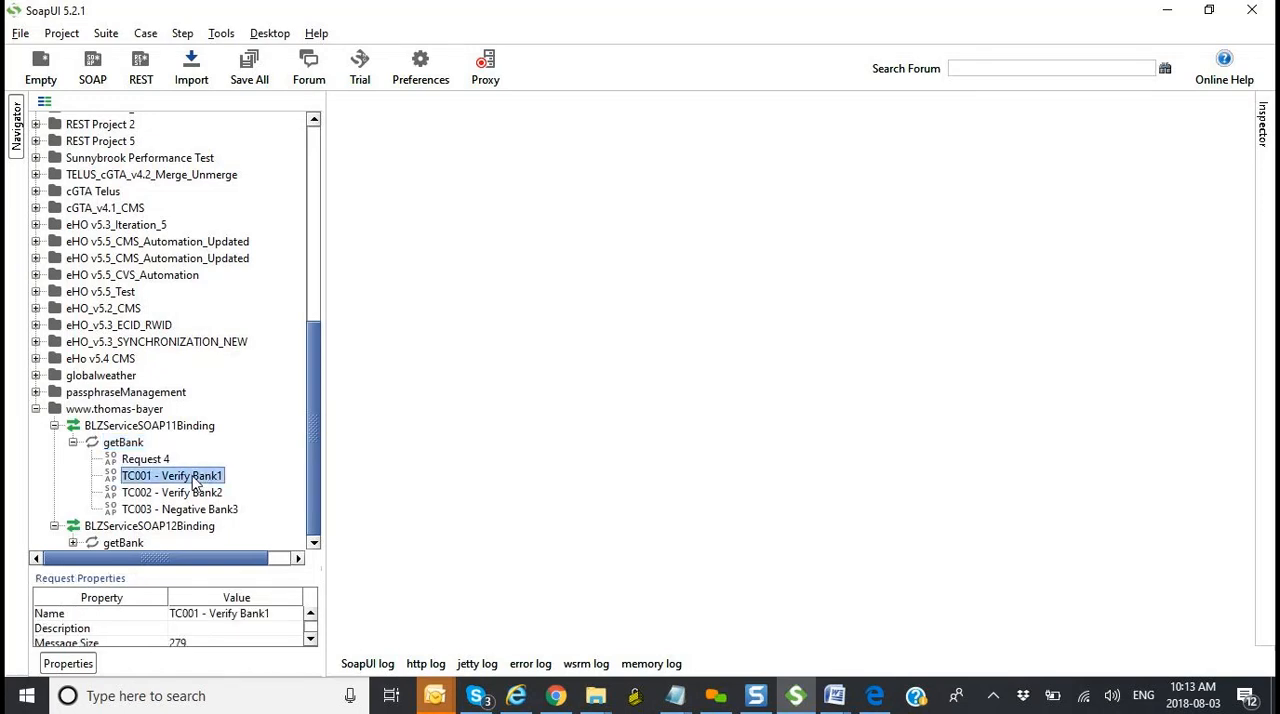
right_click(196, 483)
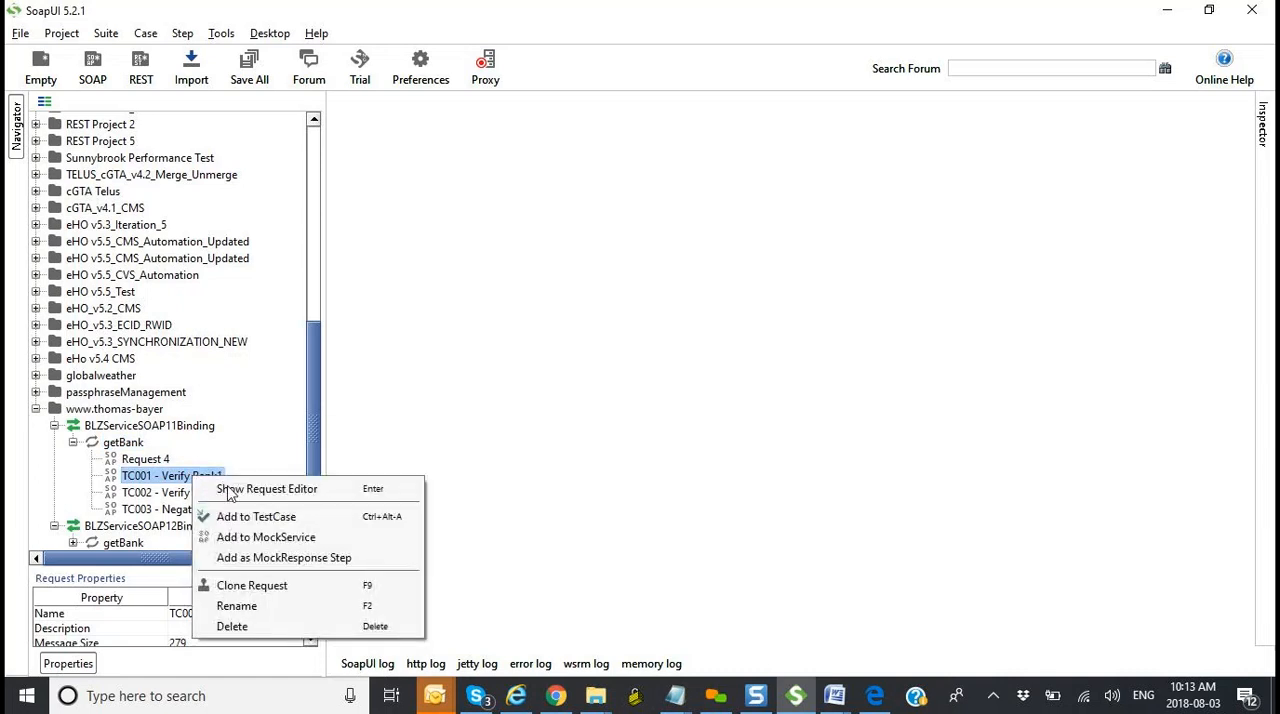
left_click(303, 524)
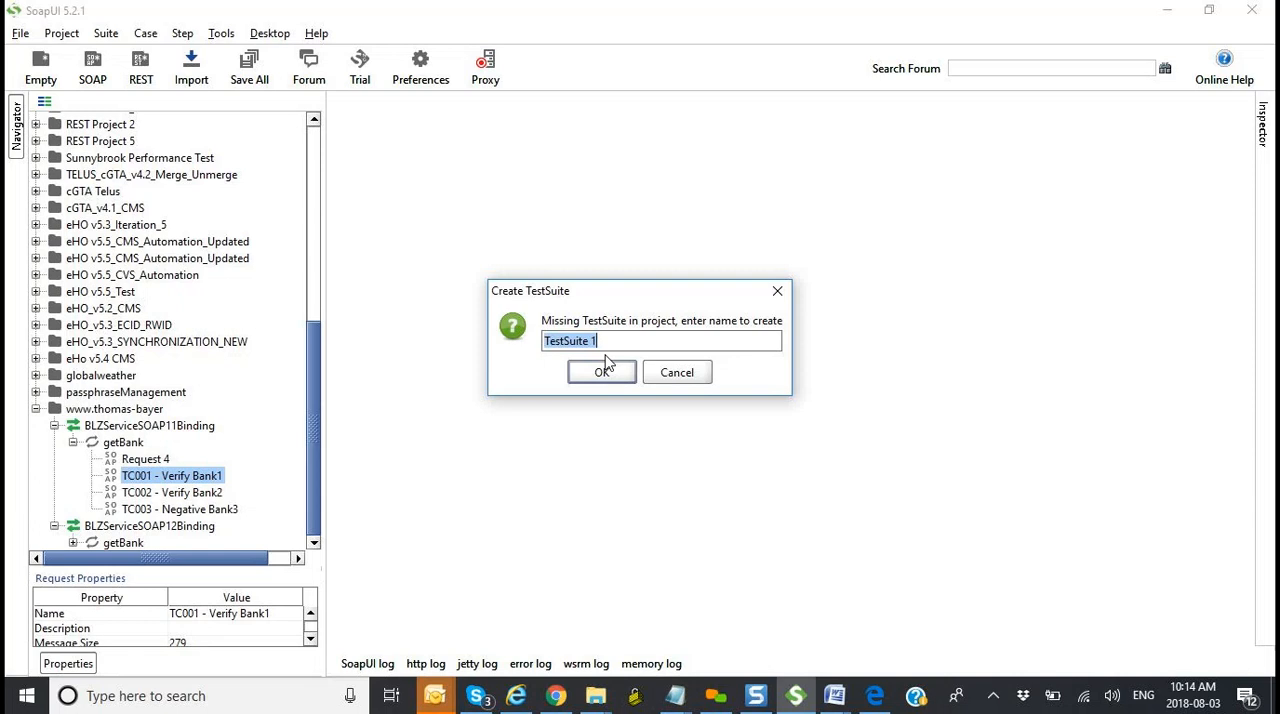
left_click(602, 373)
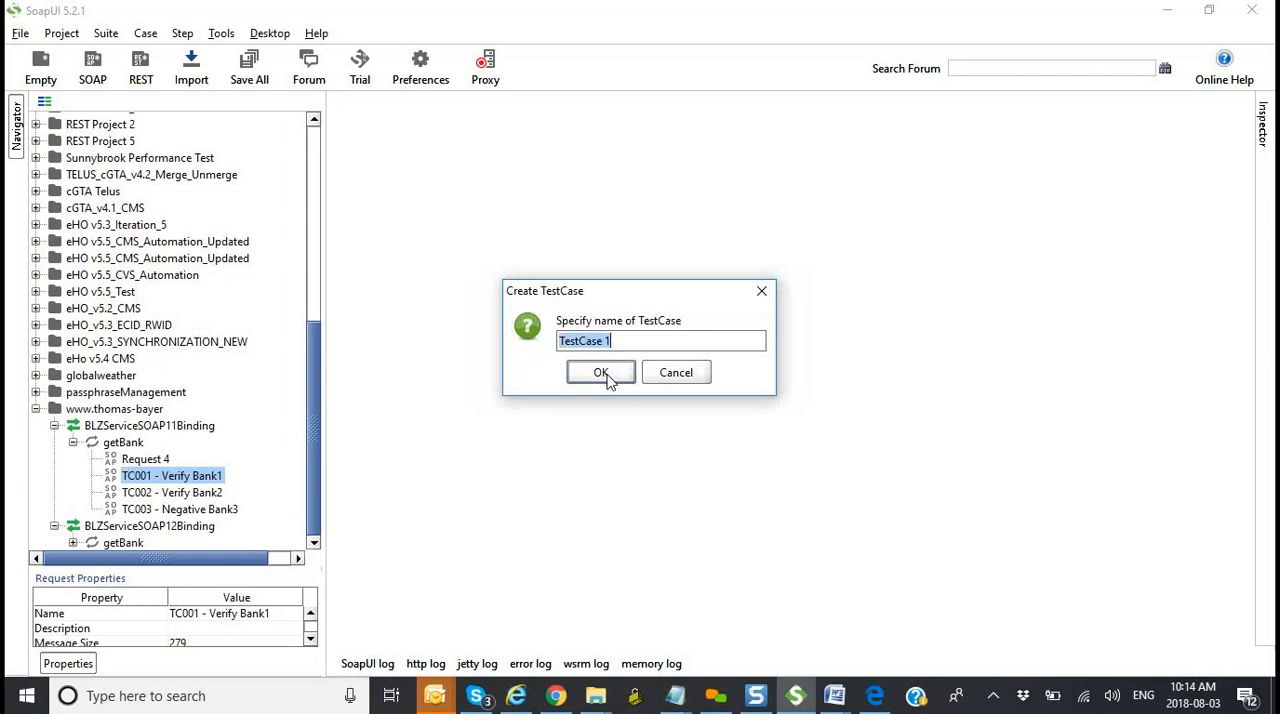
type("TC001")
left_click(601, 373)
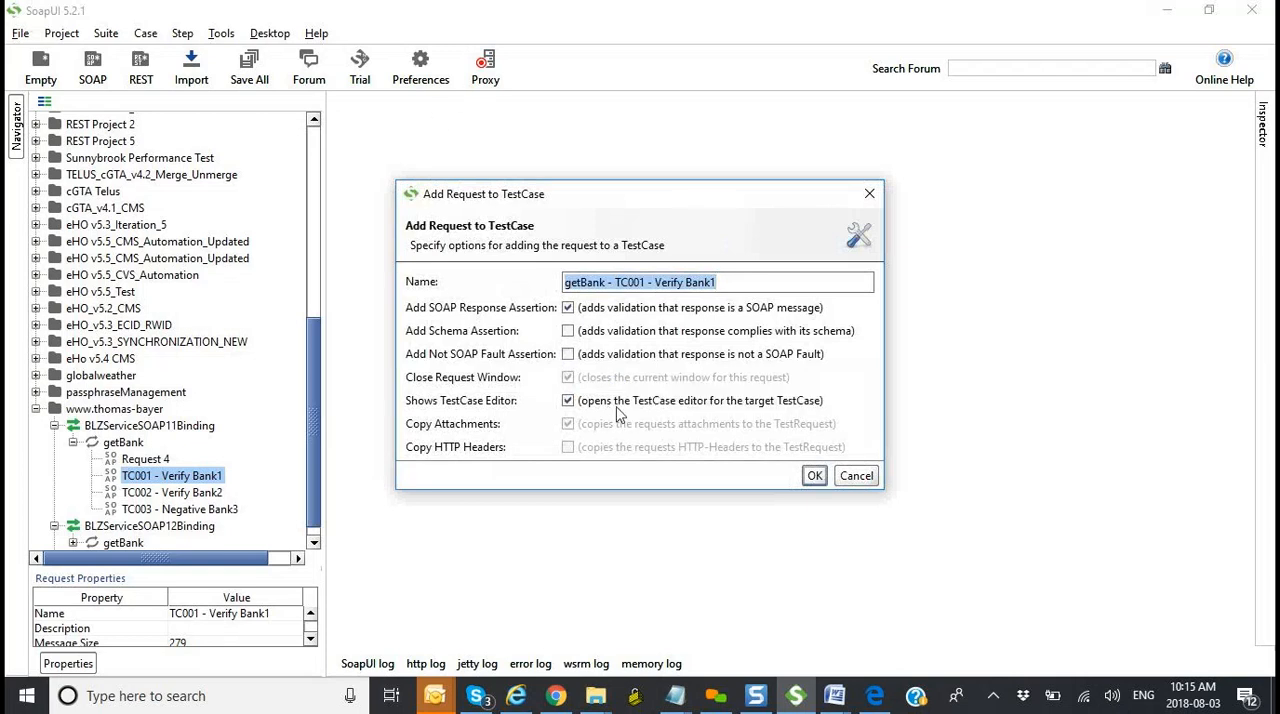
left_click(814, 475)
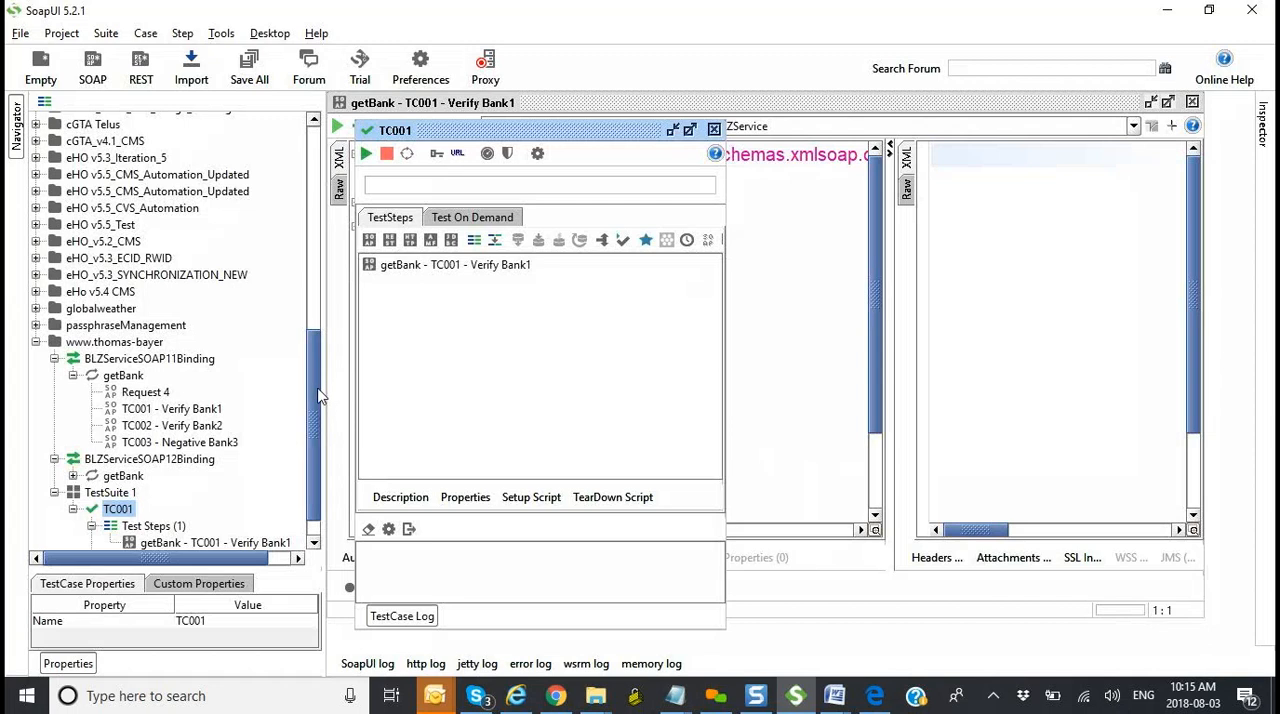
Step: Examine the TC001 test case's structure under TestSuite 1: its test steps, getBank request step, load tests and security tests
scroll(318, 430, "down", 1)
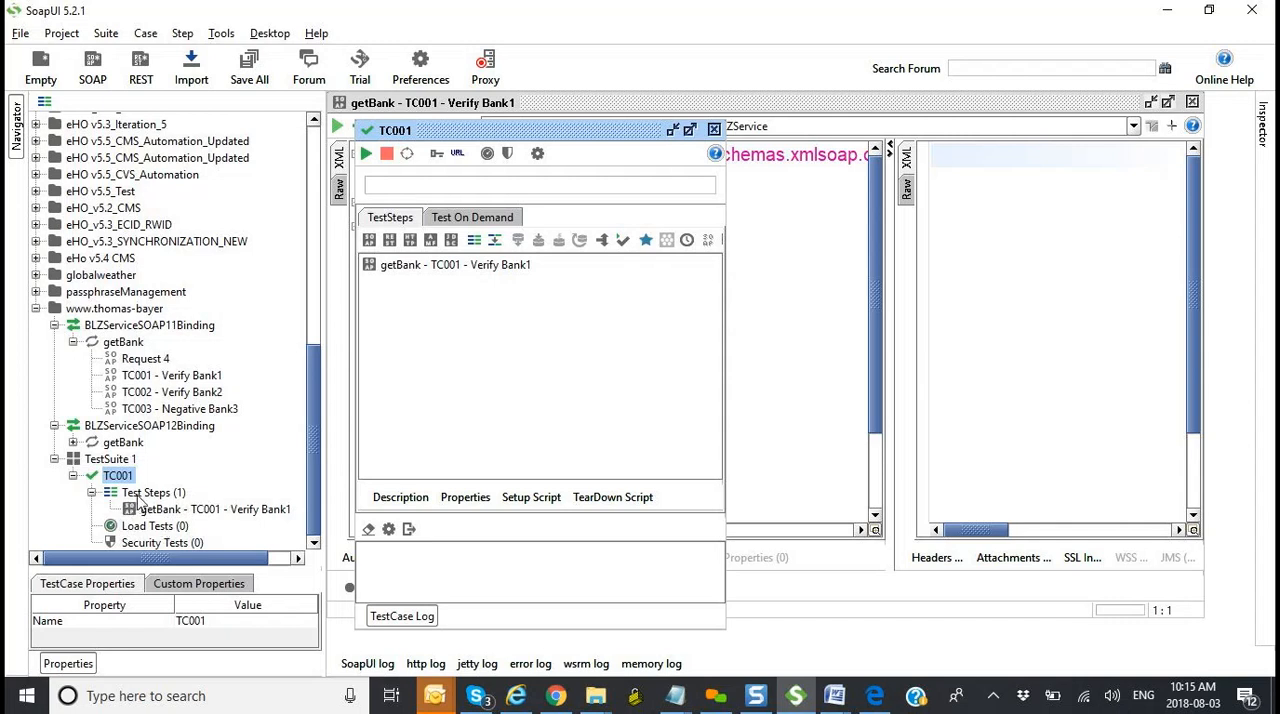
left_click(196, 512)
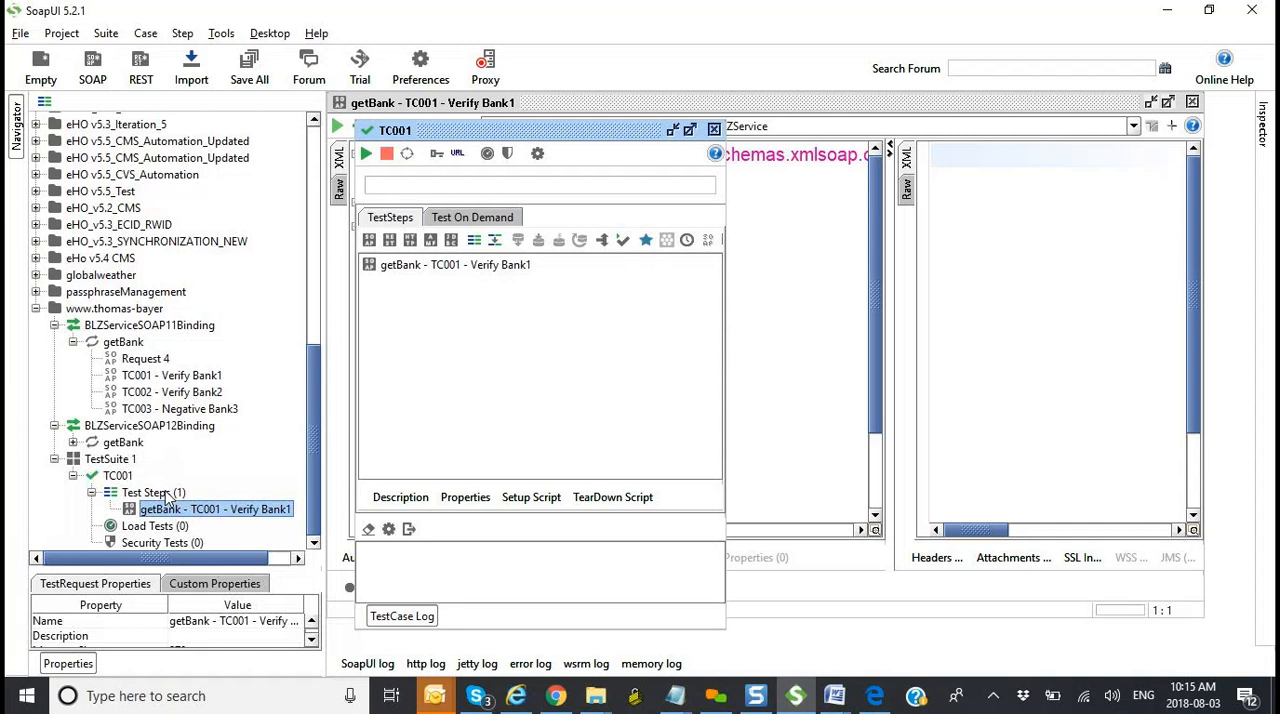
left_click(150, 493)
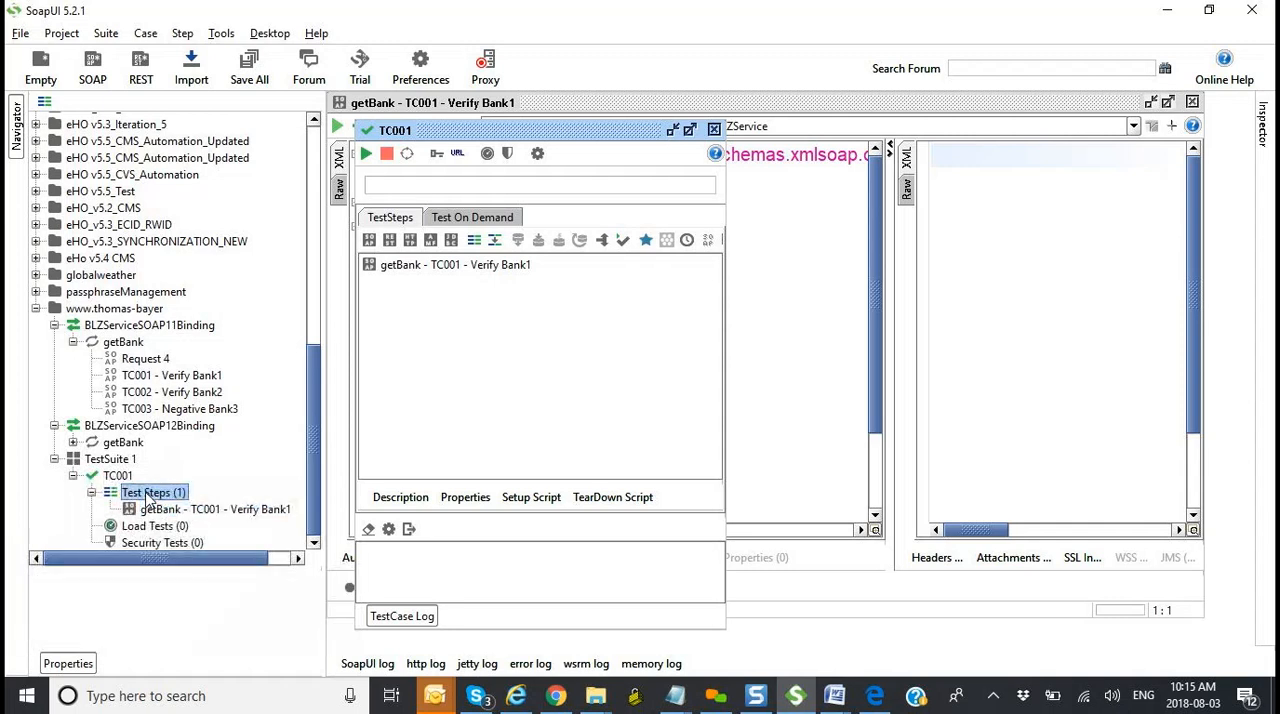
left_click(118, 476)
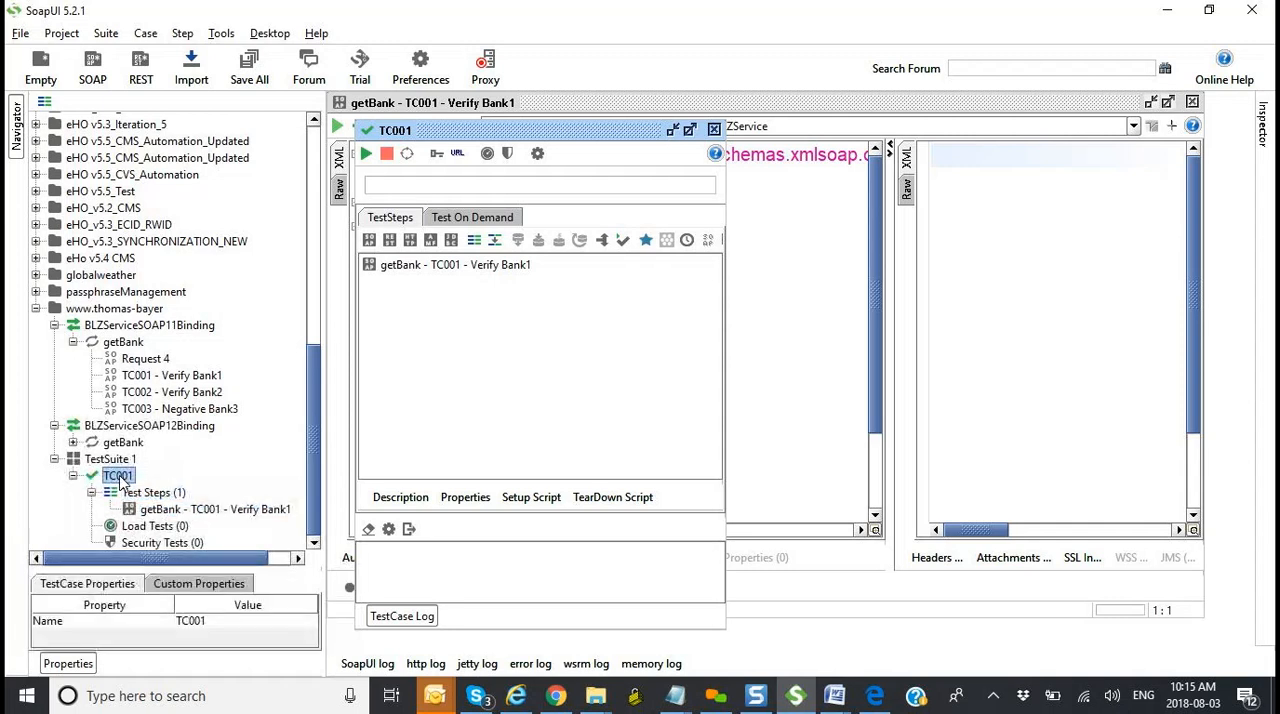
left_click(147, 494)
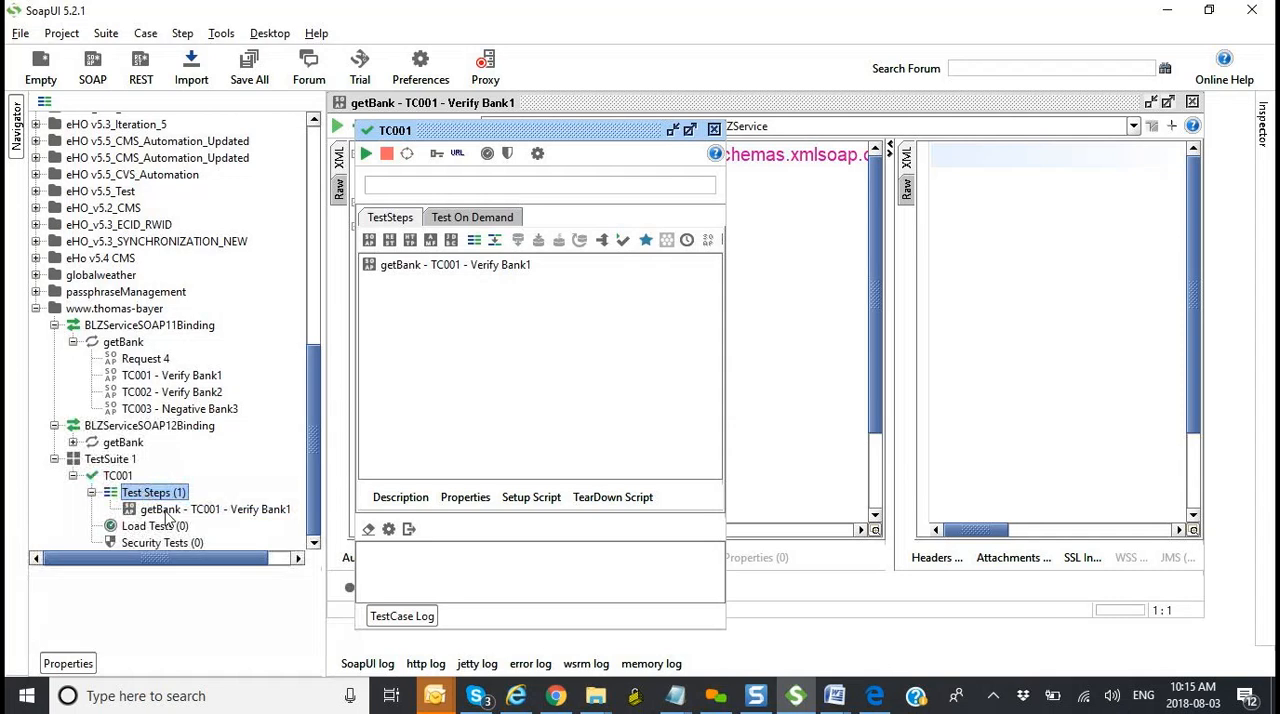
left_click(163, 511)
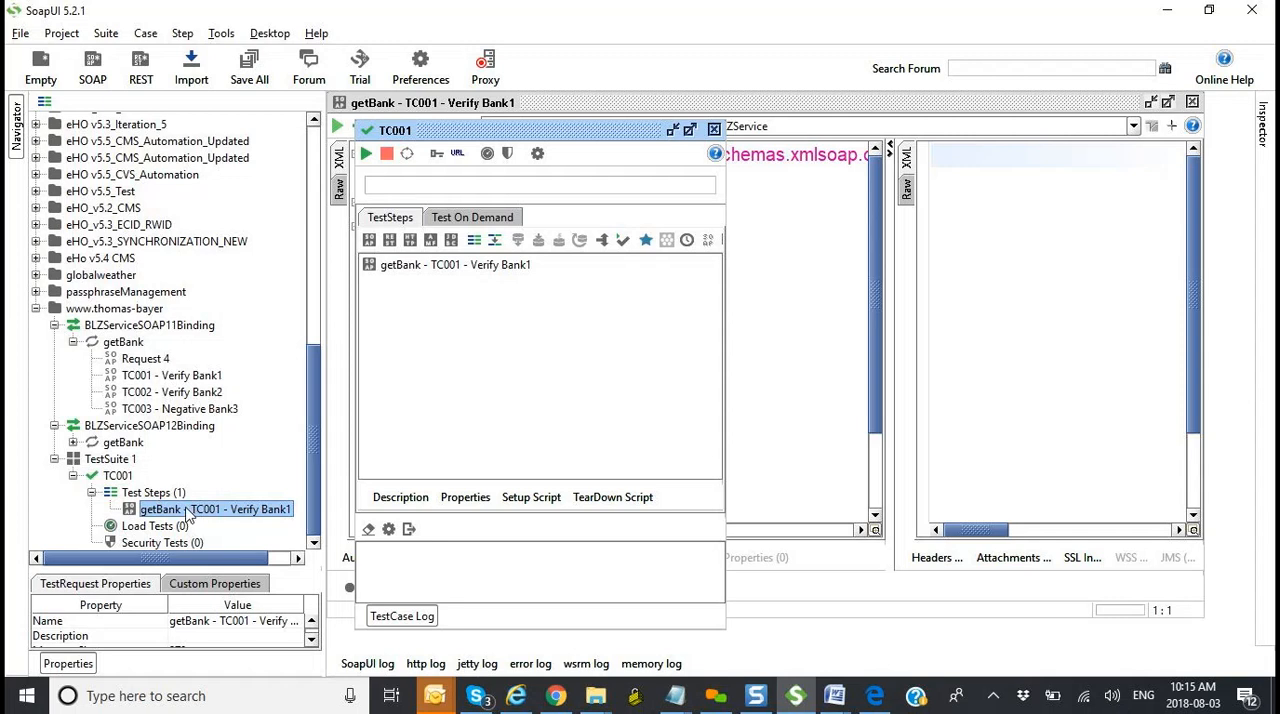
left_click(155, 531)
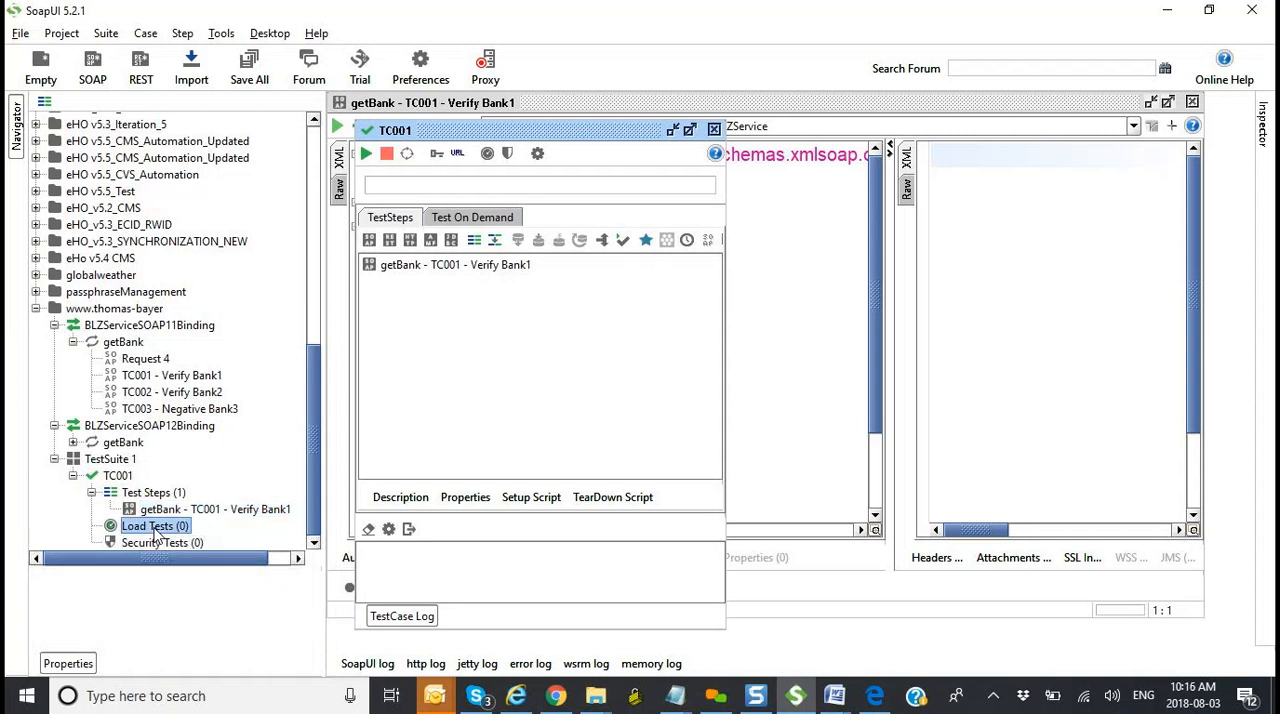
left_click(162, 544)
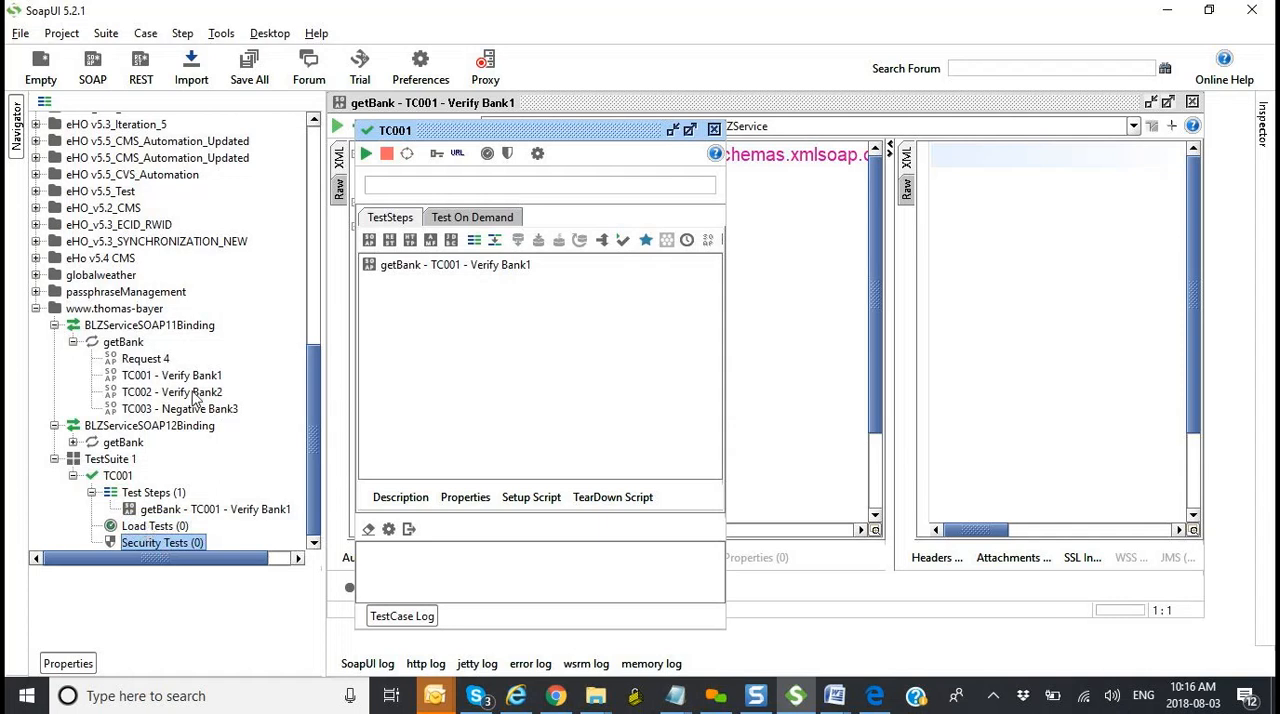
Step: Add the TC002 - Verify Bank2 request to a new test case named TC002 in TestSuite 1
left_click(172, 392)
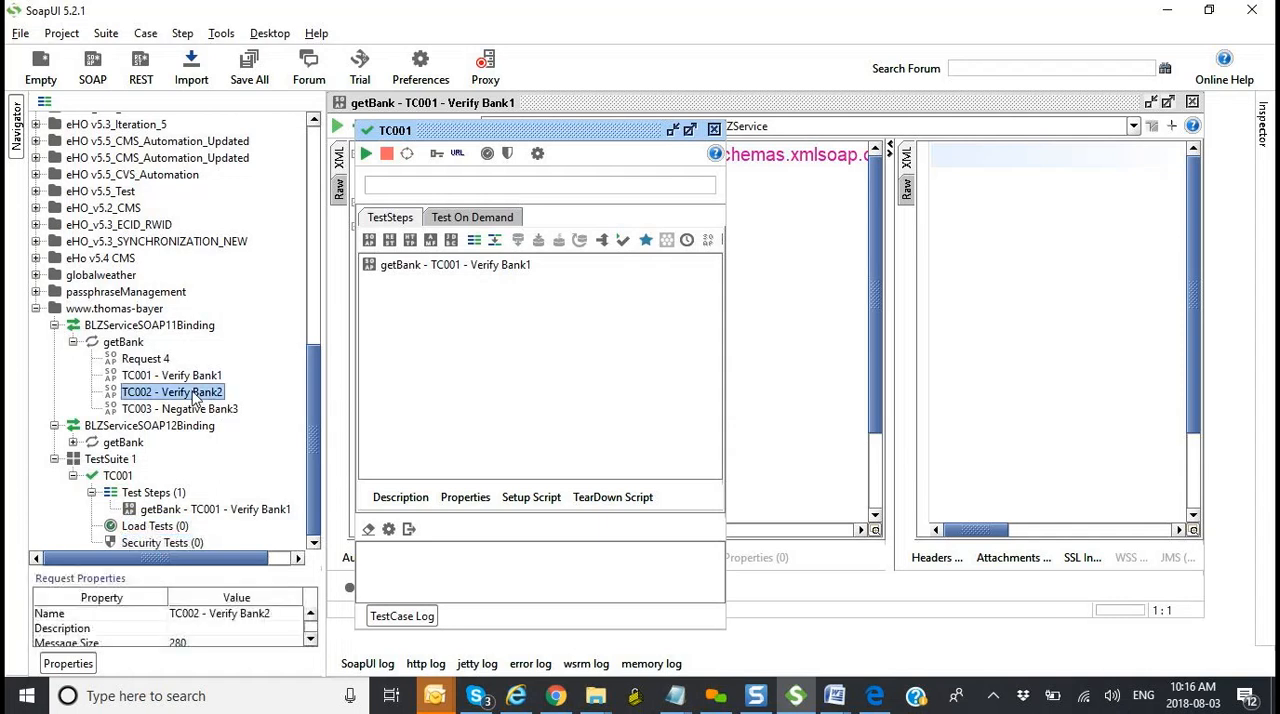
right_click(195, 397)
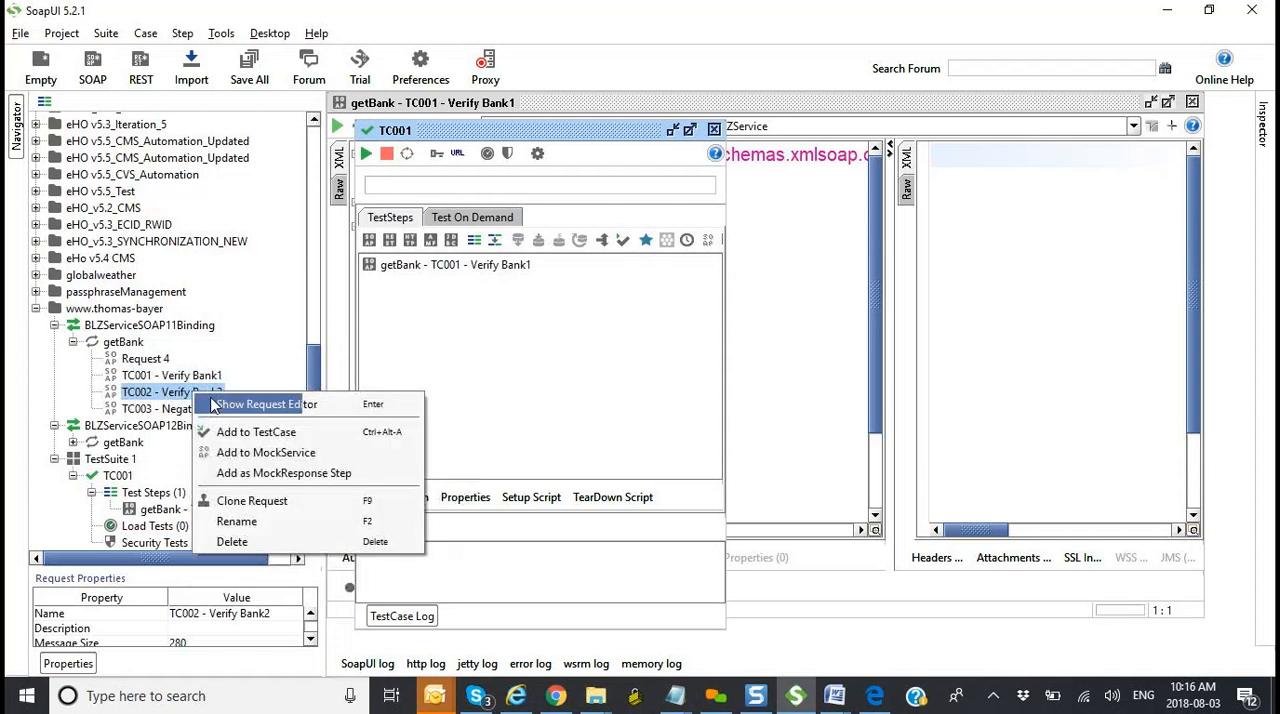
left_click(230, 433)
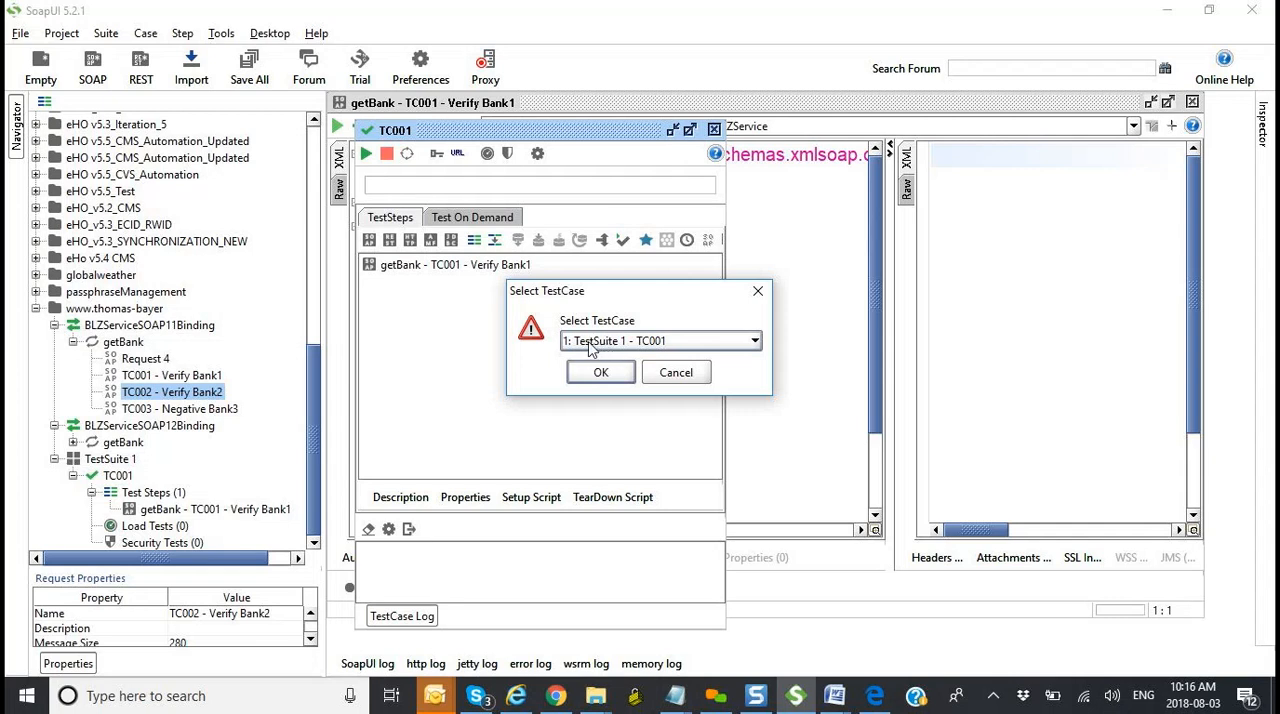
left_click(660, 345)
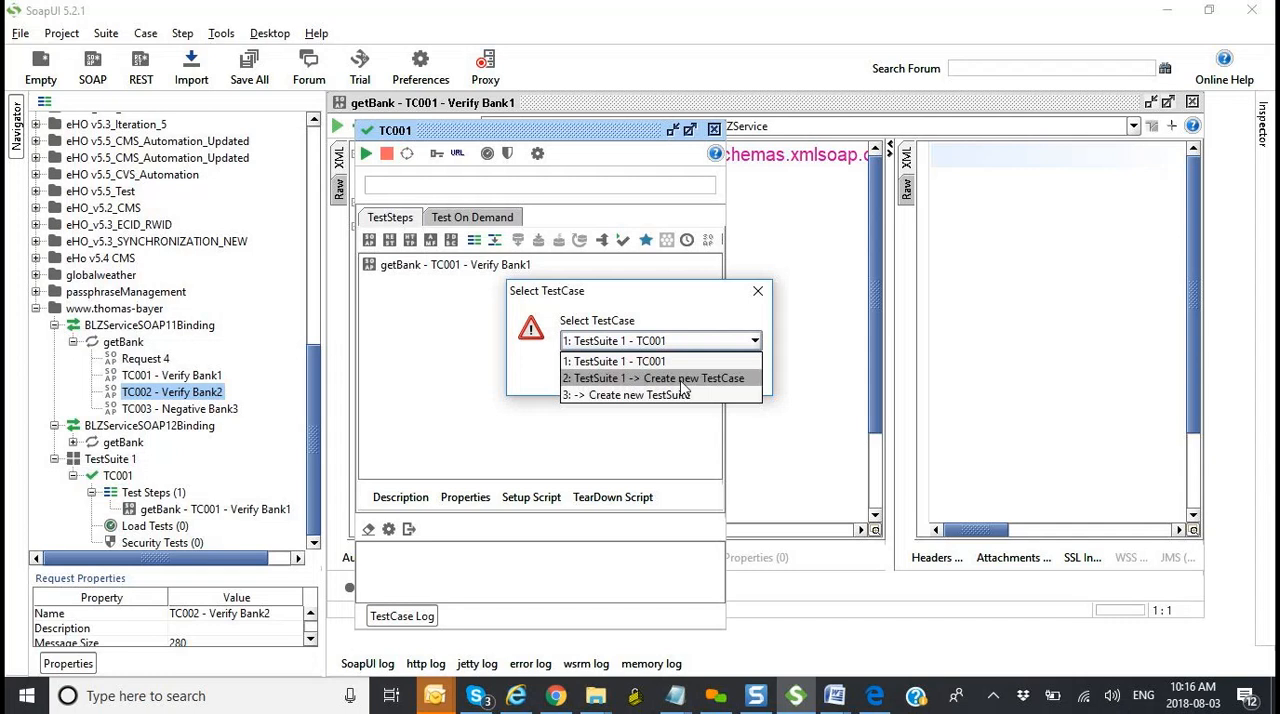
left_click(684, 380)
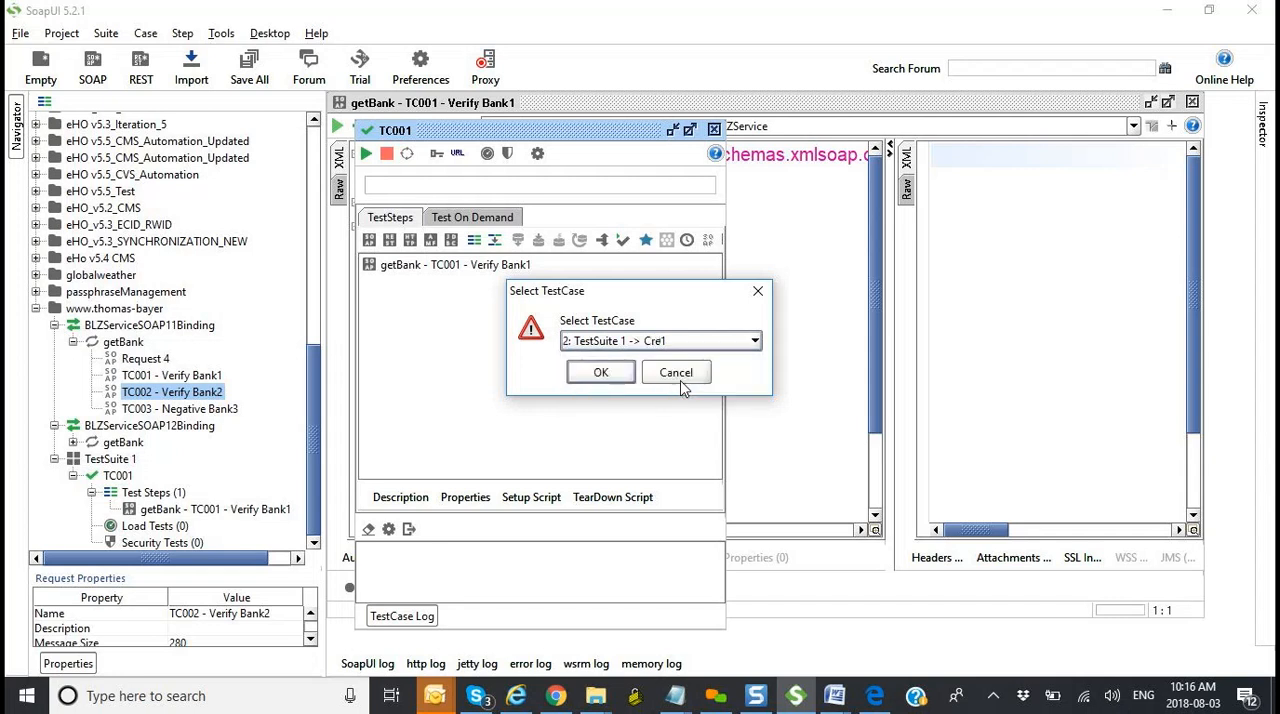
left_click(605, 377)
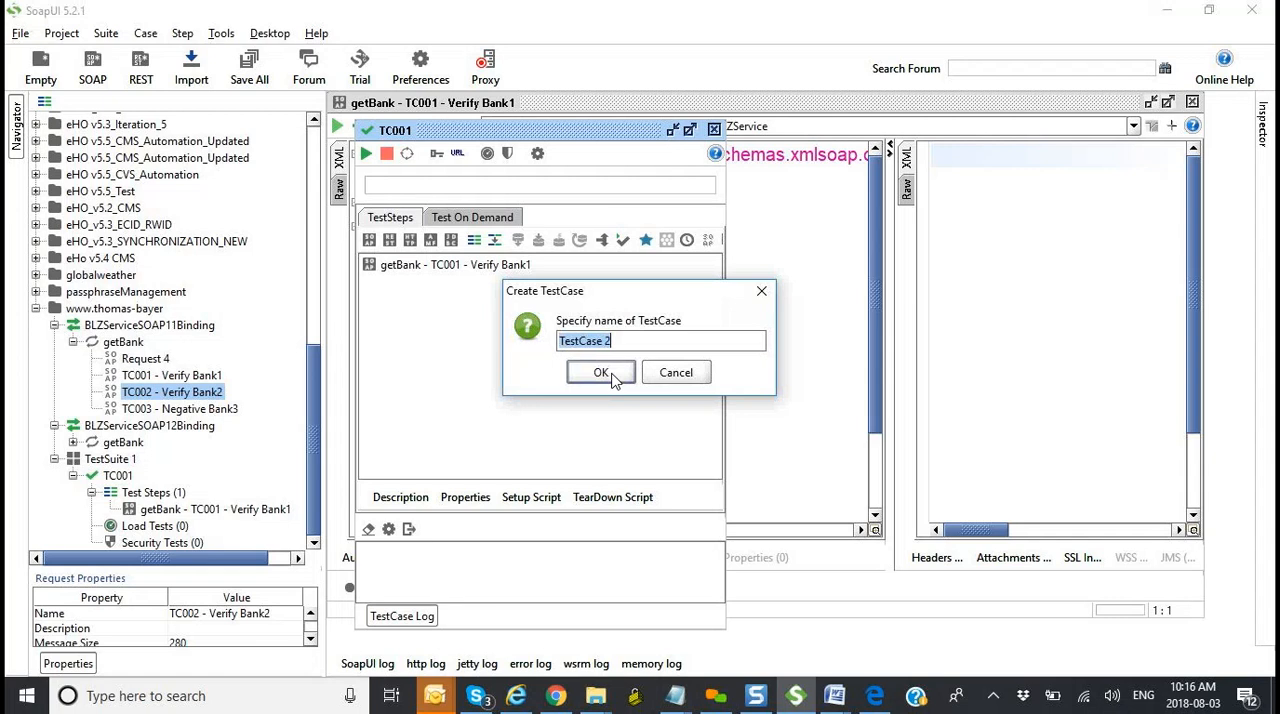
type("TC002")
left_click(605, 372)
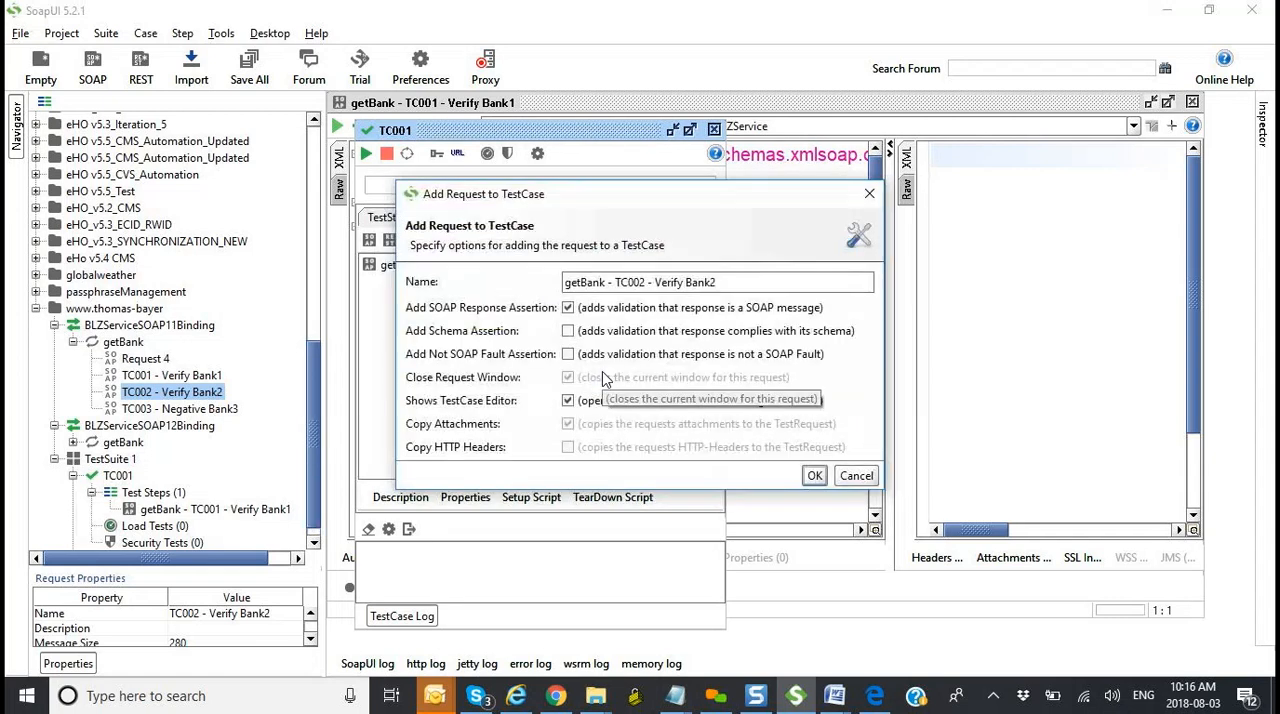
left_click(814, 476)
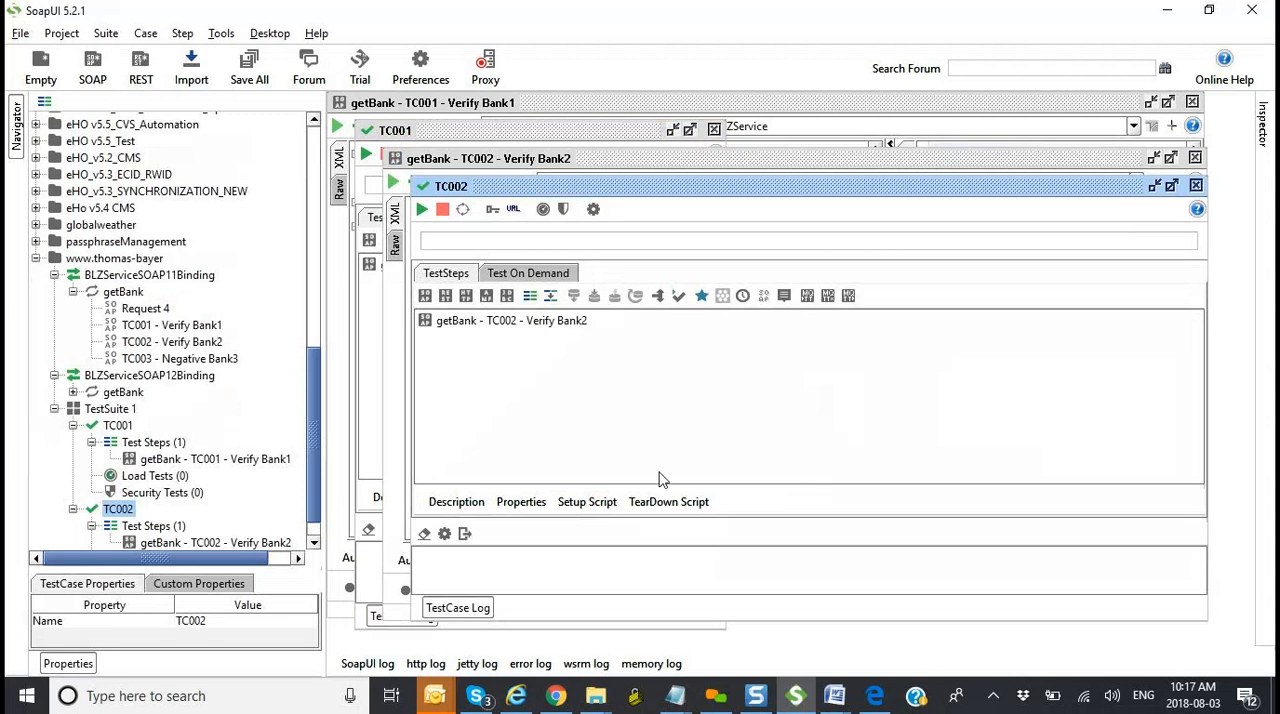
Step: Collapse the TC001 and TC002 test cases under TestSuite 1
scroll(318, 437, "down", 2)
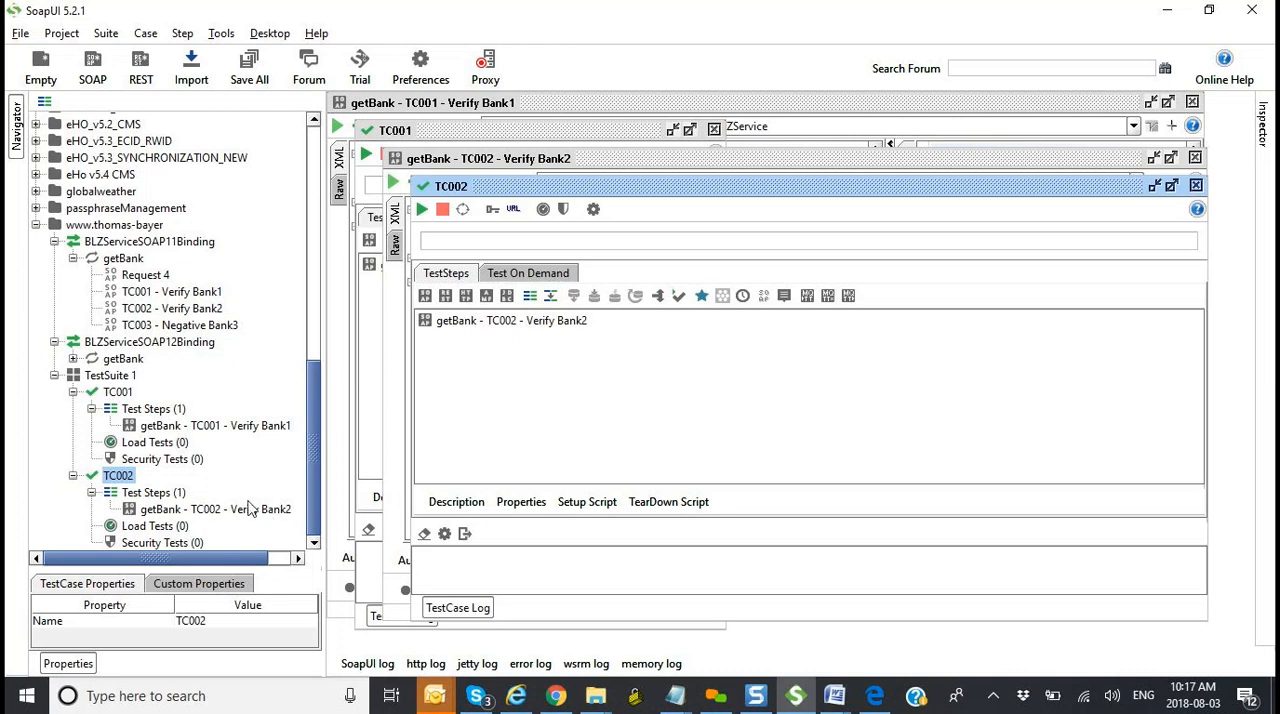
left_click(73, 392)
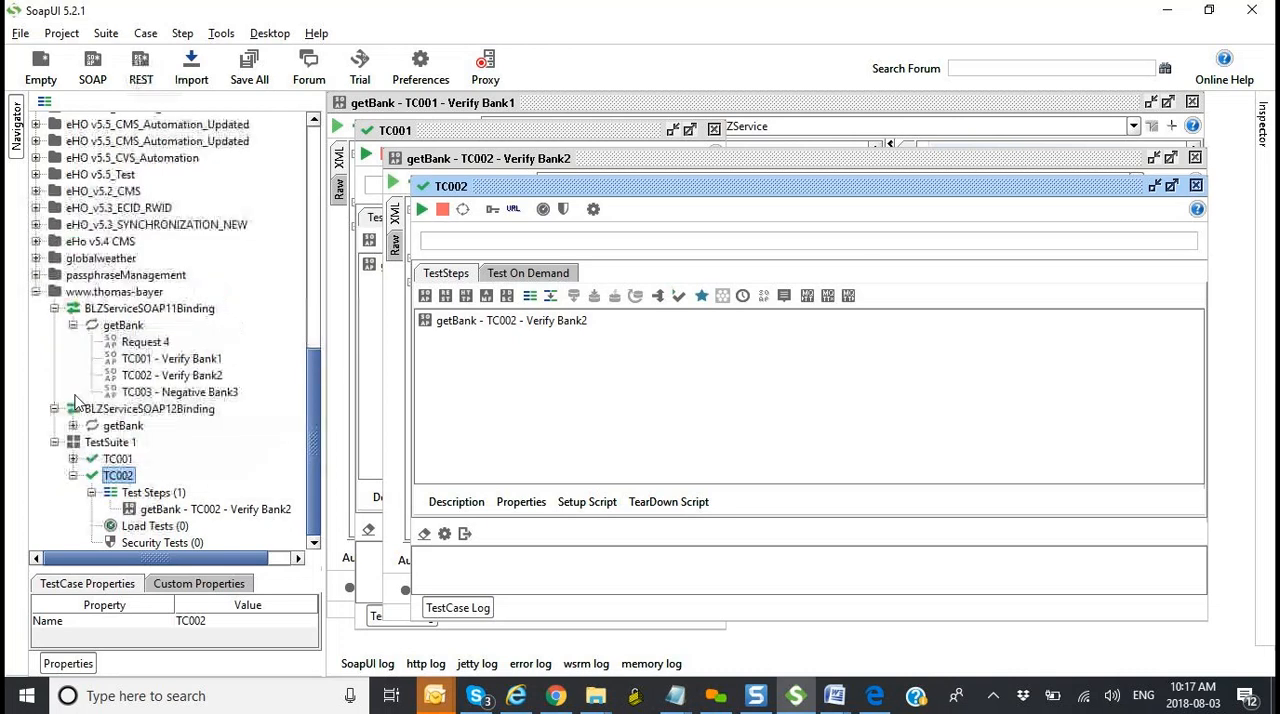
left_click(73, 477)
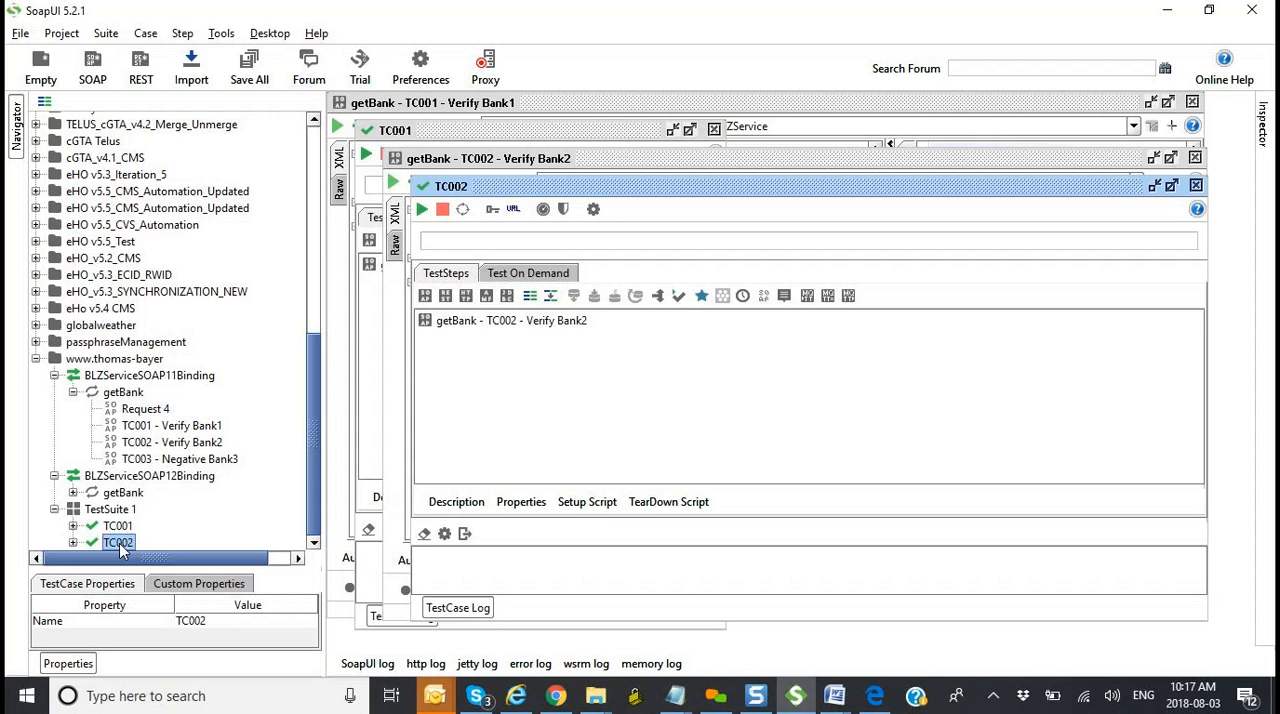
Step: Add the TC003 - Negative Bank3 request to a new TestSuite 1 test case named TC003, collapse that test case and select the suite
left_click(192, 459)
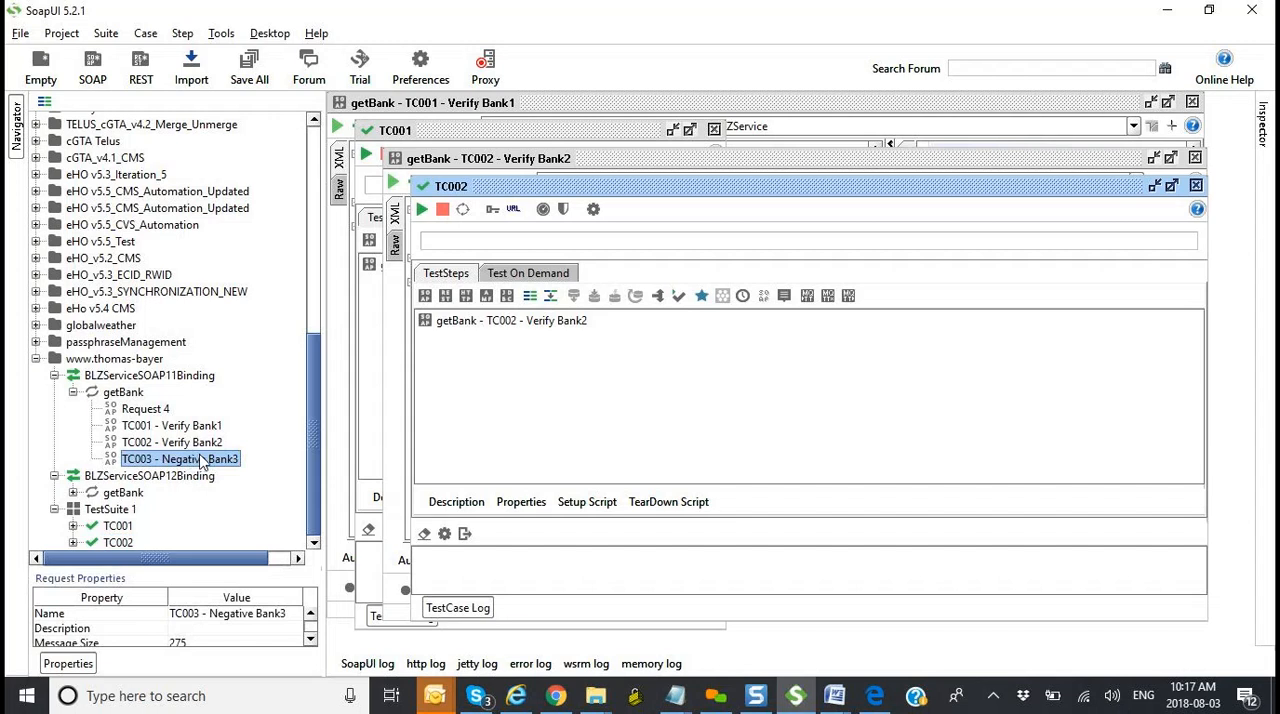
right_click(200, 463)
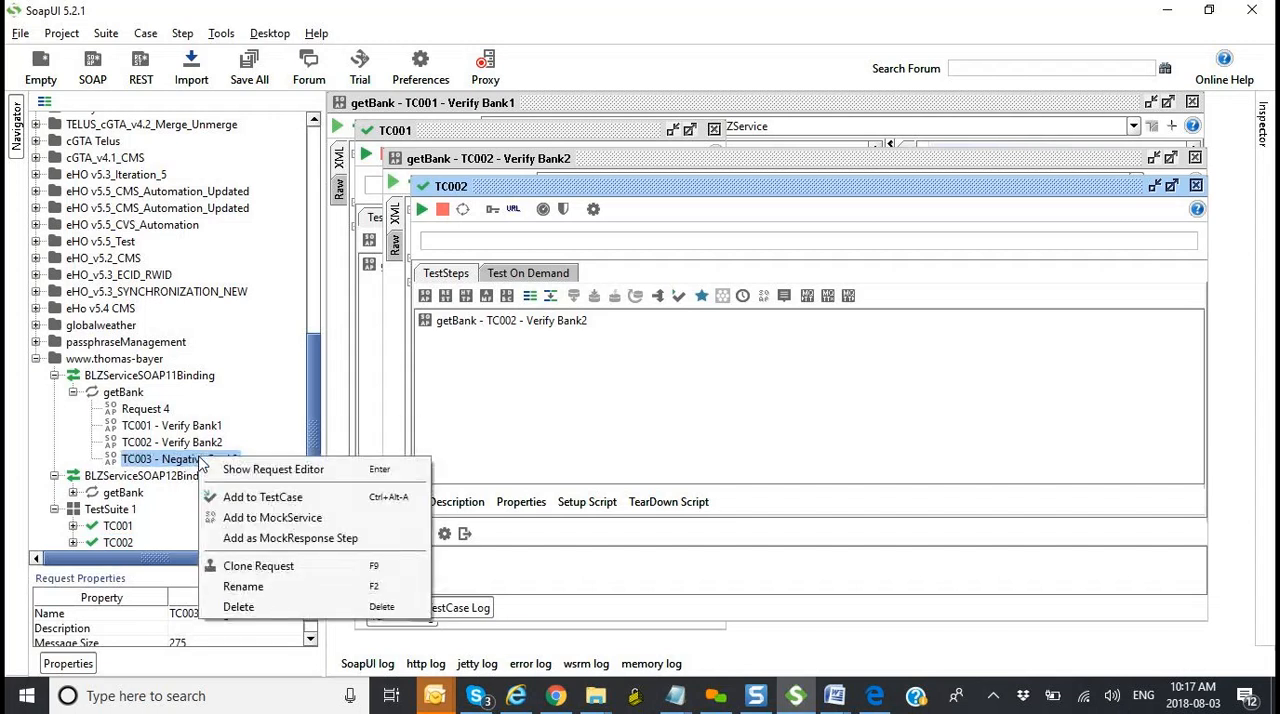
left_click(275, 495)
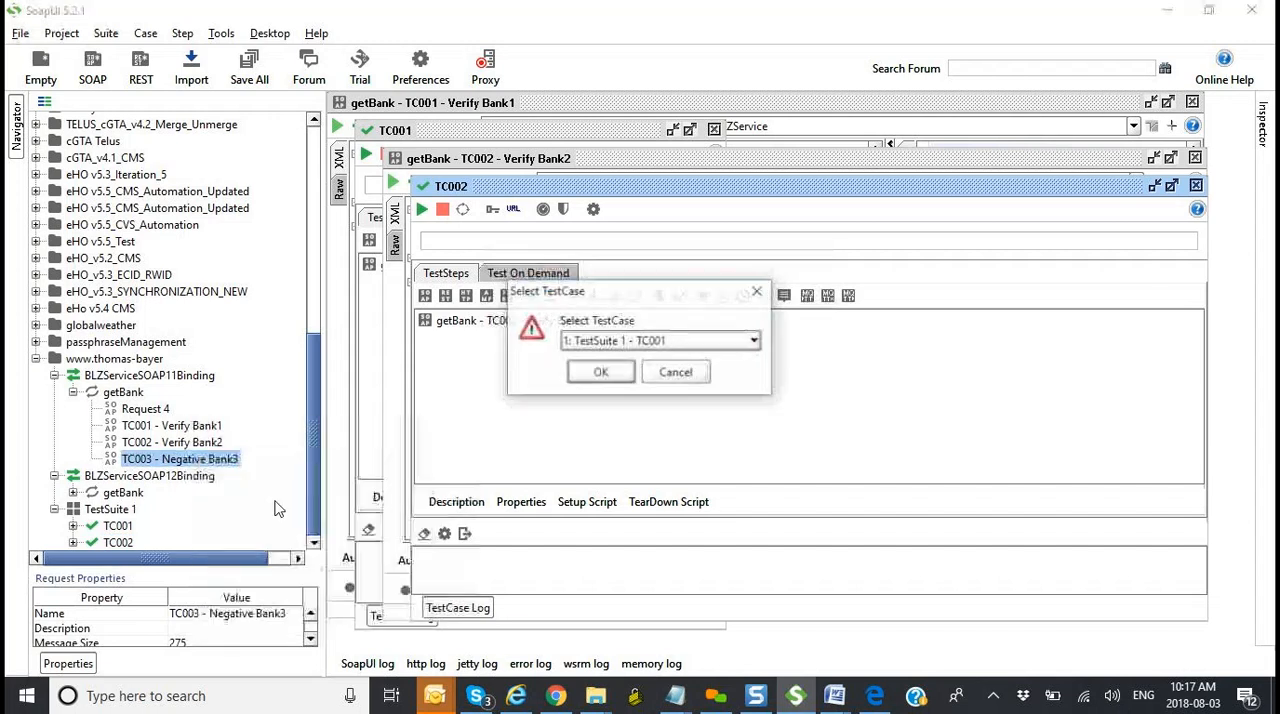
left_click(630, 342)
left_click(627, 396)
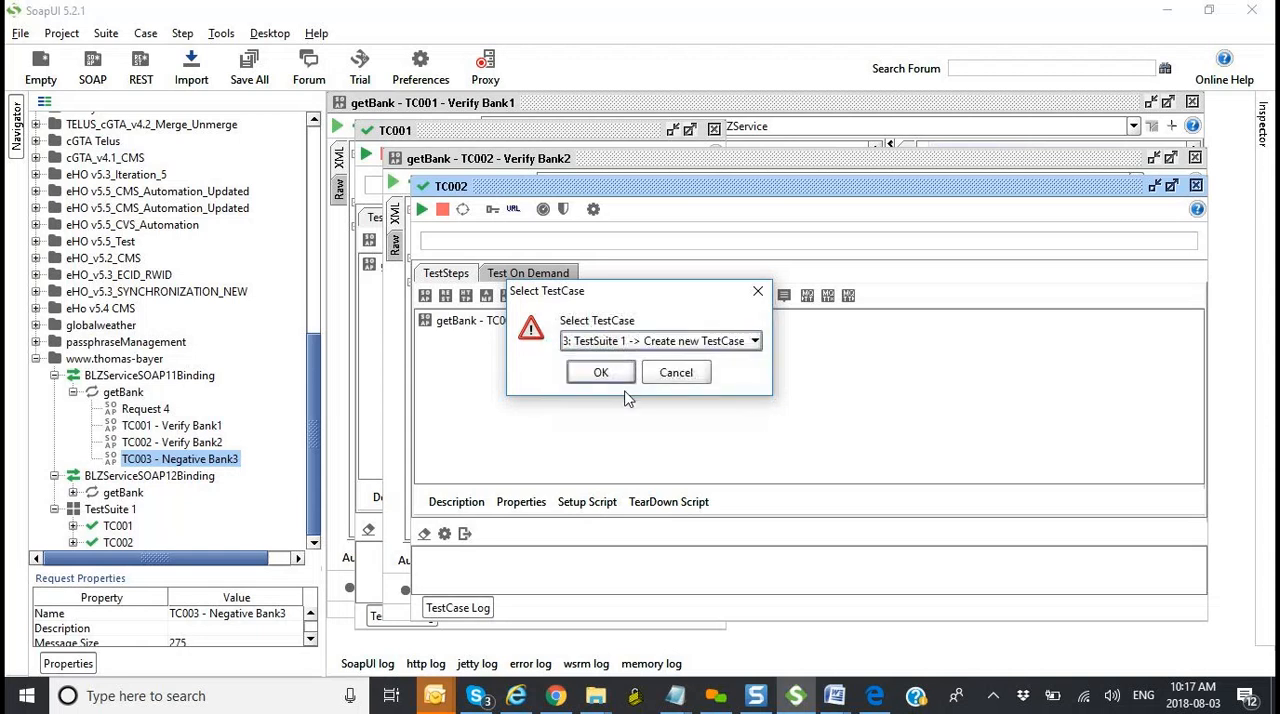
left_click(605, 378)
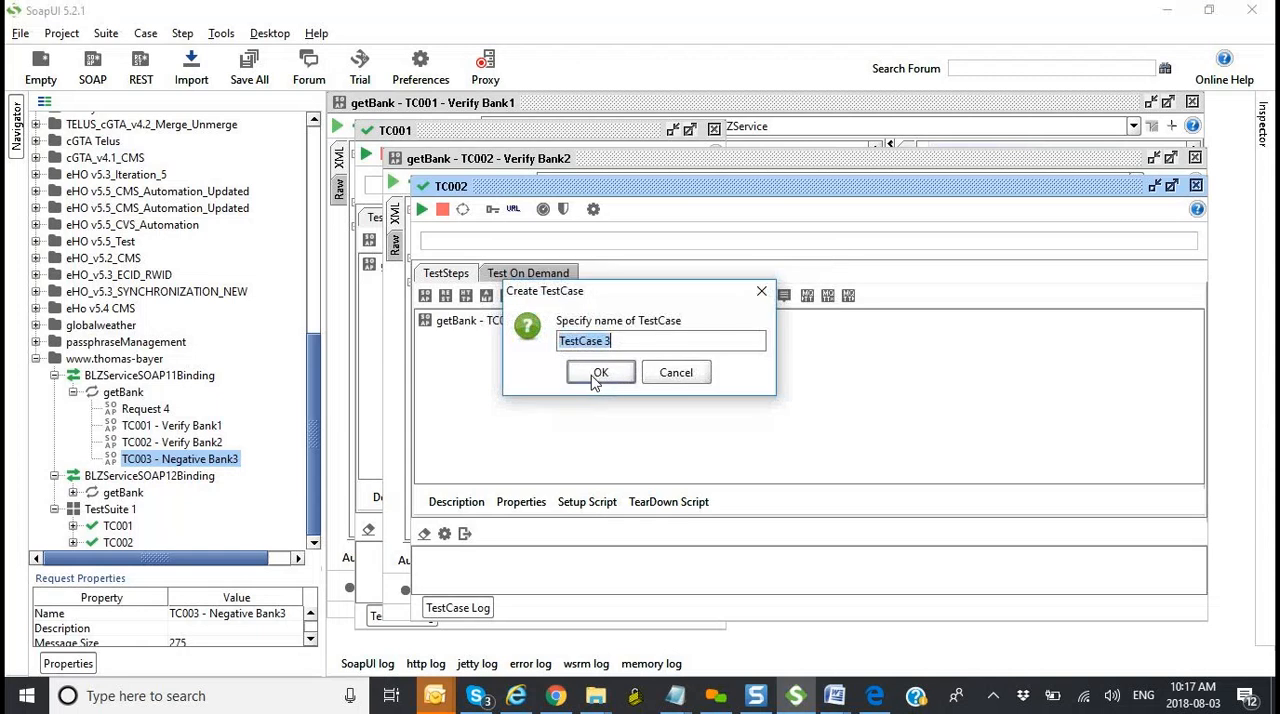
type("TC003")
left_click(598, 373)
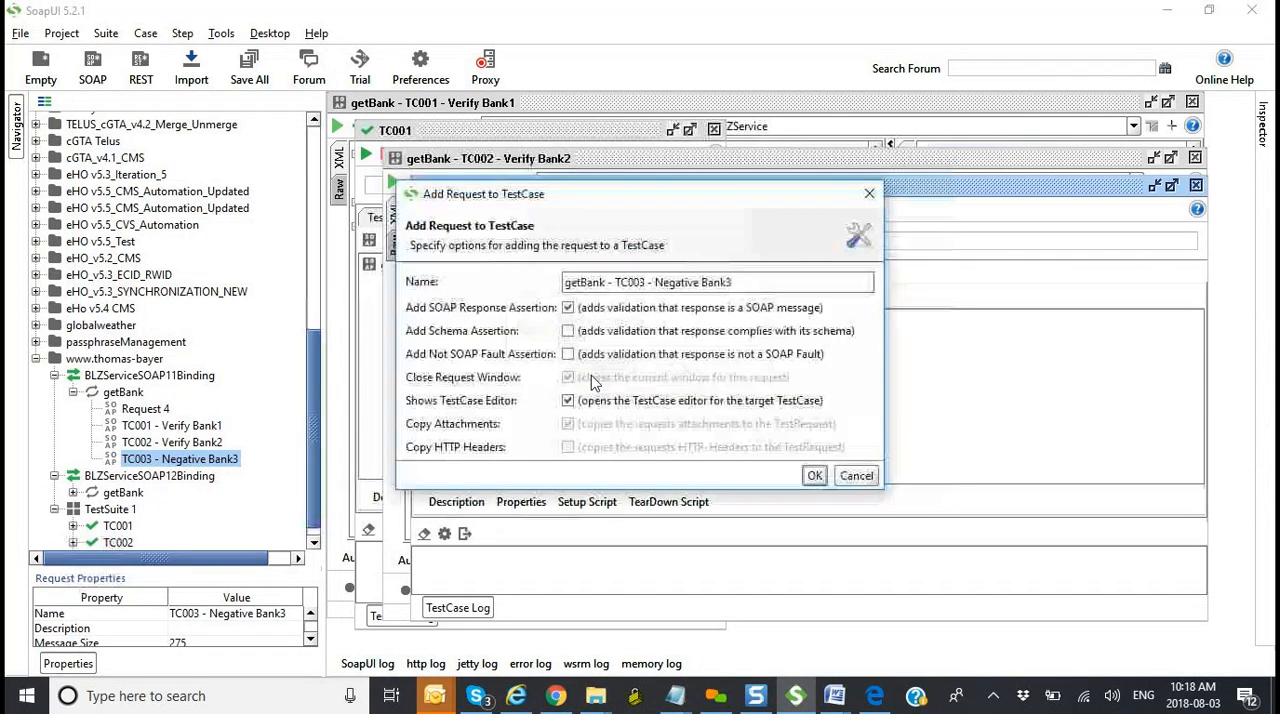
left_click(810, 475)
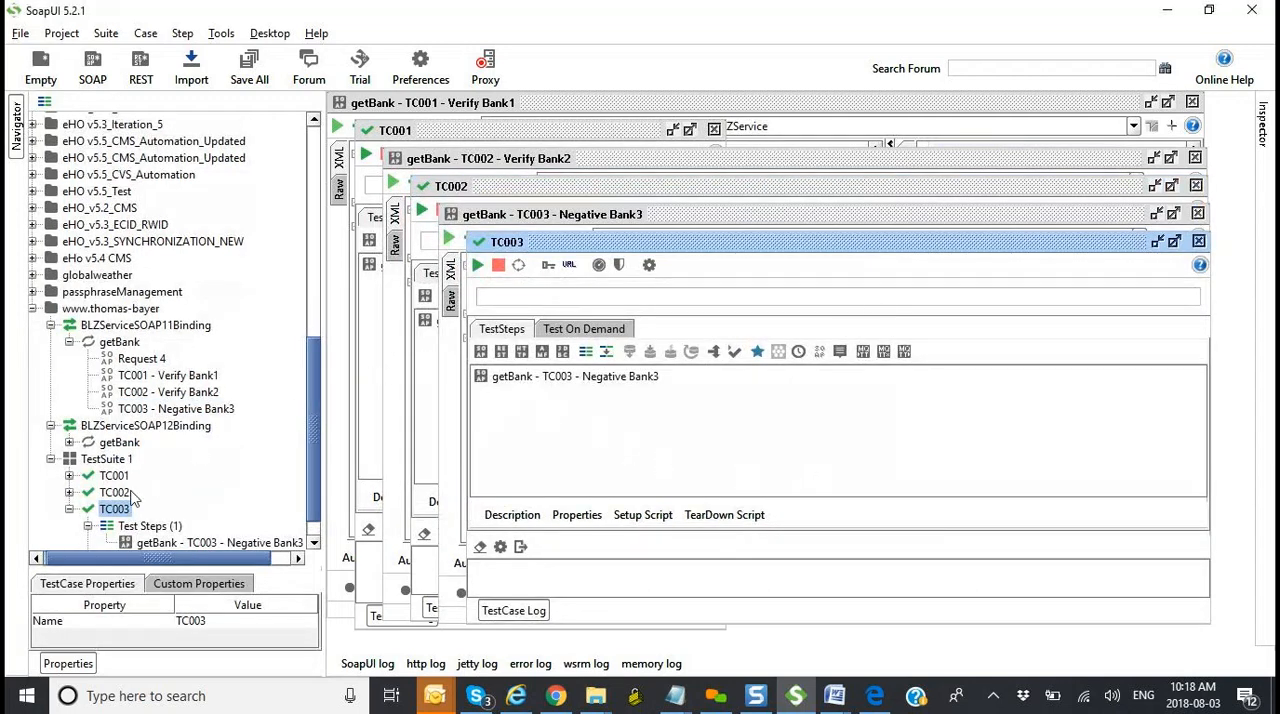
left_click(69, 510)
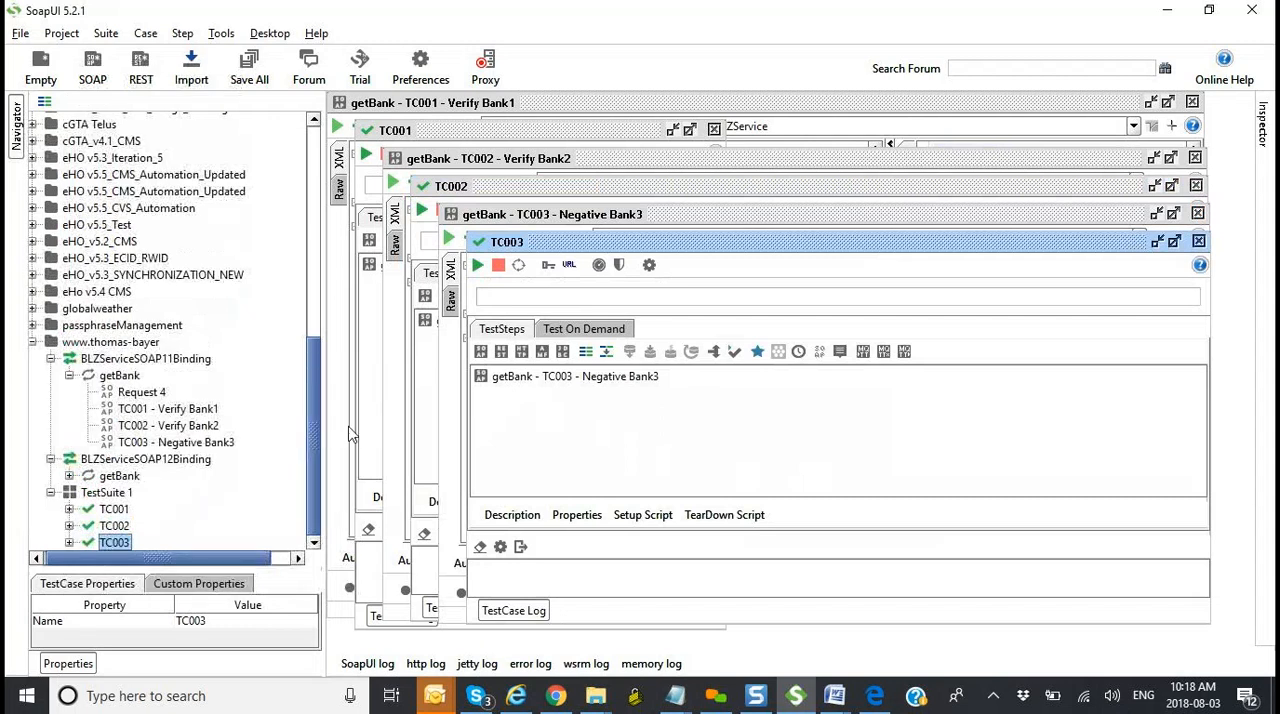
left_click(117, 495)
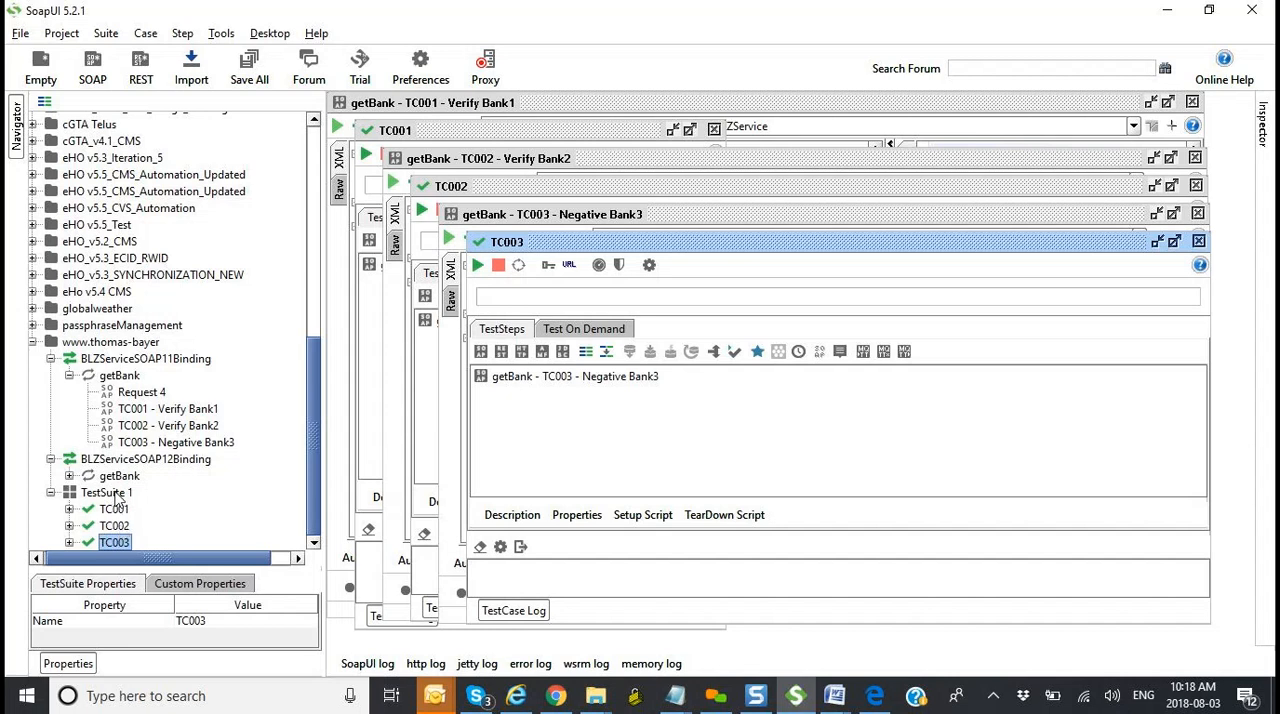
Step: Open TestSuite 1 in a maximized window and run all of its test cases
double_click(115, 494)
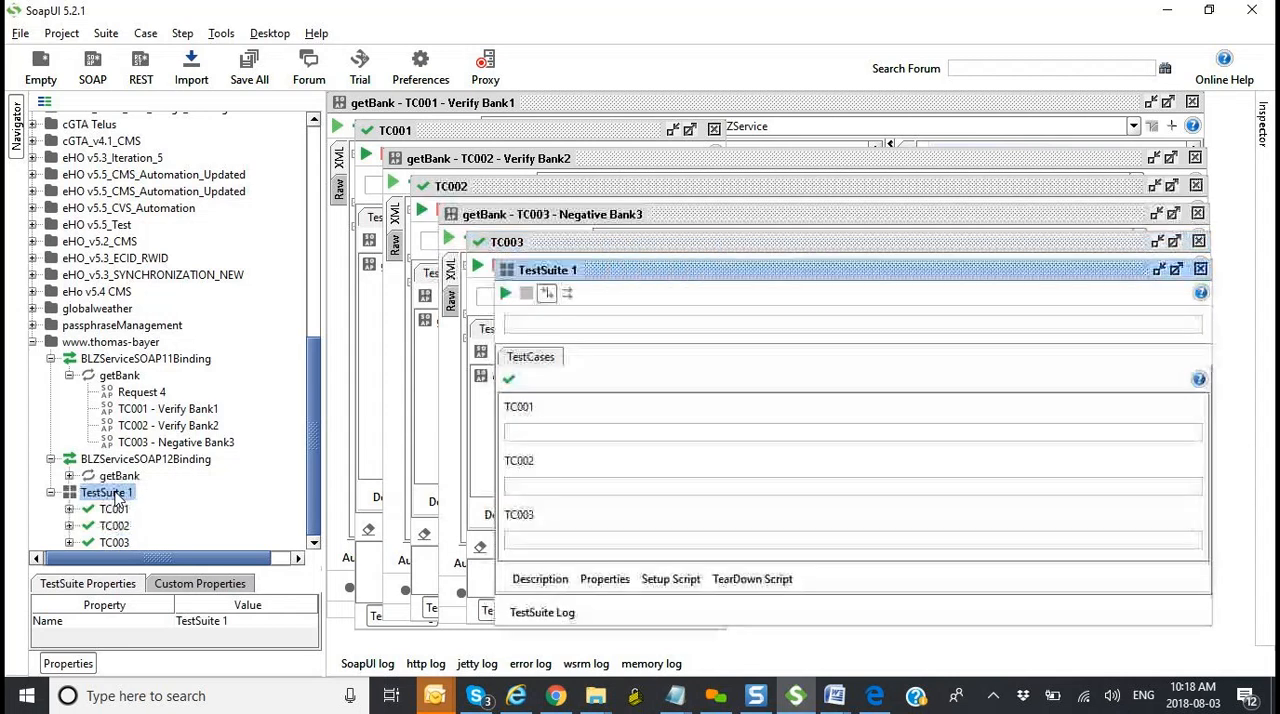
left_click(1176, 269)
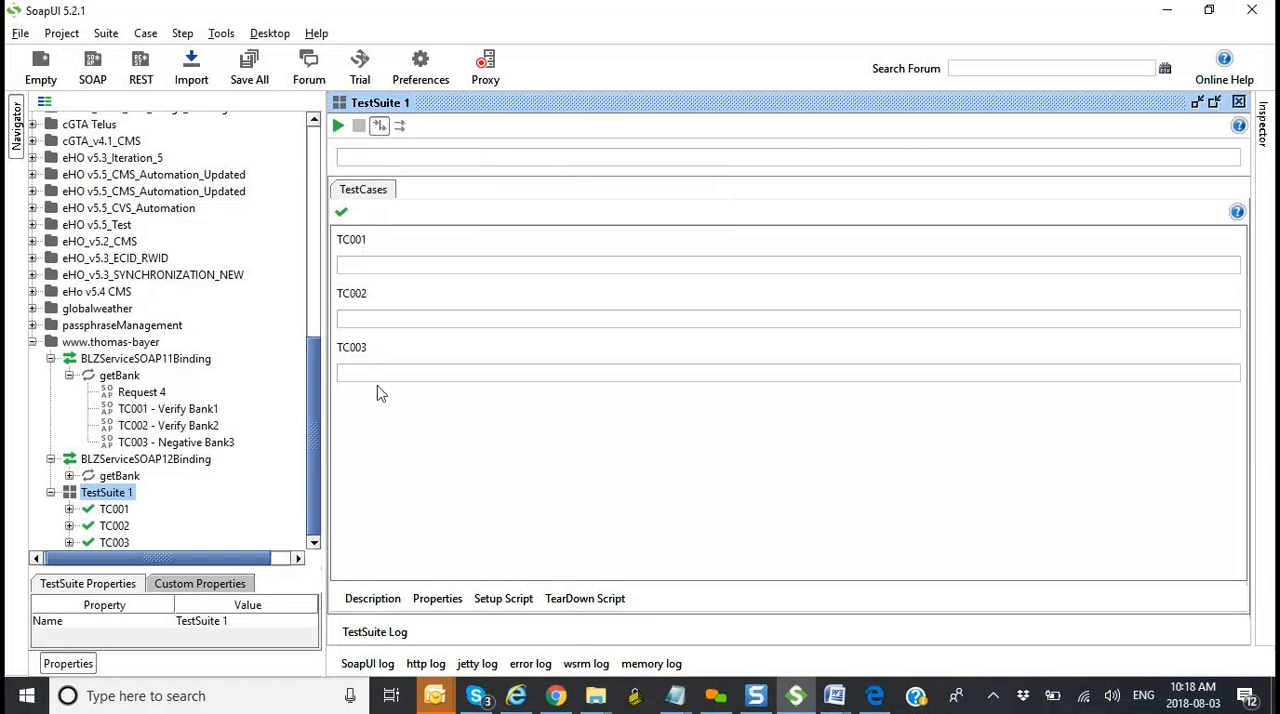
left_click(339, 127)
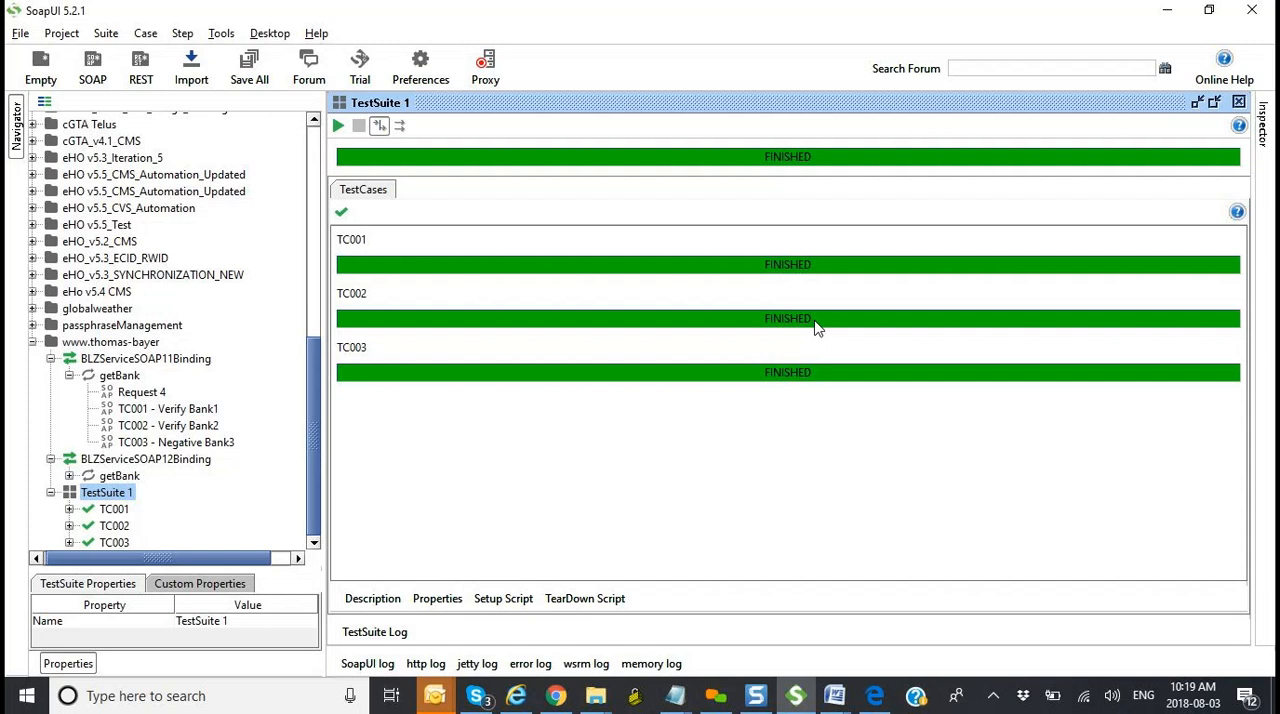
Step: Inspect the TC001 test case's run log and its getBank request and response, and close both windows
double_click(480, 265)
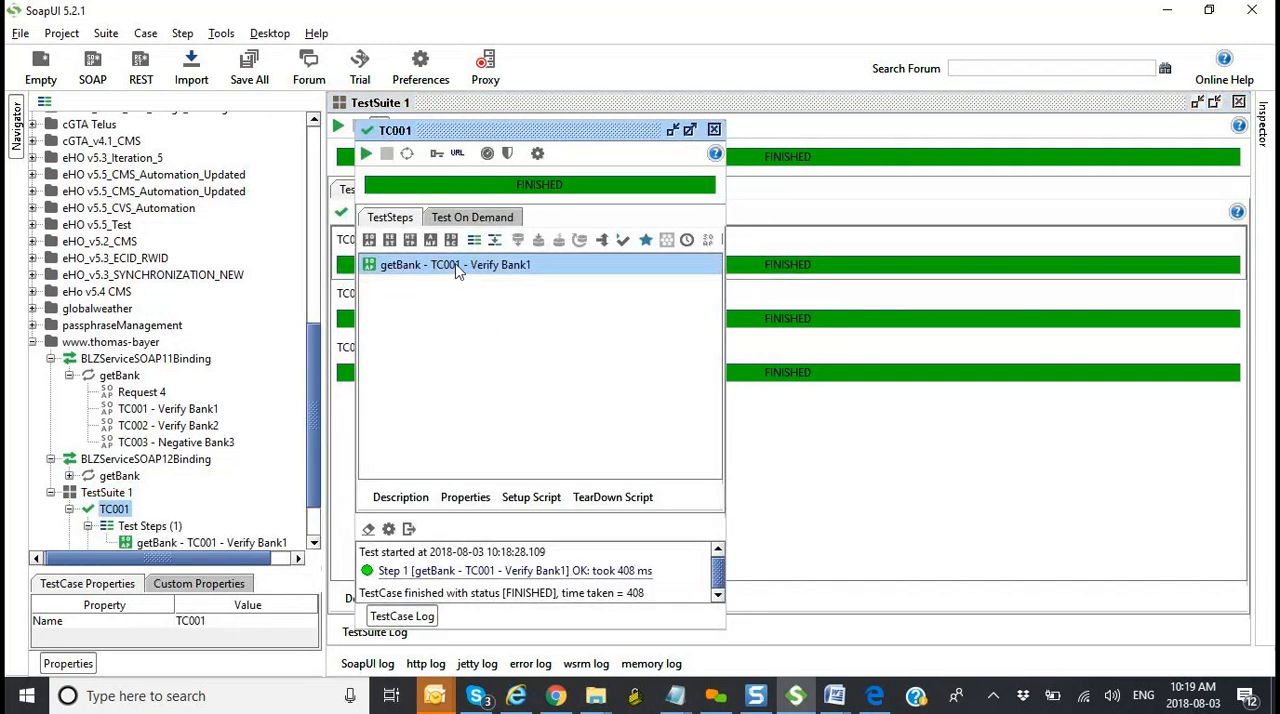
double_click(455, 266)
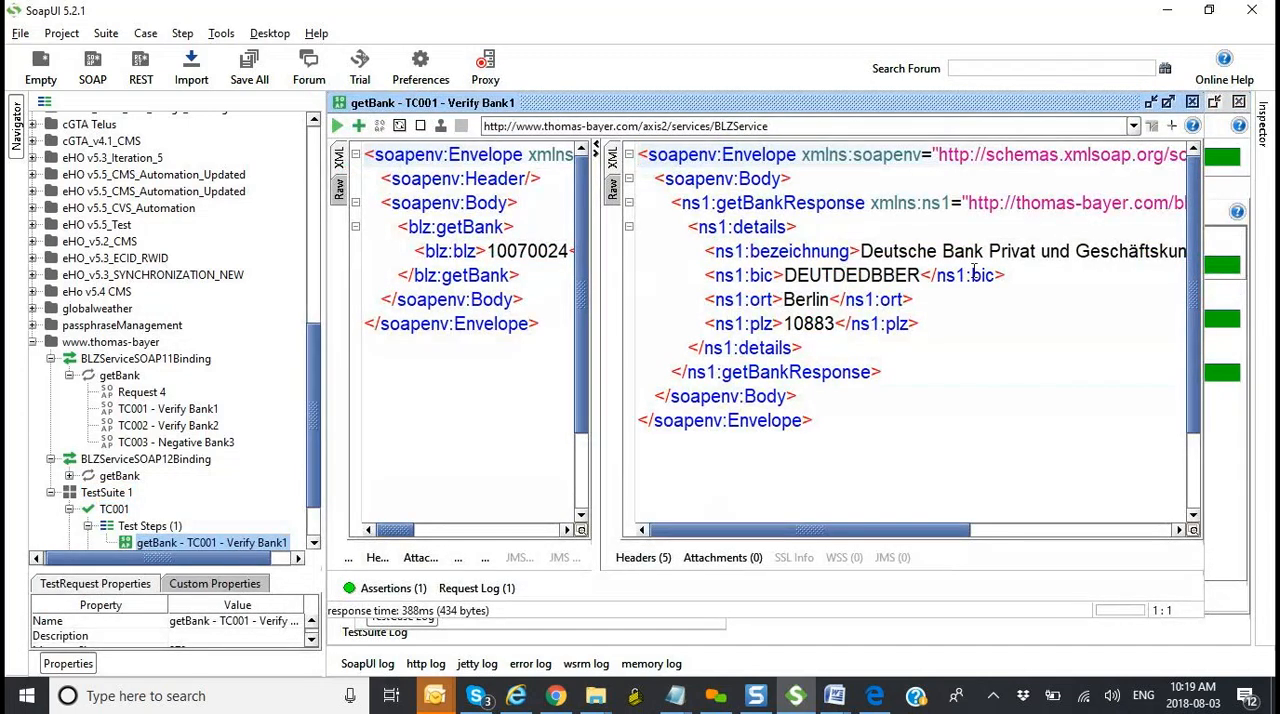
left_click(1192, 102)
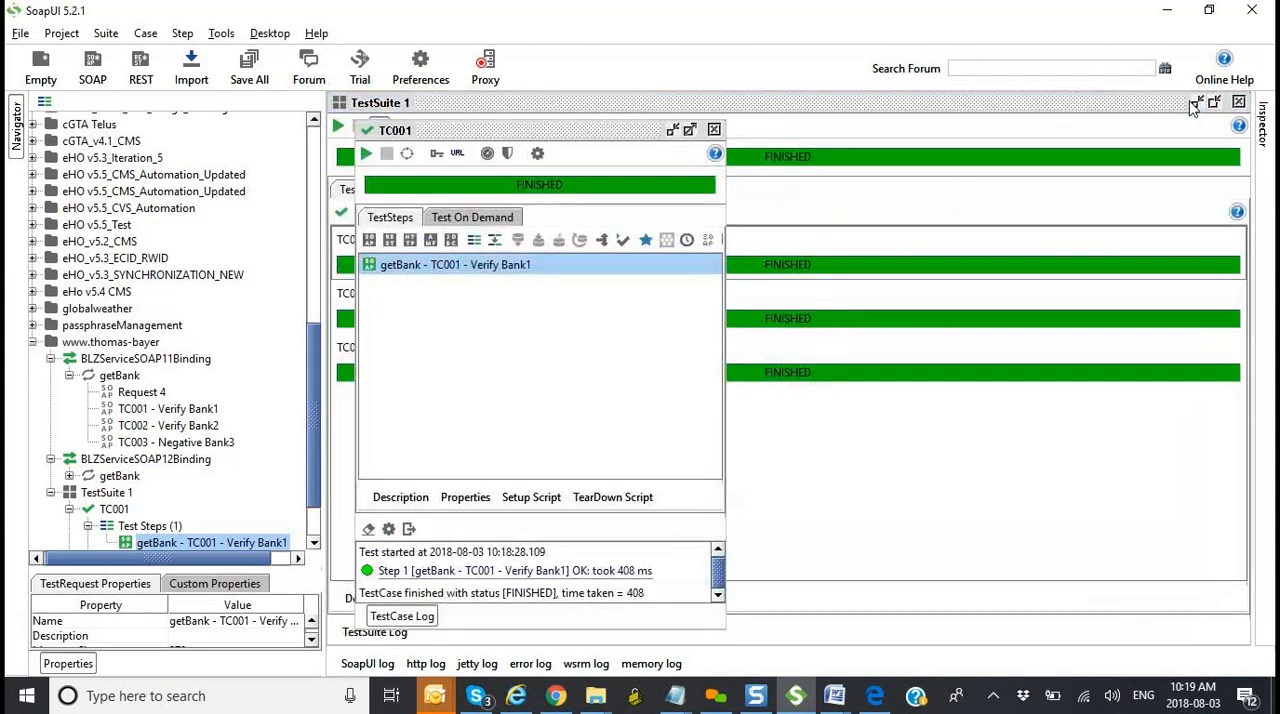
left_click(714, 129)
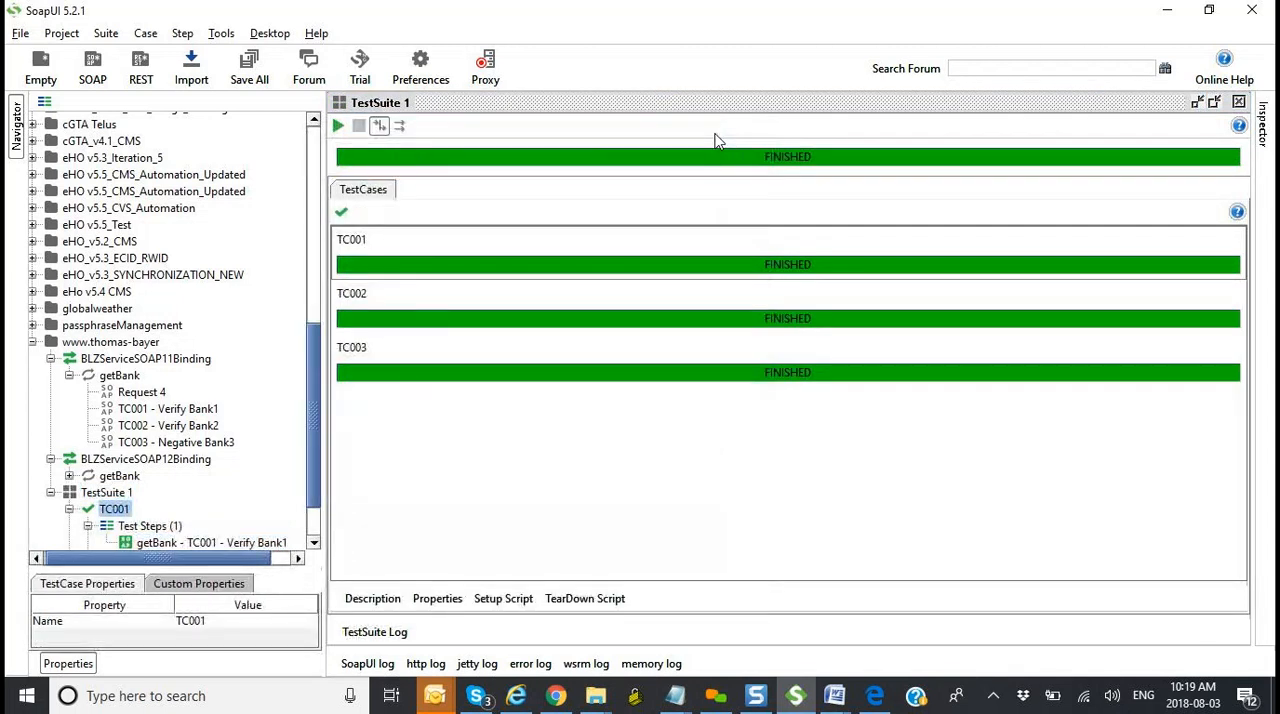
Step: Inspect the getBank request and response of the TC002 test case, and close both windows
double_click(760, 316)
double_click(757, 319)
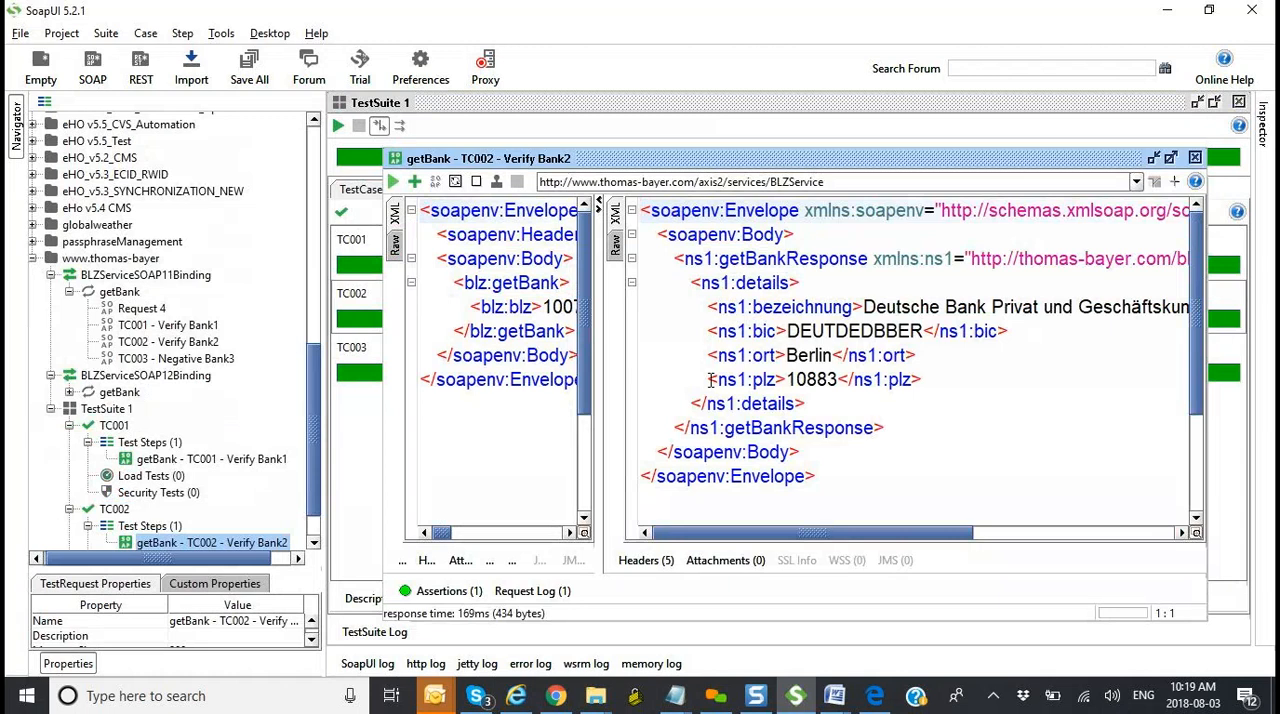
left_click(1195, 157)
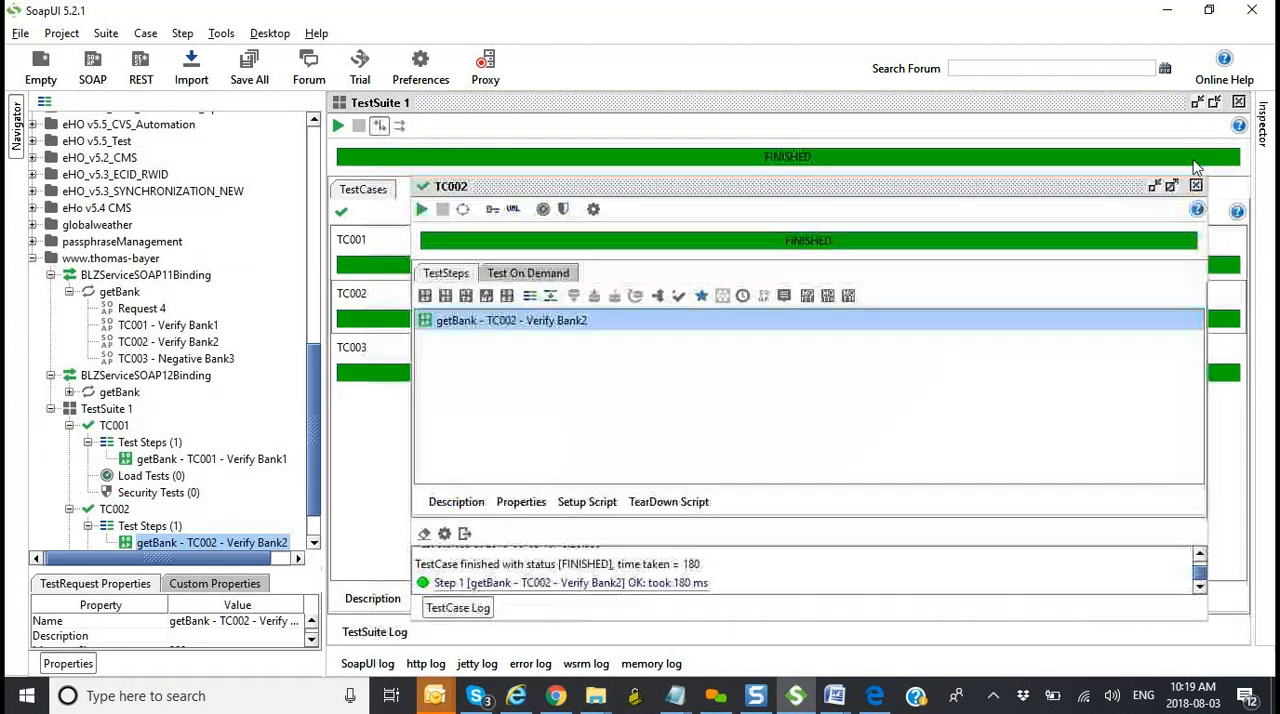
left_click(1196, 186)
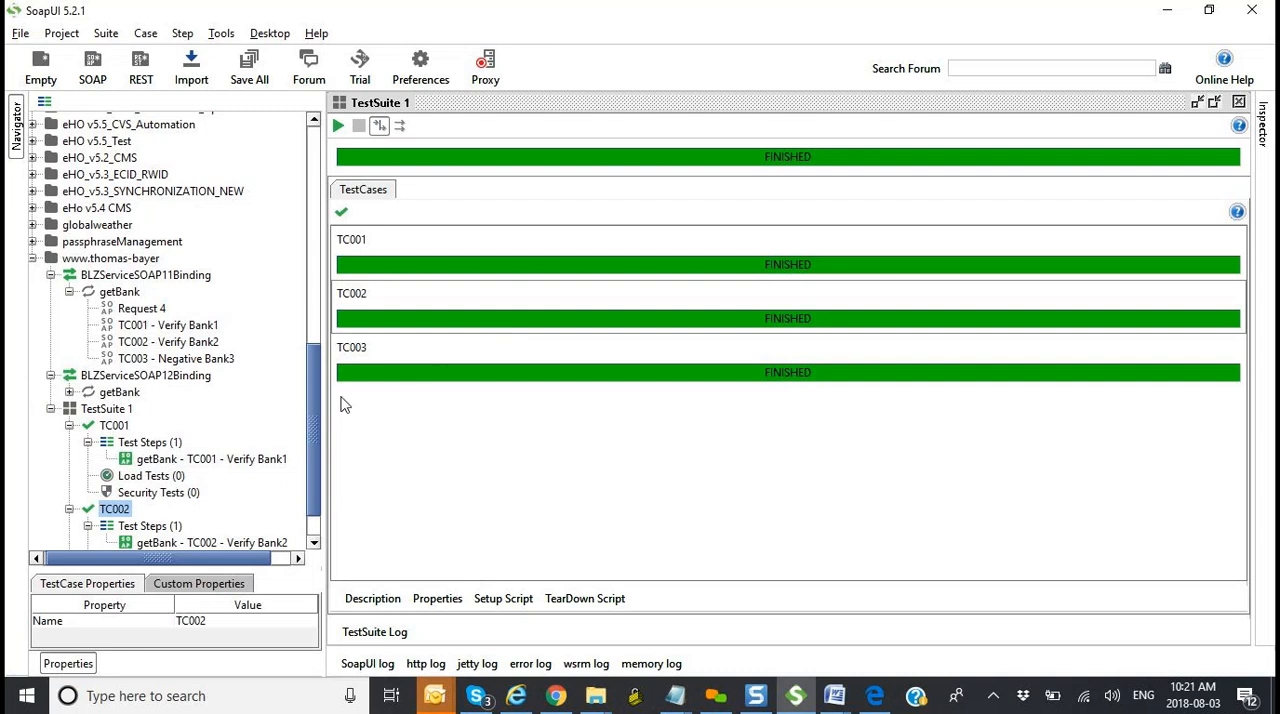
Step: Collapse TC002 and open TC001's getBank test step in a maximized window with its assertions list shown
scroll(318, 440, "down", 1)
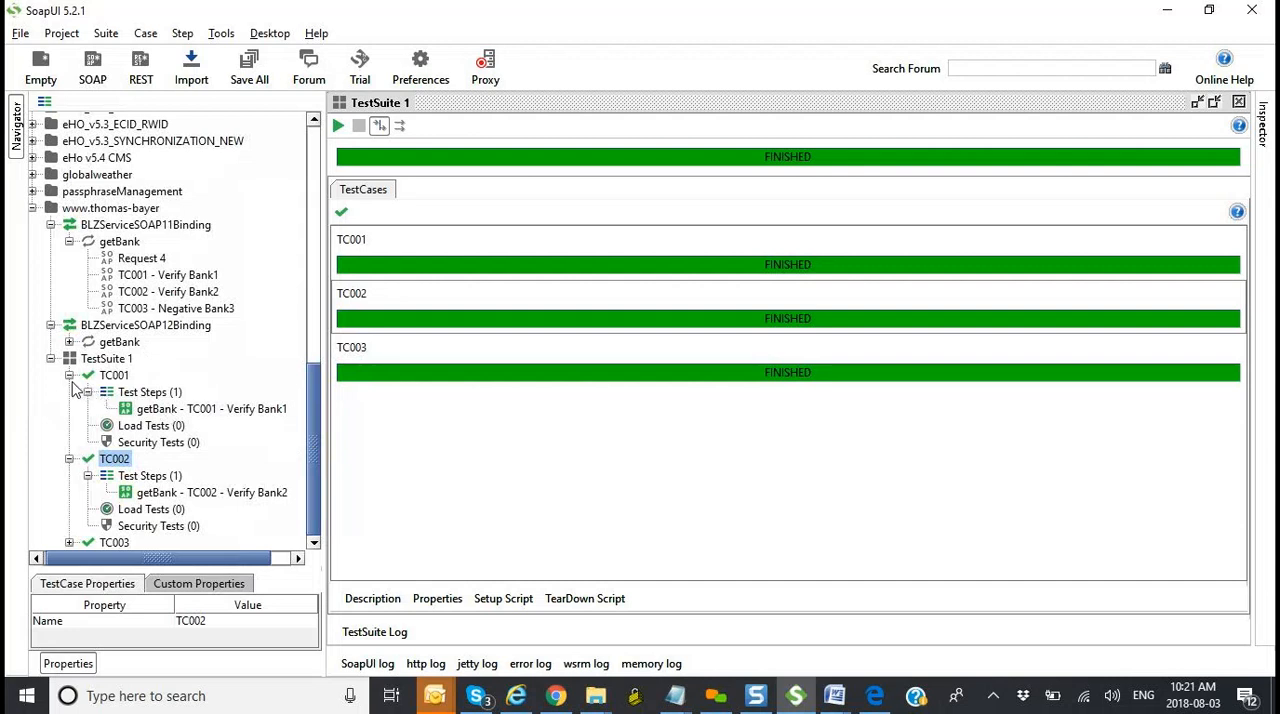
left_click(70, 461)
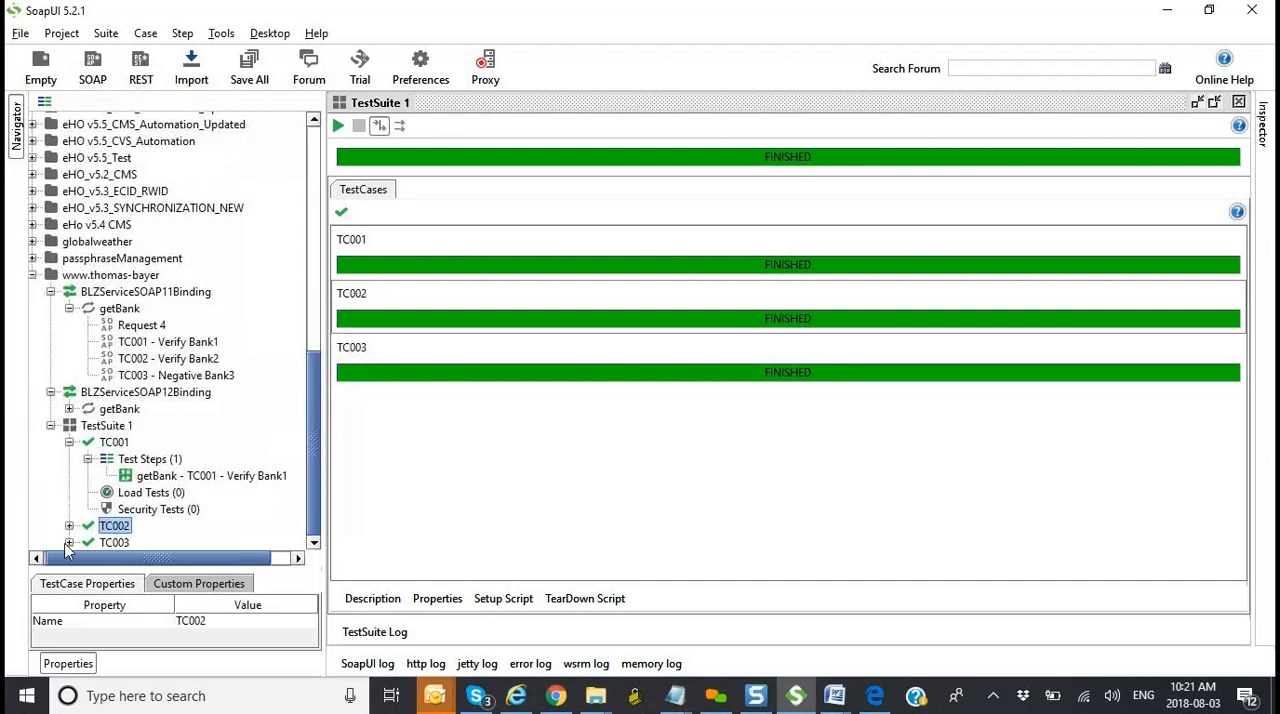
double_click(183, 478)
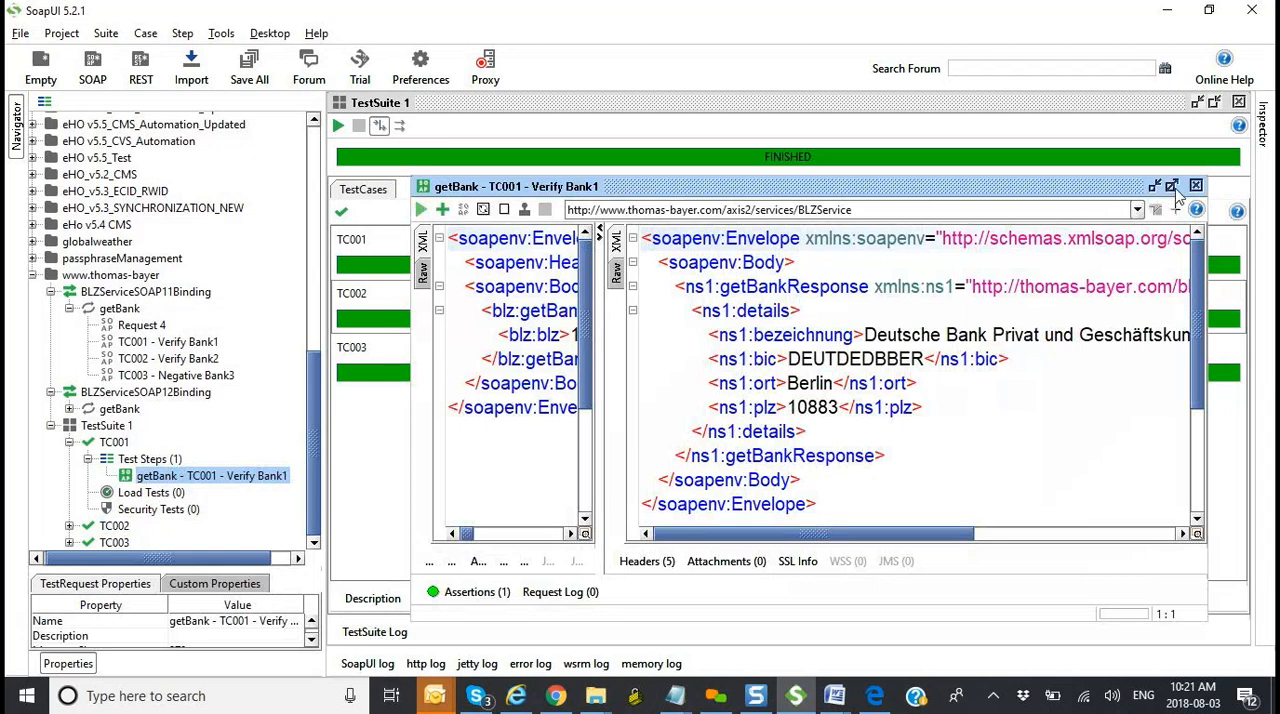
left_click(1172, 187)
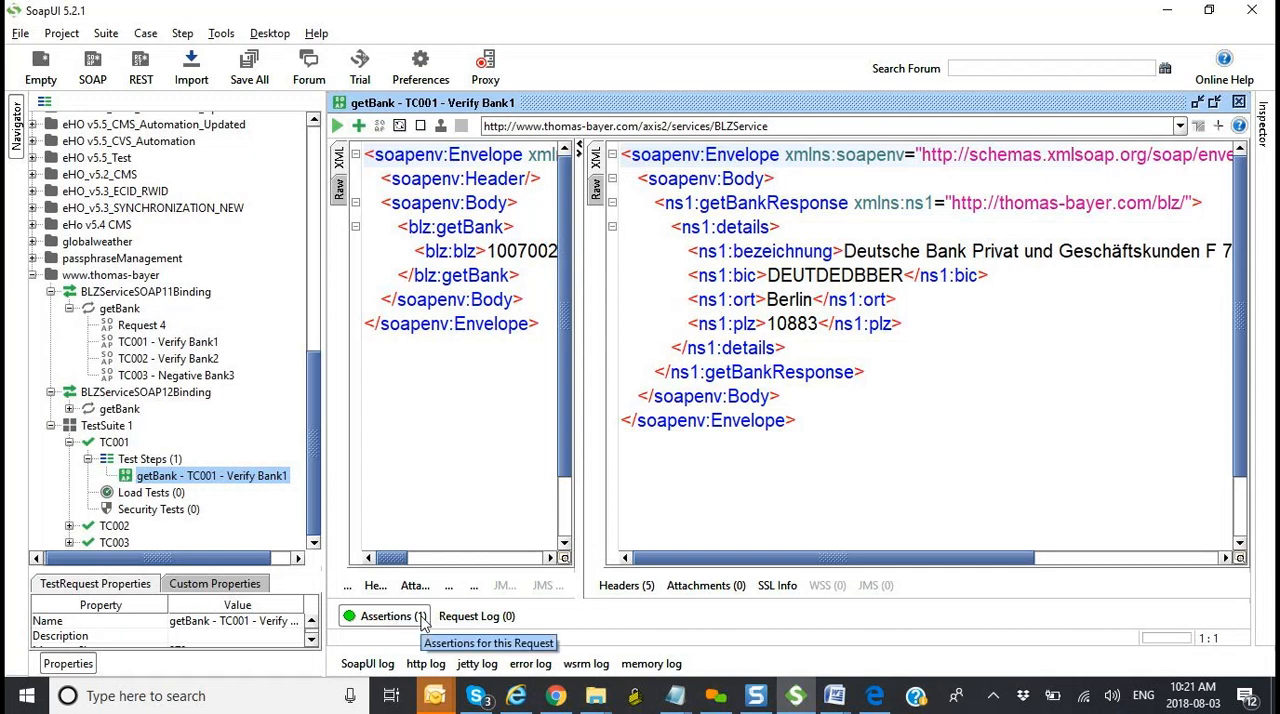
left_click(390, 616)
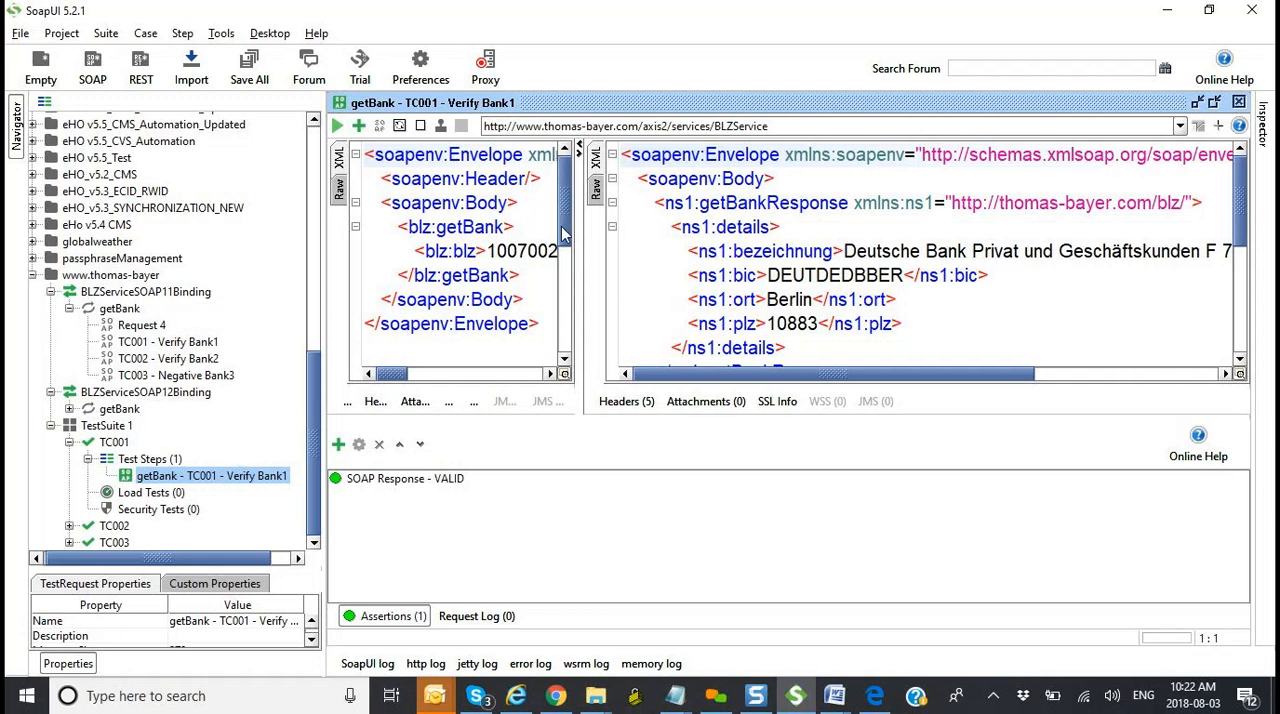
Step: Copy the whole <ns1:bic>DEUTDEDBBER</ns1:bic> element from the TC001 response
left_click(756, 276)
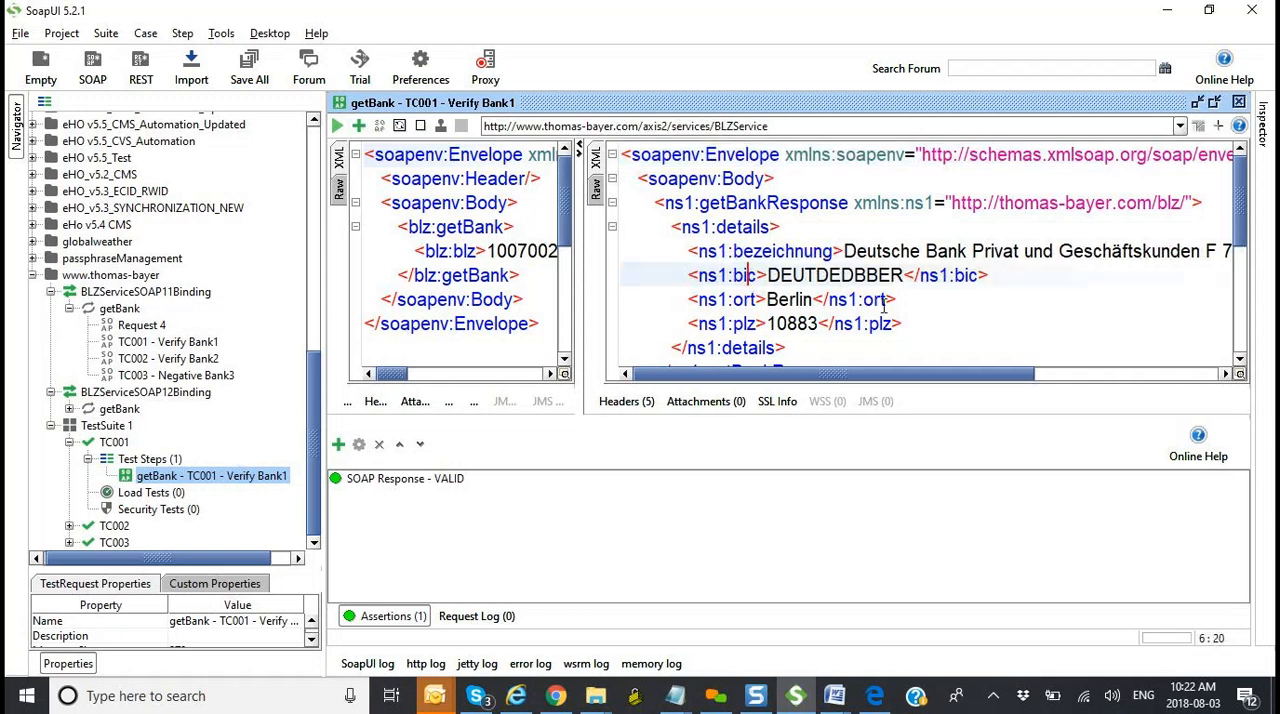
left_click_drag(903, 323, 692, 316)
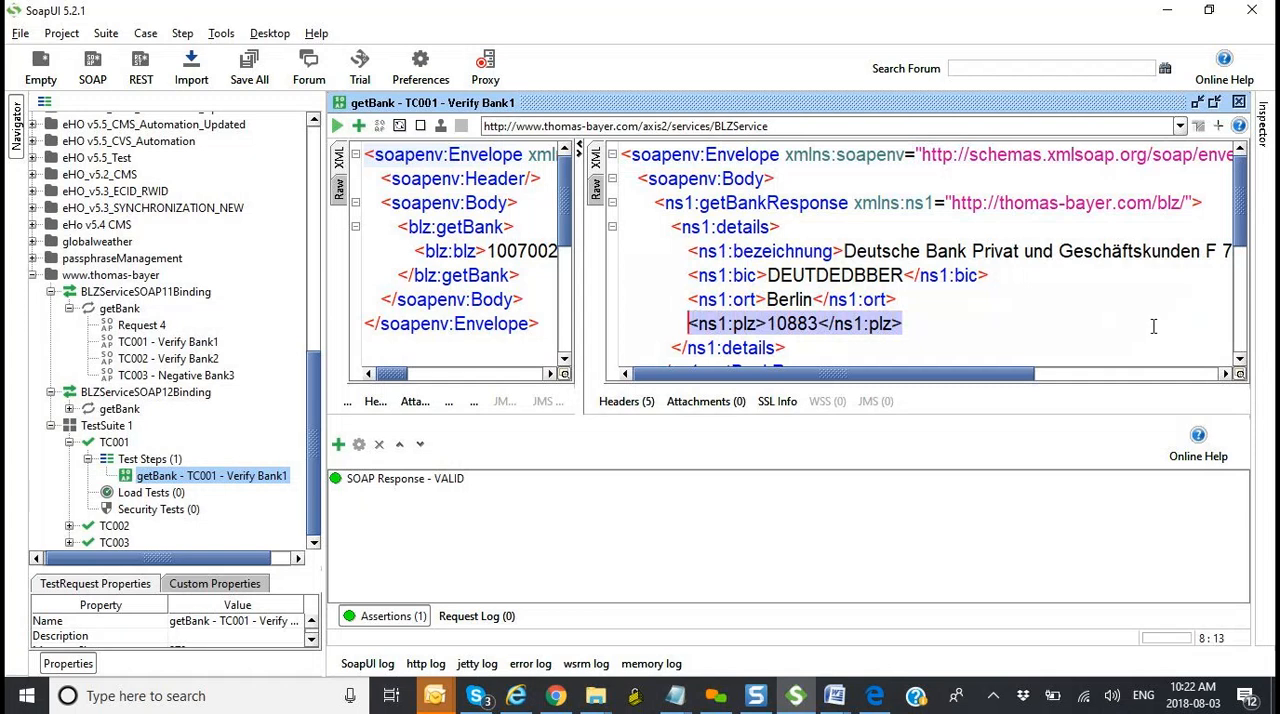
left_click_drag(990, 299, 688, 277)
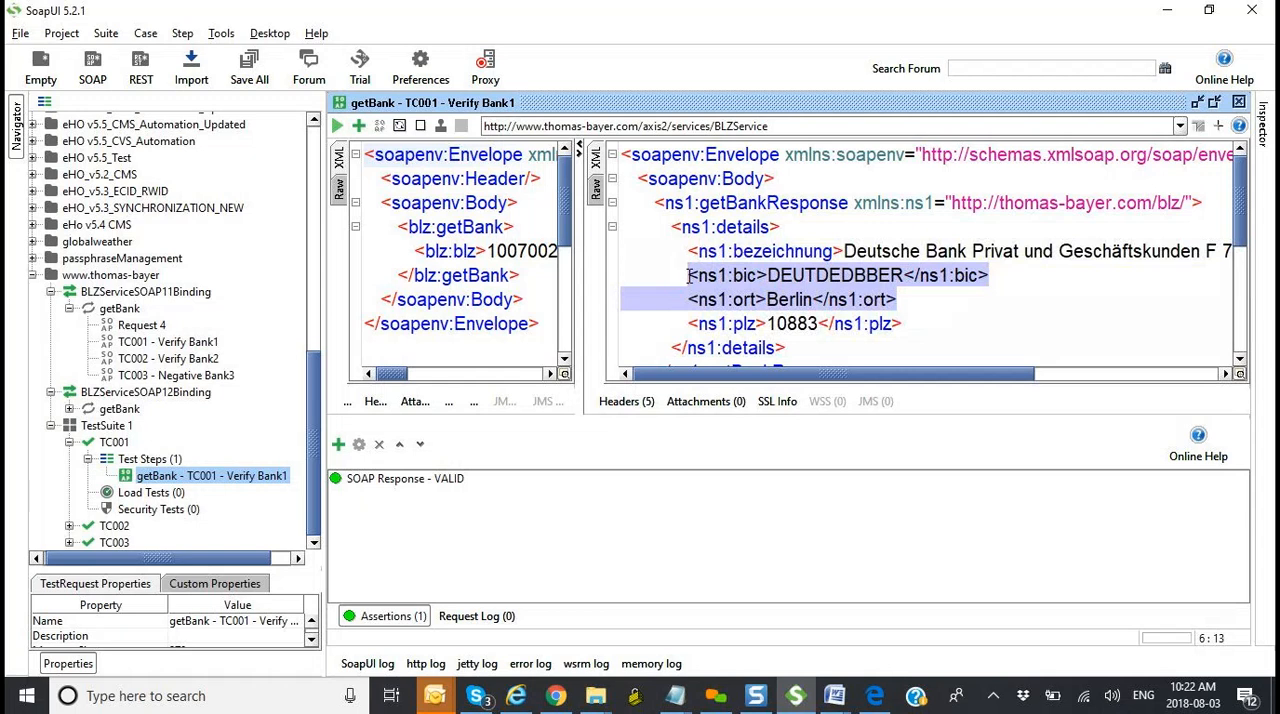
left_click(688, 277)
left_click_drag(989, 276, 693, 279)
key("ctrl+c")
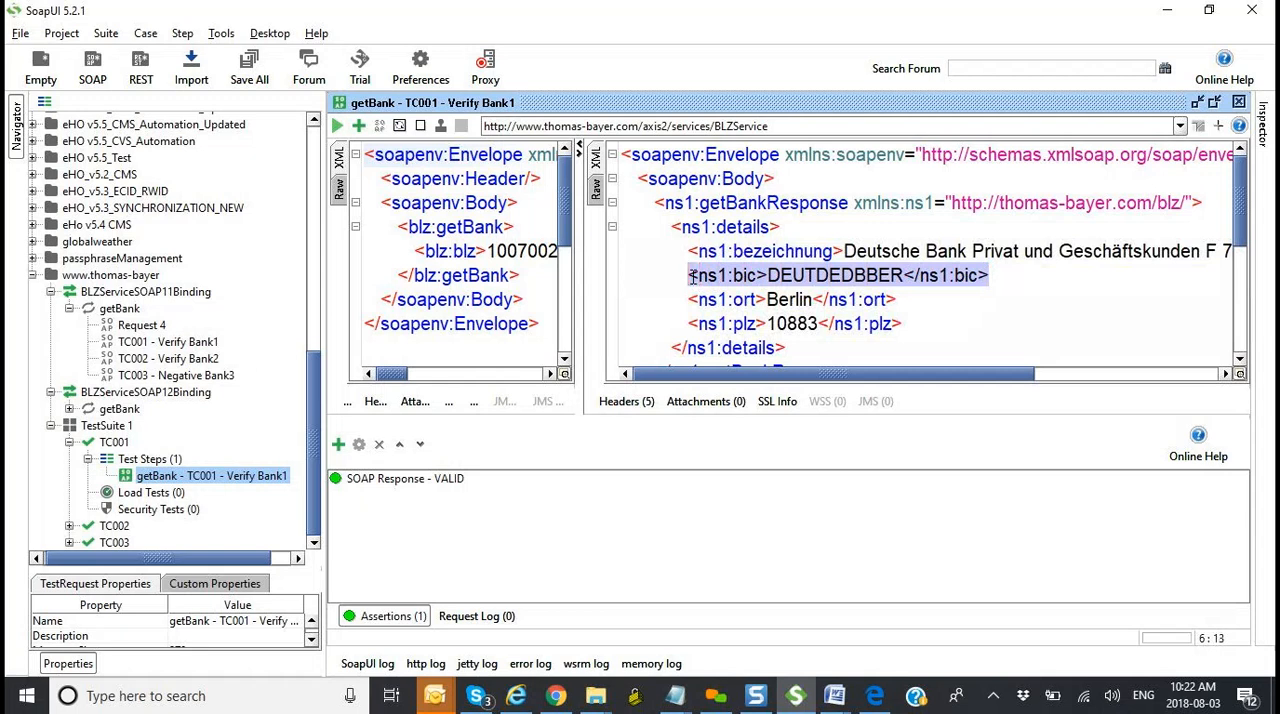
Step: Add a Contains assertion to TC001's getBank test step
left_click(359, 127)
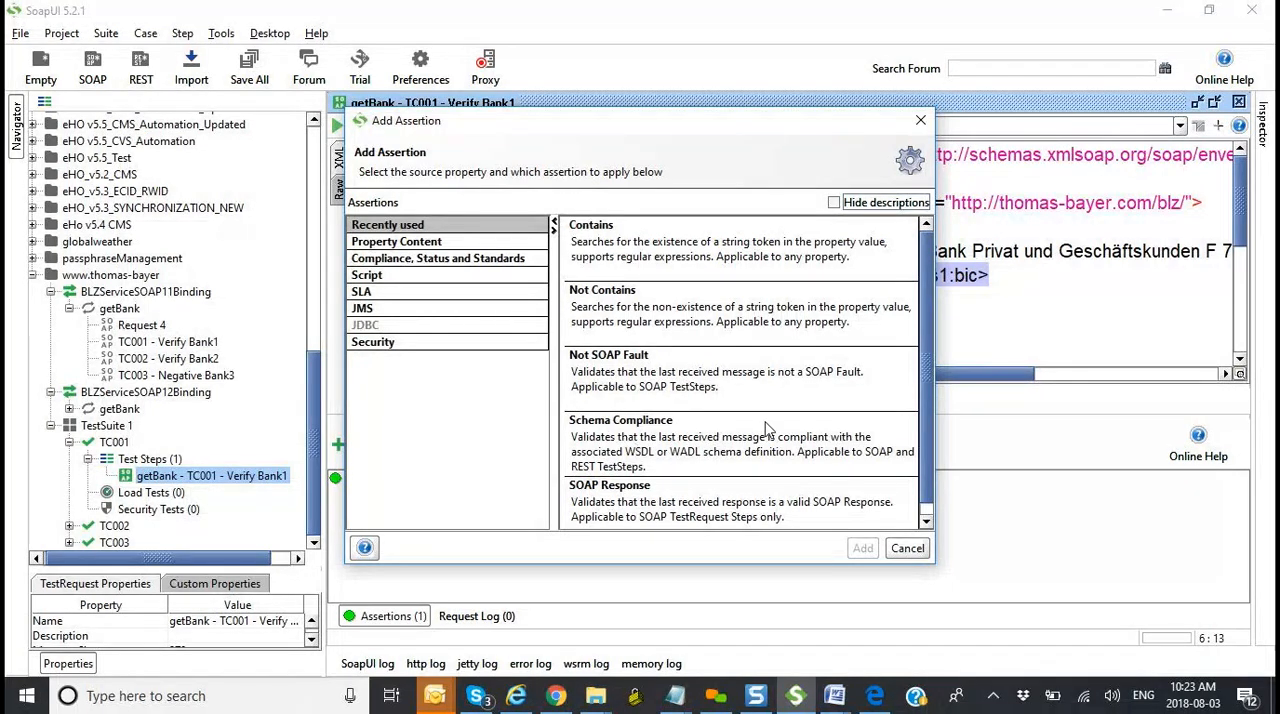
scroll(929, 436, "down", 1)
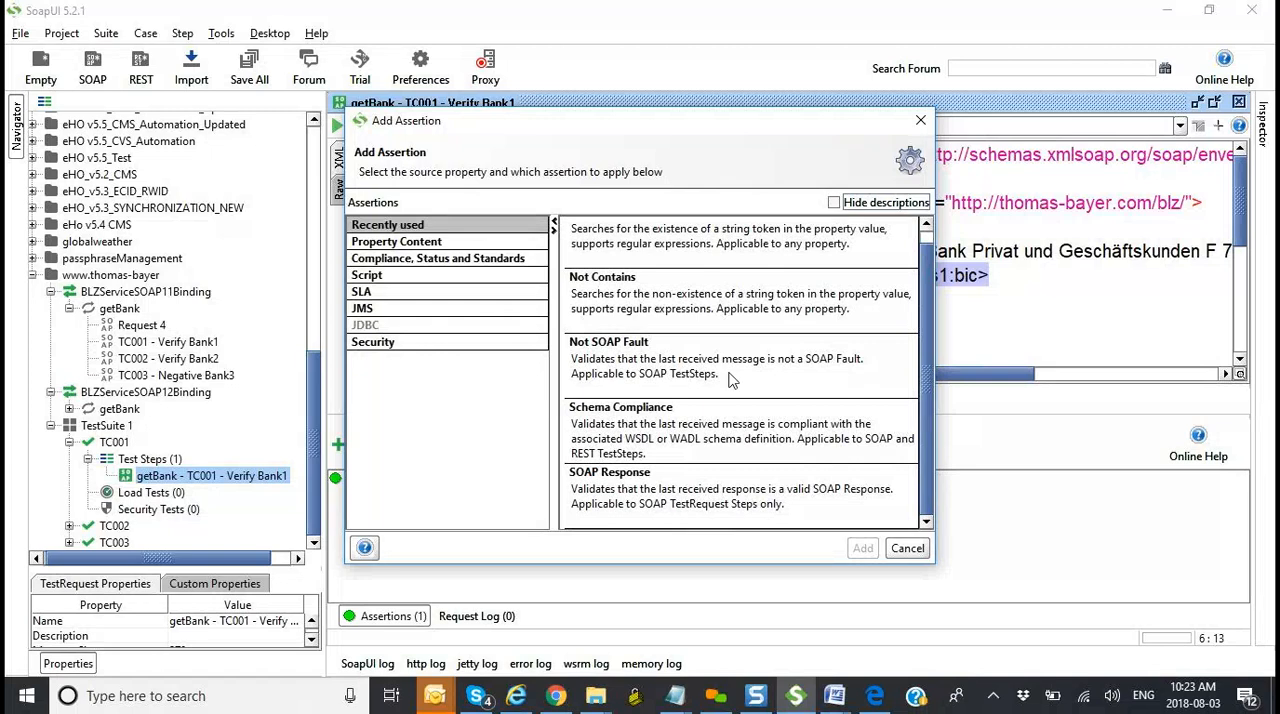
left_click_drag(910, 107, 893, 45)
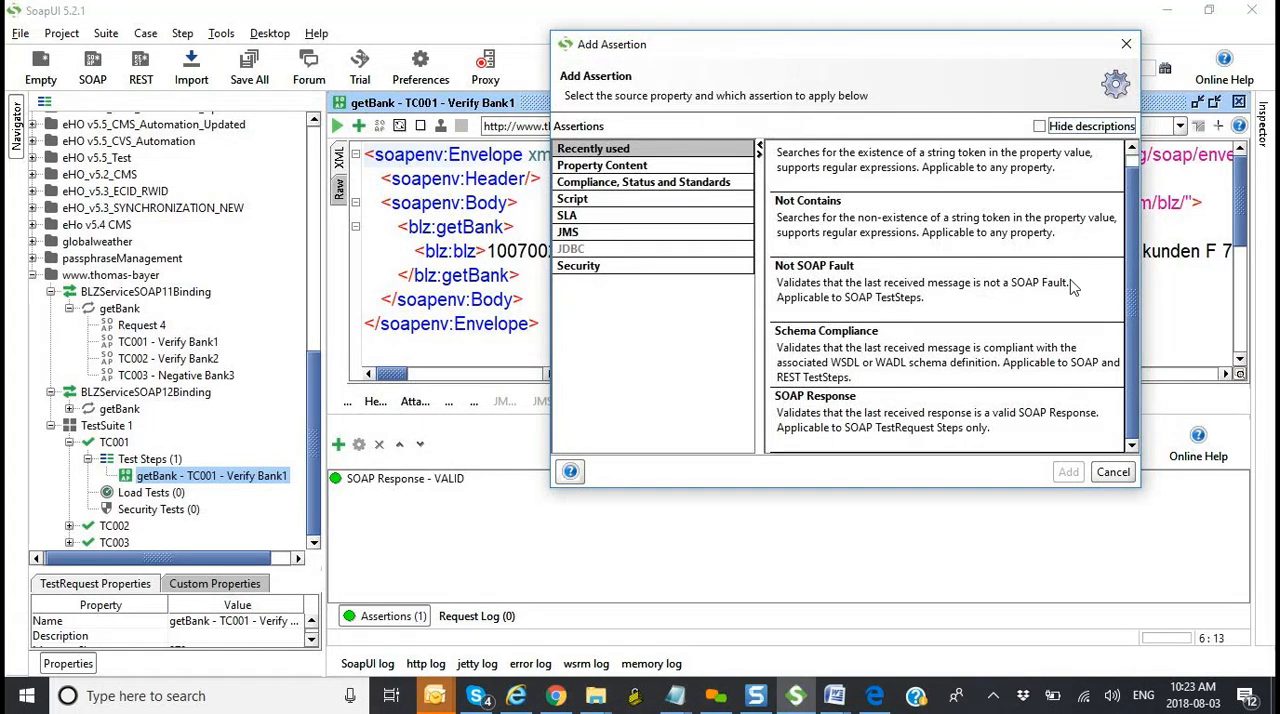
scroll(1131, 338, "up", 1)
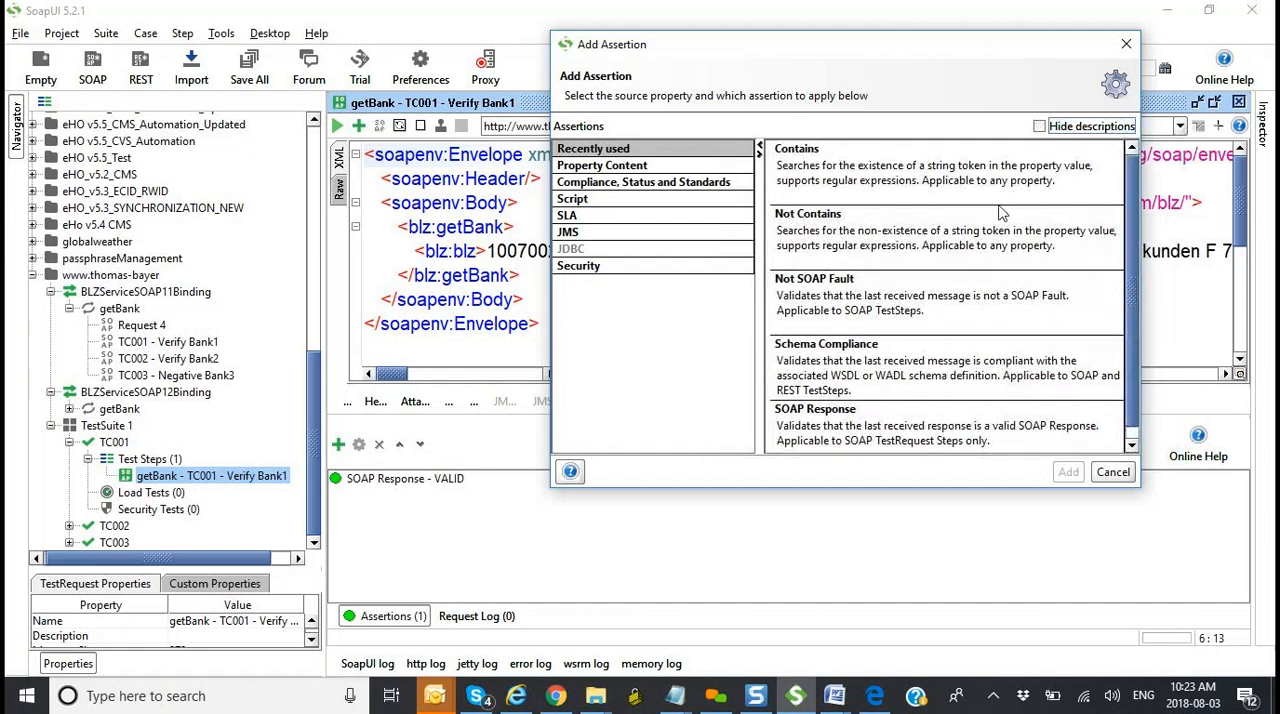
left_click(984, 196)
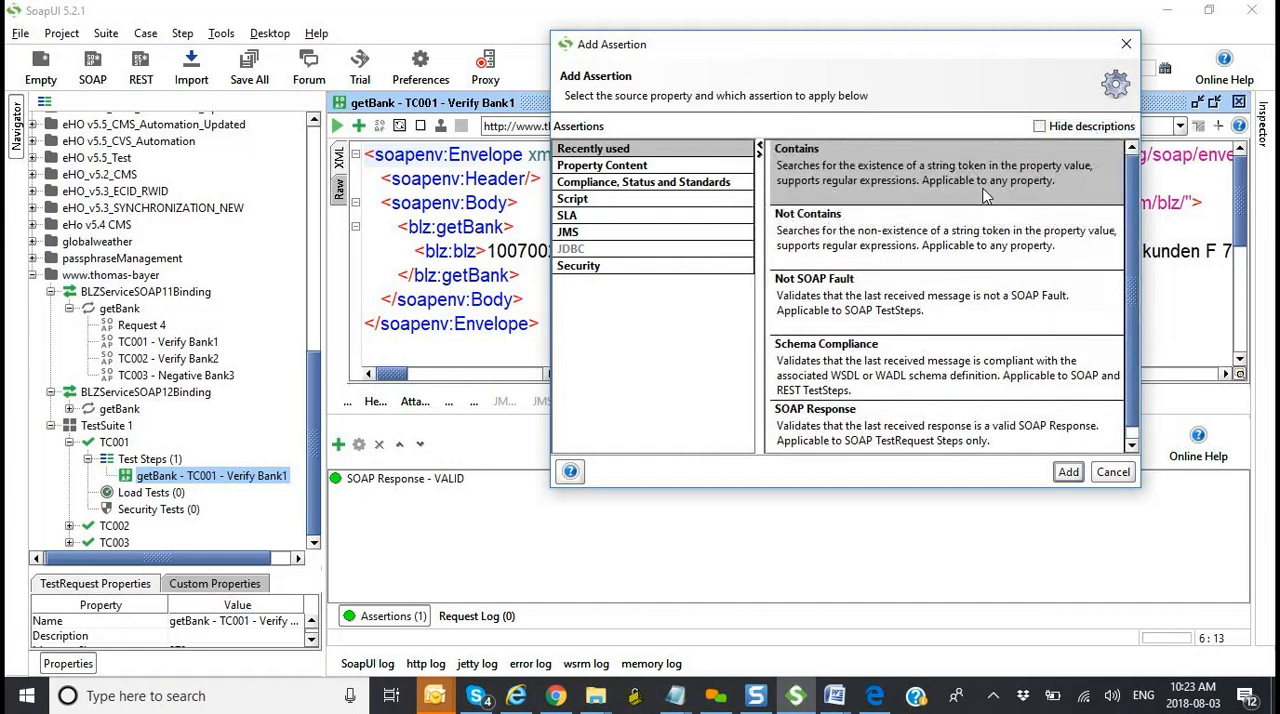
left_click(1070, 473)
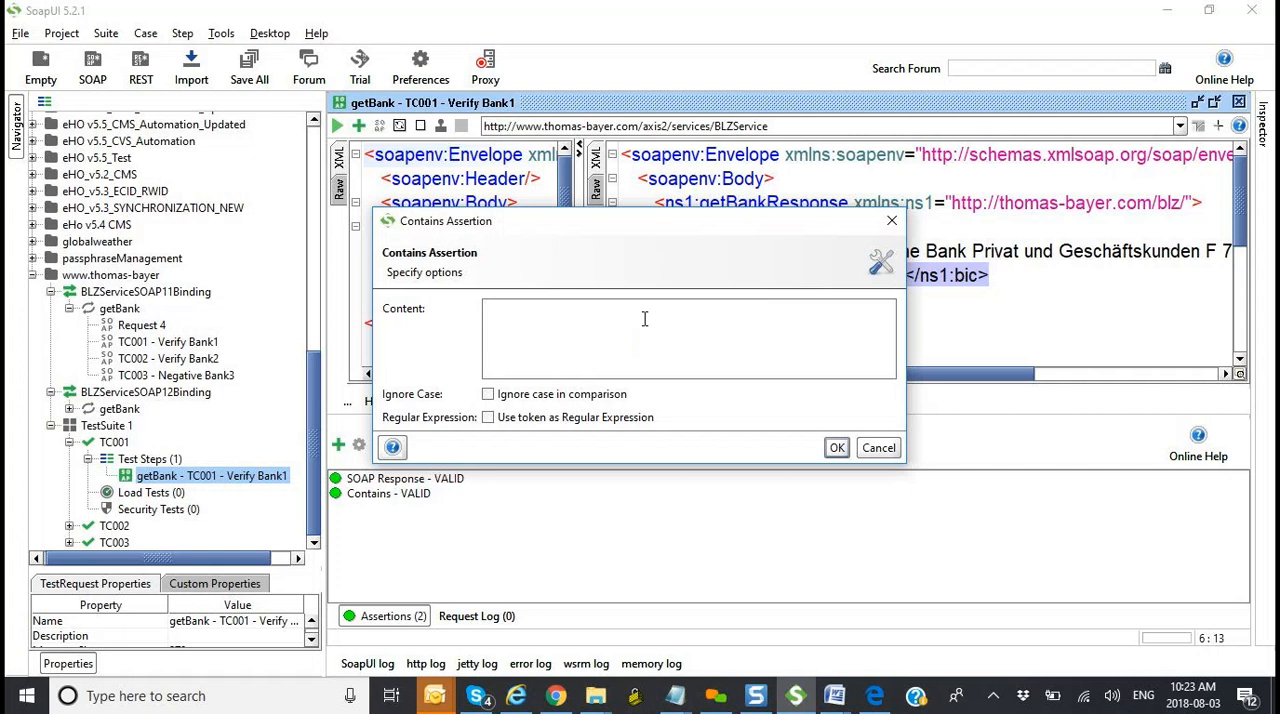
Step: Set the Contains assertion's content to <ns1:bic>DEUTDEDBBER</ns1:bic> and accept it
key("ctrl+v")
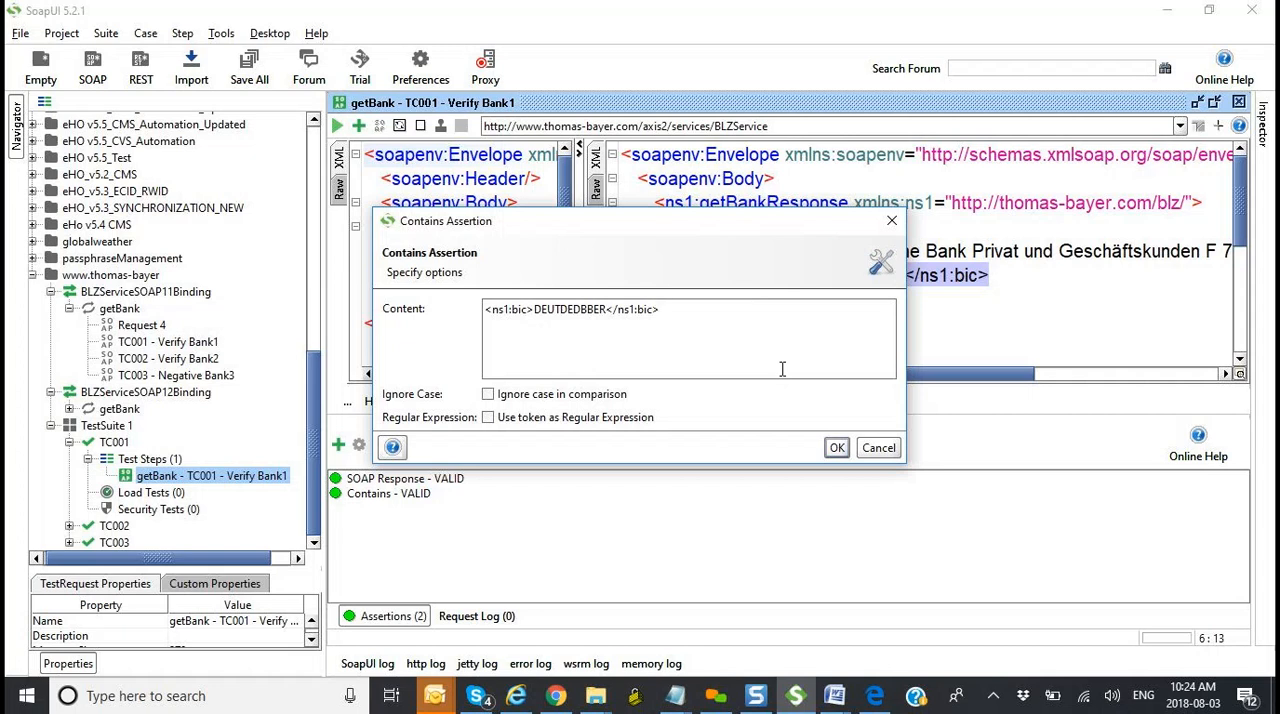
left_click_drag(765, 222, 759, 359)
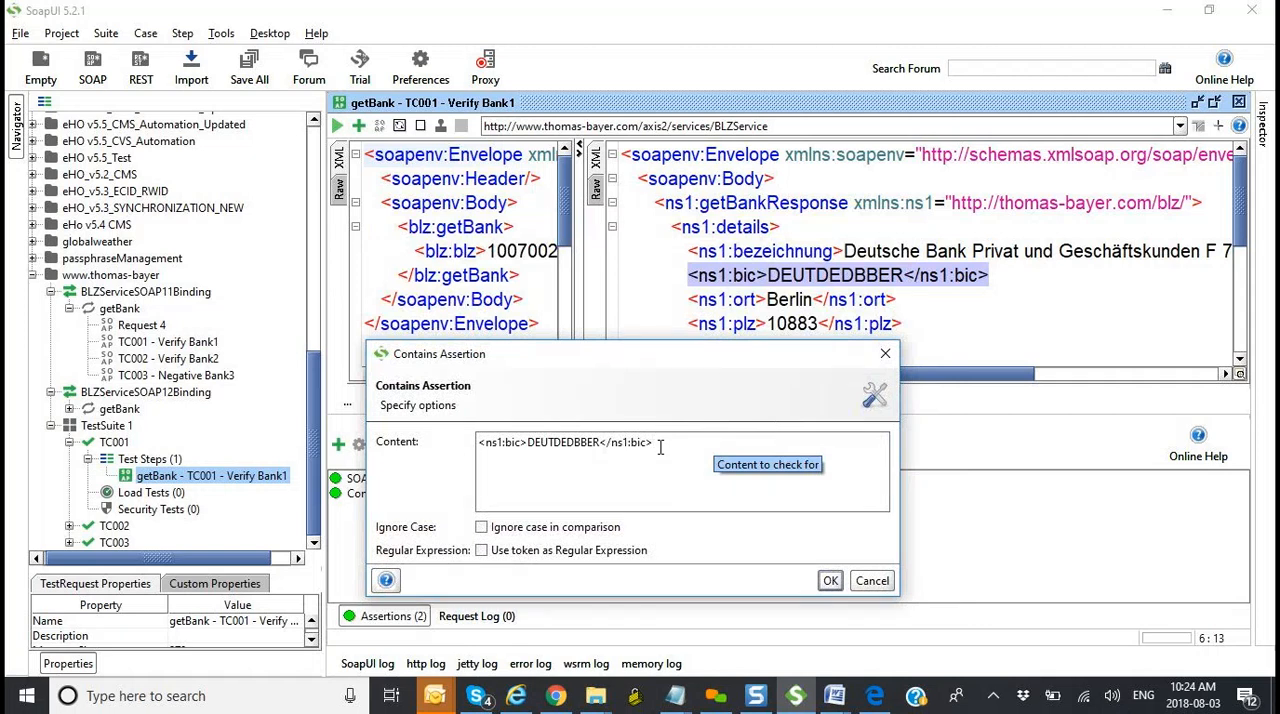
key("BackSpace")
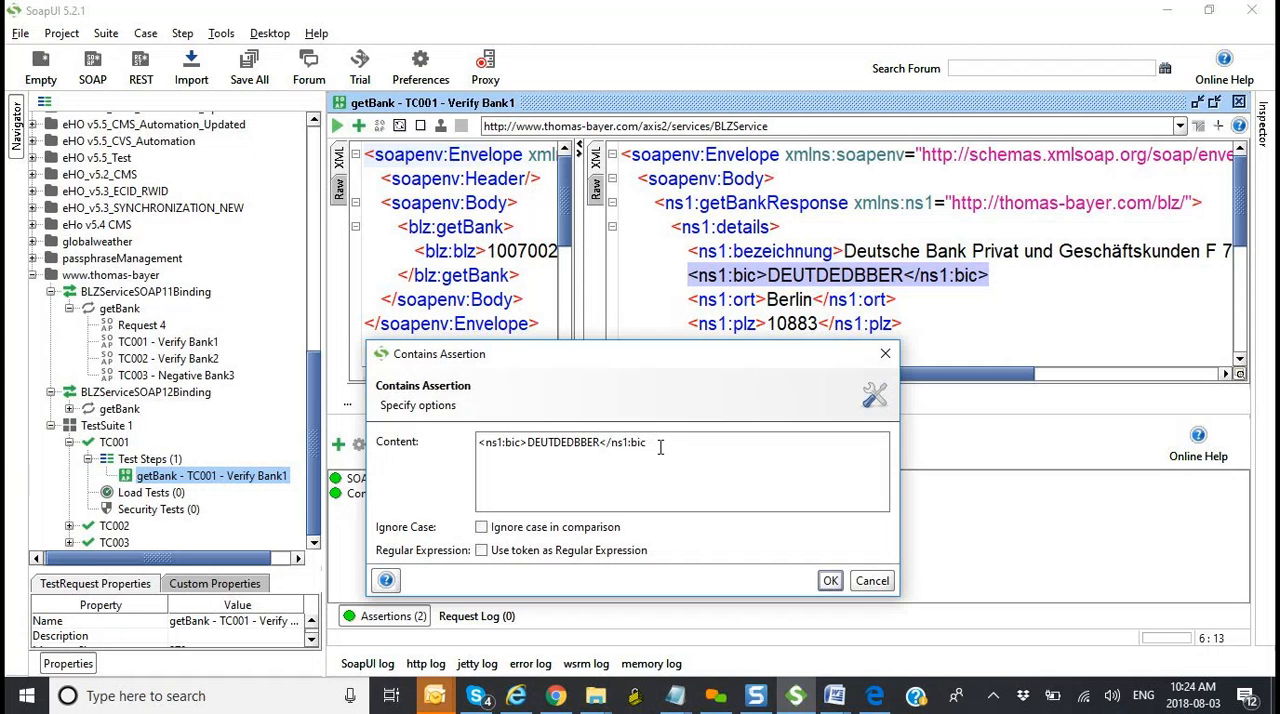
type(">")
left_click_drag(604, 361, 625, 299)
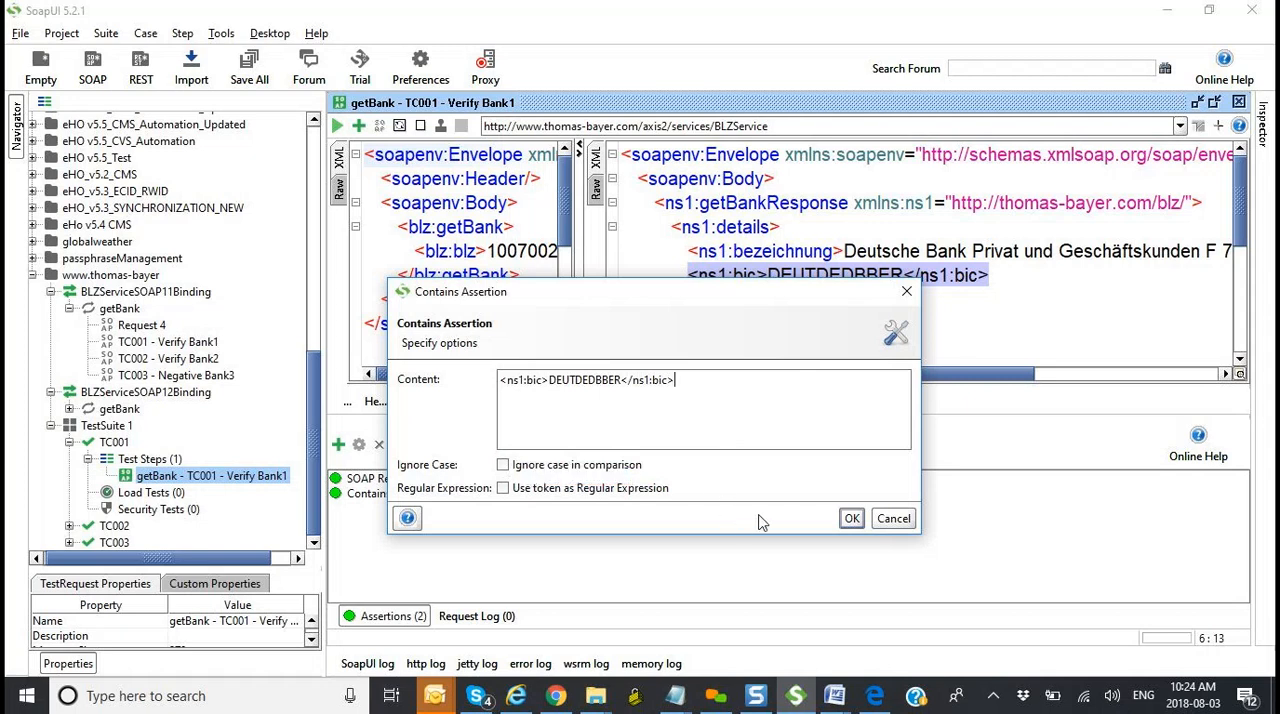
left_click(851, 518)
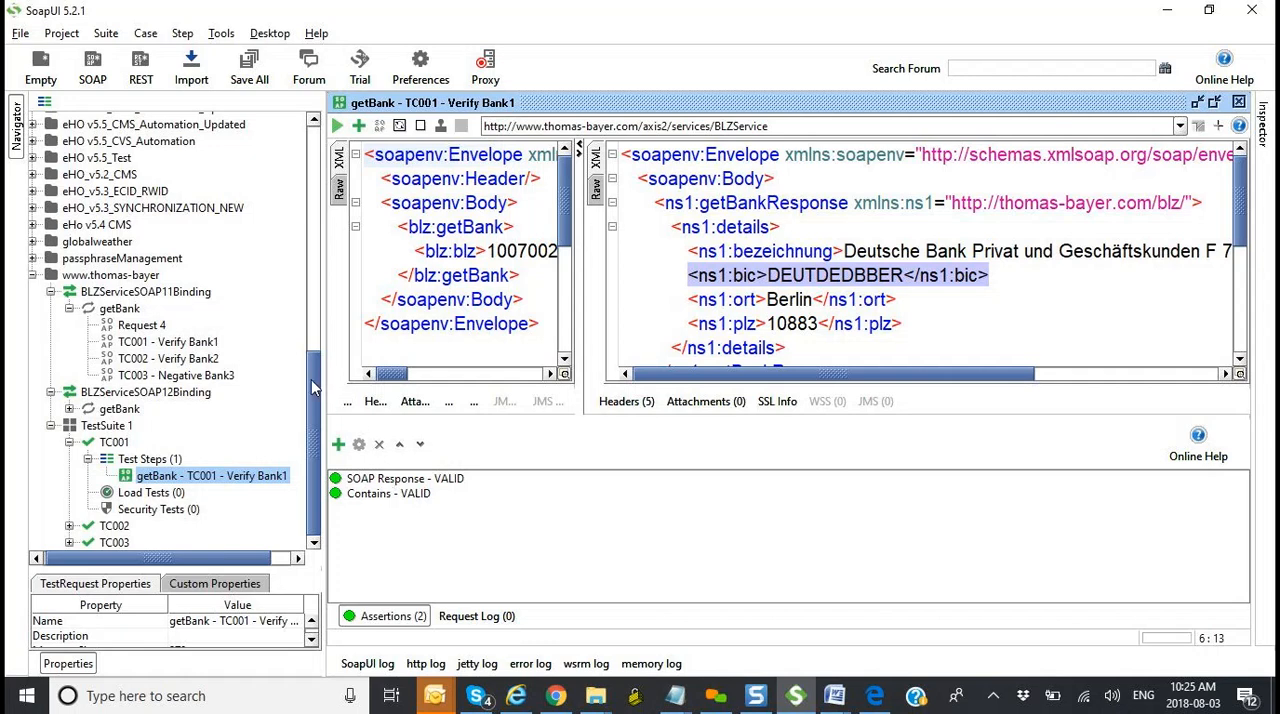
Step: Switch to the Webservice_testing2 (2).docx document in Word to review the German Bank Finder exercise requirements
scroll(311, 380, "up", 5)
scroll(318, 400, "down", 5)
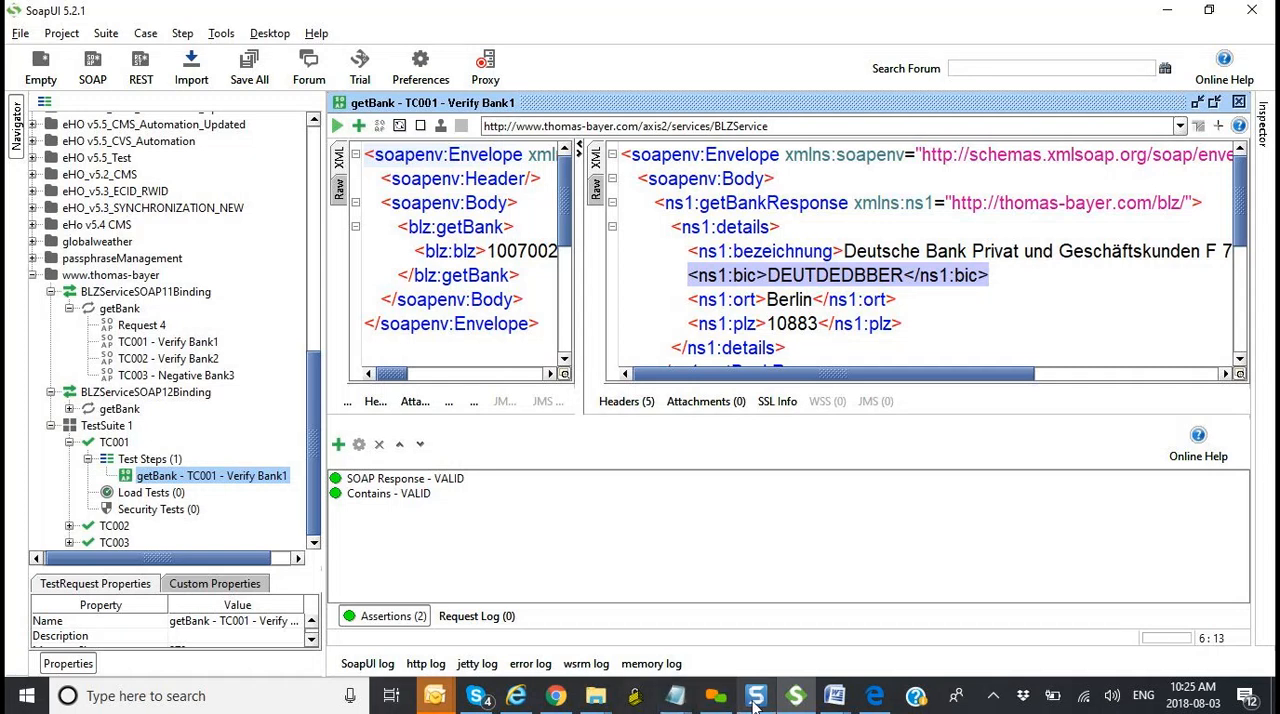
left_click(836, 703)
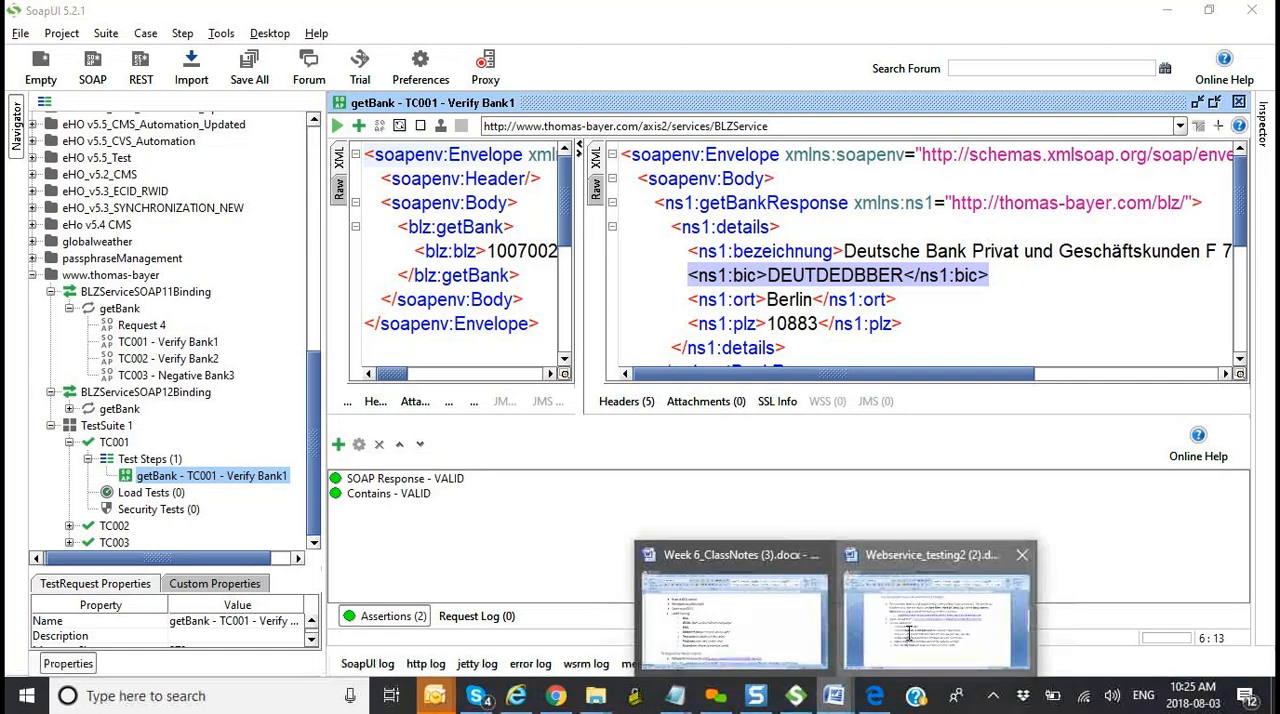
left_click(910, 640)
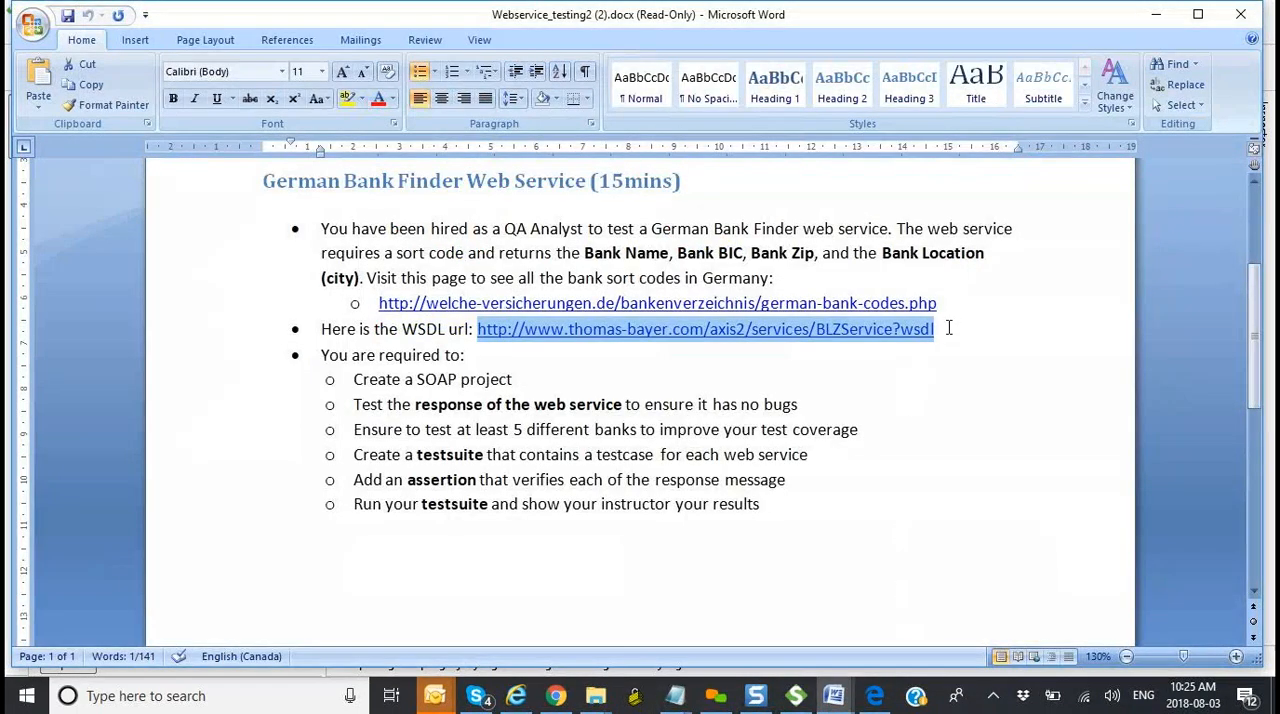
left_click(717, 697)
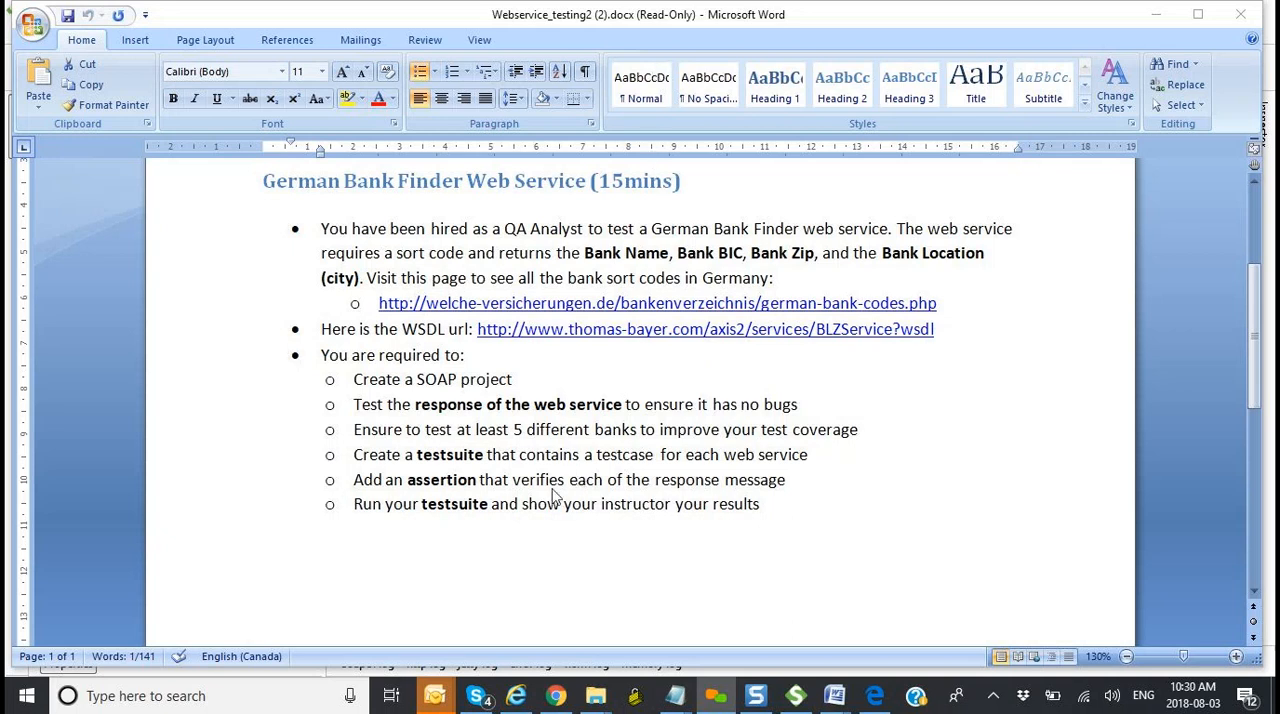
mouse_move(444, 700)
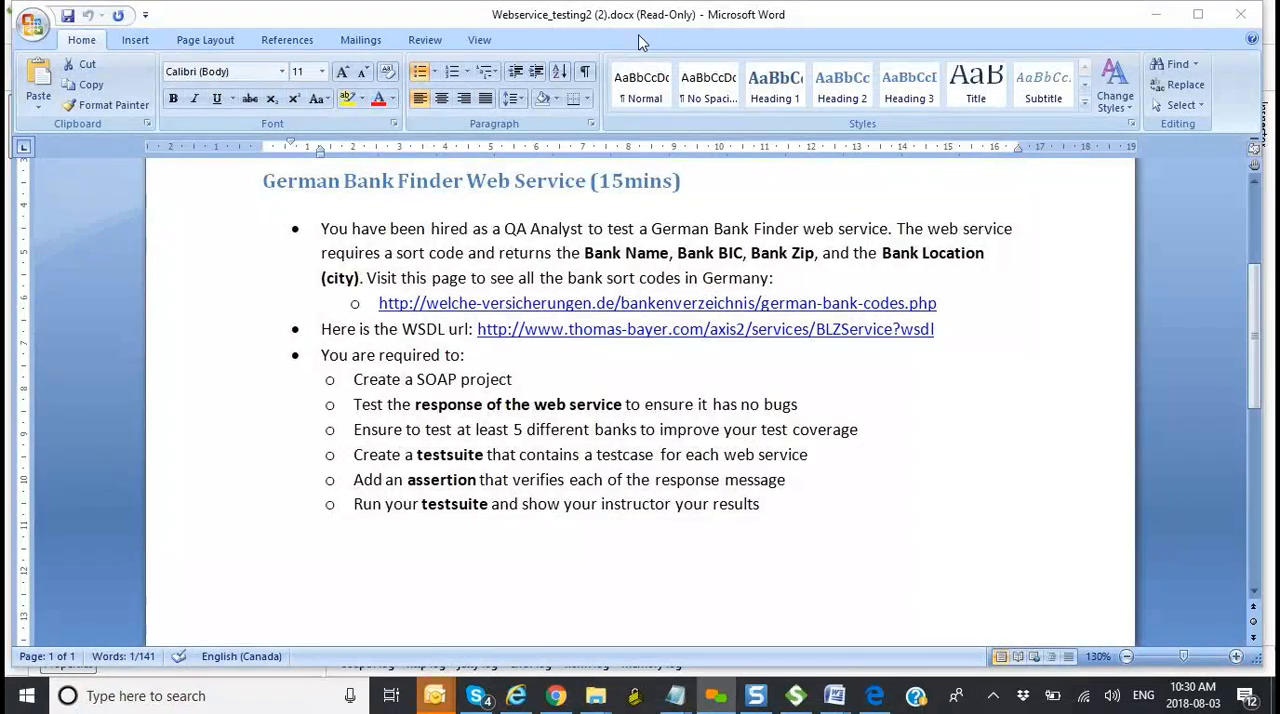
Step: Switch to SoapUI and set the blz value in TC001's getBank request to 100700245
key("alt+Tab")
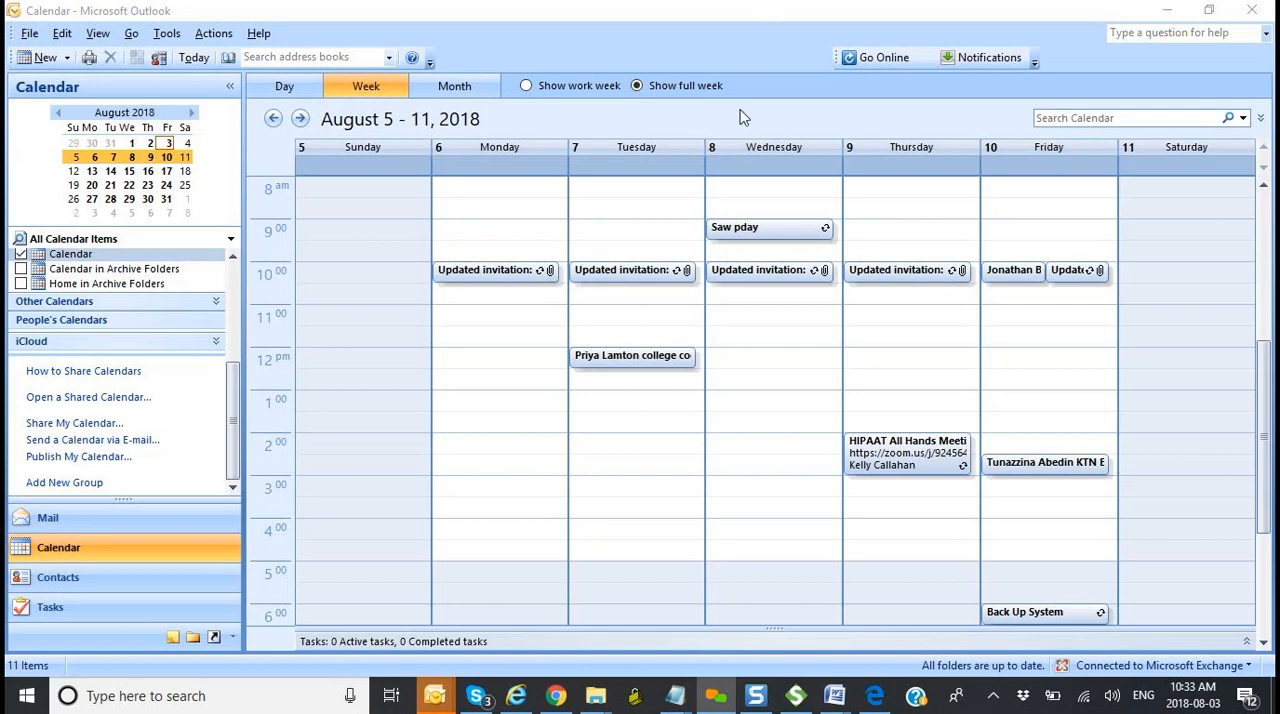
left_click(795, 695)
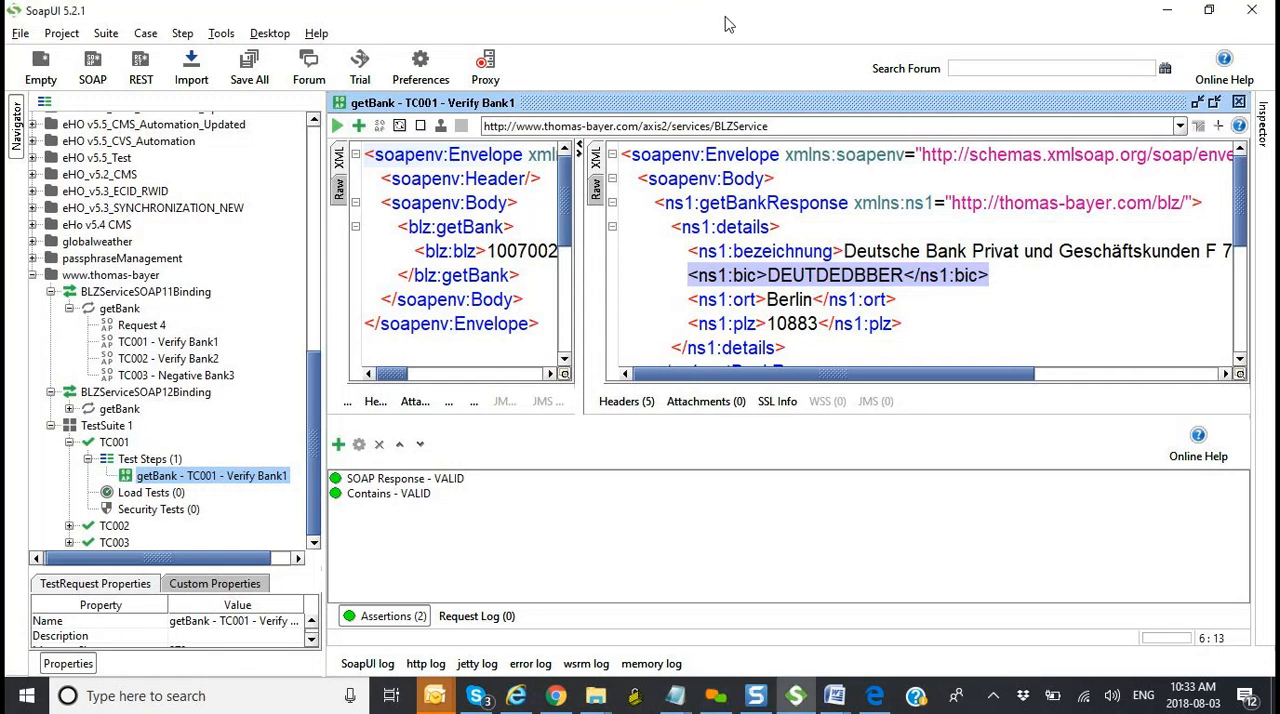
left_click_drag(322, 350, 304, 358)
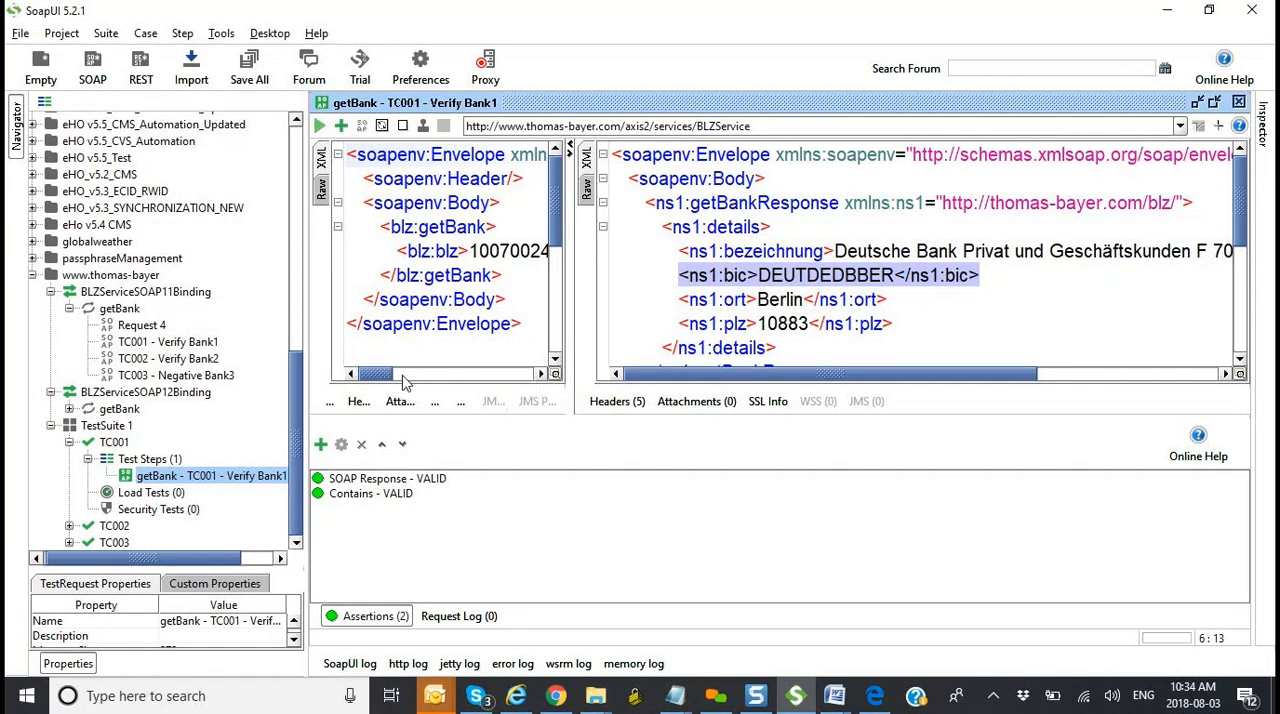
mouse_move(390, 376)
left_mouse_down()
mouse_move(422, 374)
mouse_move(390, 362)
left_mouse_up()
left_click(505, 246)
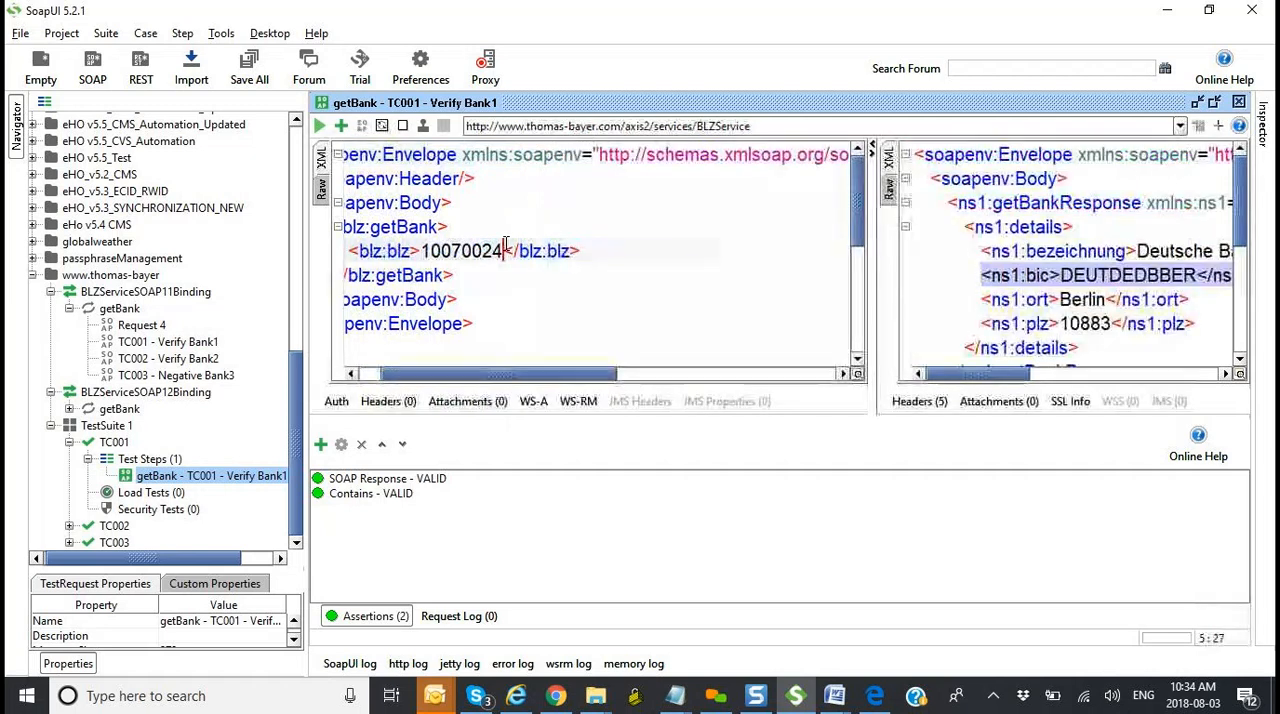
type("5")
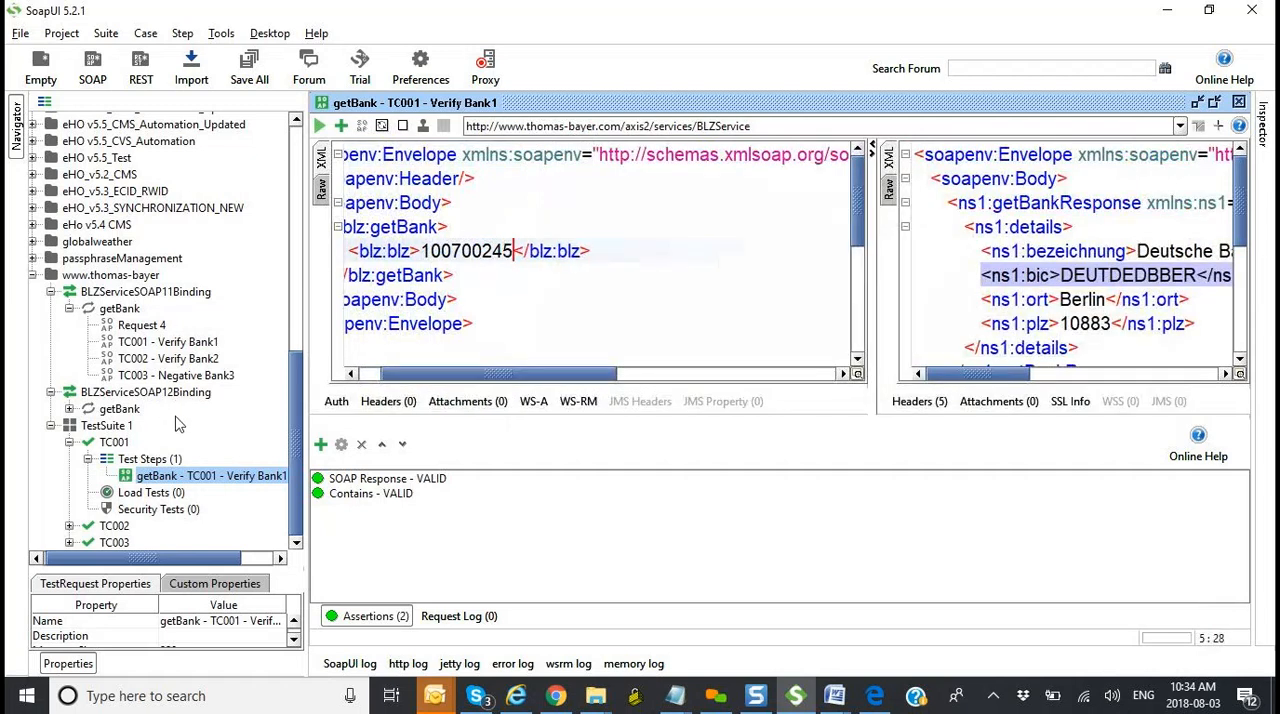
Step: Open TestSuite 1 and run all of its test cases
double_click(107, 425)
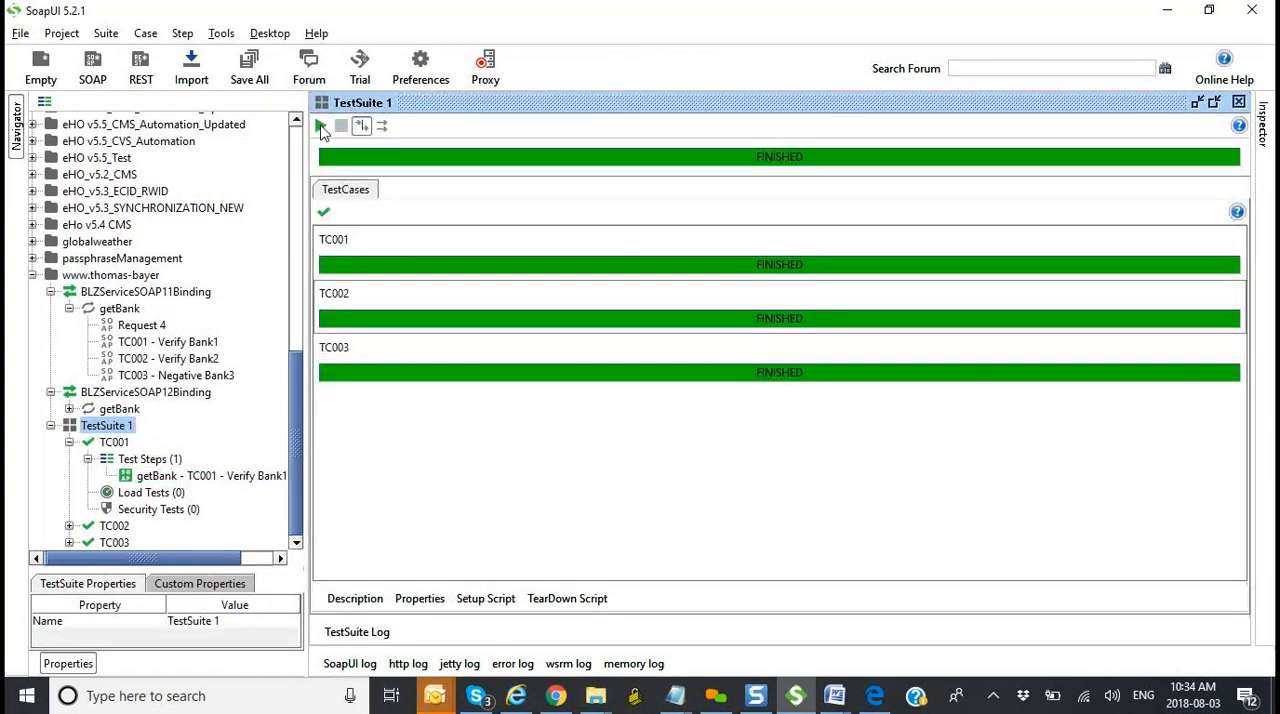
left_click(320, 126)
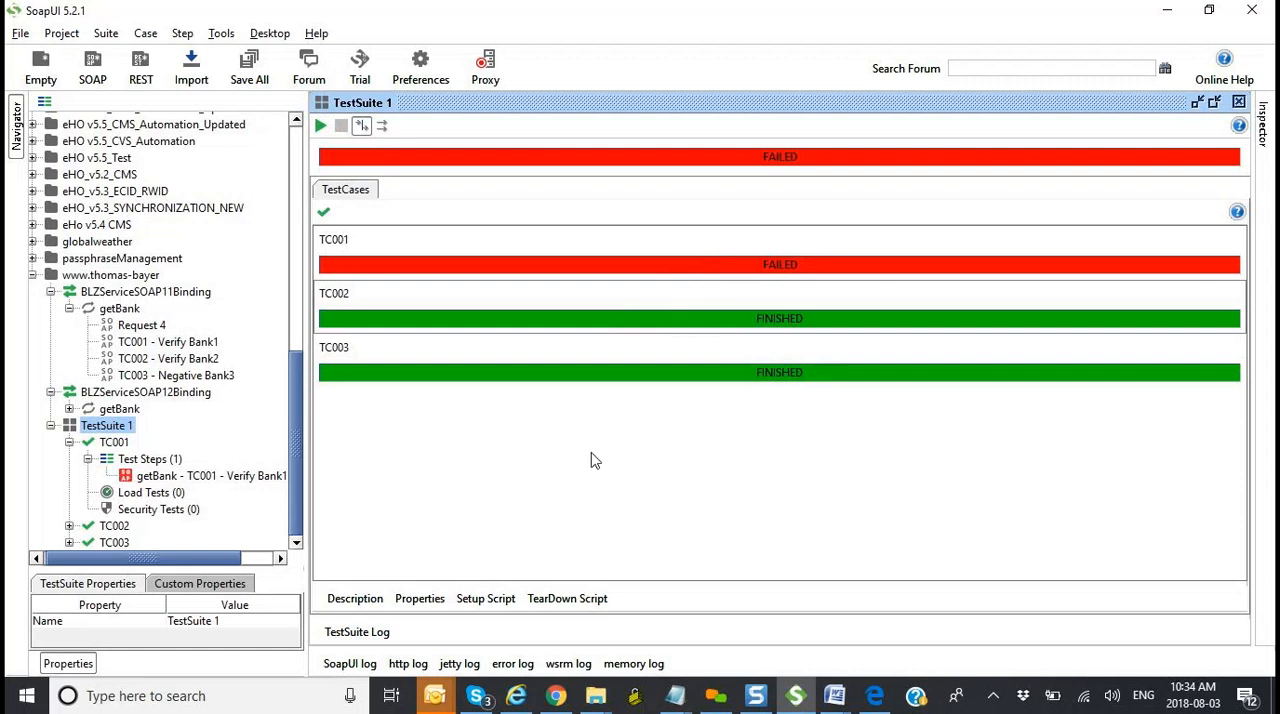
left_click(484, 700)
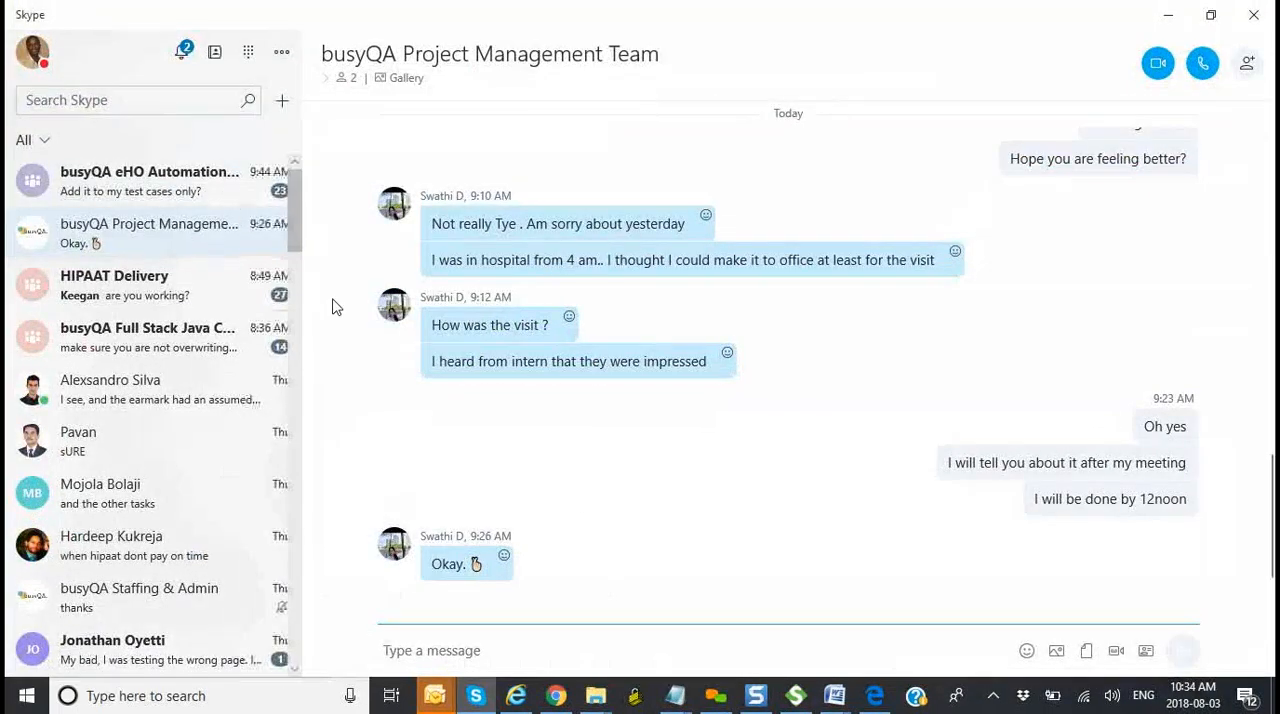
key("alt+Tab")
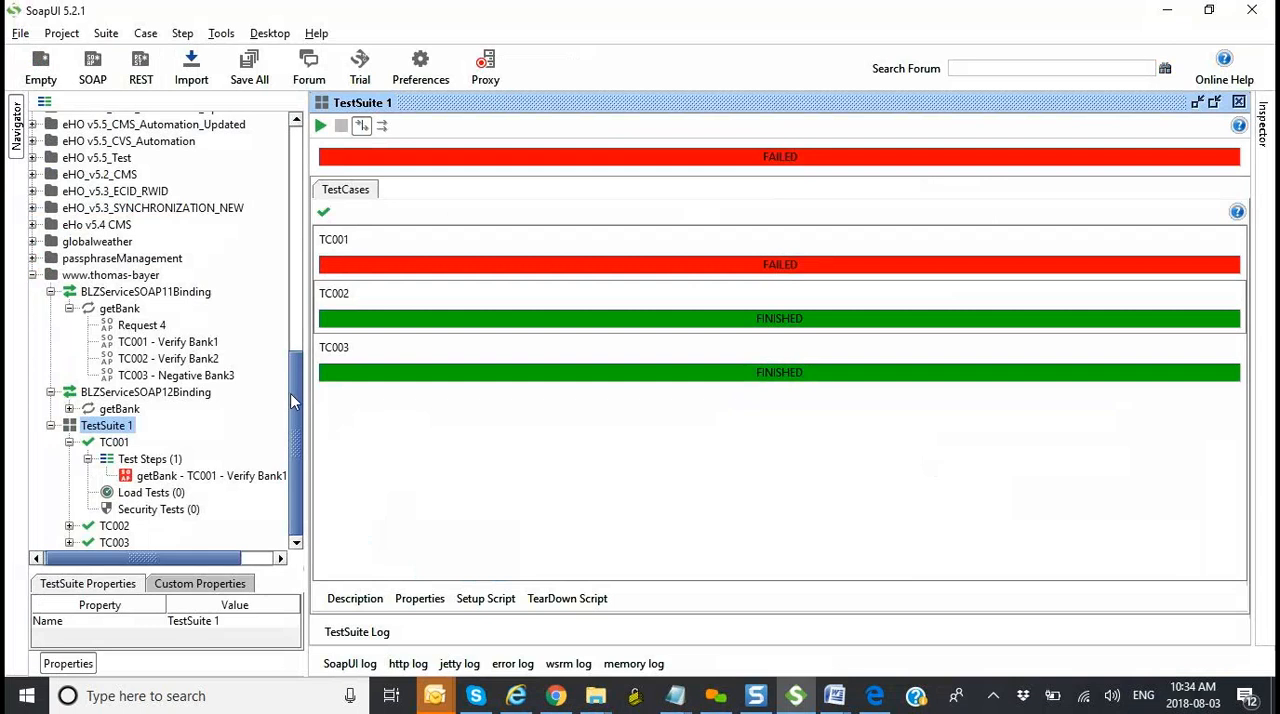
Step: Set the blz value in TC001's getBank test step back to 10070024 and rerun the request
double_click(217, 480)
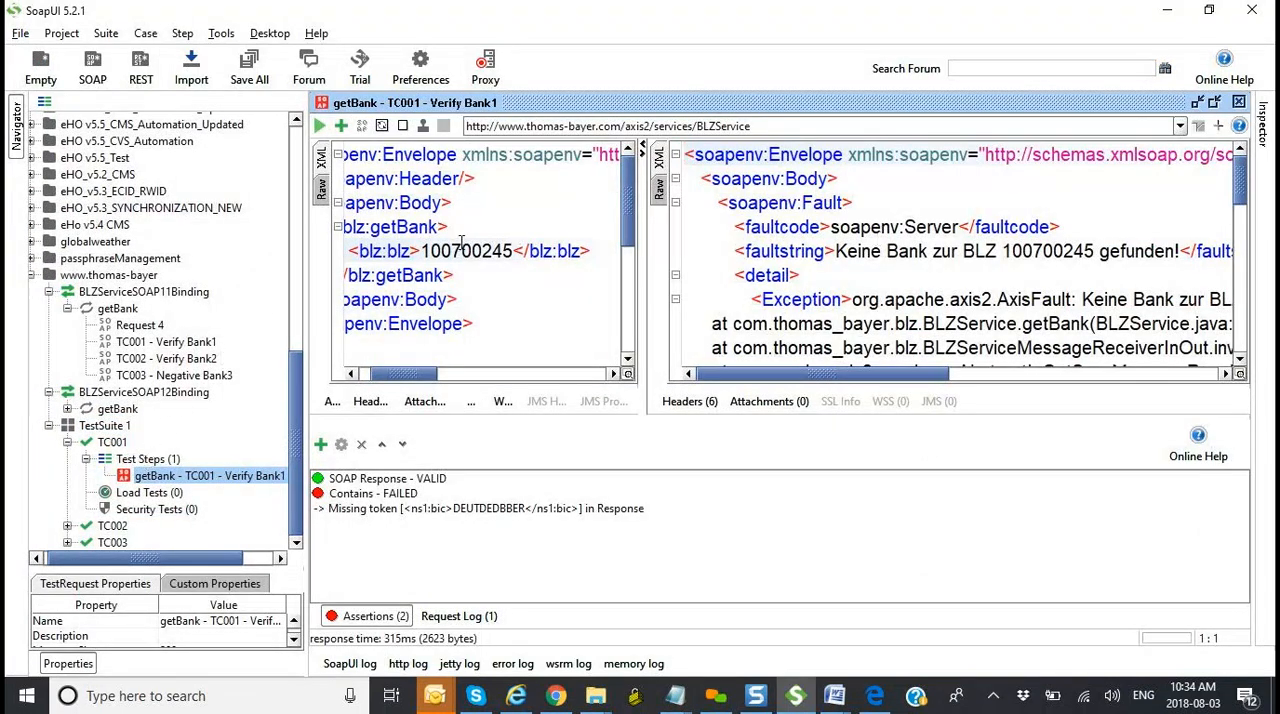
left_click(514, 252)
key("BackSpace")
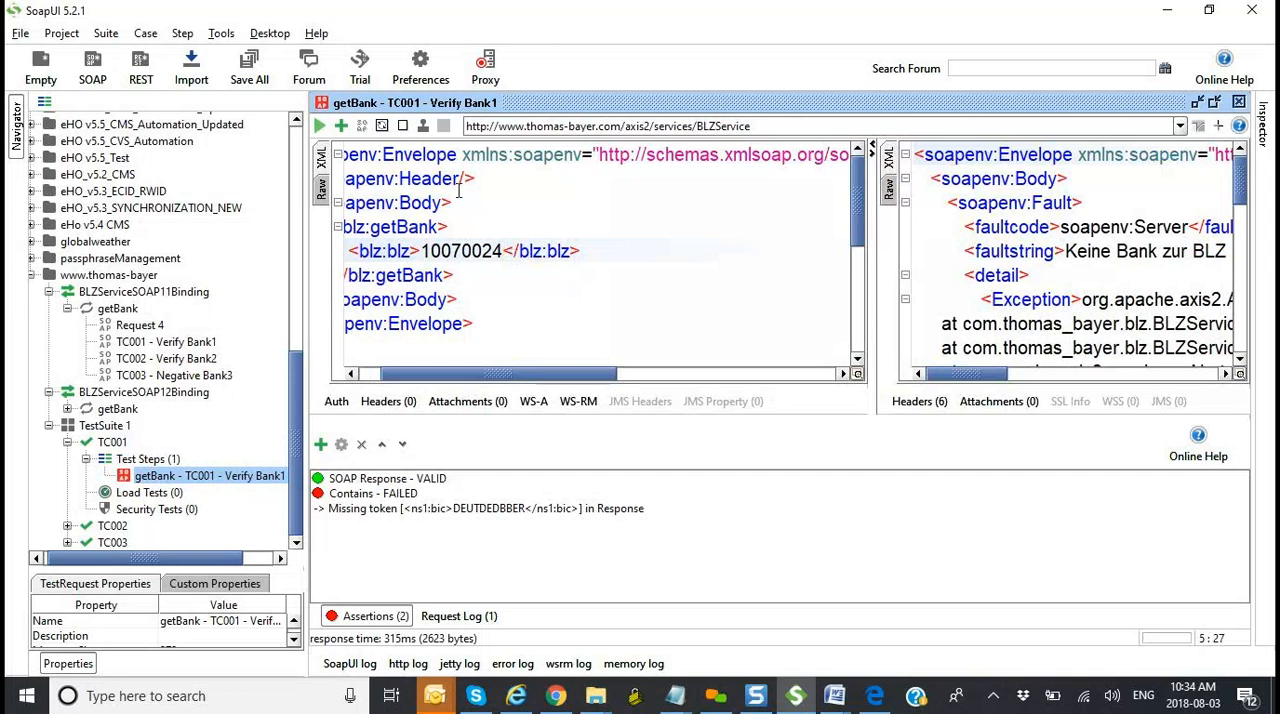
left_click(319, 126)
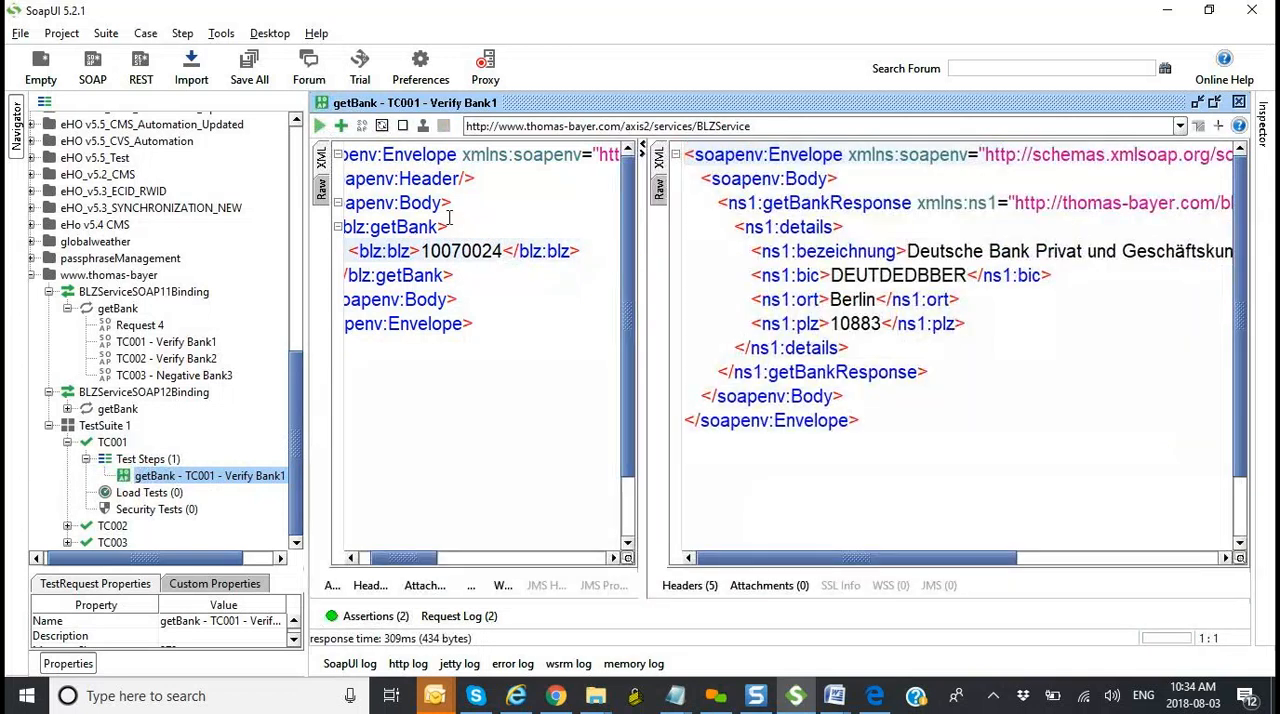
Step: Highlight the postal code digits in TC001's response and widen the project tree
left_click_drag(881, 323, 838, 323)
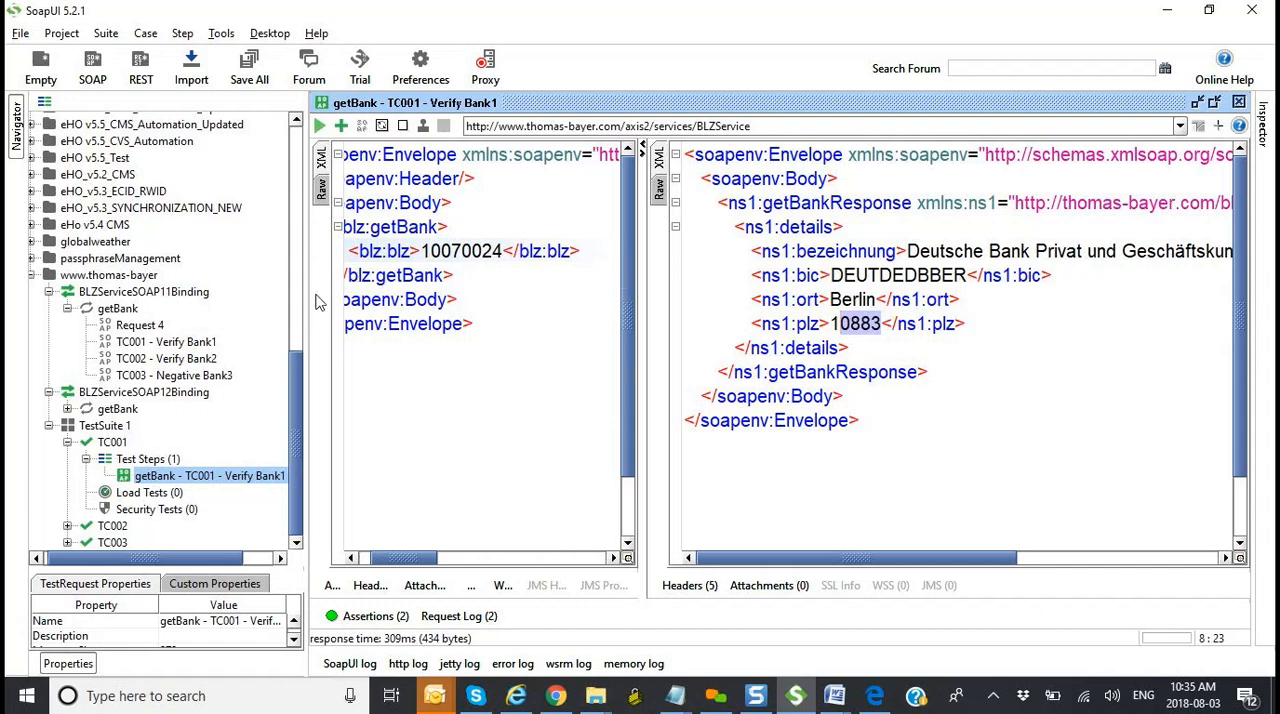
left_click_drag(307, 297, 374, 302)
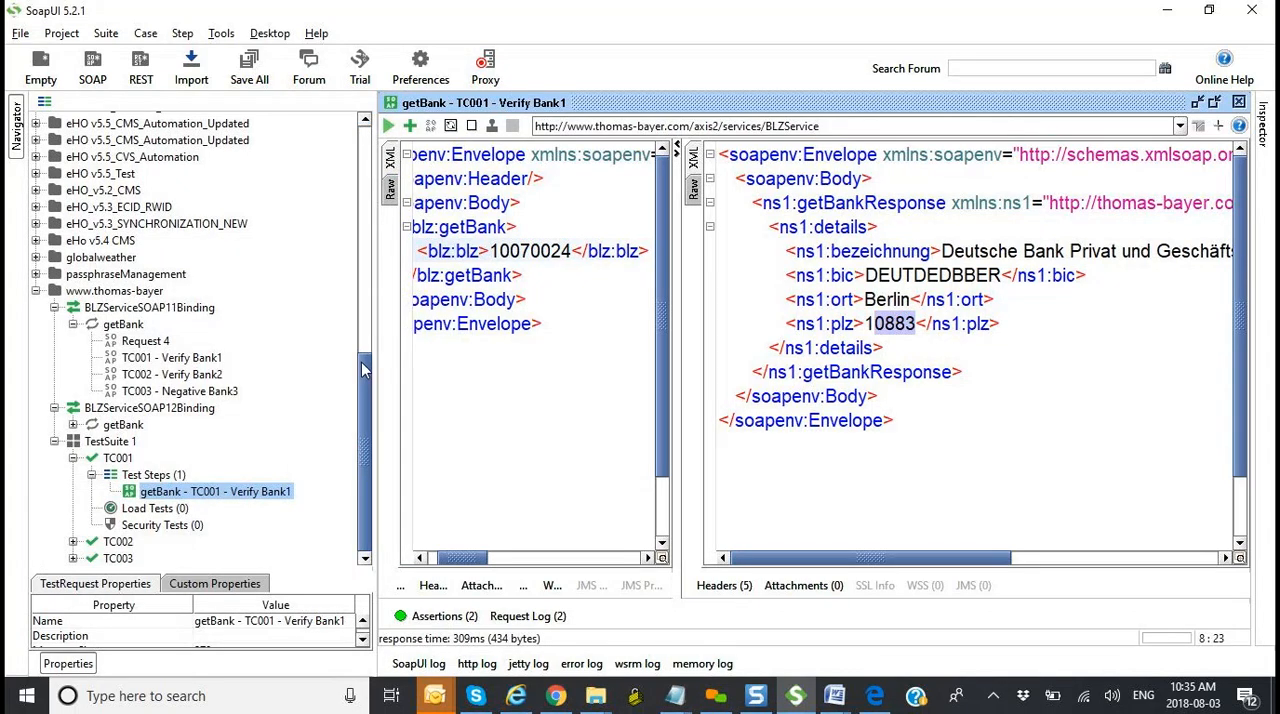
mouse_move(362, 390)
left_mouse_down()
mouse_move(366, 330)
mouse_move(370, 392)
left_mouse_up()
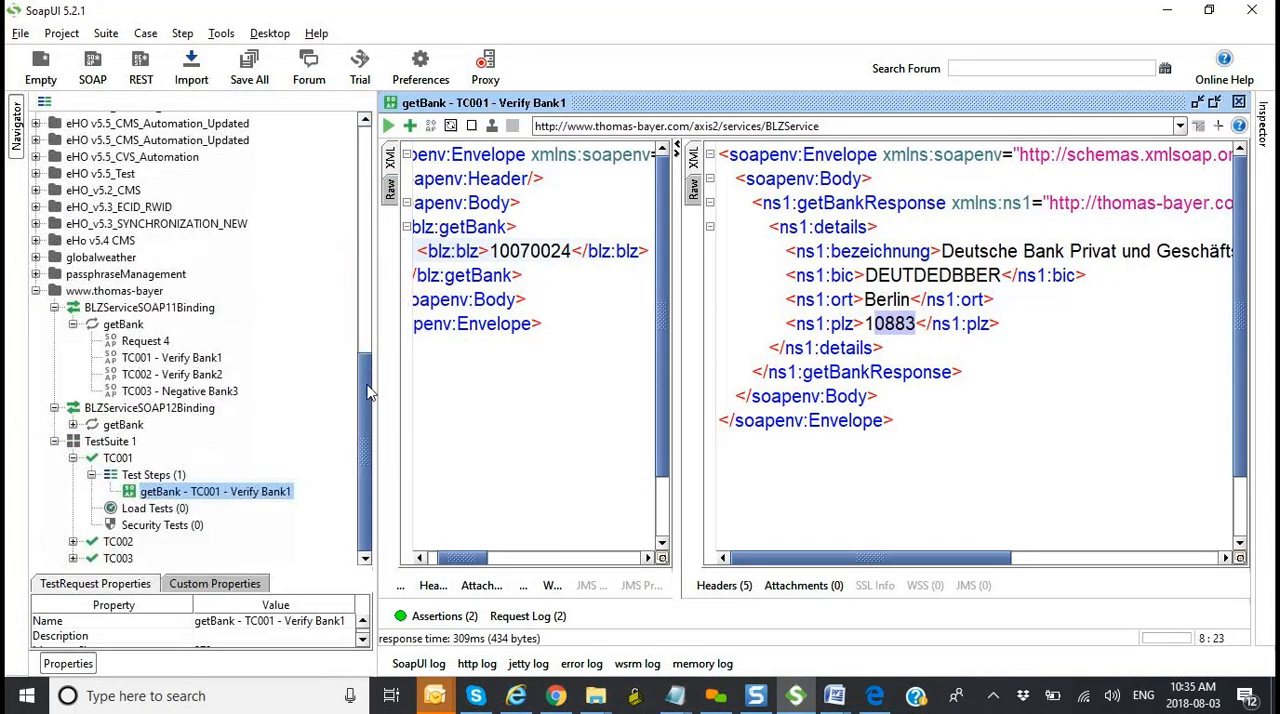
Step: Switch to Skype and search for a contact by name
left_click(476, 696)
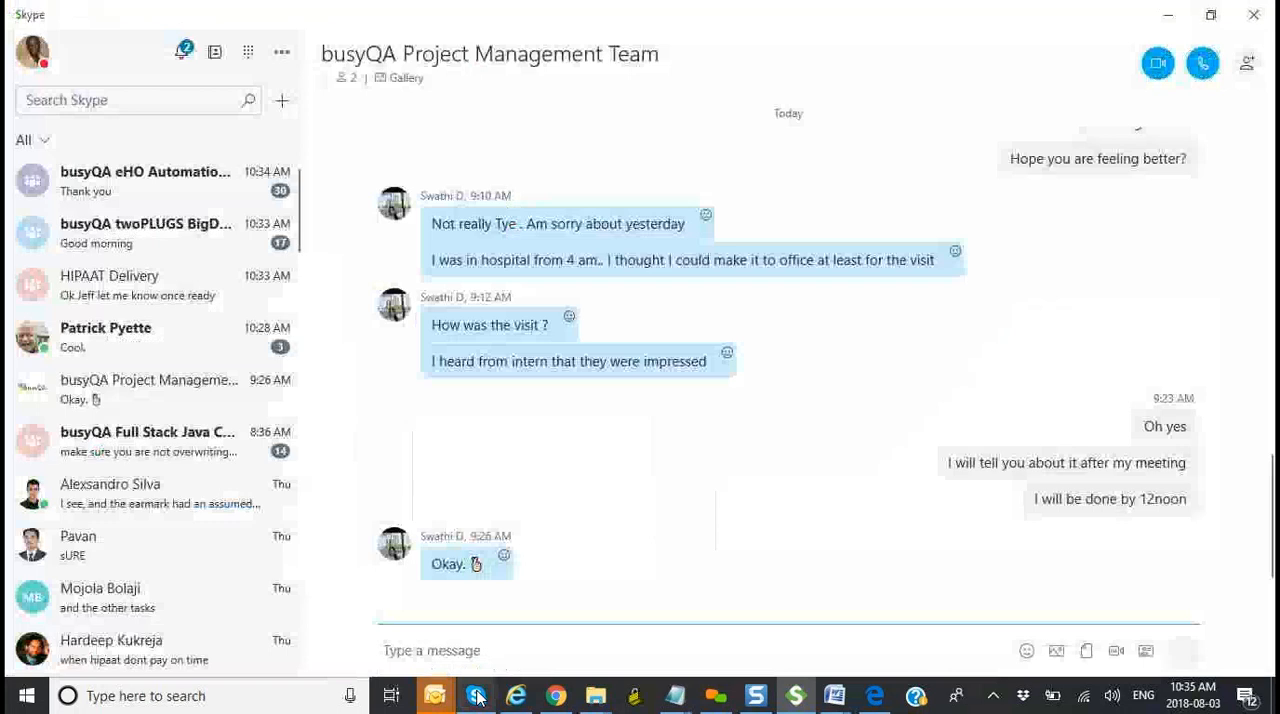
left_click(150, 105)
type("hardeee")
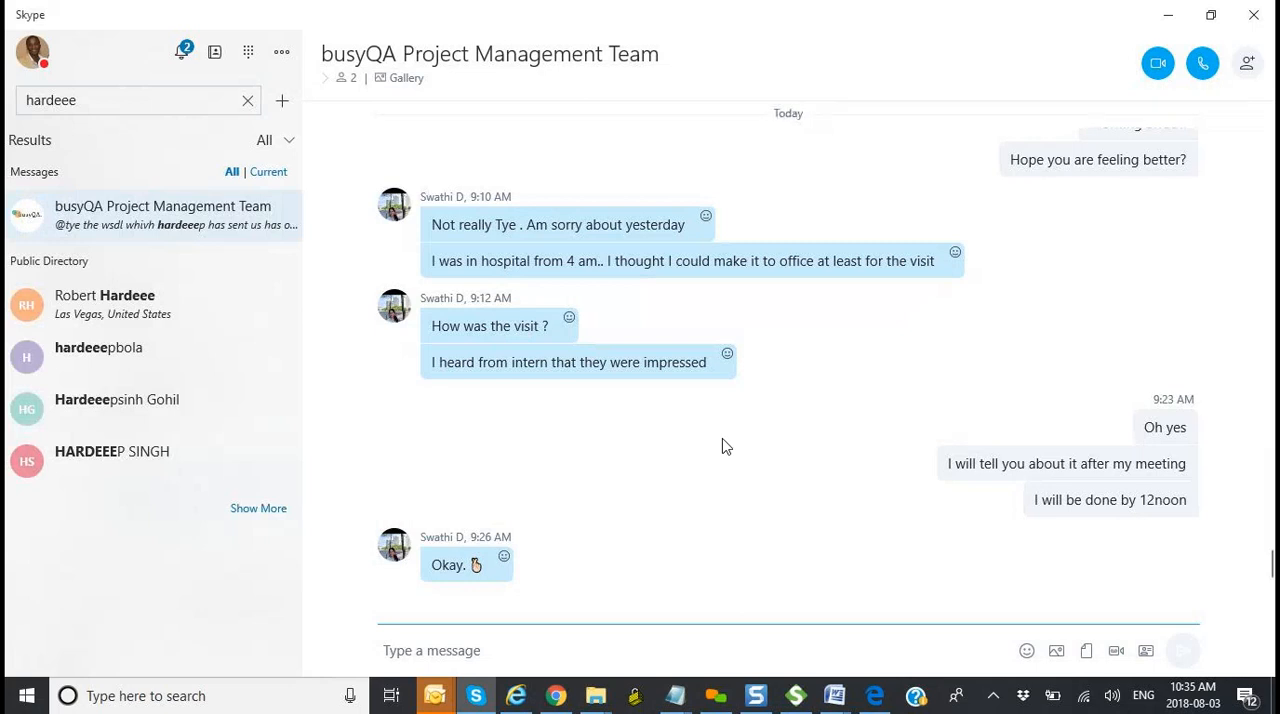
Step: Look back through yesterday's messages in the busyQA Project Management Team conversation, and return to SoapUI
scroll(726, 446, "up", 1)
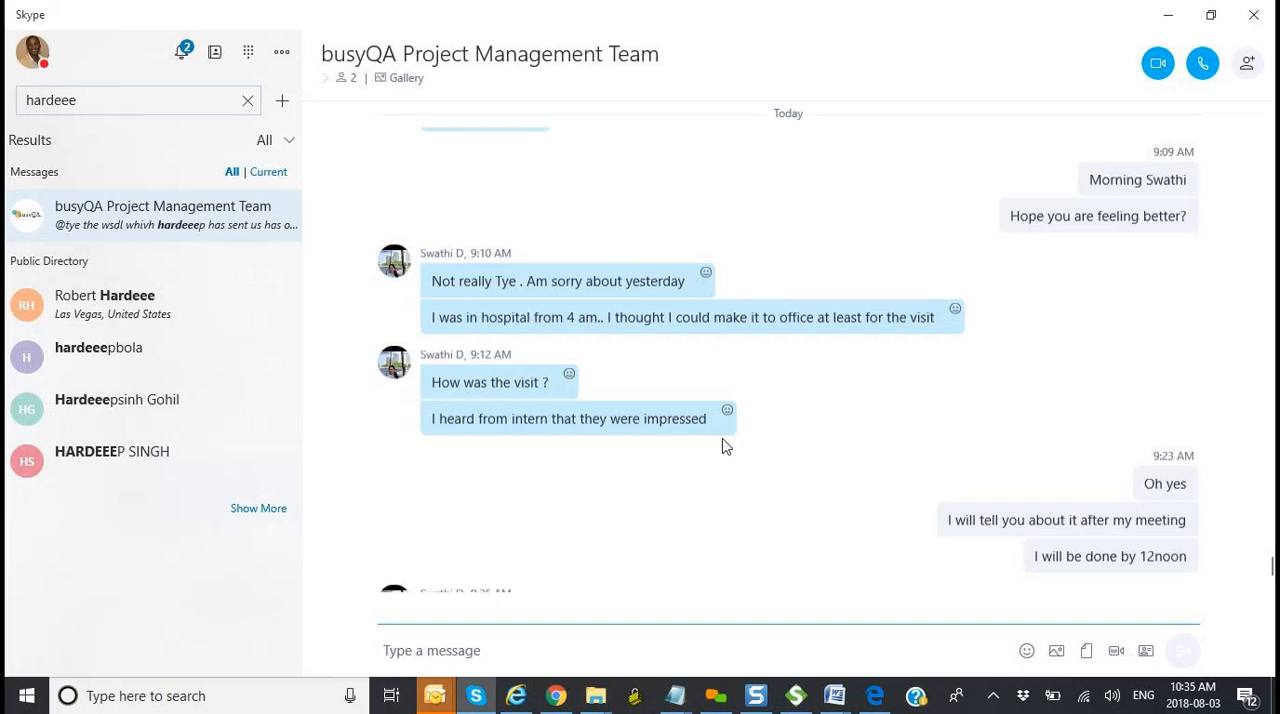
scroll(726, 446, "up", 4)
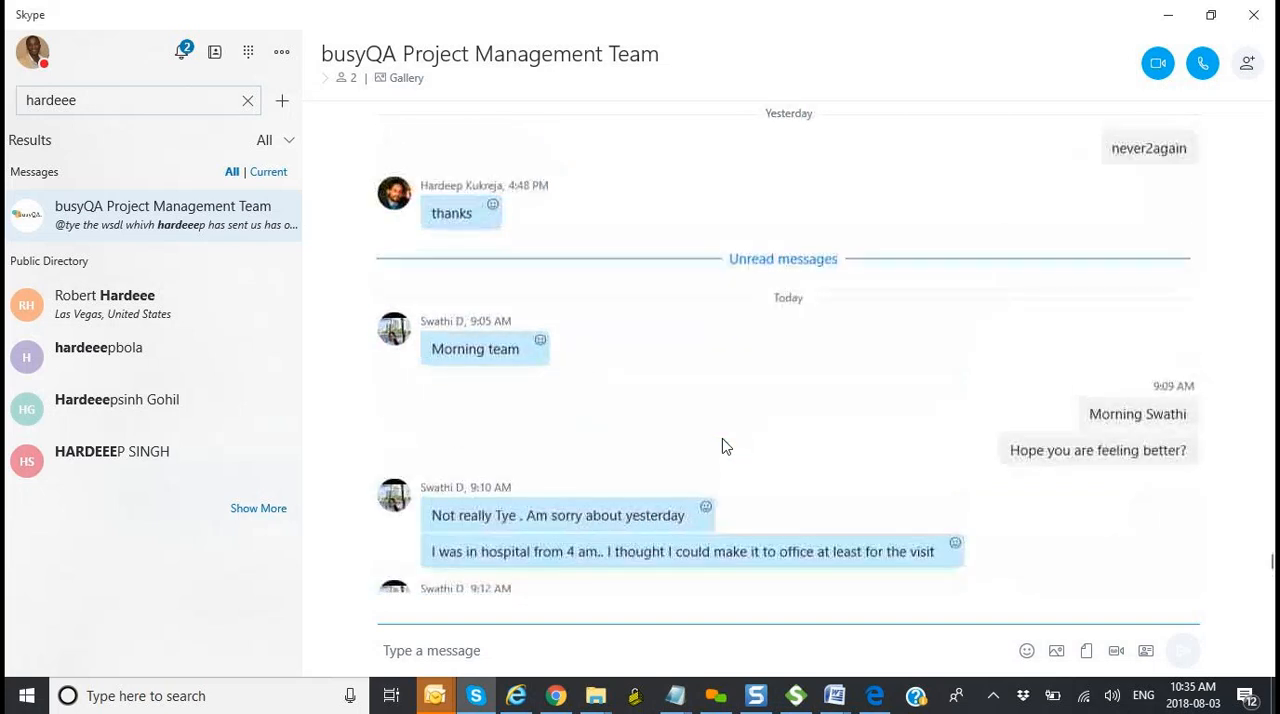
scroll(726, 446, "up", 3)
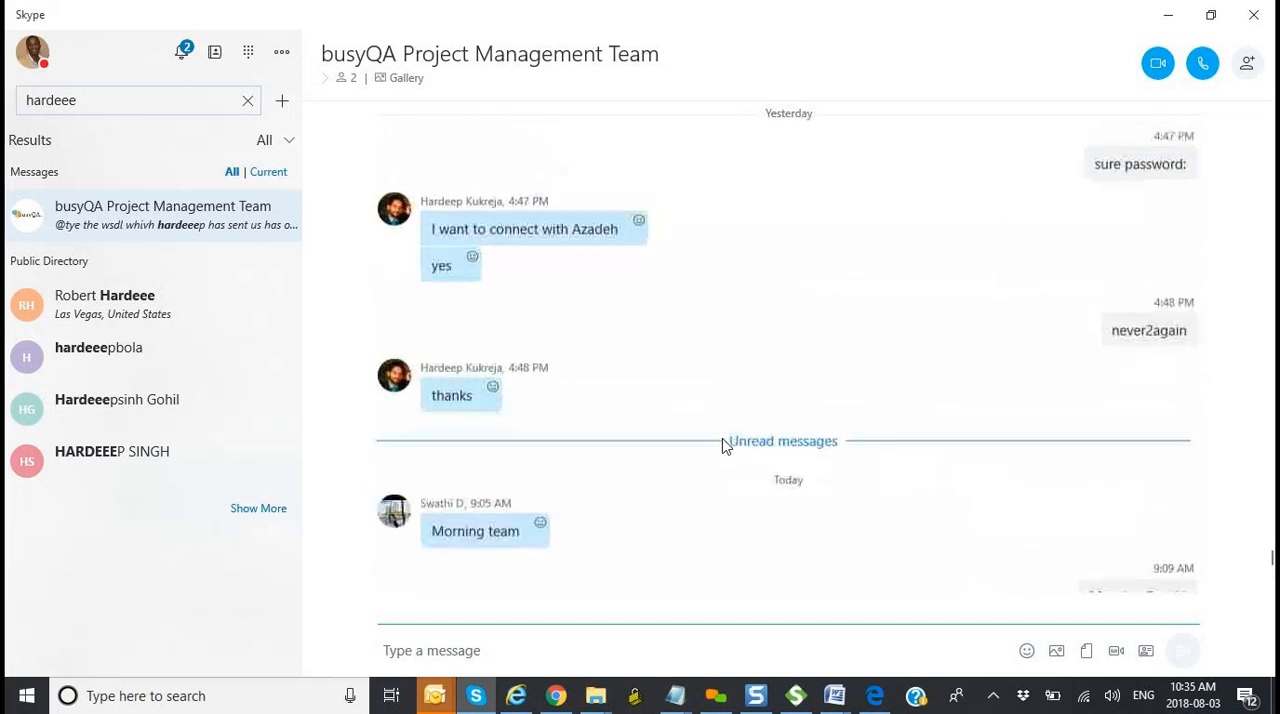
scroll(726, 446, "up", 1)
scroll(724, 445, "up", 12)
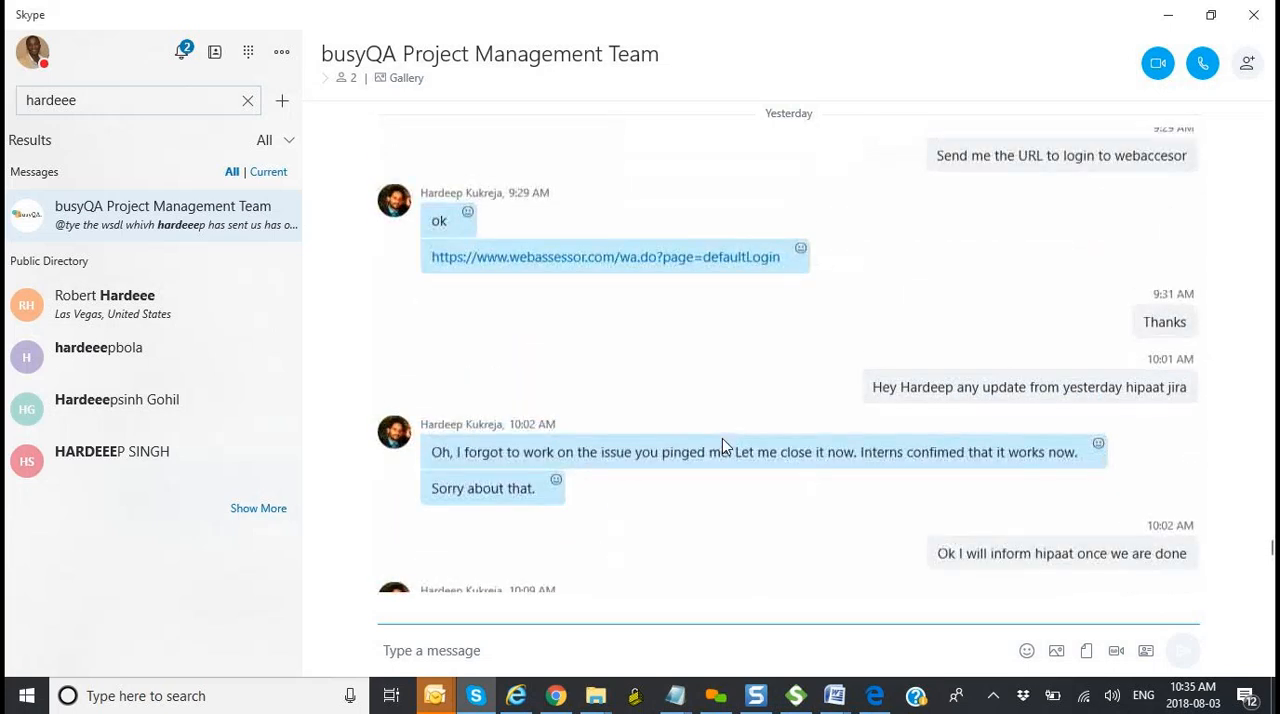
scroll(737, 386, "down", 10)
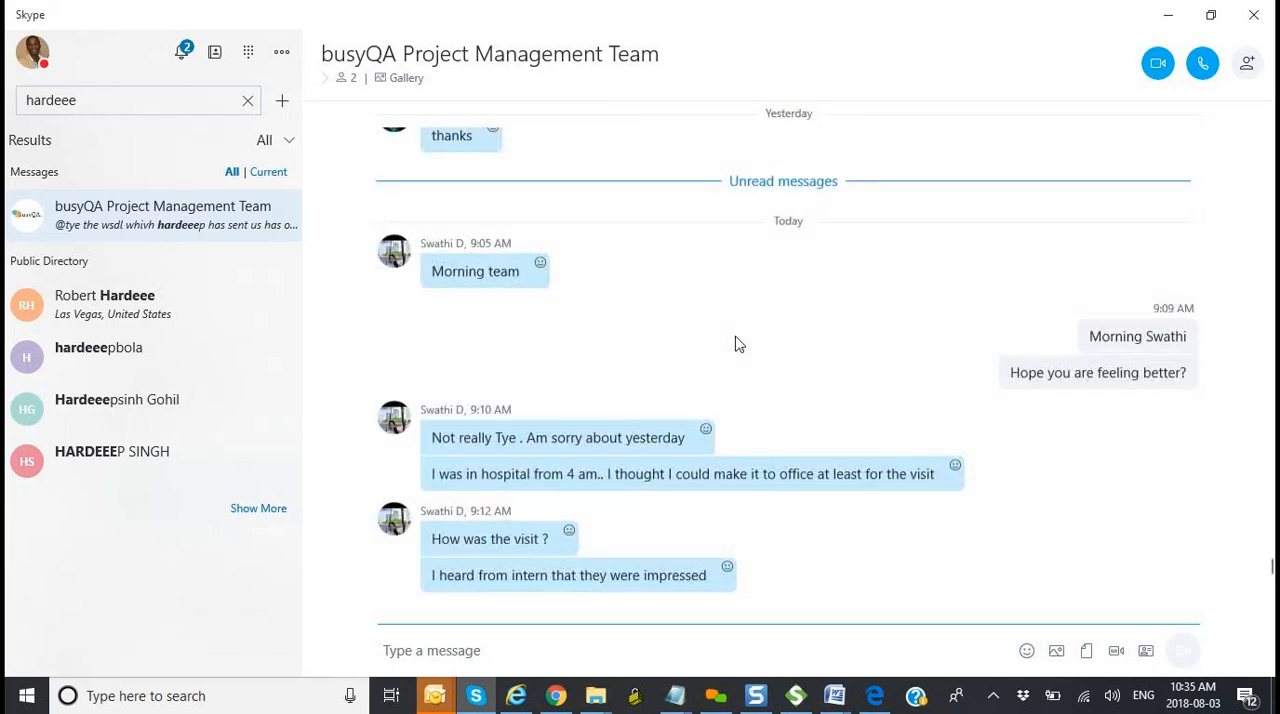
scroll(737, 343, "up", 5)
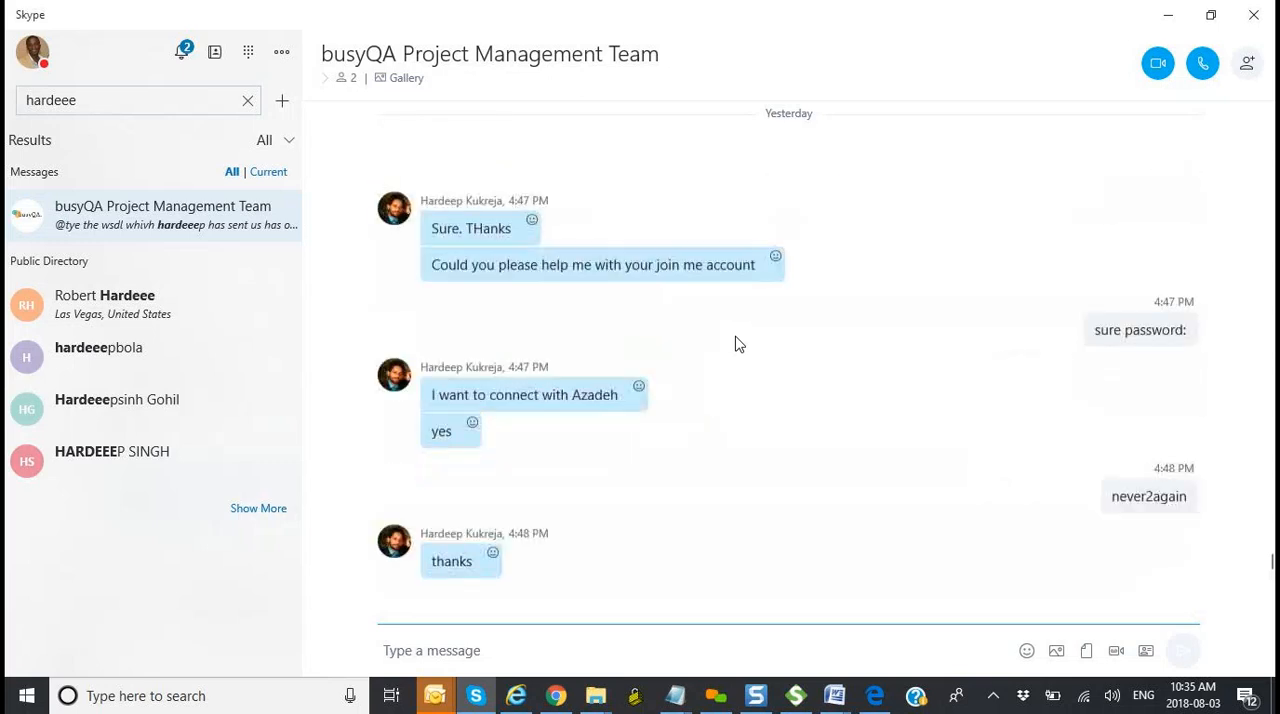
scroll(779, 602, "up", 3)
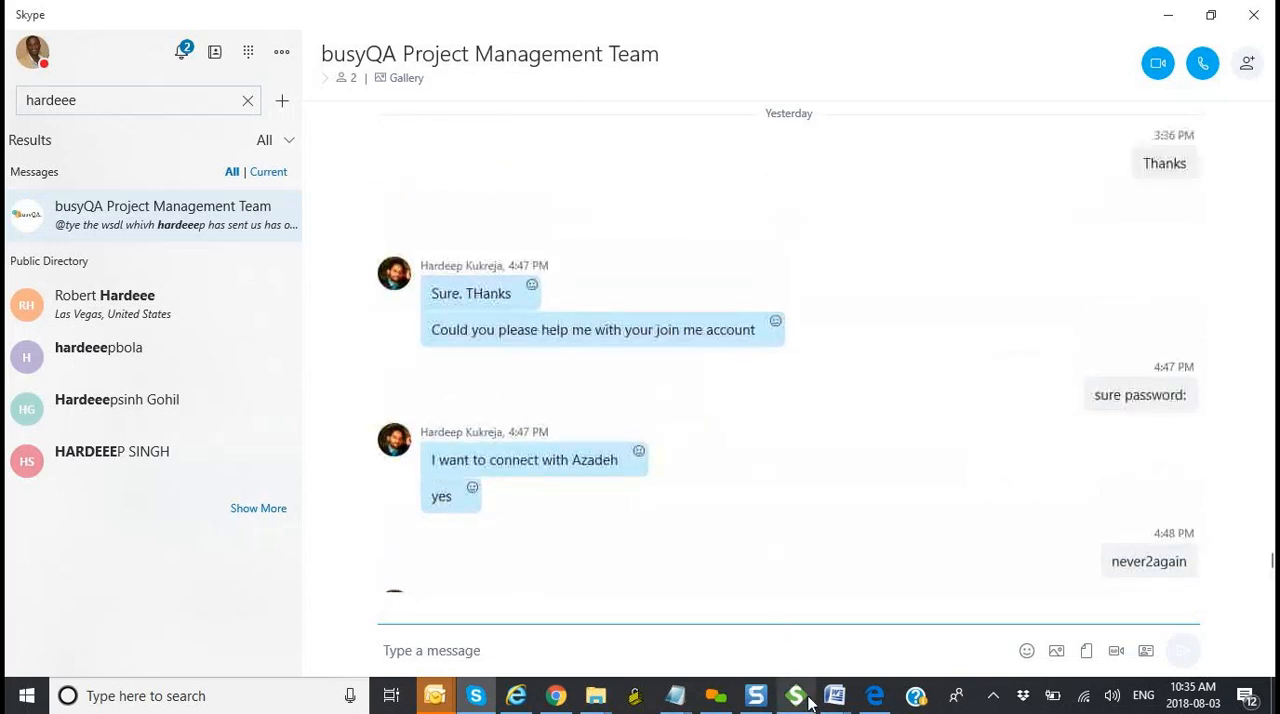
left_click(796, 695)
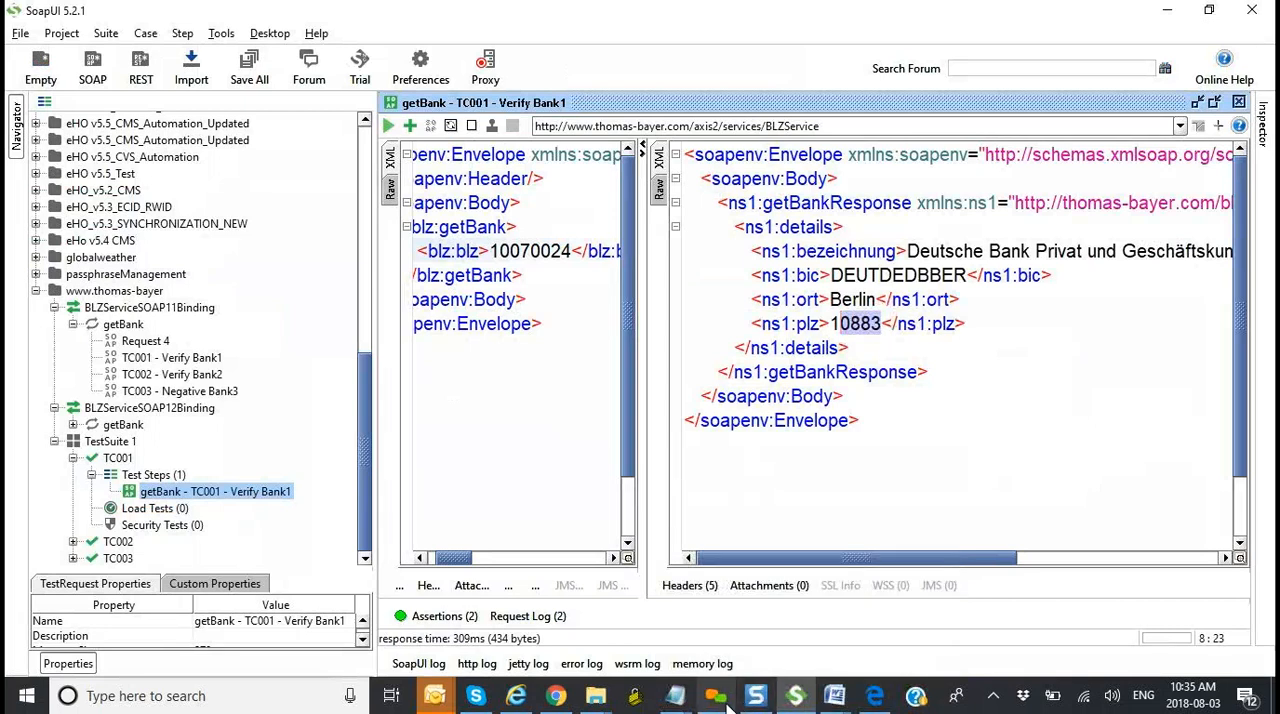
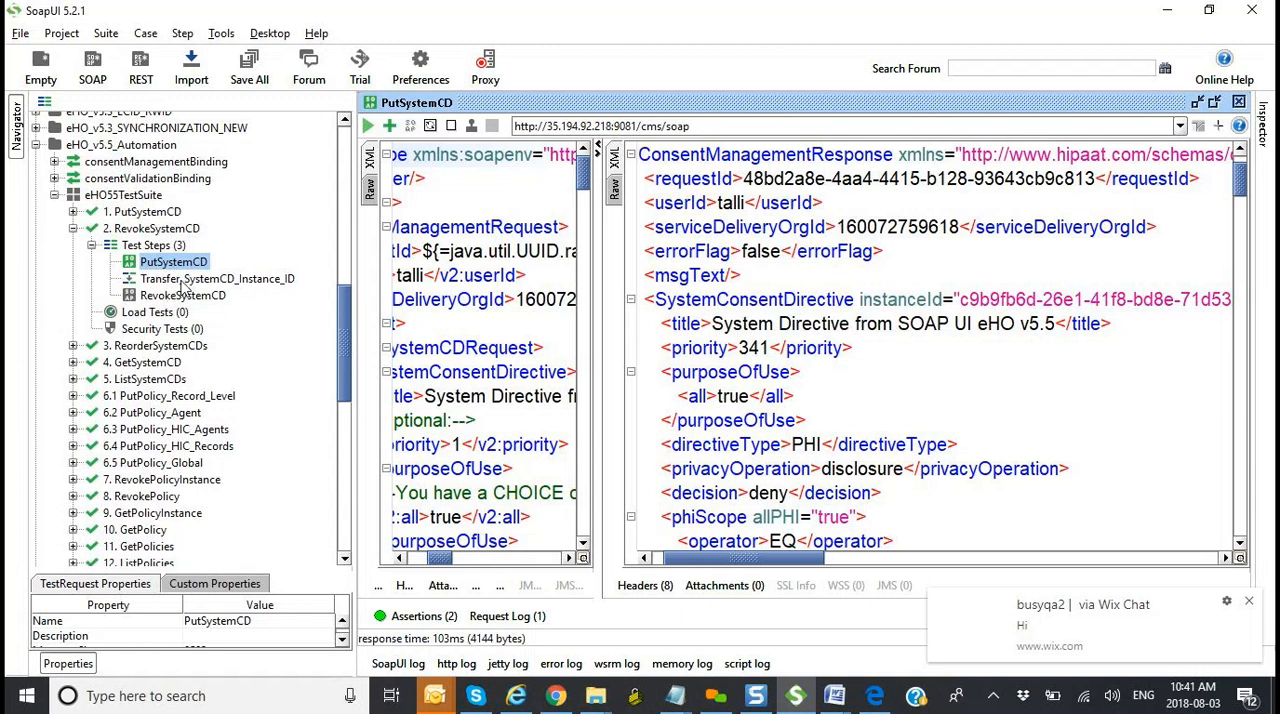
Step: Review the Transfer_SystemCD_Instance_ID and RevokeSystemCD steps of the 2. RevokeSystemCD test case, and enlarge the properties area
left_click(184, 281)
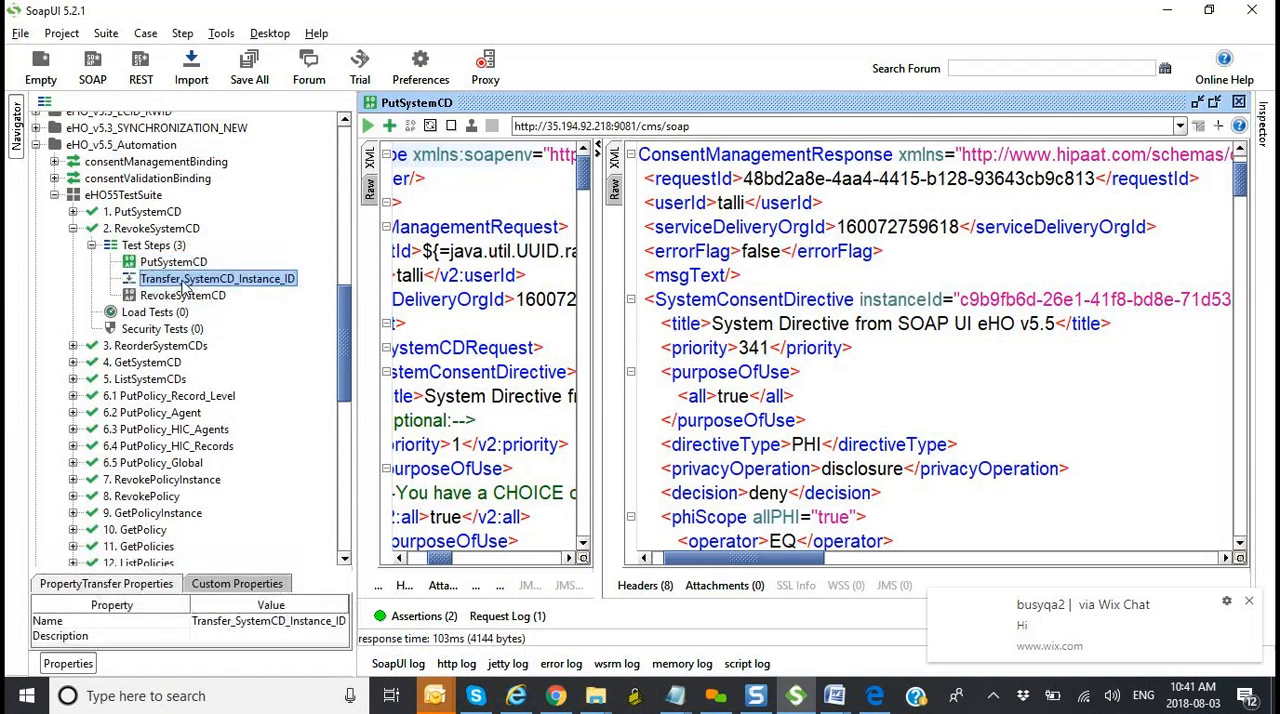
left_click(177, 297)
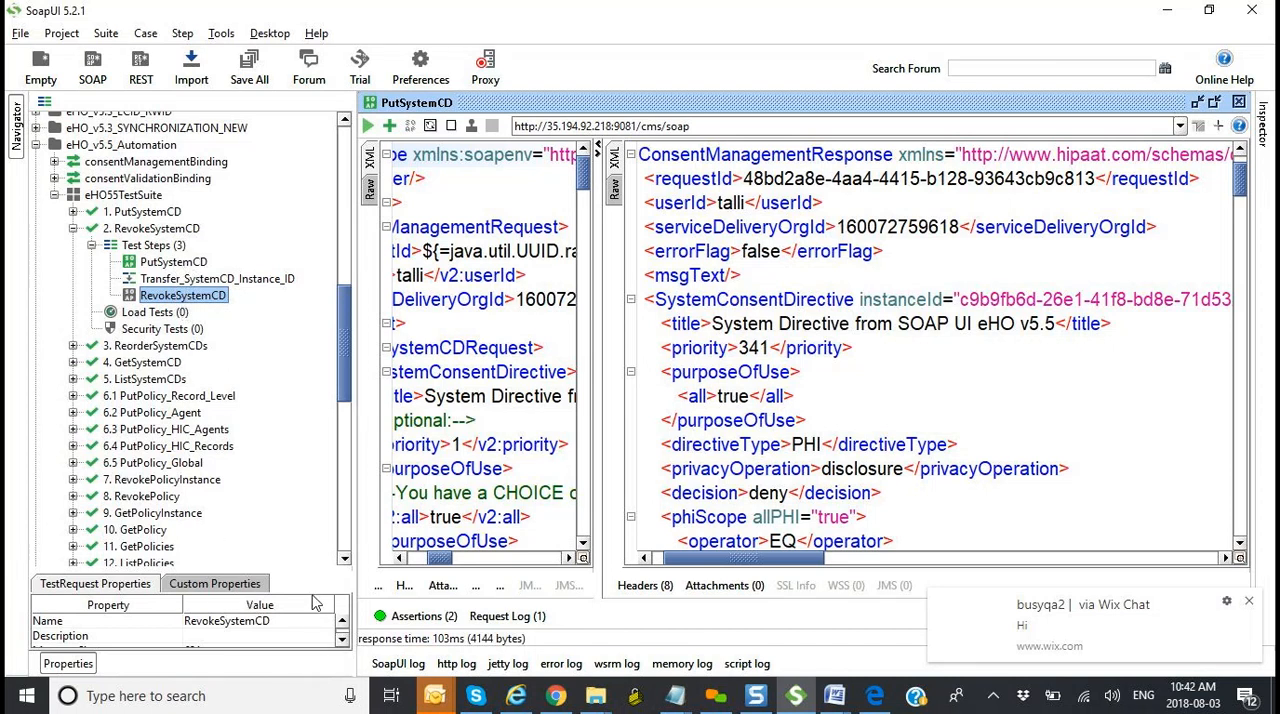
left_click(164, 231)
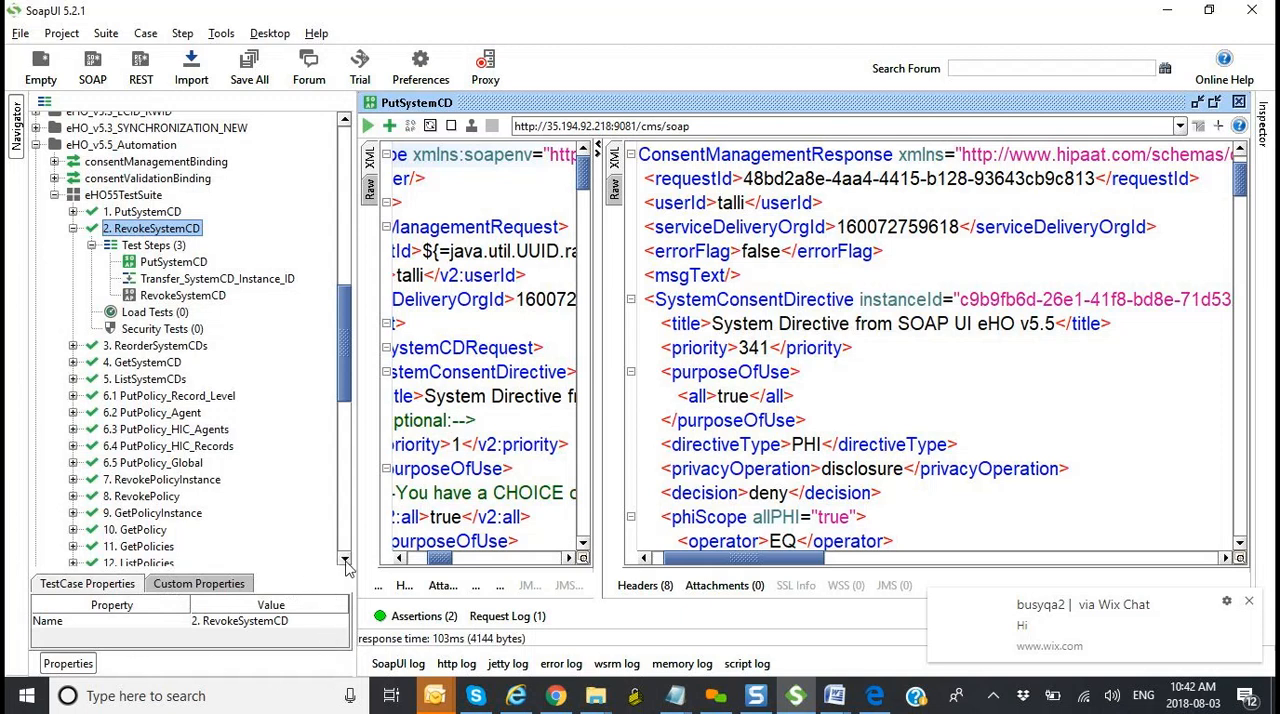
left_click_drag(334, 570, 336, 487)
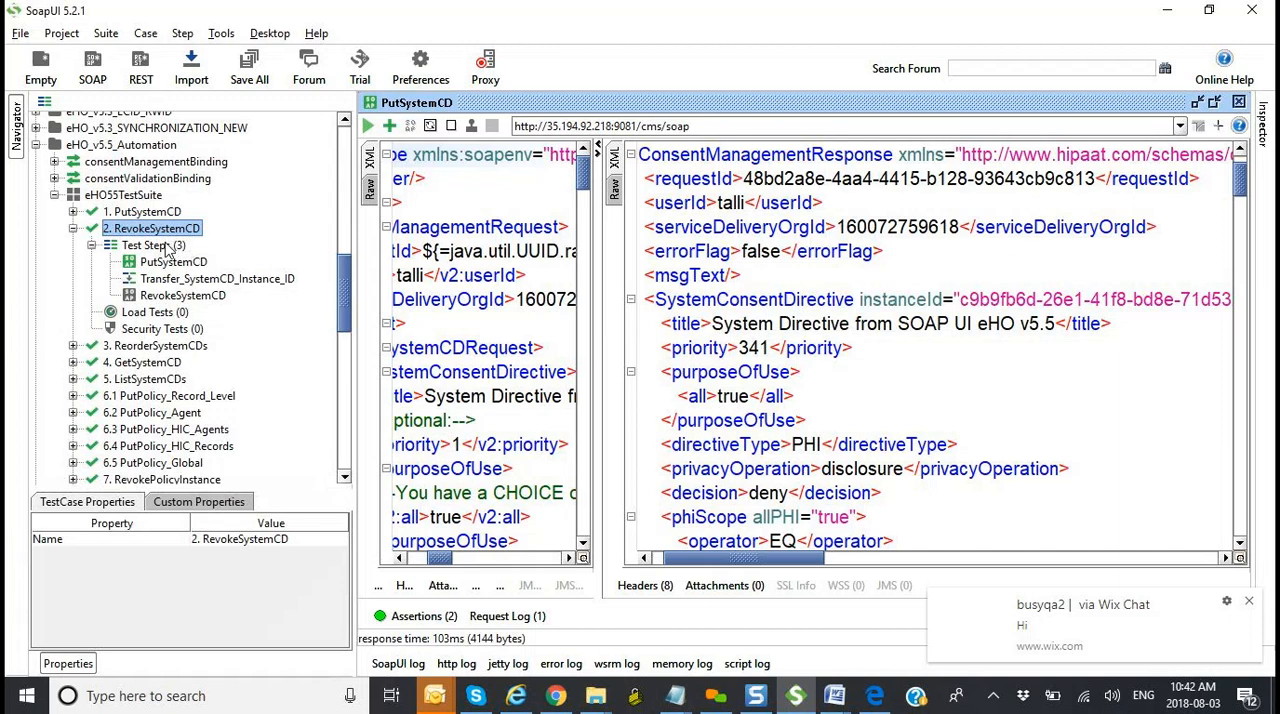
left_click(150, 245)
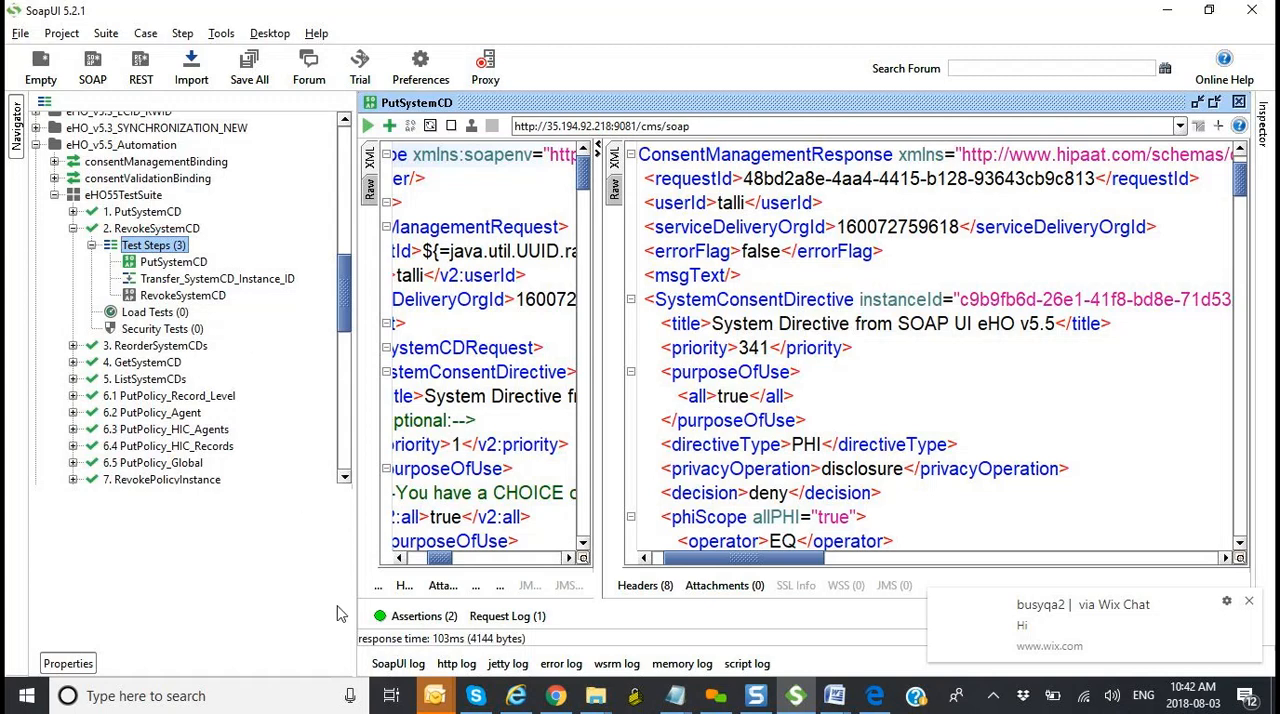
Step: Add a Property Transfer step named "Property Transfer - Bank Zip Code" to TC001 in TestSuite 1
left_click_drag(348, 333, 337, 465)
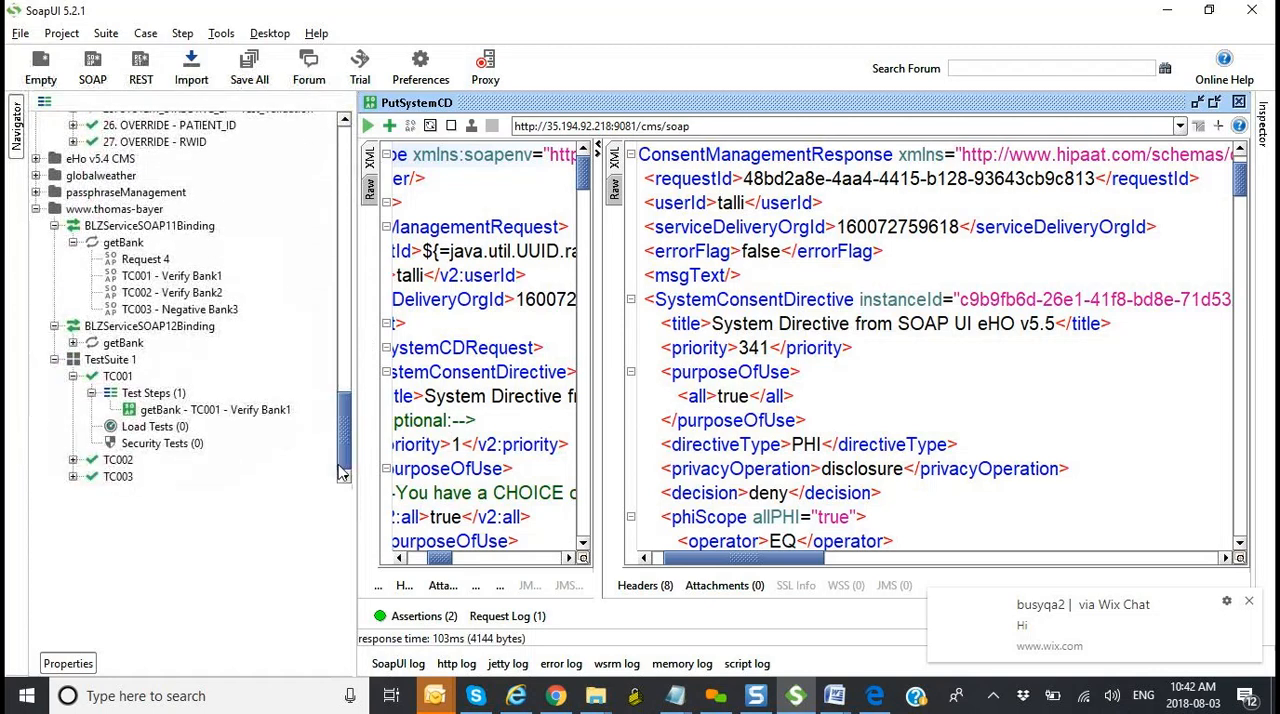
left_click(156, 396)
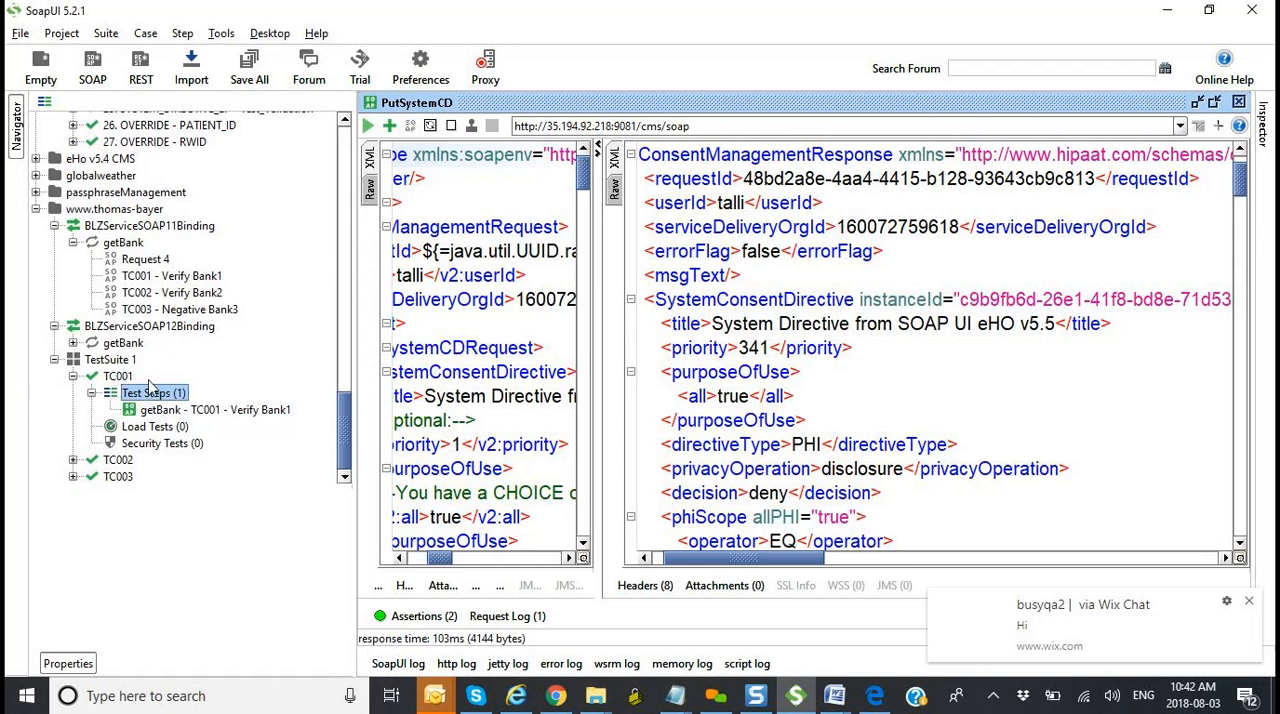
left_click(163, 411)
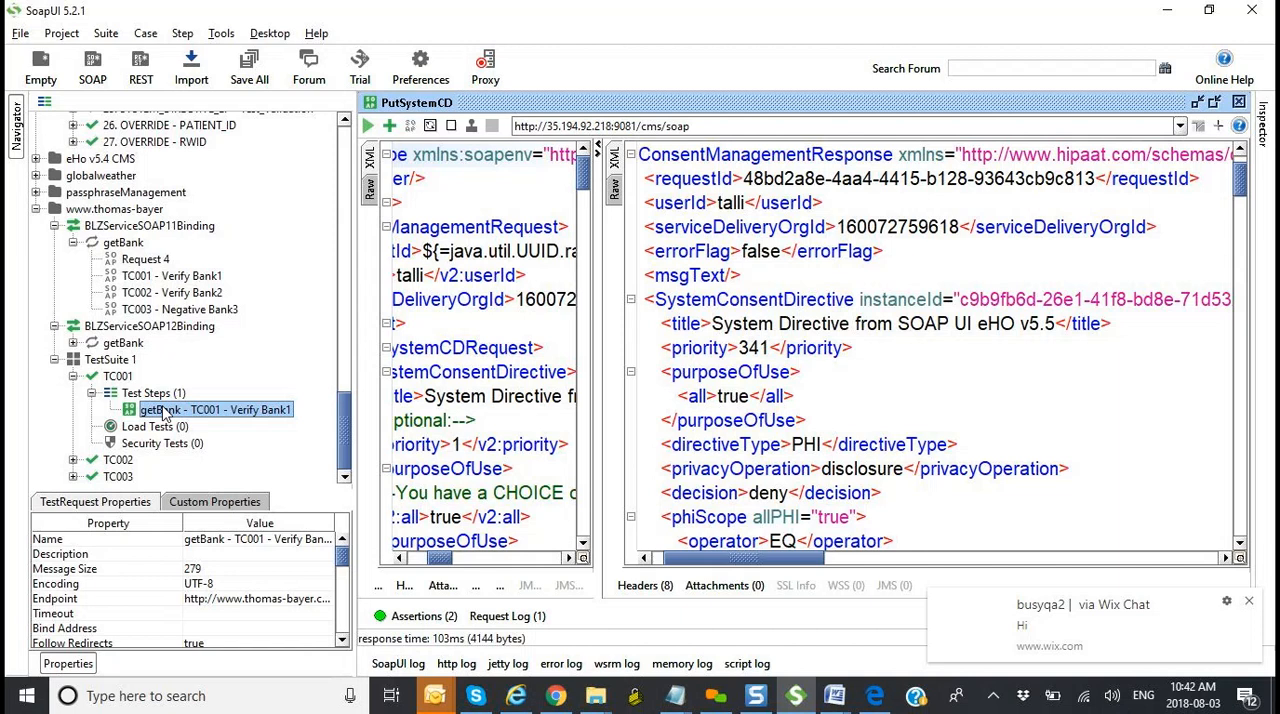
left_click(154, 396)
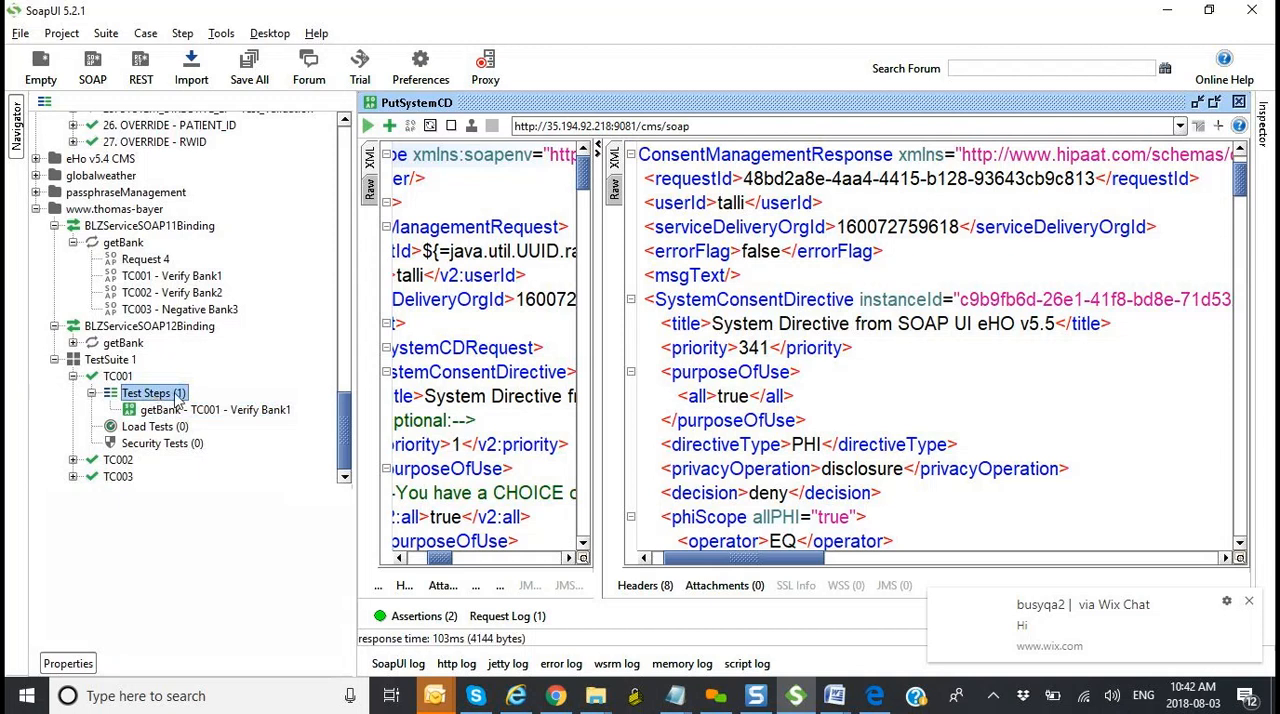
right_click(178, 398)
mouse_move(211, 428)
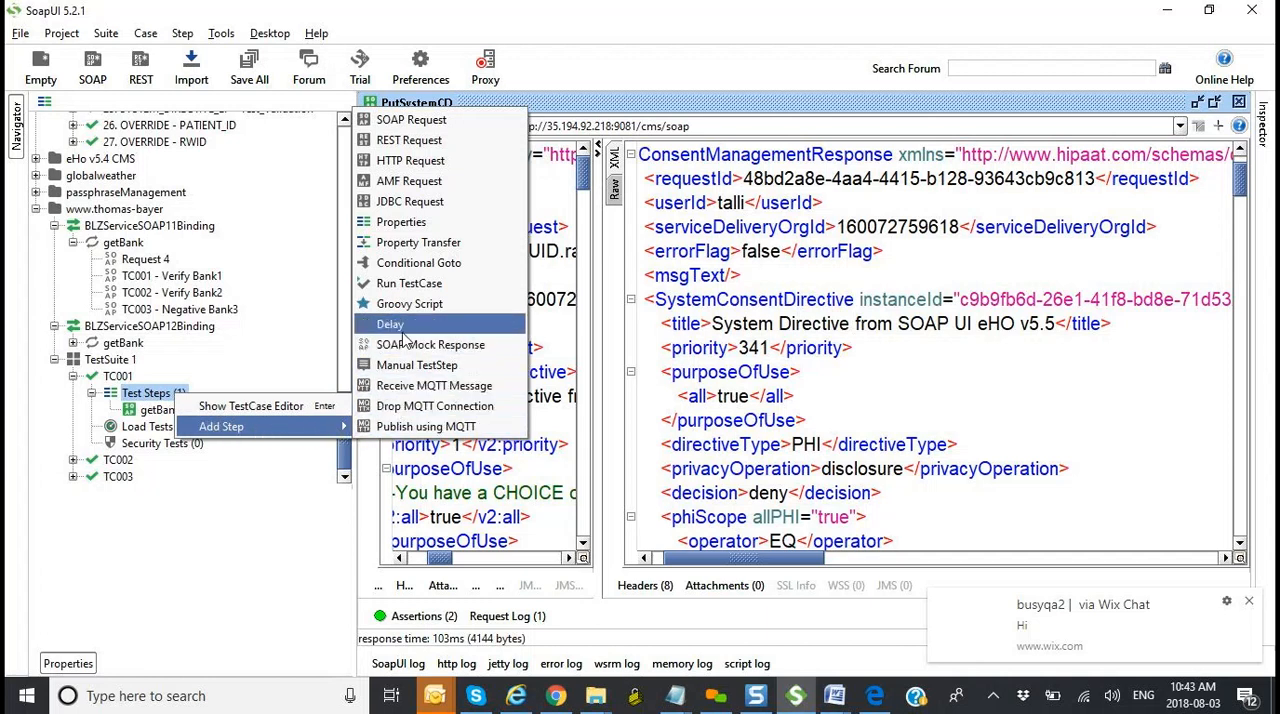
left_click(420, 254)
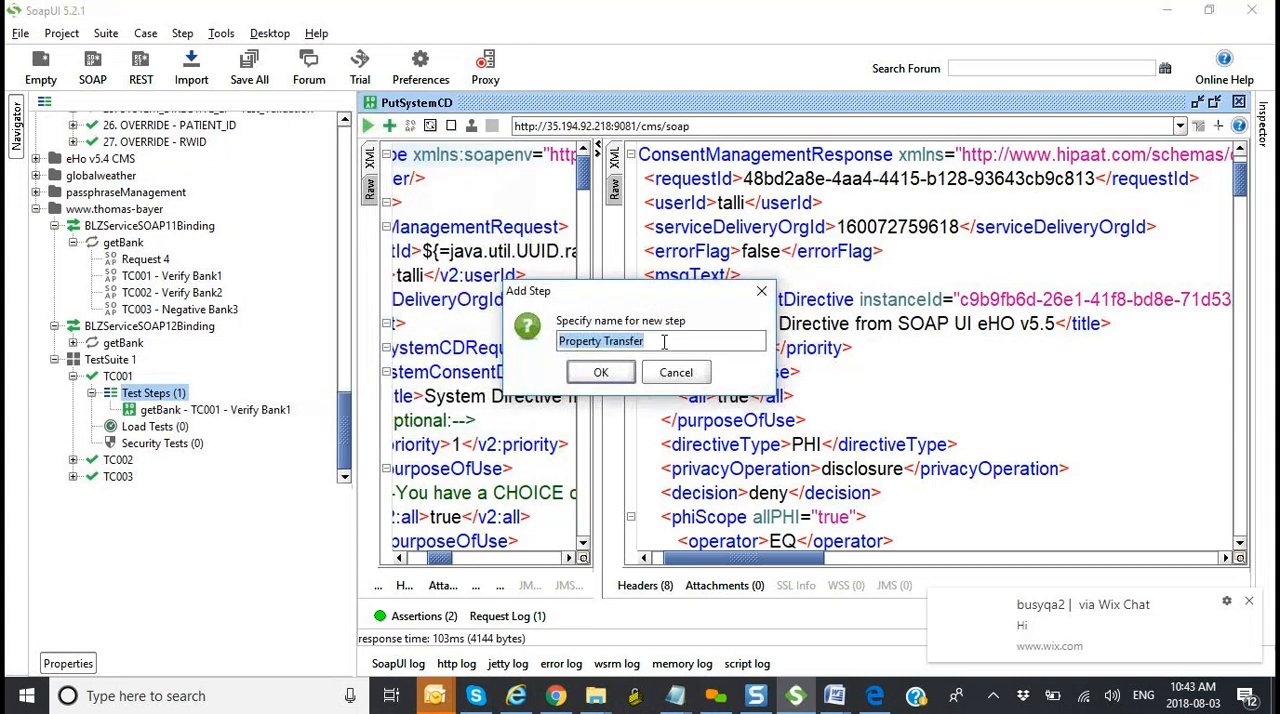
left_click(663, 339)
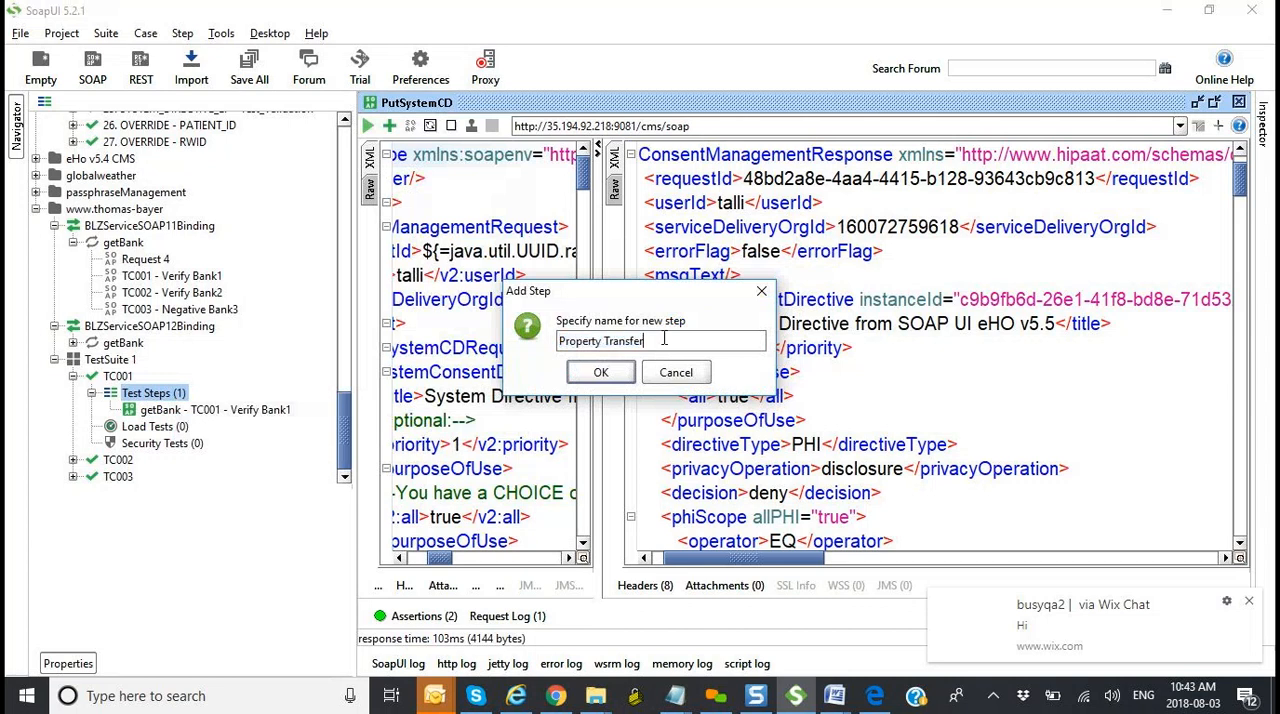
type("- Bank Zip Code")
left_click(604, 376)
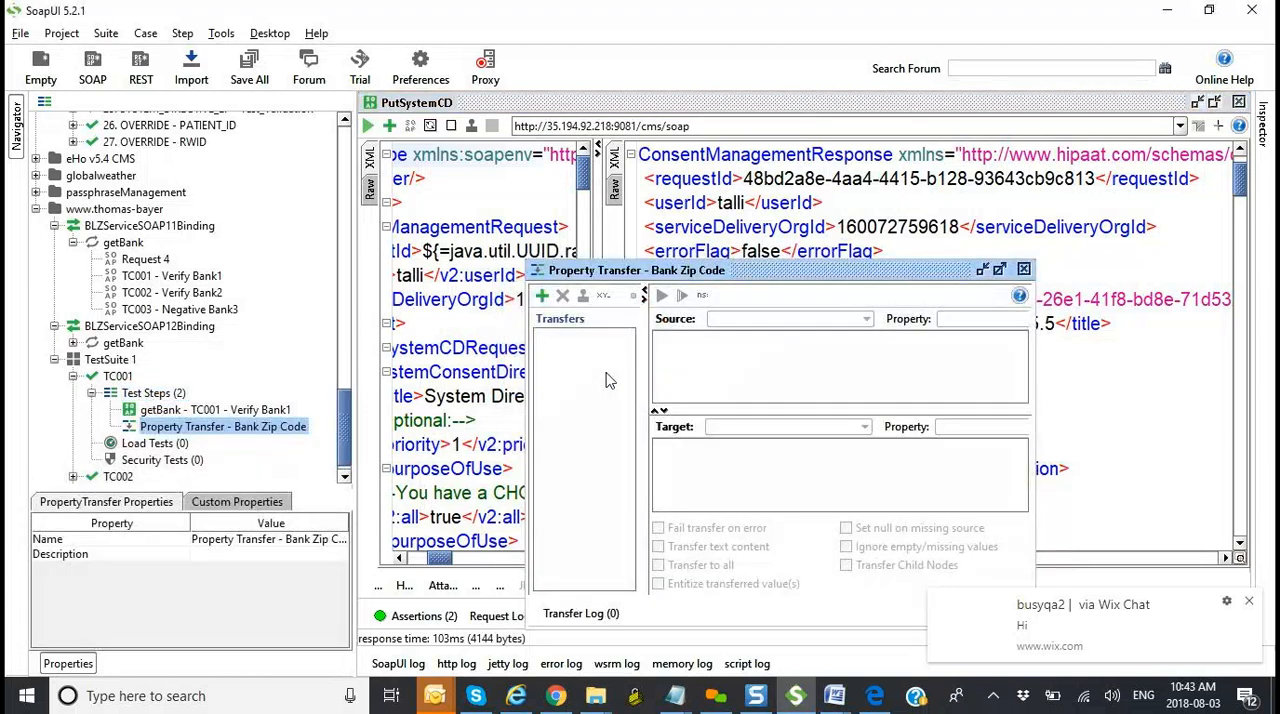
Step: Start a new SOAP Request test step in TC001 and name it TC003b
left_click(242, 412)
left_click(170, 395)
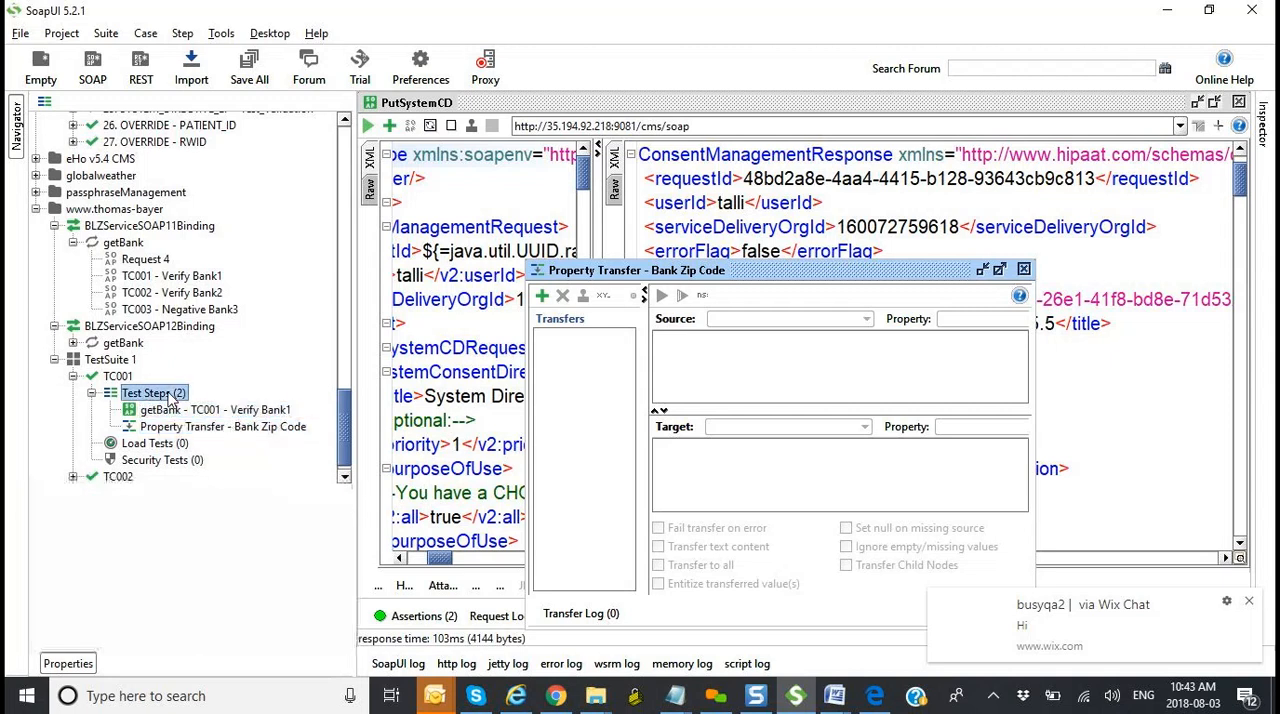
right_click(168, 395)
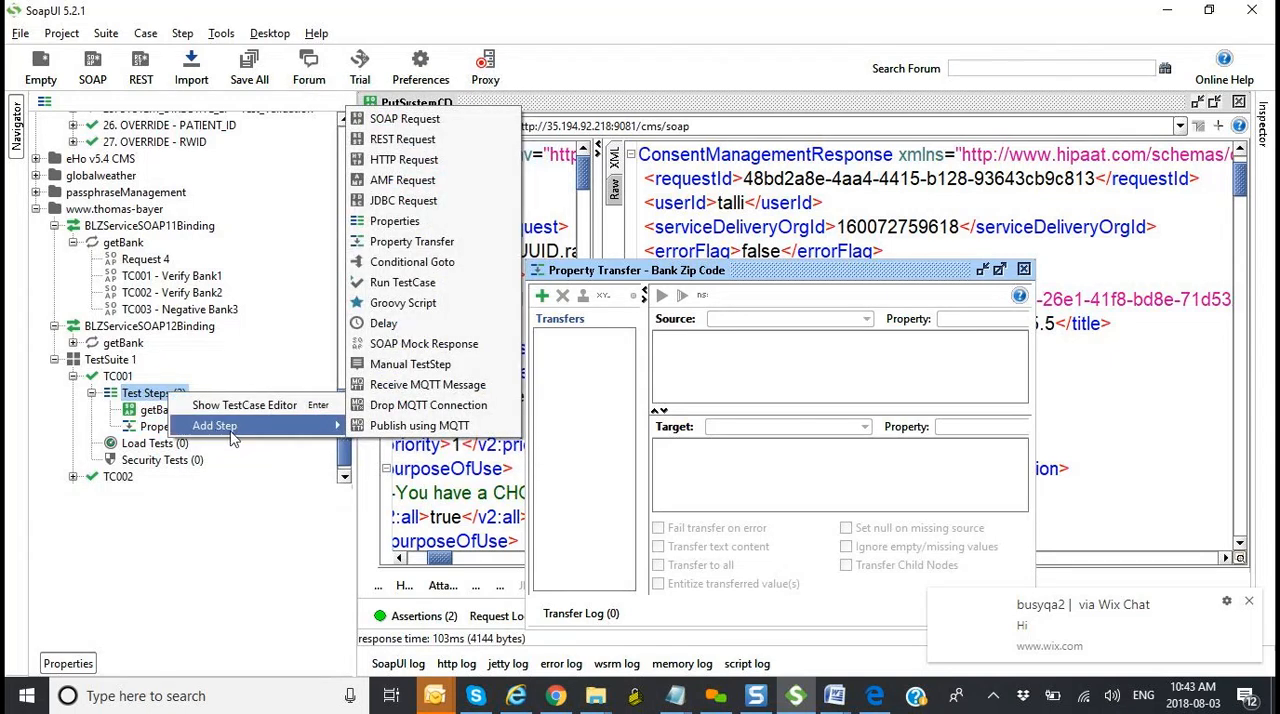
left_click(418, 118)
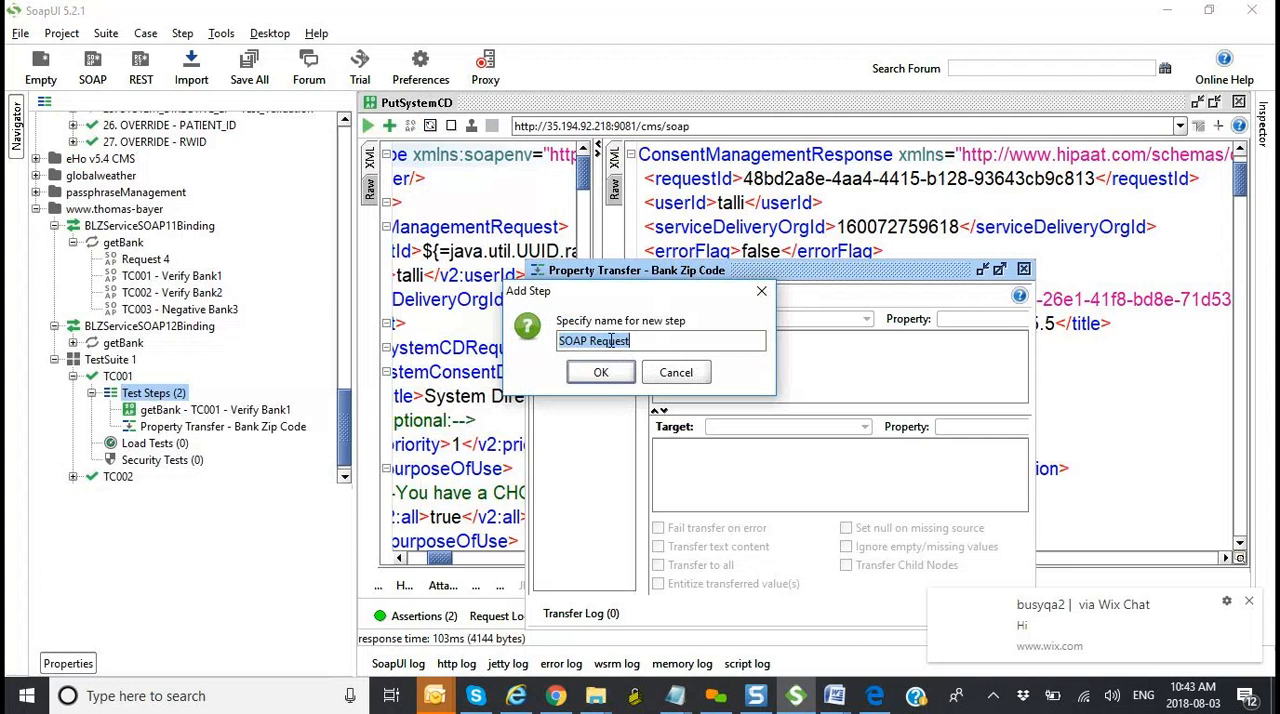
type("TC")
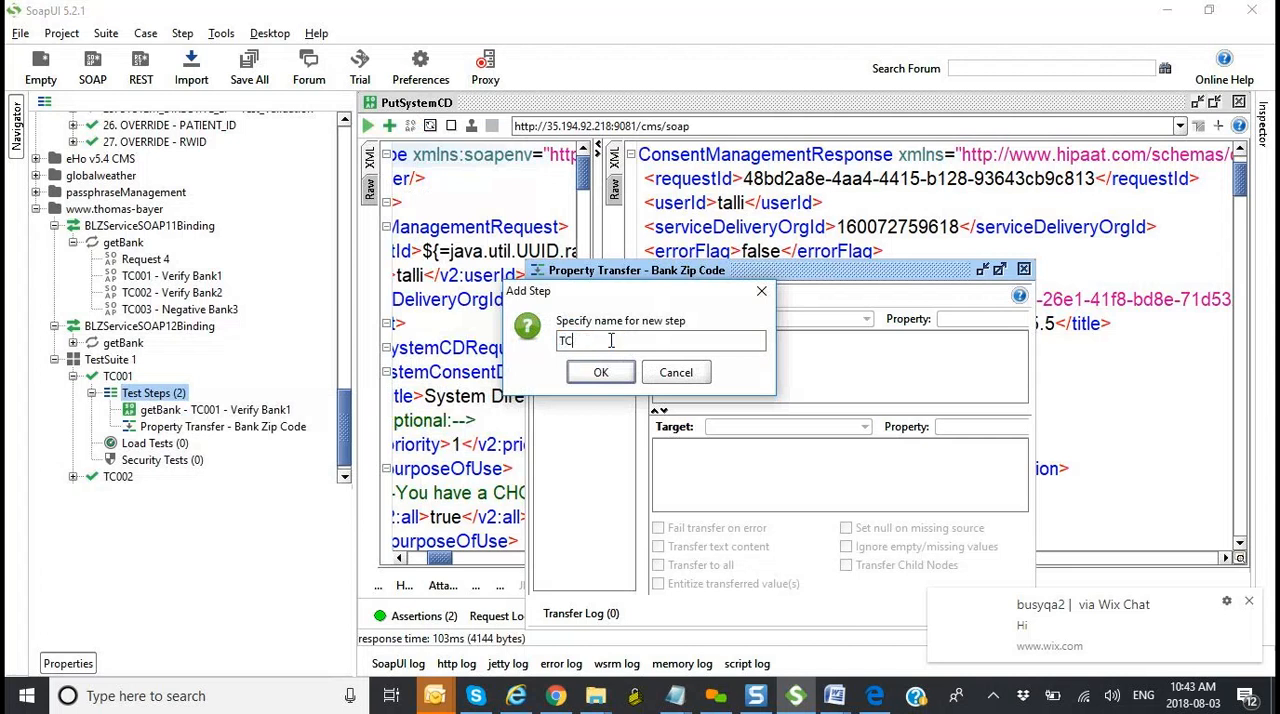
type("003b")
left_click(603, 378)
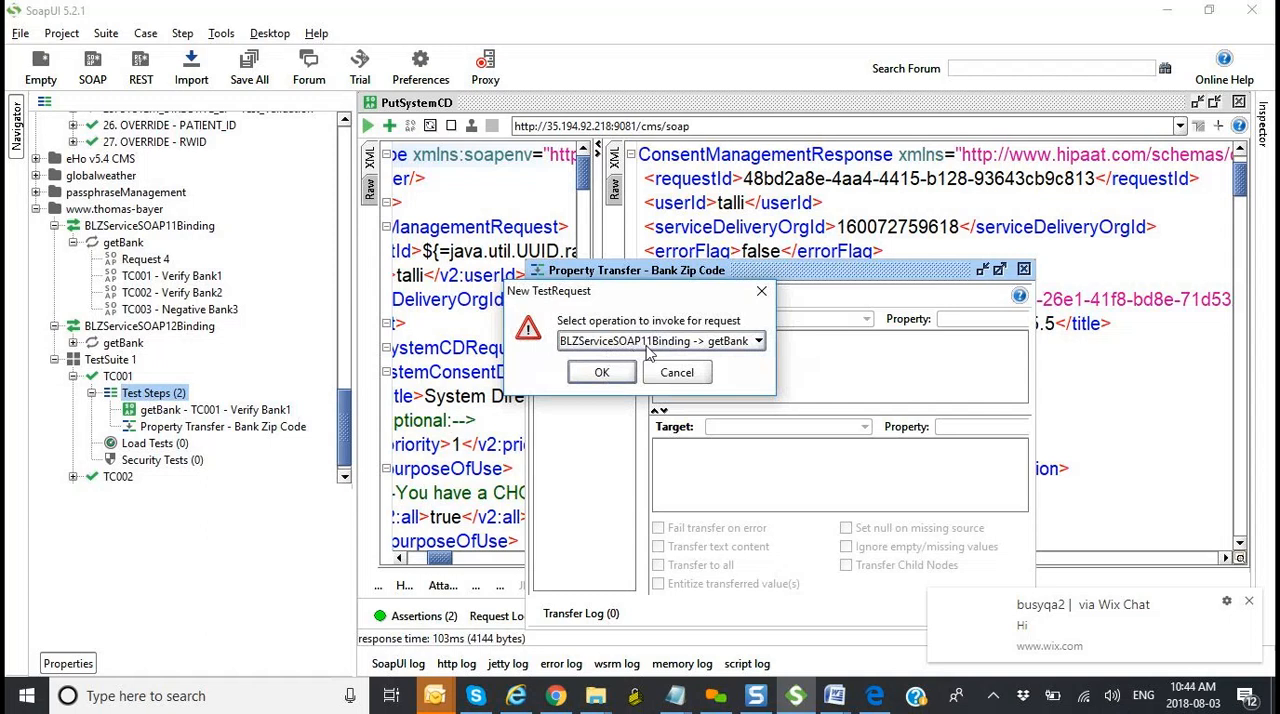
Step: Choose BLZServiceSOAP11Binding -> getBank as TC003b's operation and add the request with only the SOAP response assertion enabled
left_click(727, 343)
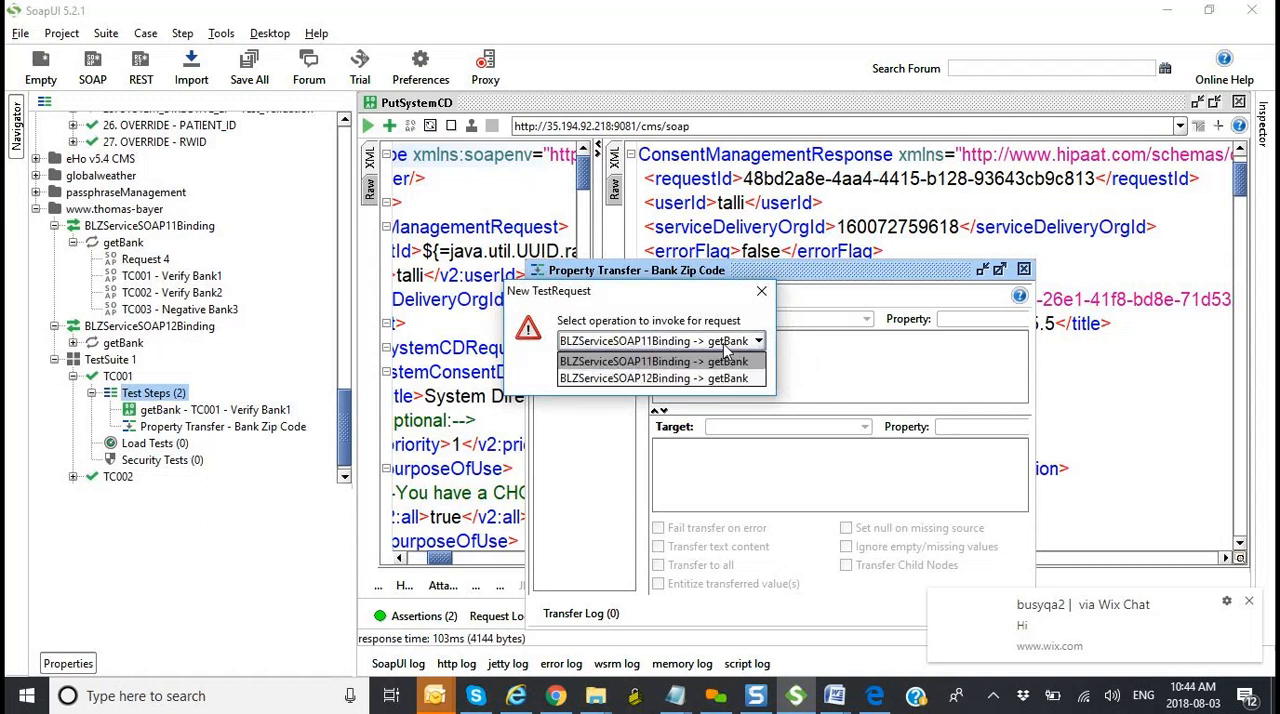
left_click(680, 361)
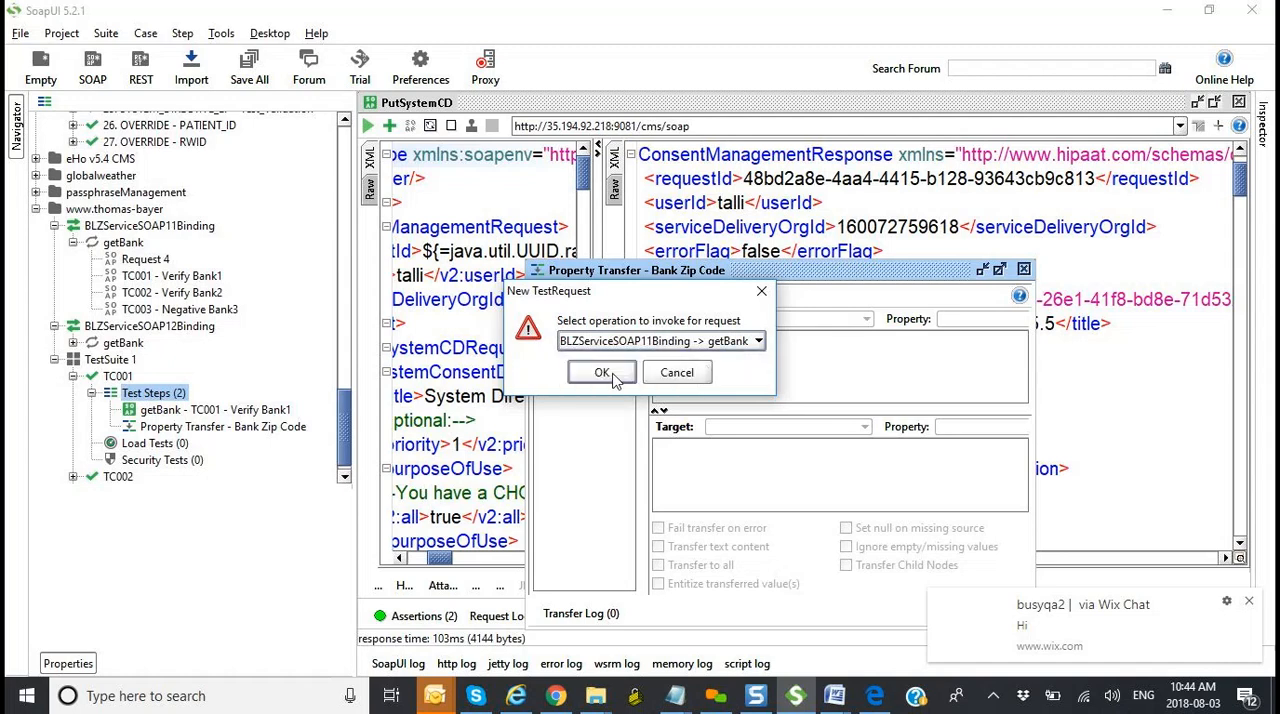
left_click(603, 373)
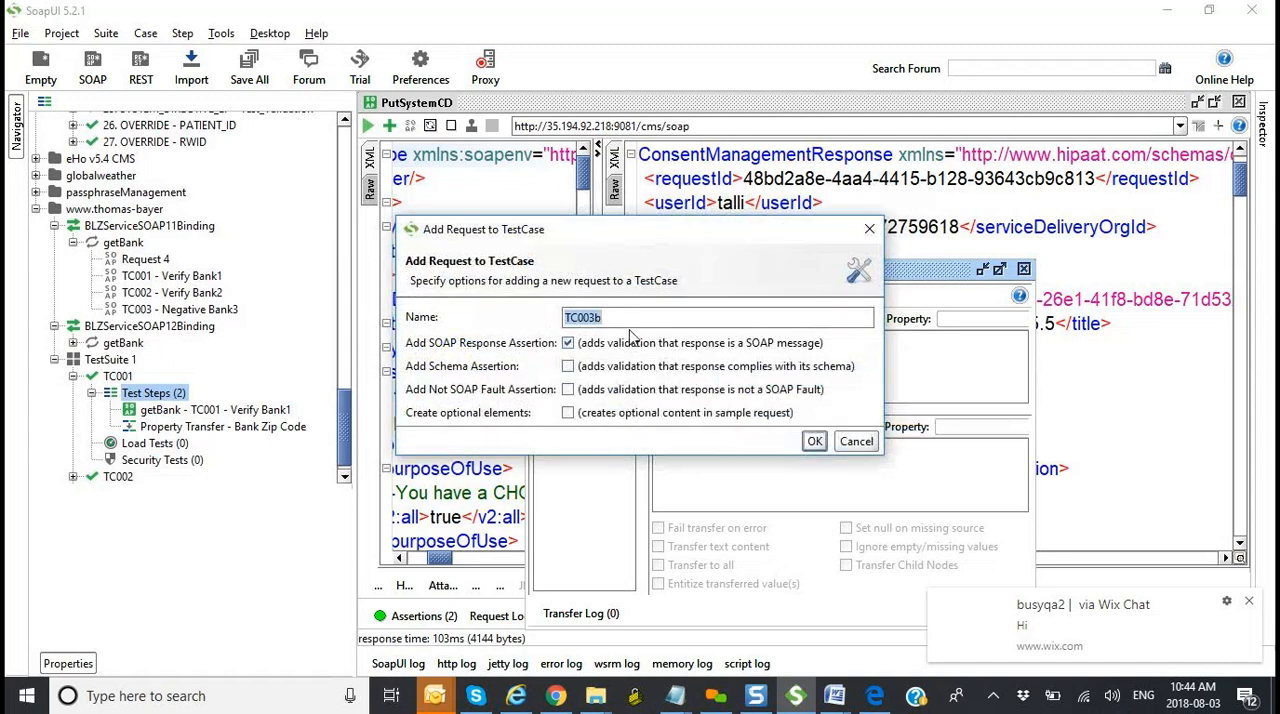
left_click(814, 441)
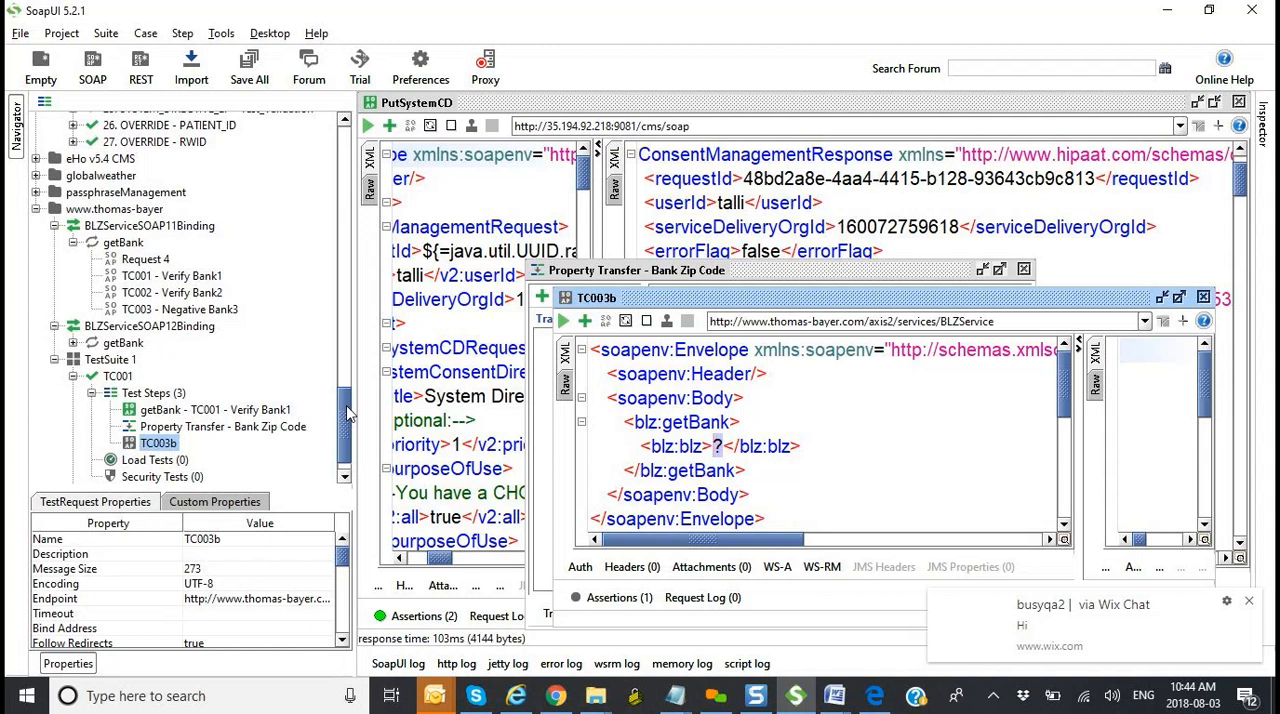
Step: Review the getBank and TC003b steps in TC001 and look through the step types that can be added
left_click(245, 418)
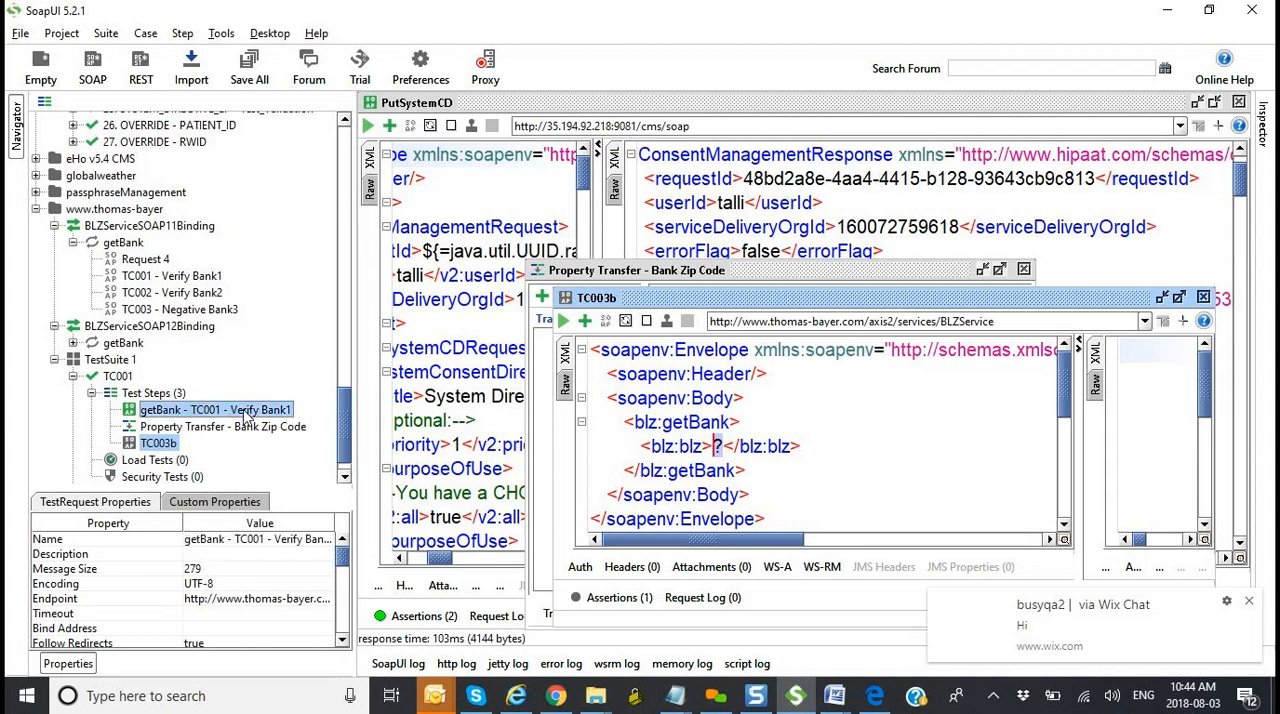
left_click(168, 446)
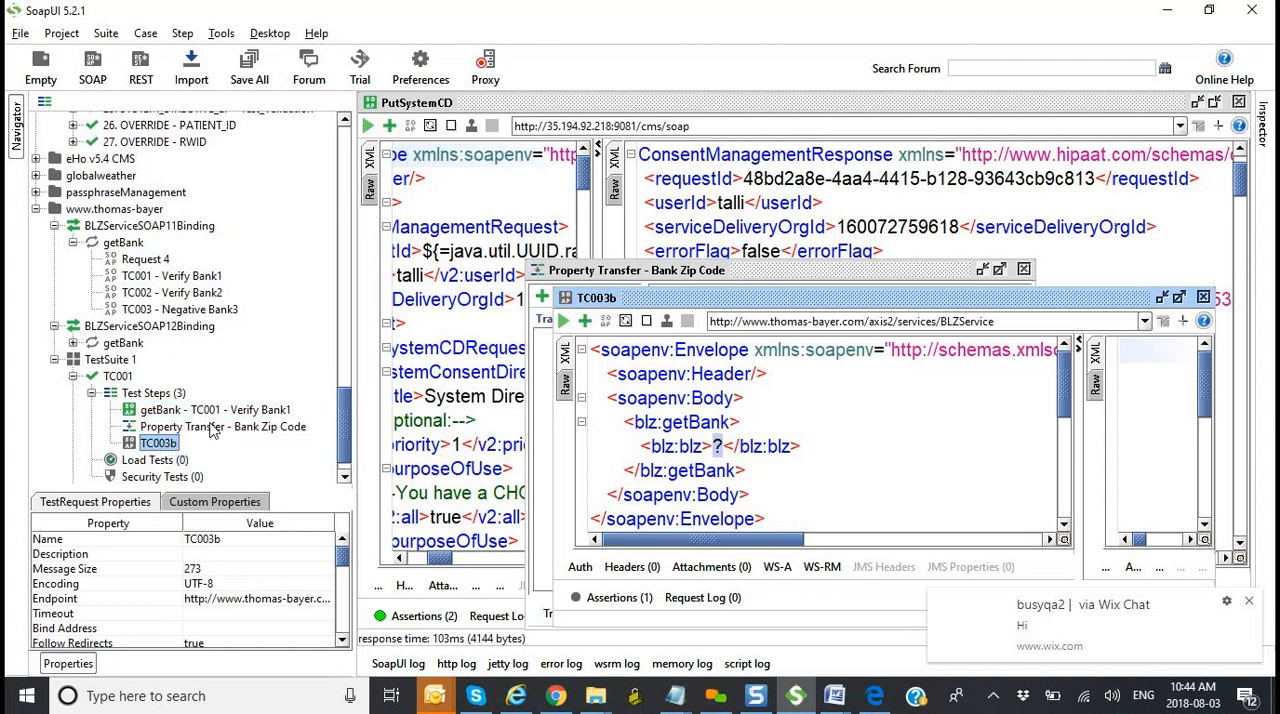
left_click(160, 396)
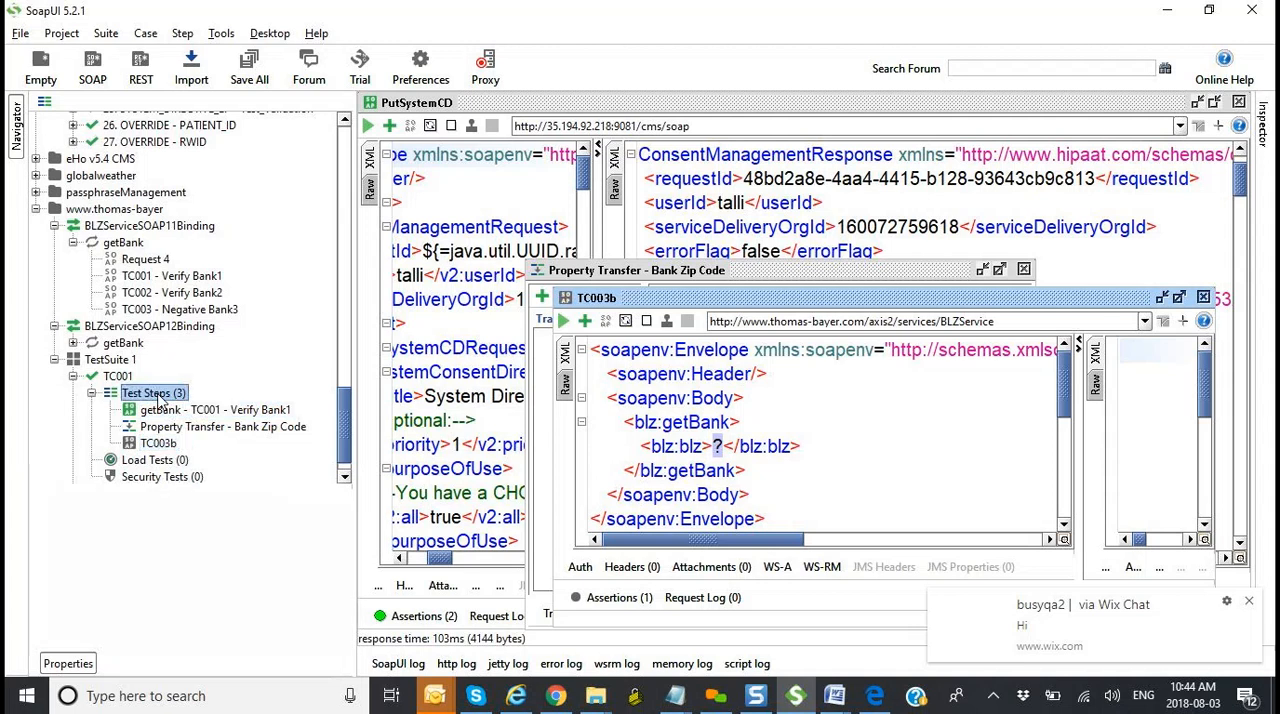
right_click(160, 396)
mouse_move(175, 428)
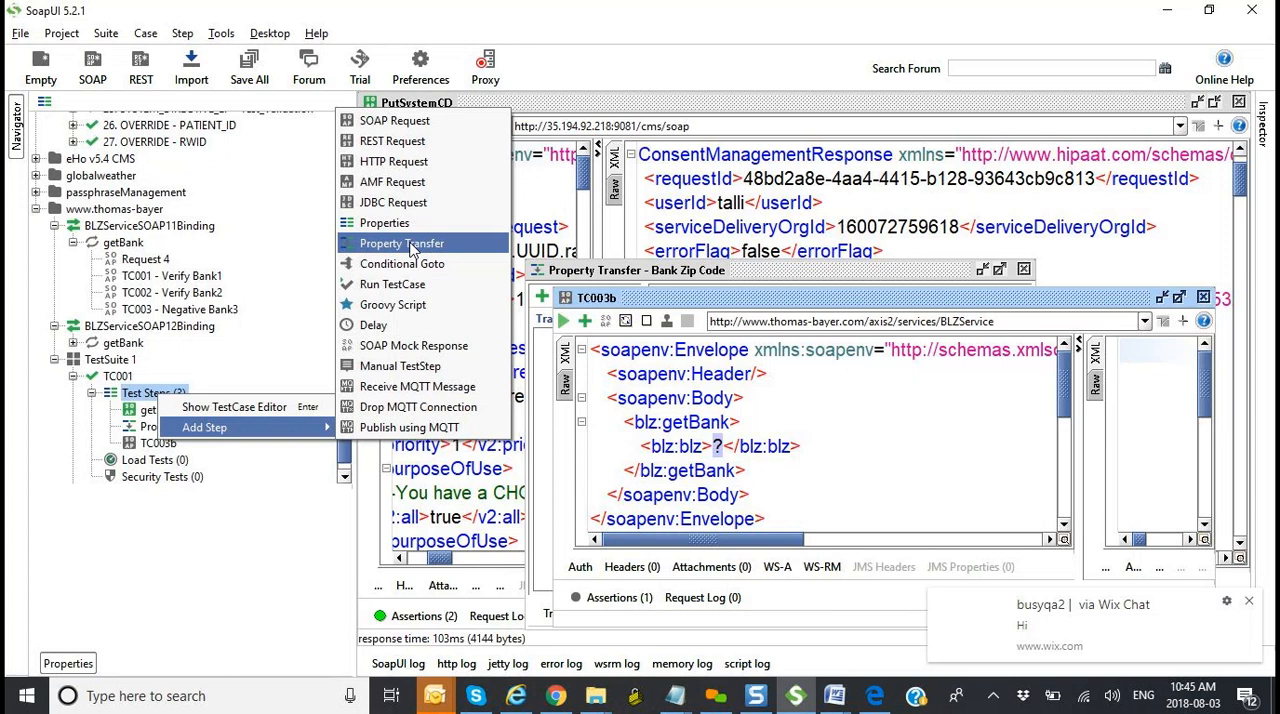
left_click(222, 523)
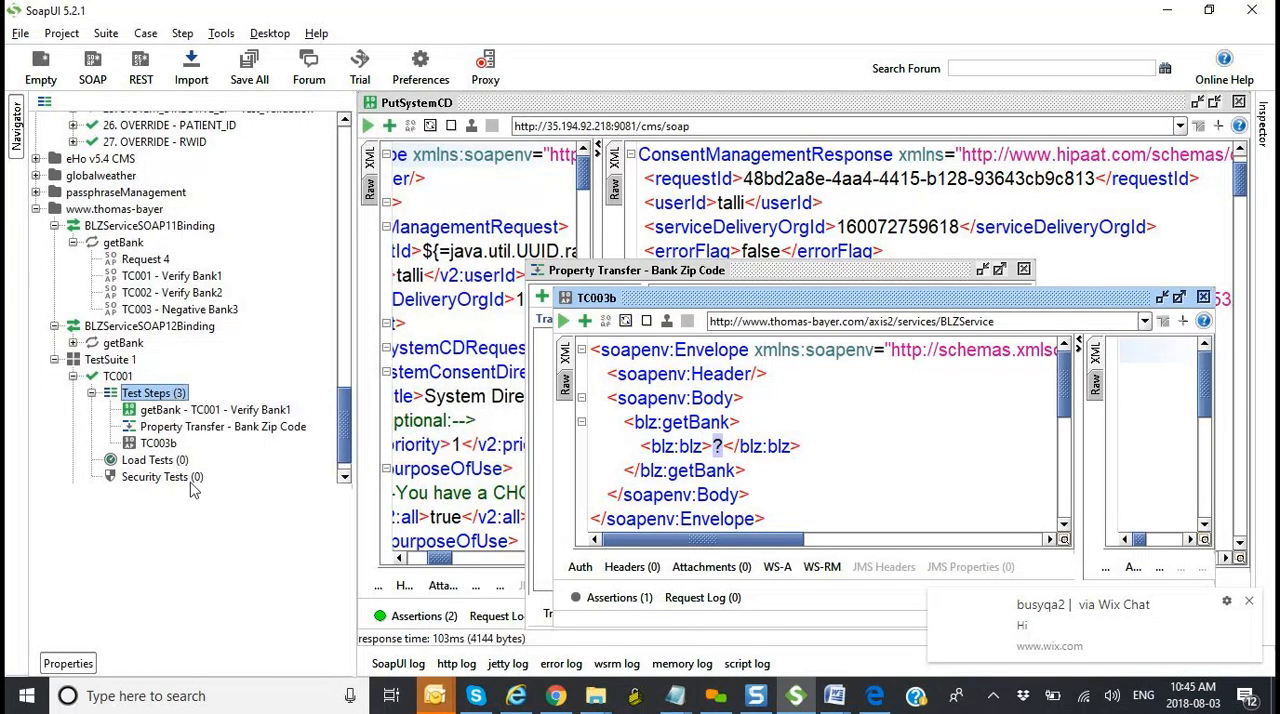
Step: Review the PutSystemCD, Transfer_SystemCD_Instance_ID and RevokeSystemCD steps of 2. RevokeSystemCD in eHO55TestSuite, minimizing the meeting reminder
left_click_drag(346, 452, 330, 318)
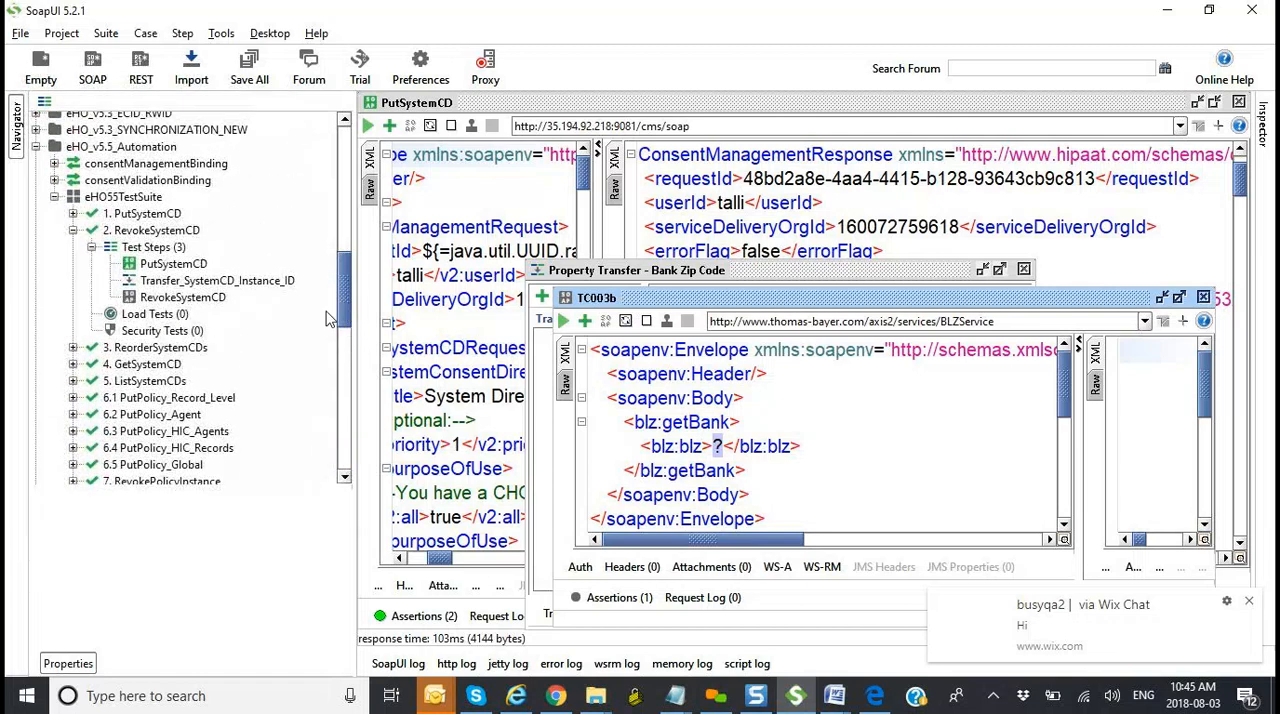
left_click(157, 232)
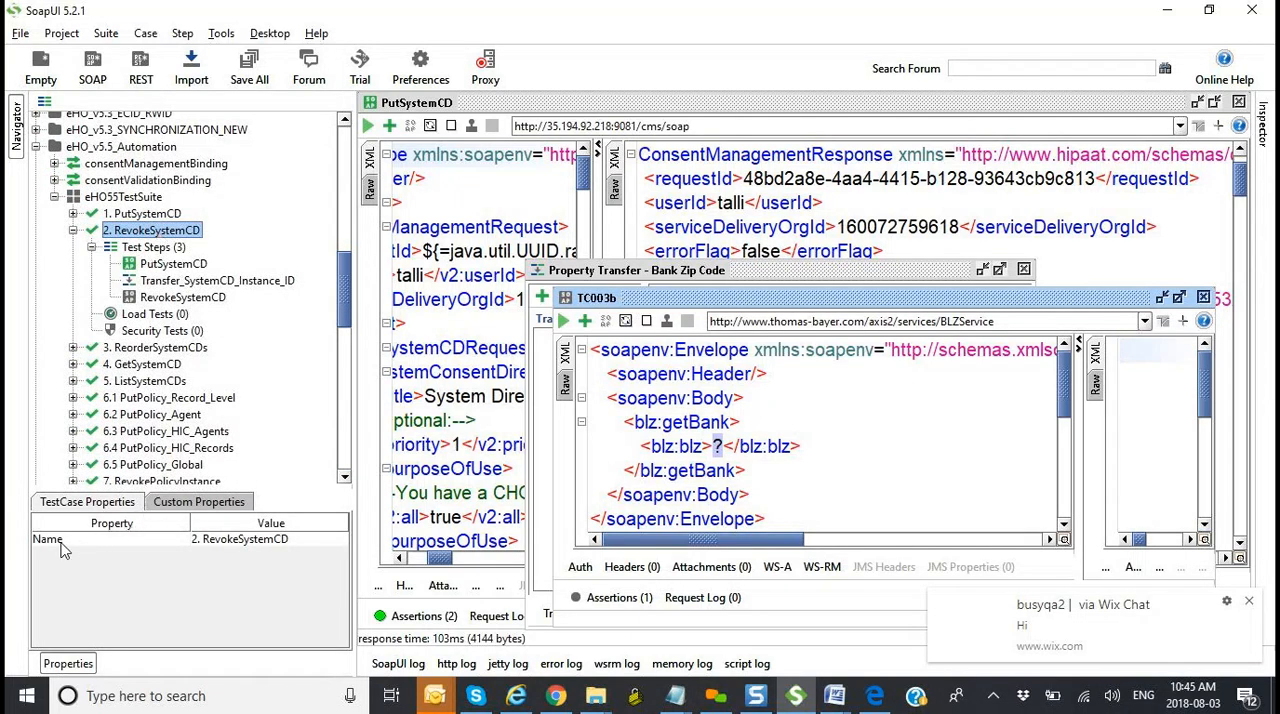
left_click_drag(66, 545, 168, 545)
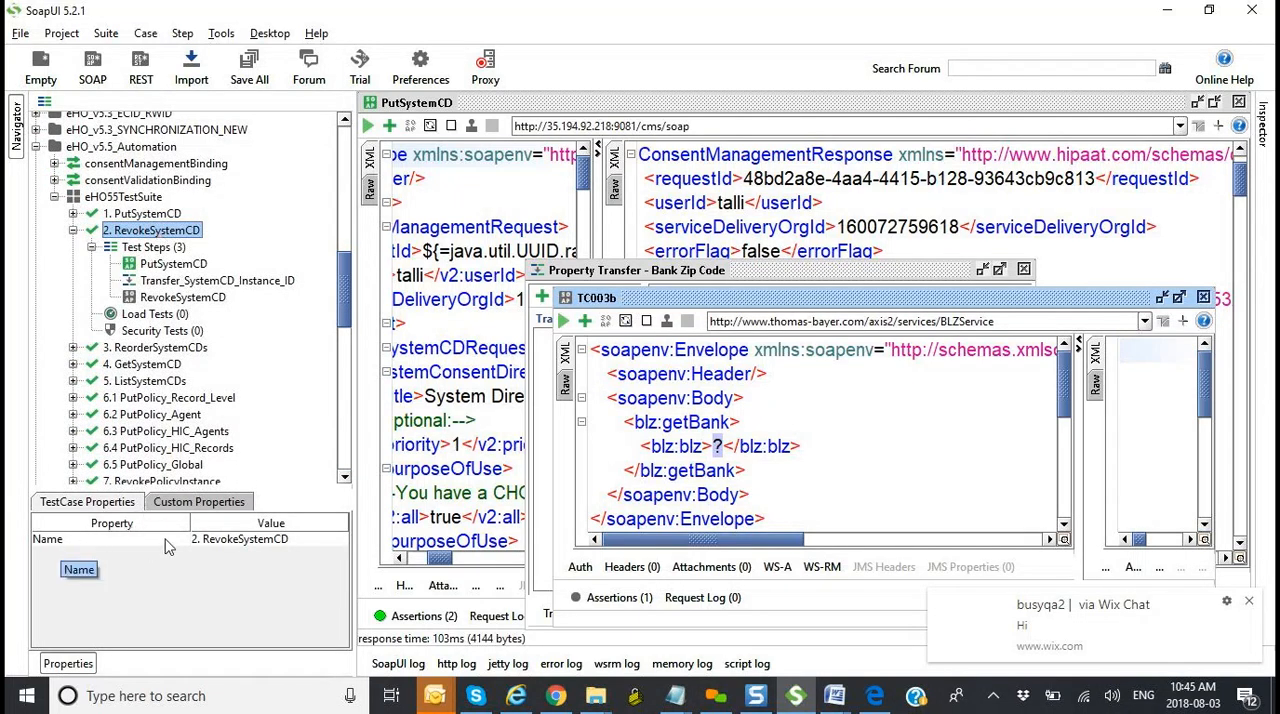
left_click(151, 249)
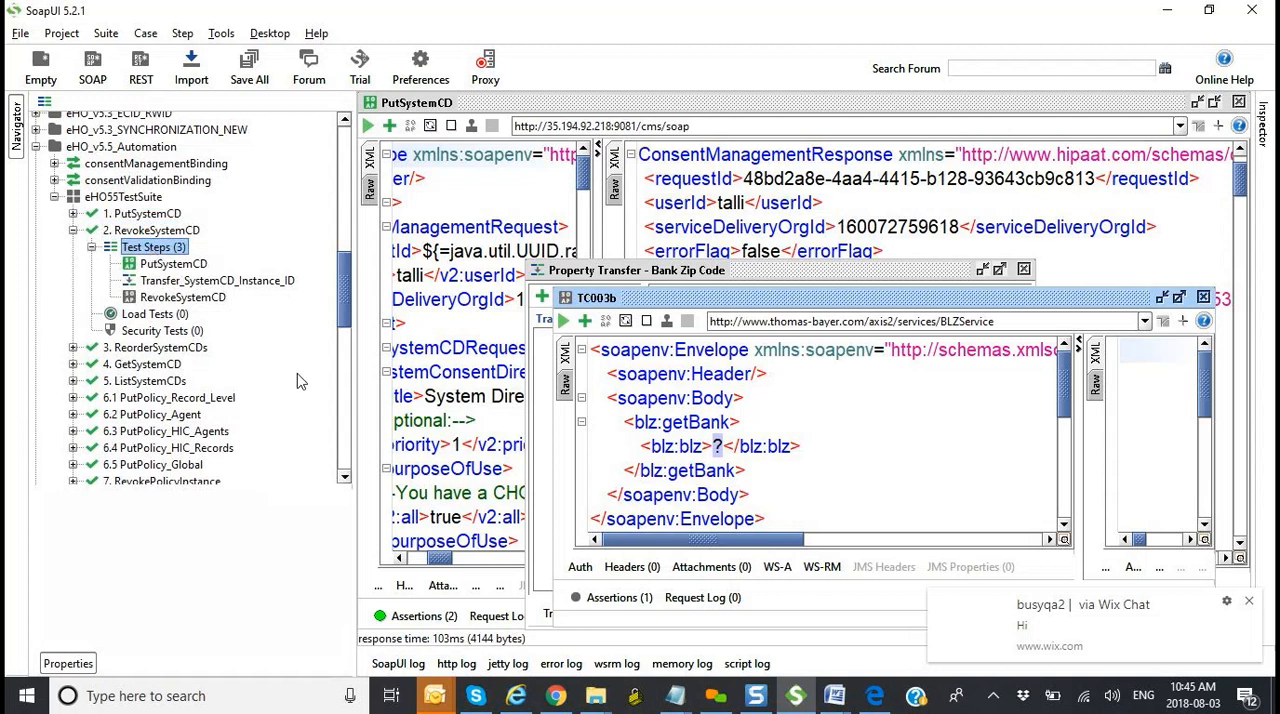
left_click(176, 264)
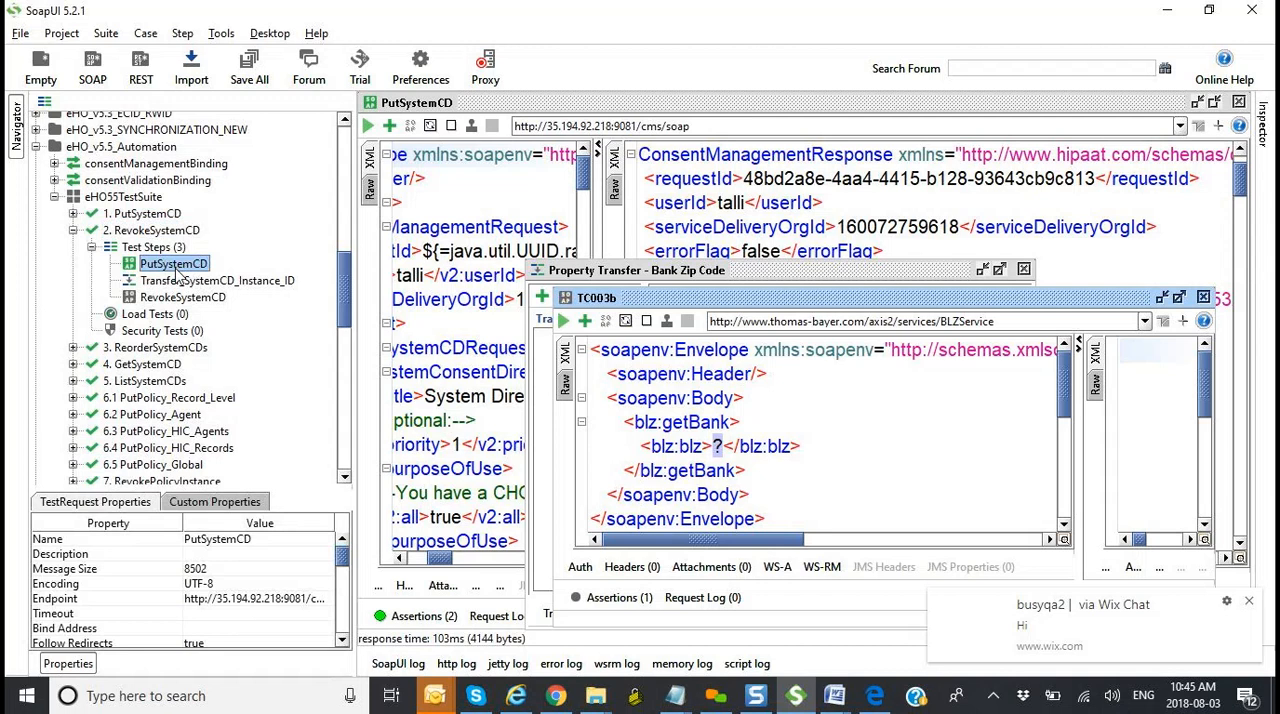
left_click(178, 283)
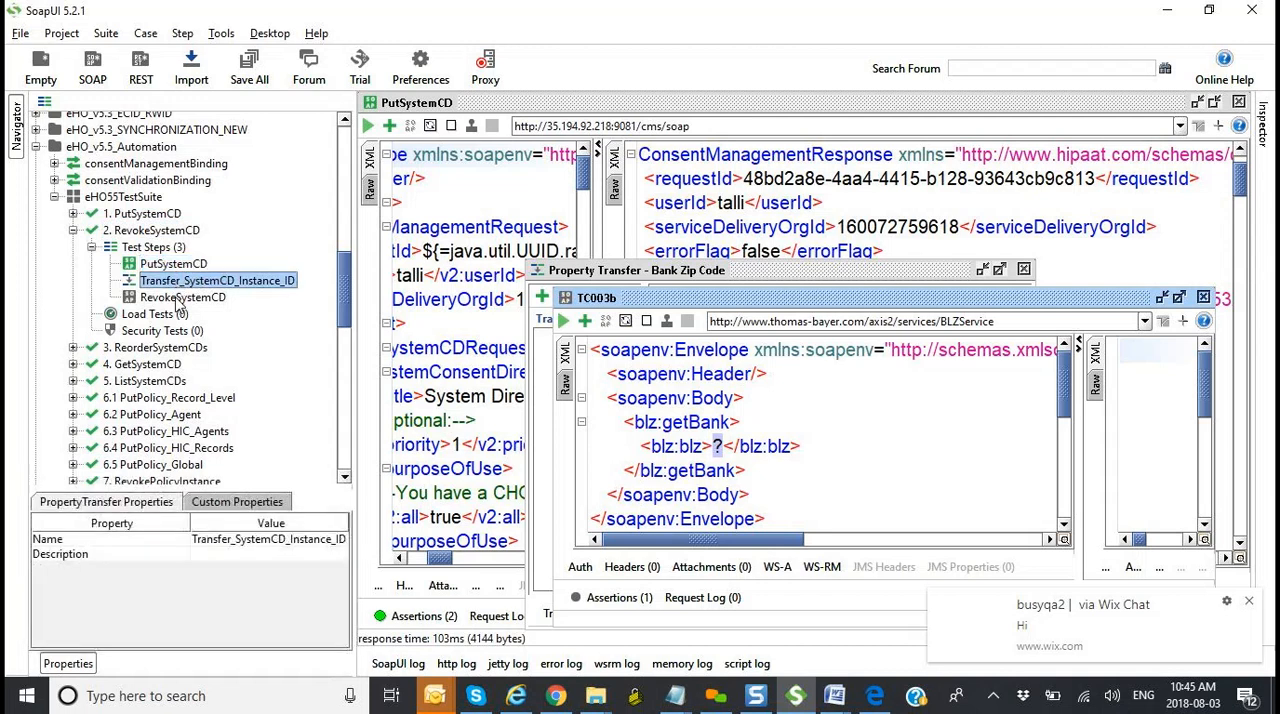
left_click(180, 299)
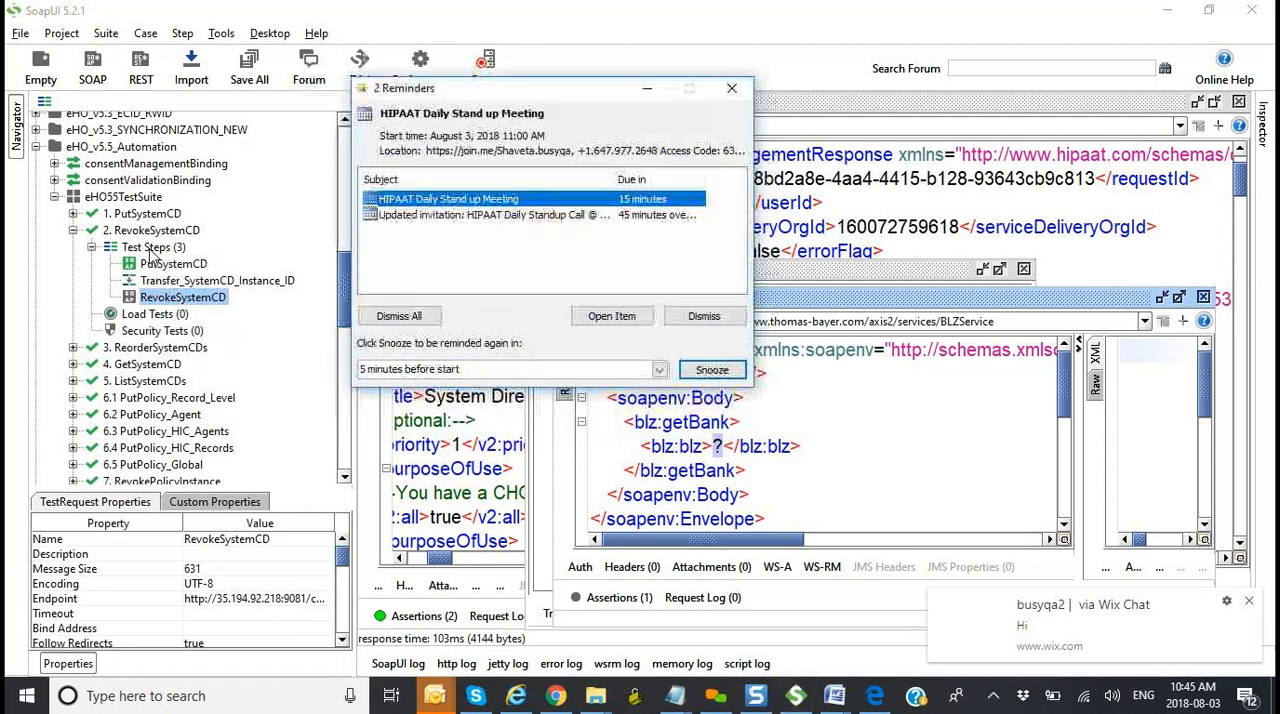
left_click(647, 89)
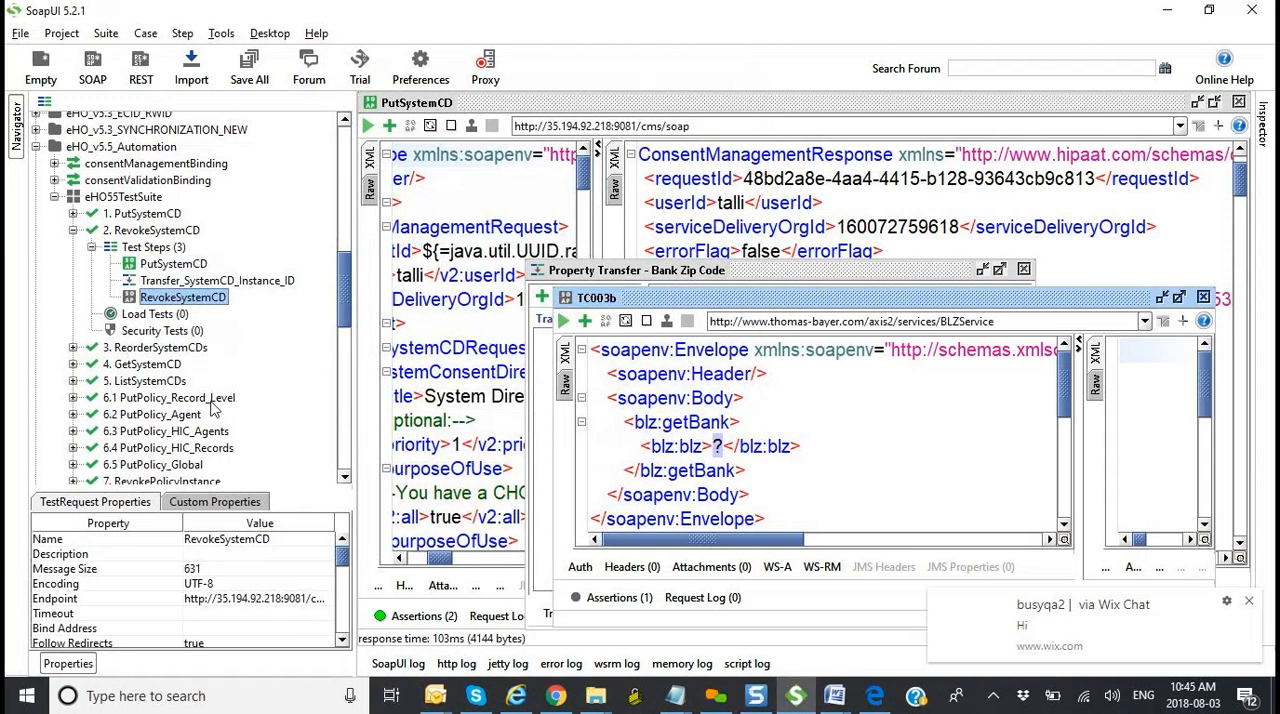
left_click(178, 284)
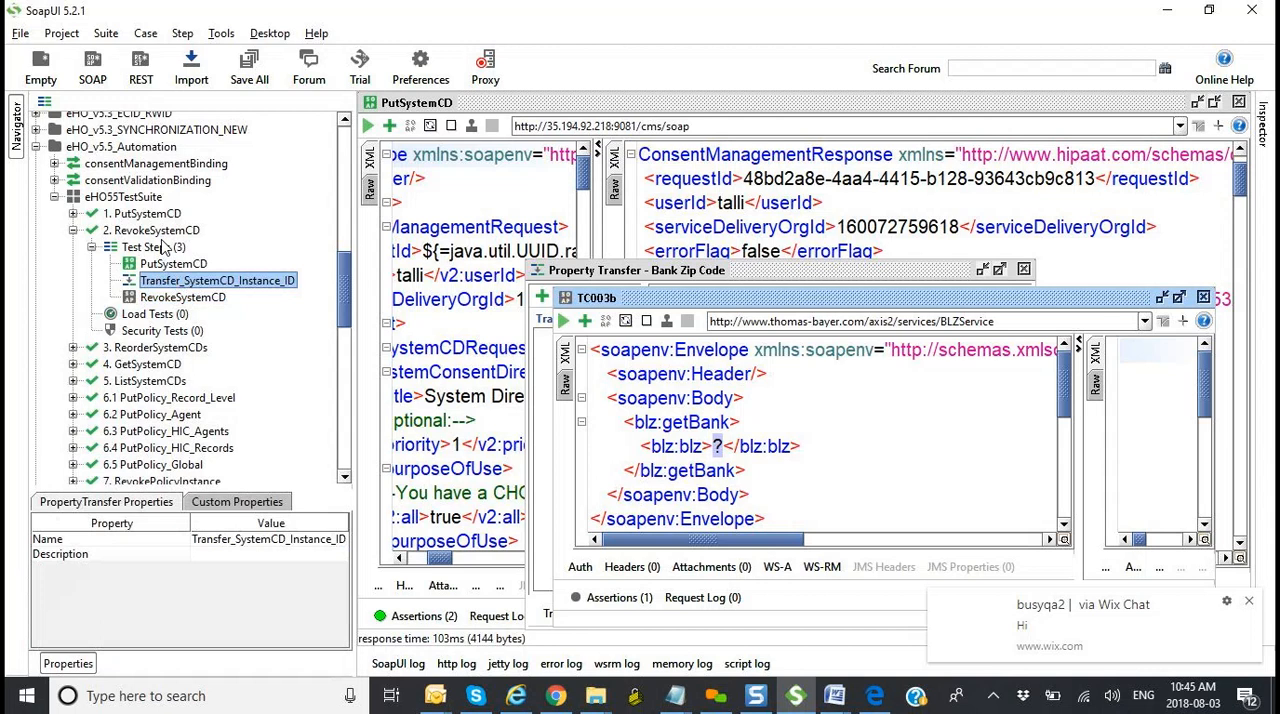
Step: Review the eHO55TestSuite suite and its 2. RevokeSystemCD test case, opening the PutSystemCD and Transfer_SystemCD_Instance_ID steps
left_click(131, 199)
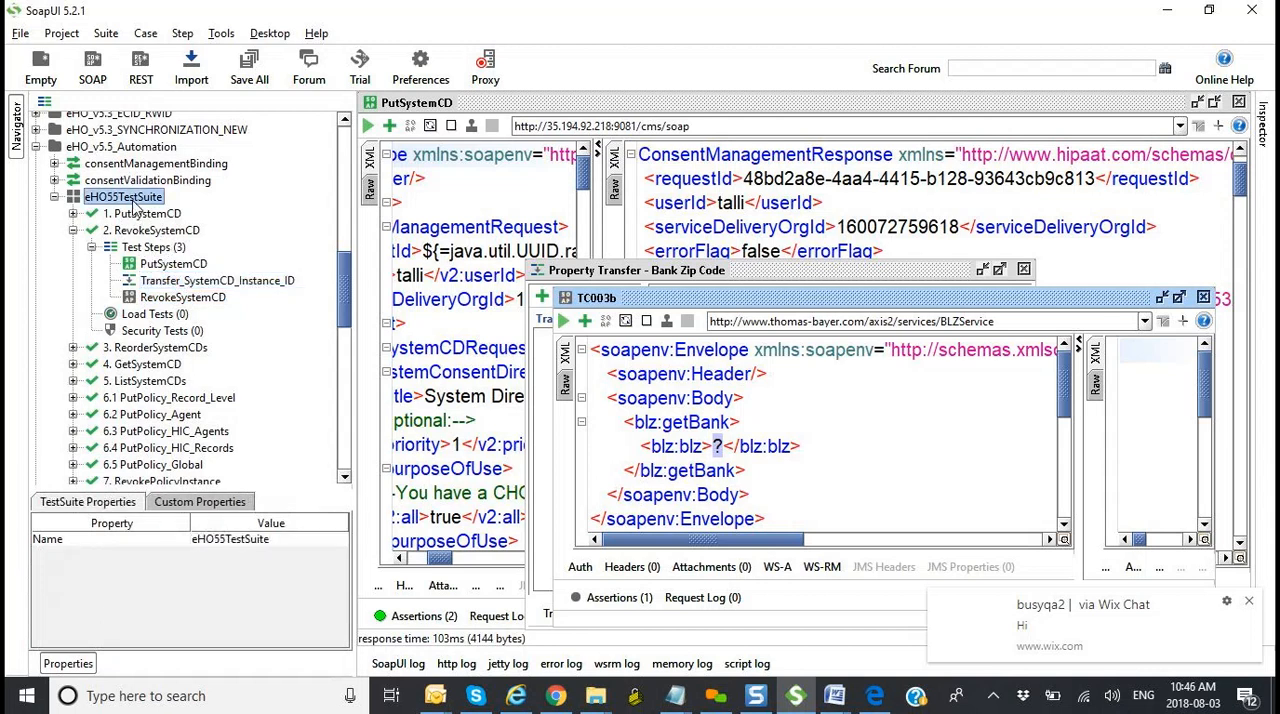
left_click(134, 231)
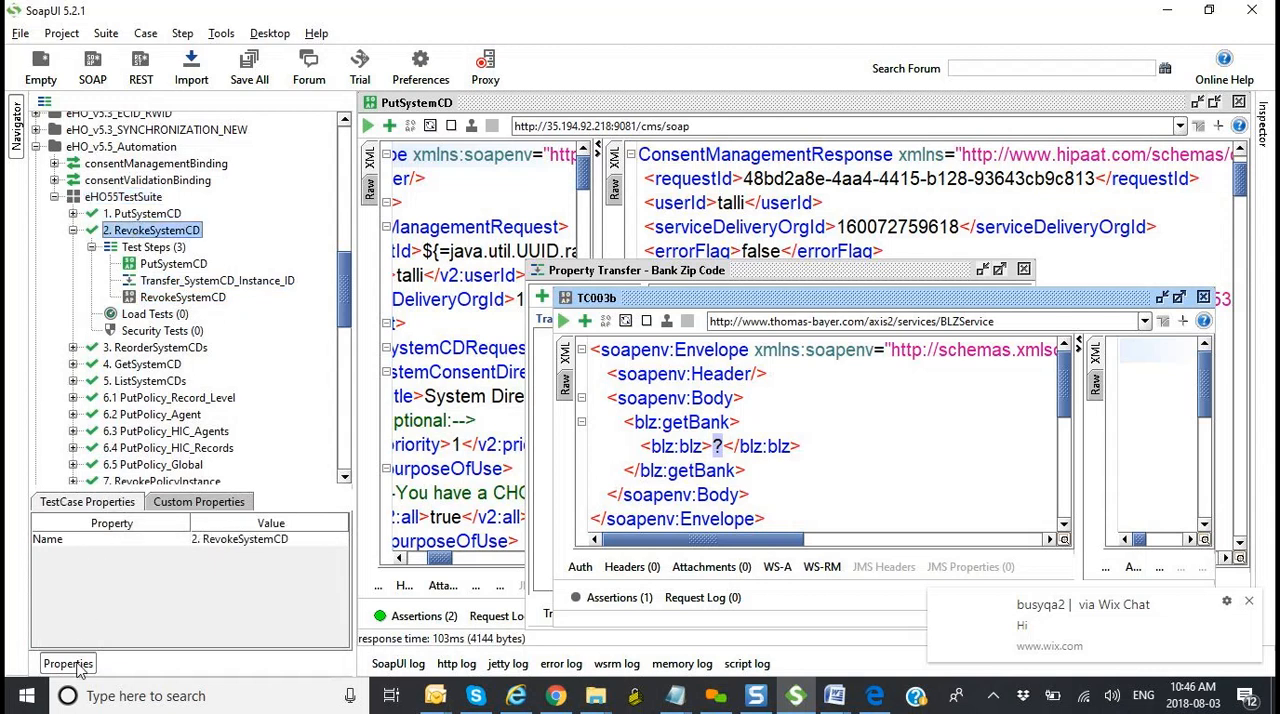
left_click(237, 545)
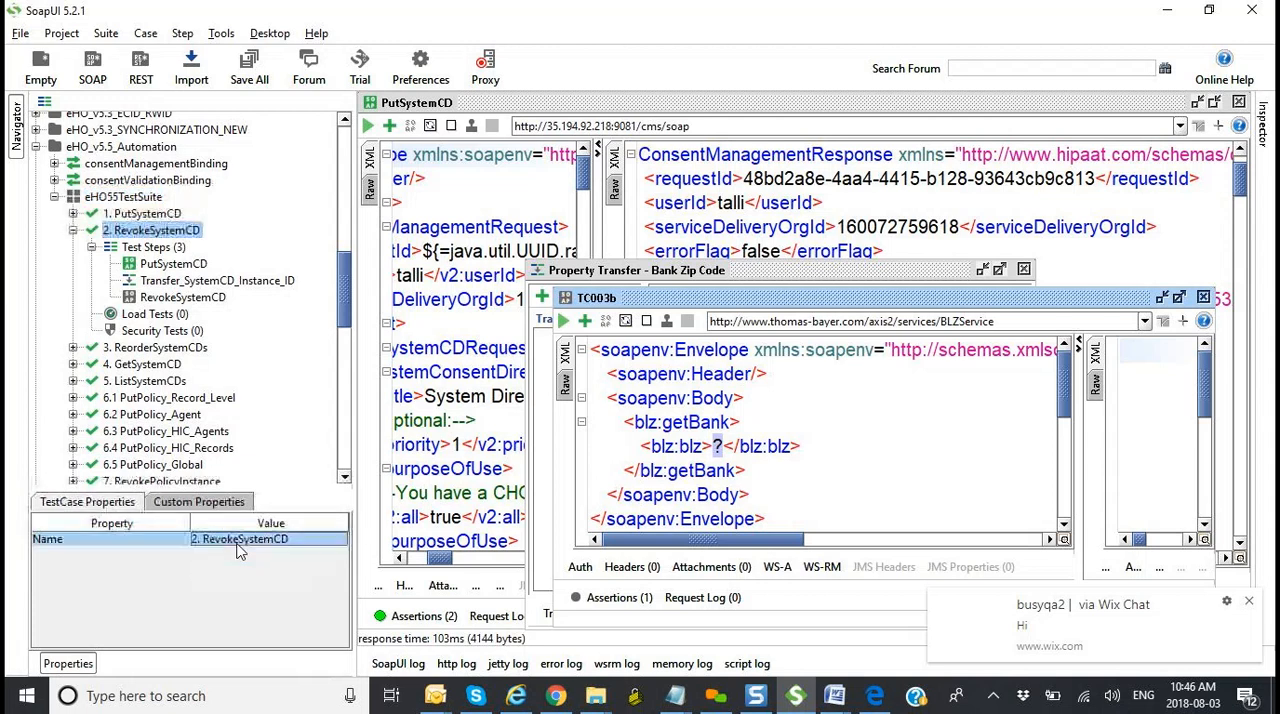
left_click(176, 264)
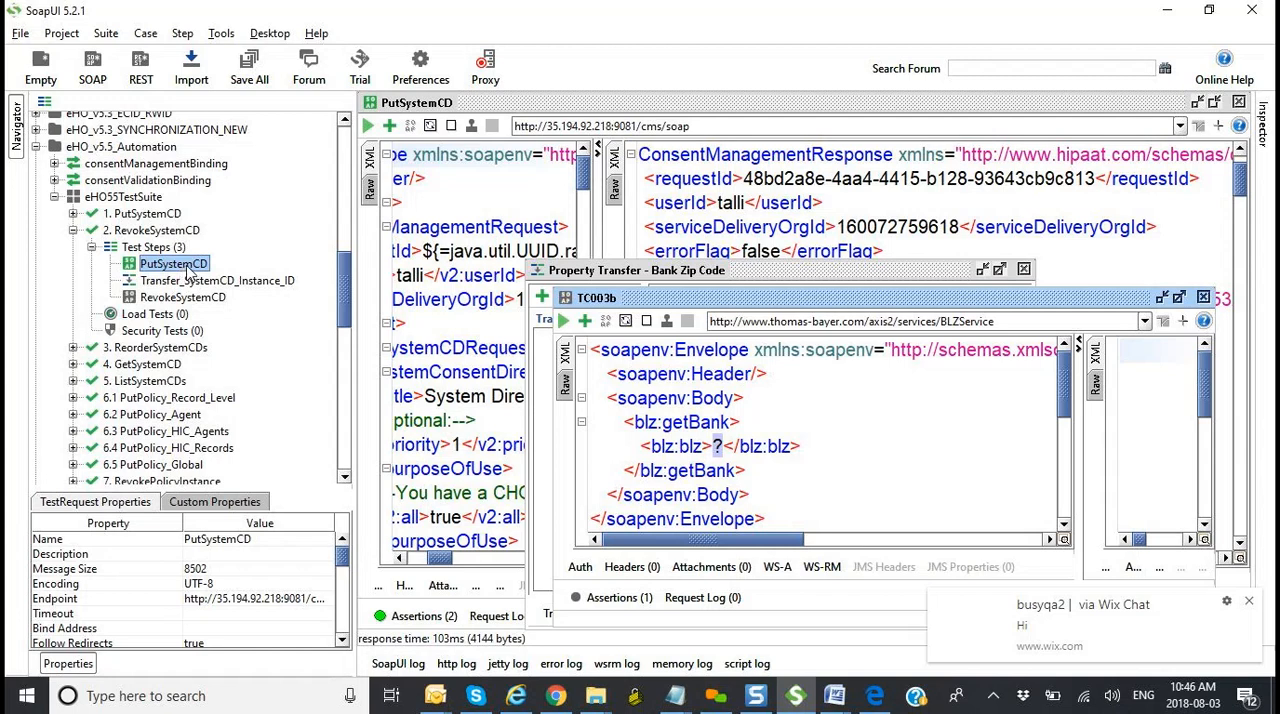
double_click(188, 272)
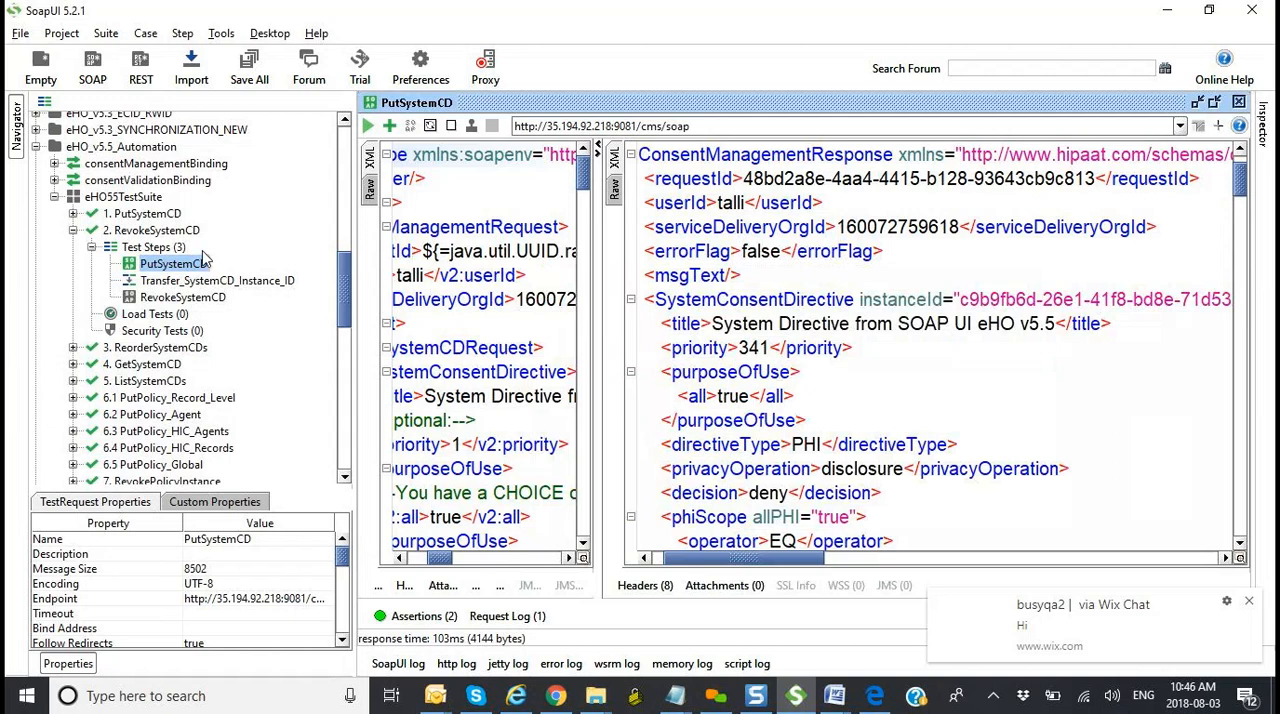
double_click(210, 282)
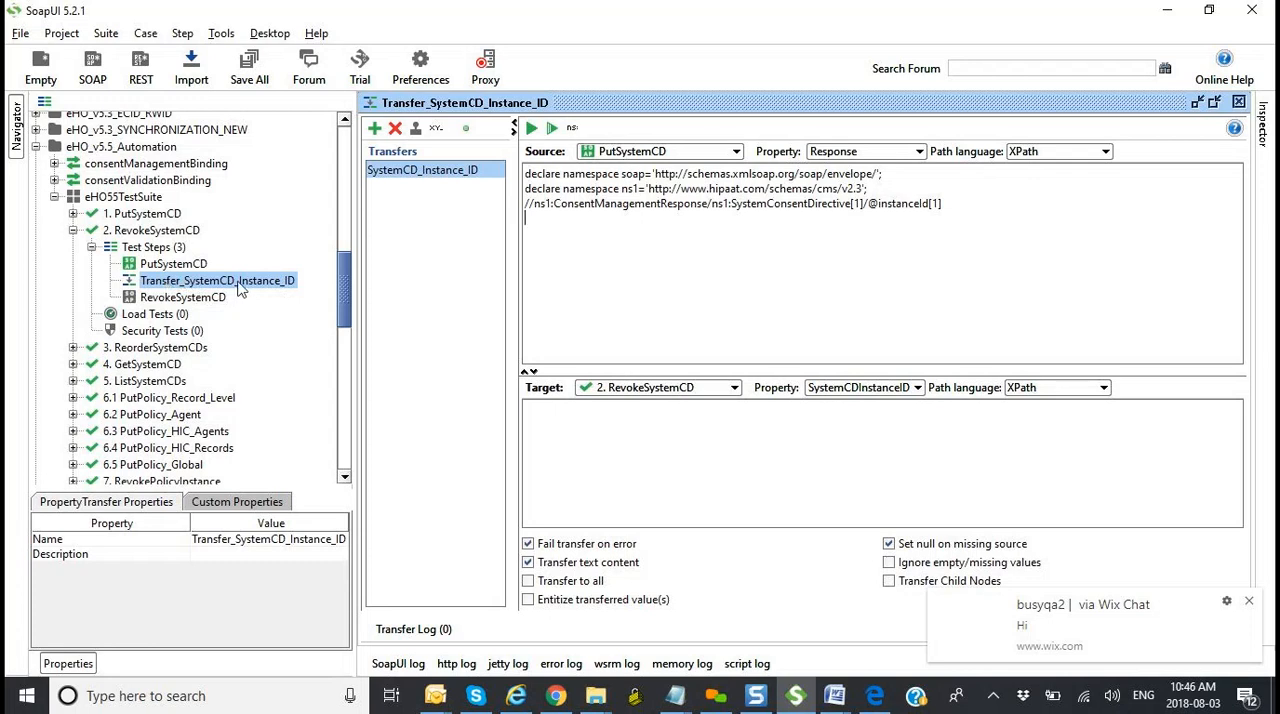
Step: Reopen PutSystemCD and highlight the complete instanceId value of SystemConsentDirective in its response
double_click(197, 266)
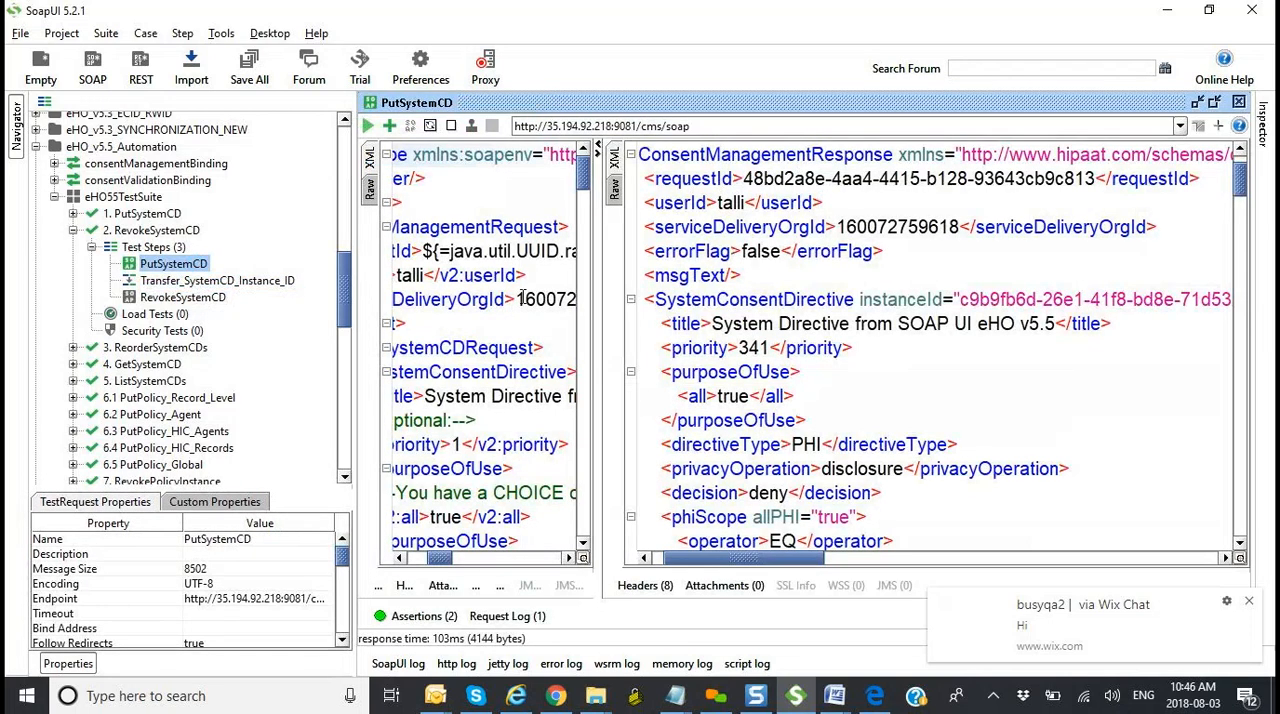
left_click(961, 300)
left_click_drag(961, 300, 1067, 300)
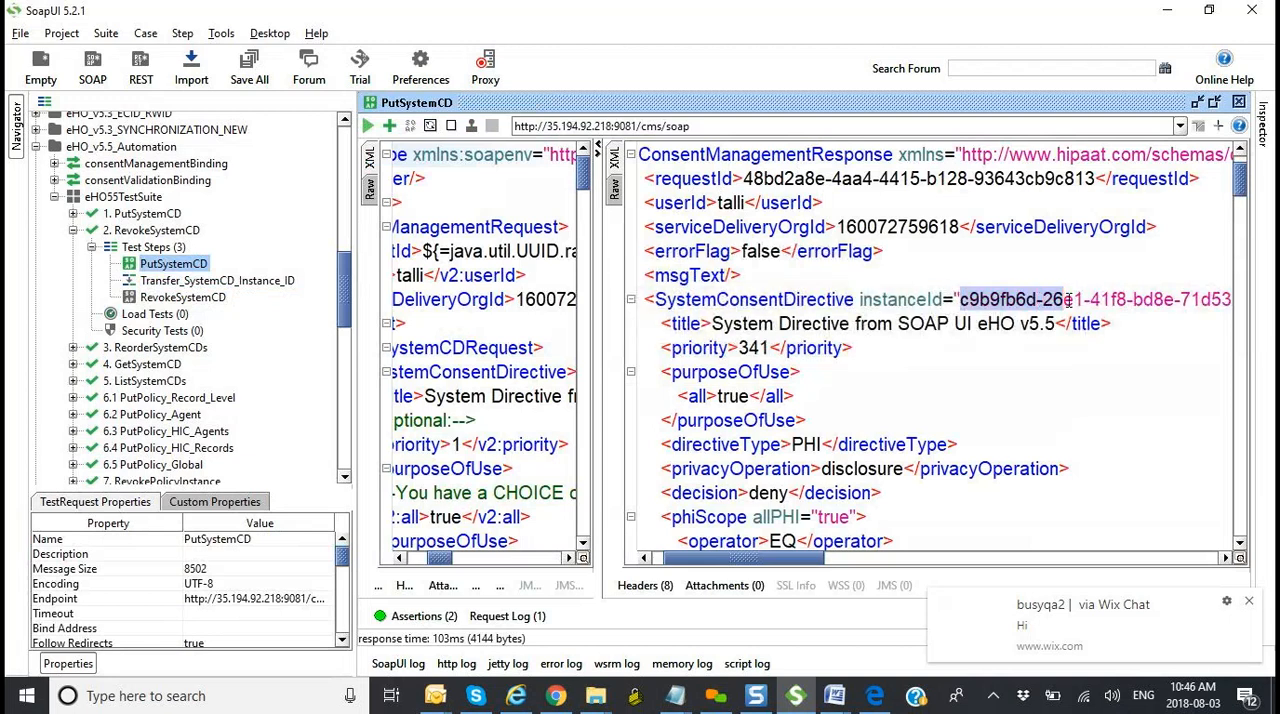
left_click_drag(818, 558, 870, 563)
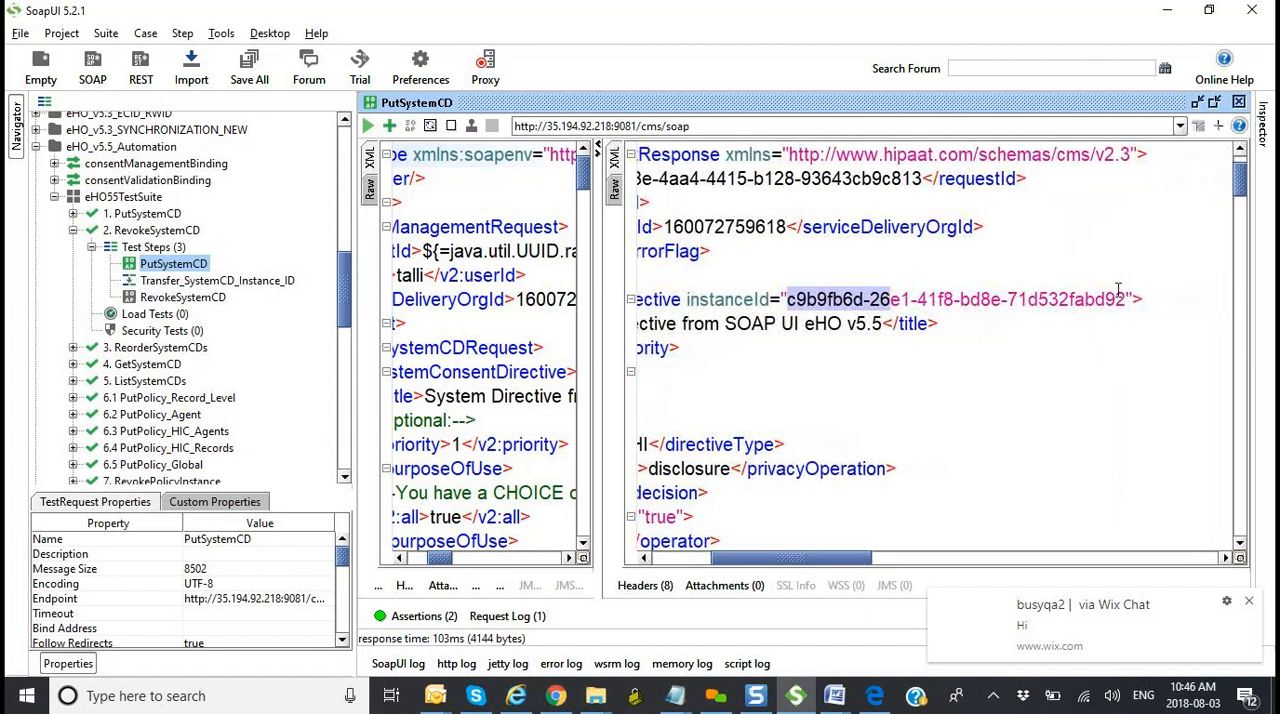
left_click_drag(1128, 298, 787, 298)
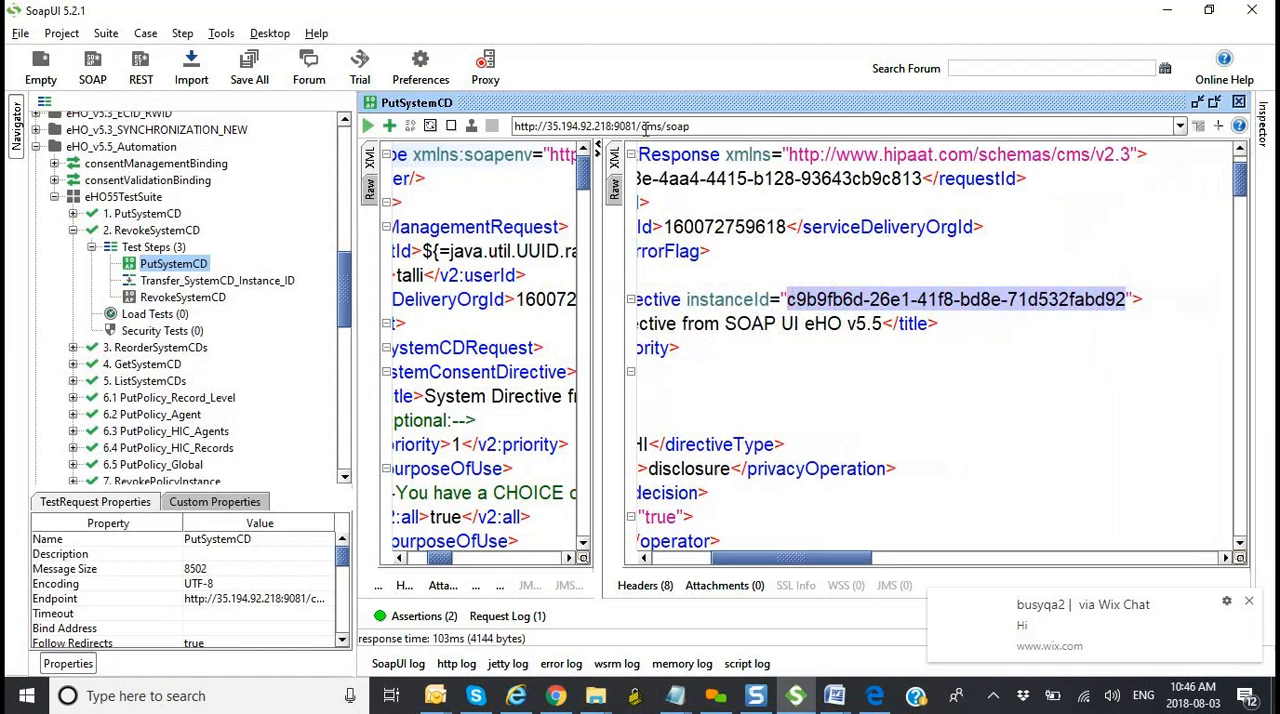
Step: Open the RevokeSystemCD step maximized and highlight the ${#TestCase#SystemCDInstanceID} expression in its instanceId attribute
double_click(182, 297)
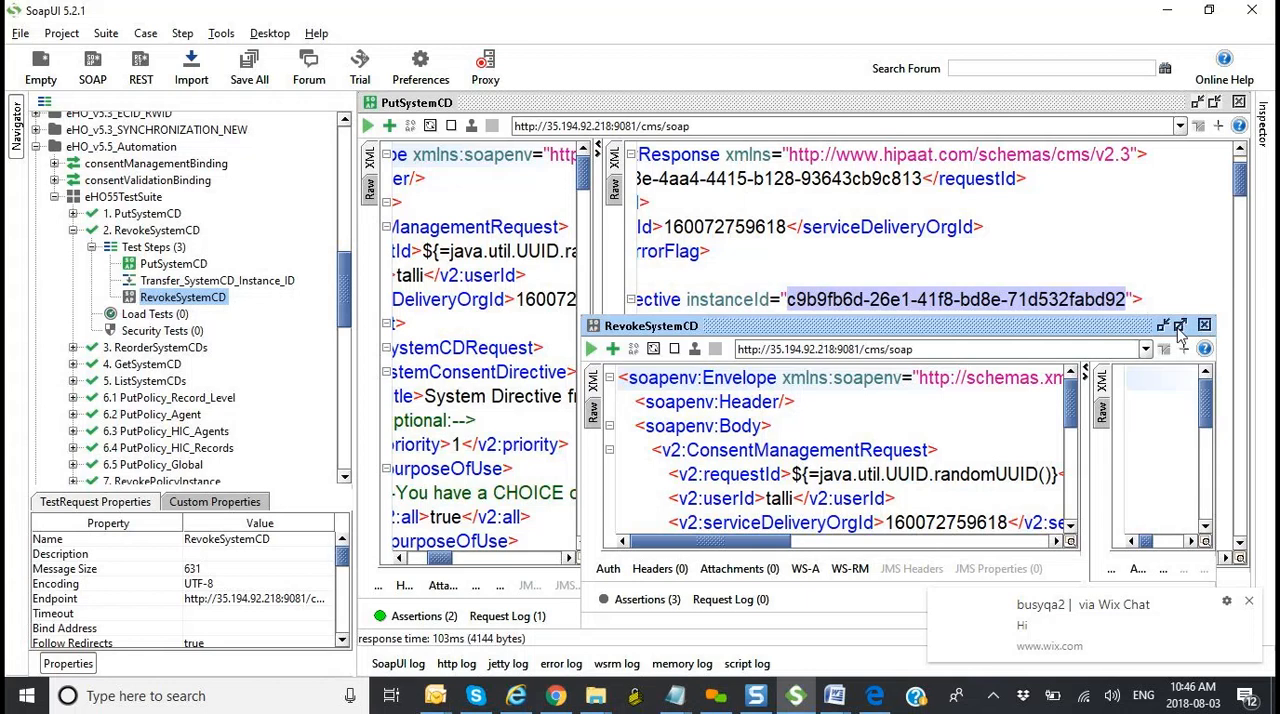
left_click(1180, 326)
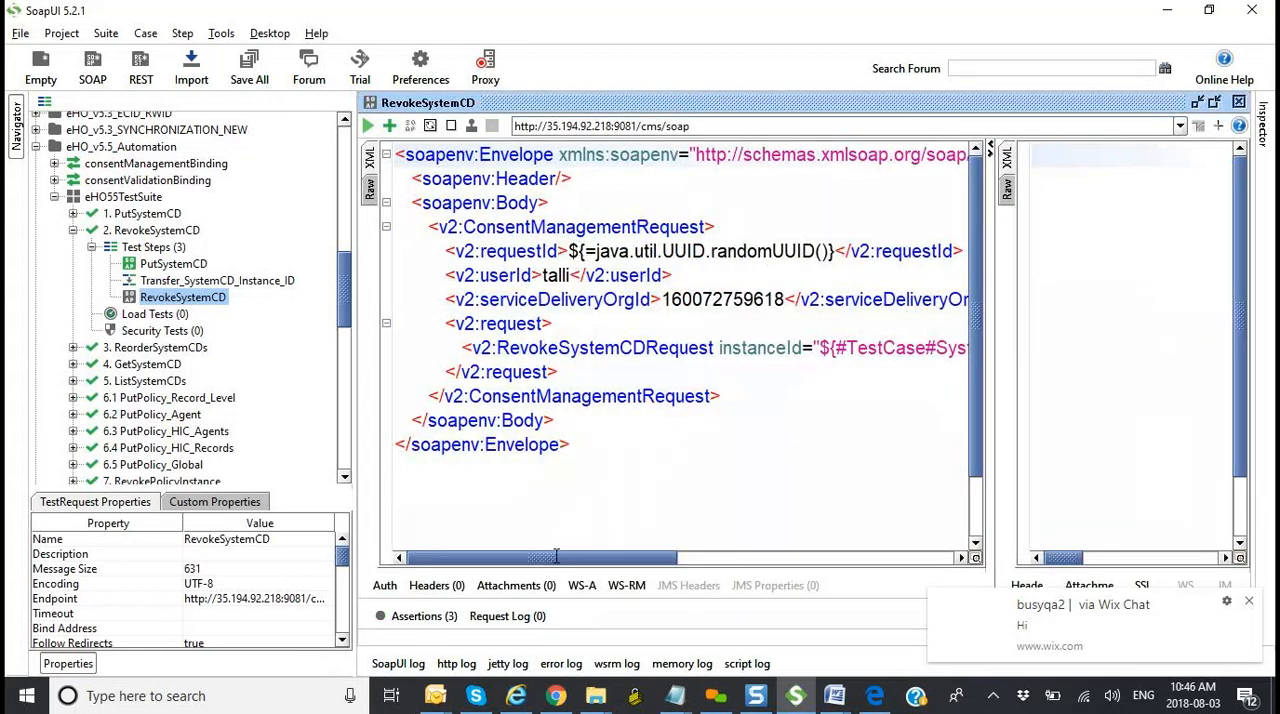
left_click_drag(555, 566, 648, 566)
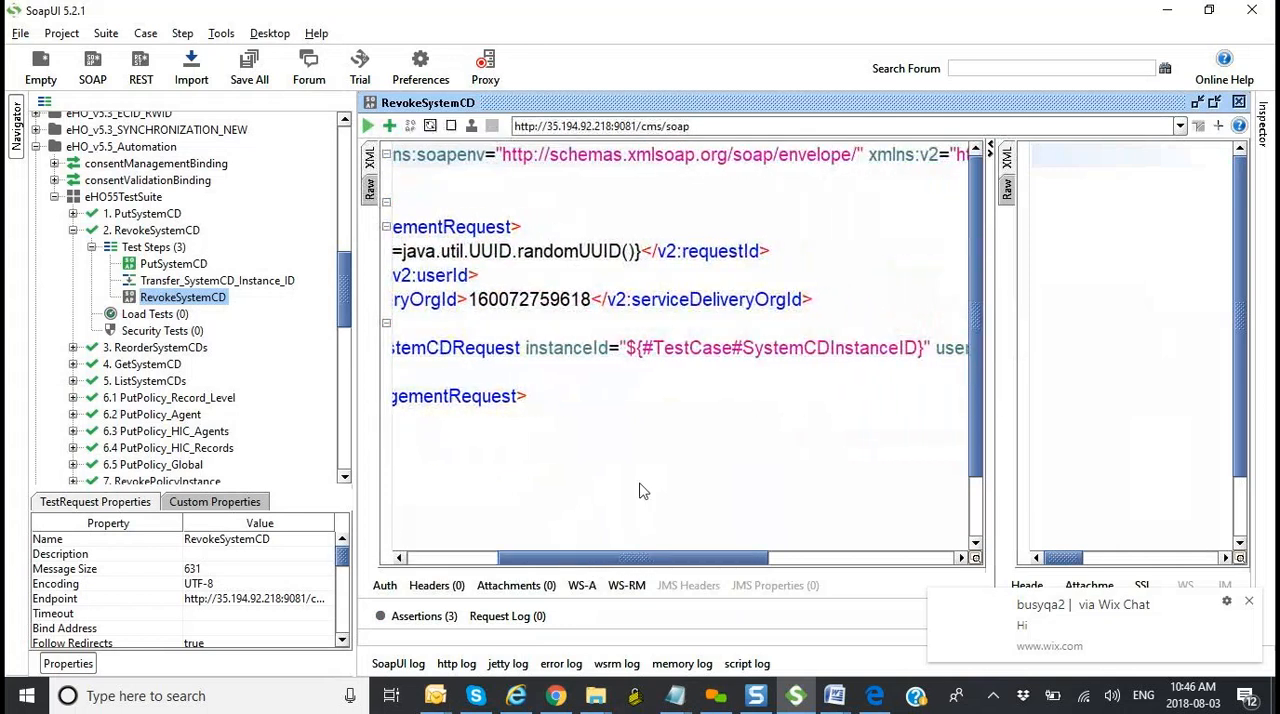
left_click_drag(629, 347, 931, 357)
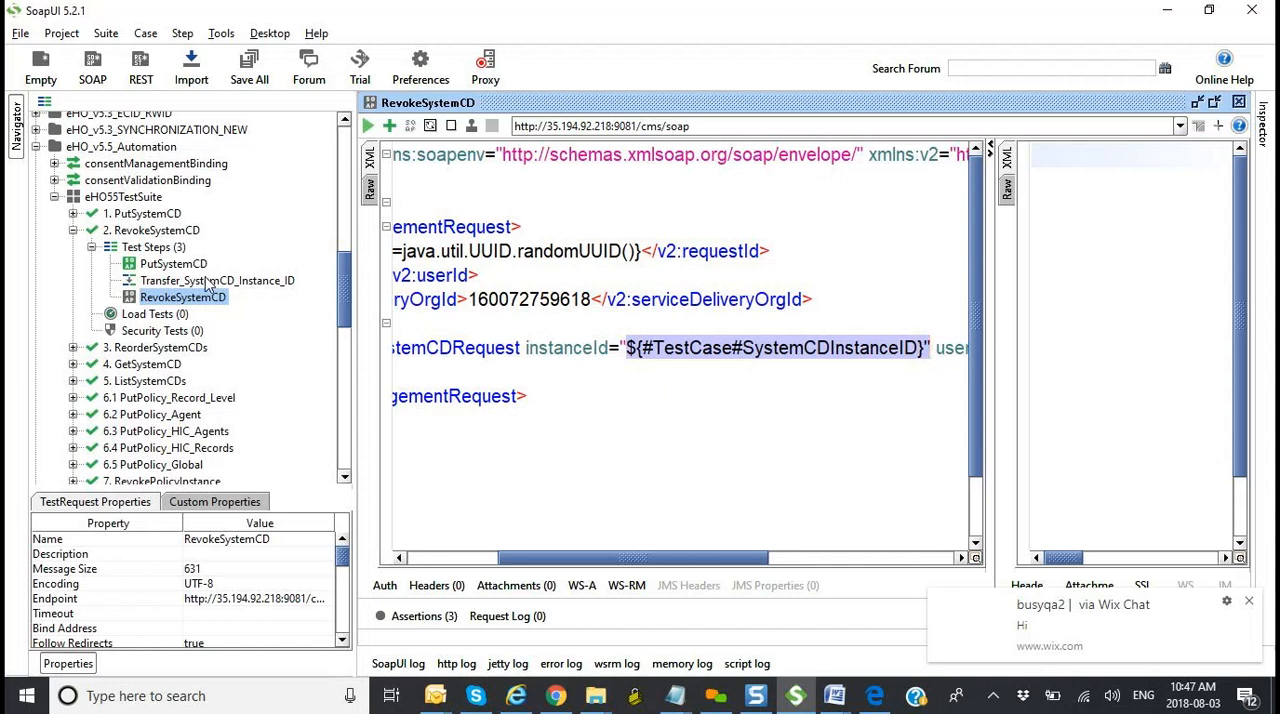
left_click(757, 347)
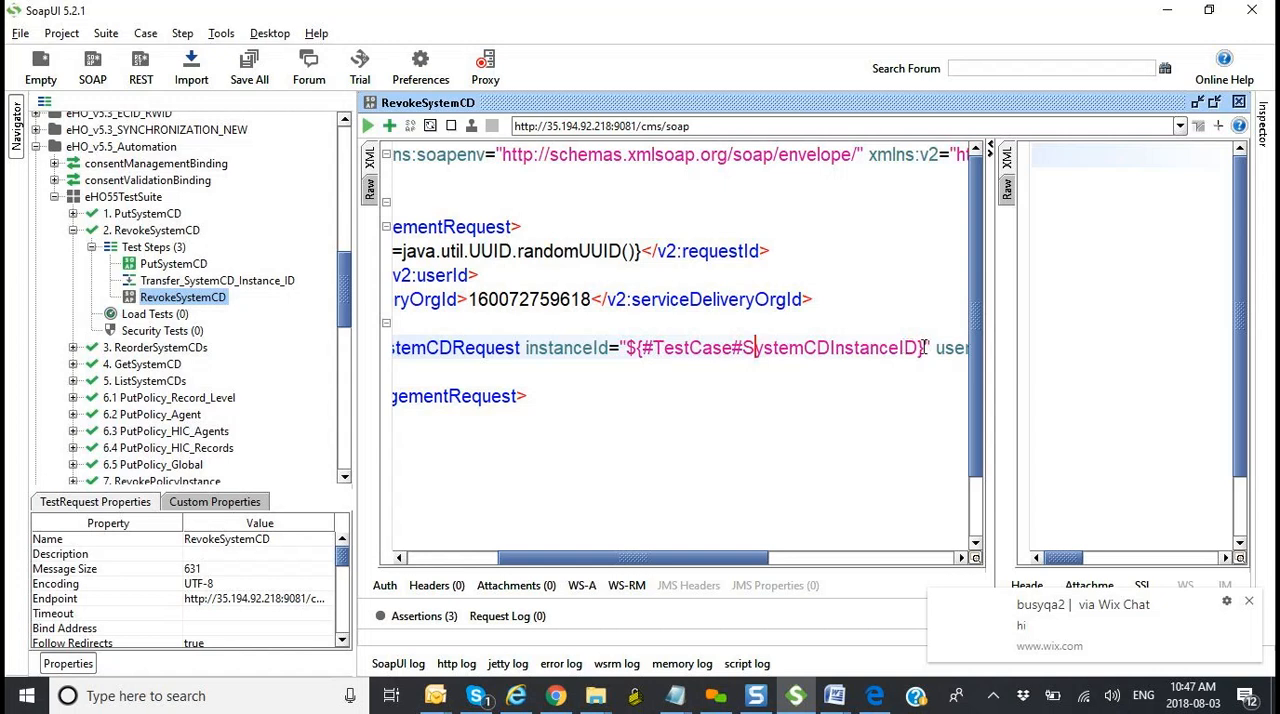
left_click_drag(920, 347, 628, 348)
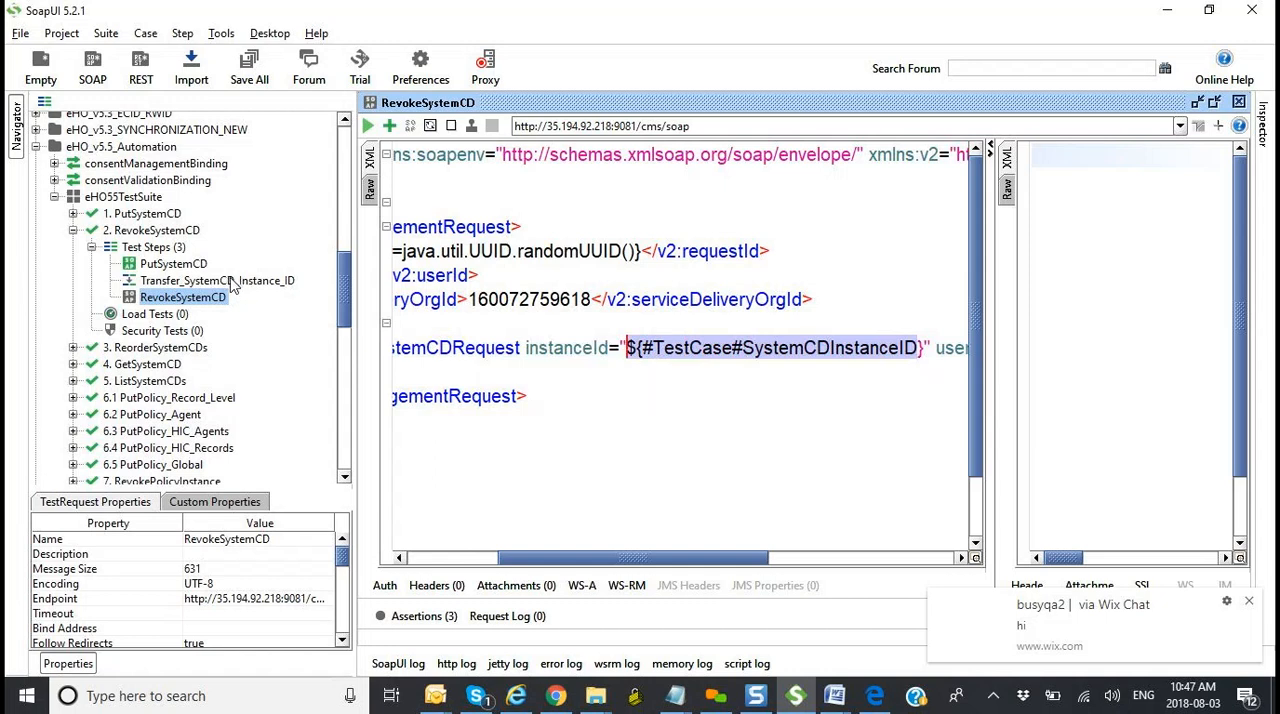
Step: Declare the available namespaces in Transfer_SystemCD_Instance_ID's source expression, dismiss the error, and delete the duplicate declarations
double_click(228, 281)
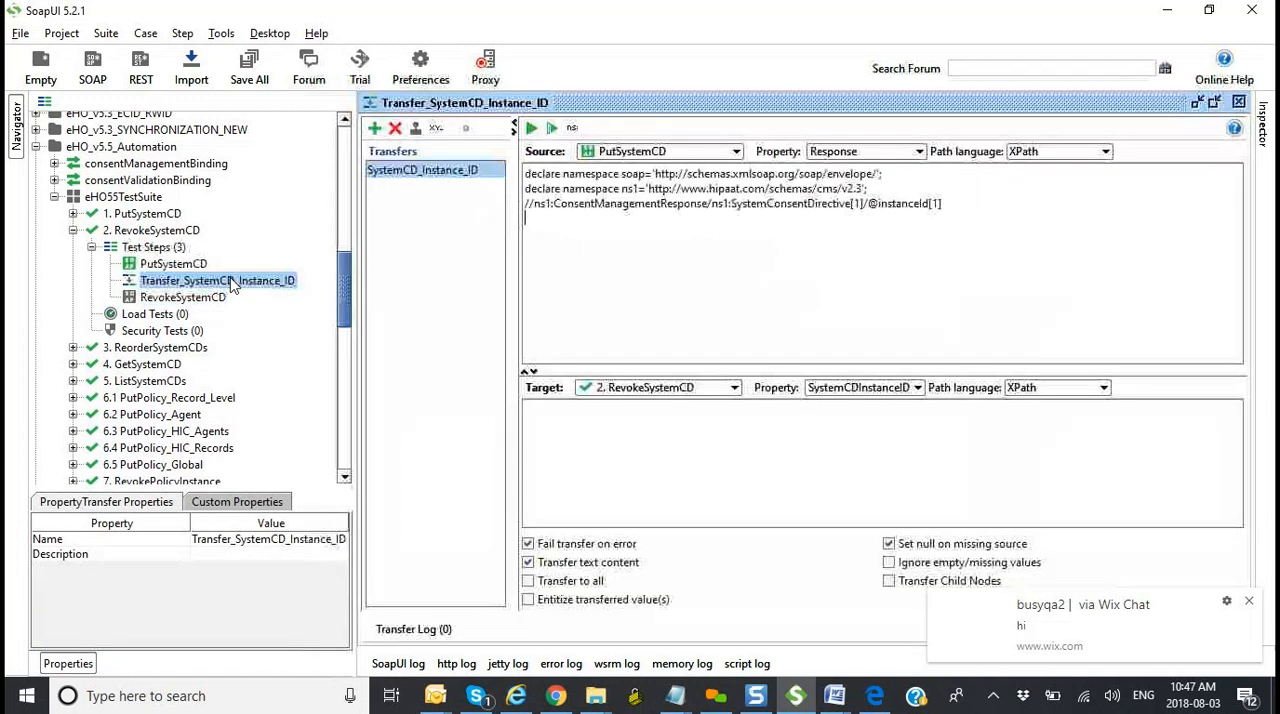
left_click(575, 130)
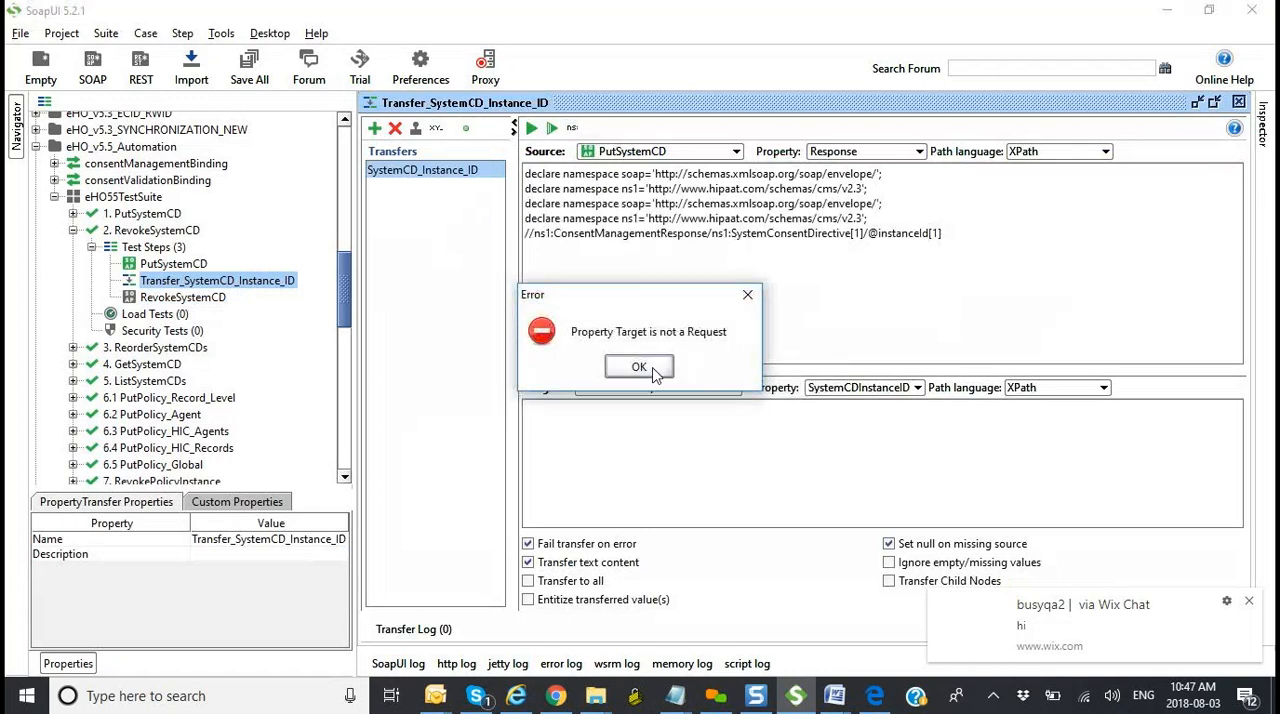
left_click(639, 368)
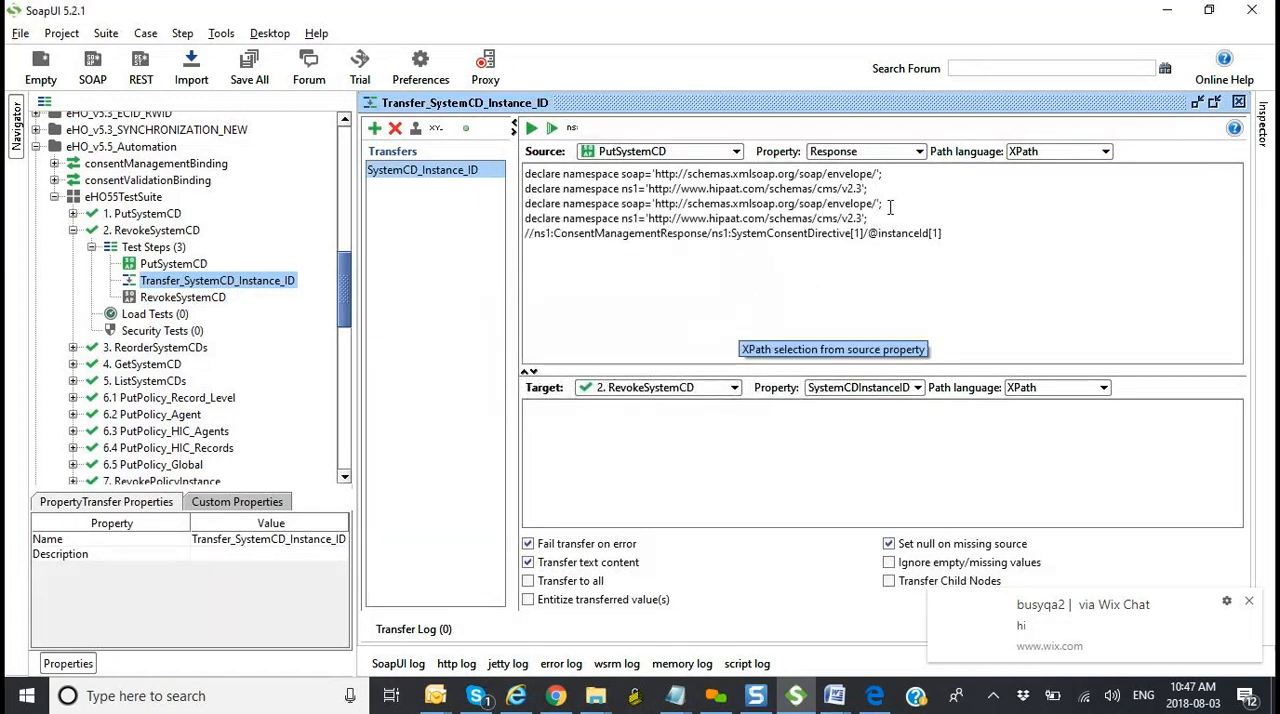
left_click_drag(869, 218, 524, 212)
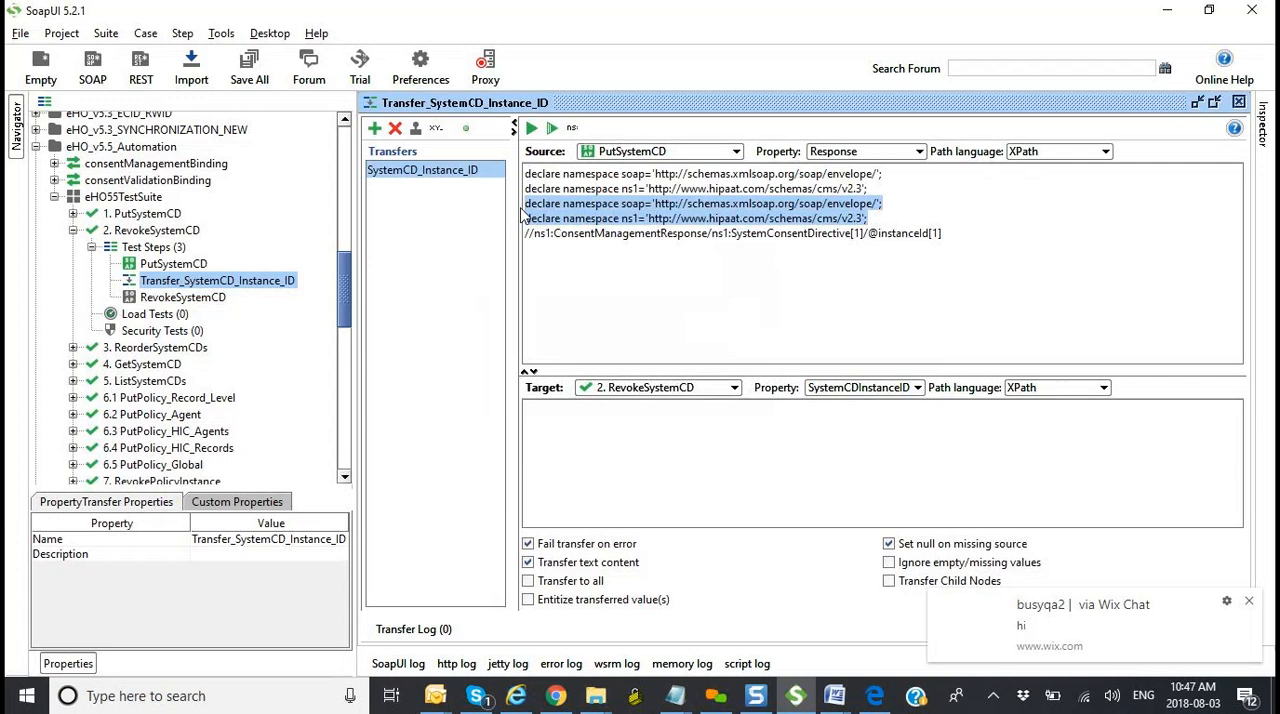
key("BackSpace")
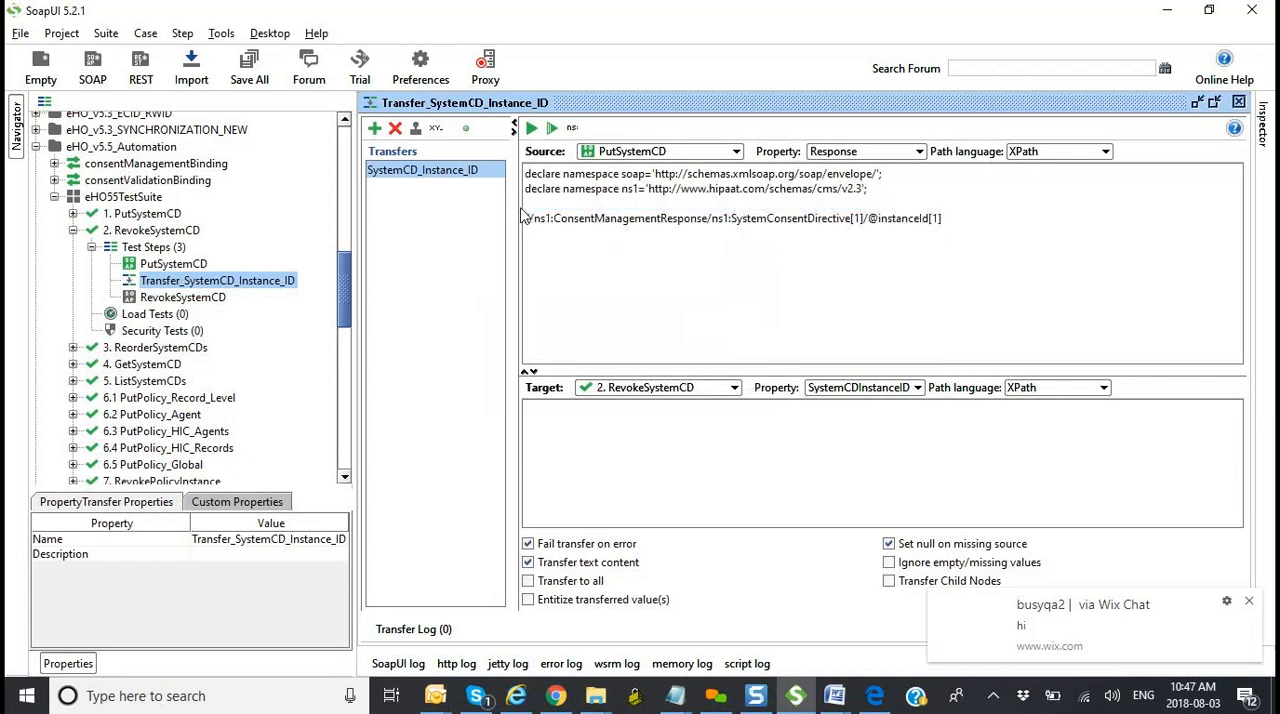
Step: Review the transfer's source settings, keeping PutSystemCD as source, Response as property and XPath as path language
left_click(672, 153)
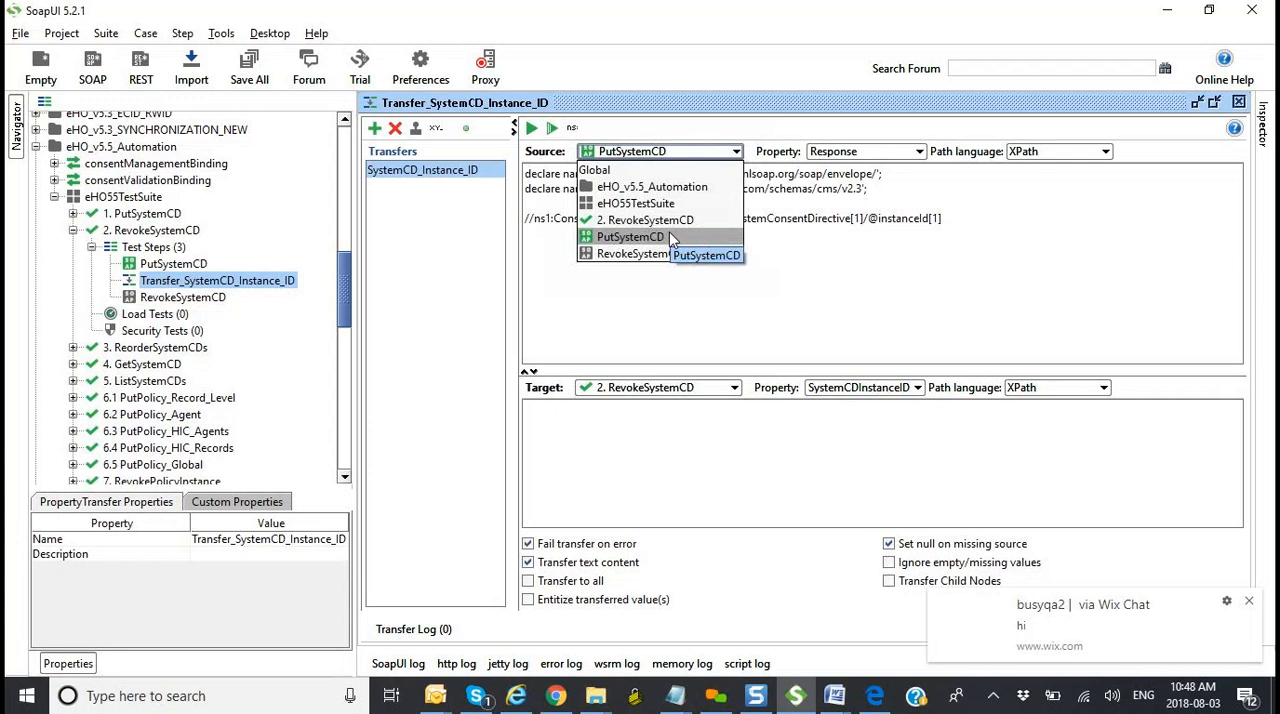
left_click(573, 296)
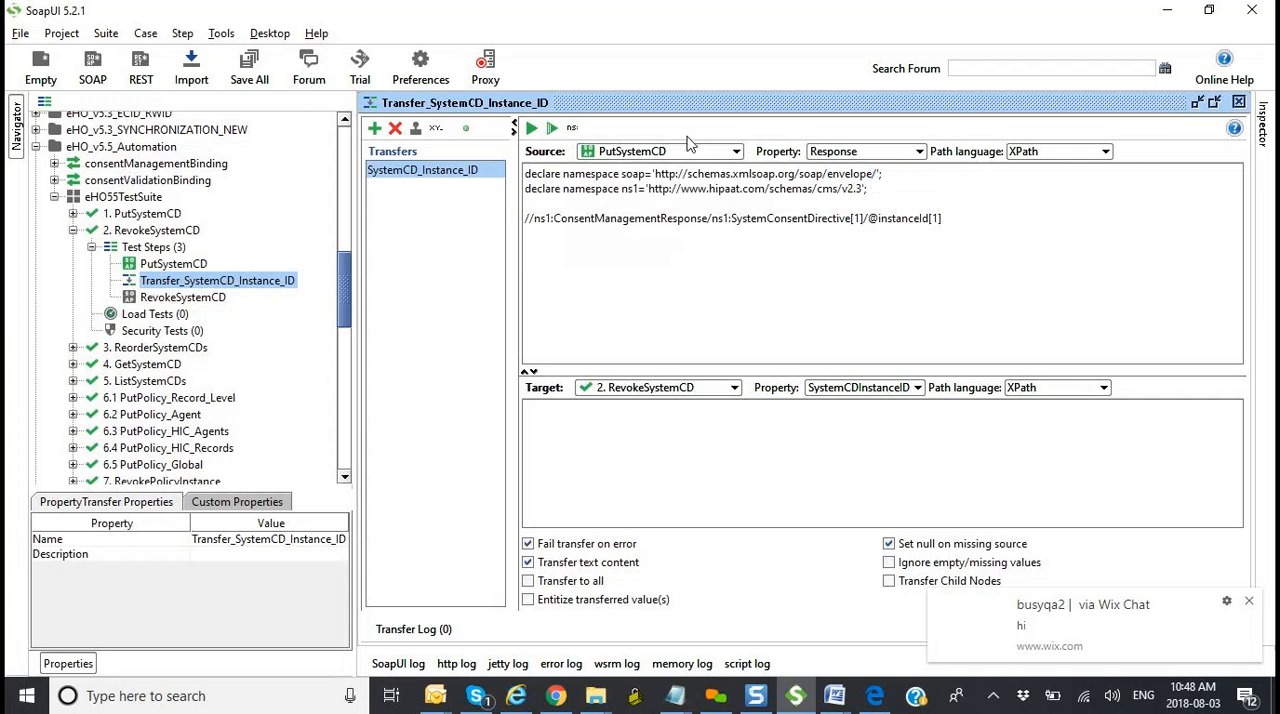
left_click(890, 152)
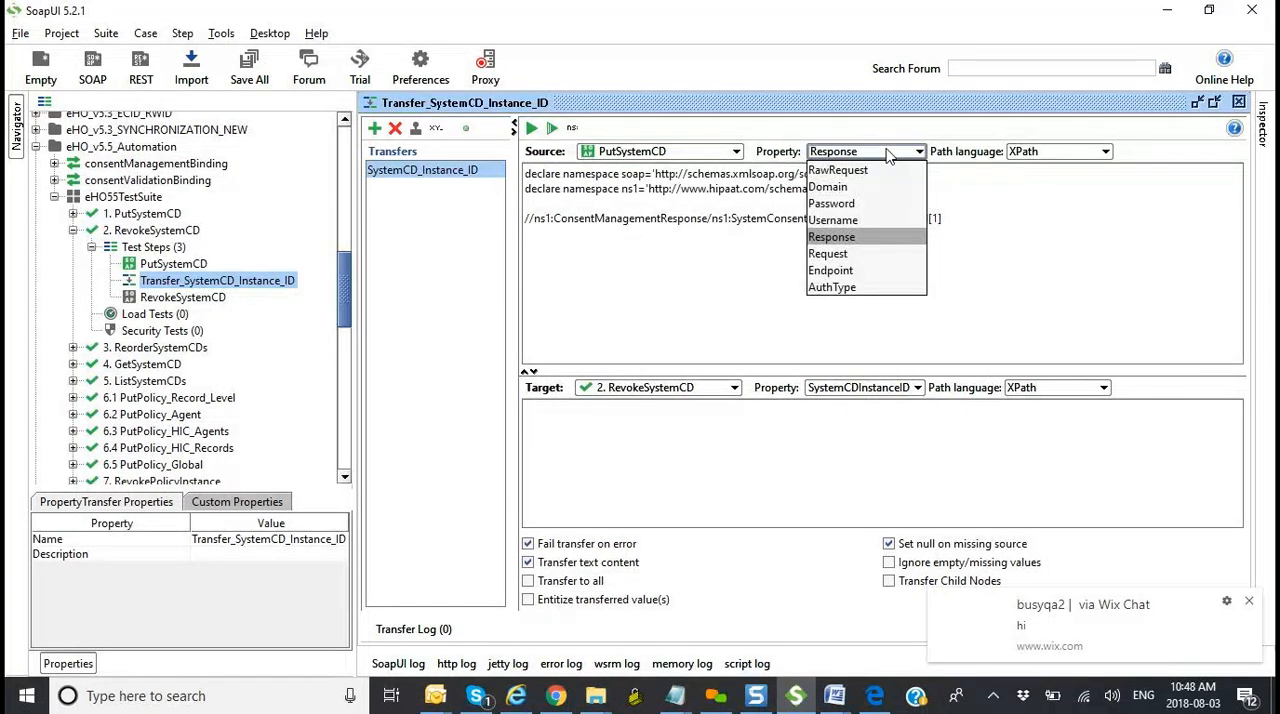
left_click(857, 240)
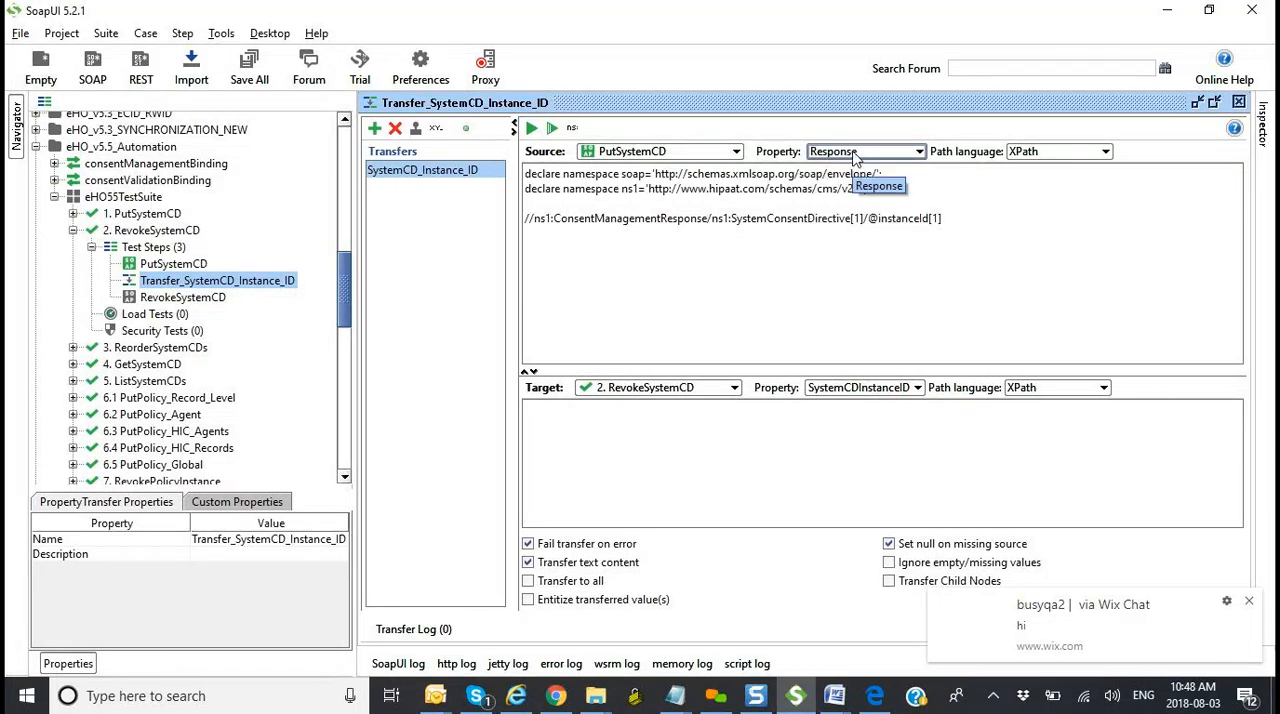
left_click(1070, 152)
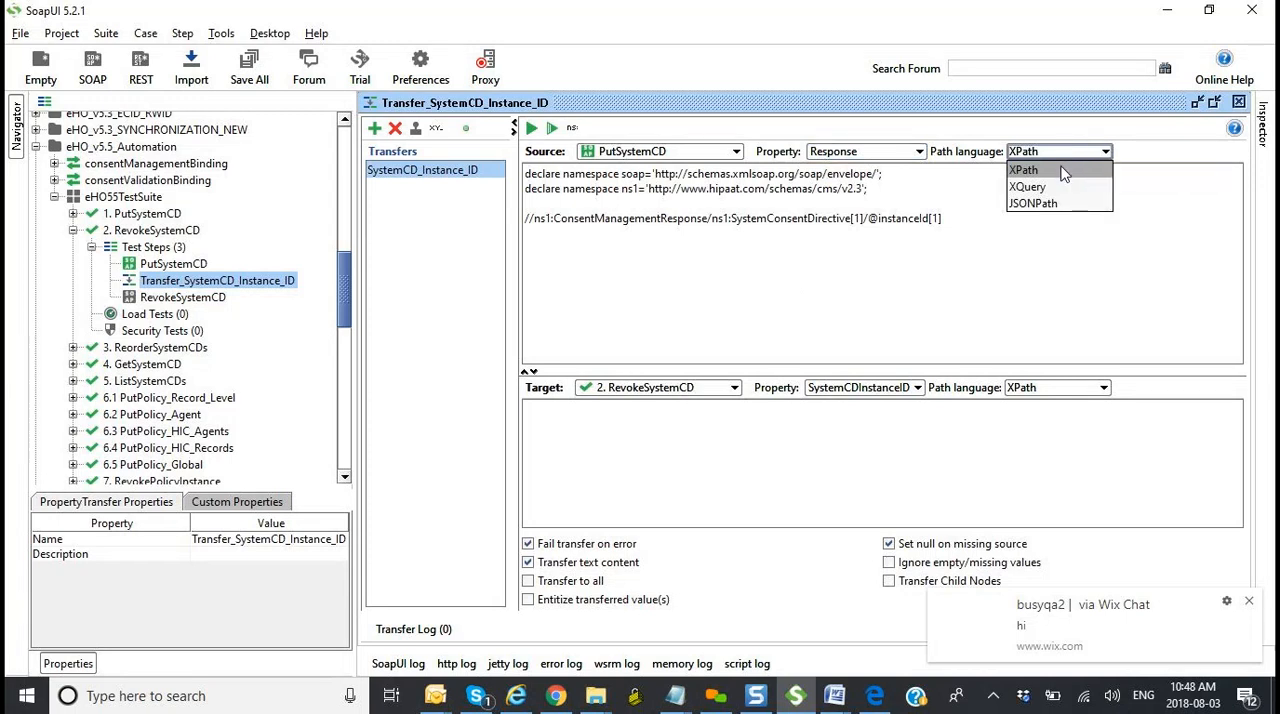
left_click(1065, 172)
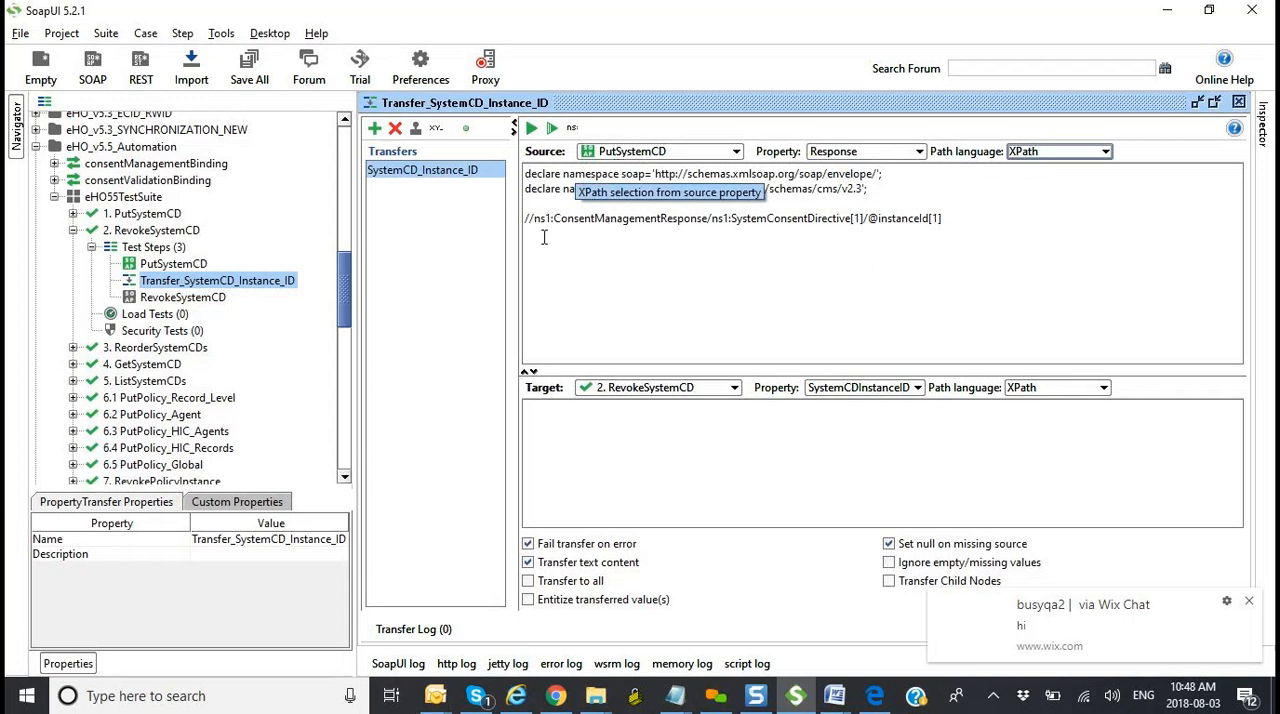
Step: Highlight the existing instanceId XPath in the transfer source and start a second expression, //ns1:, below it
left_click(952, 215)
left_click_drag(952, 215, 523, 214)
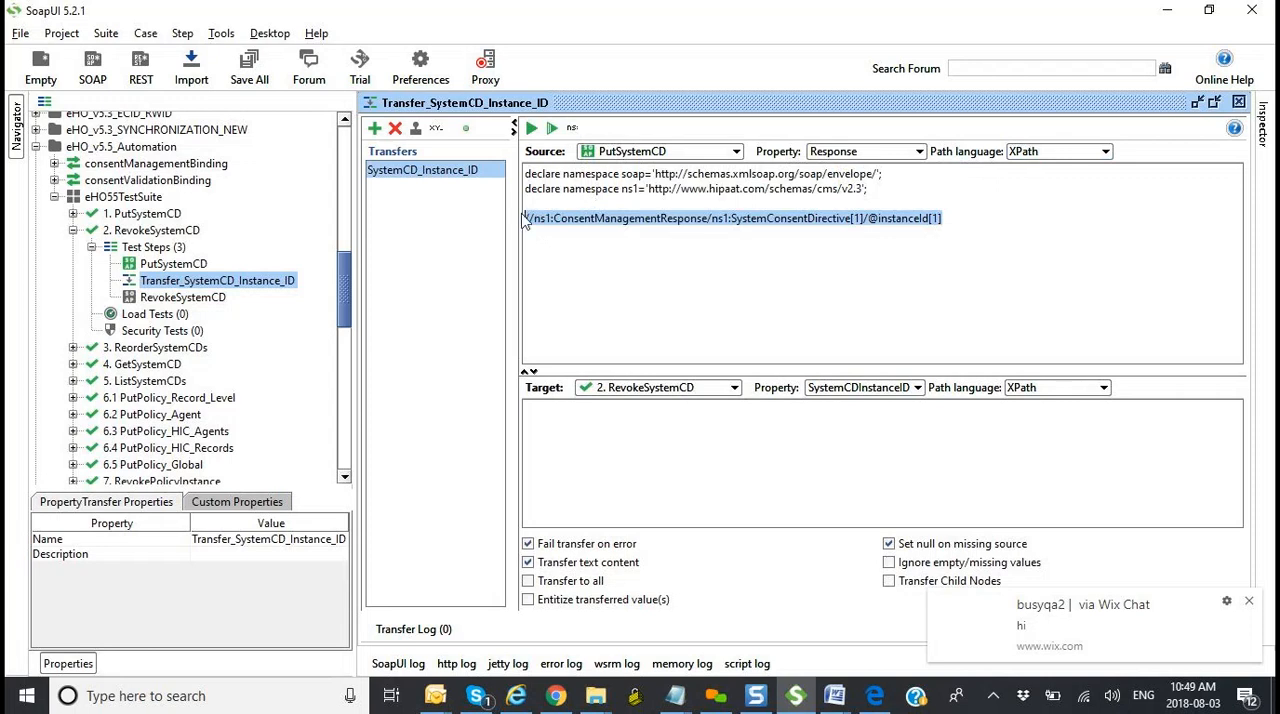
left_click(1006, 213)
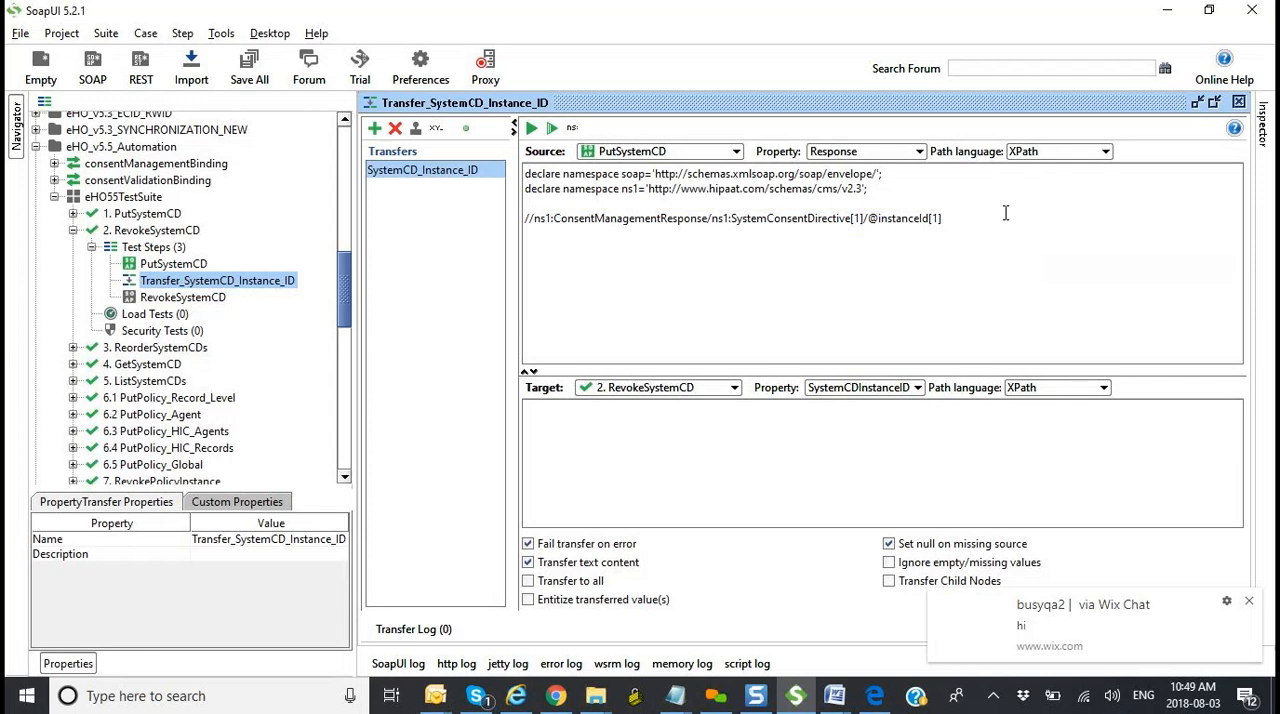
type("//")
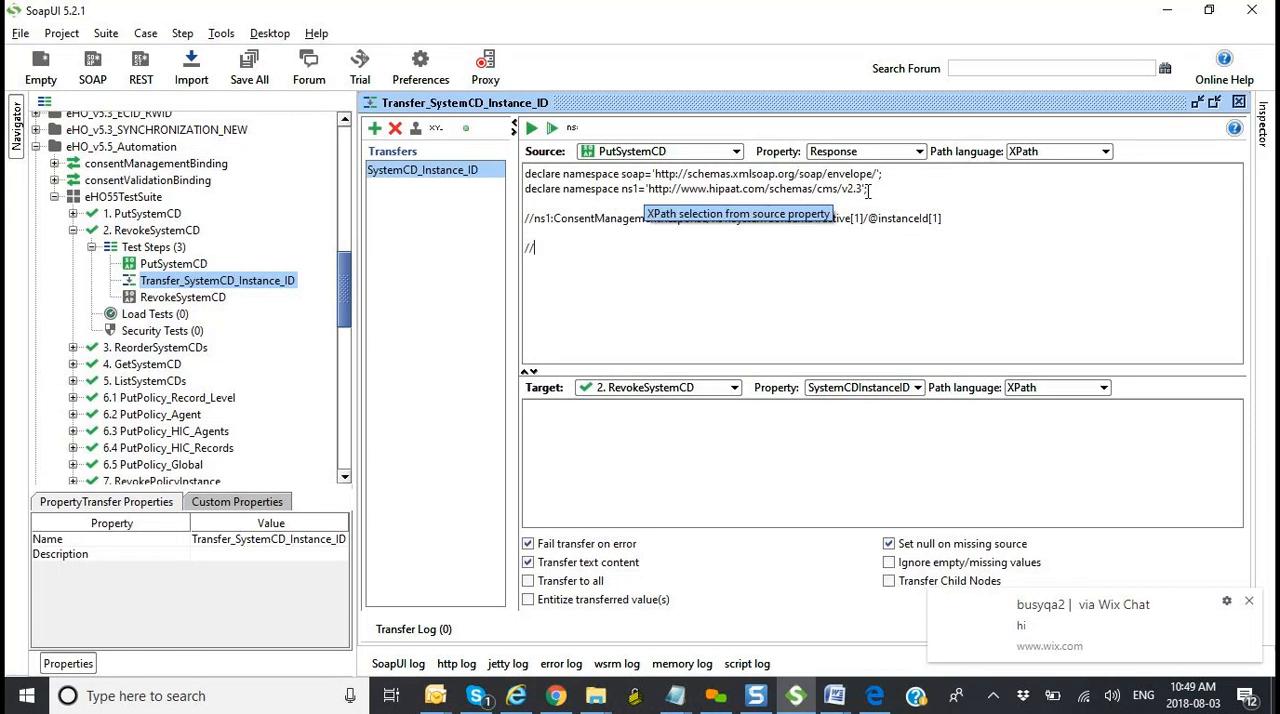
left_click_drag(767, 189, 823, 189)
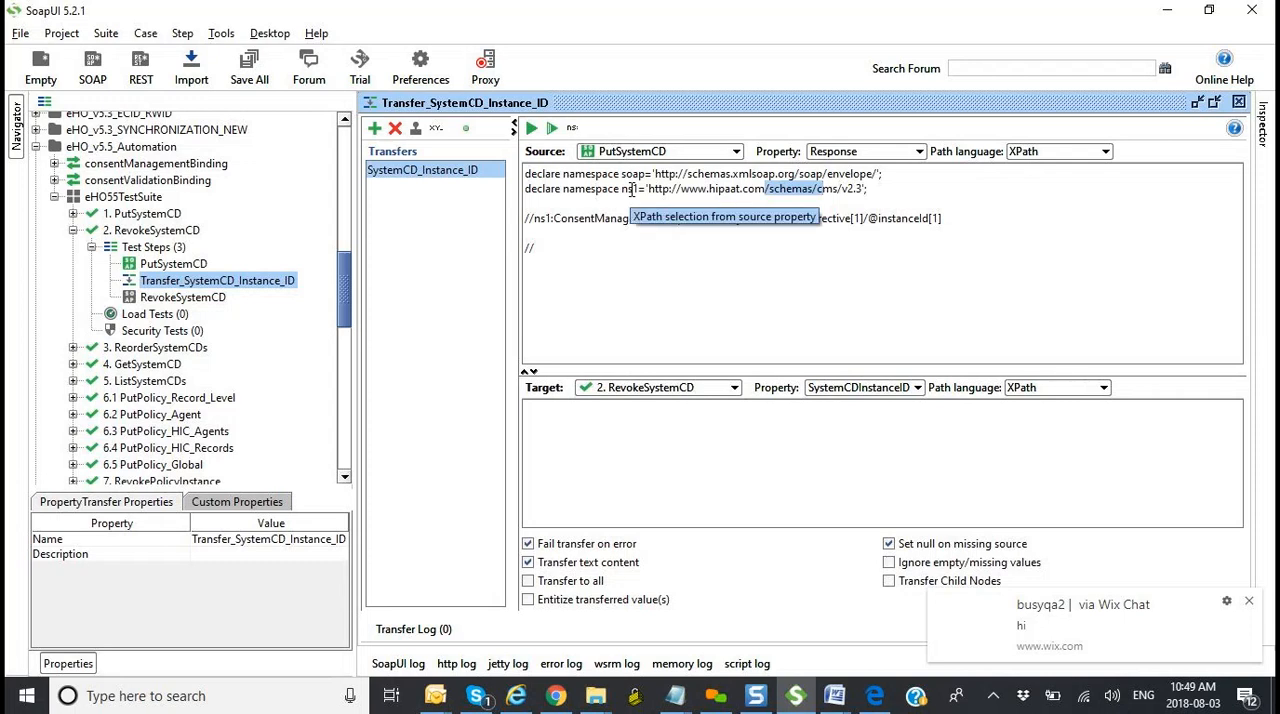
left_click(548, 245)
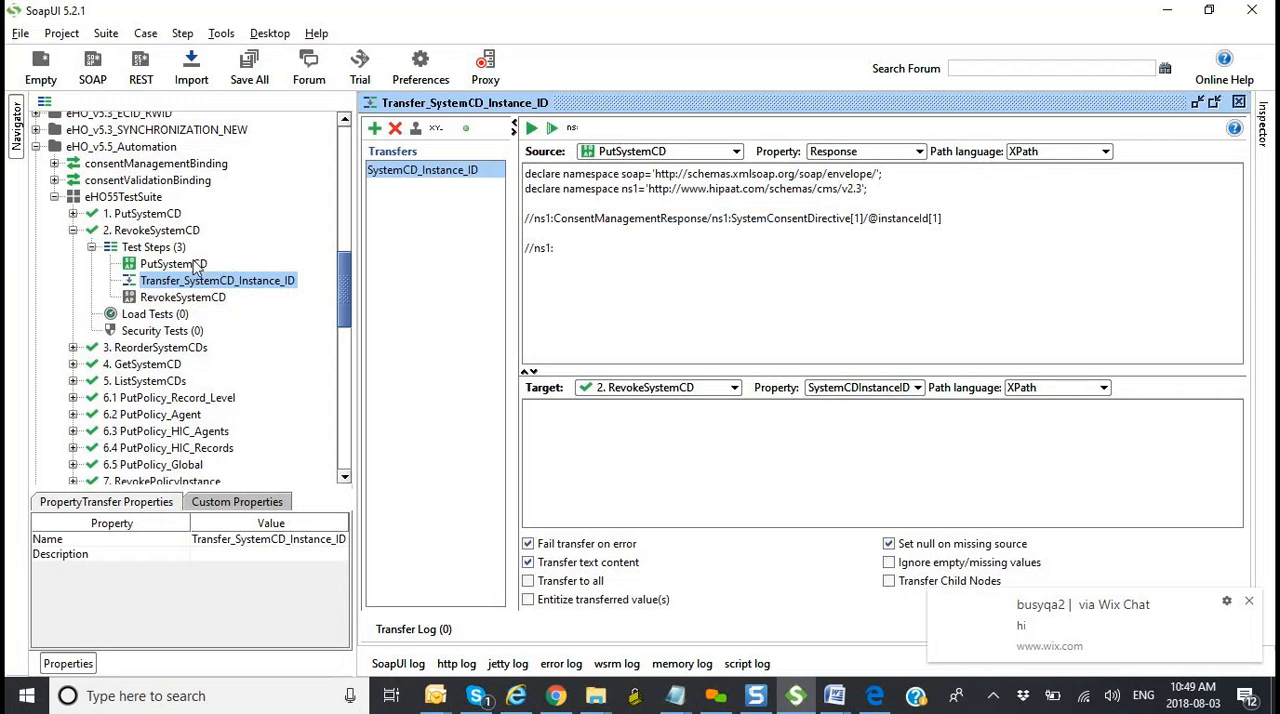
Step: Open PutSystemCD, switch its editor to the tab-based layout and show the request XML
double_click(172, 264)
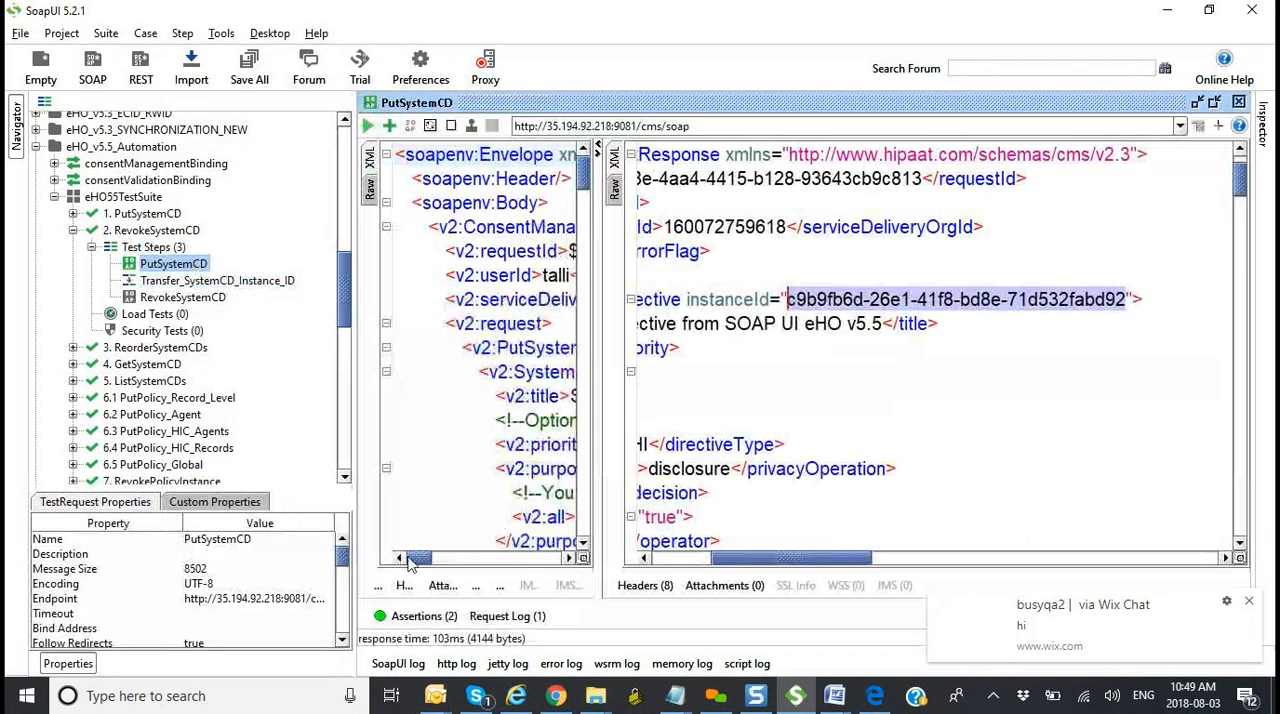
left_click(1199, 128)
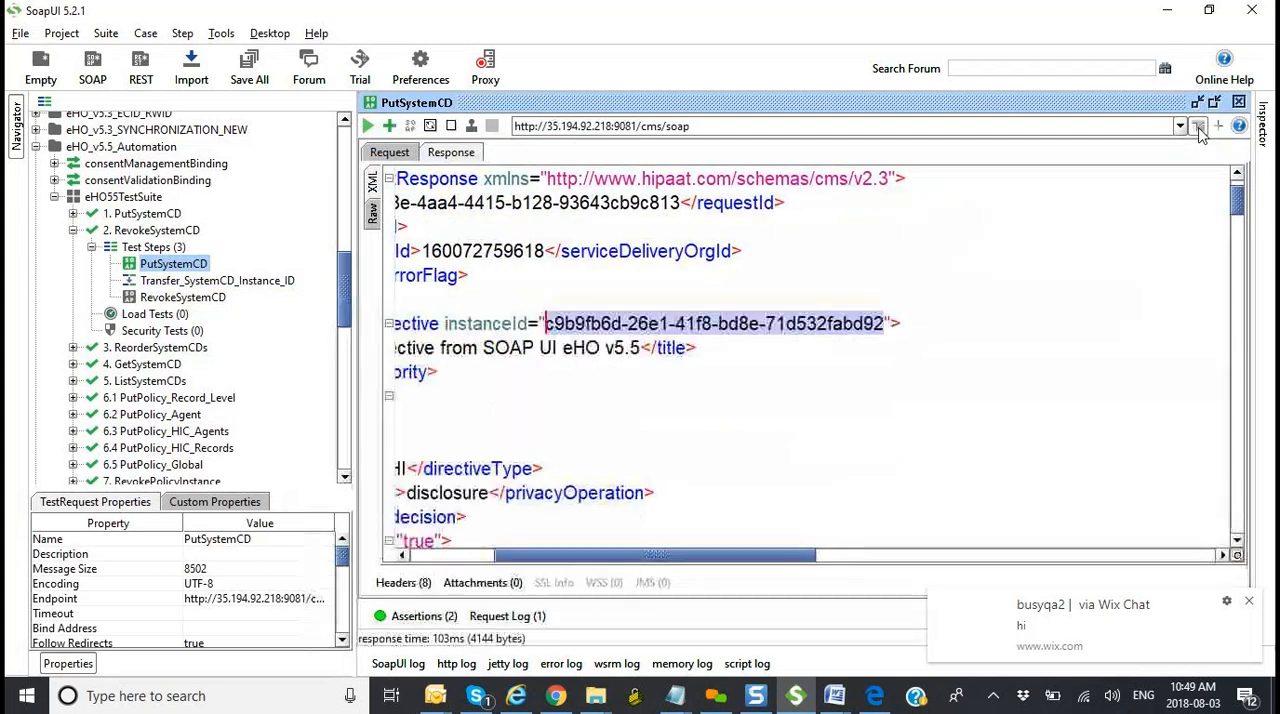
left_click(390, 152)
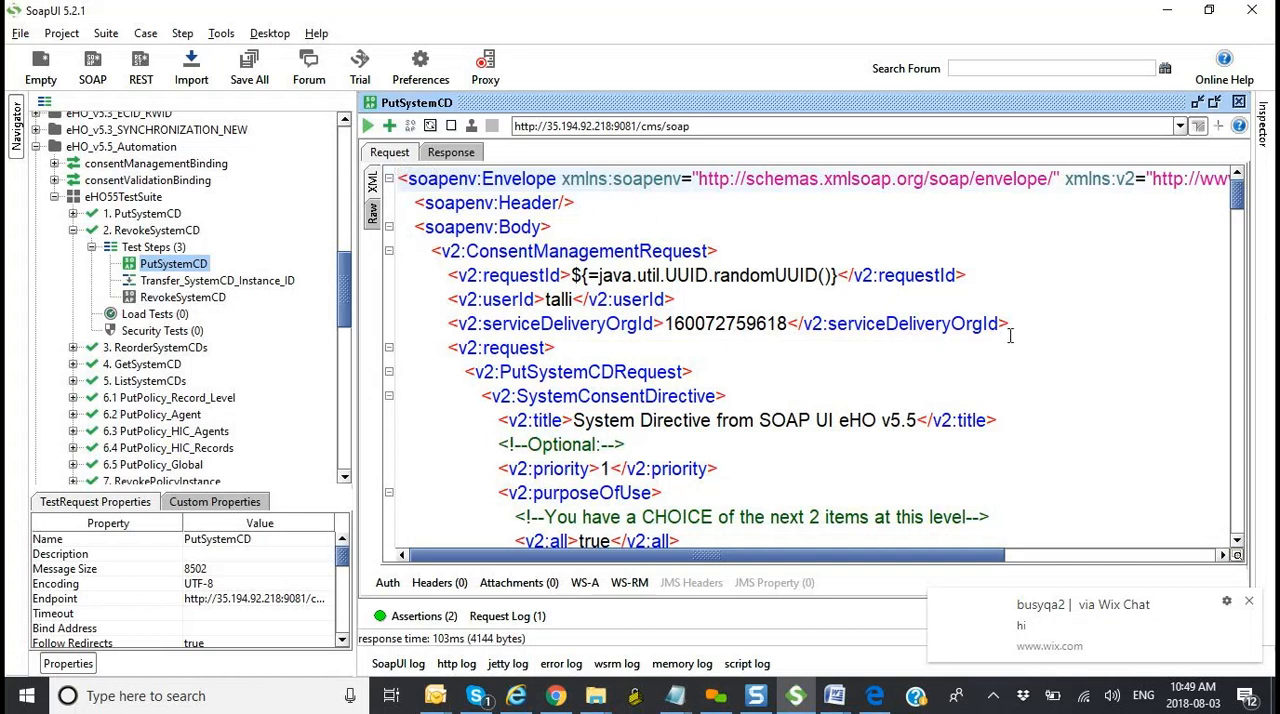
Step: Compare the v2 namespace URL in PutSystemCD's request envelope with the ns1 declaration and prefix in Transfer_SystemCD_Instance_ID's source expression
left_click_drag(740, 562, 775, 542)
left_click_drag(584, 557, 846, 545)
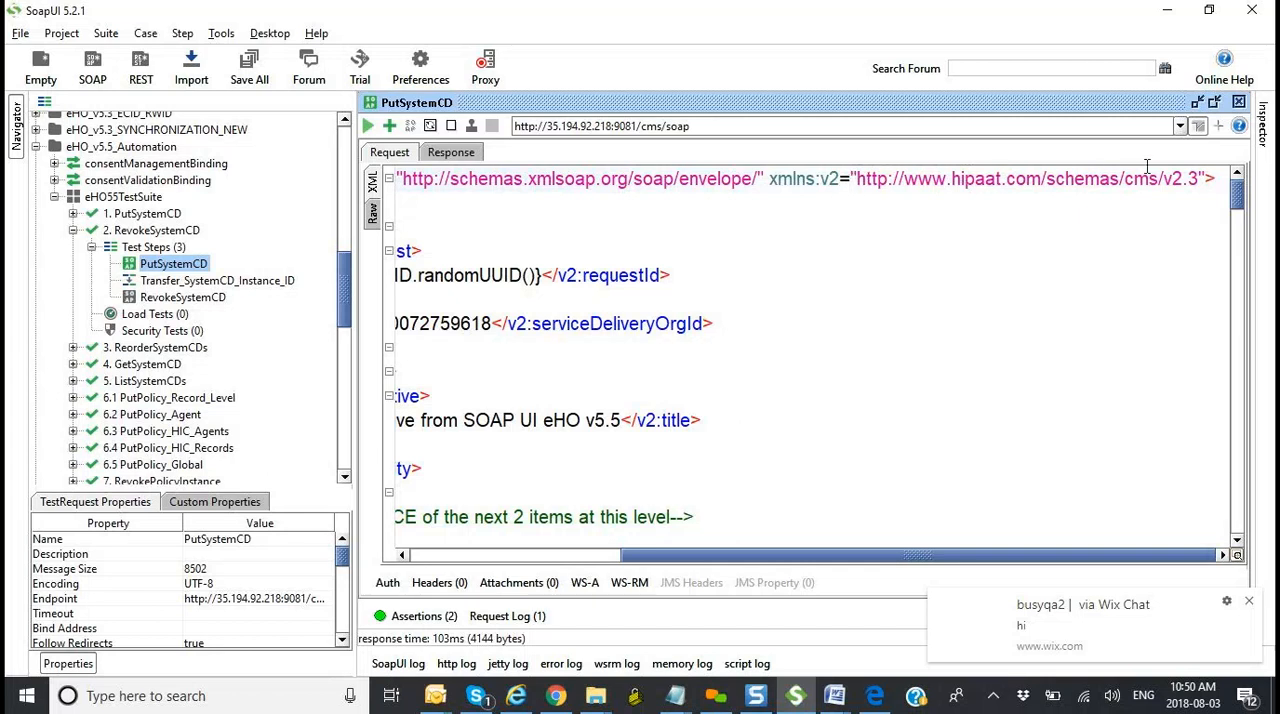
left_click_drag(1203, 178, 838, 179)
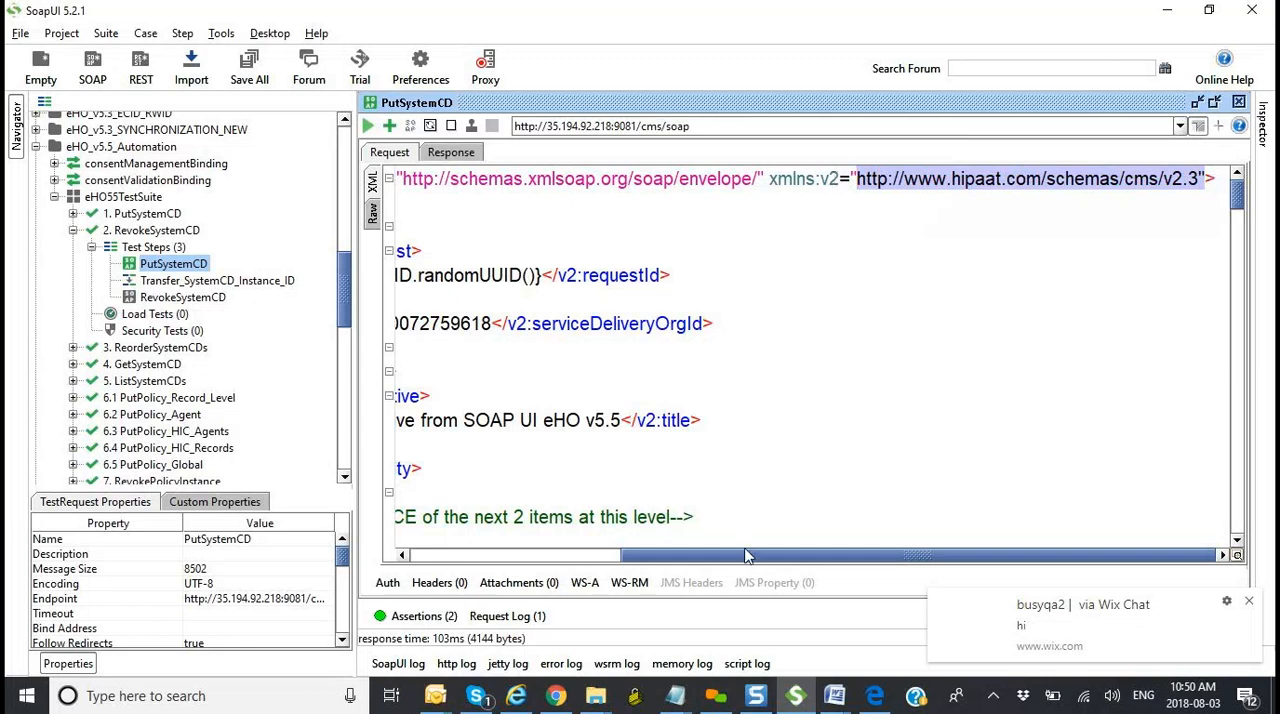
double_click(263, 287)
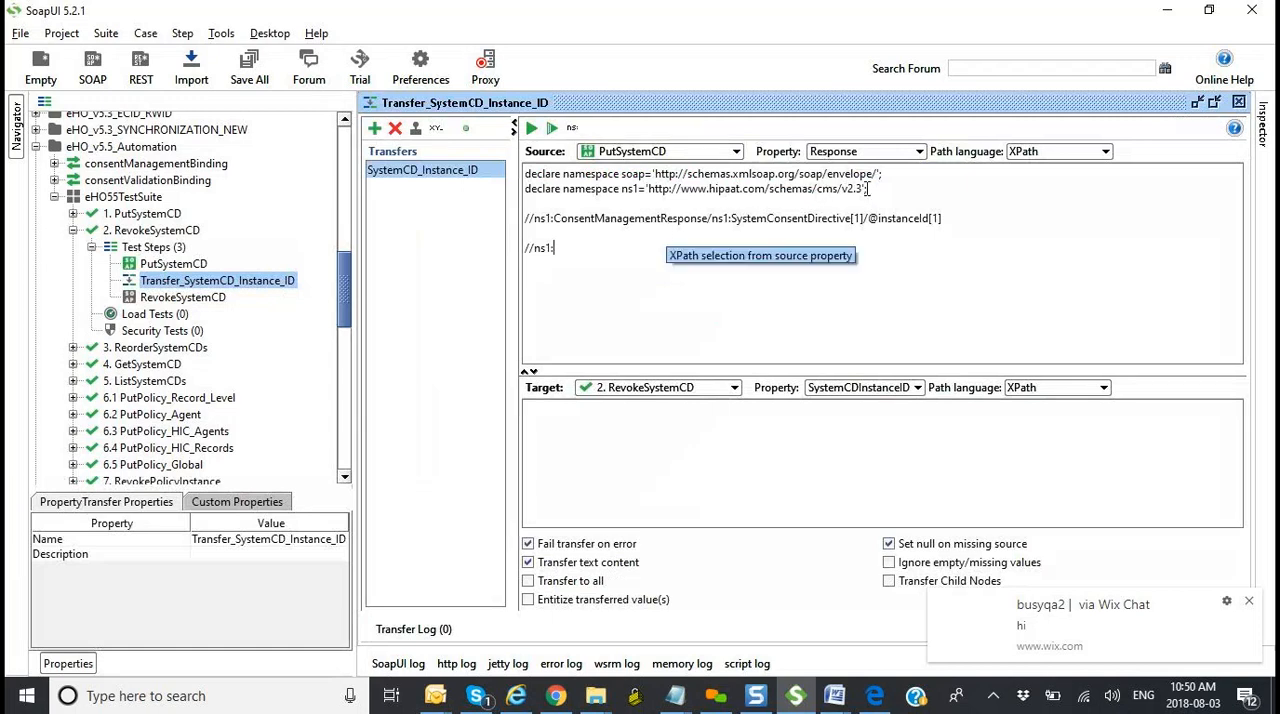
left_click_drag(858, 188, 648, 188)
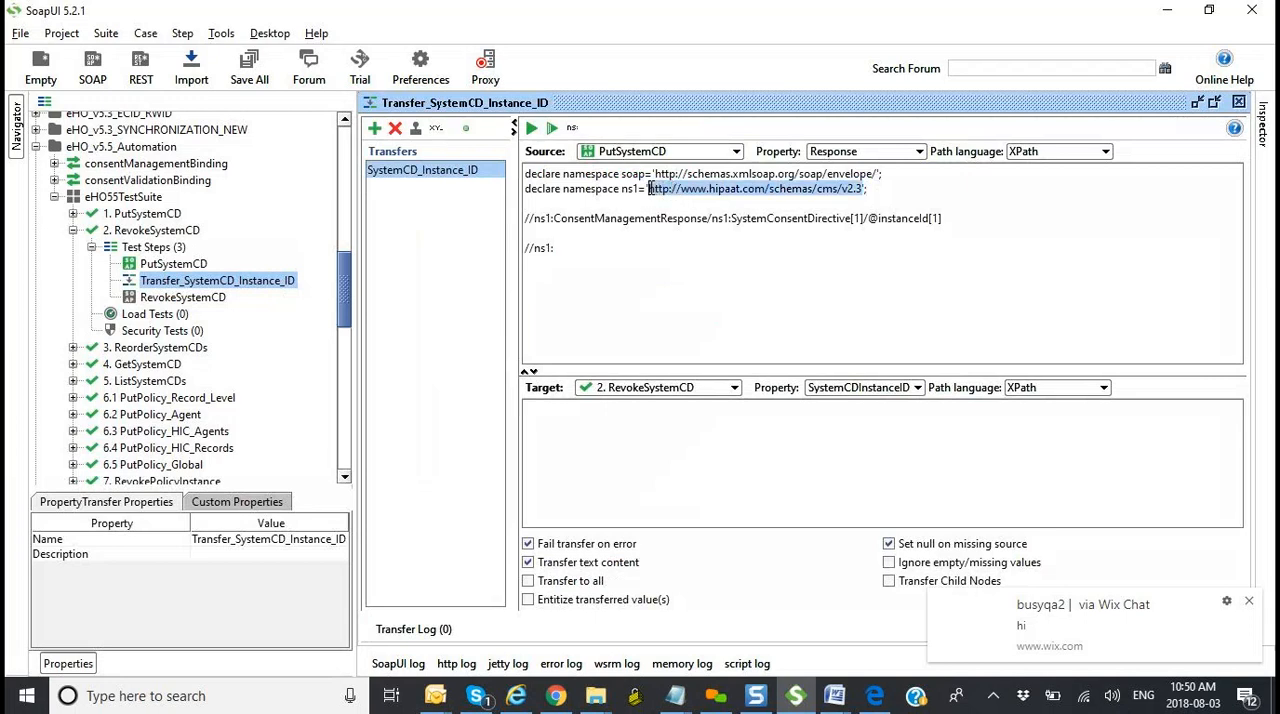
left_click_drag(560, 249, 533, 249)
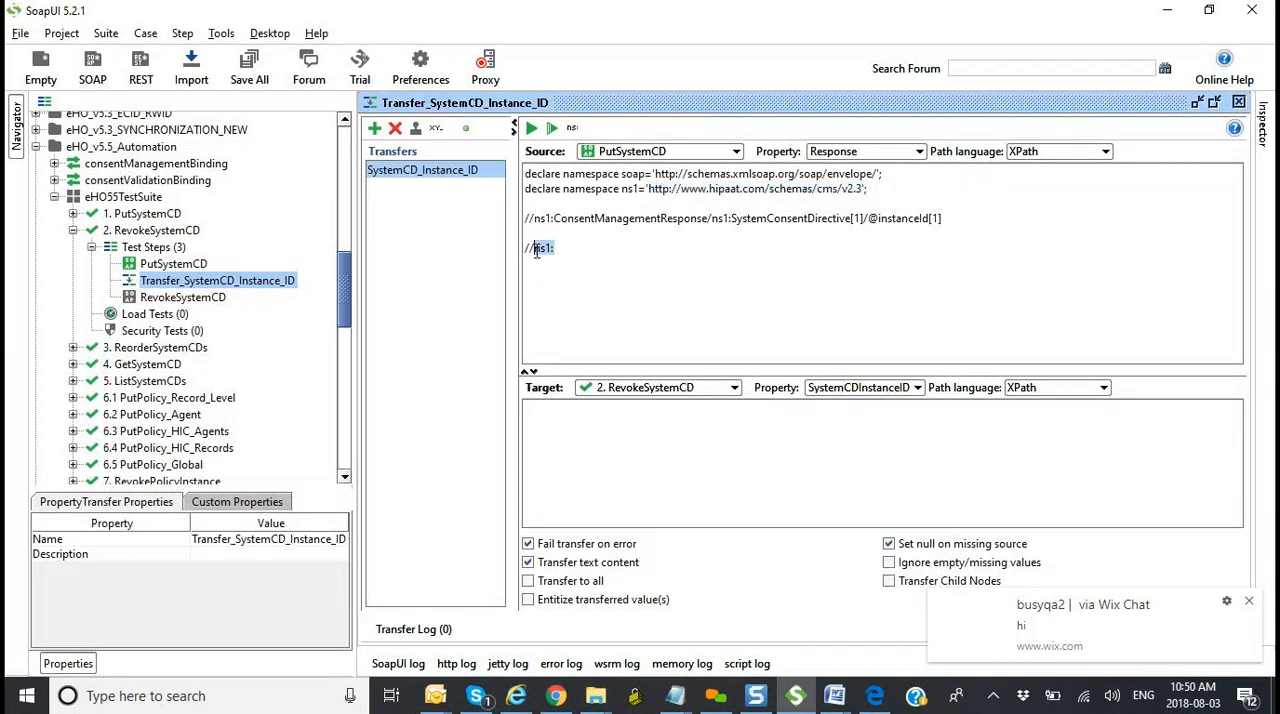
left_click(641, 188)
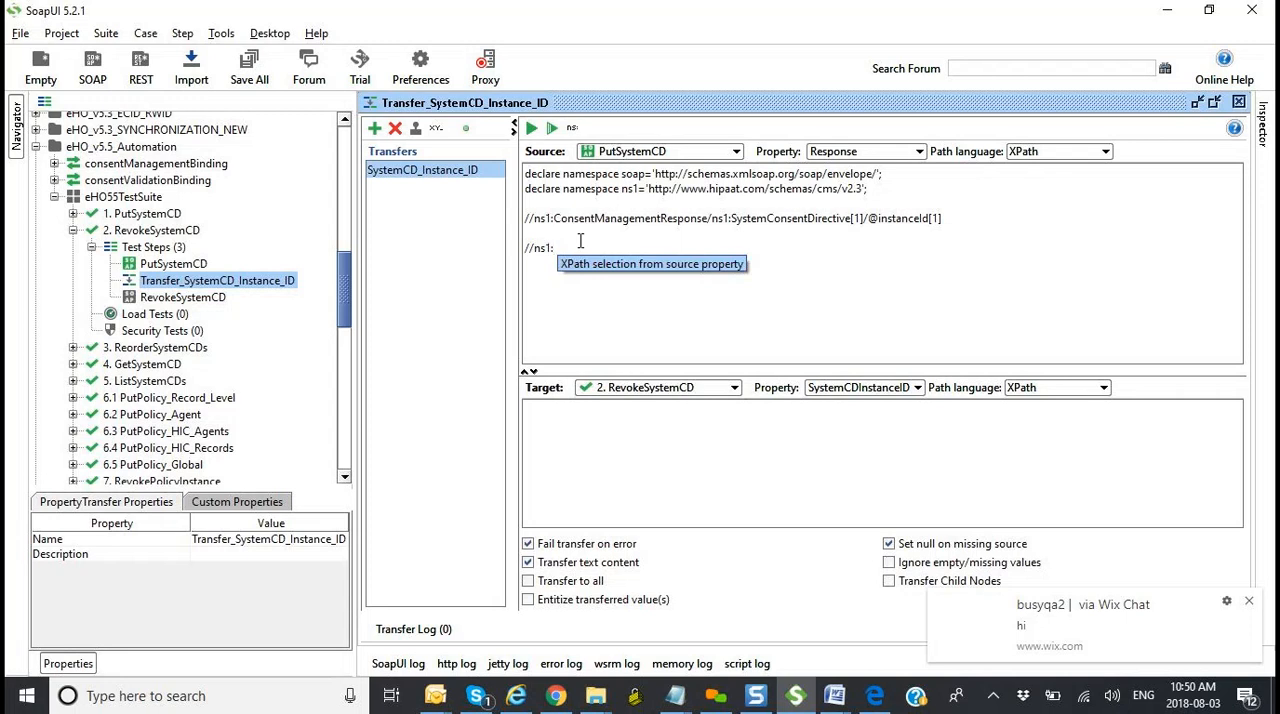
double_click(172, 263)
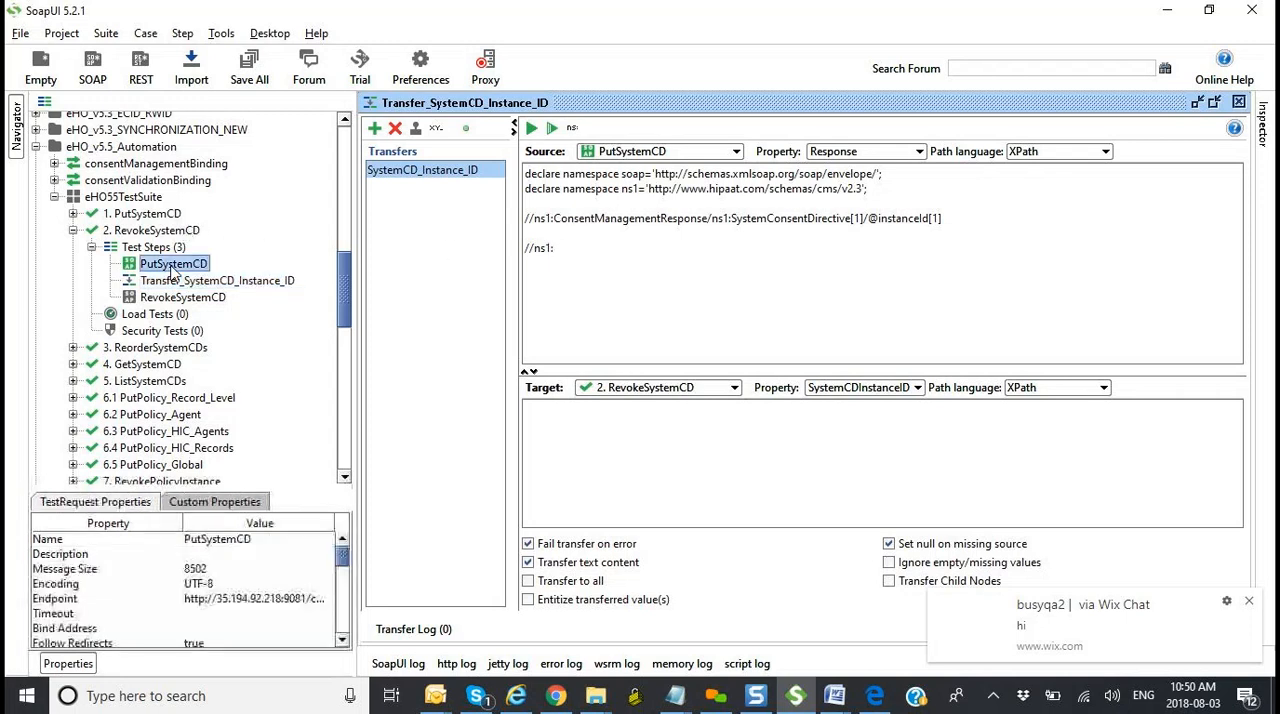
left_click_drag(758, 556, 521, 528)
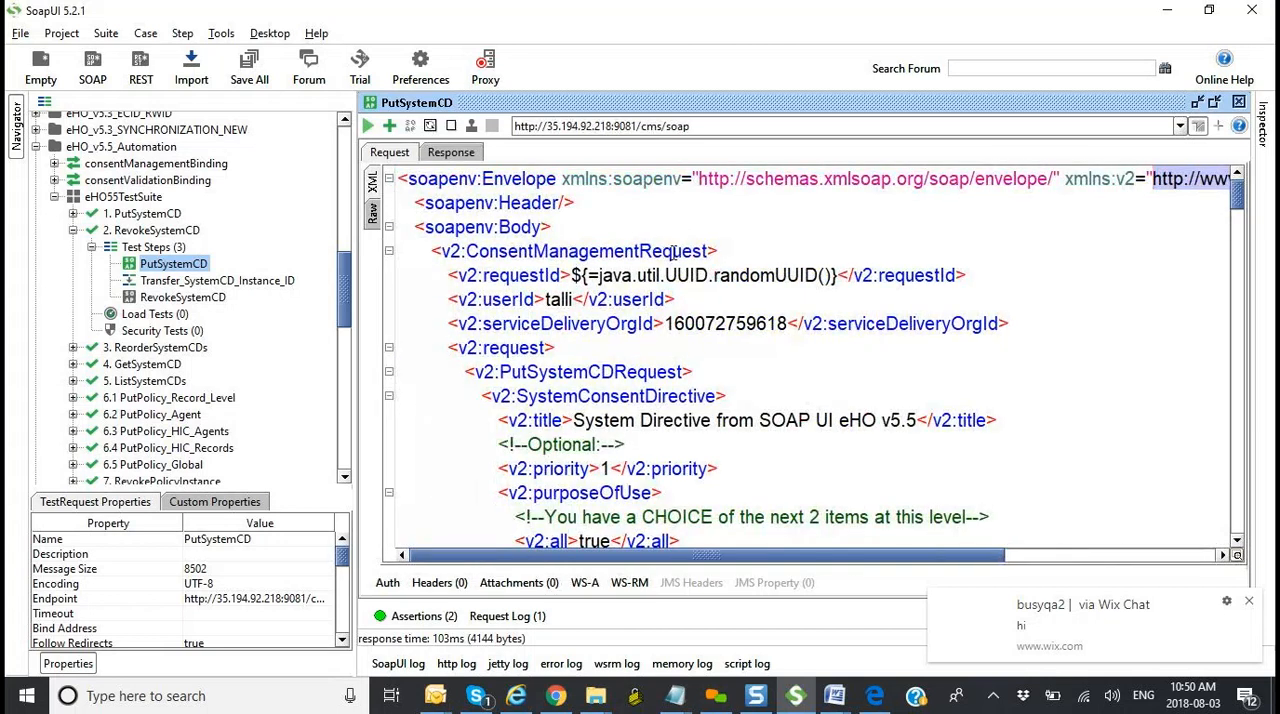
left_click_drag(466, 251, 710, 252)
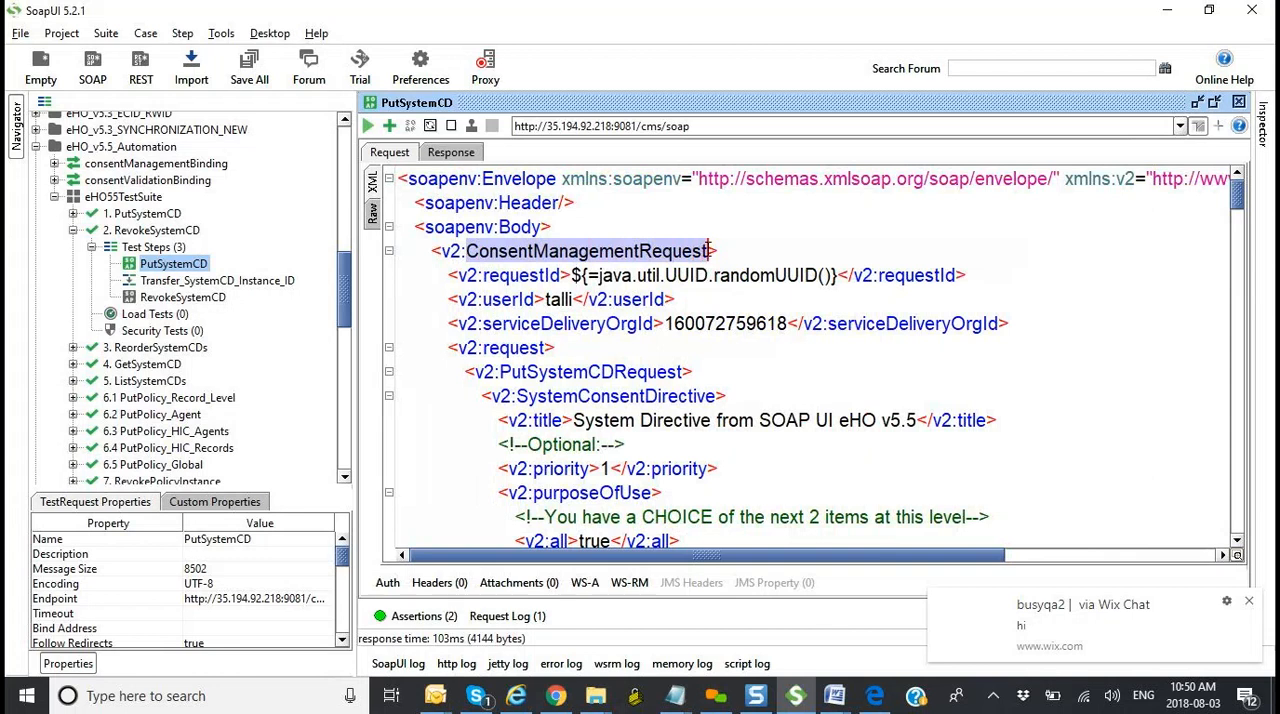
double_click(238, 281)
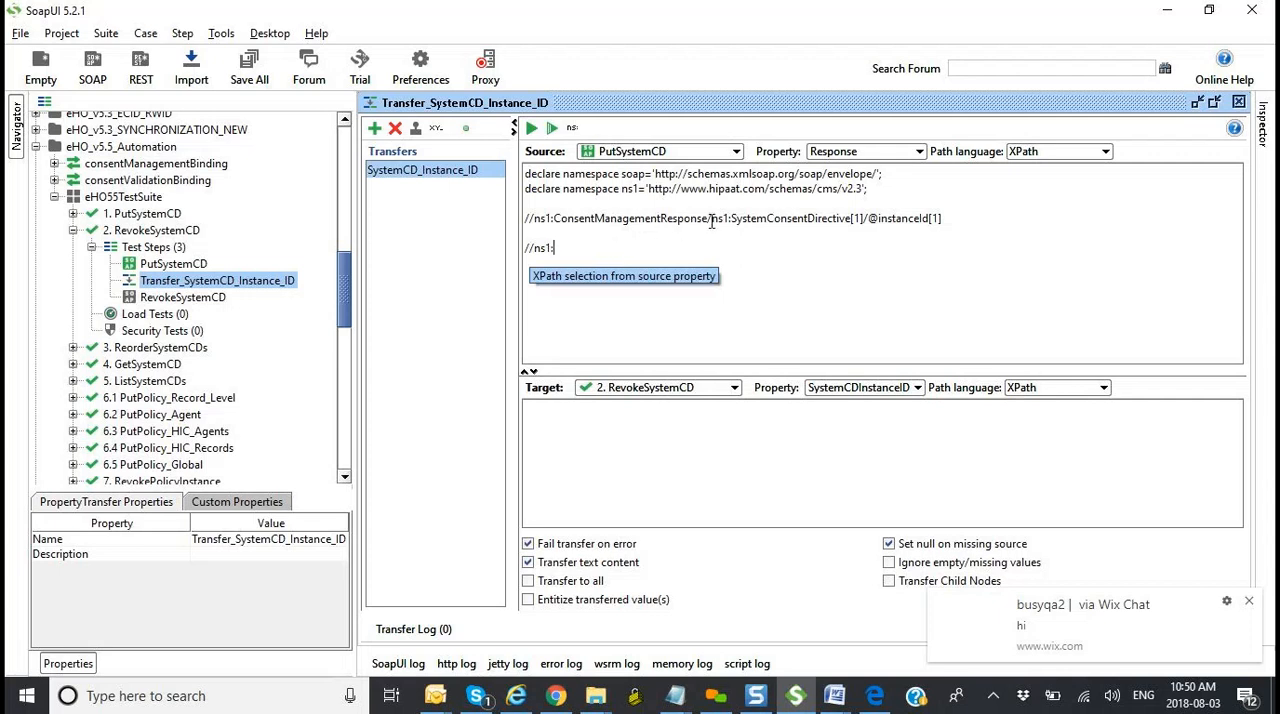
Step: Copy the ConsentManagementResponse element name from PutSystemCD's response and append it with a trailing slash to the second XPath in the transfer source
double_click(175, 264)
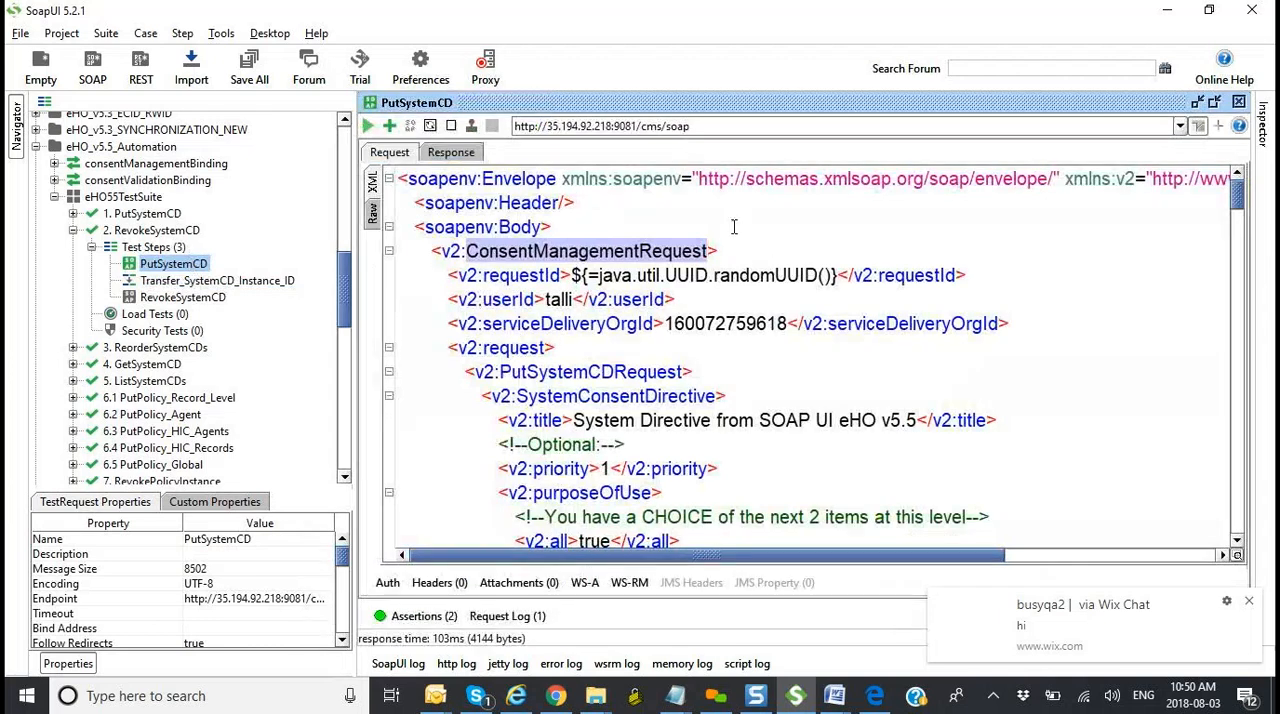
left_click(458, 157)
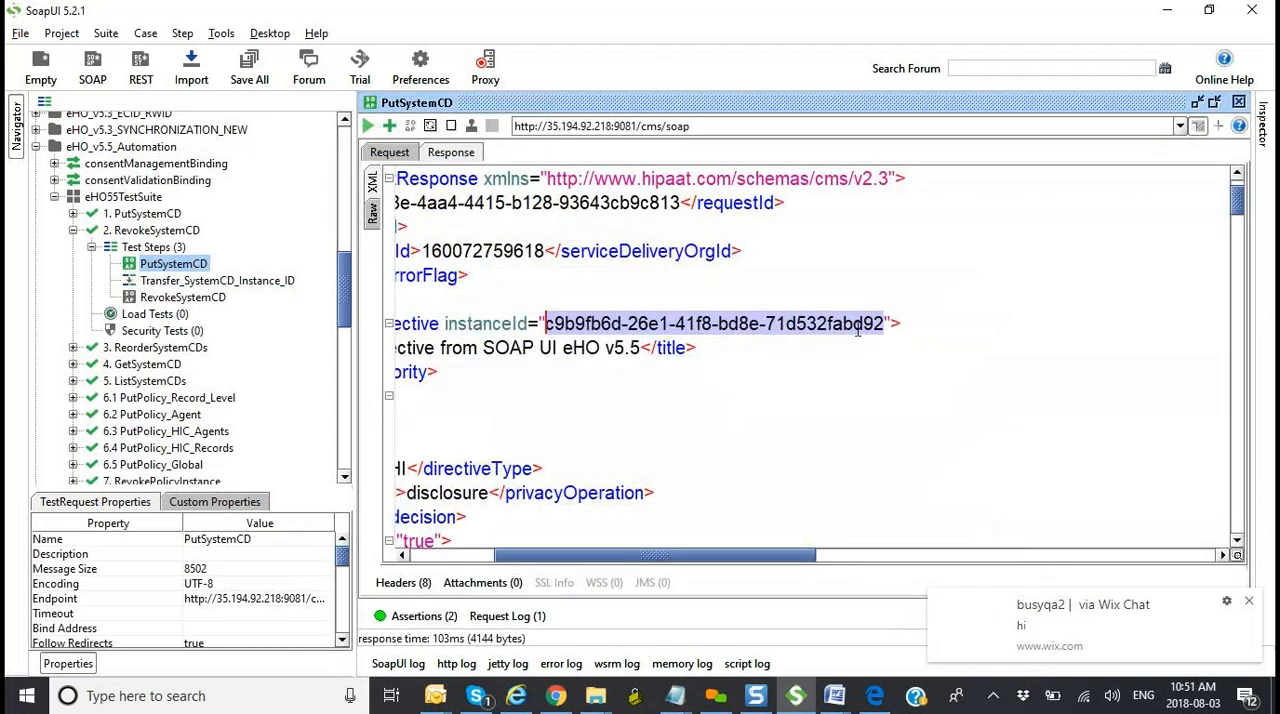
left_click_drag(740, 557, 622, 538)
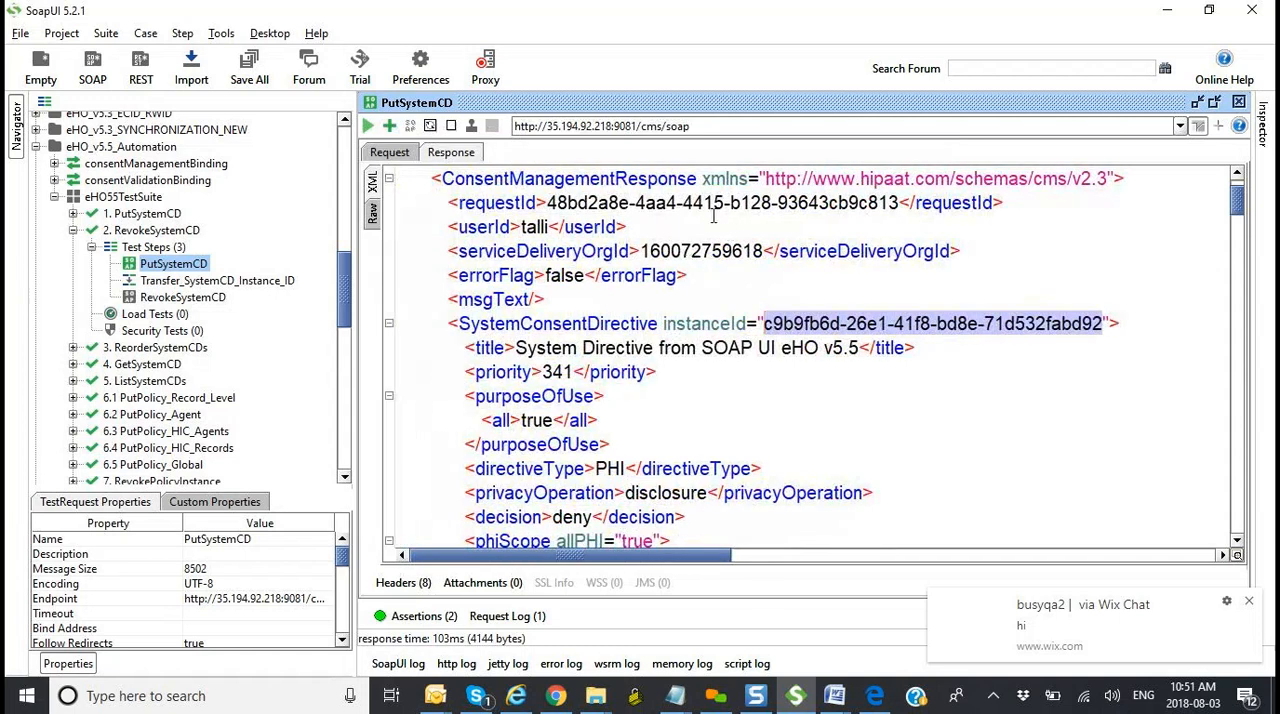
left_click_drag(697, 178, 441, 178)
key("ctrl+c")
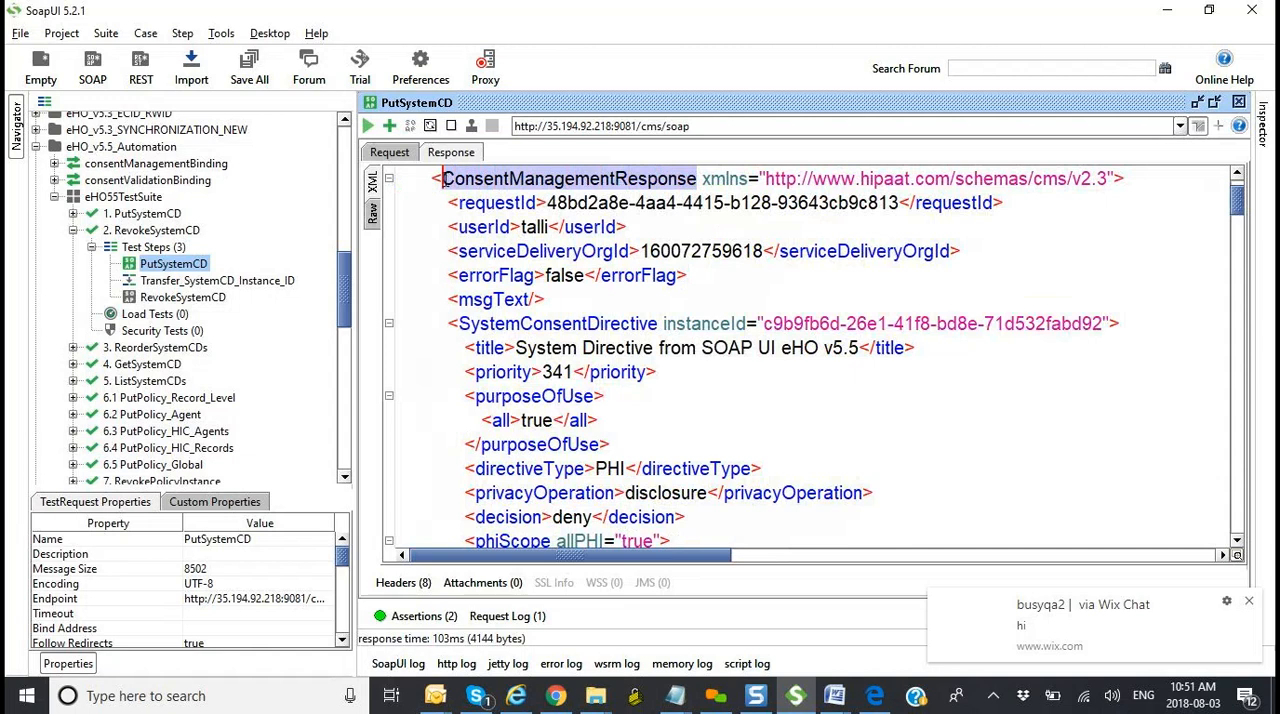
double_click(232, 282)
key("ctrl+v")
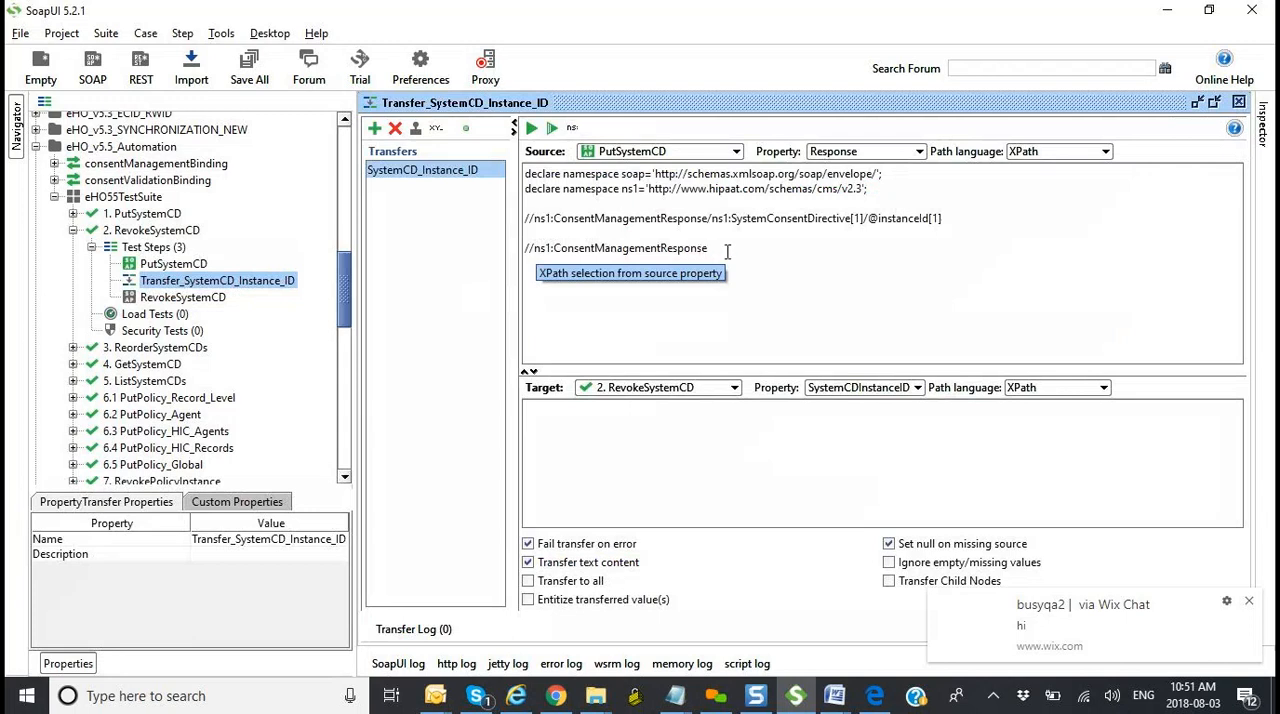
type("/")
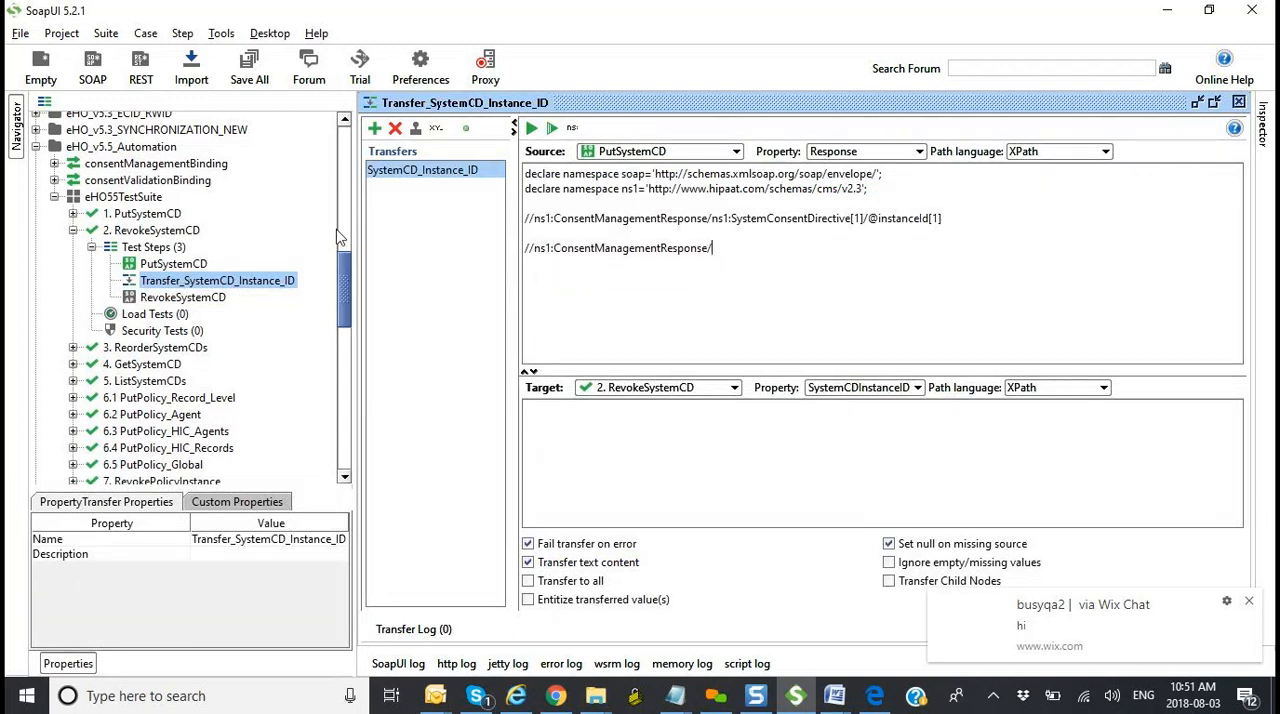
Step: Extend the second XPath with ns1:SystemConsentDirective/, copying the element name from PutSystemCD's response
double_click(173, 263)
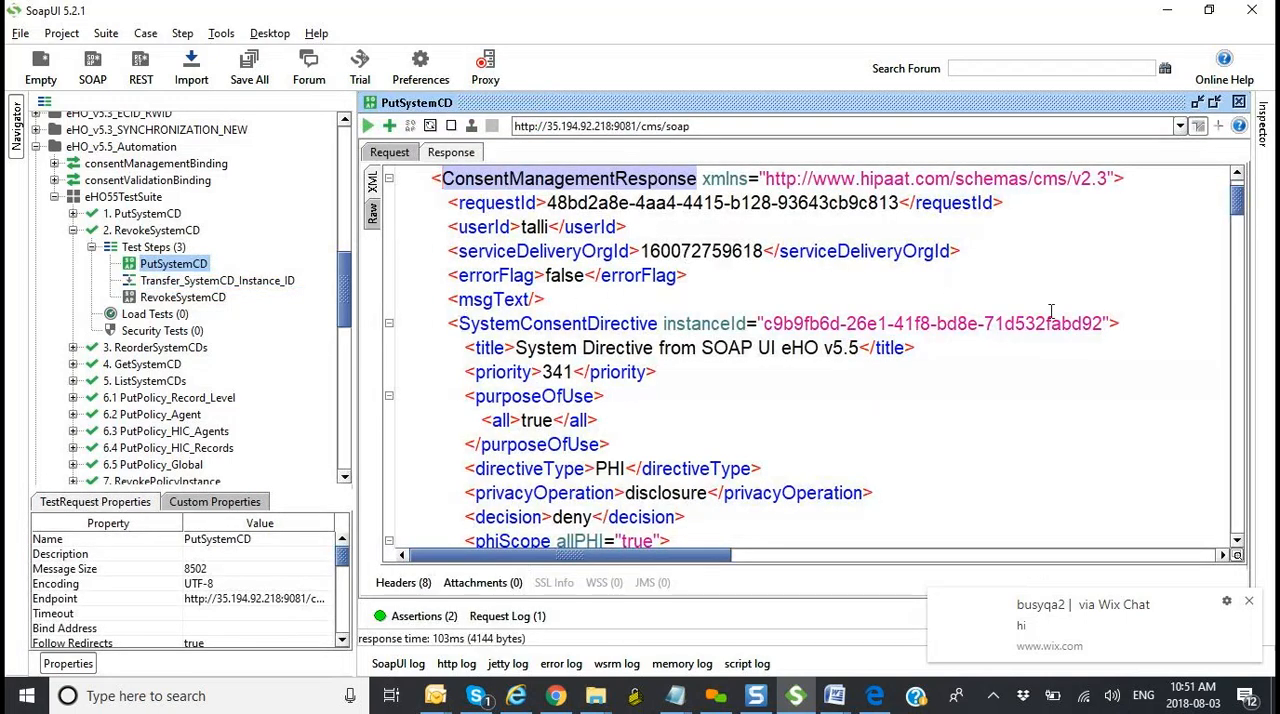
left_click_drag(459, 323, 657, 330)
key("ctrl+c")
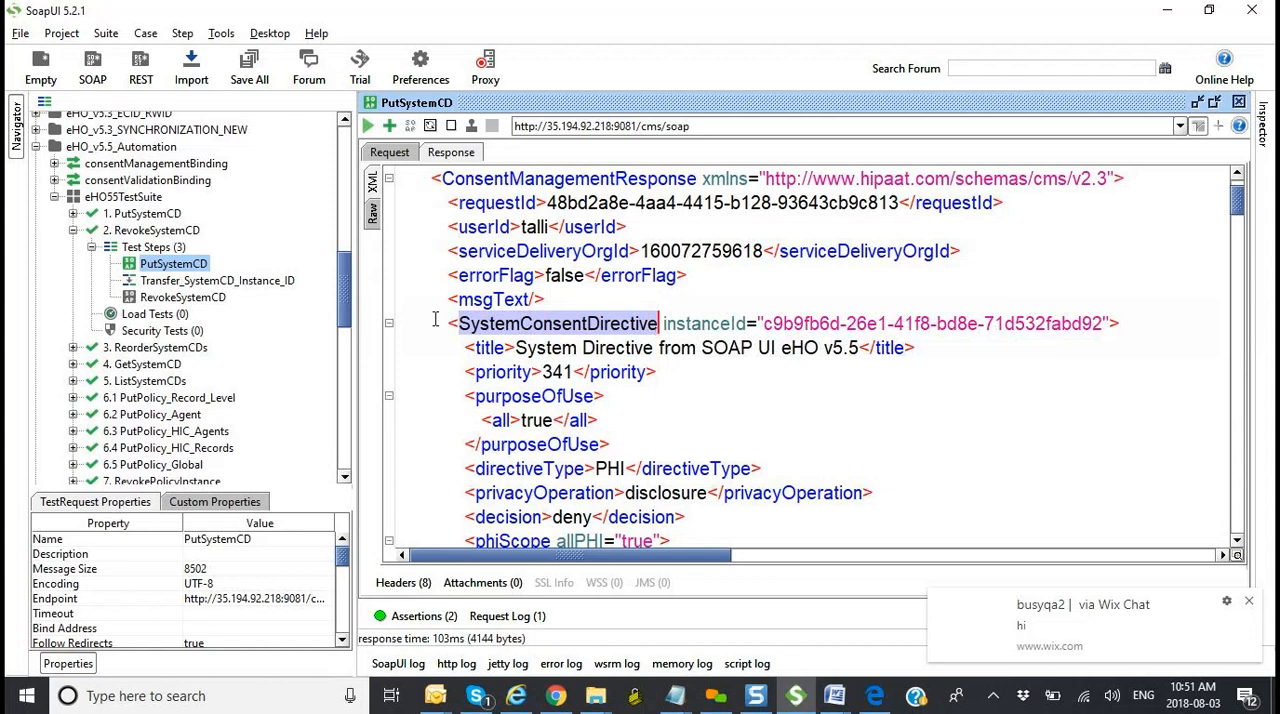
left_click(277, 283)
double_click(277, 284)
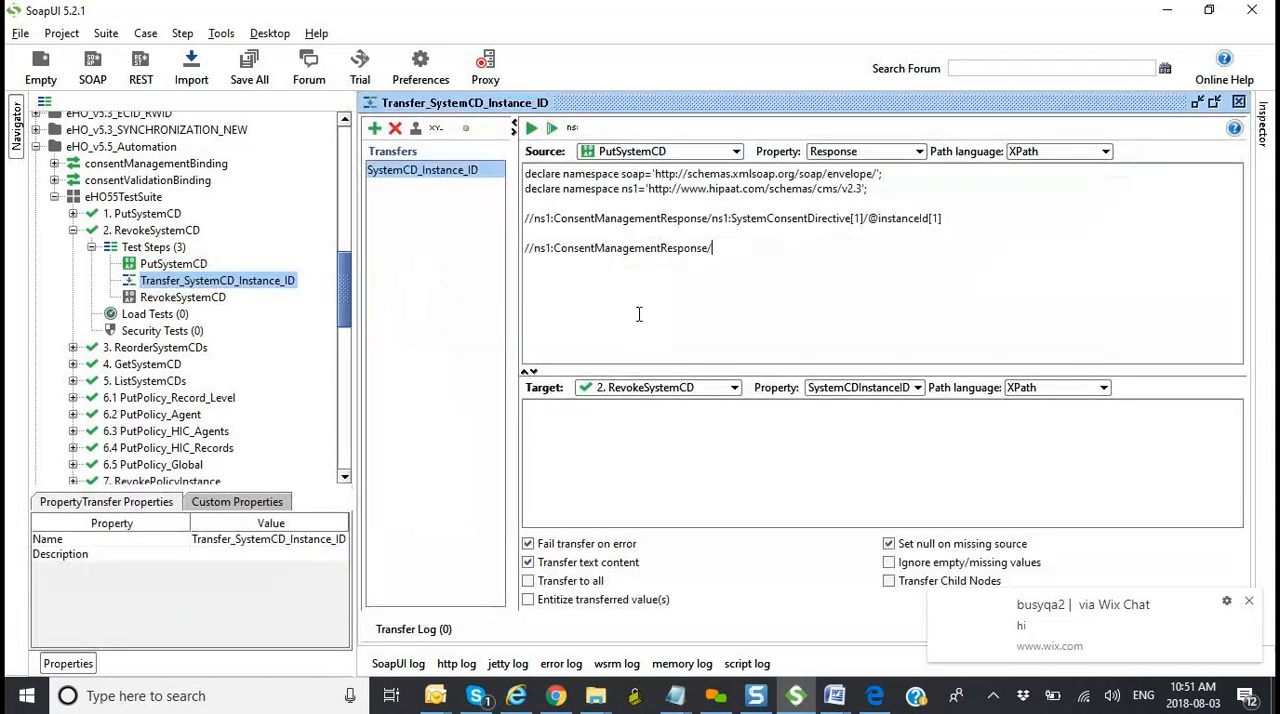
type("ns1")
left_click(740, 246)
type(":")
key("ctrl+v")
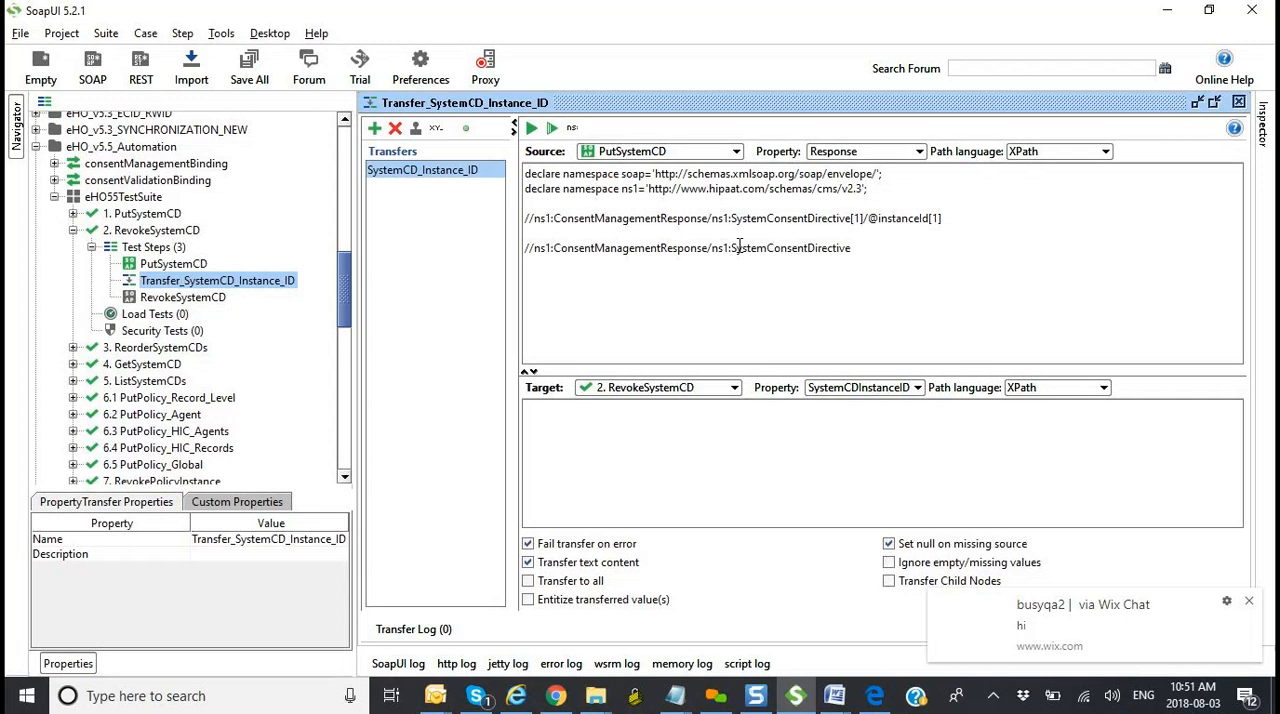
type("/")
double_click(173, 263)
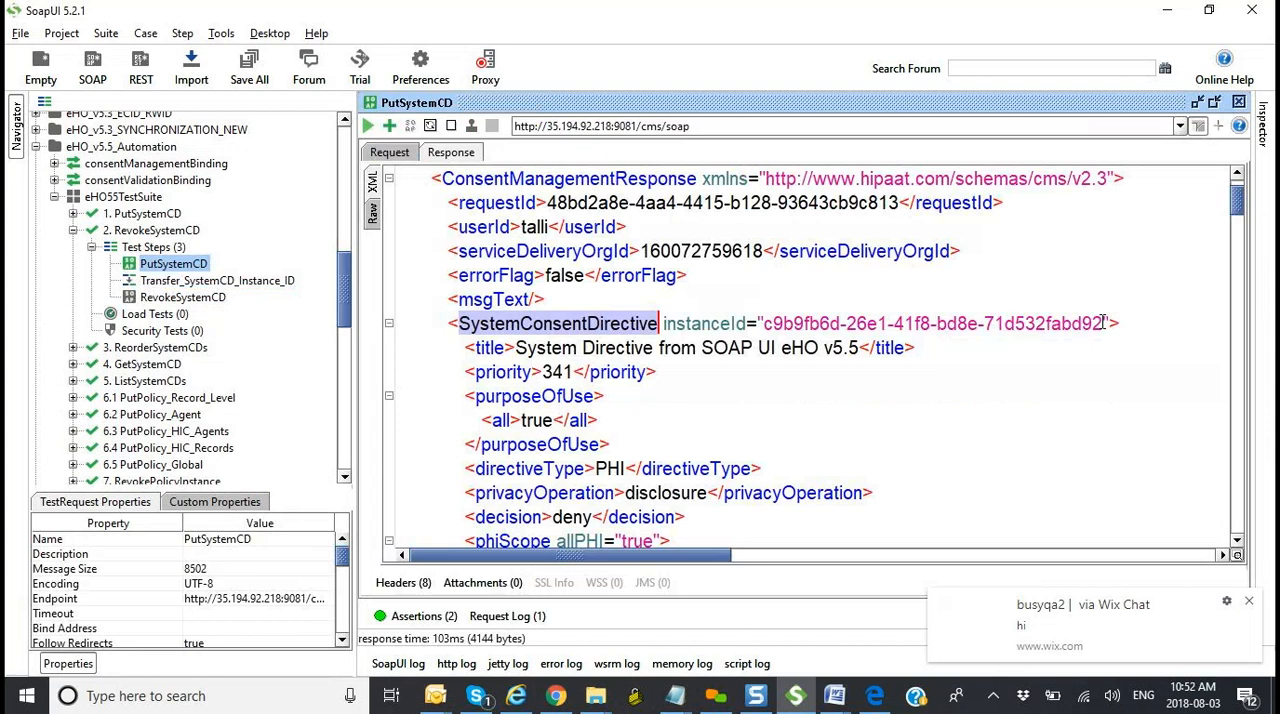
left_click_drag(664, 323, 747, 322)
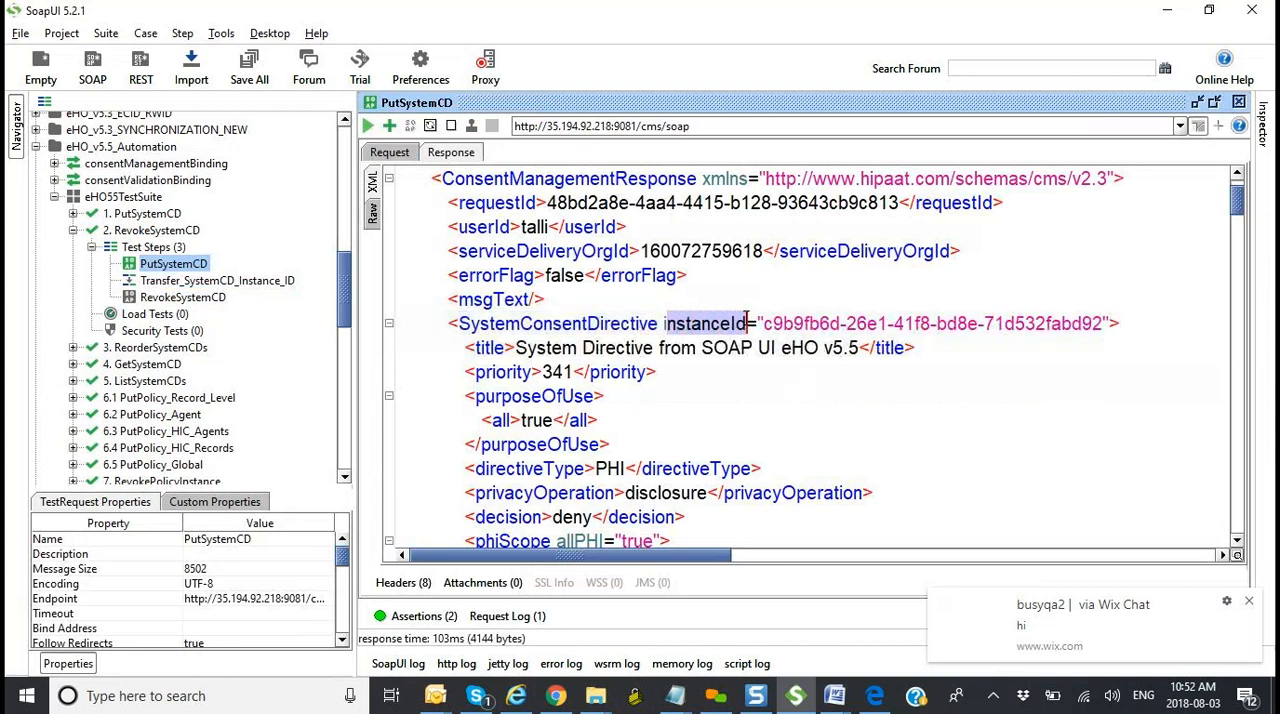
left_click(658, 323)
left_click_drag(658, 323, 462, 323)
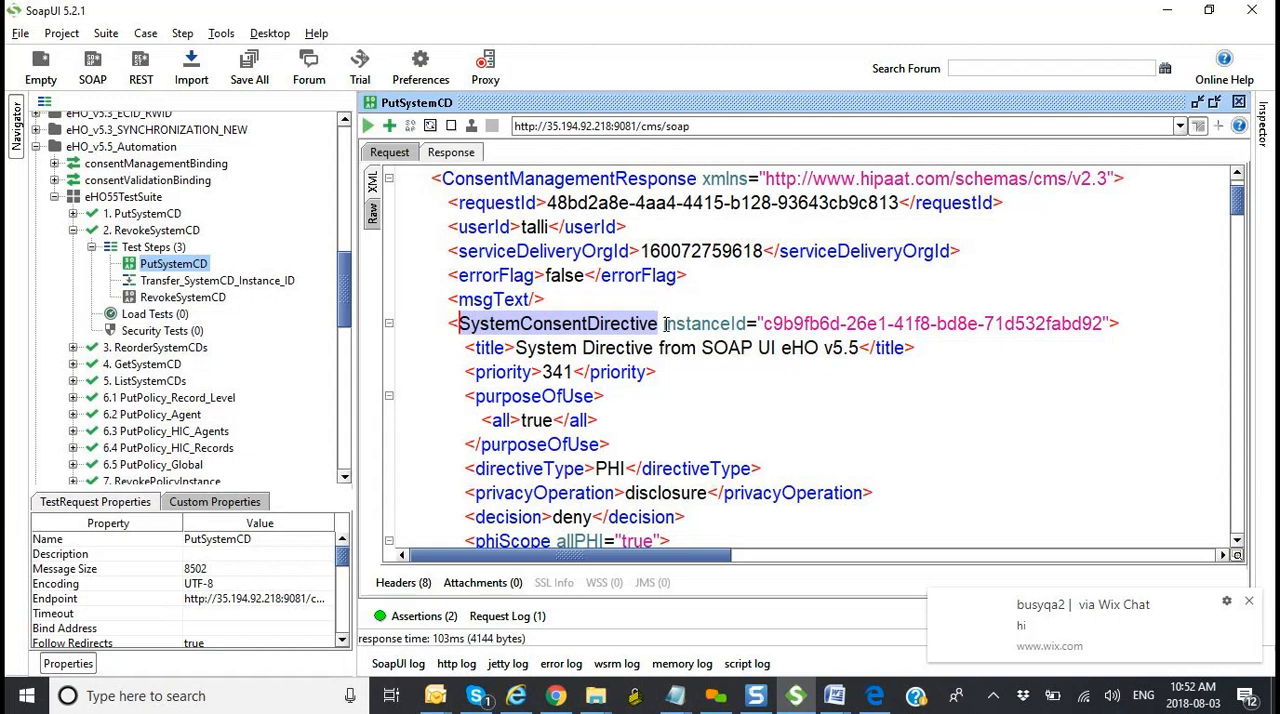
left_click_drag(663, 323, 748, 327)
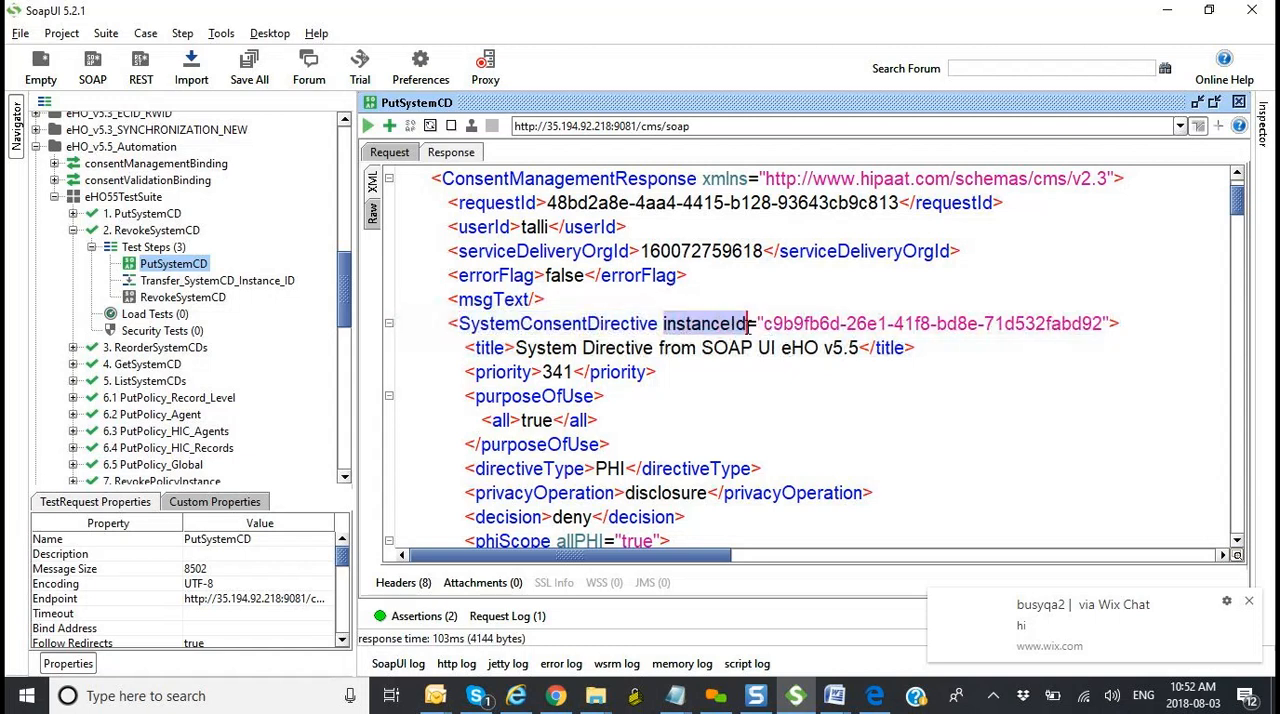
double_click(200, 280)
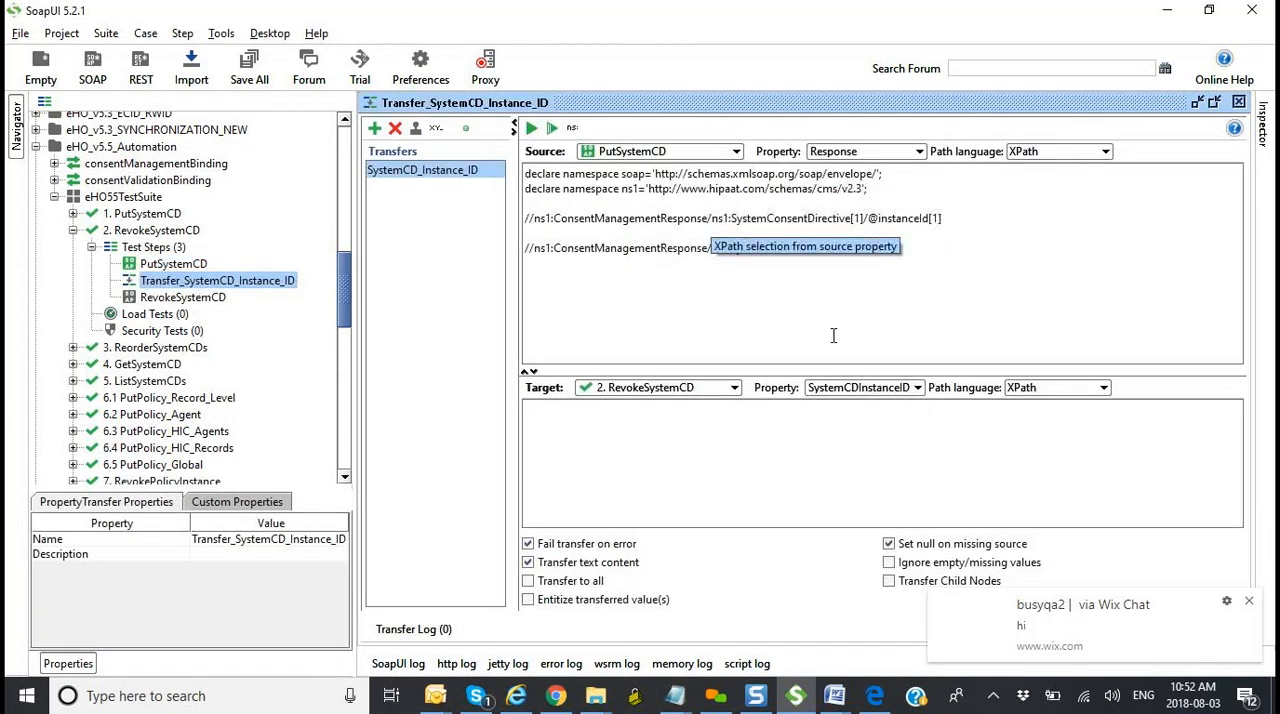
type("@")
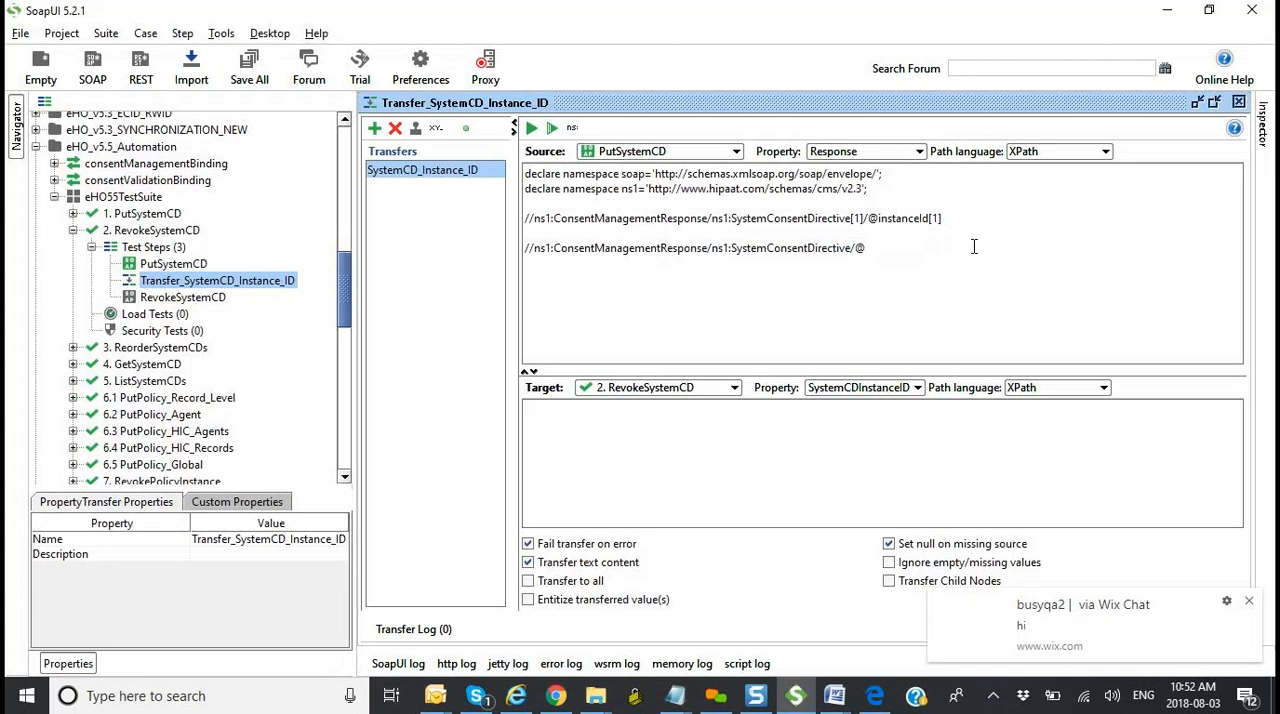
type("instanceId")
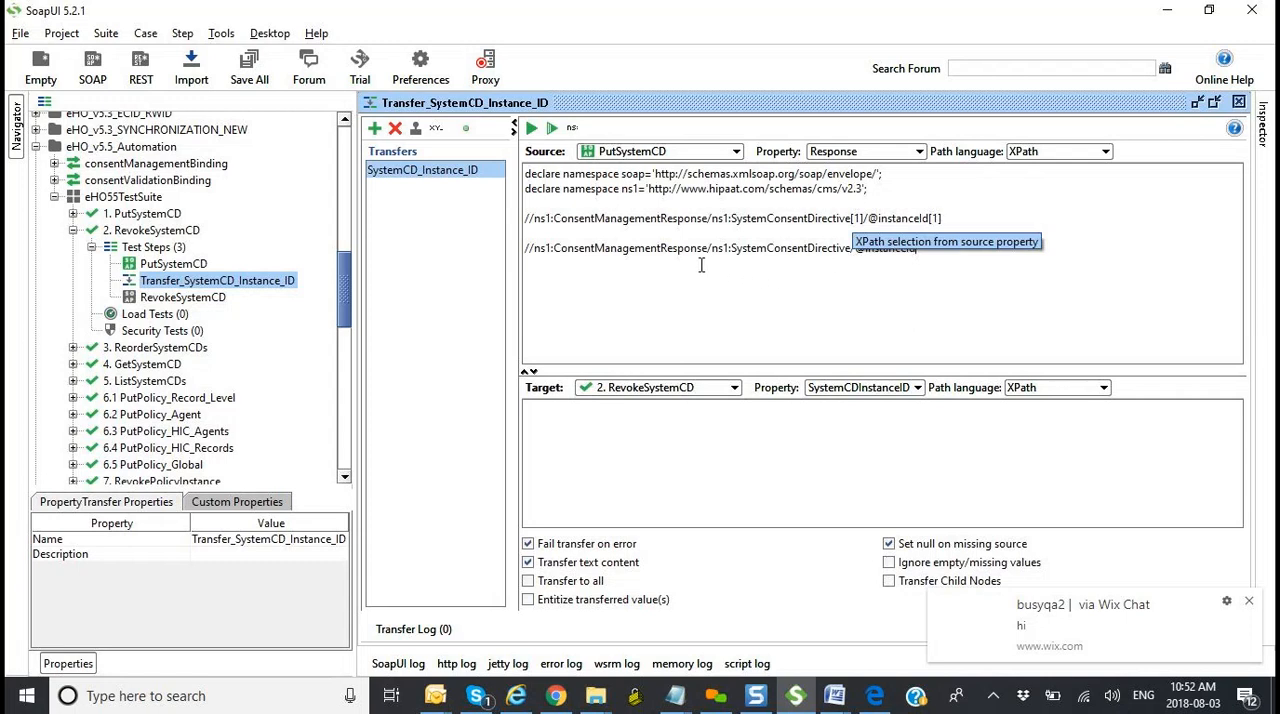
Step: Highlight the element names in the second XPath and insert the index [1] after SystemConsentDirective
left_click_drag(709, 247, 567, 248)
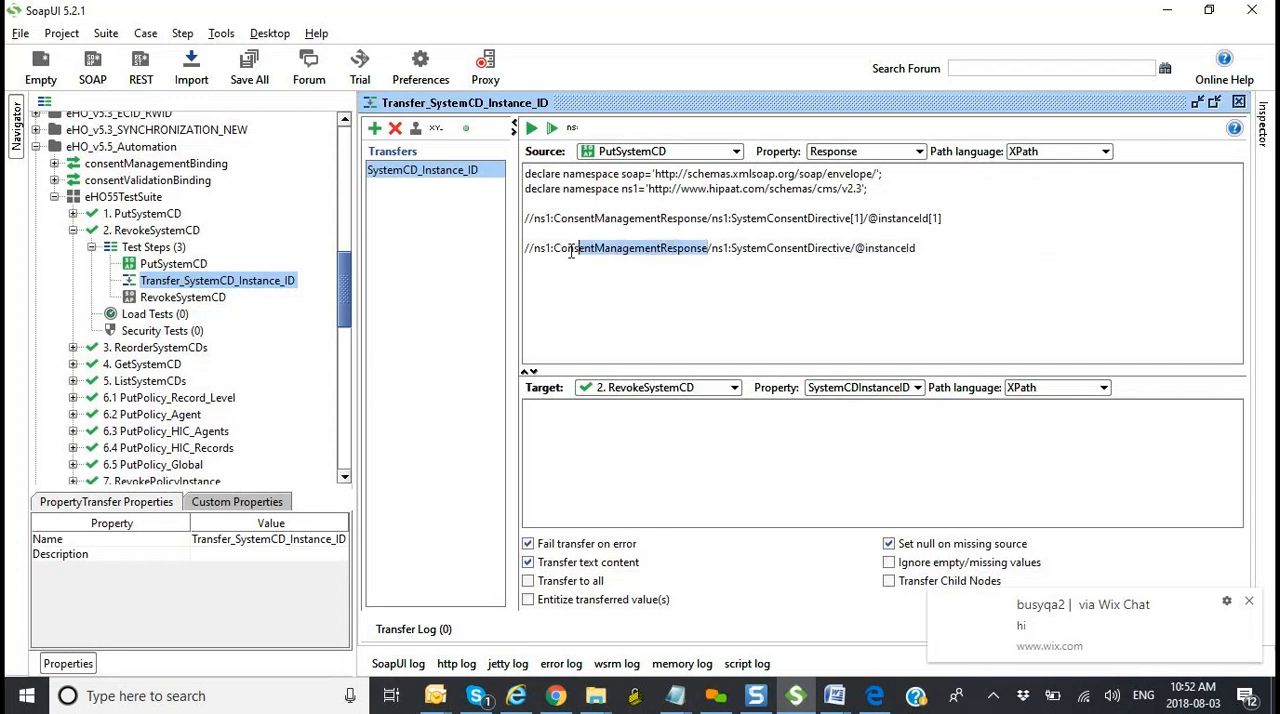
left_click_drag(732, 248, 847, 246)
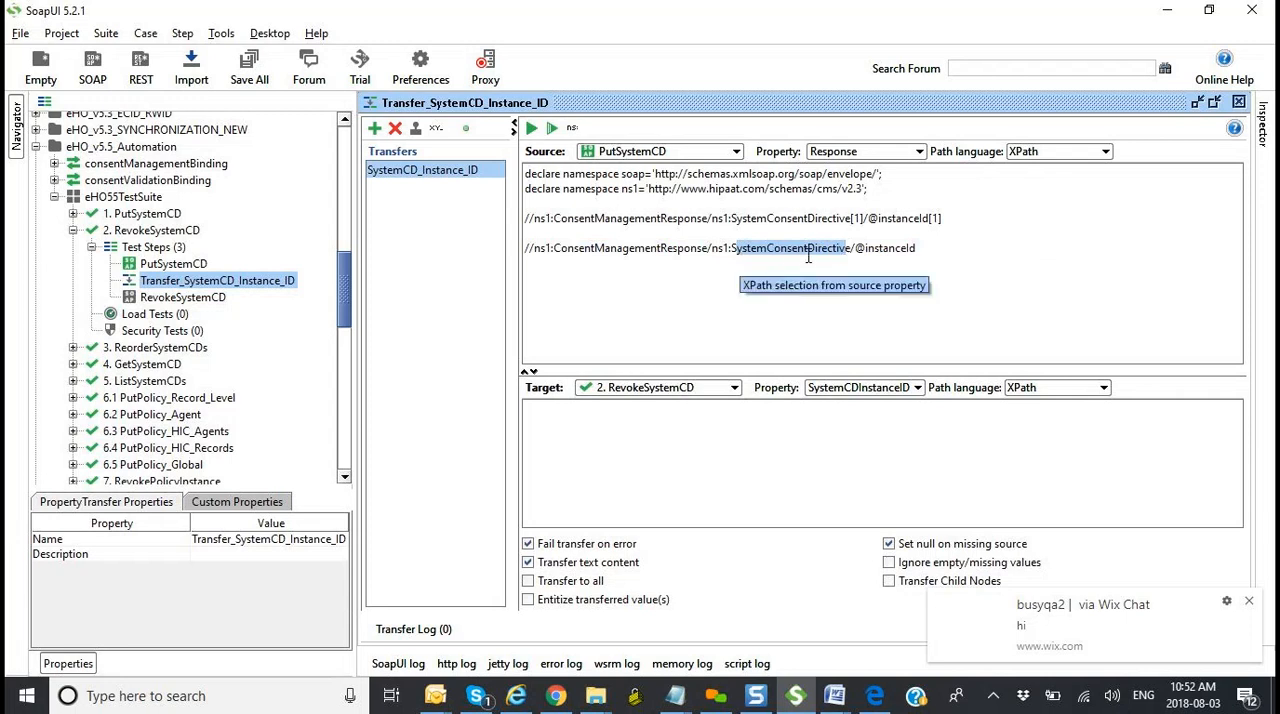
left_click(846, 250)
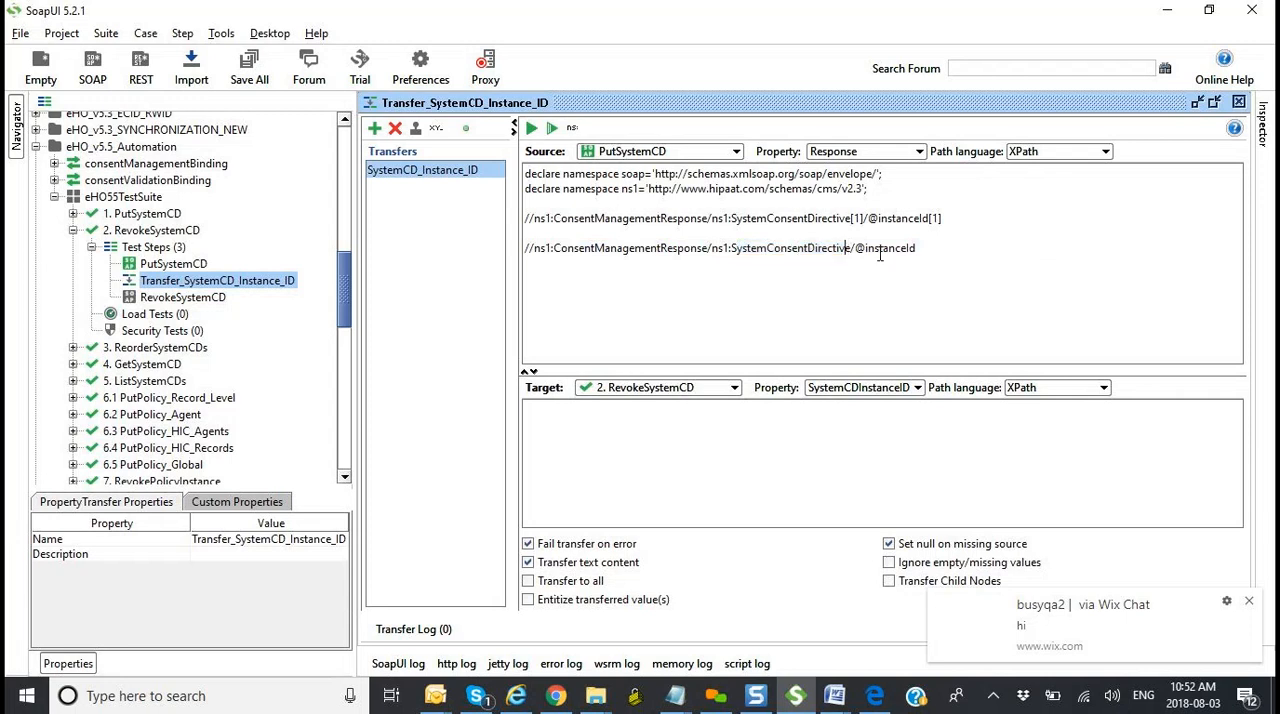
type("[1]")
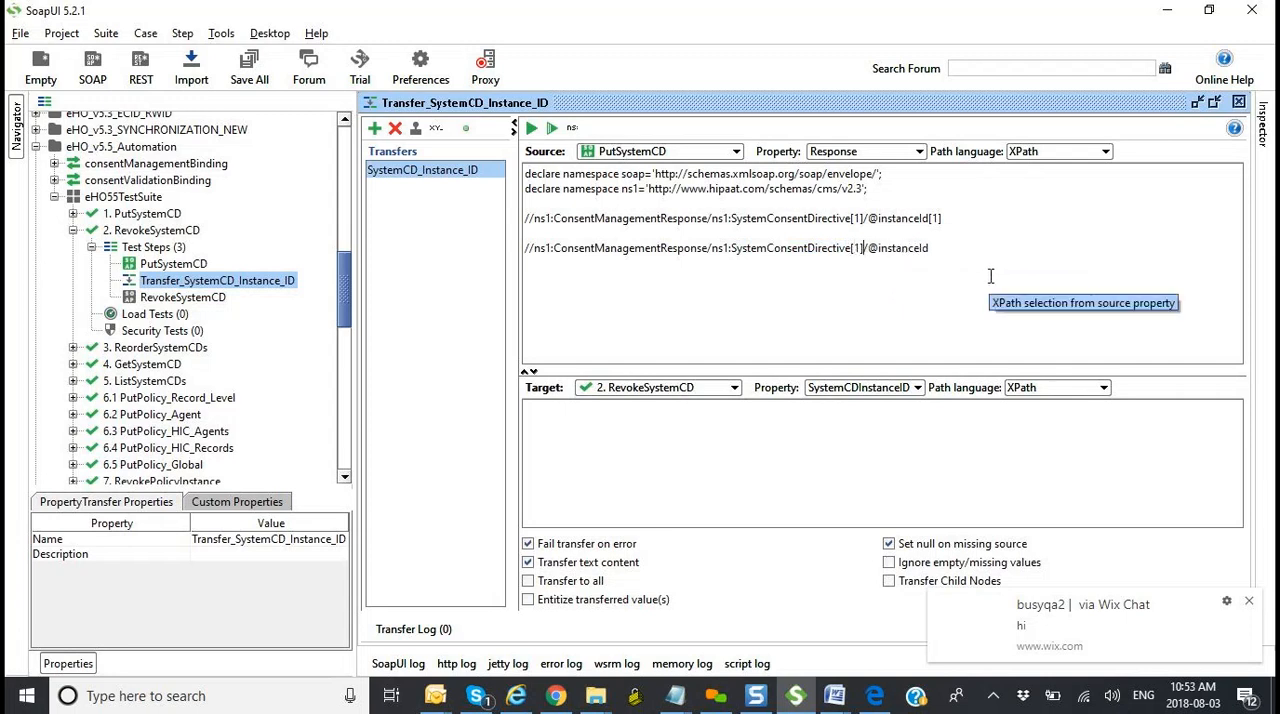
key("Left")
key("Left")
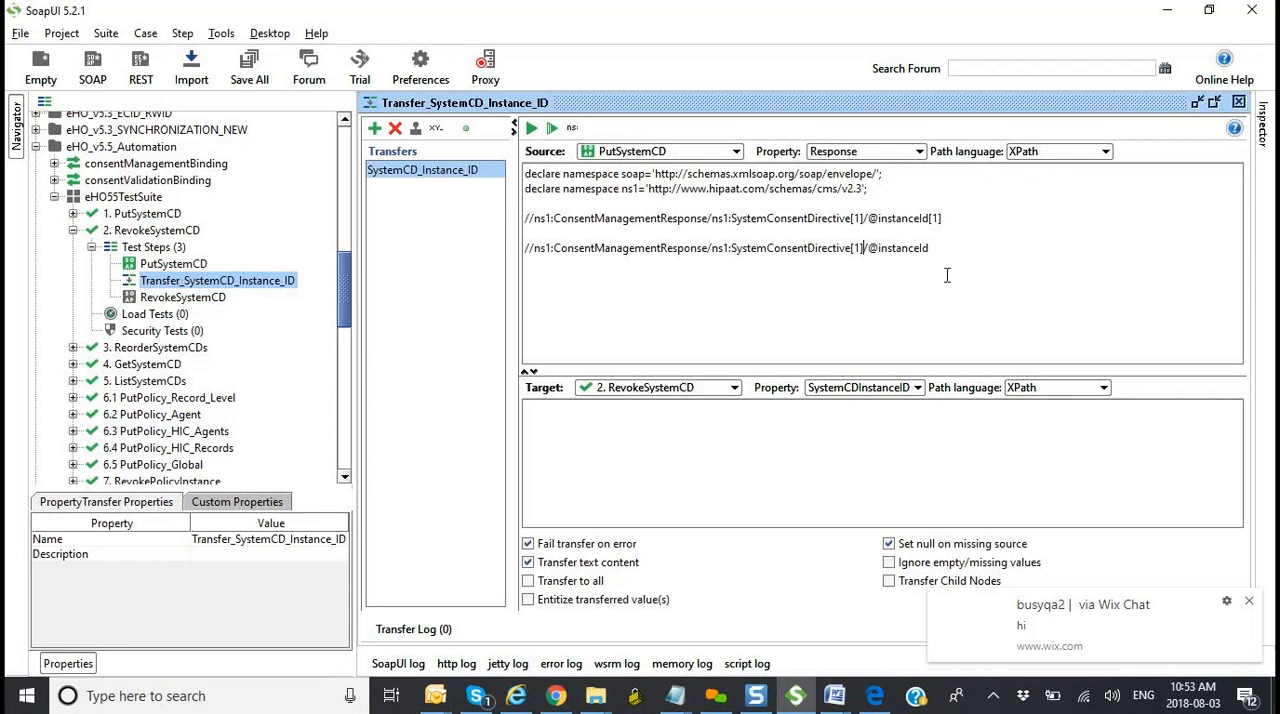
Step: Highlight SystemConsentDirective in the second XPath and reopen PutSystemCD's response, closing the meeting reminder that interrupts
left_click_drag(851, 248, 734, 249)
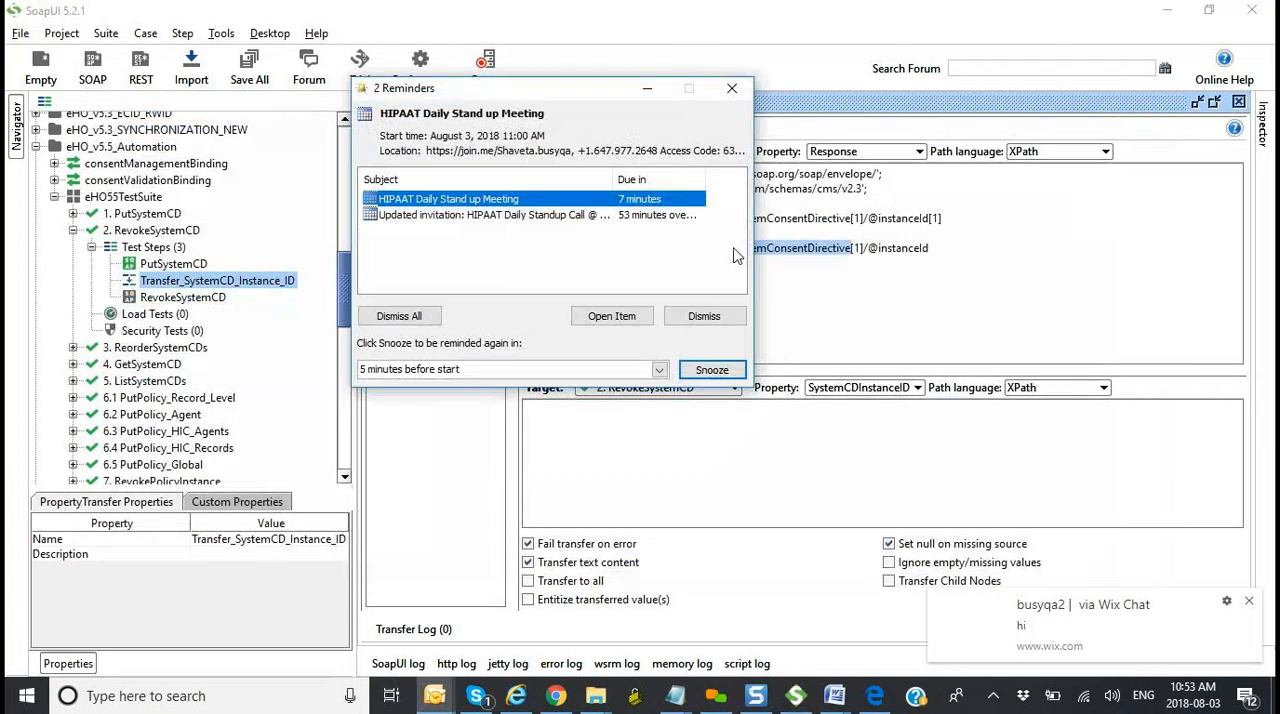
key("Escape")
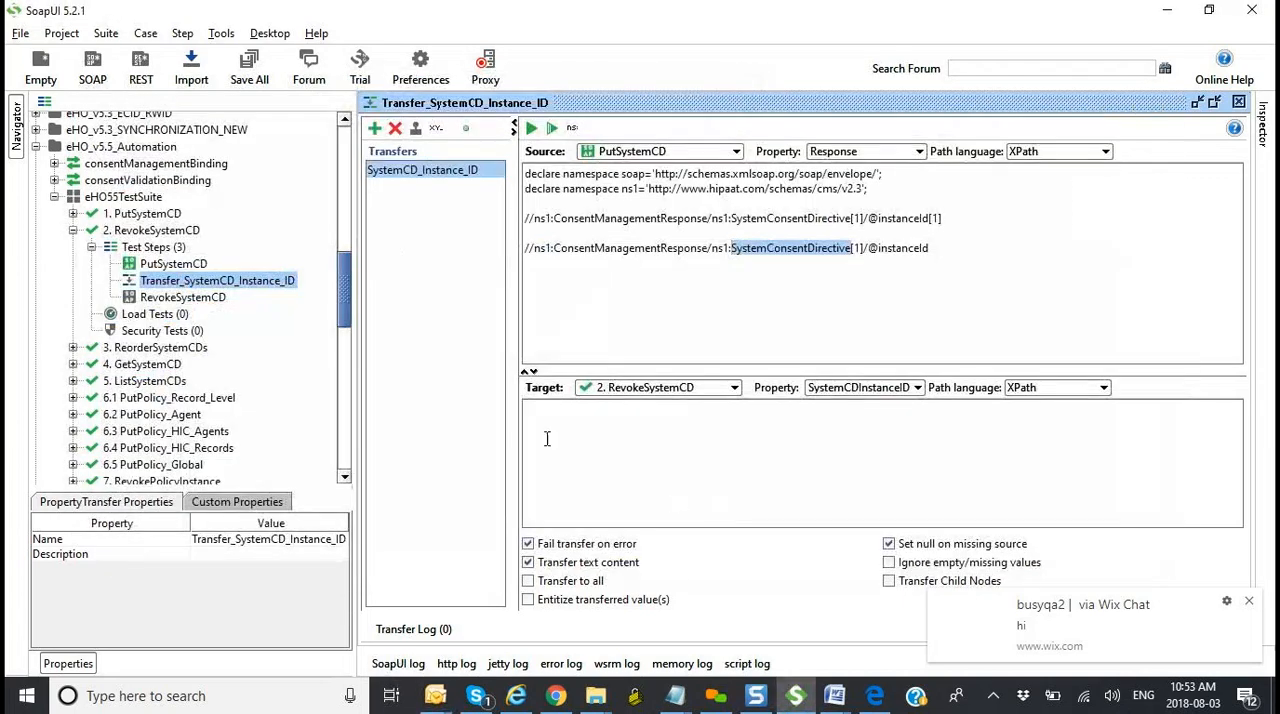
double_click(200, 266)
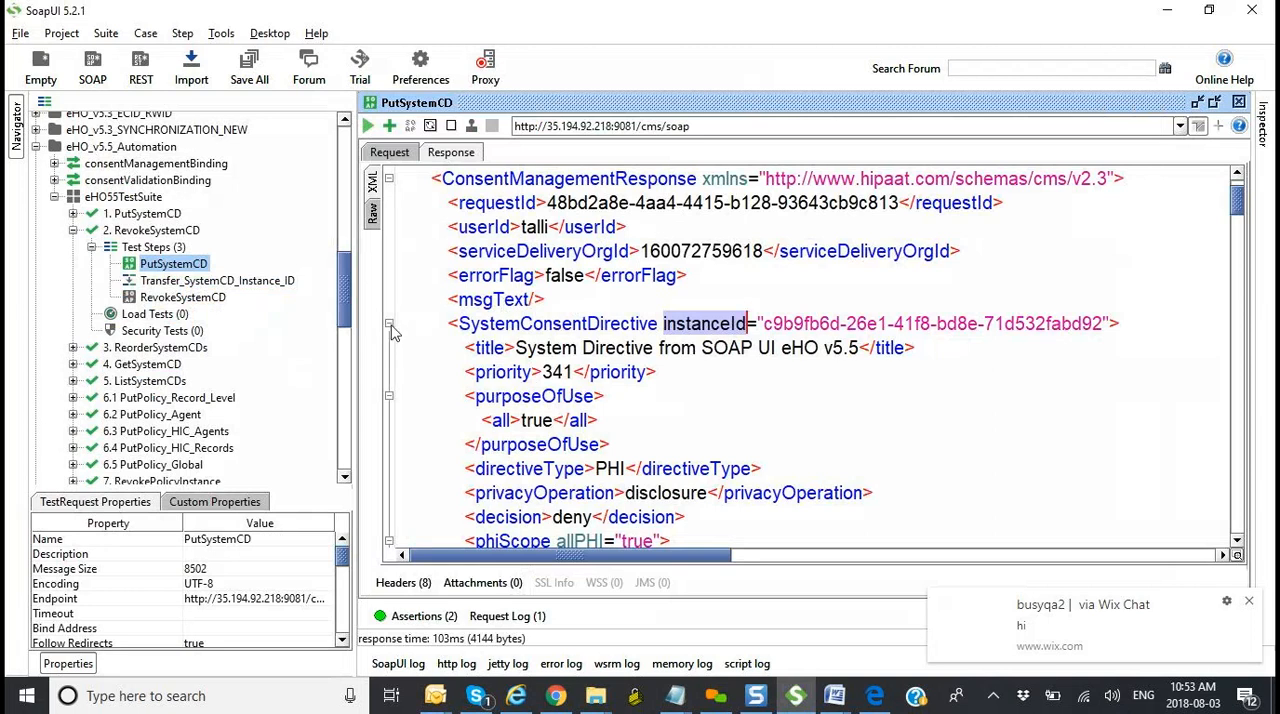
left_click(389, 324)
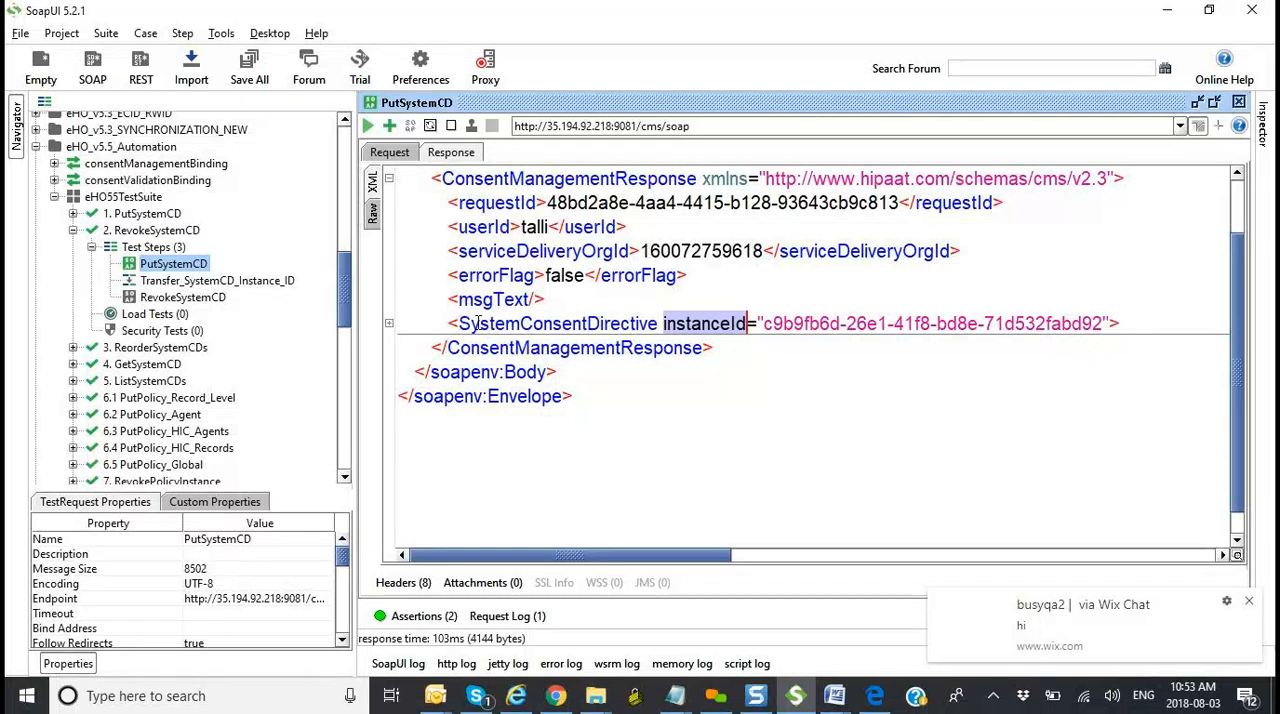
left_click(390, 325)
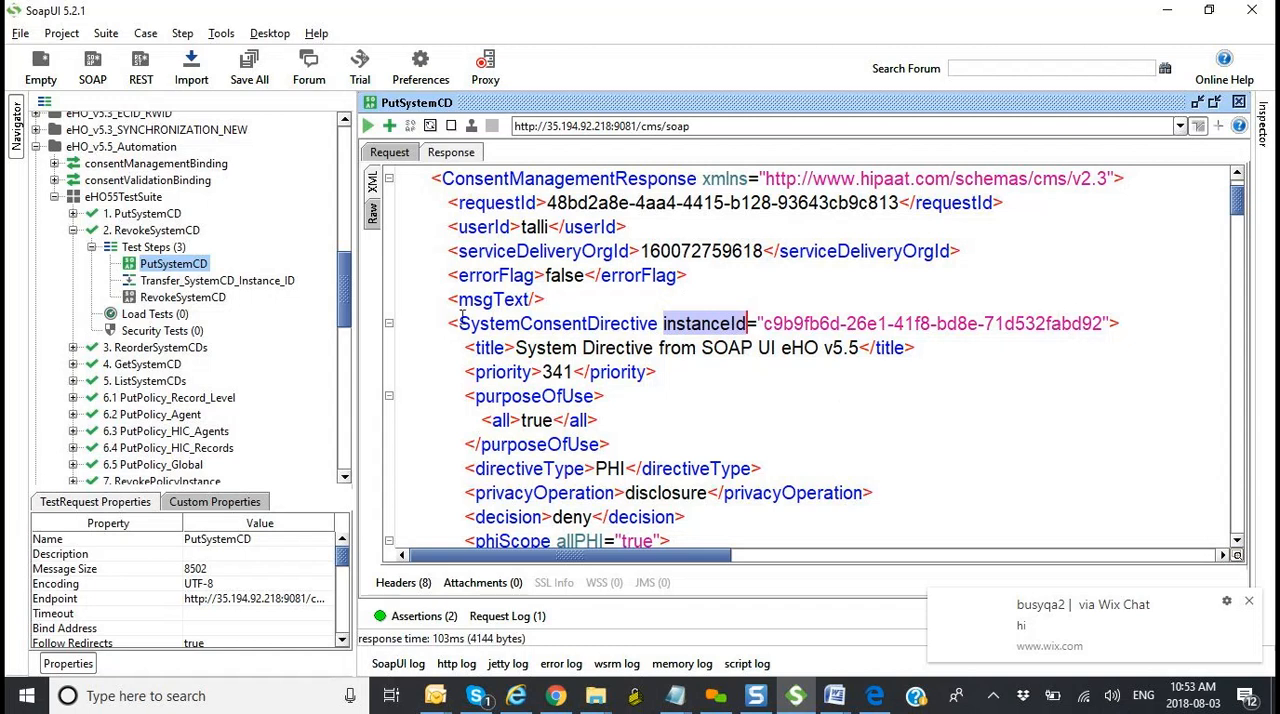
left_click(289, 282)
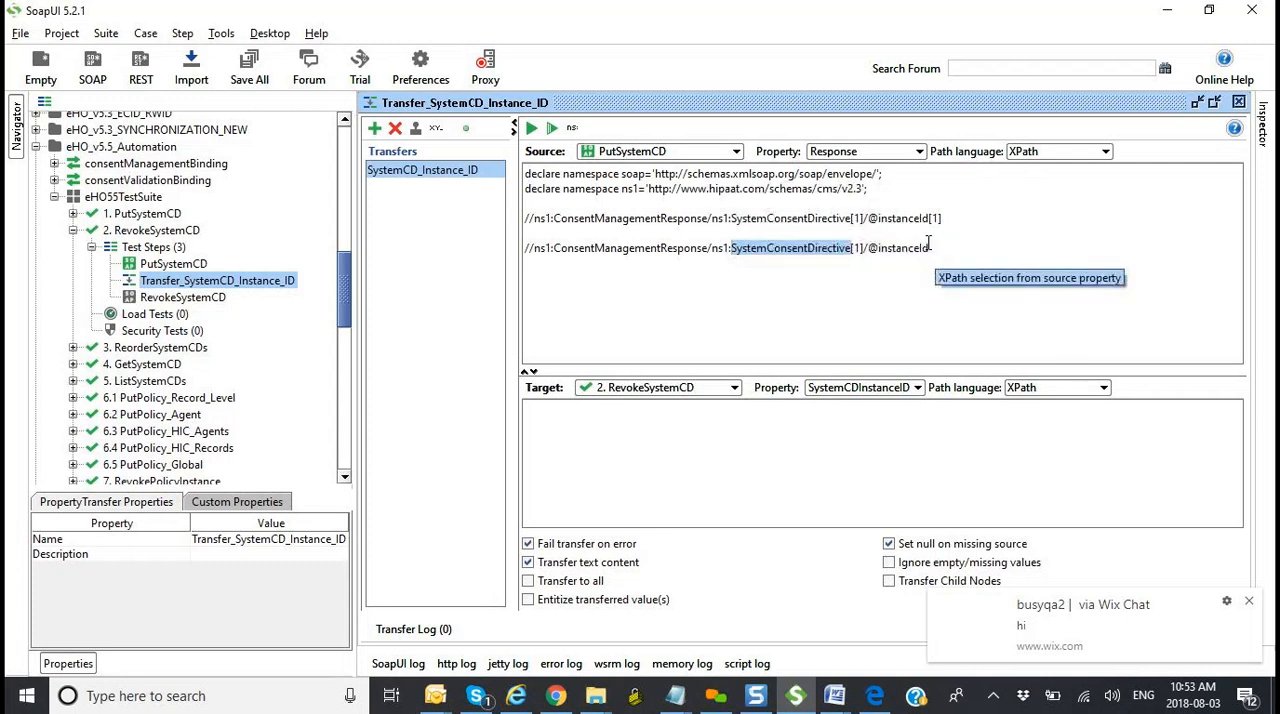
left_click(938, 246)
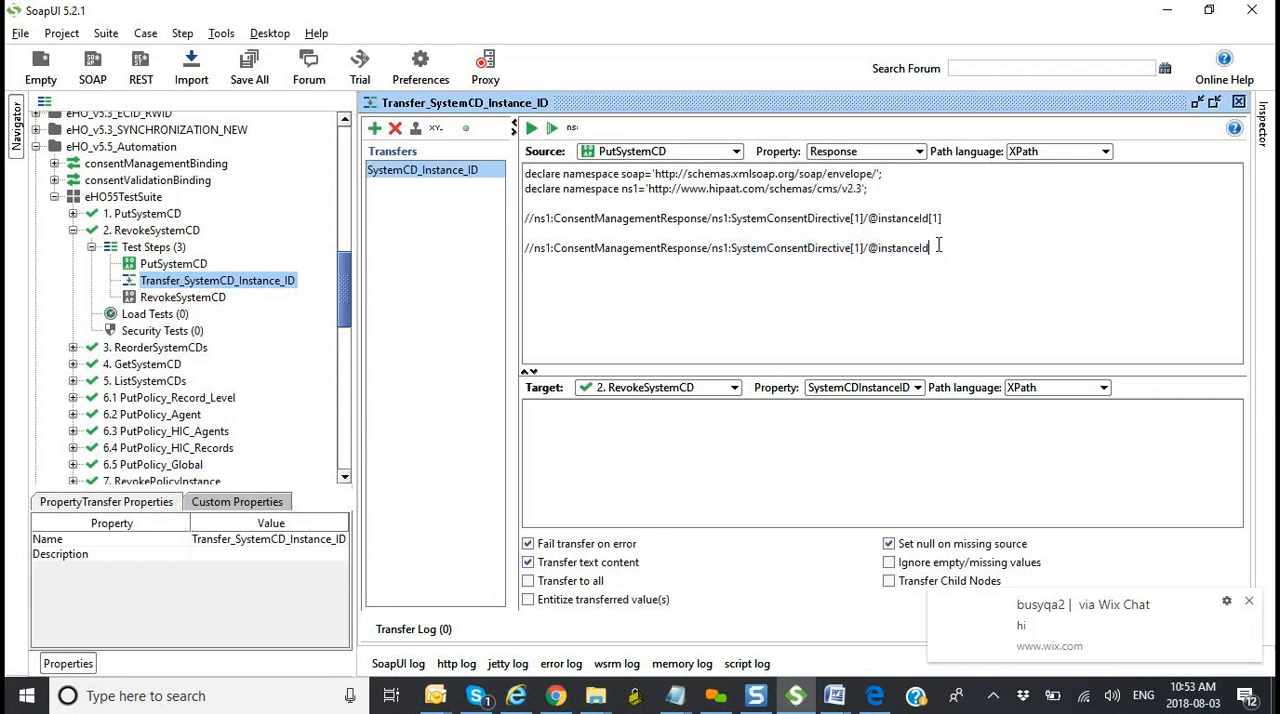
type("[1")
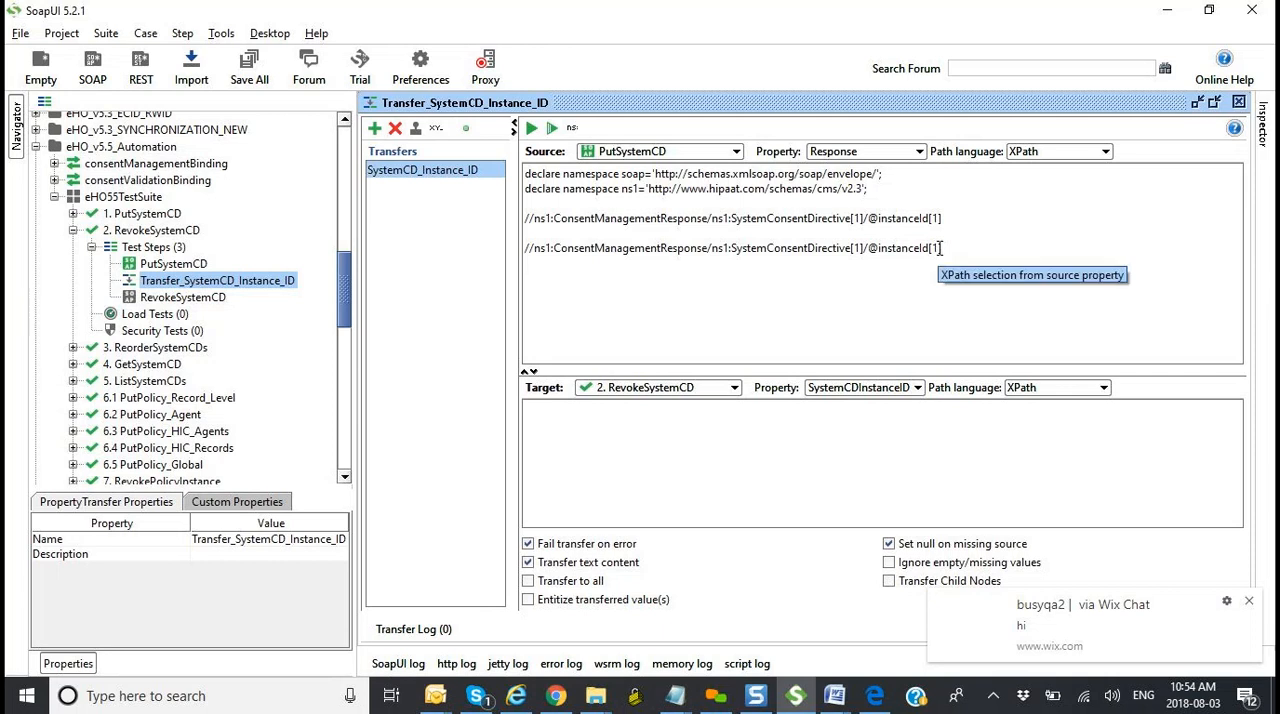
left_click_drag(940, 248, 519, 252)
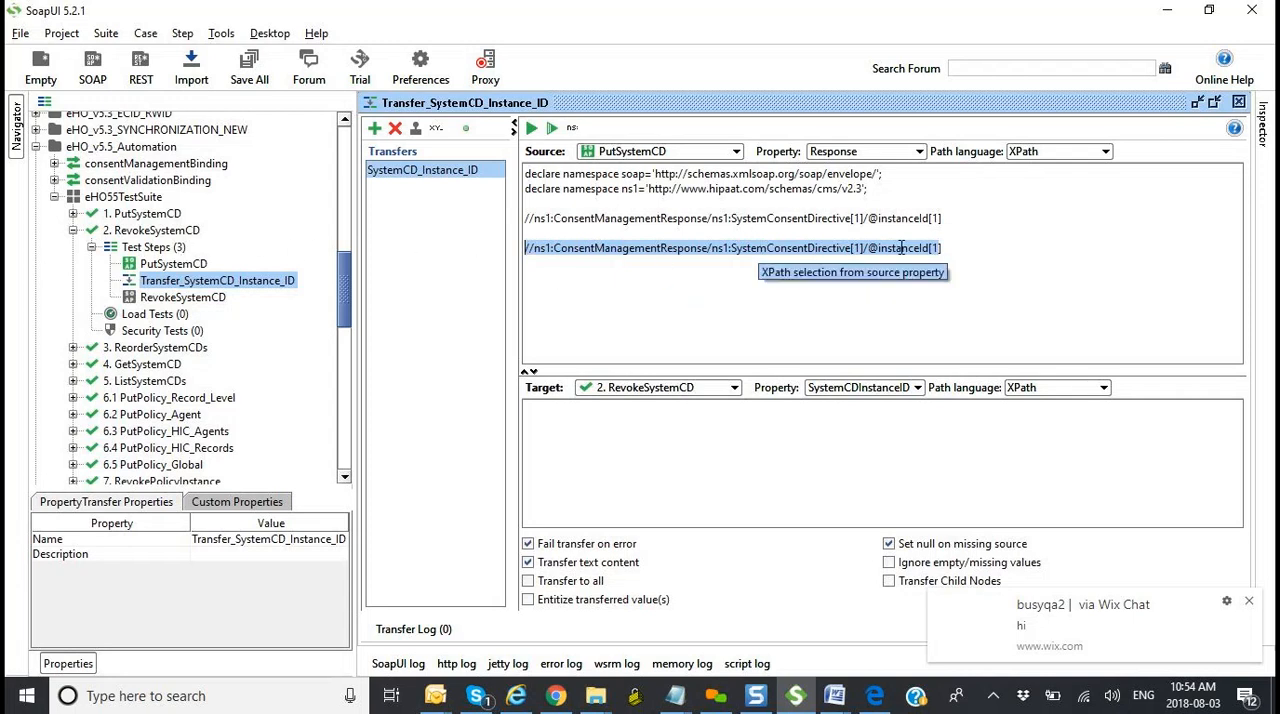
Step: Copy the title element from PutSystemCD's response and paste it below the second XPath in Transfer_SystemCD_Instance_ID
double_click(173, 263)
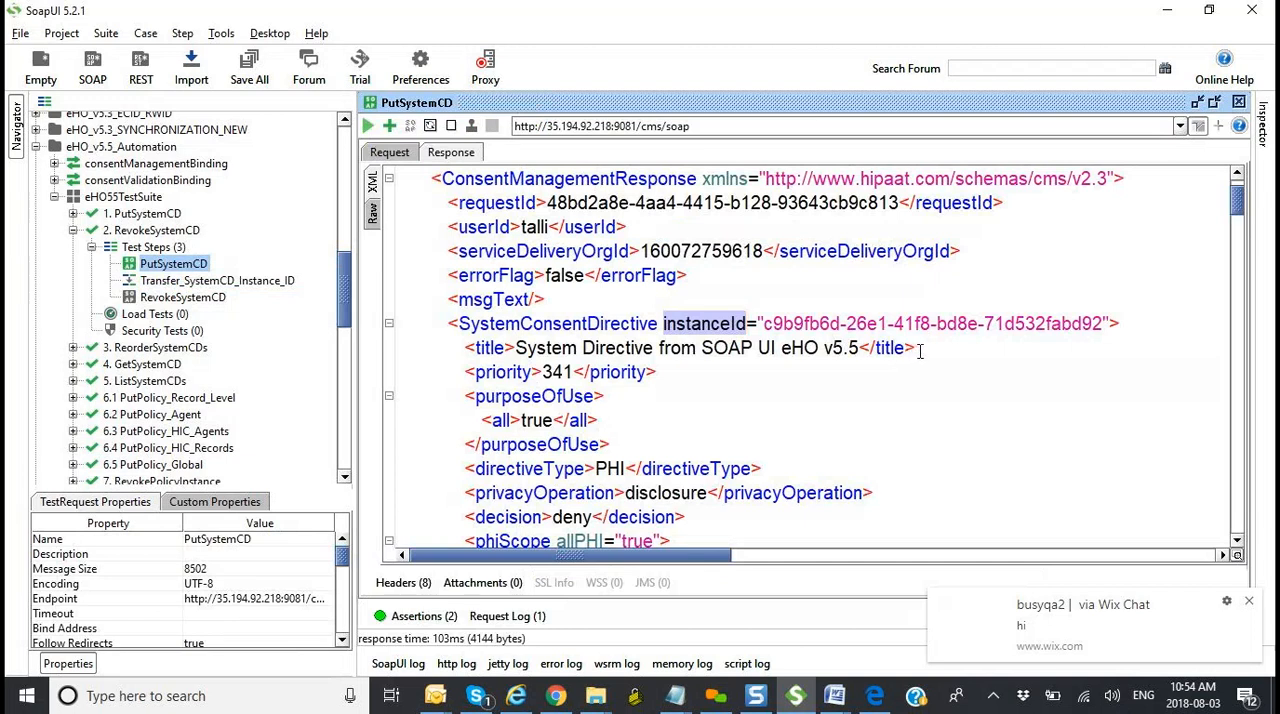
left_click_drag(918, 349, 468, 352)
key("ctrl+c")
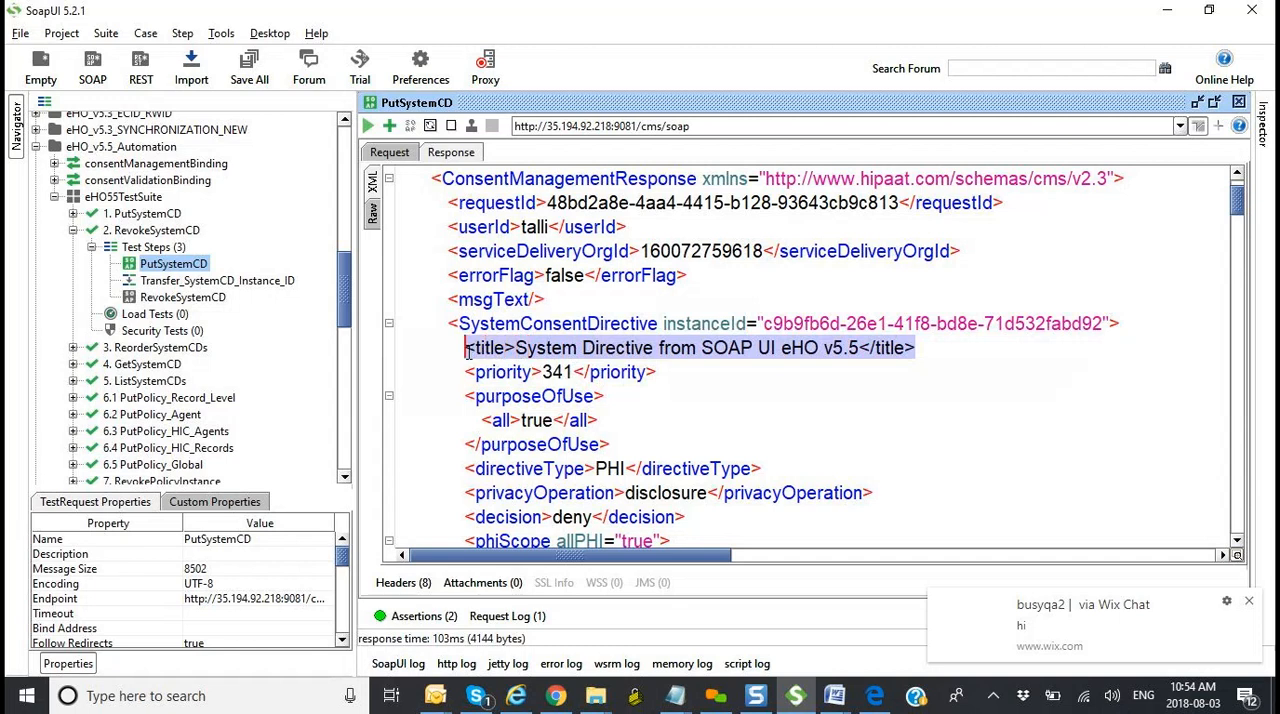
left_click(286, 287)
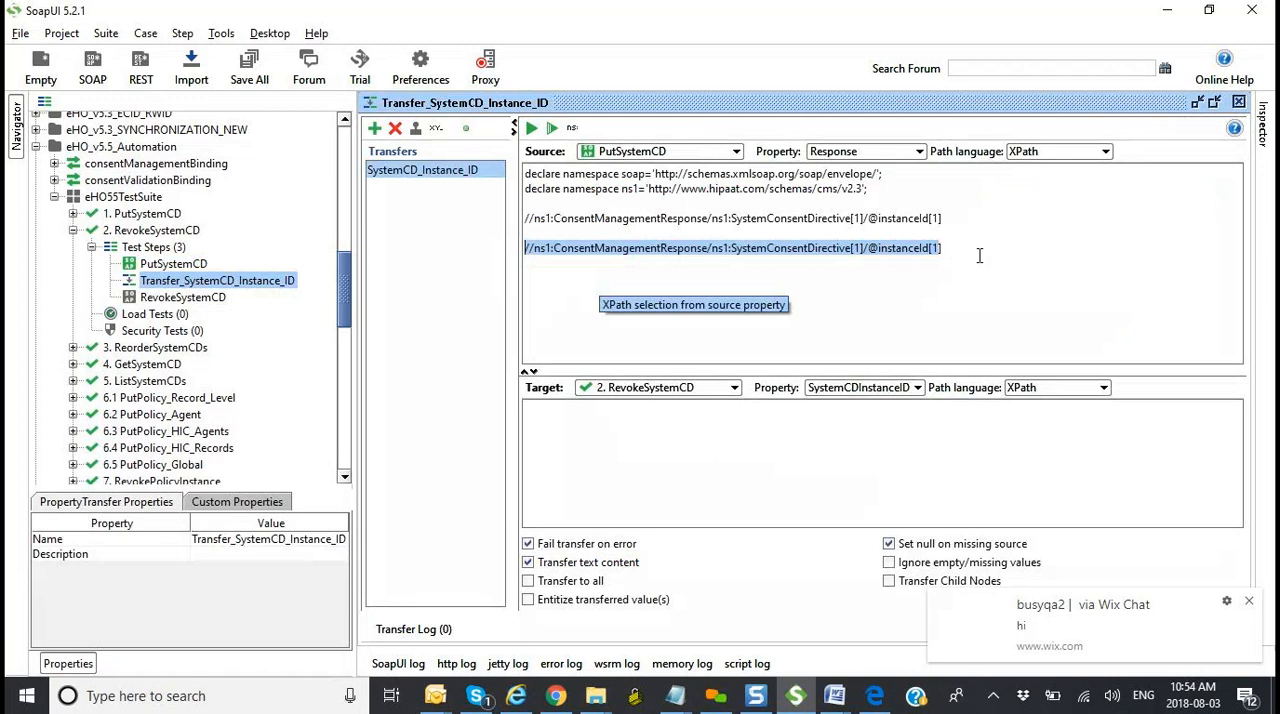
left_click(980, 256)
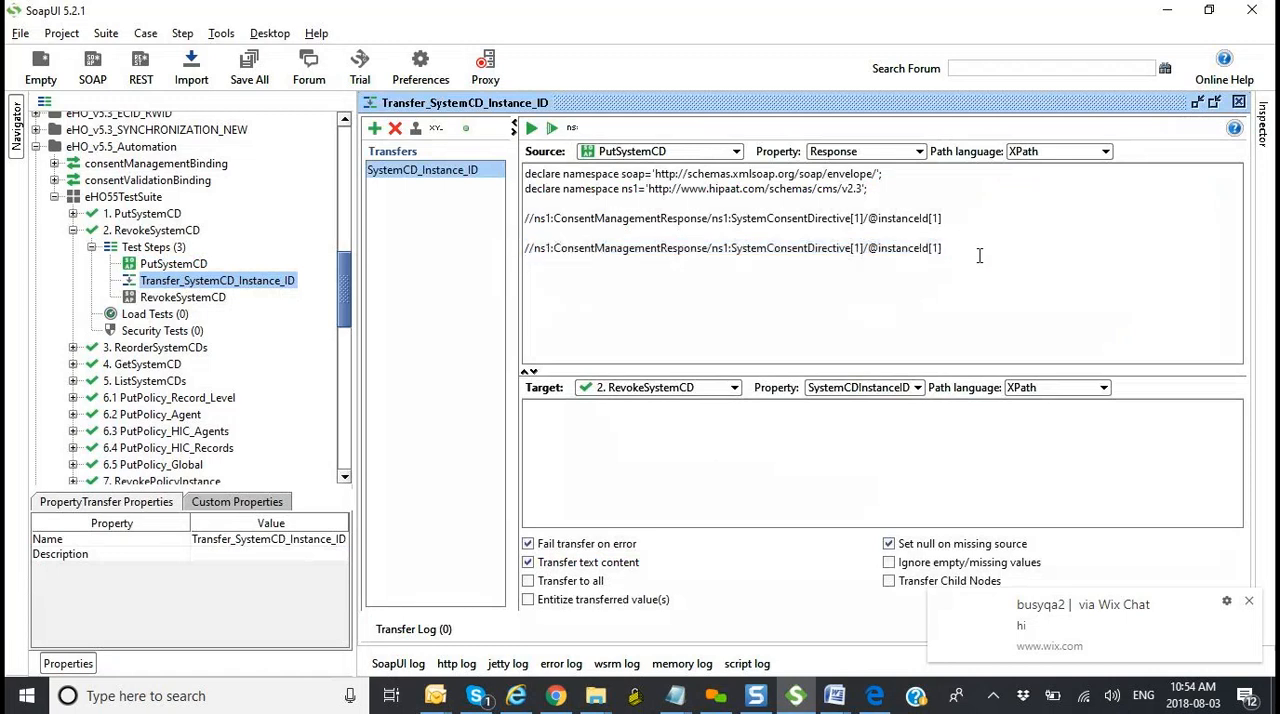
key("ctrl+v")
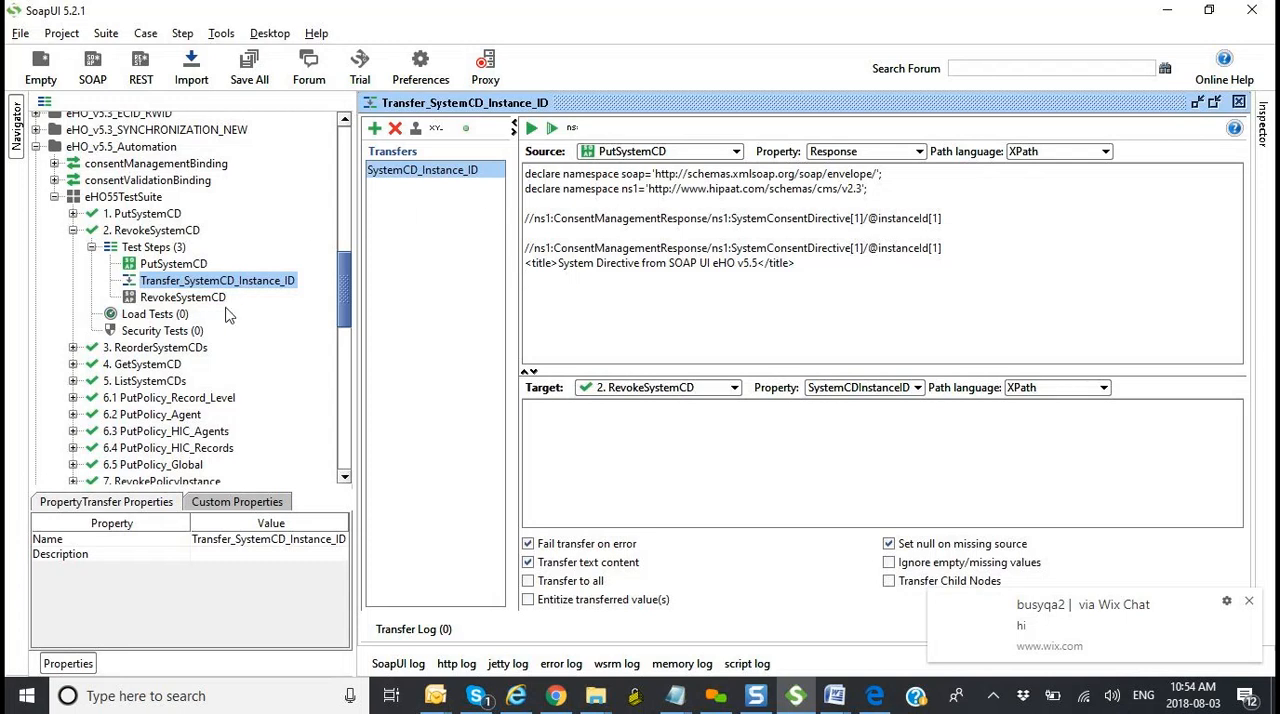
Step: Highlight the opening title tag in PutSystemCD's response and return to the Transfer_SystemCD_Instance_ID source XPath
double_click(173, 263)
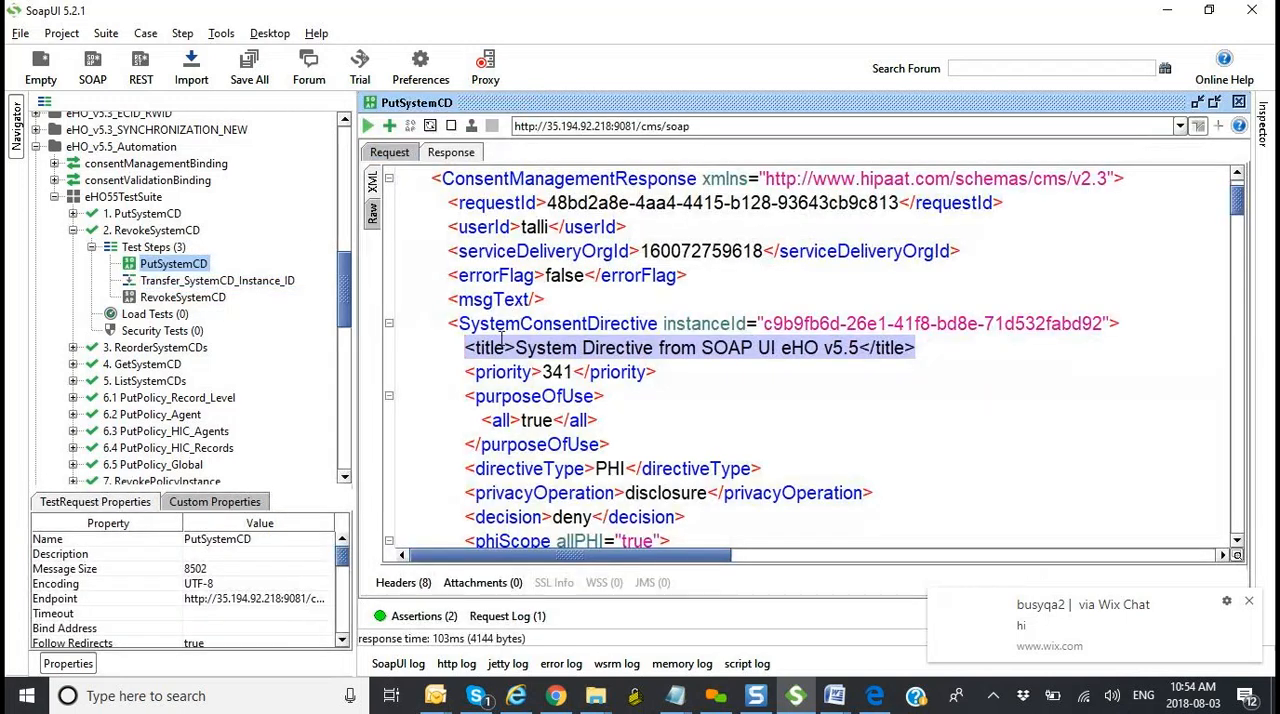
left_click(504, 347)
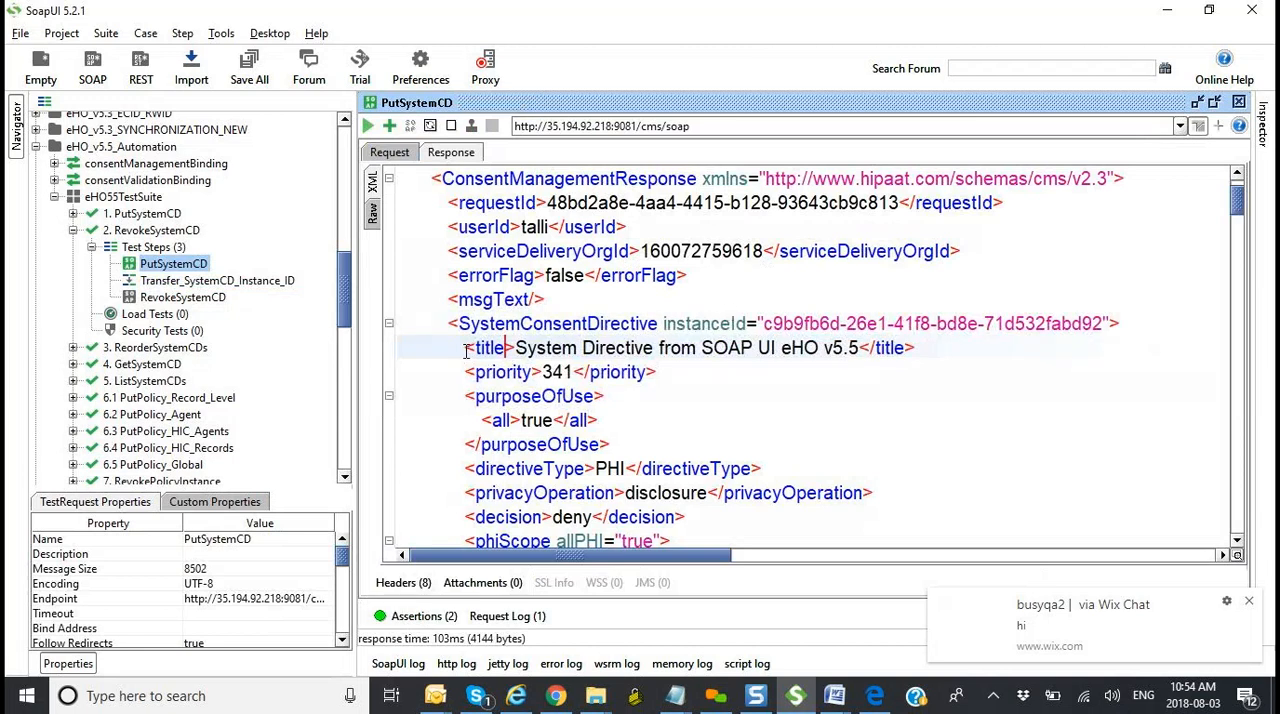
left_click_drag(465, 349, 516, 348)
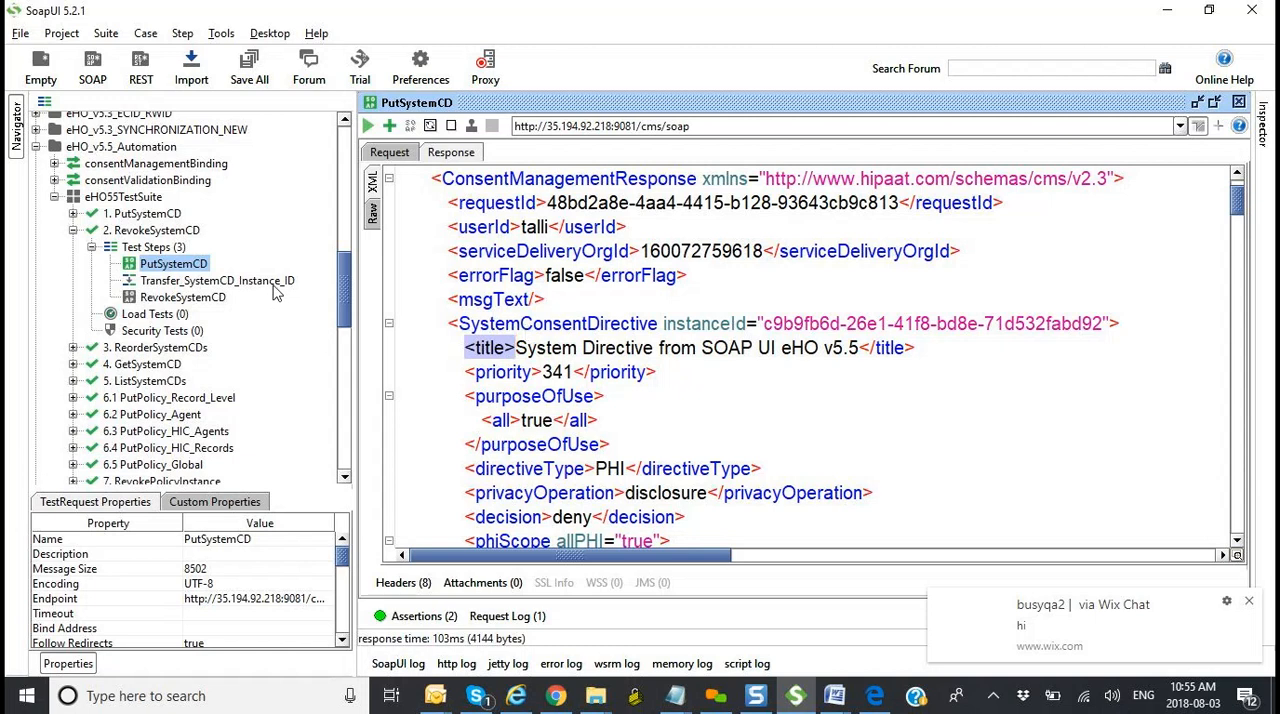
double_click(276, 282)
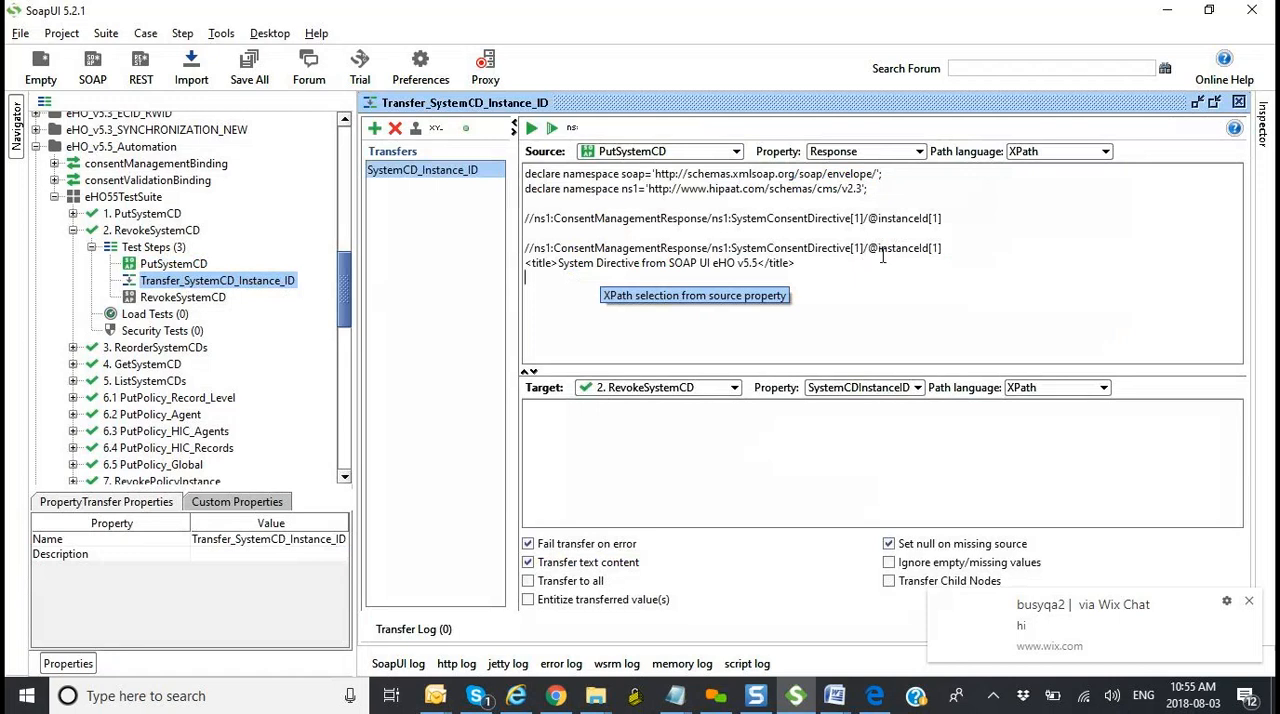
left_click(769, 283)
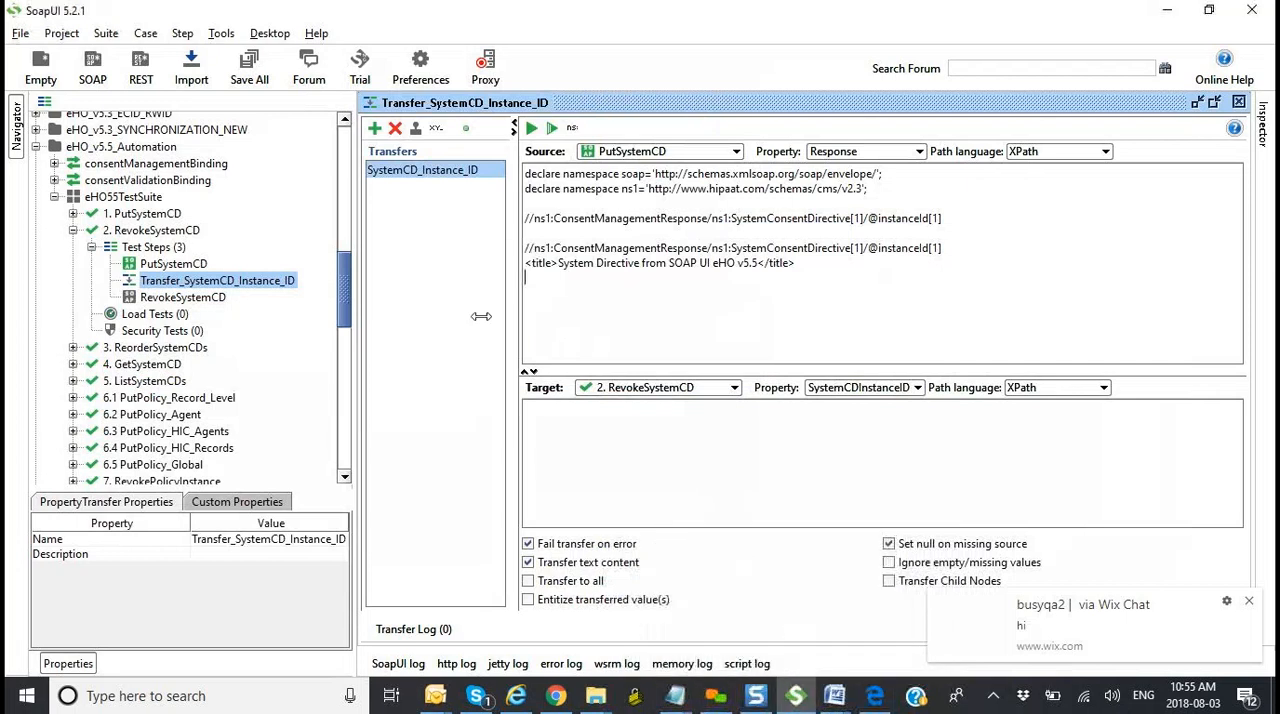
Step: Reopen PutSystemCD's response and highlight the priority and title elements under SystemConsentDirective
double_click(200, 263)
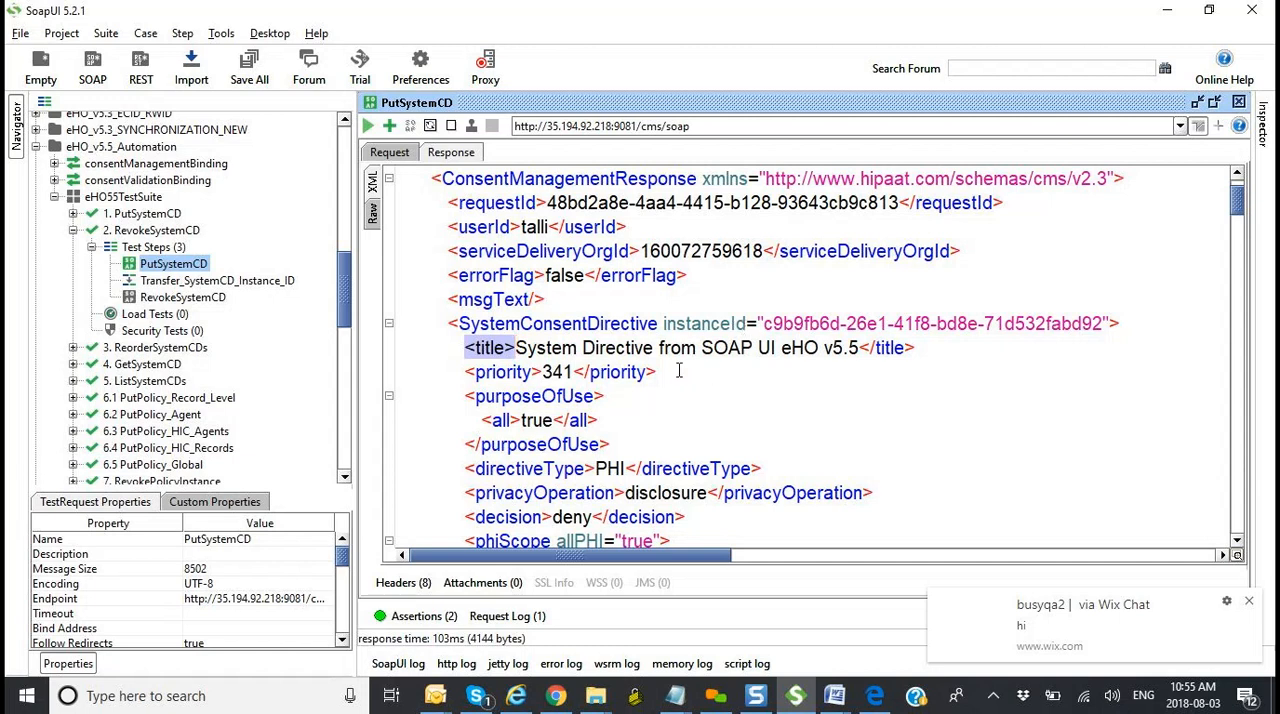
left_click(492, 373)
left_click(467, 374)
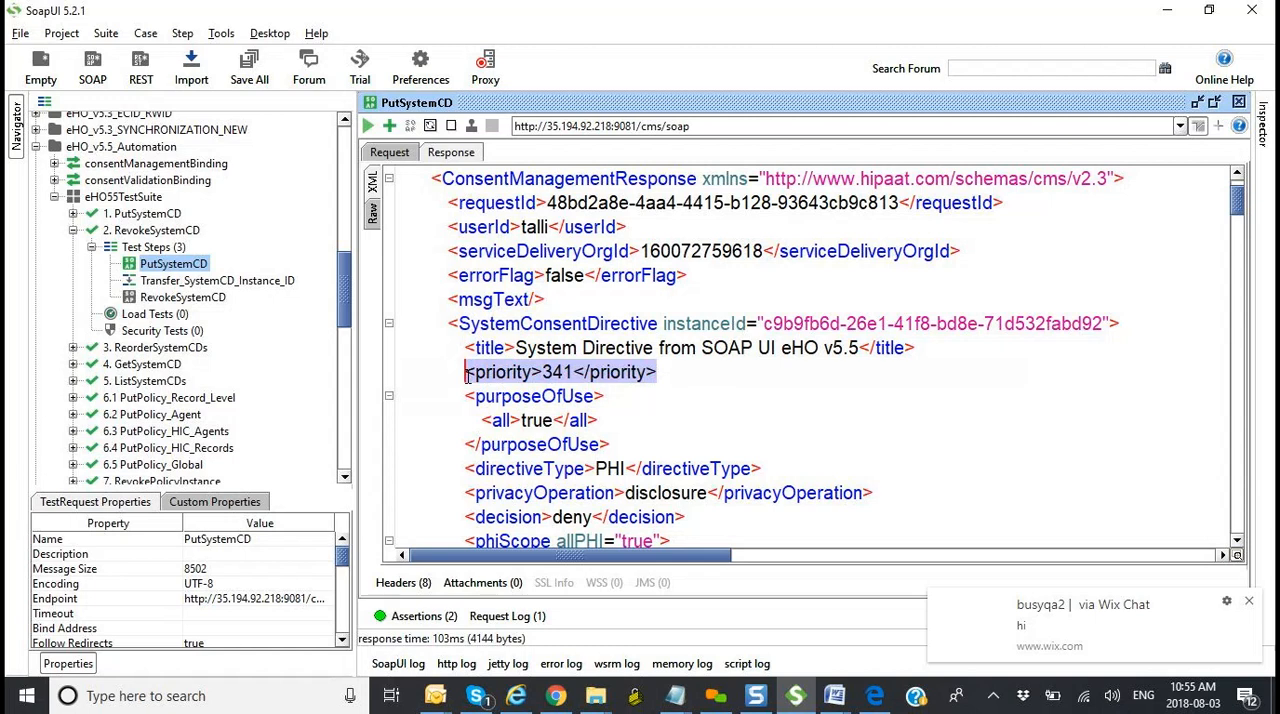
left_click(663, 372)
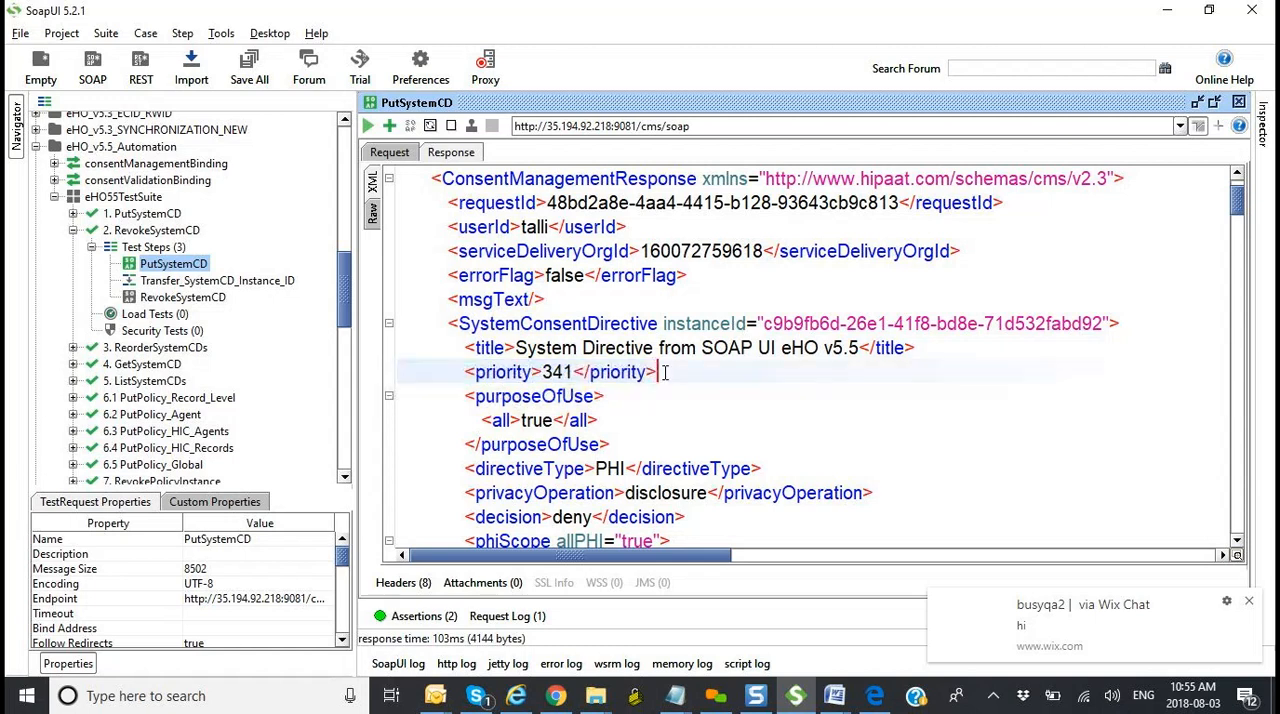
scroll(665, 372, "down", 1)
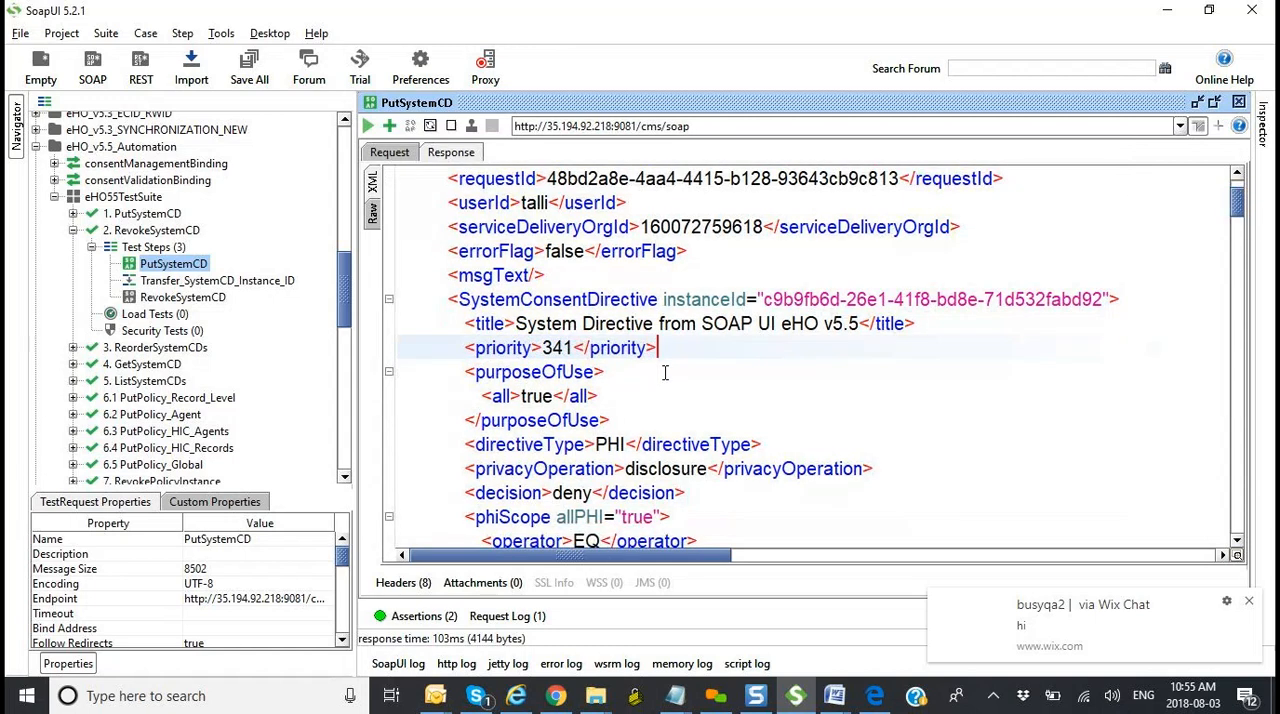
left_click_drag(460, 323, 934, 318)
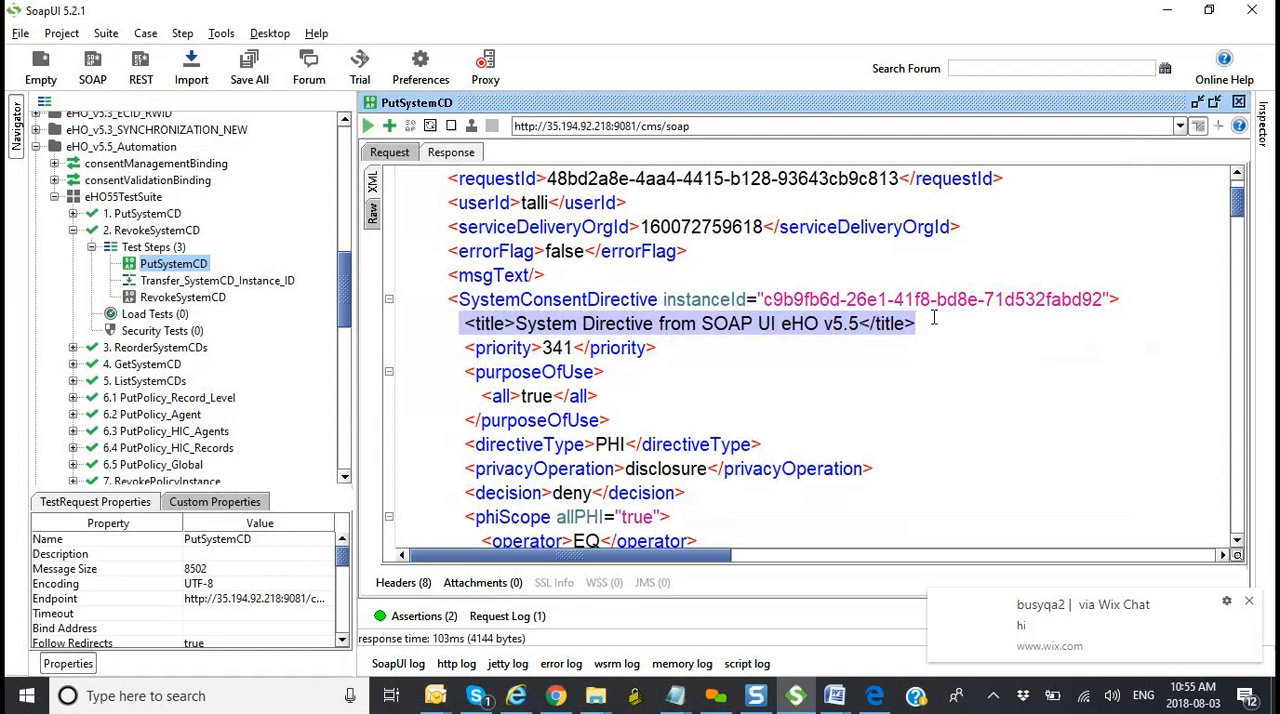
left_click(591, 325)
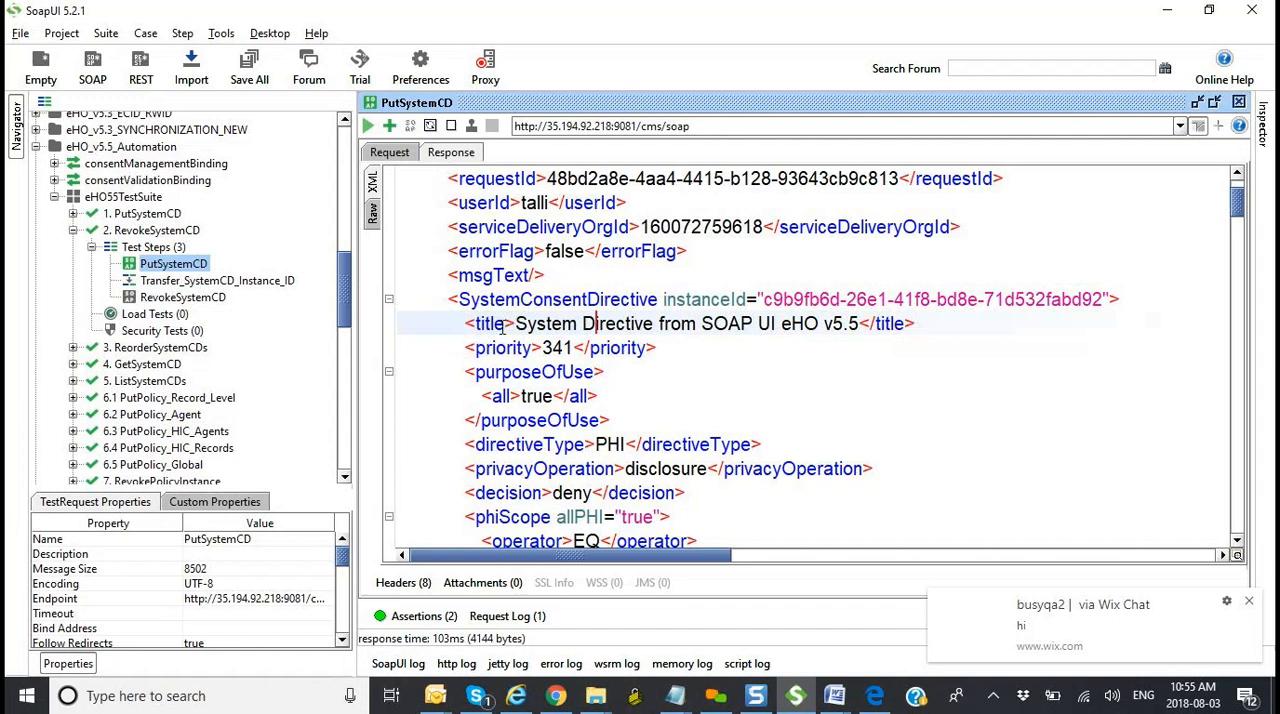
Step: Highlight the instanceId attribute with its value in the SystemConsentDirective tag
left_click(455, 298)
left_click_drag(455, 297, 1109, 299)
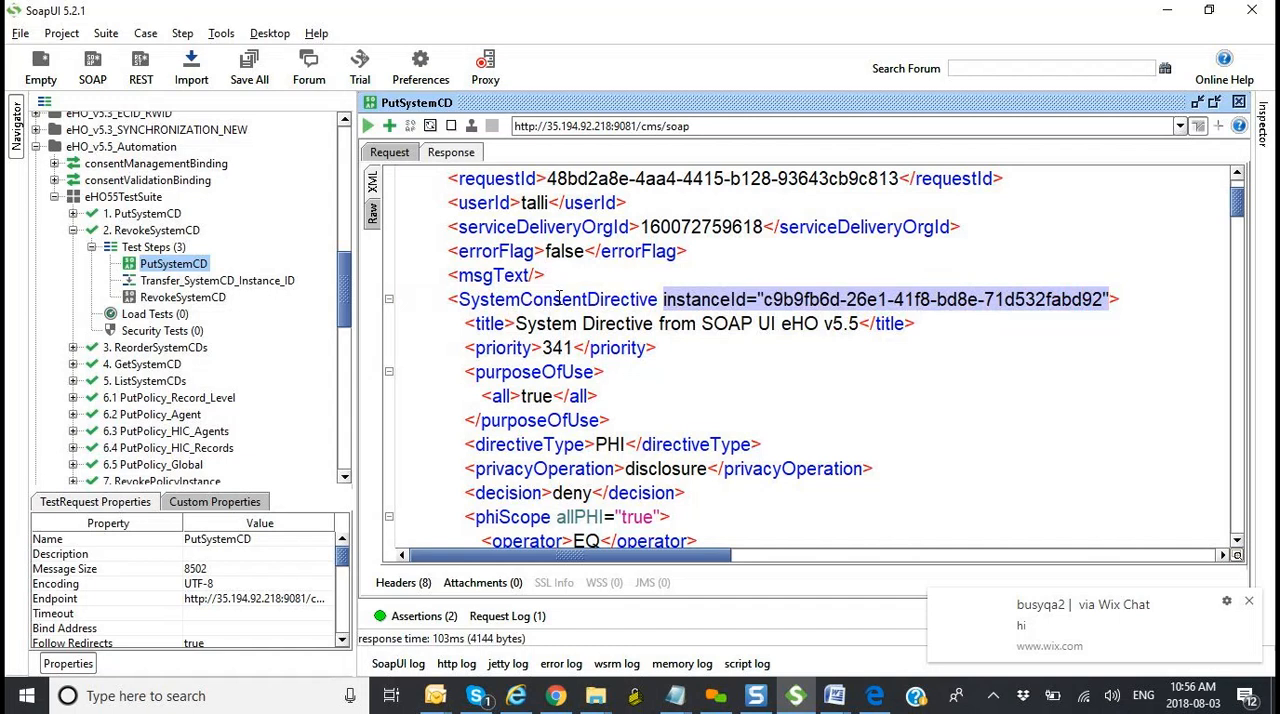
left_click(703, 299)
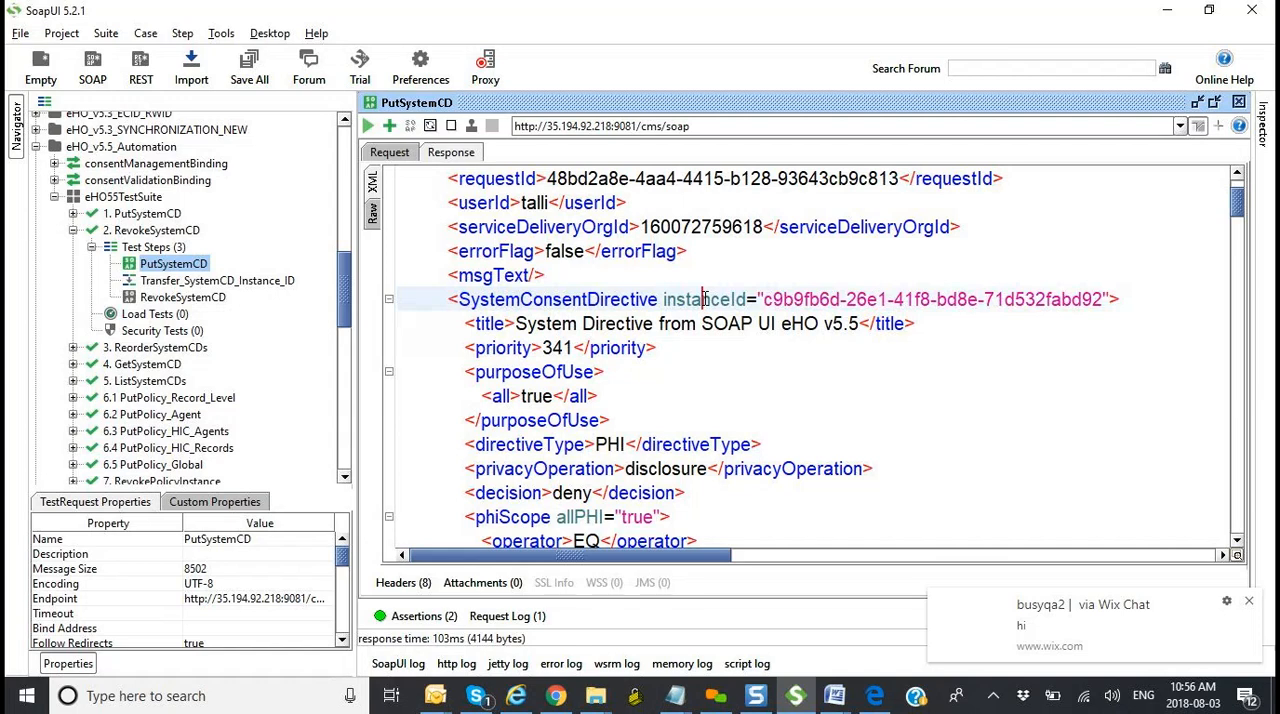
key("alt+Tab")
Step: Reopen Transfer_SystemCD_Instance_ID and remove the @ before instanceId in the second XPath
double_click(260, 283)
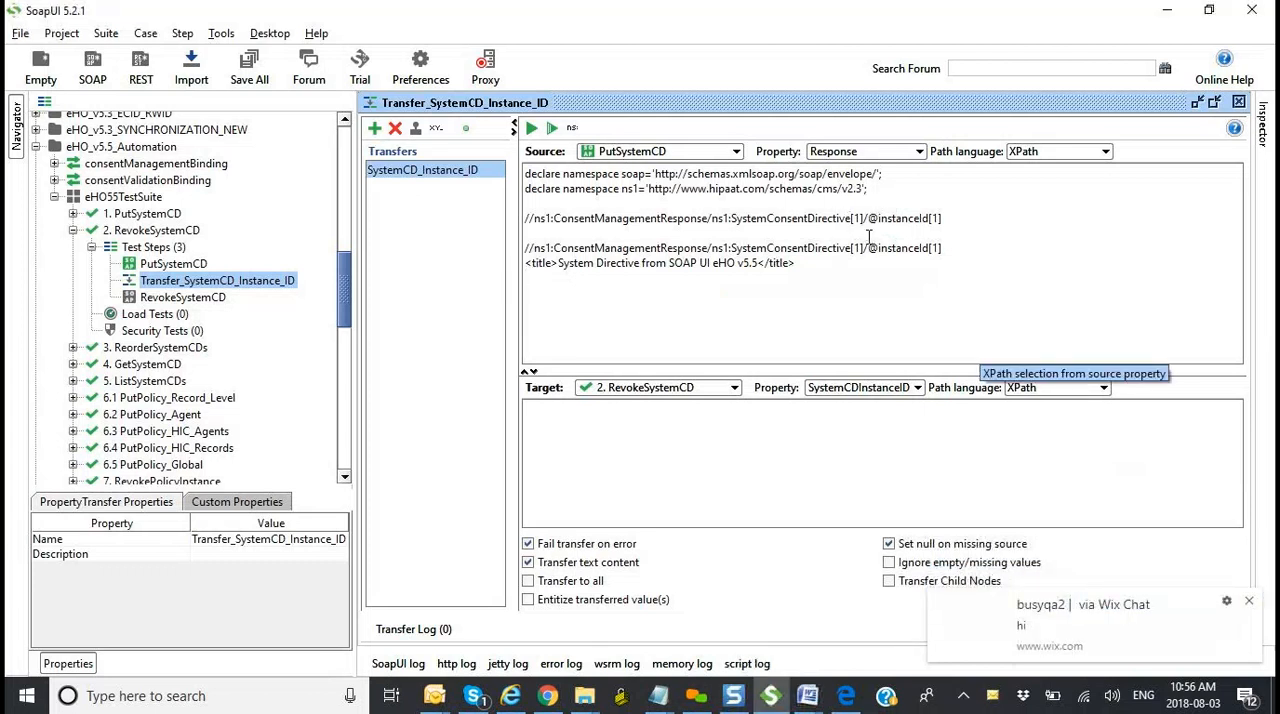
left_click_drag(880, 247, 903, 277)
left_click(903, 277)
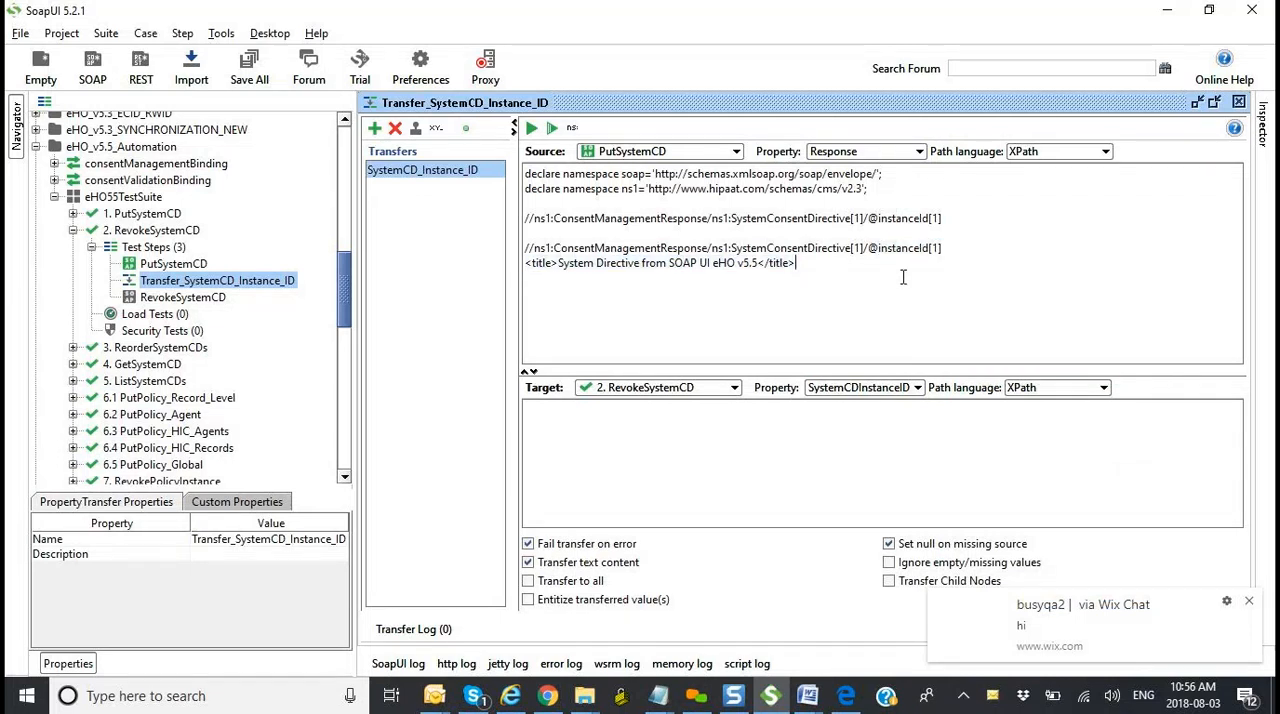
left_click(879, 249)
key("BackSpace")
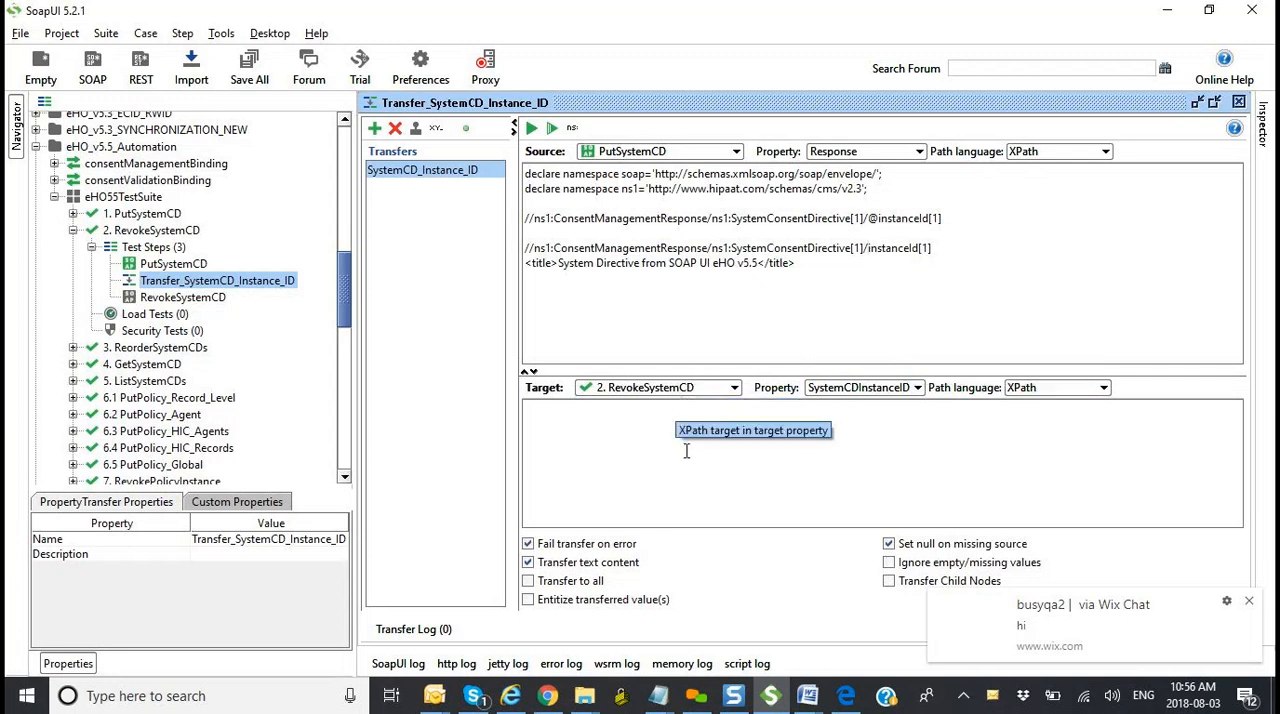
Step: Delete the pasted title line, the second XPath and the blank line above the remaining XPath
left_click(802, 263)
left_click_drag(650, 261, 510, 266)
key("BackSpace")
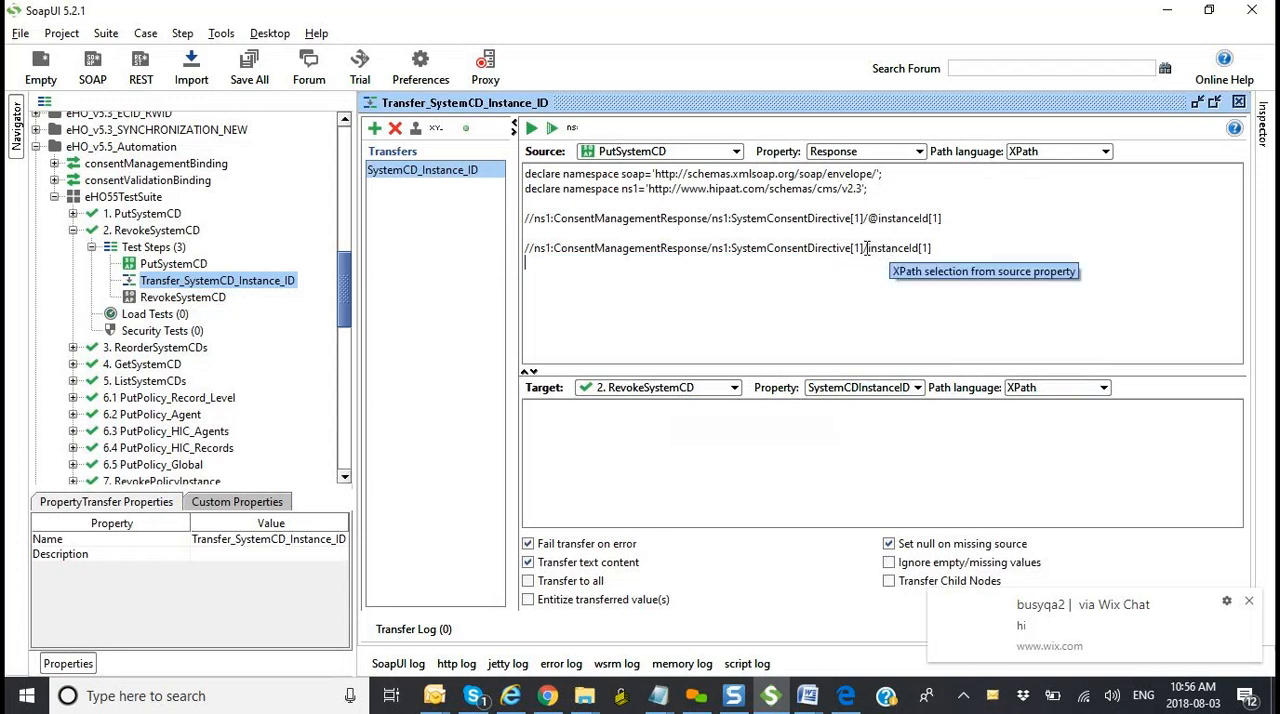
left_click_drag(950, 248, 510, 250)
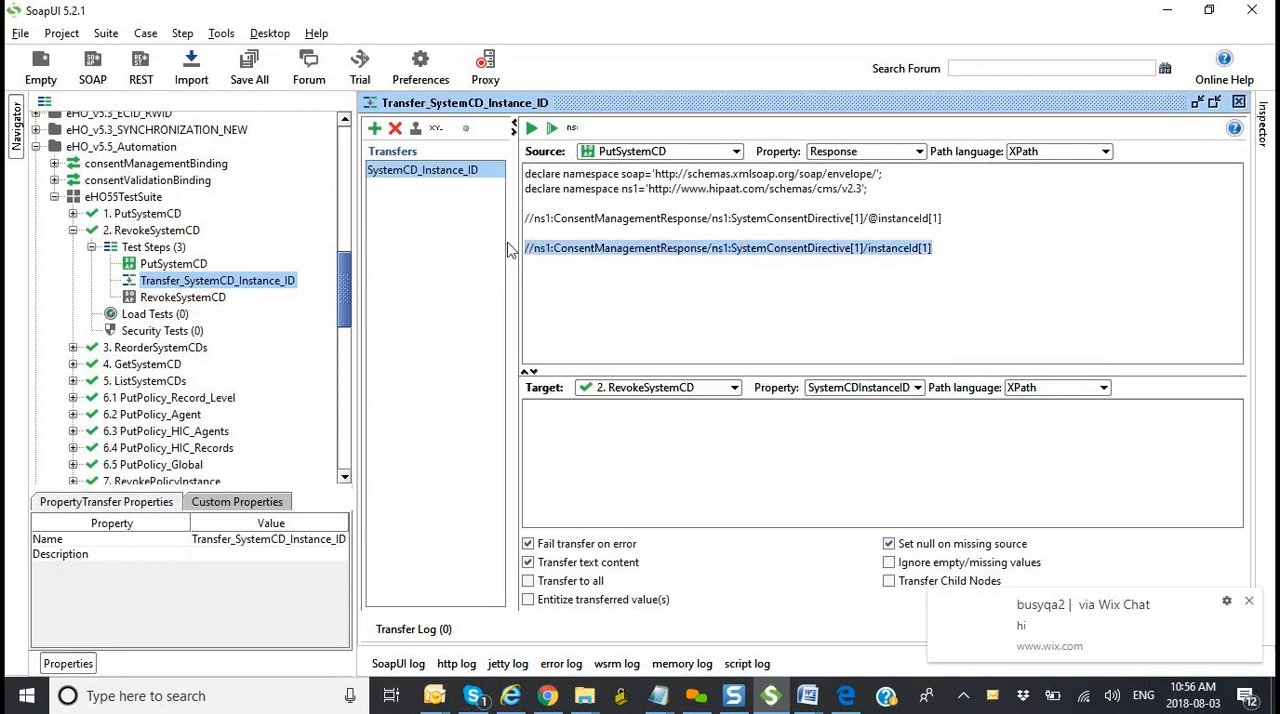
key("BackSpace")
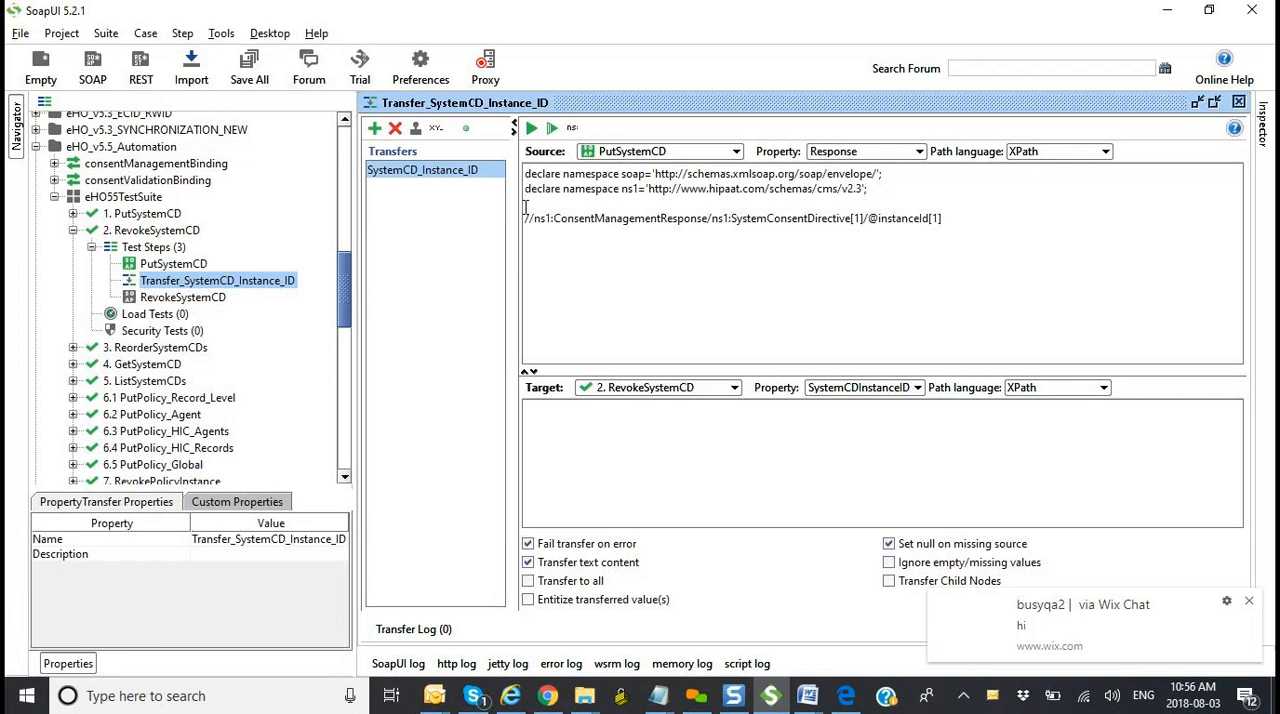
key("Delete")
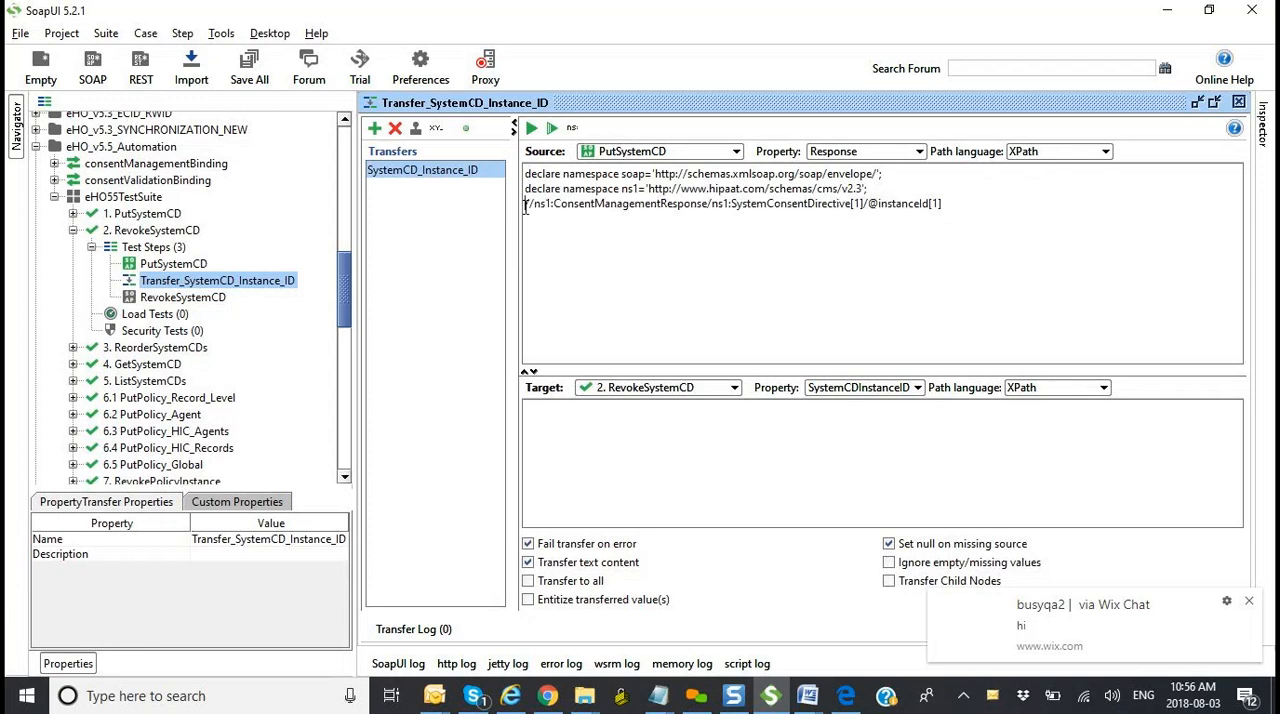
Step: Examine the available target steps and target properties of the SystemCD_Instance_ID transfer, keeping 2. RevokeSystemCD and SystemCDInstanceID
left_click(643, 390)
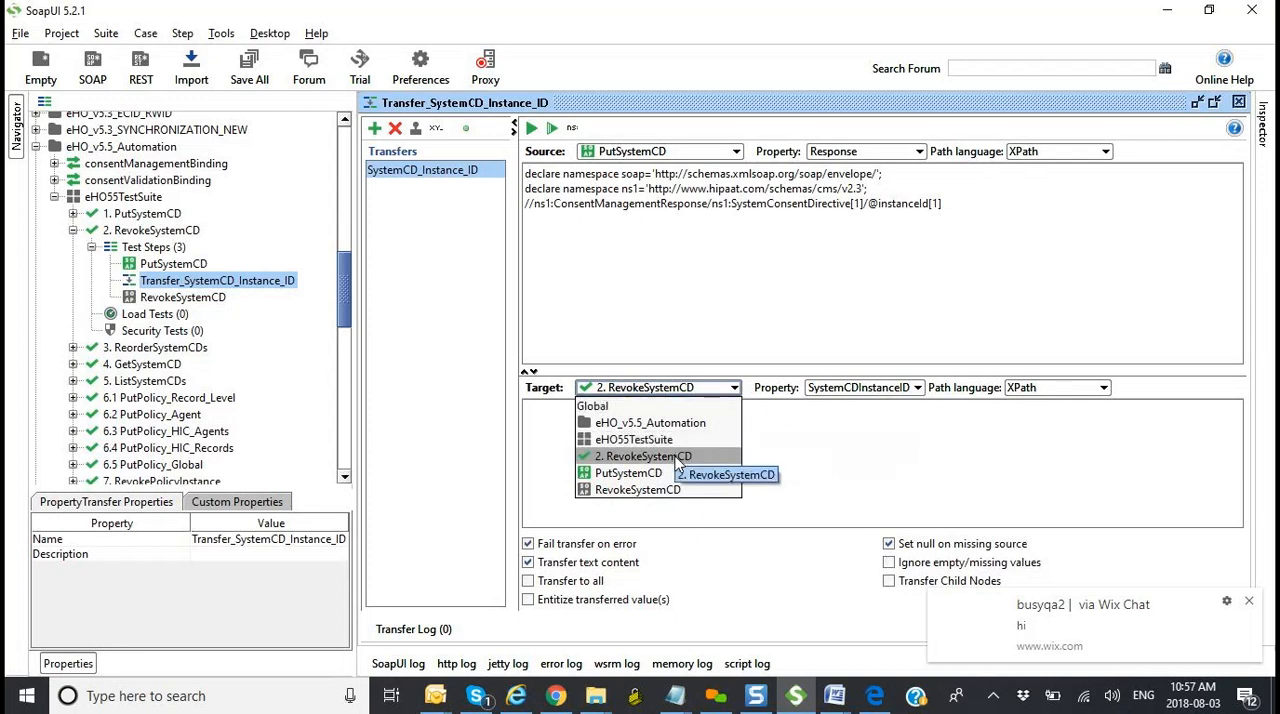
left_click(862, 428)
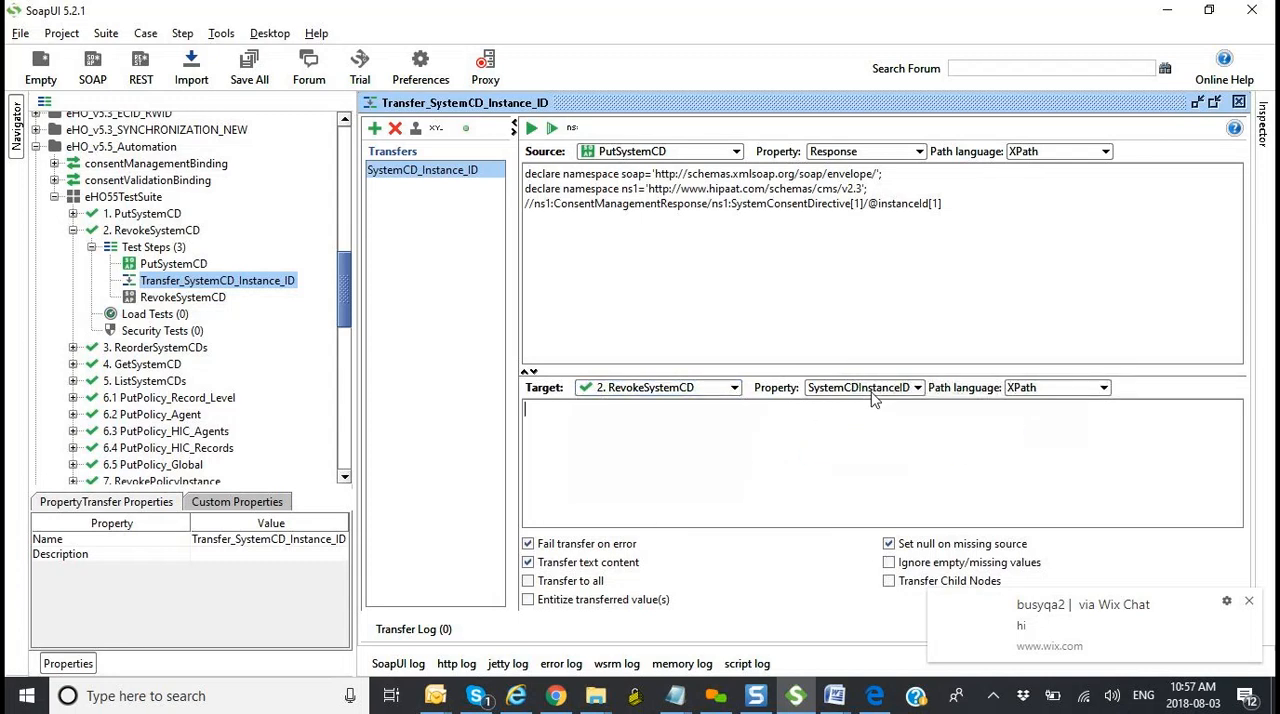
left_click(872, 392)
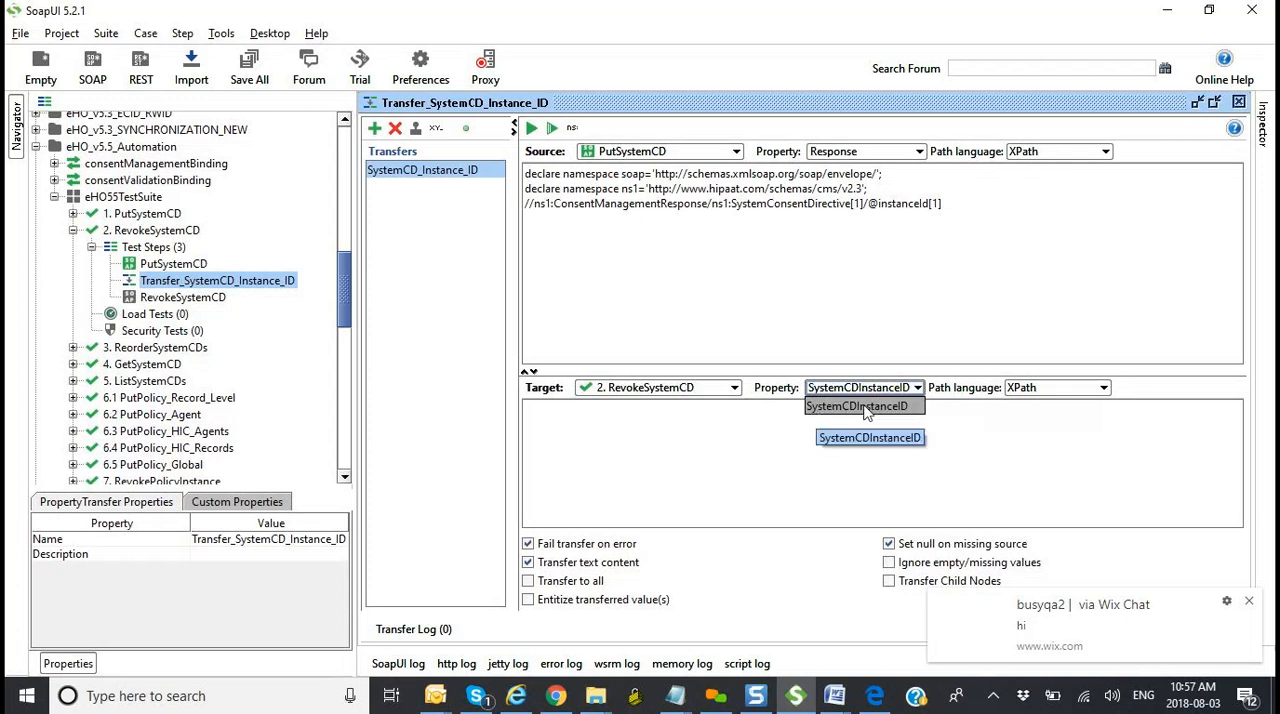
left_click(657, 407)
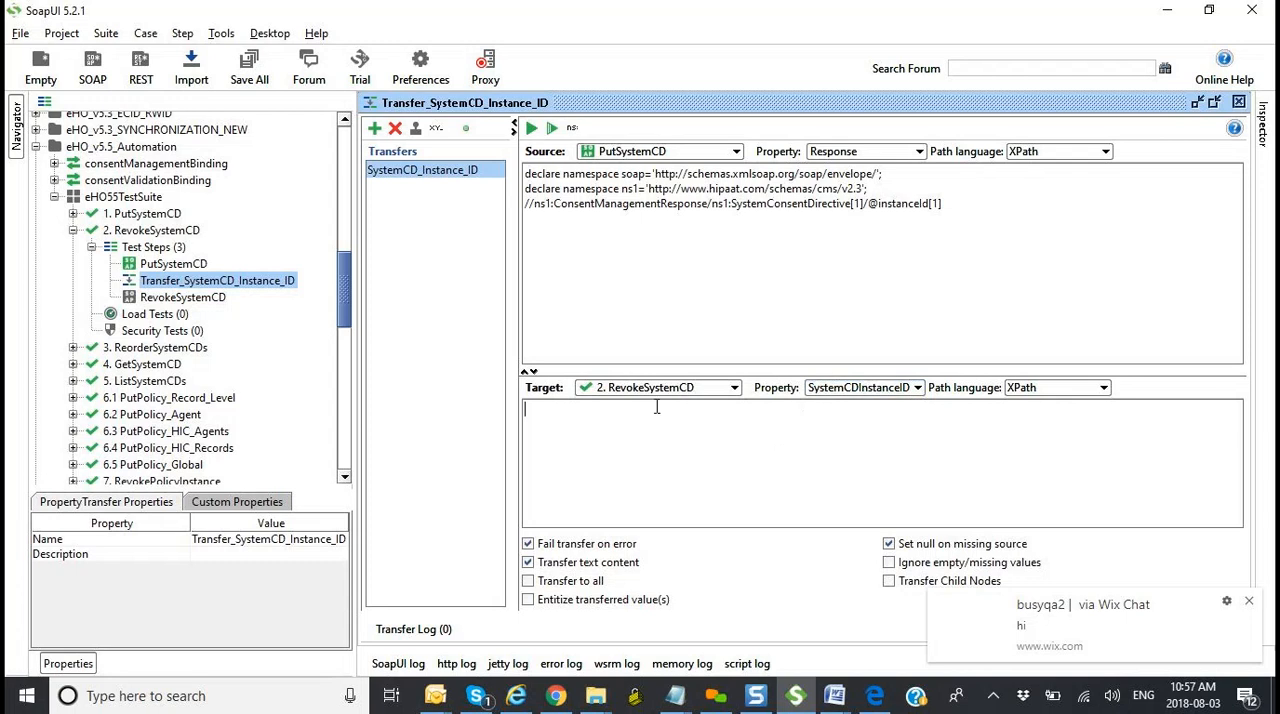
Step: Open the RevokeSystemCD request and highlight the #SystemCDInstanceID part of its instanceId property expansion
double_click(177, 299)
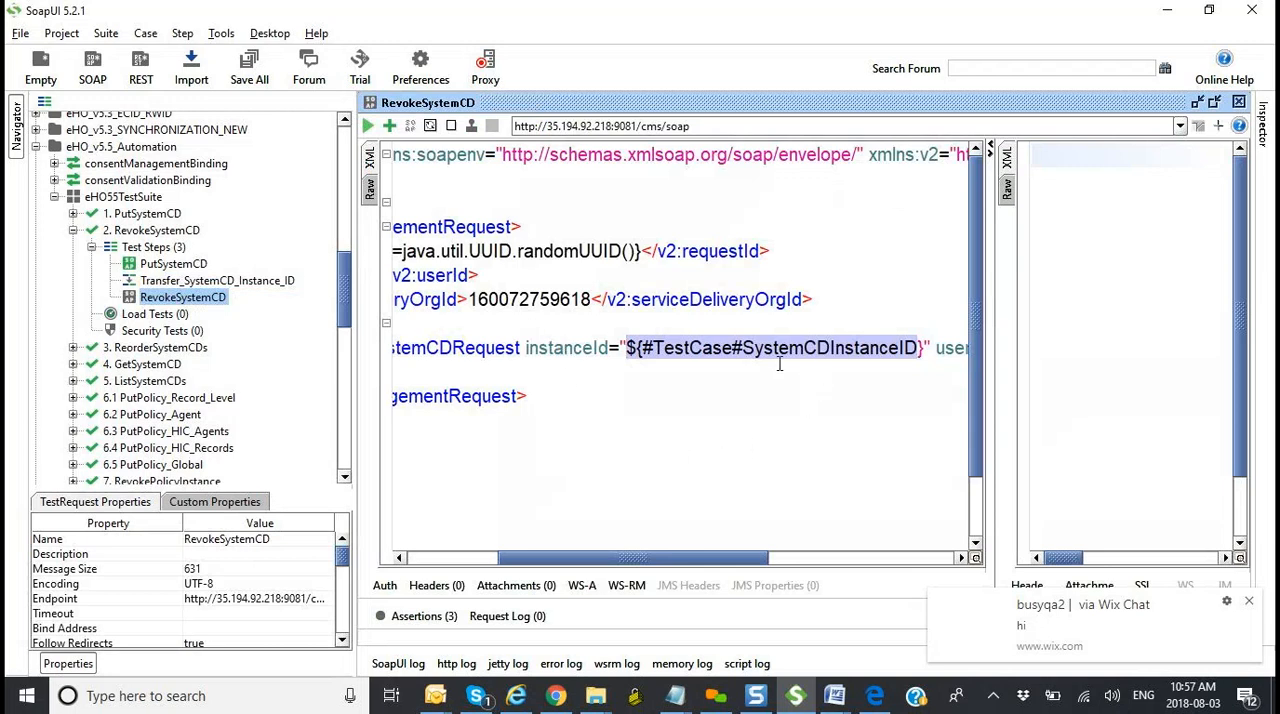
left_click_drag(724, 564, 759, 566)
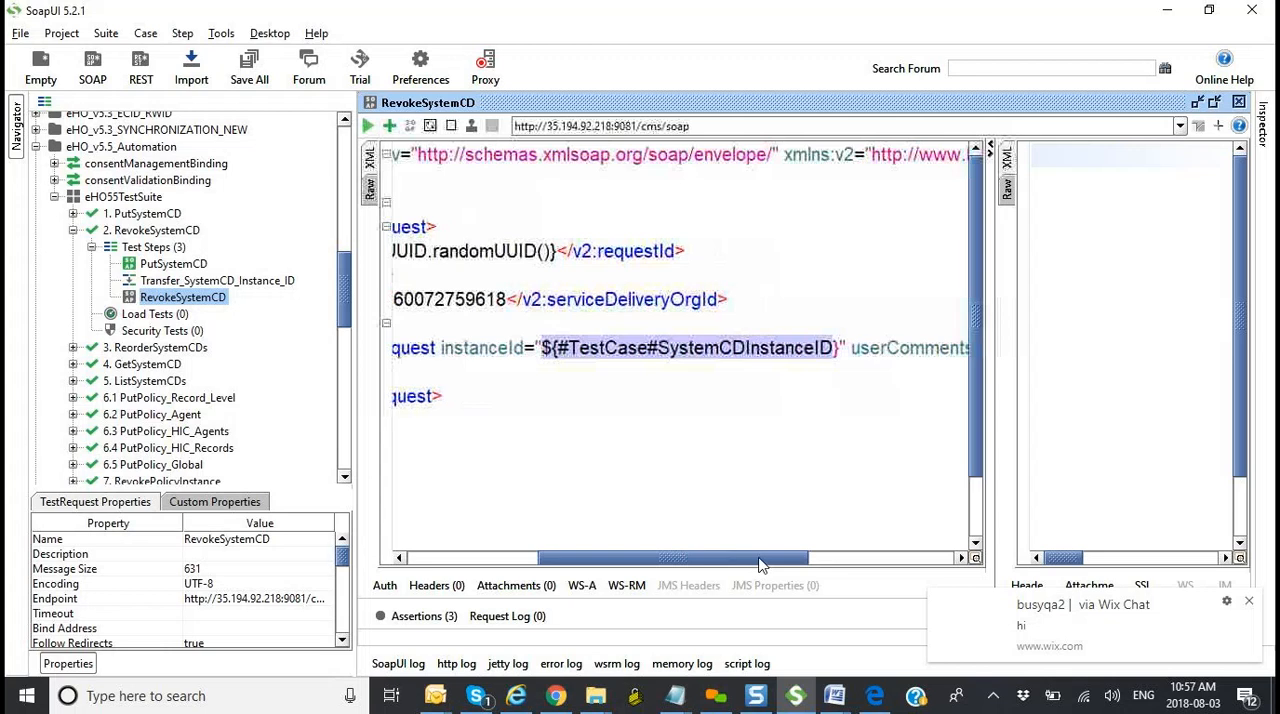
left_click(656, 347)
left_click_drag(648, 347, 836, 347)
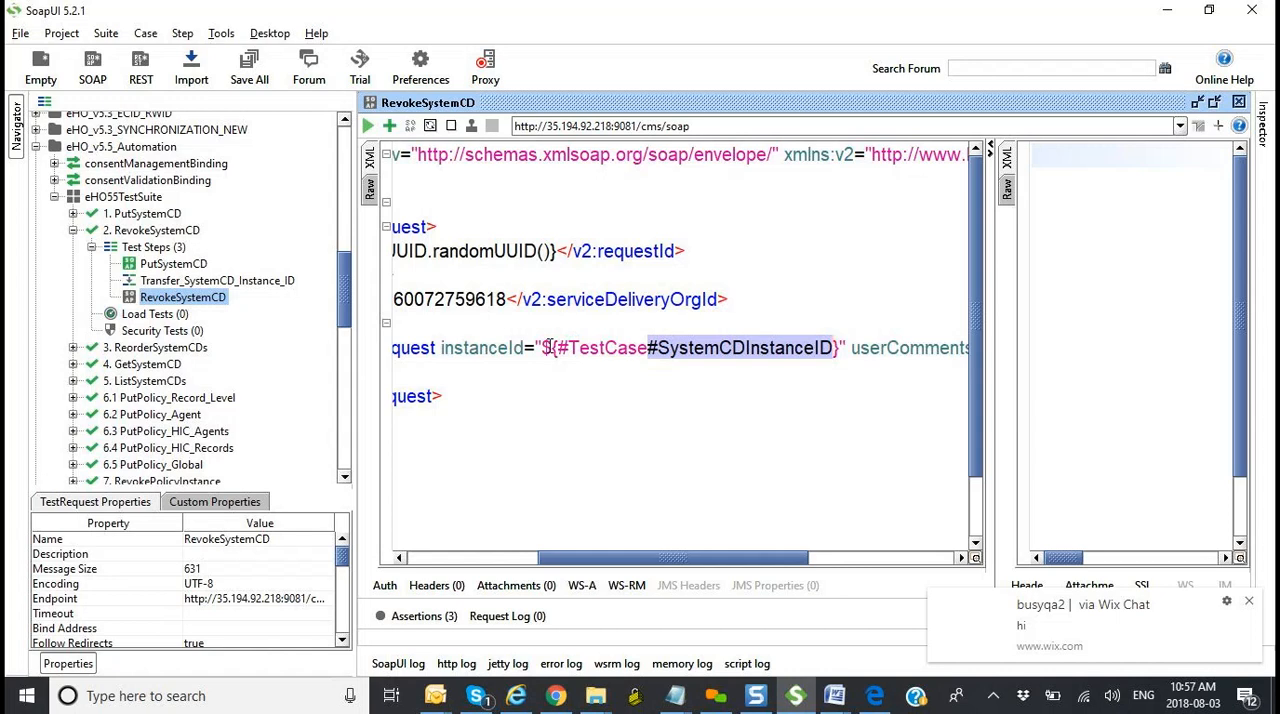
left_click(651, 349)
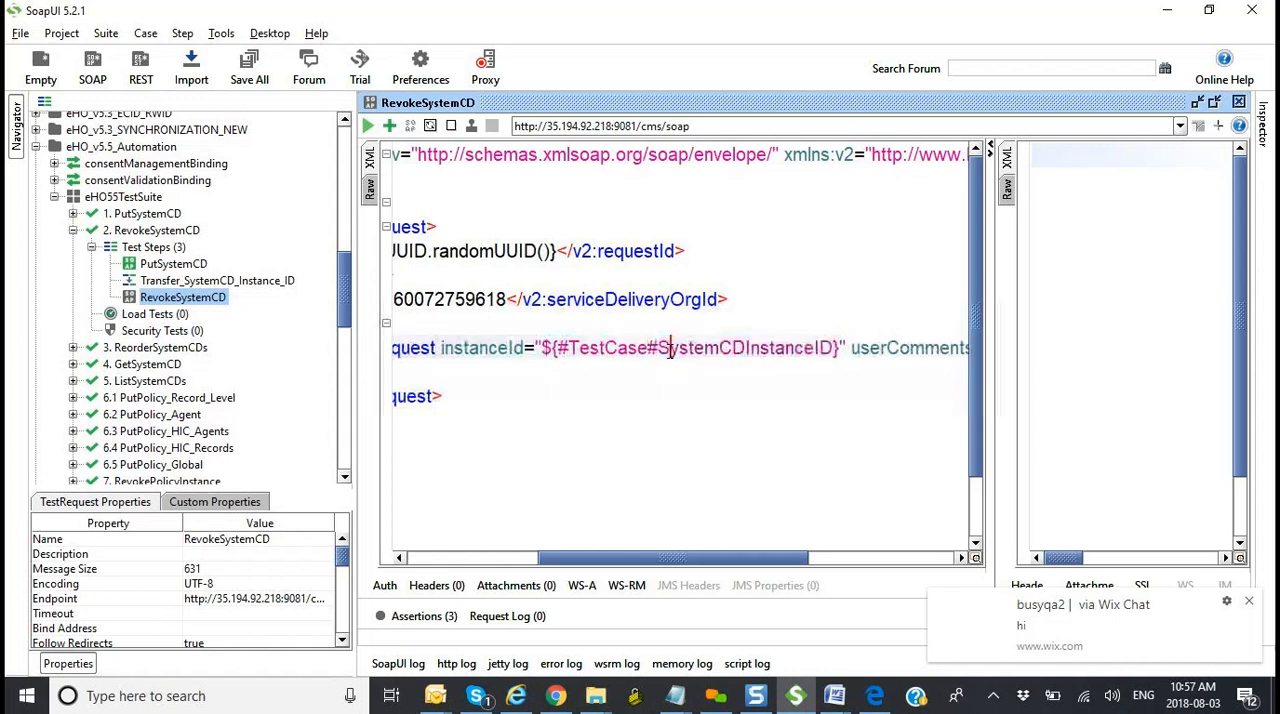
left_click_drag(648, 349, 834, 343)
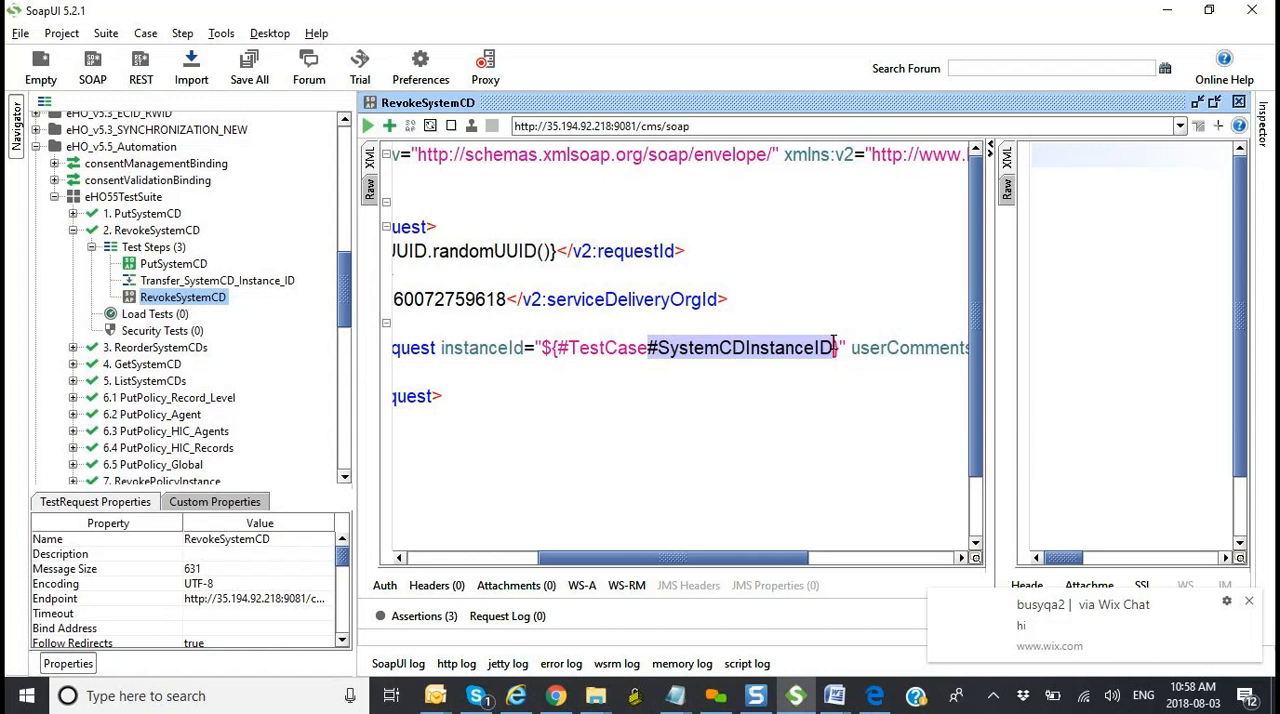
left_click(228, 507)
left_click(118, 507)
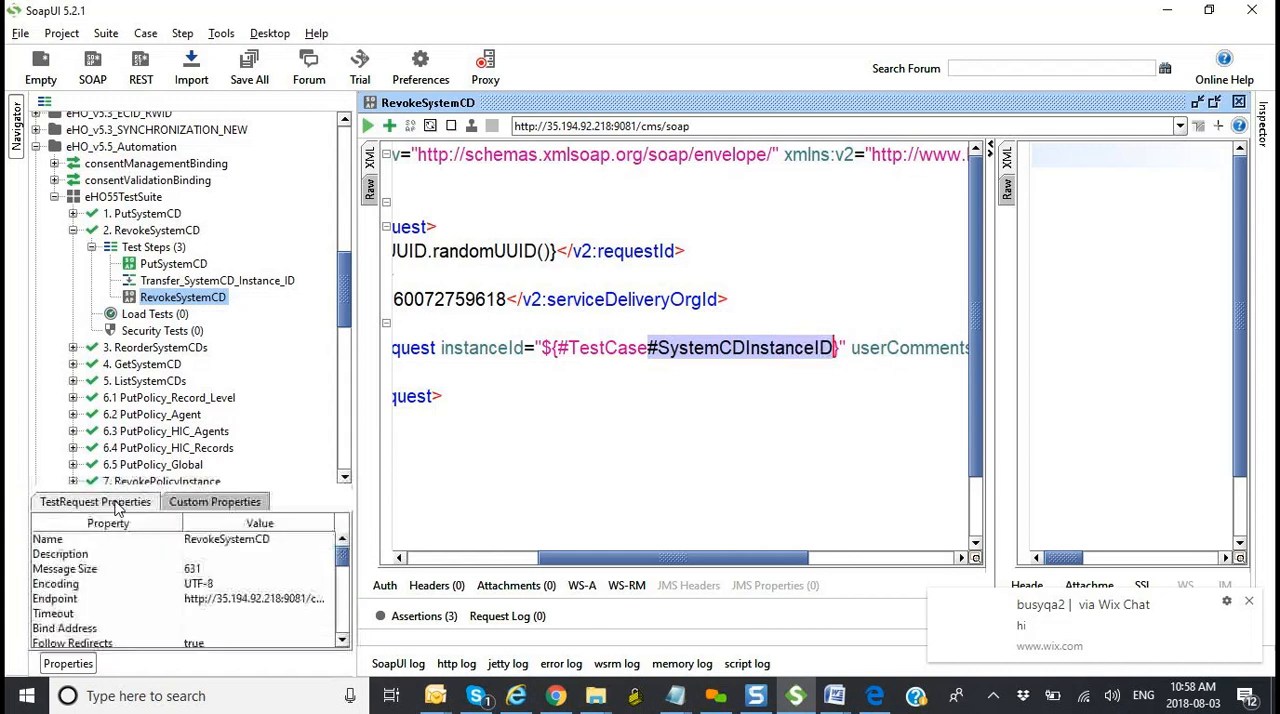
left_click(840, 348)
left_click_drag(740, 563, 675, 546)
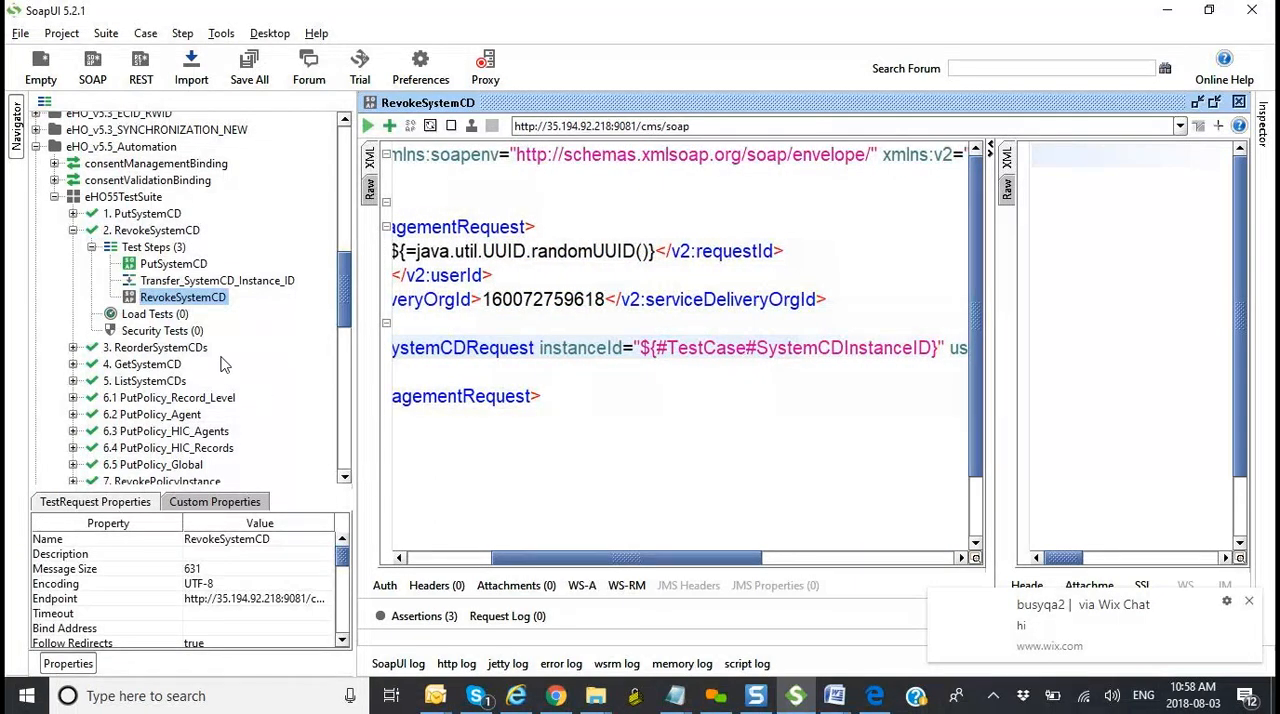
Step: Compare the target property of Transfer_SystemCD_Instance_ID with the SystemCDInstanceID name referenced in the RevokeSystemCD request
left_click(196, 284)
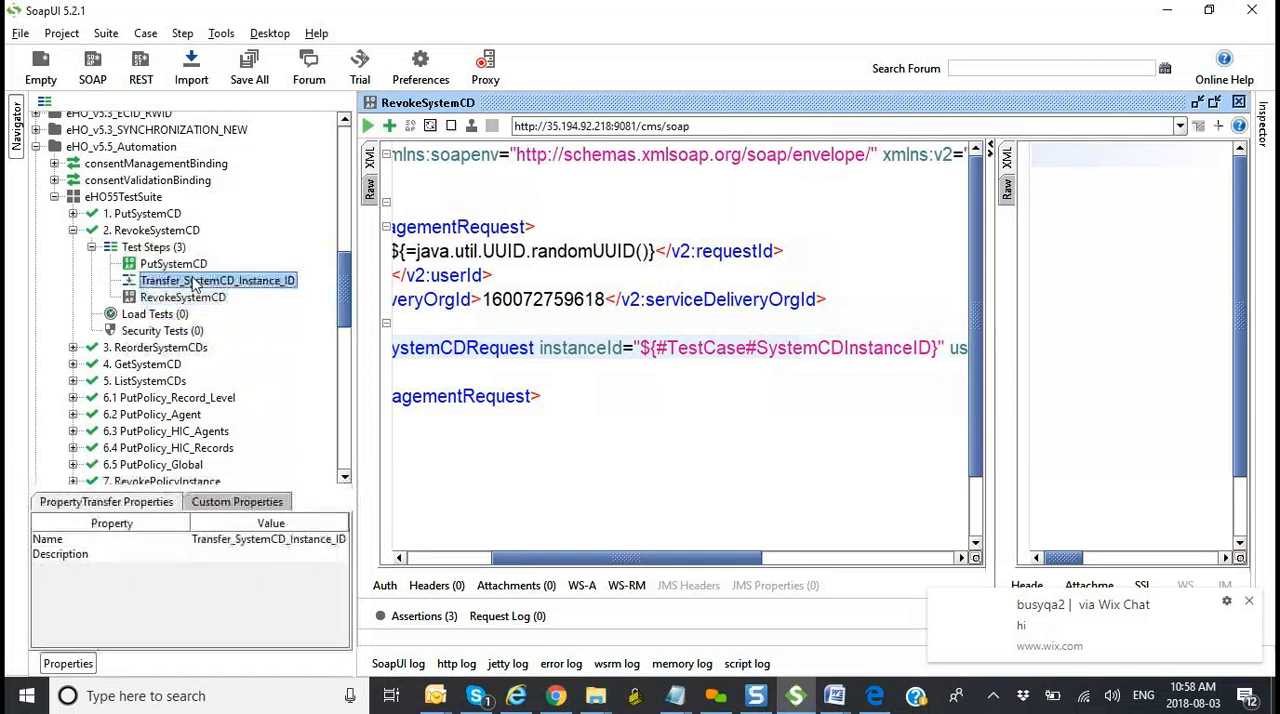
double_click(196, 284)
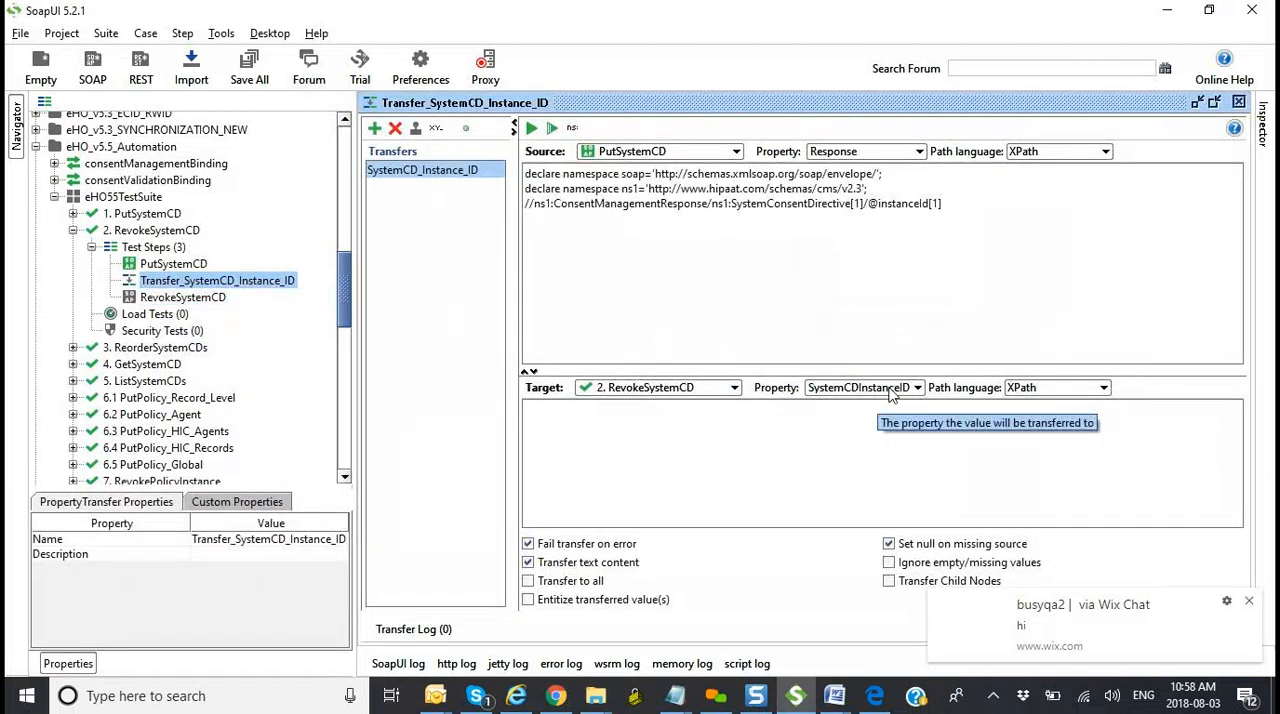
double_click(213, 299)
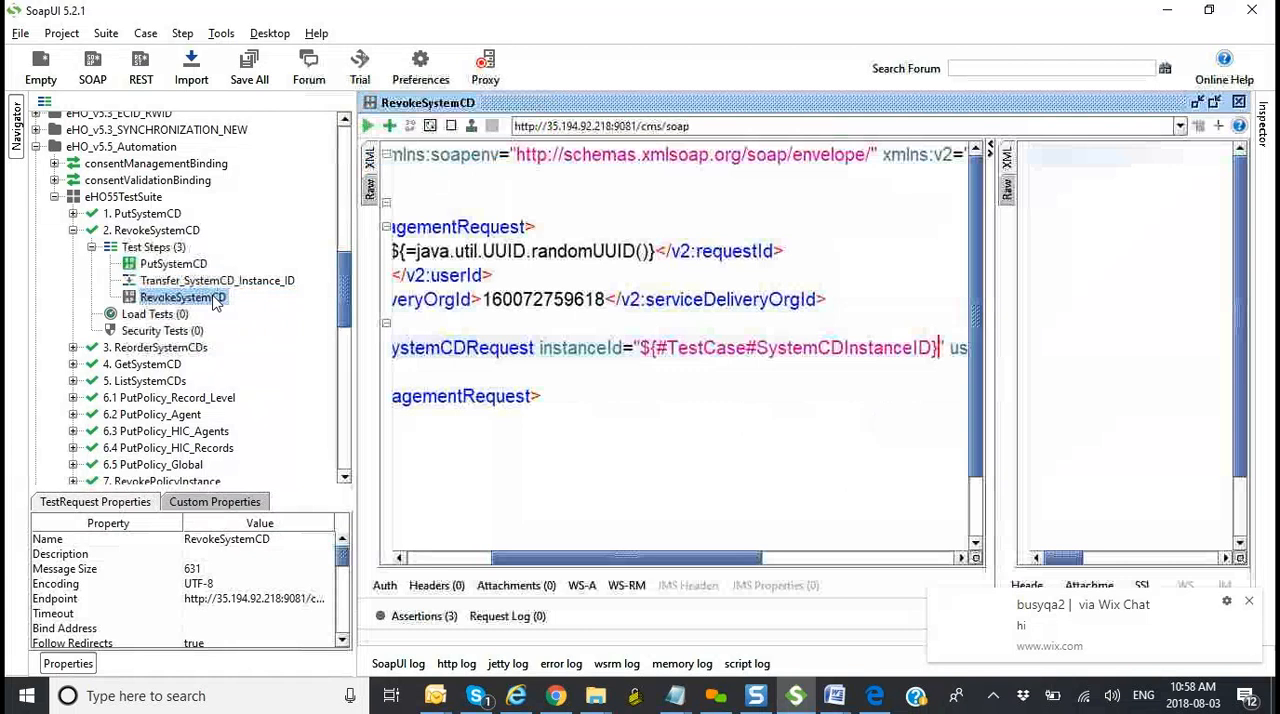
left_click_drag(757, 347, 933, 348)
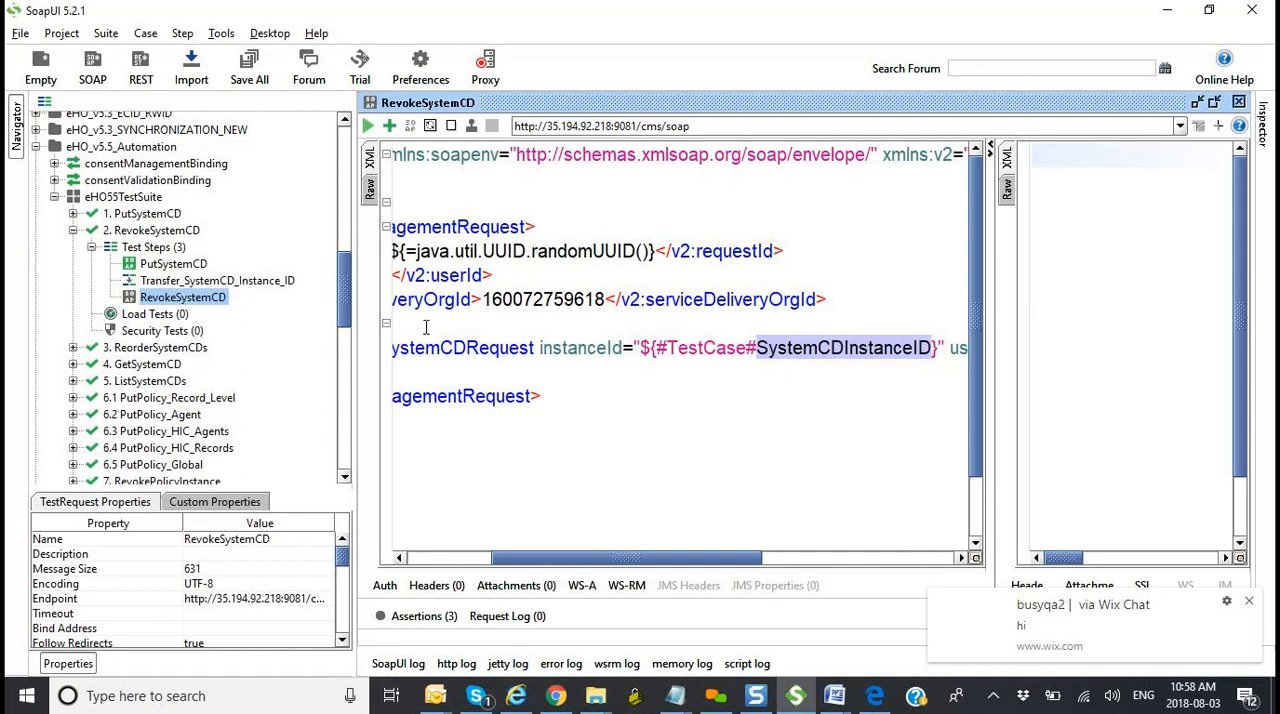
Step: Examine the custom properties of the transfer step, the PutSystemCD step and the 2. RevokeSystemCD test case
left_click(236, 284)
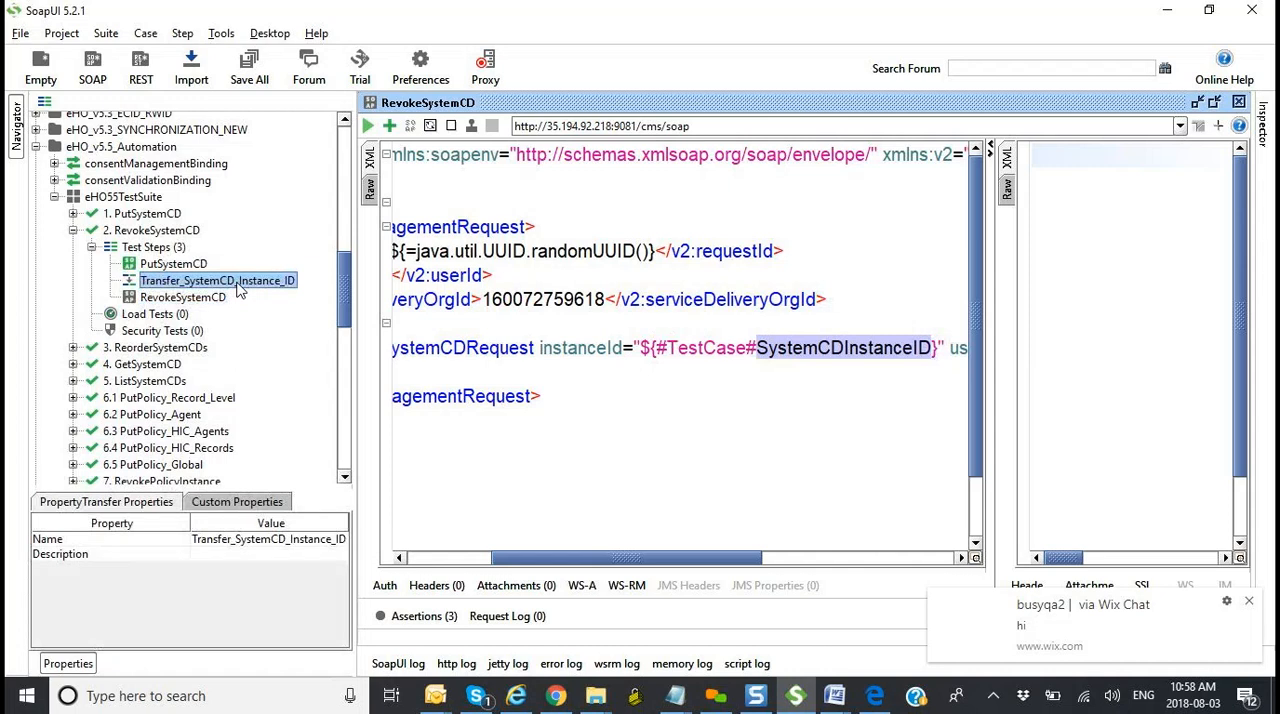
left_click(240, 502)
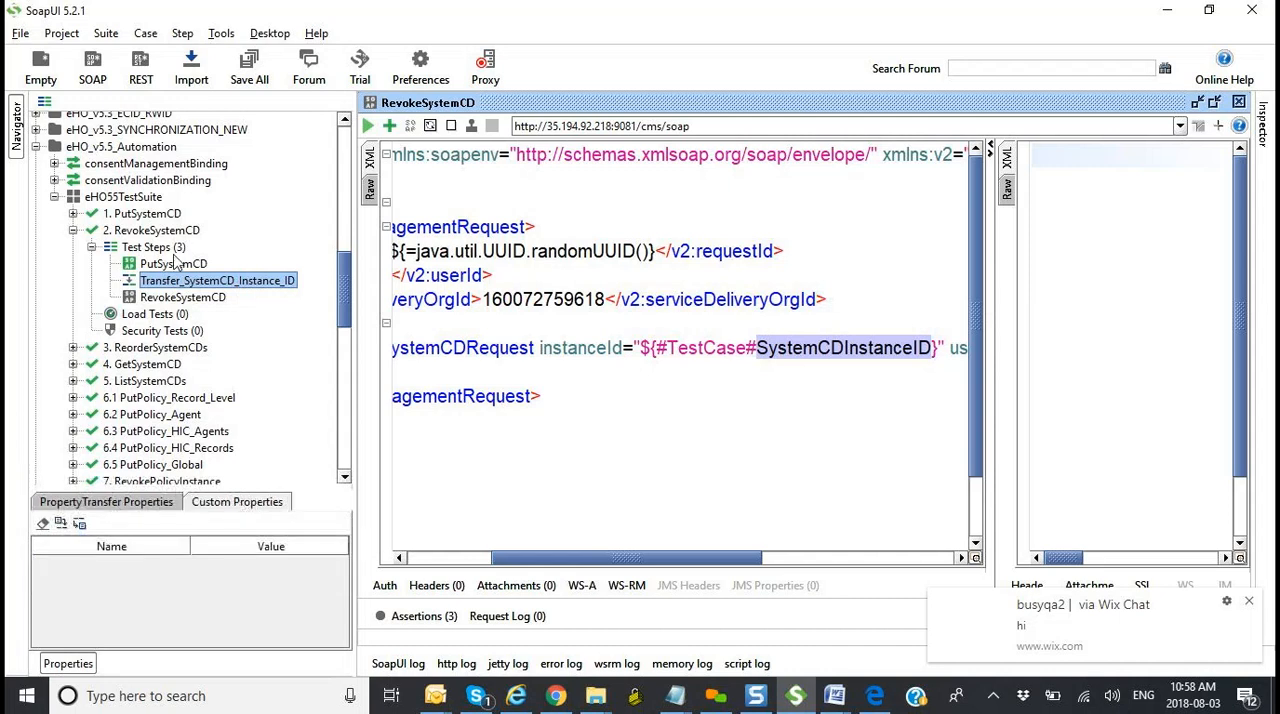
left_click(175, 264)
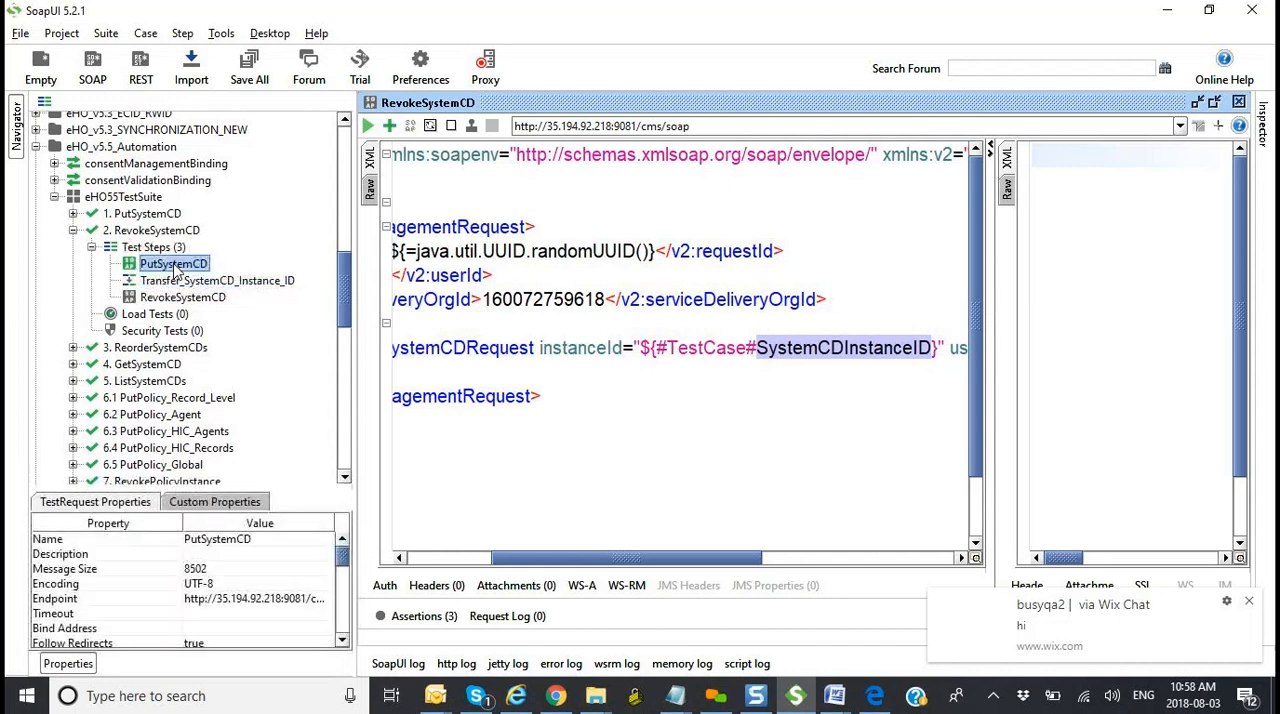
left_click(233, 503)
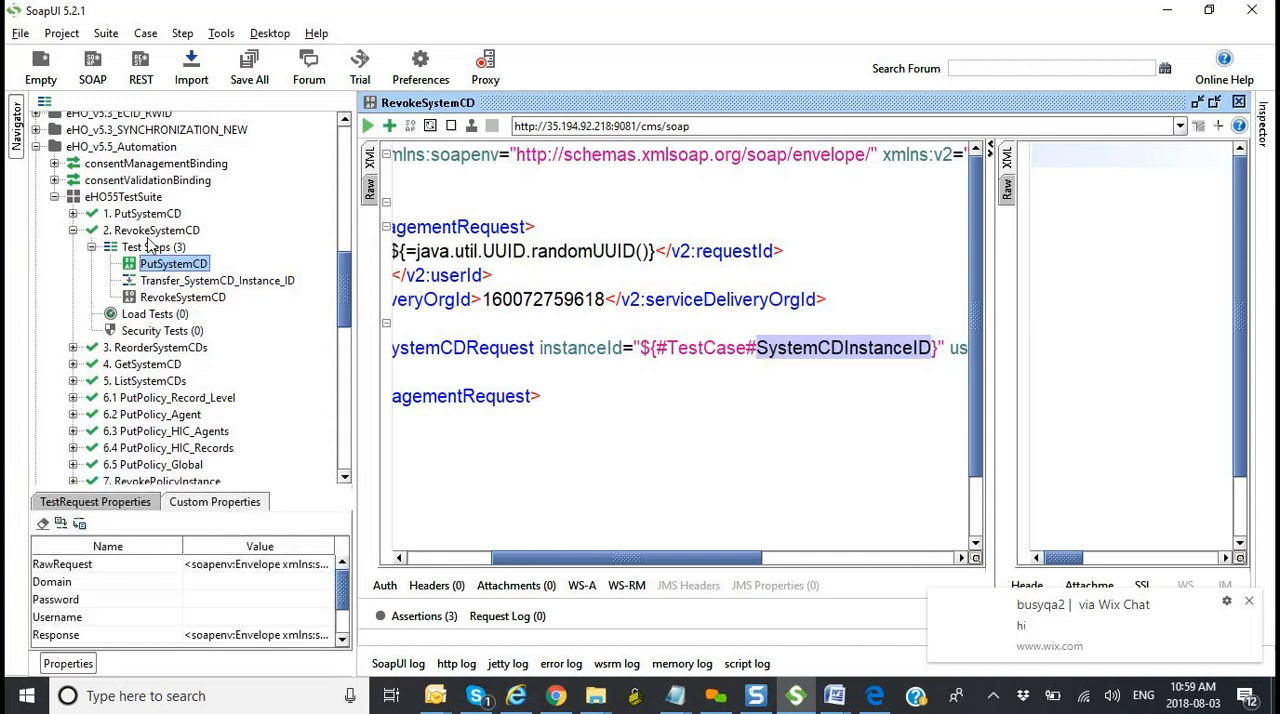
left_click(148, 248)
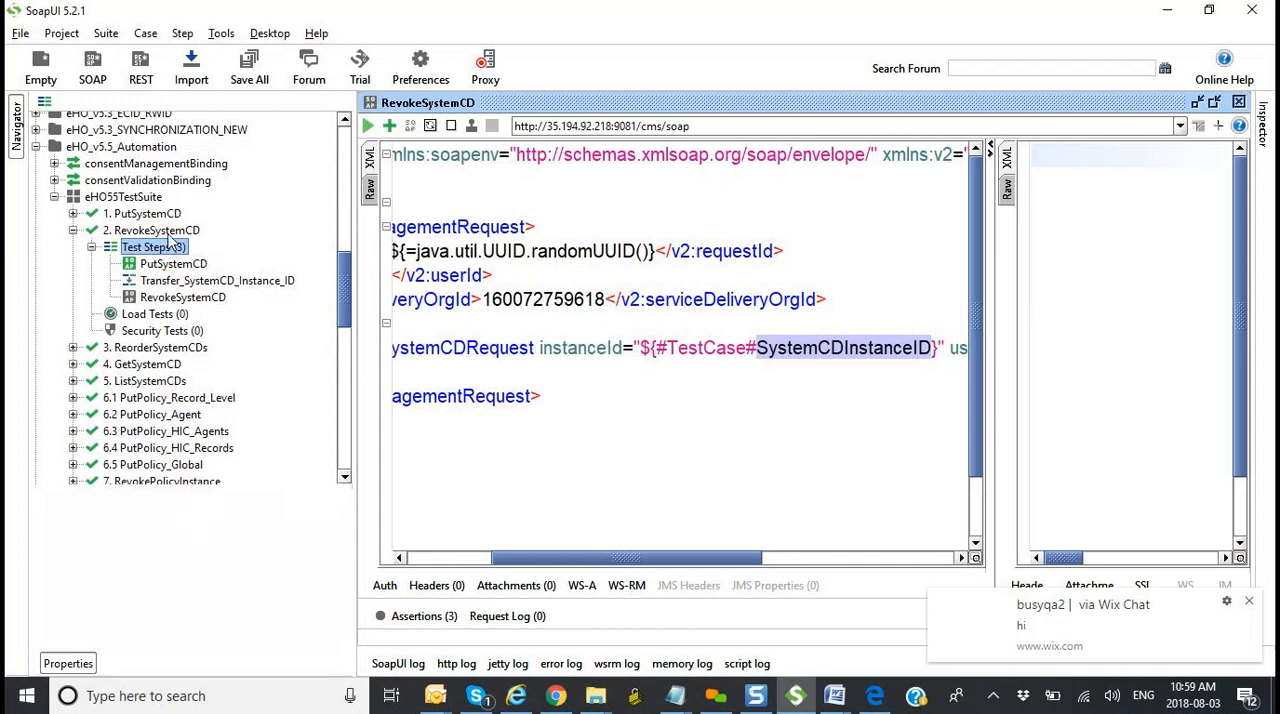
left_click(168, 232)
left_click(215, 507)
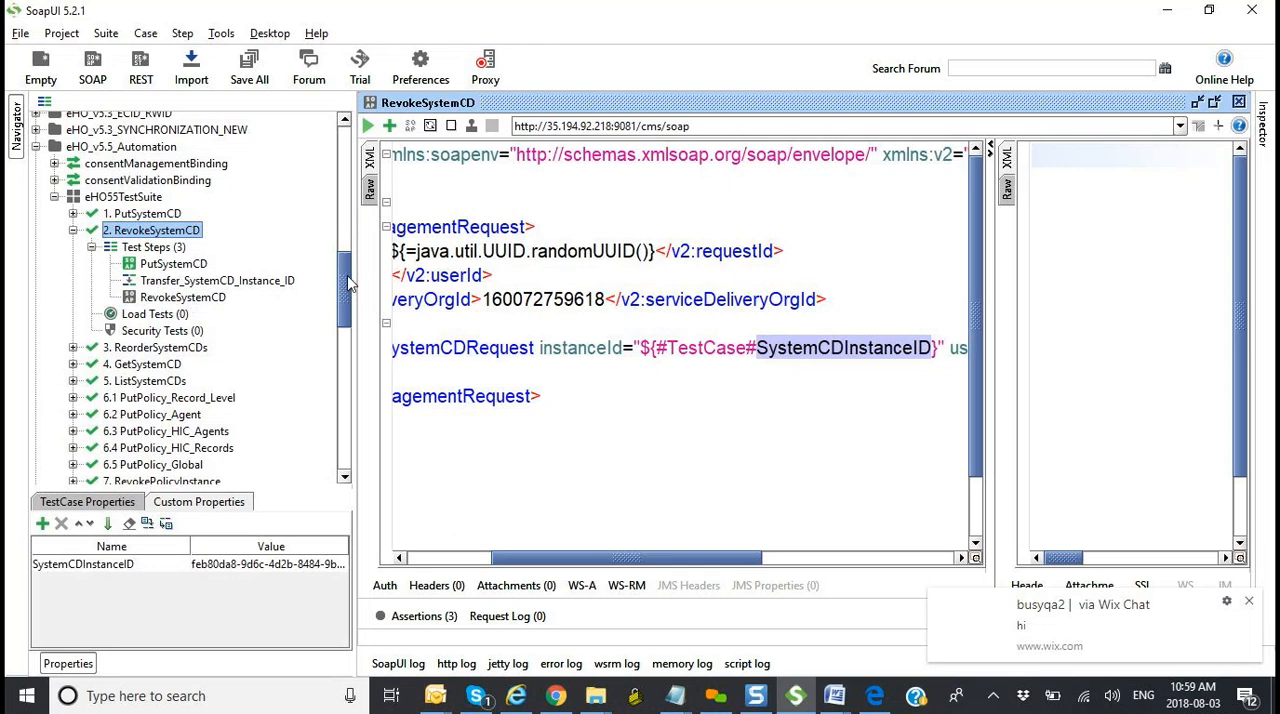
left_click_drag(350, 285, 346, 441)
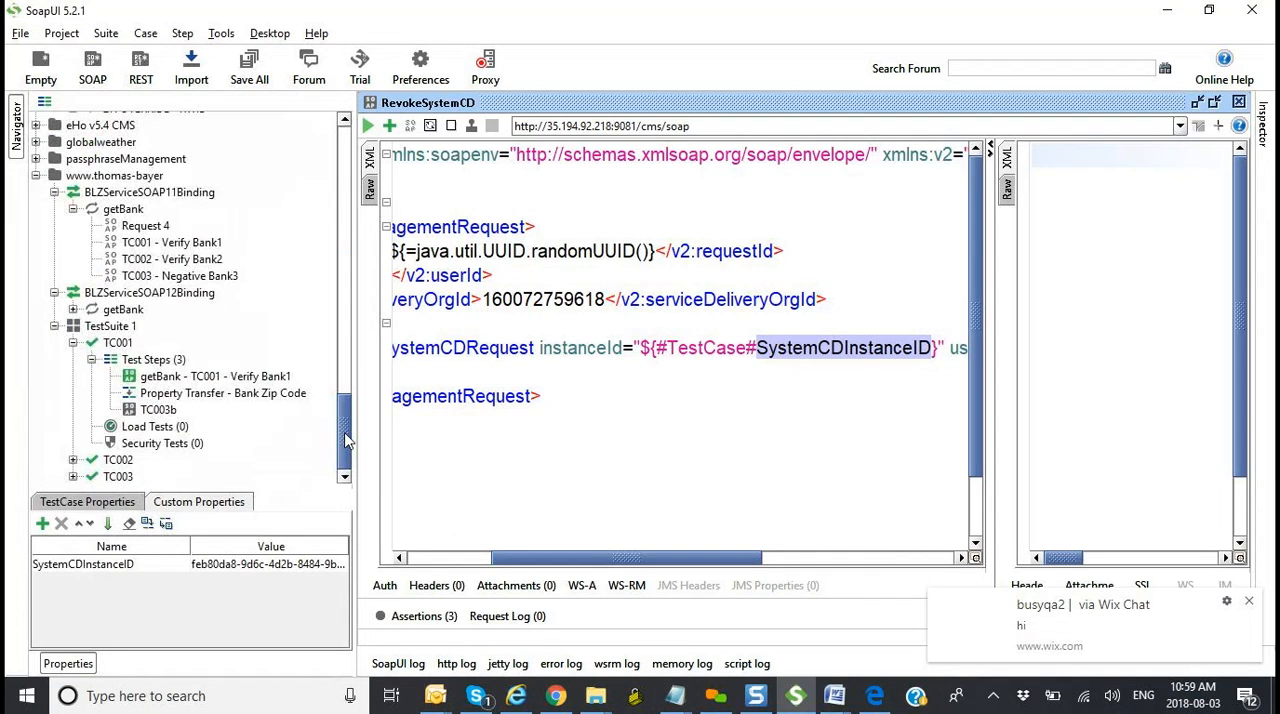
left_click(192, 379)
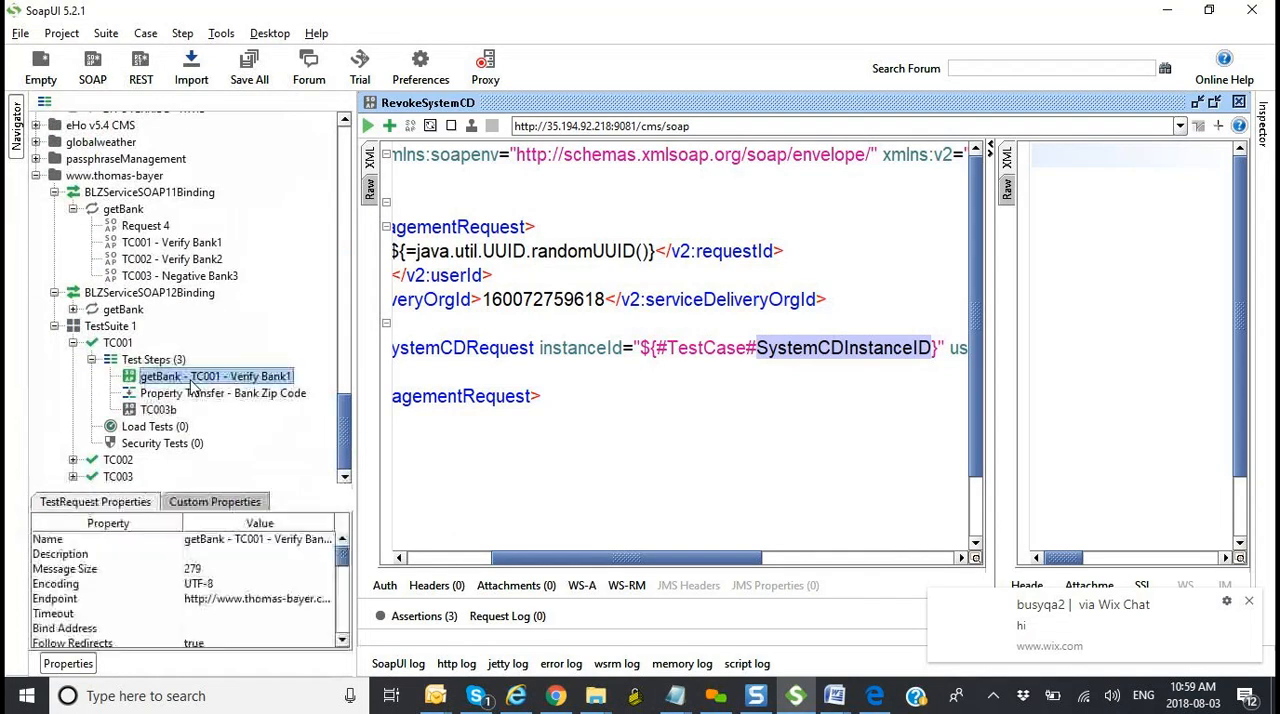
left_click(124, 342)
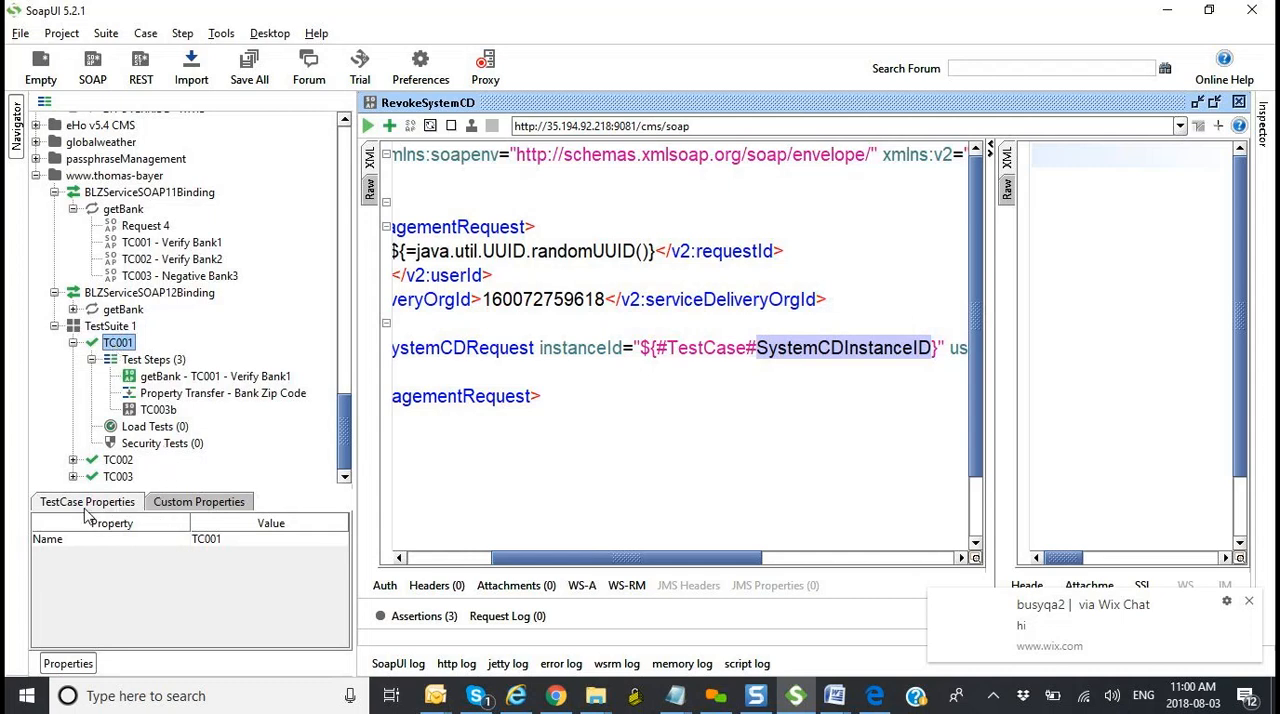
left_click(170, 509)
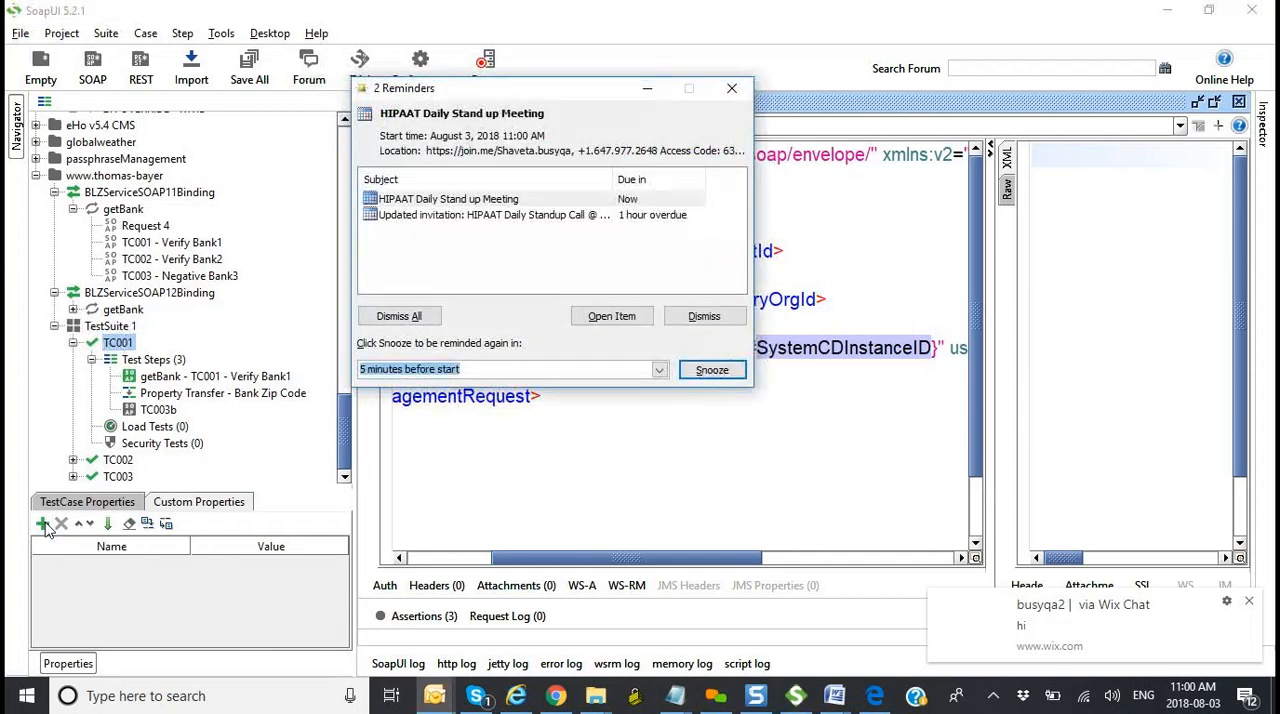
left_click(647, 88)
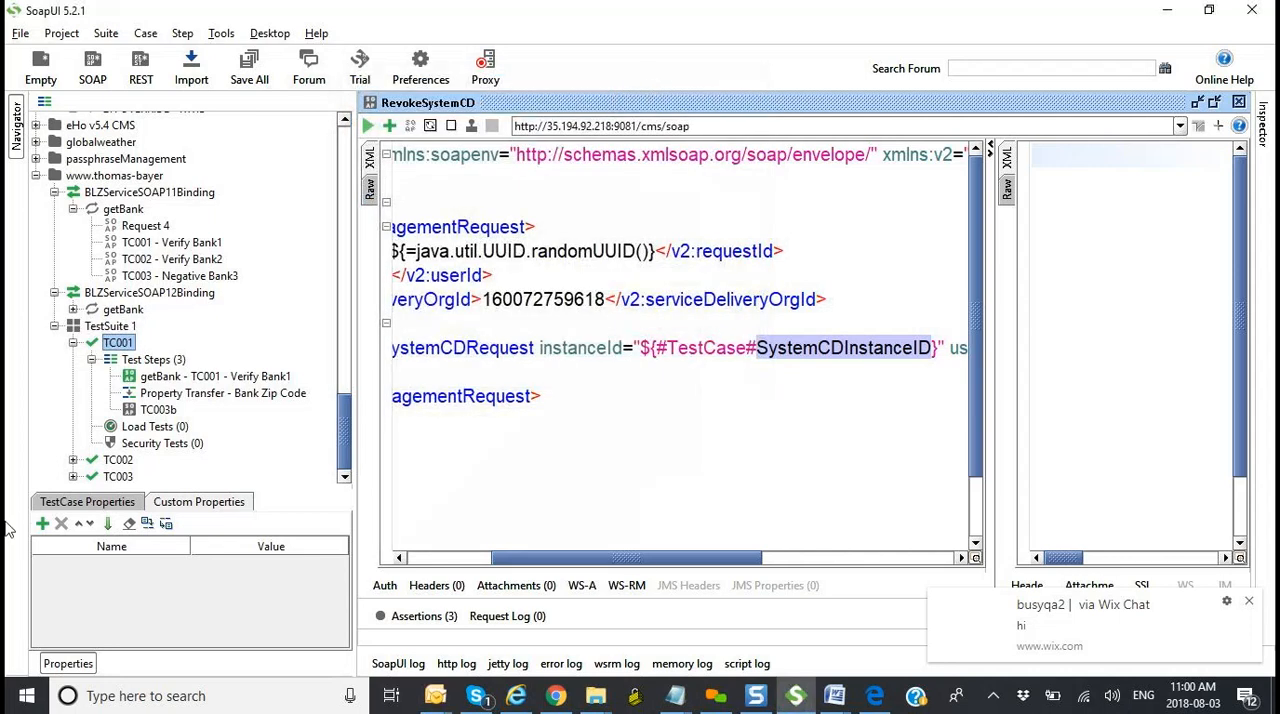
left_click(42, 523)
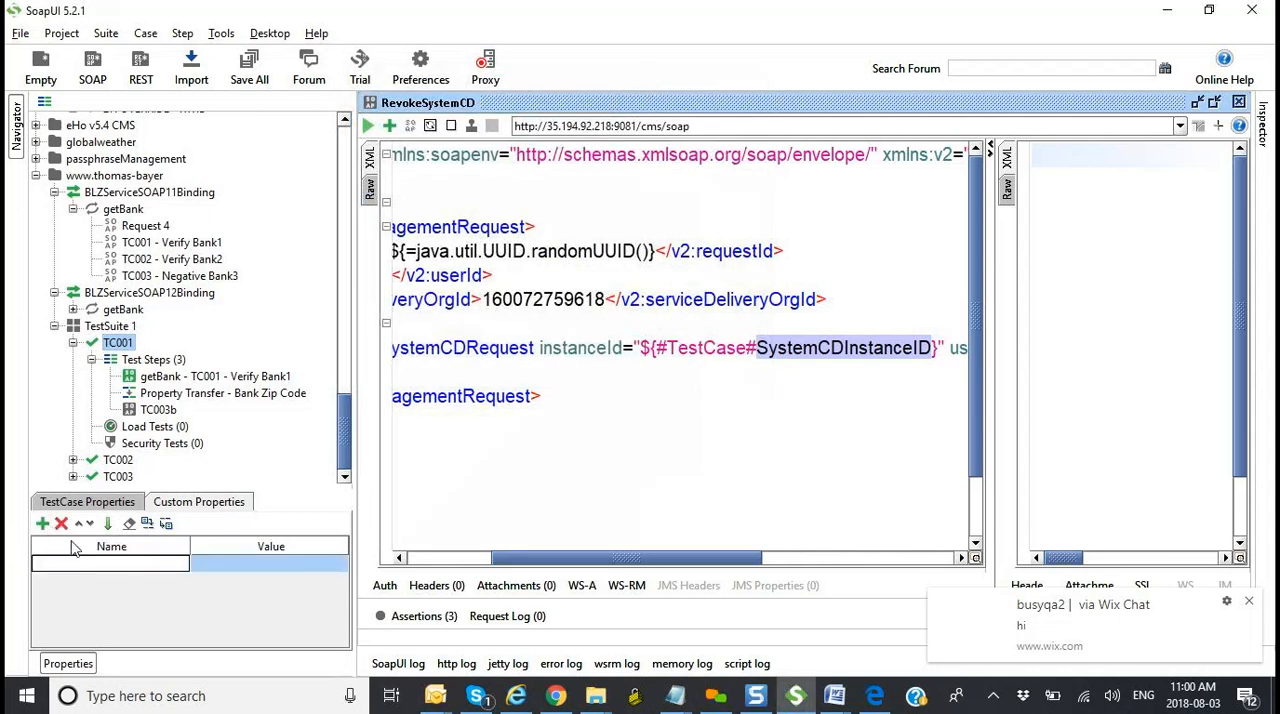
type("BankSortCode")
key("Tab")
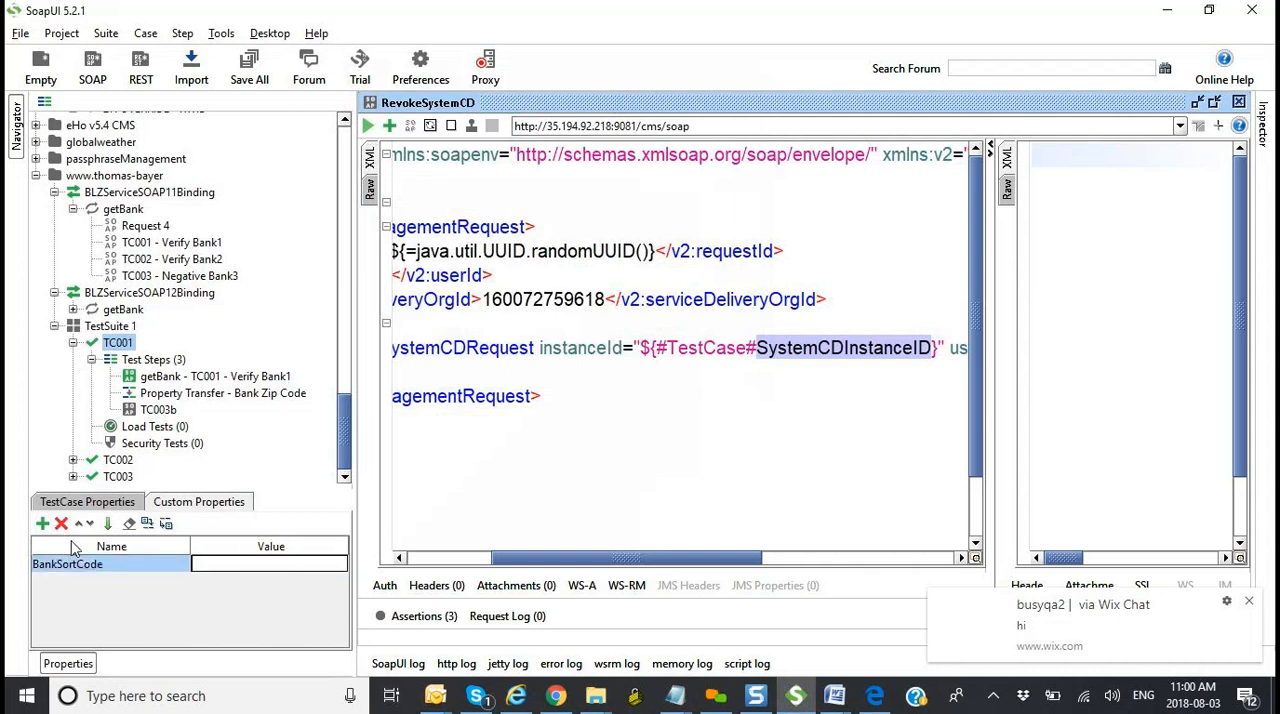
left_click(219, 584)
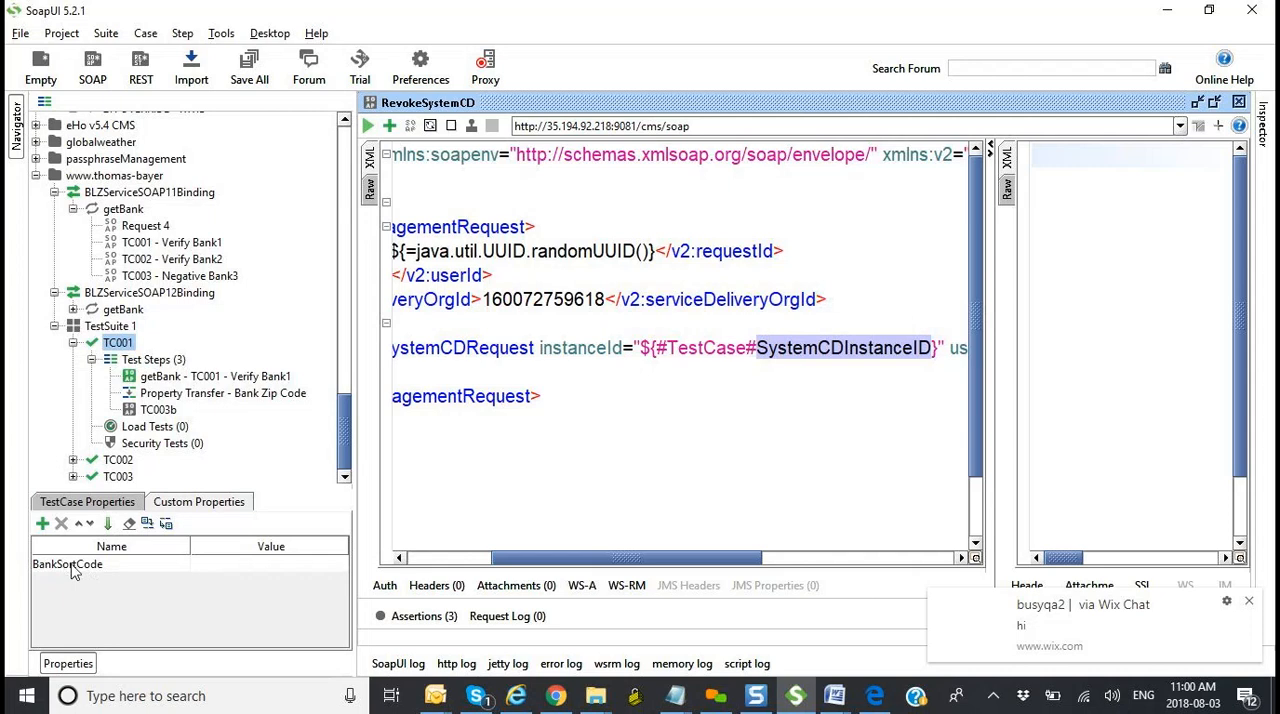
Step: Open the getBank - TC001 - Verify Bank1 step and highlight the ns1:bic value in its response
double_click(203, 378)
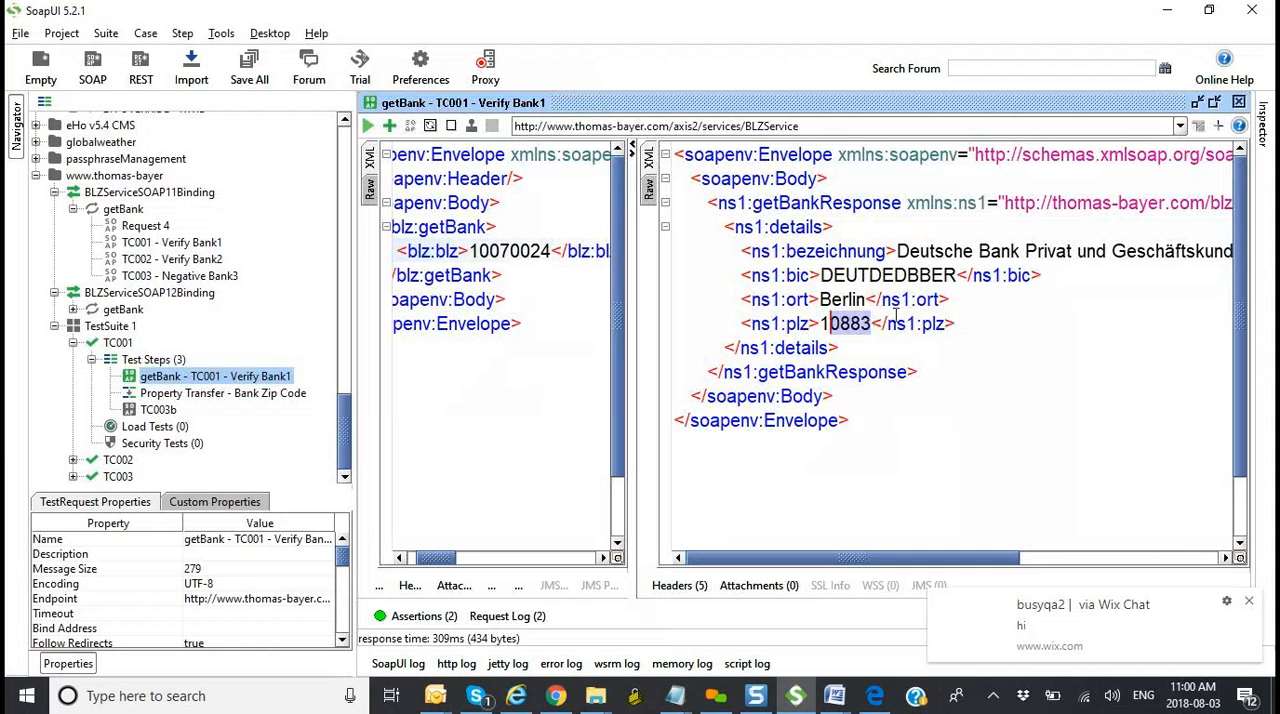
left_click(955, 275)
left_click_drag(955, 275, 822, 275)
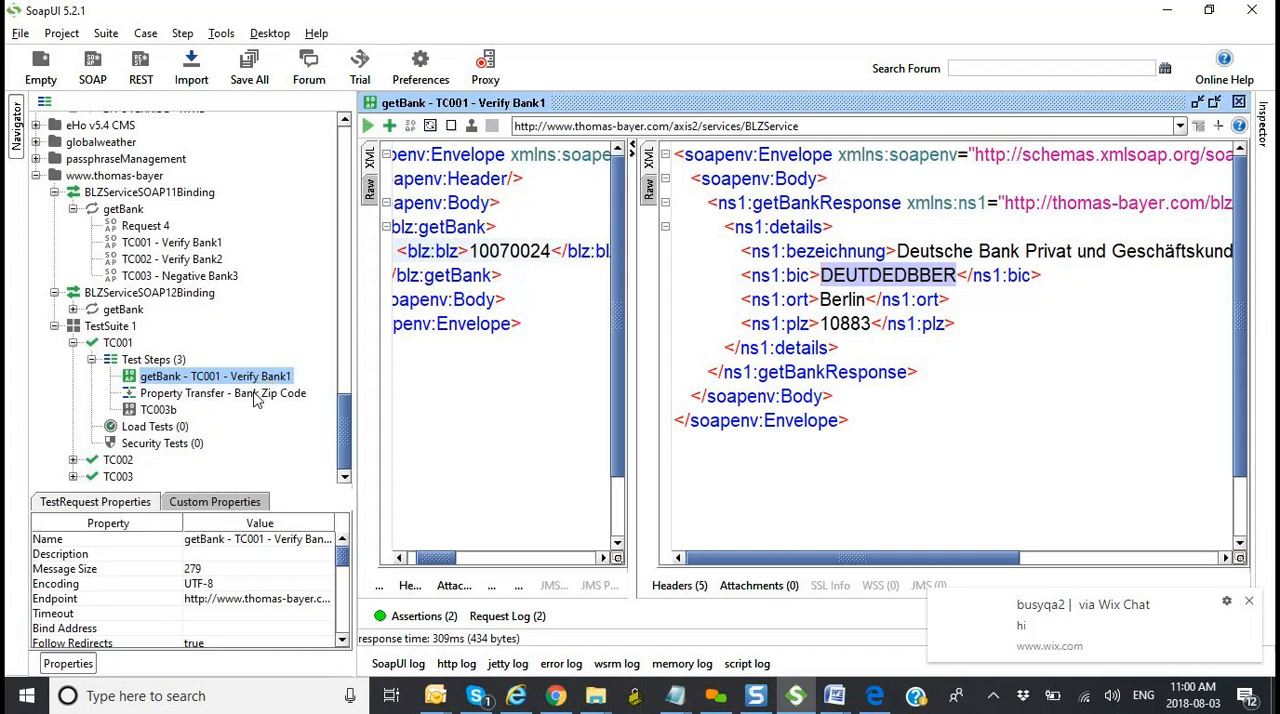
Step: Open the Property Transfer - Bank Zip Code step maximized and add a transfer named Transfer1
double_click(256, 399)
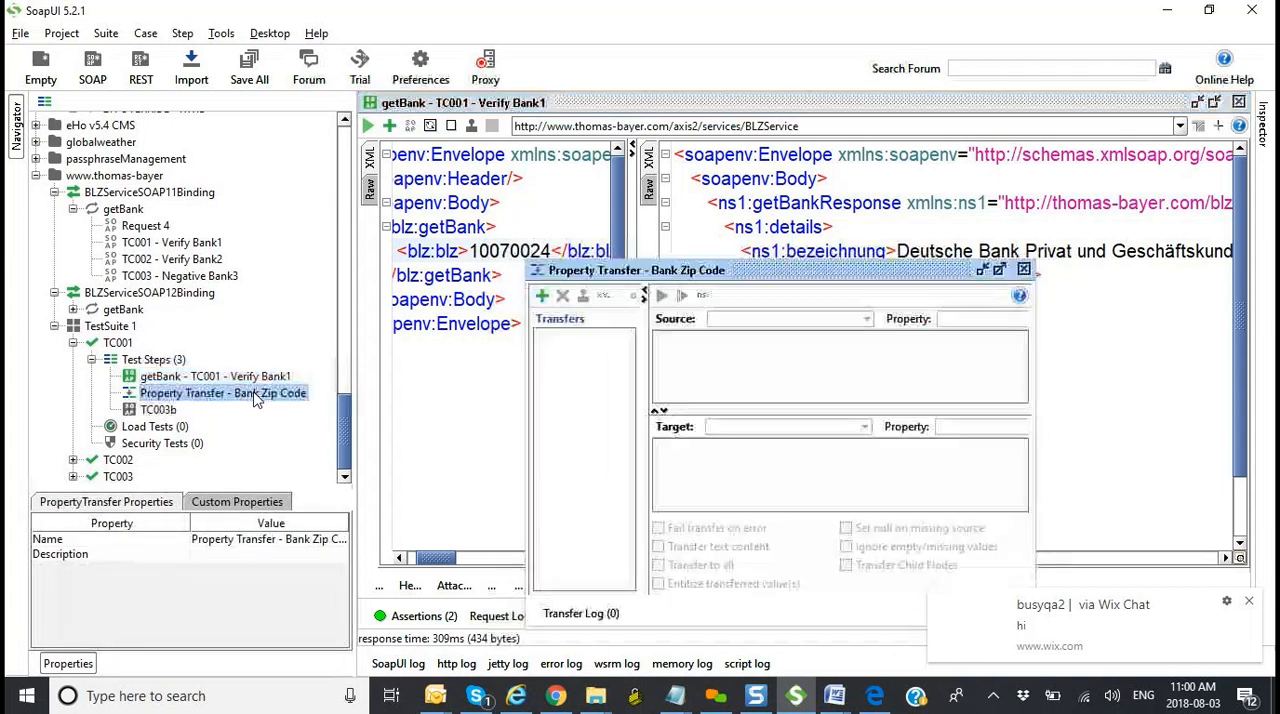
left_click(1000, 270)
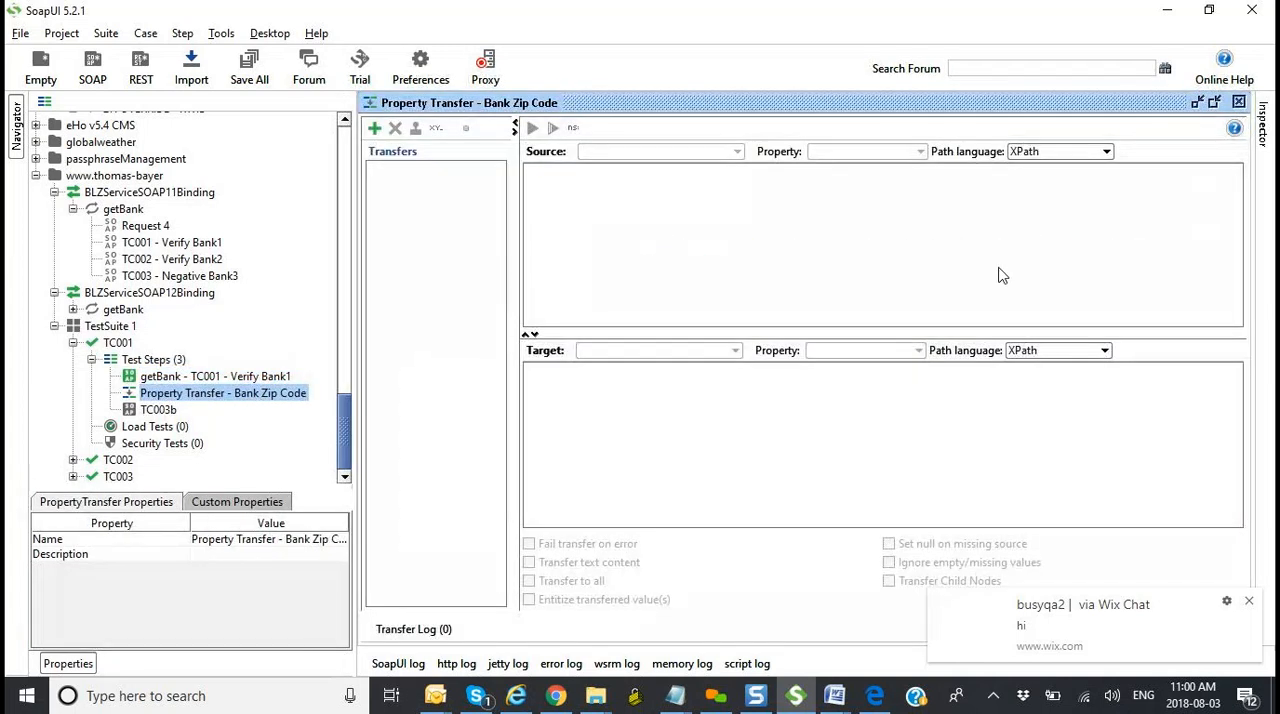
left_click(376, 134)
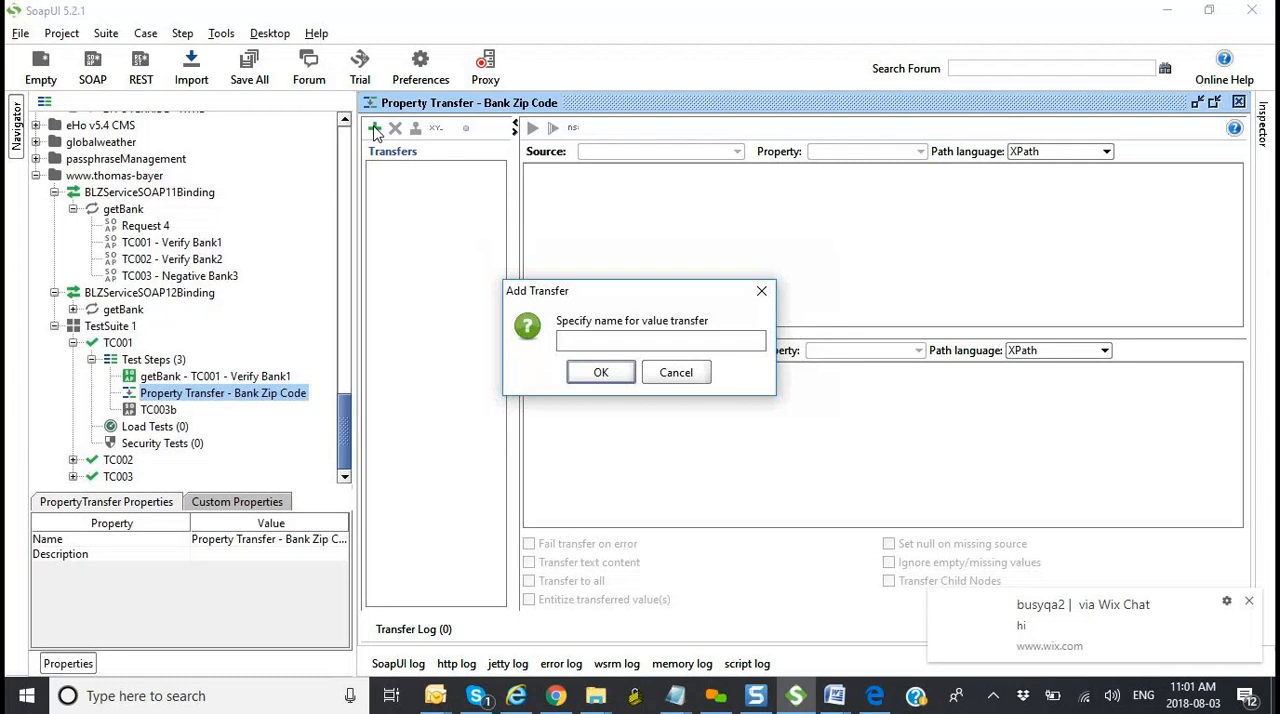
type("Transfer1")
left_click(600, 372)
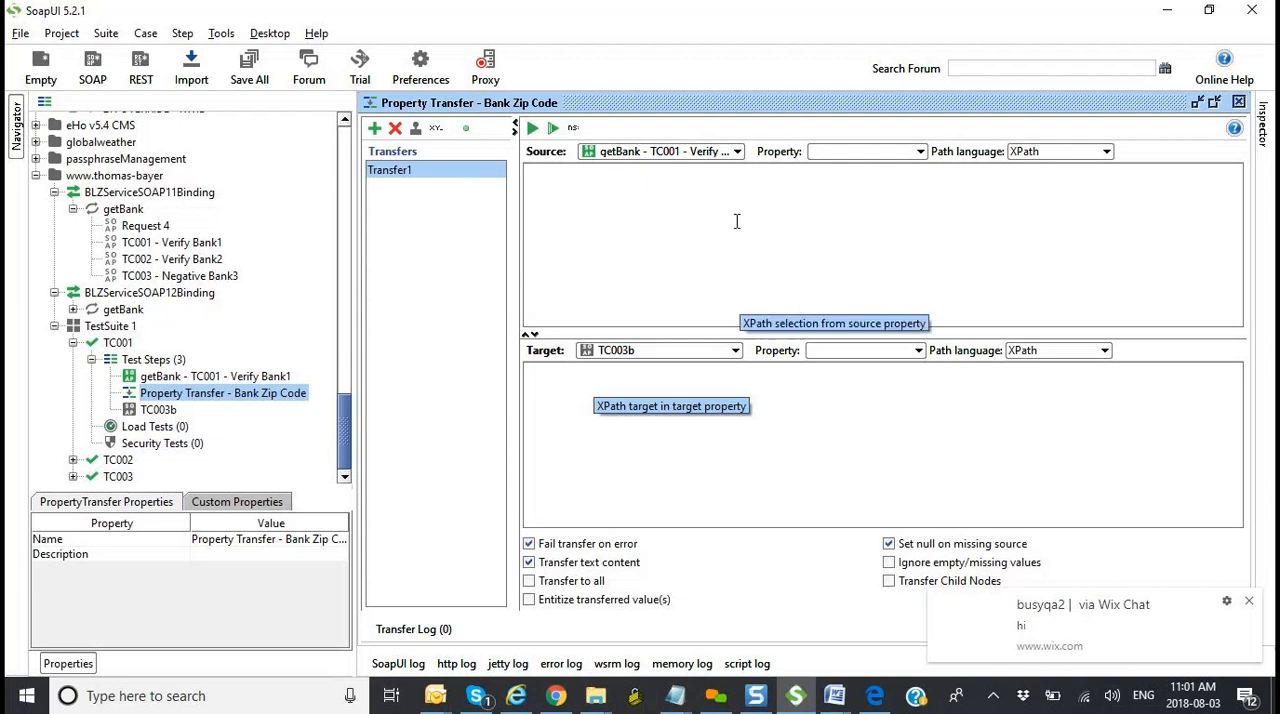
Step: Declare the namespaces for Transfer1 and set its source to the Response property of getBank - TC001 - Verify Bank1
left_click(573, 129)
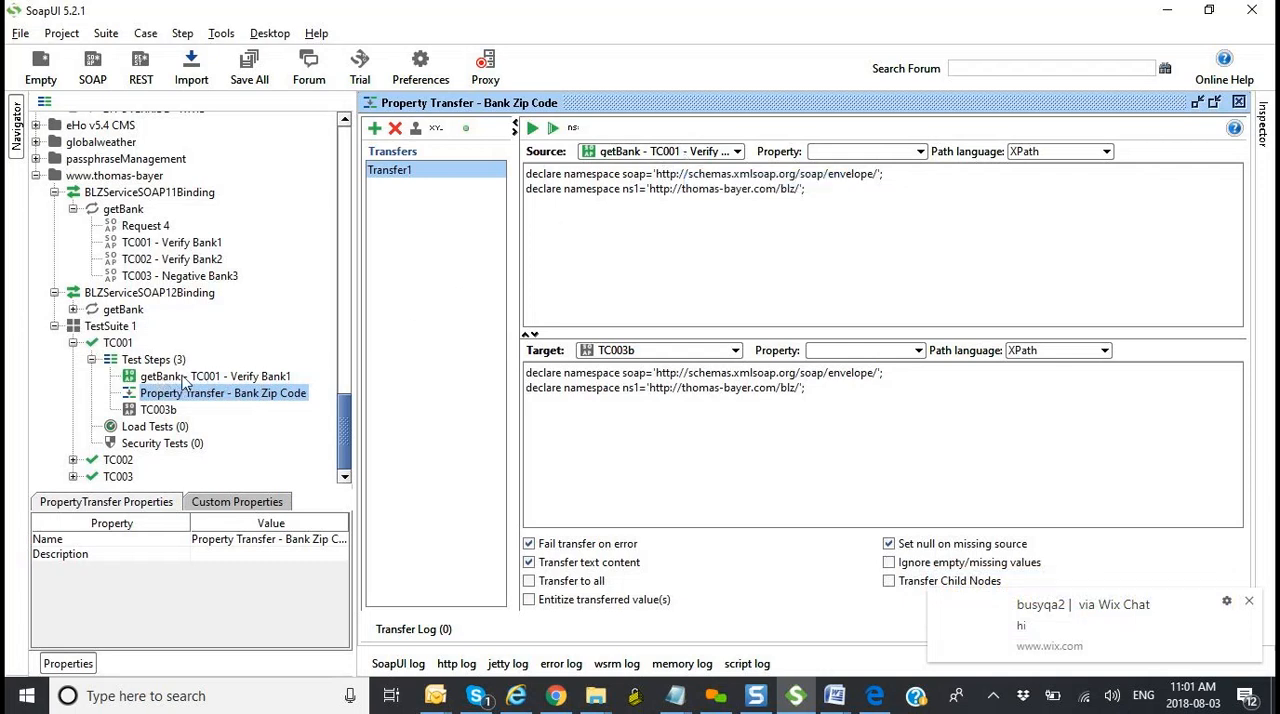
left_click(690, 158)
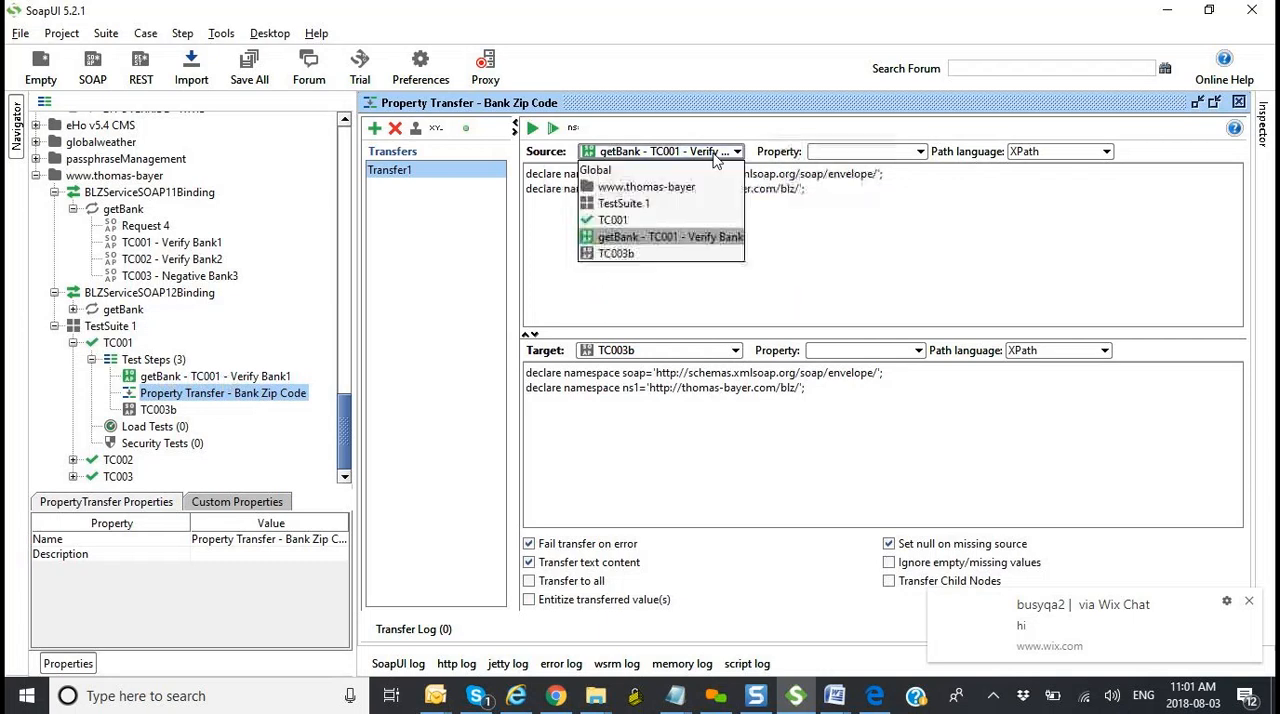
left_click(686, 237)
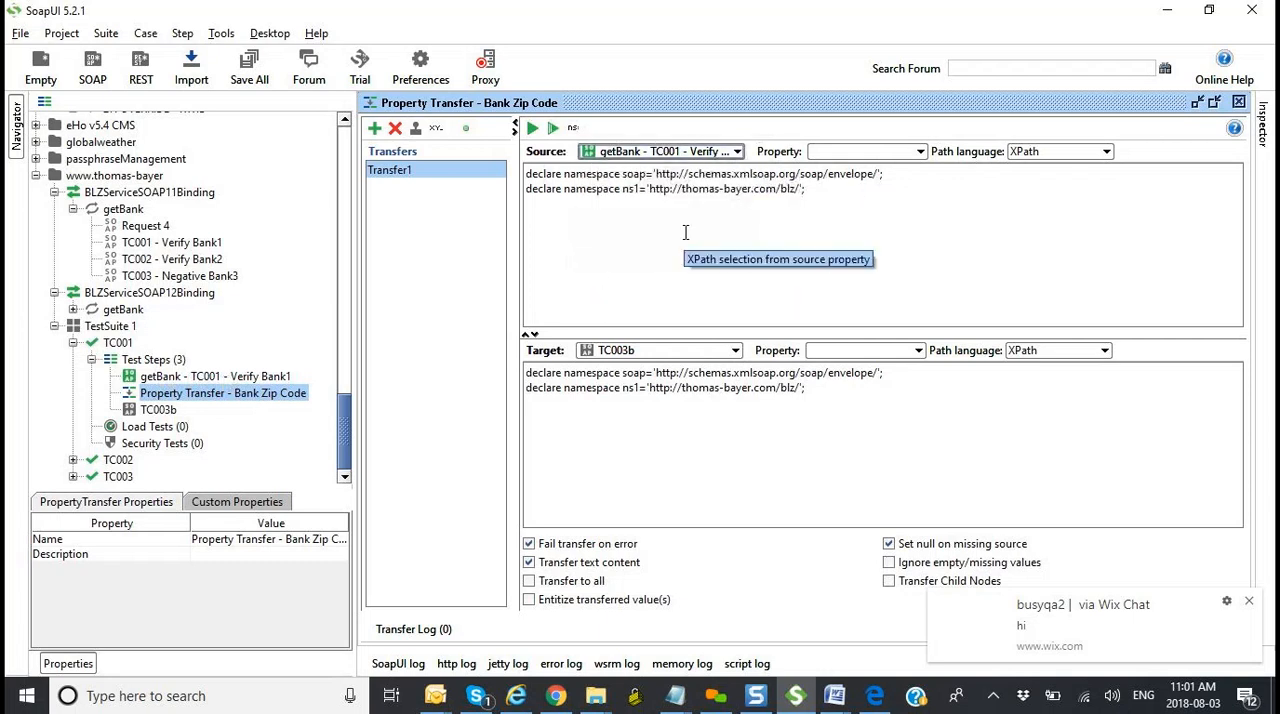
left_click(918, 153)
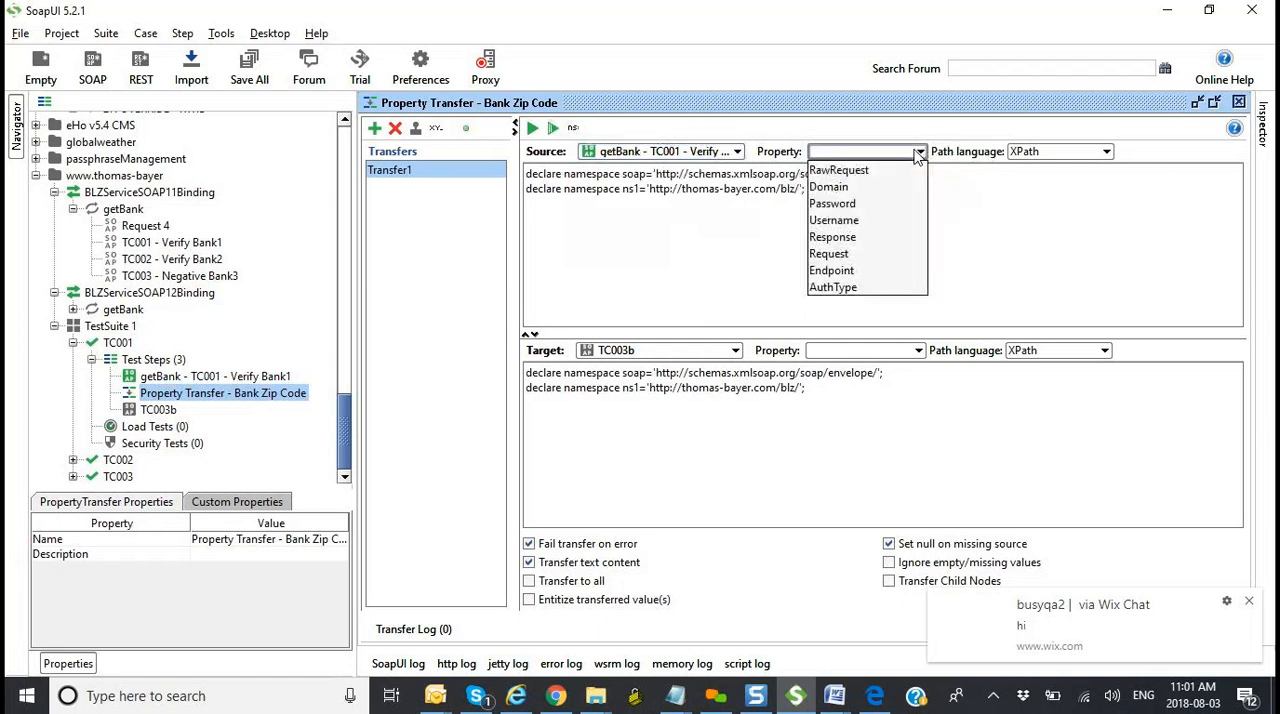
left_click(885, 237)
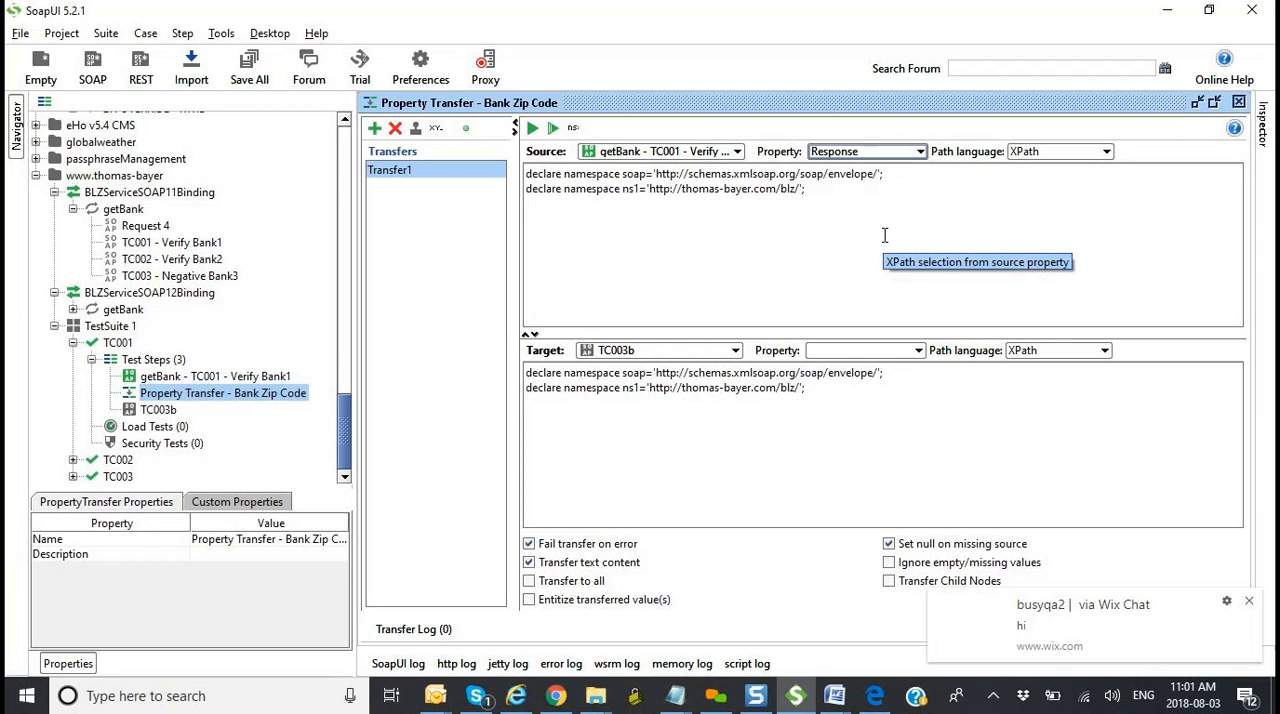
Step: Keep XPath as Transfer1's source path language and begin the expression //ns1 below the source namespace declarations
left_click(1060, 153)
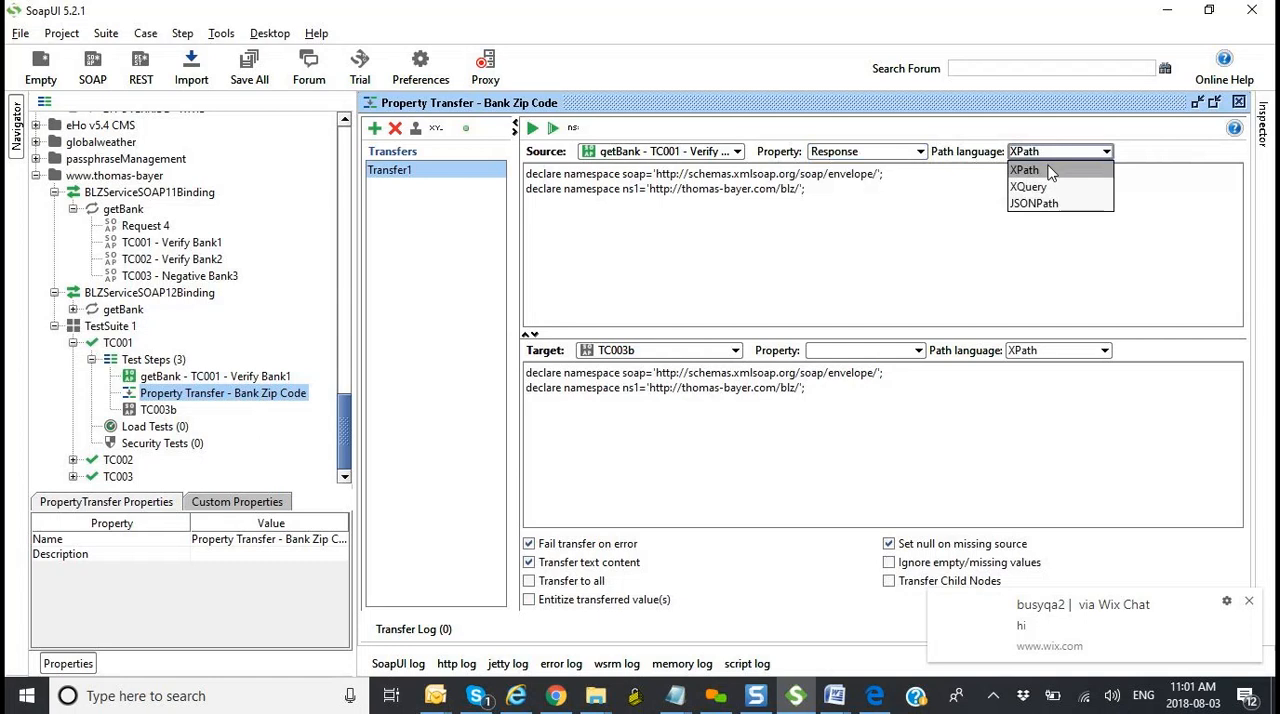
left_click(1048, 168)
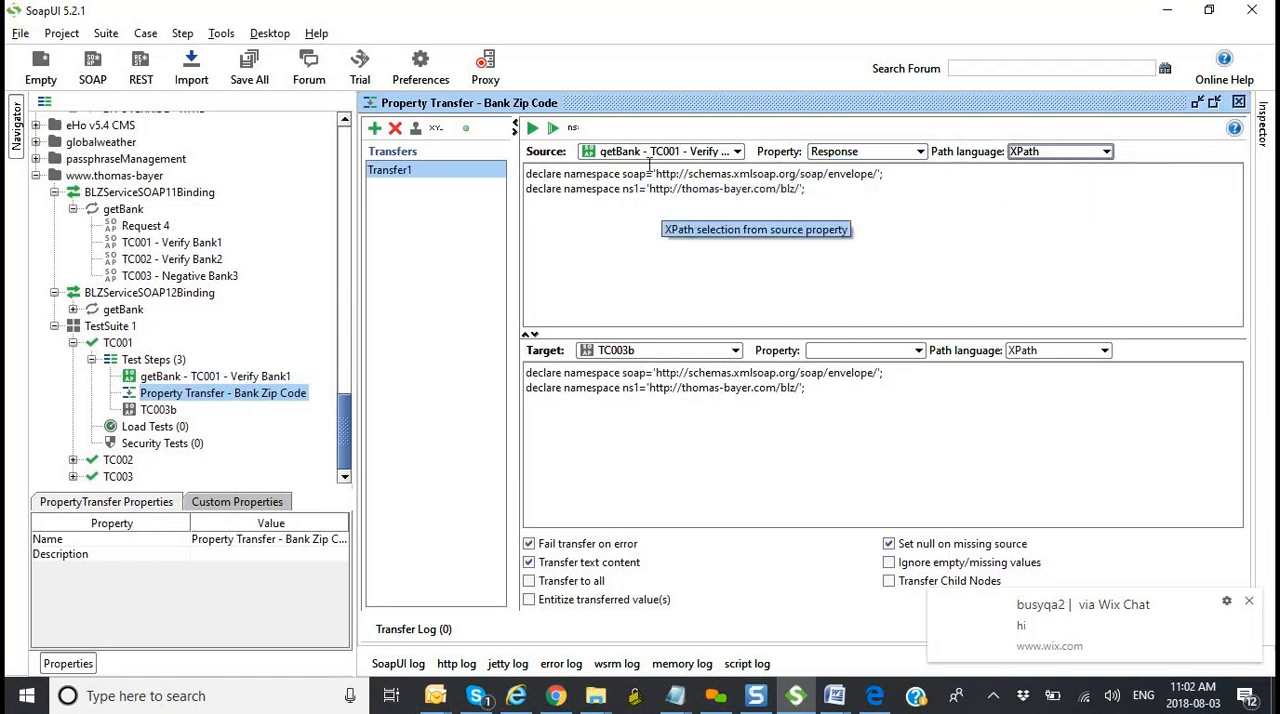
left_click(841, 188)
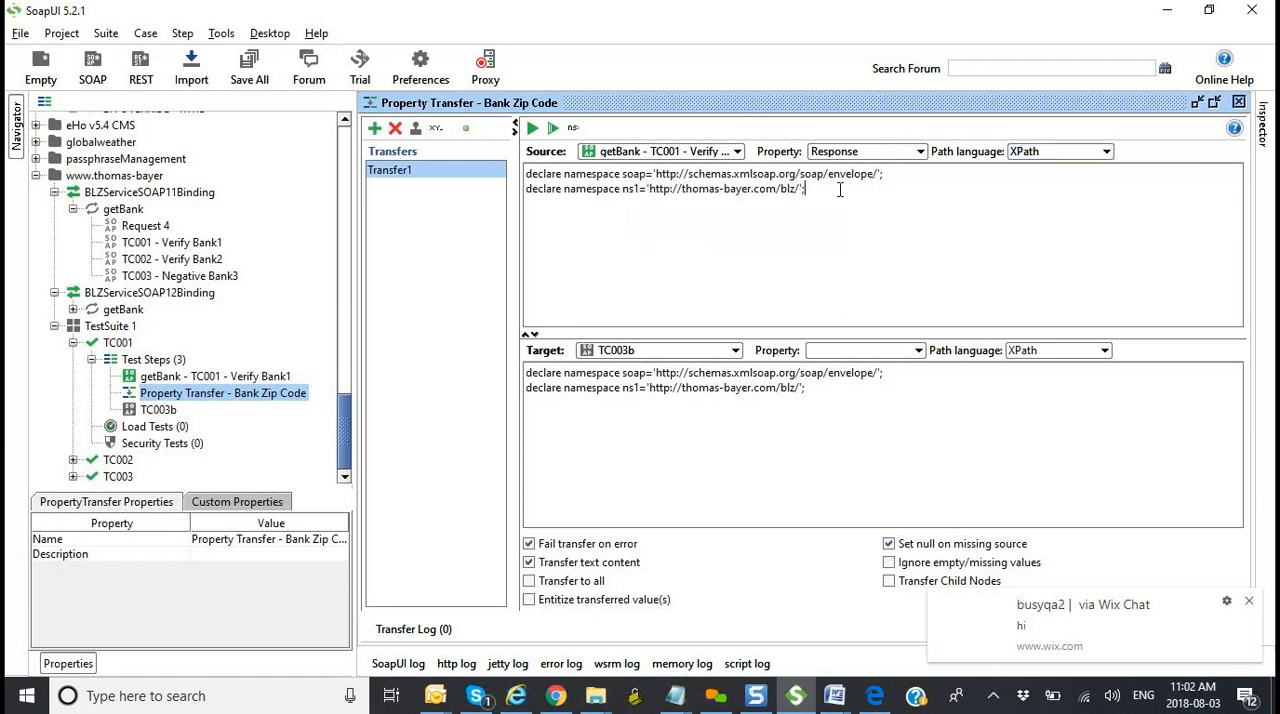
key("Return")
key("Return")
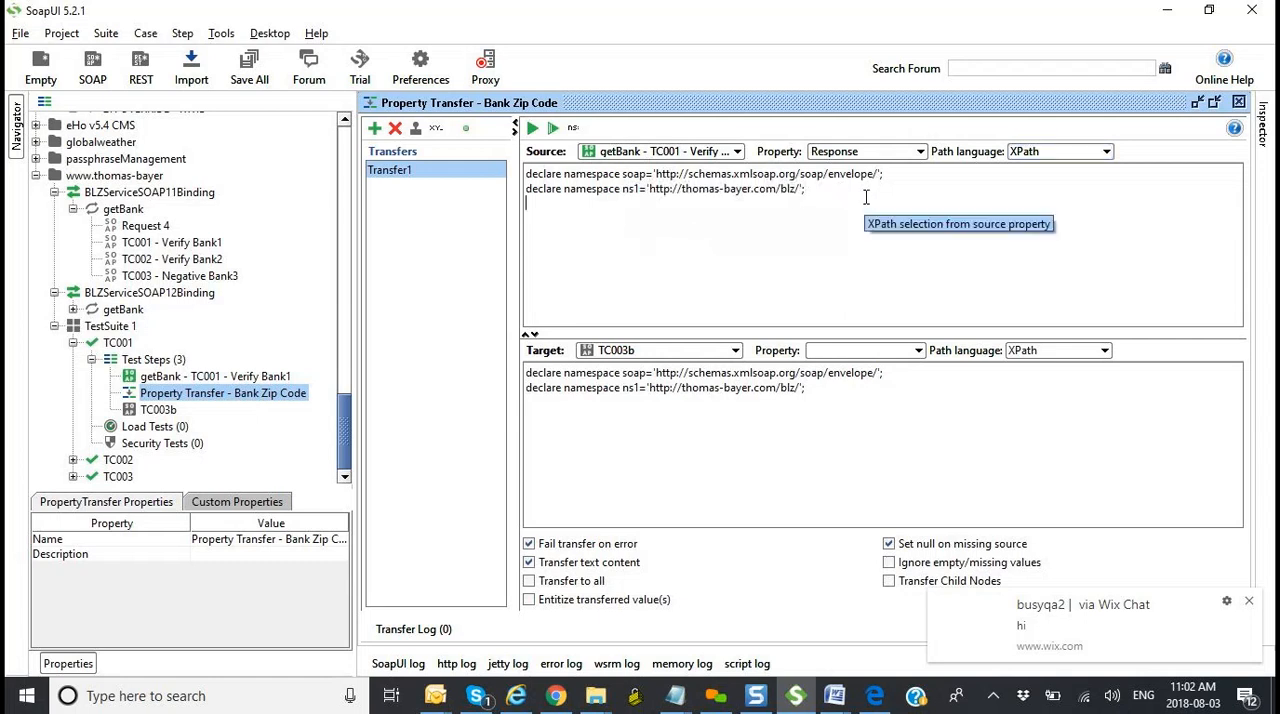
type("//ns1")
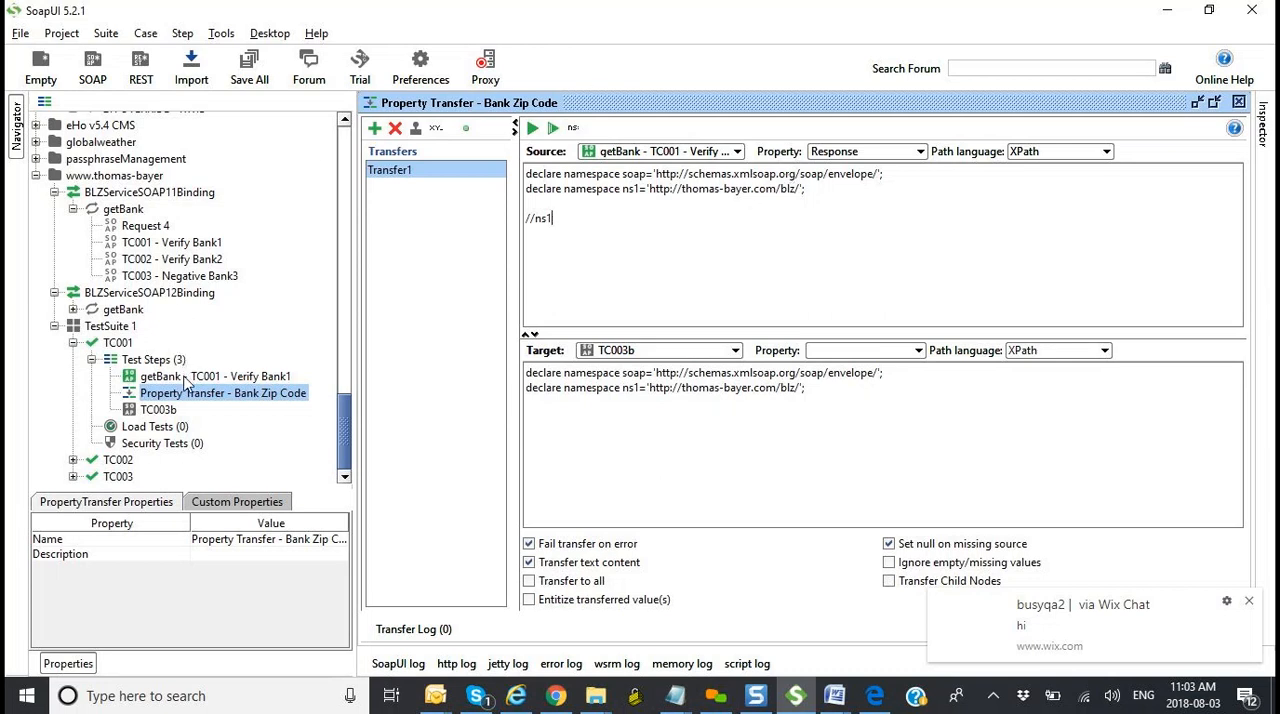
Step: Copy the example XPath from the Transfer_SystemCD_Instance_ID step in eHO_v5.5_Automation into the untitled Notepad note below the bank finder lines
double_click(184, 380)
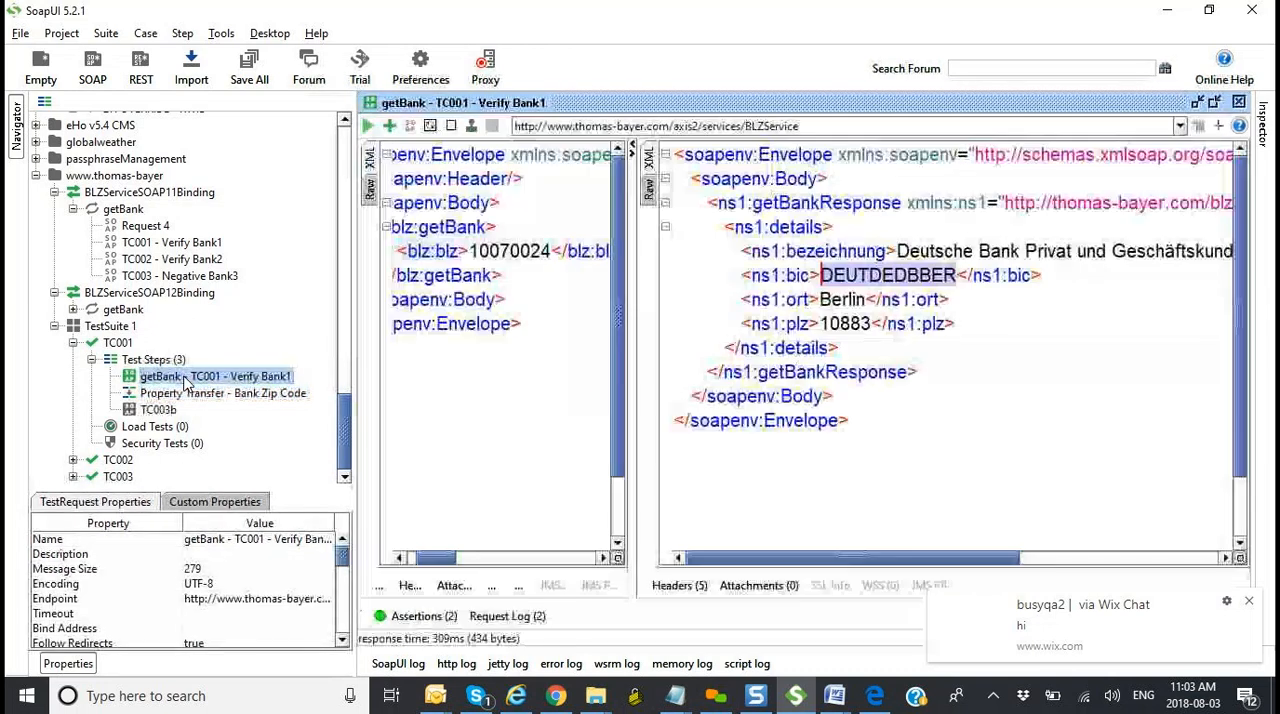
left_click(1034, 276)
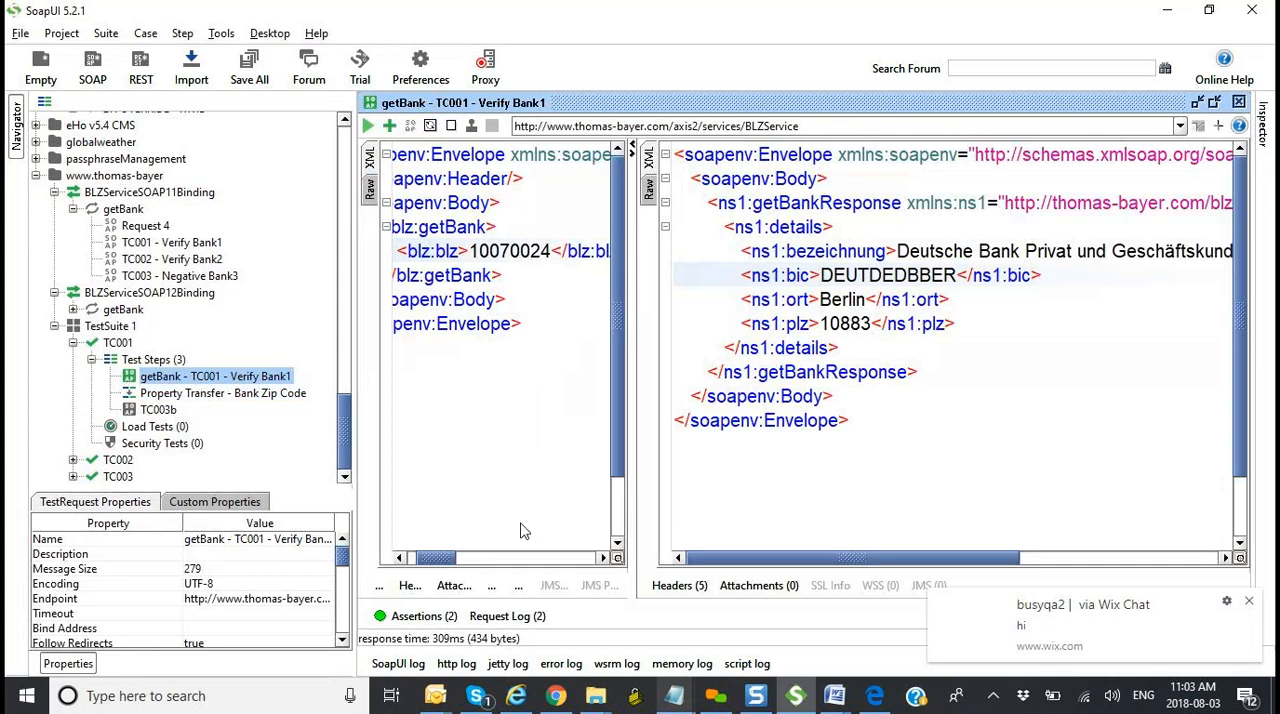
left_click_drag(346, 420, 346, 266)
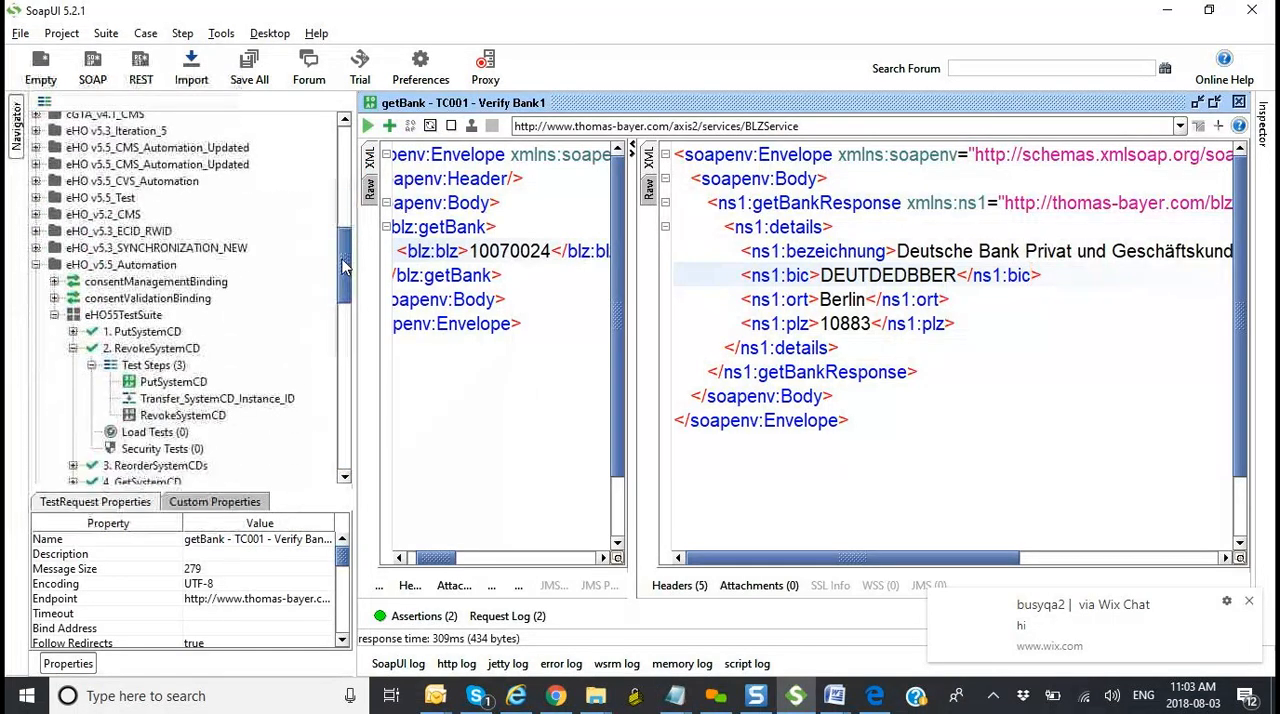
double_click(197, 401)
left_click_drag(950, 203, 510, 203)
key("ctrl+c")
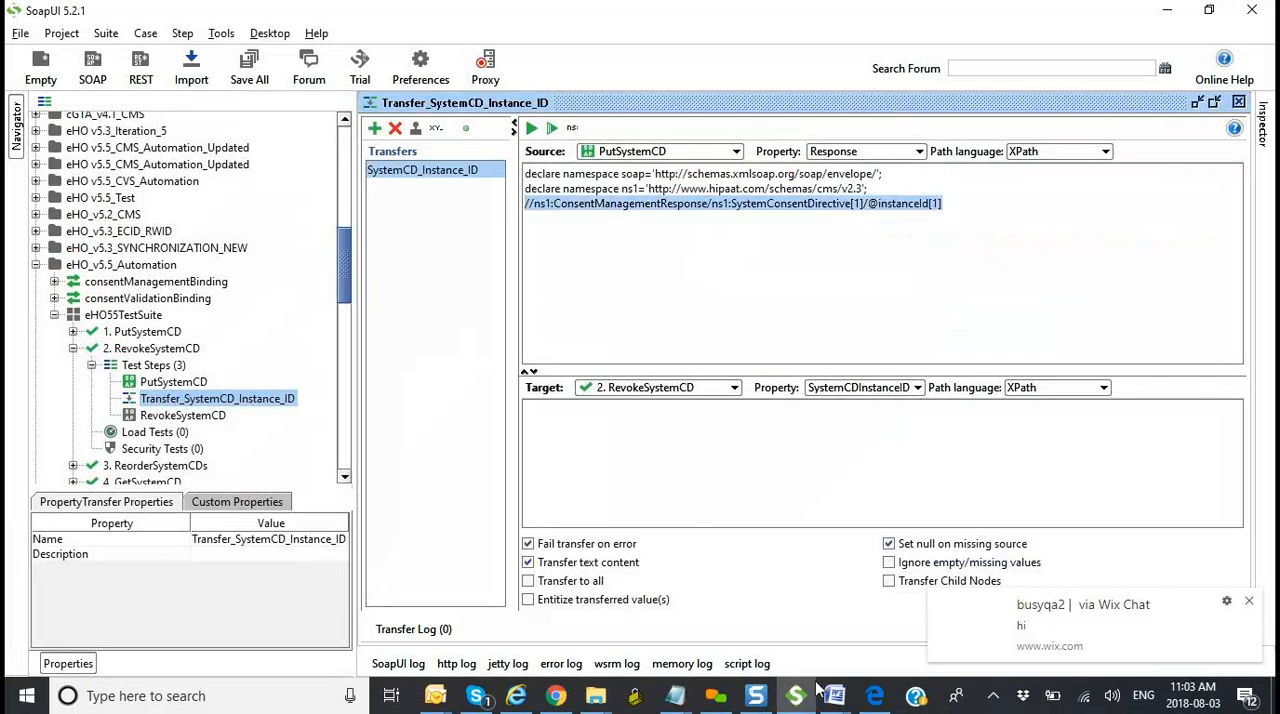
left_click(677, 698)
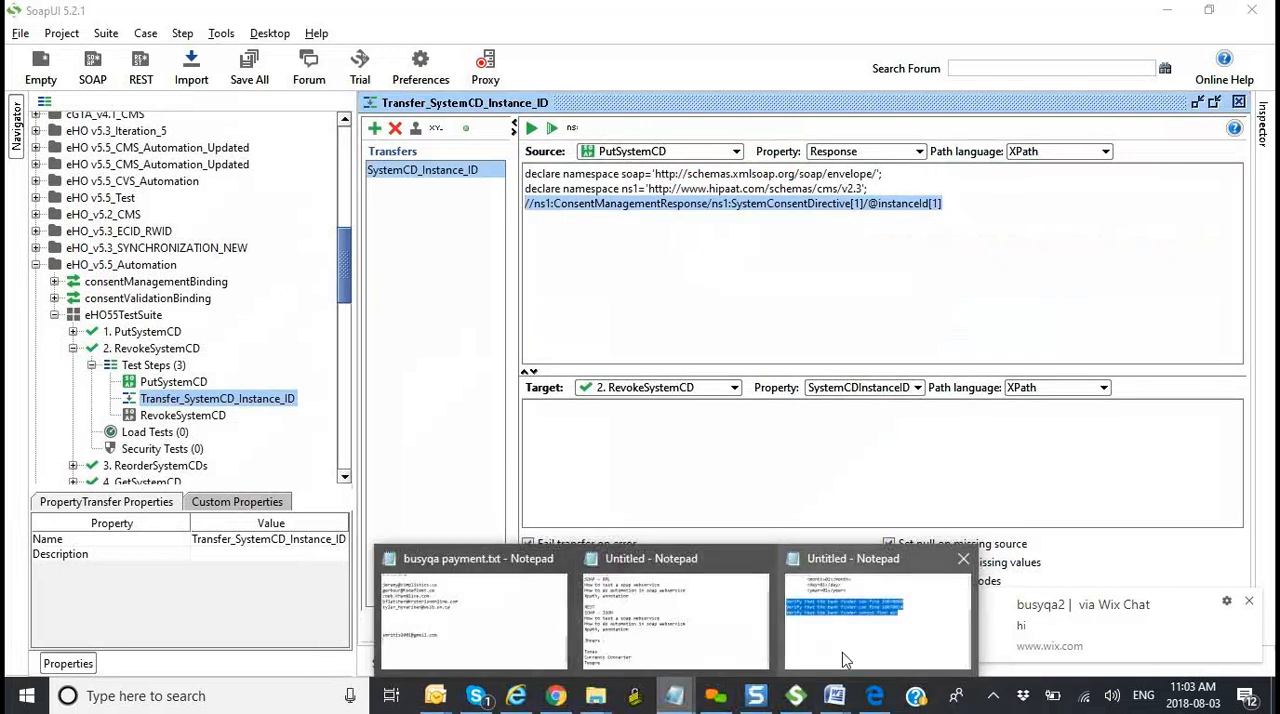
left_click(815, 546)
left_click(802, 398)
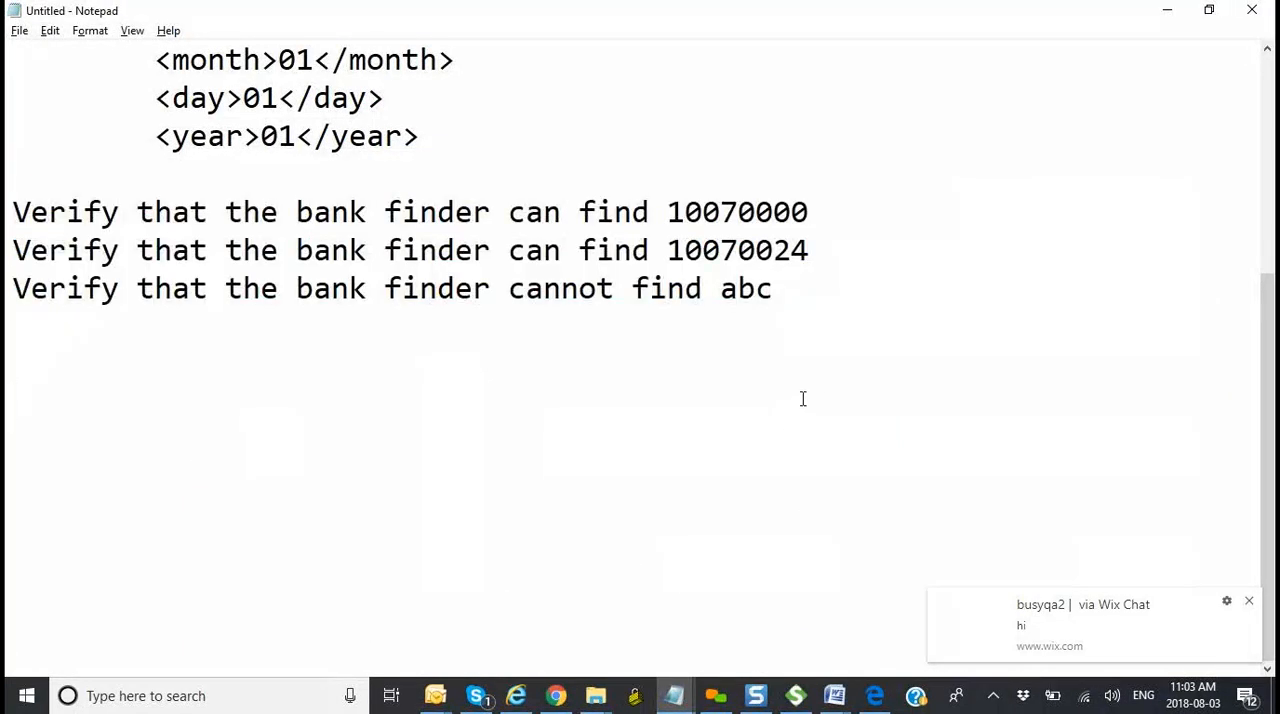
key("ctrl+v")
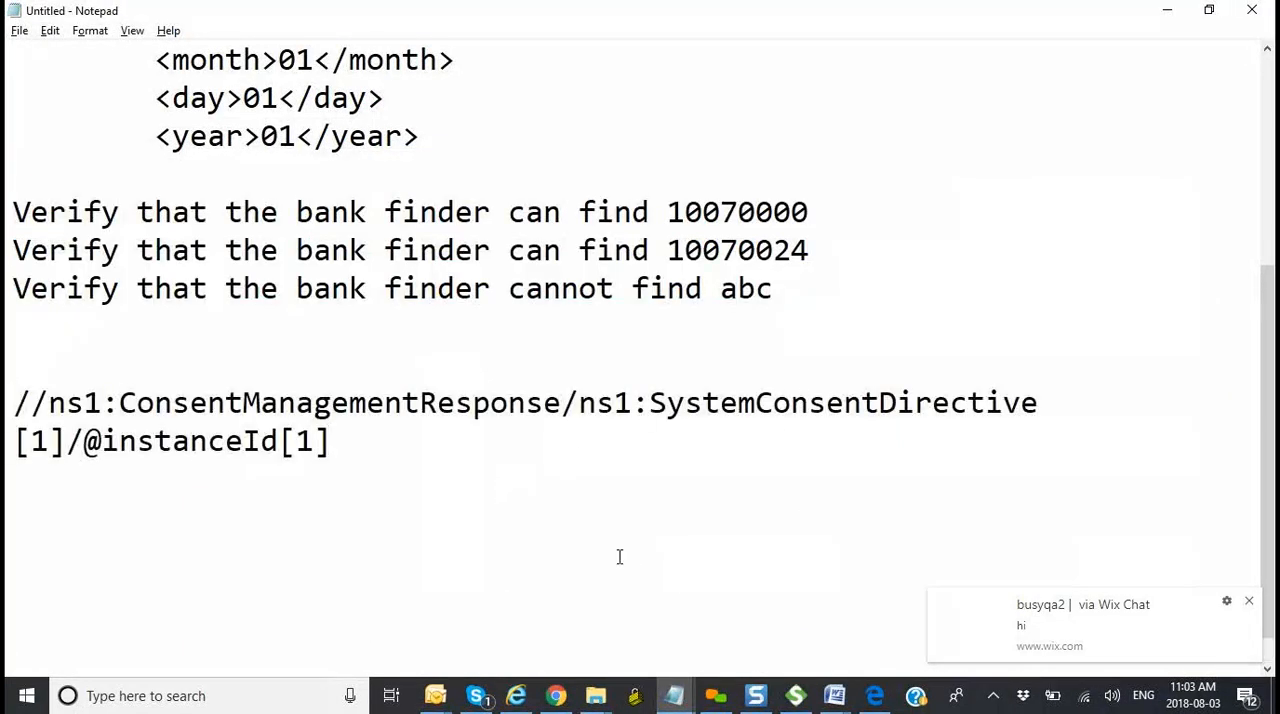
Step: Reopen Property Transfer - Bank Zip Code in SoapUI and extend the source XPath to //ns1: following the example in Notepad
key("alt+Tab")
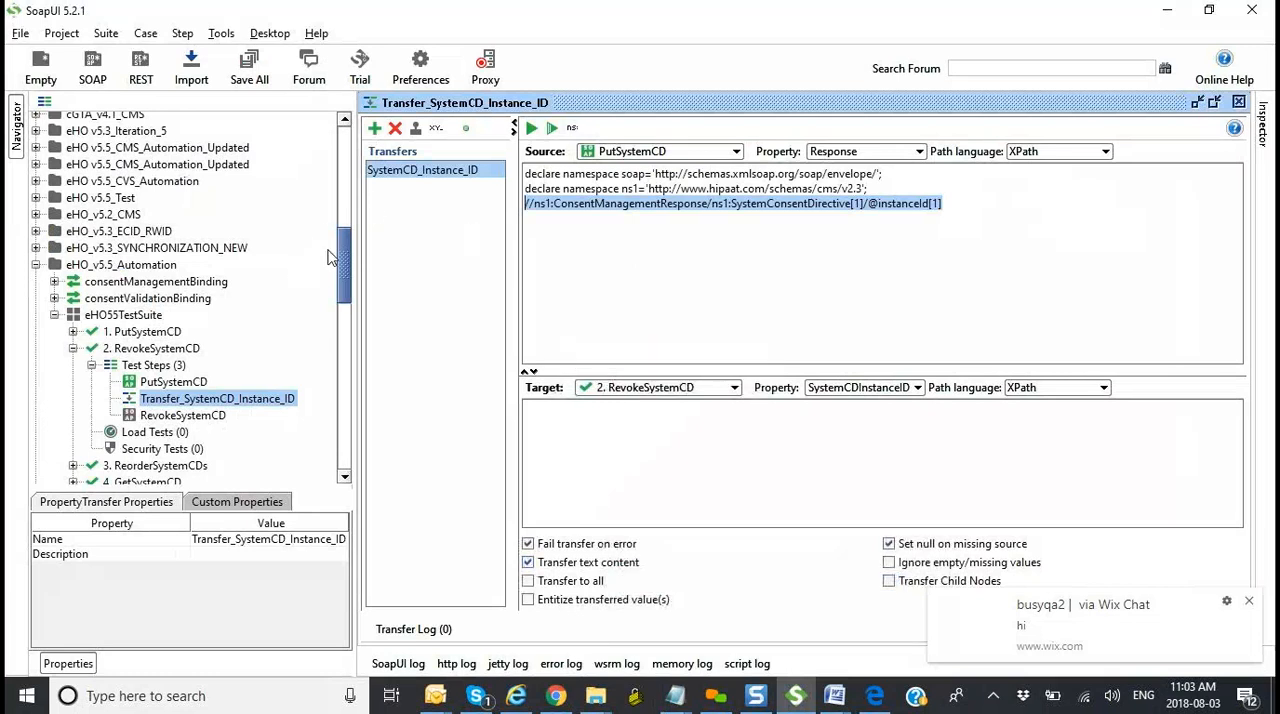
left_click_drag(342, 256, 258, 392)
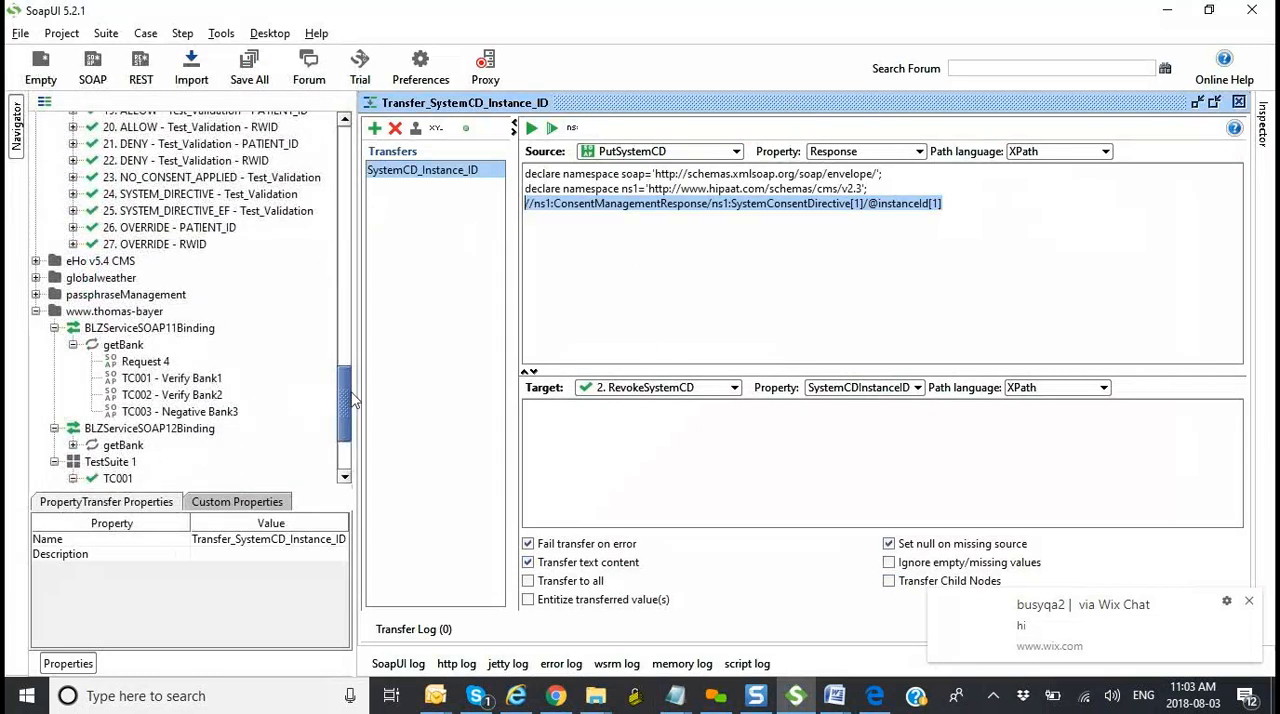
left_click_drag(345, 400, 257, 426)
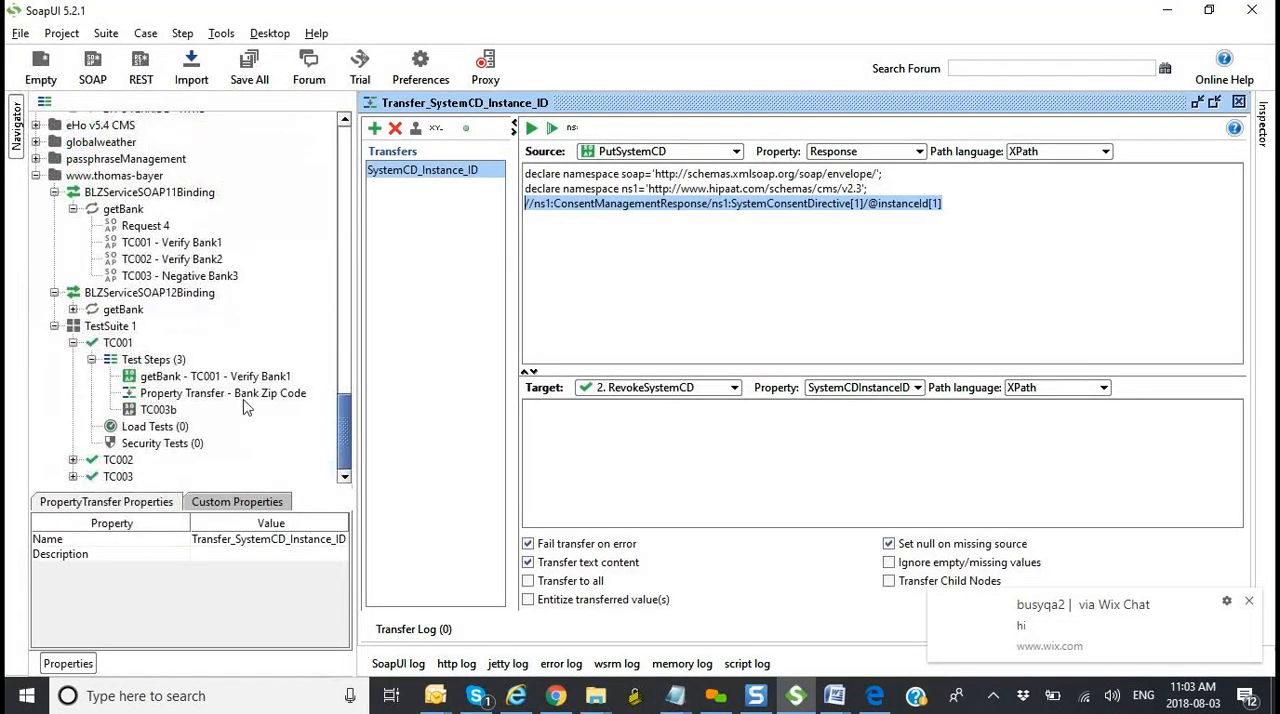
left_click(250, 396)
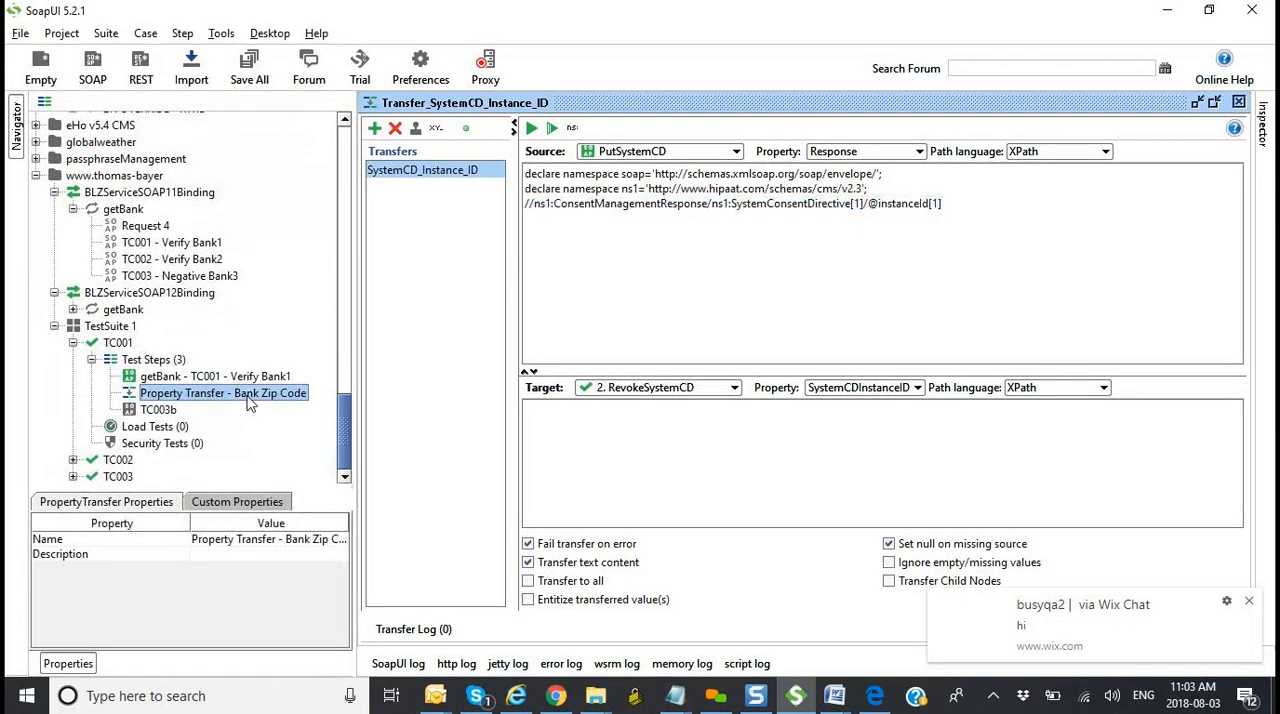
double_click(250, 396)
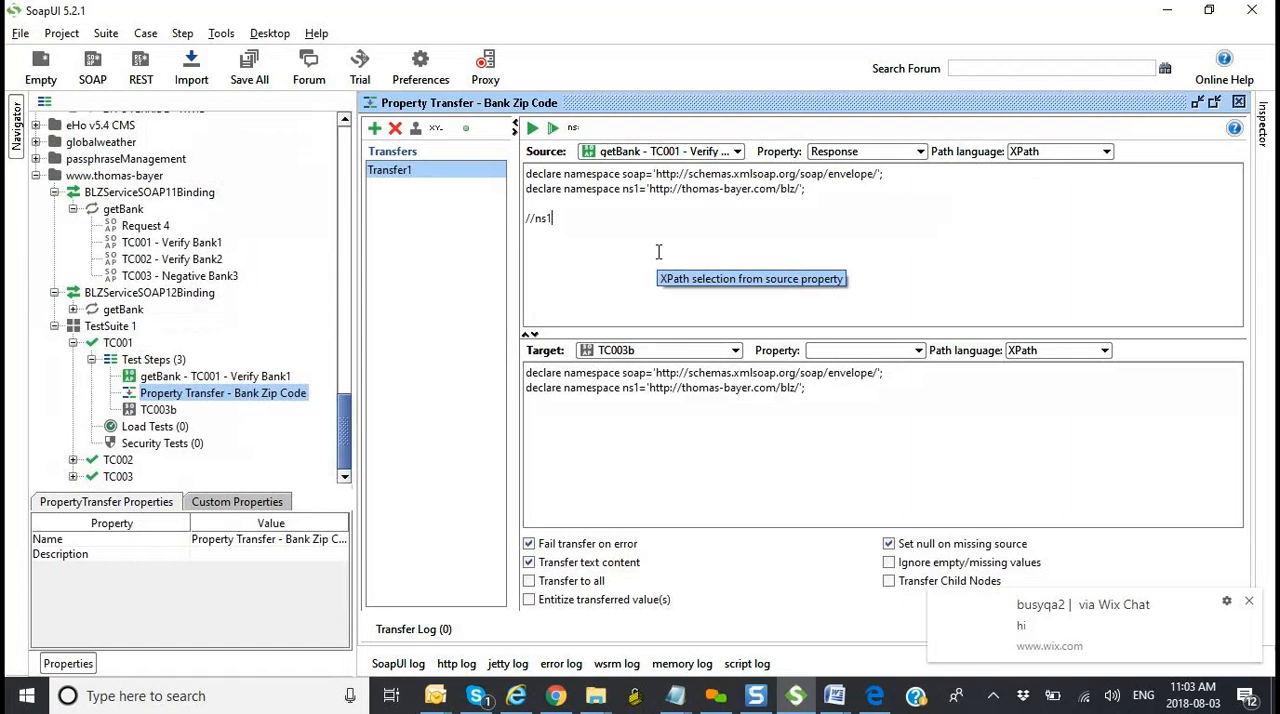
key("alt+Tab")
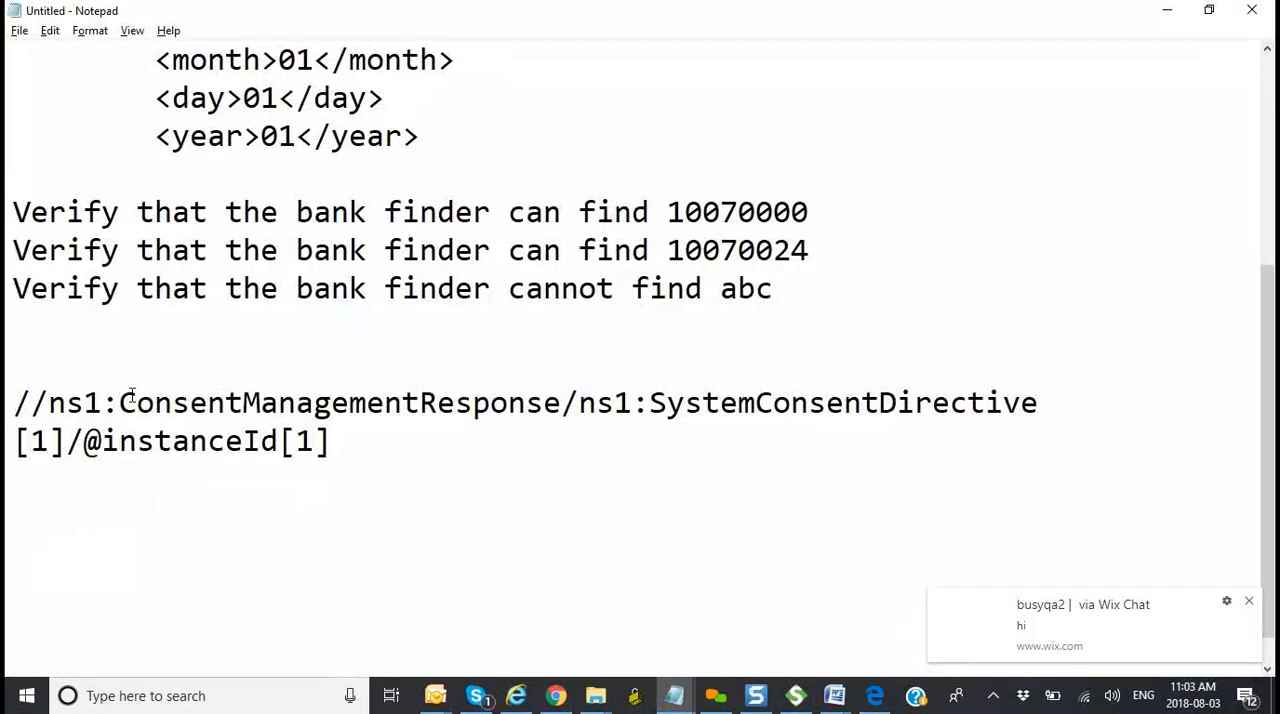
key("alt+Tab")
type(":")
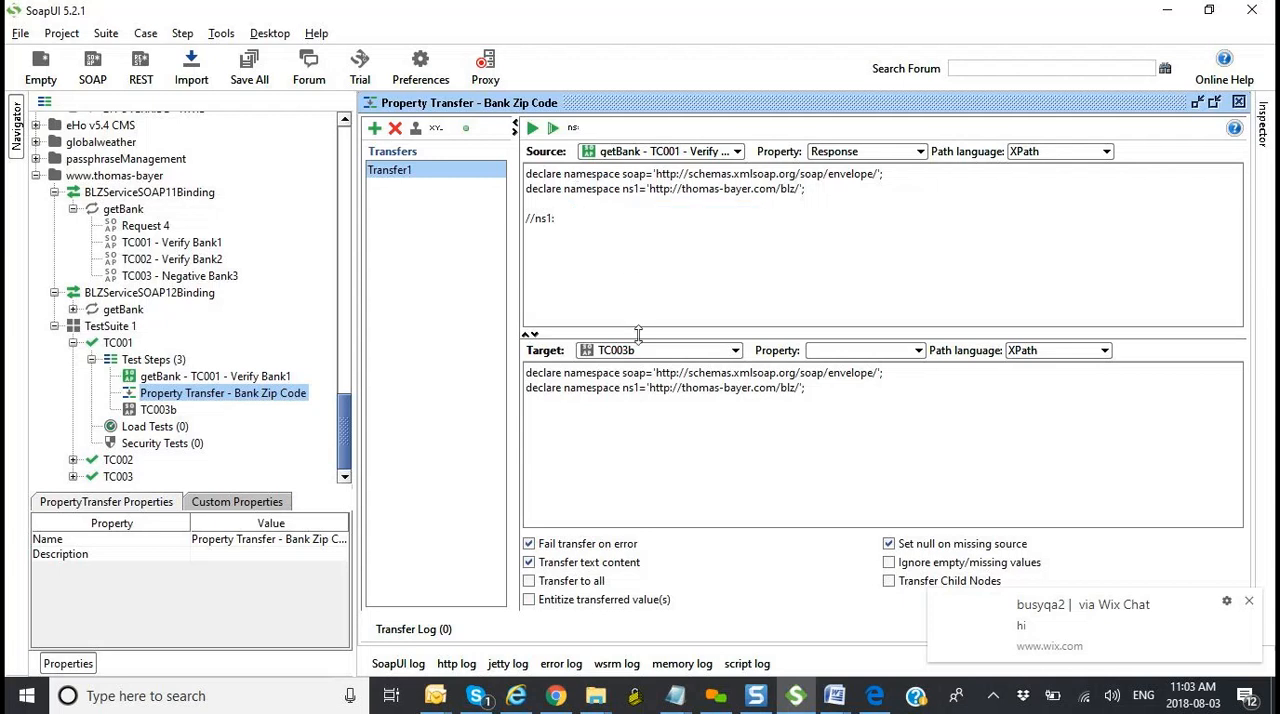
key("alt+Tab")
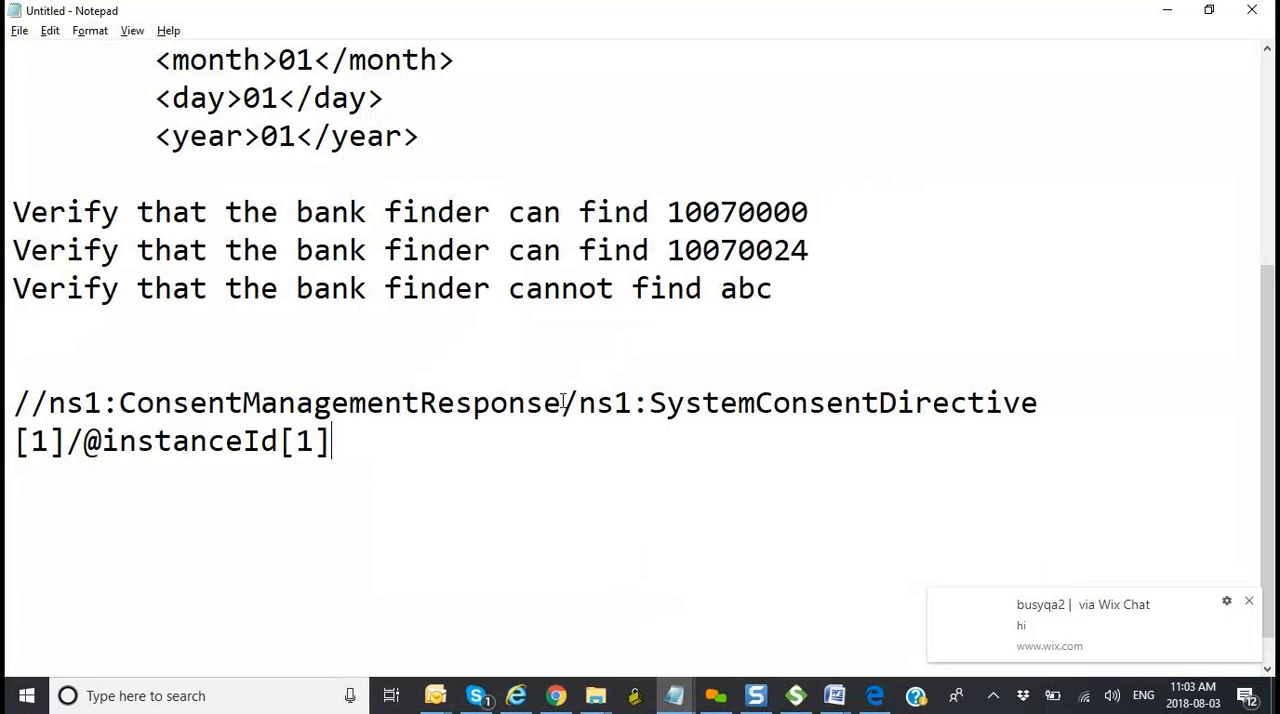
key("alt+Tab")
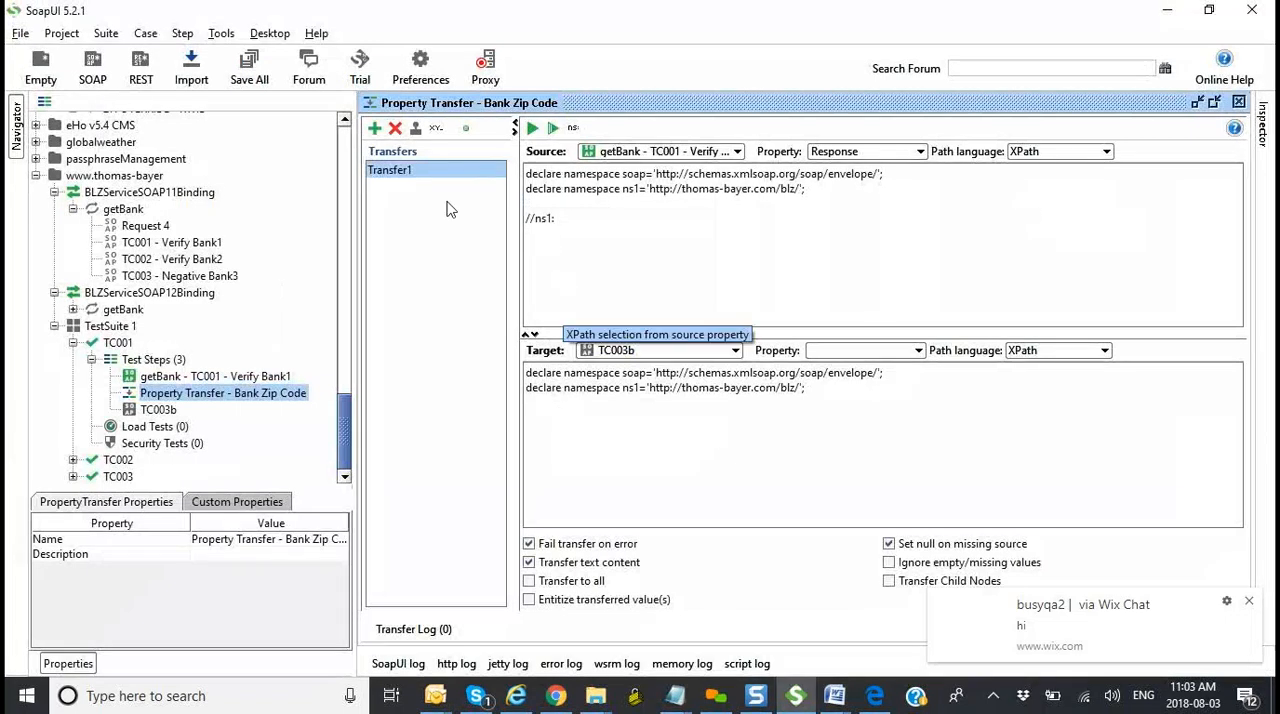
Step: Open the getBank - TC001 - Verify Bank1 step and examine the opening and closing ns1:getBankResponse tags in its response
double_click(268, 377)
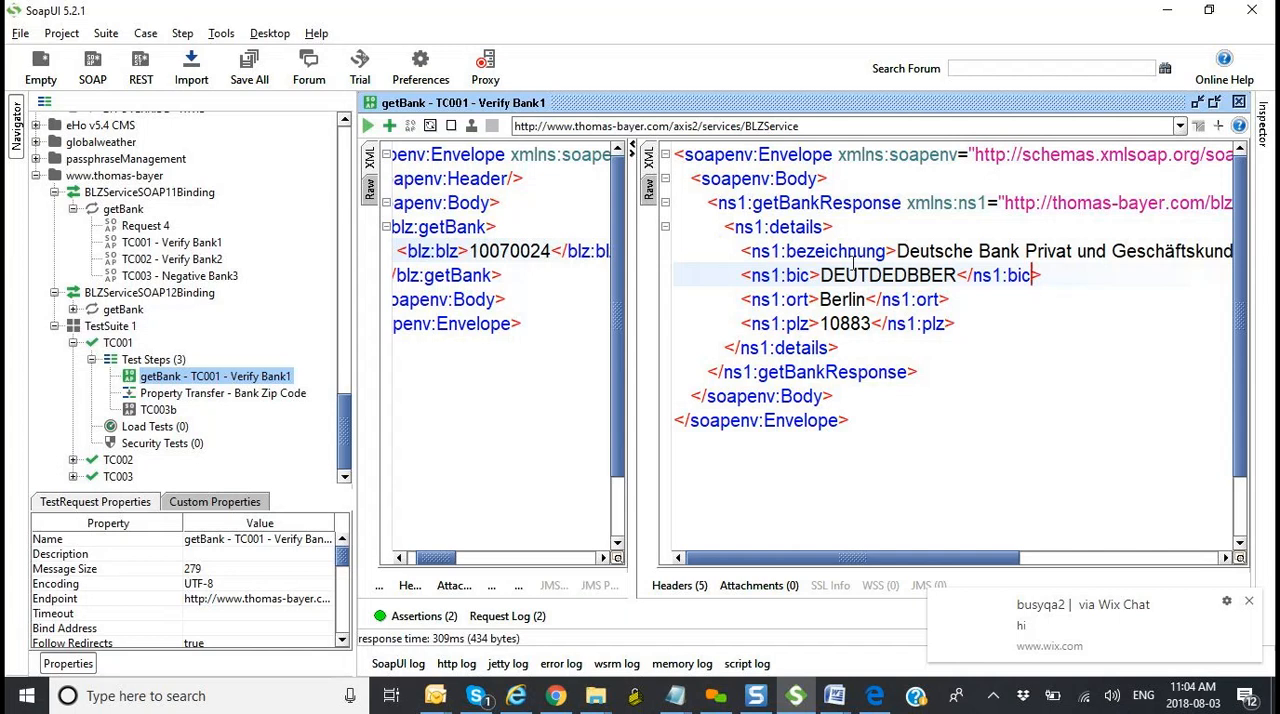
left_click_drag(901, 203, 725, 197)
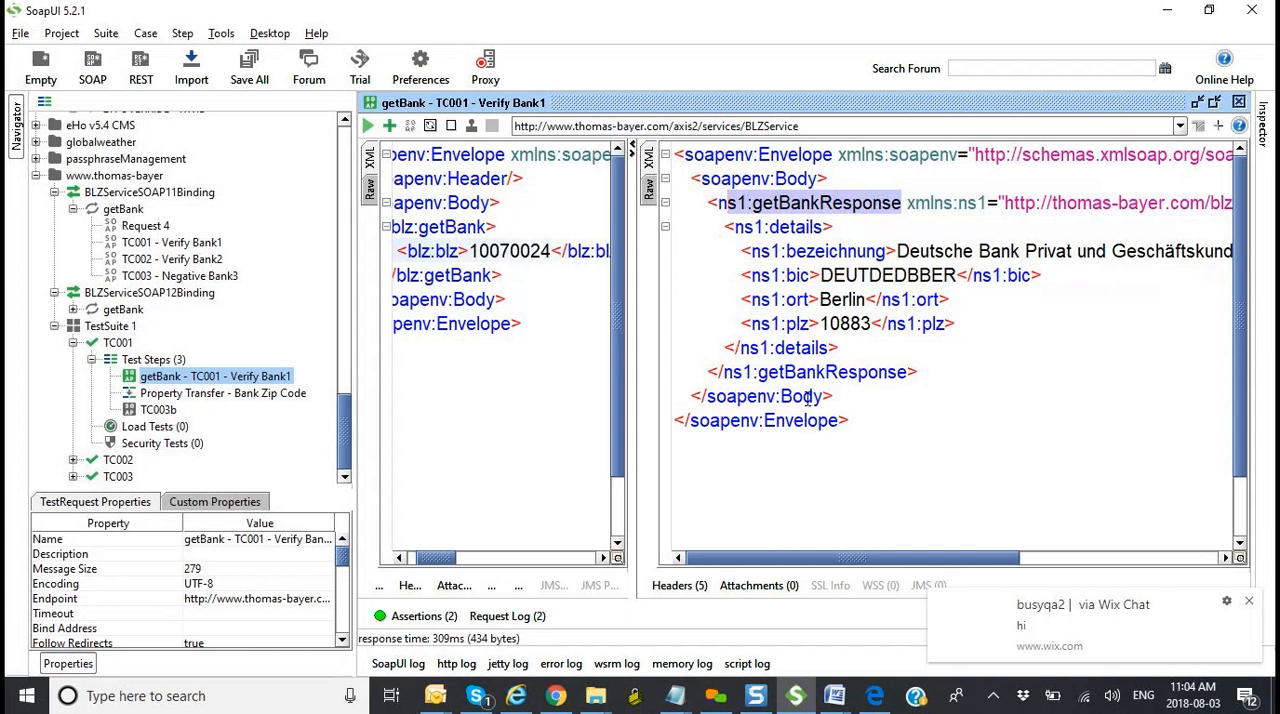
left_click(918, 372)
left_click_drag(918, 372, 707, 372)
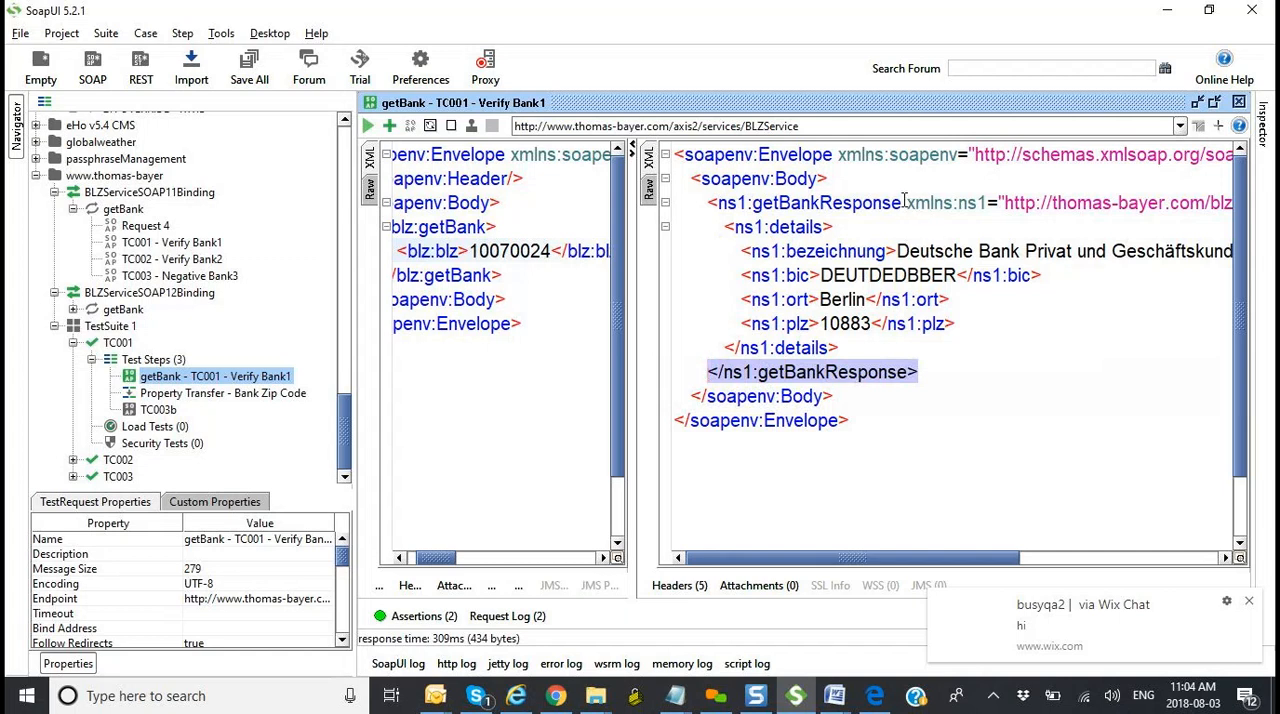
Step: Copy the getBankResponse element name and write //ns1:getBankResponse in Notepad below the example XPath
left_click_drag(903, 202, 756, 206)
key("ctrl+c")
key("alt+Tab")
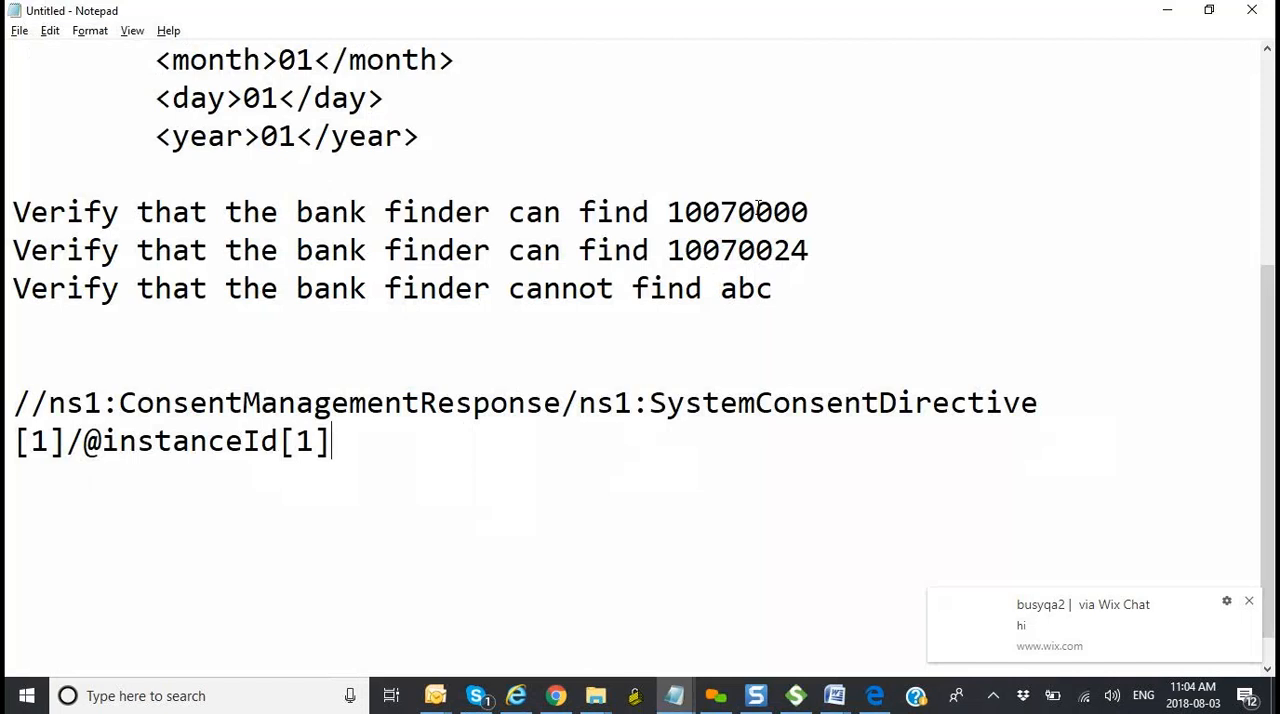
key("Return")
key("Return")
type("//")
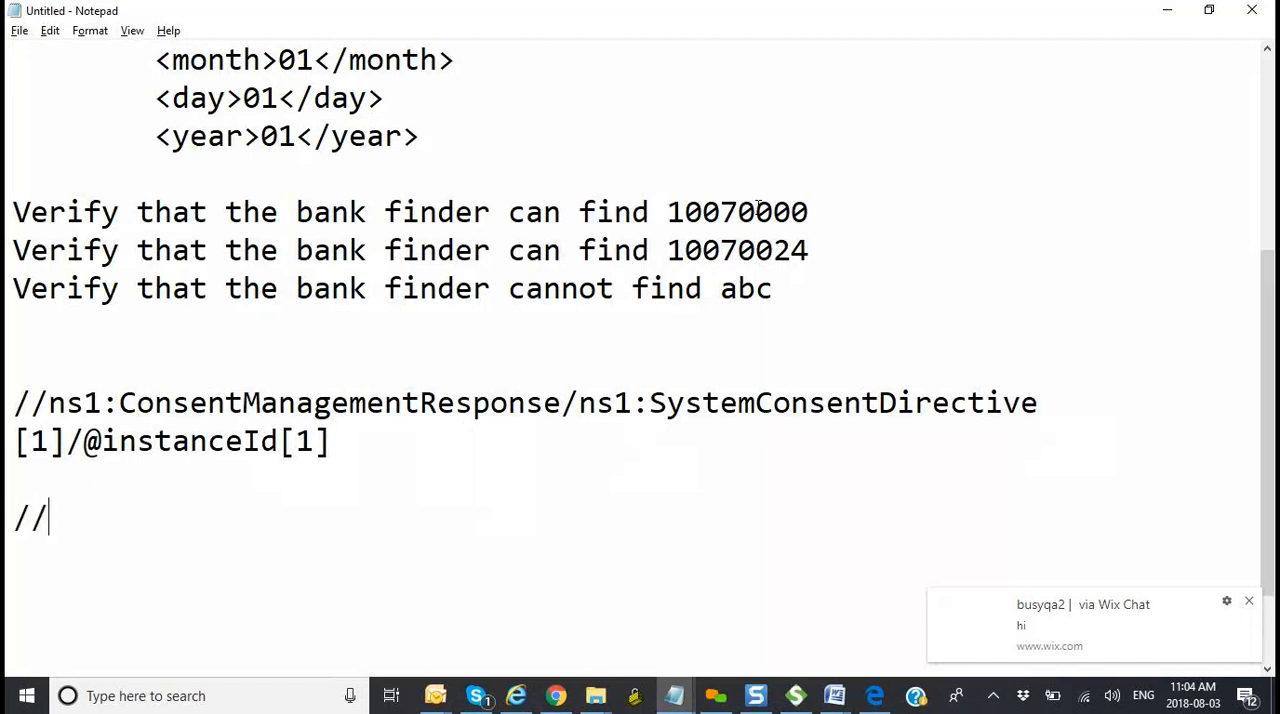
type("ns1:")
key("ctrl+v")
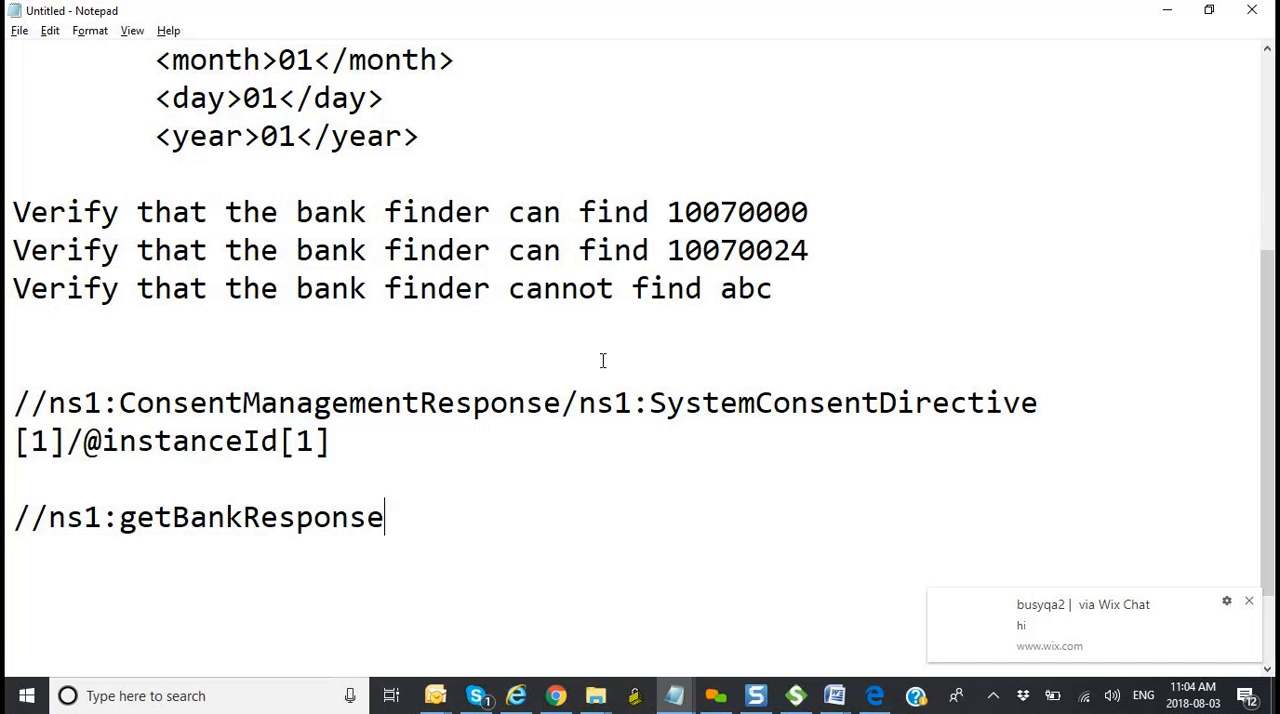
left_click_drag(562, 403, 420, 404)
left_click(417, 512)
Step: Append /ns1:details to the getBankResponse XPath in Notepad, copying the element name from the getBank response in SoapUI
key("alt+Tab")
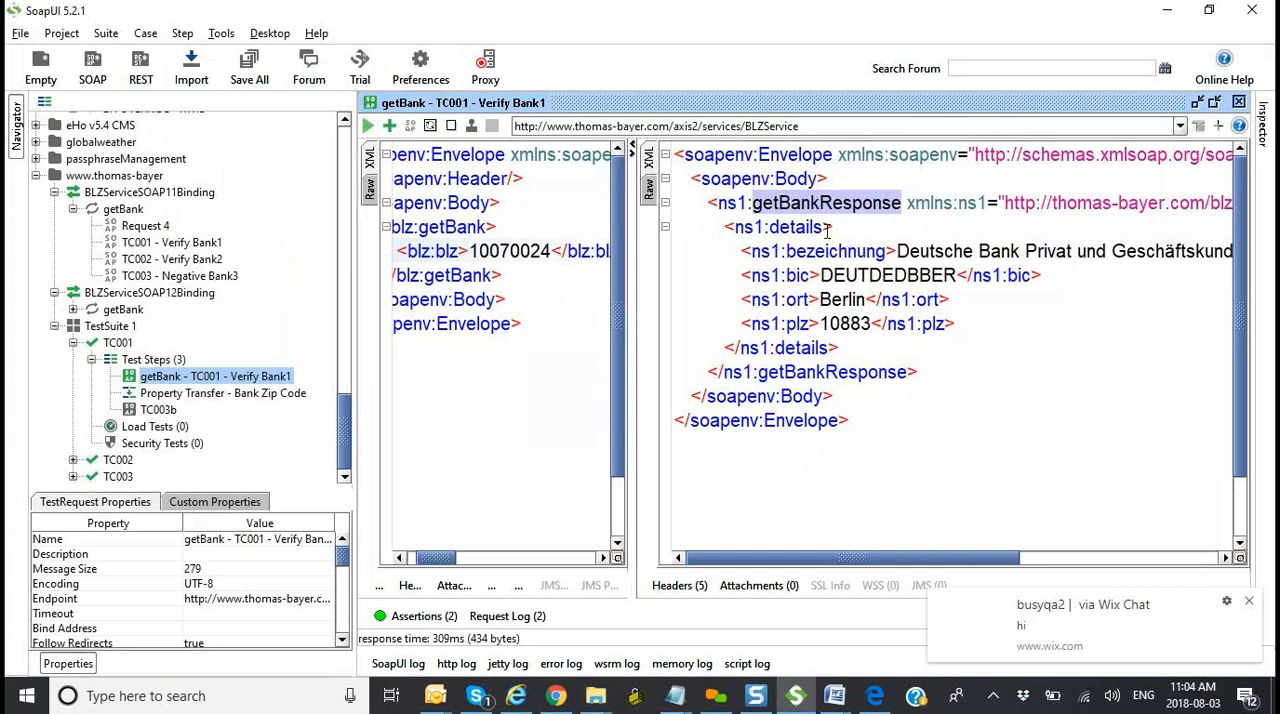
left_click_drag(826, 229, 738, 228)
key("alt+Tab")
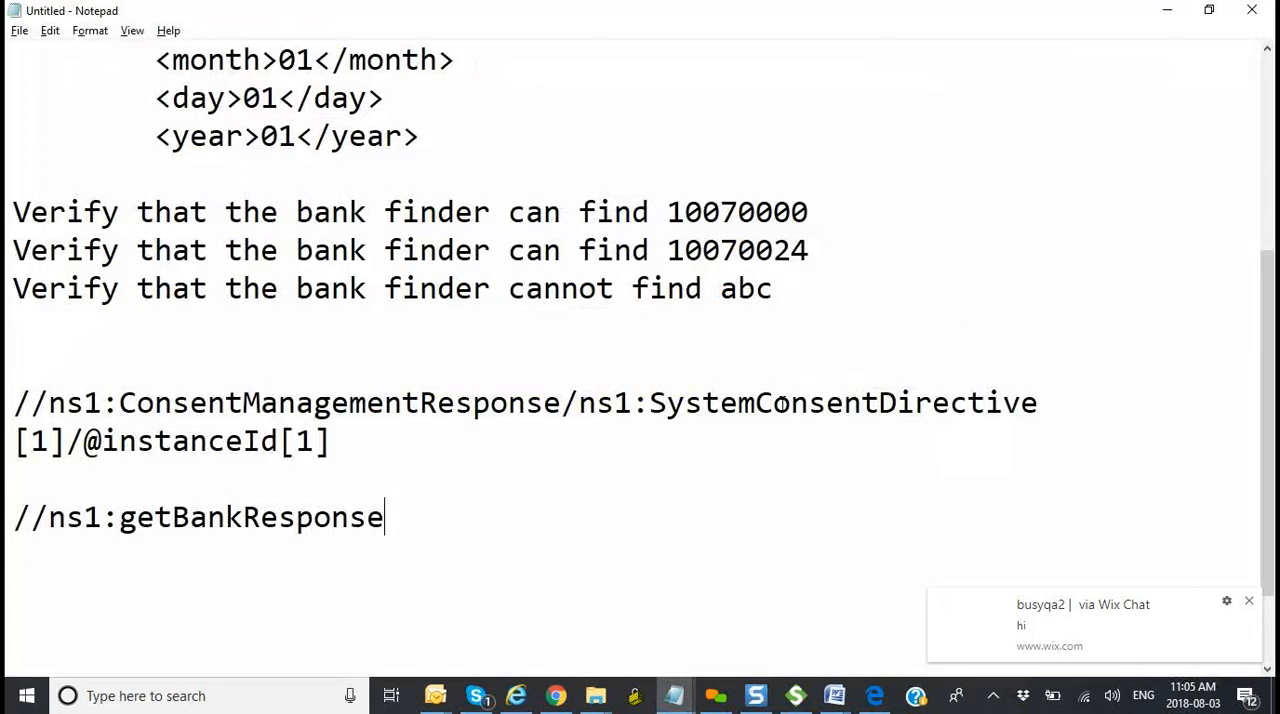
type("/ns1:")
key("alt+Tab")
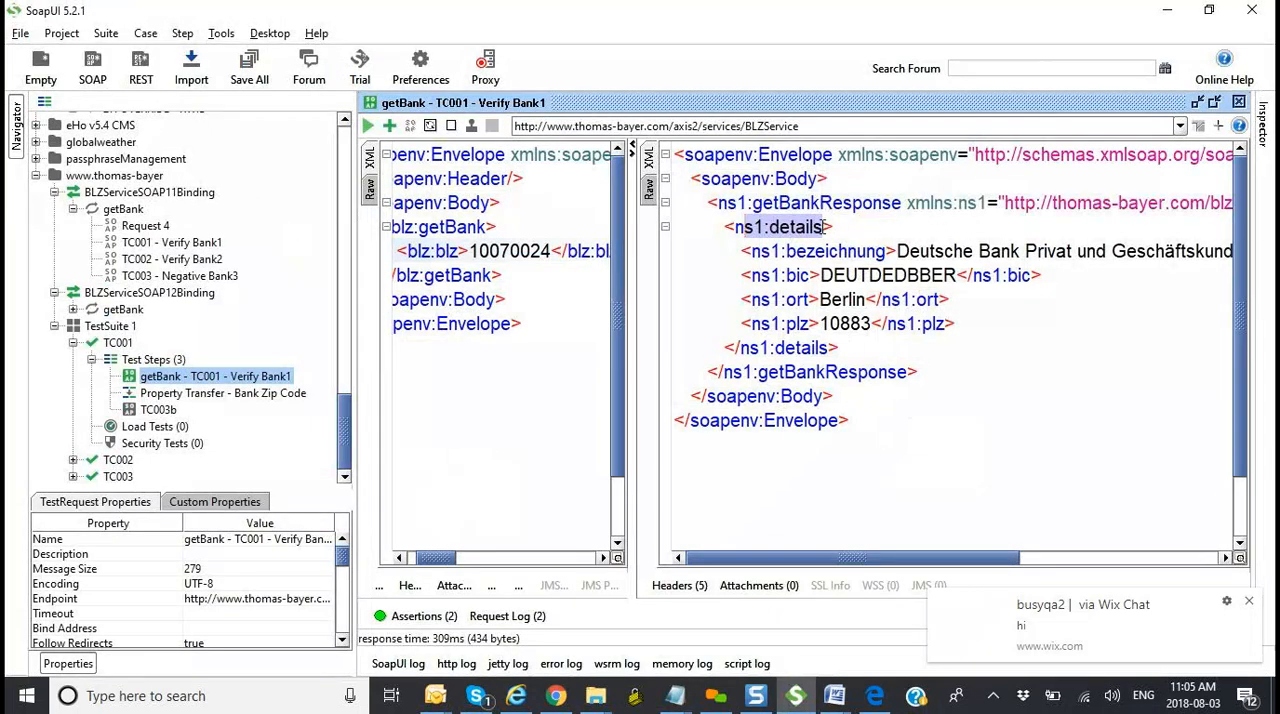
left_click_drag(822, 227, 771, 228)
key("ctrl+c")
key("alt+Tab")
key("ctrl+v")
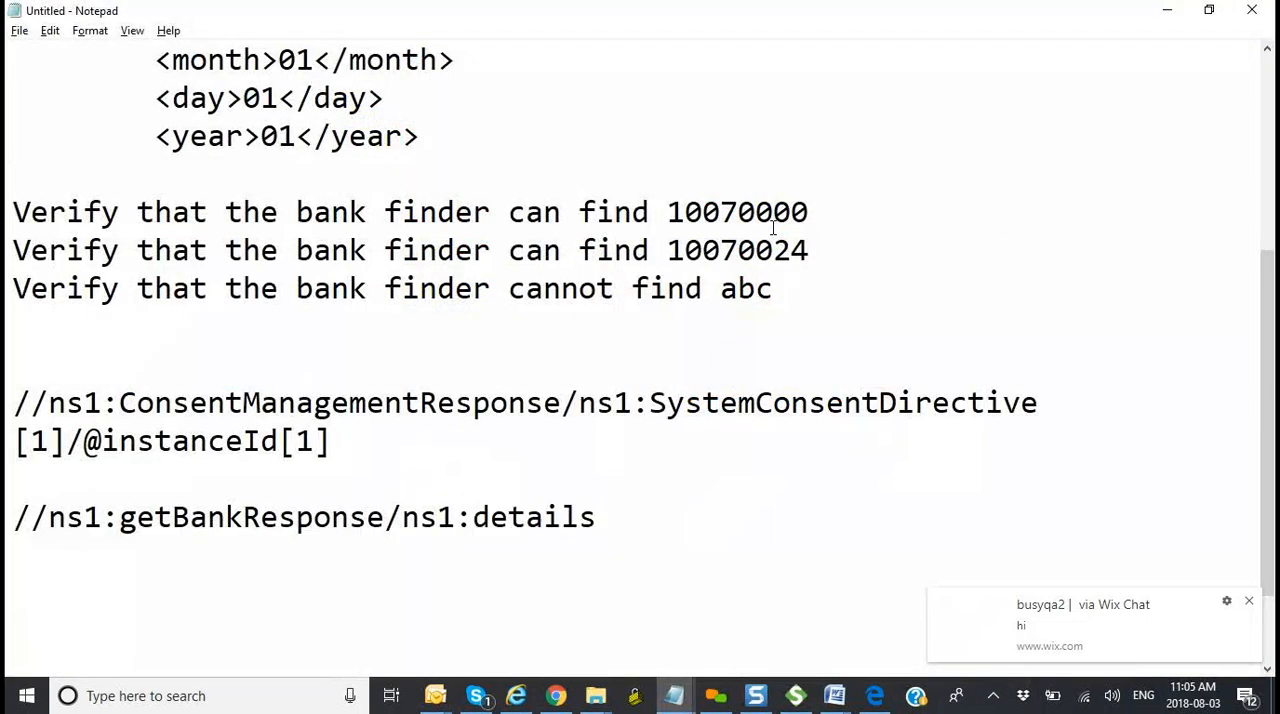
Step: Append /ns1:bic to the Notepad XPath, then highlight the ns1:bic value in SoapUI's getBank response
type("/")
key("alt+Tab")
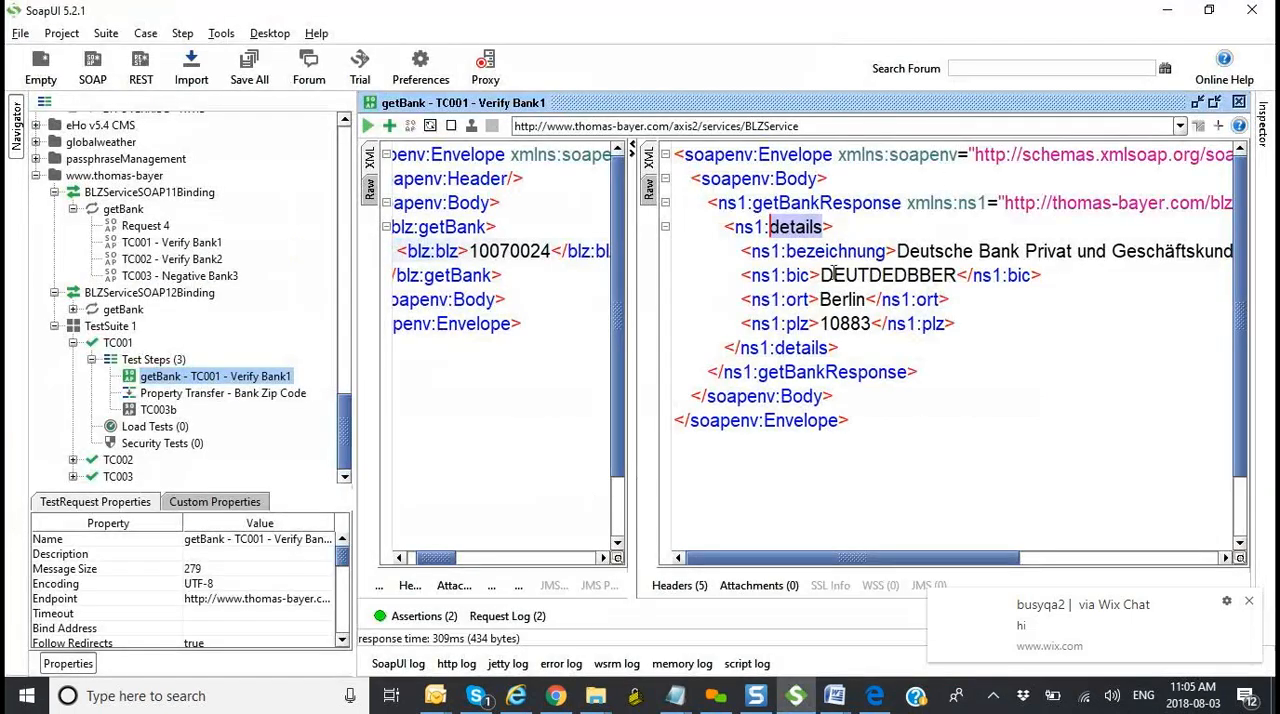
left_click(811, 275)
left_click_drag(811, 275, 787, 275)
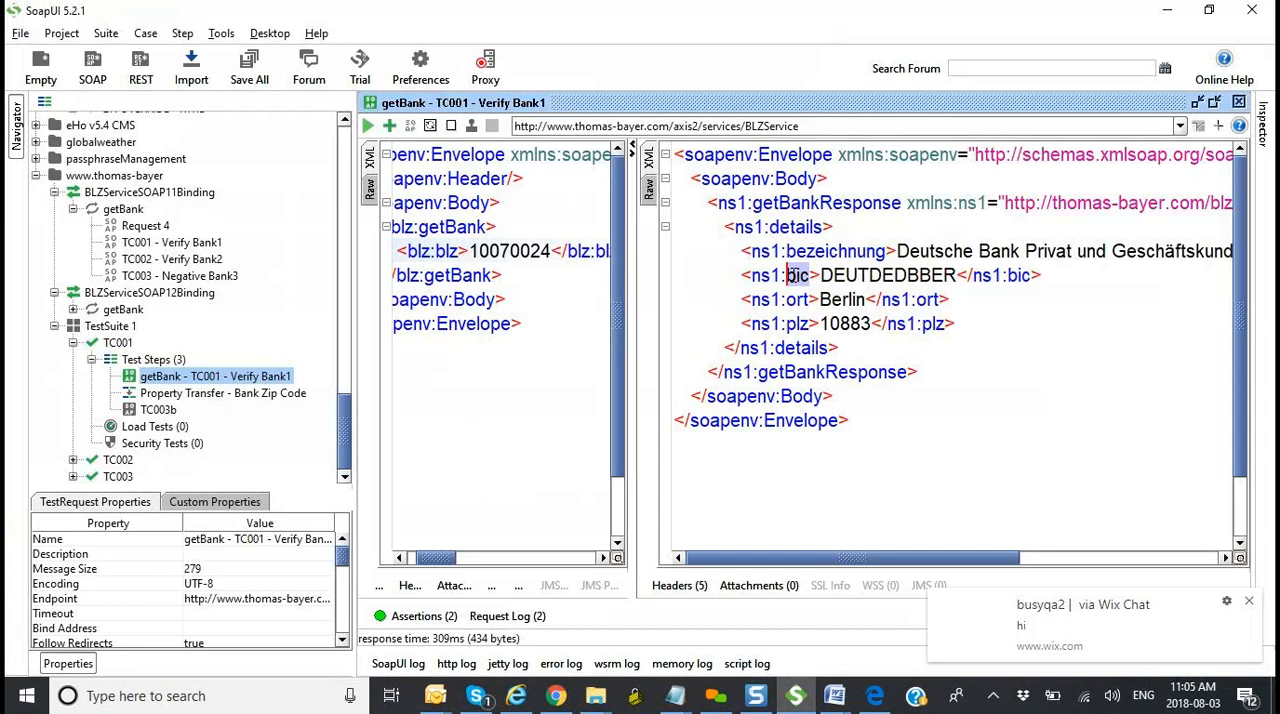
key("alt+Tab")
type("ns1")
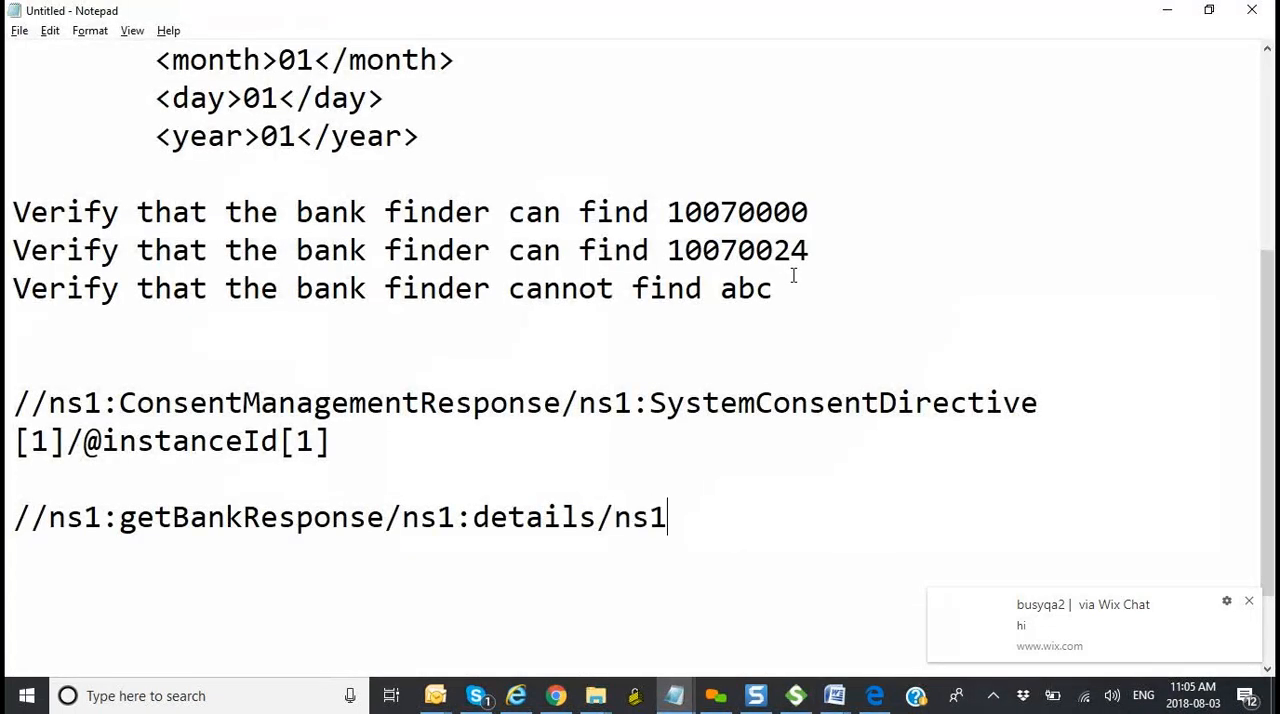
type(":")
key("ctrl+v")
key("alt+Tab")
left_click_drag(956, 275, 822, 275)
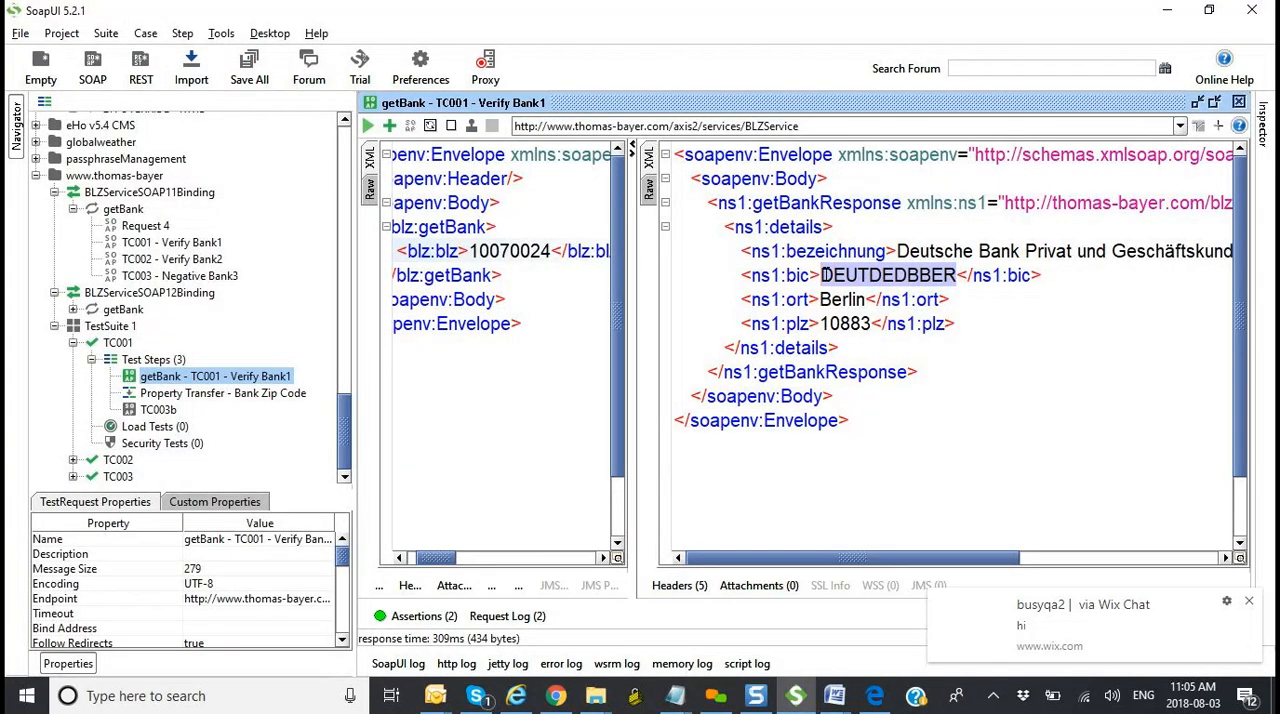
Step: Copy //ns1:getBankResponse/ns1:details/ns1:bic from Notepad into the source XPath of SoapUI's Property Transfer - Bank Zip Code step, removing duplicate characters and the blank line
key("alt+Tab")
left_click_drag(740, 516, 10, 516)
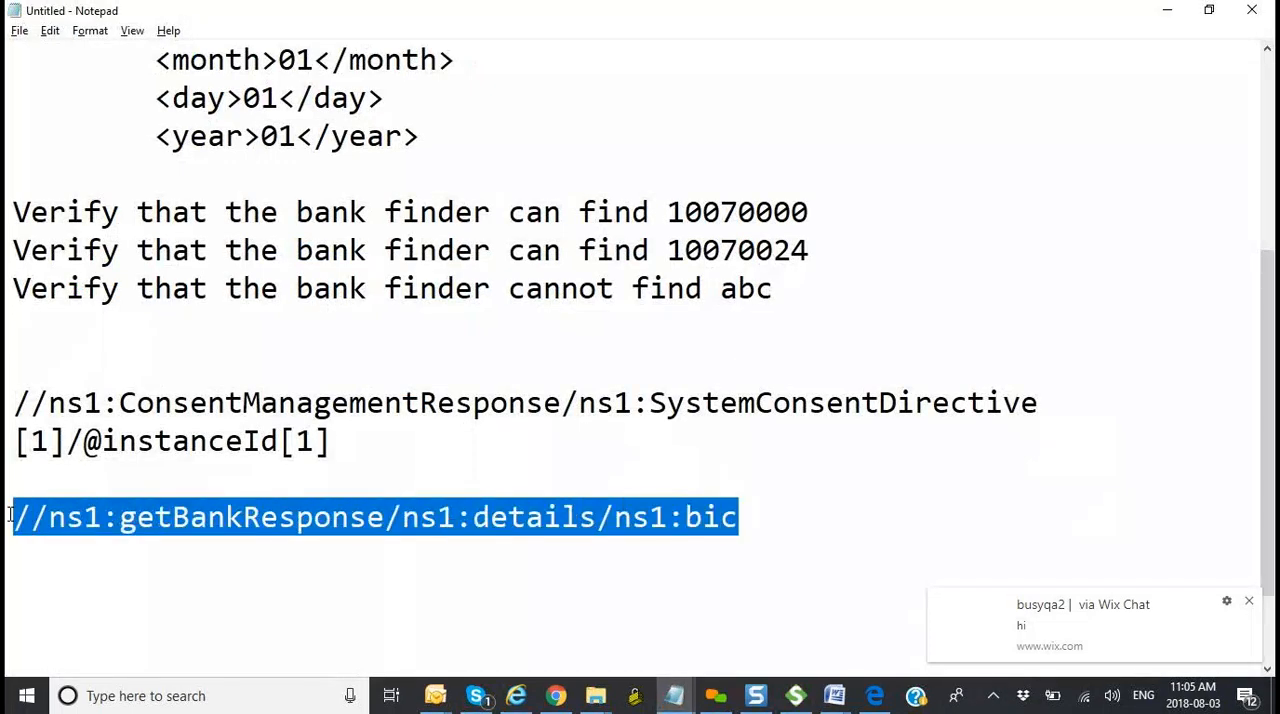
key("alt+Tab")
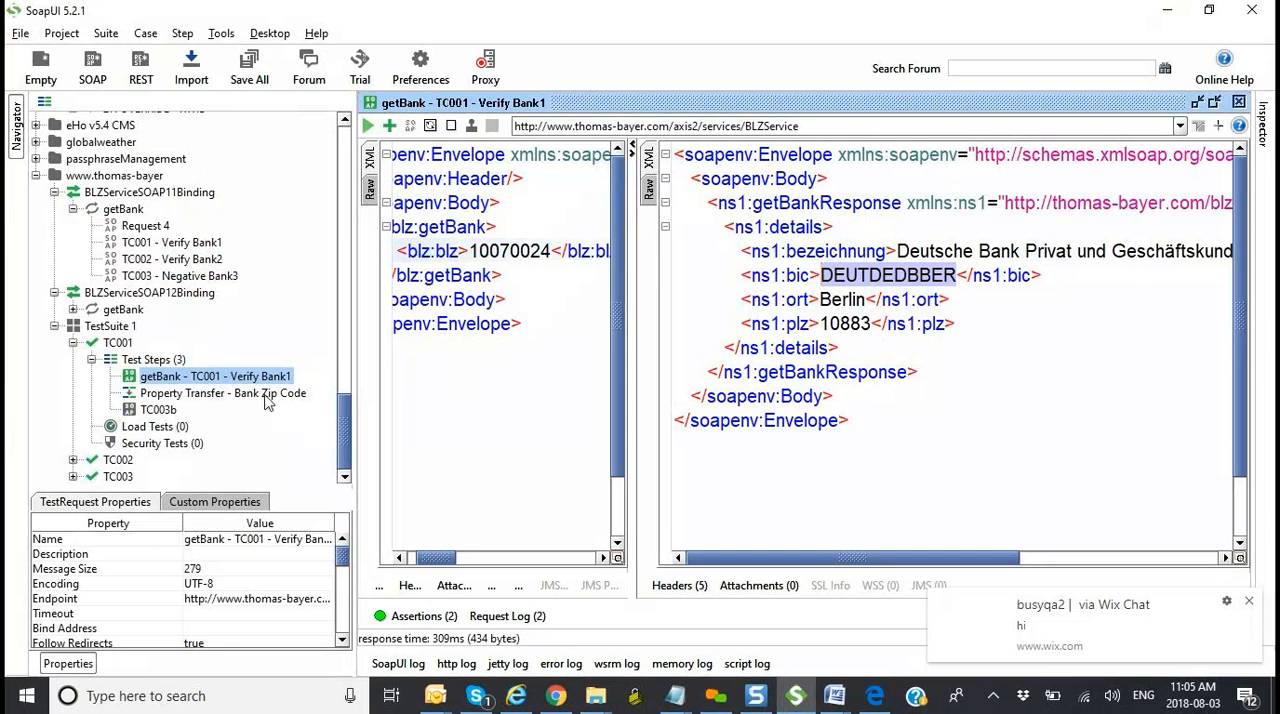
double_click(267, 402)
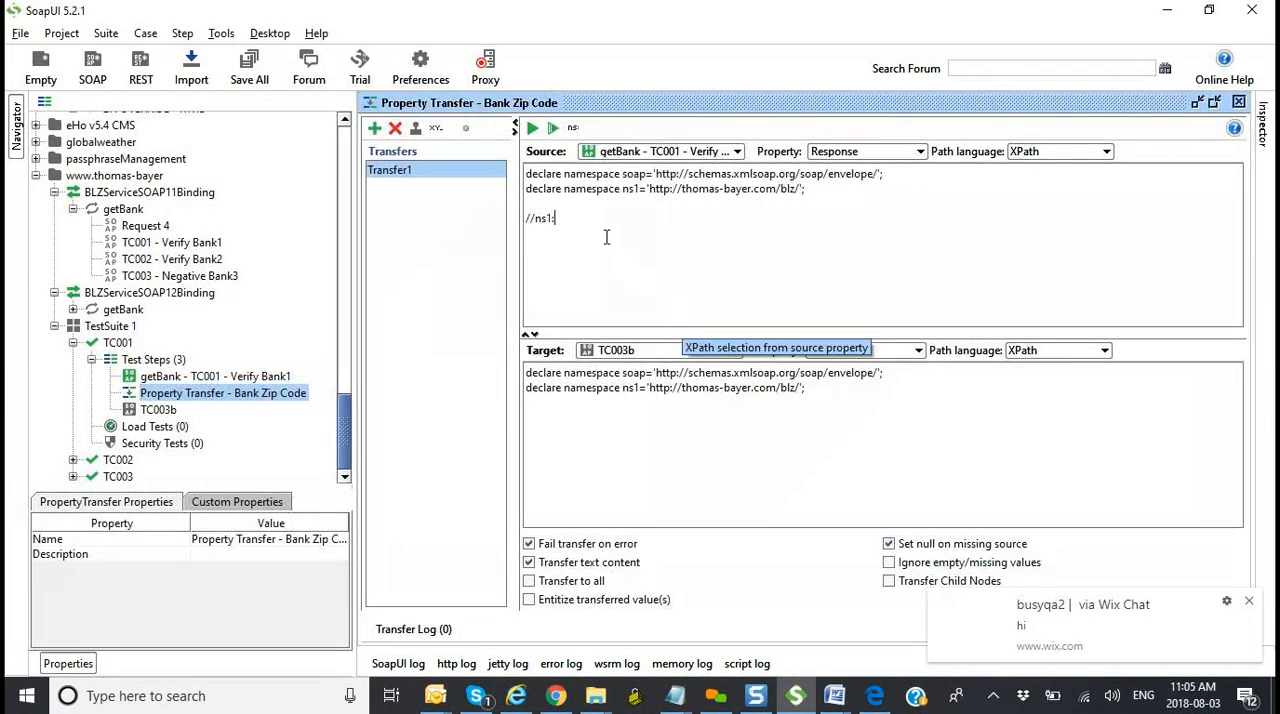
key("ctrl+v")
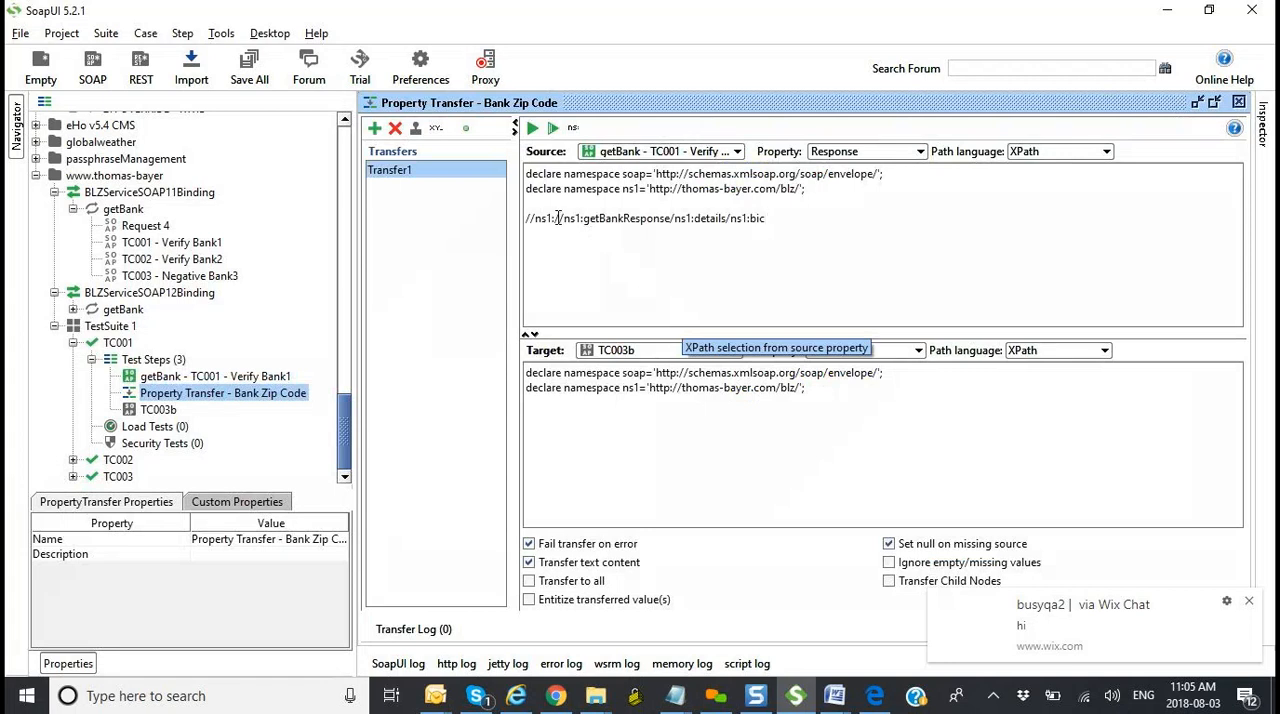
left_click(558, 218)
key("Delete")
key("Delete")
key("Delete")
key("Delete")
key("Delete")
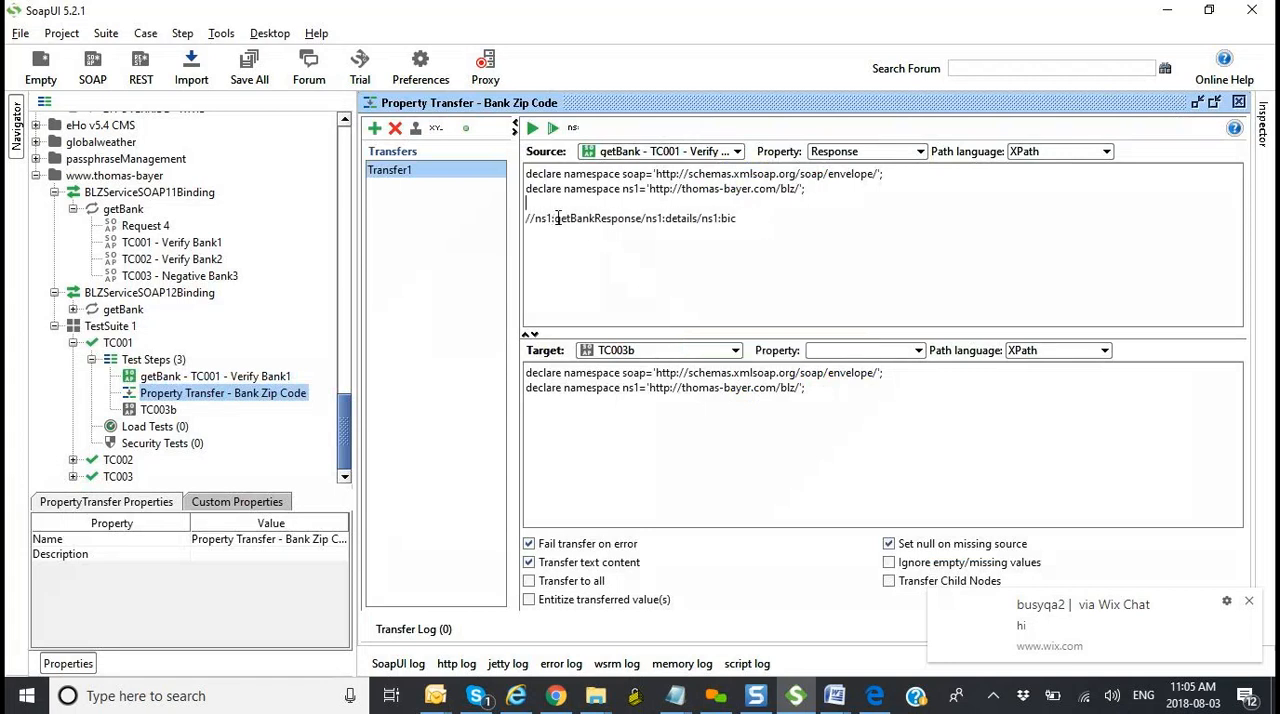
key("Delete")
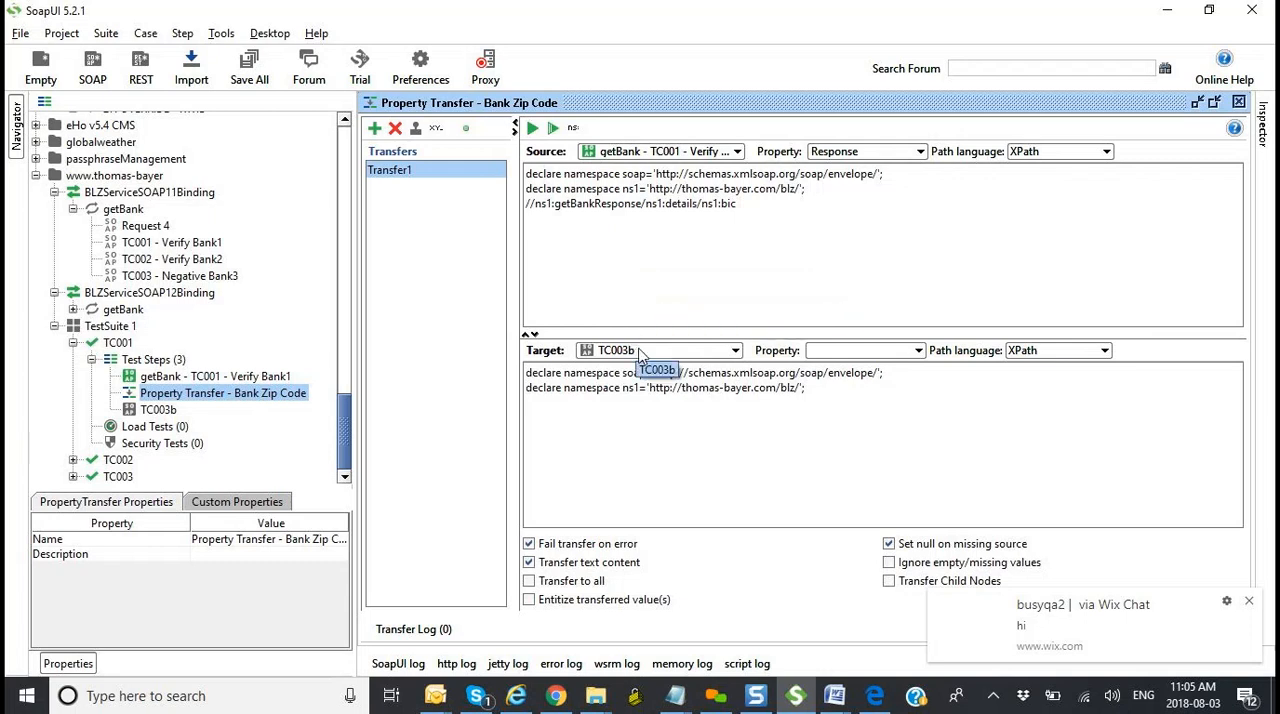
Step: Inspect the blz:blz placeholder in the TC003b request, then reselect TC003b as the transfer target and review its available target properties
double_click(158, 410)
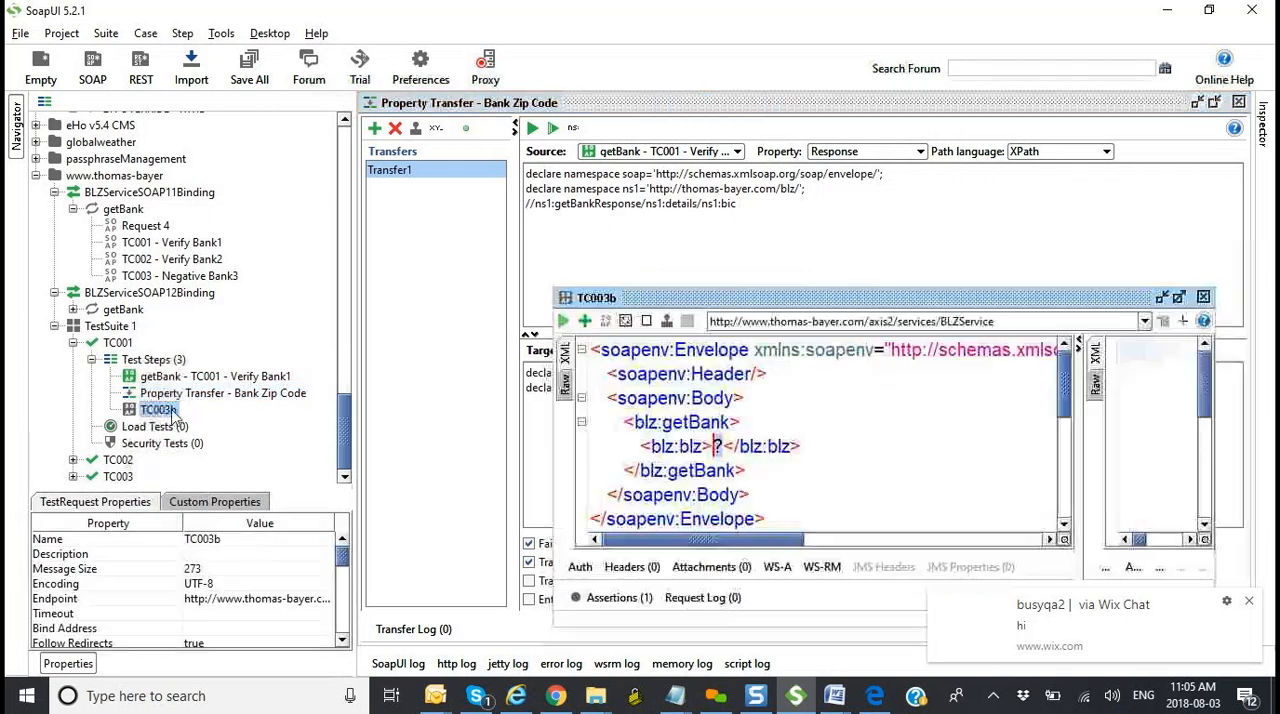
left_click(725, 446)
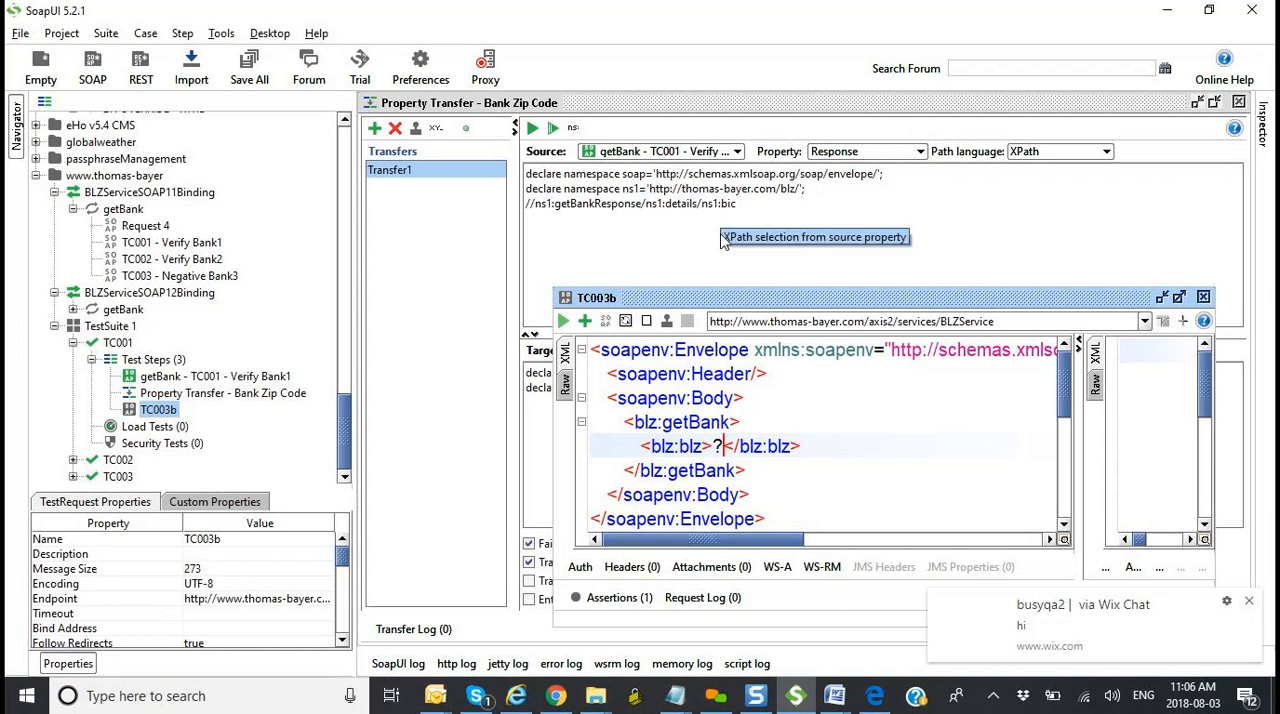
left_click(1125, 263)
left_click(733, 353)
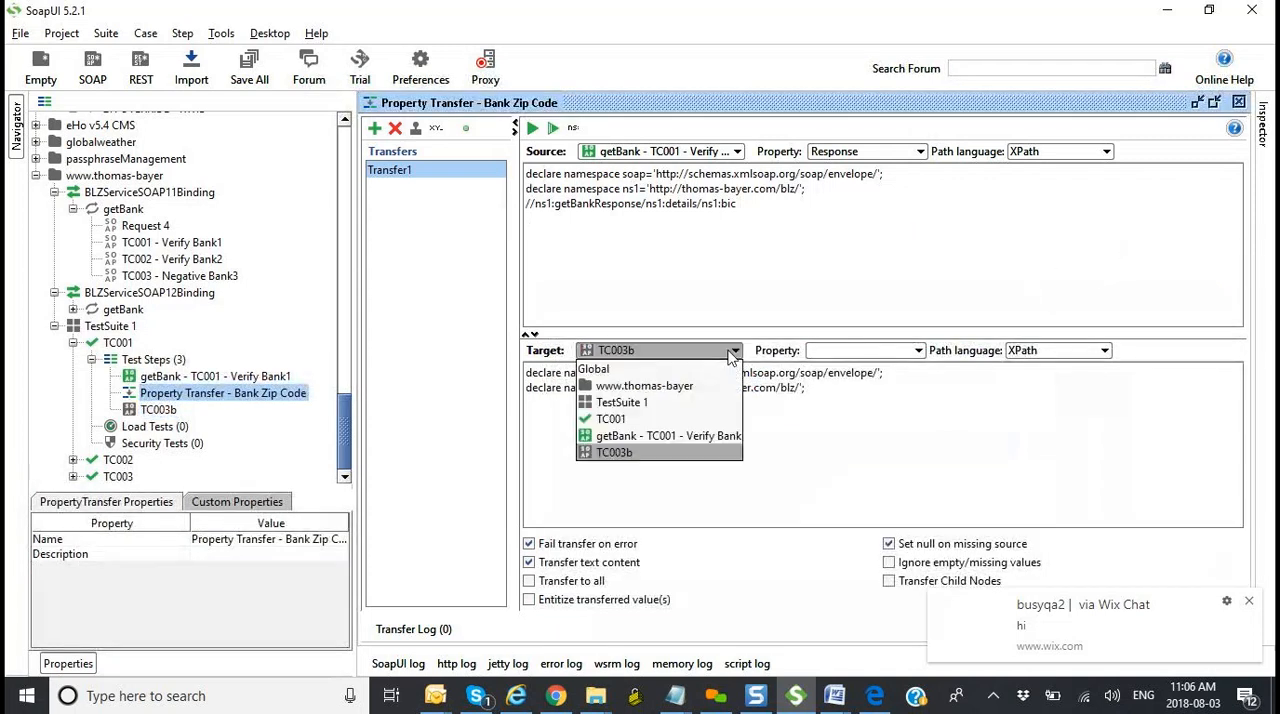
left_click(666, 451)
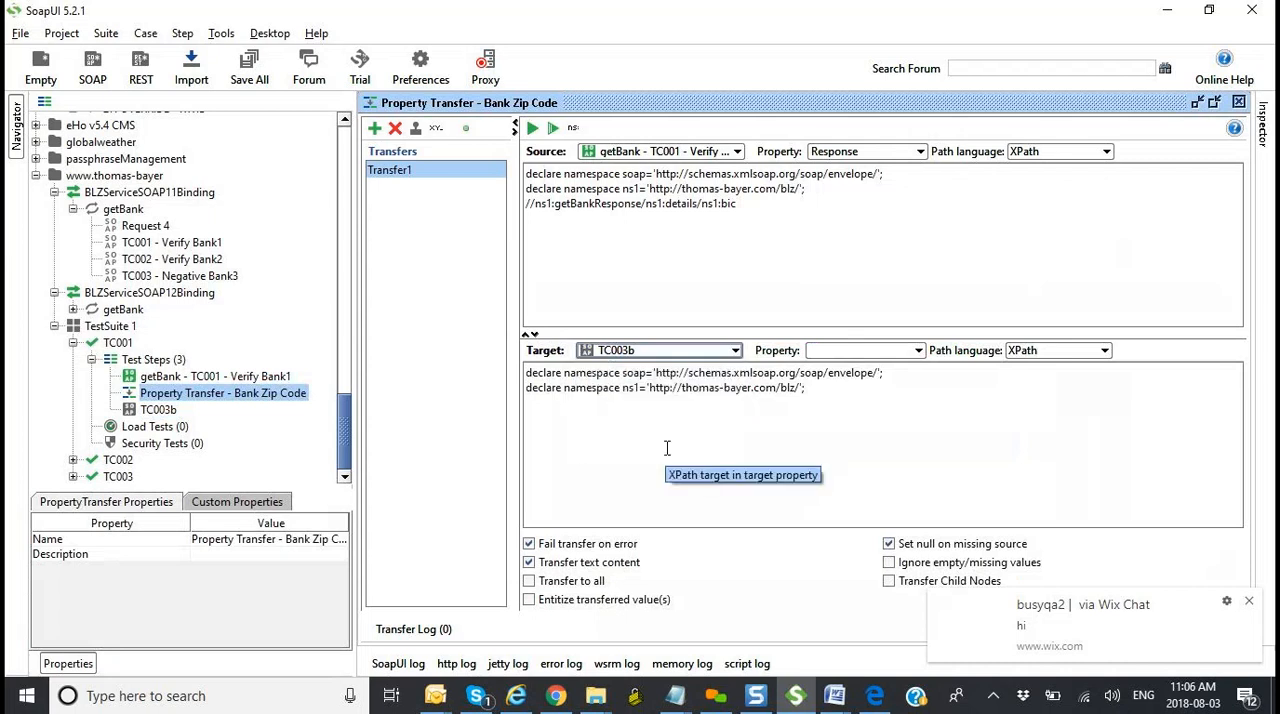
left_click(917, 351)
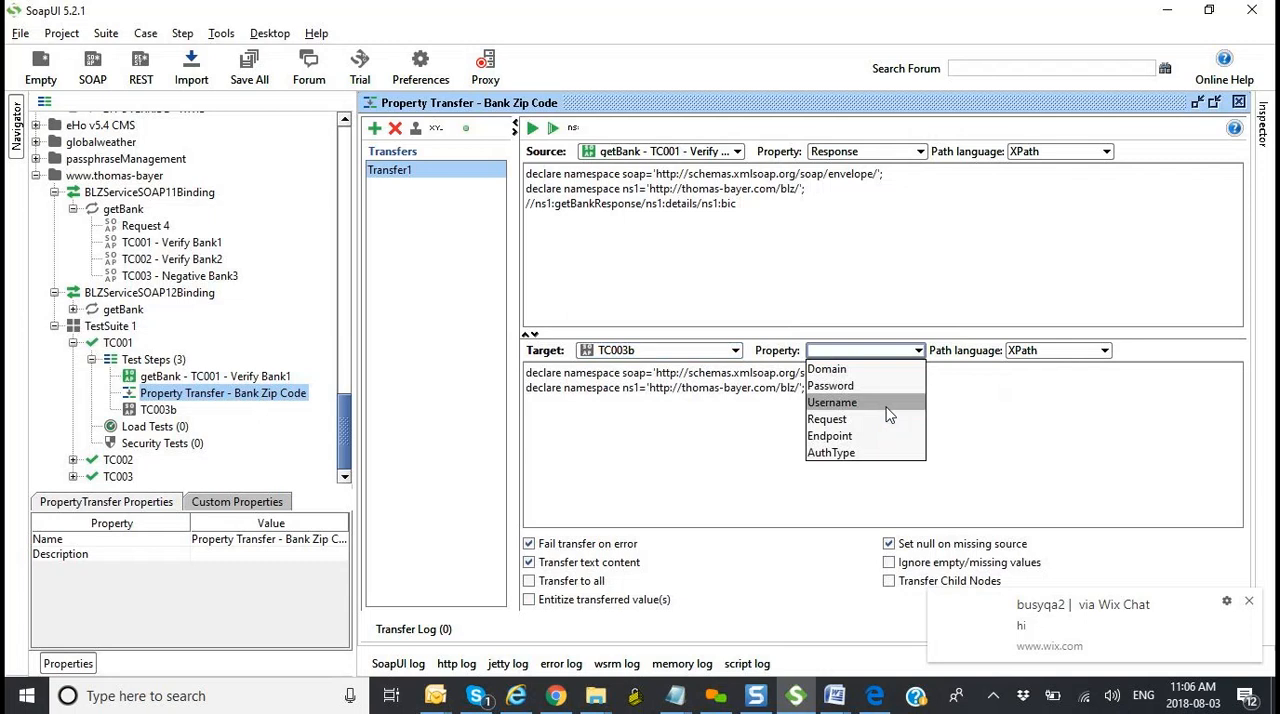
left_click(692, 437)
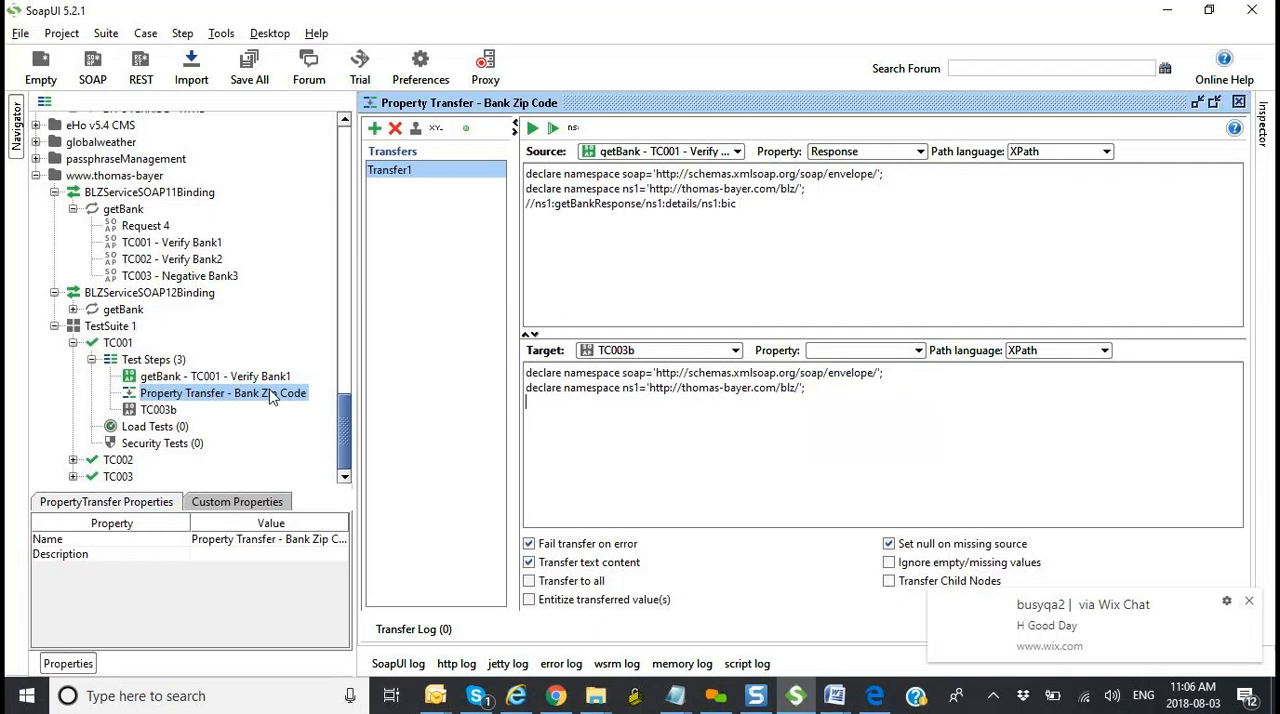
Step: Review the ns1:bic value in the getBank - TC001 response and the BankSortCode custom property of test case TC001
double_click(183, 377)
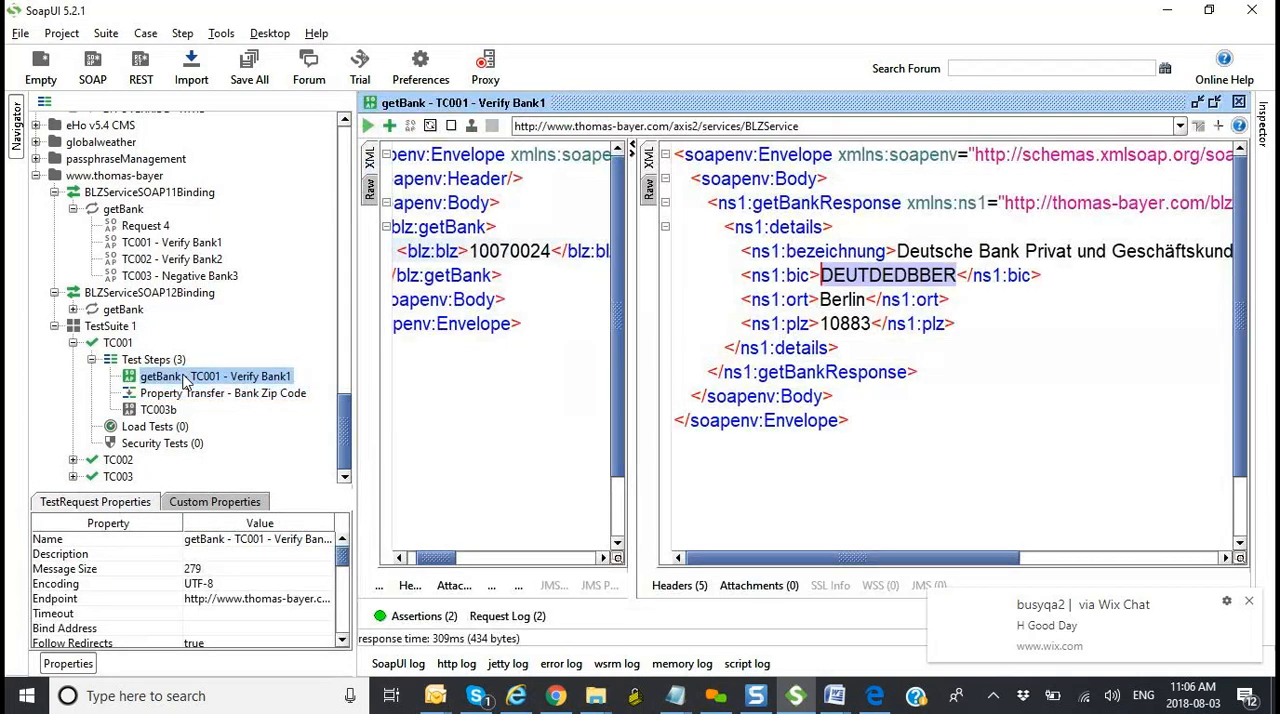
left_click(125, 343)
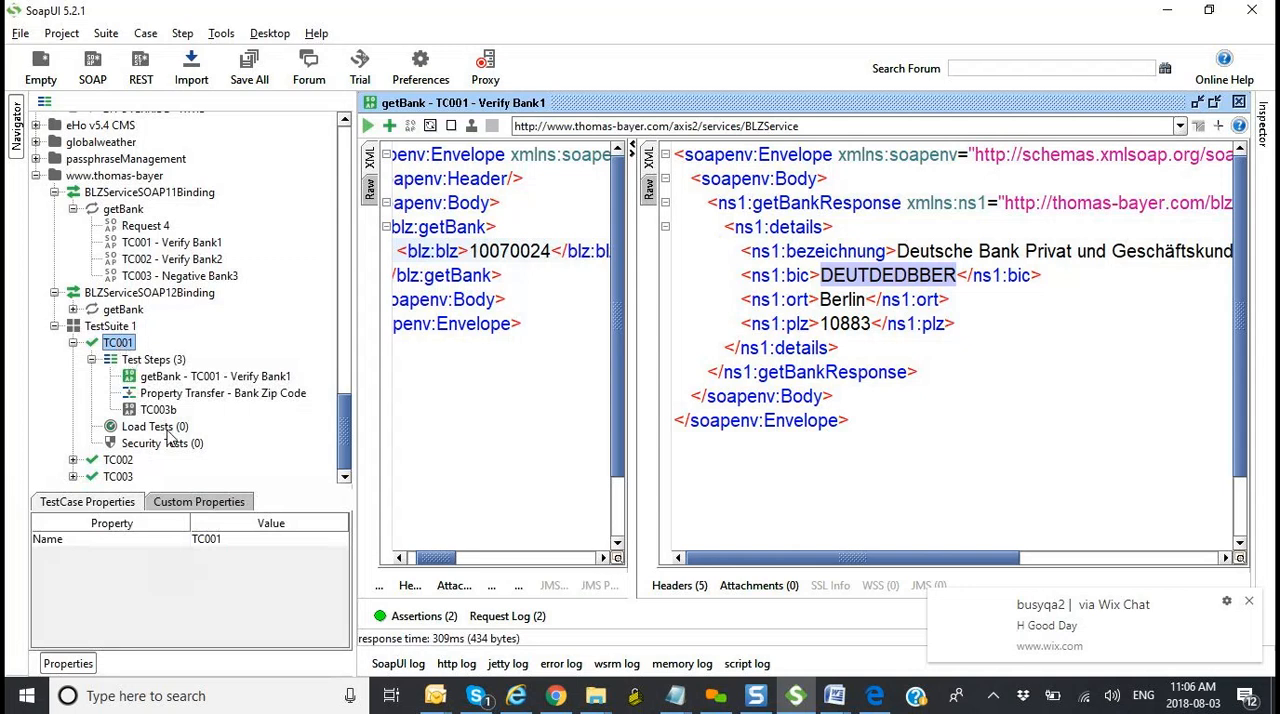
left_click(193, 503)
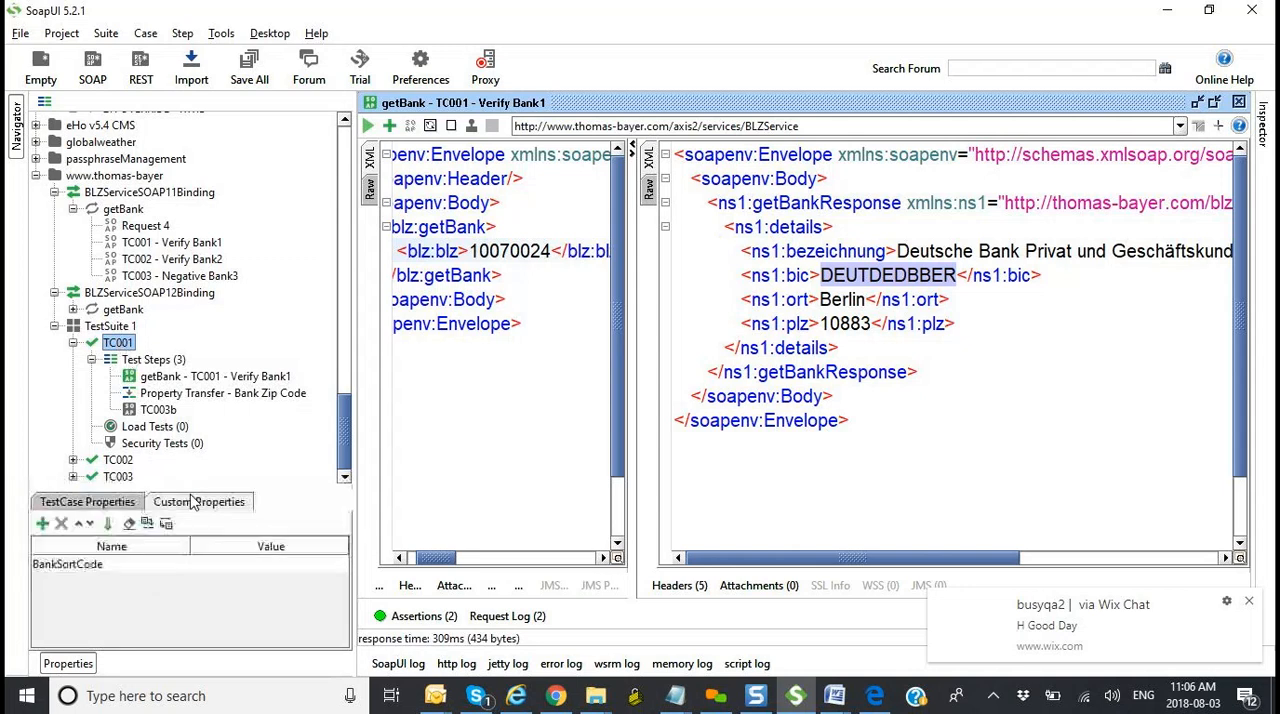
double_click(112, 567)
left_click_drag(113, 565, 26, 568)
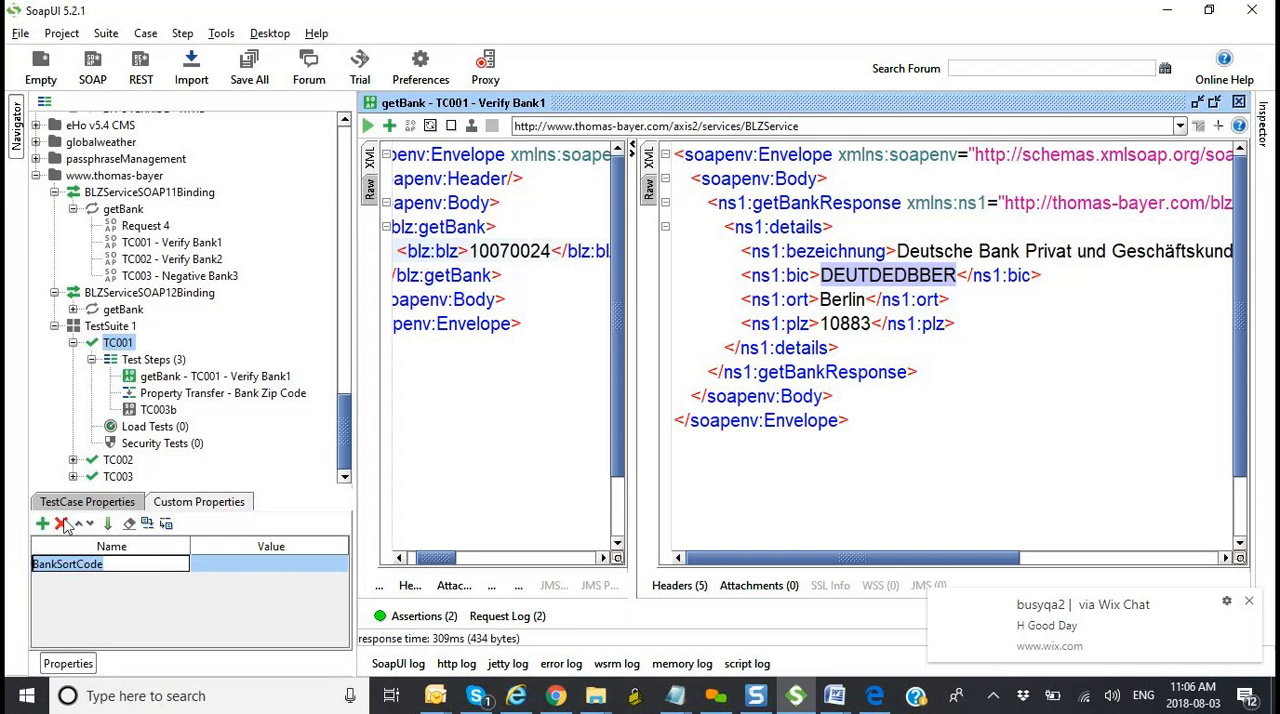
Step: Reopen the Property Transfer - Bank Zip Code step and run the selected Transfer1
double_click(175, 395)
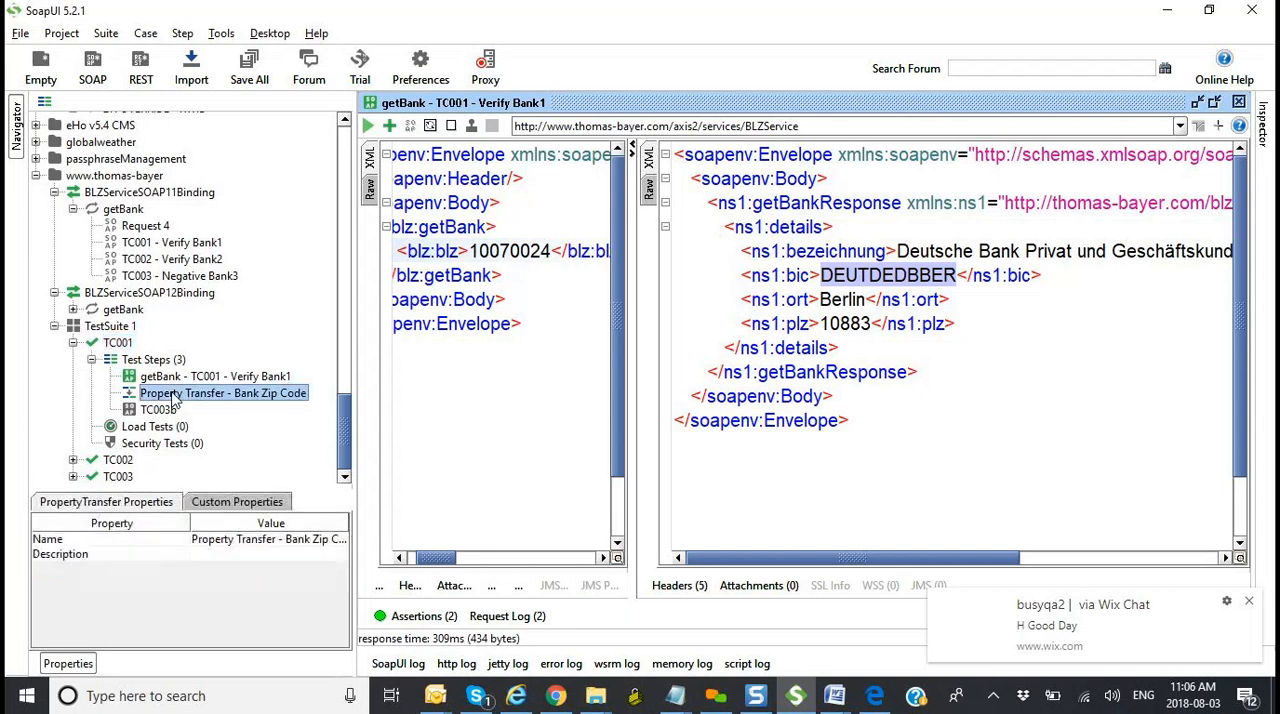
left_click(765, 206)
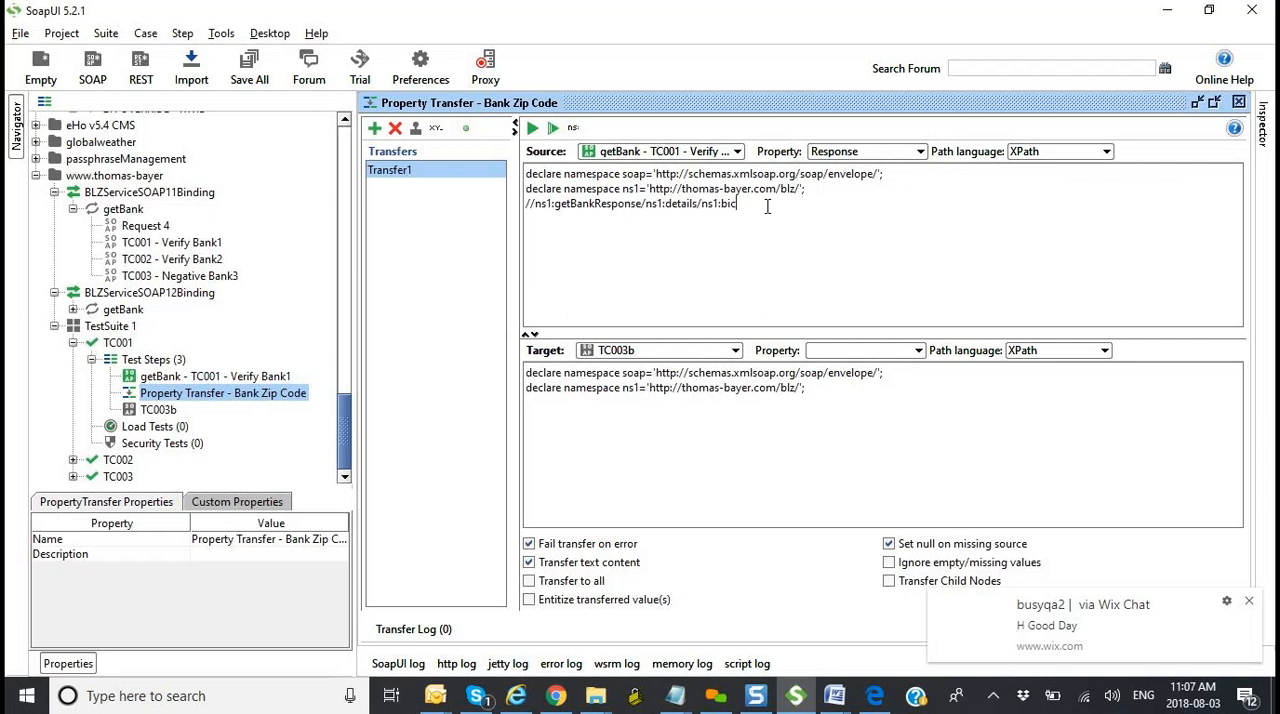
left_click(533, 129)
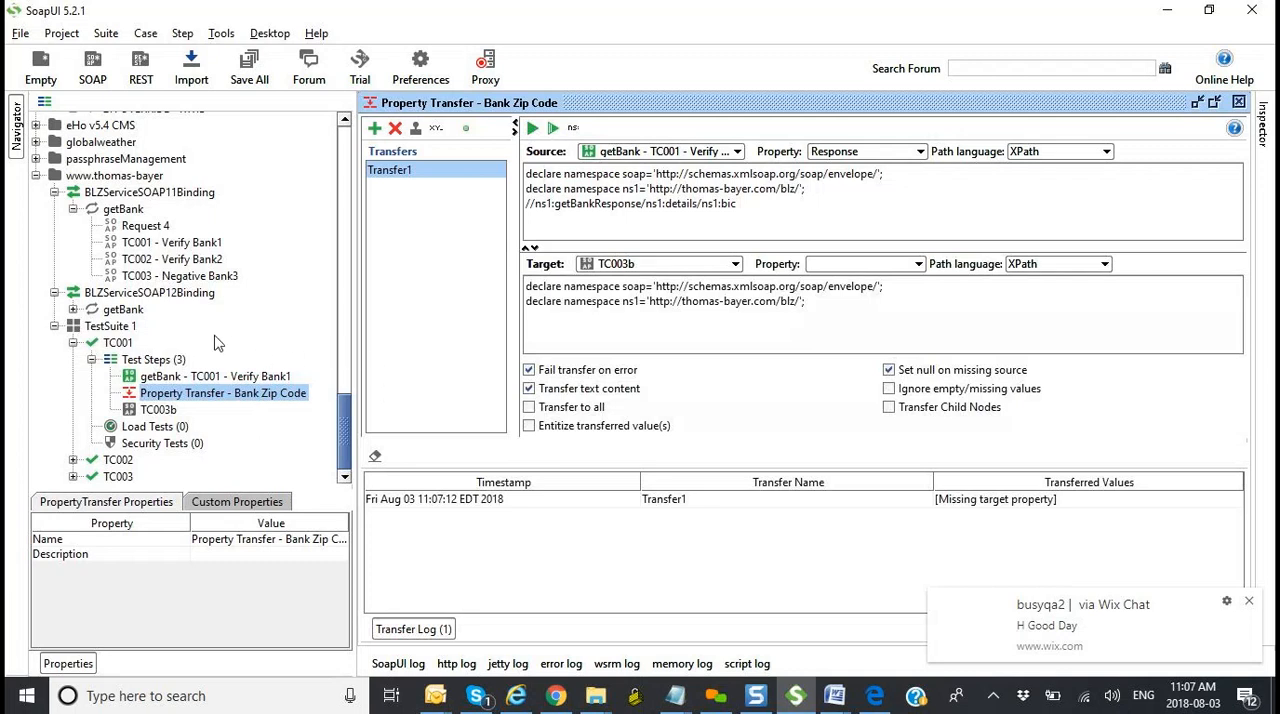
Step: Check TC001's BankSortCode custom property for a transferred value and run all transfers in Property Transfer - Bank Zip Code
double_click(118, 343)
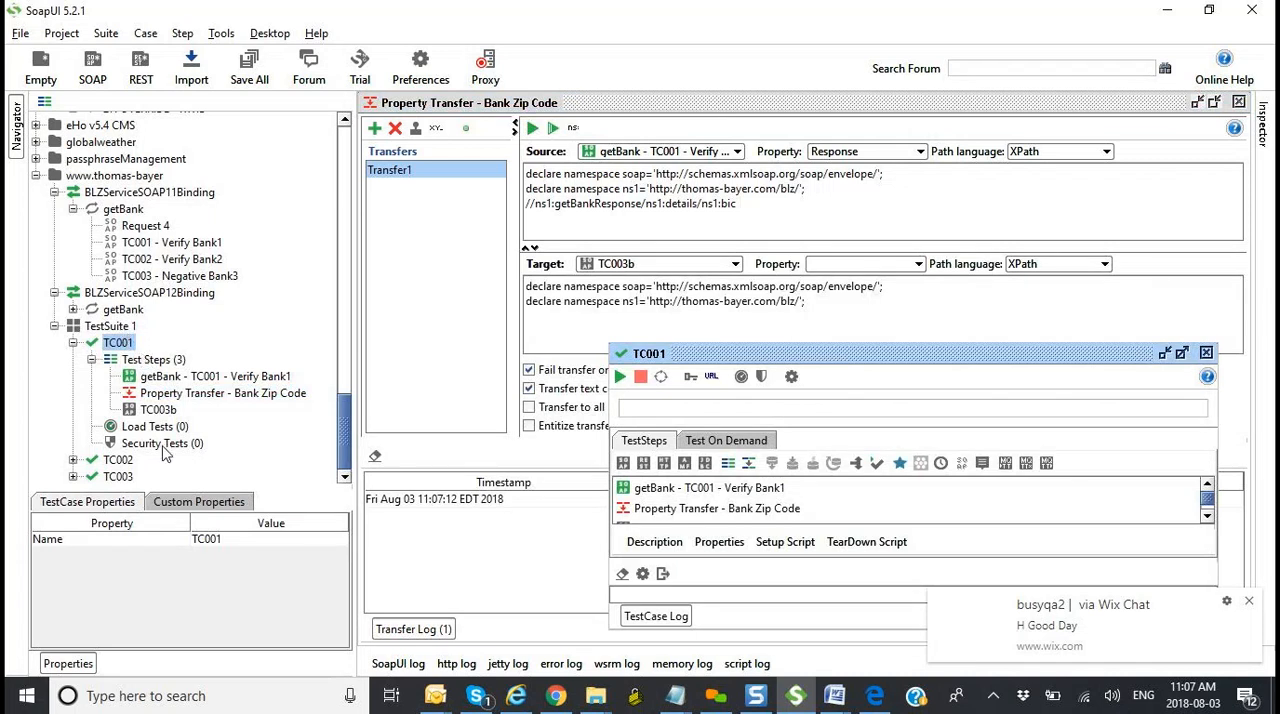
left_click(194, 503)
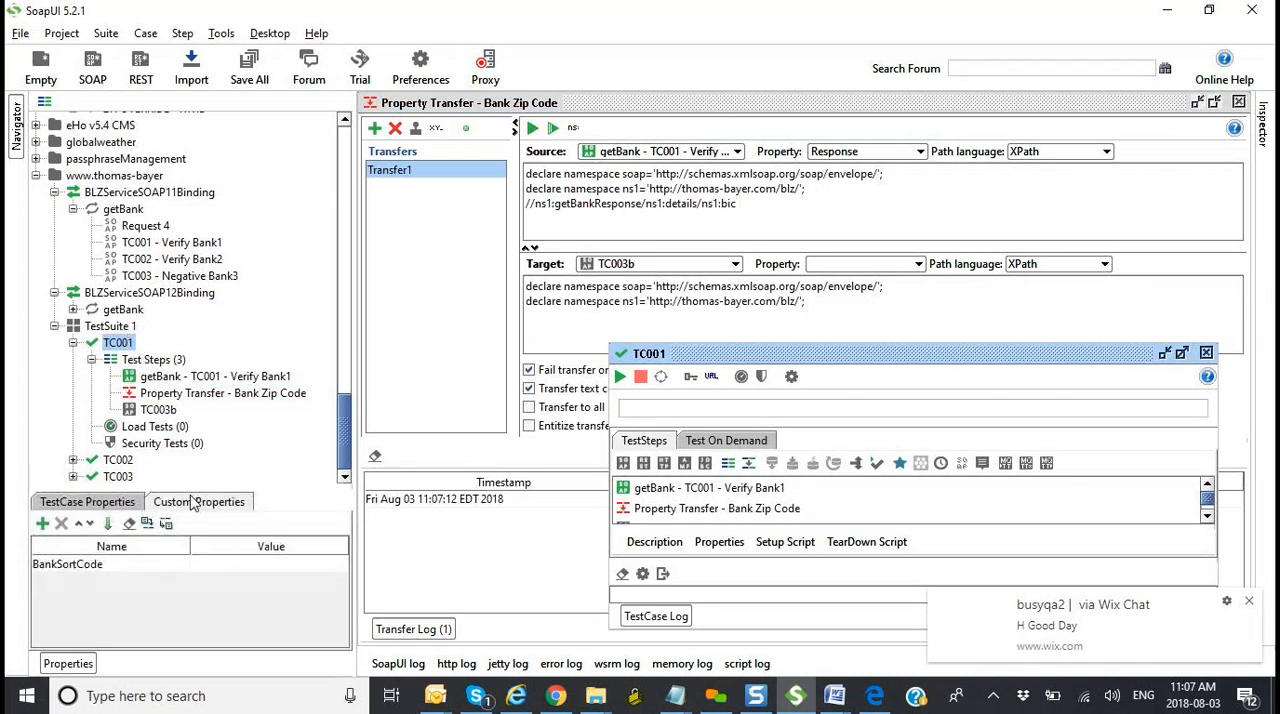
left_click(855, 311)
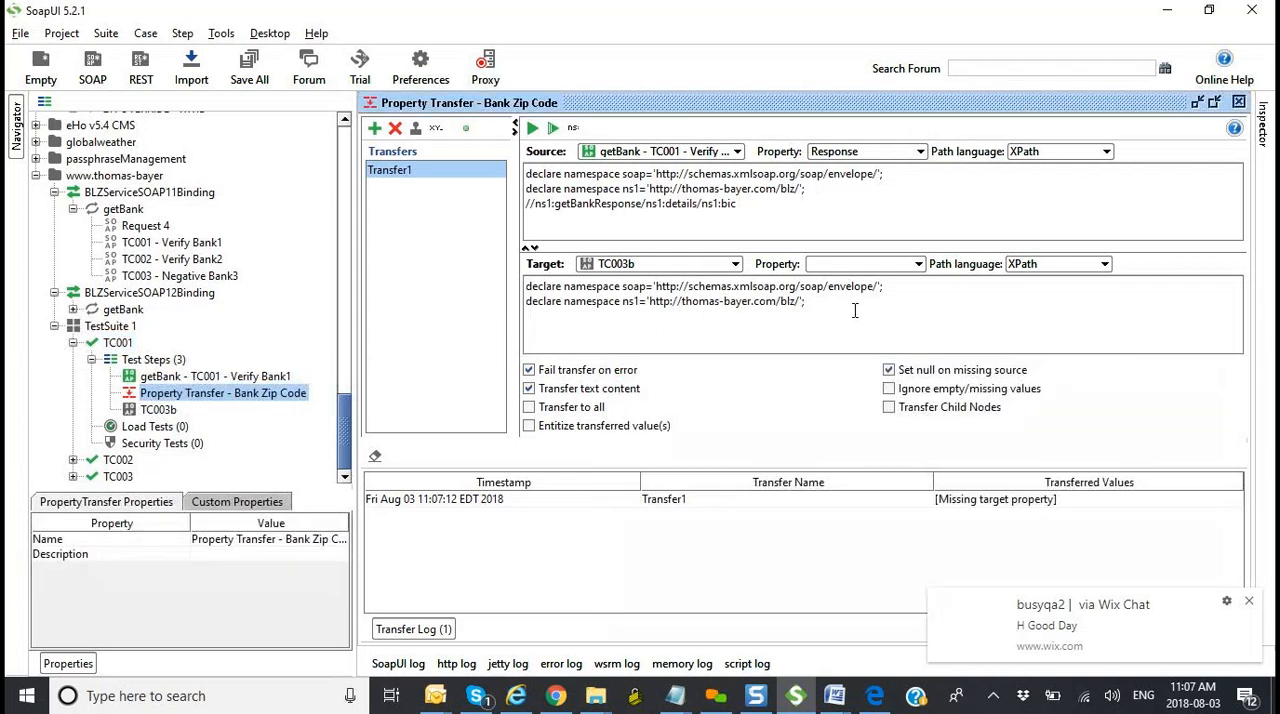
left_click(553, 129)
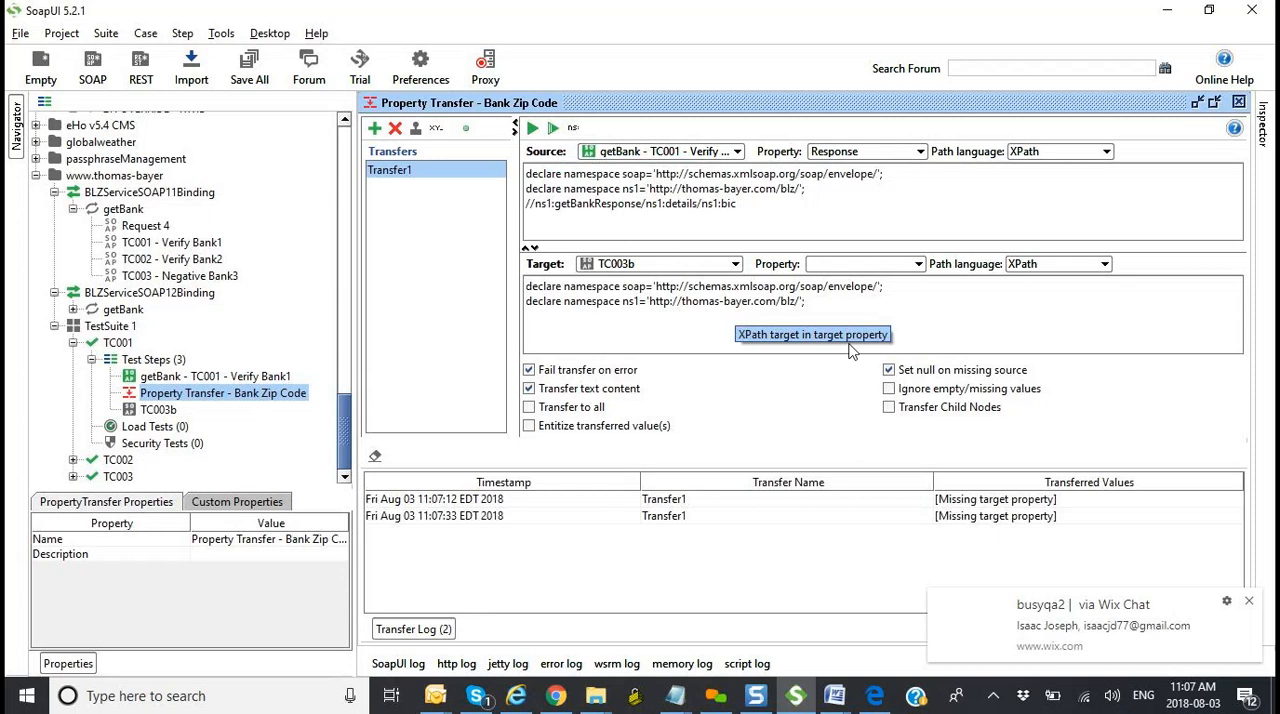
Step: Set the TC003b target property to Request, run Transfer1 again and select its newest transfer log entry
left_click(917, 264)
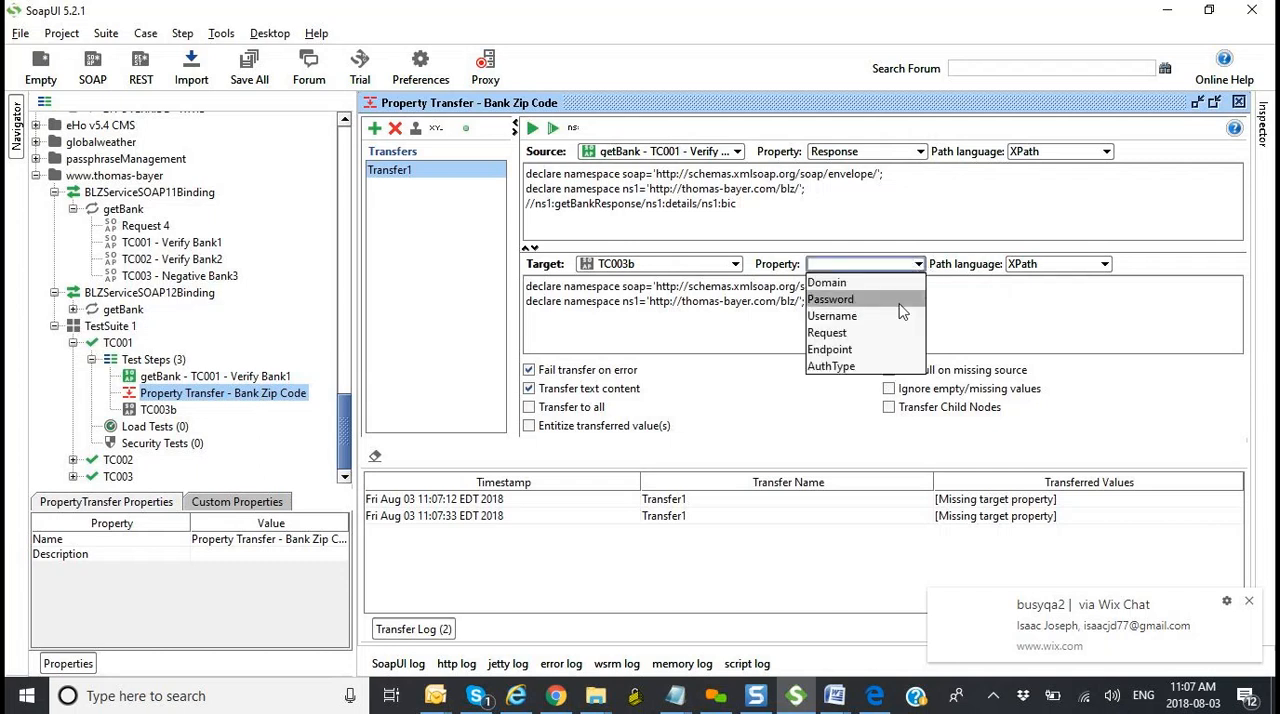
left_click(891, 333)
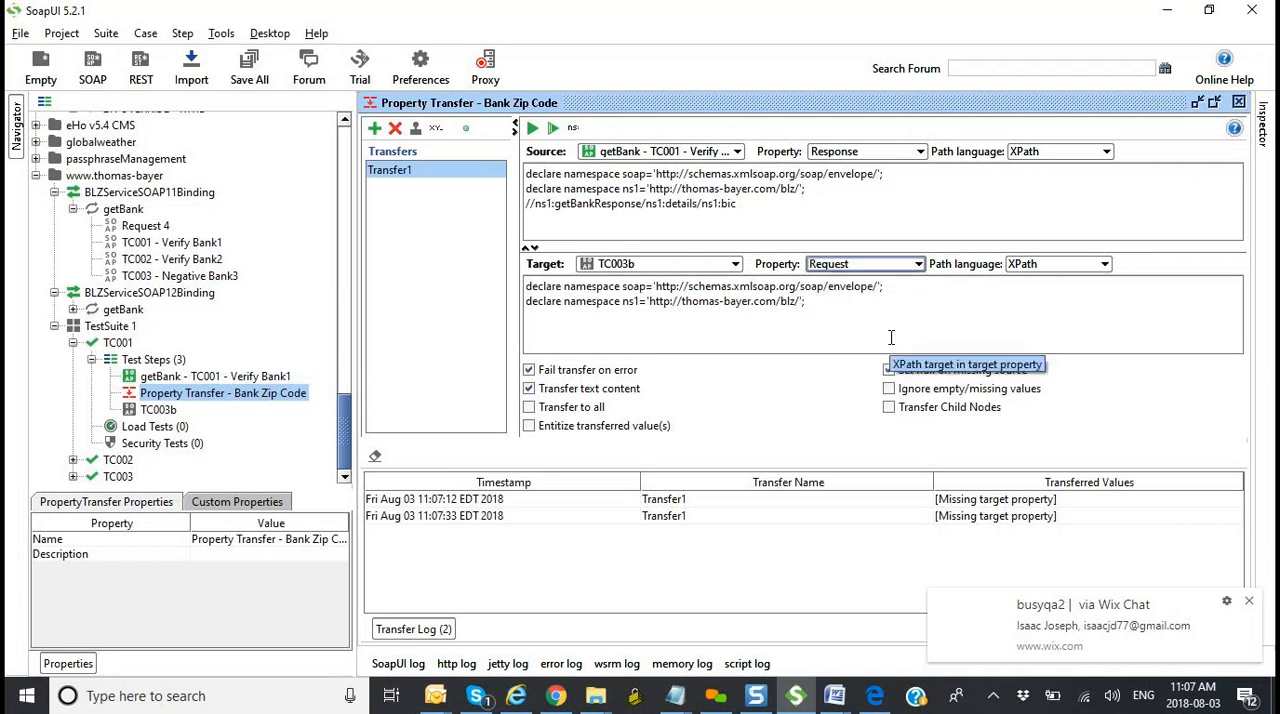
left_click(867, 322)
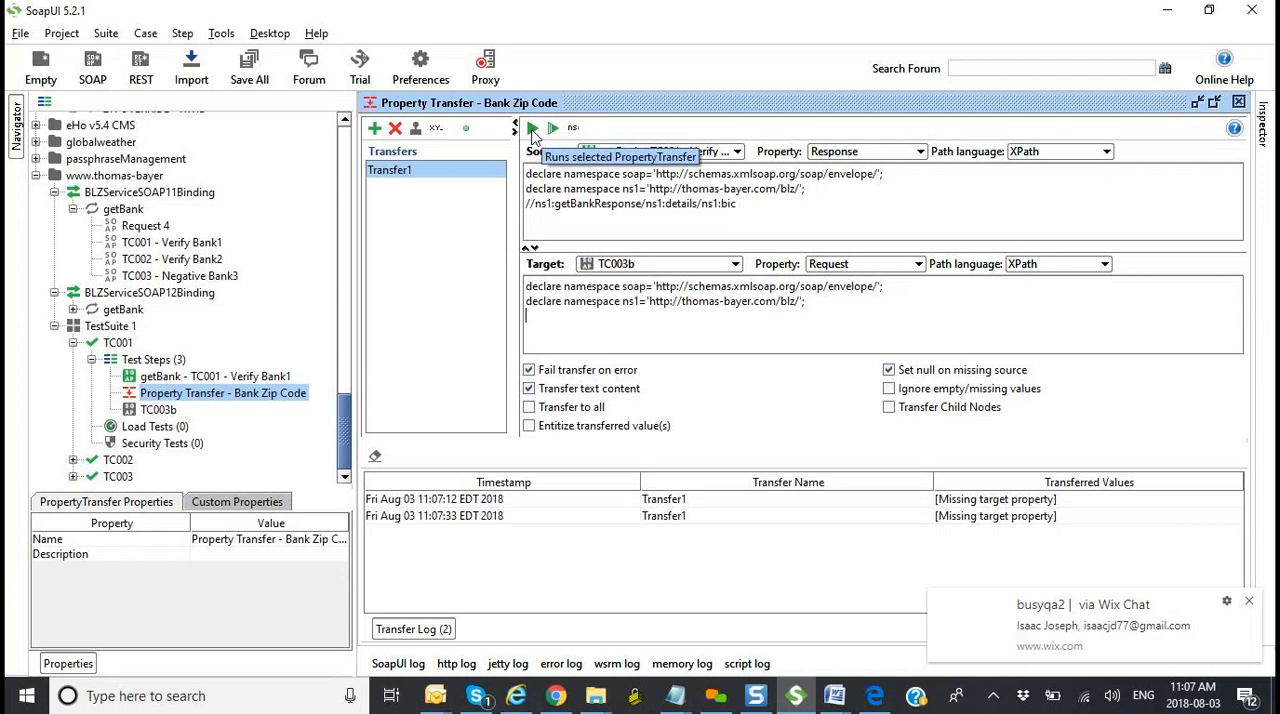
left_click_drag(772, 222, 492, 171)
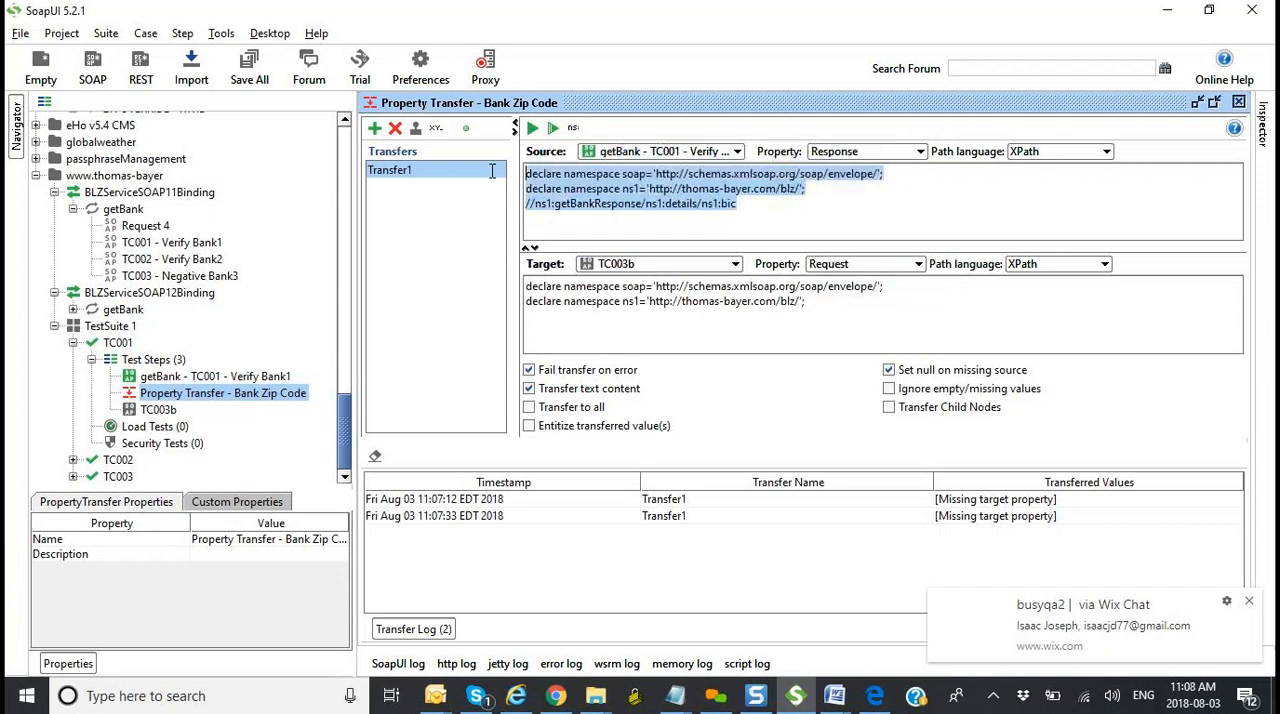
left_click(532, 129)
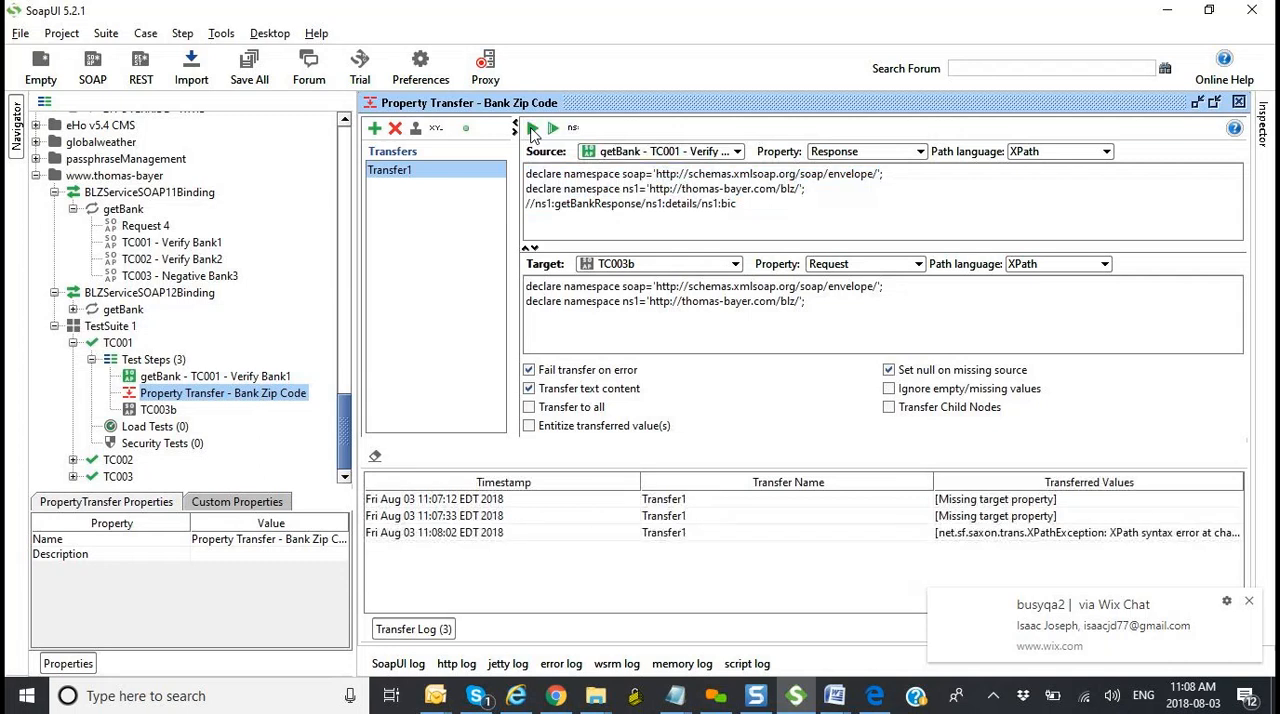
left_click(1099, 541)
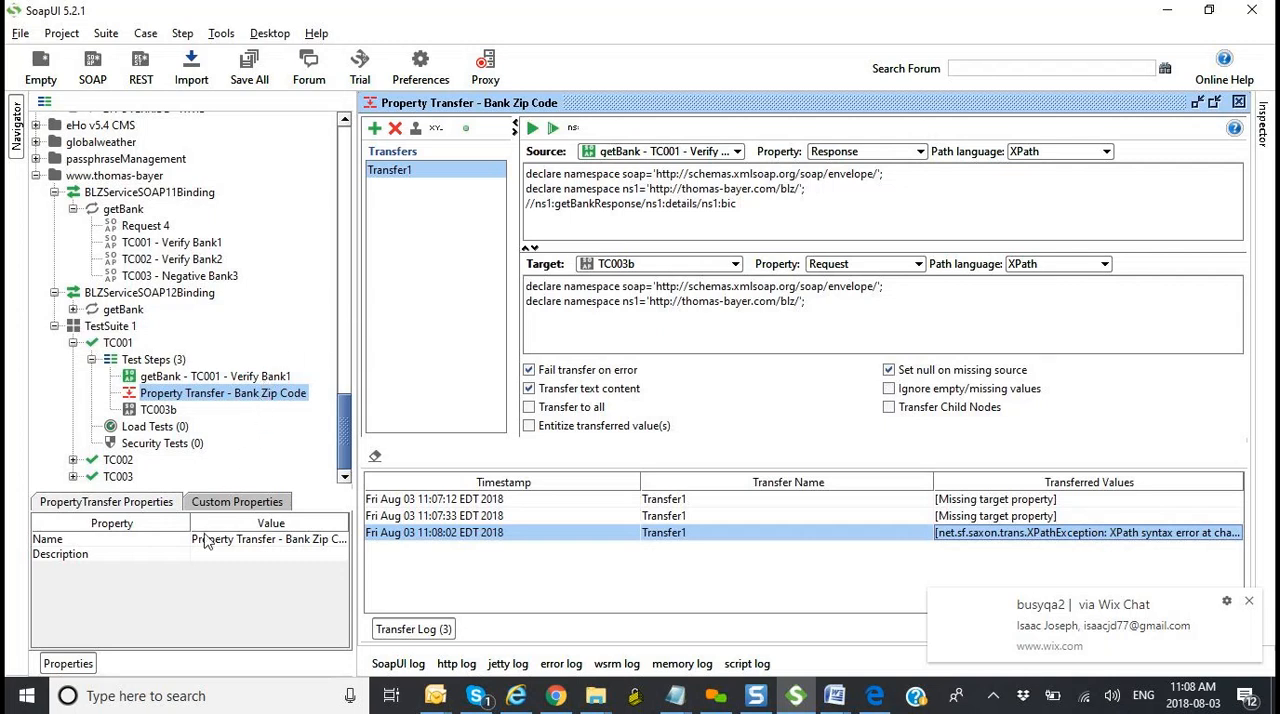
Step: Open Transfer_SystemCD_Instance_ID under 2. RevokeSystemCD in eHO55TestSuite and run its SystemCD_Instance_ID transfer
left_click_drag(349, 415, 350, 268)
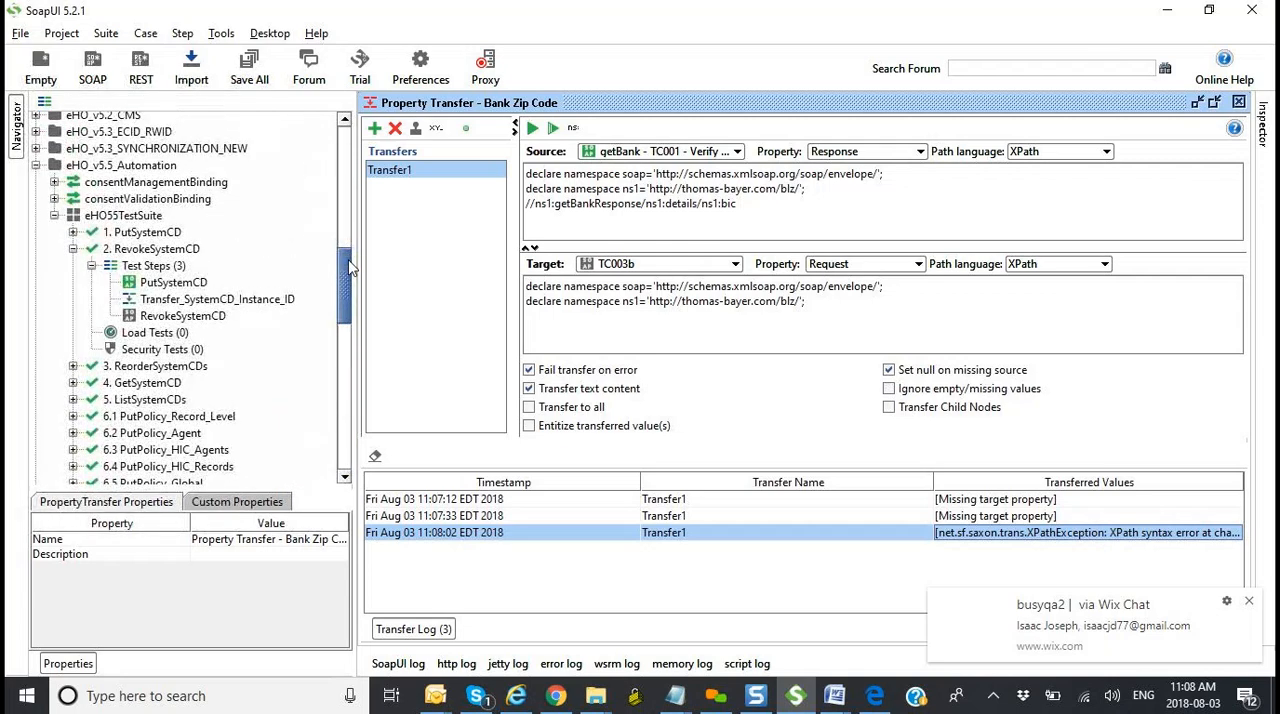
double_click(268, 302)
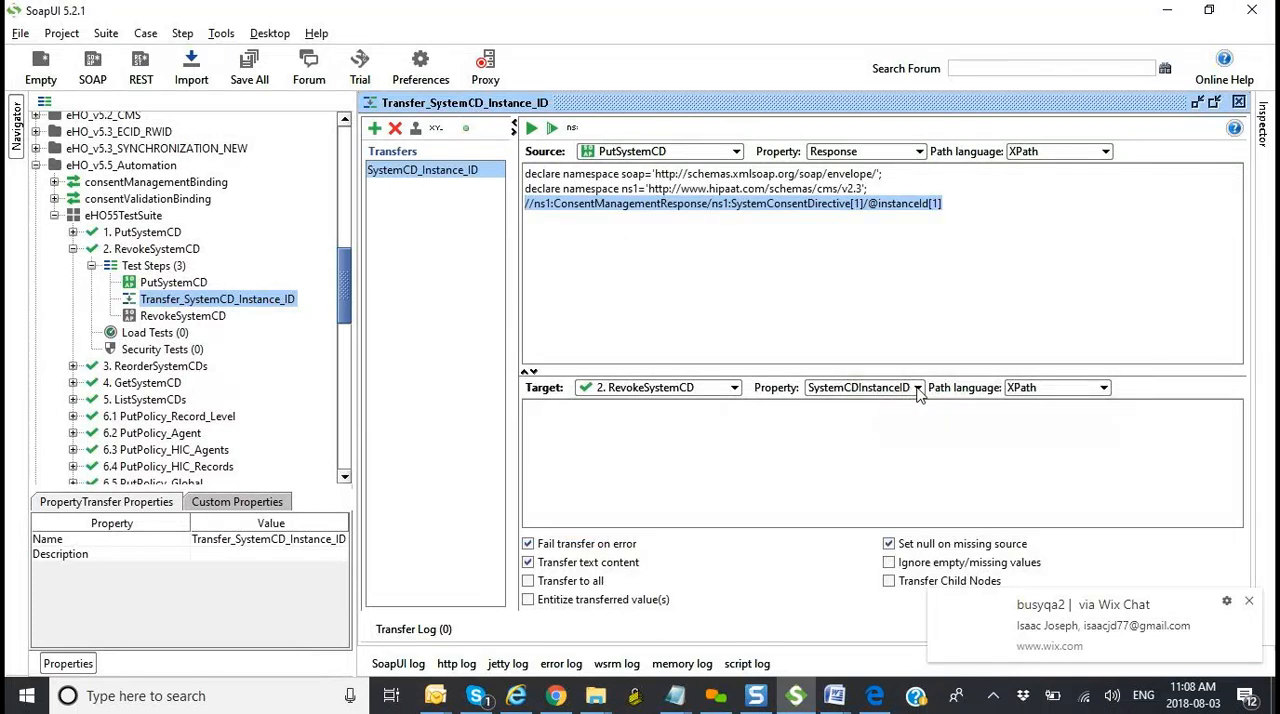
left_click(530, 128)
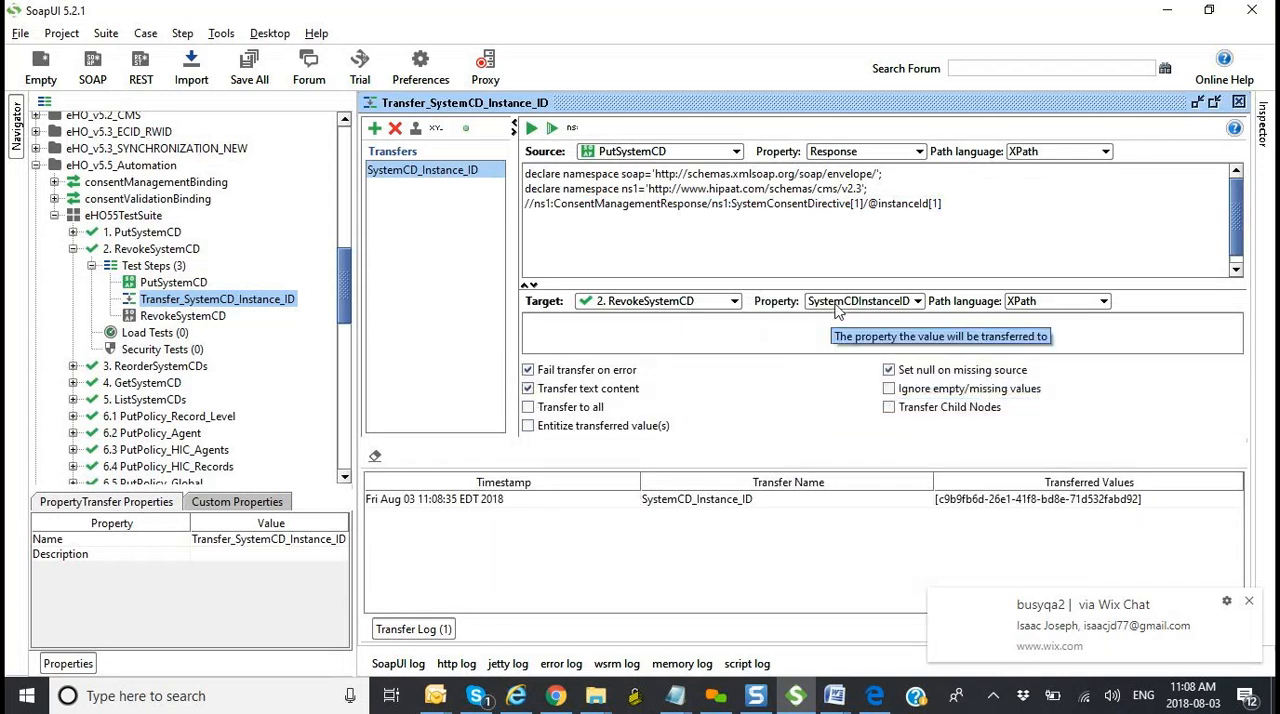
Step: Examine the SystemCDInstanceID custom property of test case 2. RevokeSystemCD and its reference in the RevokeSystemCD request
left_click(146, 252)
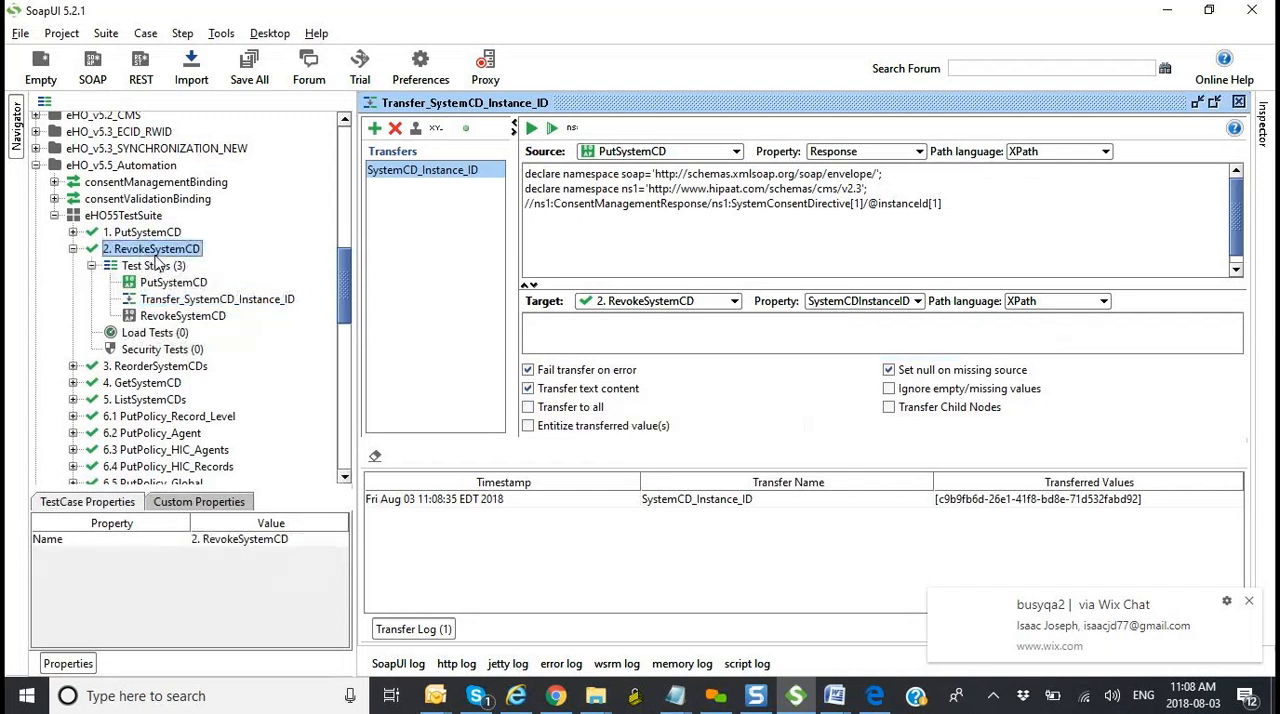
left_click(186, 500)
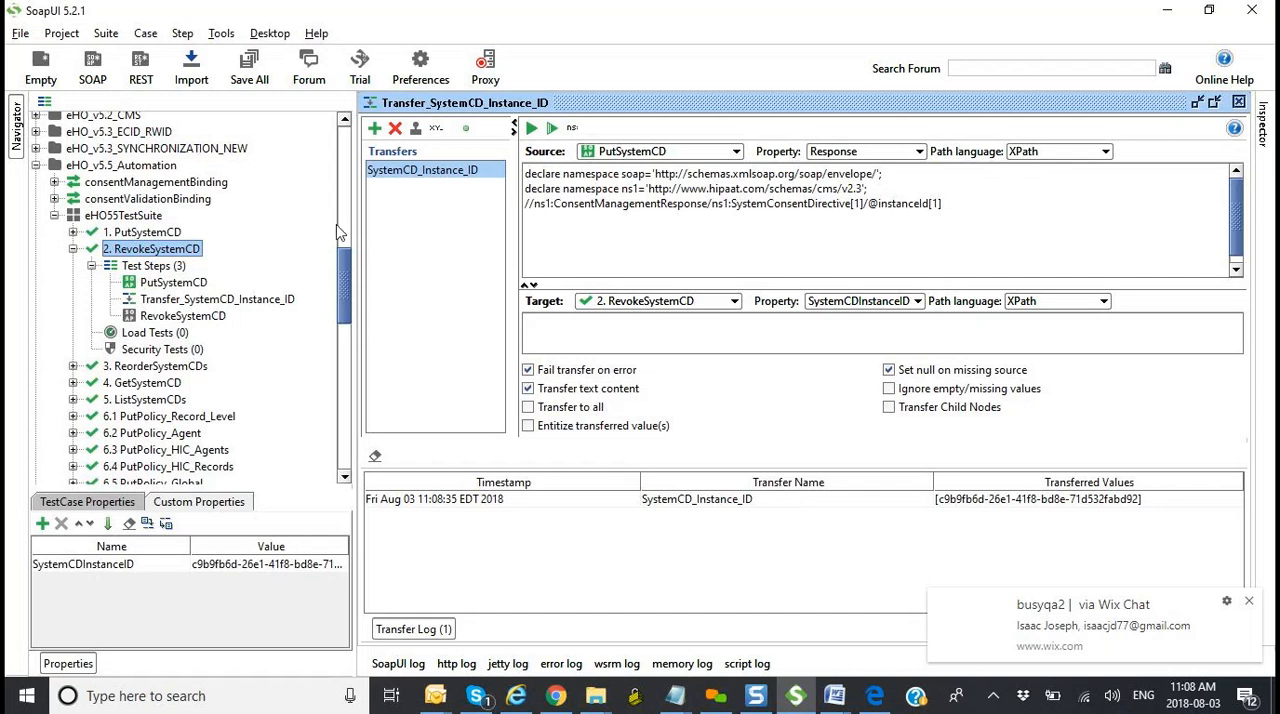
double_click(217, 318)
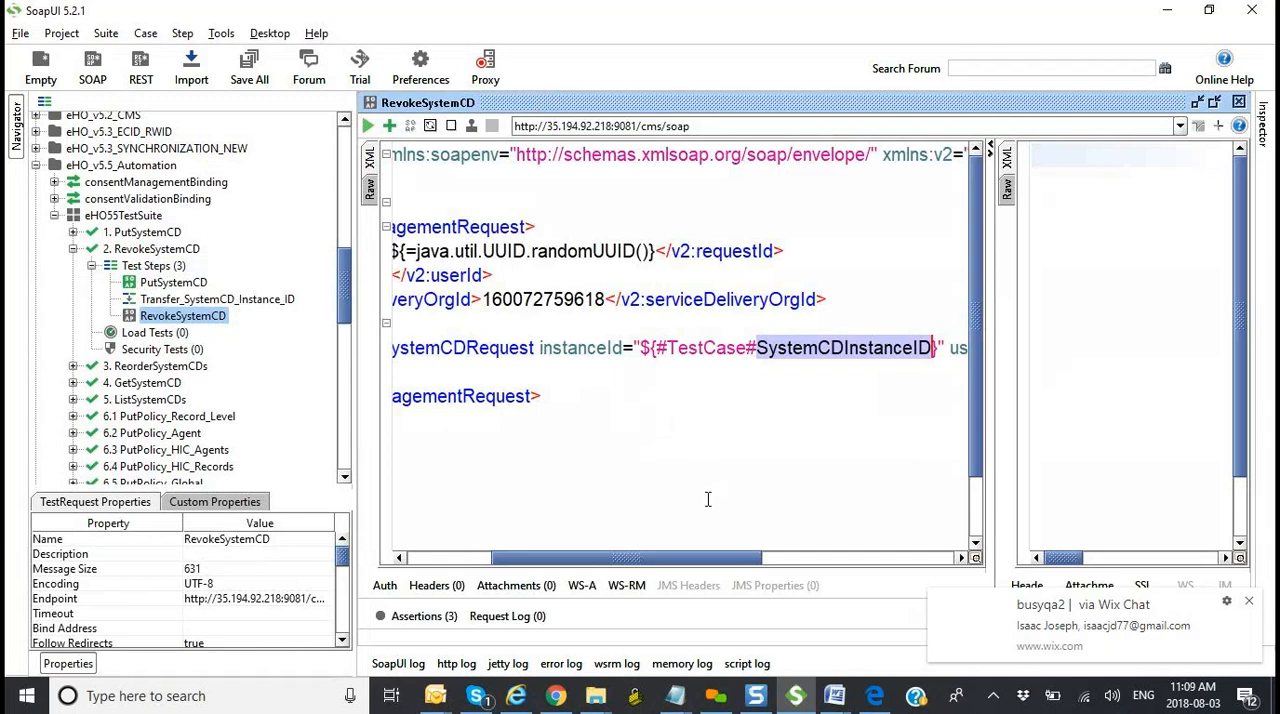
Step: Copy the instanceId value "${#TestCase#SystemCDInstanceID}" from the RevokeSystemCD request and use it to replace the ? in TC003b's blz:blz element
left_click_drag(656, 563, 680, 525)
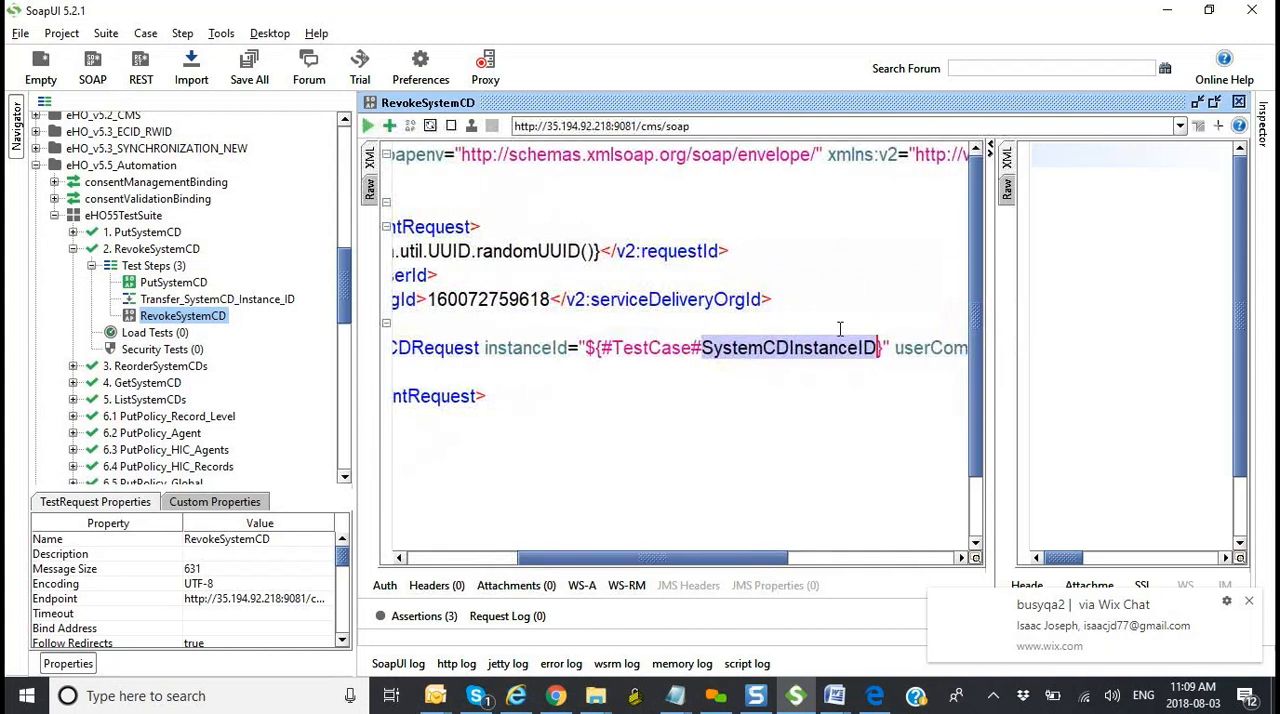
left_click_drag(891, 345, 580, 345)
key("ctrl+c")
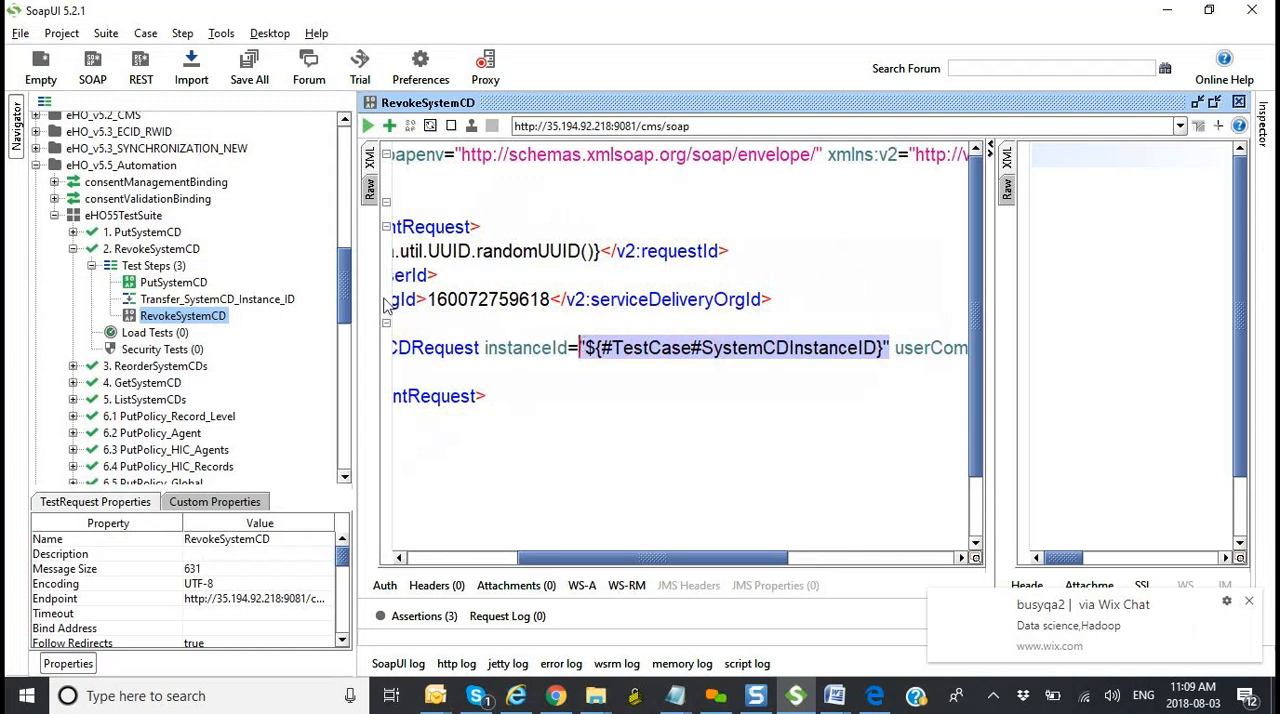
left_click_drag(349, 306, 326, 455)
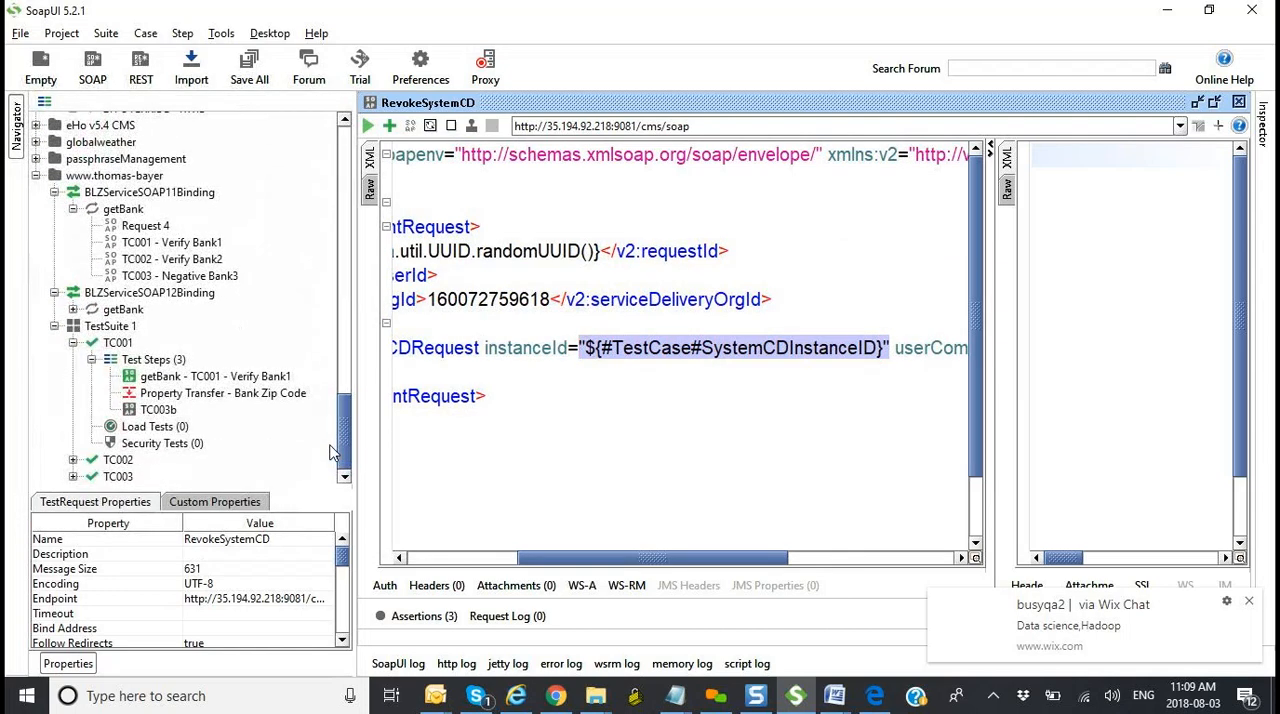
double_click(168, 415)
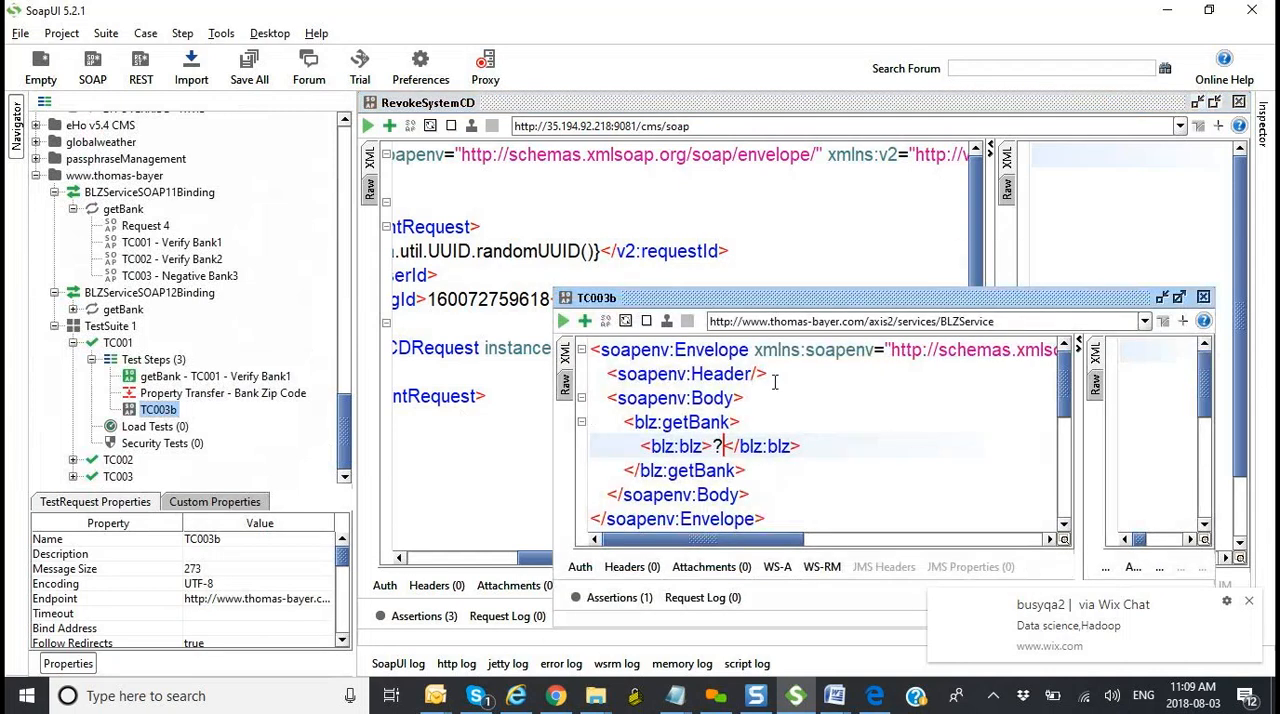
key("BackSpace")
left_click_drag(840, 300, 712, 412)
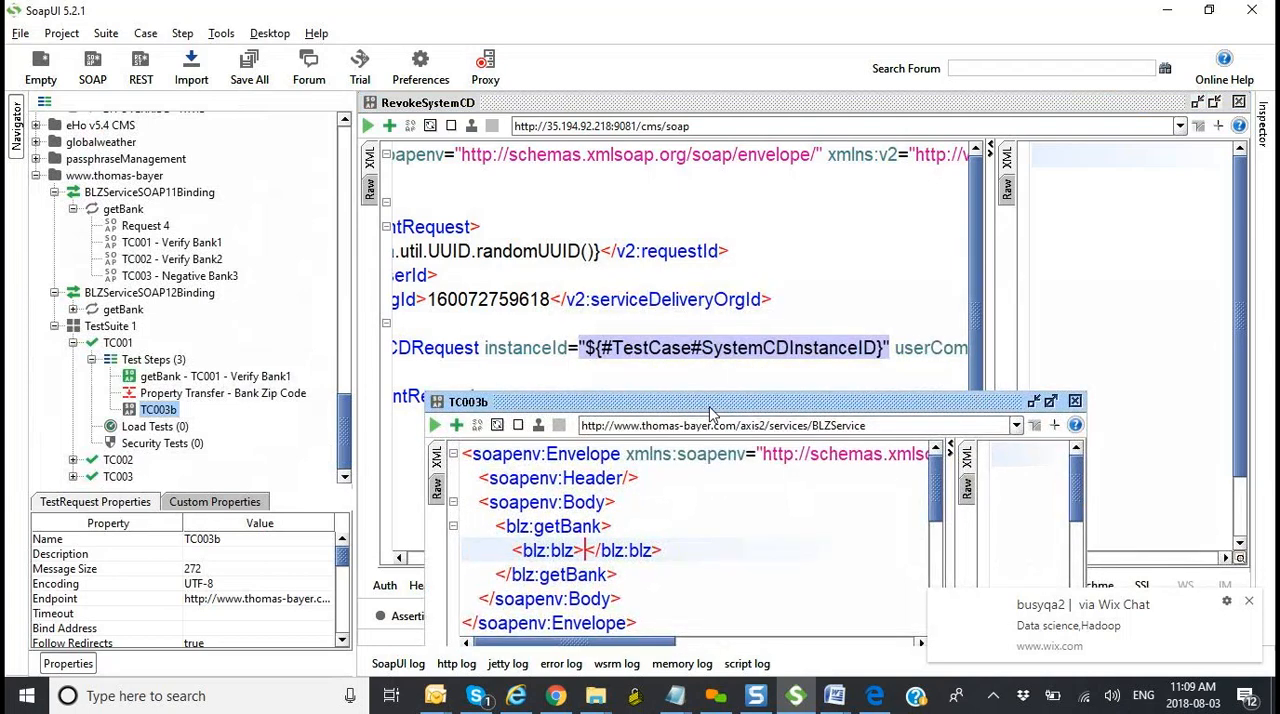
key("ctrl+v")
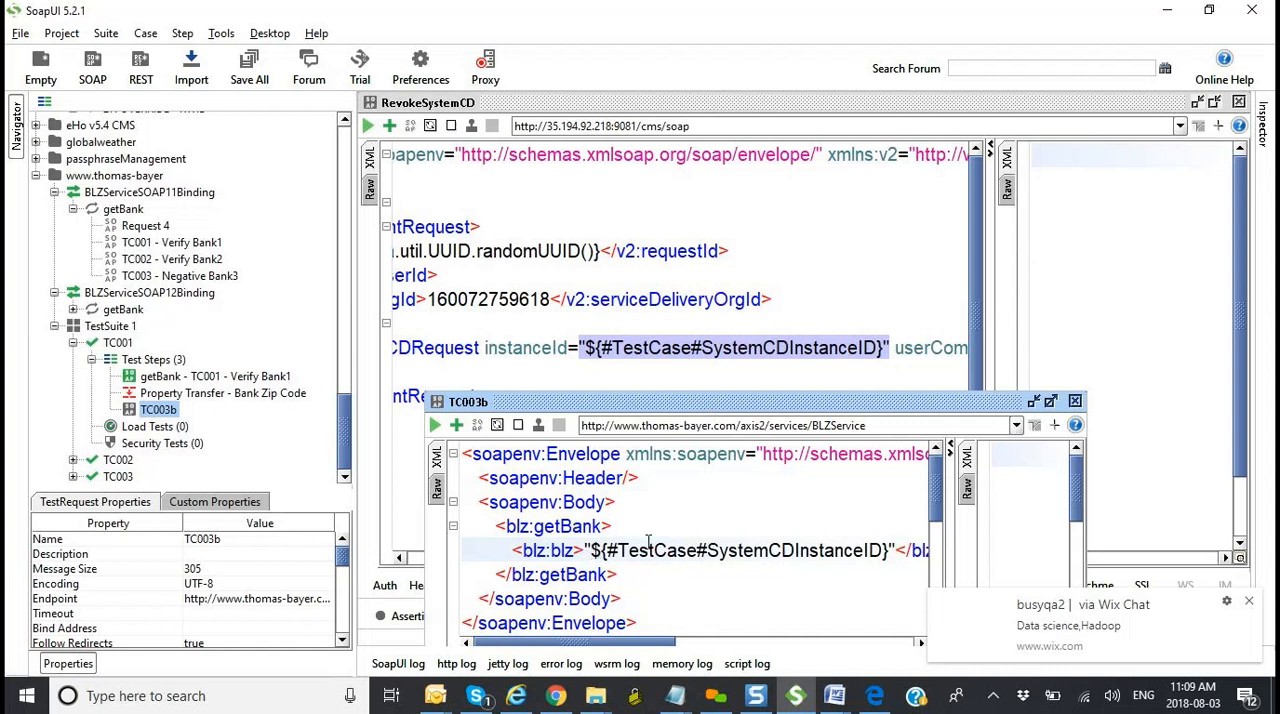
Step: Remove the property name SystemCDInstanceID from the reference in TC003b's blz:blz element, keeping "${#TestCase#}"
left_click(882, 545)
key("BackSpace")
key("BackSpace")
key("BackSpace")
key("BackSpace")
key("BackSpace")
key("BackSpace")
key("BackSpace")
key("BackSpace")
key("BackSpace")
key("BackSpace")
key("BackSpace")
key("BackSpace")
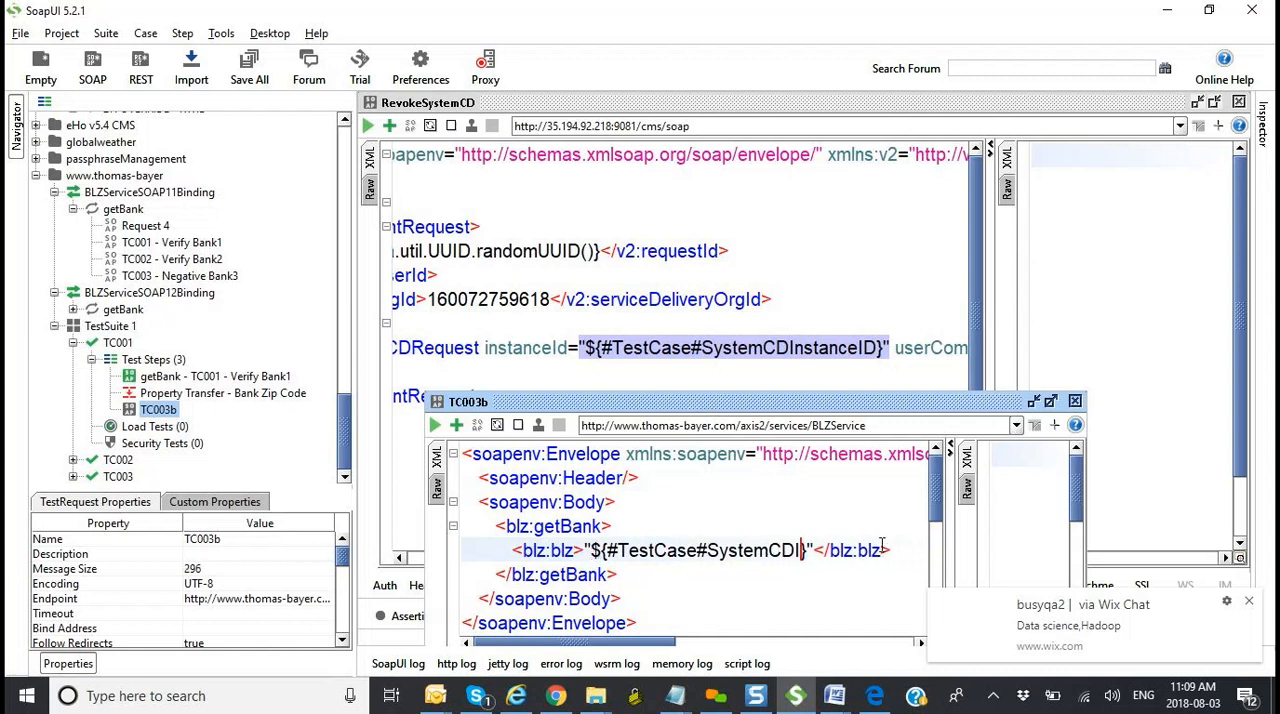
key("BackSpace")
key("BackSpace")
key("BackSpace")
key("BackSpace")
key("BackSpace")
key("BackSpace")
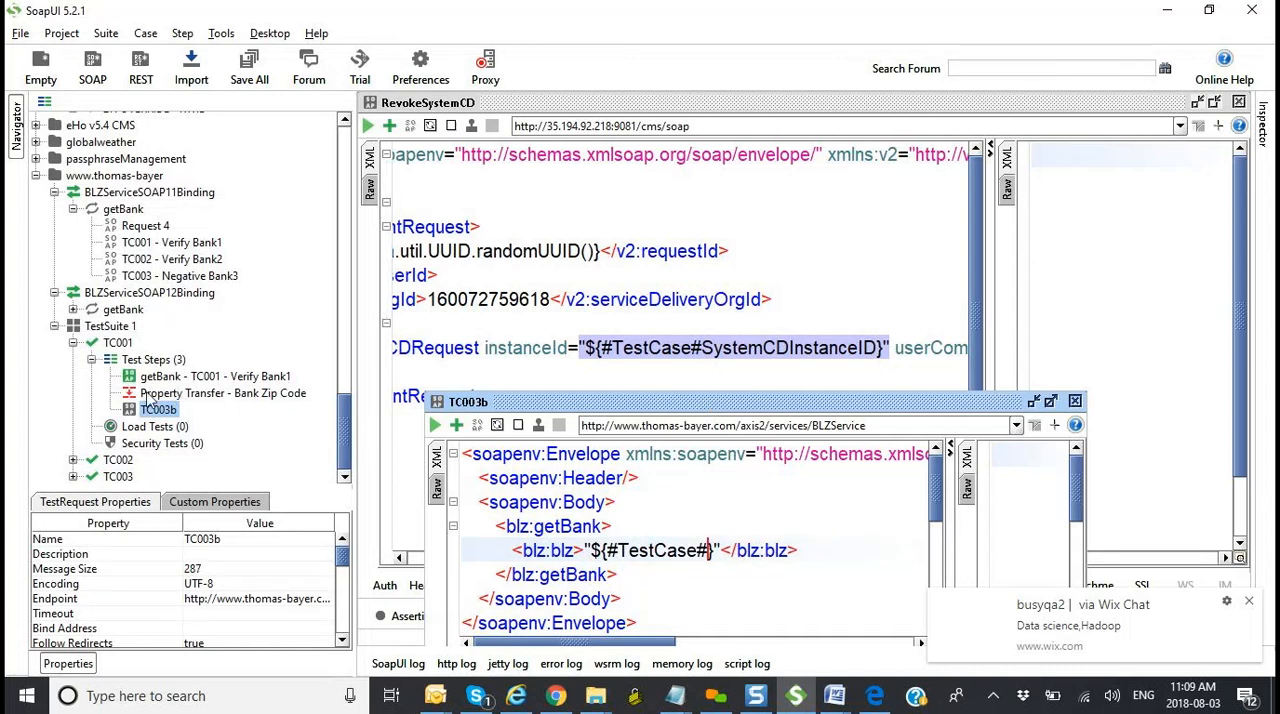
Step: Copy the name of TC001's custom property BankSortCode into the TC003b reference to make it "${#TestCase#BankSortCode}"
left_click(120, 343)
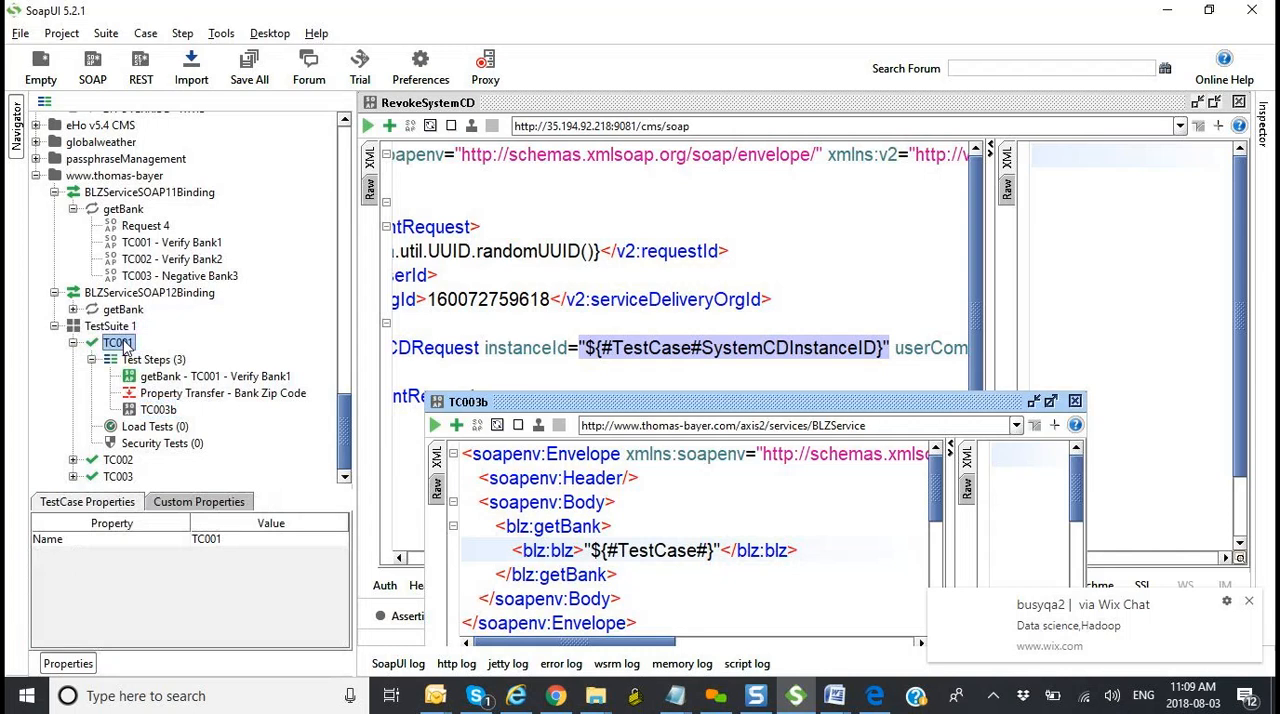
left_click(220, 503)
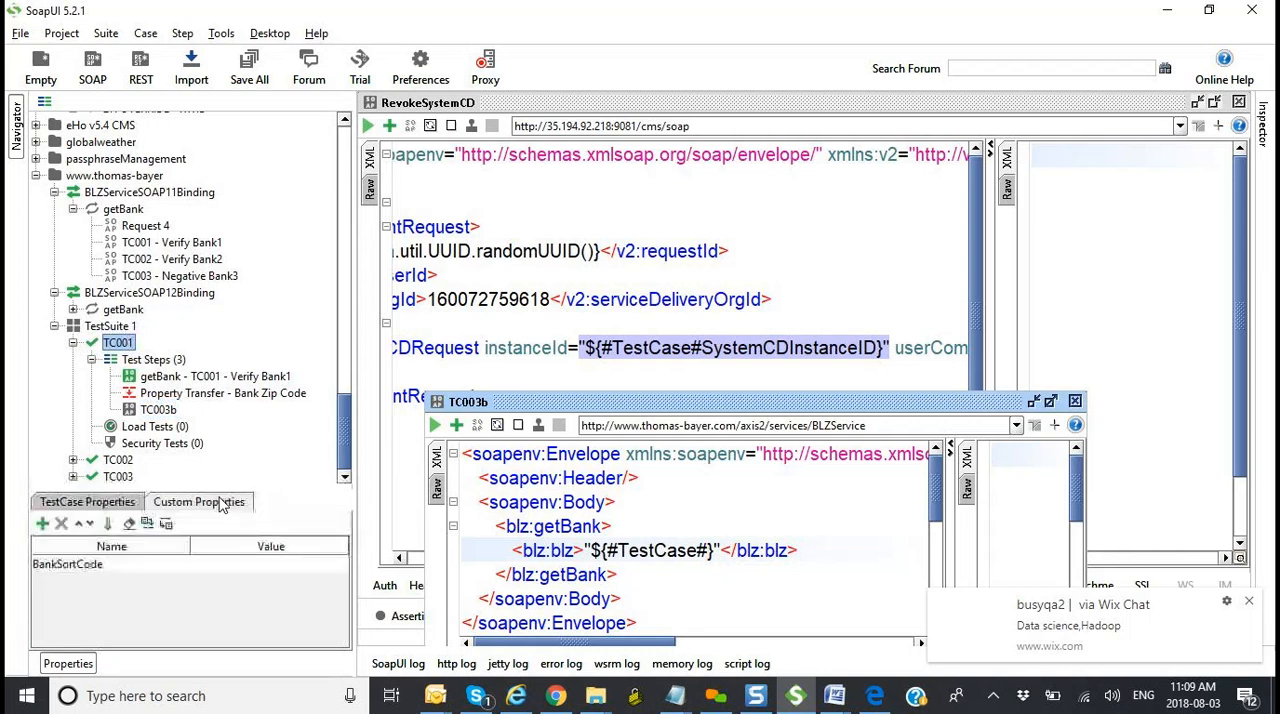
left_click(111, 563)
left_click(111, 563)
left_click_drag(44, 549, 24, 554)
key("ctrl+c")
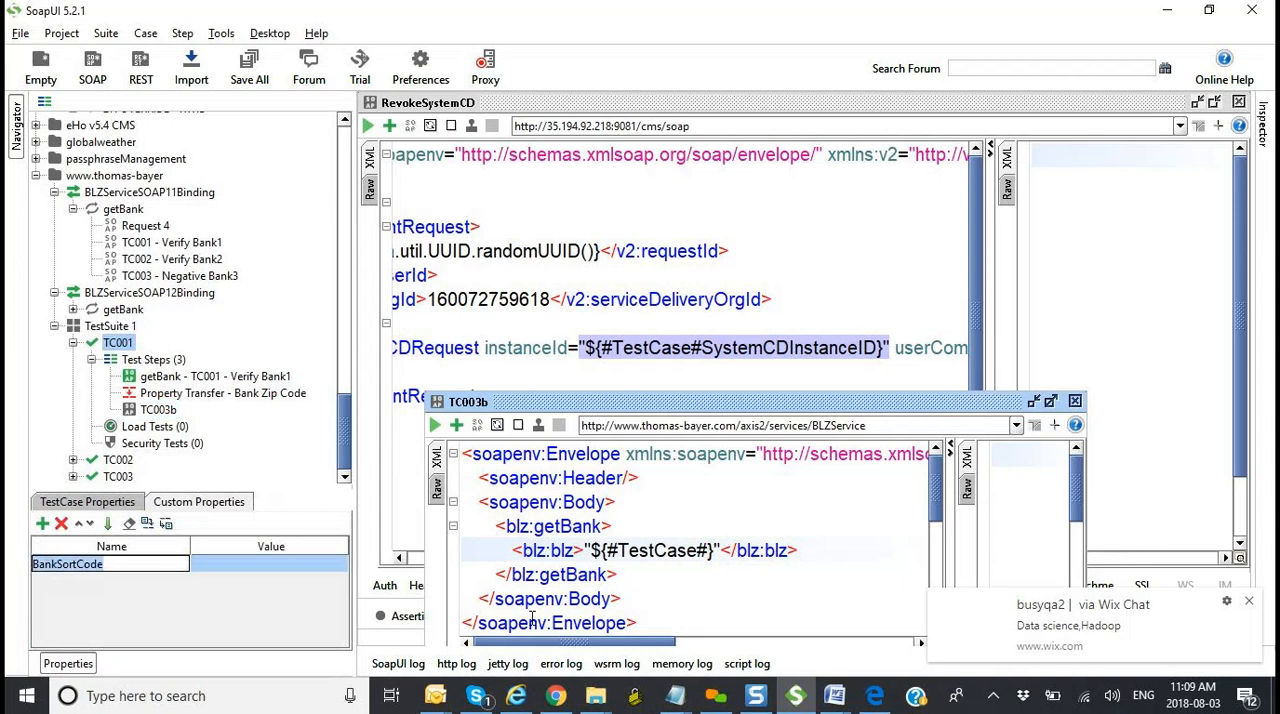
left_click(709, 551)
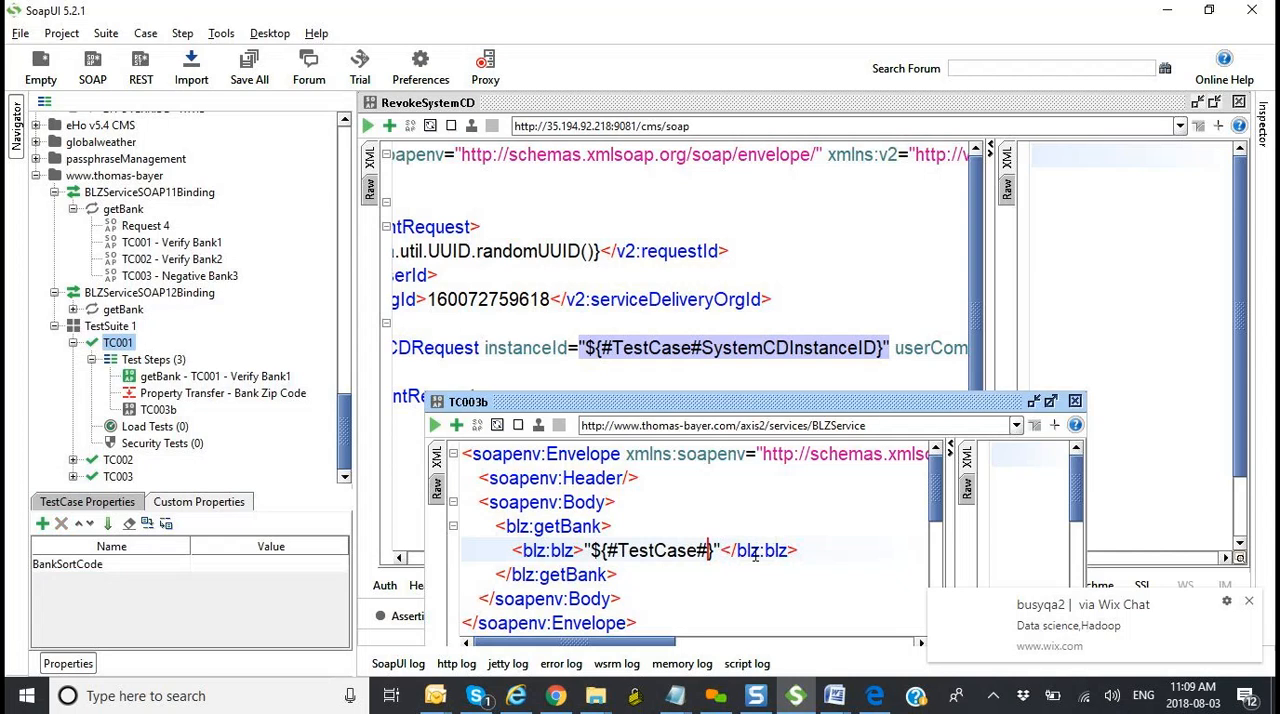
key("ctrl+v")
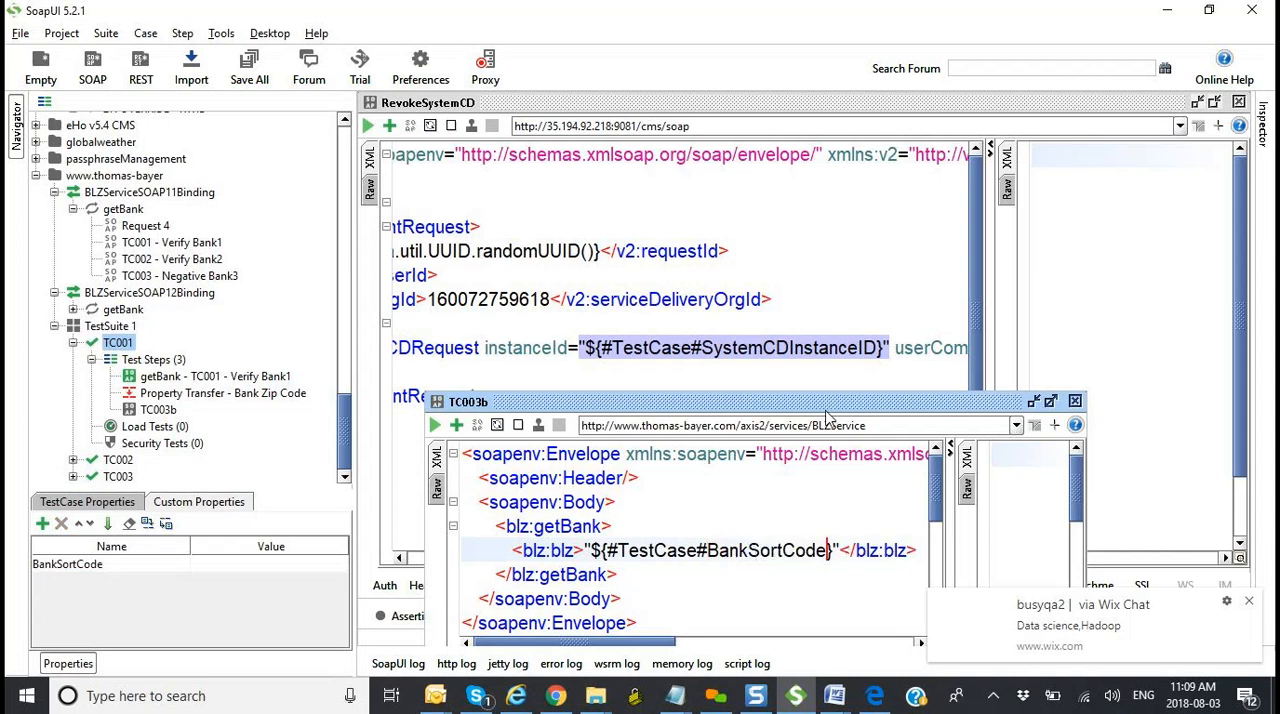
Step: Open Property Transfer - Bank Zip Code, review the blz:blz reference in the TC003b request and close that request
left_click(845, 318)
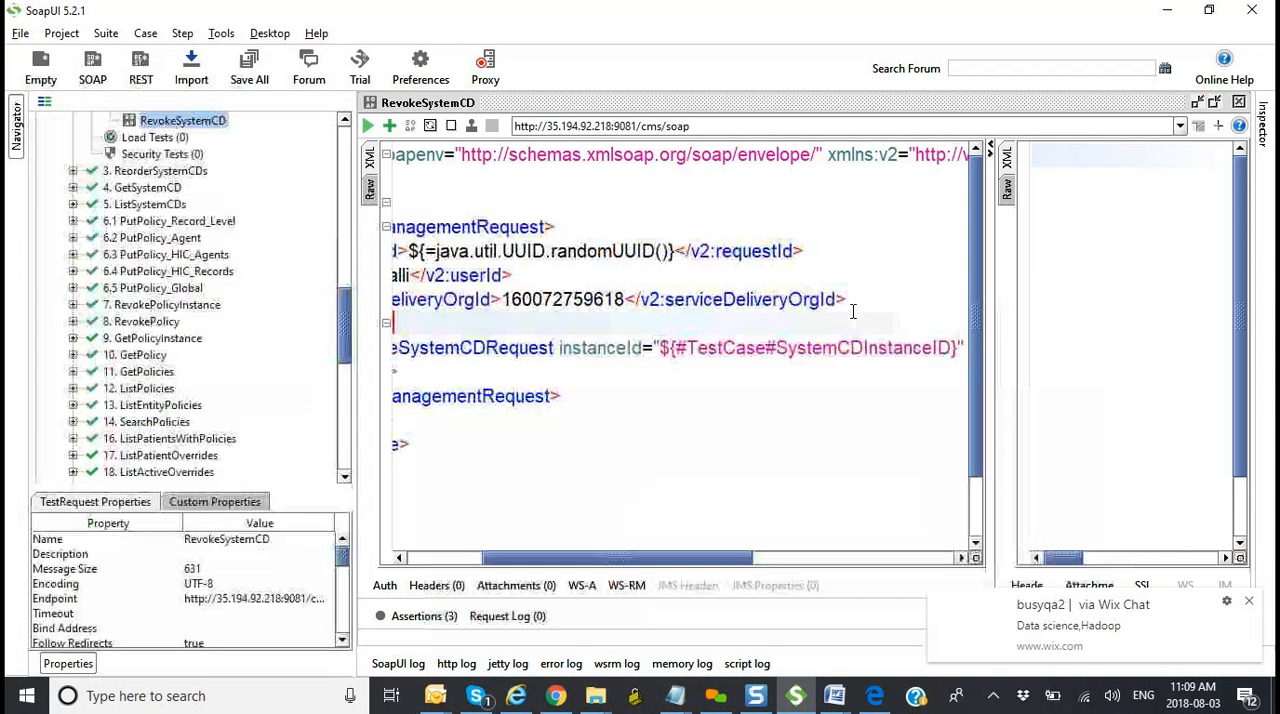
key("alt+Tab")
key("alt+Tab")
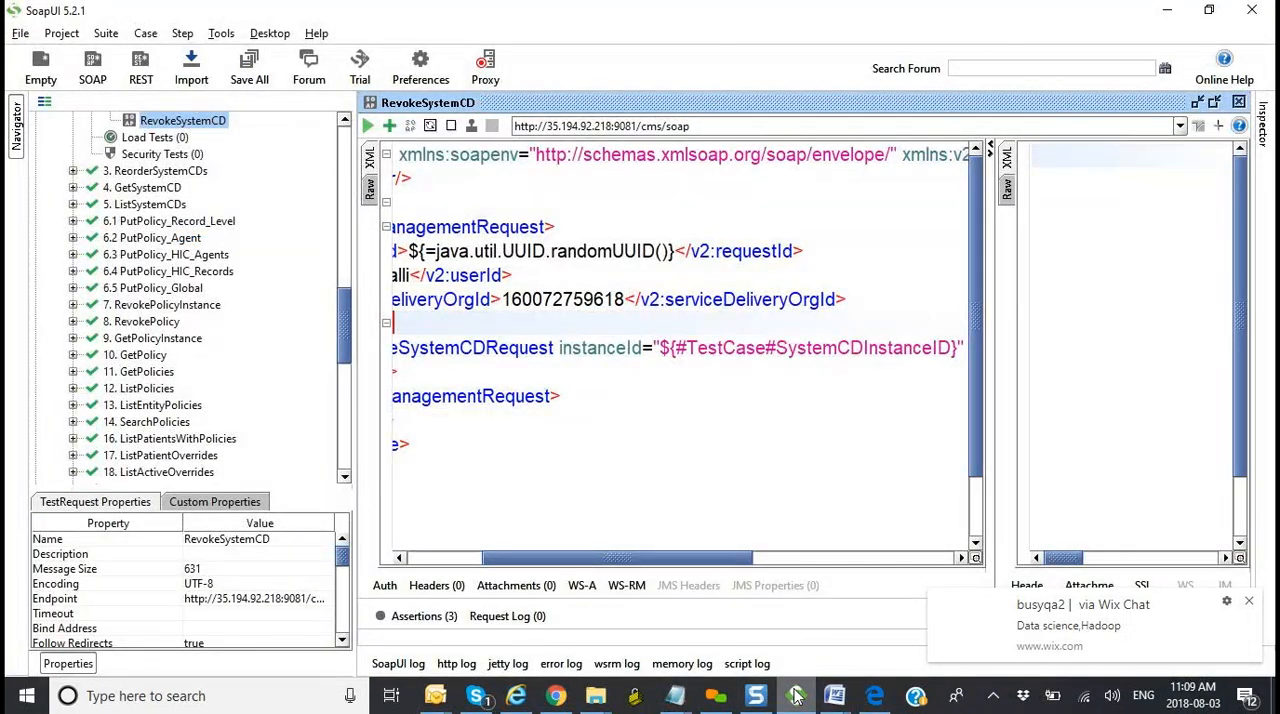
mouse_move(795, 696)
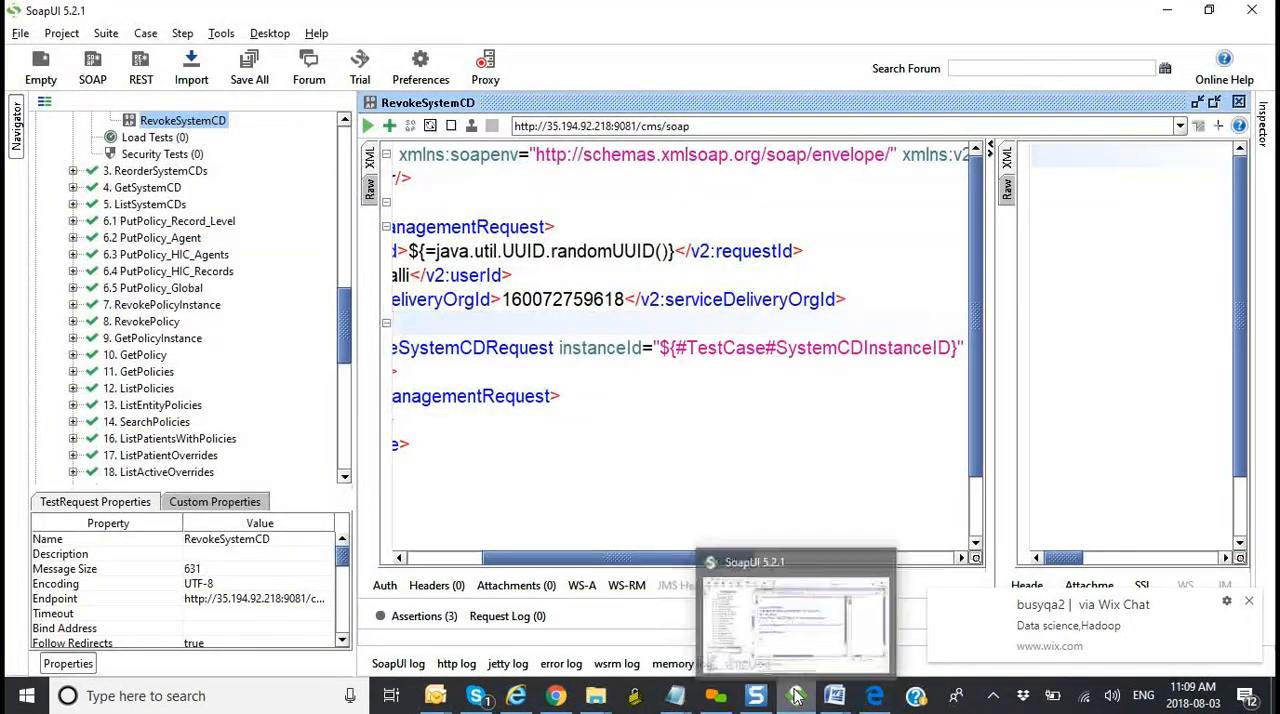
left_click(813, 634)
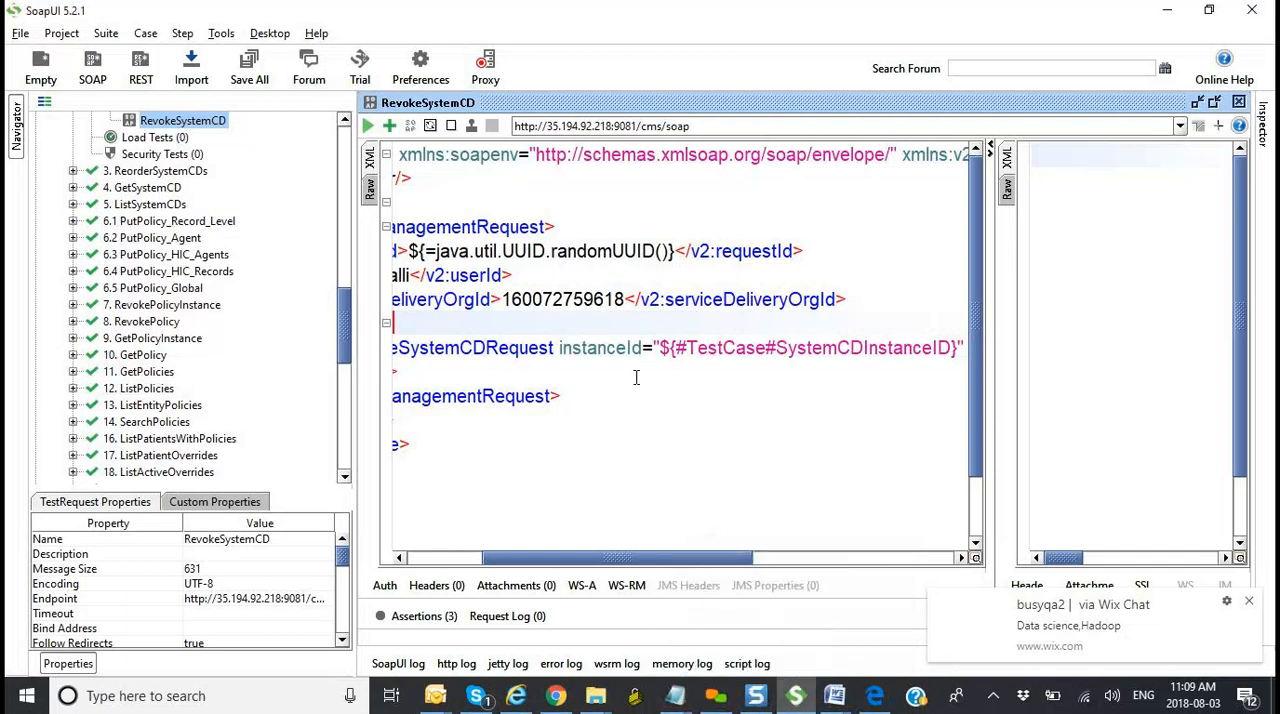
left_click_drag(345, 322, 345, 433)
double_click(279, 393)
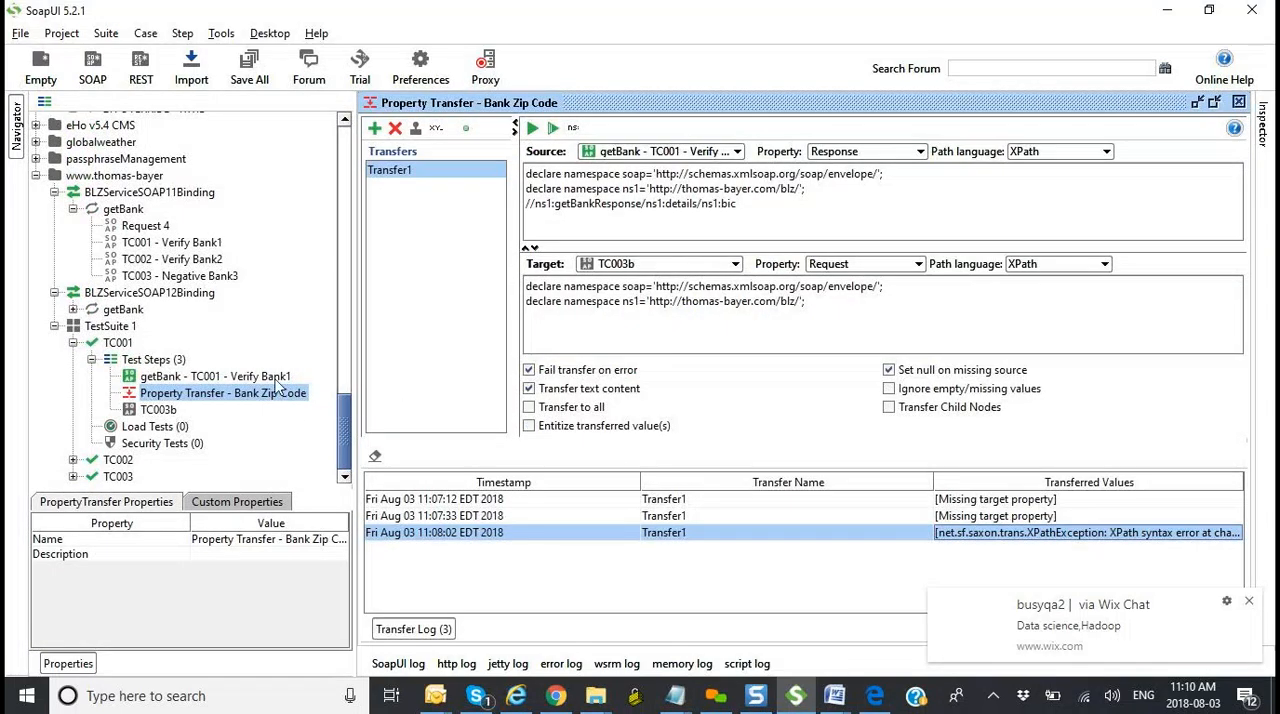
double_click(166, 412)
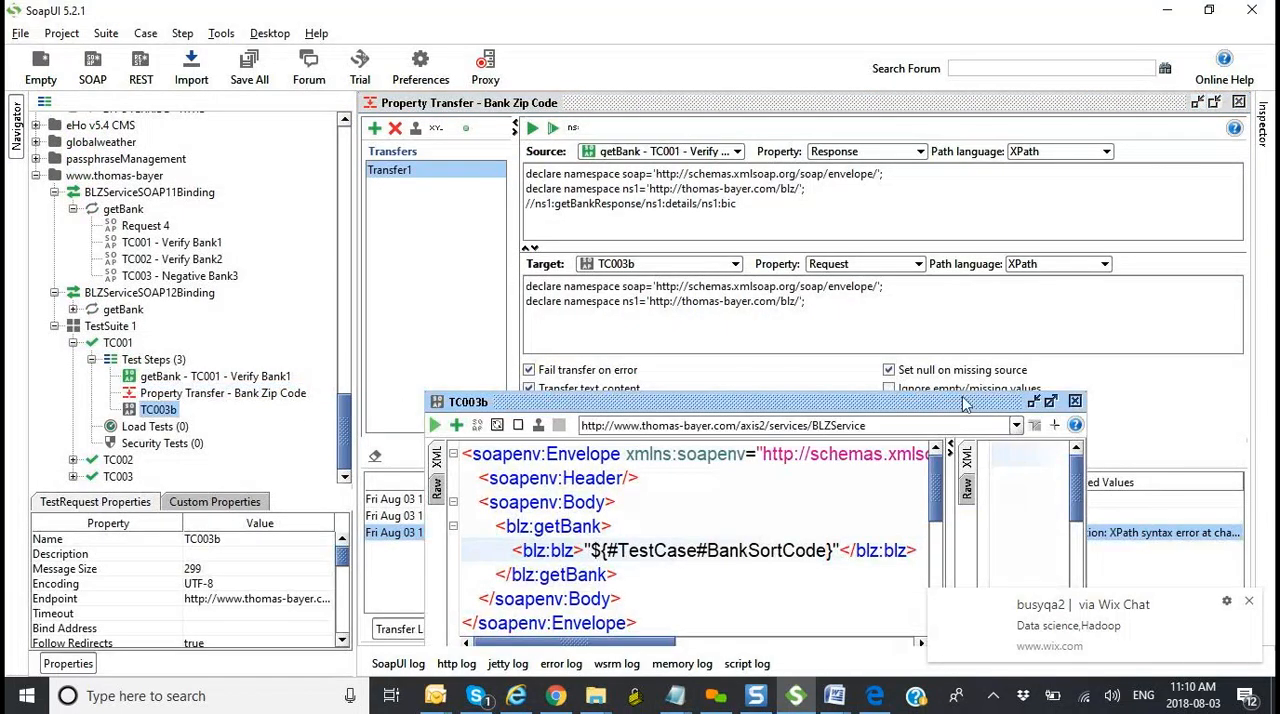
left_click_drag(830, 410, 848, 307)
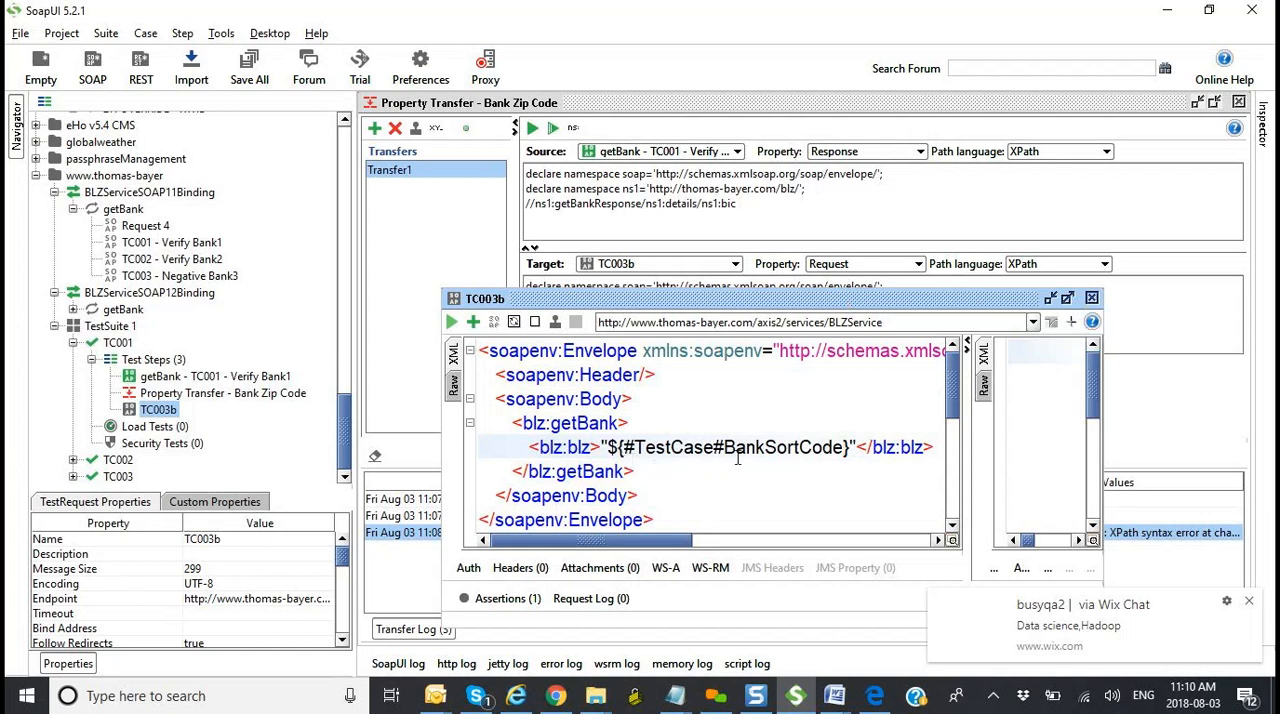
left_click(1091, 300)
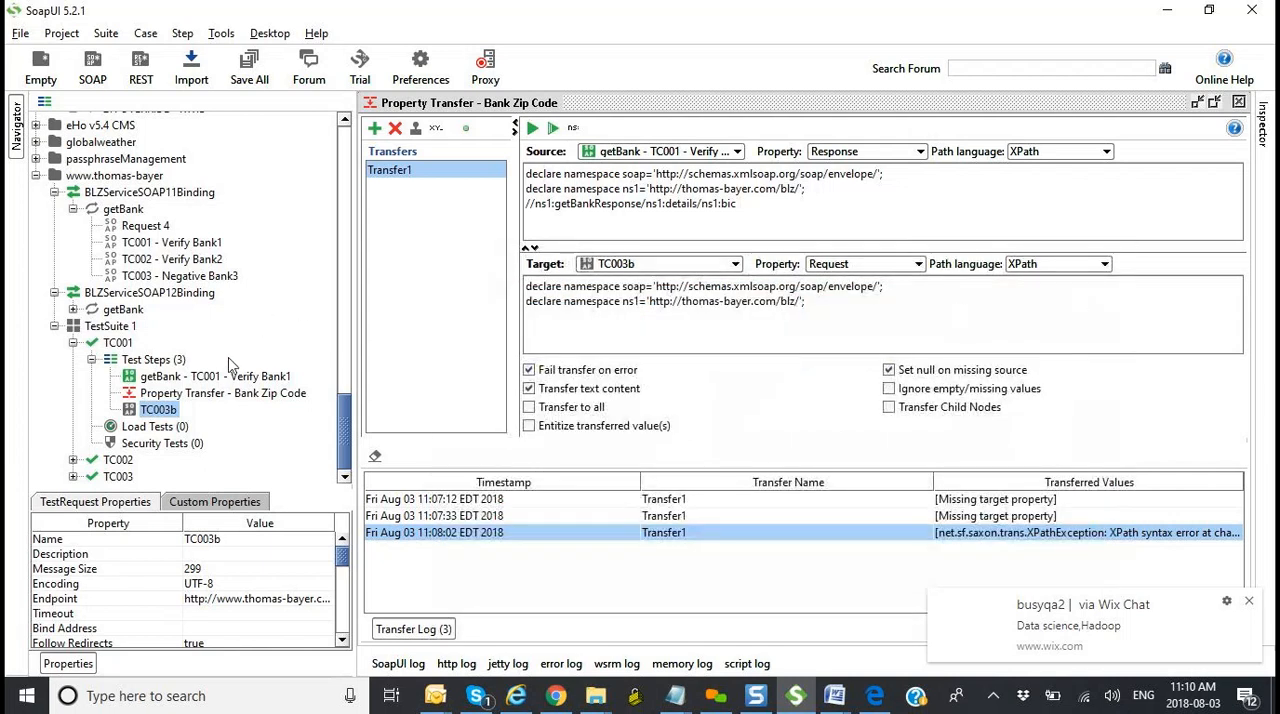
Step: Check which target properties of TC003b are available for Transfer1
left_click(865, 268)
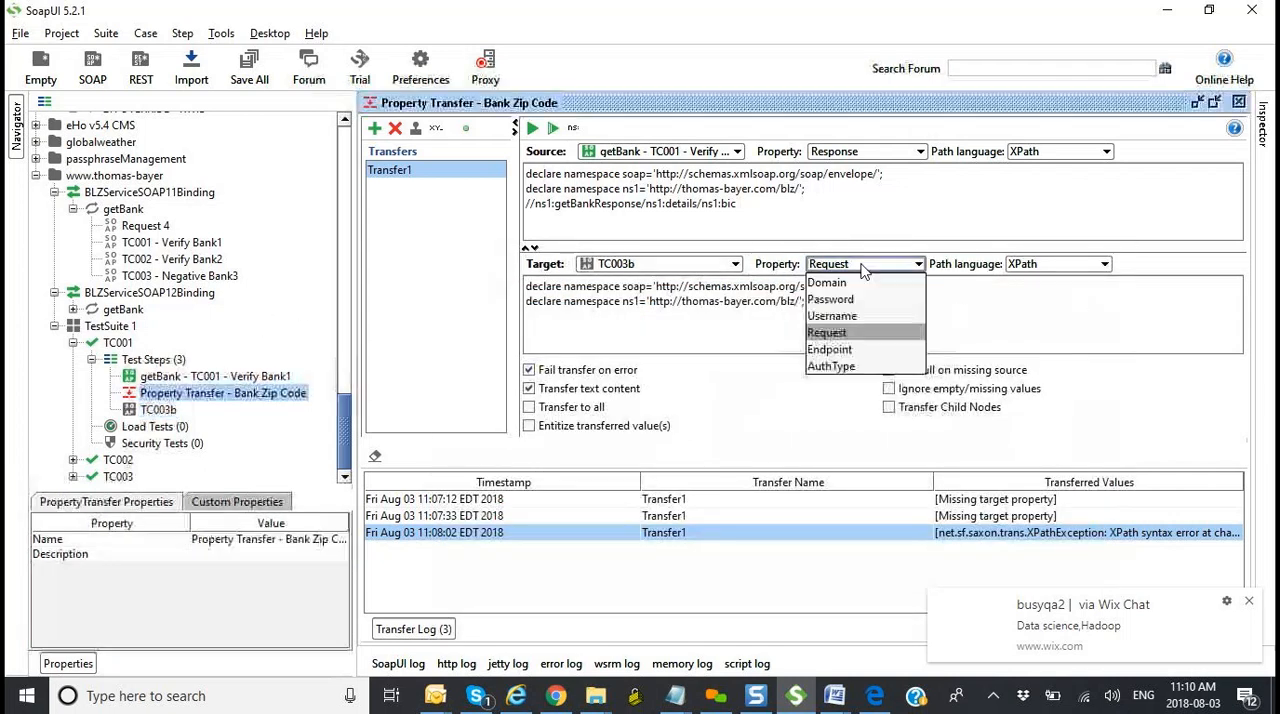
left_click(863, 271)
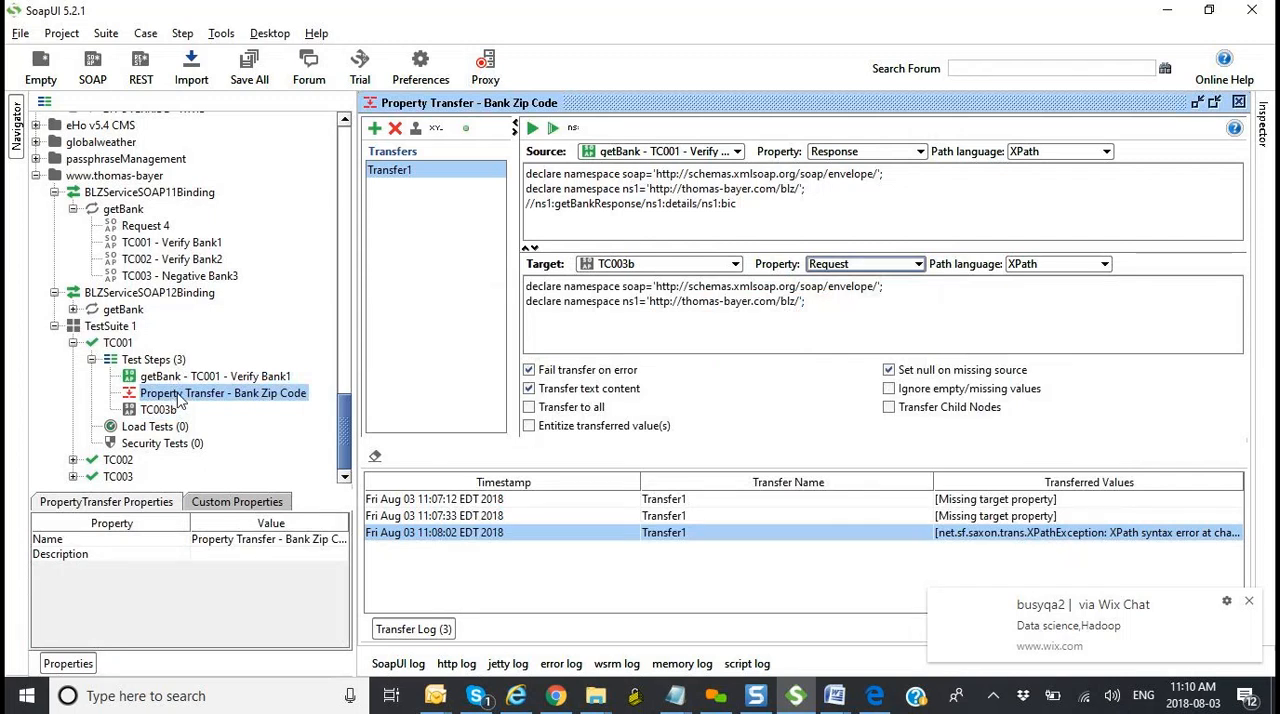
right_click(180, 400)
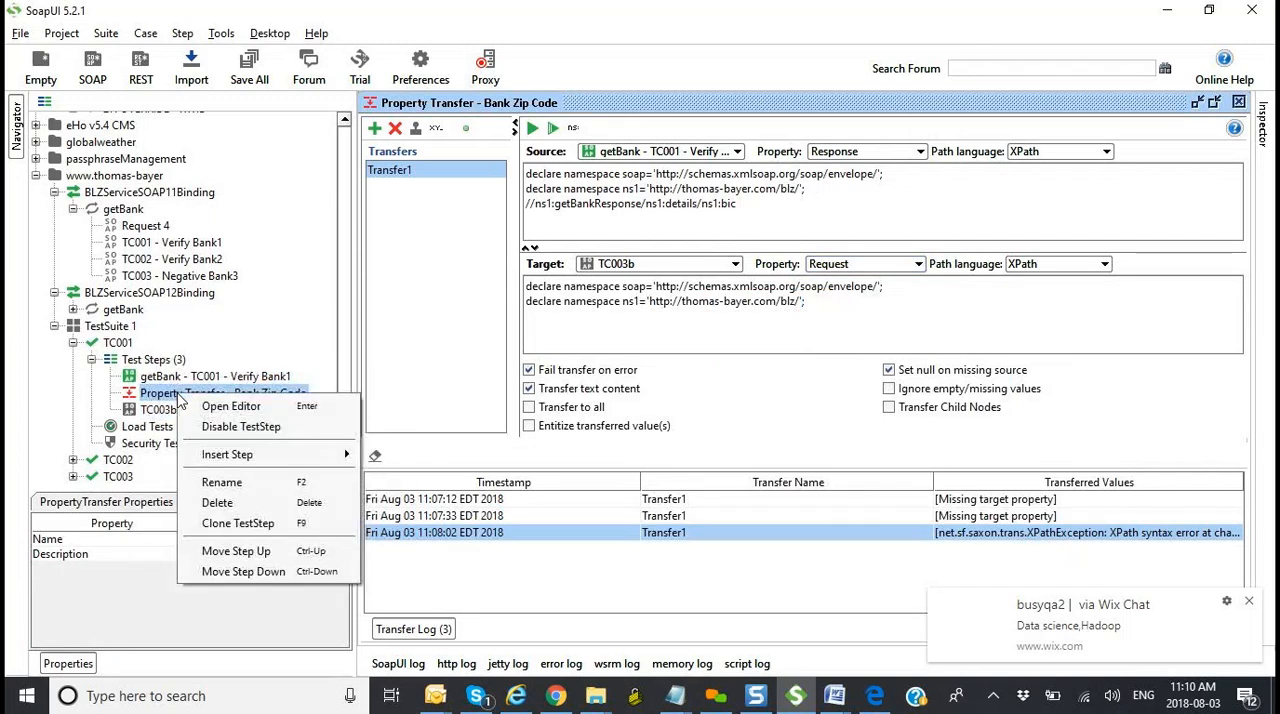
Step: Run test case TC001 and check its test step list down to TC003b
double_click(155, 362)
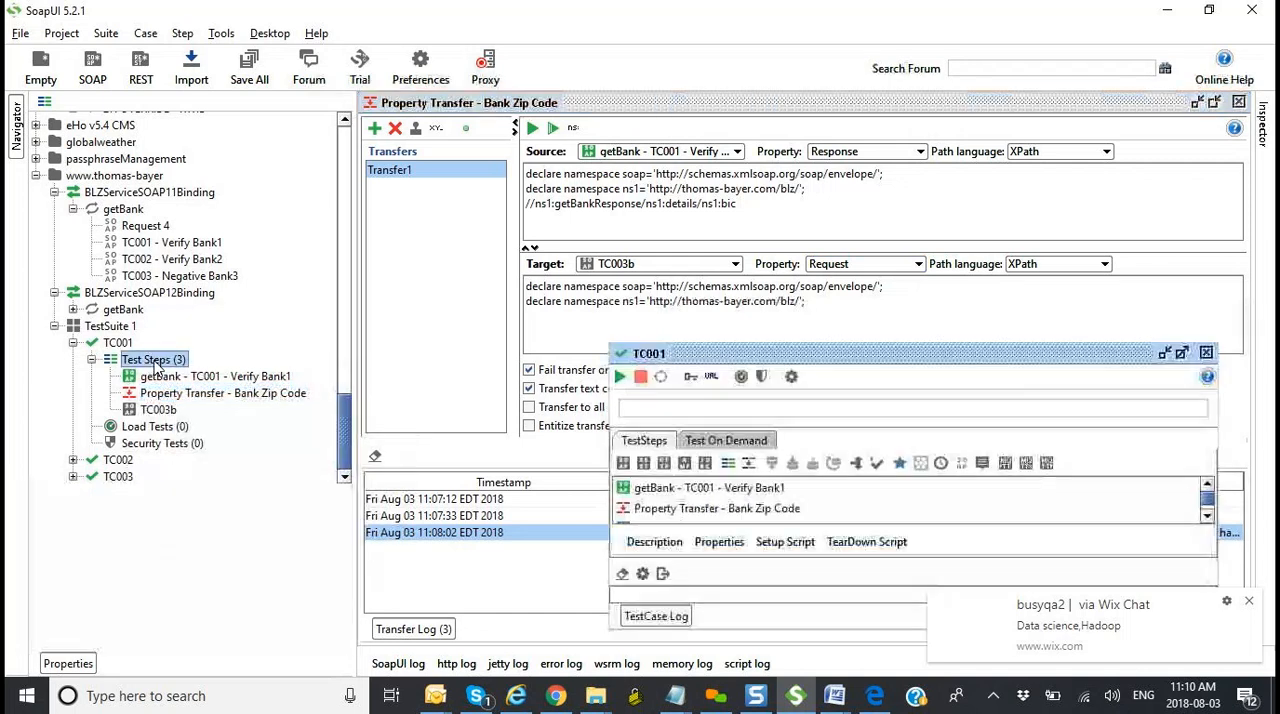
left_click(620, 377)
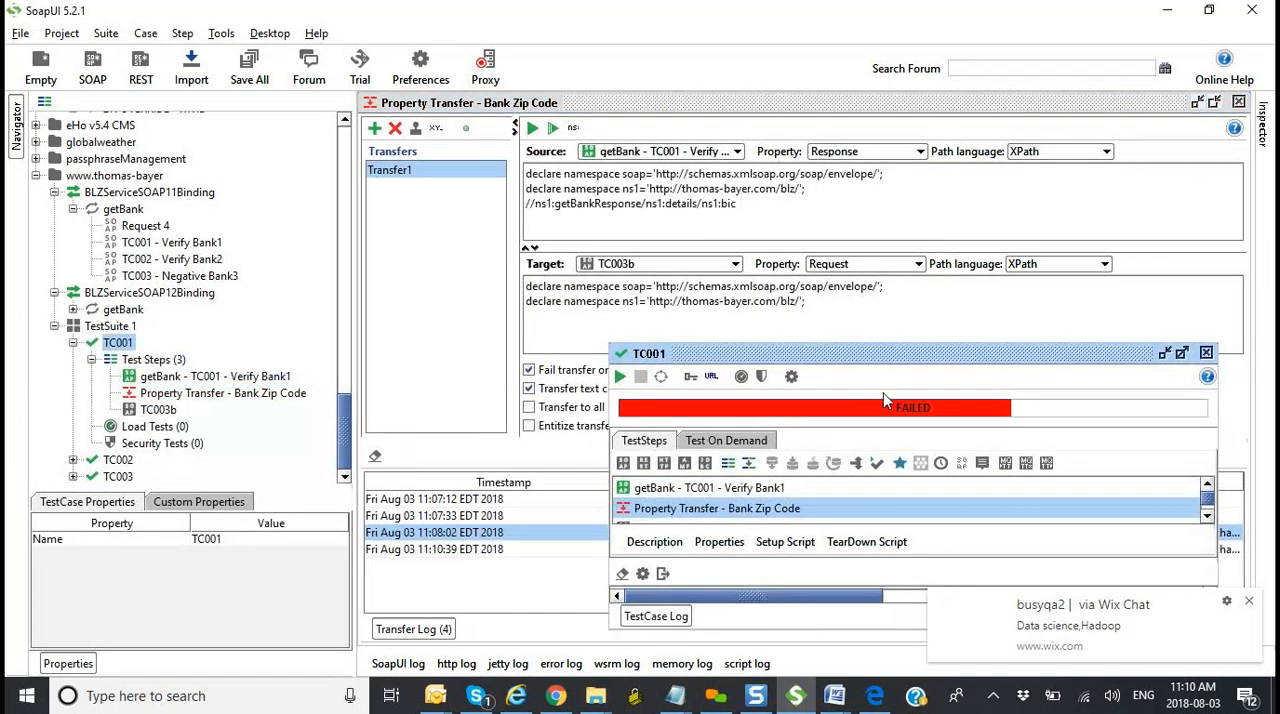
left_click_drag(918, 365, 950, 412)
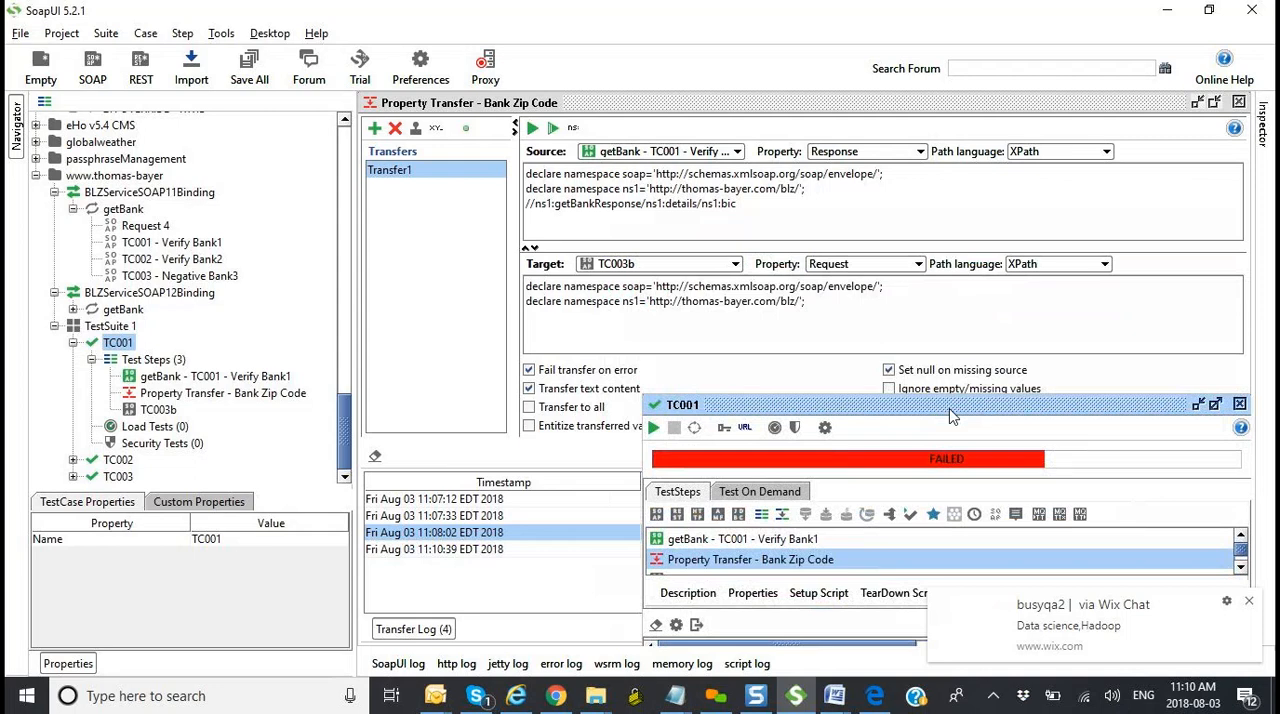
left_click_drag(949, 409, 897, 297)
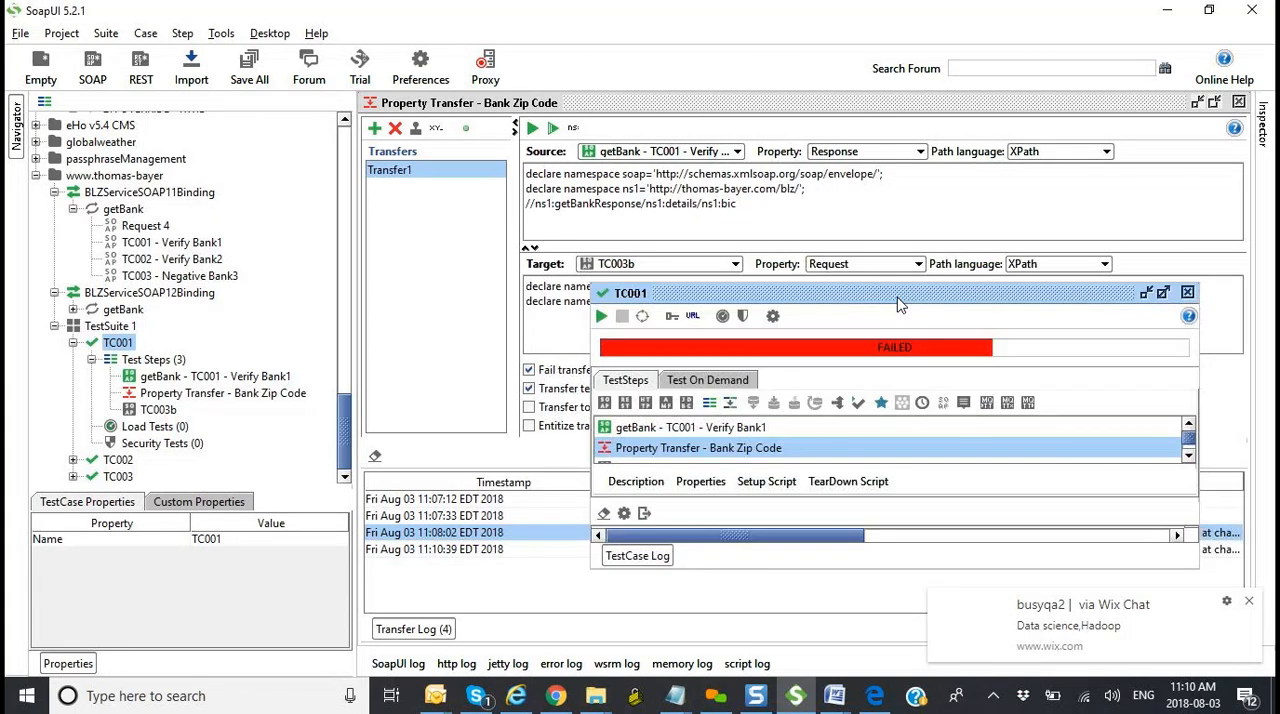
left_click(1188, 456)
left_click(1190, 456)
left_click(1190, 456)
left_click(1190, 456)
left_click(1190, 456)
left_click(1190, 456)
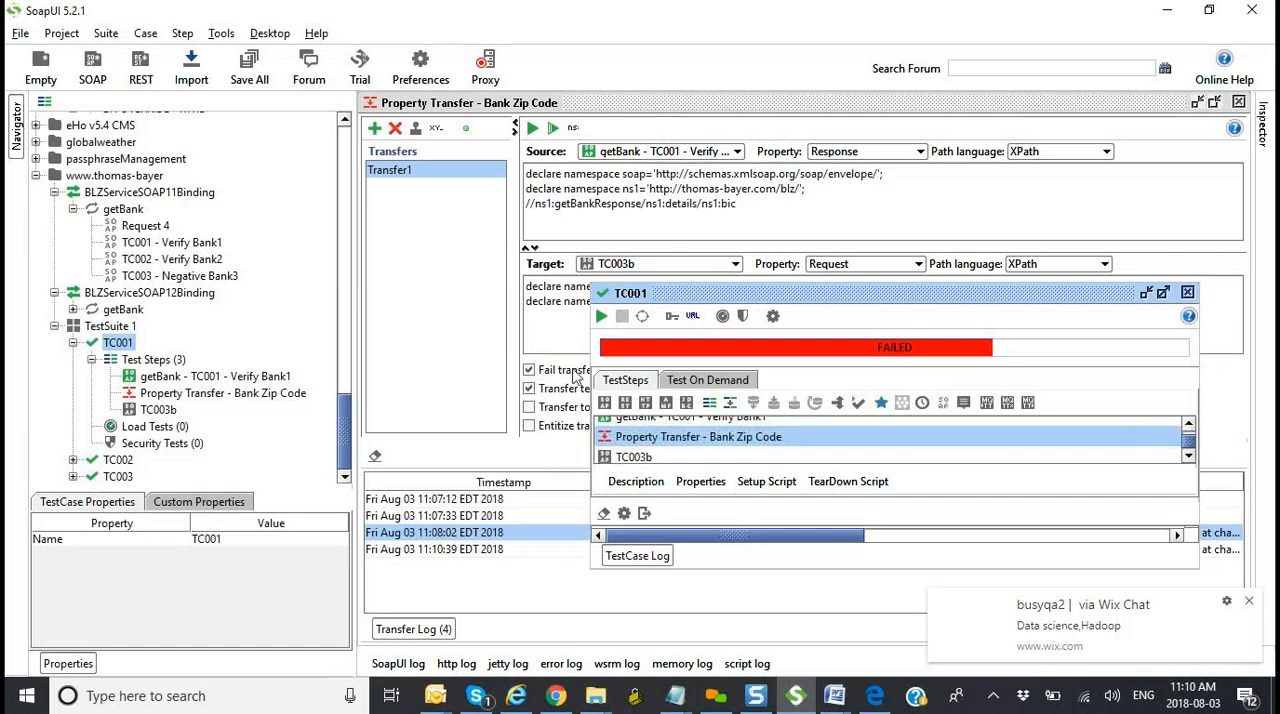
Step: Open Transfer_SystemCD_Instance_ID under 2. RevokeSystemCD in eHO55TestSuite to compare its source and target settings
left_click_drag(342, 410, 338, 285)
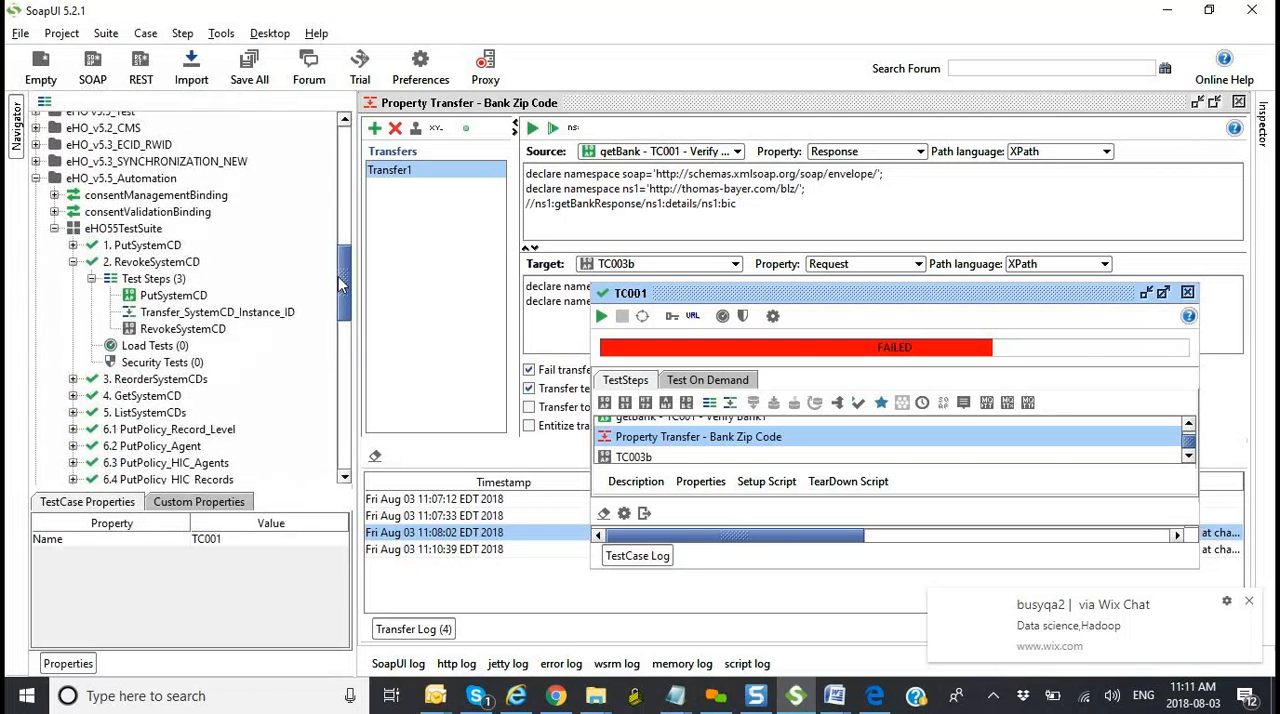
double_click(248, 312)
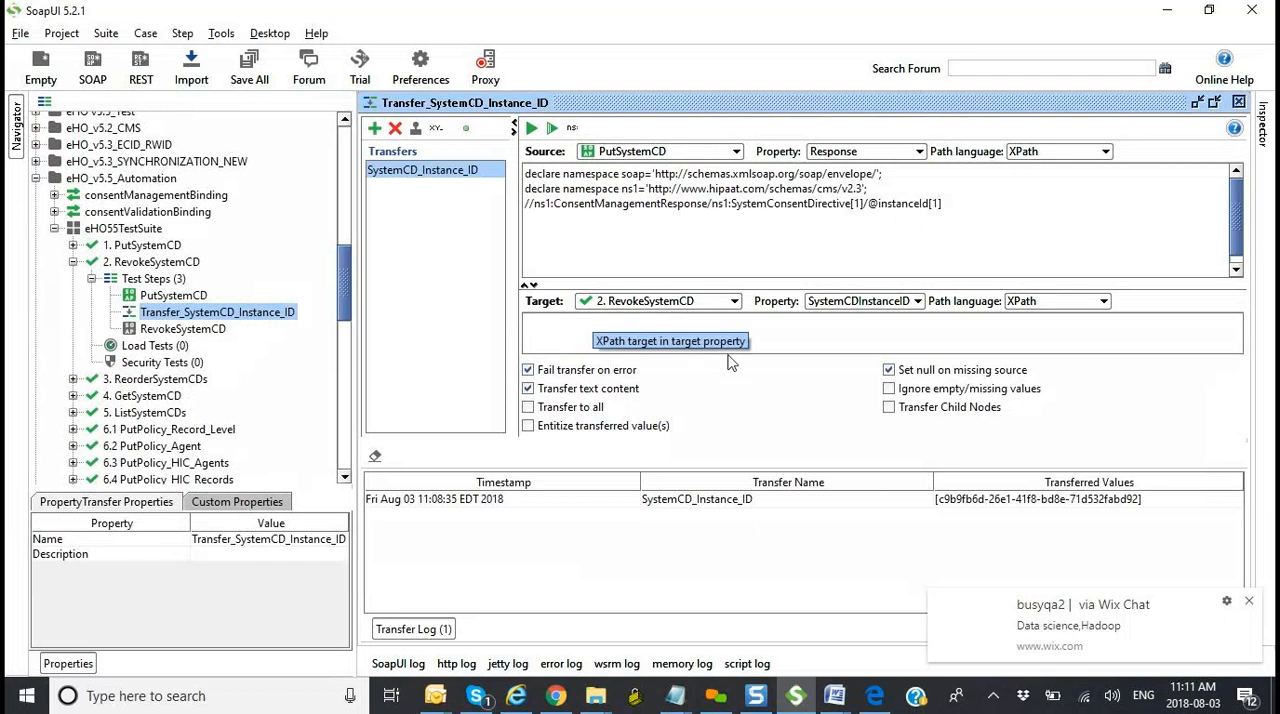
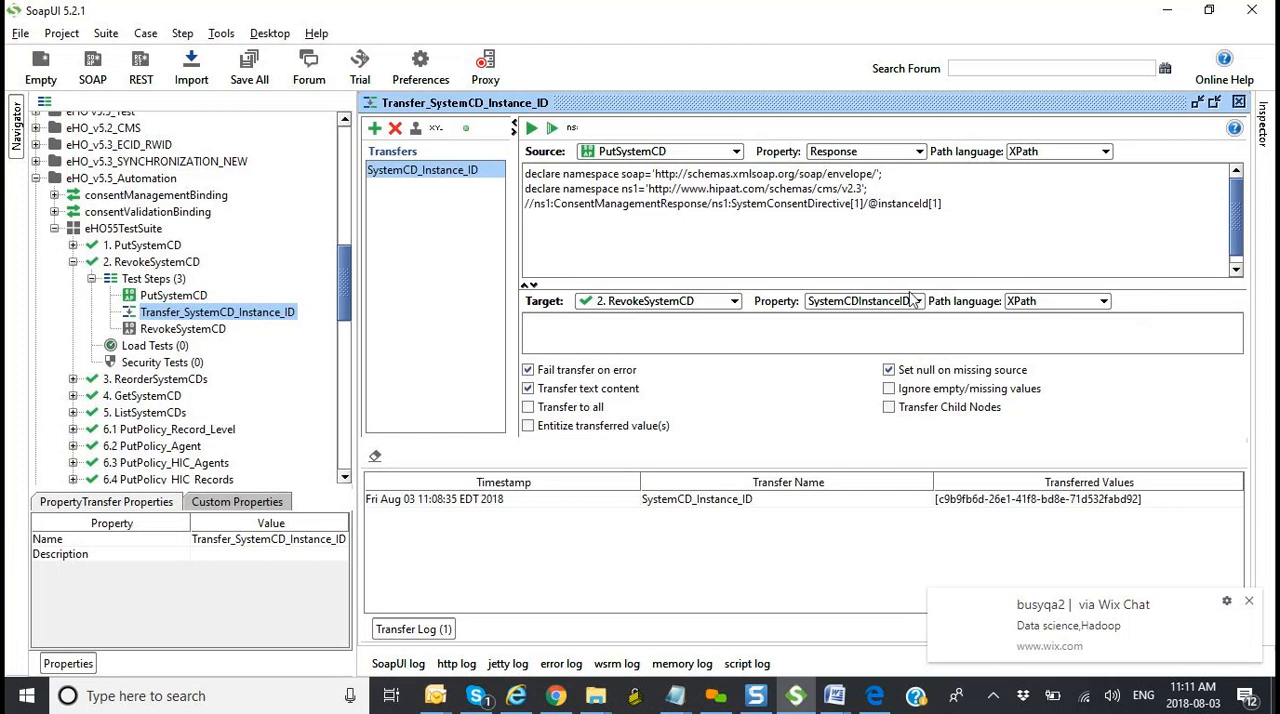
Step: Review the target property, source and target choices of the SystemCD_Instance_ID transfer, keeping the current selections
left_click(917, 301)
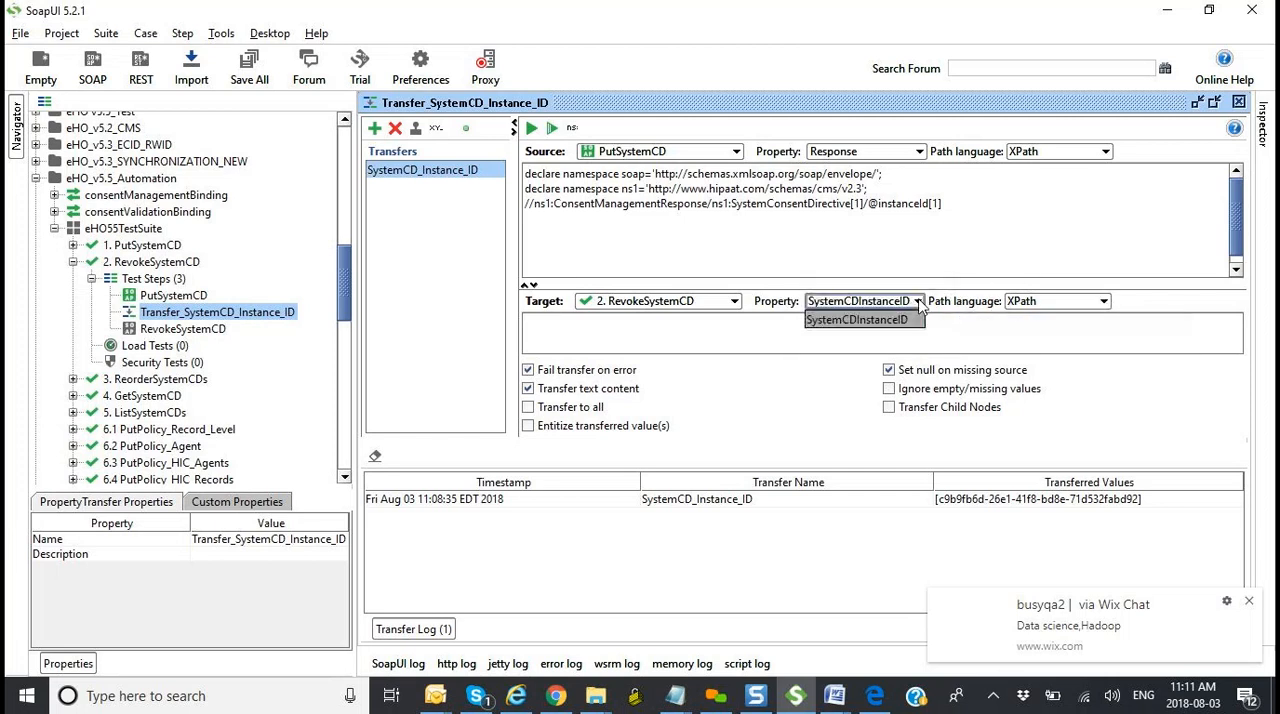
left_click(917, 302)
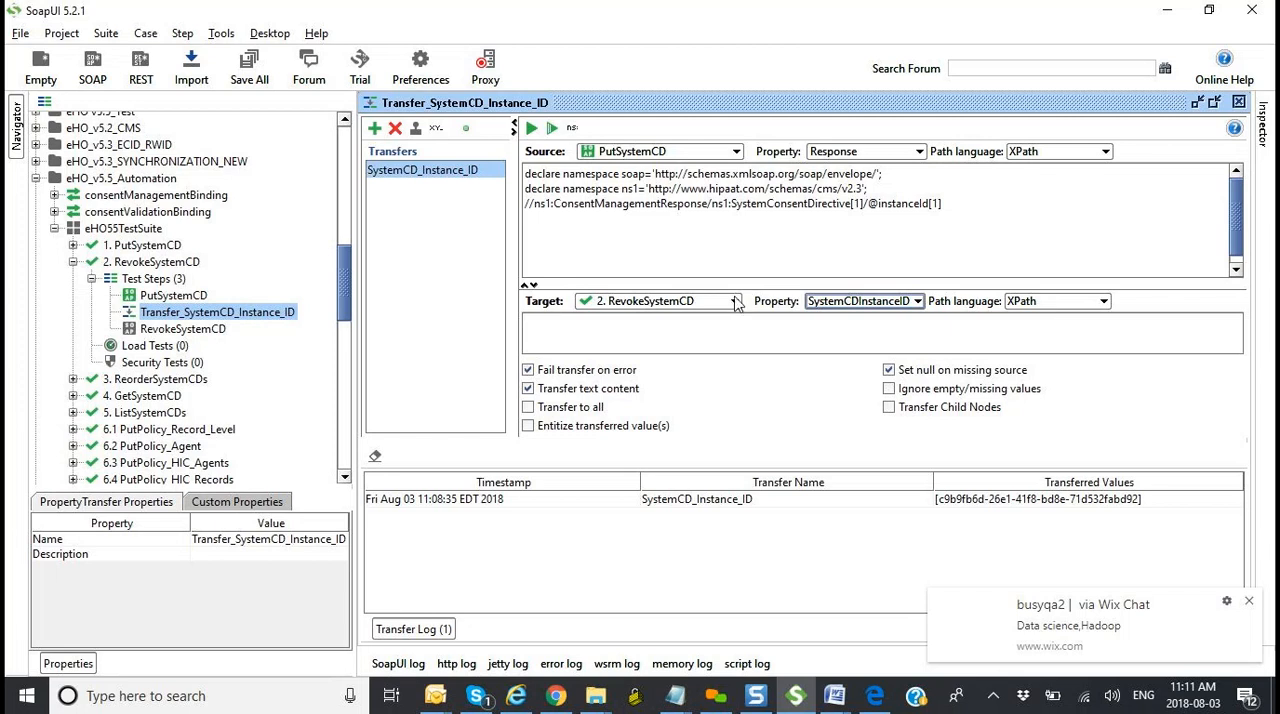
left_click(736, 153)
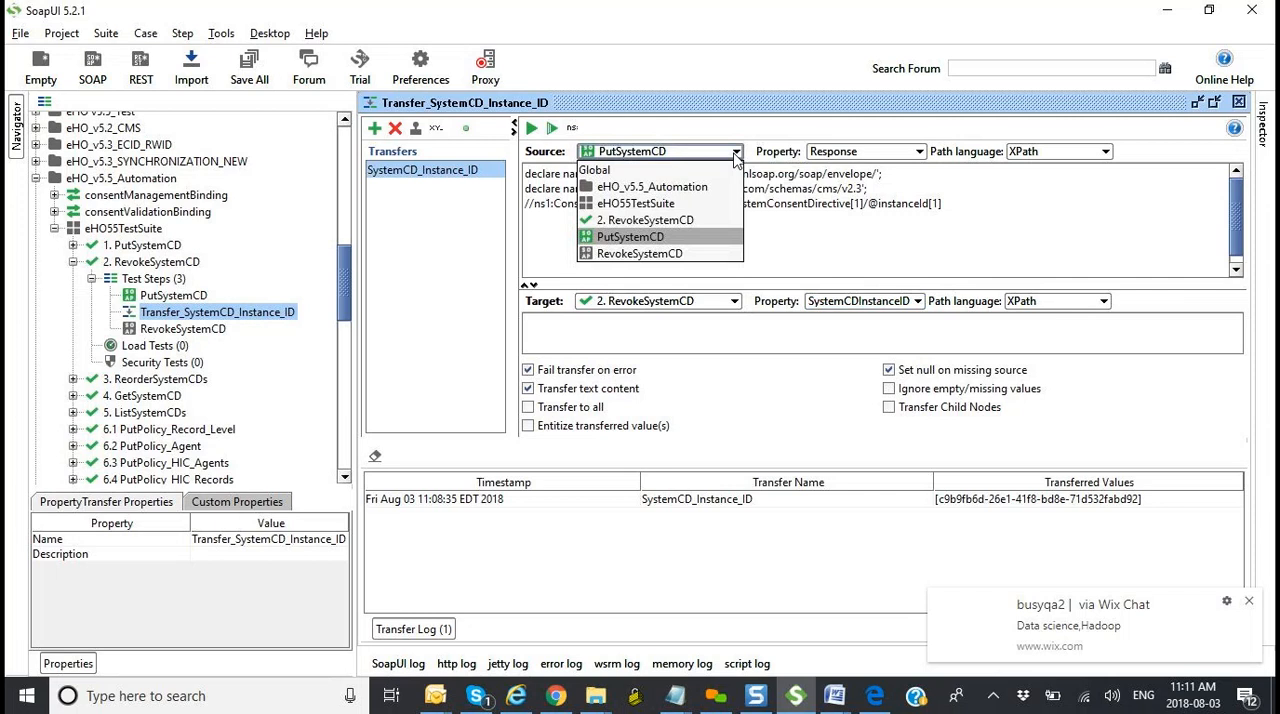
left_click(736, 155)
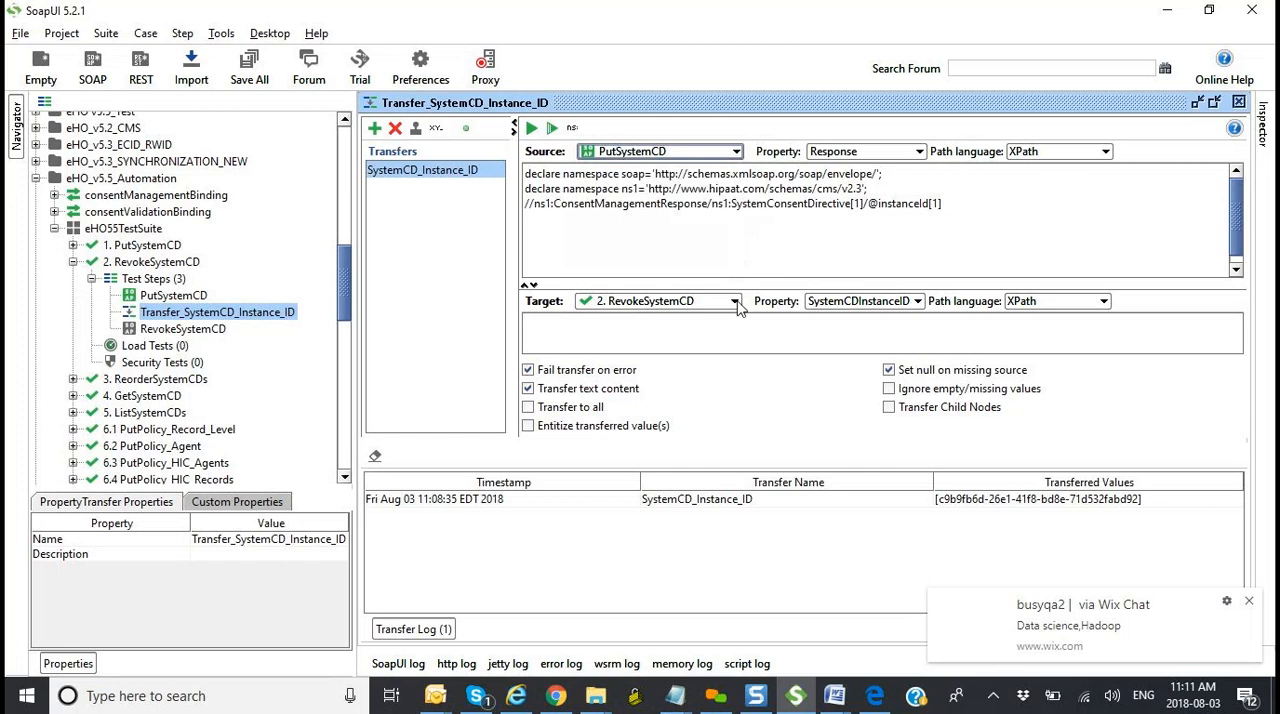
left_click(736, 302)
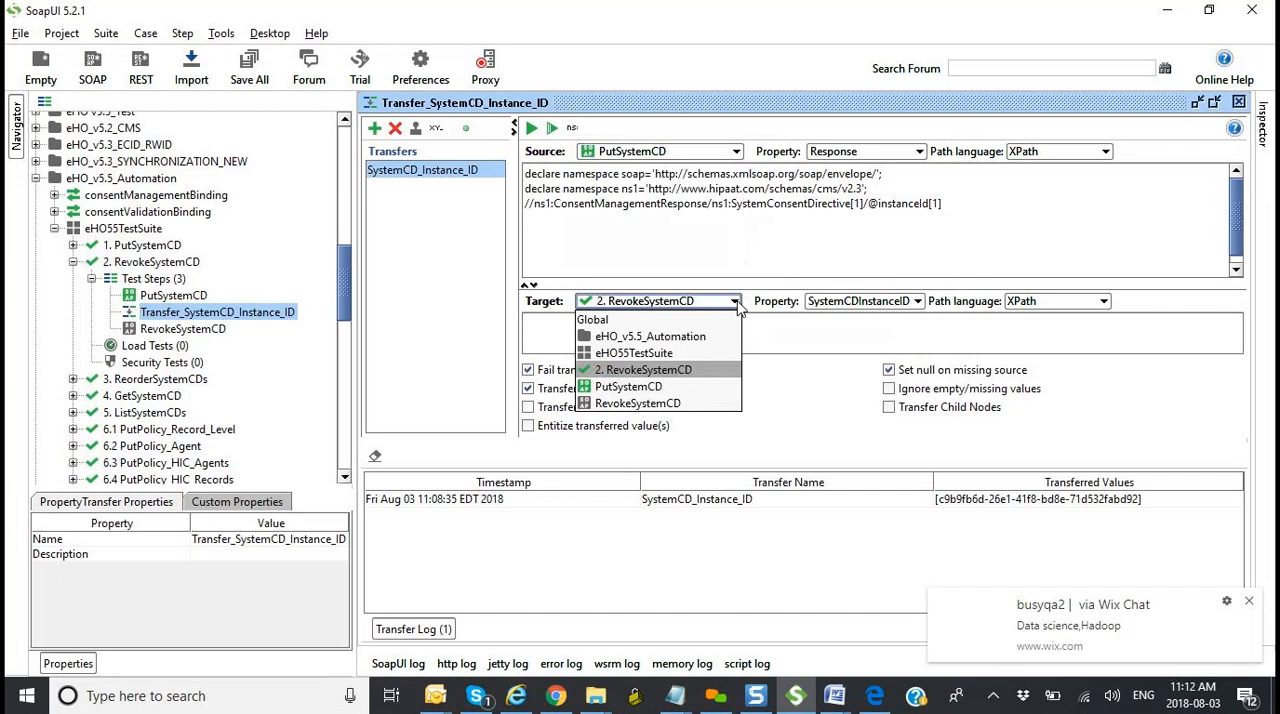
left_click(783, 394)
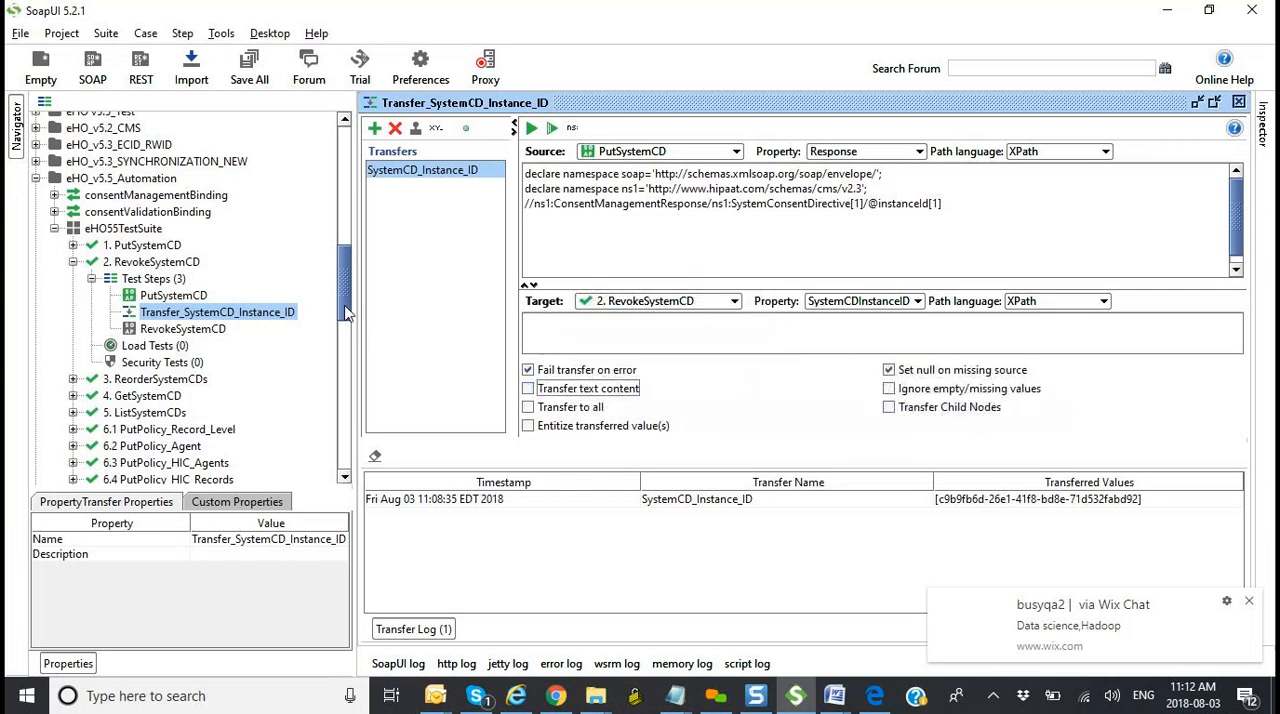
Step: Open the Property Transfer - Bank Zip Code step and set its target to TC001 with the property BankSortCode
scroll(348, 375, "down", 3)
scroll(348, 375, "down", 10)
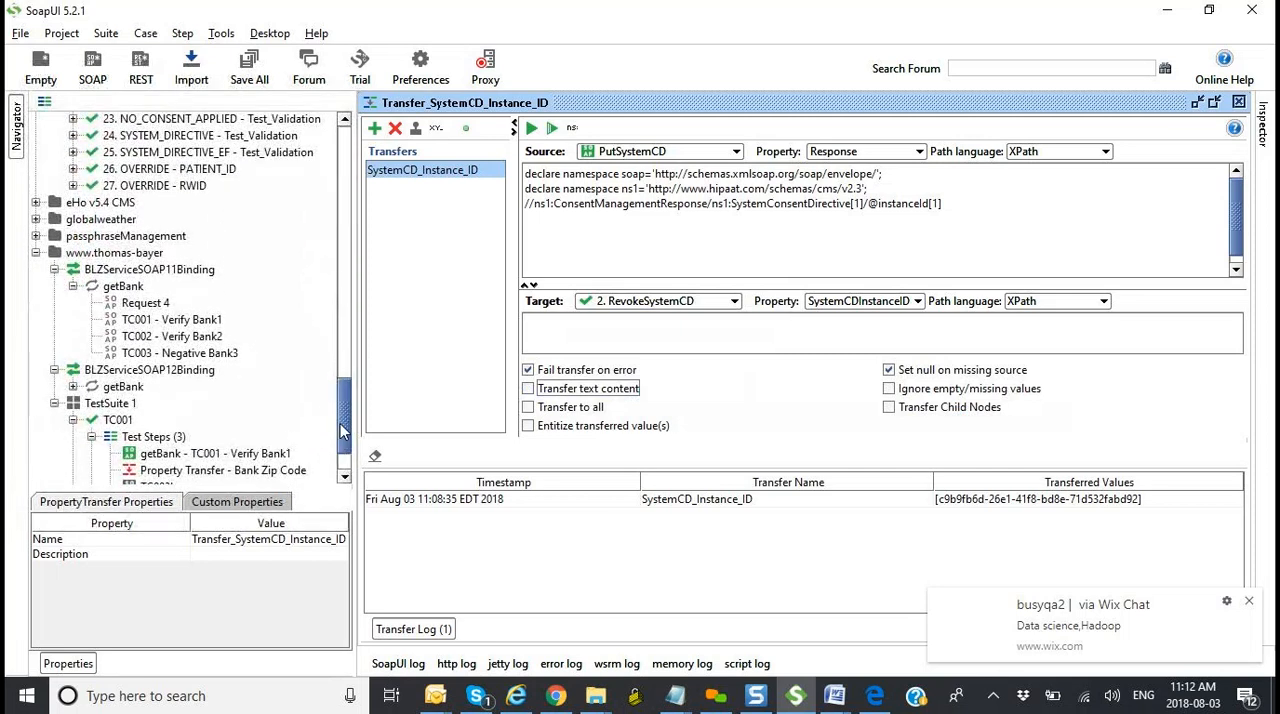
scroll(340, 449, "down", 1)
scroll(340, 449, "down", 1)
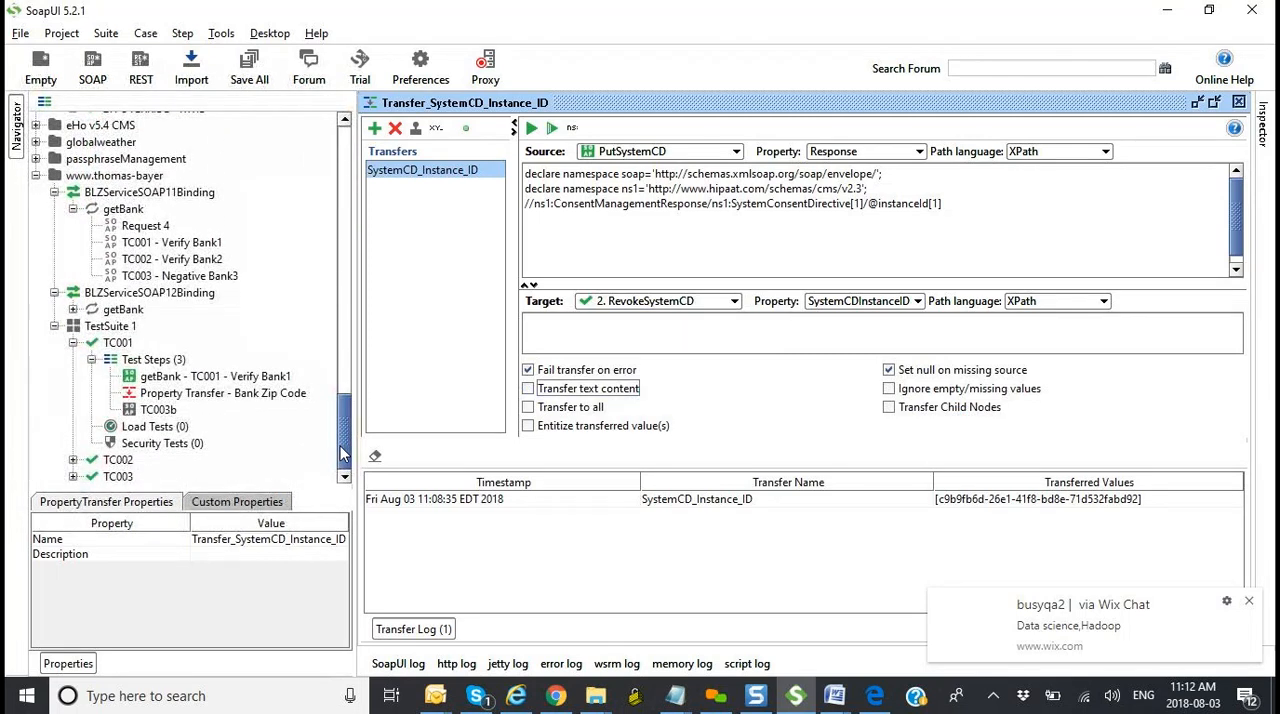
double_click(210, 398)
left_click(736, 264)
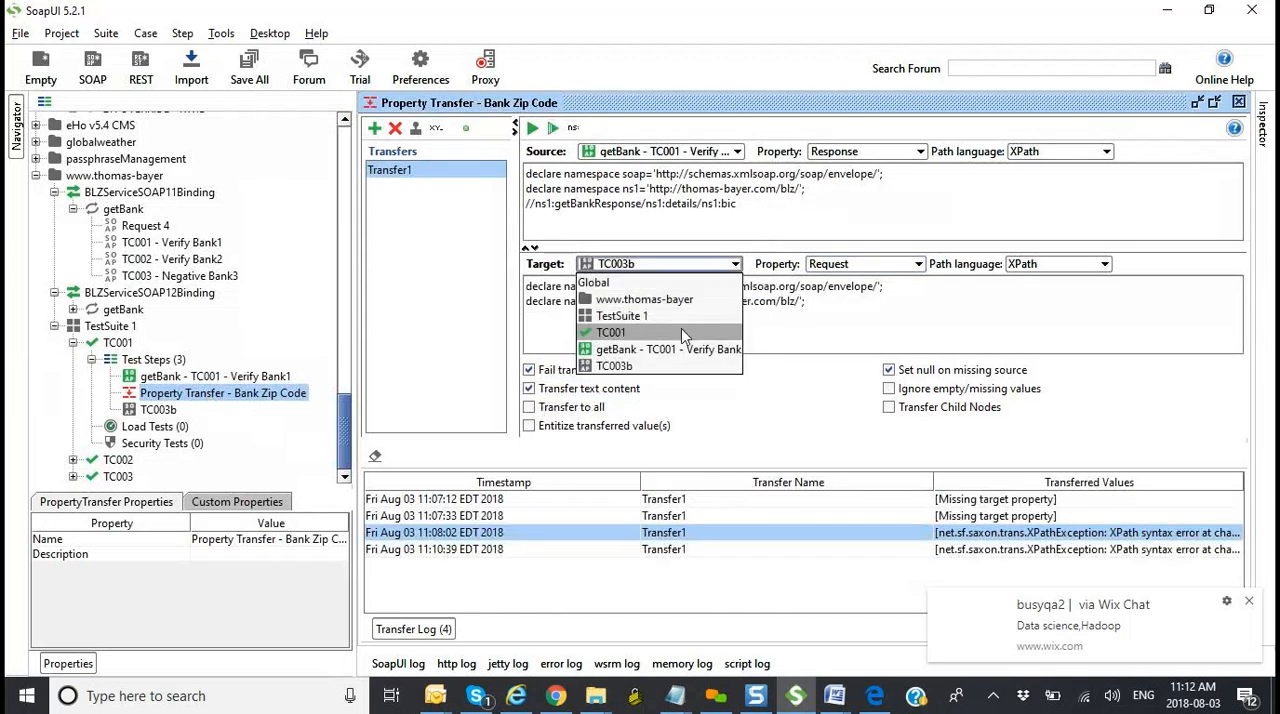
left_click(681, 332)
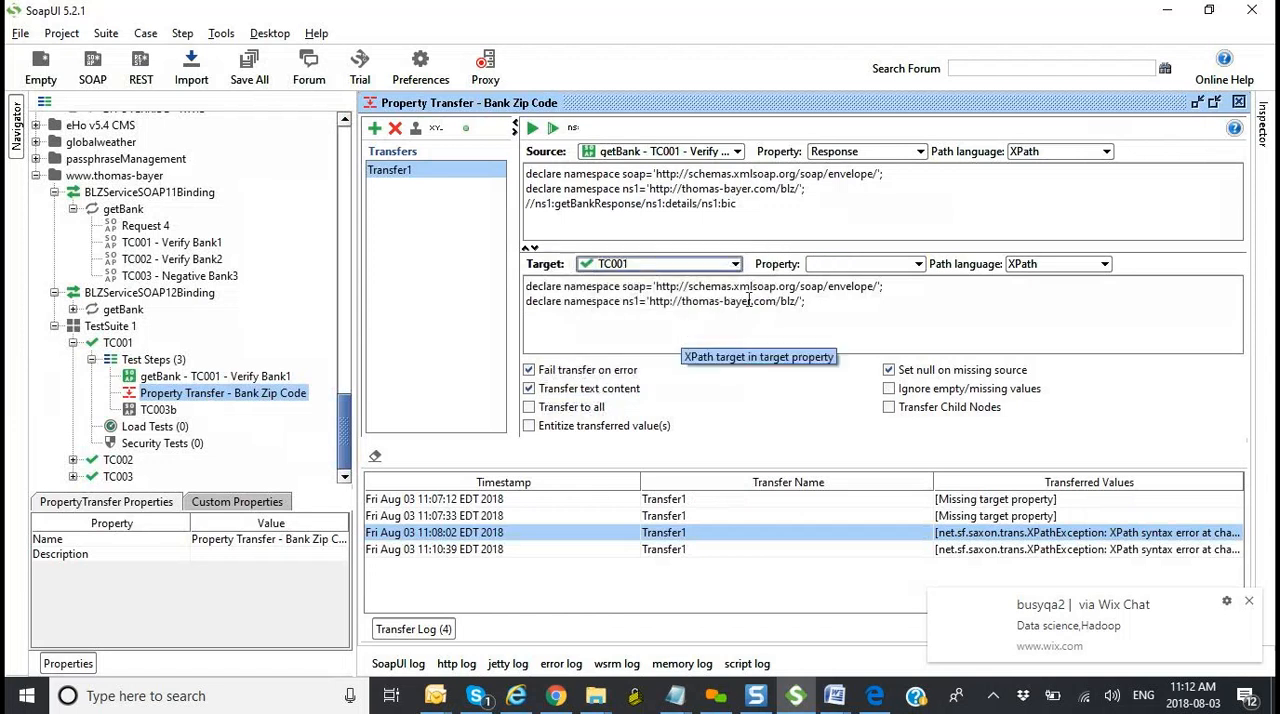
left_click(918, 264)
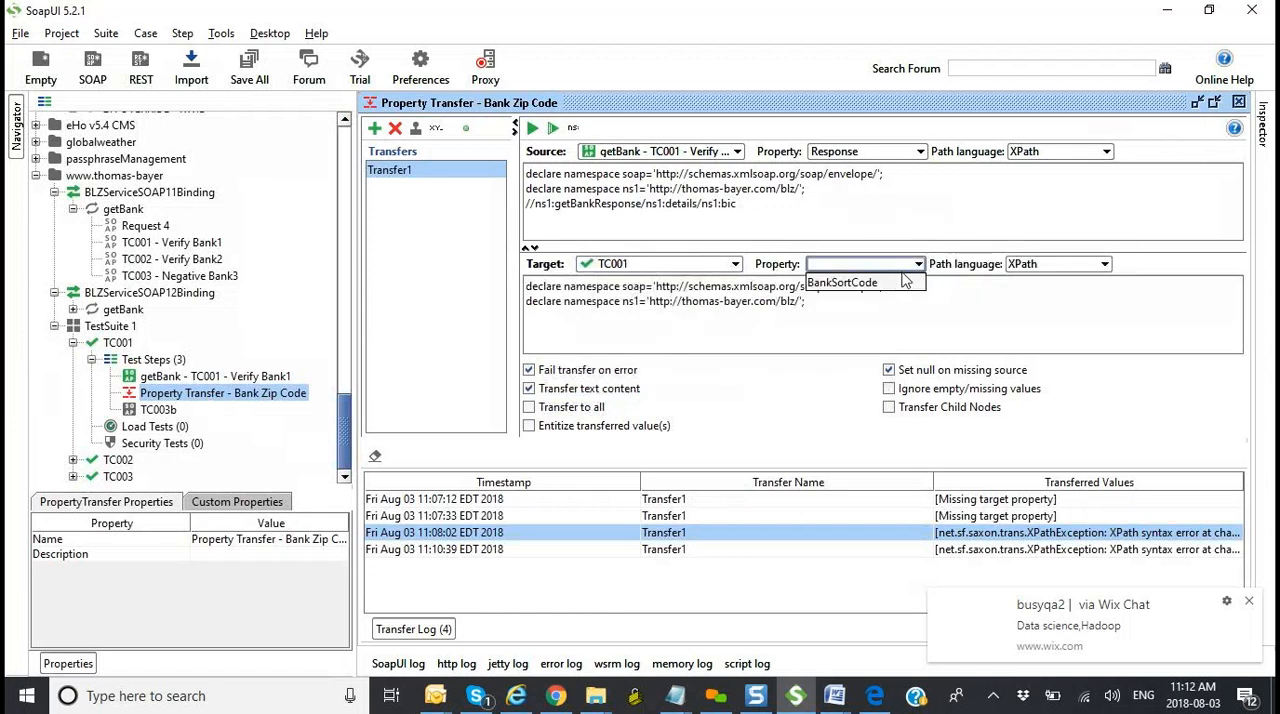
left_click(895, 280)
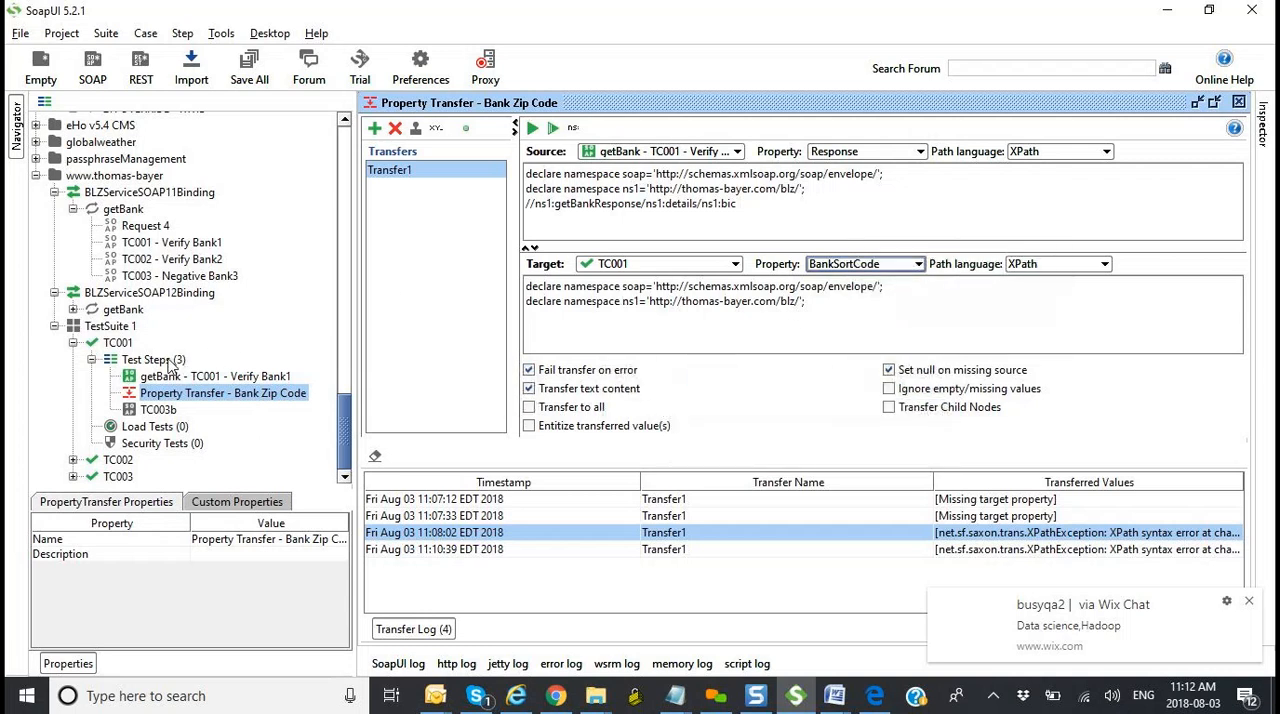
Step: Open the TC001 test case, run it and close its window
double_click(117, 342)
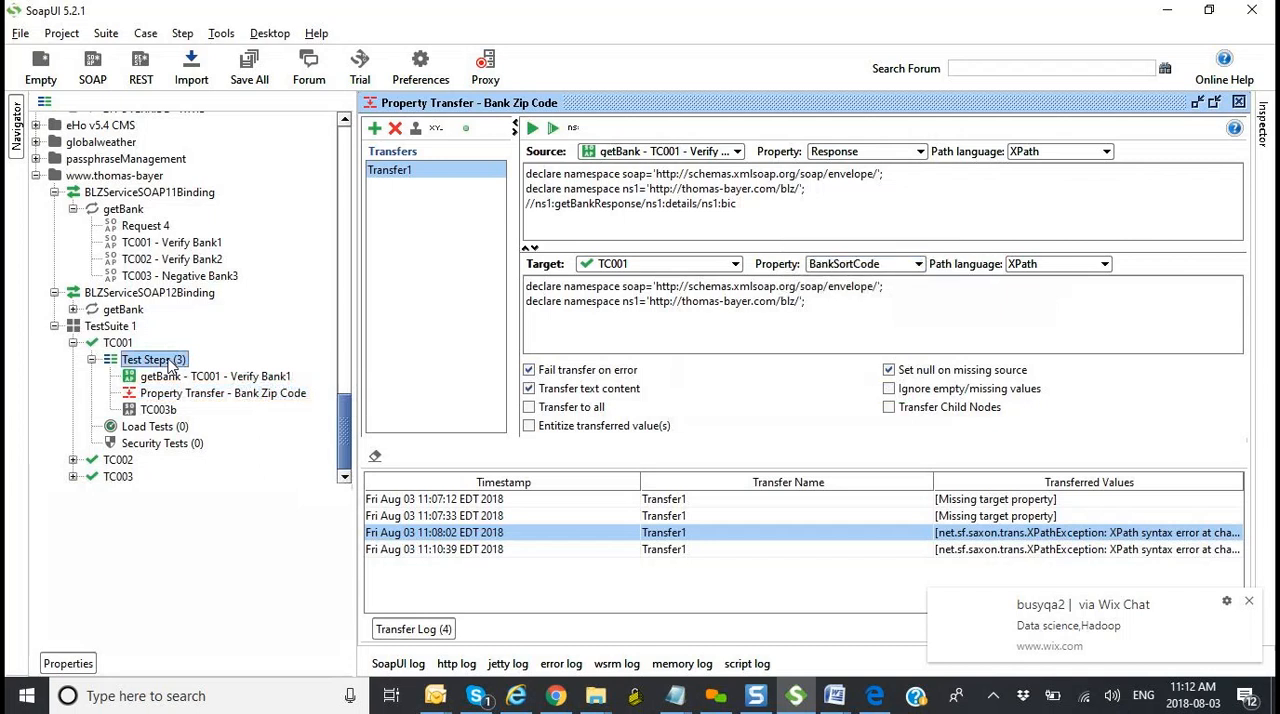
left_click(600, 316)
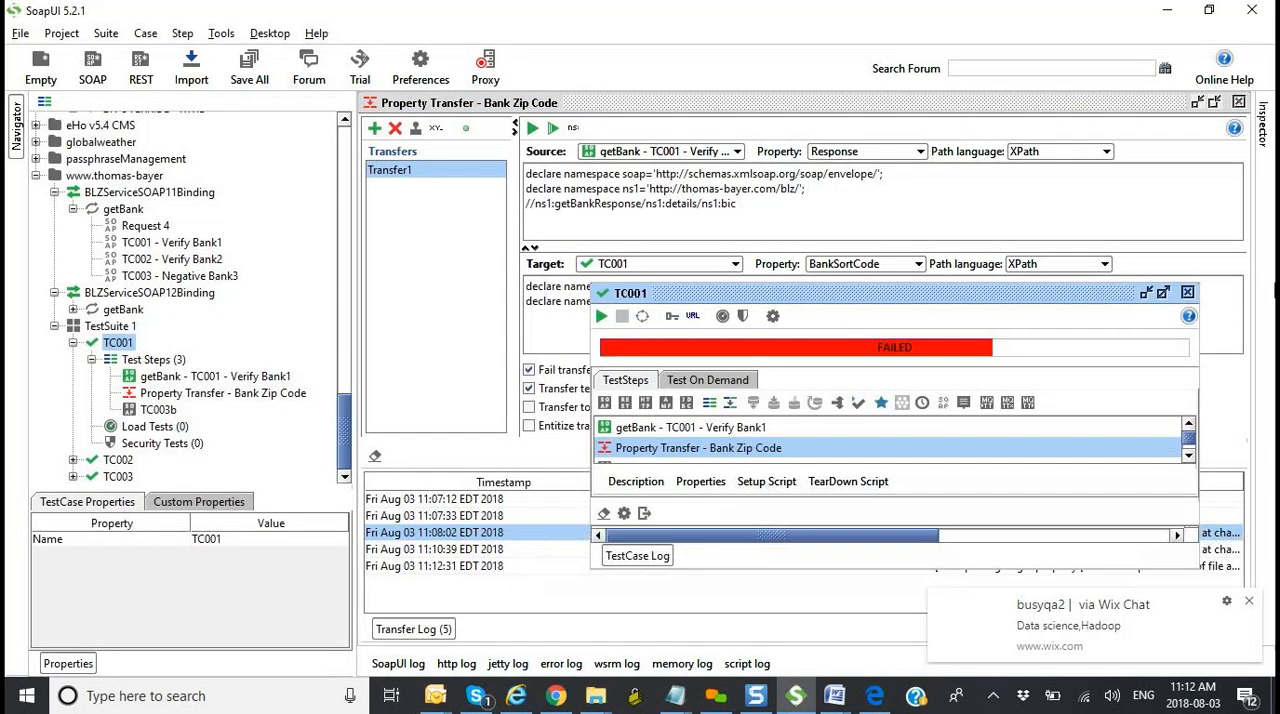
left_click(1187, 292)
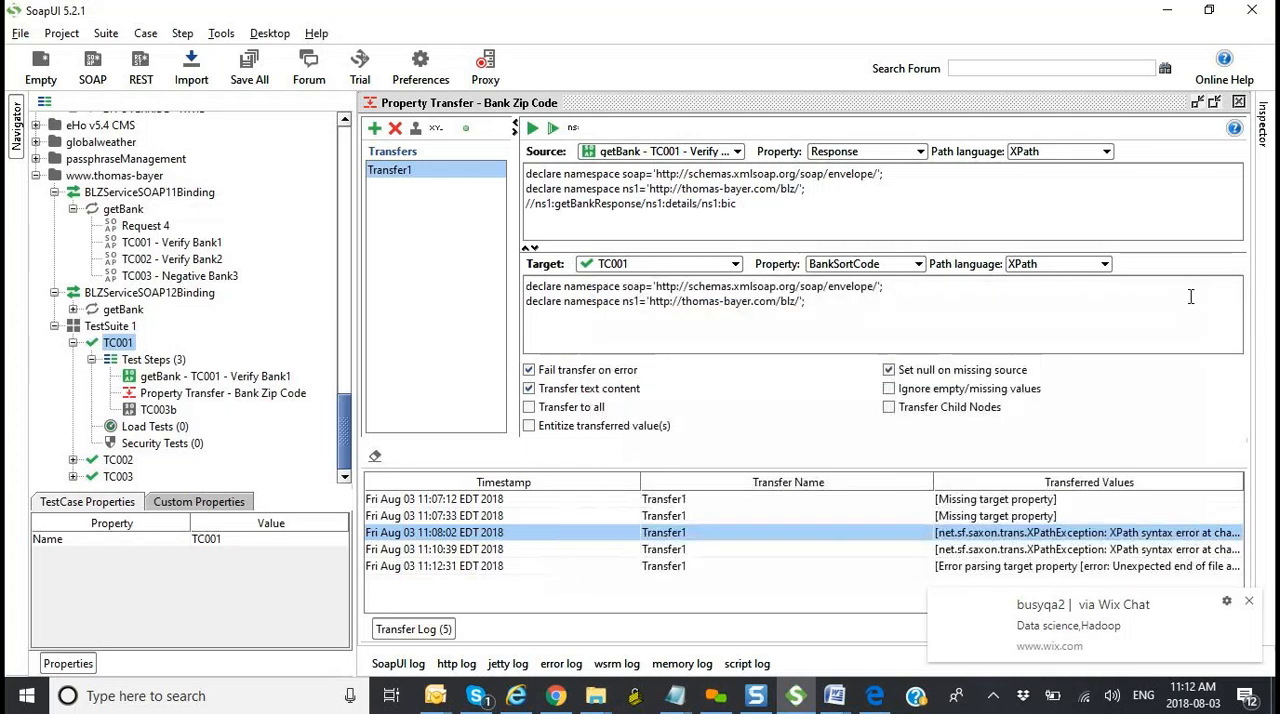
Step: Delete the namespace declarations from Transfer1's target XPath expression and run the property transfer
left_click(820, 304)
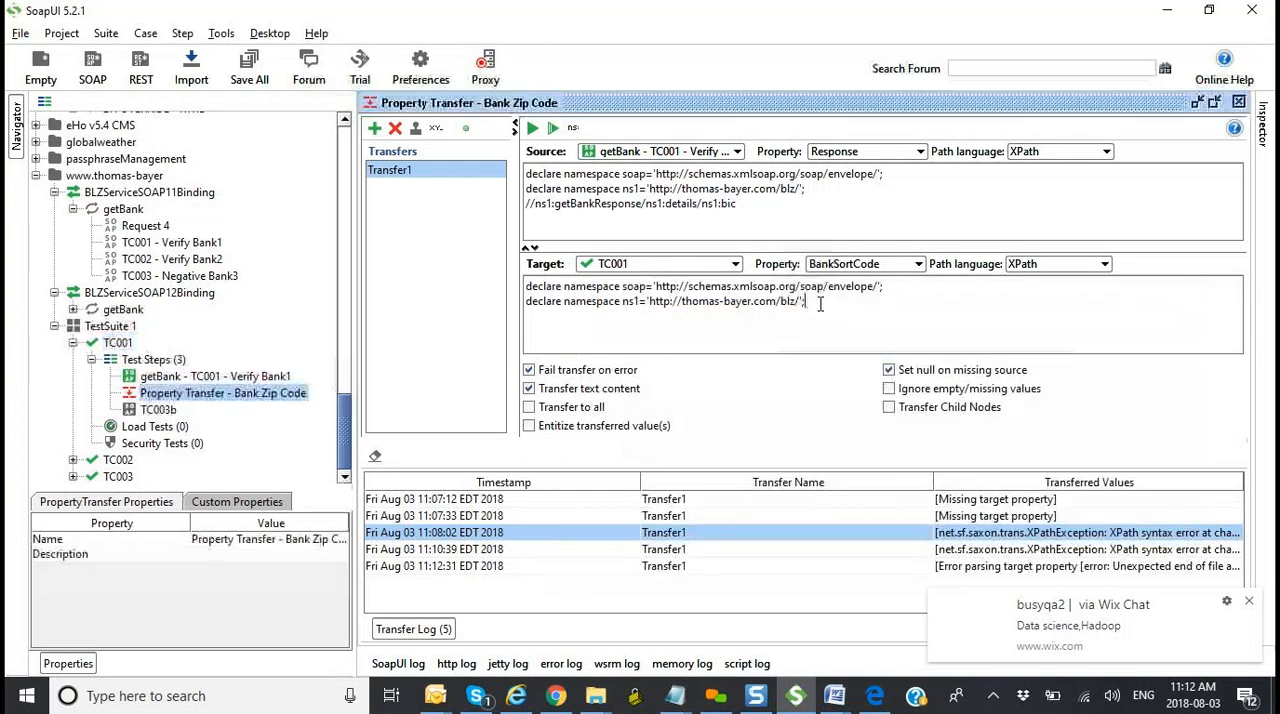
left_click_drag(820, 304, 524, 289)
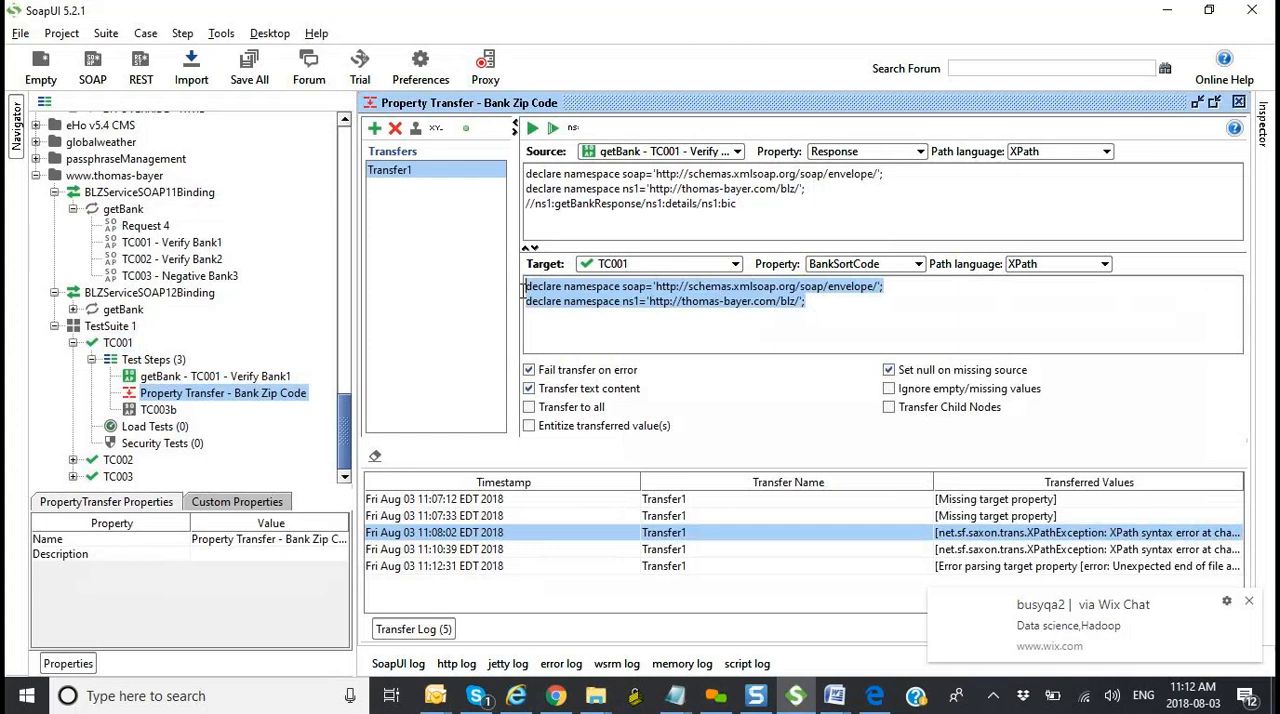
key("BackSpace")
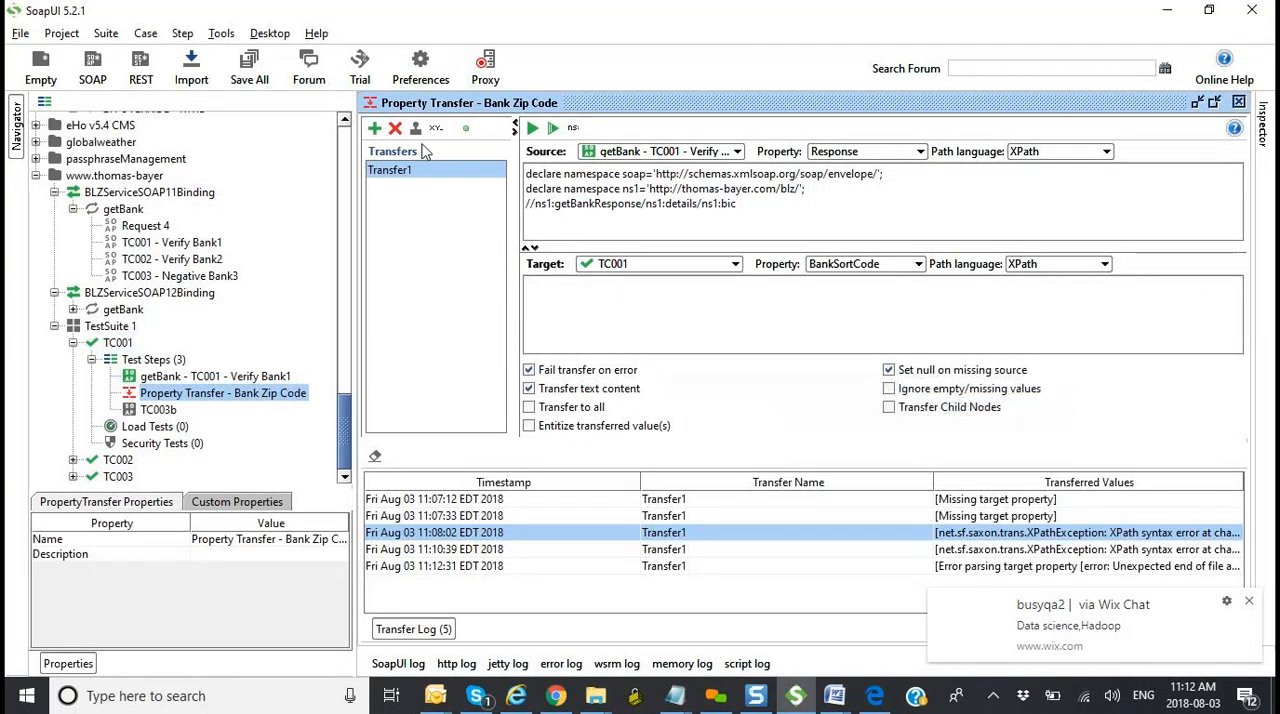
left_click(533, 130)
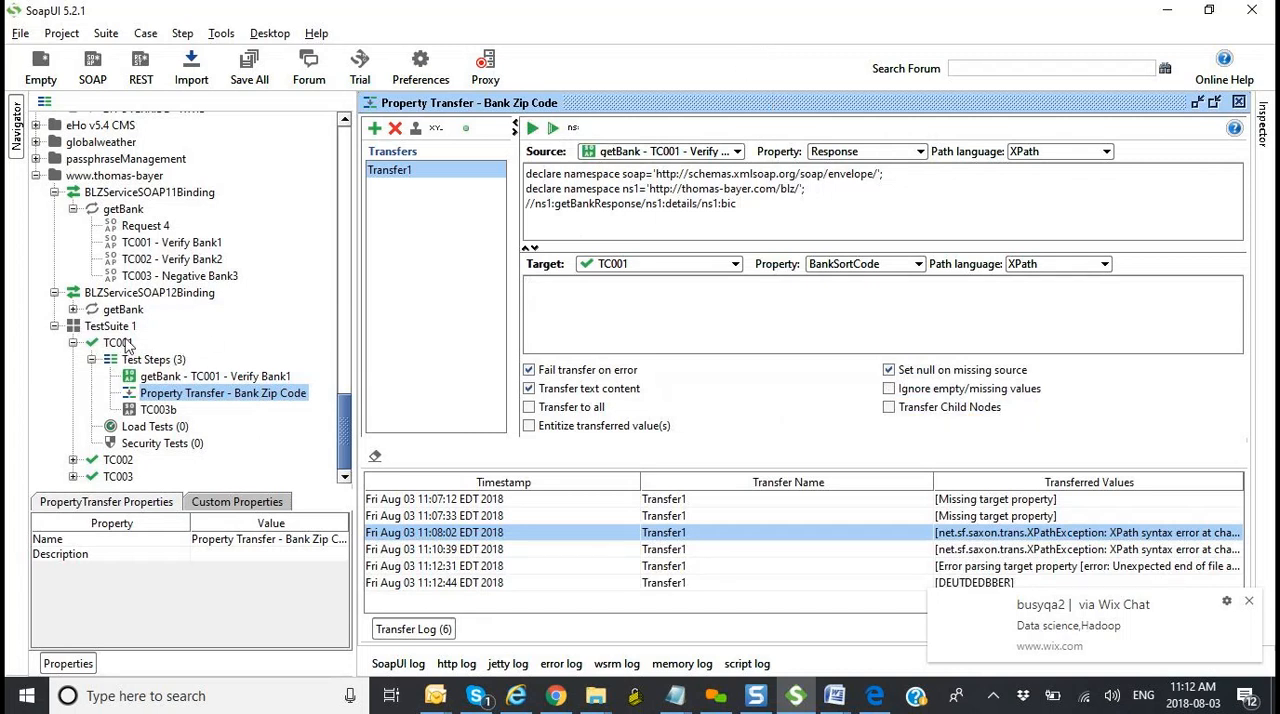
Step: Run the whole TC001 test case again with the corrected property transfer and close its window
double_click(126, 343)
left_click(593, 348)
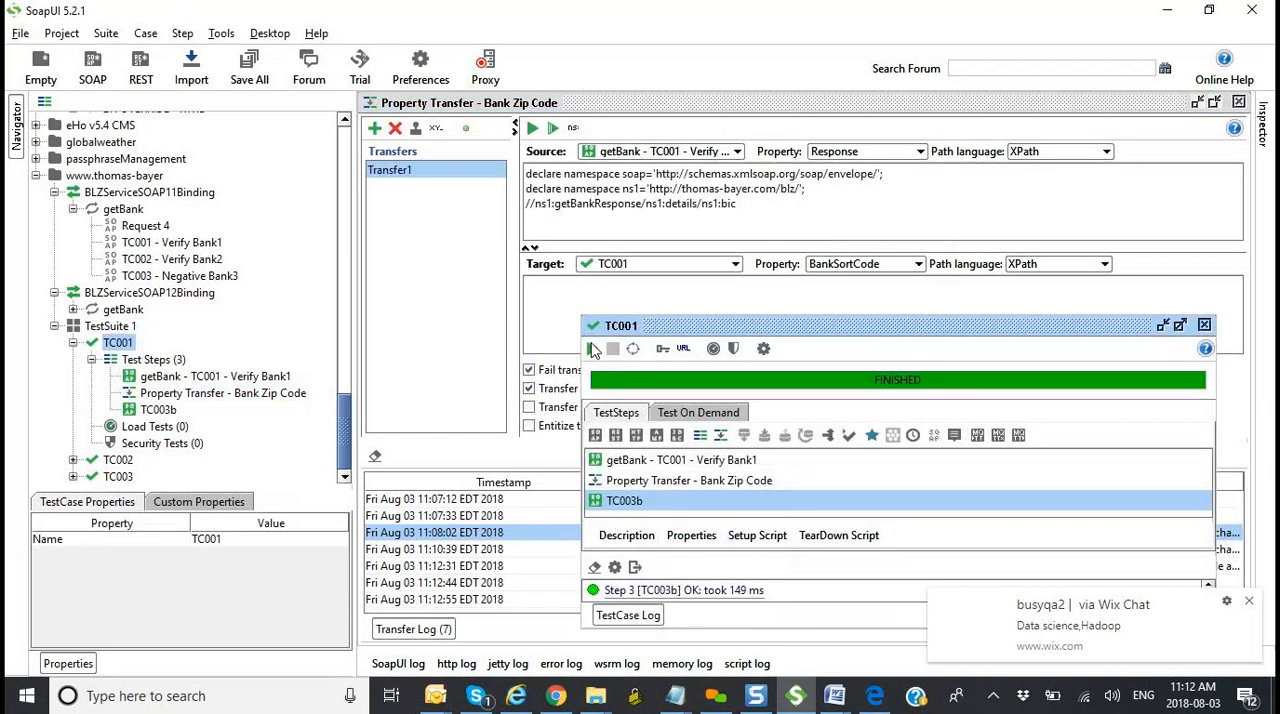
left_click(1204, 326)
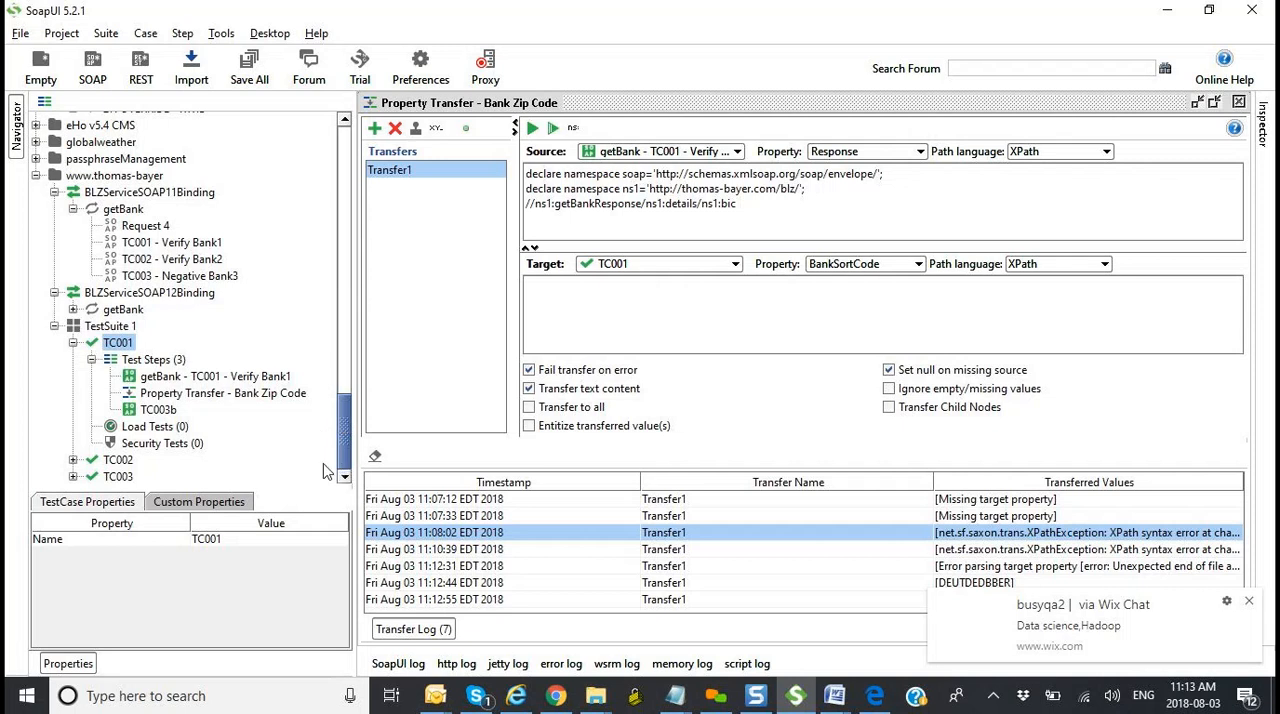
Step: Open TC002's getBank - TC002 - Verify Bank2 request maximized in tabbed layout and highlight the ns1:ort element in its response
left_click(73, 460)
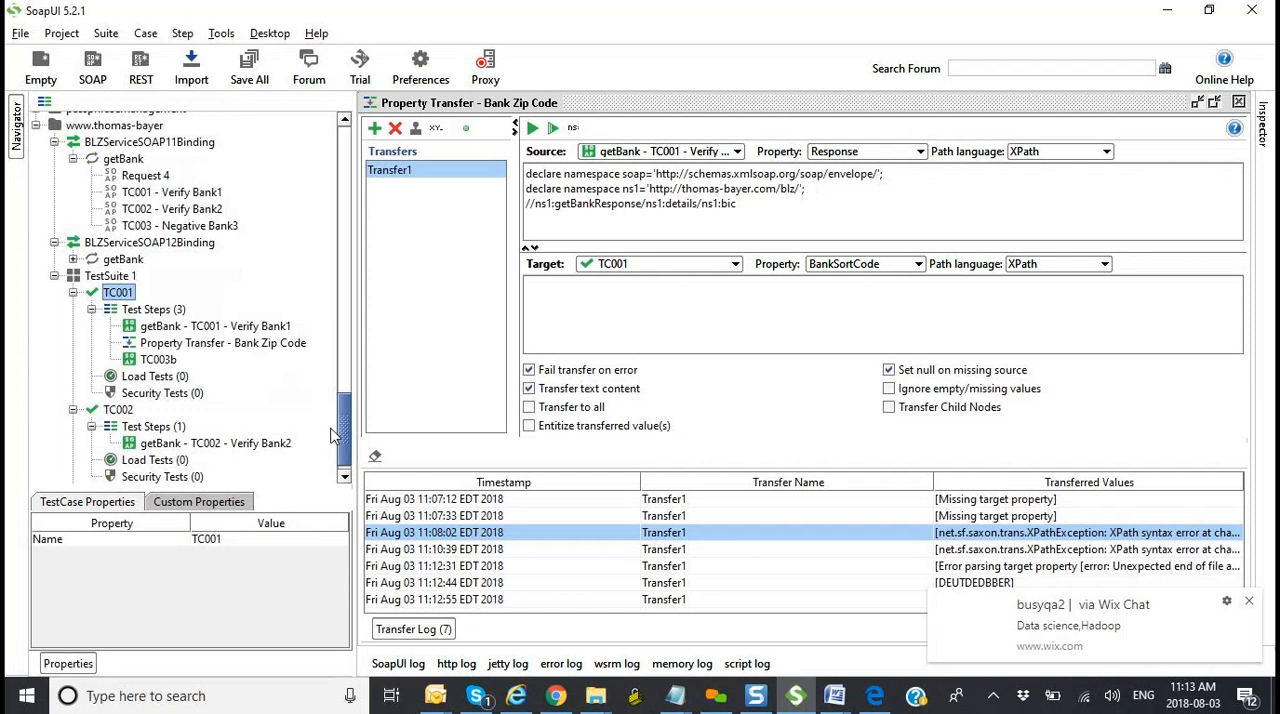
left_click(242, 445)
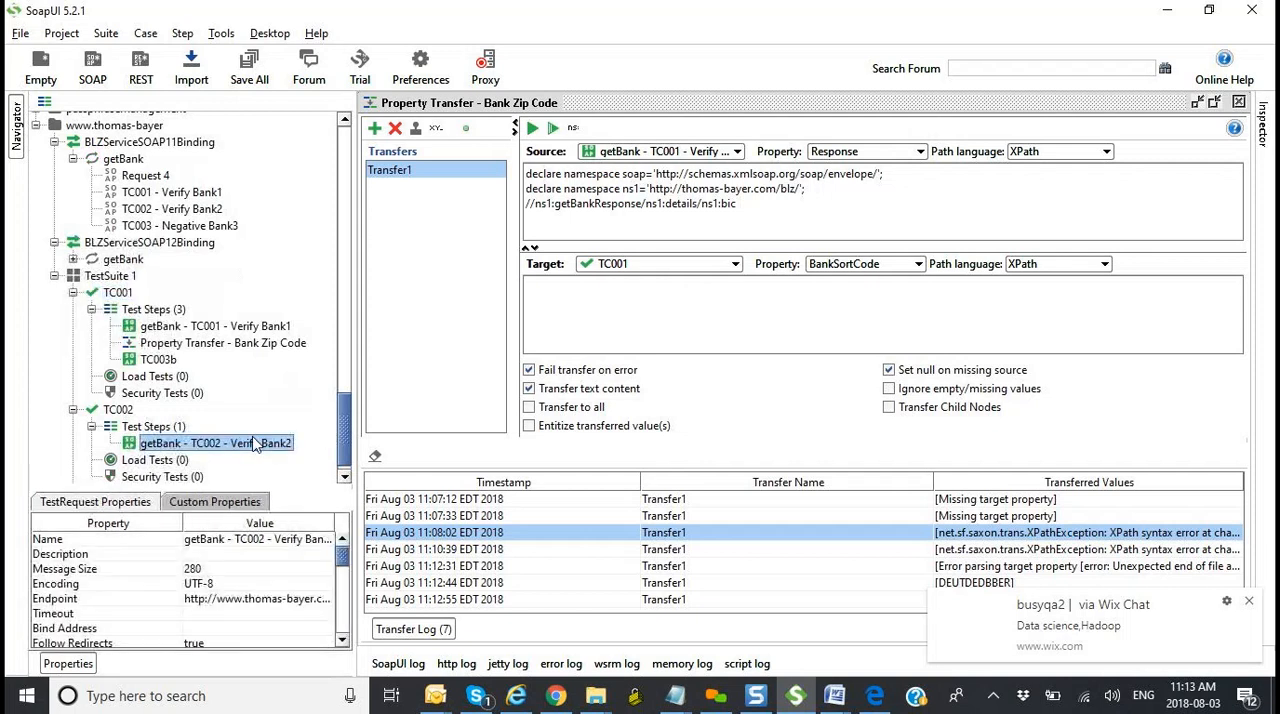
double_click(256, 444)
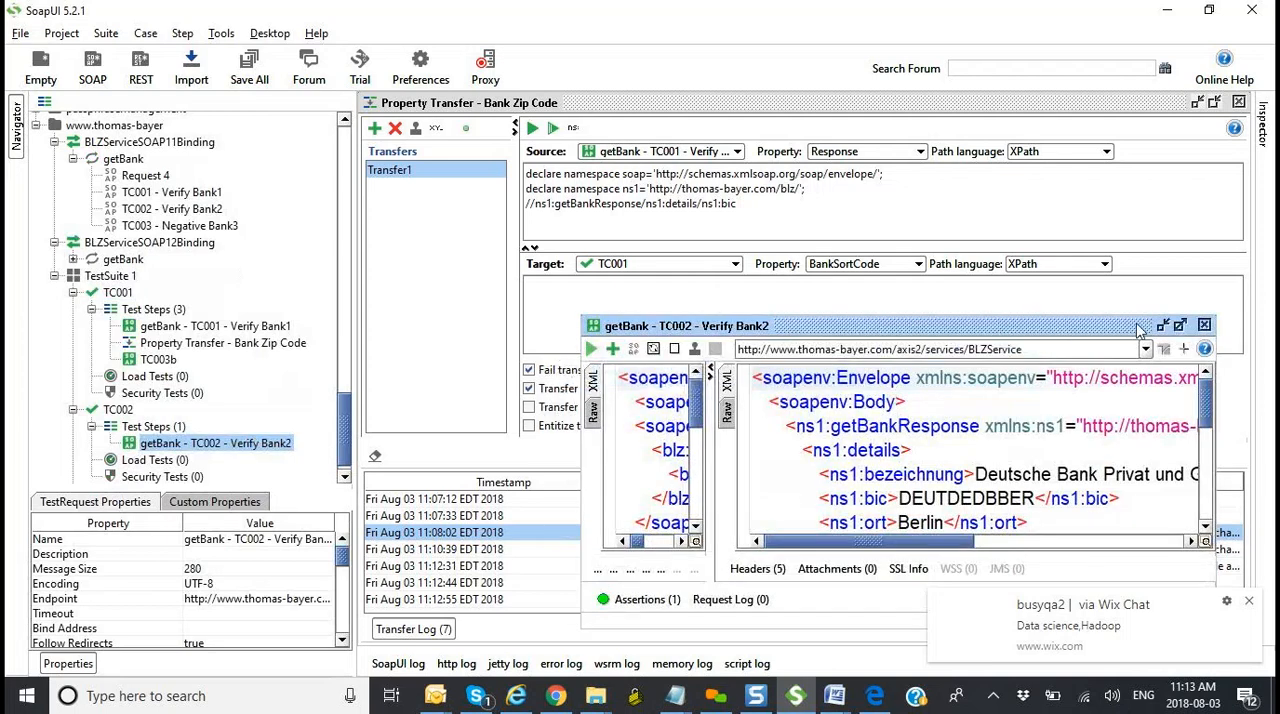
left_click(1180, 327)
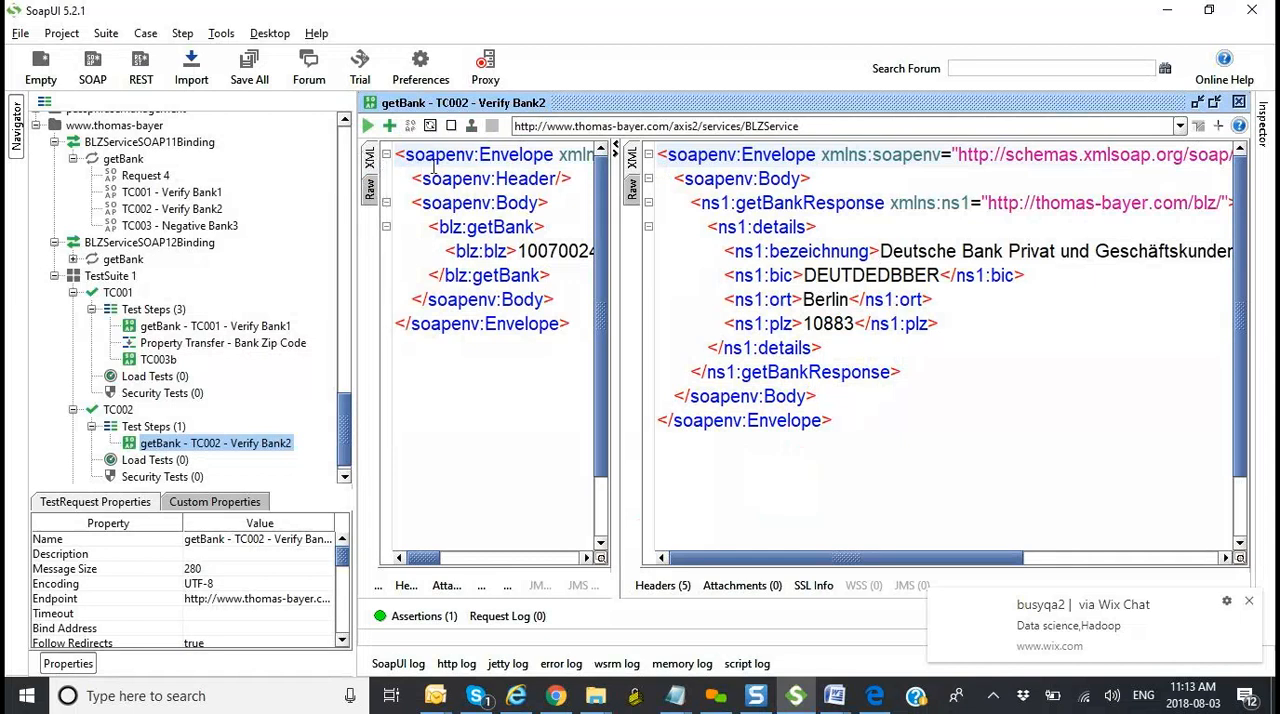
left_click(1199, 127)
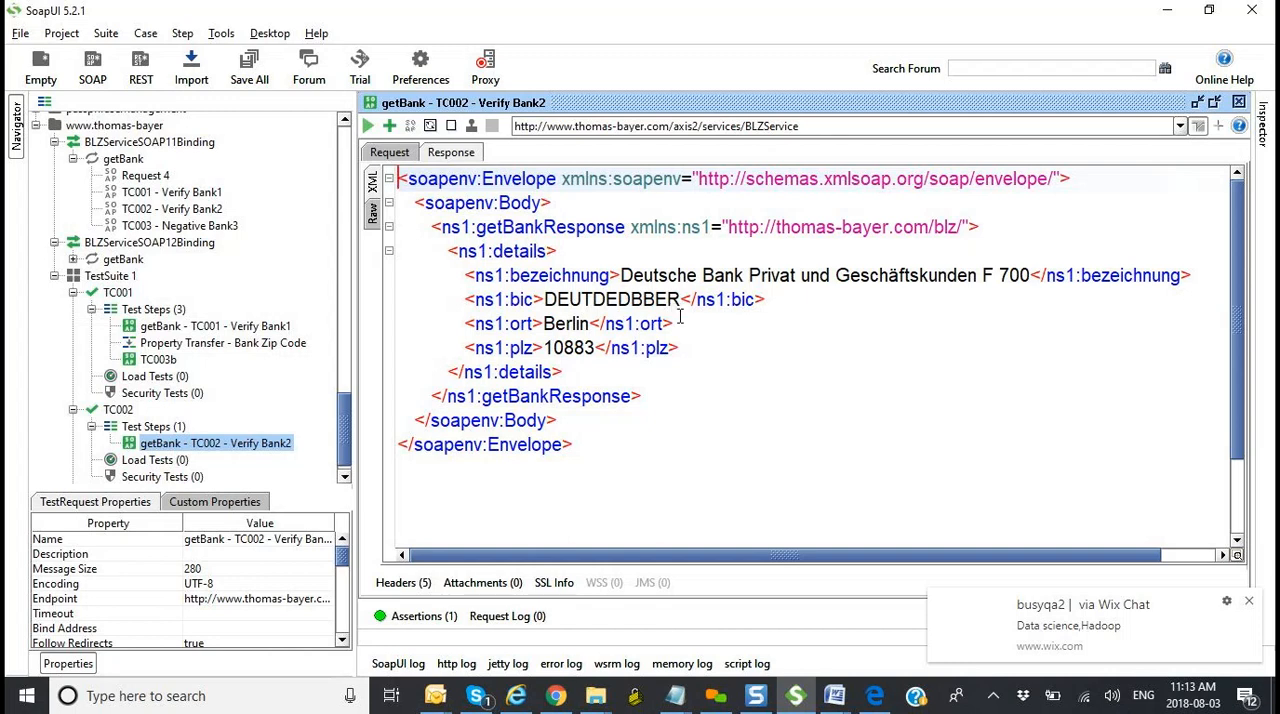
left_click_drag(678, 324, 467, 324)
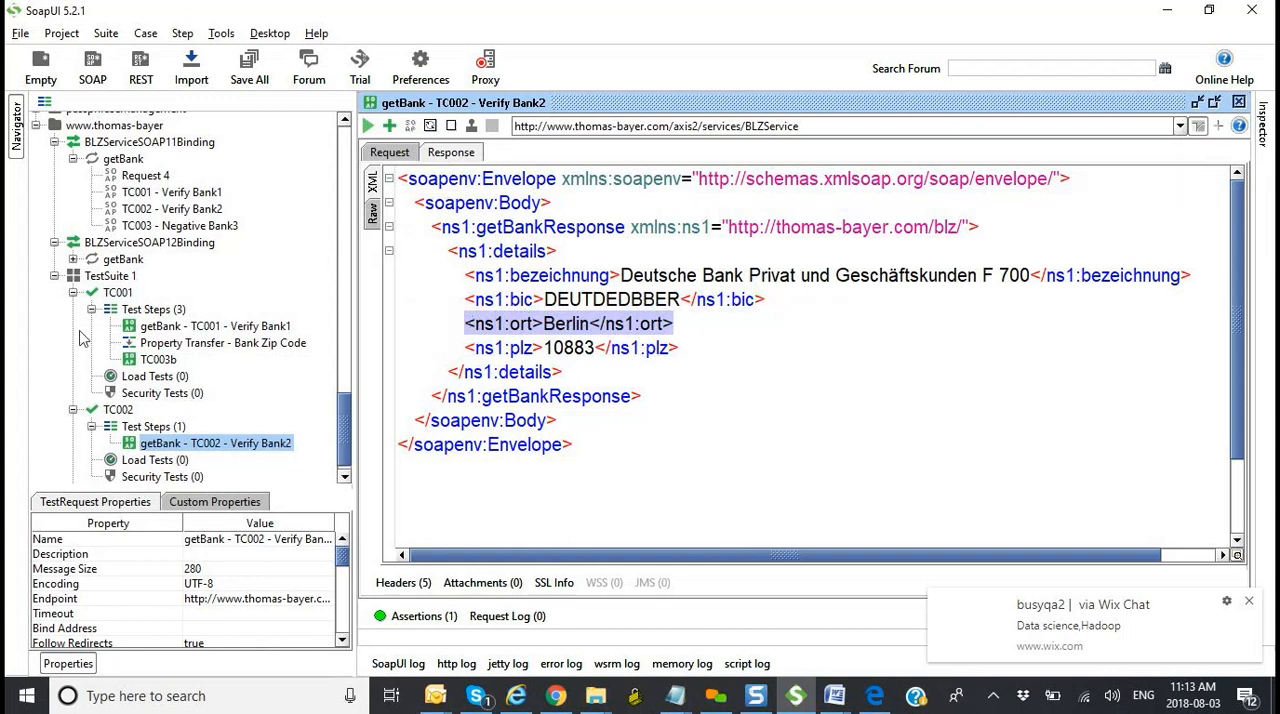
Step: Add a custom property named City with an empty value to the TC002 test case
left_click(116, 412)
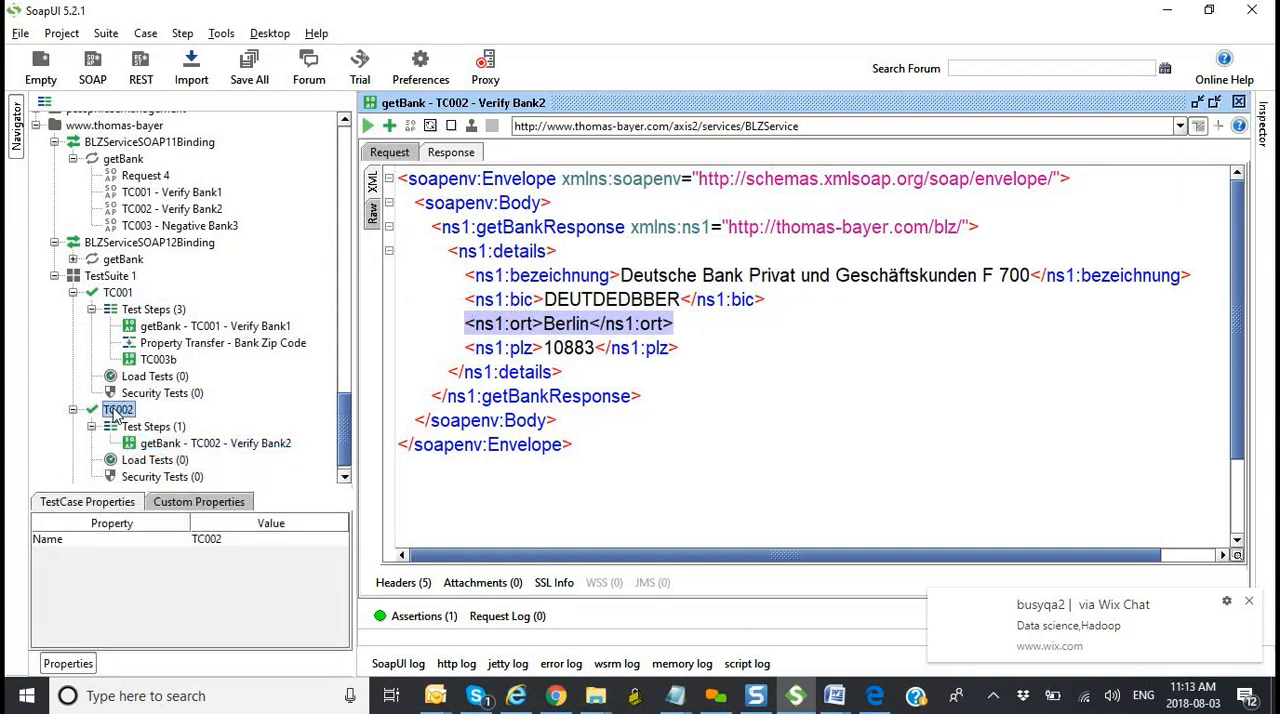
left_click(180, 510)
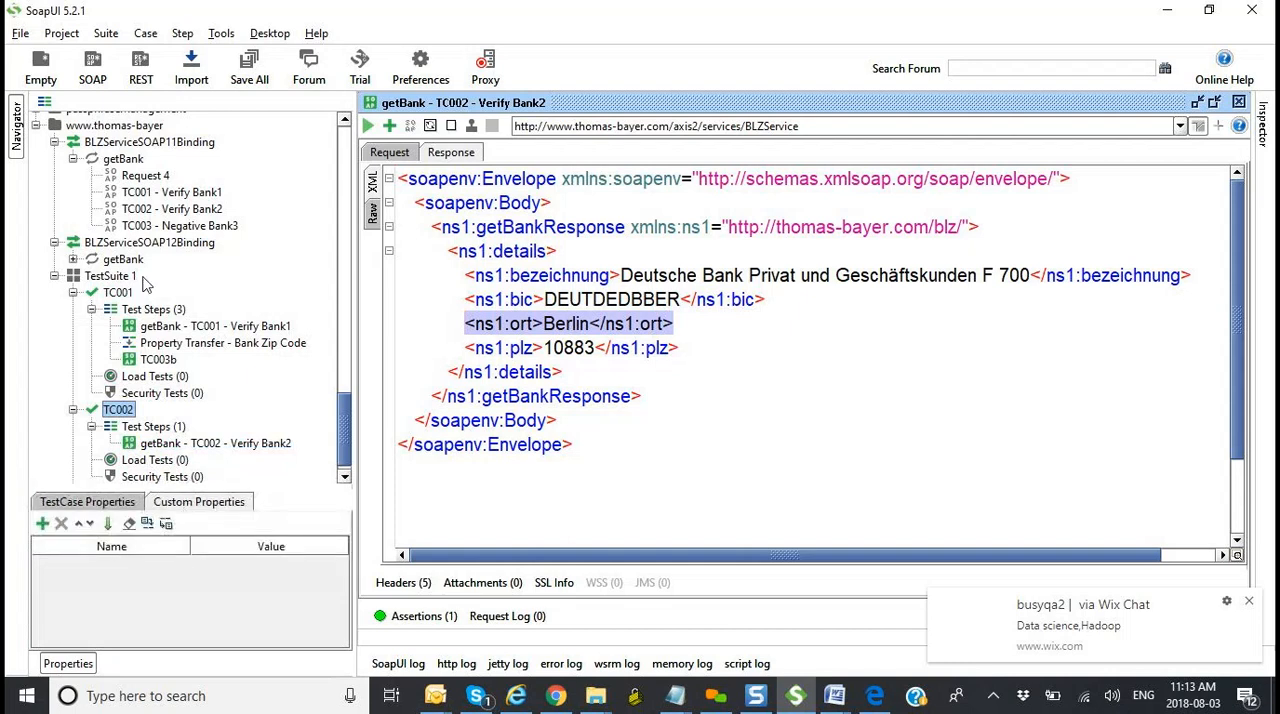
left_click(72, 293)
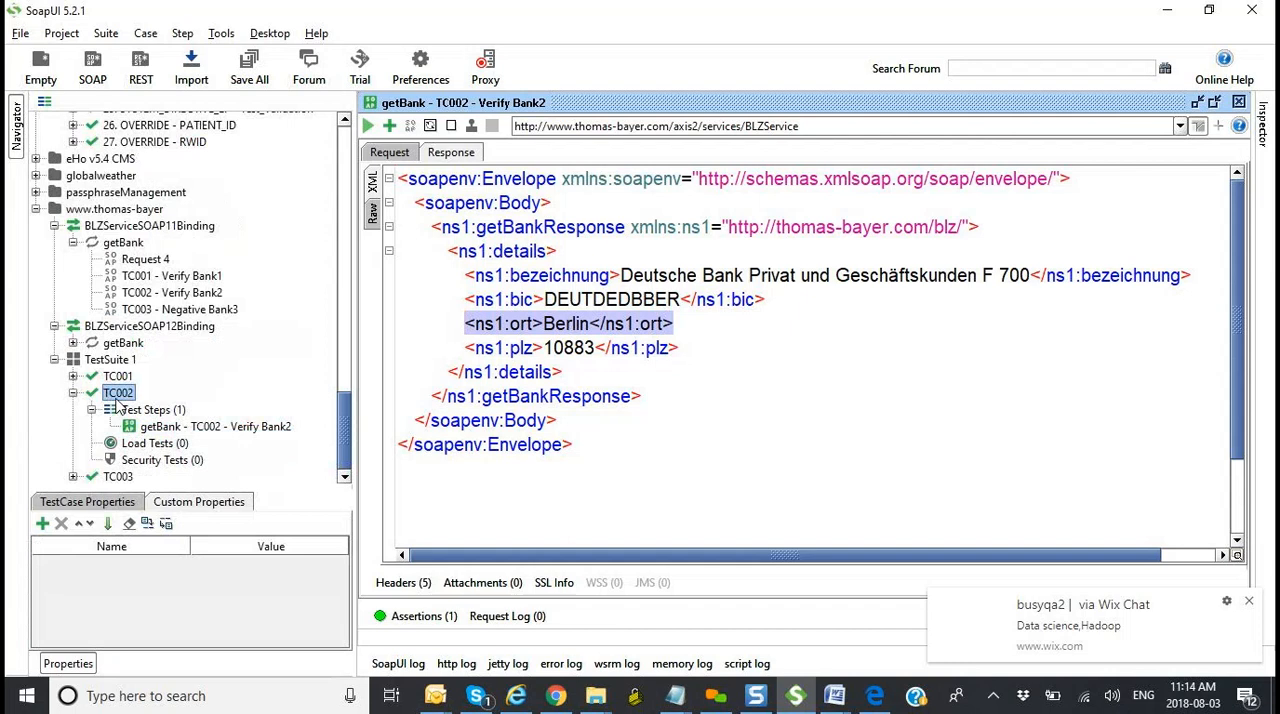
left_click(43, 525)
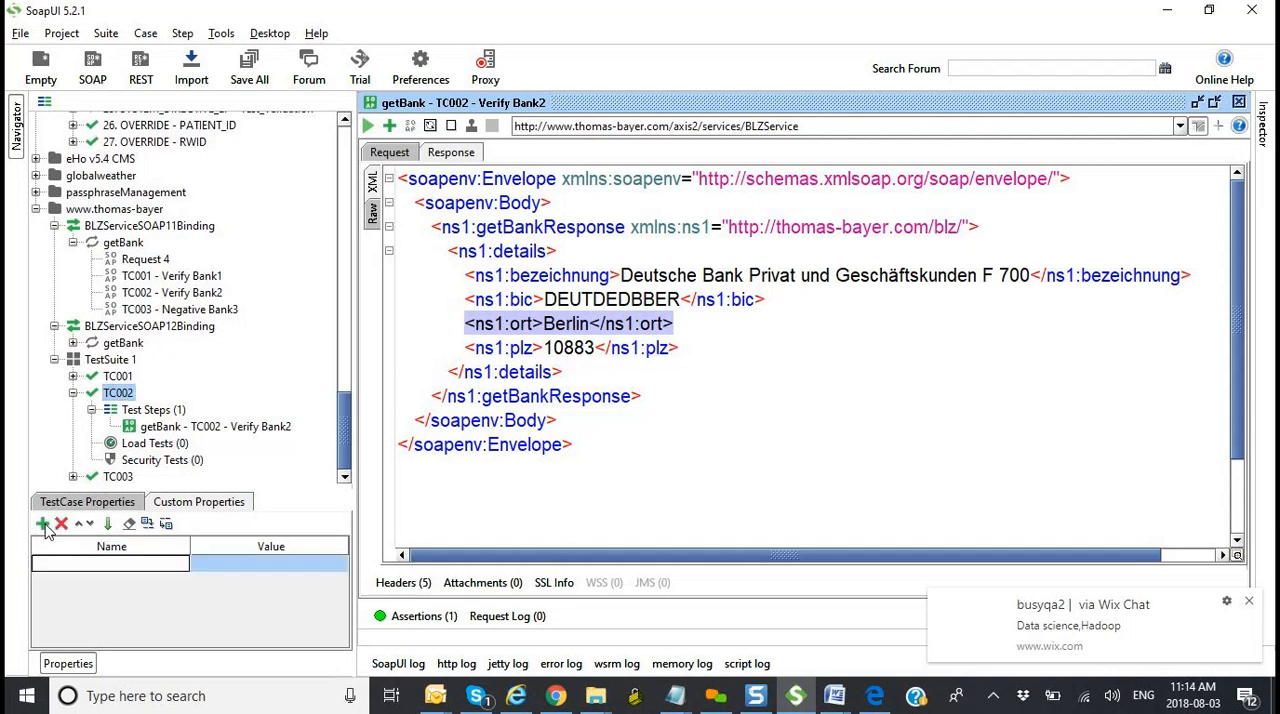
type("City")
key("Tab")
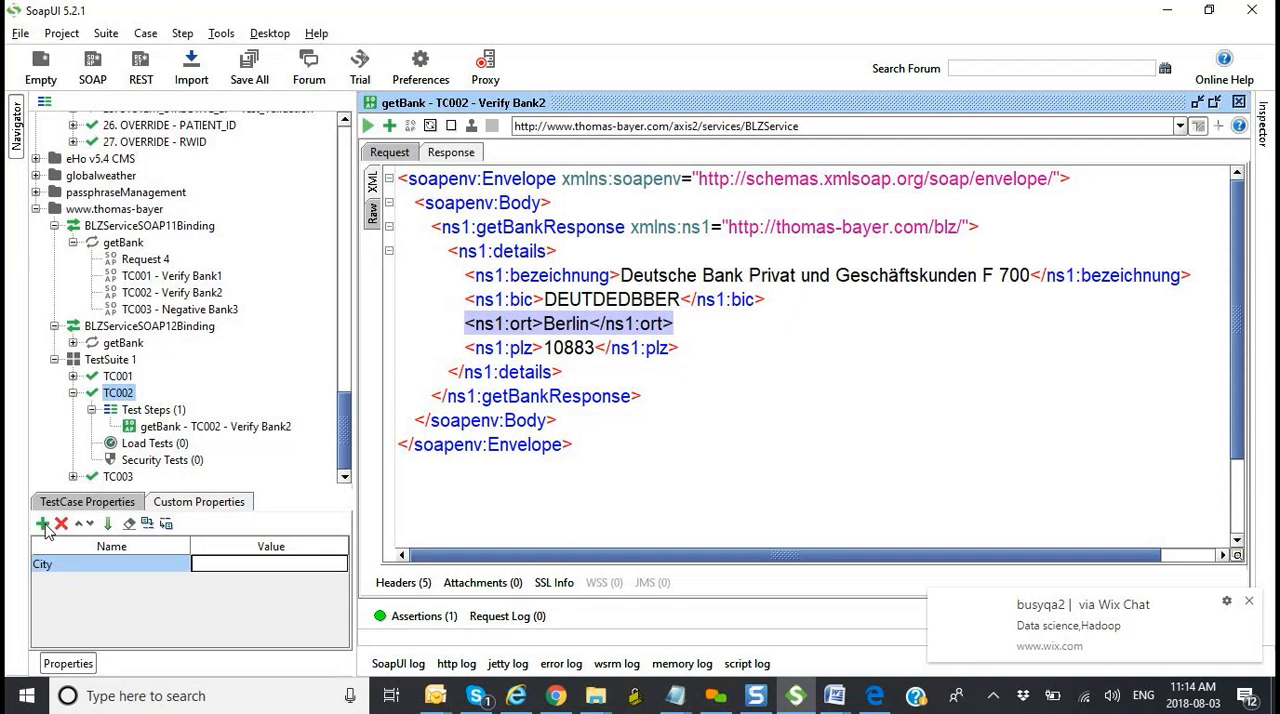
key("Return")
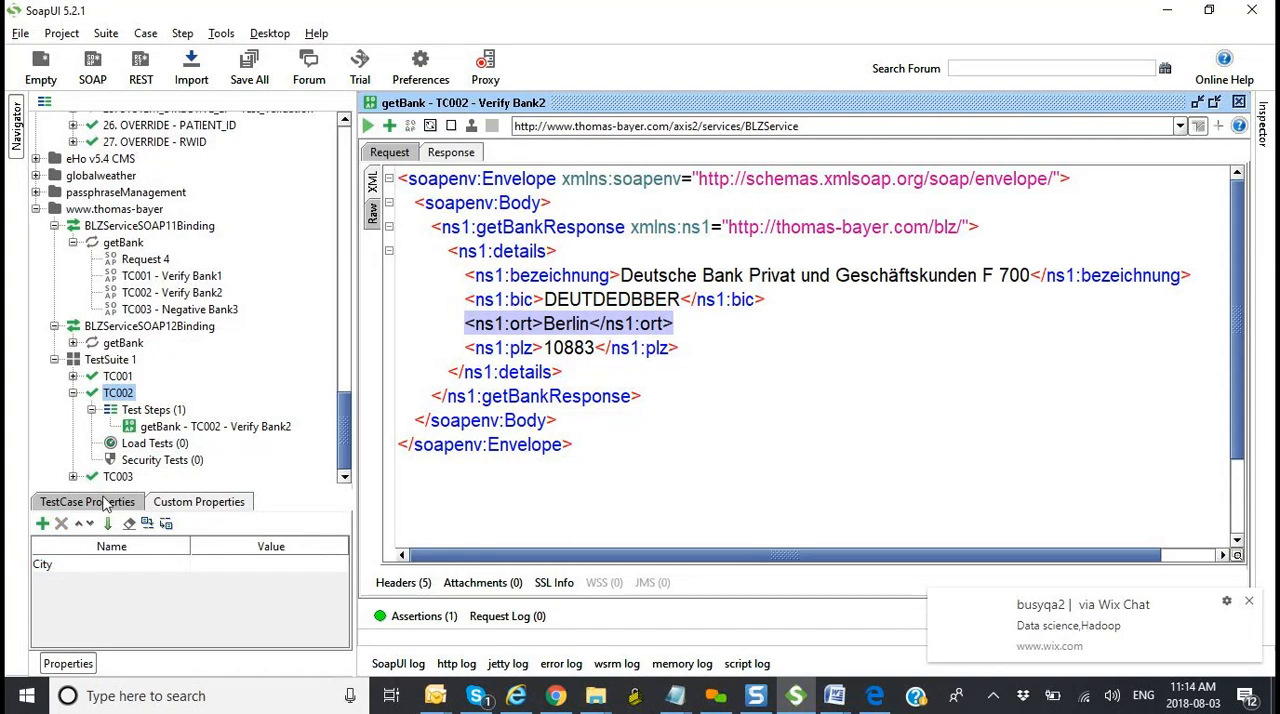
Step: Add the TC003 - Negative Bank3 request to the TC002 test case in TestSuite 1 with the default options
left_click(200, 427)
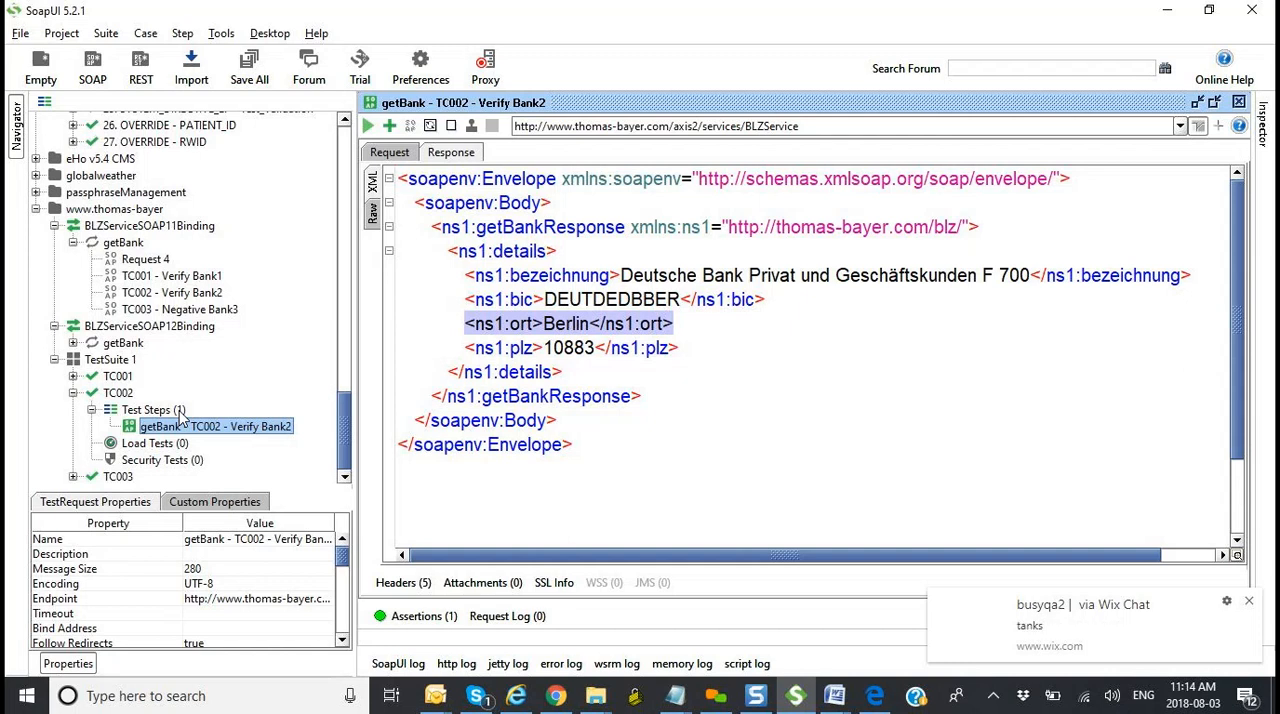
left_click(181, 312)
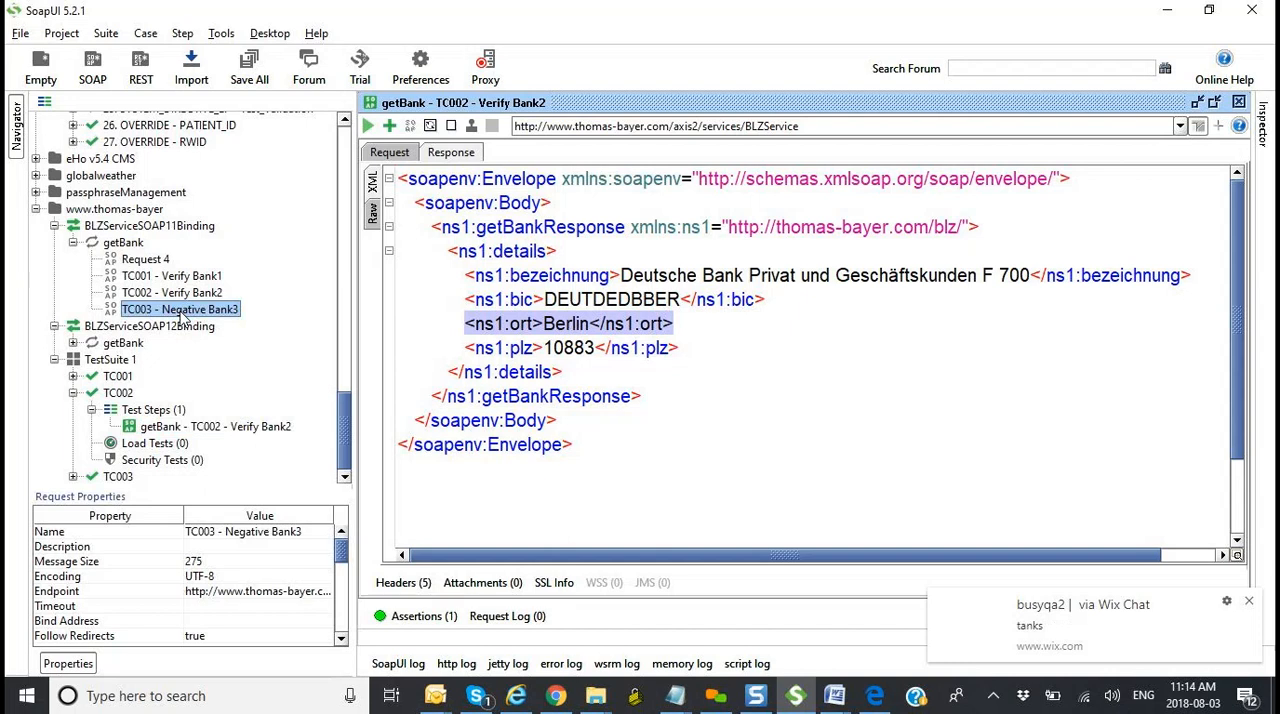
right_click(181, 315)
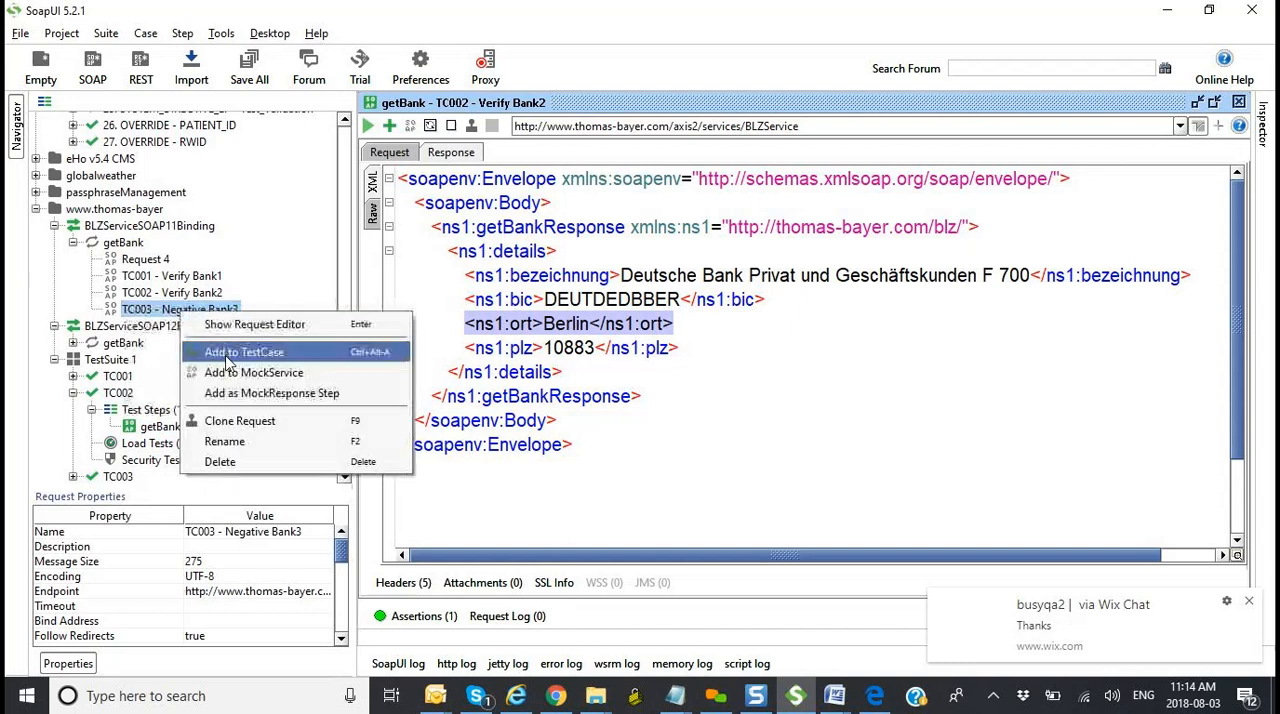
left_click(218, 346)
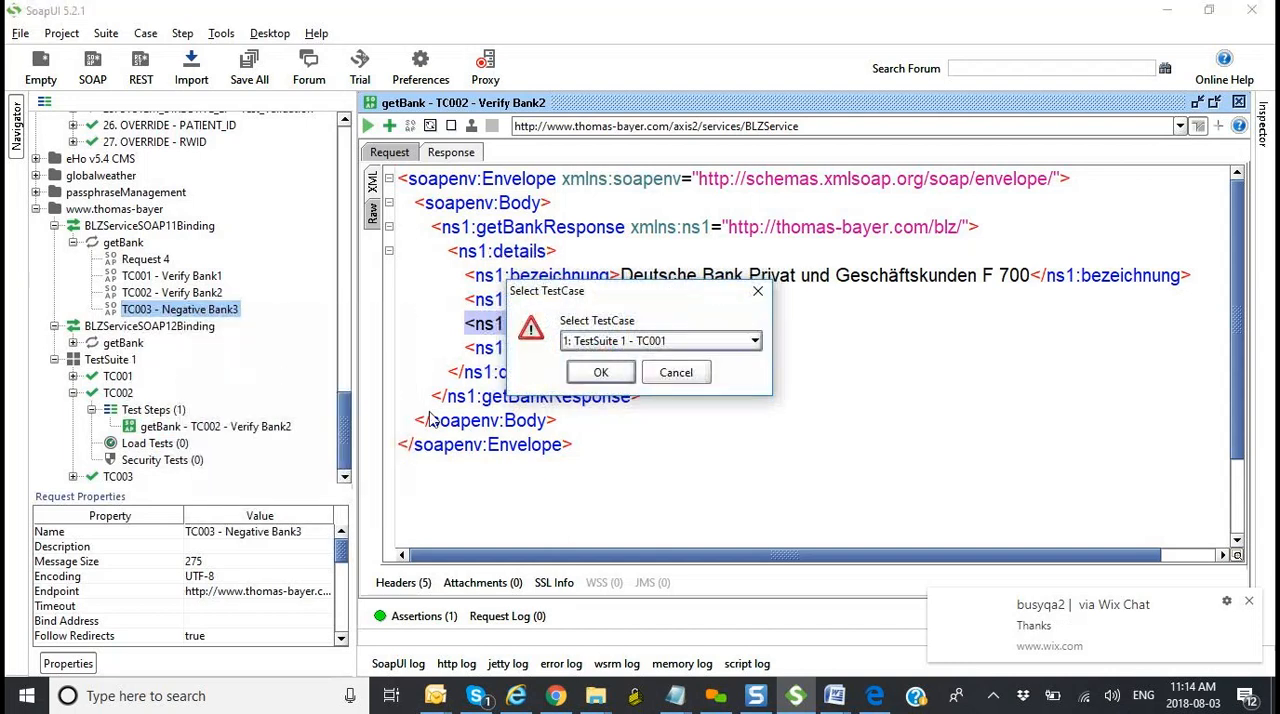
left_click(607, 343)
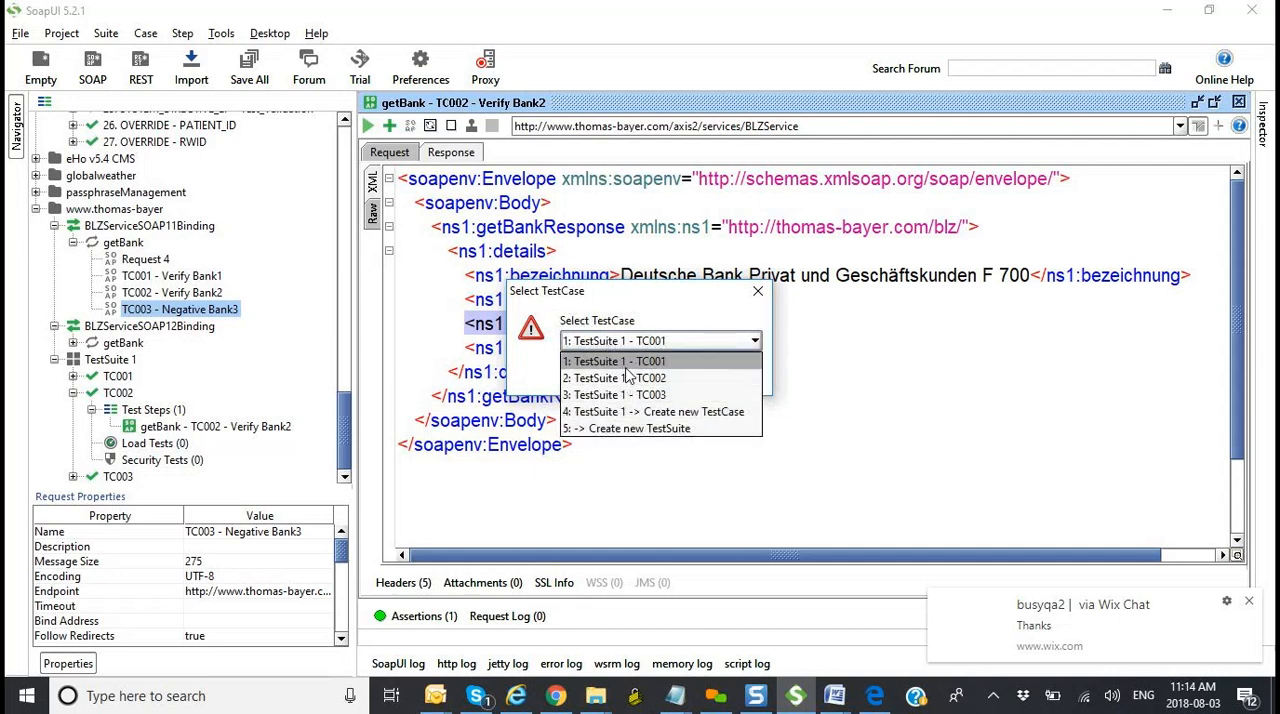
left_click(627, 376)
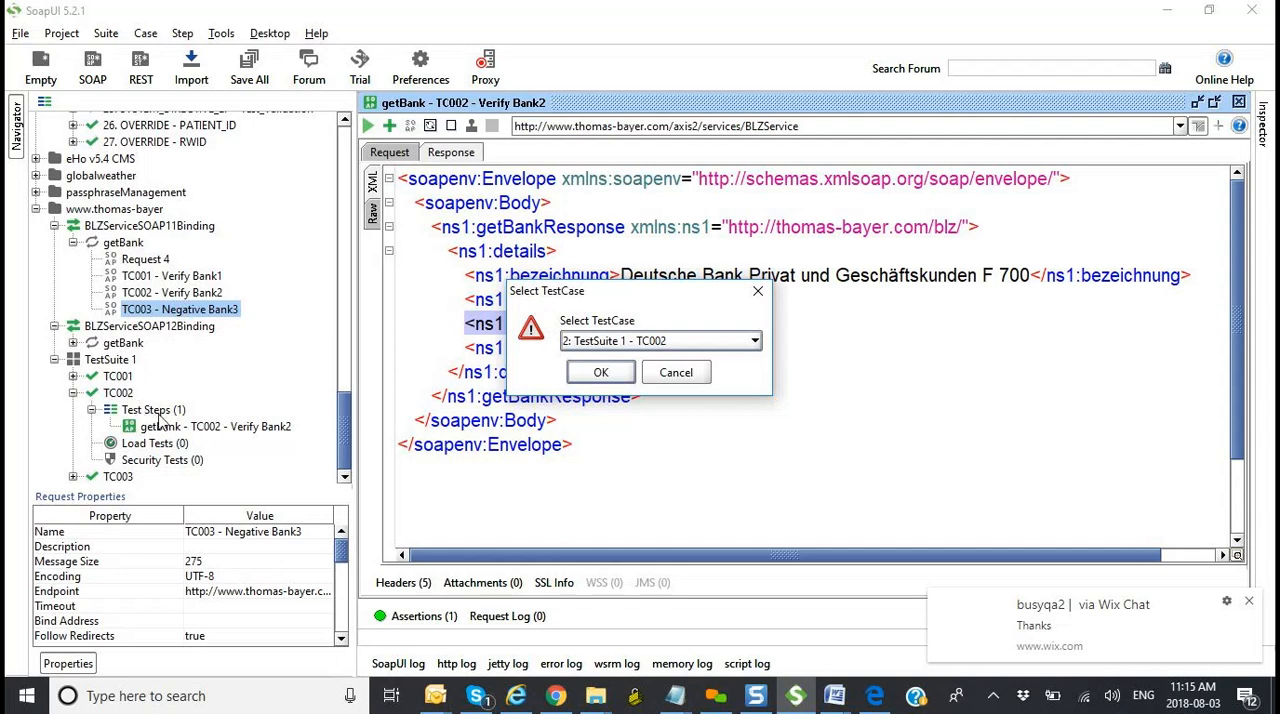
left_click(599, 374)
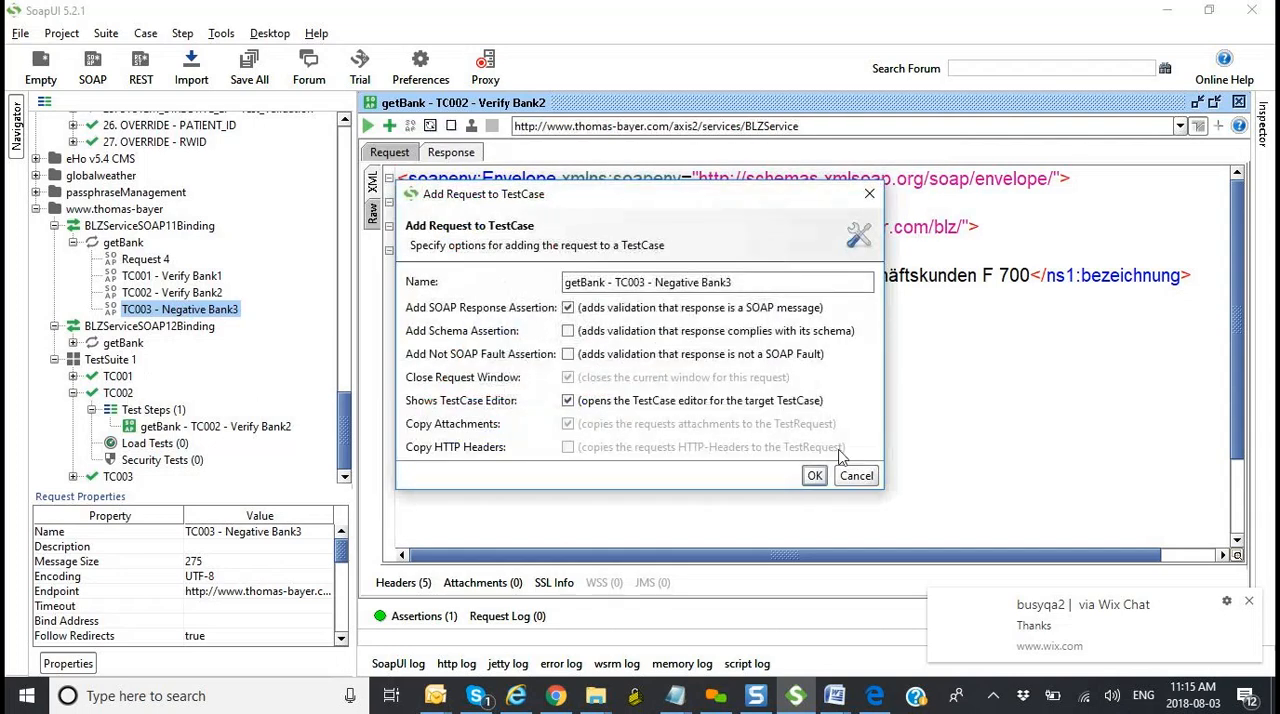
left_click(814, 475)
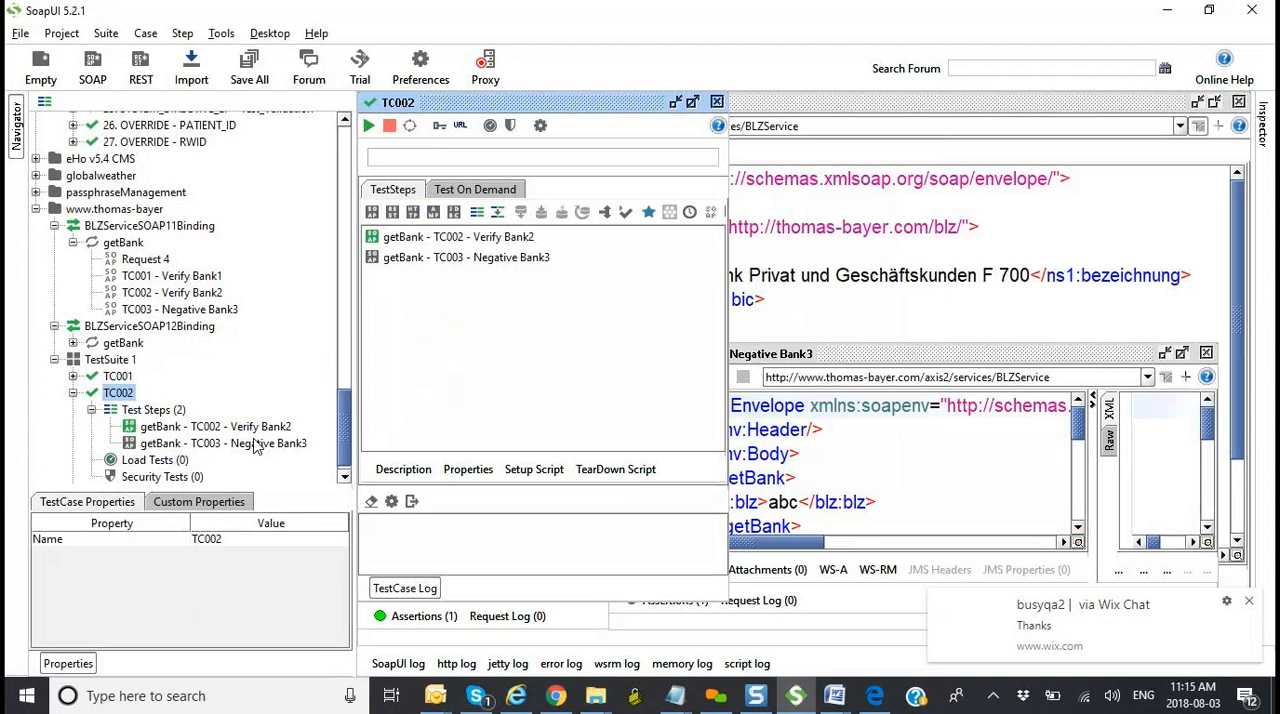
Step: Add a SOAP Request step named TC004 - Blah to TC002, invoking BLZServiceSOAP11Binding -> getBank with the default assertions
left_click(168, 411)
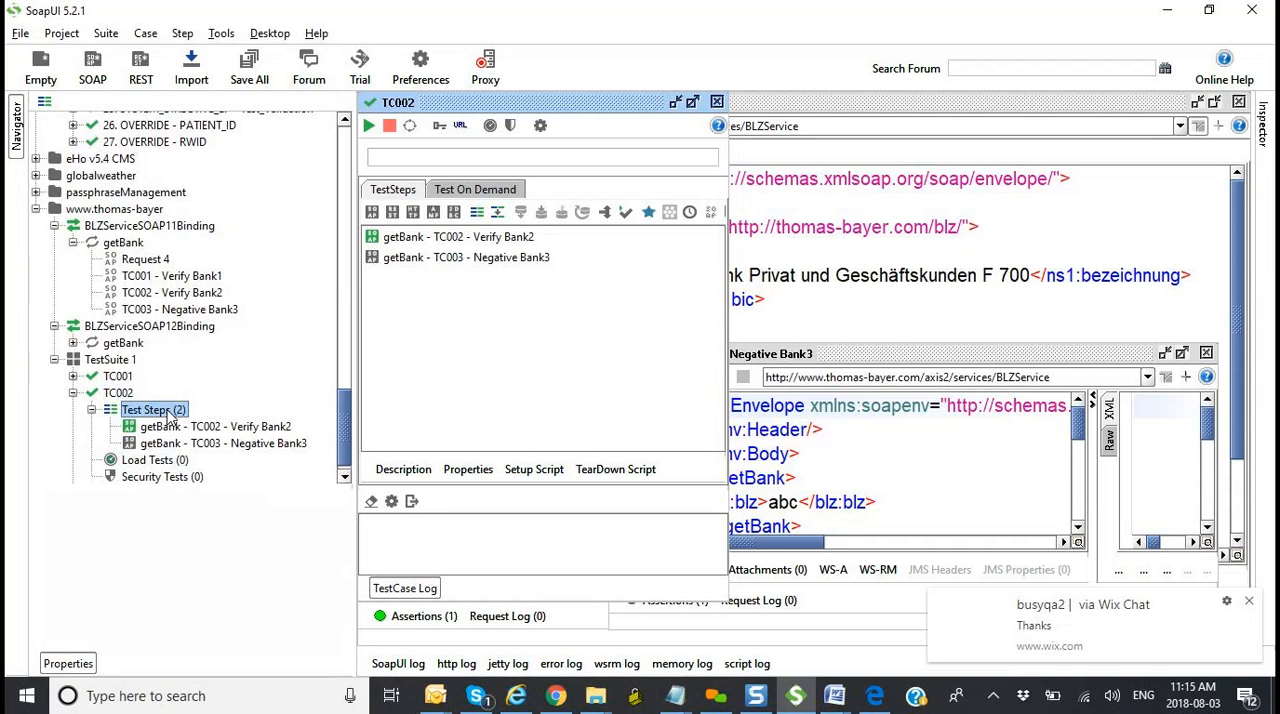
right_click(169, 415)
mouse_move(228, 443)
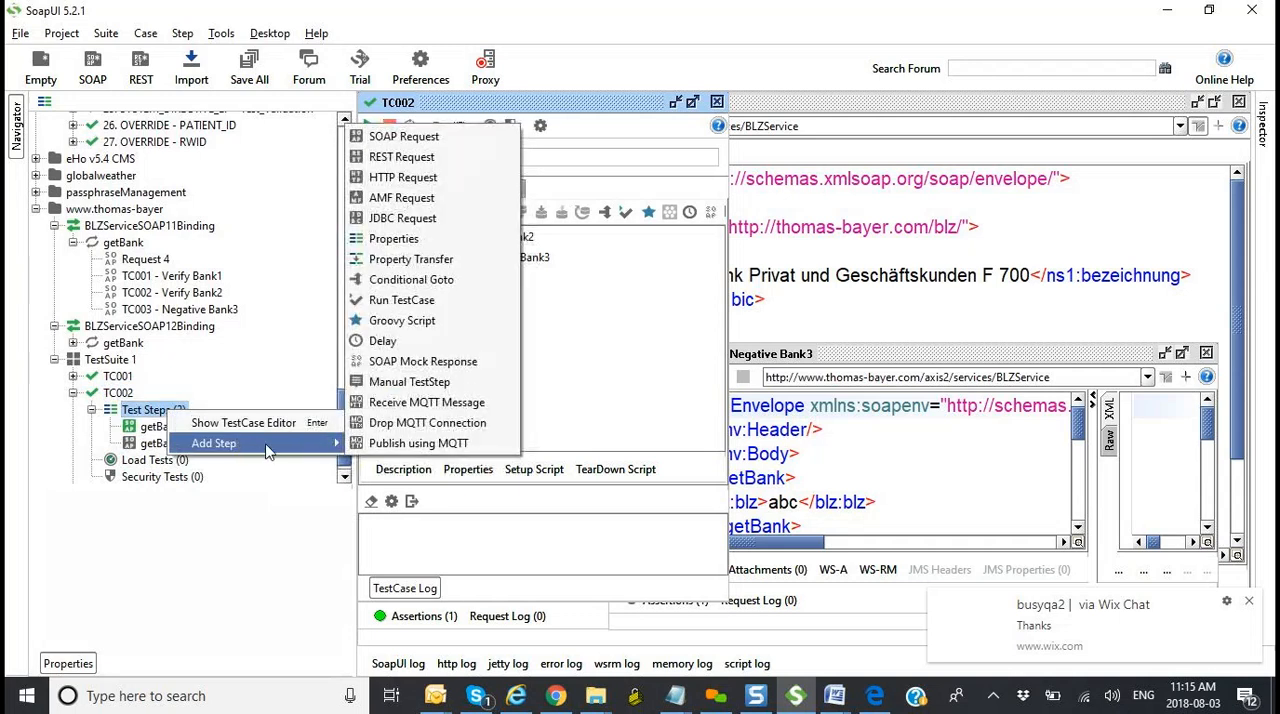
left_click(437, 141)
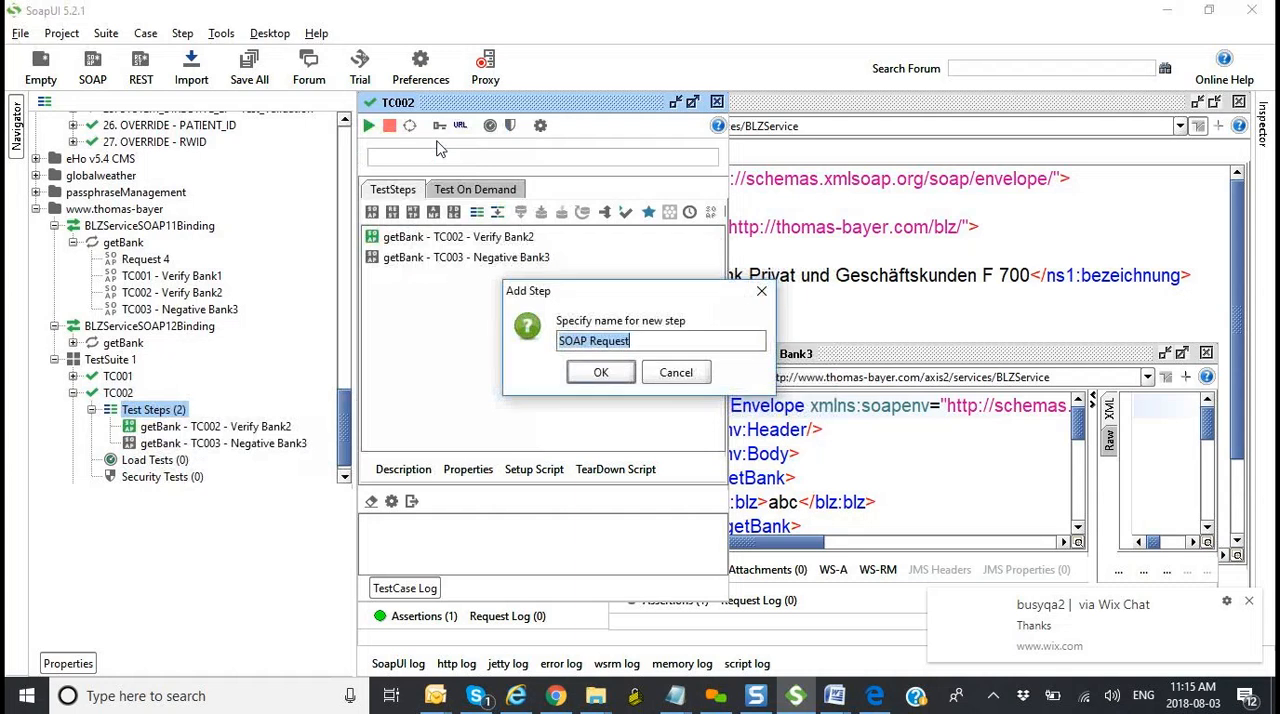
type("TC004 - Bla")
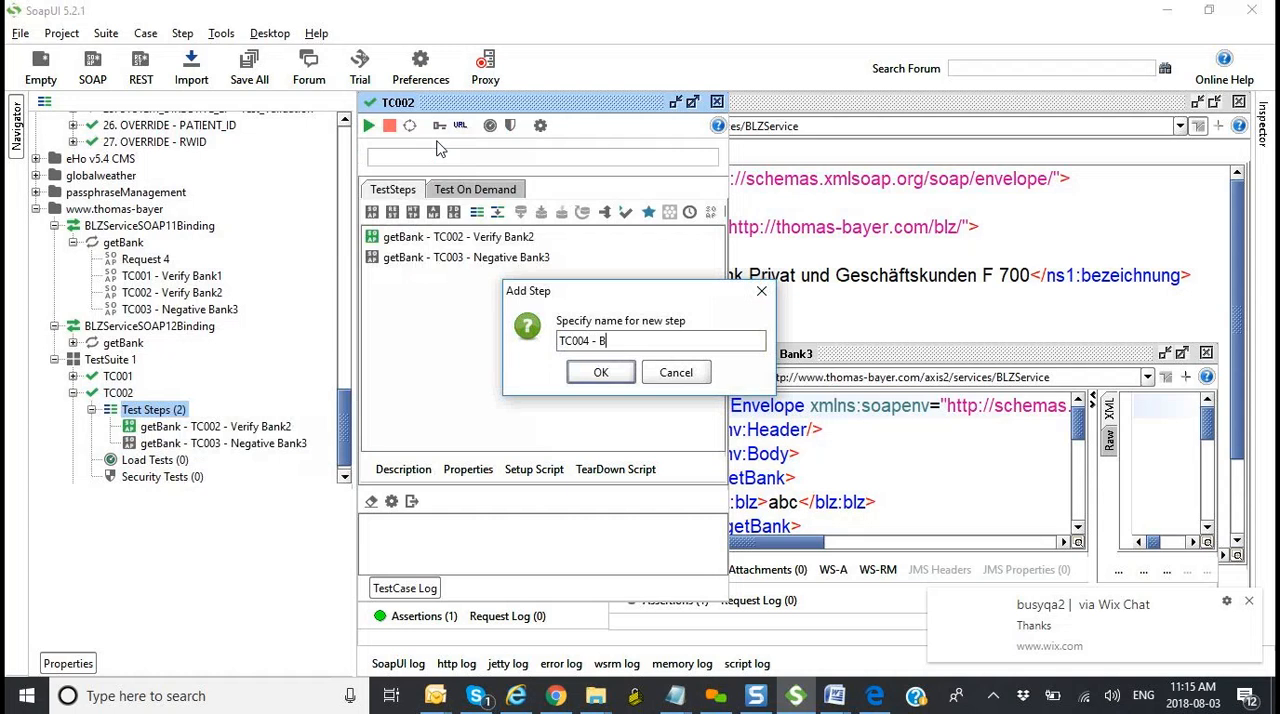
left_click(601, 378)
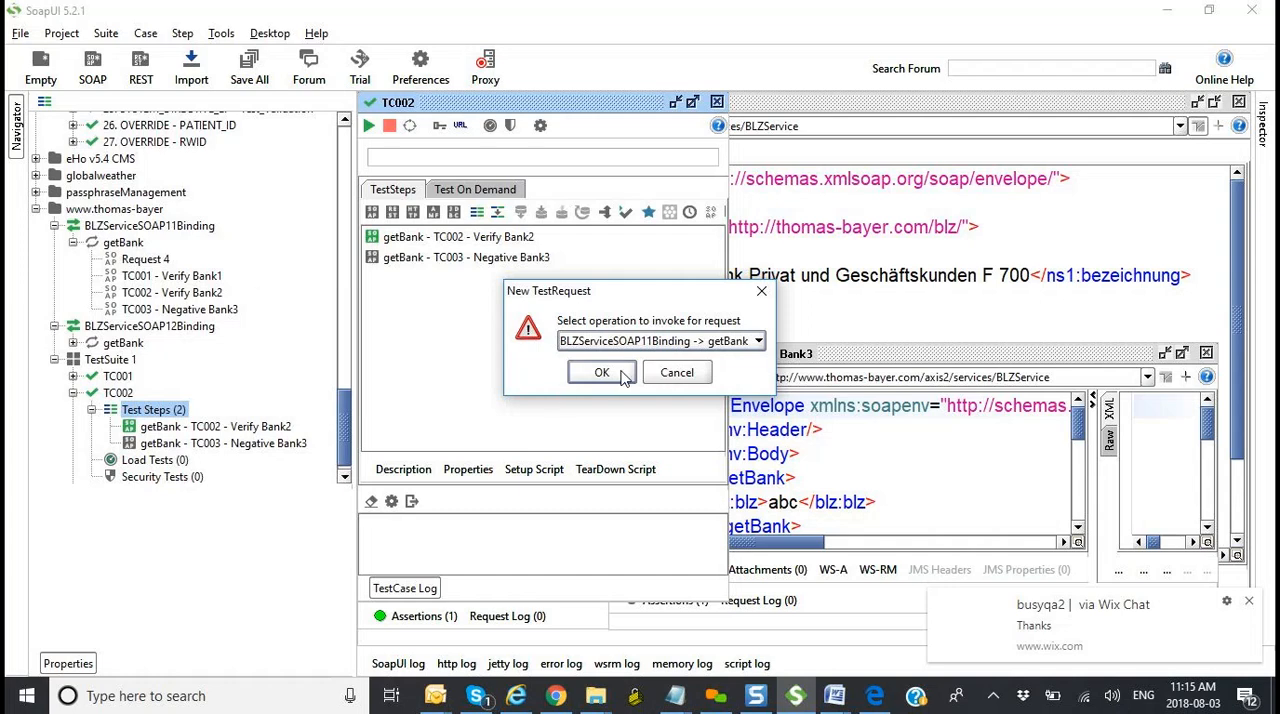
left_click(608, 374)
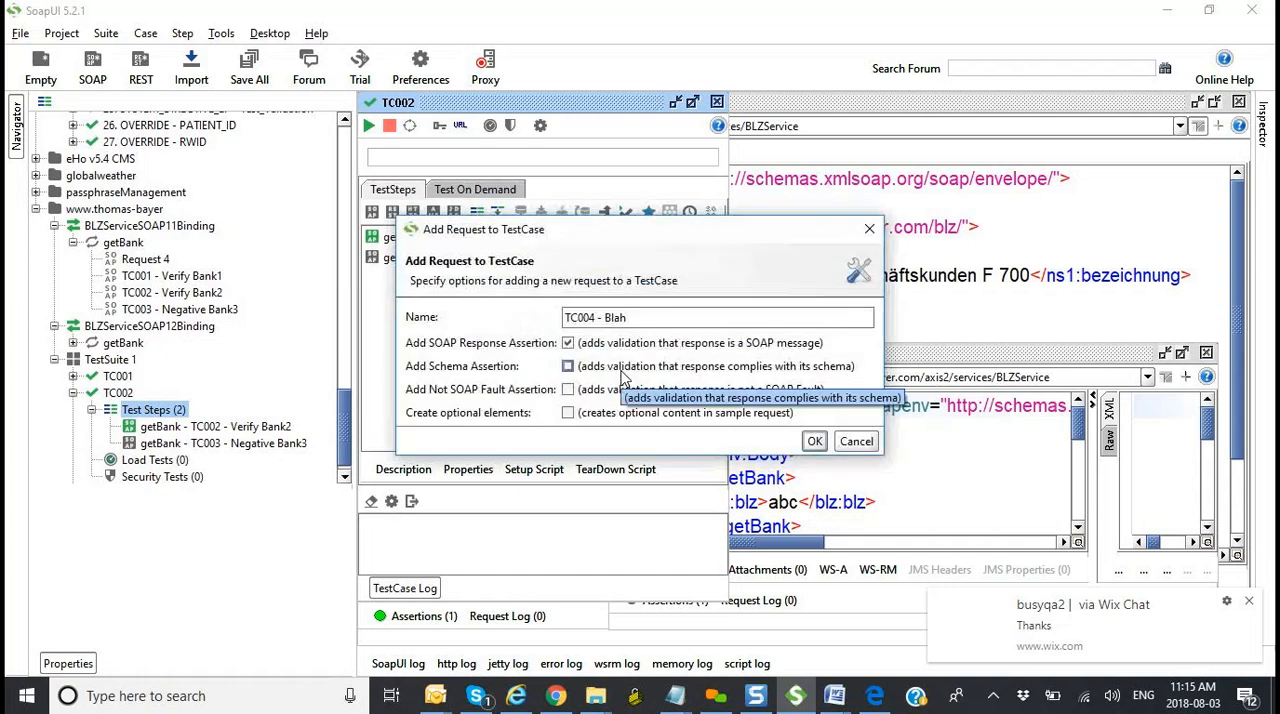
left_click(815, 441)
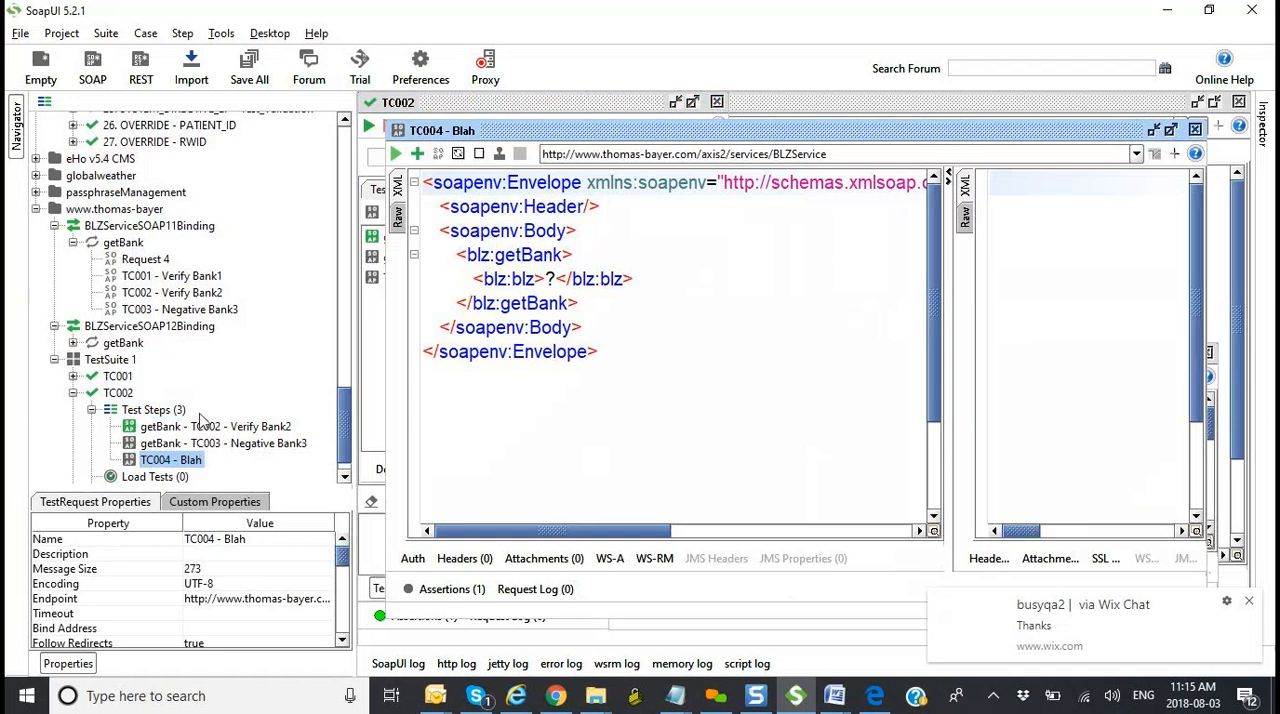
Step: Review the request bodies of the Negative Bank3 and TC004 - Blah test steps in TC002
double_click(213, 445)
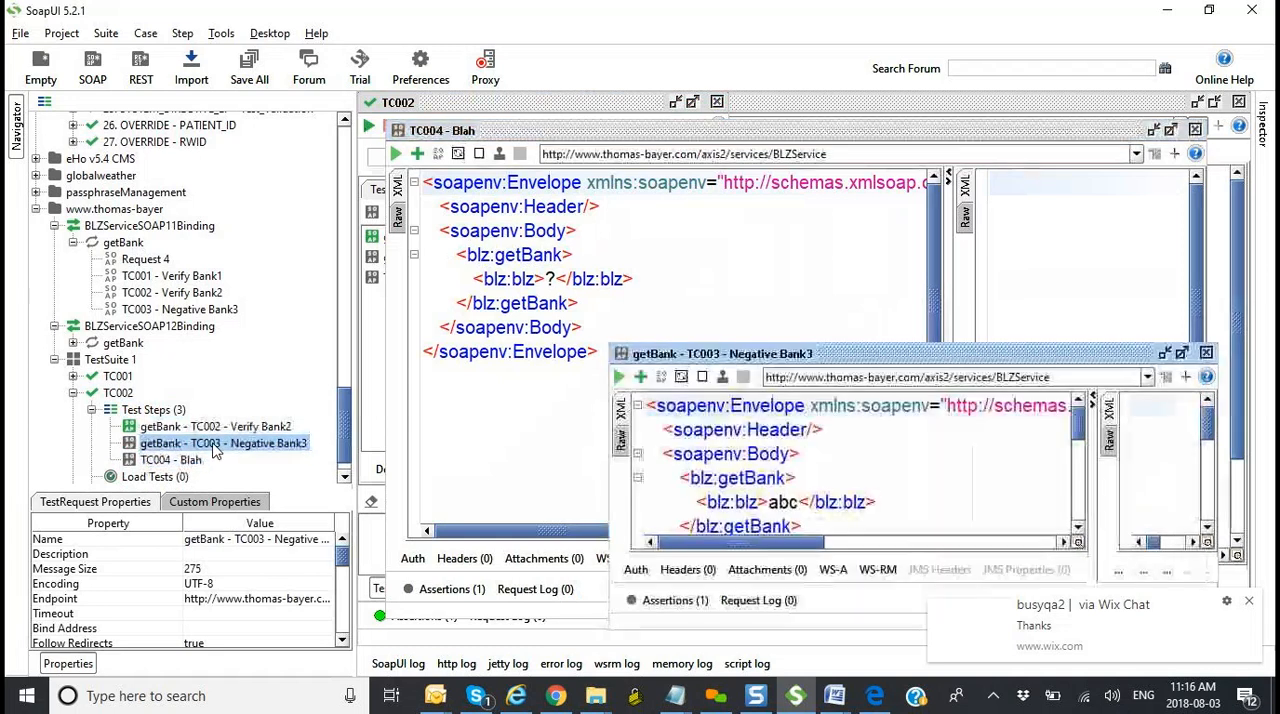
scroll(873, 485, "down", 2)
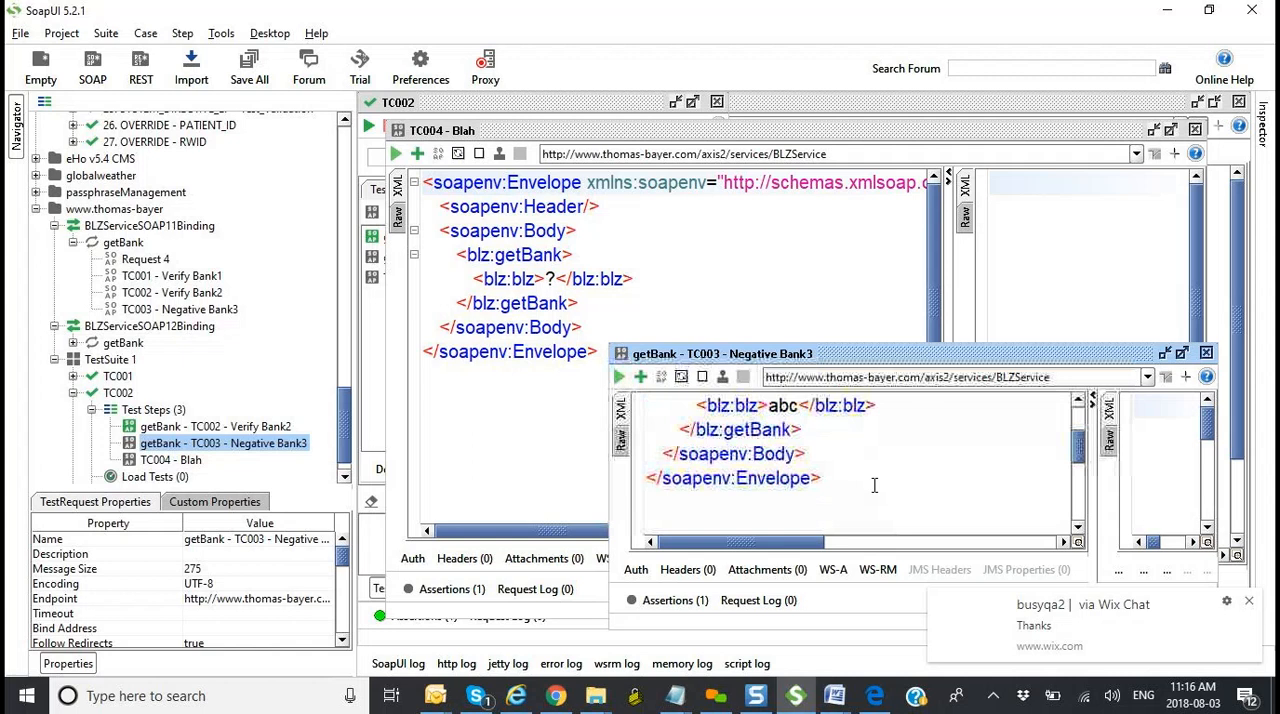
scroll(873, 485, "up", 1)
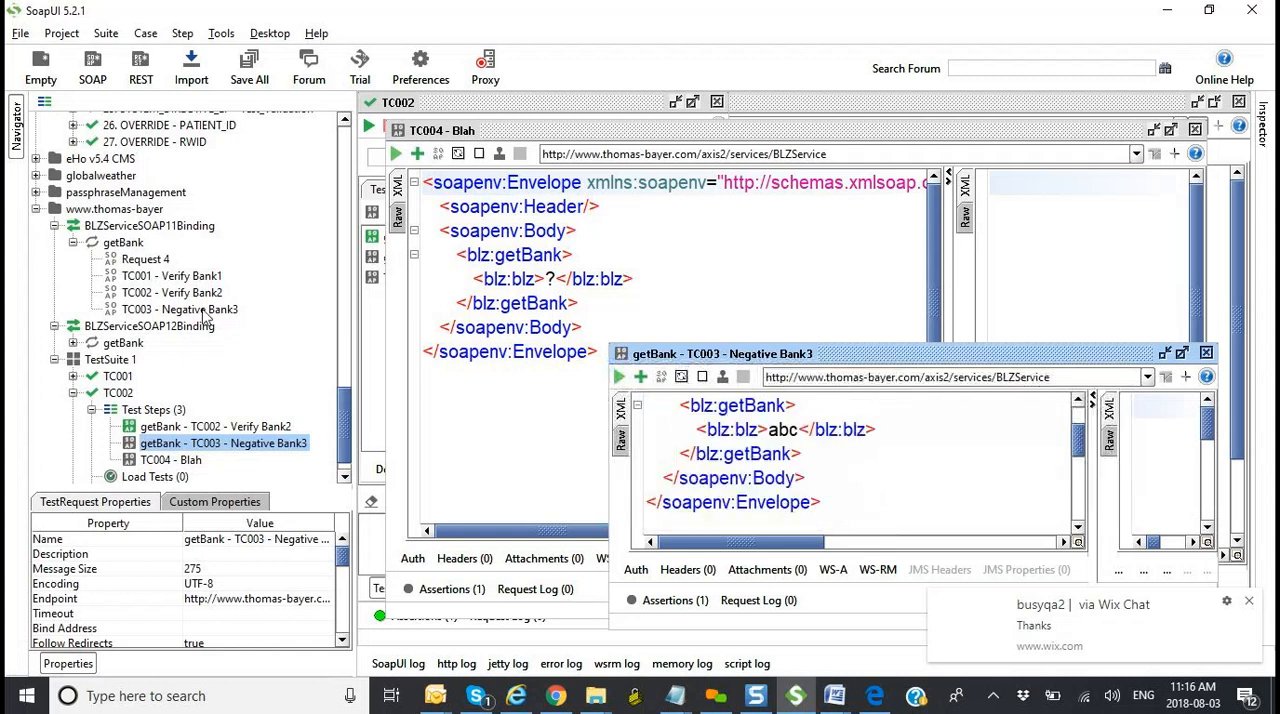
double_click(190, 460)
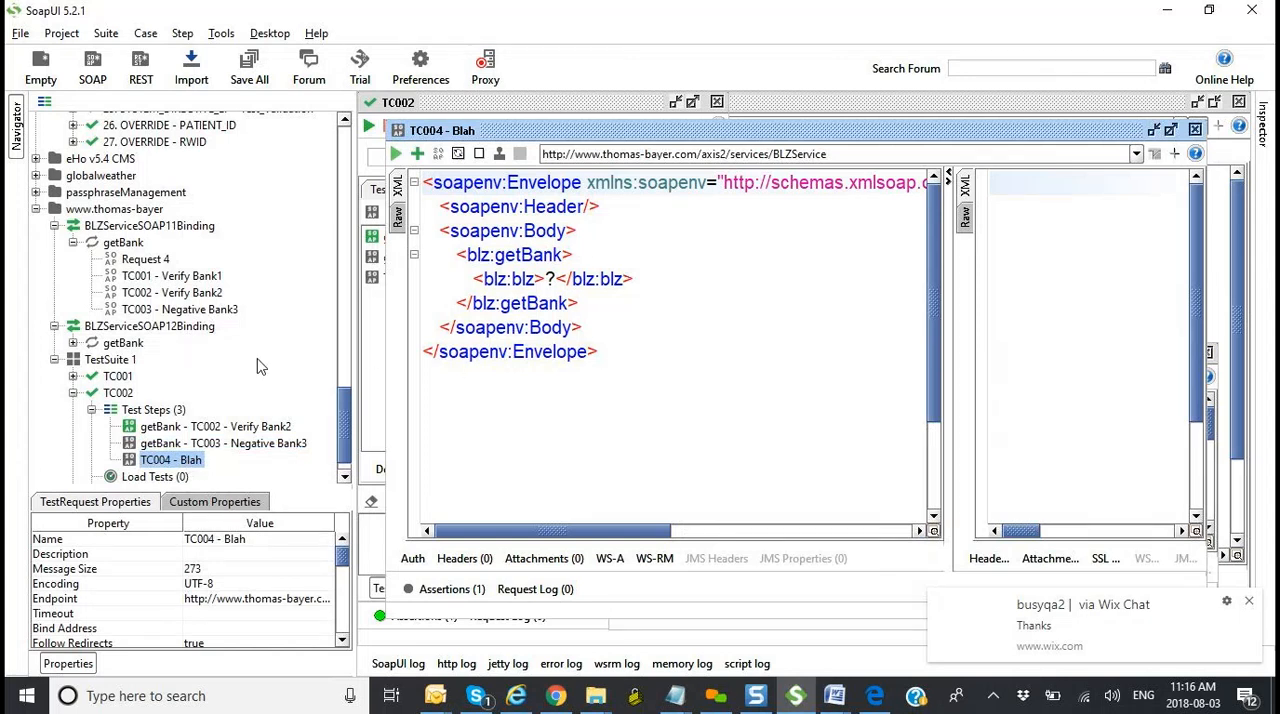
left_click(205, 426)
left_click(207, 443)
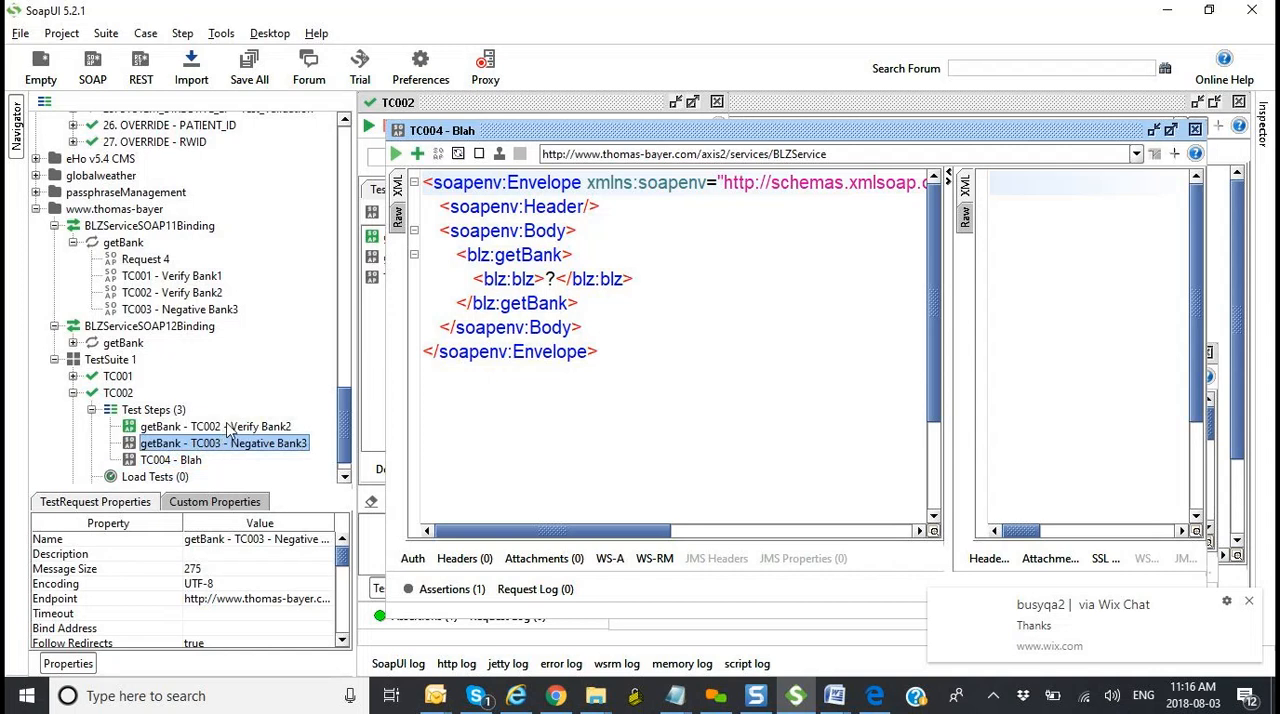
Step: Add a Property Transfer step named TransferCityName to the TC002 test case
left_click(172, 413)
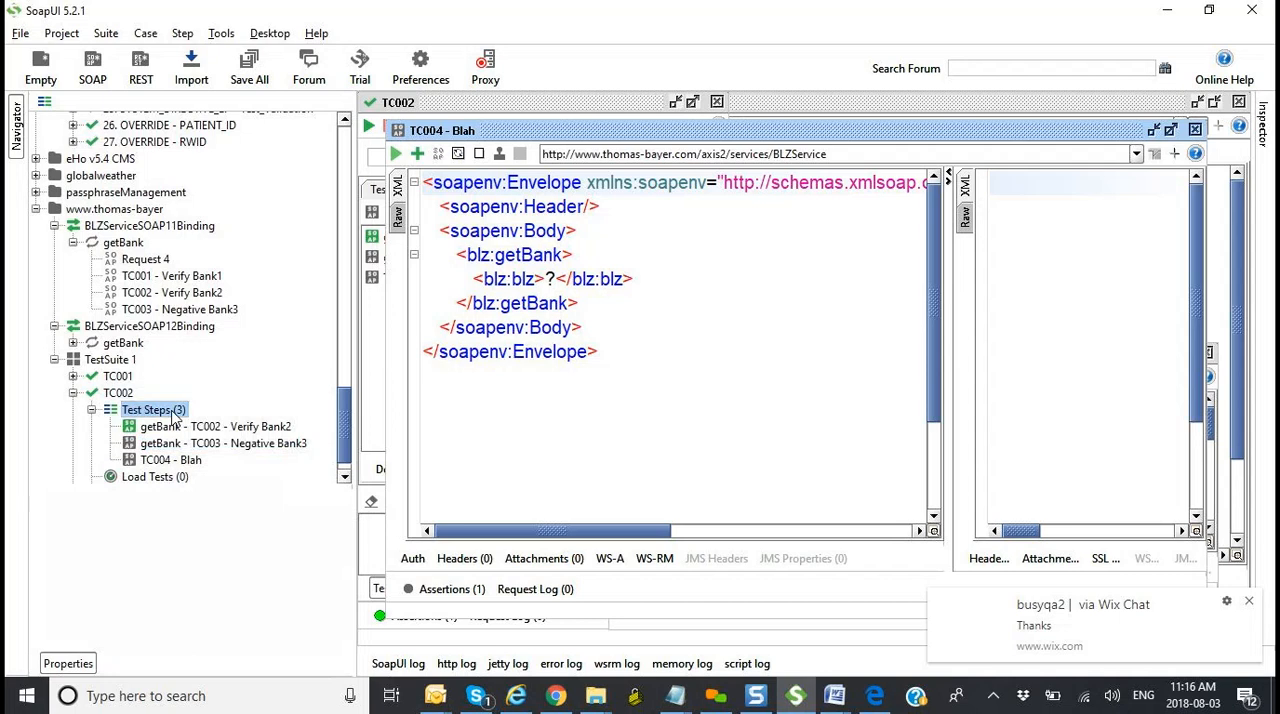
right_click(172, 413)
mouse_move(337, 440)
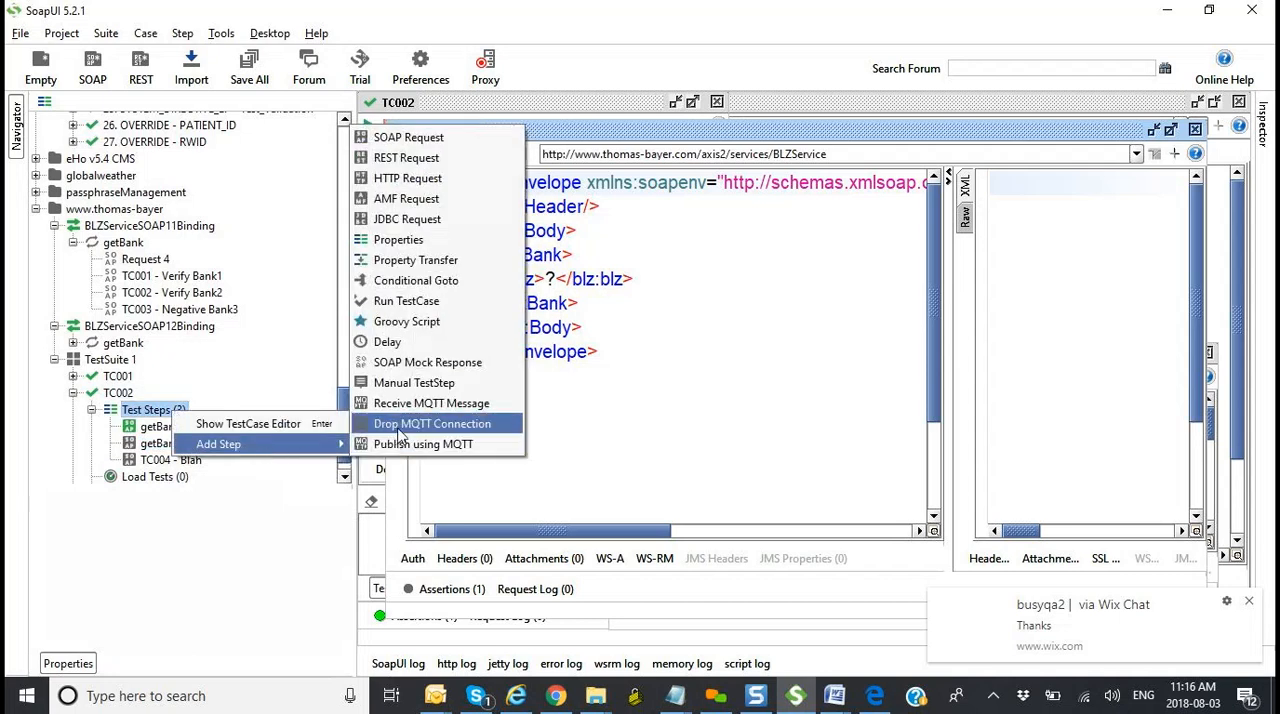
left_click(436, 262)
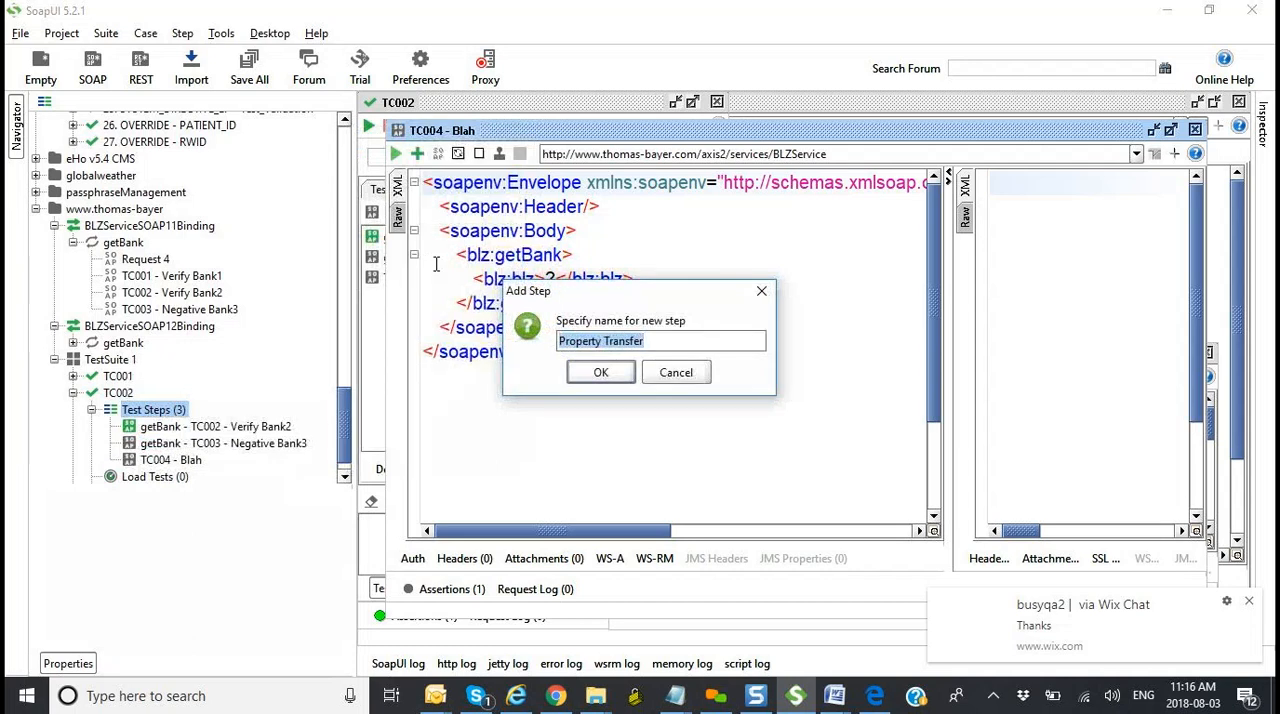
type("TransferCityName")
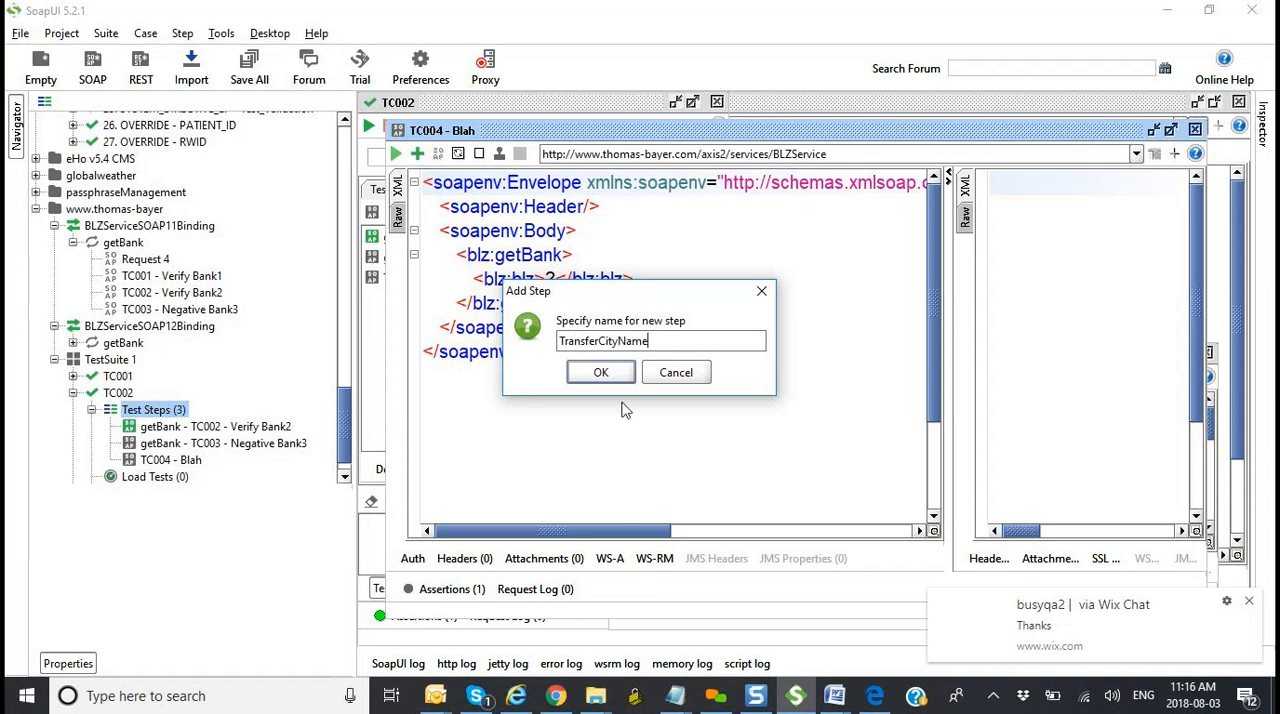
left_click(613, 375)
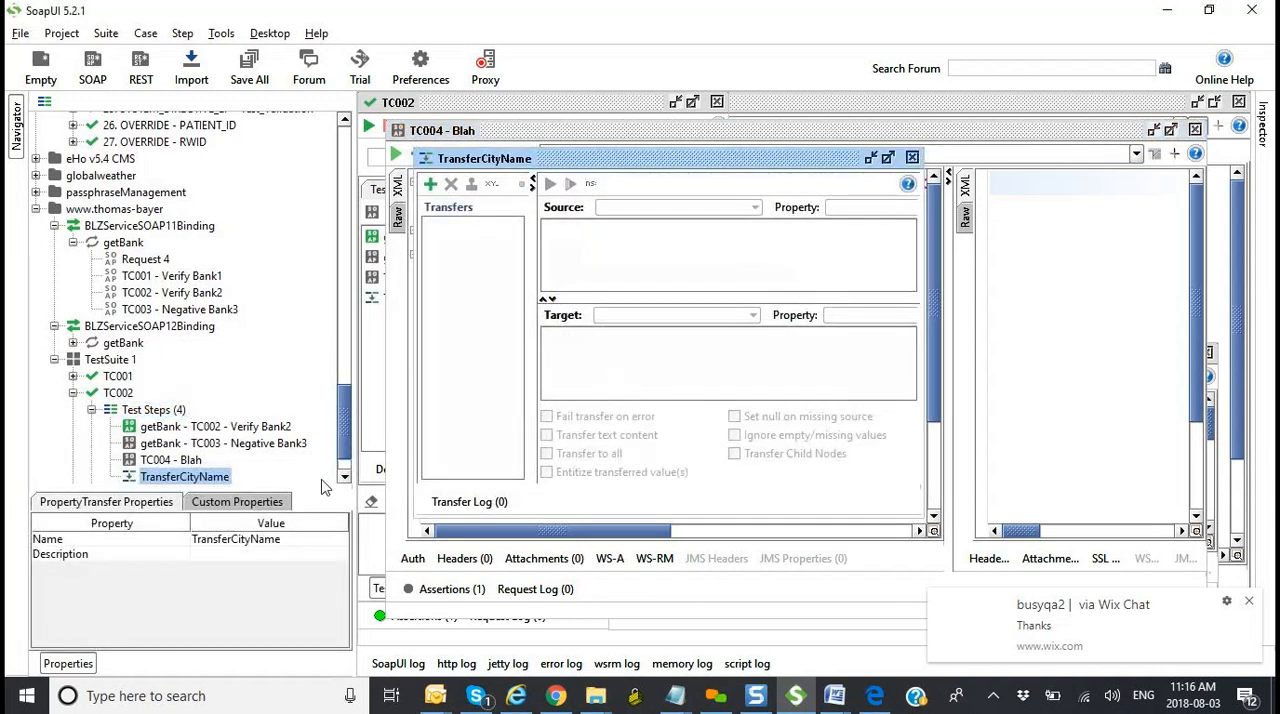
Step: Move the TransferCityName step directly after the getBank - TC002 - Verify Bank2 step and select it
scroll(350, 480, "down", 2)
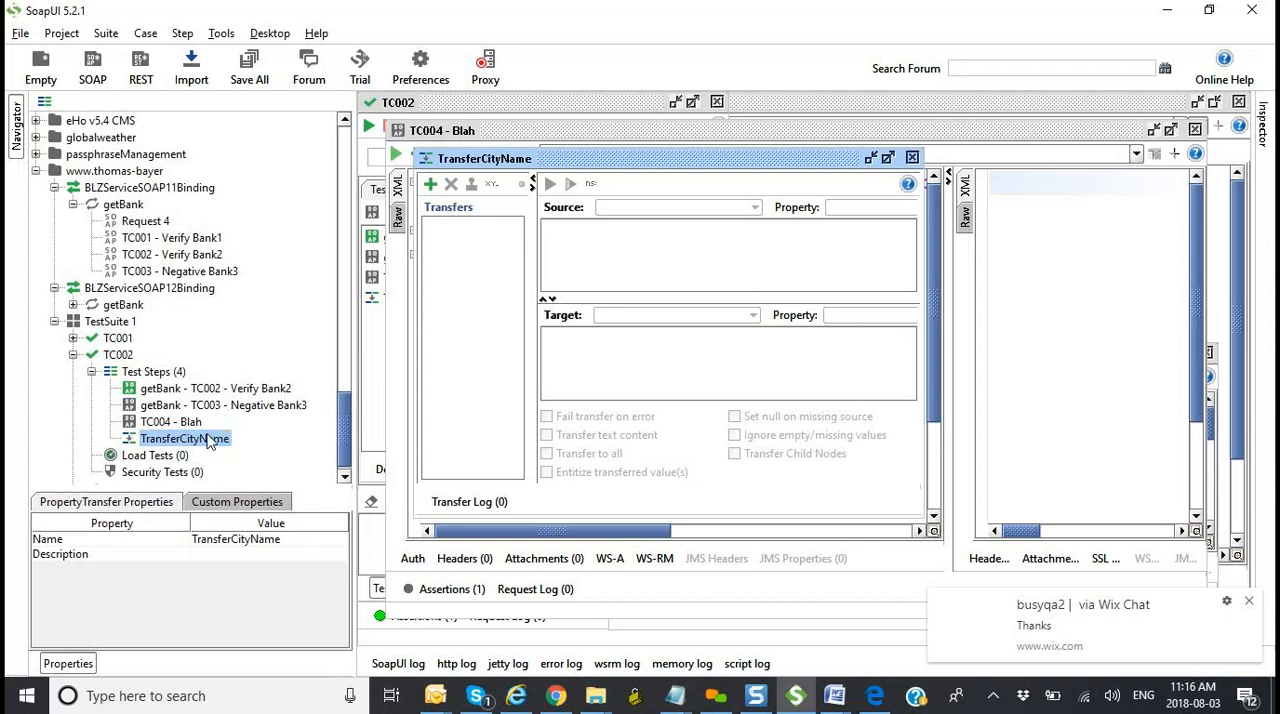
left_click_drag(206, 440, 217, 402)
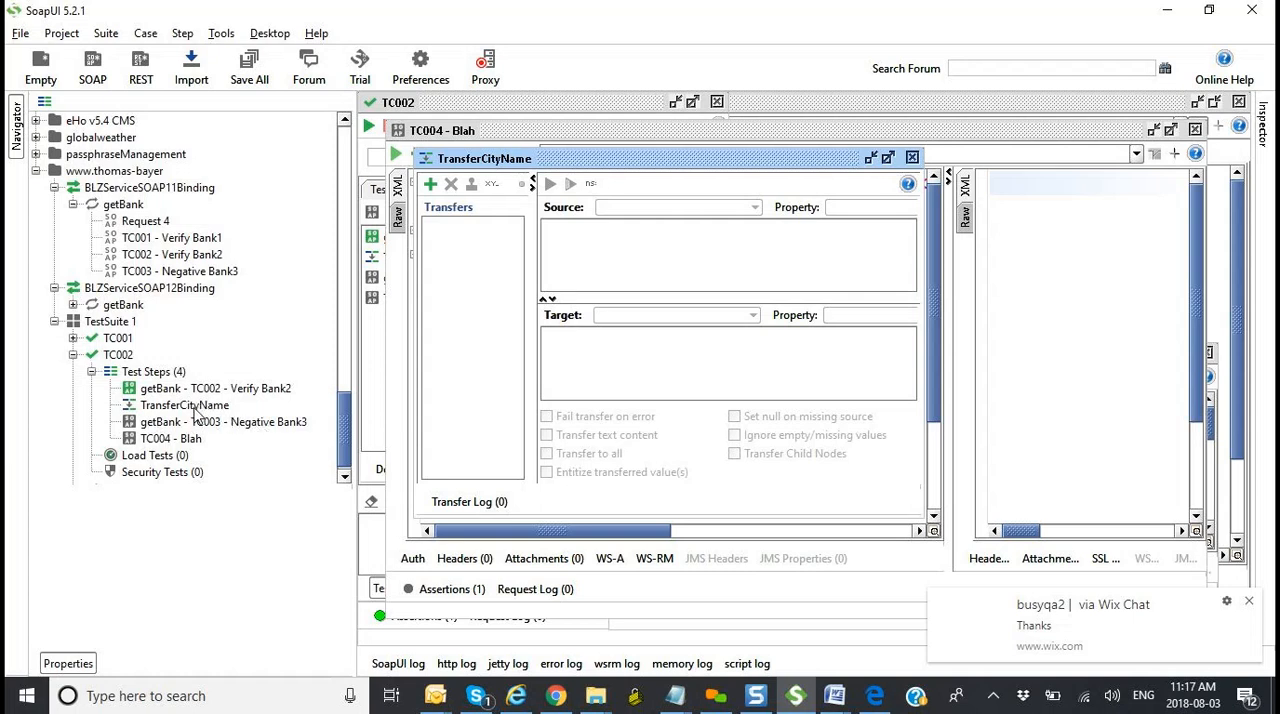
left_click(190, 406)
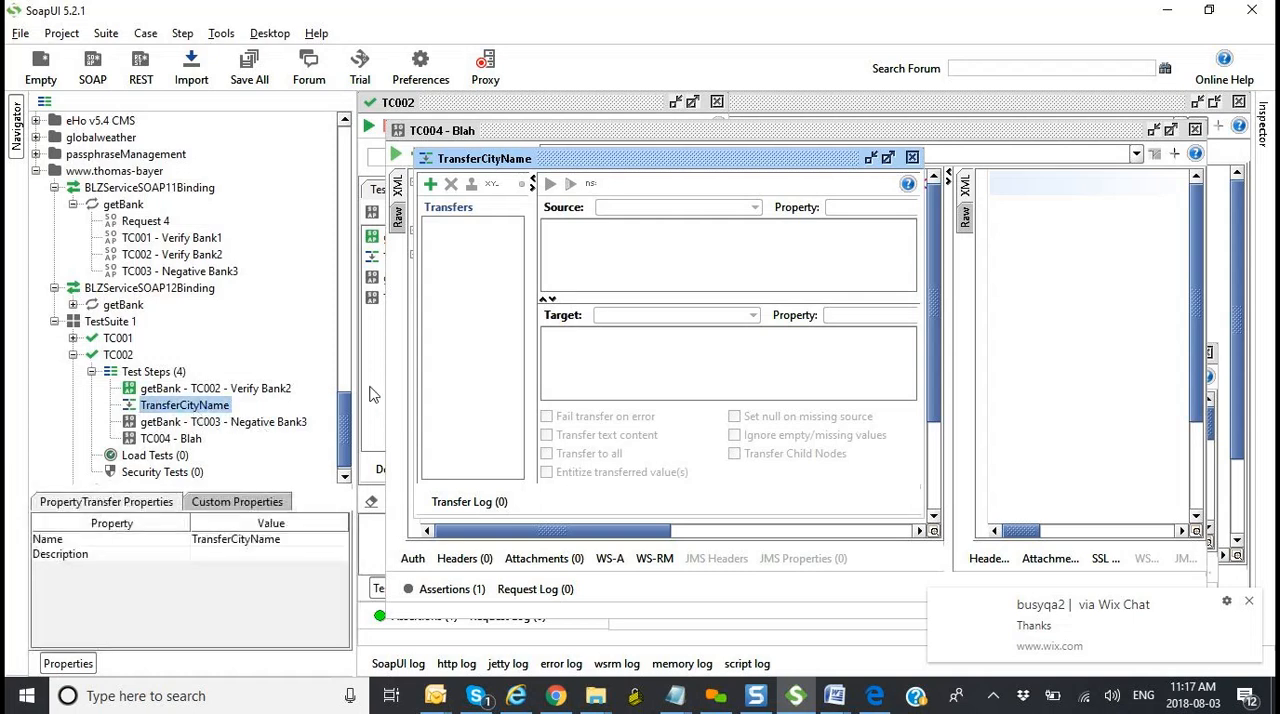
Step: Maximize the TransferCityName editor and add a value transfer named TransferCity
left_click(887, 158)
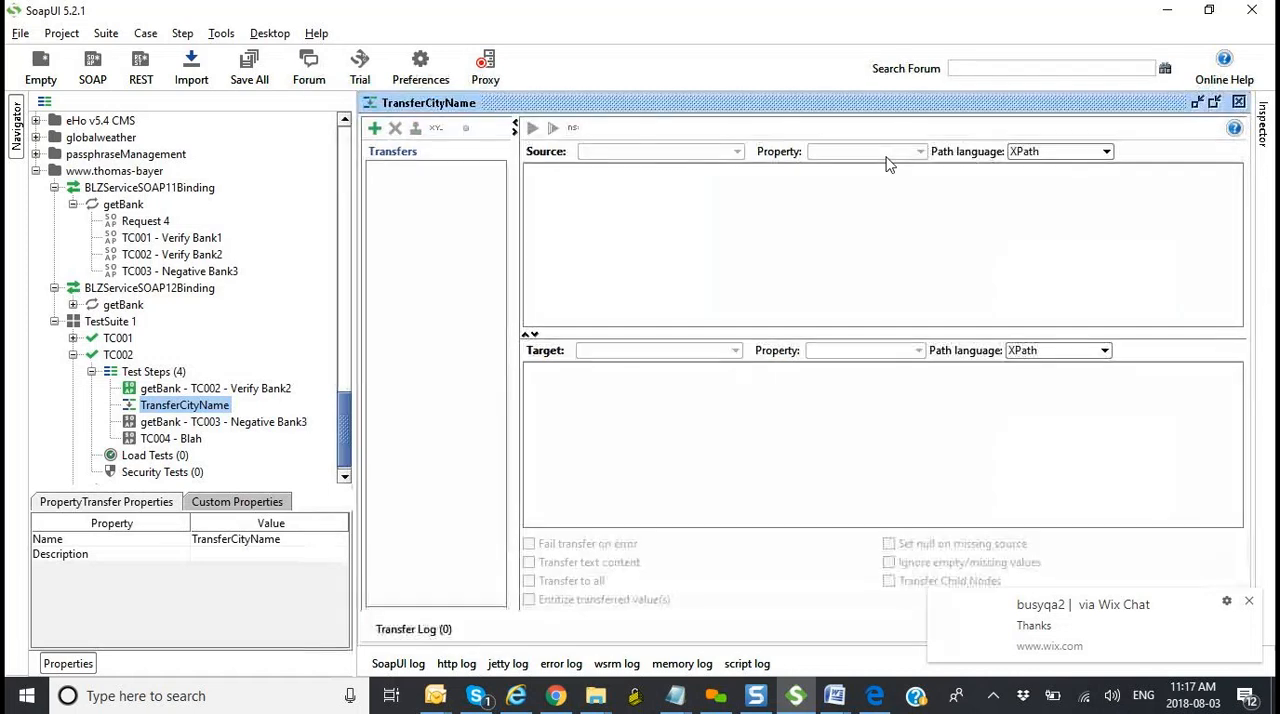
left_click(375, 129)
type("Transfr")
key("BackSpace")
type("erCity")
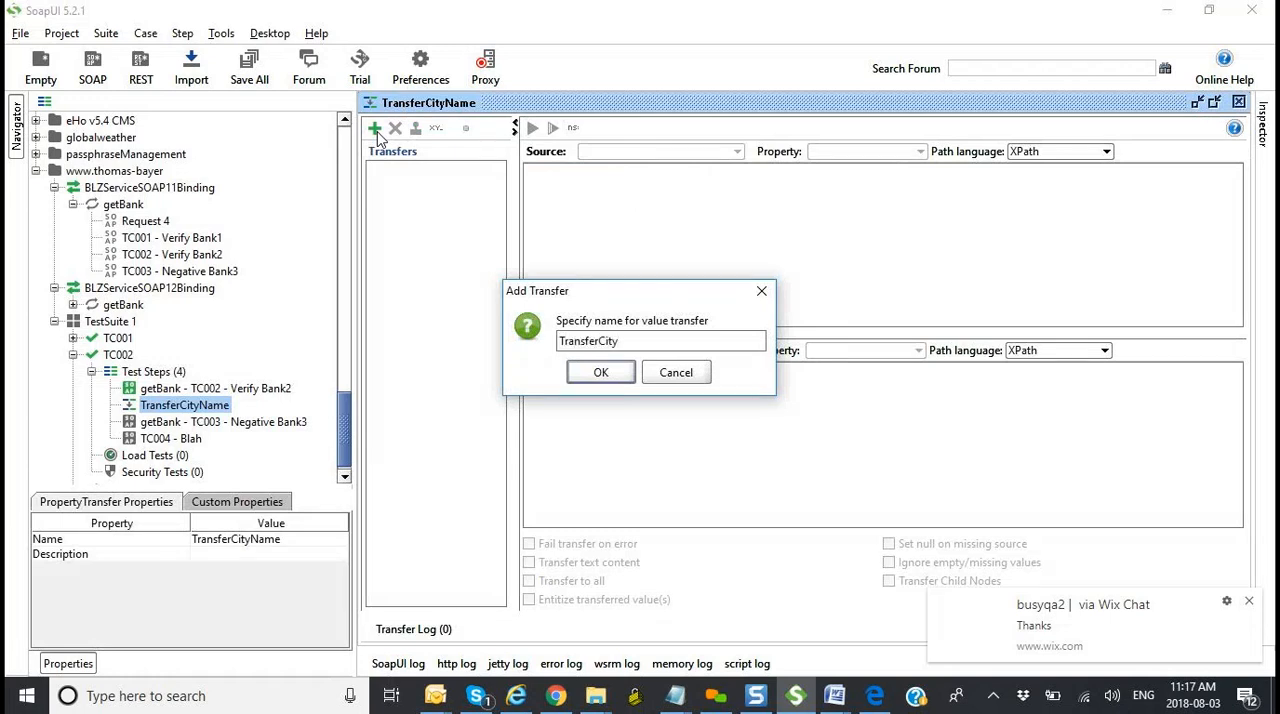
left_click(597, 372)
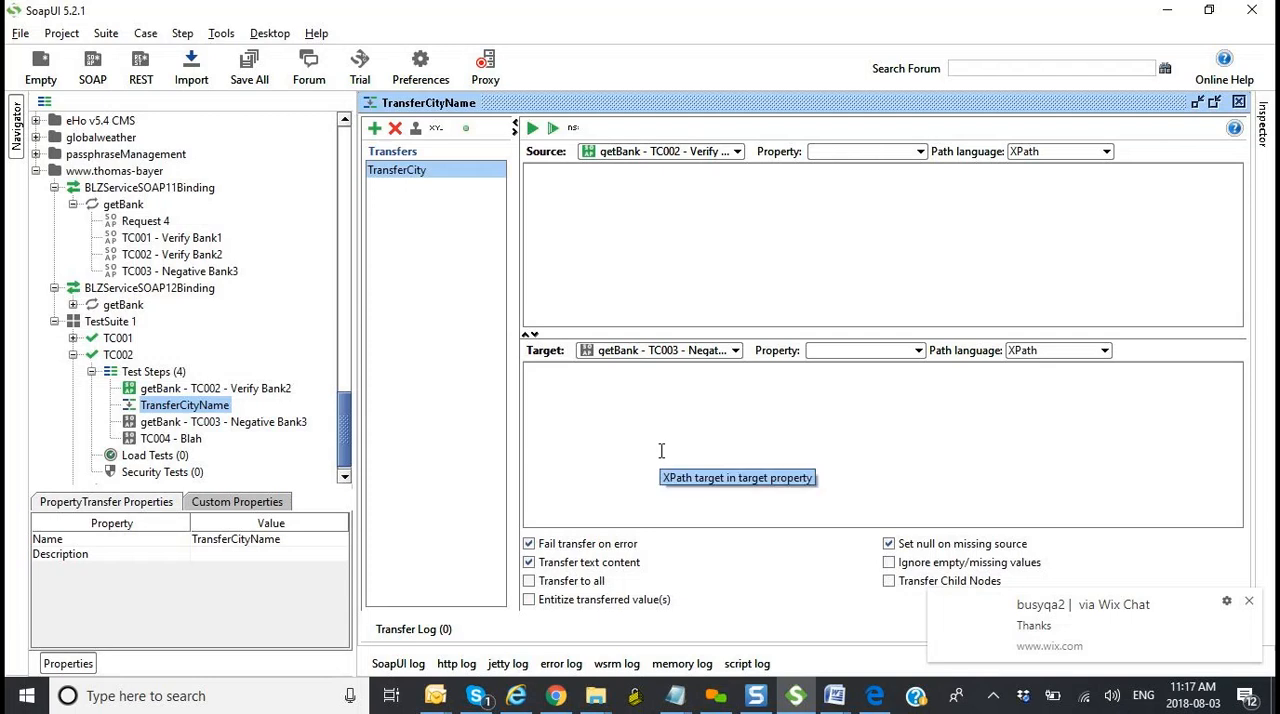
Step: Set TransferCity's source to the getBank - TC002 - Verify Bank2 step with Response as the source property
left_click(737, 152)
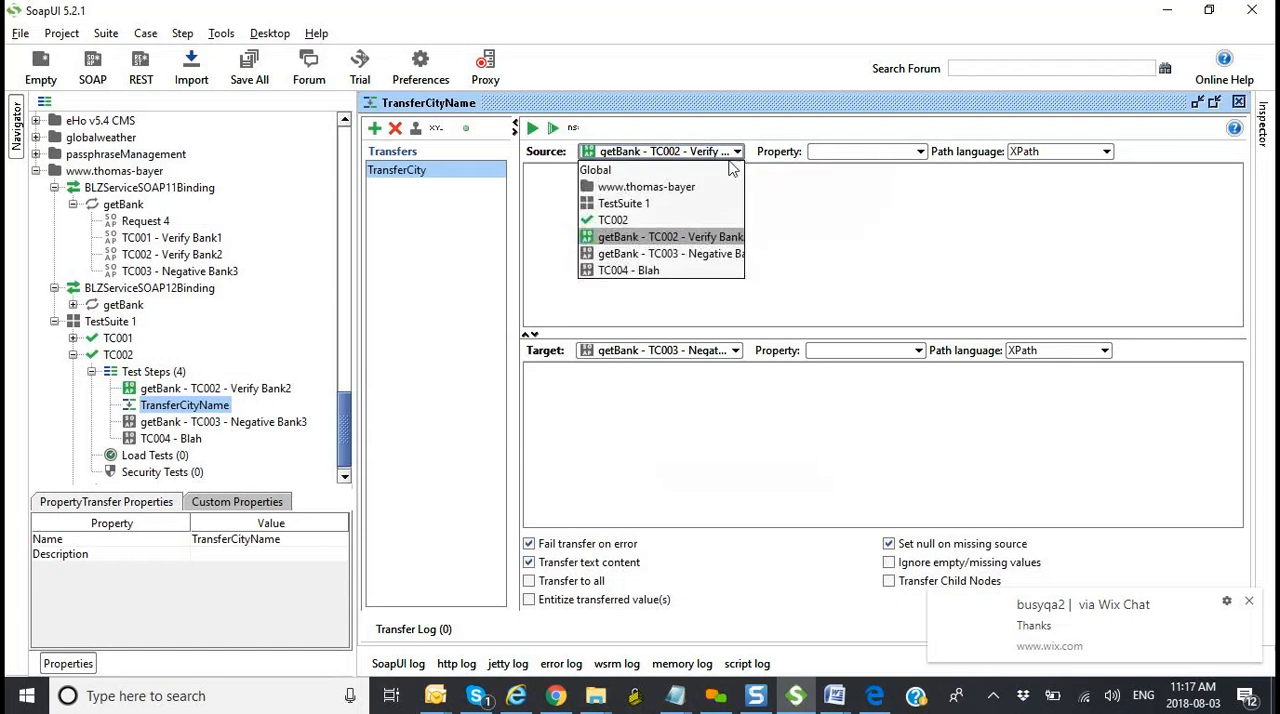
left_click(700, 240)
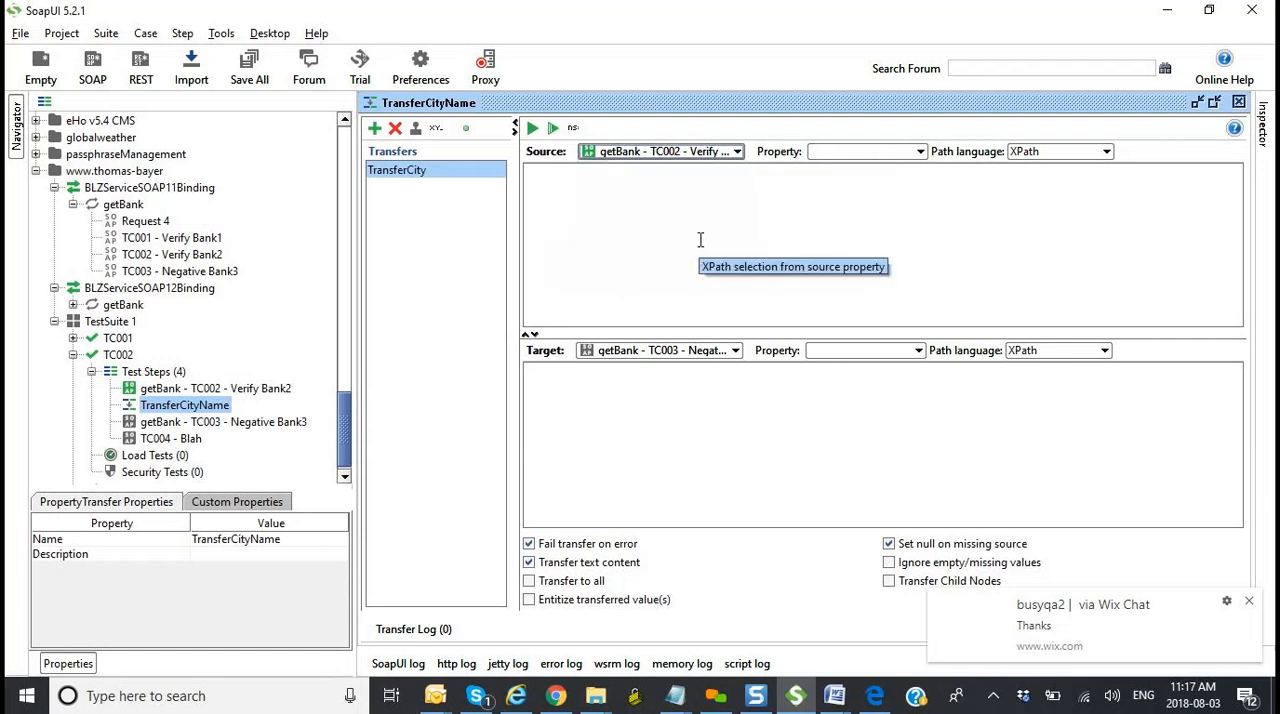
left_click(921, 152)
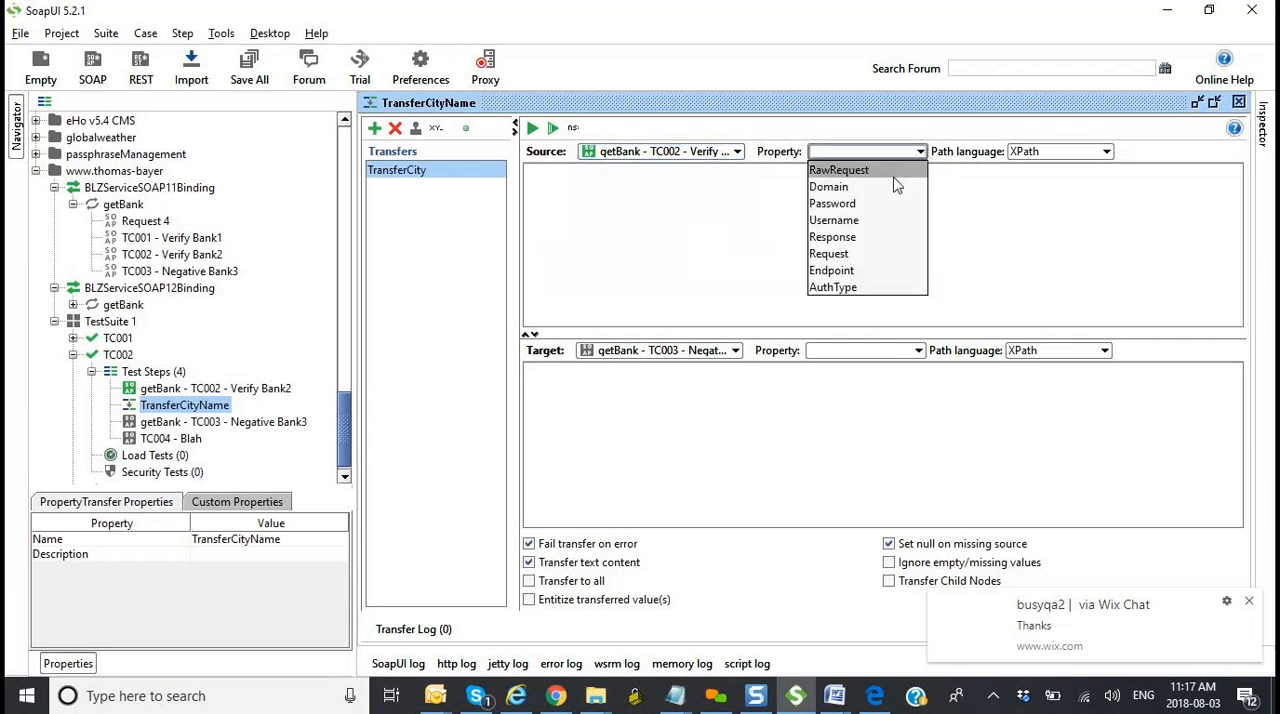
left_click(866, 237)
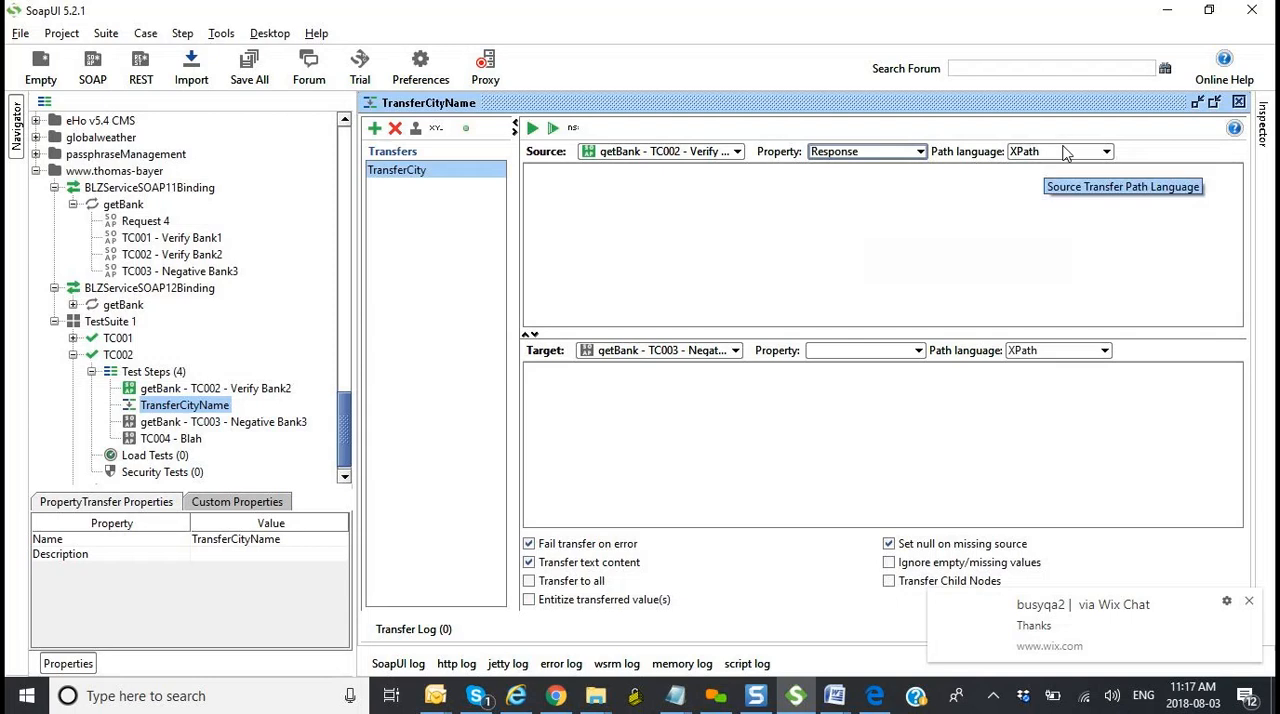
Step: Declare the available response and request namespaces in TransferCity's source and target expressions
left_click(793, 213)
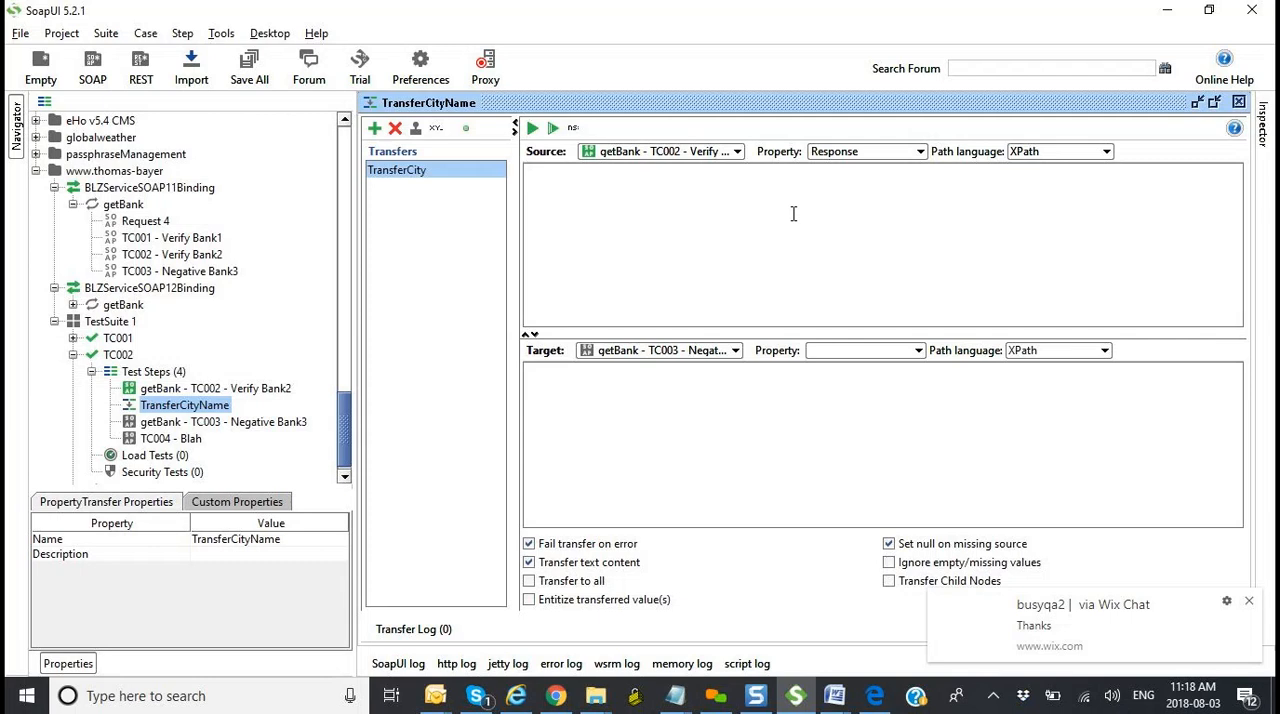
left_click(575, 132)
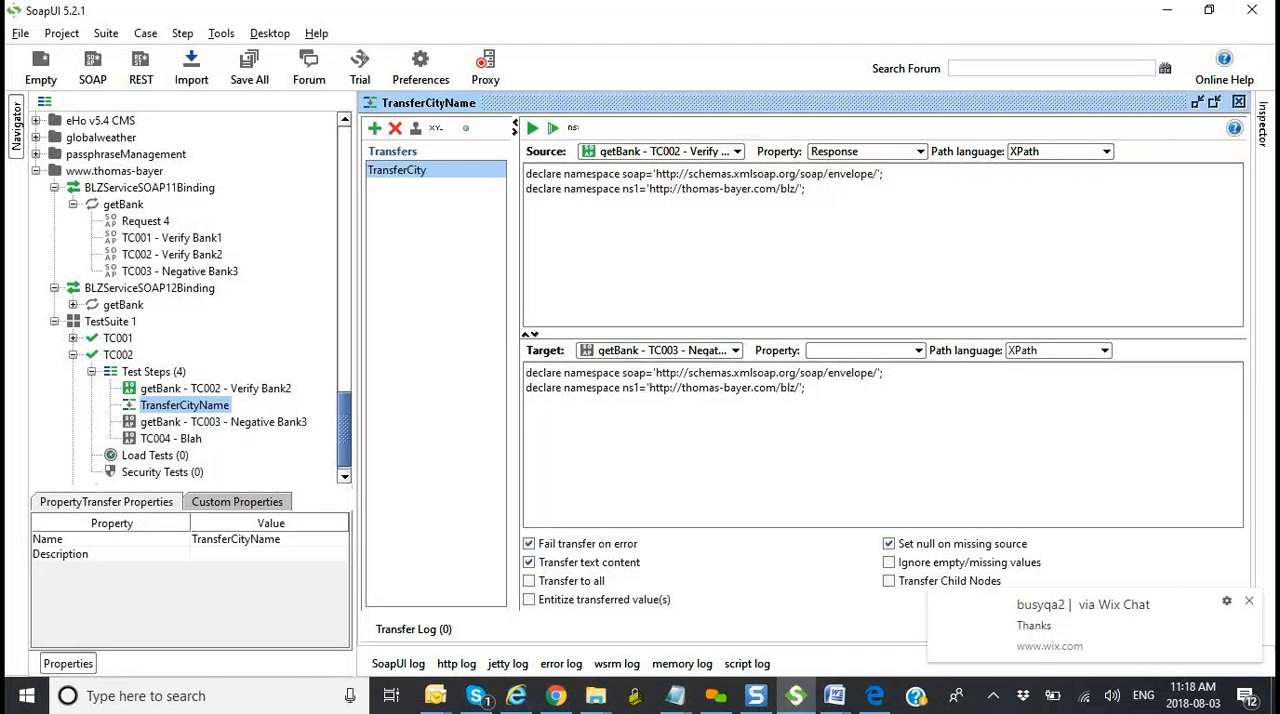
Step: List the symbols //, /, @, ns1:, $ and # on separate lines below the source expression's namespace declarations
left_click(817, 238)
key("Return")
type("//")
key("BackSpace")
key("BackSpace")
type("////")
key("BackSpace")
key("BackSpace")
key("BackSpace")
type("/")
key("Return")
type("/")
key("Return")
type("@")
key("Return")
type("ns1:")
left_click_drag(532, 234, 517, 234)
left_click(538, 295)
type("$")
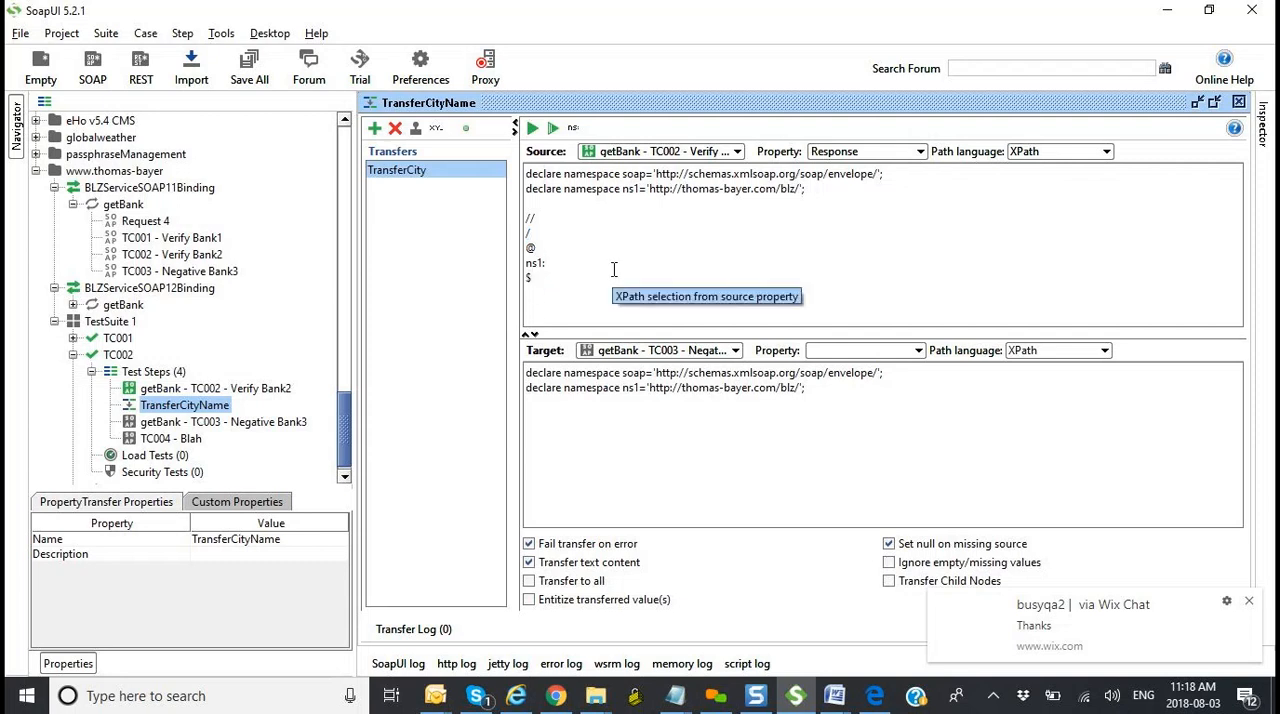
key("Return")
type("#")
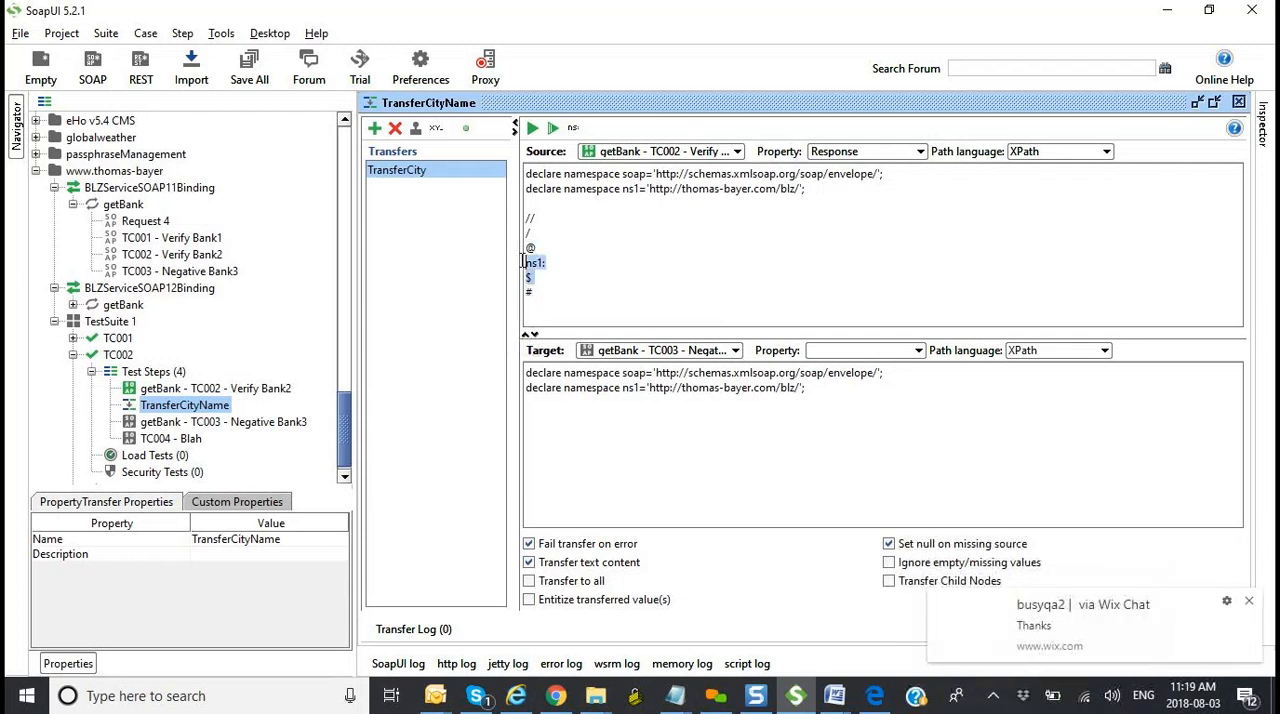
Step: Copy the symbol list into the untitled Notepad notes below the ns1:bic path, and return to SoapUI
left_click_drag(533, 292, 526, 218)
key("ctrl+c")
mouse_move(680, 700)
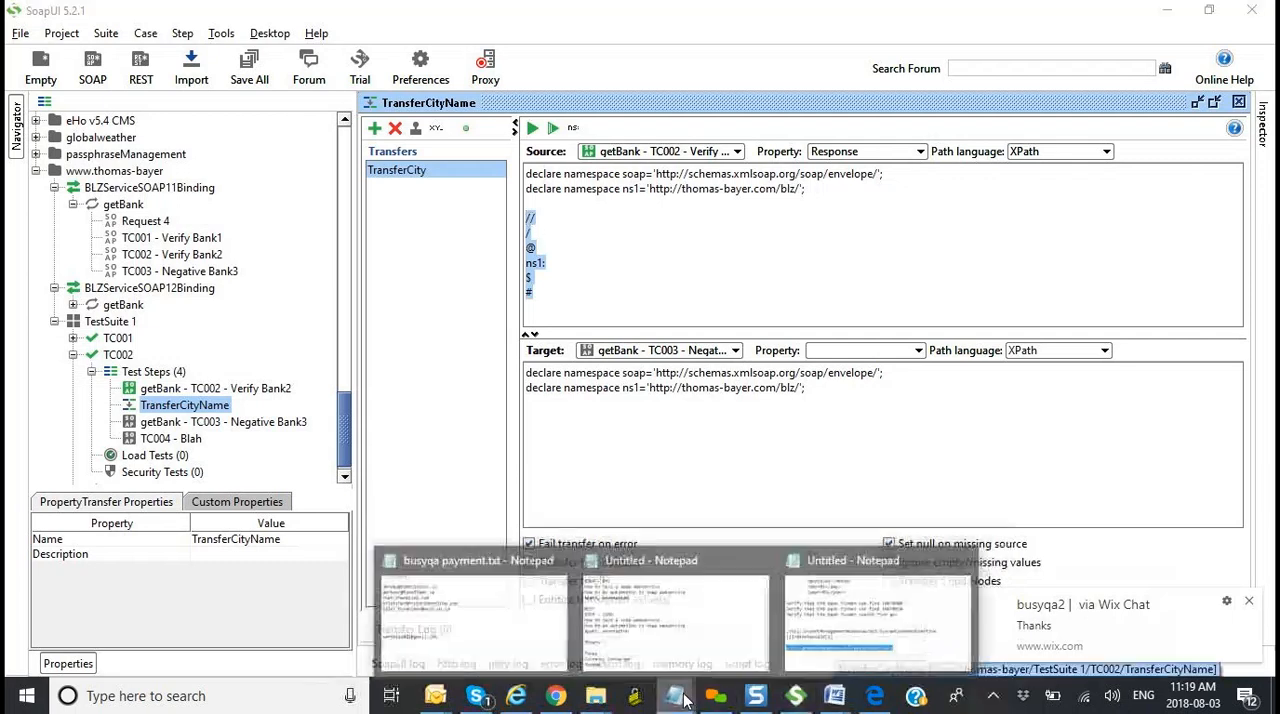
left_click(846, 650)
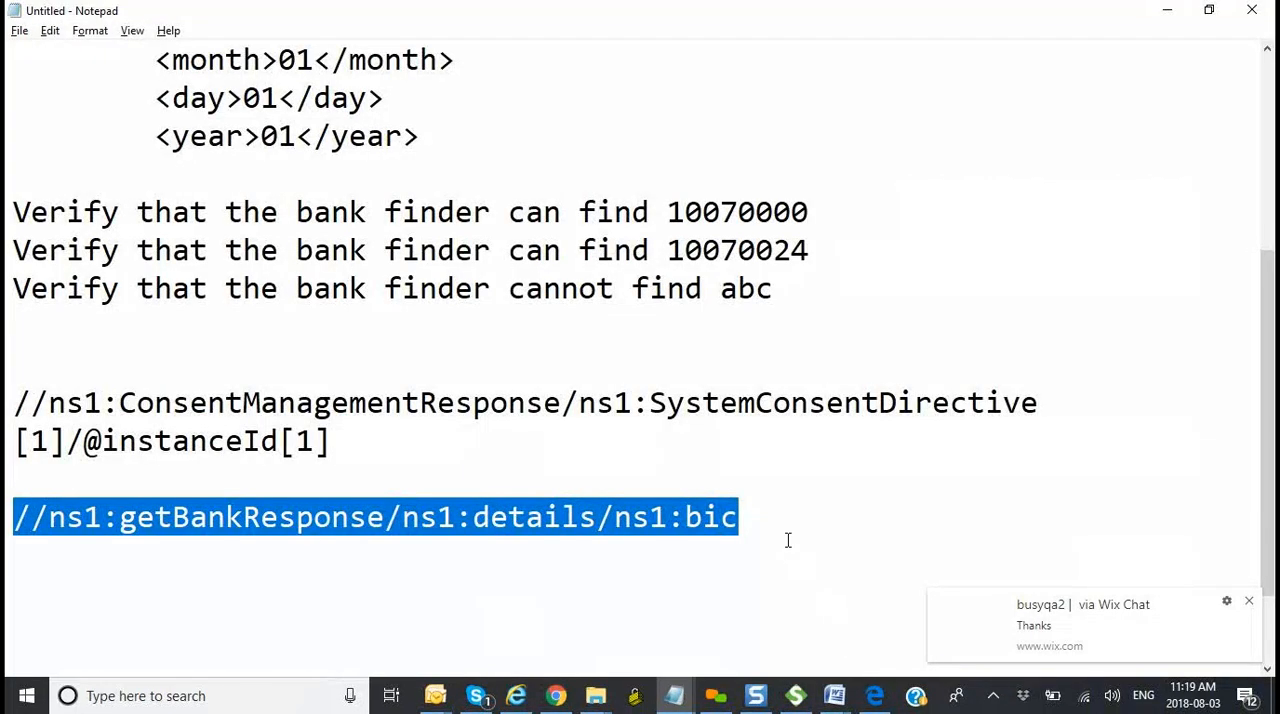
key("Down")
key("Down")
key("Down")
key("Down")
key("Down")
key("Down")
key("Down")
key("Down")
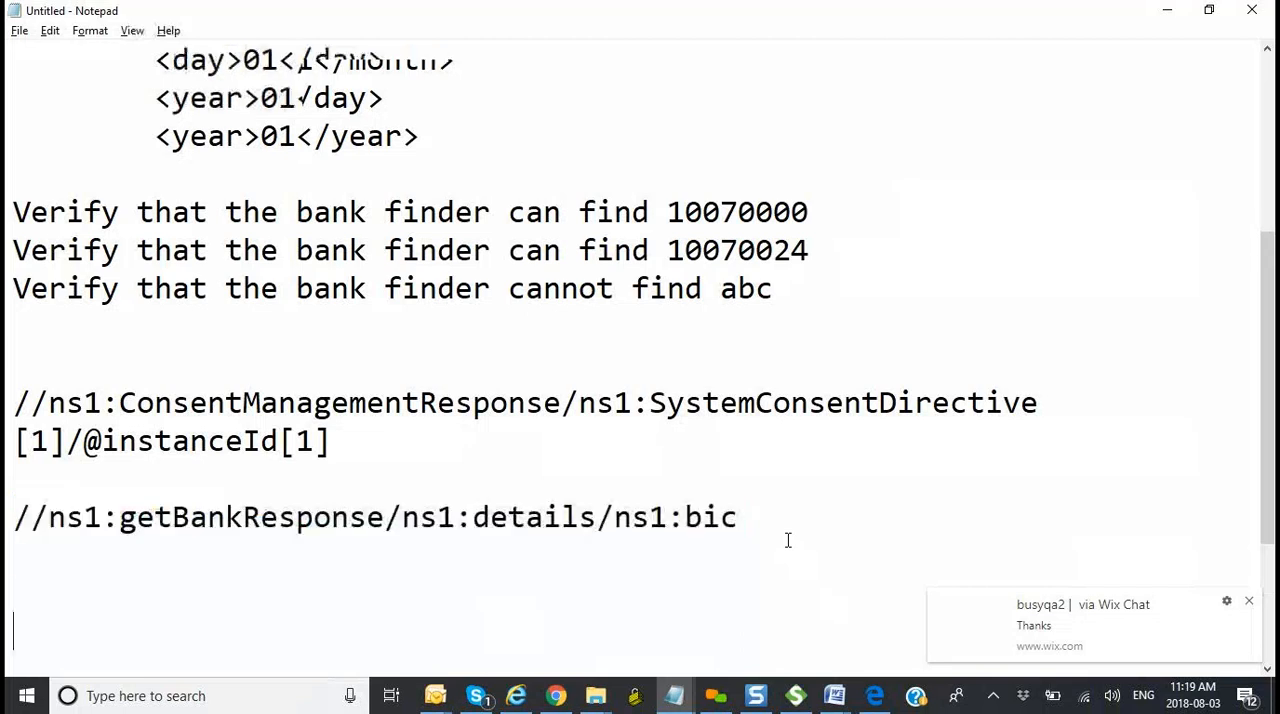
key("Up")
key("Up")
key("Up")
key("Up")
key("Up")
key("Up")
key("Up")
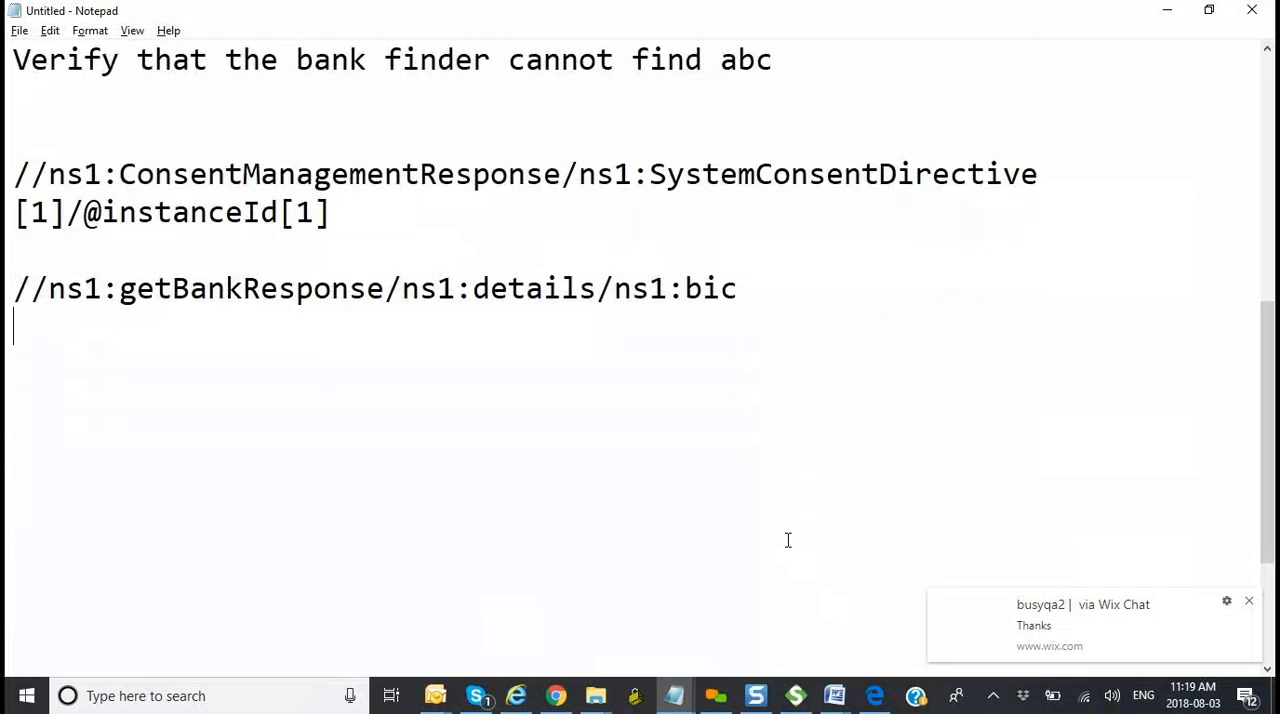
key("ctrl+v")
key("alt+Tab")
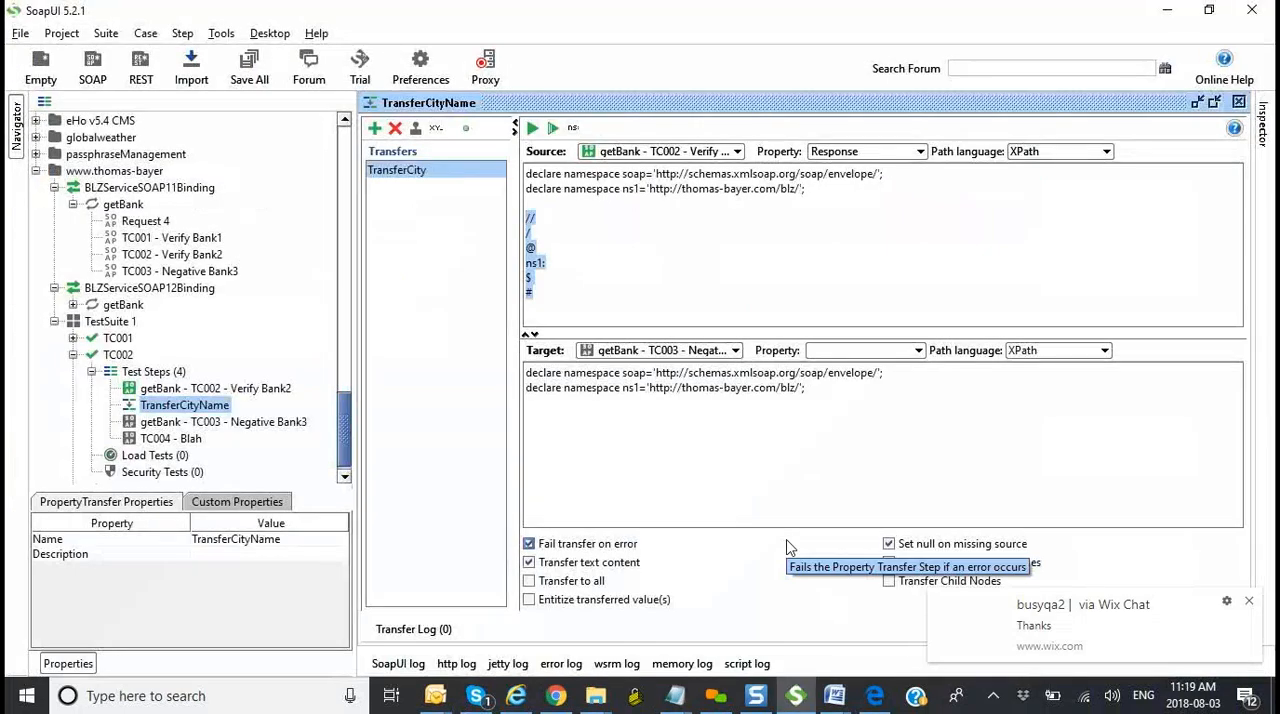
Step: Delete the symbols below // in the source expression, keeping only // under the namespace declarations
left_click_drag(527, 235, 557, 290)
key("BackSpace")
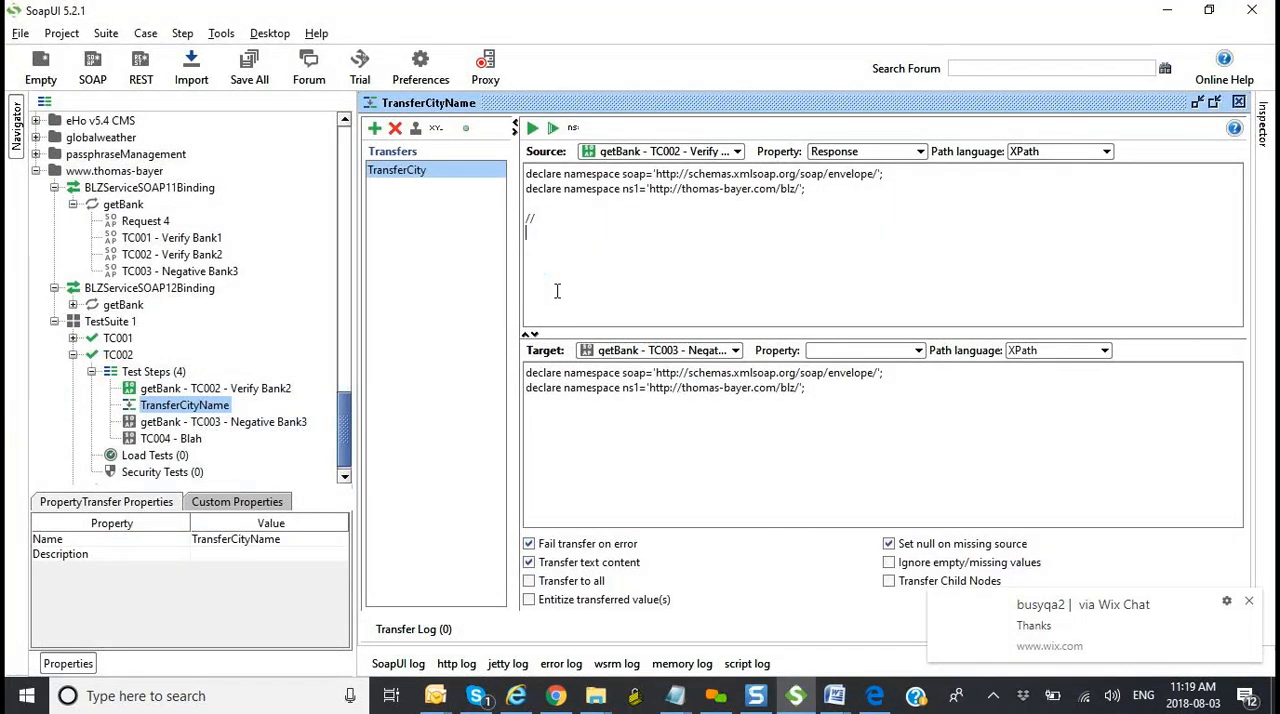
left_click(548, 219)
Step: Copy the getBankResponse element name from the TC002 - Verify Bank2 response and append it to // in TransferCity's source XPath
double_click(166, 390)
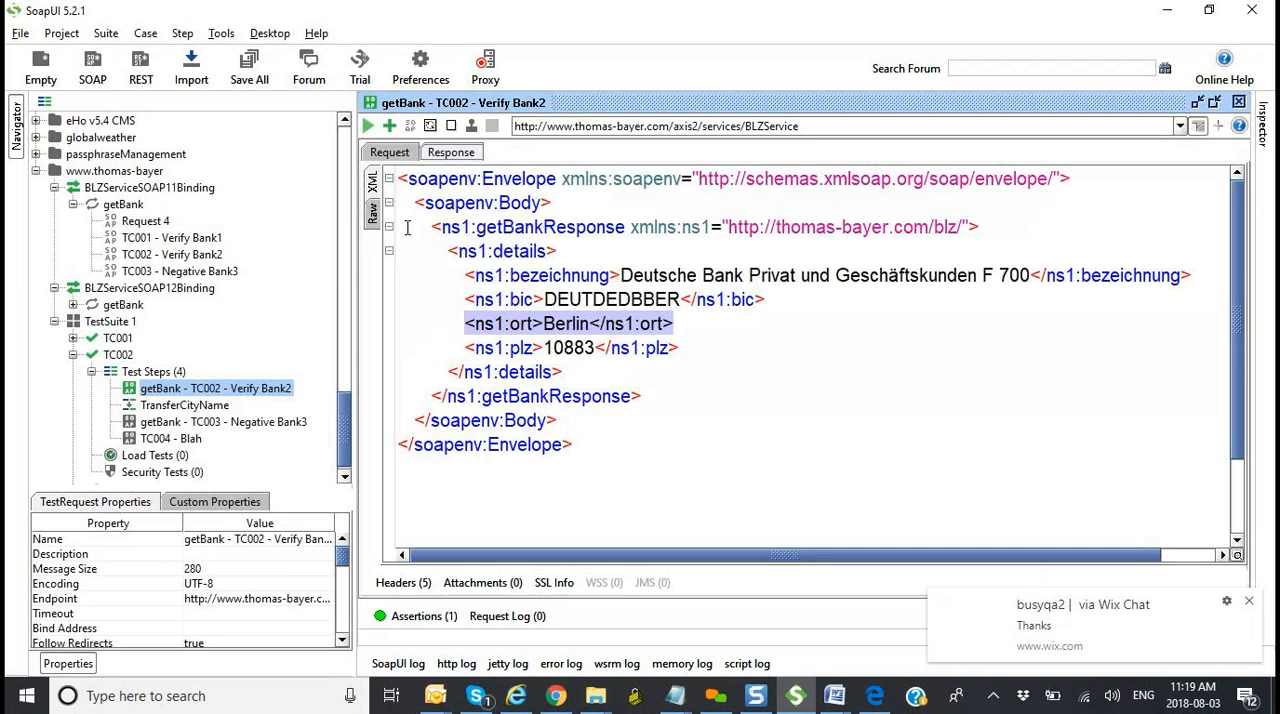
left_click(629, 227)
left_click_drag(629, 227, 477, 227)
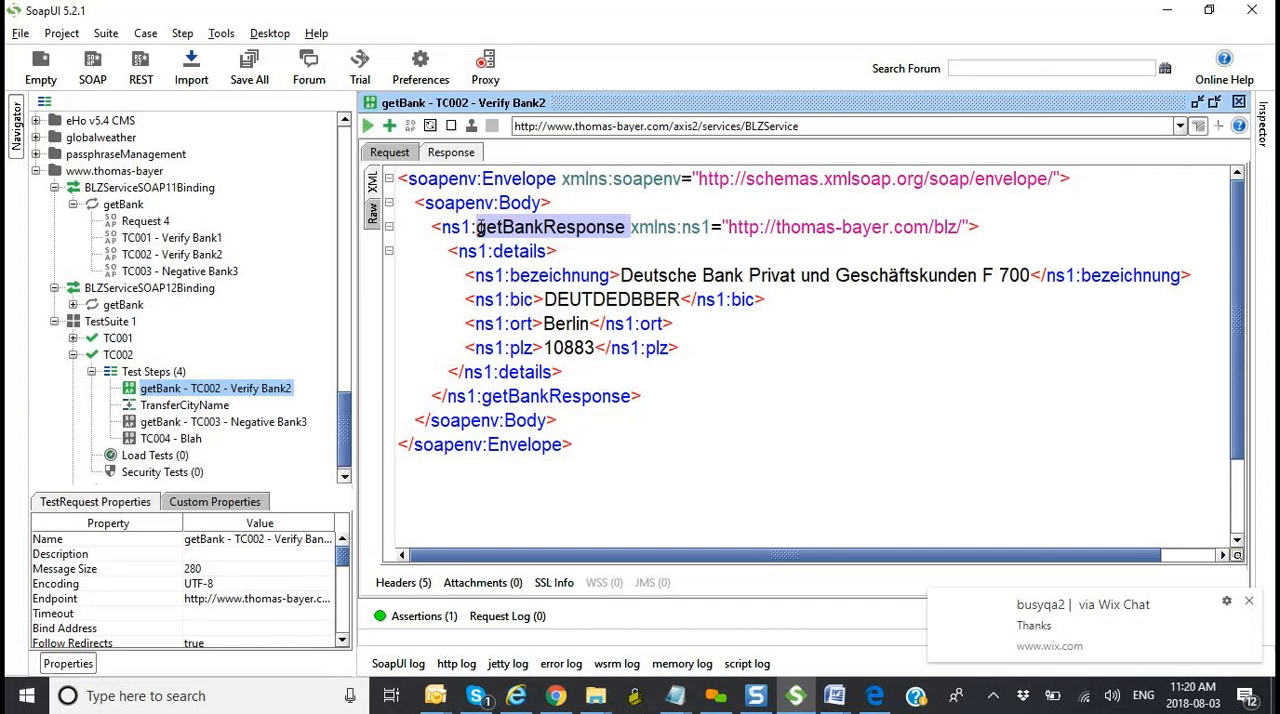
mouse_move(481, 227)
left_mouse_down()
mouse_move(603, 241)
mouse_move(481, 232)
left_mouse_up()
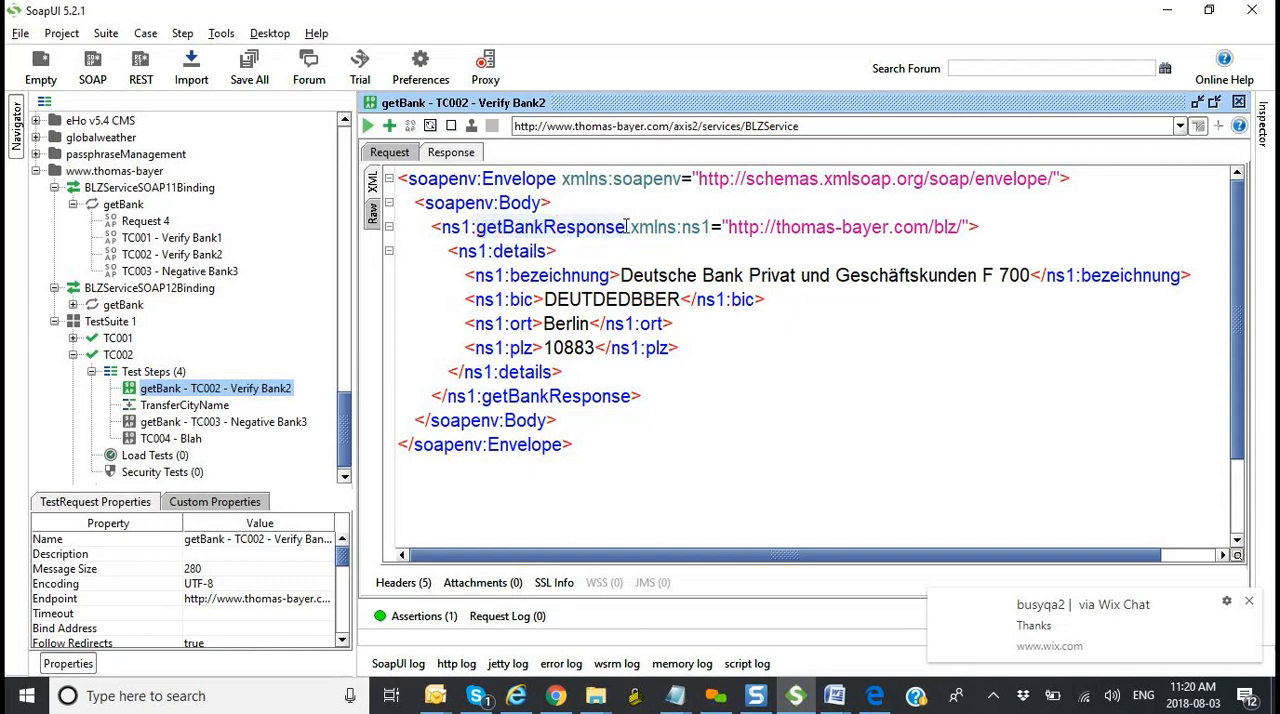
left_click_drag(627, 227, 478, 226)
key("ctrl+c")
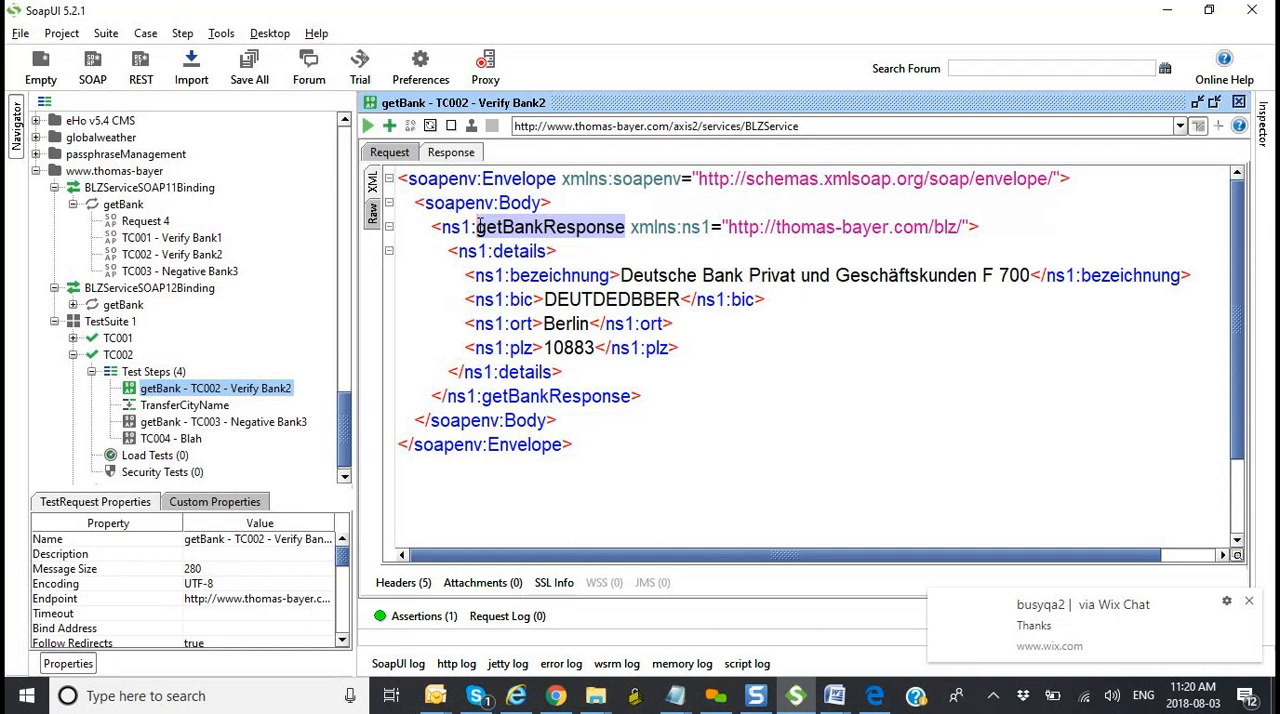
double_click(215, 407)
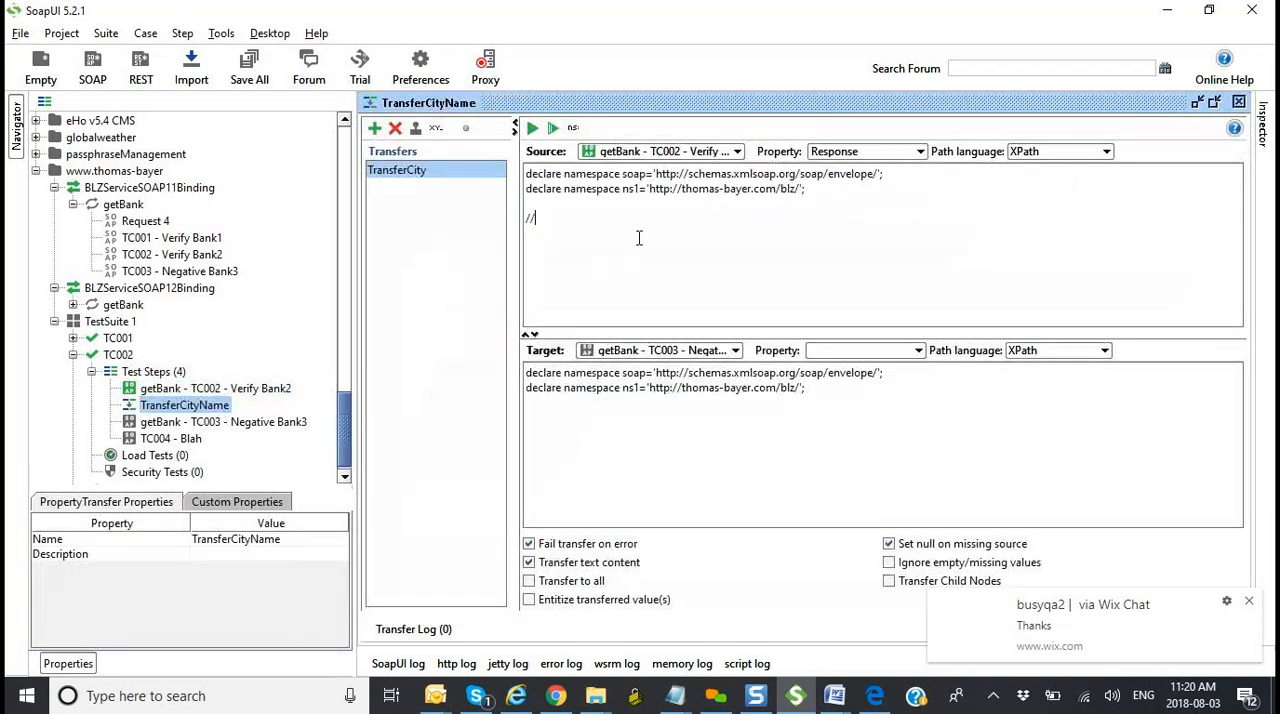
key("ctrl+v")
key("BackSpace")
type("E")
key("BackSpace")
type("e")
key("alt+Tab")
key("alt+Tab")
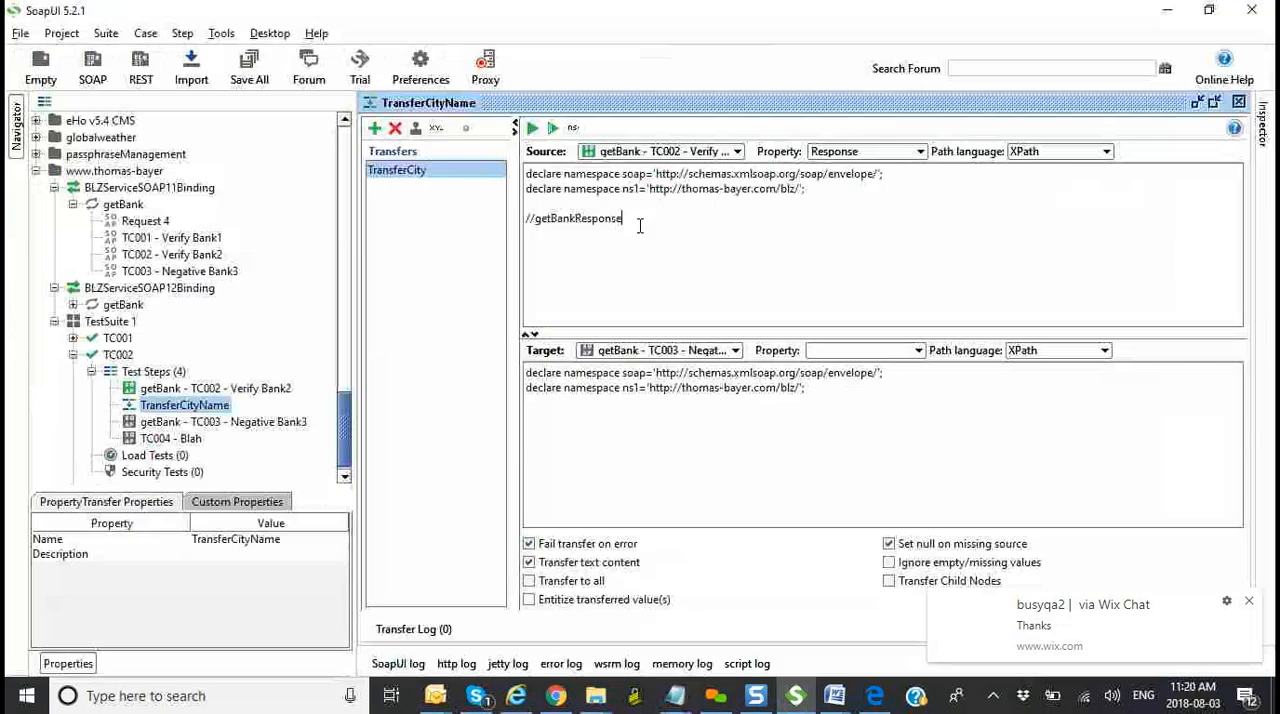
Step: Prefix getBankResponse with ns1: and add a slash after it so the source path reads //ns1:getBankResponse/
left_click(537, 218)
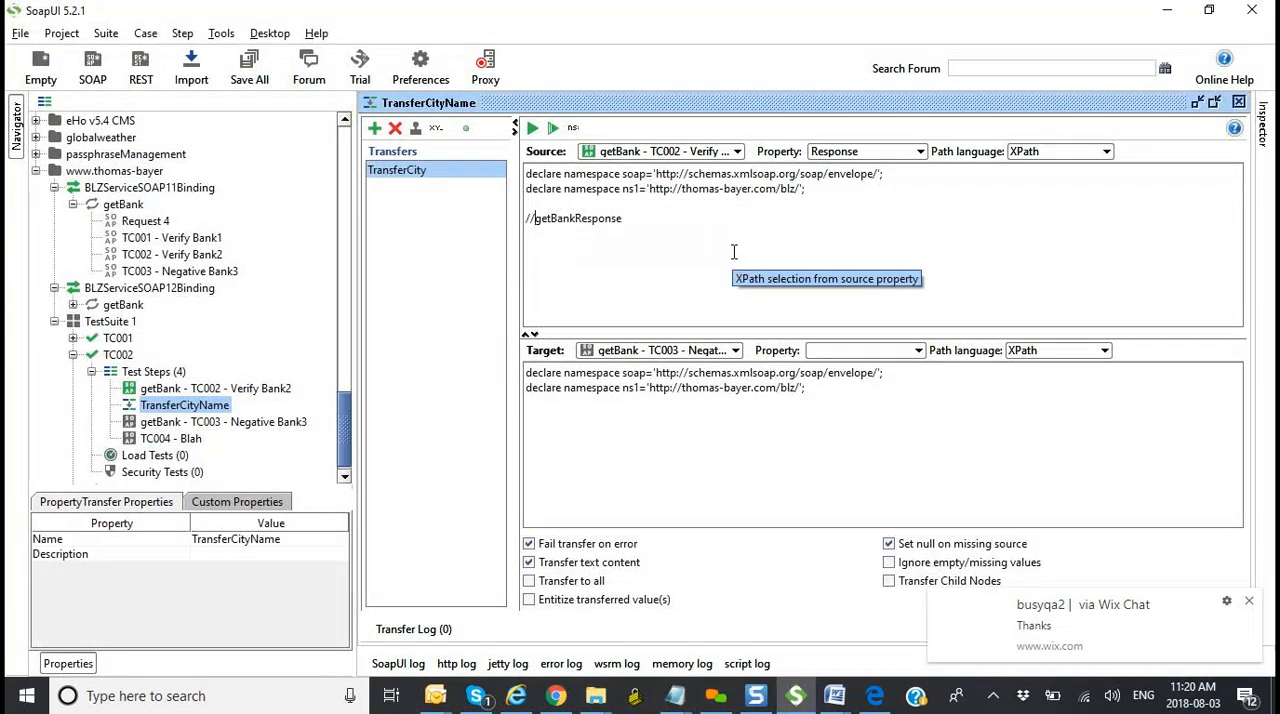
type(":")
type("ns1")
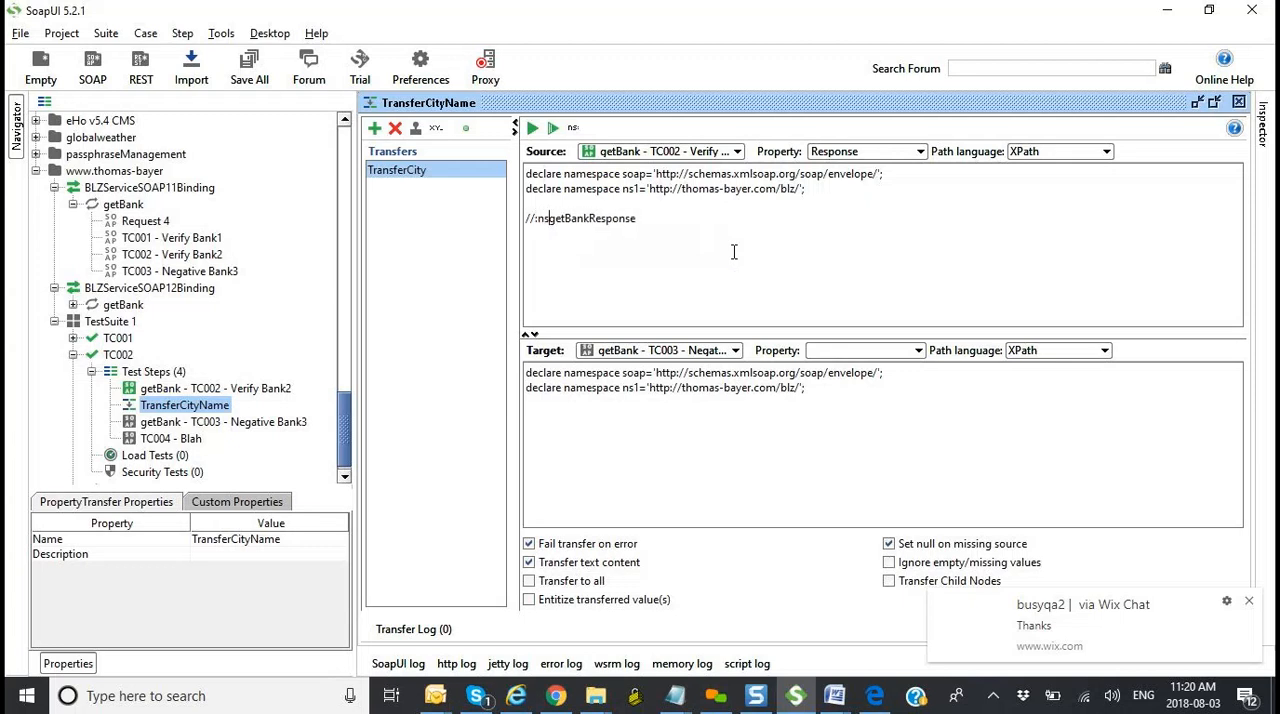
key("alt+Tab")
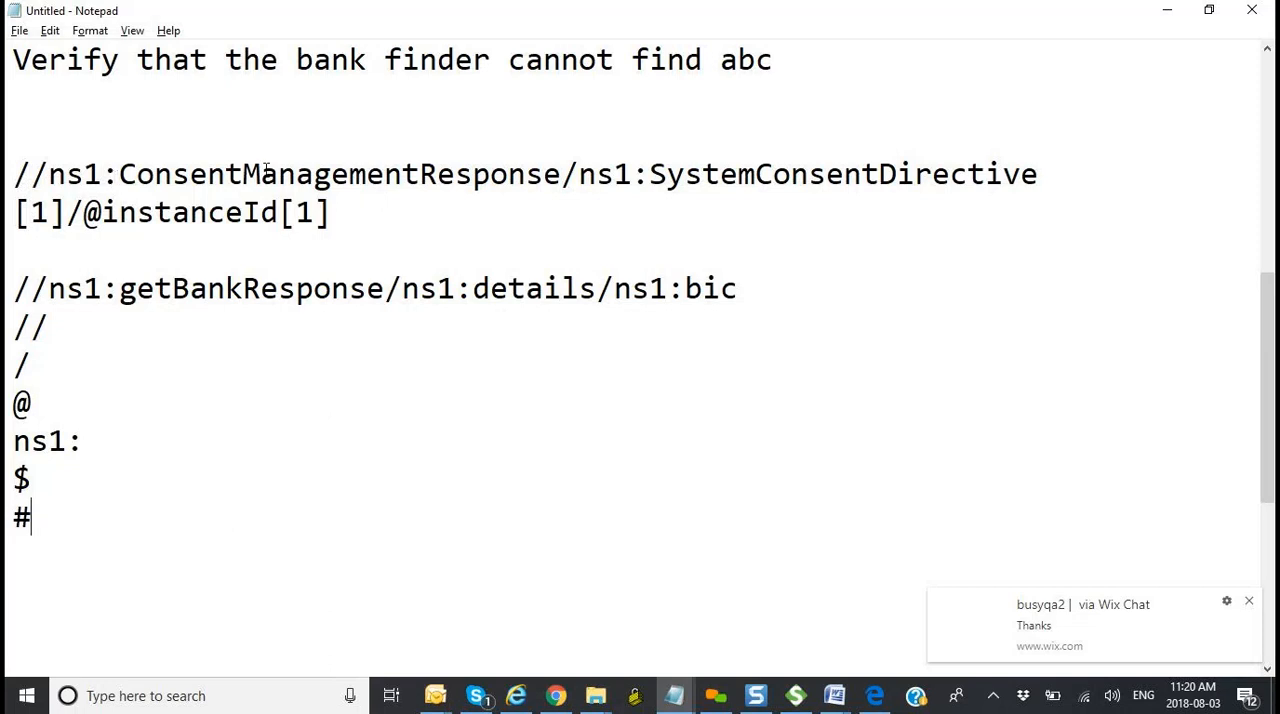
key("alt+Tab")
left_click(538, 218)
key("BackSpace")
key("Right")
key("Right")
key("Right")
type(":")
left_click(665, 222)
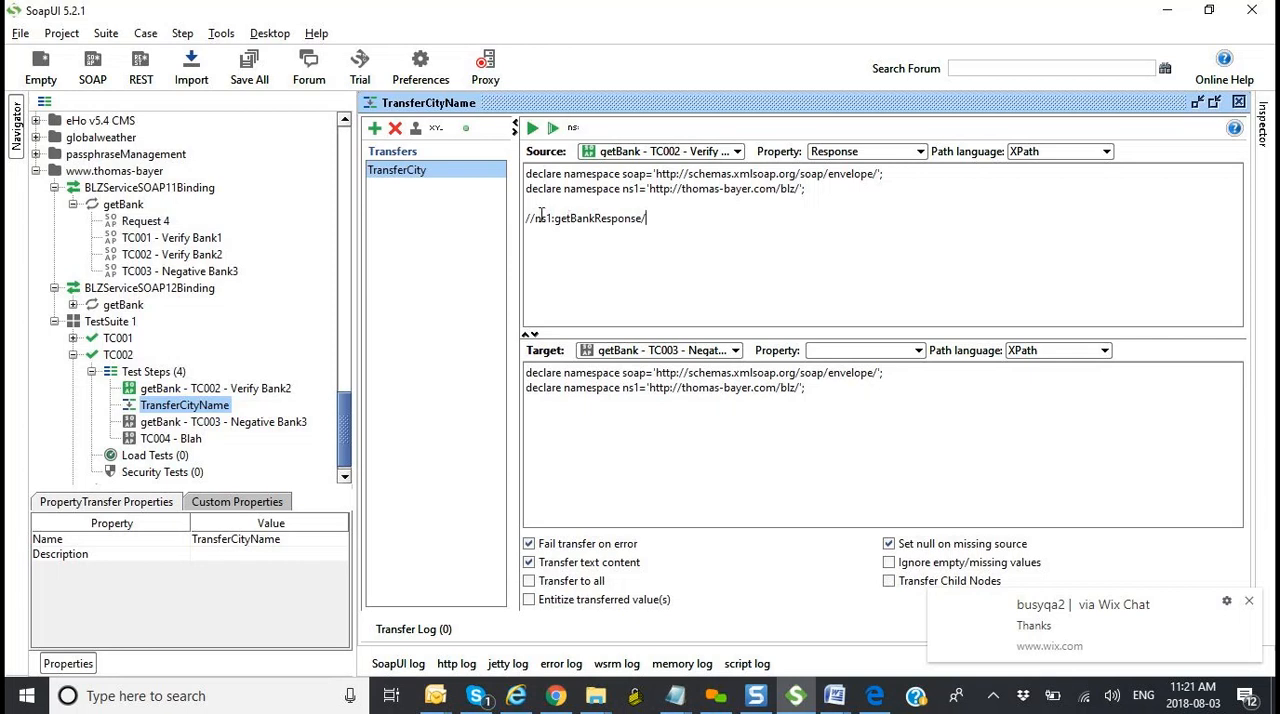
Step: Extend the source XPath with ns1:details/, taking the element name from the TC002 - Verify Bank2 response
left_click_drag(535, 218, 646, 214)
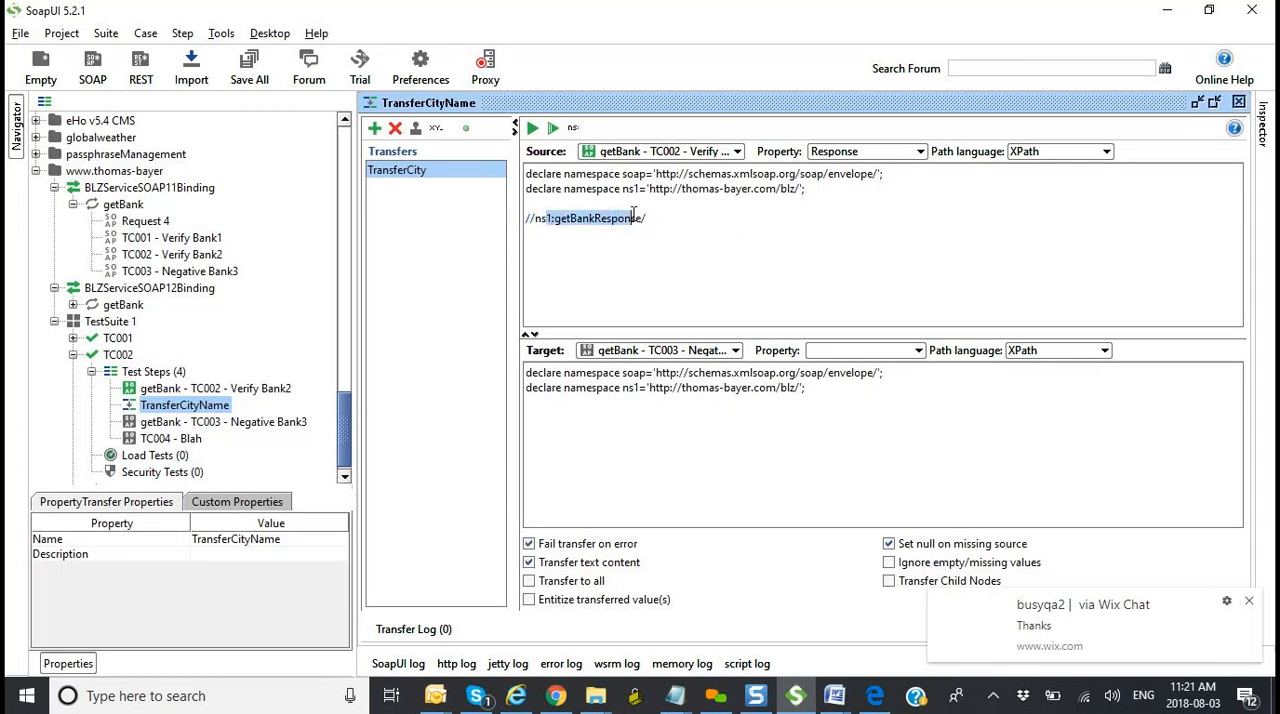
left_click(658, 215)
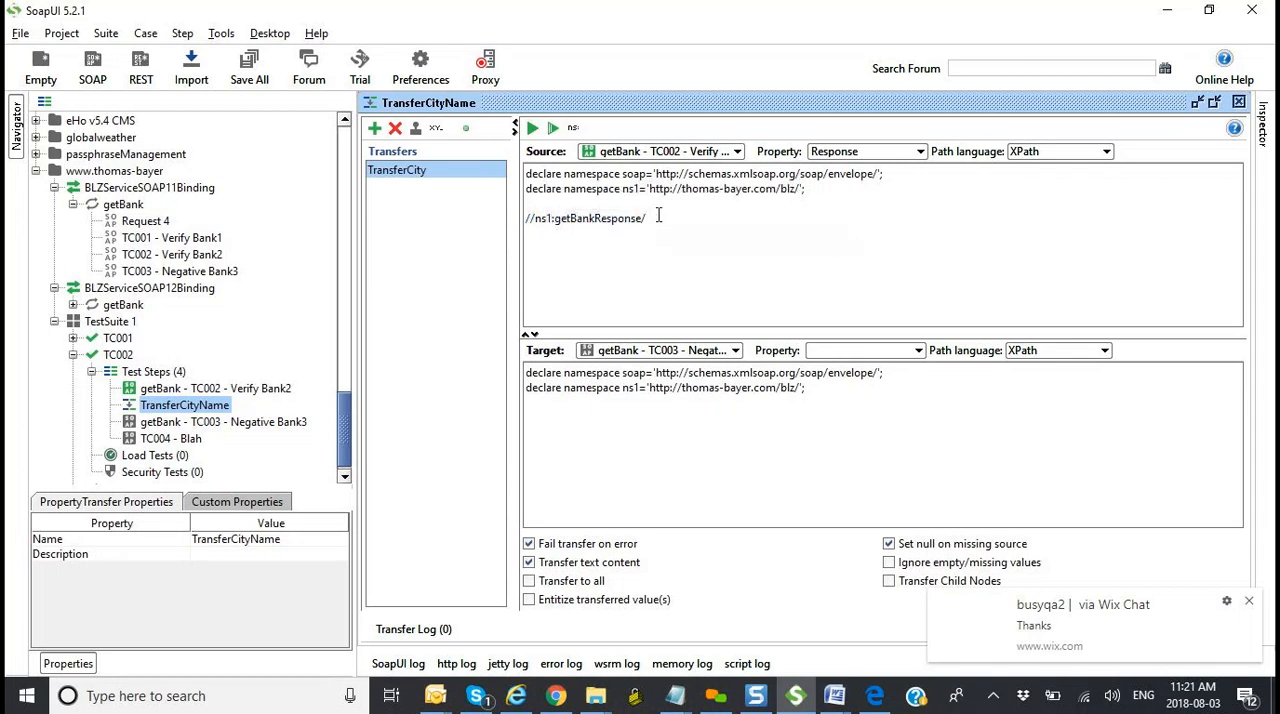
type("ns1:")
key("alt+Tab")
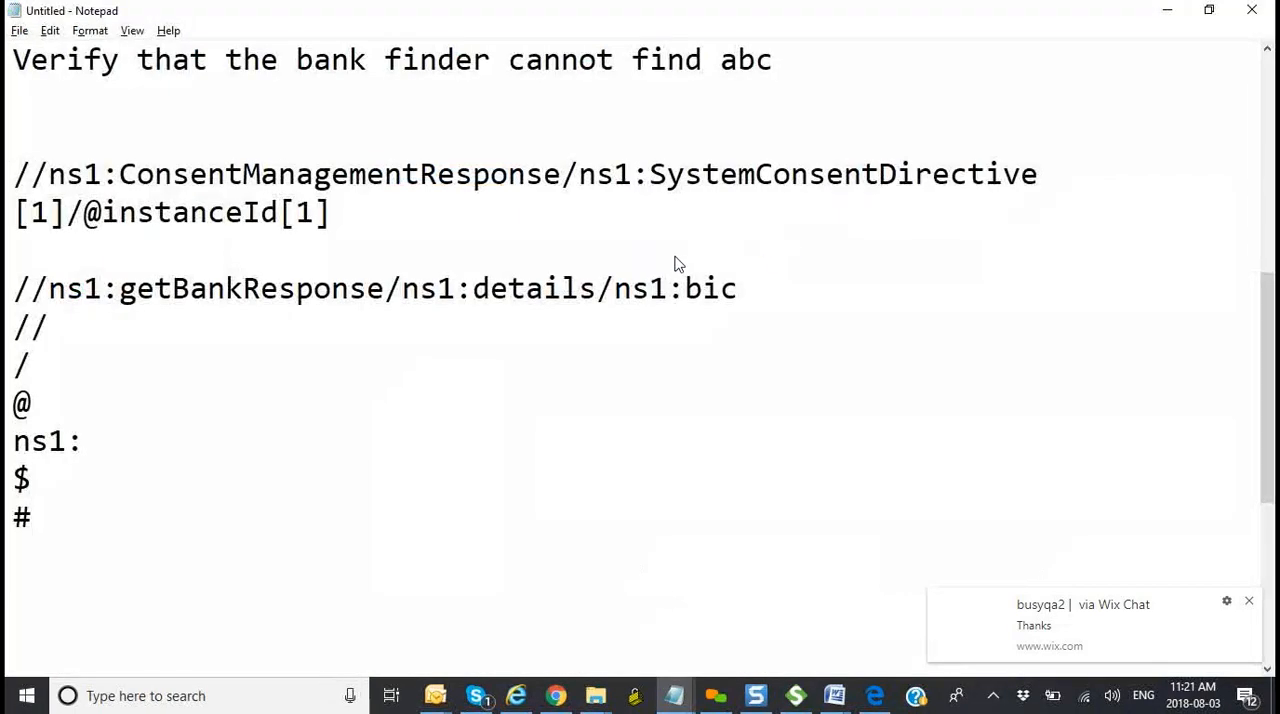
key("alt+Tab")
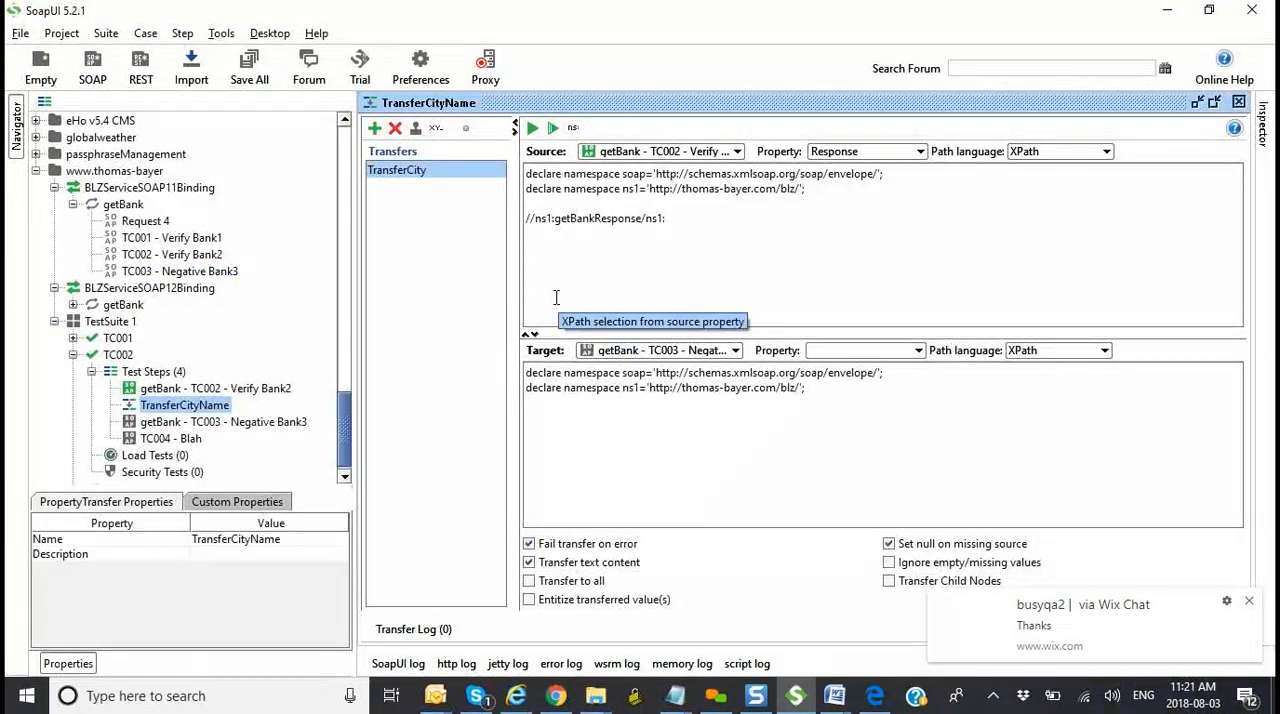
double_click(222, 388)
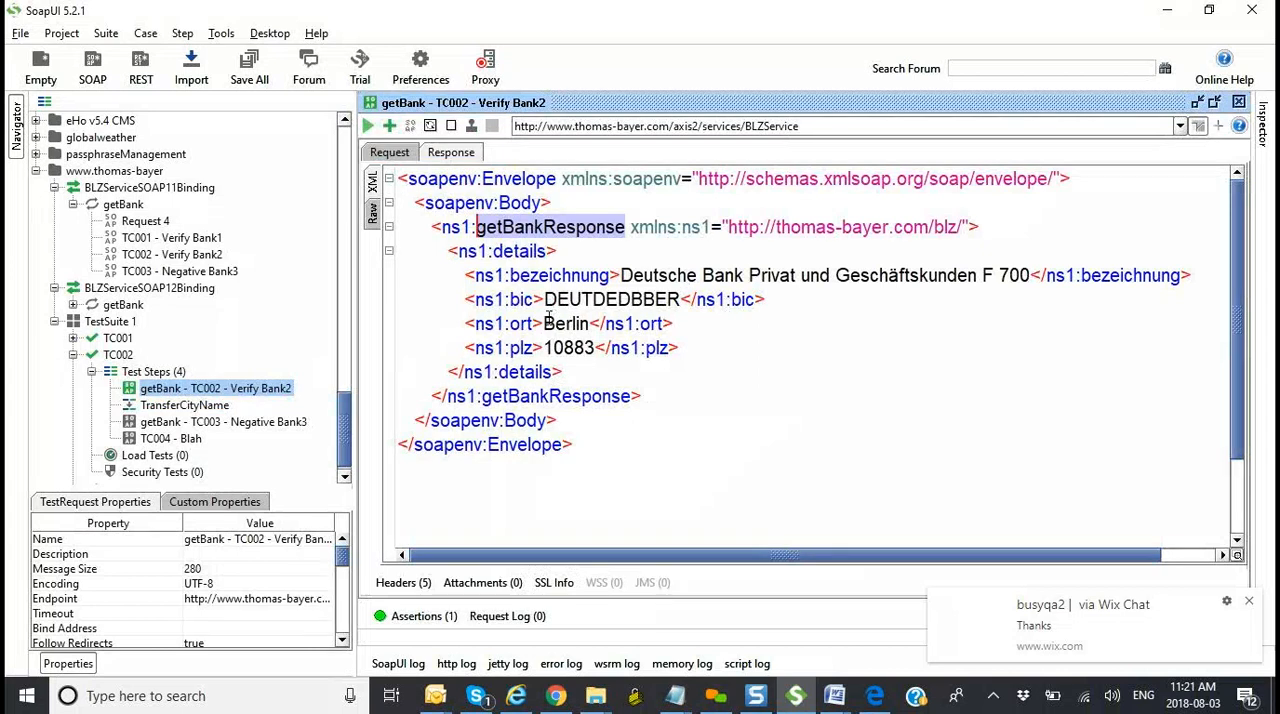
left_click(492, 251)
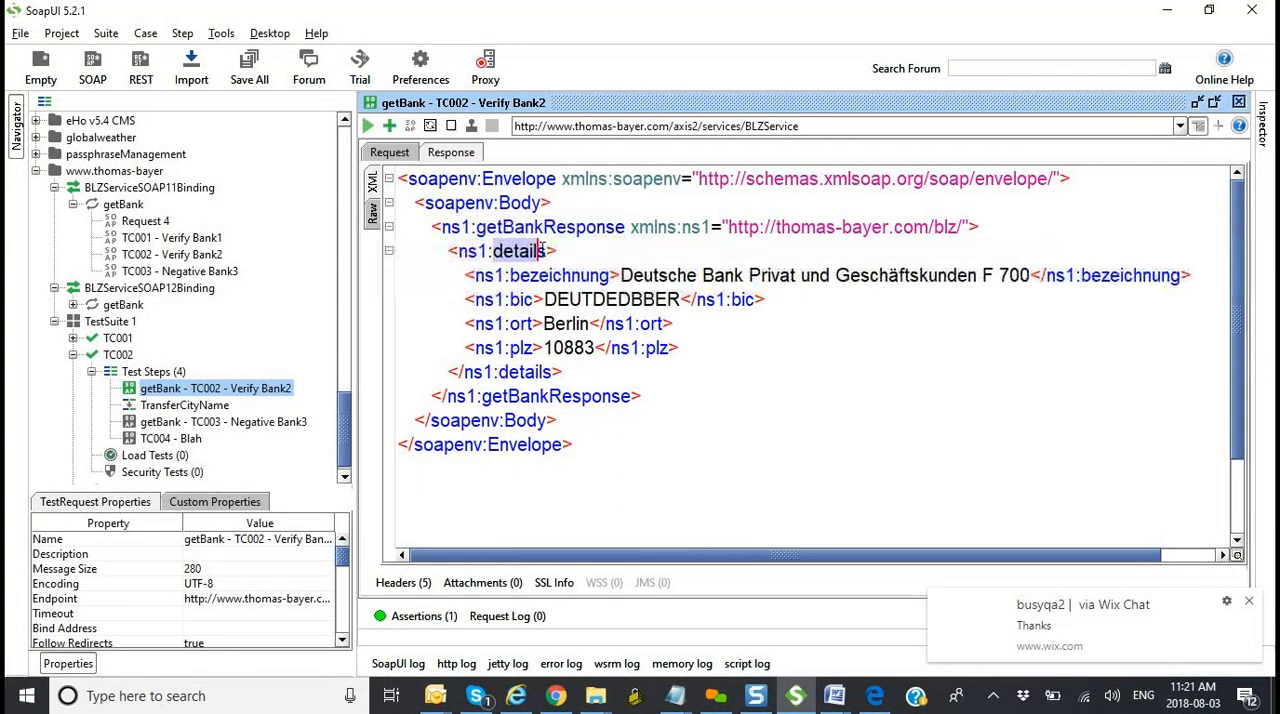
left_click(511, 323)
left_click(513, 251)
left_click(493, 251)
key("alt+Tab")
key("alt+Tab")
double_click(190, 405)
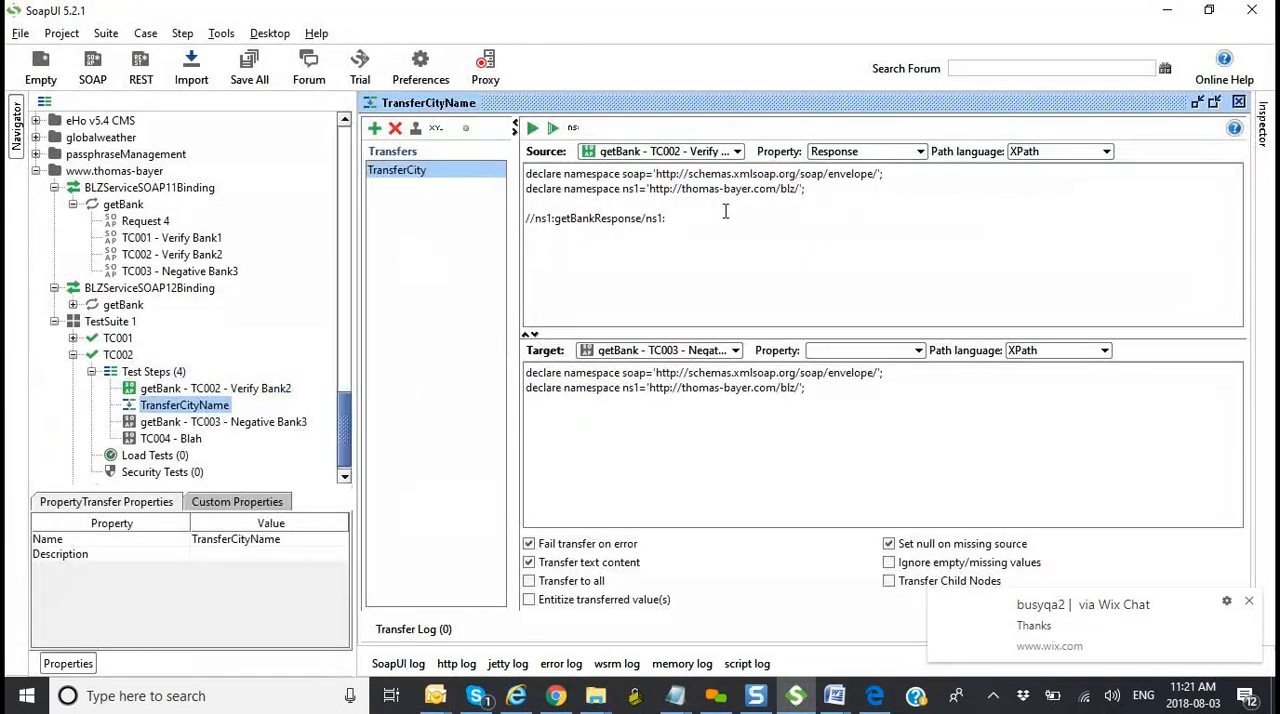
type("details")
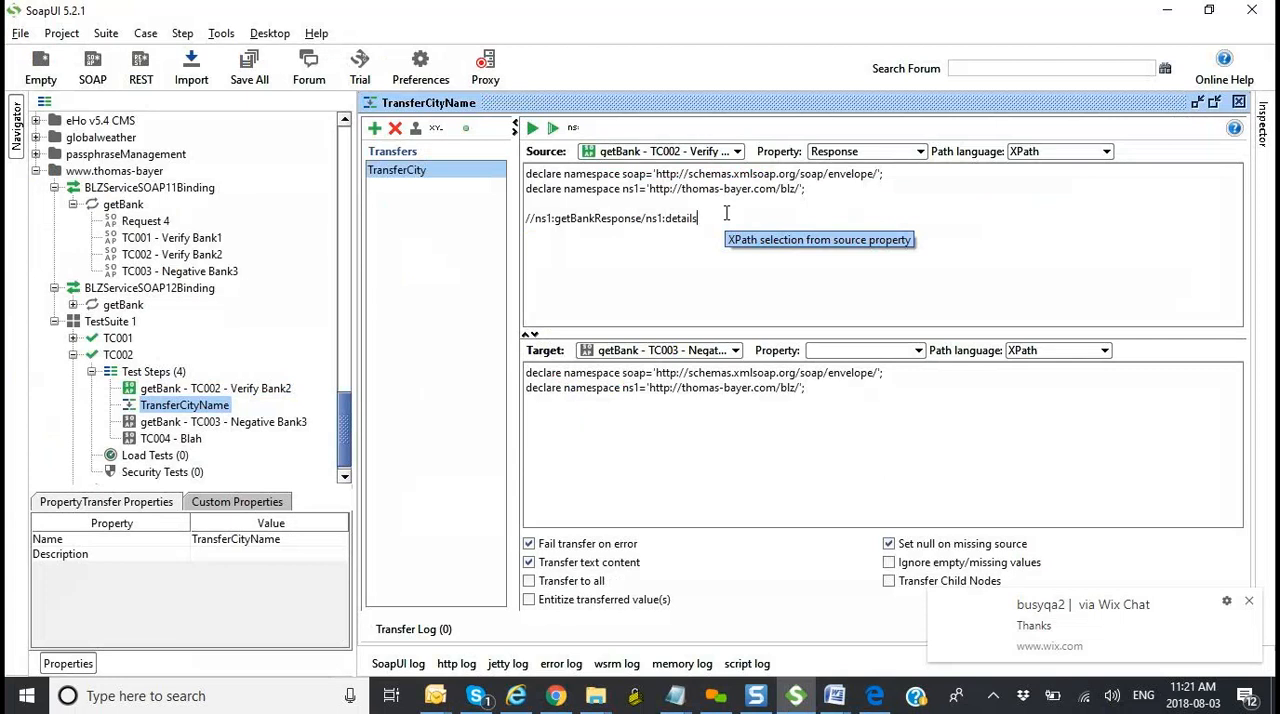
type("/")
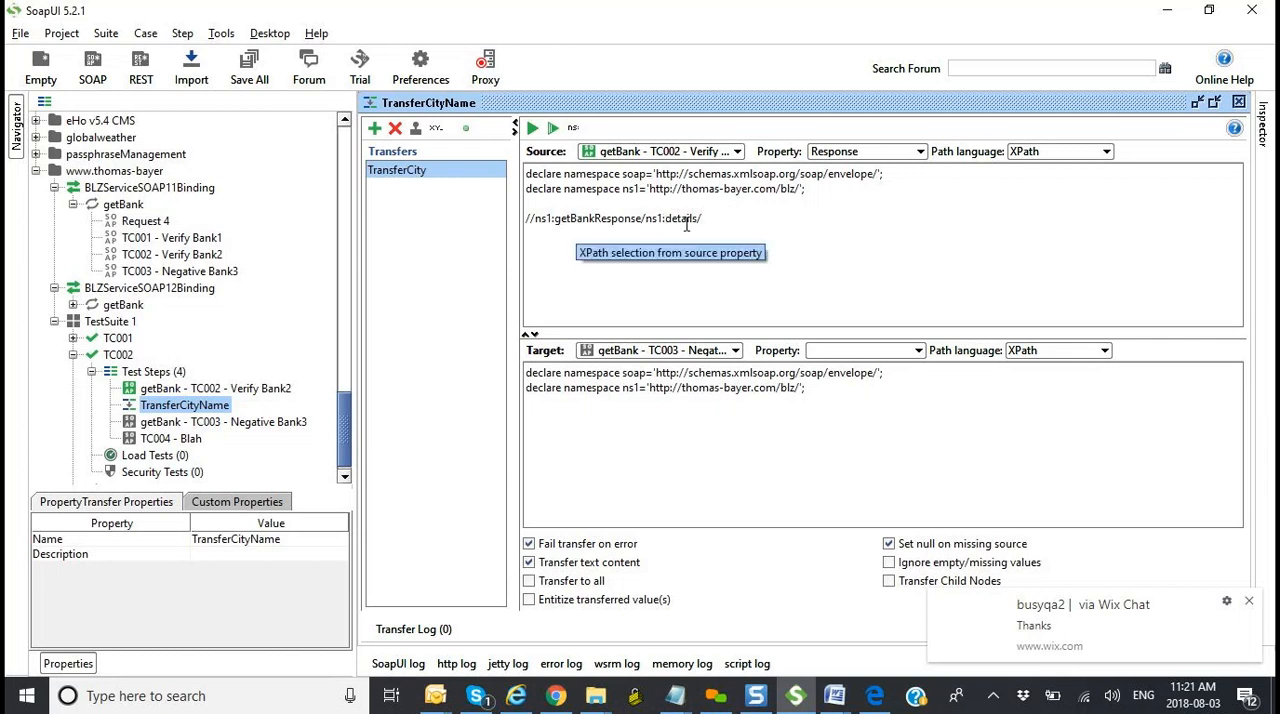
Step: Complete the source XPath with the response's city element, ns1:ort, and compare it with the sample path in Notepad
double_click(230, 392)
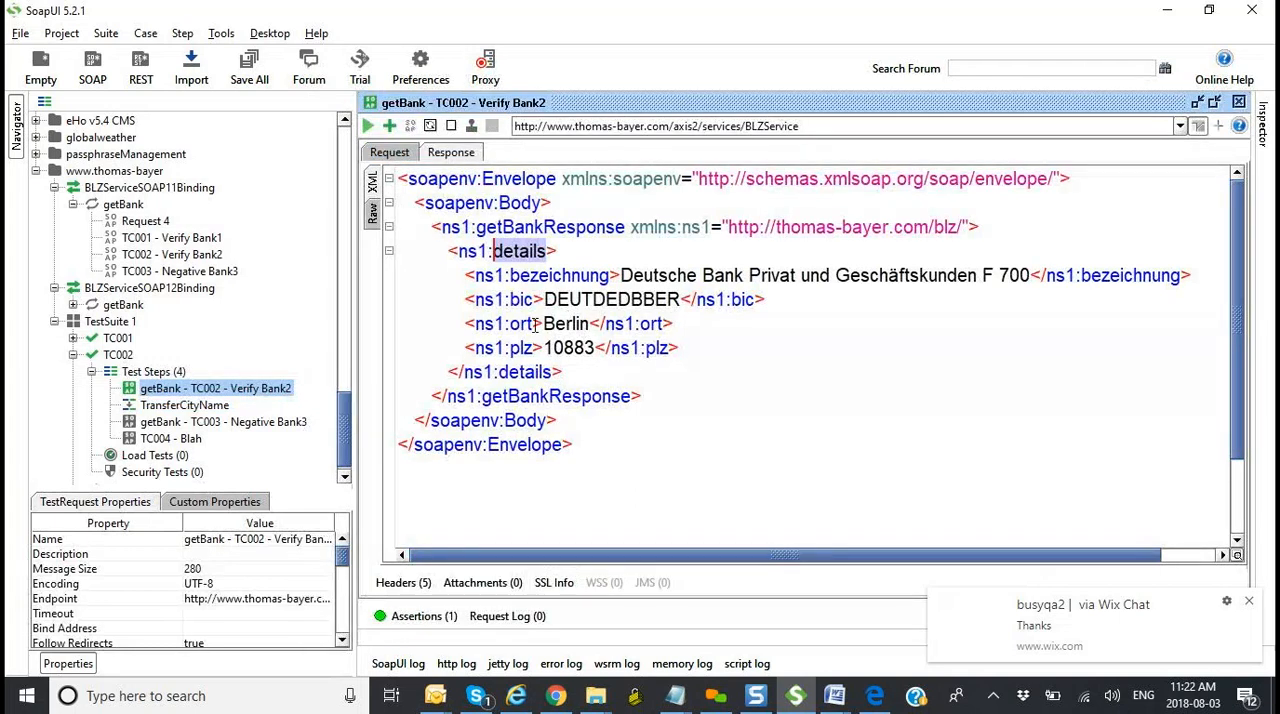
left_click_drag(535, 324, 511, 324)
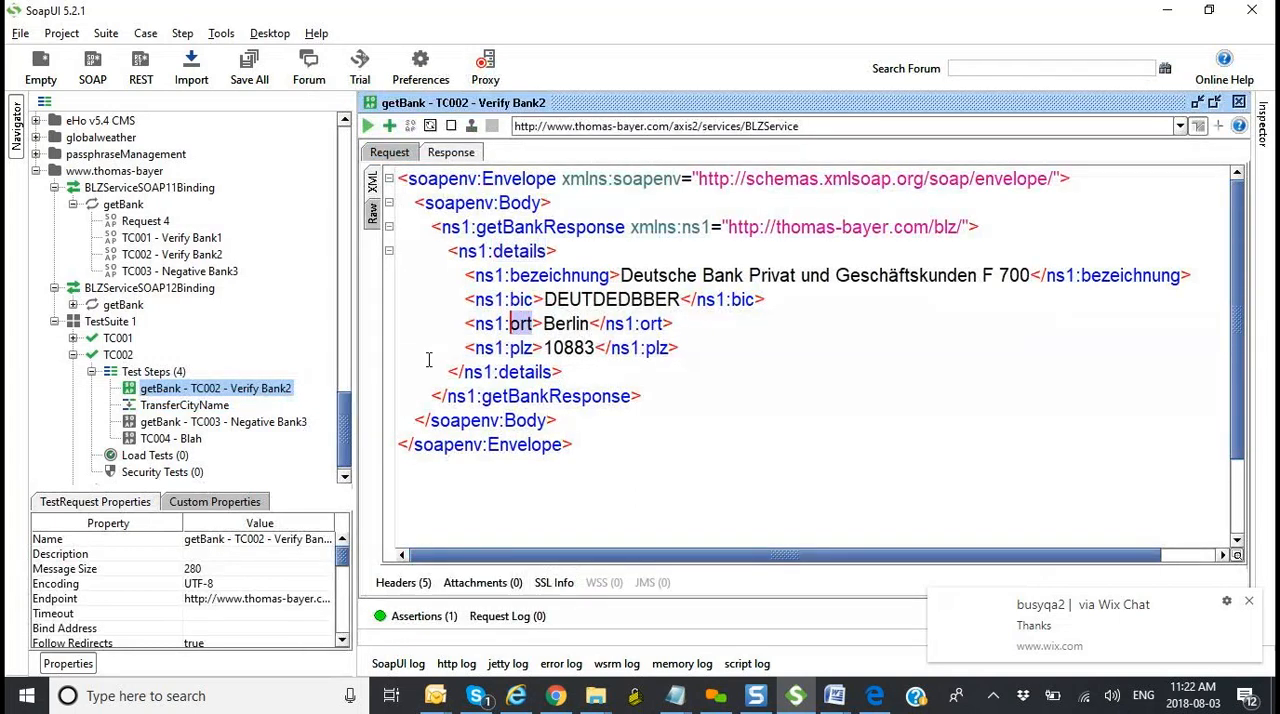
double_click(220, 406)
left_click(719, 268)
type("ns")
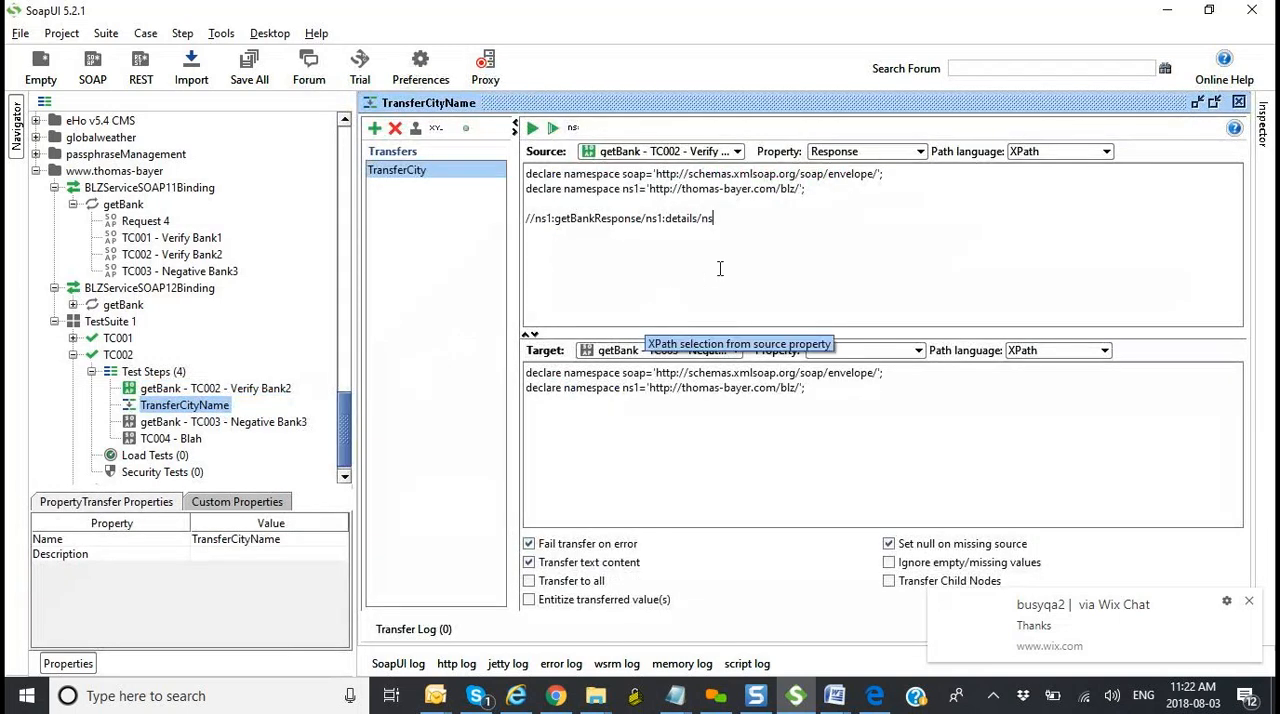
type("1:ort")
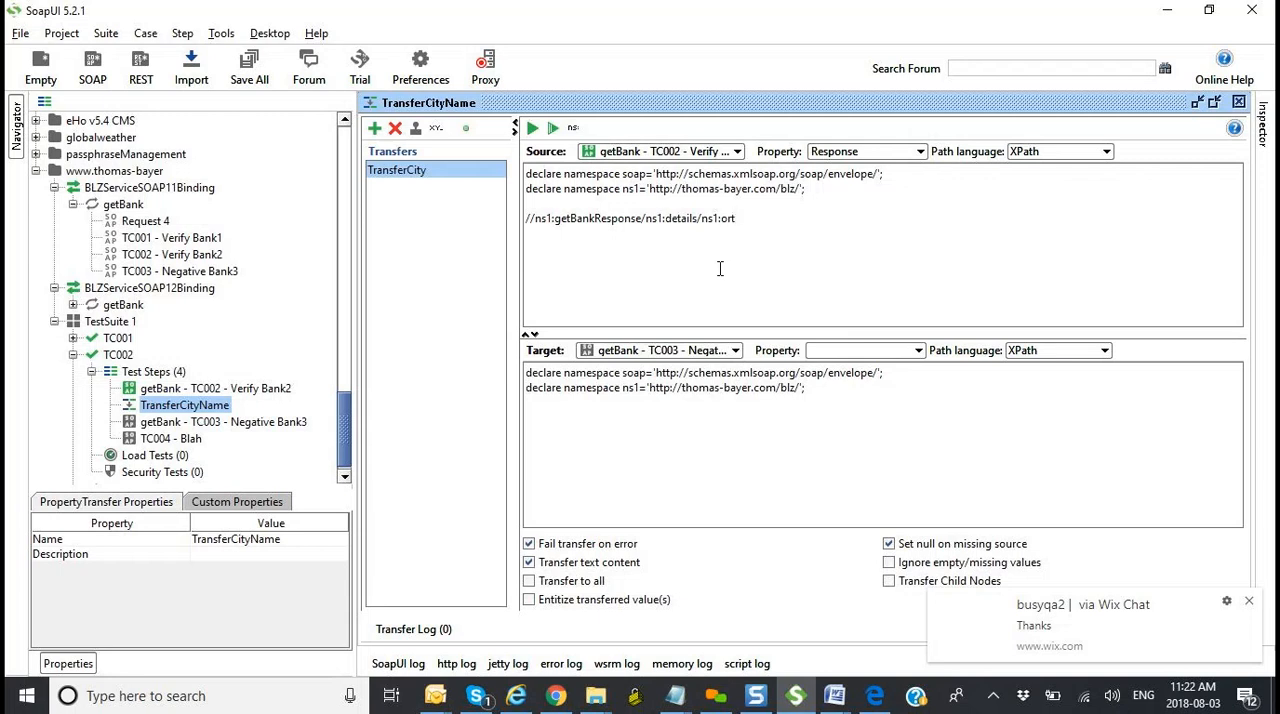
key("alt+Tab")
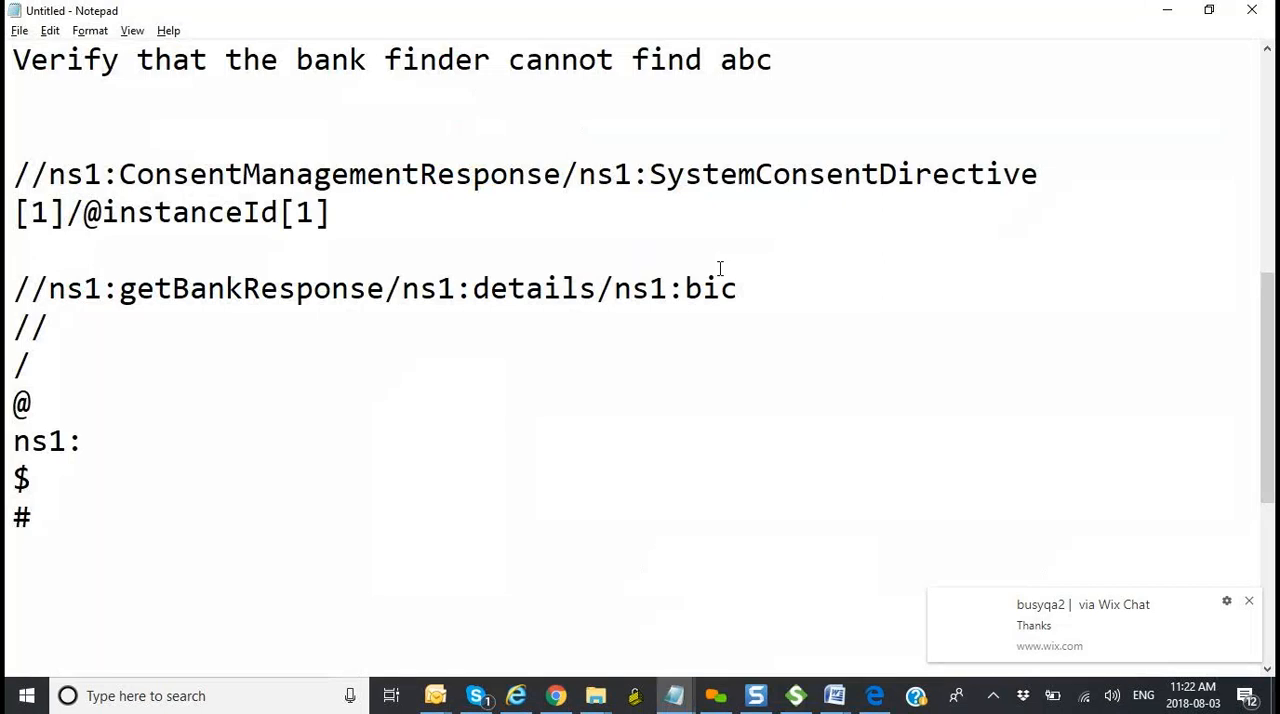
key("alt+Tab")
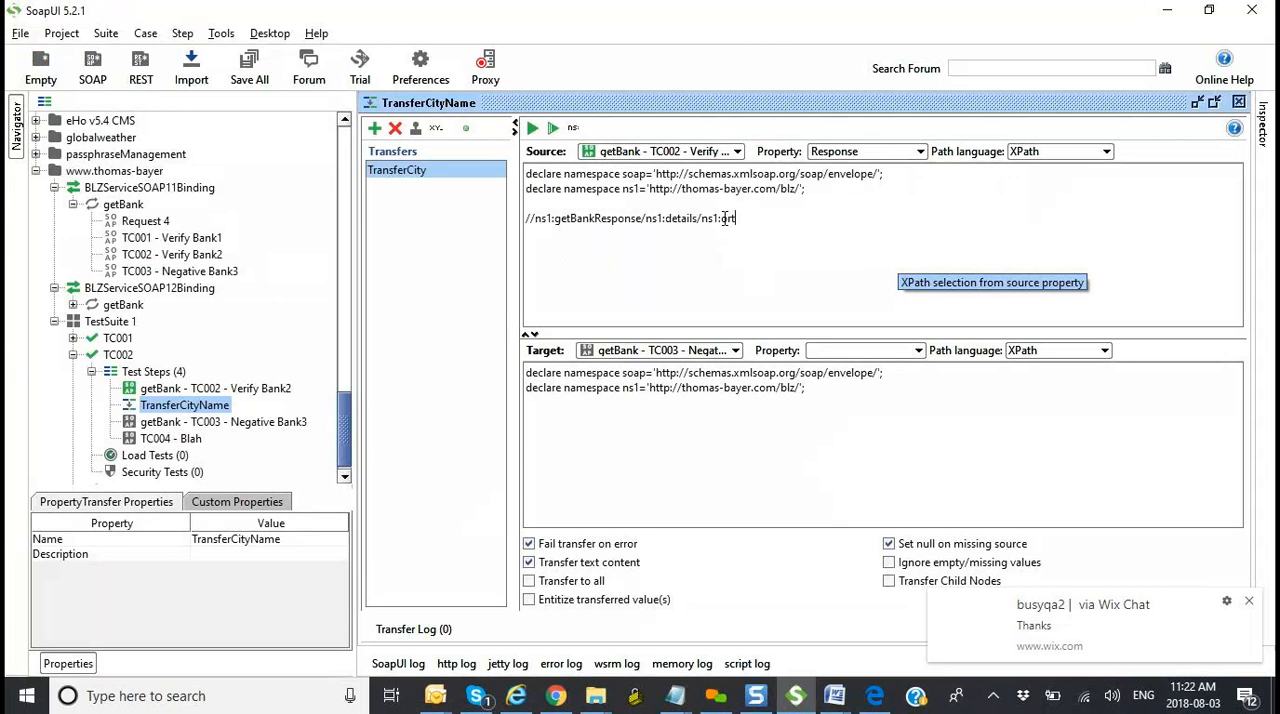
Step: Add english "en" as a sample attribute inside the opening ns1:ort tag of the TC002 - Verify Bank2 response
double_click(282, 388)
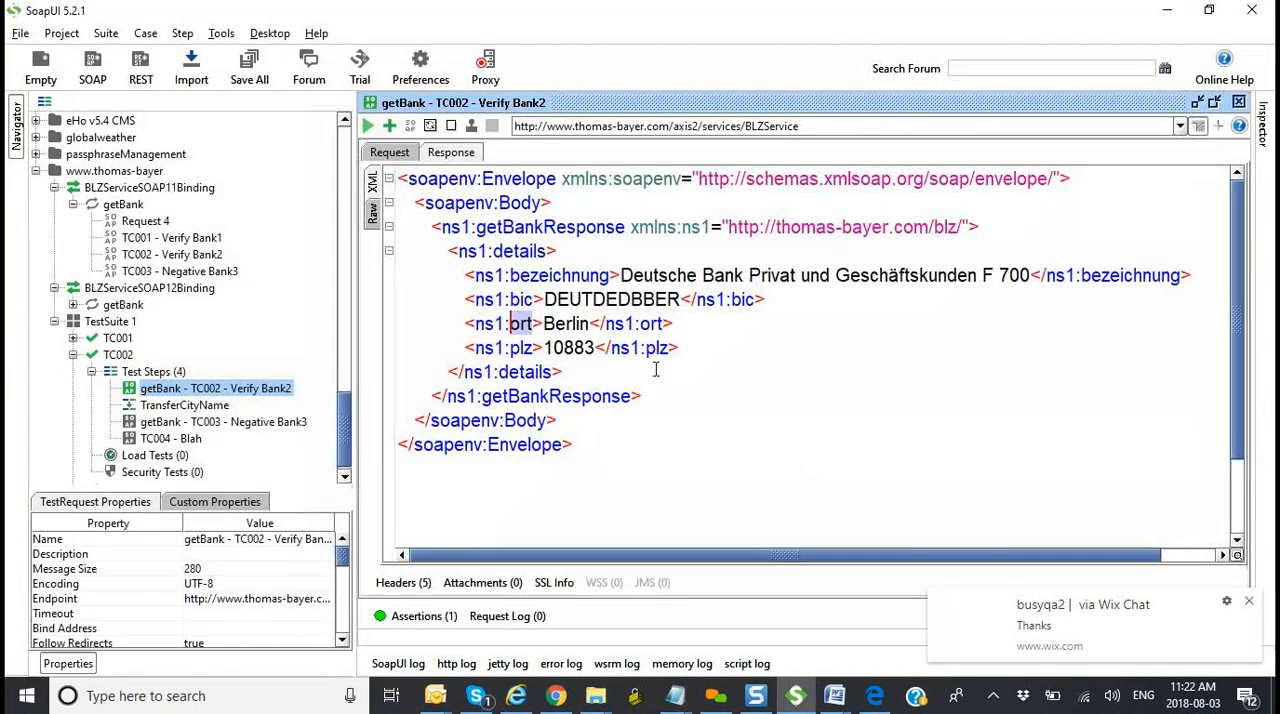
left_click(536, 321)
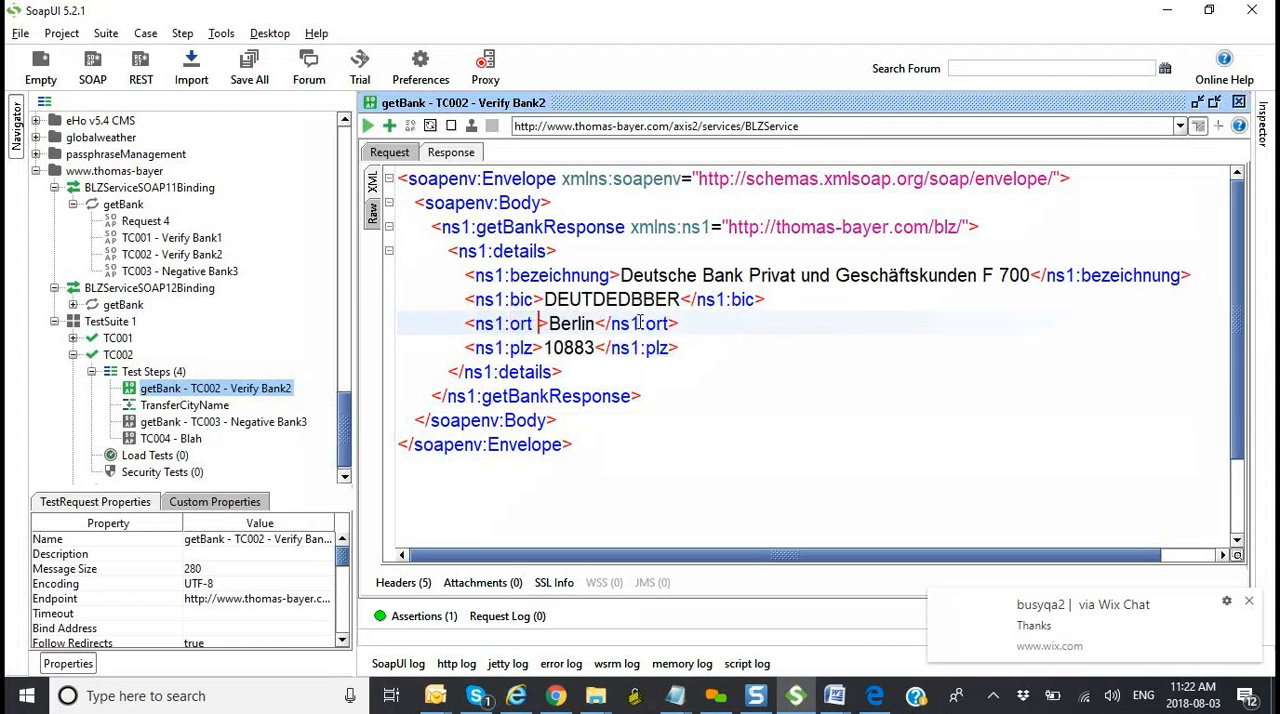
type("englist")
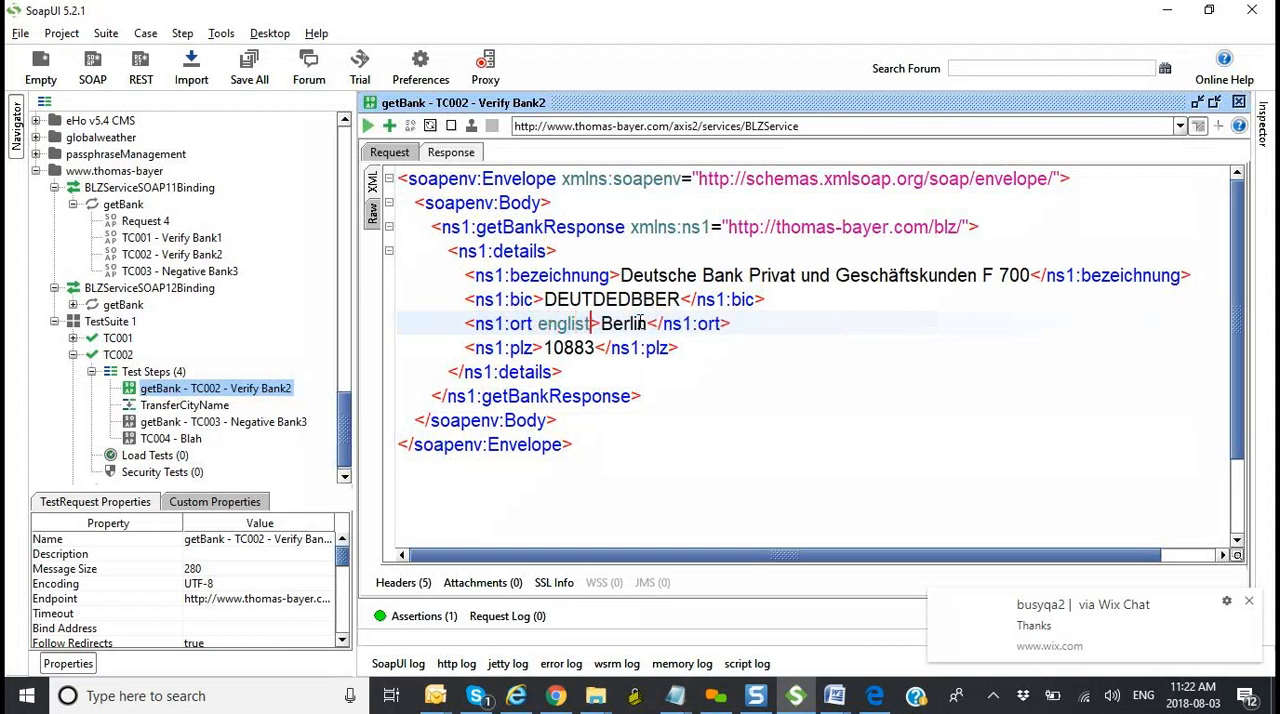
key("BackSpace")
type("h")
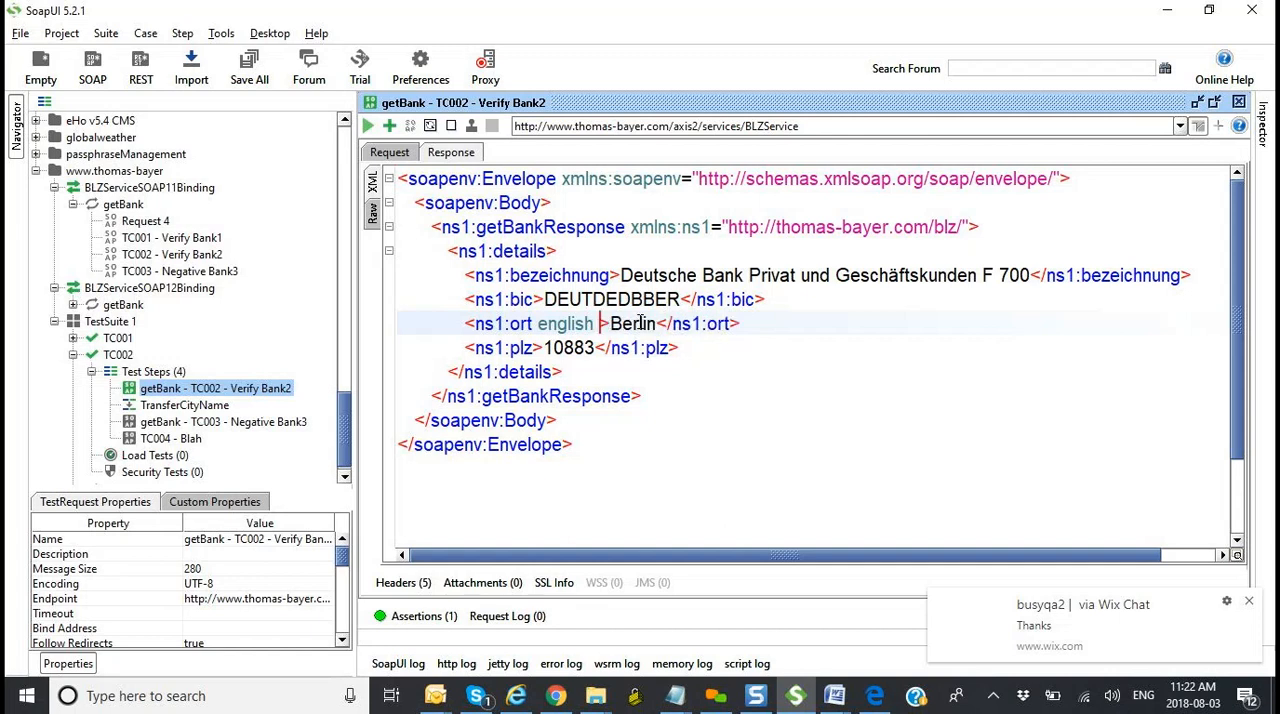
type(" \"en")
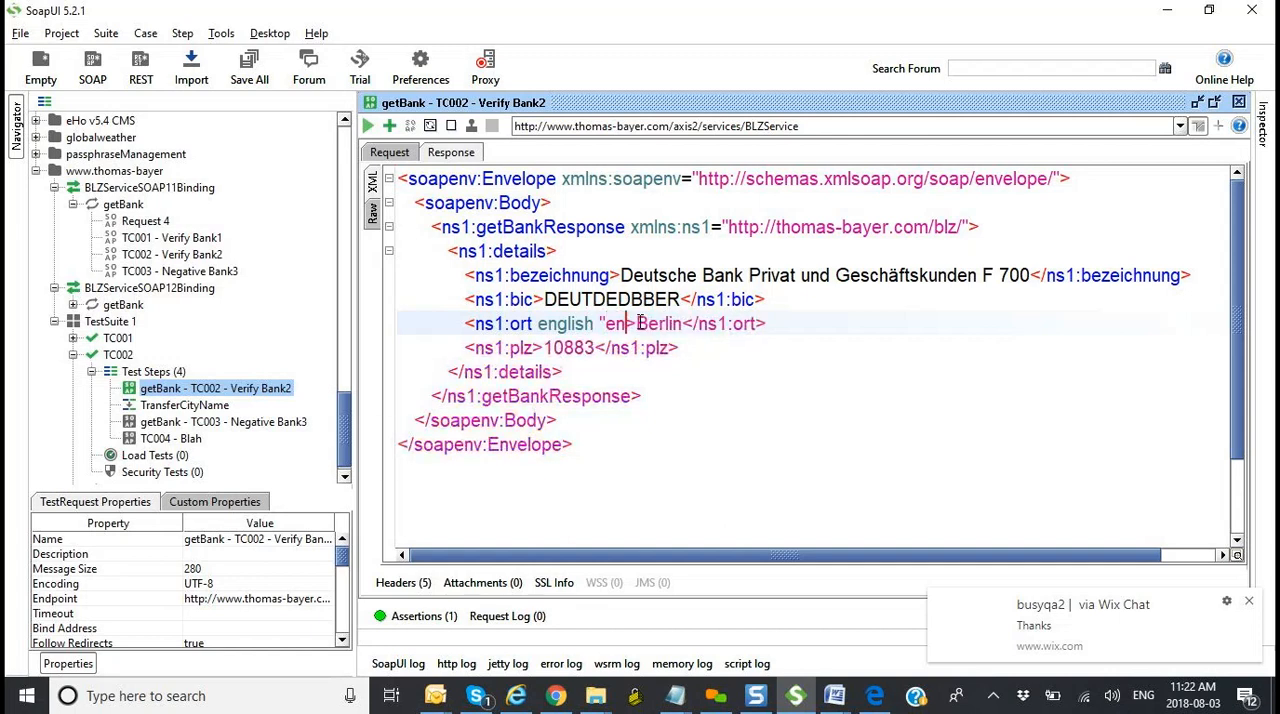
type("\"")
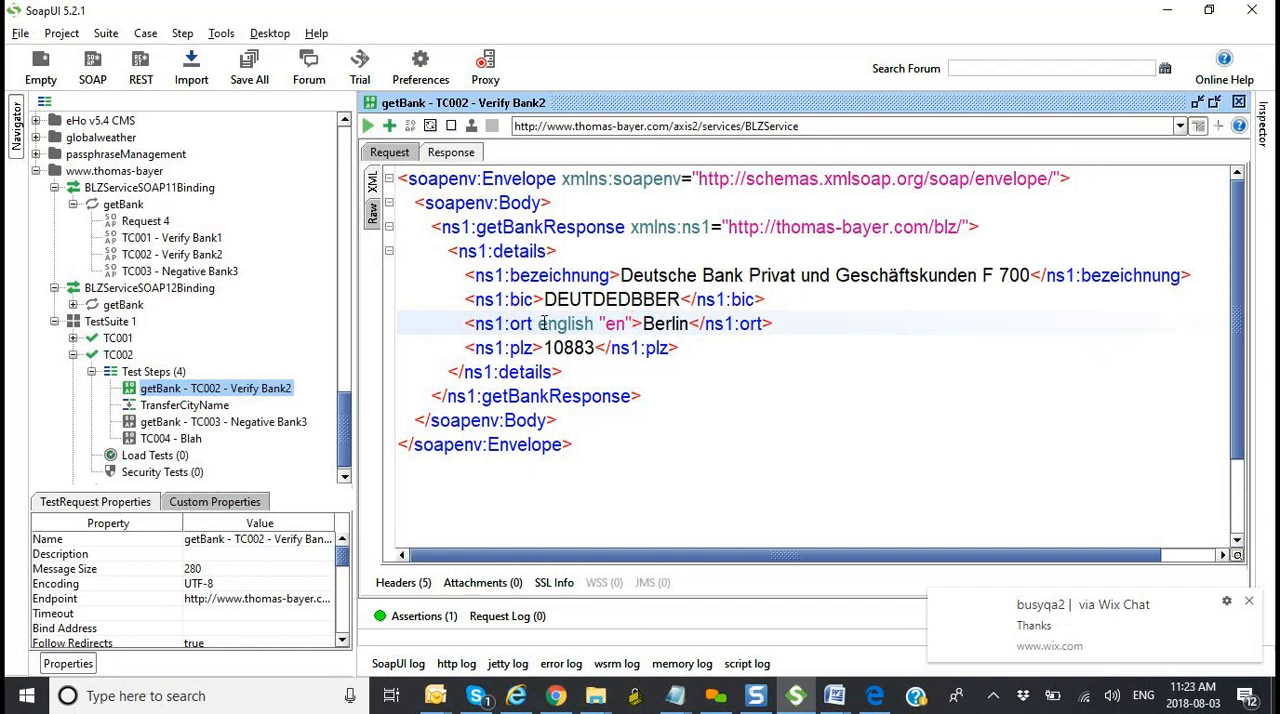
Step: Switch to Notepad and insert @ before ns1:bic in the sample getBankResponse XPath
key("alt+Tab")
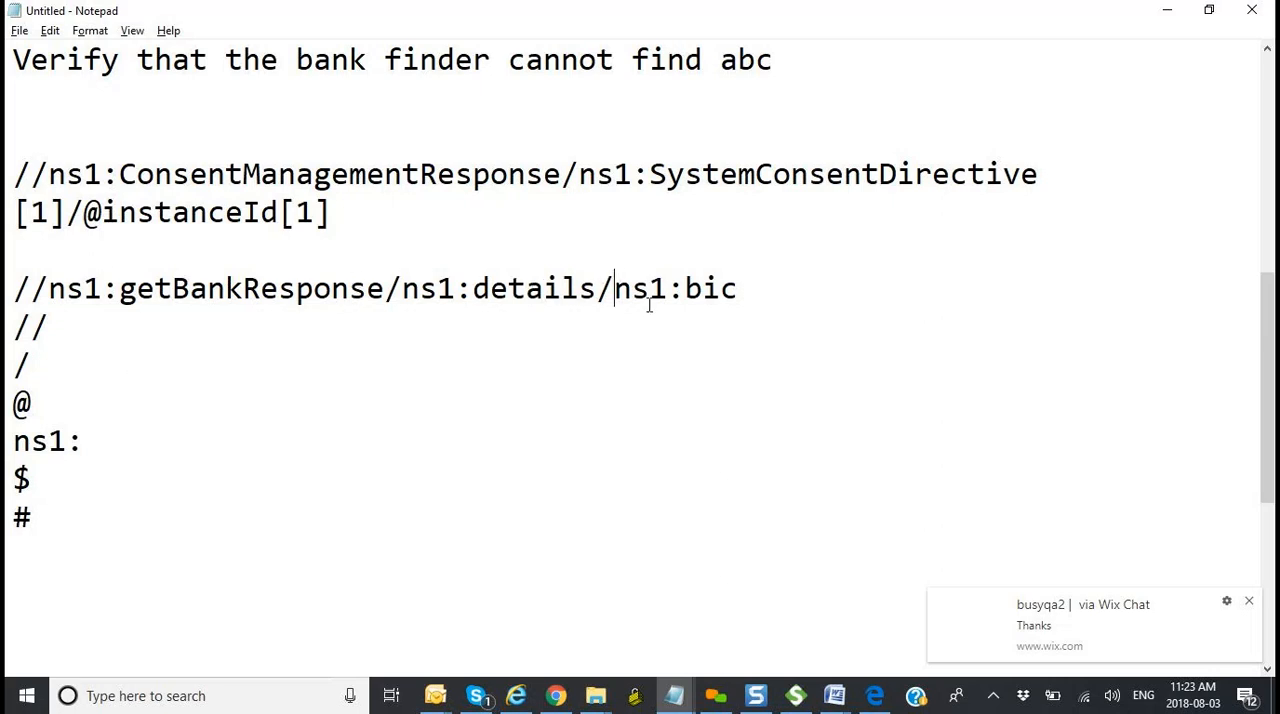
type("@")
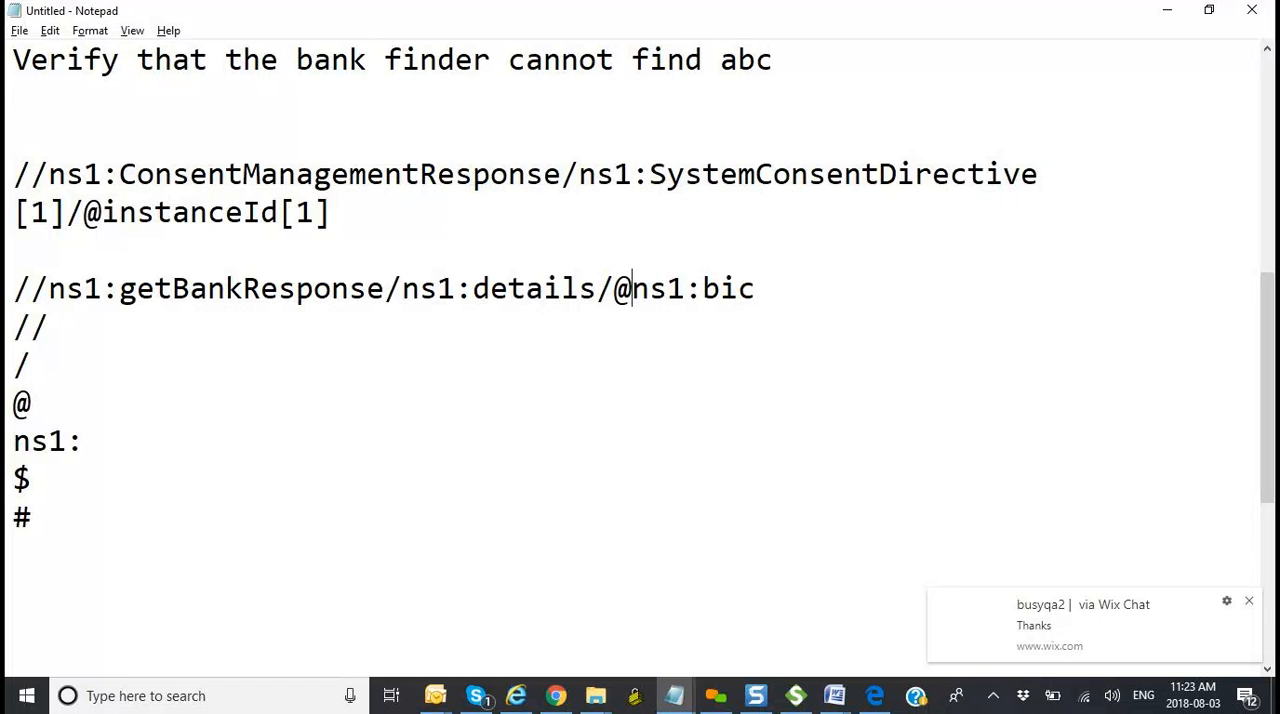
key("alt+Tab")
Step: In SoapUI, compare the instanceId attribute in the PutSystemCD response with the source XPath of Transfer_SystemCD_Instance_ID
left_click_drag(352, 447, 371, 294)
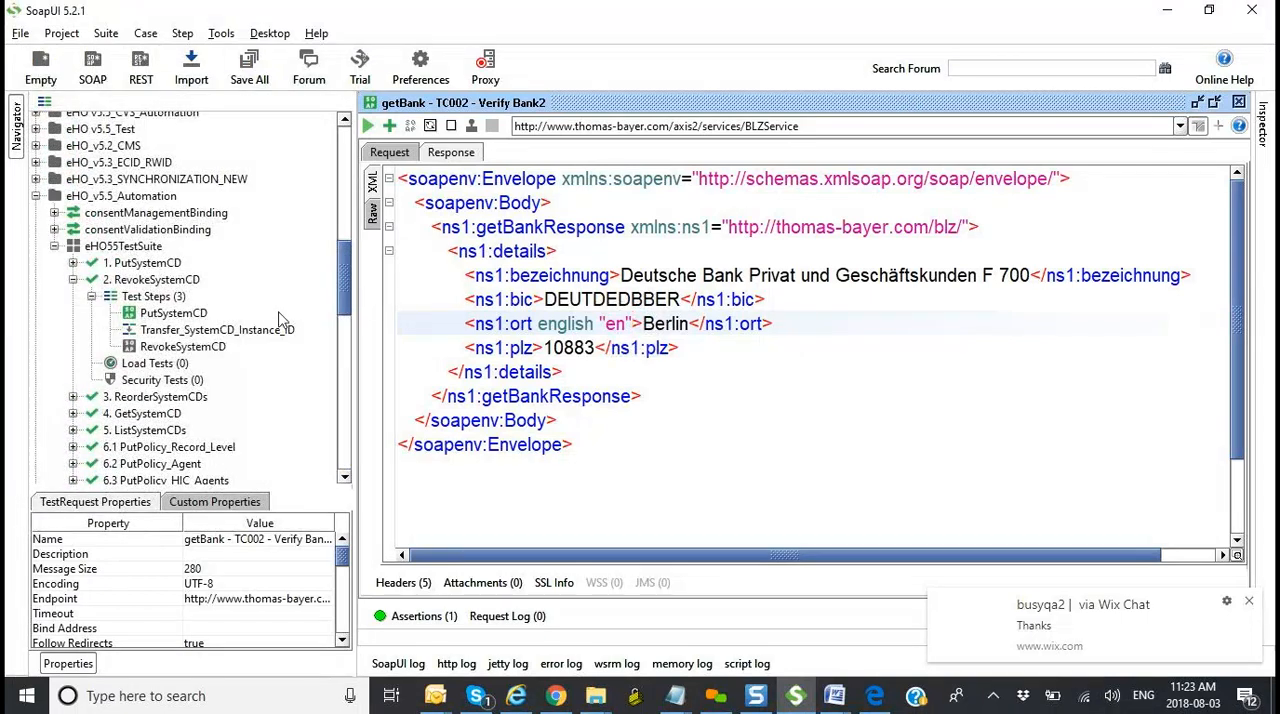
double_click(194, 315)
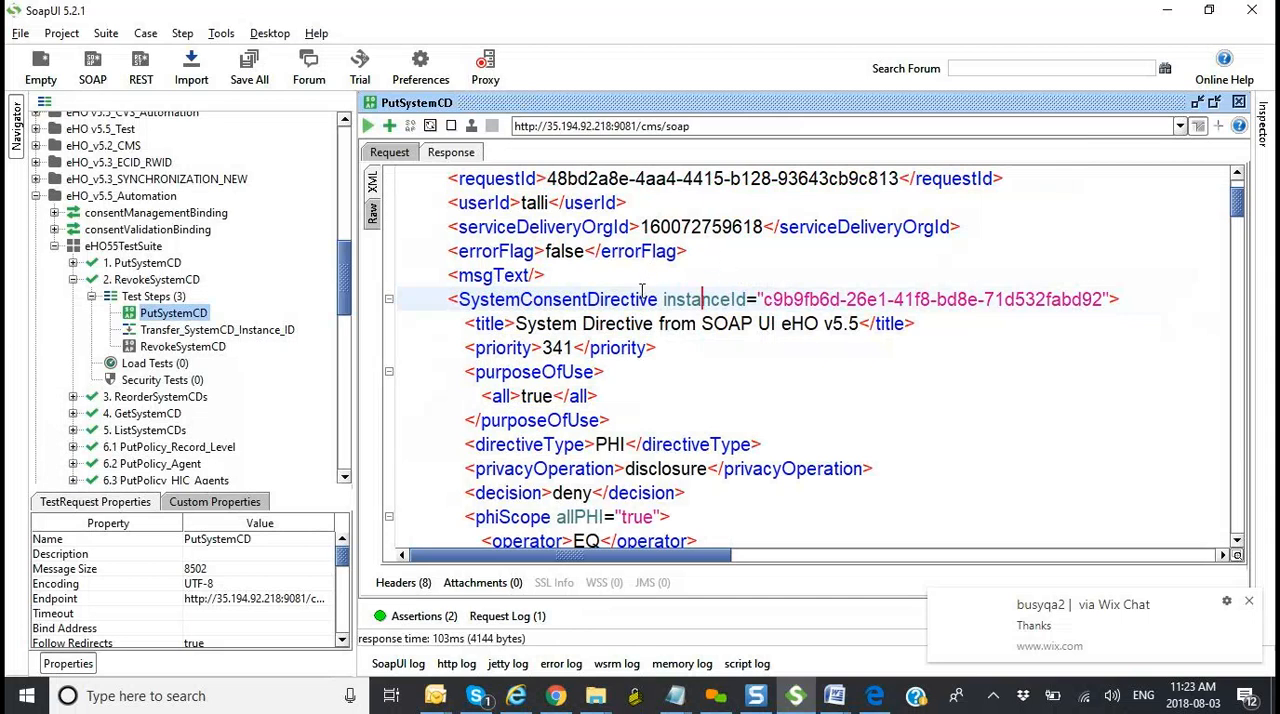
left_click(663, 299)
left_click_drag(663, 299, 748, 300)
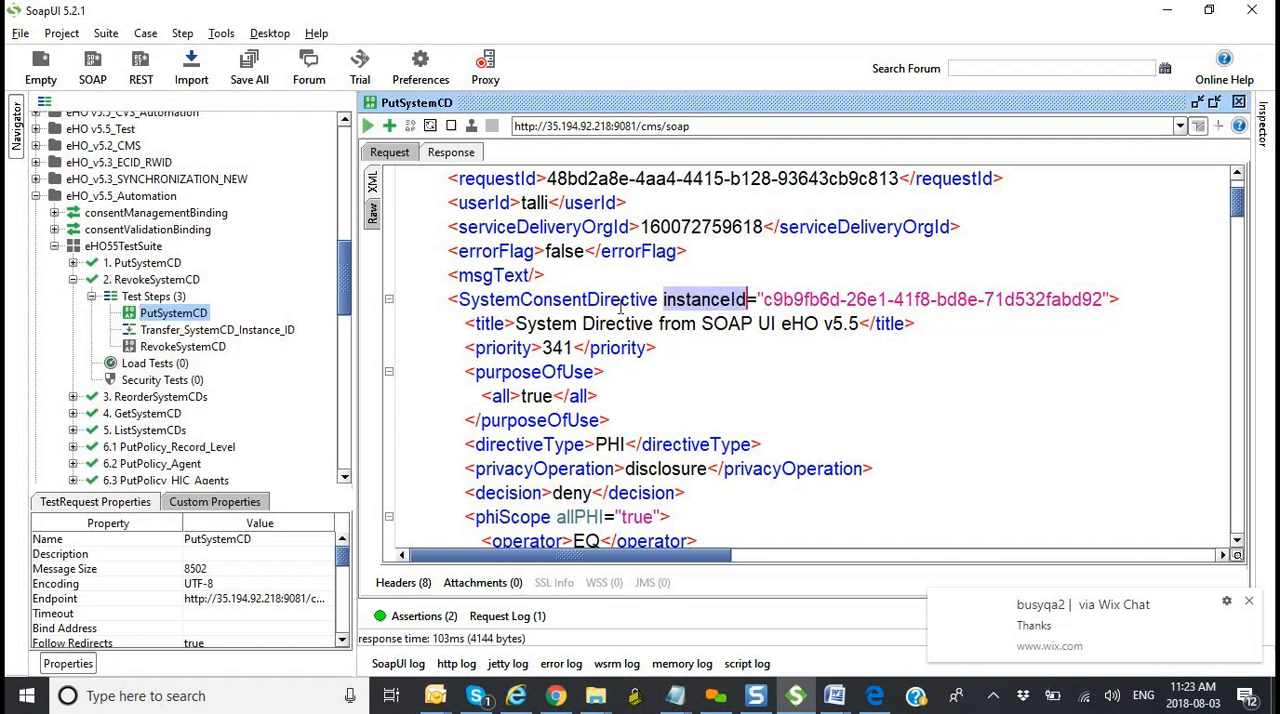
double_click(195, 334)
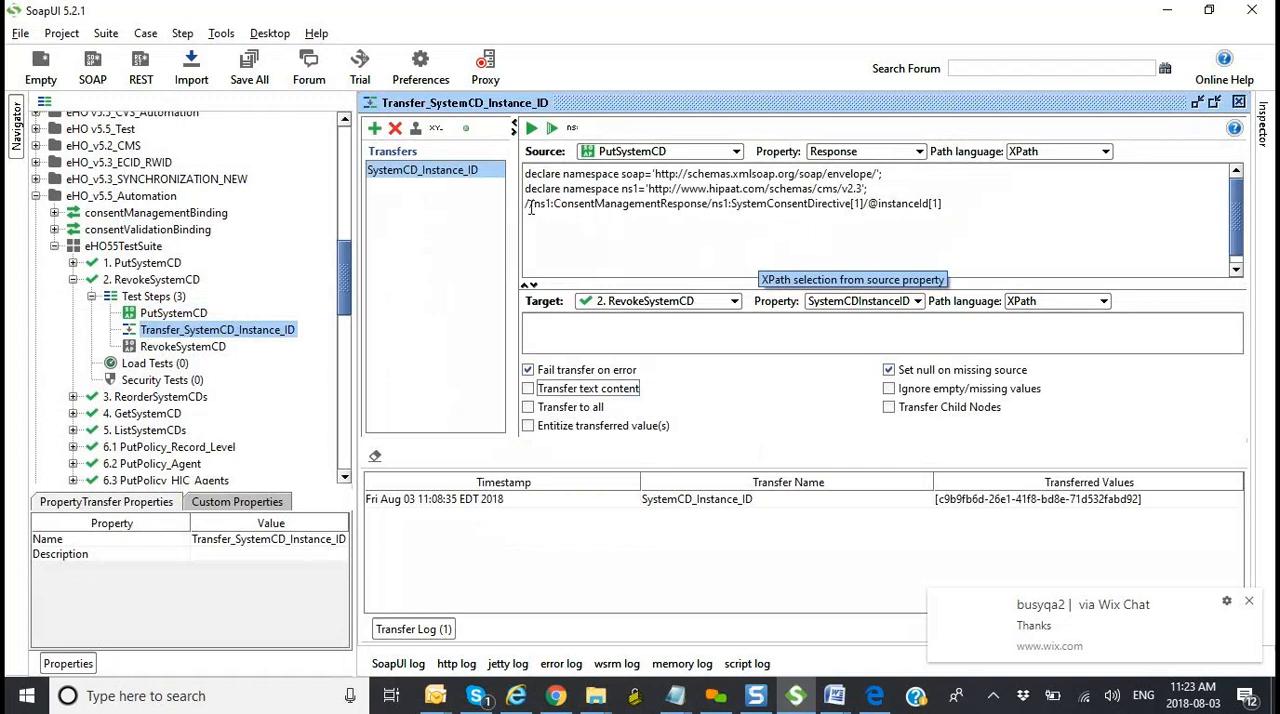
left_click_drag(524, 204, 866, 208)
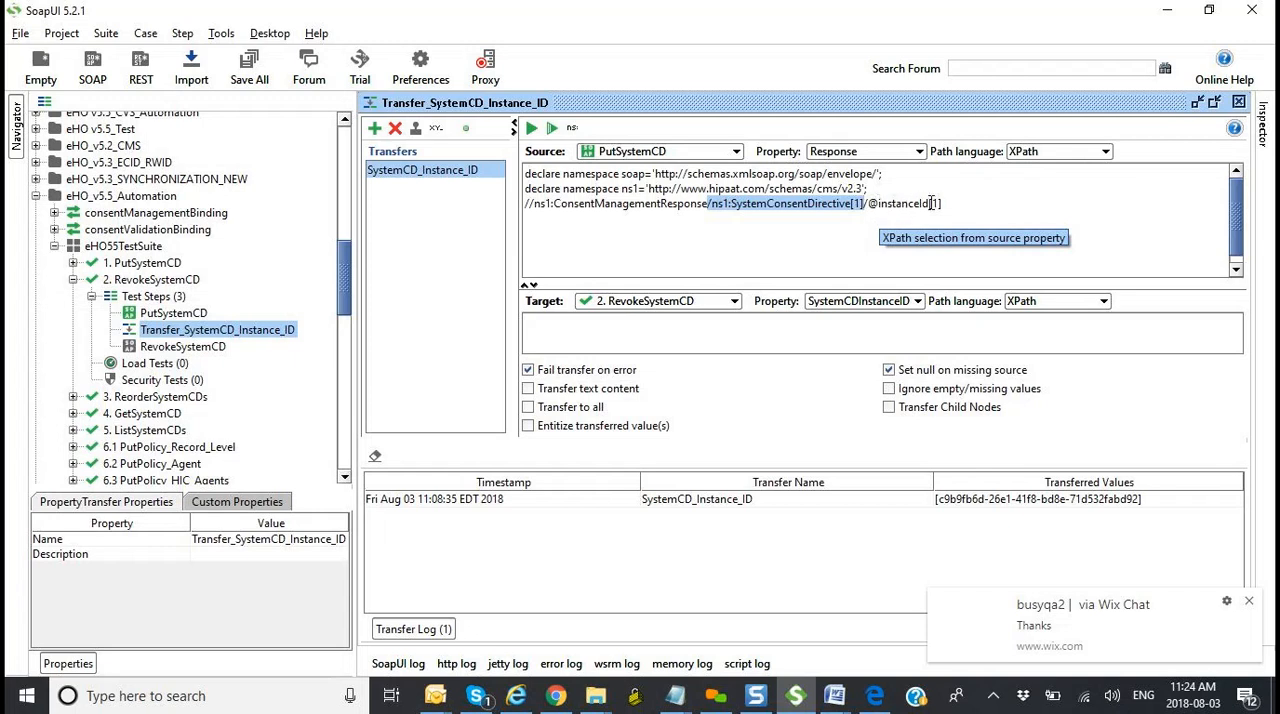
left_click(194, 316)
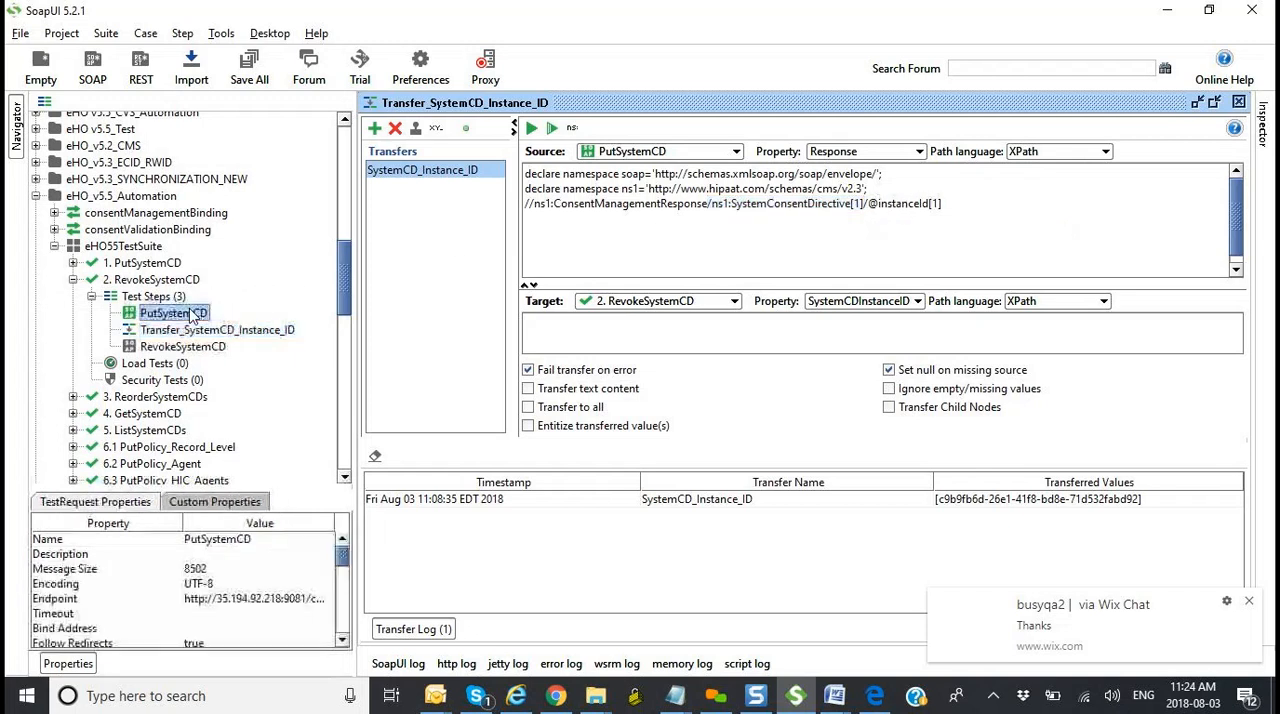
double_click(194, 316)
left_click_drag(452, 304, 750, 303)
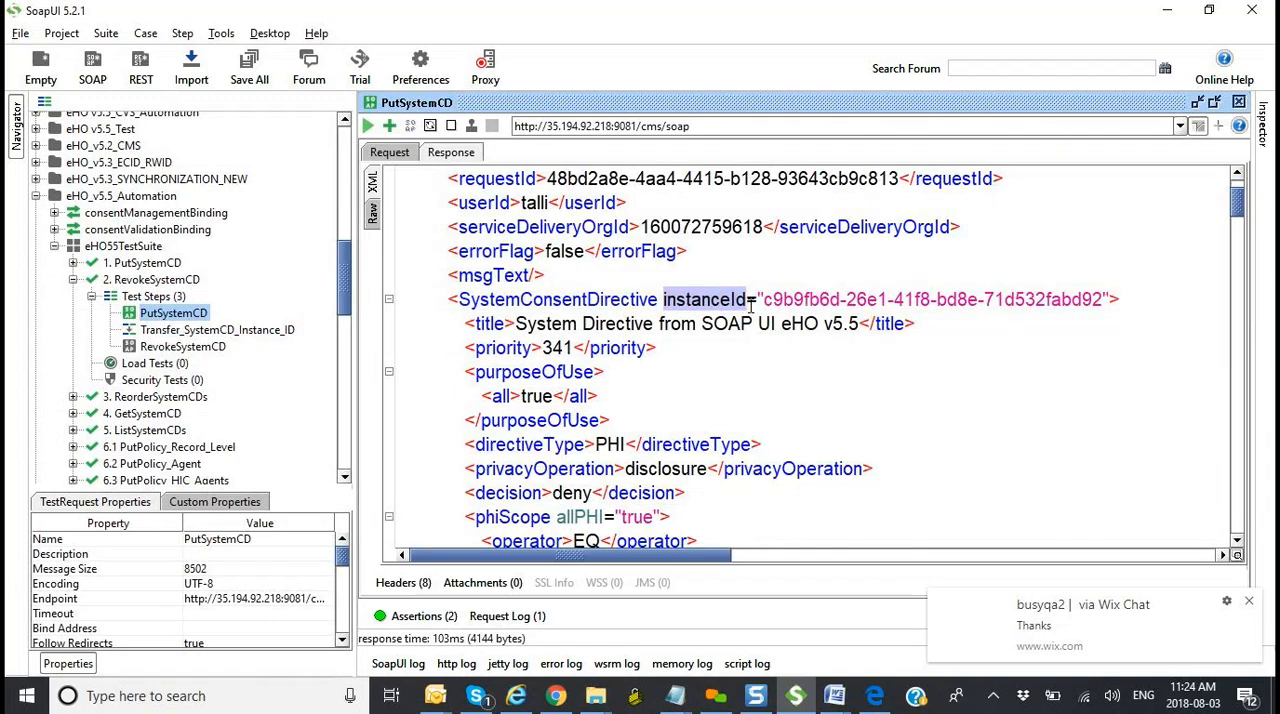
Step: Switch to Notepad and add the index example [3] below # in the list of XPath symbols
key("alt+Tab")
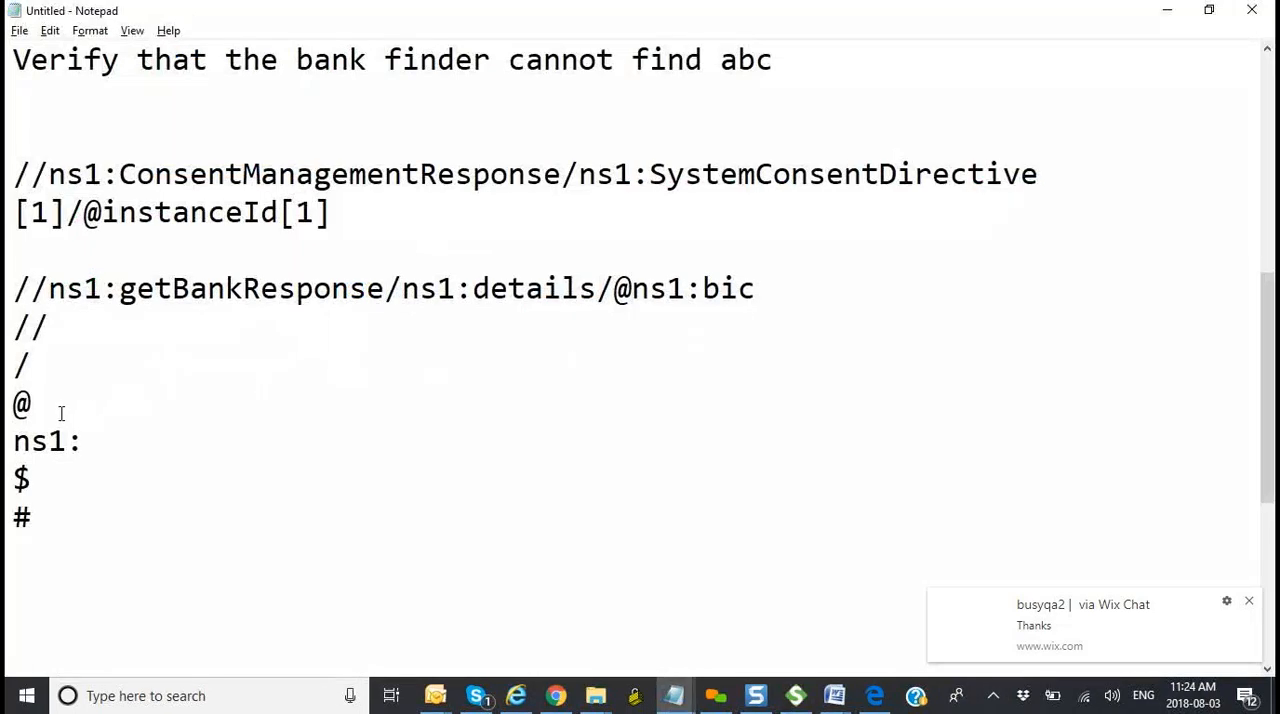
left_click(52, 544)
type("[]")
key("Left")
type("1")
left_click(53, 547)
key("BackSpace")
type("2")
key("BackSpace")
type("3")
Step: Highlight the SystemConsentDirective tag in SoapUI's PutSystemCD response and undo its accidental move onto the msgText line
key("alt+Tab")
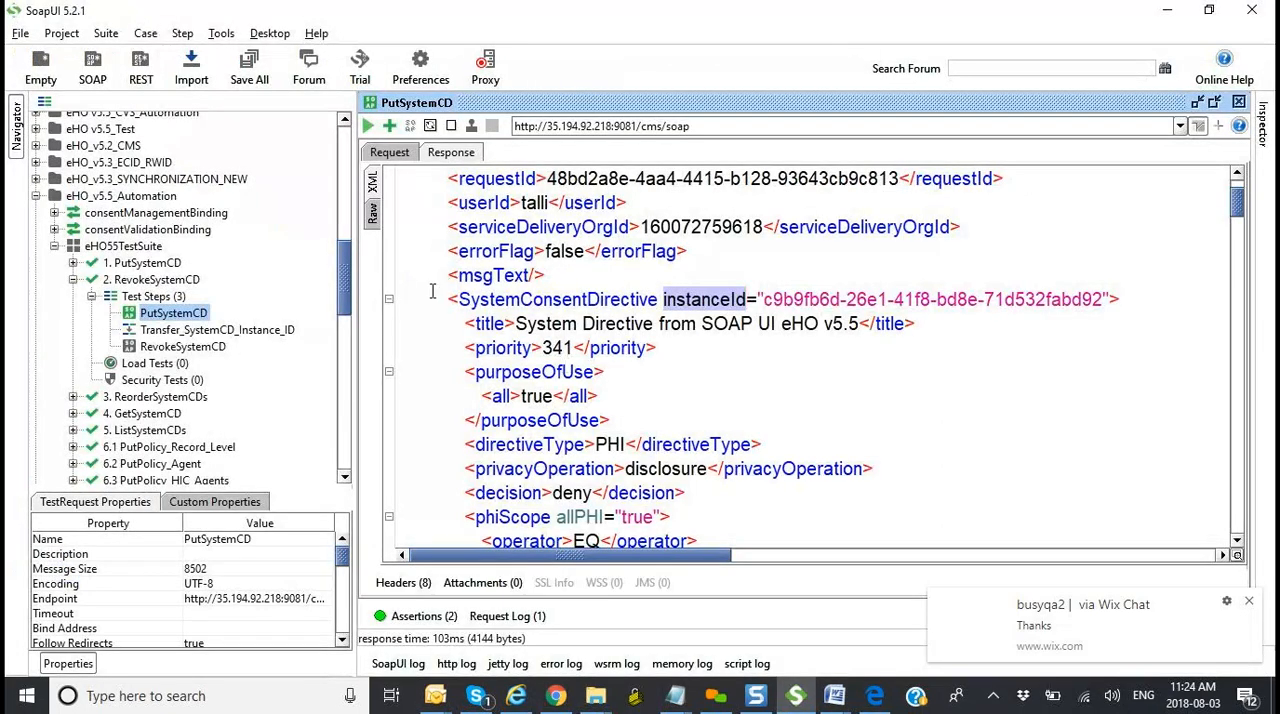
left_click_drag(451, 296, 658, 295)
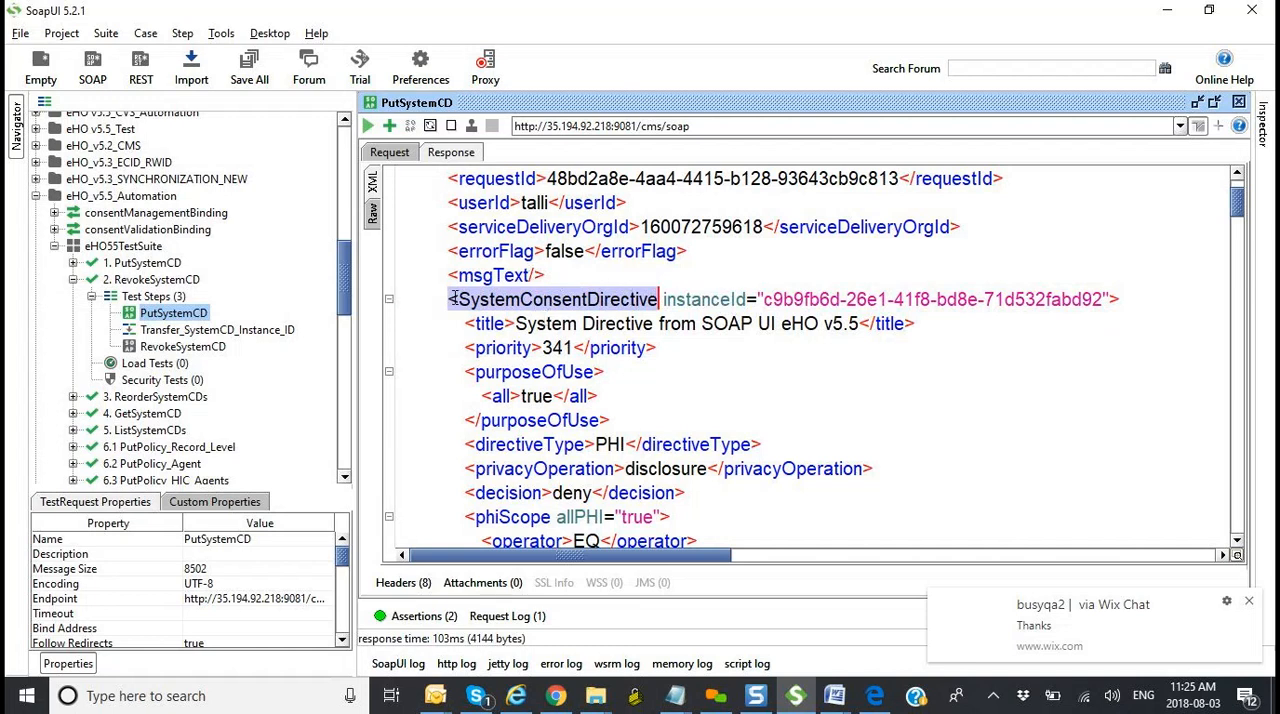
left_click_drag(453, 299, 627, 287)
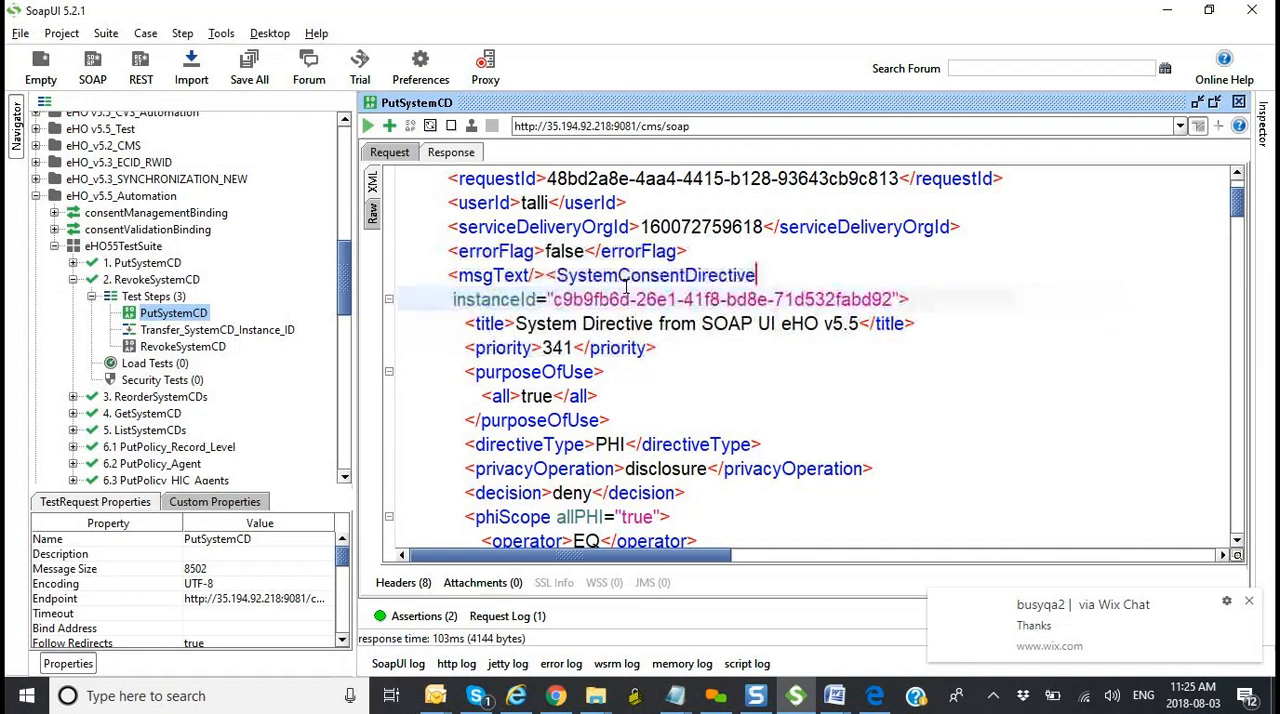
key("ctrl+z")
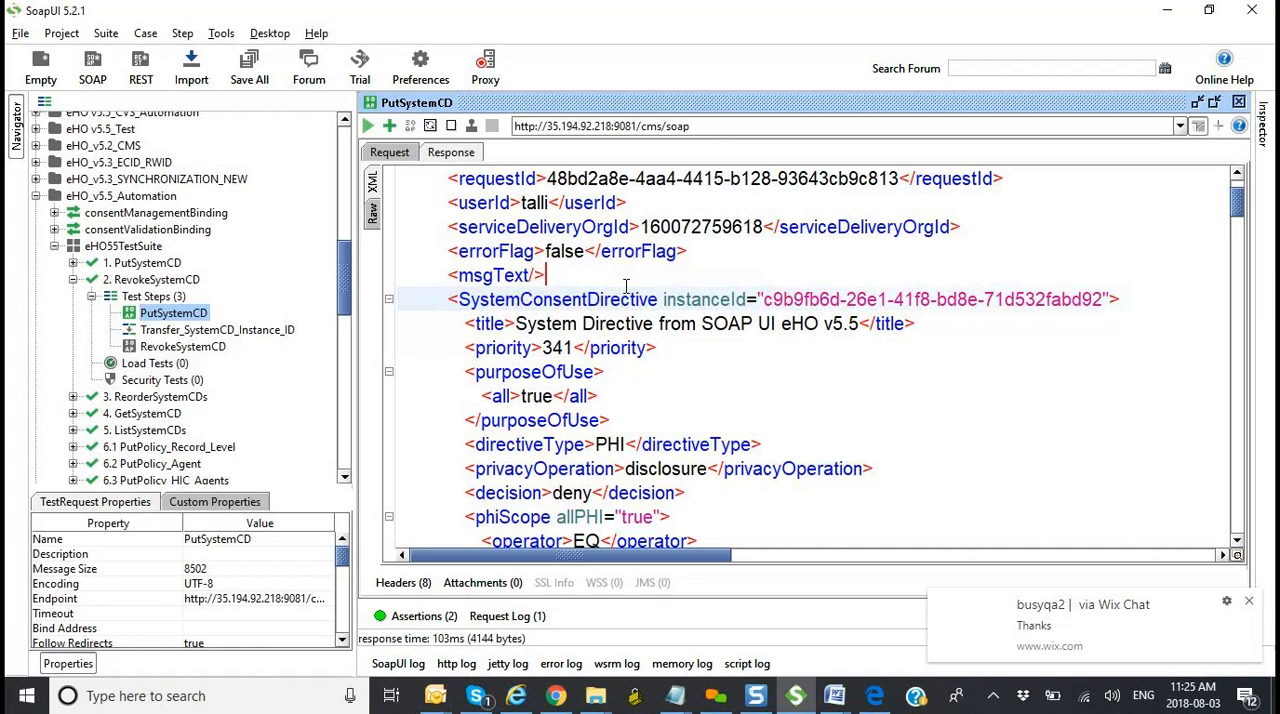
Step: Switch to Notepad and review the XPath symbols, including //, @, ns1: and the [3] index
key("alt+Tab")
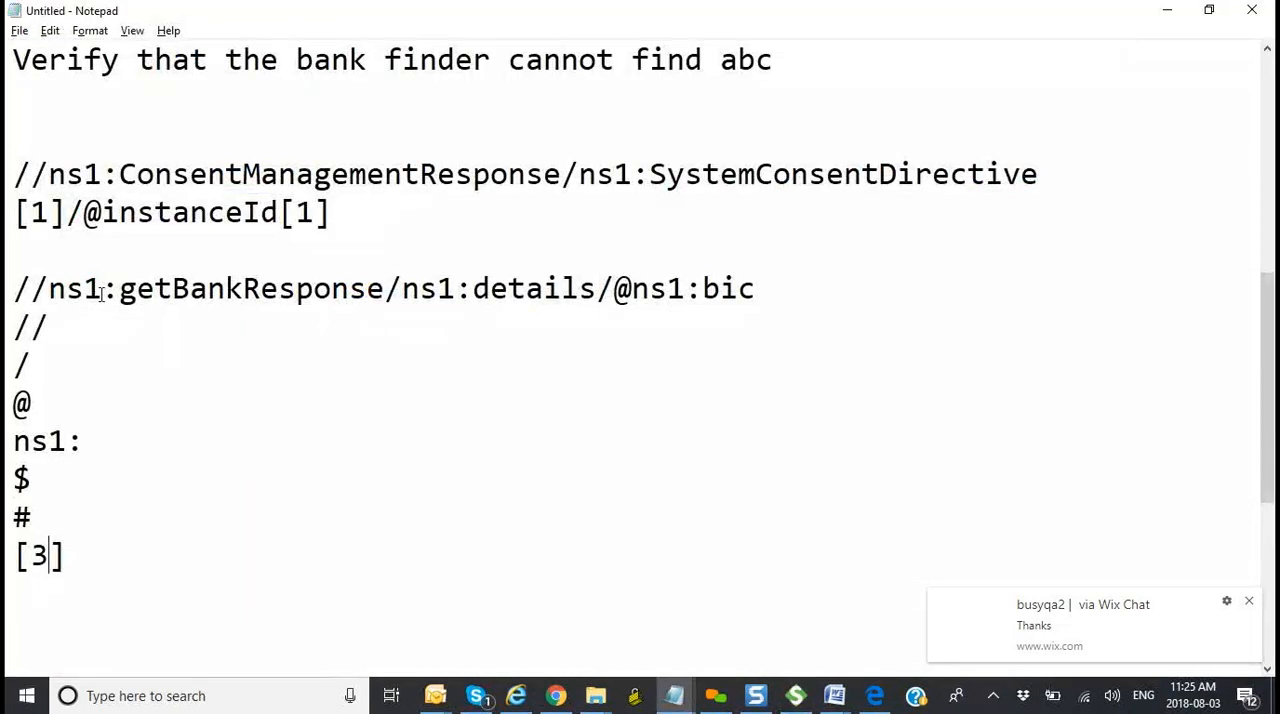
left_click(48, 289)
left_click_drag(48, 289, 7, 281)
left_click_drag(43, 362, 7, 403)
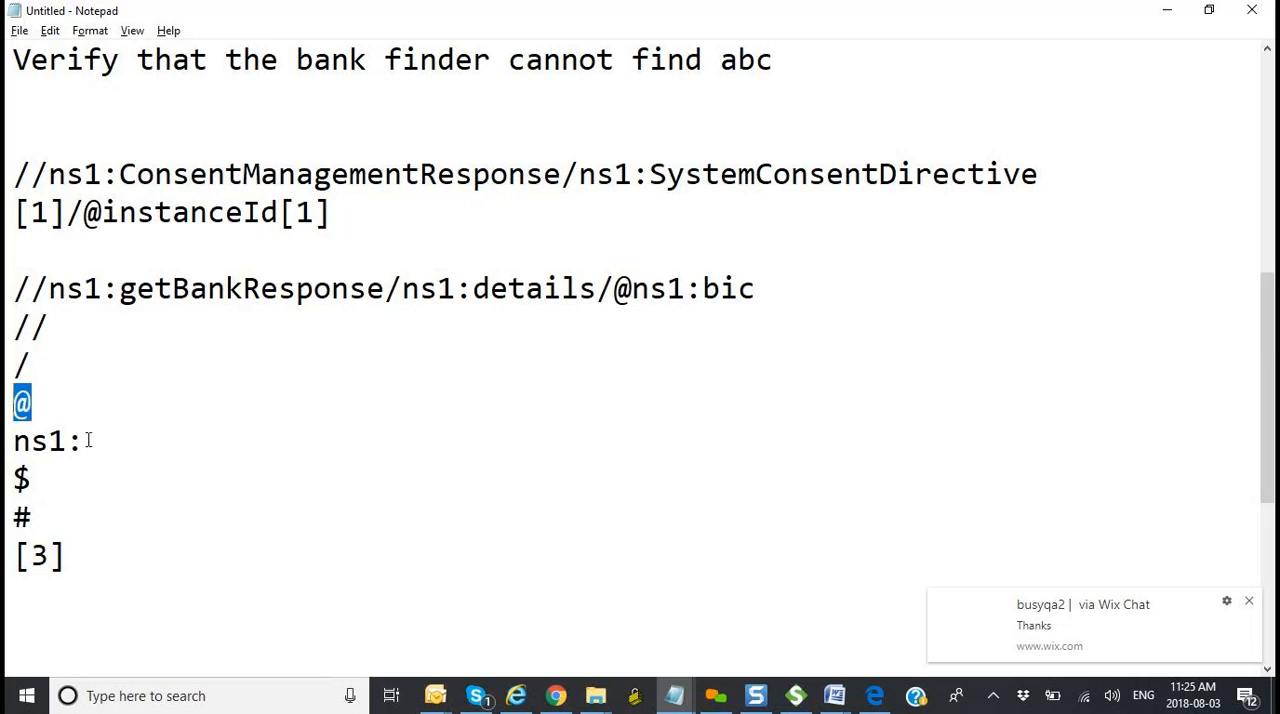
left_click_drag(88, 441, 10, 443)
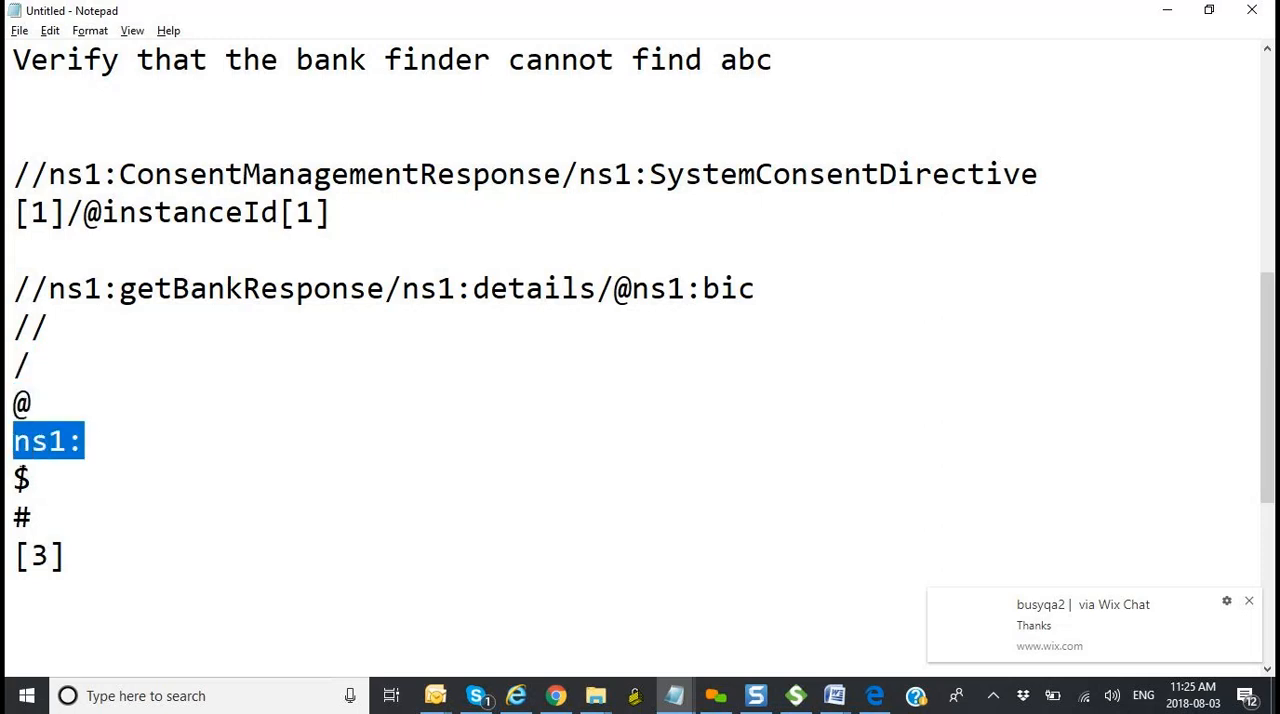
left_click(73, 572)
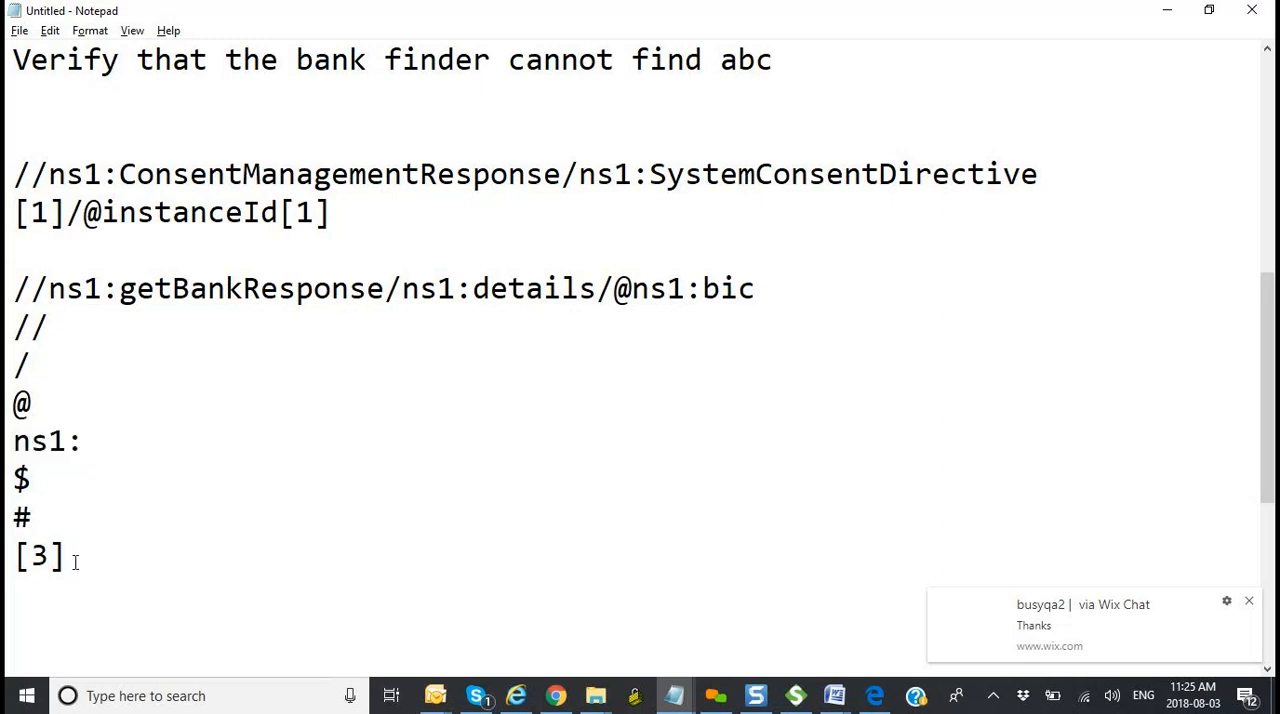
left_click_drag(71, 557, 6, 568)
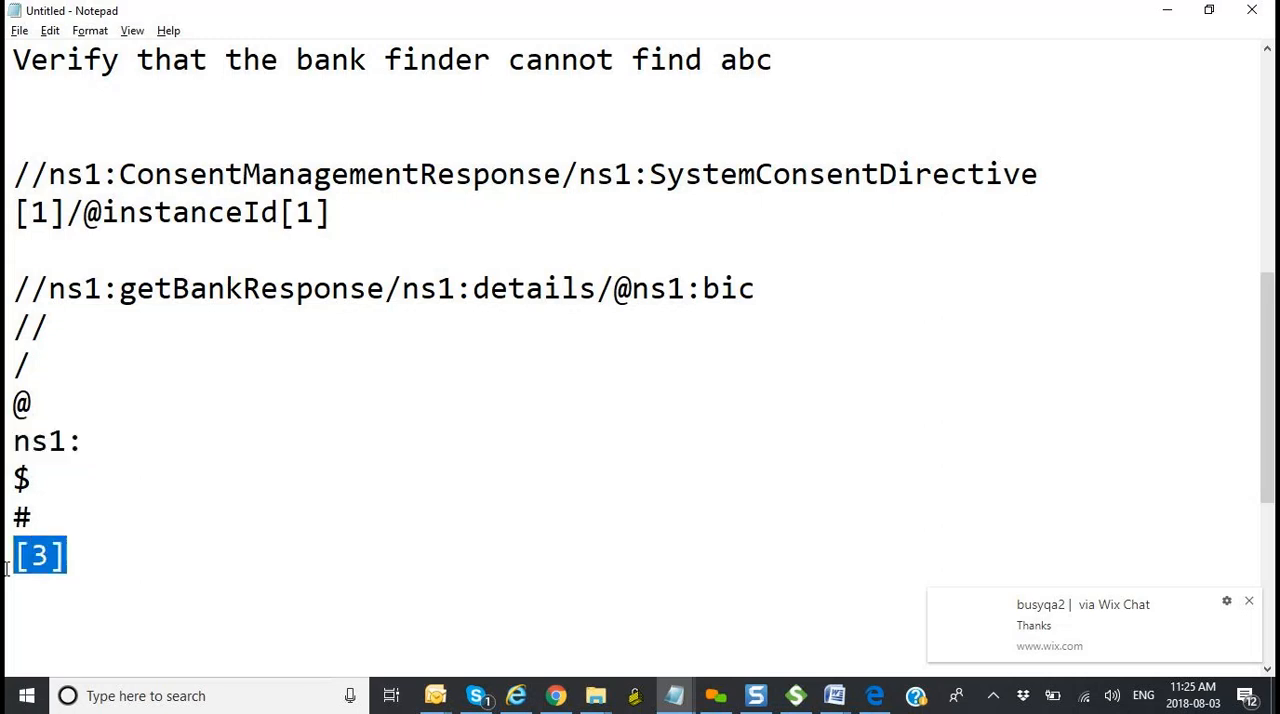
Step: Switch to the Week 6_ClassNotes (3) document in Word and examine the bookstore XML example's parent, child, grandchild and attribute labels at 150% zoom
left_click(843, 705)
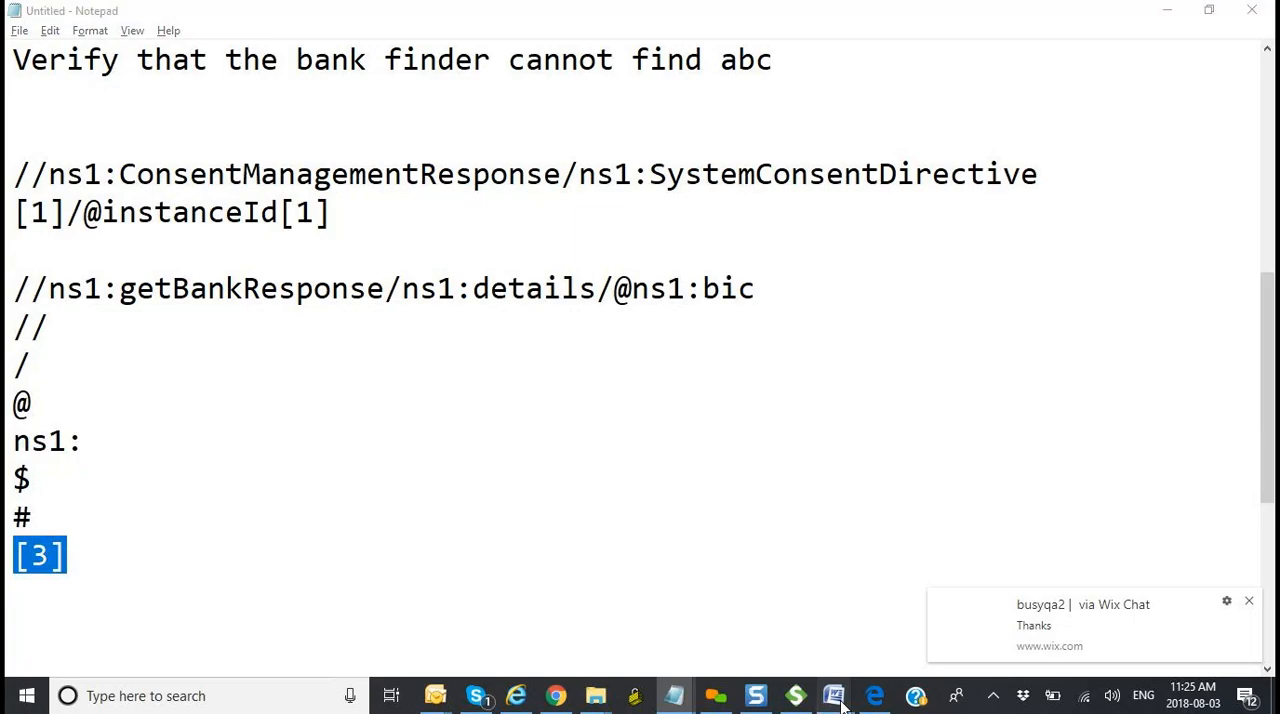
left_click(743, 614)
scroll(600, 380, "down", 15)
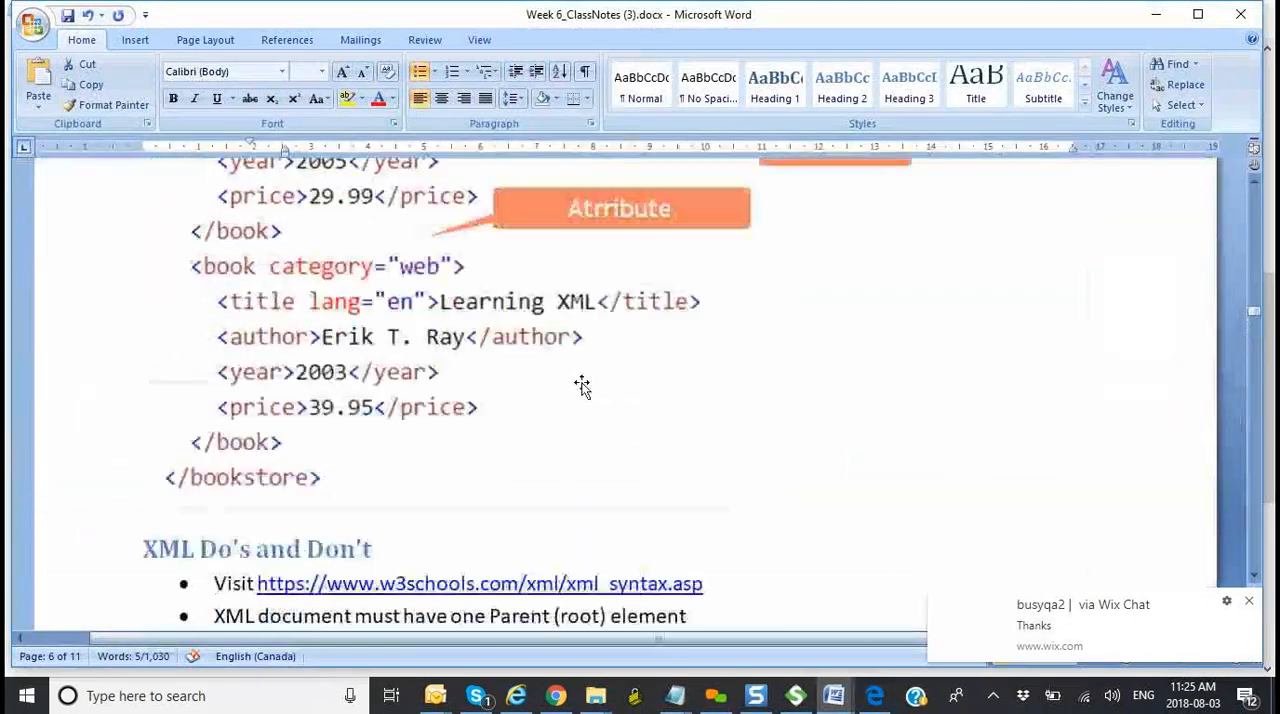
scroll(582, 387, "up", 15)
scroll(583, 383, "up", 15)
scroll(488, 437, "up", 12)
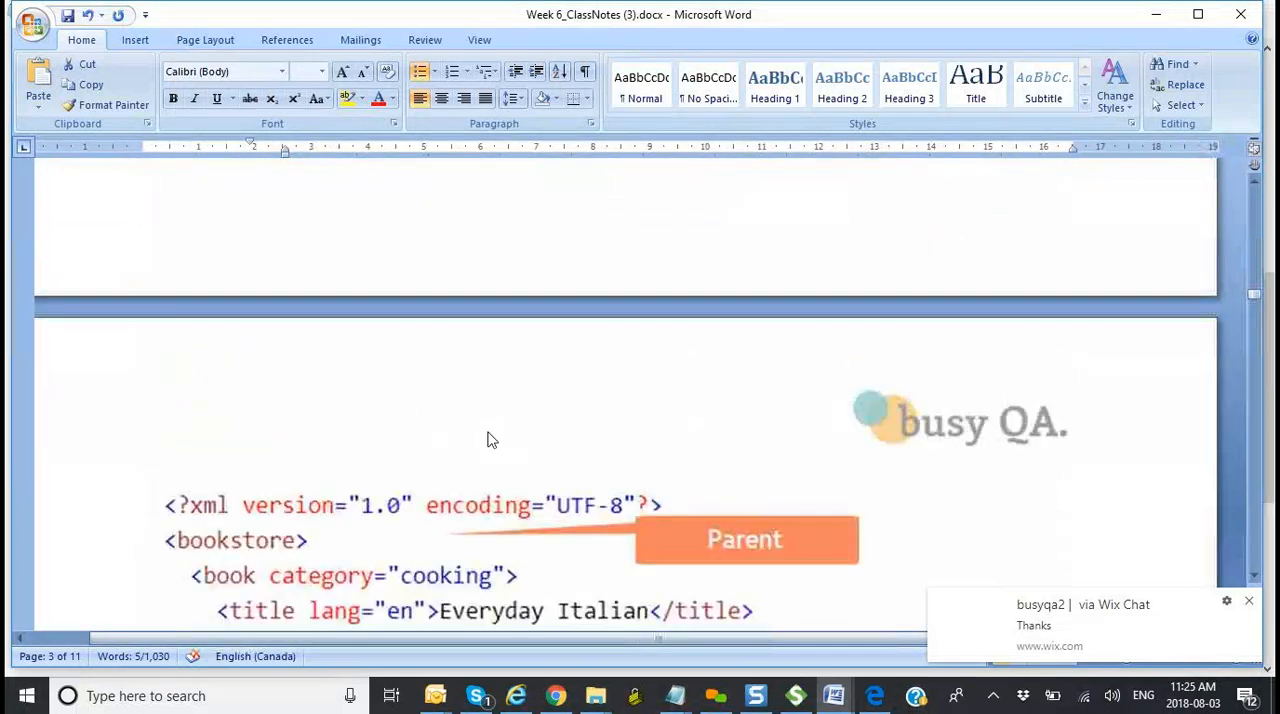
scroll(490, 440, "down", 8)
scroll(488, 437, "up", 1)
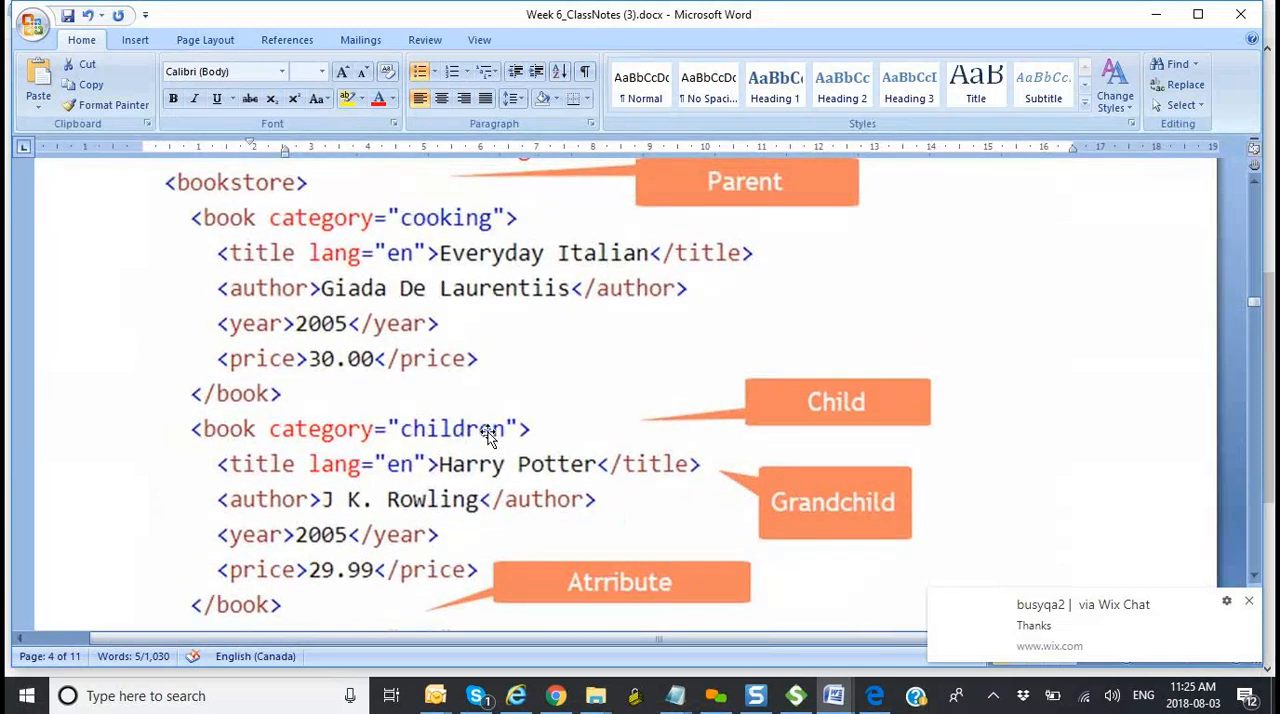
left_click(1249, 602)
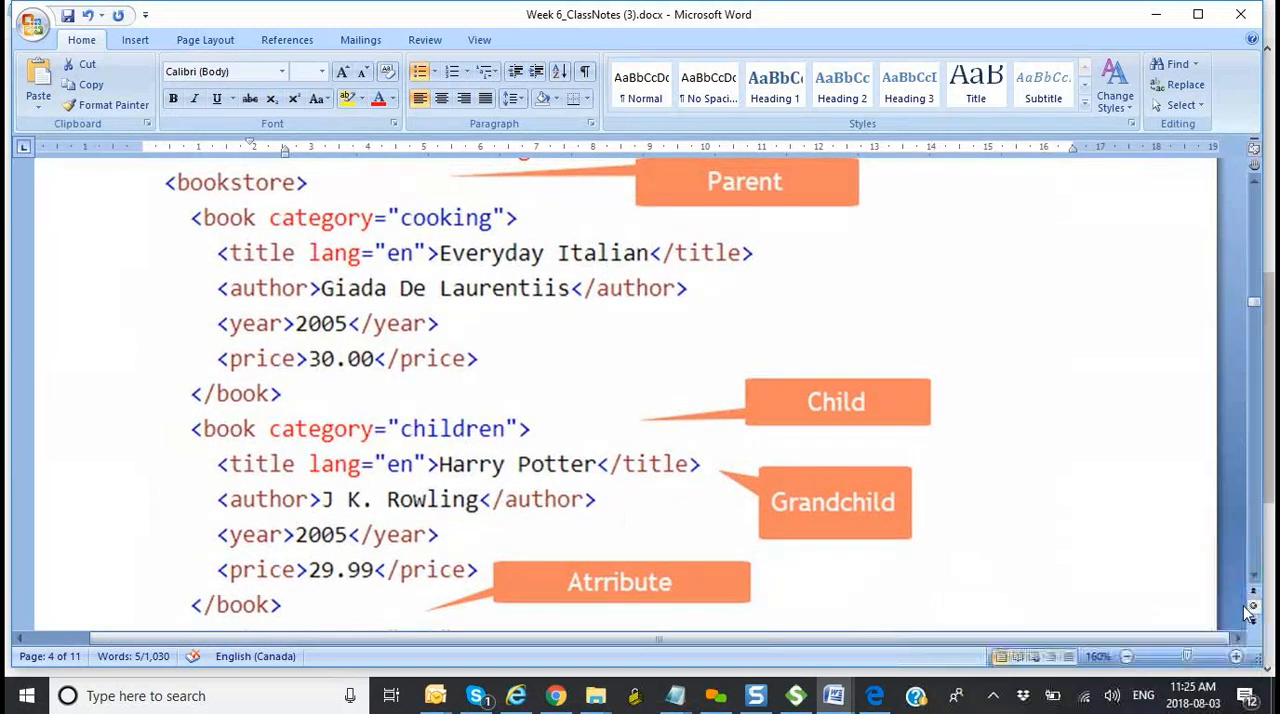
left_click(1128, 657)
scroll(969, 517, "down", 3)
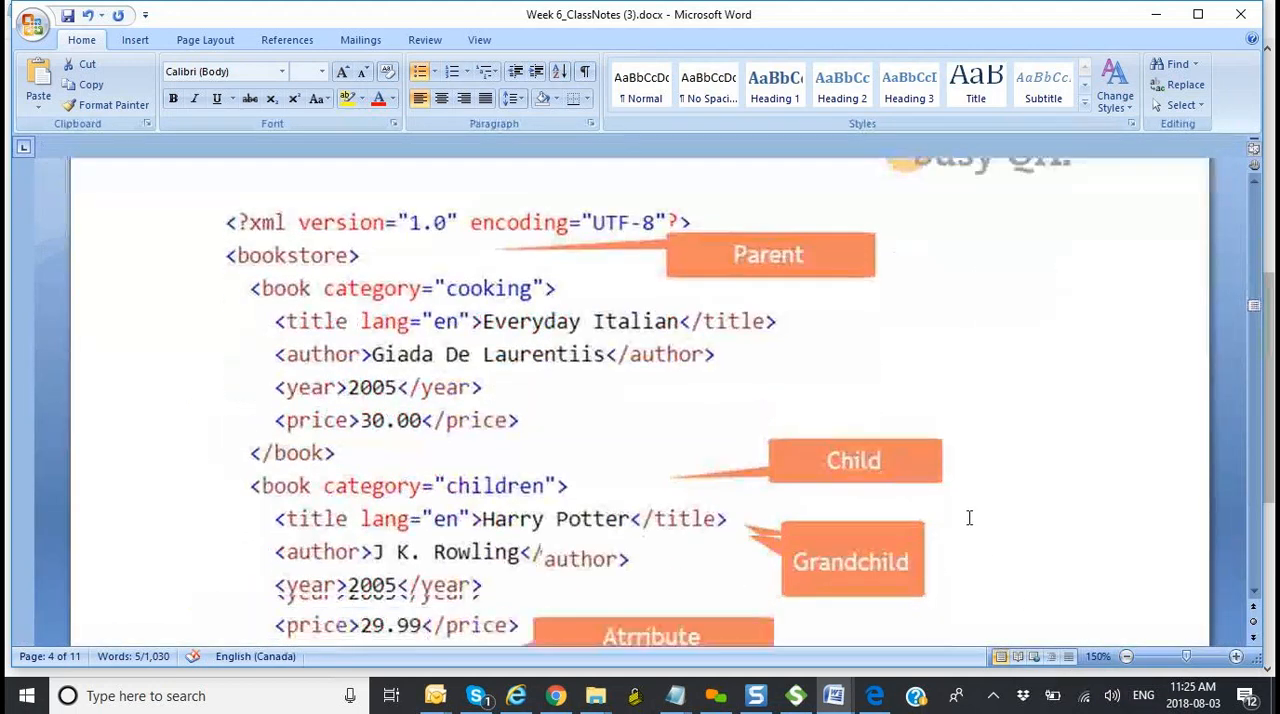
scroll(969, 517, "up", 1)
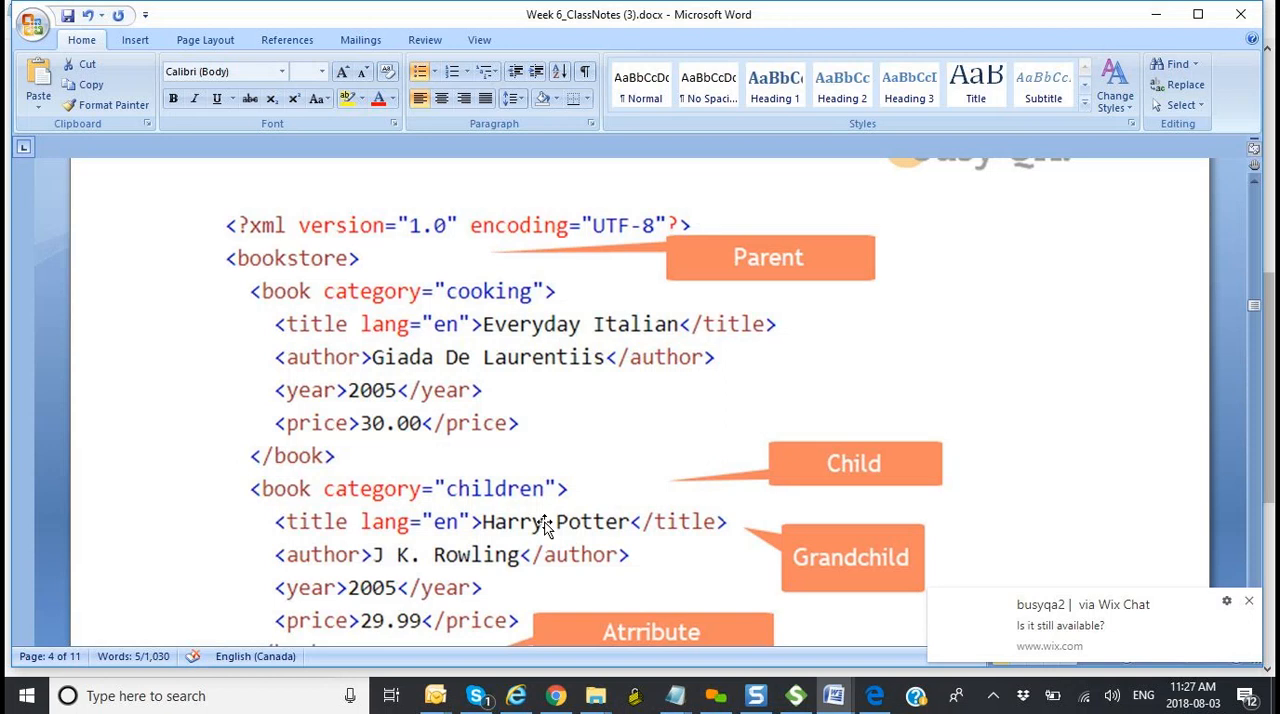
left_click(1160, 627)
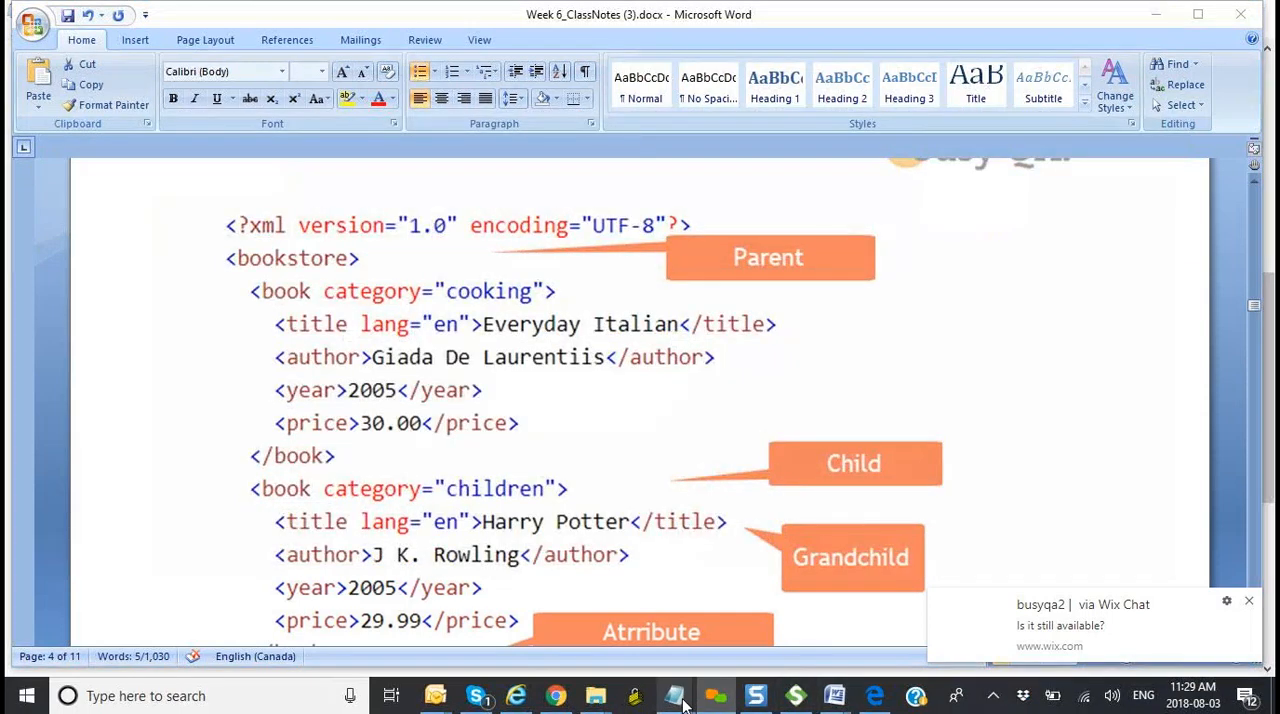
Step: Switch to Notepad and start a new XPath expression with //ns1: after a blank line below the [3] example
mouse_move(675, 694)
left_click(844, 644)
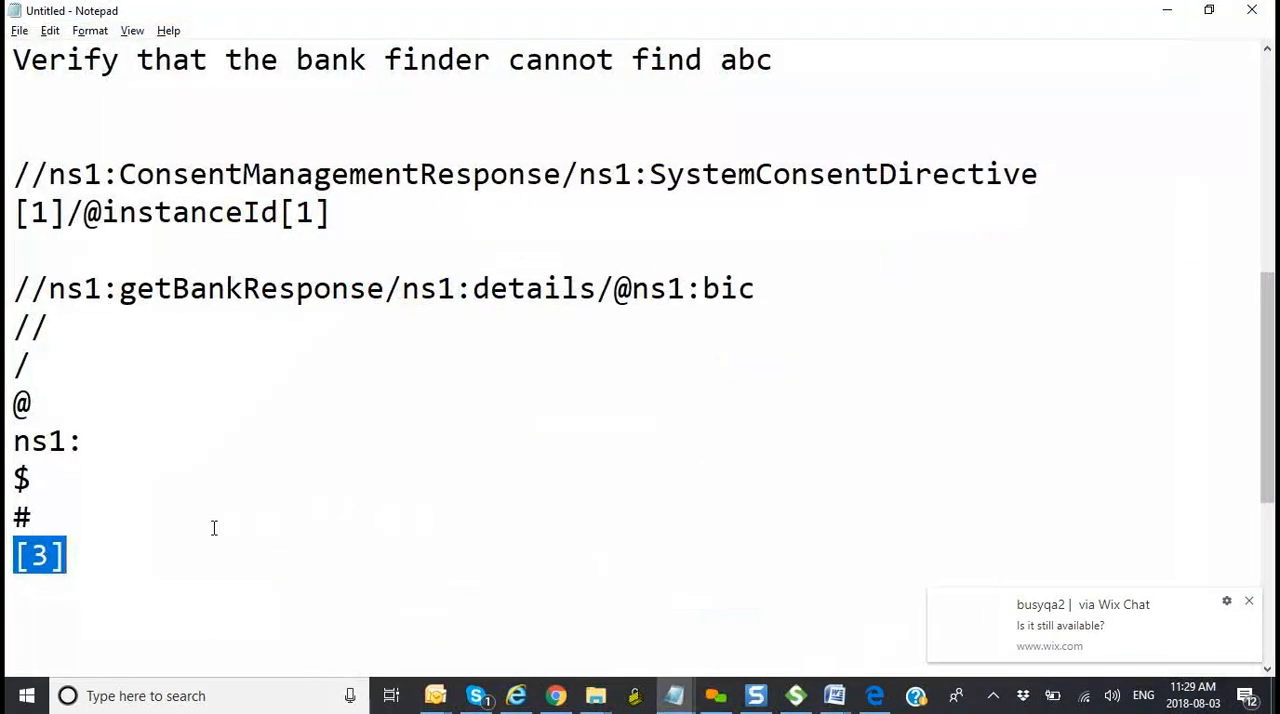
left_click(168, 572)
key("Return")
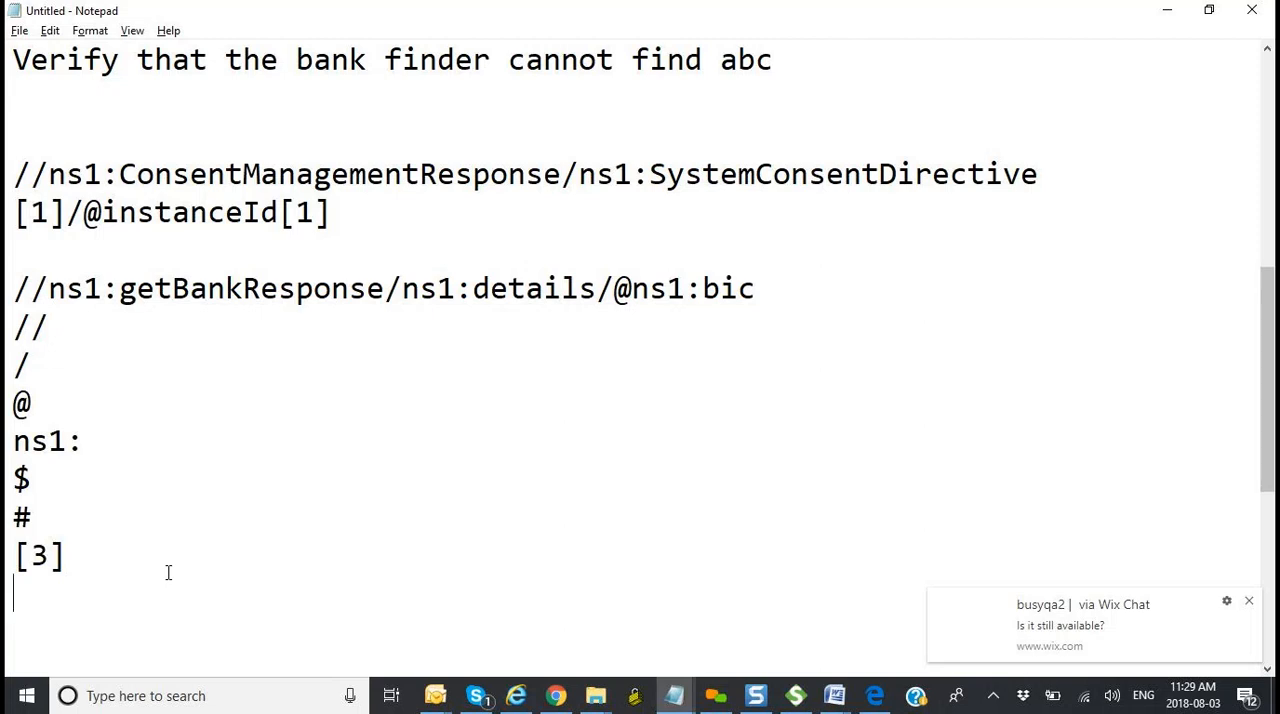
key("Return")
key("Return")
key("Return")
key("Return")
key("Up")
key("Up")
key("Up")
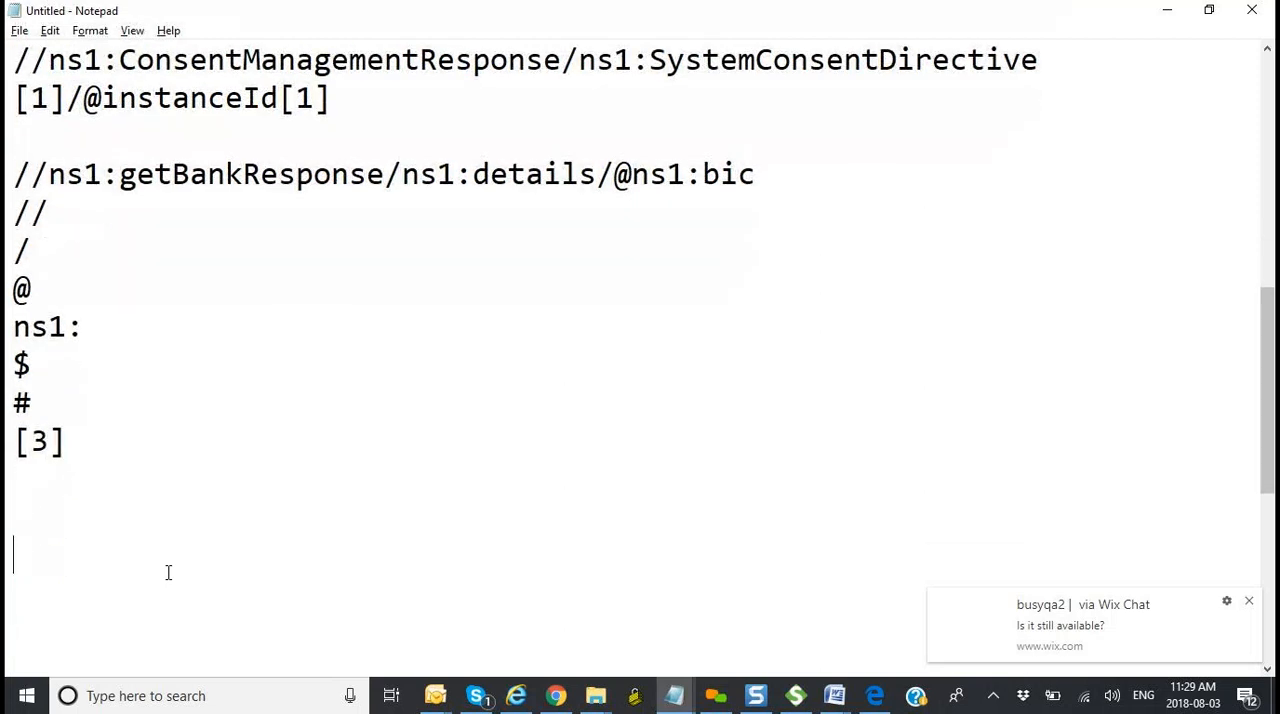
type("//ns1:")
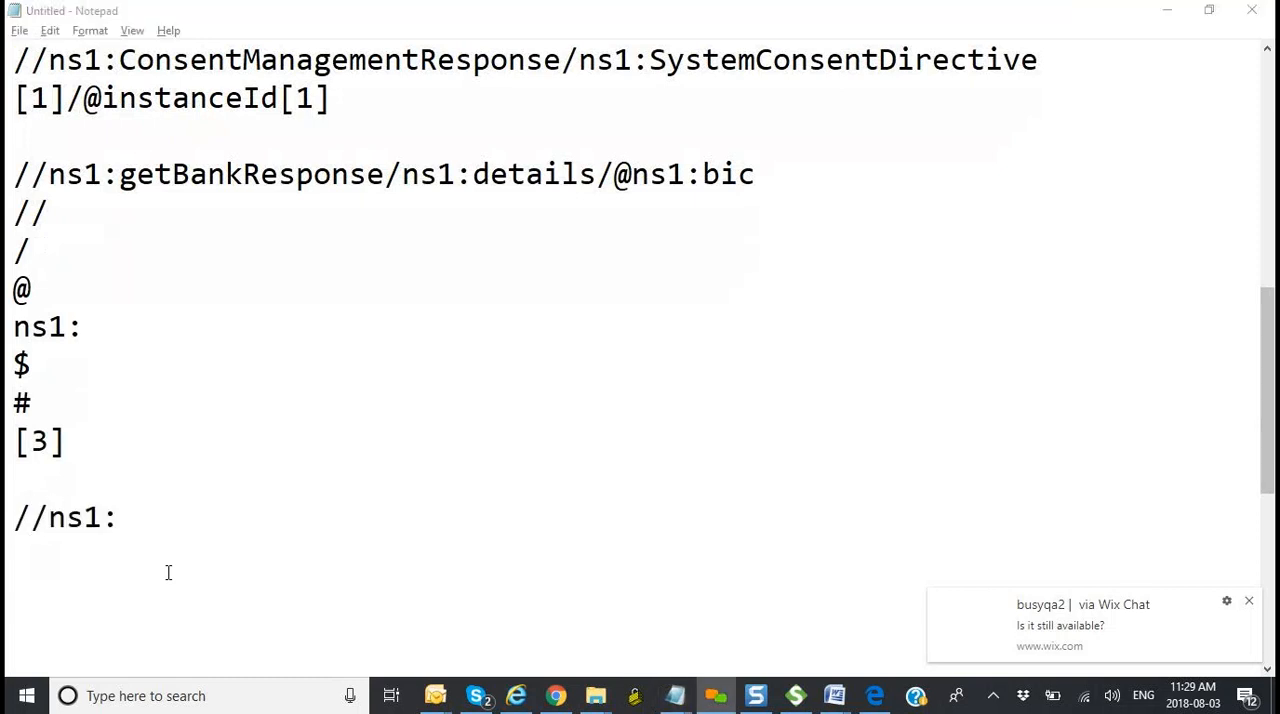
Step: Check the root element of the XML example in the Week 6_ClassNotes (3) Word document and append bookstore/ to the XPath in Notepad
left_click(376, 634)
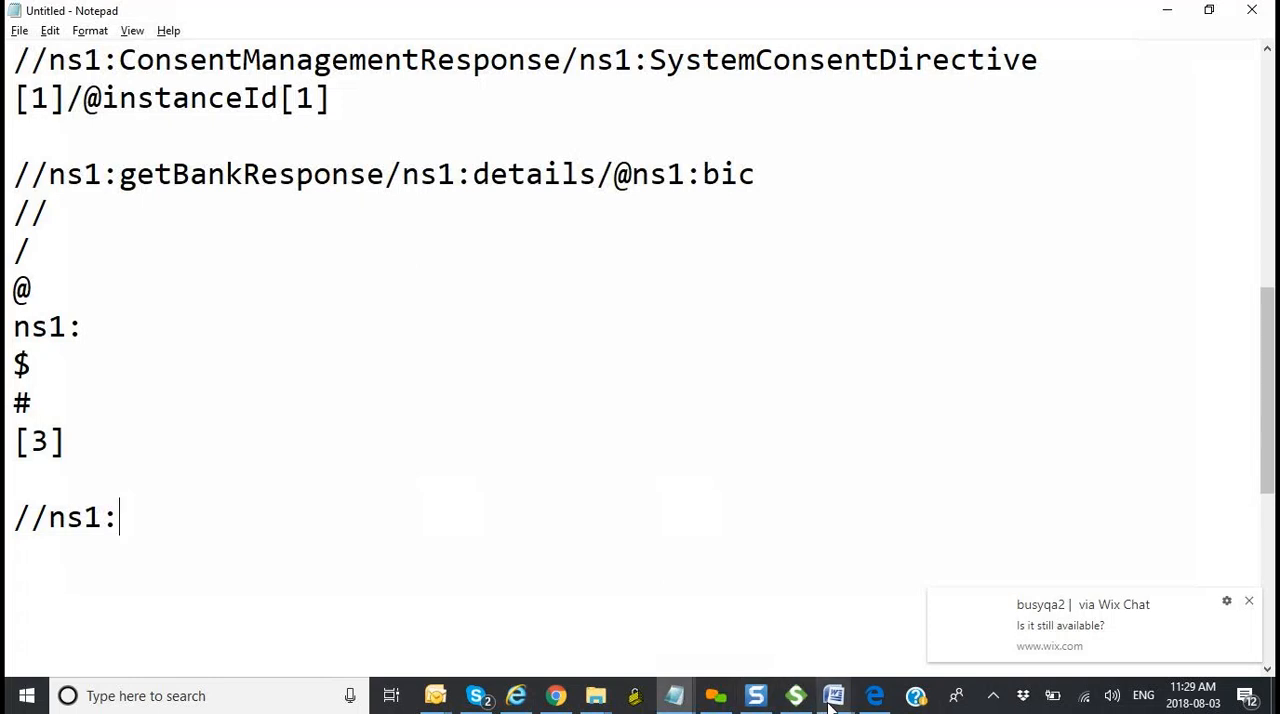
mouse_move(832, 703)
left_click(688, 627)
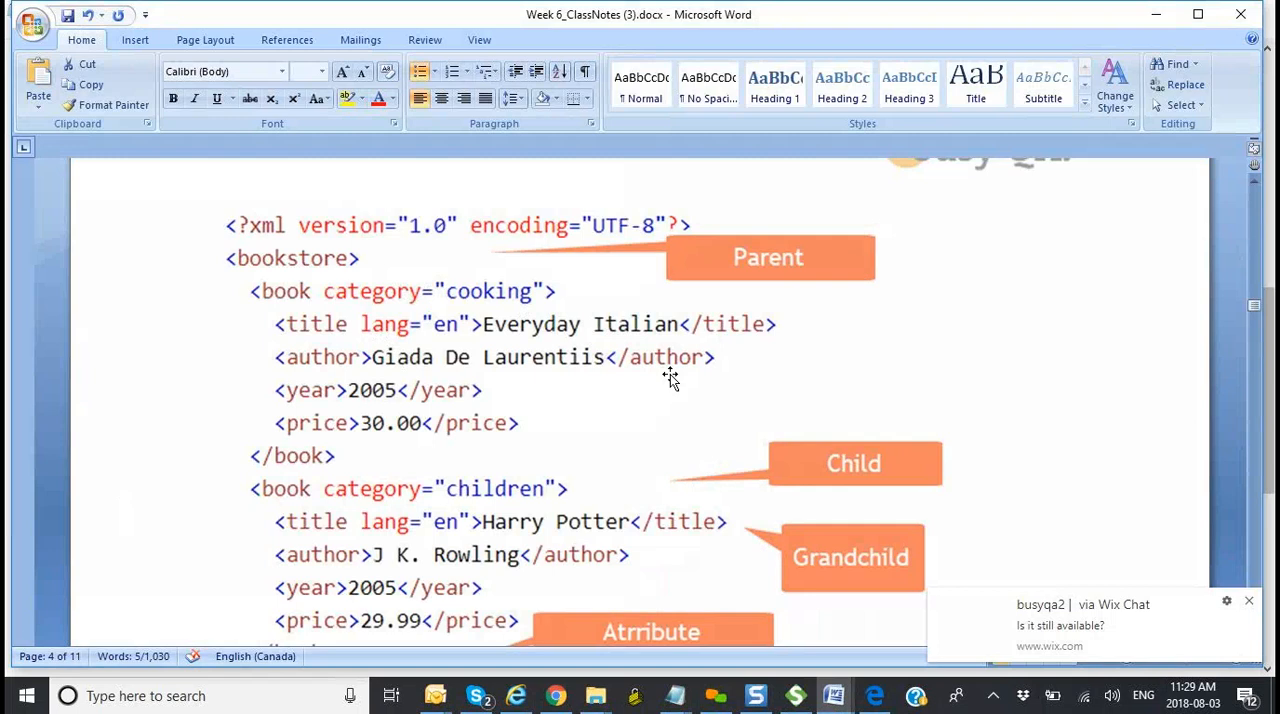
key("alt+Tab")
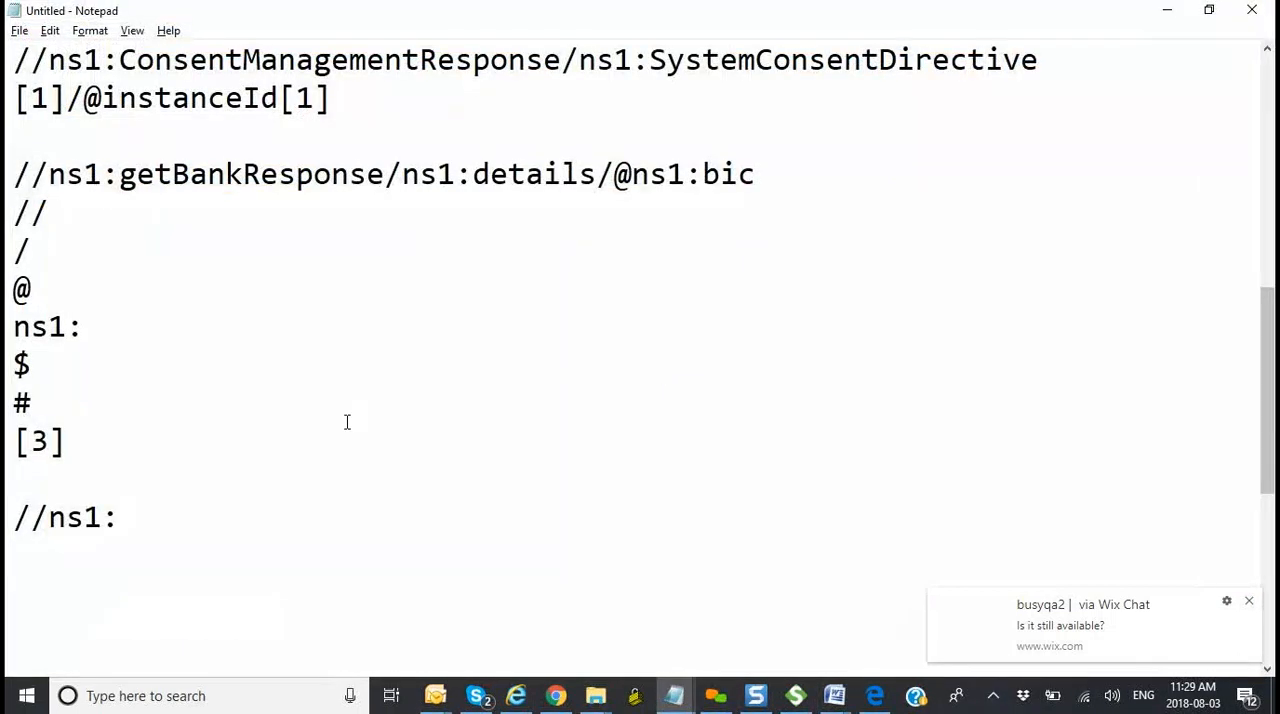
type("bookstore")
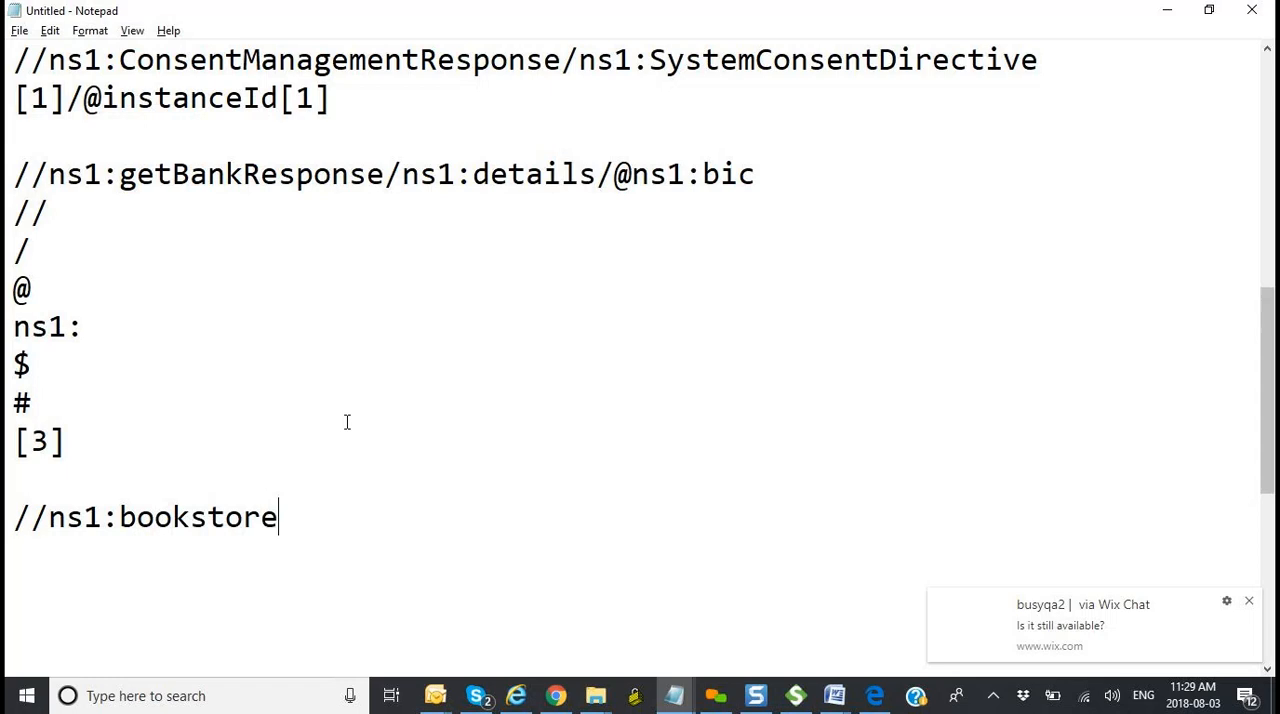
type("/")
Step: Consult the bookstore's child element in the Word example and append ns1:book to the XPath in Notepad
key("alt+Tab")
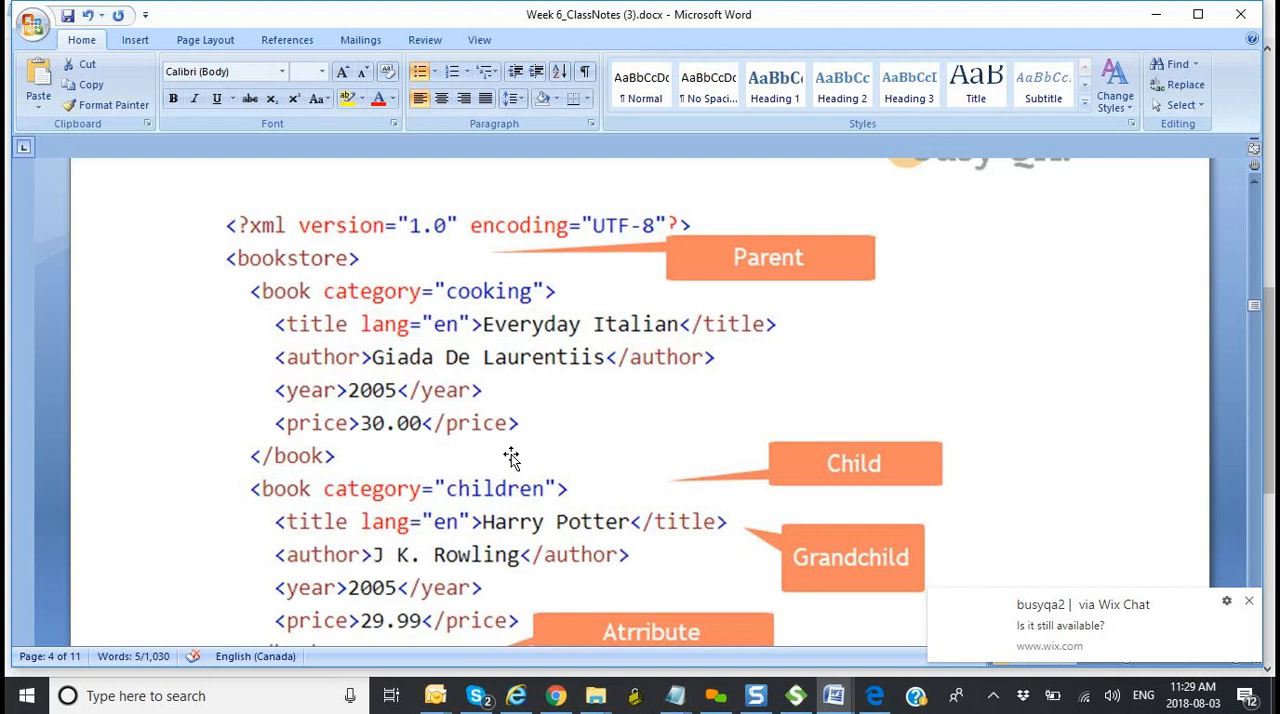
key("alt+Tab")
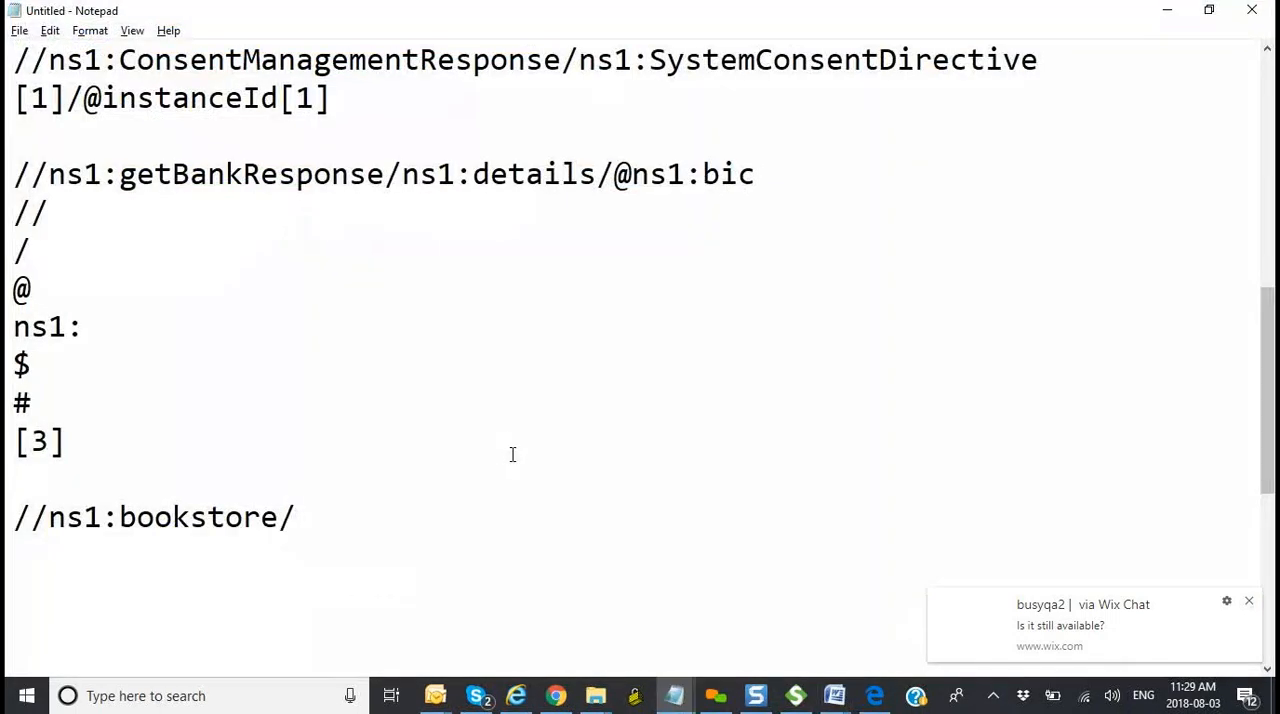
type("ns1:book")
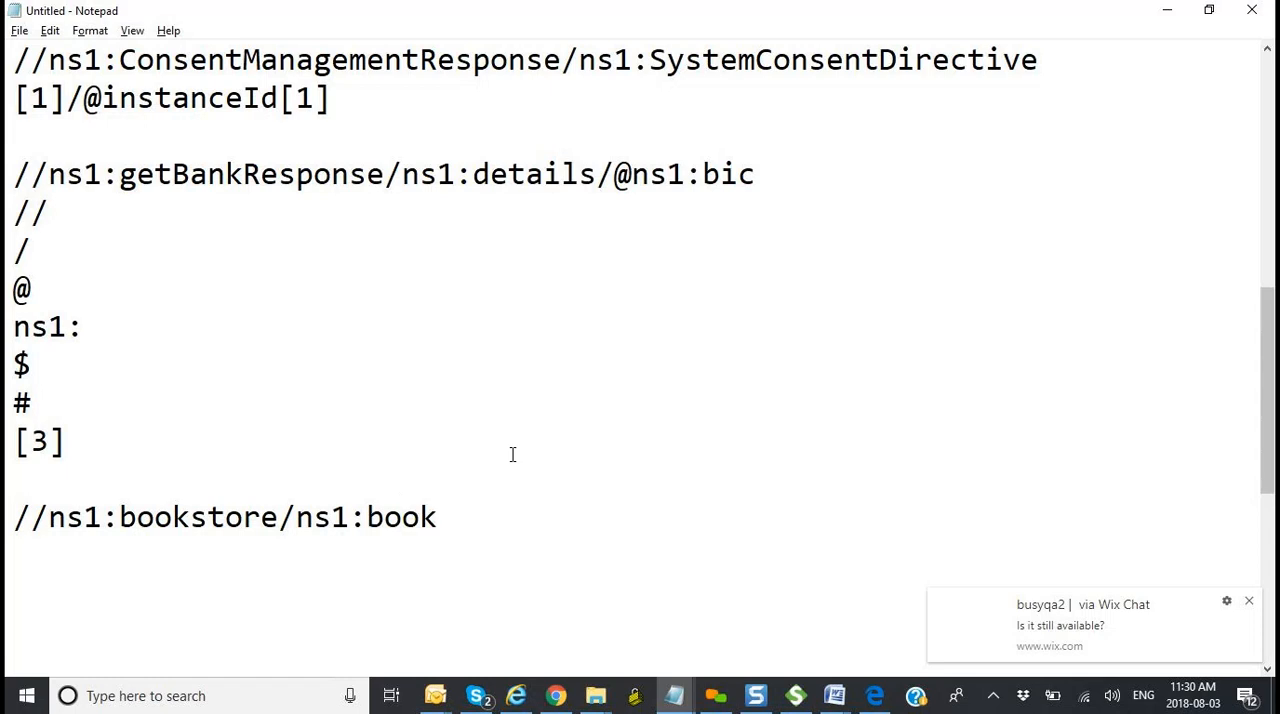
Step: Compare the book elements in the Word example and add the index [2] after ns1:book in Notepad
key("alt+Tab")
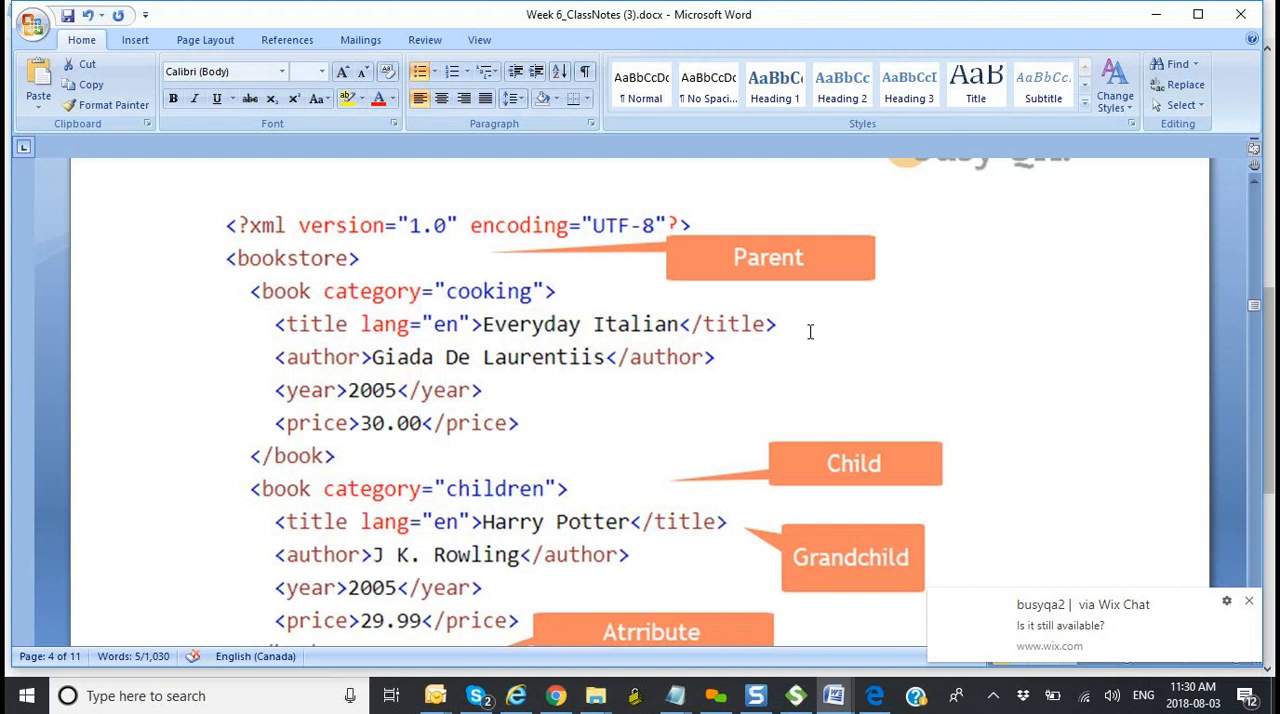
key("alt+Tab")
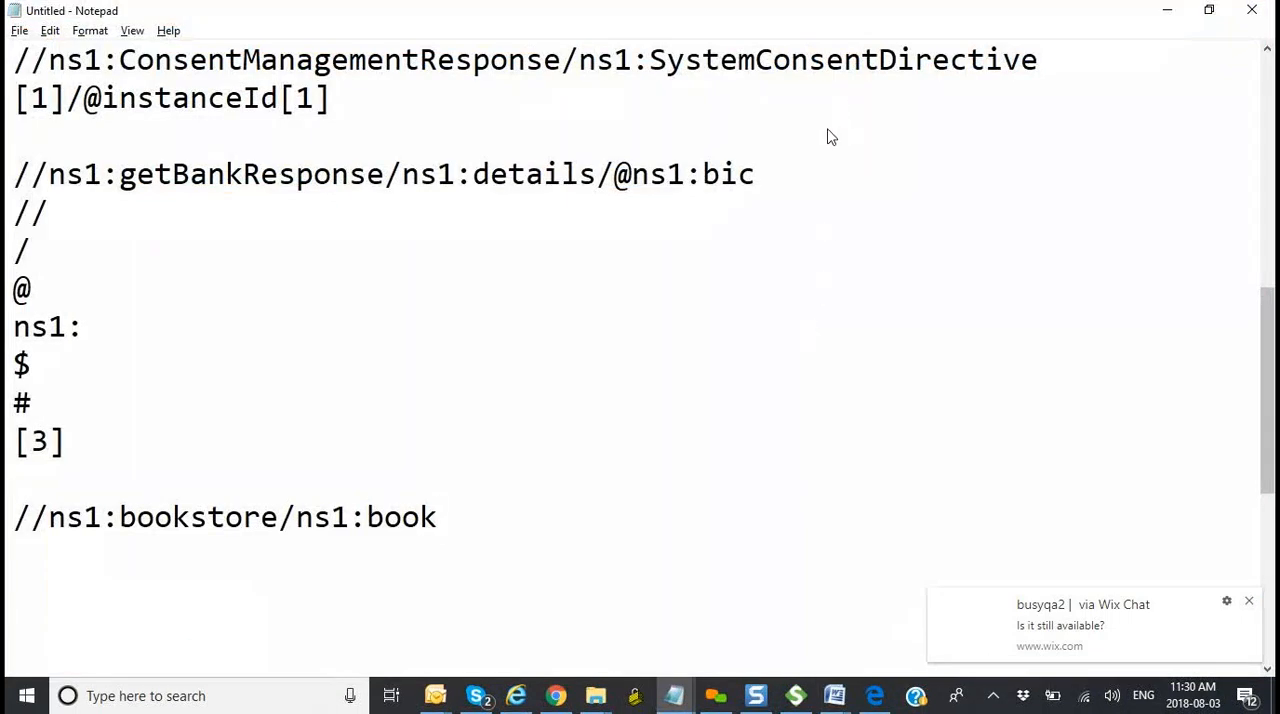
left_click(853, 266)
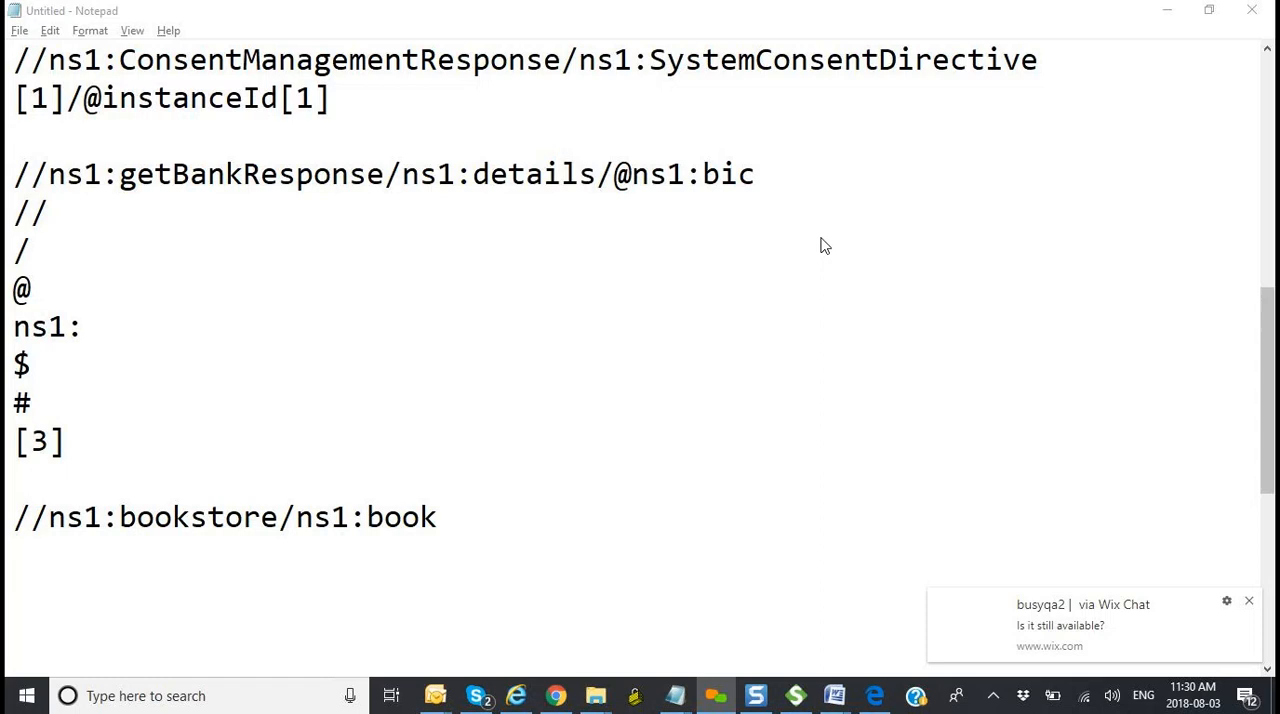
left_click(455, 516)
type("[2")
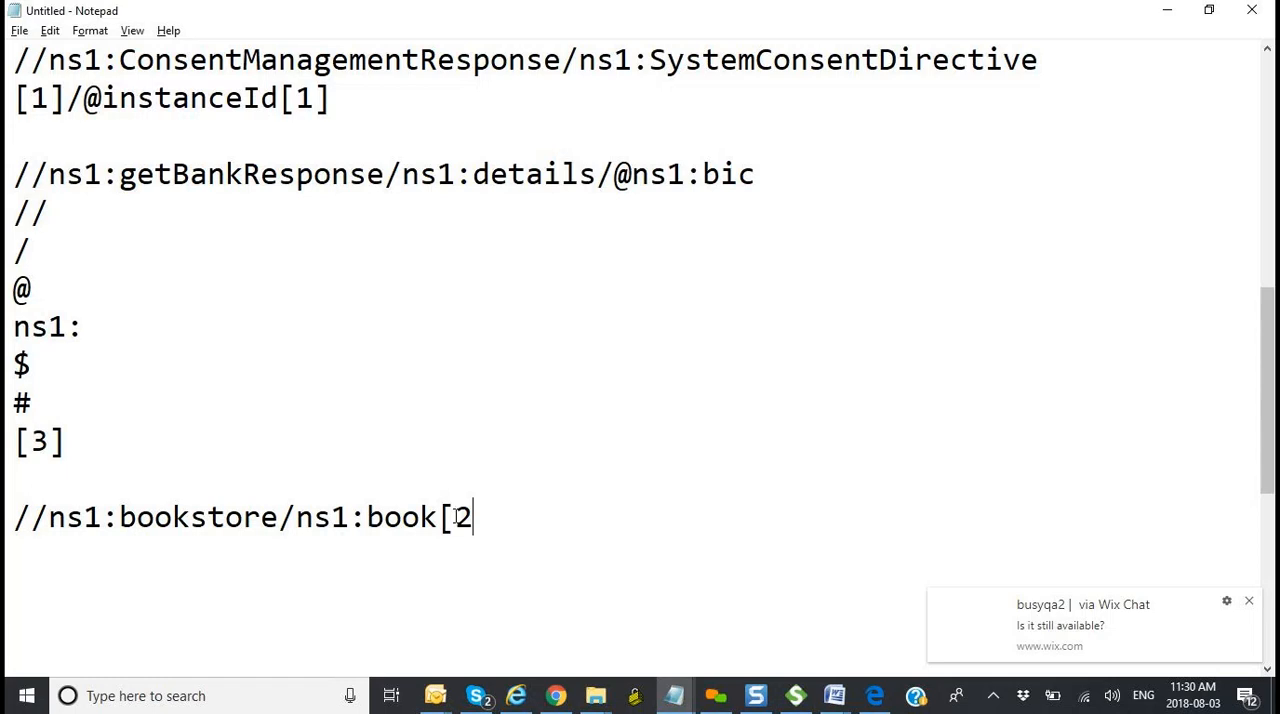
type("]")
Step: Check the second book's child elements in the Week 6_ClassNotes (3) Word document and append /ns1:title to the XPath in Notepad
key("alt+Tab")
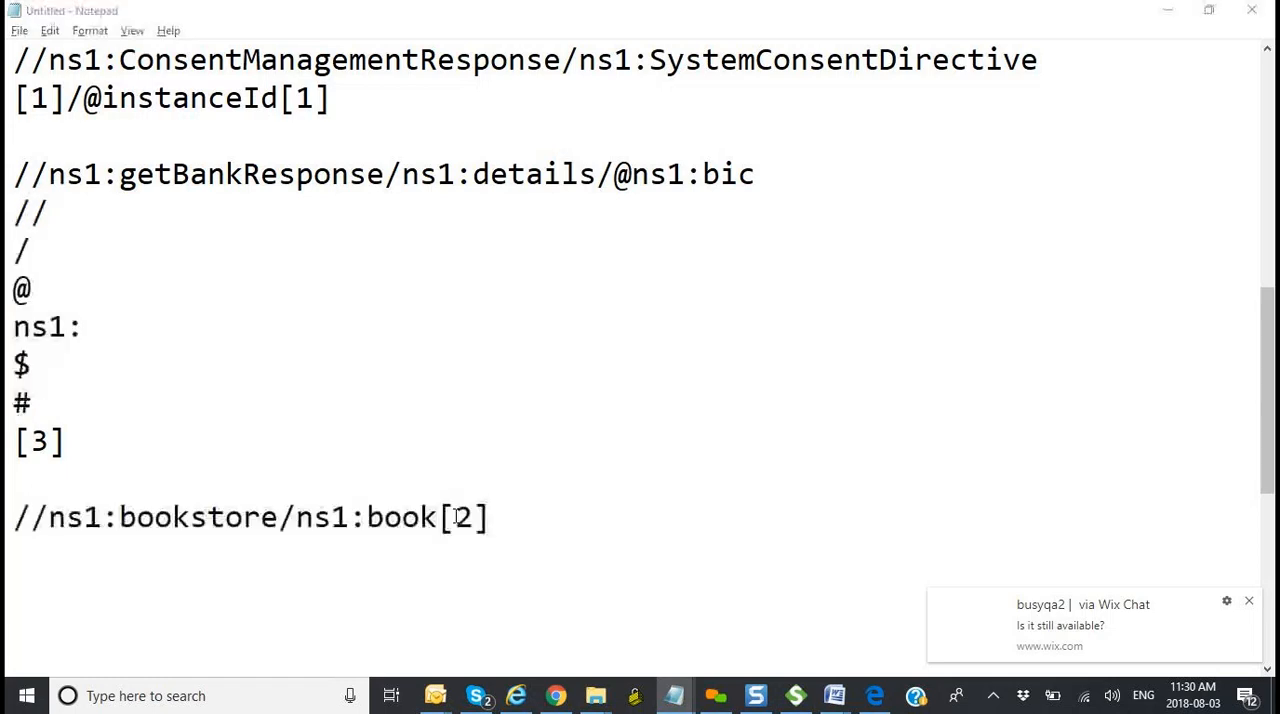
left_click(731, 608)
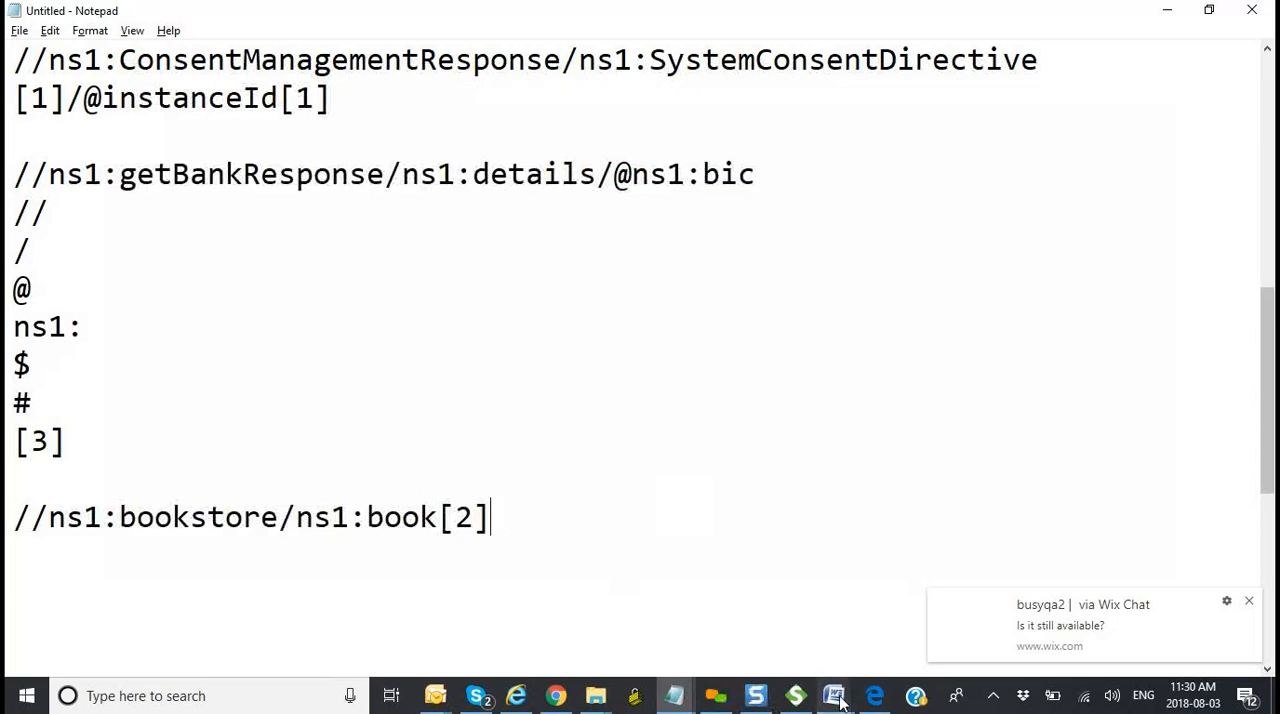
mouse_move(840, 703)
left_click(890, 625)
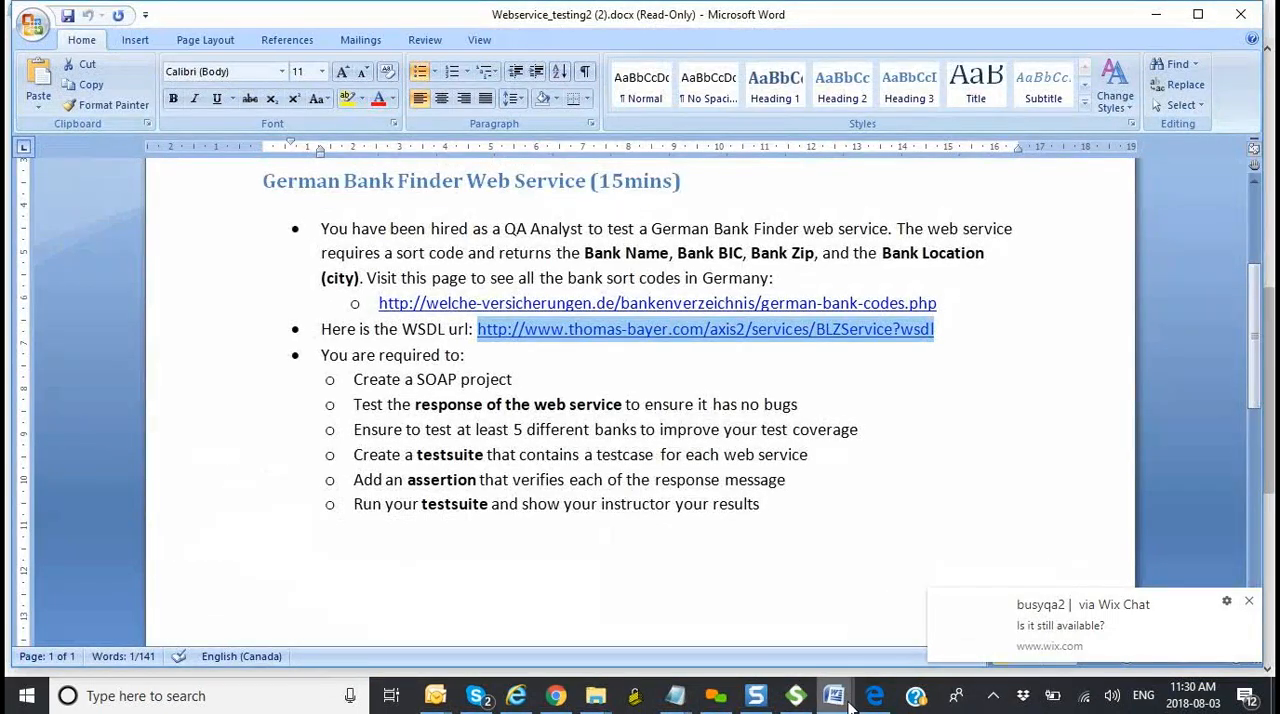
left_click(717, 622)
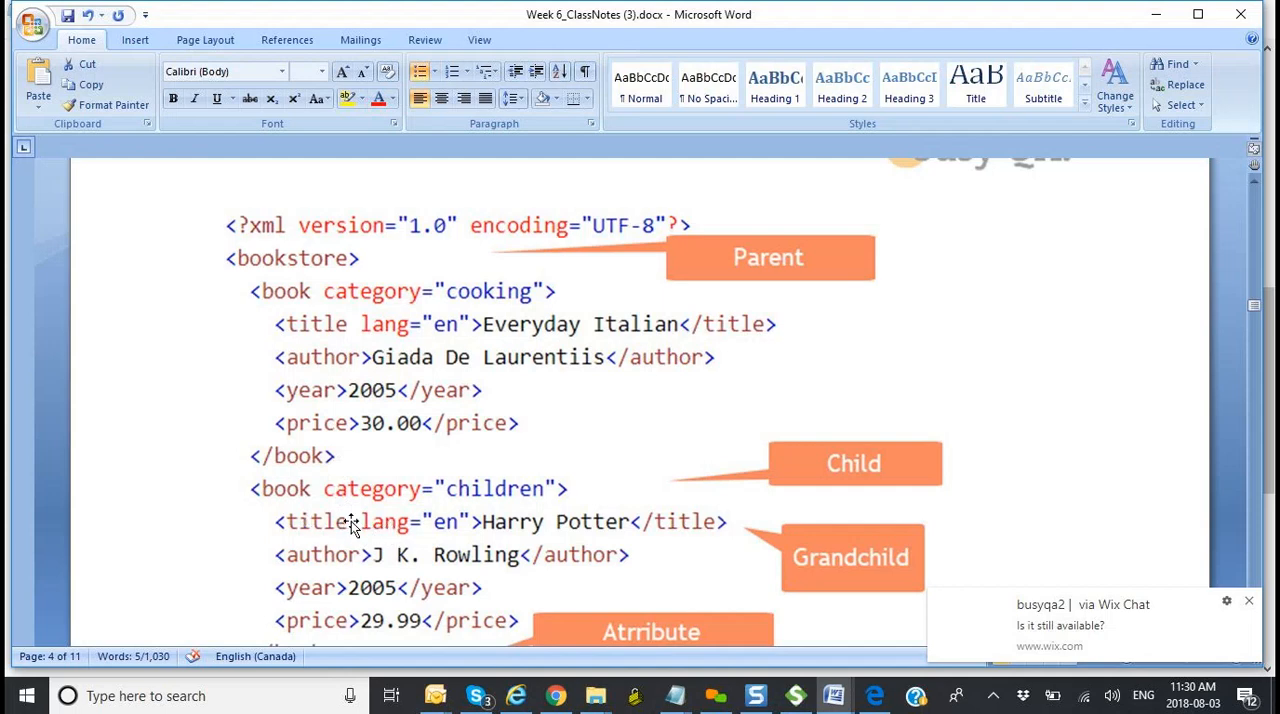
key("alt+Tab")
key("alt+Tab")
mouse_move(675, 695)
left_click(870, 608)
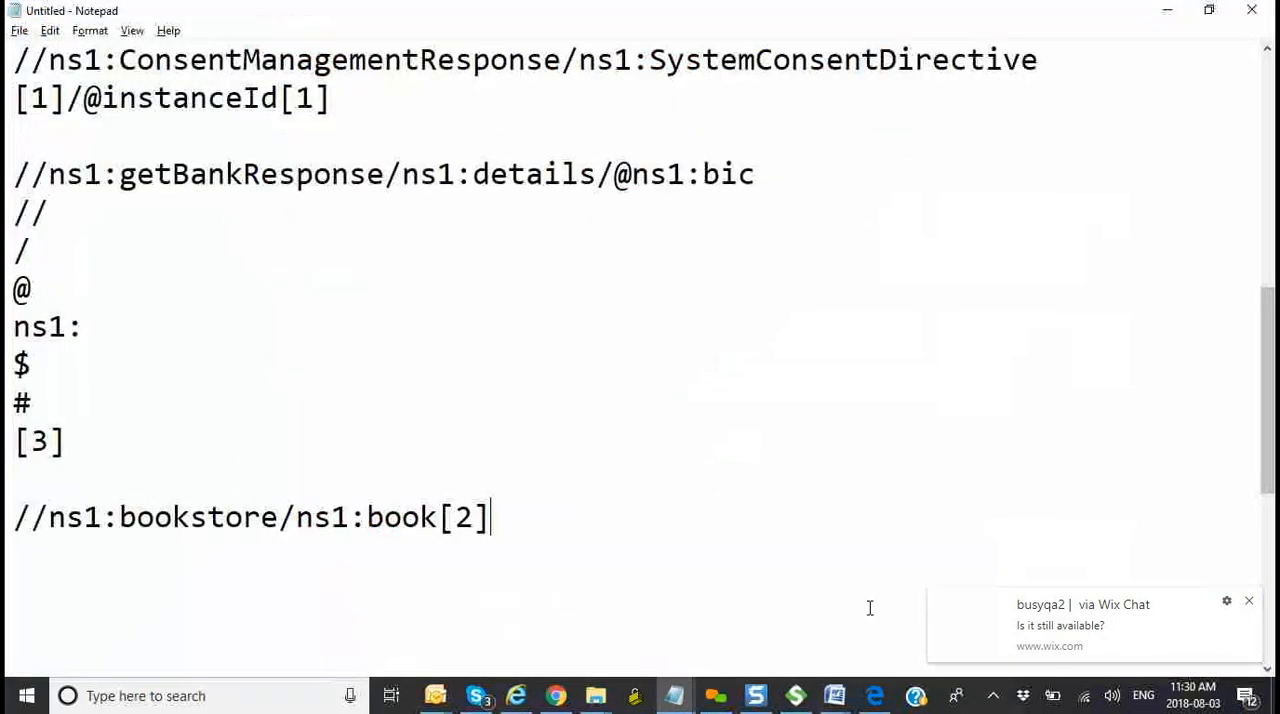
type("/ns")
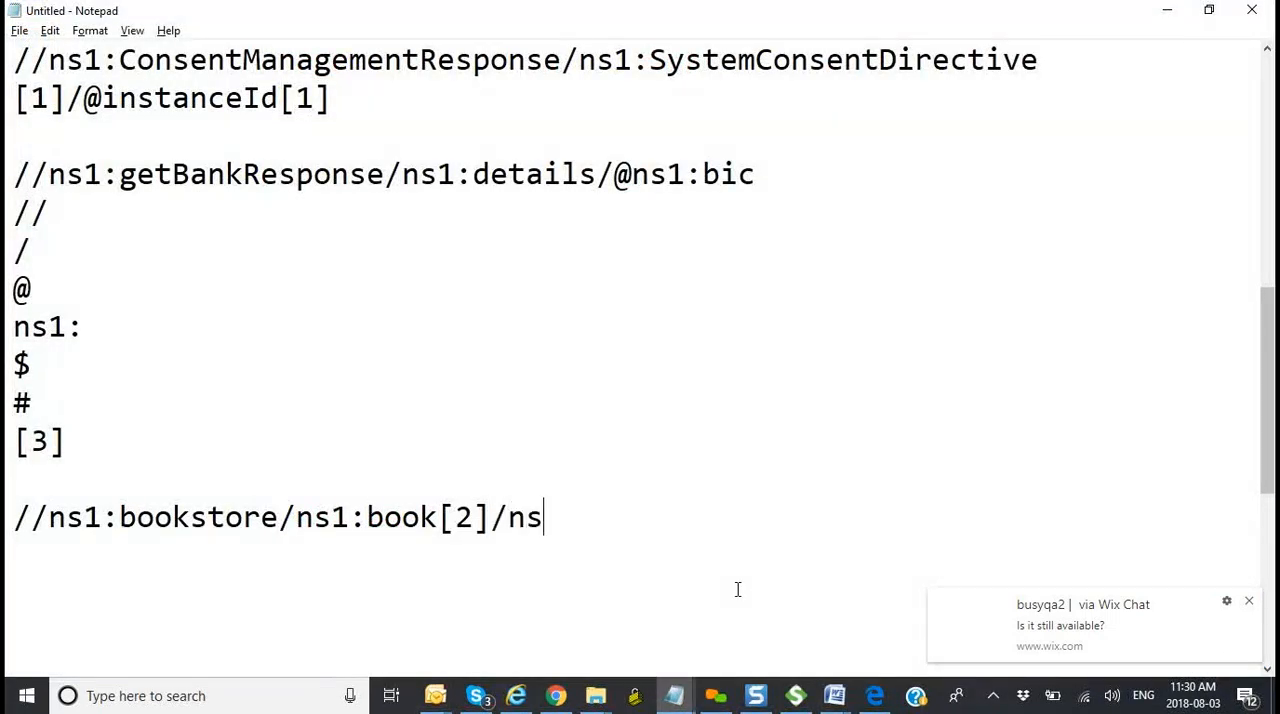
type("1:title")
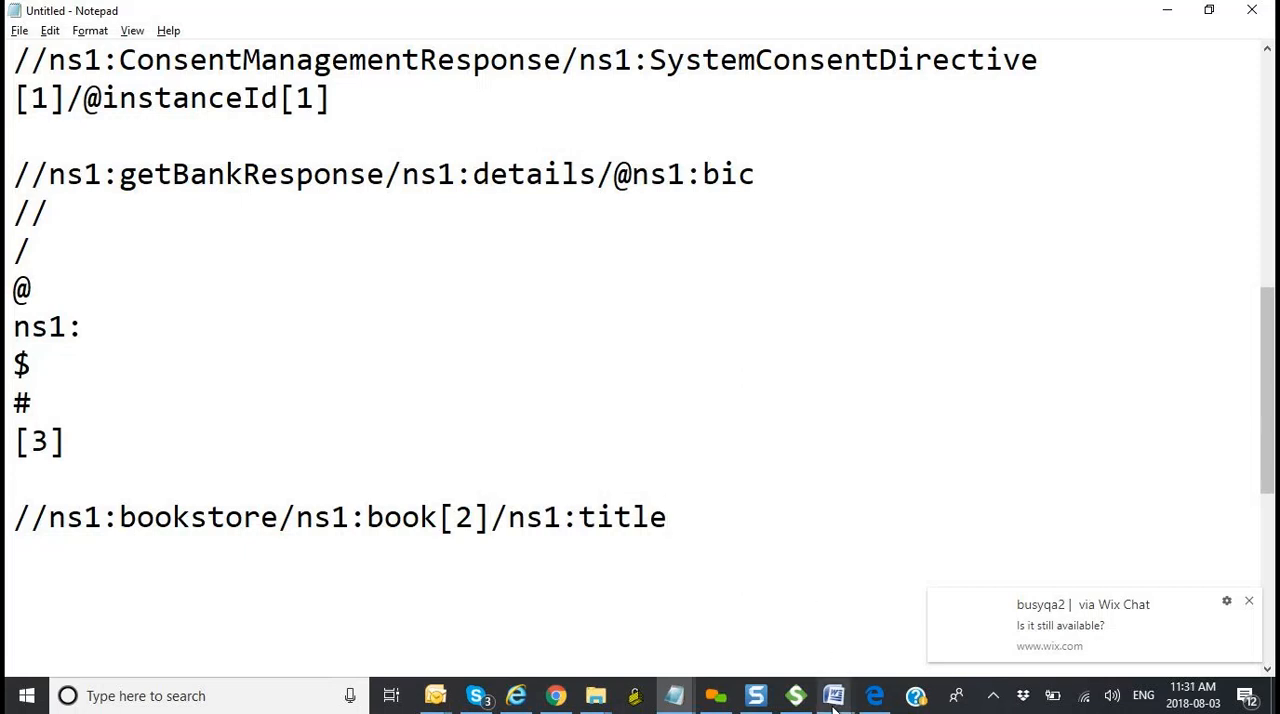
mouse_move(833, 705)
left_click(755, 638)
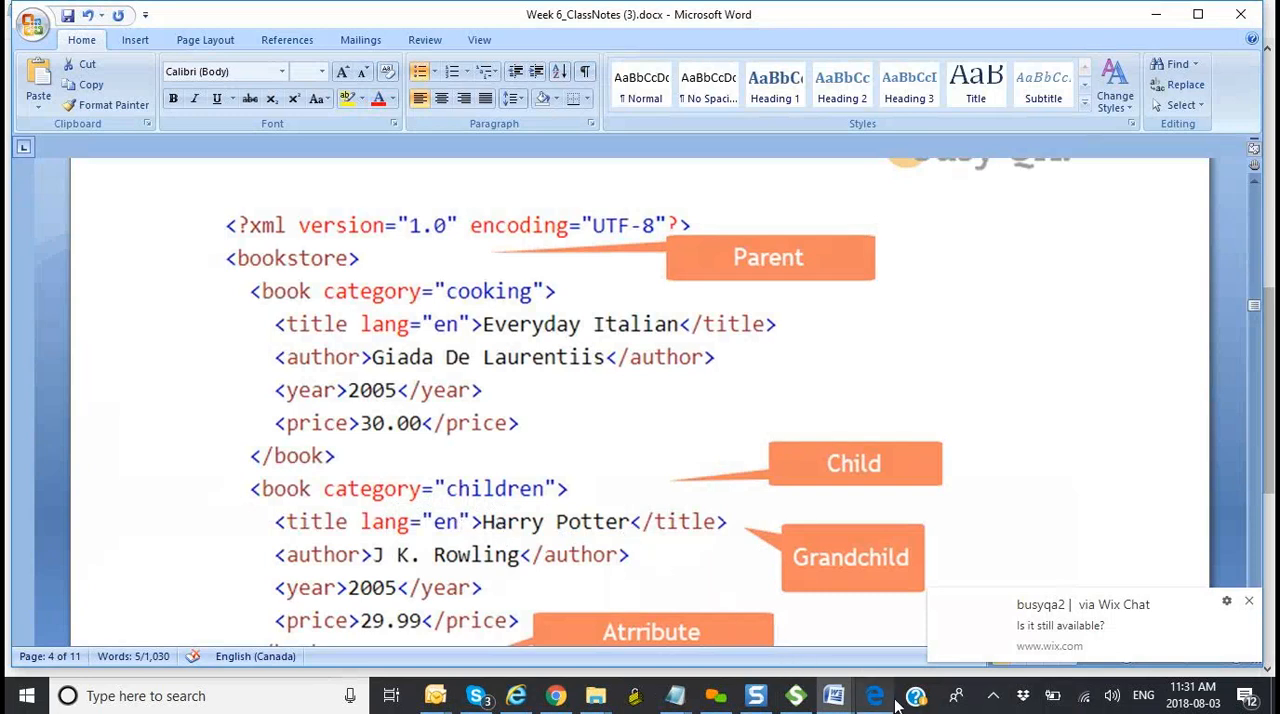
mouse_move(836, 703)
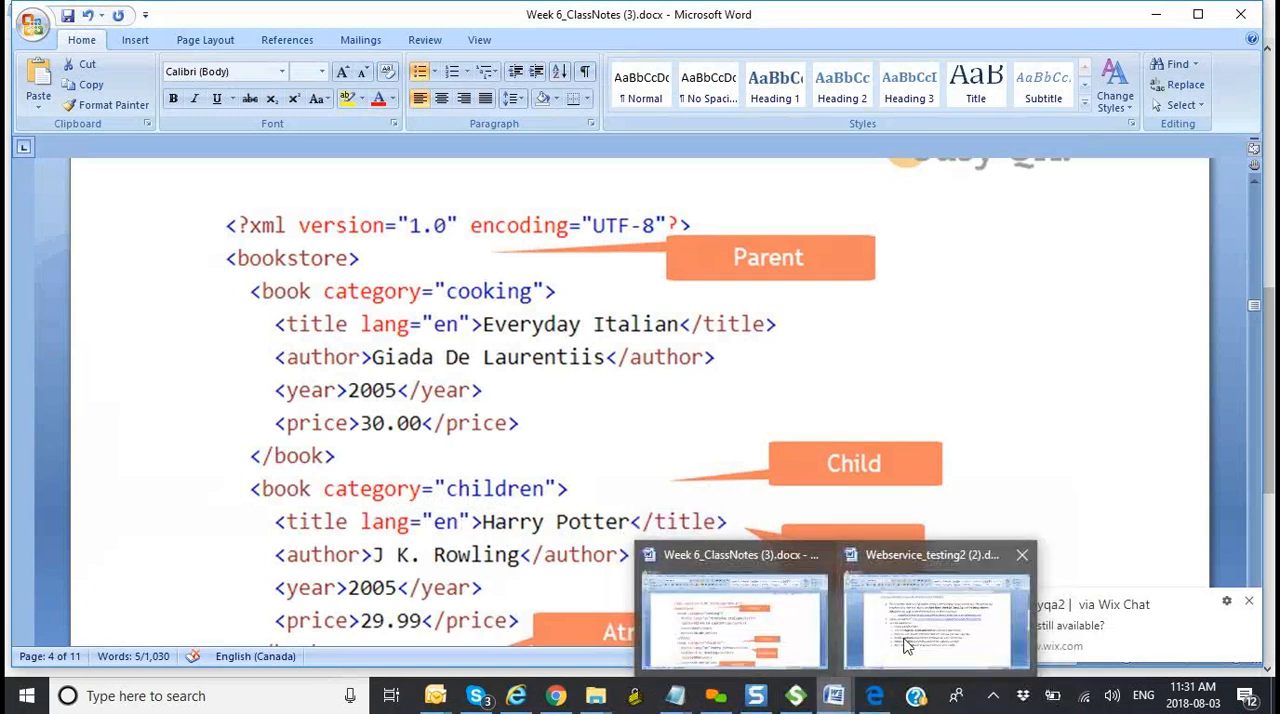
mouse_move(675, 697)
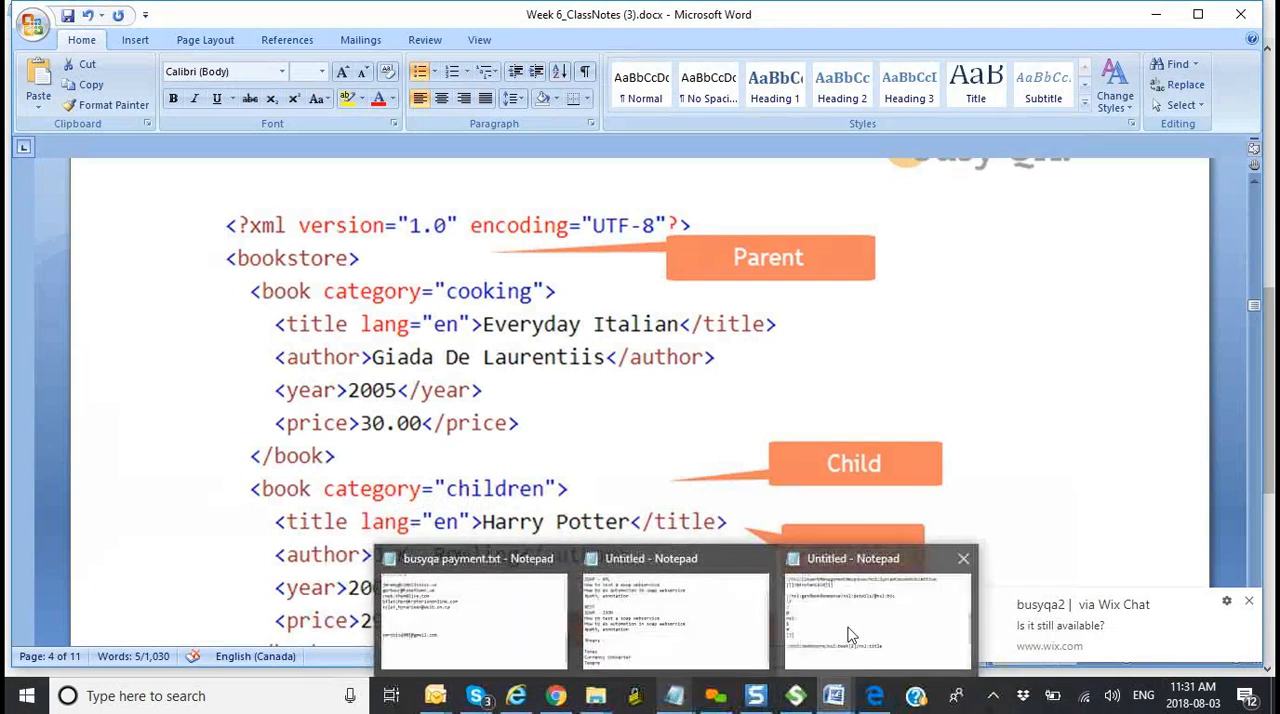
left_click(848, 635)
type("/")
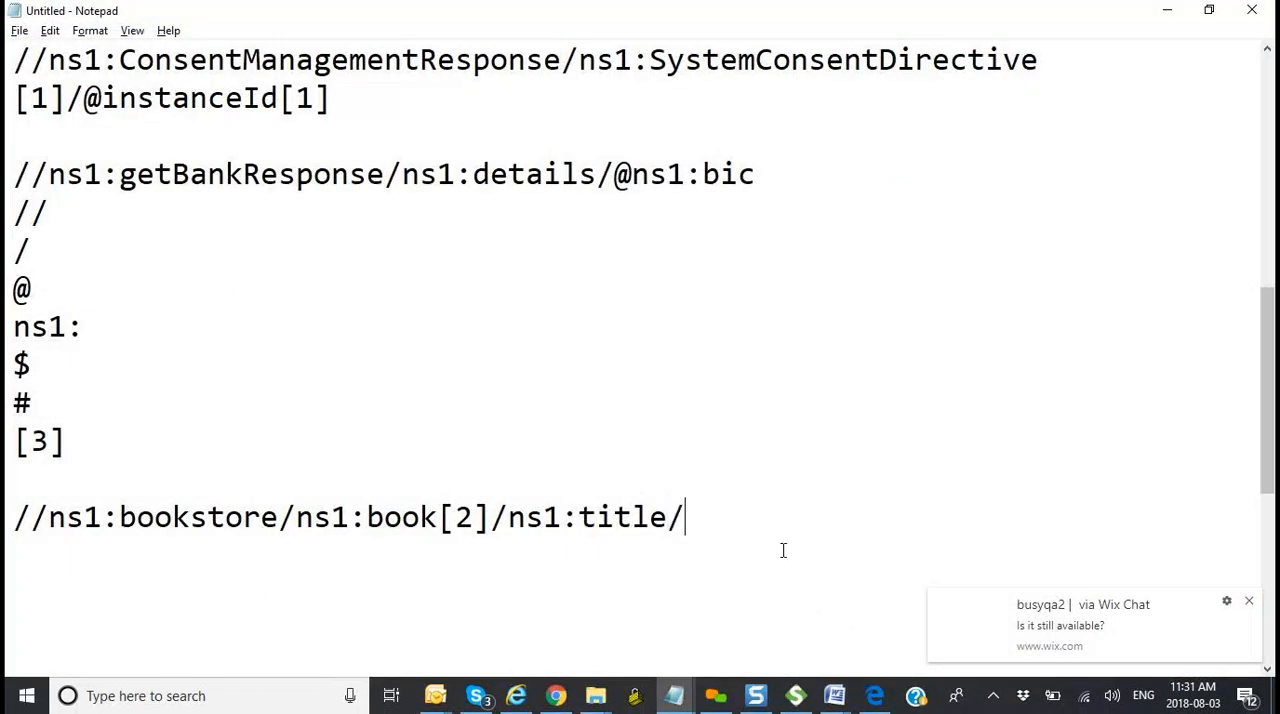
type("@")
type("eng")
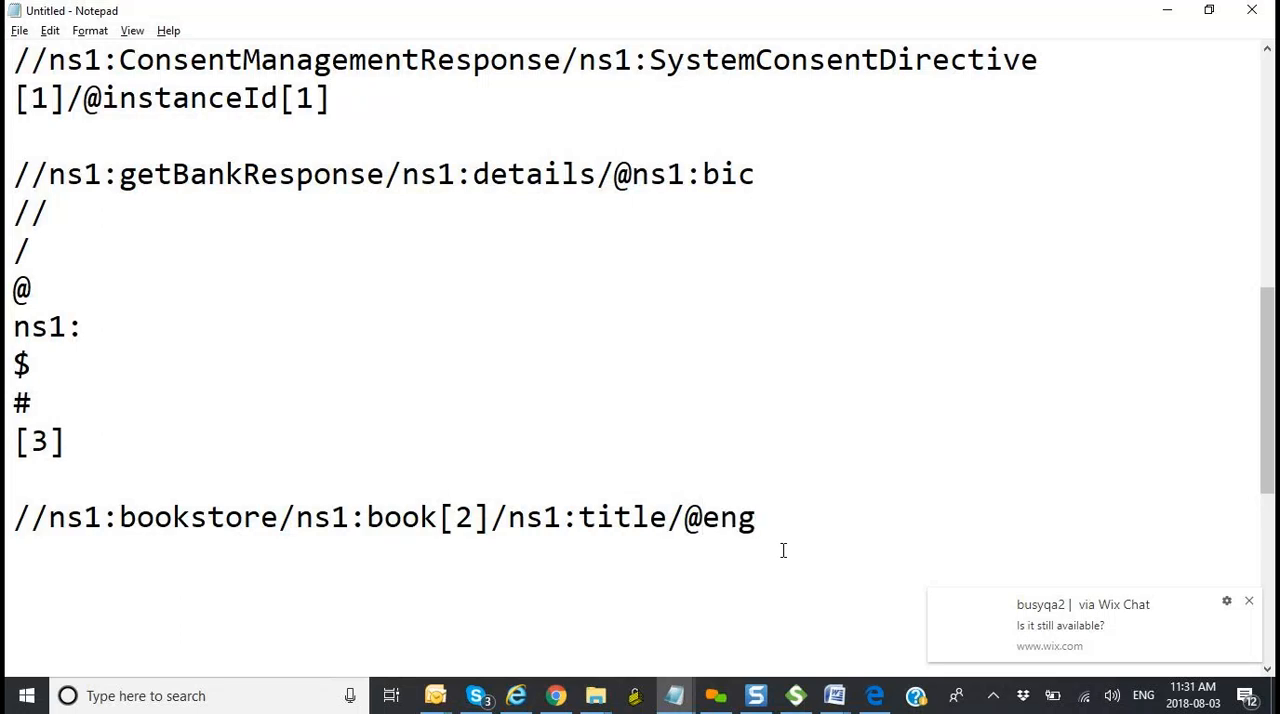
Step: Recheck the title attribute's name in Word and replace eng with lang after the @ in Notepad
key("alt+Tab")
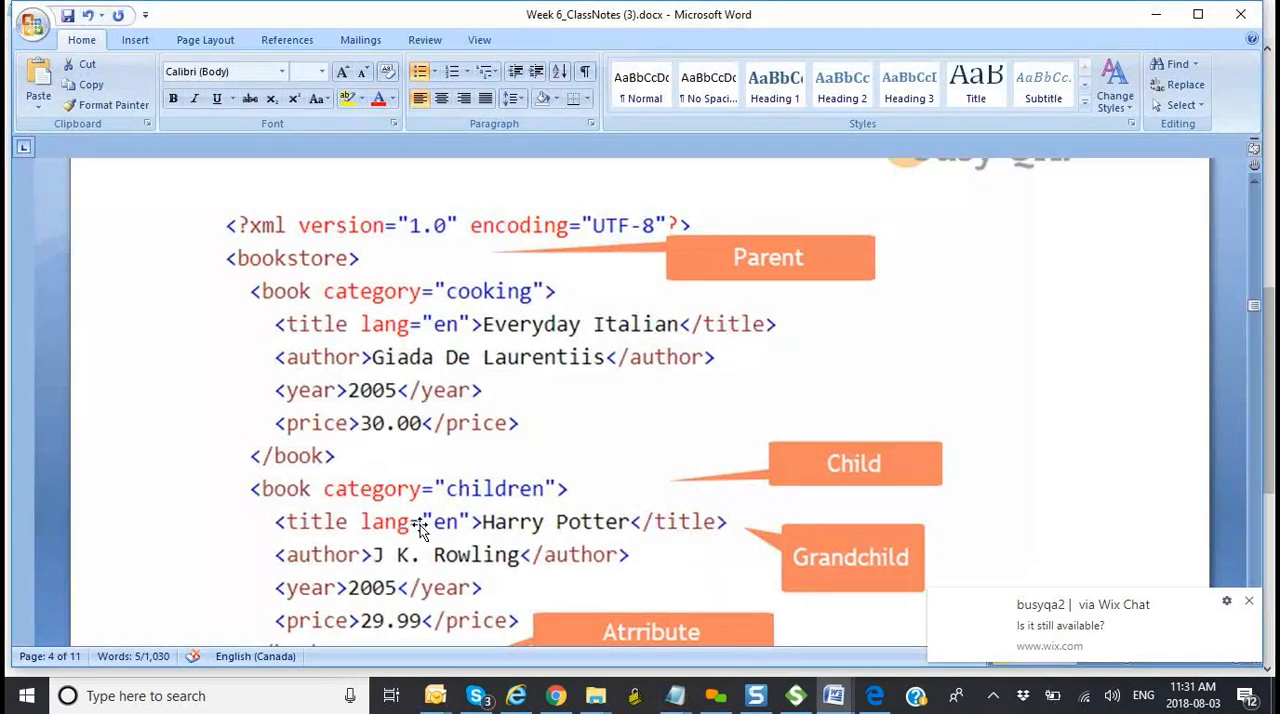
key("alt+Tab")
key("BackSpace")
key("BackSpace")
key("BackSpace")
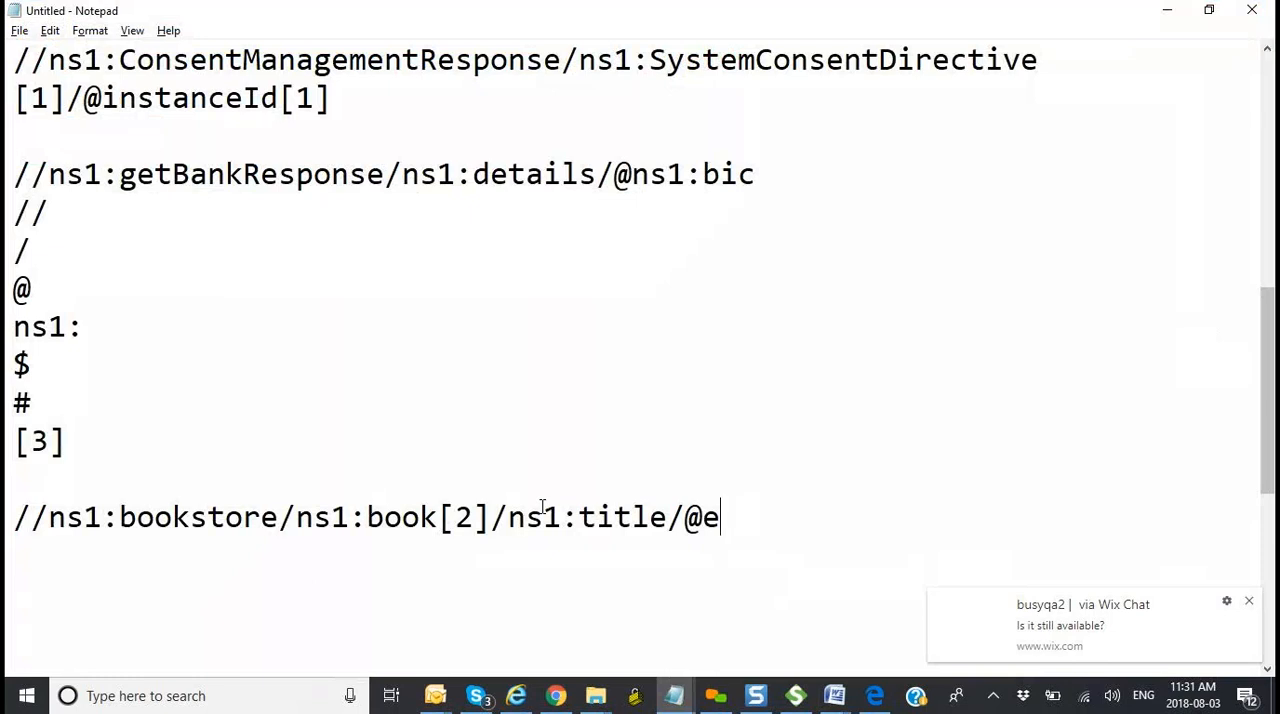
type("lang")
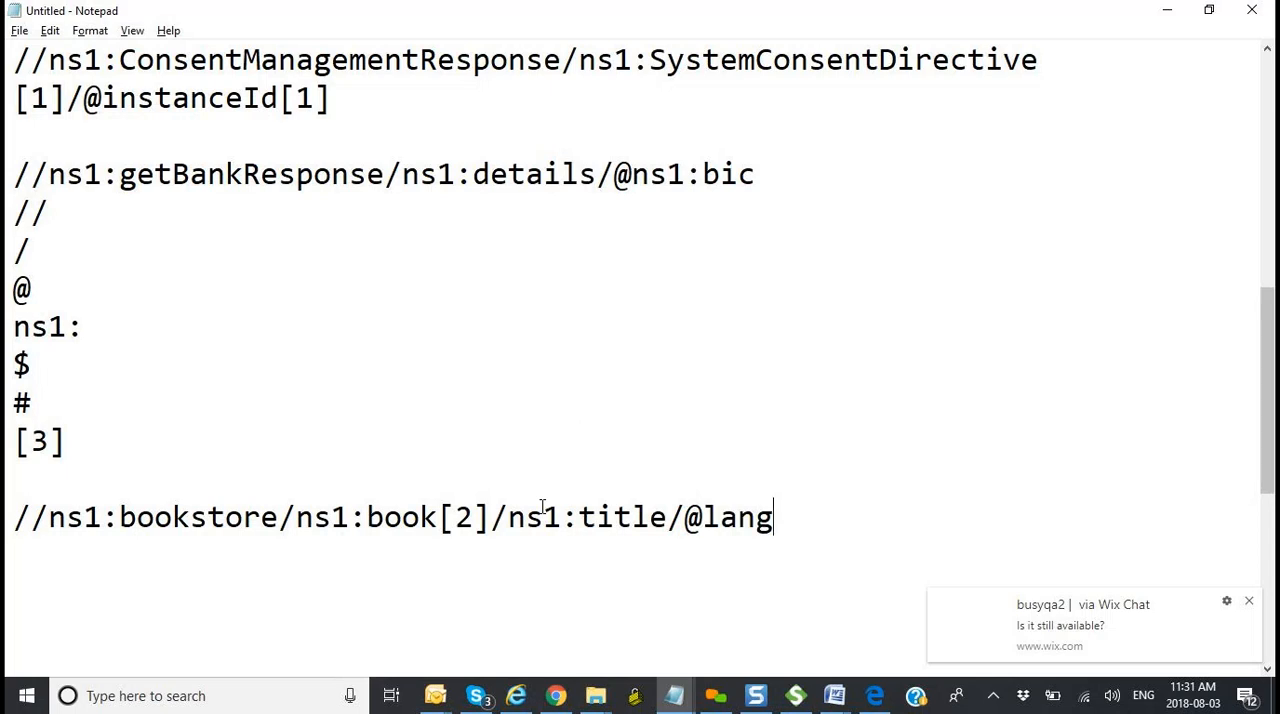
Step: Review the finished bookstore XPath and its [2] index in Notepad against the second book in the Word example
left_click(812, 235)
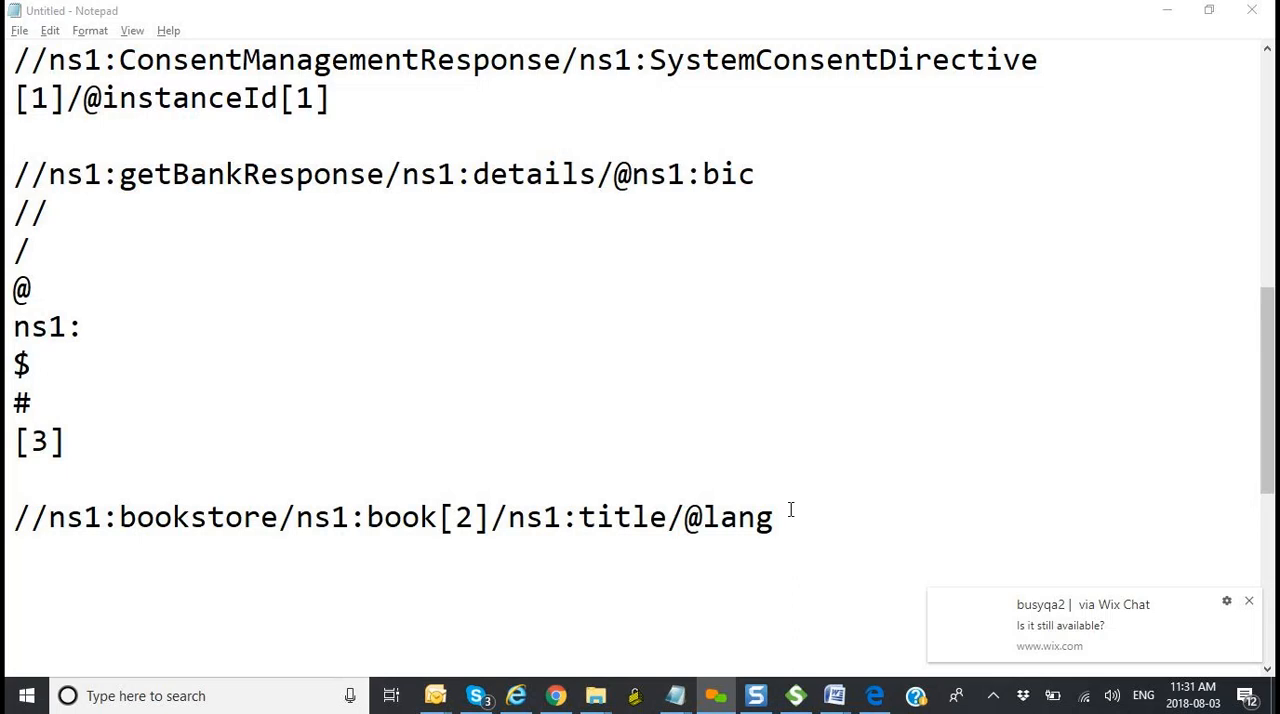
left_click_drag(789, 510, 81, 501)
left_click(457, 515)
mouse_move(834, 695)
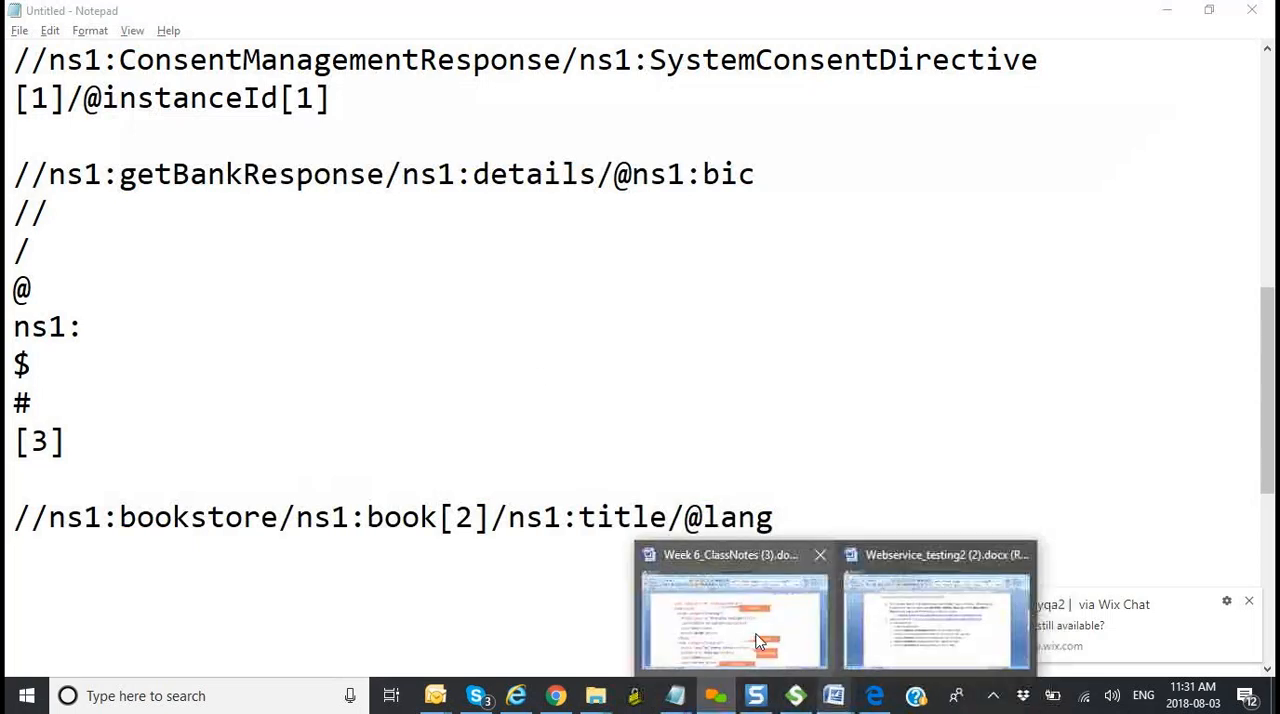
left_click(755, 638)
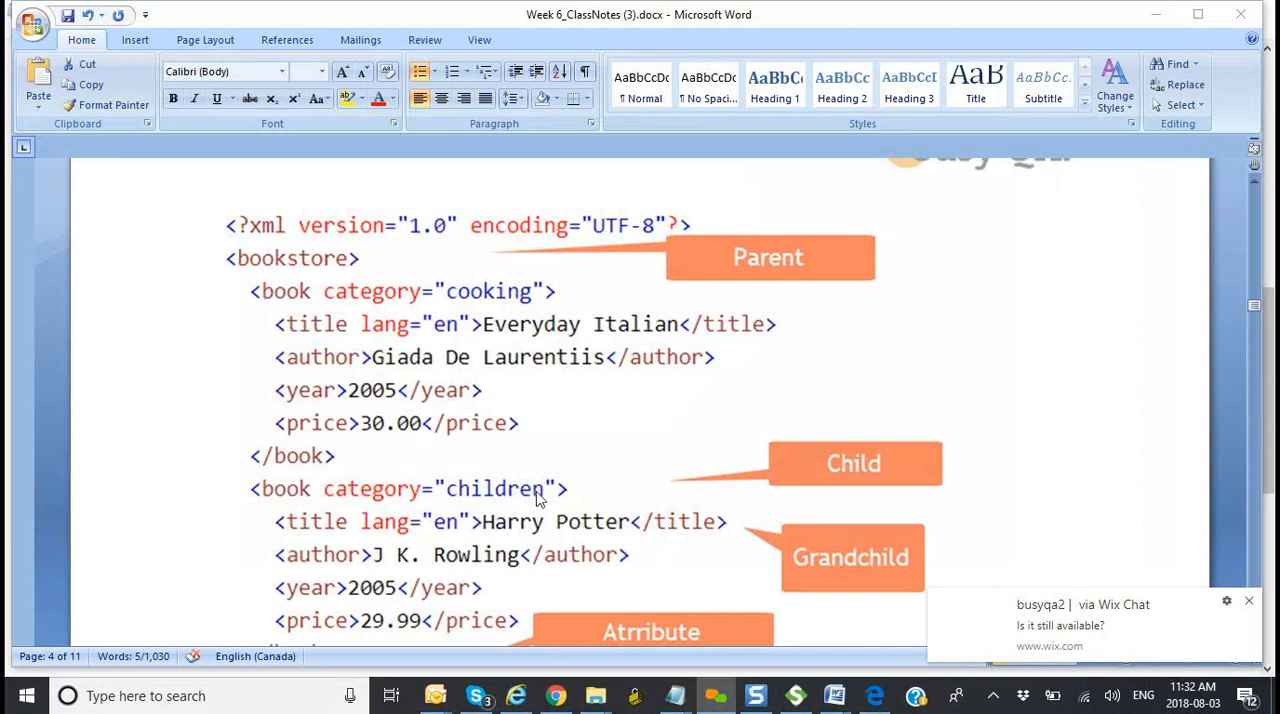
mouse_move(718, 700)
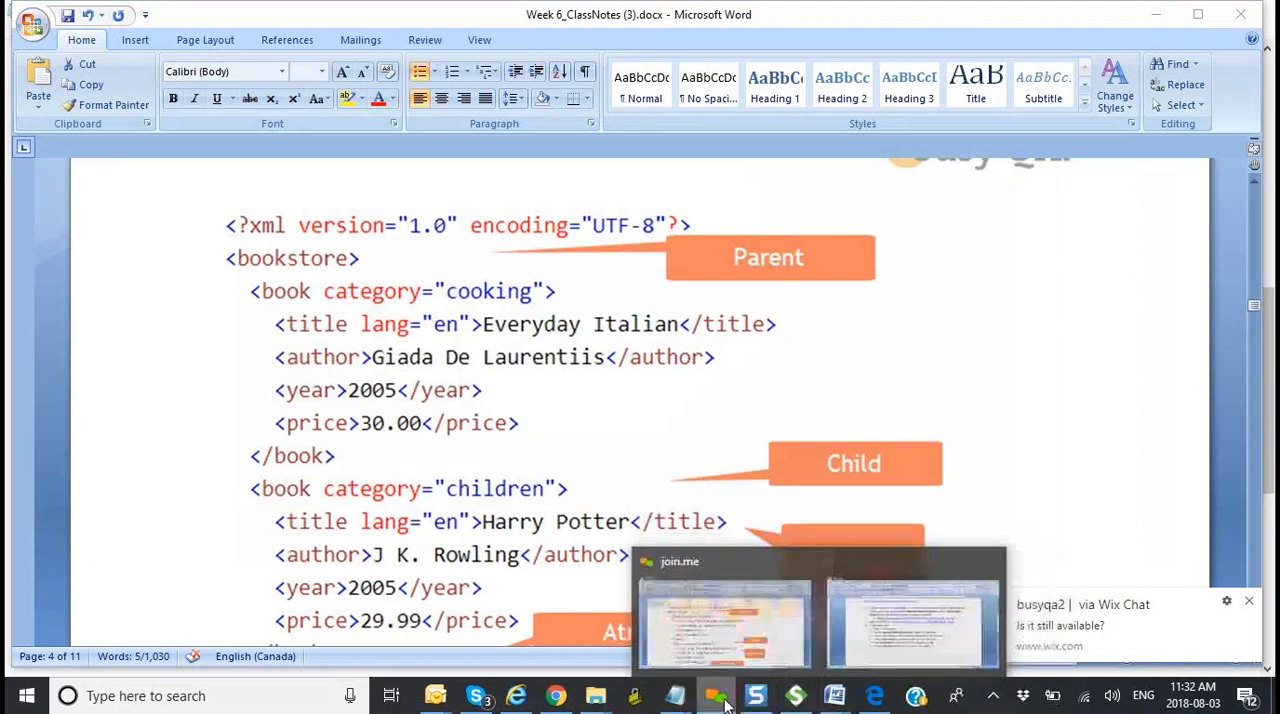
mouse_move(675, 700)
left_click(886, 625)
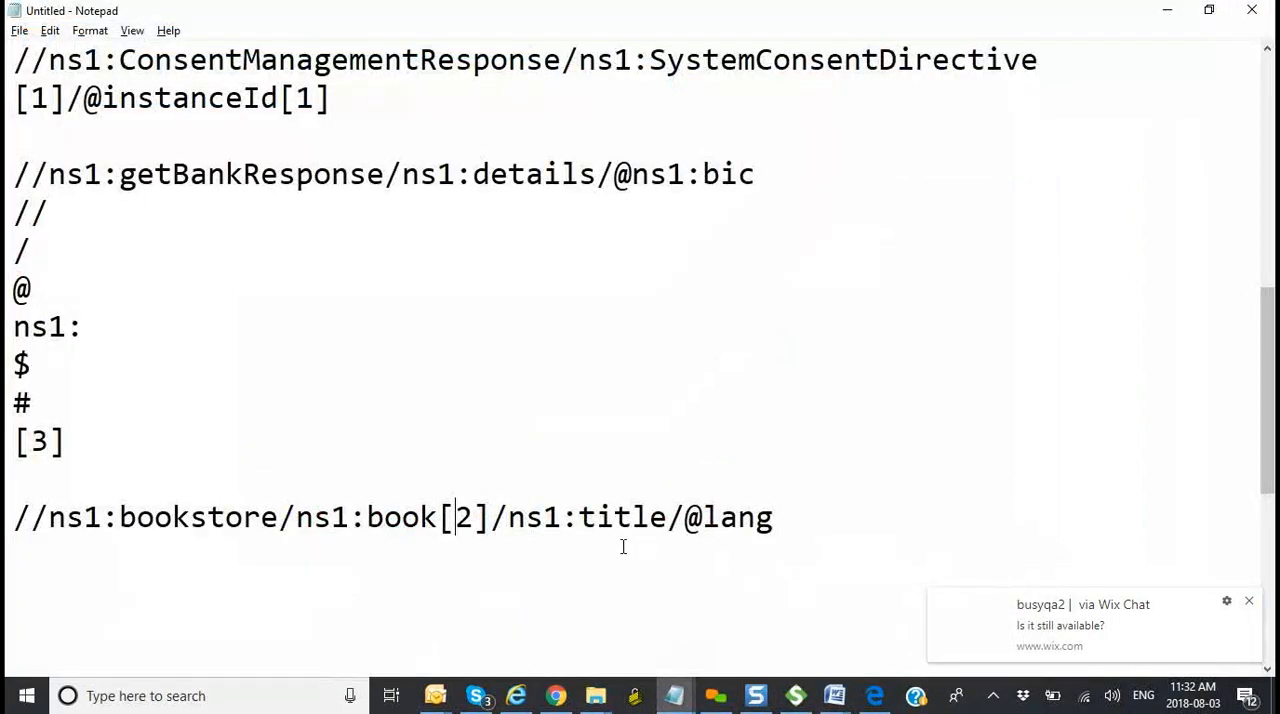
left_click_drag(215, 548, 14, 517)
key("ctrl+c")
left_click(14, 550)
key("ctrl+v")
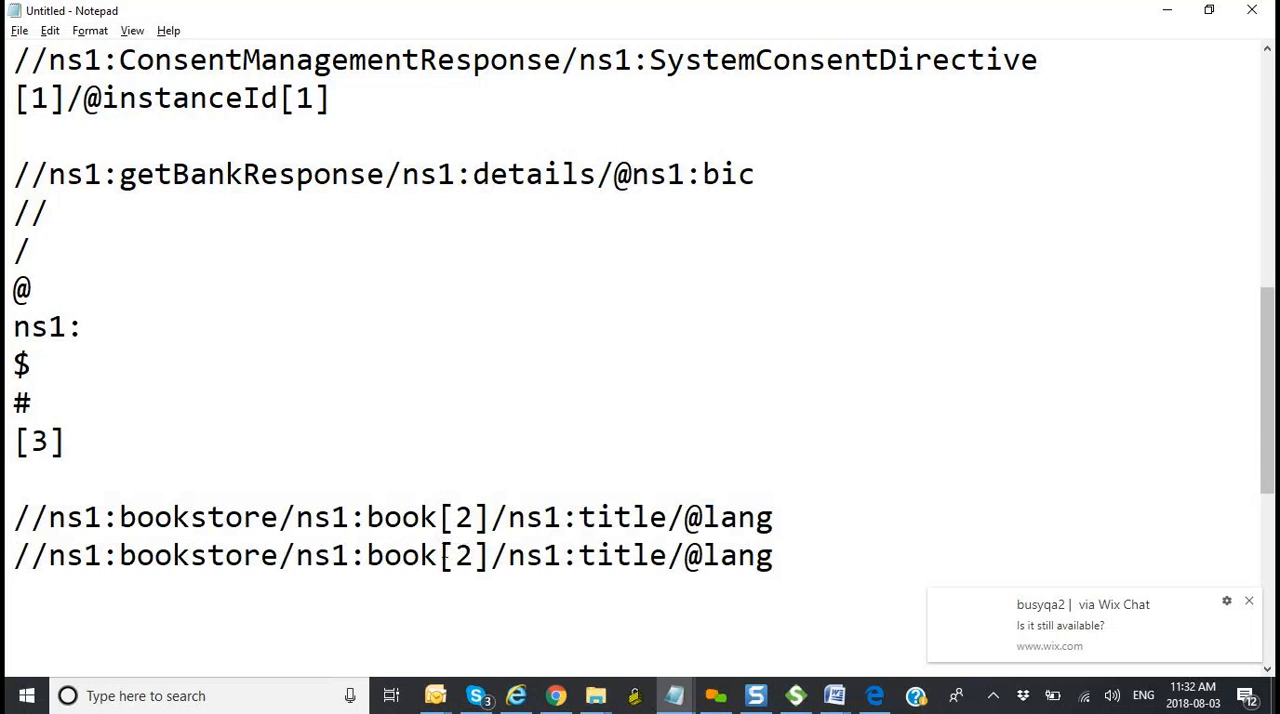
left_click(440, 555)
type("/")
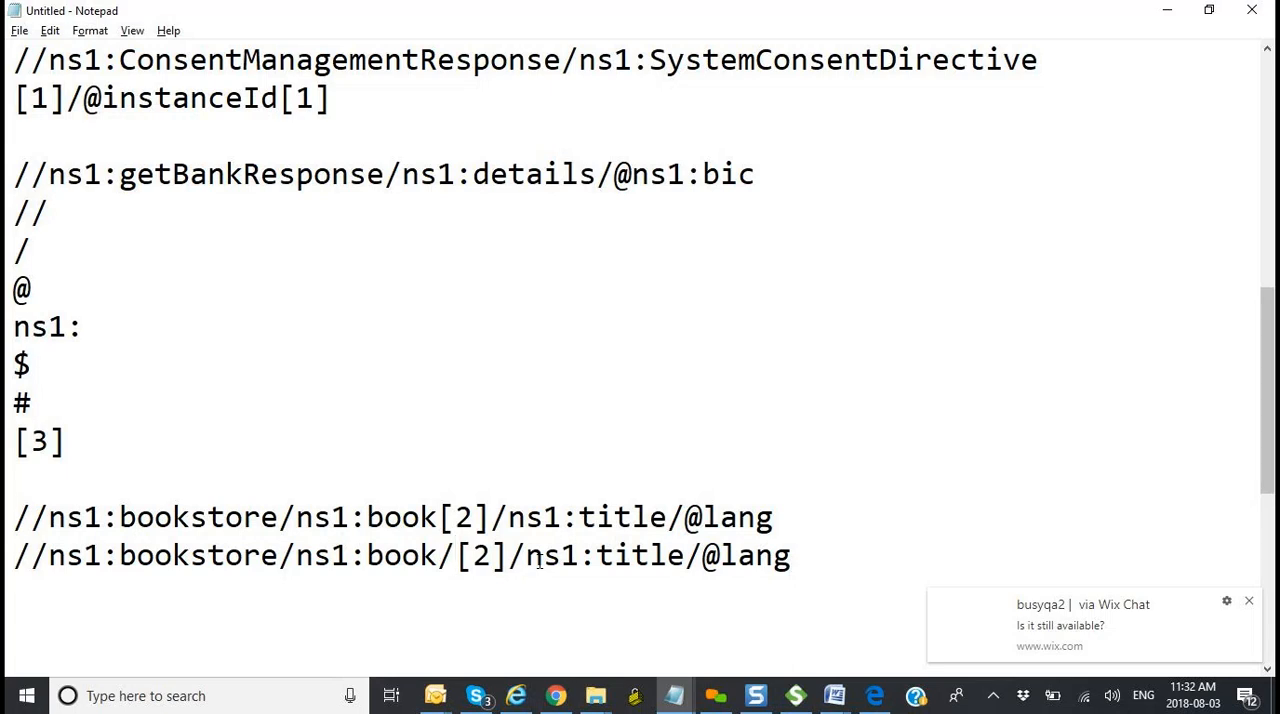
type("@")
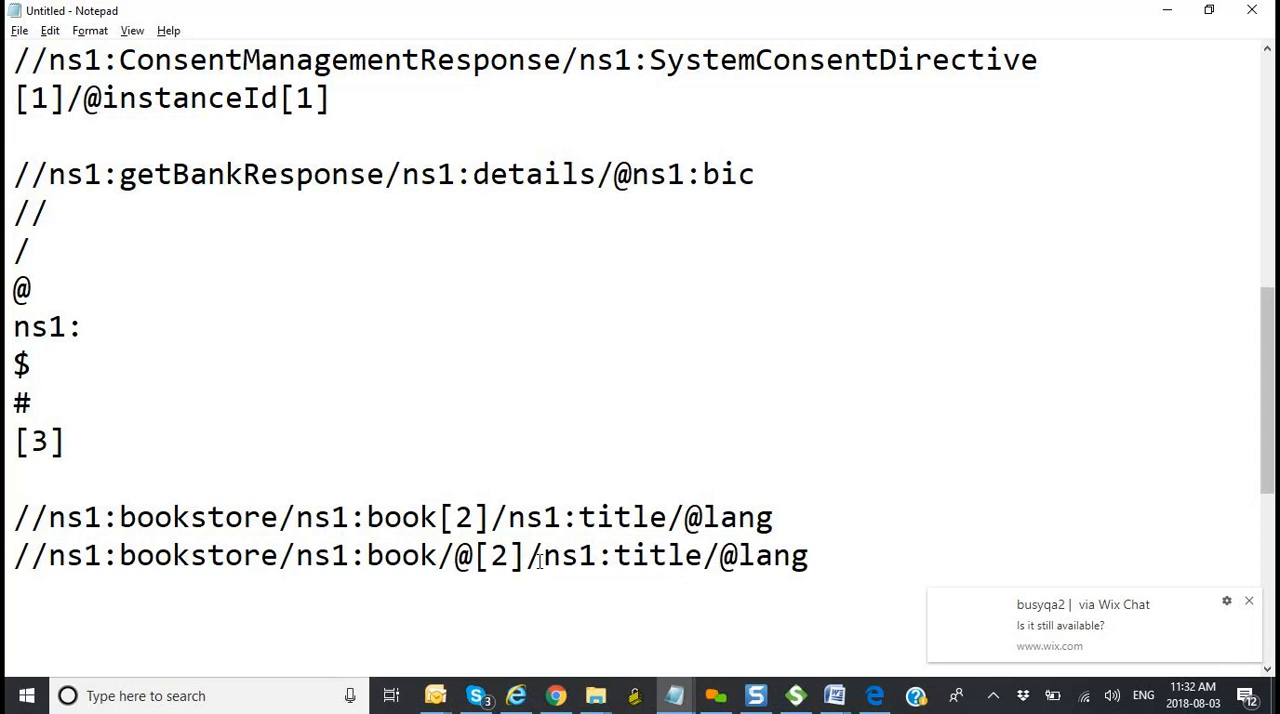
type("categ")
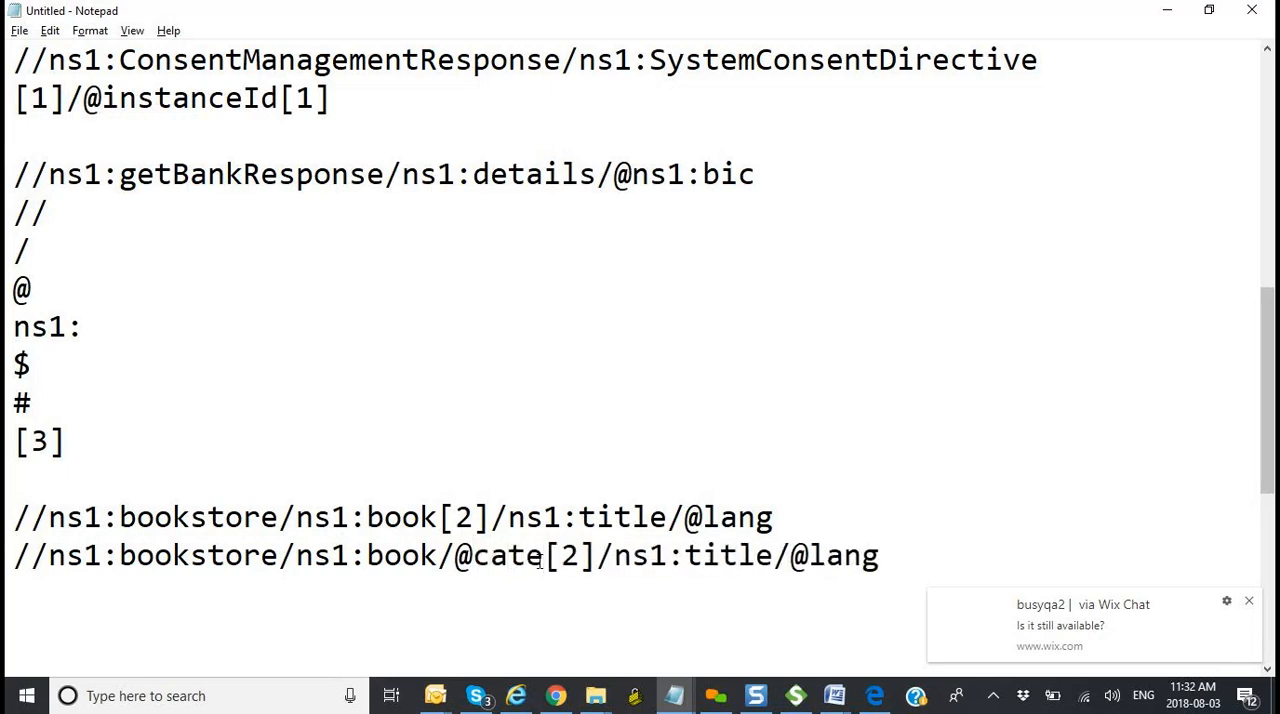
type("ory")
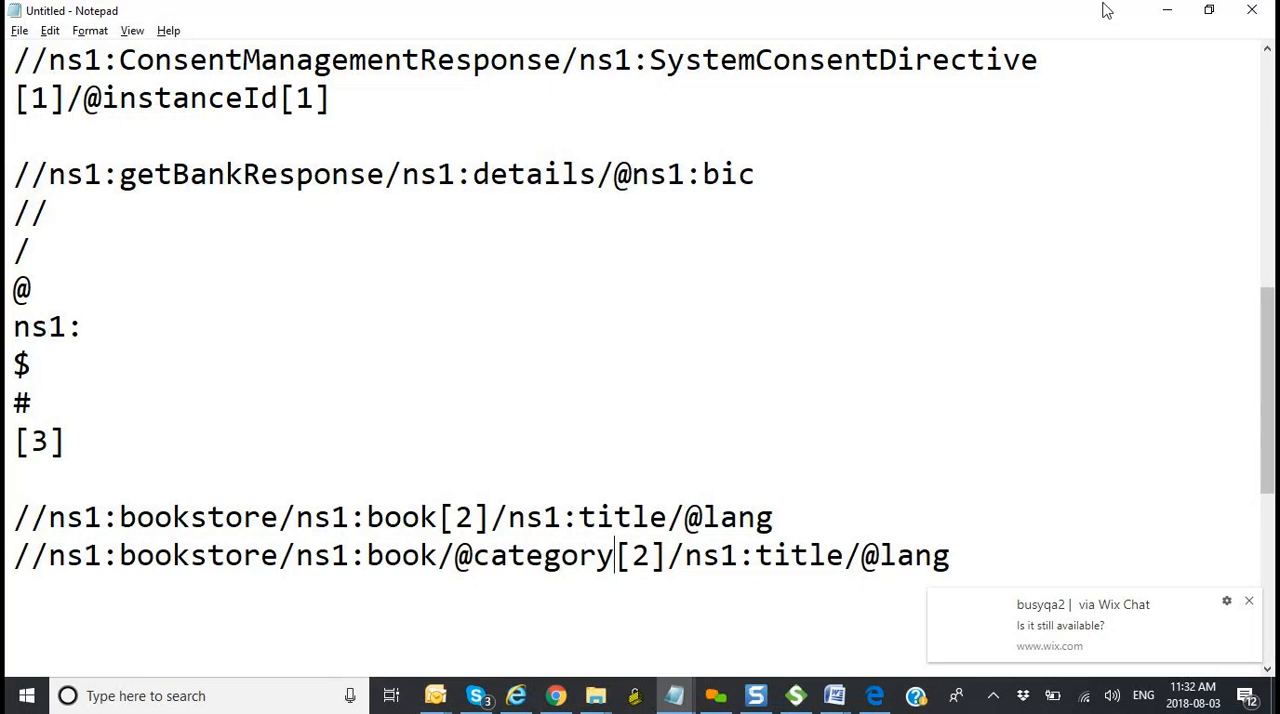
left_click(1167, 18)
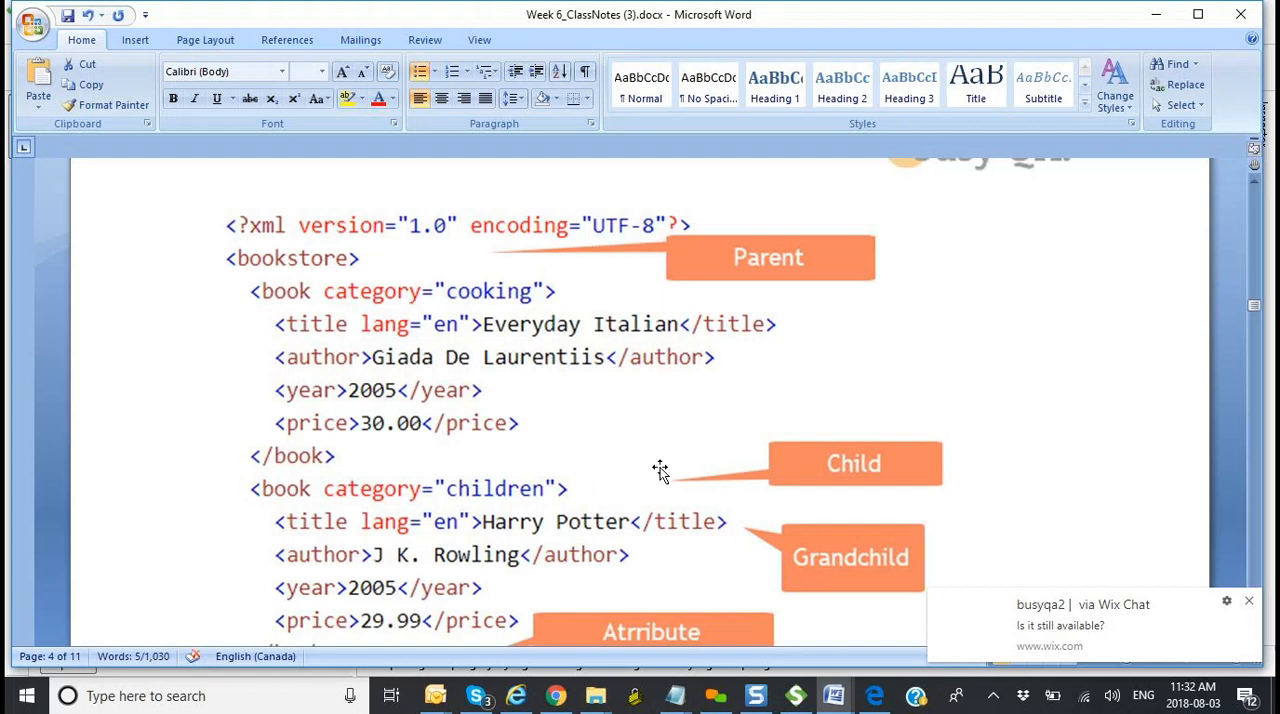
key("alt+Tab")
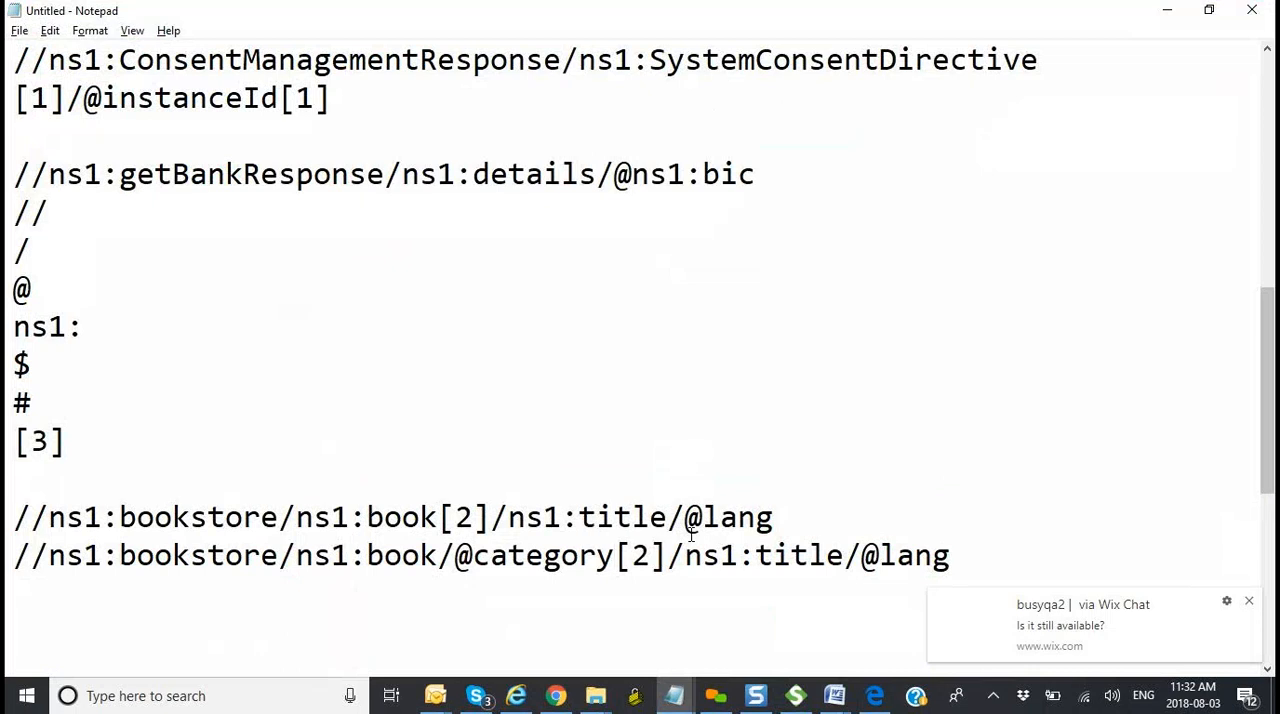
key("Delete")
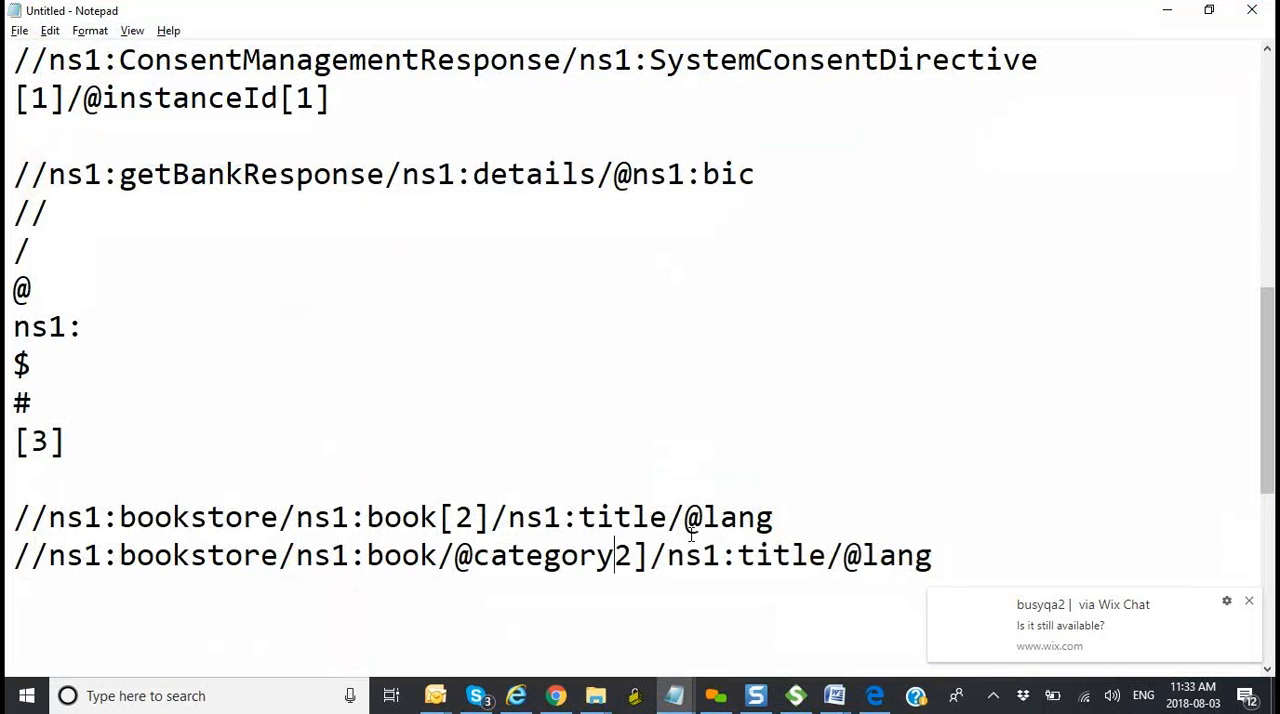
key("BackSpace")
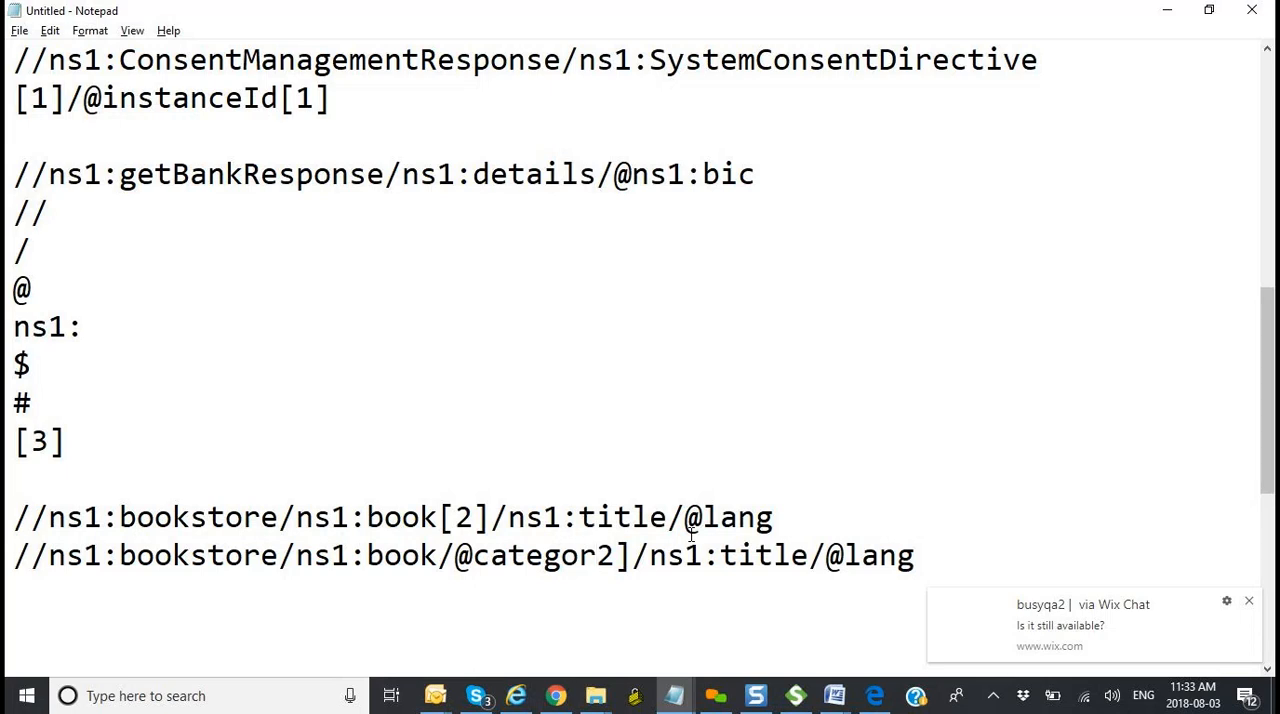
type("y")
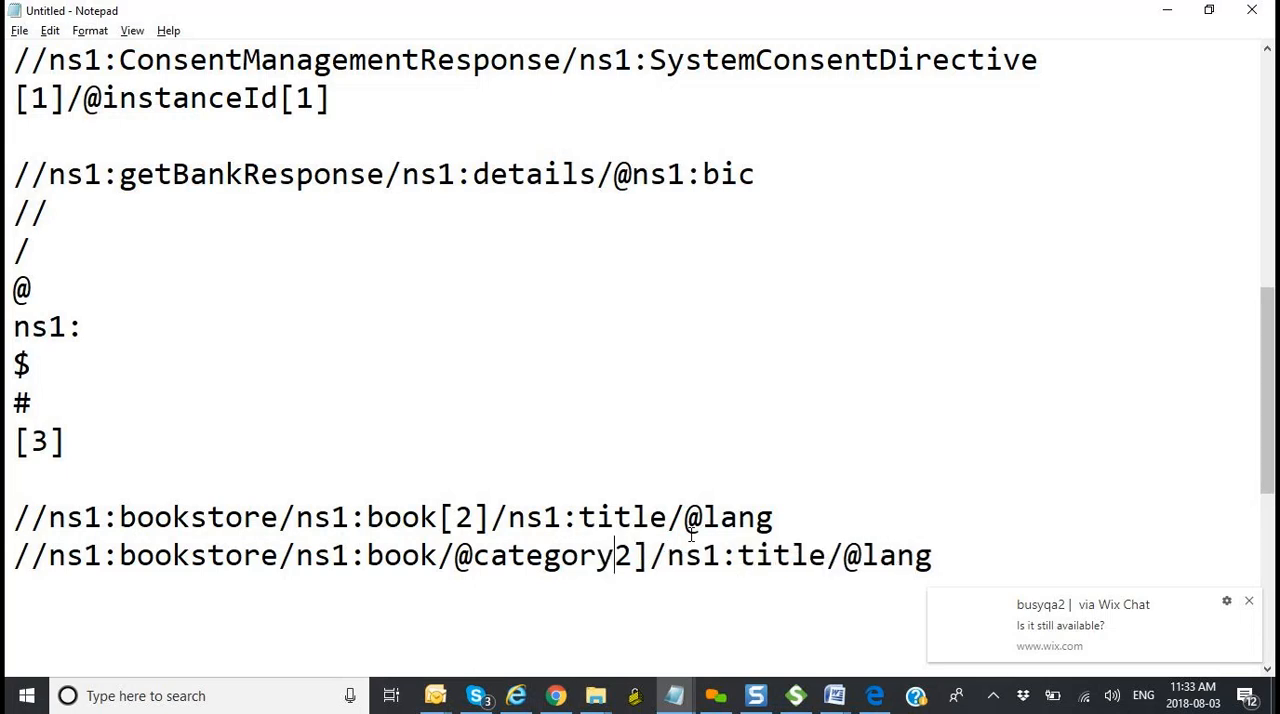
type("[")
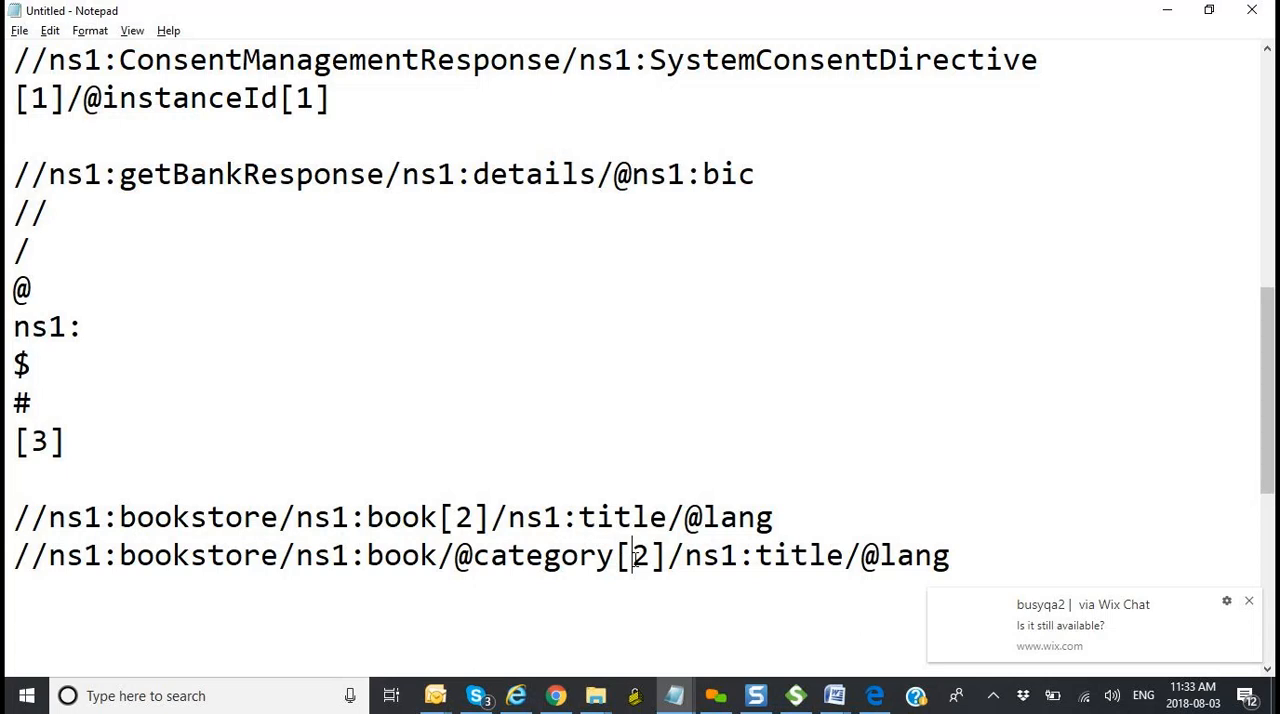
Step: Begin an attribute condition in the copied XPath by inserting [ before category and = after it
left_click(474, 555)
type("[")
key("Right")
key("Right")
key("Right")
key("Right")
key("Right")
key("Right")
key("Right")
key("Right")
key("Right")
key("Left")
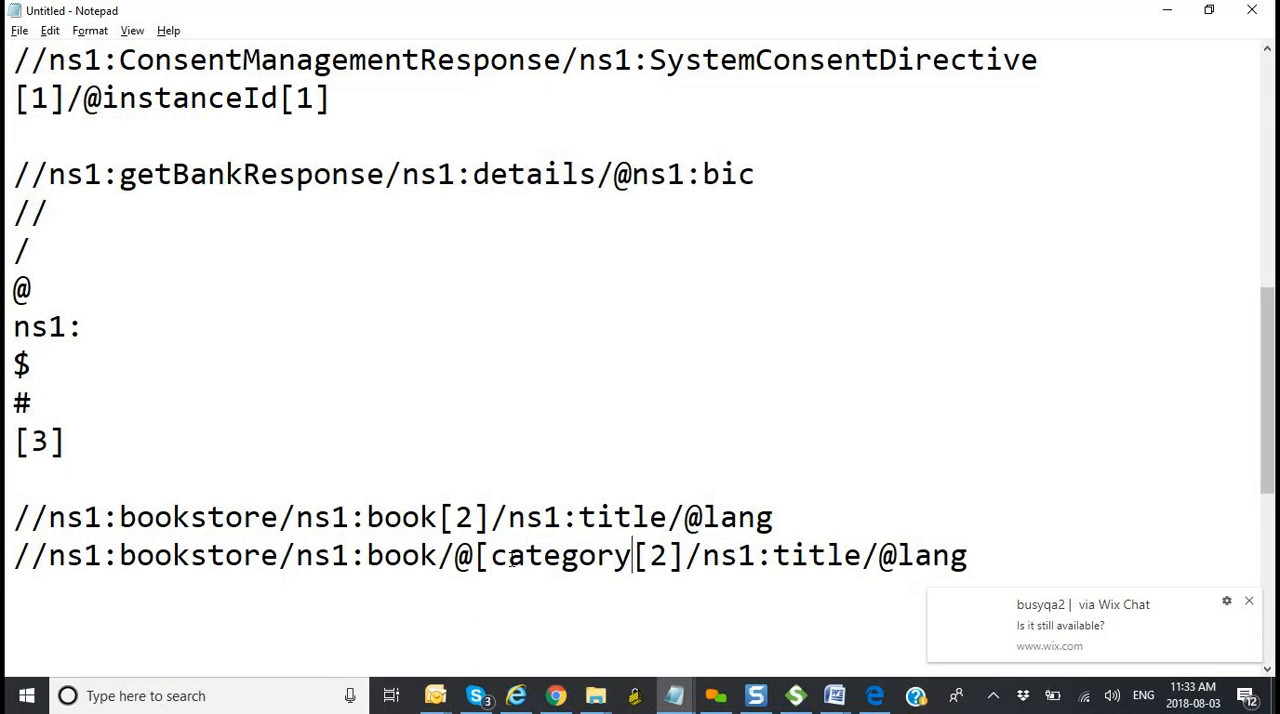
type("=")
Step: Check the second book's category value in Word and replace [2] with children after the equals sign in Notepad
key("alt+Tab")
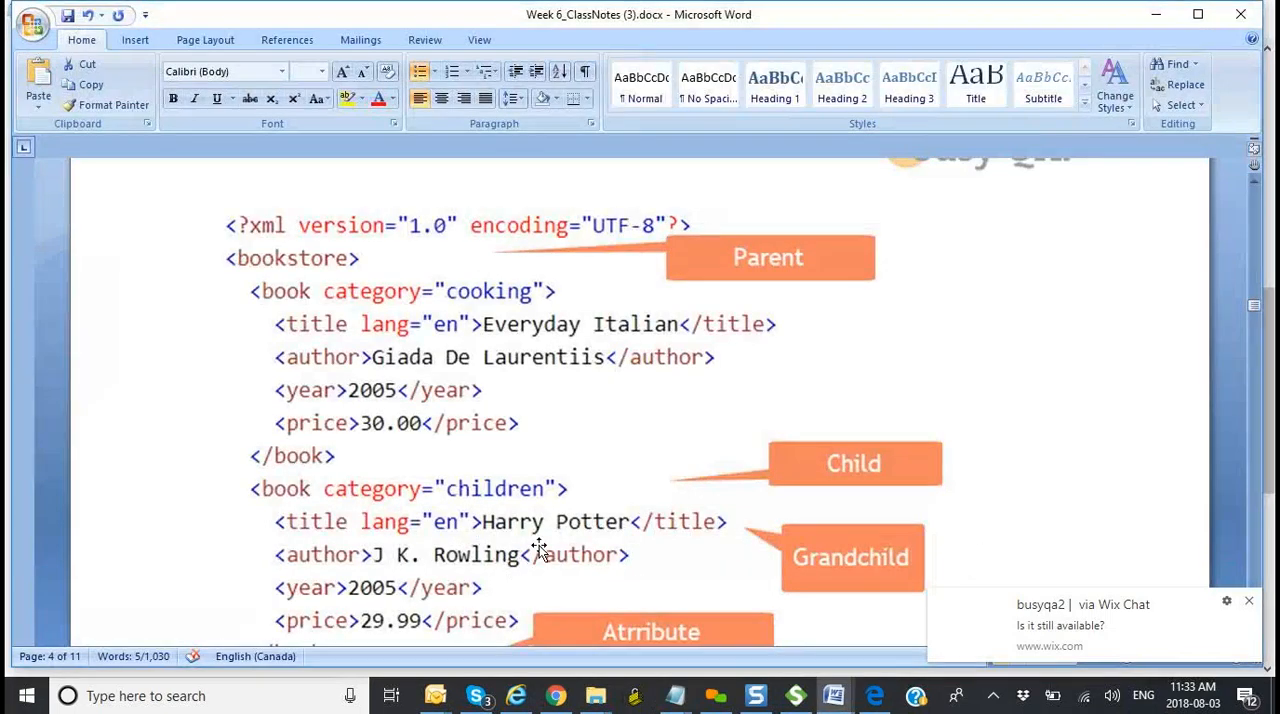
key("alt+Tab")
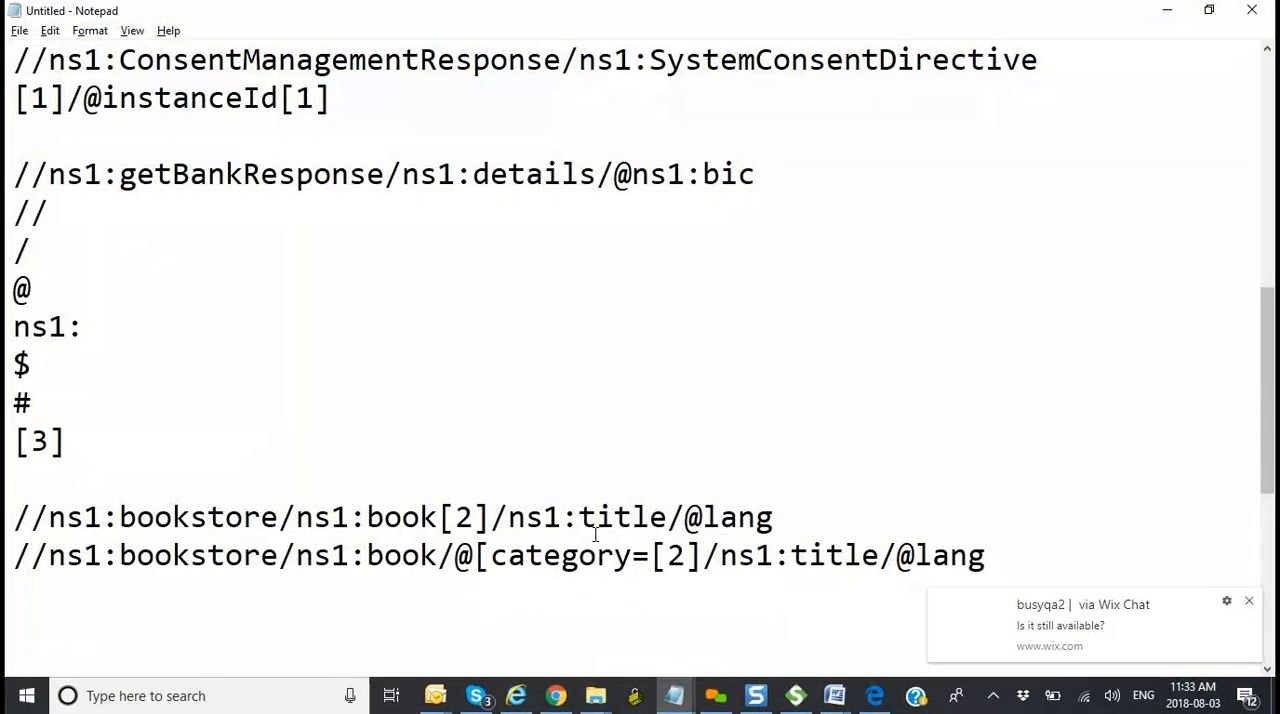
type("childred")
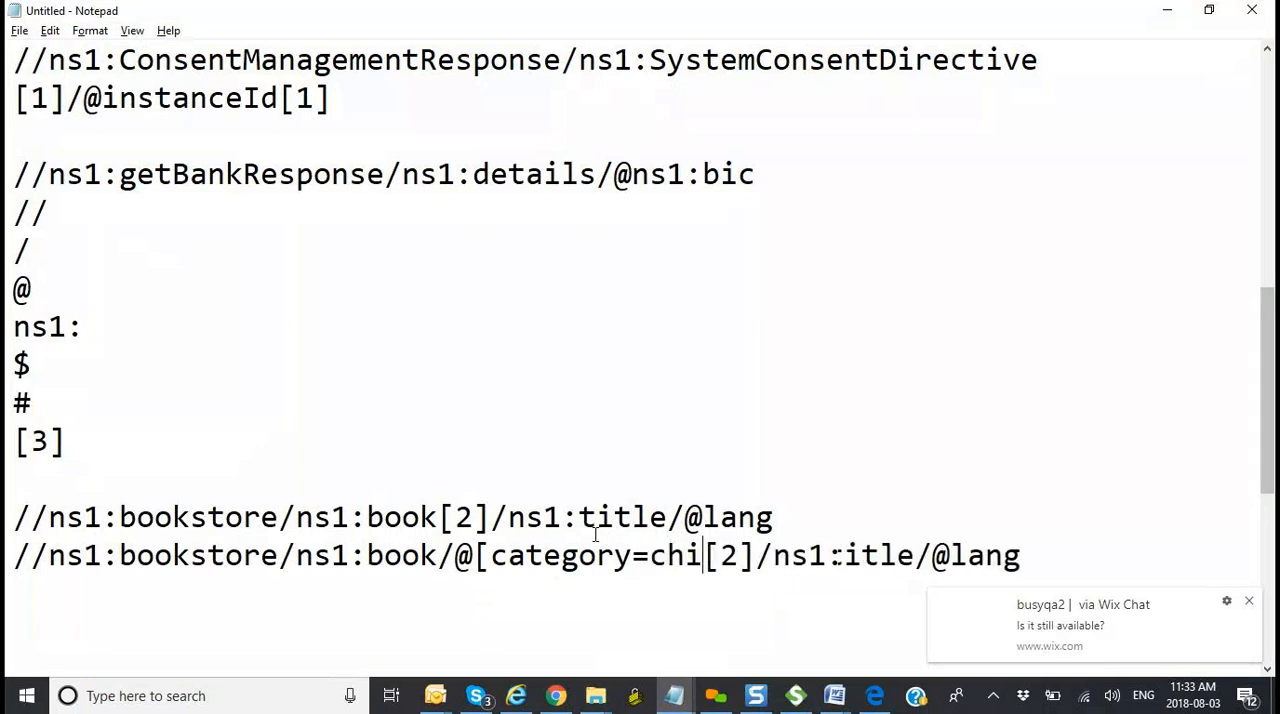
key("Delete")
type("n")
key("BackSpace")
key("BackSpace")
type("n")
key("Delete")
key("Delete")
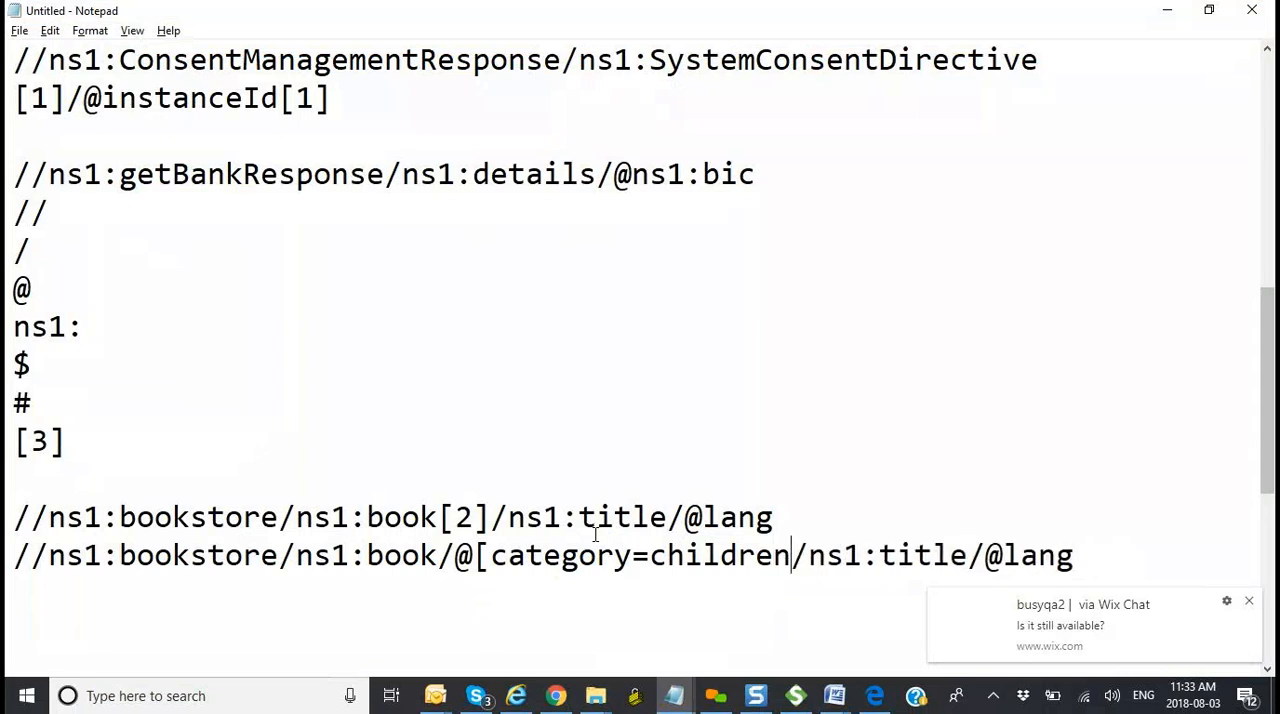
Step: Remove /ns1:title after children in the copied XPath and close the category condition with ]
key("Delete")
key("Delete")
key("Delete")
key("Delete")
key("Delete")
key("Delete")
key("Delete")
key("Delete")
key("Delete")
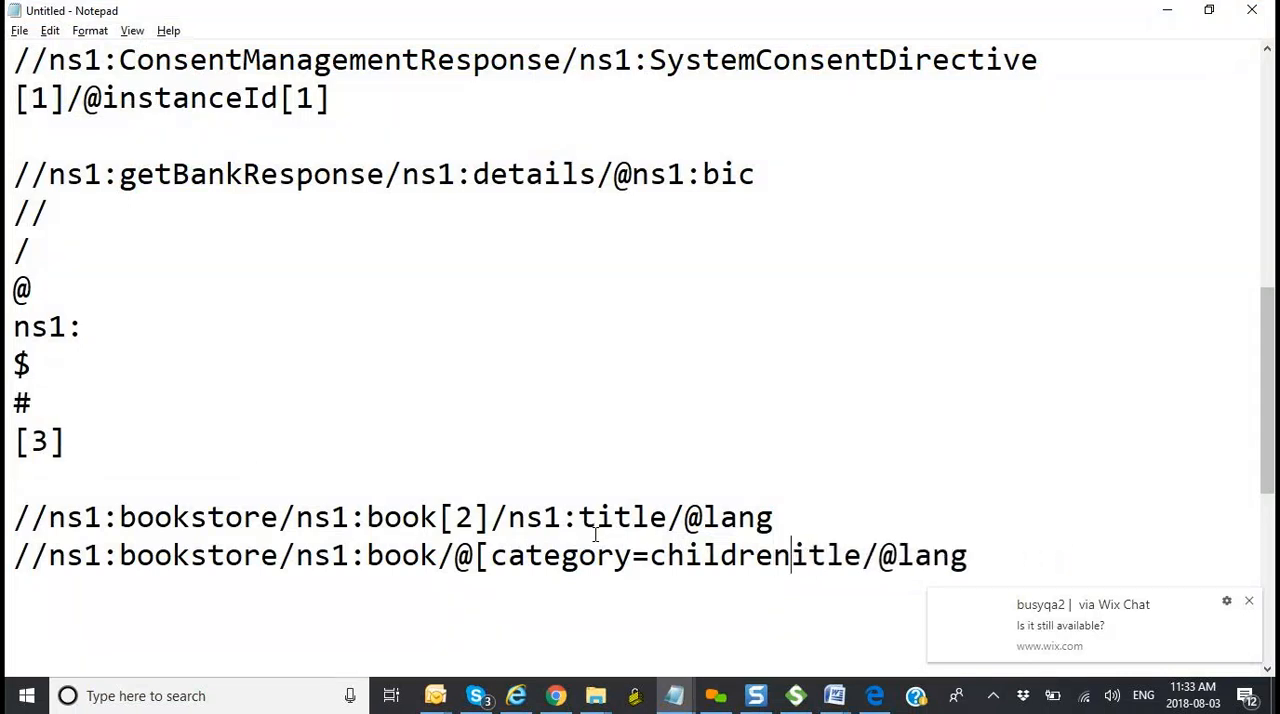
key("Delete")
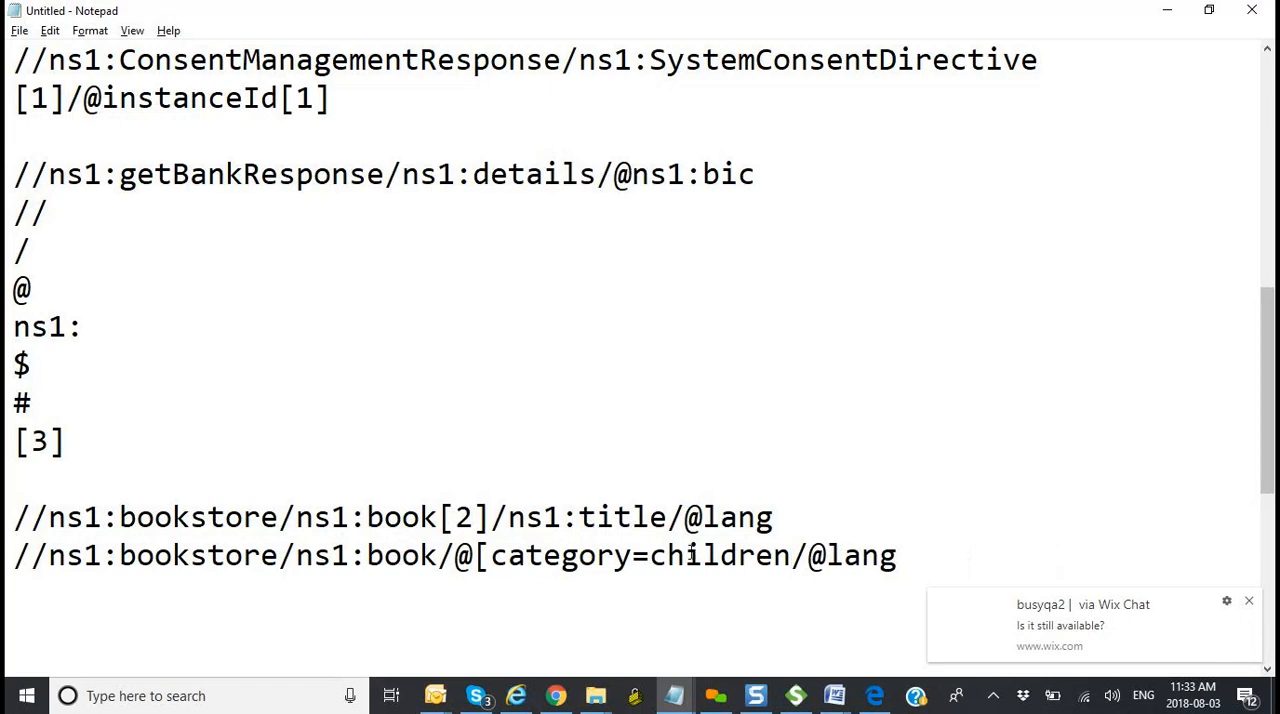
type("]")
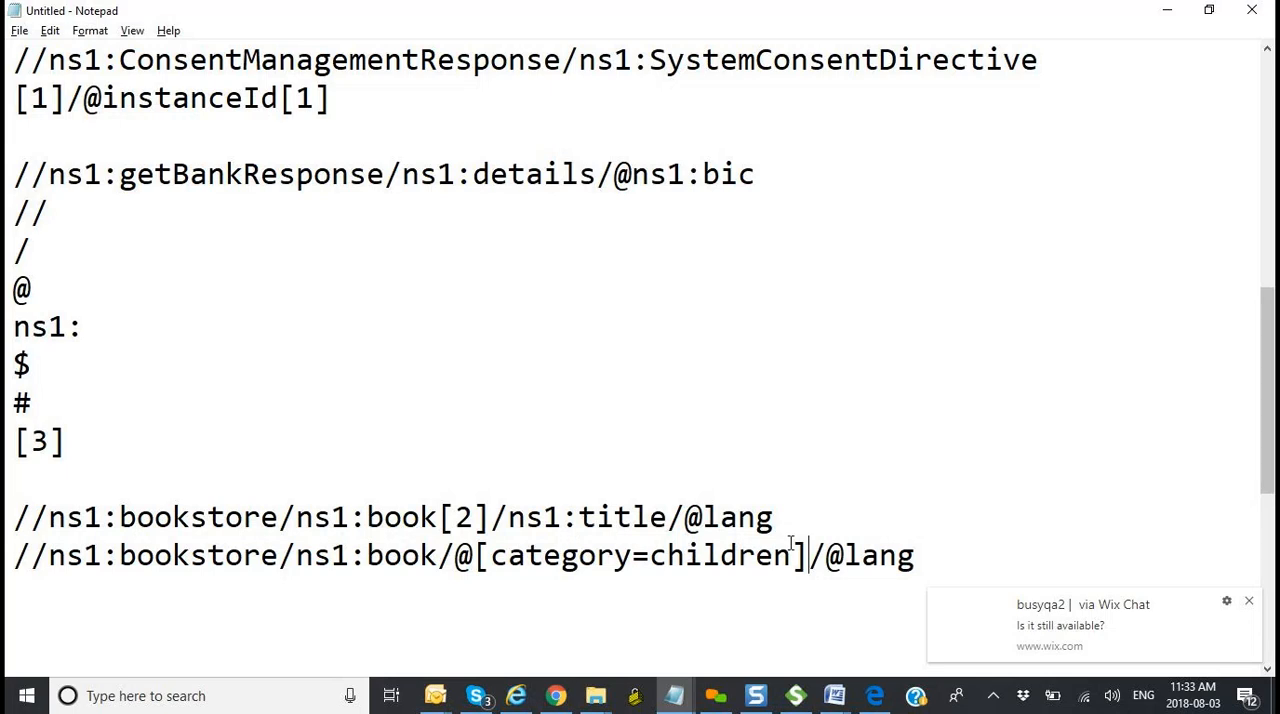
key("alt+Tab")
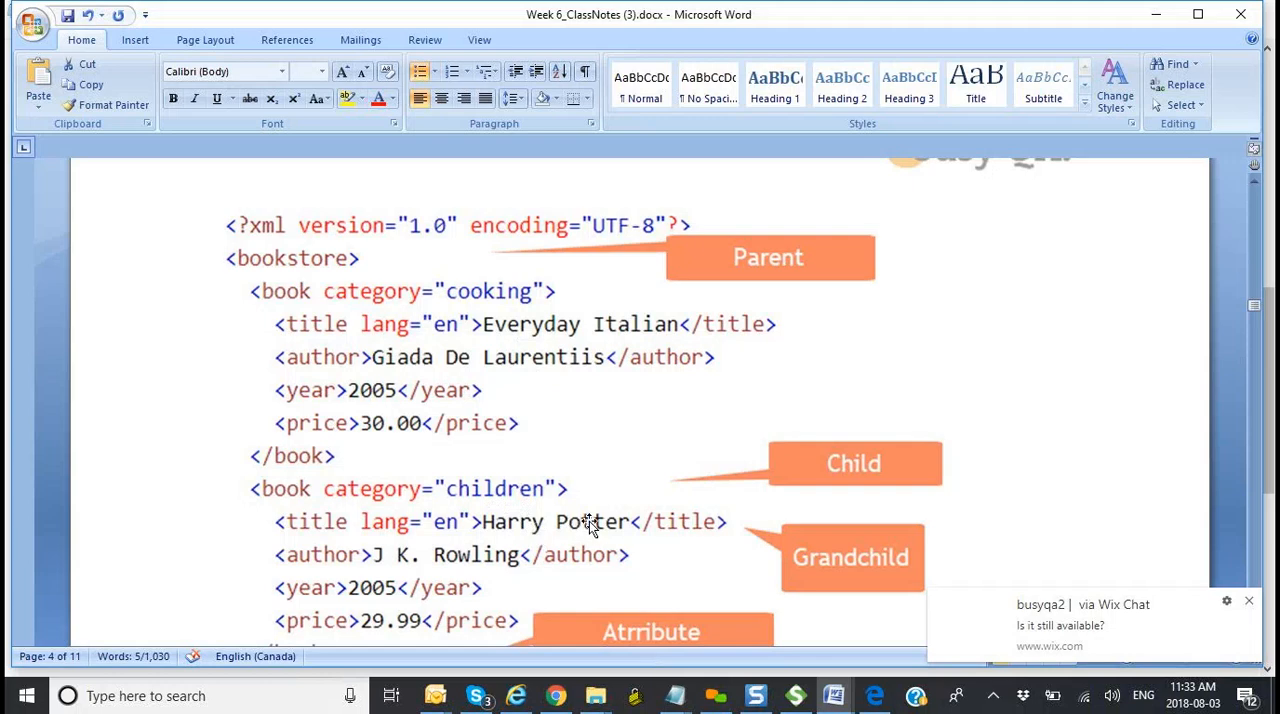
key("alt+Tab")
key("Right")
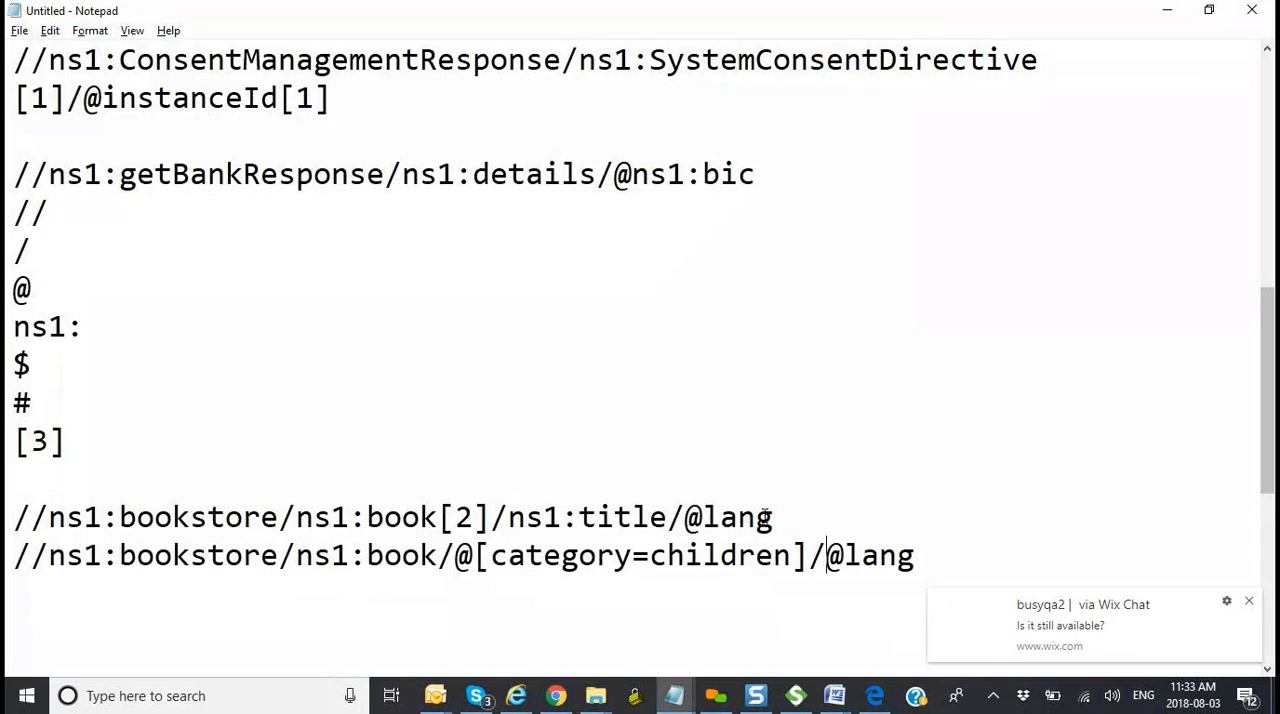
key("Delete")
key("Delete")
key("Delete")
key("Delete")
key("Delete")
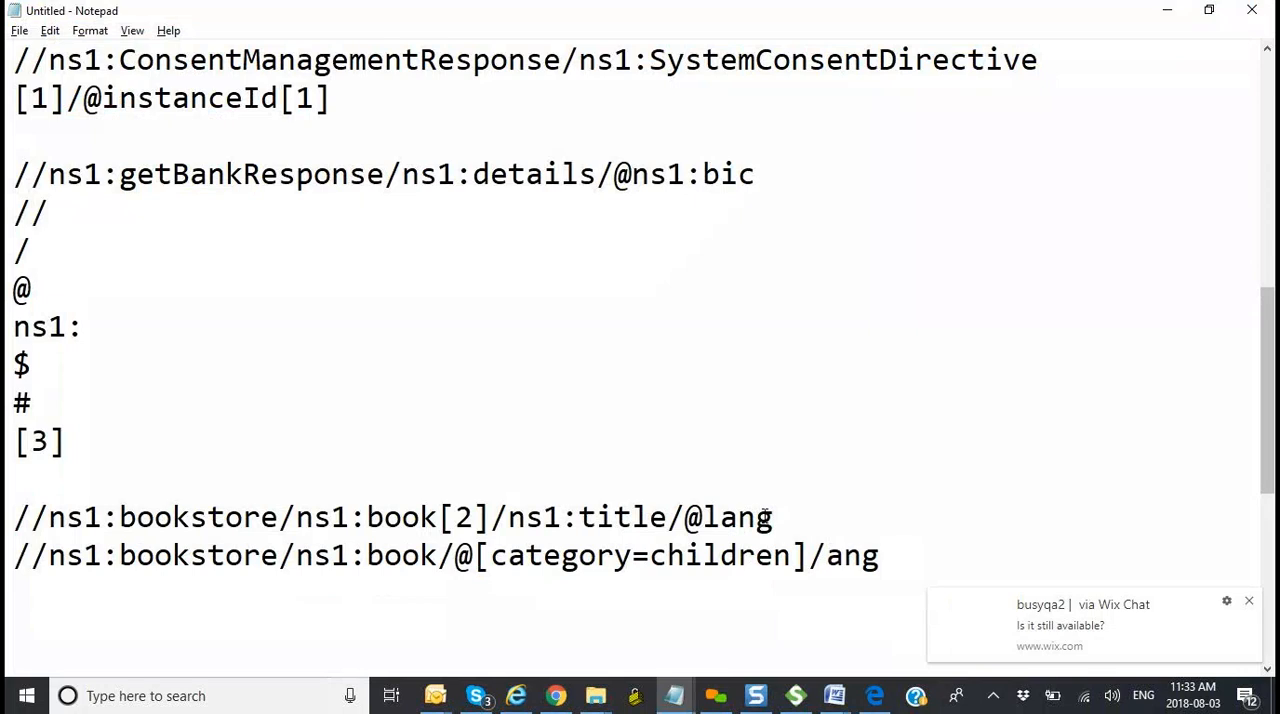
type("ns1")
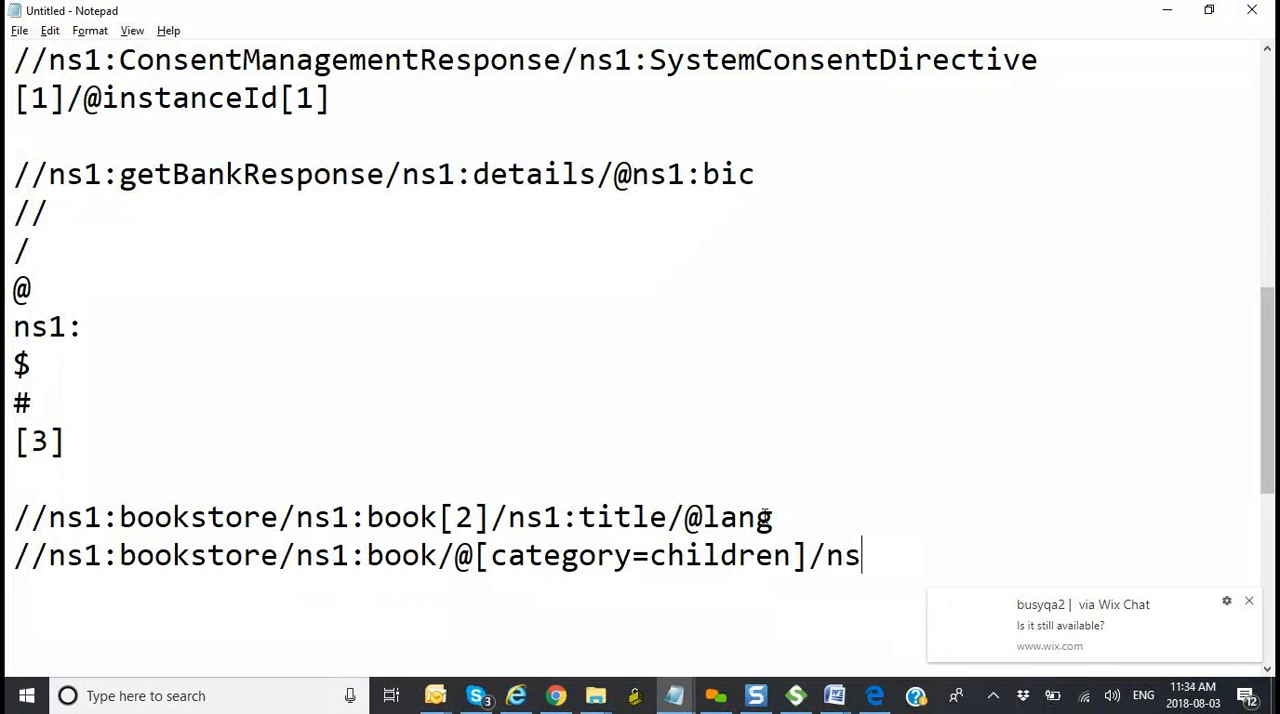
type(":")
key("alt+Tab")
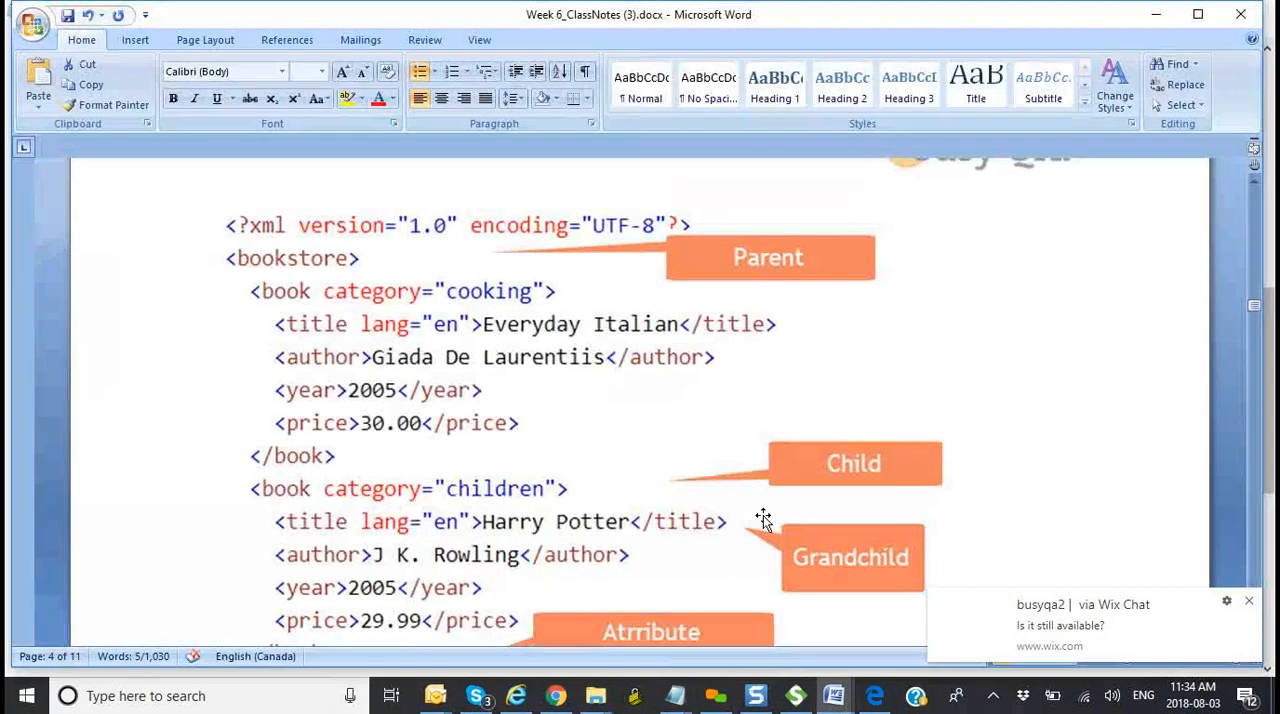
key("alt+Tab")
type("title")
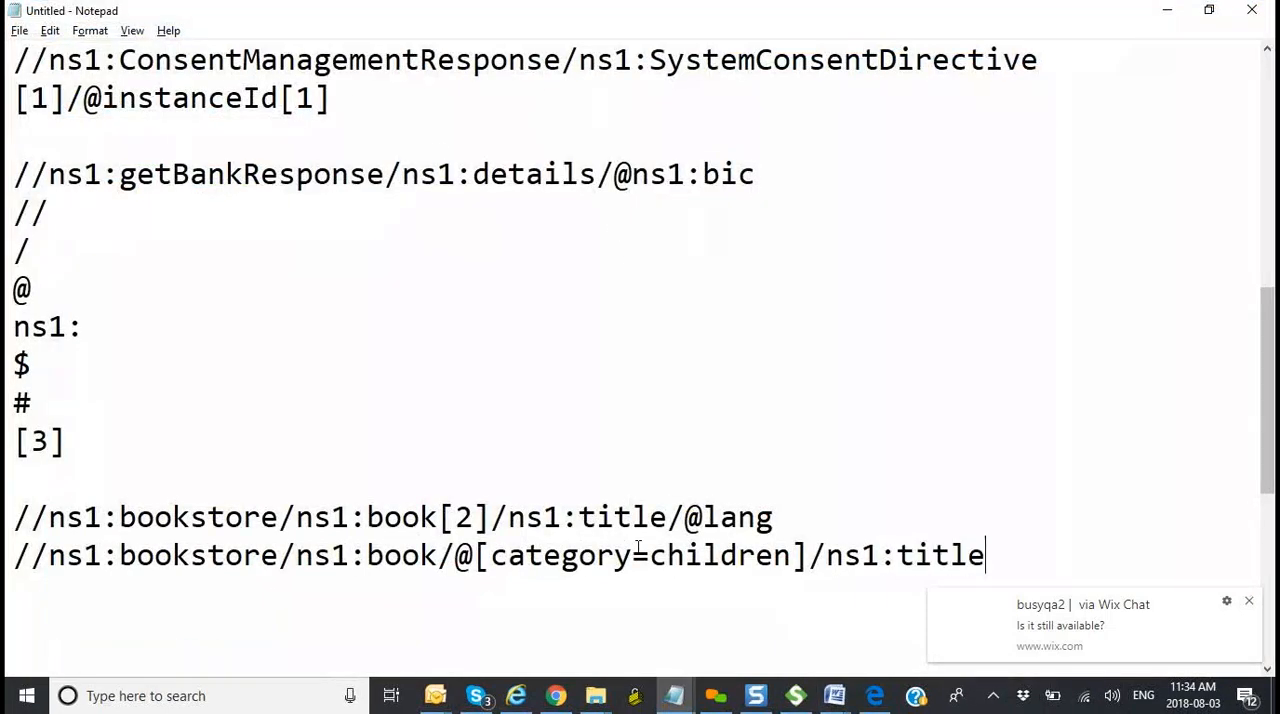
type("/@lang")
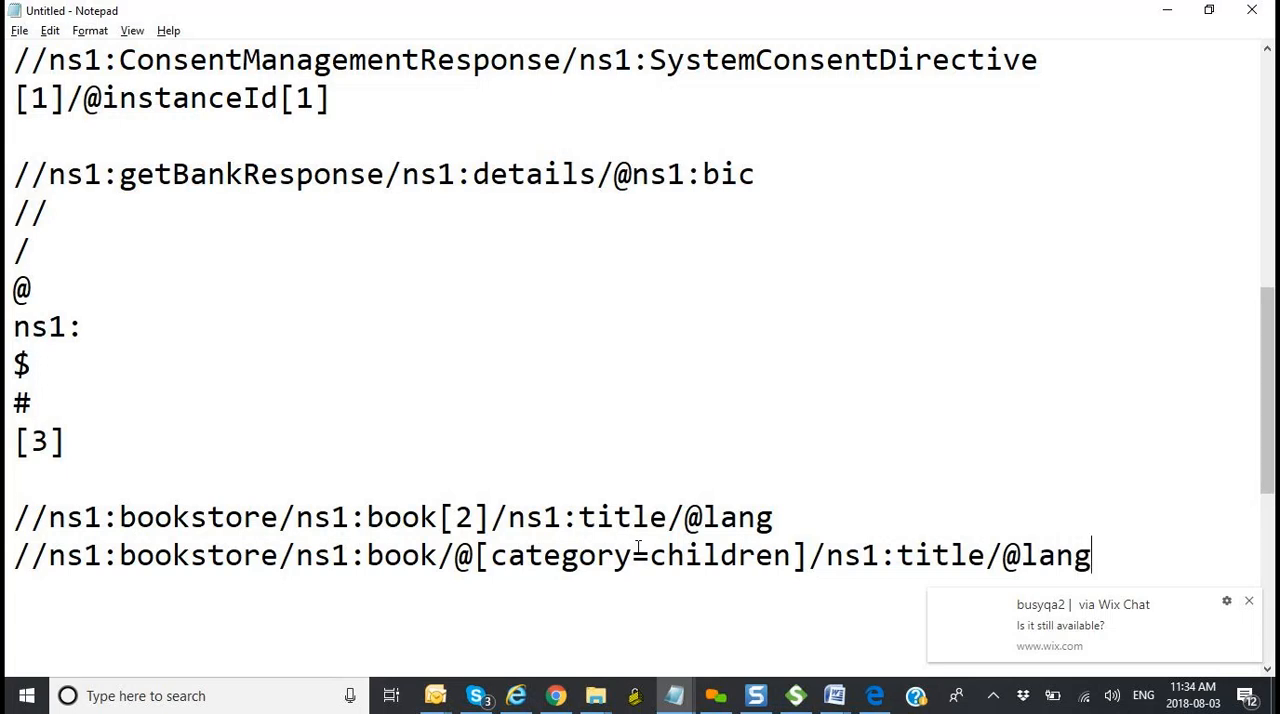
Step: Review the first bookstore XPath and its [2] index in Notepad against the second book's title and lang attribute in Word
left_click(777, 510)
left_click_drag(777, 510, 8, 527)
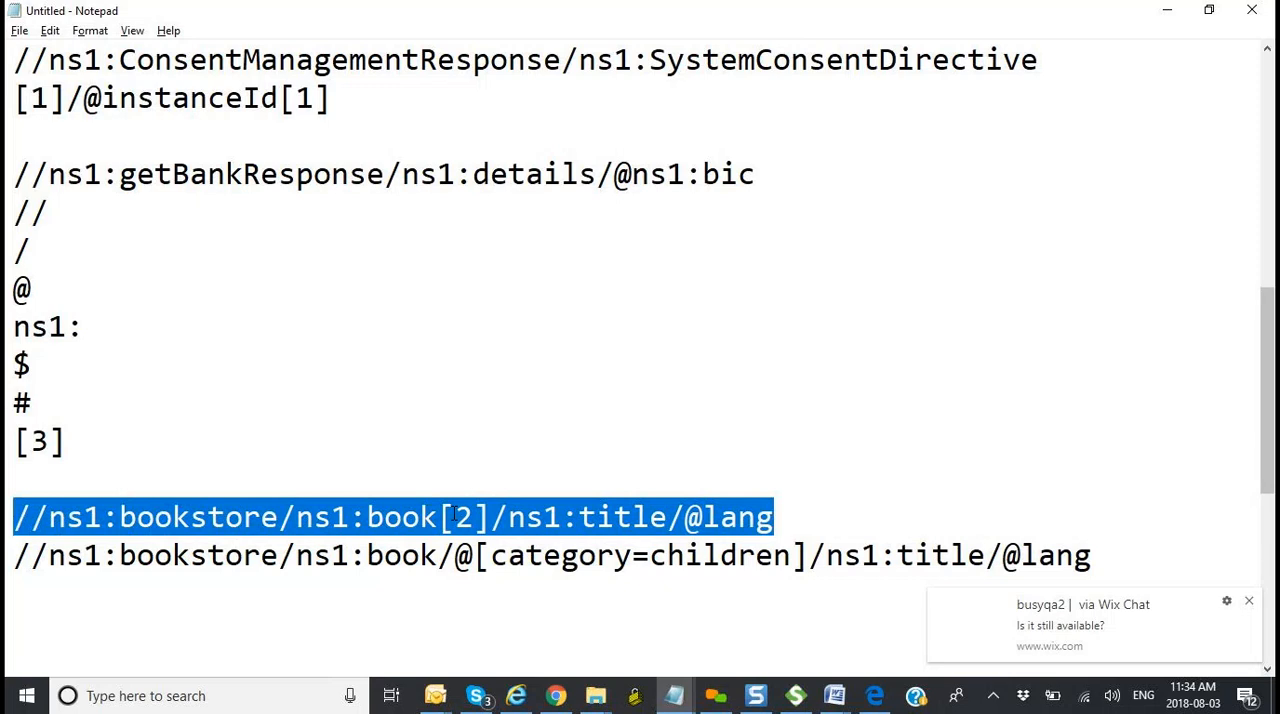
left_click(455, 515)
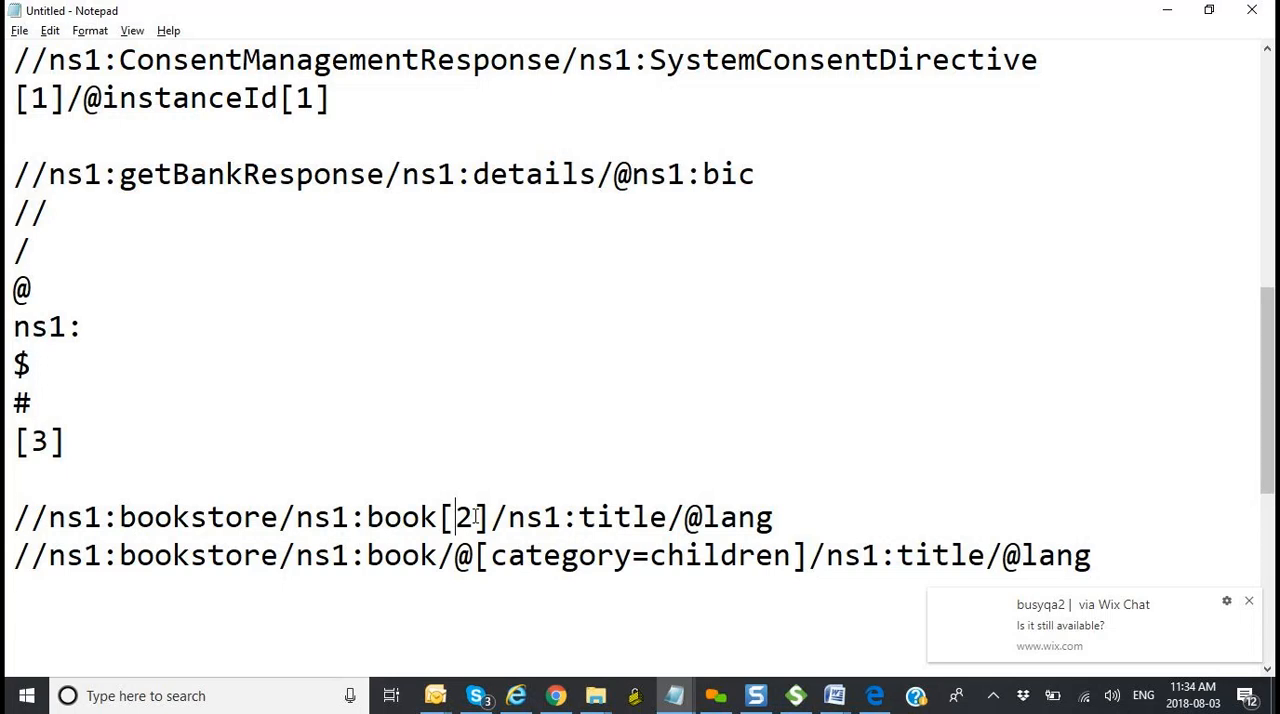
key("alt+Tab")
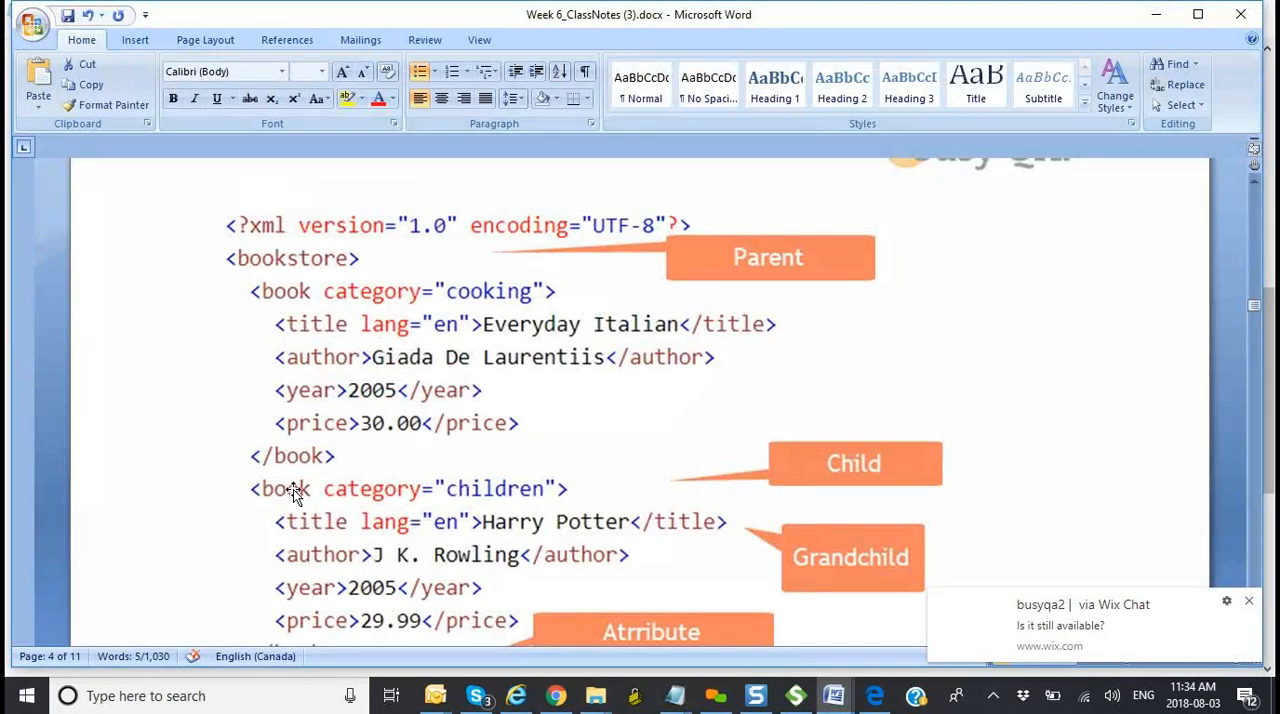
key("alt+Tab")
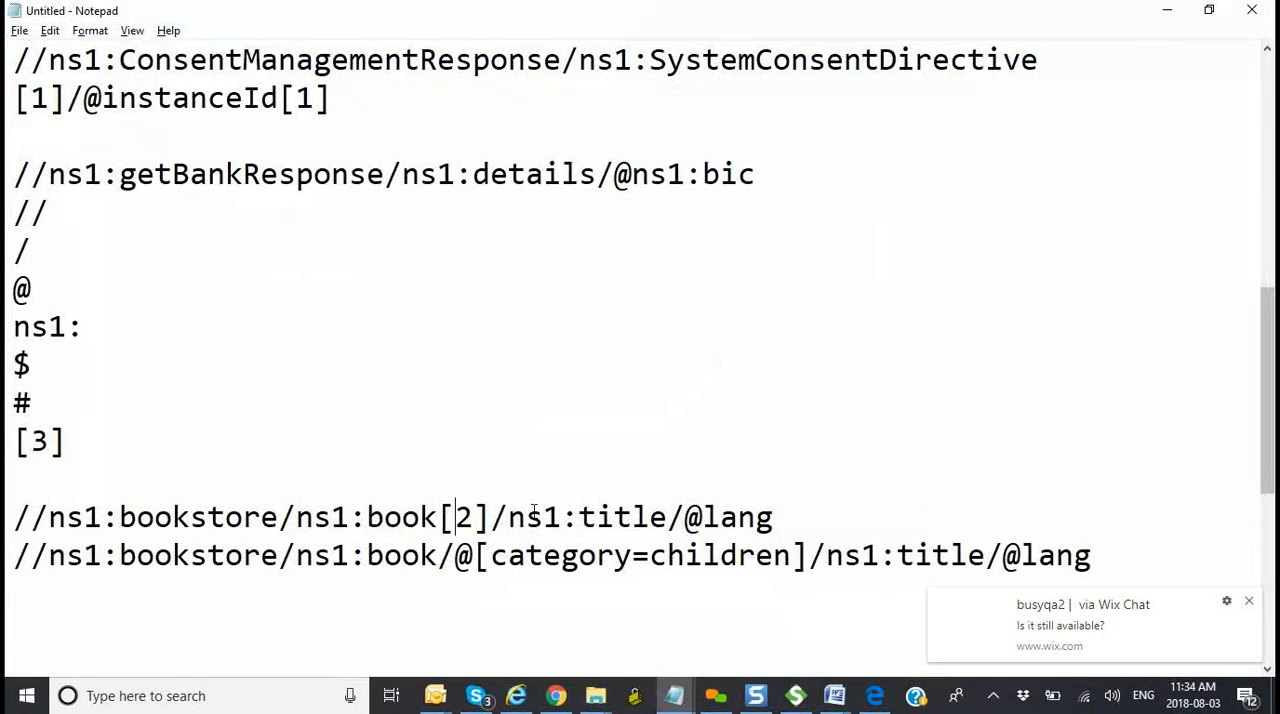
key("alt+Tab")
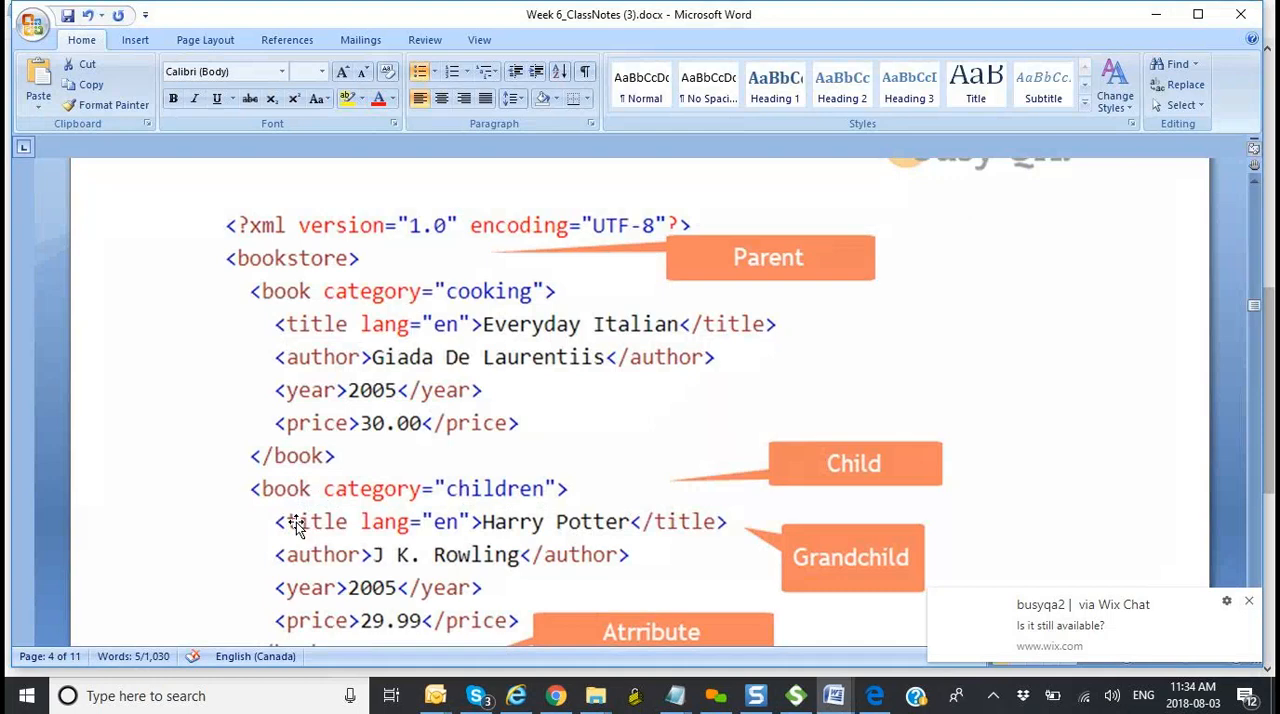
key("alt+Tab")
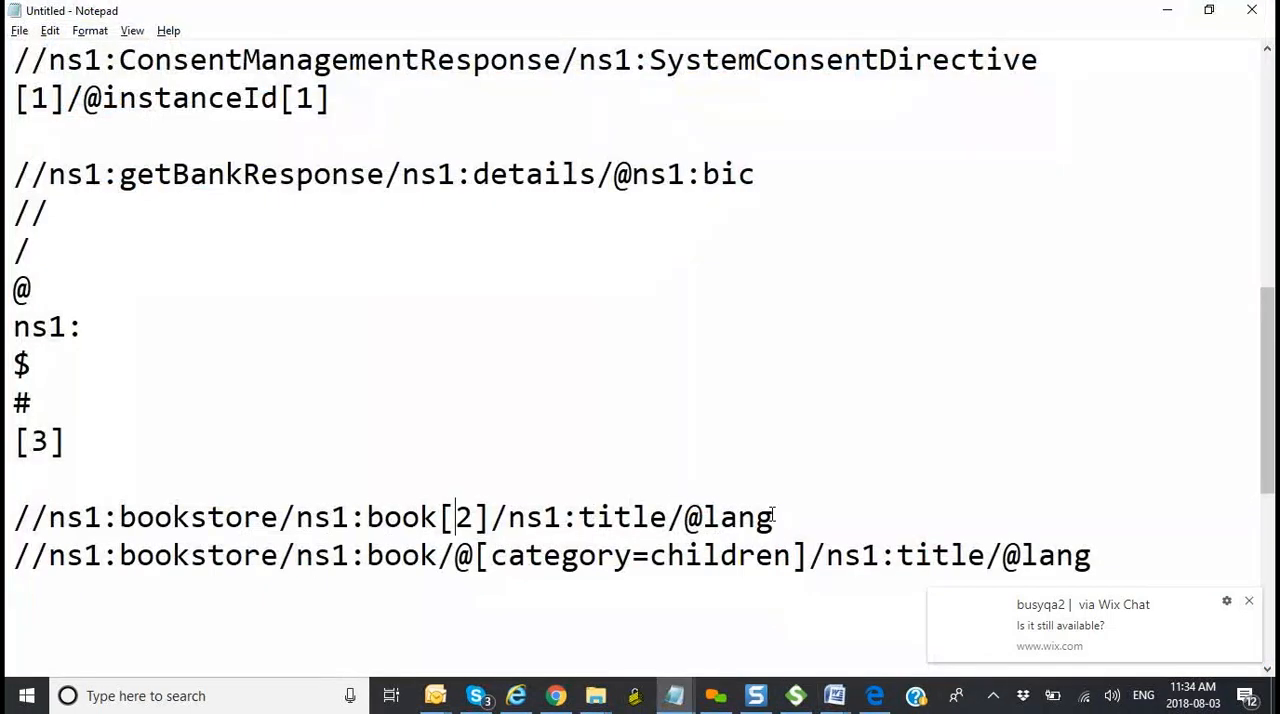
key("alt+Tab")
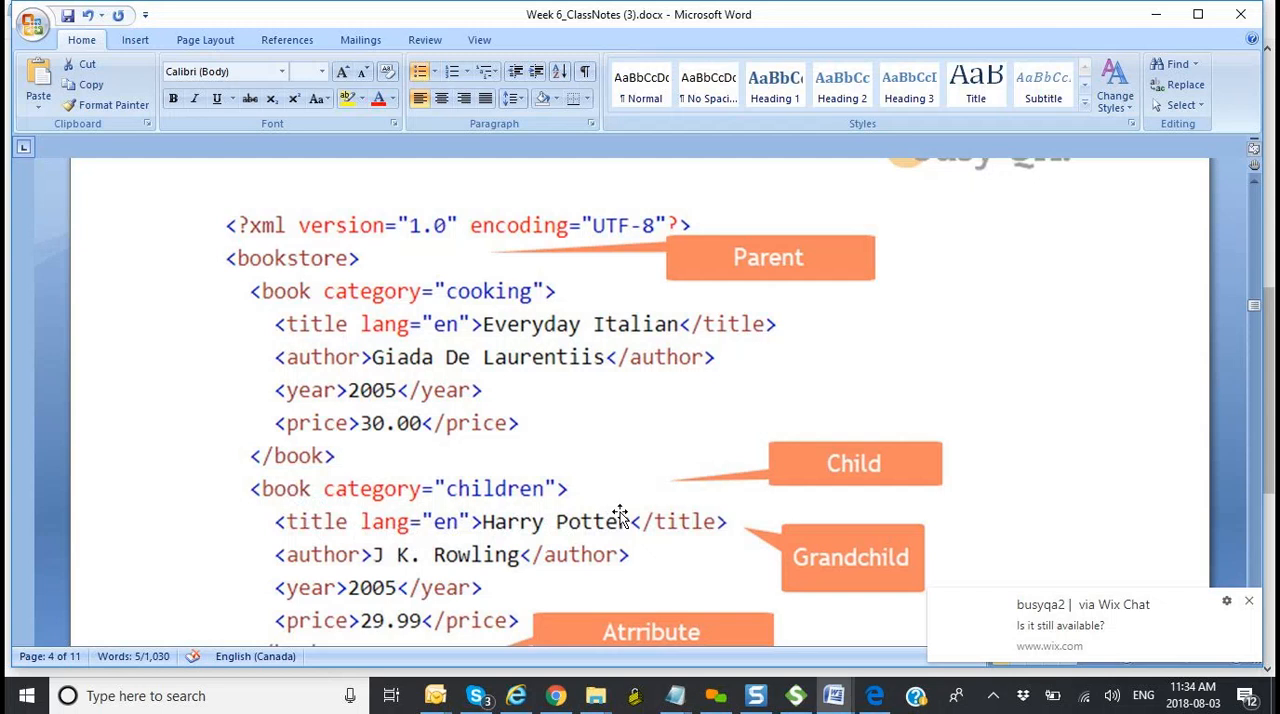
key("alt+Tab")
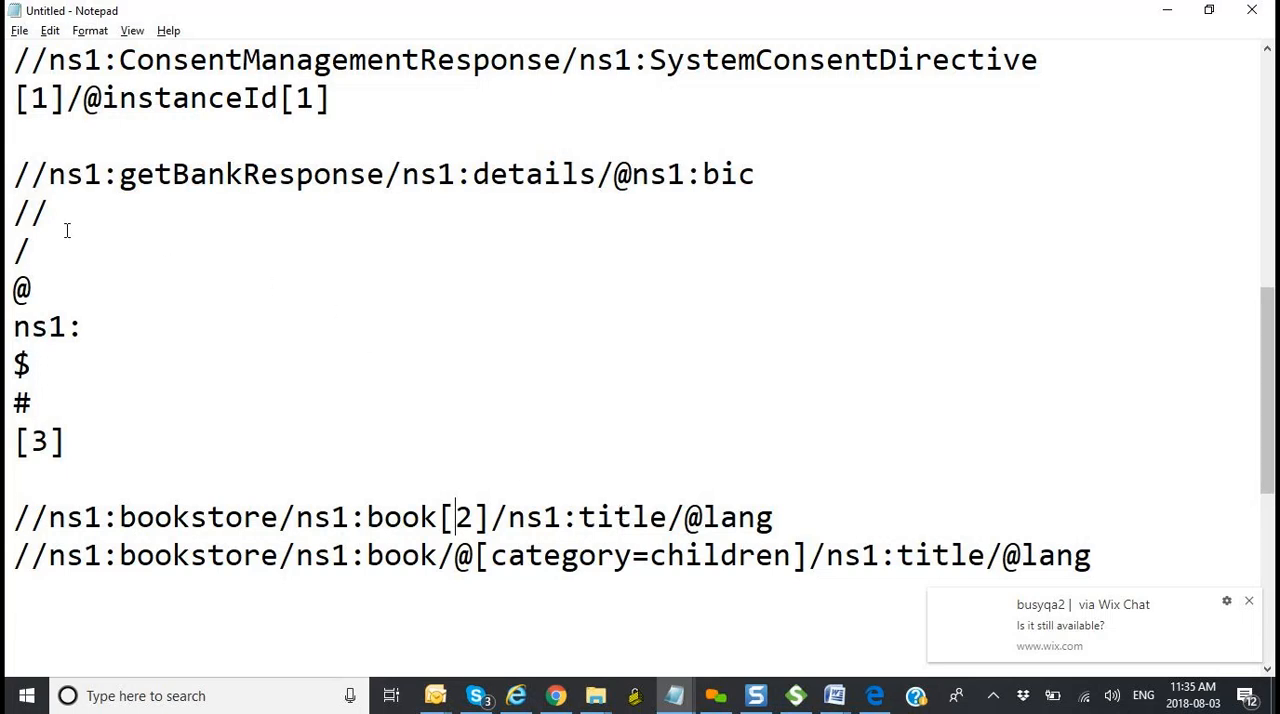
Step: Review the XPath symbols //, /, @ and the index [3] in the Notepad syntax list
double_click(38, 211)
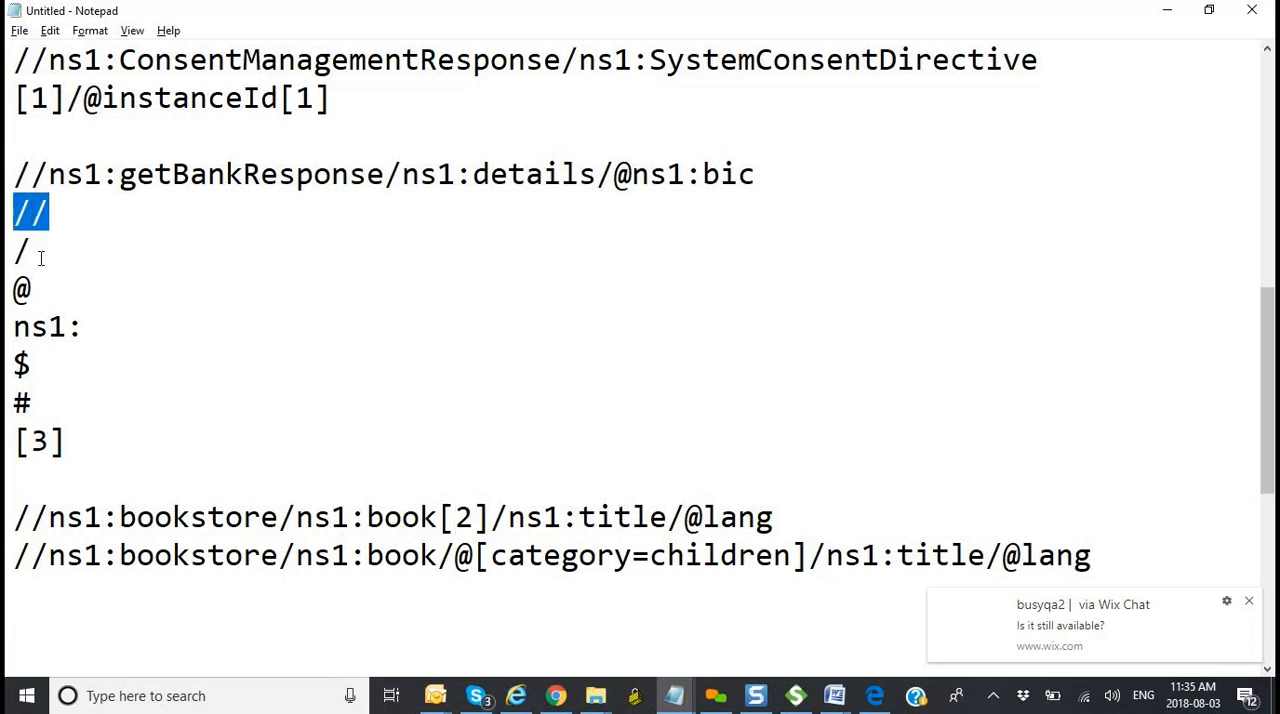
left_click_drag(40, 251, 7, 242)
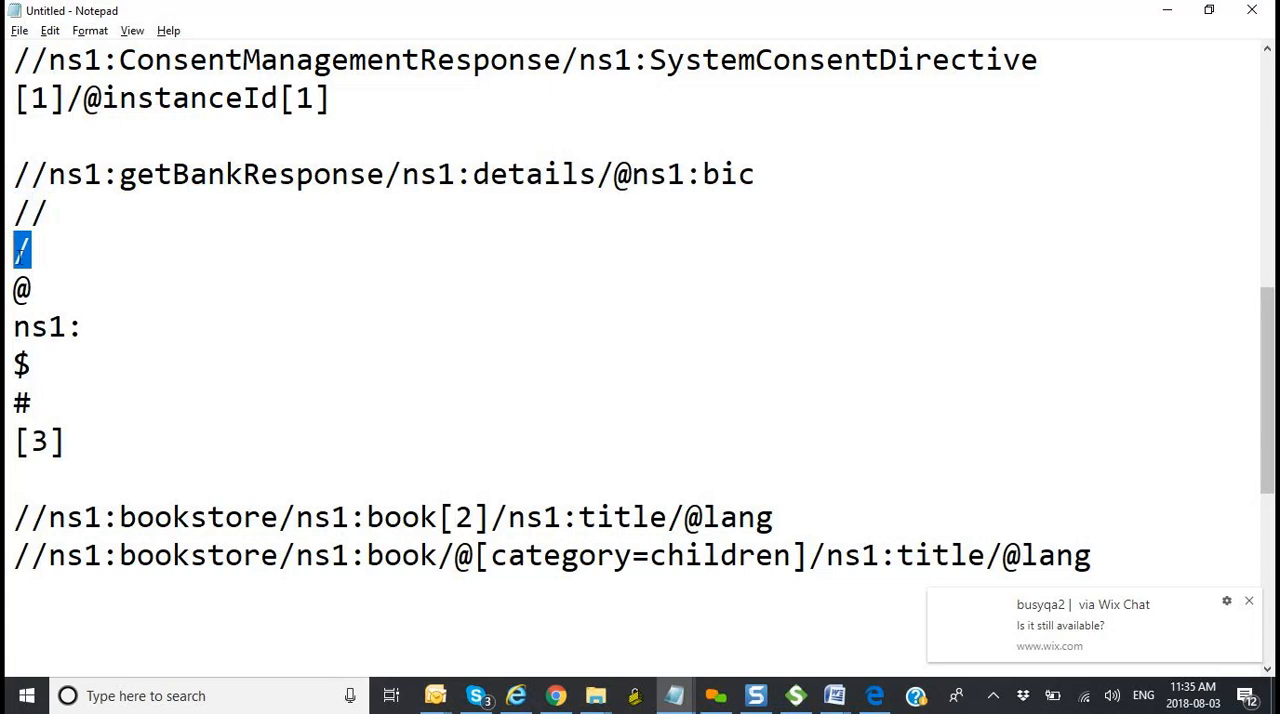
left_click_drag(41, 289, 7, 287)
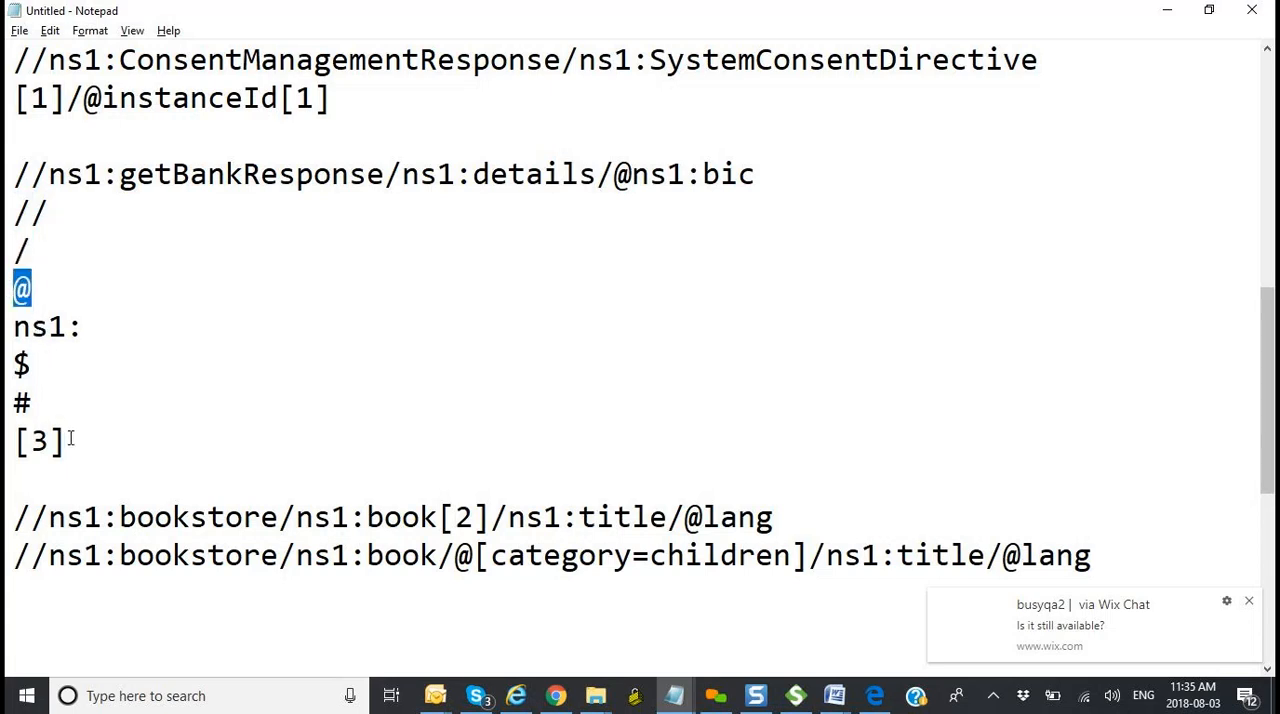
left_click_drag(70, 440, 6, 440)
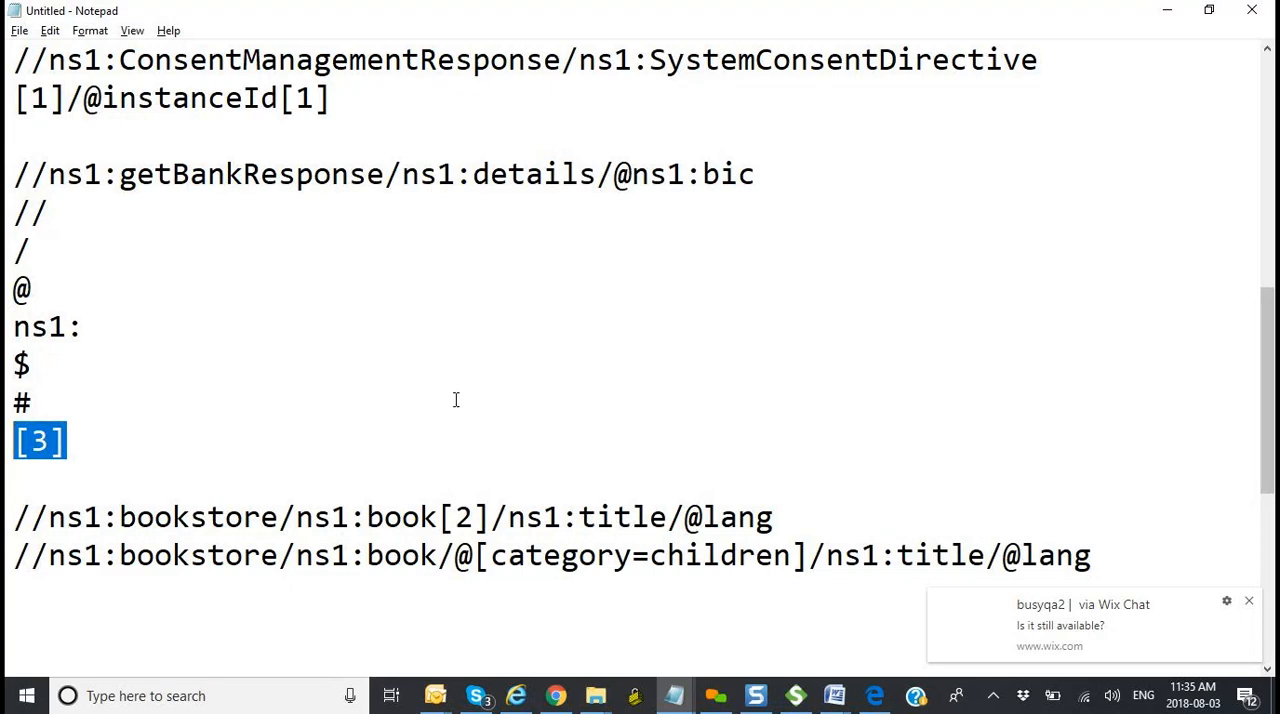
Step: Switch to SoapUI, delete the blank line above TransferCityName's source XPath, and show test case TC002's custom properties
key("alt+Tab")
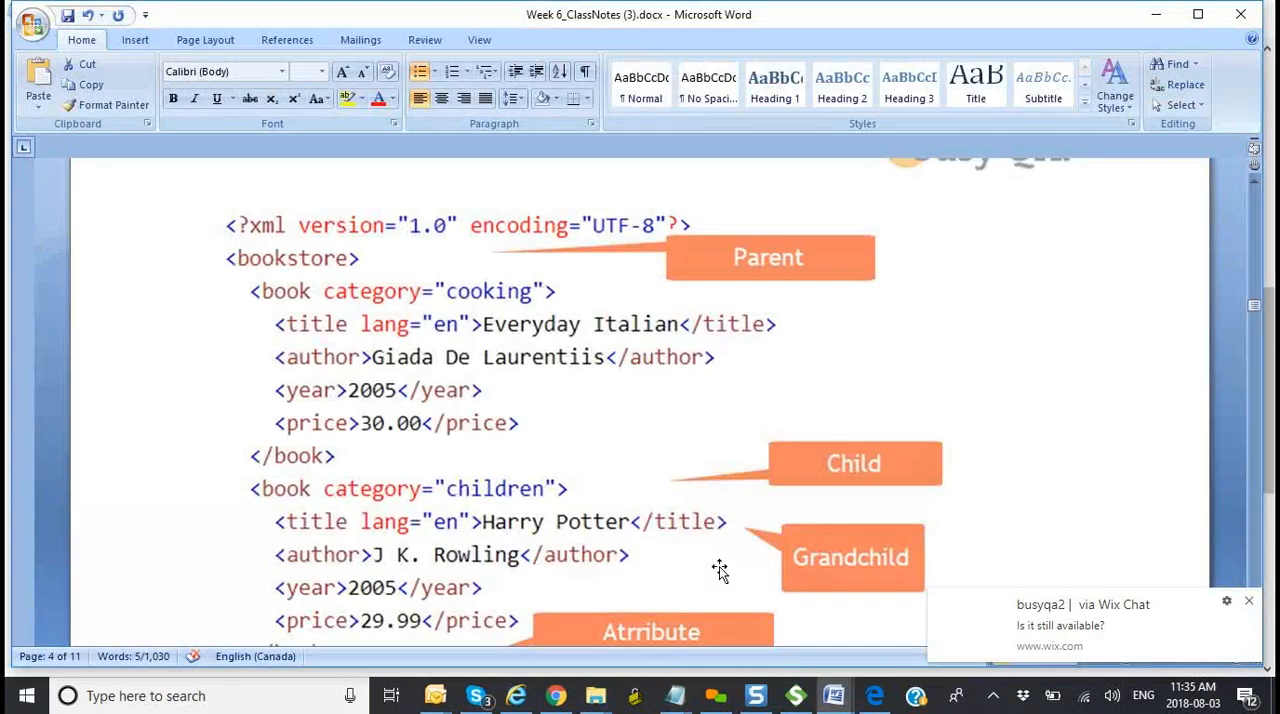
left_click(799, 697)
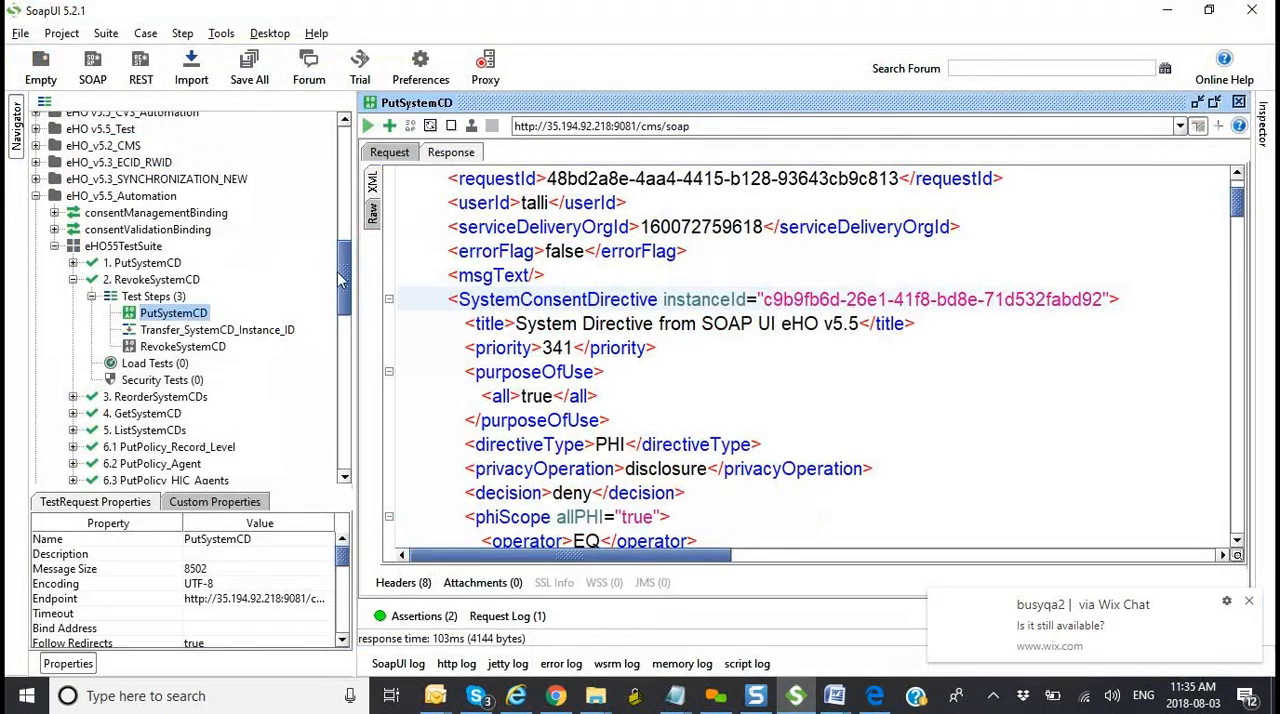
left_click_drag(343, 280, 339, 465)
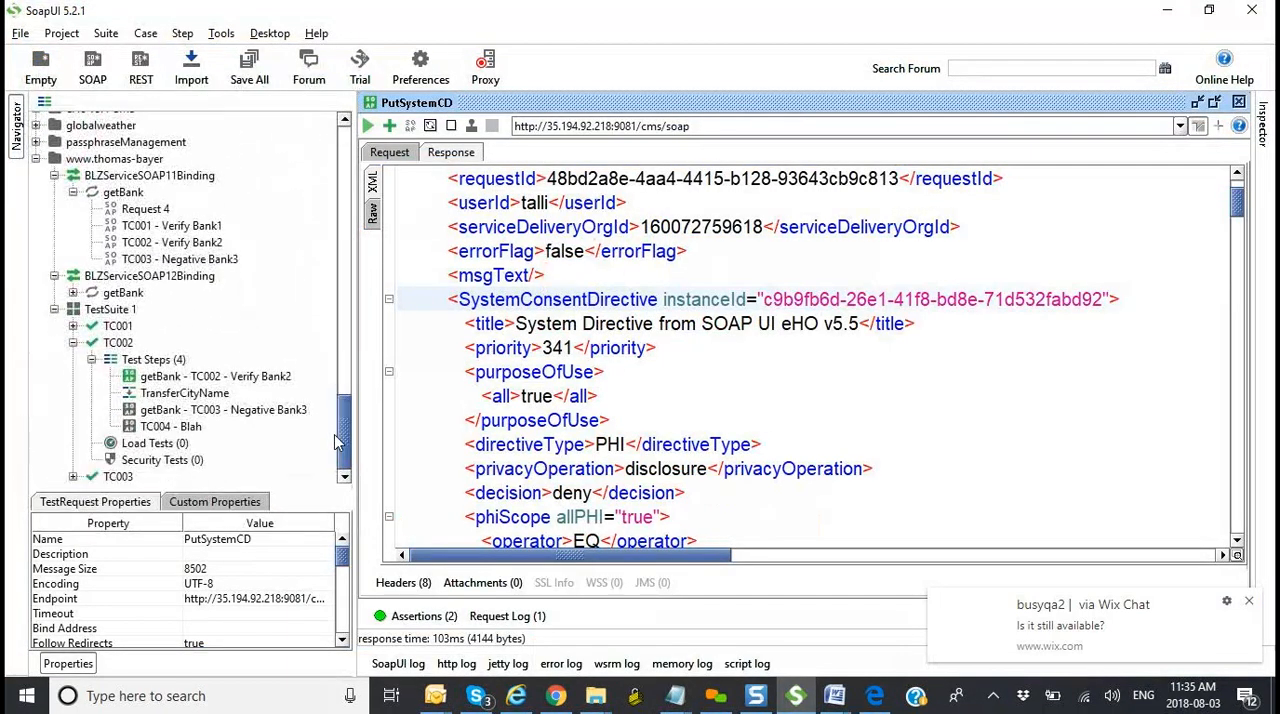
double_click(200, 397)
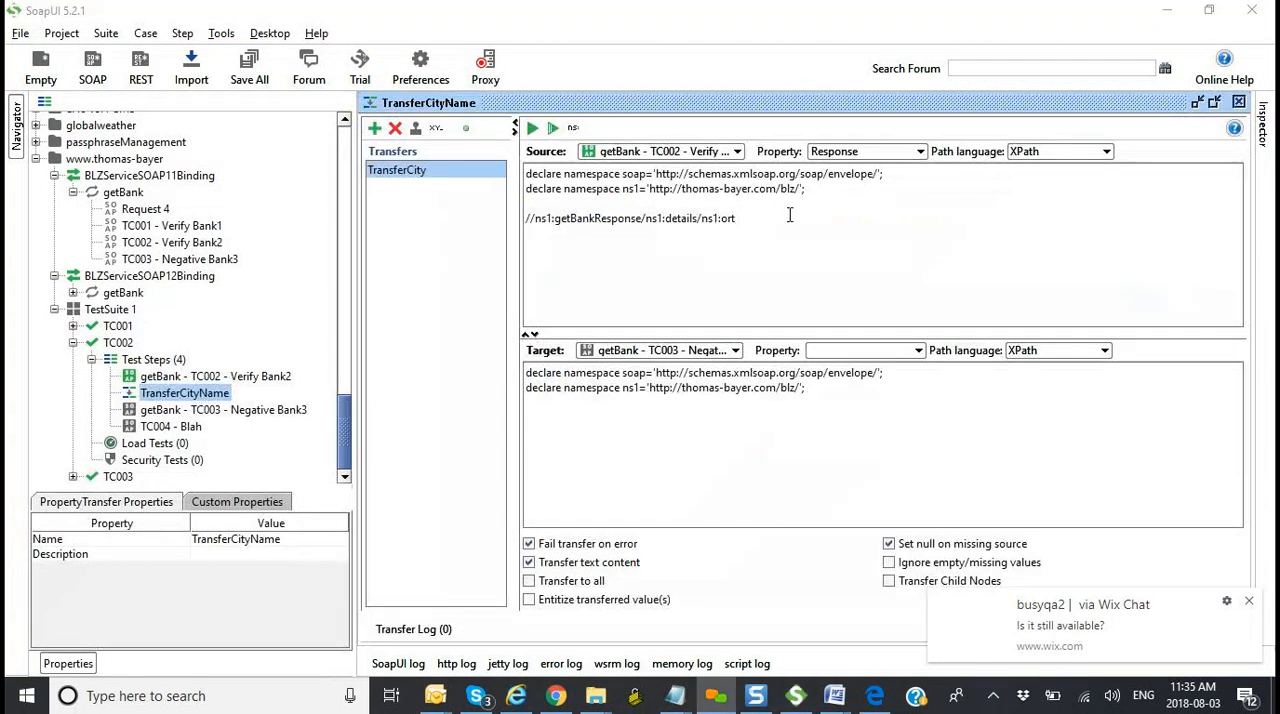
left_click(673, 207)
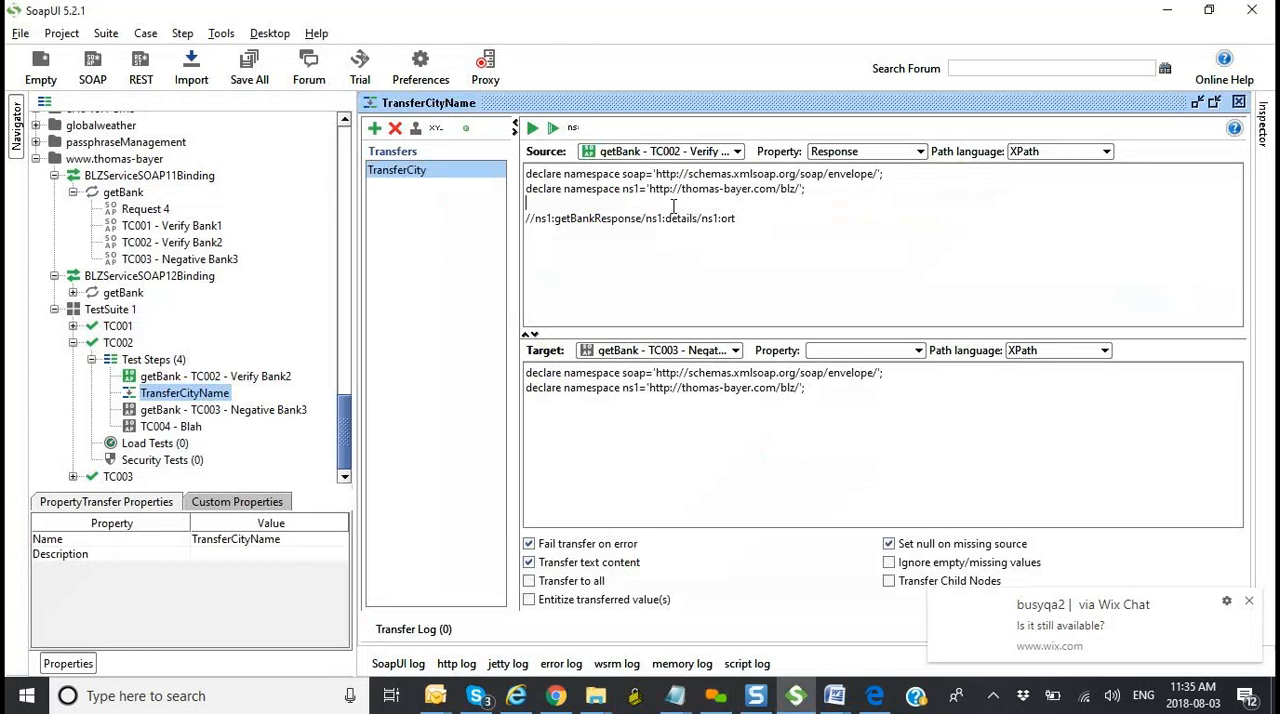
key("Delete")
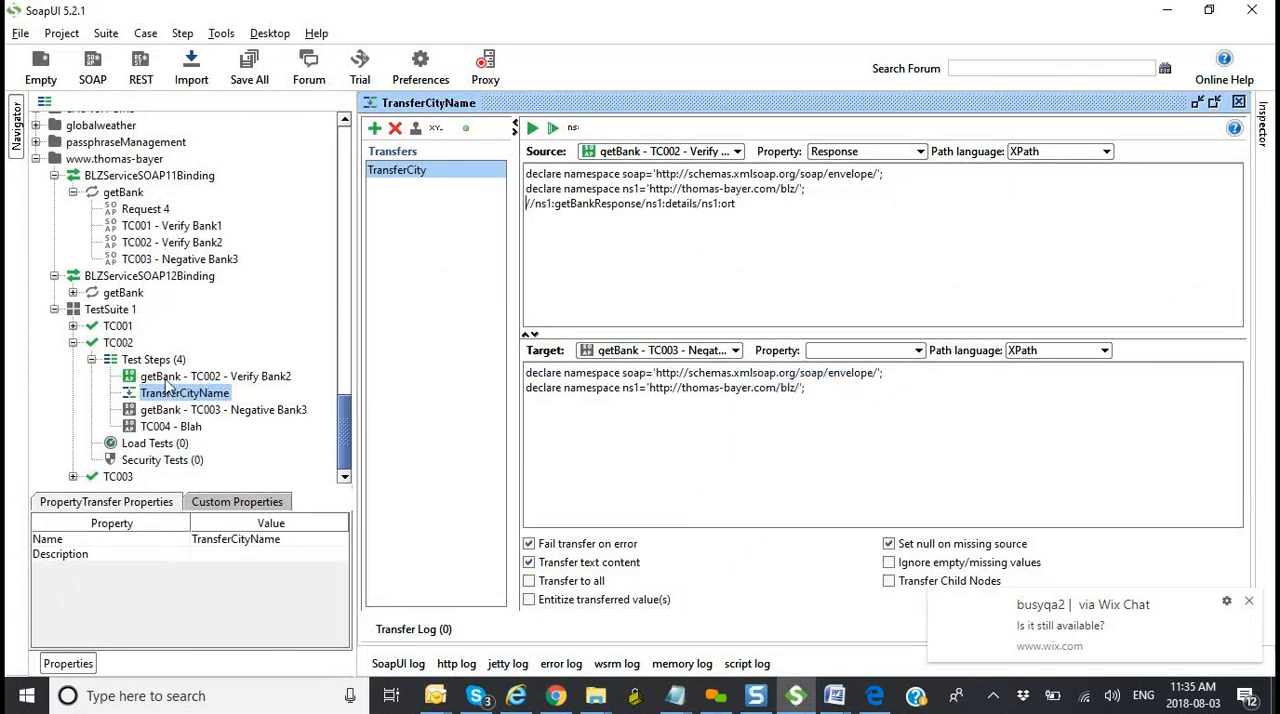
left_click(118, 343)
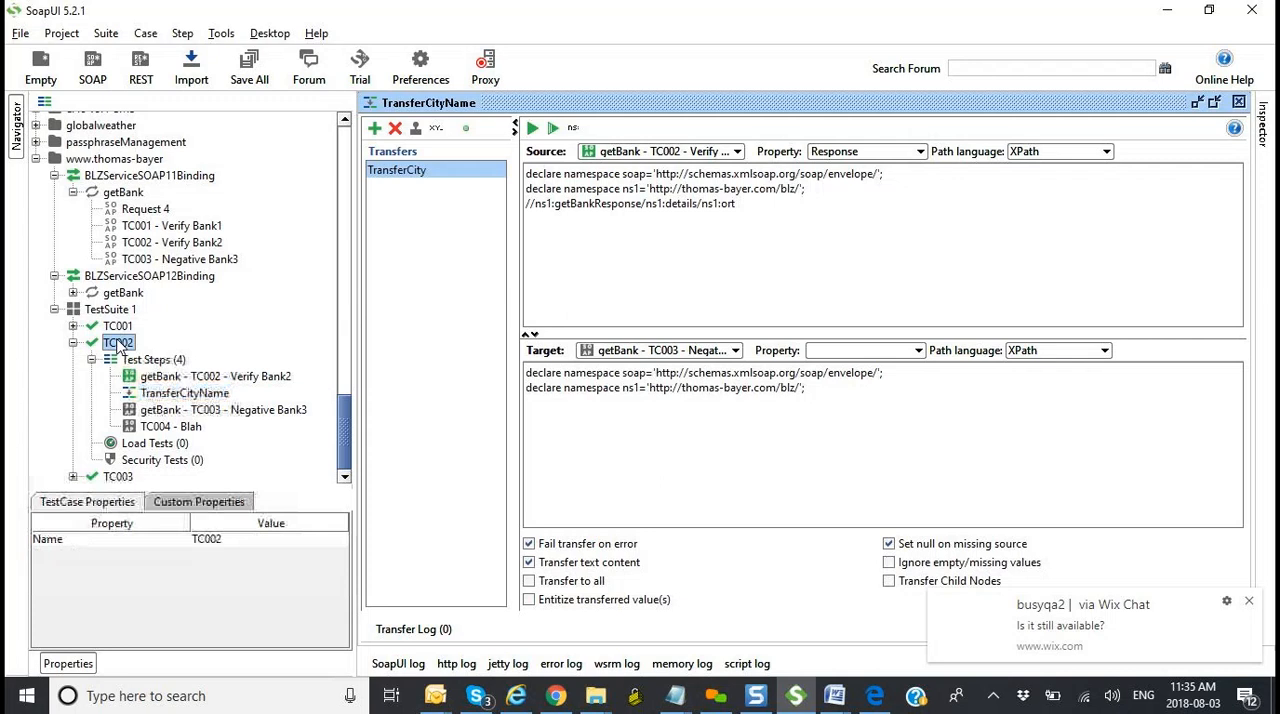
left_click(211, 503)
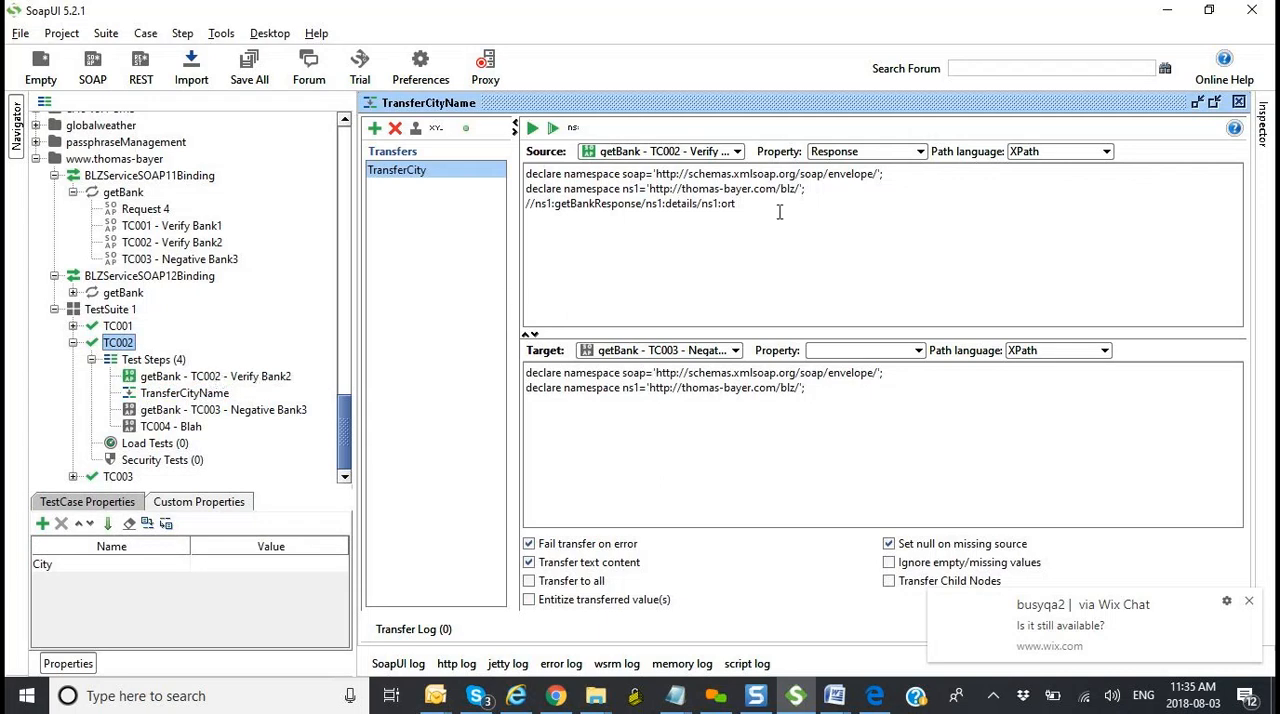
Step: Remove the english "en" attribute text from the ns1:ort element in the response of getBank - TC002 - Verify Bank2
double_click(277, 375)
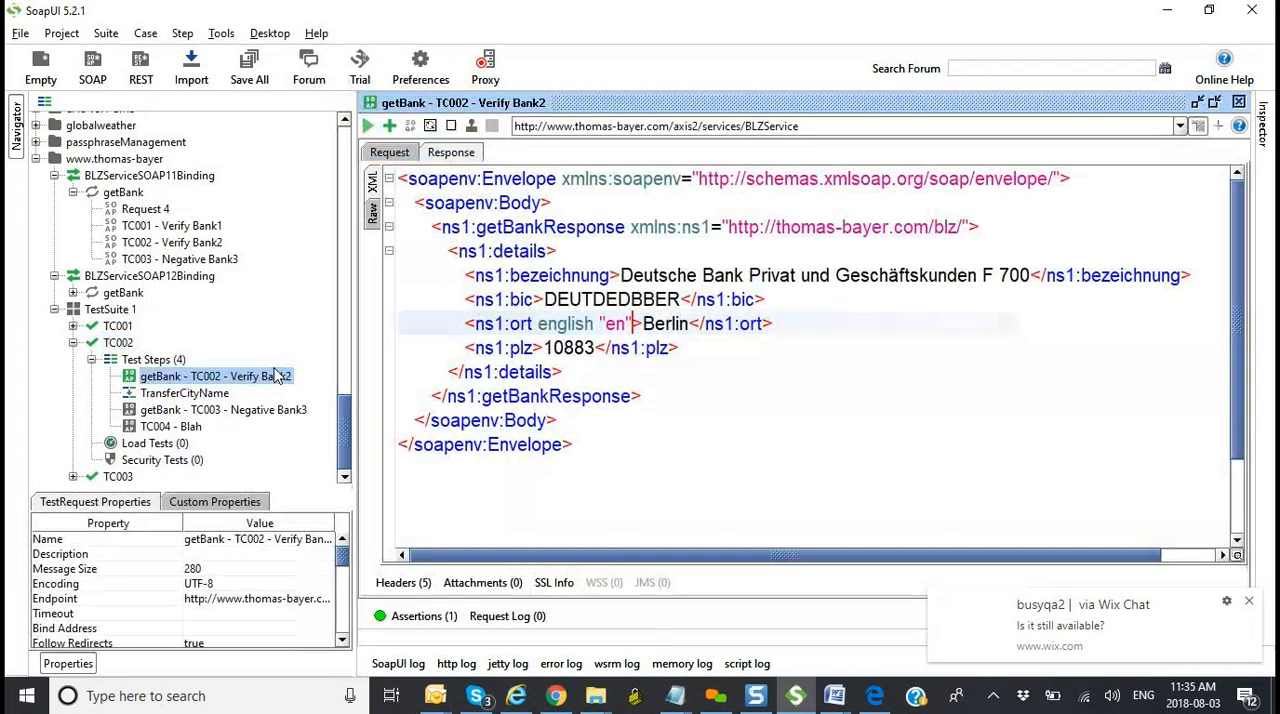
left_click_drag(466, 324, 777, 328)
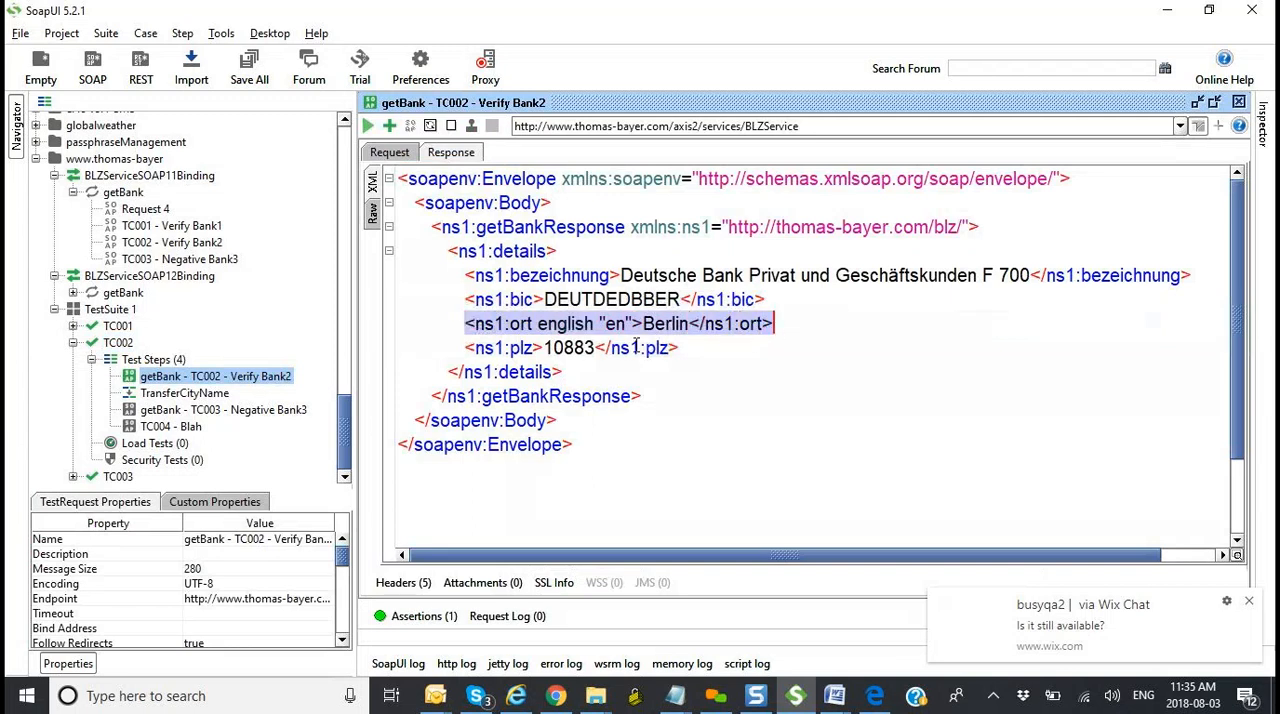
left_click(635, 347)
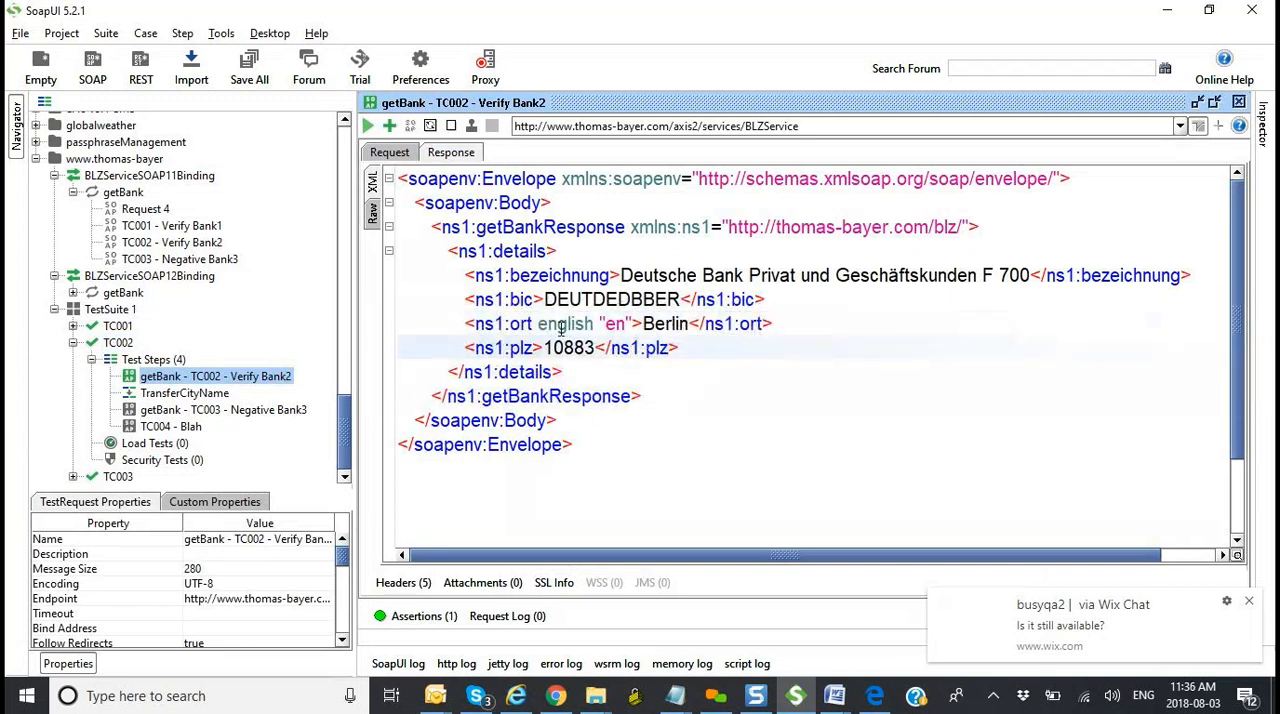
left_click(633, 322)
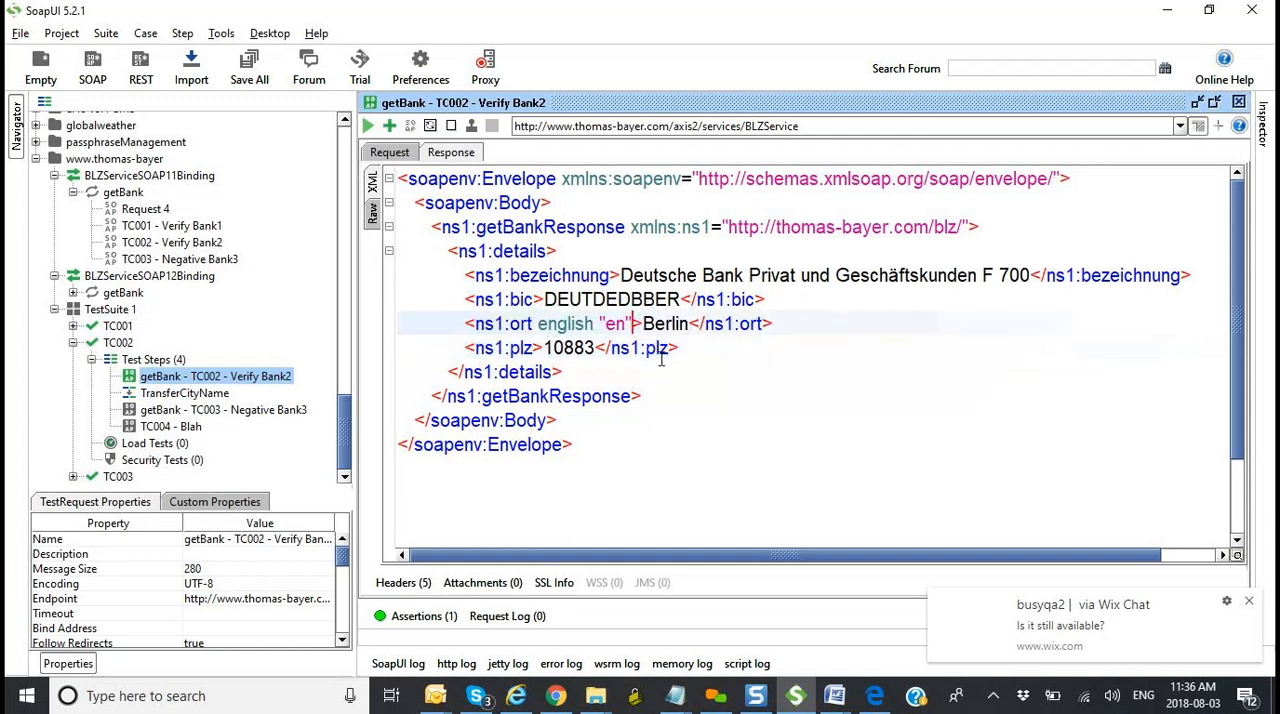
key("BackSpace")
key("BackSpace")
key("BackSpace")
key("BackSpace")
key("BackSpace")
key("BackSpace")
key("BackSpace")
key("BackSpace")
key("BackSpace")
key("BackSpace")
key("BackSpace")
key("BackSpace")
key("BackSpace")
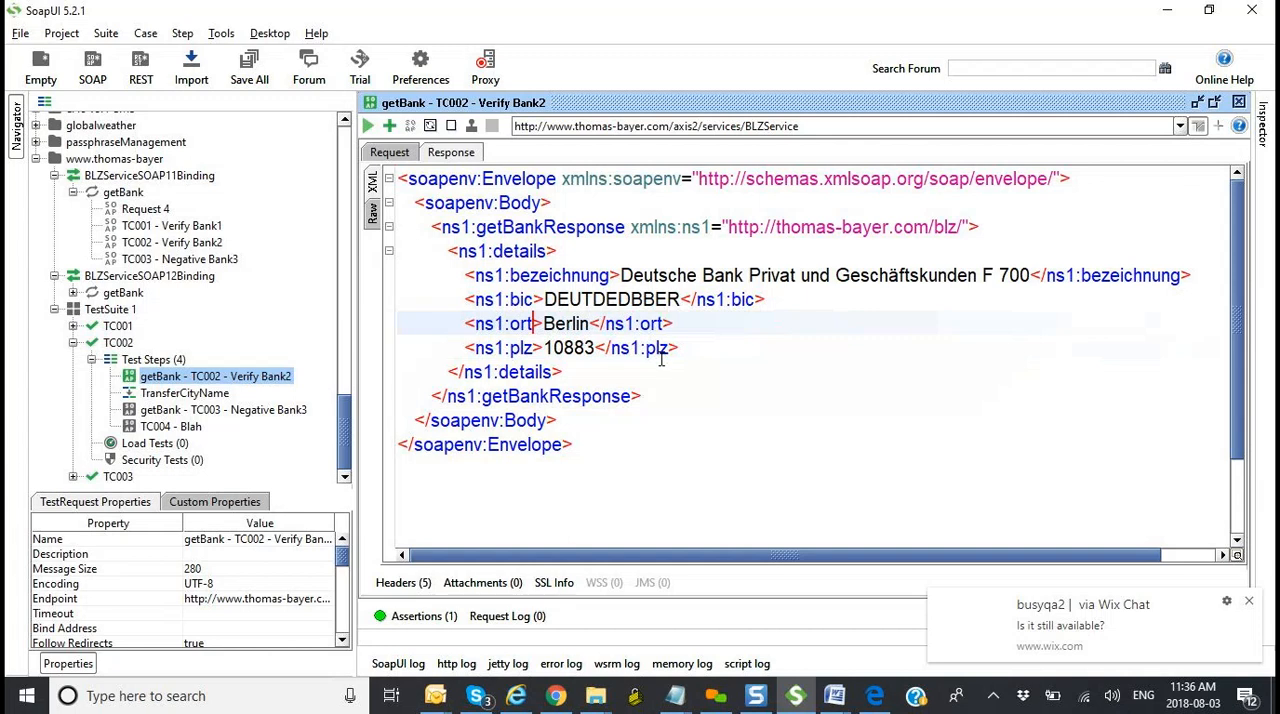
left_click_drag(673, 323, 474, 326)
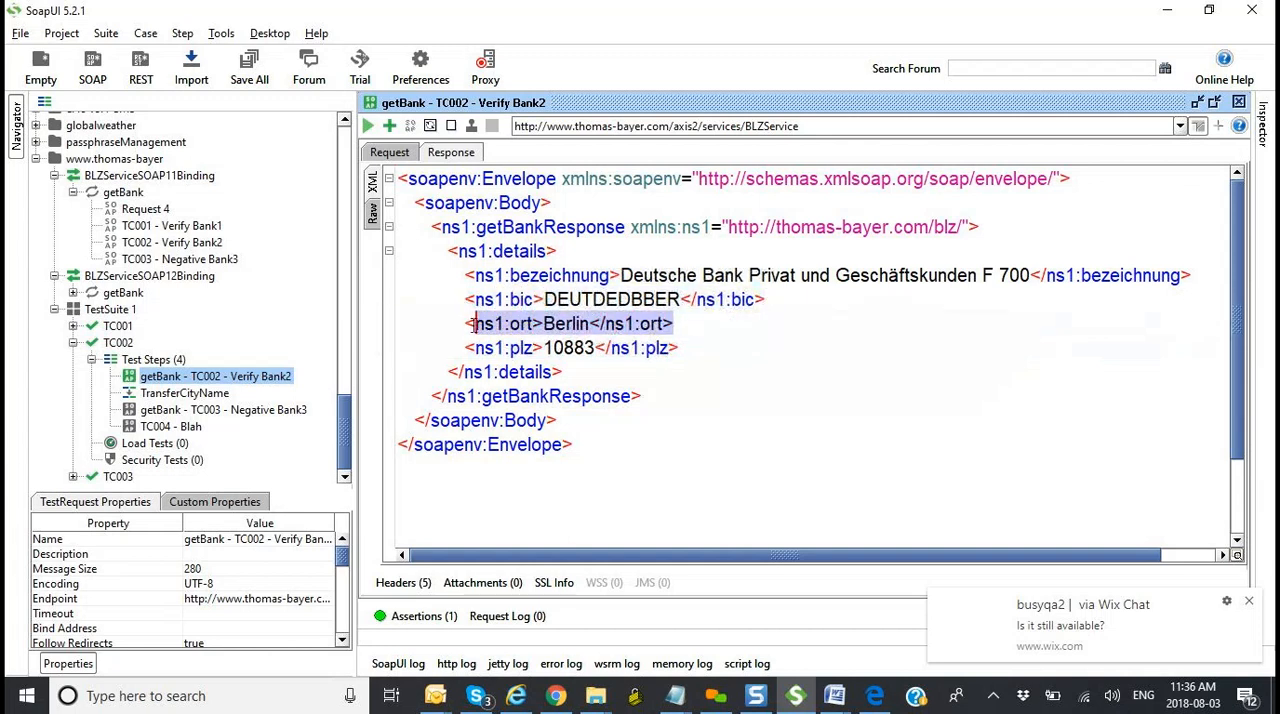
Step: Select getBank - TC003 - Negative Bank3 as TransferCityName's target step and delete both namespace declarations from the target expression
double_click(203, 397)
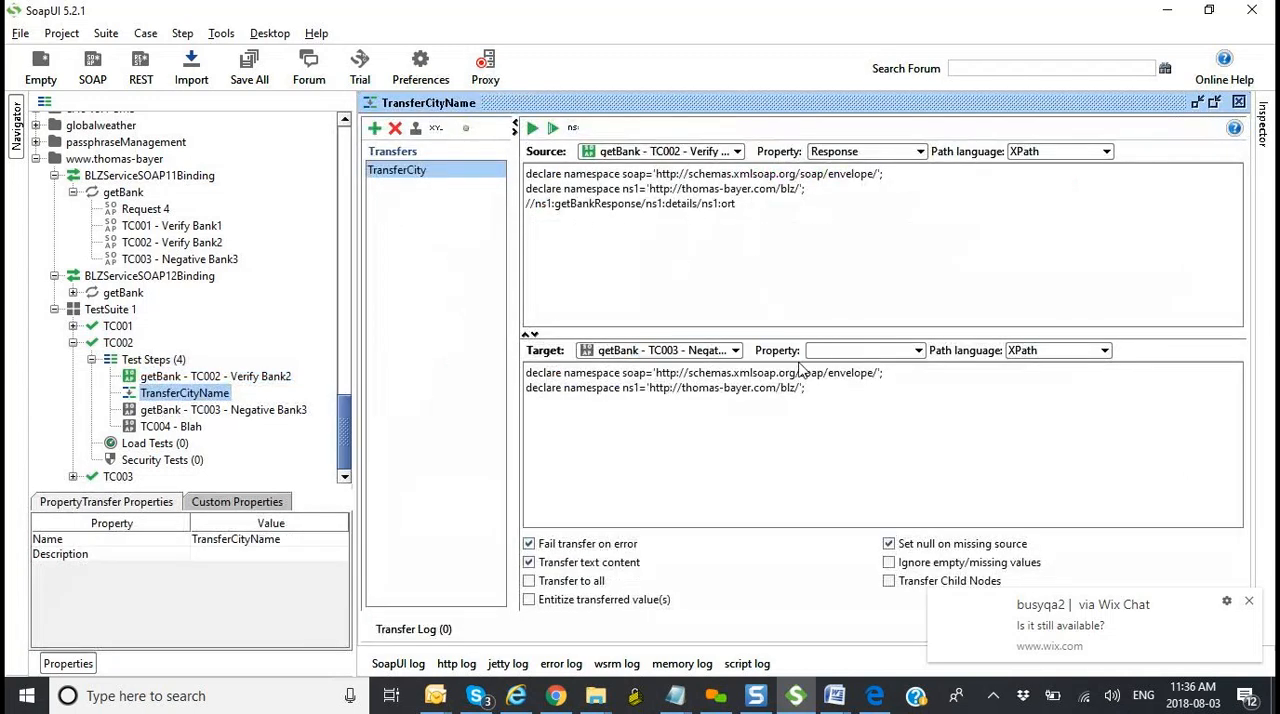
left_click(718, 351)
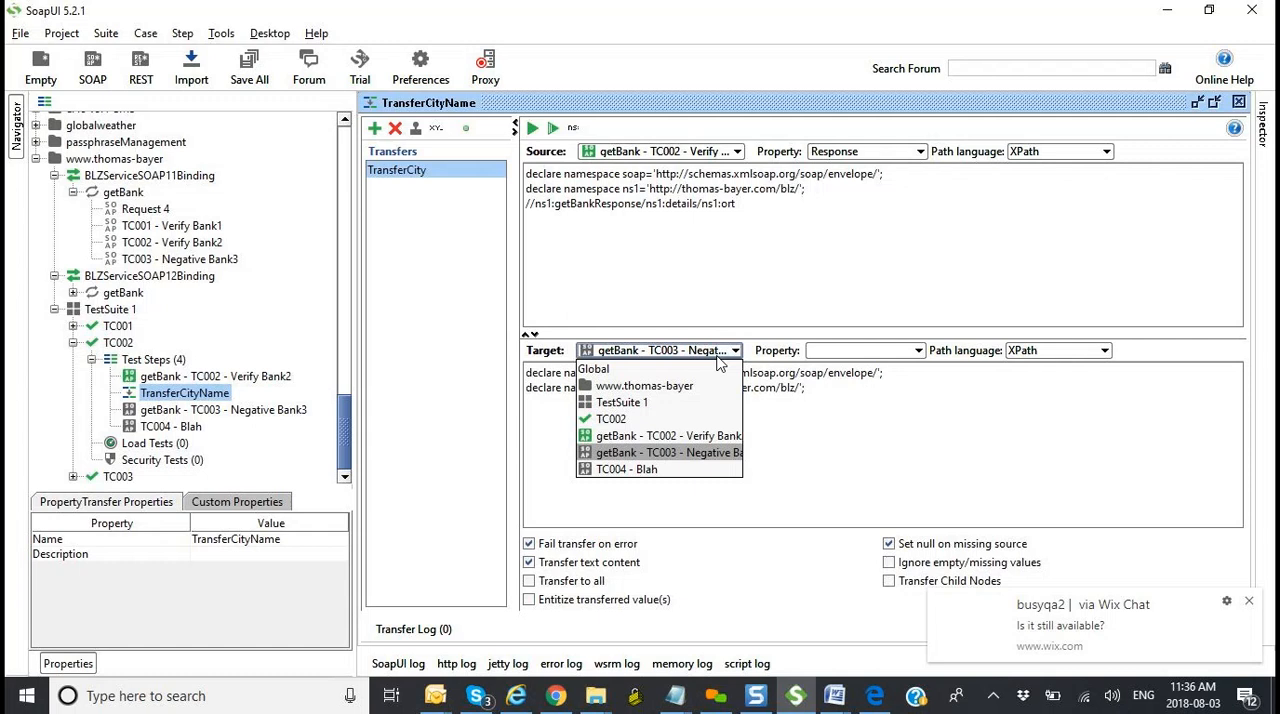
left_click(706, 452)
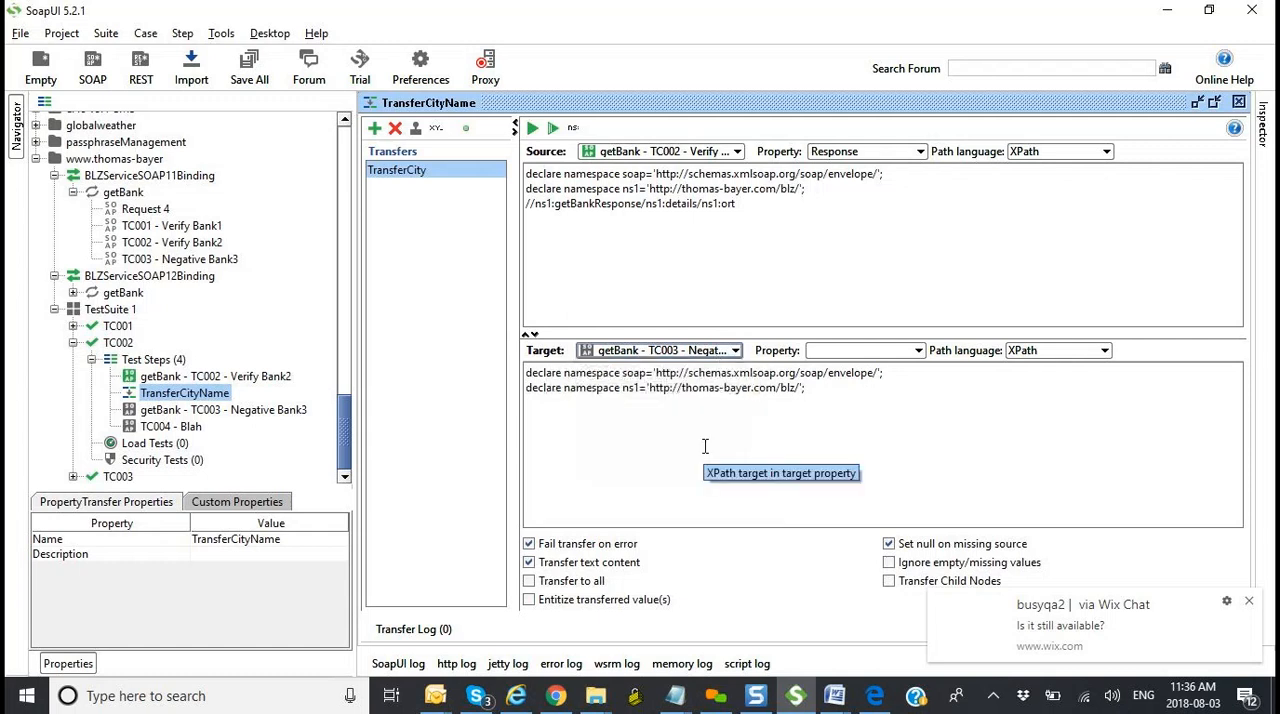
left_click(889, 352)
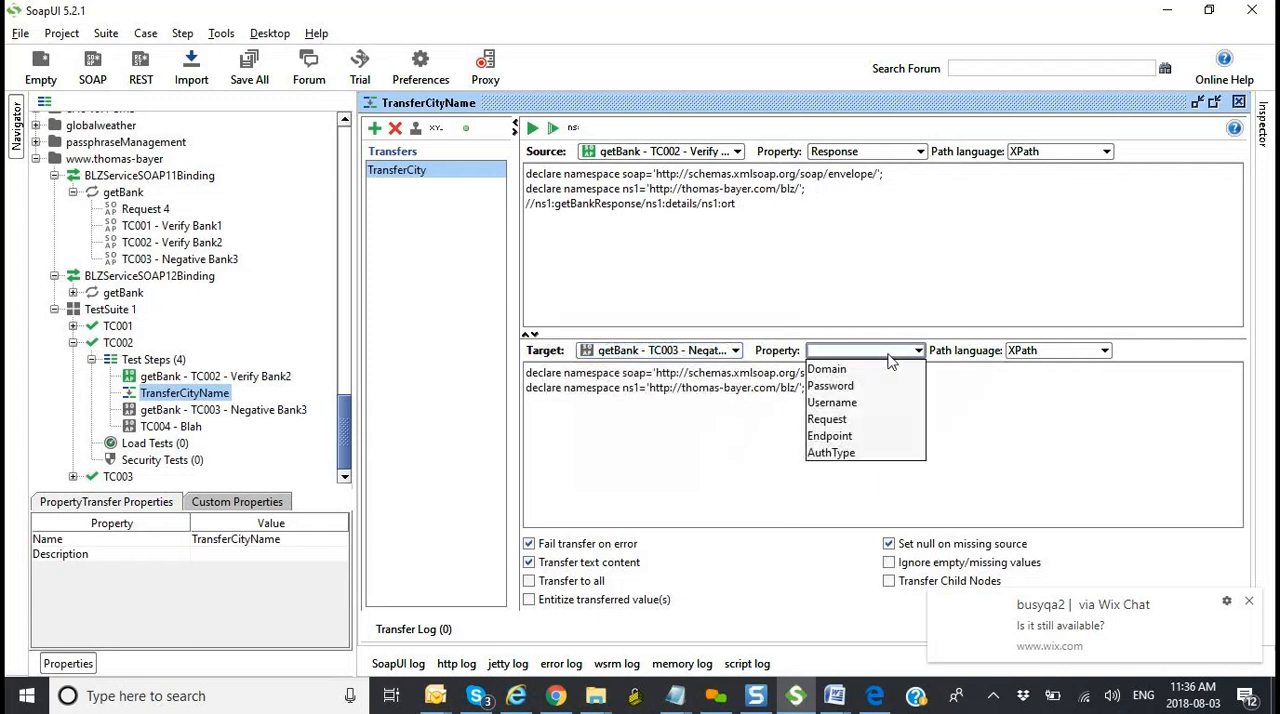
left_click(763, 451)
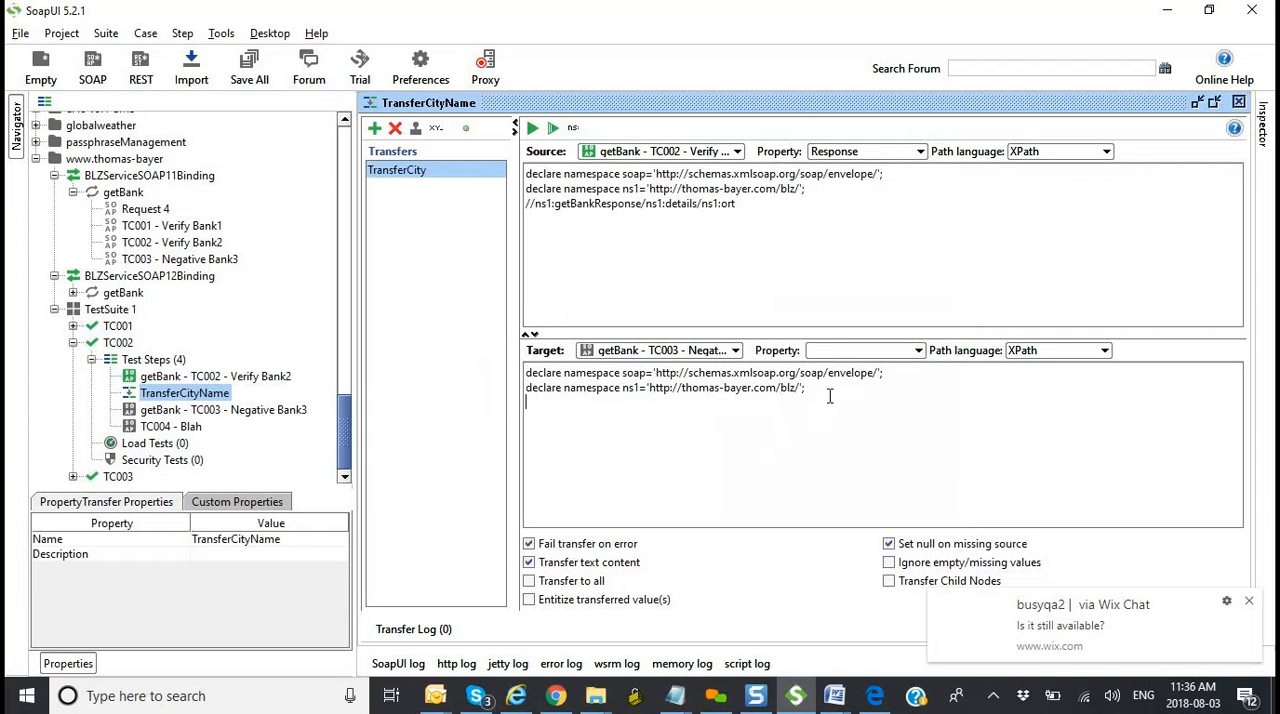
left_click_drag(815, 388, 500, 378)
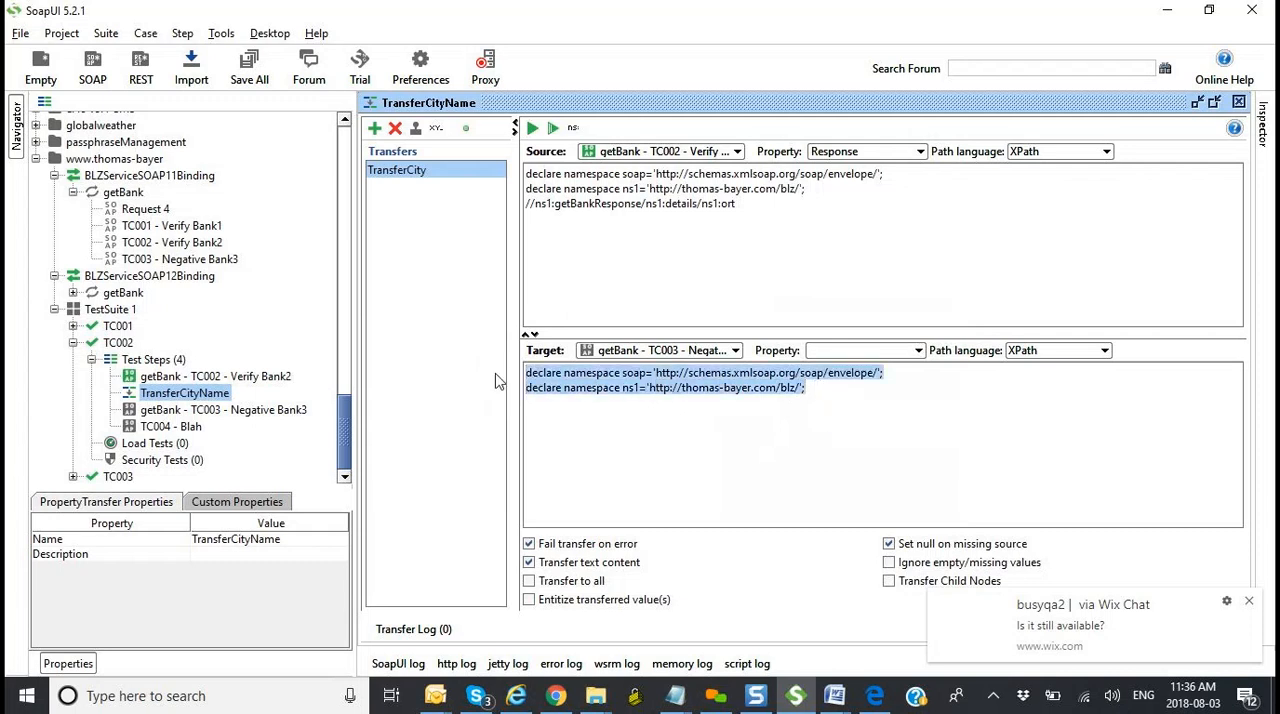
key("Delete")
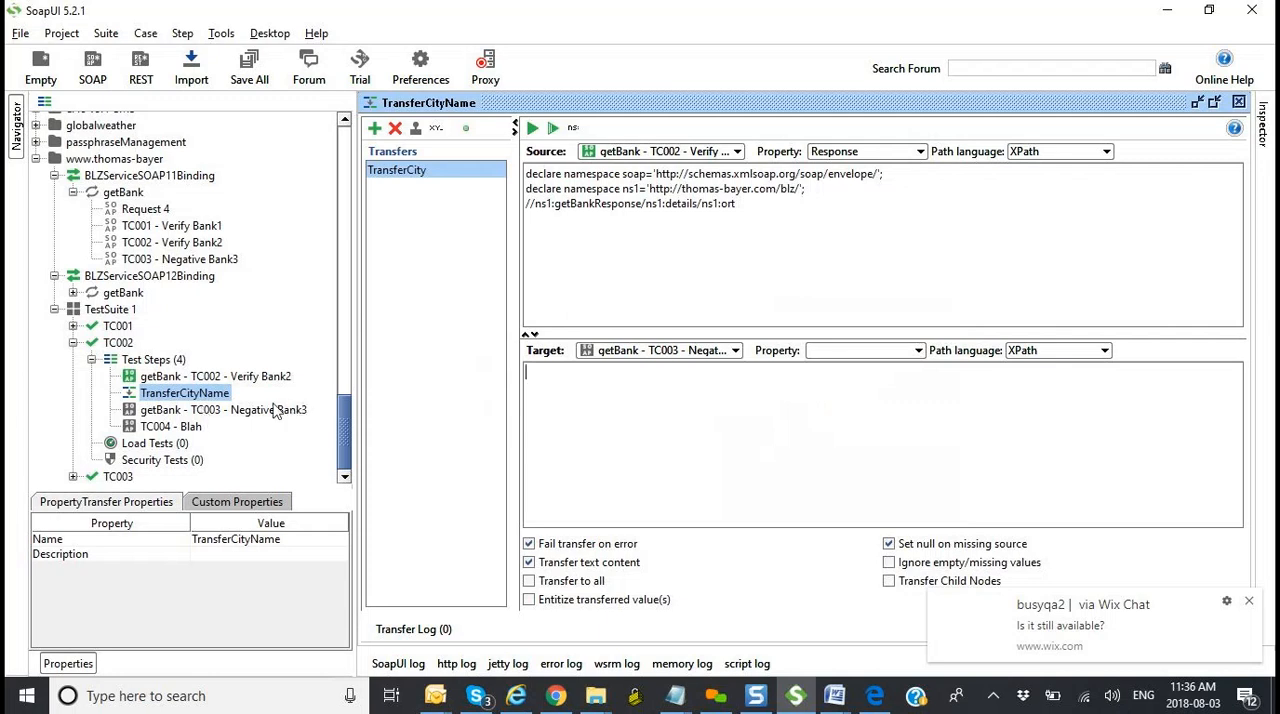
Step: Clear the abc value from the blz:blz element in the getBank - TC003 - Negative Bank3 request and maximize its window
double_click(247, 417)
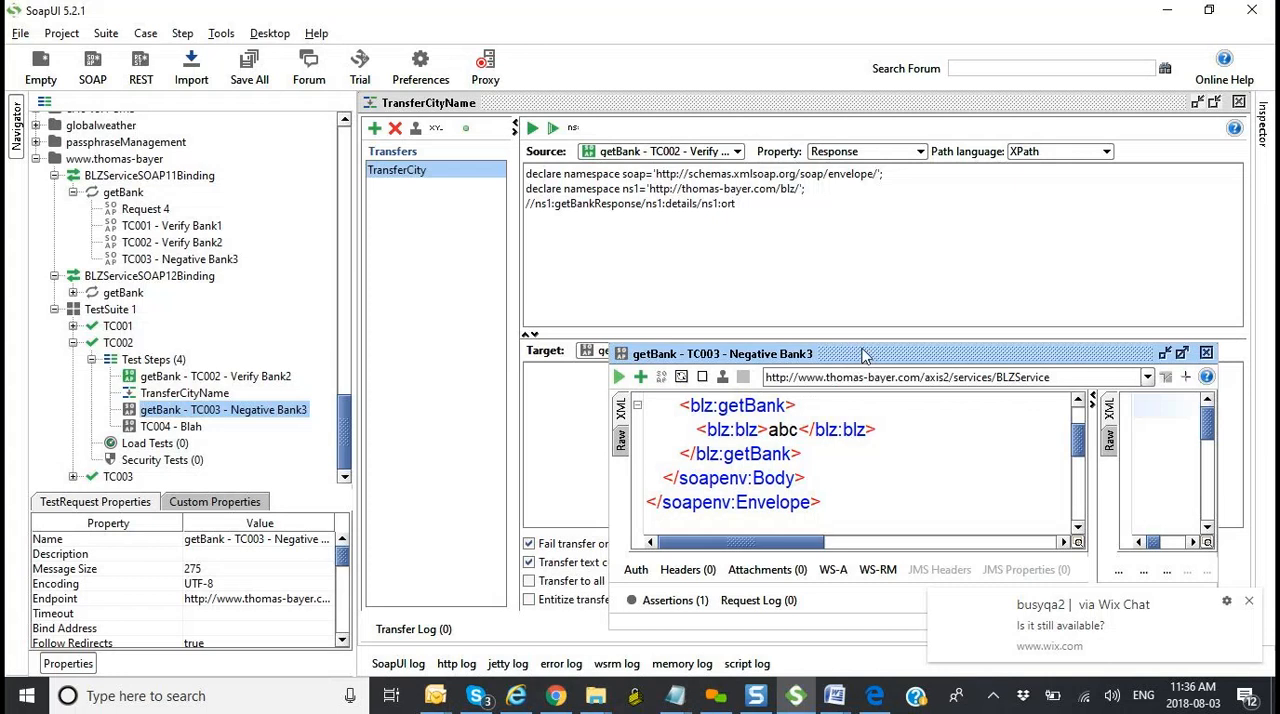
left_click_drag(857, 360, 811, 232)
left_click(752, 299)
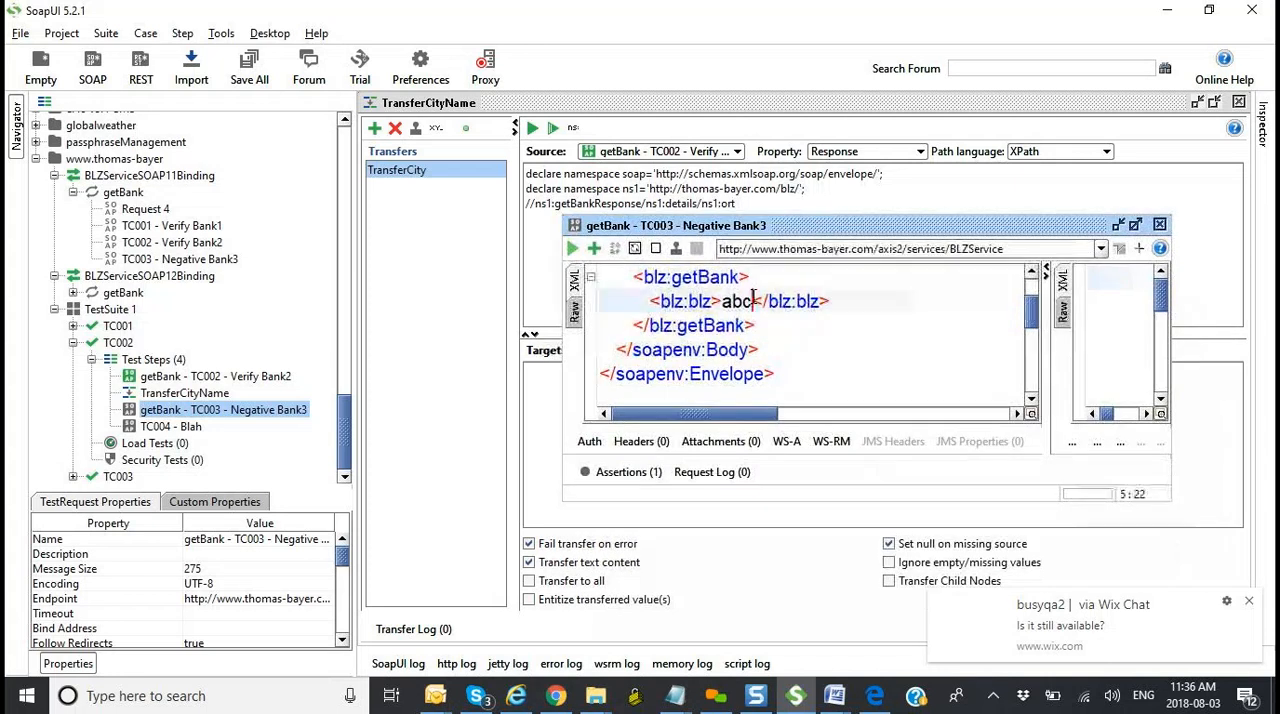
key("BackSpace")
key("BackSpace")
key("BackSpace")
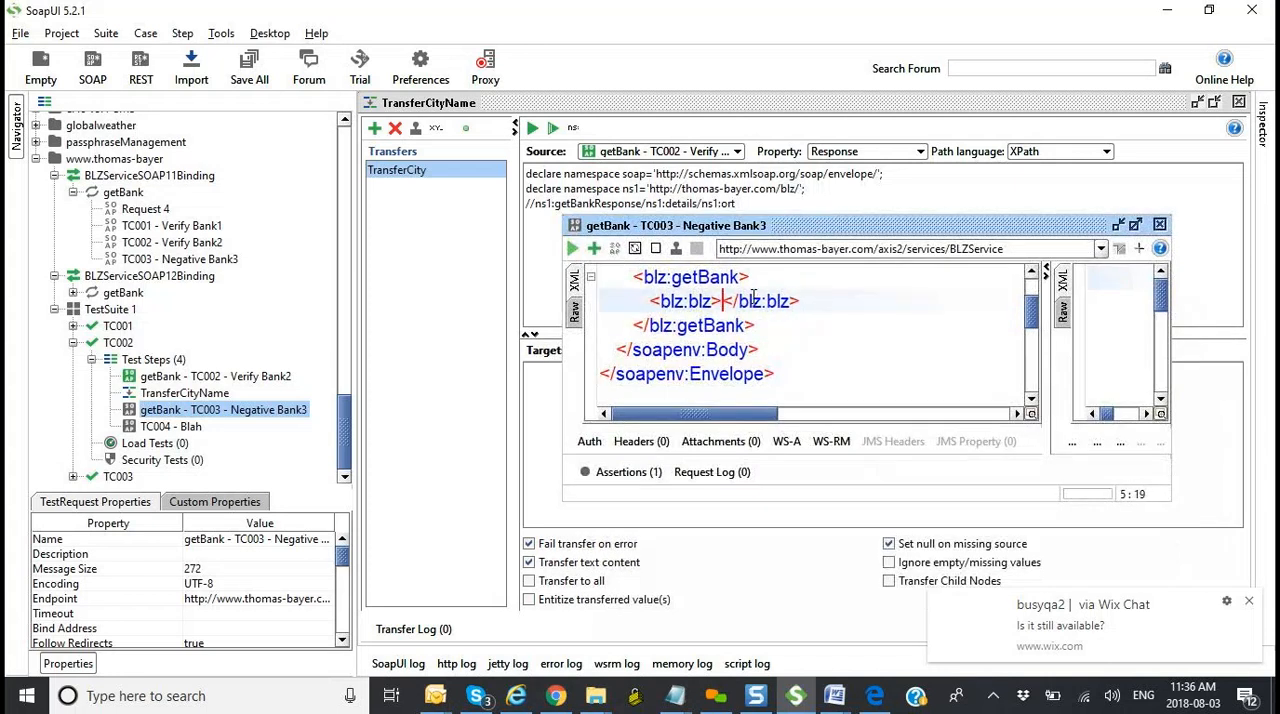
left_click(1136, 225)
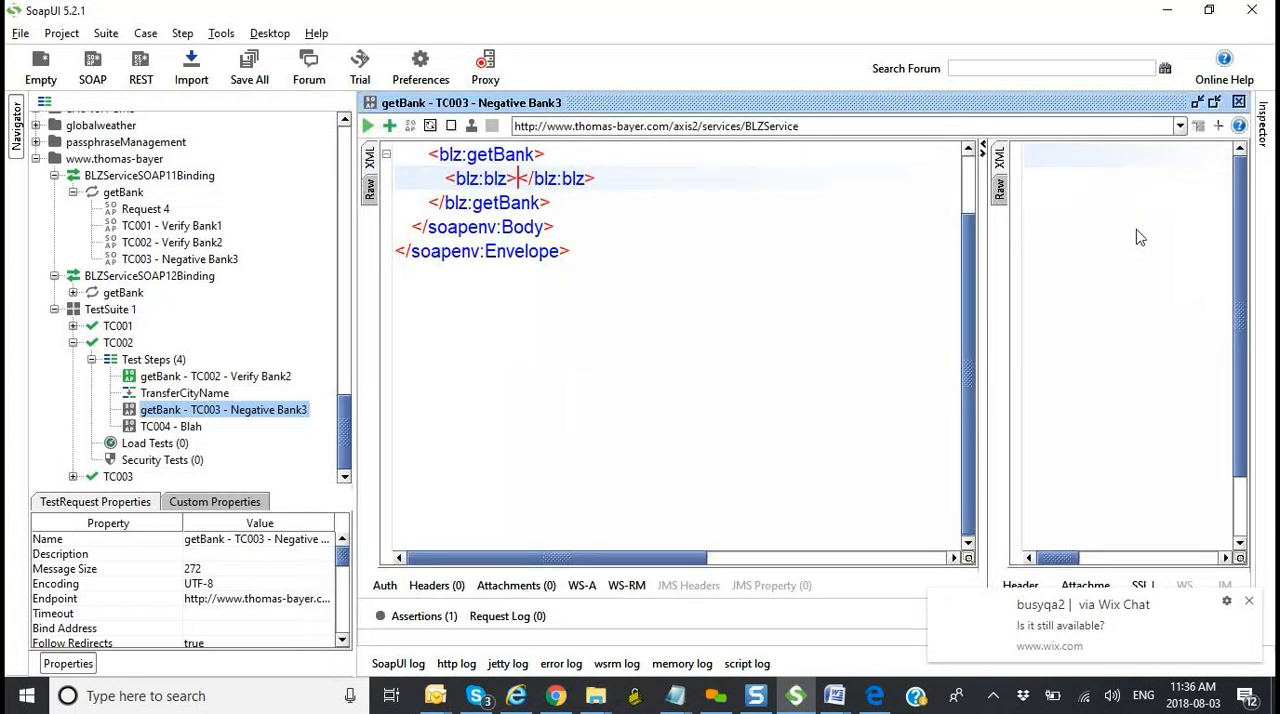
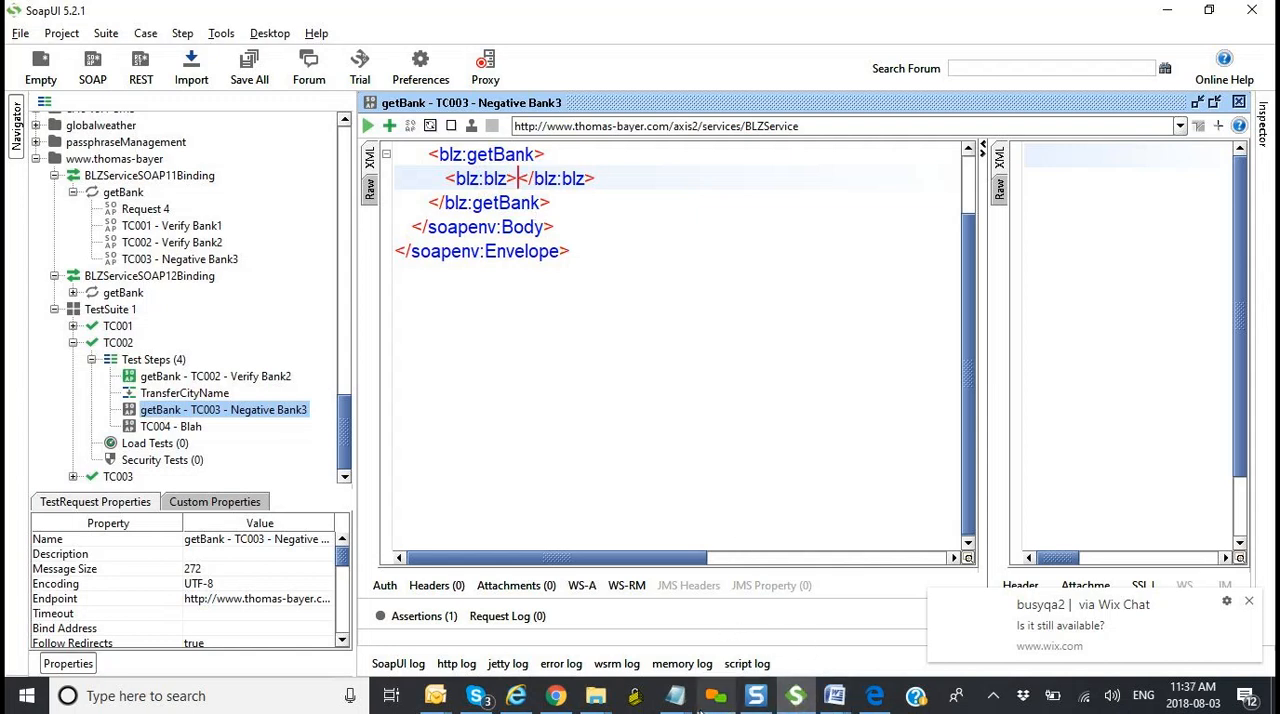
Step: Switch to the untitled Notepad XPath notes, examine the $ and # symbols, and return to SoapUI
mouse_move(688, 708)
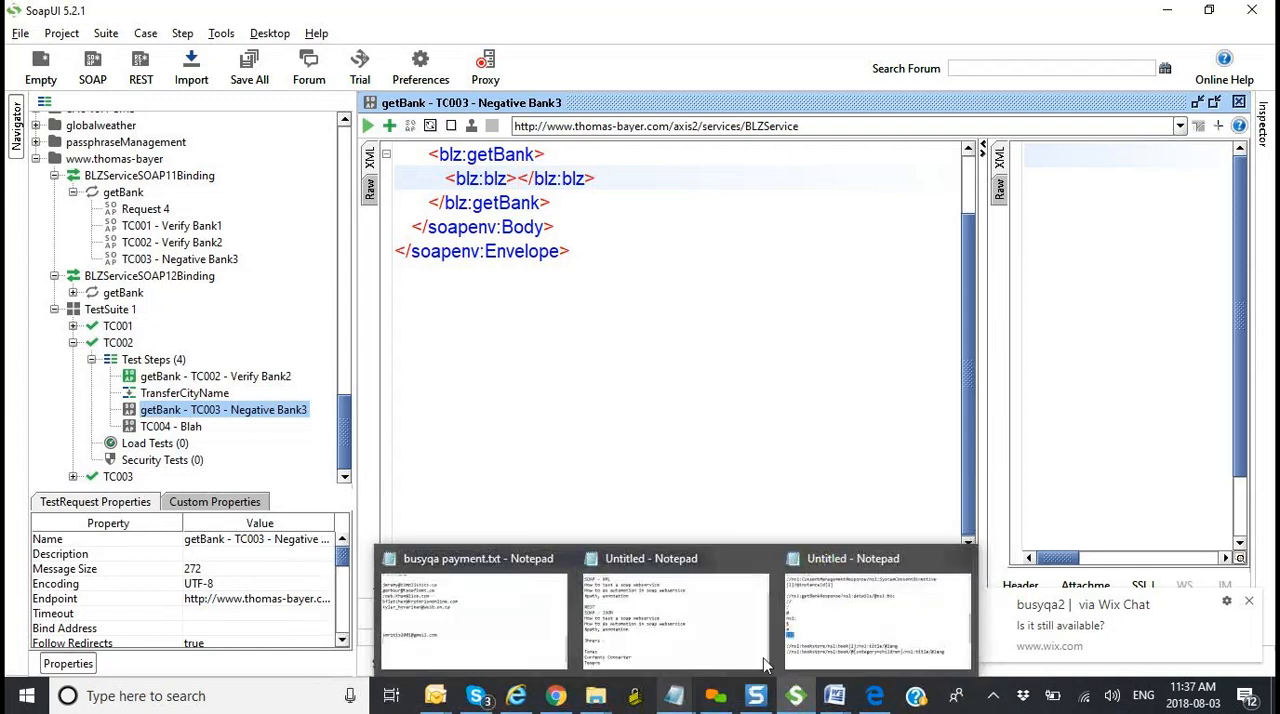
left_click(860, 610)
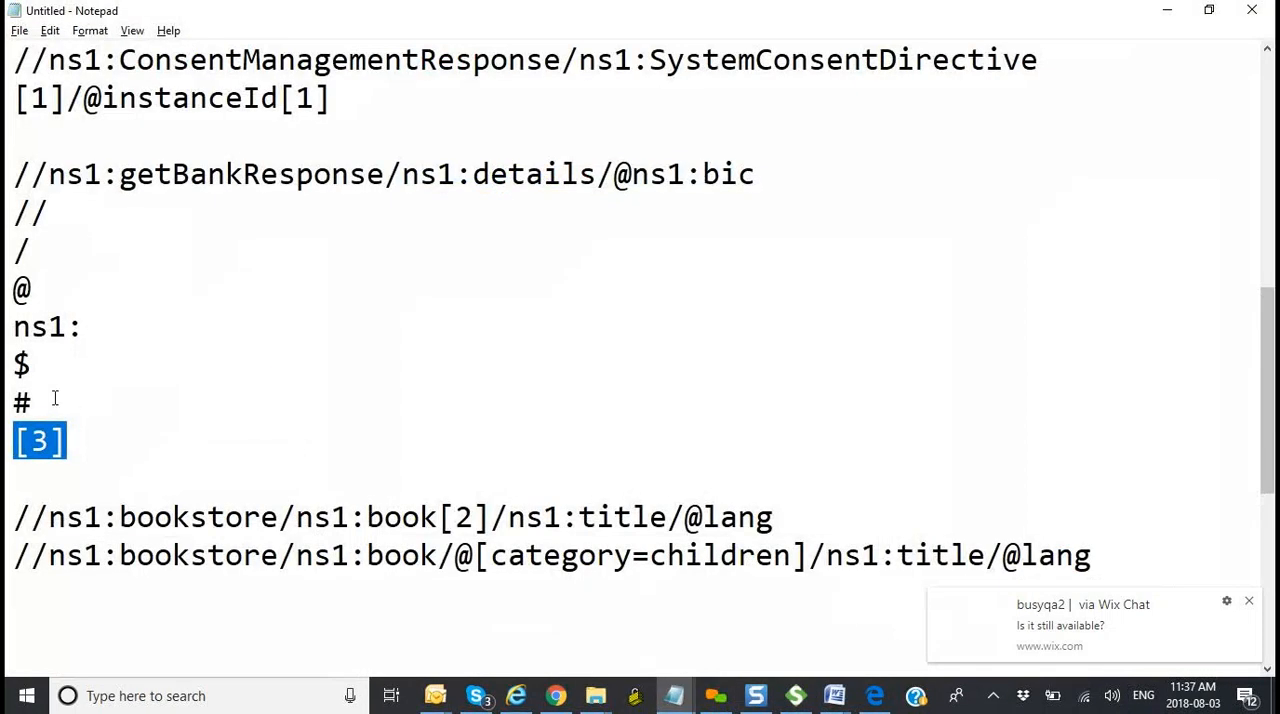
left_click(33, 364)
left_click_drag(33, 364, 6, 402)
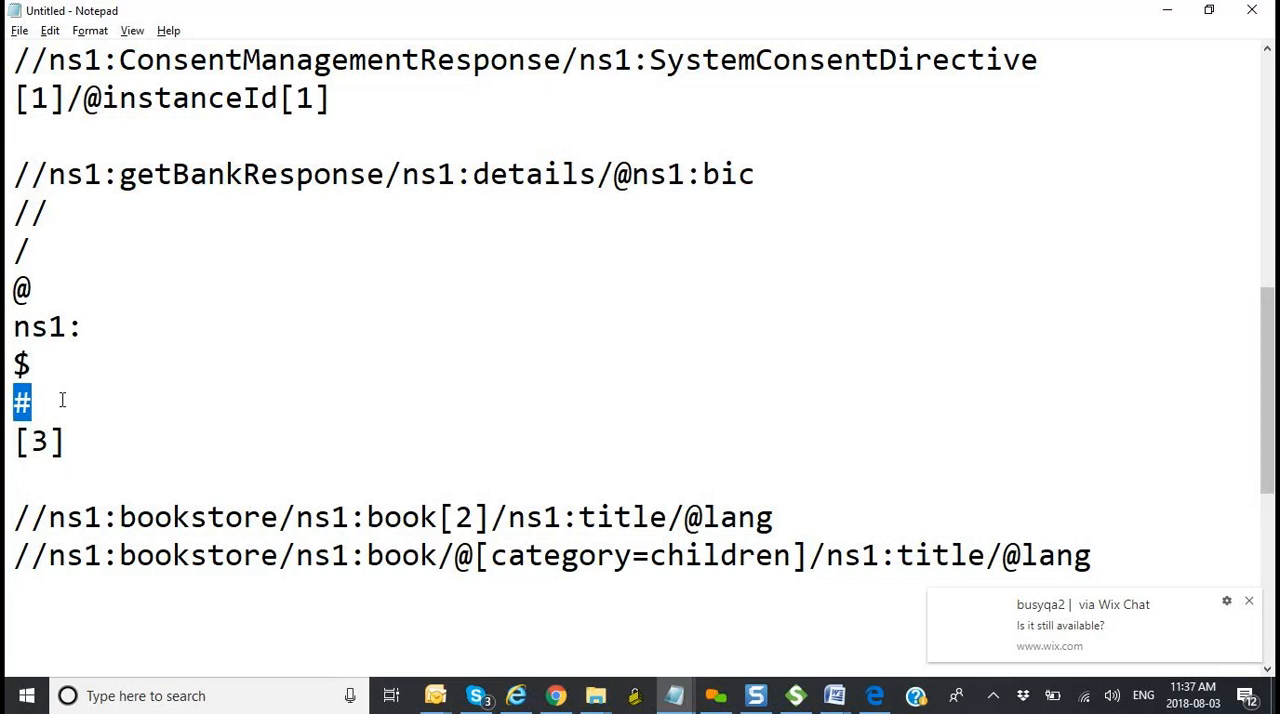
key("alt+Tab")
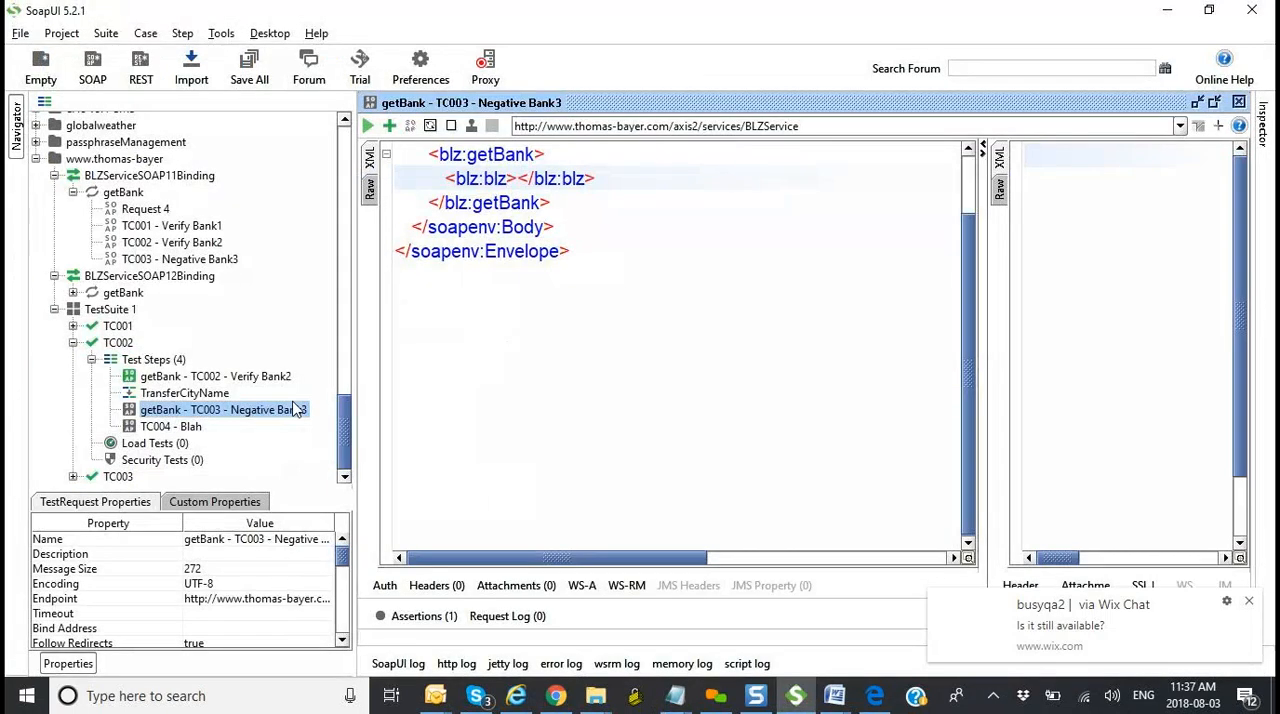
Step: Set the blz:blz value in the getBank - TC003 - Negative Bank3 request to ${#Testcase#City}, checking the property name in TC002's custom properties
type("$")
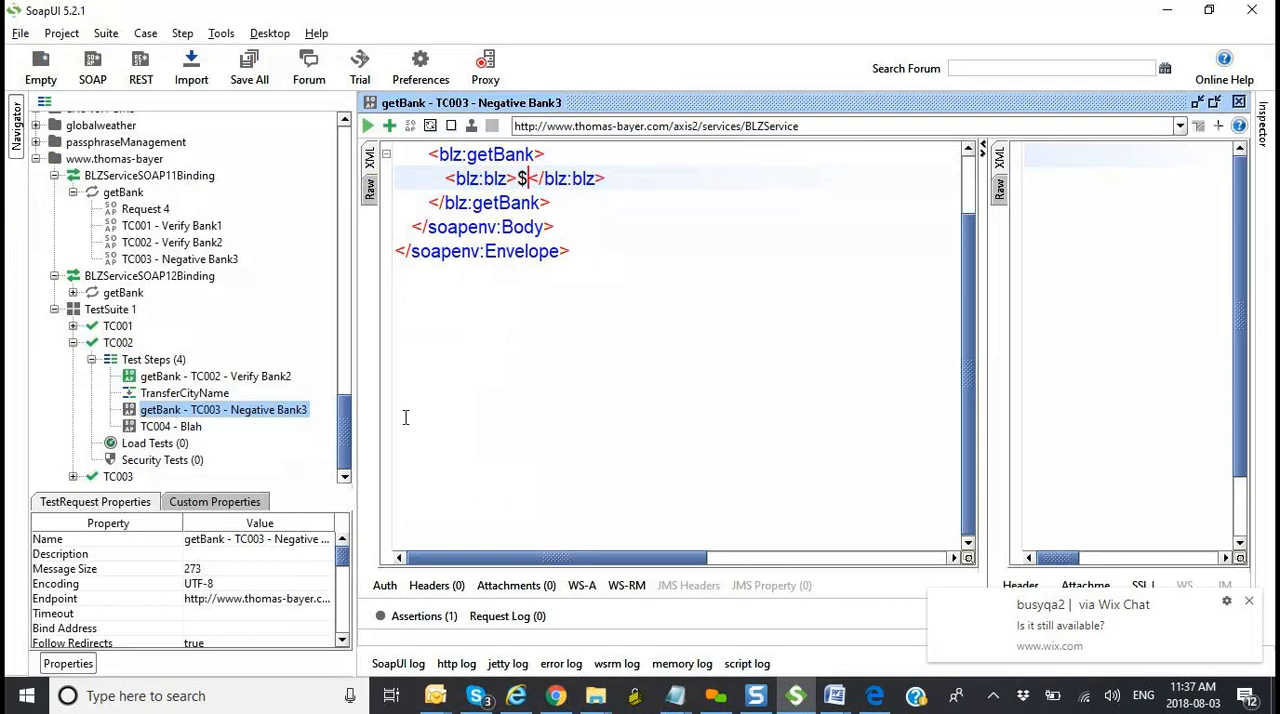
type("{}")
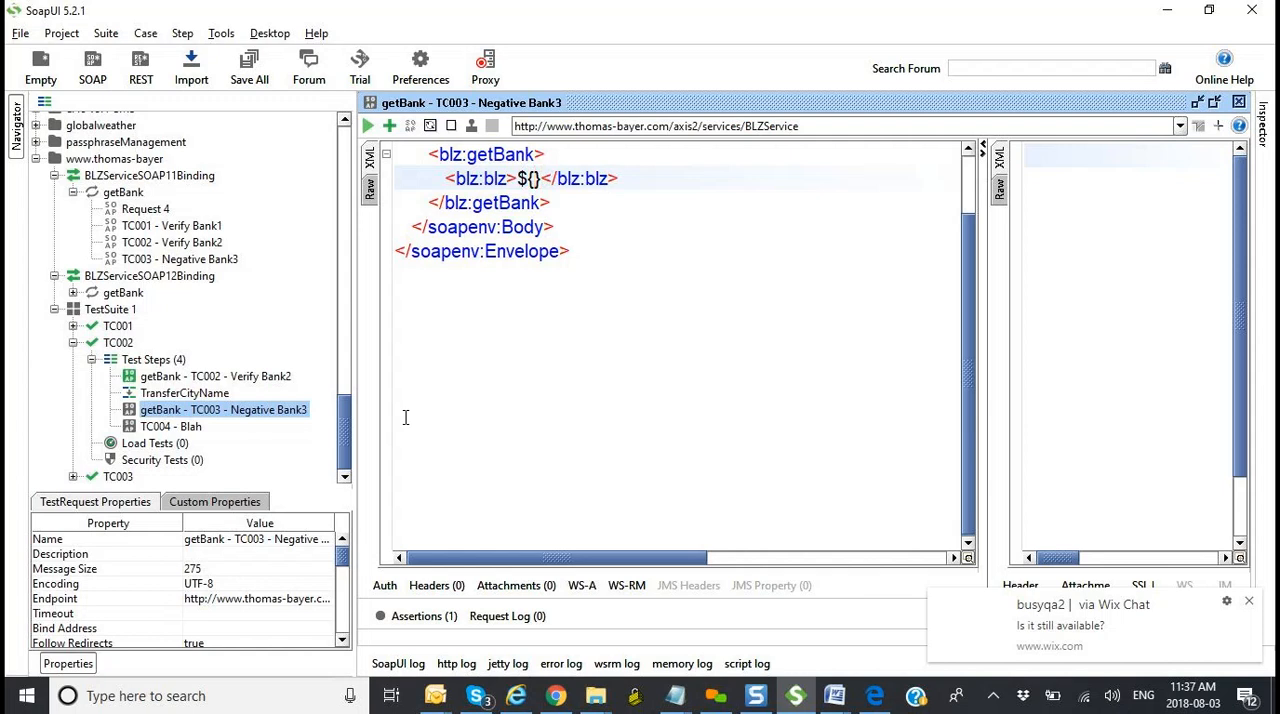
type("#")
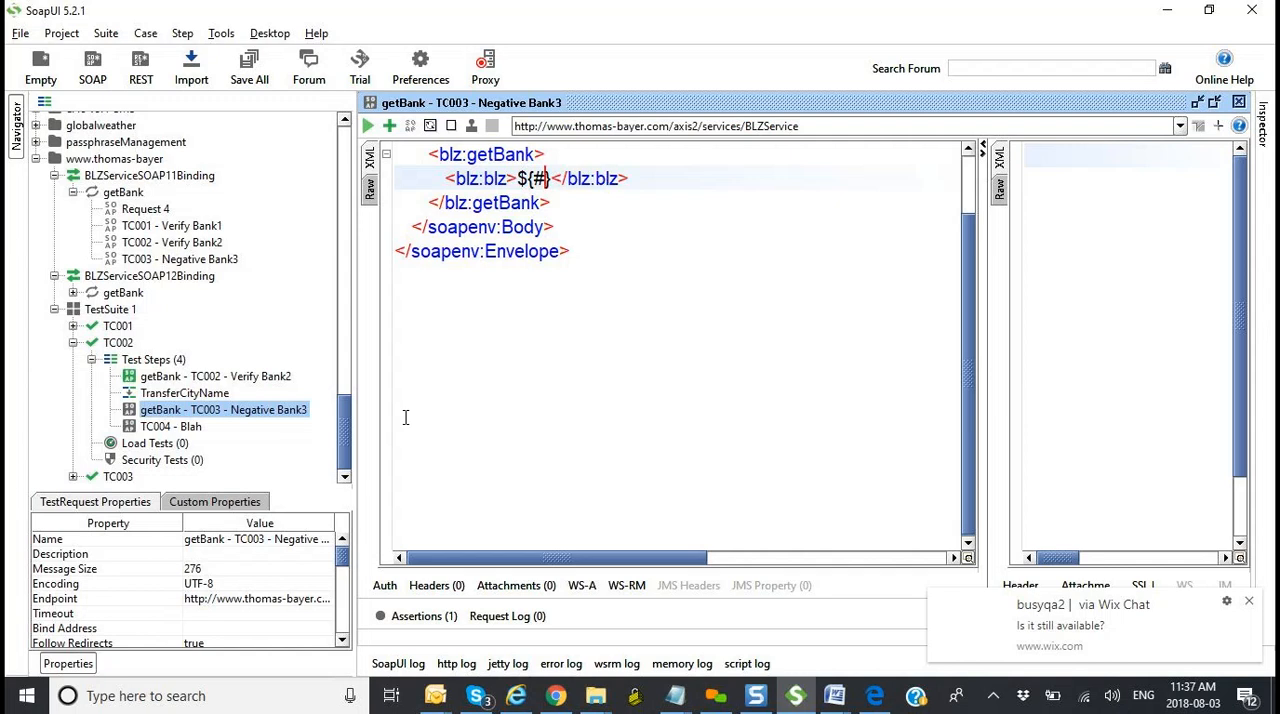
type("Testcase")
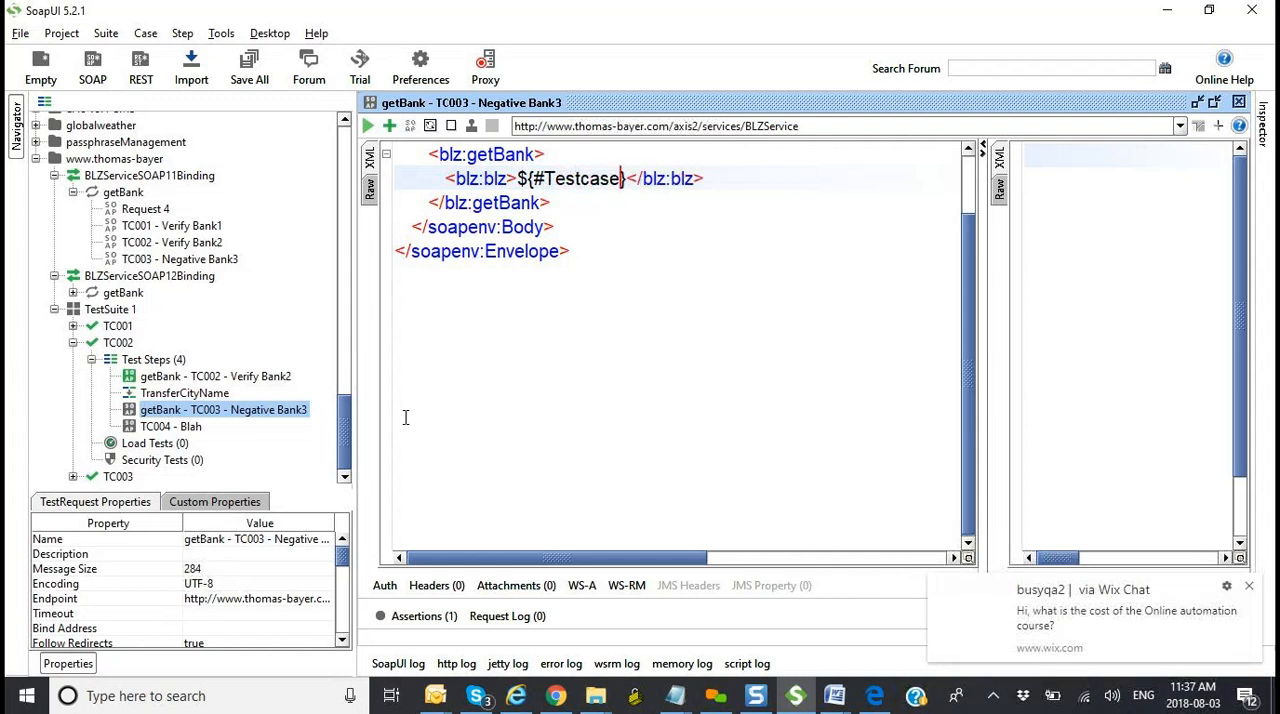
type("#")
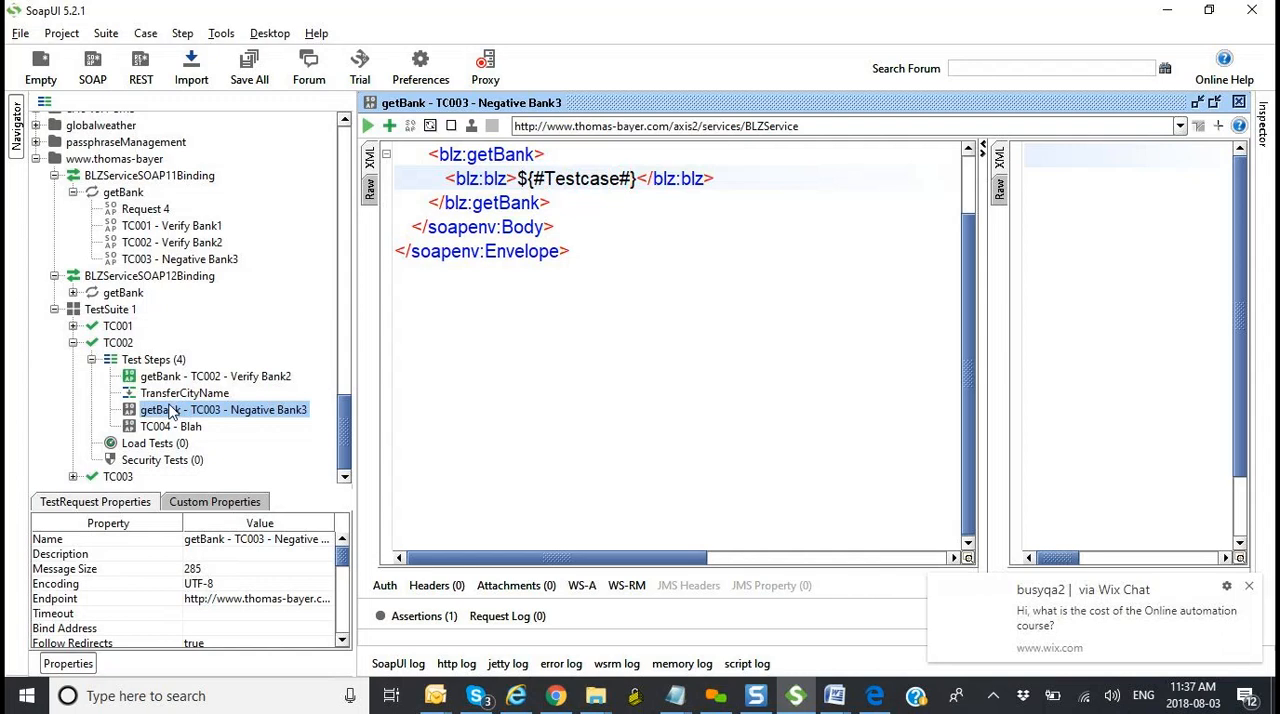
left_click(122, 344)
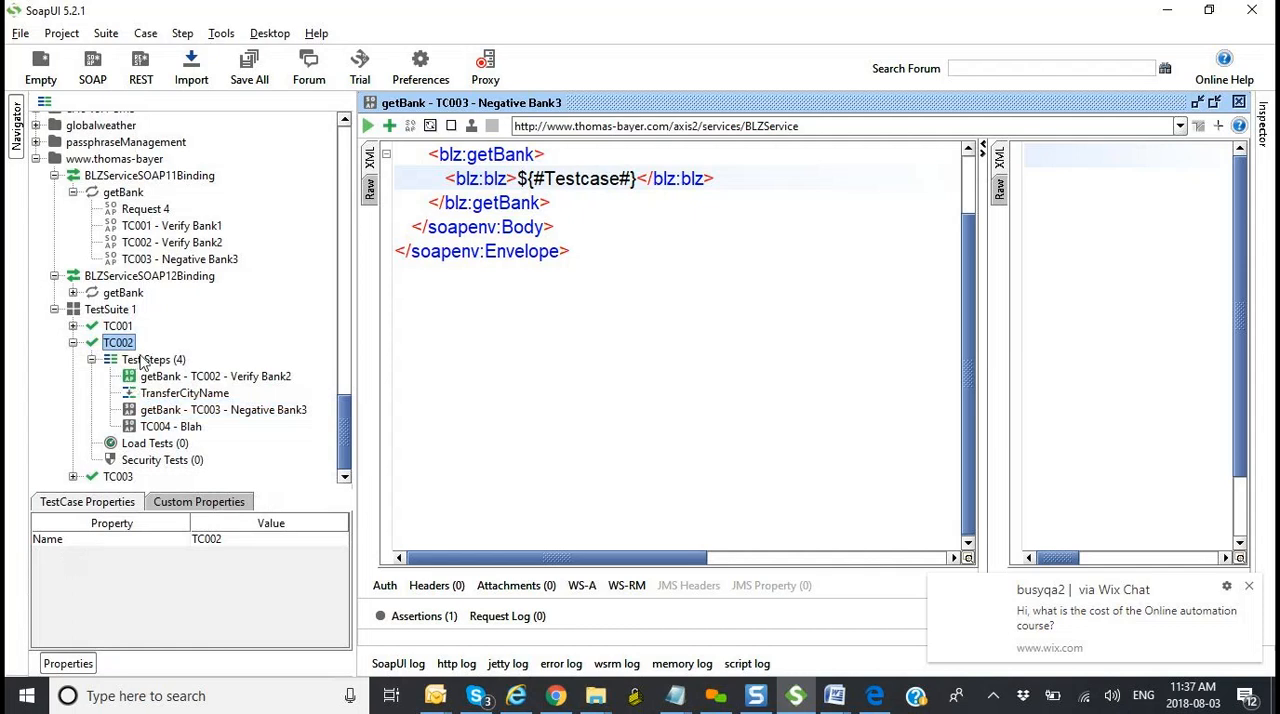
left_click(225, 505)
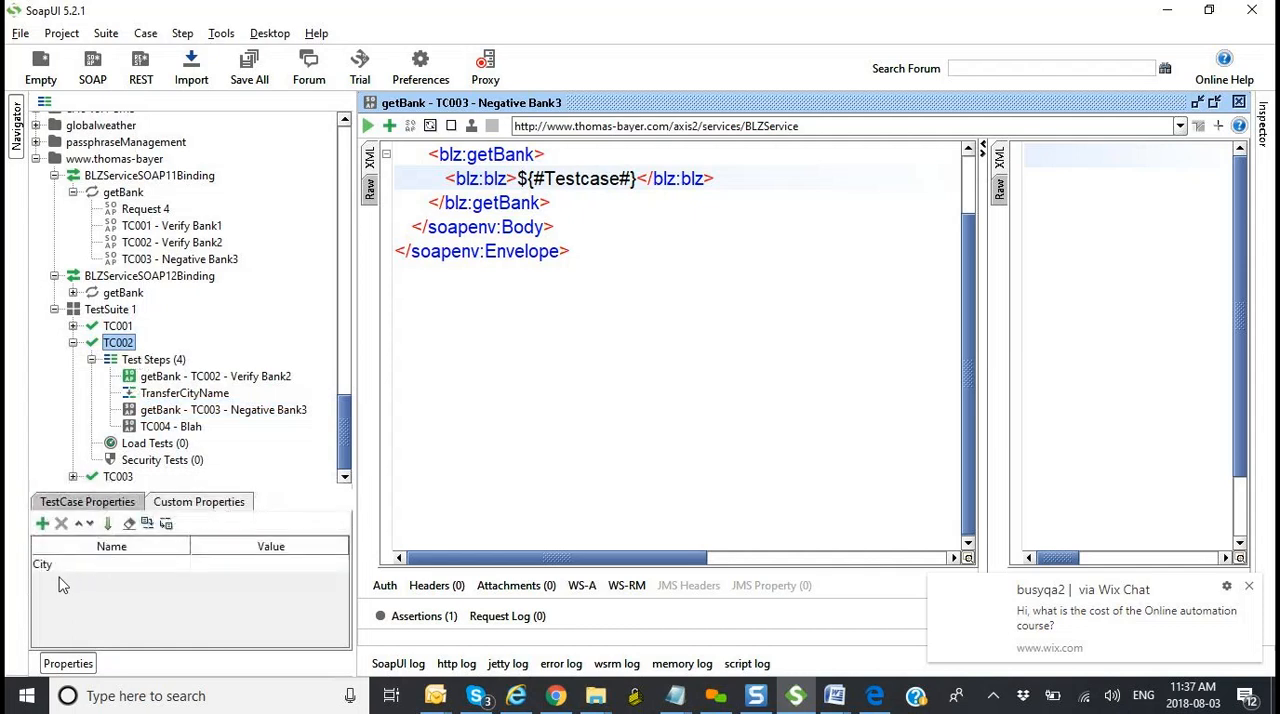
left_click(631, 180)
type("City")
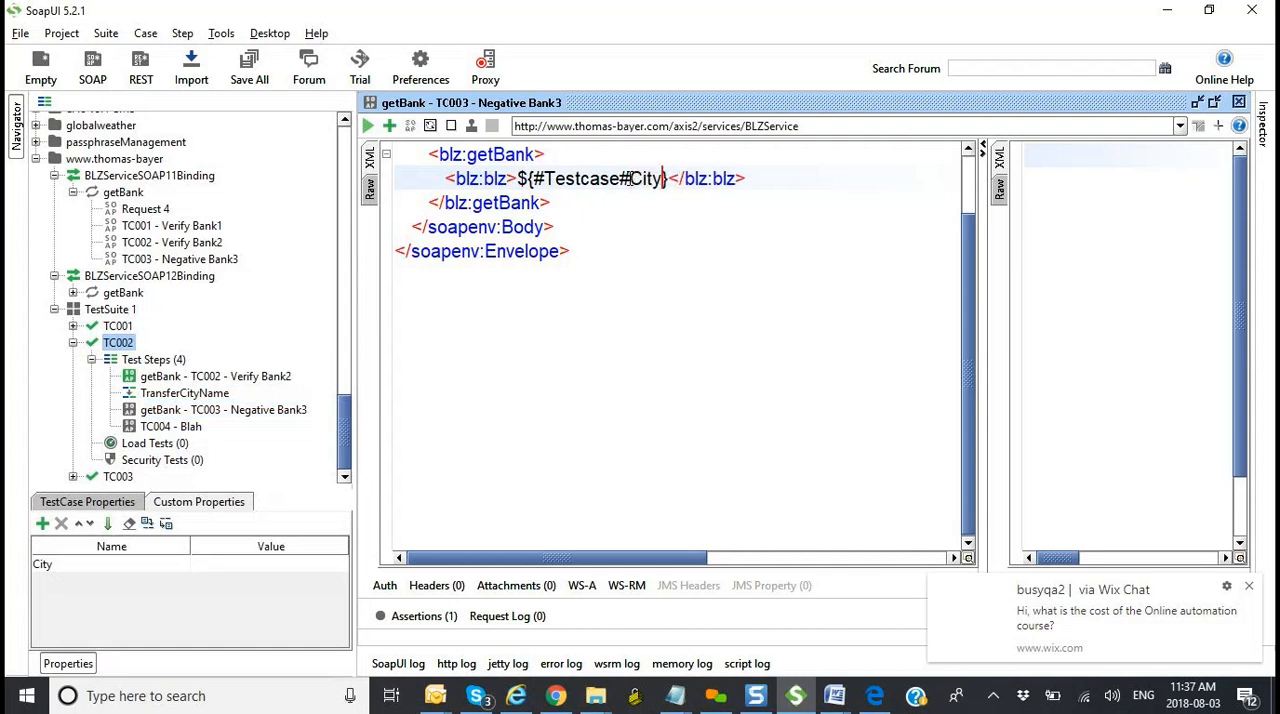
left_click(726, 281)
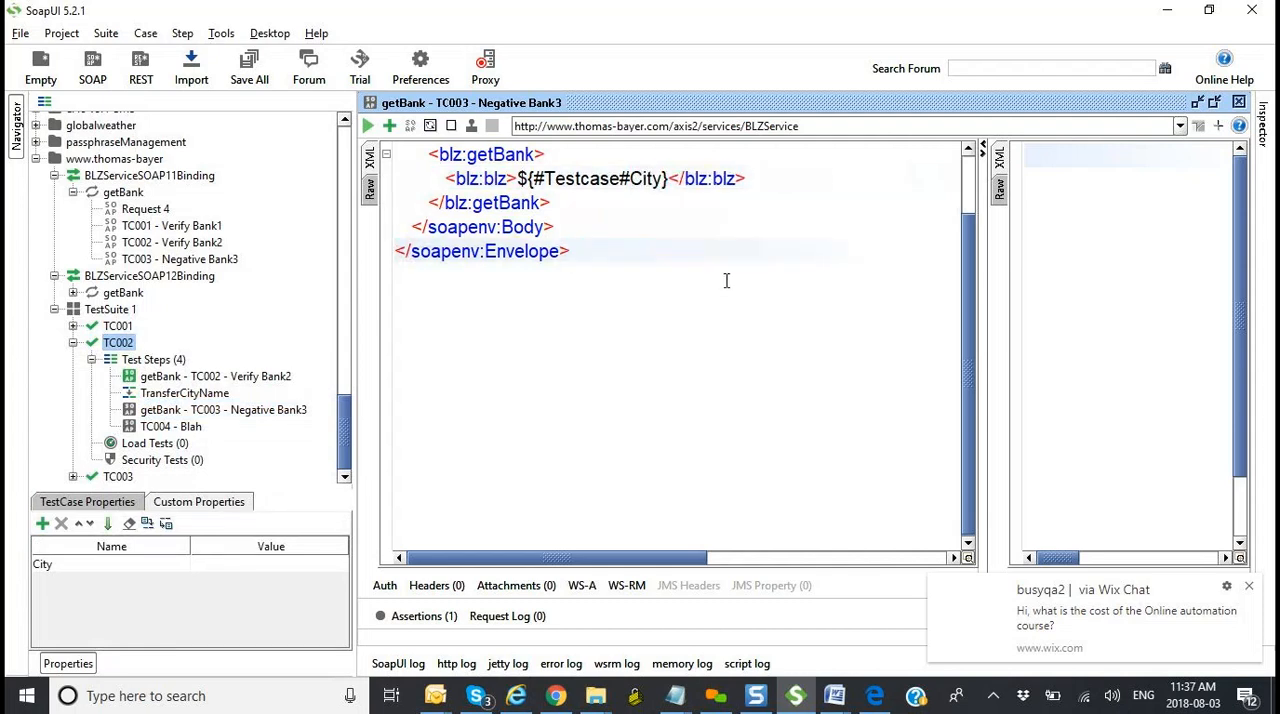
Step: Open the RevokeSystemCD request in the eHO_v5.5_Automation project and examine how its instanceId attribute references ${#TestCase#SystemCDInstanceID}
scroll(726, 281, "up", 1)
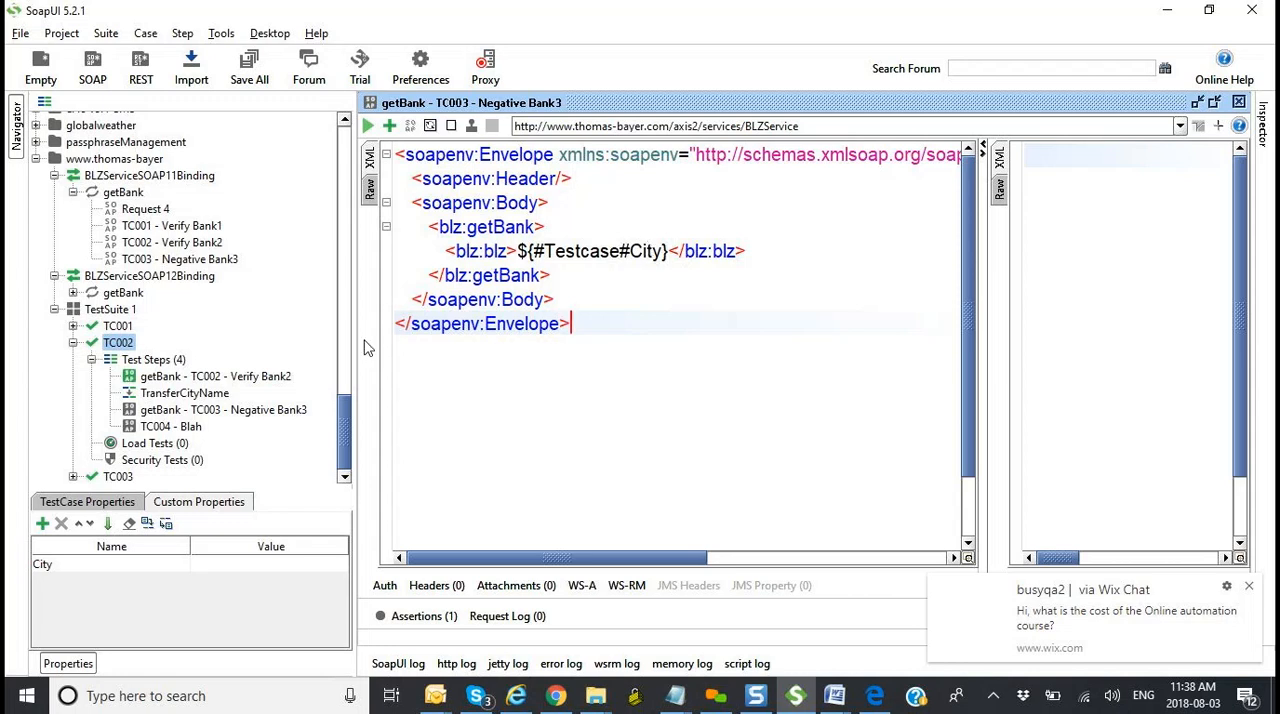
scroll(350, 313, "up", 10)
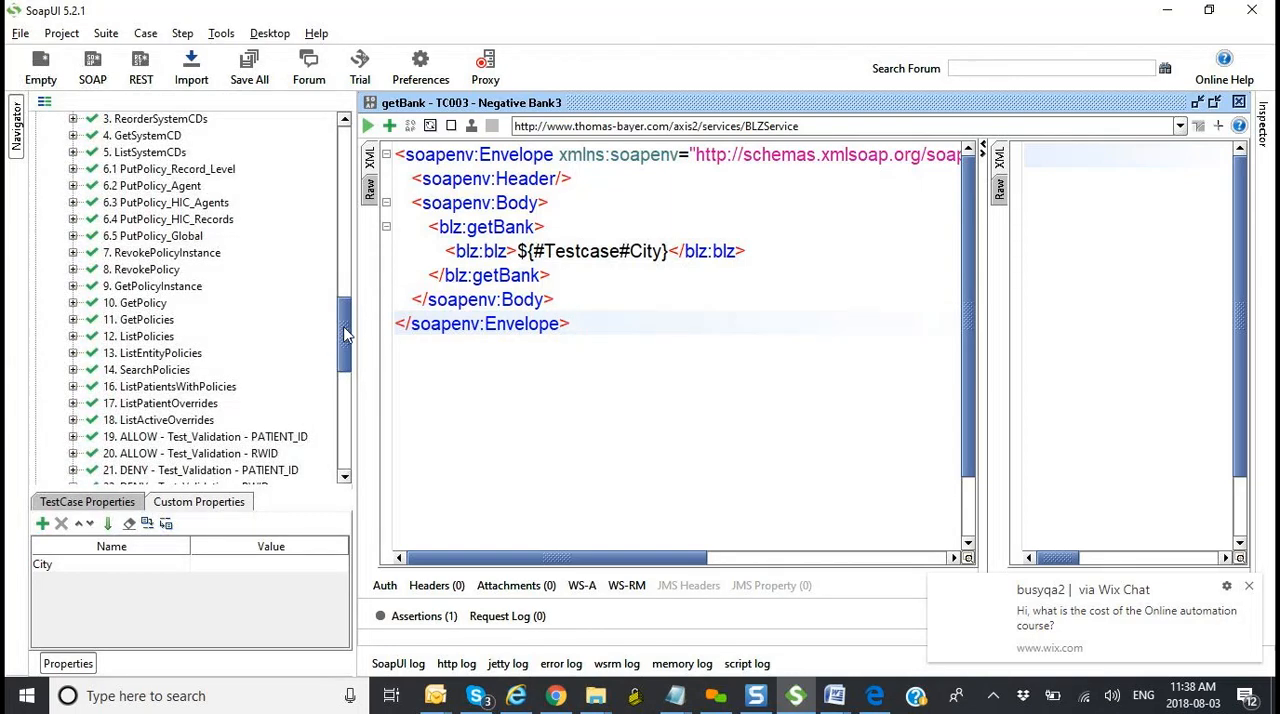
scroll(343, 330, "up", 6)
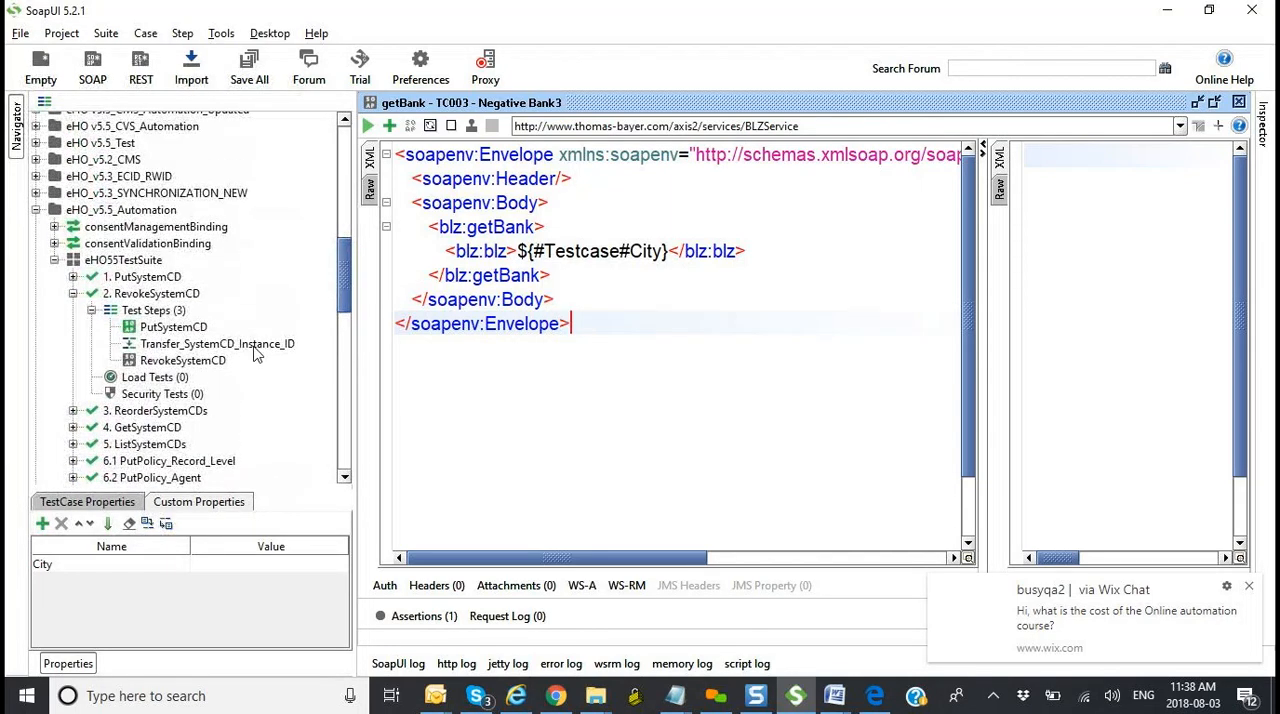
double_click(200, 362)
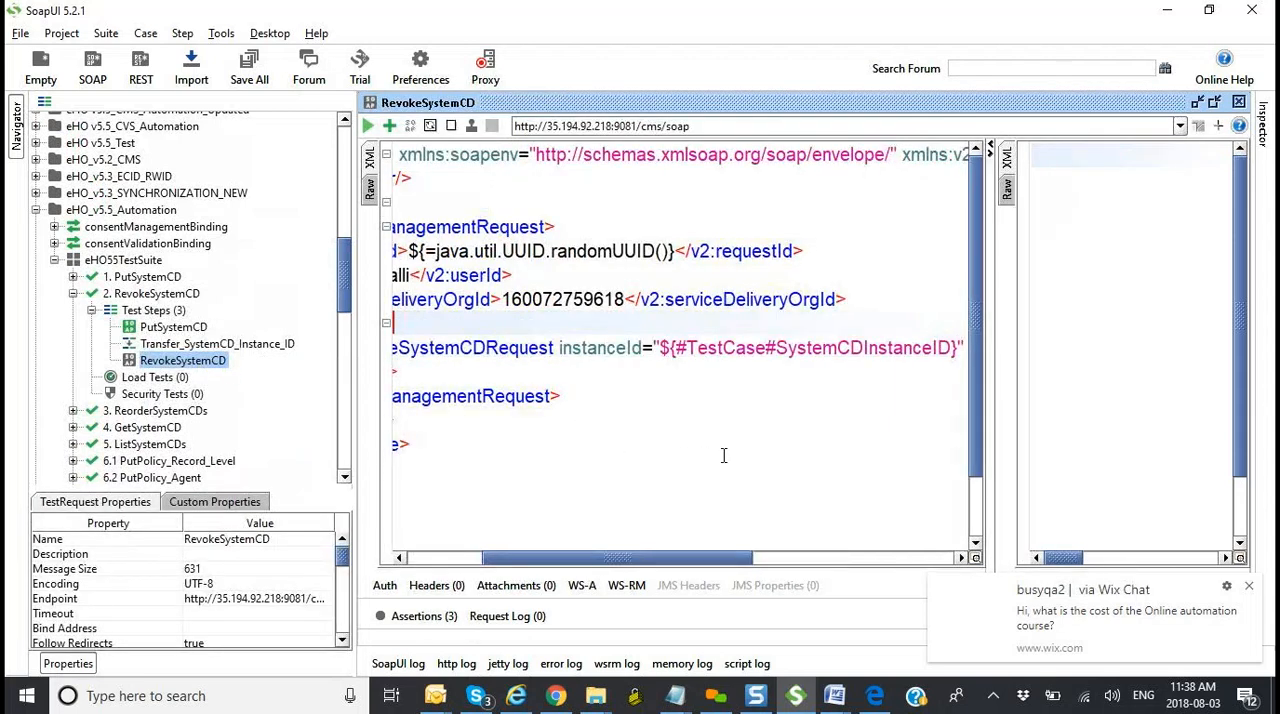
left_click_drag(652, 564, 689, 566)
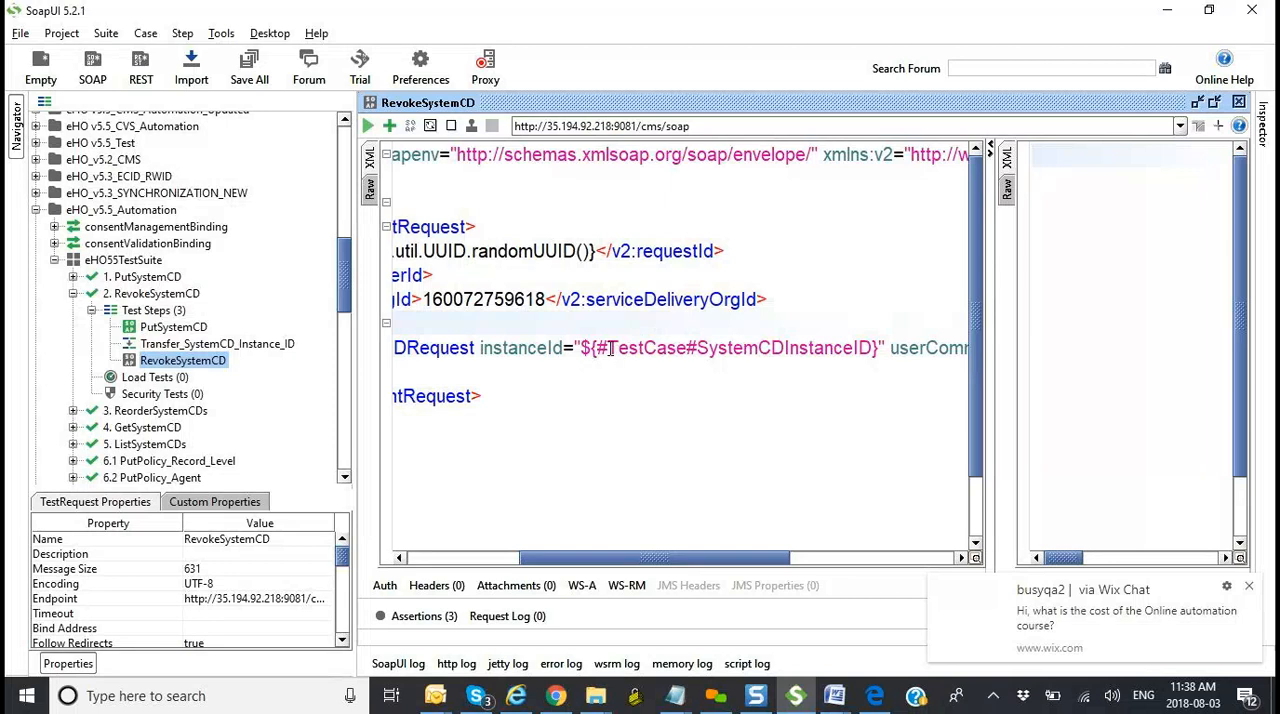
left_click_drag(598, 347, 952, 347)
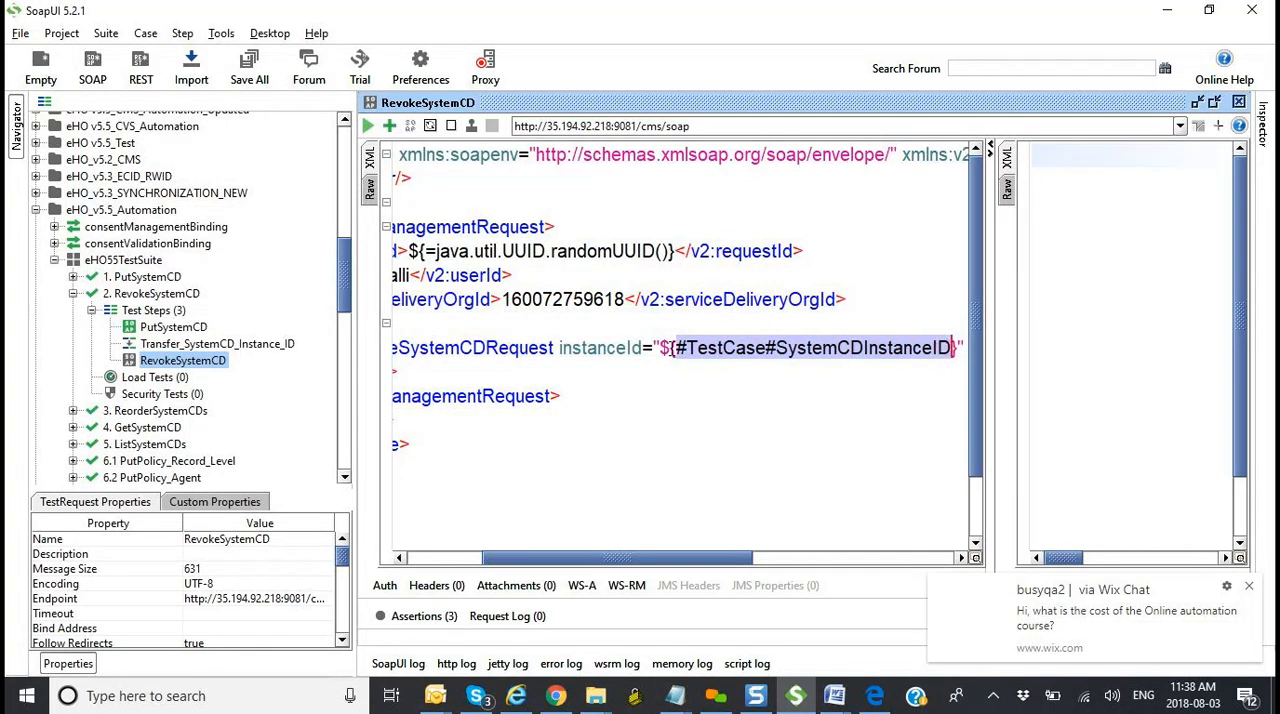
left_click(670, 347)
type("{")
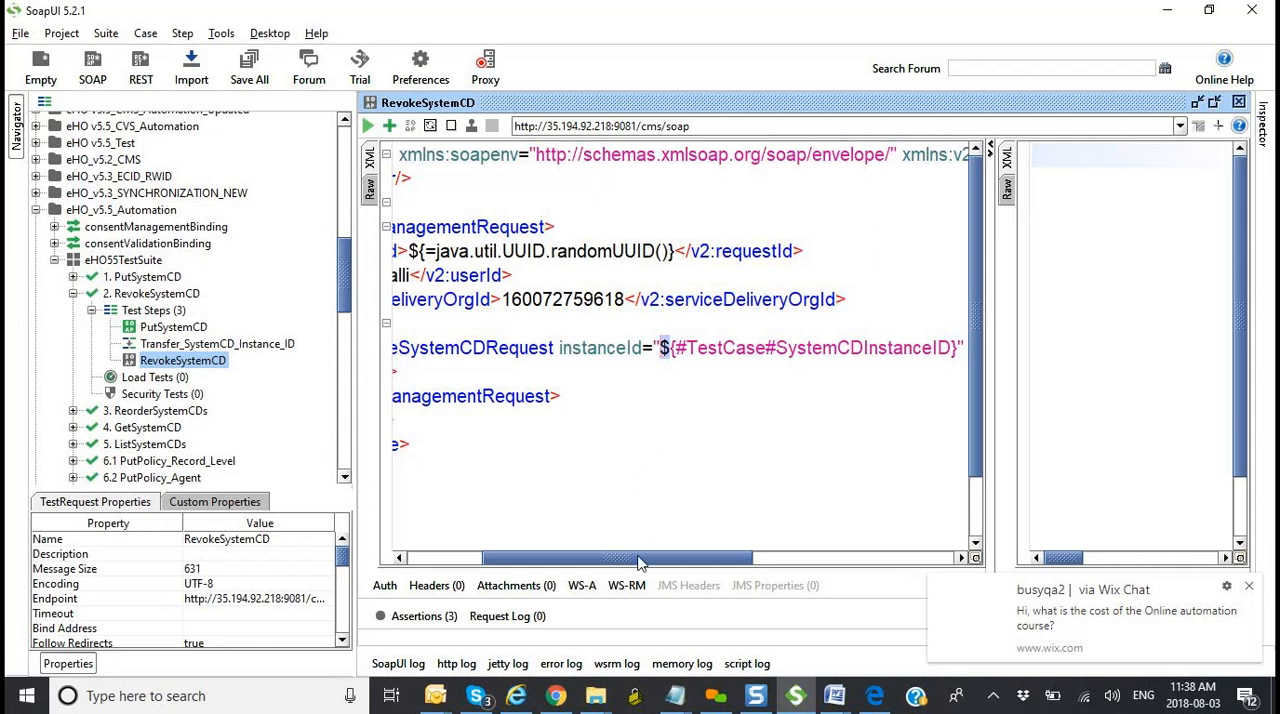
Step: Compare the requestId expression ${=java.util.UUID.randomUUID()} with the instanceId property reference in the RevokeSystemCD request
left_click_drag(643, 558, 578, 548)
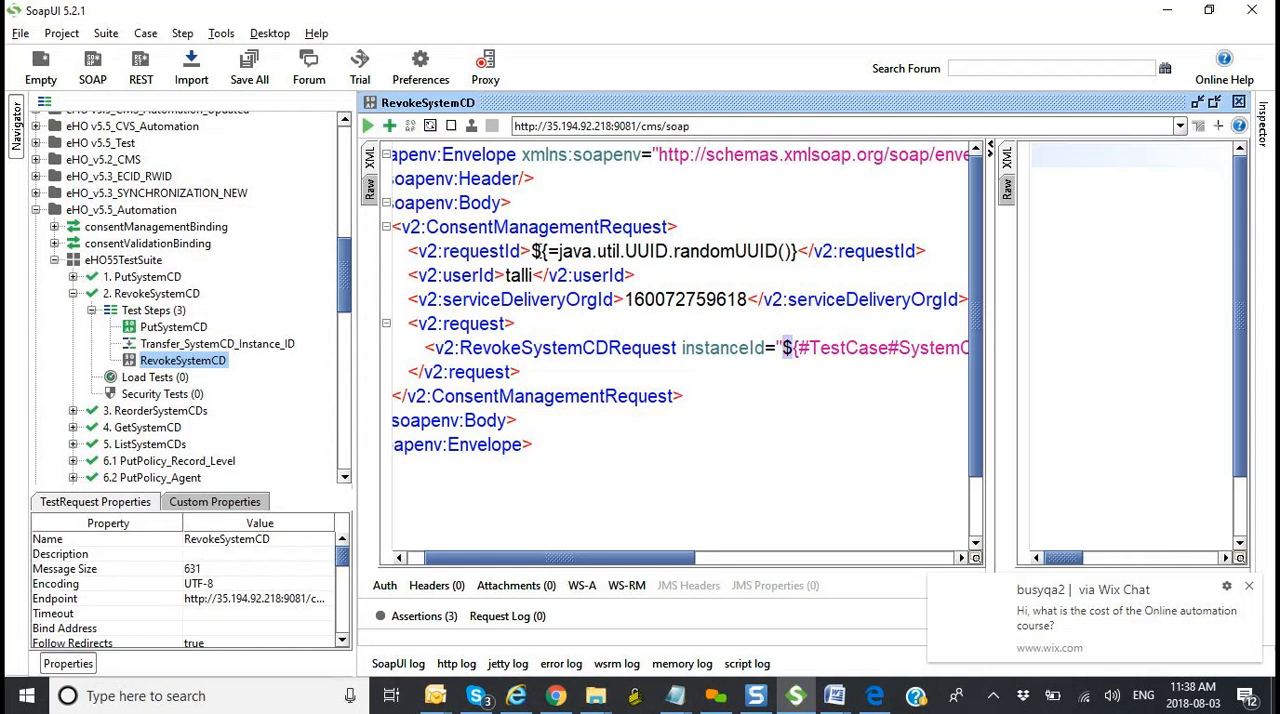
left_click(540, 251)
right_click(795, 251)
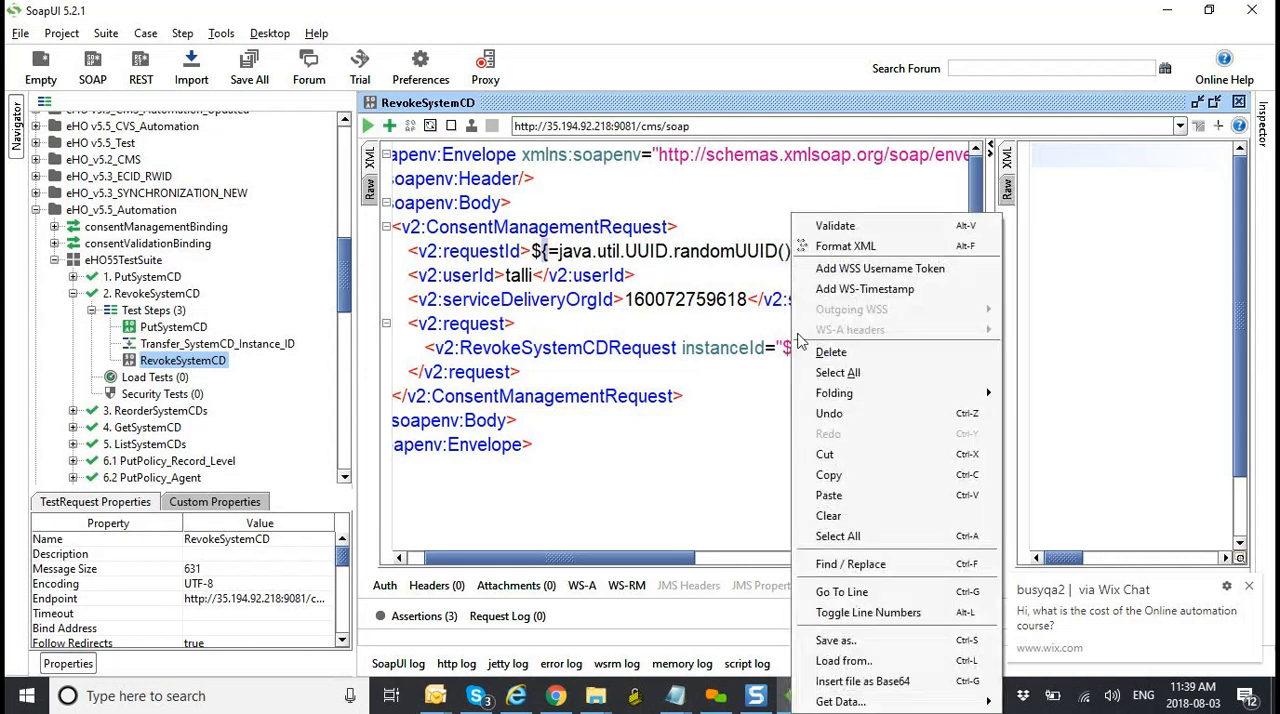
left_click(763, 270)
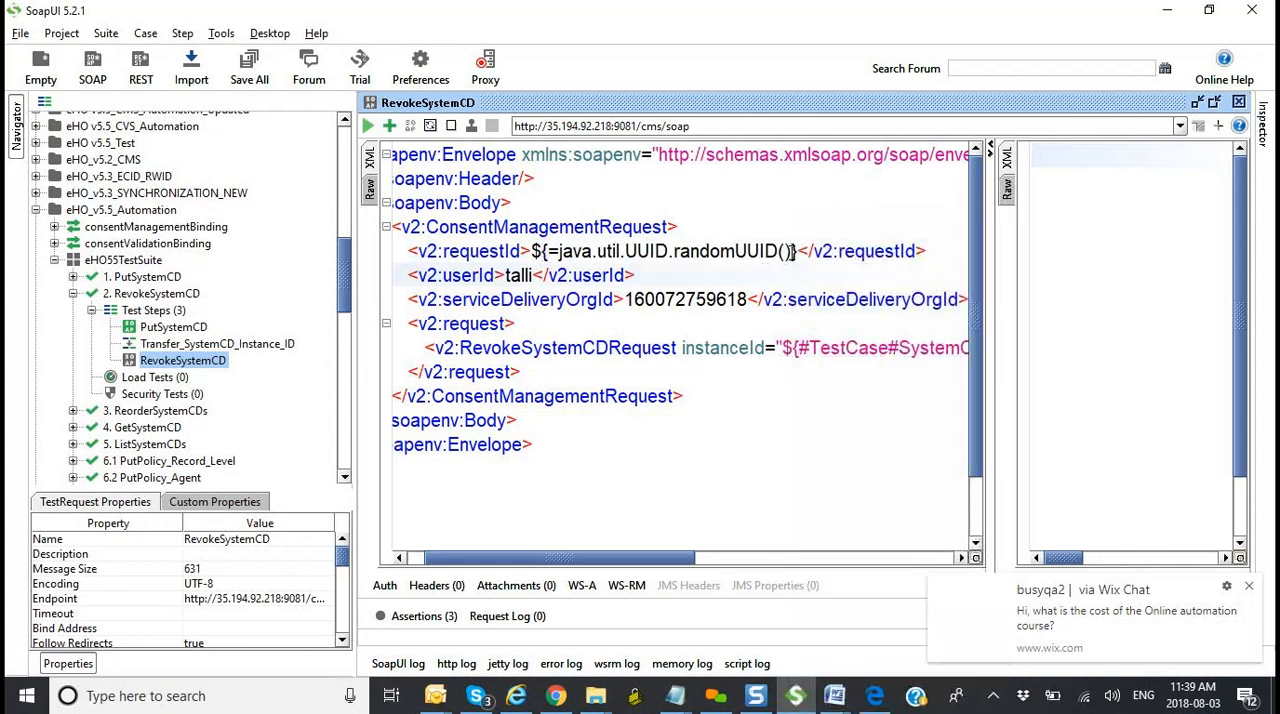
left_click_drag(795, 251, 562, 257)
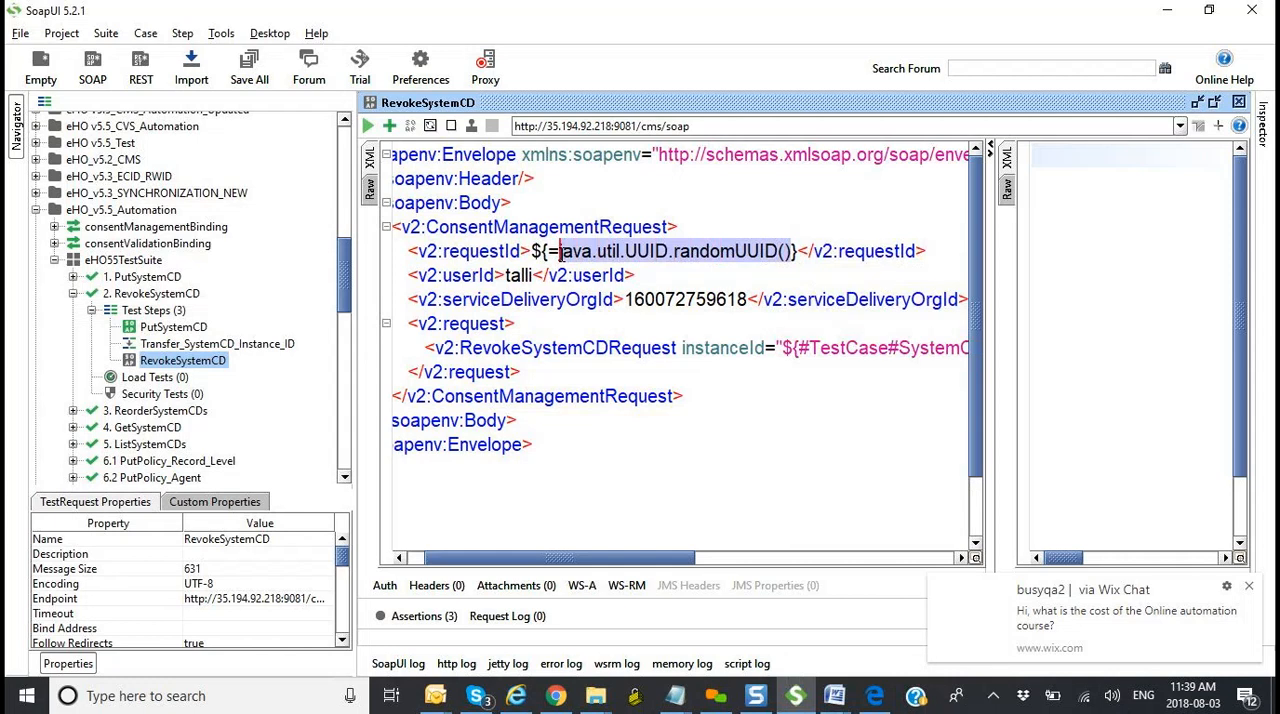
left_click_drag(629, 561, 710, 563)
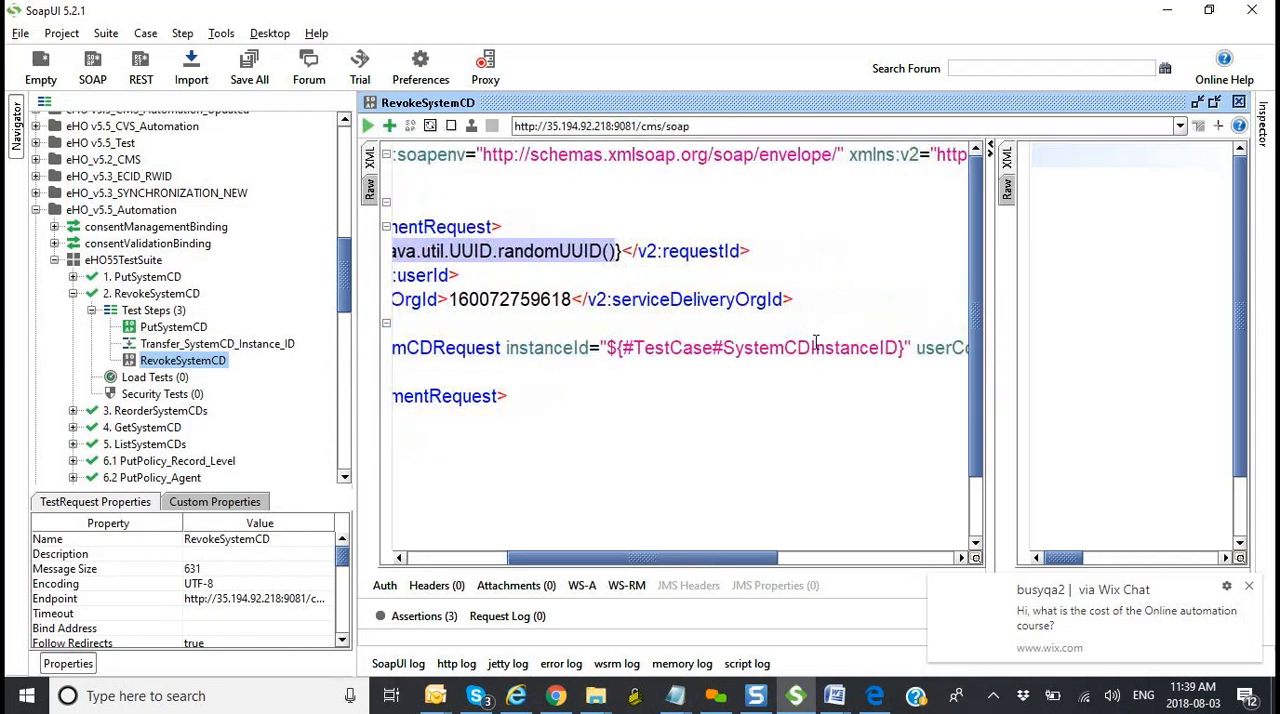
left_click_drag(903, 350, 677, 348)
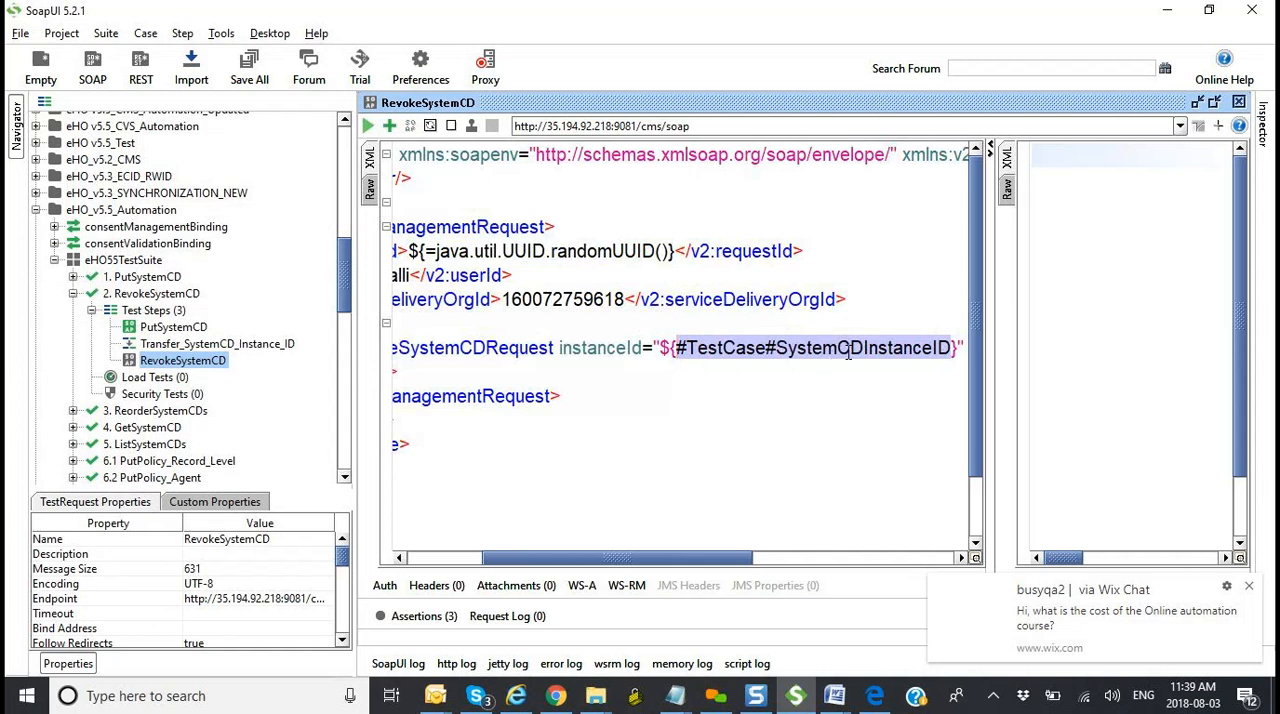
left_click_drag(347, 312, 320, 462)
double_click(277, 437)
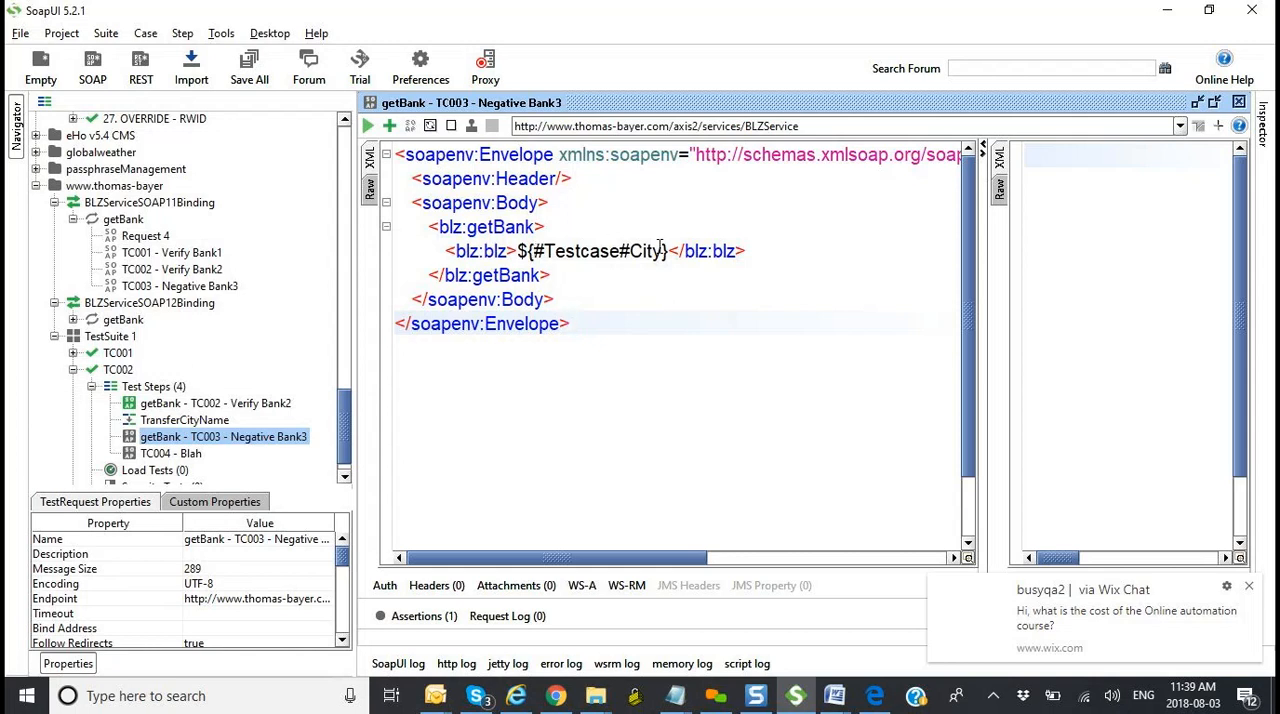
double_click(220, 420)
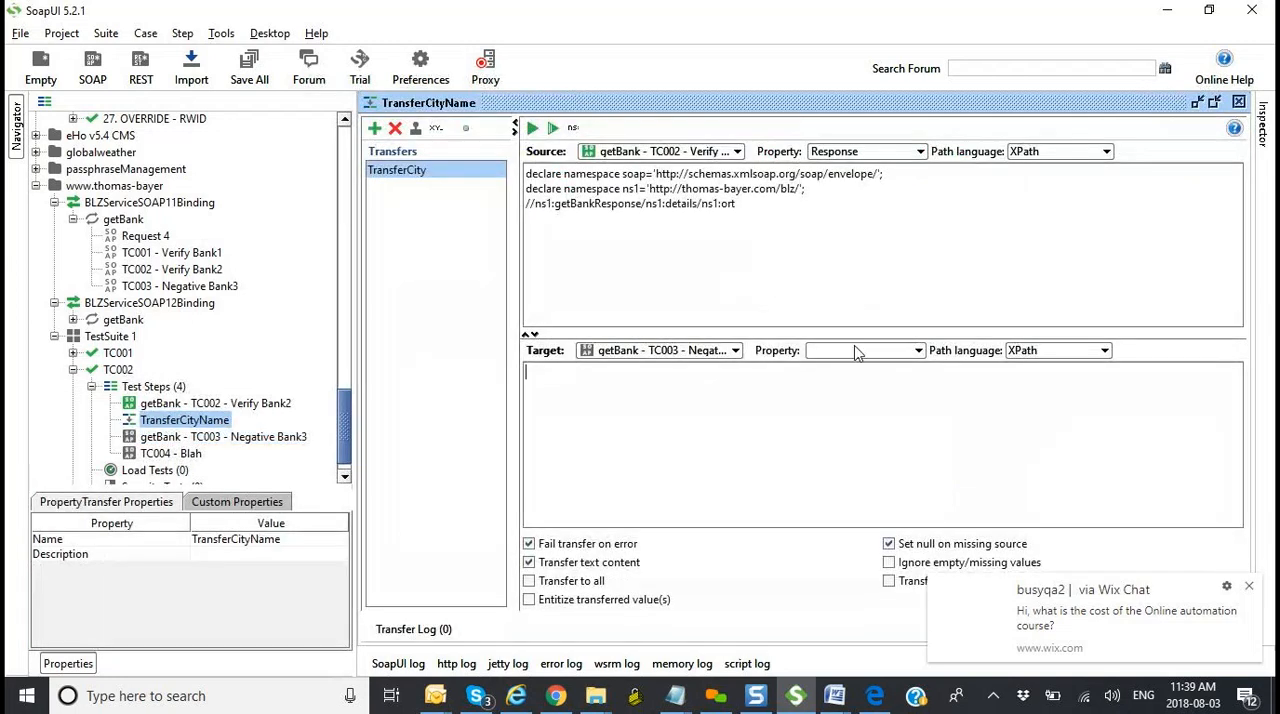
Step: Try running the TransferCity transfer with getBank - TC003 - Negative Bank3 as the target and the target property left empty
left_click(732, 351)
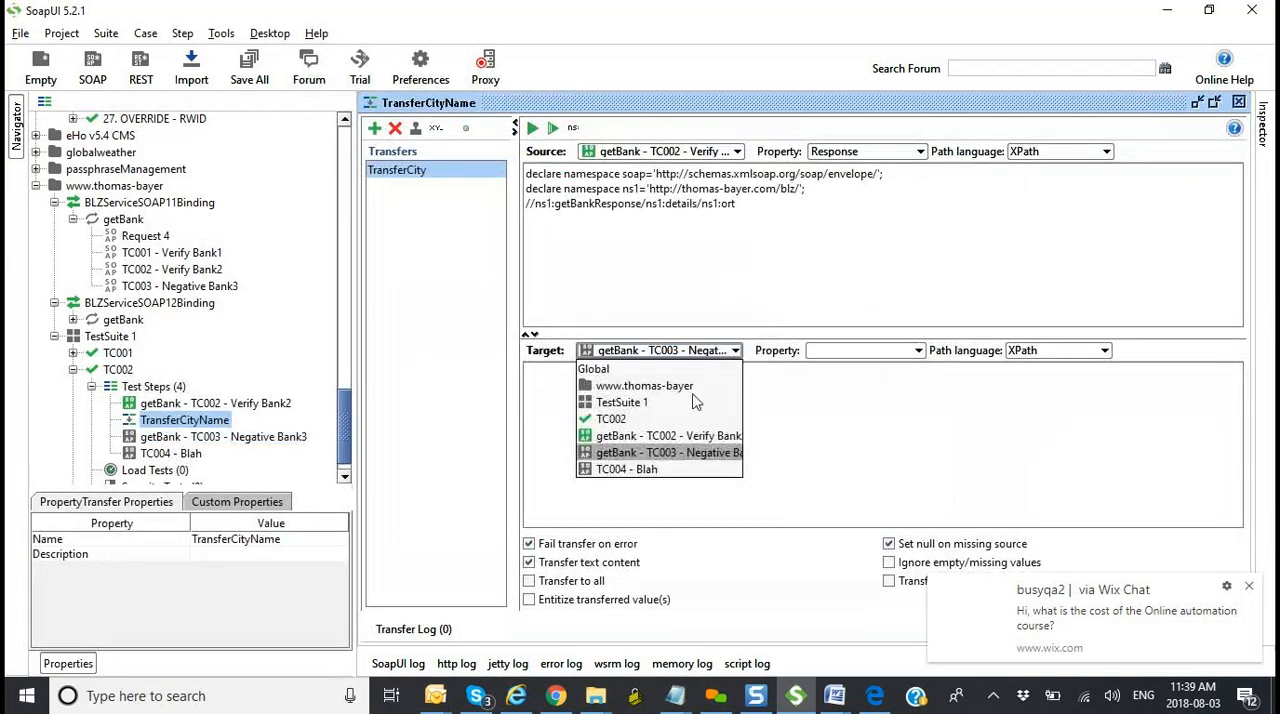
left_click(680, 452)
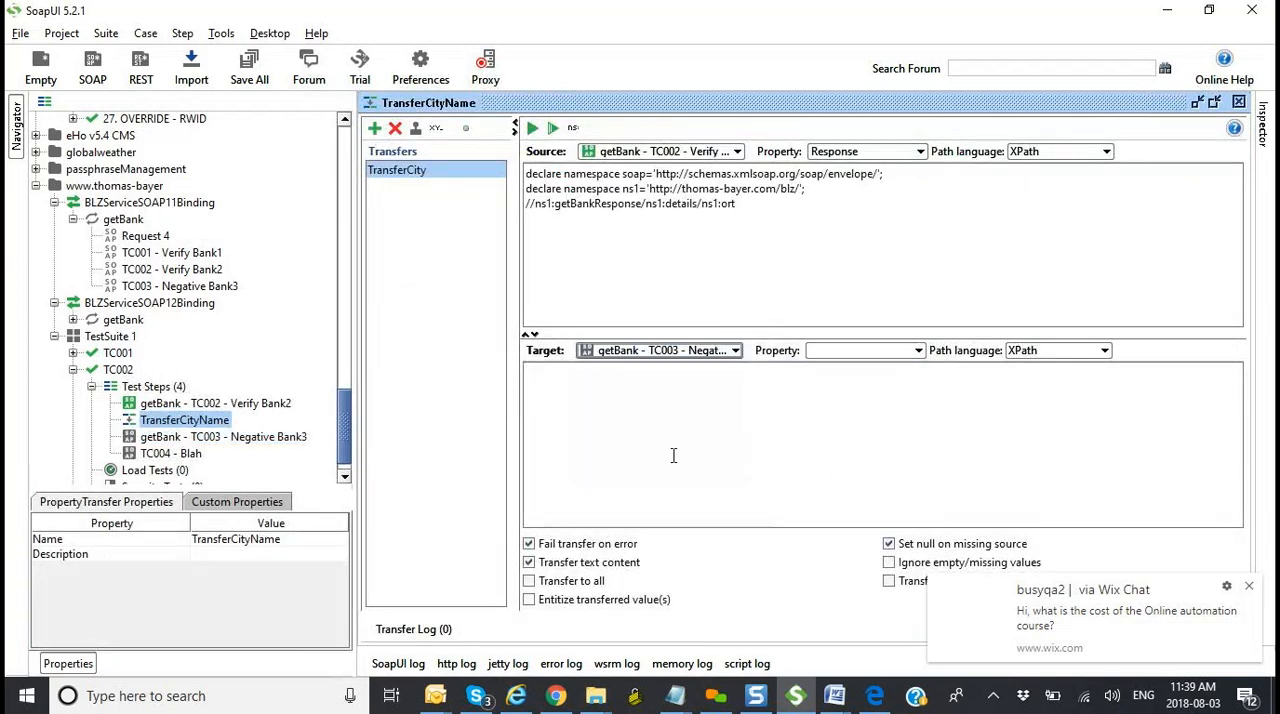
left_click(838, 350)
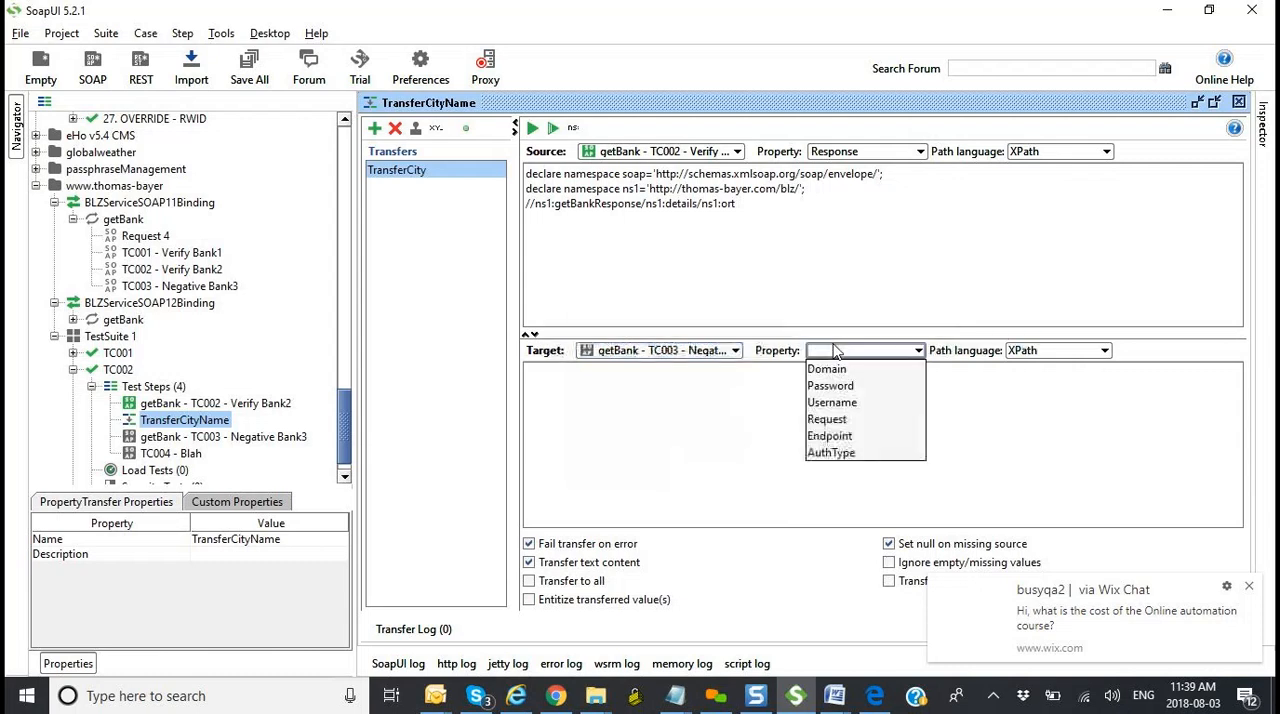
left_click(950, 384)
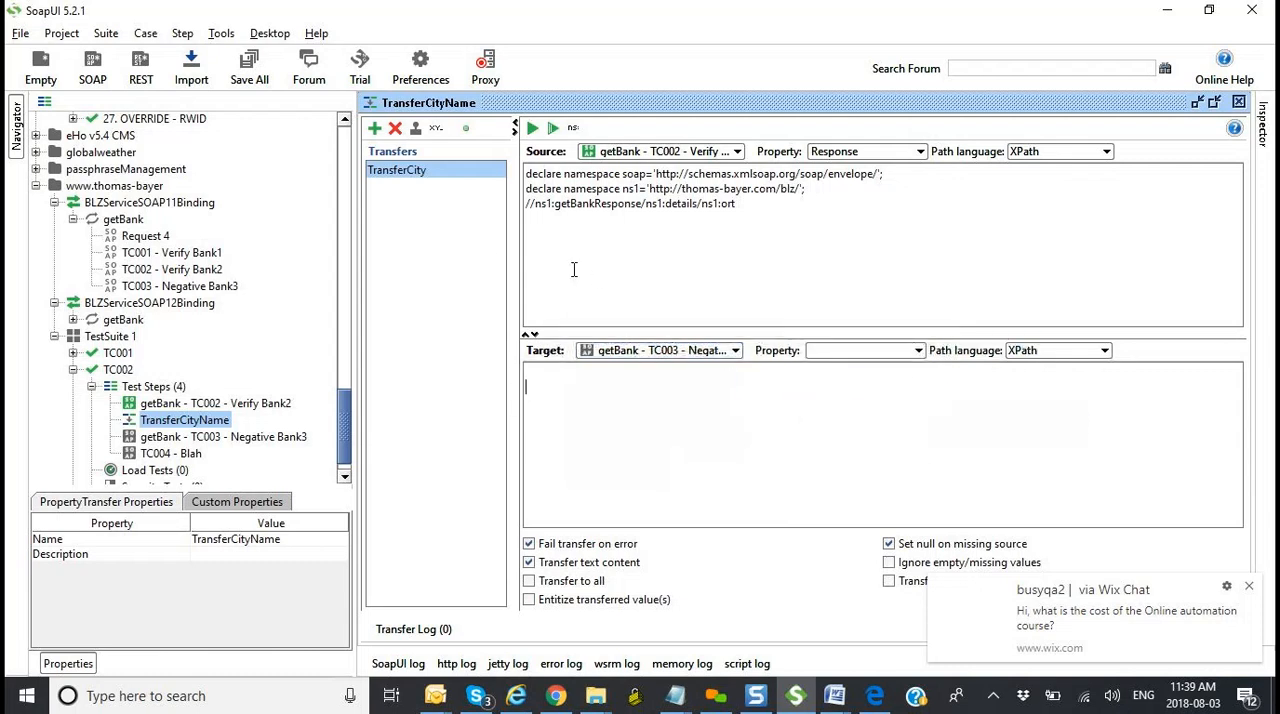
left_click(533, 129)
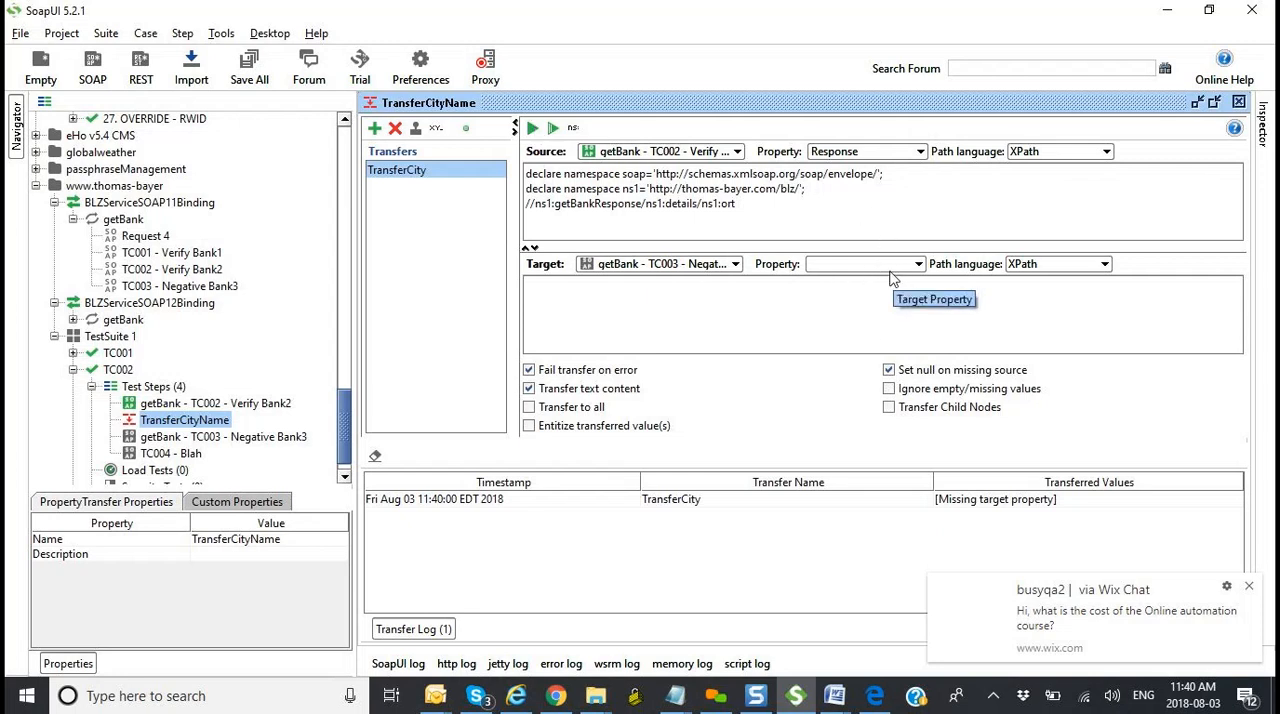
Step: Set the TransferCity target to TC002 with City as its property, and run the transfer
left_click(735, 264)
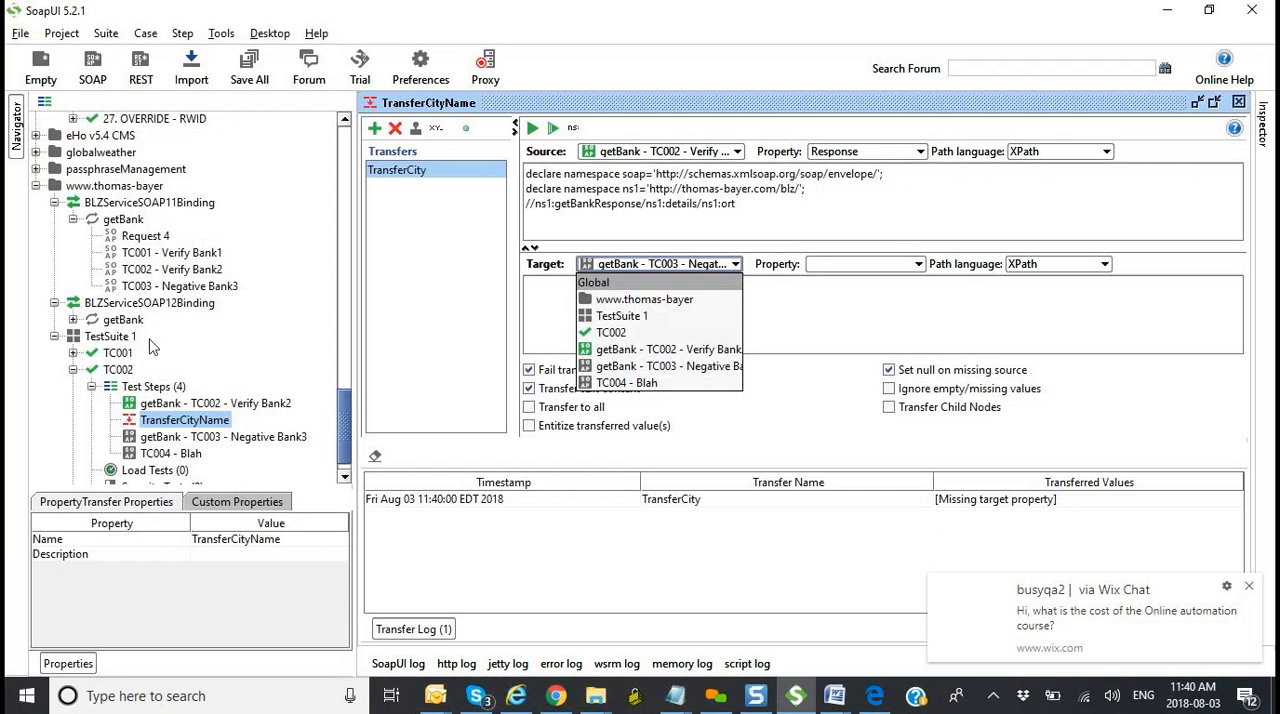
left_click(614, 332)
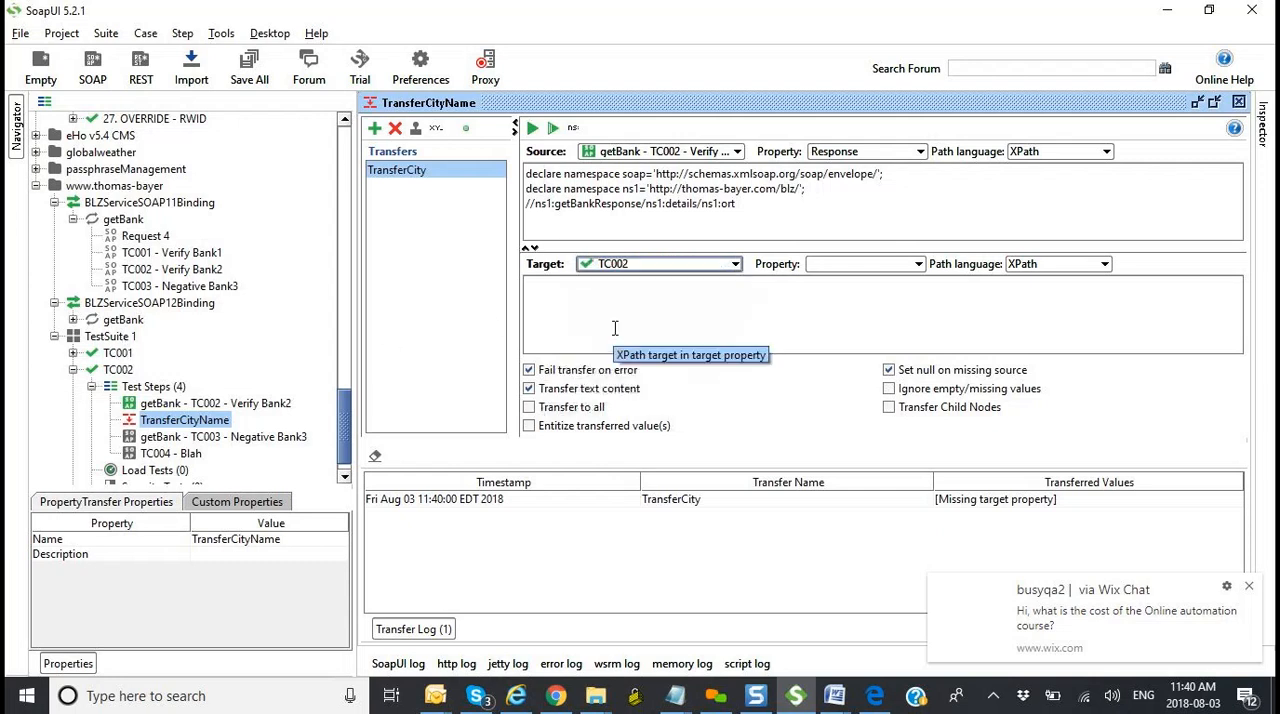
left_click(858, 264)
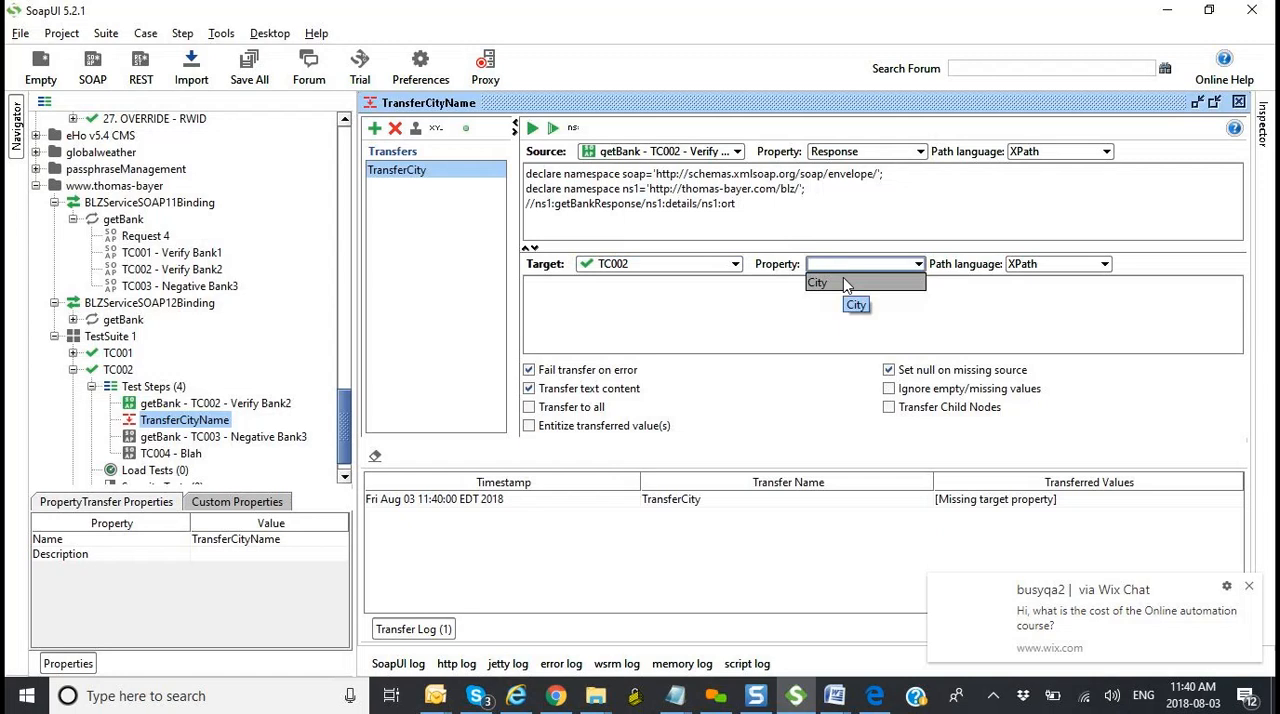
left_click(845, 283)
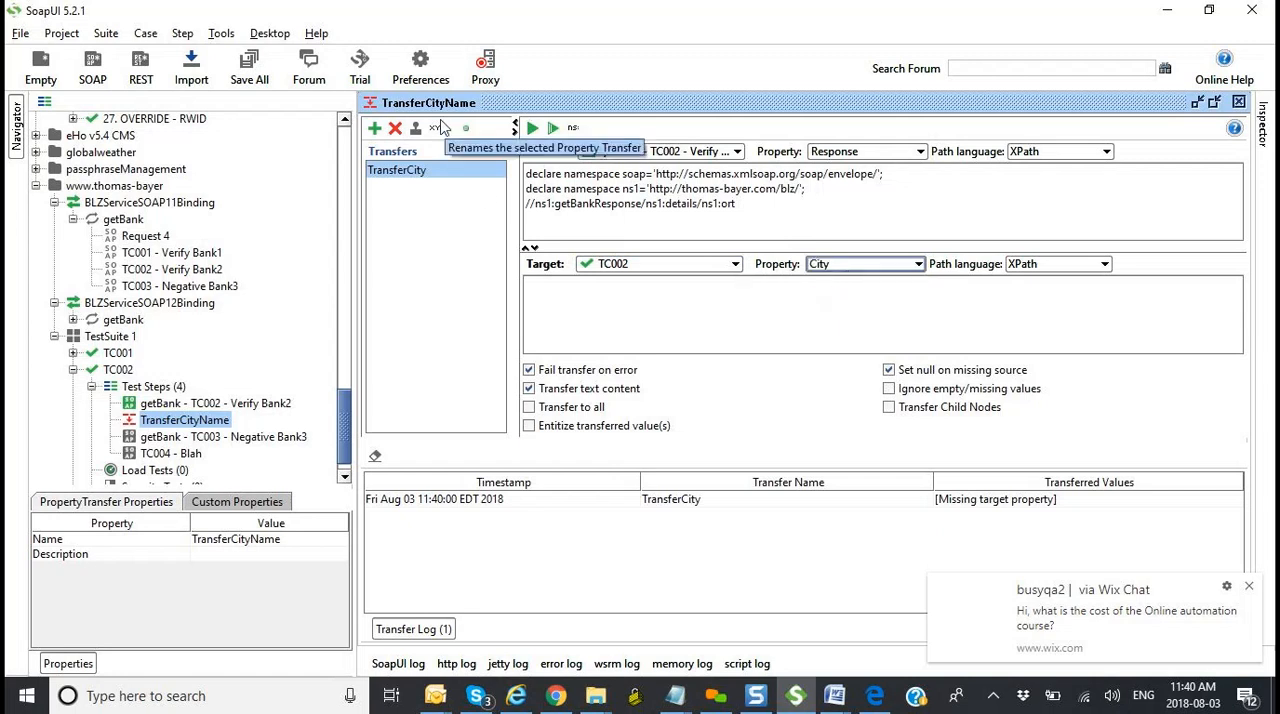
left_click(533, 131)
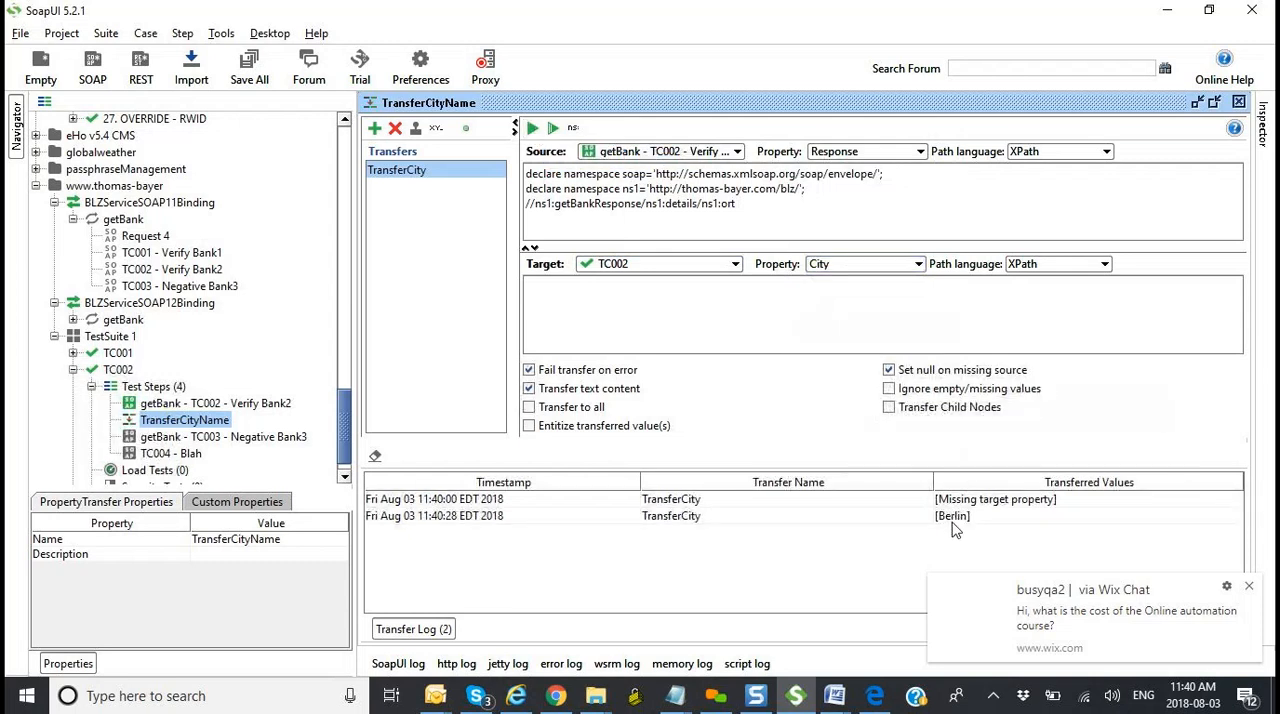
Step: Run the getBank - TC003 - Negative Bank3 request, and open test case TC002 to run all its steps
double_click(173, 440)
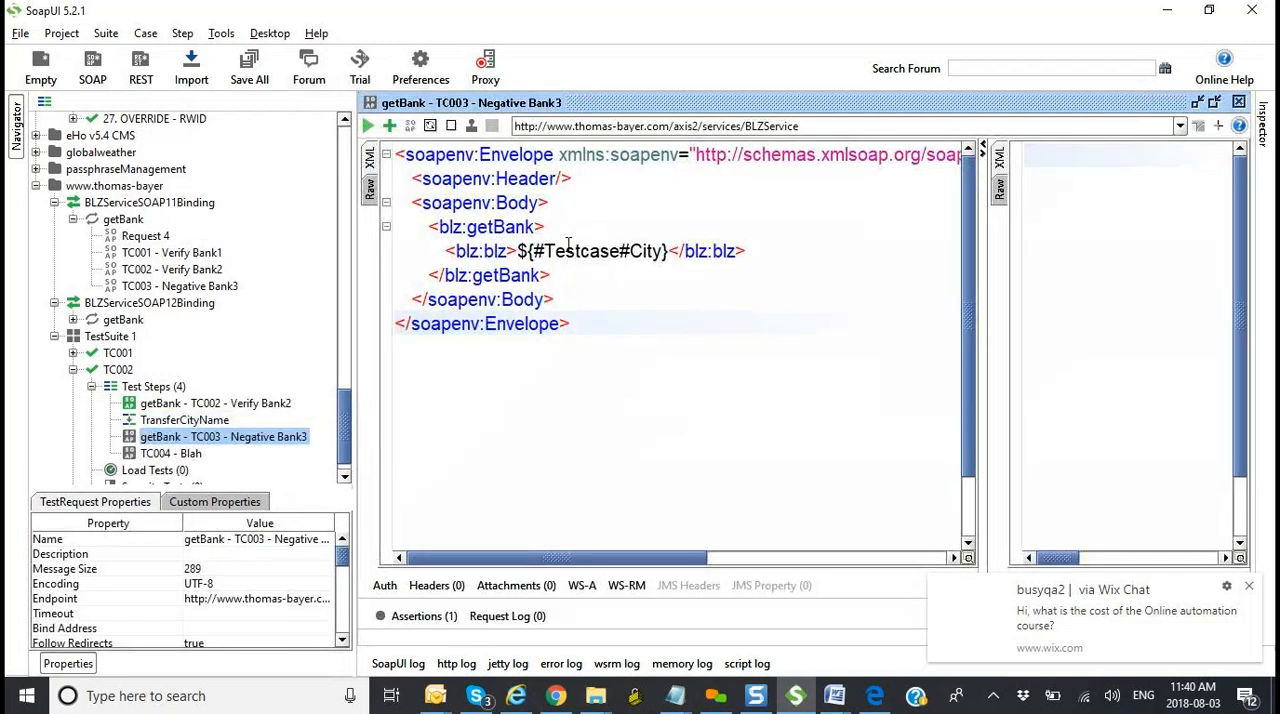
left_click(368, 127)
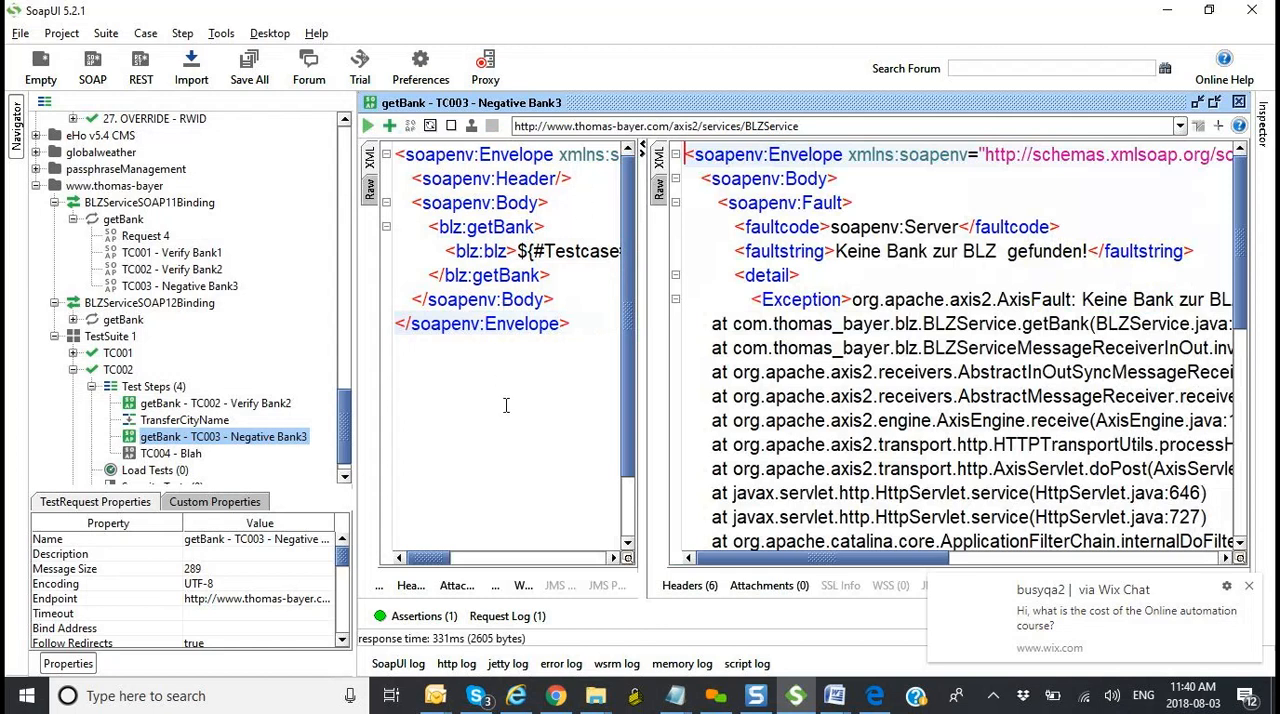
double_click(155, 388)
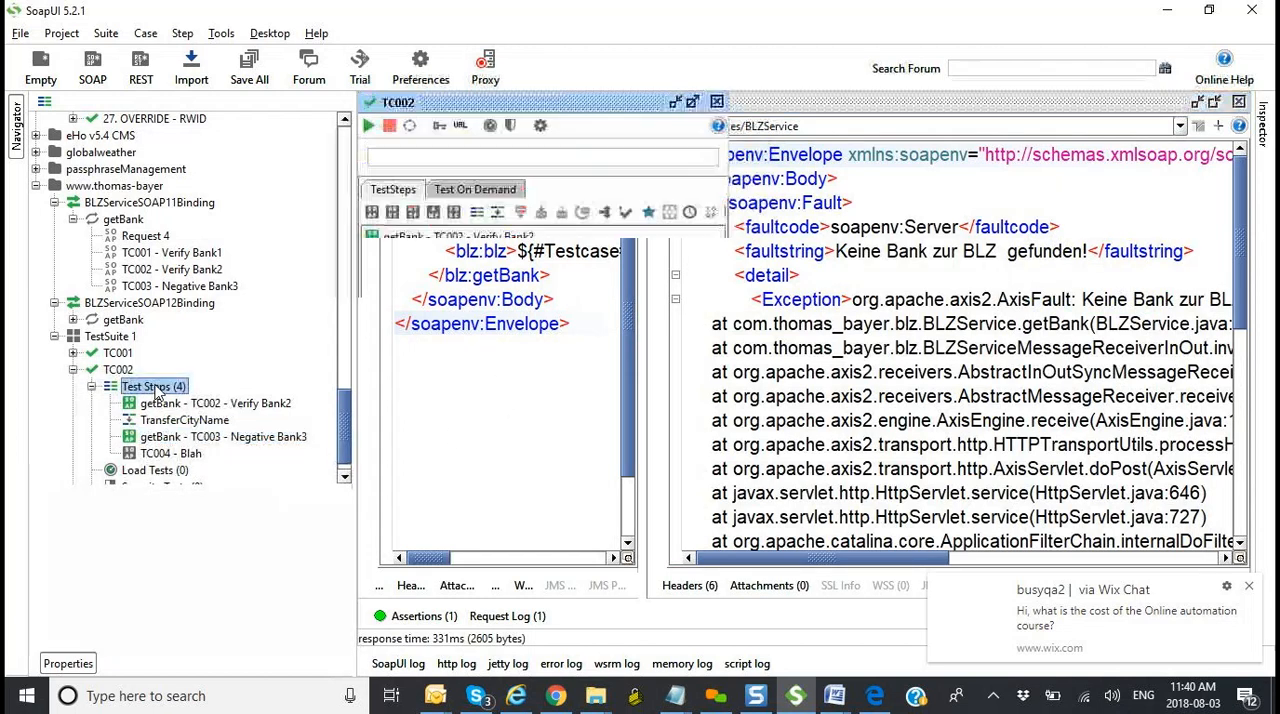
double_click(116, 368)
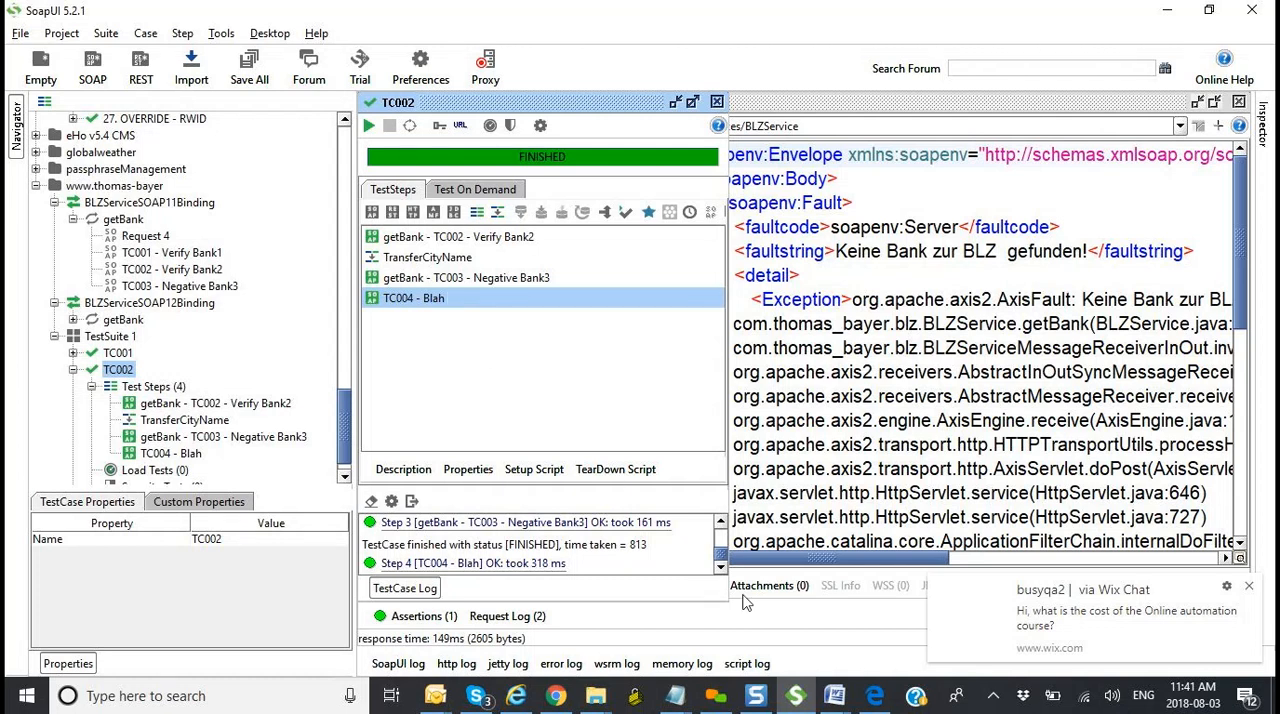
Step: Switch to Week 6_ClassNotes (3).docx in Word and review the parent, child, grandchild and attribute labels in the bookstore XML example
left_click(835, 695)
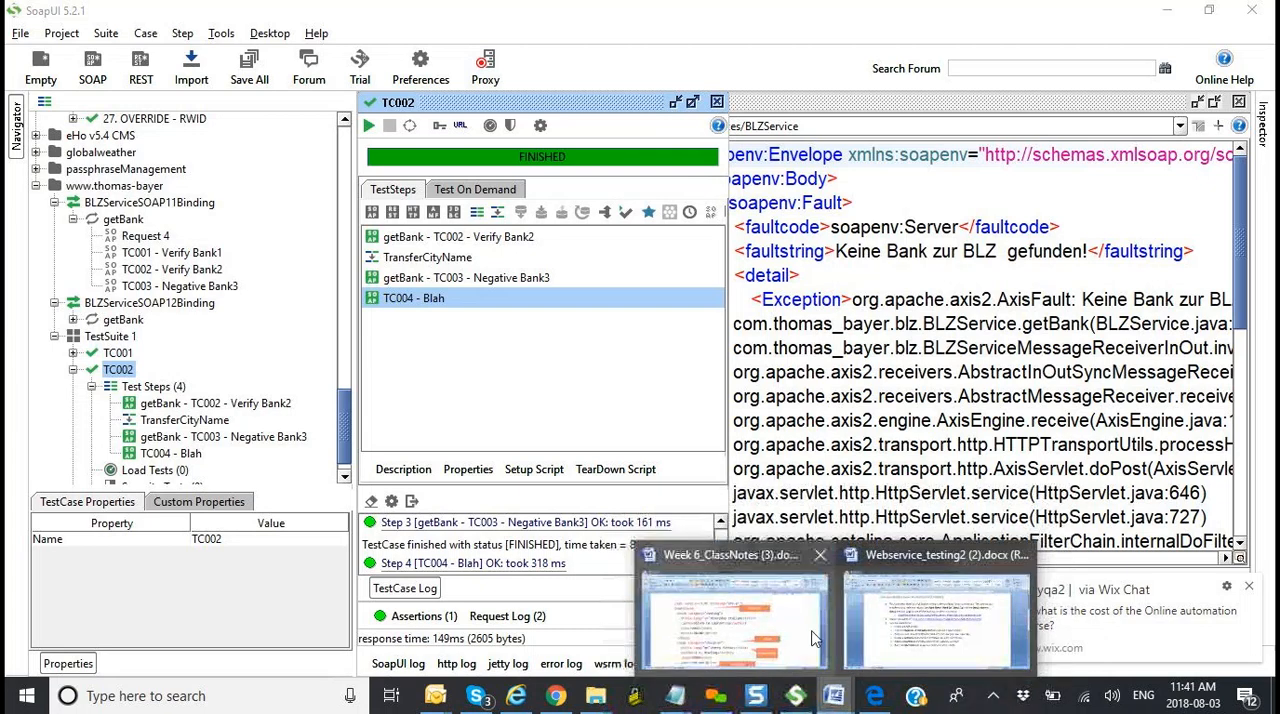
left_click(750, 612)
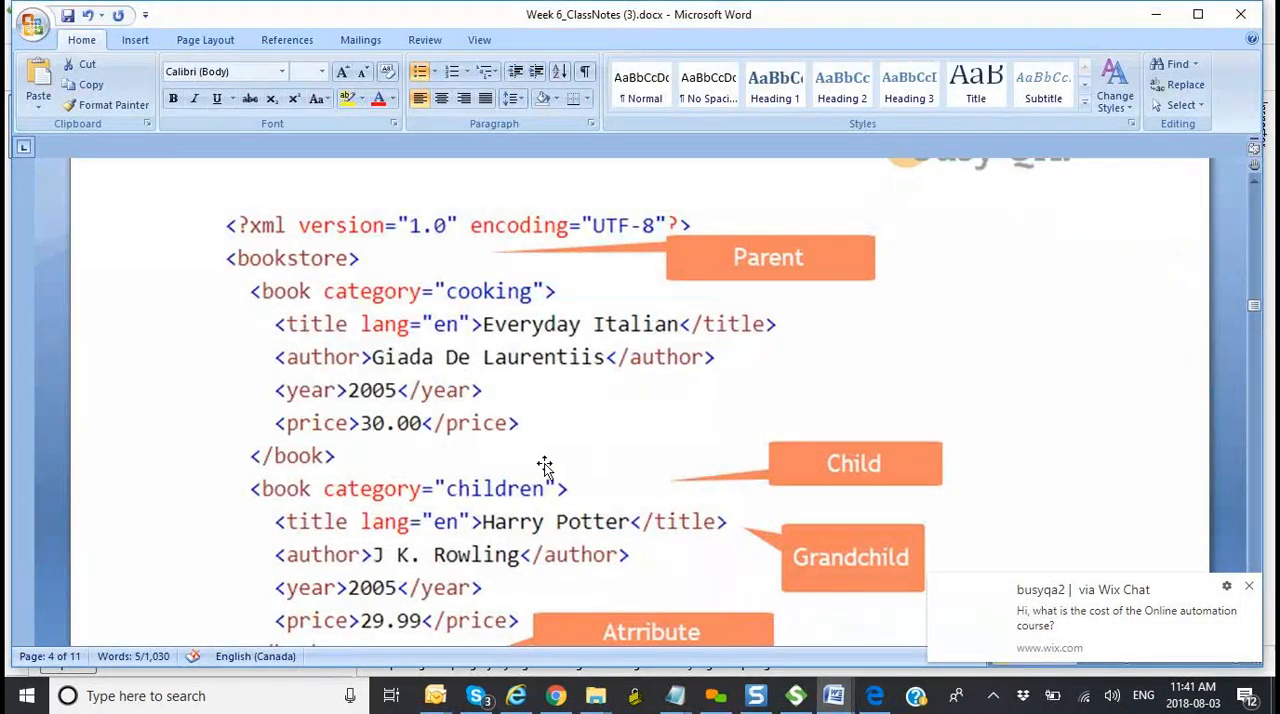
scroll(545, 465, "down", 2)
scroll(545, 465, "up", 1)
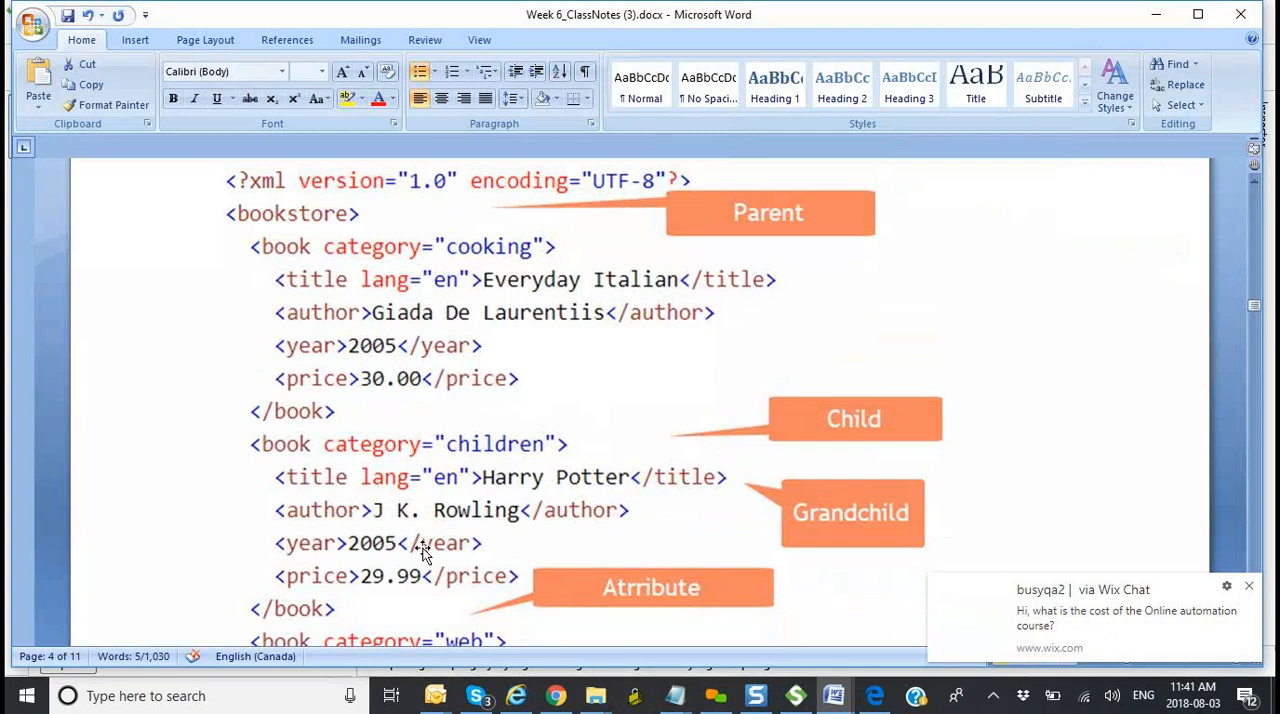
scroll(421, 551, "down", 3)
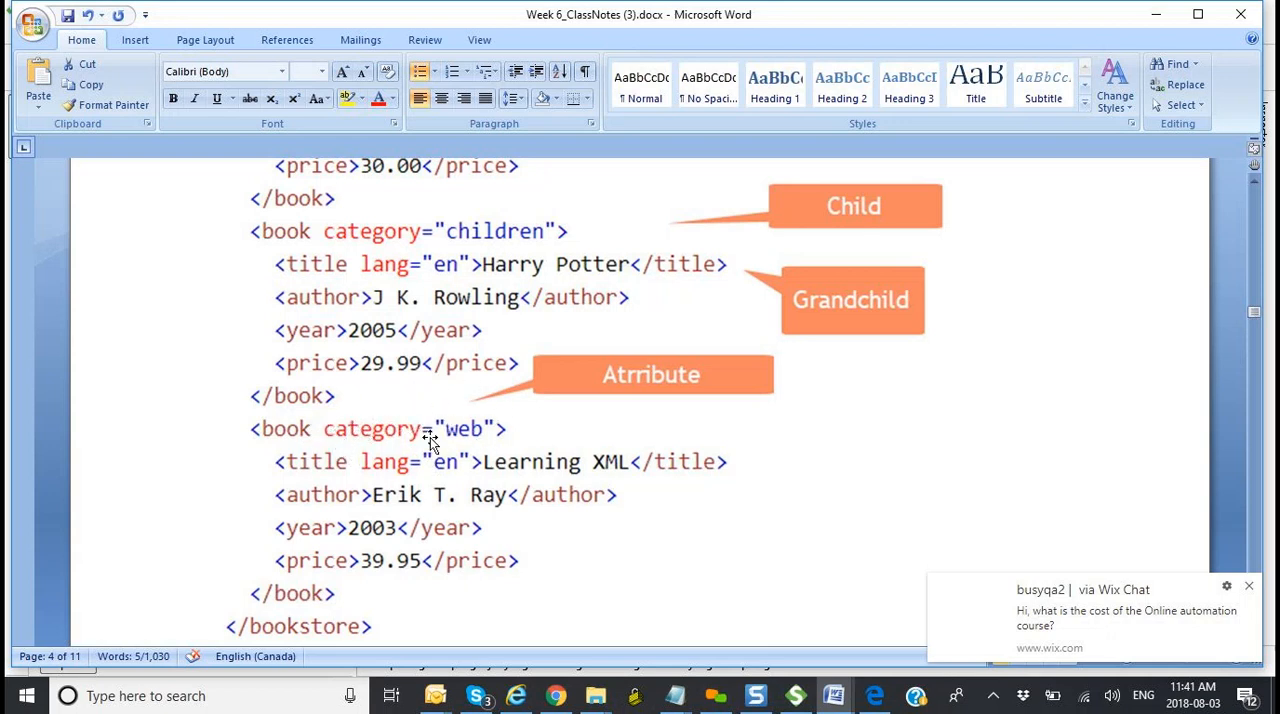
scroll(430, 440, "down", 1)
Step: Review the XPath symbols and bookstore expressions in the untitled Notepad notes, and return to SoapUI
mouse_move(680, 708)
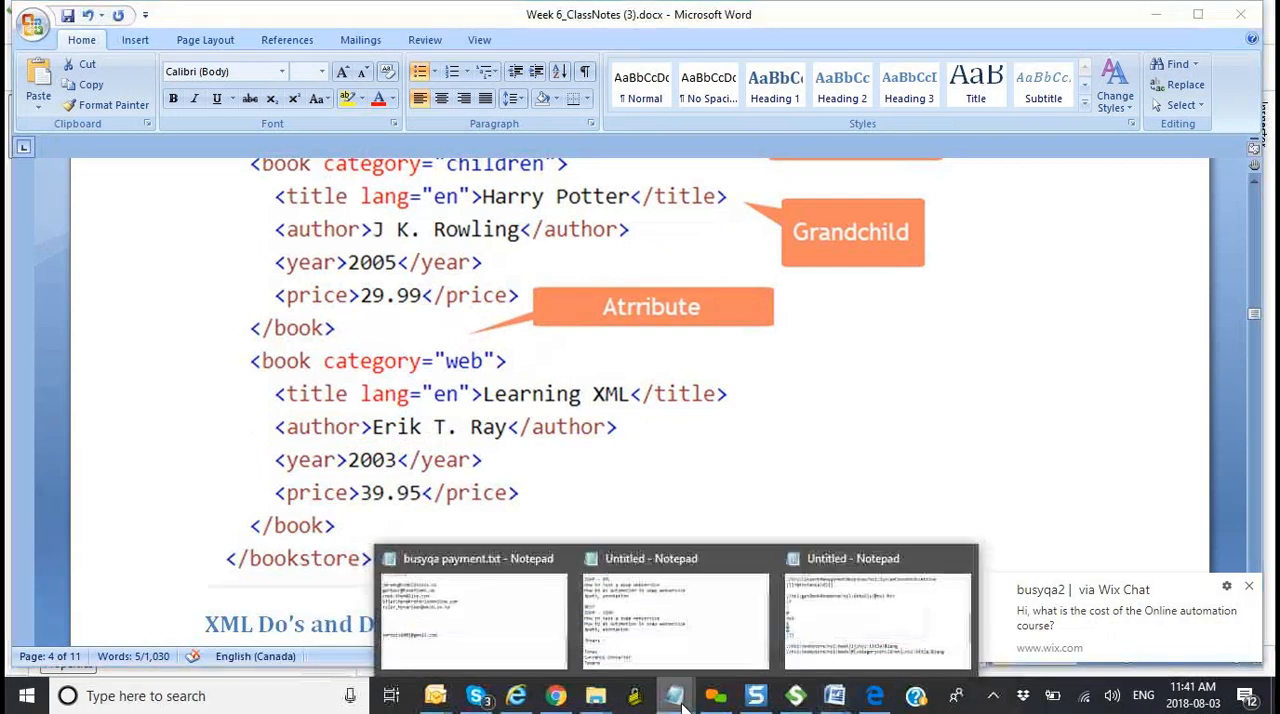
left_click(830, 615)
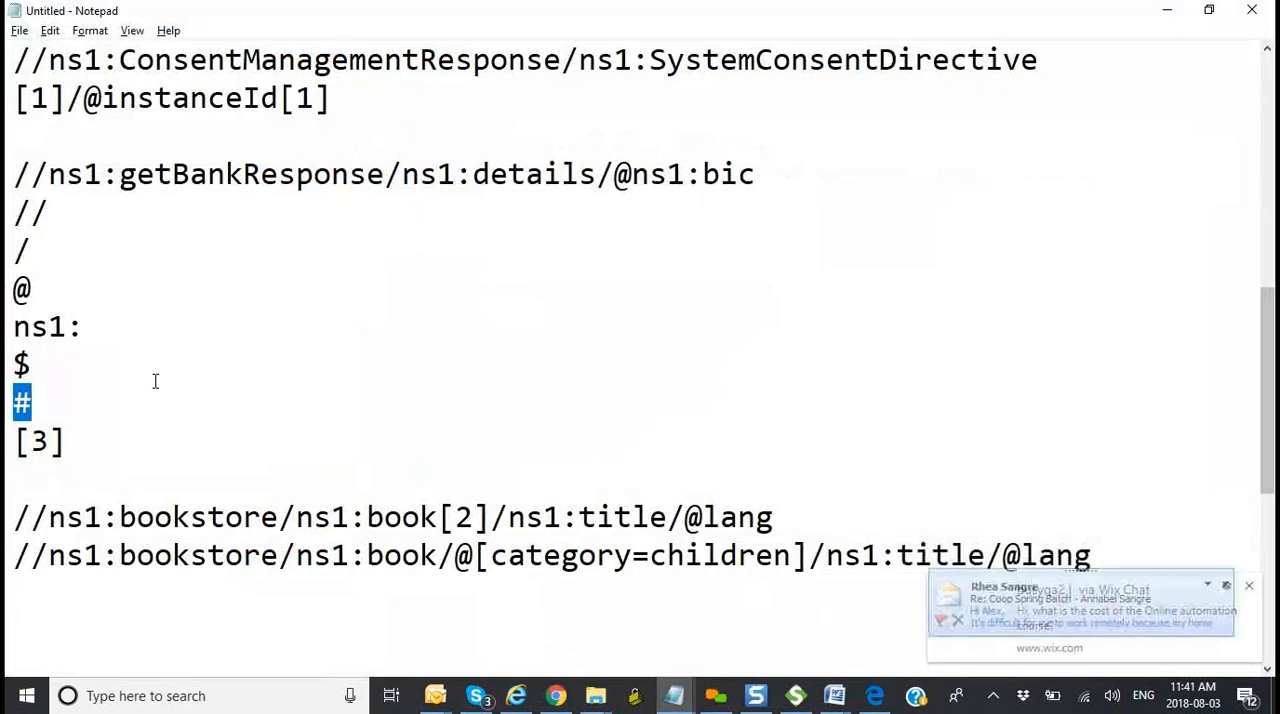
left_click_drag(14, 170, 98, 422)
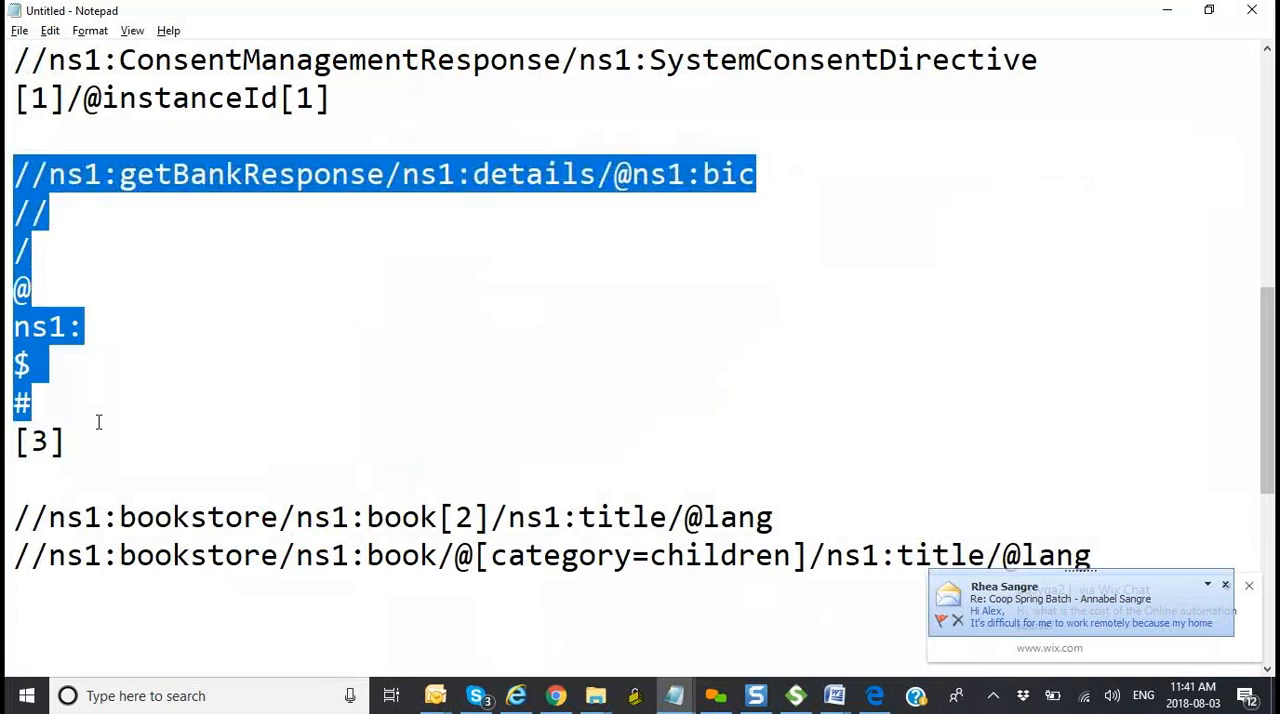
left_click(229, 577)
scroll(229, 579, "down", 4)
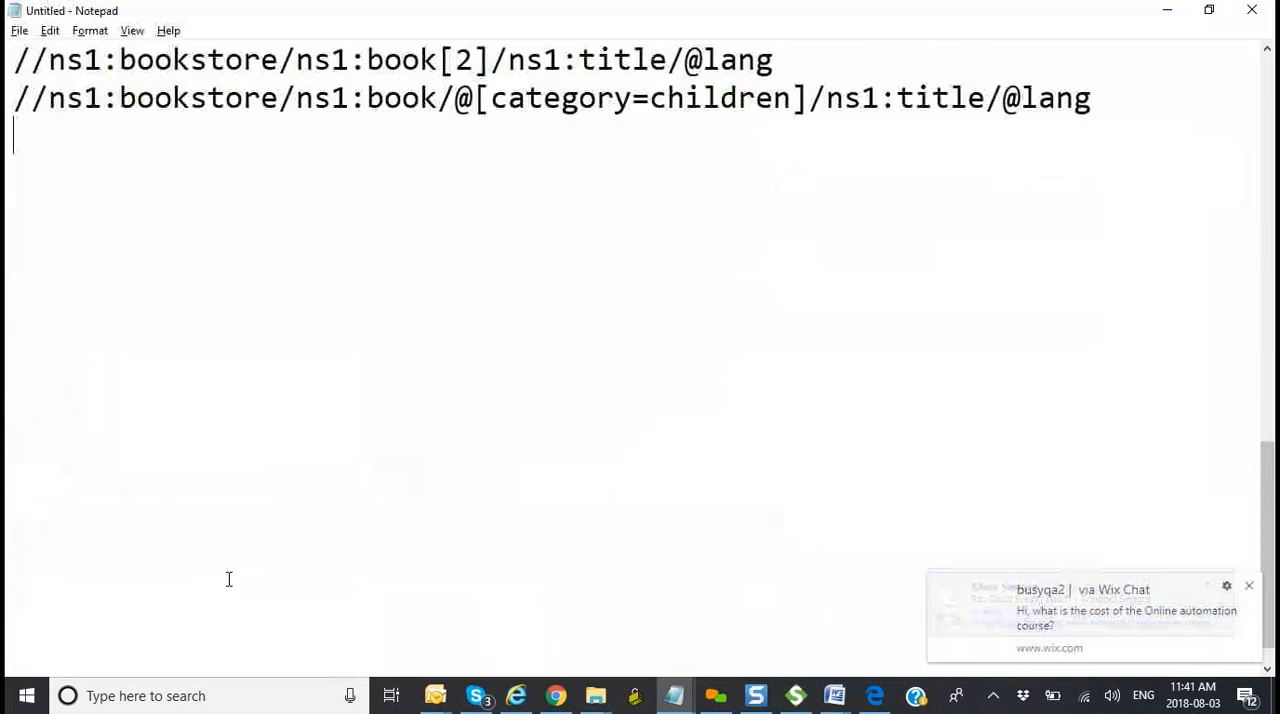
scroll(229, 579, "up", 2)
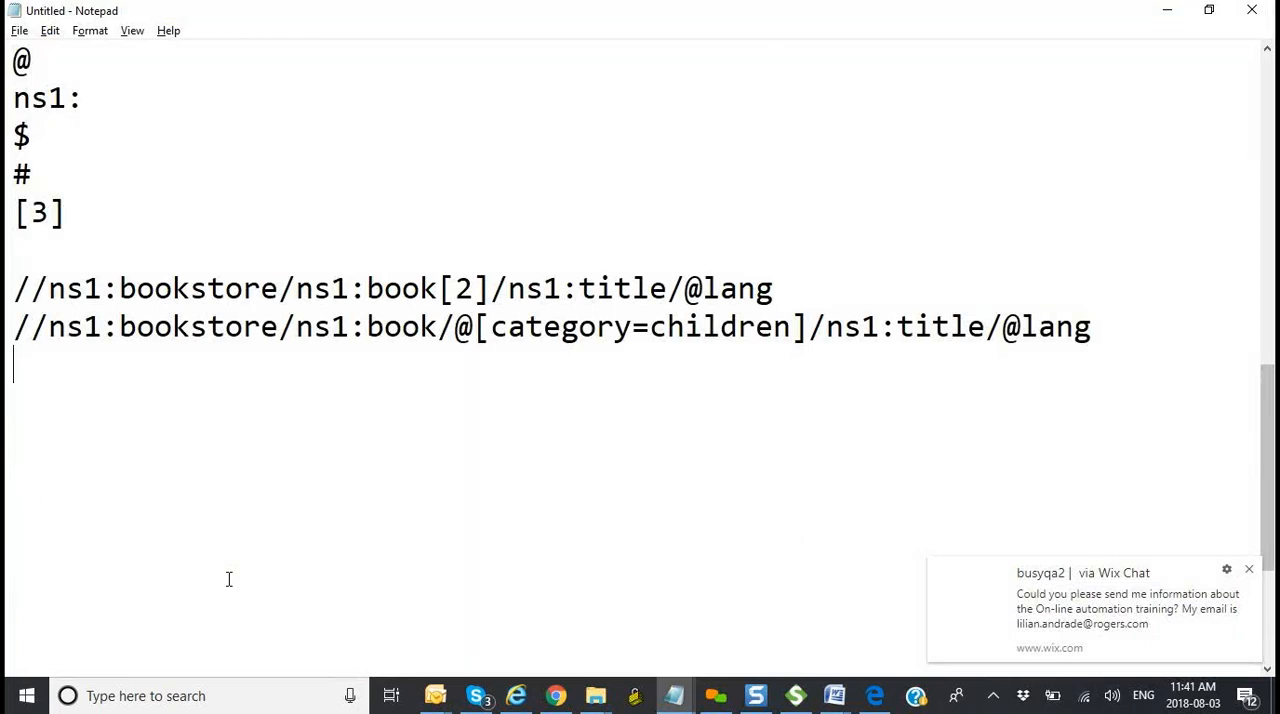
key("alt+Tab")
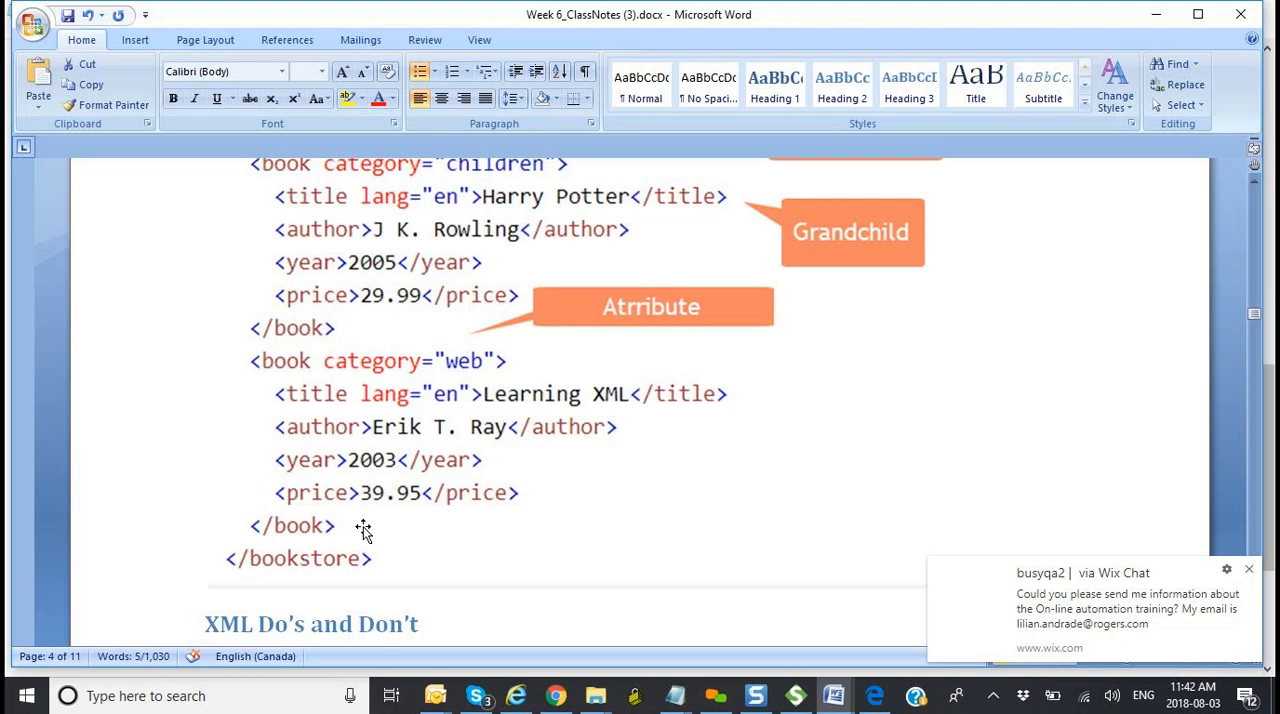
left_click(799, 700)
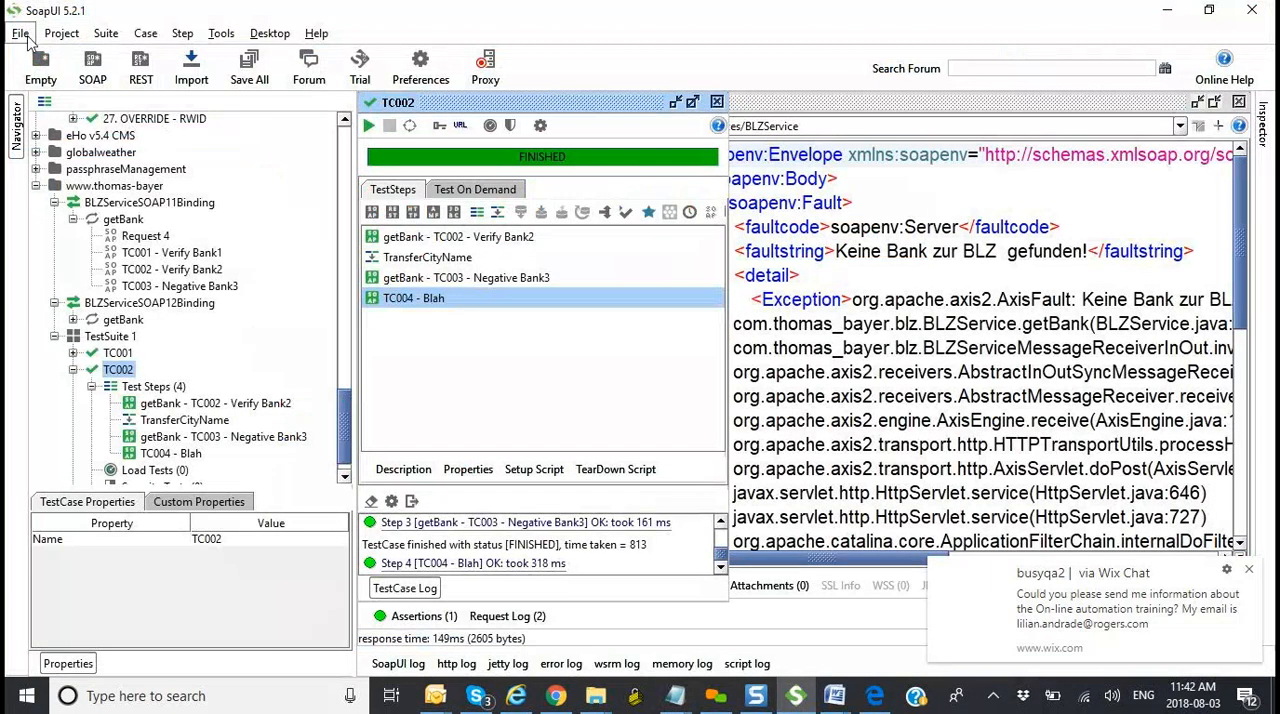
left_click(22, 35)
left_click(70, 78)
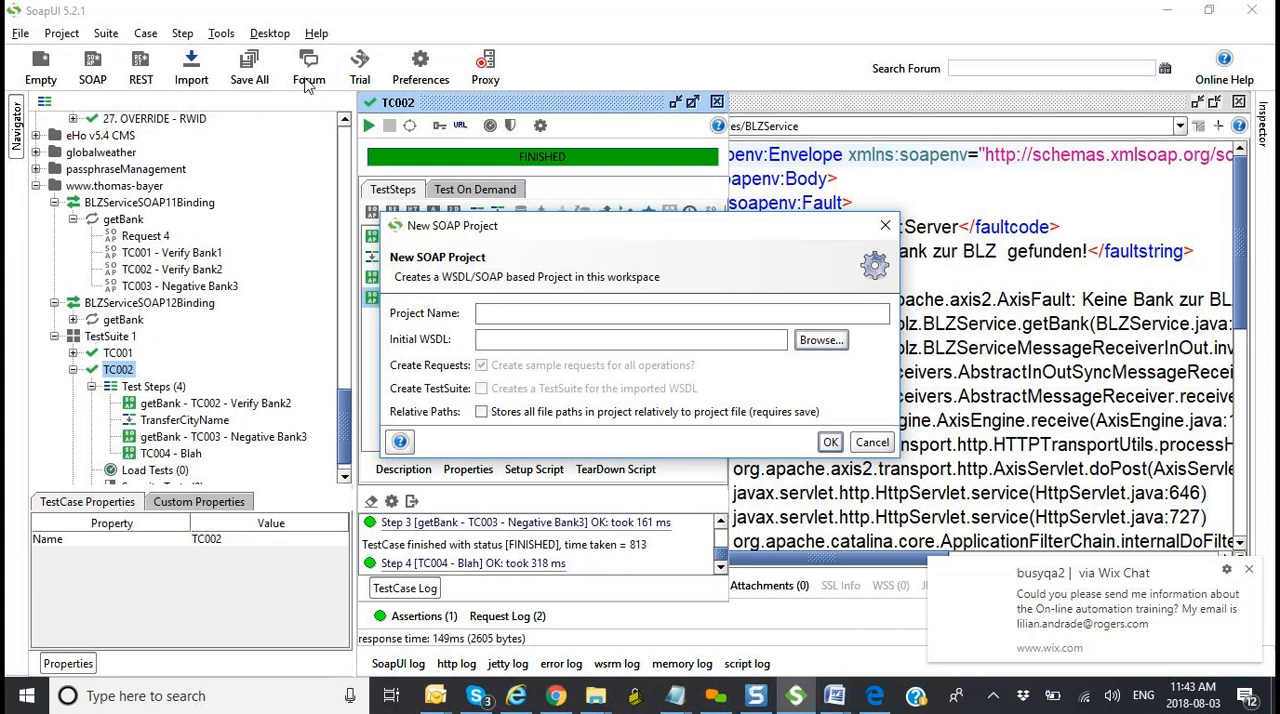
left_click(870, 444)
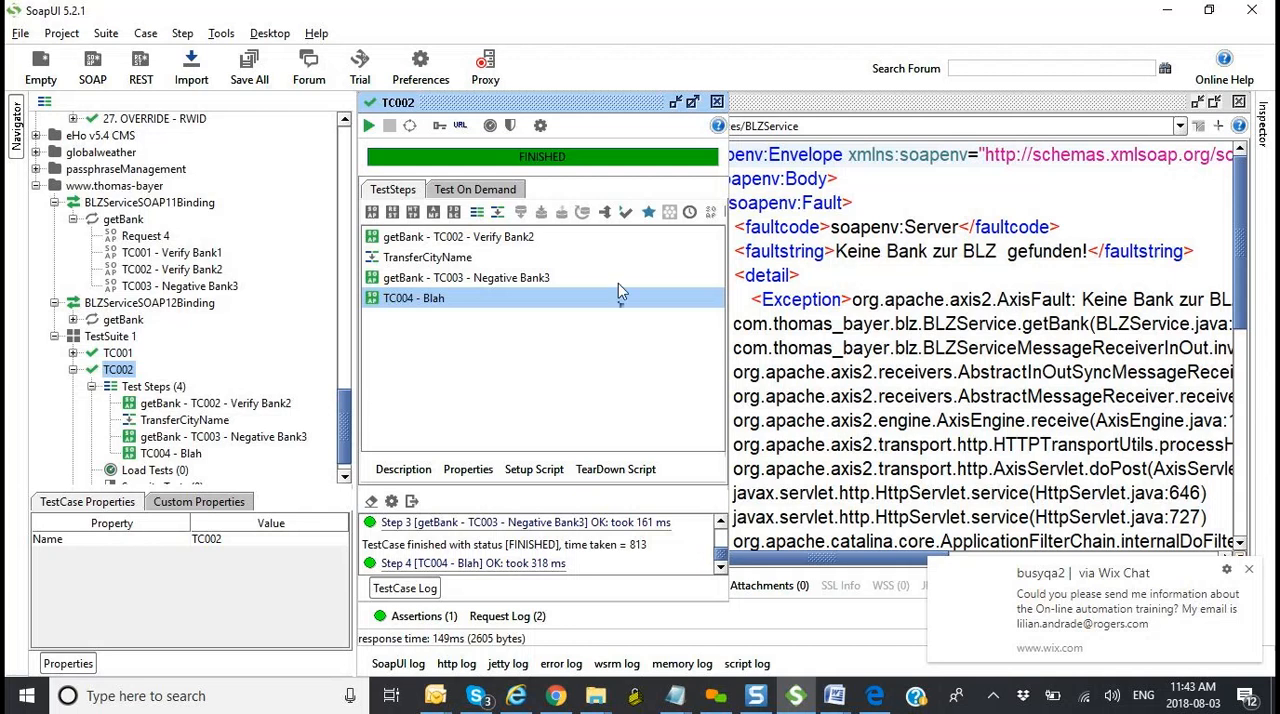
left_click(270, 34)
mouse_move(316, 34)
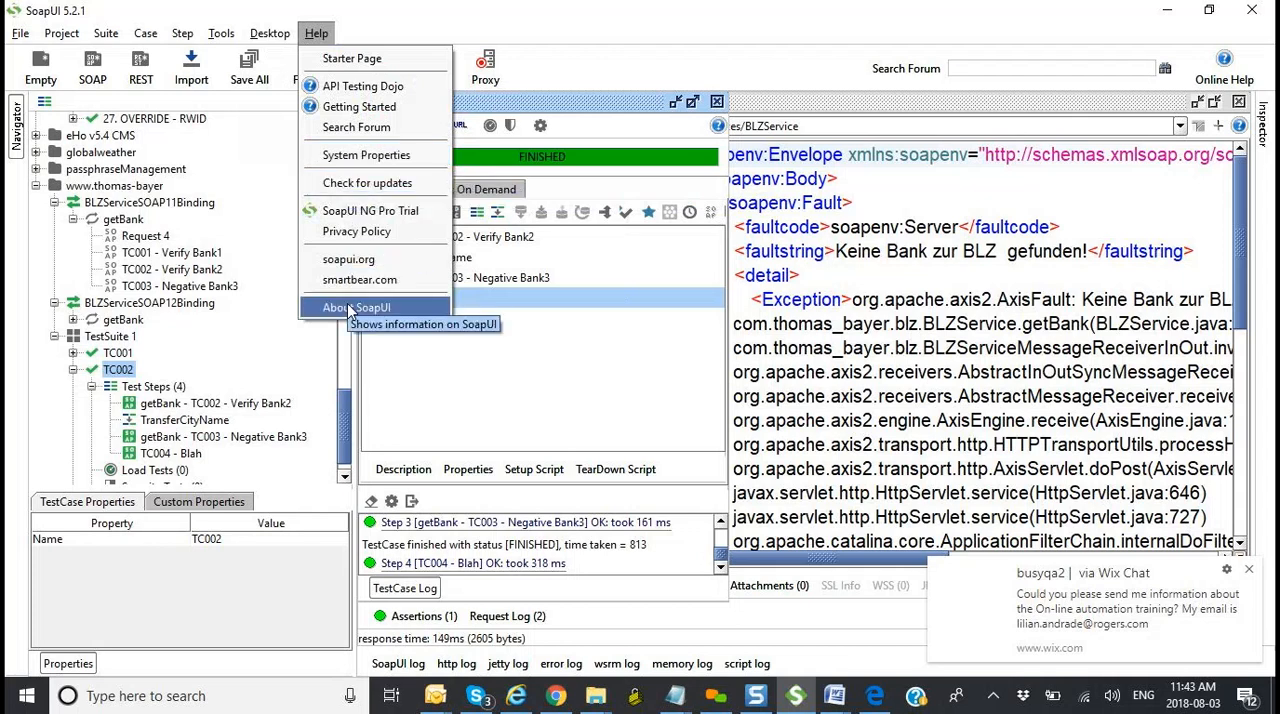
left_click(362, 106)
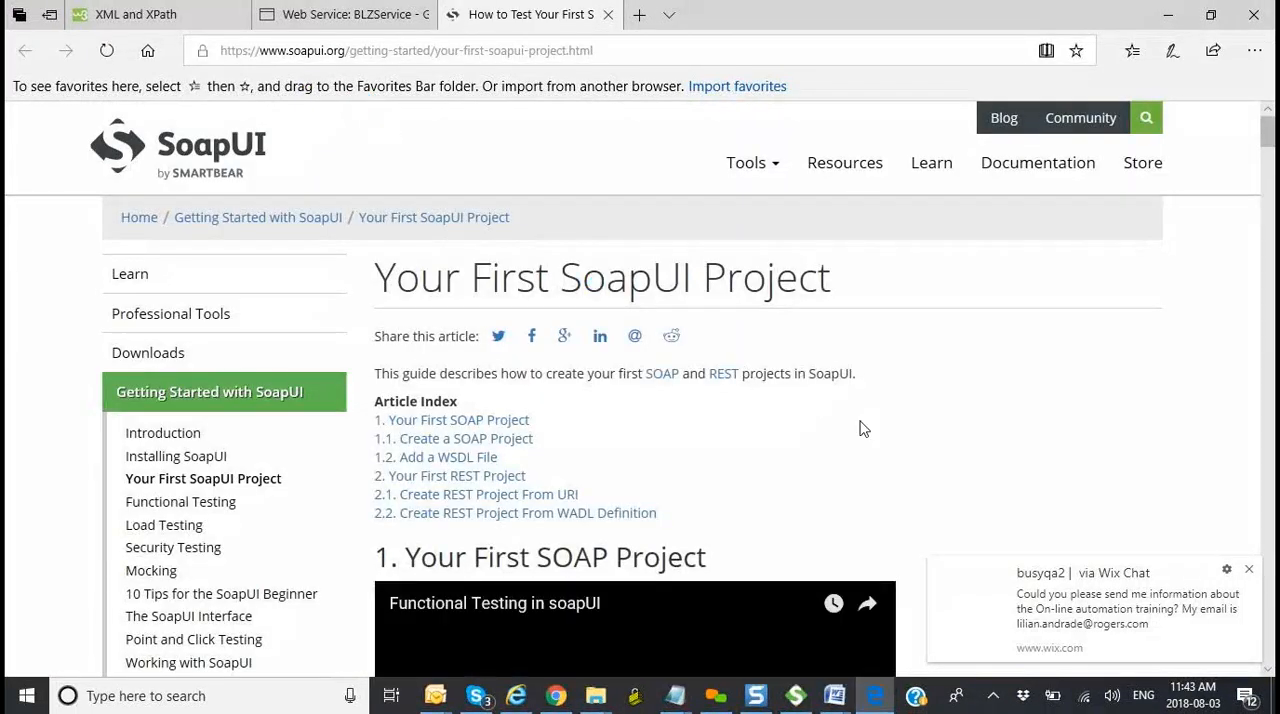
scroll(860, 428, "down", 6)
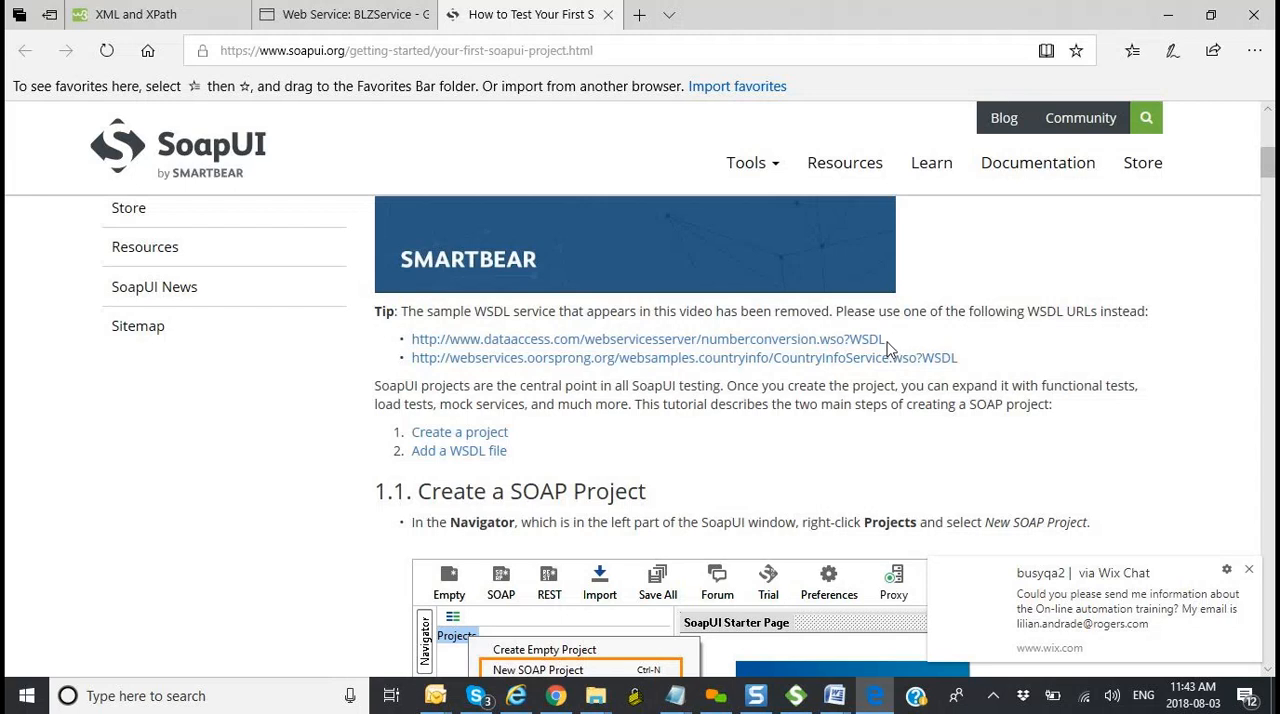
left_click_drag(891, 345, 418, 352)
key("ctrl+c")
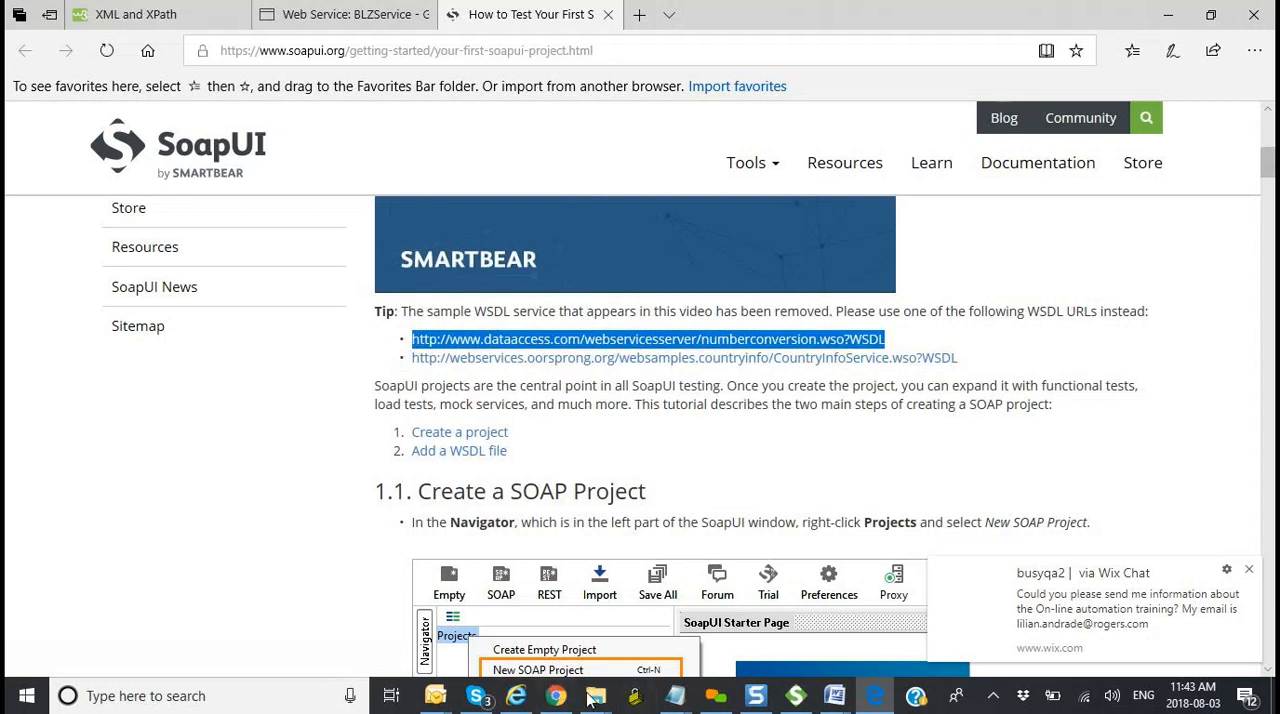
Step: Create a SOAP project in SoapUI from the copied numberconversion WSDL URL, with sample requests for all operations
left_click(796, 695)
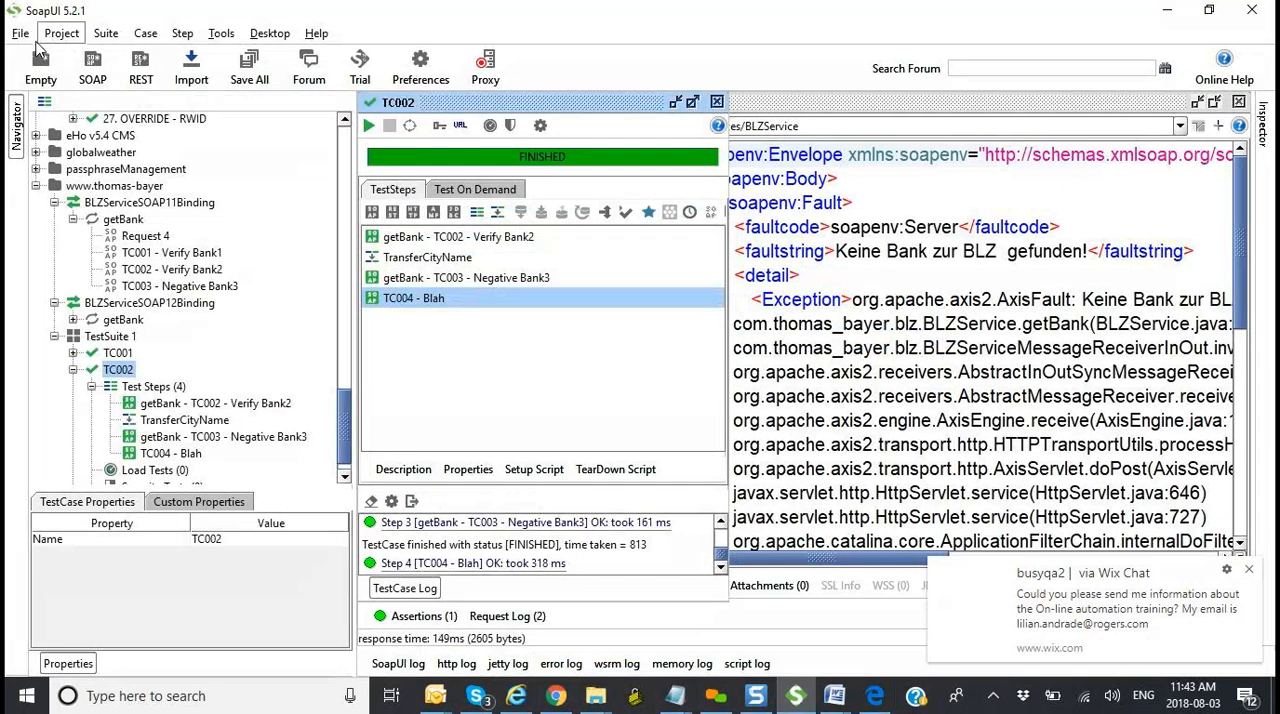
left_click(93, 70)
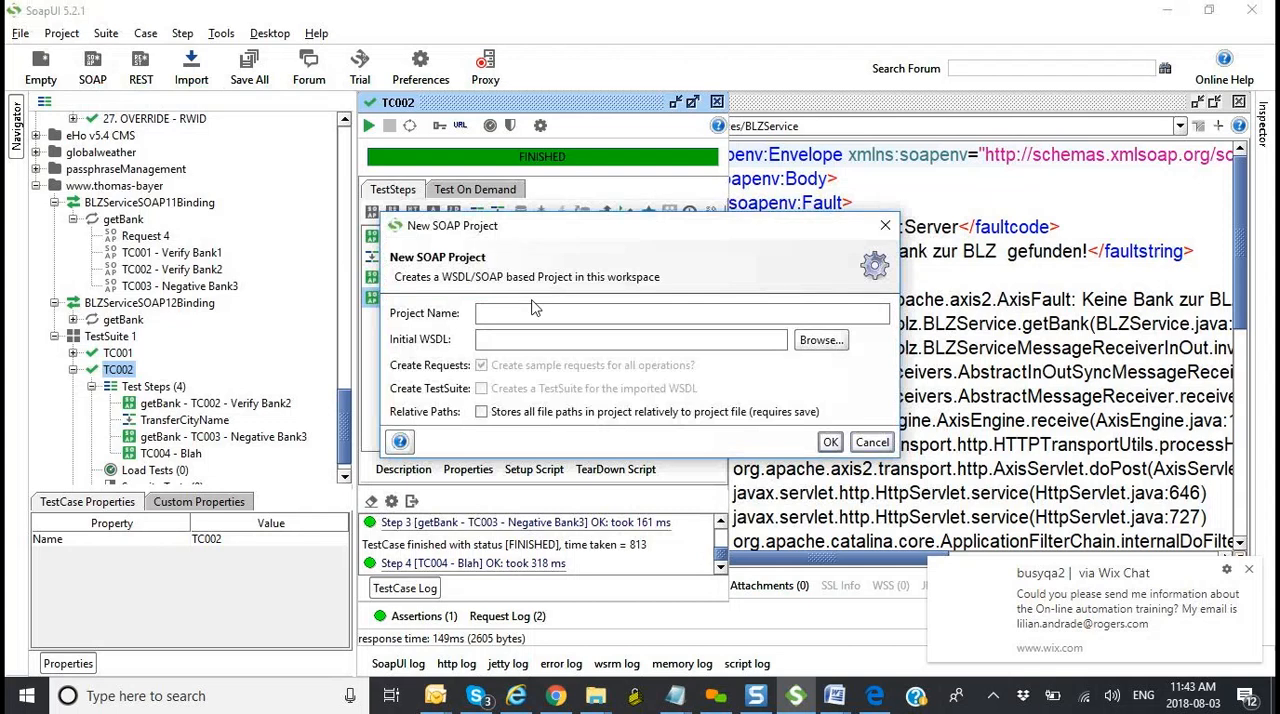
left_click(530, 341)
key("ctrl+v")
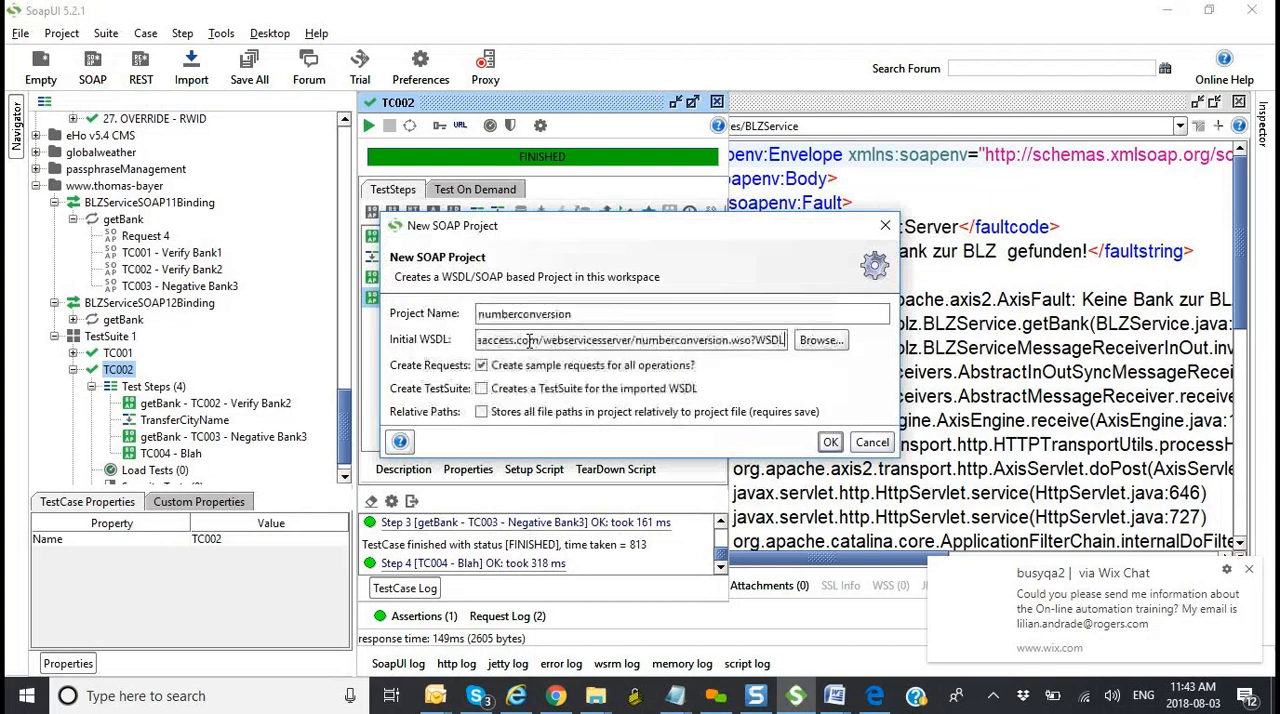
left_click(830, 443)
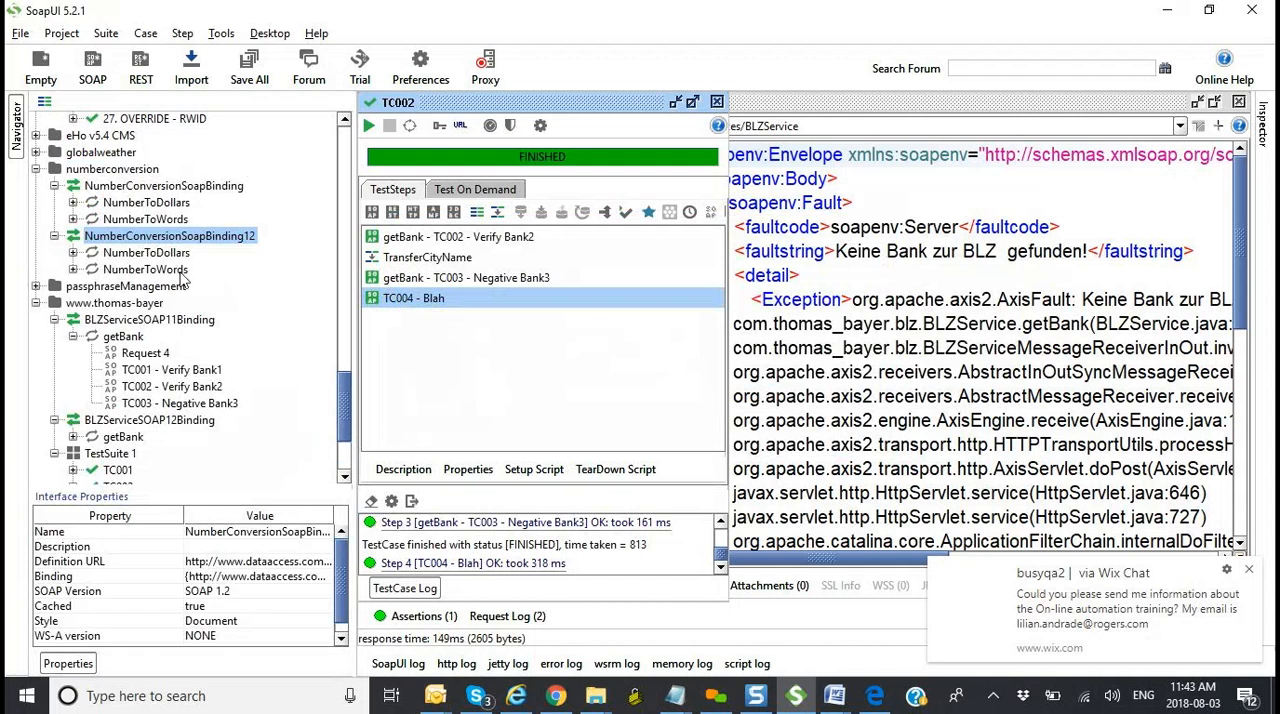
Step: Set dNum to 12 in Request 1 of NumberToDollars under NumberConversionSoapBinding, and send the request
left_click(72, 202)
double_click(128, 219)
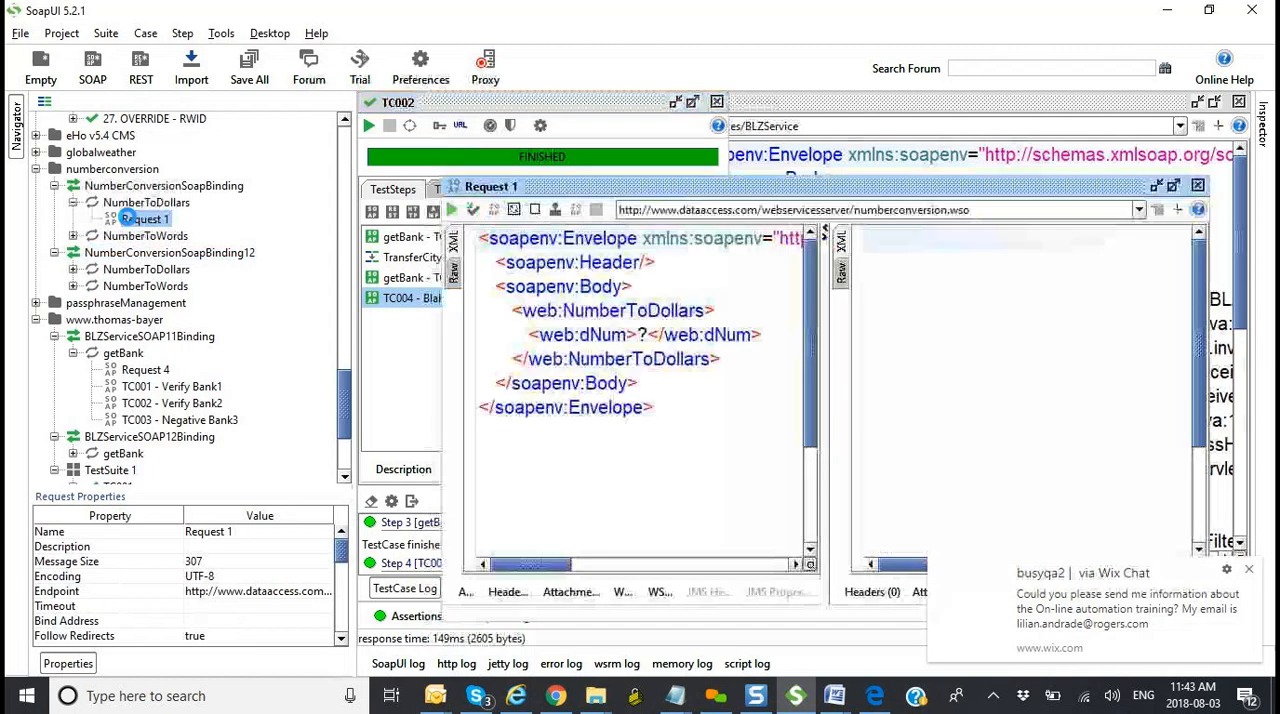
left_click(648, 334)
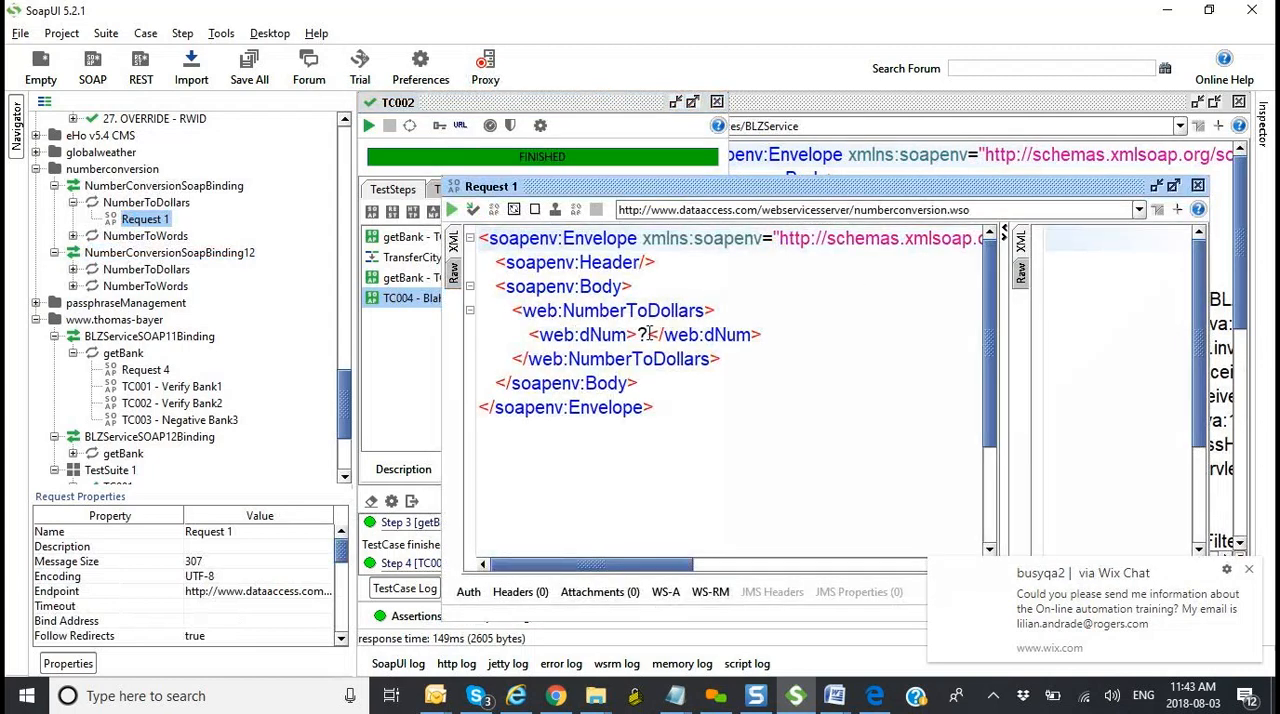
key("BackSpace")
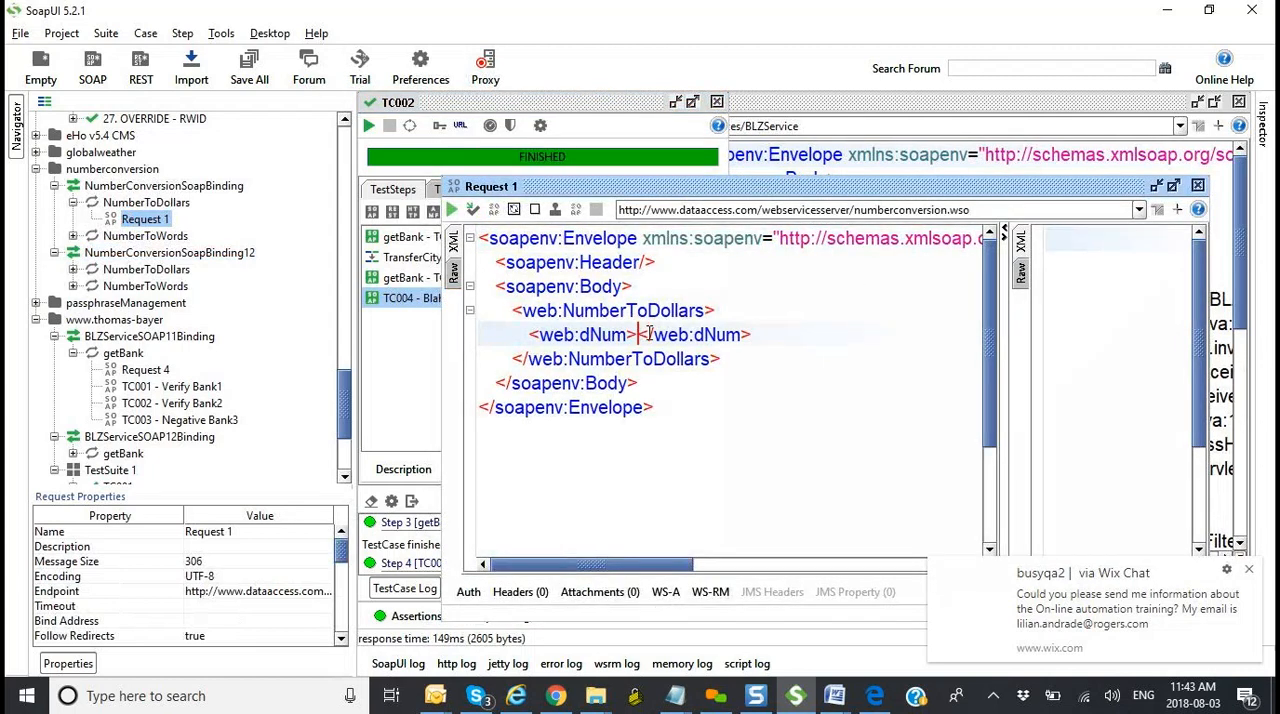
type("12")
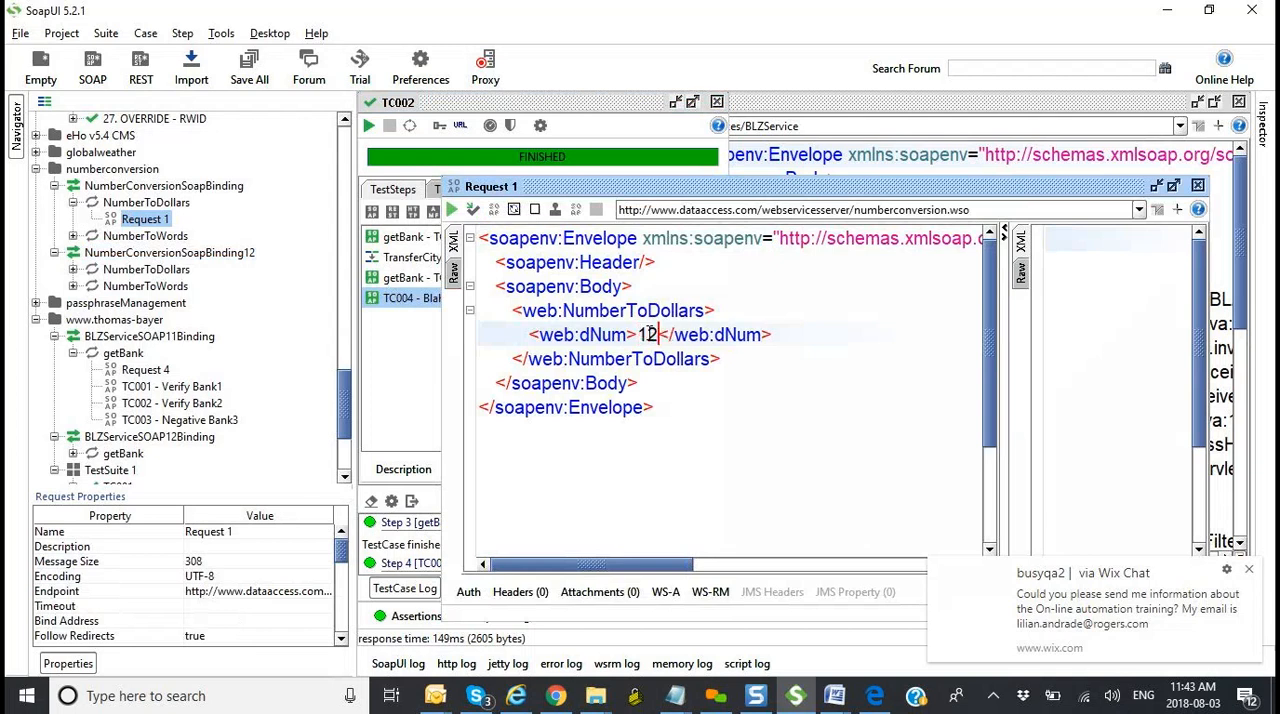
left_click(452, 211)
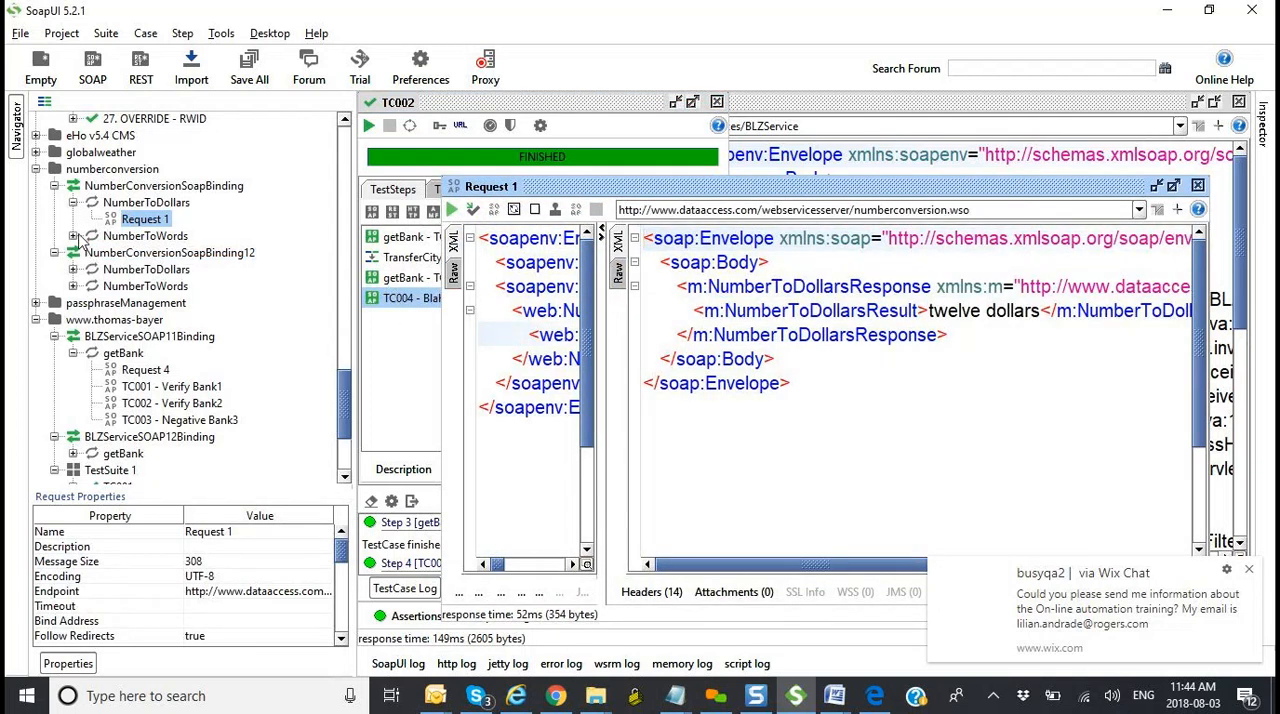
Step: Set ubiNum to 12 in Request 1 of NumberToWords under NumberConversionSoapBinding12, and send the request
left_click(74, 286)
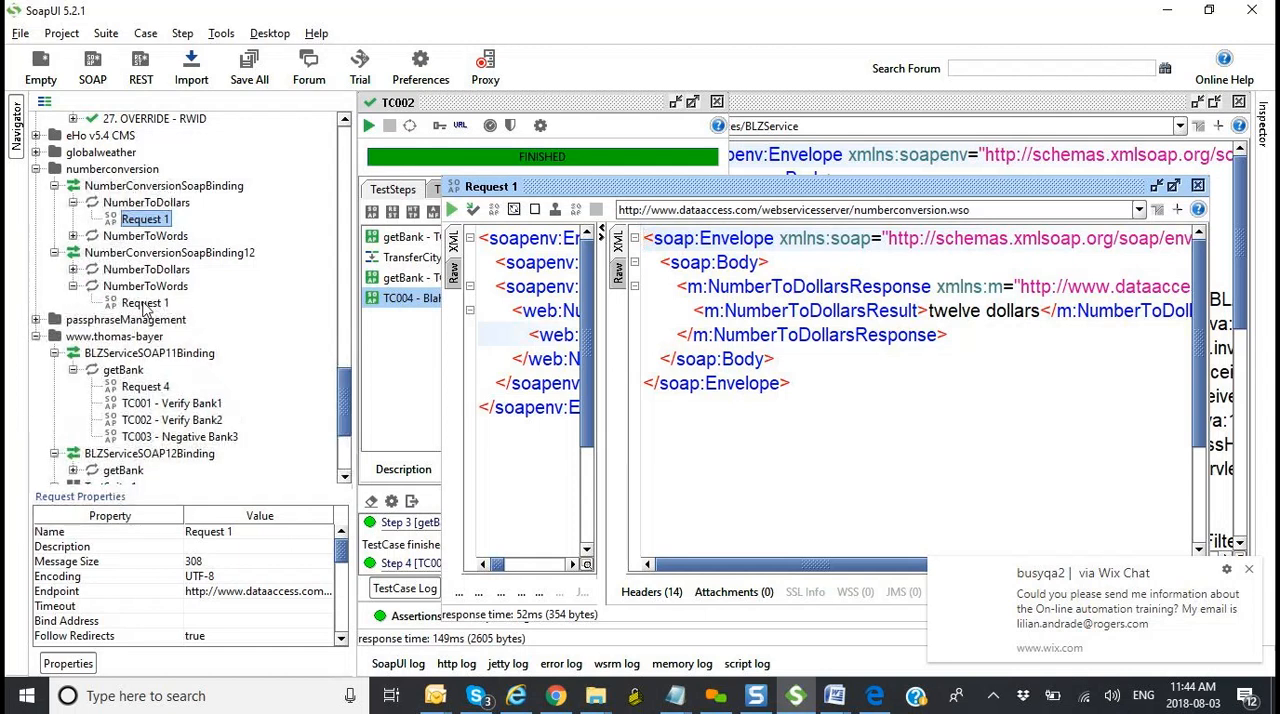
double_click(145, 303)
left_click(687, 362)
double_click(684, 362)
type("12")
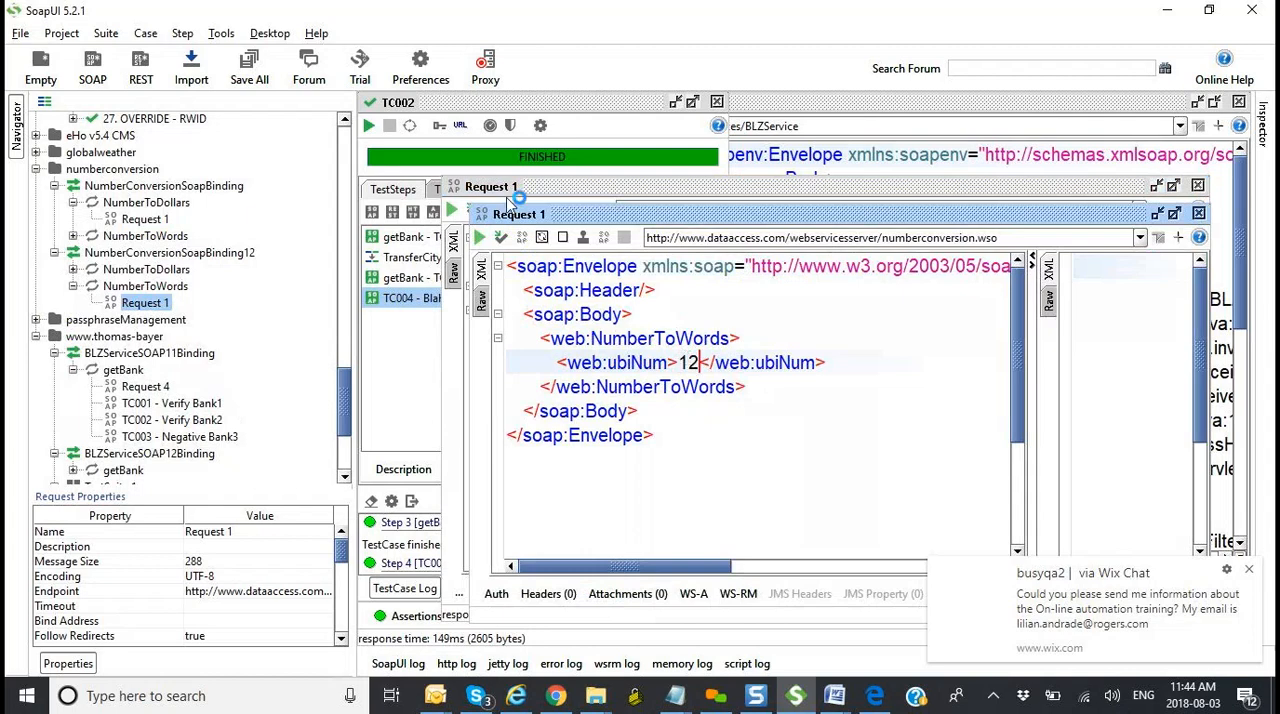
left_click(479, 237)
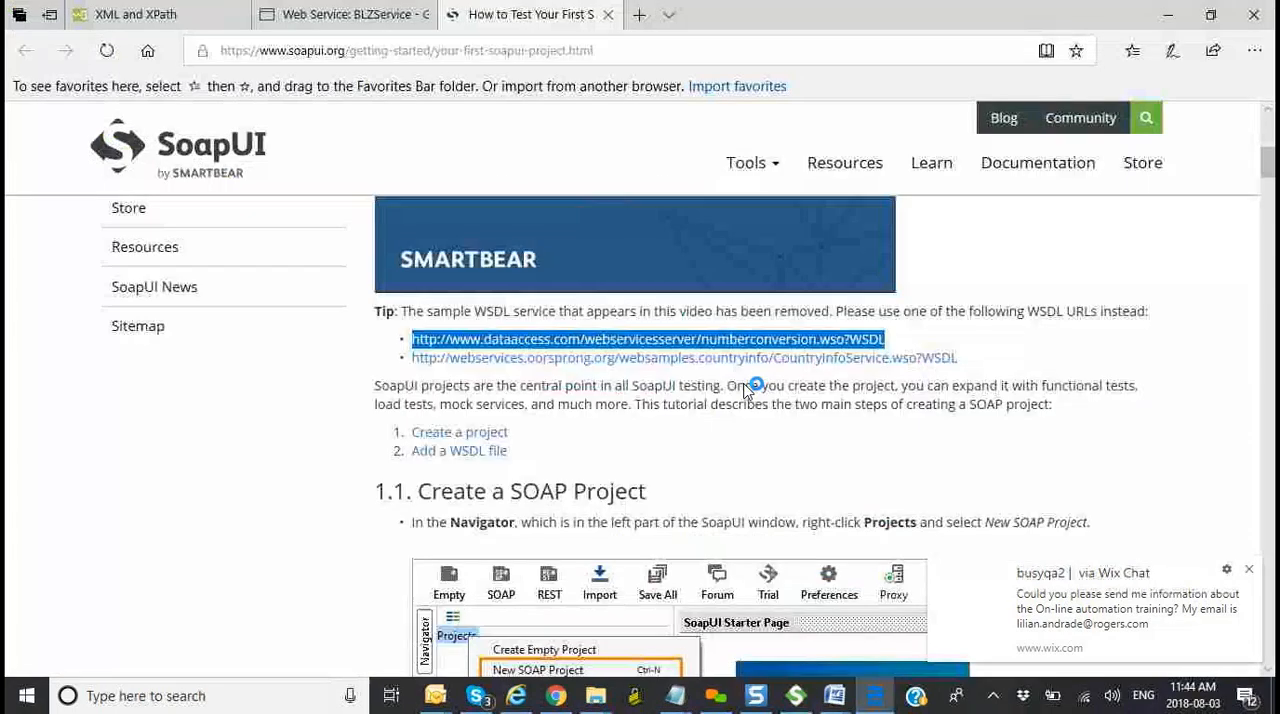
left_click_drag(962, 360, 415, 367)
key("ctrl+c")
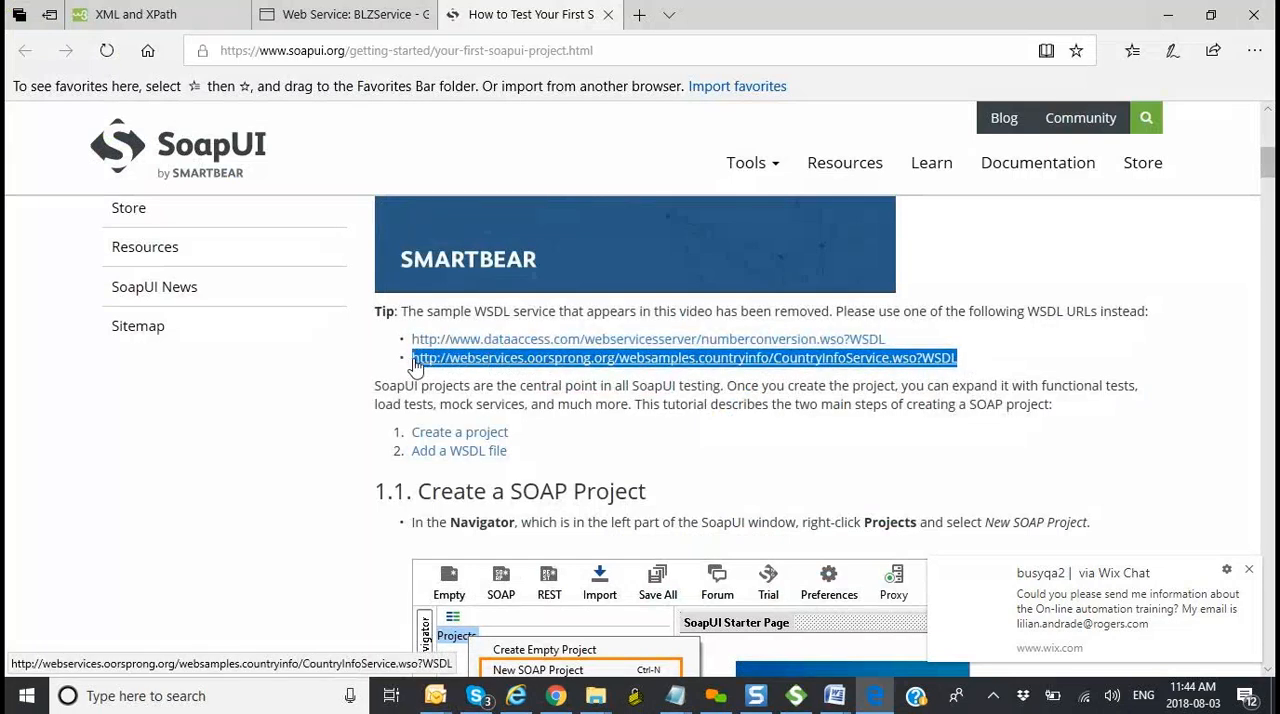
key("alt+Tab")
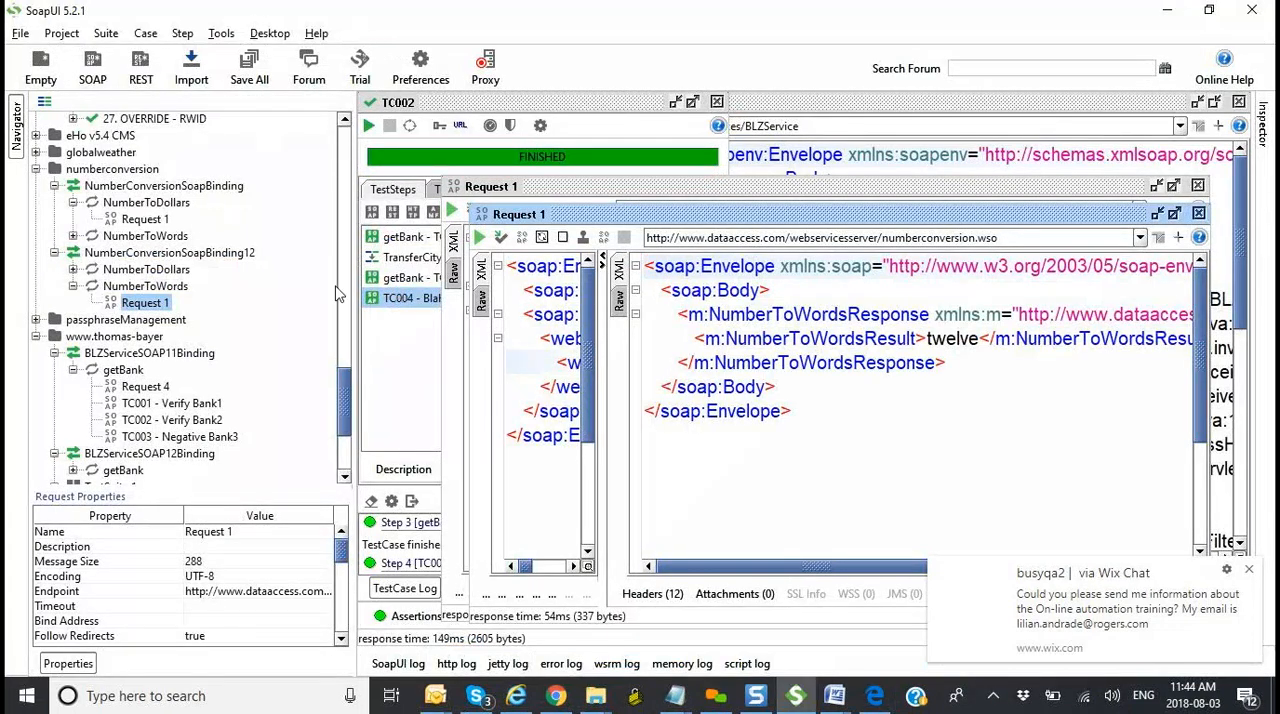
left_click(91, 70)
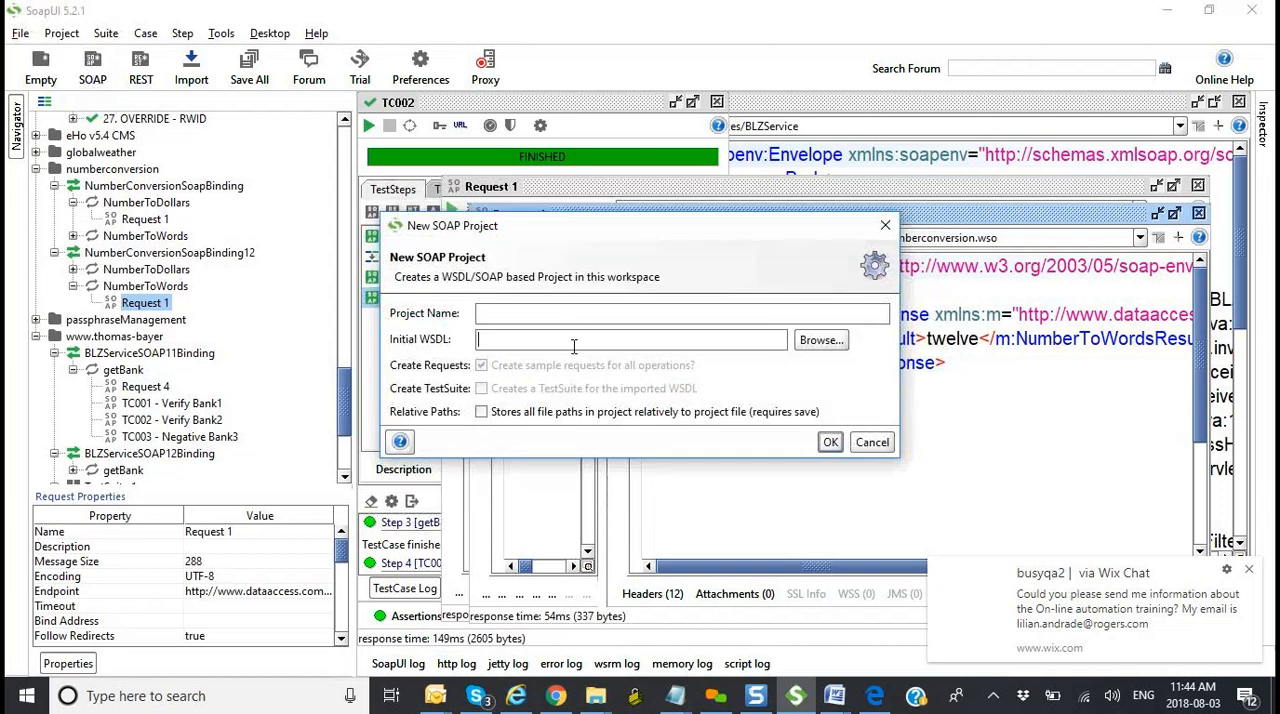
key("ctrl+v")
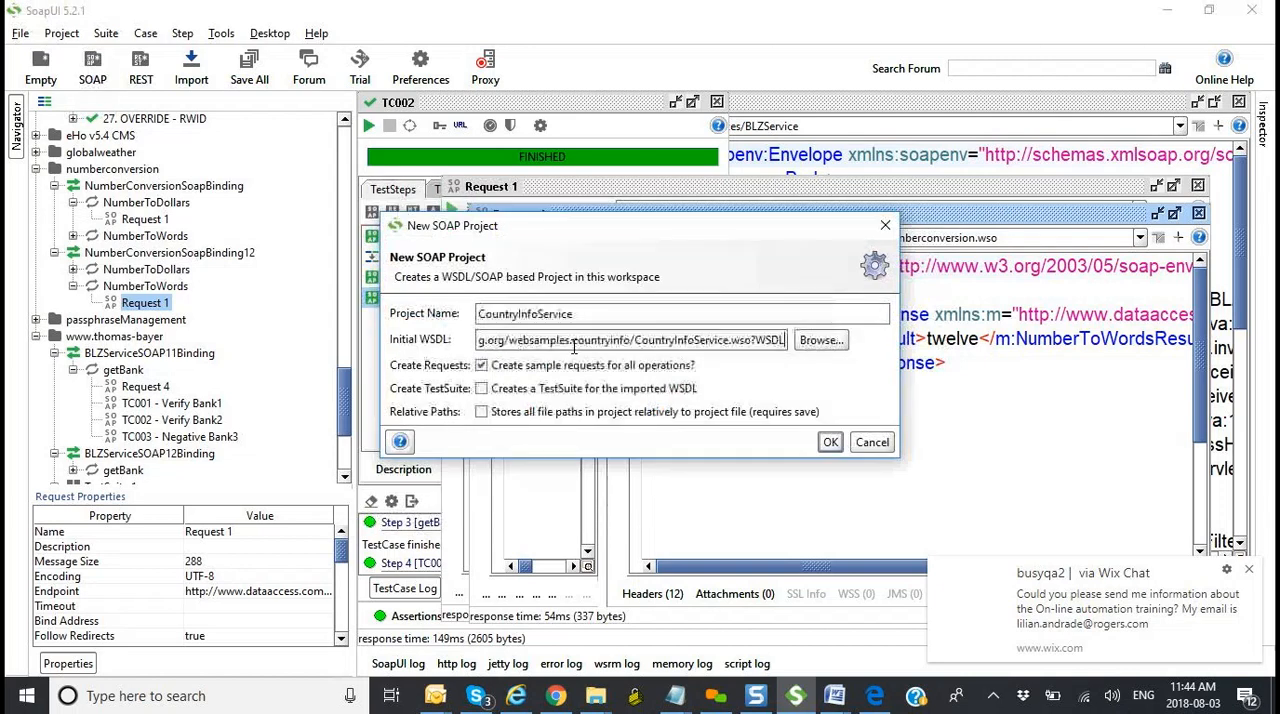
left_click(830, 442)
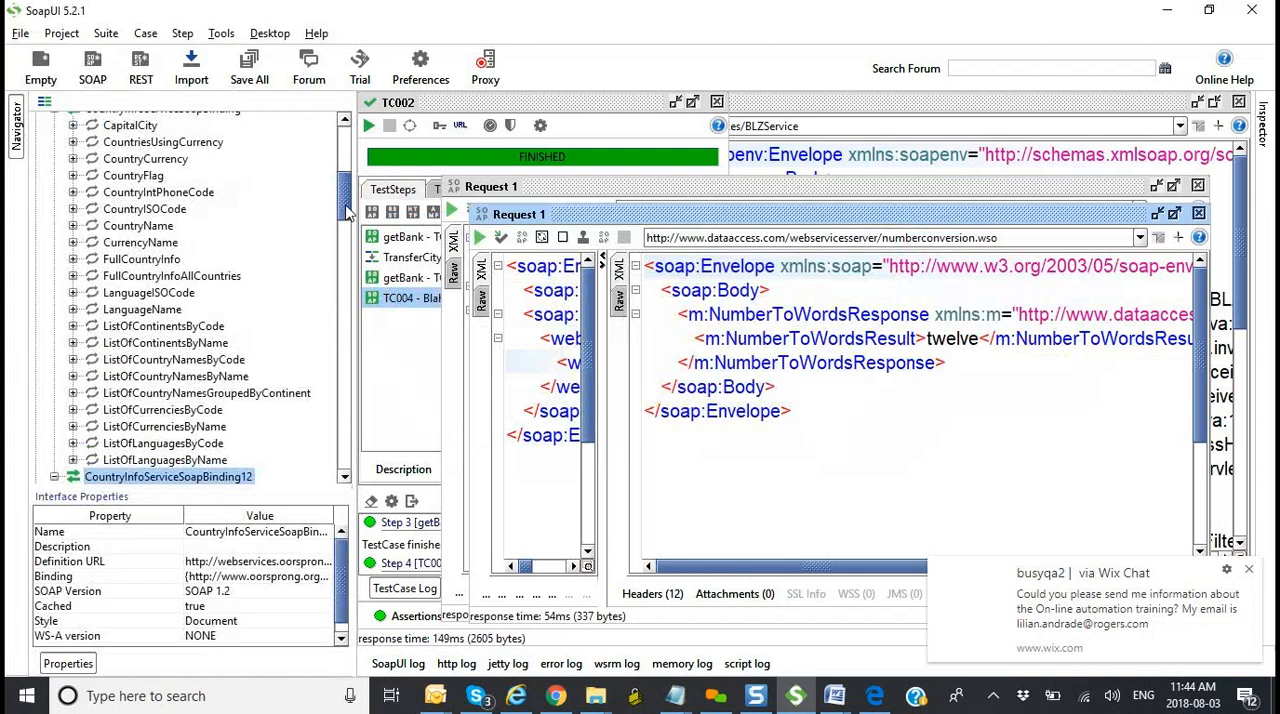
Step: Open Request 1 of CountryISOCode under CountryInfoServiceSoapBinding and clear the placeholder value in sCountryName
left_click_drag(345, 211, 345, 204)
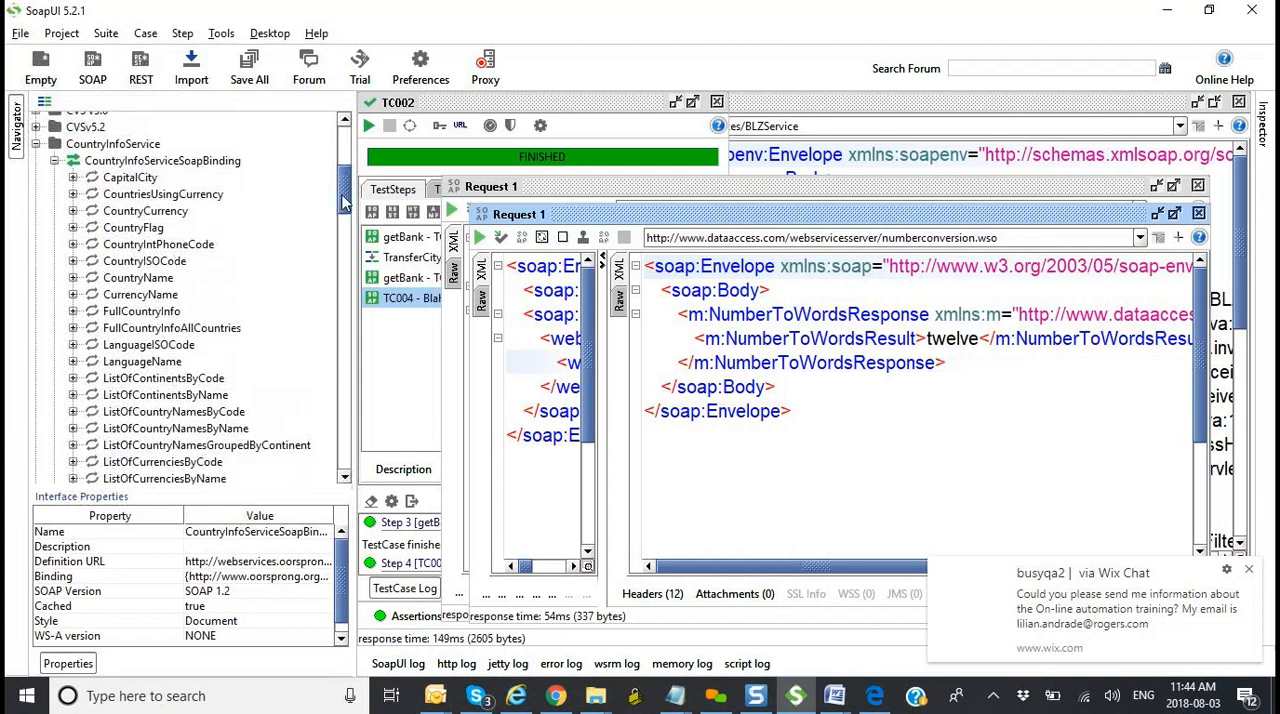
left_click_drag(345, 201, 345, 208)
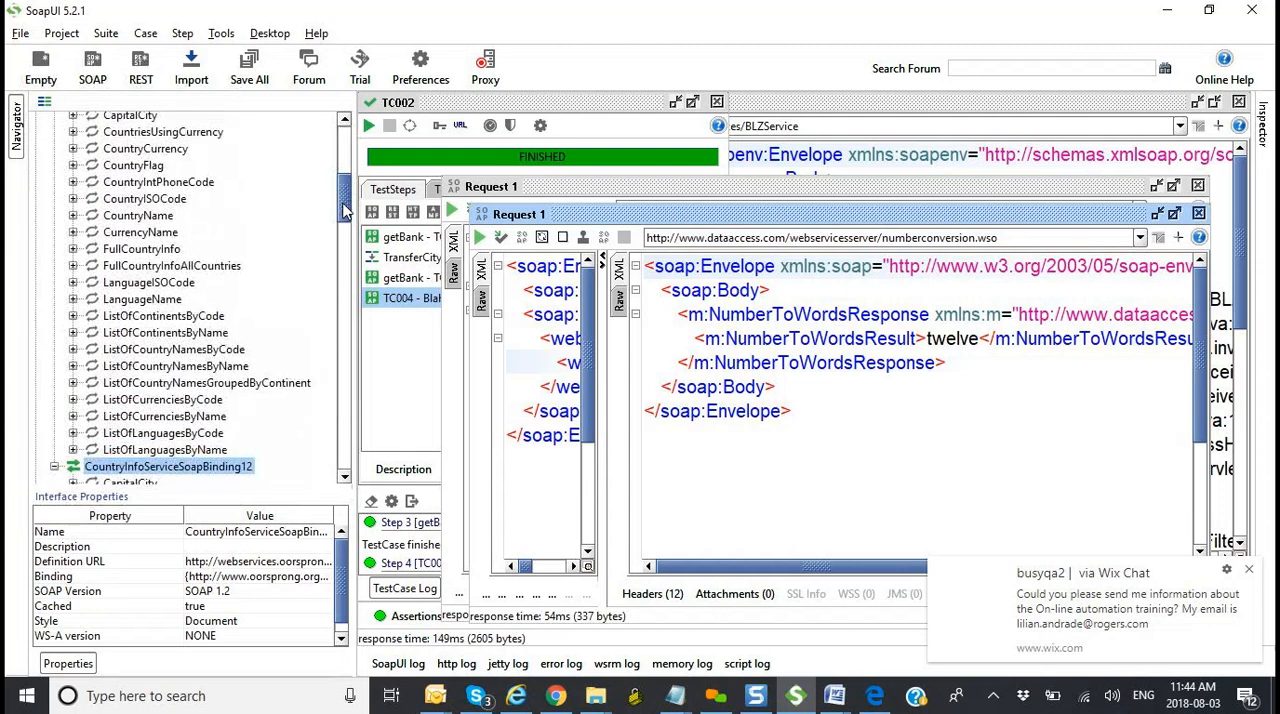
left_click(73, 199)
double_click(140, 216)
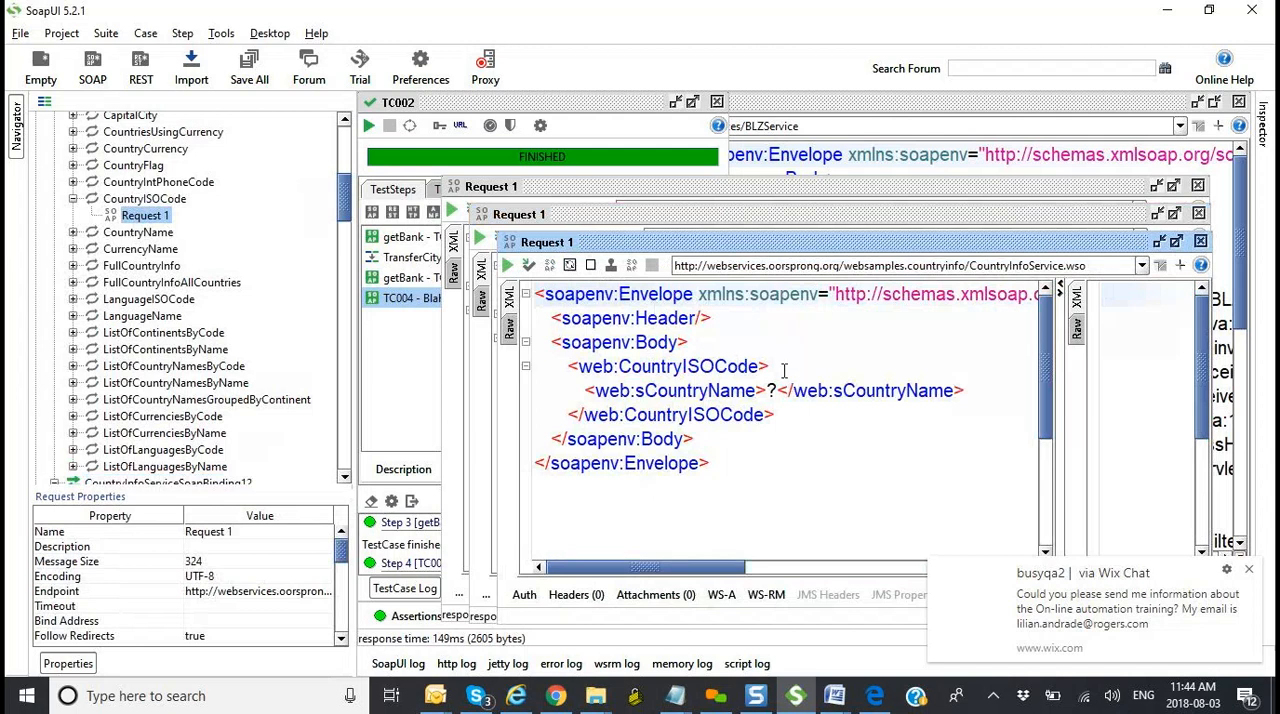
left_click(778, 391)
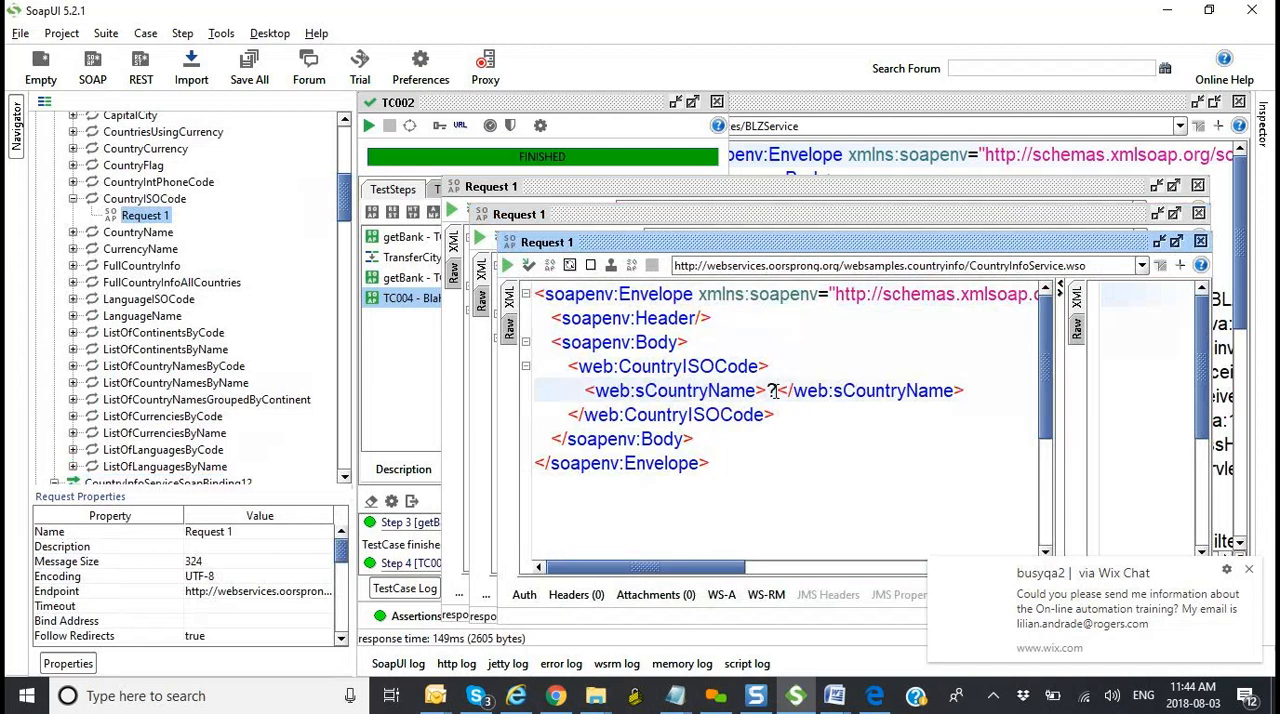
key("BackSpace")
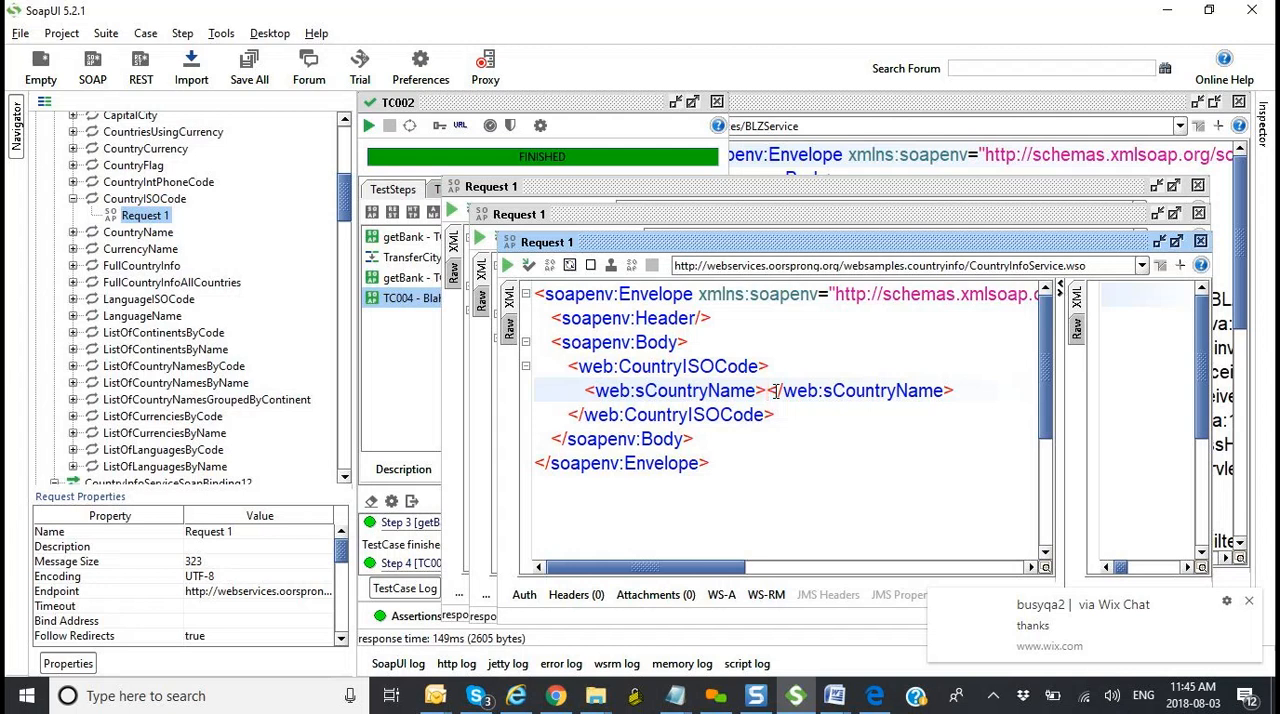
Step: Switch to the untitled Notepad XPath notes and add the line "xsd file" below the bookstore expressions
mouse_move(717, 682)
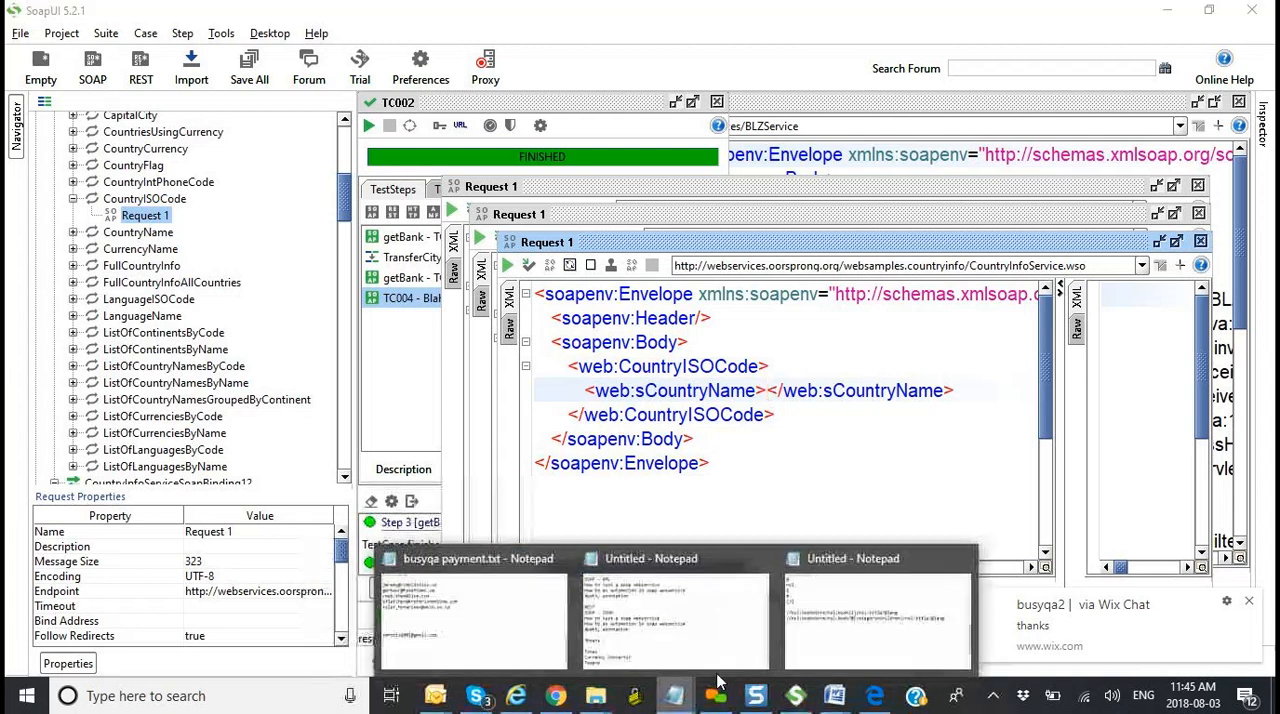
left_click(877, 612)
key("Return")
type("s")
key("BackSpace")
type("xsd ")
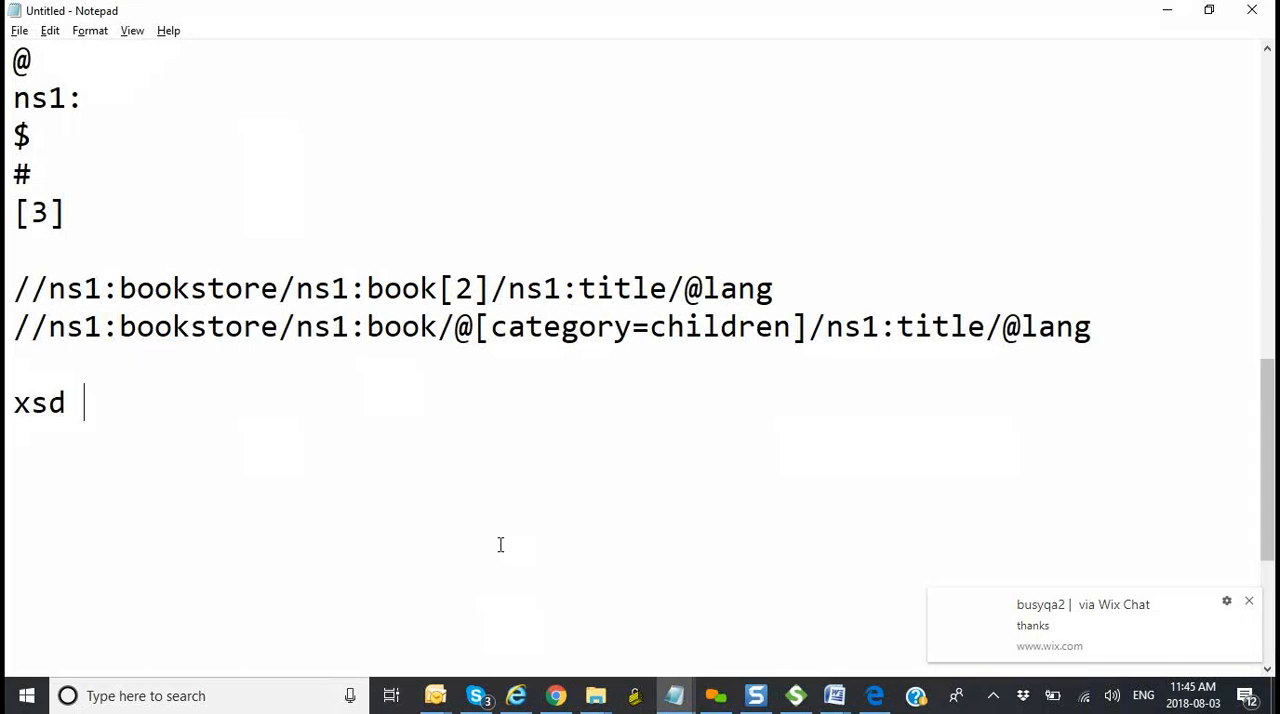
type("file")
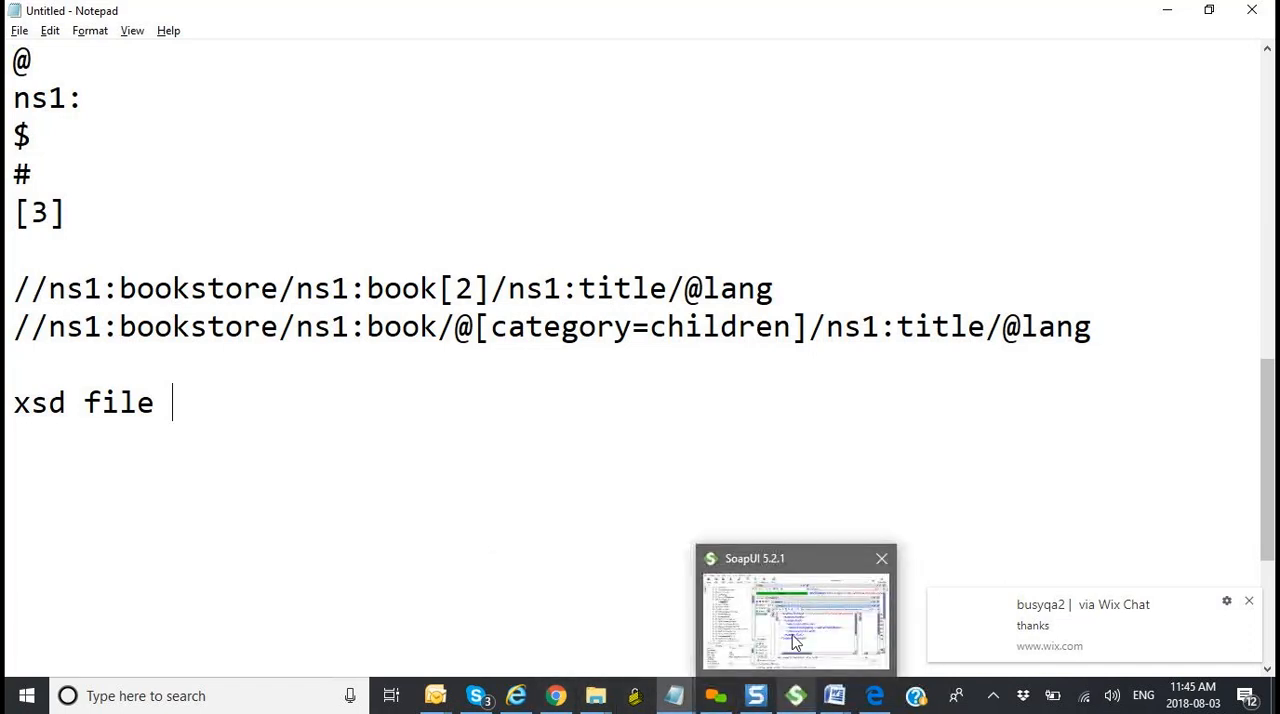
Step: Return to SoapUI and open the Transfer_SystemCD_Instance_ID property transfer in the RevokeSystemCD test case to examine its XPath
left_click(792, 698)
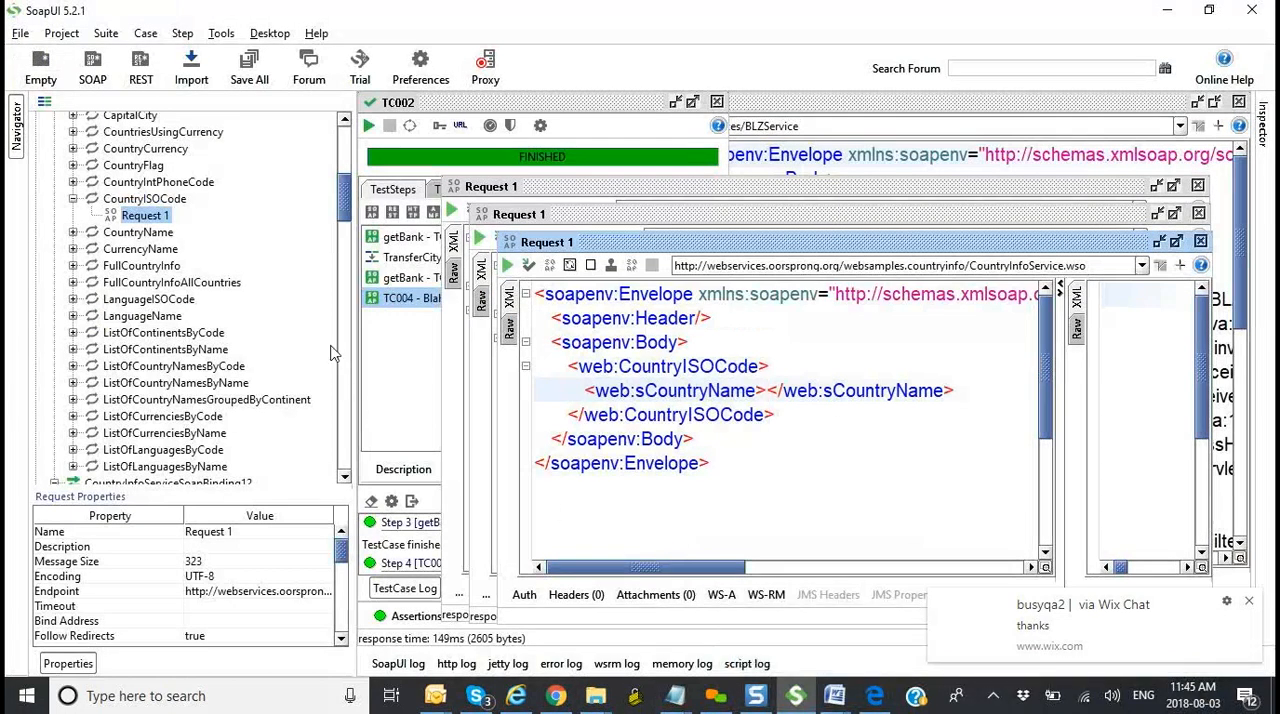
left_click_drag(344, 216, 333, 352)
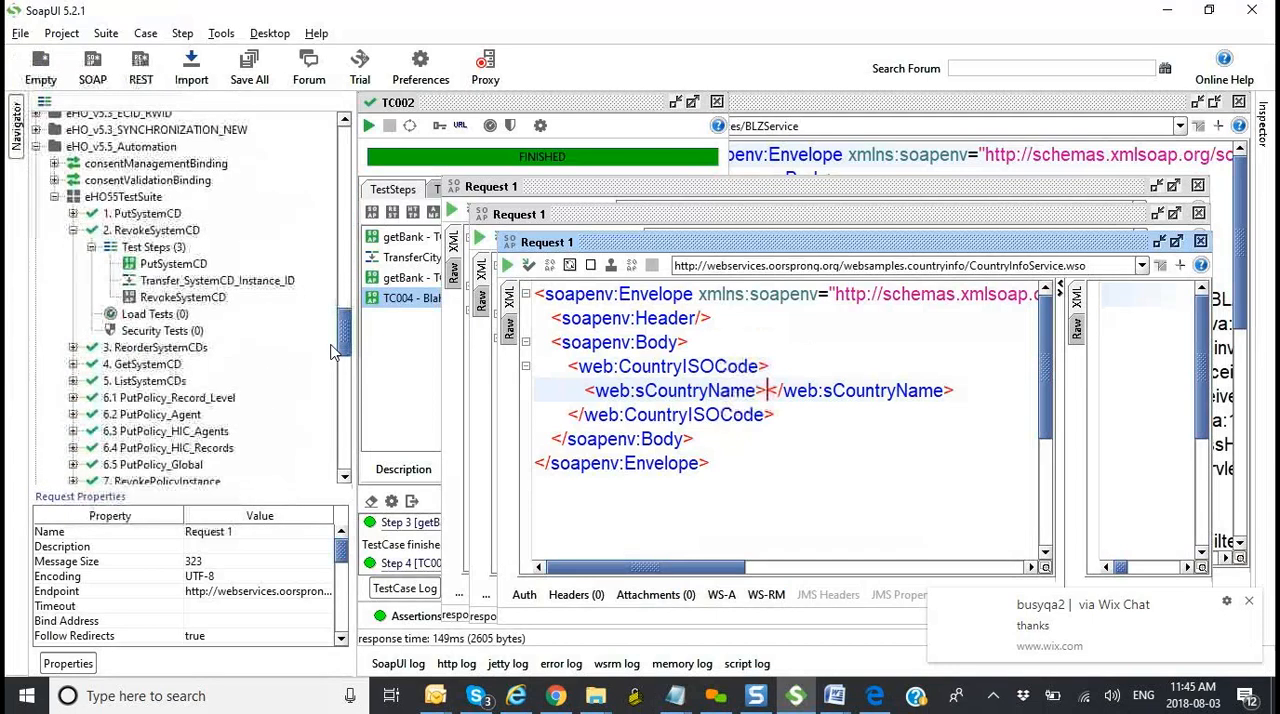
double_click(280, 284)
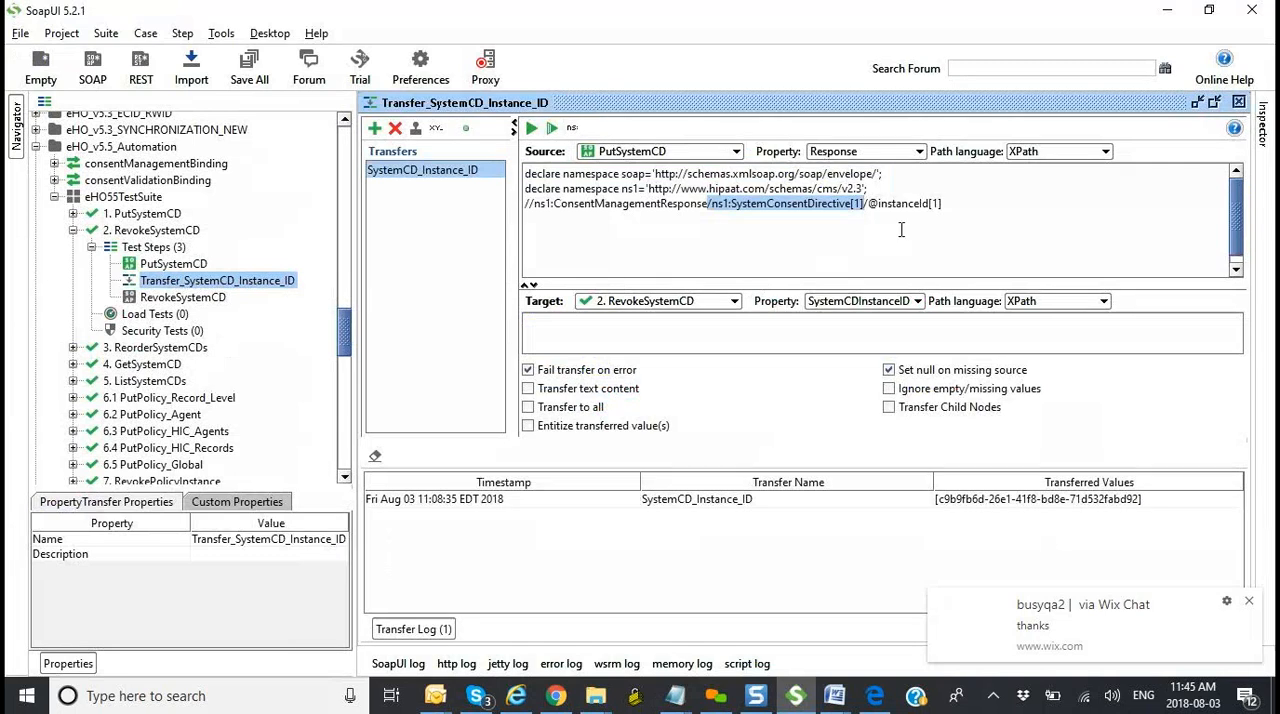
Step: Open the TransferCityName step of TC002 and run all property transfers with the source XPath ending in ns1:or
left_click_drag(347, 334, 333, 452)
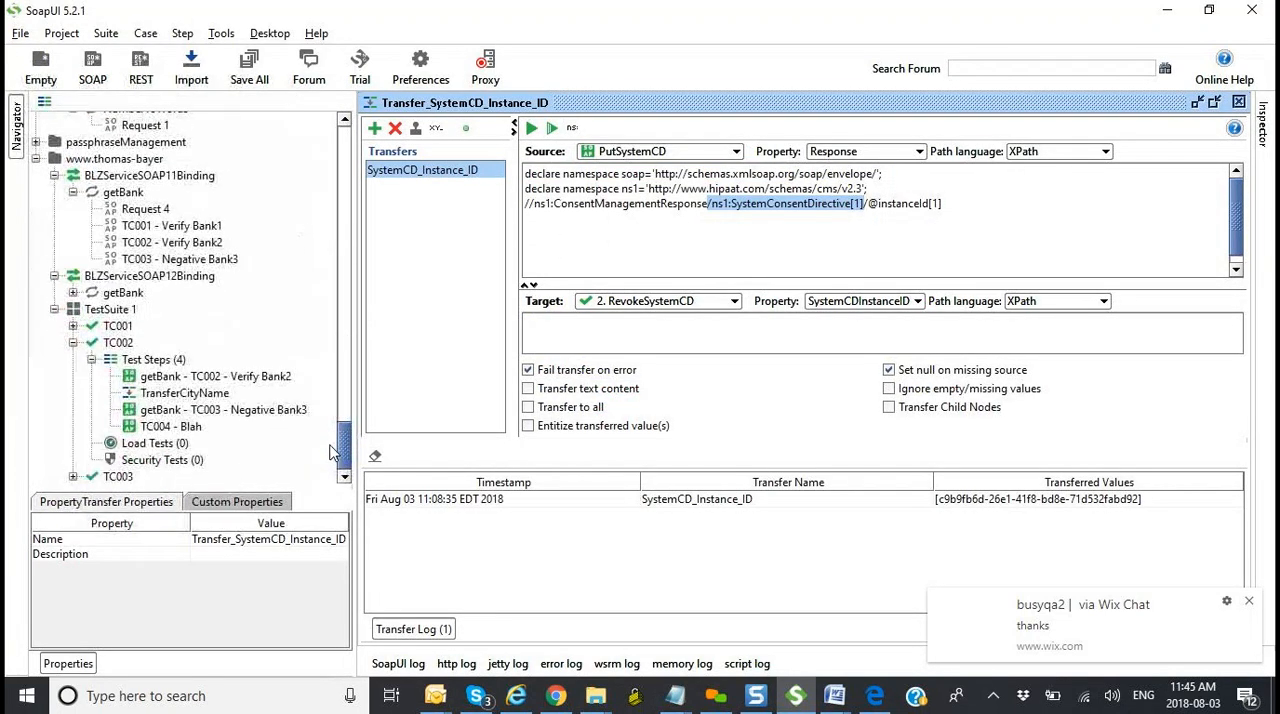
double_click(205, 395)
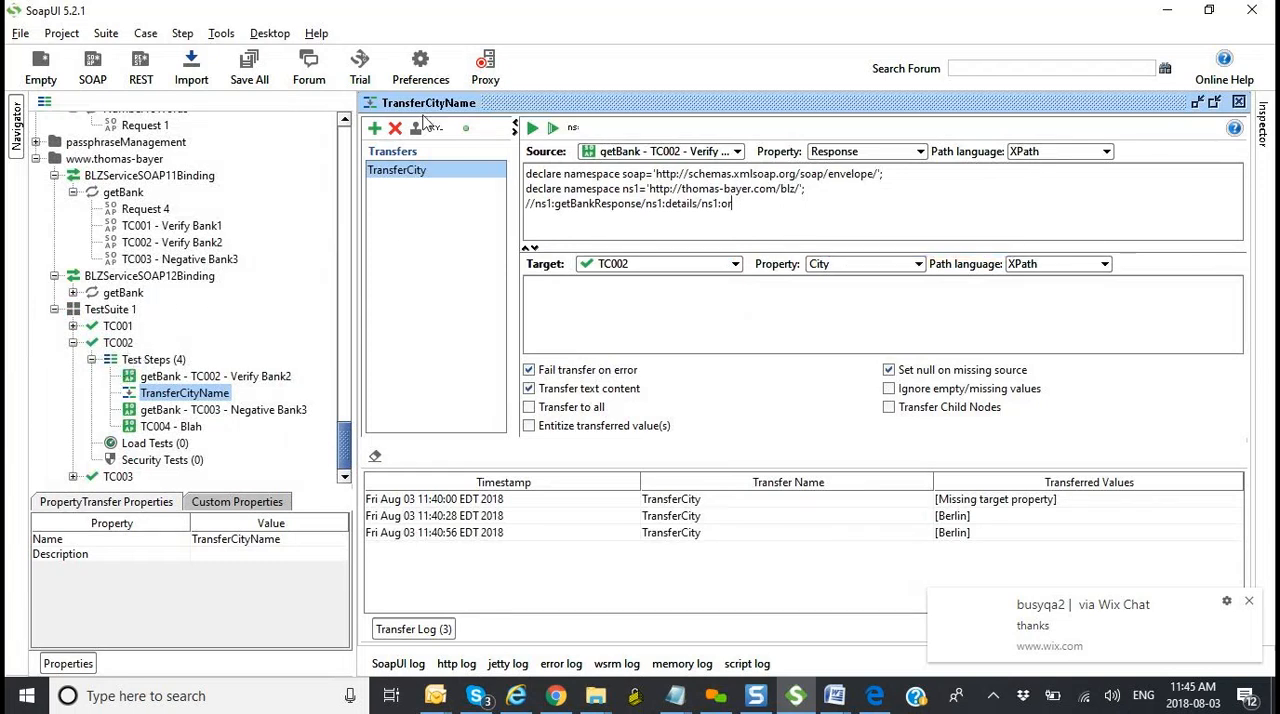
left_click(555, 130)
left_click(555, 130)
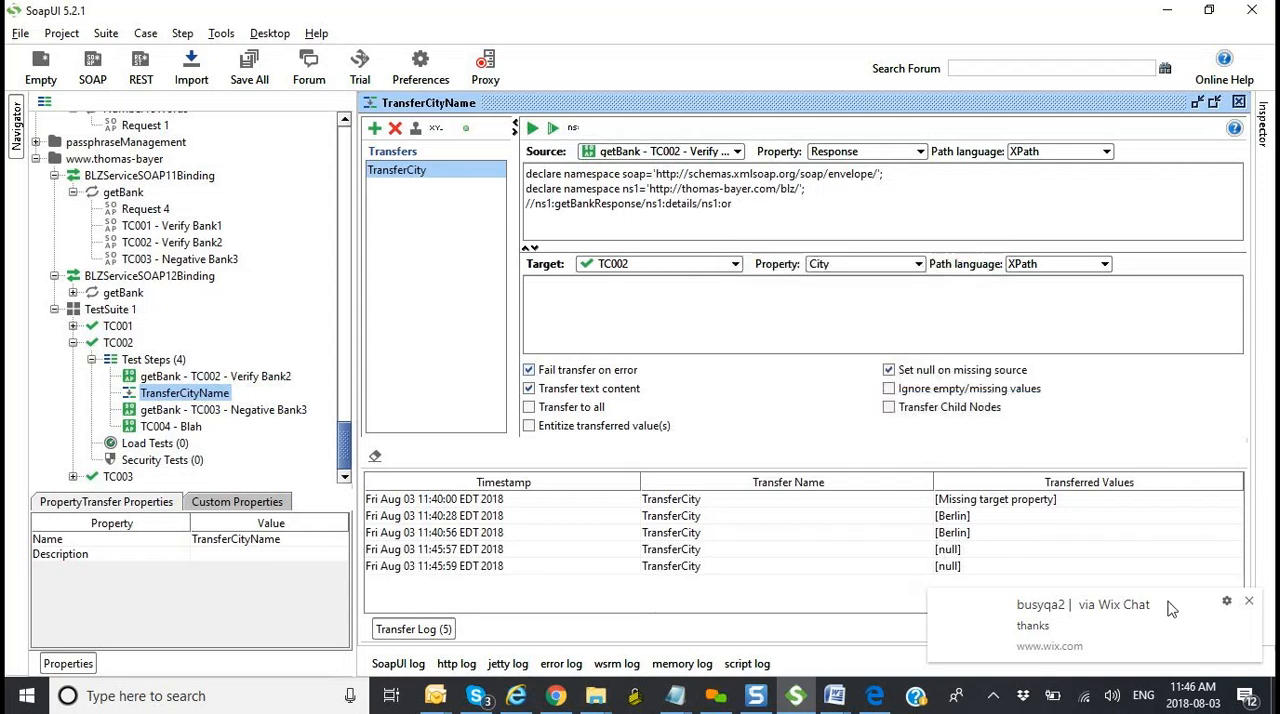
Step: Dismiss the chat notification, then correct TransferCity's source XPath to //ns1:getBankResponse/ns1:details/ns1:ort and run the transfer
left_click(1250, 602)
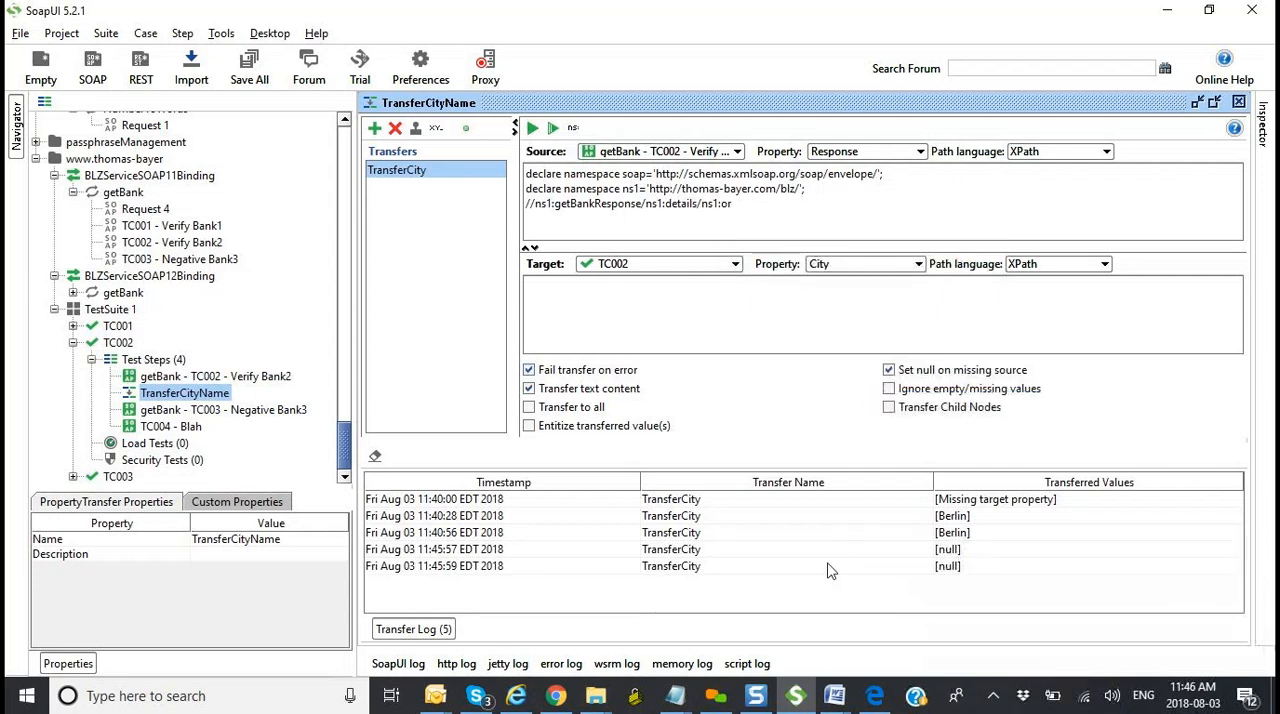
left_click(752, 206)
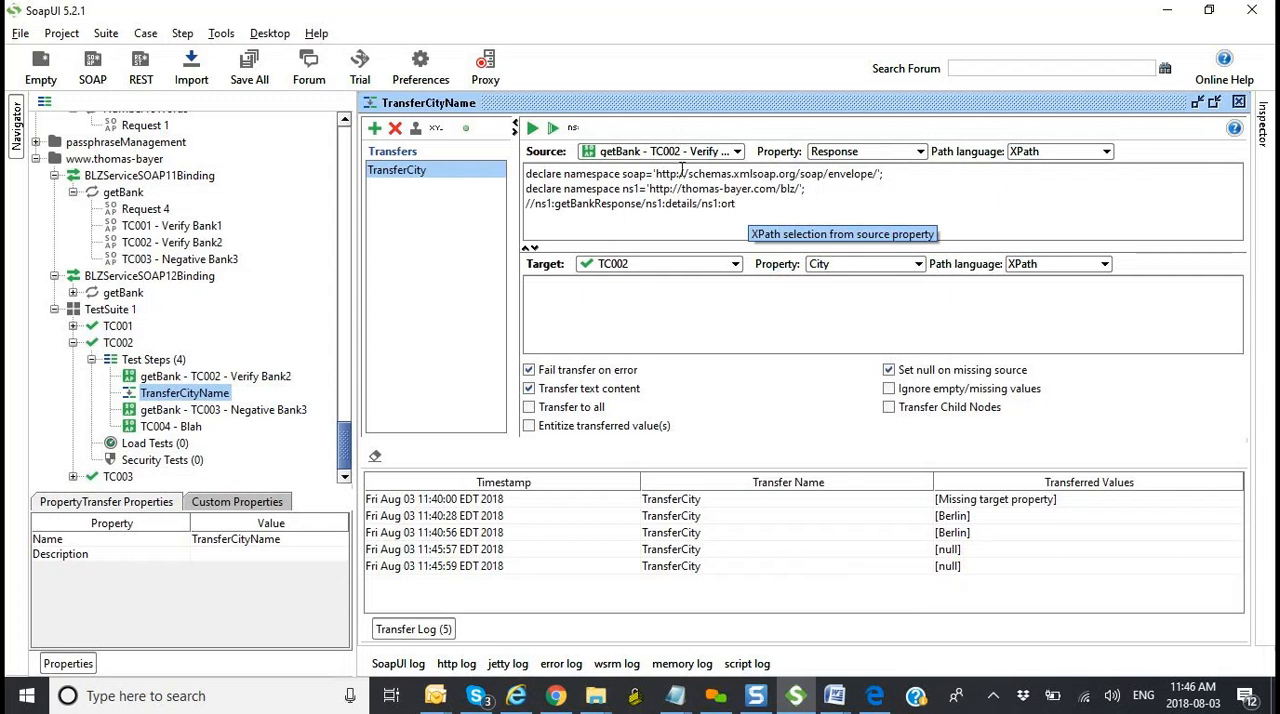
left_click(554, 129)
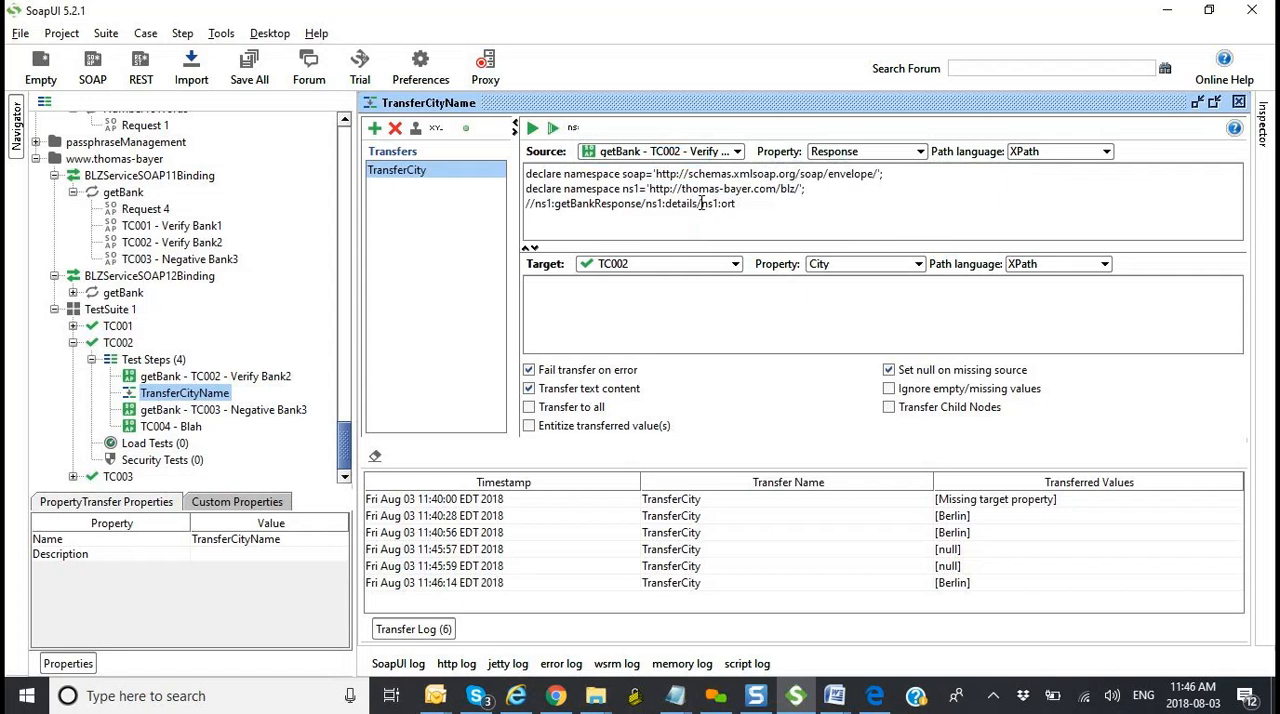
Step: Try the transfer with a double slash before ns1:ort in the source XPath, and remove the extra slash
type("/")
left_click(553, 130)
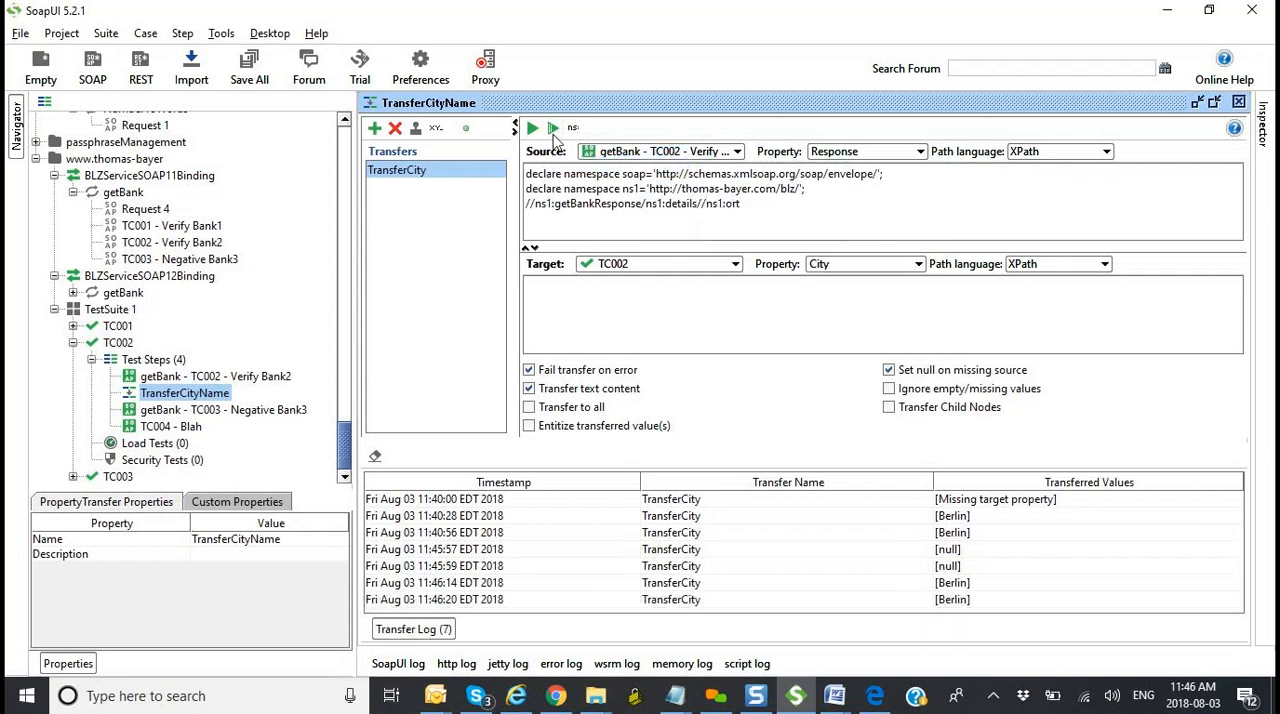
left_click(705, 204)
key("BackSpace")
Step: Try the transfer with getBank1Response as the response element in the source XPath, and restore it to getBankResponse
left_click(594, 203)
type("1")
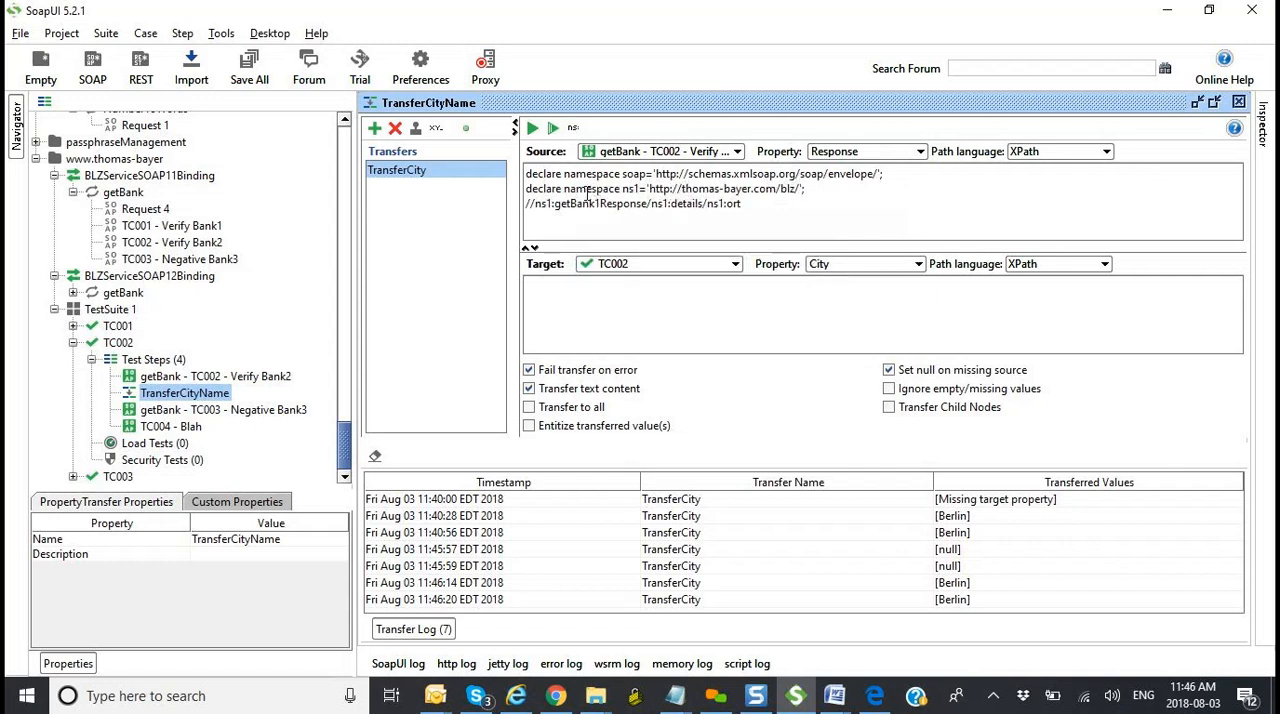
left_click(554, 129)
scroll(930, 528, "down", 1)
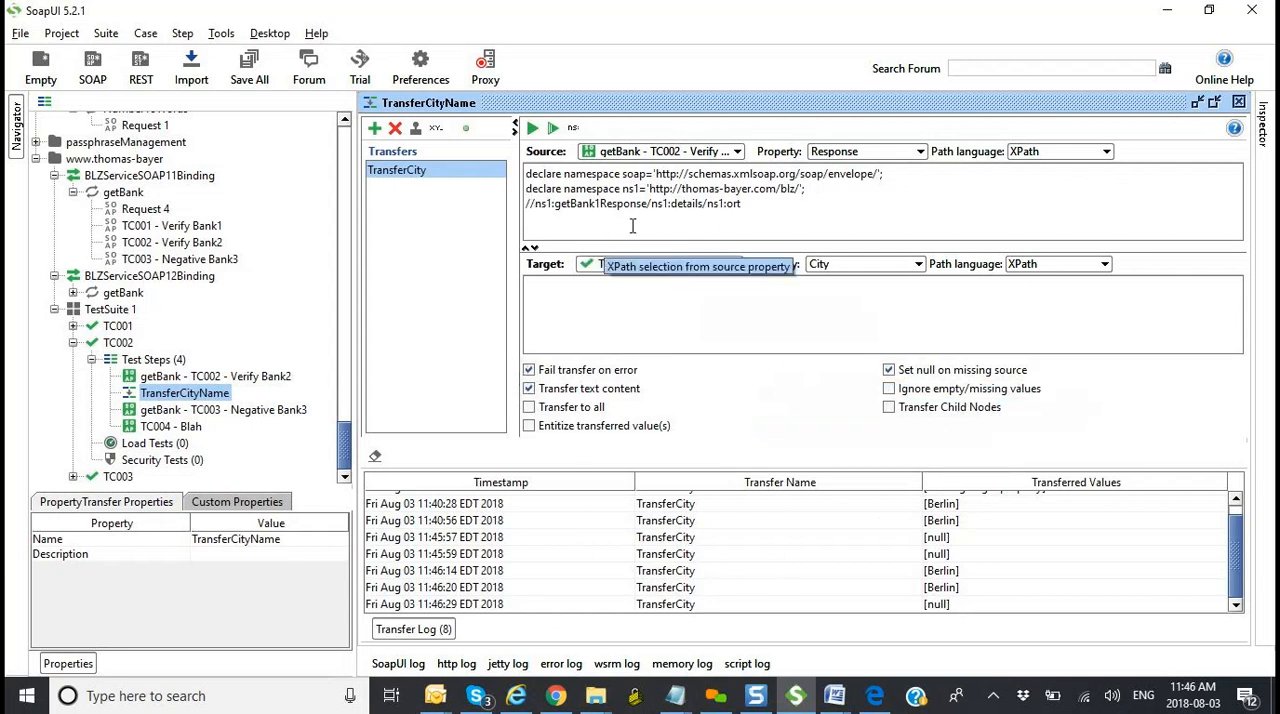
left_click(600, 203)
key("BackSpace")
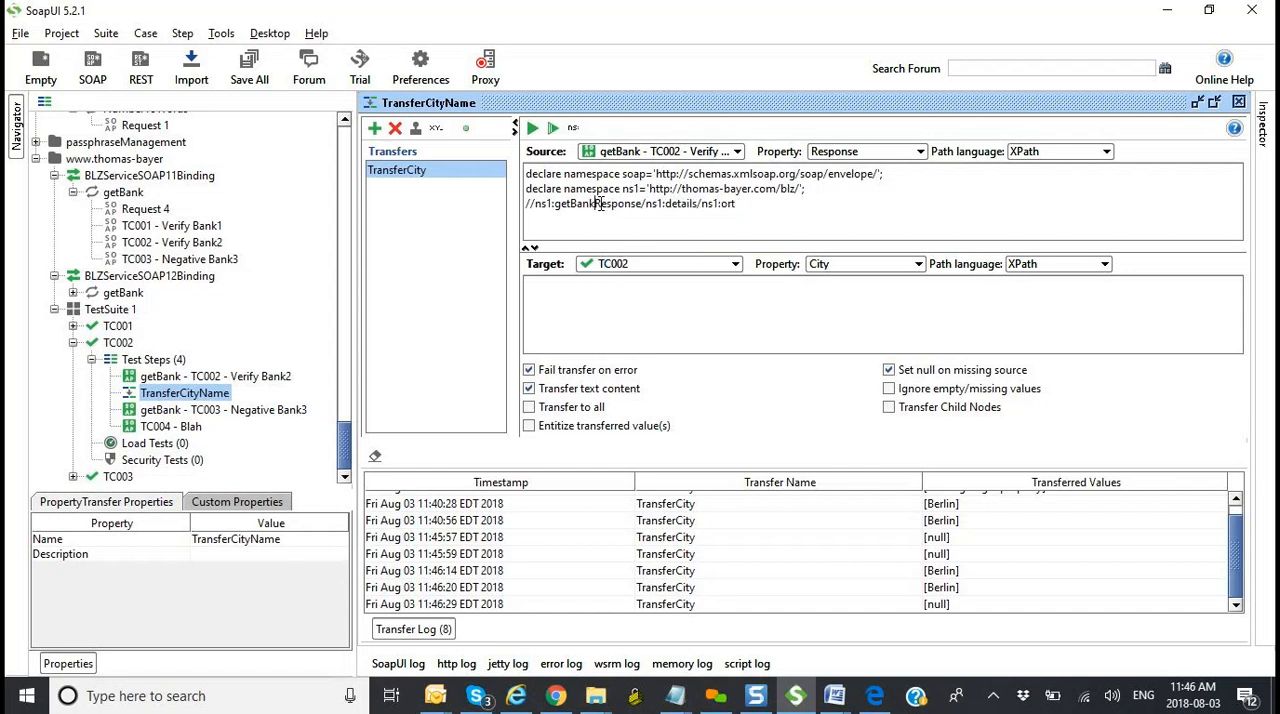
key("ctrl+s")
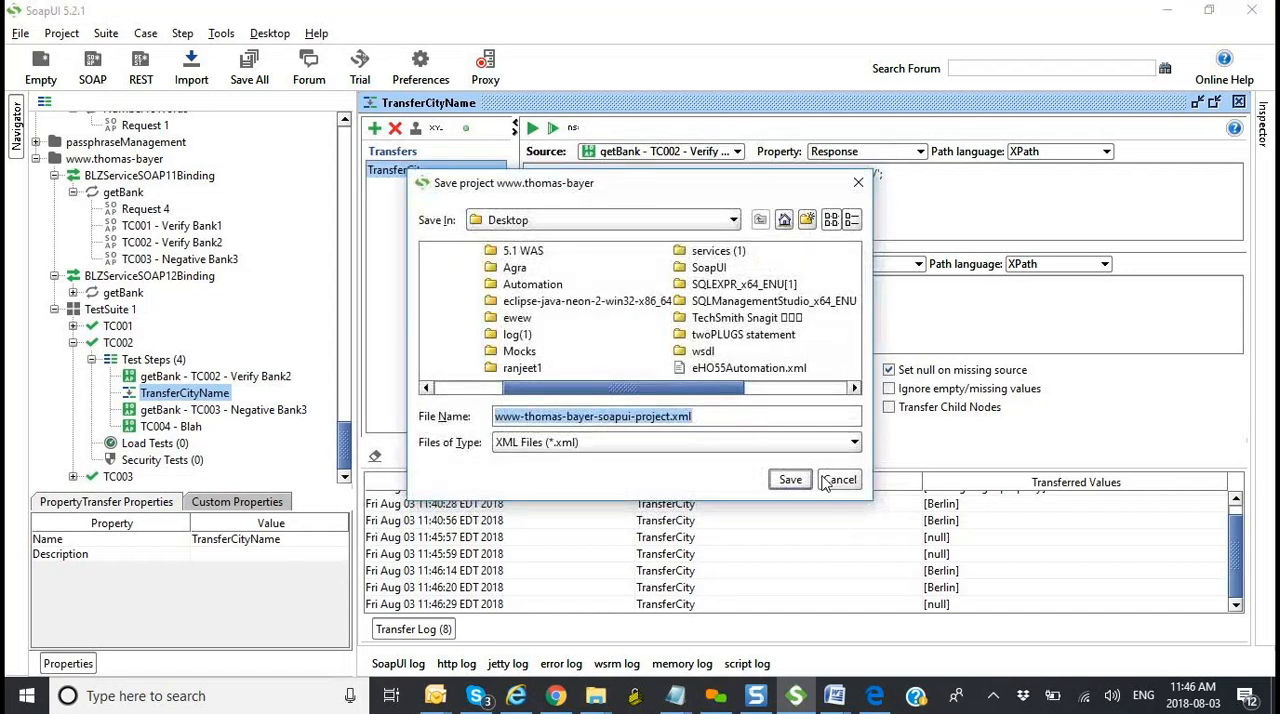
left_click(839, 480)
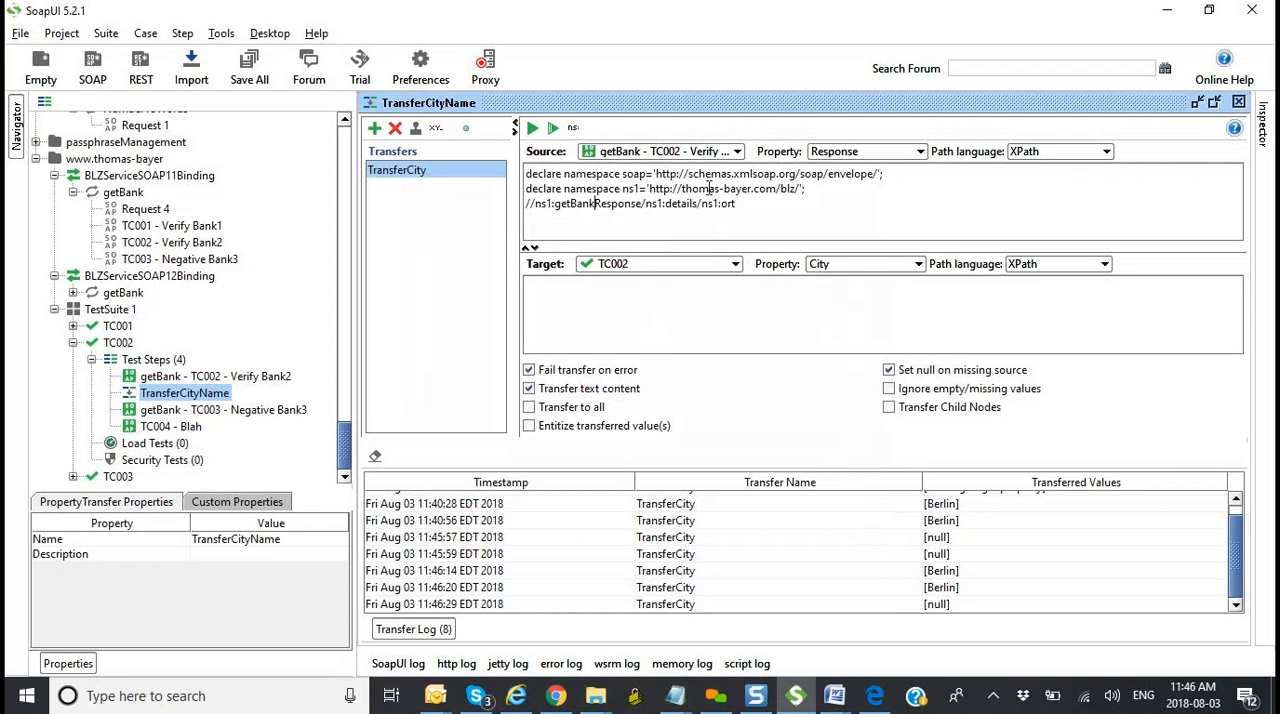
Step: Change the getBankResponse prefix to ns2 in TransferCity's source XPath, and run both the transfer and the TC002 test case
left_click_drag(748, 204, 485, 199)
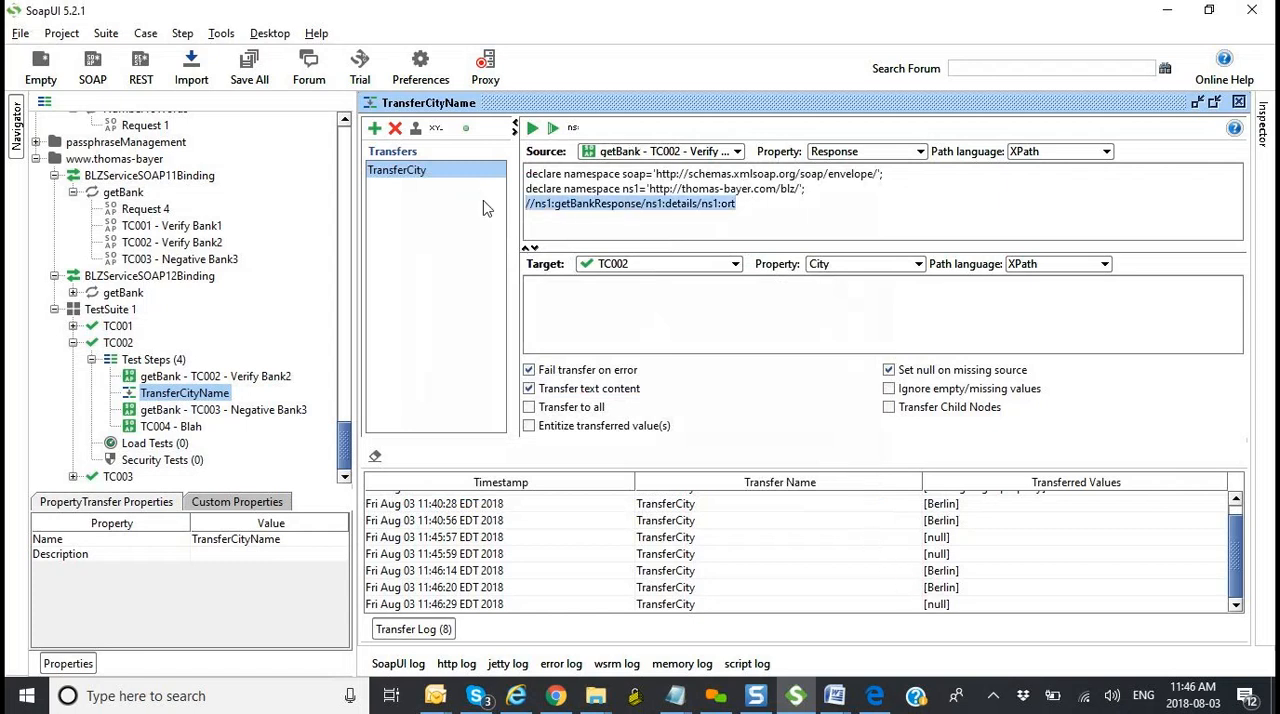
left_click(546, 200)
key("BackSpace")
type("2")
left_click(533, 131)
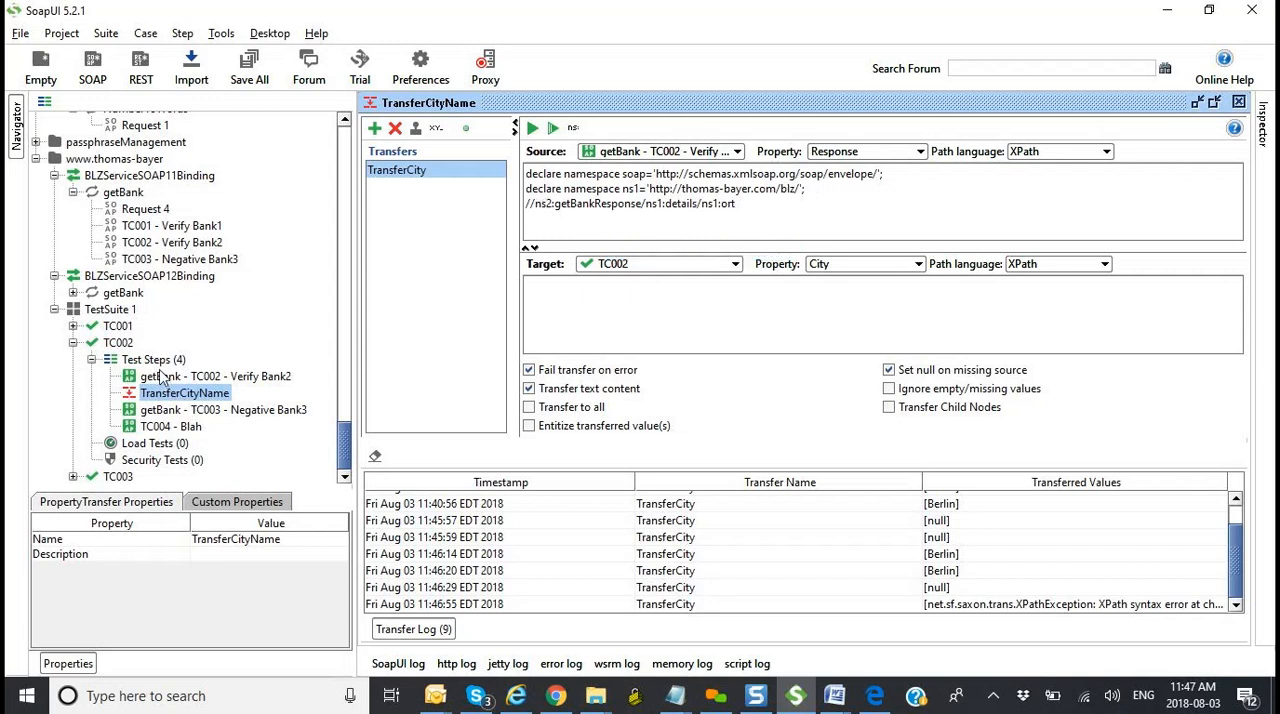
double_click(128, 345)
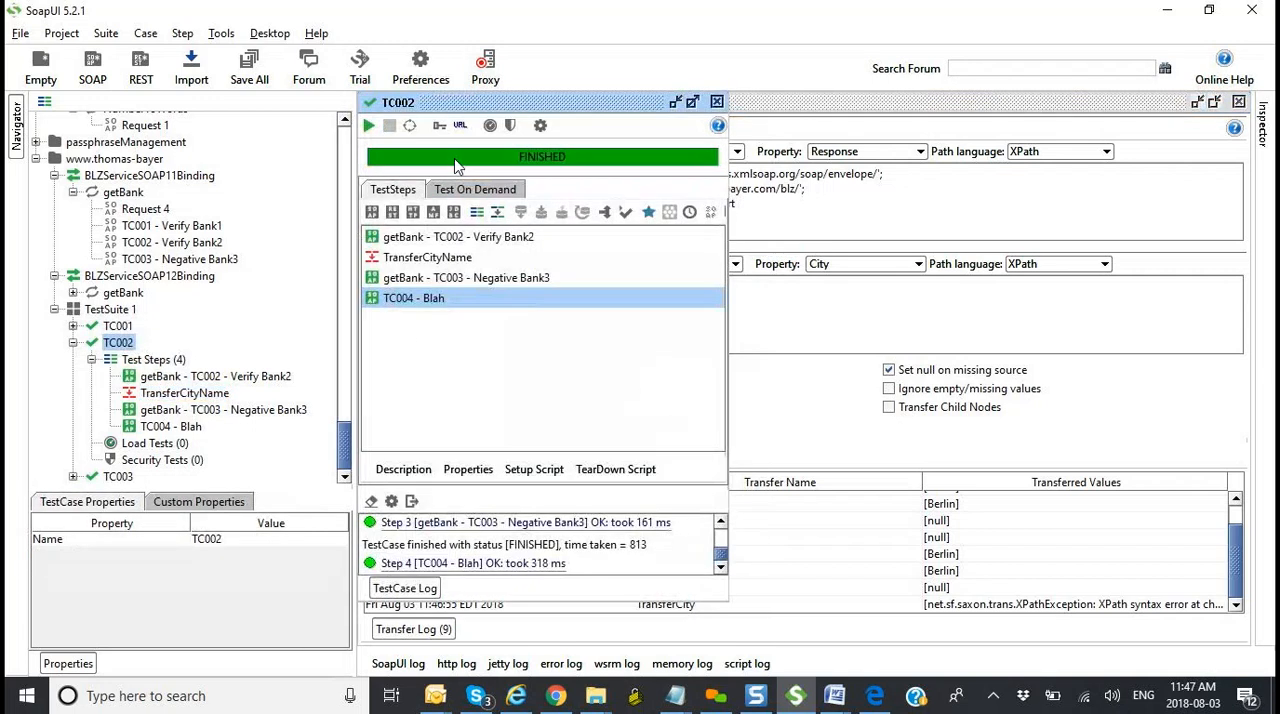
left_click(369, 127)
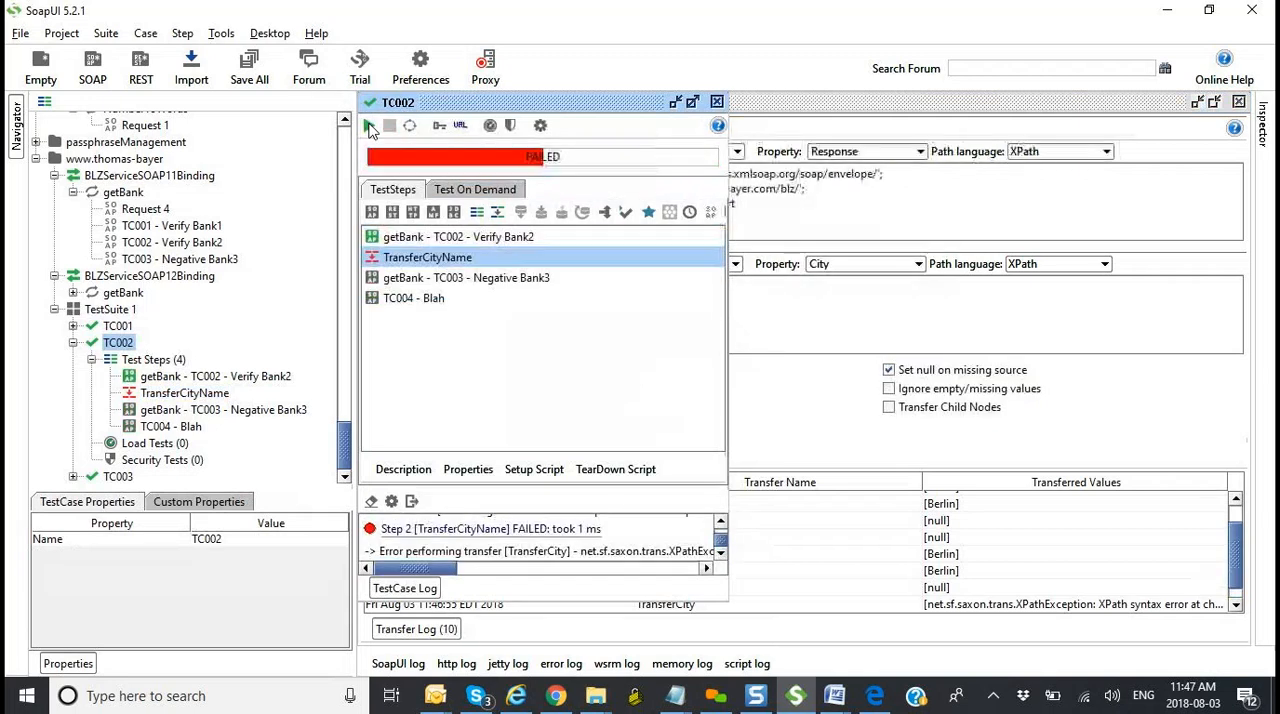
Step: Maximize the TC002 test case, enlarge its log, and read the full error reported for the TransferCityName step
left_click(693, 102)
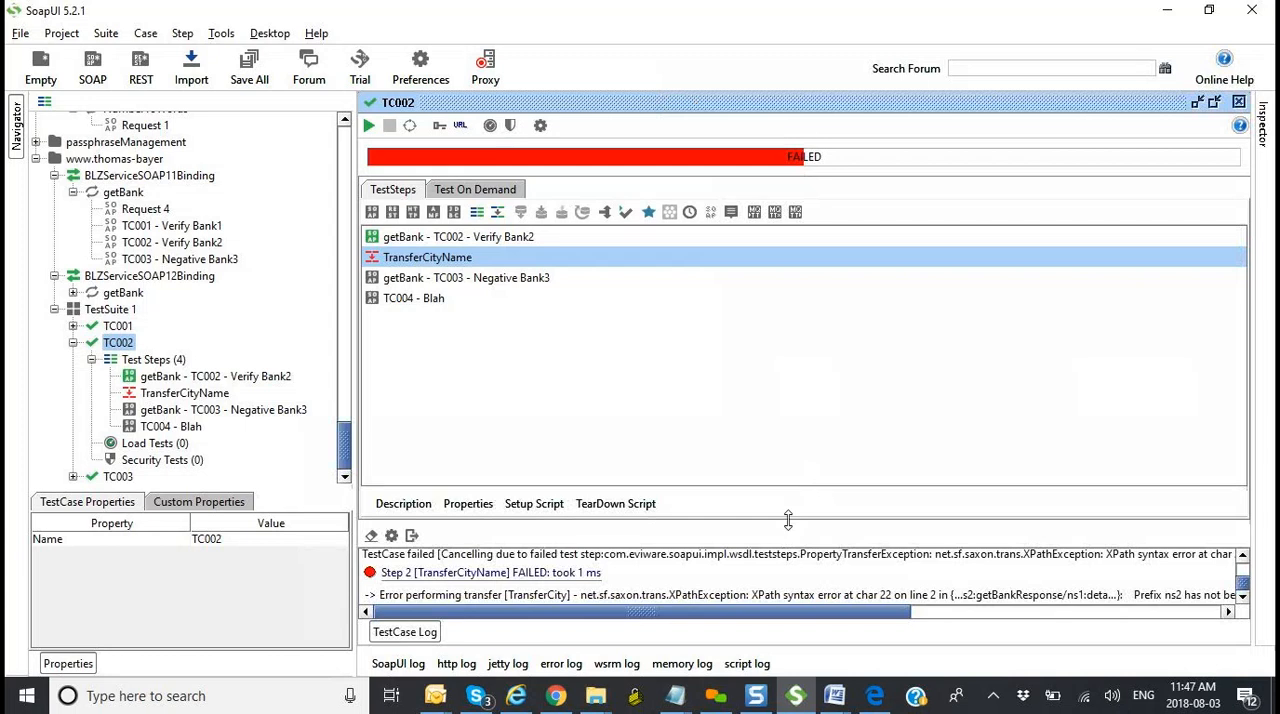
left_click_drag(788, 519, 786, 428)
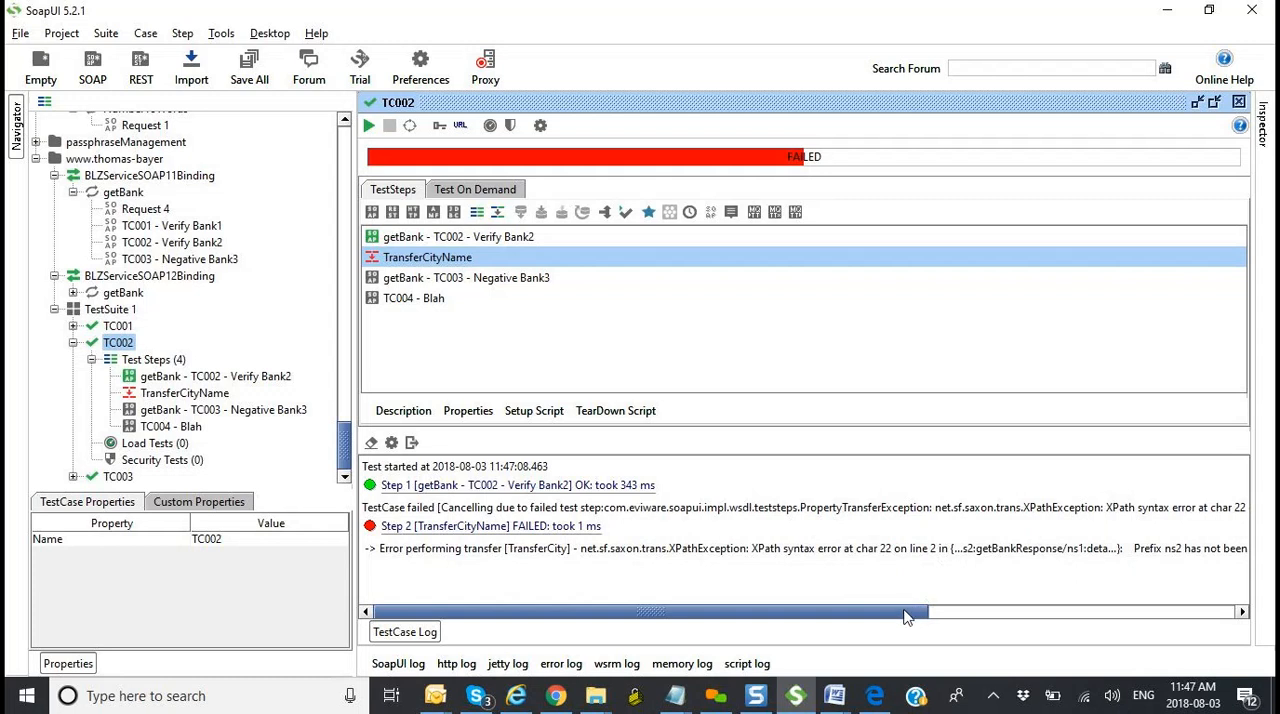
left_click_drag(908, 612, 1019, 607)
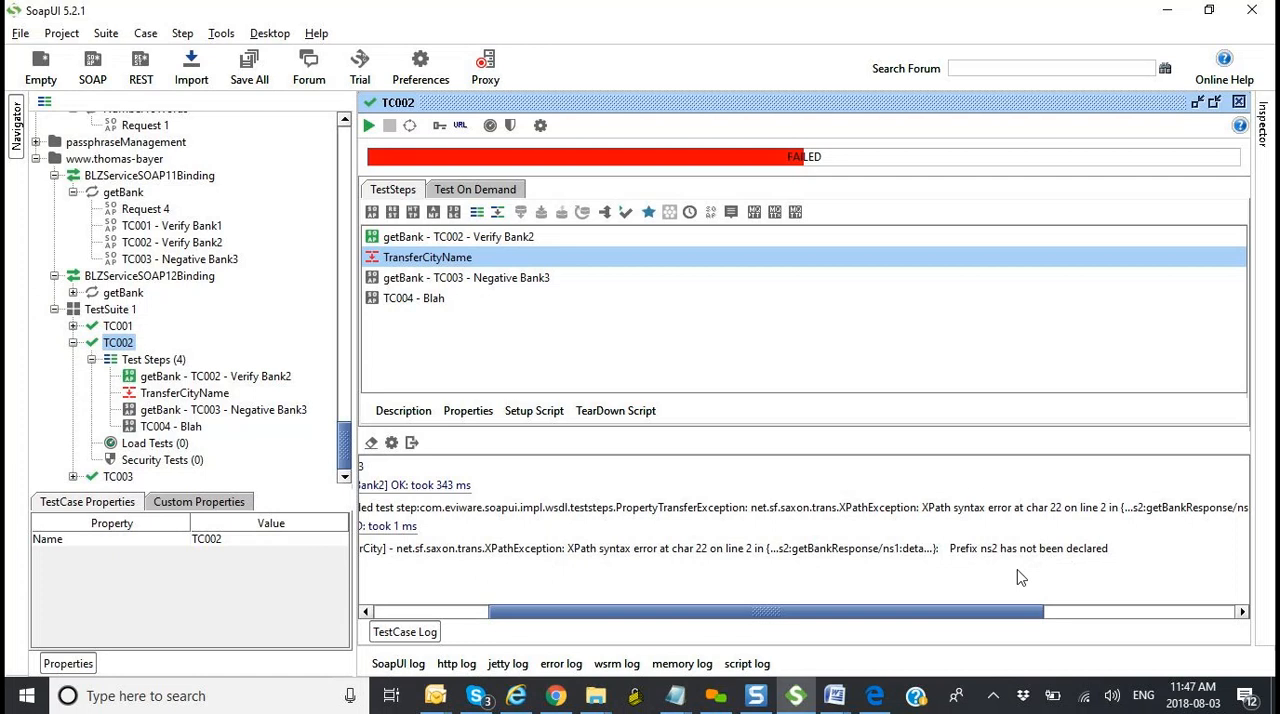
left_click_drag(985, 615, 840, 597)
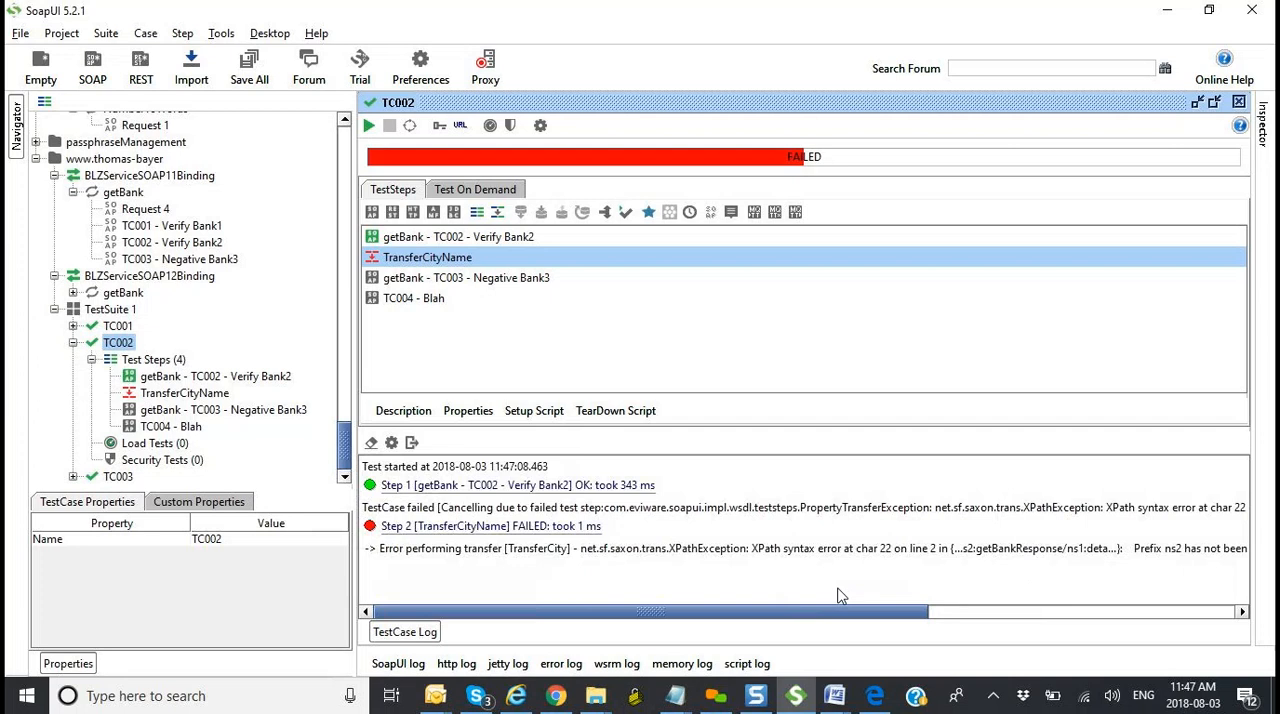
left_click_drag(830, 612, 937, 614)
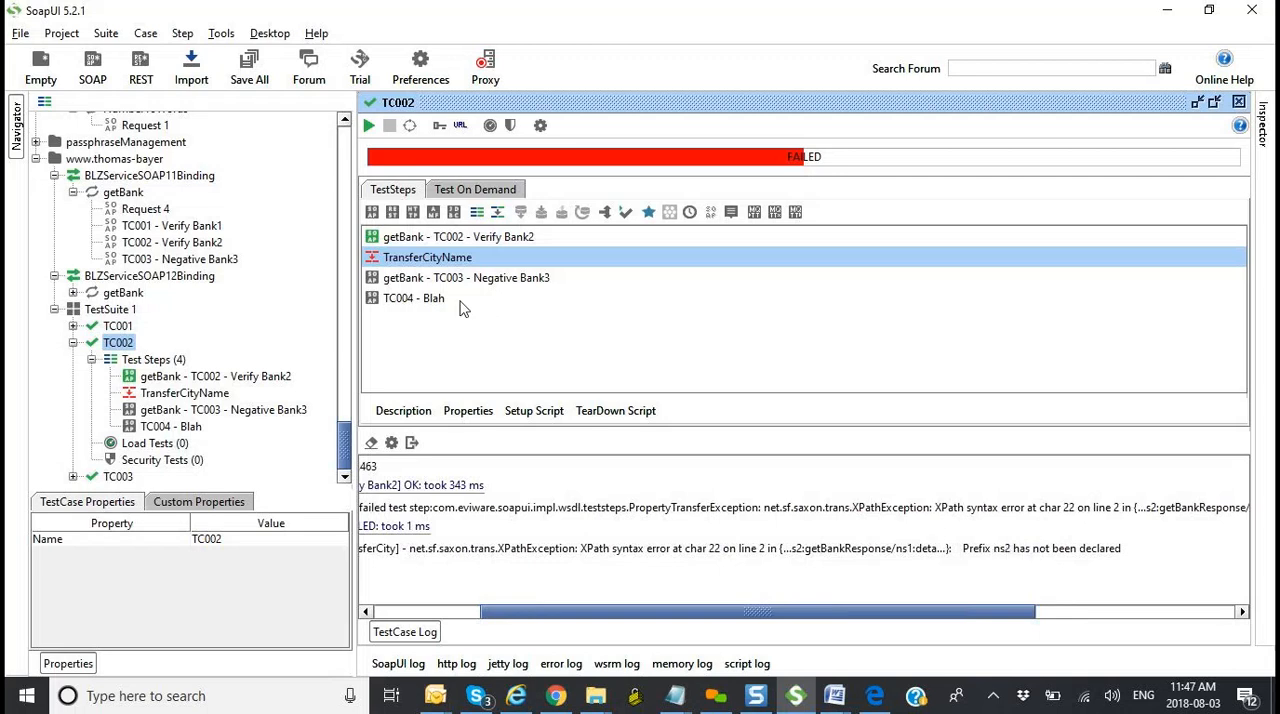
Step: Restore the getBankResponse prefix to ns1 in TransferCity's source XPath, and rerun the TC002 test case
double_click(450, 257)
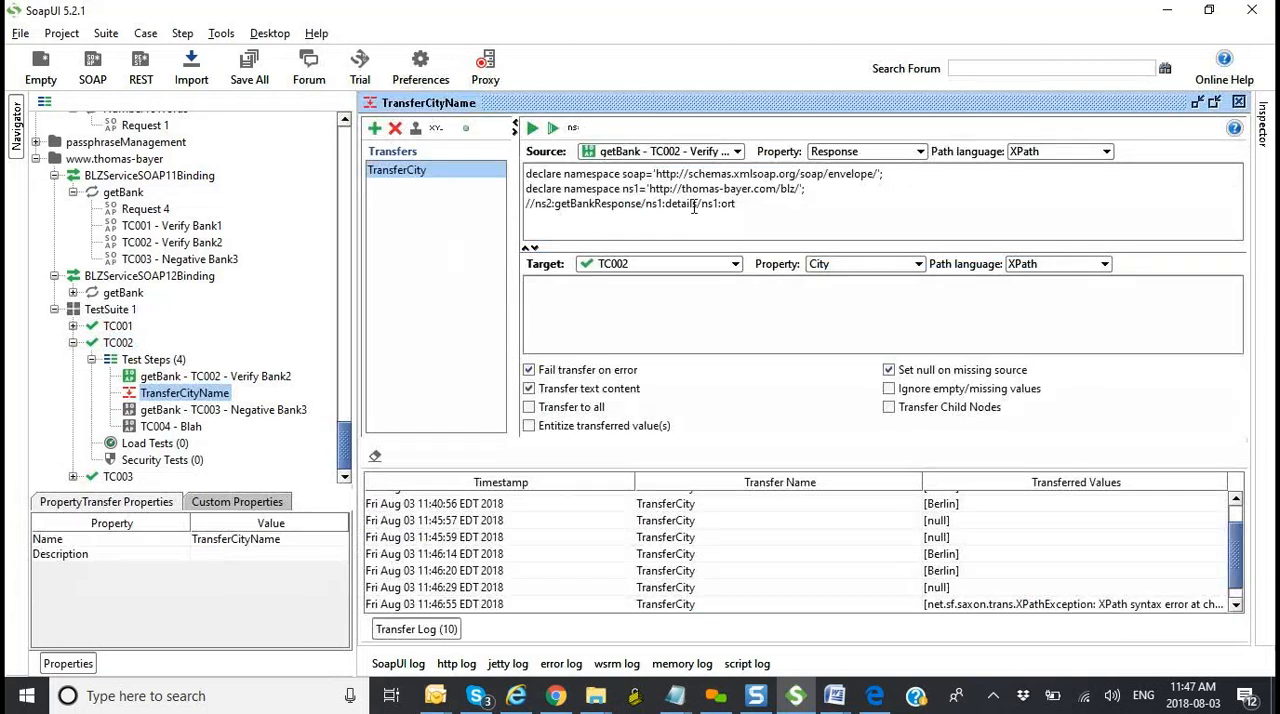
left_click(552, 203)
key("BackSpace")
type("1")
left_click_drag(641, 190, 622, 190)
double_click(118, 342)
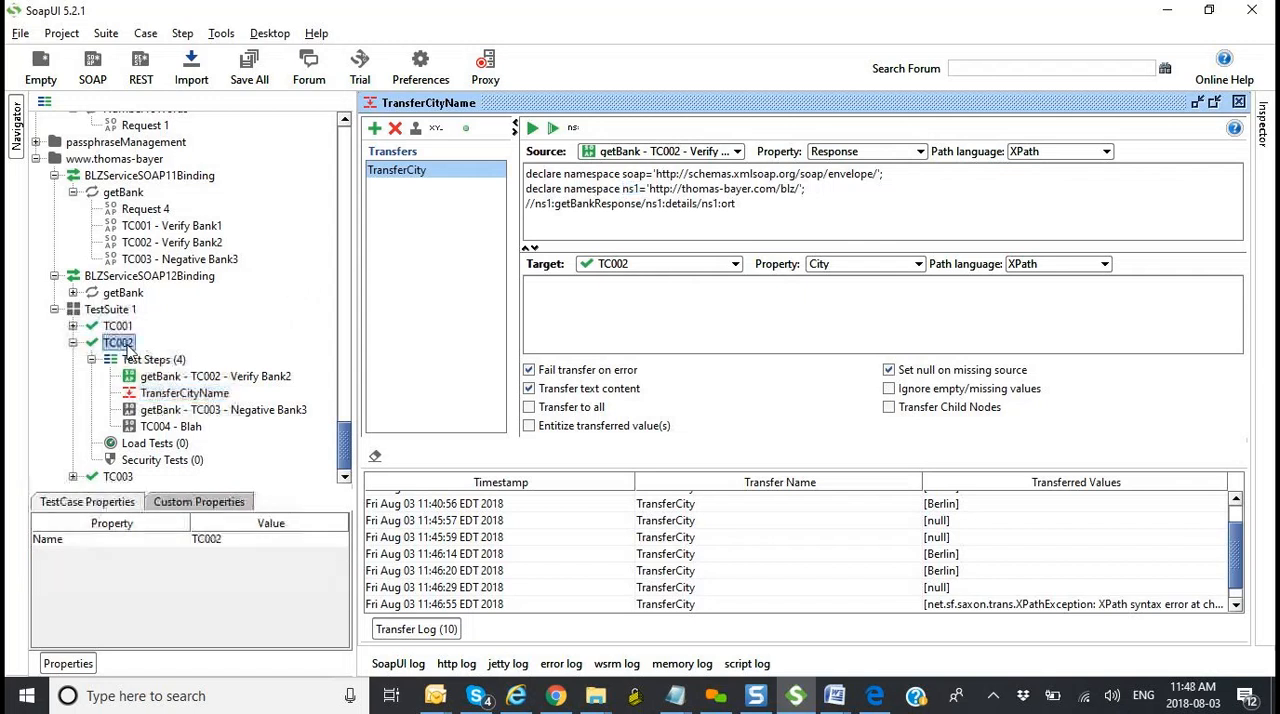
left_click(368, 126)
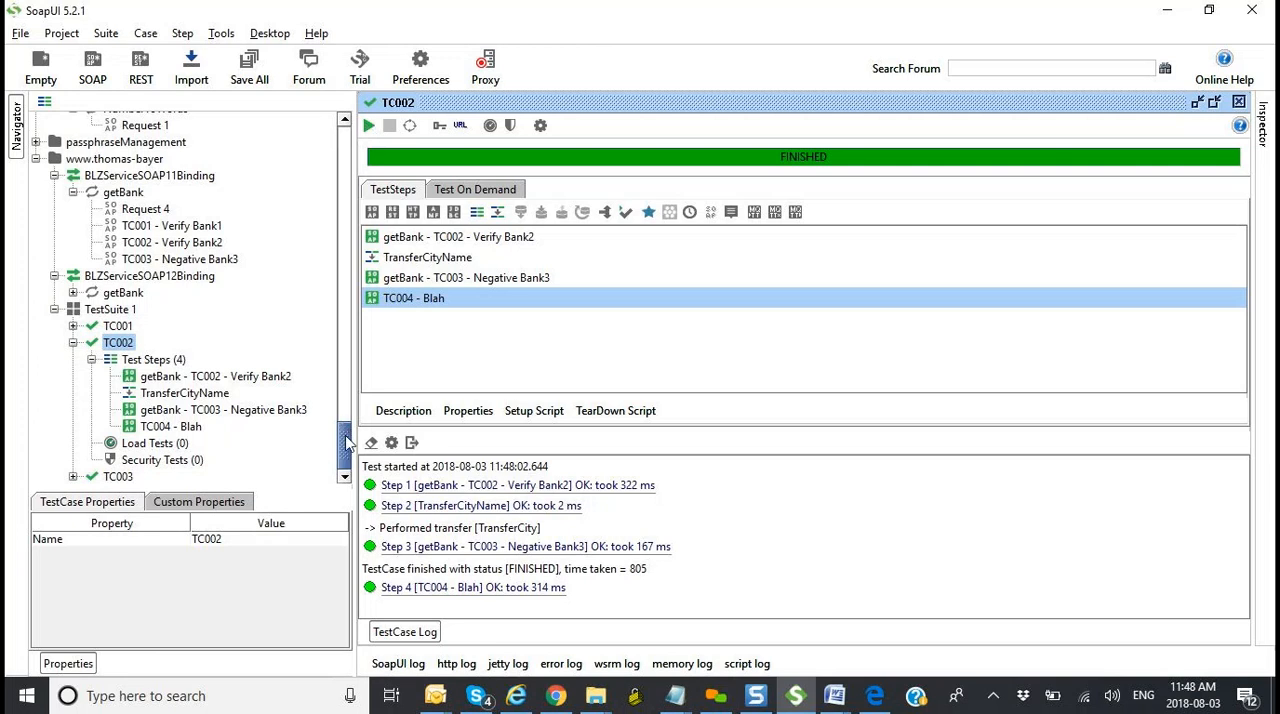
Step: Open the TC001 - Verify Bank1 request maximized in tab-based layout, and validate its response XML
scroll(347, 428, "up", 3)
scroll(347, 428, "up", 2)
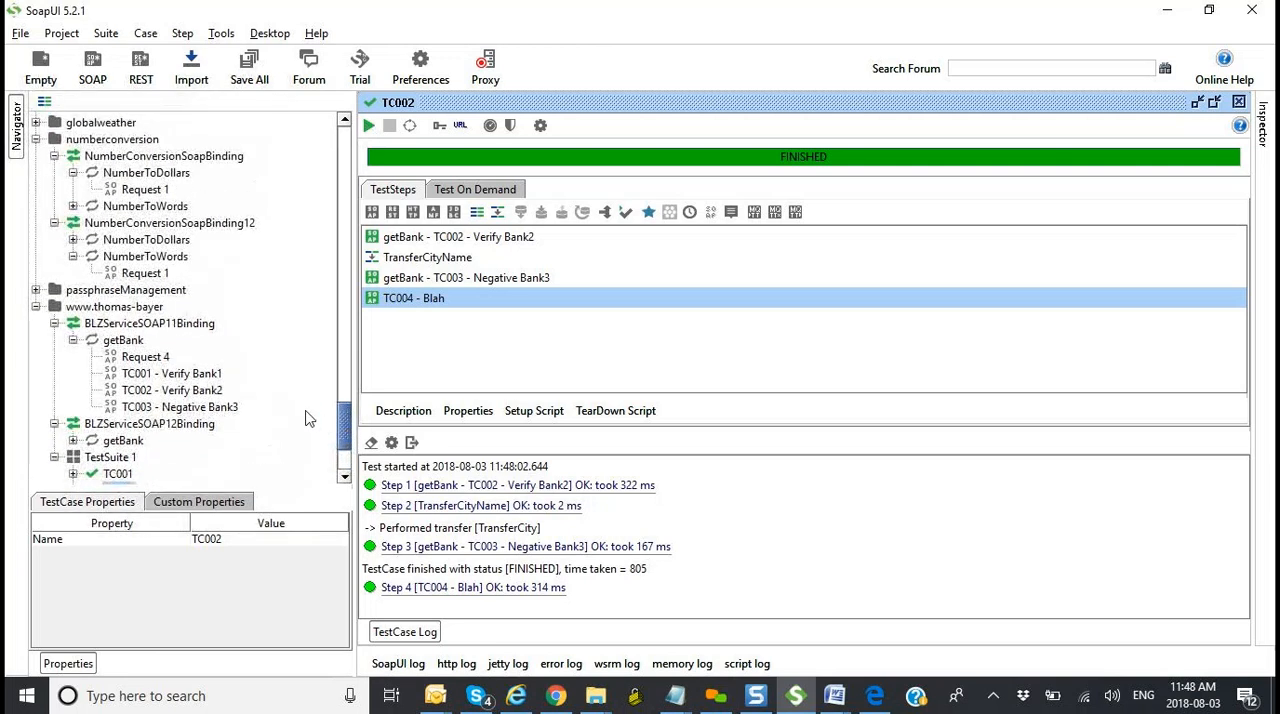
double_click(200, 376)
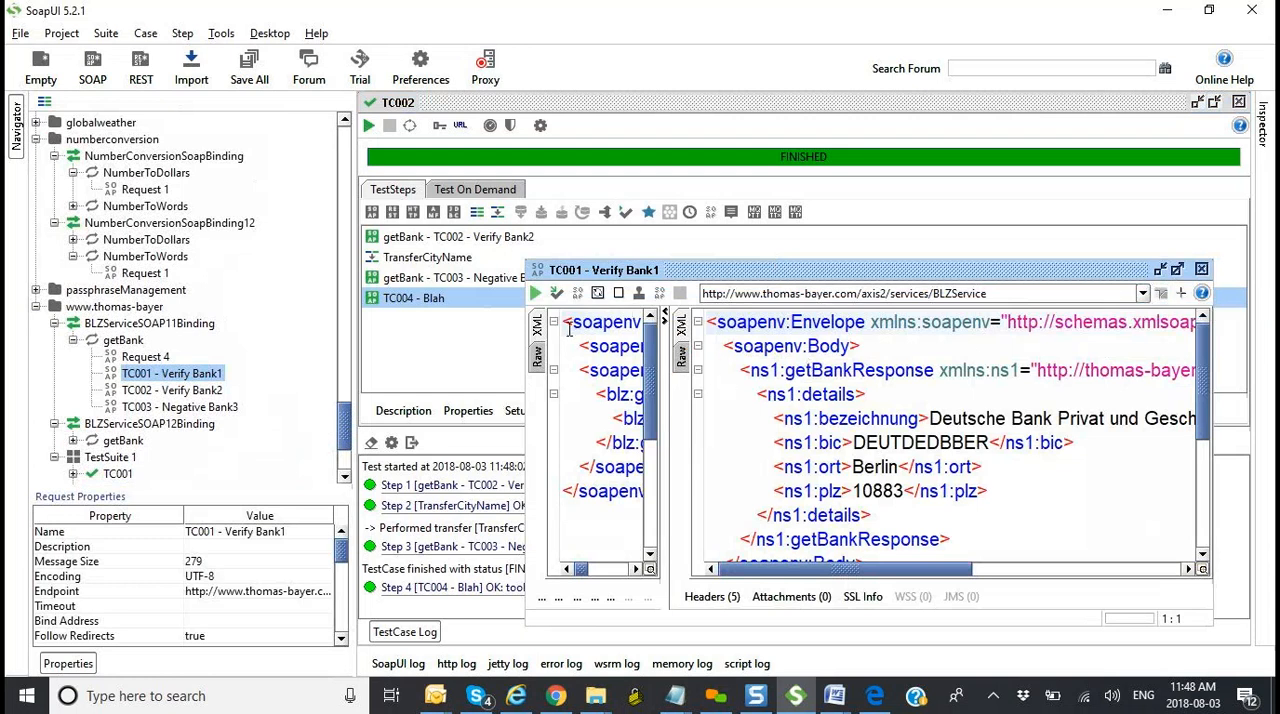
left_click(1161, 293)
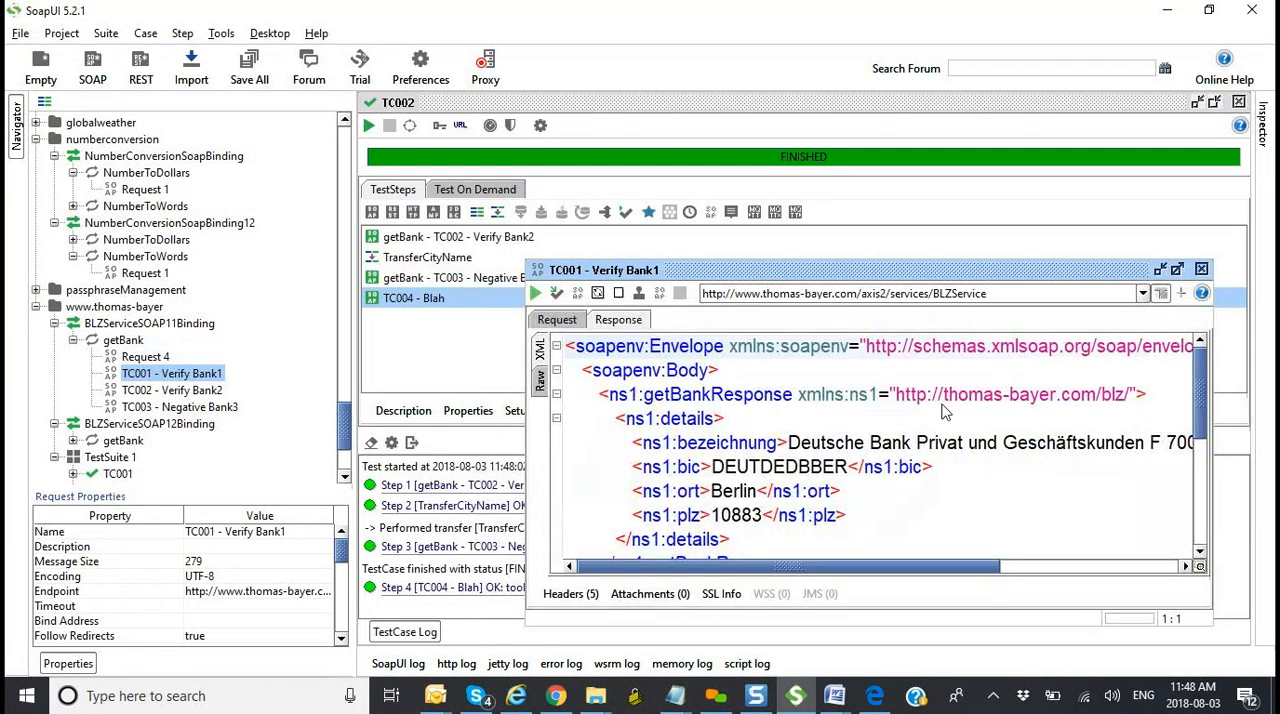
left_click(1177, 269)
right_click(745, 353)
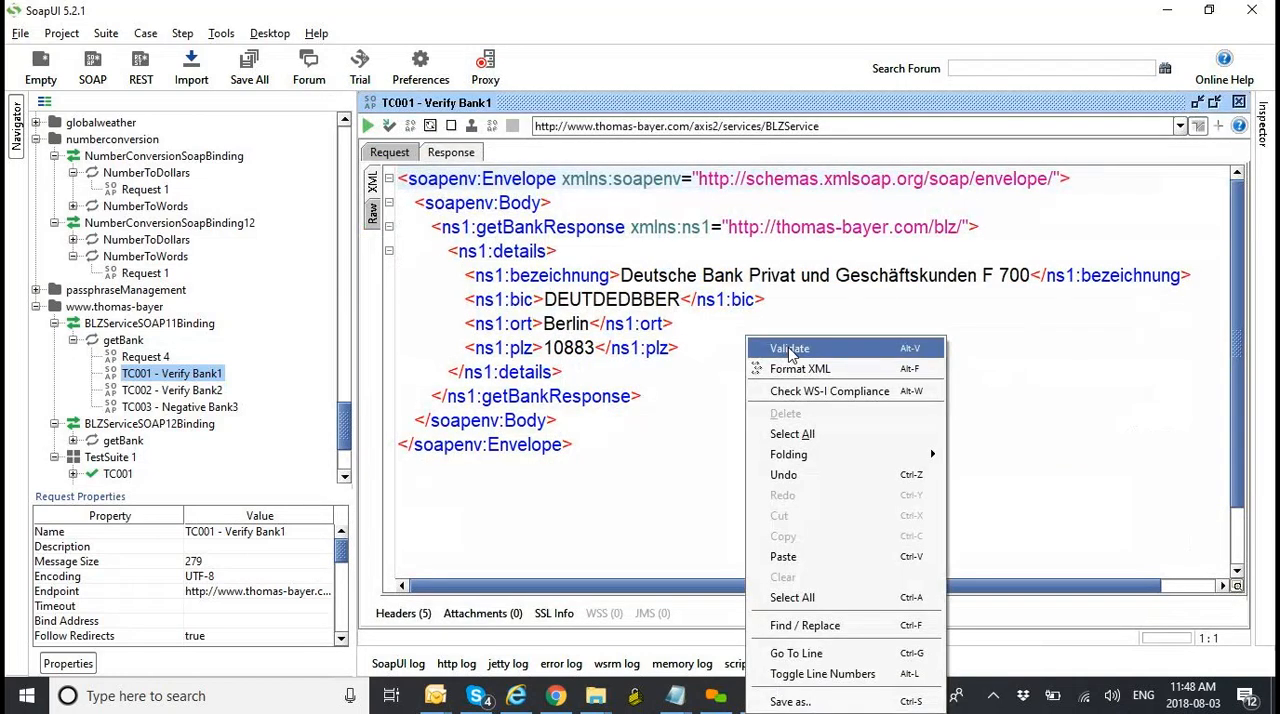
left_click(790, 348)
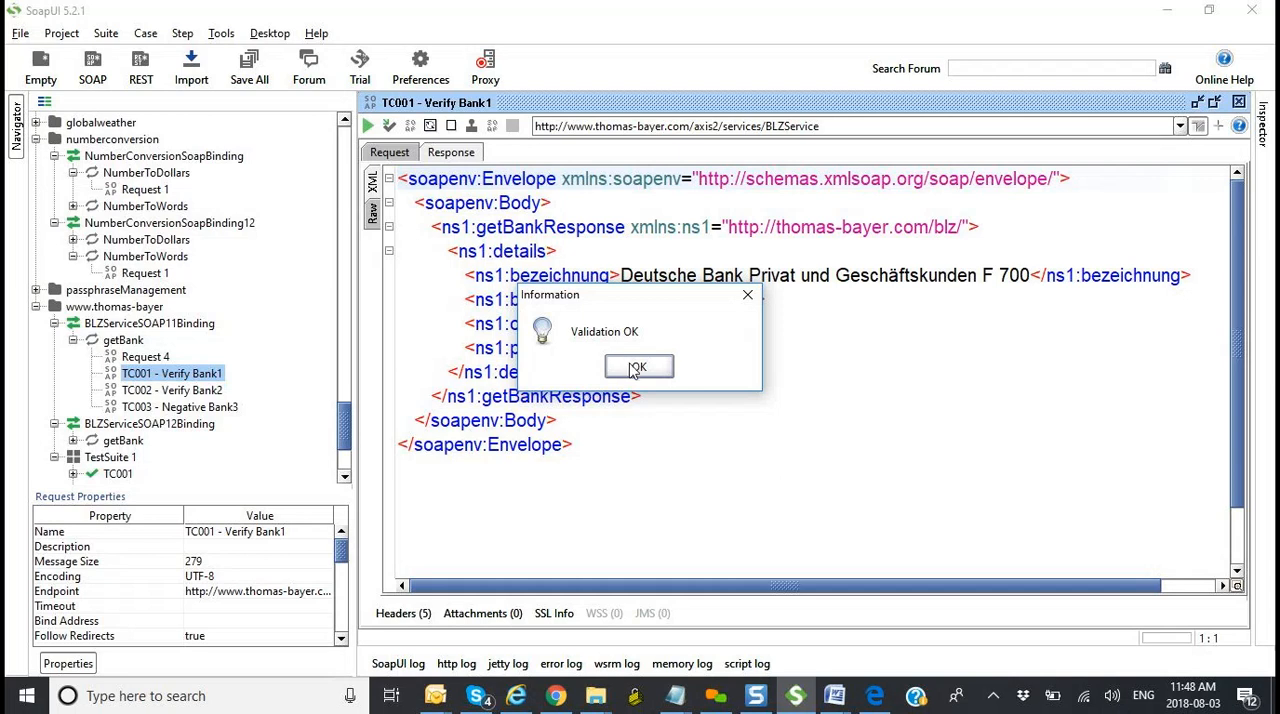
left_click(631, 368)
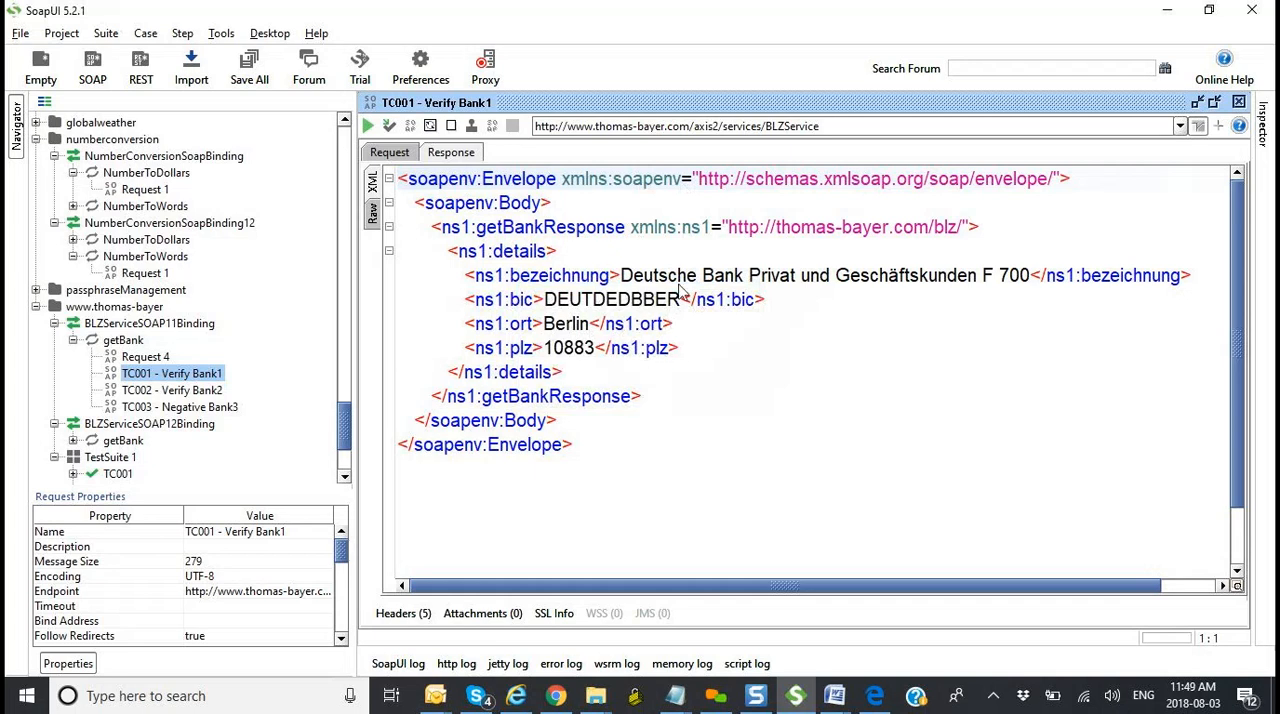
Step: Examine TC001 - Verify Bank1's request envelope and its response, including the ns1:plz element
left_click(391, 155)
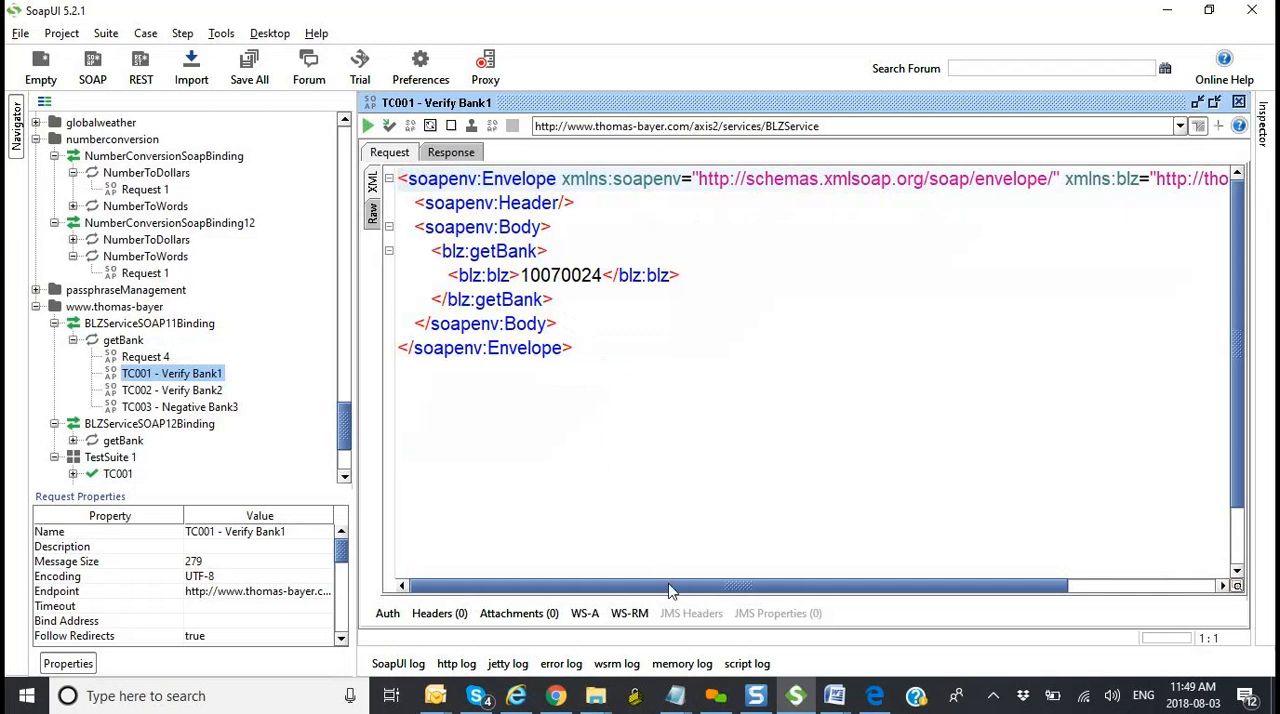
mouse_move(670, 591)
left_mouse_down()
mouse_move(817, 591)
mouse_move(755, 613)
mouse_move(668, 613)
left_mouse_up()
left_click_drag(606, 371, 405, 170)
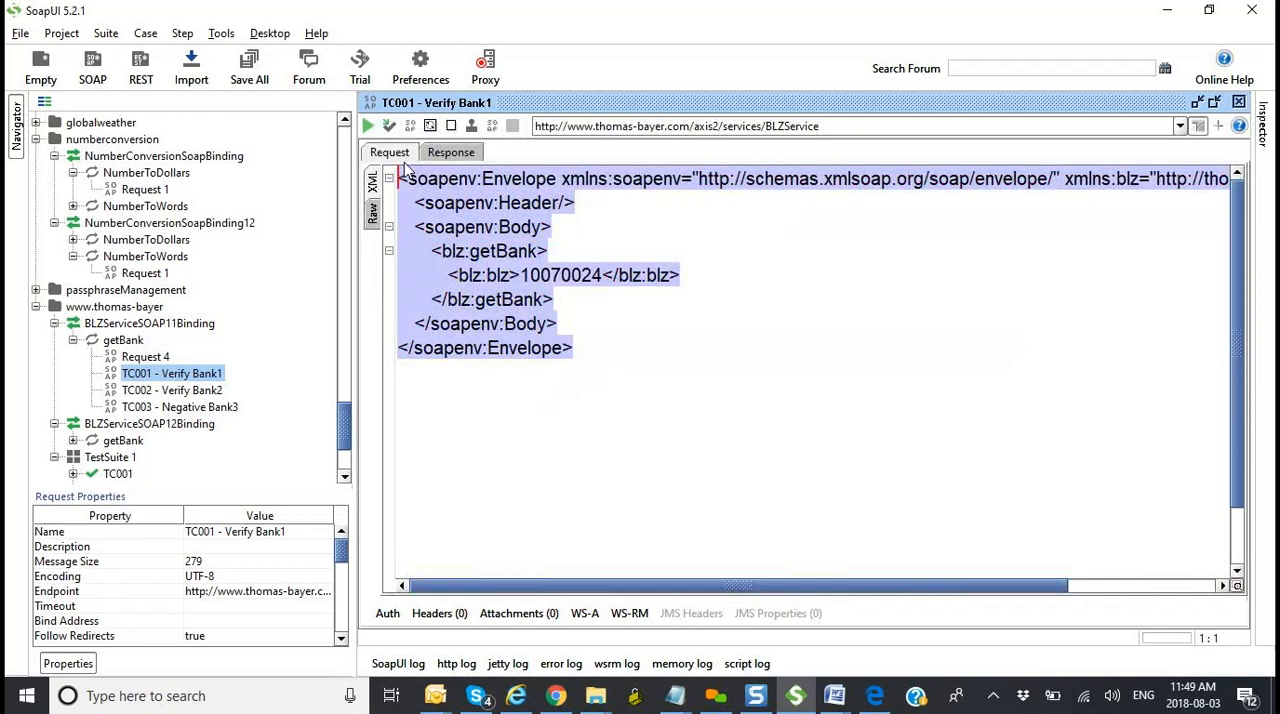
left_click(445, 153)
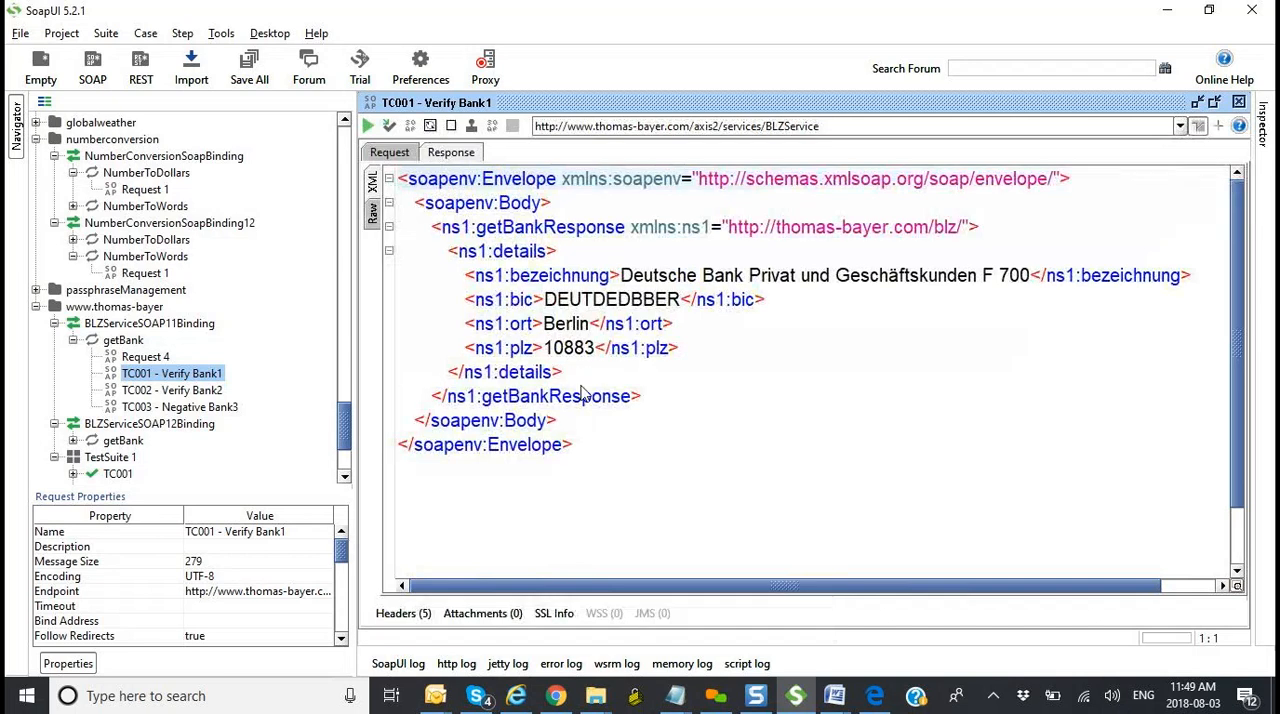
left_click_drag(594, 447, 403, 180)
left_click(713, 350)
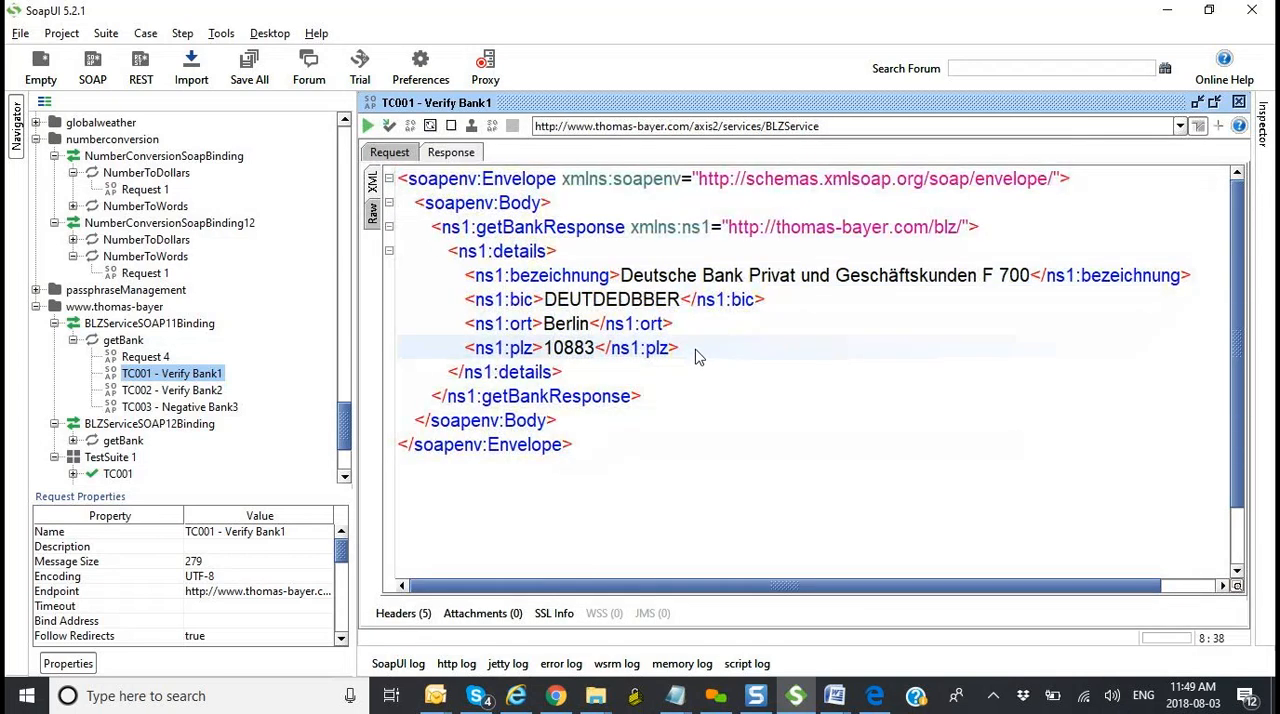
left_click_drag(680, 350, 474, 362)
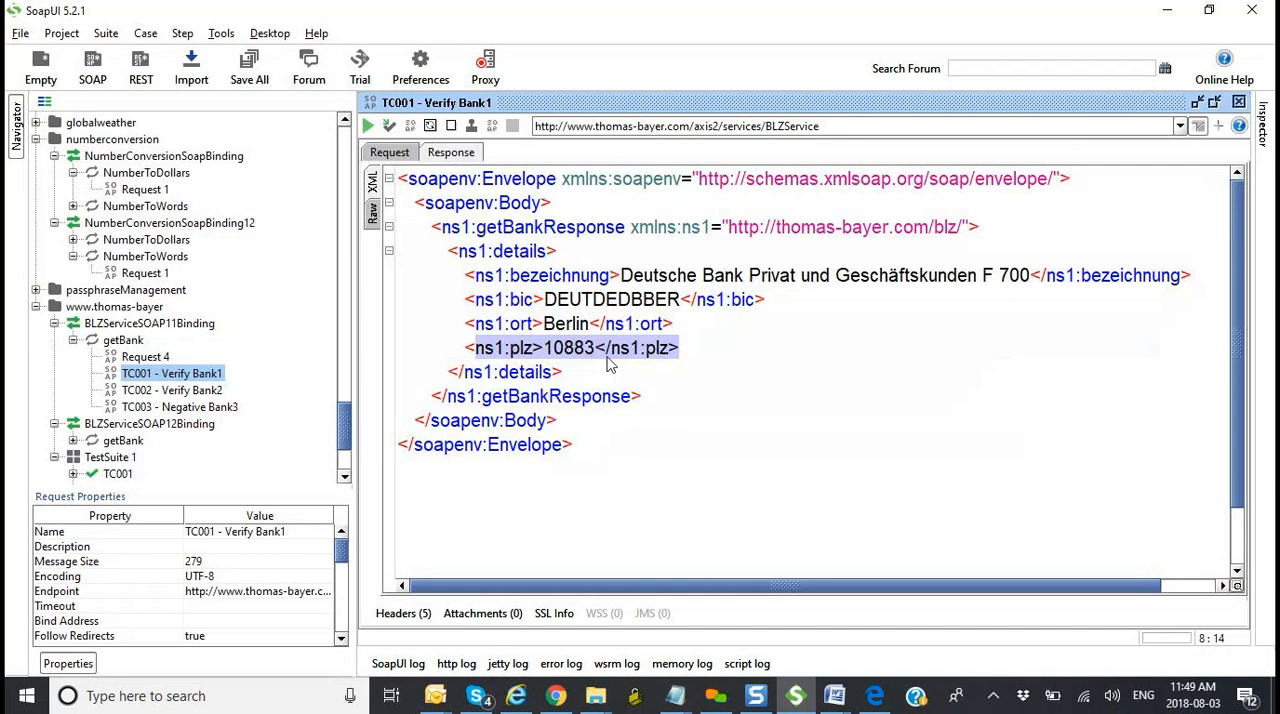
left_click_drag(698, 355, 465, 357)
left_click(705, 358)
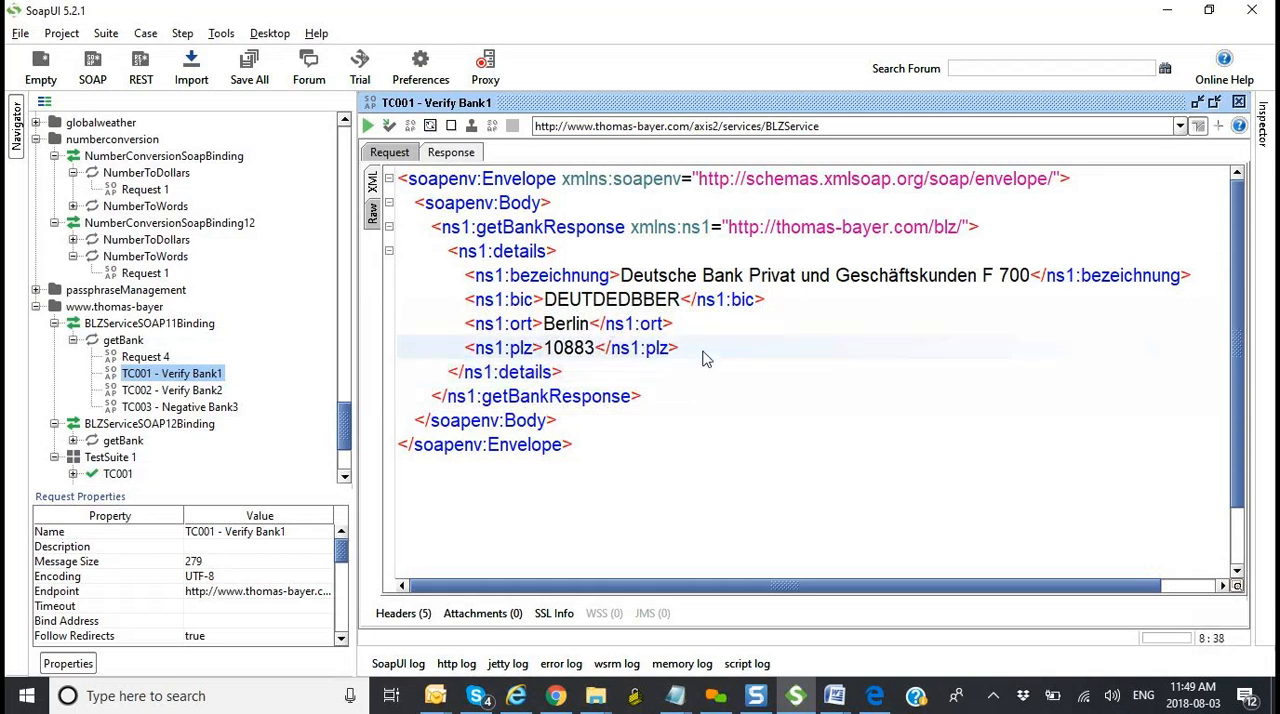
left_click(680, 355)
Step: Open BLZServiceSOAP11Binding maximized, and review its overview, service endpoints and WSDL content
double_click(165, 323)
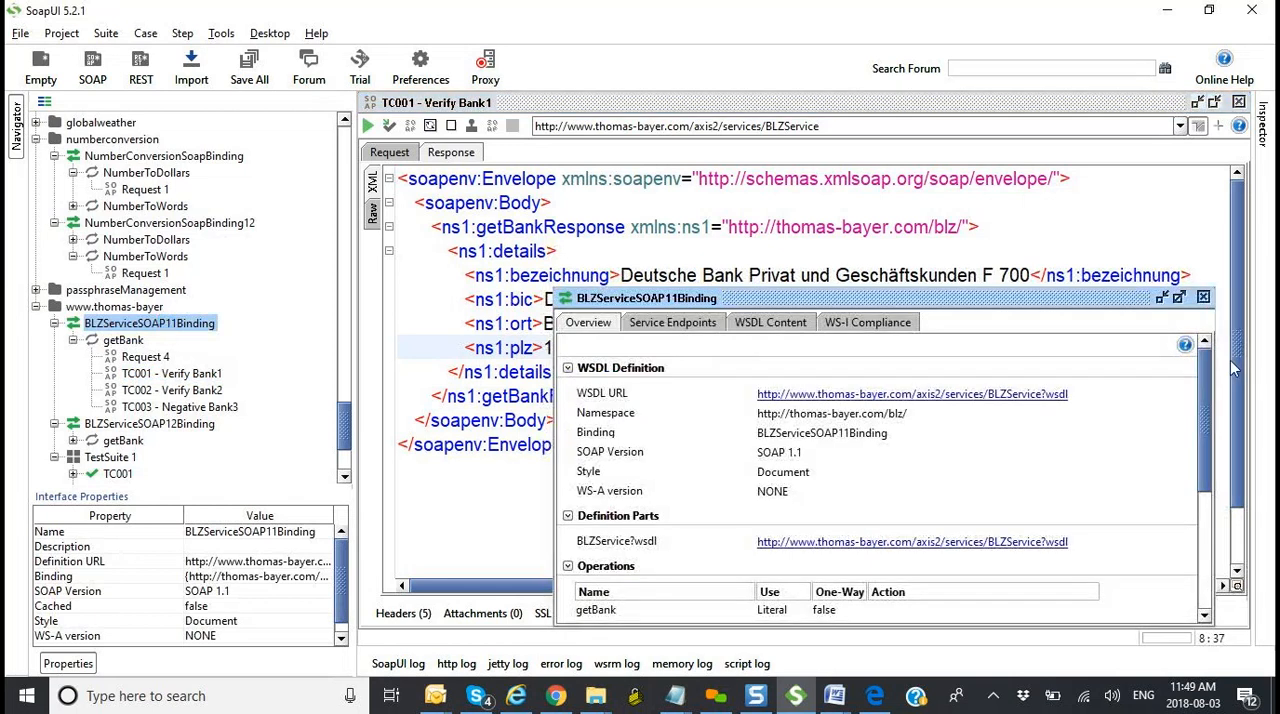
left_click(1179, 297)
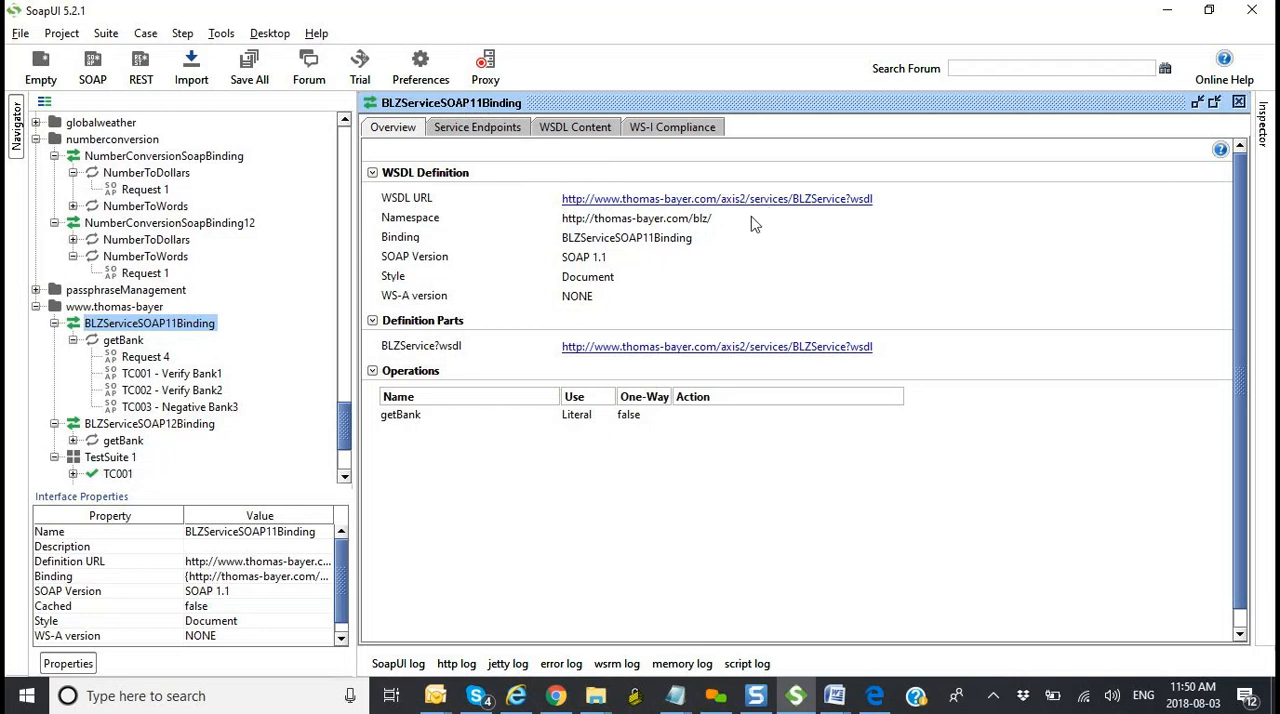
left_click(477, 135)
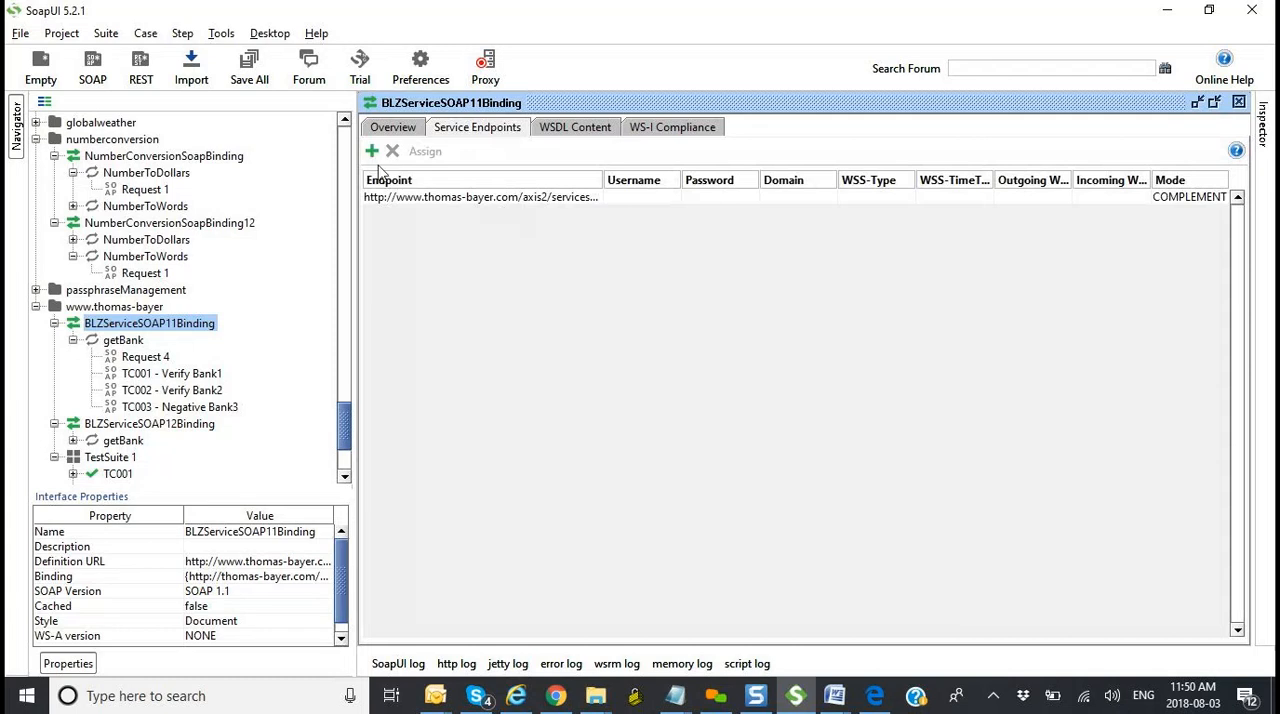
left_click(576, 132)
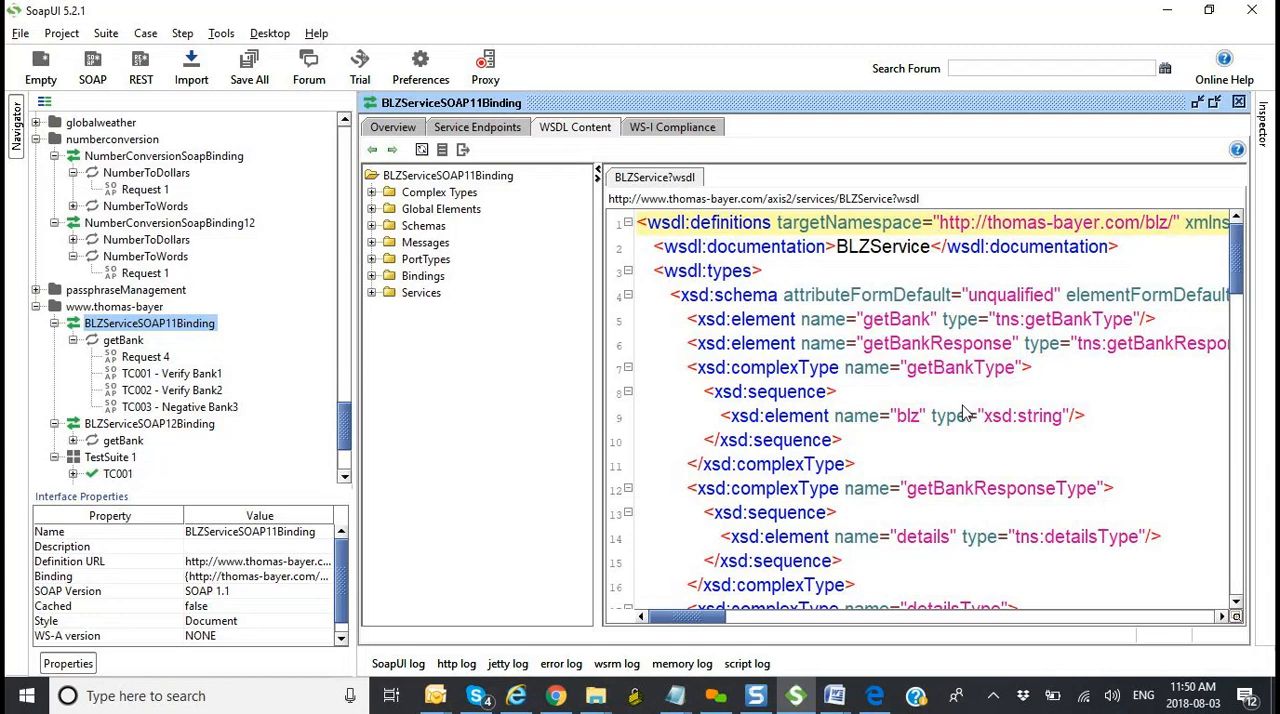
Step: Switch to the BLZService WSDL report in Edge, and examine the getBank operation, type definitions, bindings and service ports in the source code
left_click(873, 697)
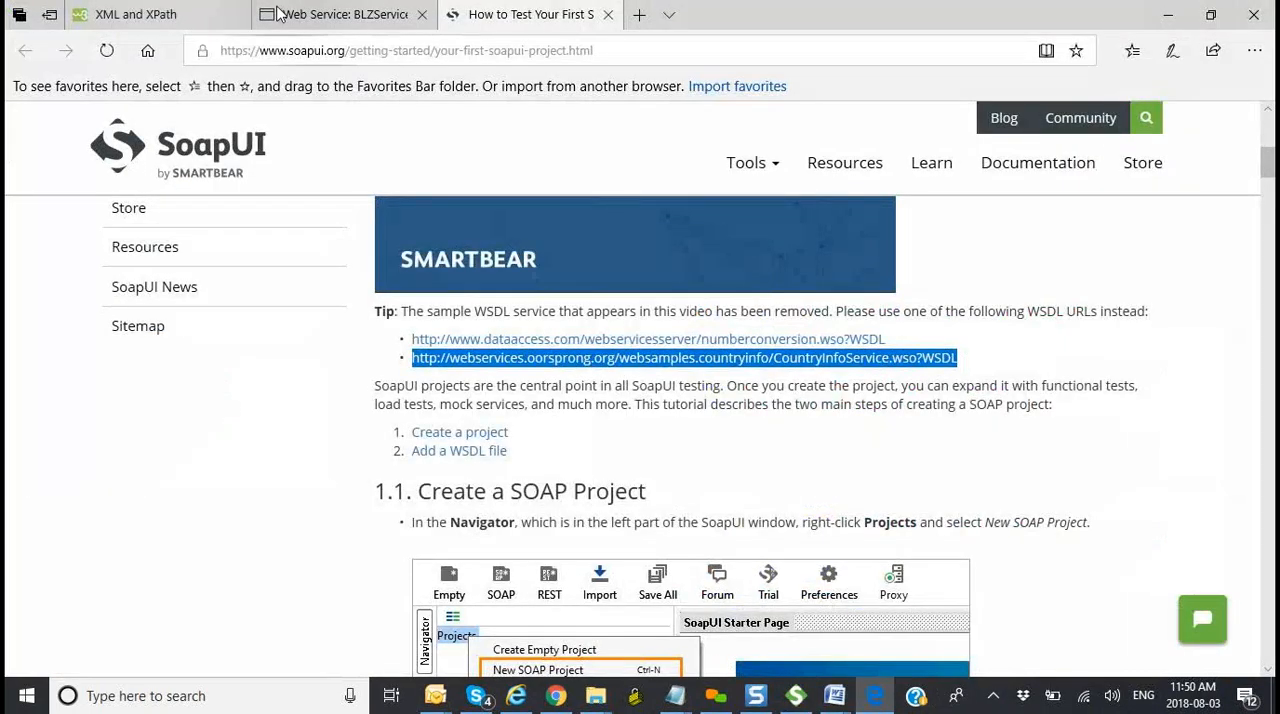
left_click(298, 15)
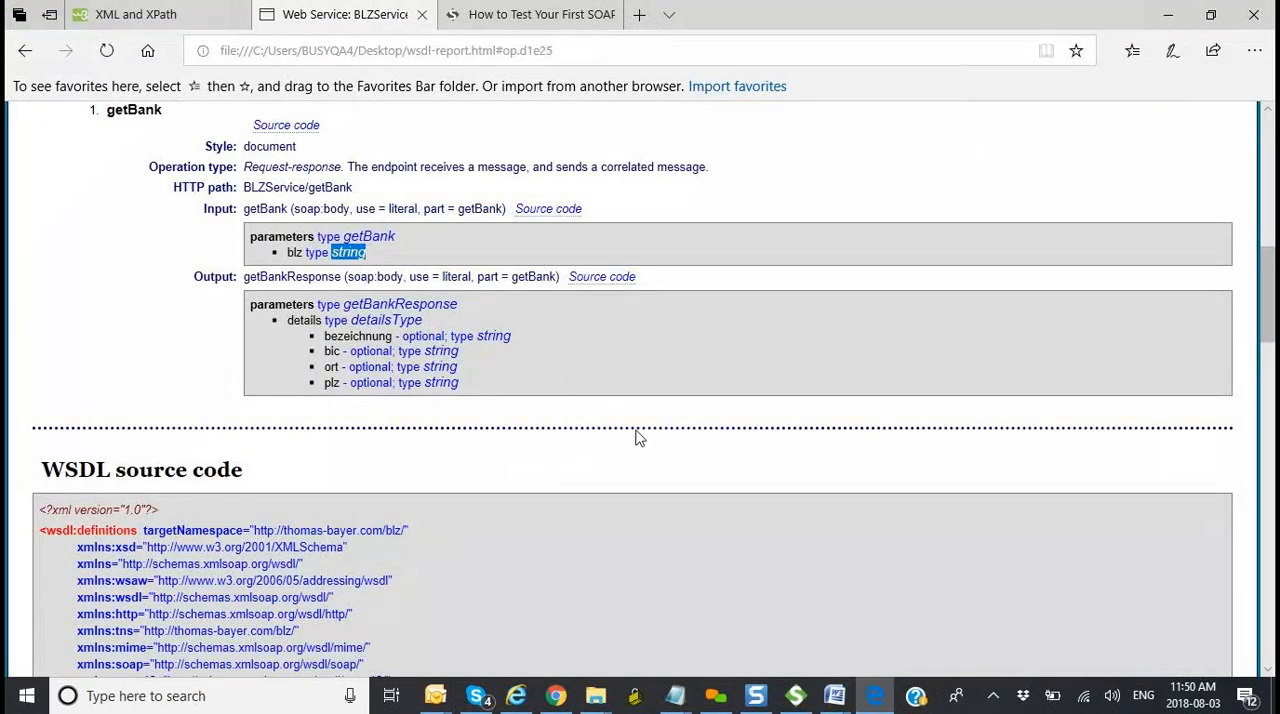
scroll(638, 437, "down", 1)
scroll(638, 437, "up", 4)
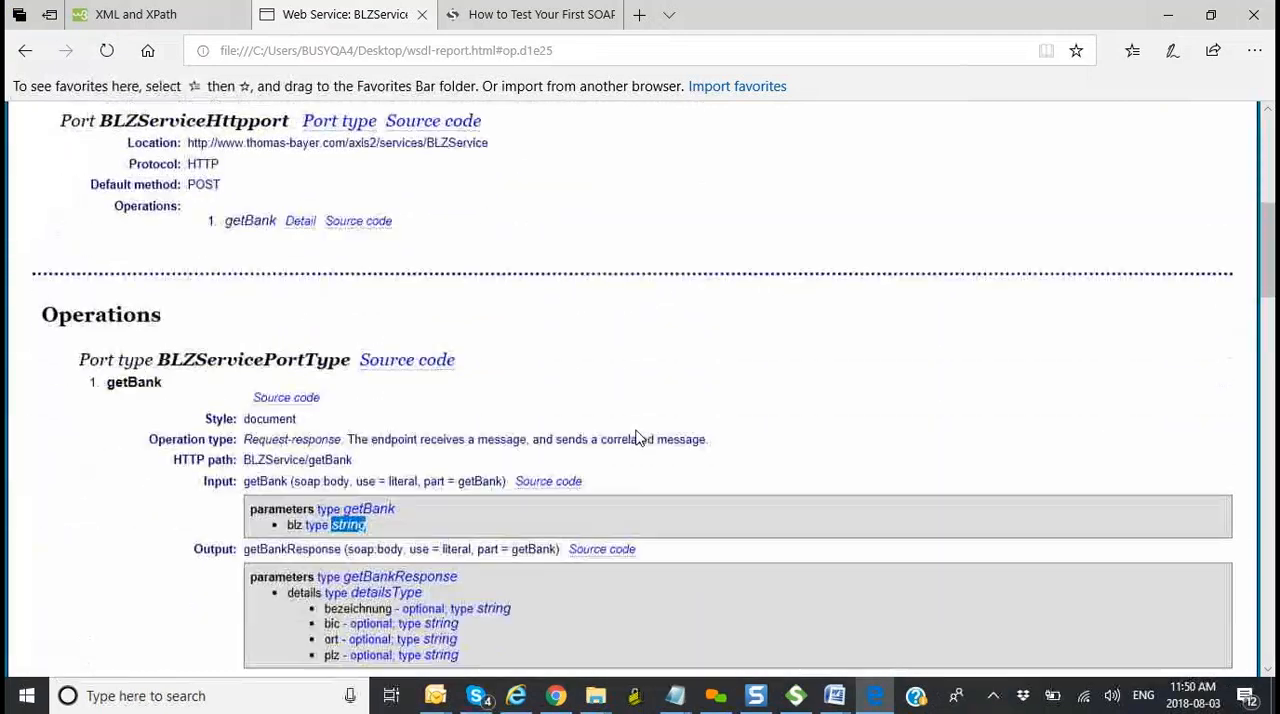
scroll(638, 437, "down", 5)
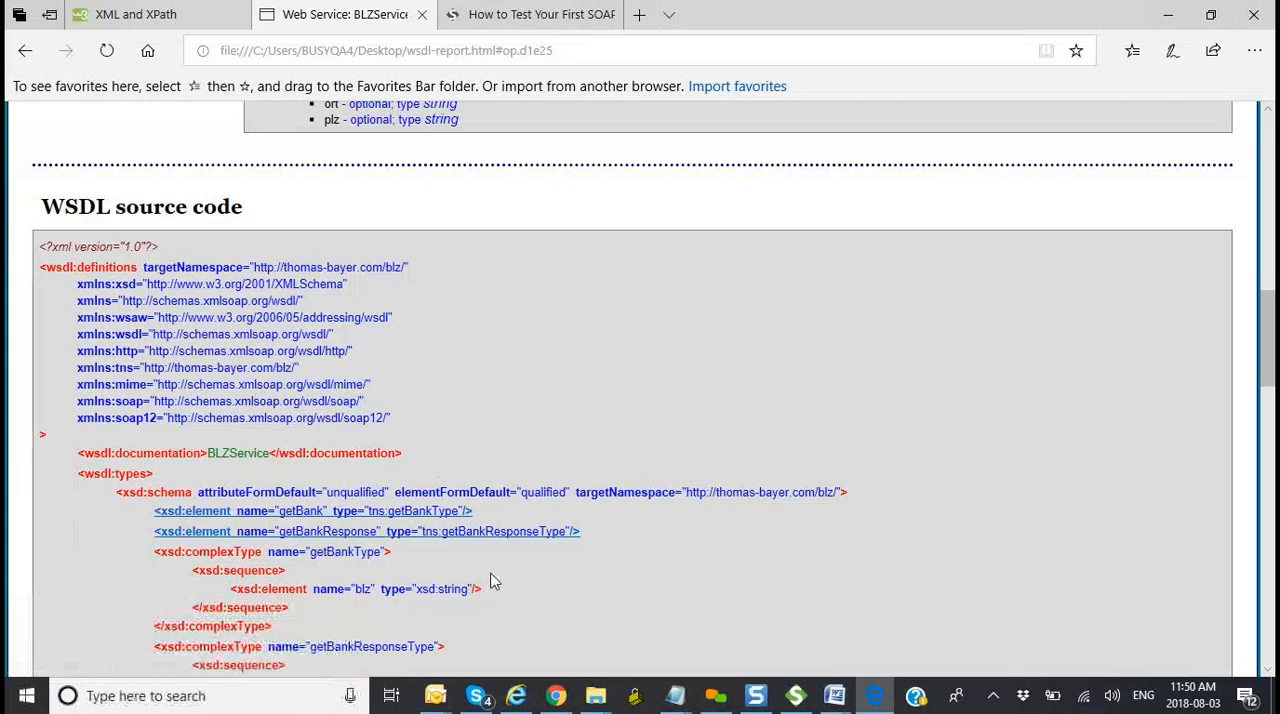
scroll(652, 545, "down", 1)
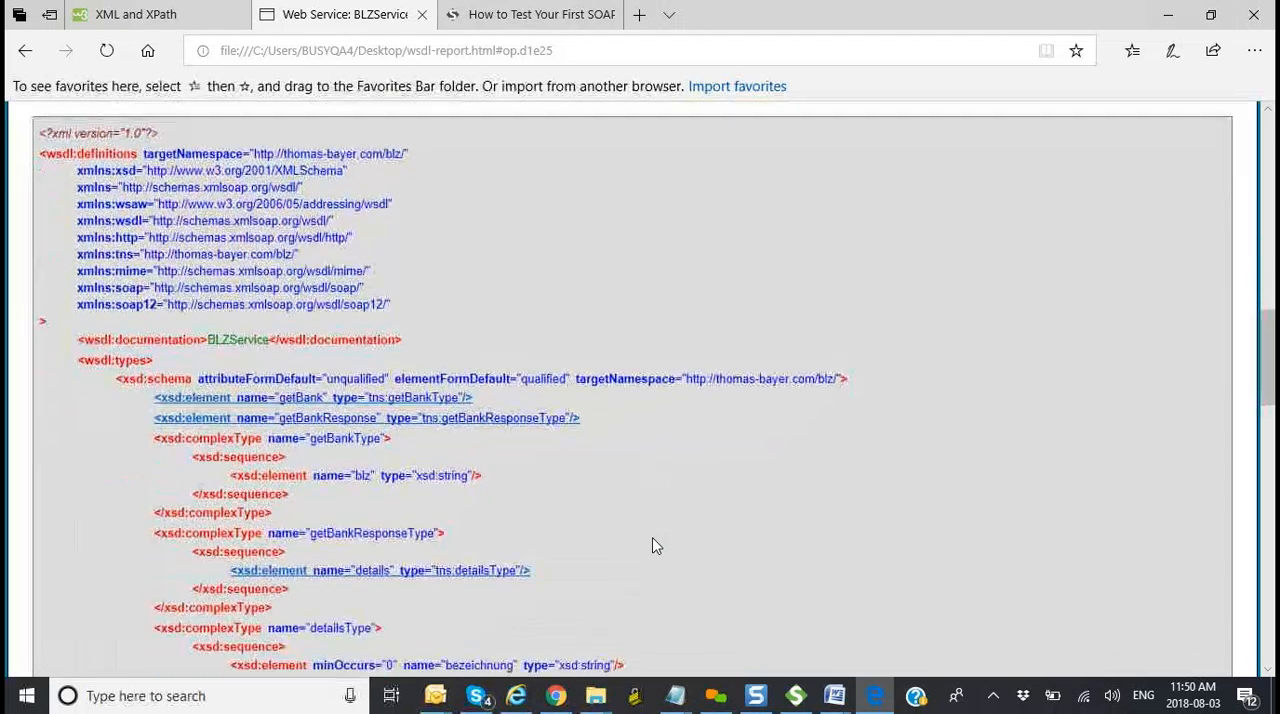
scroll(655, 545, "down", 2)
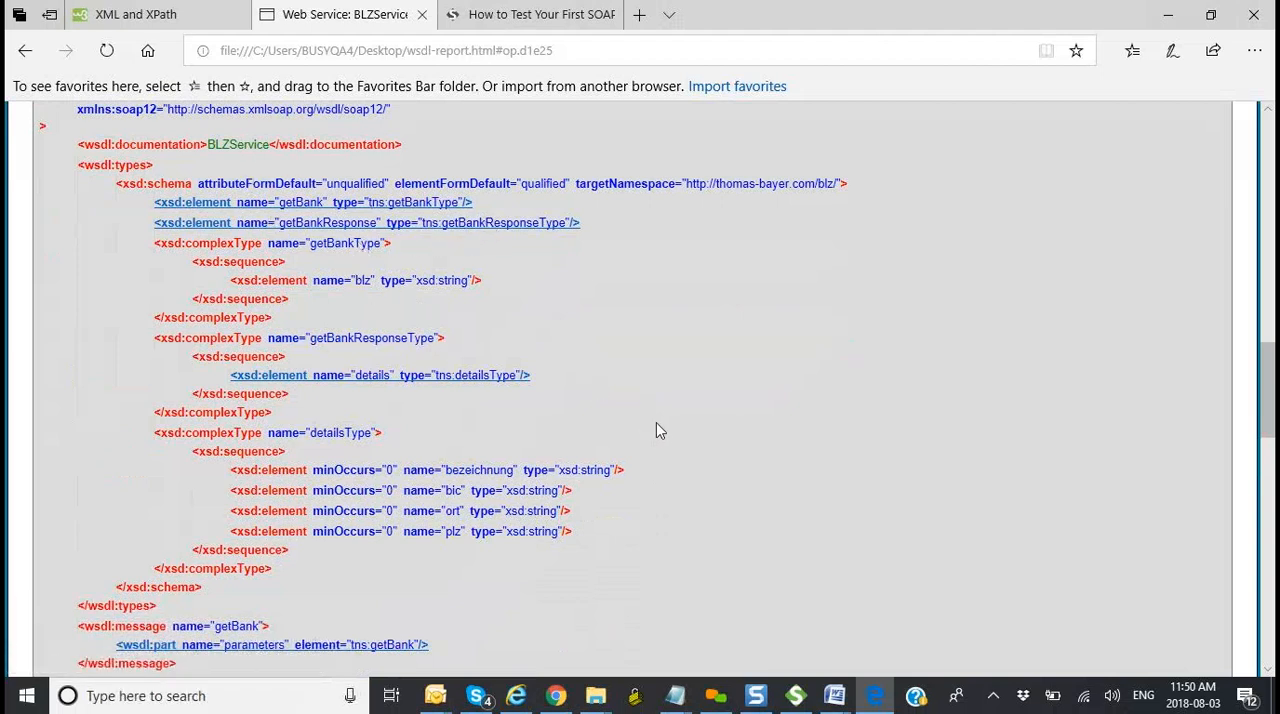
scroll(658, 430, "down", 1)
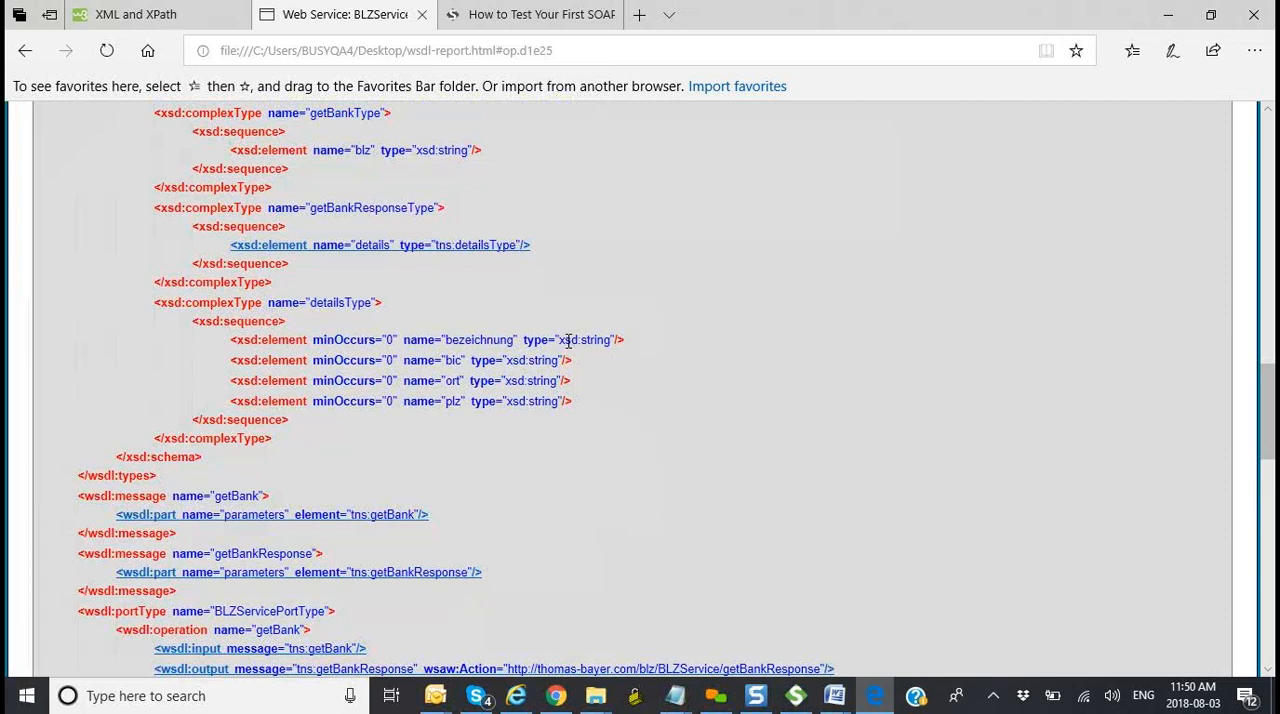
scroll(574, 437, "down", 1)
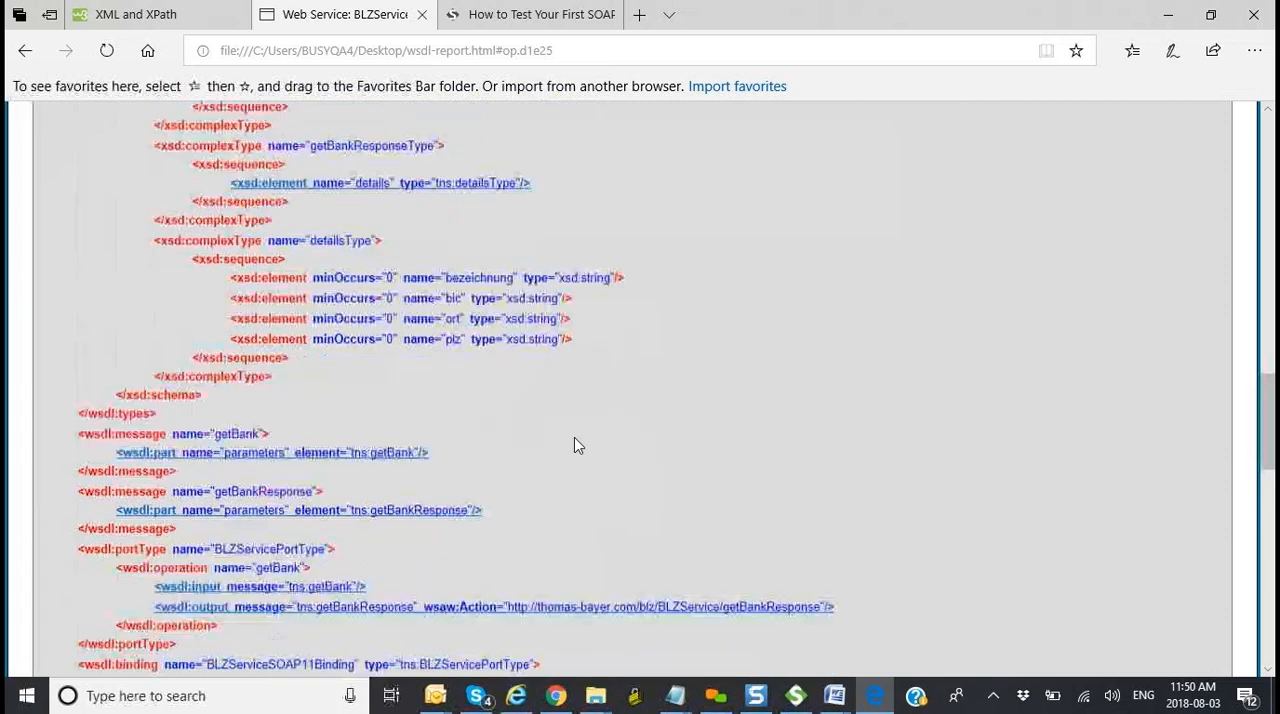
scroll(574, 437, "down", 10)
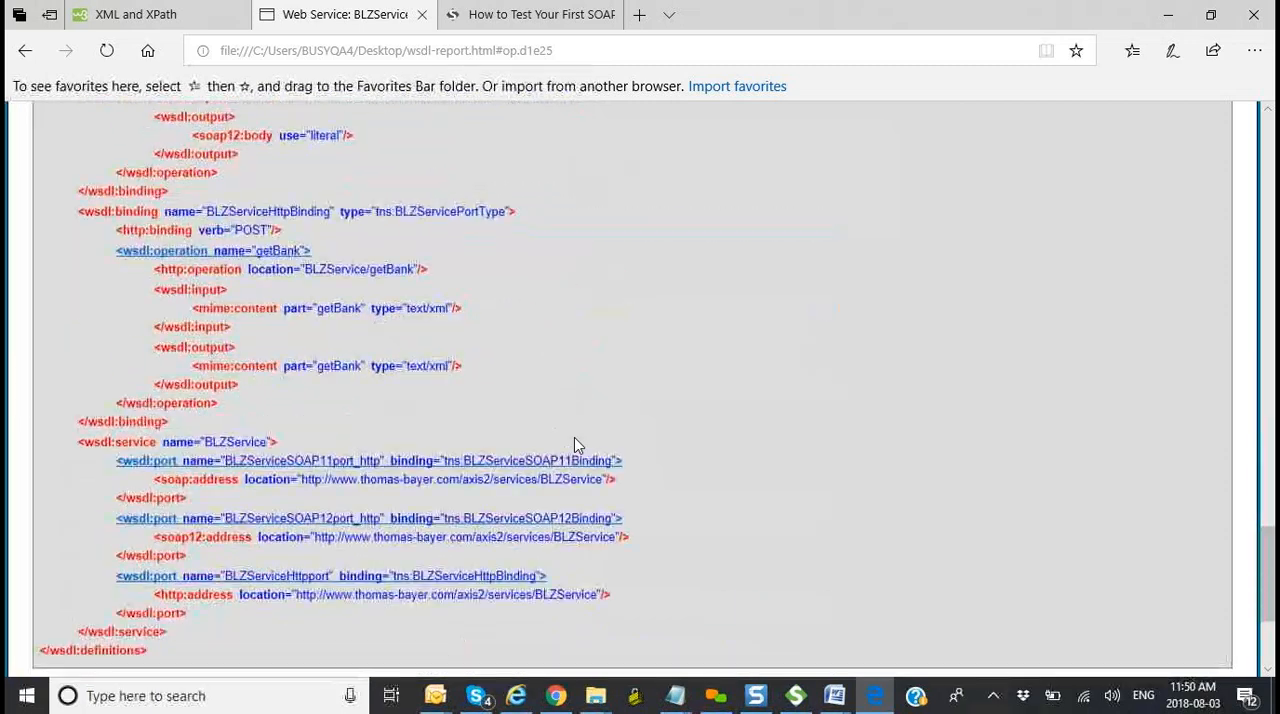
scroll(574, 437, "down", 3)
scroll(574, 437, "up", 3)
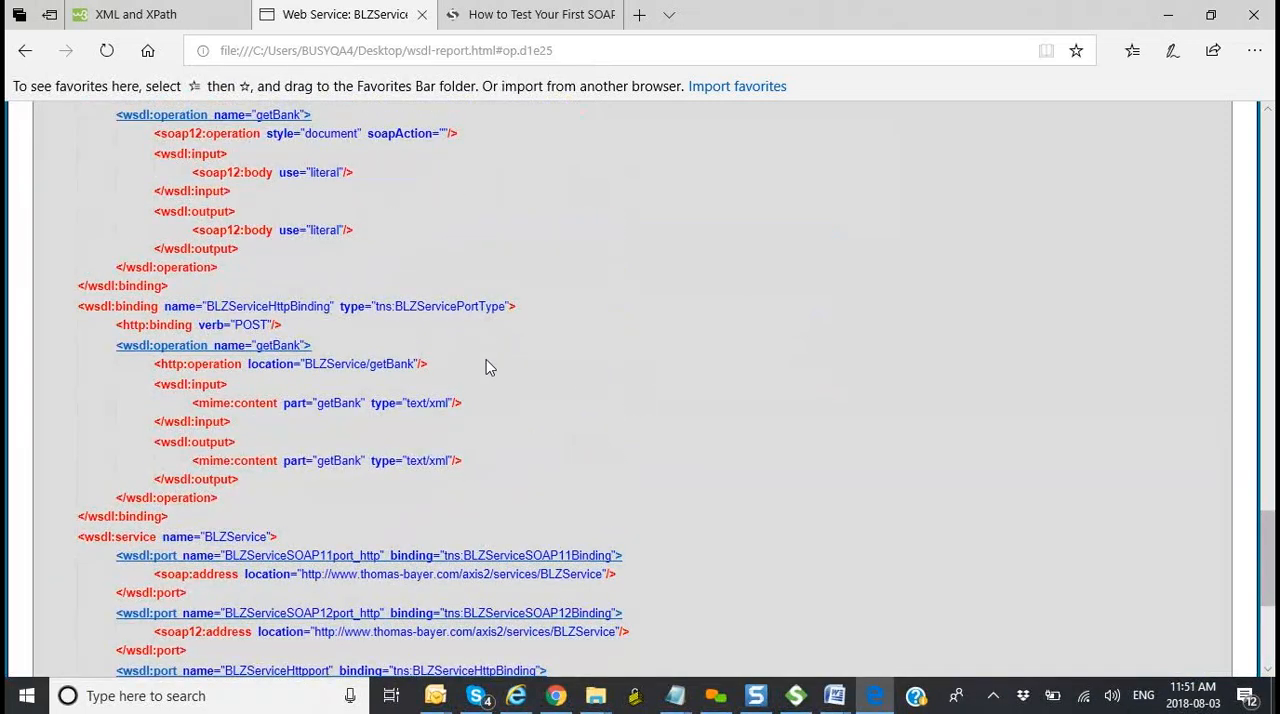
Step: Switch to SoapUI and examine the BLZService WSDL content, including the detailsType plz element, messages, port type, bindings and service ports
key("alt+Tab")
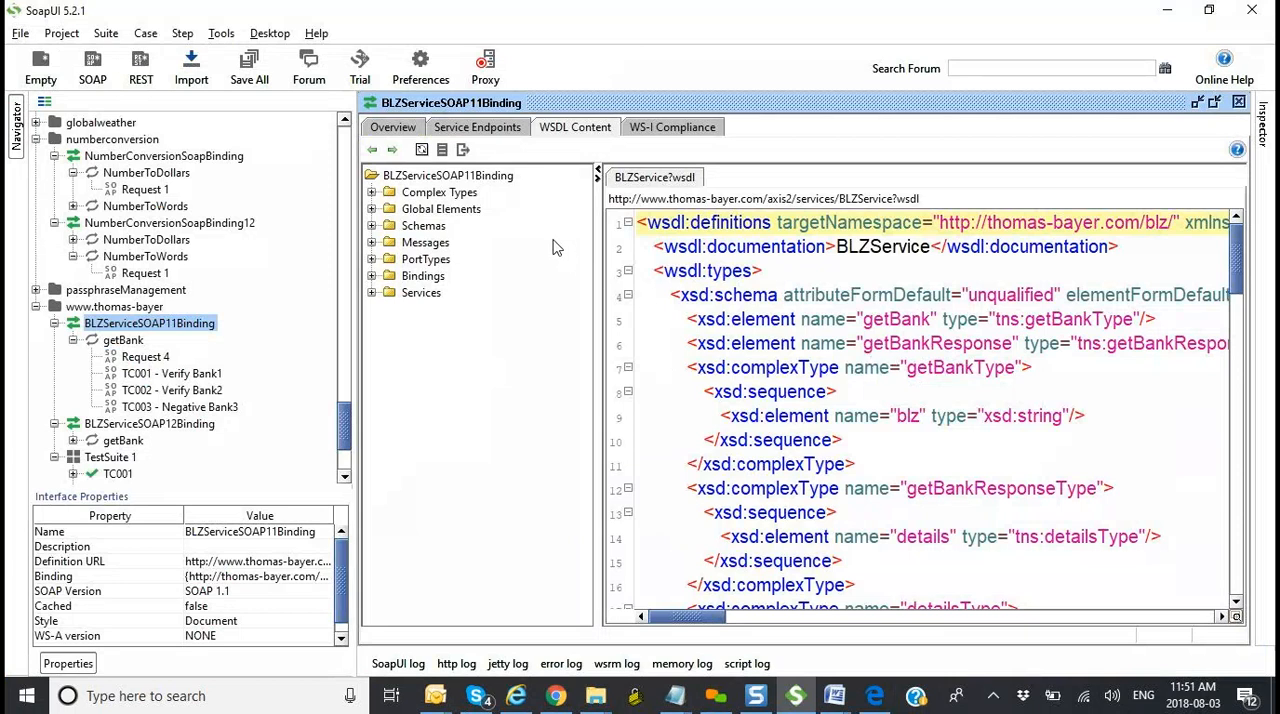
scroll(884, 437, "down", 6)
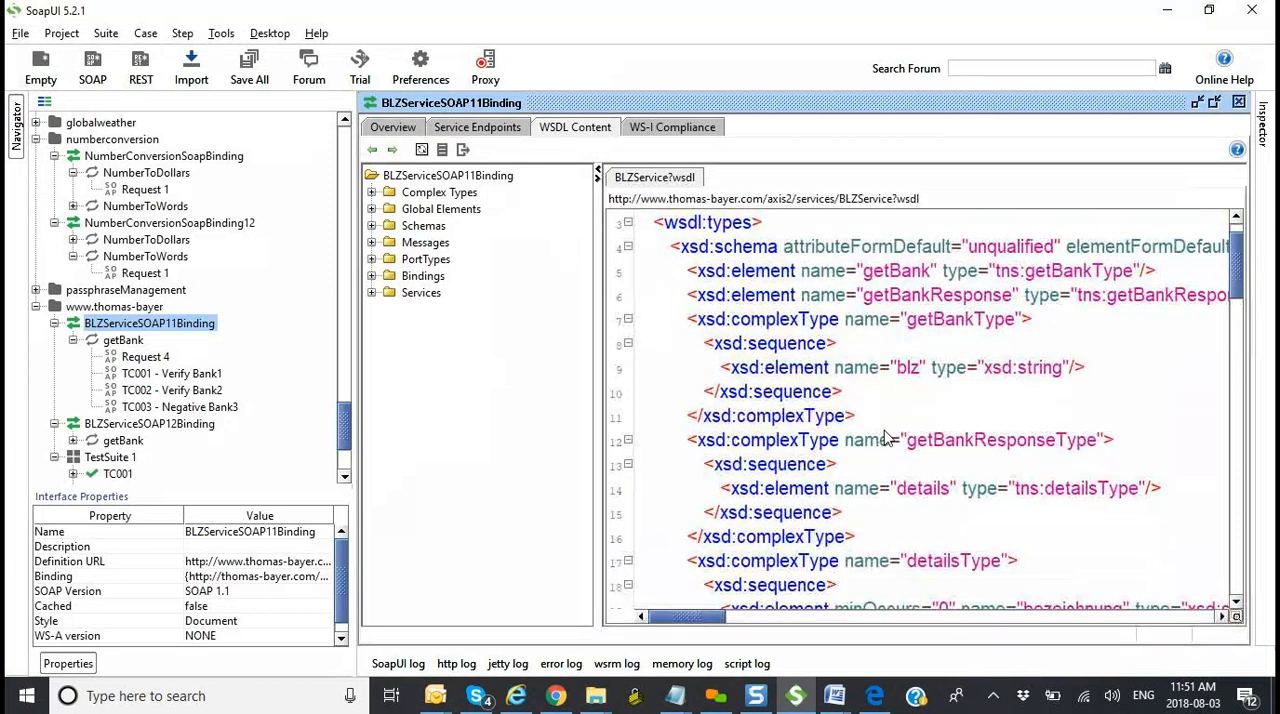
scroll(884, 437, "down", 3)
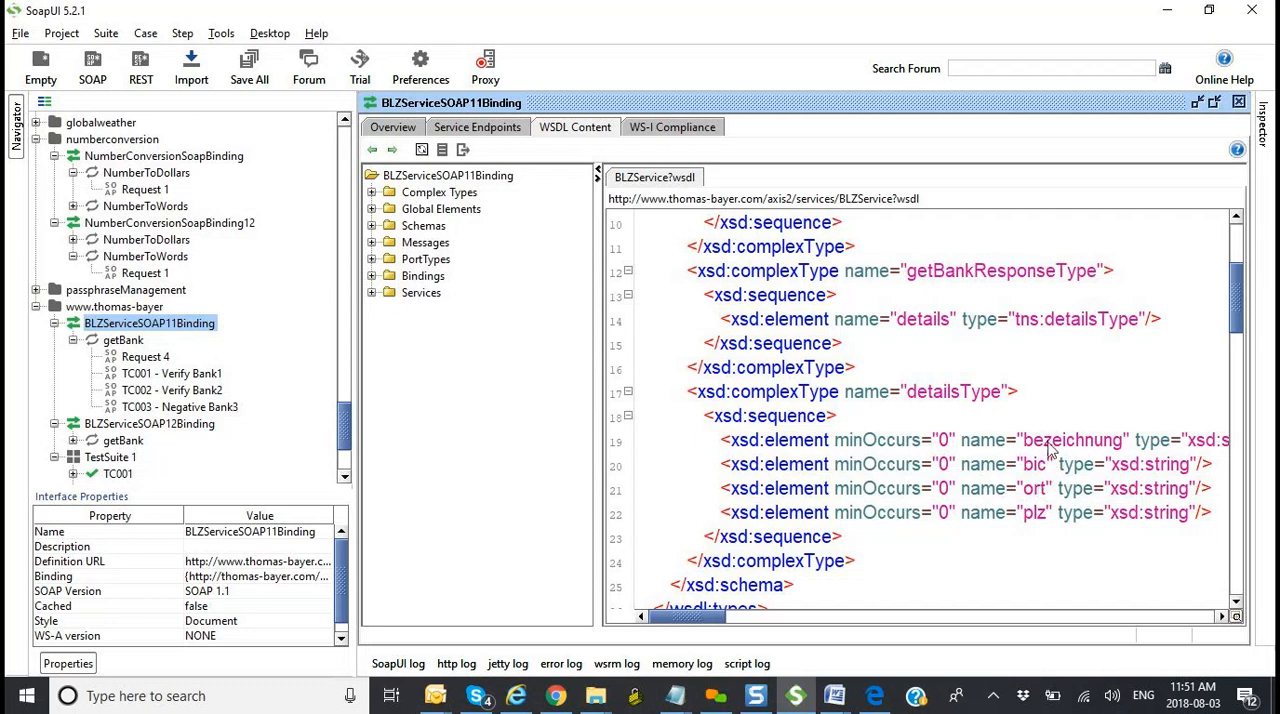
left_click(1047, 521)
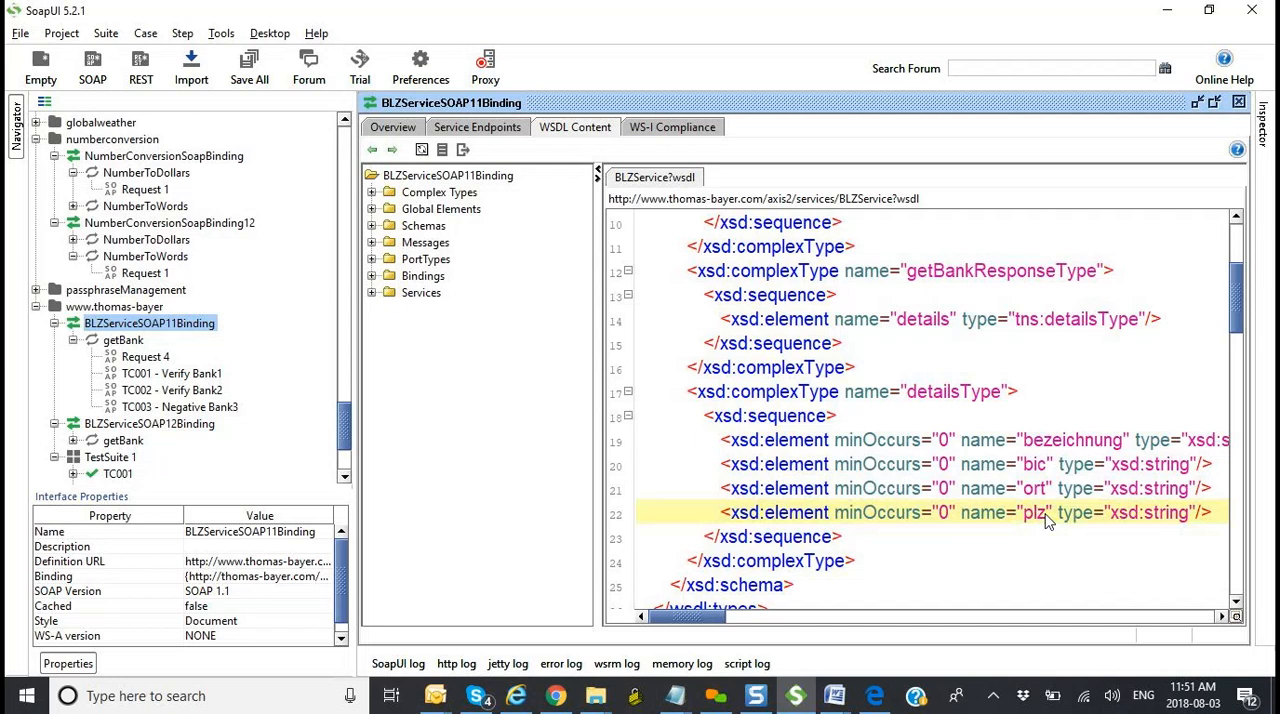
scroll(1047, 521, "down", 5)
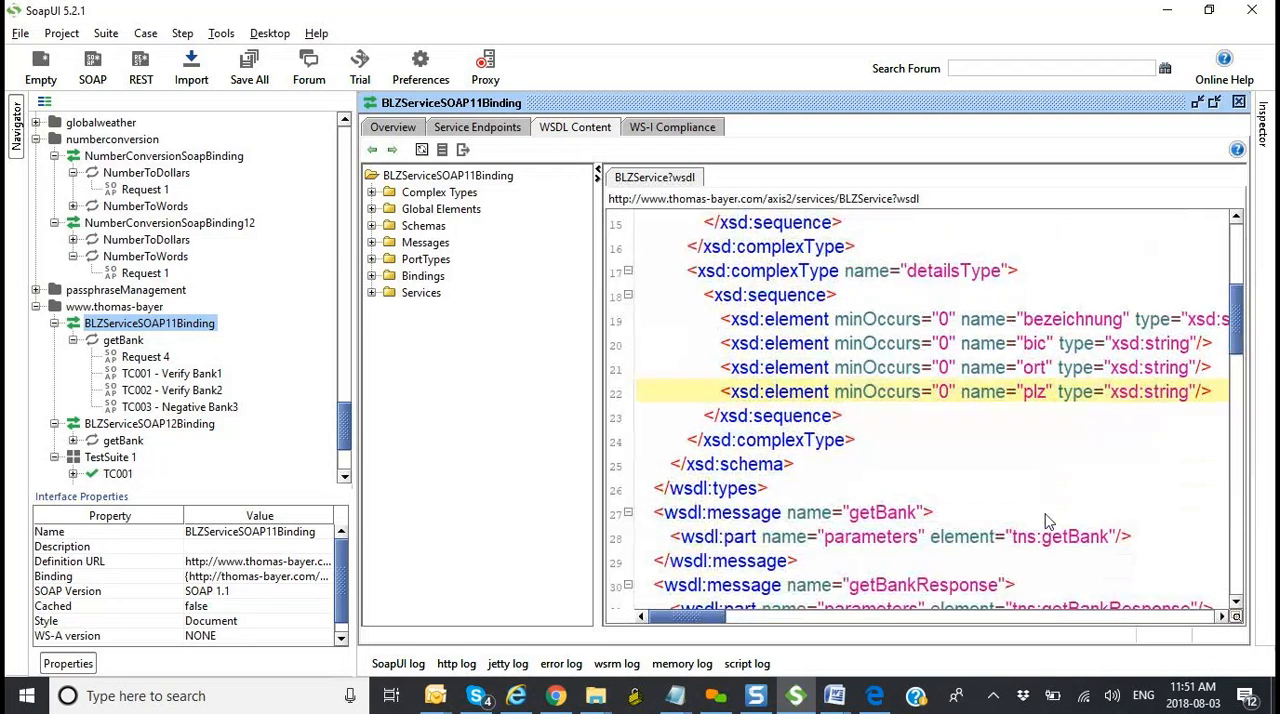
scroll(1047, 521, "down", 5)
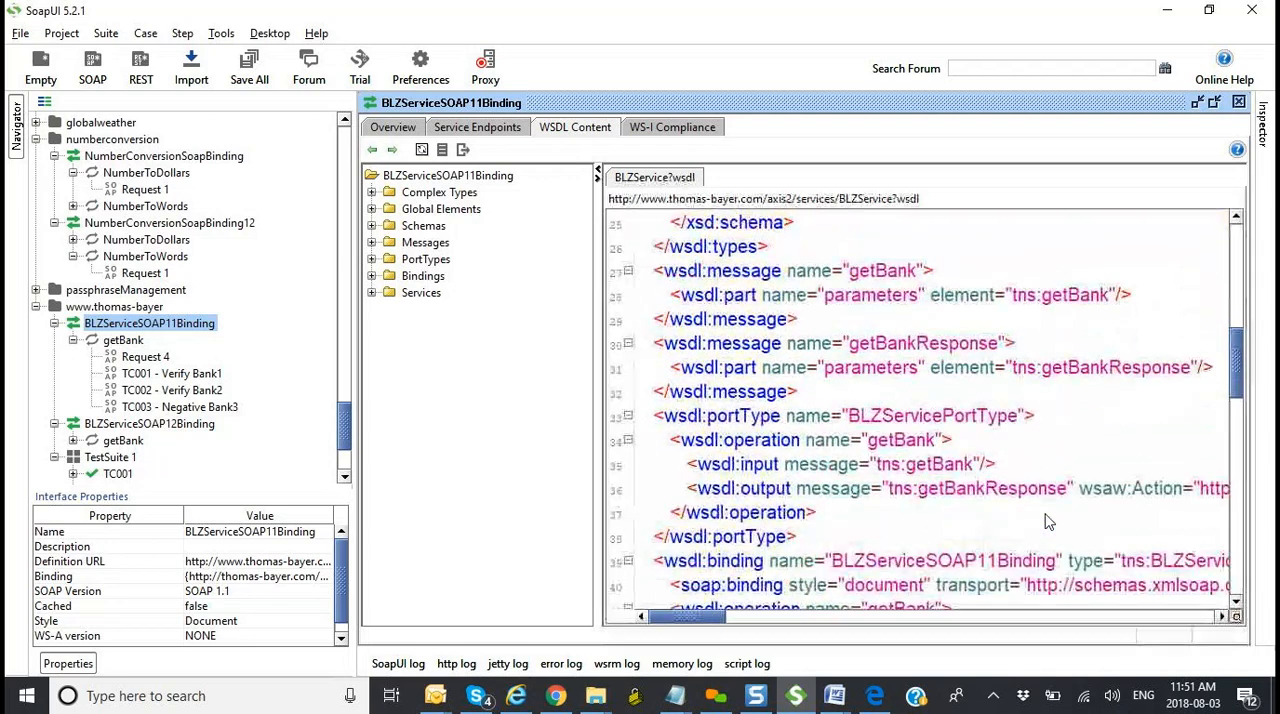
scroll(1047, 521, "down", 5)
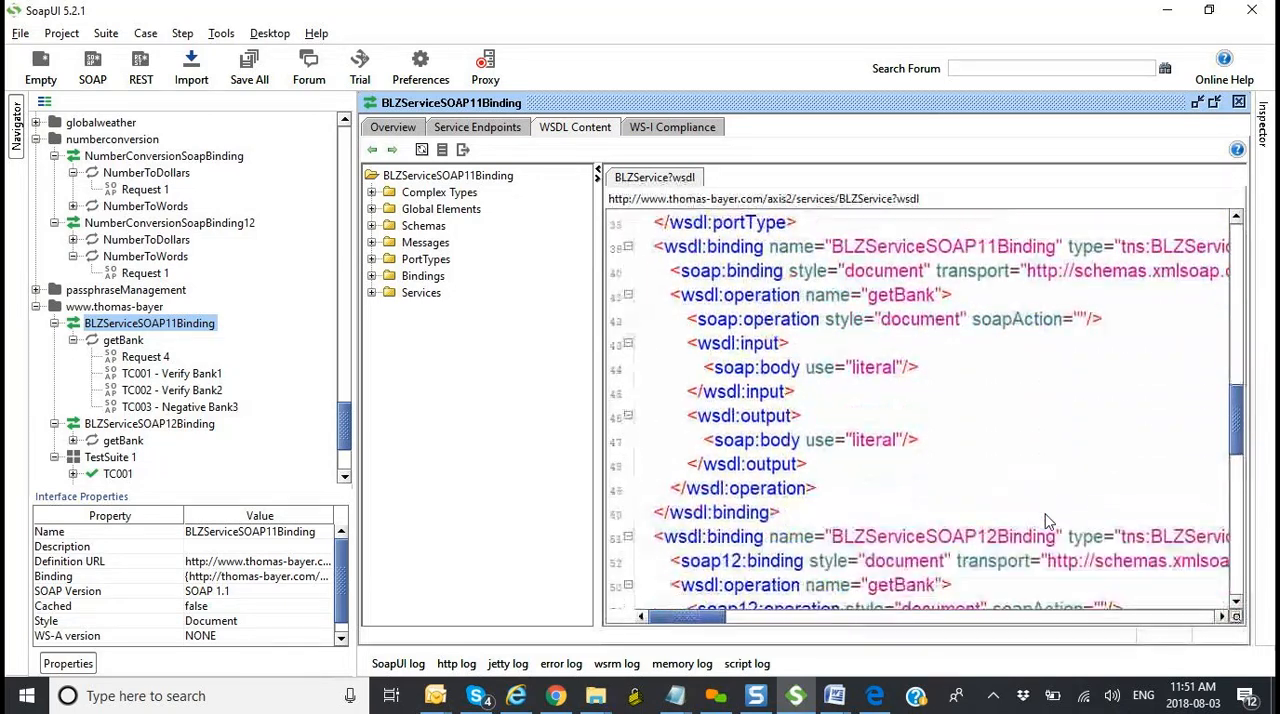
scroll(1047, 521, "down", 9)
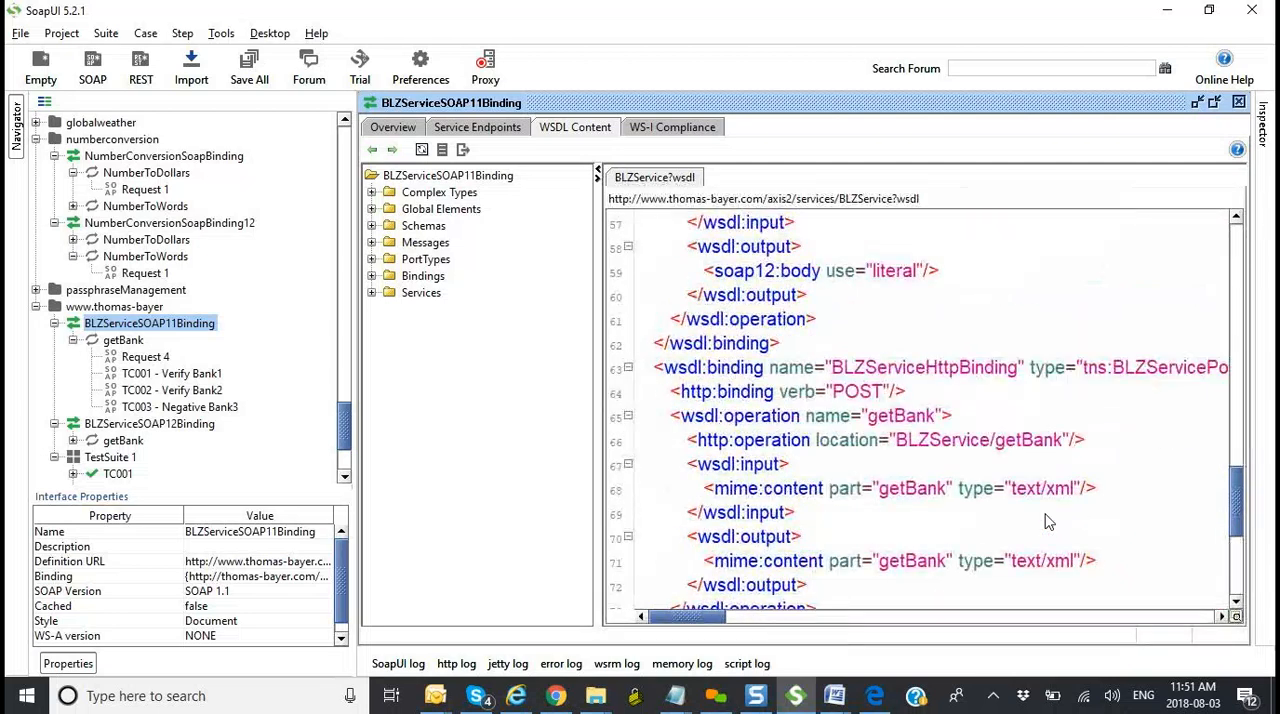
scroll(1047, 521, "down", 2)
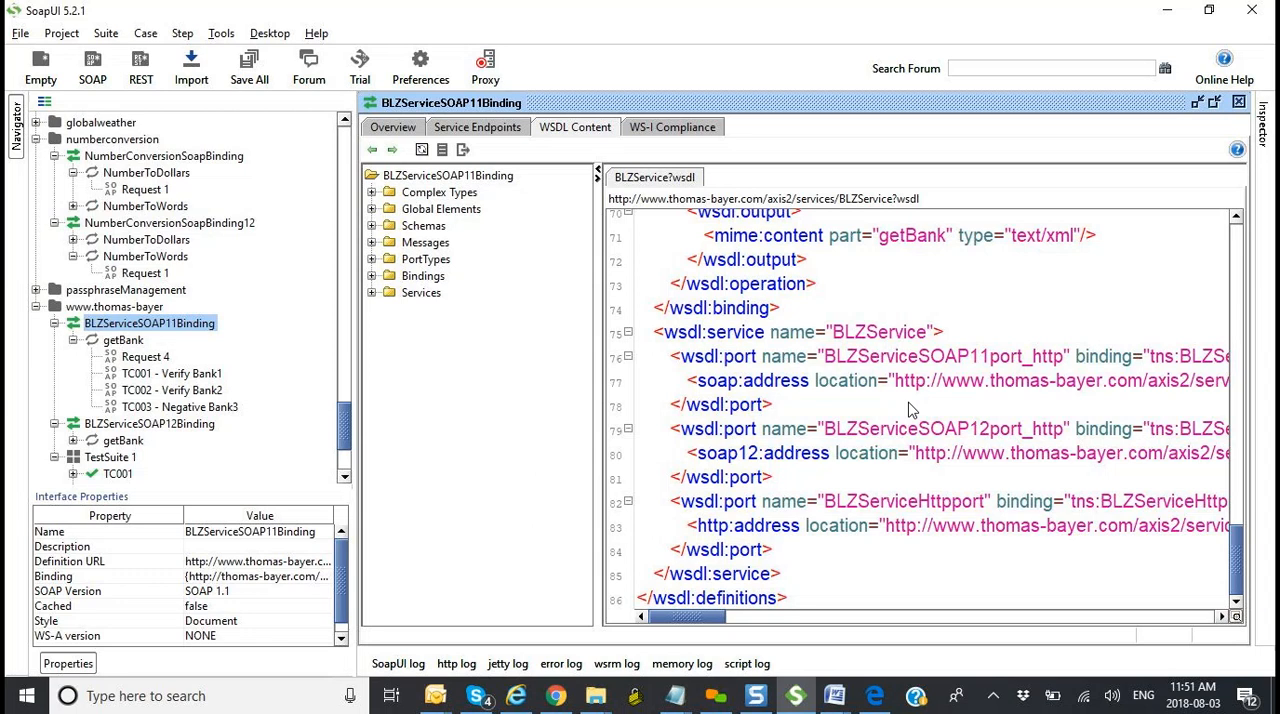
Step: Open the TC001 - Verify Bank1 request, rename the blz:blz element to blz:blz1 in both tags, and submit the request
double_click(177, 374)
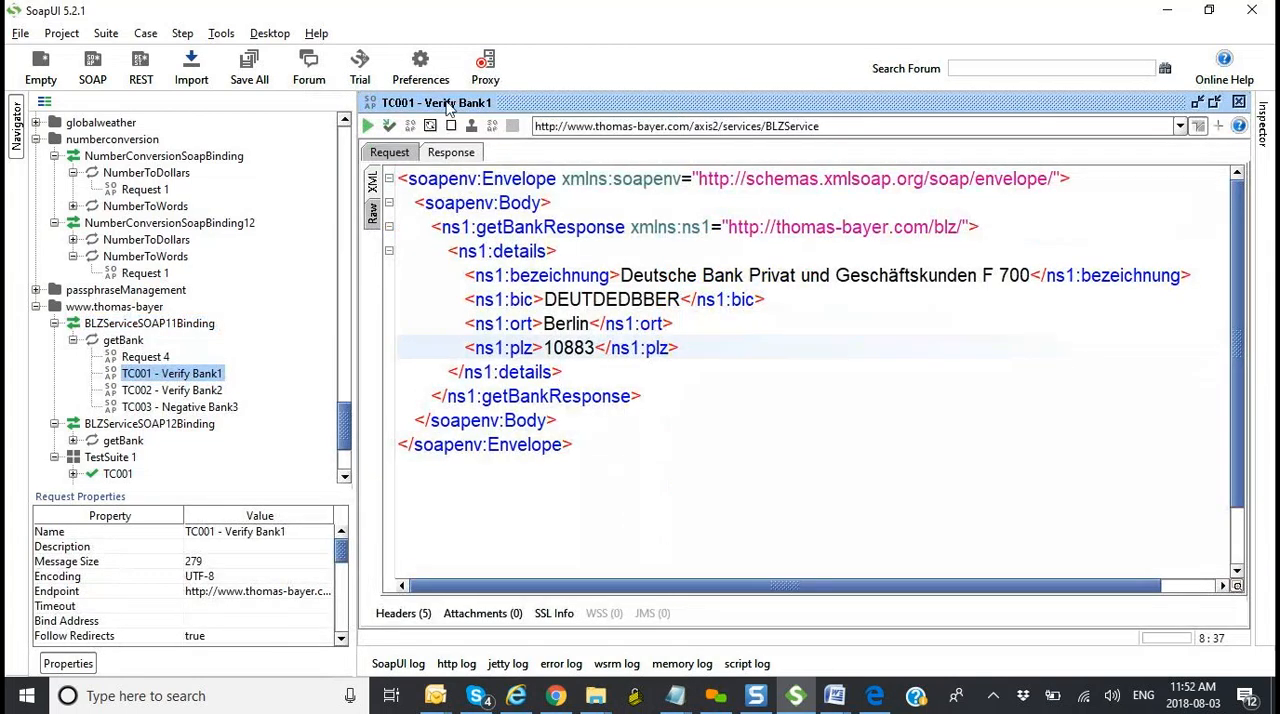
left_click(392, 152)
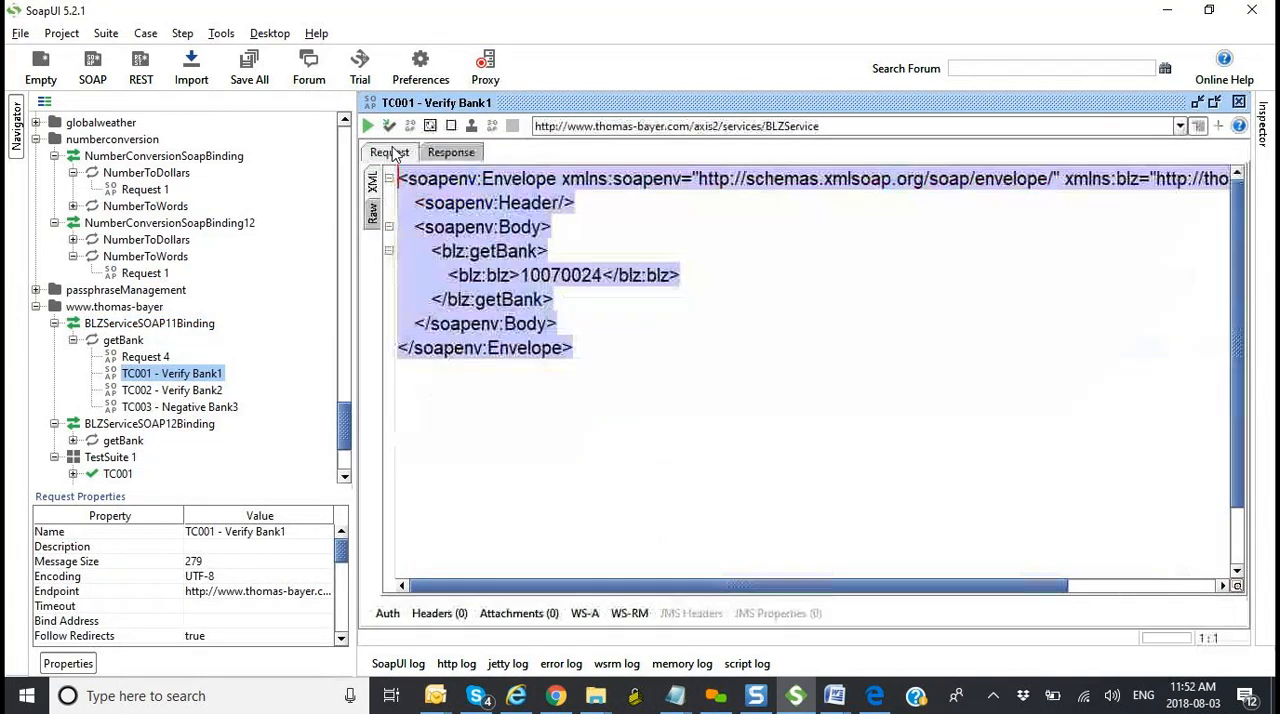
left_click(570, 283)
left_click(511, 276)
type("1")
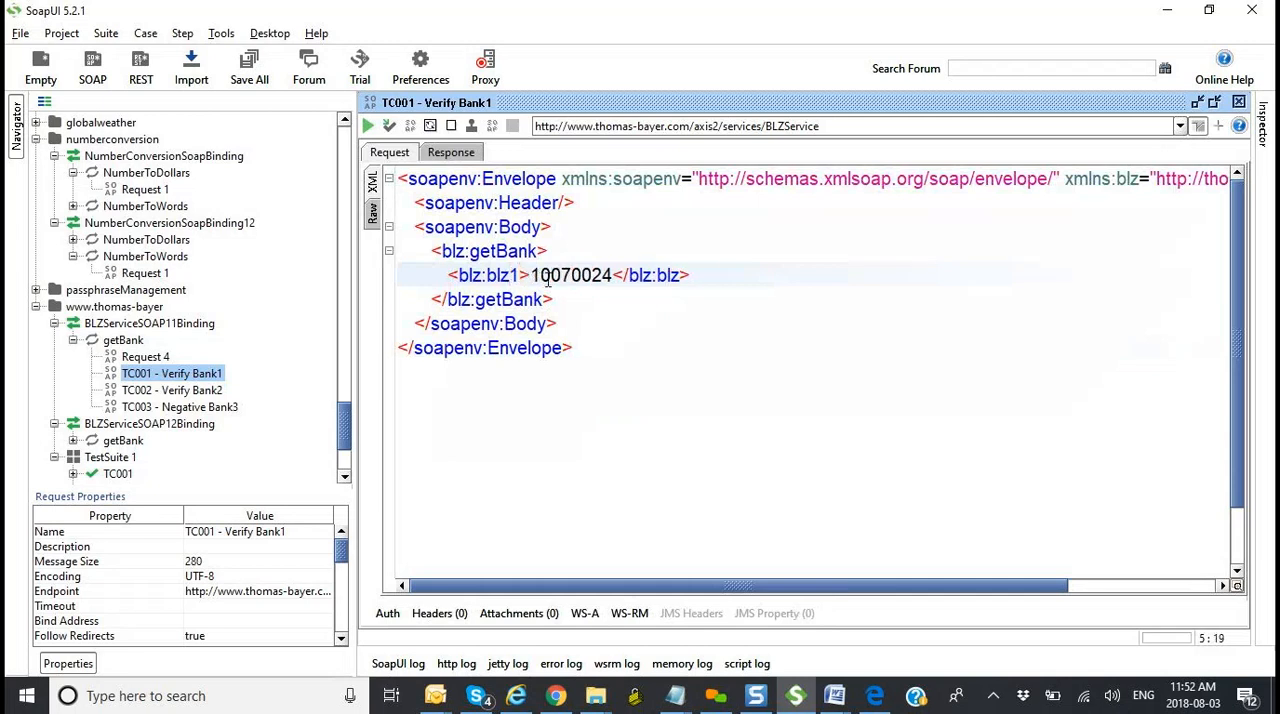
left_click(680, 278)
type("1")
left_click(368, 127)
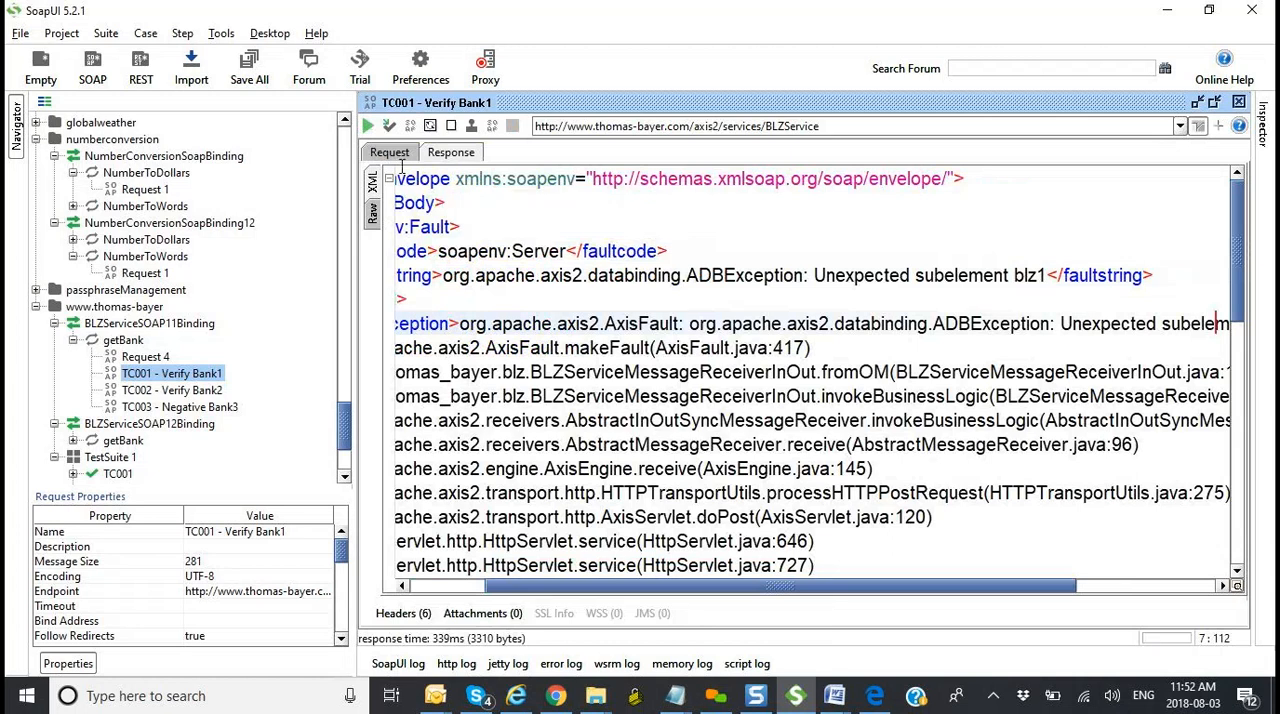
Step: Validate the TC001 - Verify Bank1 request XML against the schema, and examine the blz:blz1 line
left_click(389, 152)
right_click(686, 344)
left_click(730, 226)
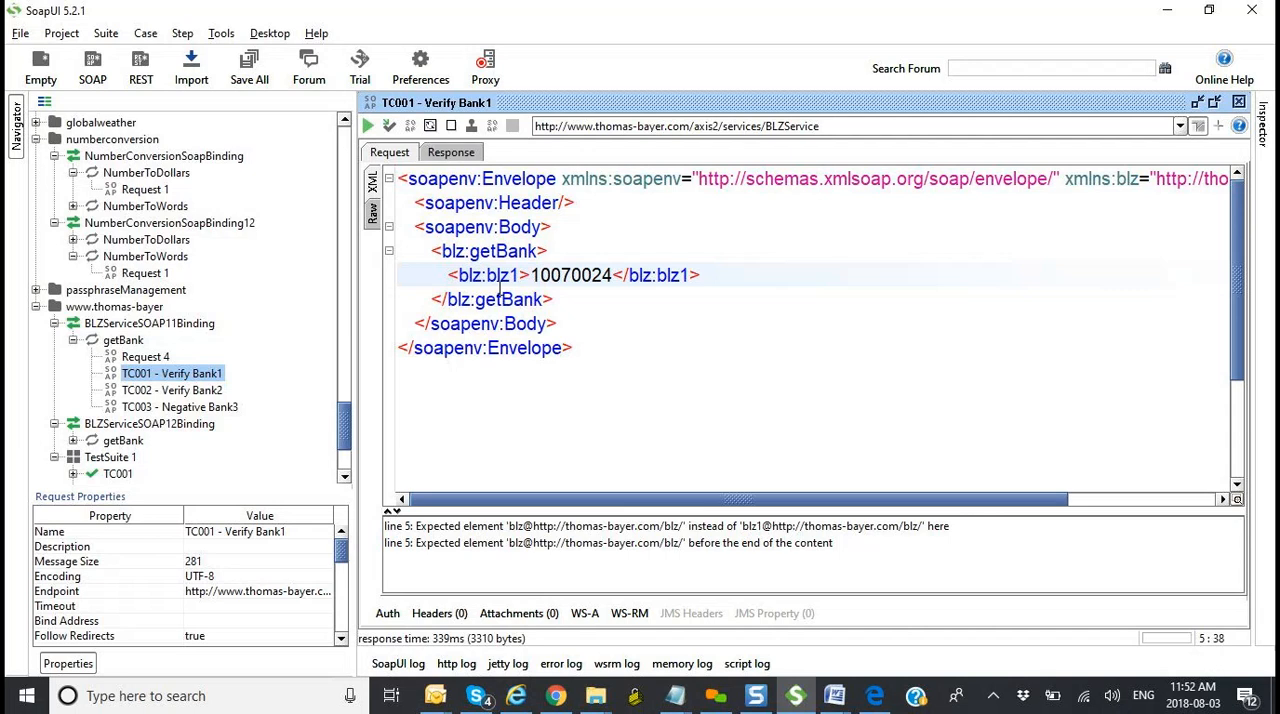
left_click_drag(450, 276, 702, 276)
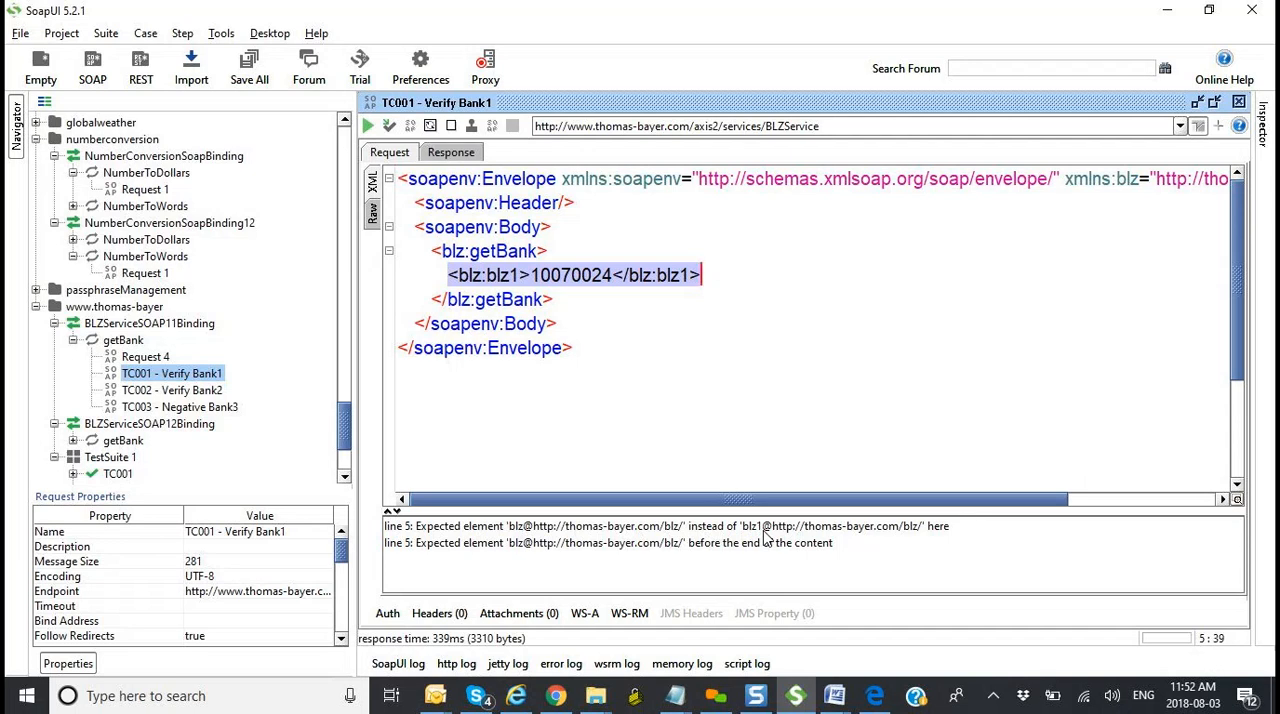
left_click(838, 297)
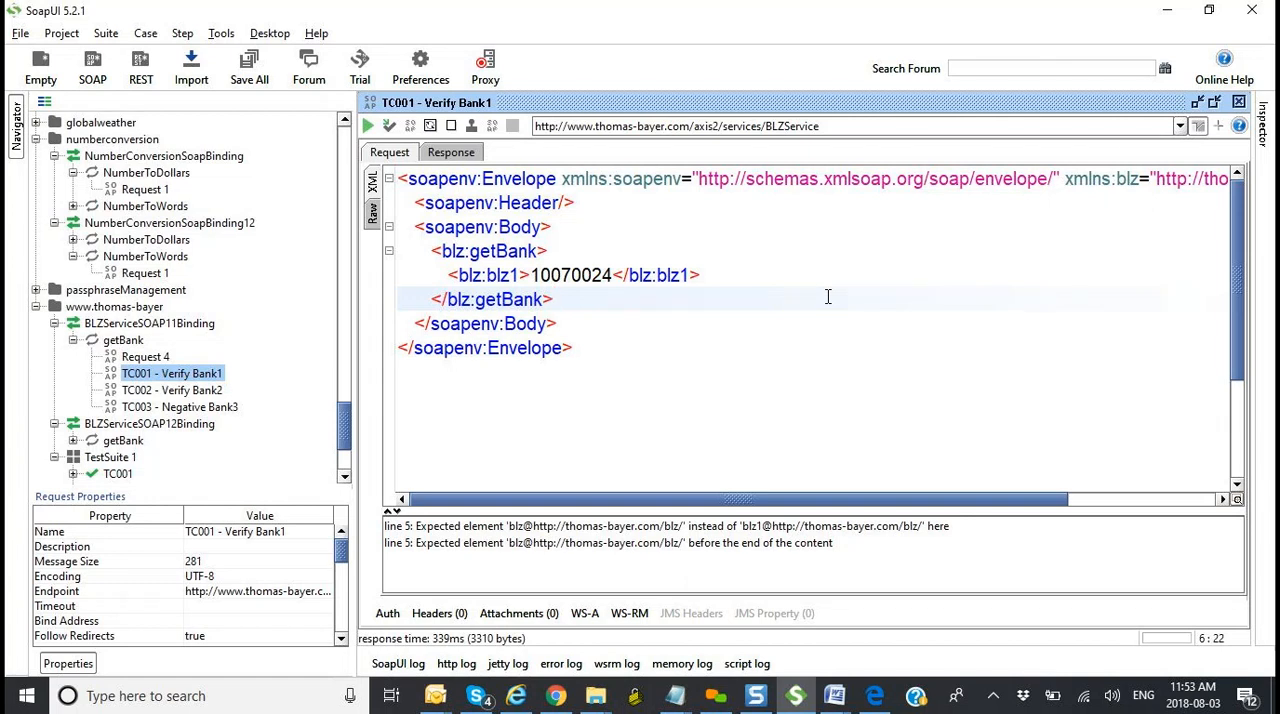
Step: Restore the blz:blz1 opening and closing tags to blz:blz in the request
left_click(520, 274)
key("BackSpace")
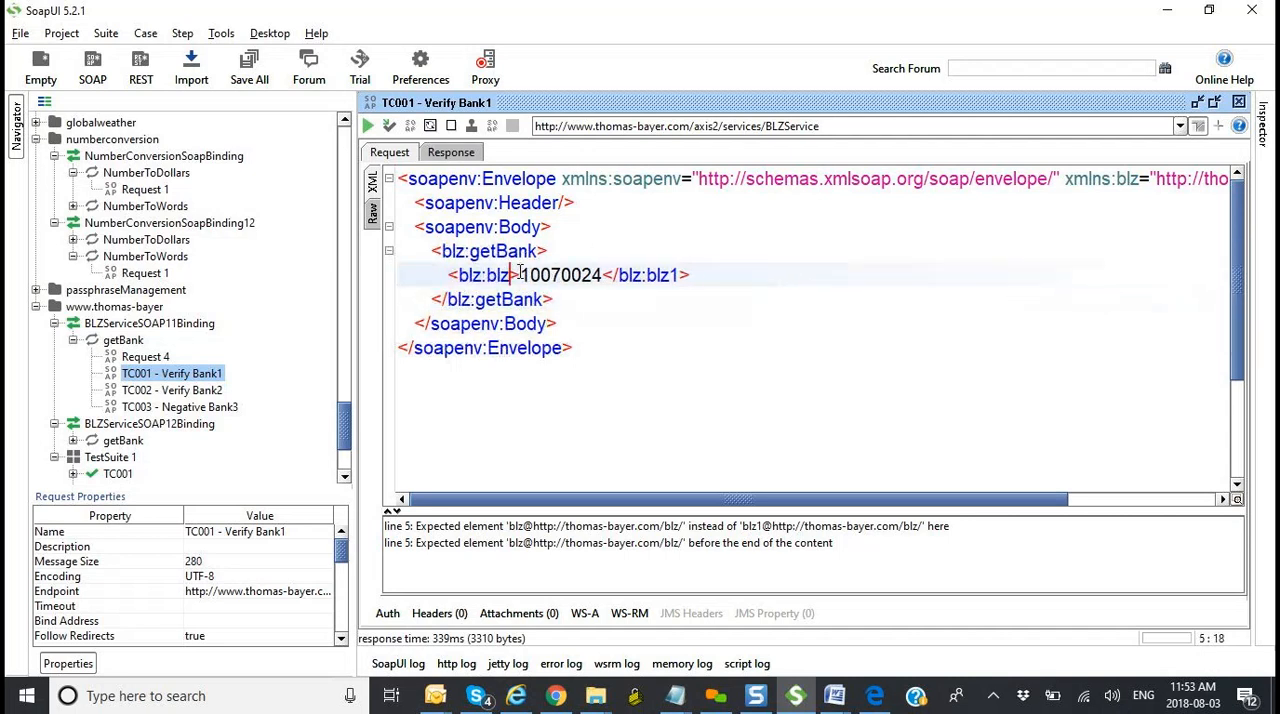
left_click(684, 273)
key("BackSpace")
Step: Duplicate the blz:blz element on a new line inside blz:getBank, and submit the request
left_click_drag(684, 274, 434, 280)
key("ctrl+c")
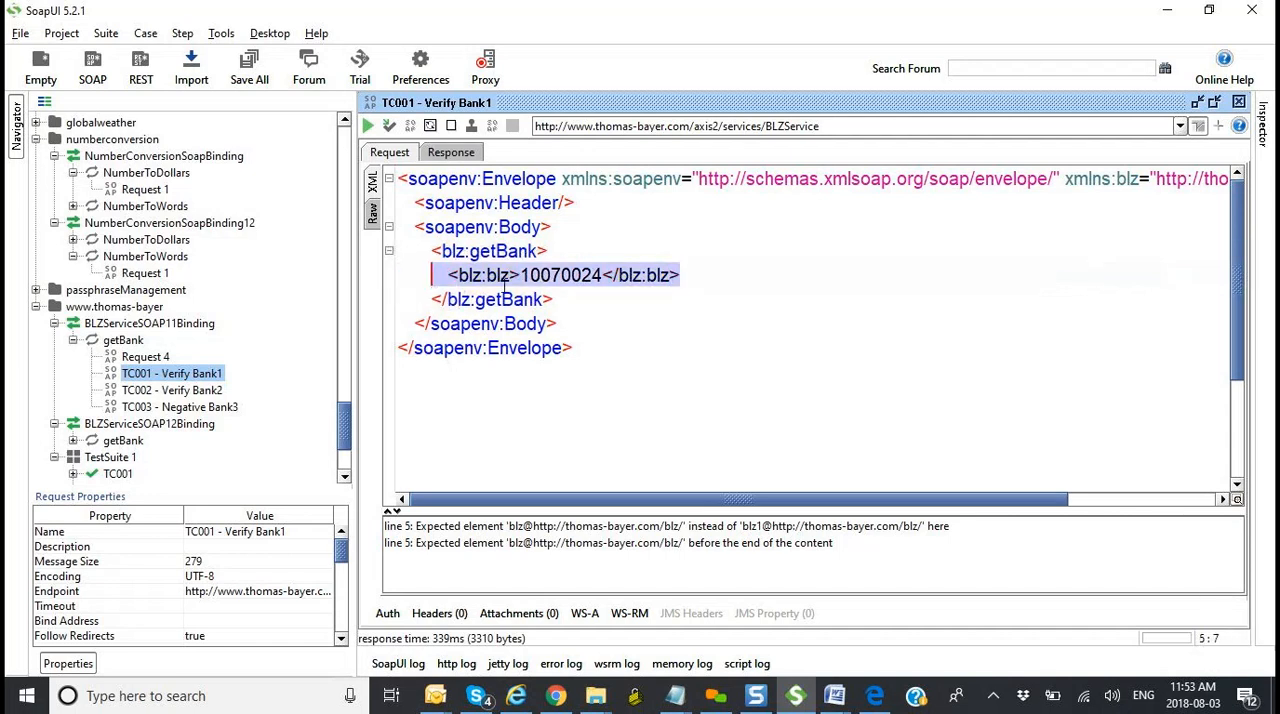
left_click(718, 274)
key("Return")
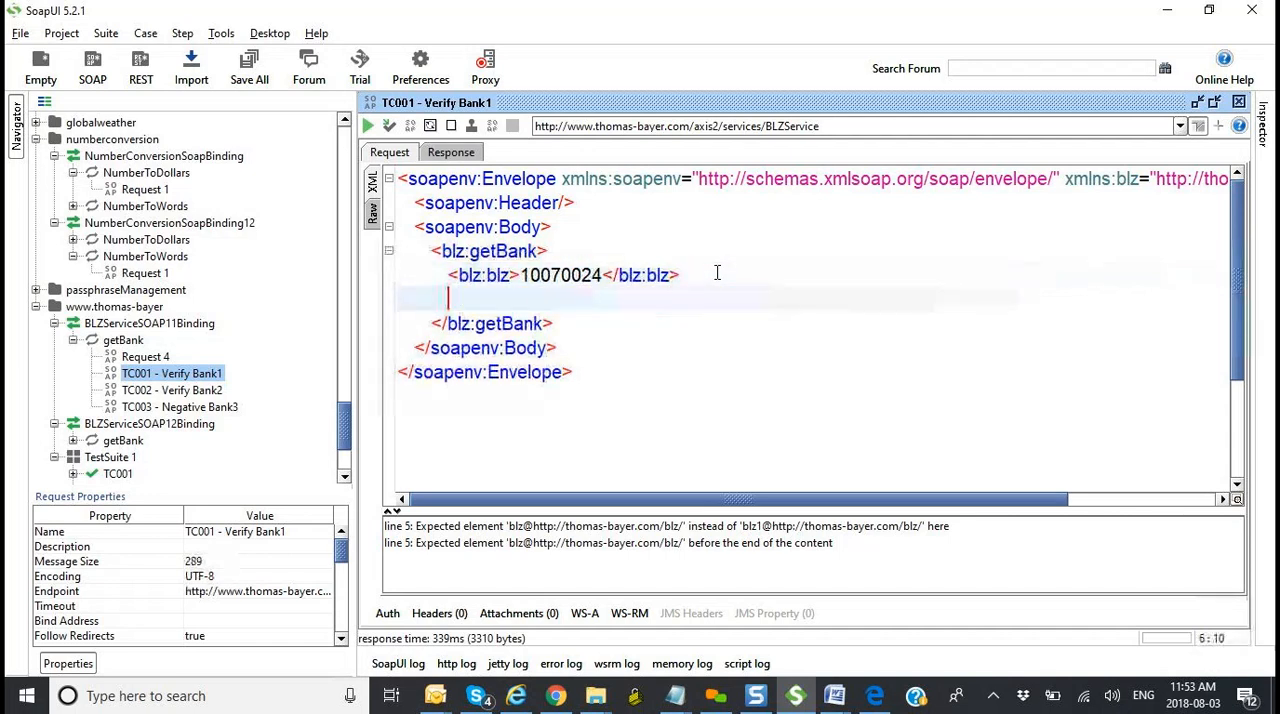
key("ctrl+v")
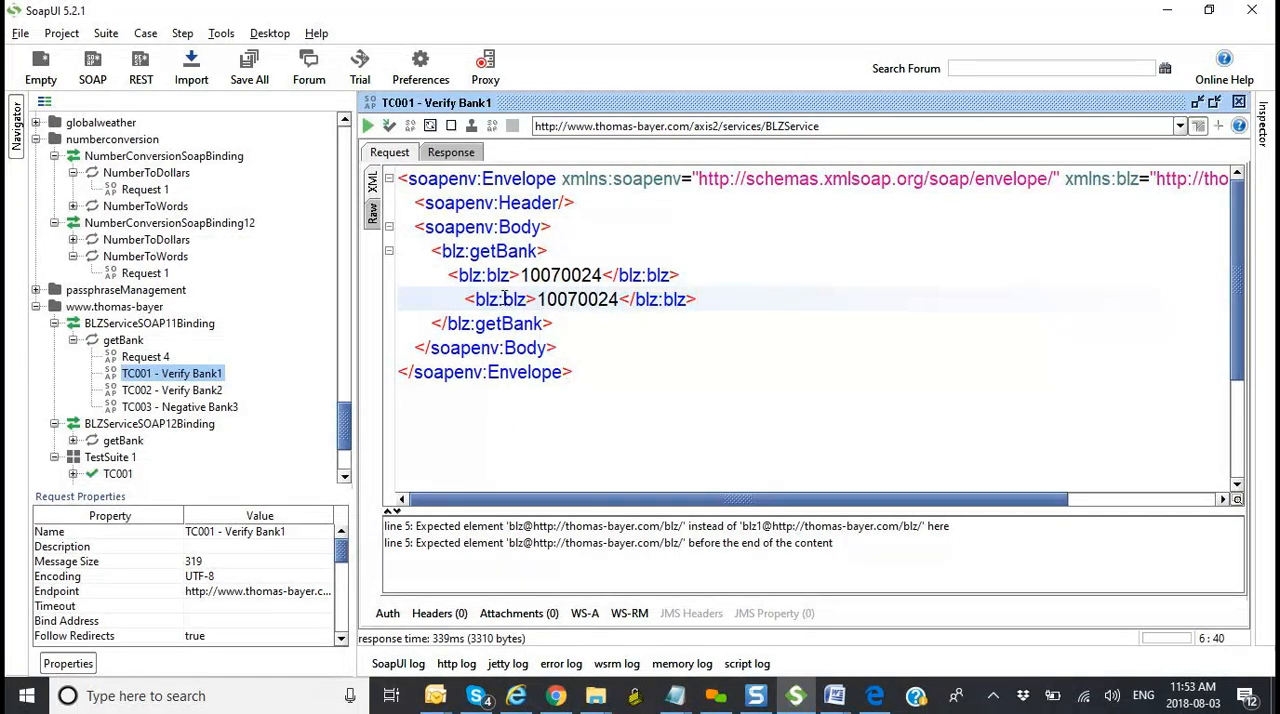
left_click(368, 127)
Step: Validate the request XML containing the two blz:blz elements
left_click(389, 152)
left_click(830, 364)
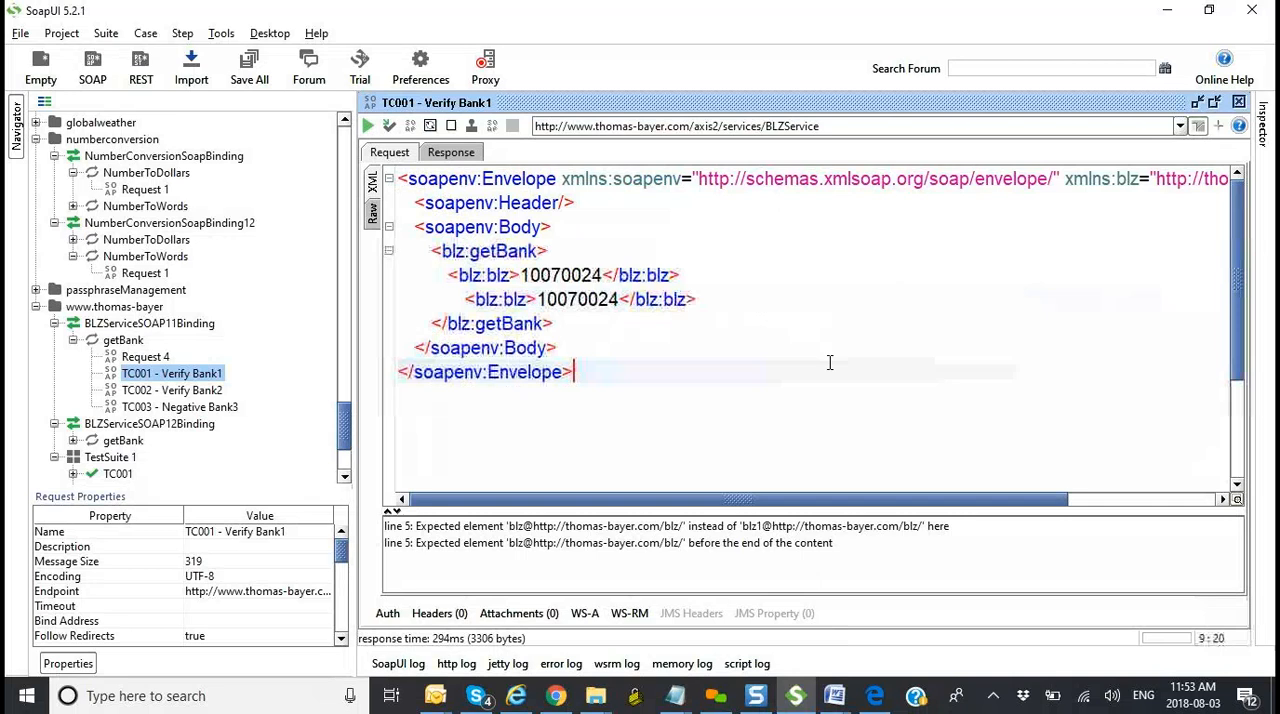
right_click(788, 425)
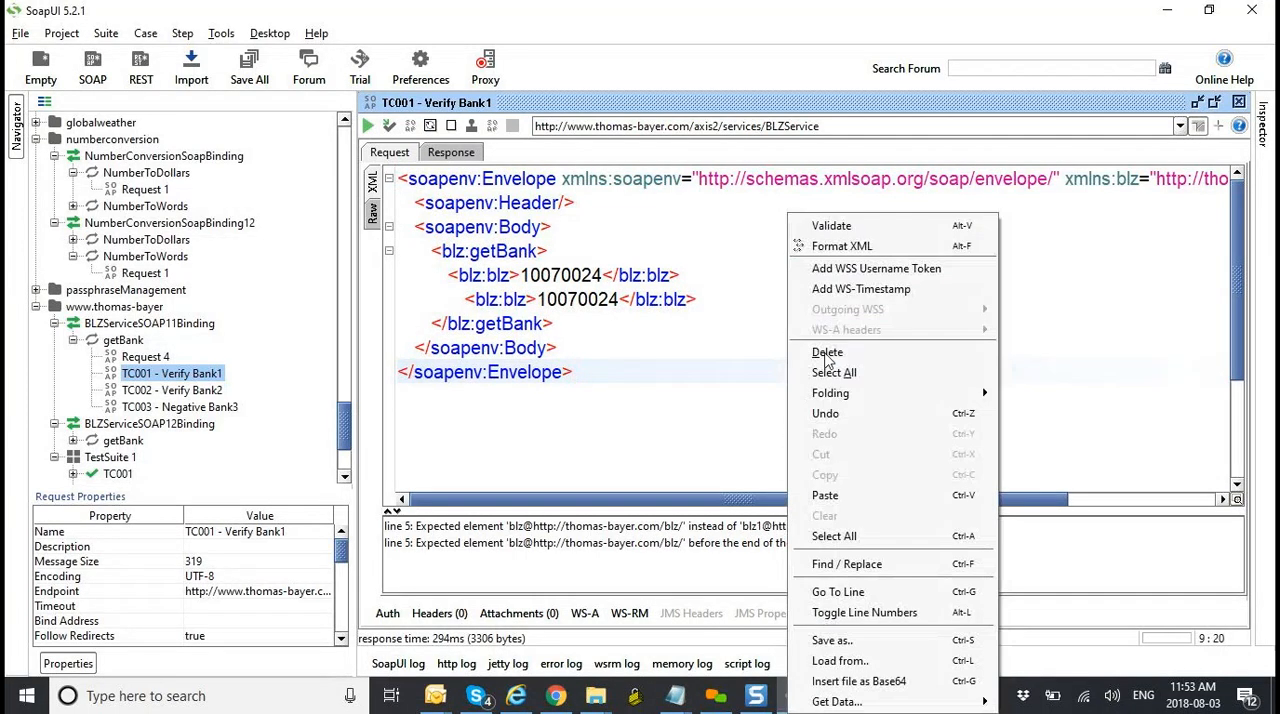
left_click(849, 227)
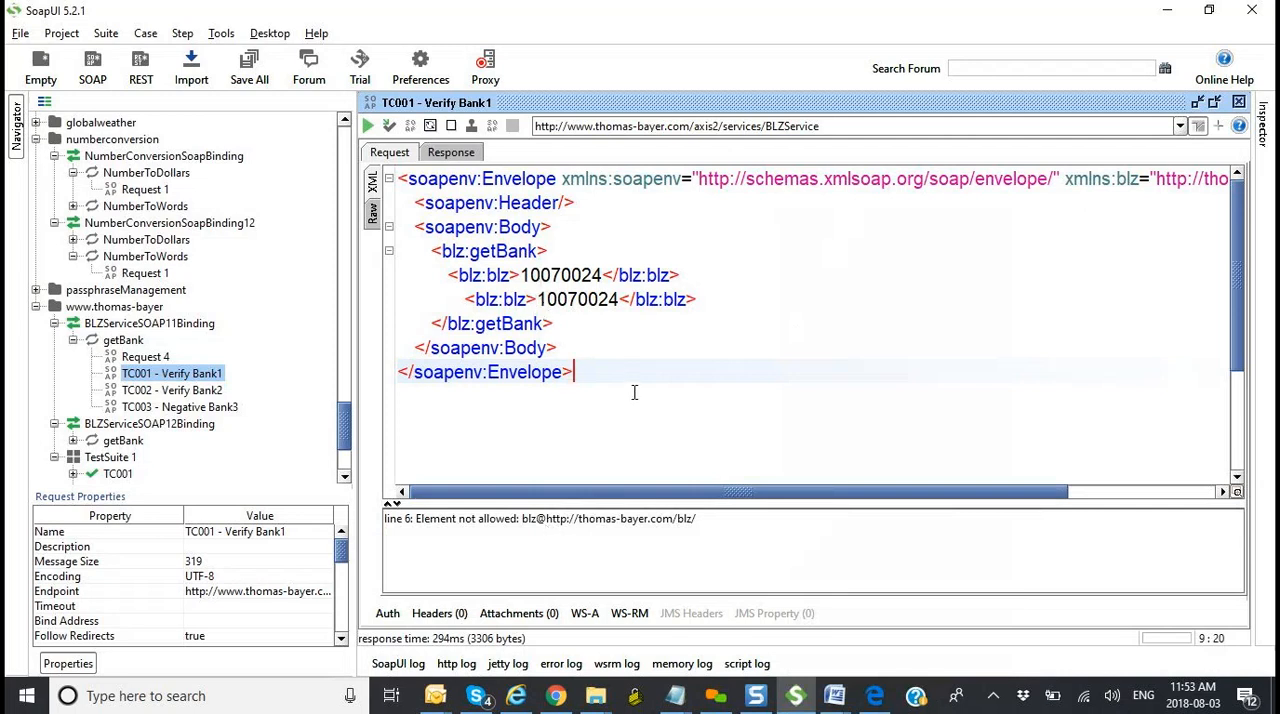
Step: Examine the faultstring in the TC001 - Verify Bank1 response, and validate the response XML
left_click(450, 155)
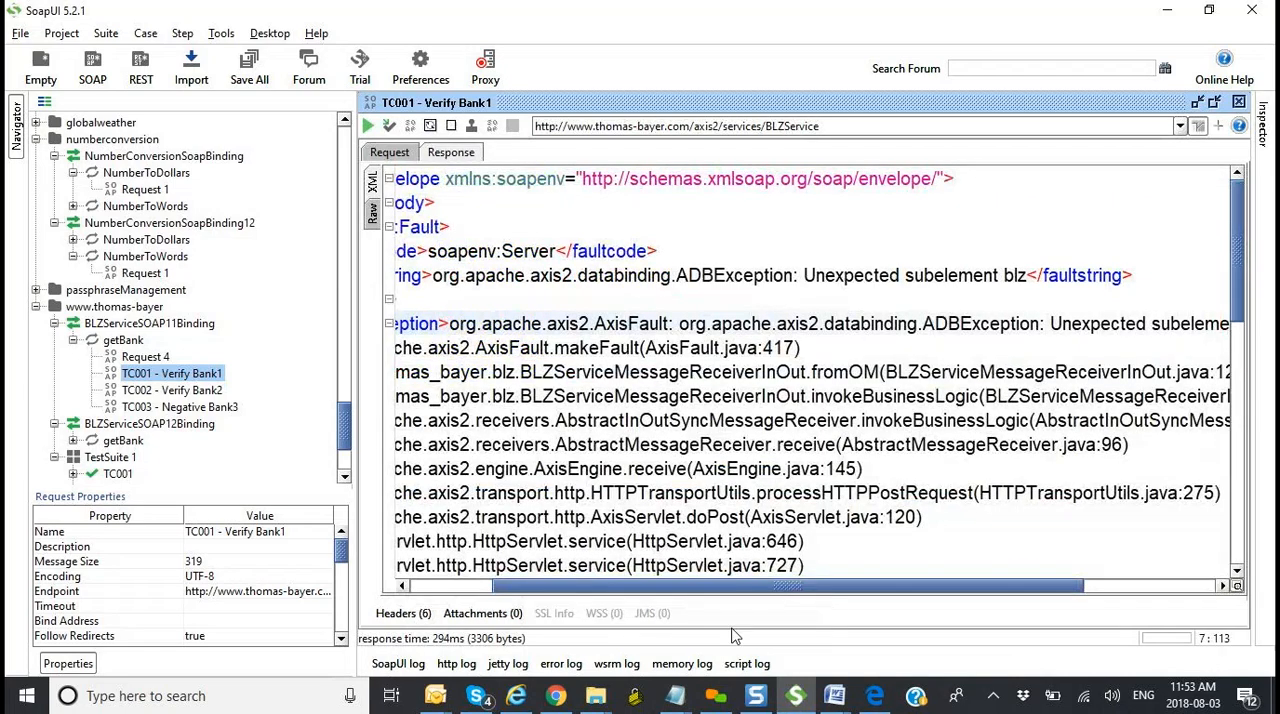
left_click_drag(698, 586, 572, 563)
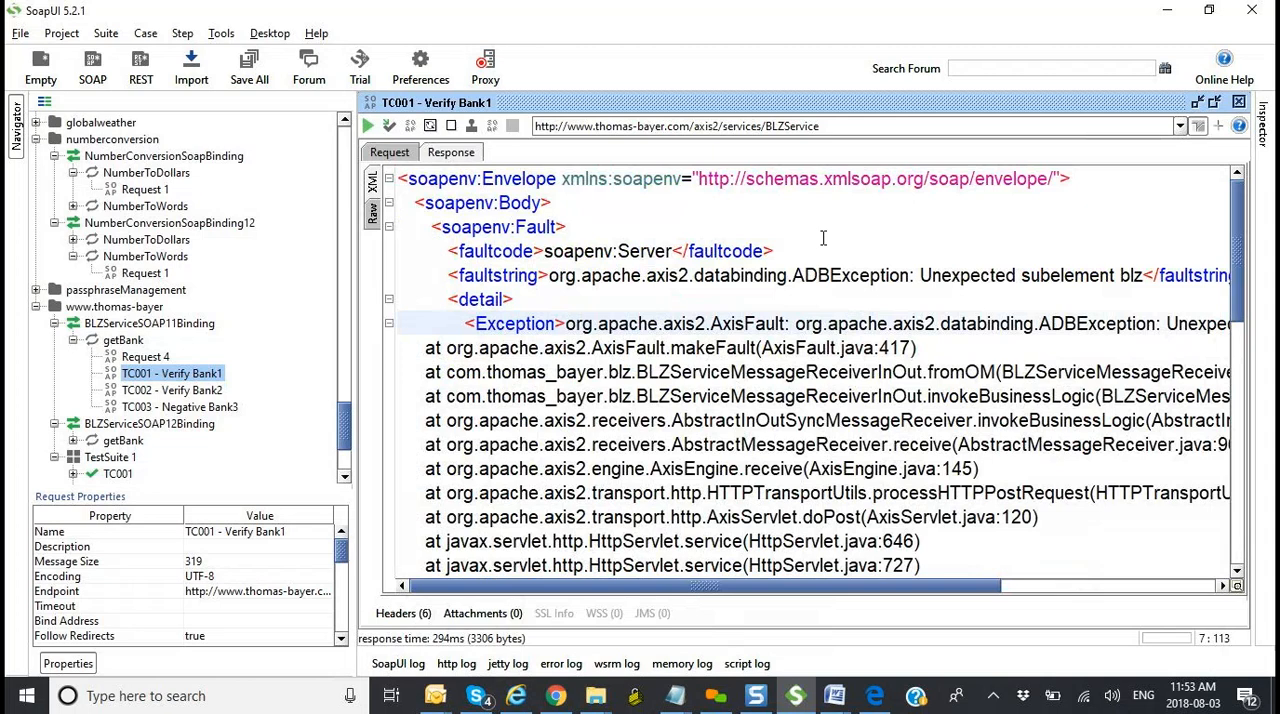
left_click_drag(920, 275, 1149, 274)
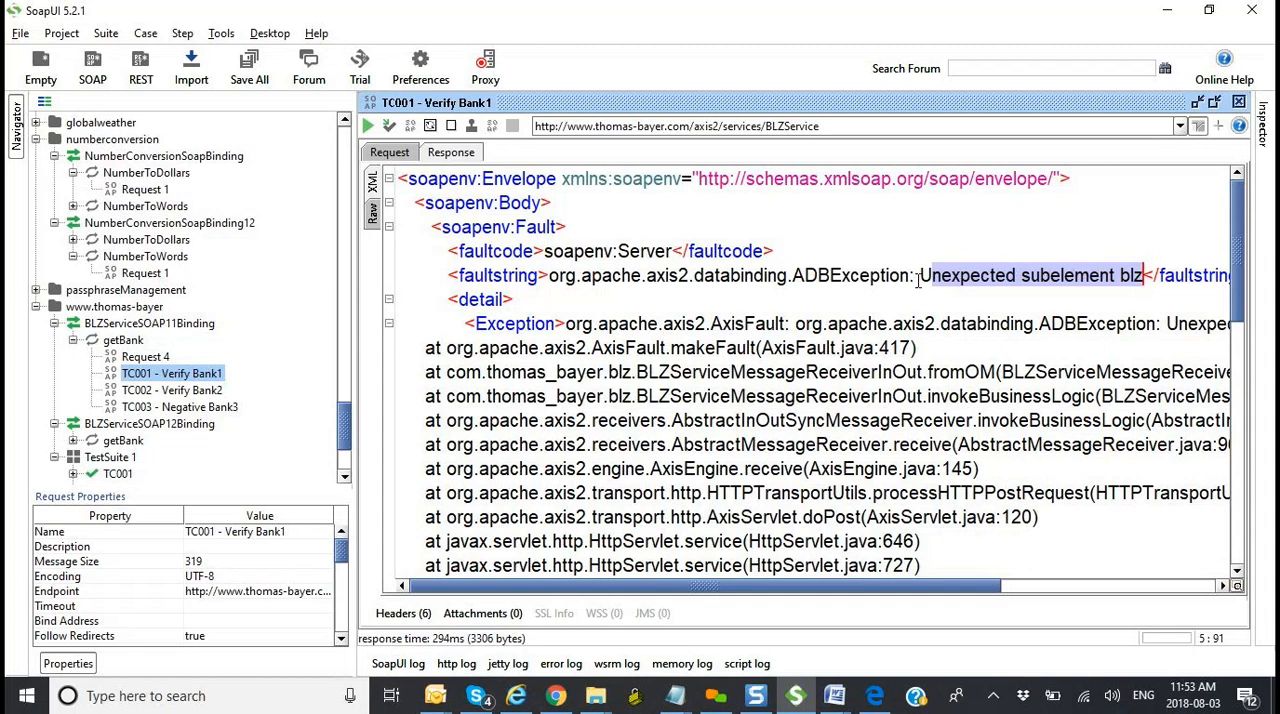
right_click(908, 229)
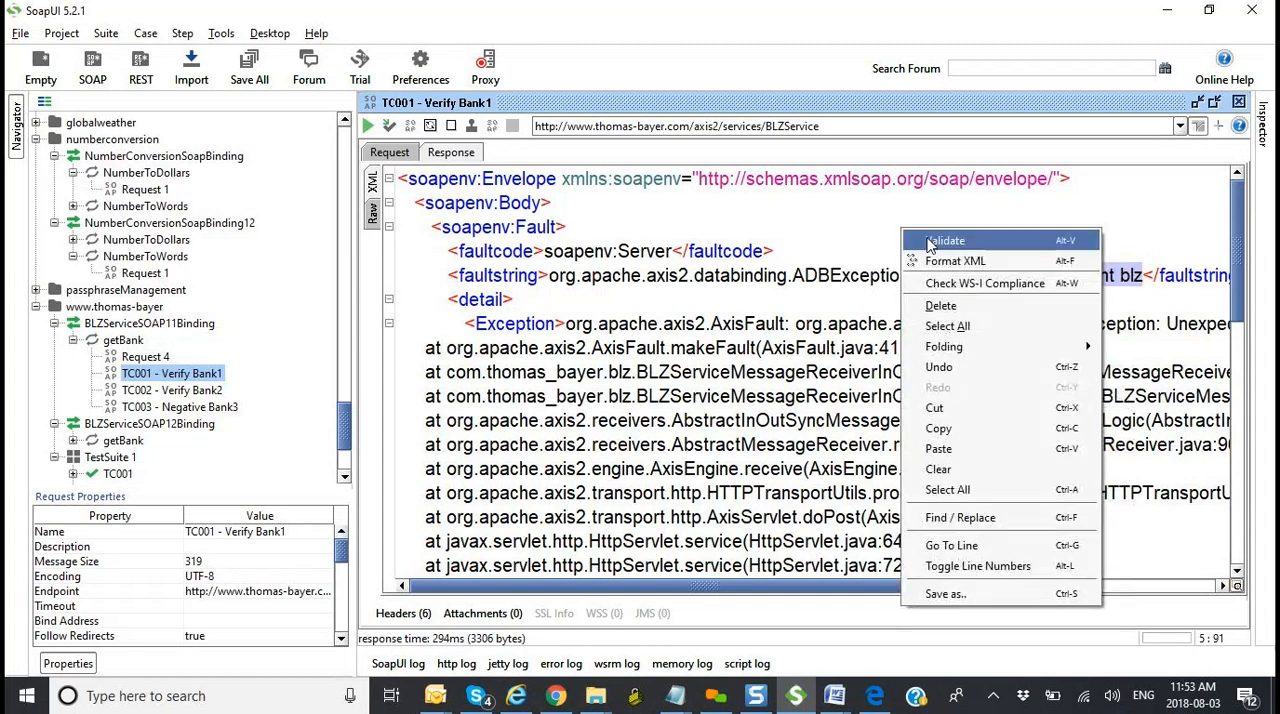
left_click(928, 237)
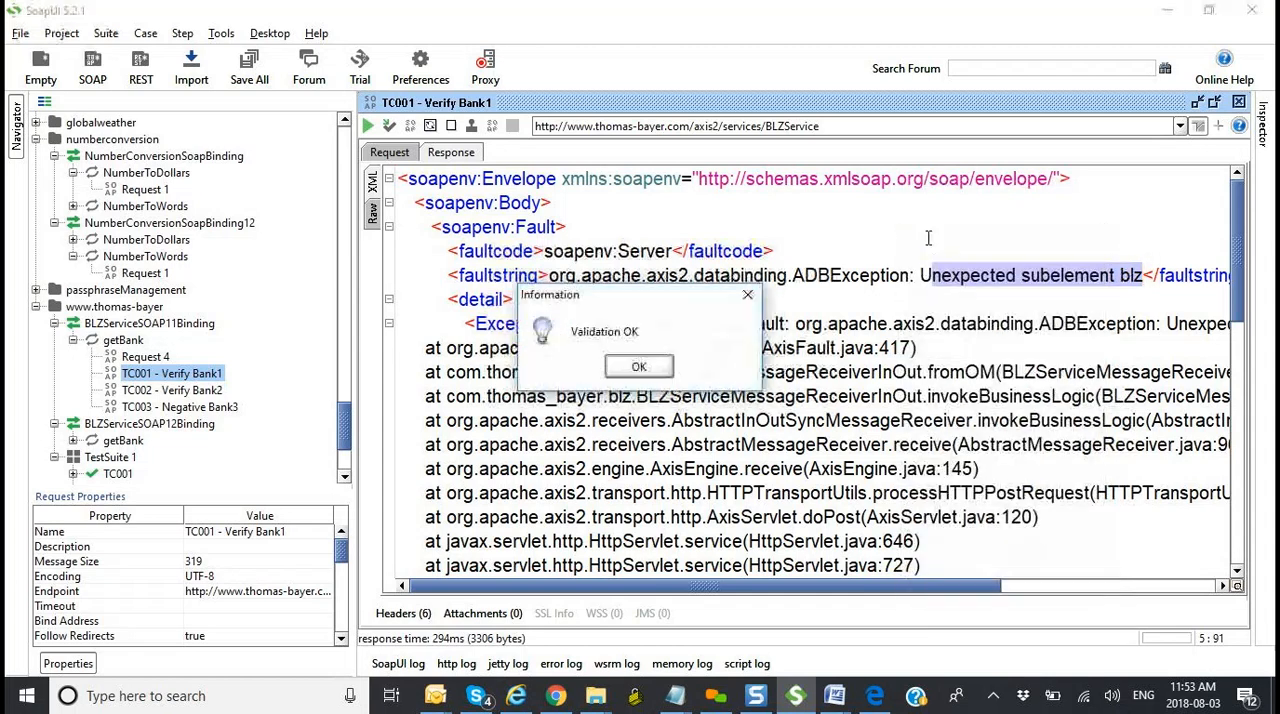
left_click(639, 367)
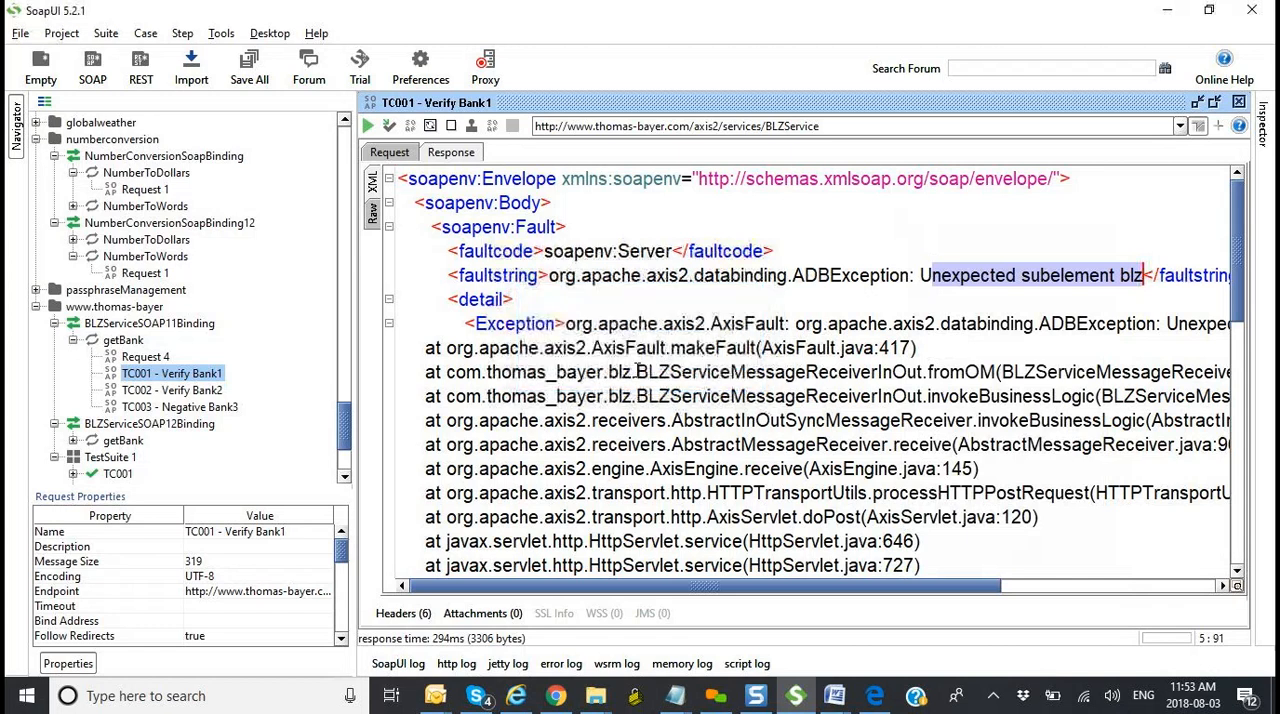
Step: Review the request again, the TransferCityName property transfer under TestSuite 1, and the custom properties of TC002
left_click(390, 154)
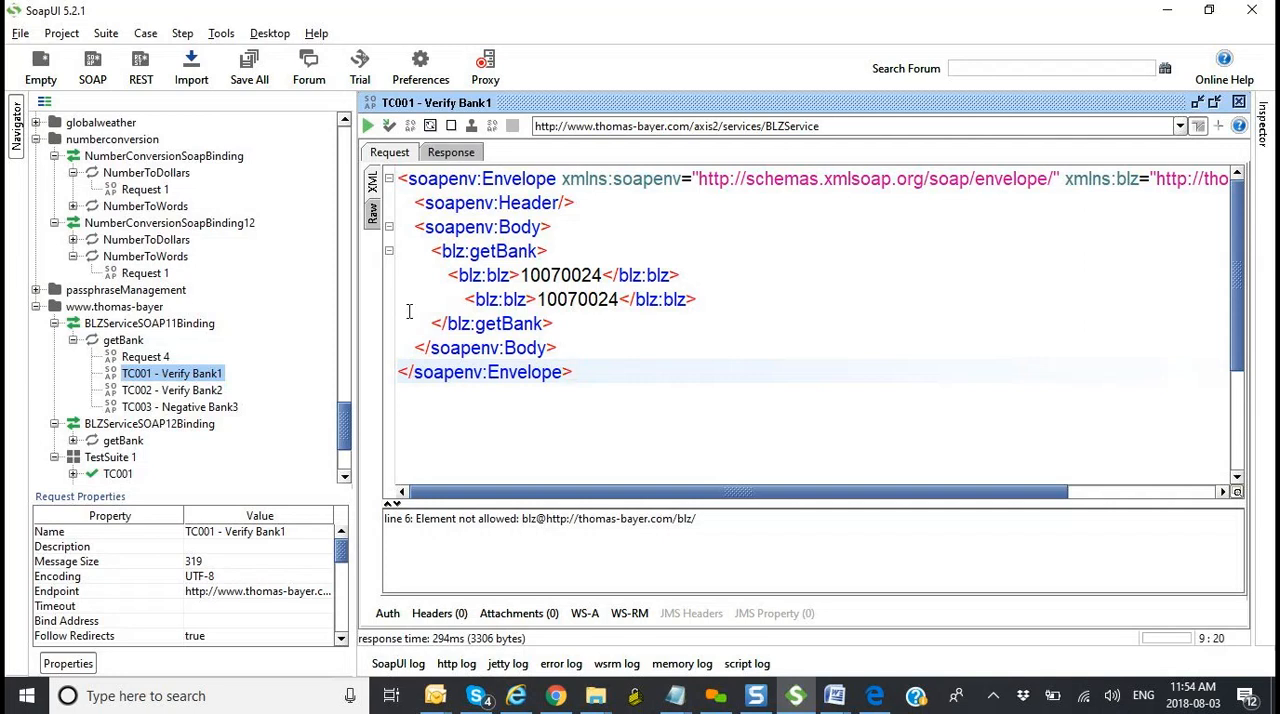
left_click_drag(343, 414, 344, 395)
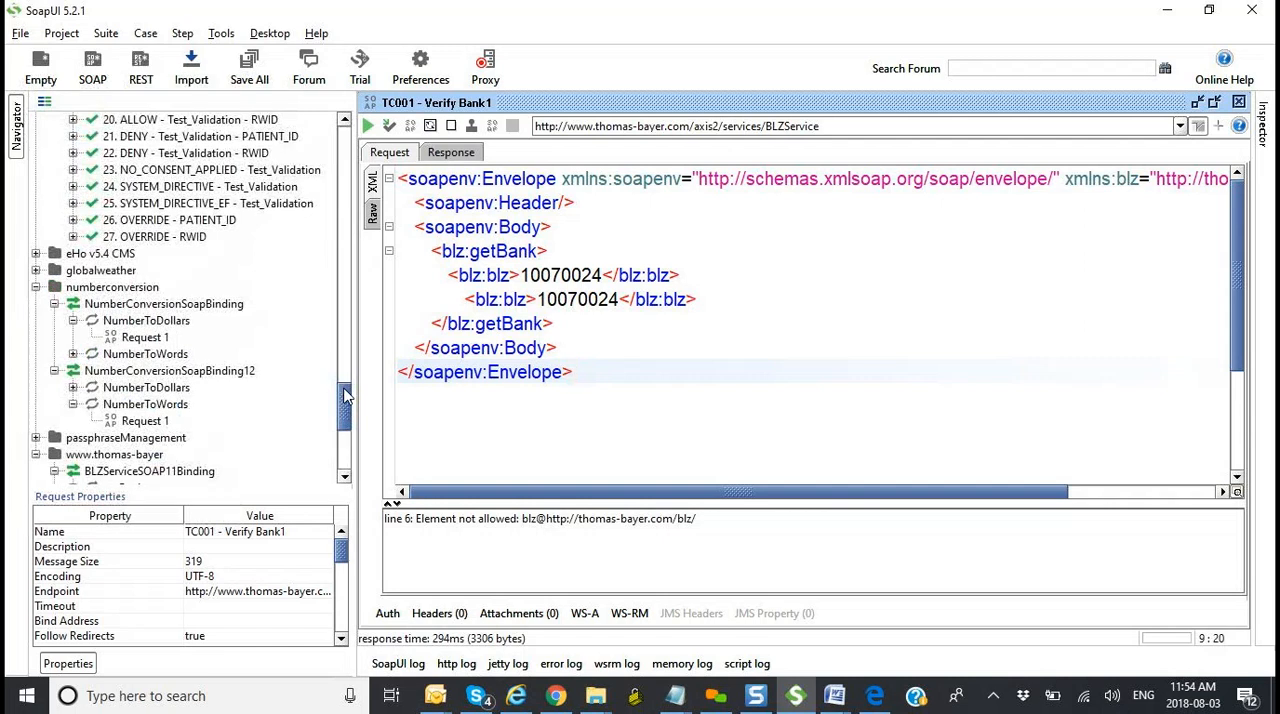
left_click_drag(344, 395, 344, 435)
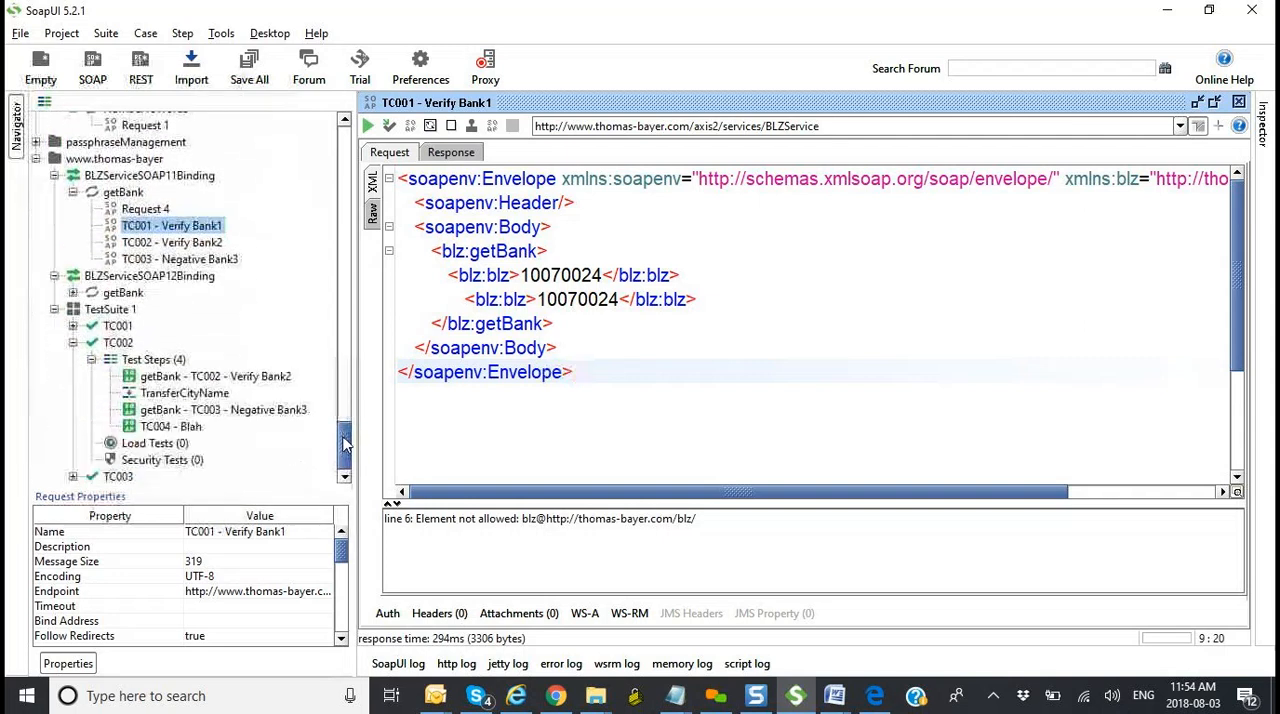
double_click(190, 393)
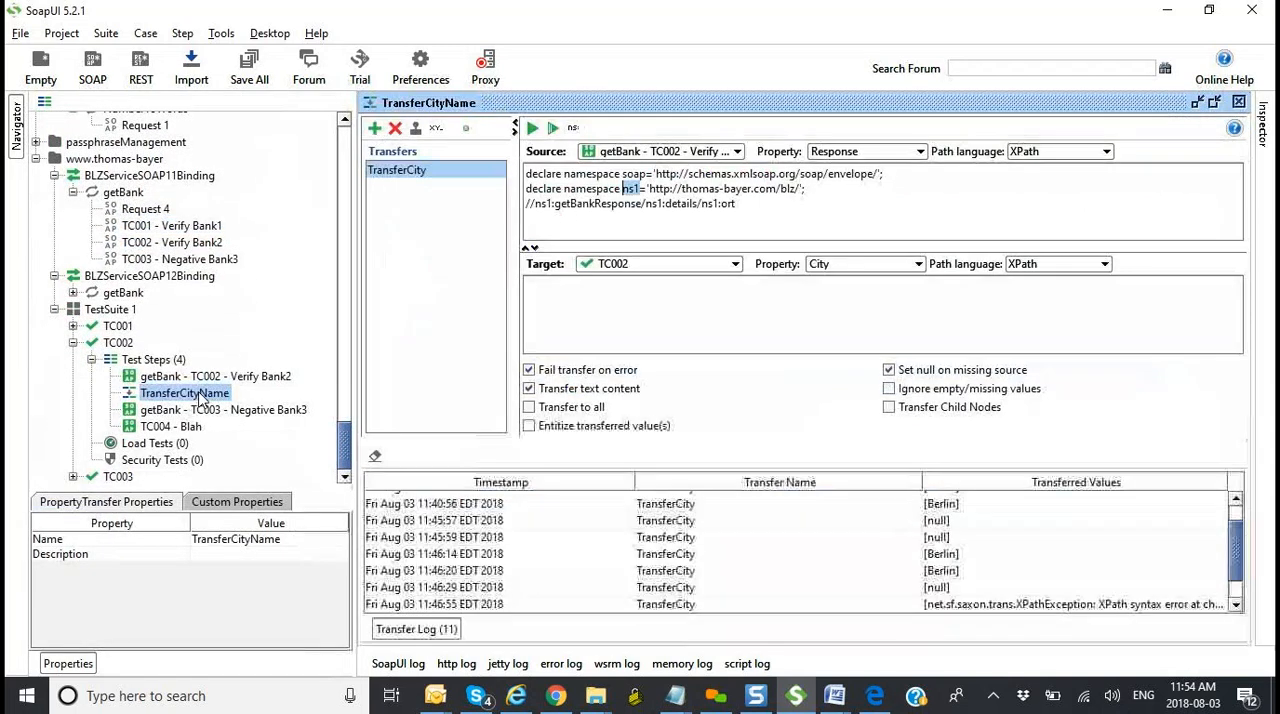
left_click(118, 342)
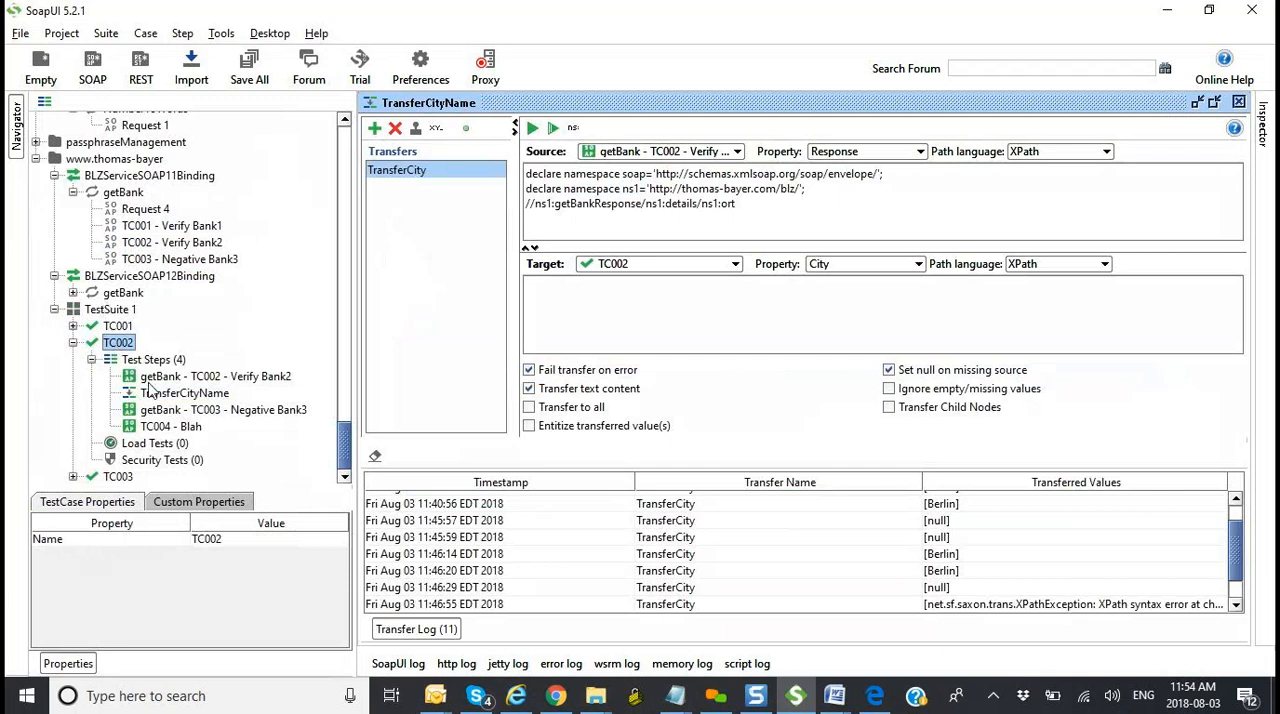
left_click(212, 505)
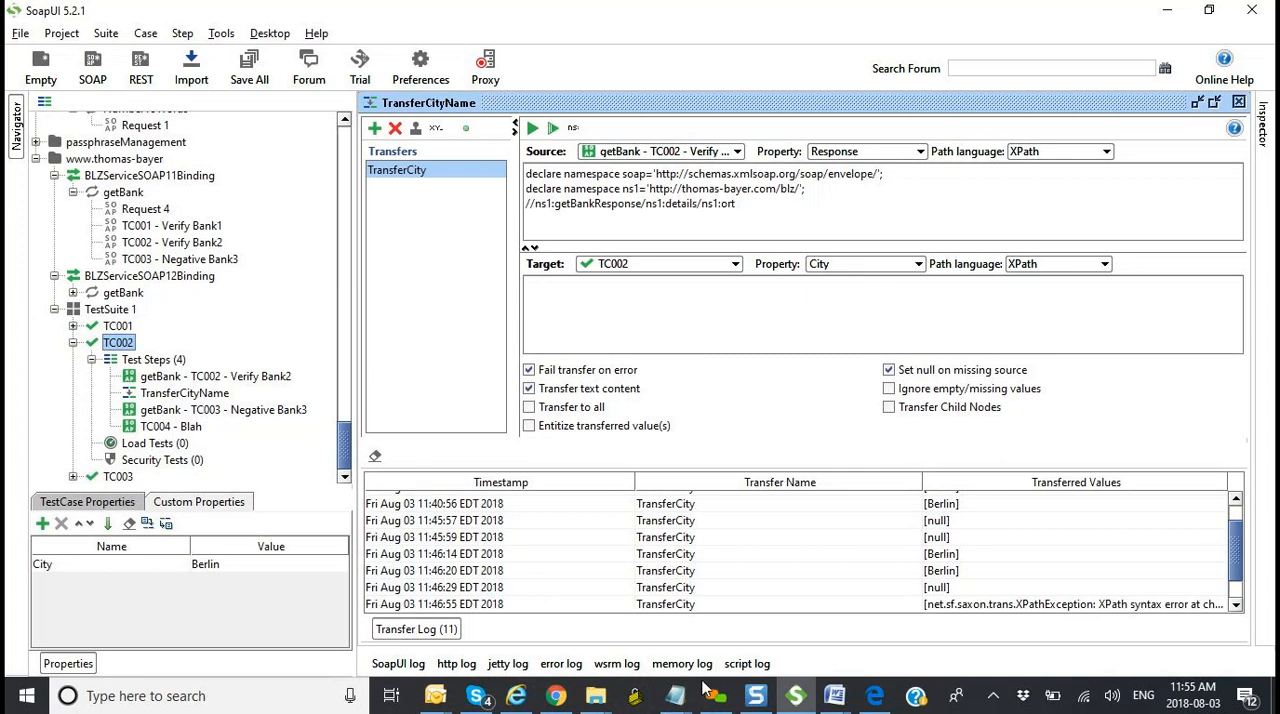
Step: Switch to Notepad and review the XML and XPath notes, then the webservices topic outline in the other untitled note
mouse_move(683, 697)
left_click(833, 600)
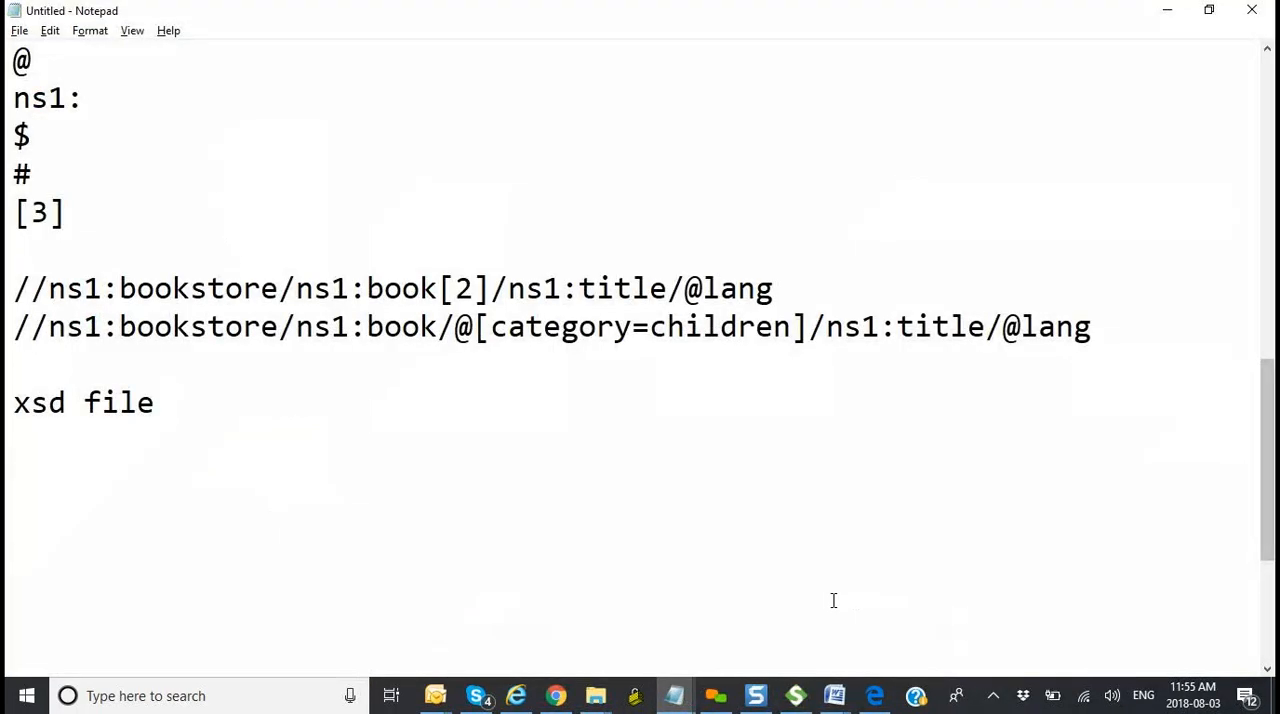
scroll(833, 600, "up", 10)
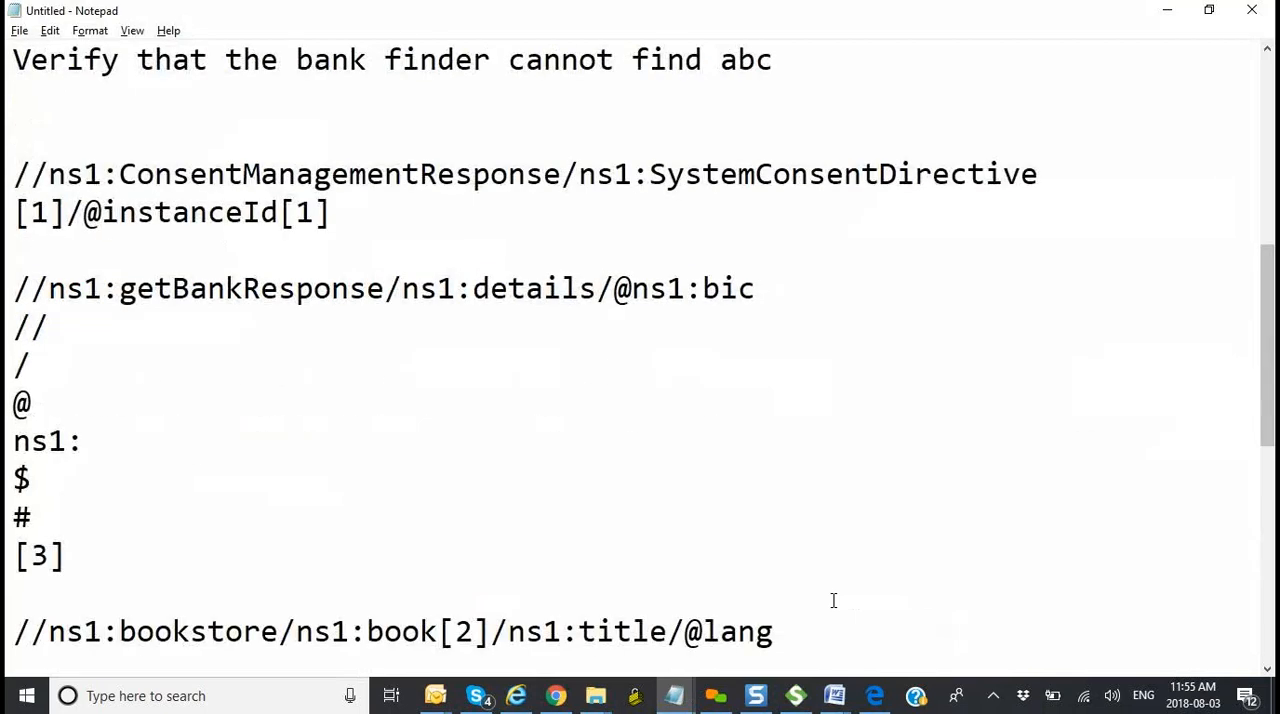
scroll(833, 600, "down", 9)
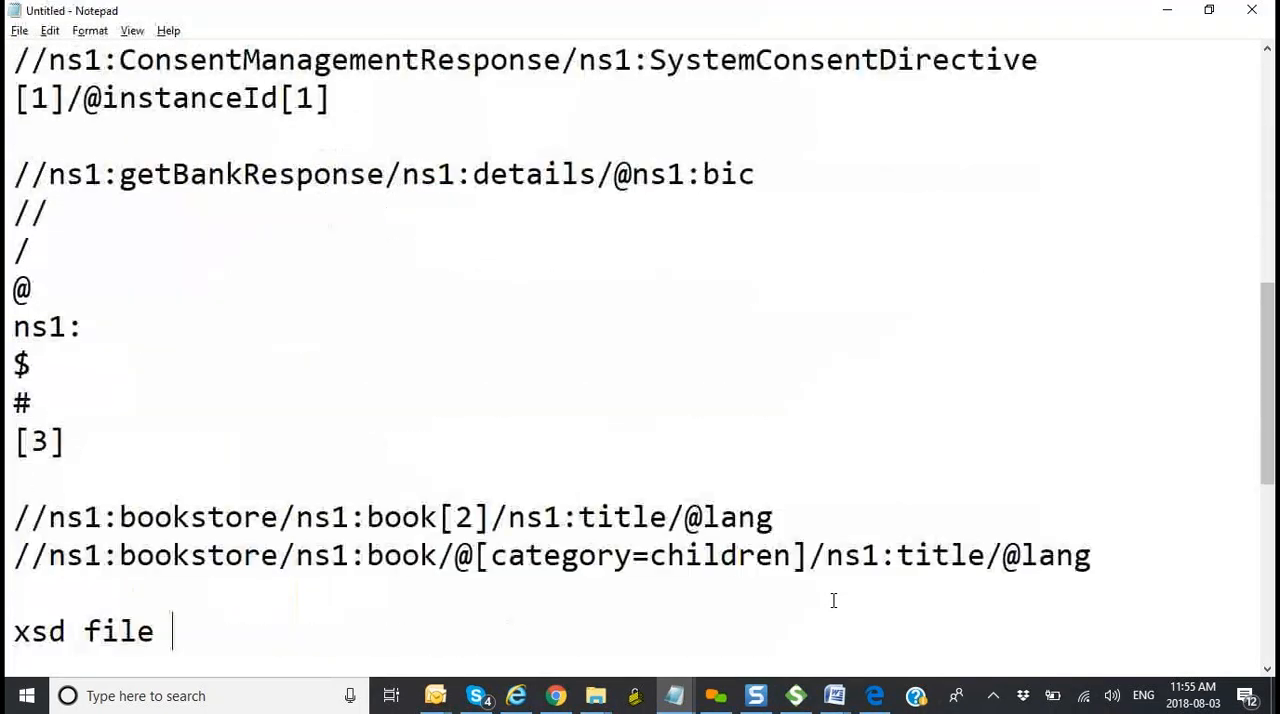
key("Return")
key("Return")
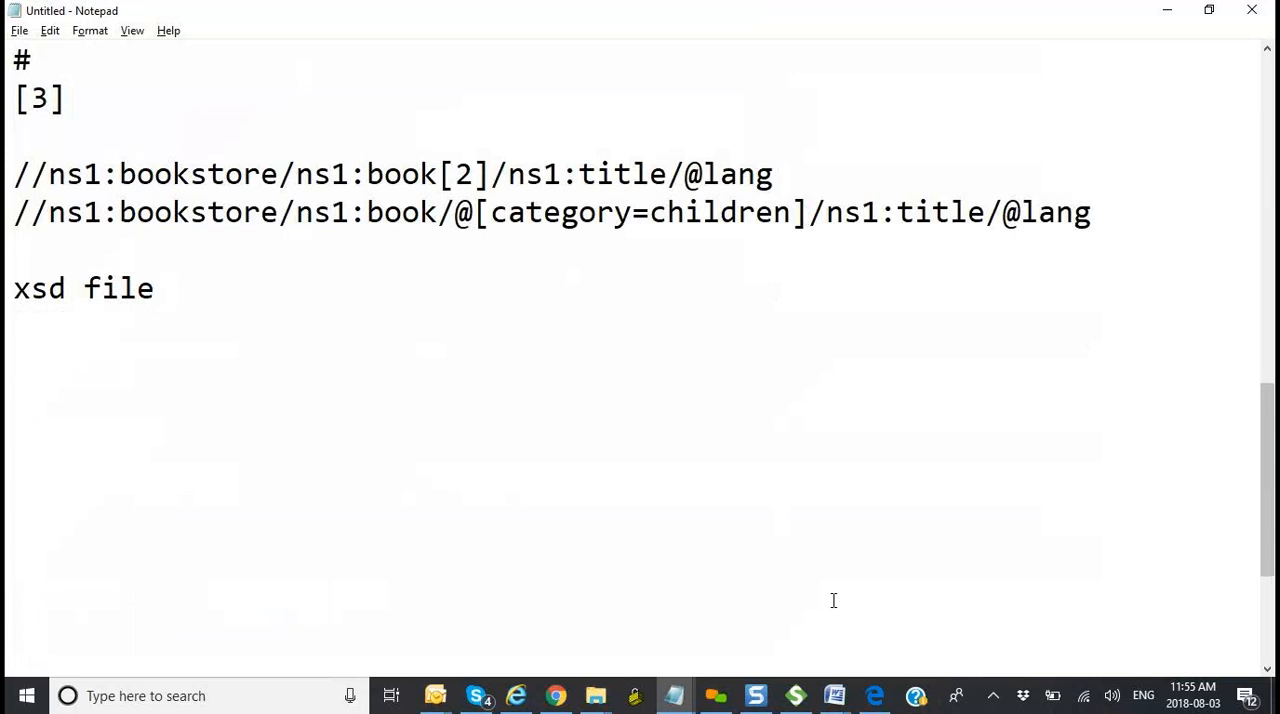
scroll(833, 600, "up", 10)
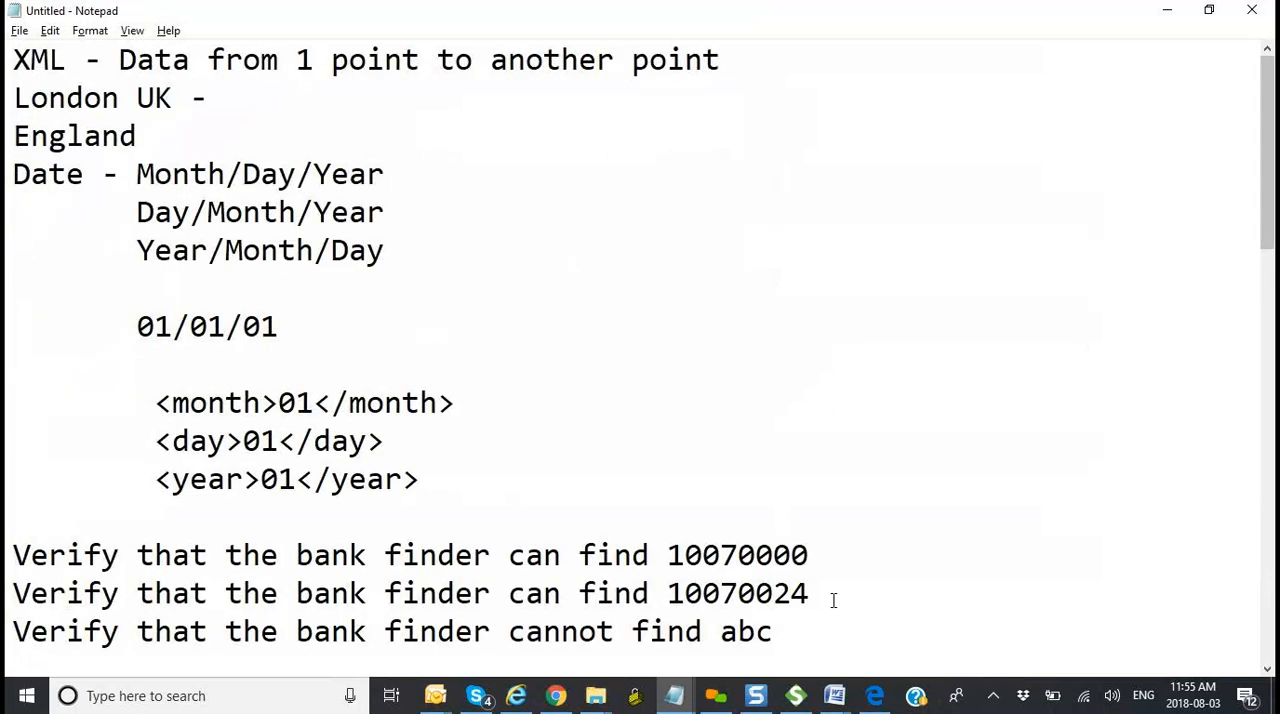
mouse_move(678, 697)
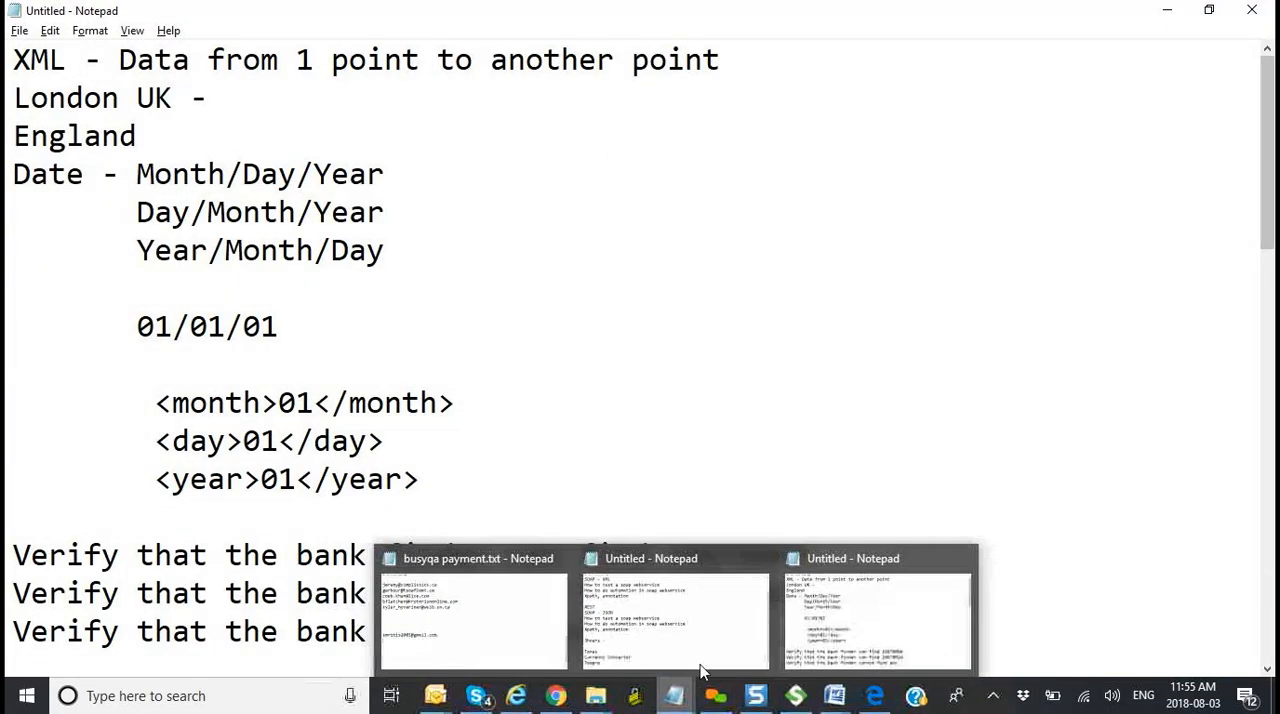
left_click(645, 626)
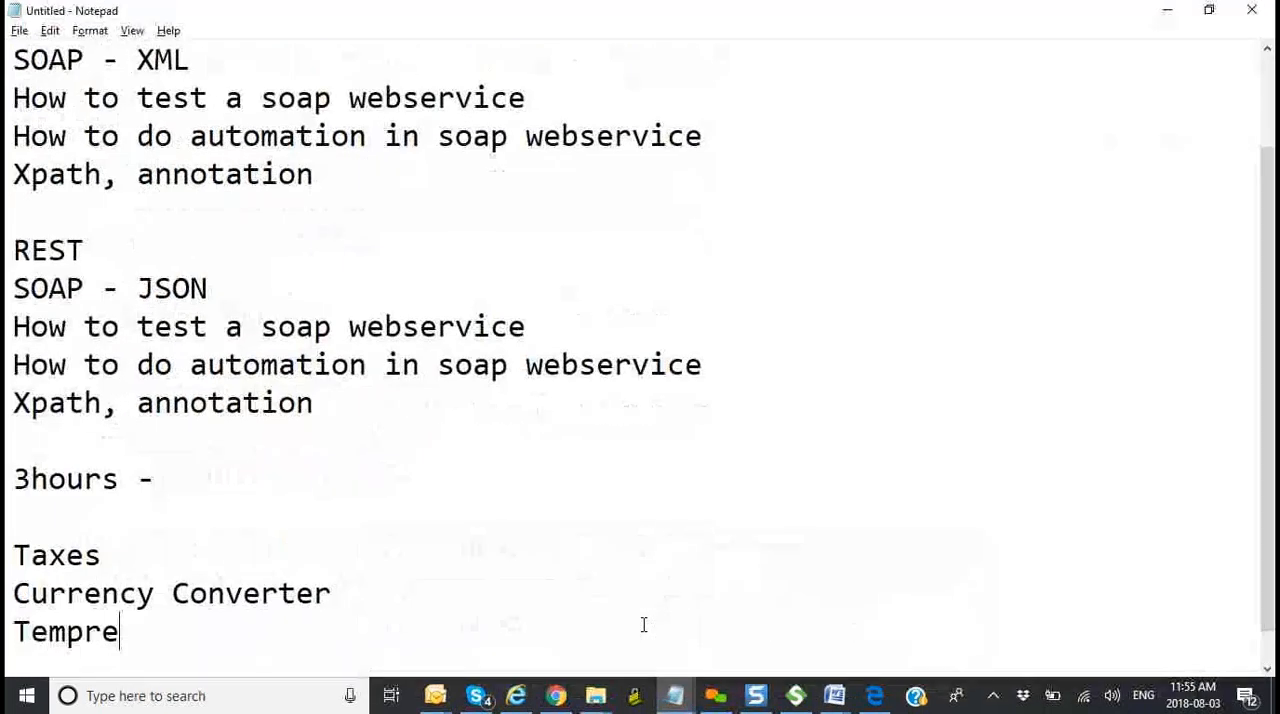
scroll(551, 528, "up", 1)
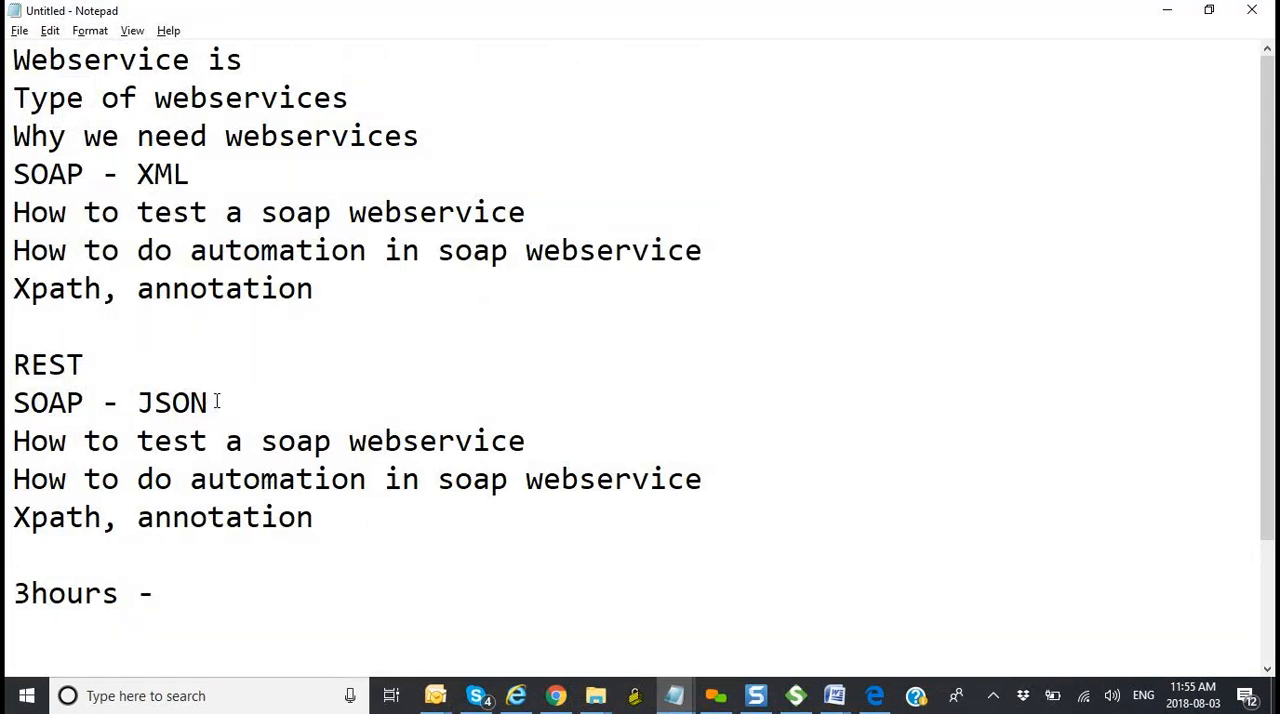
left_click_drag(209, 401, 147, 400)
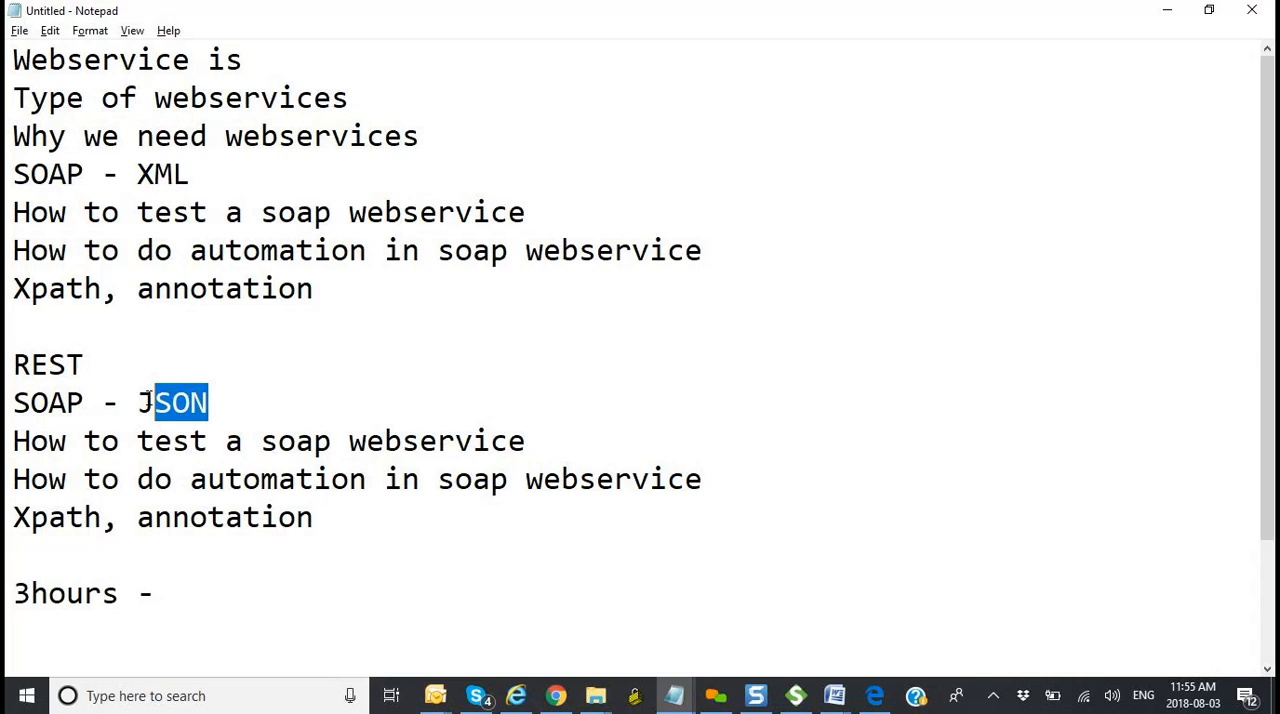
left_click_drag(265, 64, 10, 64)
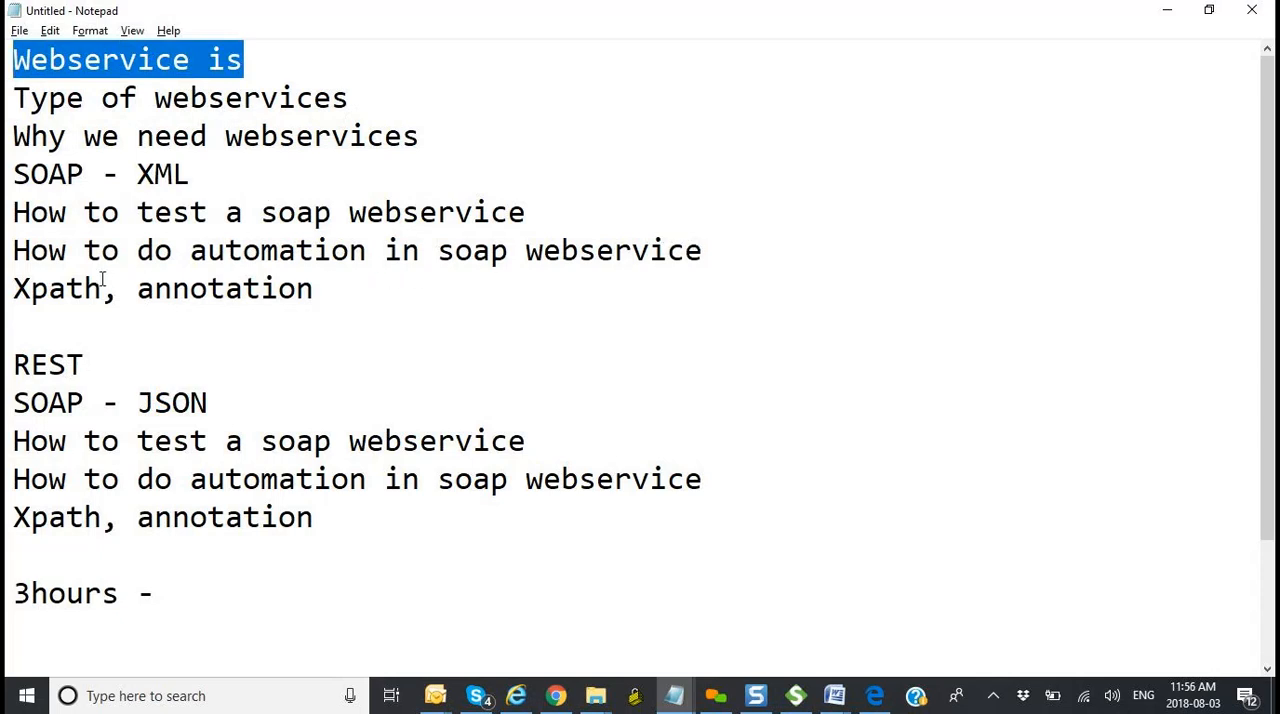
Step: Append ", cache (variable), assertions, " to the "Xpath, annotation" line of the outline's SOAP - XML section
left_click(343, 303)
type(", ")
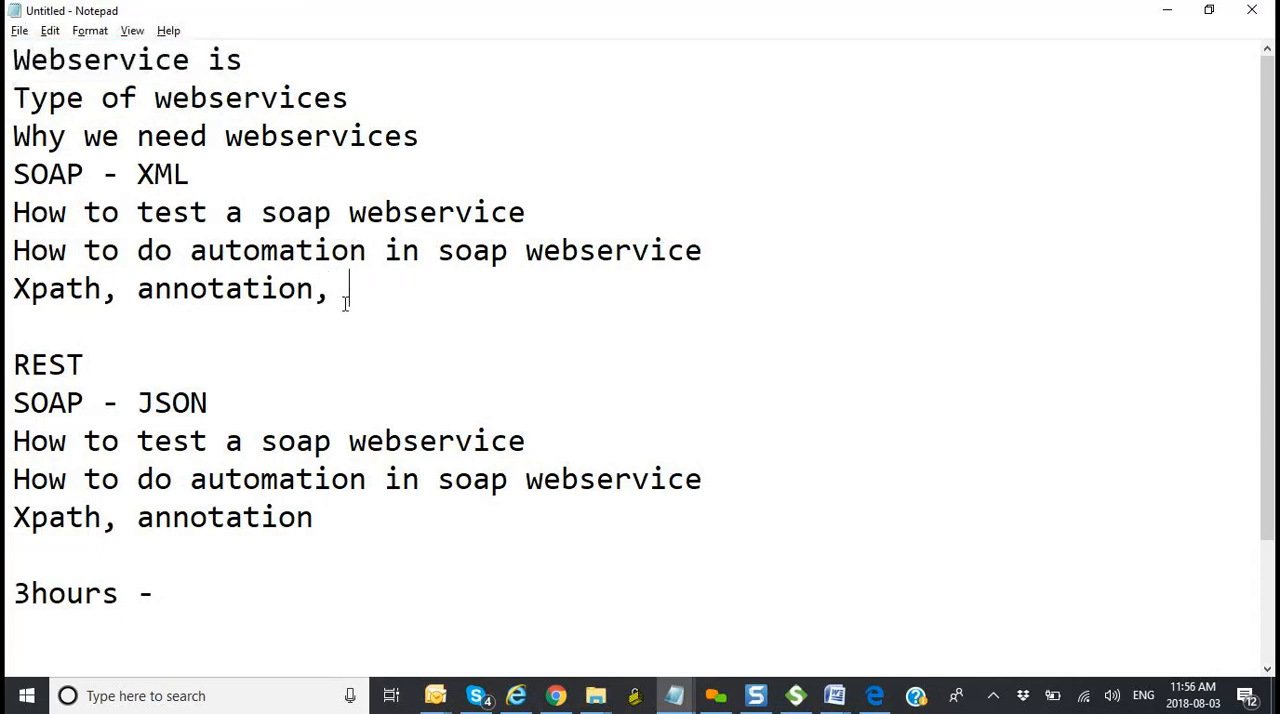
type("cache (variab")
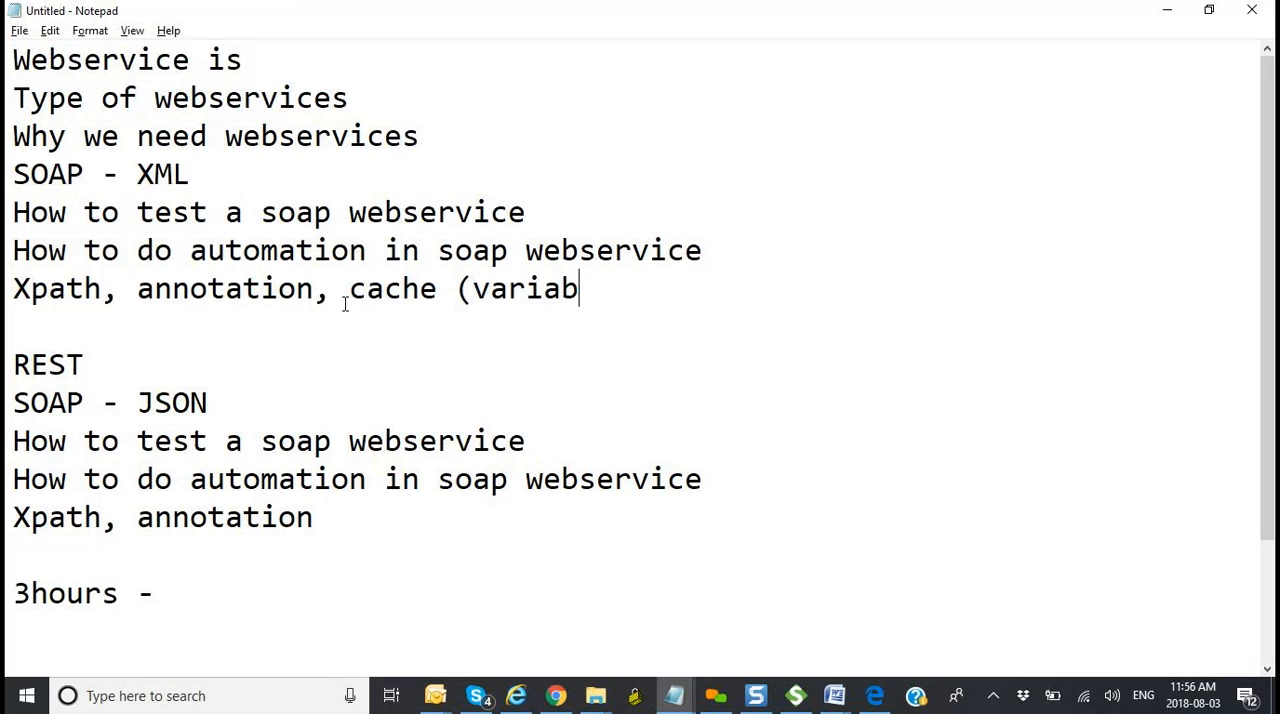
type("le), assertions,")
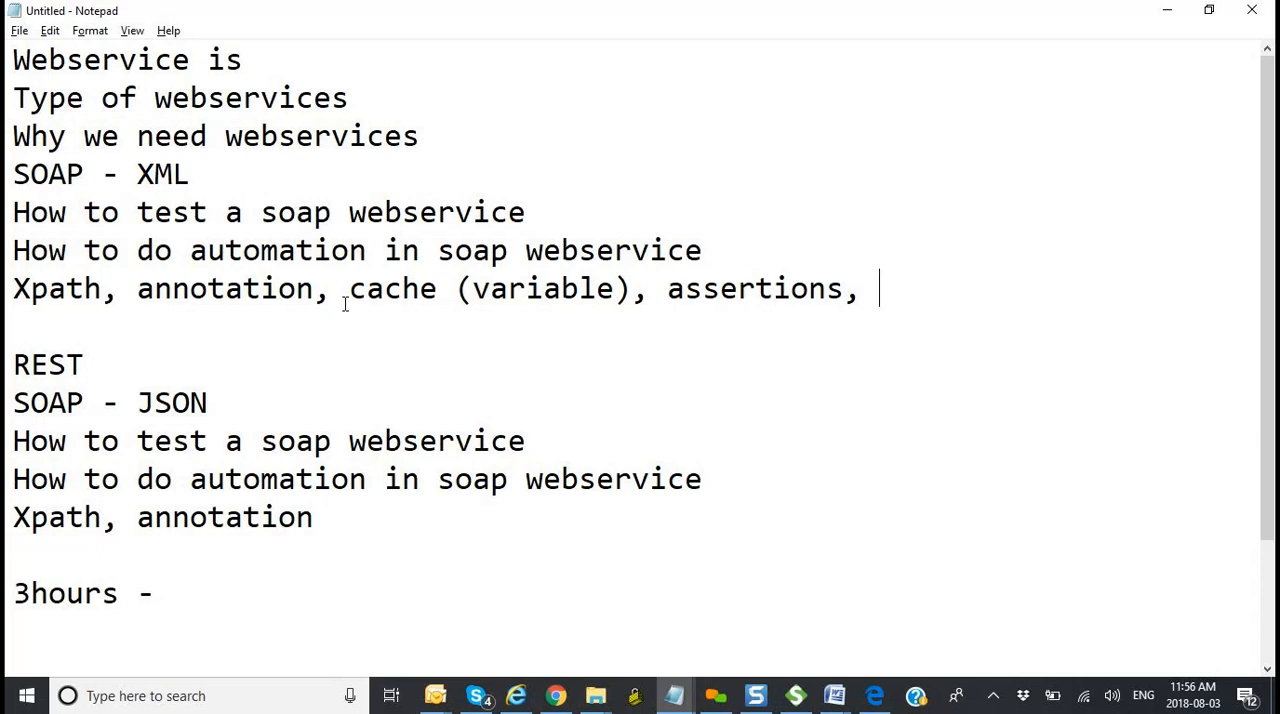
Step: Switch to SoapUI, start a new REST project, and clear the placeholder from its URI
left_click(800, 696)
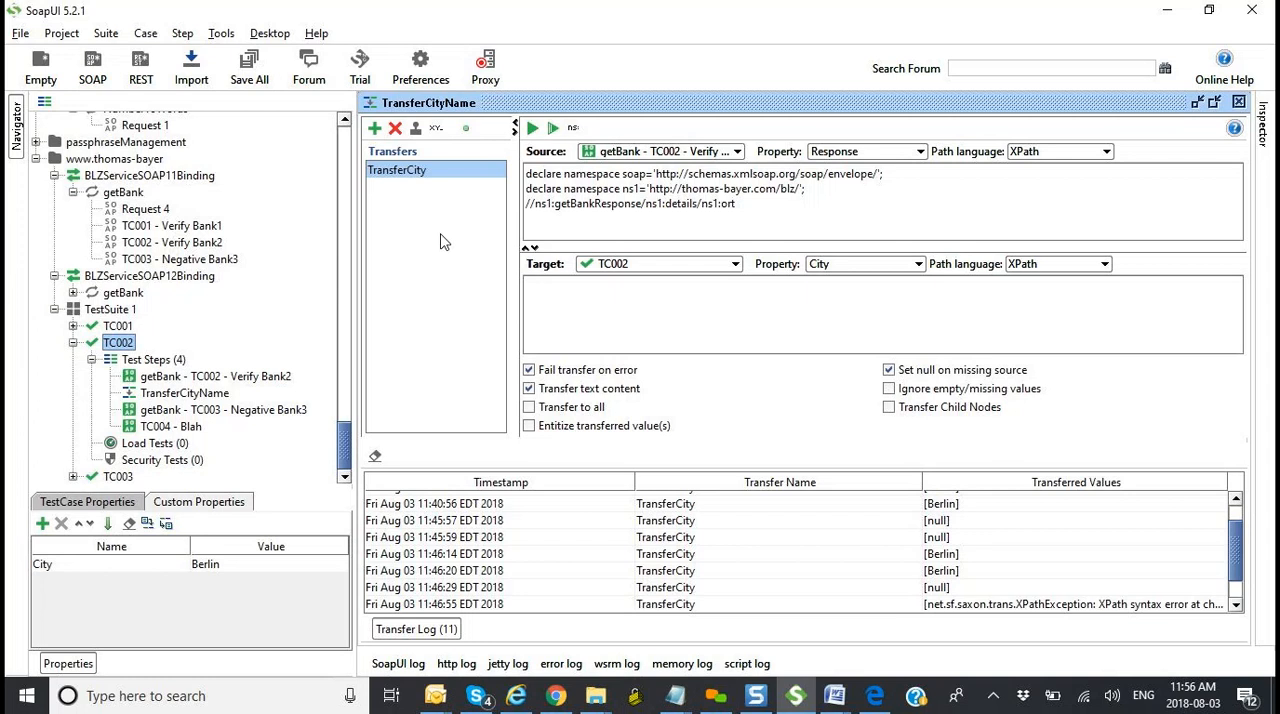
left_click(141, 68)
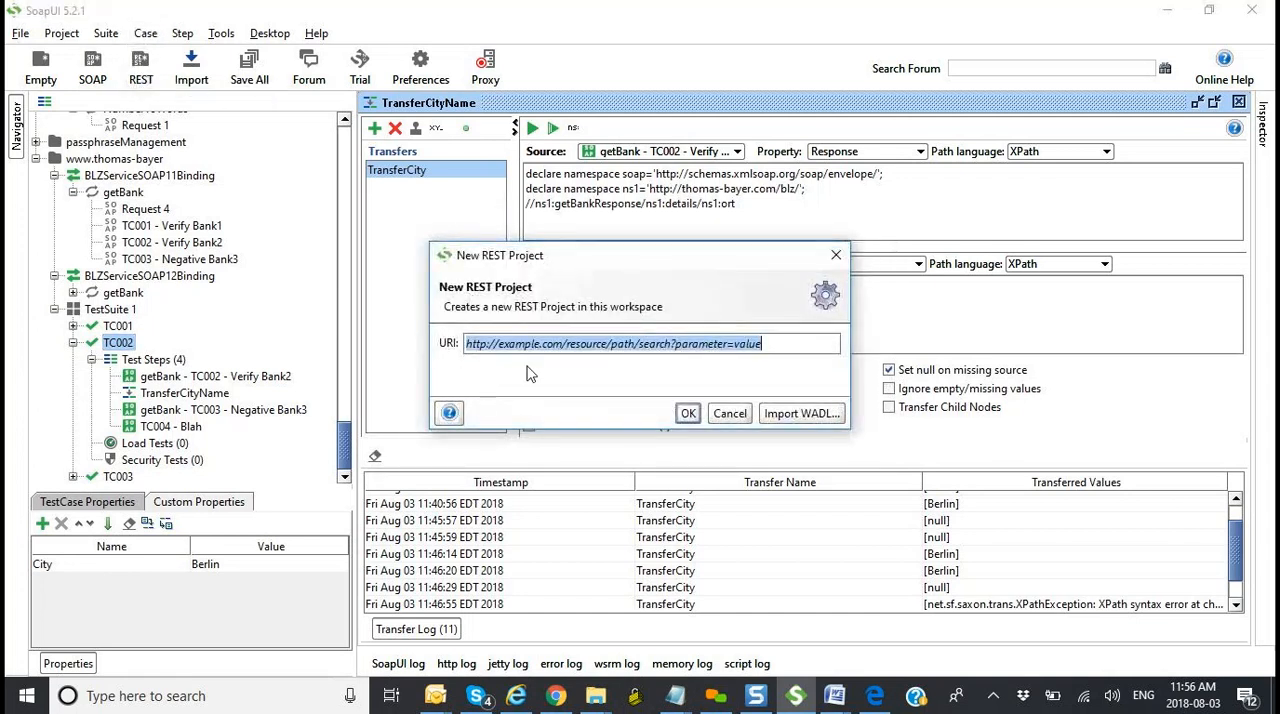
left_click(561, 350)
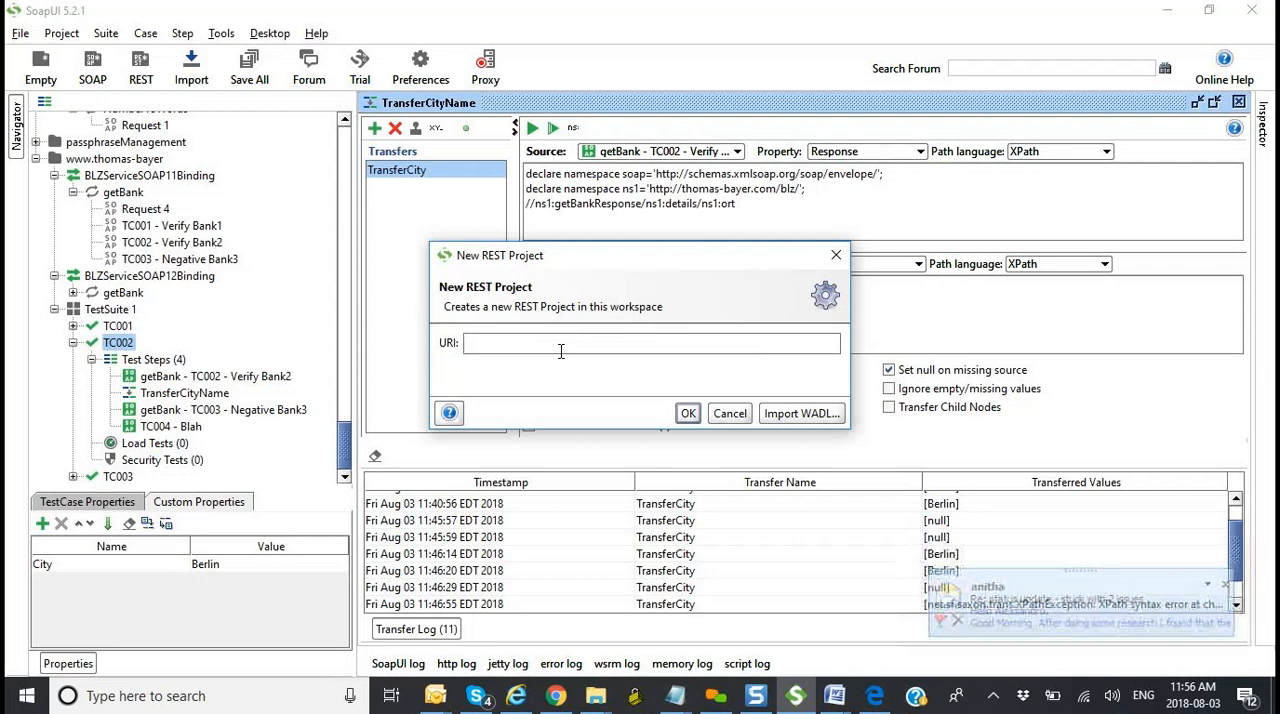
key("alt+Tab")
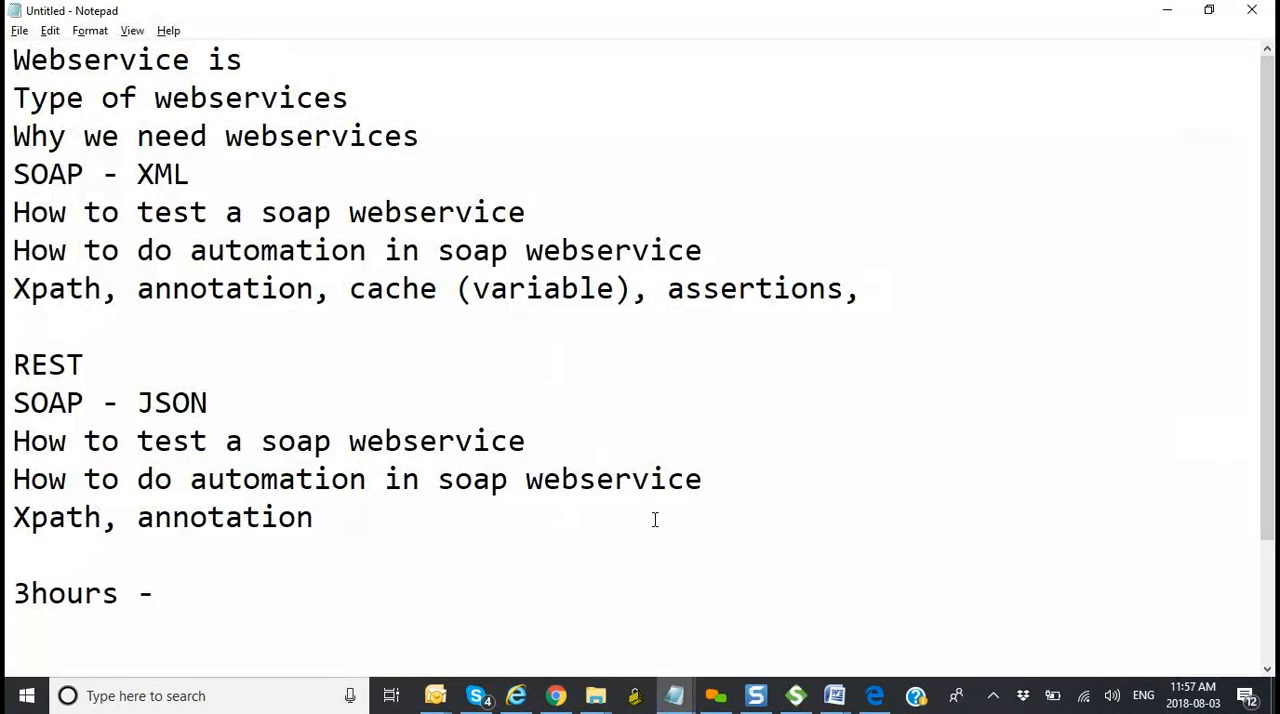
key("alt+Tab")
Step: Switch to the Week 6: Classnotes (revised) email in Outlook, check the Webservice_testing2 (2) exercise in Word, and close that document
mouse_move(433, 700)
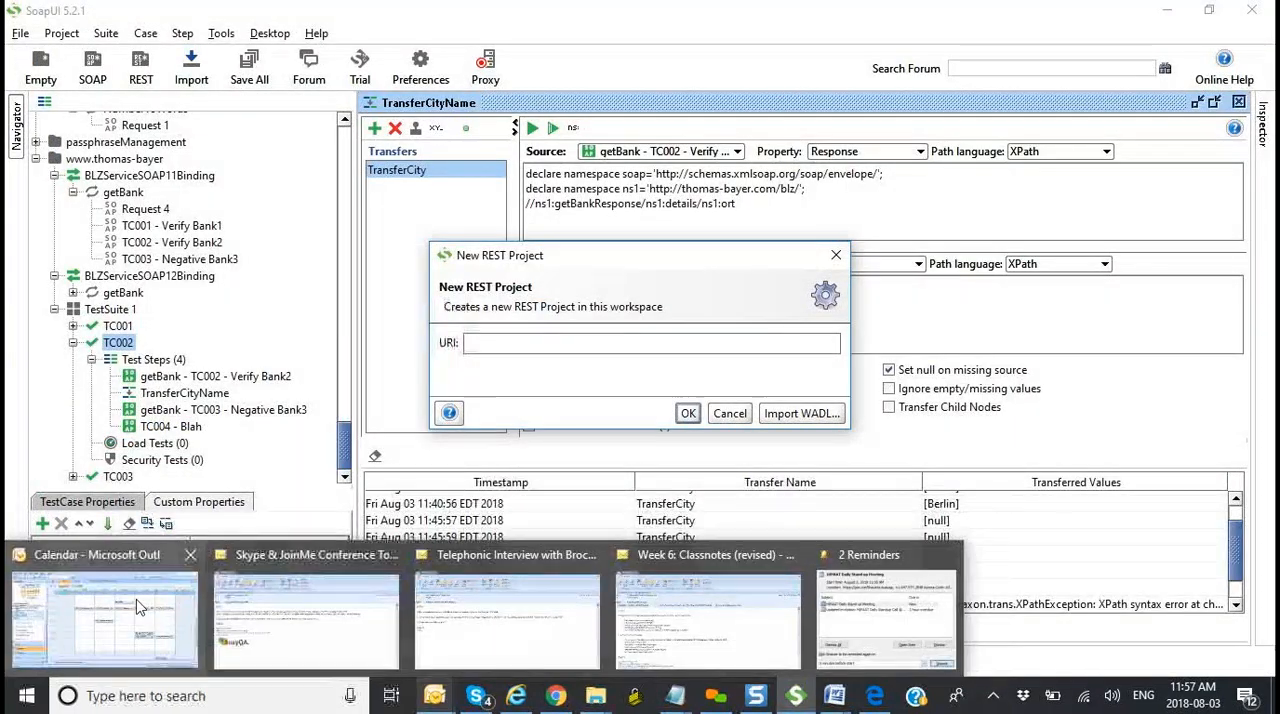
left_click(693, 643)
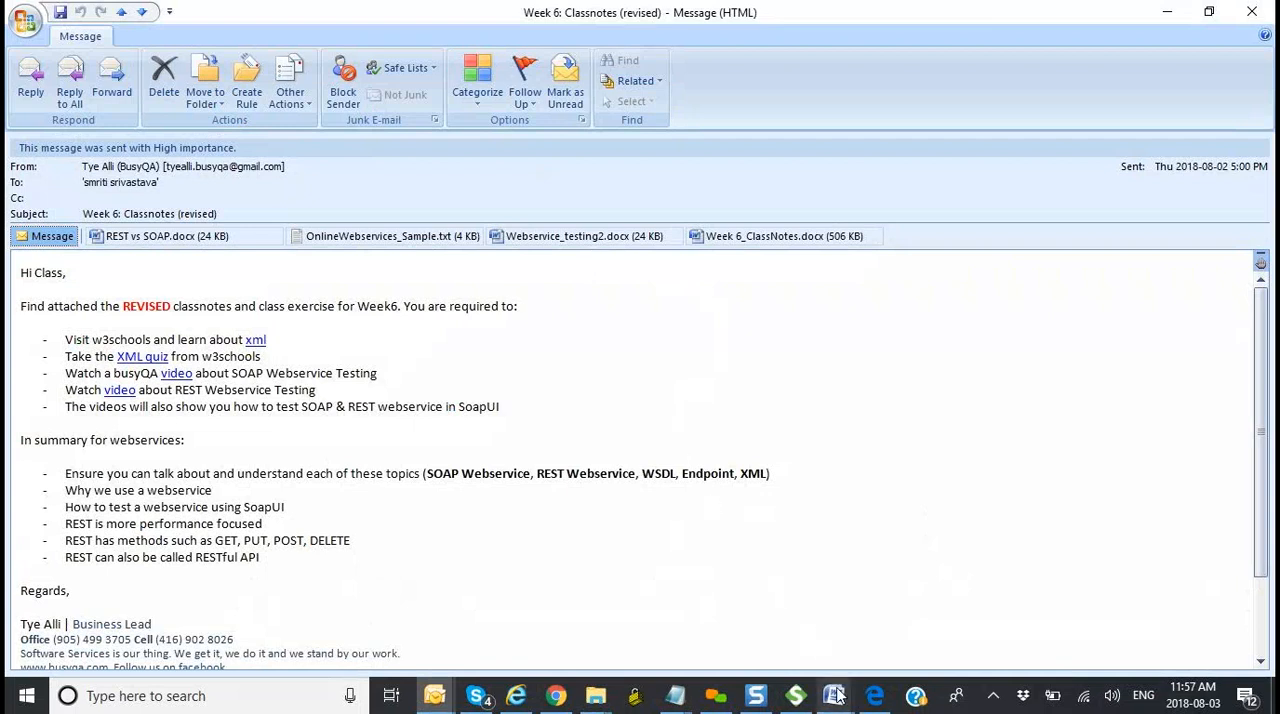
mouse_move(834, 695)
left_click(897, 652)
scroll(775, 484, "down", 5)
scroll(775, 484, "up", 10)
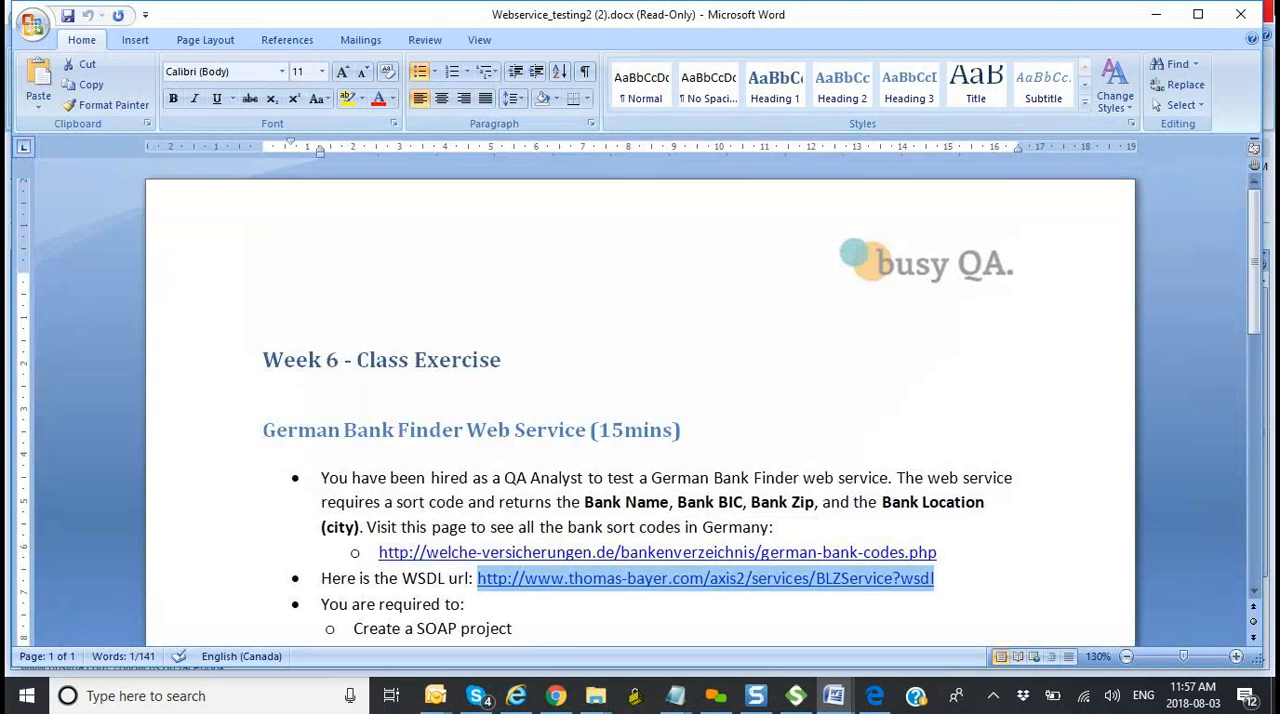
left_click(1240, 14)
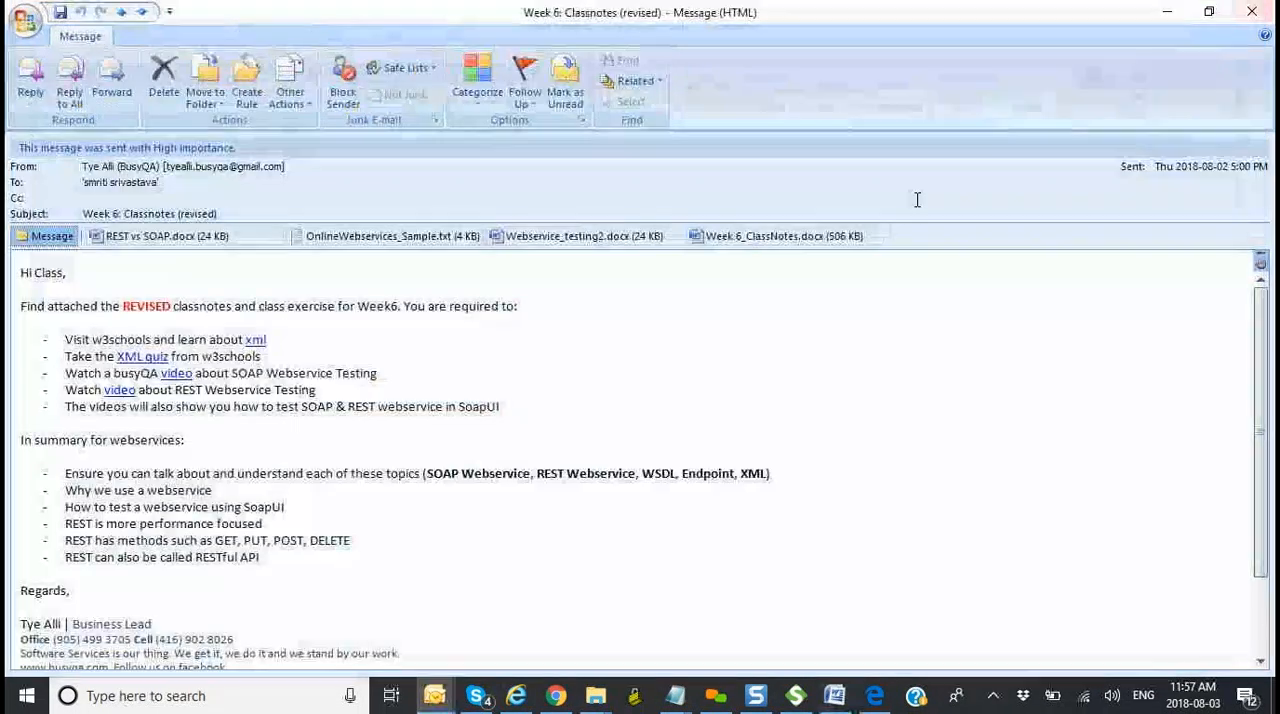
Step: Open the Week 6_ClassNotes document in Word and select the twoplugs oauth/token URI given for the new REST project
double_click(803, 243)
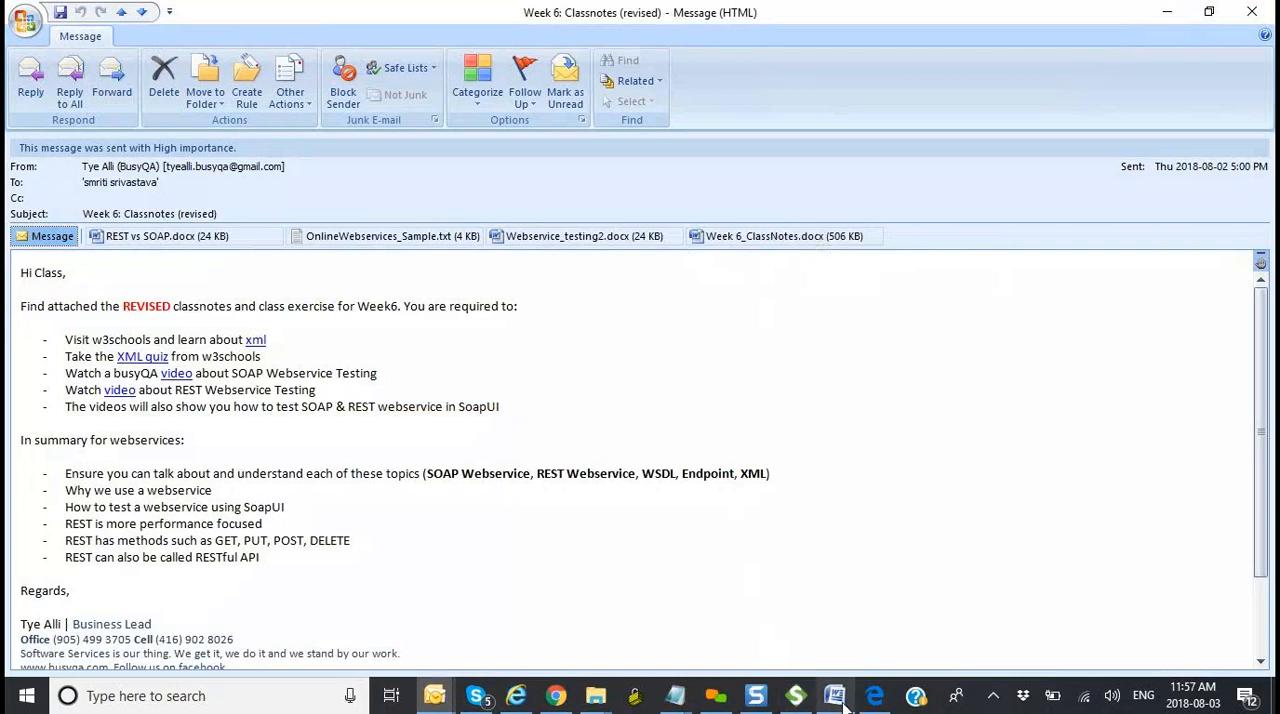
scroll(625, 455, "down", 20)
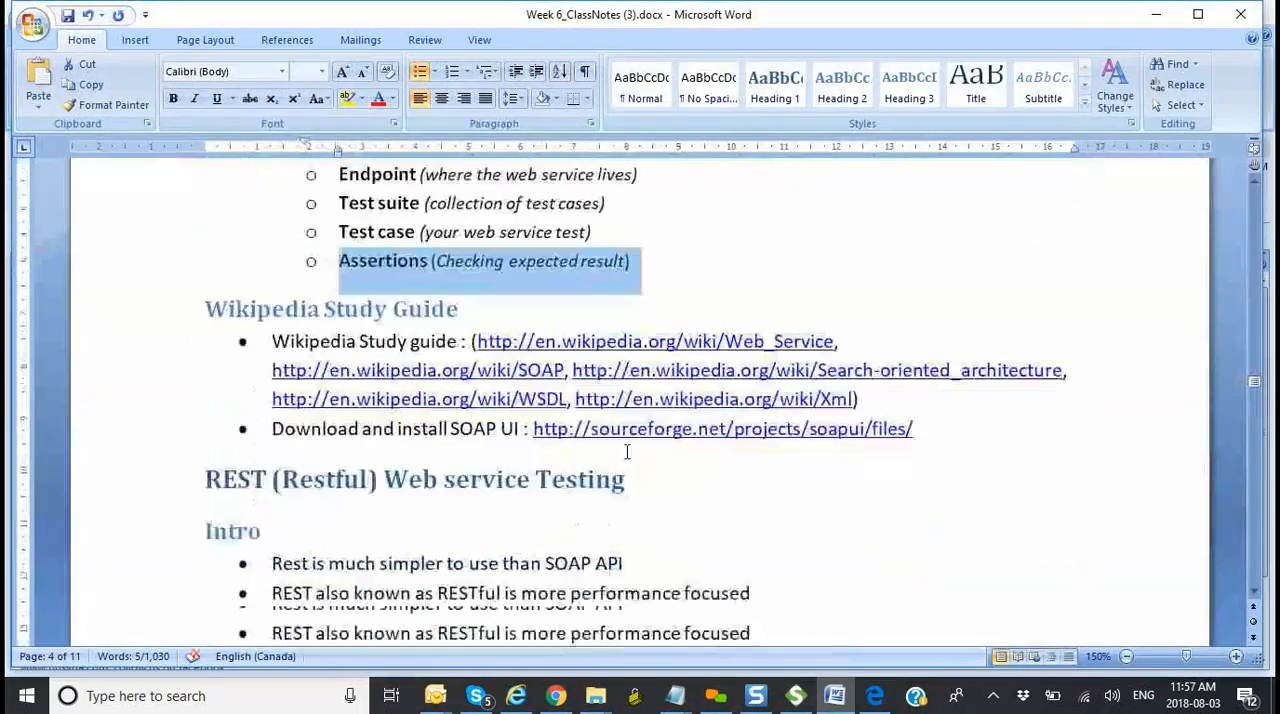
scroll(627, 453, "down", 20)
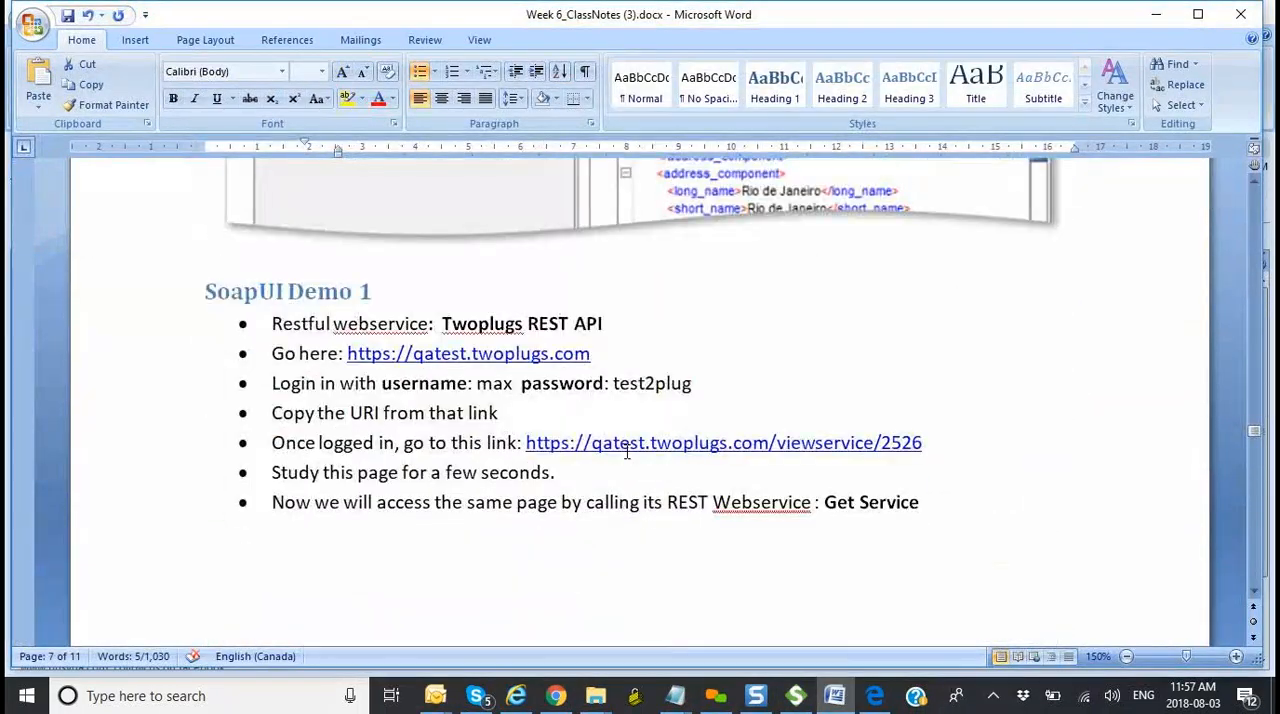
scroll(627, 453, "down", 1)
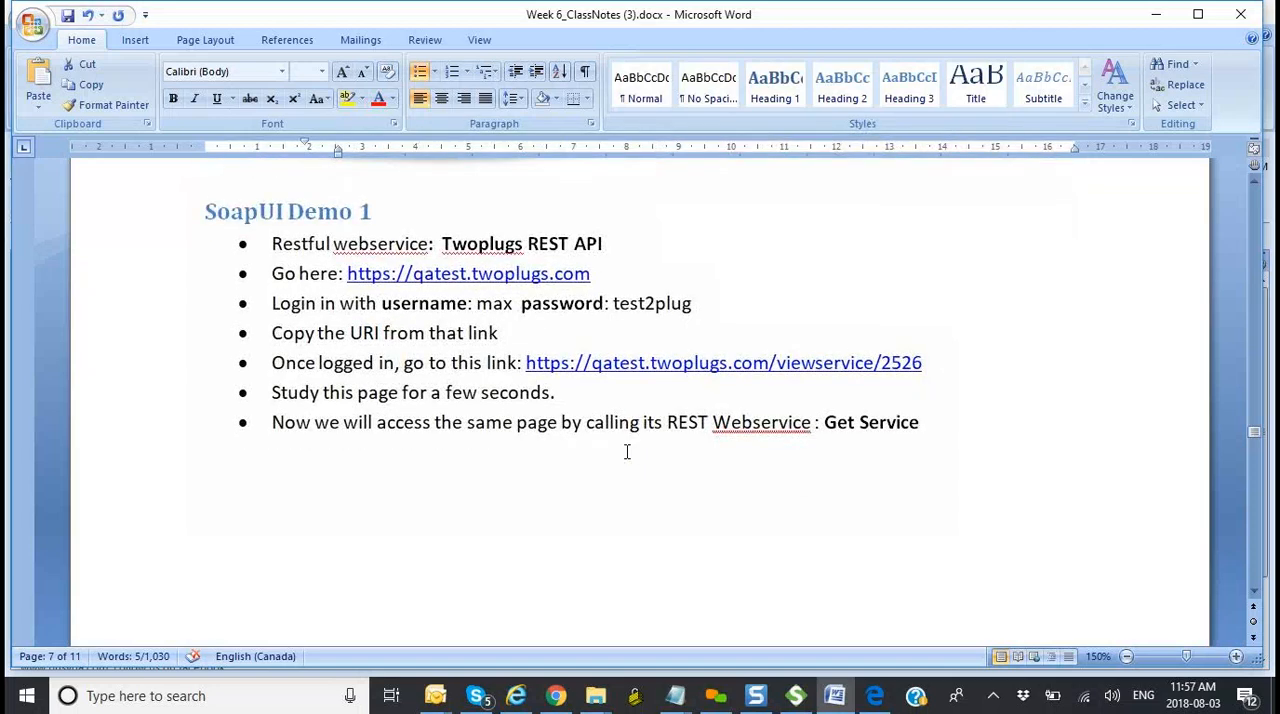
scroll(627, 452, "down", 8)
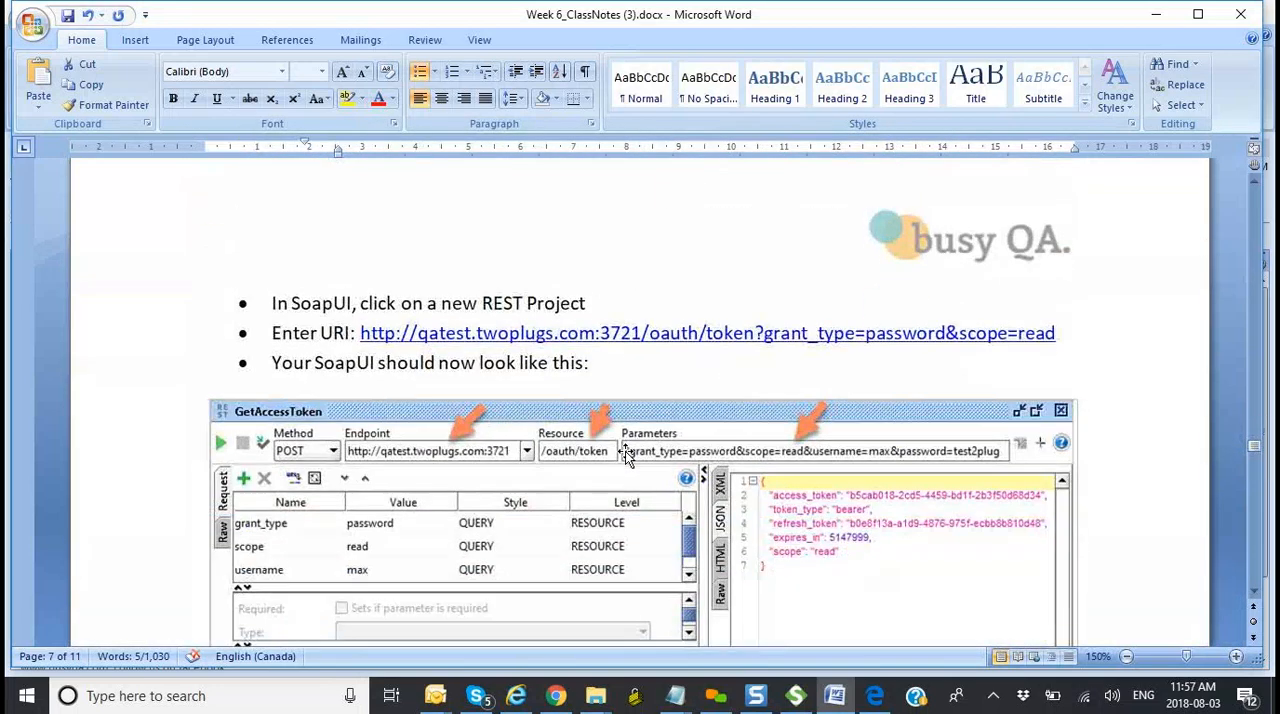
left_click(1062, 298)
left_click_drag(1062, 298, 385, 306)
key("ctrl+c")
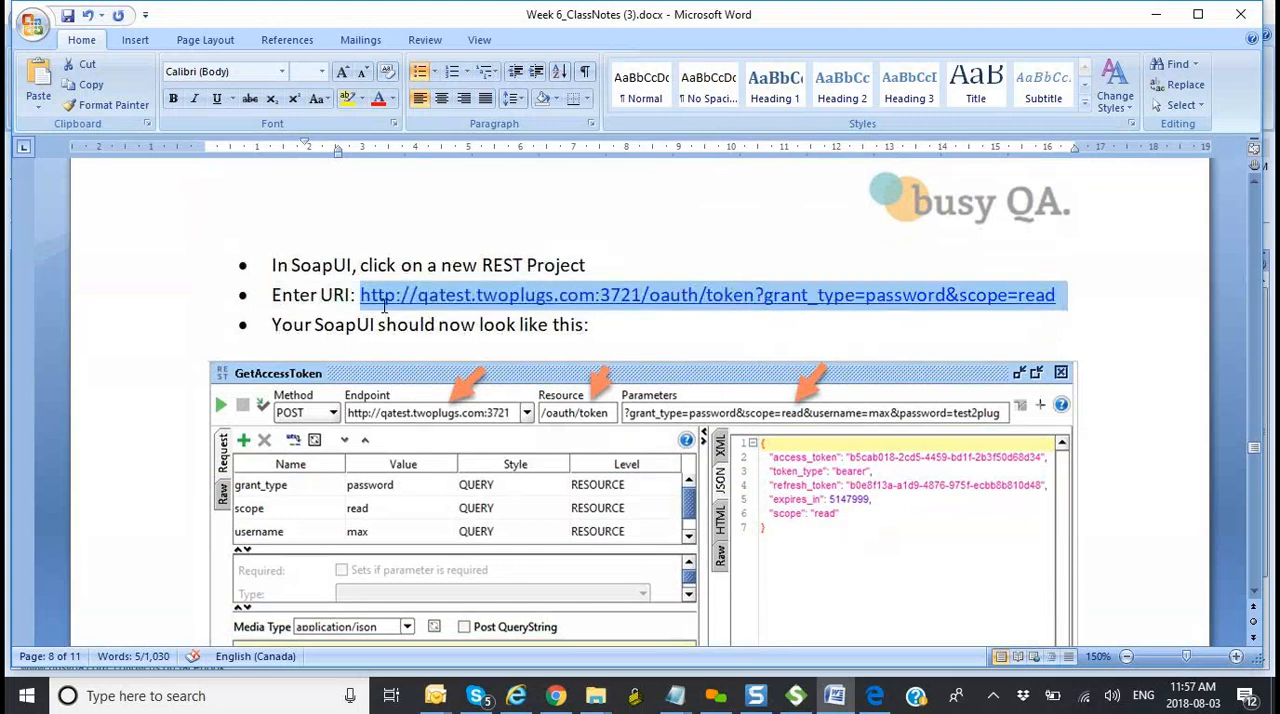
key("alt+Tab")
key("alt+Tab")
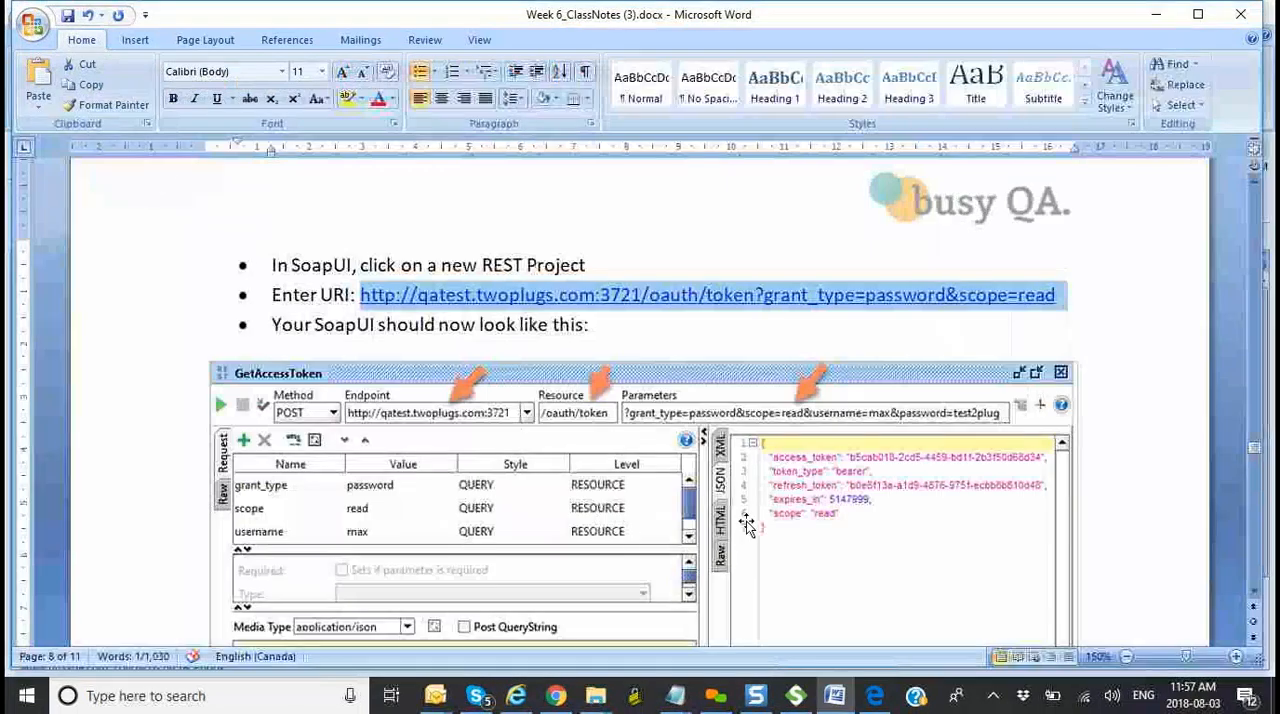
left_click(796, 695)
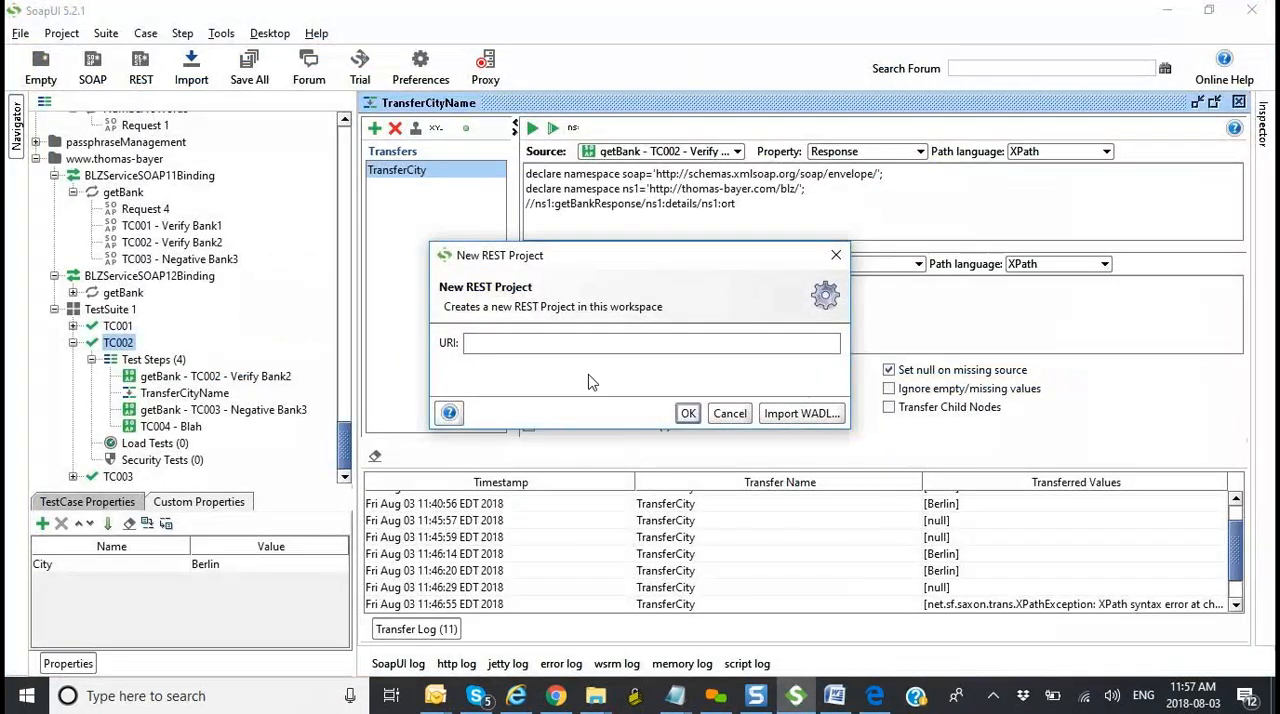
key("ctrl+v")
left_click(695, 414)
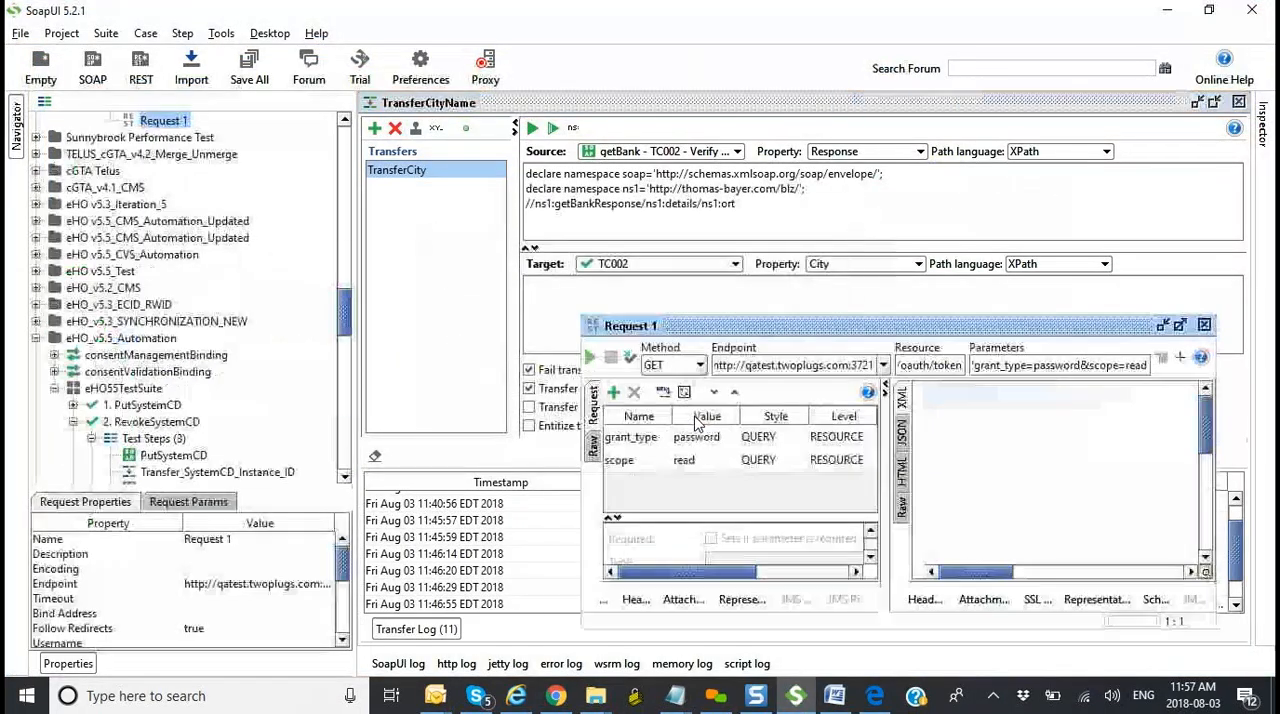
Step: Maximize the Request 1 window and review the HTTP methods available for the request
left_click(1180, 325)
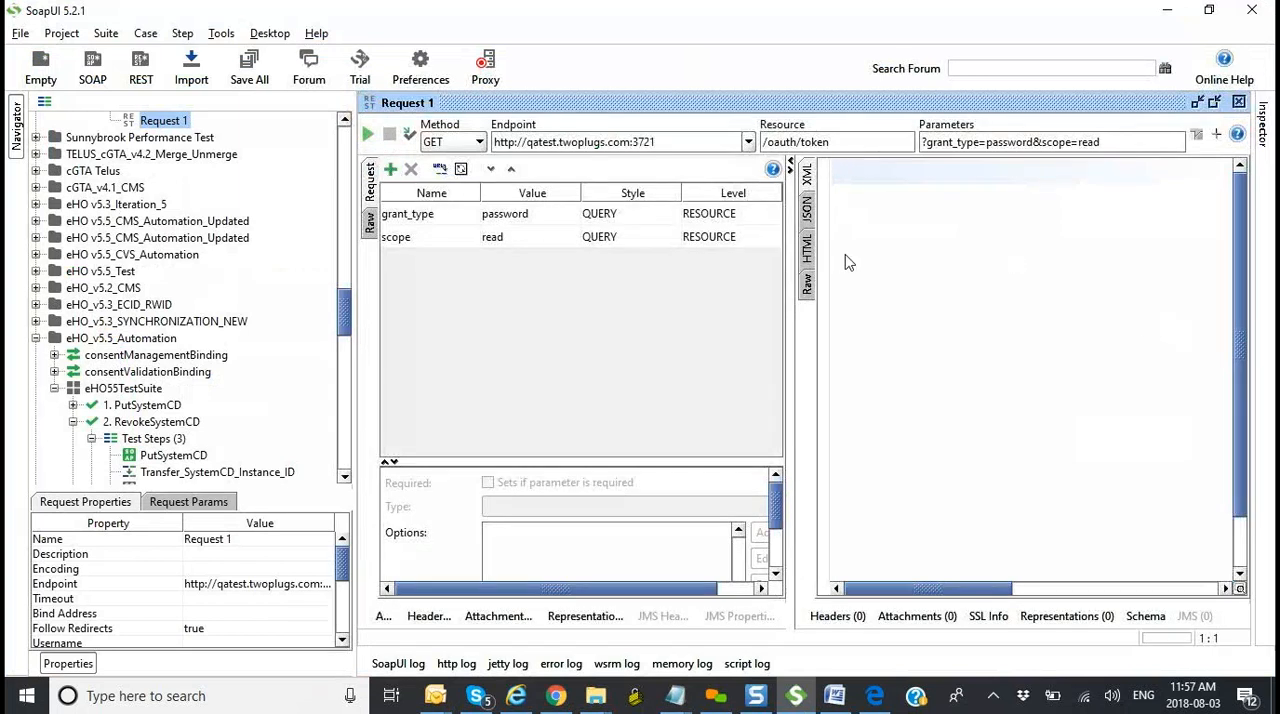
left_click(478, 145)
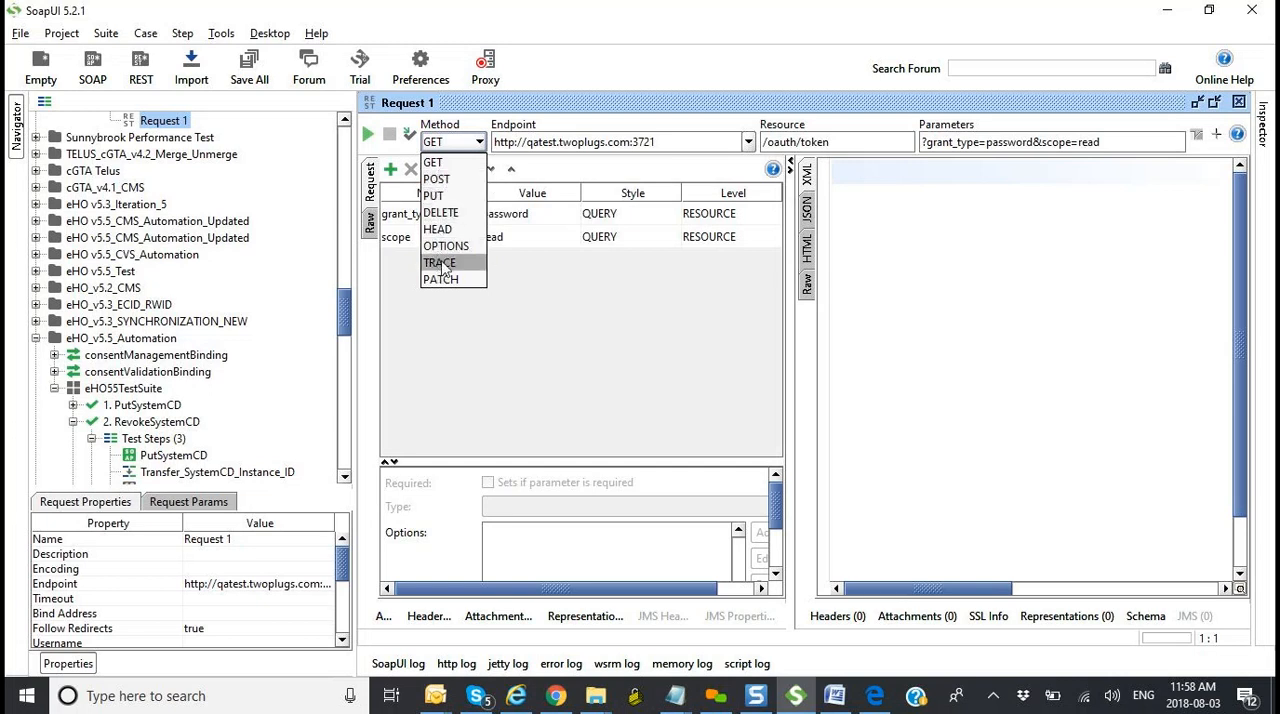
left_click(567, 363)
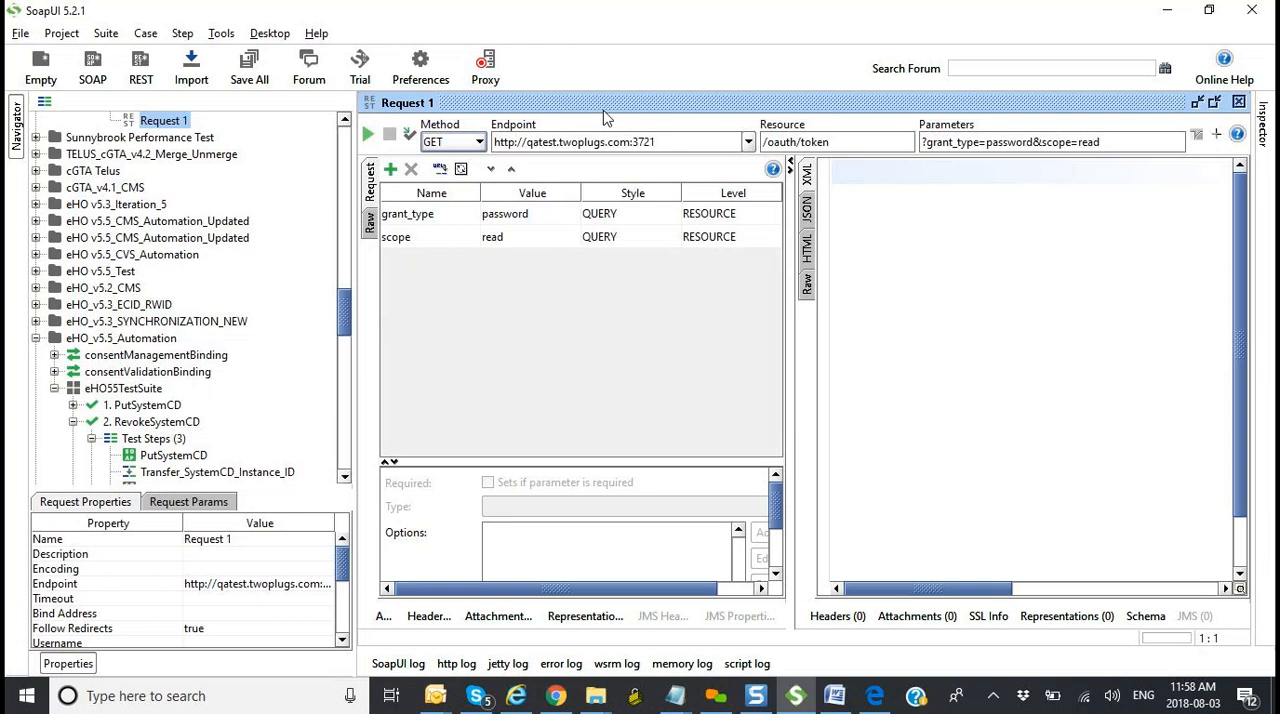
left_click(474, 145)
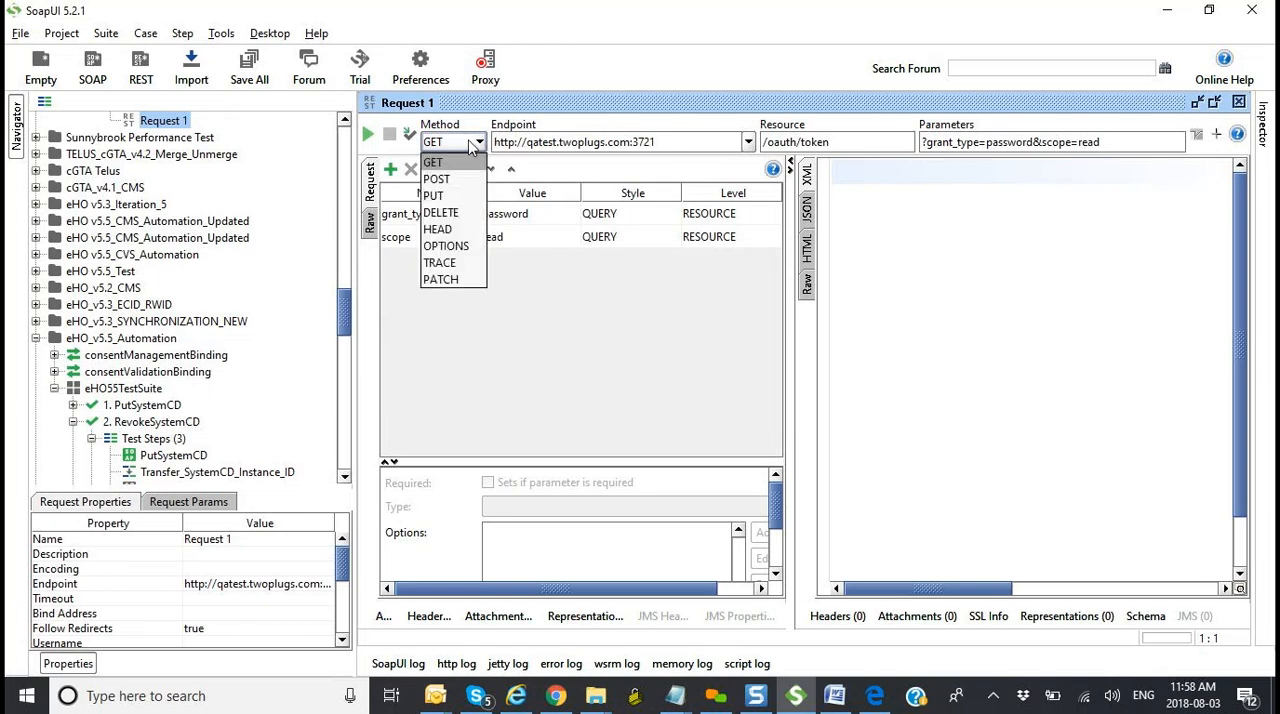
left_click(474, 145)
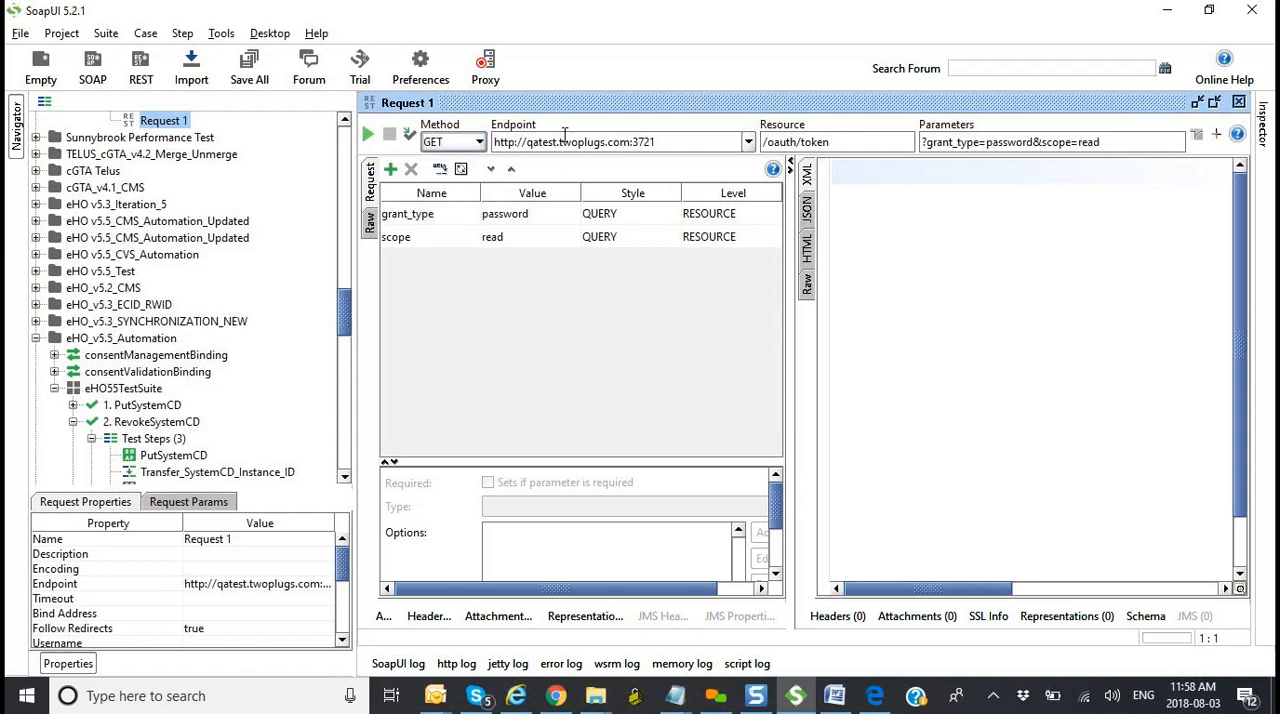
Step: Review Request 1's resource path and its query parameters in the parameters dialog, and close the dialog
left_click_drag(836, 142, 742, 135)
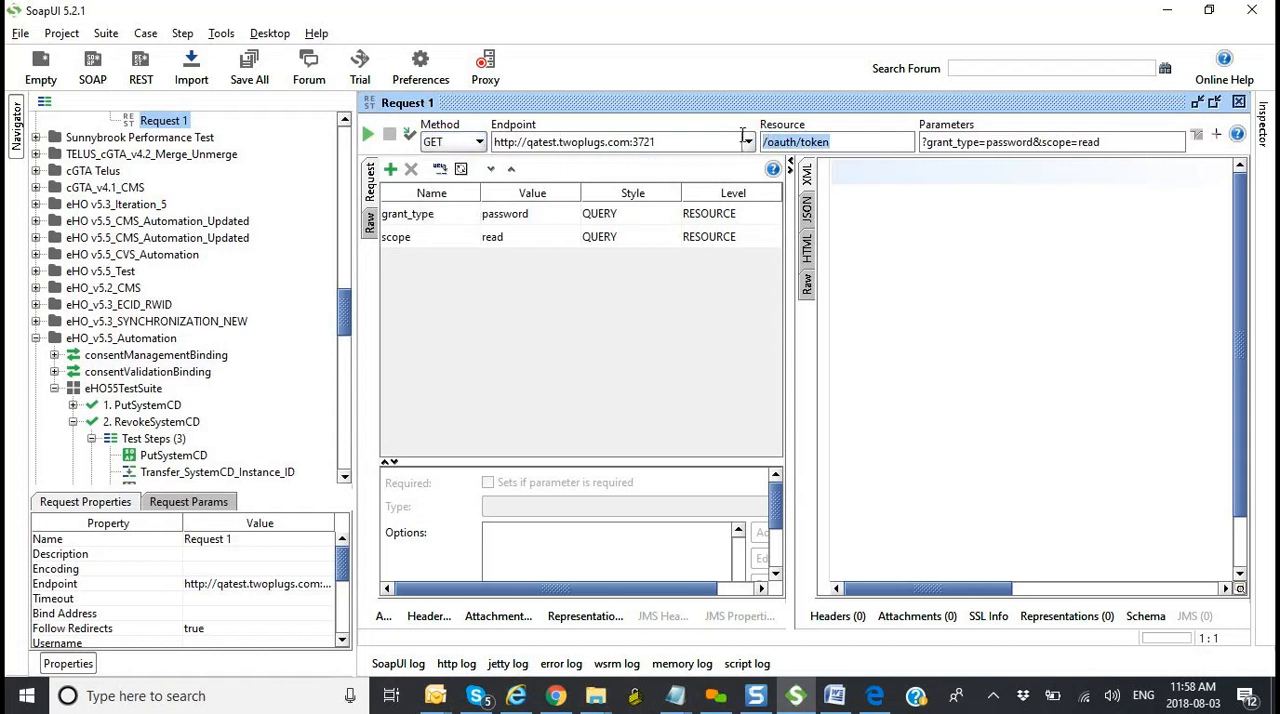
left_click(1084, 142)
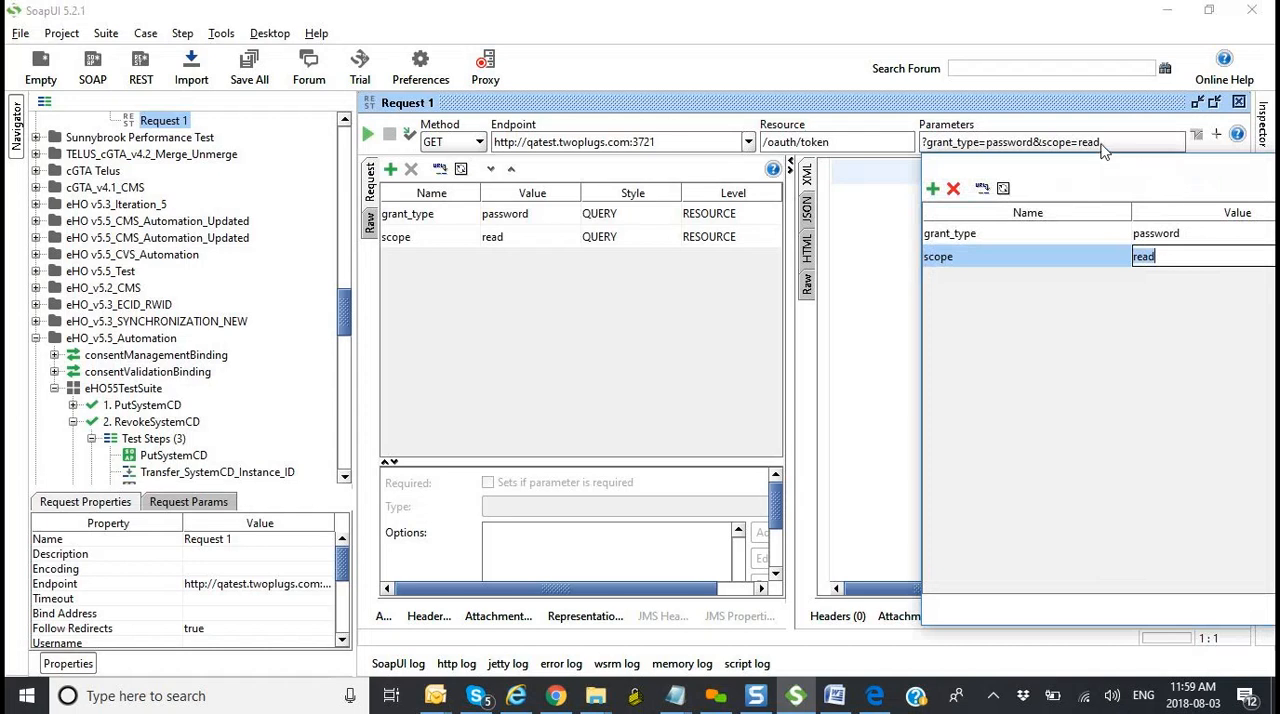
left_click_drag(1104, 178, 920, 185)
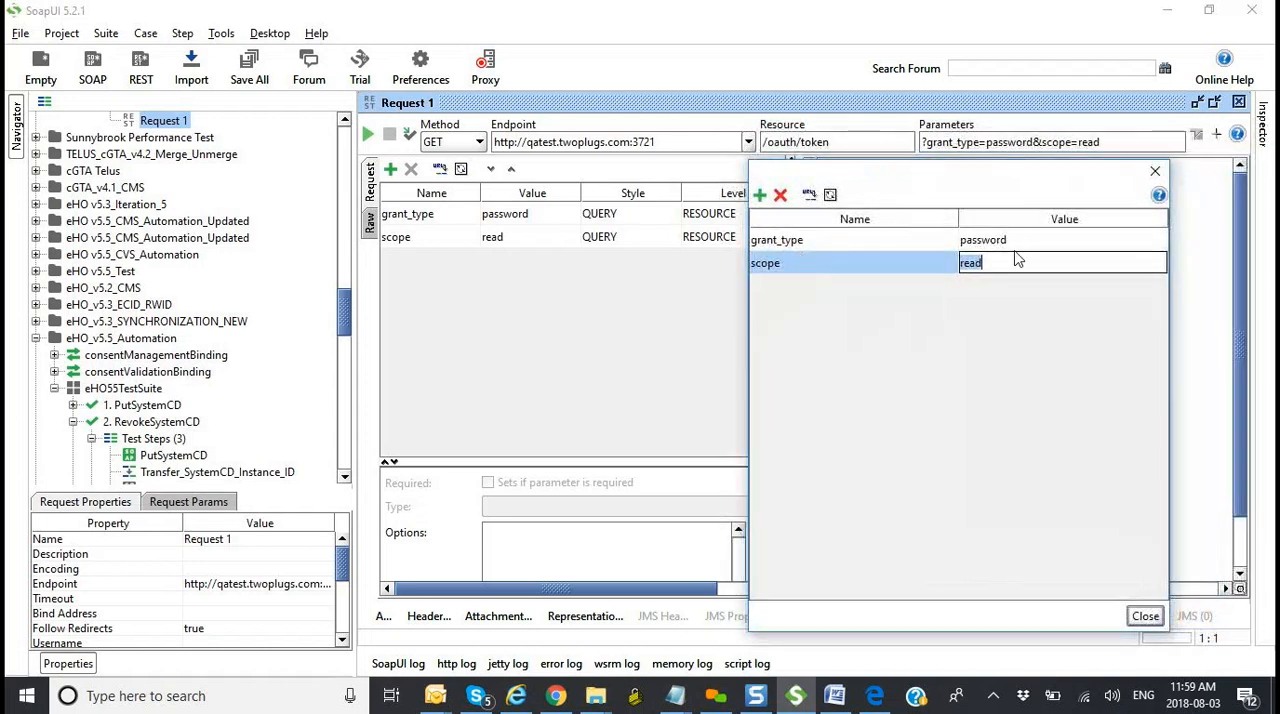
left_click(1157, 172)
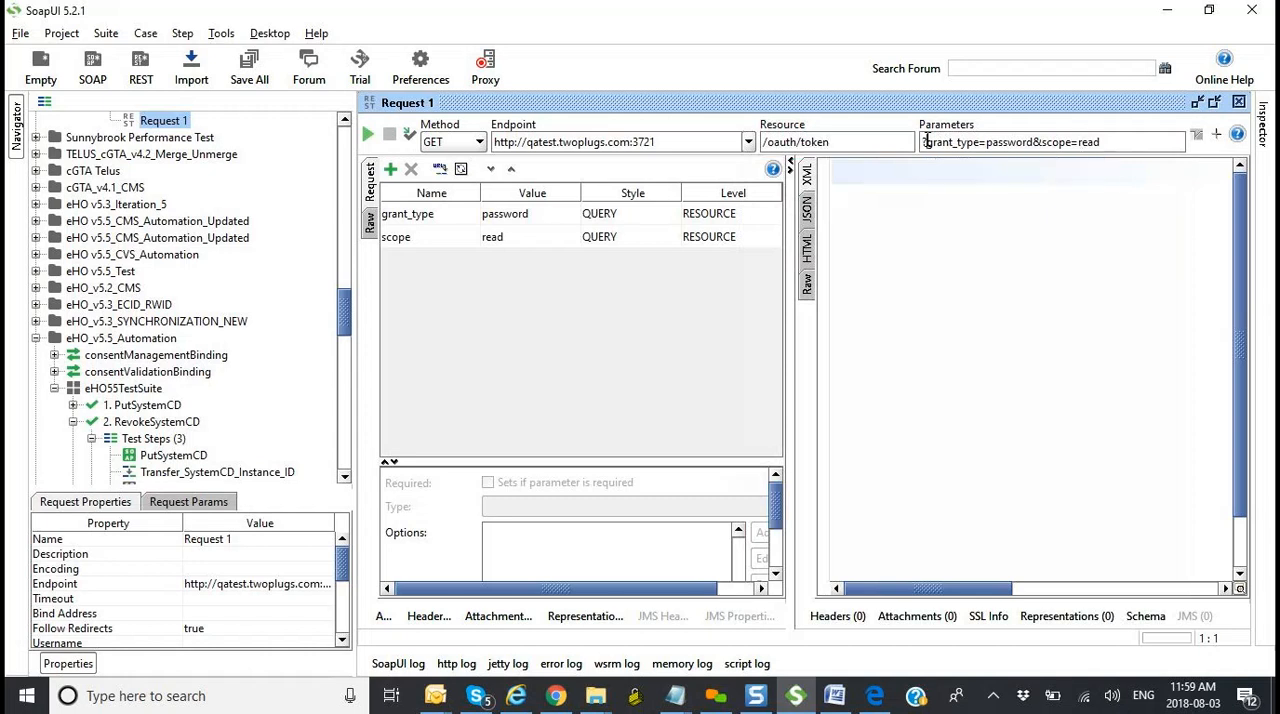
left_click_drag(927, 141, 921, 141)
Step: Set the value of the grant_type query parameter to abc in Request 1
double_click(532, 212)
key("BackSpace")
key("BackSpace")
key("BackSpace")
key("BackSpace")
key("BackSpace")
key("BackSpace")
key("BackSpace")
key("BackSpace")
type("abc")
key("Return")
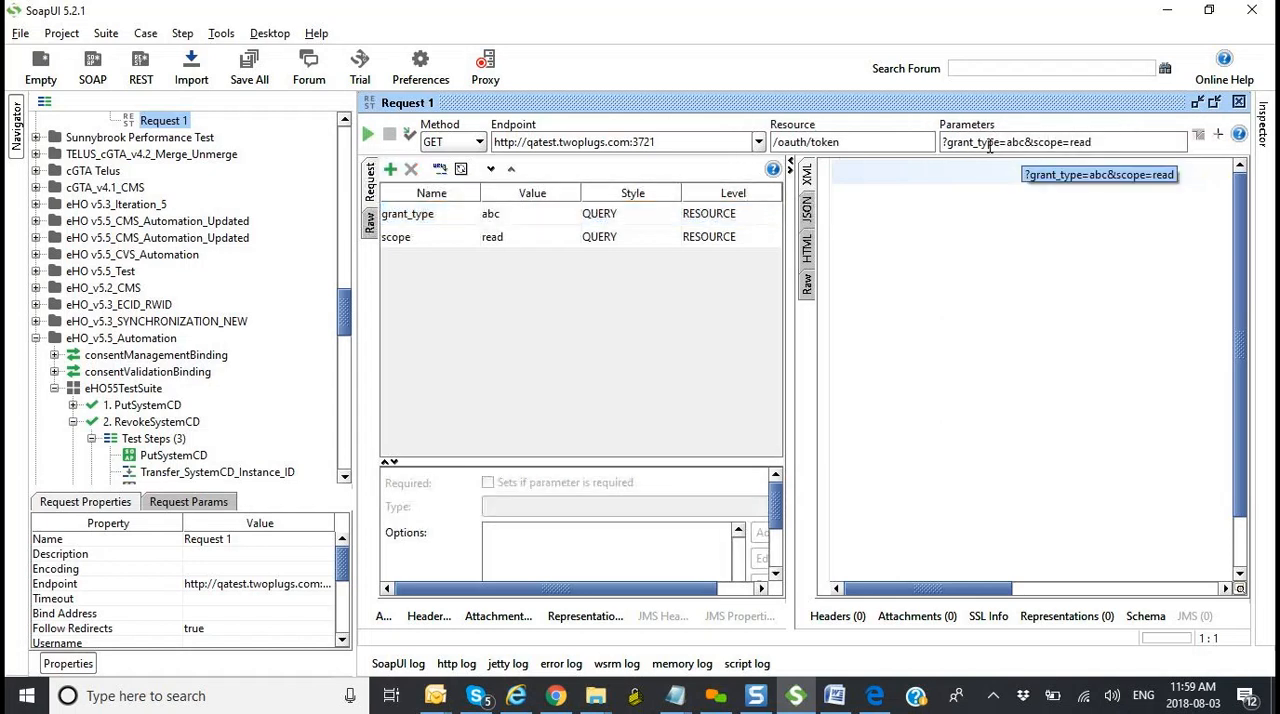
Step: Set the value of the scope query parameter to write and check the HTTP methods offered for Request 1
double_click(537, 240)
key("BackSpace")
key("BackSpace")
key("BackSpace")
key("BackSpace")
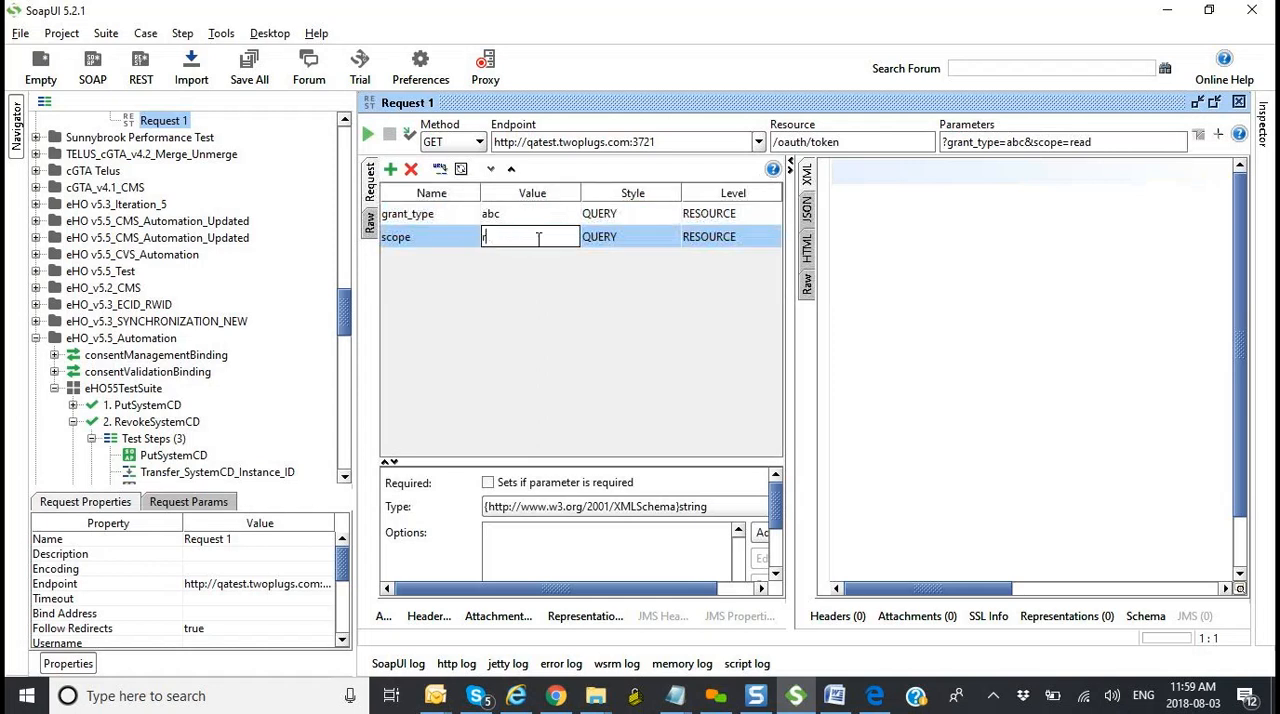
type("write")
key("Return")
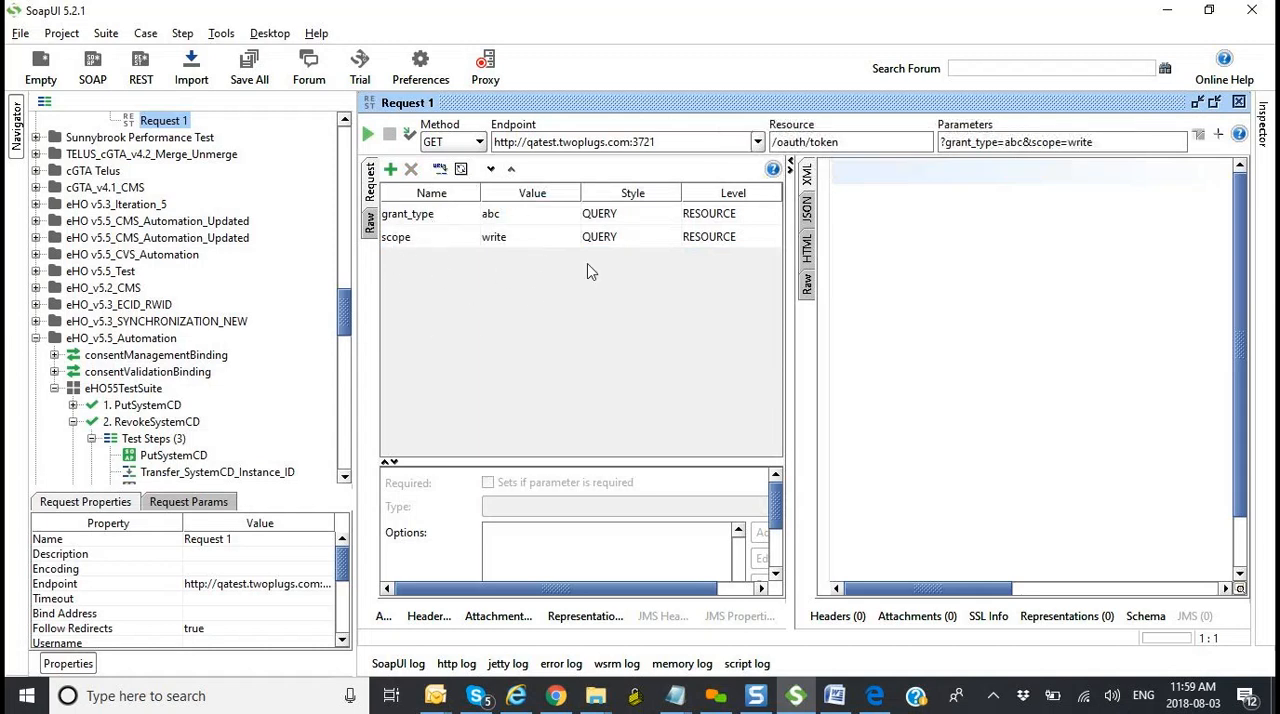
left_click(447, 142)
left_click(548, 374)
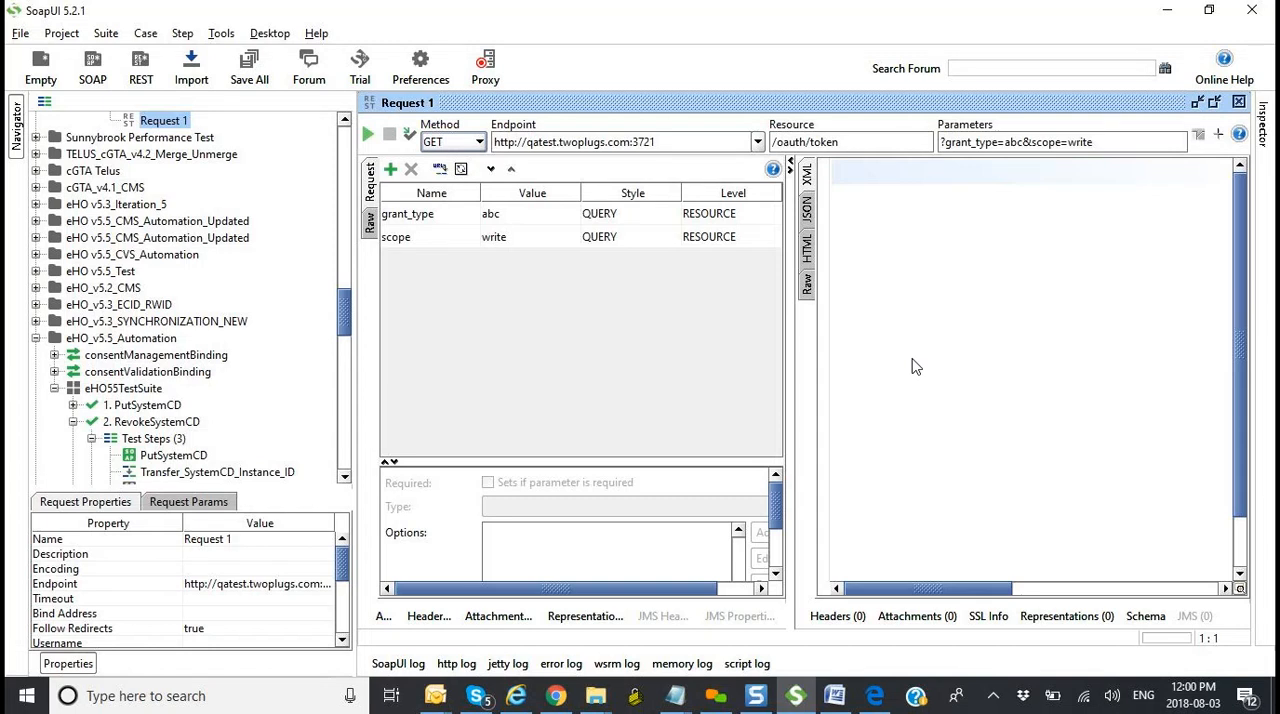
key("alt+Tab")
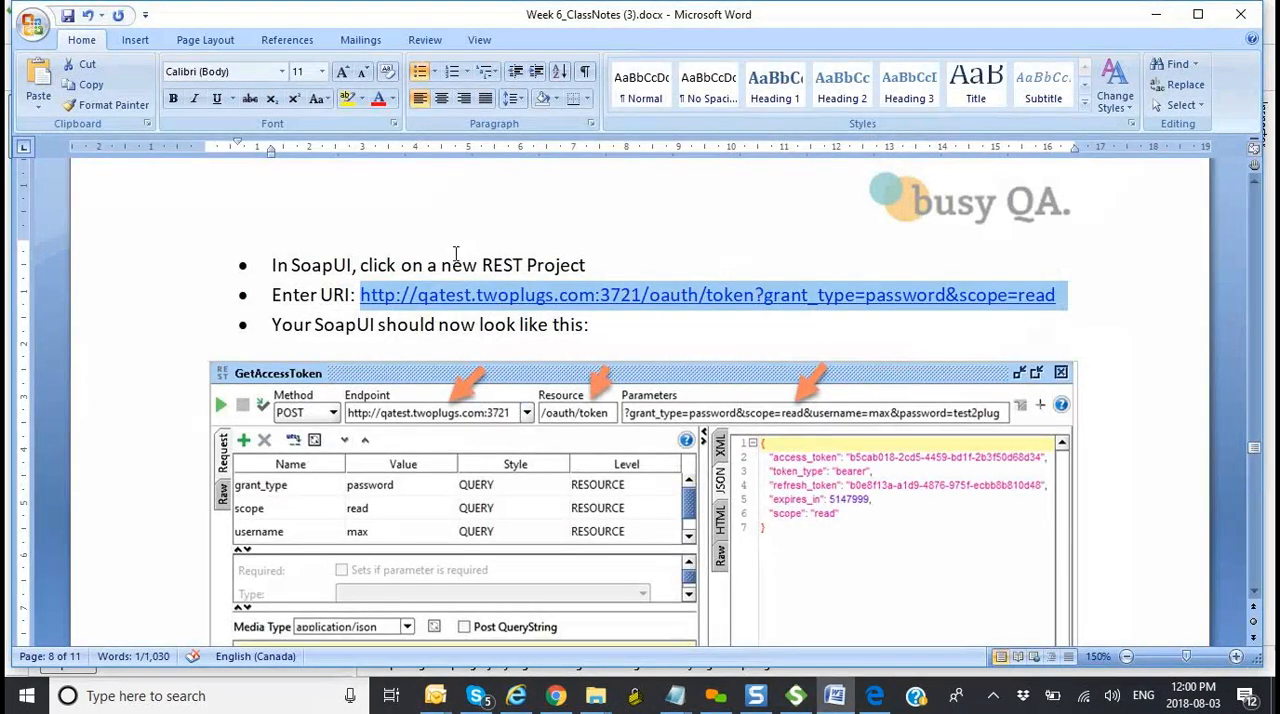
left_click(797, 696)
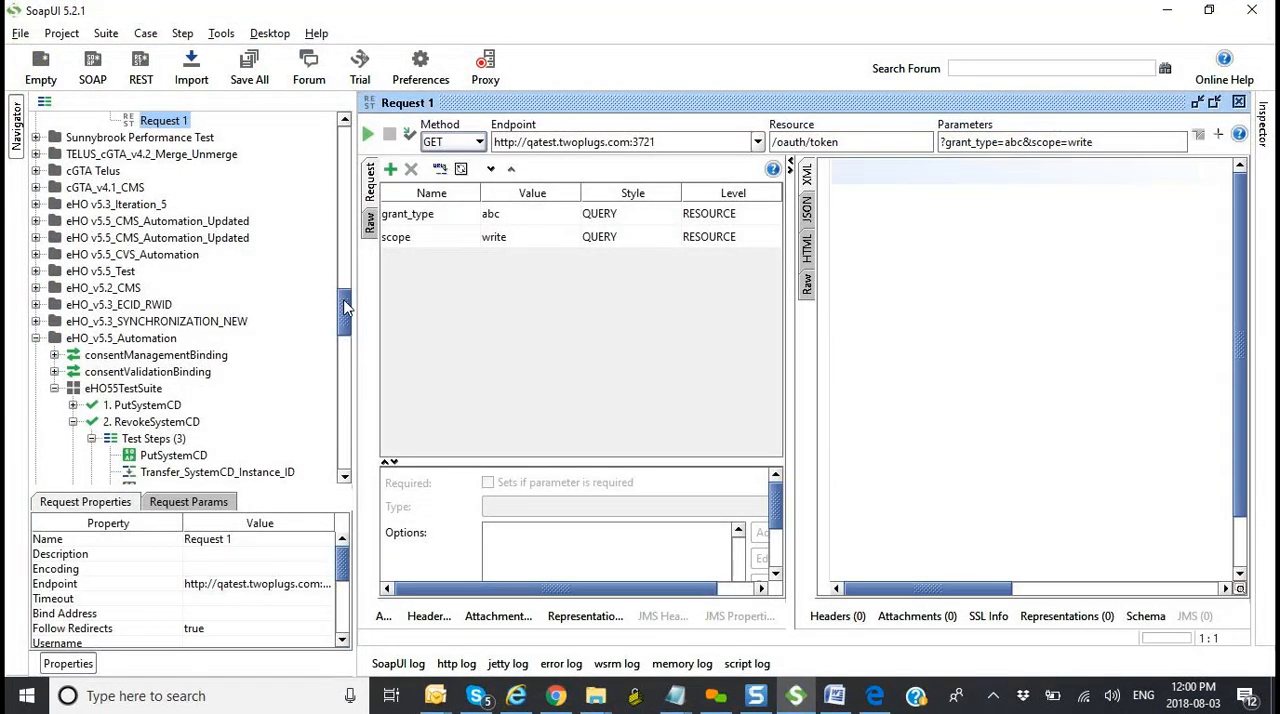
scroll(345, 272, "up", 6)
scroll(345, 268, "down", 7)
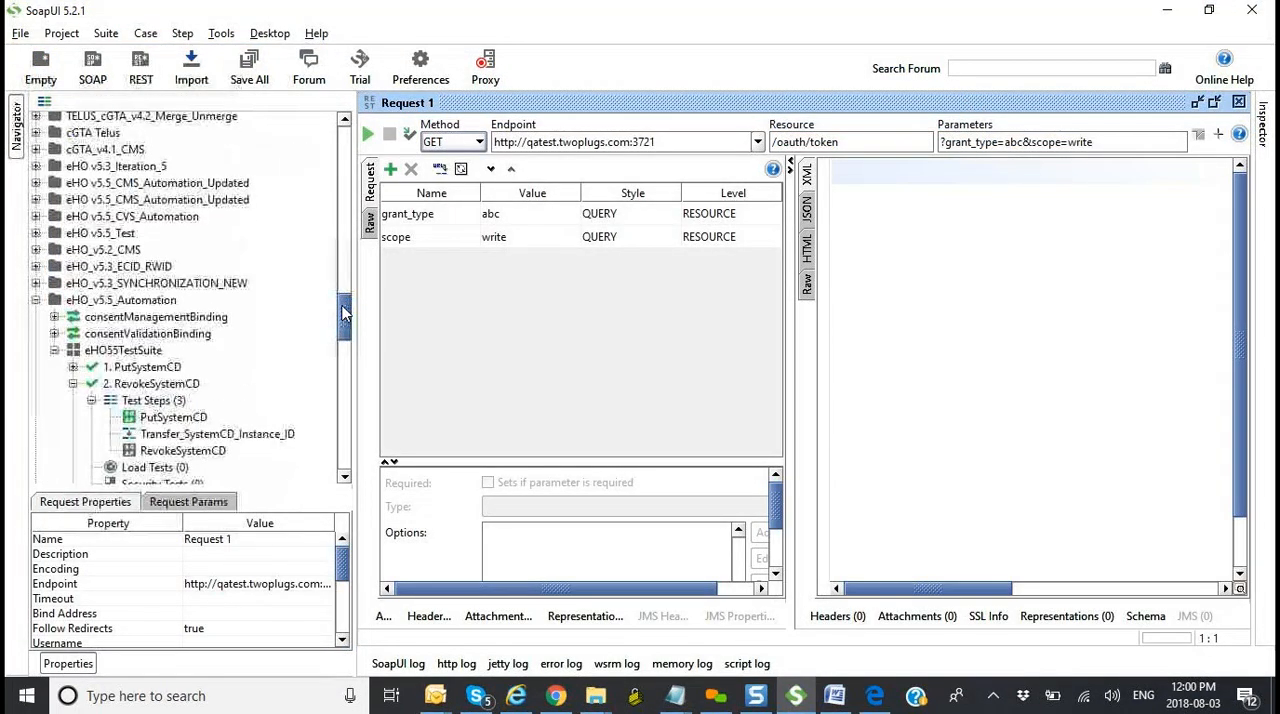
Step: Open SoapUI's online Getting Started guide in the browser and look over the article index of Your First SoapUI Project
left_click(281, 35)
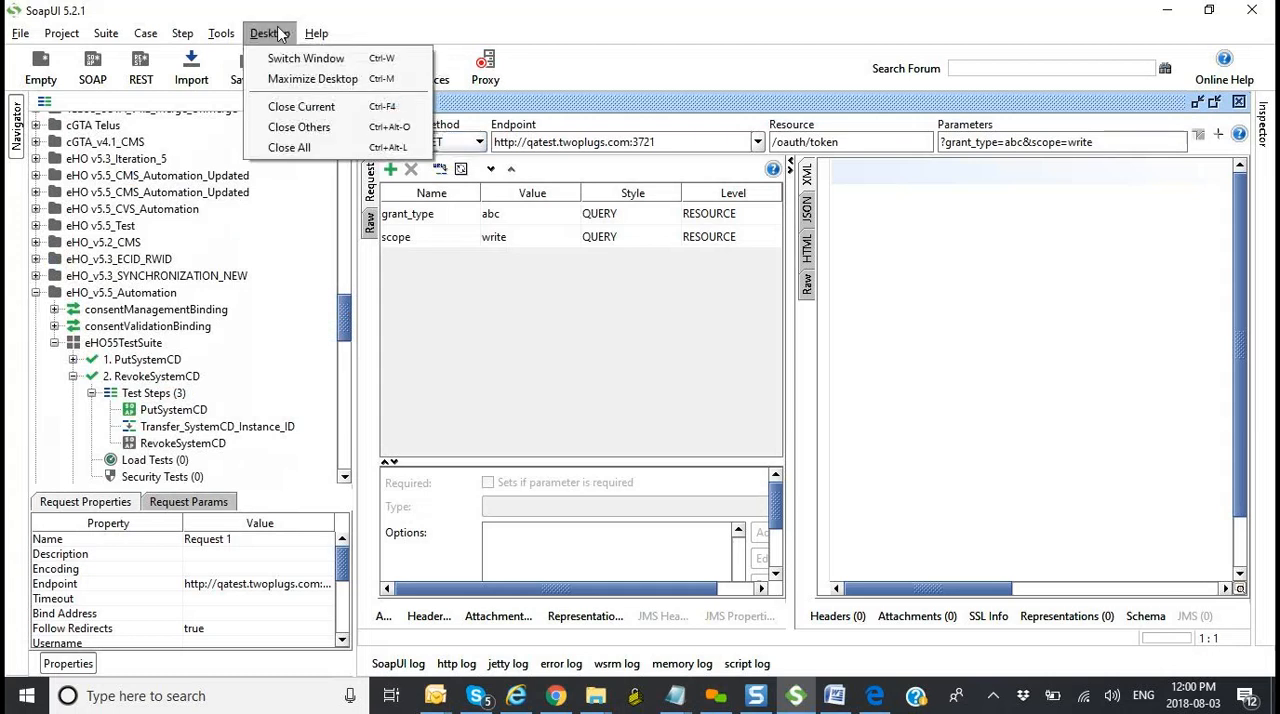
mouse_move(316, 33)
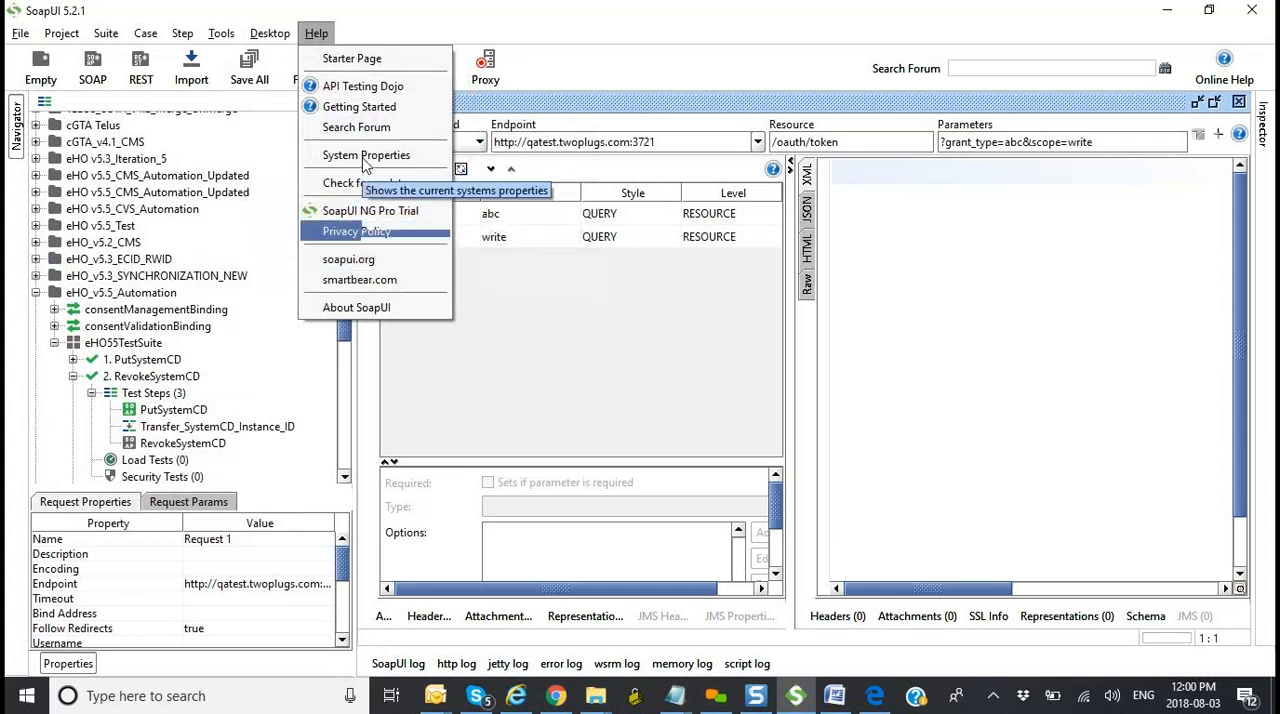
left_click(373, 114)
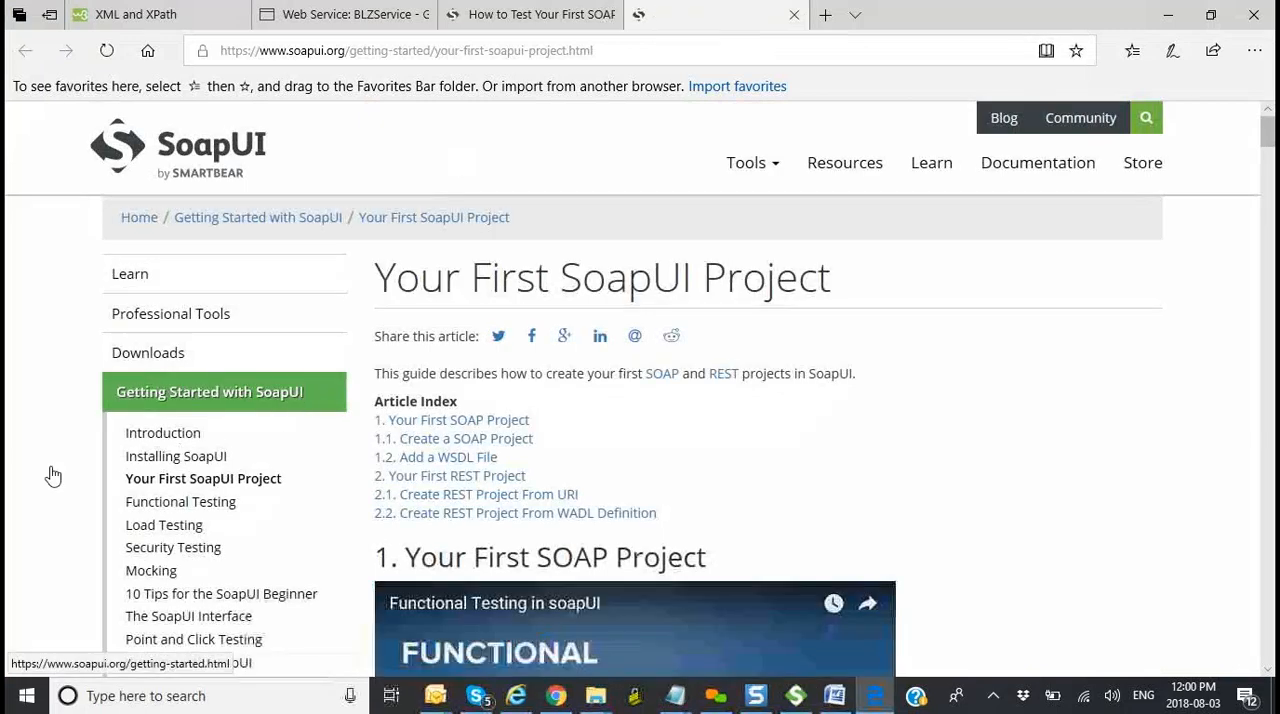
scroll(5, 470, "down", 3)
scroll(5, 470, "up", 3)
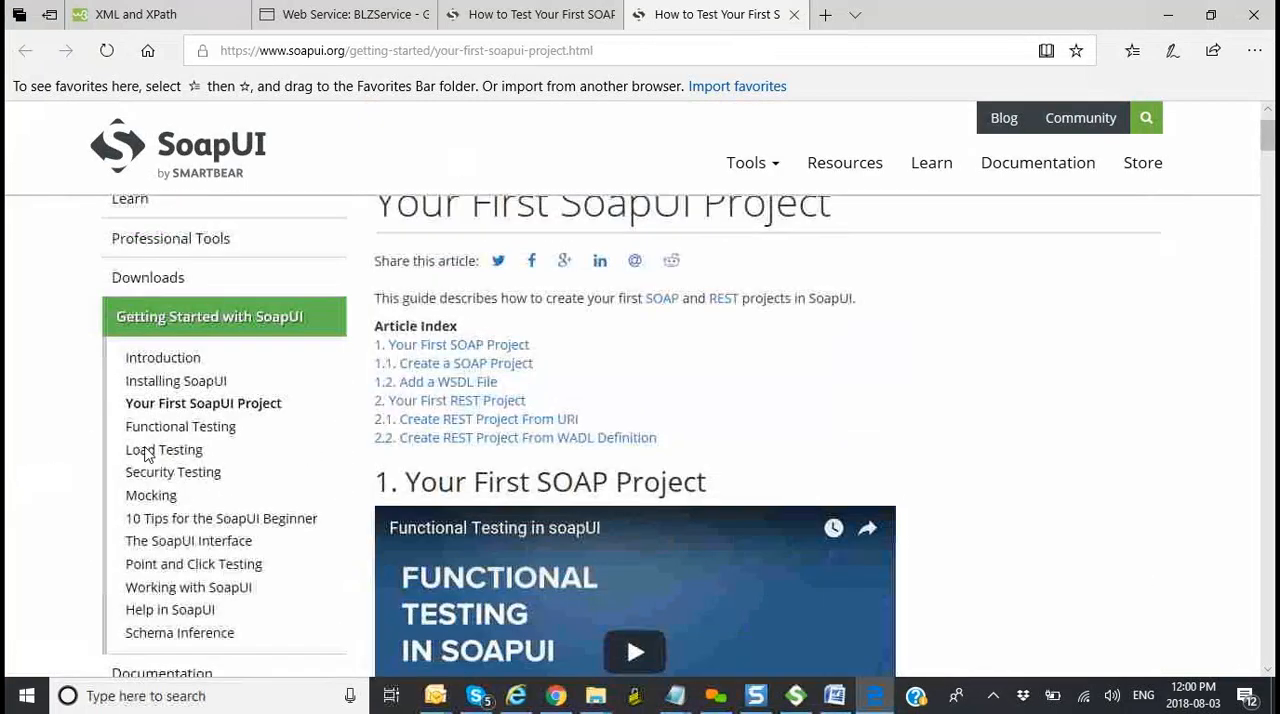
Step: Go to the Your First REST Project section of the guide and read through its project creation instructions
left_click(430, 400)
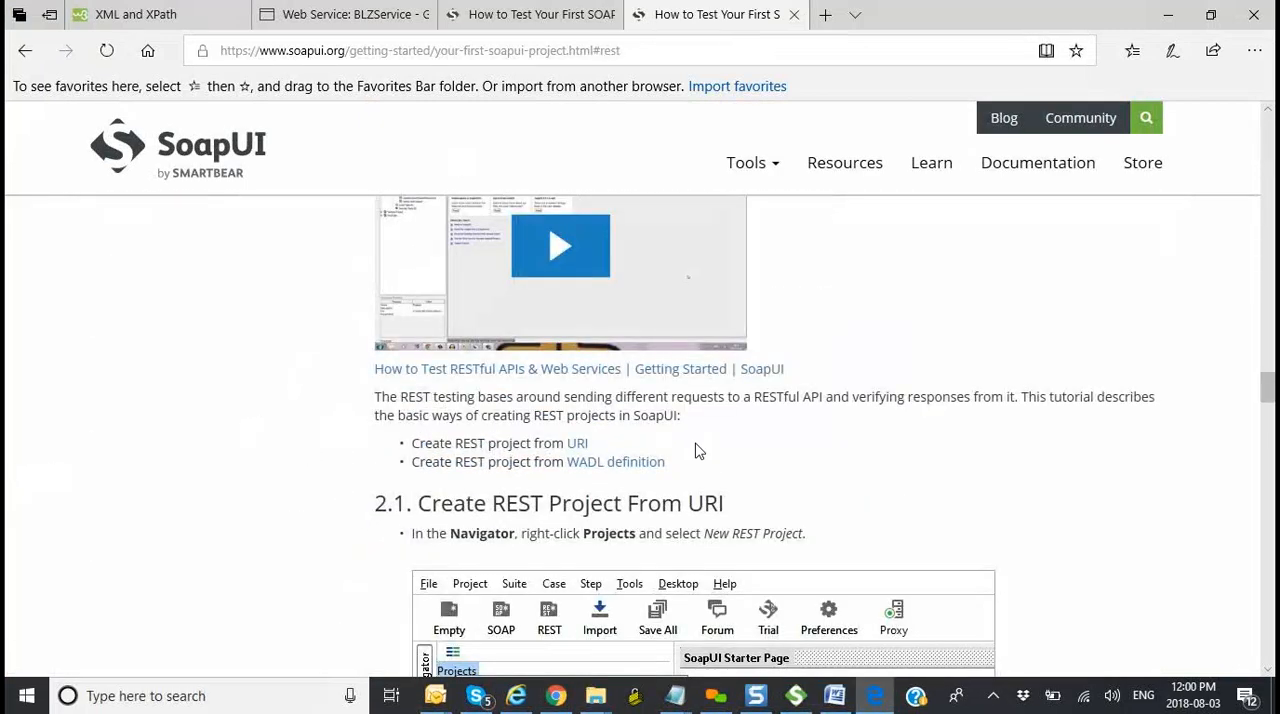
scroll(840, 456, "down", 2)
scroll(840, 456, "down", 10)
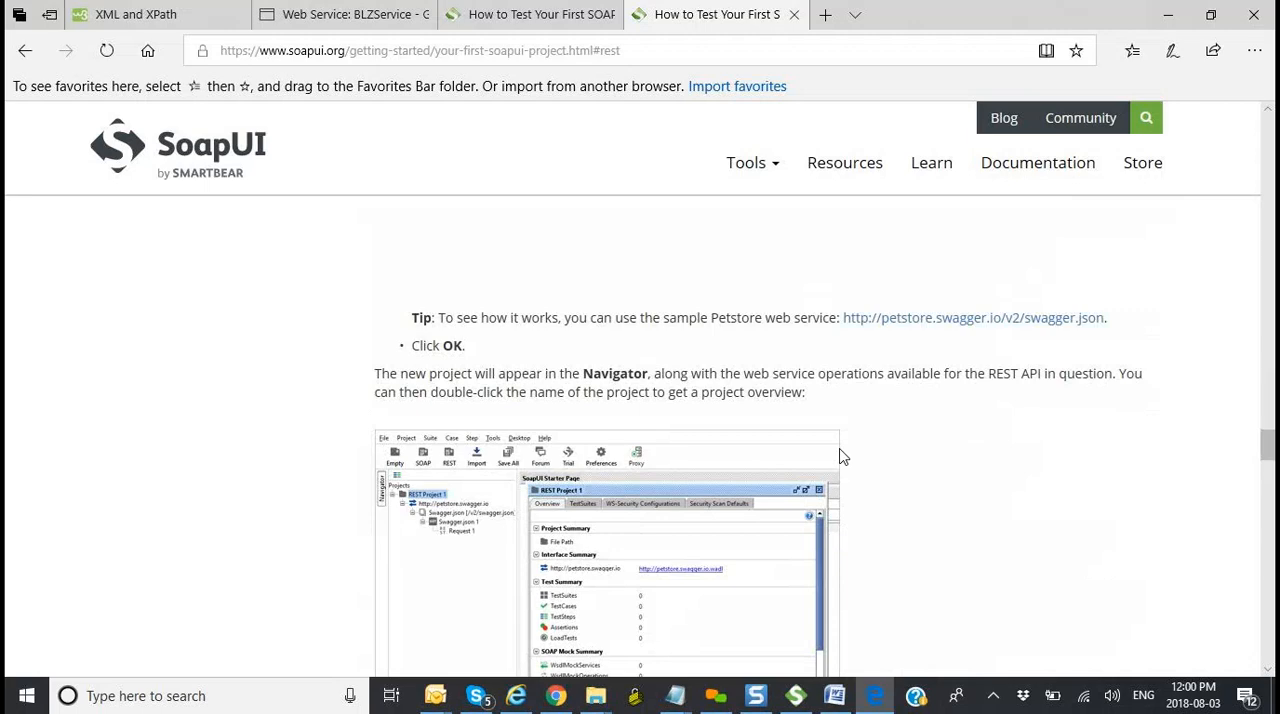
scroll(840, 456, "down", 6)
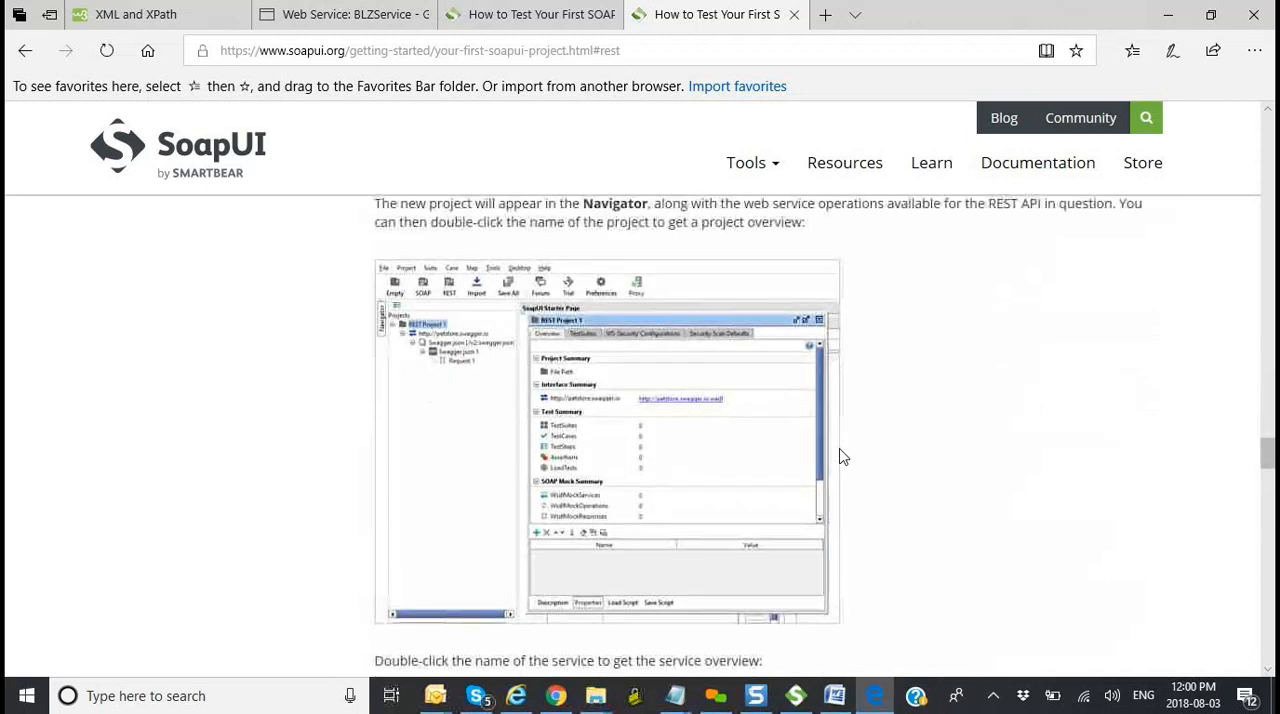
scroll(840, 456, "up", 5)
scroll(840, 456, "up", 12)
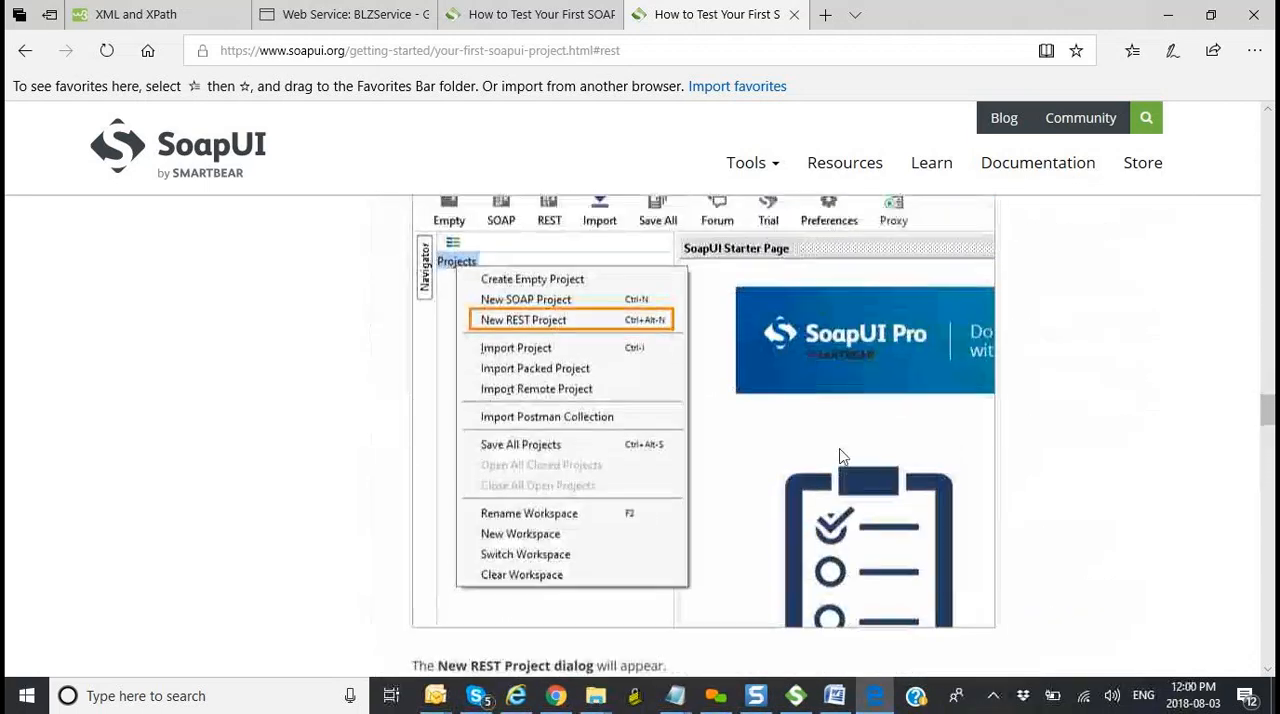
Step: Review the guide's SOAP project section, including the WSDL overview, Add WSDL instructions and sample WSDL URLs, back up to the article index
scroll(840, 456, "up", 8)
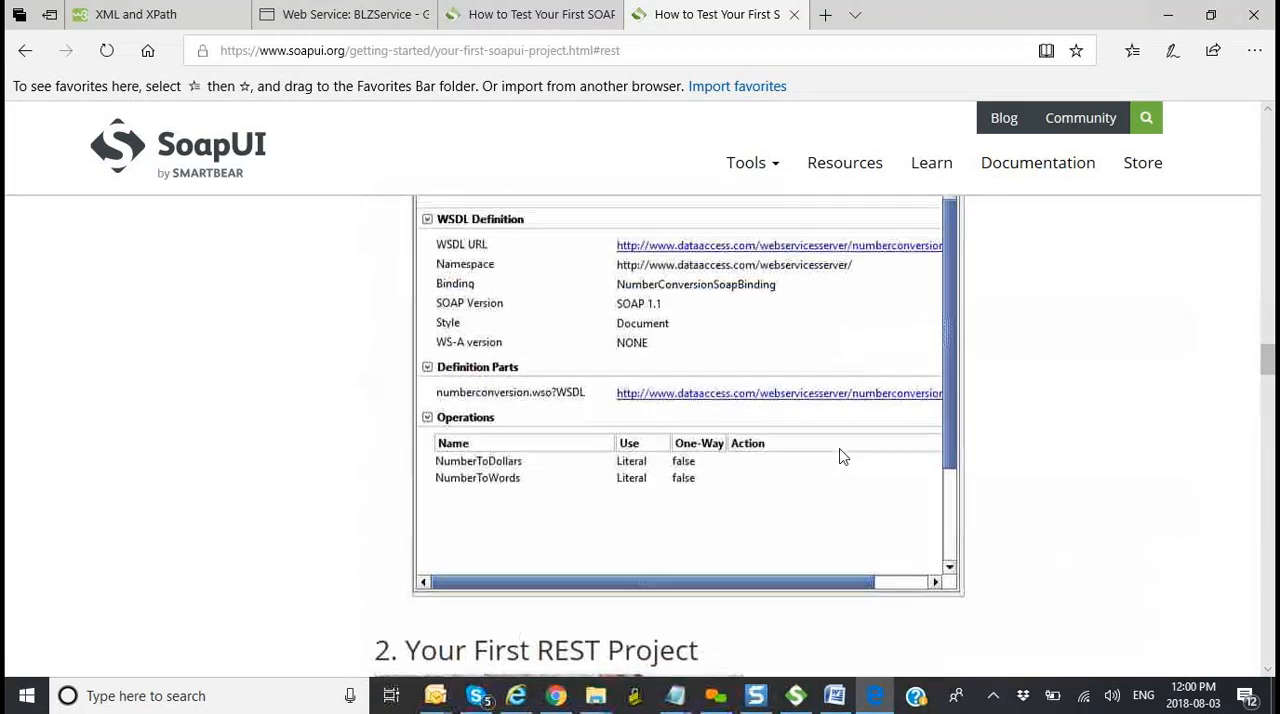
scroll(840, 456, "down", 4)
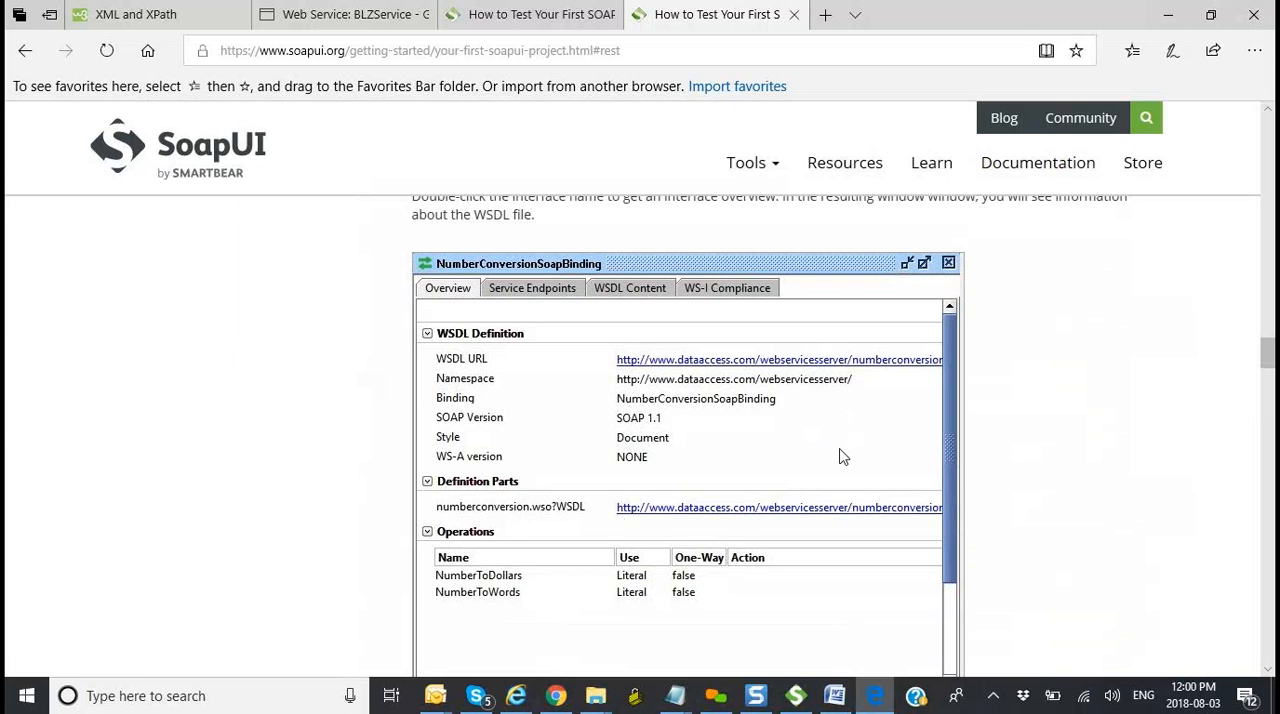
scroll(1073, 402, "up", 3)
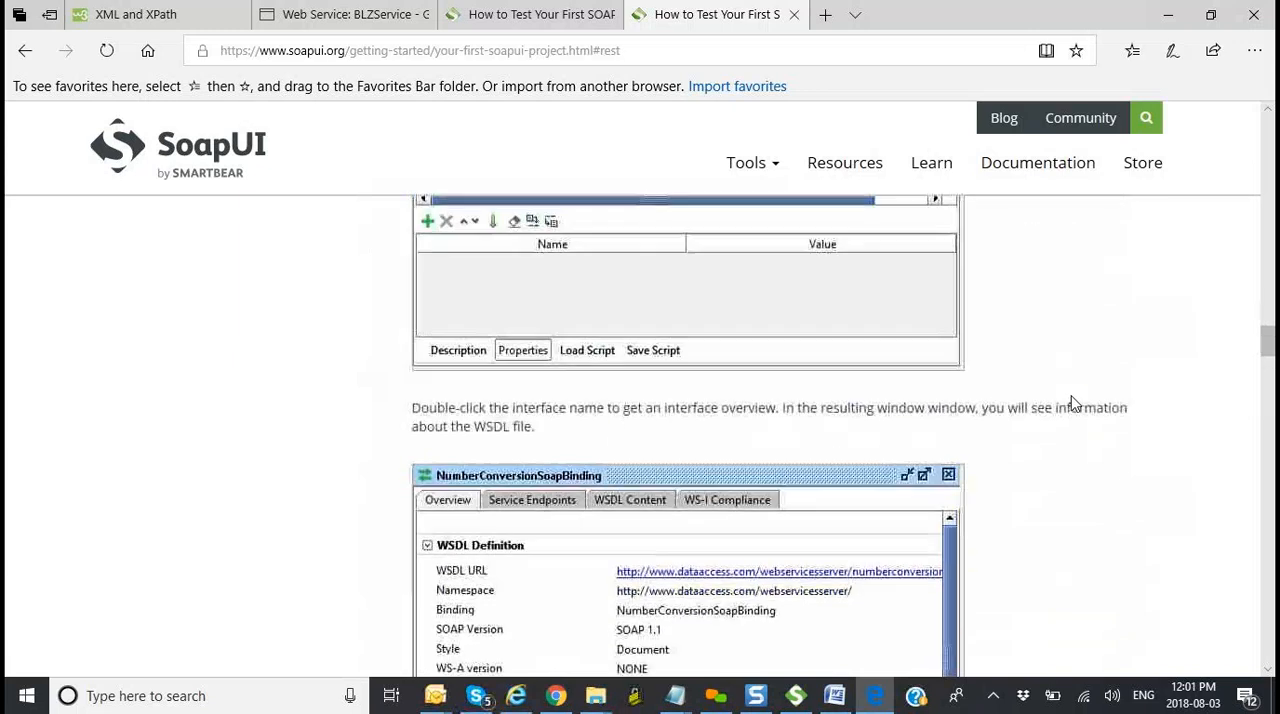
scroll(1073, 402, "up", 5)
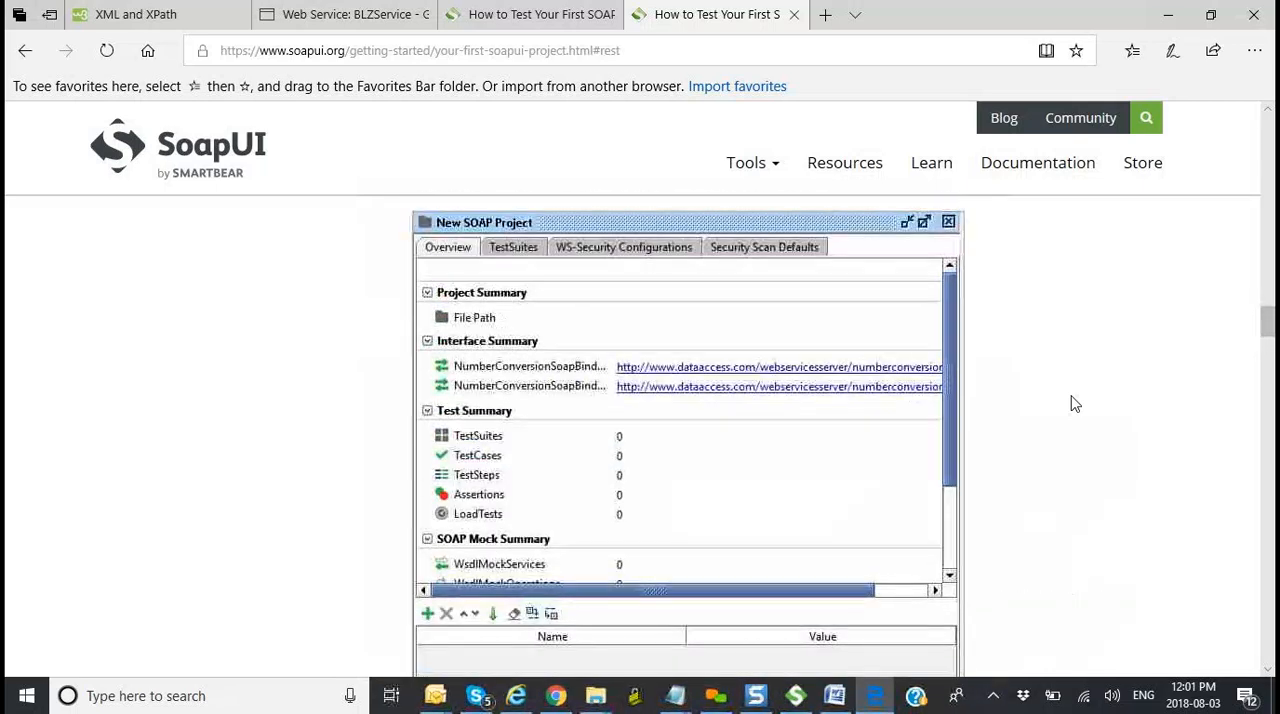
scroll(1073, 403, "up", 2)
scroll(1072, 403, "up", 7)
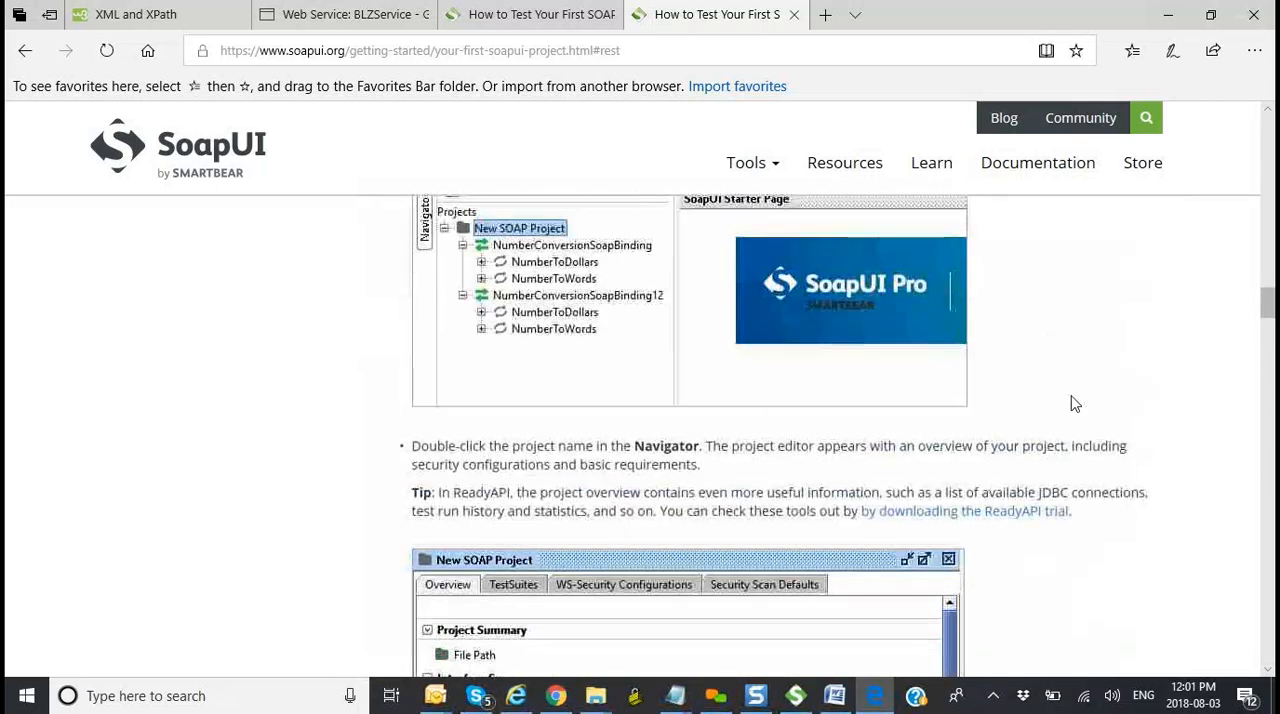
scroll(1072, 403, "up", 2)
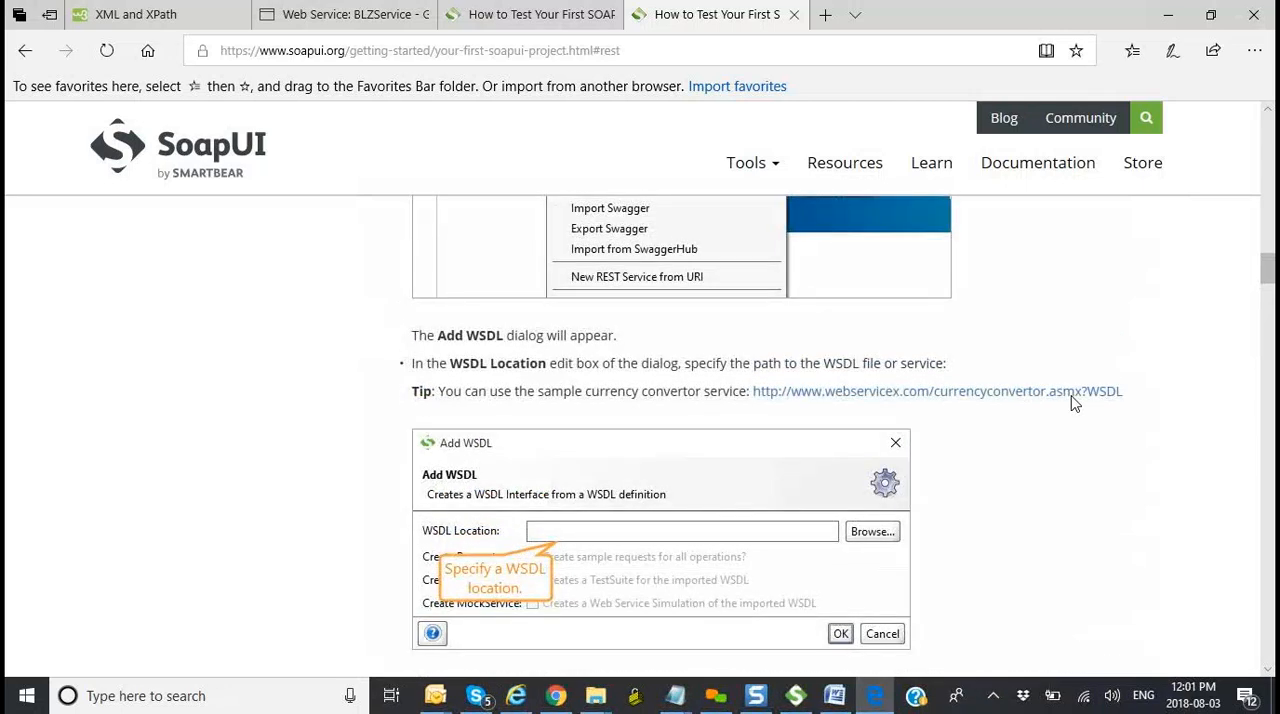
scroll(1072, 403, "up", 10)
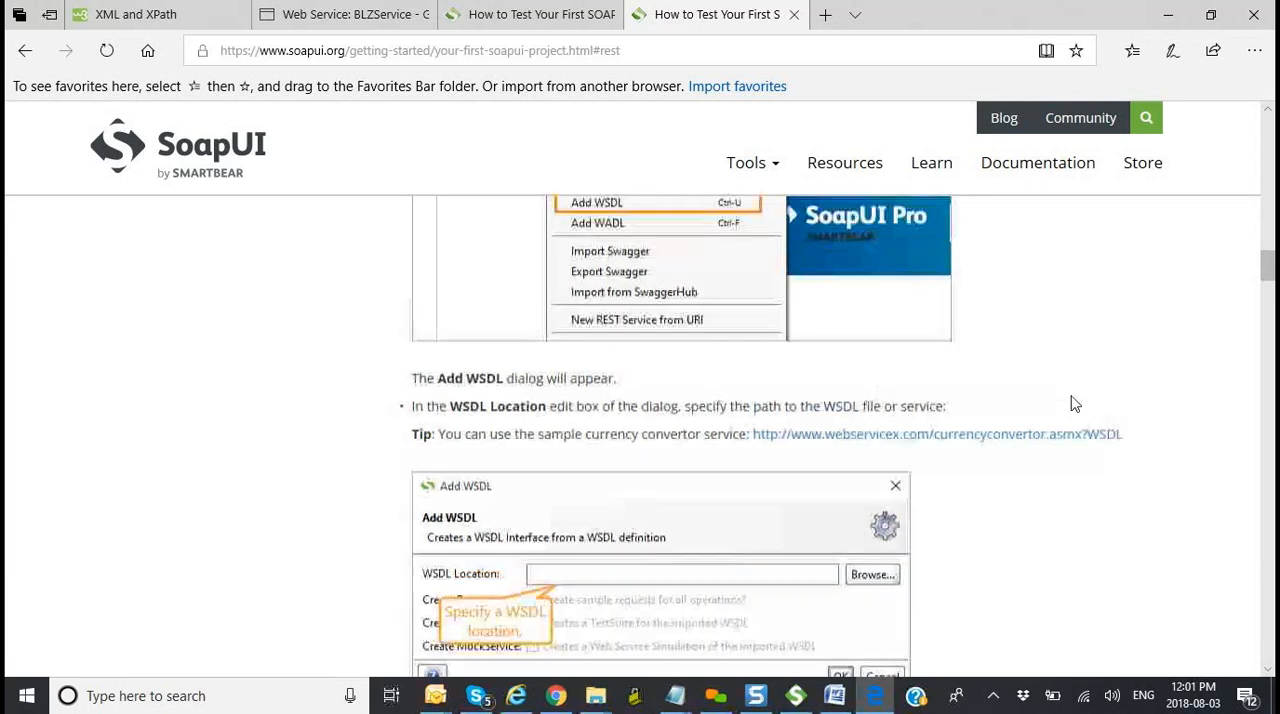
scroll(1072, 403, "up", 12)
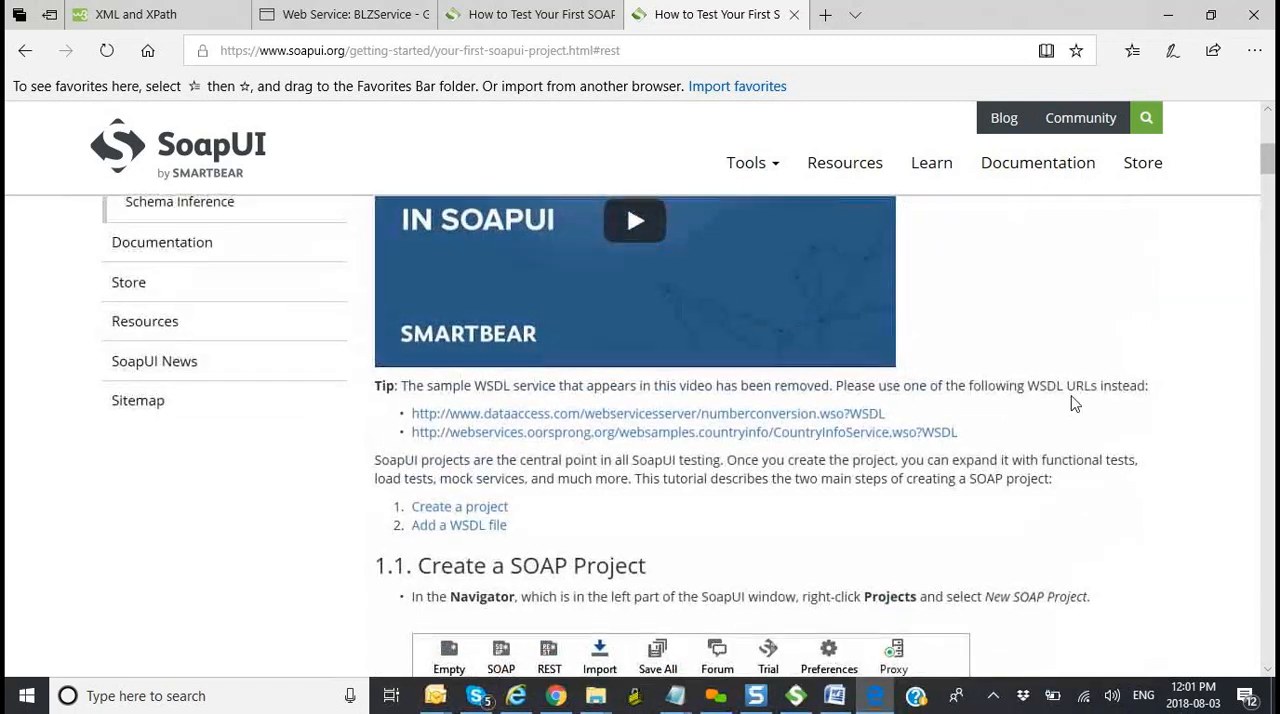
scroll(1073, 403, "up", 5)
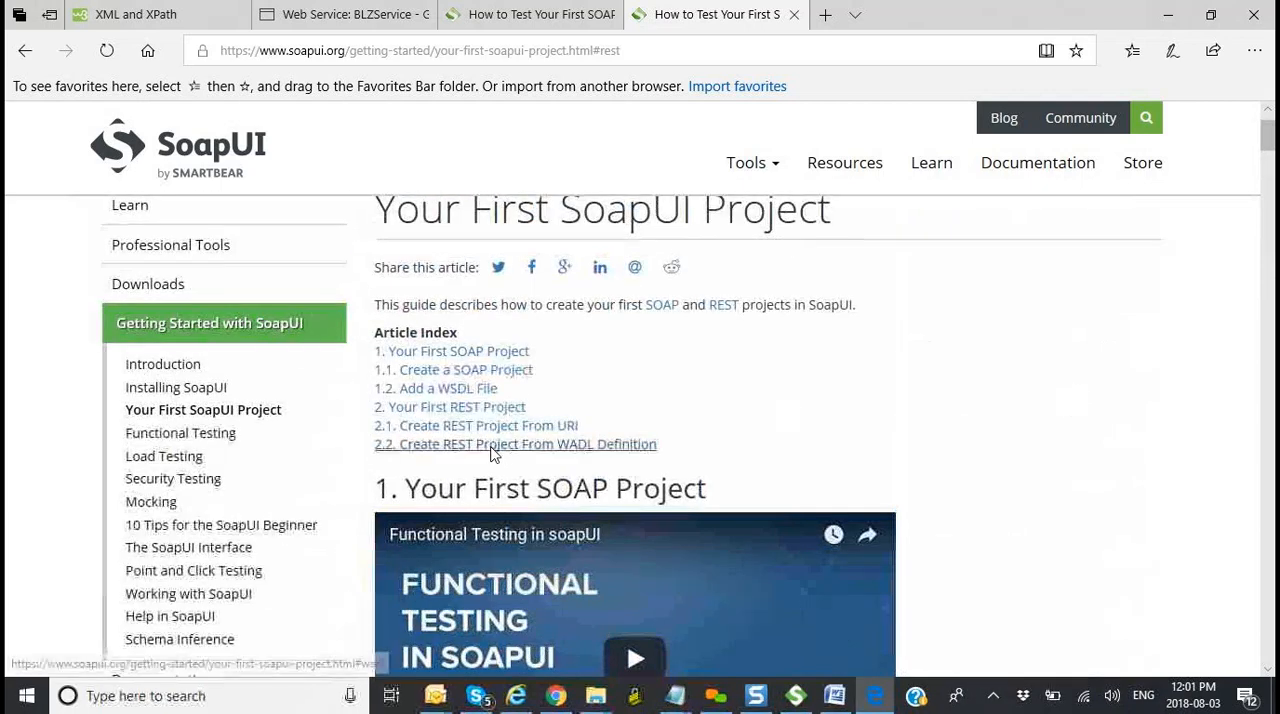
Step: Go to the Create REST Project From URI section and read its instructions through to the sample Petstore web service tip
left_click(448, 407)
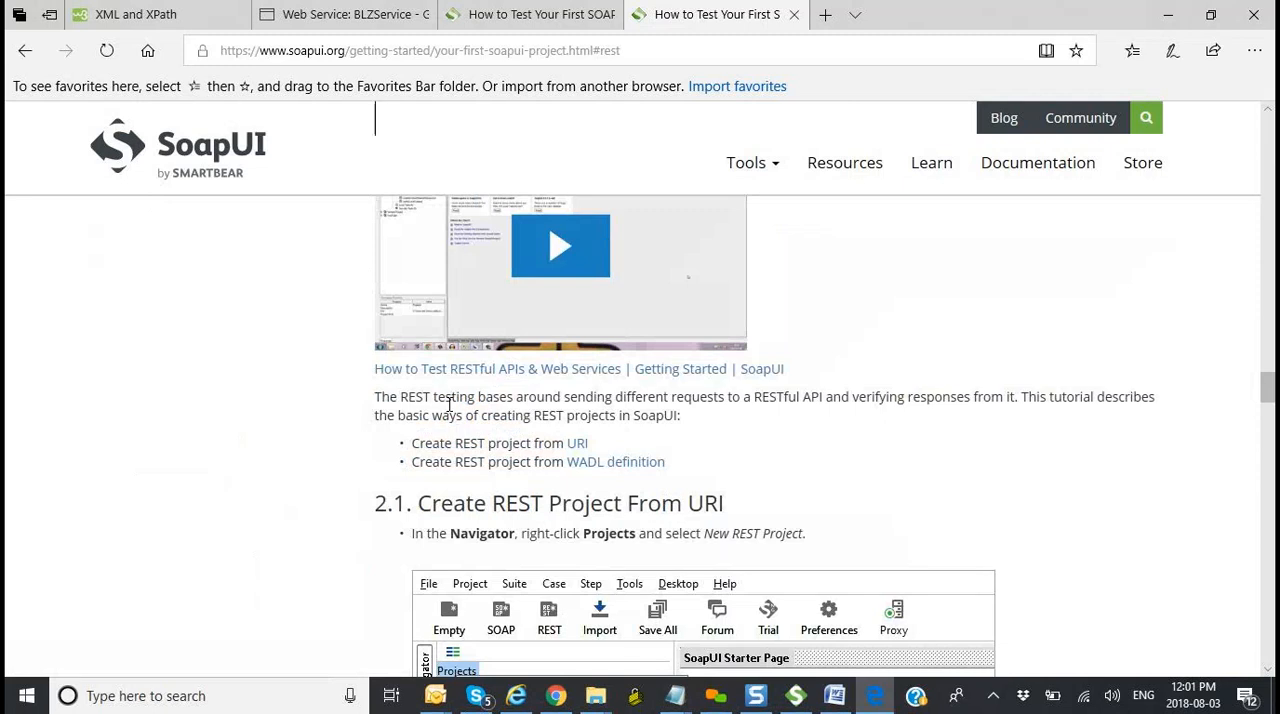
left_click(577, 445)
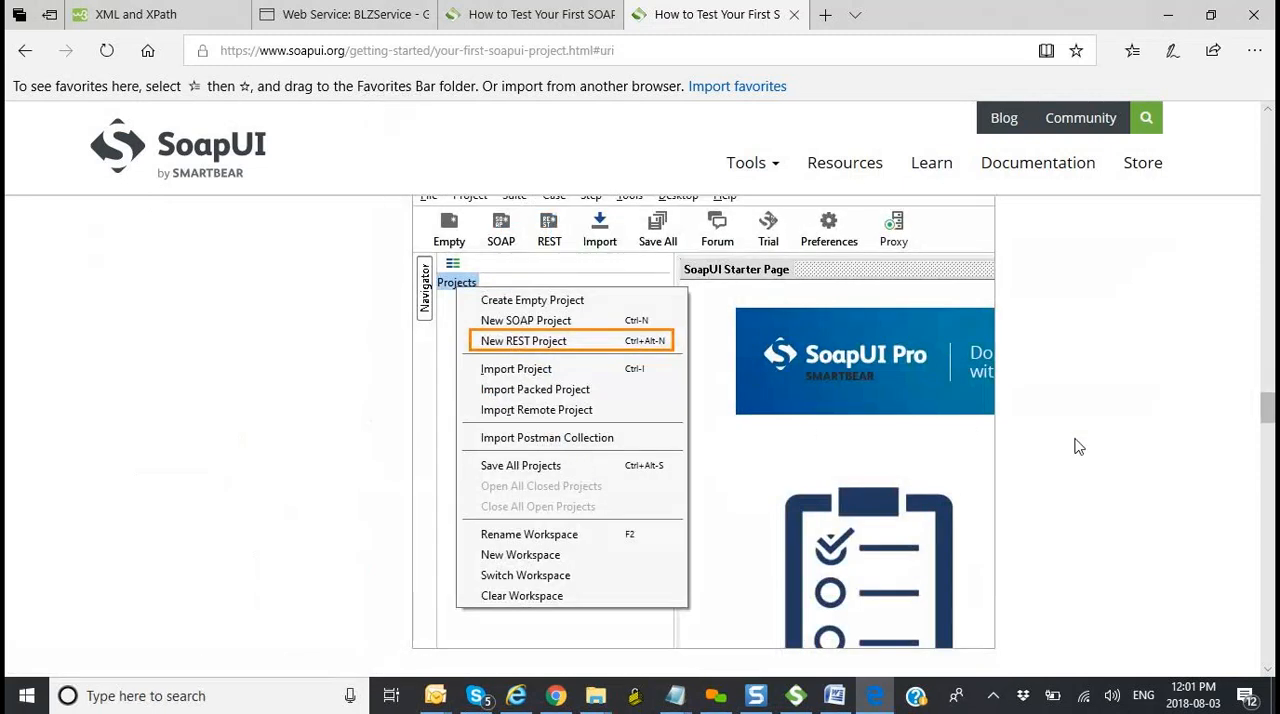
scroll(1136, 451, "up", 2)
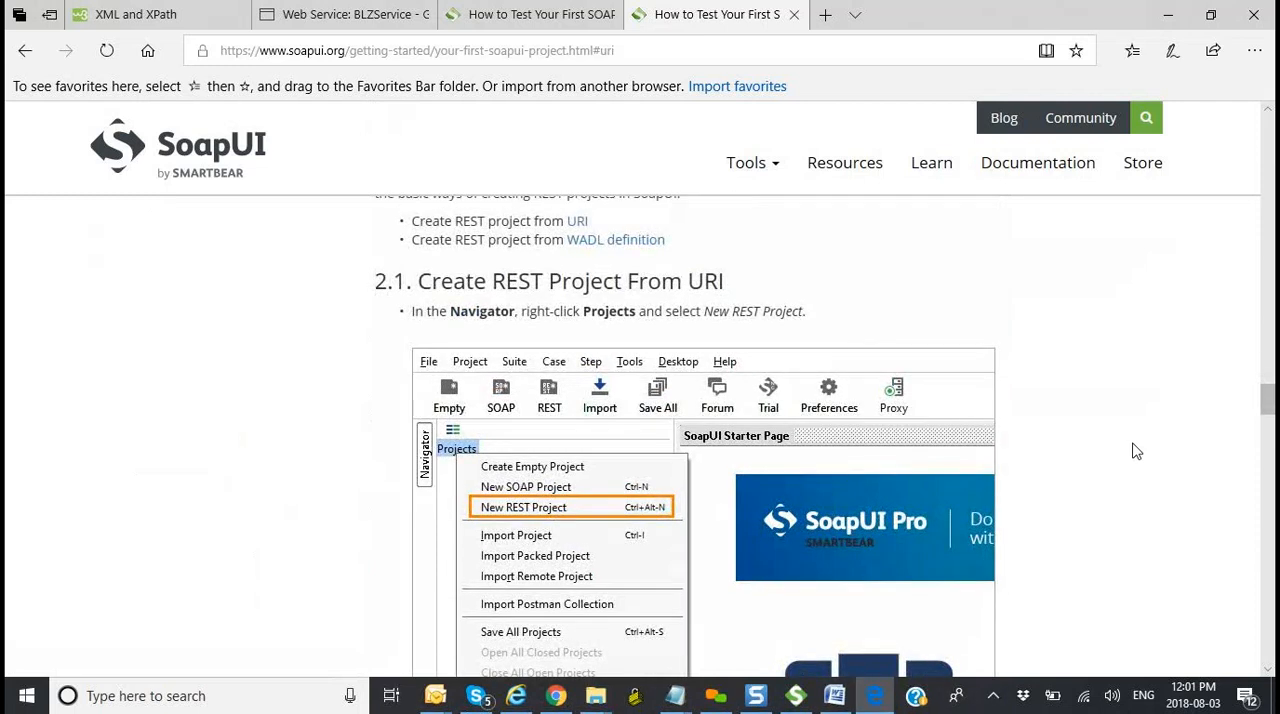
scroll(1136, 451, "down", 5)
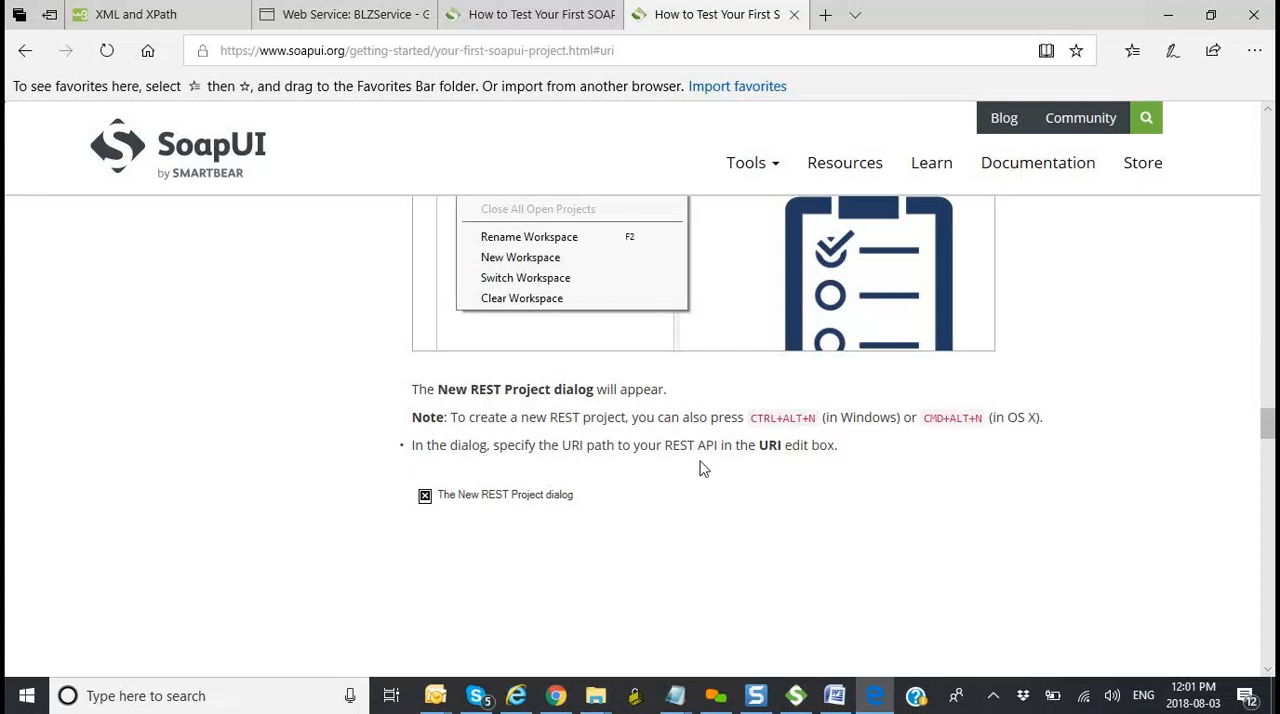
scroll(760, 473, "down", 3)
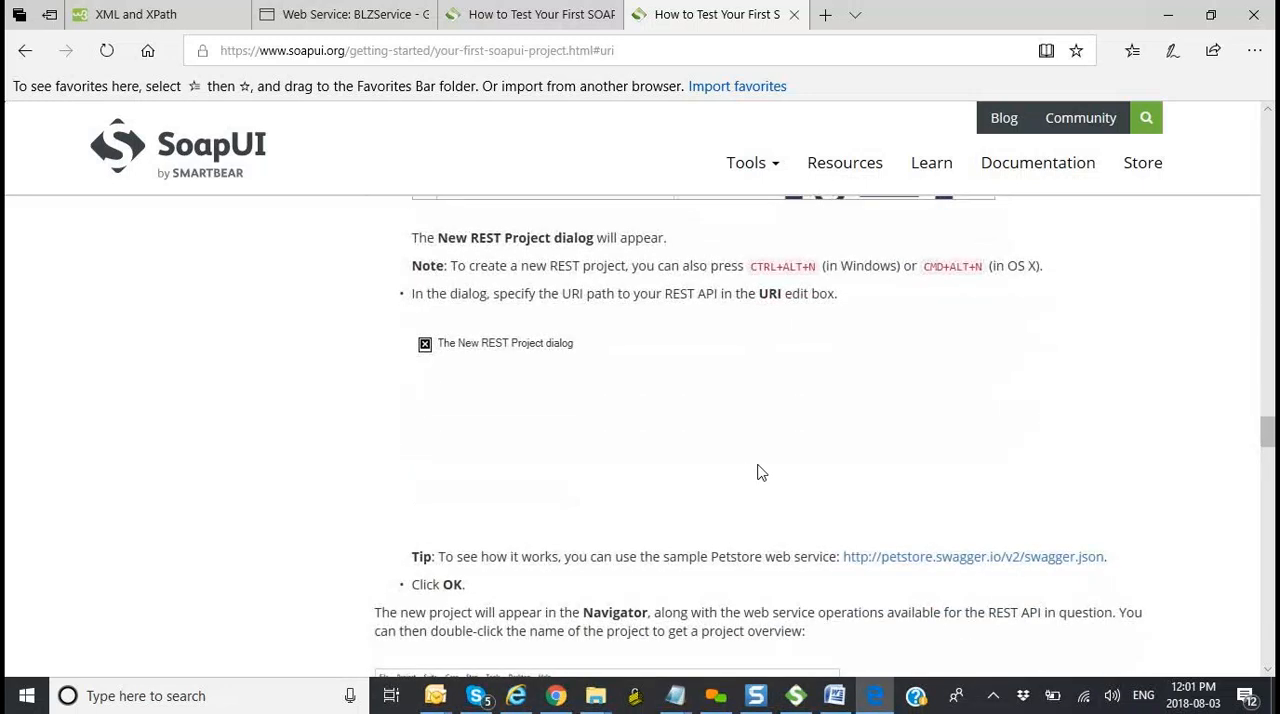
scroll(760, 473, "down", 1)
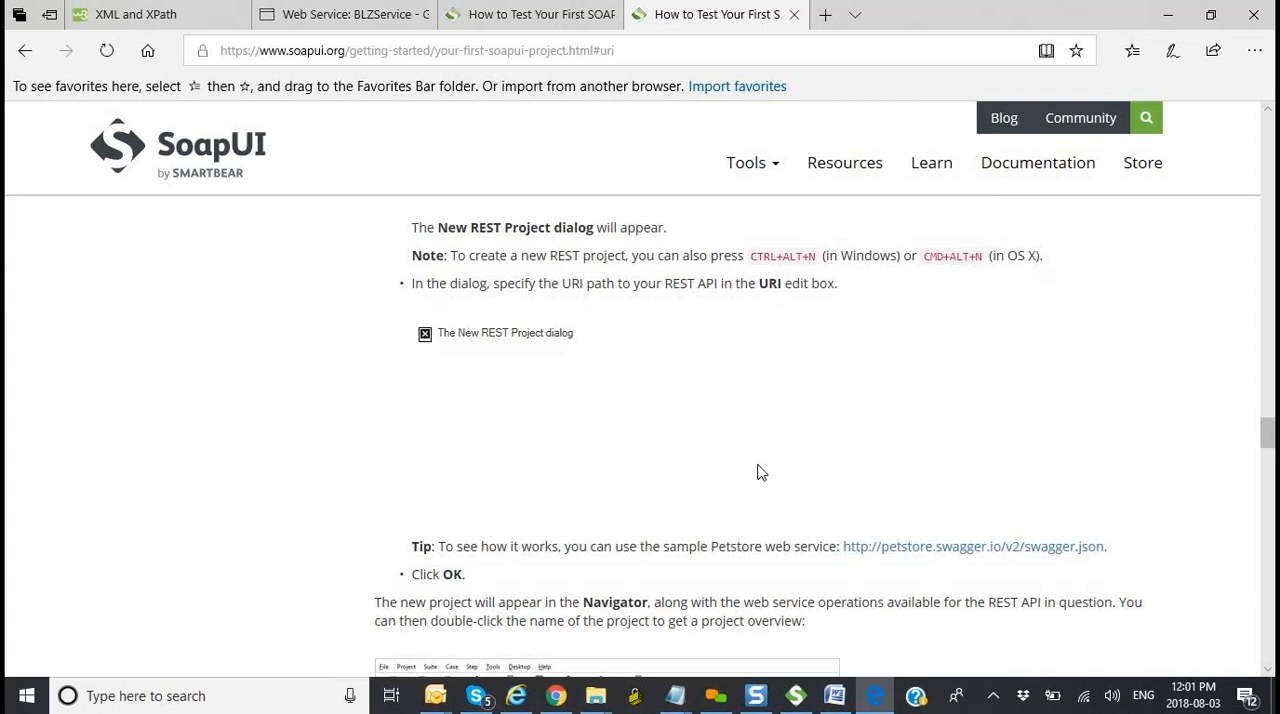
right_click(427, 341)
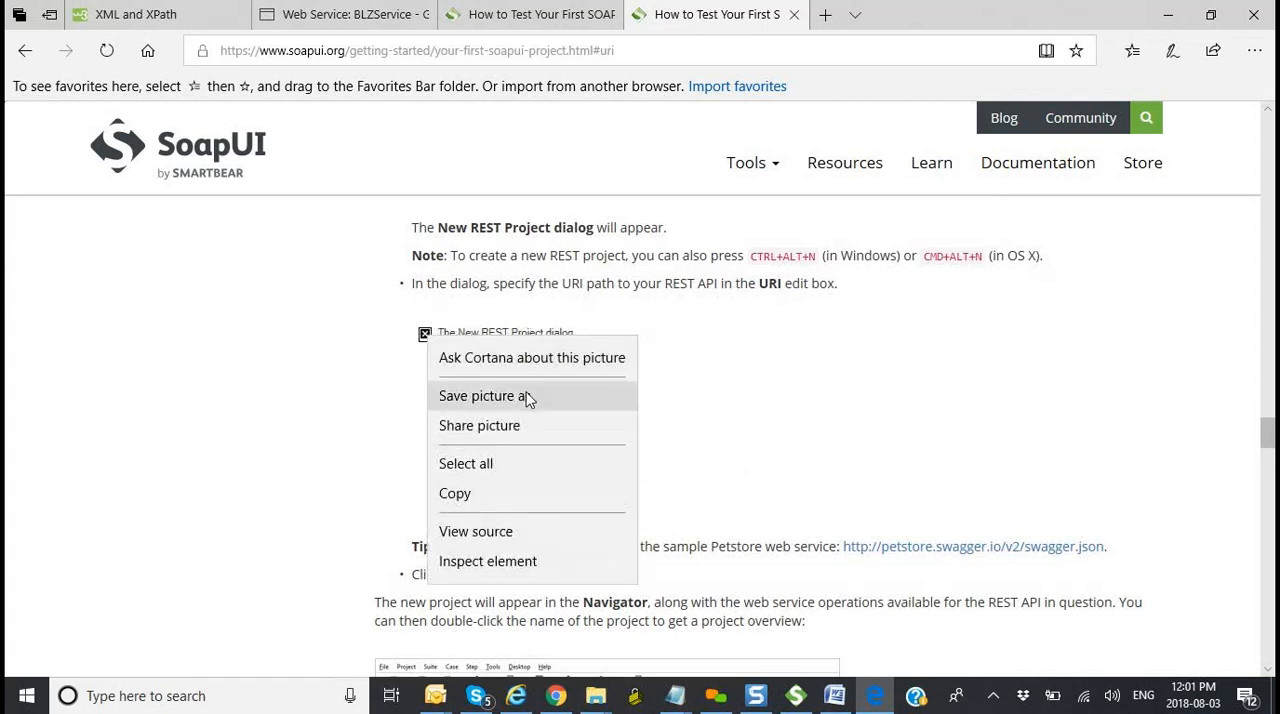
left_click(723, 414)
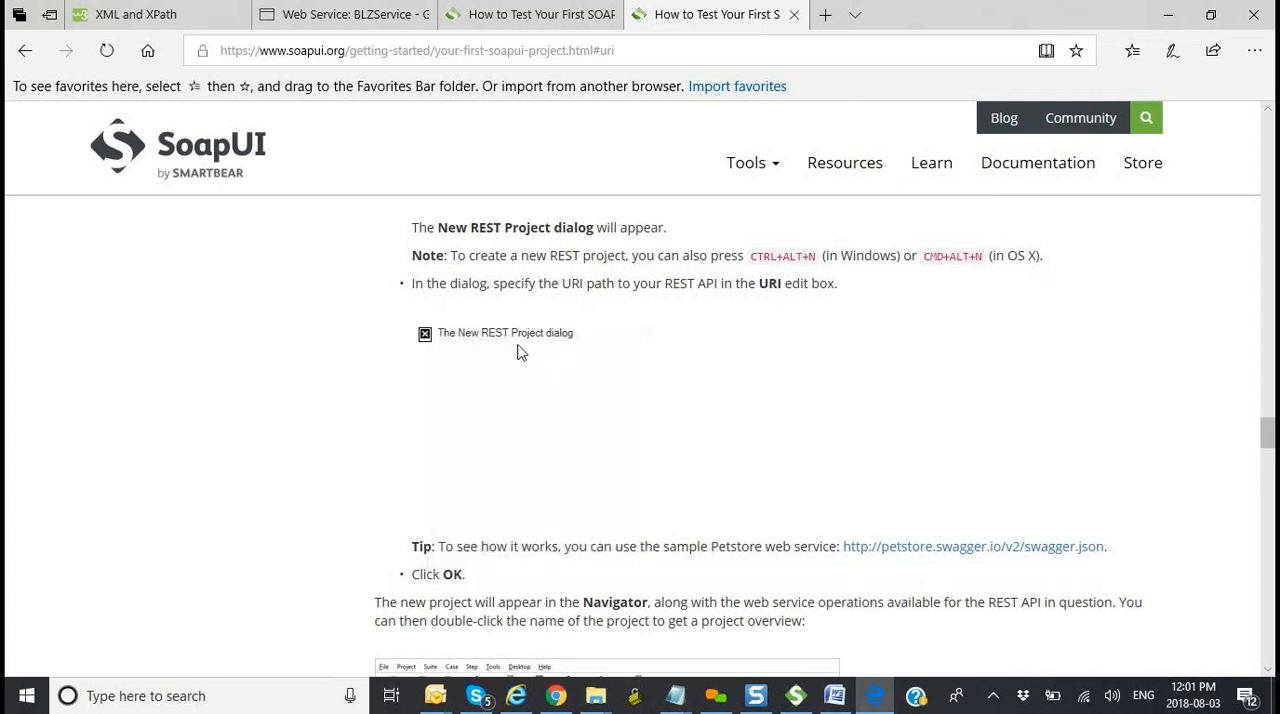
scroll(572, 425, "down", 1)
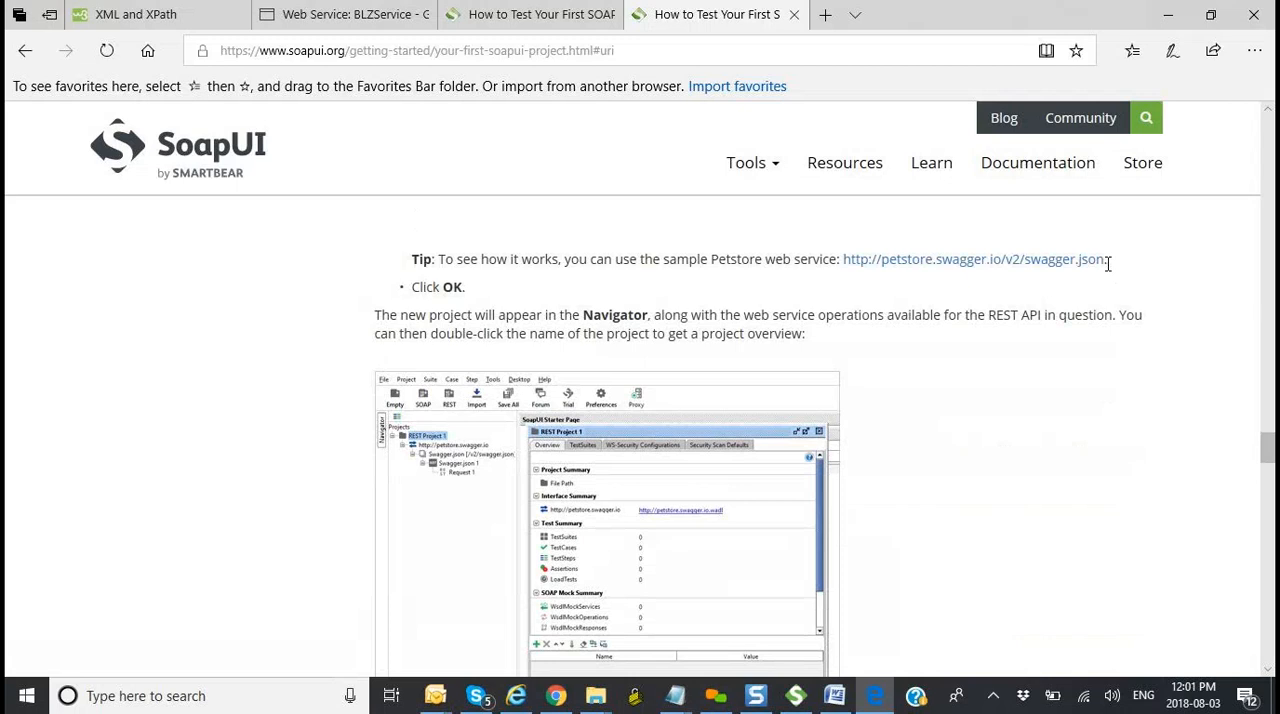
left_click_drag(1108, 263, 847, 272)
key("ctrl+c")
key("alt+Tab")
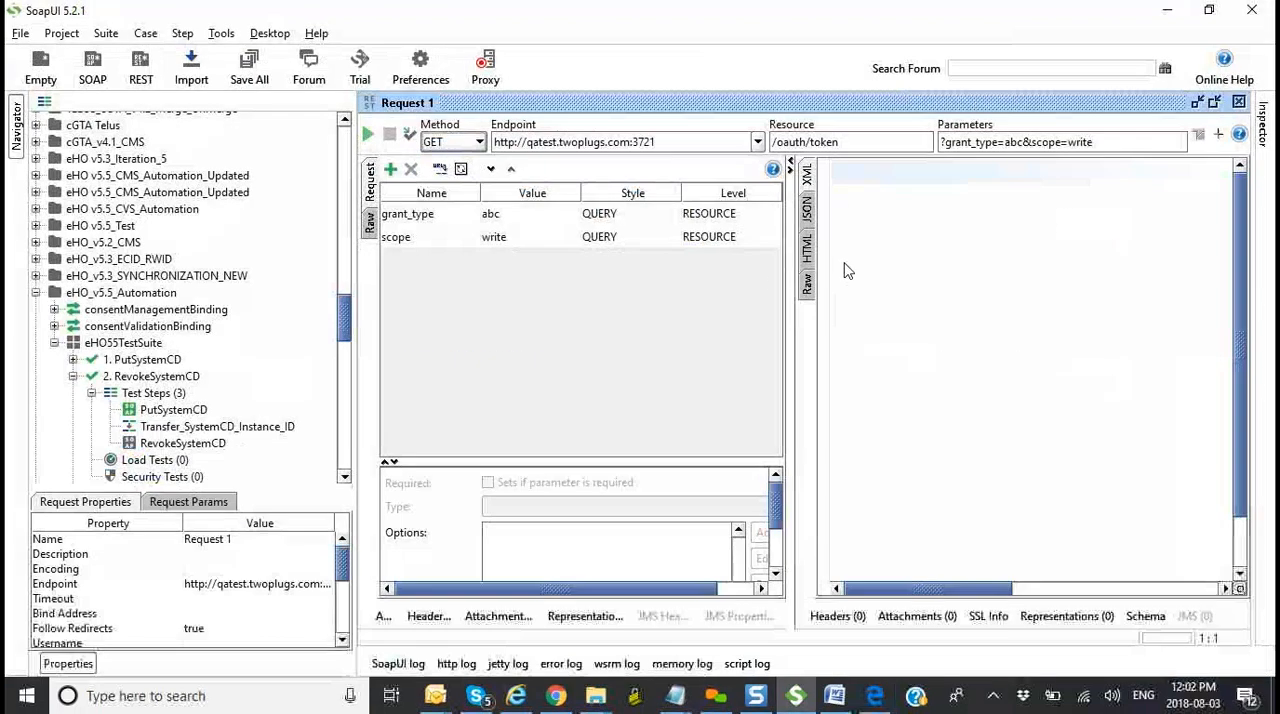
left_click(141, 68)
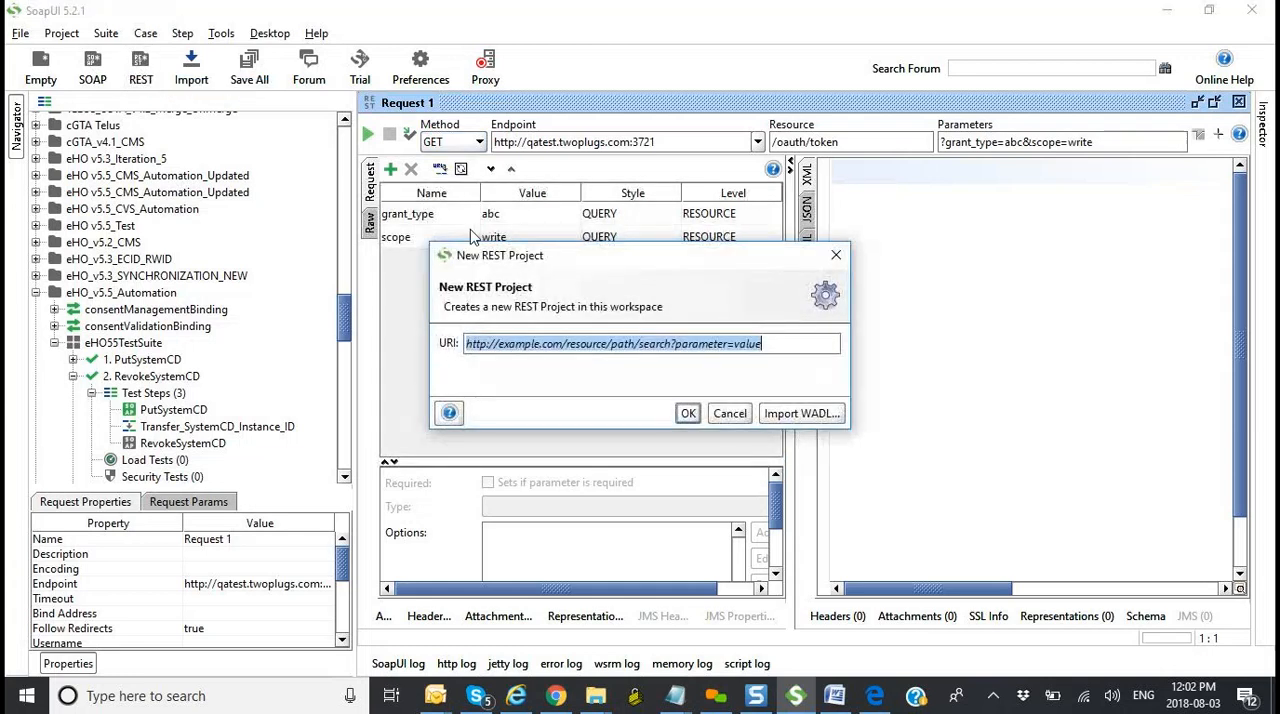
key("ctrl+v")
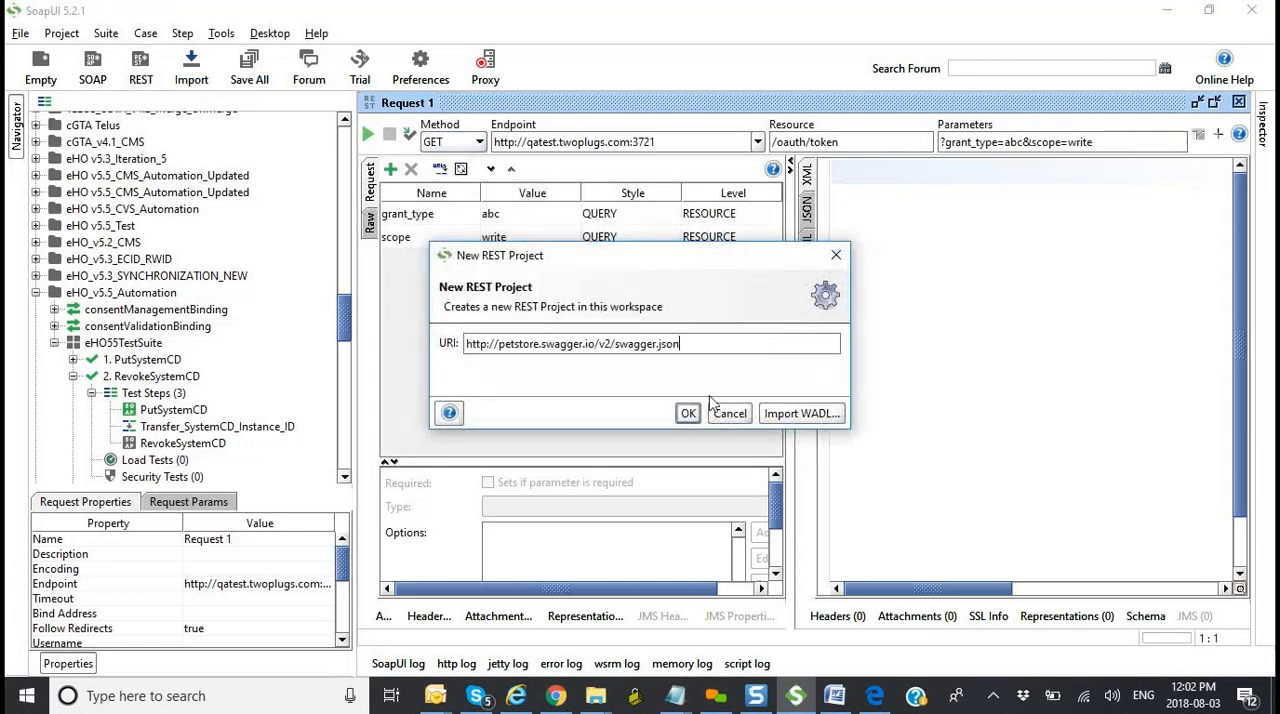
left_click(689, 414)
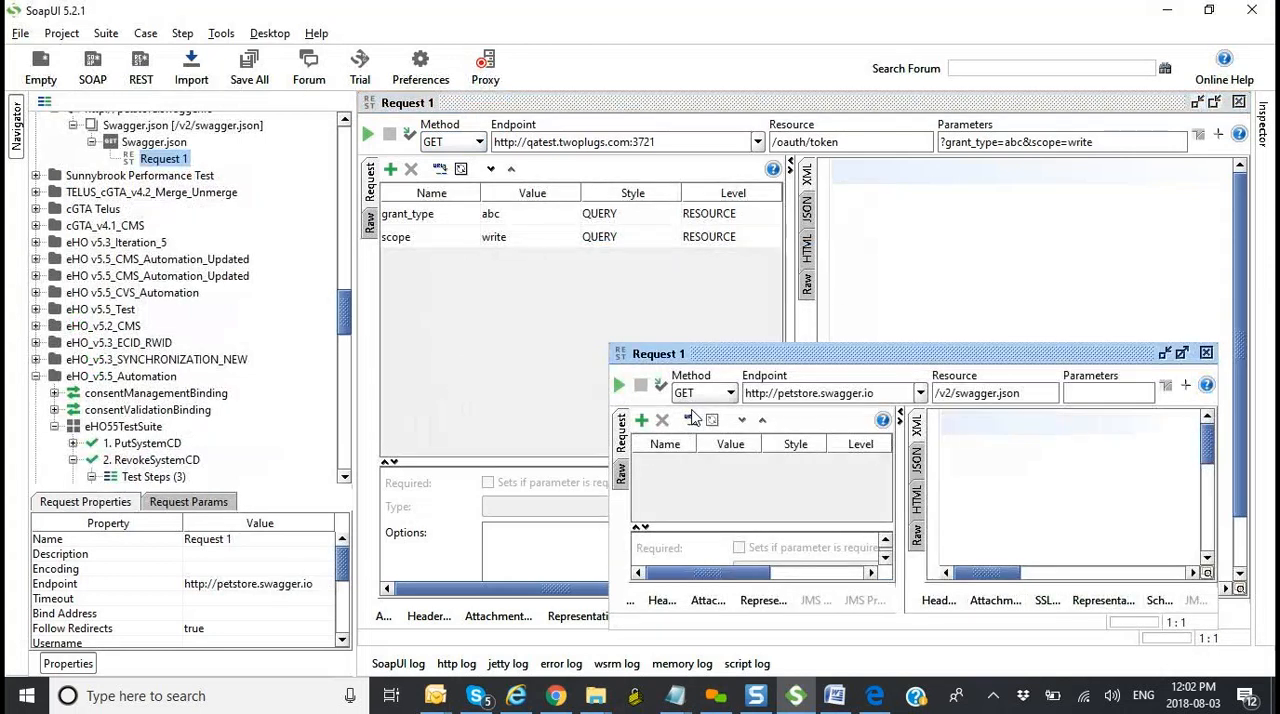
Step: Maximize the new Petstore project's Request 1 window and send its GET request for /v2/swagger.json
left_click(1182, 353)
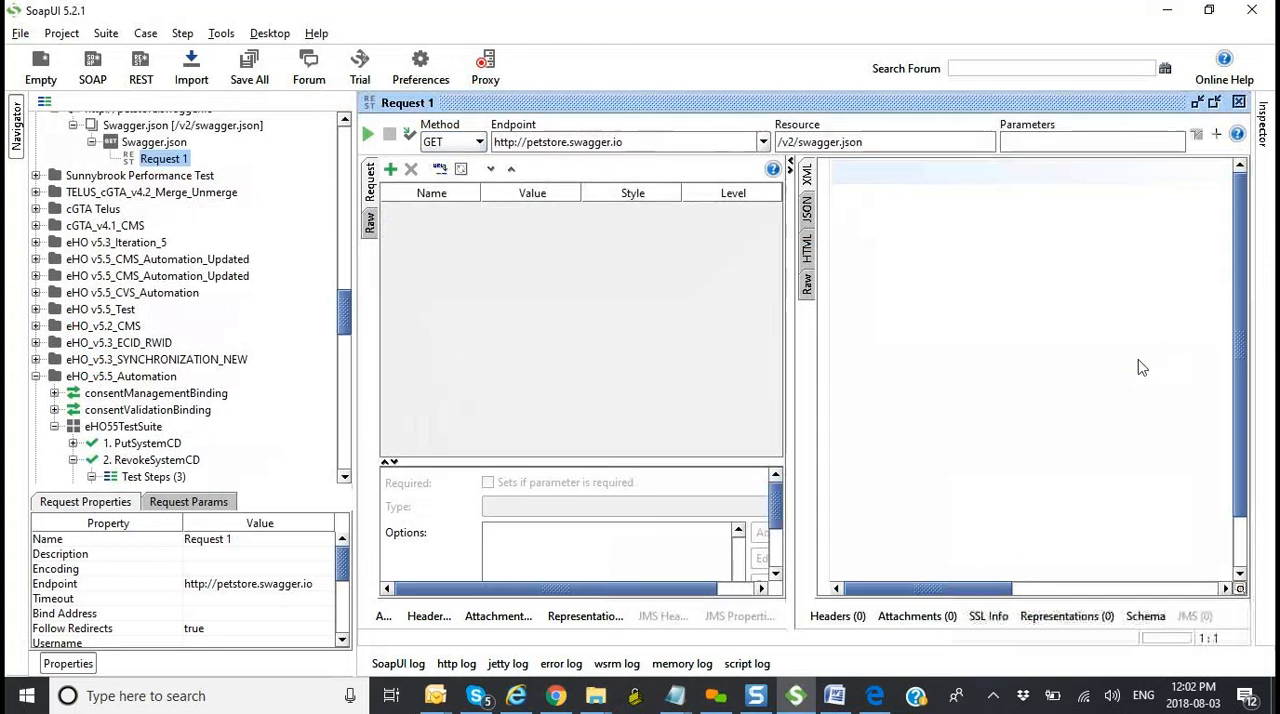
left_click(371, 137)
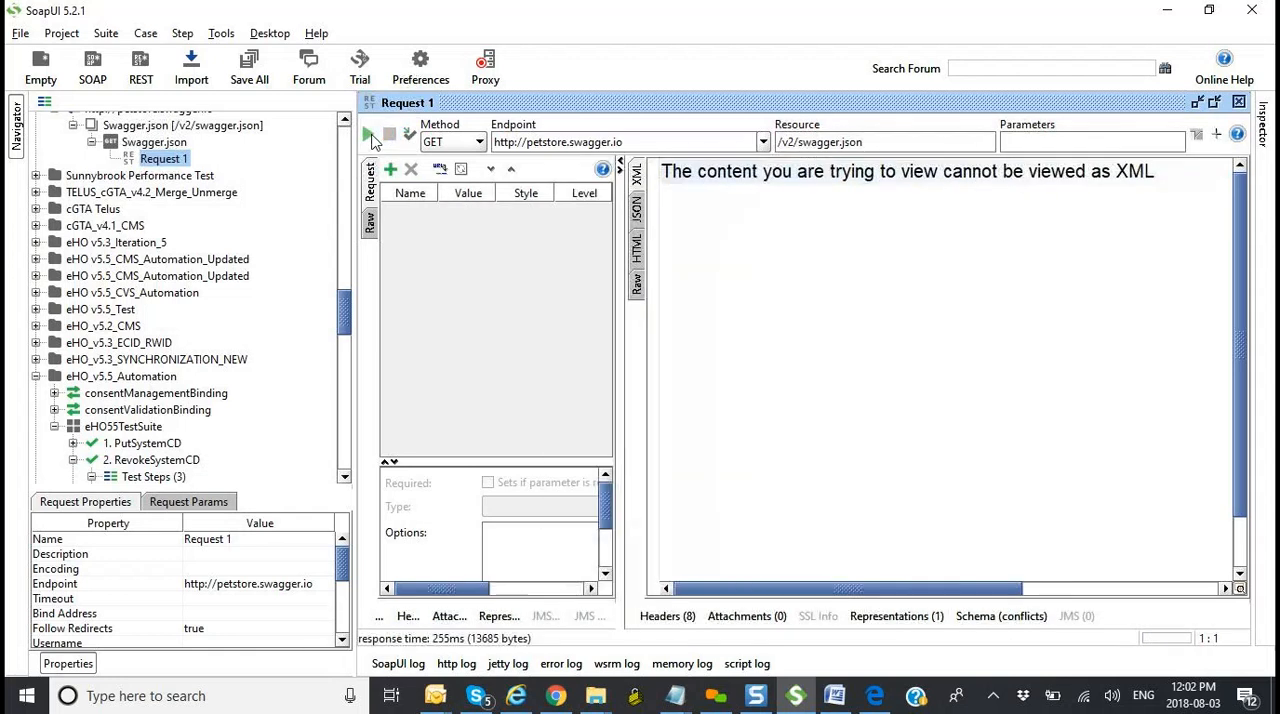
Step: Show the Petstore response of Request 1 in its JSON view
left_click(638, 214)
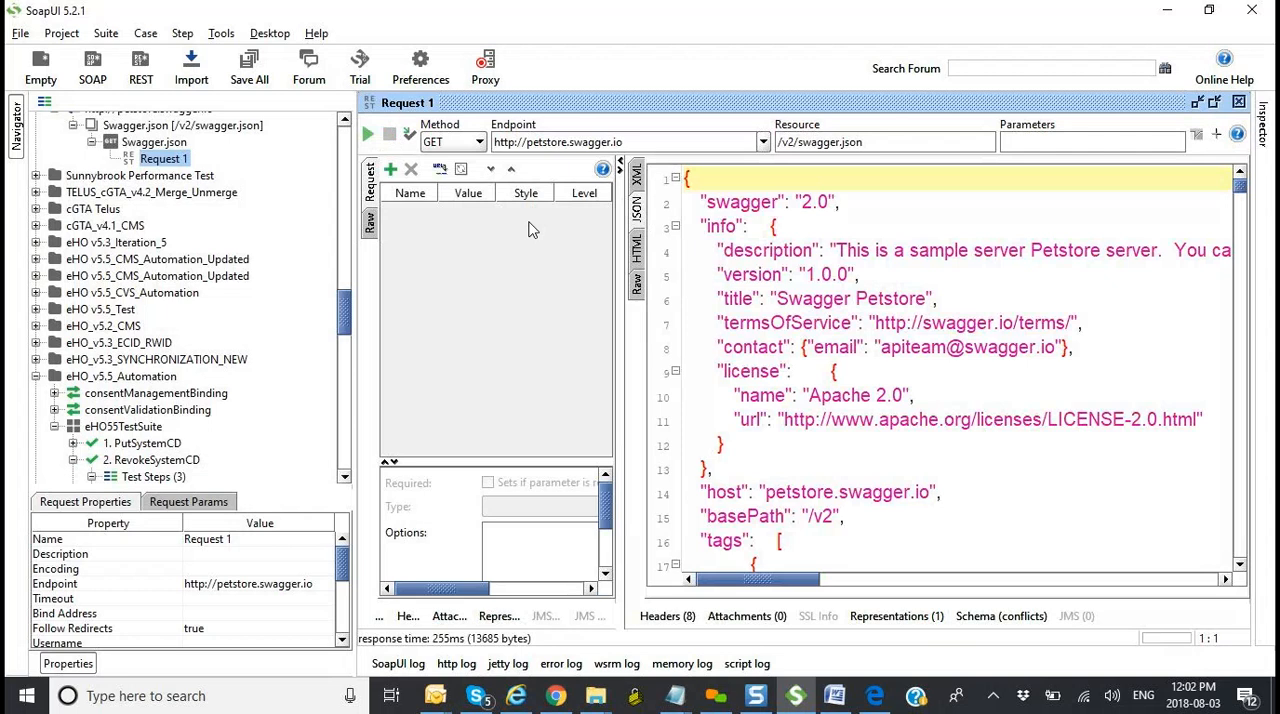
Step: Switch to the Week 6_ClassNotes document in Word and review the Twoplugs REST API demo, including the GetAccessToken parameters, Authorization header and POST method
key("alt+Tab")
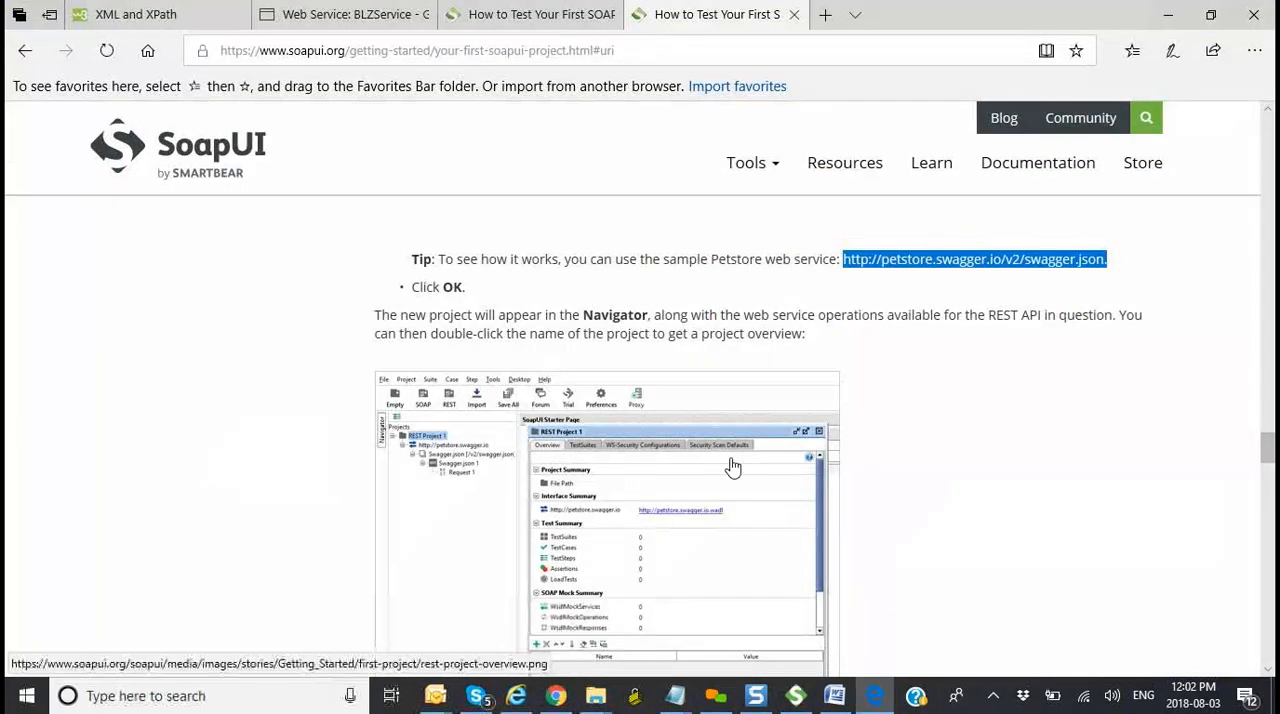
mouse_move(835, 695)
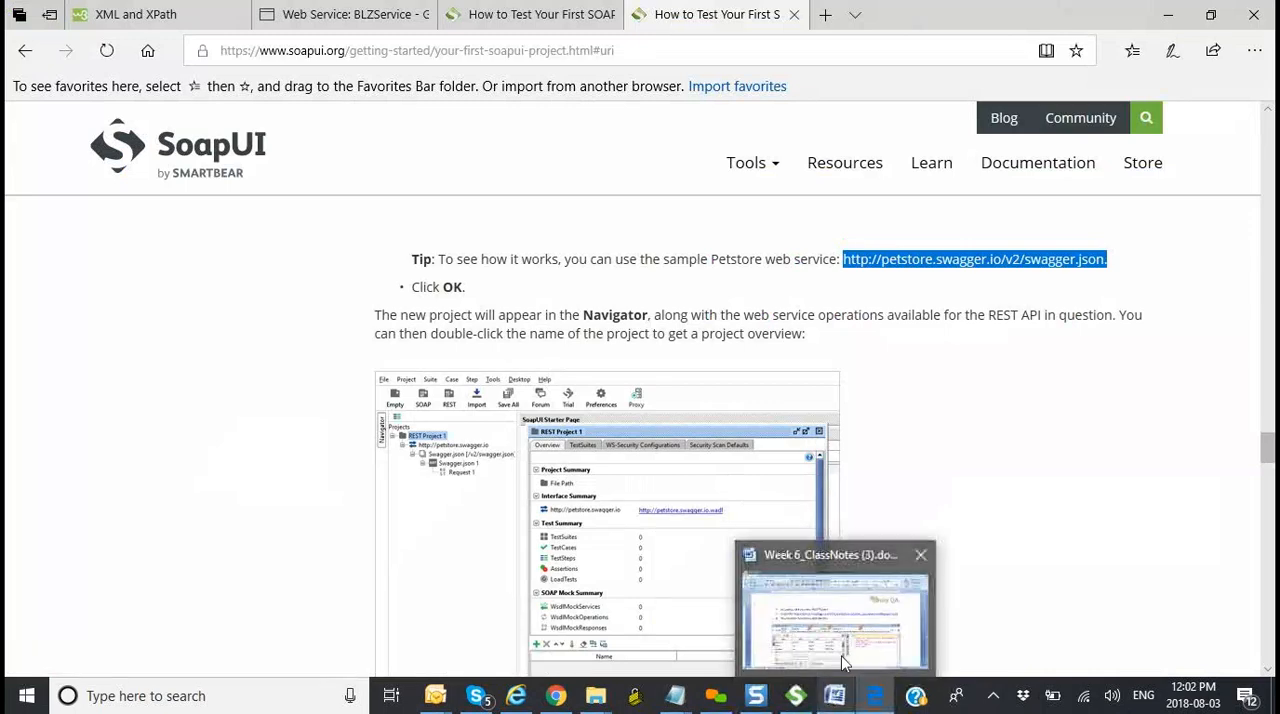
left_click(841, 658)
scroll(869, 319, "up", 10)
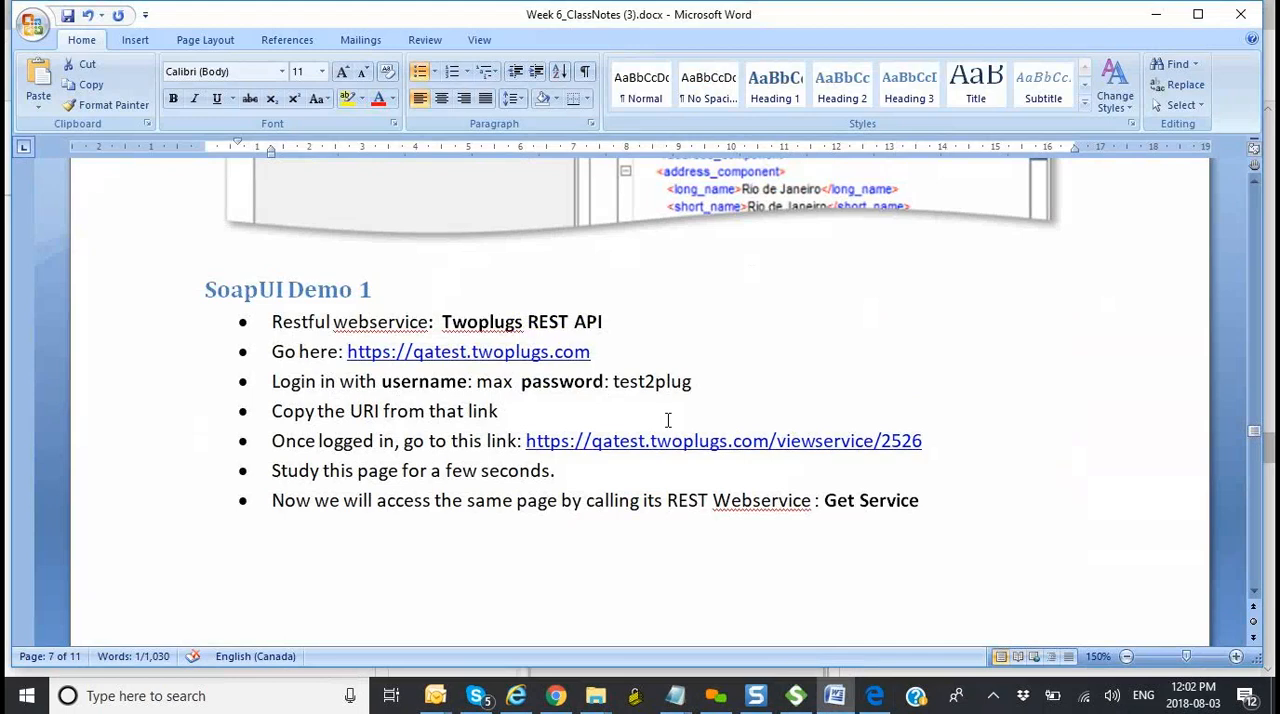
scroll(669, 419, "down", 12)
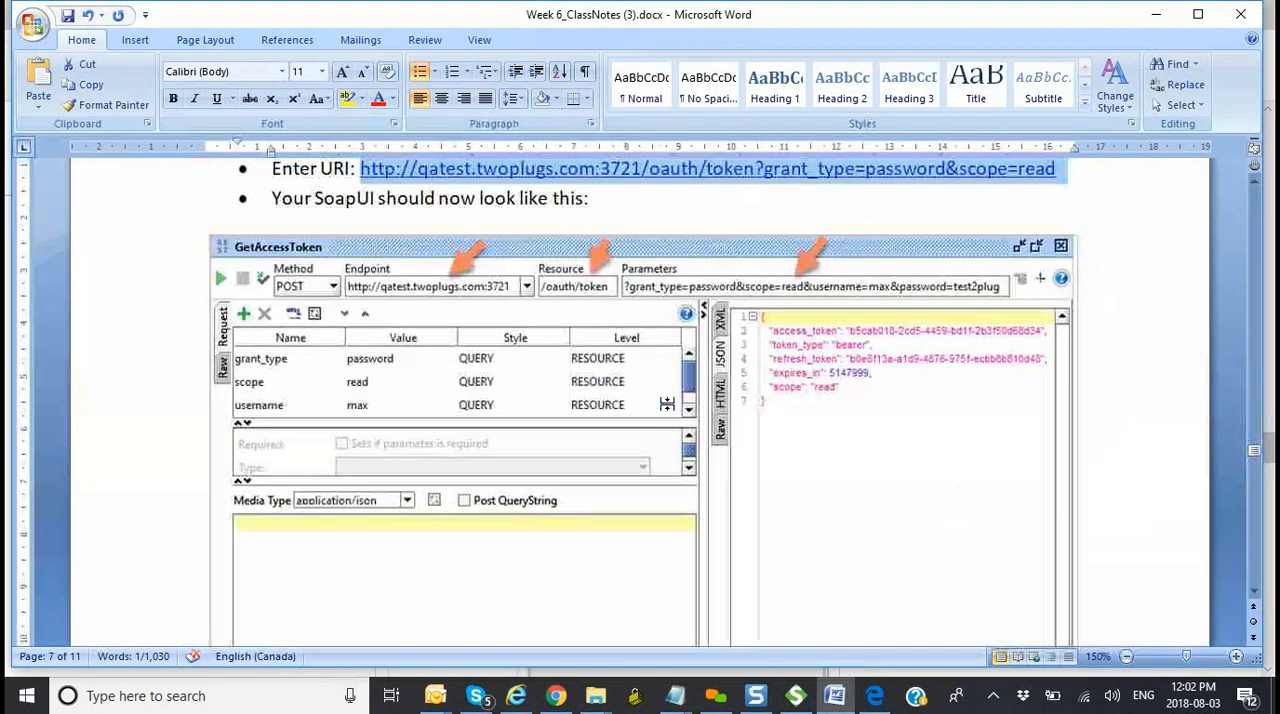
scroll(837, 300, "down", 10)
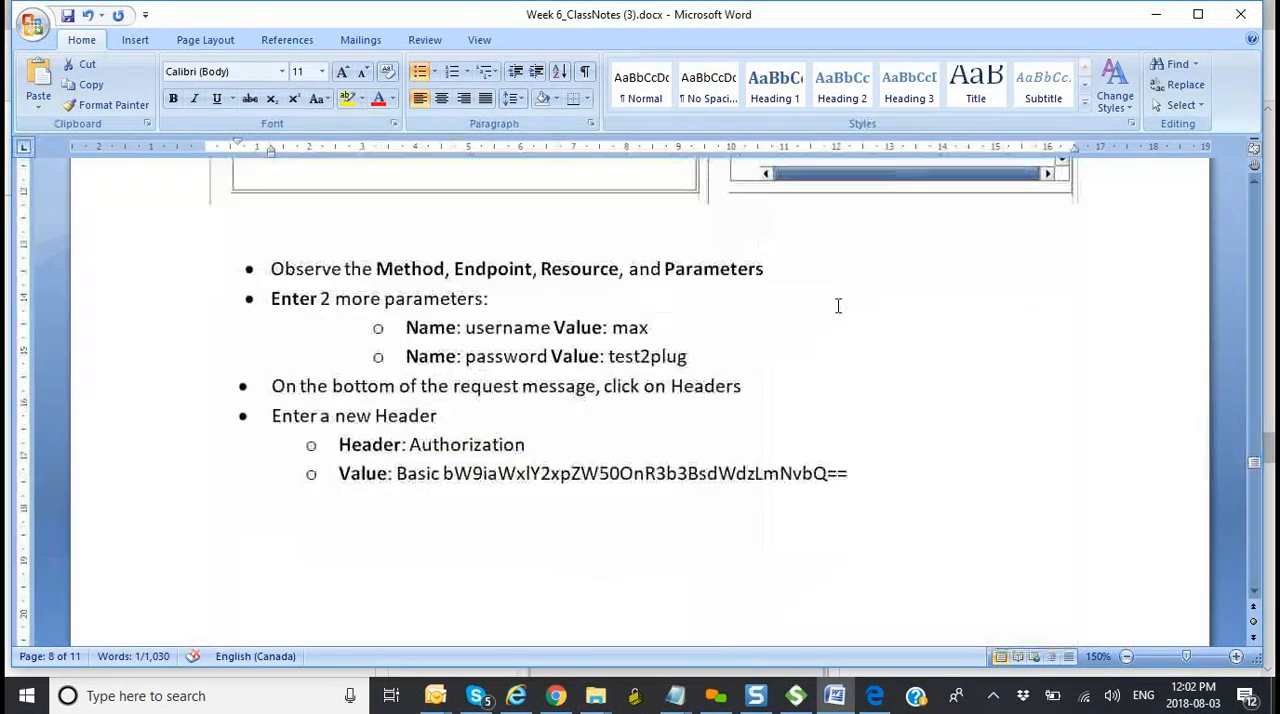
scroll(838, 305, "down", 12)
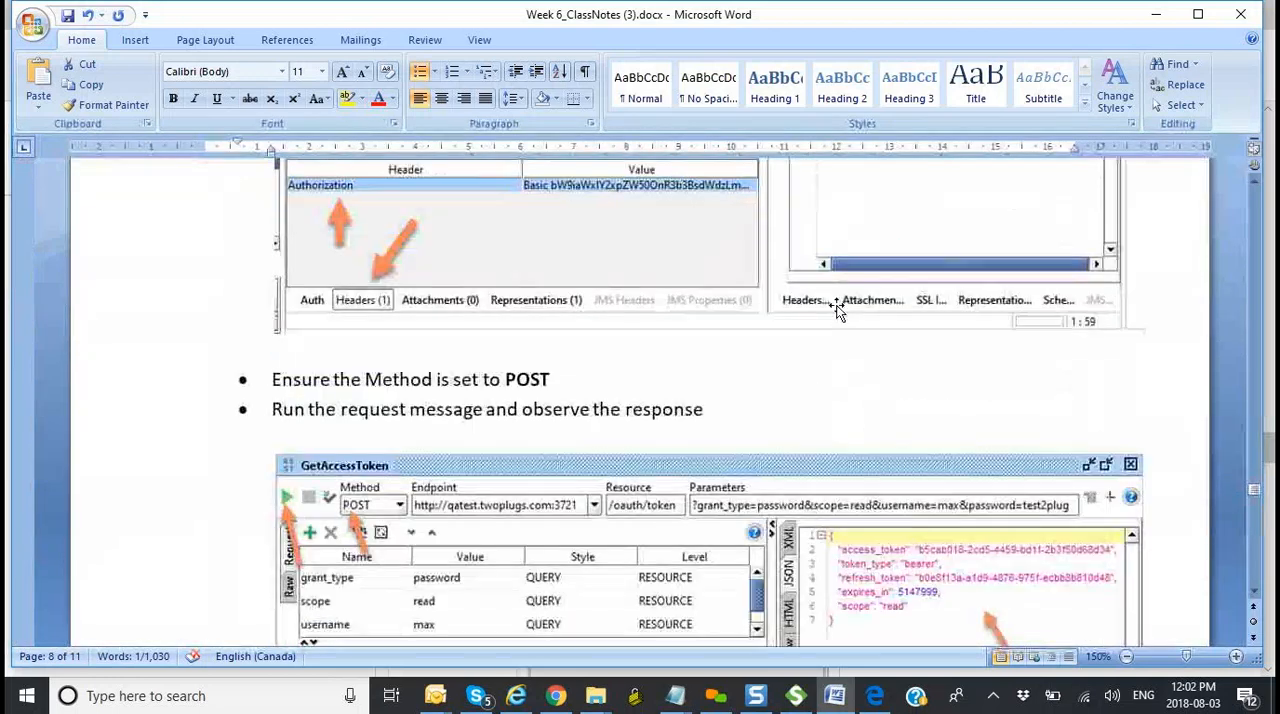
Step: Return to SoapUI and inspect Request 1's /v2/swagger.json resource and its parameter editor, closing the editor without adding anything
key("alt+Tab")
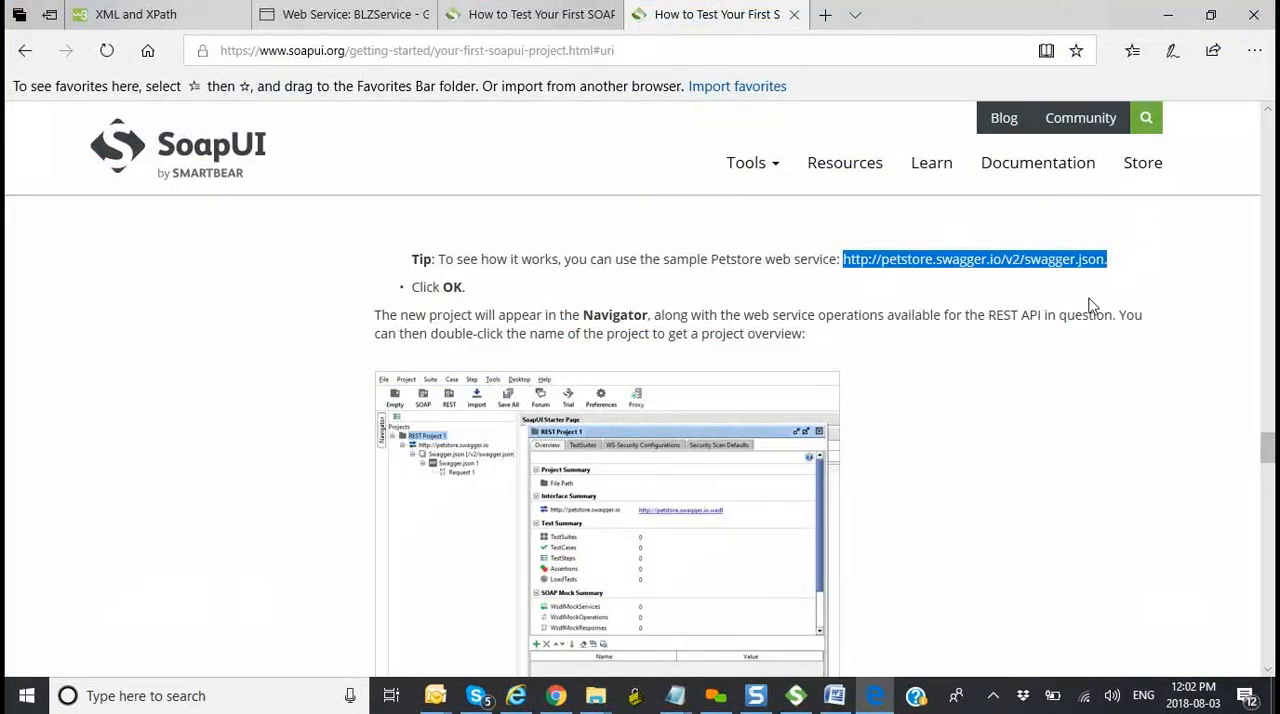
left_click(715, 695)
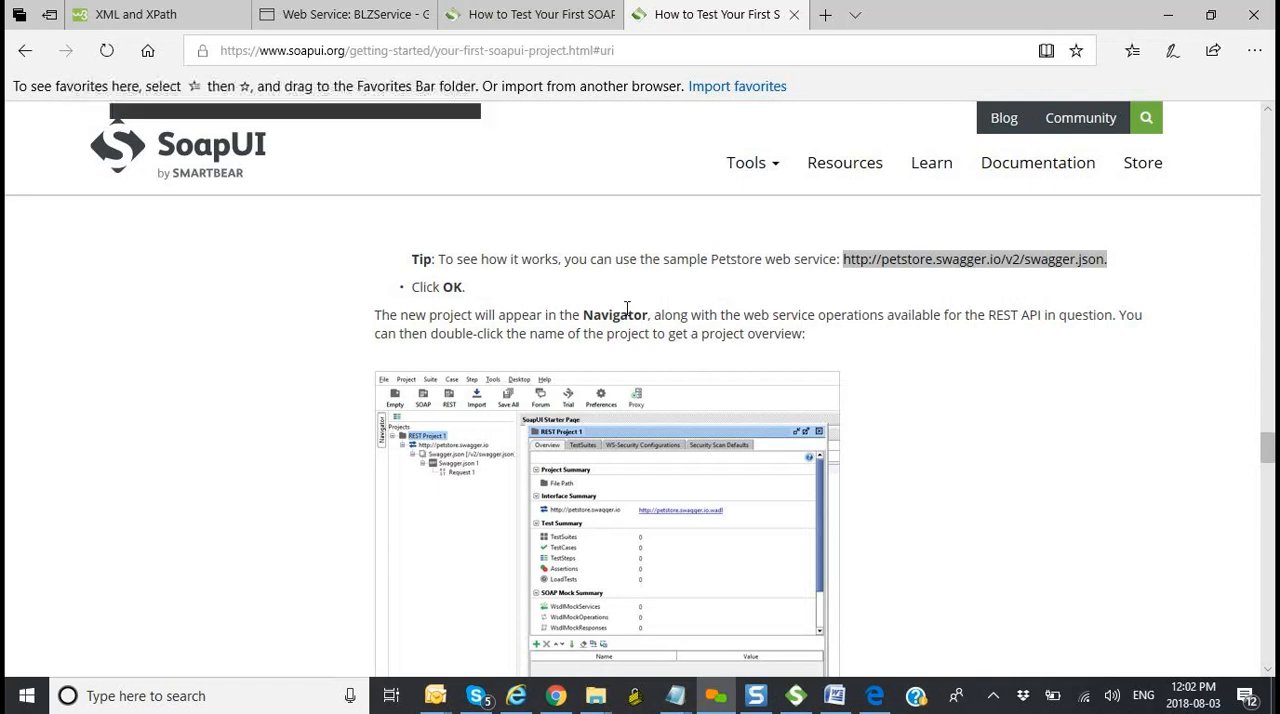
left_click(795, 697)
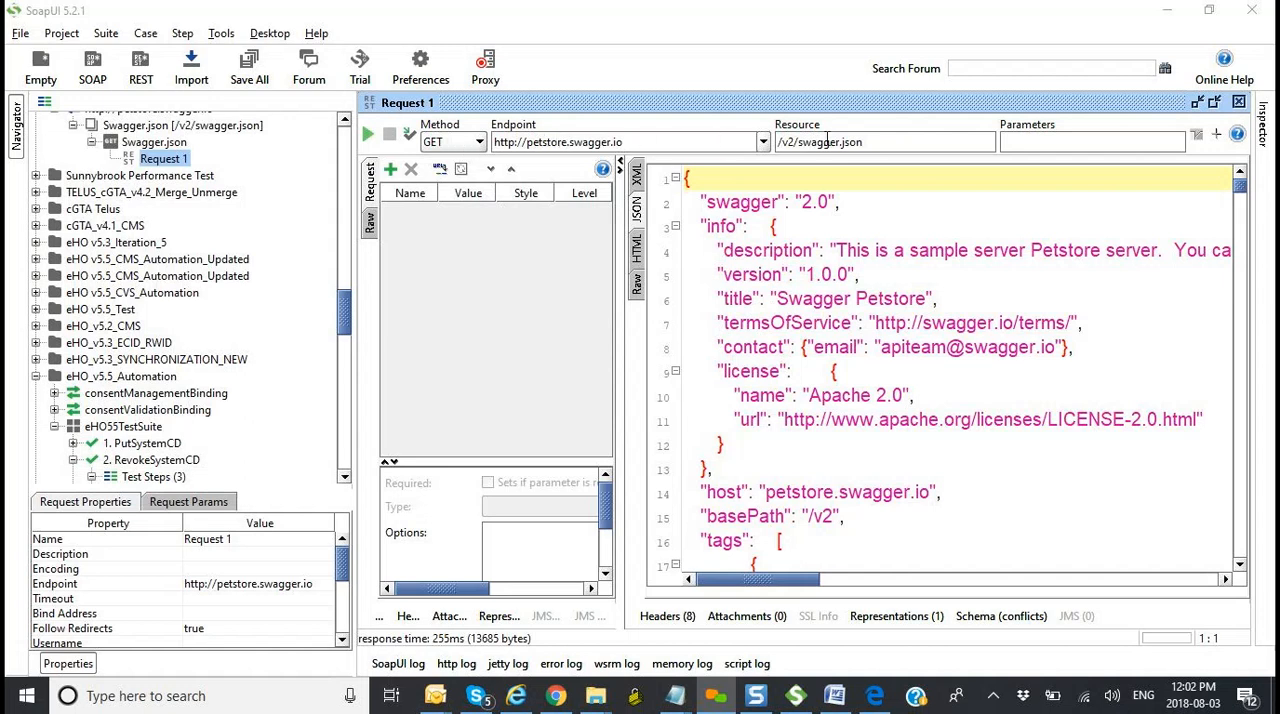
left_click_drag(872, 141, 772, 147)
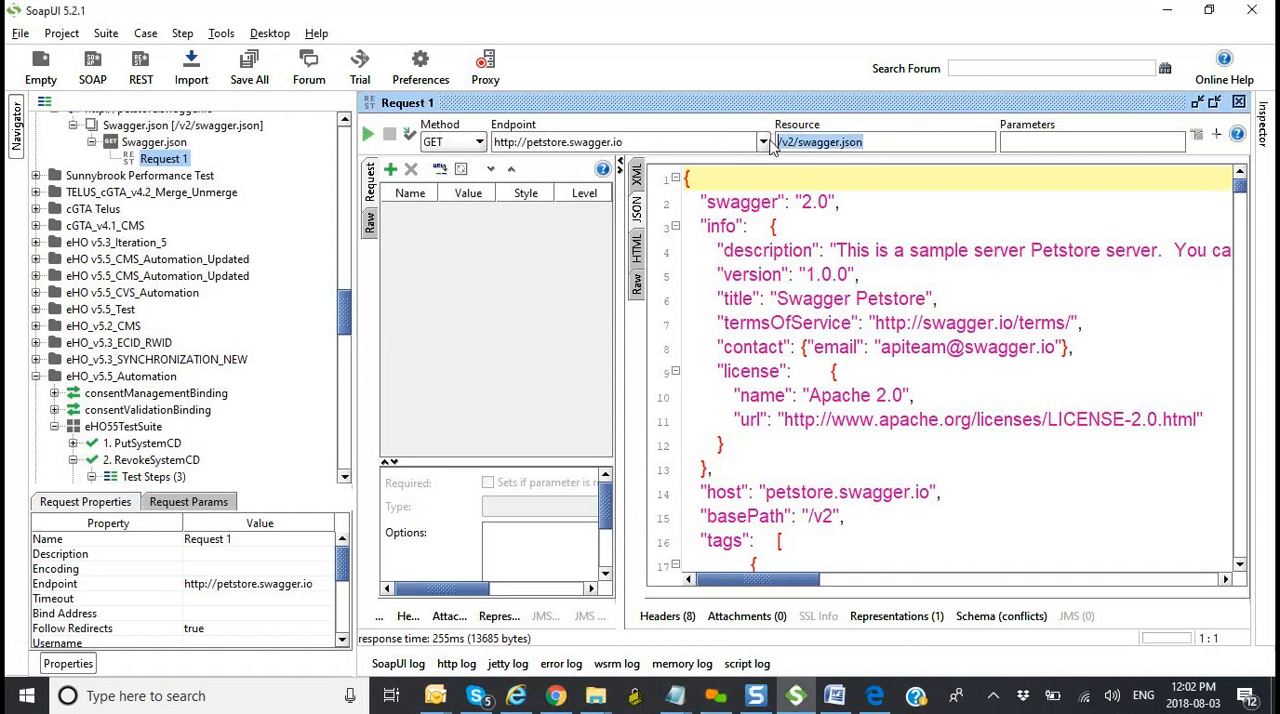
left_click(1054, 147)
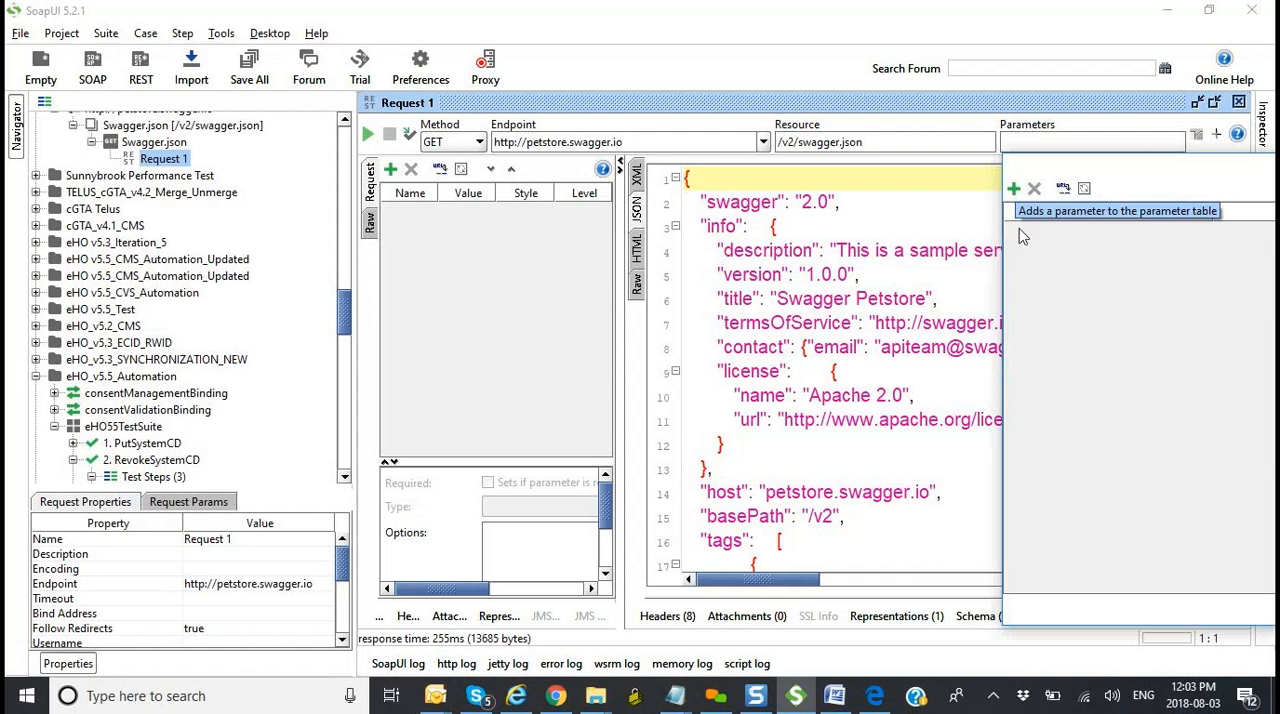
left_click_drag(1163, 174, 993, 231)
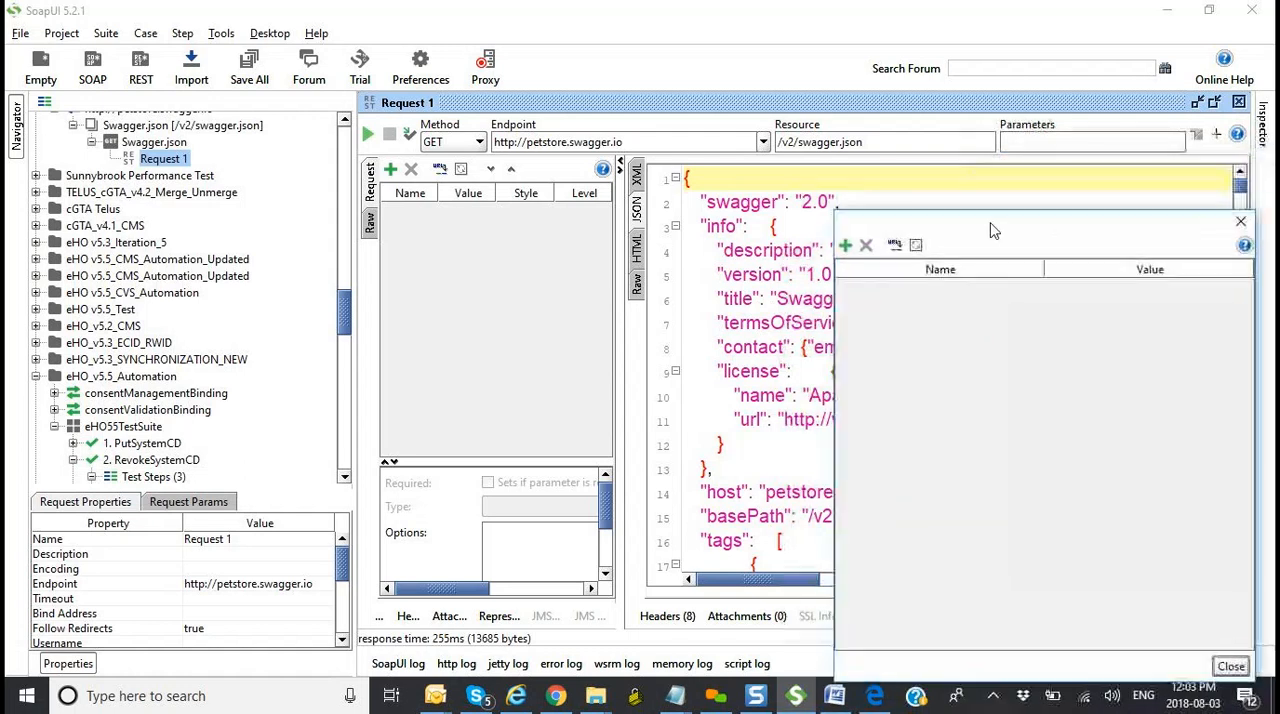
left_click(1241, 221)
Step: Resend the Petstore GET request and check its response in the XML view and the JSON view
left_click(368, 134)
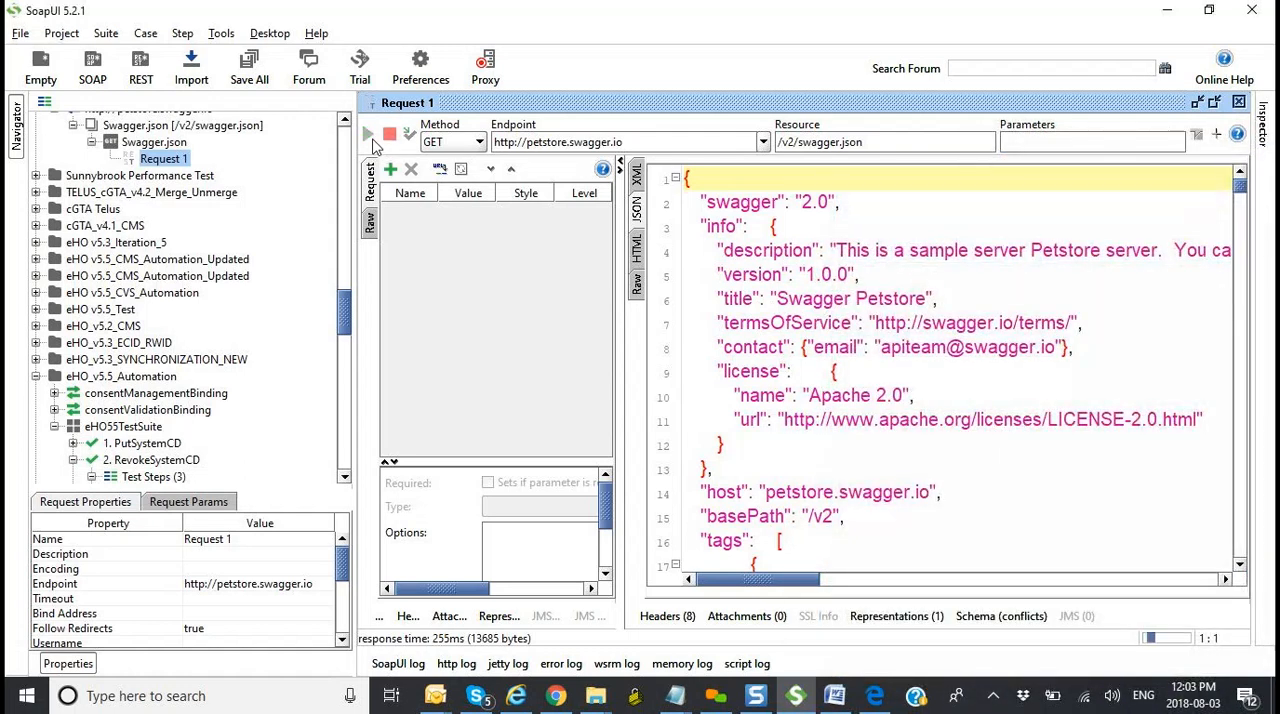
left_click(638, 178)
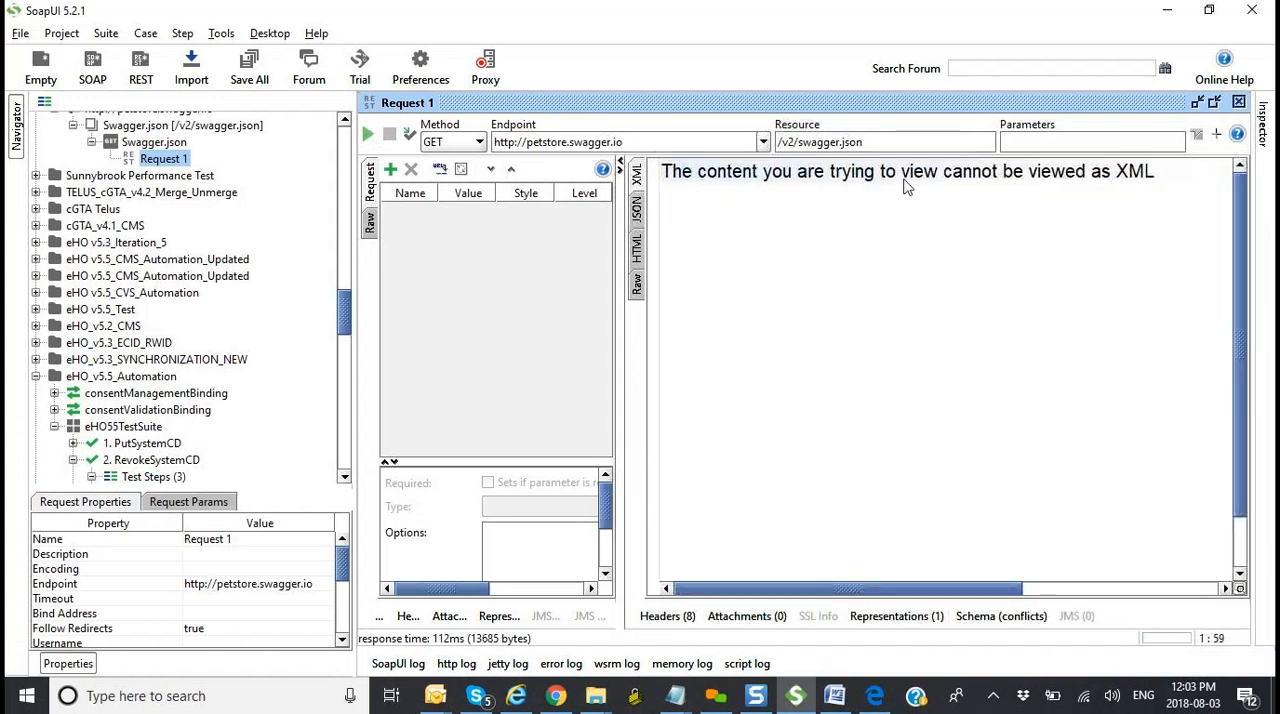
left_click(637, 210)
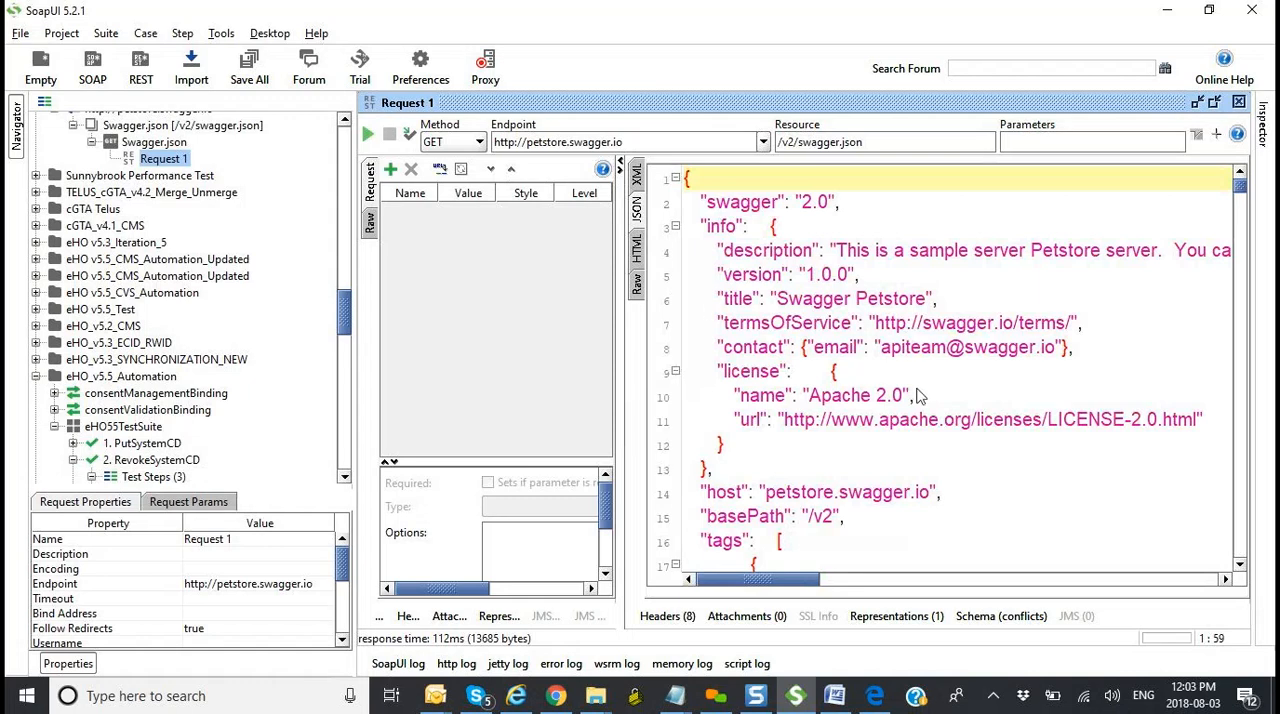
Step: Examine the opening part of the JSON response, covering the API info, license, host, base path and the pet, store and user tags
scroll(918, 396, "down", 2)
scroll(918, 396, "down", 3)
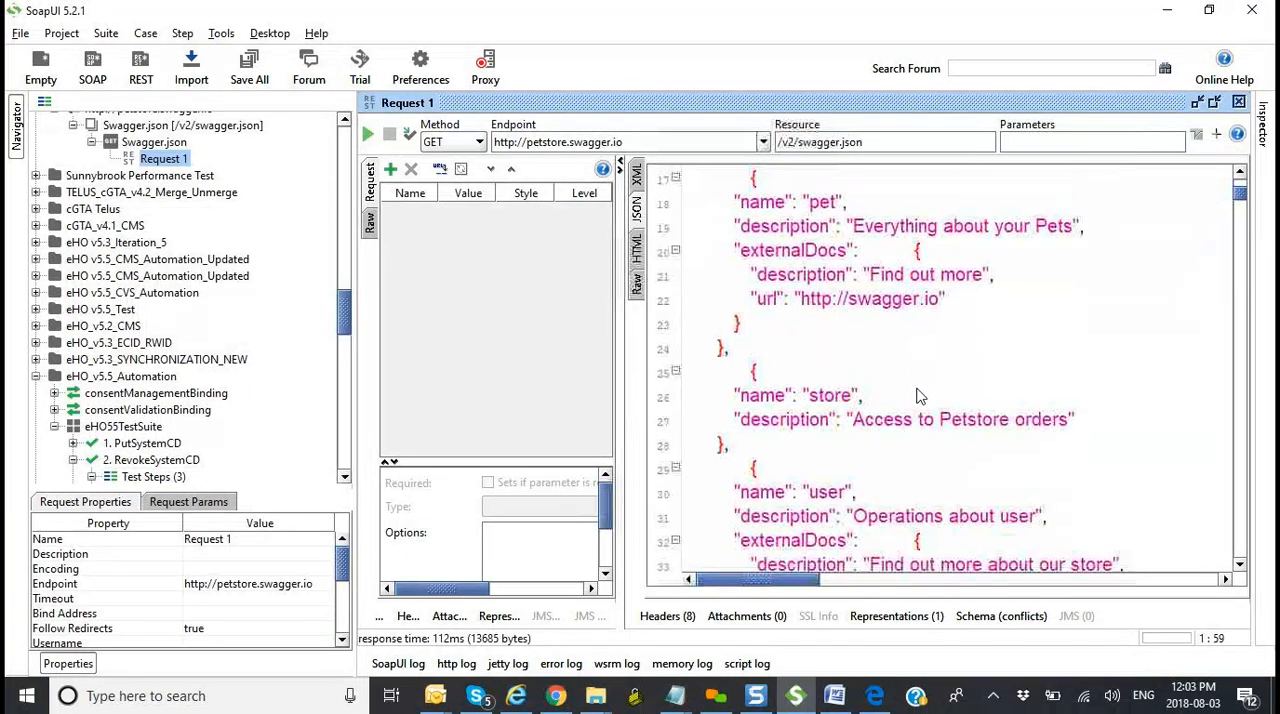
scroll(918, 396, "down", 5)
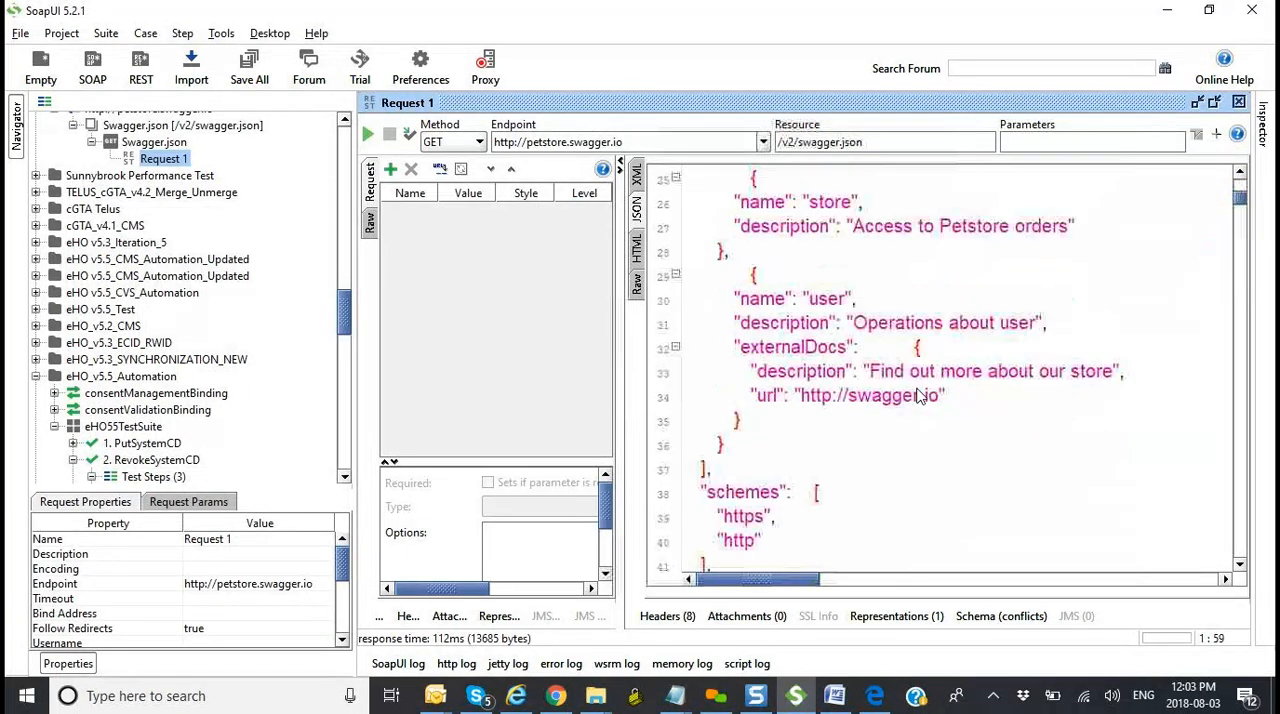
scroll(918, 396, "down", 2)
scroll(918, 396, "up", 4)
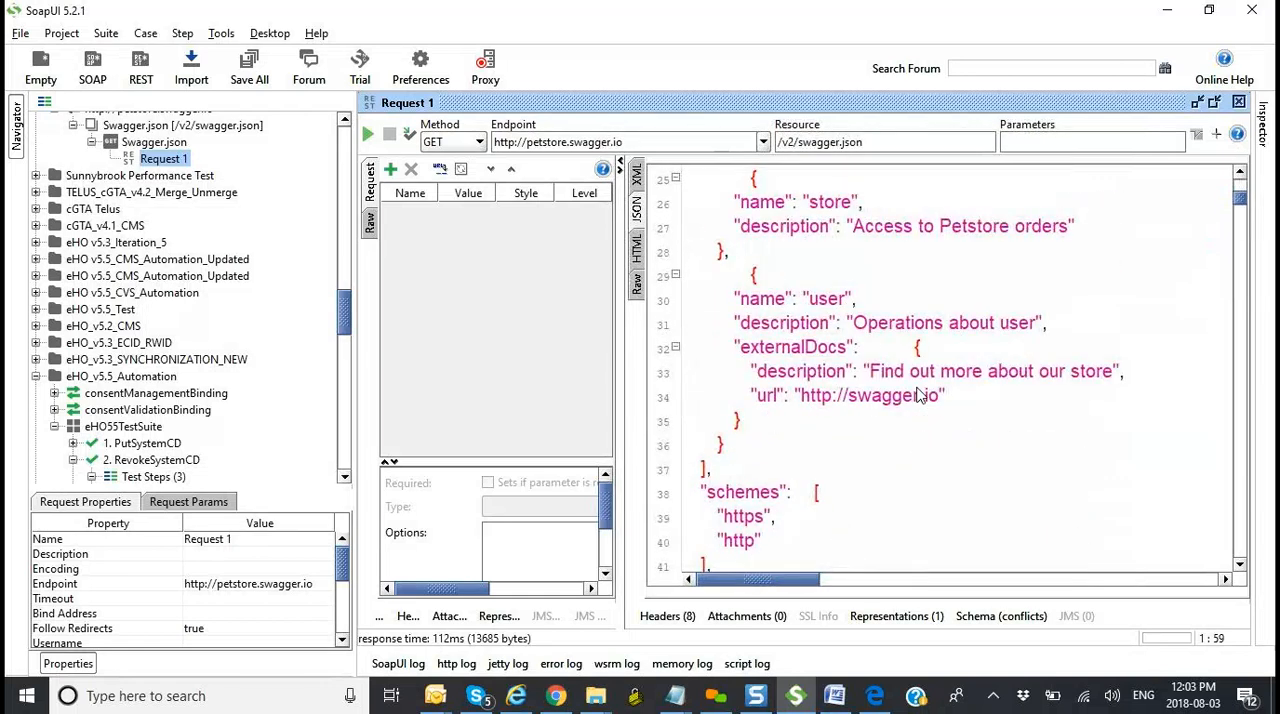
scroll(918, 396, "up", 8)
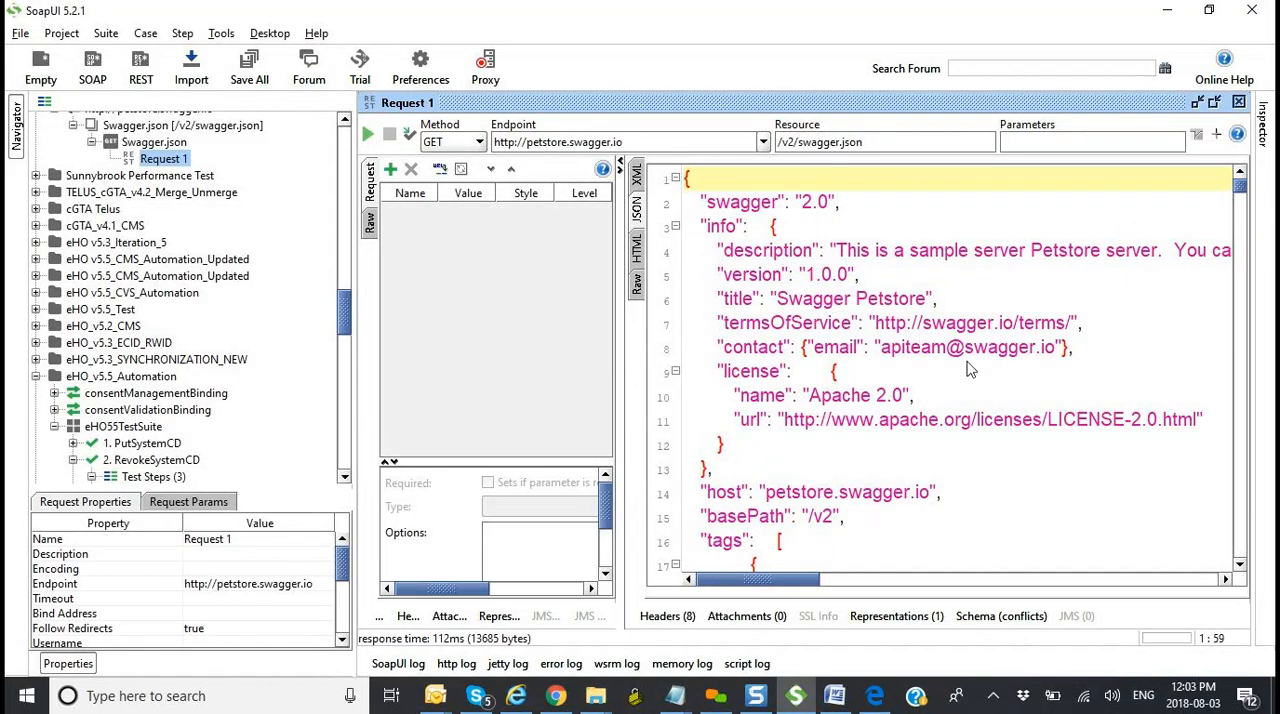
scroll(950, 450, "down", 3)
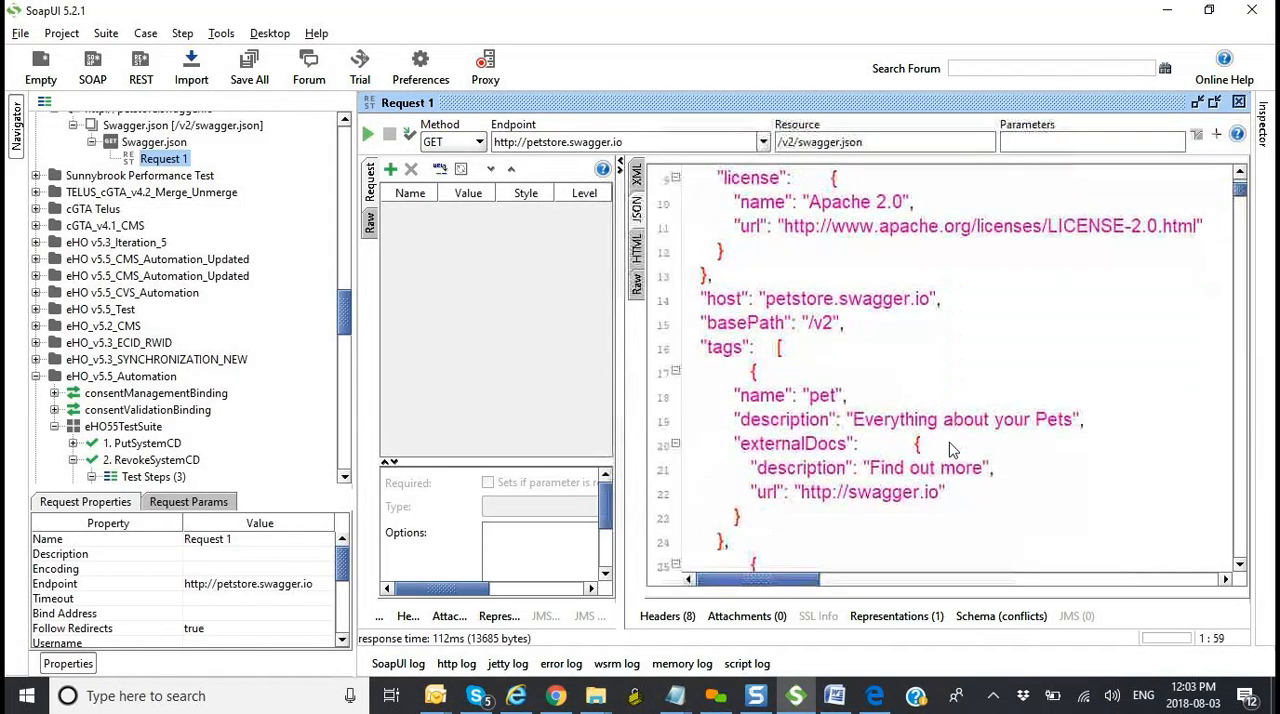
scroll(876, 432, "down", 2)
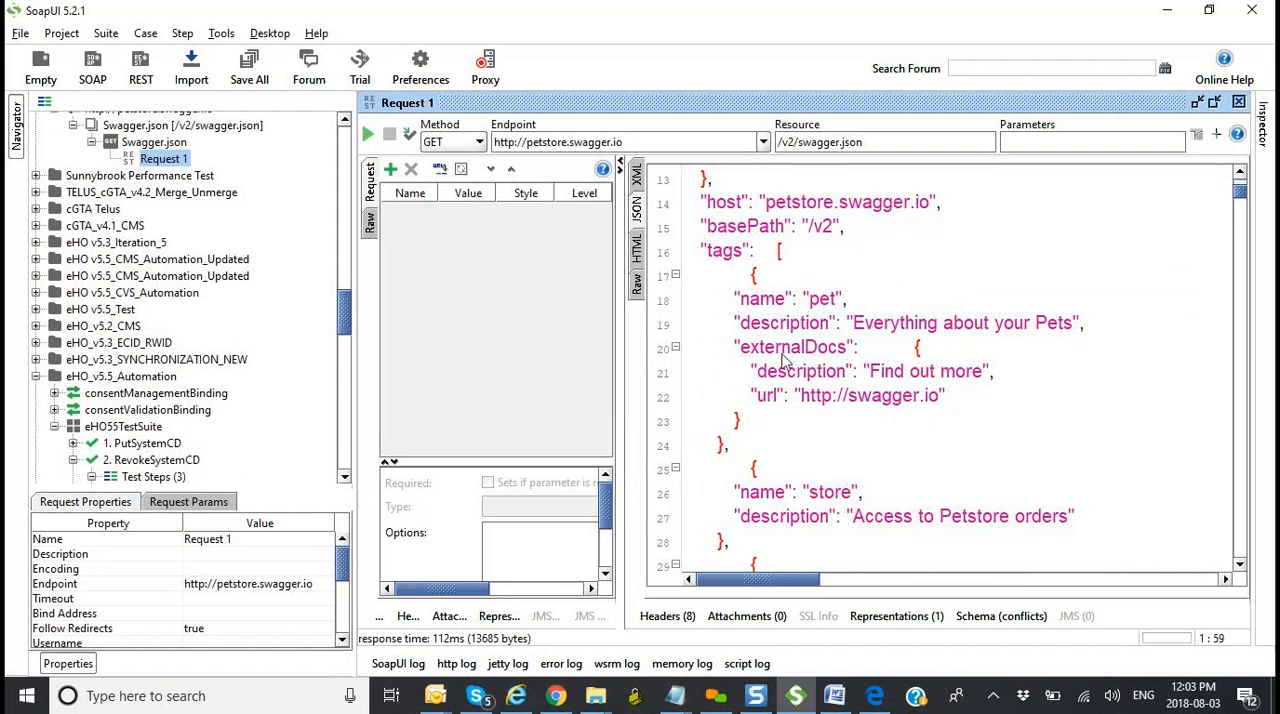
scroll(808, 425, "down", 2)
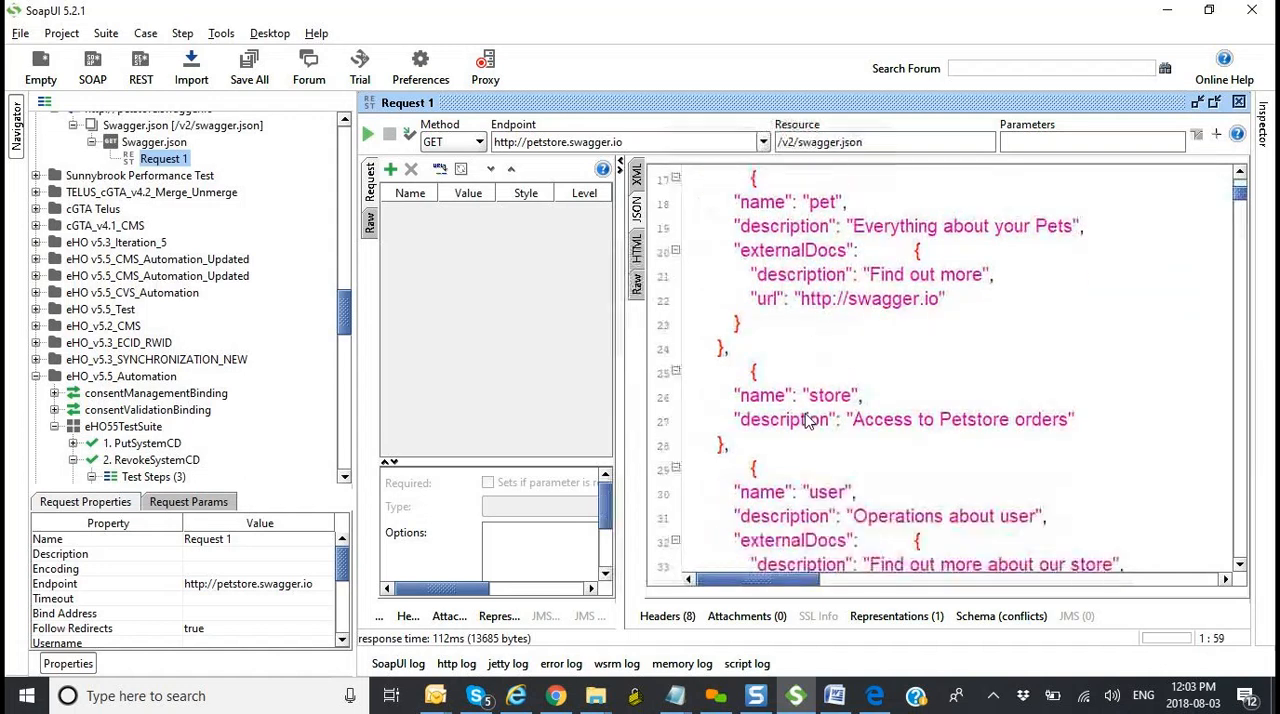
scroll(773, 425, "down", 2)
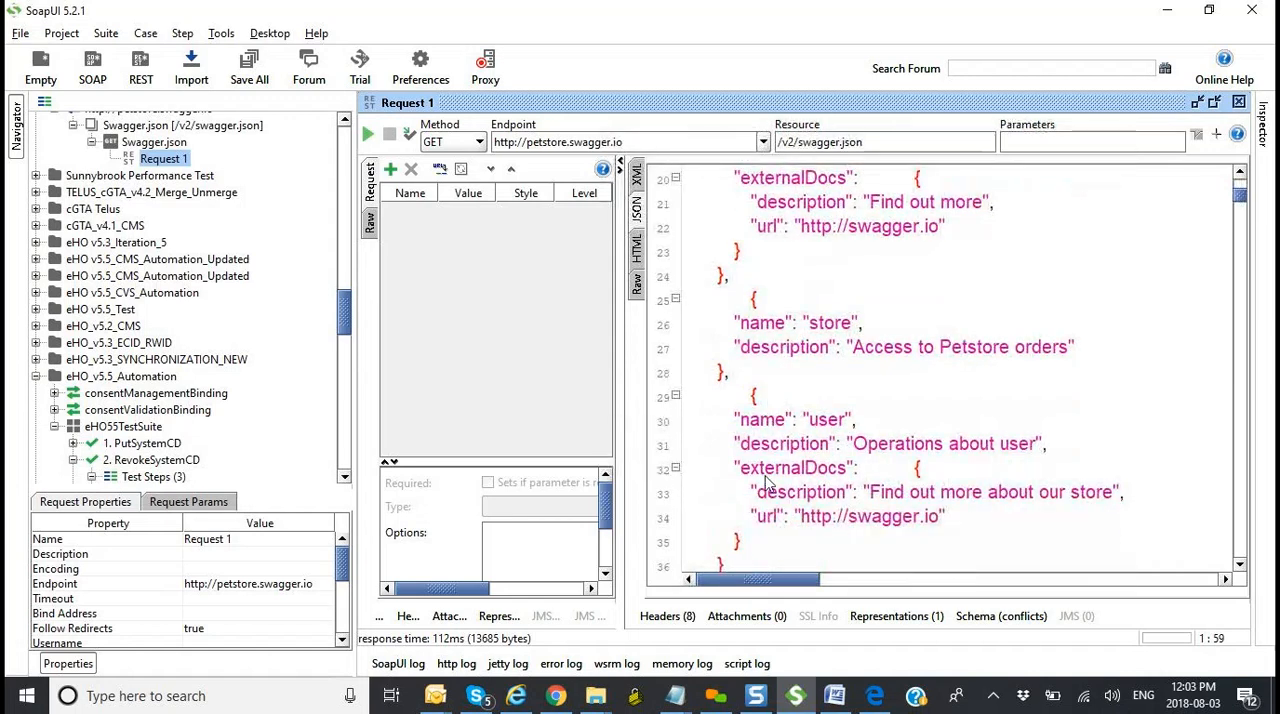
scroll(828, 468, "down", 2)
scroll(828, 466, "down", 5)
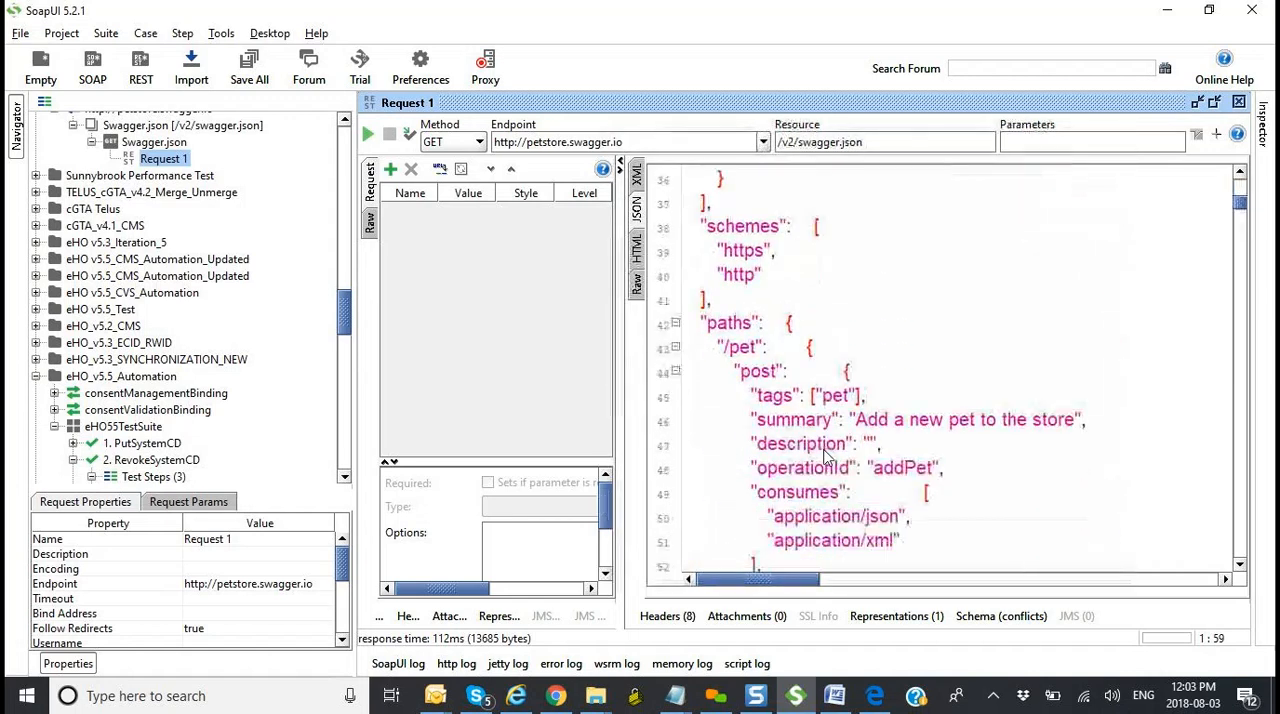
scroll(826, 457, "up", 9)
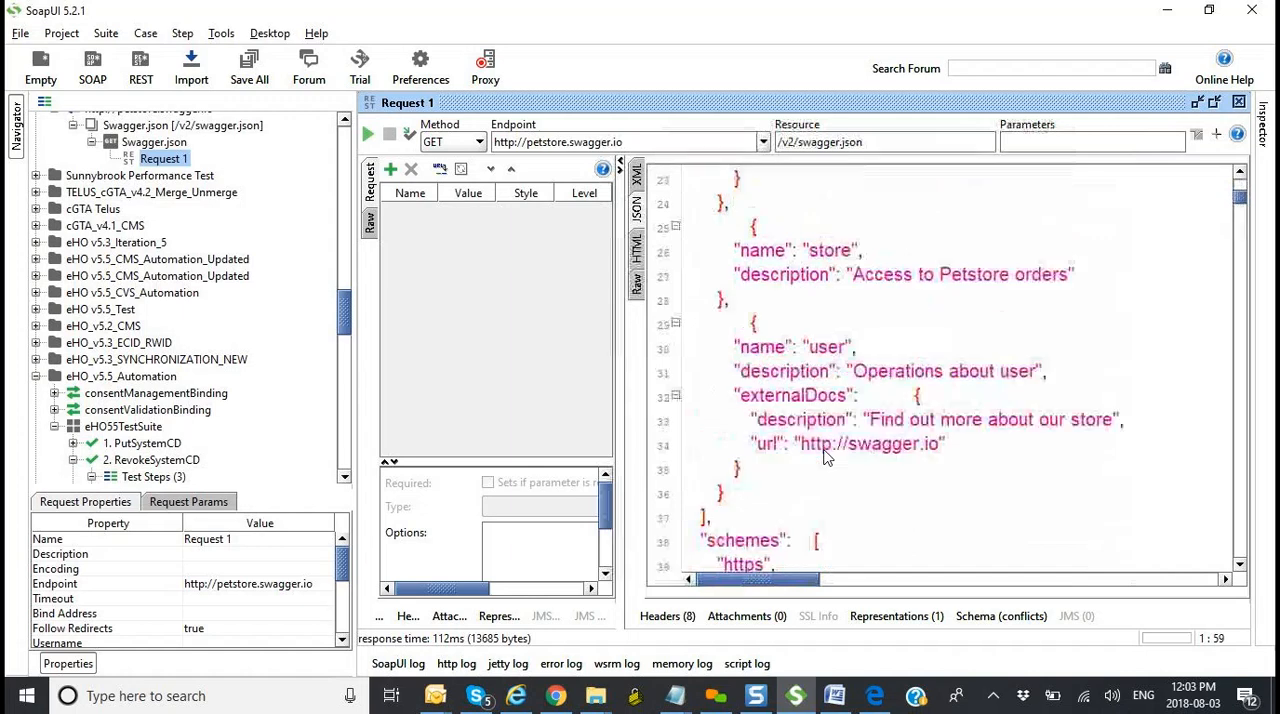
scroll(824, 457, "up", 1)
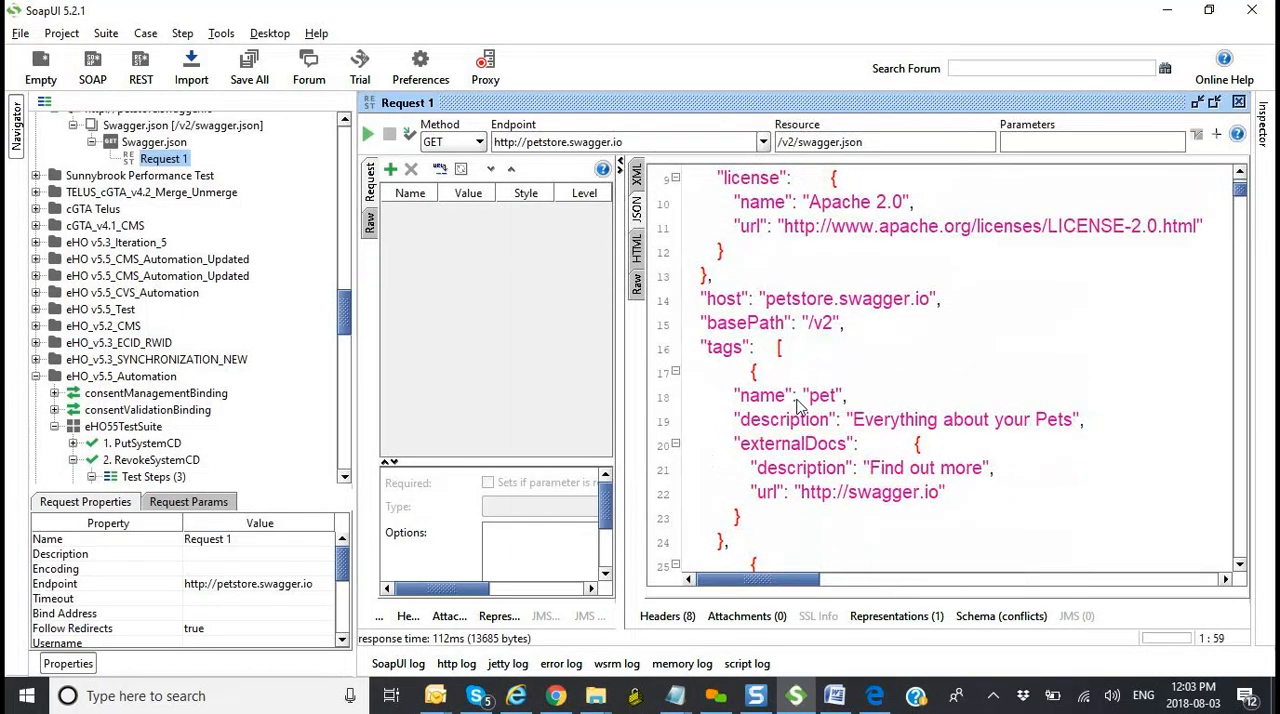
scroll(797, 405, "up", 1)
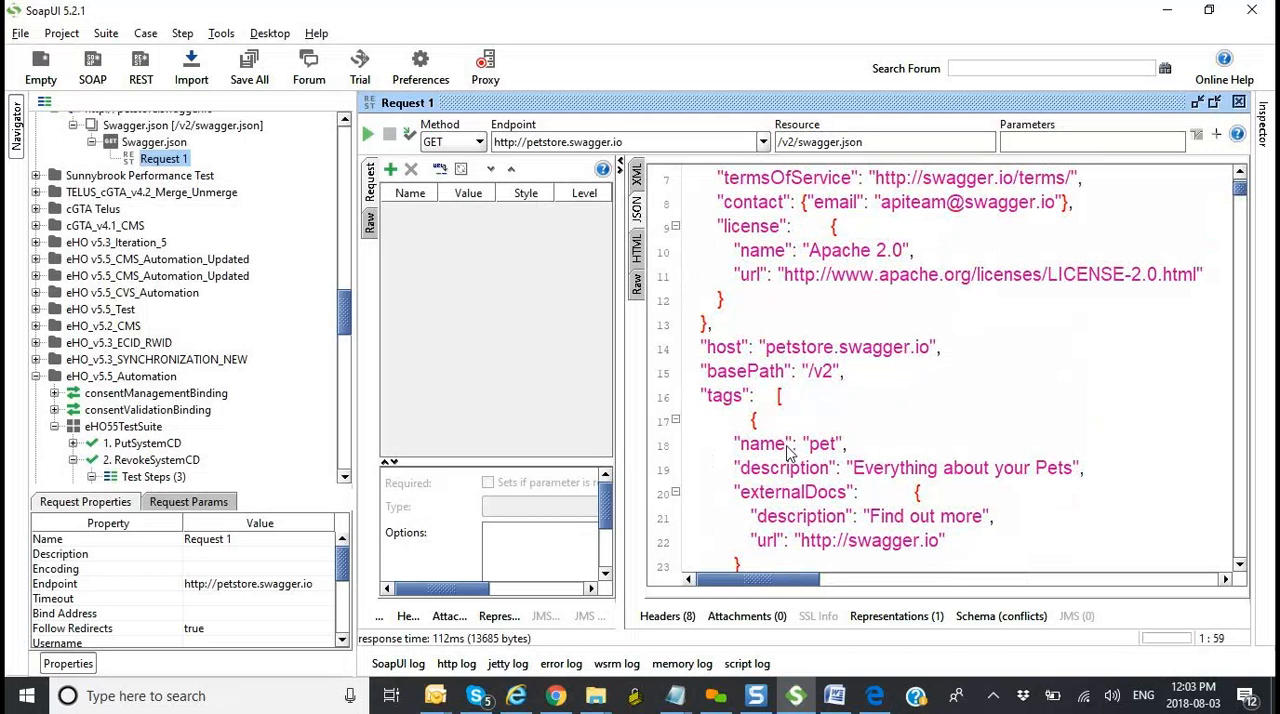
Step: Read further through the JSON response, from the tags and schemes through the /pet operations to the /pet/findByTags path
scroll(789, 452, "down", 3)
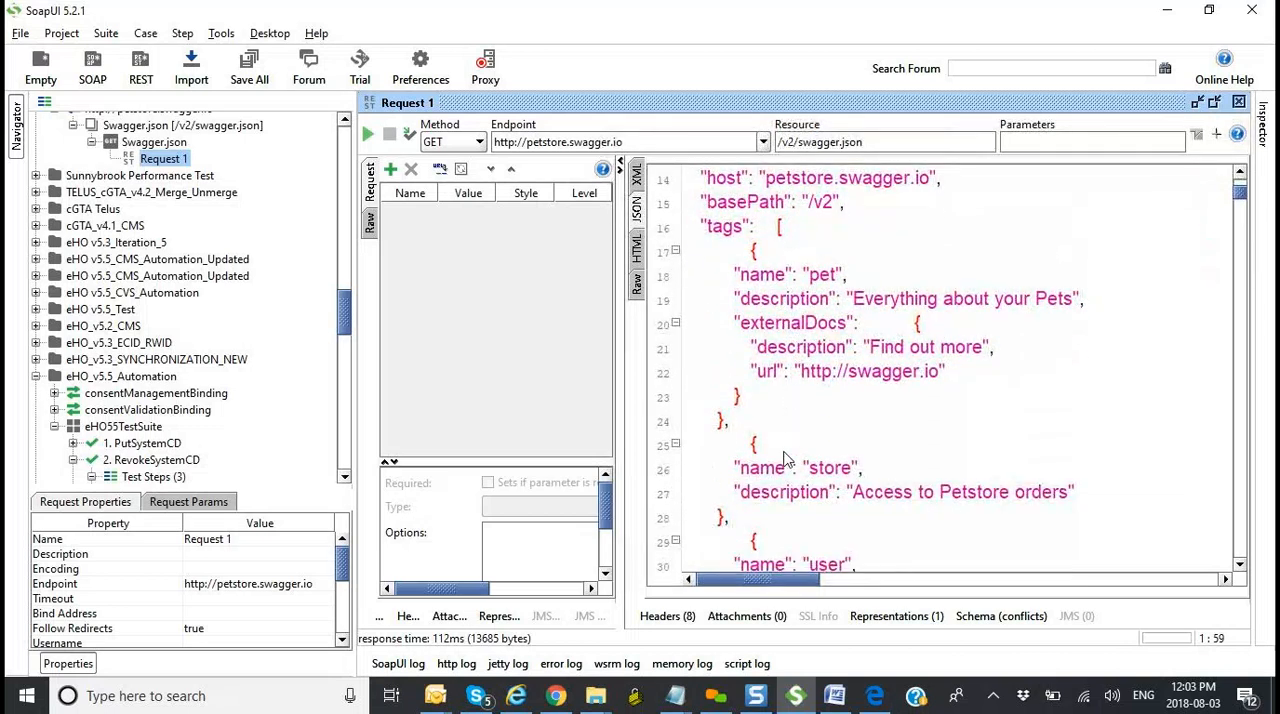
scroll(779, 478, "down", 2)
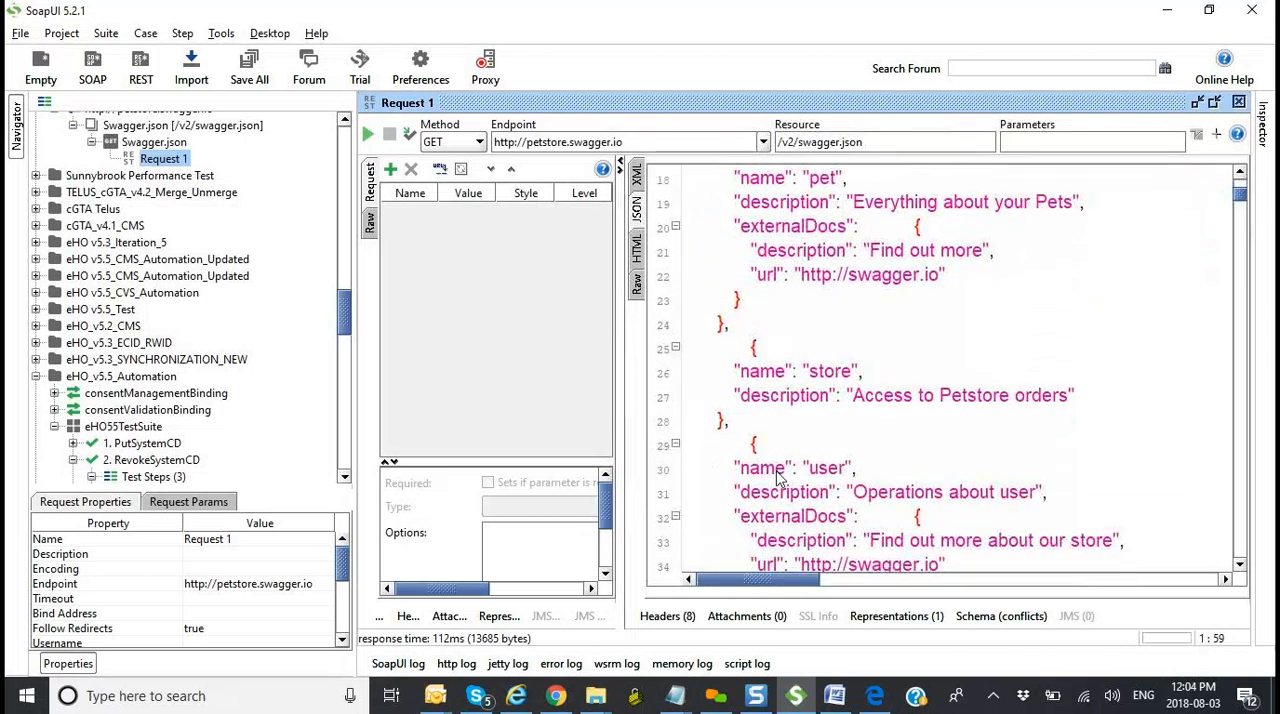
scroll(779, 482, "down", 3)
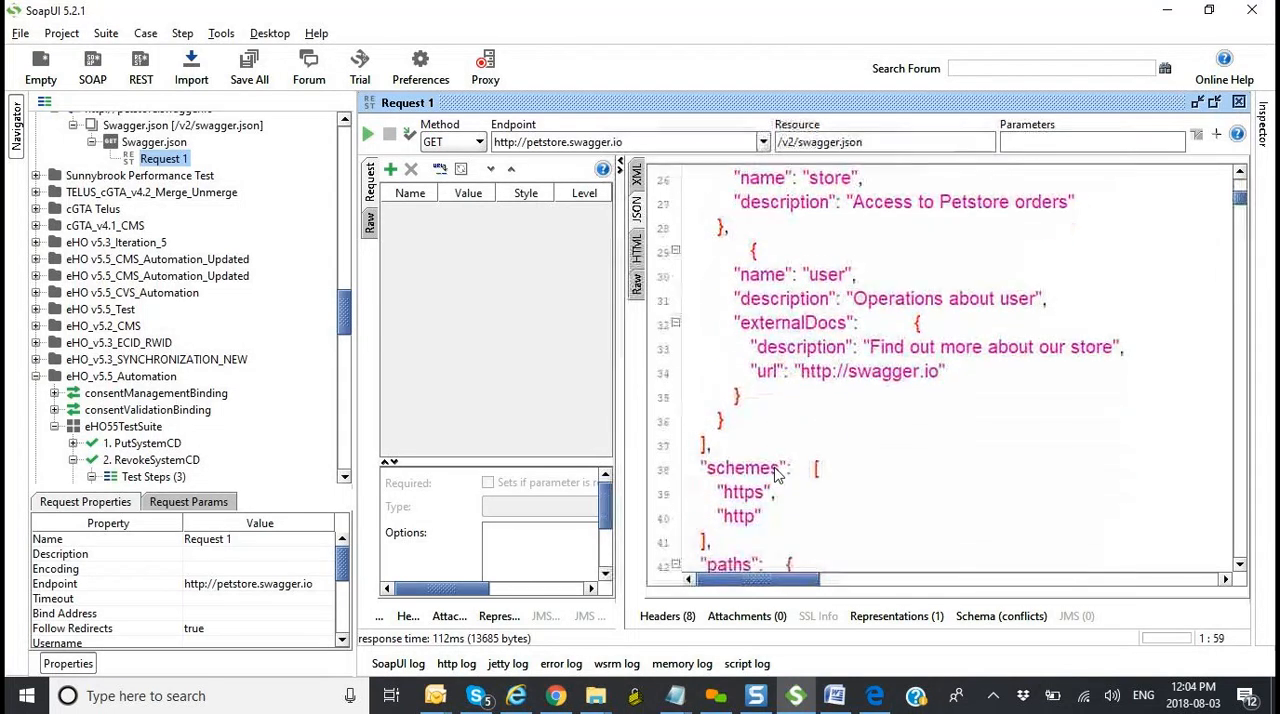
scroll(779, 478, "down", 4)
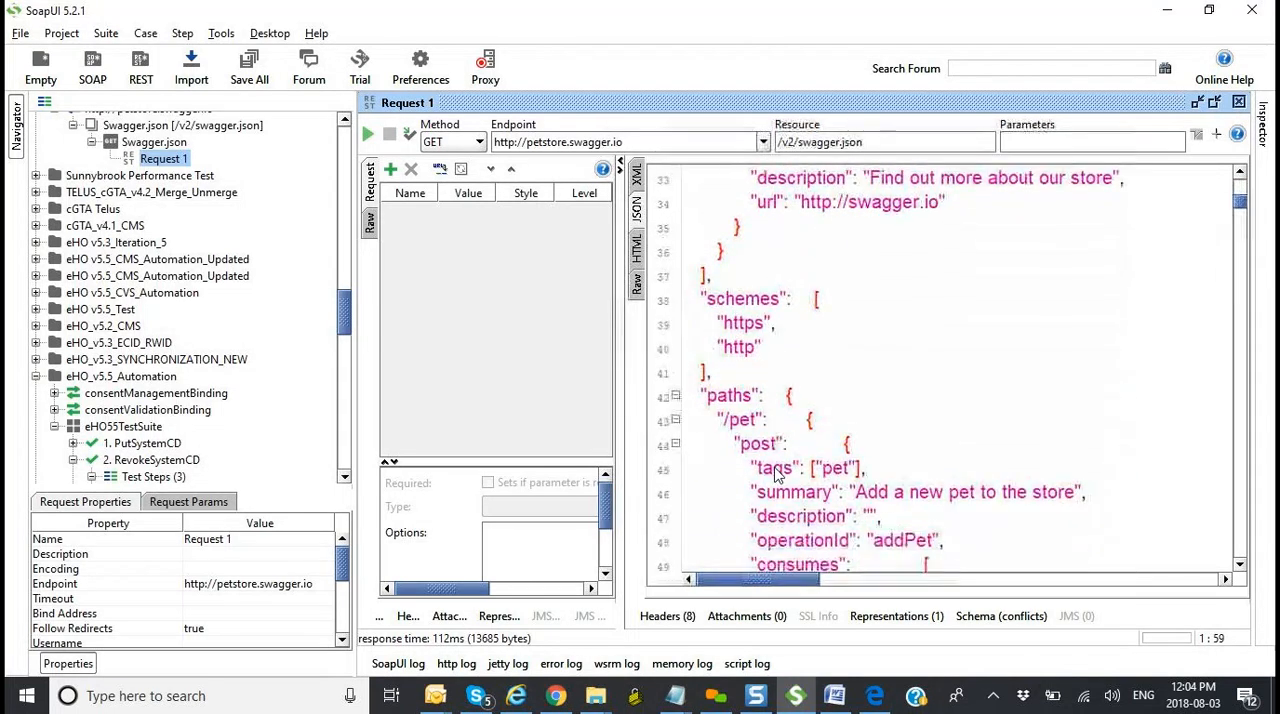
scroll(776, 474, "down", 5)
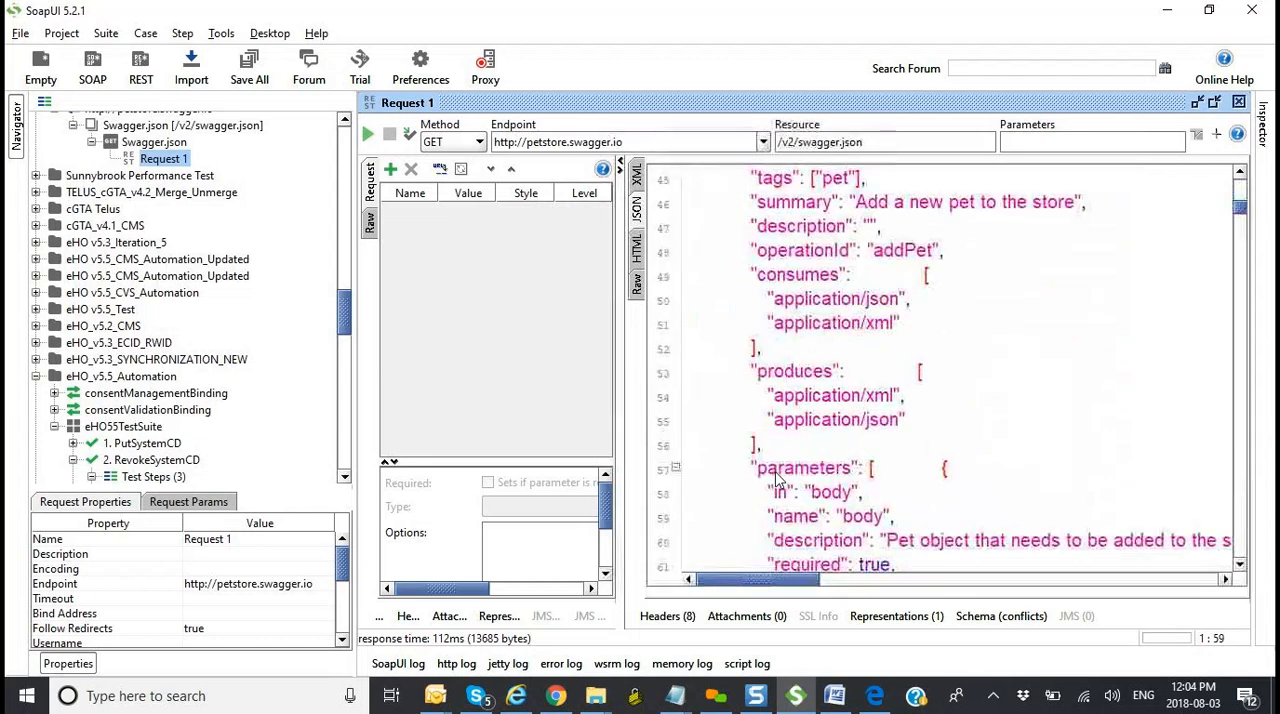
scroll(776, 470, "down", 16)
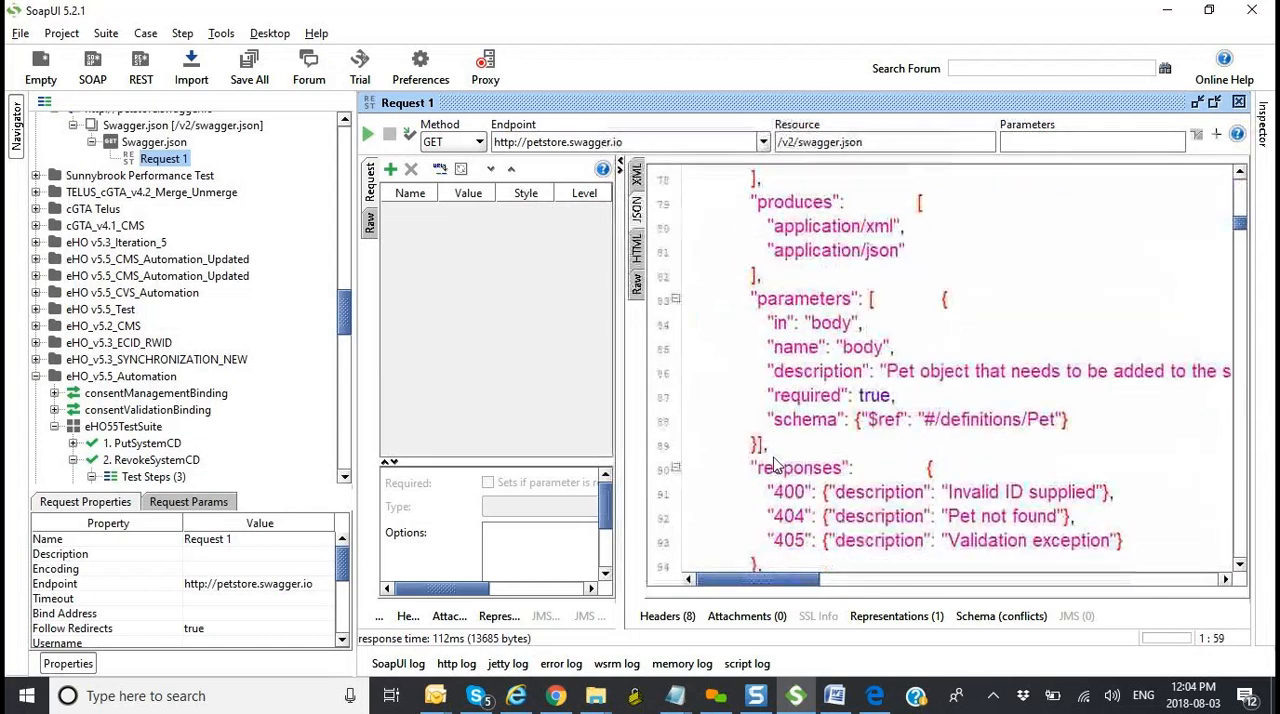
scroll(776, 465, "down", 20)
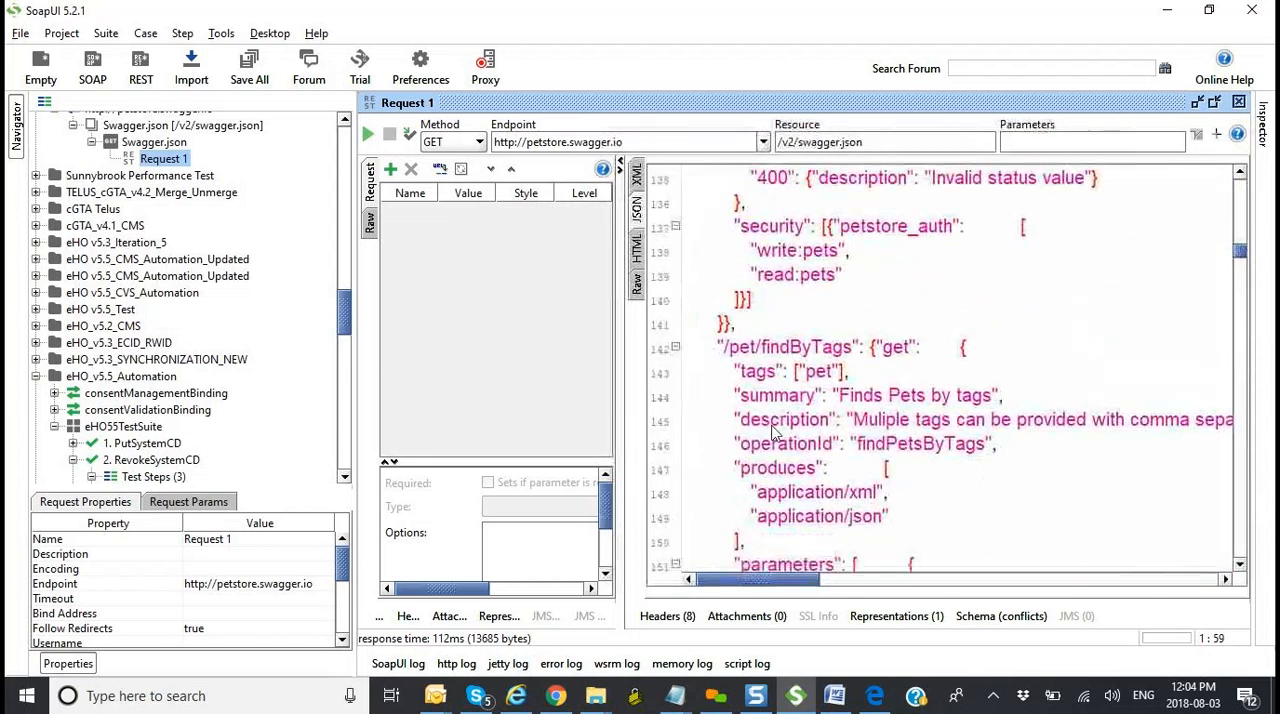
Step: Change Request 1's resource to /v2/swagger.xml and send the GET request
scroll(772, 427, "down", 20)
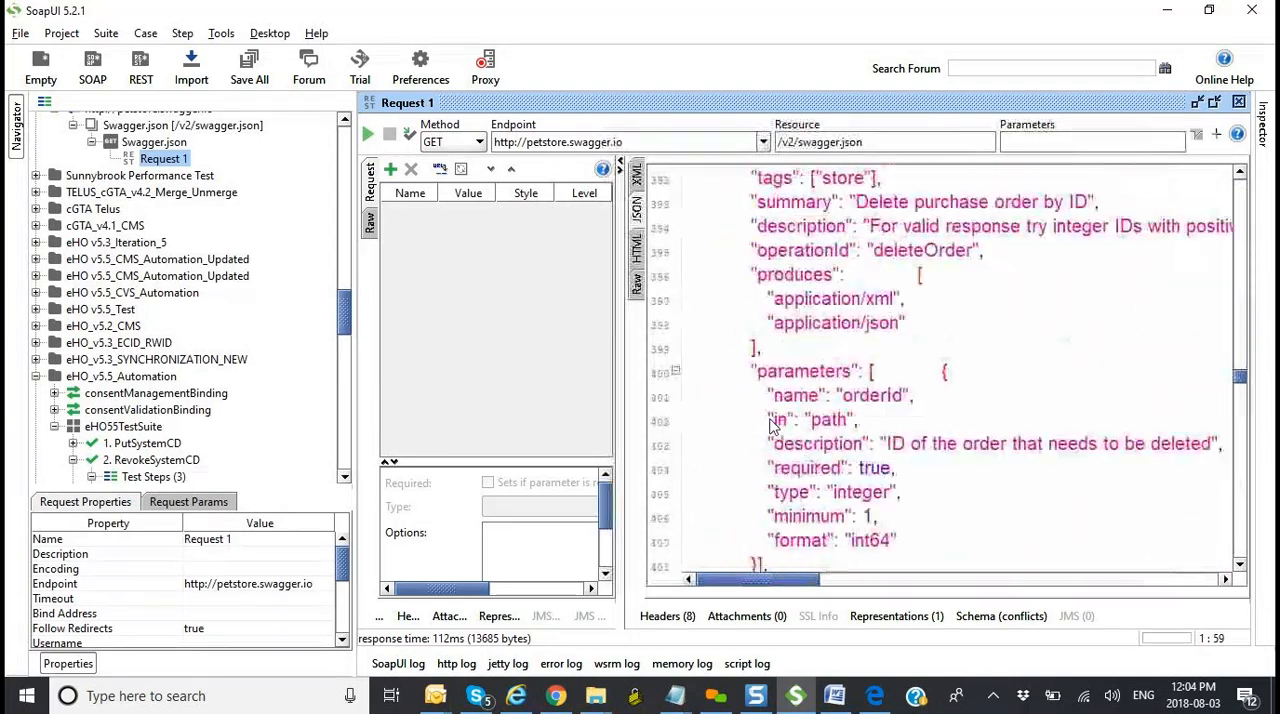
scroll(772, 427, "down", 6)
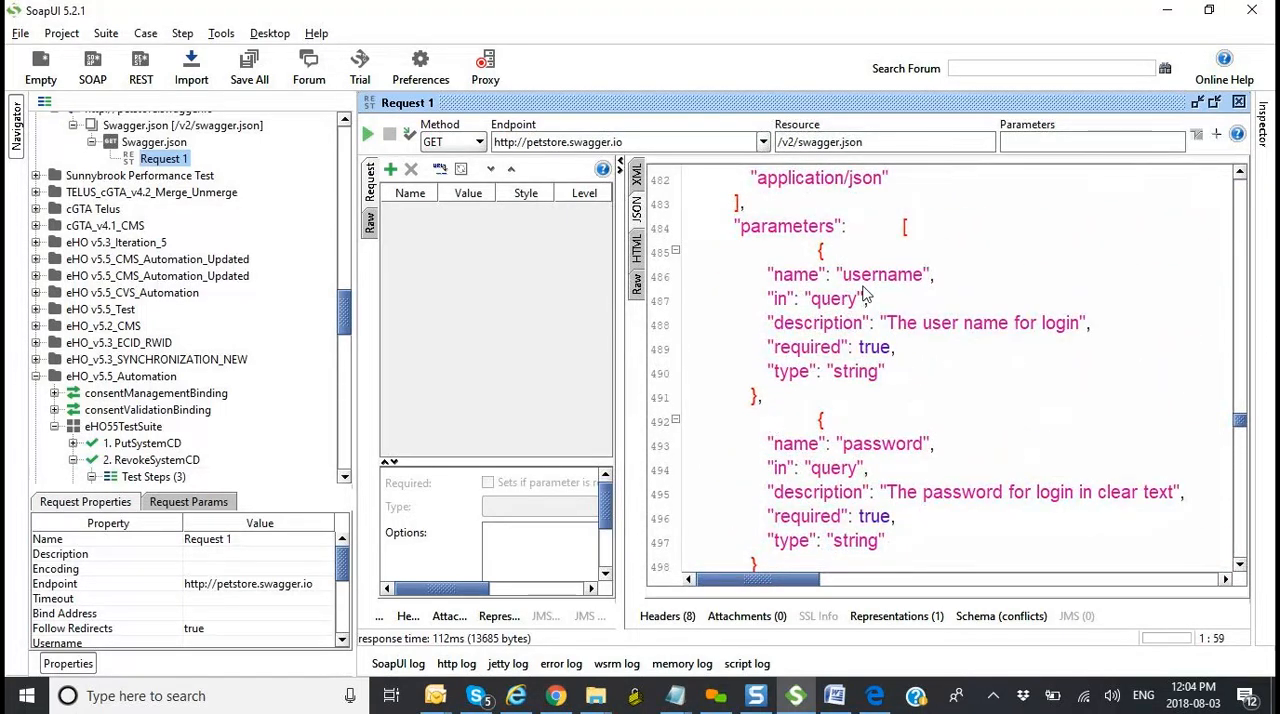
left_click(895, 142)
type("xml")
left_click(367, 137)
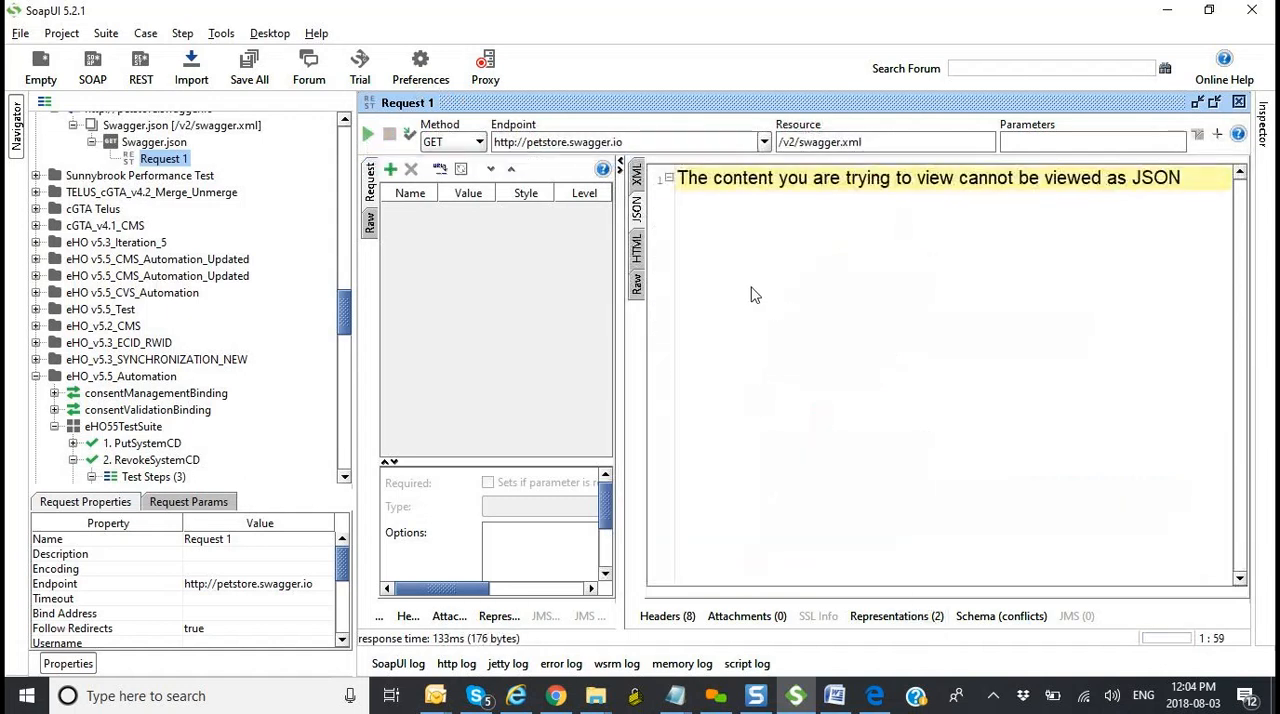
Step: Compare the /v2/swagger.xml response in the XML view and the JSON view
left_click(637, 177)
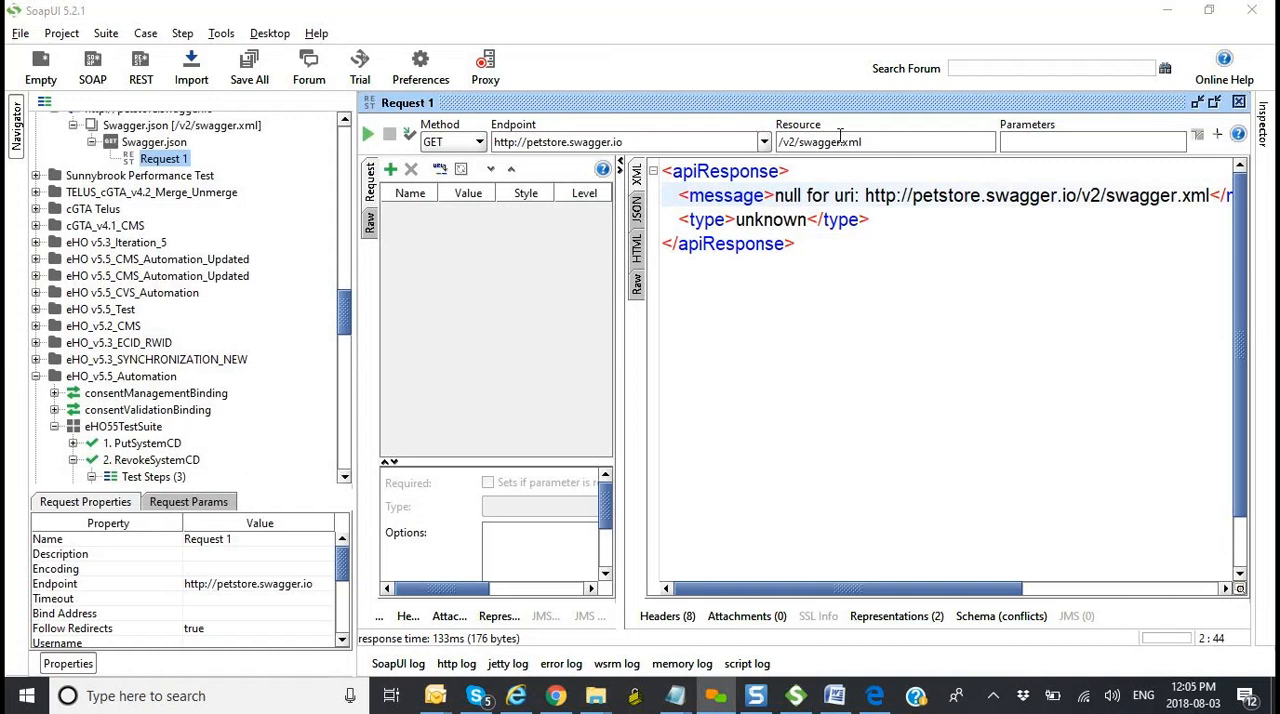
left_click(637, 208)
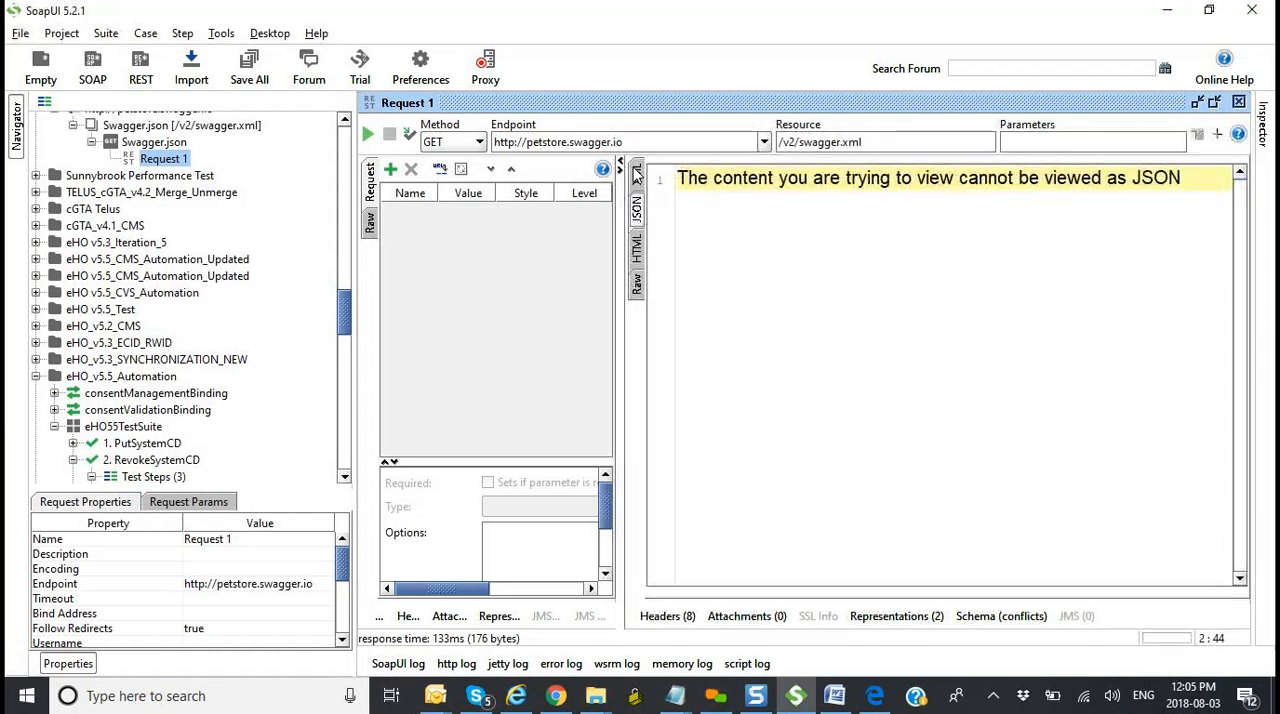
left_click(637, 176)
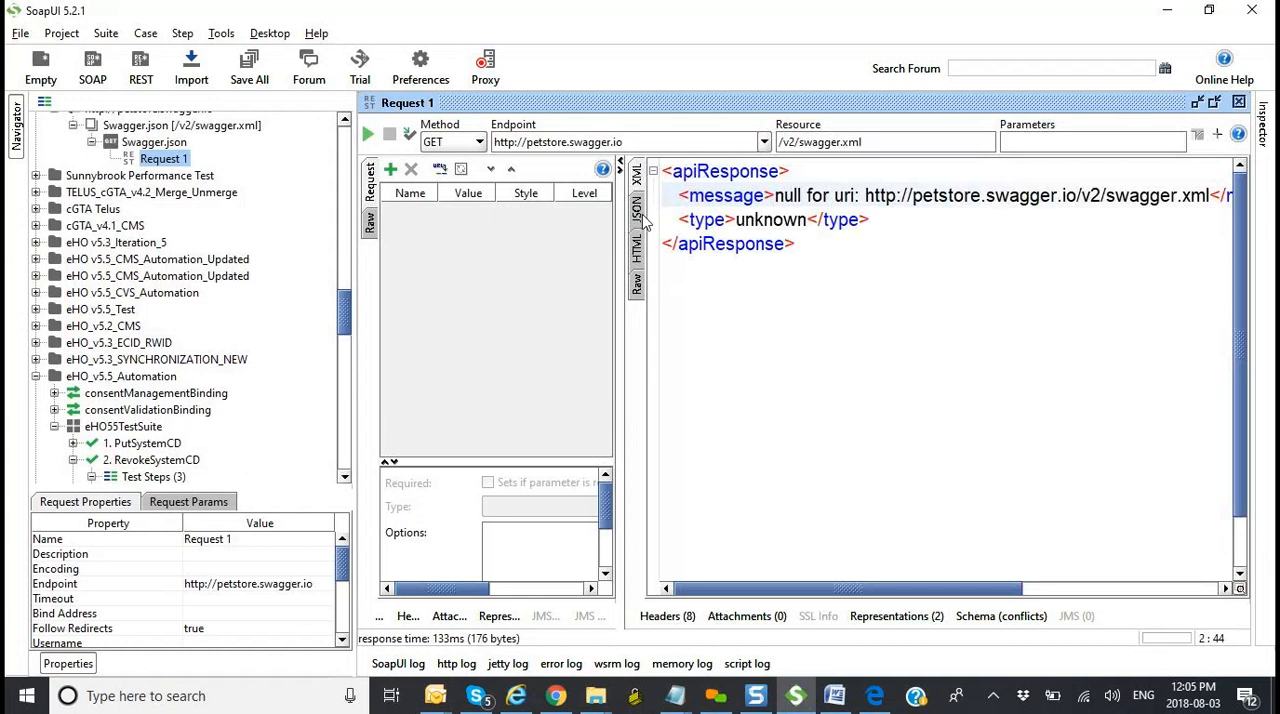
left_click(638, 210)
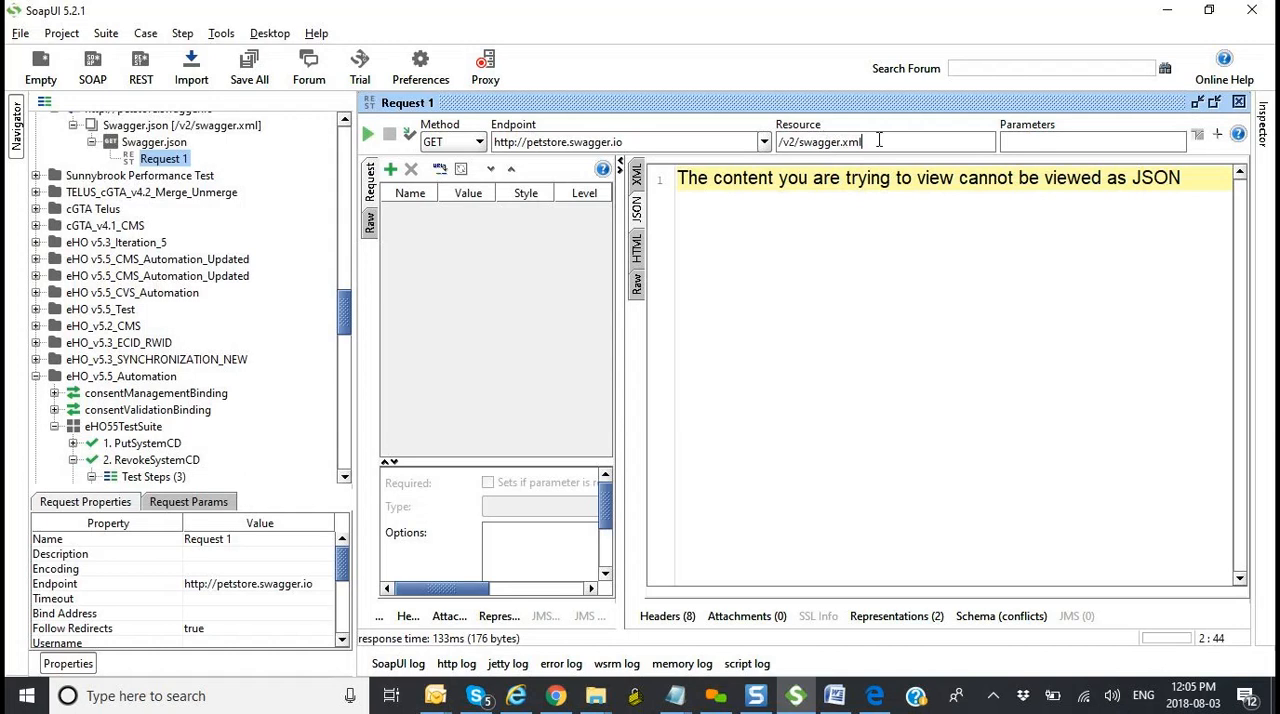
Step: Resend the request with the resource set to /v2/swagger.json and check its response as JSON and as XML
key("BackSpace")
key("BackSpace")
key("BackSpace")
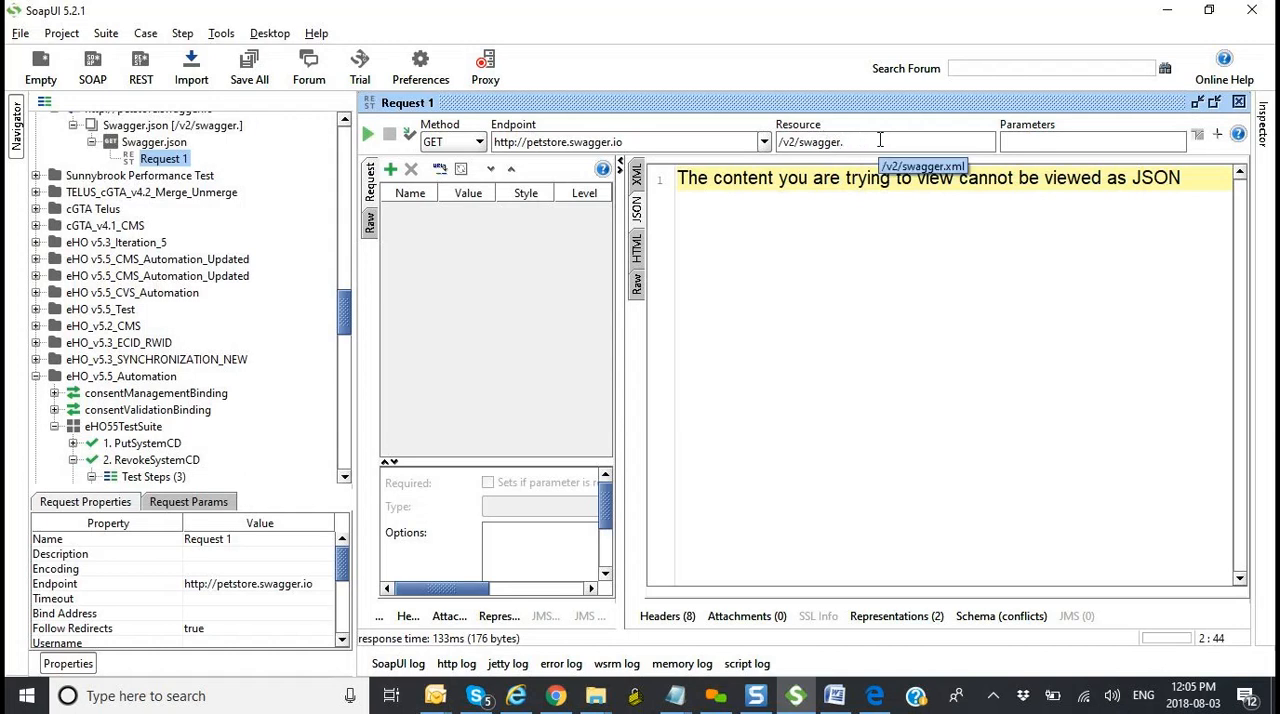
type("json")
left_click(367, 135)
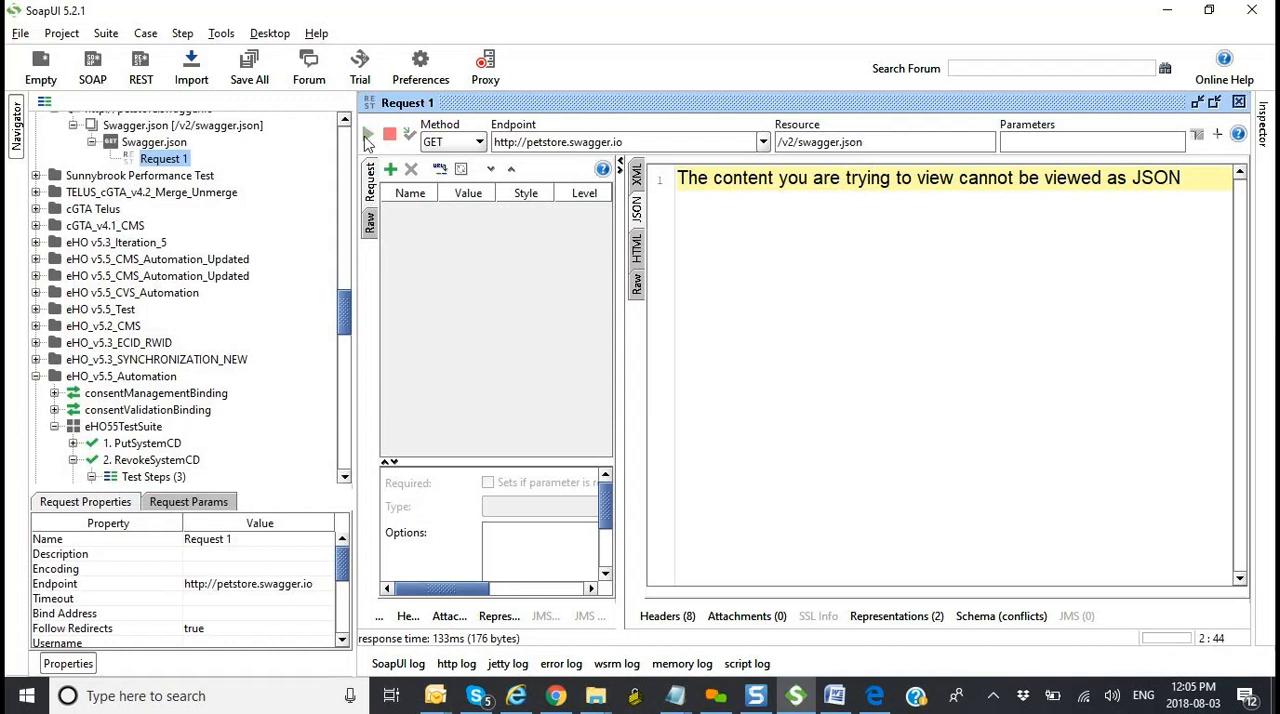
scroll(872, 343, "down", 20)
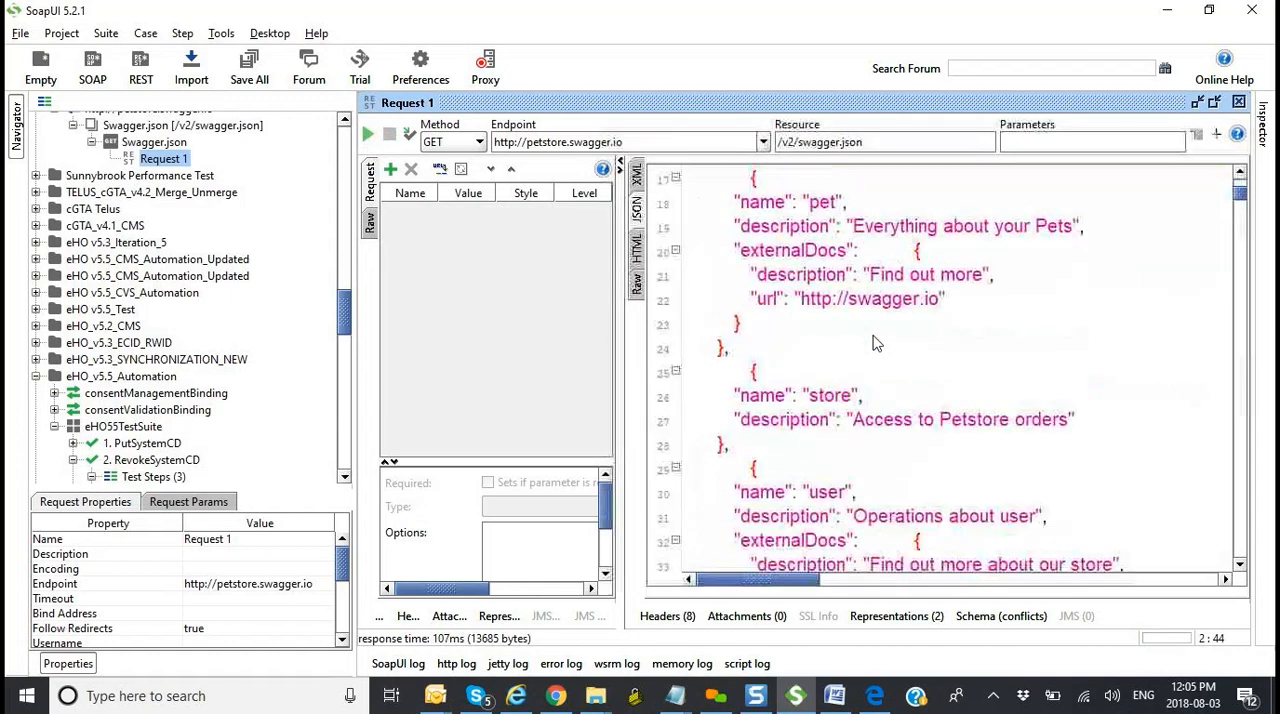
scroll(872, 343, "down", 20)
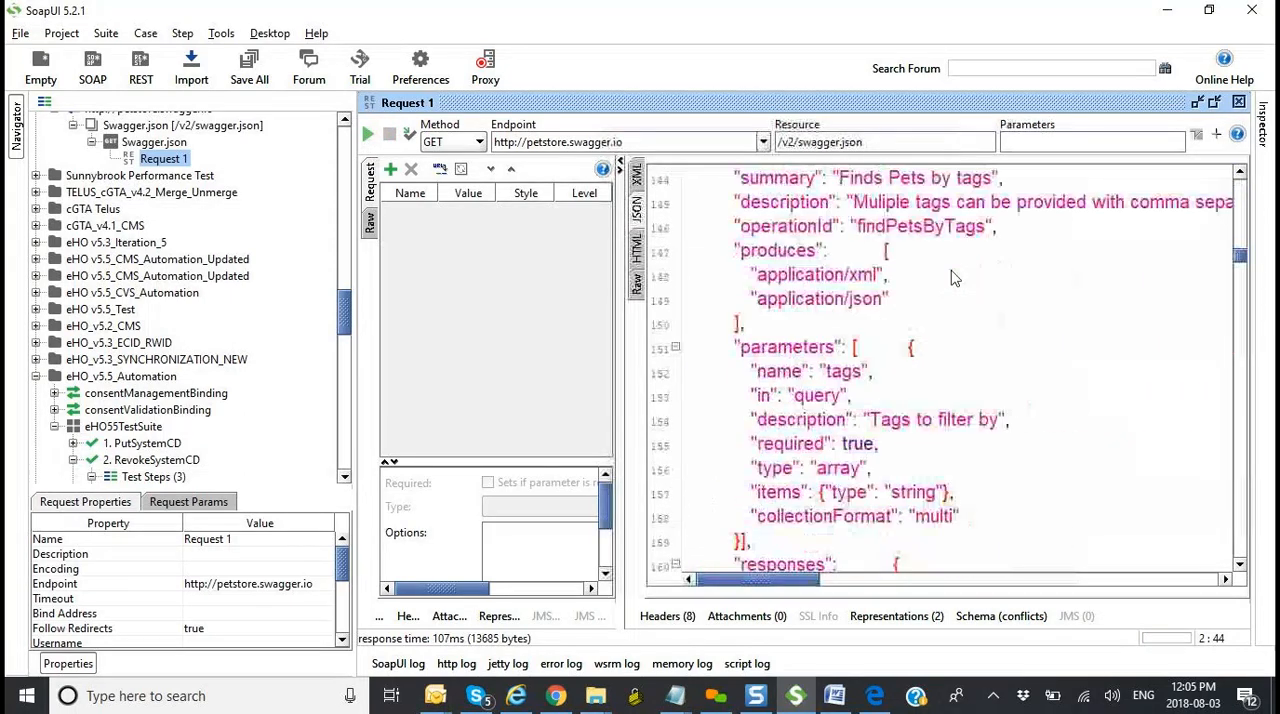
left_click(638, 176)
Step: Set the resource to /v2/swagger.xml again, reopen Request 1 and resend it with the XML response view showing
left_click(885, 144)
key("BackSpace")
key("BackSpace")
key("BackSpace")
key("BackSpace")
type("xml")
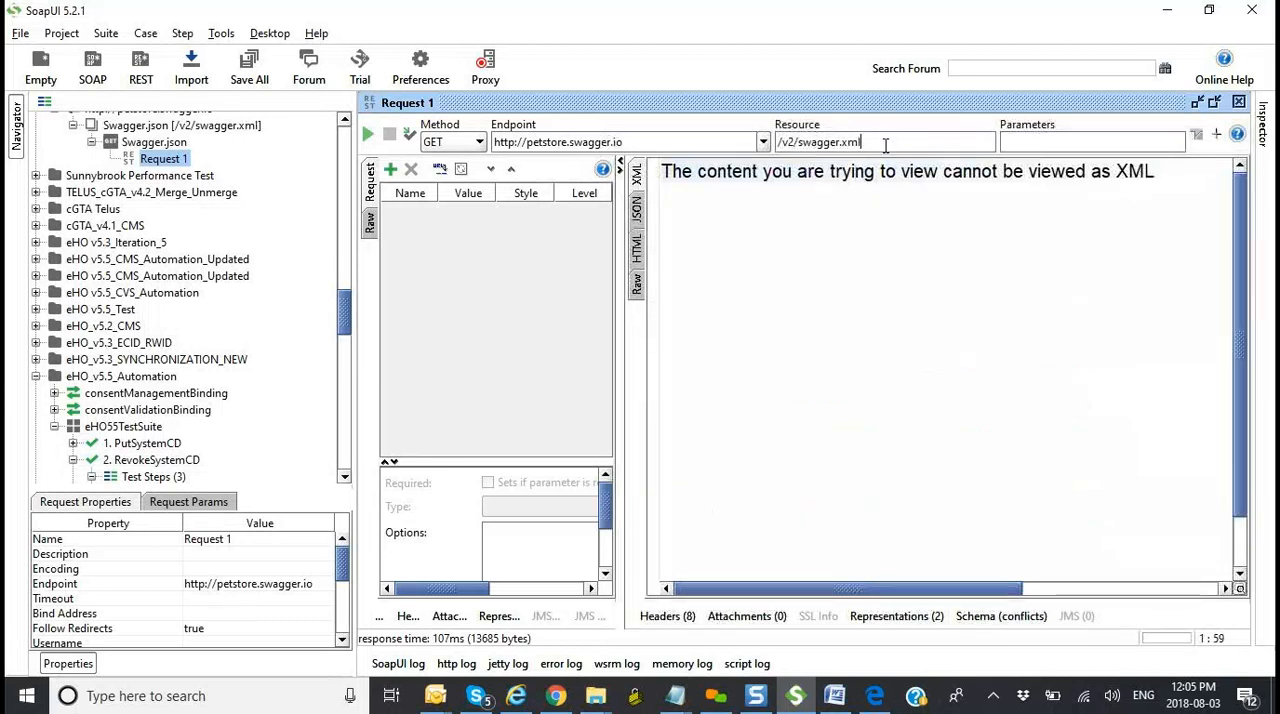
key("Return")
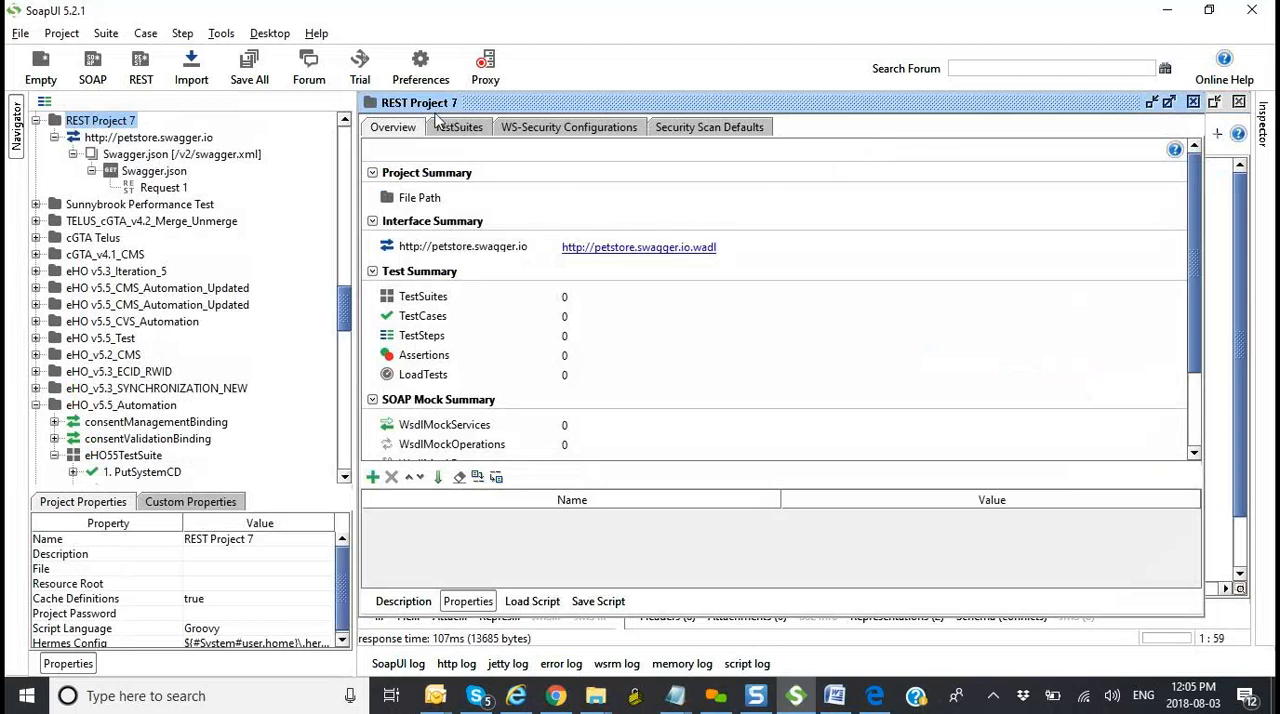
double_click(163, 187)
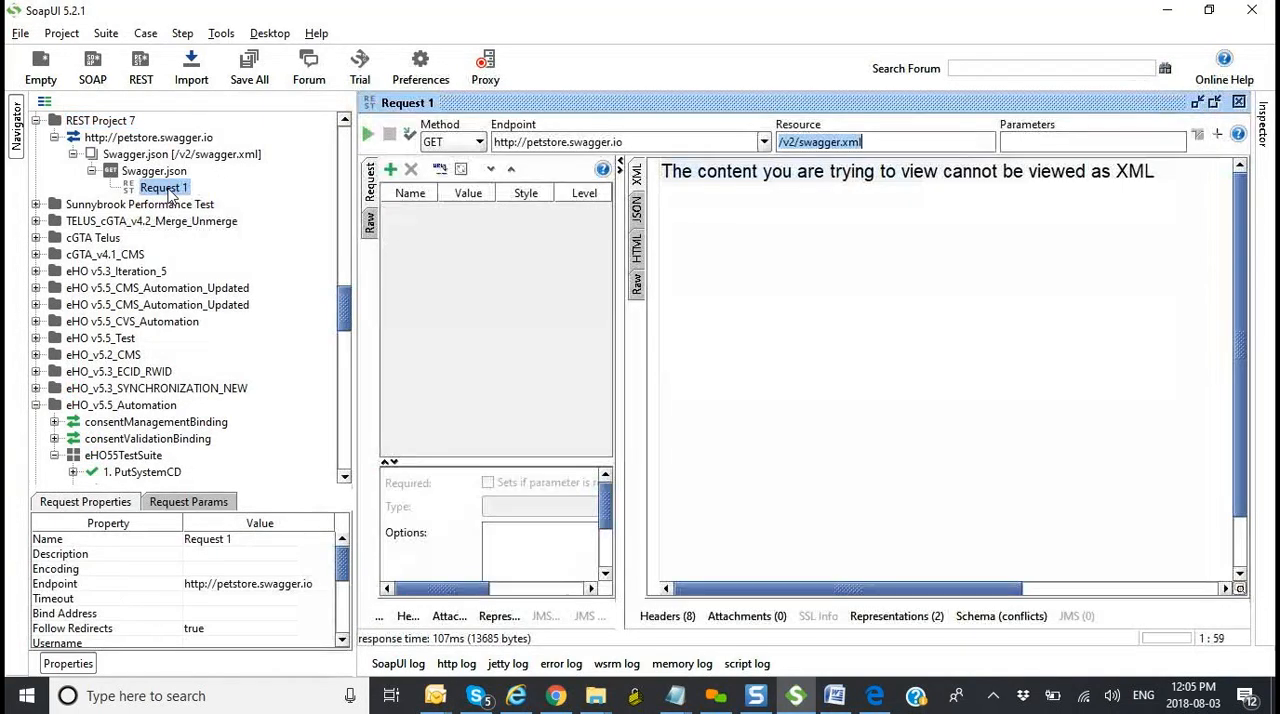
left_click(367, 135)
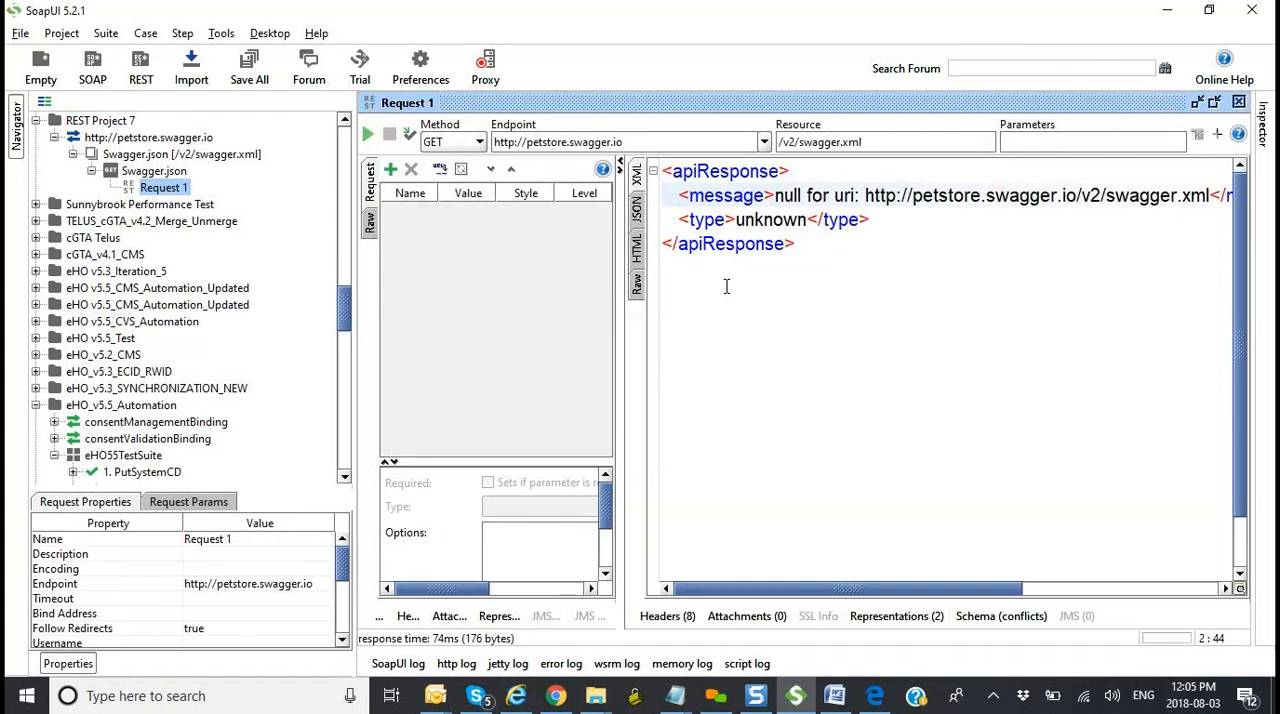
Step: Review Request 1's endpoint, resource and the available HTTP methods, leaving the method on GET
left_click(642, 141)
left_click_drag(534, 139, 485, 141)
left_click_drag(872, 138, 775, 147)
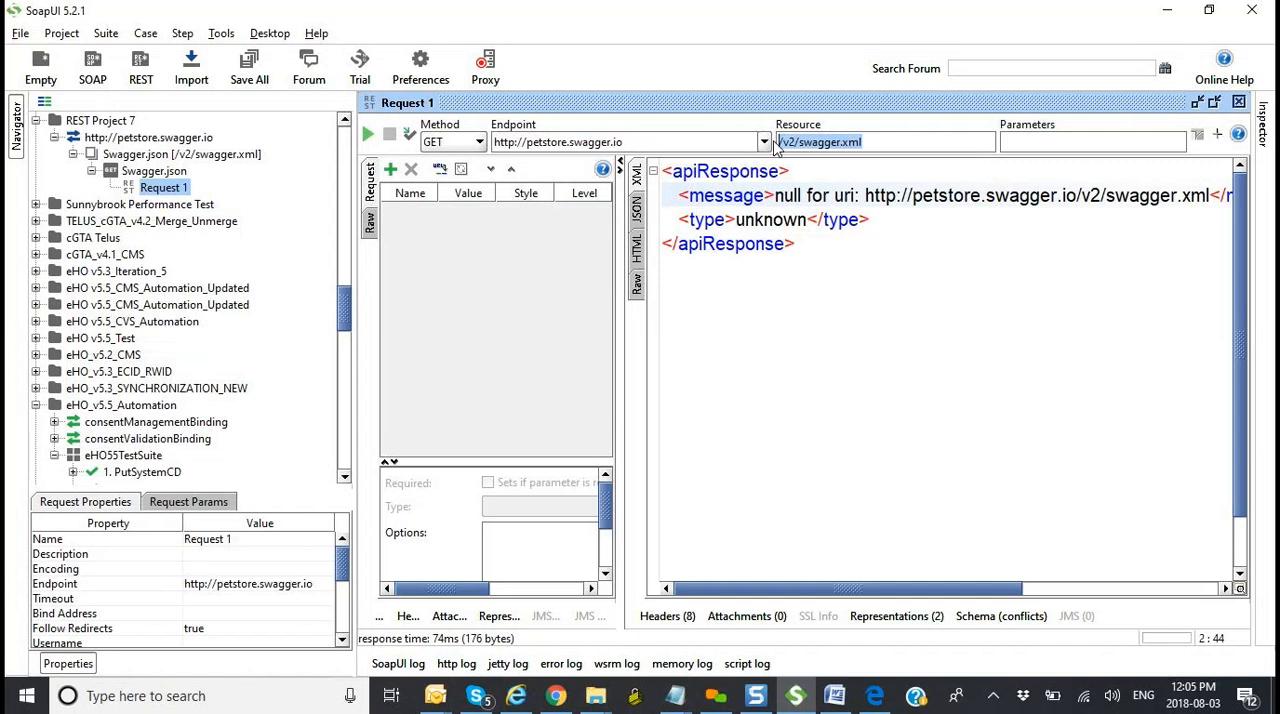
left_click(480, 145)
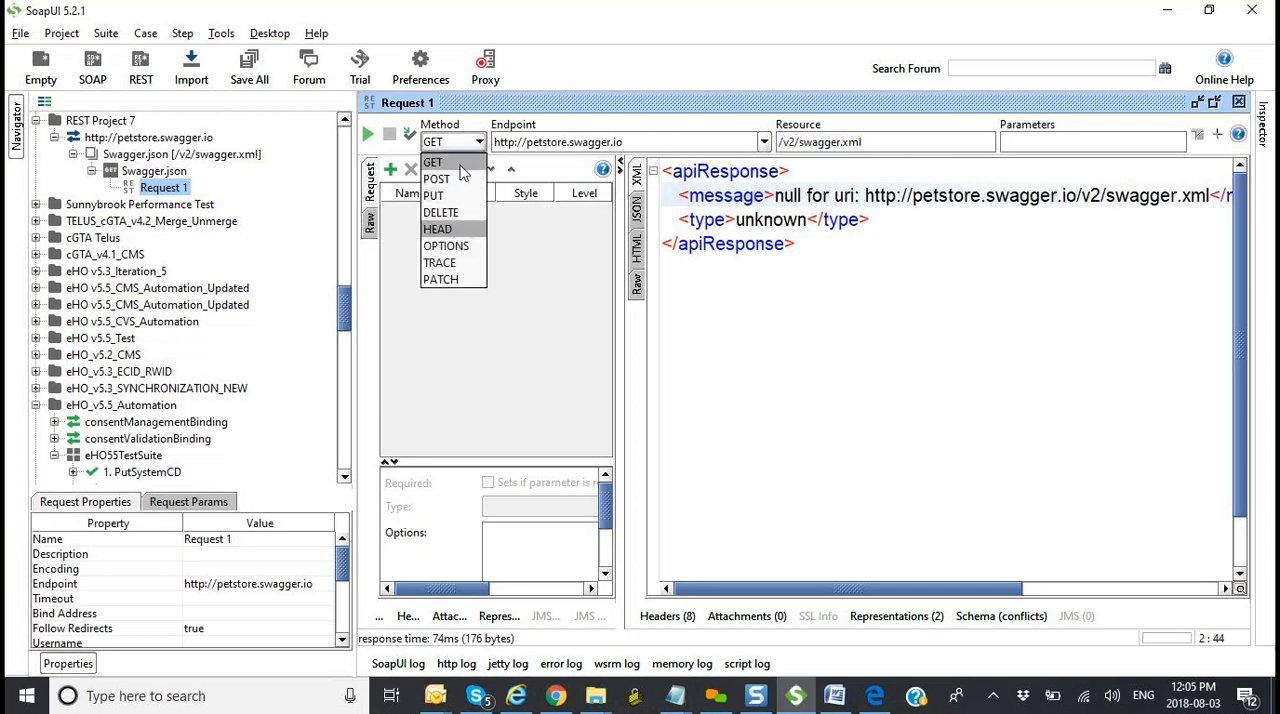
left_click(507, 369)
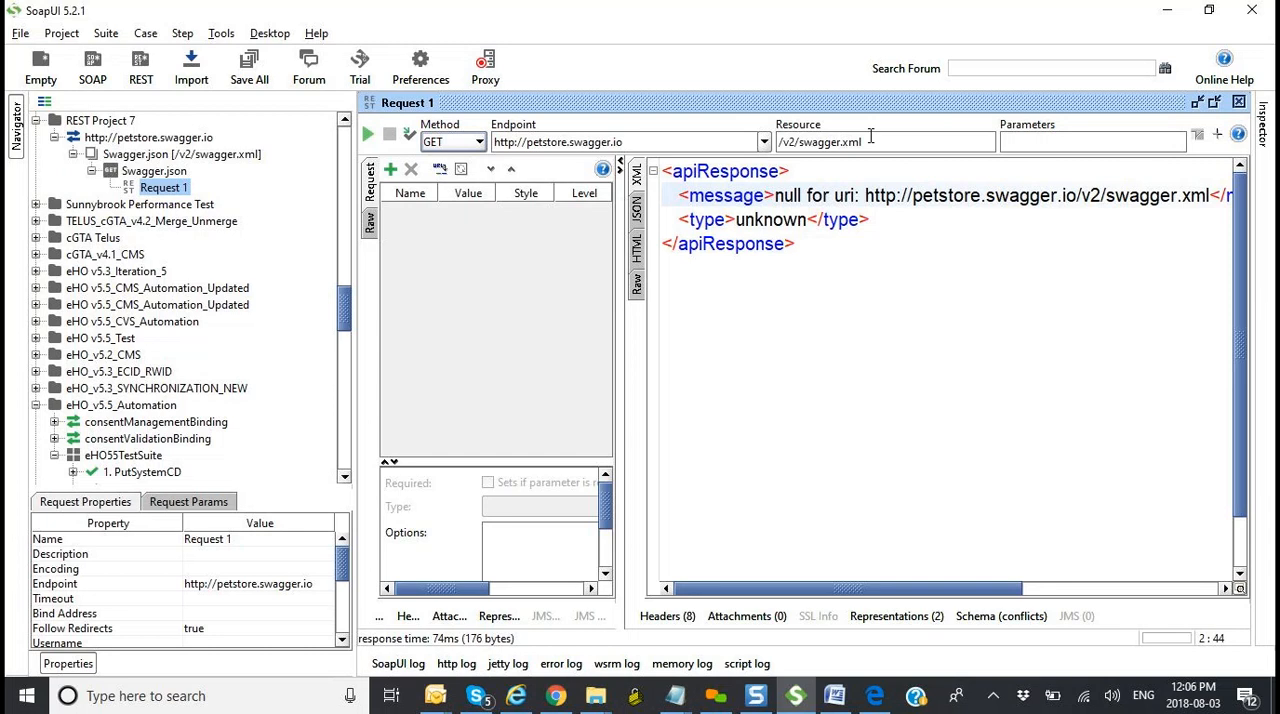
Step: Highlight the resource path /v2/swagger.xml in Request 1, singling out its swagger.xml part, without editing it
left_click_drag(864, 141, 775, 132)
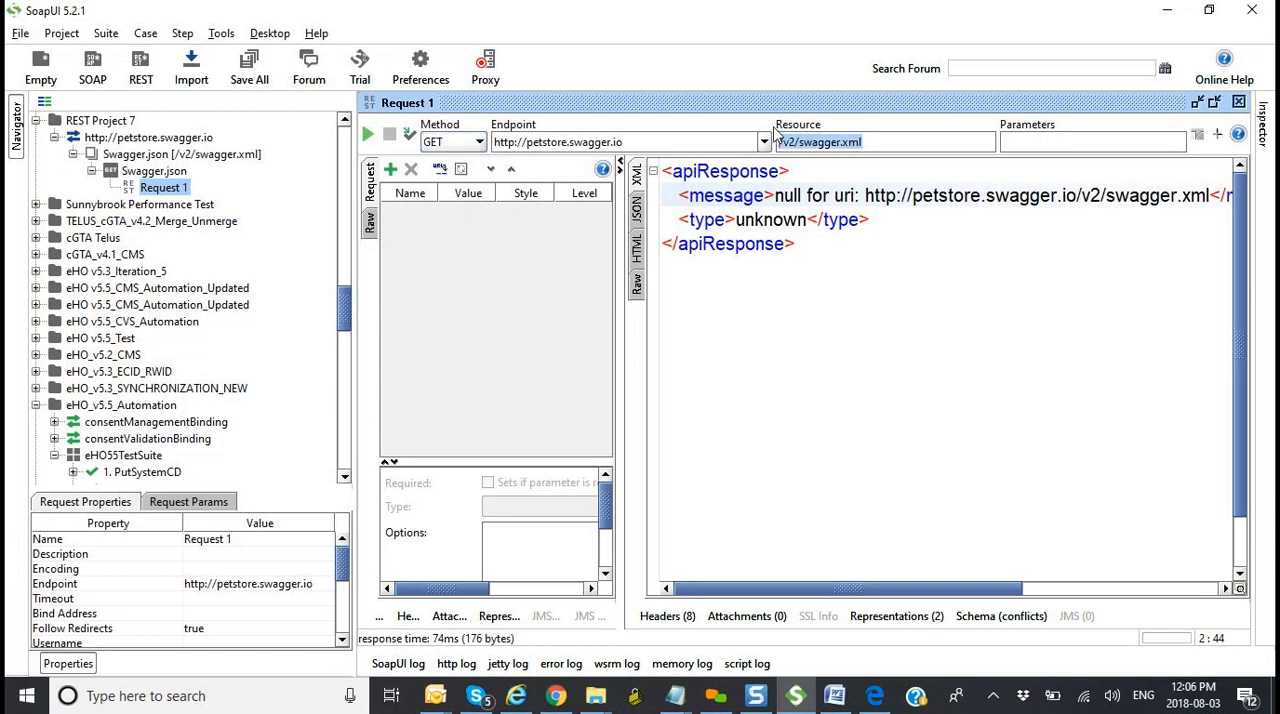
left_click(830, 142)
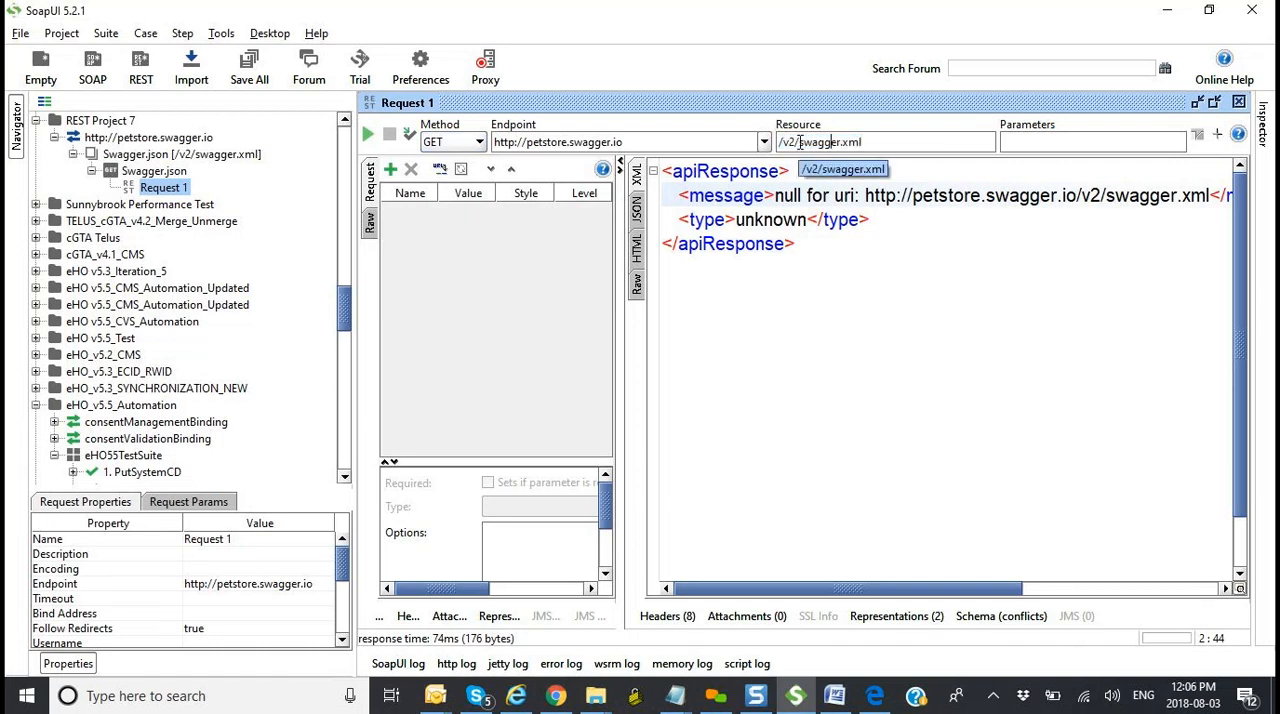
double_click(843, 148)
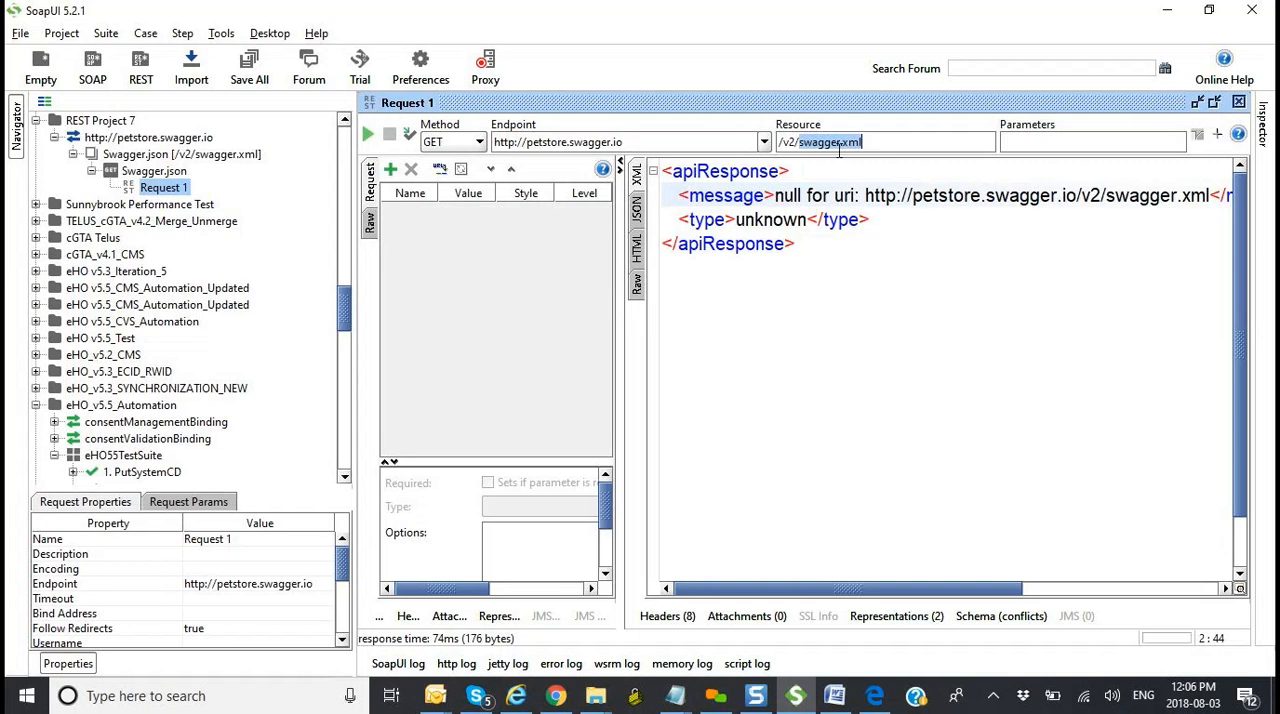
double_click(840, 148)
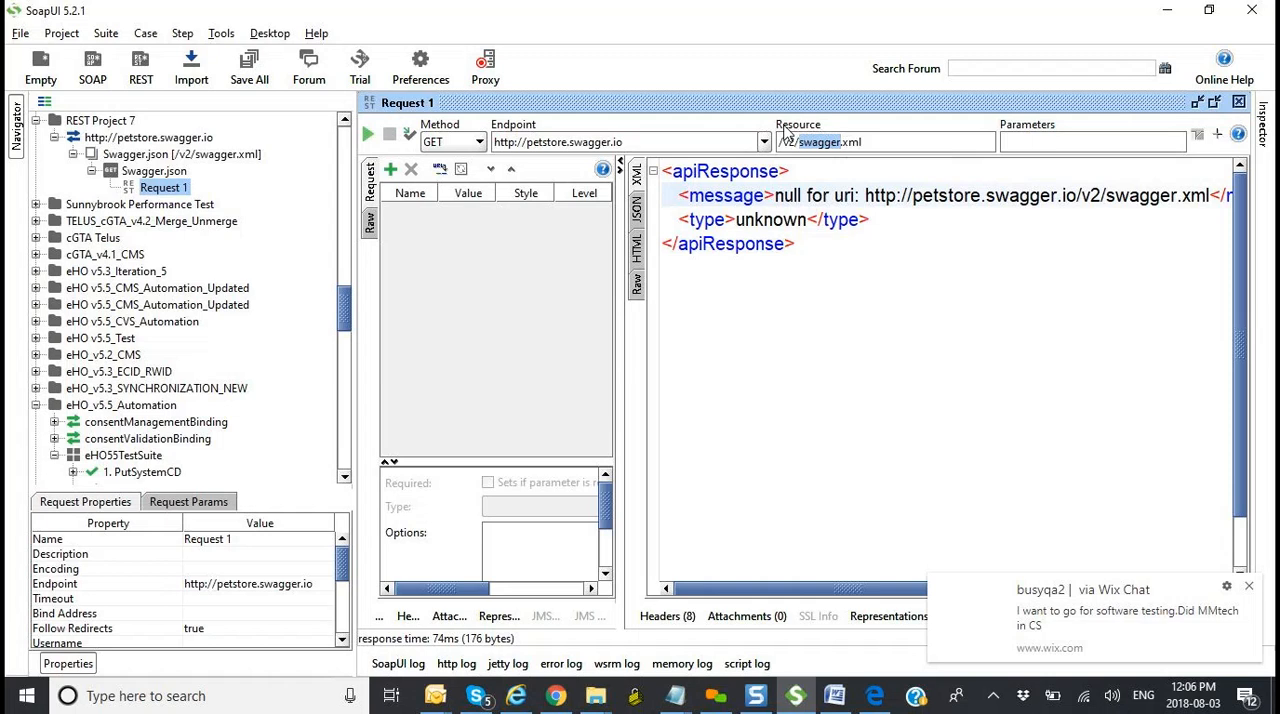
left_click(866, 142)
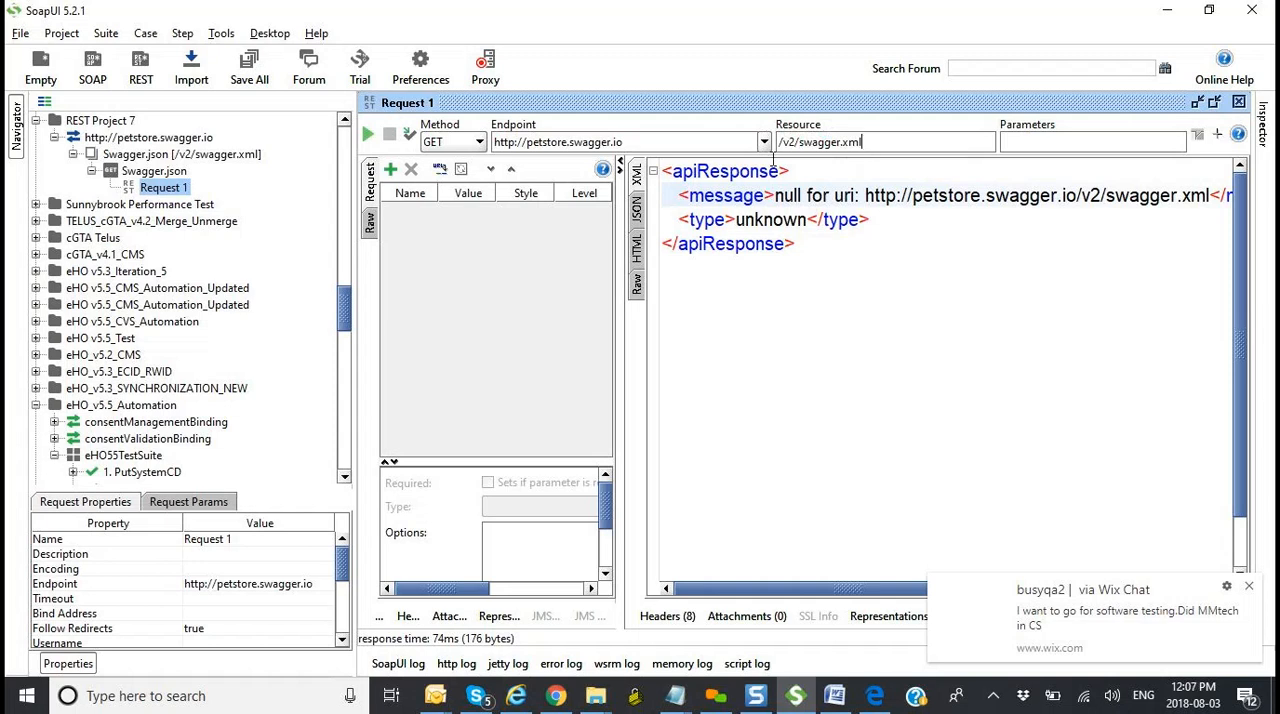